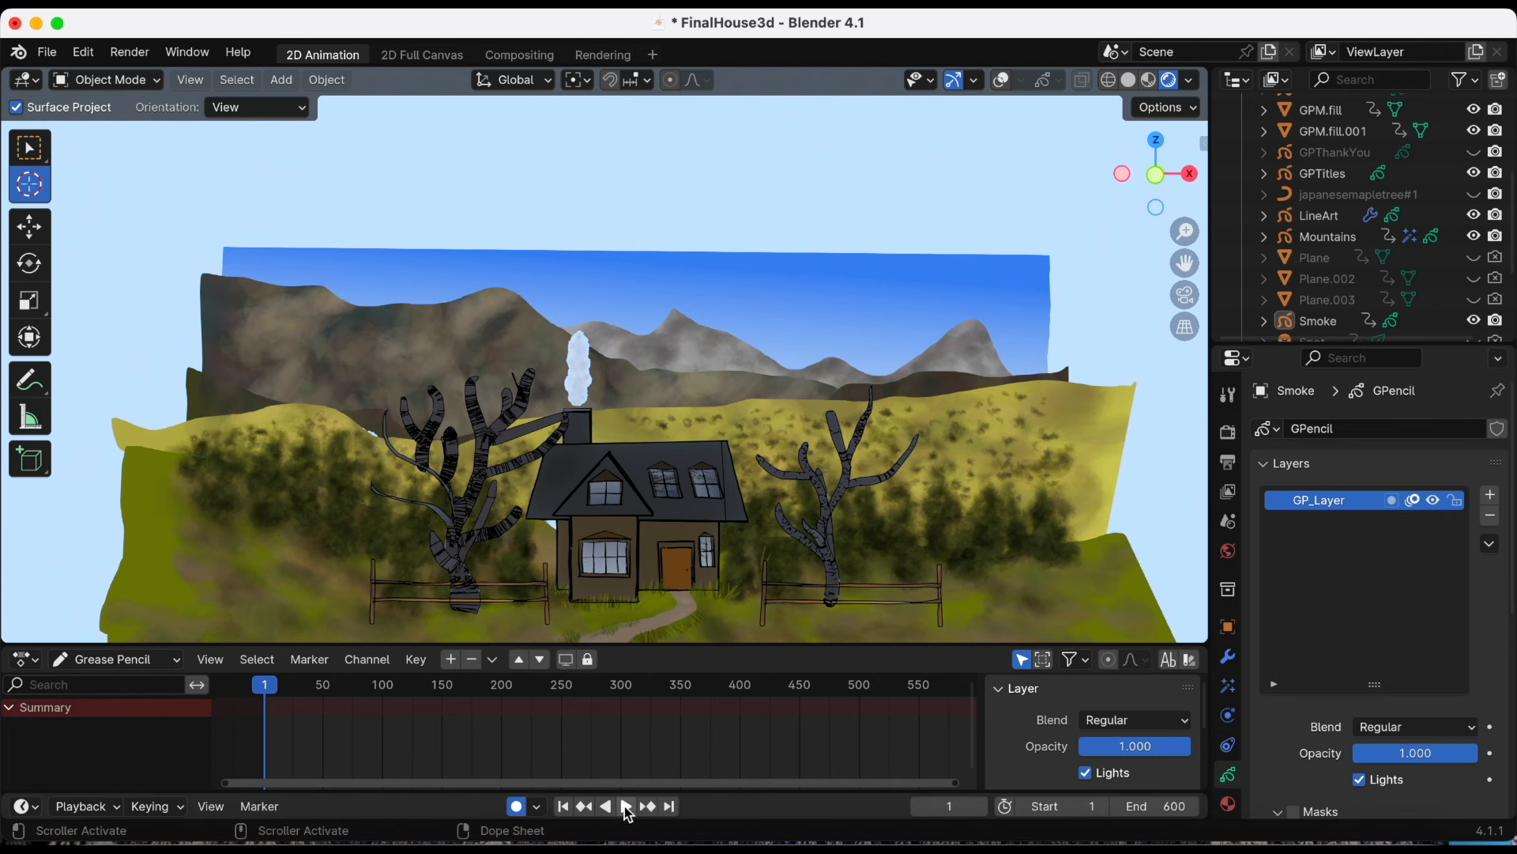
Play the house scene's title animation from frame 1 and stop the playback
{"action": "left_click", "coordinate": [625, 806]}
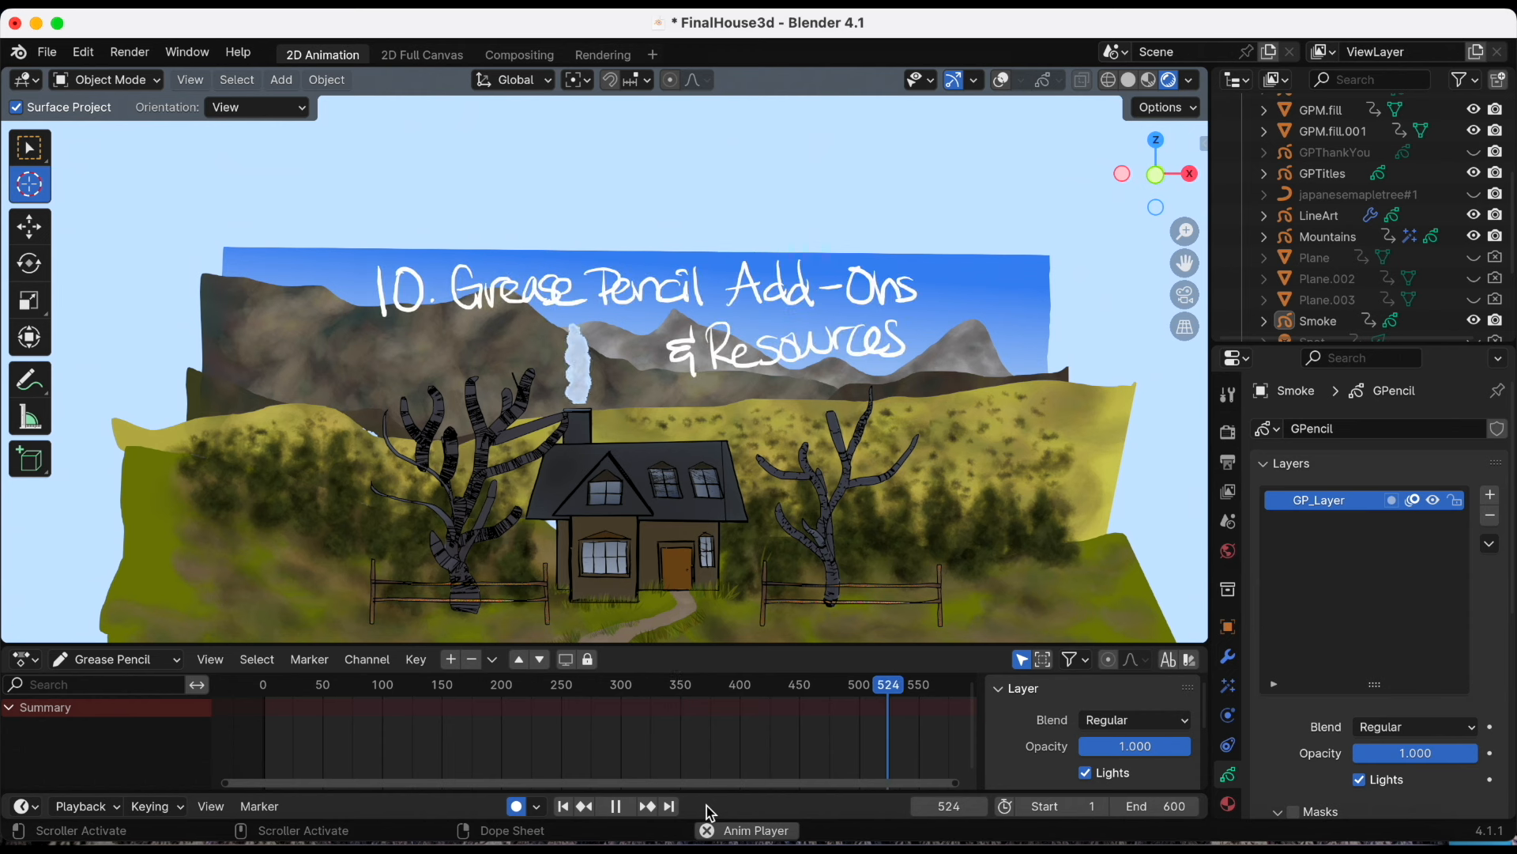
{"action": "left_click", "coordinate": [622, 806]}
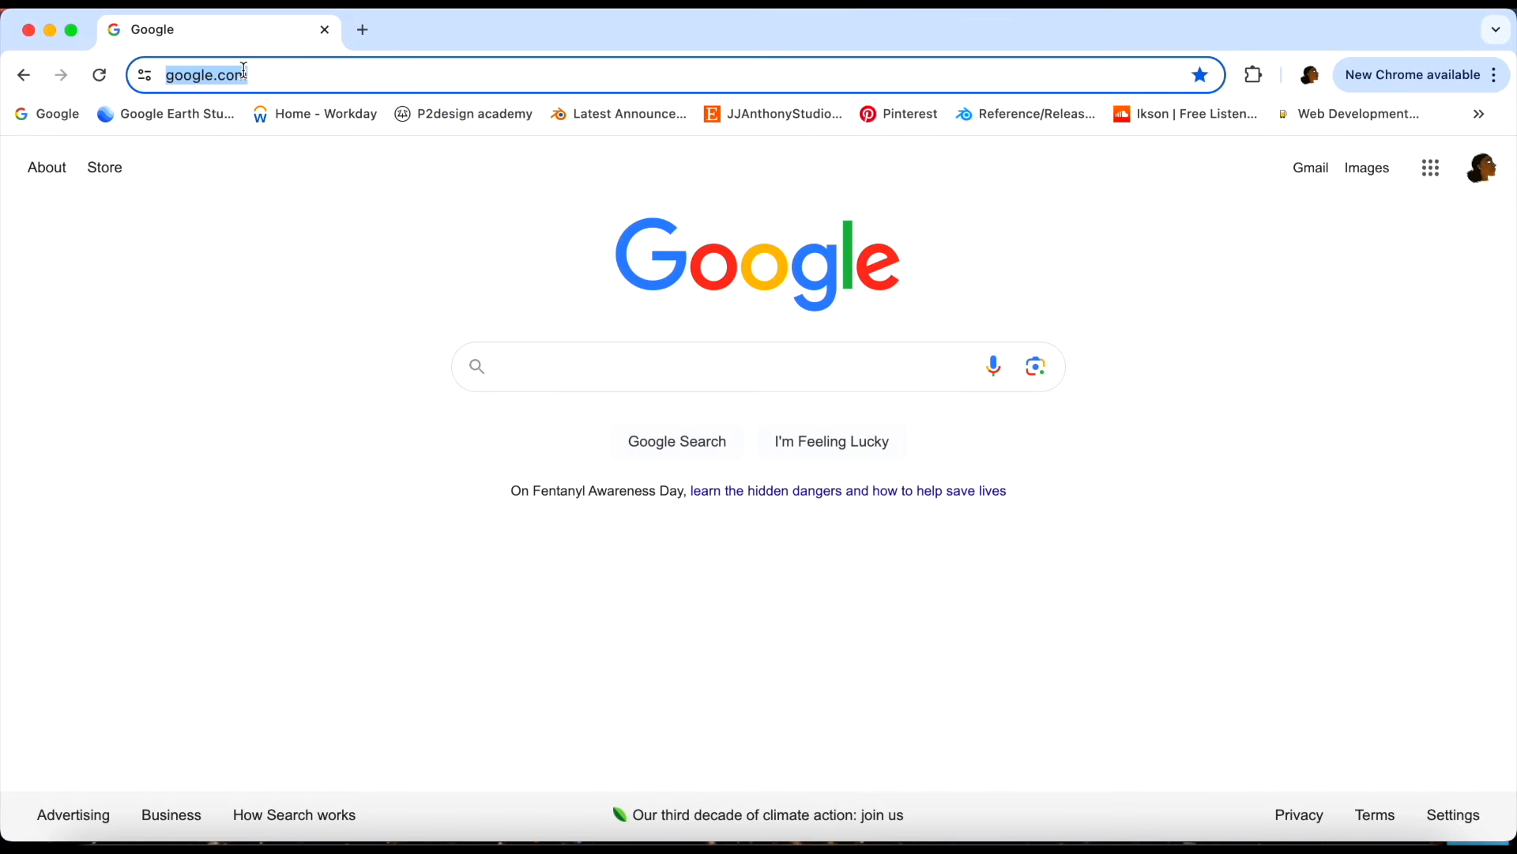
Switch to the web browser, load blender.org and open the site's Blender download page
{"action": "type", "text": "blender.org"}
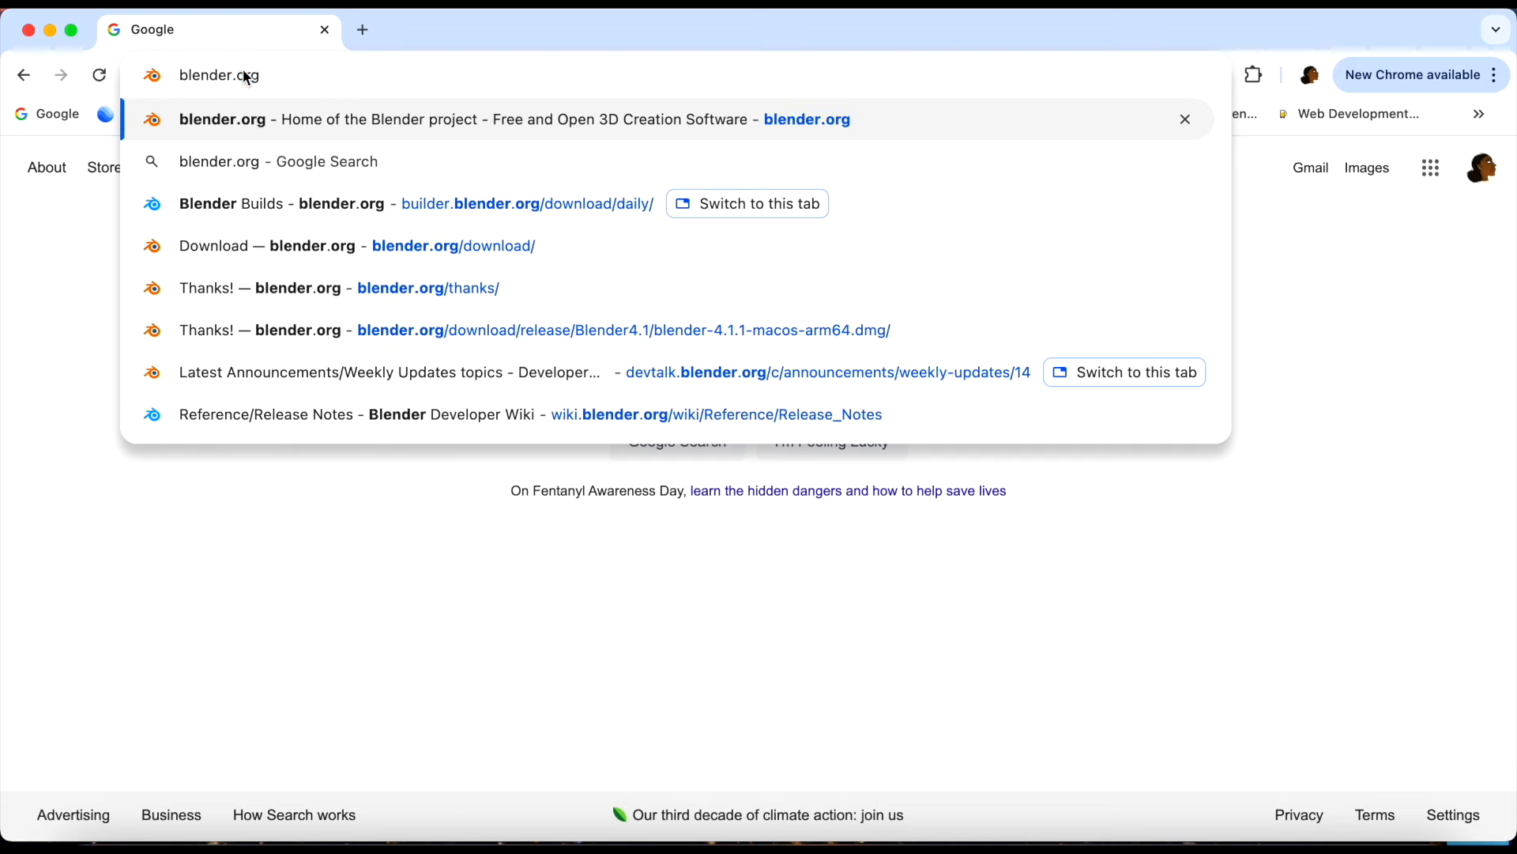
{"action": "key", "text": "Return"}
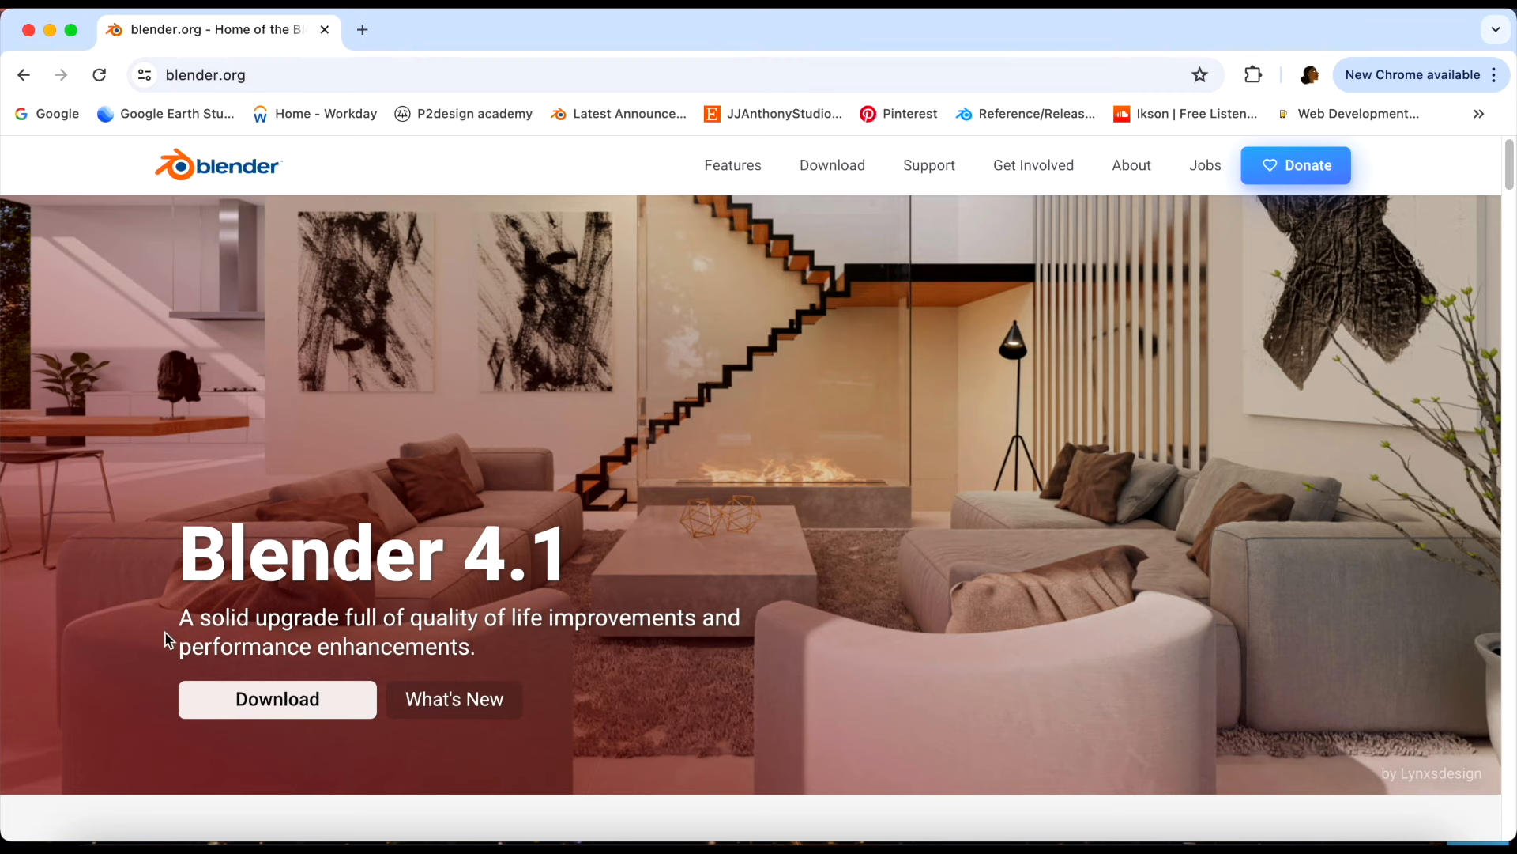
{"action": "scroll", "coordinate": [188, 494], "scroll_direction": "down", "scroll_amount": 1}
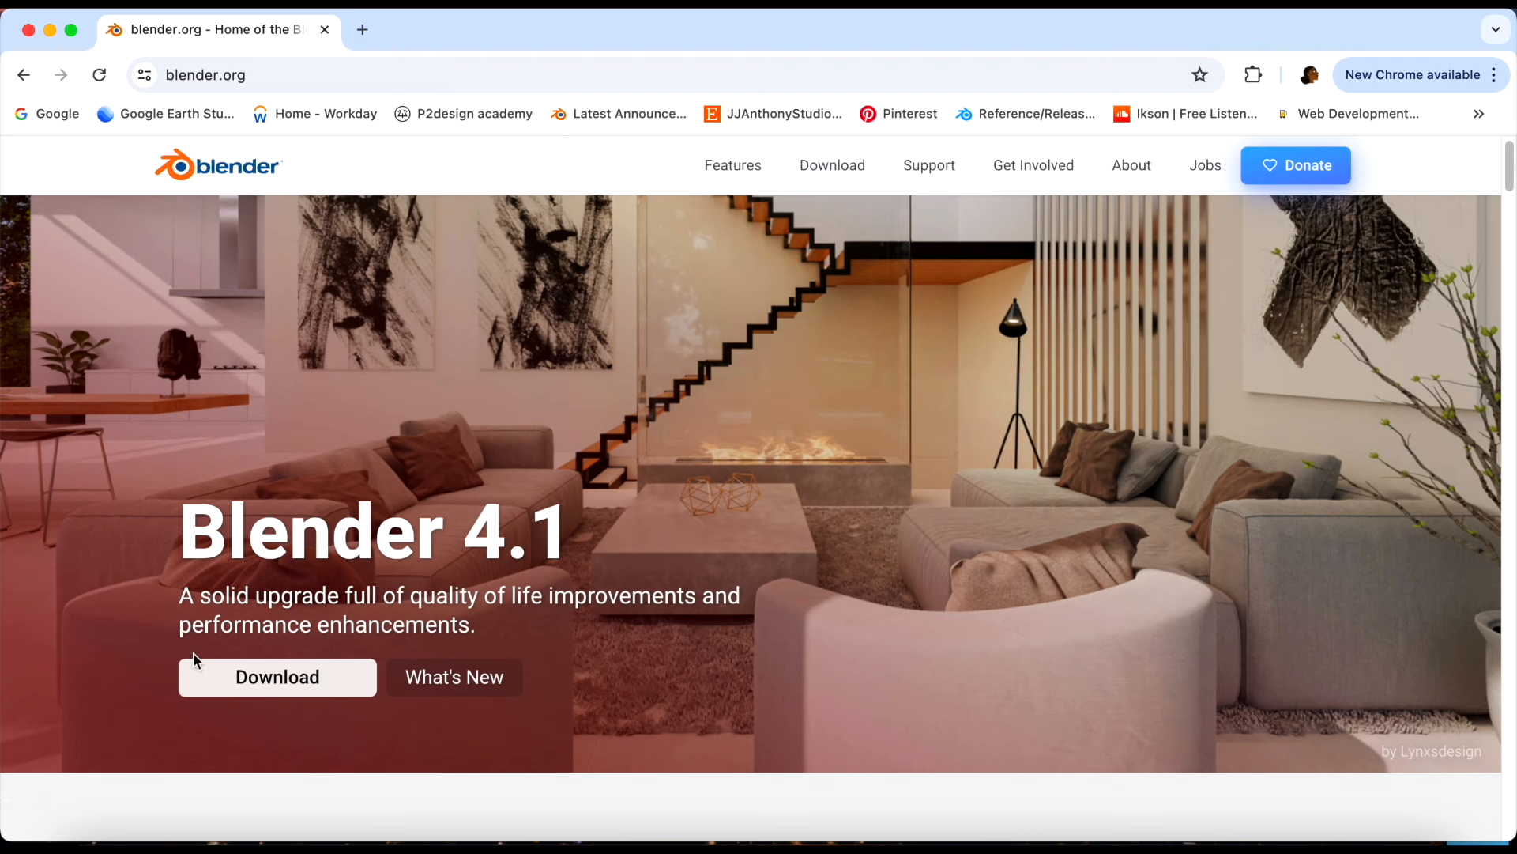
{"action": "left_click", "coordinate": [237, 678]}
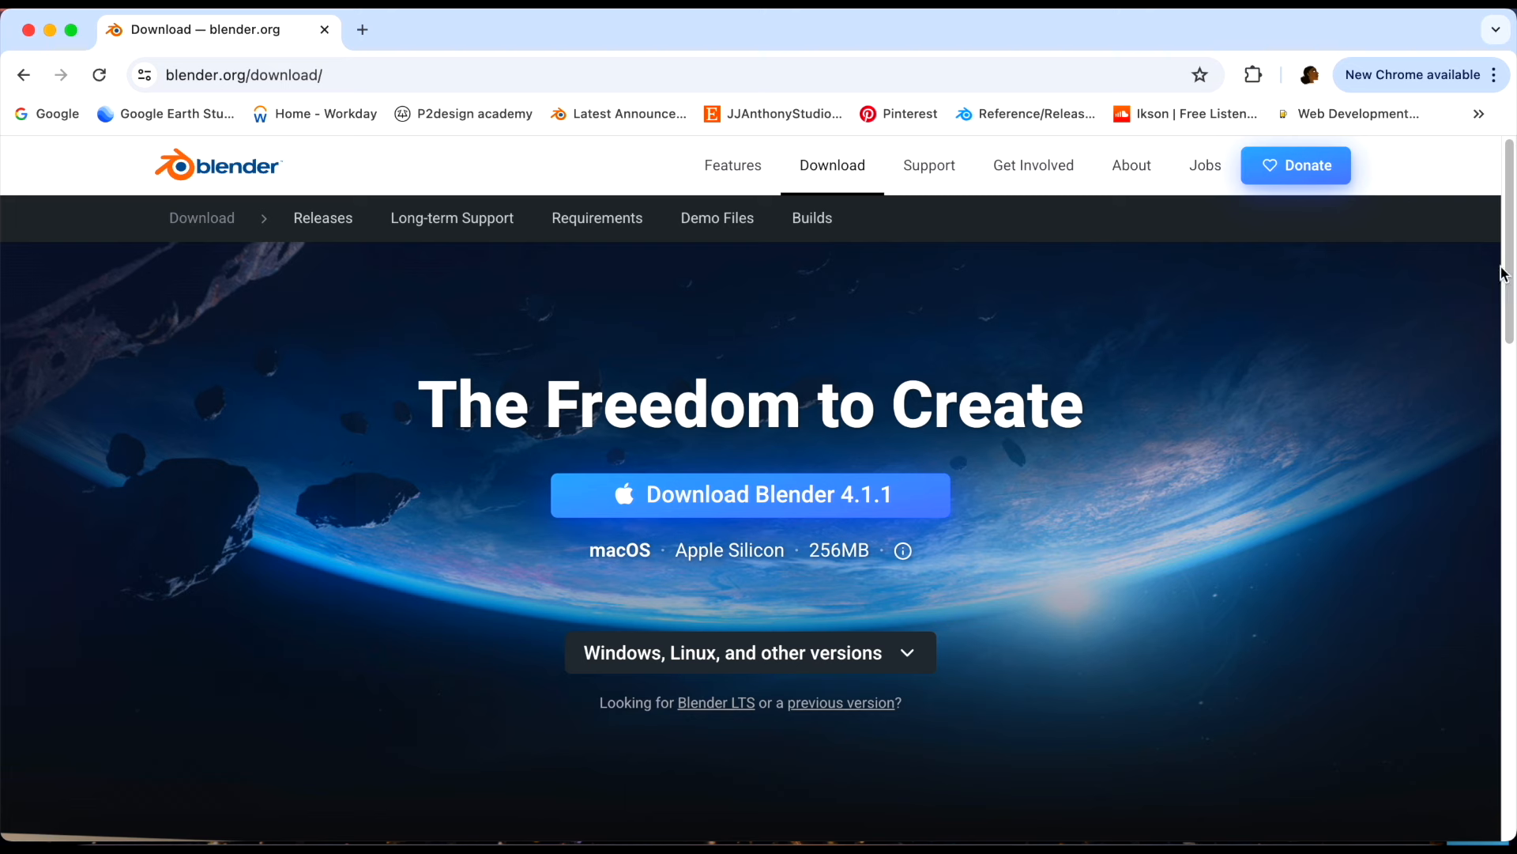
View the experimental daily builds linked from the download page, and return to the start of the download page
{"action": "left_click_drag", "start_coordinate": [1506, 270], "coordinate": [1456, 643]}
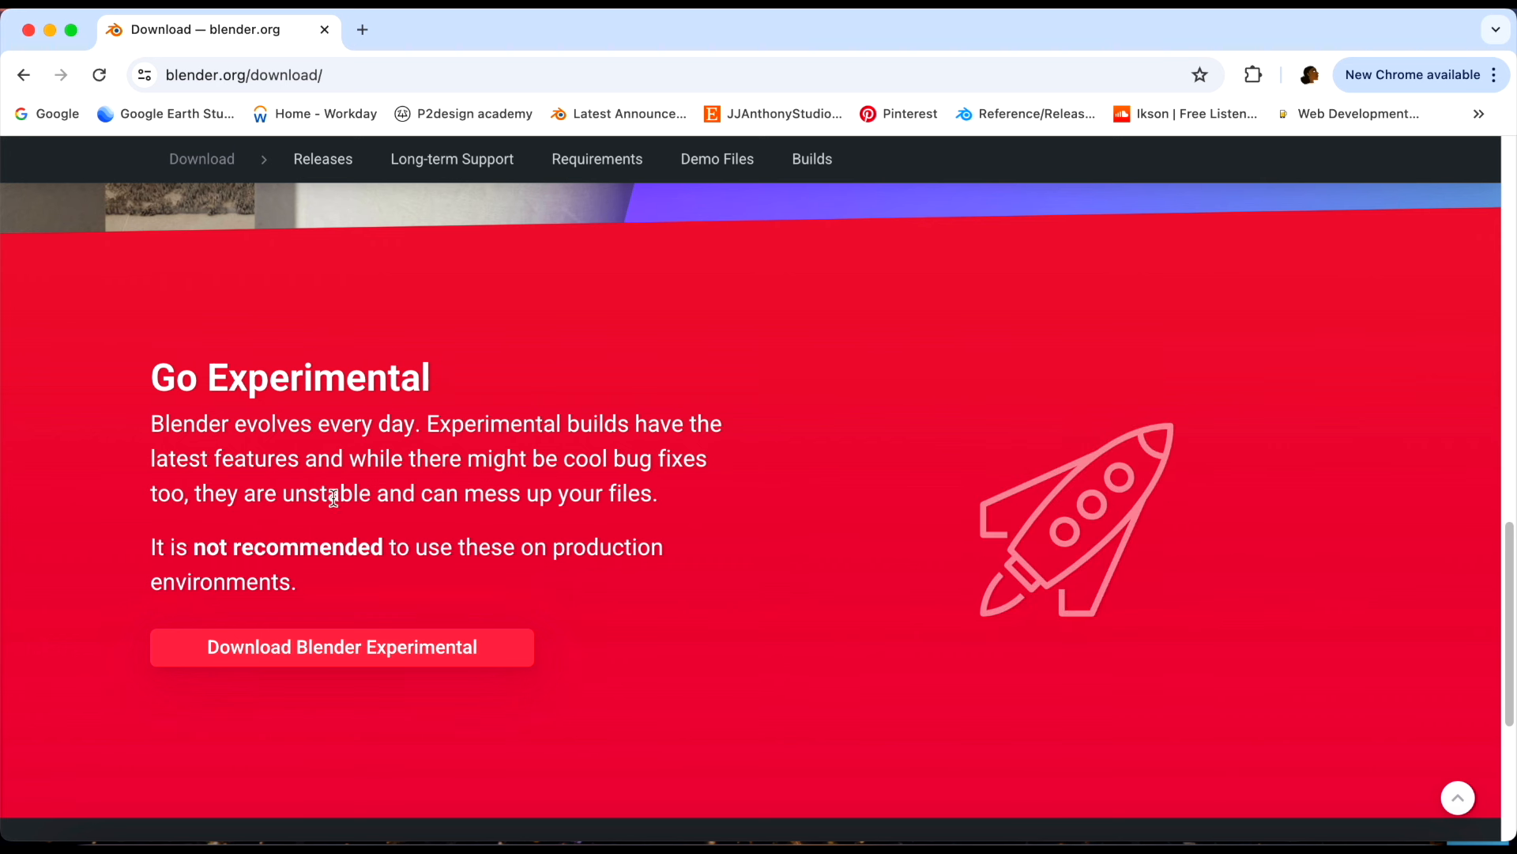
{"action": "left_click", "coordinate": [408, 664]}
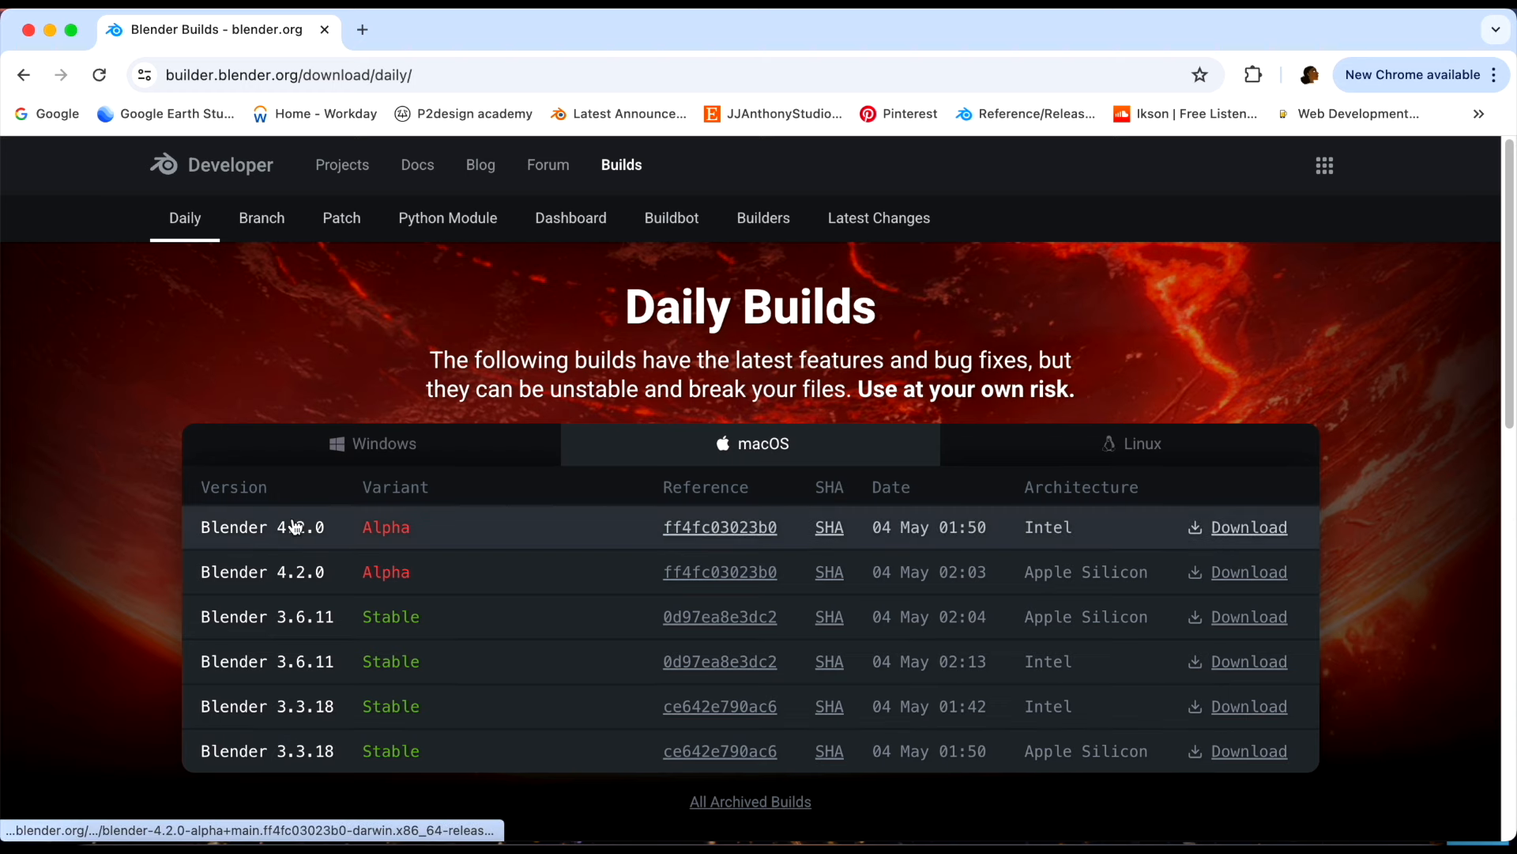
{"action": "left_click", "coordinate": [16, 78]}
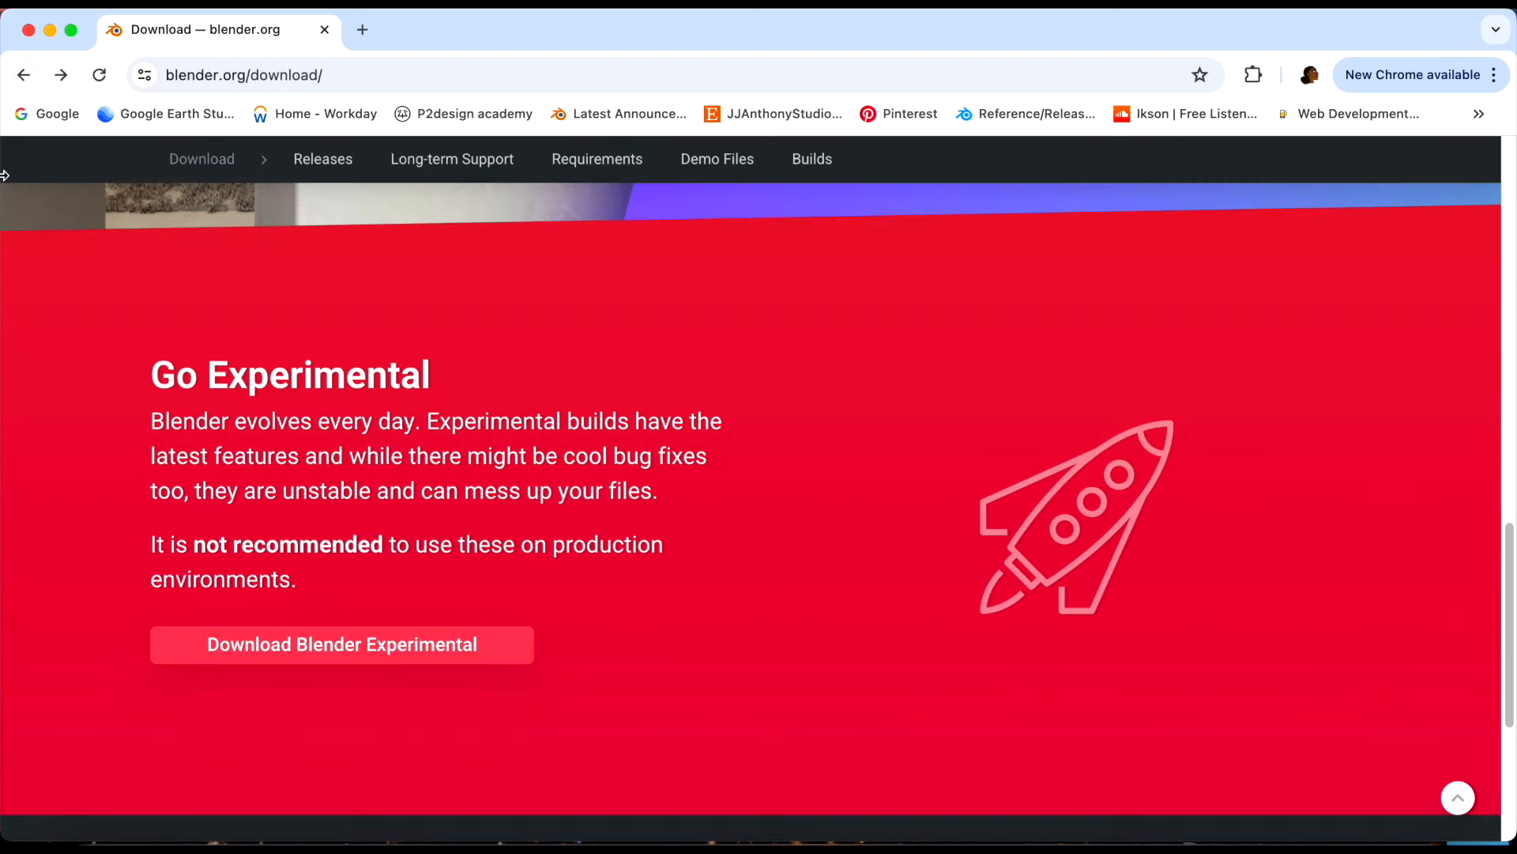
{"action": "scroll", "coordinate": [28, 267], "scroll_direction": "up", "scroll_amount": 4}
{"action": "scroll", "coordinate": [30, 270], "scroll_direction": "up", "scroll_amount": 10}
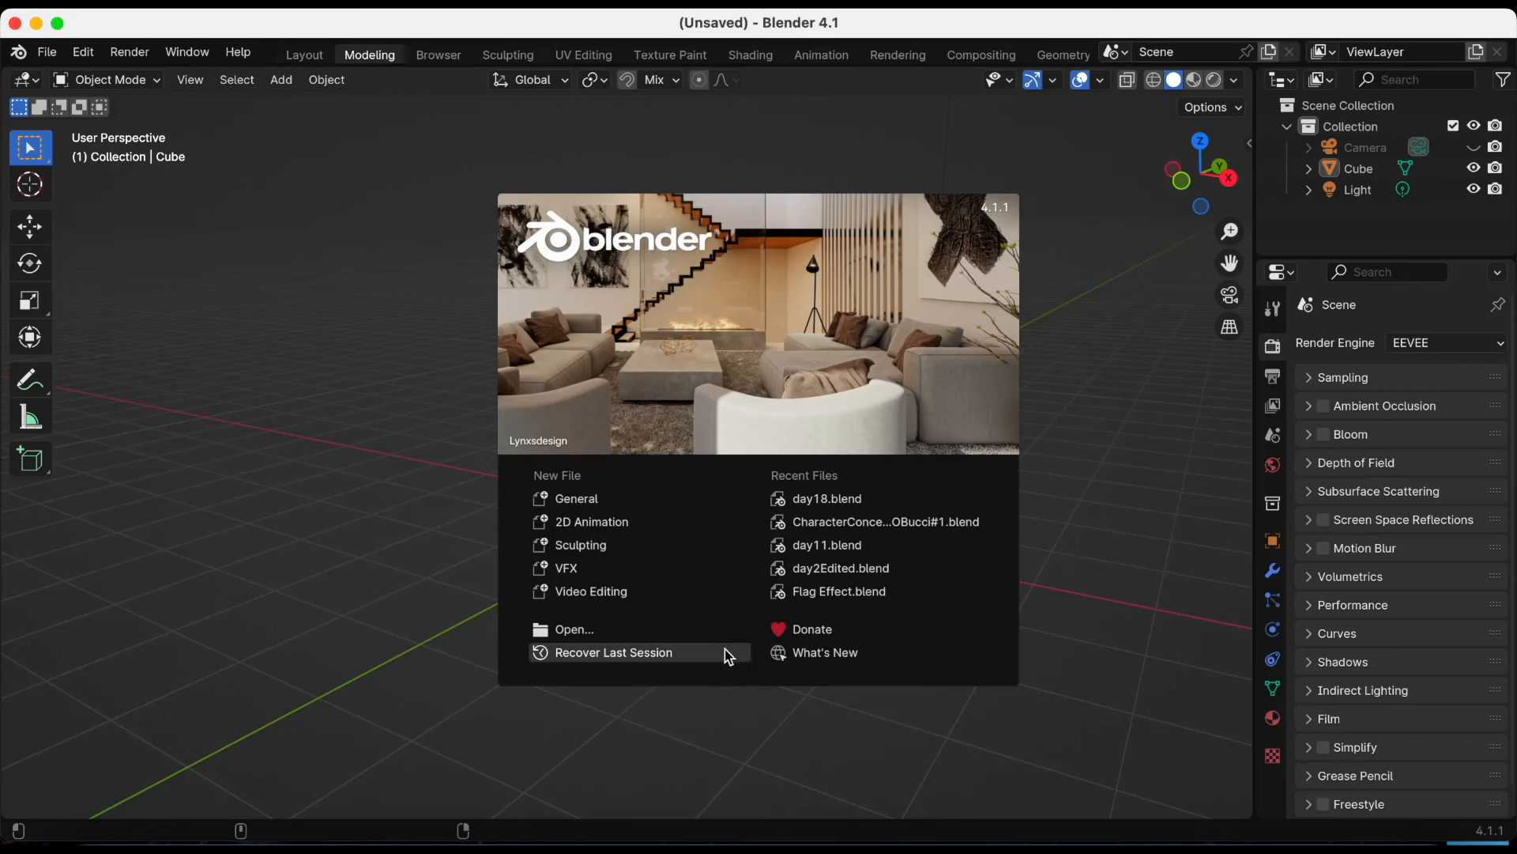
Switch to Blender, create a new 2D Animation file and enlarge the outliner to show the whole Camera collection
{"action": "left_click", "coordinate": [618, 523]}
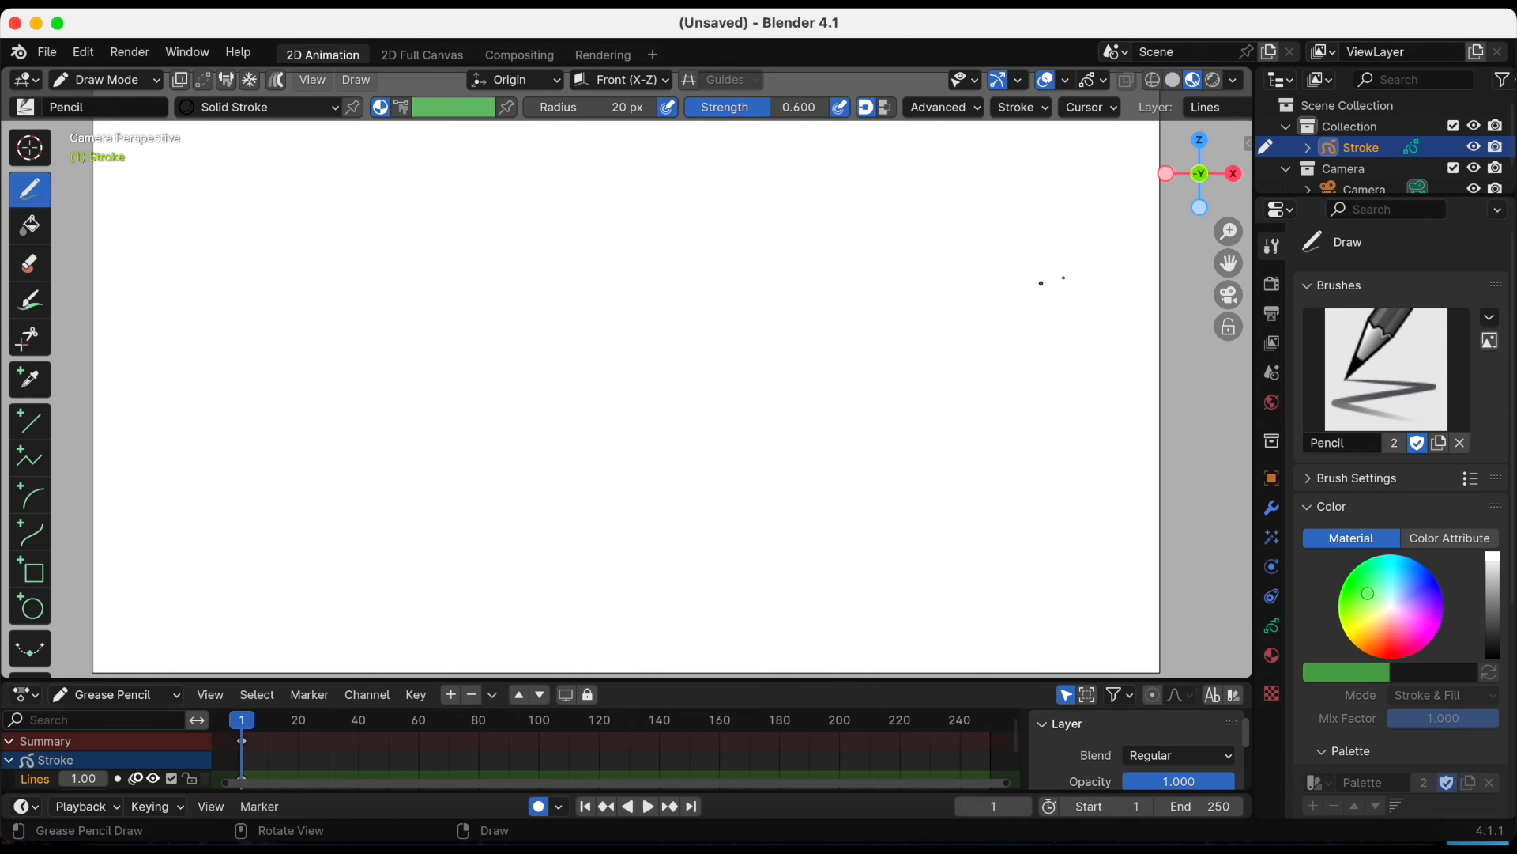
{"action": "left_click_drag", "start_coordinate": [1399, 194], "coordinate": [1396, 266]}
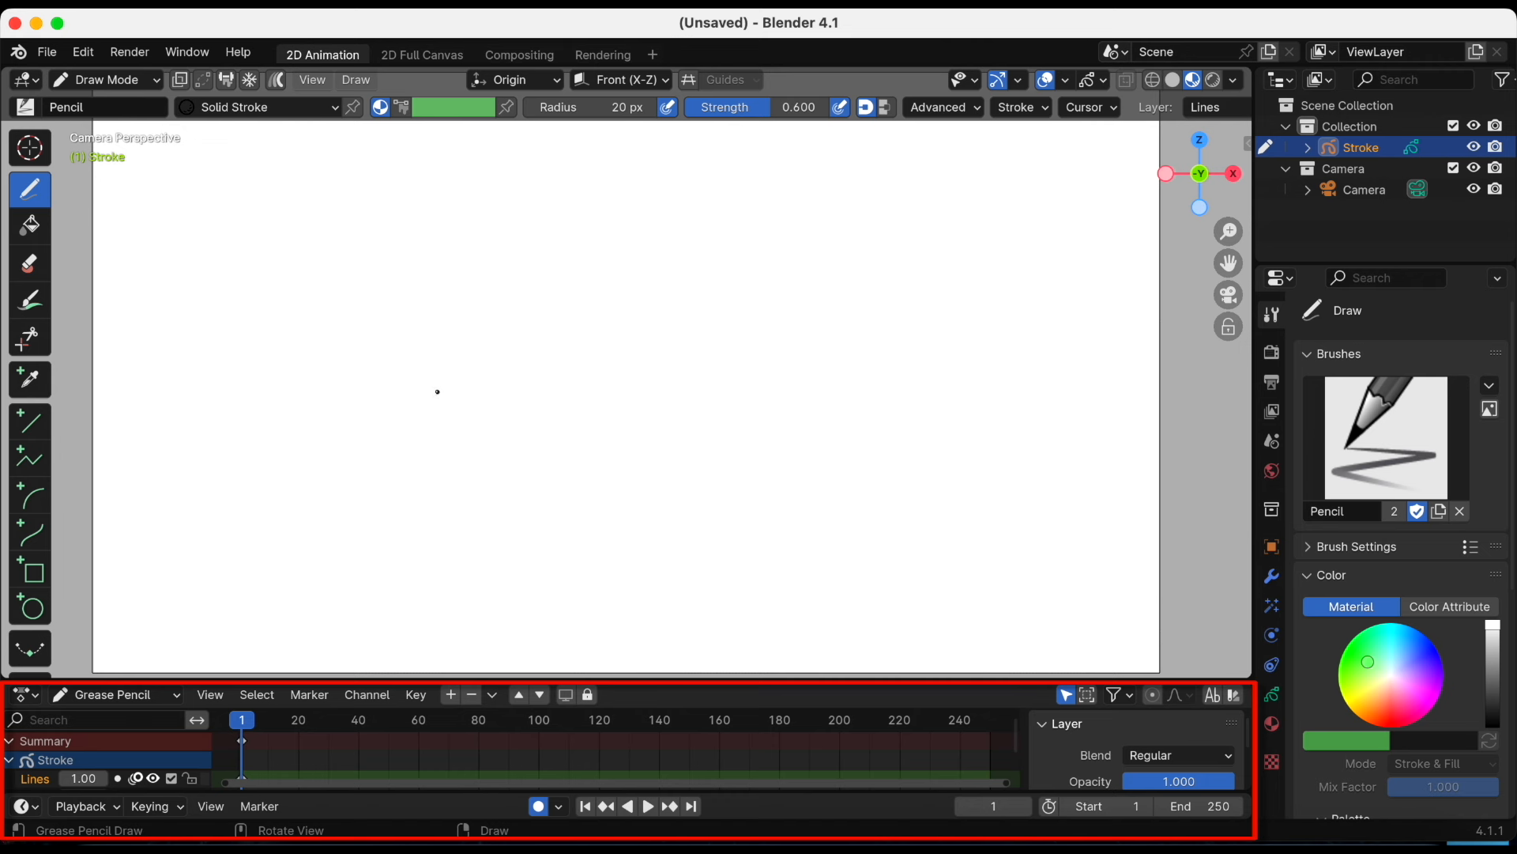
Review the available modes and brushes, keep Draw Mode and the Pencil brush, and scribble a Solid Stroke zigzag in the canvas's upper-left area
{"action": "left_click", "coordinate": [99, 84]}
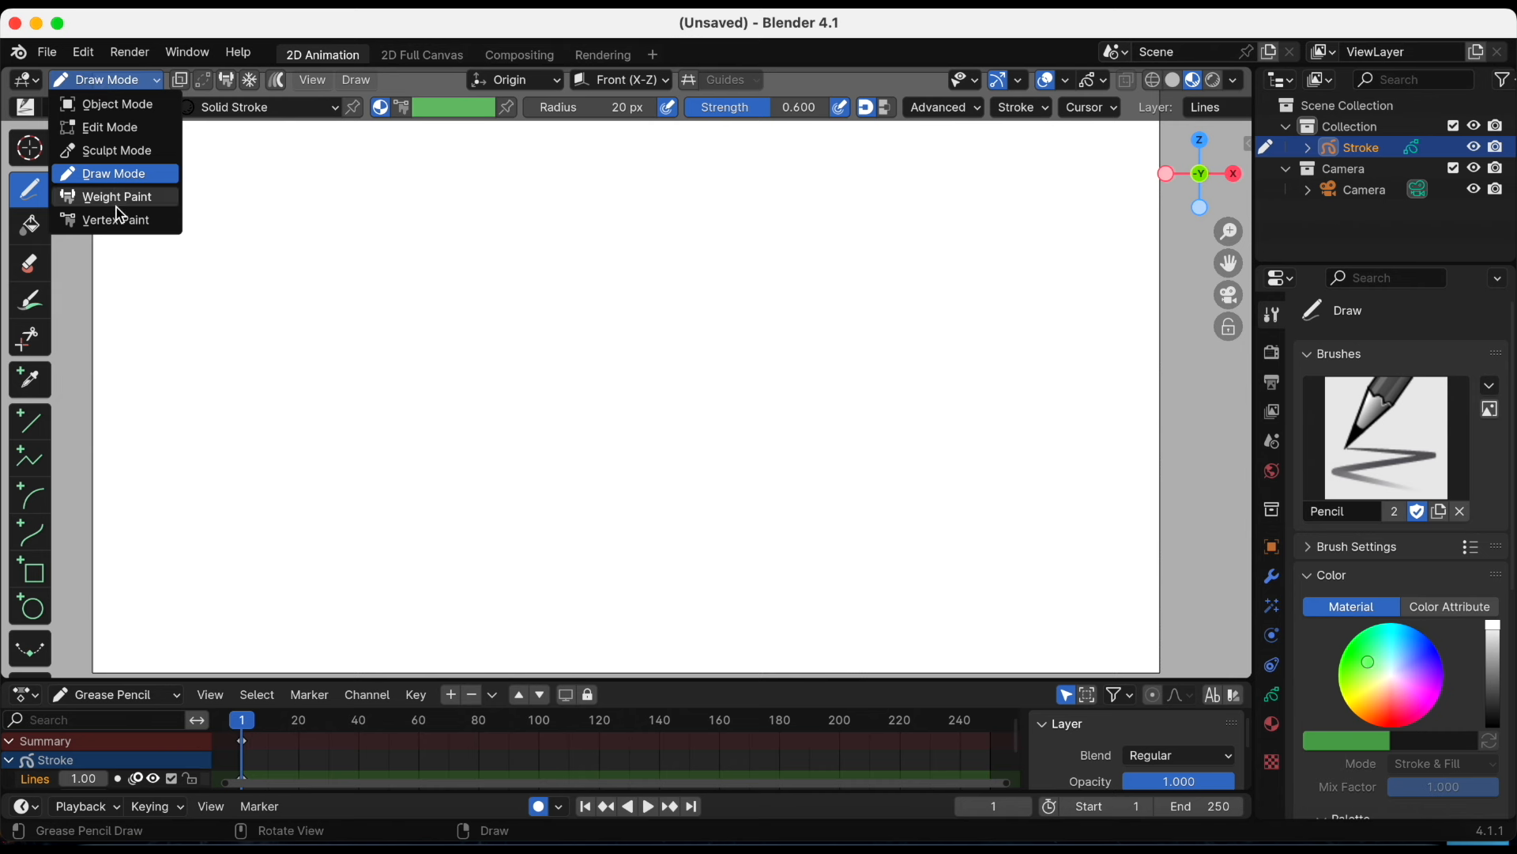
{"action": "left_click", "coordinate": [116, 175]}
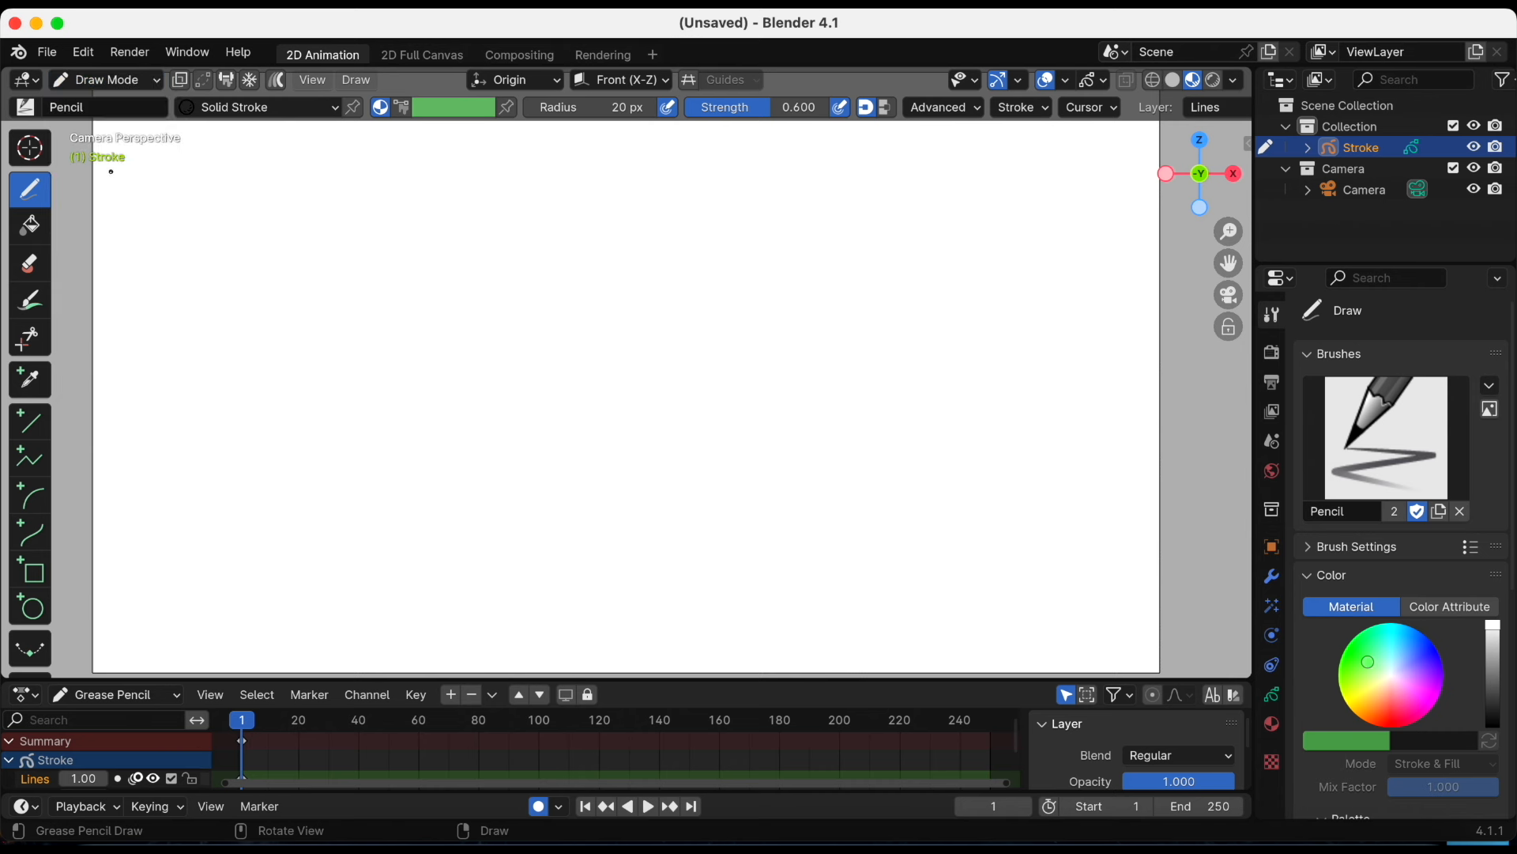
{"action": "left_click", "coordinate": [35, 112]}
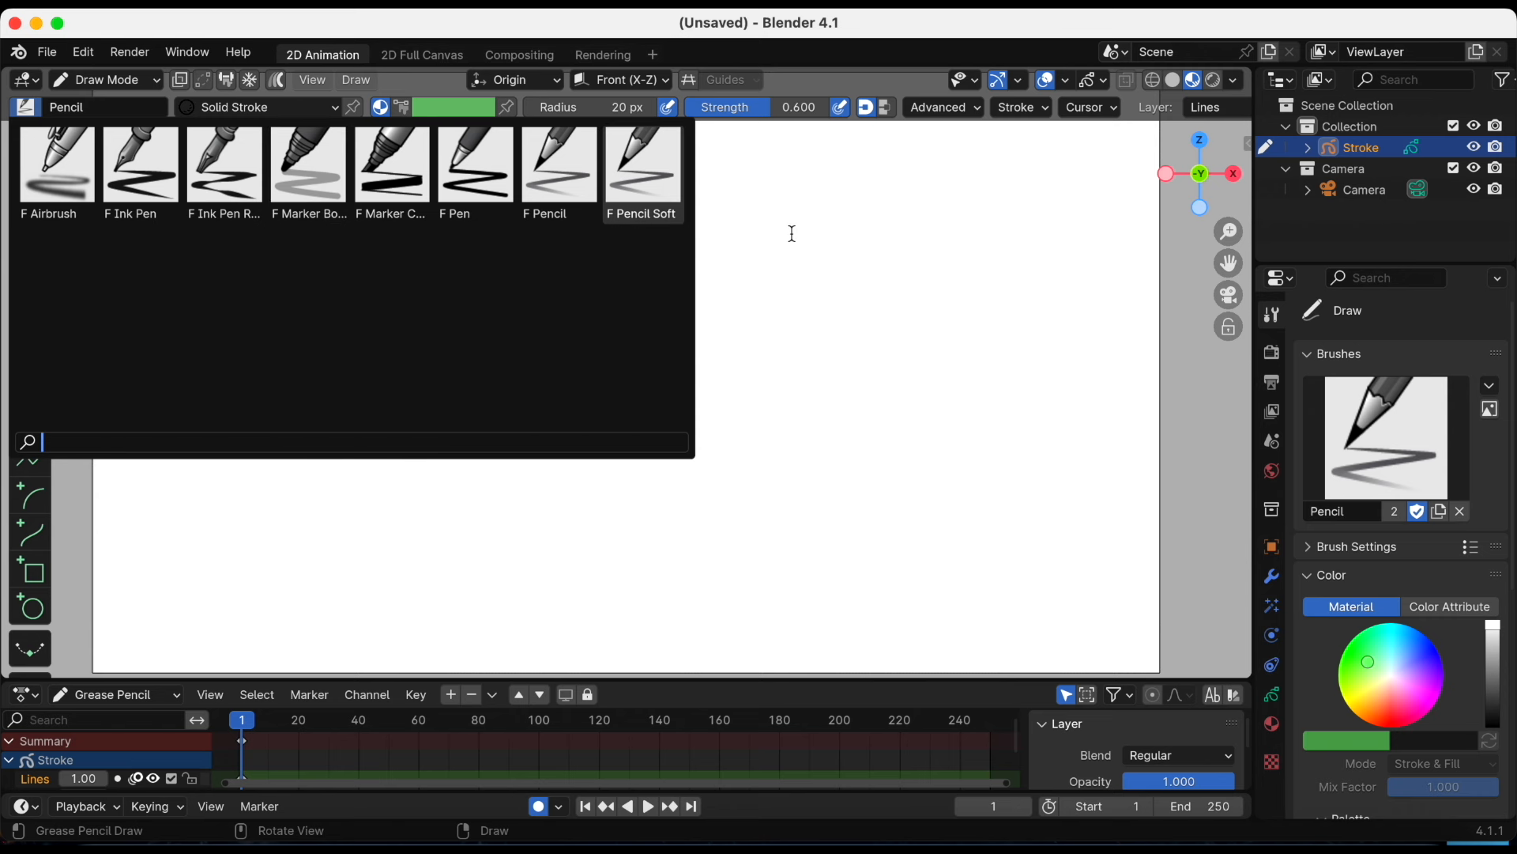
{"action": "left_click", "coordinate": [35, 116]}
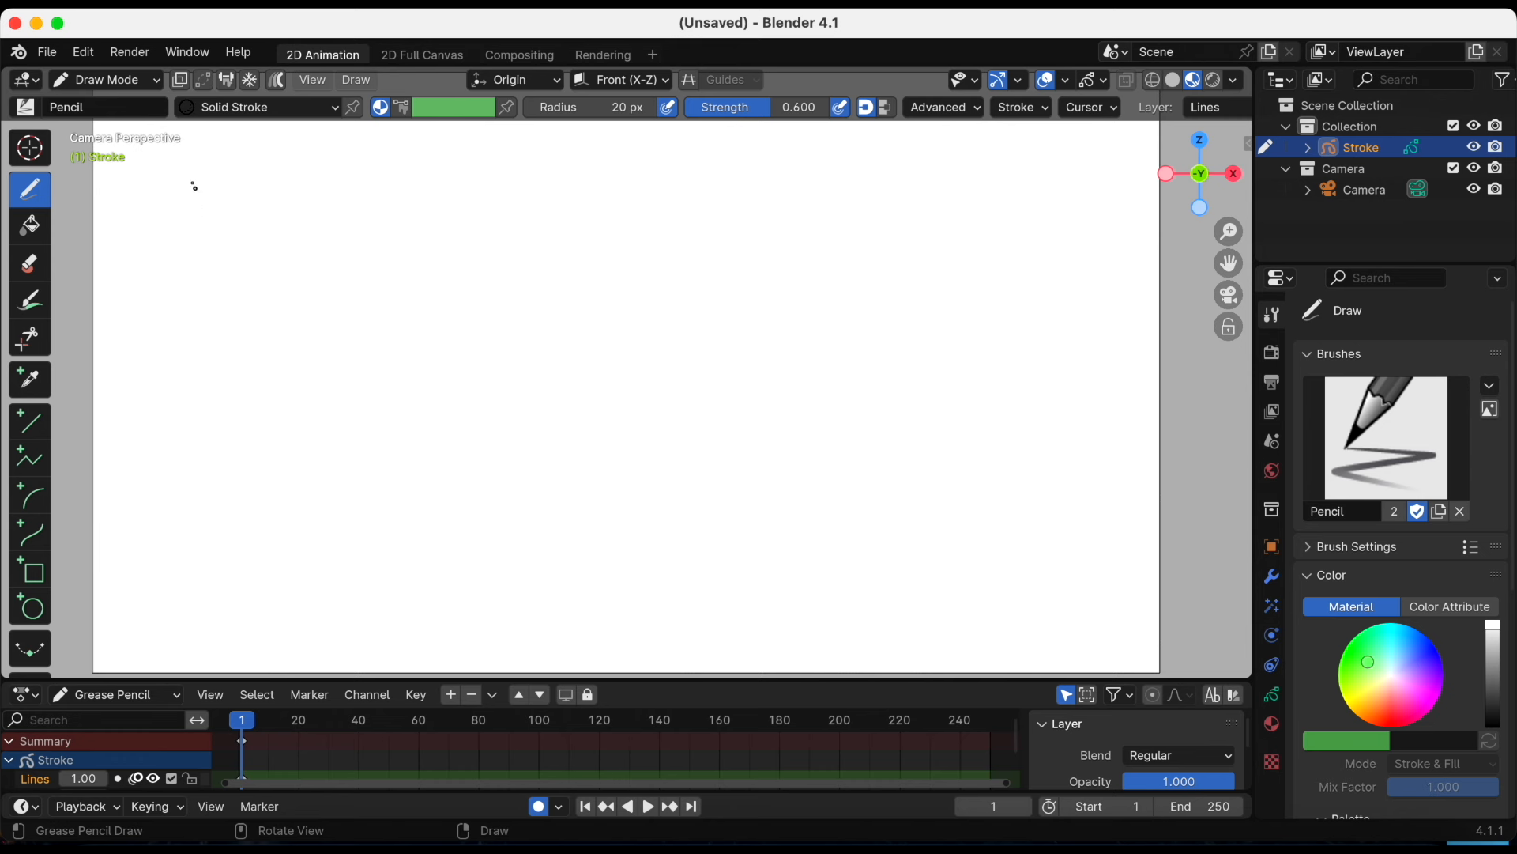
{"action": "mouse_move", "coordinate": [145, 216]}
{"action": "left_mouse_down"}
{"action": "mouse_move", "coordinate": [160, 252]}
{"action": "mouse_move", "coordinate": [249, 270]}
{"action": "mouse_move", "coordinate": [248, 339]}
{"action": "mouse_move", "coordinate": [216, 386]}
{"action": "left_mouse_up"}
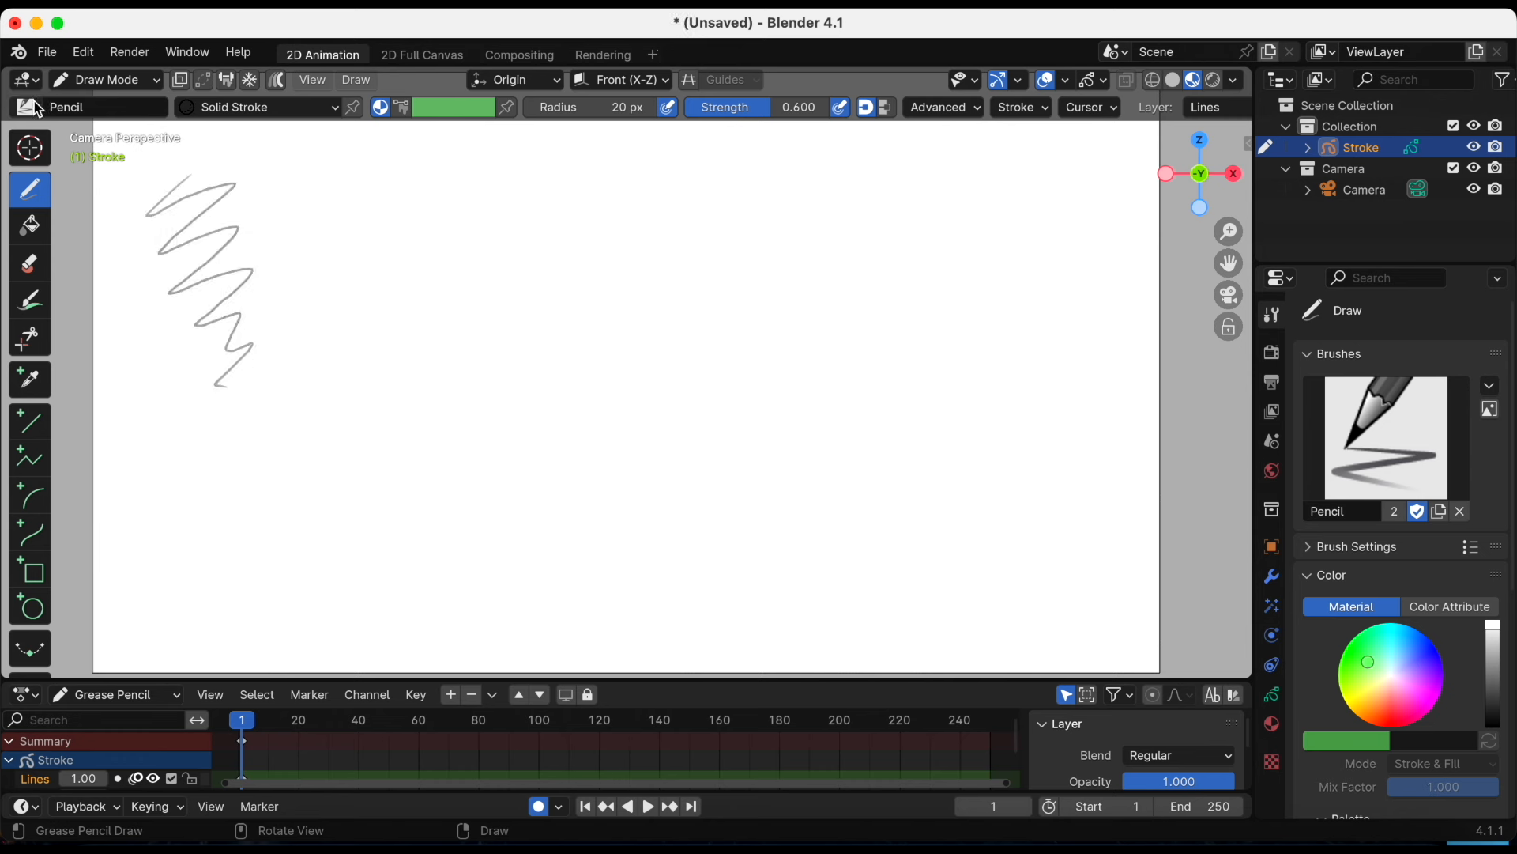
Review the brush's material choices, and display the Stroke object's layers in a wider properties editor
{"action": "left_click", "coordinate": [253, 113]}
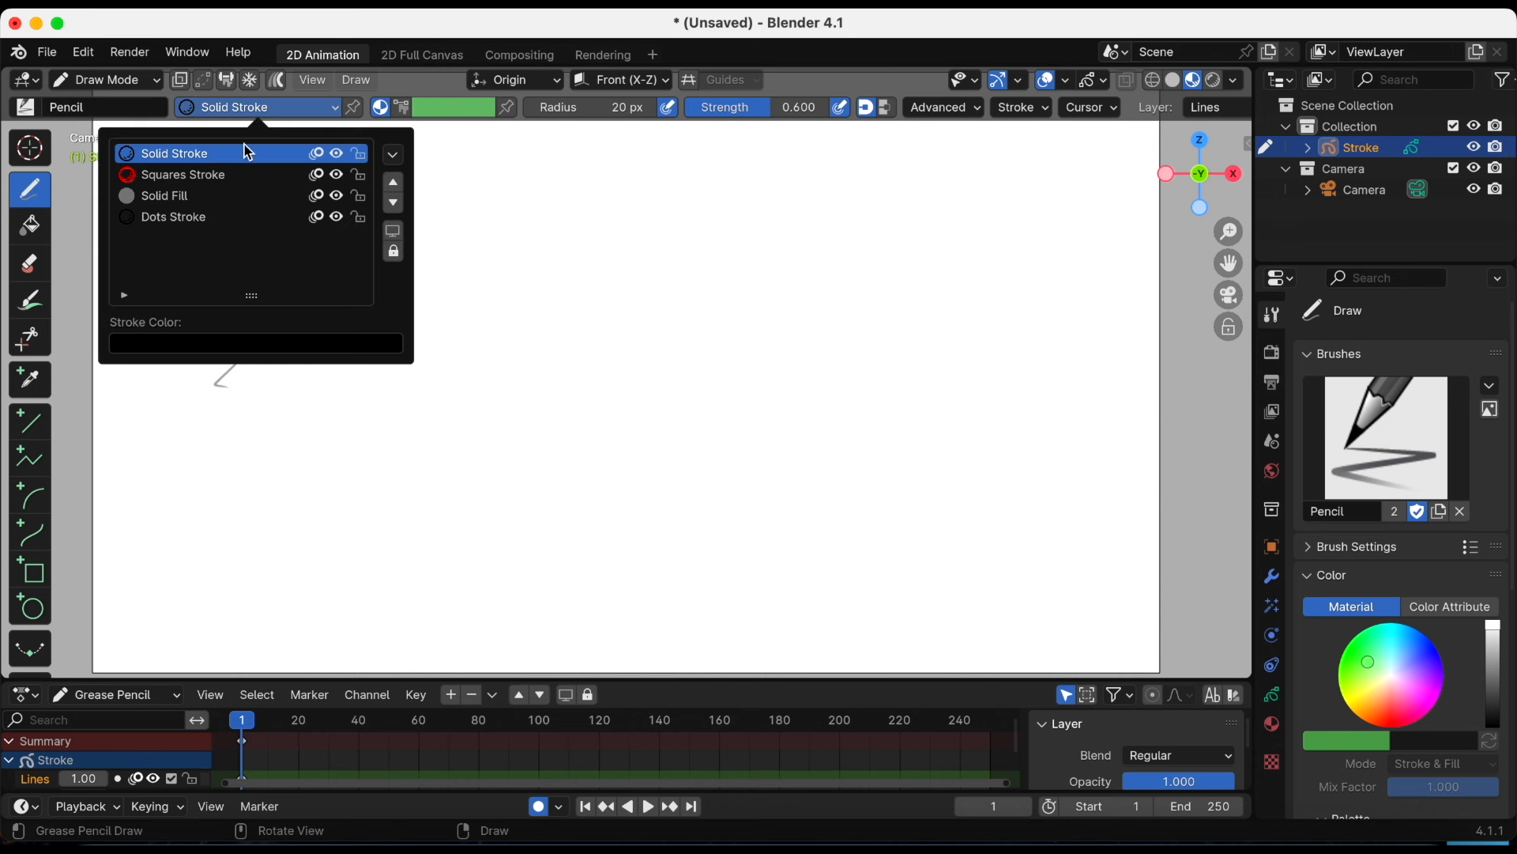
{"action": "left_click", "coordinate": [236, 104]}
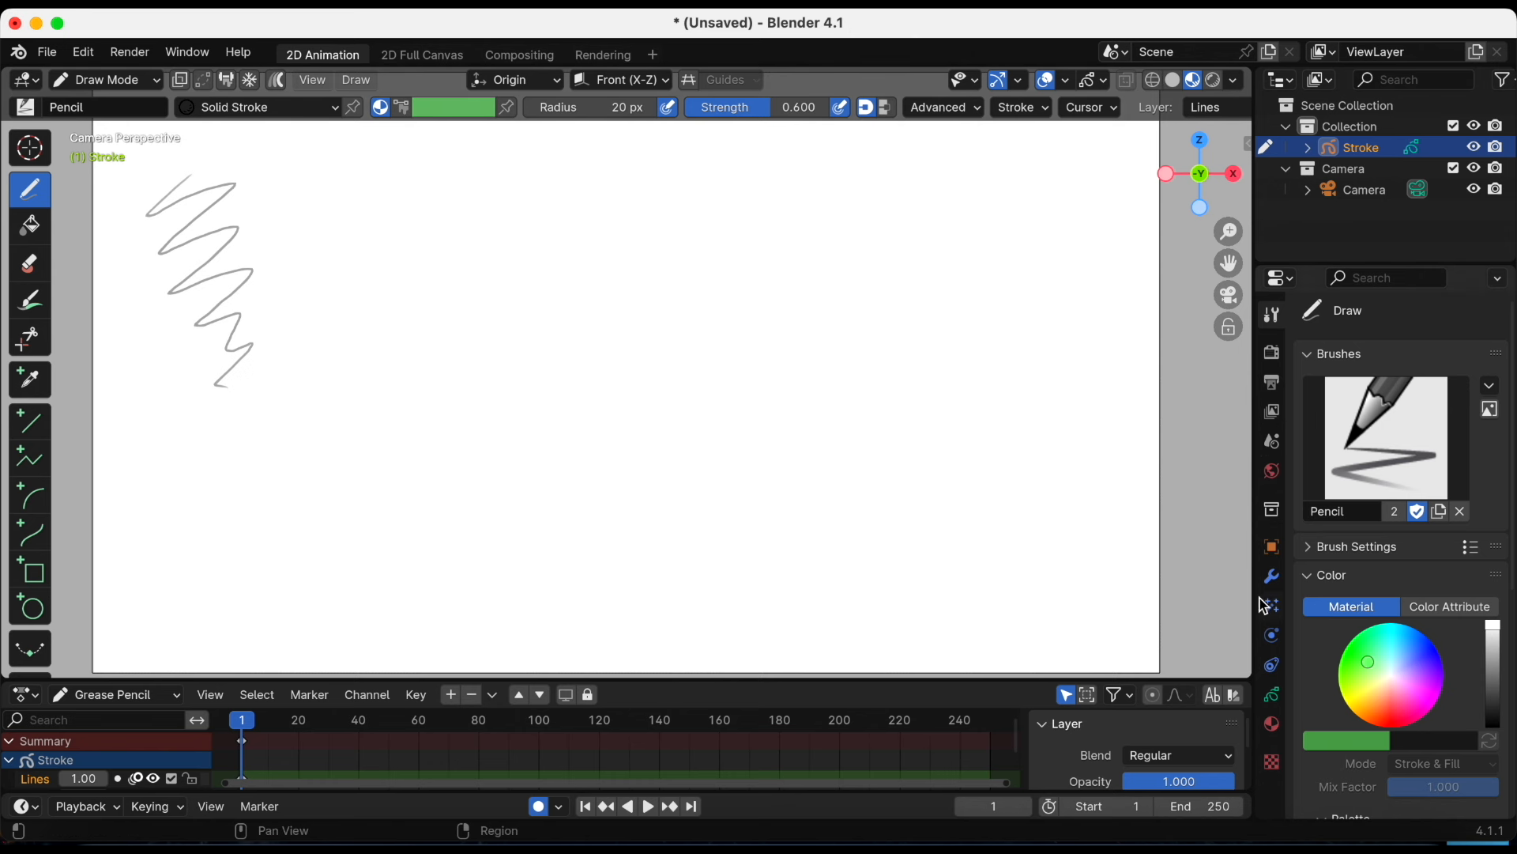
{"action": "left_click", "coordinate": [1274, 696]}
{"action": "left_click_drag", "start_coordinate": [1257, 502], "coordinate": [1220, 503]}
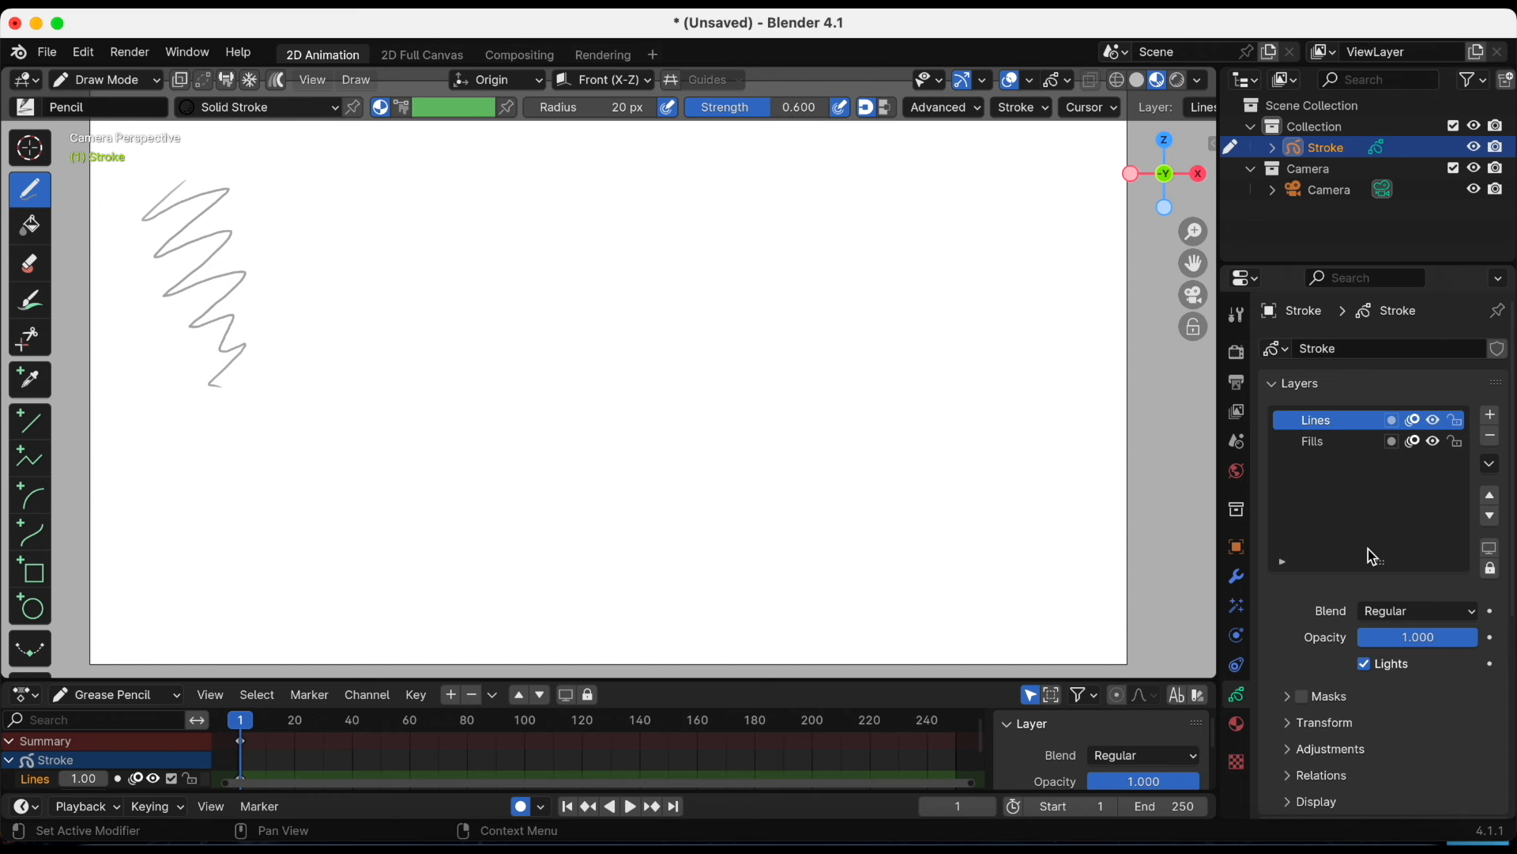
Draw a red zigzag beside the pencil scribble using the Squares Stroke material
{"action": "left_click", "coordinate": [1239, 725]}
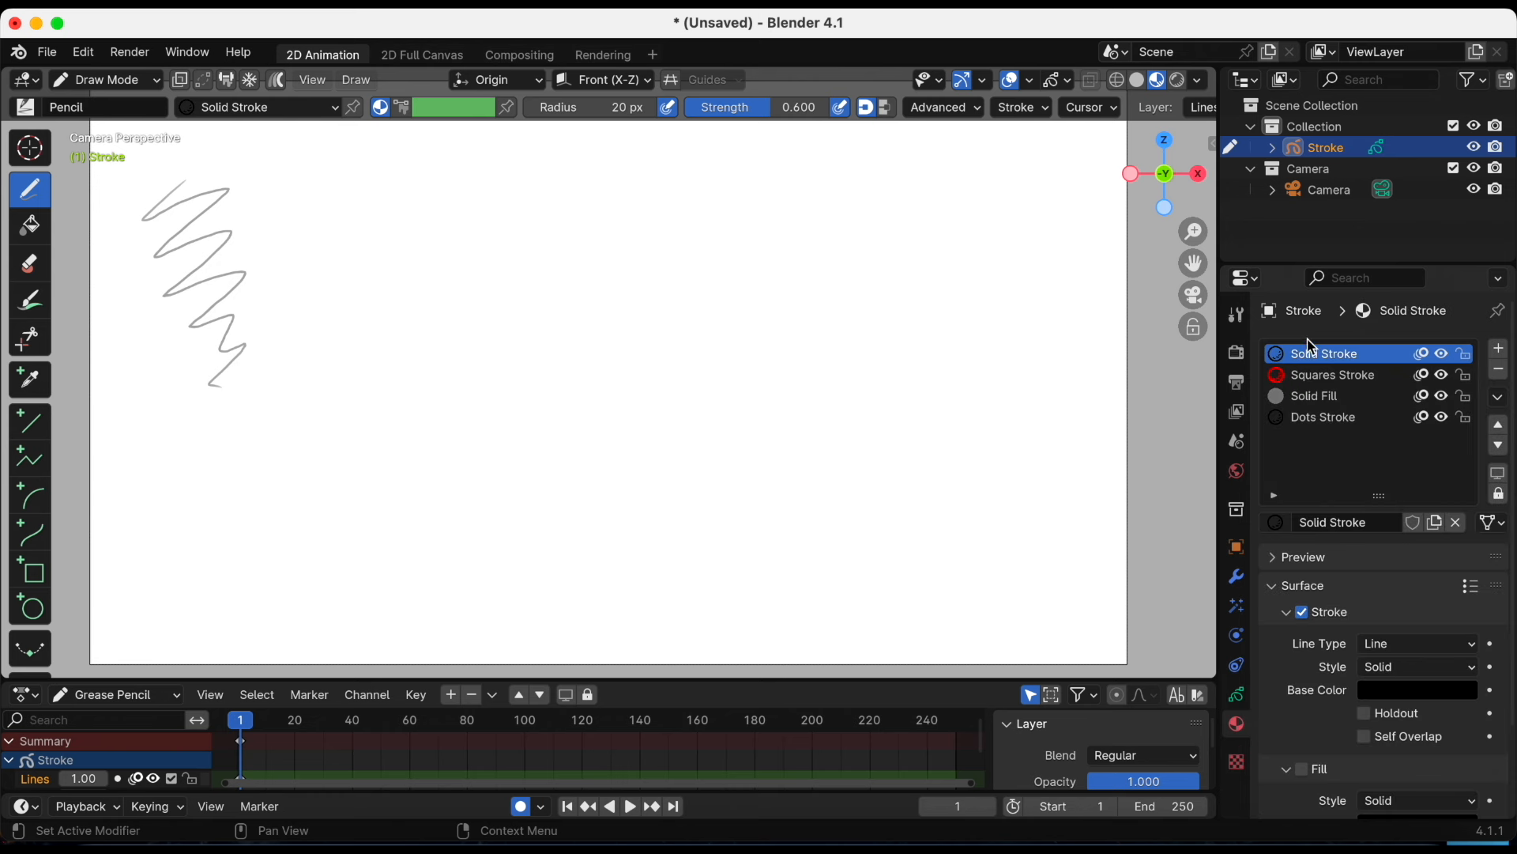
{"action": "left_click", "coordinate": [1310, 385]}
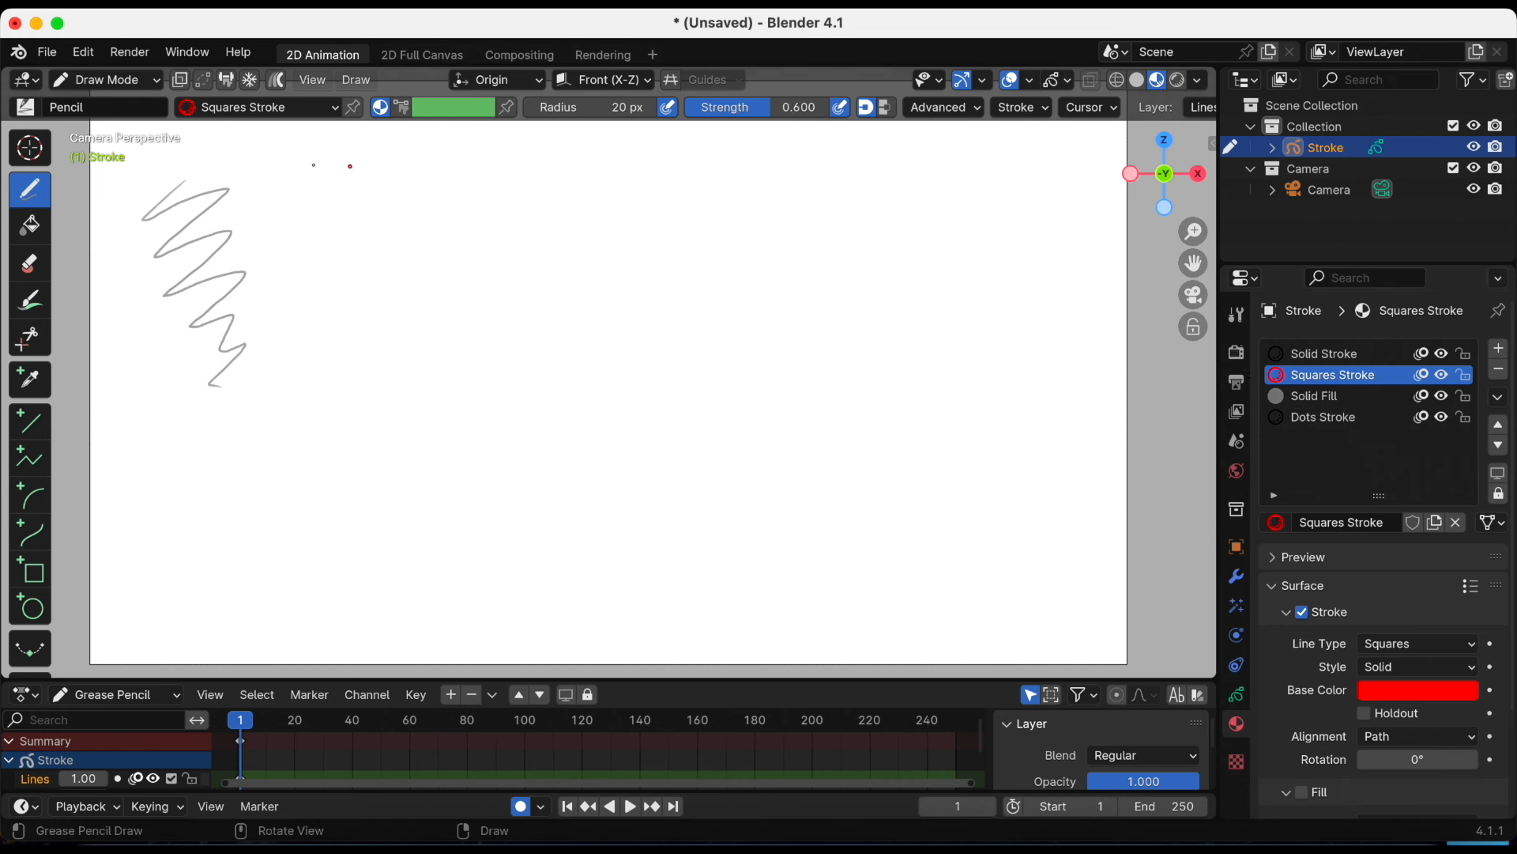
{"action": "mouse_move", "coordinate": [289, 173]}
{"action": "left_mouse_down"}
{"action": "mouse_move", "coordinate": [282, 312]}
{"action": "mouse_move", "coordinate": [312, 385]}
{"action": "left_mouse_up"}
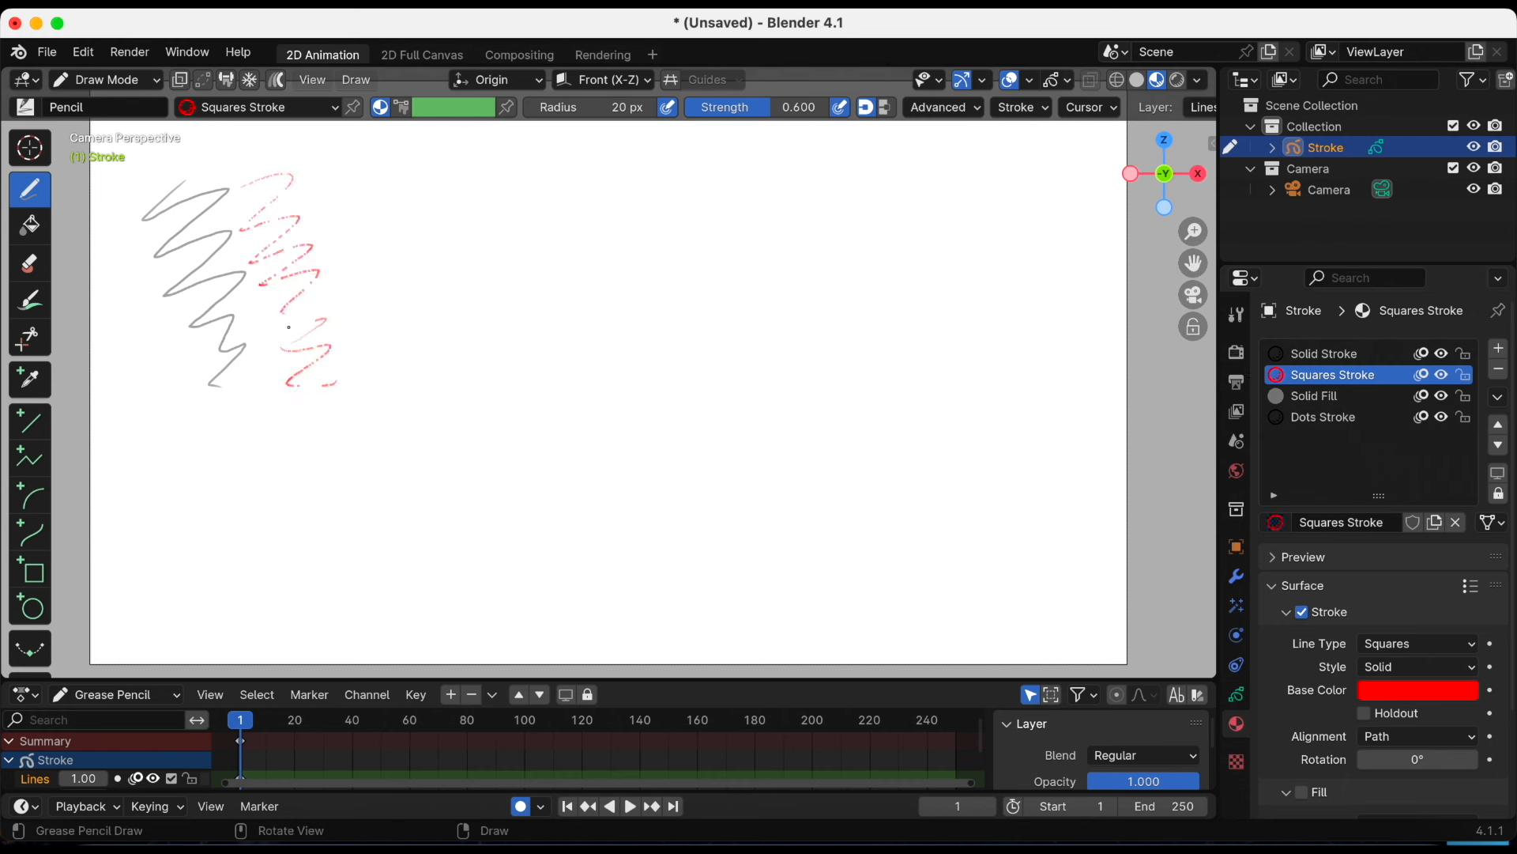
Draw a thick wavy filled shape beside the red zigzag using the Solid Fill material
{"action": "left_click", "coordinate": [1315, 395]}
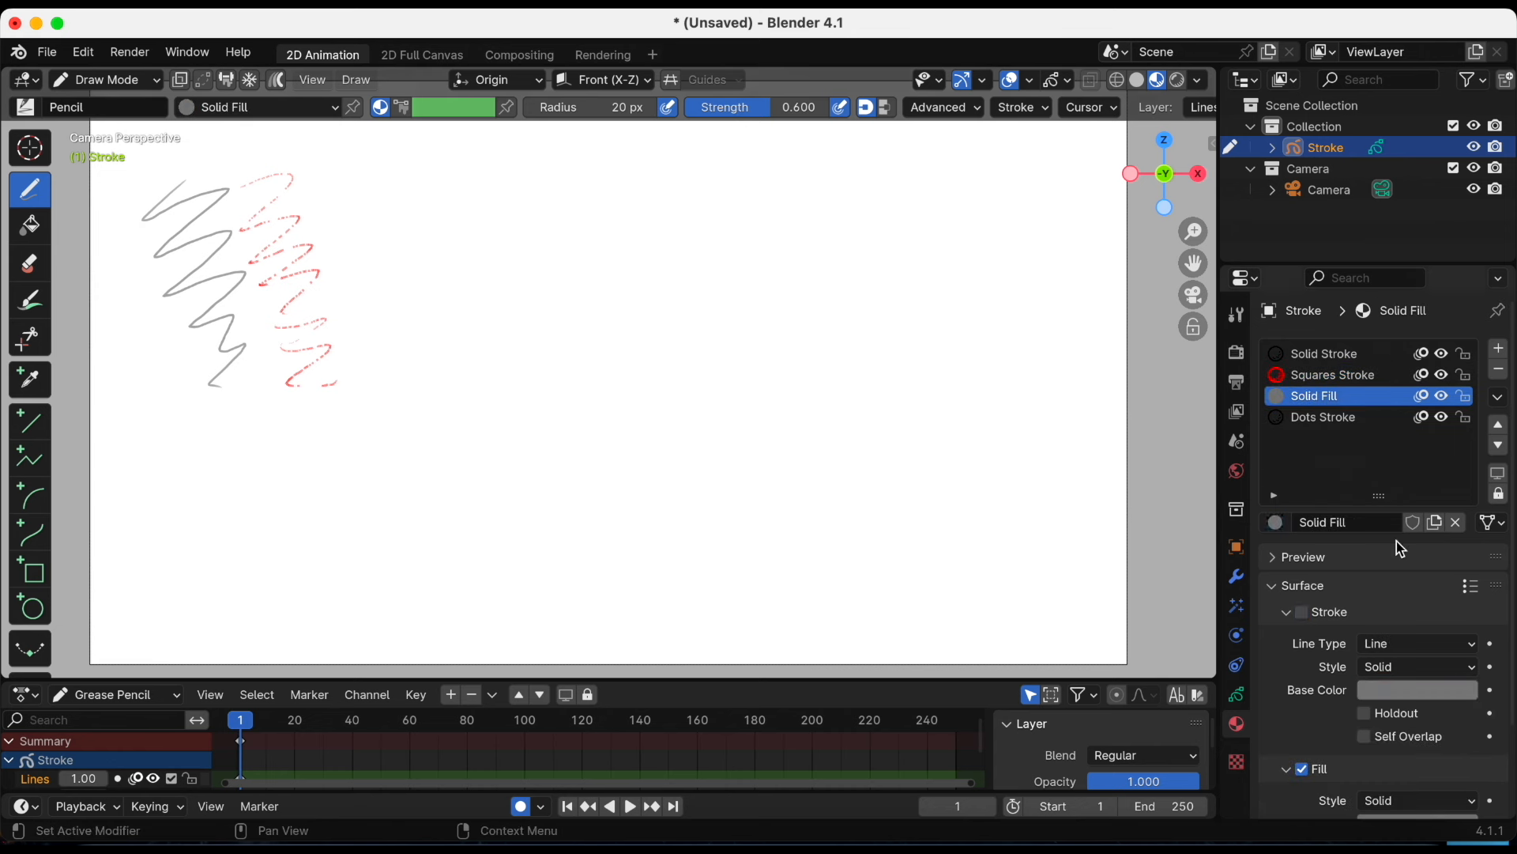
{"action": "scroll", "coordinate": [1364, 542], "scroll_direction": "down", "scroll_amount": 3}
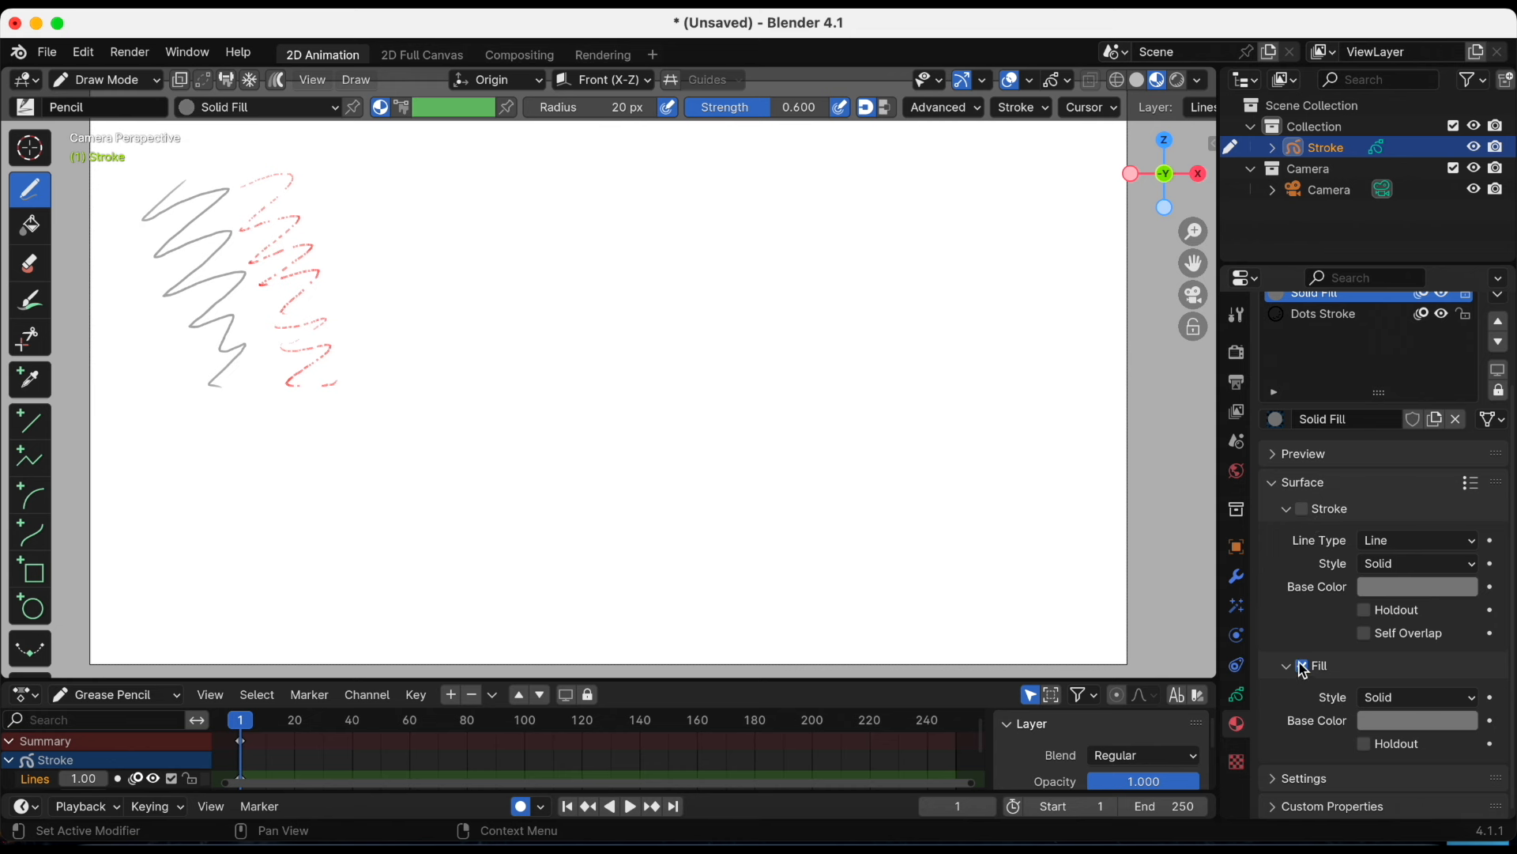
{"action": "mouse_move", "coordinate": [329, 195]}
{"action": "left_mouse_down"}
{"action": "mouse_move", "coordinate": [419, 247]}
{"action": "mouse_move", "coordinate": [352, 395]}
{"action": "mouse_move", "coordinate": [399, 395]}
{"action": "mouse_move", "coordinate": [418, 347]}
{"action": "mouse_move", "coordinate": [387, 293]}
{"action": "mouse_move", "coordinate": [443, 253]}
{"action": "mouse_move", "coordinate": [379, 213]}
{"action": "mouse_move", "coordinate": [399, 167]}
{"action": "left_mouse_up"}
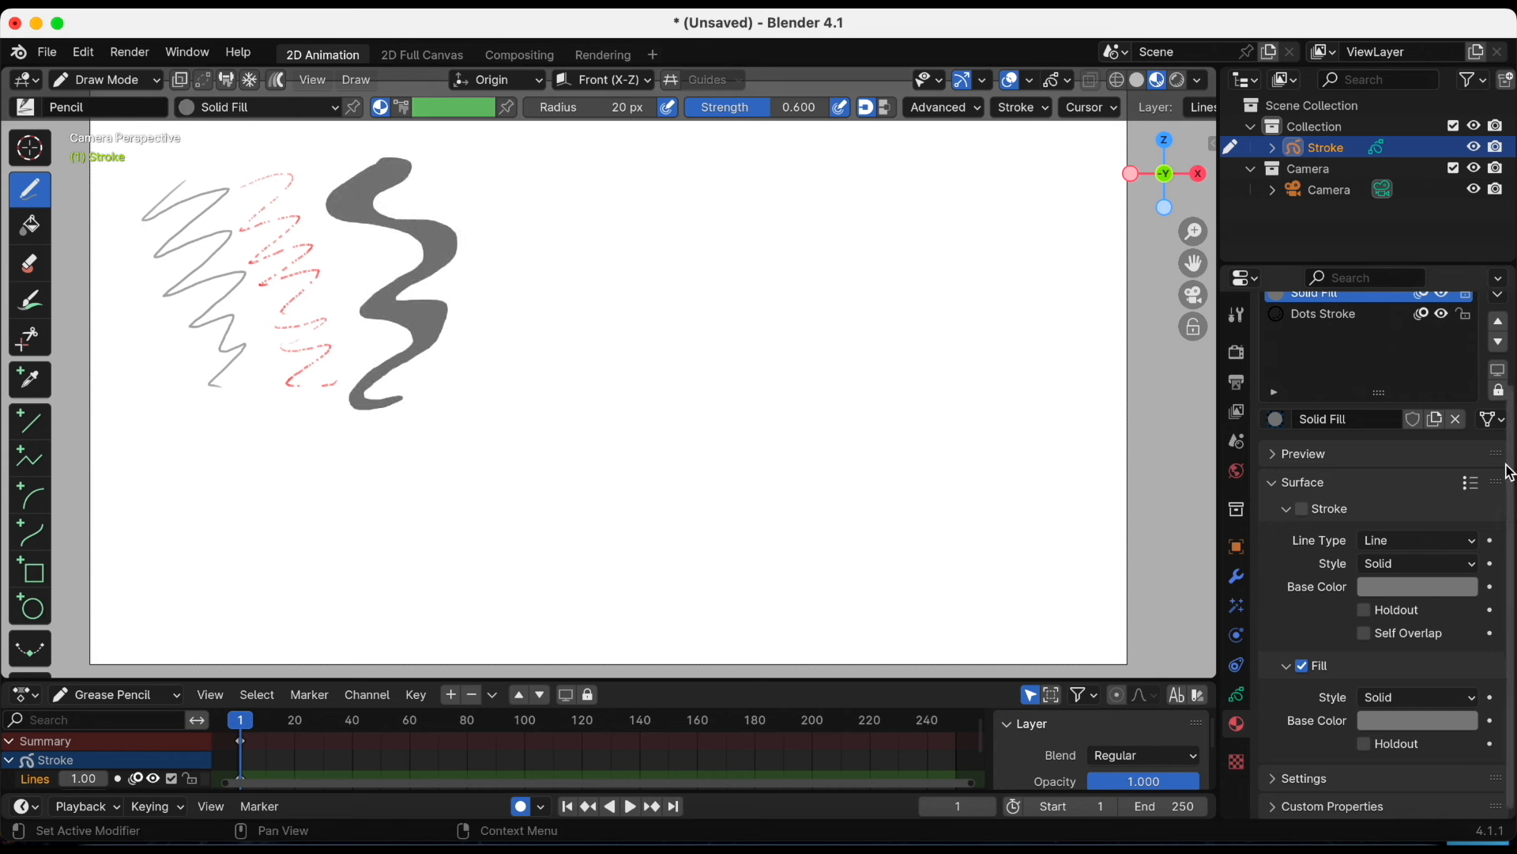
Draw a wavy line beside the filled shape with the Dots Stroke material, and a red one next to it with Squares Stroke
{"action": "scroll", "coordinate": [1505, 464], "scroll_direction": "up", "scroll_amount": 3}
{"action": "left_click", "coordinate": [1341, 427]}
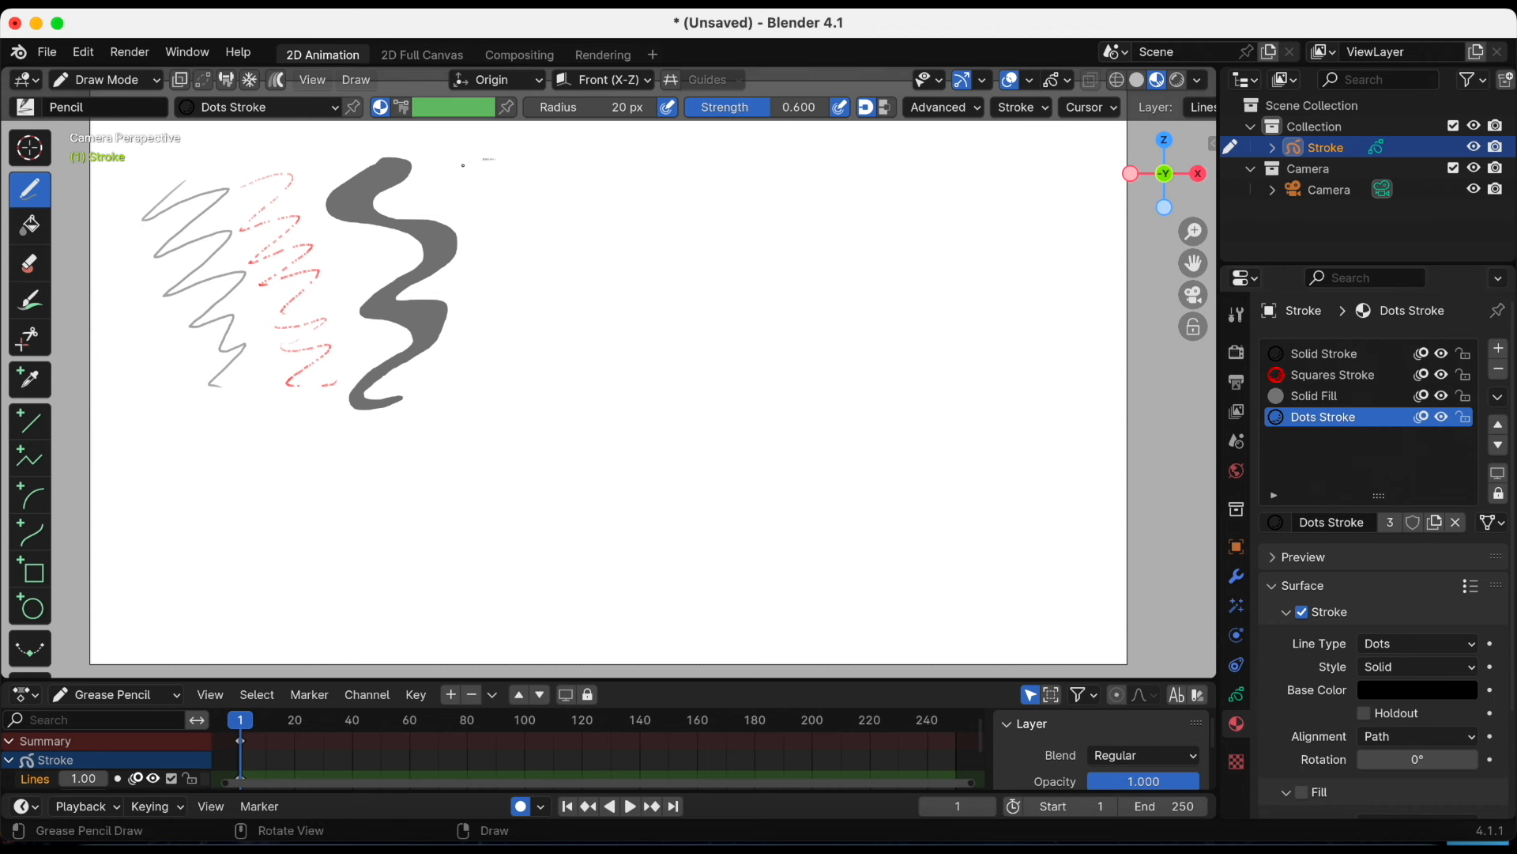
{"action": "left_click_drag", "start_coordinate": [463, 339], "coordinate": [474, 390]}
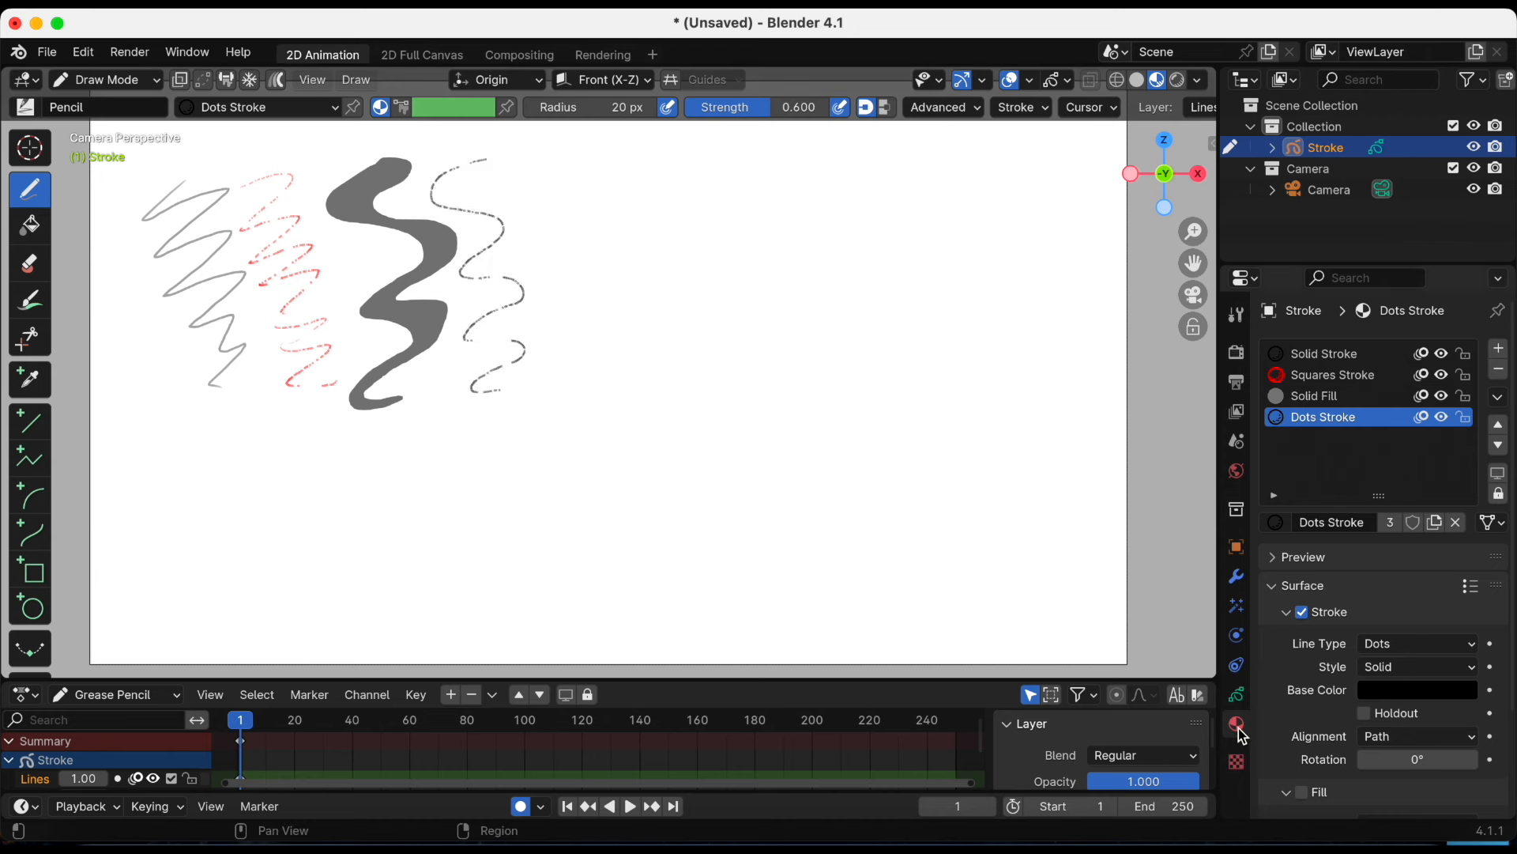
{"action": "left_click", "coordinate": [1334, 375]}
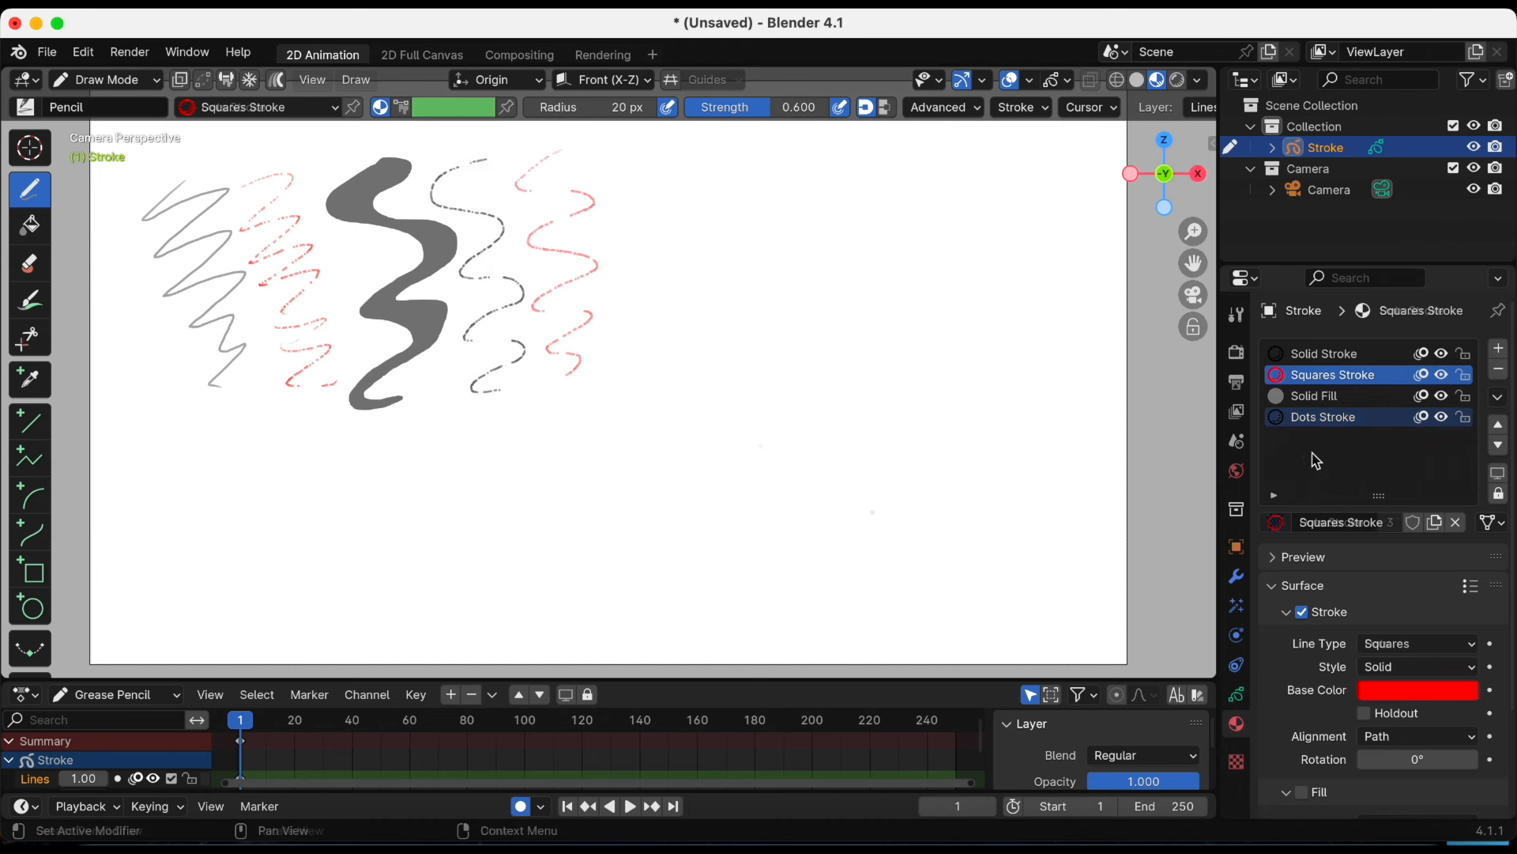
Toggle the Lines layer's visibility off and on repeatedly, leaving it visible, and make Fills the active layer
{"action": "left_click", "coordinate": [1237, 694]}
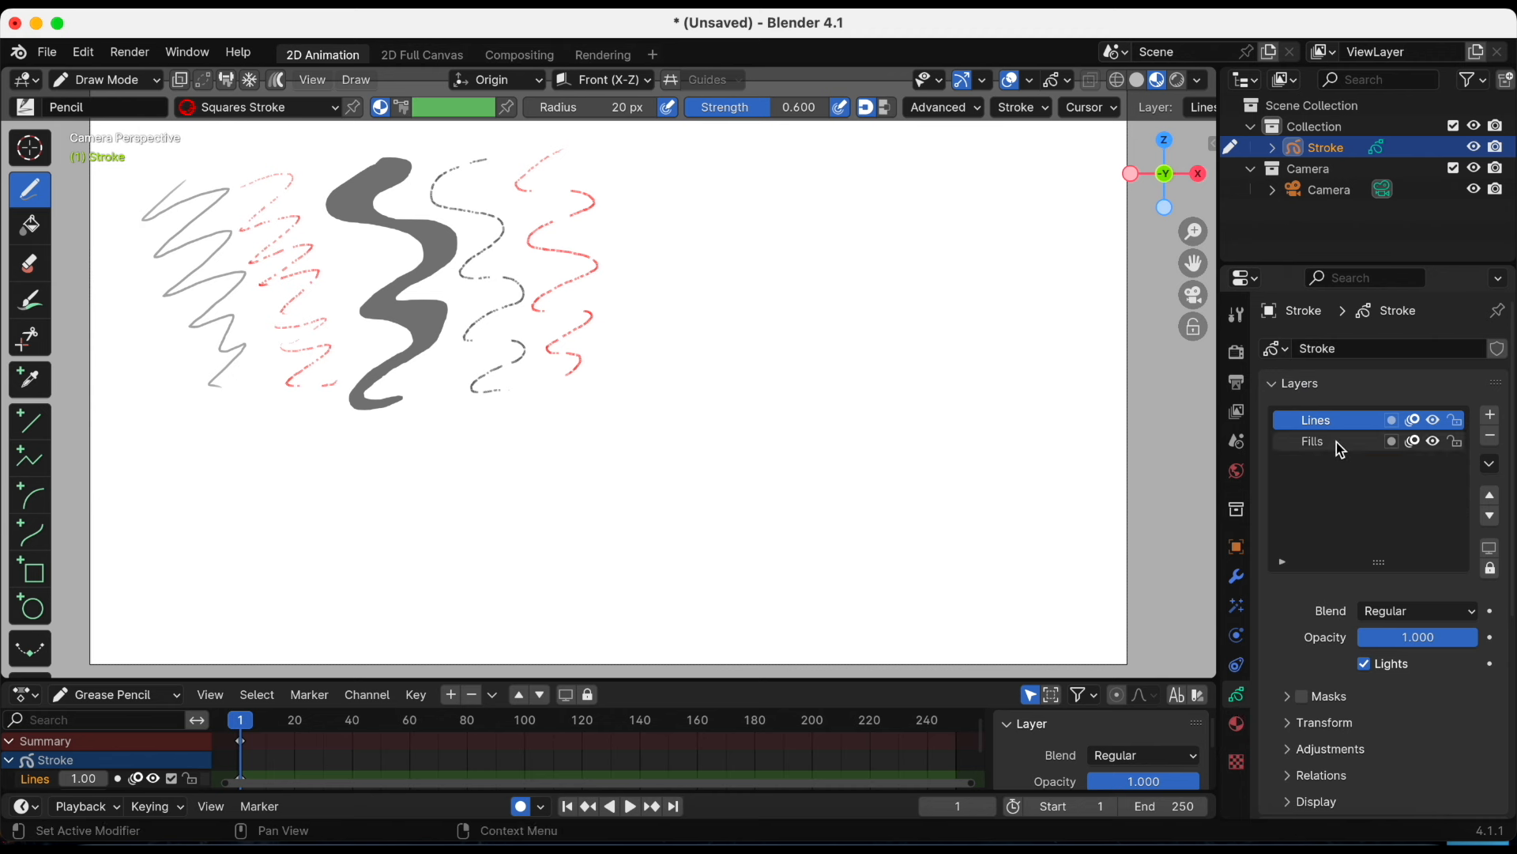
{"action": "left_click", "coordinate": [1434, 421]}
{"action": "left_click", "coordinate": [1434, 421]}
{"action": "left_click", "coordinate": [1434, 420]}
{"action": "left_click", "coordinate": [1434, 419]}
{"action": "left_click", "coordinate": [1435, 420]}
{"action": "left_click", "coordinate": [1435, 421]}
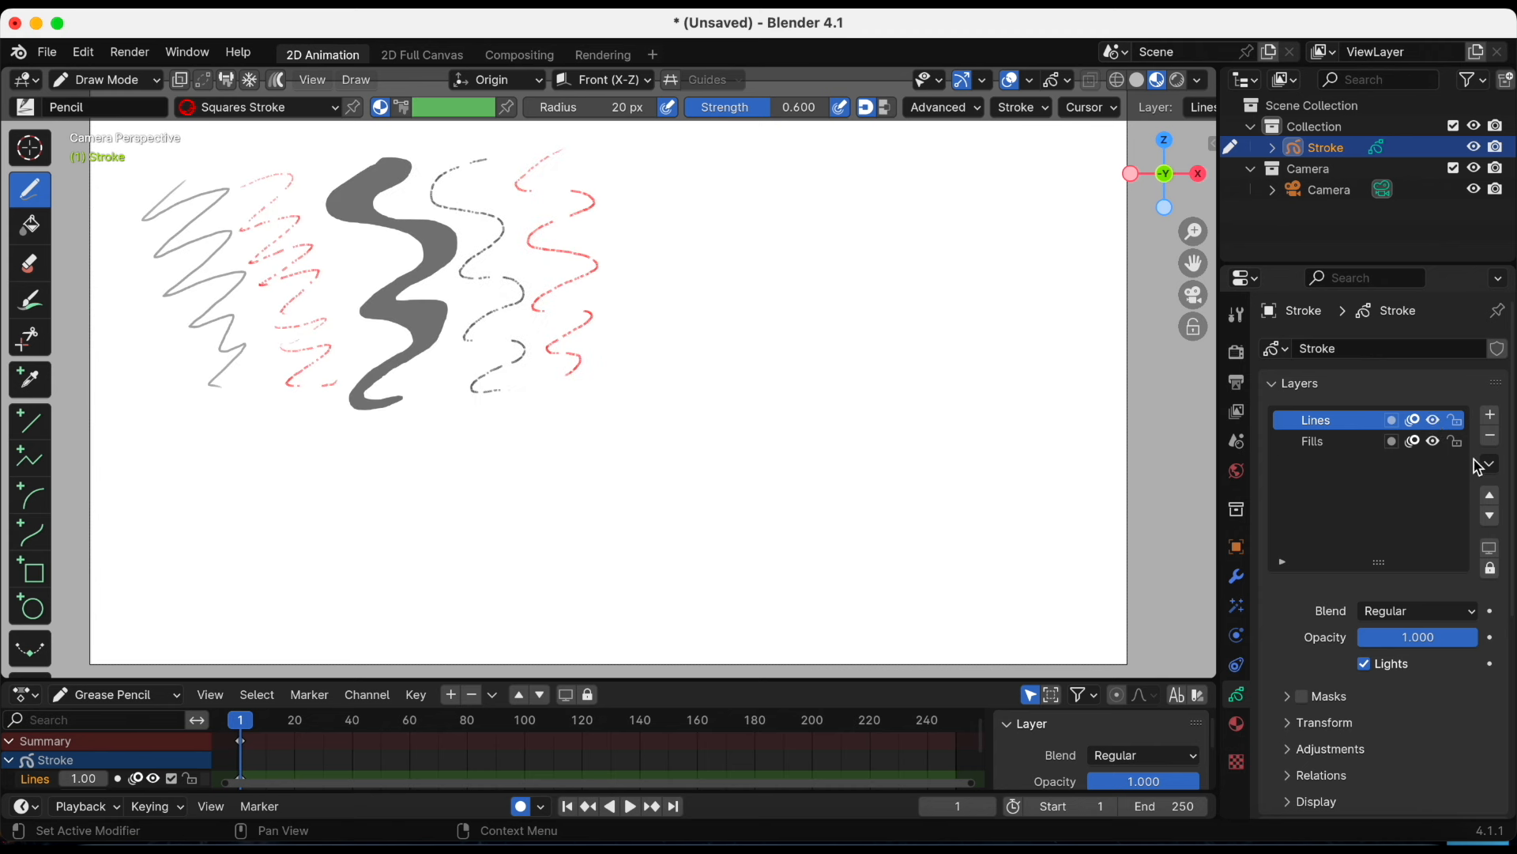
{"action": "left_click", "coordinate": [1329, 444]}
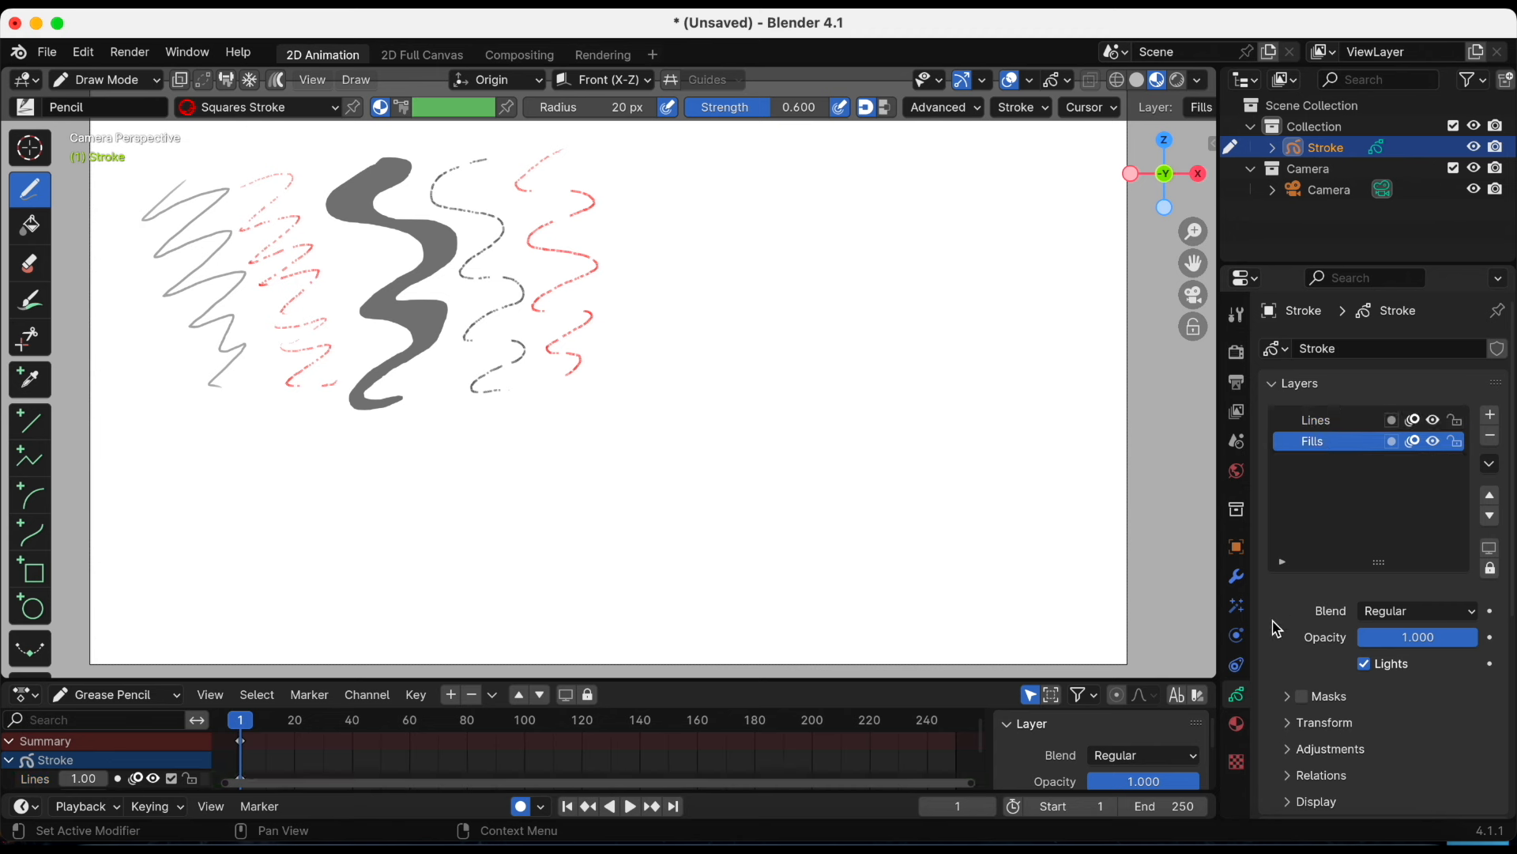
Add a fifth material slot to the Stroke object and create a new material in it
{"action": "left_click", "coordinate": [1239, 728]}
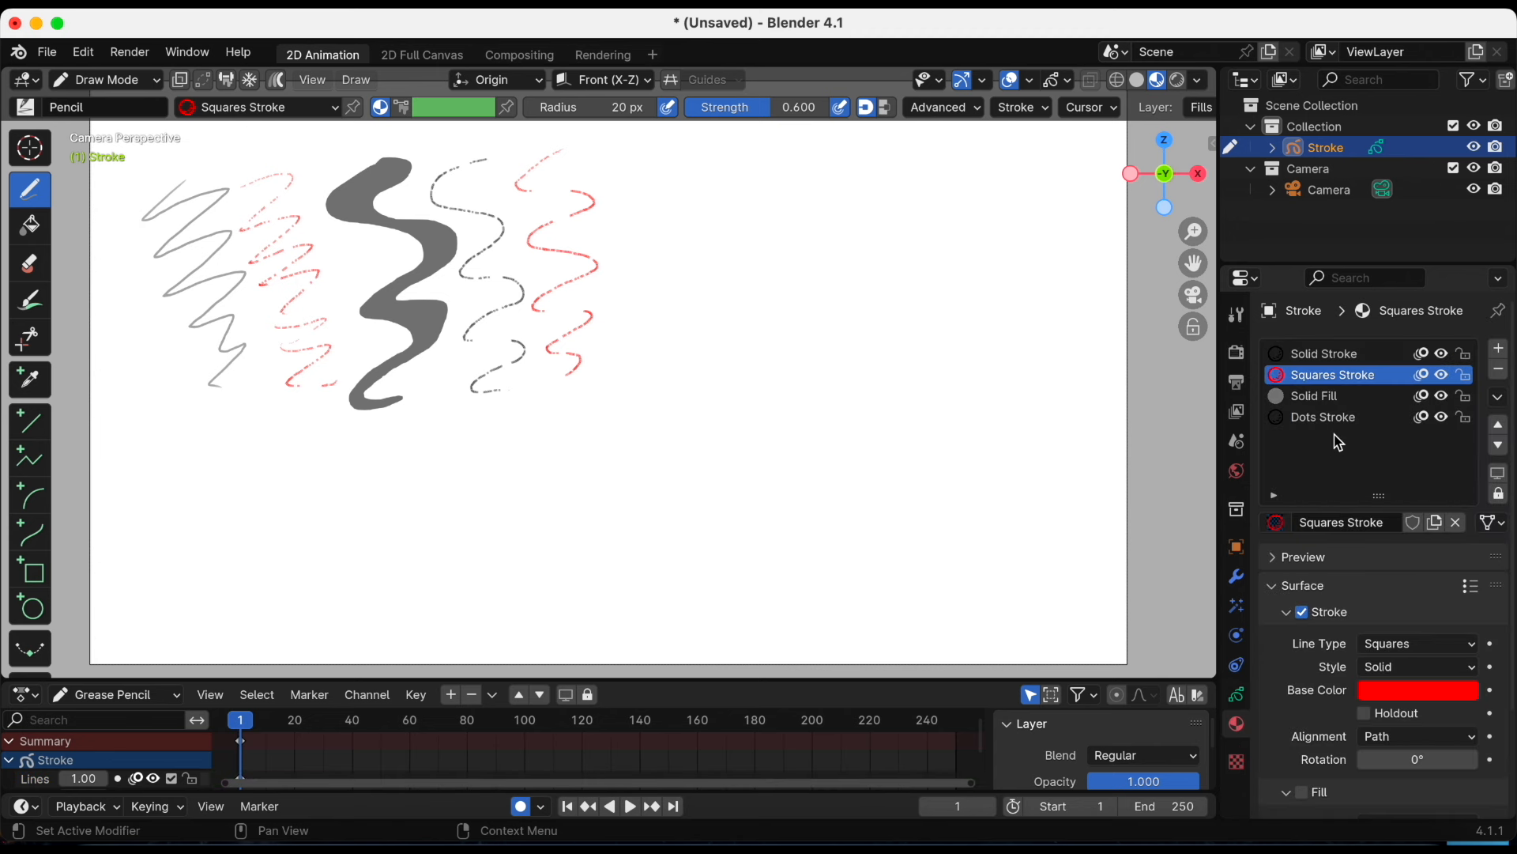
{"action": "left_click", "coordinate": [1499, 349]}
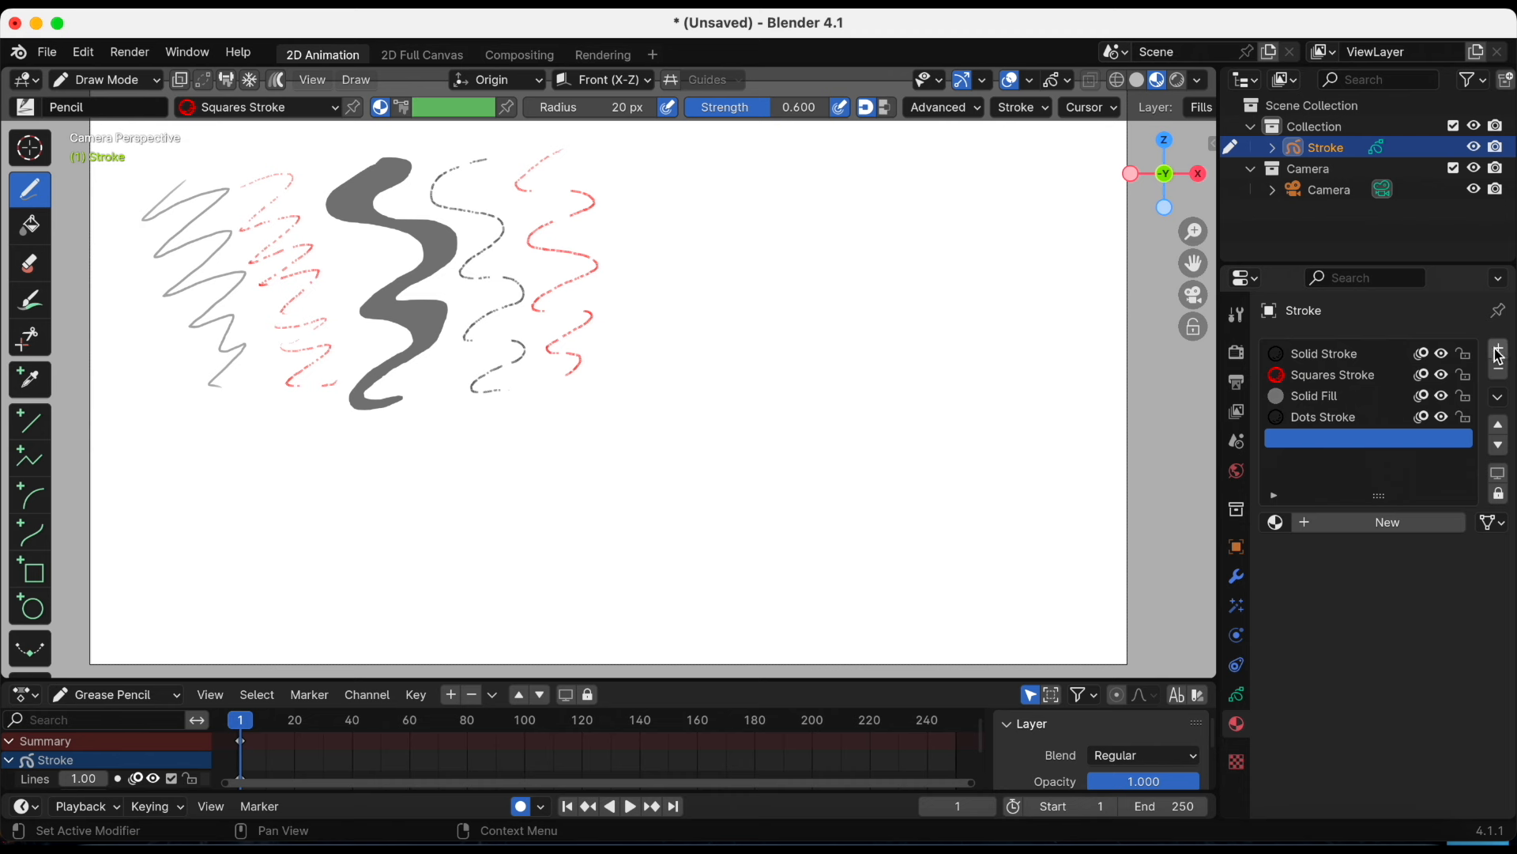
{"action": "left_click", "coordinate": [1331, 525]}
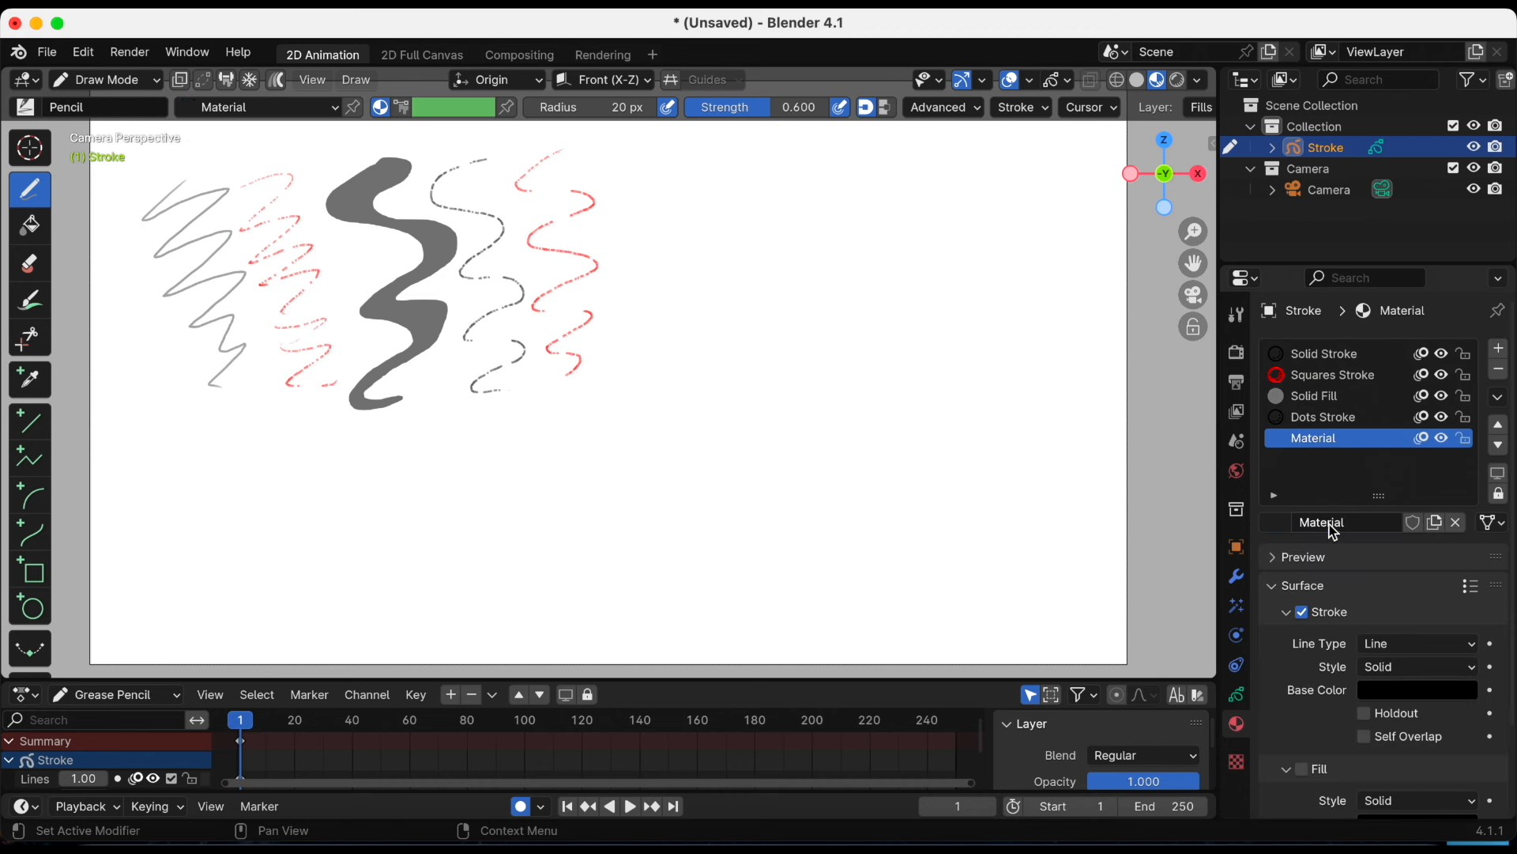
Make the new material fill-only with a blue base color and draw a thick wavy shape beside the red squares line
{"action": "scroll", "coordinate": [1382, 558], "scroll_direction": "down", "scroll_amount": 3}
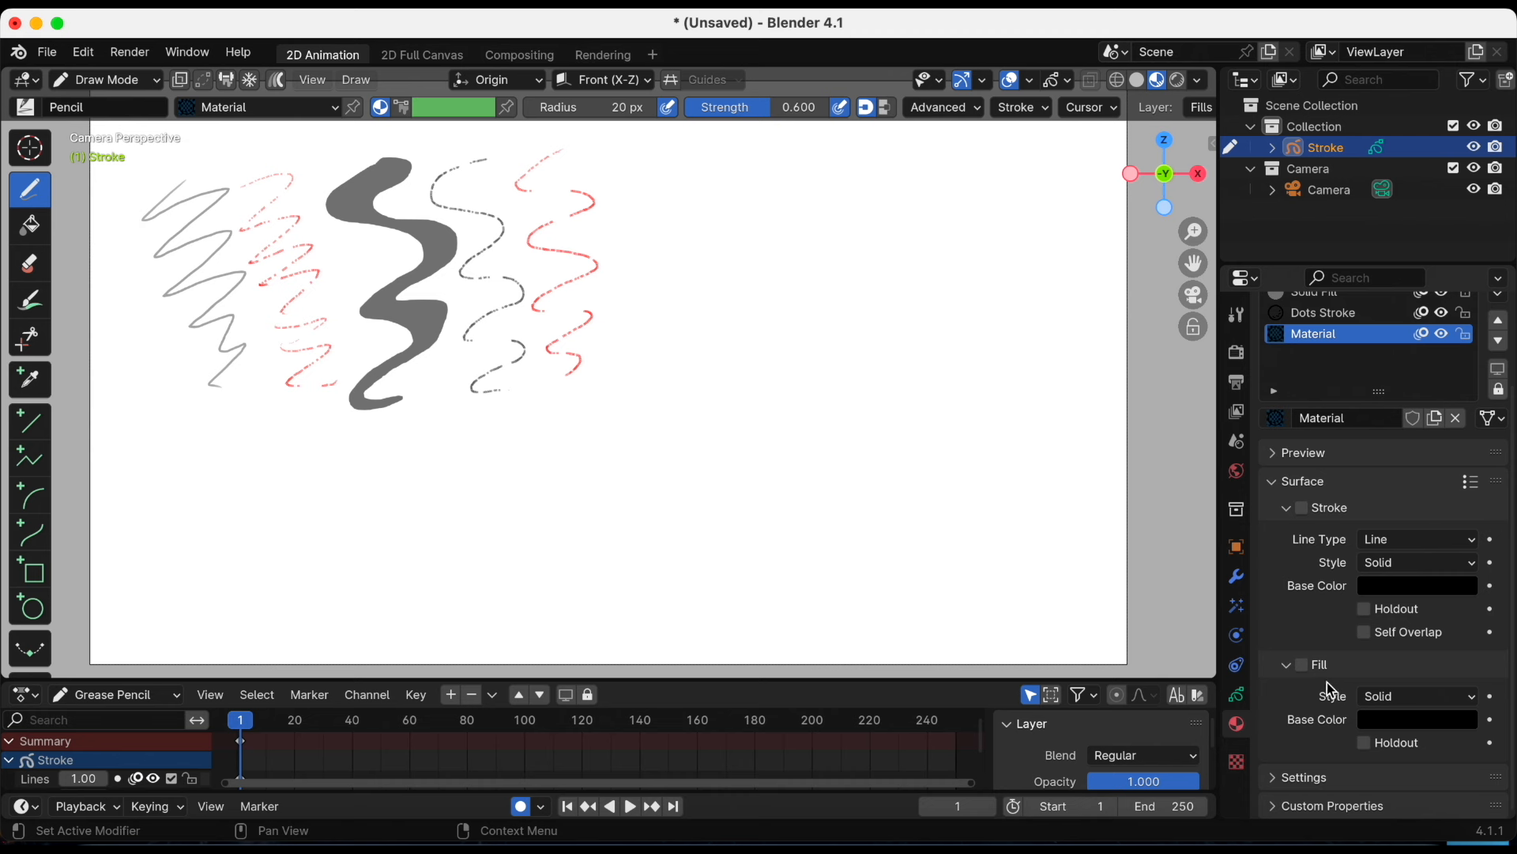
{"action": "left_click", "coordinate": [1404, 721]}
{"action": "left_click_drag", "start_coordinate": [1469, 508], "coordinate": [1427, 424]}
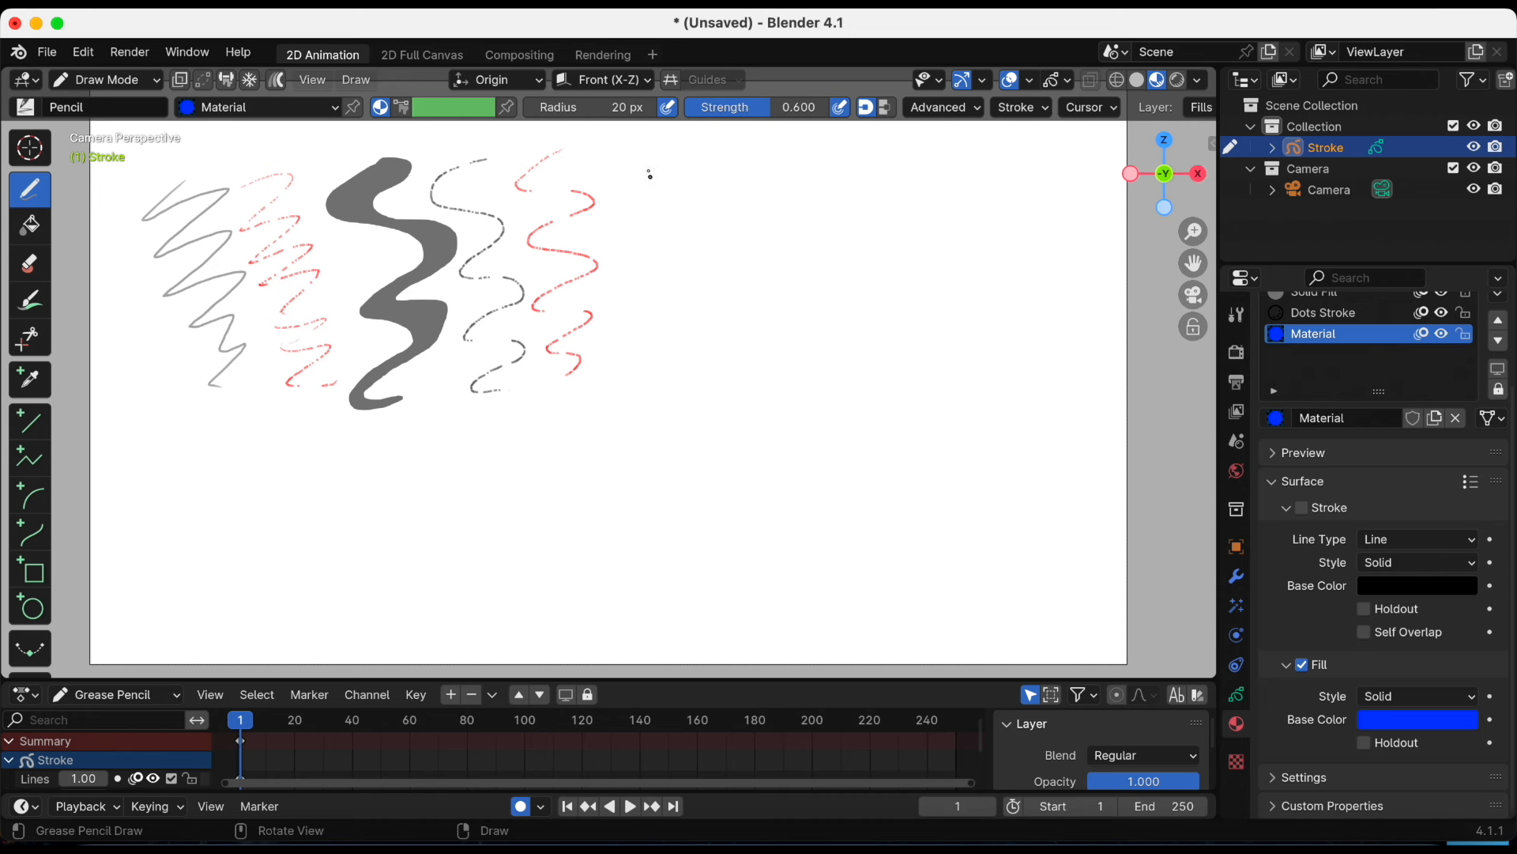
{"action": "mouse_move", "coordinate": [614, 182]}
{"action": "left_mouse_down"}
{"action": "mouse_move", "coordinate": [674, 207]}
{"action": "mouse_move", "coordinate": [621, 269]}
{"action": "mouse_move", "coordinate": [632, 338]}
{"action": "mouse_move", "coordinate": [589, 385]}
{"action": "mouse_move", "coordinate": [711, 348]}
{"action": "mouse_move", "coordinate": [731, 269]}
{"action": "mouse_move", "coordinate": [715, 194]}
{"action": "mouse_move", "coordinate": [646, 184]}
{"action": "left_mouse_up"}
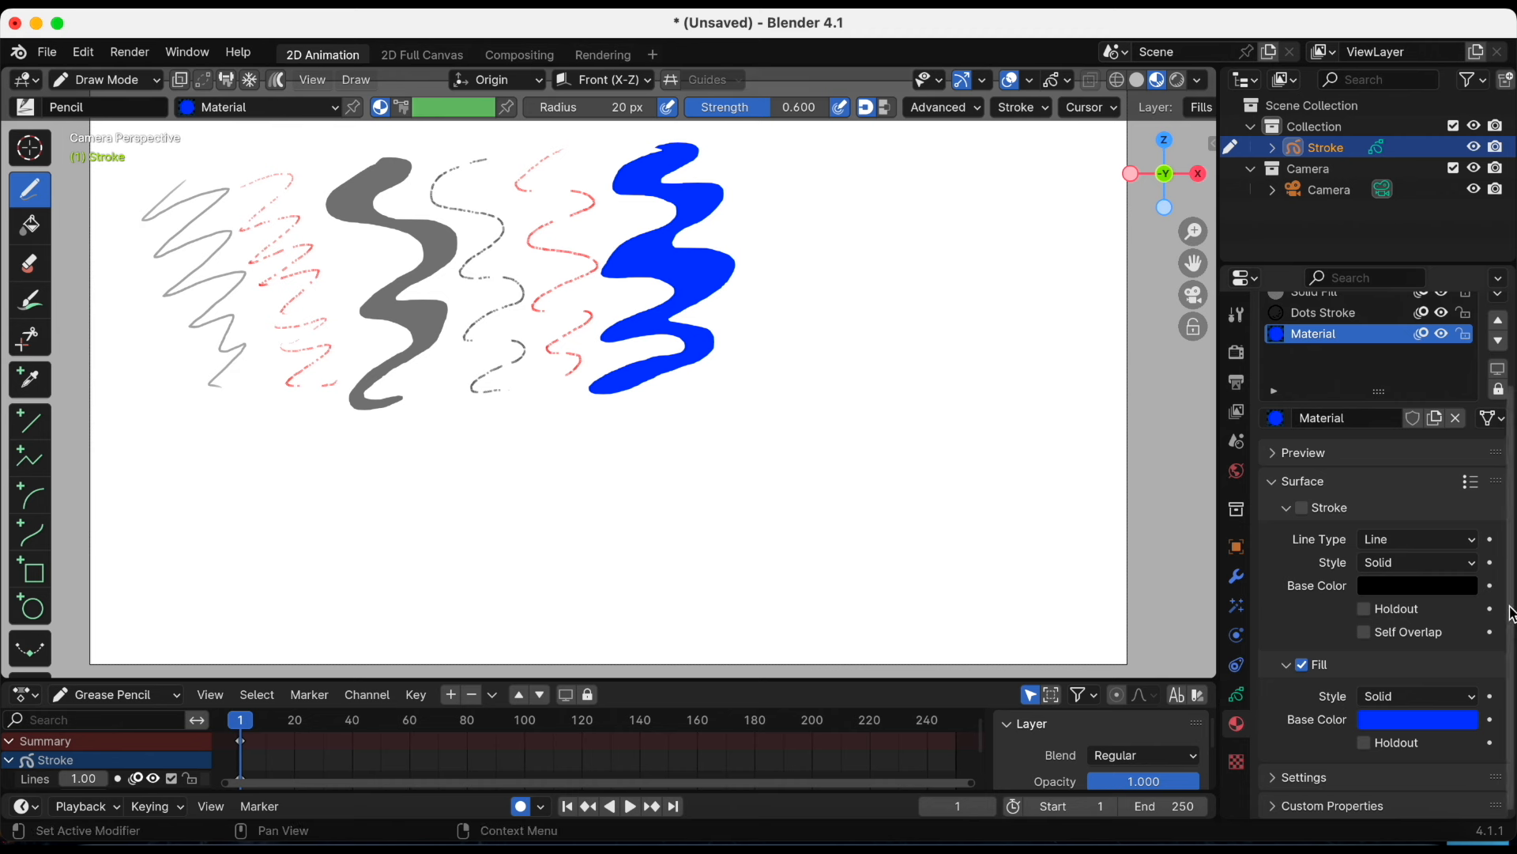
Move the blue Material up the slot list so it sits between Squares Stroke and Solid Fill
{"action": "left_click_drag", "start_coordinate": [1513, 615], "coordinate": [1513, 514]}
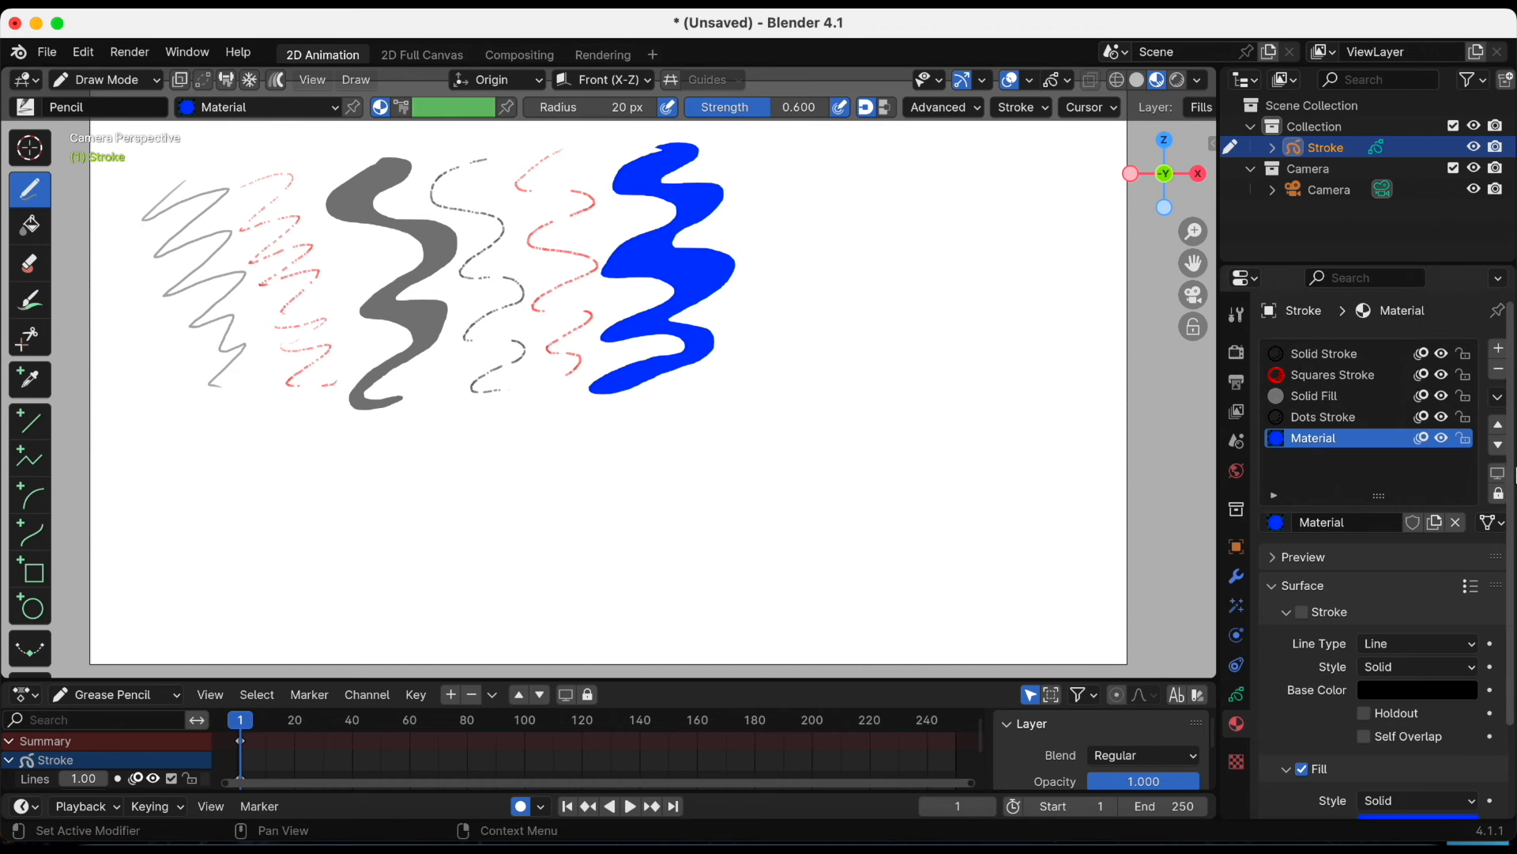
{"action": "left_click", "coordinate": [1499, 426]}
{"action": "left_click", "coordinate": [1498, 426]}
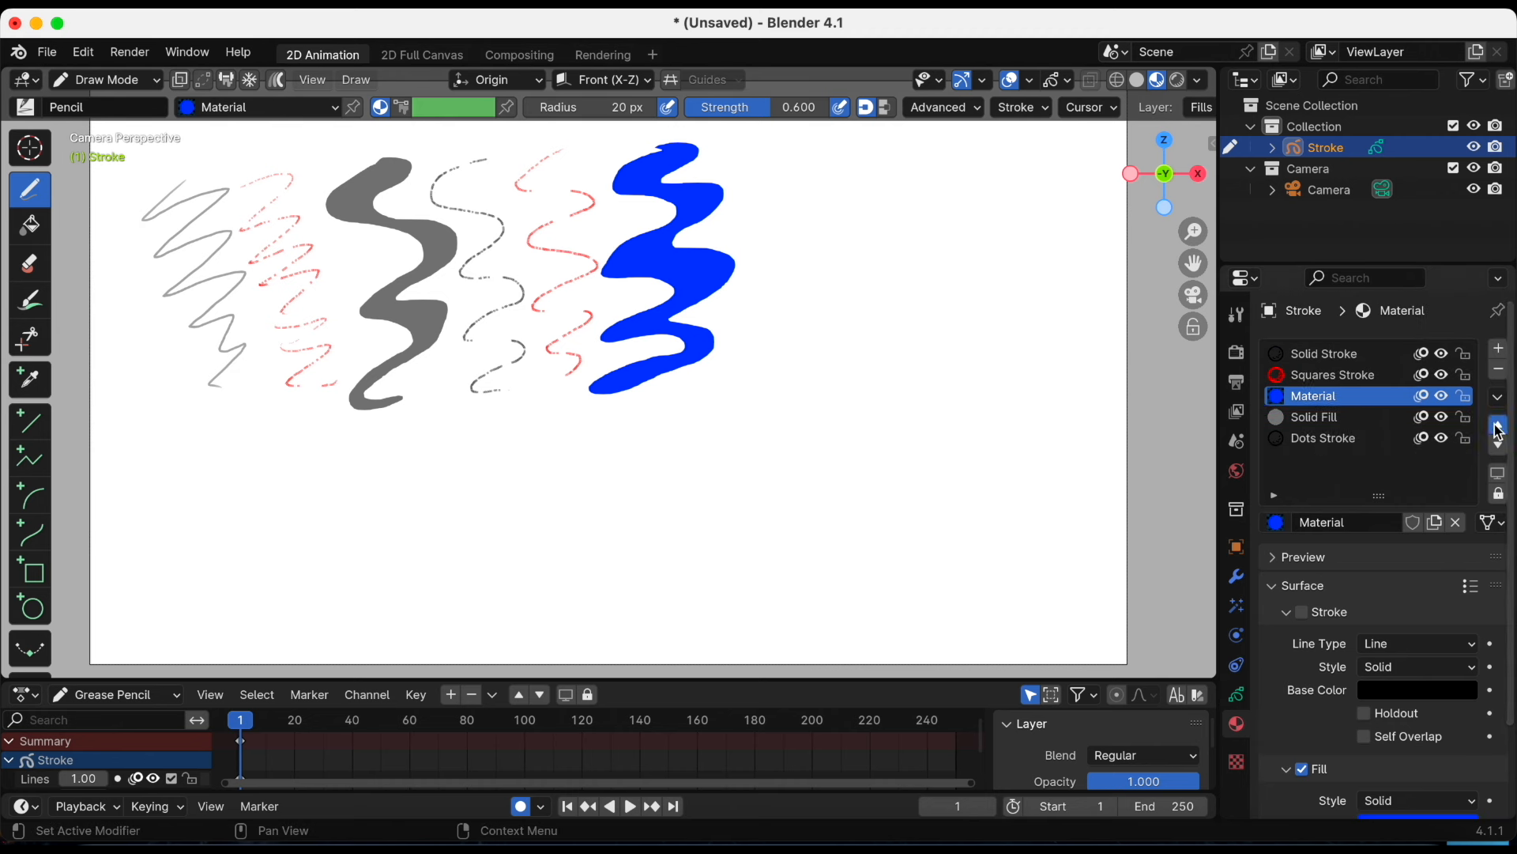
{"action": "left_click", "coordinate": [1498, 426]}
{"action": "left_click", "coordinate": [1499, 446]}
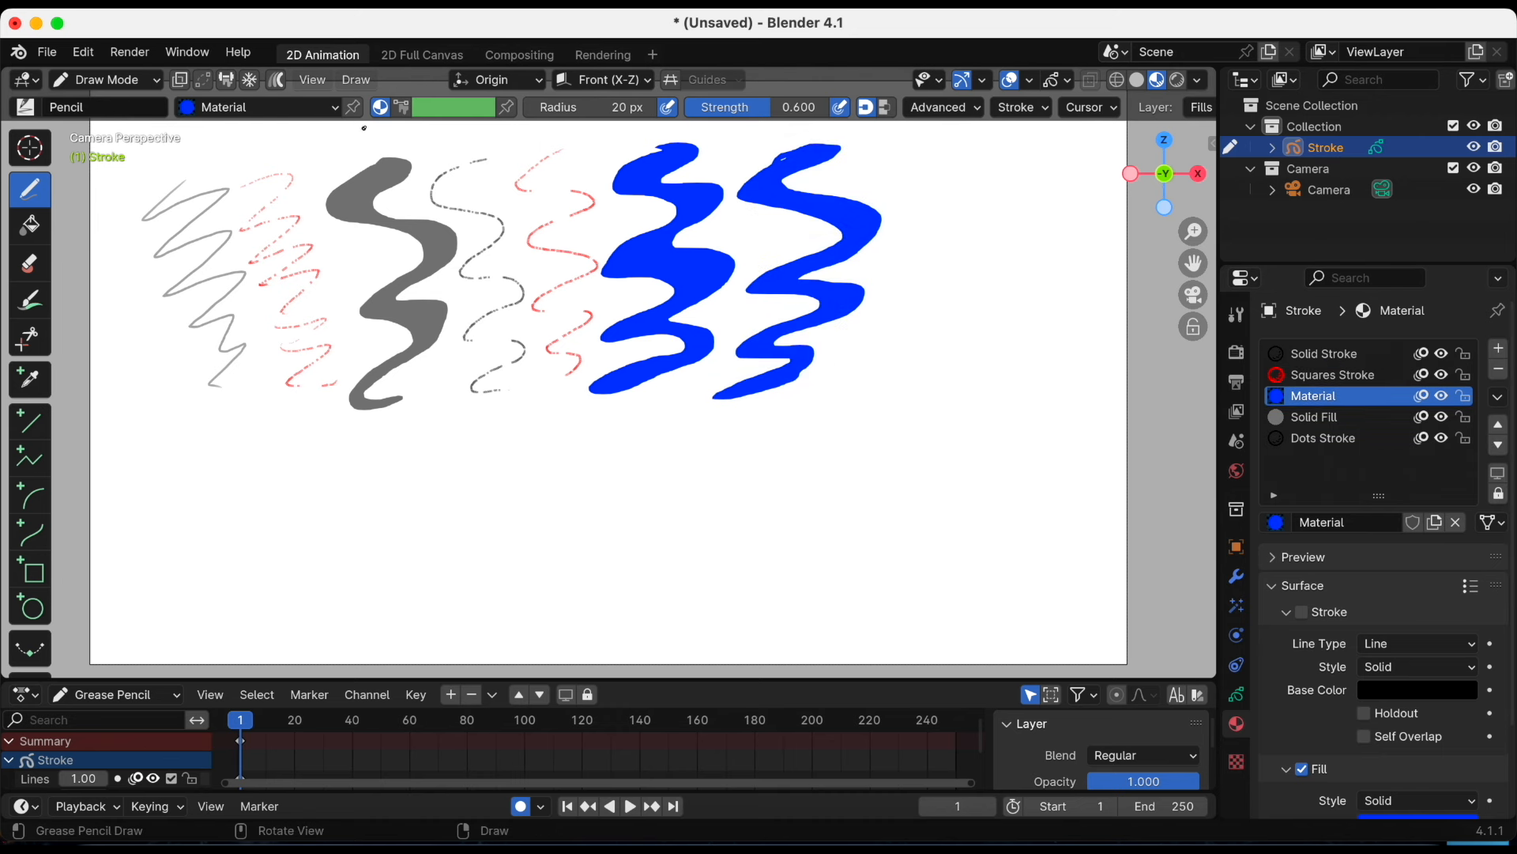
Pin the blue Material to the Pencil brush and switch to the Ink Pen brush
{"action": "left_click", "coordinate": [333, 109]}
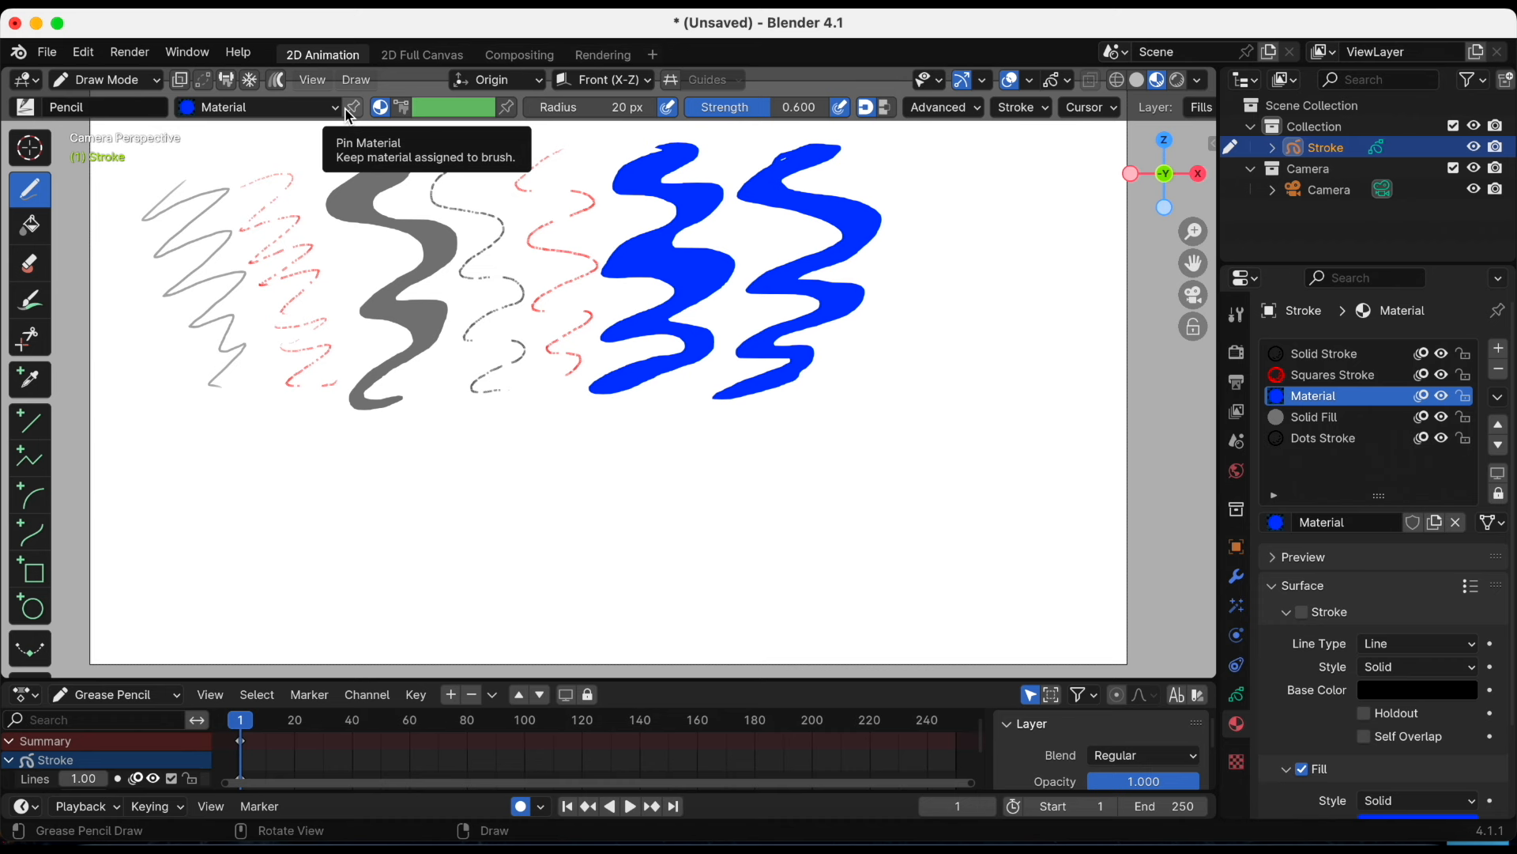
{"action": "left_click", "coordinate": [353, 108]}
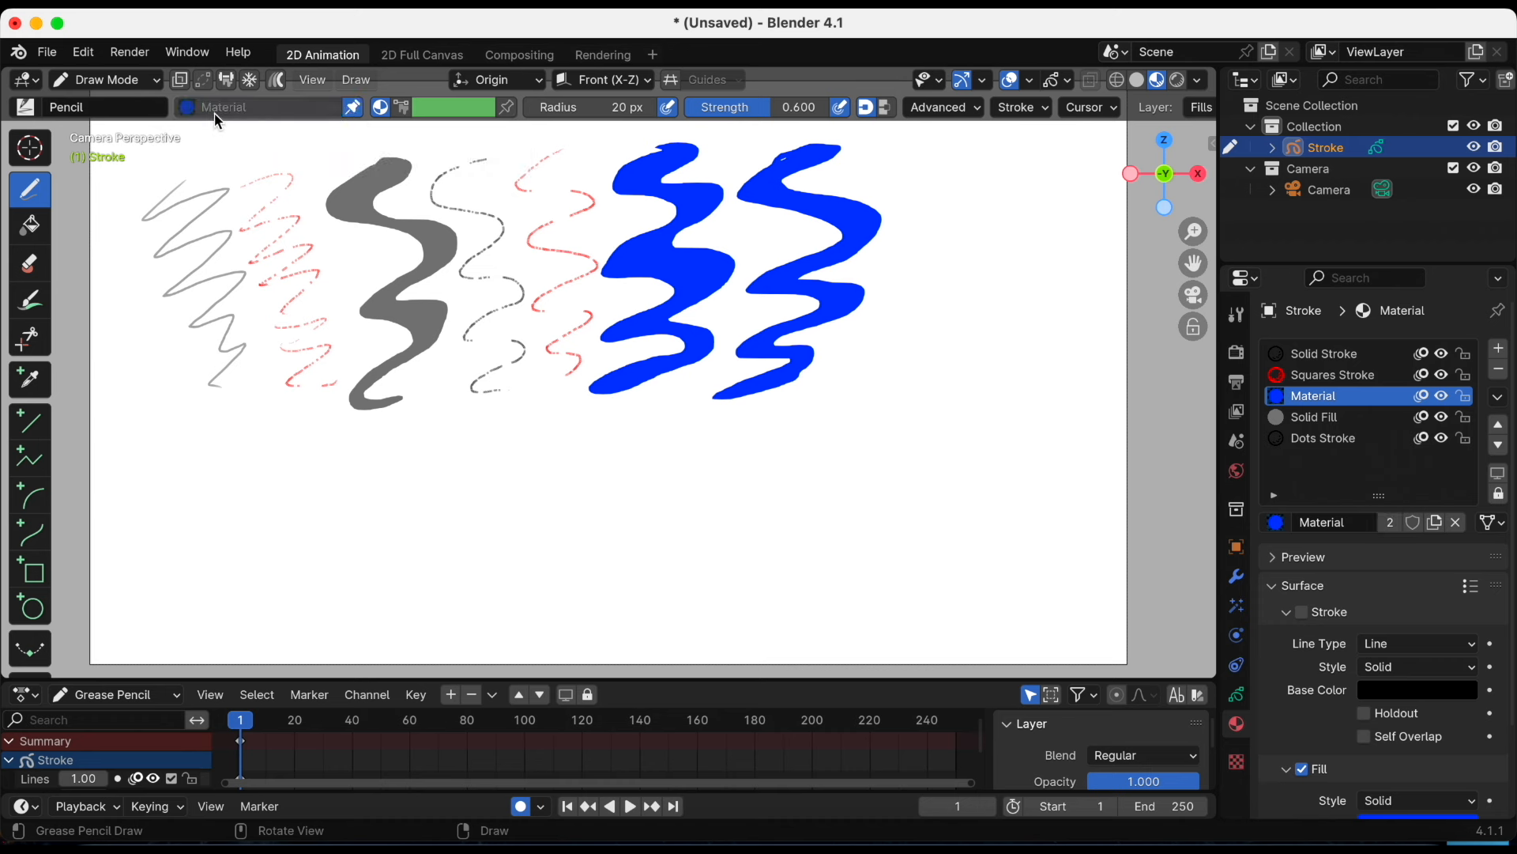
{"action": "left_click", "coordinate": [24, 105]}
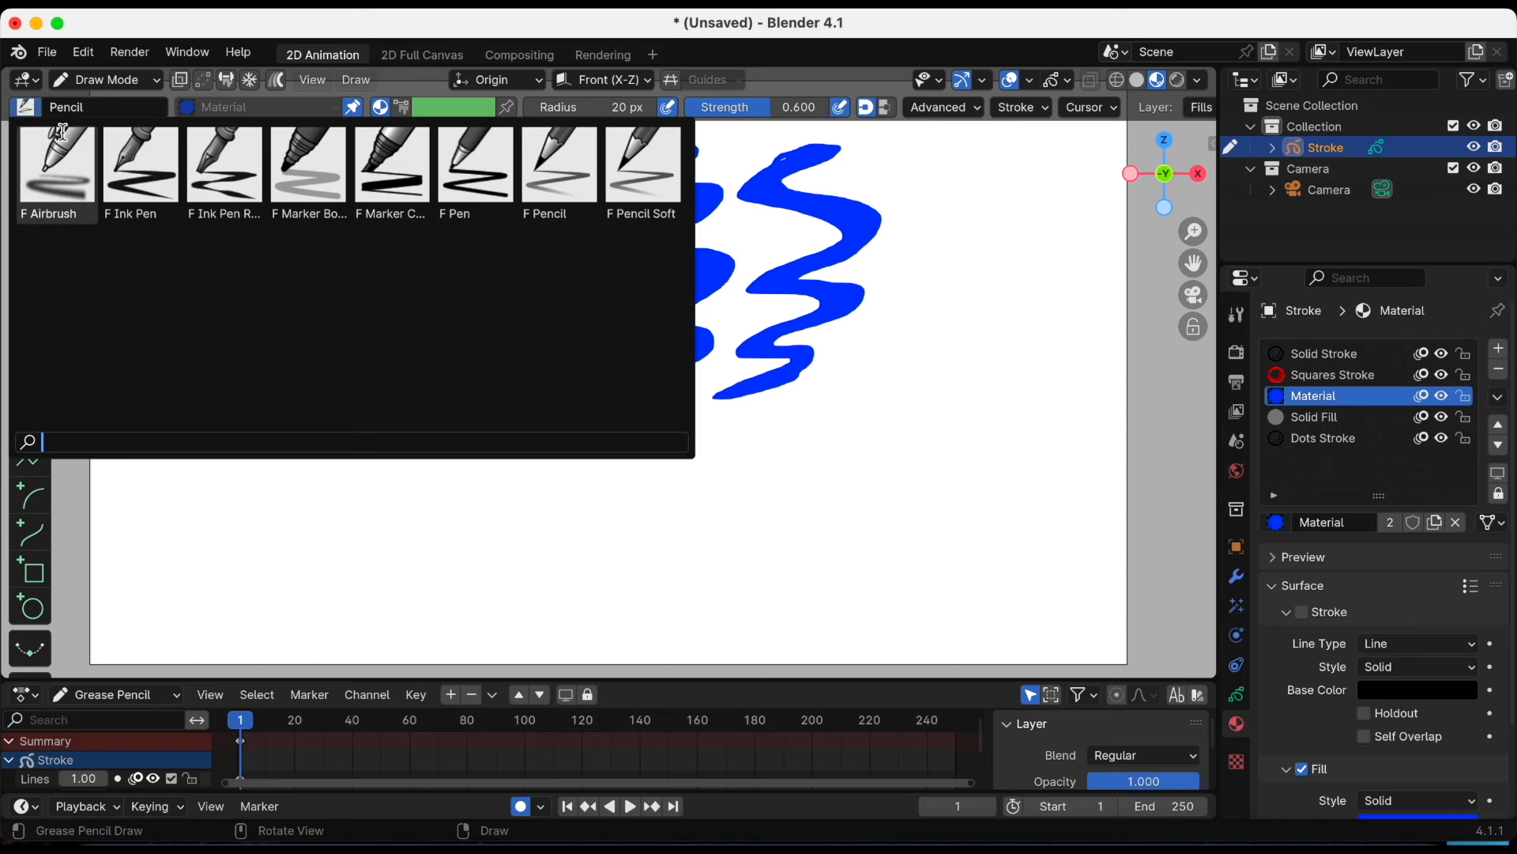
{"action": "left_click", "coordinate": [147, 182]}
Select the Solid Fill material and set its fill base color to green
{"action": "left_click", "coordinate": [1324, 417]}
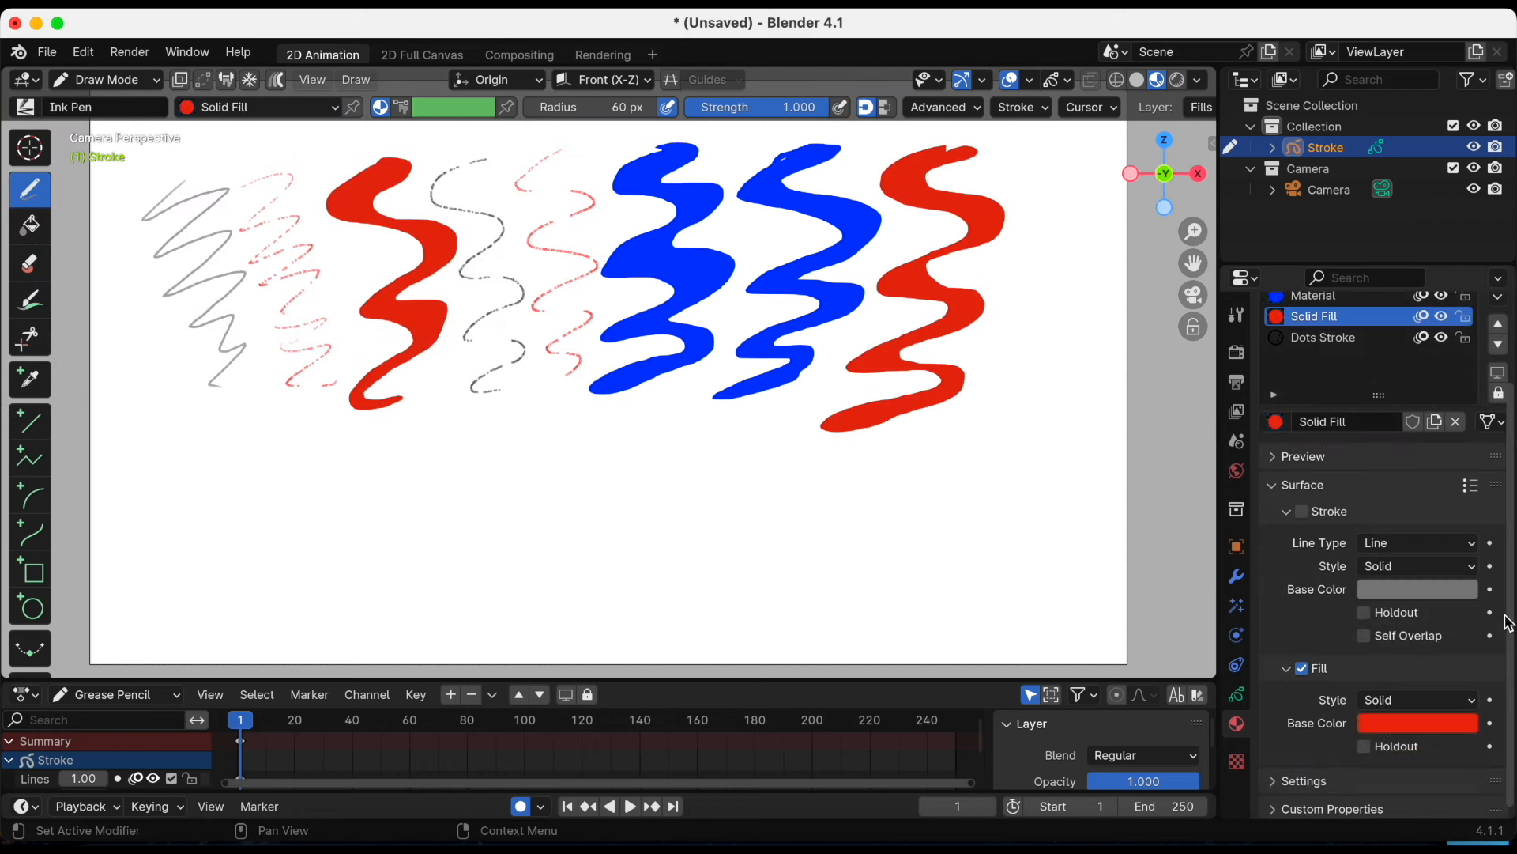
{"action": "scroll", "coordinate": [1427, 701], "scroll_direction": "up", "scroll_amount": 1}
{"action": "scroll", "coordinate": [1426, 701], "scroll_direction": "down", "scroll_amount": 1}
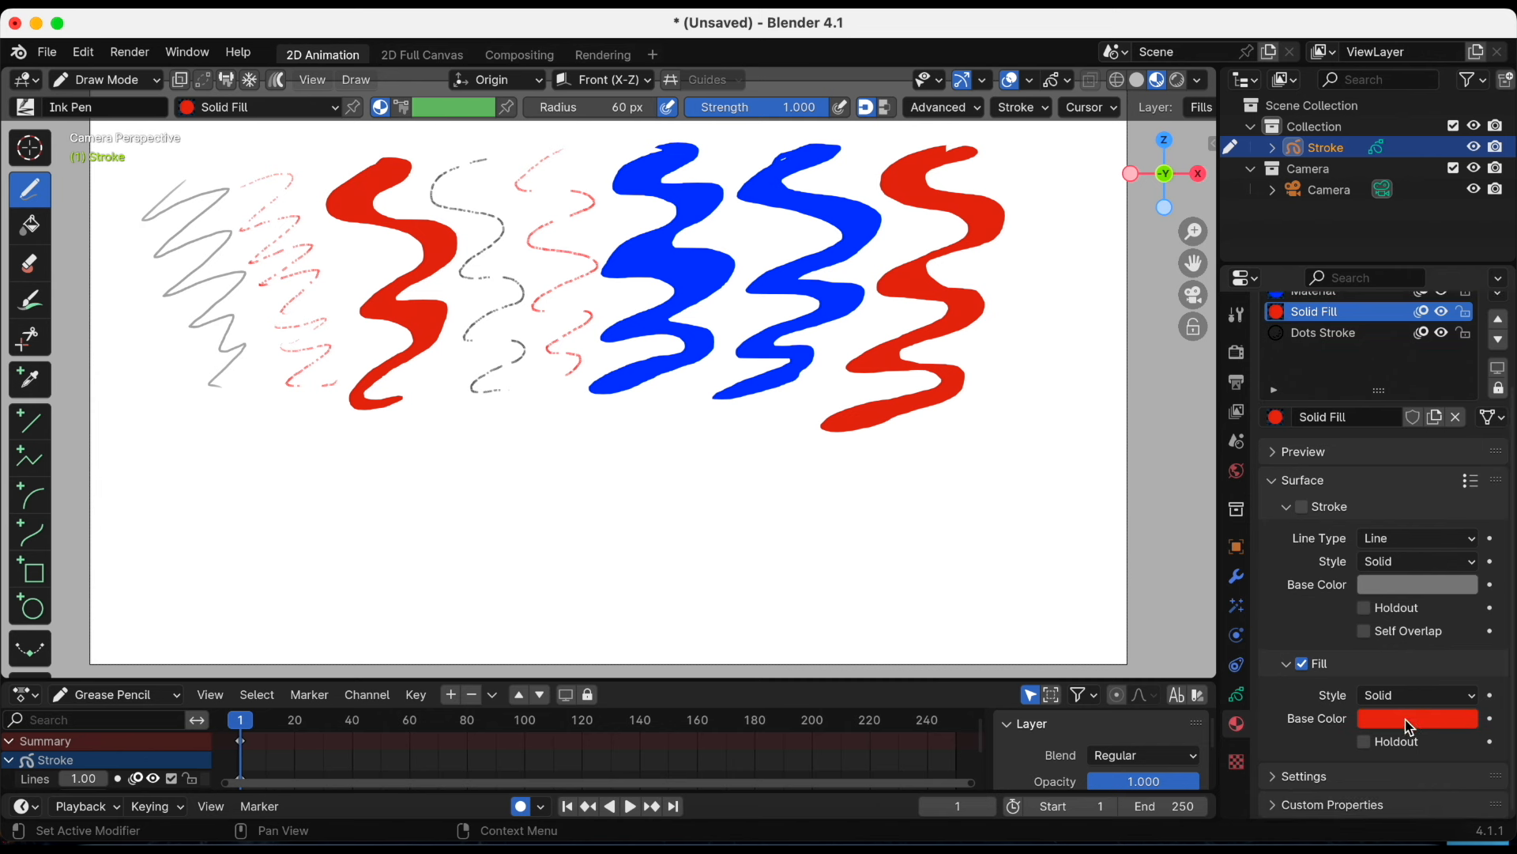
{"action": "left_click", "coordinate": [1415, 717]}
{"action": "left_click", "coordinate": [1345, 481]}
{"action": "left_click_drag", "start_coordinate": [1345, 480], "coordinate": [1309, 390]}
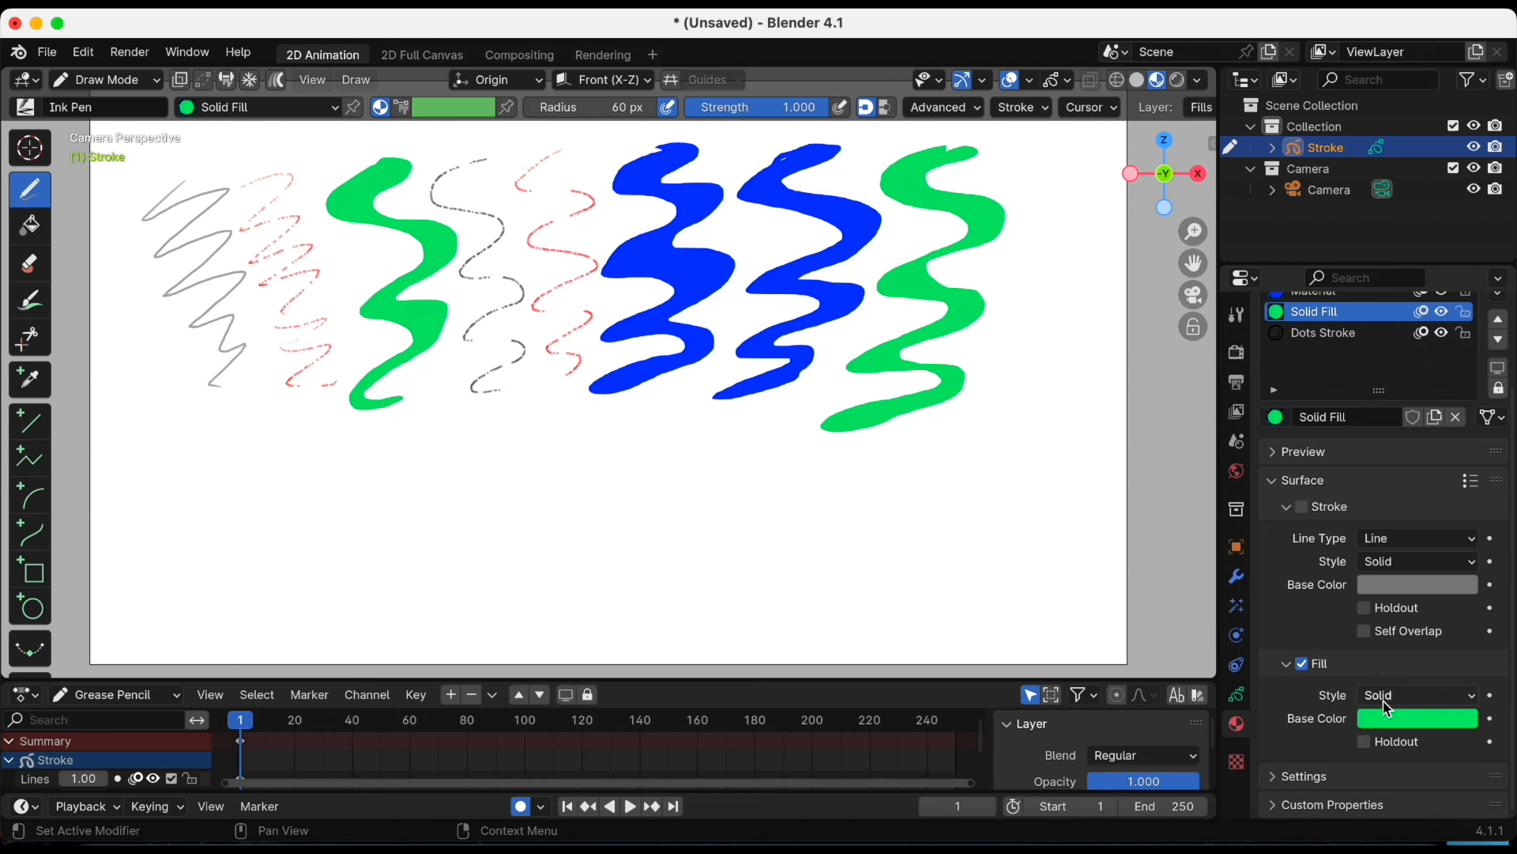
Set the Solid Fill material's fill style to Gradient and its secondary color to pinkish red
{"action": "left_click", "coordinate": [1387, 697]}
{"action": "left_click", "coordinate": [1391, 743]}
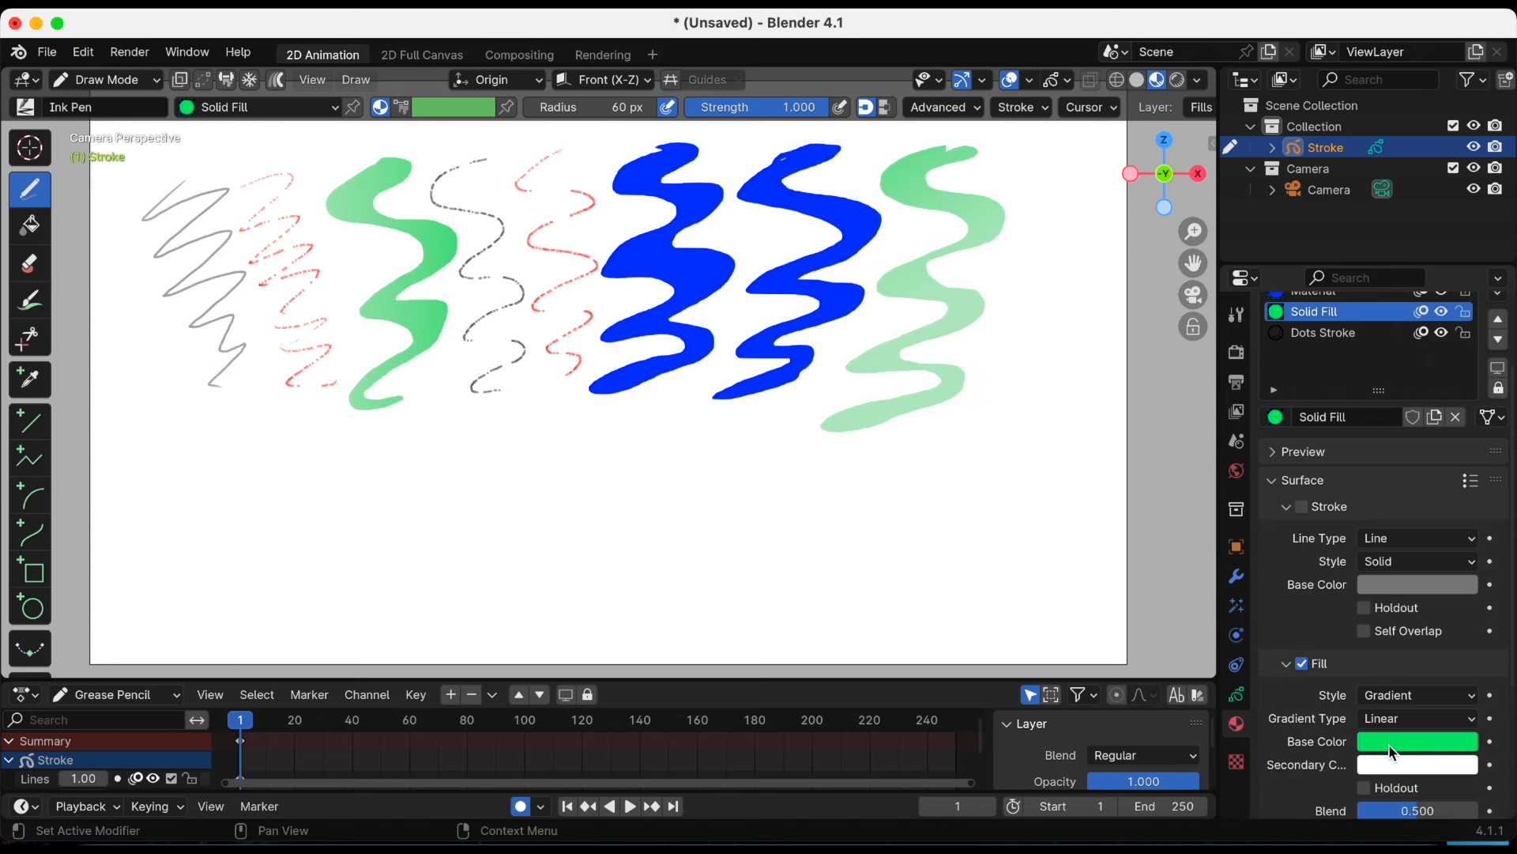
{"action": "scroll", "coordinate": [1511, 636], "scroll_direction": "down", "scroll_amount": 5}
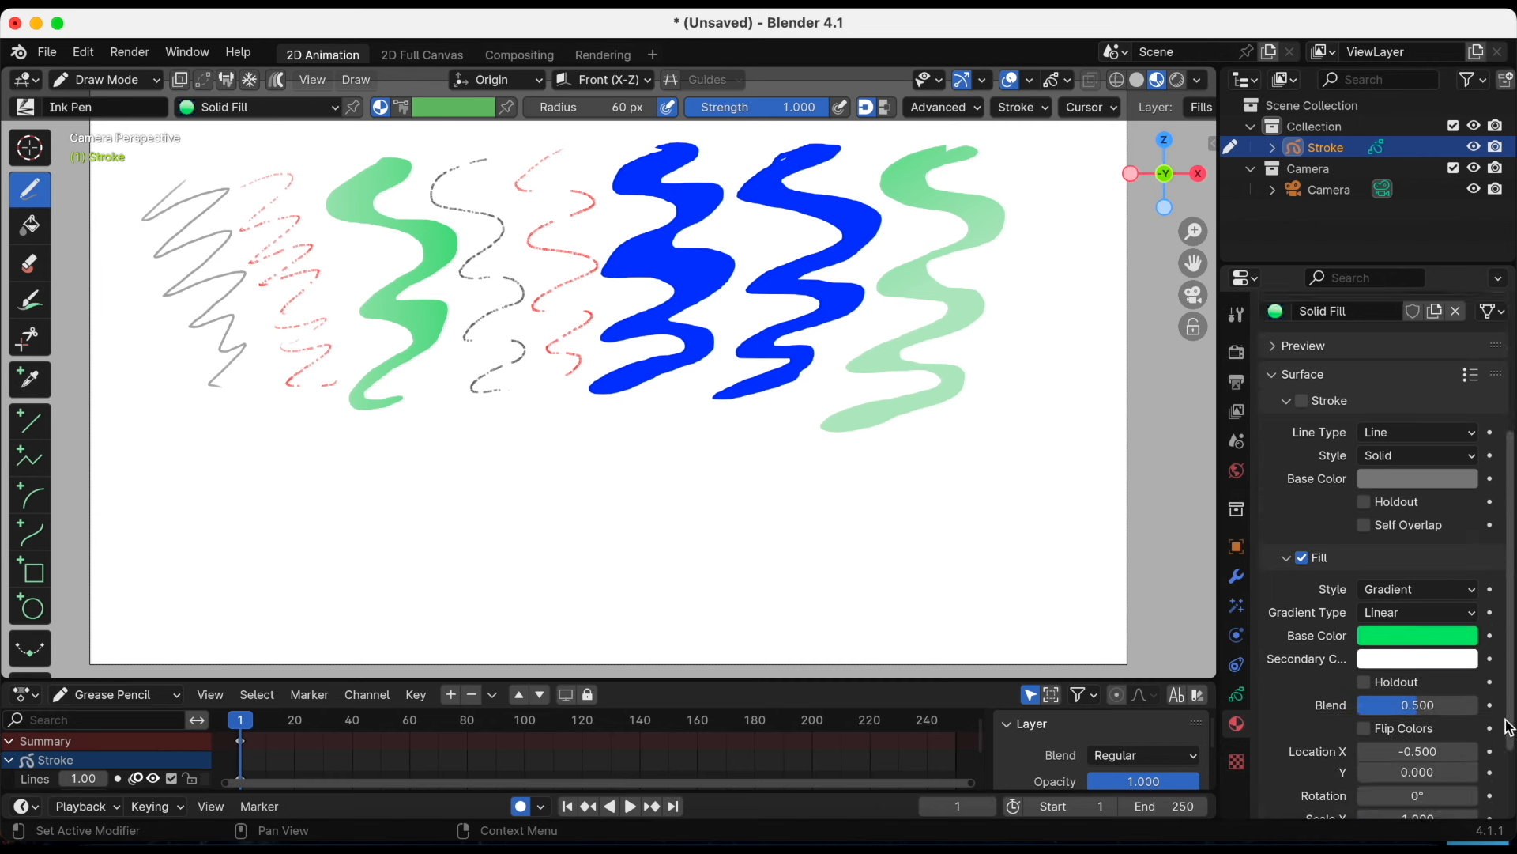
{"action": "left_click", "coordinate": [1423, 608]}
{"action": "left_click_drag", "start_coordinate": [1372, 410], "coordinate": [1389, 445]}
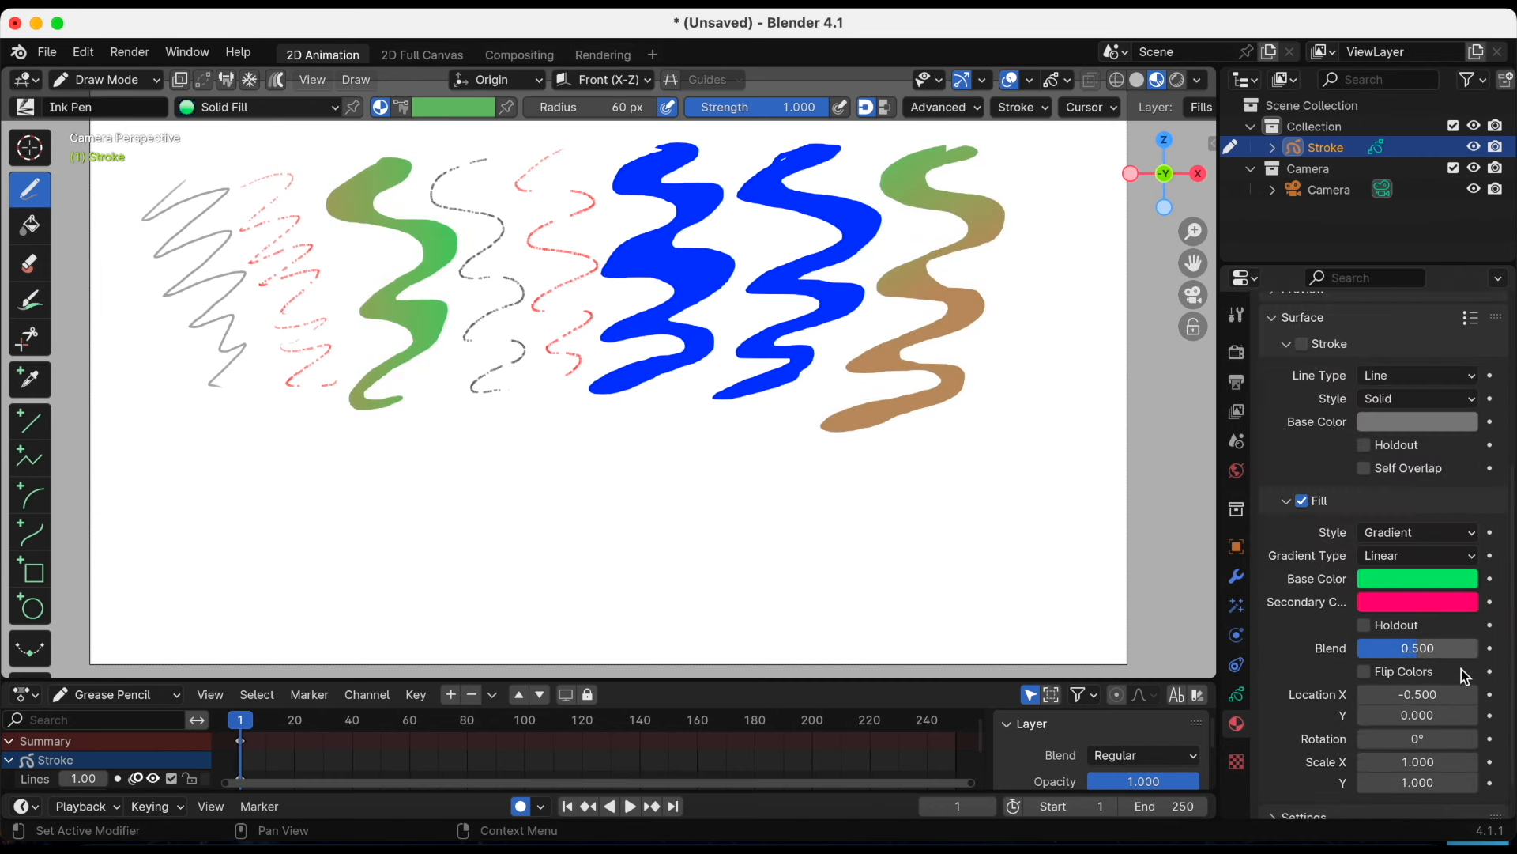
Try the Texture fill style on the Solid Fill material and return it to Gradient
{"action": "left_click", "coordinate": [1404, 537]}
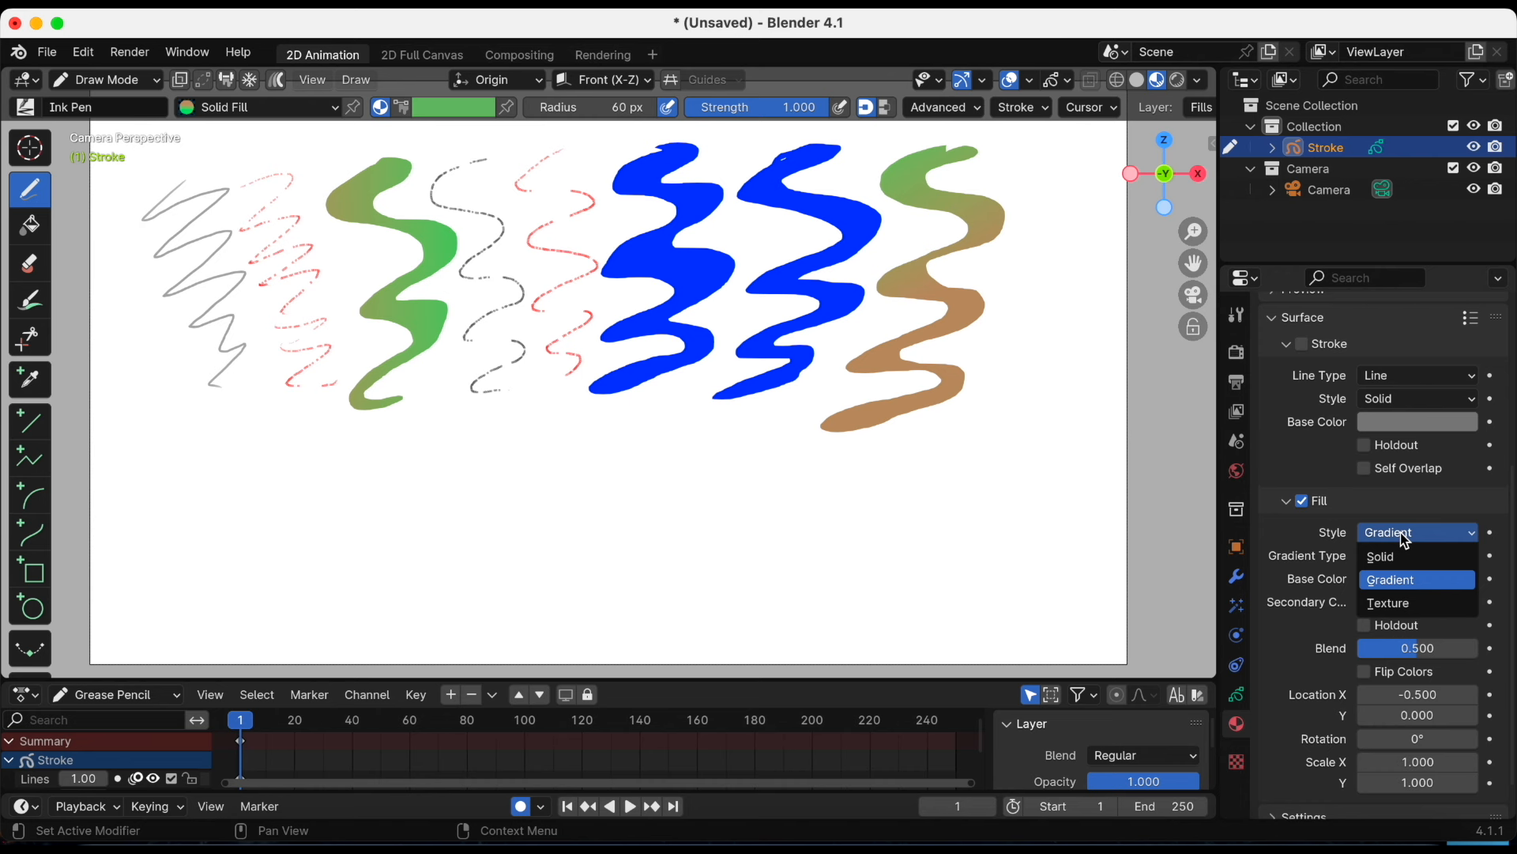
{"action": "left_click", "coordinate": [1408, 610]}
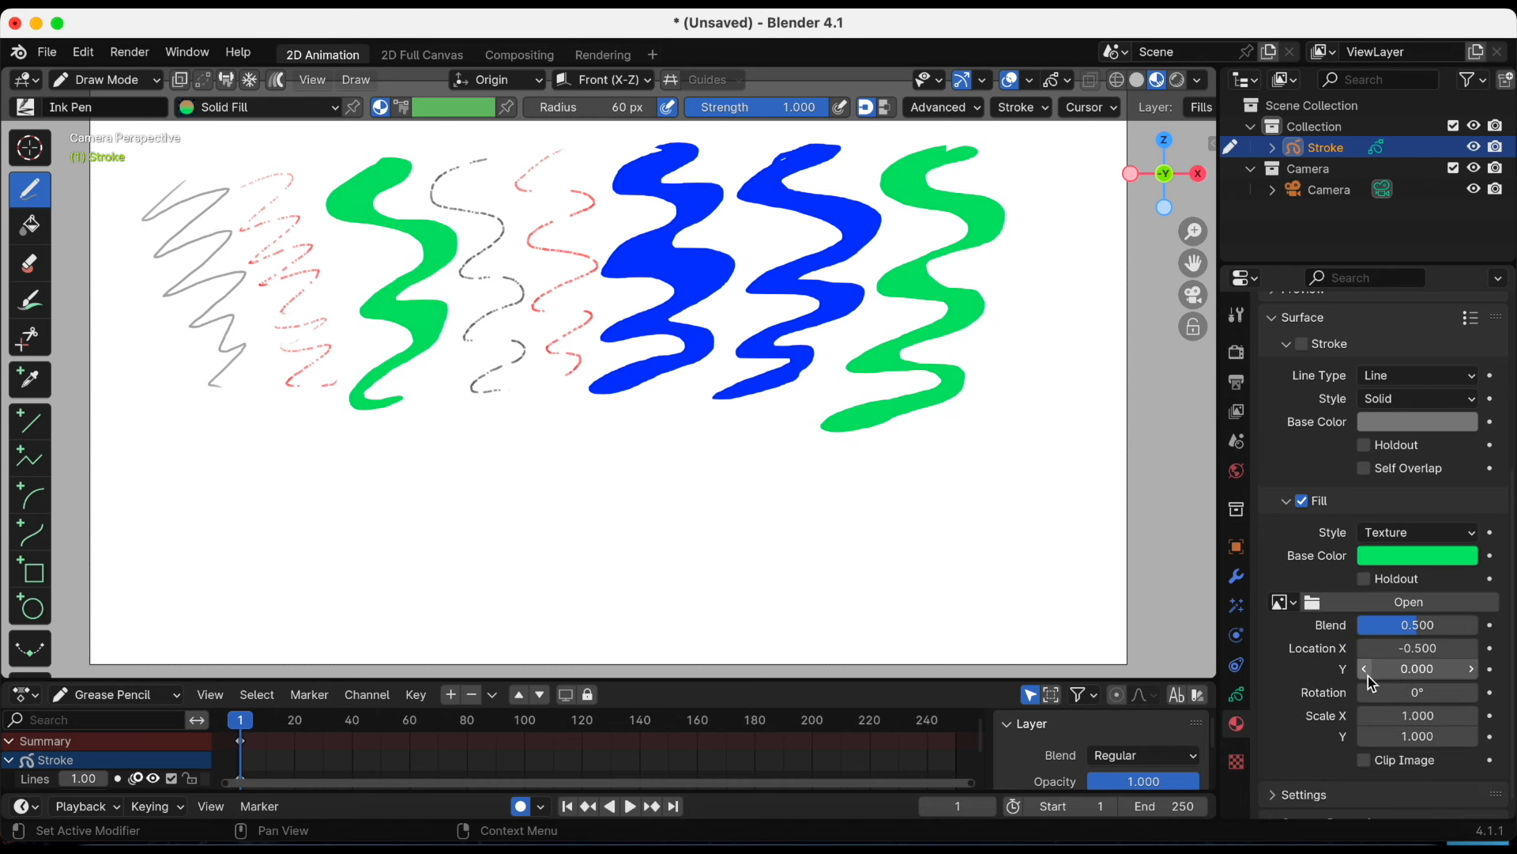
{"action": "left_click", "coordinate": [1412, 534]}
{"action": "left_click", "coordinate": [1409, 581]}
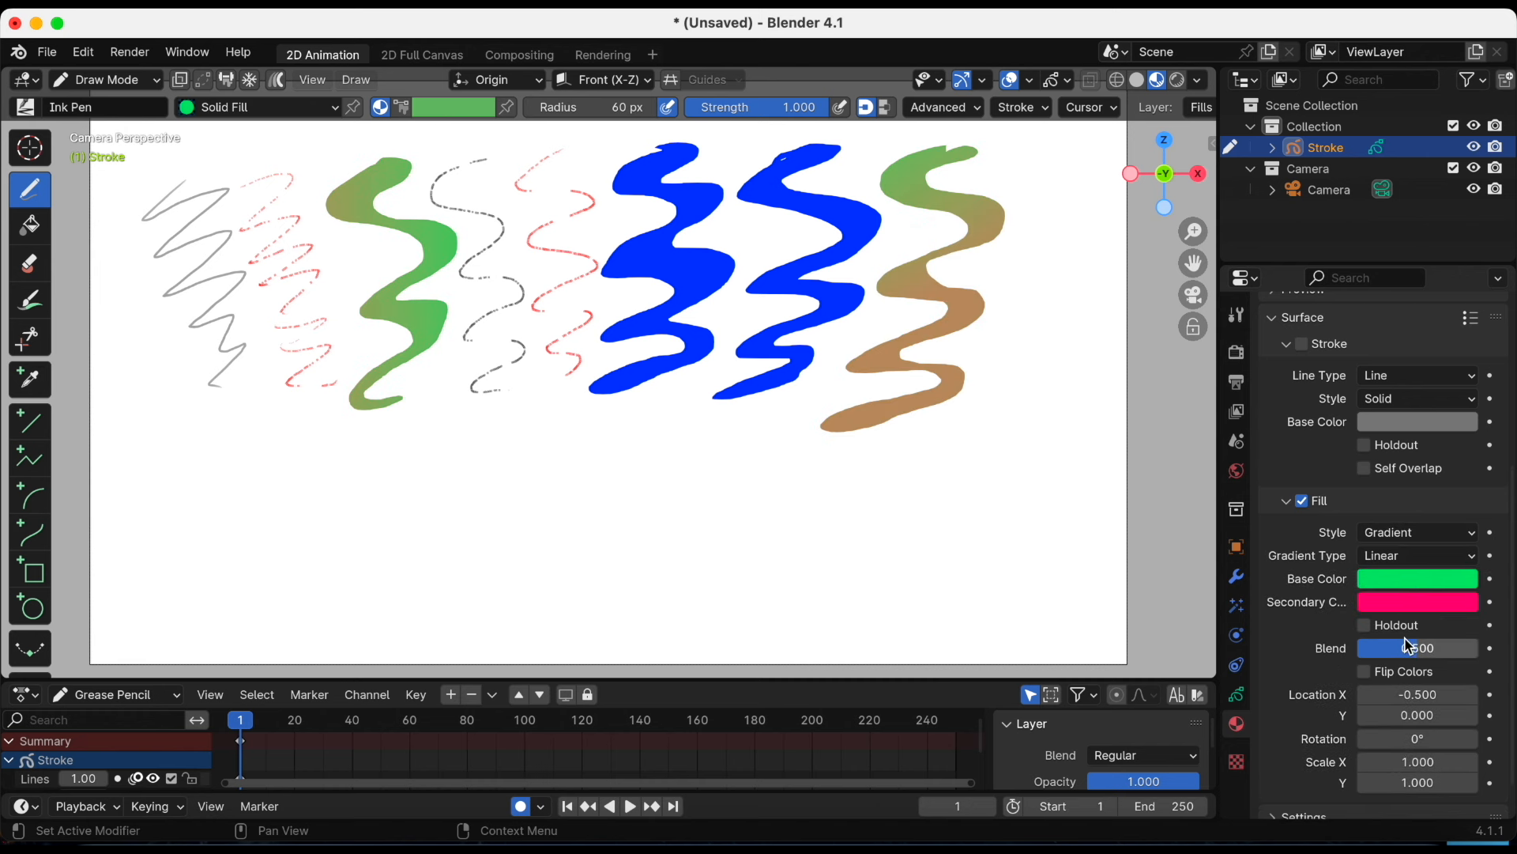
Flip the gradient colors of the Solid Fill material
{"action": "left_click", "coordinate": [1375, 674]}
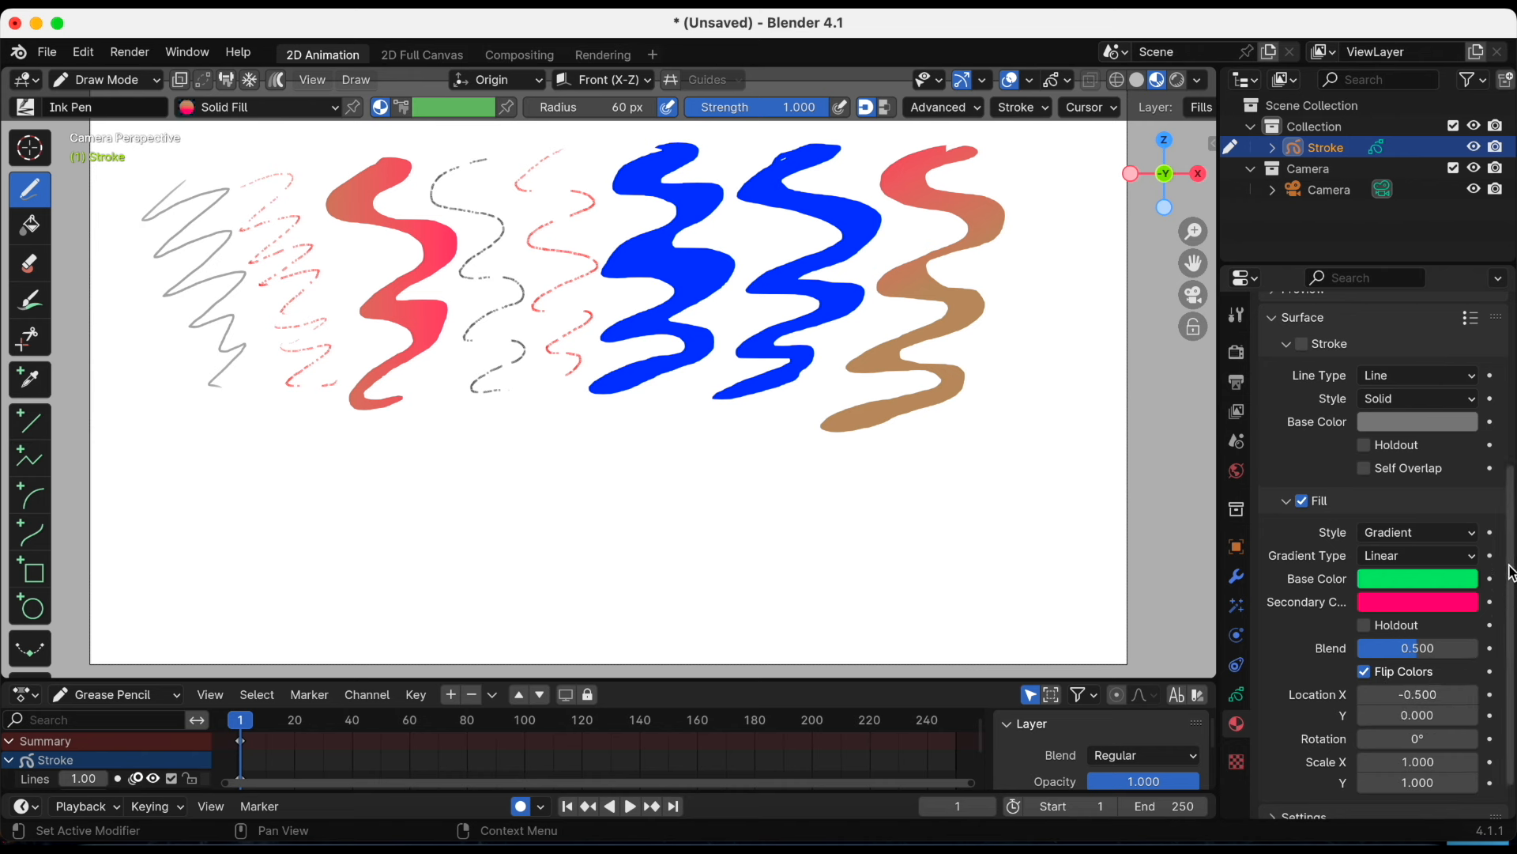
{"action": "scroll", "coordinate": [1320, 471], "scroll_direction": "up", "scroll_amount": 8}
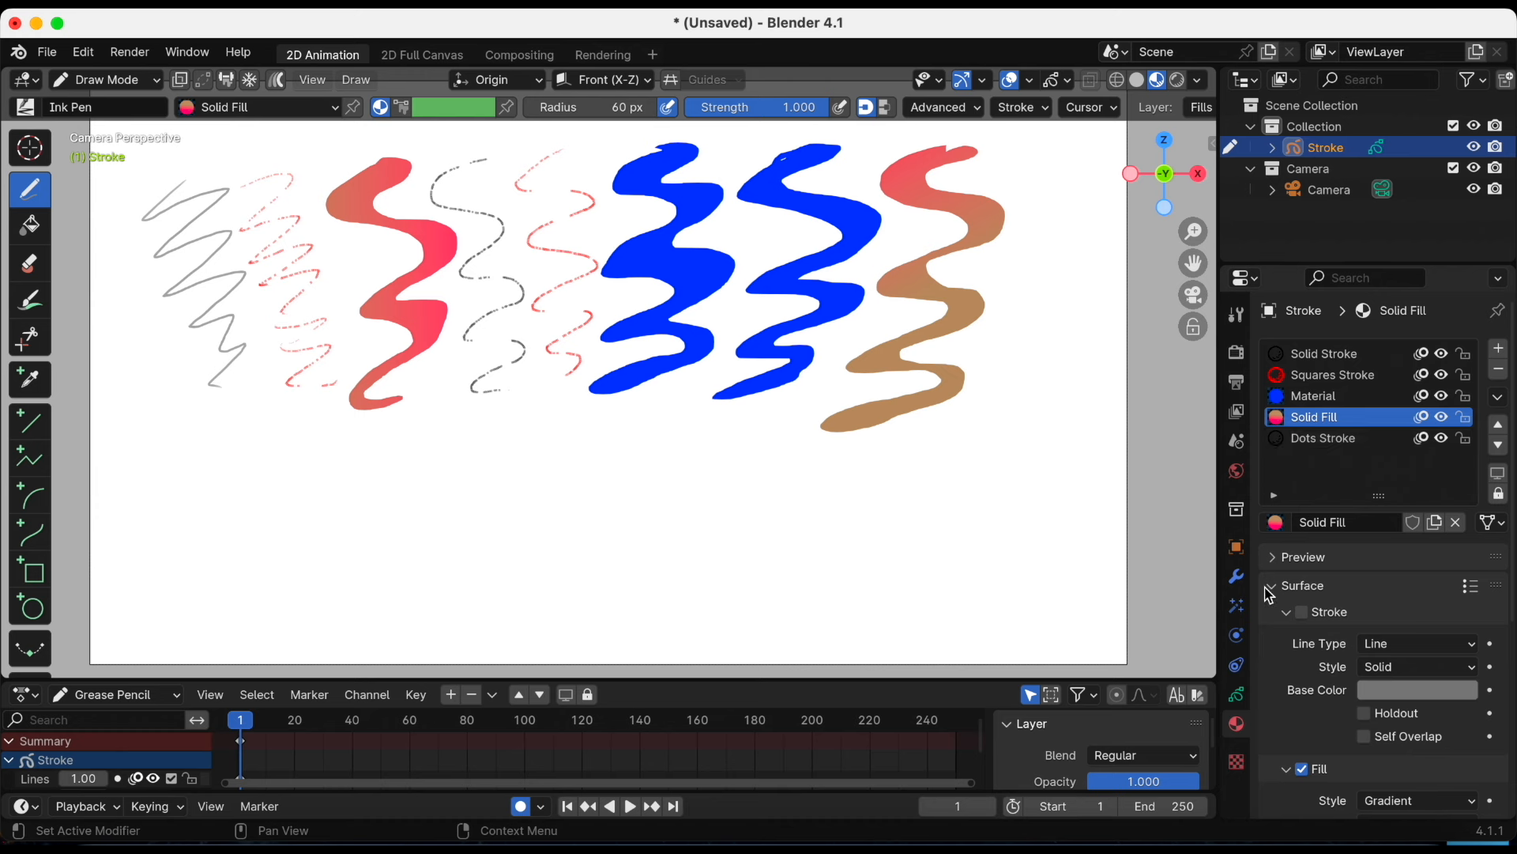
{"action": "left_click", "coordinate": [1279, 559]}
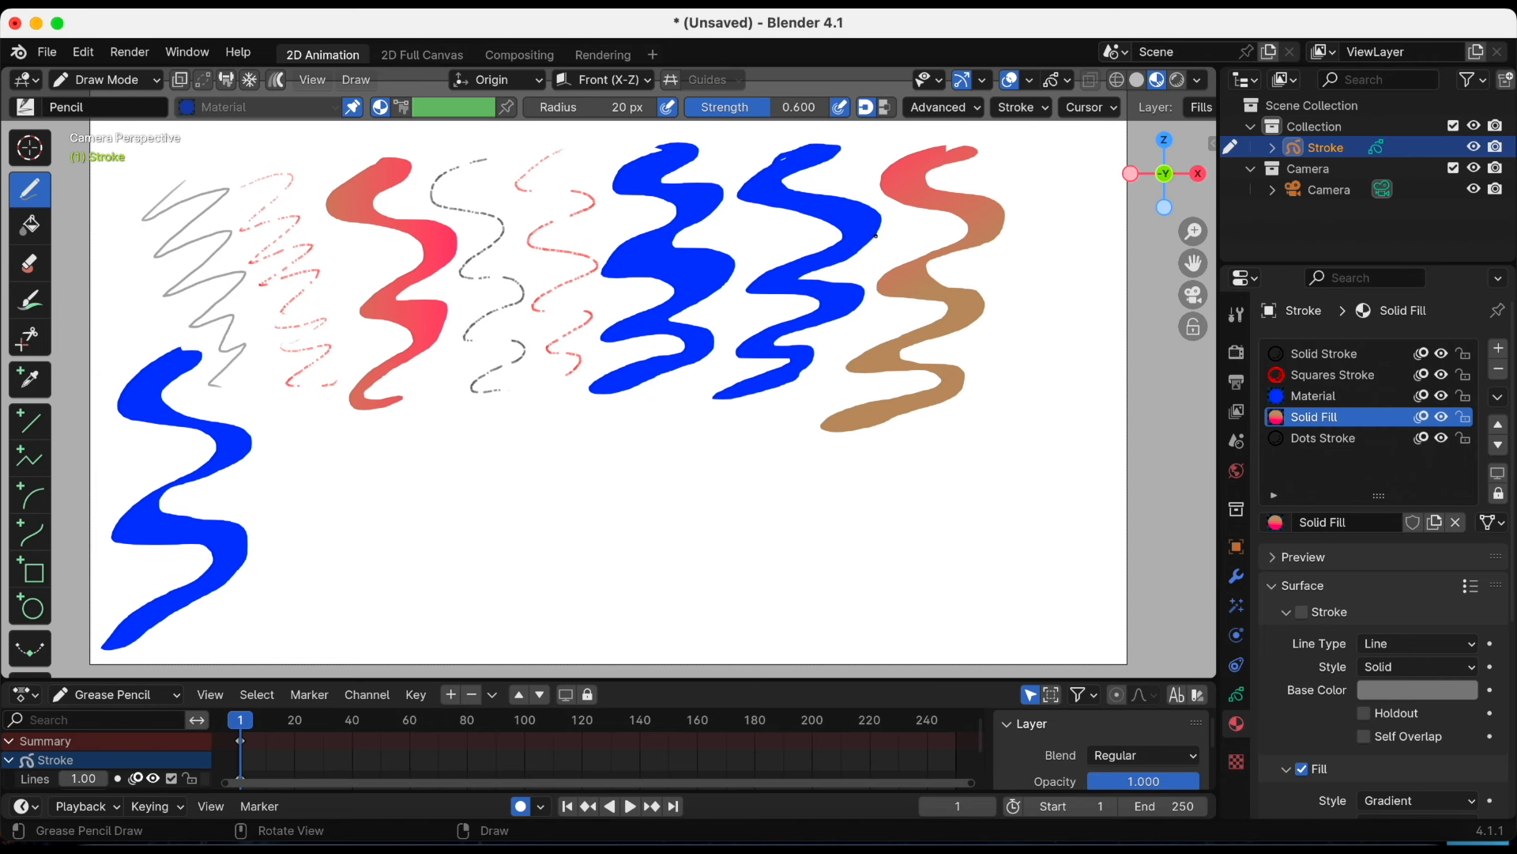
Select the blue Material with the Marker Chisel brush and make the brush use its color attribute instead of the material color
{"action": "left_click", "coordinate": [1316, 396]}
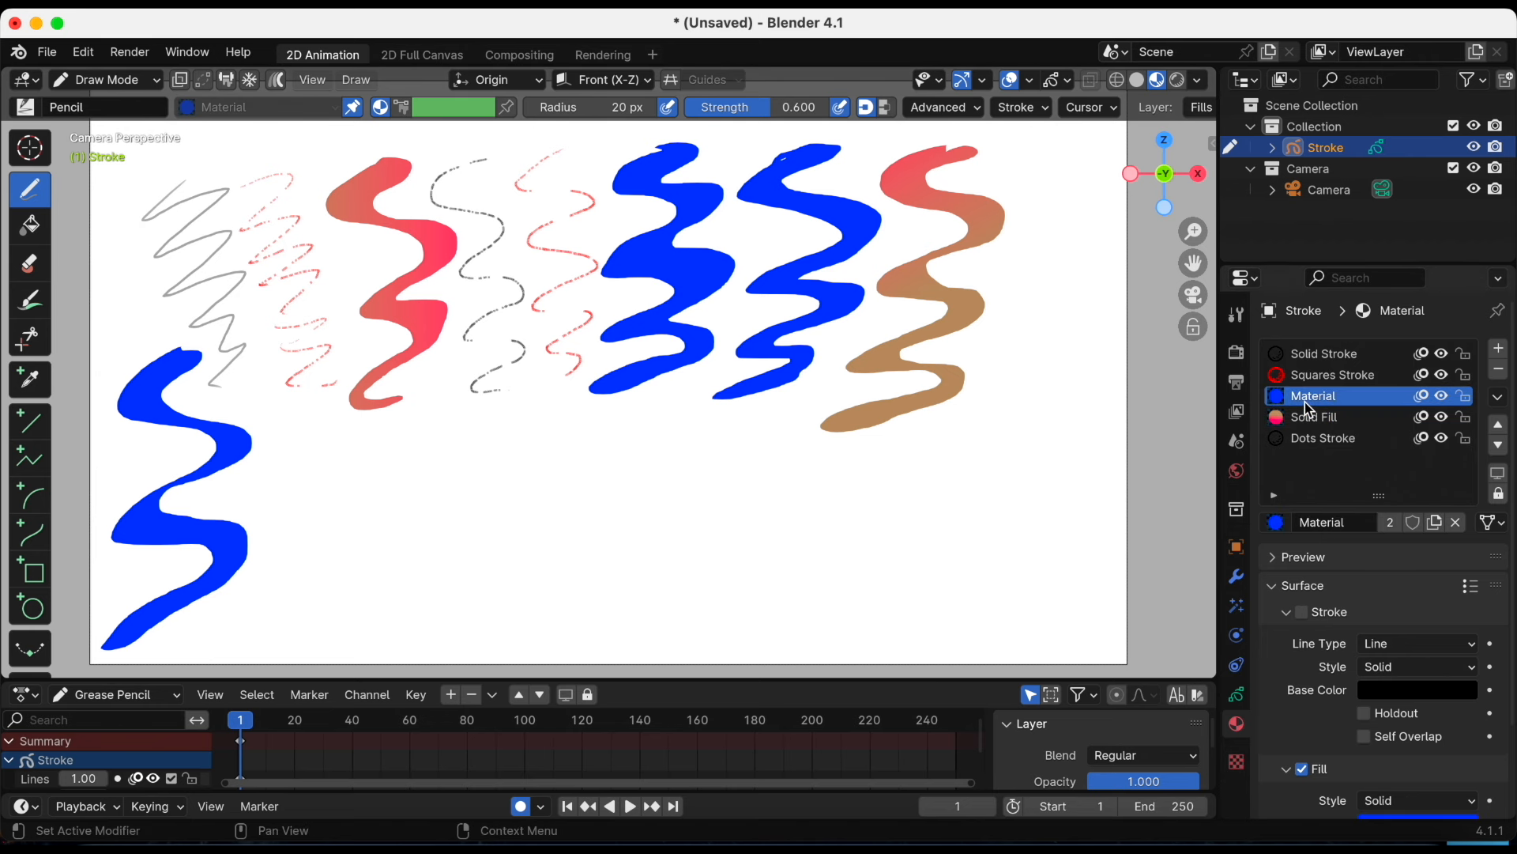
{"action": "left_click", "coordinate": [26, 107]}
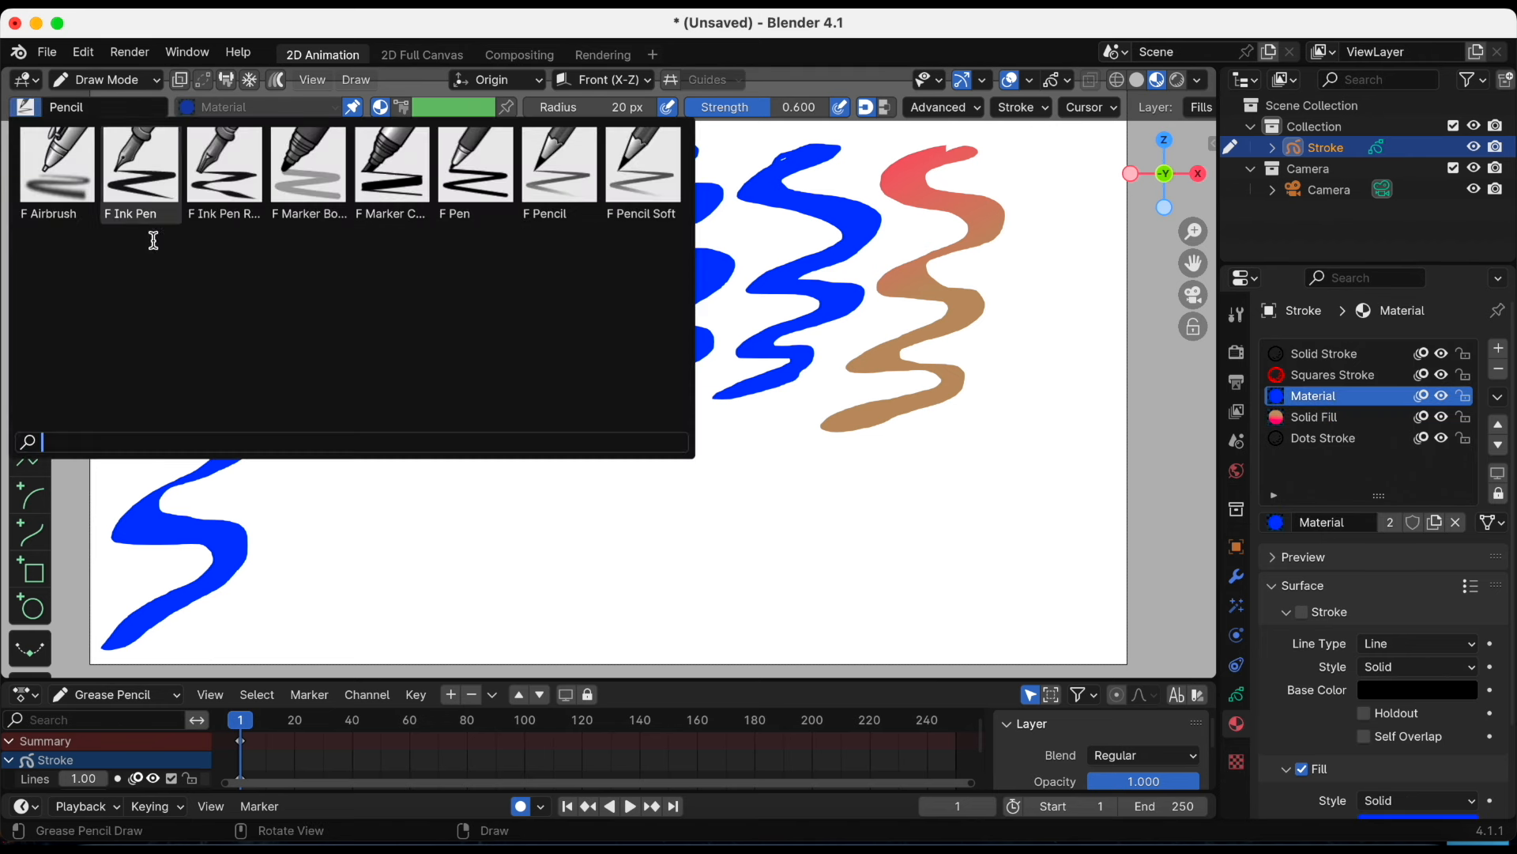
{"action": "left_click", "coordinate": [389, 173]}
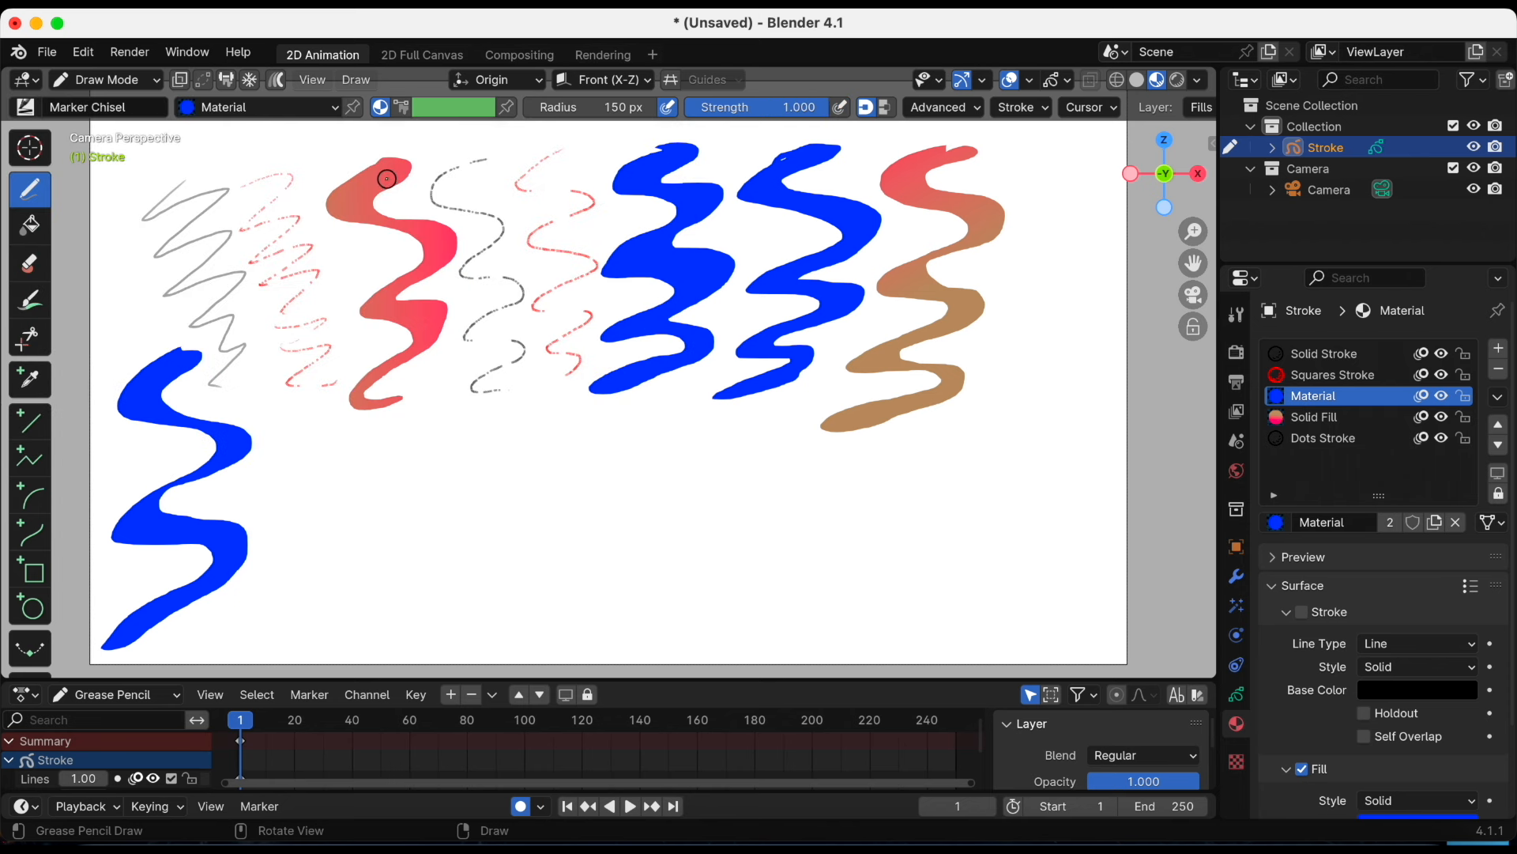
{"action": "left_click", "coordinate": [403, 106]}
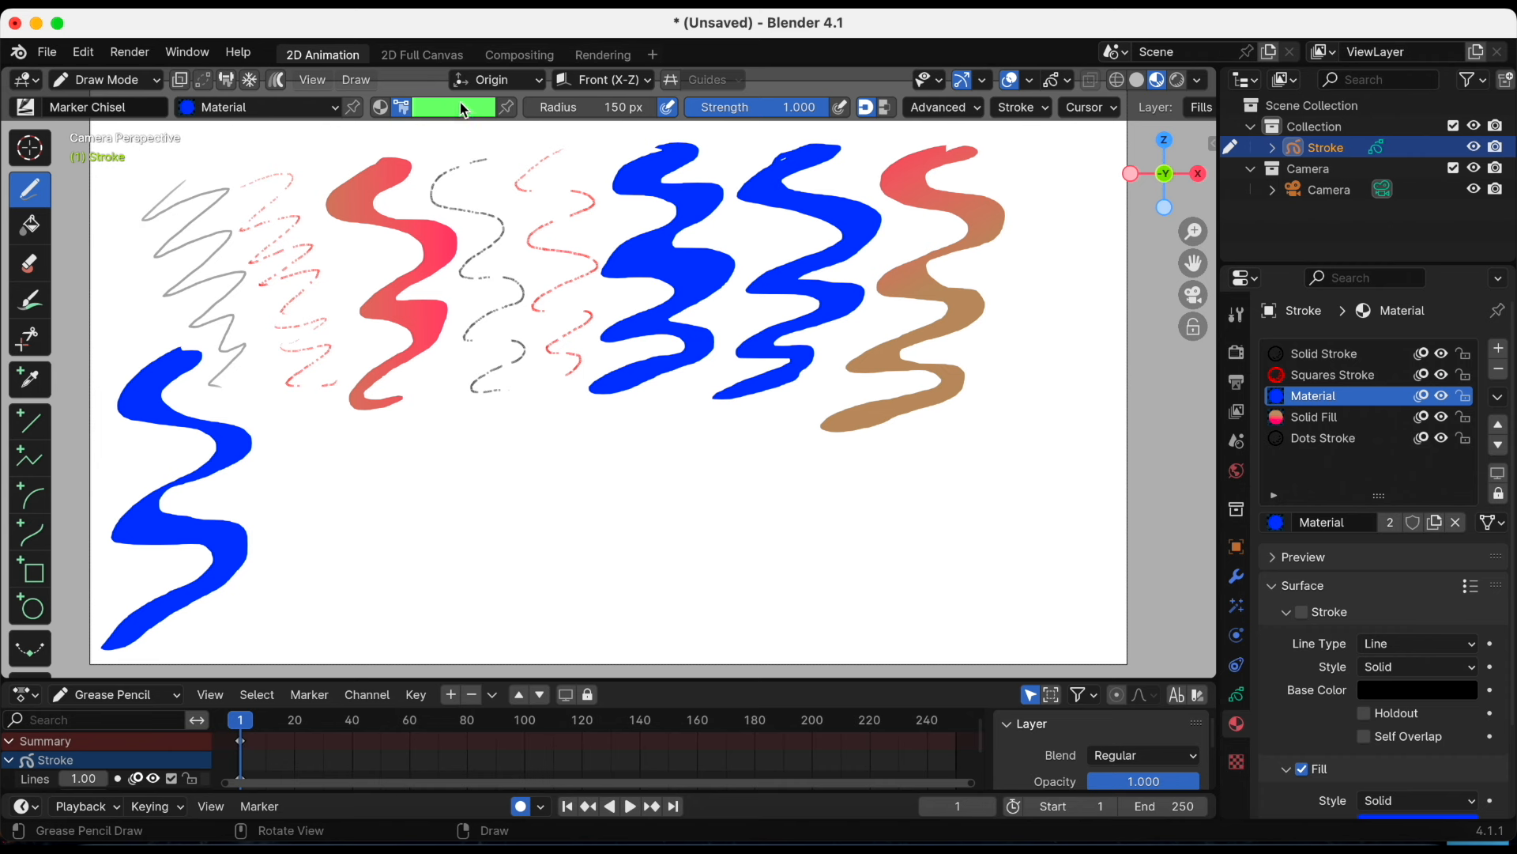
Draw a green wavy shape next to the lower blue one, undoing the first attempt
{"action": "mouse_move", "coordinate": [311, 447]}
{"action": "left_mouse_down"}
{"action": "mouse_move", "coordinate": [407, 449]}
{"action": "mouse_move", "coordinate": [337, 508]}
{"action": "mouse_move", "coordinate": [419, 524]}
{"action": "mouse_move", "coordinate": [399, 565]}
{"action": "mouse_move", "coordinate": [300, 628]}
{"action": "mouse_move", "coordinate": [371, 622]}
{"action": "mouse_move", "coordinate": [340, 553]}
{"action": "mouse_move", "coordinate": [450, 549]}
{"action": "mouse_move", "coordinate": [447, 441]}
{"action": "left_mouse_up"}
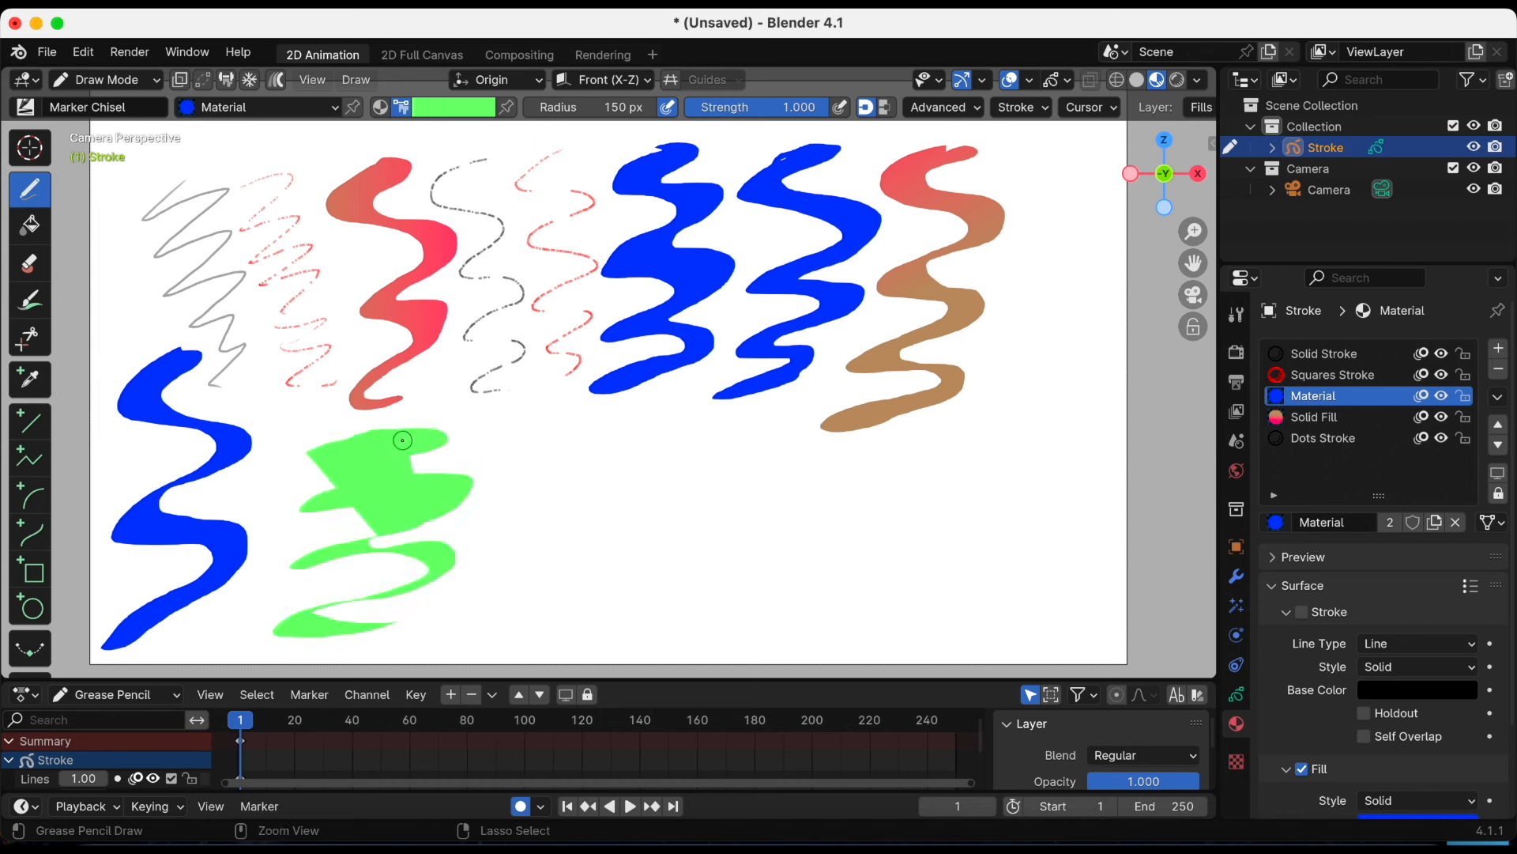
{"action": "key", "text": "super+z"}
{"action": "mouse_move", "coordinate": [368, 429]}
{"action": "left_mouse_down"}
{"action": "mouse_move", "coordinate": [385, 506]}
{"action": "mouse_move", "coordinate": [282, 556]}
{"action": "mouse_move", "coordinate": [241, 633]}
{"action": "mouse_move", "coordinate": [402, 512]}
{"action": "mouse_move", "coordinate": [372, 438]}
{"action": "mouse_move", "coordinate": [387, 419]}
{"action": "left_mouse_up"}
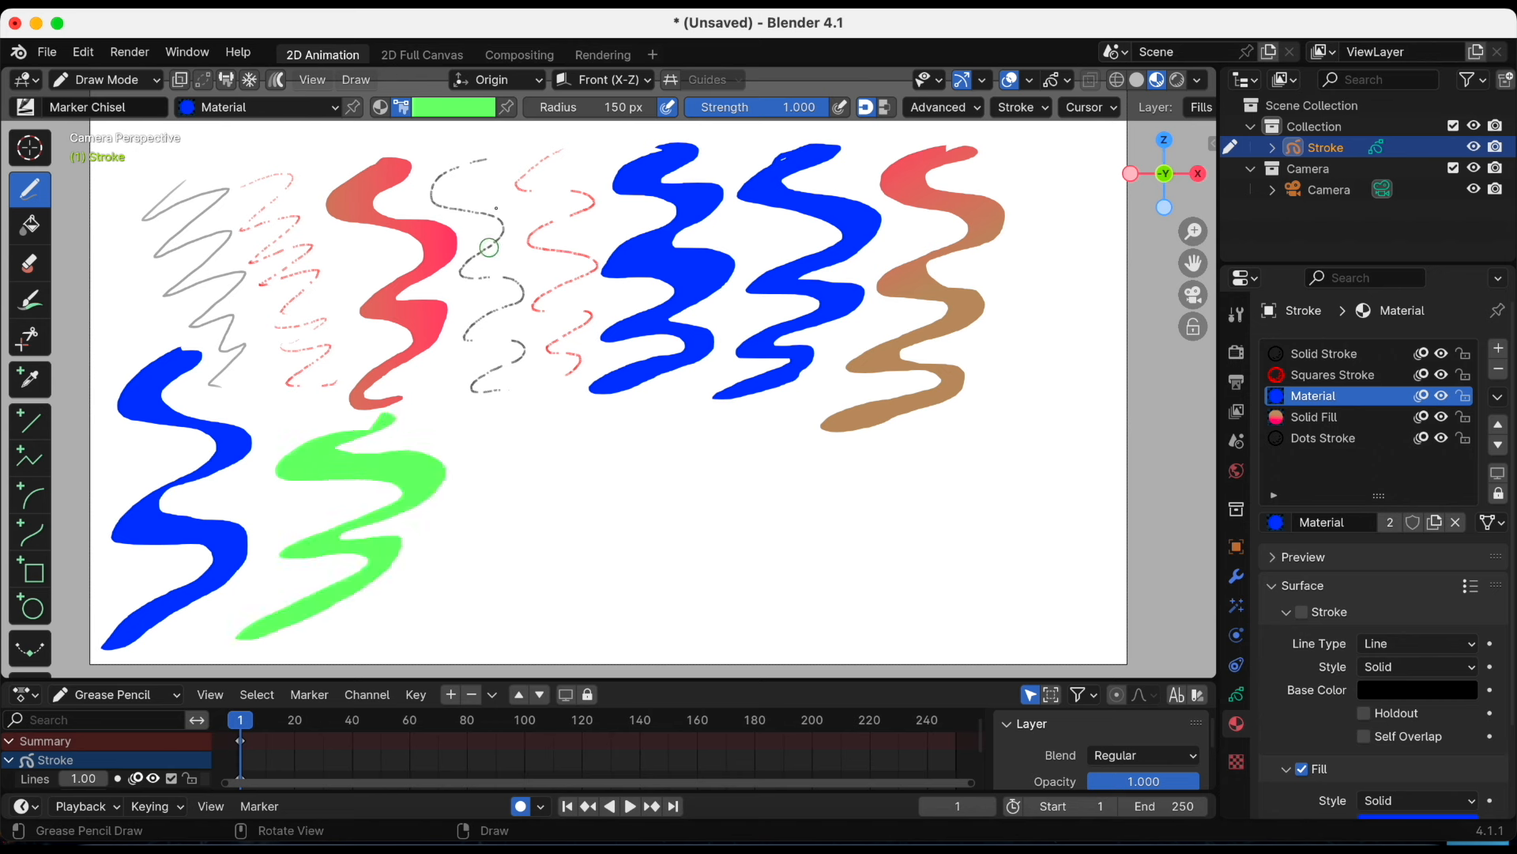
Set the brush color to a darkened crimson and draw a wavy shape overlapping the green one
{"action": "left_click", "coordinate": [473, 109]}
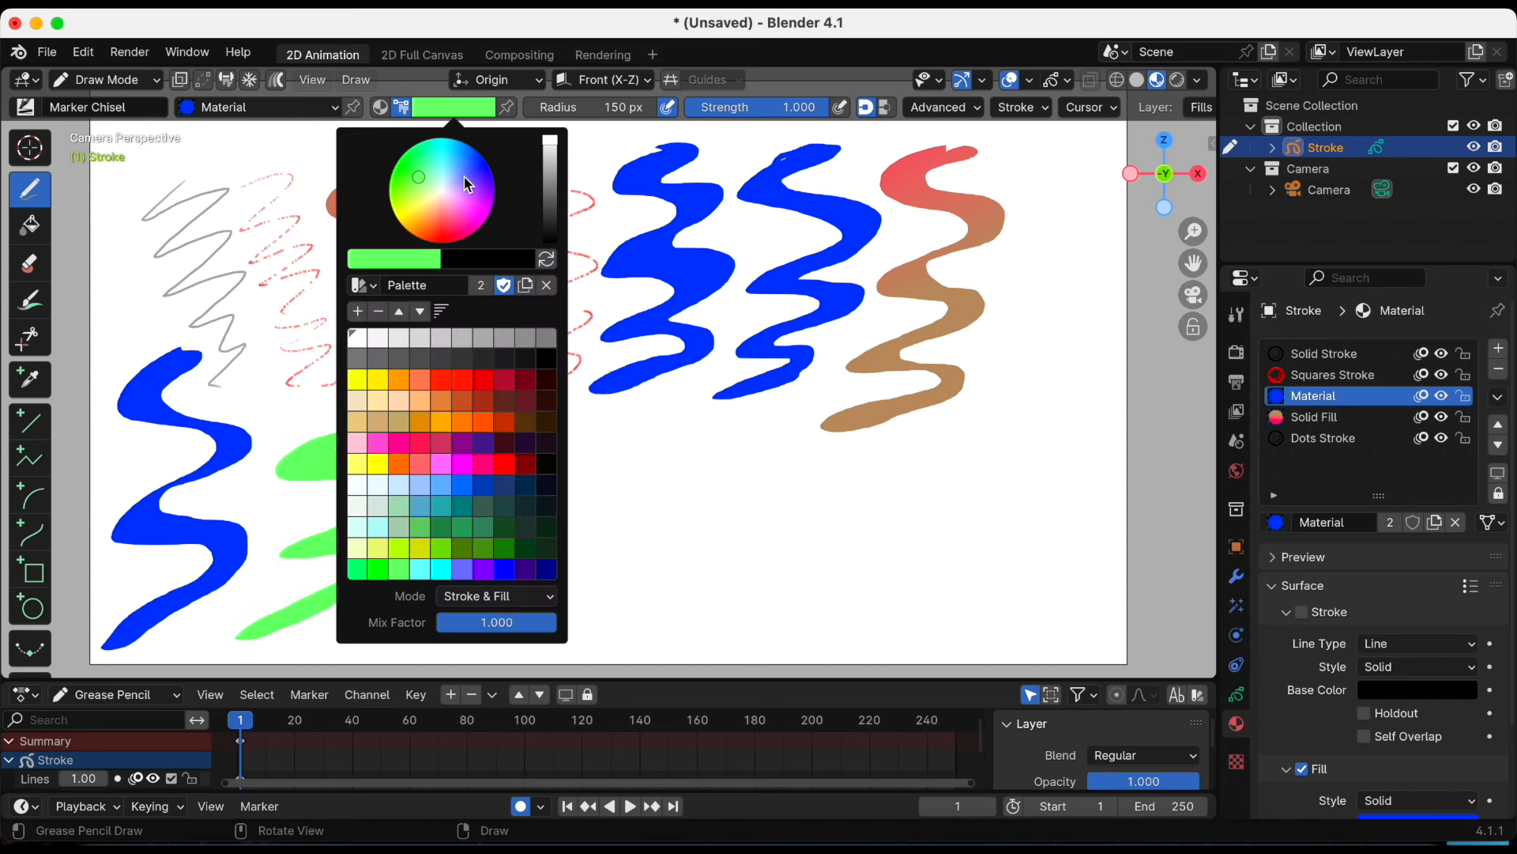
{"action": "left_click", "coordinate": [448, 216]}
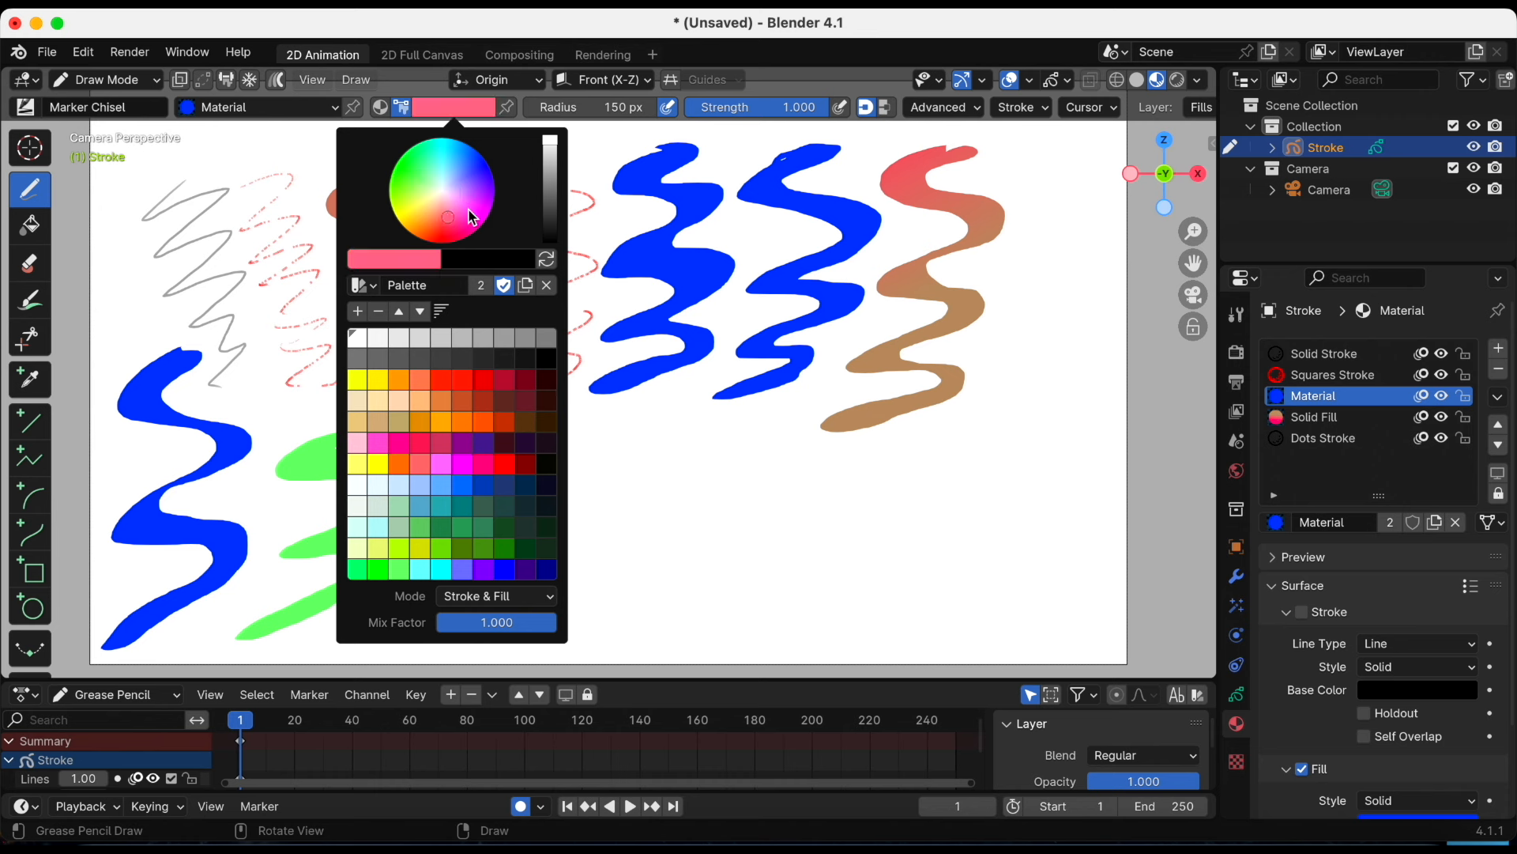
{"action": "left_click_drag", "start_coordinate": [546, 194], "coordinate": [550, 159]}
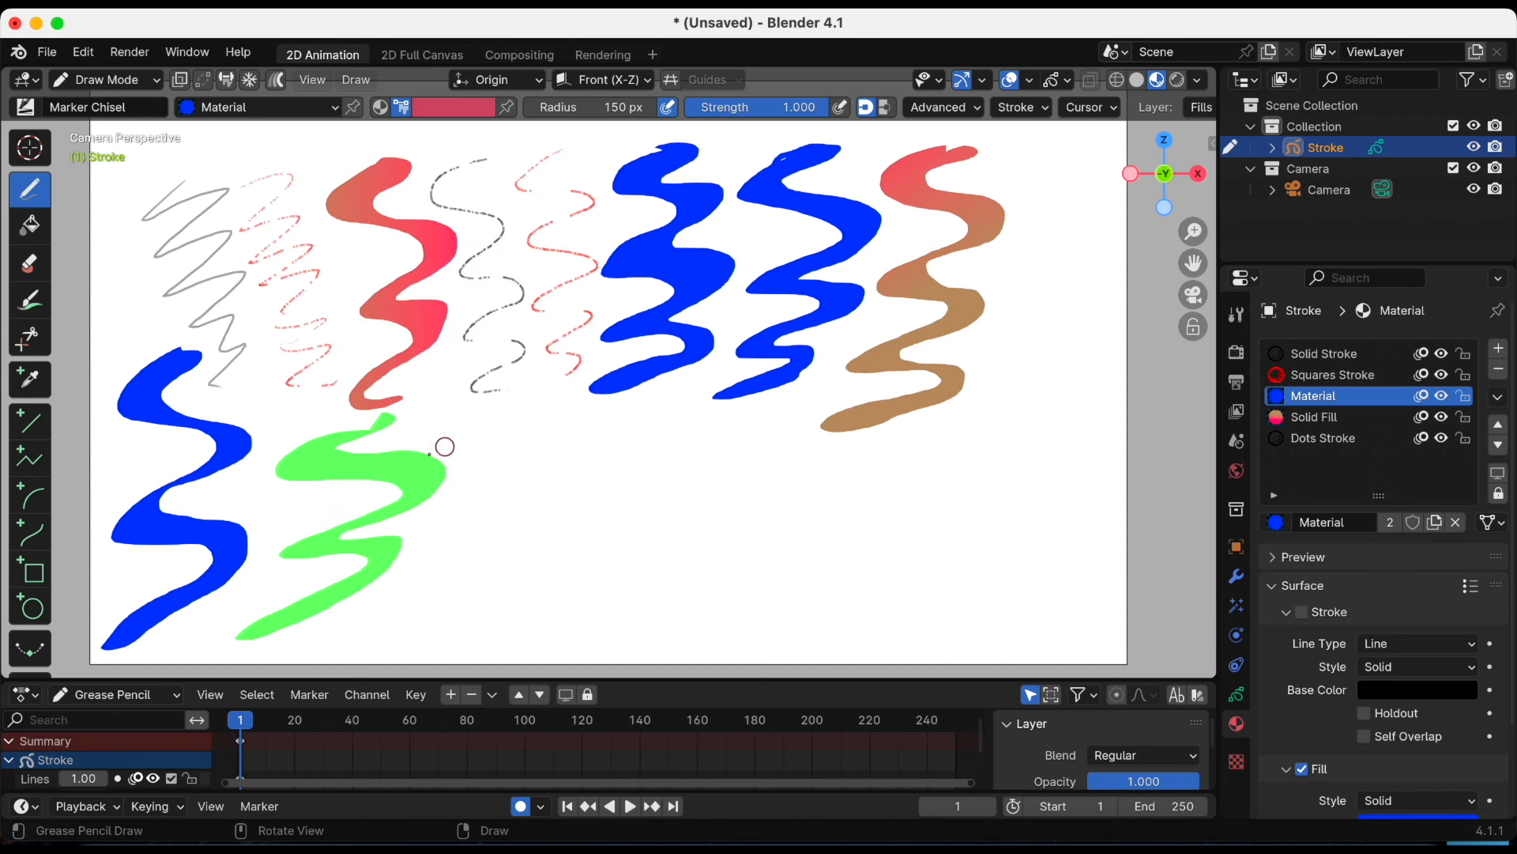
{"action": "mouse_move", "coordinate": [417, 432]}
{"action": "left_mouse_down"}
{"action": "mouse_move", "coordinate": [435, 471]}
{"action": "mouse_move", "coordinate": [395, 593]}
{"action": "mouse_move", "coordinate": [428, 603]}
{"action": "mouse_move", "coordinate": [470, 542]}
{"action": "mouse_move", "coordinate": [484, 444]}
{"action": "mouse_move", "coordinate": [447, 431]}
{"action": "left_mouse_up"}
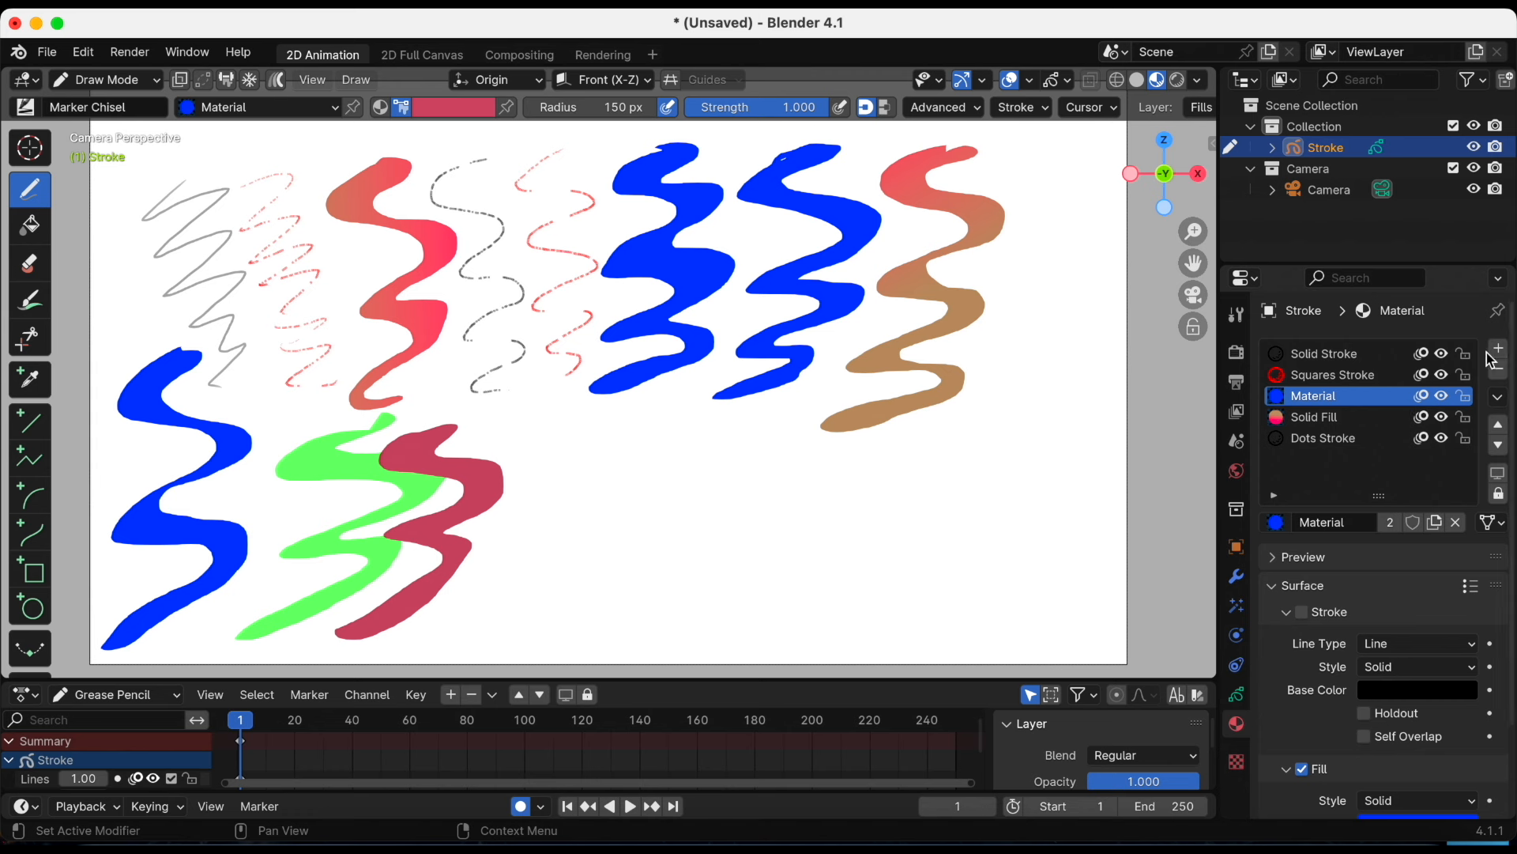
Add a sixth material slot to the Stroke object and create a new material in it
{"action": "left_click", "coordinate": [451, 108]}
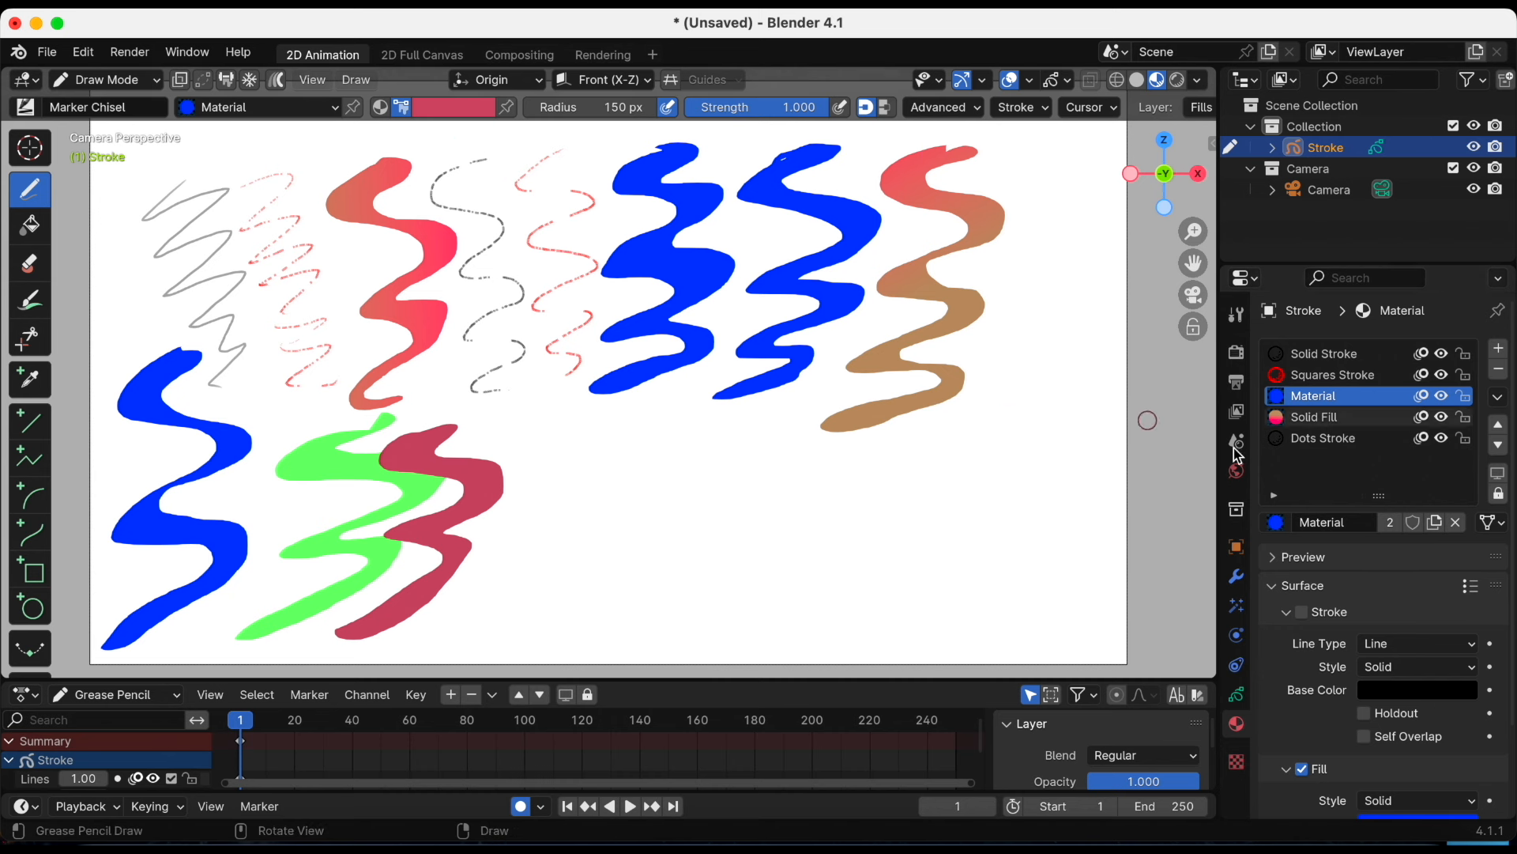
{"action": "left_click", "coordinate": [1497, 346]}
{"action": "left_click", "coordinate": [1329, 518]}
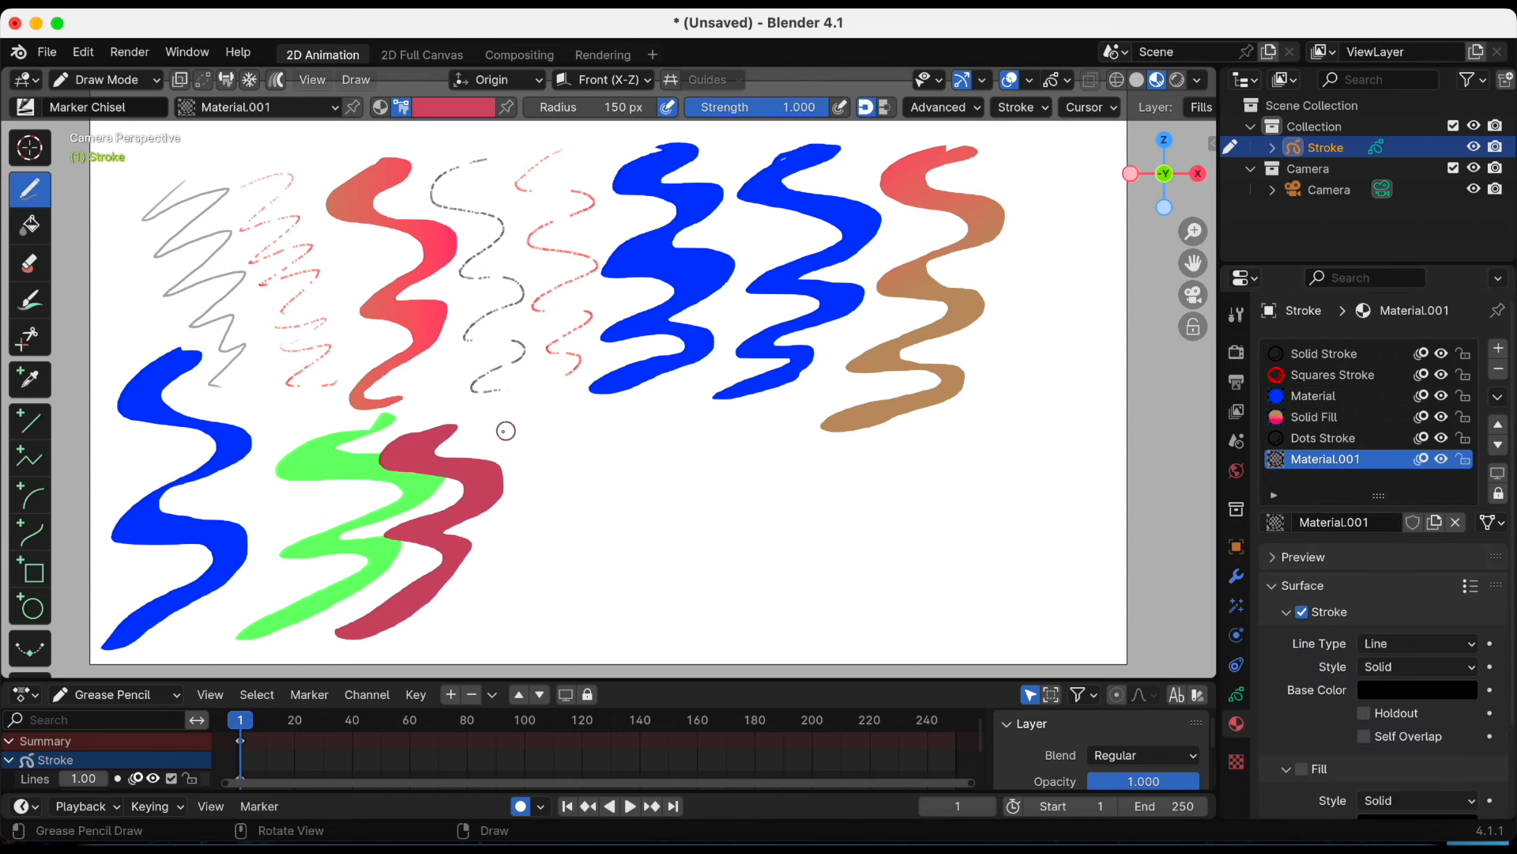
Draw several crimson and yellow freehand strokes with Material.001 beside the crimson wavy shape
{"action": "mouse_move", "coordinate": [521, 422]}
{"action": "left_mouse_down"}
{"action": "mouse_move", "coordinate": [553, 607]}
{"action": "mouse_move", "coordinate": [550, 455]}
{"action": "mouse_move", "coordinate": [571, 630]}
{"action": "left_mouse_up"}
{"action": "mouse_move", "coordinate": [557, 563]}
{"action": "left_mouse_down"}
{"action": "mouse_move", "coordinate": [593, 395]}
{"action": "mouse_move", "coordinate": [608, 620]}
{"action": "left_mouse_up"}
{"action": "left_click_drag", "start_coordinate": [699, 525], "coordinate": [612, 613]}
{"action": "left_click_drag", "start_coordinate": [656, 407], "coordinate": [597, 546]}
Set the Marker Chisel brush radius to 35 px
{"action": "left_click", "coordinate": [615, 108]}
{"action": "type", "text": "150"}
{"action": "key", "text": "ctrl+a"}
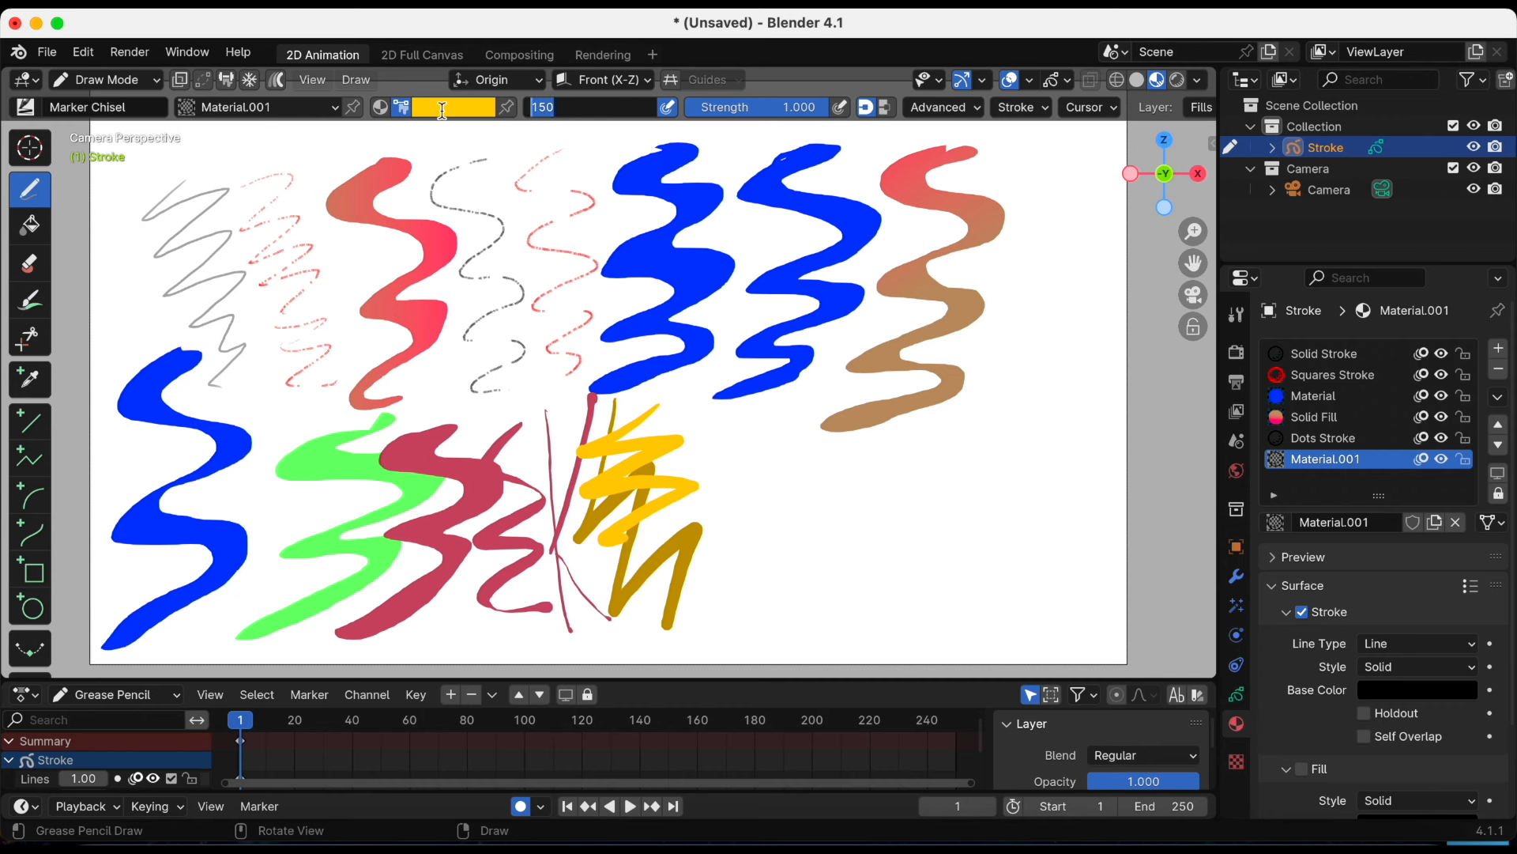
{"action": "key", "text": "Escape"}
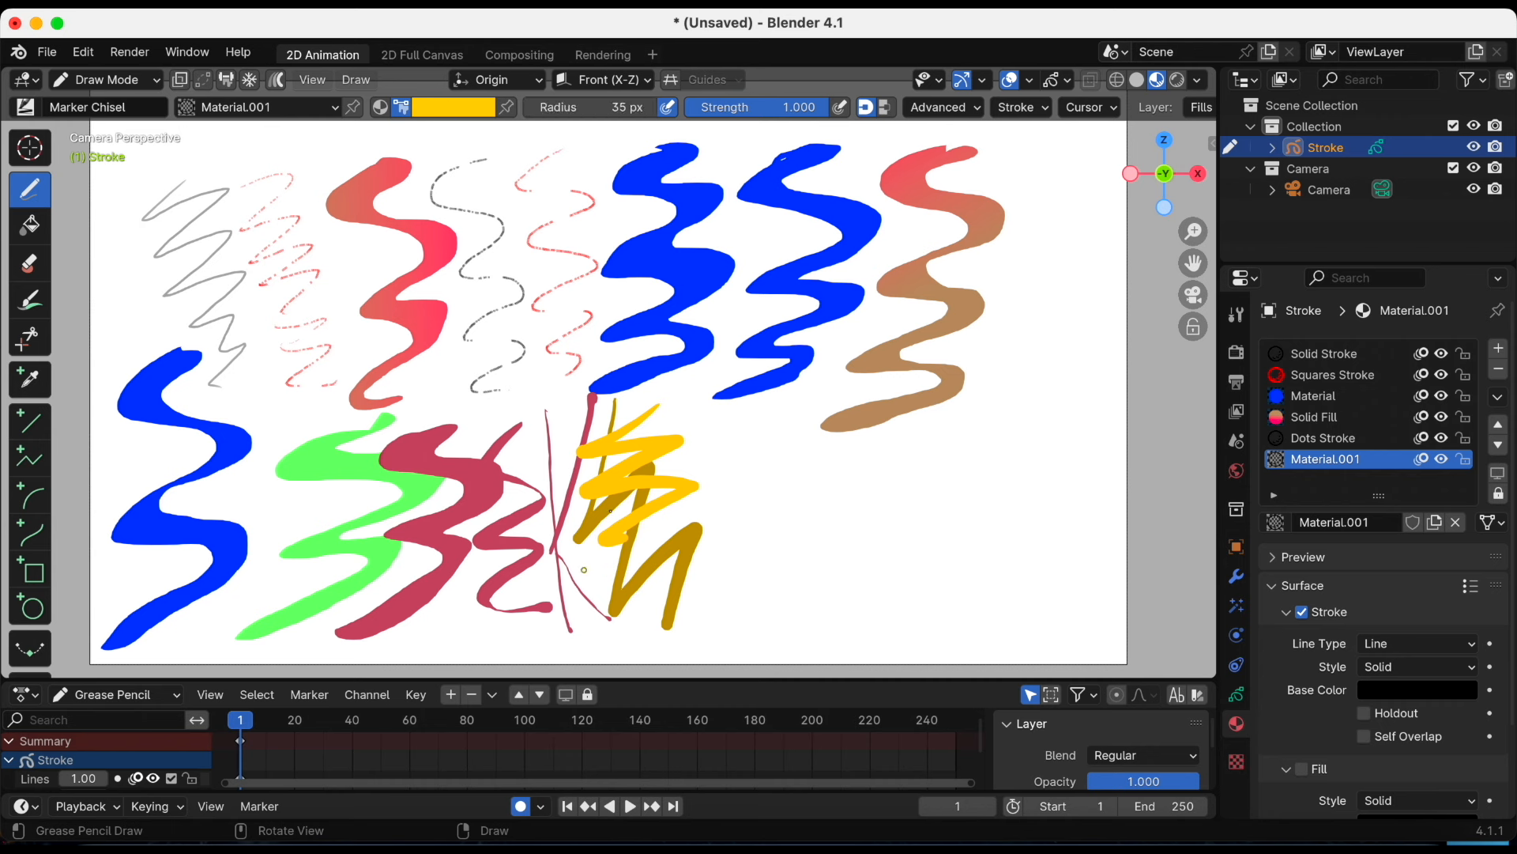
Draw a thin yellow zigzag, set the brush radius to 145 px, and draw thicker yellow strokes beside it
{"action": "mouse_move", "coordinate": [697, 409]}
{"action": "left_mouse_down"}
{"action": "mouse_move", "coordinate": [719, 474]}
{"action": "mouse_move", "coordinate": [715, 585]}
{"action": "mouse_move", "coordinate": [755, 513]}
{"action": "mouse_move", "coordinate": [751, 611]}
{"action": "left_mouse_up"}
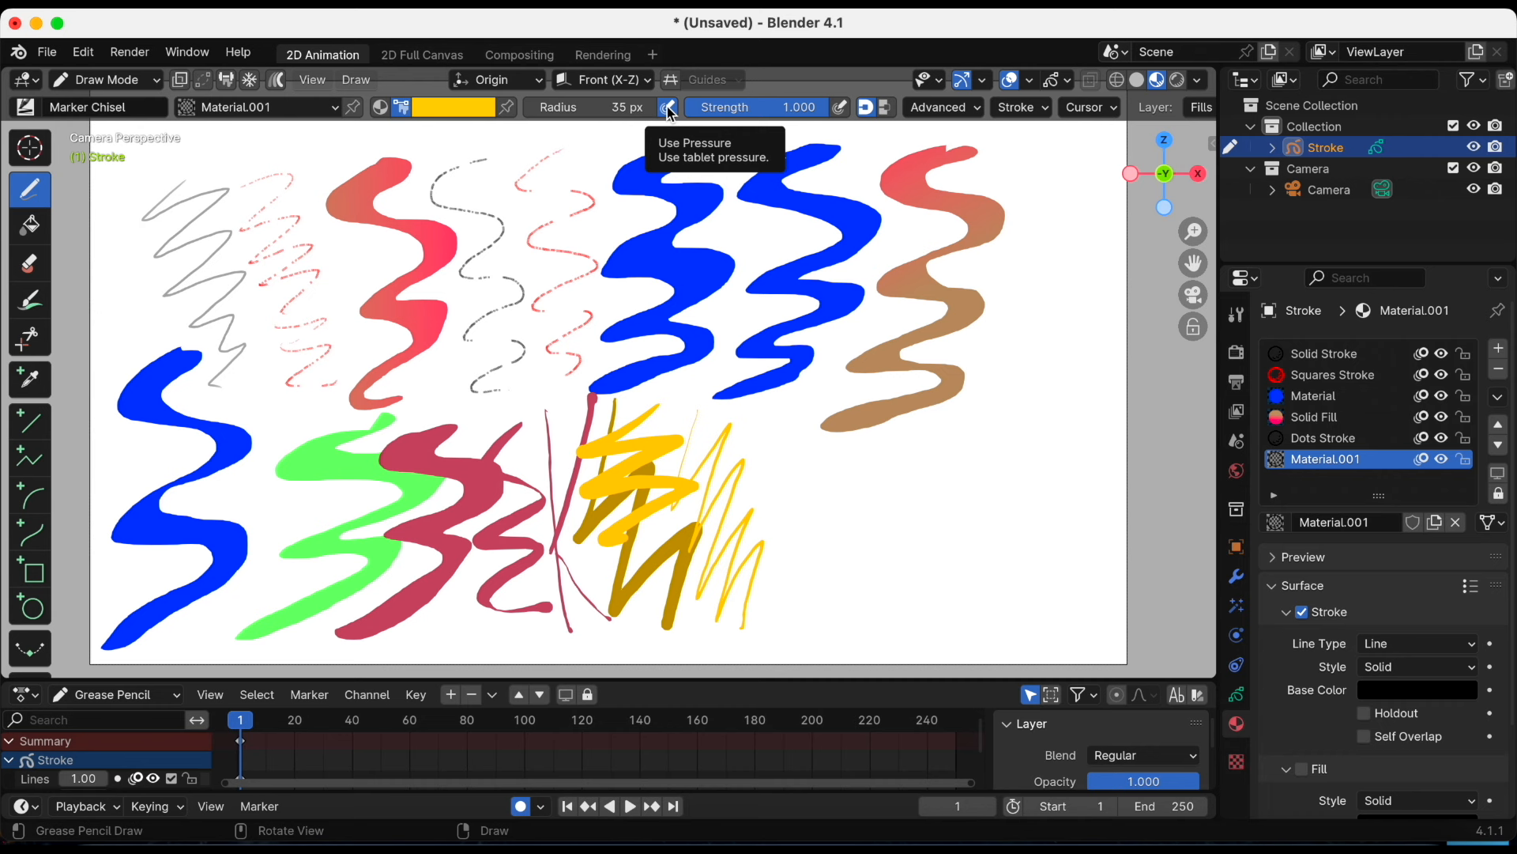
{"action": "left_click_drag", "start_coordinate": [598, 109], "coordinate": [598, 113]}
{"action": "mouse_move", "coordinate": [759, 430]}
{"action": "left_mouse_down"}
{"action": "mouse_move", "coordinate": [782, 474]}
{"action": "mouse_move", "coordinate": [774, 545]}
{"action": "mouse_move", "coordinate": [793, 611]}
{"action": "mouse_move", "coordinate": [742, 604]}
{"action": "mouse_move", "coordinate": [843, 611]}
{"action": "mouse_move", "coordinate": [857, 499]}
{"action": "left_mouse_up"}
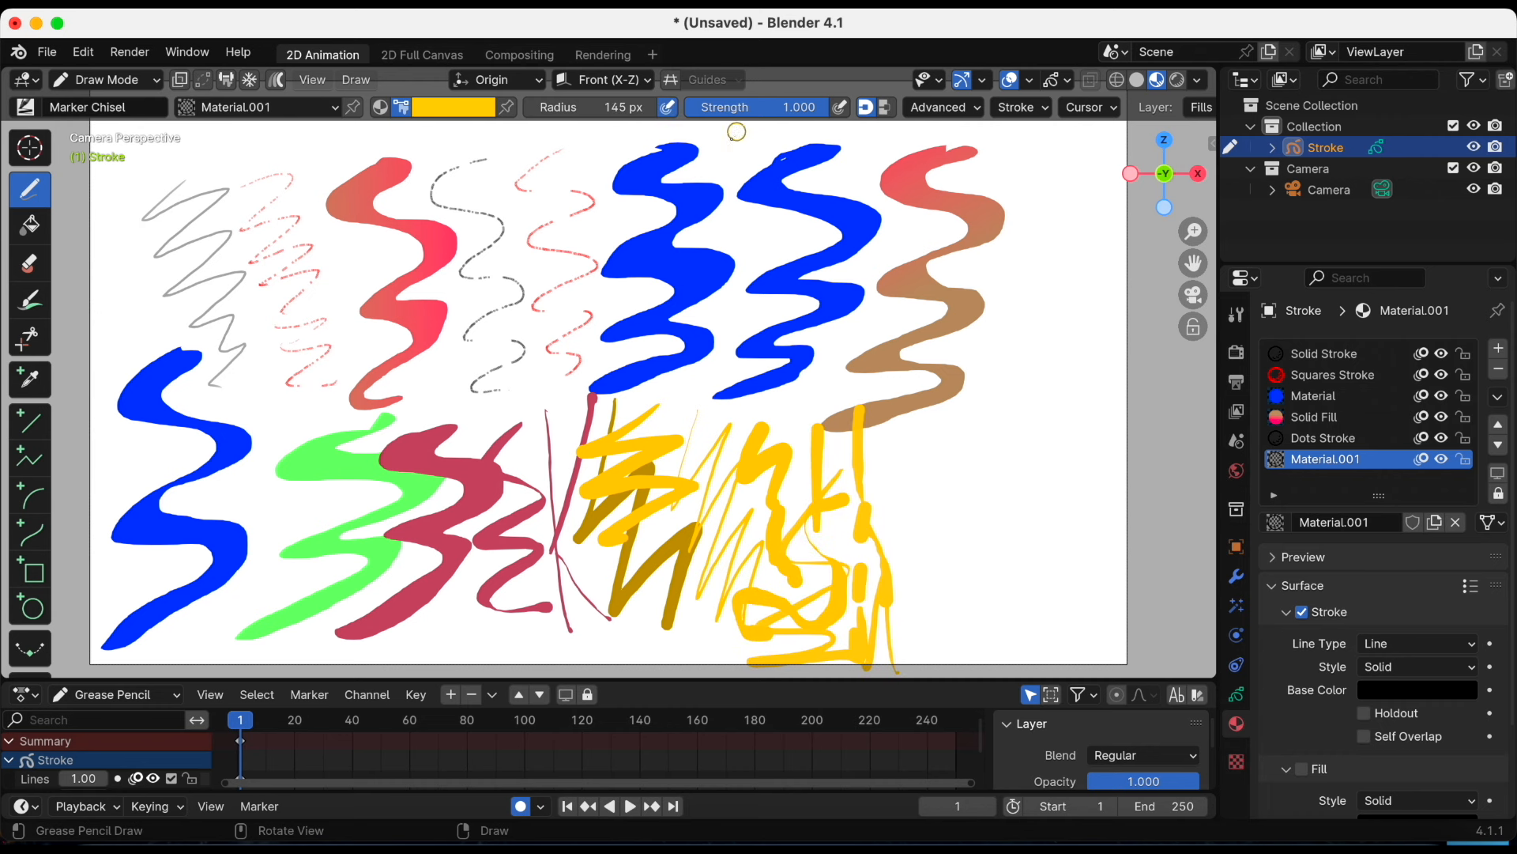
Set the brush strength to 0.444 and draw pale yellow zigzags beside the opaque yellow strokes
{"action": "left_click_drag", "start_coordinate": [802, 110], "coordinate": [749, 115]}
{"action": "left_click_drag", "start_coordinate": [903, 420], "coordinate": [870, 500]}
{"action": "mouse_move", "coordinate": [923, 465]}
{"action": "left_mouse_down"}
{"action": "mouse_move", "coordinate": [874, 517]}
{"action": "mouse_move", "coordinate": [889, 561]}
{"action": "mouse_move", "coordinate": [988, 460]}
{"action": "mouse_move", "coordinate": [1007, 524]}
{"action": "mouse_move", "coordinate": [997, 625]}
{"action": "mouse_move", "coordinate": [1025, 632]}
{"action": "left_mouse_up"}
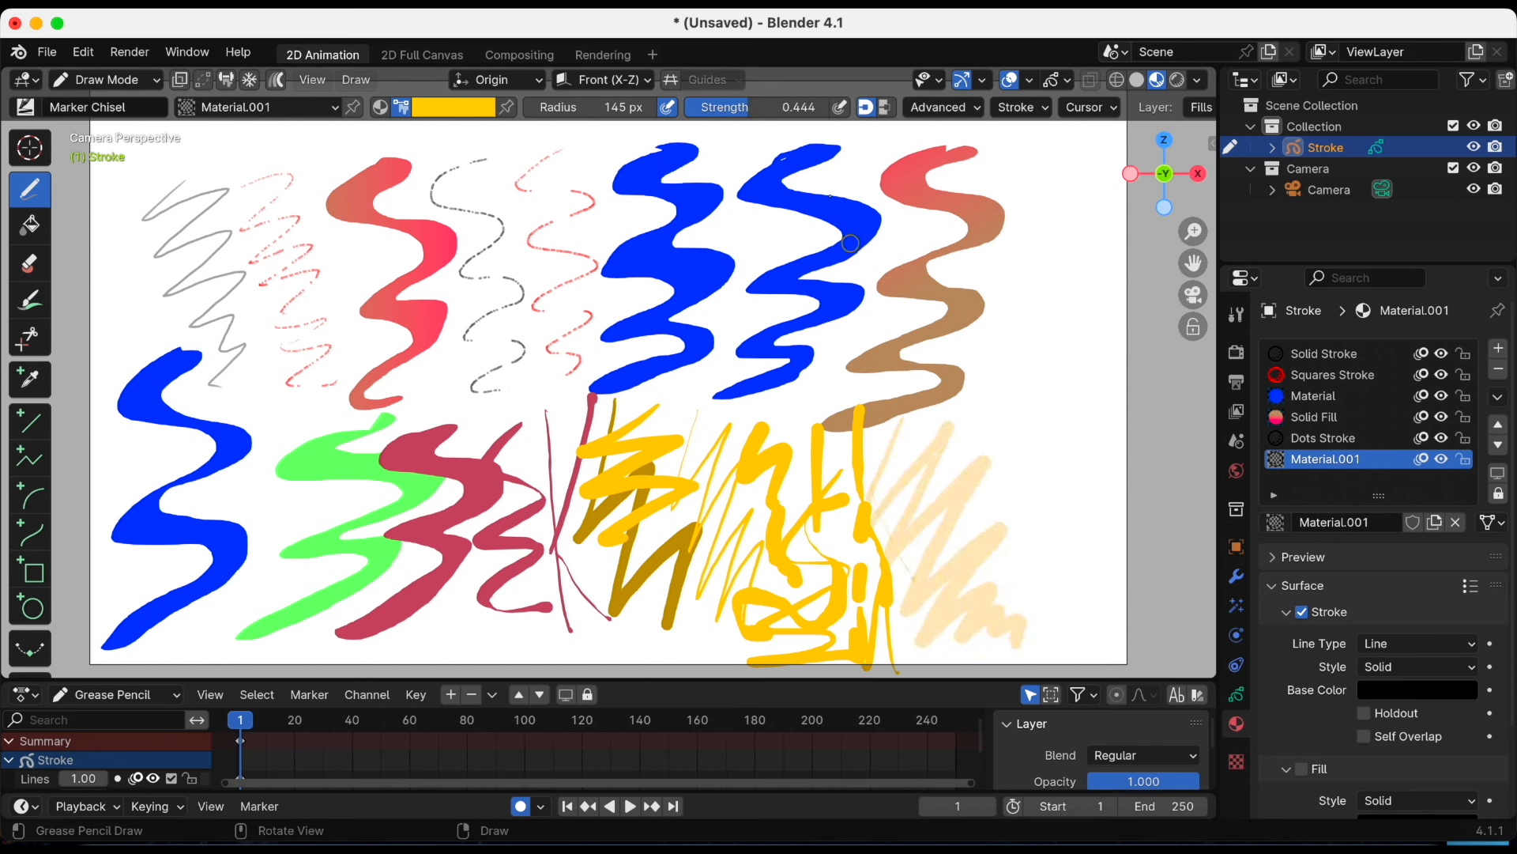
Set the brush strength to 1.000 and draw vertical yellow strokes with round and flat caps
{"action": "left_click_drag", "start_coordinate": [755, 108], "coordinate": [901, 112]}
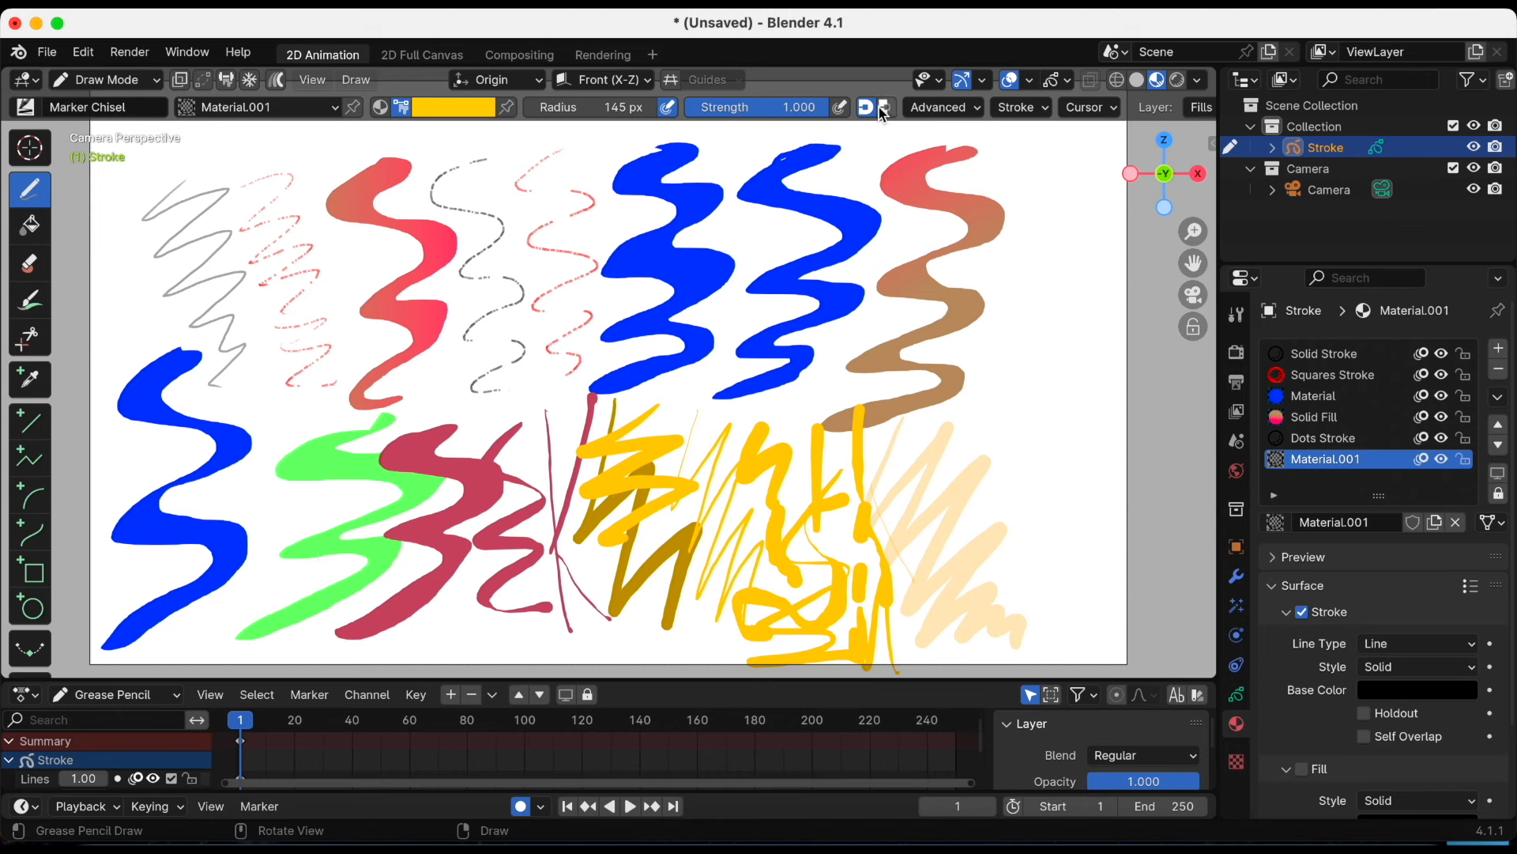
{"action": "left_click_drag", "start_coordinate": [1014, 305], "coordinate": [1015, 585]}
{"action": "left_click", "coordinate": [884, 109]}
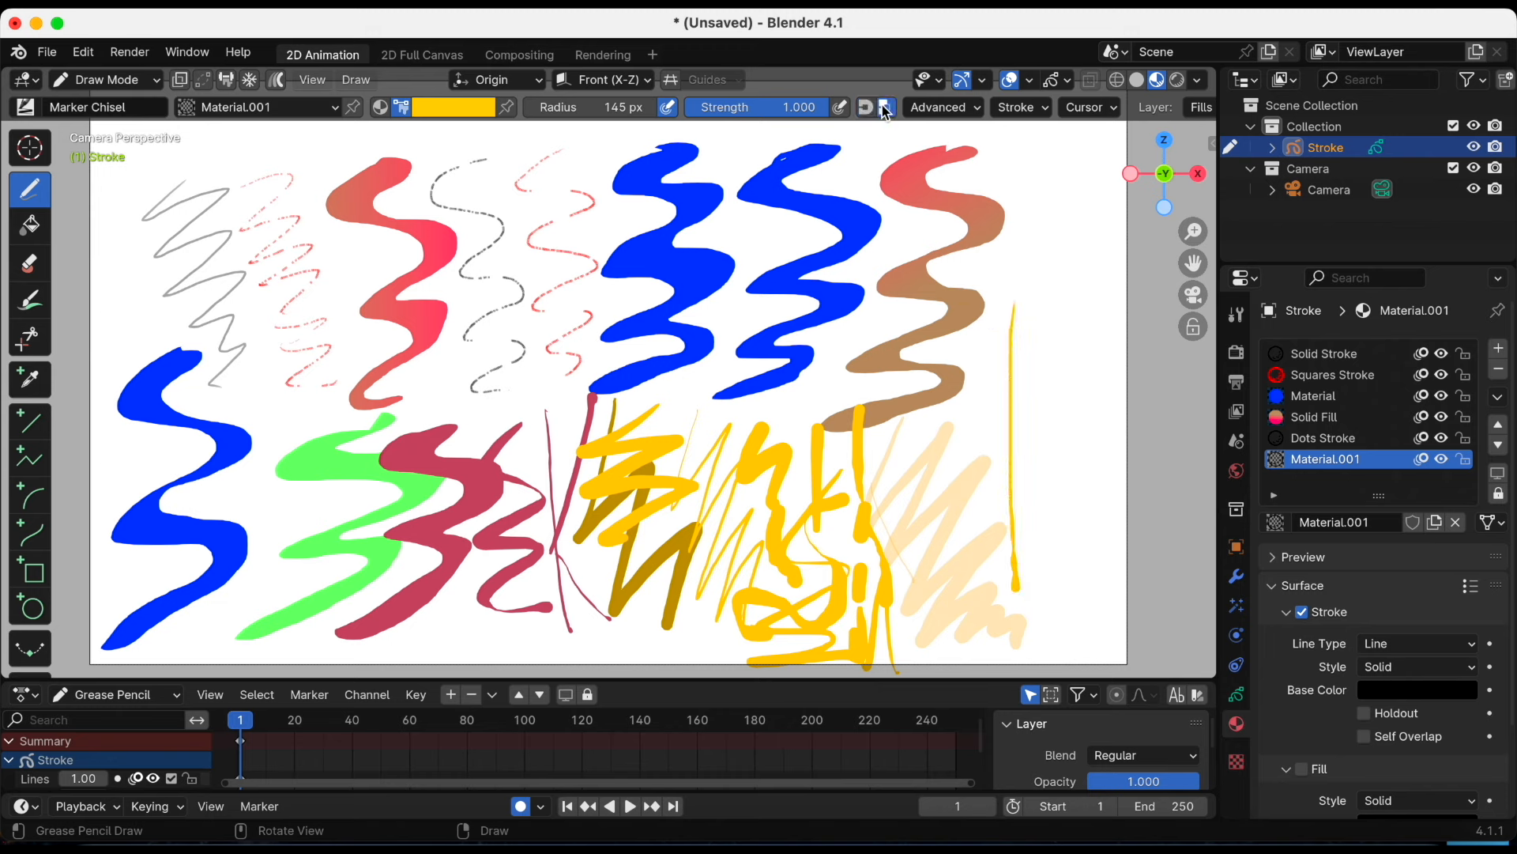
{"action": "left_click_drag", "start_coordinate": [1053, 302], "coordinate": [1051, 349]}
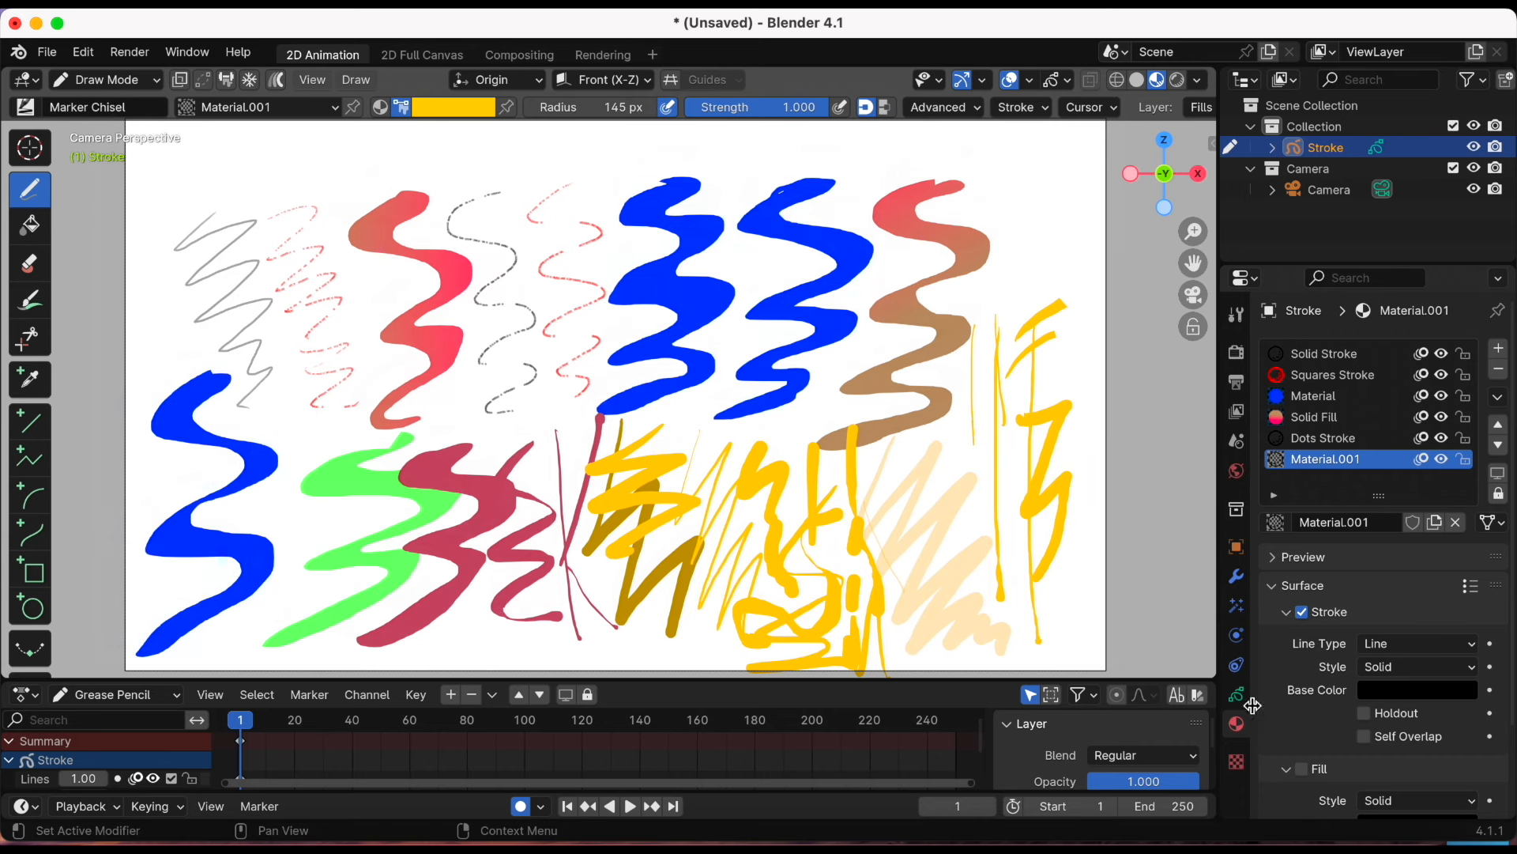
Hide the Fills layer and add a new Grease Pencil layer to the Stroke object
{"action": "left_click", "coordinate": [1237, 695]}
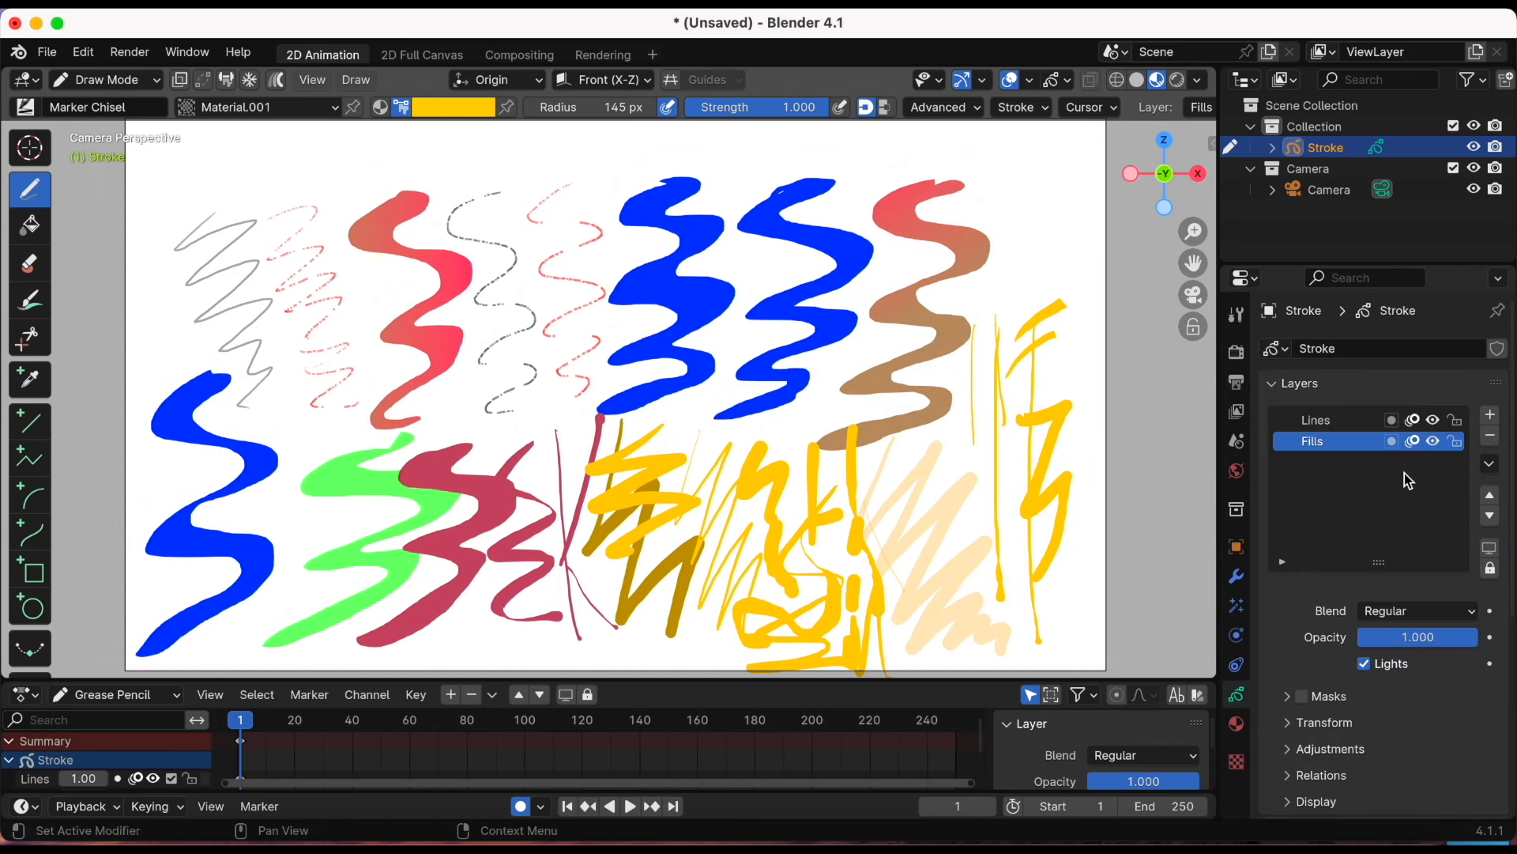
{"action": "left_click", "coordinate": [1433, 442]}
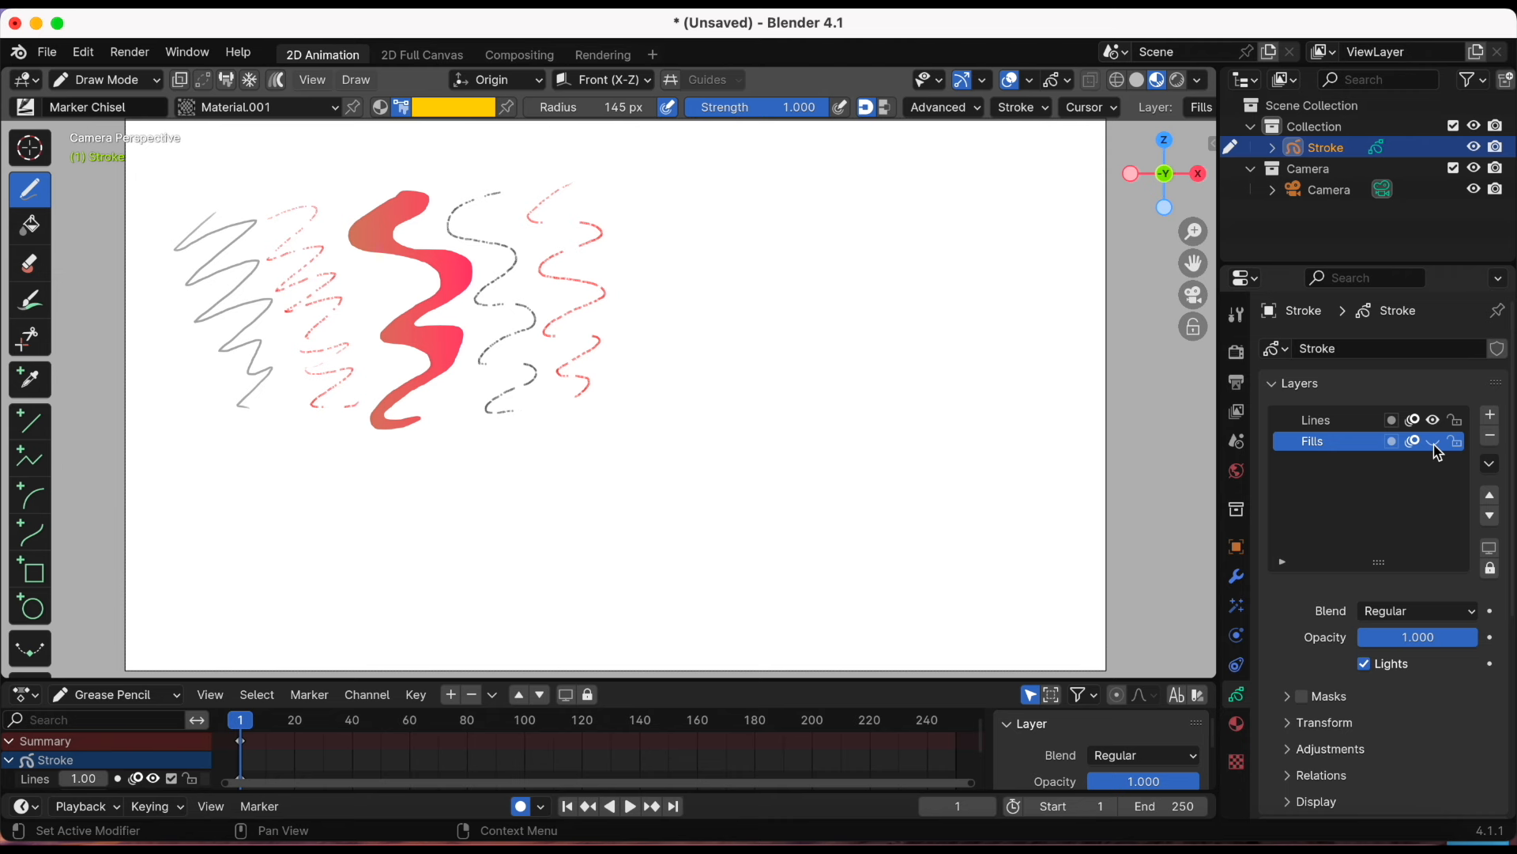
{"action": "left_click", "coordinate": [1490, 418]}
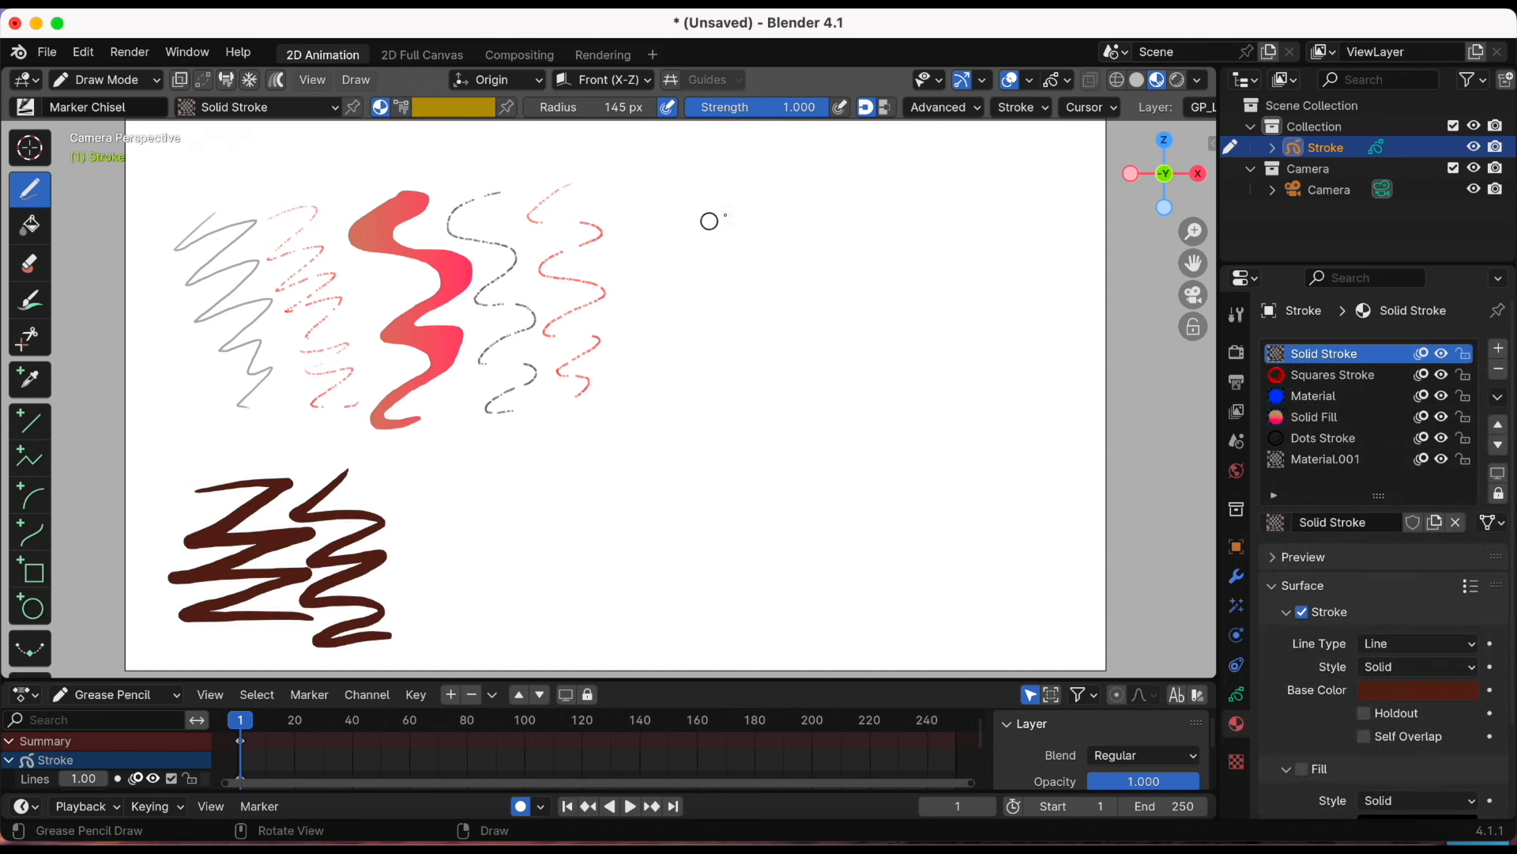
Set the brush's Input Samples to 0 and draw a dark brown wavy stroke beside the existing zigzags
{"action": "left_click", "coordinate": [961, 111]}
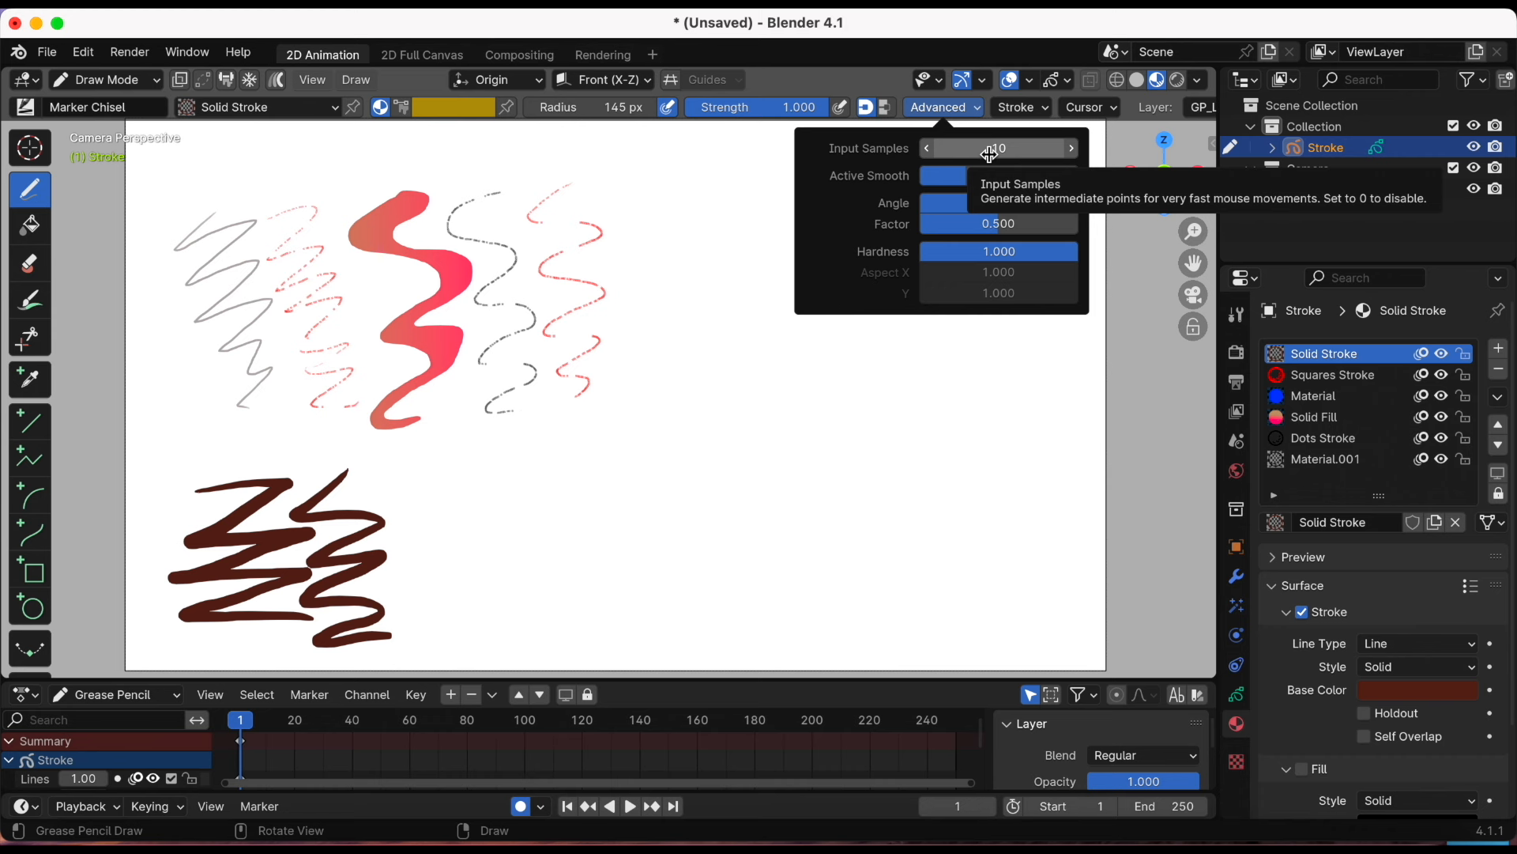
{"action": "left_click_drag", "start_coordinate": [989, 154], "coordinate": [991, 155]}
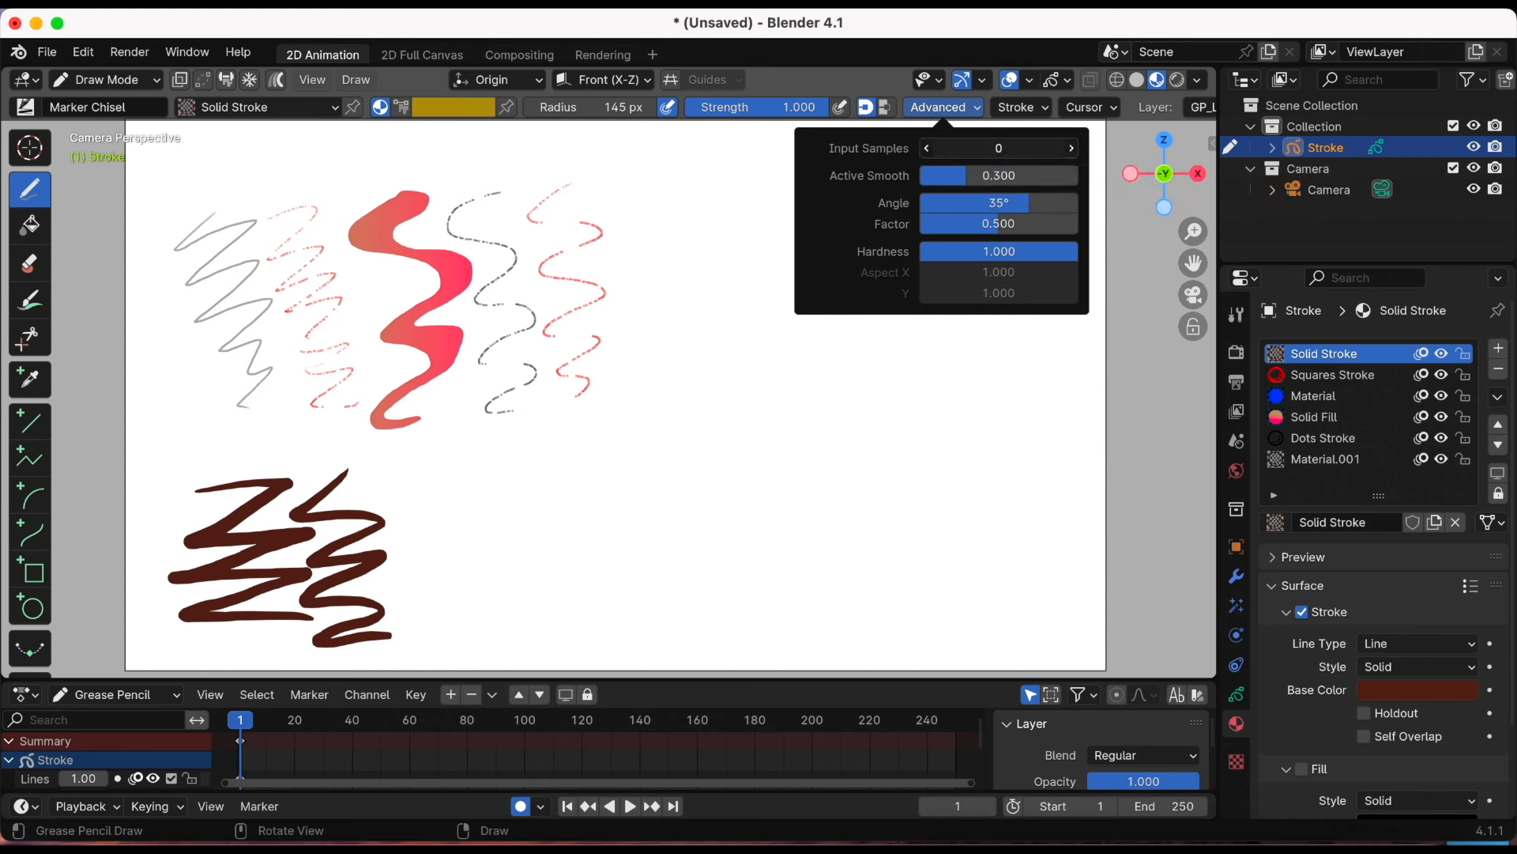
{"action": "mouse_move", "coordinate": [428, 460]}
{"action": "left_mouse_down"}
{"action": "mouse_move", "coordinate": [415, 478]}
{"action": "mouse_move", "coordinate": [436, 562]}
{"action": "mouse_move", "coordinate": [477, 623]}
{"action": "mouse_move", "coordinate": [463, 670]}
{"action": "left_mouse_up"}
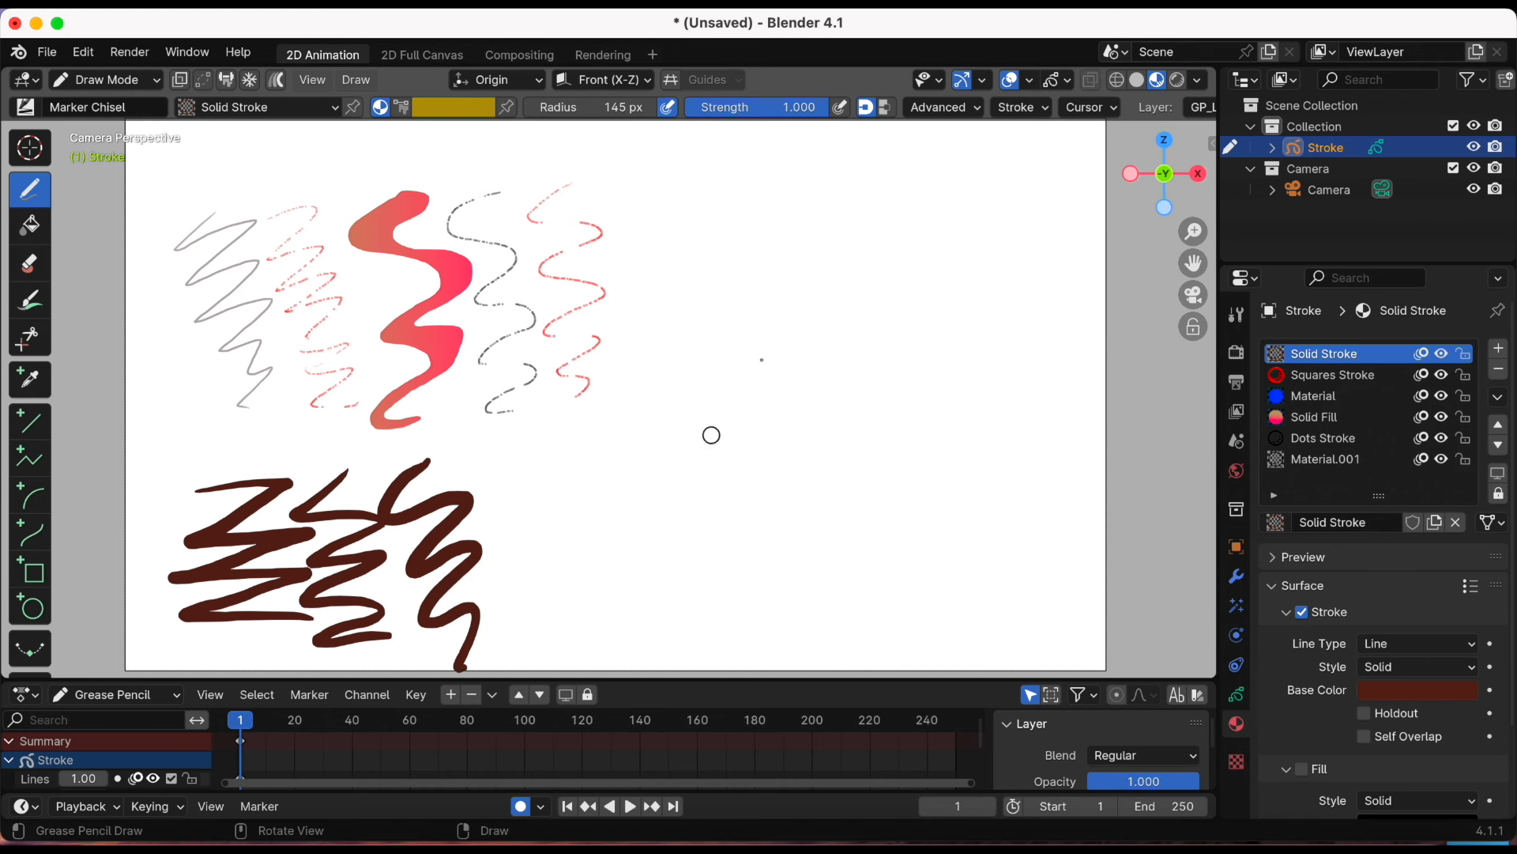
Set Input Samples to 10 and Active Smooth to 1.000, and draw more dark brown wavy strokes
{"action": "left_click", "coordinate": [962, 111]}
{"action": "left_click_drag", "start_coordinate": [989, 145], "coordinate": [1083, 157]}
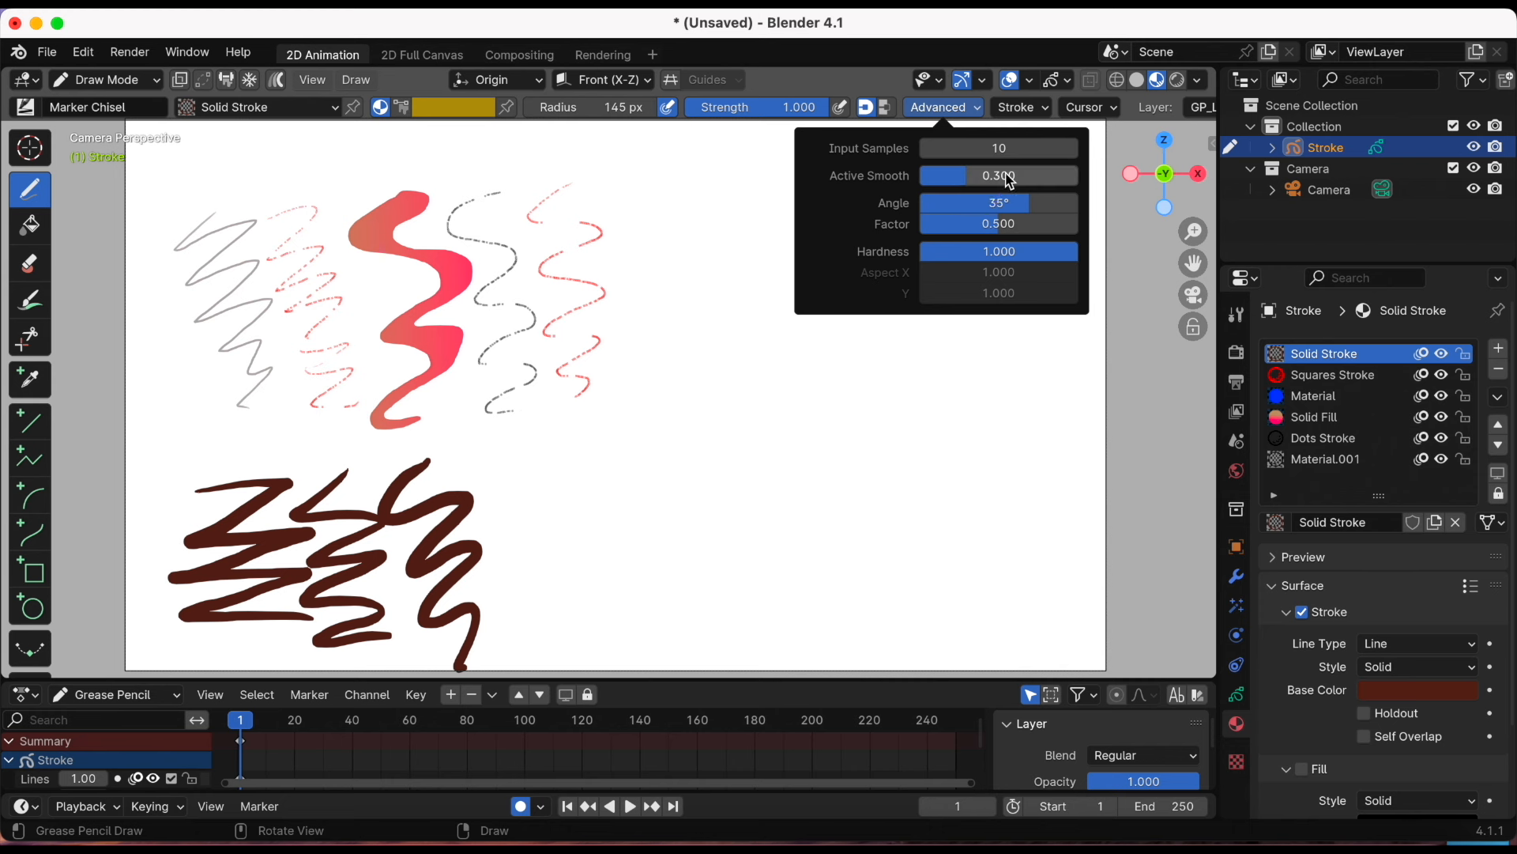
{"action": "left_click_drag", "start_coordinate": [1011, 180], "coordinate": [1123, 181]}
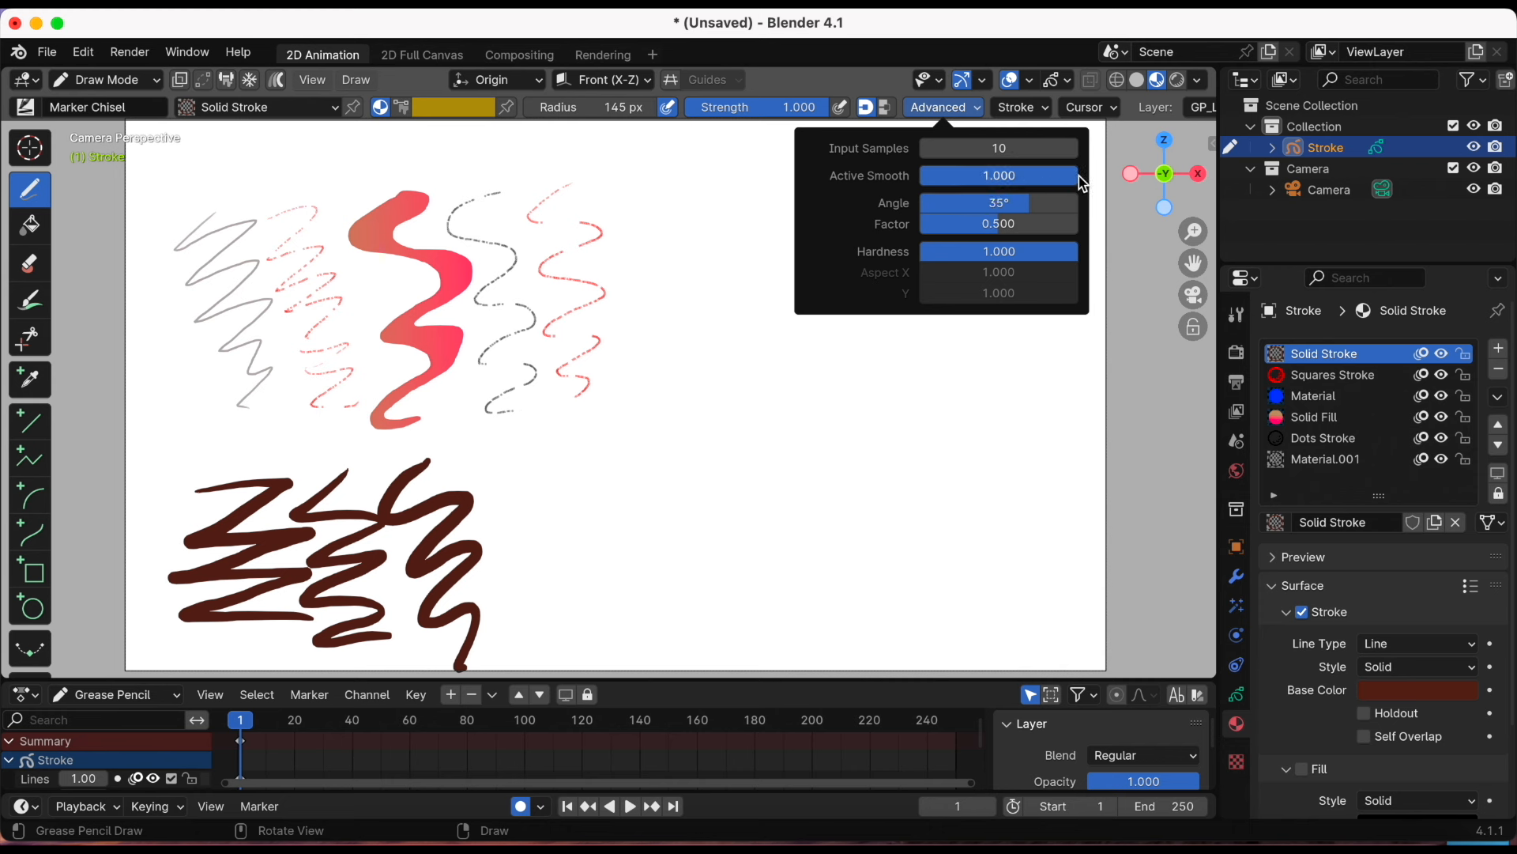
{"action": "mouse_move", "coordinate": [524, 443]}
{"action": "left_mouse_down"}
{"action": "mouse_move", "coordinate": [573, 486]}
{"action": "mouse_move", "coordinate": [578, 527]}
{"action": "mouse_move", "coordinate": [499, 587]}
{"action": "mouse_move", "coordinate": [523, 625]}
{"action": "mouse_move", "coordinate": [583, 628]}
{"action": "mouse_move", "coordinate": [605, 554]}
{"action": "mouse_move", "coordinate": [573, 486]}
{"action": "mouse_move", "coordinate": [518, 454]}
{"action": "mouse_move", "coordinate": [527, 442]}
{"action": "left_mouse_up"}
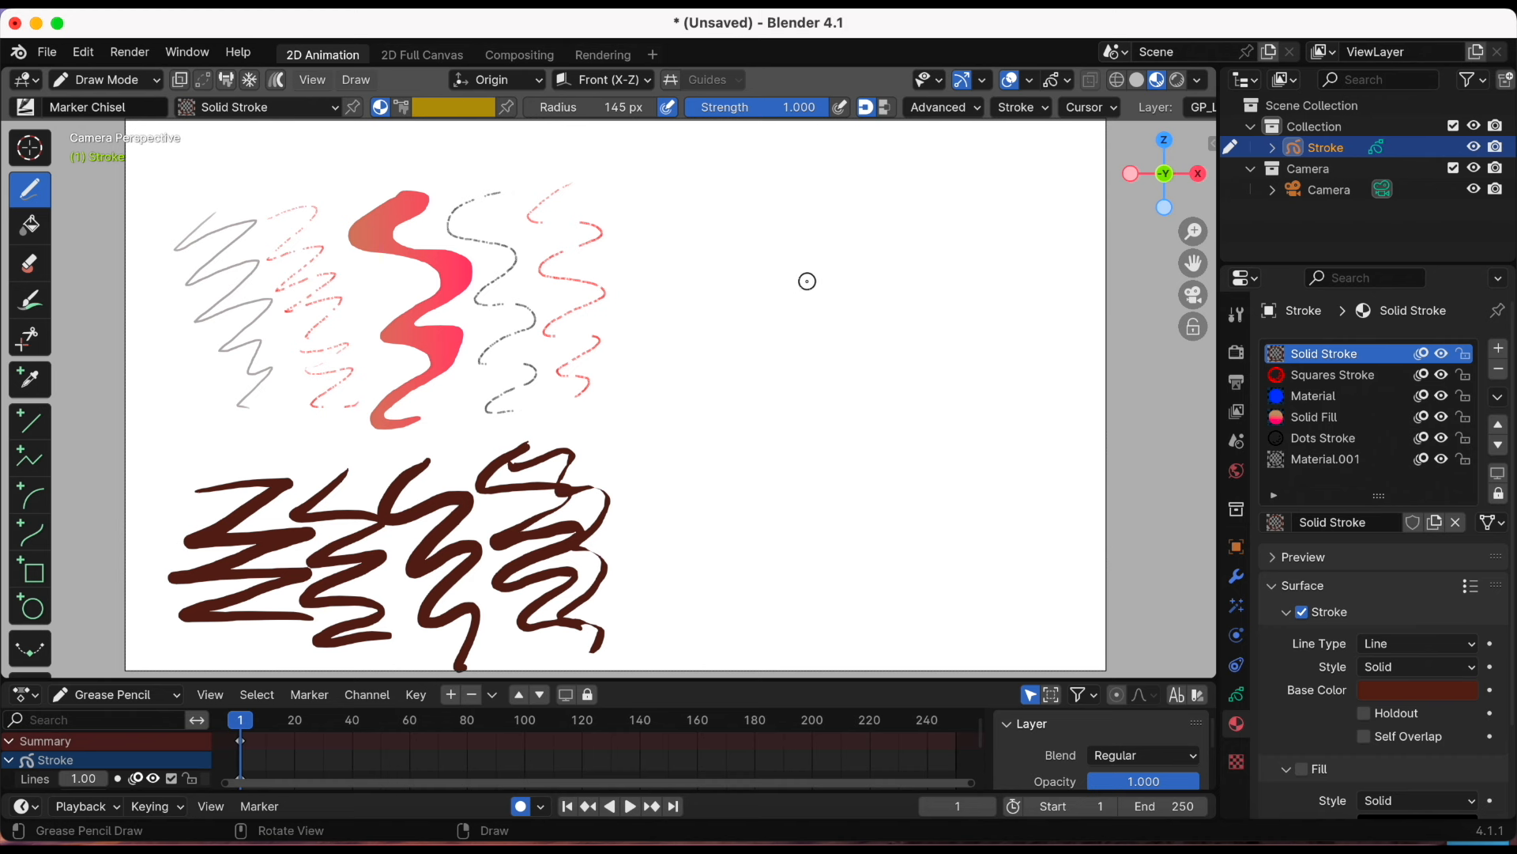
Set the brush angle to 6.49° for a dark brown wavy stroke, and lower the hardness for a fainter wavy stroke
{"action": "left_click", "coordinate": [967, 113]}
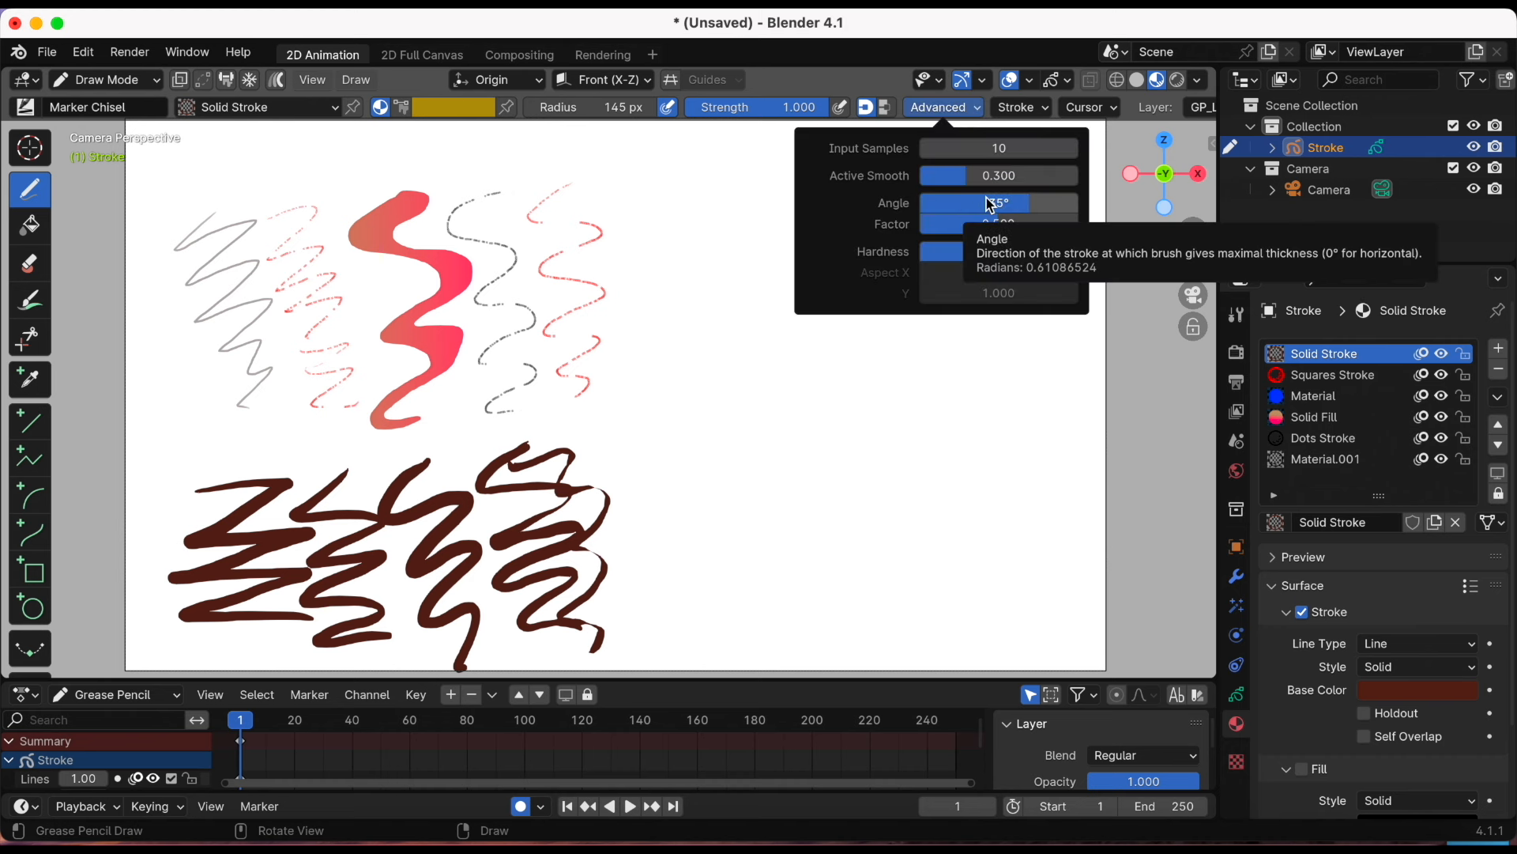
{"action": "left_click_drag", "start_coordinate": [988, 204], "coordinate": [934, 206]}
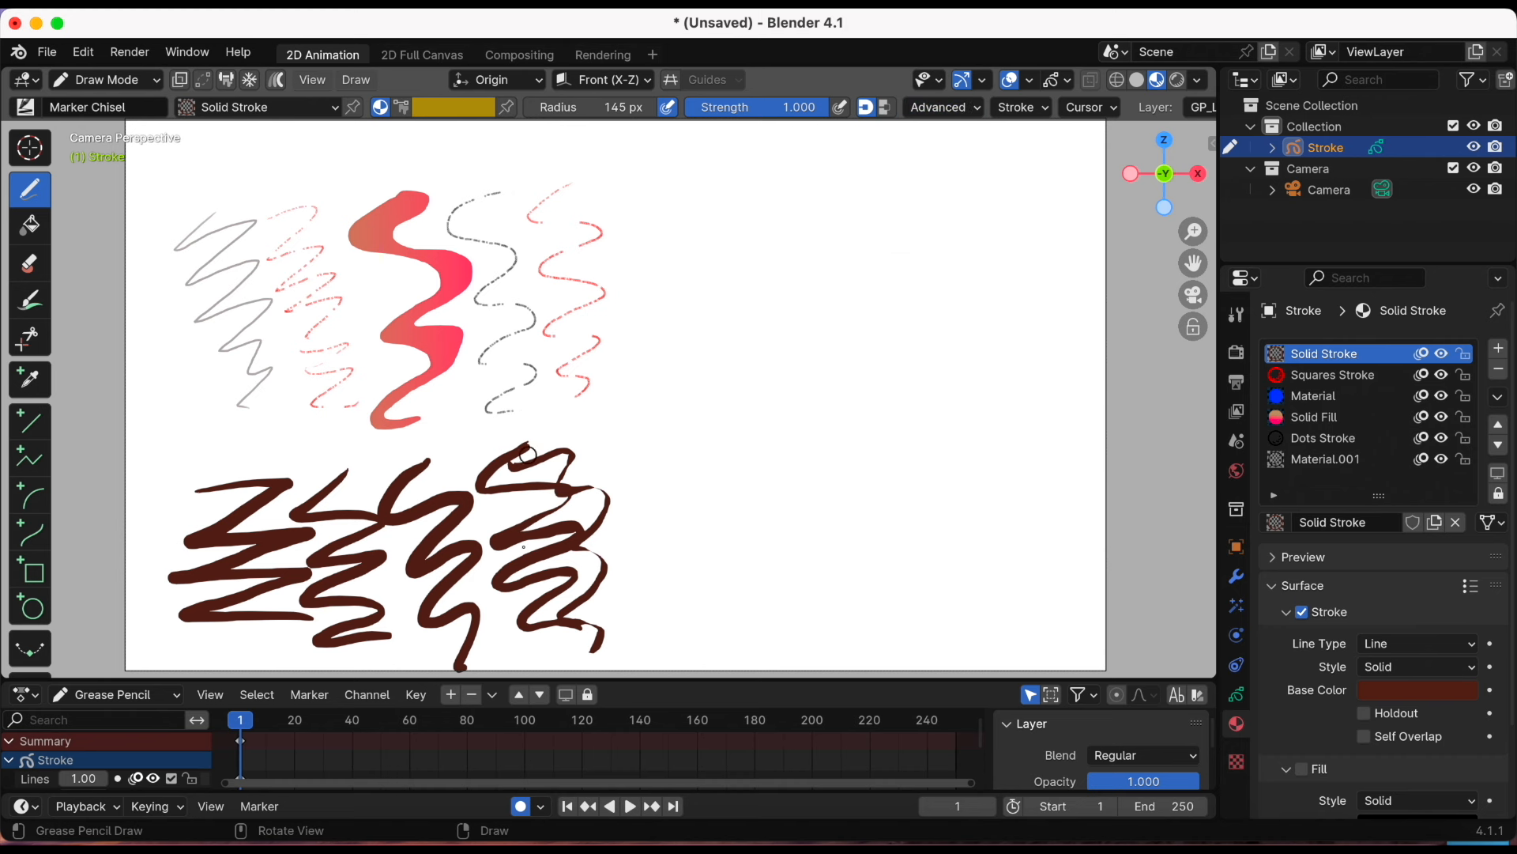
{"action": "mouse_move", "coordinate": [632, 439]}
{"action": "left_mouse_down"}
{"action": "mouse_move", "coordinate": [656, 490]}
{"action": "mouse_move", "coordinate": [624, 605]}
{"action": "mouse_move", "coordinate": [632, 663]}
{"action": "left_mouse_up"}
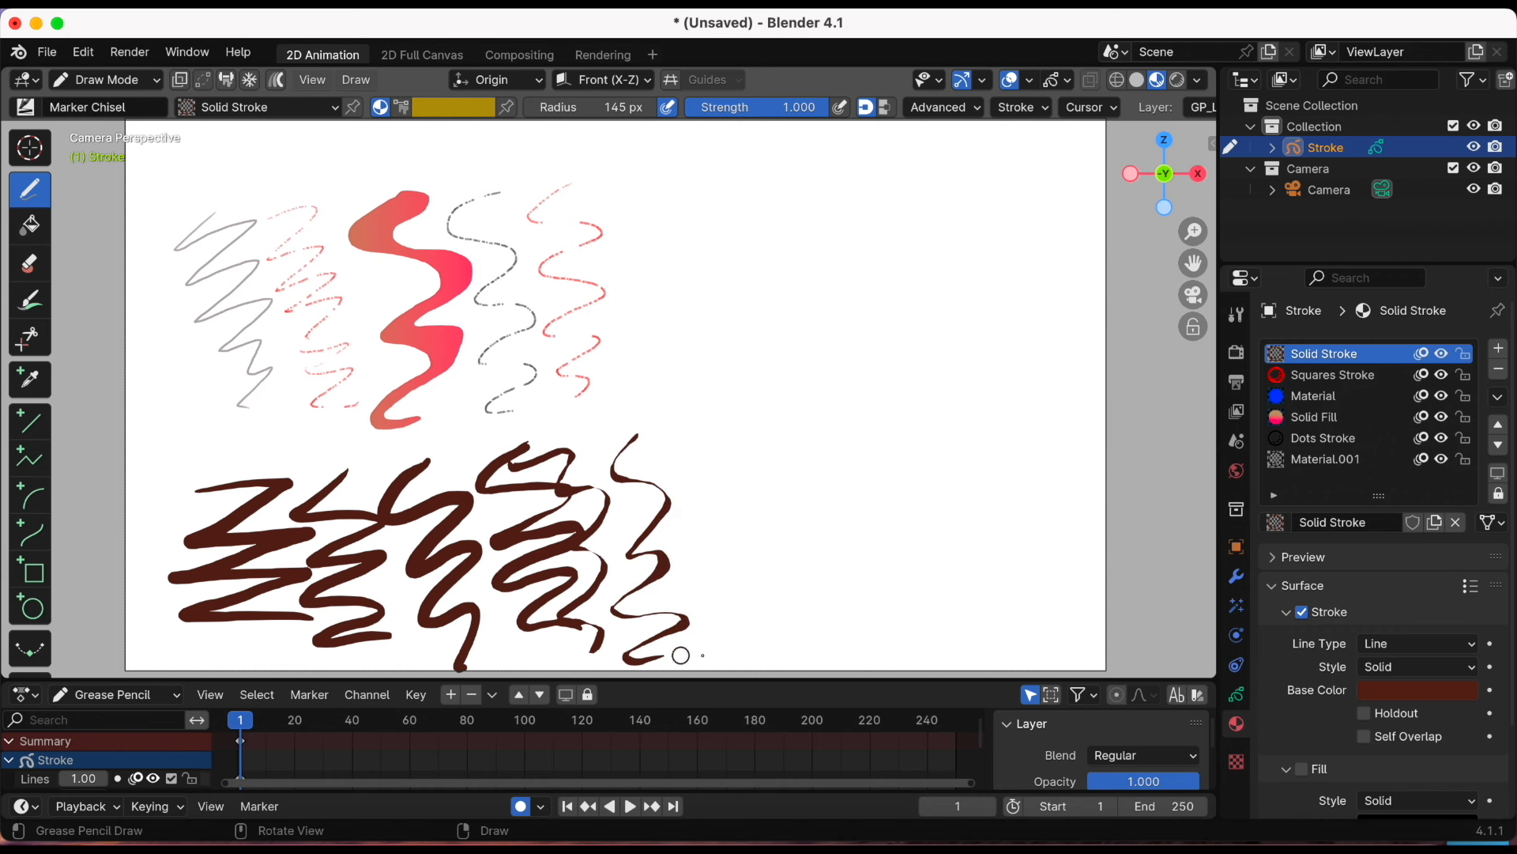
{"action": "left_click", "coordinate": [944, 108]}
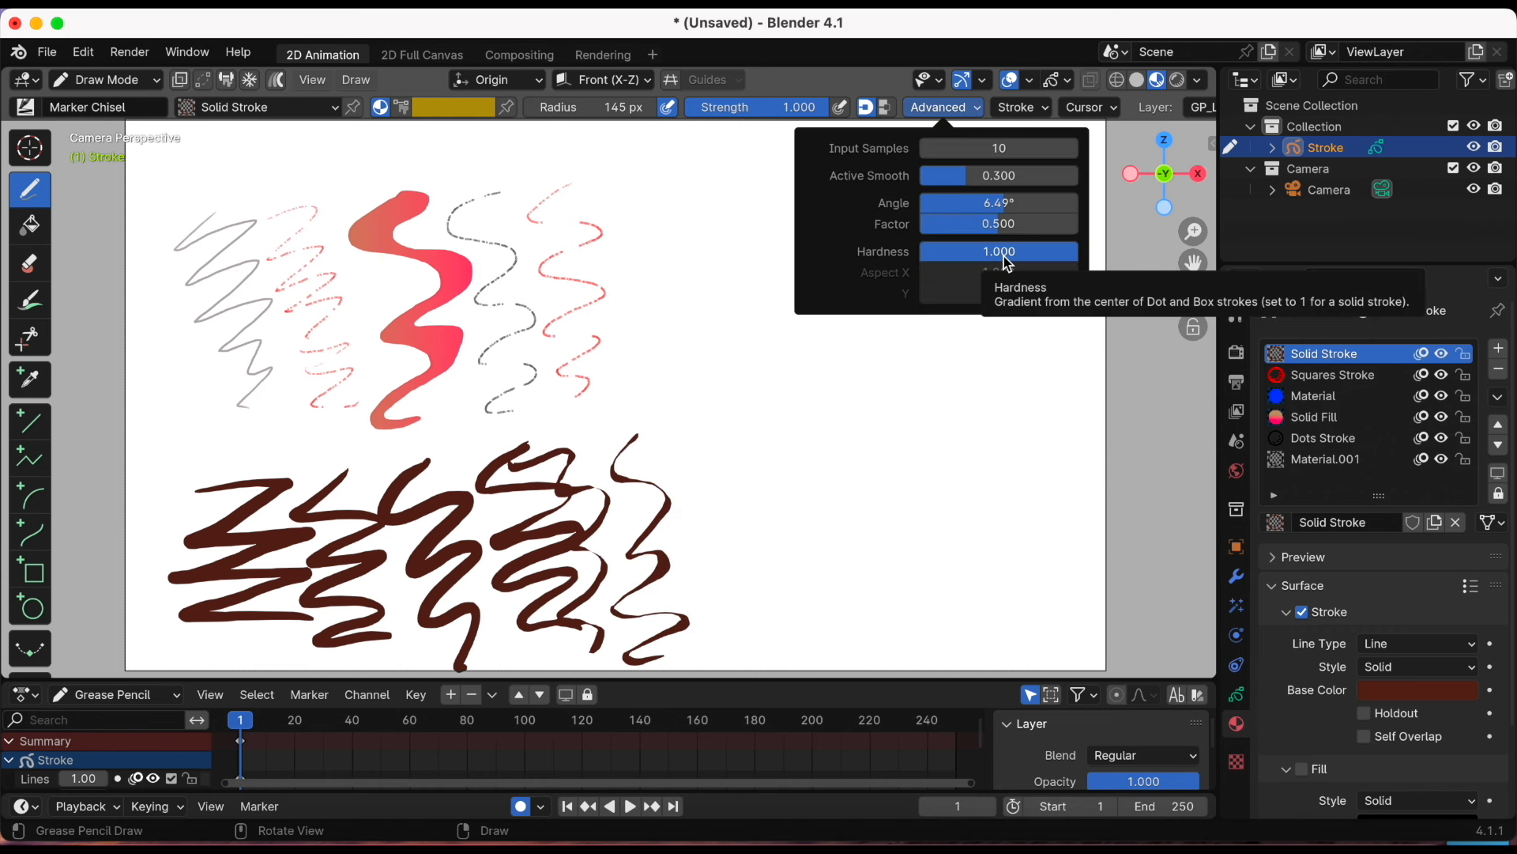
{"action": "left_click_drag", "start_coordinate": [1008, 261], "coordinate": [946, 257]}
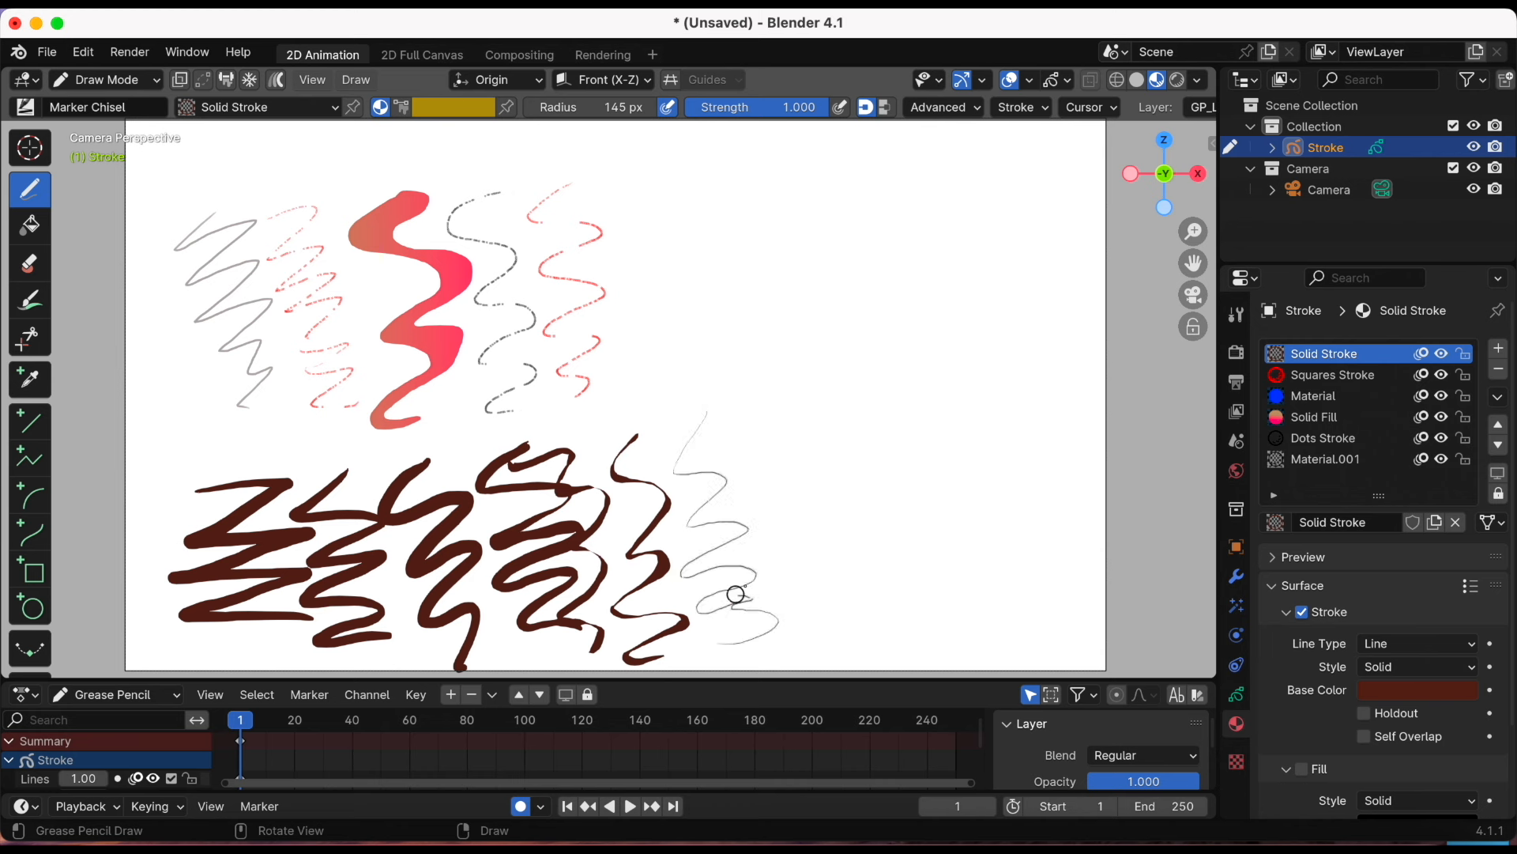
Set the stroke's post-processing Simplify factor to 3.002 and draw a blue zigzag with Material.002
{"action": "left_click", "coordinate": [1019, 108]}
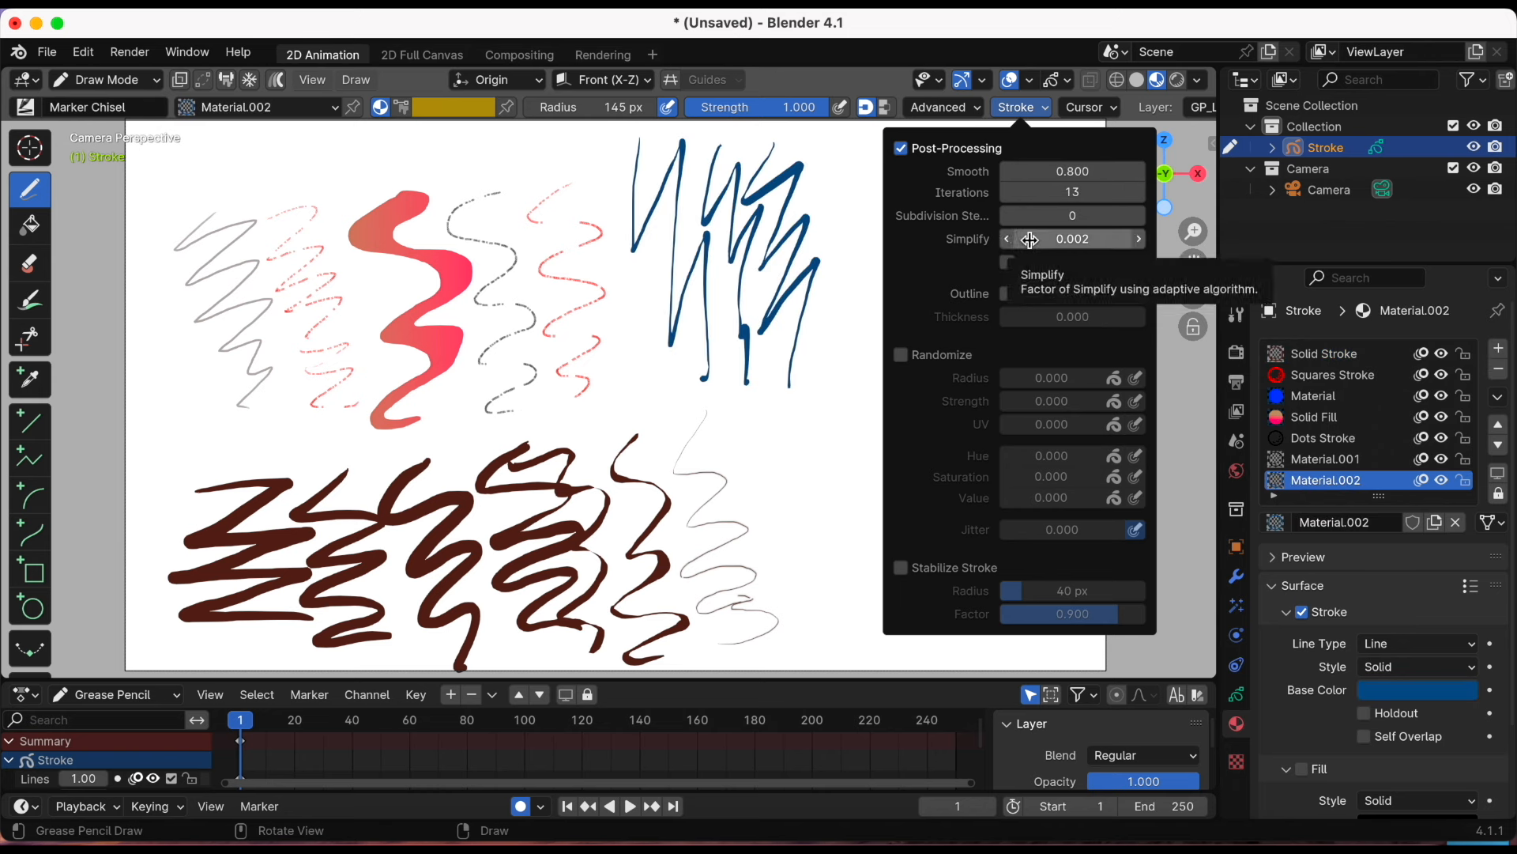
{"action": "left_click_drag", "start_coordinate": [1032, 241], "coordinate": [1191, 238]}
{"action": "mouse_move", "coordinate": [829, 149]}
{"action": "left_mouse_down"}
{"action": "mouse_move", "coordinate": [833, 261]}
{"action": "mouse_move", "coordinate": [873, 245]}
{"action": "mouse_move", "coordinate": [848, 399]}
{"action": "left_mouse_up"}
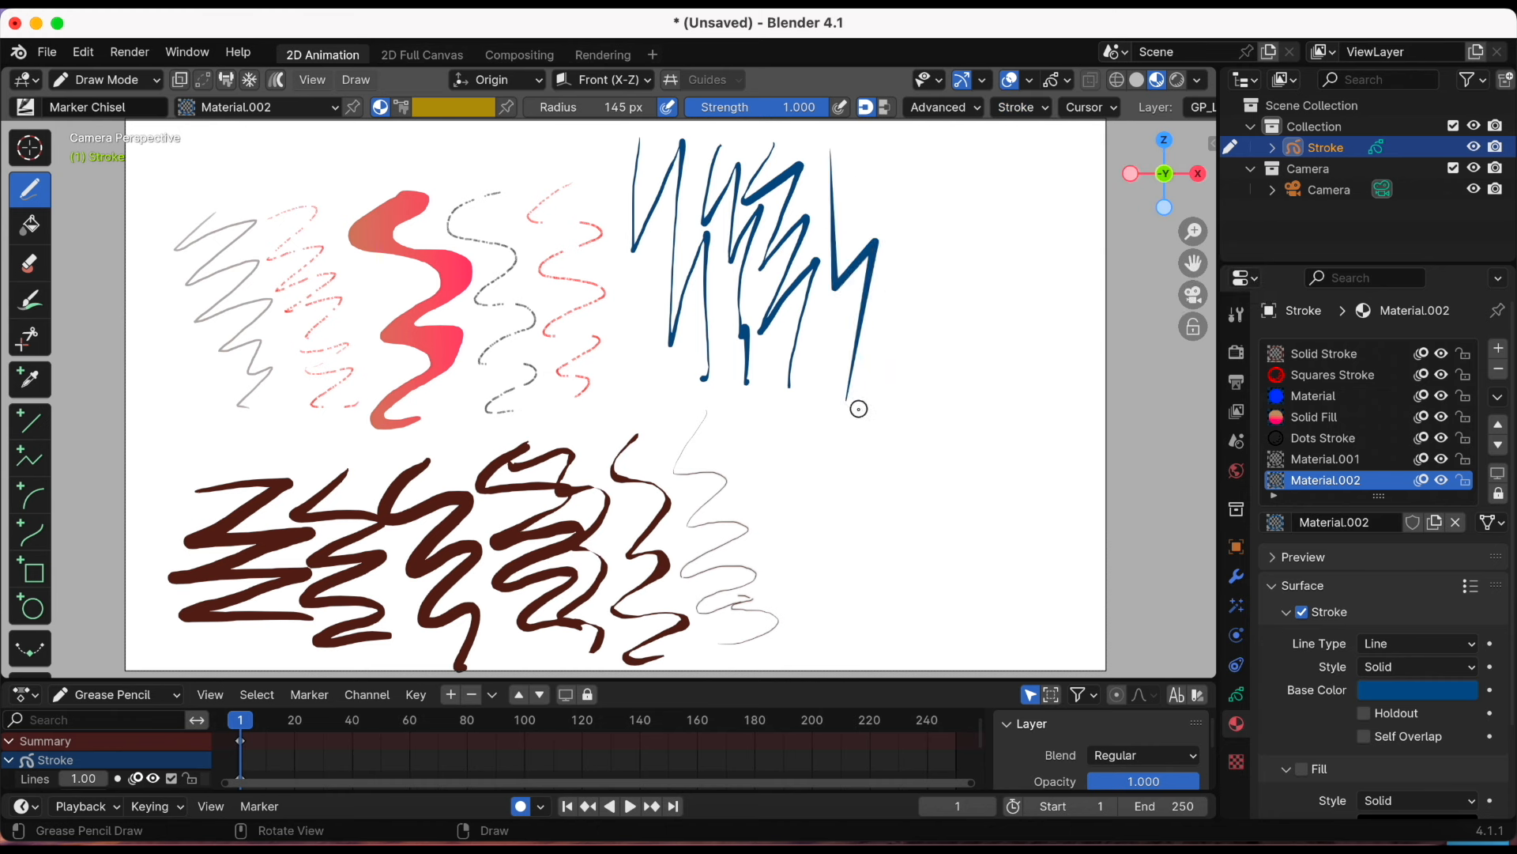
Enable Trim Stroke Ends and draw another blue zigzag beside the simplified one
{"action": "left_click", "coordinate": [1044, 111]}
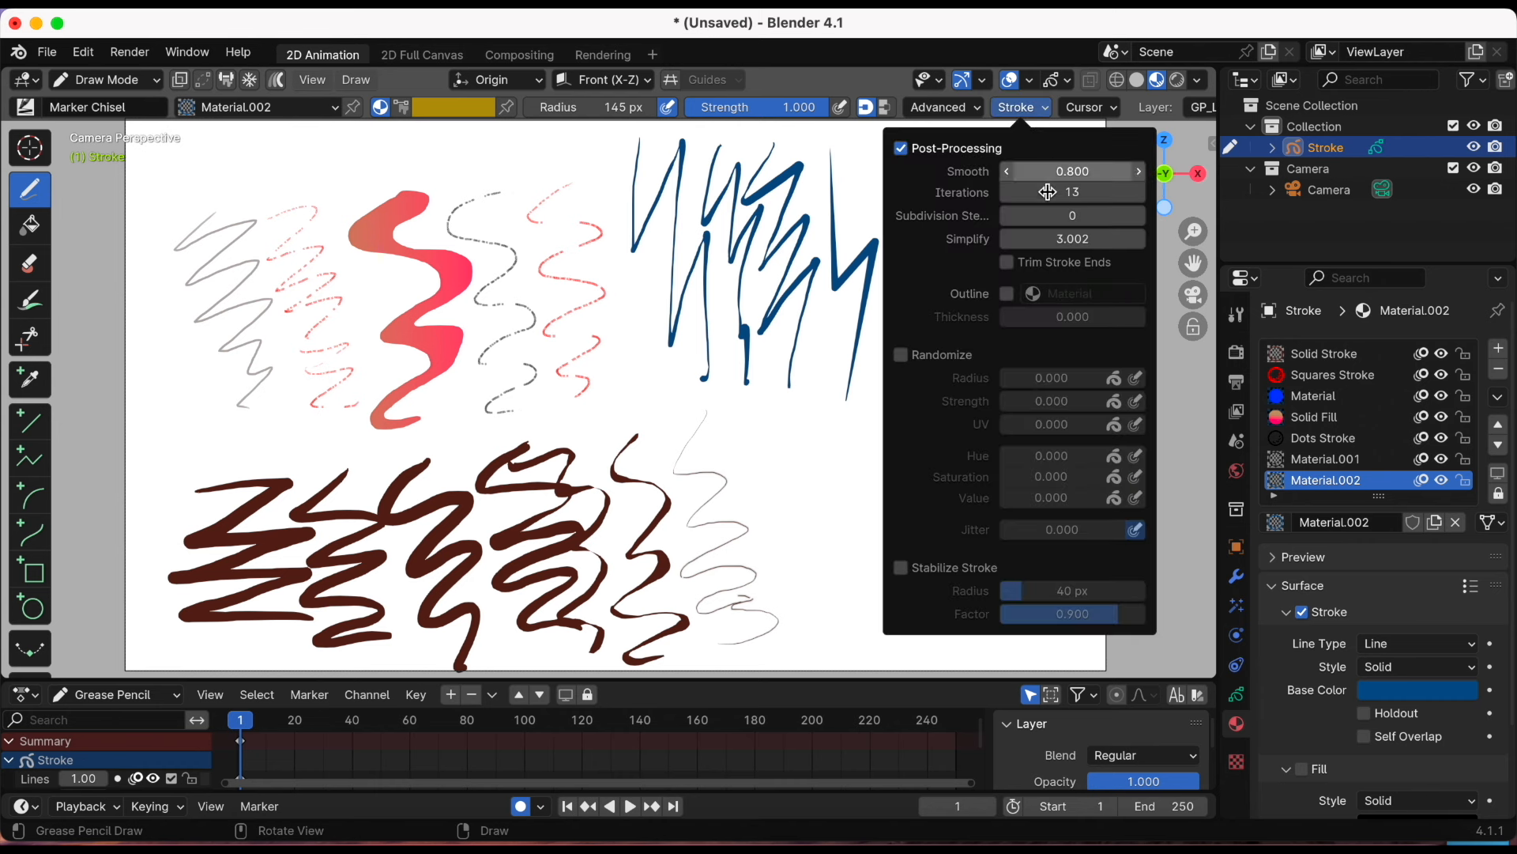
{"action": "left_click", "coordinate": [1007, 263]}
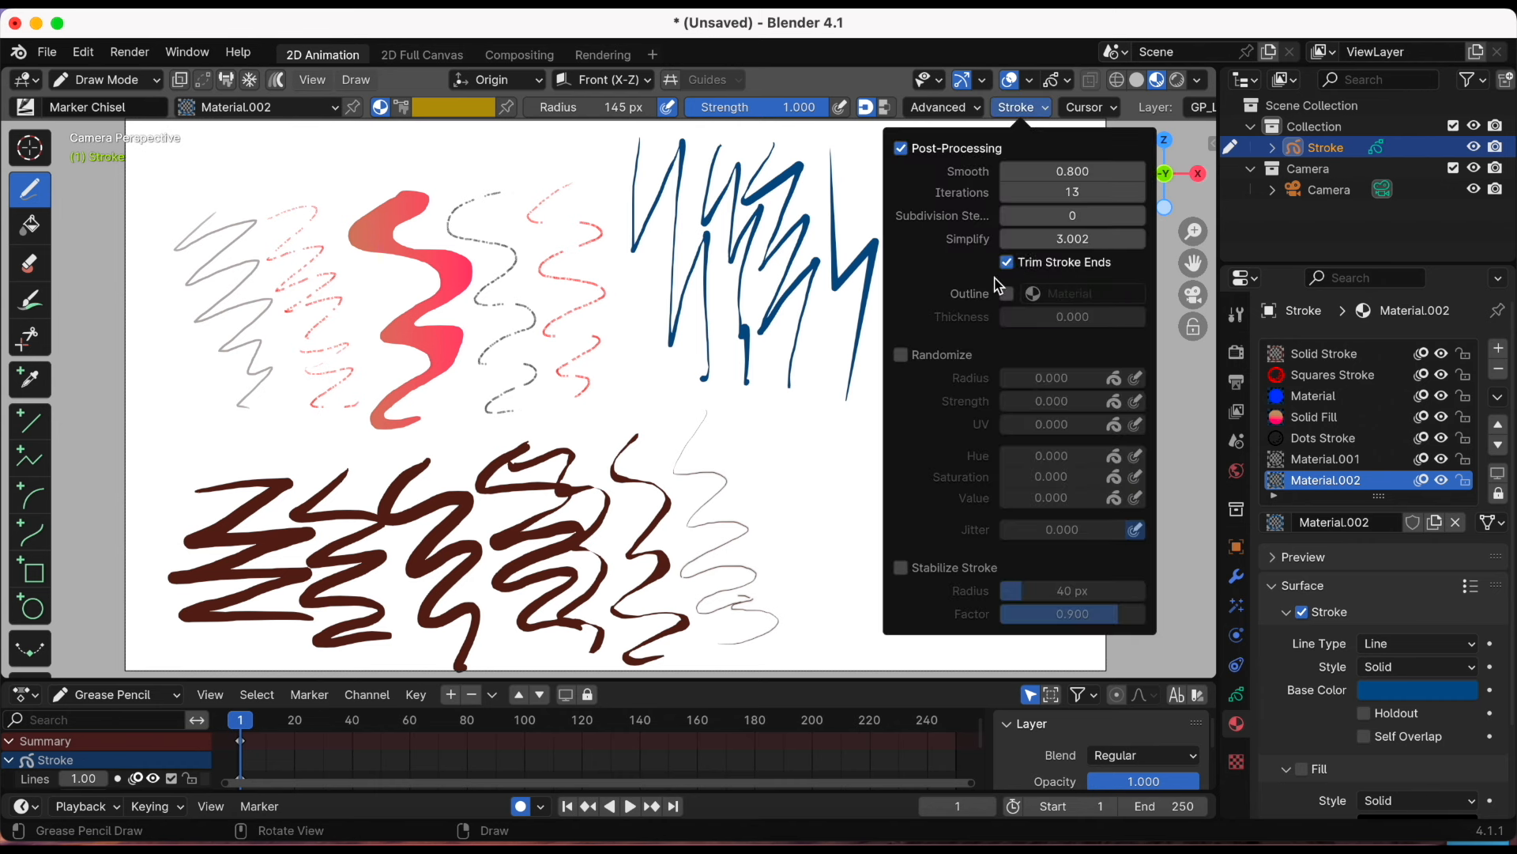
{"action": "mouse_move", "coordinate": [878, 150]}
{"action": "left_mouse_down"}
{"action": "mouse_move", "coordinate": [868, 211]}
{"action": "mouse_move", "coordinate": [912, 261]}
{"action": "left_mouse_up"}
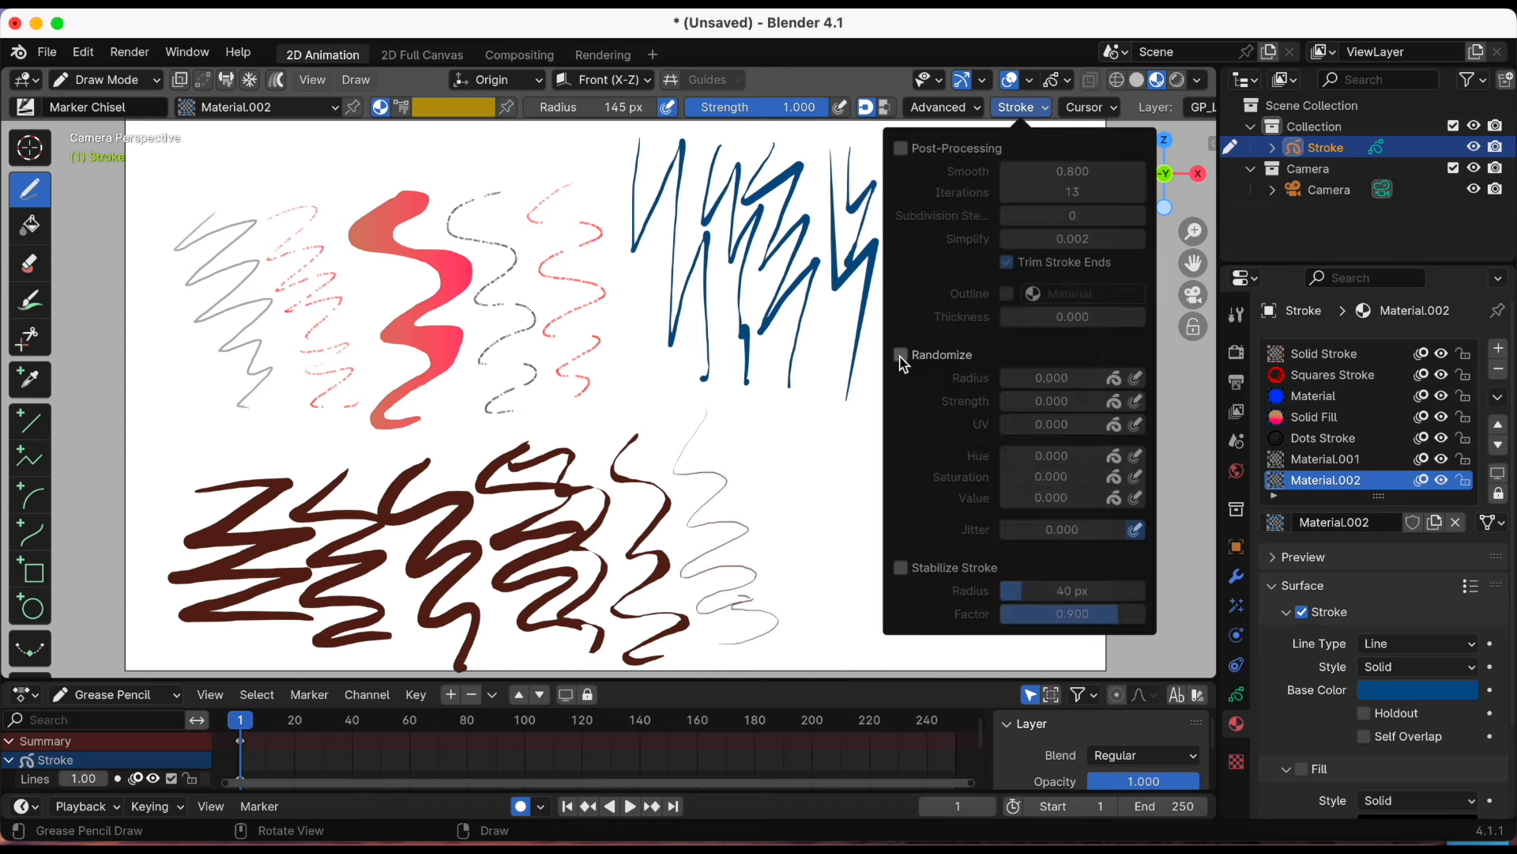
Enable Randomize with a per-stroke Radius of 0.402 and draw blue zigzags beside the previous ones
{"action": "left_click", "coordinate": [901, 358]}
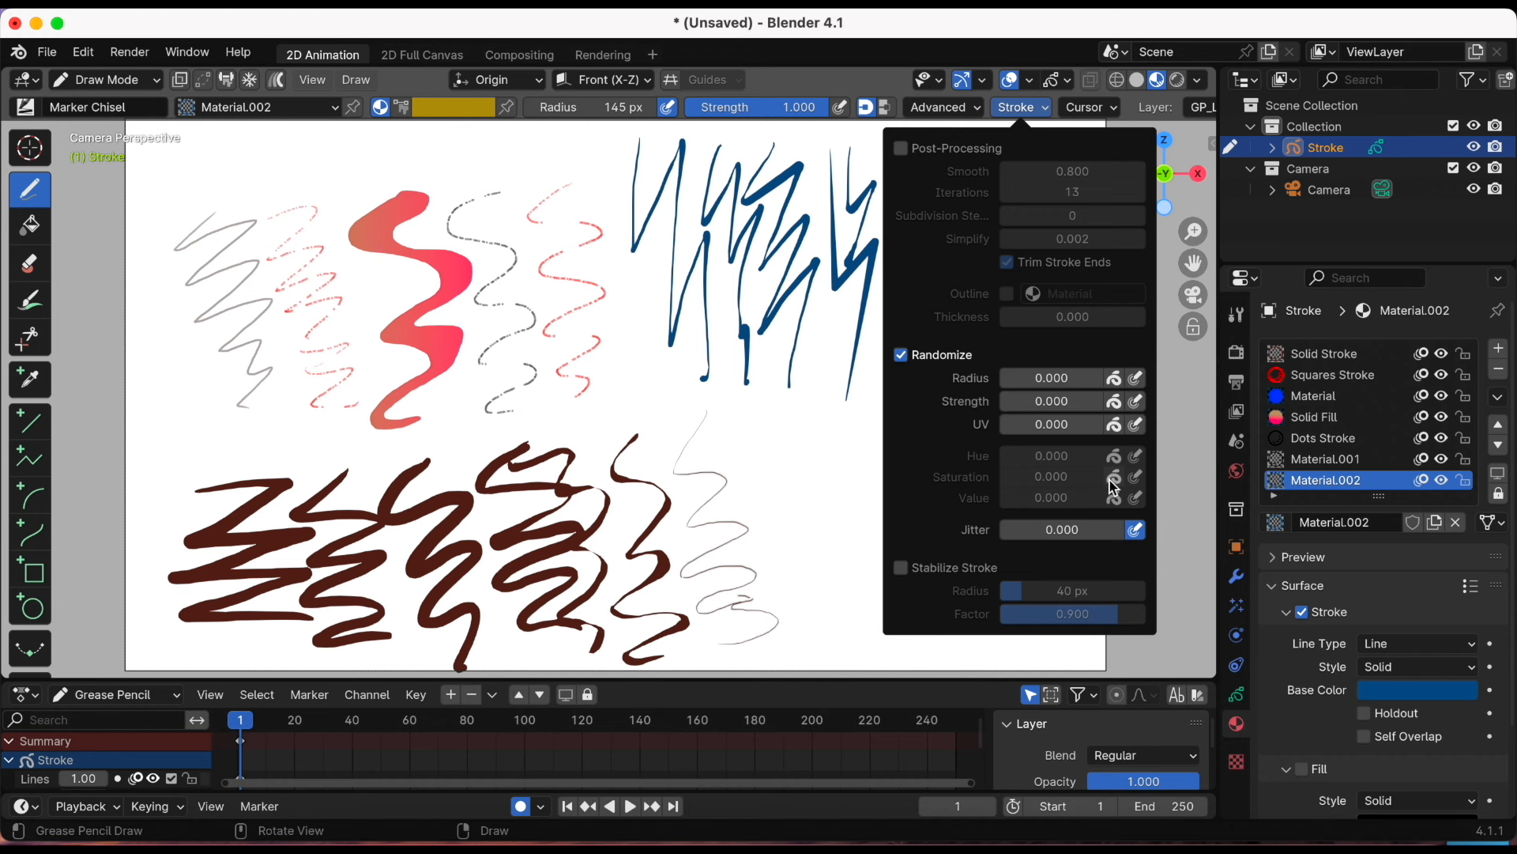
{"action": "left_click_drag", "start_coordinate": [1075, 382], "coordinate": [1109, 380]}
{"action": "left_click", "coordinate": [1115, 383]}
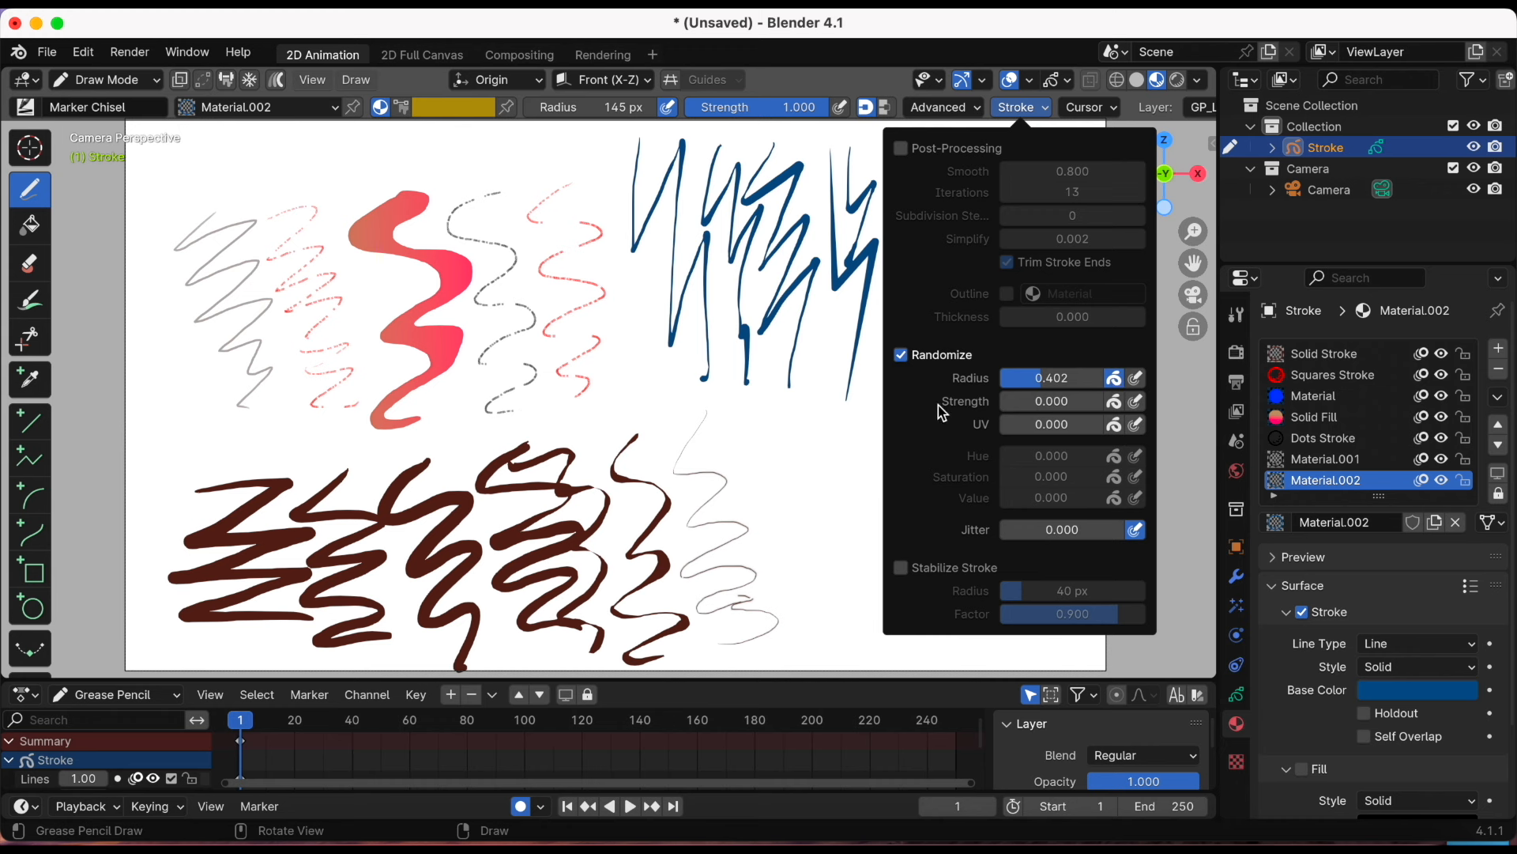
{"action": "mouse_move", "coordinate": [941, 144]}
{"action": "left_mouse_down"}
{"action": "mouse_move", "coordinate": [908, 223]}
{"action": "mouse_move", "coordinate": [934, 291]}
{"action": "mouse_move", "coordinate": [925, 406]}
{"action": "left_mouse_up"}
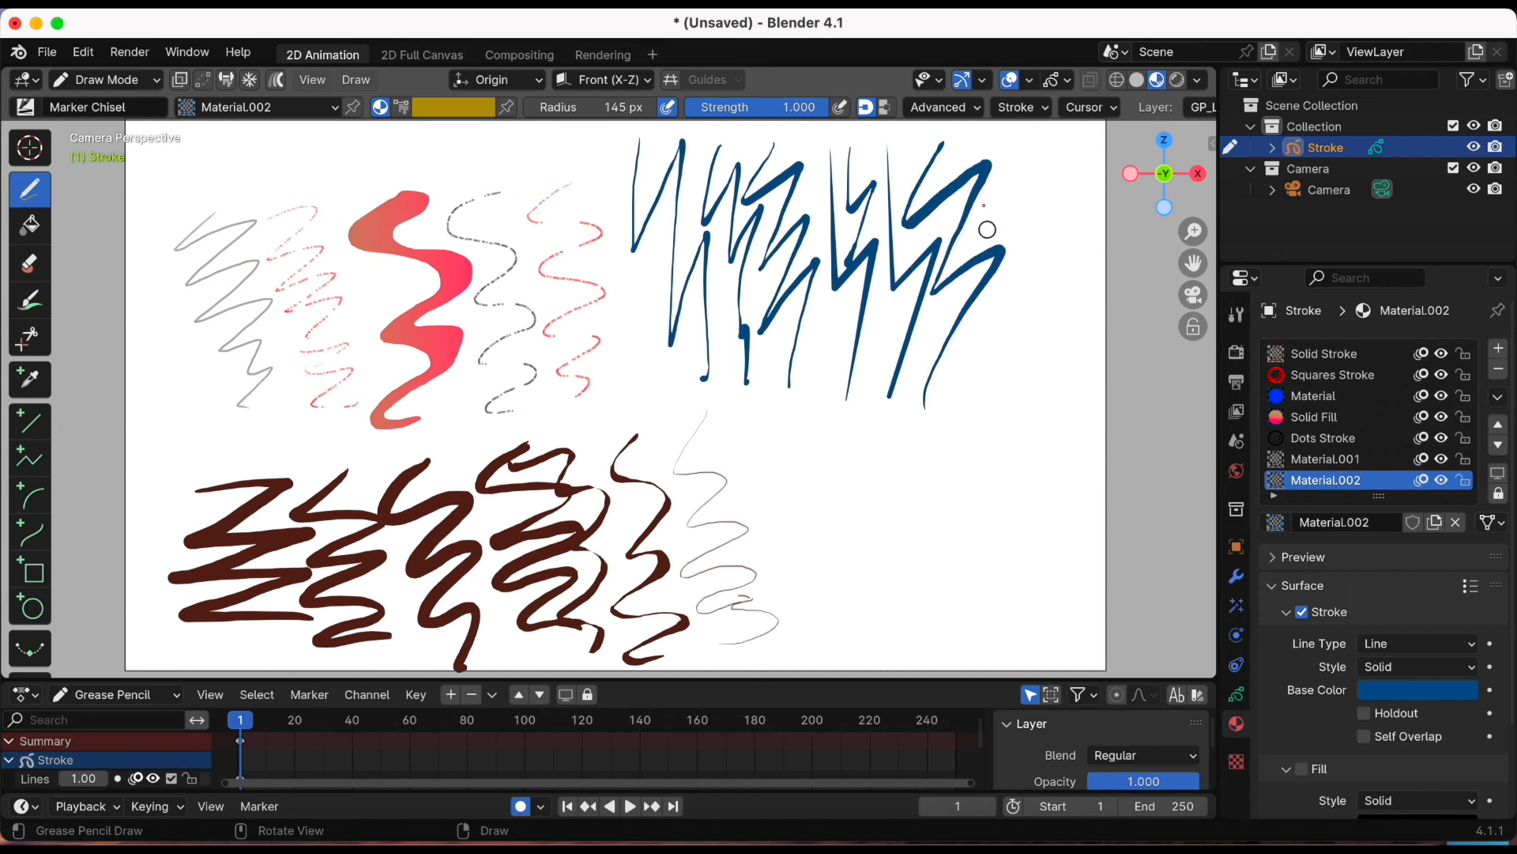
Set Strength randomization to 0.884, draw a faded blue wavy stroke, and add broader strokes with a 417 px radius
{"action": "left_click", "coordinate": [1020, 108]}
{"action": "left_click_drag", "start_coordinate": [1105, 406], "coordinate": [1138, 408]}
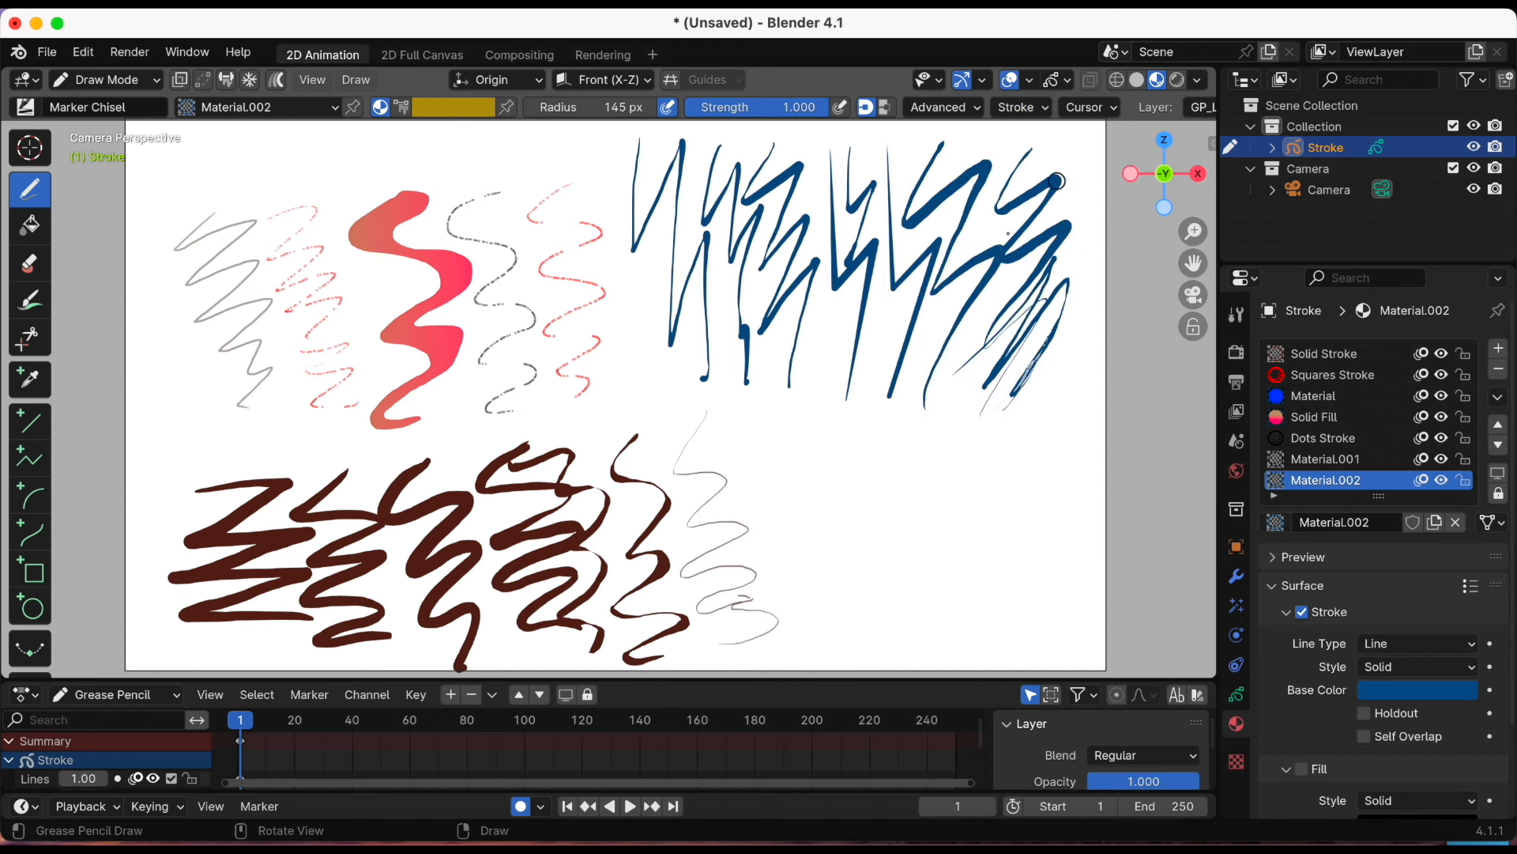
{"action": "mouse_move", "coordinate": [817, 384]}
{"action": "left_mouse_down"}
{"action": "mouse_move", "coordinate": [775, 418]}
{"action": "mouse_move", "coordinate": [790, 470]}
{"action": "mouse_move", "coordinate": [838, 482]}
{"action": "mouse_move", "coordinate": [824, 590]}
{"action": "mouse_move", "coordinate": [830, 500]}
{"action": "left_mouse_up"}
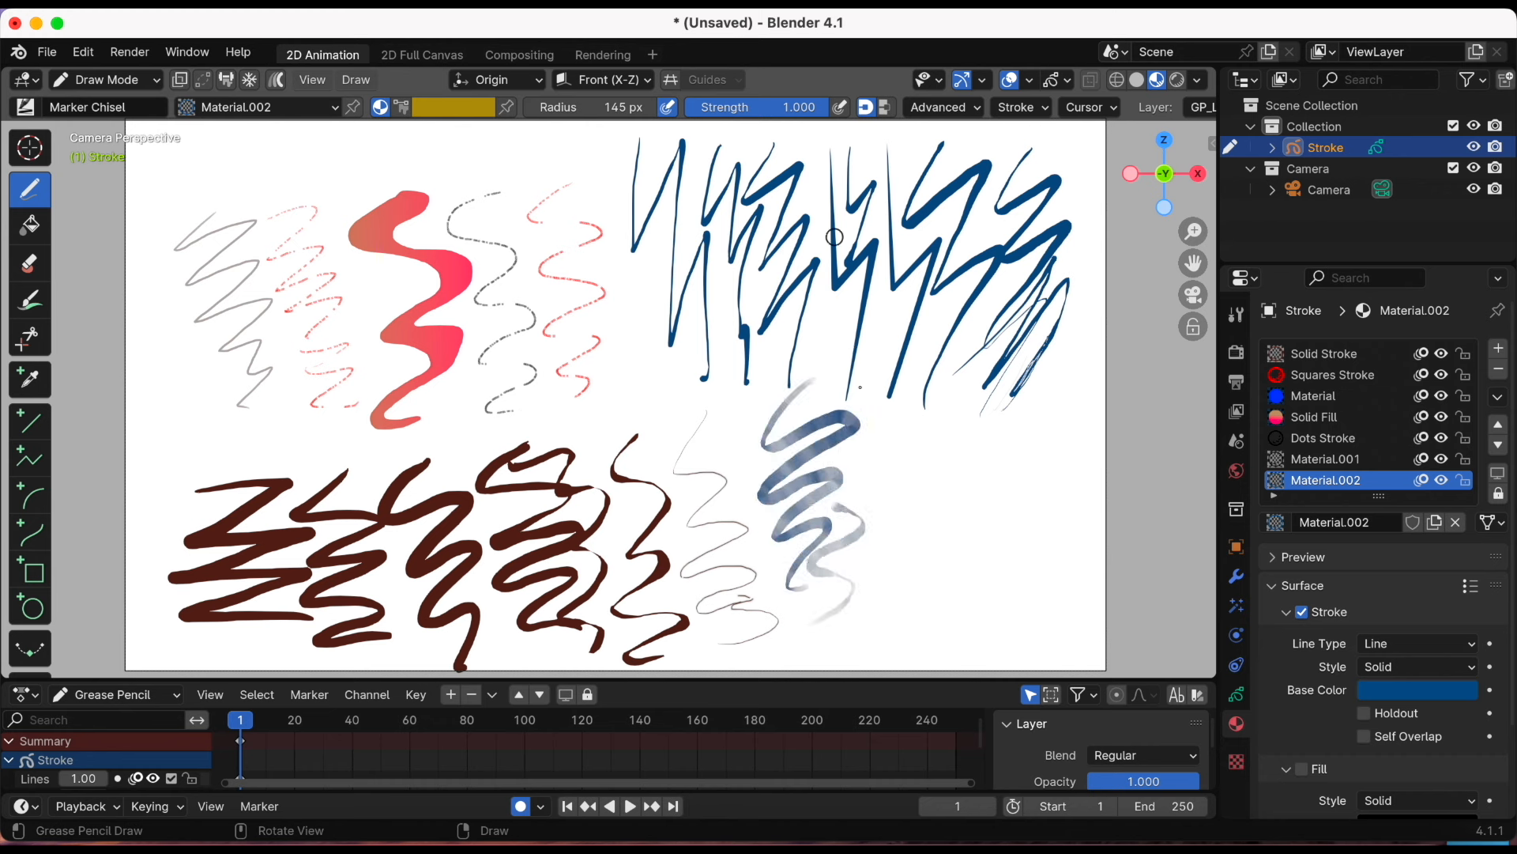
{"action": "left_click_drag", "start_coordinate": [630, 111], "coordinate": [709, 110]}
{"action": "mouse_move", "coordinate": [719, 408]}
{"action": "left_mouse_down"}
{"action": "mouse_move", "coordinate": [778, 381]}
{"action": "mouse_move", "coordinate": [877, 407]}
{"action": "mouse_move", "coordinate": [810, 443]}
{"action": "mouse_move", "coordinate": [888, 431]}
{"action": "mouse_move", "coordinate": [901, 475]}
{"action": "left_mouse_up"}
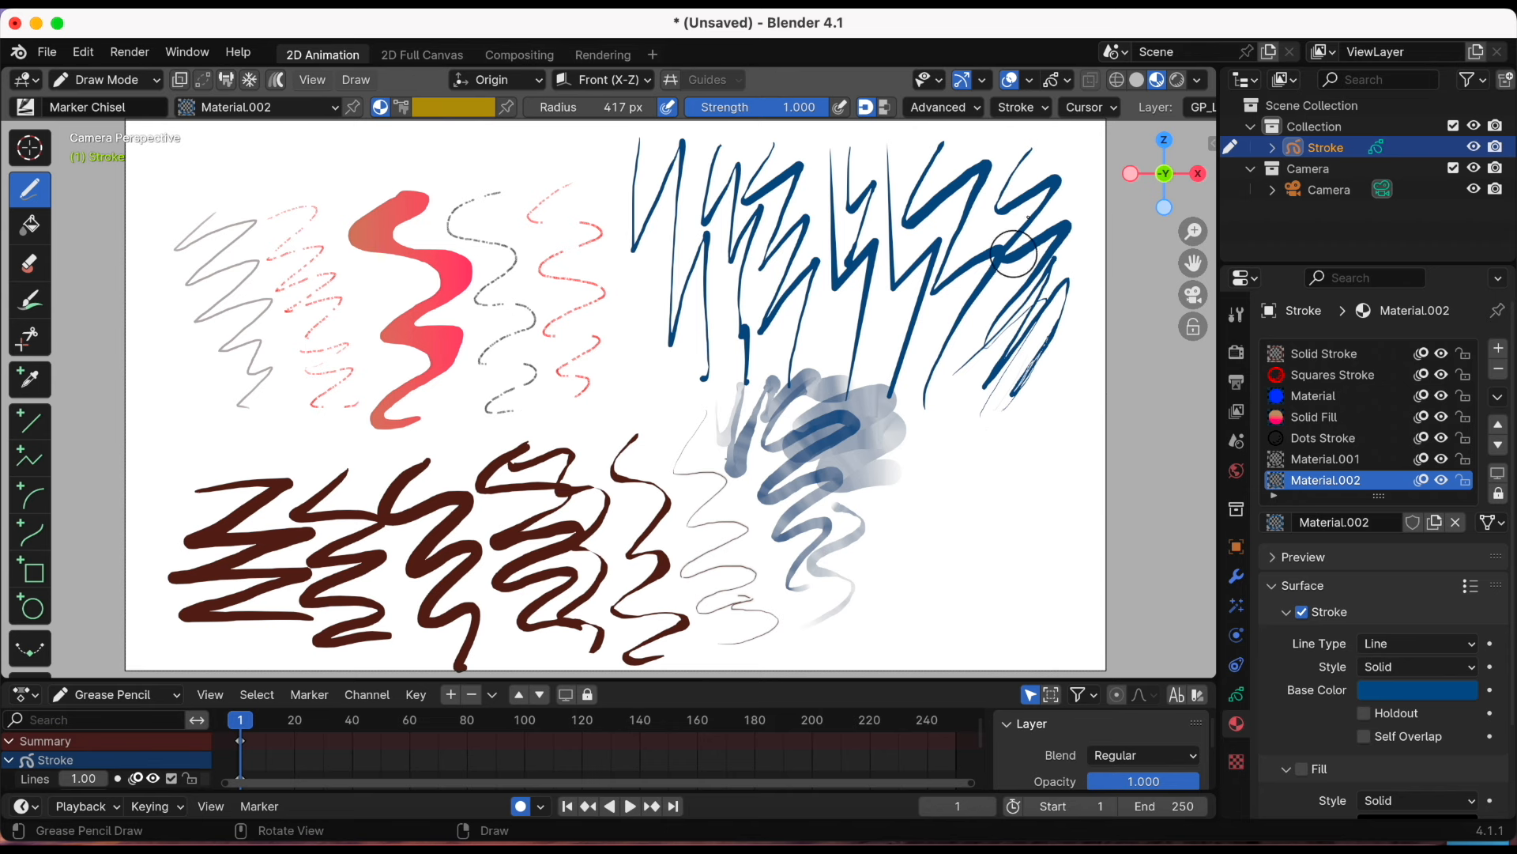
Set Hue randomization to 0.623 with the yellow color attribute and draw broad overlapping multicolored strokes beside the faded blue ones
{"action": "left_click", "coordinate": [1021, 108]}
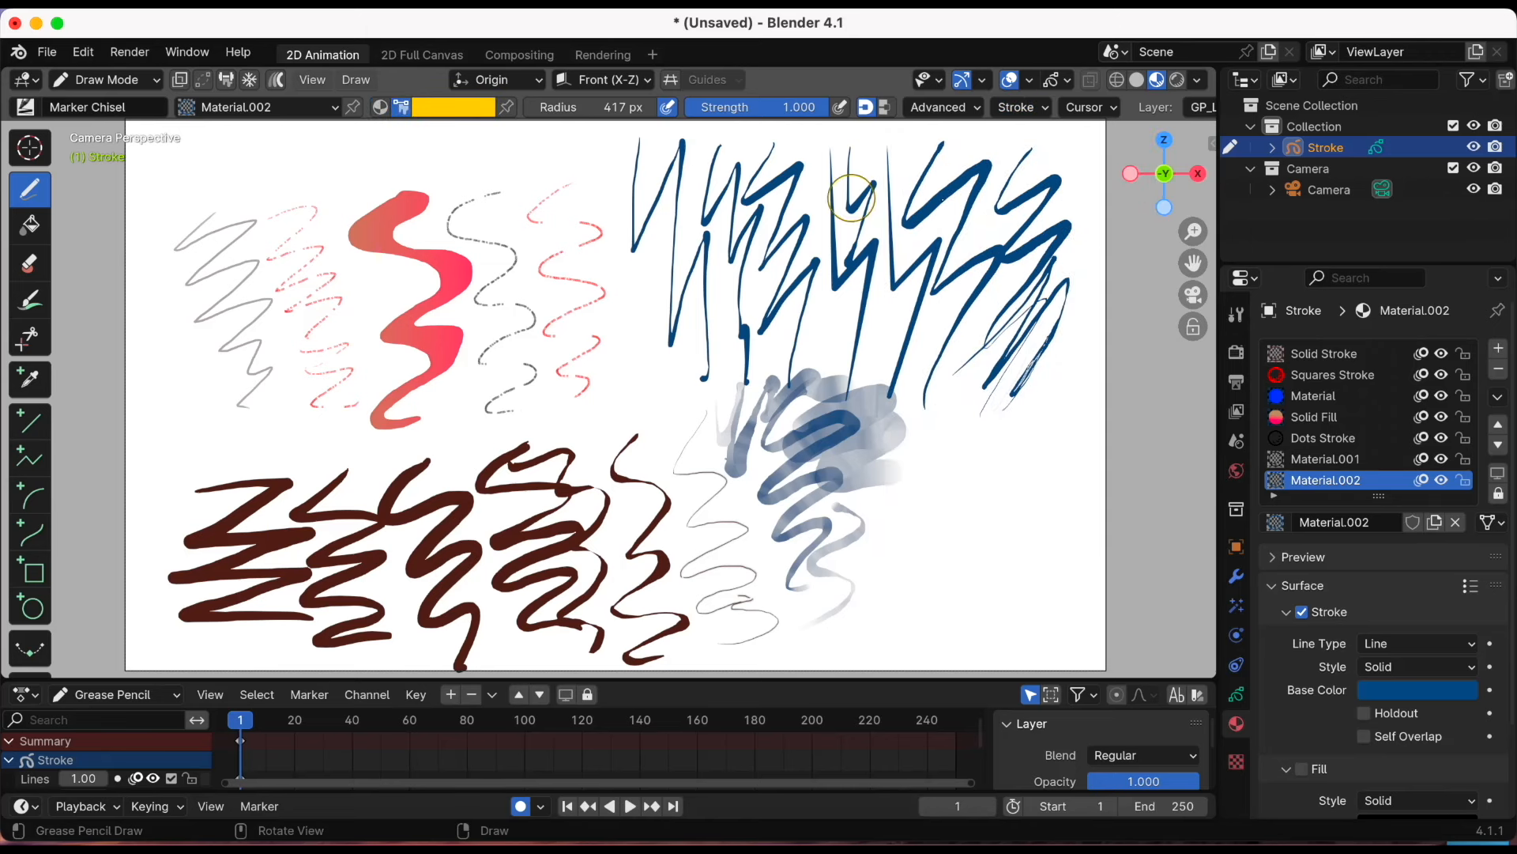
{"action": "left_click", "coordinate": [1035, 115]}
{"action": "left_click_drag", "start_coordinate": [1033, 465], "coordinate": [1115, 465]}
{"action": "mouse_move", "coordinate": [958, 431]}
{"action": "left_mouse_down"}
{"action": "mouse_move", "coordinate": [901, 498]}
{"action": "mouse_move", "coordinate": [942, 577]}
{"action": "mouse_move", "coordinate": [887, 614]}
{"action": "mouse_move", "coordinate": [979, 577]}
{"action": "mouse_move", "coordinate": [970, 532]}
{"action": "left_mouse_up"}
{"action": "mouse_move", "coordinate": [1005, 476]}
{"action": "left_mouse_down"}
{"action": "mouse_move", "coordinate": [968, 392]}
{"action": "mouse_move", "coordinate": [925, 367]}
{"action": "mouse_move", "coordinate": [925, 341]}
{"action": "left_mouse_up"}
{"action": "mouse_move", "coordinate": [893, 449]}
{"action": "left_mouse_down"}
{"action": "mouse_move", "coordinate": [838, 526]}
{"action": "mouse_move", "coordinate": [822, 593]}
{"action": "mouse_move", "coordinate": [854, 664]}
{"action": "mouse_move", "coordinate": [1027, 626]}
{"action": "left_mouse_up"}
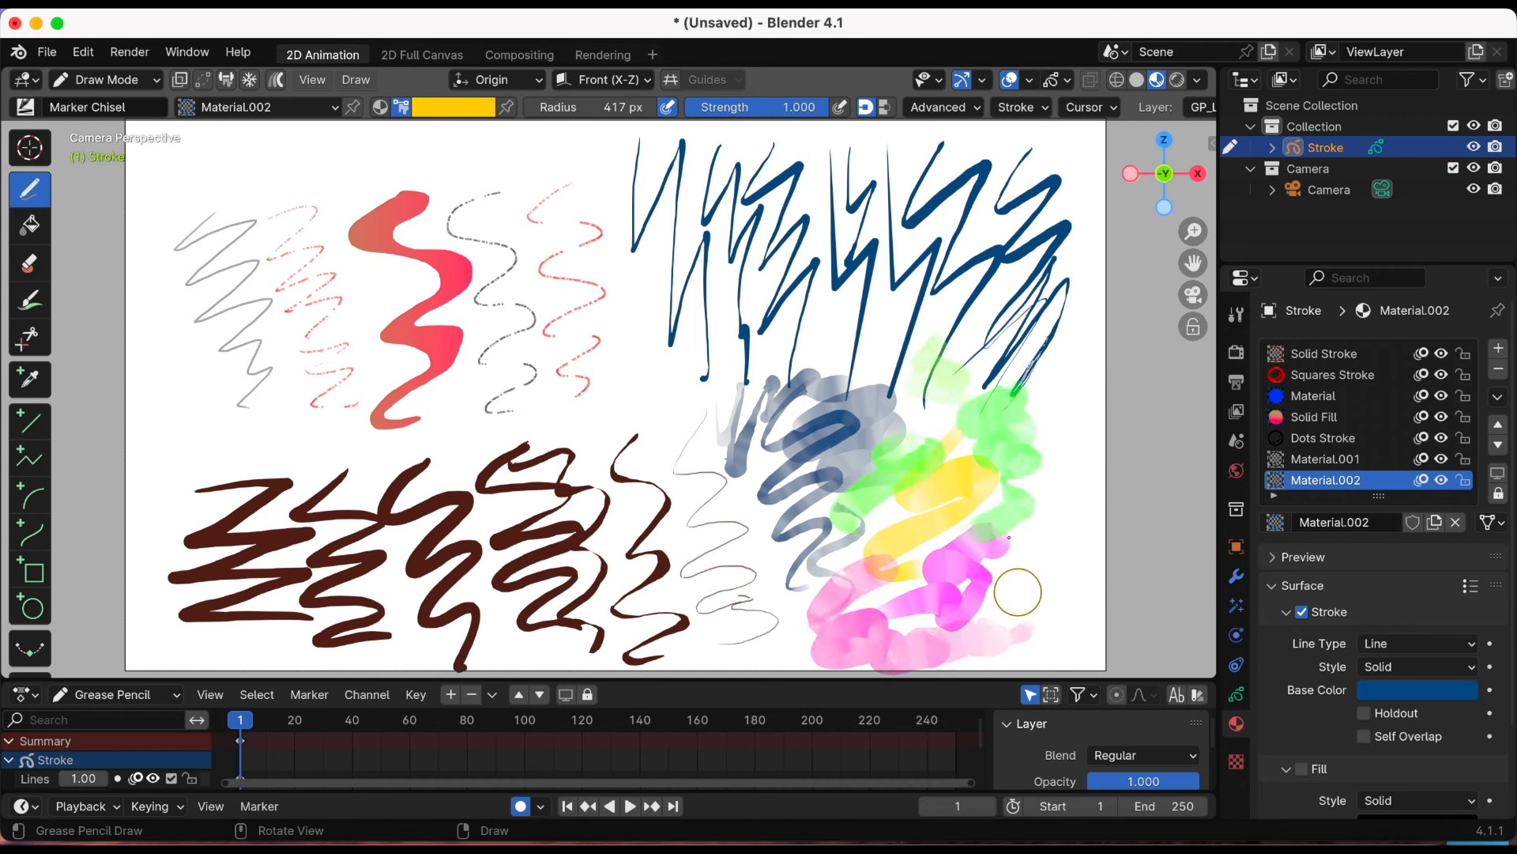
Disable Randomize in the brush's stroke settings
{"action": "left_click", "coordinate": [1020, 108]}
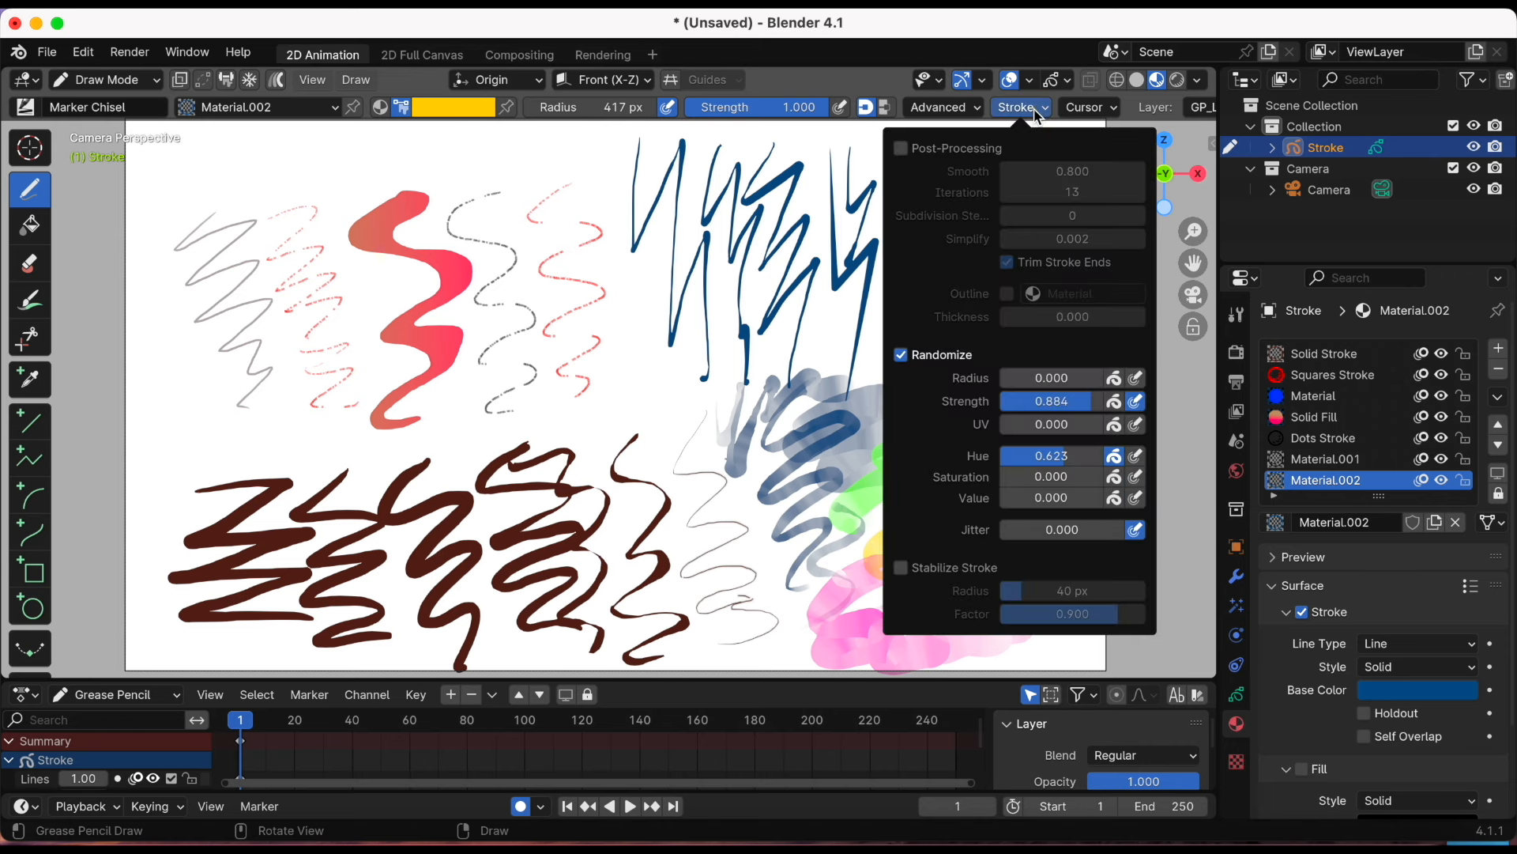
{"action": "left_click", "coordinate": [902, 355]}
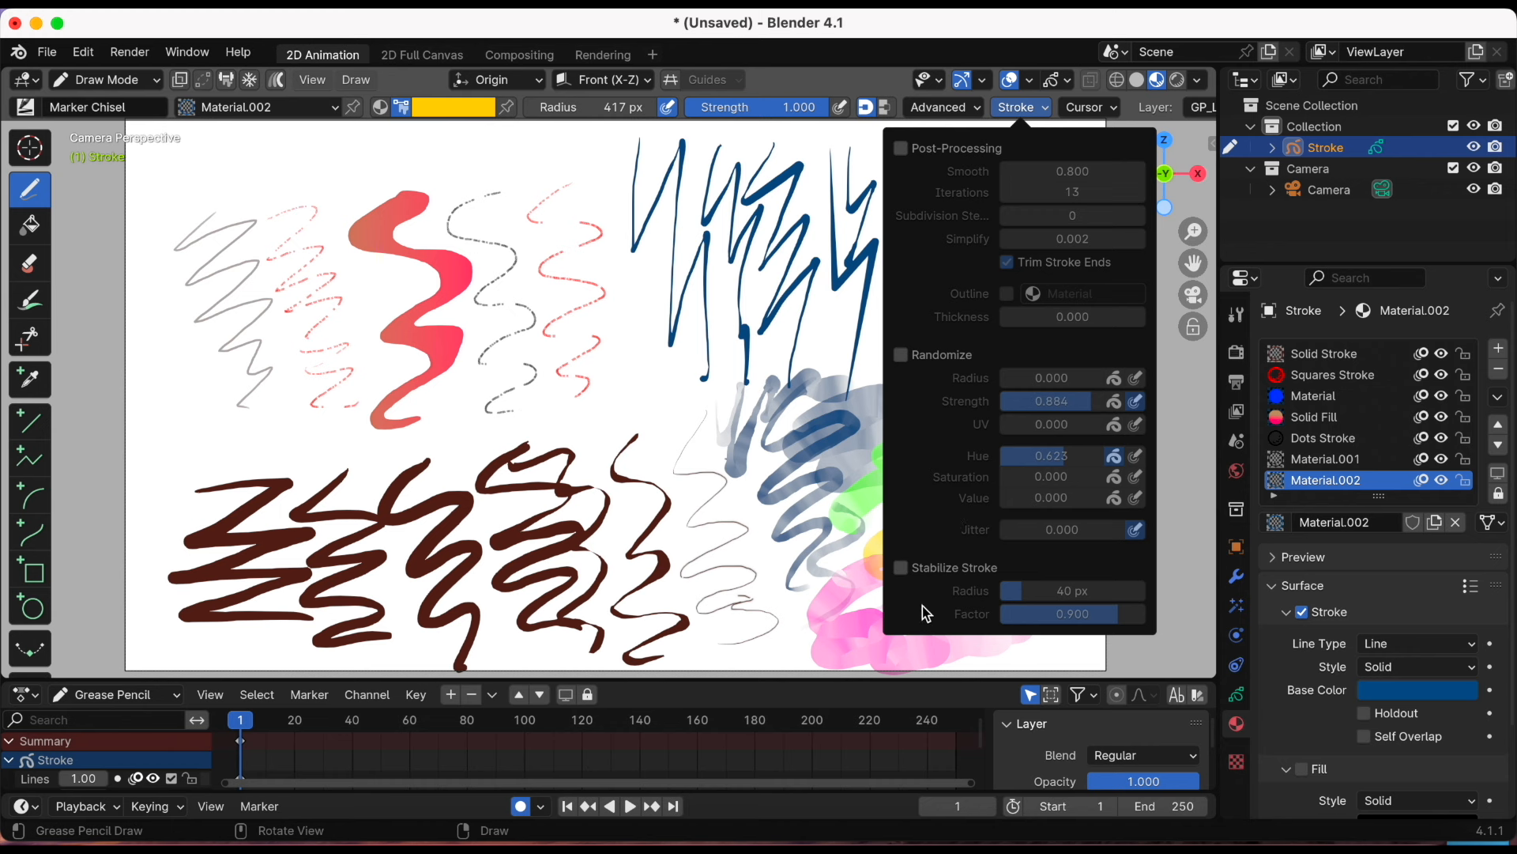
Enable Stabilize Stroke with a radius of 116 px and draw a thick yellow stroke down the canvas's right edge
{"action": "left_click", "coordinate": [901, 569]}
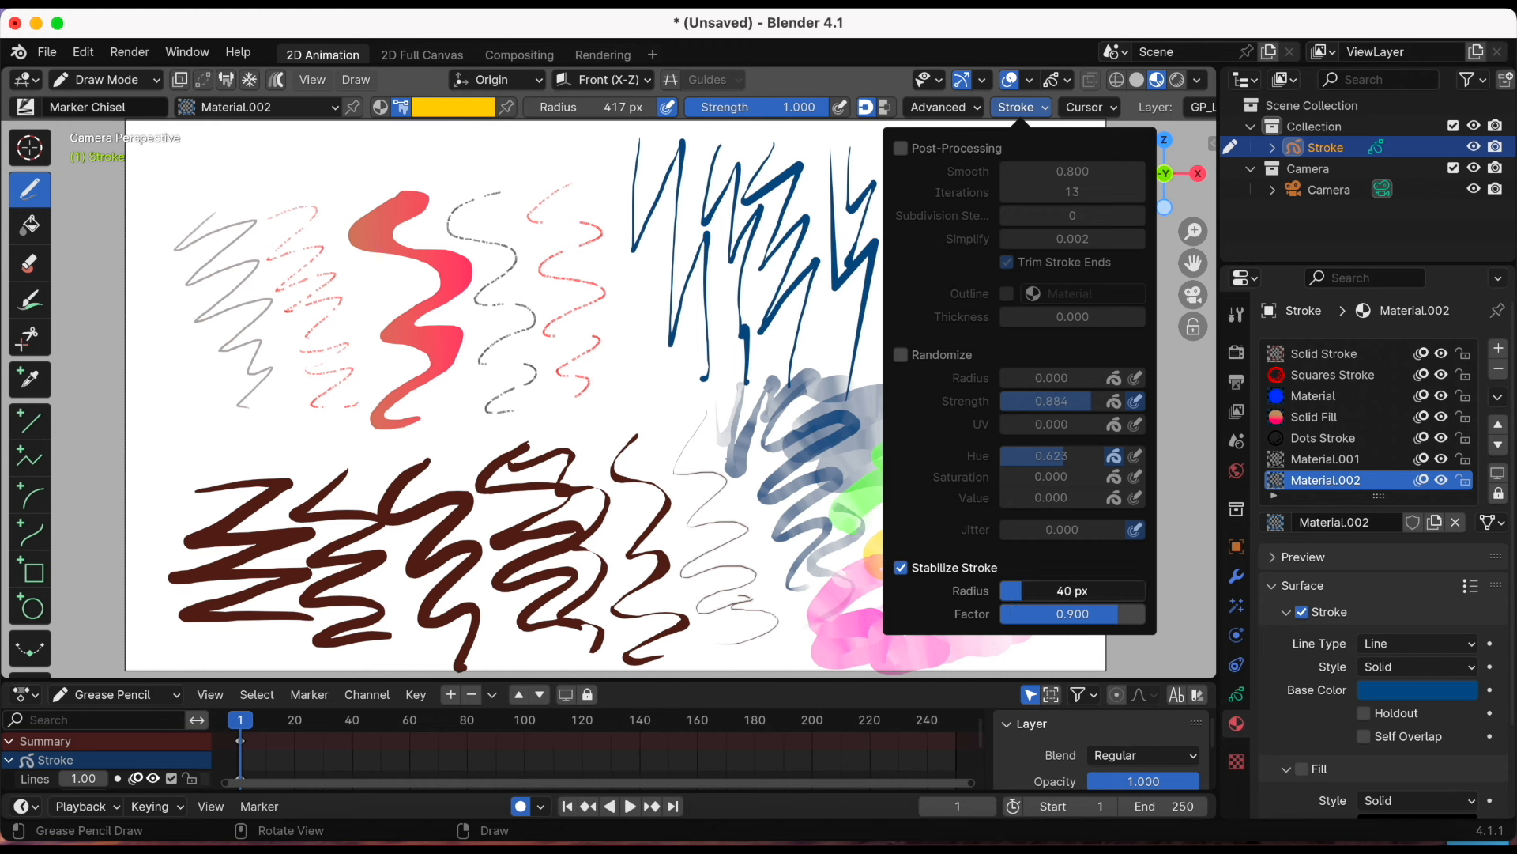
{"action": "left_click_drag", "start_coordinate": [1072, 590], "coordinate": [1091, 591]}
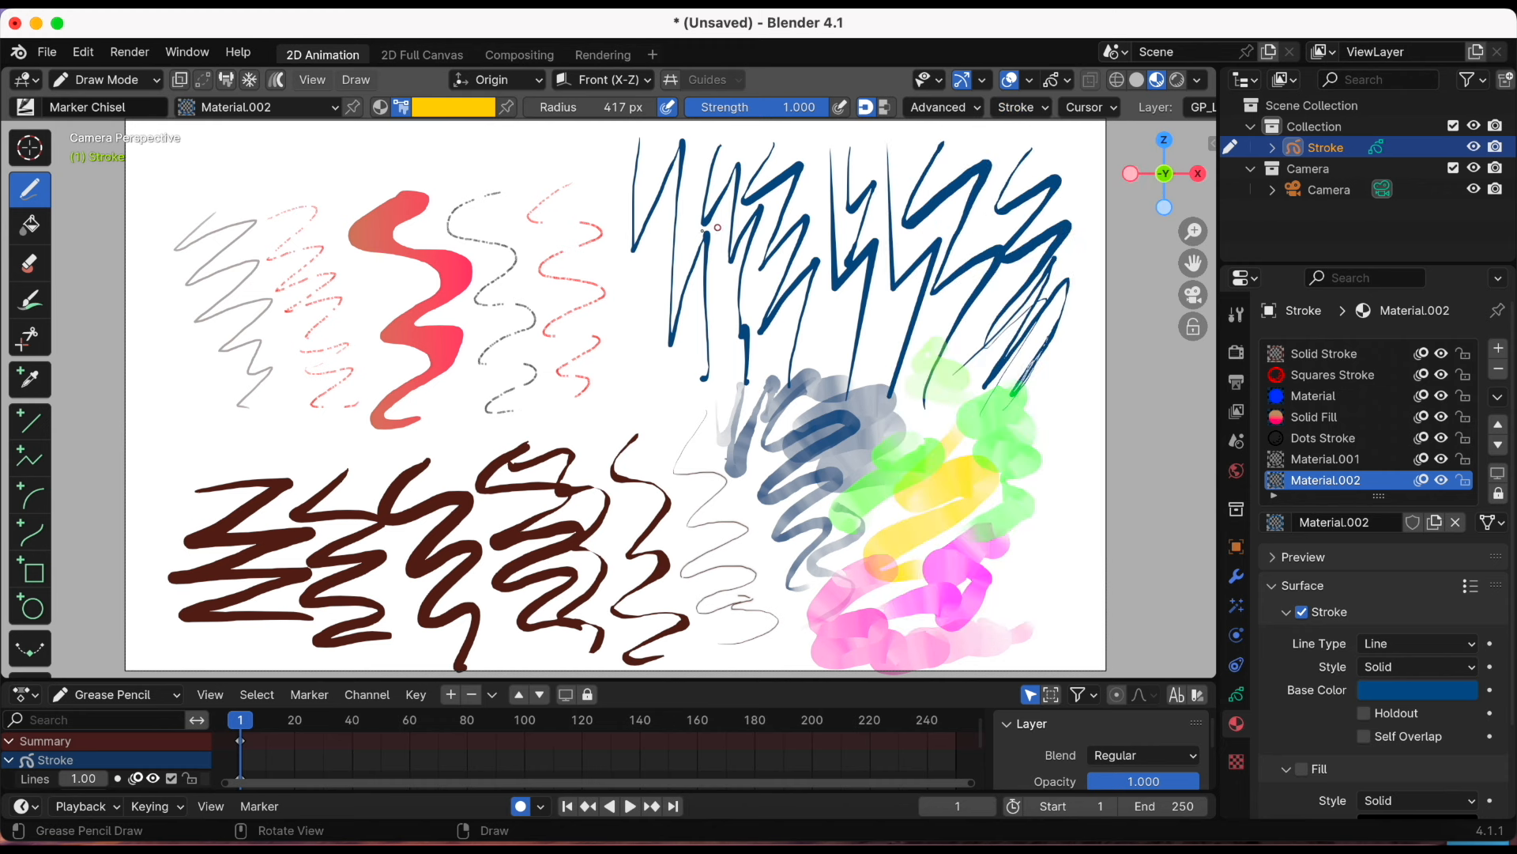
{"action": "mouse_move", "coordinate": [1071, 350]}
{"action": "left_mouse_down"}
{"action": "mouse_move", "coordinate": [1059, 494]}
{"action": "mouse_move", "coordinate": [1113, 589]}
{"action": "mouse_move", "coordinate": [997, 612]}
{"action": "mouse_move", "coordinate": [1115, 672]}
{"action": "left_mouse_up"}
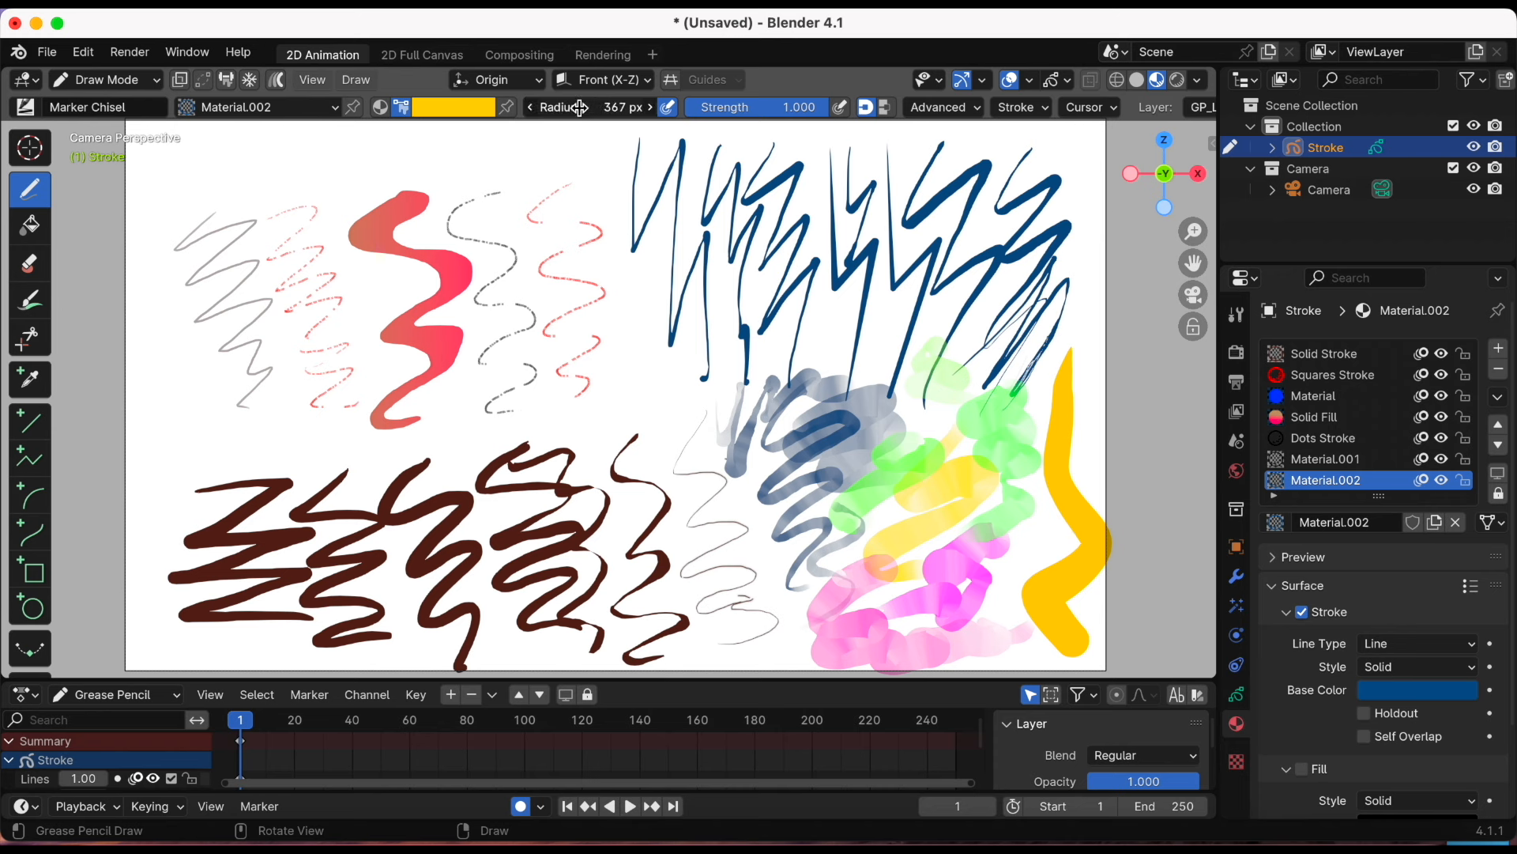
With the brush radius at 359 px and Stabilize Stroke disabled, draw a wavy yellow stroke along the canvas's upper edge
{"action": "left_click_drag", "start_coordinate": [583, 109], "coordinate": [574, 109]}
{"action": "left_click", "coordinate": [1019, 108]}
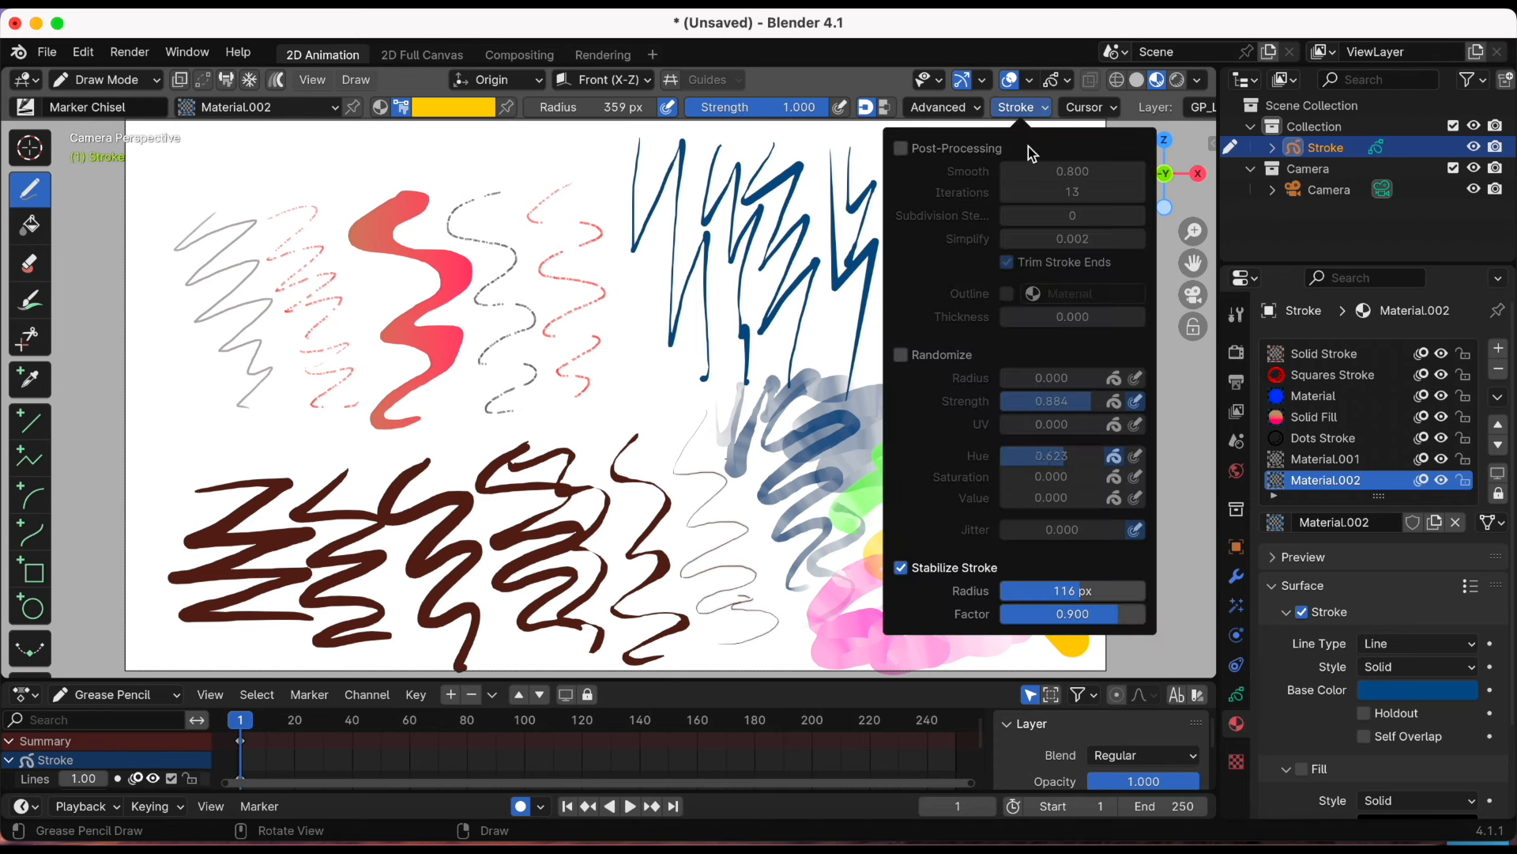
{"action": "left_click", "coordinate": [904, 566]}
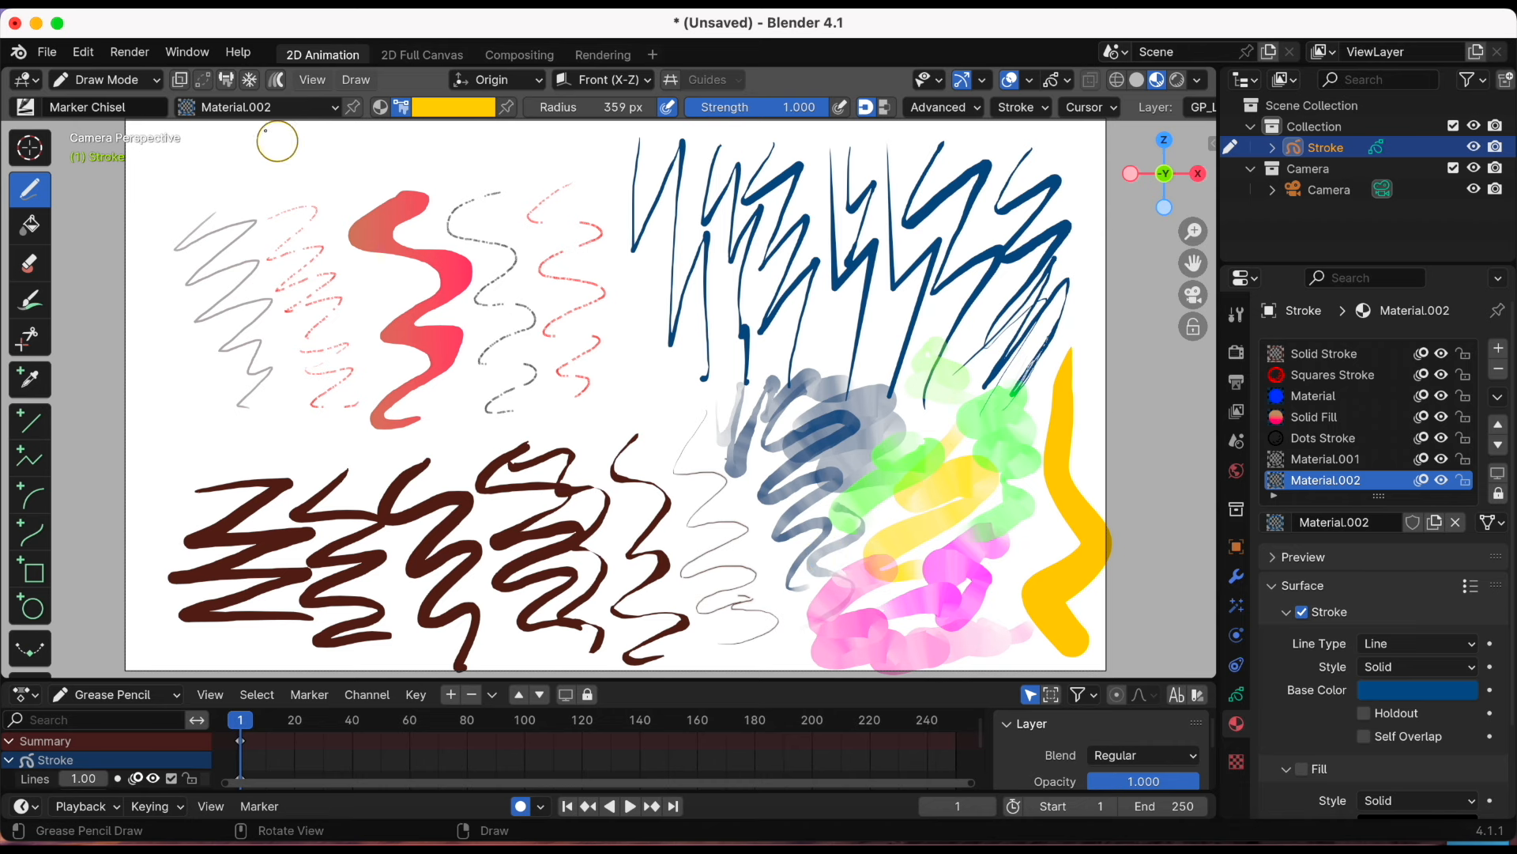
{"action": "mouse_move", "coordinate": [161, 169]}
{"action": "left_mouse_down", "text": "shift"}
{"action": "mouse_move", "coordinate": [336, 139]}
{"action": "mouse_move", "coordinate": [372, 186]}
{"action": "mouse_move", "coordinate": [474, 125]}
{"action": "mouse_move", "coordinate": [549, 134]}
{"action": "mouse_move", "coordinate": [591, 198]}
{"action": "mouse_move", "coordinate": [686, 126]}
{"action": "mouse_move", "coordinate": [826, 183]}
{"action": "left_mouse_up", "text": "shift"}
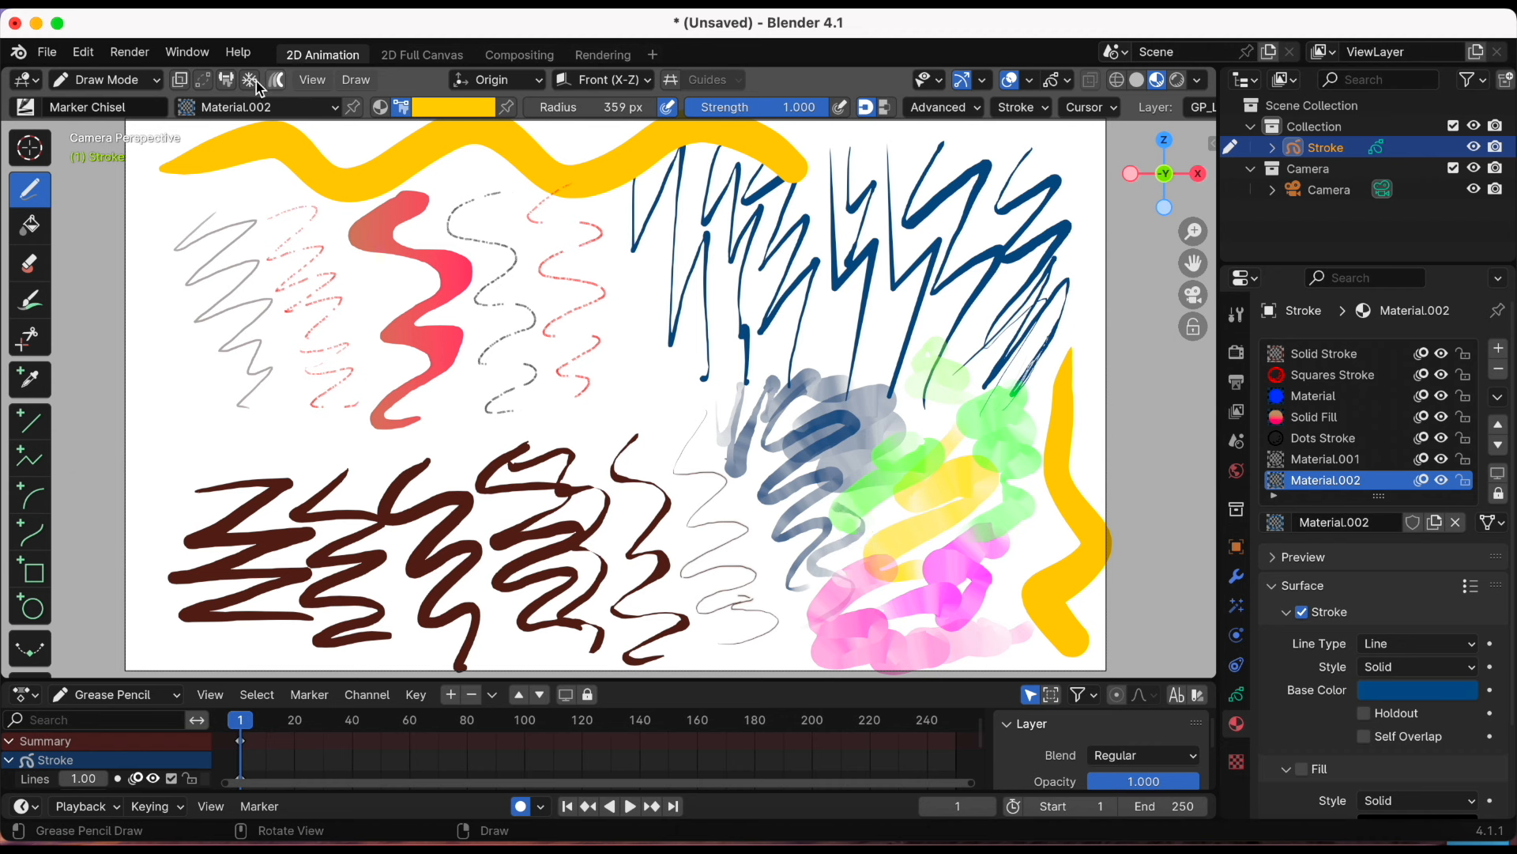
Hide the GP_Layer and Lines layers and add a new layer named Experiment#2
{"action": "left_click", "coordinate": [1237, 694]}
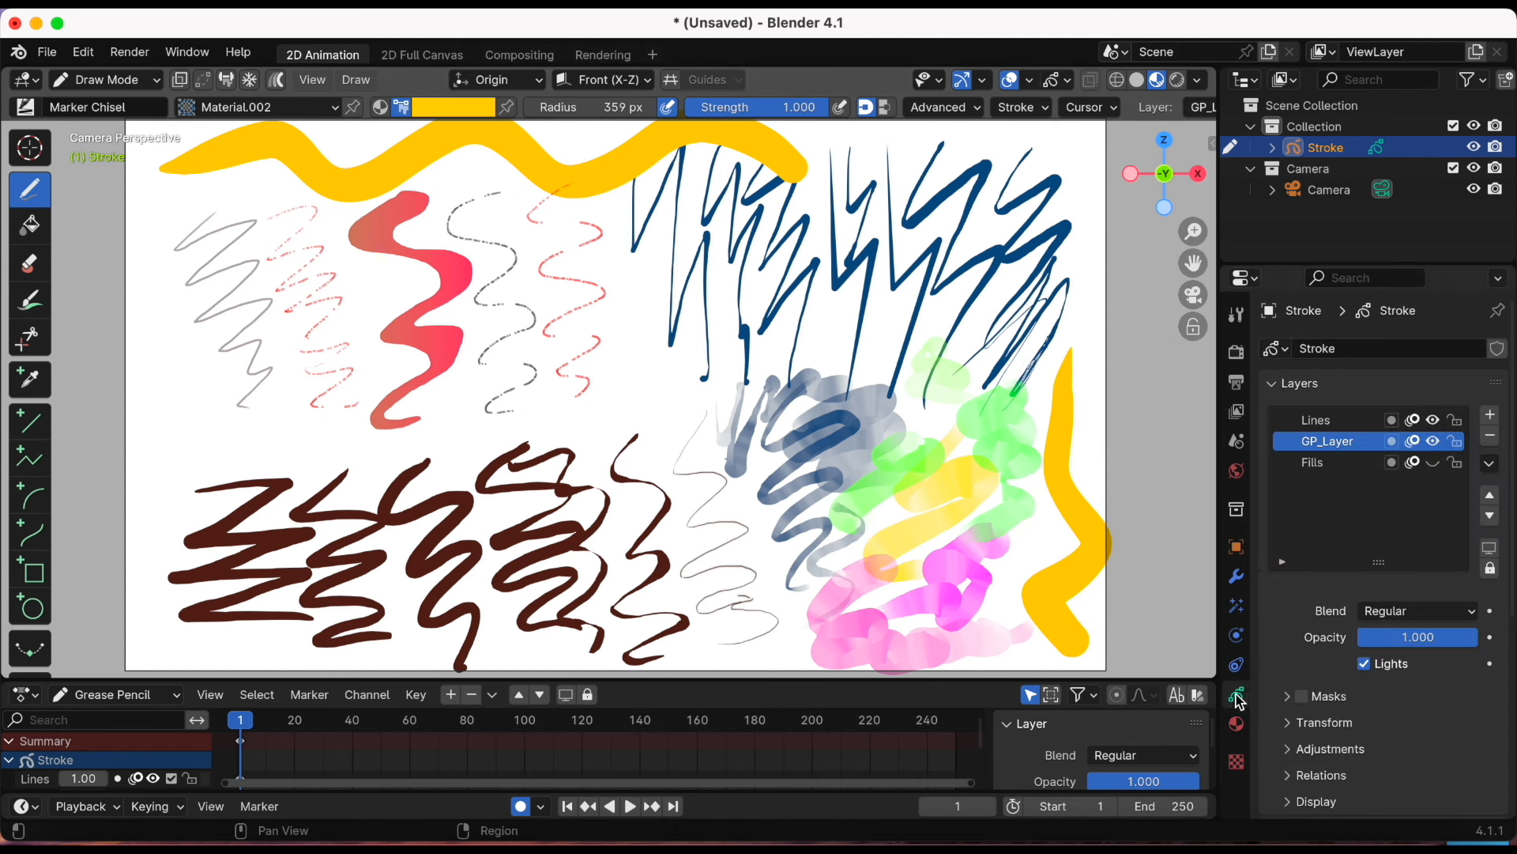
{"action": "left_click", "coordinate": [1434, 441]}
{"action": "left_click", "coordinate": [1432, 420]}
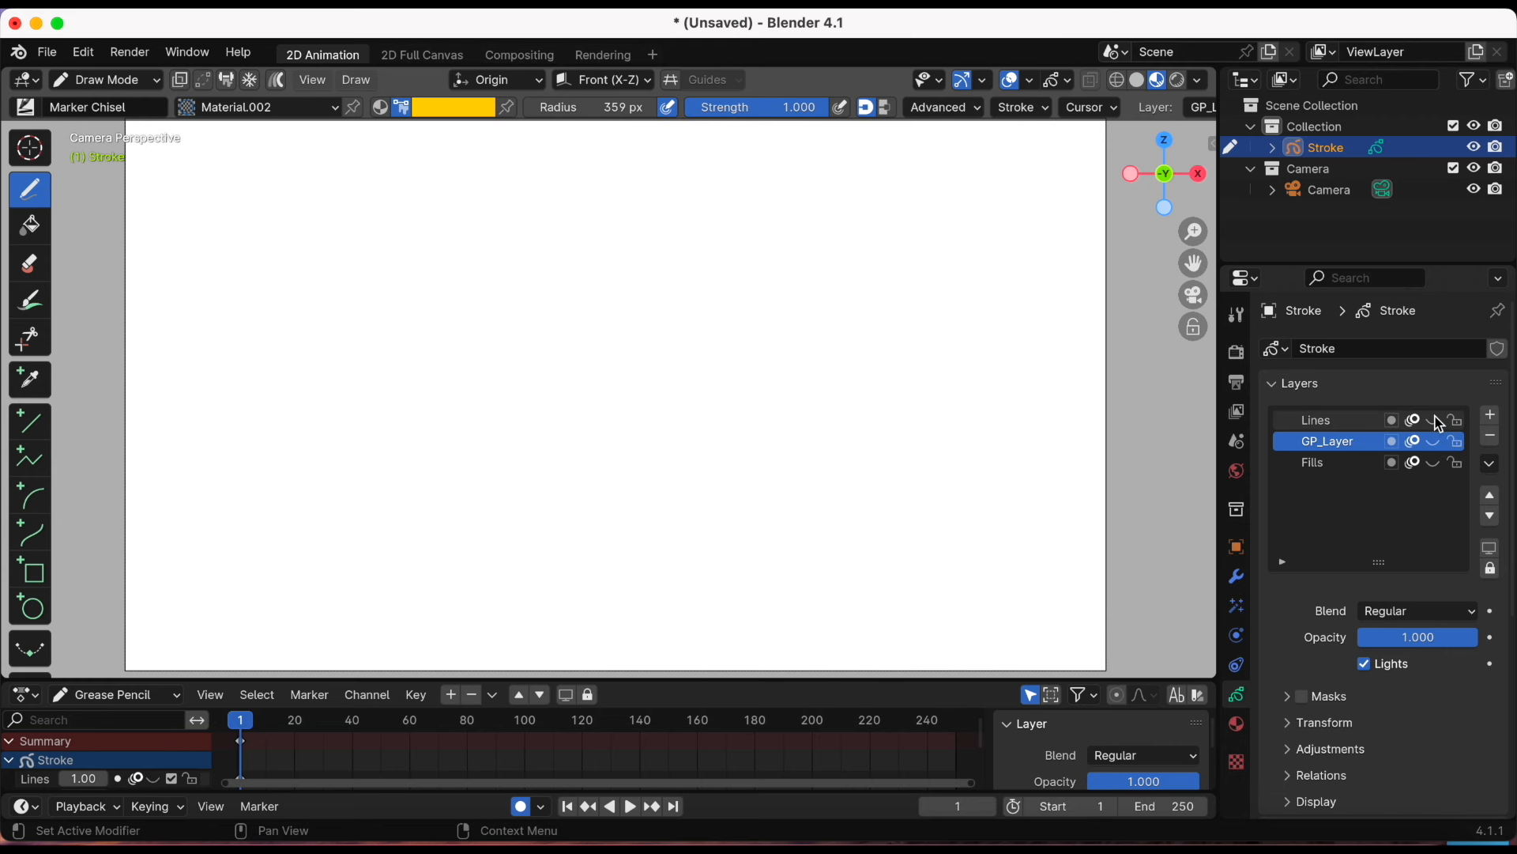
{"action": "left_click", "coordinate": [1492, 416]}
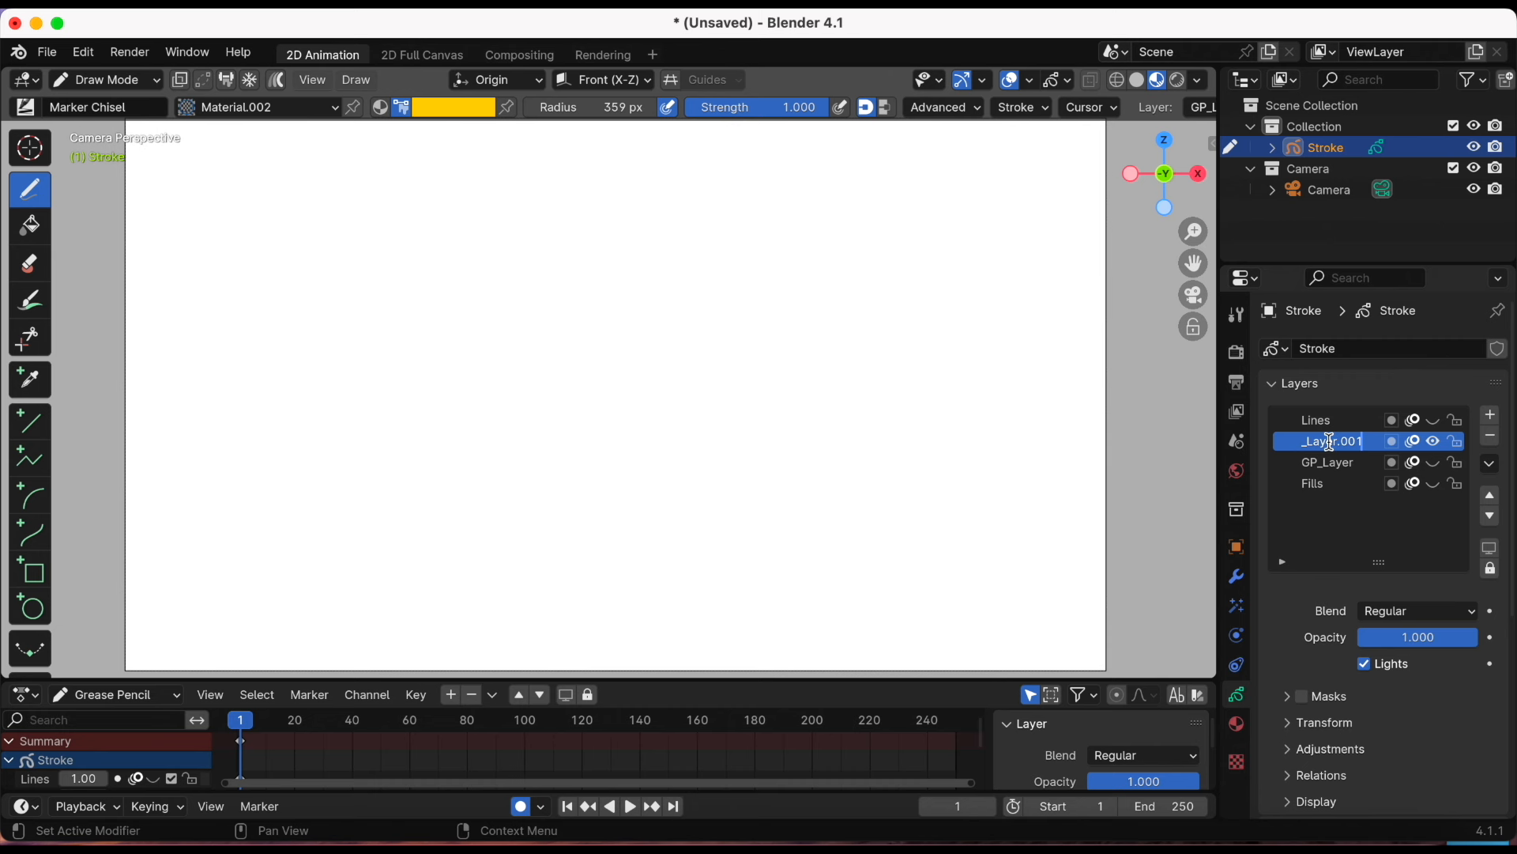
{"action": "type", "text": "Experime..."}
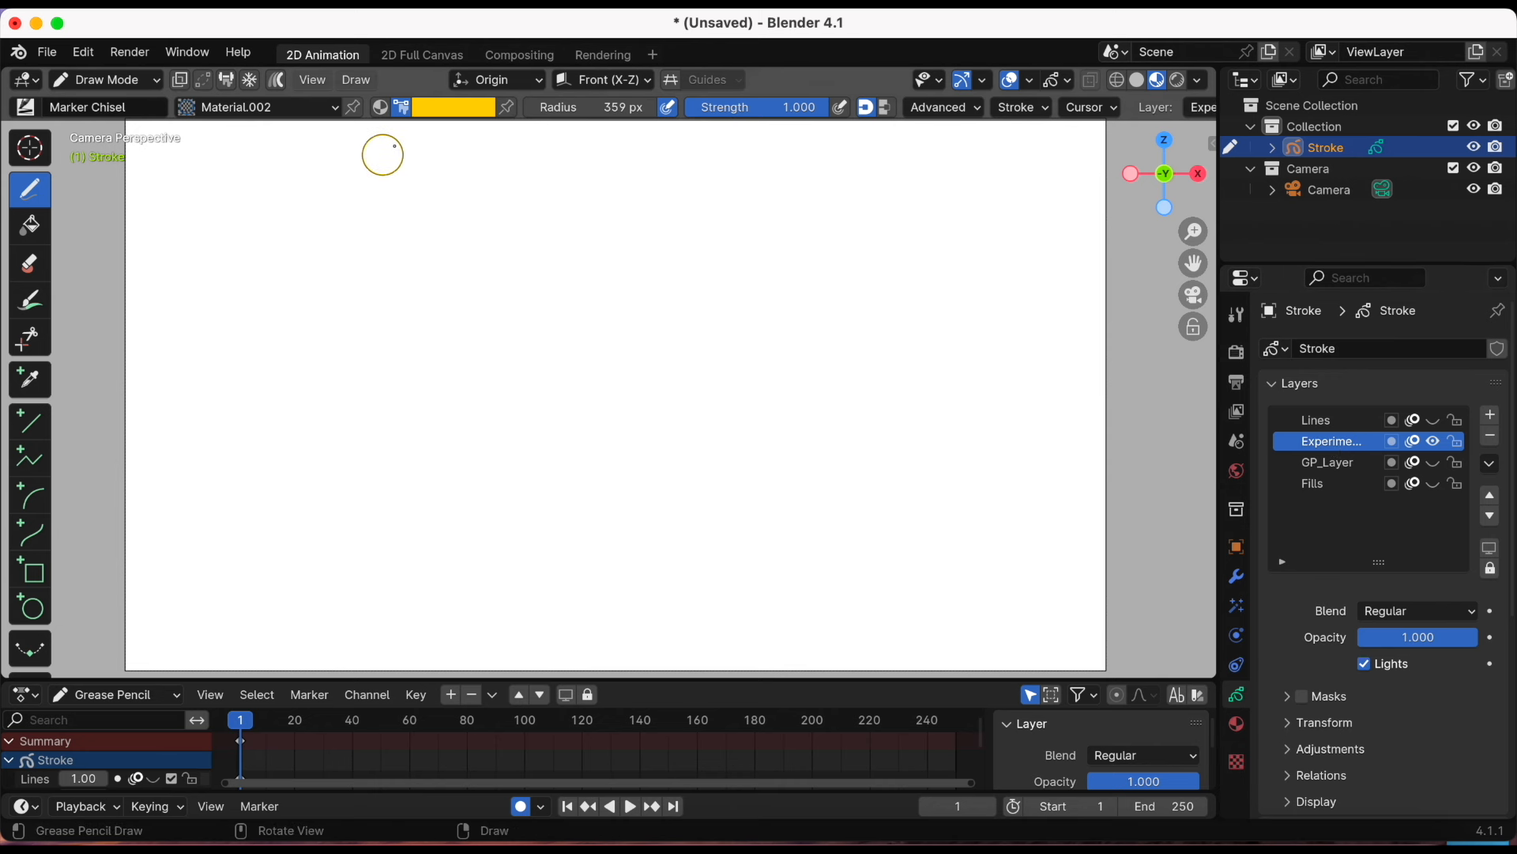
Switch the brush to material color and draw a large rectangle with the Solid Fill gradient material
{"action": "left_click", "coordinate": [381, 109]}
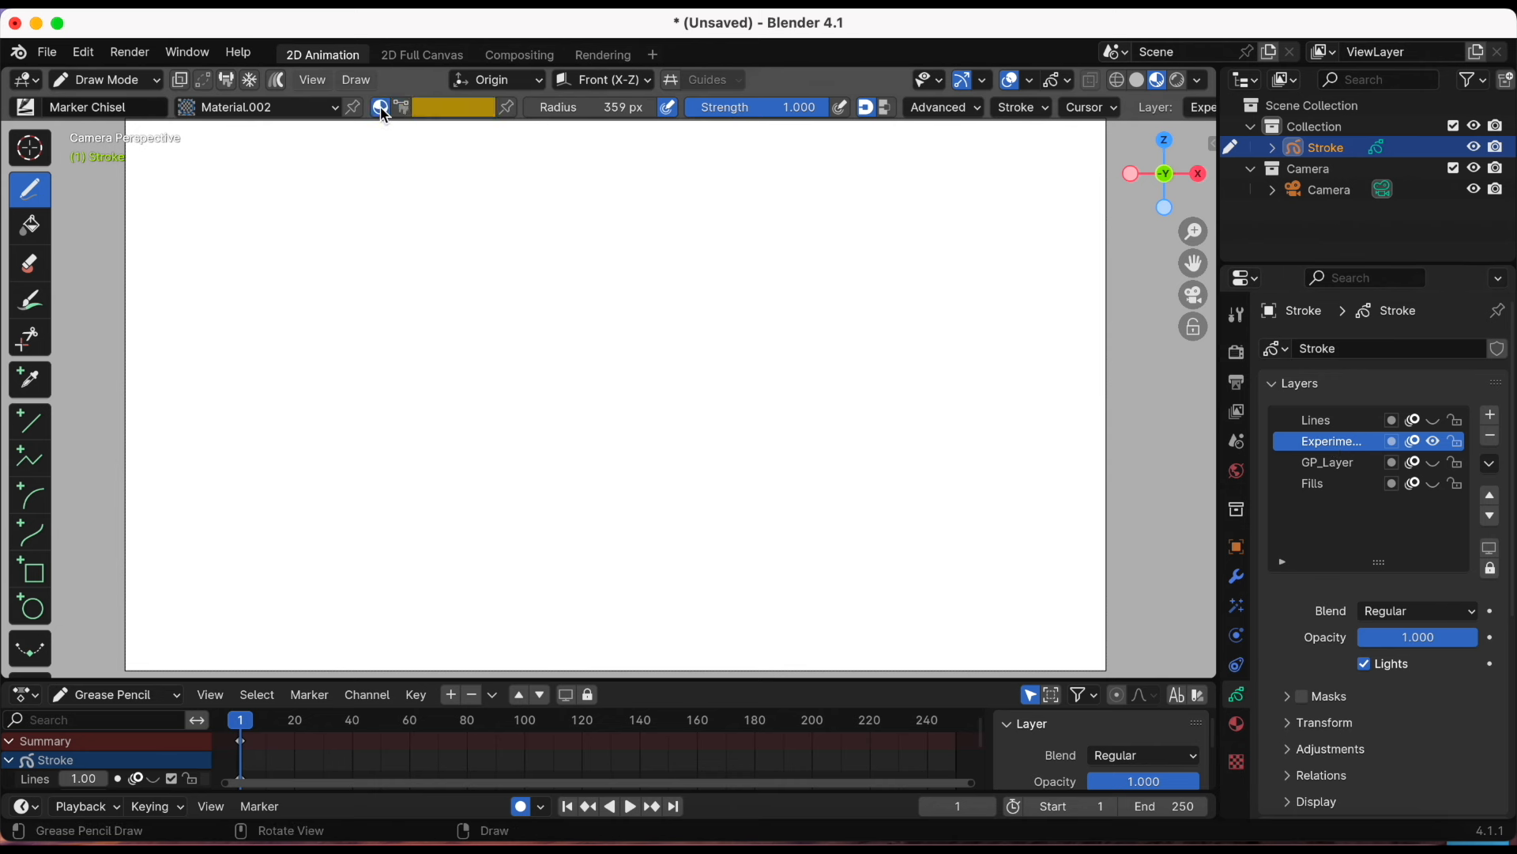
{"action": "left_click", "coordinate": [1237, 725]}
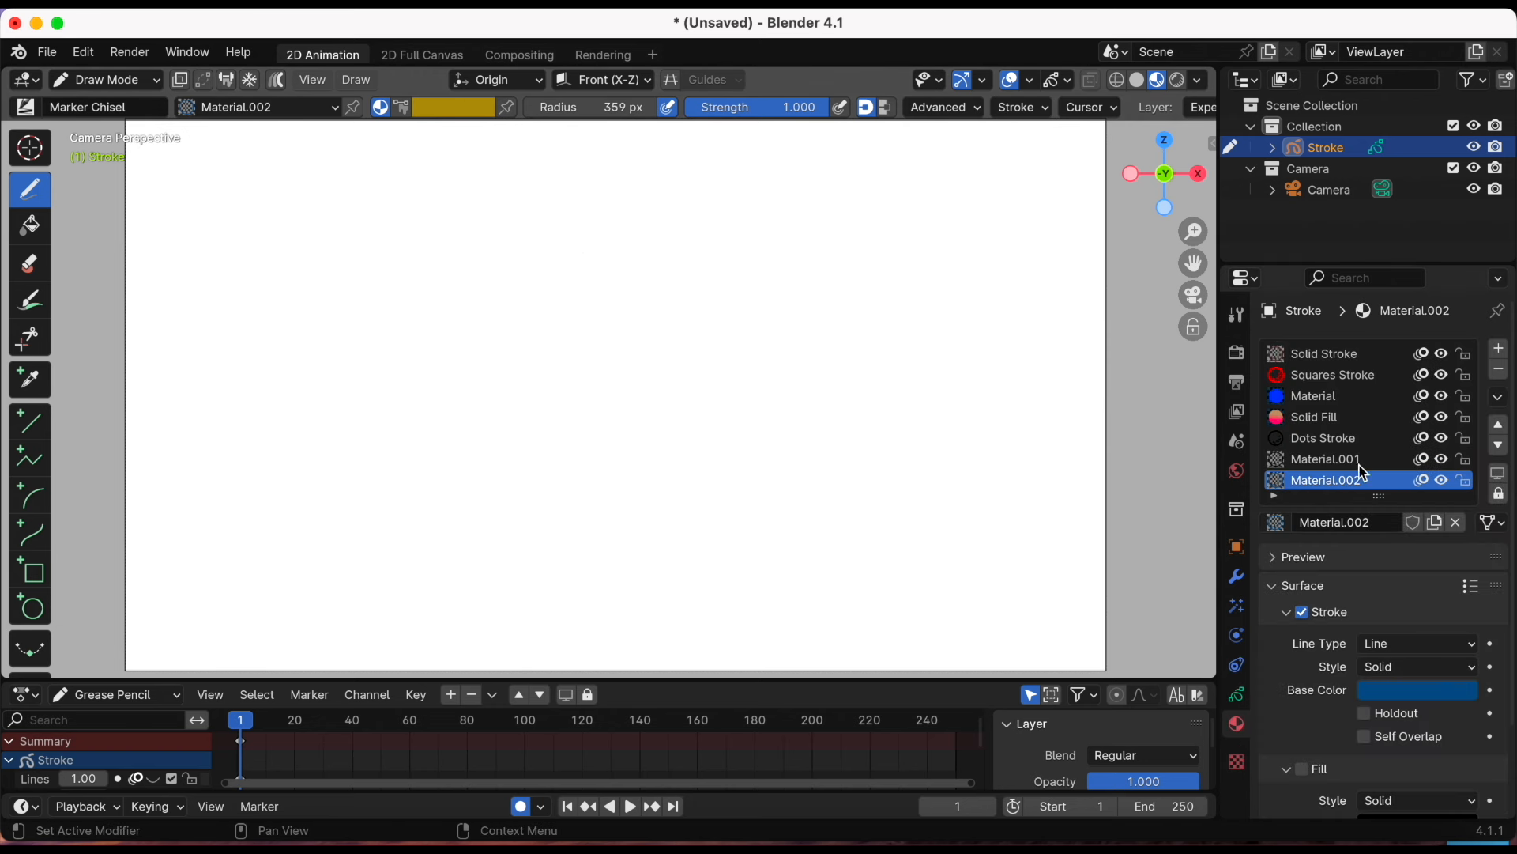
{"action": "left_click", "coordinate": [1347, 417]}
{"action": "mouse_move", "coordinate": [402, 201]}
{"action": "left_mouse_down"}
{"action": "mouse_move", "coordinate": [396, 482]}
{"action": "mouse_move", "coordinate": [880, 498]}
{"action": "mouse_move", "coordinate": [891, 198]}
{"action": "left_mouse_up"}
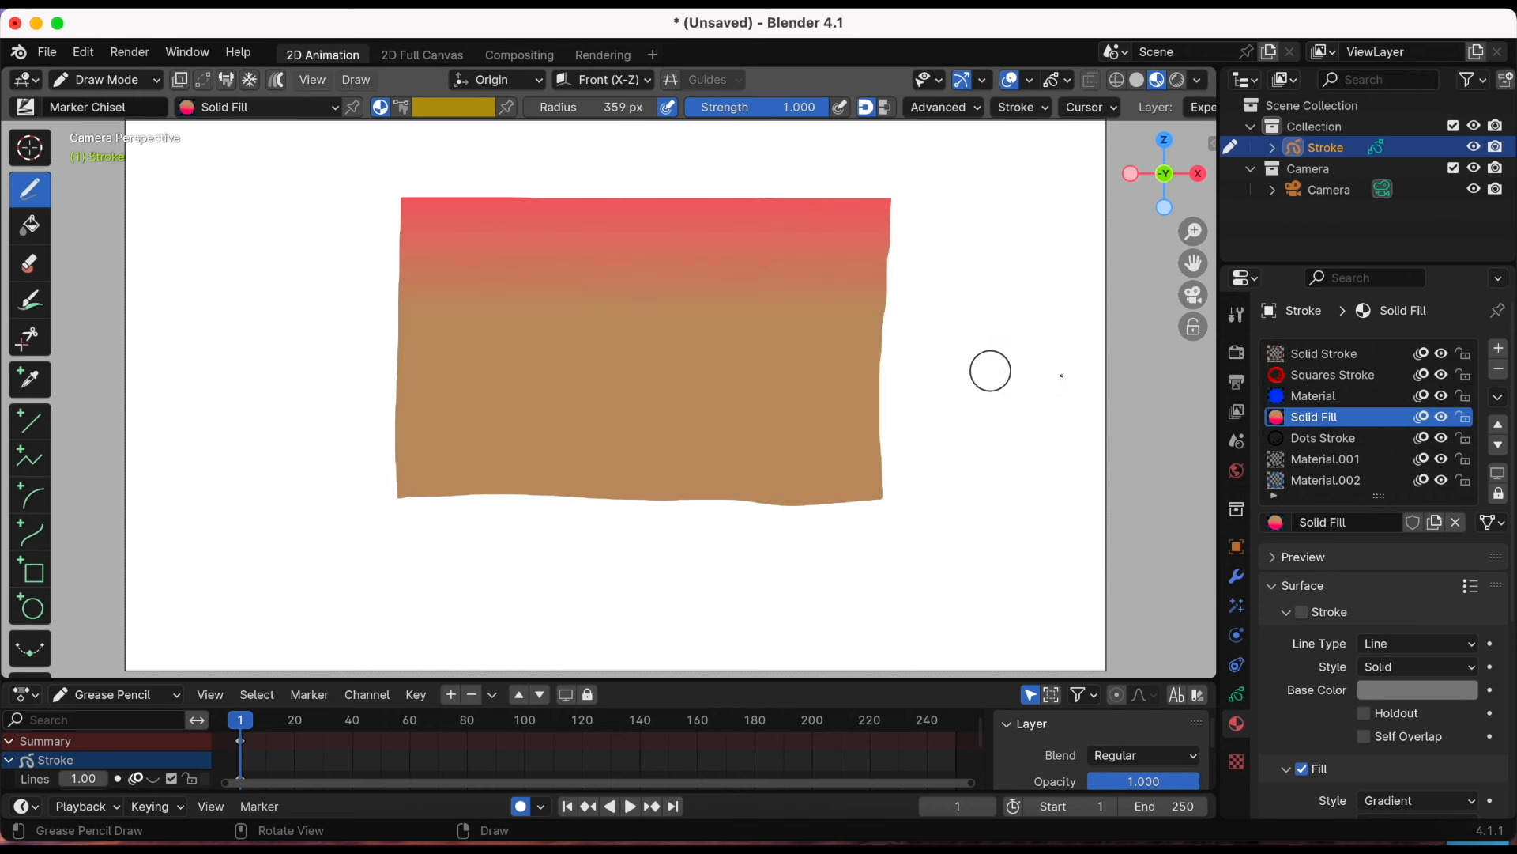
Select the blue Material, draw a filled square overlapping the gradient rectangle's left edge, and undo that square
{"action": "left_click", "coordinate": [1293, 399]}
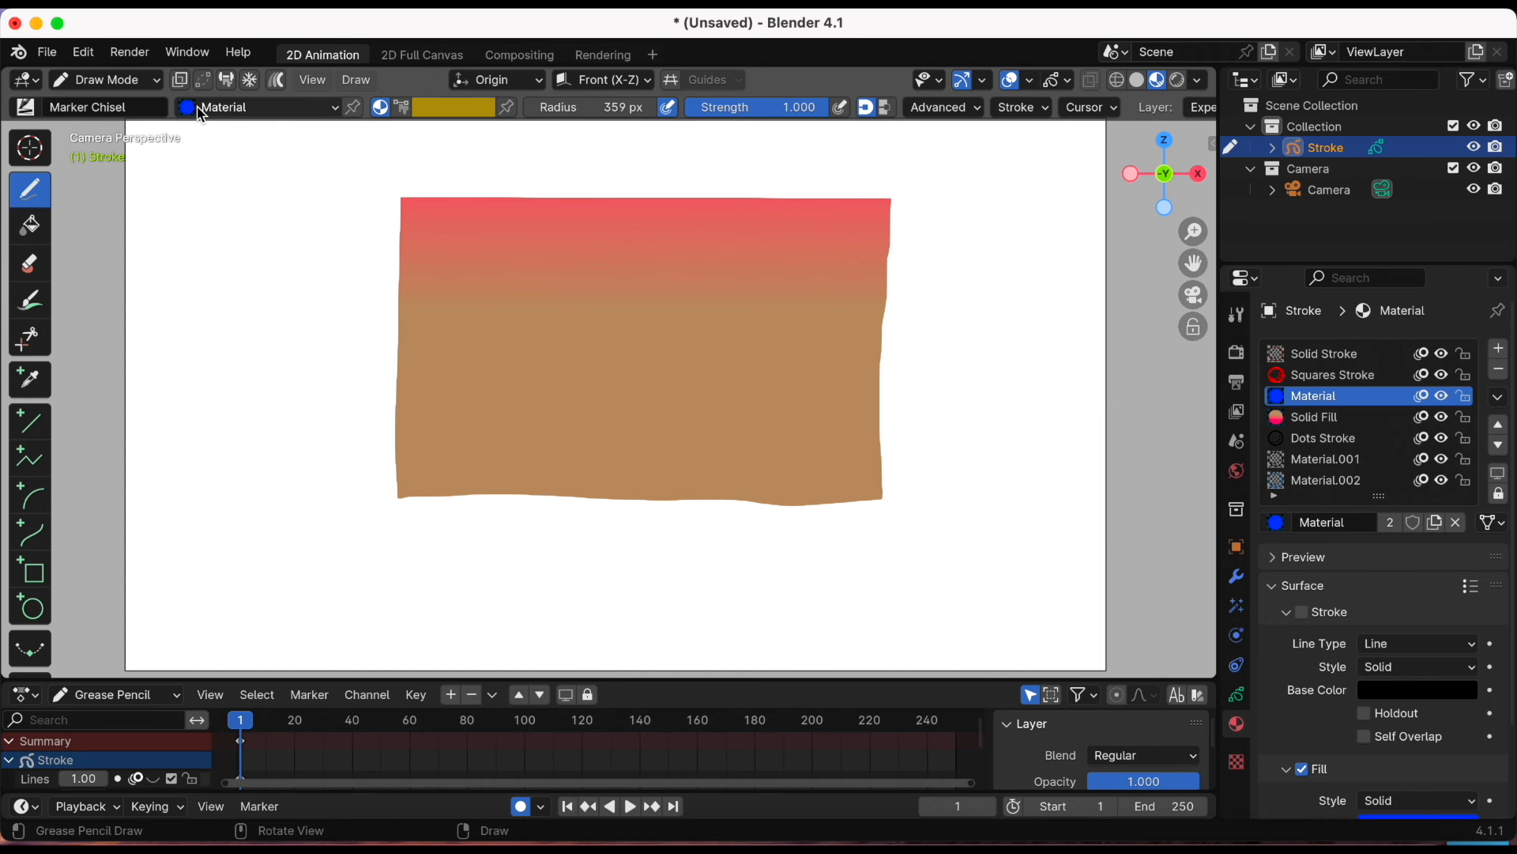
{"action": "mouse_move", "coordinate": [333, 255]}
{"action": "left_mouse_down"}
{"action": "mouse_move", "coordinate": [329, 277]}
{"action": "mouse_move", "coordinate": [475, 381]}
{"action": "mouse_move", "coordinate": [461, 245]}
{"action": "left_mouse_up"}
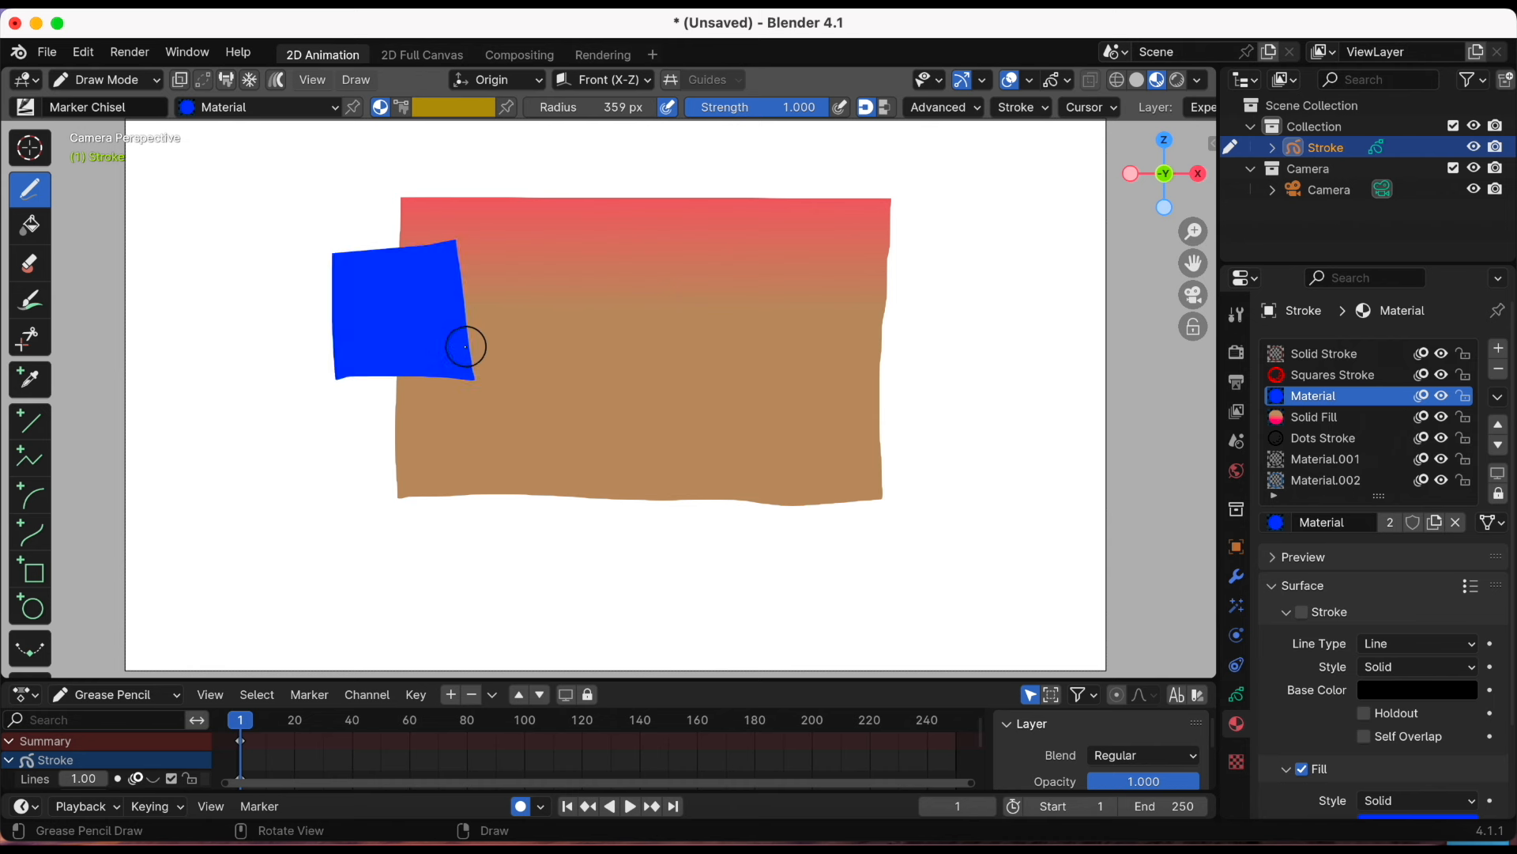
{"action": "key", "text": "ctrl+z"}
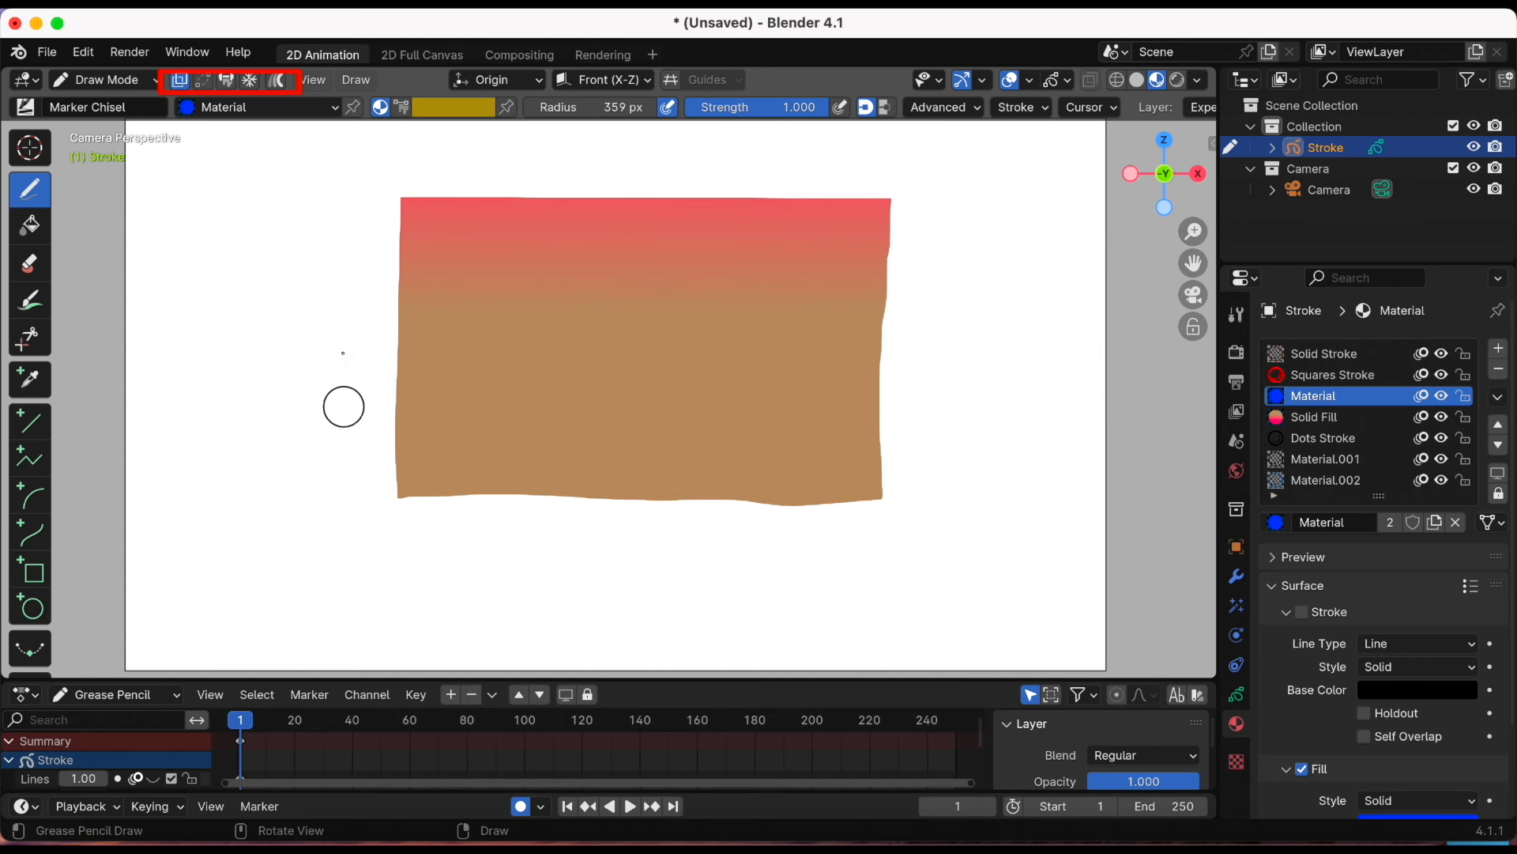
With new strokes placed behind existing ones, draw blue filled squares partly under the gradient rectangle's left and upper edges
{"action": "mouse_move", "coordinate": [305, 271]}
{"action": "left_mouse_down"}
{"action": "mouse_move", "coordinate": [305, 407]}
{"action": "mouse_move", "coordinate": [490, 416]}
{"action": "mouse_move", "coordinate": [492, 286]}
{"action": "mouse_move", "coordinate": [583, 266]}
{"action": "mouse_move", "coordinate": [585, 152]}
{"action": "left_mouse_up"}
{"action": "mouse_move", "coordinate": [315, 508]}
{"action": "left_mouse_down"}
{"action": "mouse_move", "coordinate": [318, 583]}
{"action": "mouse_move", "coordinate": [436, 583]}
{"action": "mouse_move", "coordinate": [434, 490]}
{"action": "mouse_move", "coordinate": [300, 486]}
{"action": "left_mouse_up"}
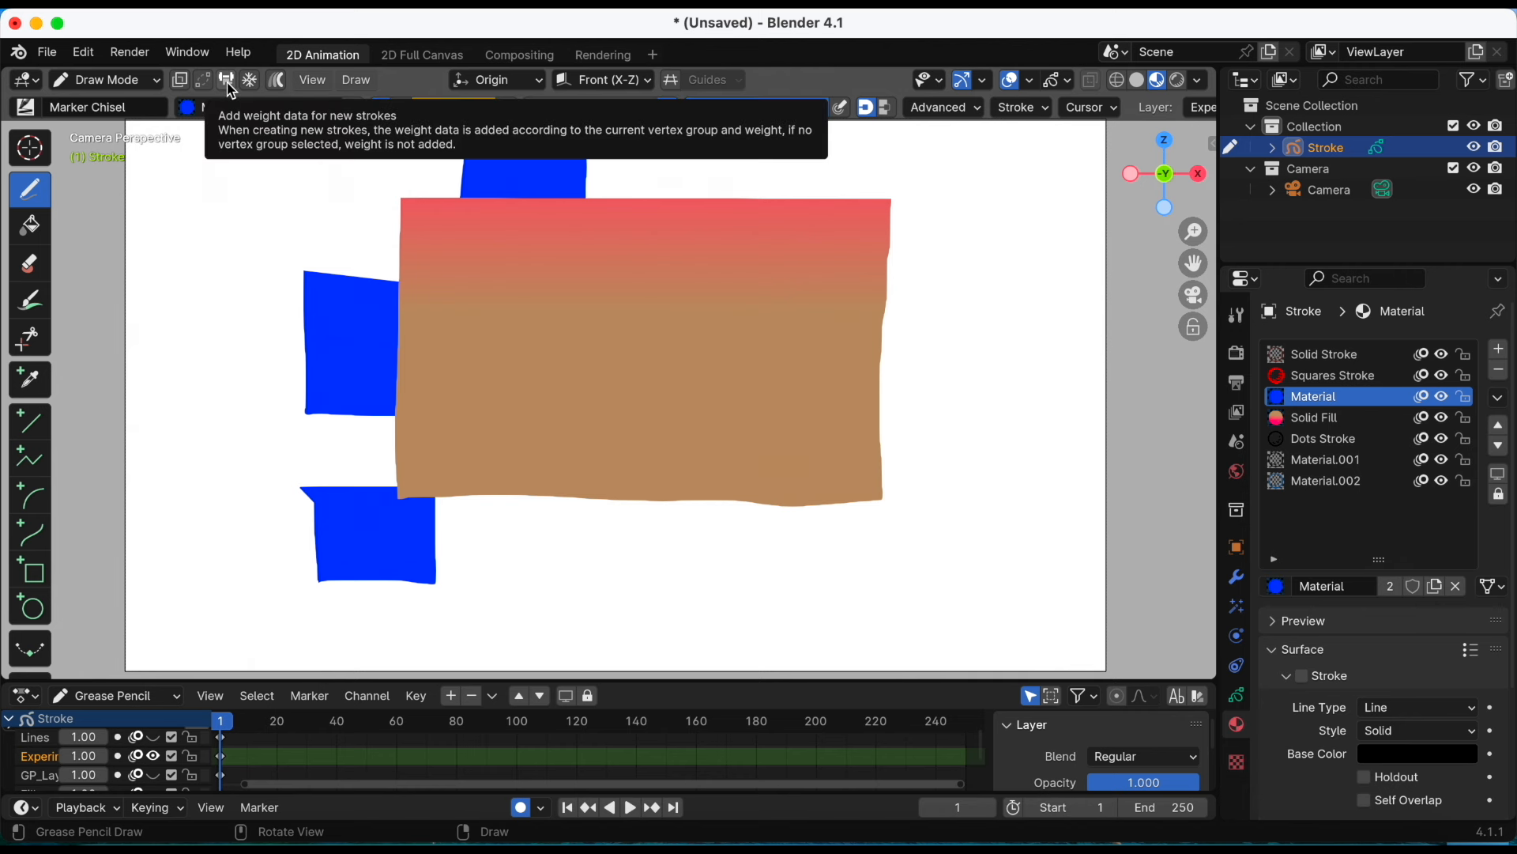
Enable adding weight data for new strokes and draw a black wavy stroke with the Dots Stroke material across the rectangle's lower right corner
{"action": "left_click", "coordinate": [227, 80]}
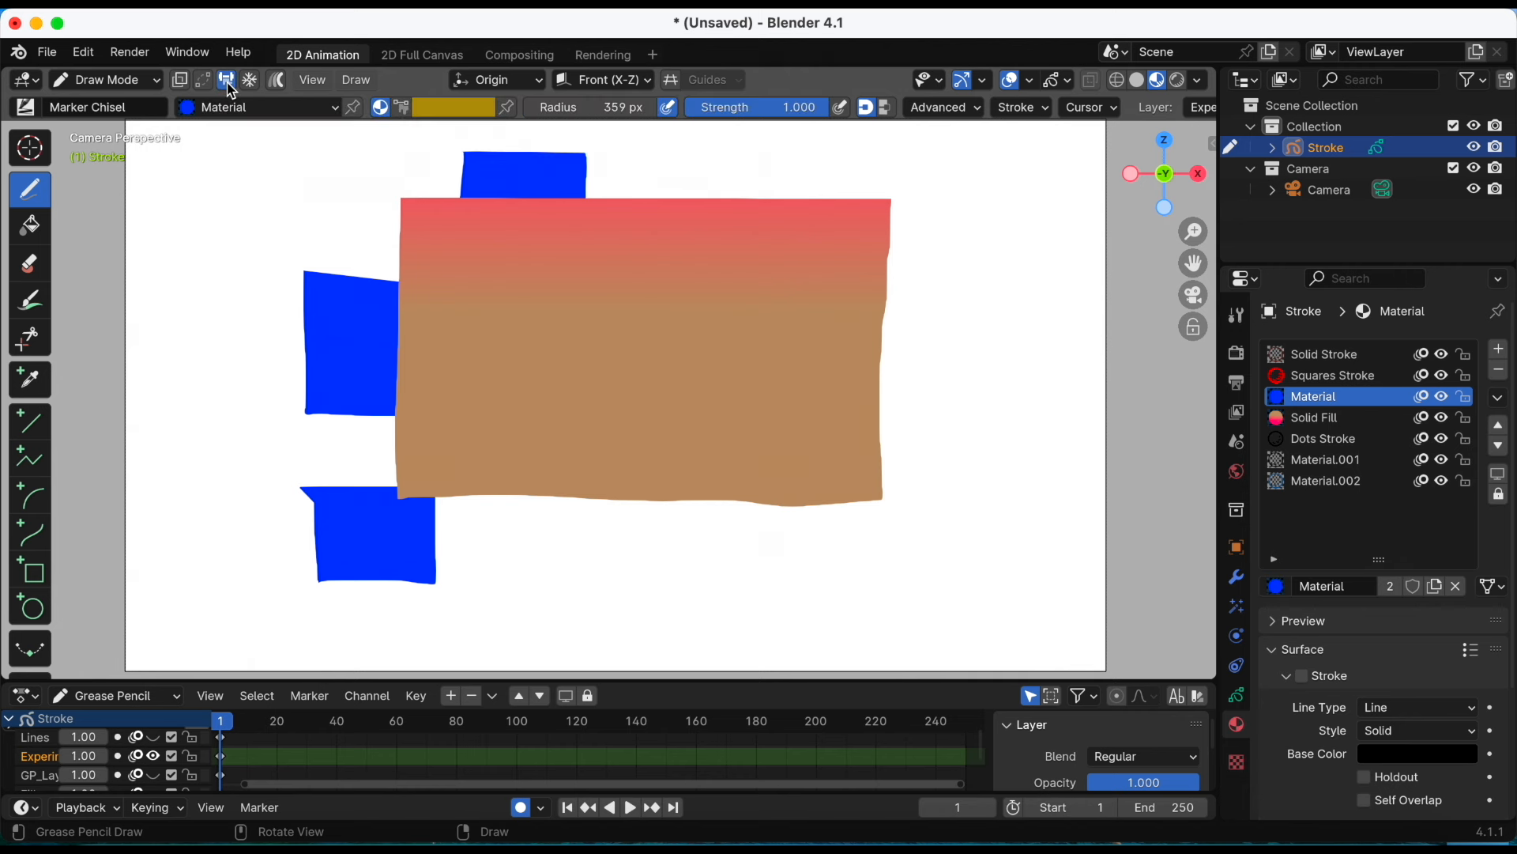
{"action": "left_click", "coordinate": [1323, 439]}
{"action": "mouse_move", "coordinate": [1003, 342]}
{"action": "left_mouse_down"}
{"action": "mouse_move", "coordinate": [602, 574]}
{"action": "mouse_move", "coordinate": [549, 572]}
{"action": "left_mouse_up"}
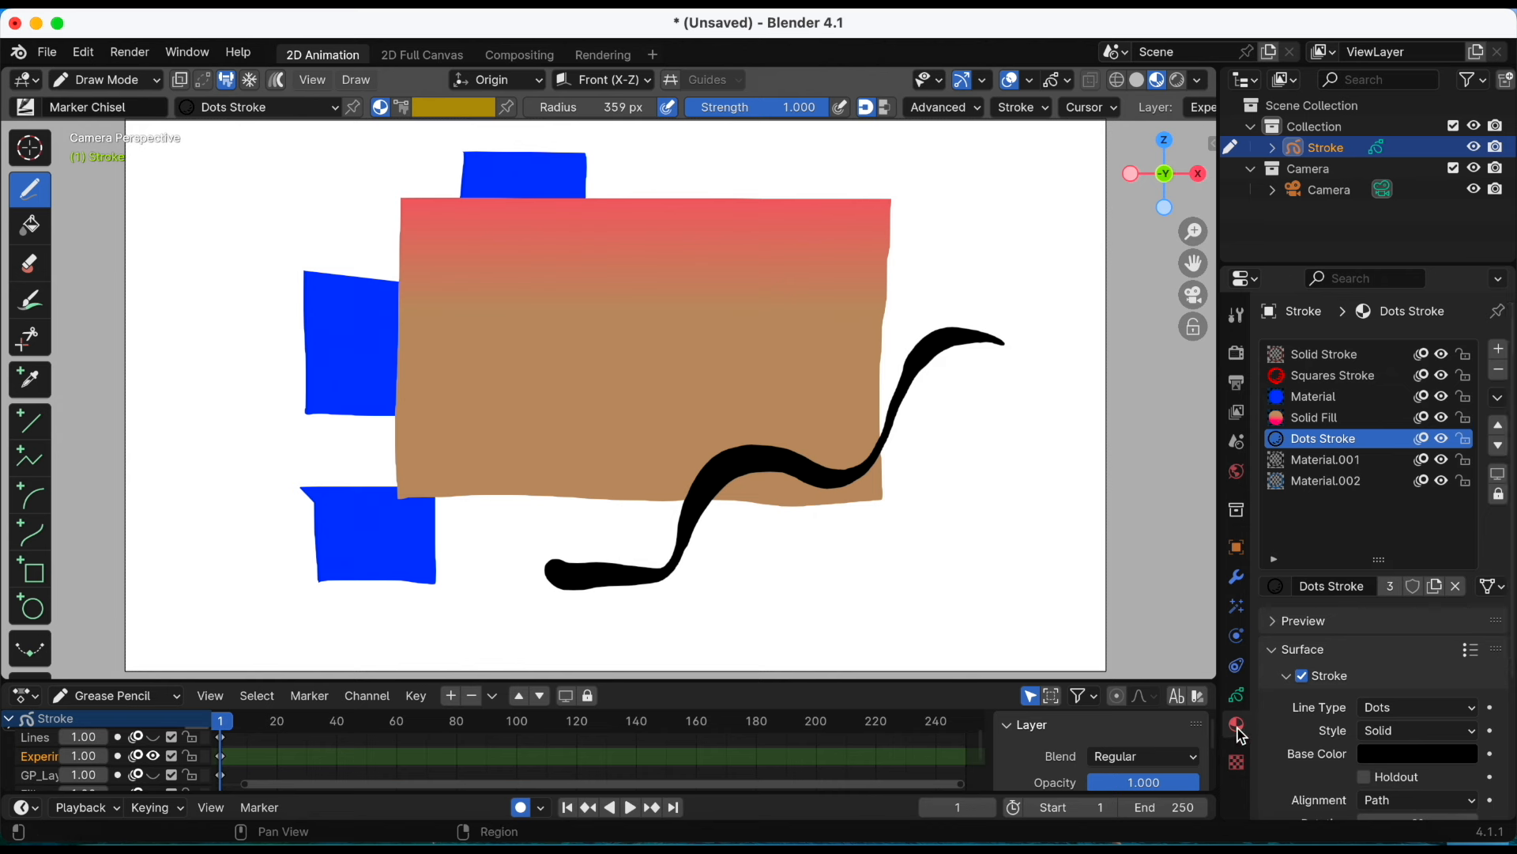
Add a vertex group to the Stroke object's data
{"action": "scroll", "coordinate": [1311, 776], "scroll_direction": "down", "scroll_amount": 5}
{"action": "left_click", "coordinate": [1242, 697]}
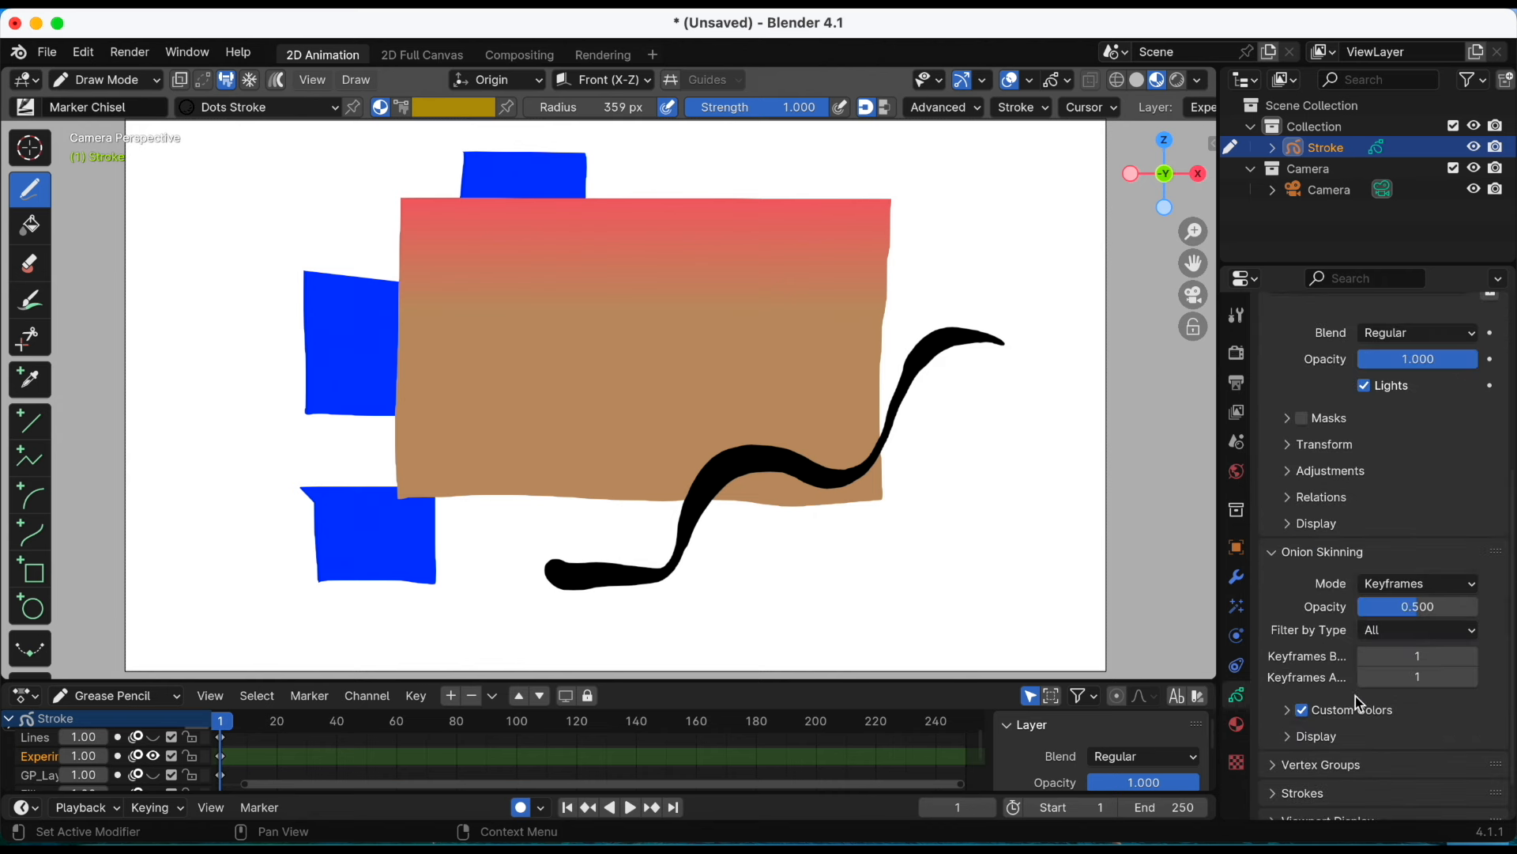
{"action": "scroll", "coordinate": [1349, 701], "scroll_direction": "up", "scroll_amount": 8}
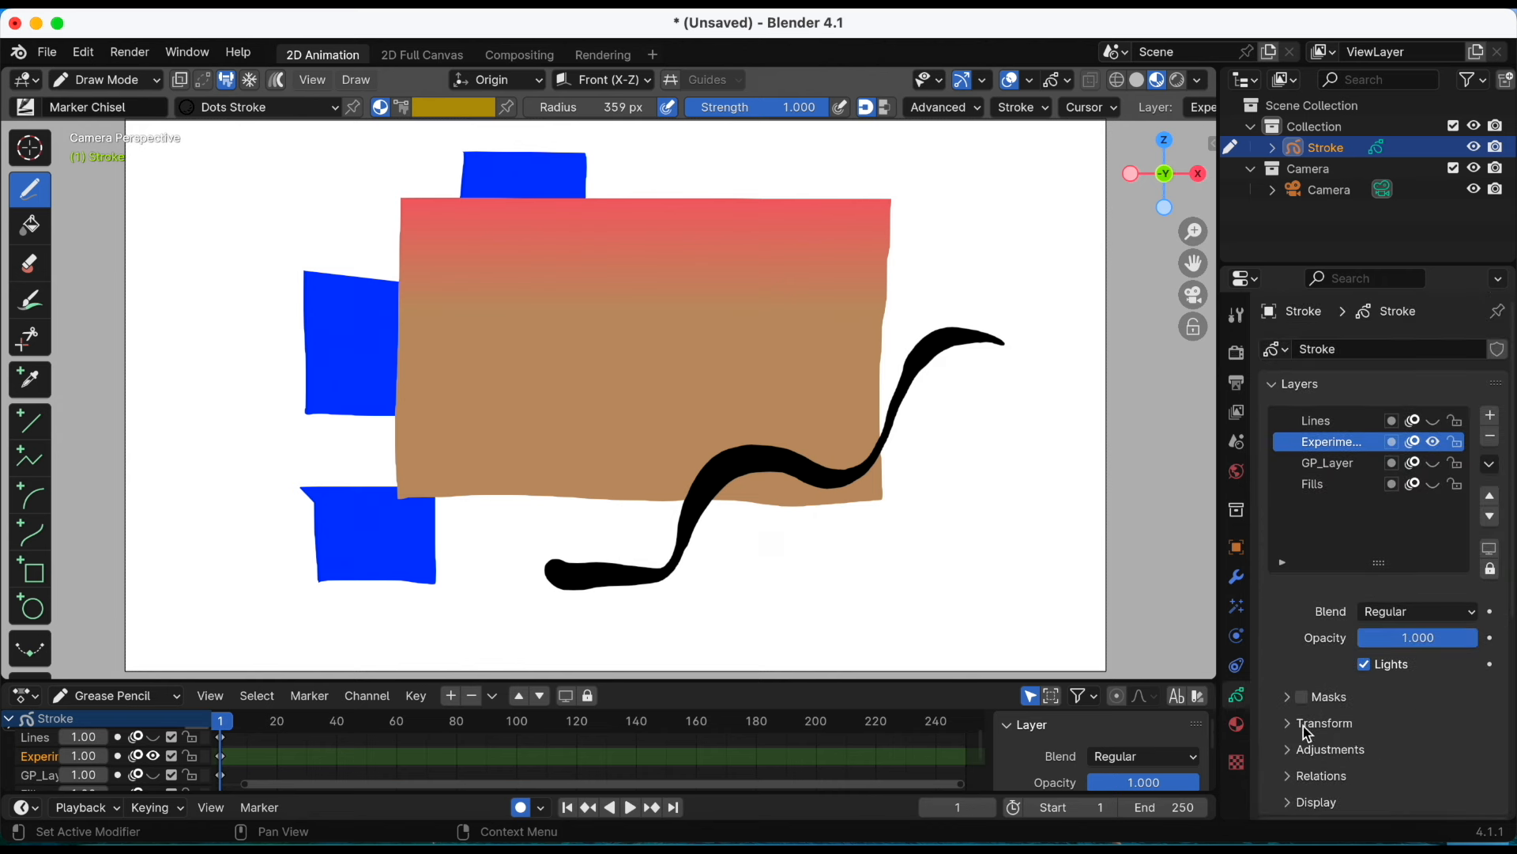
{"action": "scroll", "coordinate": [1449, 691], "scroll_direction": "down", "scroll_amount": 8}
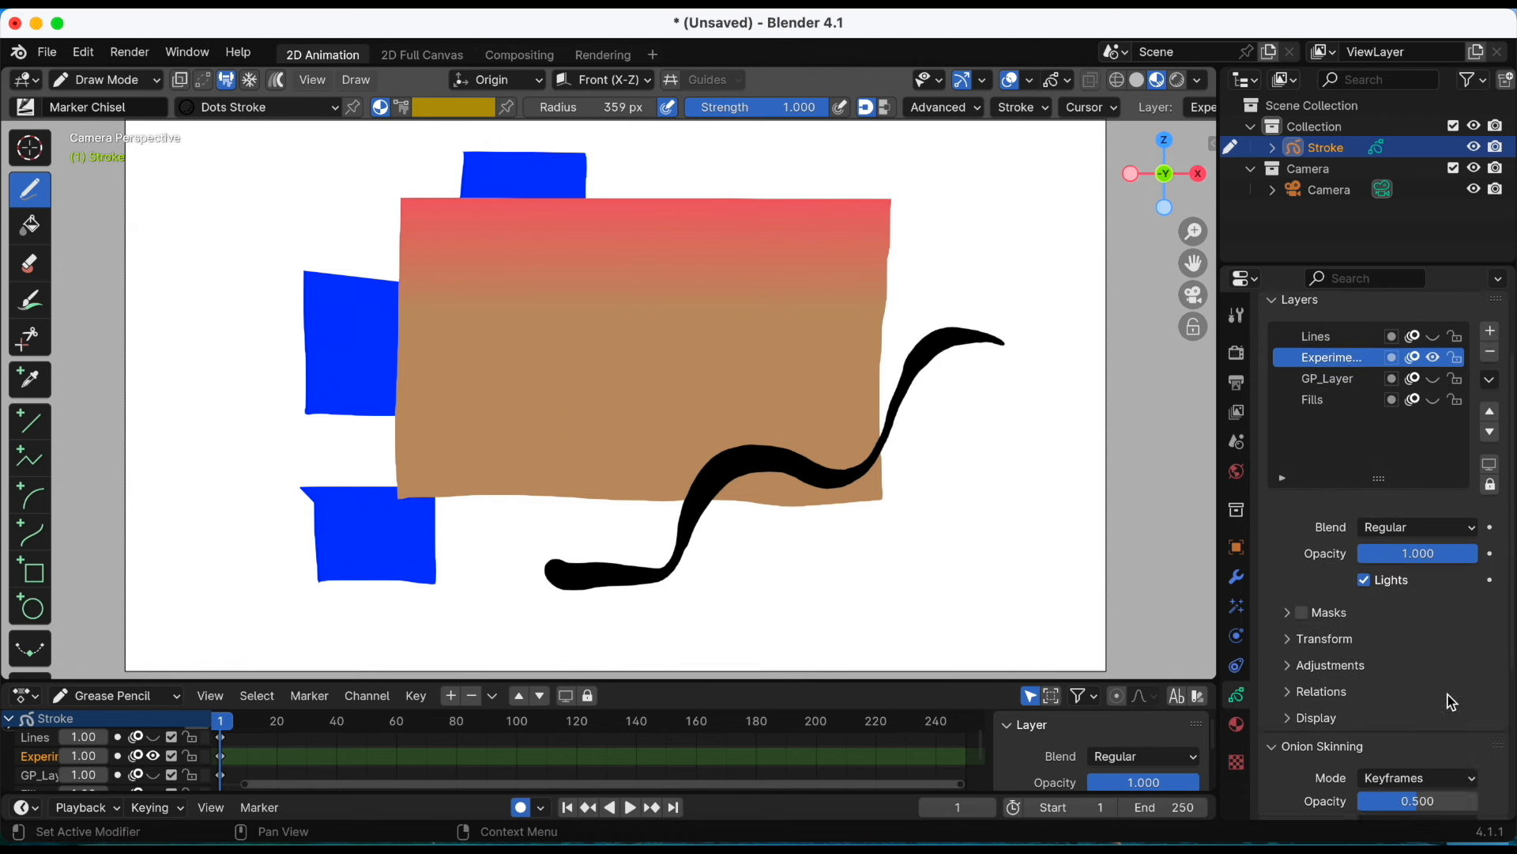
{"action": "left_click", "coordinate": [1278, 721]}
{"action": "left_click", "coordinate": [1490, 751]}
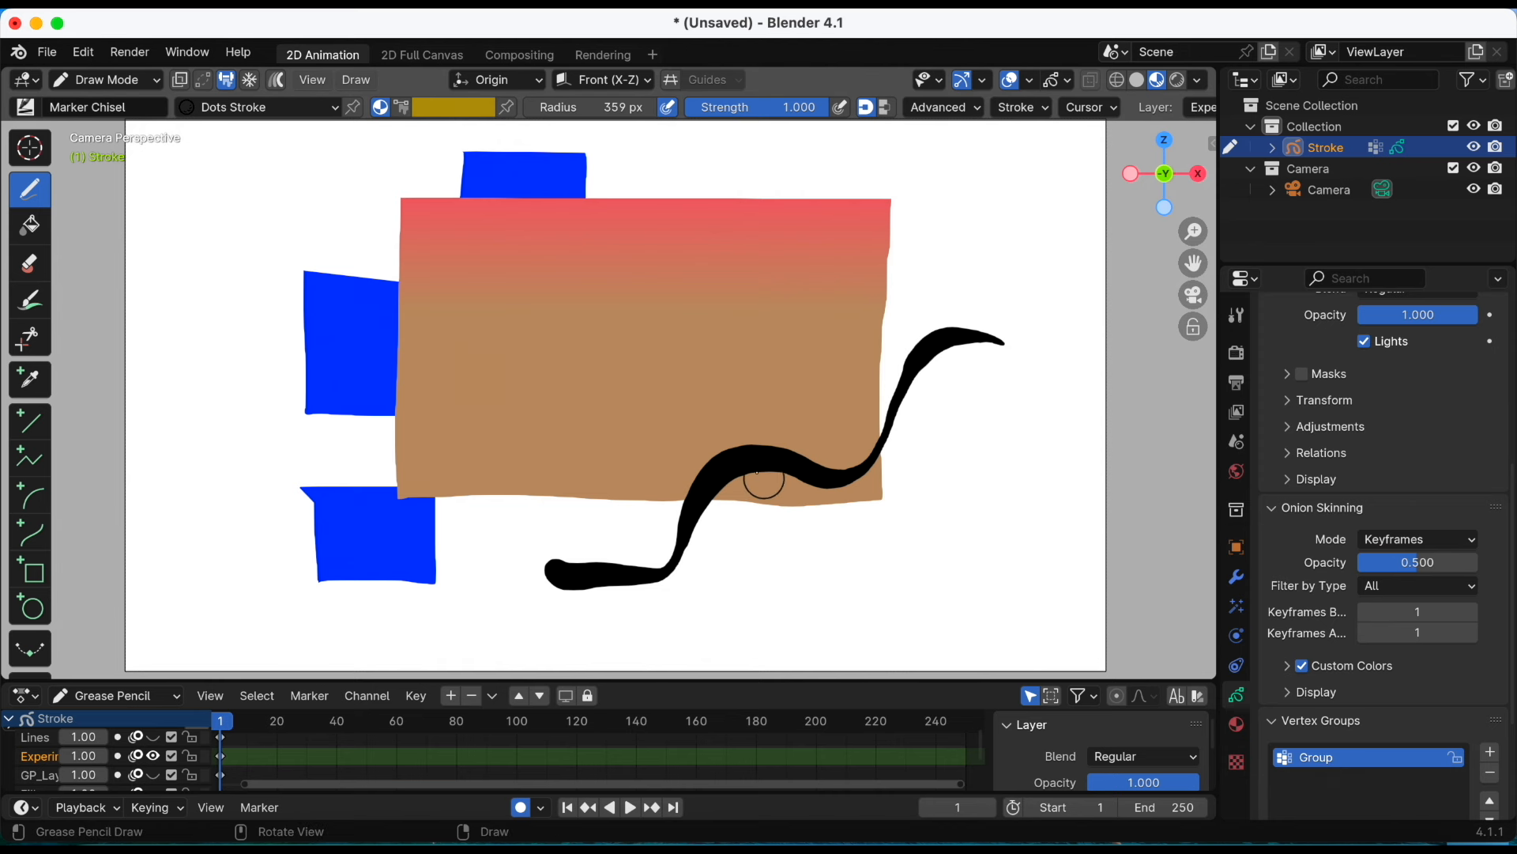
Select the black wavy stroke in Edit Mode and switch to point selection
{"action": "left_click", "coordinate": [106, 79]}
{"action": "left_click", "coordinate": [106, 128]}
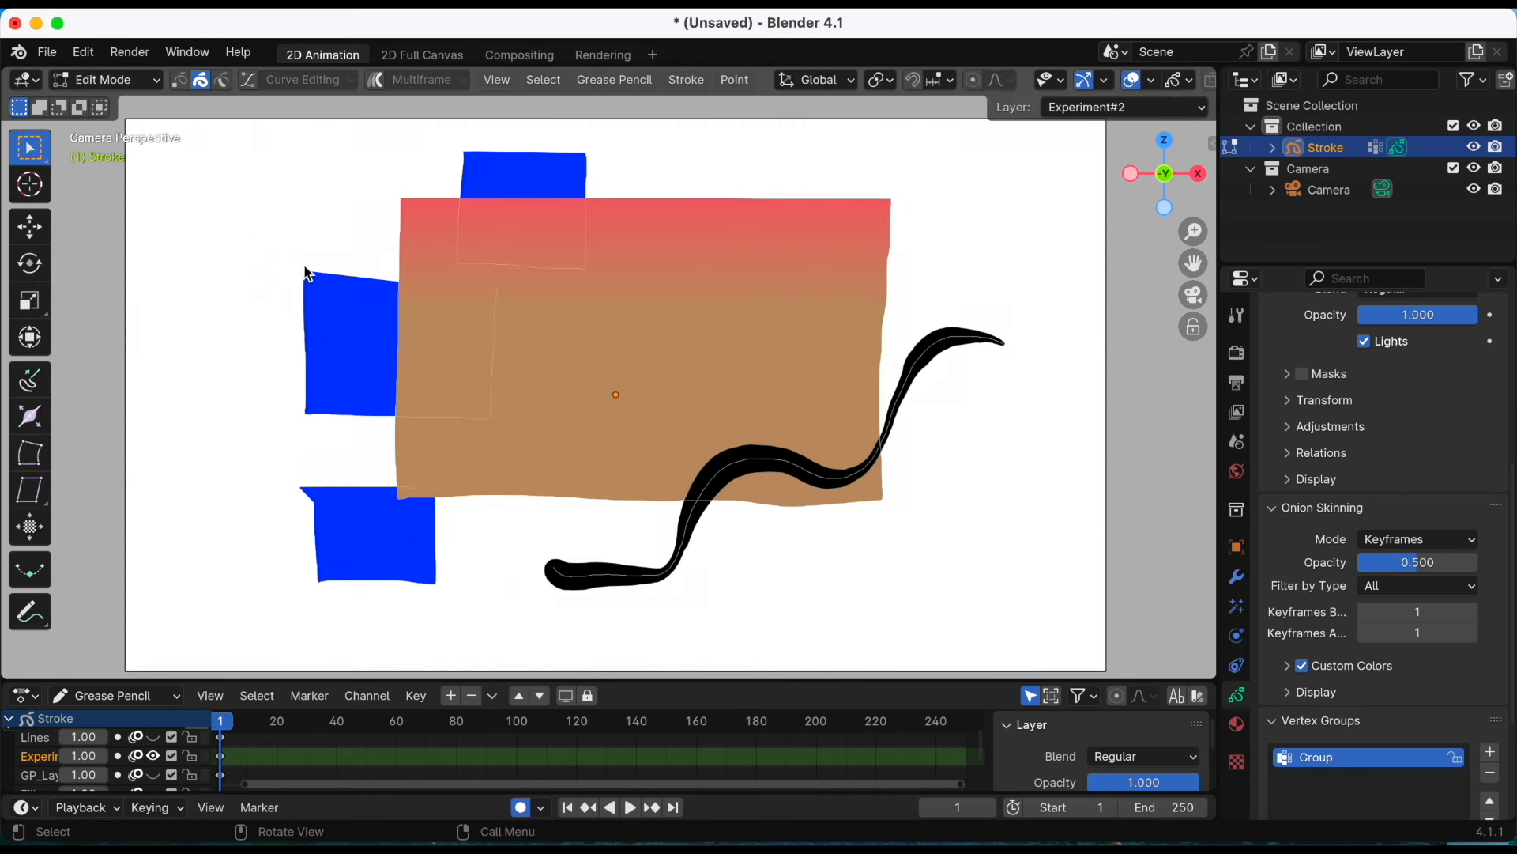
{"action": "left_click", "coordinate": [540, 84]}
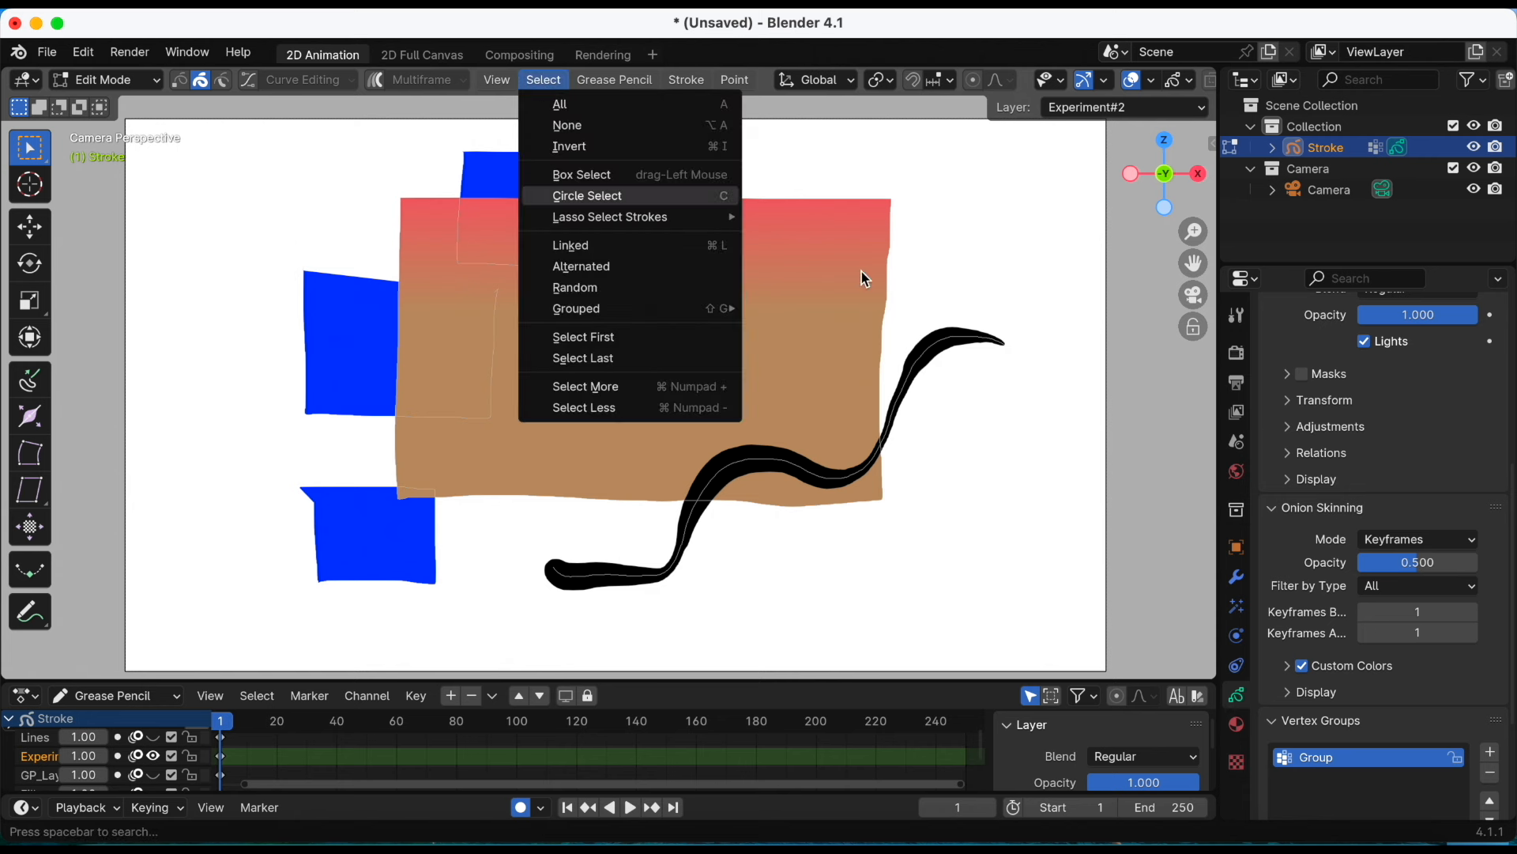
{"action": "left_click", "coordinate": [944, 342]}
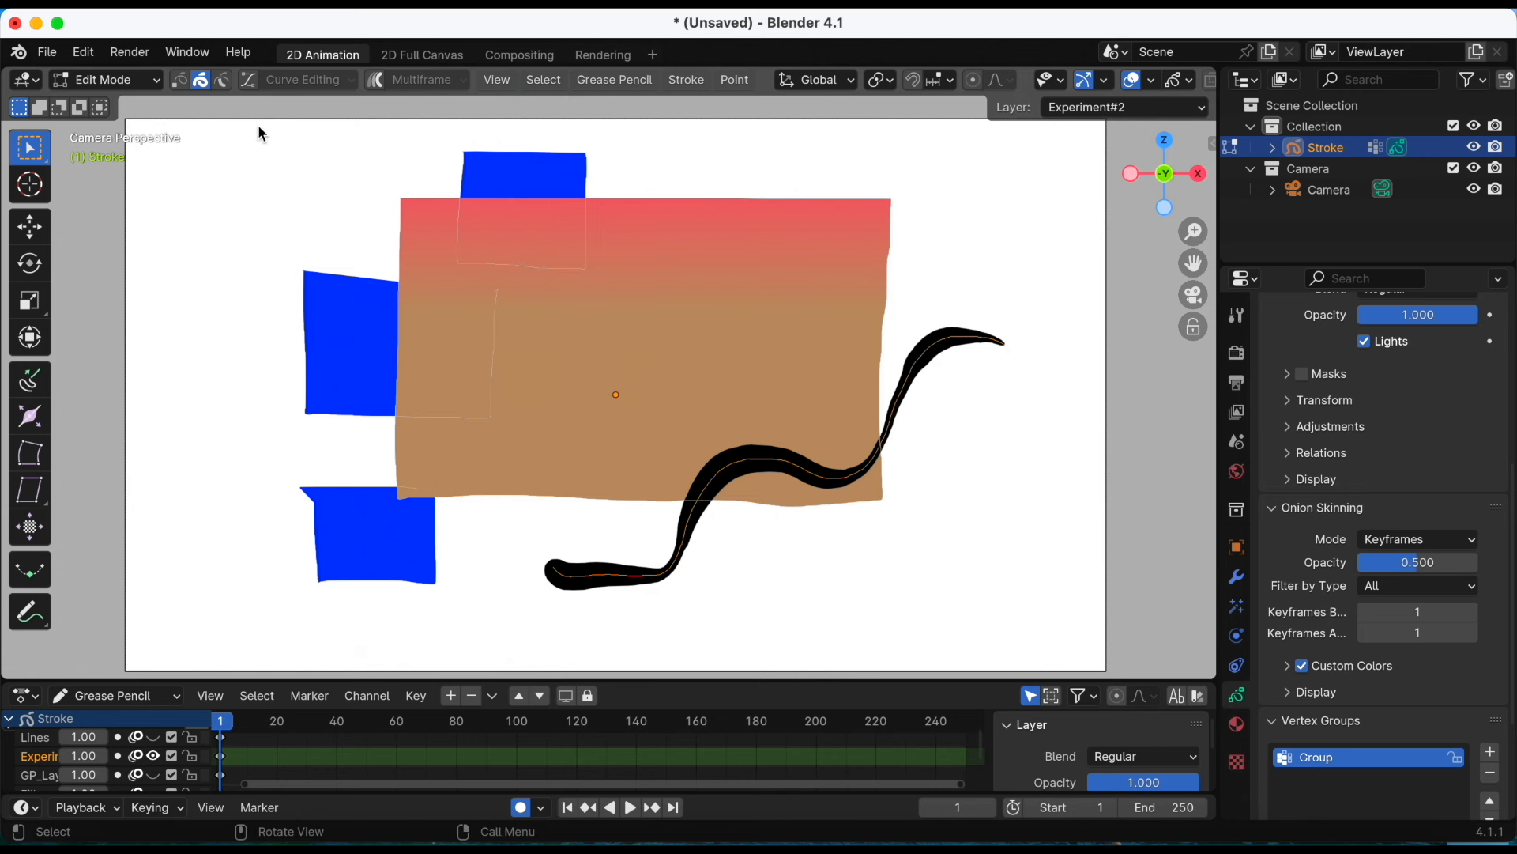
{"action": "left_click", "coordinate": [180, 80]}
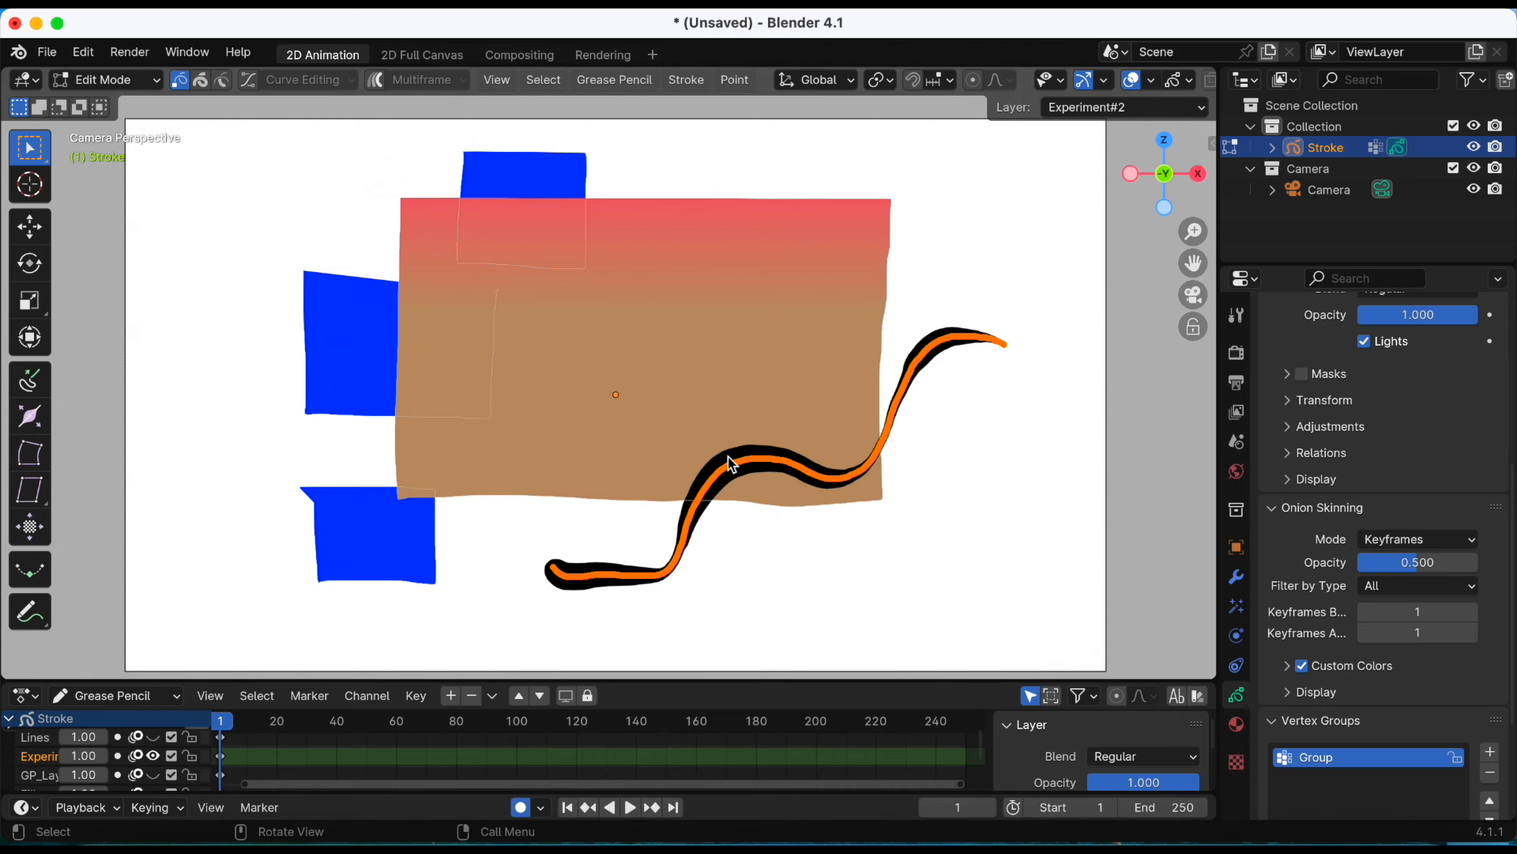
Try adjusting the vertex group's Weight for the selected points and return to Draw Mode
{"action": "scroll", "coordinate": [1312, 648], "scroll_direction": "down", "scroll_amount": 5}
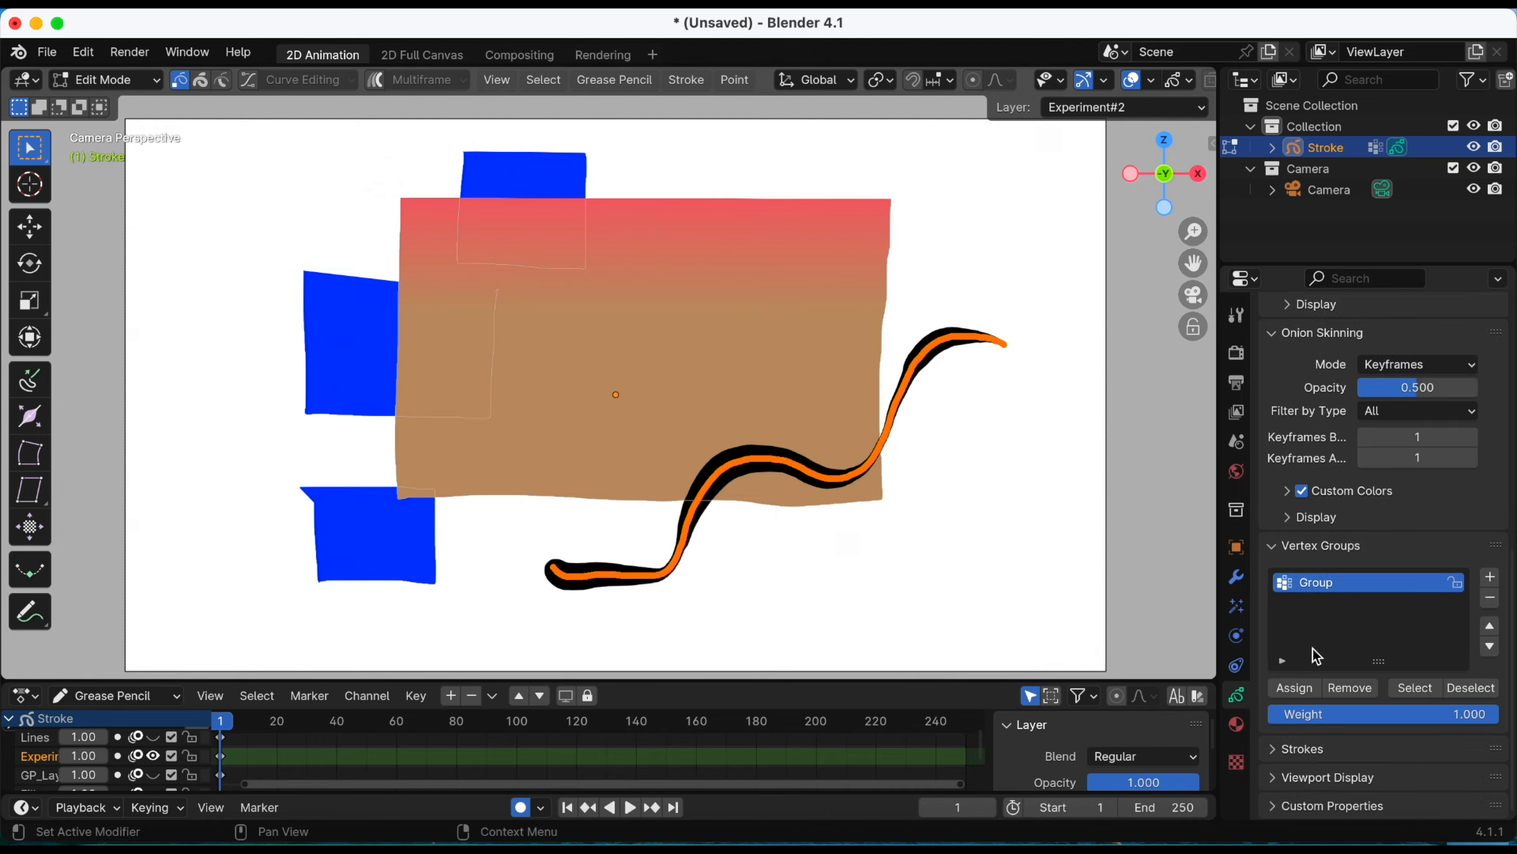
{"action": "mouse_move", "coordinate": [1475, 714]}
{"action": "left_mouse_down"}
{"action": "mouse_move", "coordinate": [1359, 714]}
{"action": "mouse_move", "coordinate": [1449, 713]}
{"action": "left_mouse_up"}
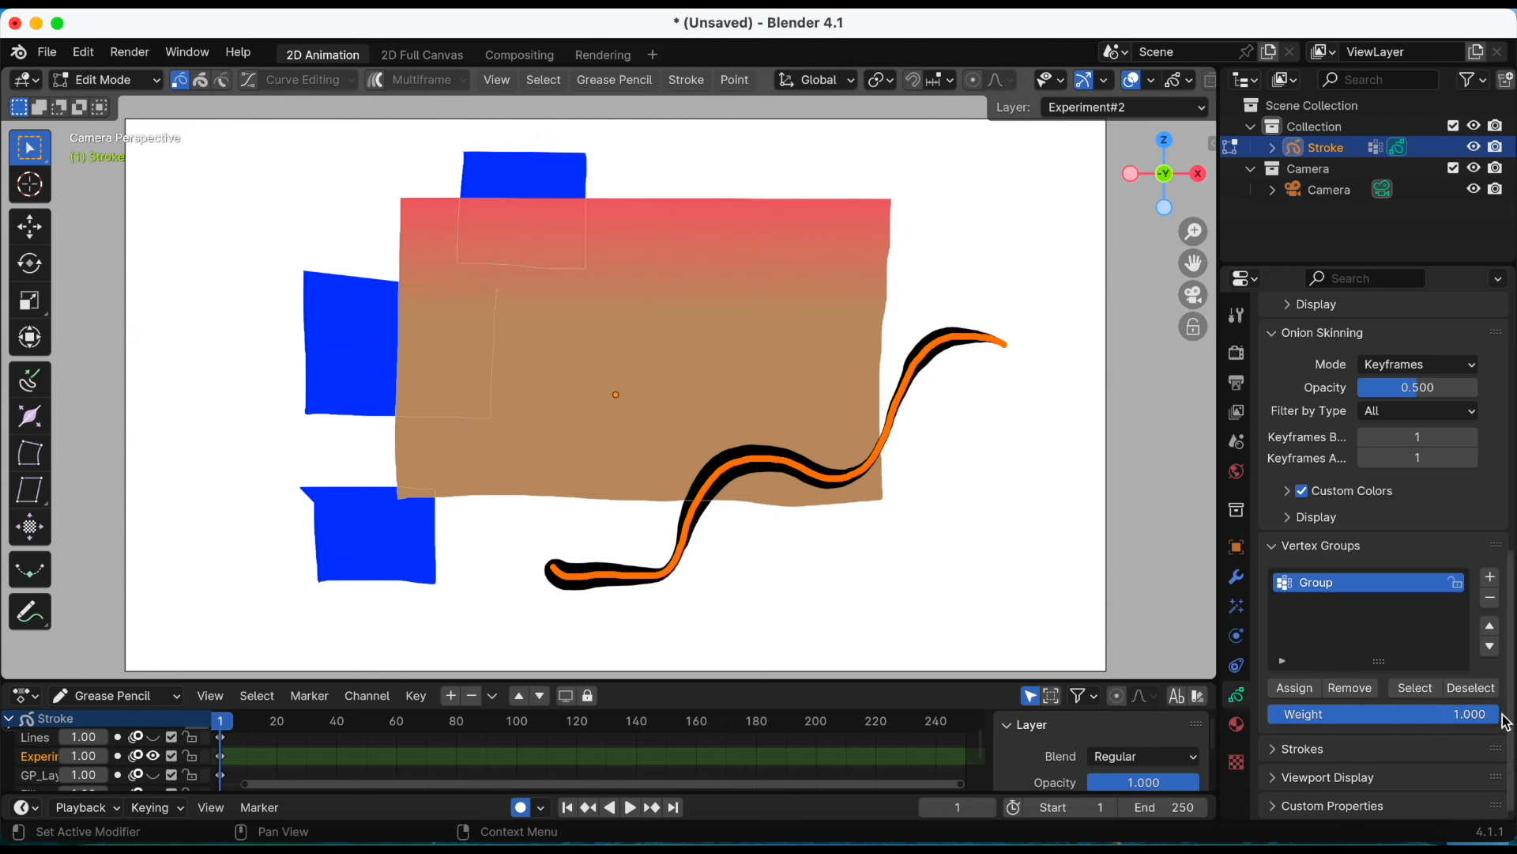
{"action": "left_click", "coordinate": [118, 80]}
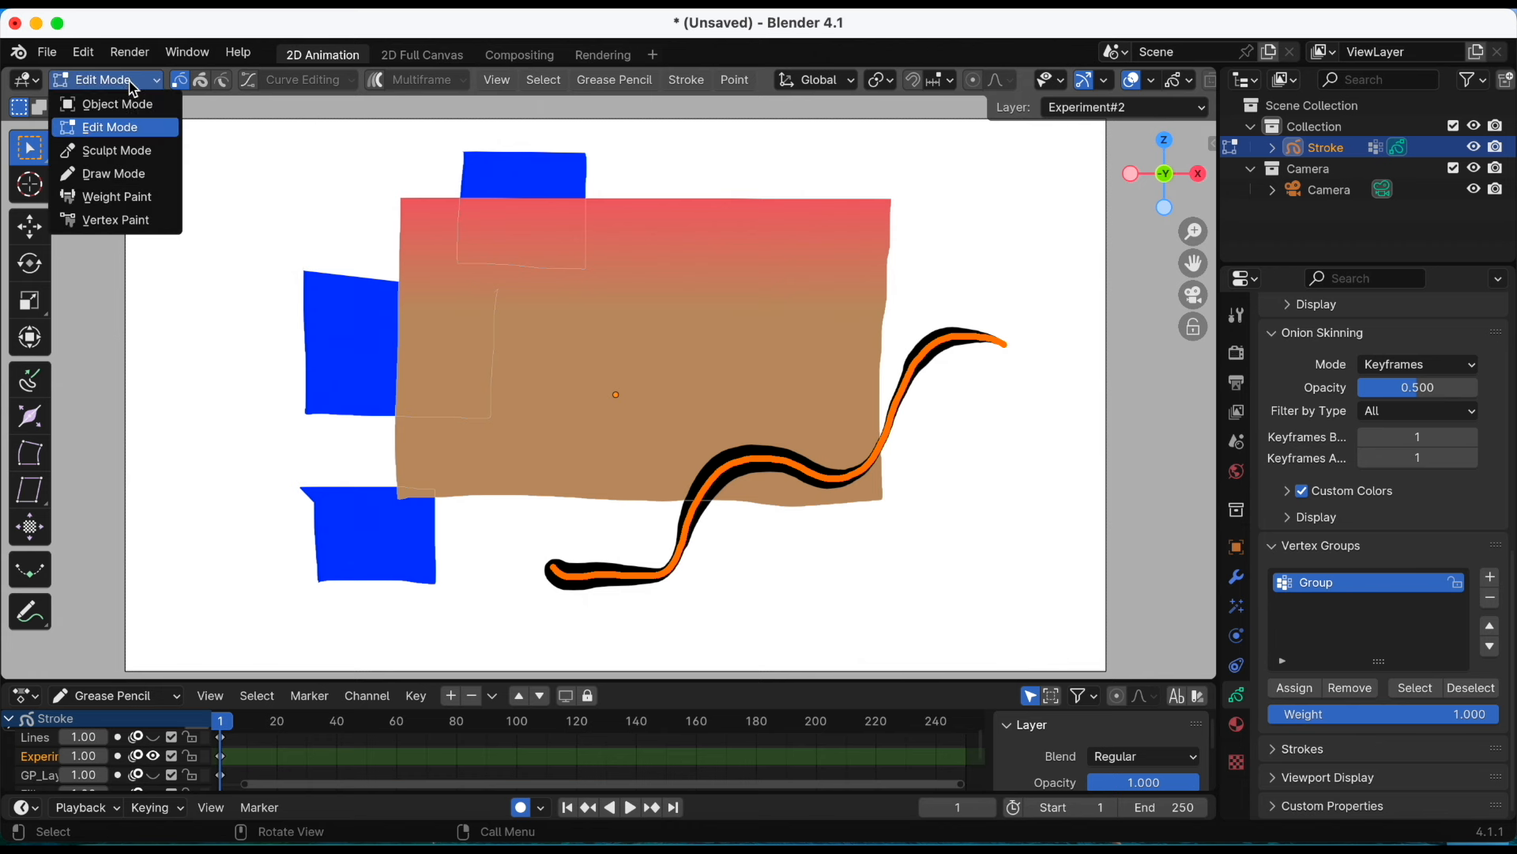
{"action": "left_click", "coordinate": [128, 174]}
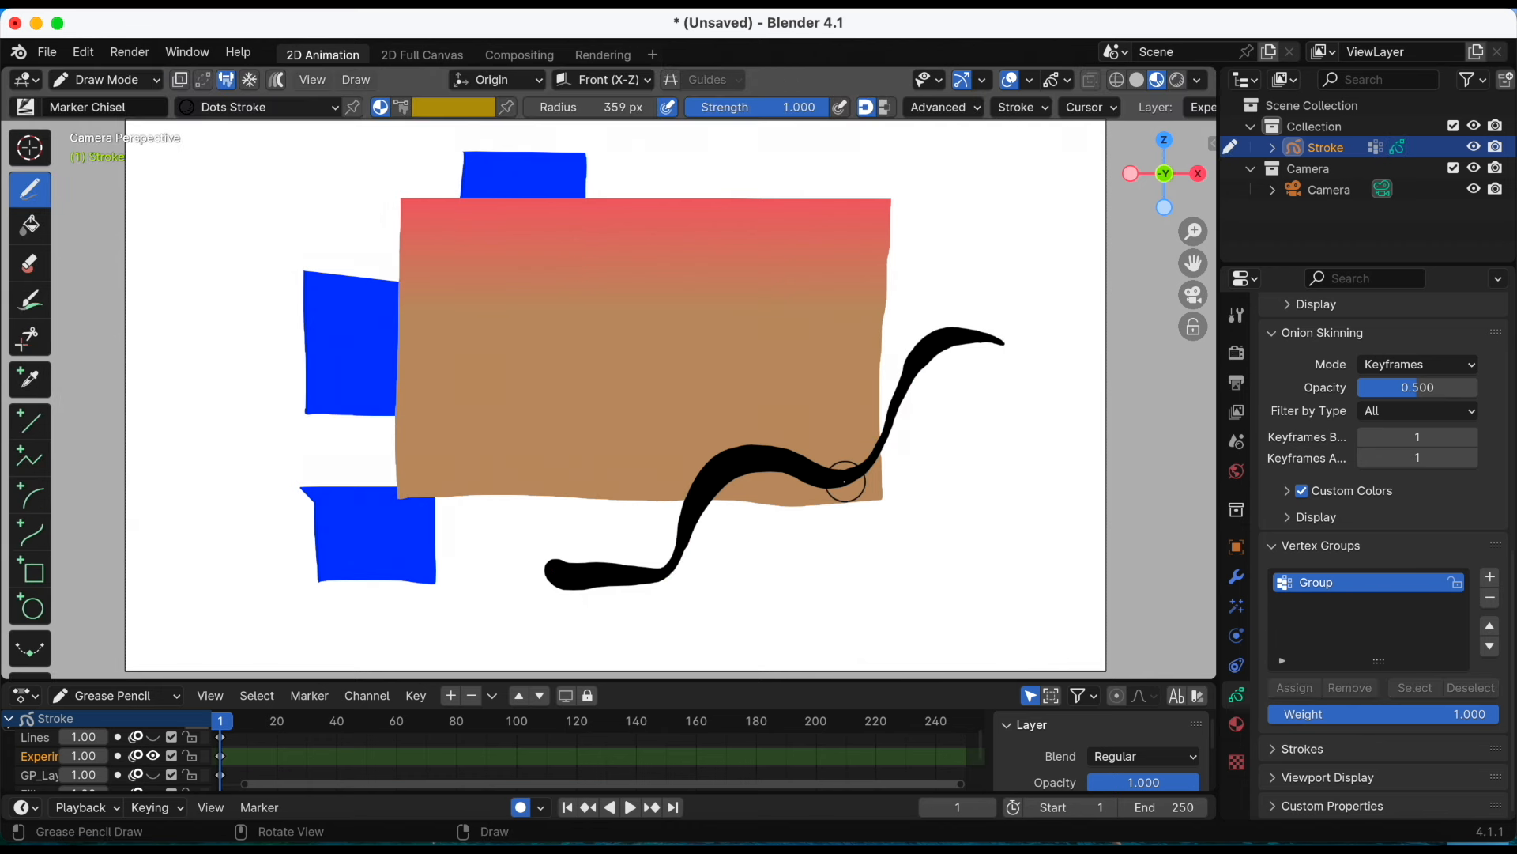
Delete the selected black wavy stroke in Edit Mode and return to Draw Mode
{"action": "left_click", "coordinate": [106, 80]}
{"action": "left_click", "coordinate": [110, 125]}
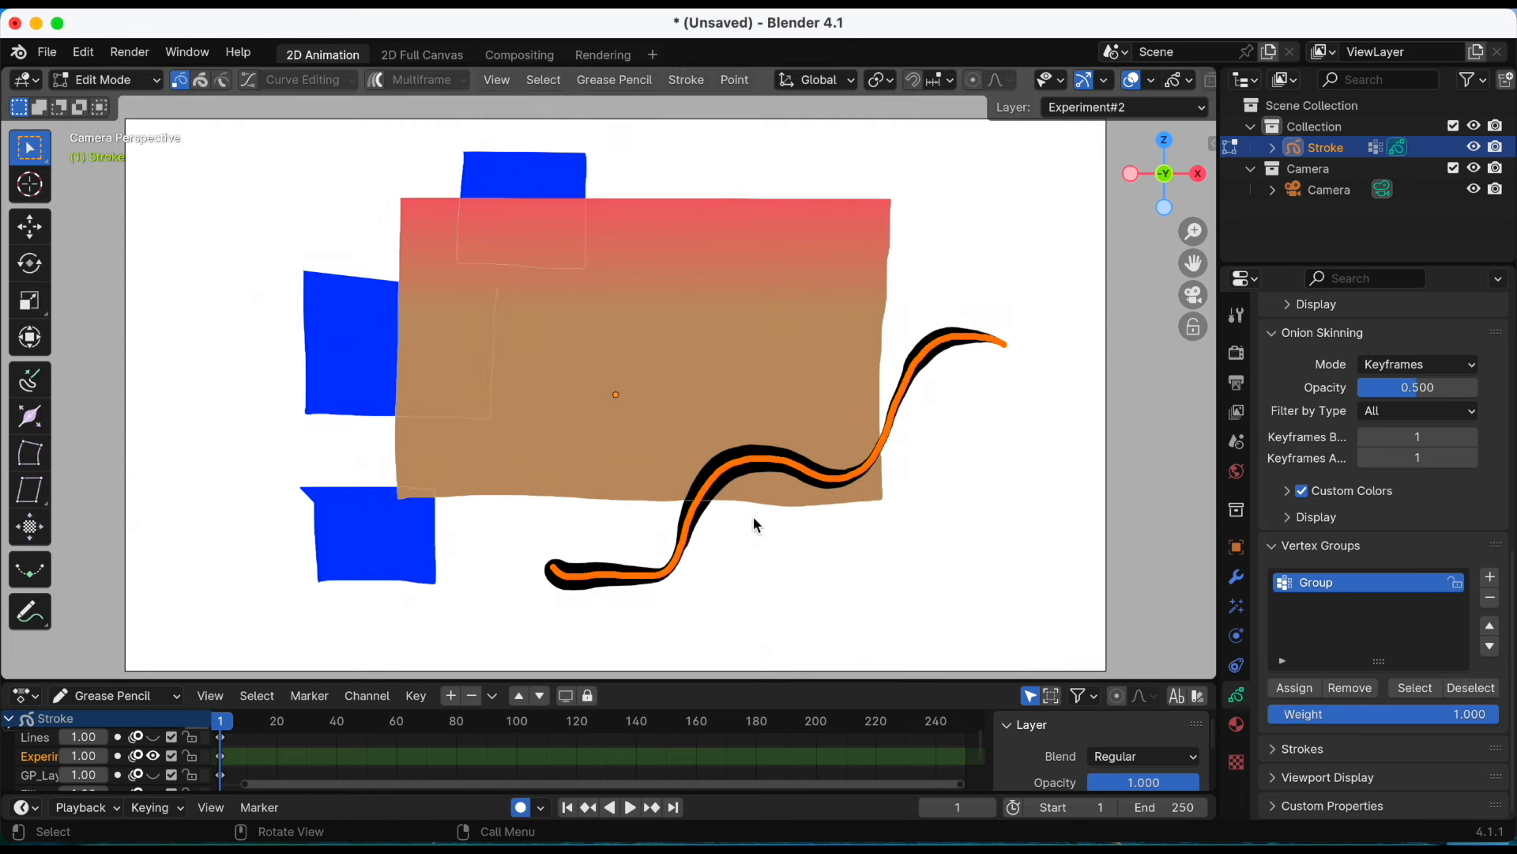
{"action": "key", "text": "x"}
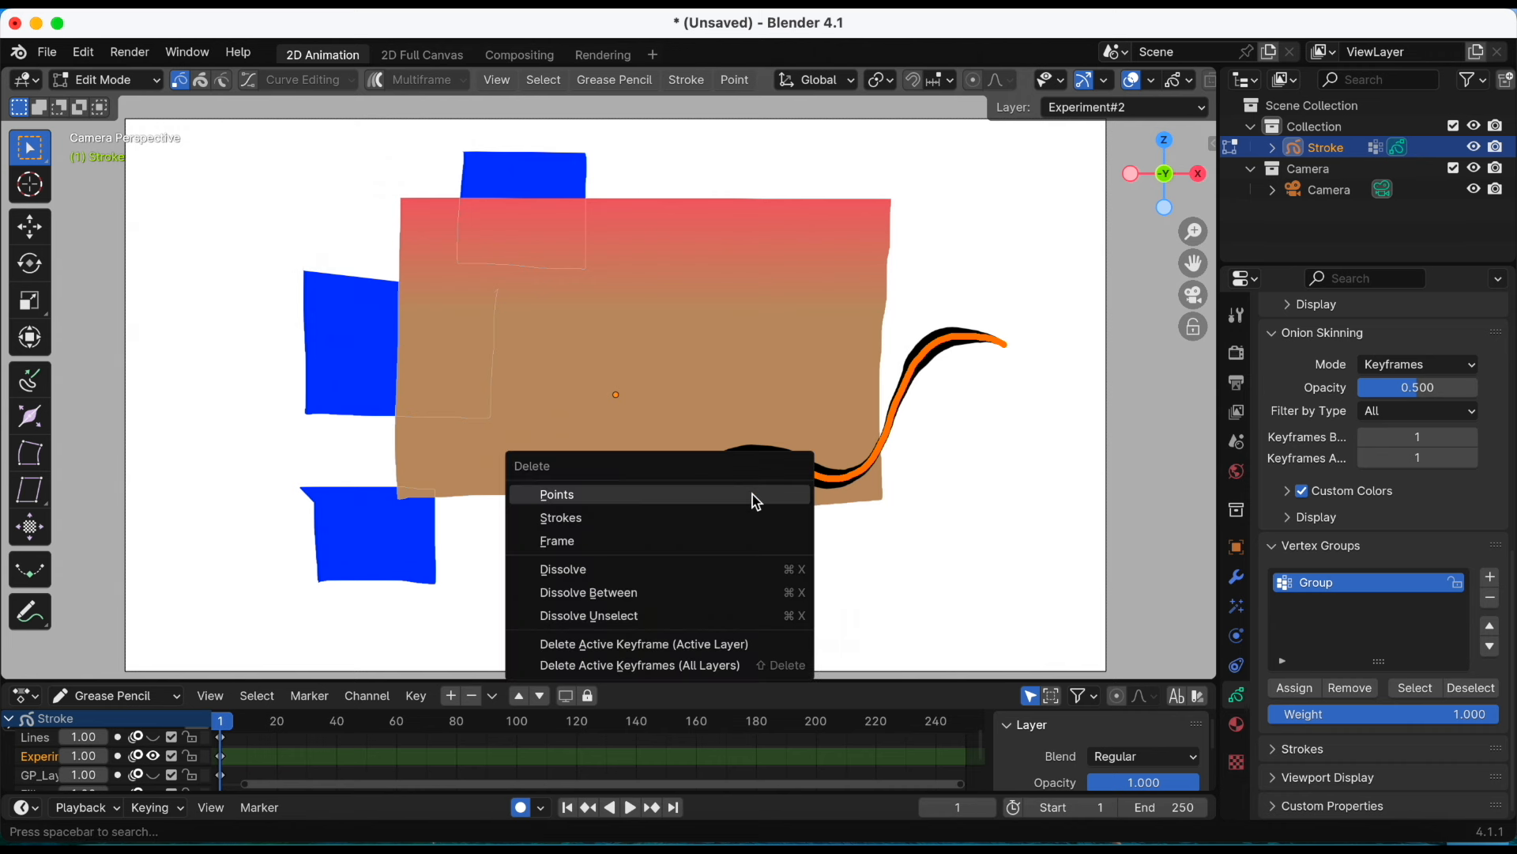
{"action": "left_click", "coordinate": [757, 519]}
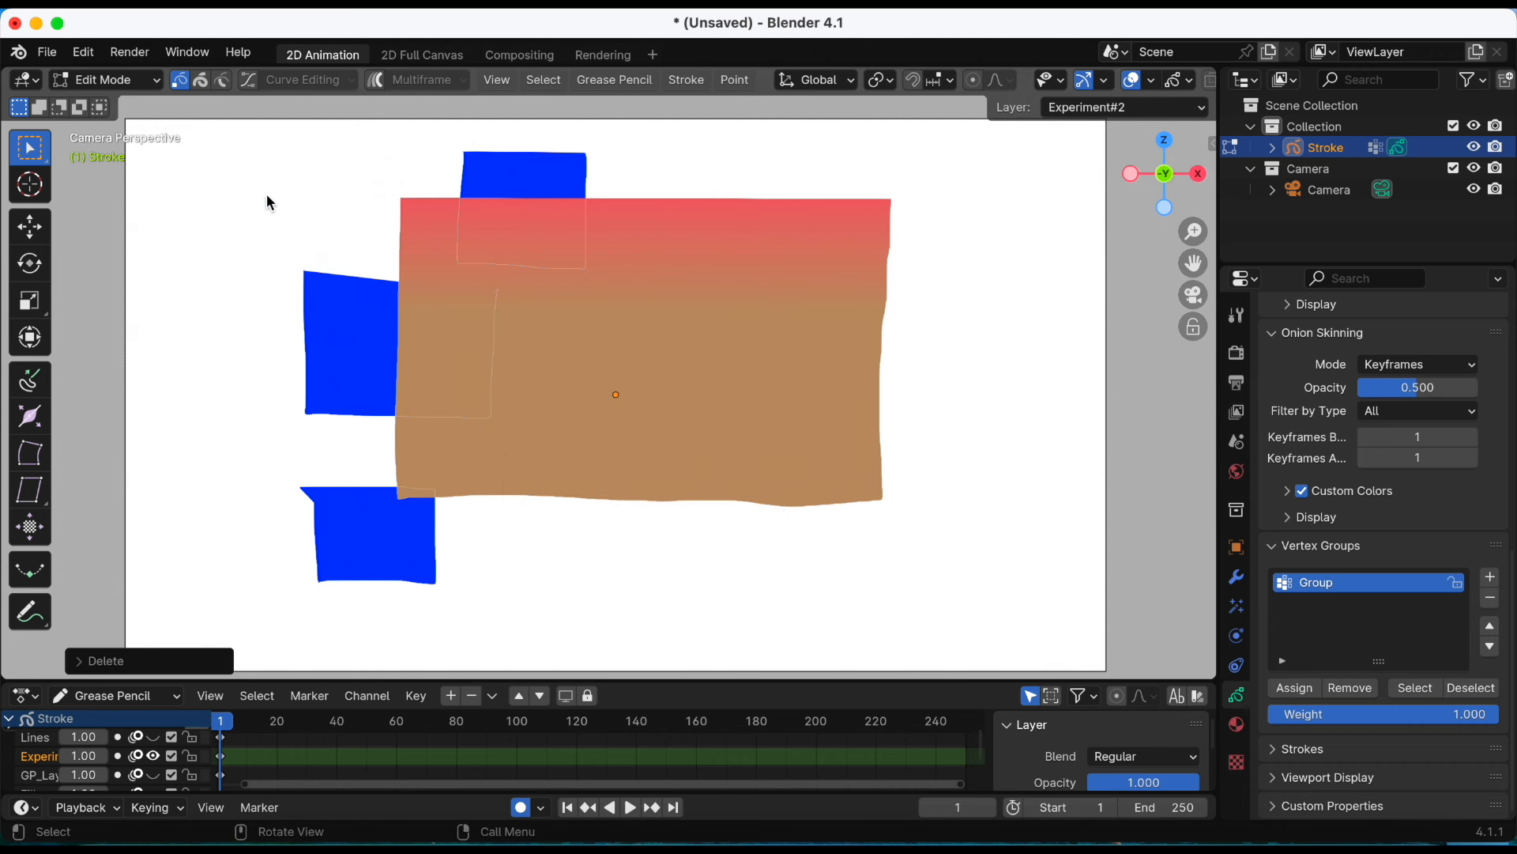
{"action": "left_click", "coordinate": [141, 82]}
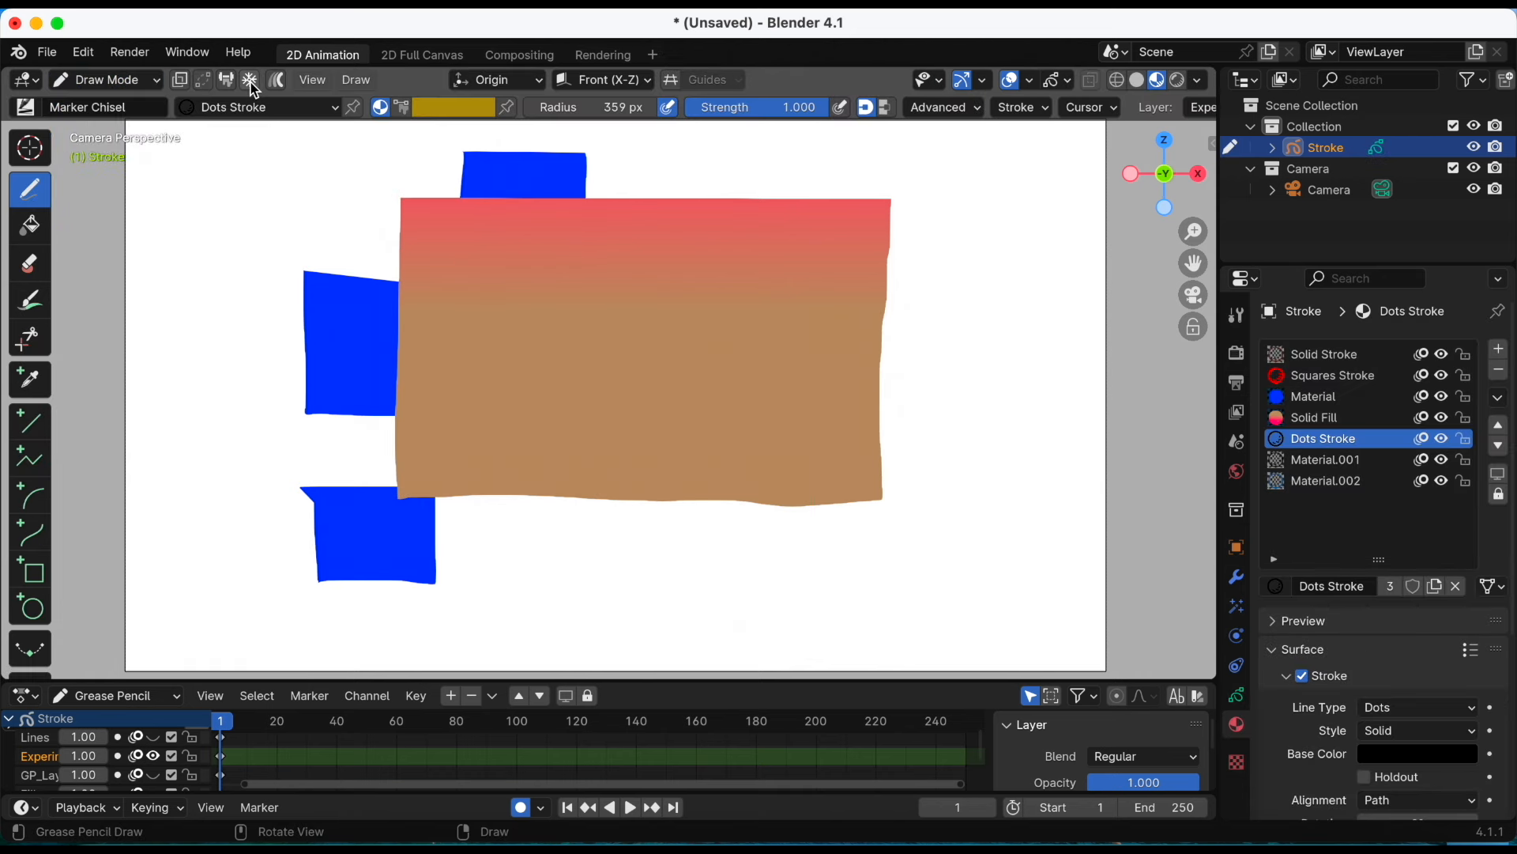
Draw a black heart in the middle of the gradient rectangle on frame 1
{"action": "left_click", "coordinate": [250, 82]}
{"action": "mouse_move", "coordinate": [645, 364]}
{"action": "left_mouse_down"}
{"action": "mouse_move", "coordinate": [574, 309]}
{"action": "mouse_move", "coordinate": [652, 429]}
{"action": "mouse_move", "coordinate": [711, 359]}
{"action": "mouse_move", "coordinate": [654, 456]}
{"action": "left_mouse_up"}
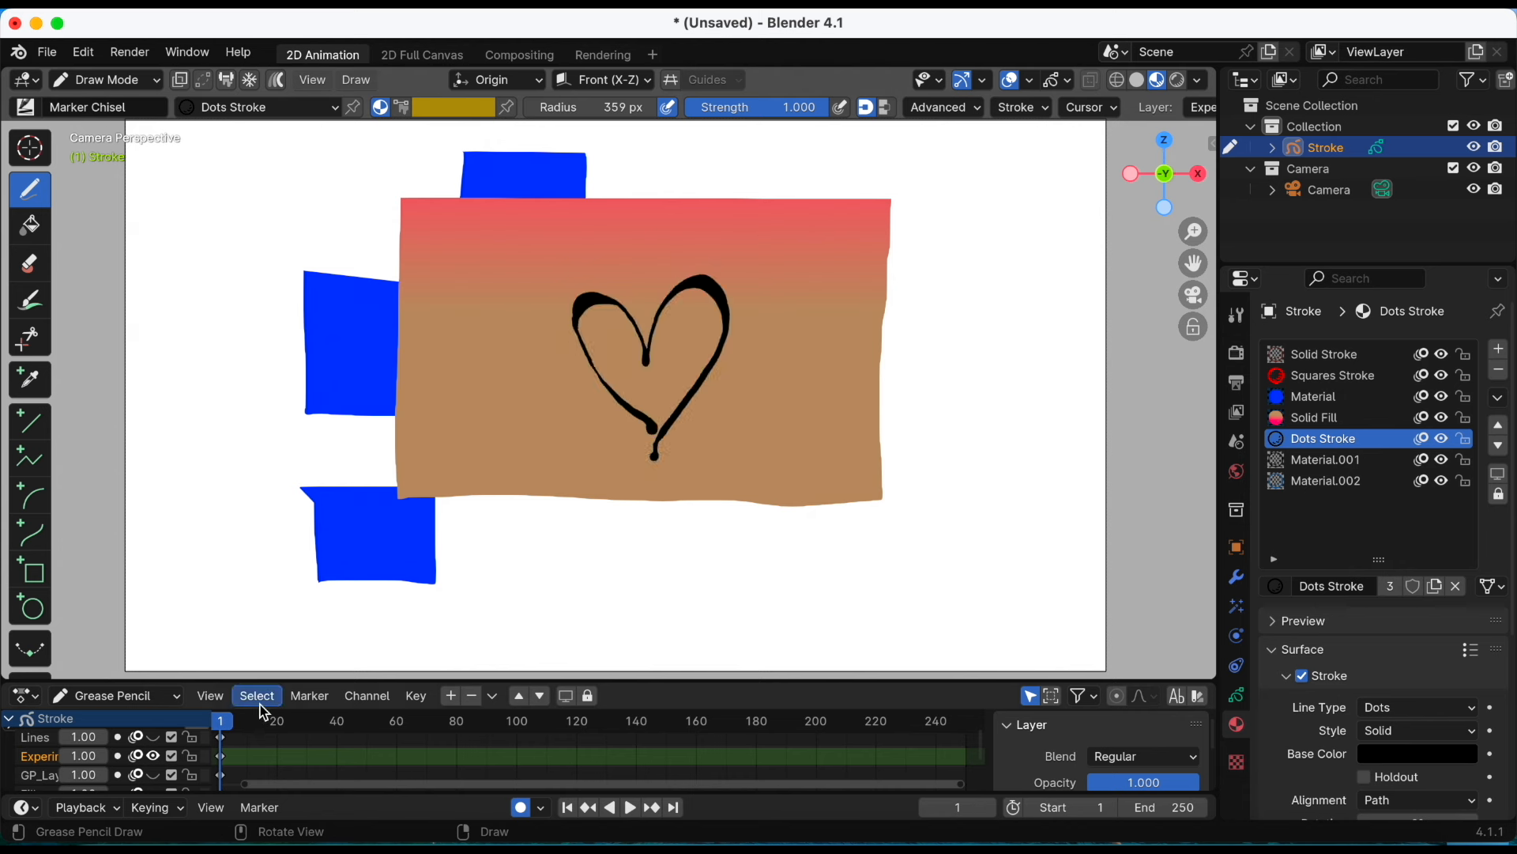
Draw a separate small heart on each of frames 2, 3 and 4
{"action": "mouse_move", "coordinate": [966, 791]}
{"action": "left_mouse_down"}
{"action": "mouse_move", "coordinate": [245, 771]}
{"action": "mouse_move", "coordinate": [267, 785]}
{"action": "mouse_move", "coordinate": [349, 728]}
{"action": "left_mouse_up"}
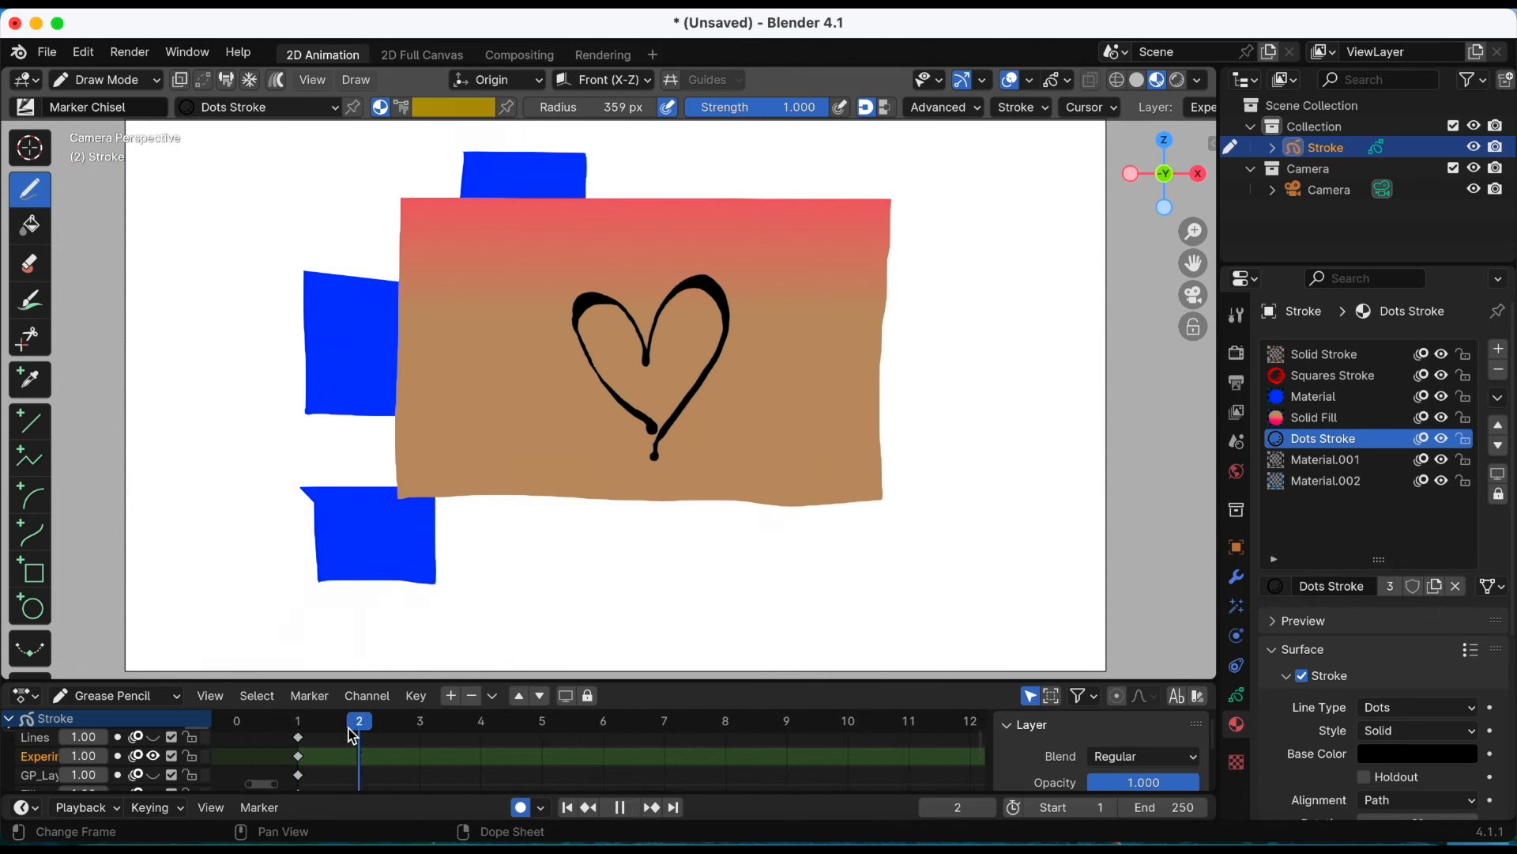
{"action": "mouse_move", "coordinate": [619, 436]}
{"action": "left_mouse_down"}
{"action": "mouse_move", "coordinate": [551, 361]}
{"action": "mouse_move", "coordinate": [506, 422]}
{"action": "mouse_move", "coordinate": [631, 456]}
{"action": "left_mouse_up"}
{"action": "left_click_drag", "start_coordinate": [360, 725], "coordinate": [420, 721]}
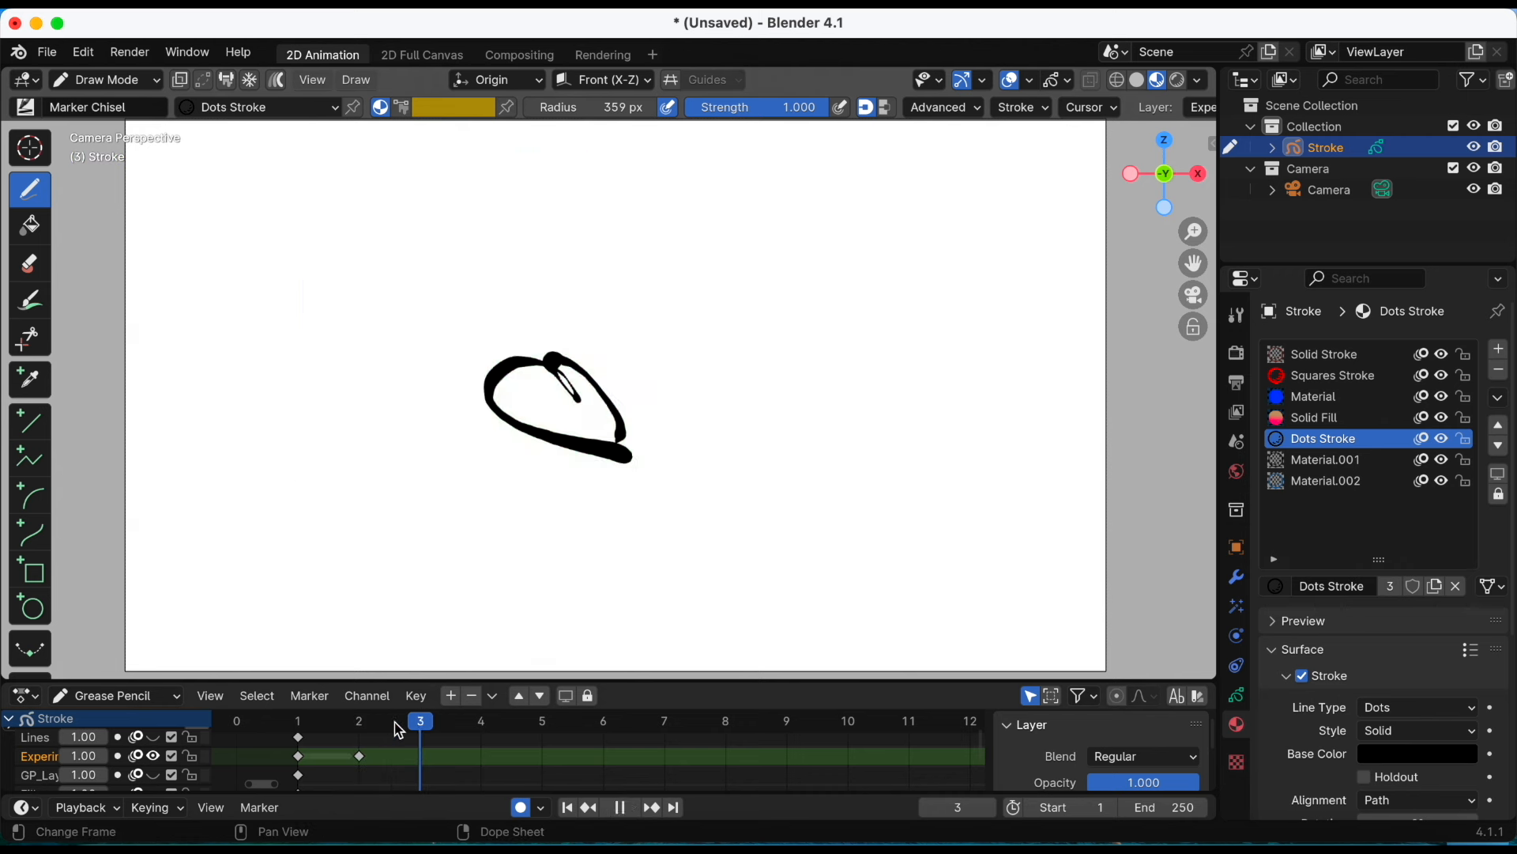
{"action": "mouse_move", "coordinate": [703, 445]}
{"action": "left_mouse_down"}
{"action": "mouse_move", "coordinate": [741, 368]}
{"action": "mouse_move", "coordinate": [800, 376]}
{"action": "mouse_move", "coordinate": [658, 475]}
{"action": "left_mouse_up"}
{"action": "left_click_drag", "start_coordinate": [416, 728], "coordinate": [481, 725]}
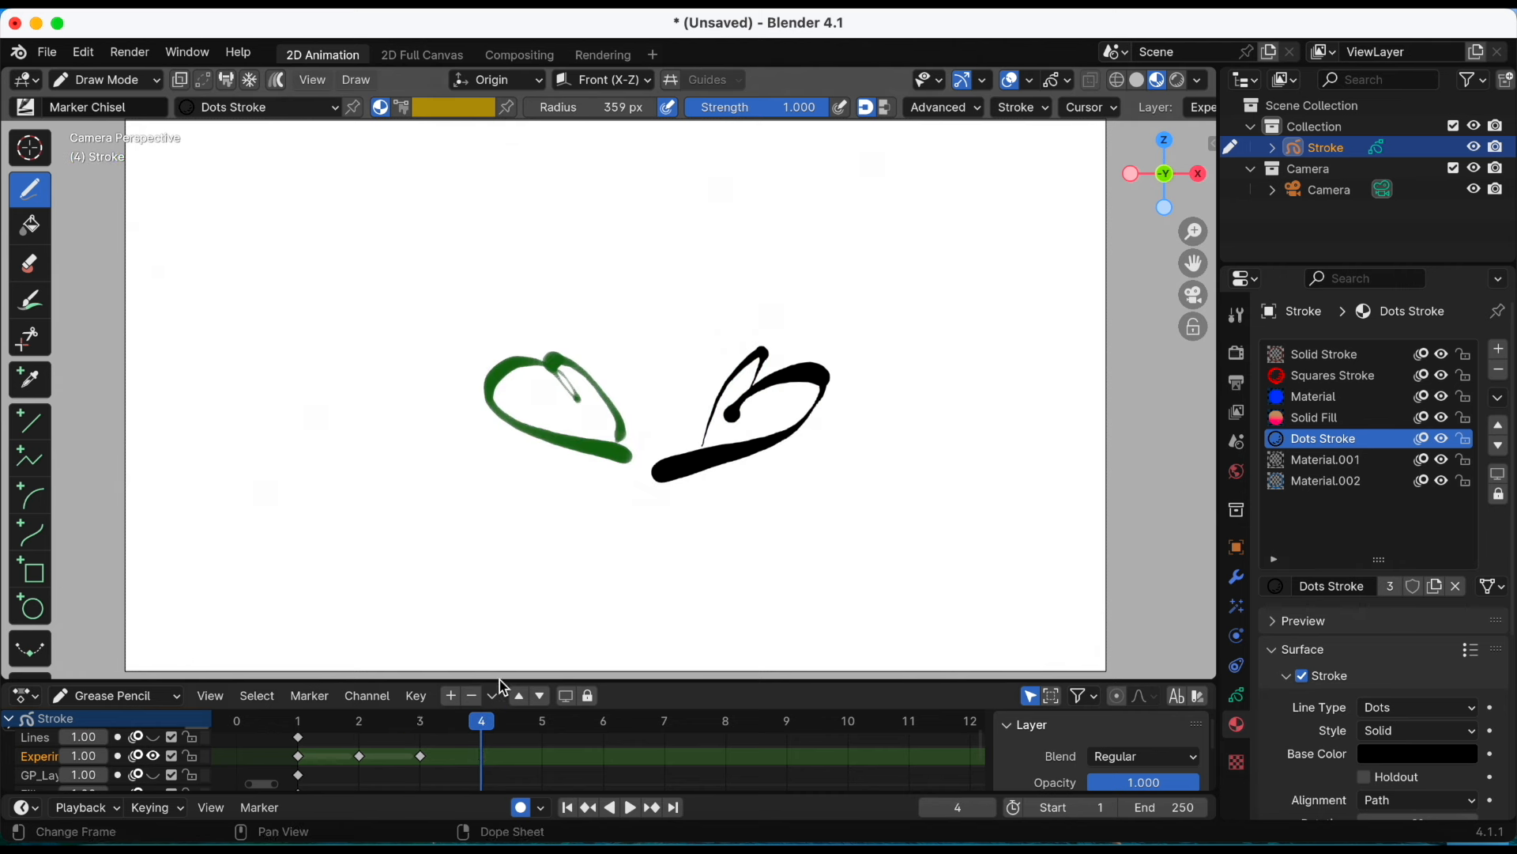
{"action": "mouse_move", "coordinate": [636, 326]}
{"action": "left_mouse_down"}
{"action": "mouse_move", "coordinate": [608, 234]}
{"action": "mouse_move", "coordinate": [604, 407]}
{"action": "left_mouse_up"}
Go back to frame 2 and turn the Onion Skin overlay off and on again to compare the ghost frames
{"action": "left_click_drag", "start_coordinate": [475, 724], "coordinate": [319, 722]}
{"action": "mouse_move", "coordinate": [333, 725]}
{"action": "left_mouse_down"}
{"action": "mouse_move", "coordinate": [481, 723]}
{"action": "mouse_move", "coordinate": [370, 724]}
{"action": "left_mouse_up"}
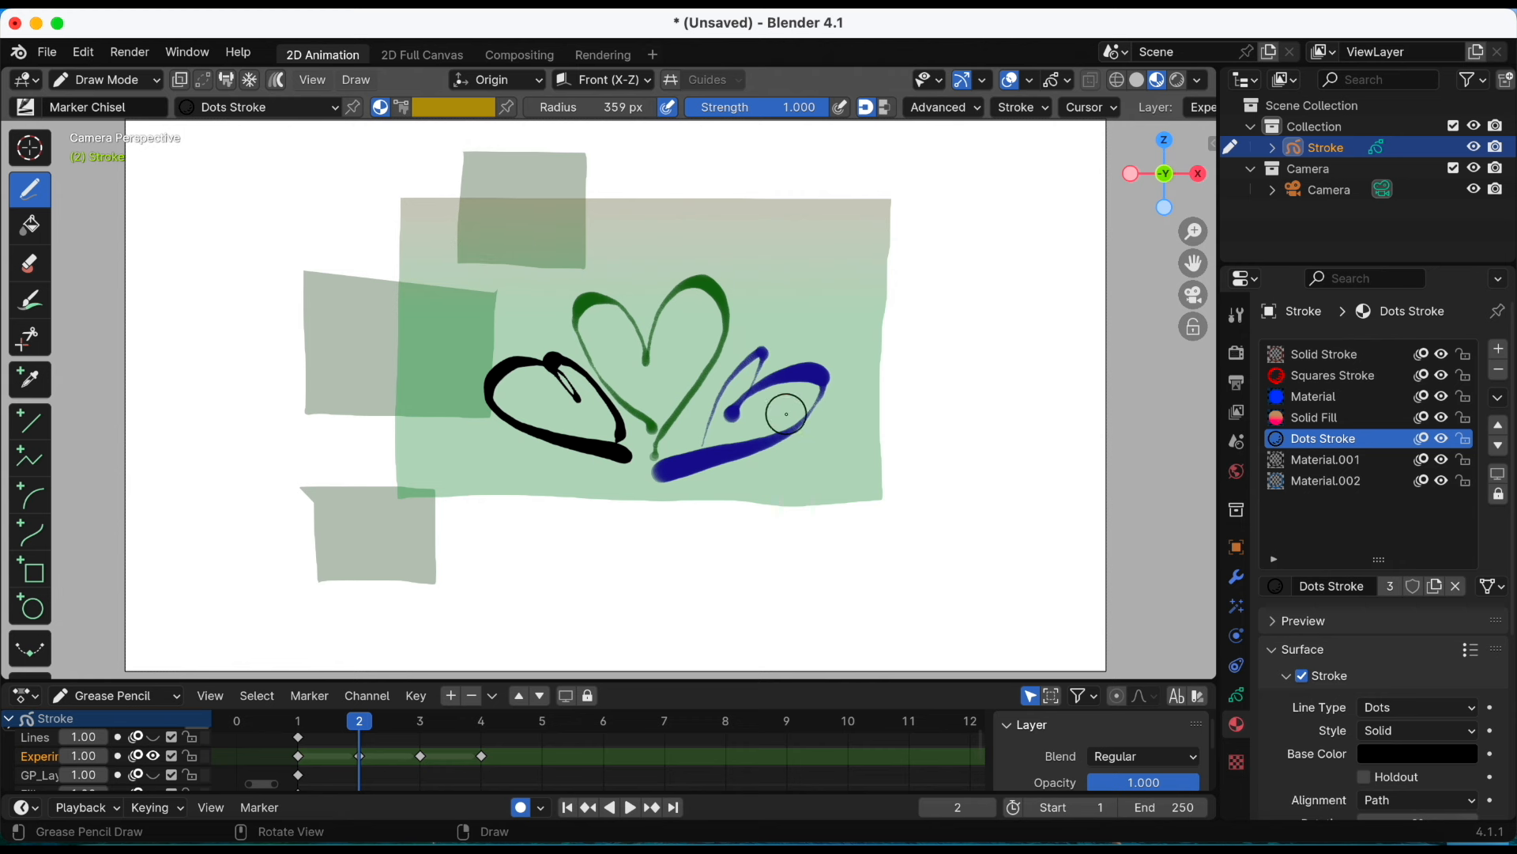
{"action": "left_click", "coordinate": [1030, 81]}
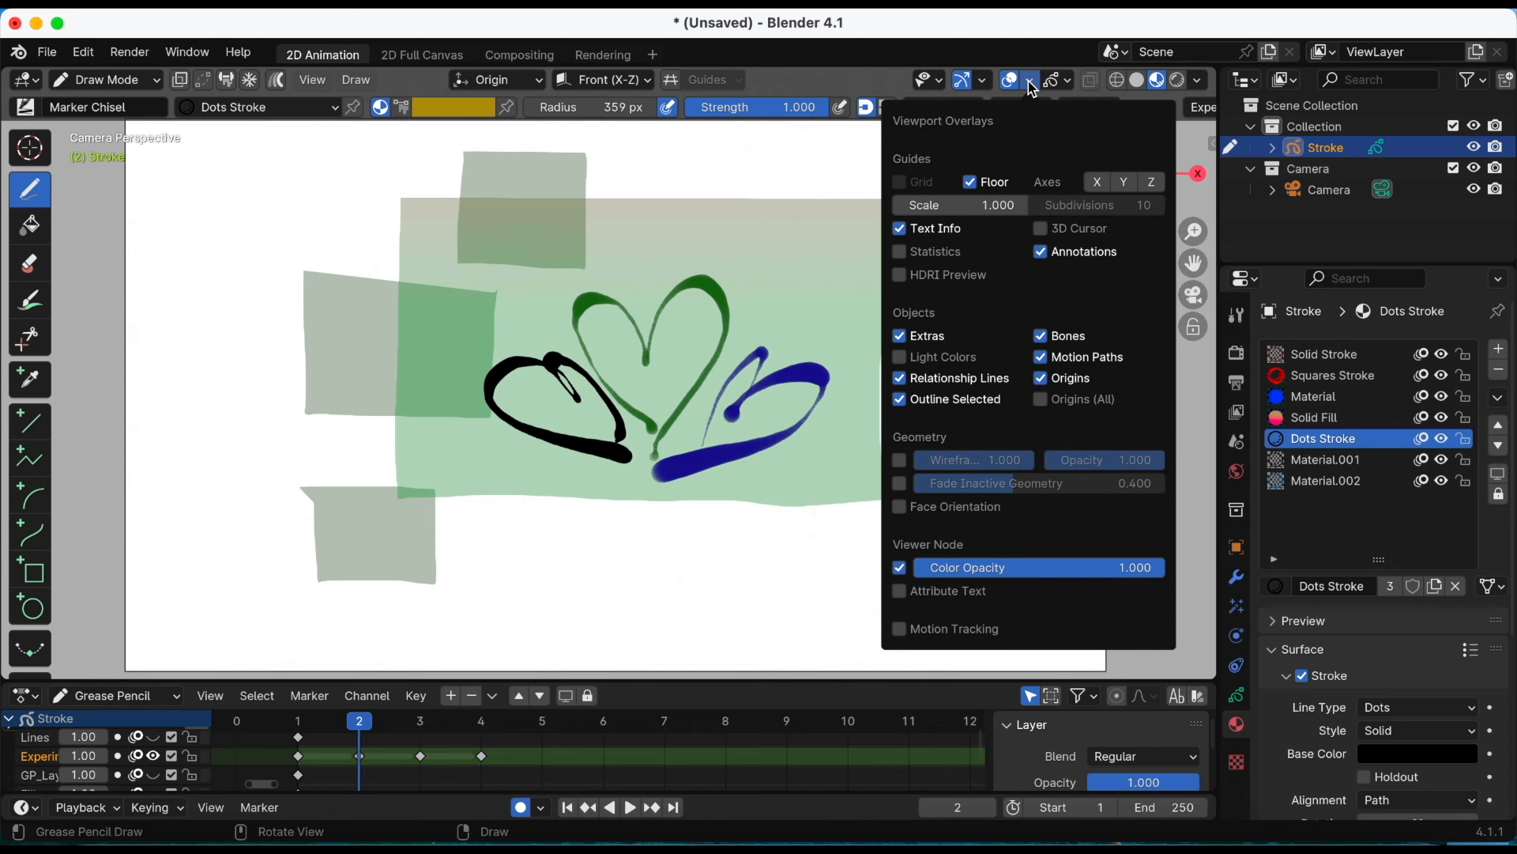
{"action": "left_click", "coordinate": [1068, 82]}
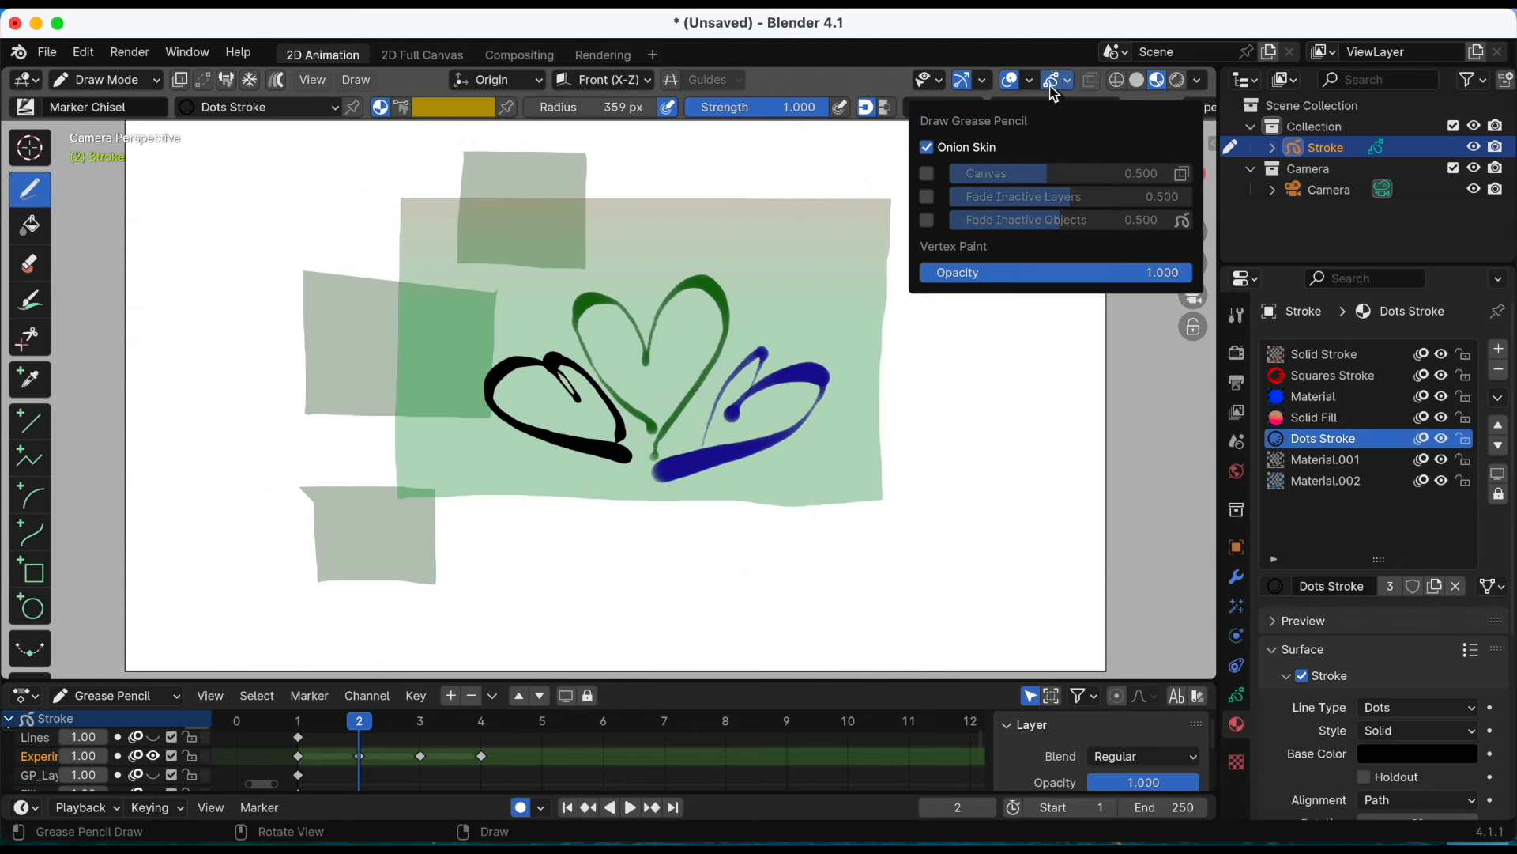
{"action": "left_click", "coordinate": [929, 150]}
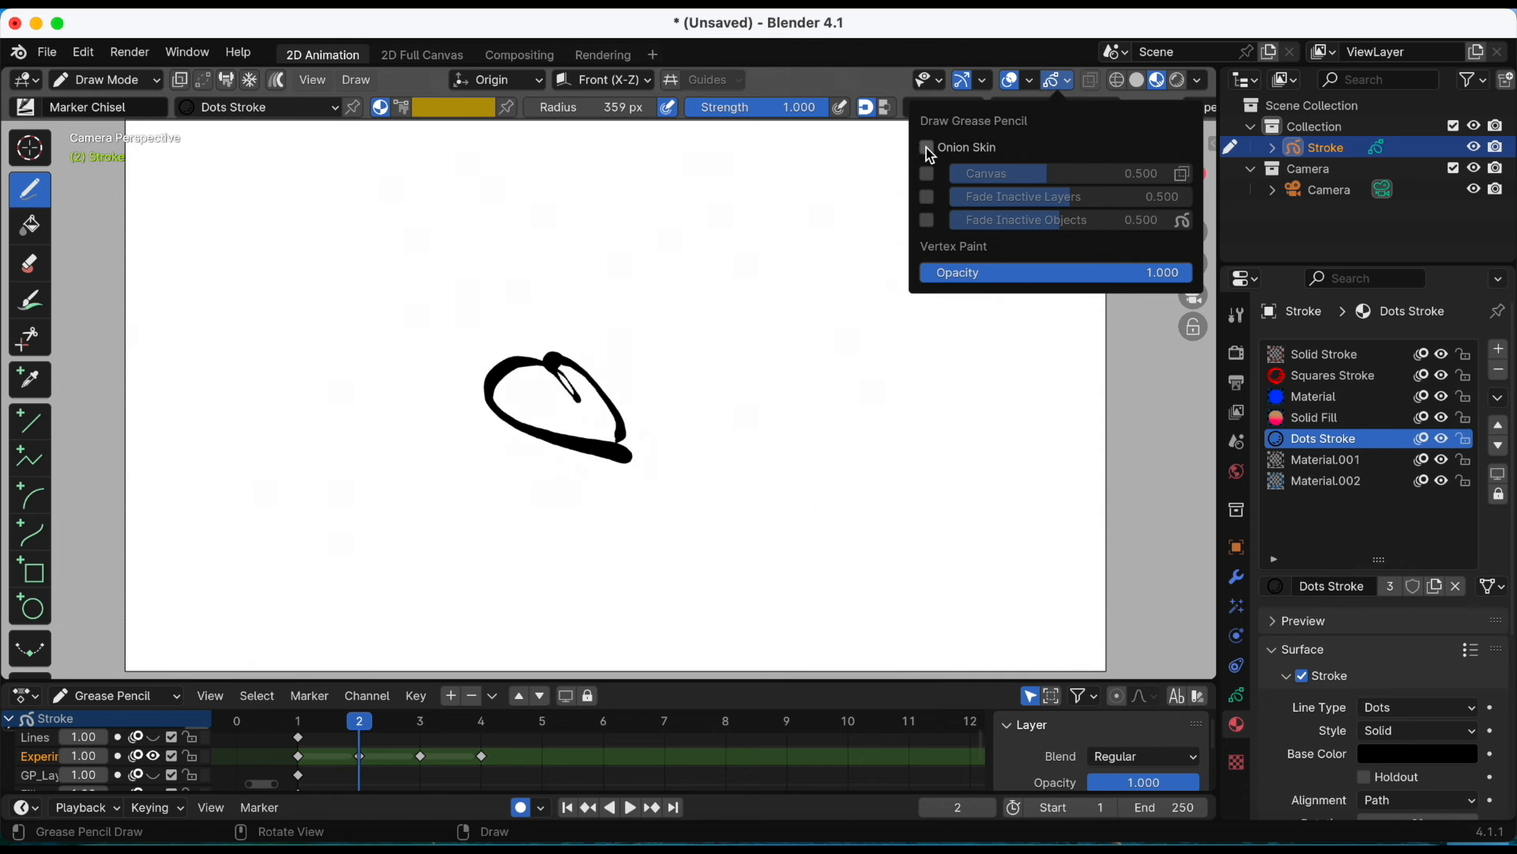
{"action": "left_click", "coordinate": [929, 150]}
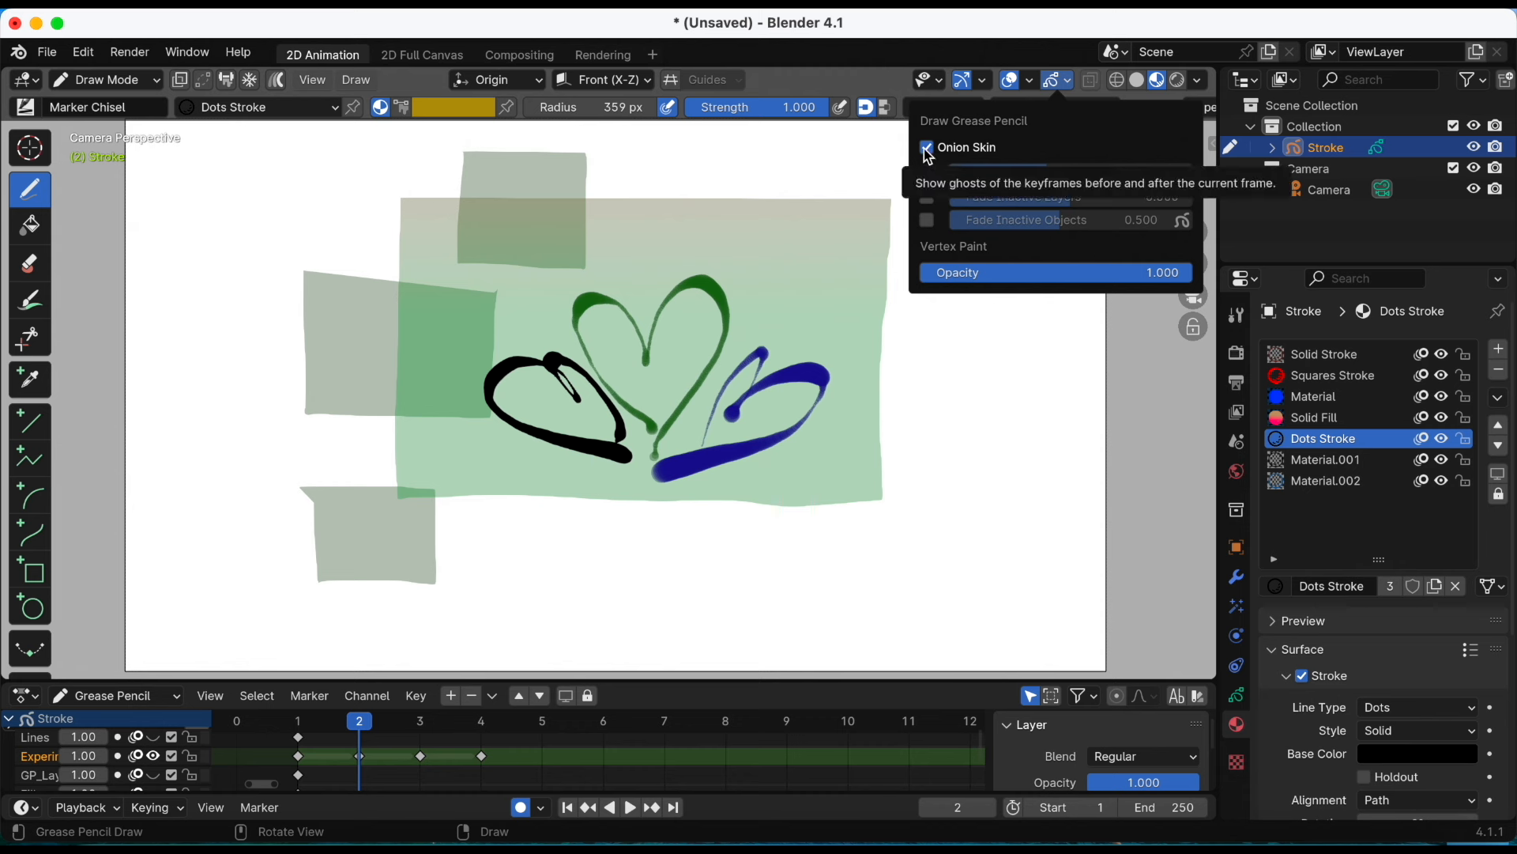
Set the object's onion skinning custom colors to dark red for Before and dark blue for After
{"action": "left_click", "coordinate": [1238, 696]}
{"action": "scroll", "coordinate": [1371, 718], "scroll_direction": "down", "scroll_amount": 10}
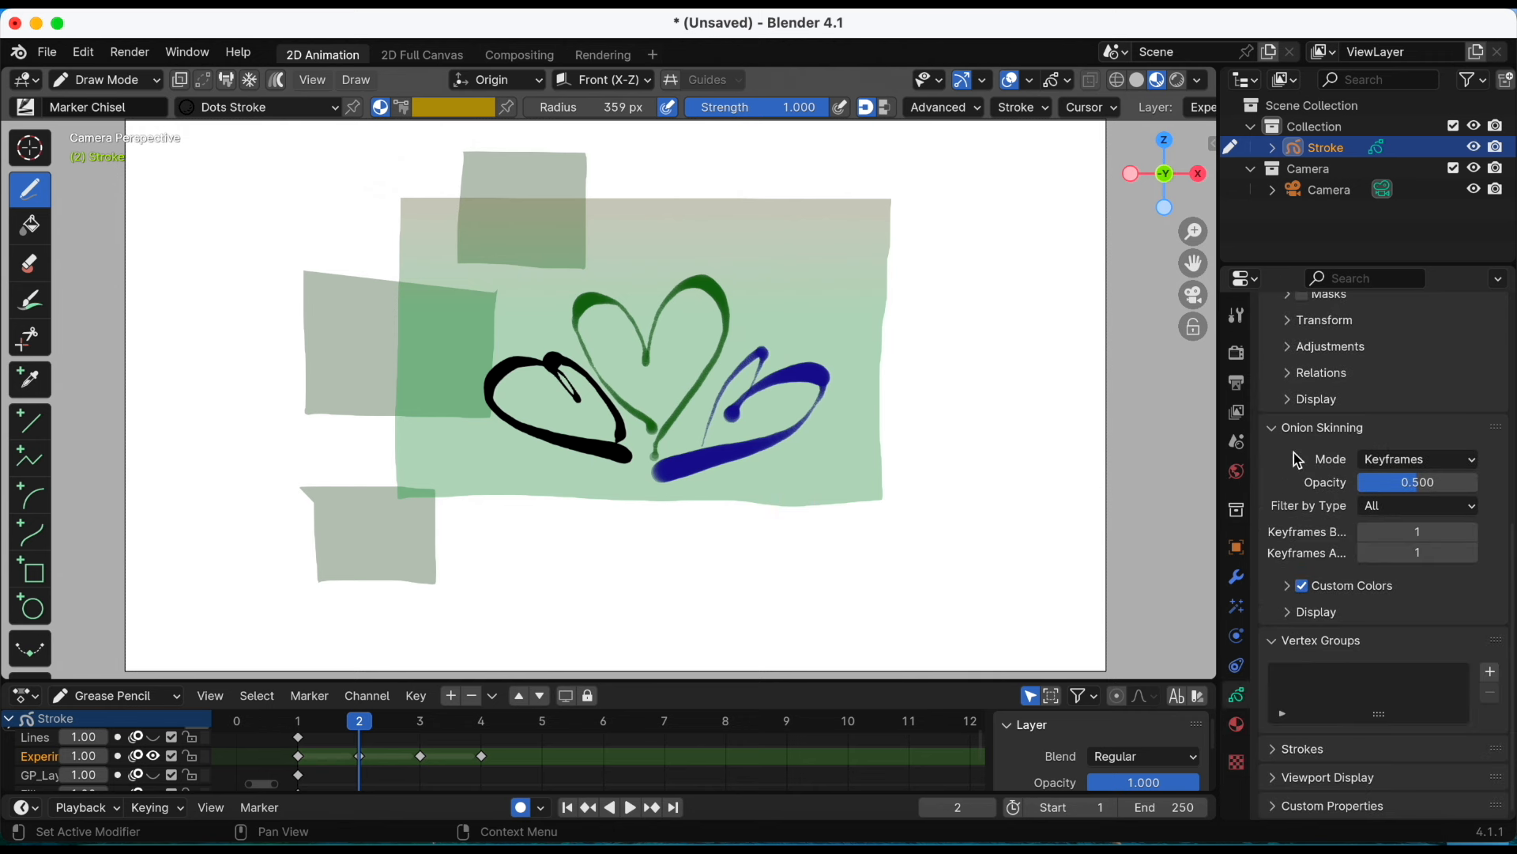
{"action": "scroll", "coordinate": [1288, 450], "scroll_direction": "up", "scroll_amount": 4}
{"action": "scroll", "coordinate": [1302, 482], "scroll_direction": "down", "scroll_amount": 3}
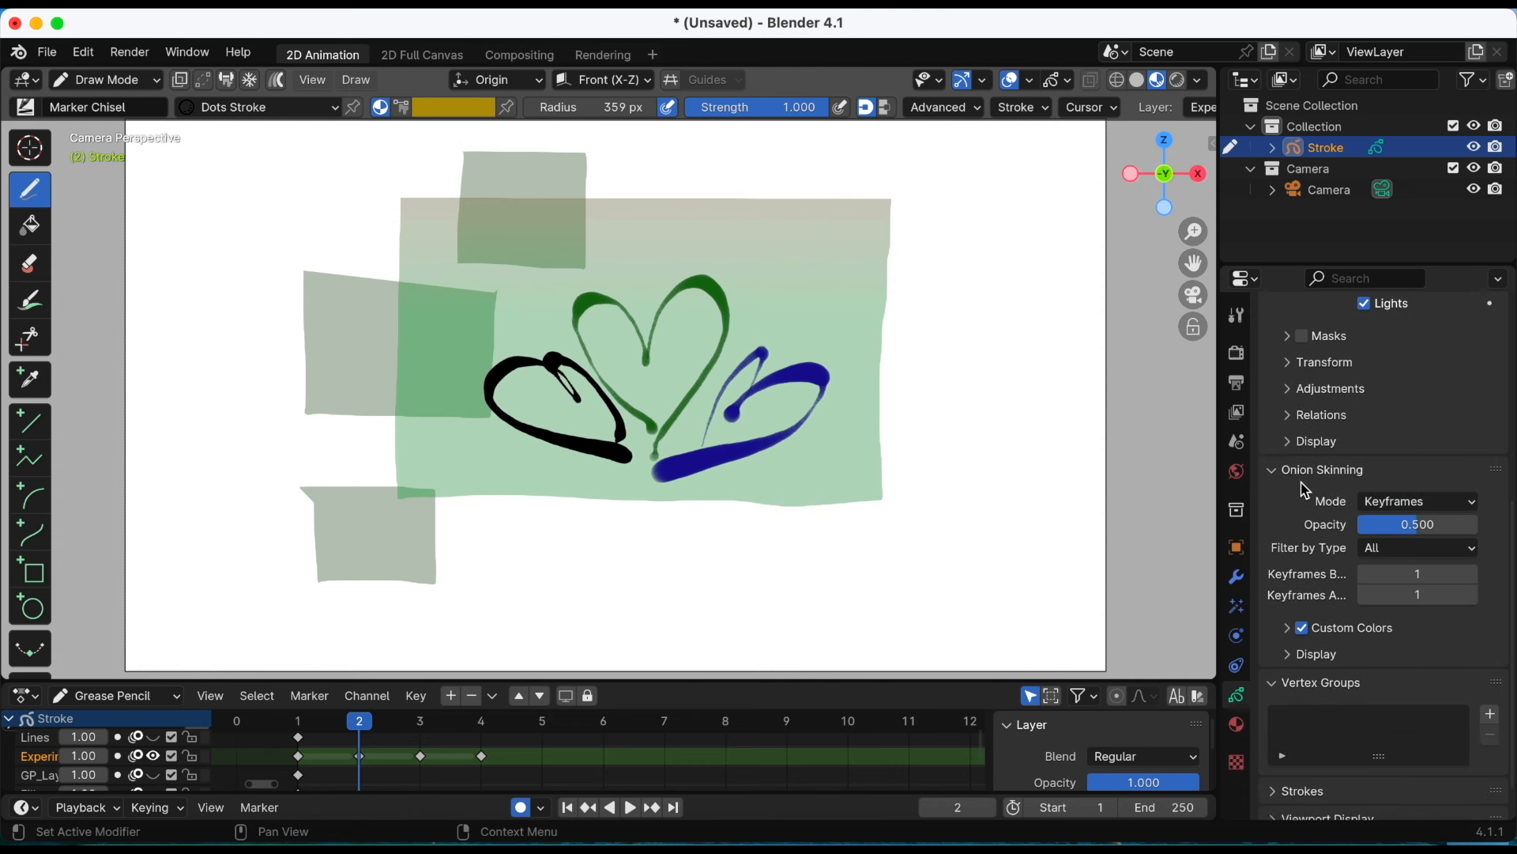
{"action": "left_click", "coordinate": [1287, 627]}
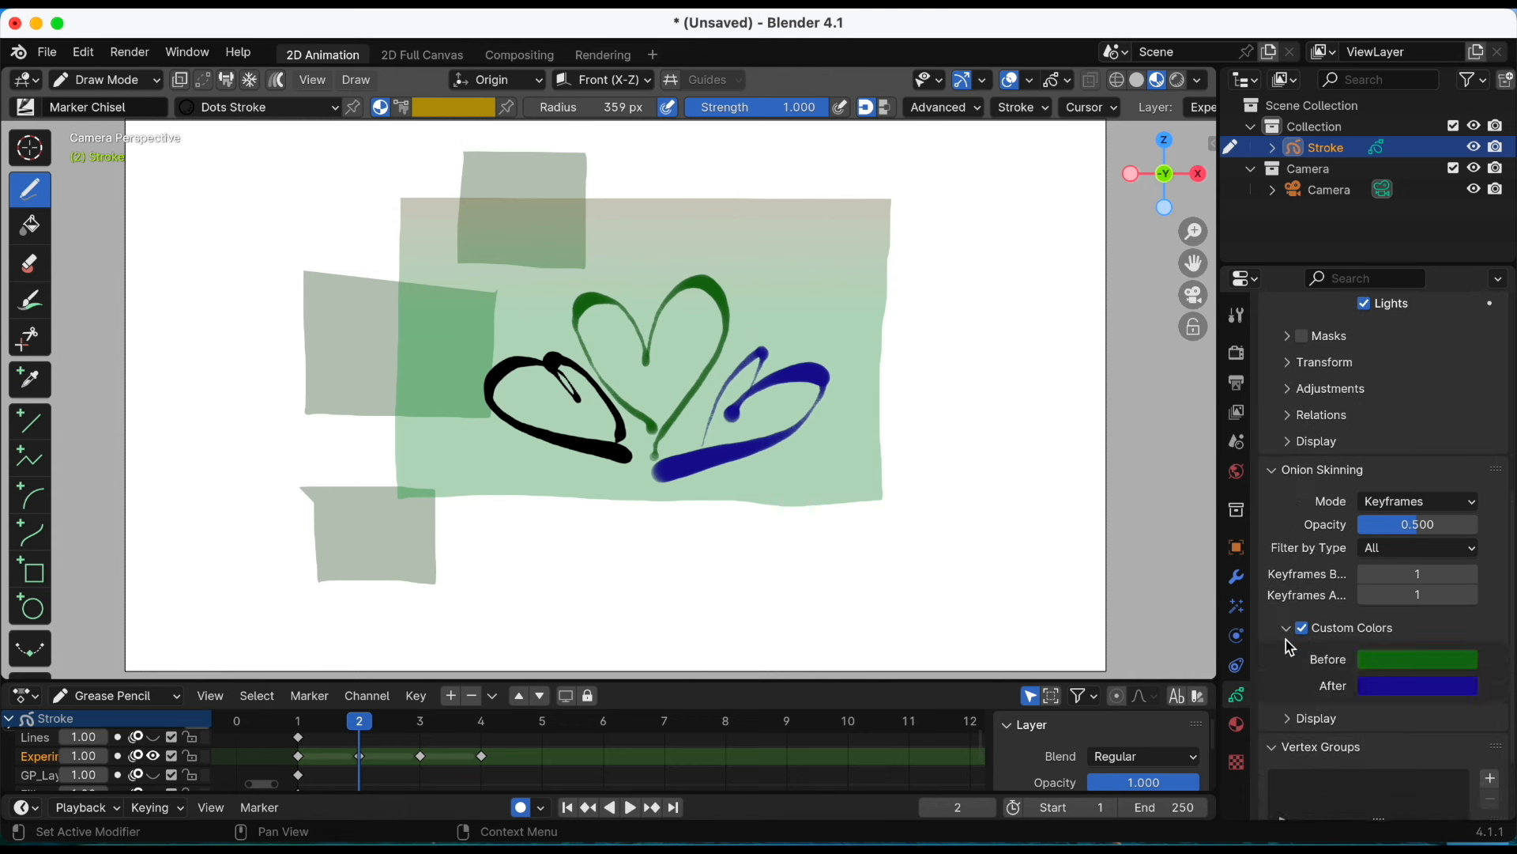
{"action": "left_click", "coordinate": [1409, 663]}
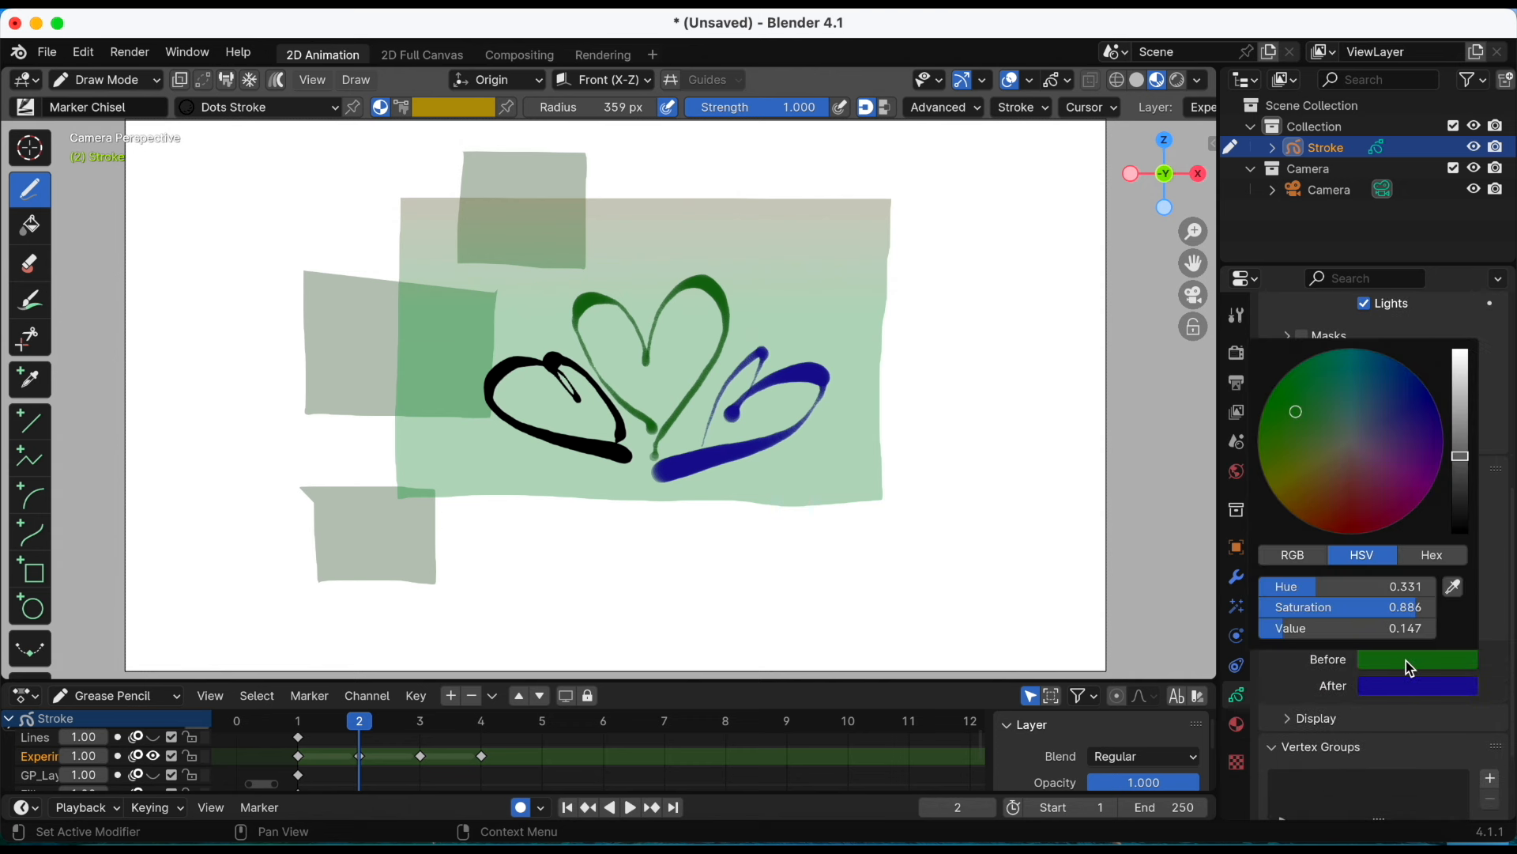
{"action": "left_click", "coordinate": [1401, 478]}
{"action": "mouse_move", "coordinate": [1401, 478]}
{"action": "left_mouse_down"}
{"action": "mouse_move", "coordinate": [1272, 482]}
{"action": "mouse_move", "coordinate": [1265, 419]}
{"action": "mouse_move", "coordinate": [1353, 380]}
{"action": "mouse_move", "coordinate": [1397, 395]}
{"action": "mouse_move", "coordinate": [1410, 440]}
{"action": "mouse_move", "coordinate": [1366, 512]}
{"action": "left_mouse_up"}
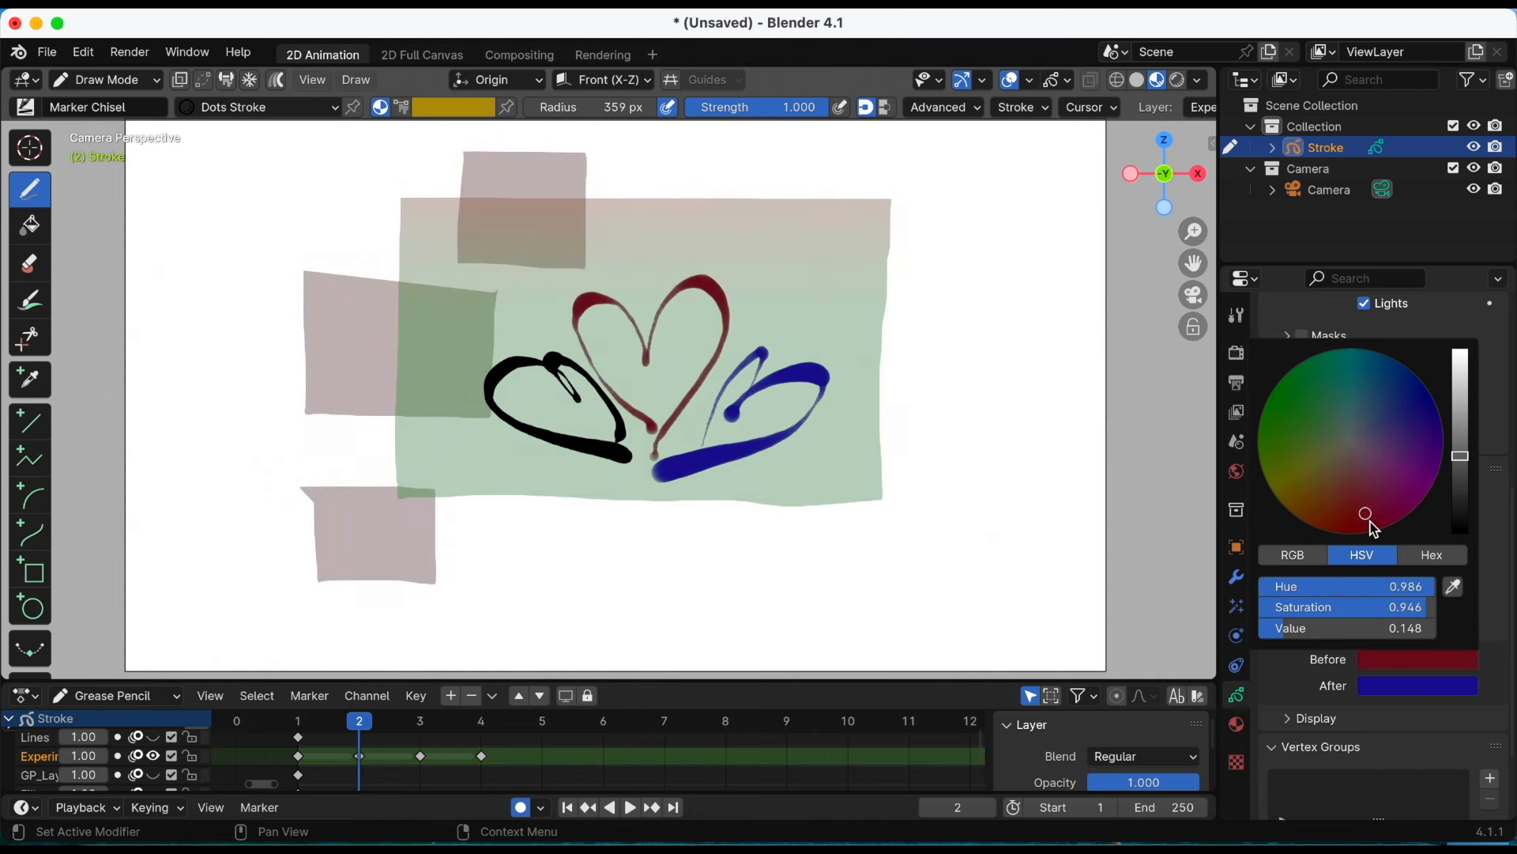
{"action": "left_click", "coordinate": [1411, 694]}
{"action": "left_click_drag", "start_coordinate": [1396, 493], "coordinate": [1423, 411]}
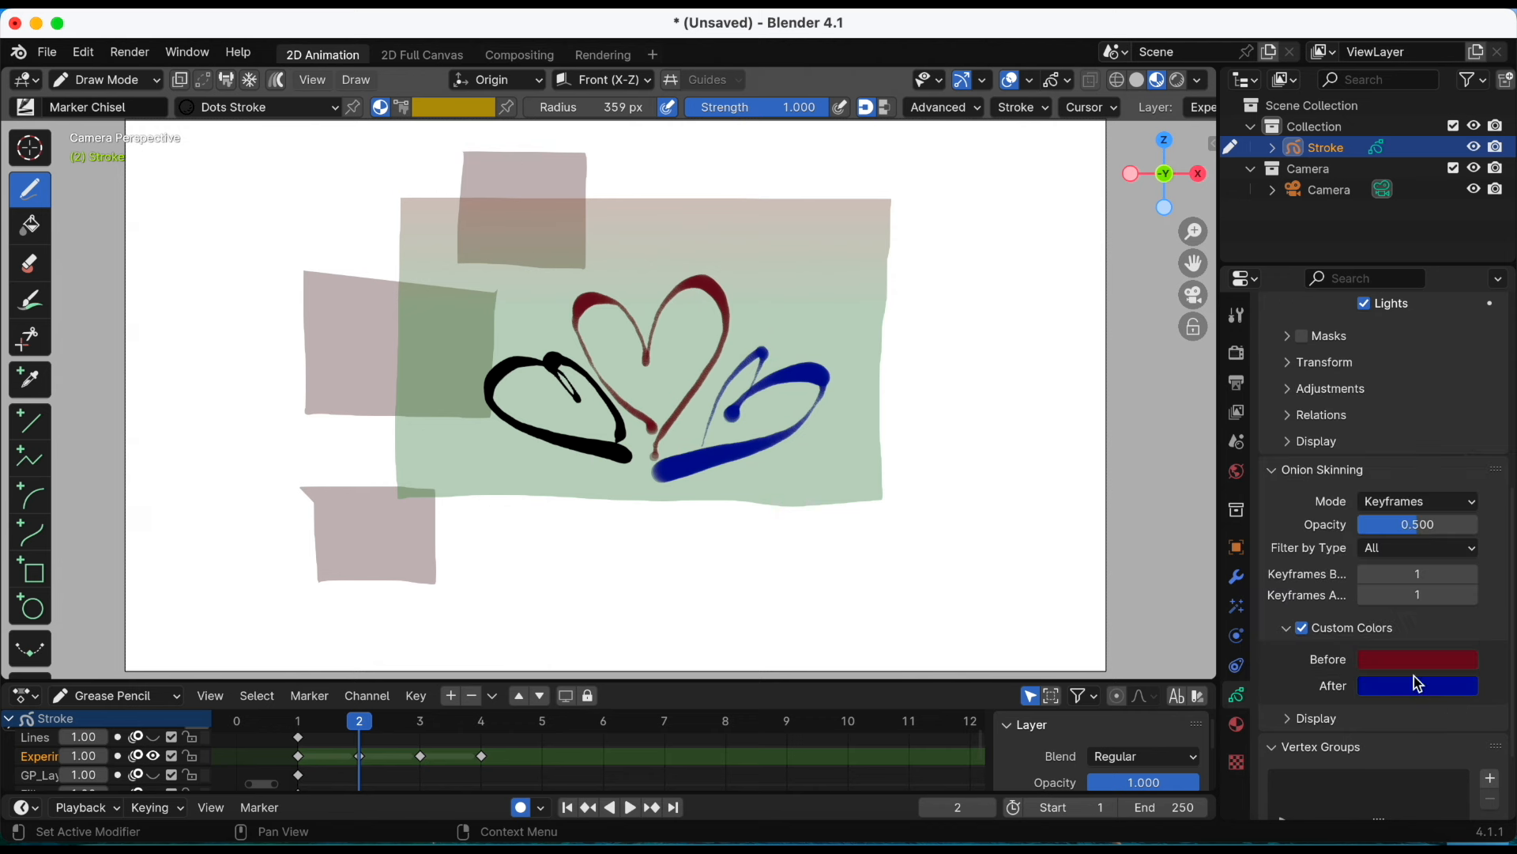
Try different onion skinning Keyframes Before and Keyframes After counts, including 2 after, and restore both to 1
{"action": "left_click", "coordinate": [1471, 575]}
{"action": "left_click", "coordinate": [1364, 575]}
{"action": "left_click", "coordinate": [1364, 575]}
{"action": "left_click", "coordinate": [1364, 574]}
{"action": "left_click", "coordinate": [1472, 595]}
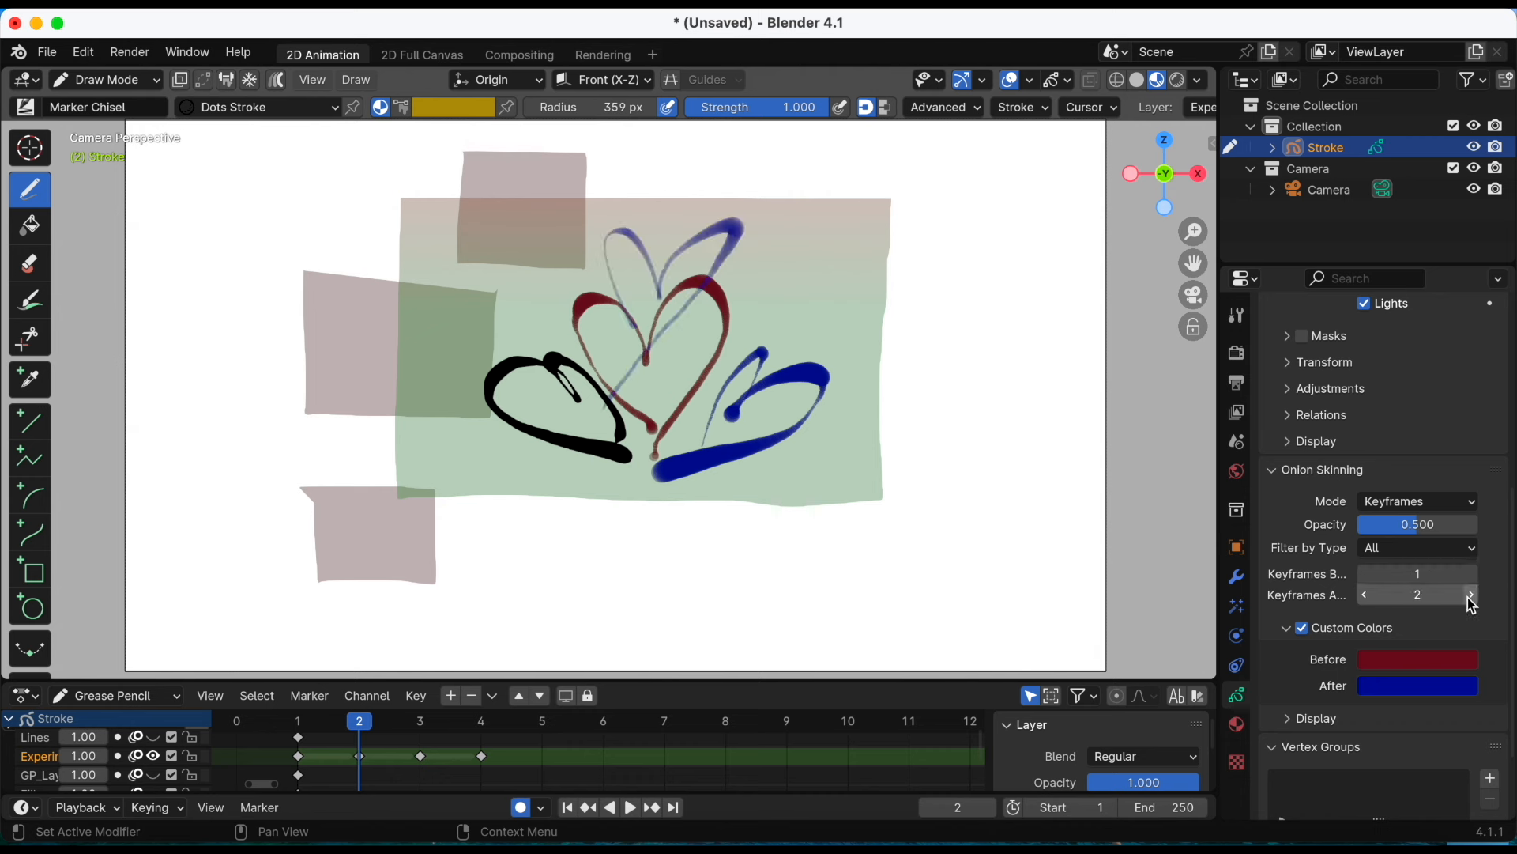
{"action": "left_click", "coordinate": [1363, 596]}
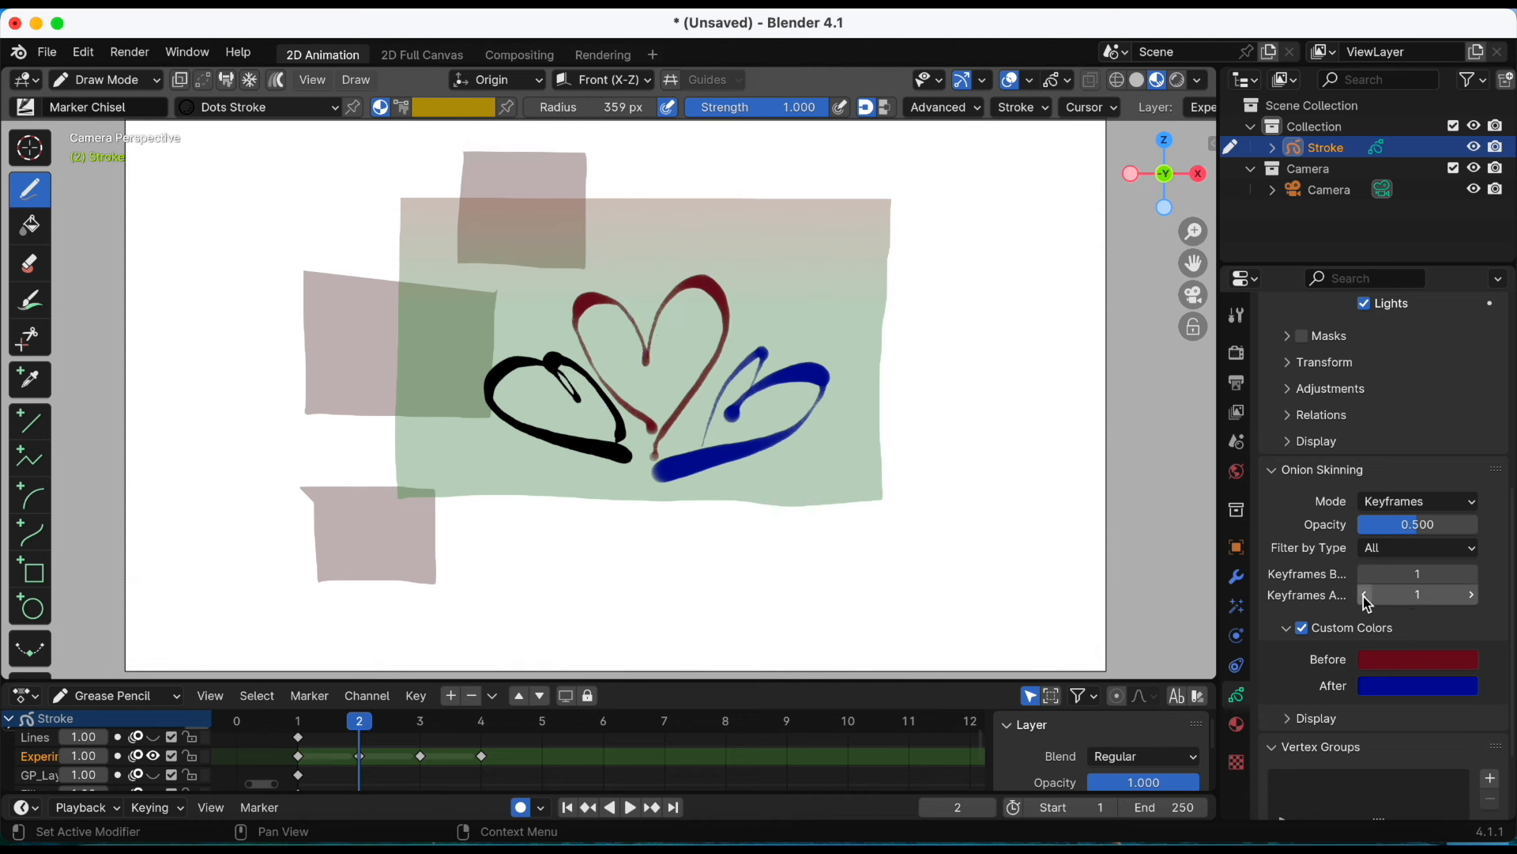
Examine the onion skinning Mode and Filter by Type options and return to the material properties
{"action": "left_click", "coordinate": [1399, 505]}
{"action": "left_click", "coordinate": [1397, 548]}
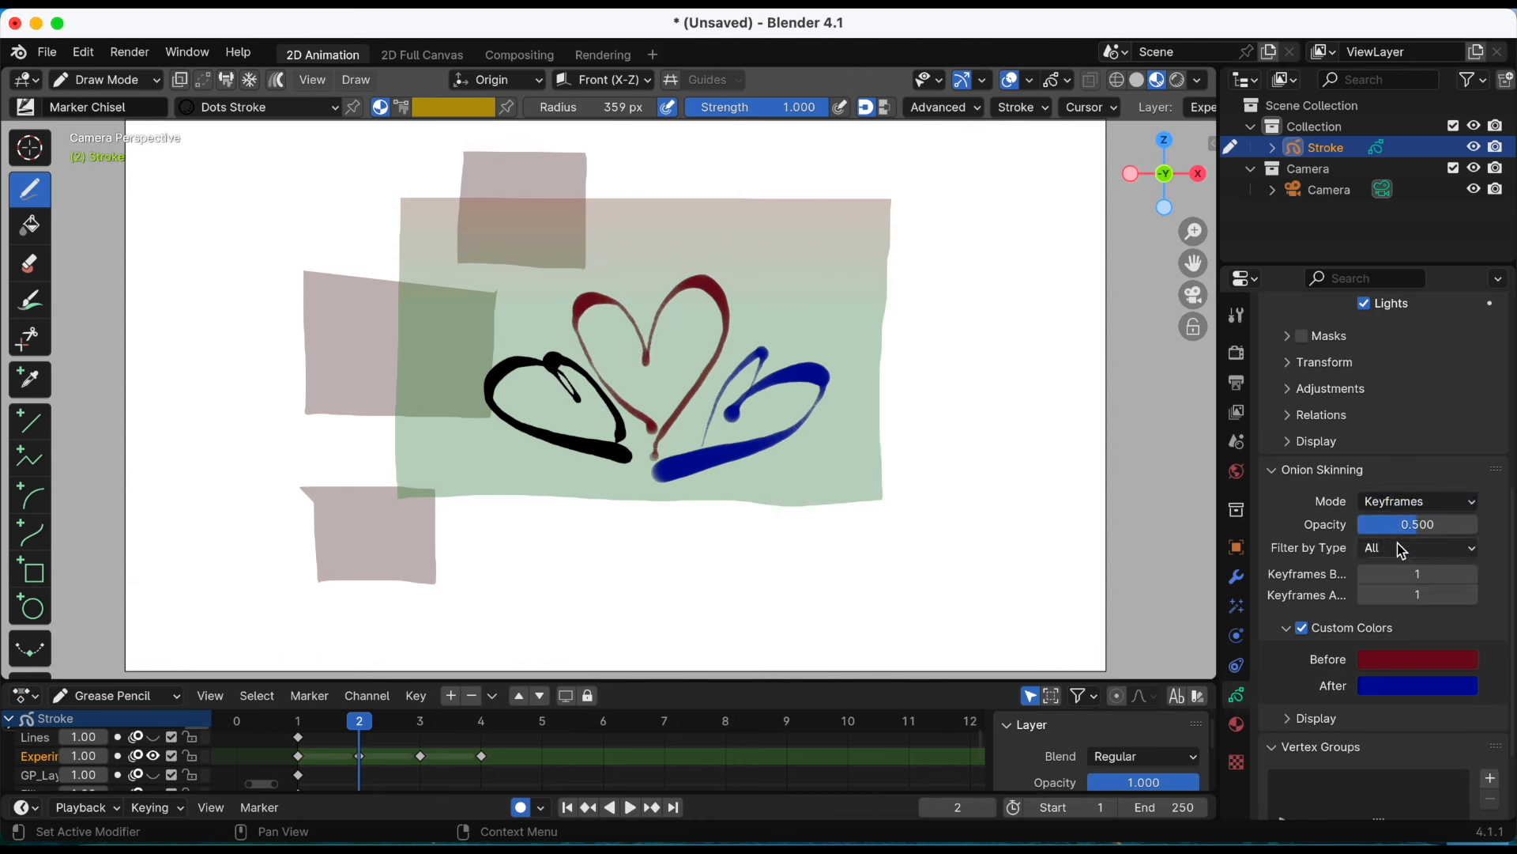
{"action": "left_click", "coordinate": [1397, 548]}
{"action": "scroll", "coordinate": [1324, 578], "scroll_direction": "up", "scroll_amount": 10}
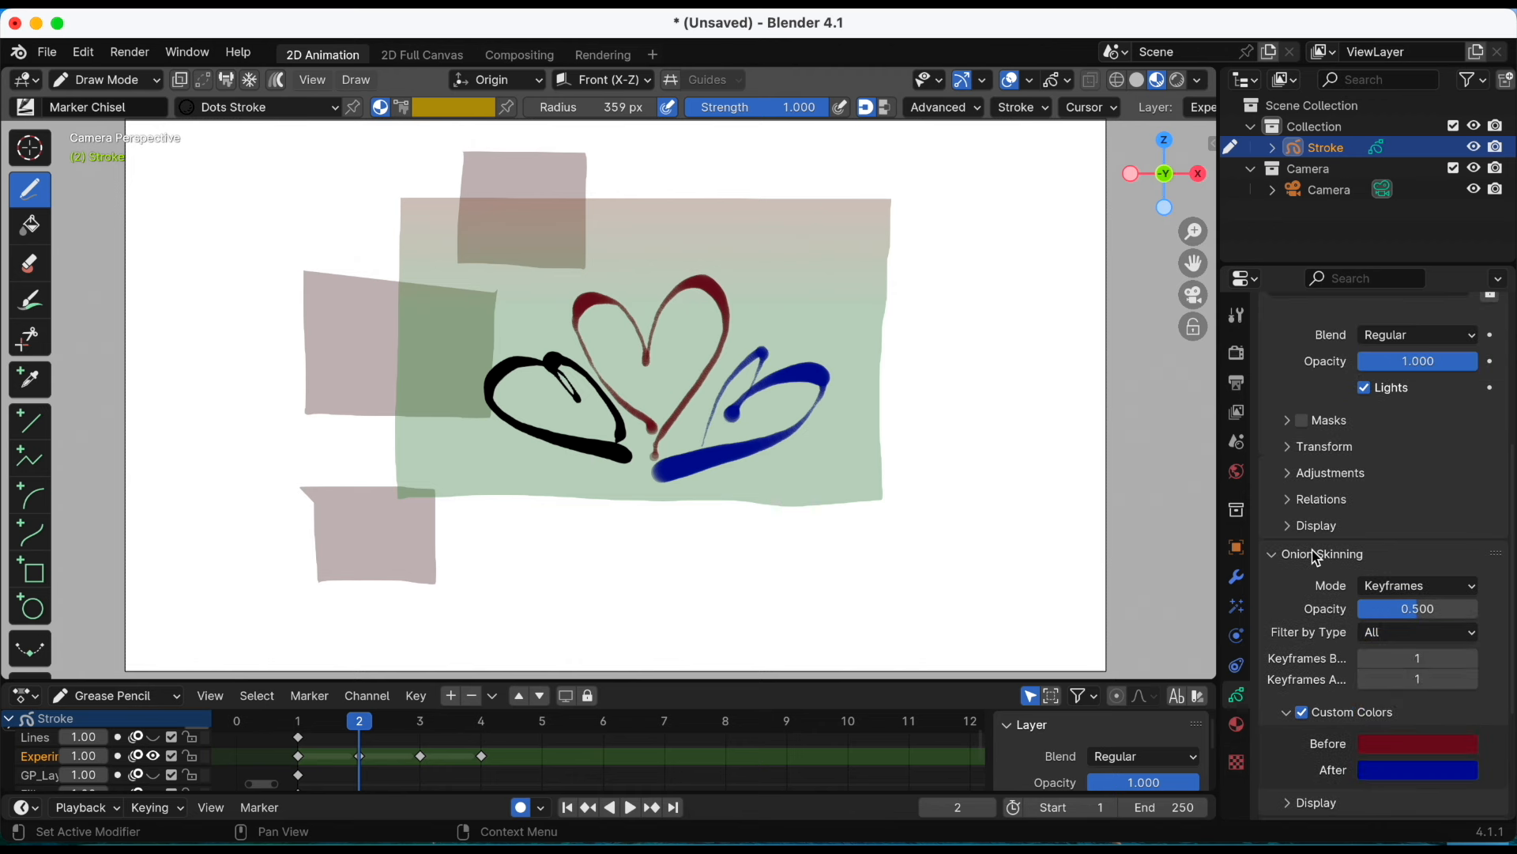
{"action": "left_click", "coordinate": [1237, 725]}
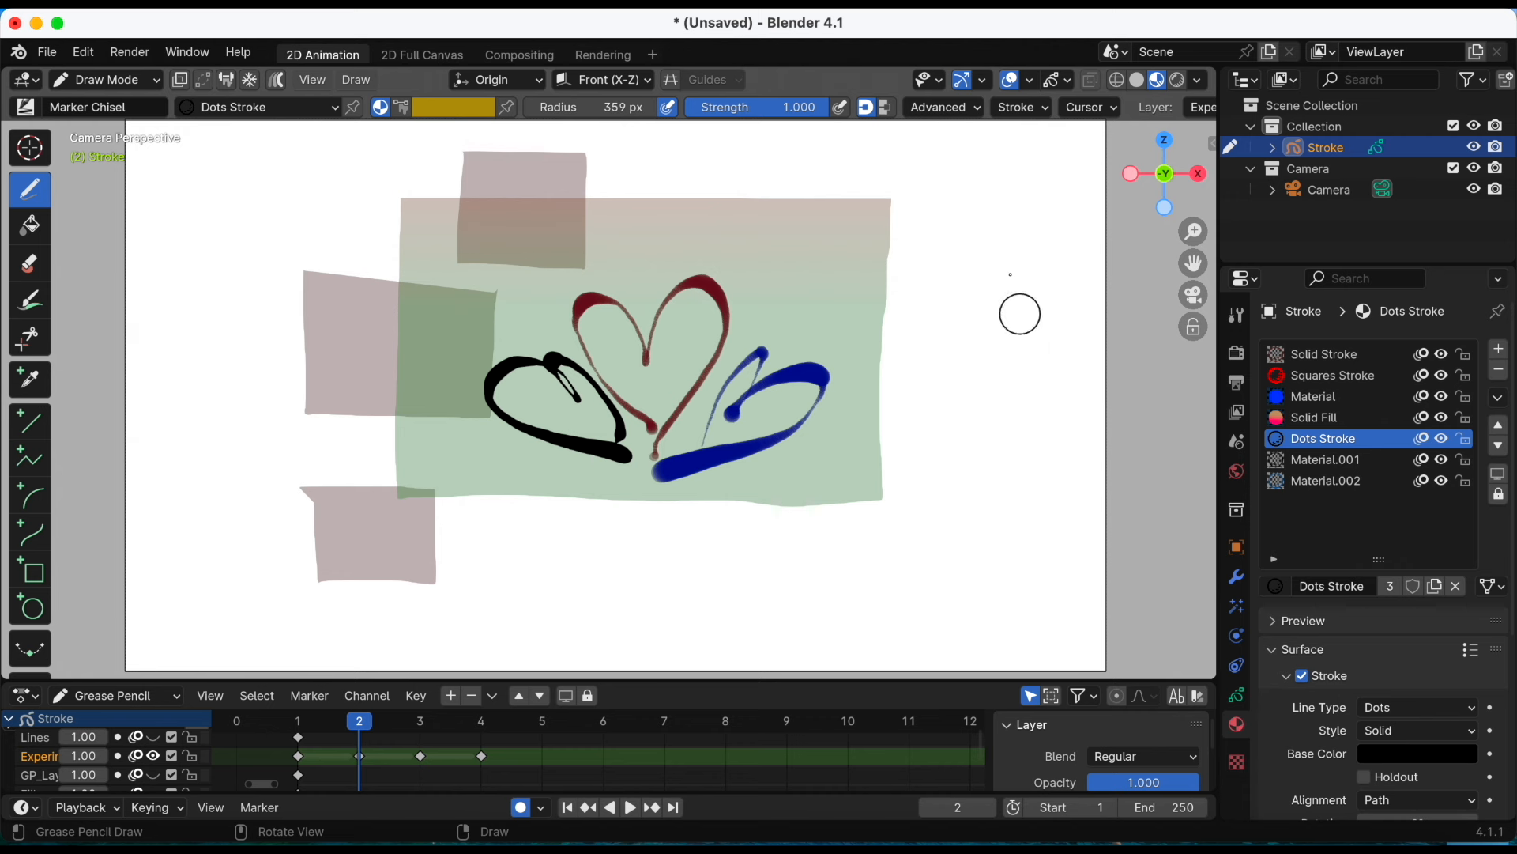
{"action": "left_click", "coordinate": [1070, 81]}
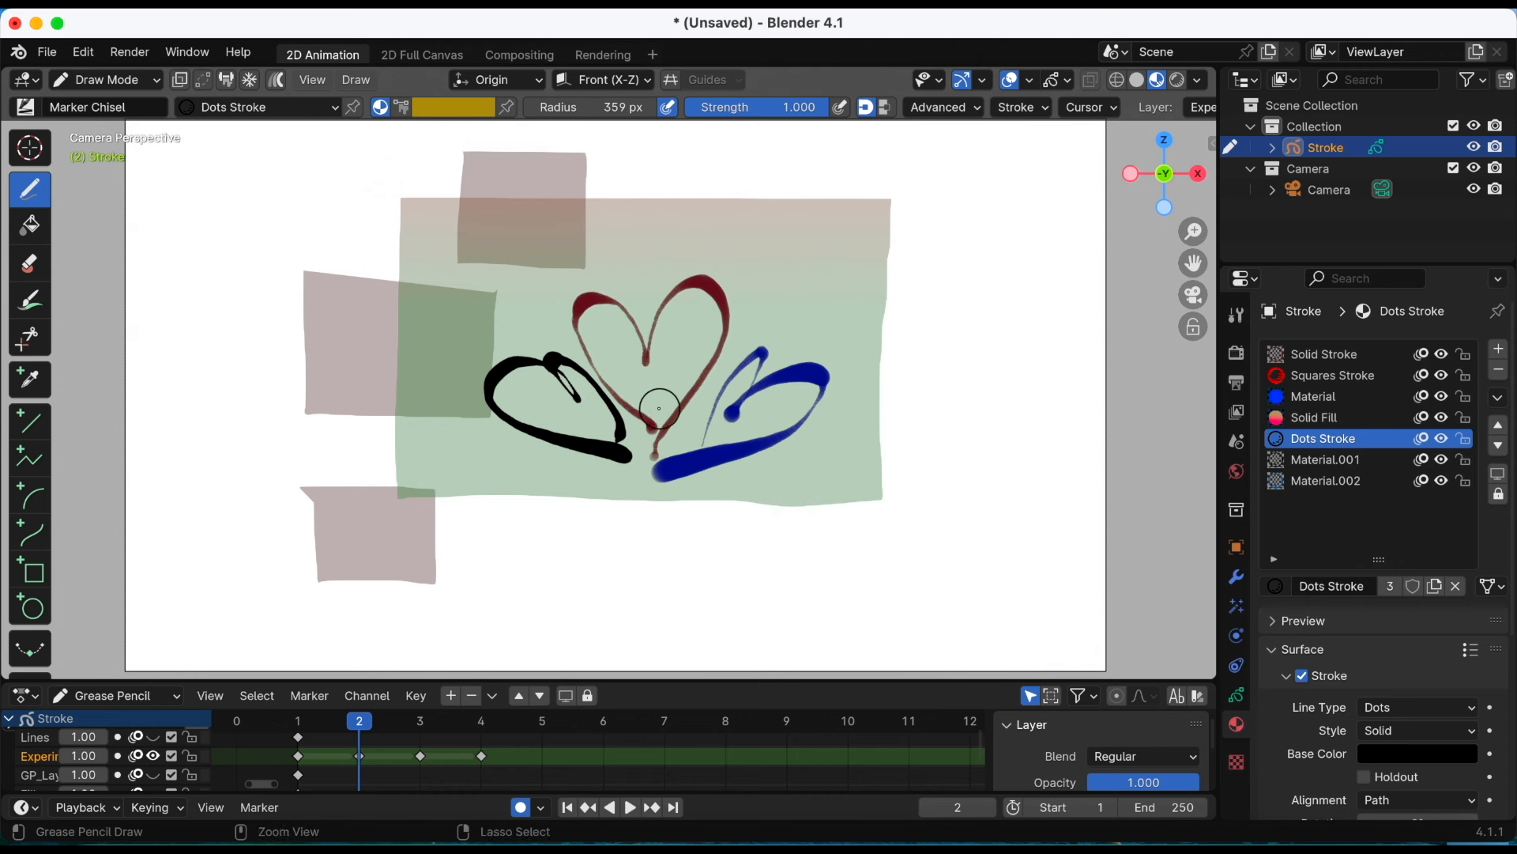
Undo the onion skinning color changes and the hearts drawn on frames 2 to 4
{"action": "key", "text": "ctrl+z"}
{"action": "key", "text": "ctrl+z"}
{"action": "key", "text": "ctrl+z"}
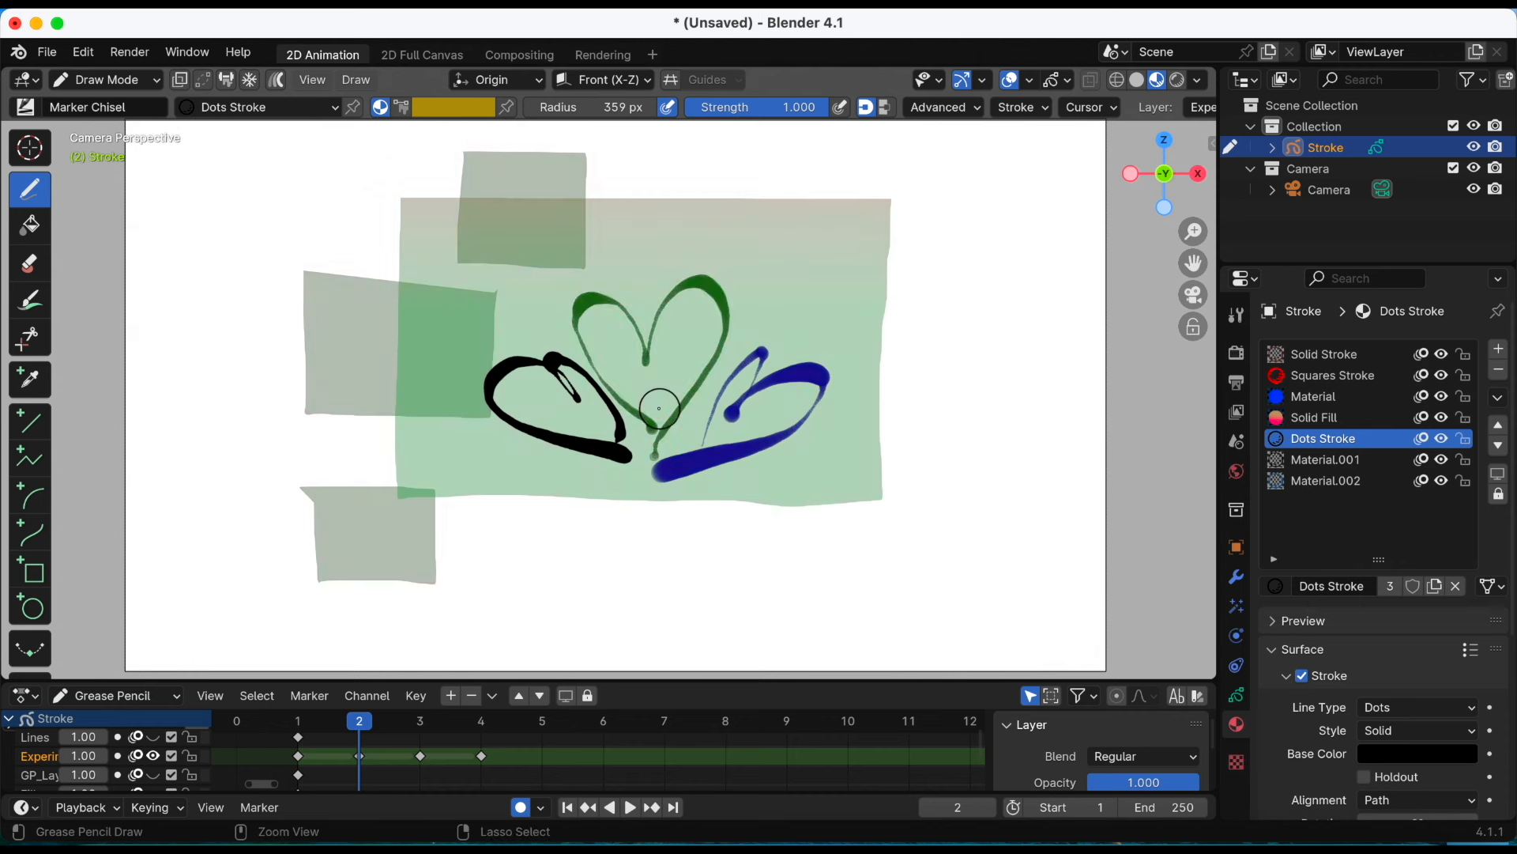
{"action": "key", "text": "ctrl+z"}
{"action": "key", "text": "ctrl+z"}
{"action": "key", "text": "ctrl+z"}
{"action": "key", "text": "ctrl+z"}
{"action": "key", "text": "ctrl+z"}
{"action": "key", "text": "ctrl+z"}
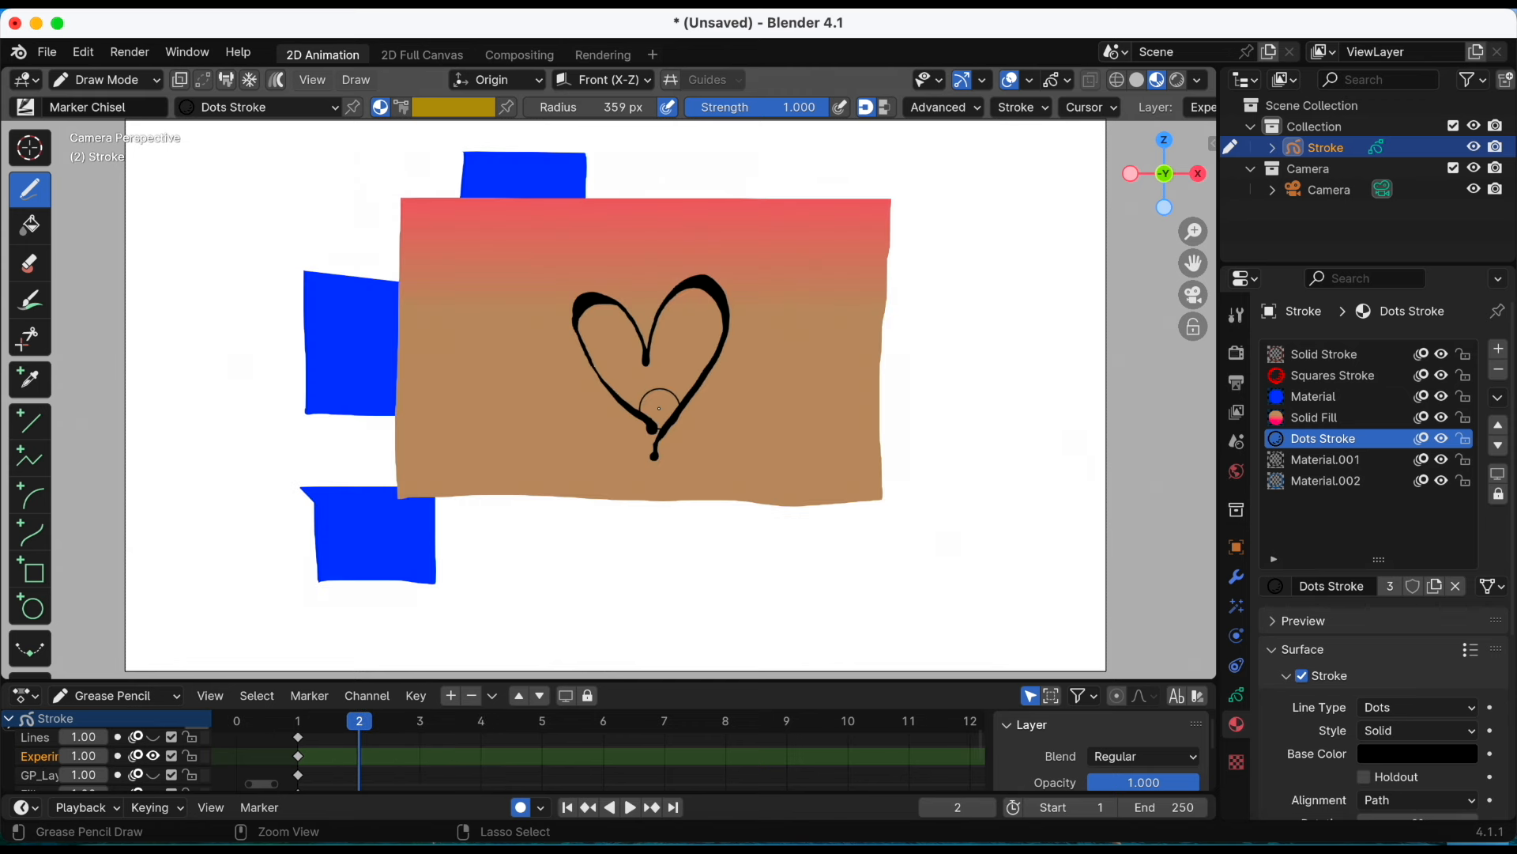
{"action": "key", "text": "ctrl+z"}
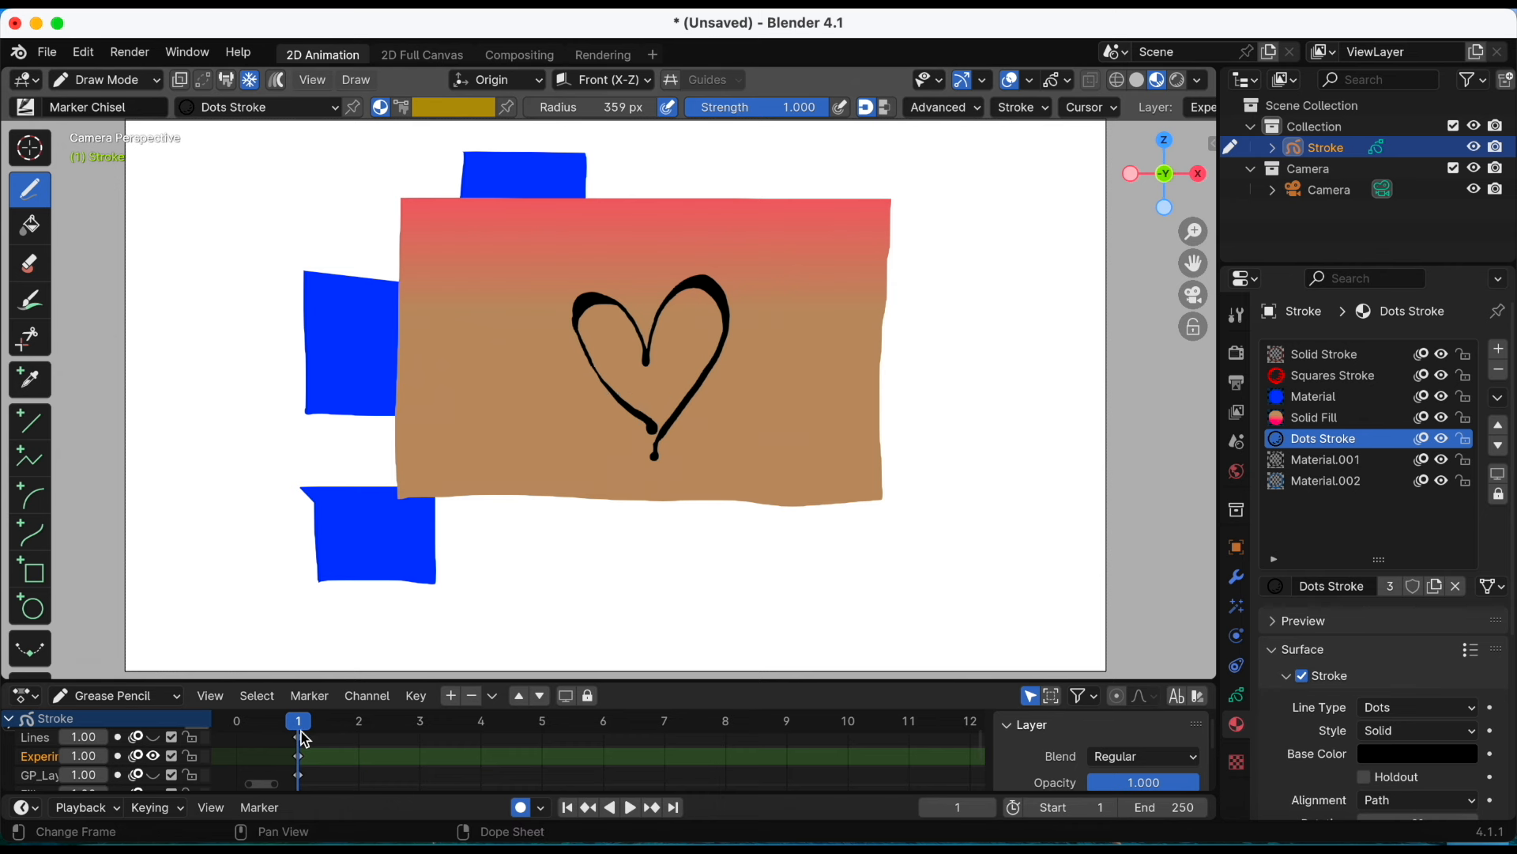
With Additive Drawing enabled, add another heart on each frame from 2 to 7 and return to frame 1
{"action": "left_click", "coordinate": [344, 739]}
{"action": "mouse_move", "coordinate": [713, 365]}
{"action": "left_mouse_down"}
{"action": "mouse_move", "coordinate": [726, 320]}
{"action": "mouse_move", "coordinate": [781, 322]}
{"action": "mouse_move", "coordinate": [672, 395]}
{"action": "left_mouse_up"}
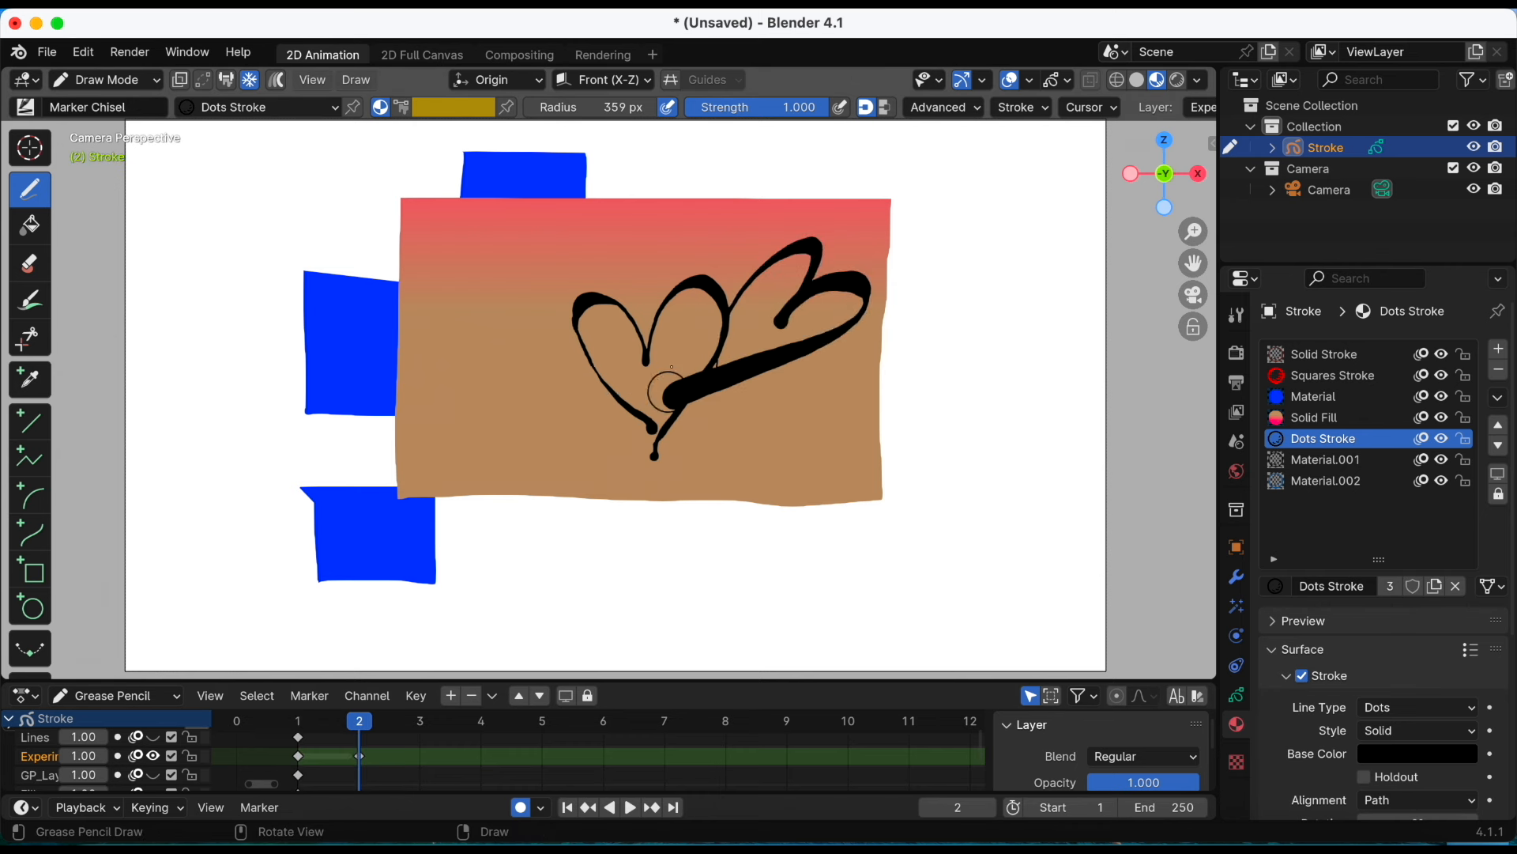
{"action": "key", "text": "super+z"}
{"action": "mouse_move", "coordinate": [721, 356]}
{"action": "left_mouse_down"}
{"action": "mouse_move", "coordinate": [731, 320]}
{"action": "mouse_move", "coordinate": [806, 241]}
{"action": "mouse_move", "coordinate": [700, 427]}
{"action": "left_mouse_up"}
{"action": "left_click", "coordinate": [420, 739]}
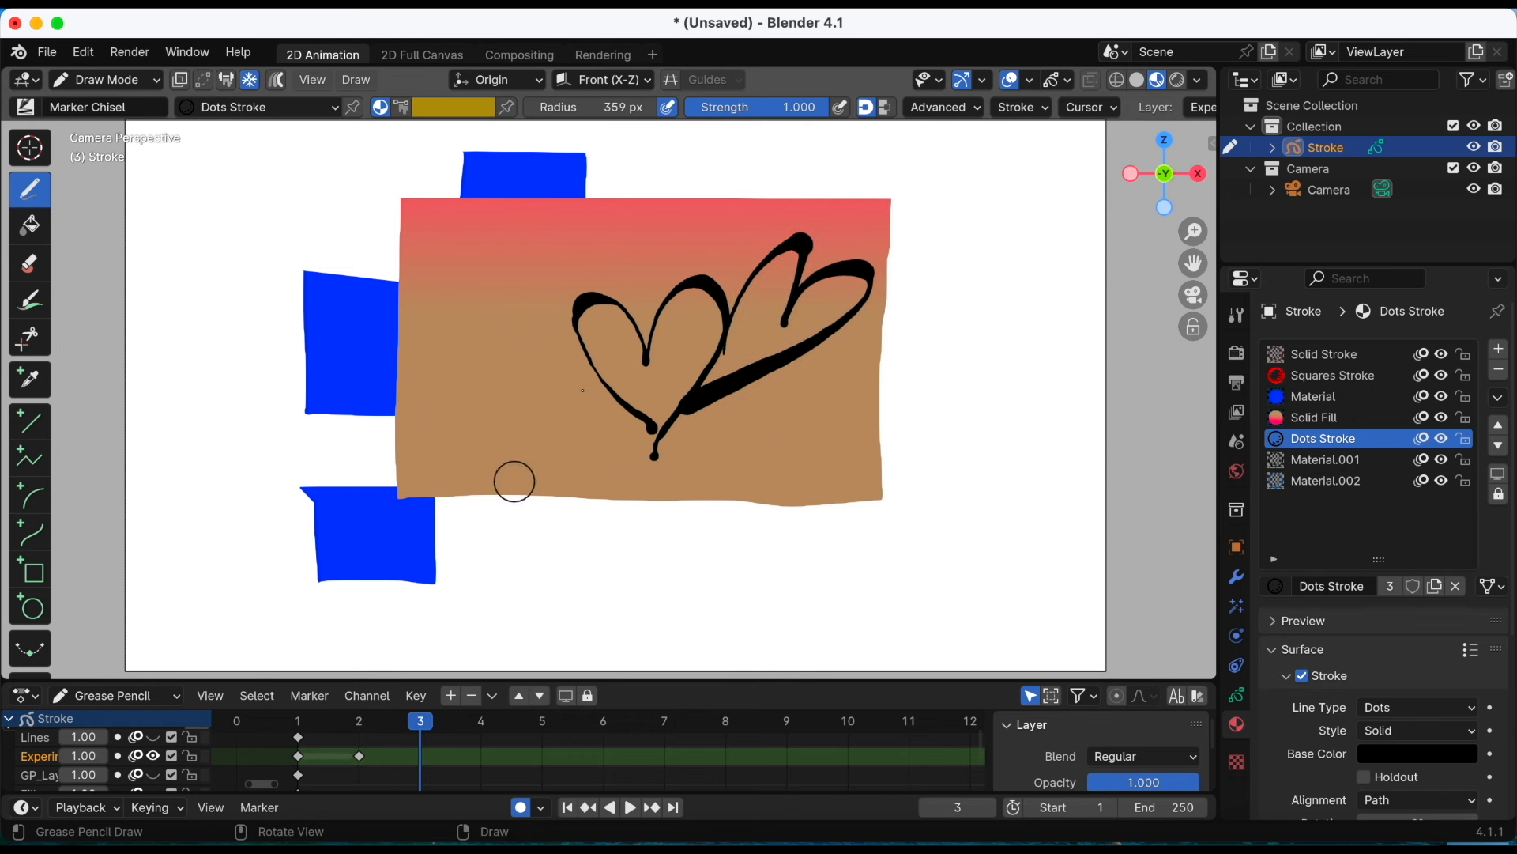
{"action": "mouse_move", "coordinate": [641, 310]}
{"action": "left_mouse_down"}
{"action": "mouse_move", "coordinate": [608, 233]}
{"action": "mouse_move", "coordinate": [656, 304]}
{"action": "mouse_move", "coordinate": [627, 349]}
{"action": "mouse_move", "coordinate": [523, 304]}
{"action": "mouse_move", "coordinate": [538, 390]}
{"action": "left_mouse_up"}
{"action": "left_click", "coordinate": [481, 722]}
{"action": "left_click", "coordinate": [543, 723]}
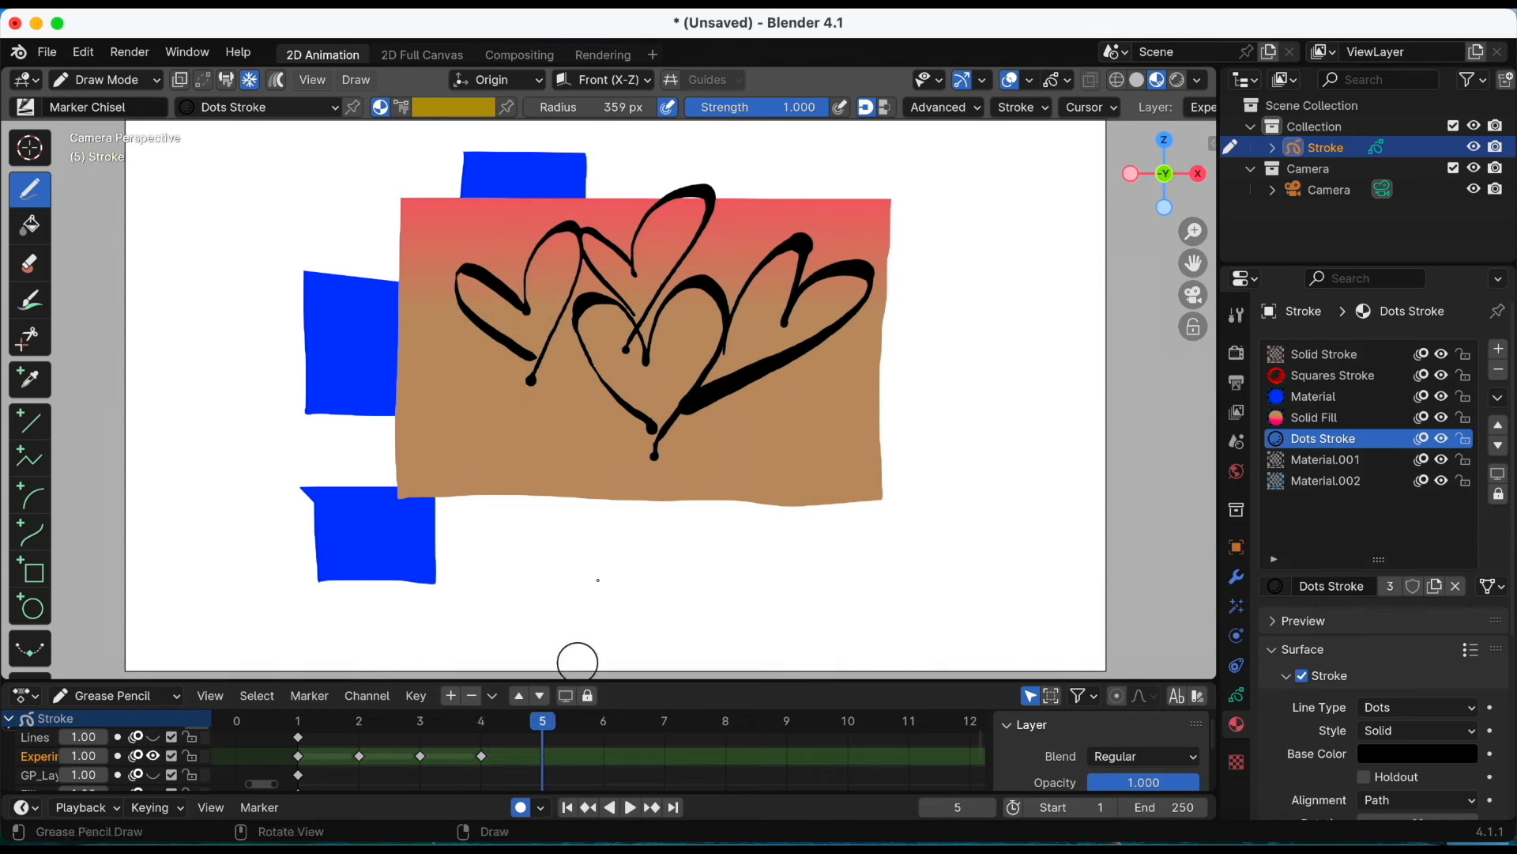
{"action": "mouse_move", "coordinate": [399, 725]}
{"action": "left_mouse_down"}
{"action": "mouse_move", "coordinate": [637, 712]}
{"action": "mouse_move", "coordinate": [310, 728]}
{"action": "left_mouse_up"}
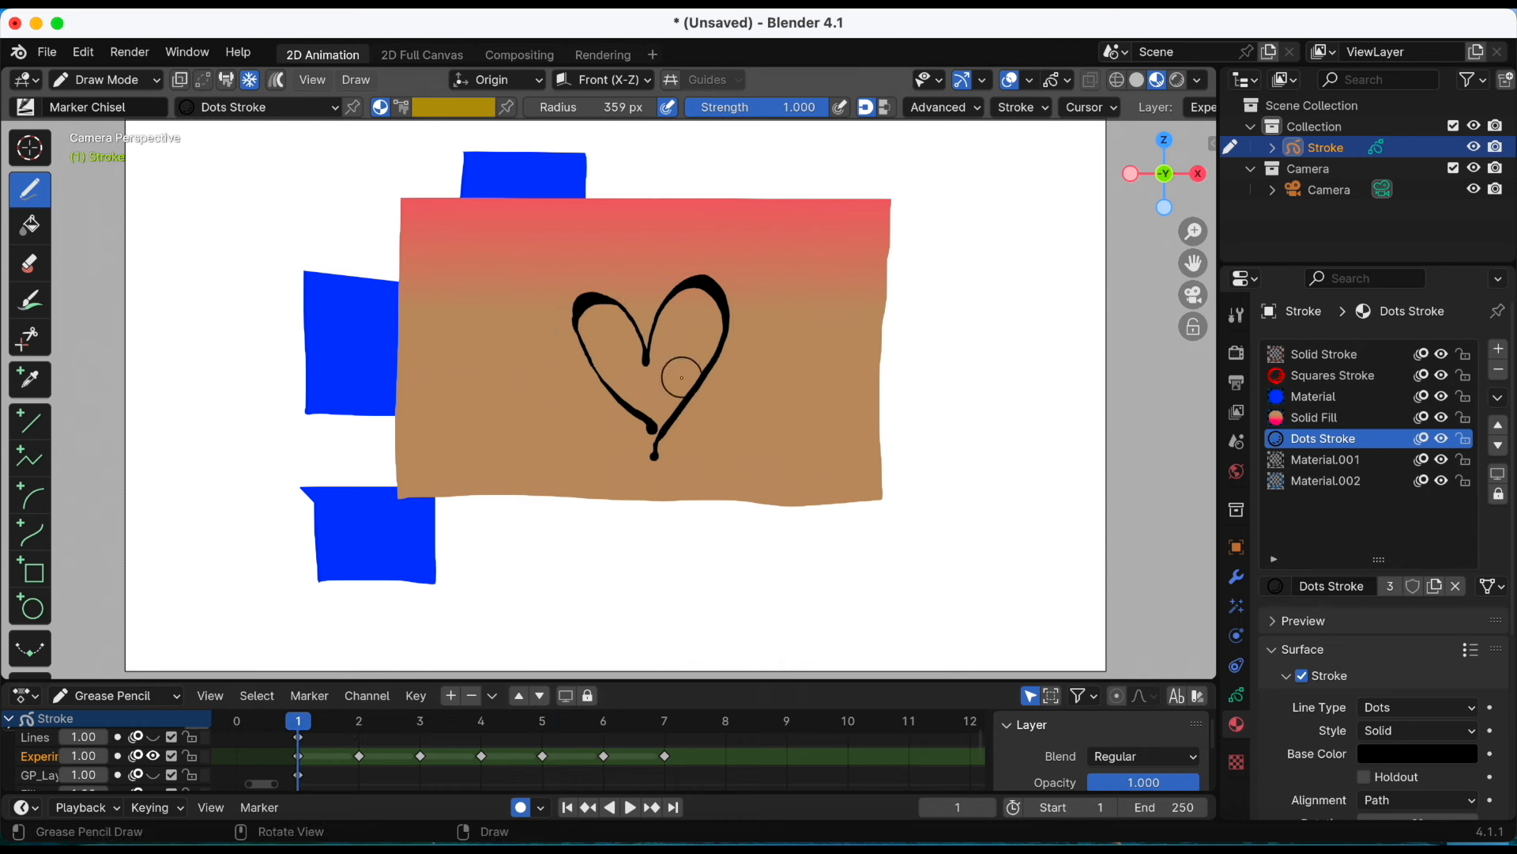
Enable Multiframe editing and switch the Stroke object to Sculpt Mode
{"action": "left_click", "coordinate": [280, 84]}
{"action": "left_click", "coordinate": [126, 79]}
{"action": "left_click", "coordinate": [119, 151]}
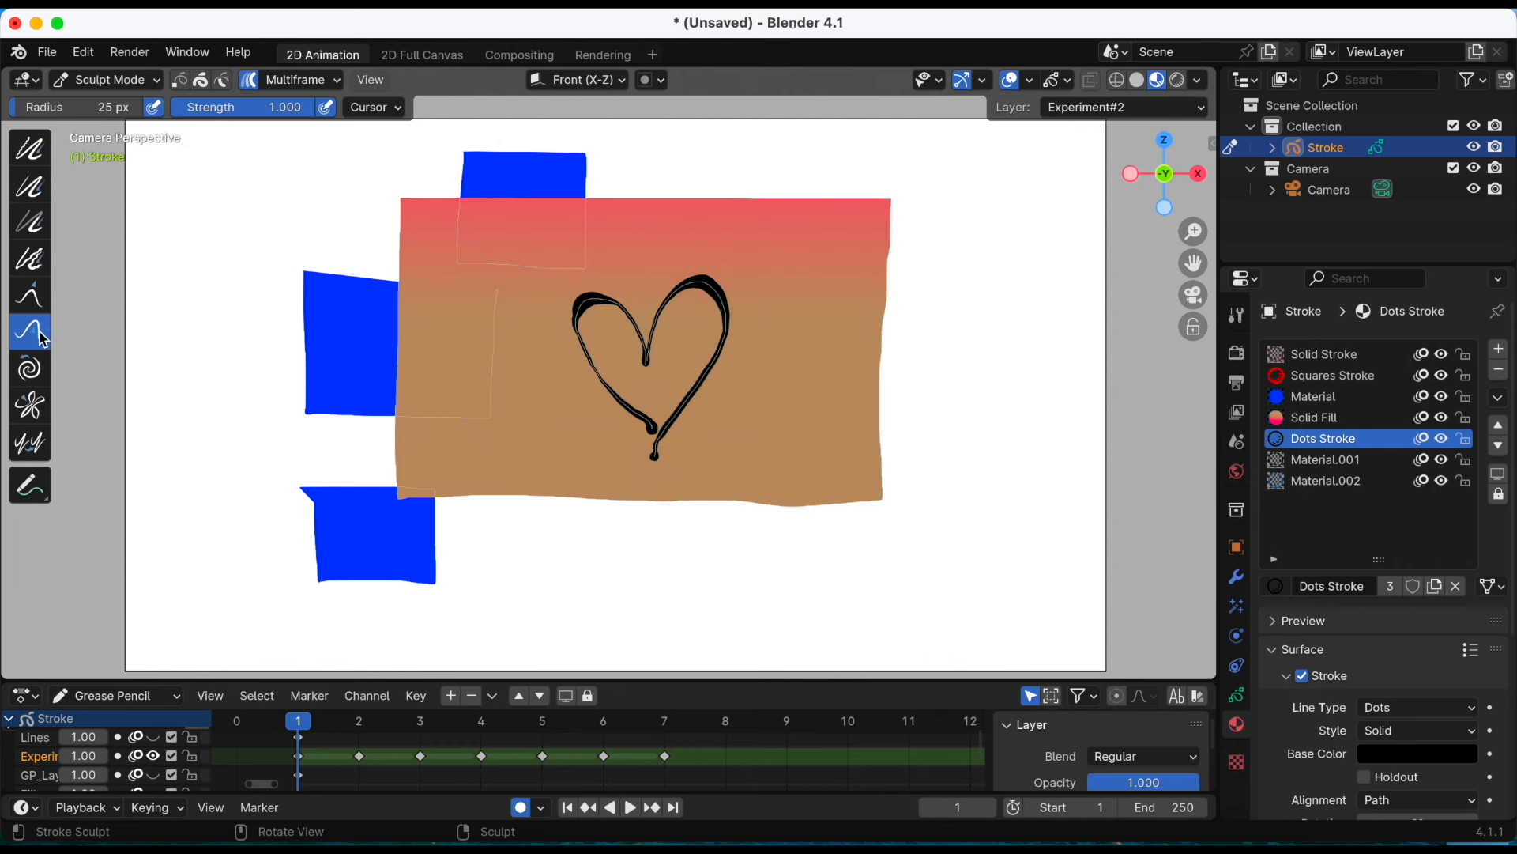
Push the upper part of the heart out of shape with a 200 px Push brush and check the other frames
{"action": "left_click_drag", "start_coordinate": [121, 110], "coordinate": [169, 115]}
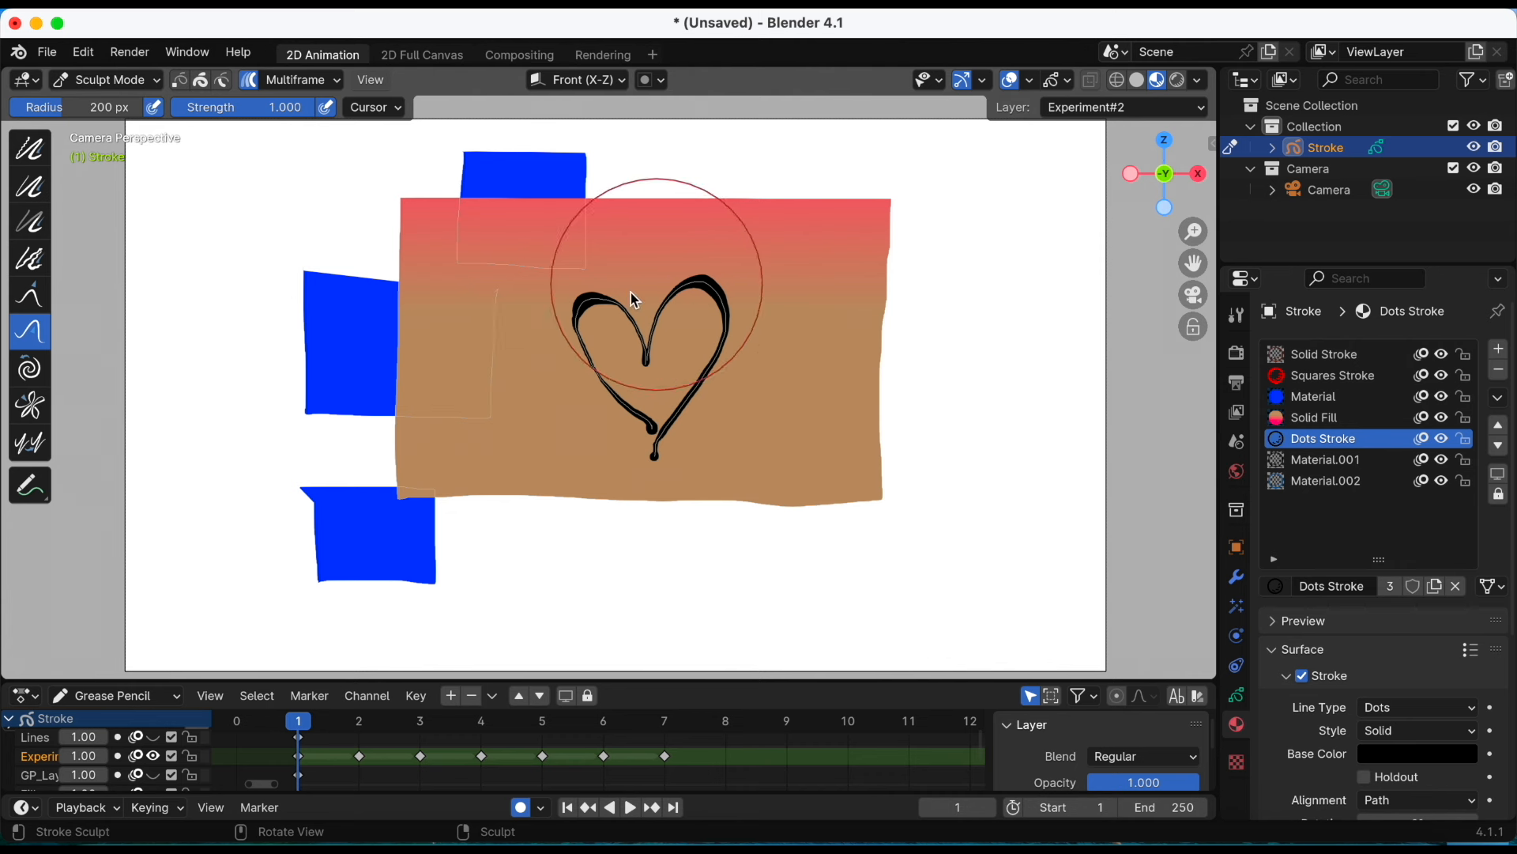
{"action": "mouse_move", "coordinate": [593, 305]}
{"action": "left_mouse_down"}
{"action": "mouse_move", "coordinate": [613, 271]}
{"action": "mouse_move", "coordinate": [656, 254]}
{"action": "mouse_move", "coordinate": [628, 273]}
{"action": "left_mouse_up"}
{"action": "key", "text": "space"}
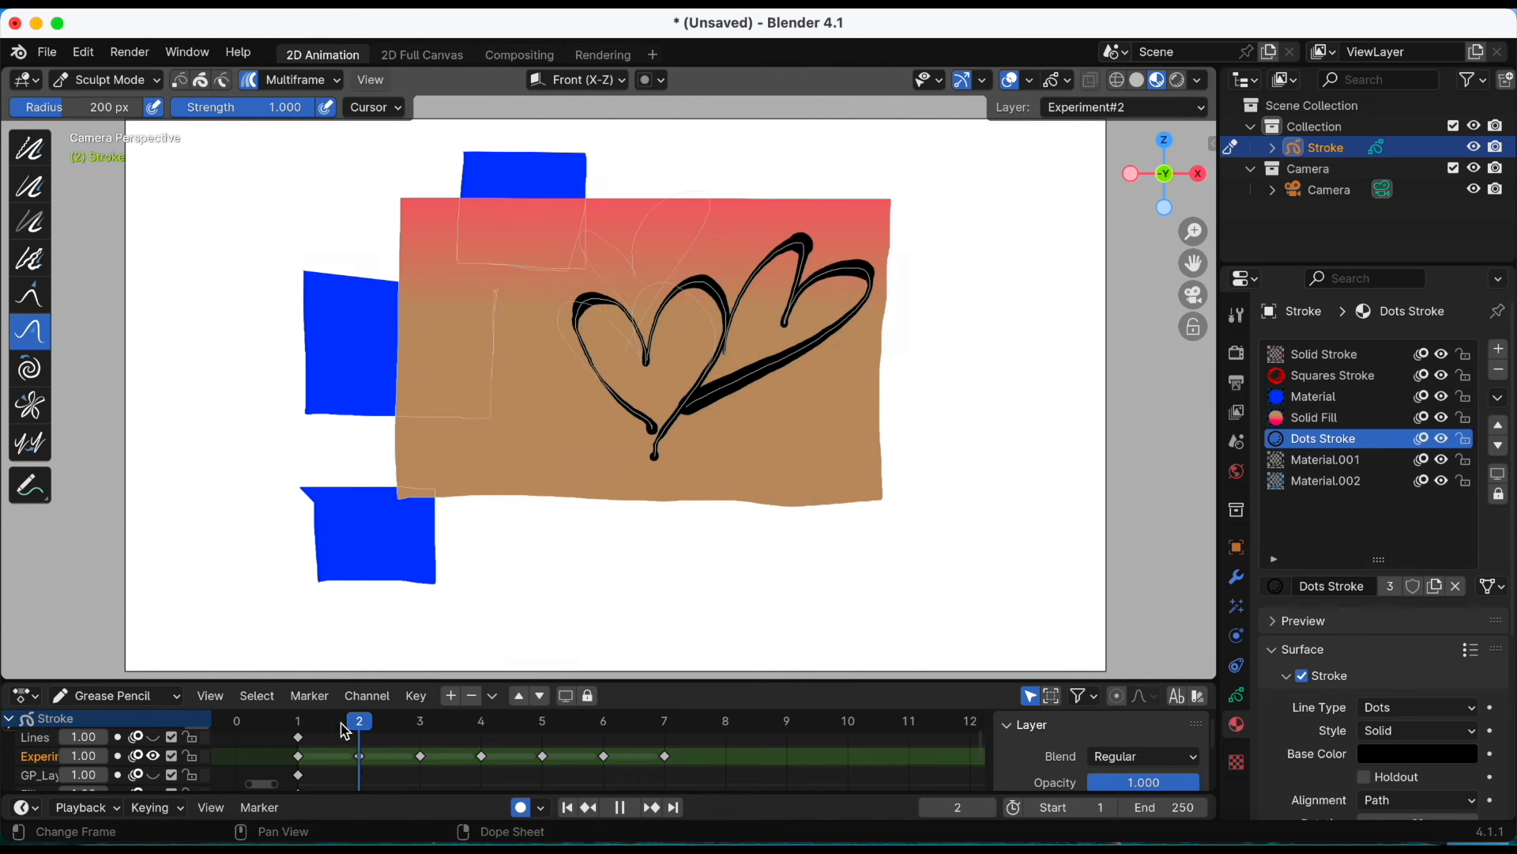
{"action": "key", "text": "Escape"}
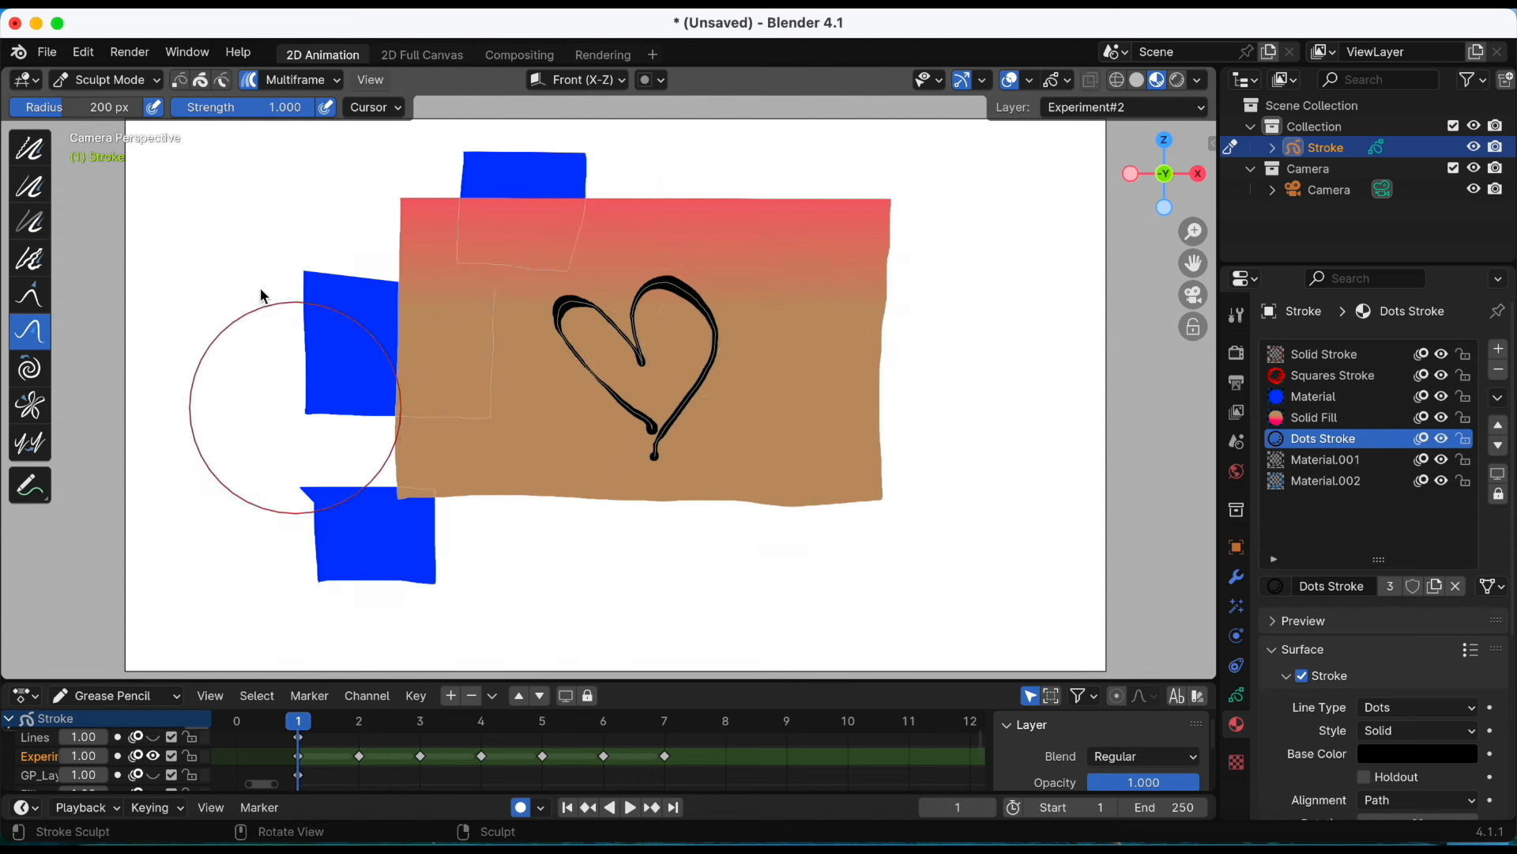
Undo the Push sculpting on the heart and return the Stroke object to Draw Mode
{"action": "left_click", "coordinate": [135, 79]}
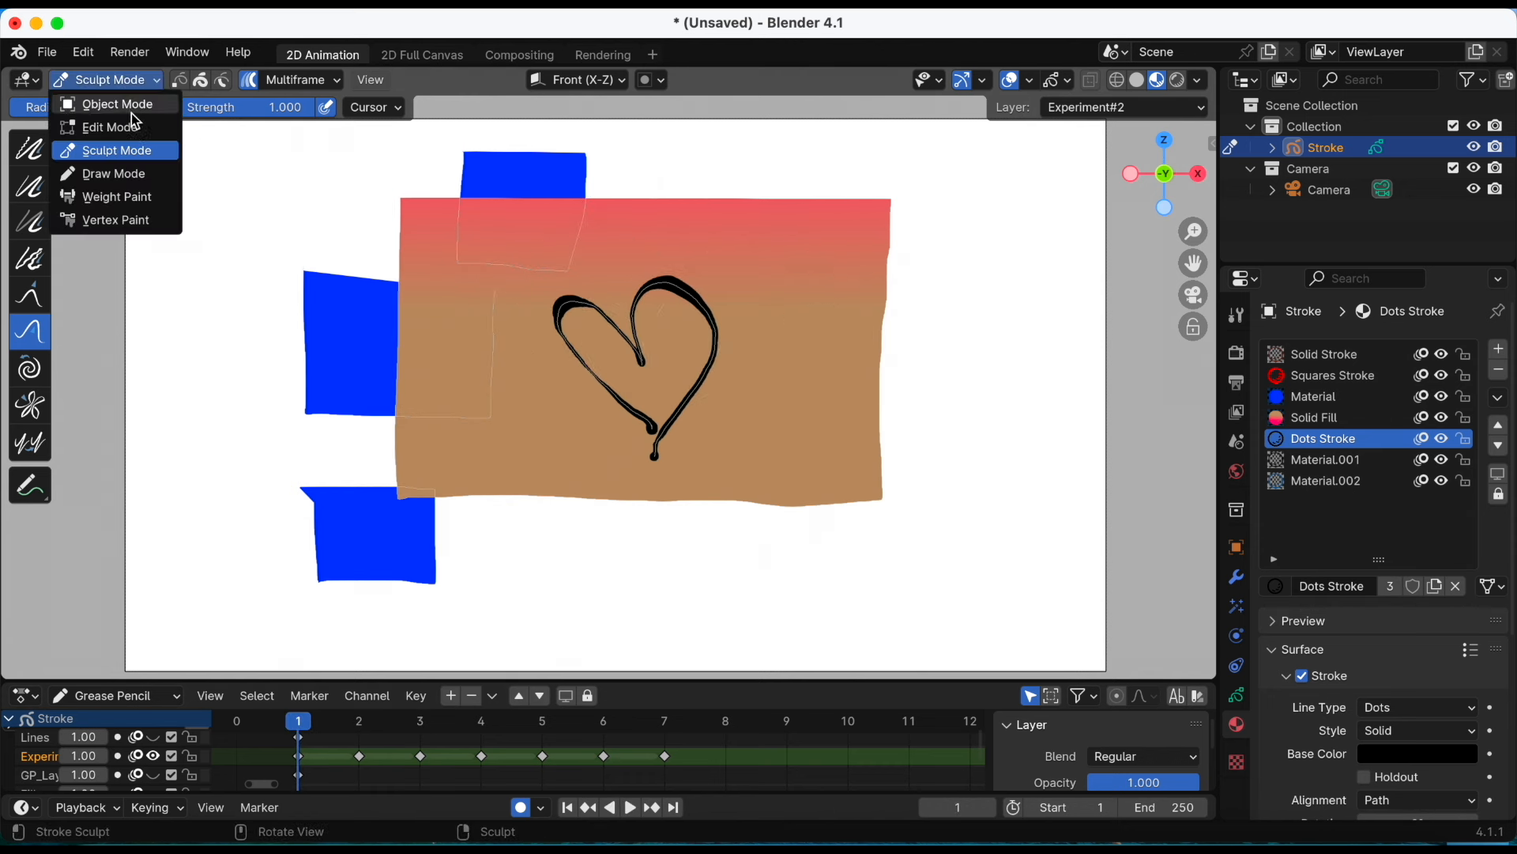
{"action": "left_click", "coordinate": [138, 178]}
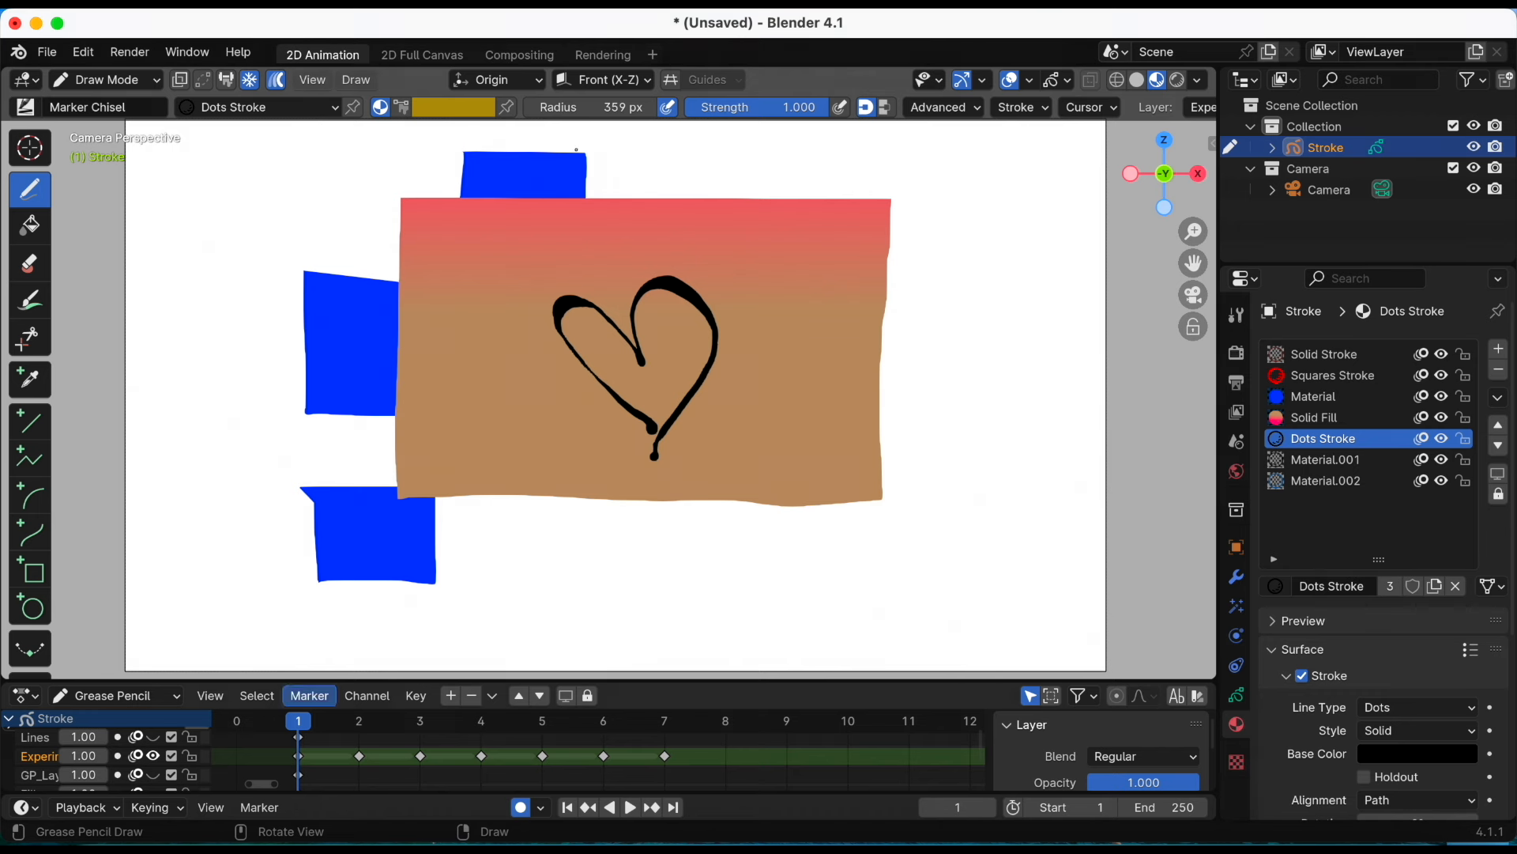
{"action": "key", "text": "ctrl+z"}
{"action": "key", "text": "ctrl+z"}
{"action": "key", "text": "ctrl+z"}
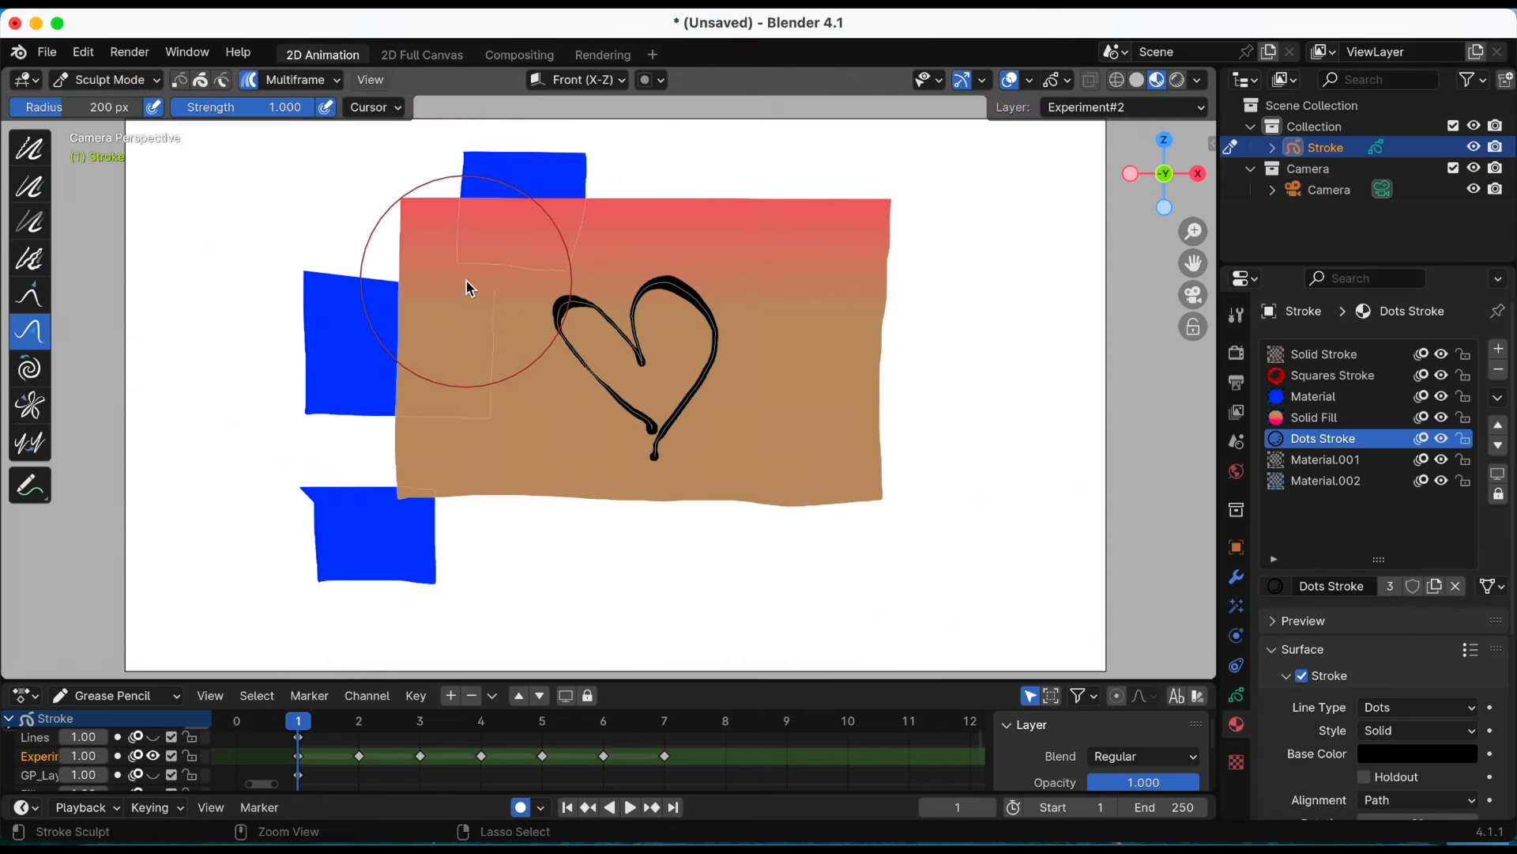
{"action": "key", "text": "ctrl+z"}
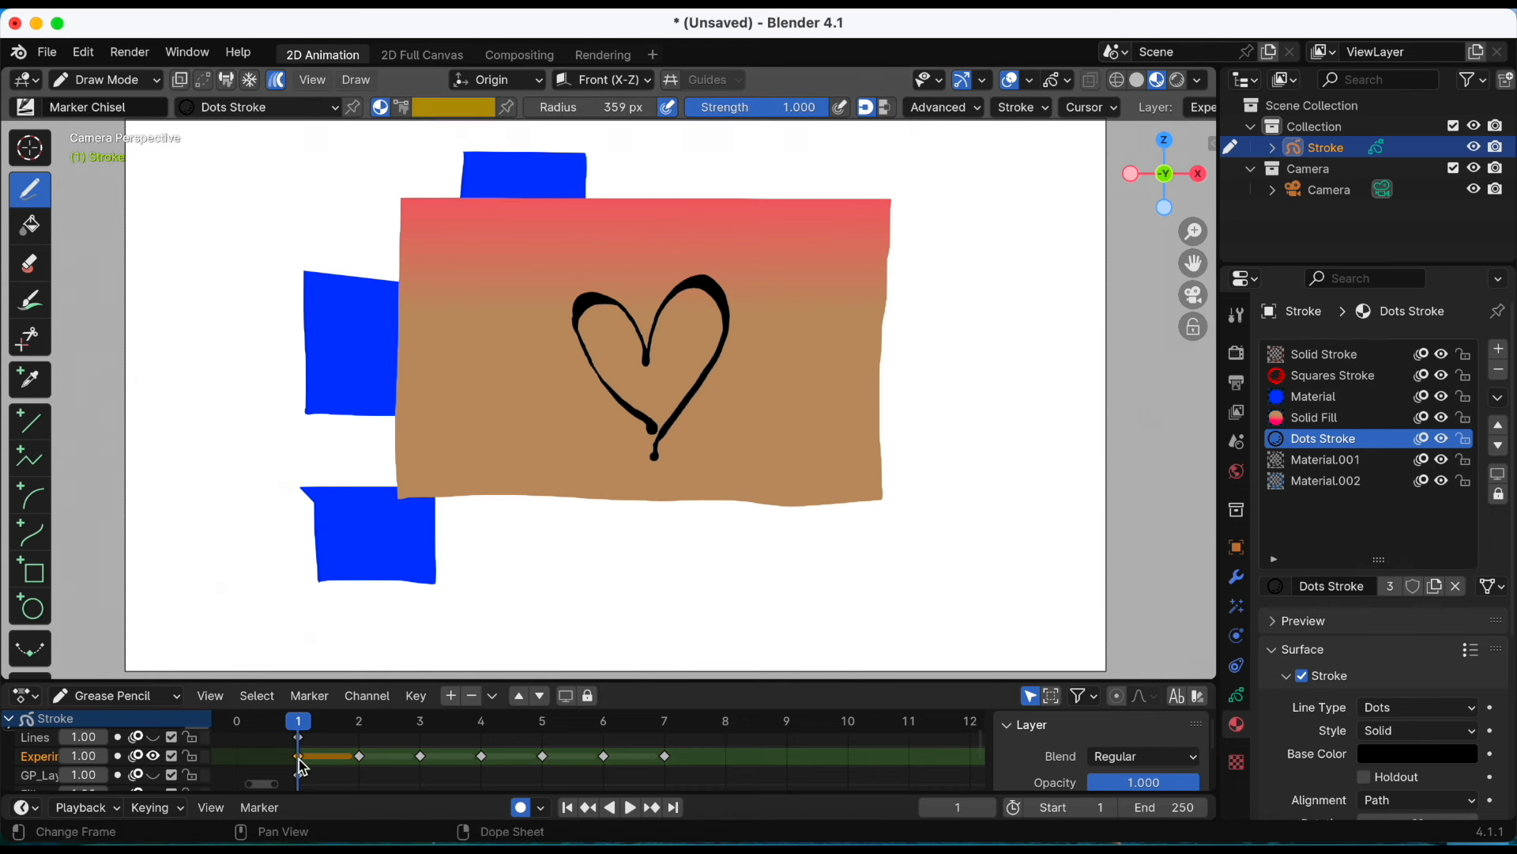
Select the Experiment#2 layer's keyframes on frames 1 to 7 for Multiframe editing and briefly play the animation
{"action": "left_click", "coordinate": [360, 755], "text": "shift"}
{"action": "left_click", "coordinate": [420, 756], "text": "shift"}
{"action": "left_click", "coordinate": [481, 755], "text": "shift"}
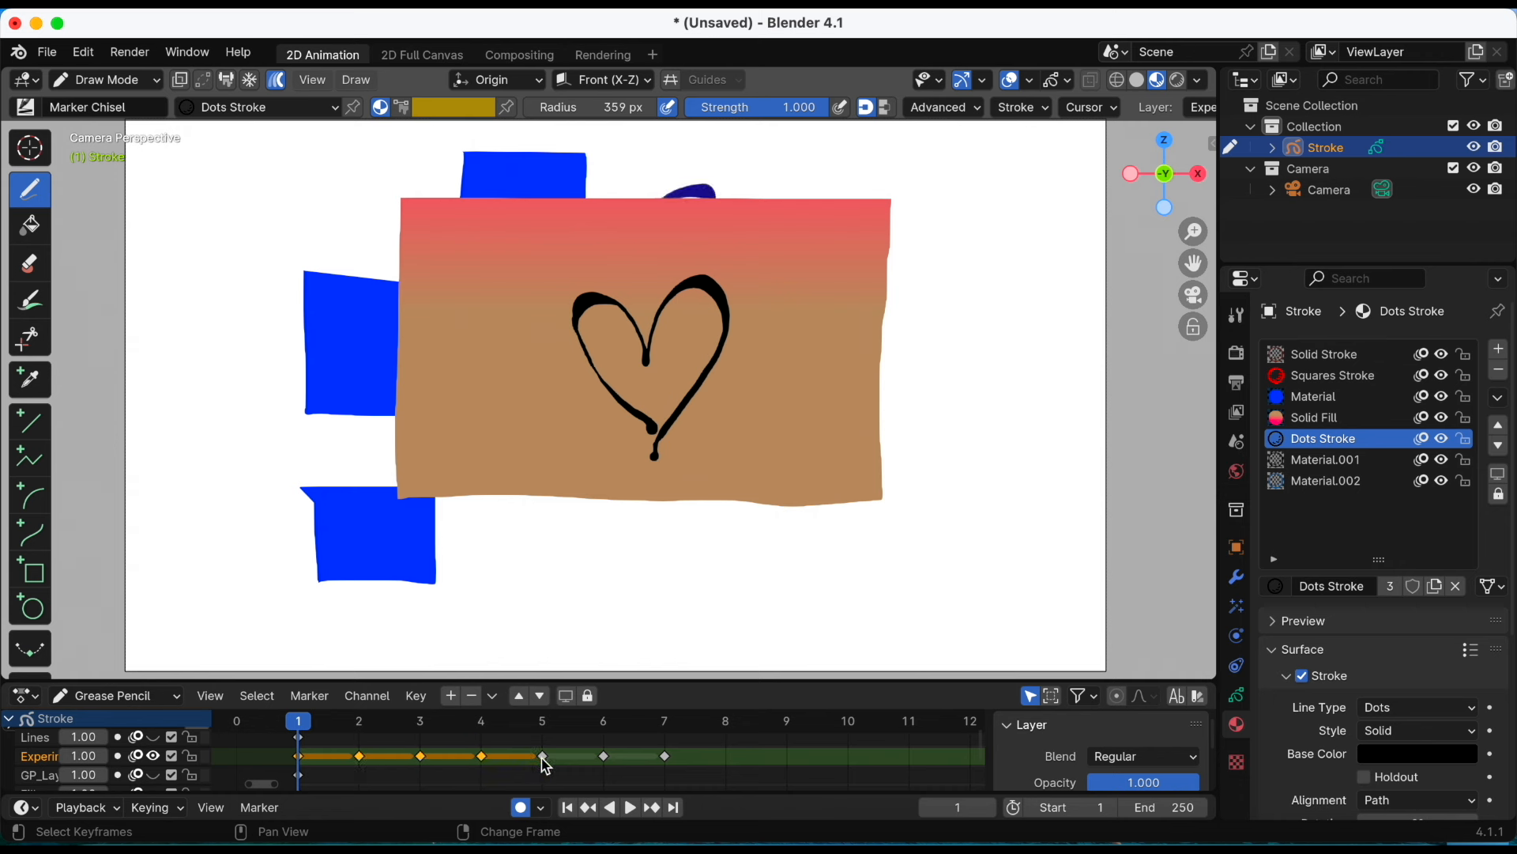
{"action": "left_click", "coordinate": [542, 755], "text": "shift"}
{"action": "left_click", "coordinate": [604, 756], "text": "shift"}
{"action": "left_click", "coordinate": [666, 755], "text": "shift"}
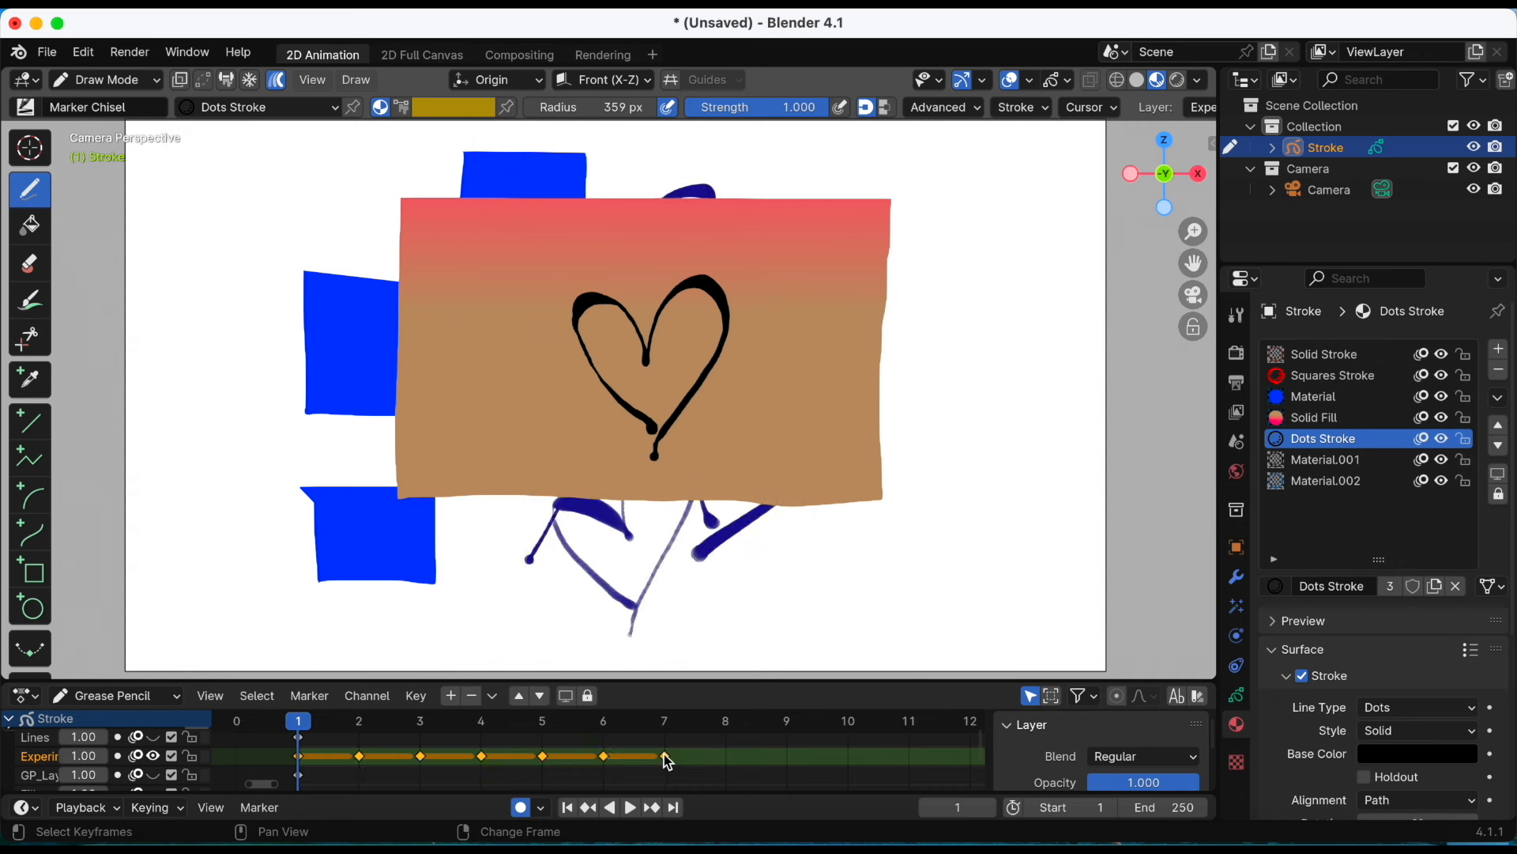
{"action": "key", "text": "space"}
{"action": "key", "text": "space"}
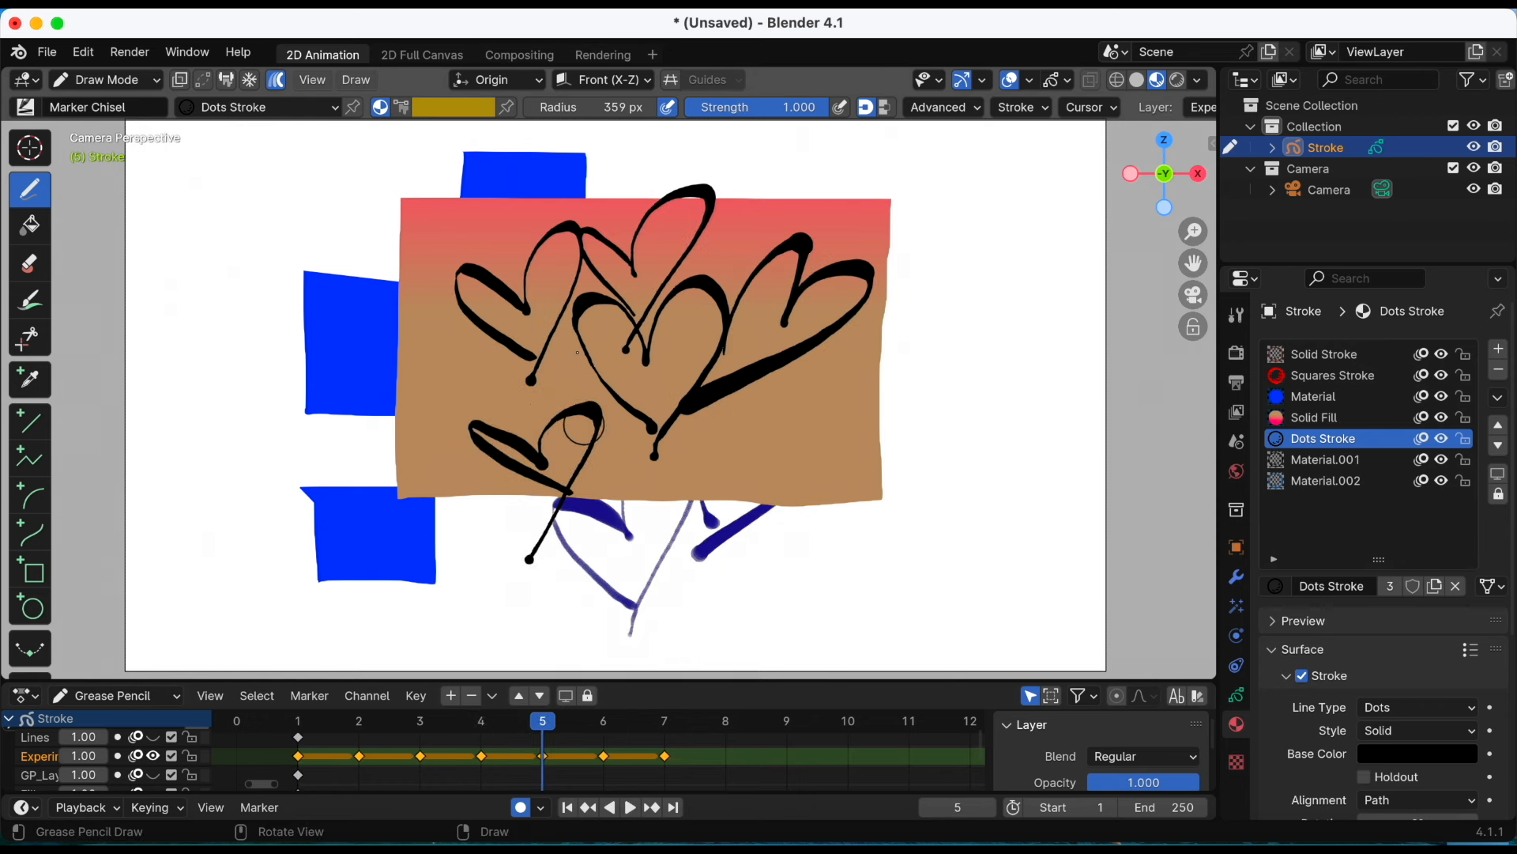
In Sculpt Mode, push the heart outlines sideways across all selected frames with a 227 px Push brush and check the playback
{"action": "left_click", "coordinate": [118, 79]}
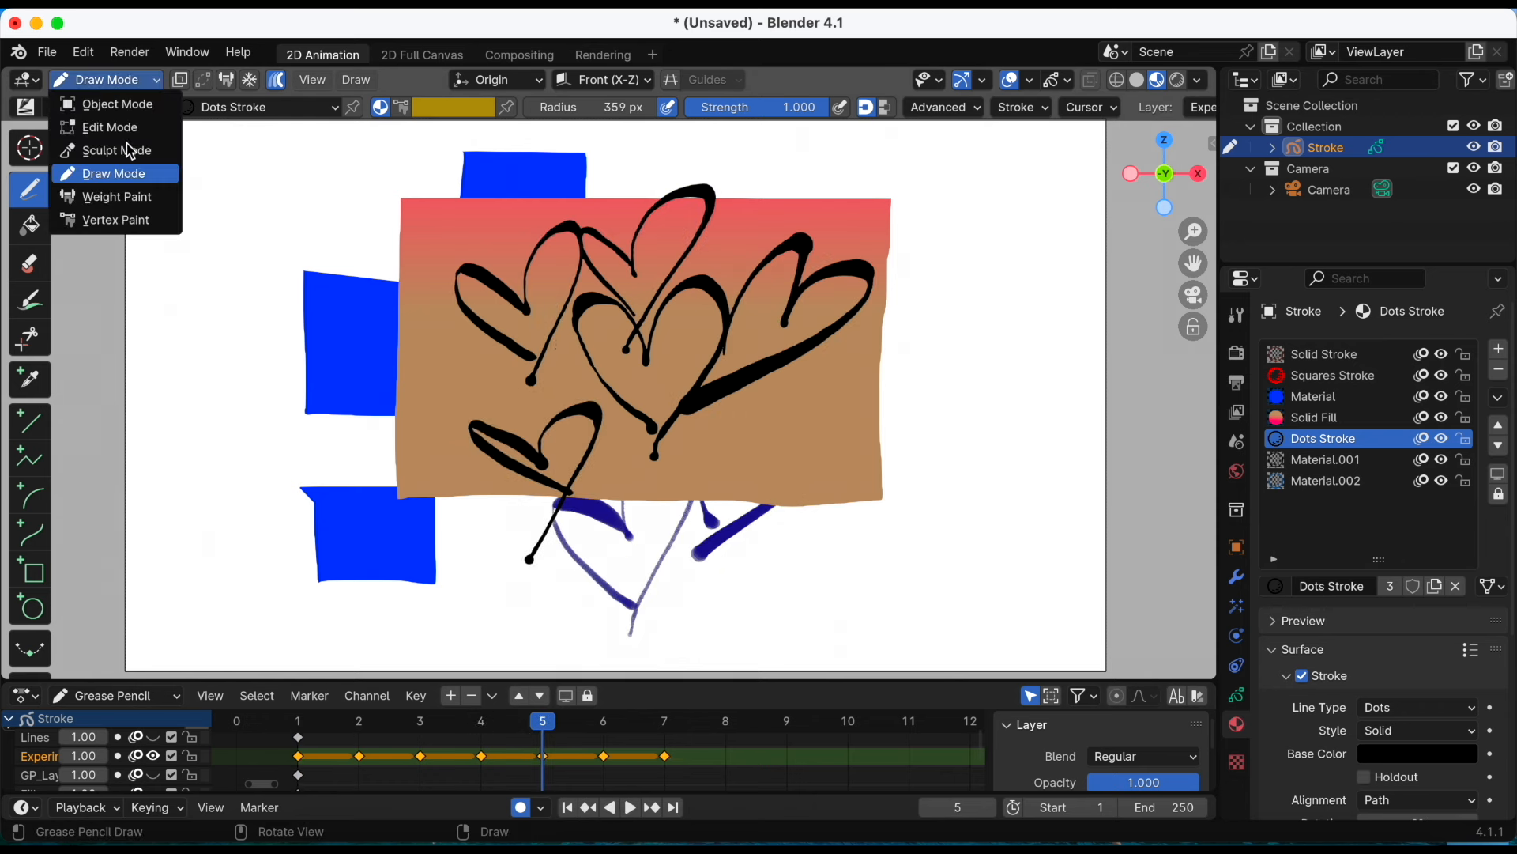
{"action": "left_click", "coordinate": [126, 155]}
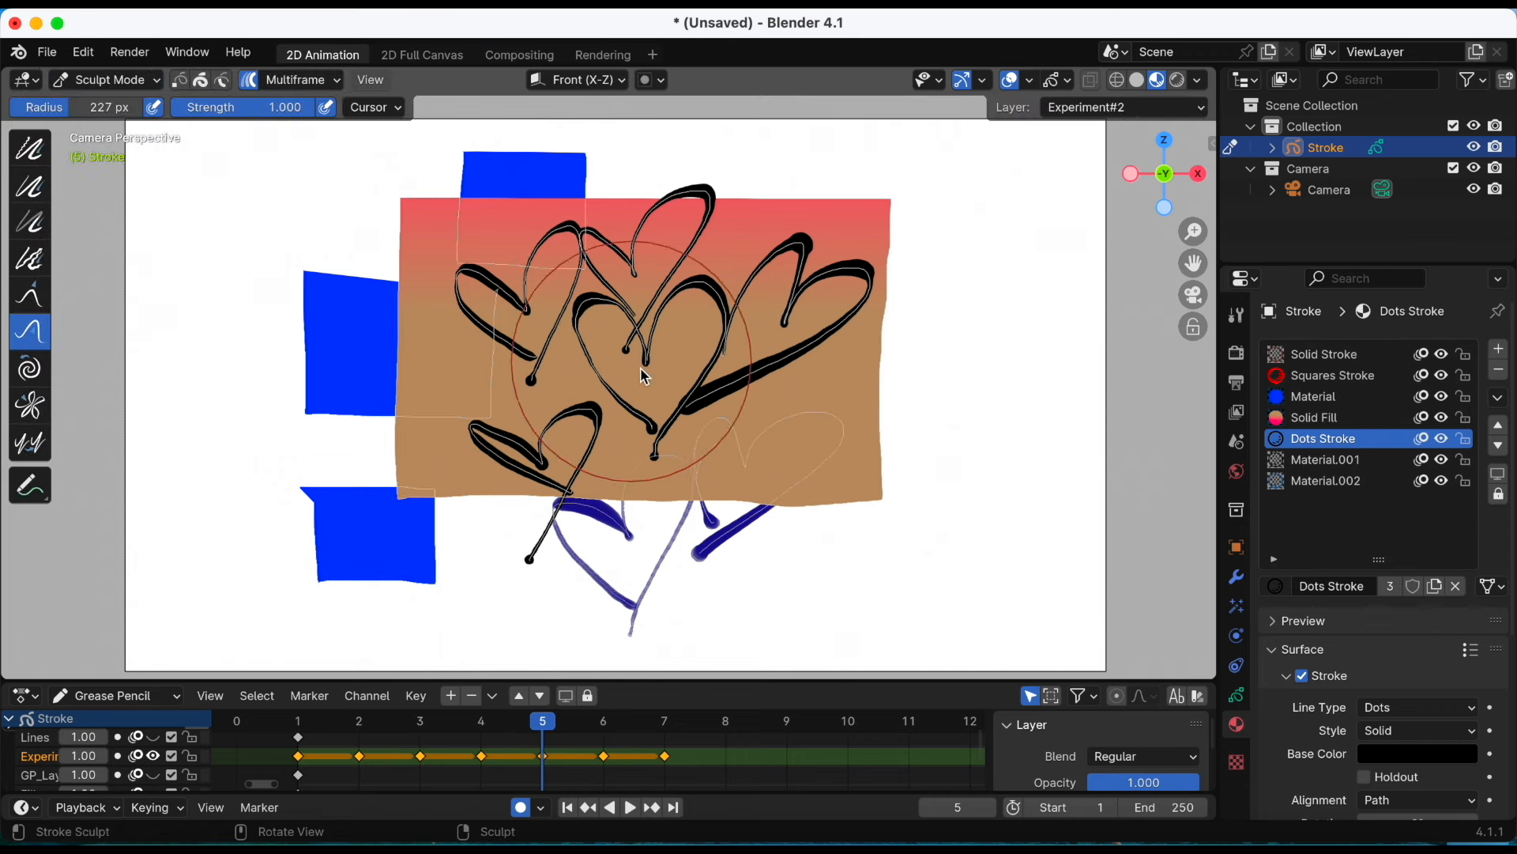
{"action": "left_click_drag", "start_coordinate": [600, 319], "coordinate": [525, 324]}
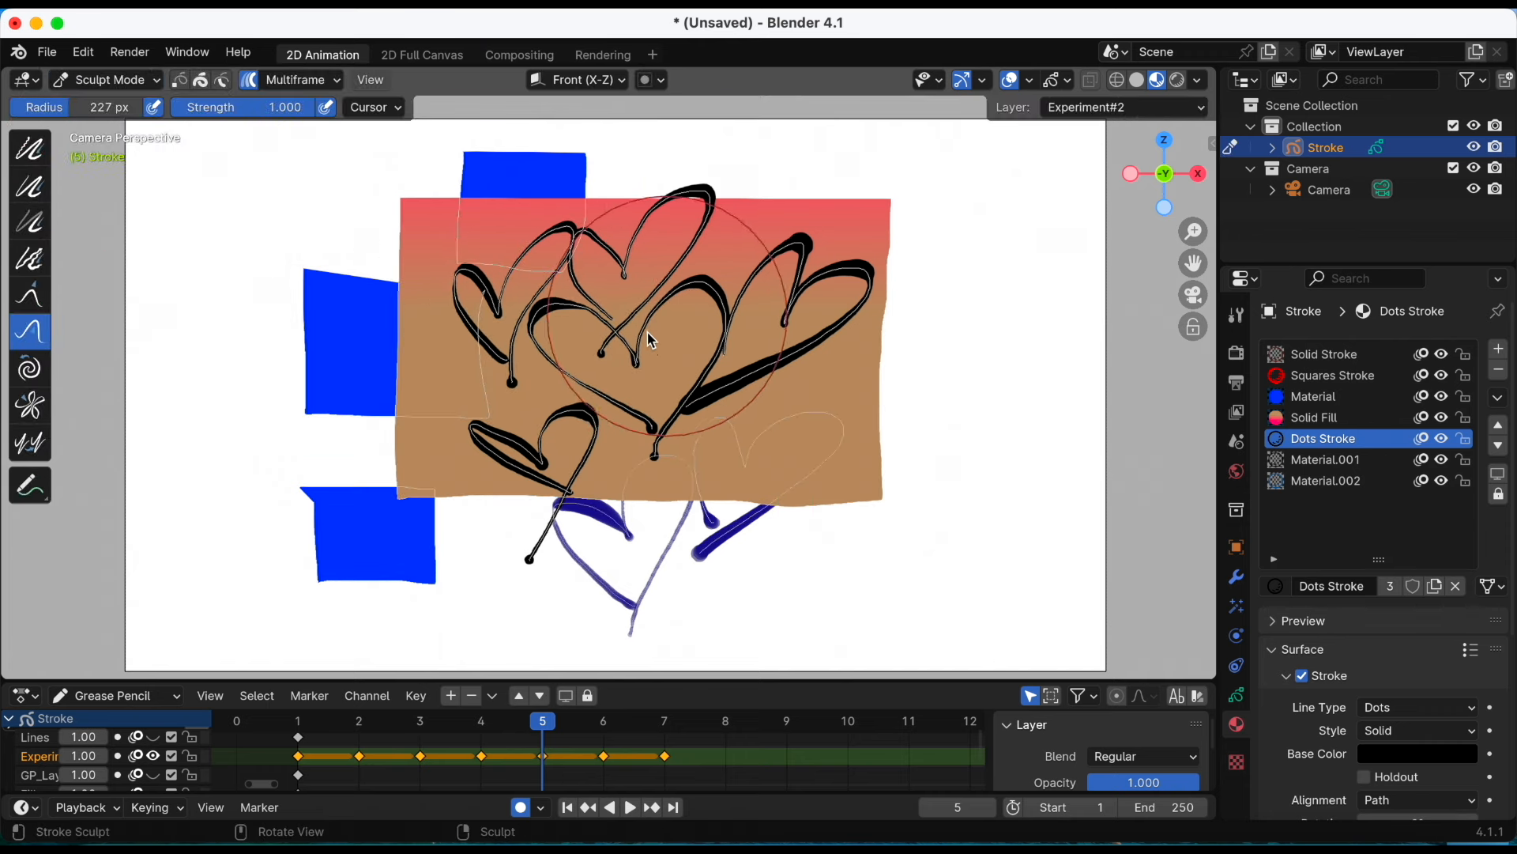
{"action": "left_click_drag", "start_coordinate": [543, 733], "coordinate": [365, 747]}
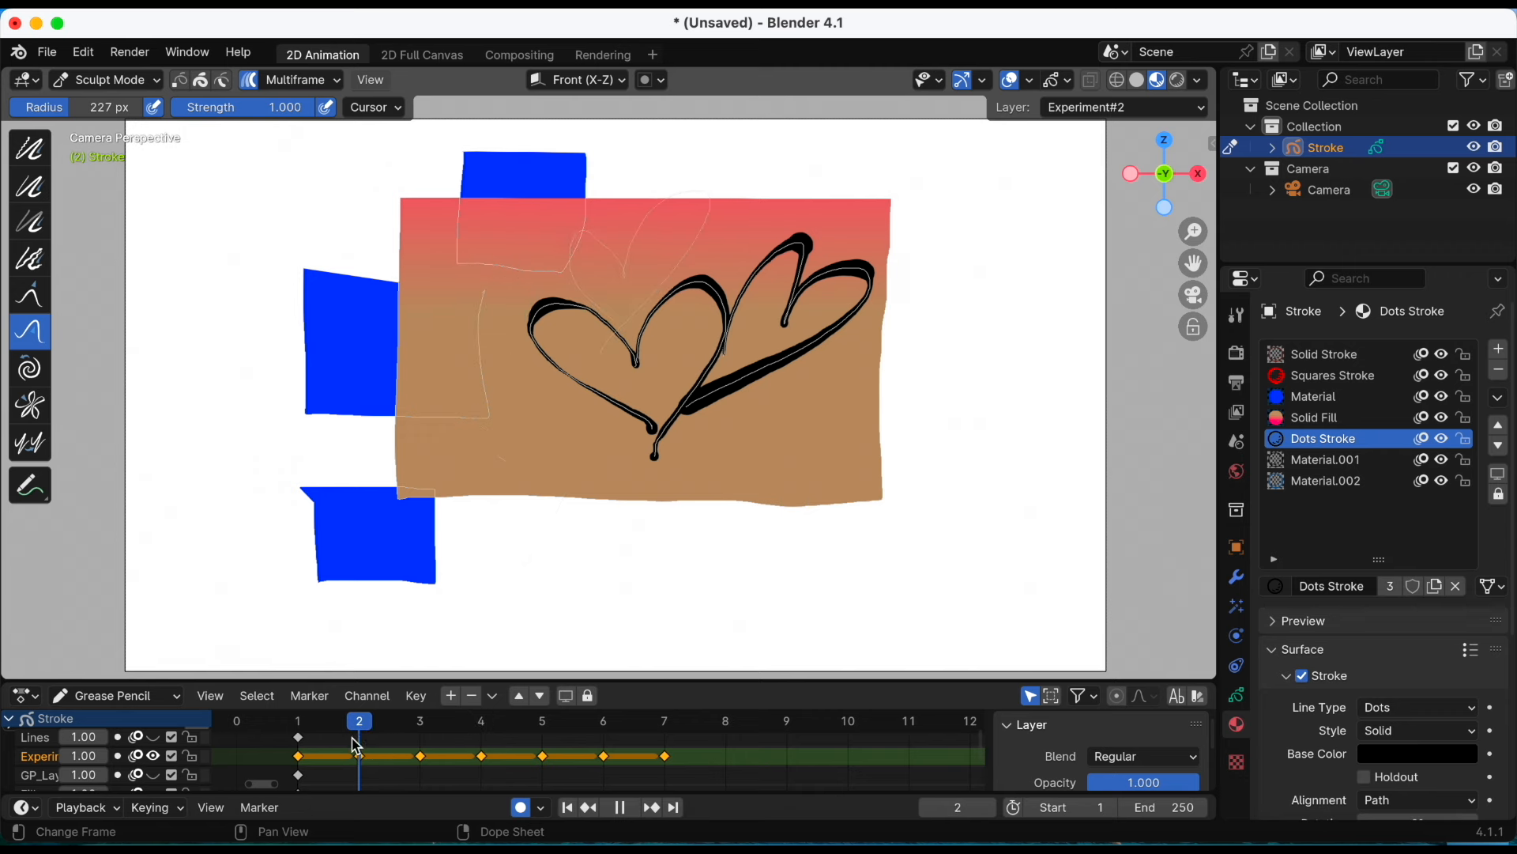
{"action": "key", "text": "space"}
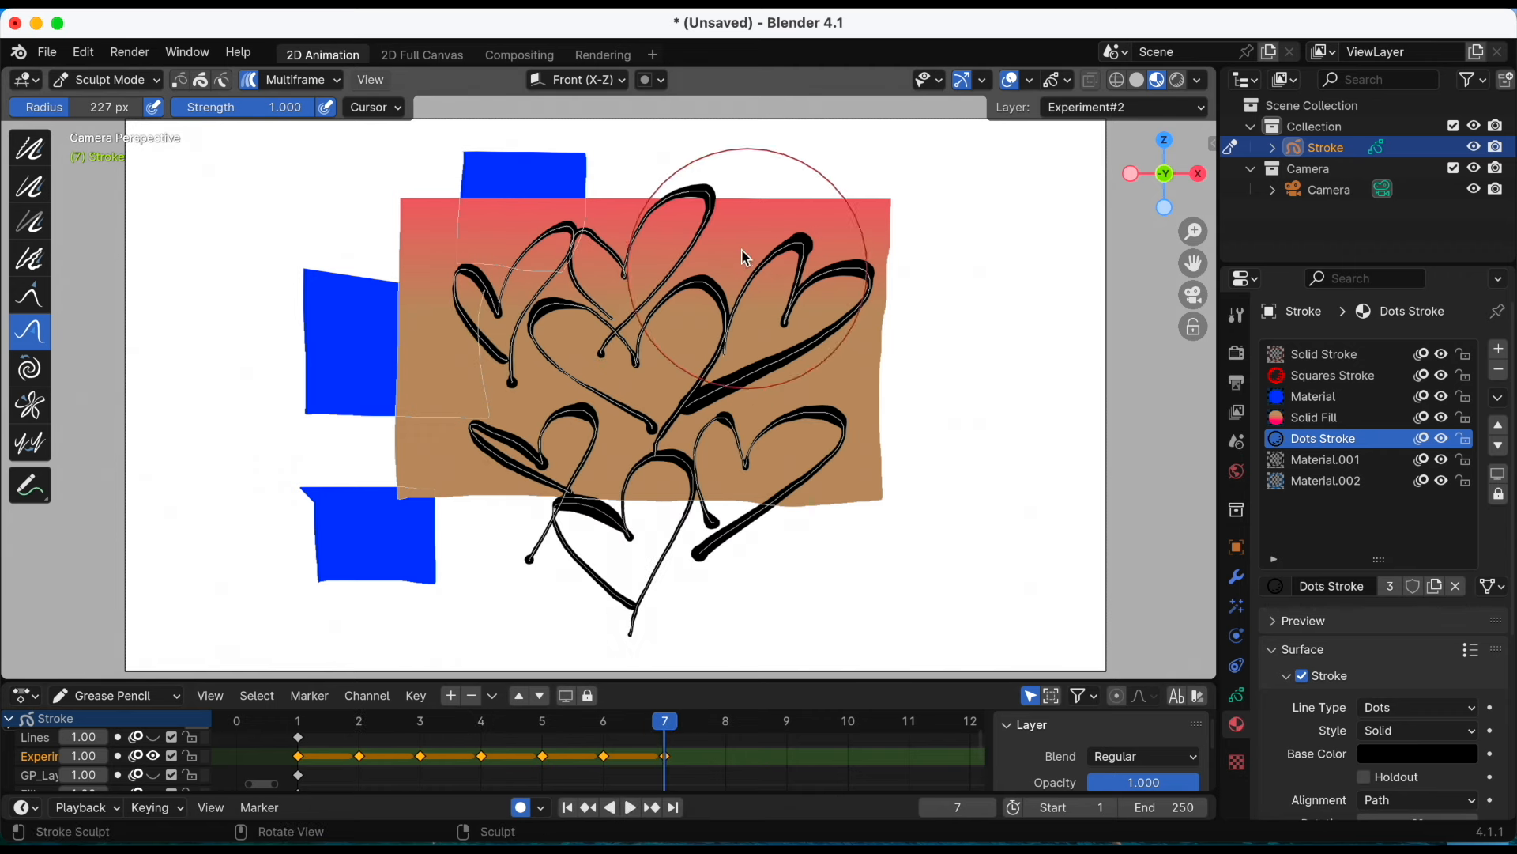
Push the upper lobes and lower tip of the hearts further out of shape and check frames 5 and 6
{"action": "mouse_move", "coordinate": [737, 251]}
{"action": "left_mouse_down"}
{"action": "mouse_move", "coordinate": [722, 202]}
{"action": "mouse_move", "coordinate": [756, 184]}
{"action": "mouse_move", "coordinate": [771, 197]}
{"action": "left_mouse_up"}
{"action": "left_click_drag", "start_coordinate": [853, 306], "coordinate": [873, 328]}
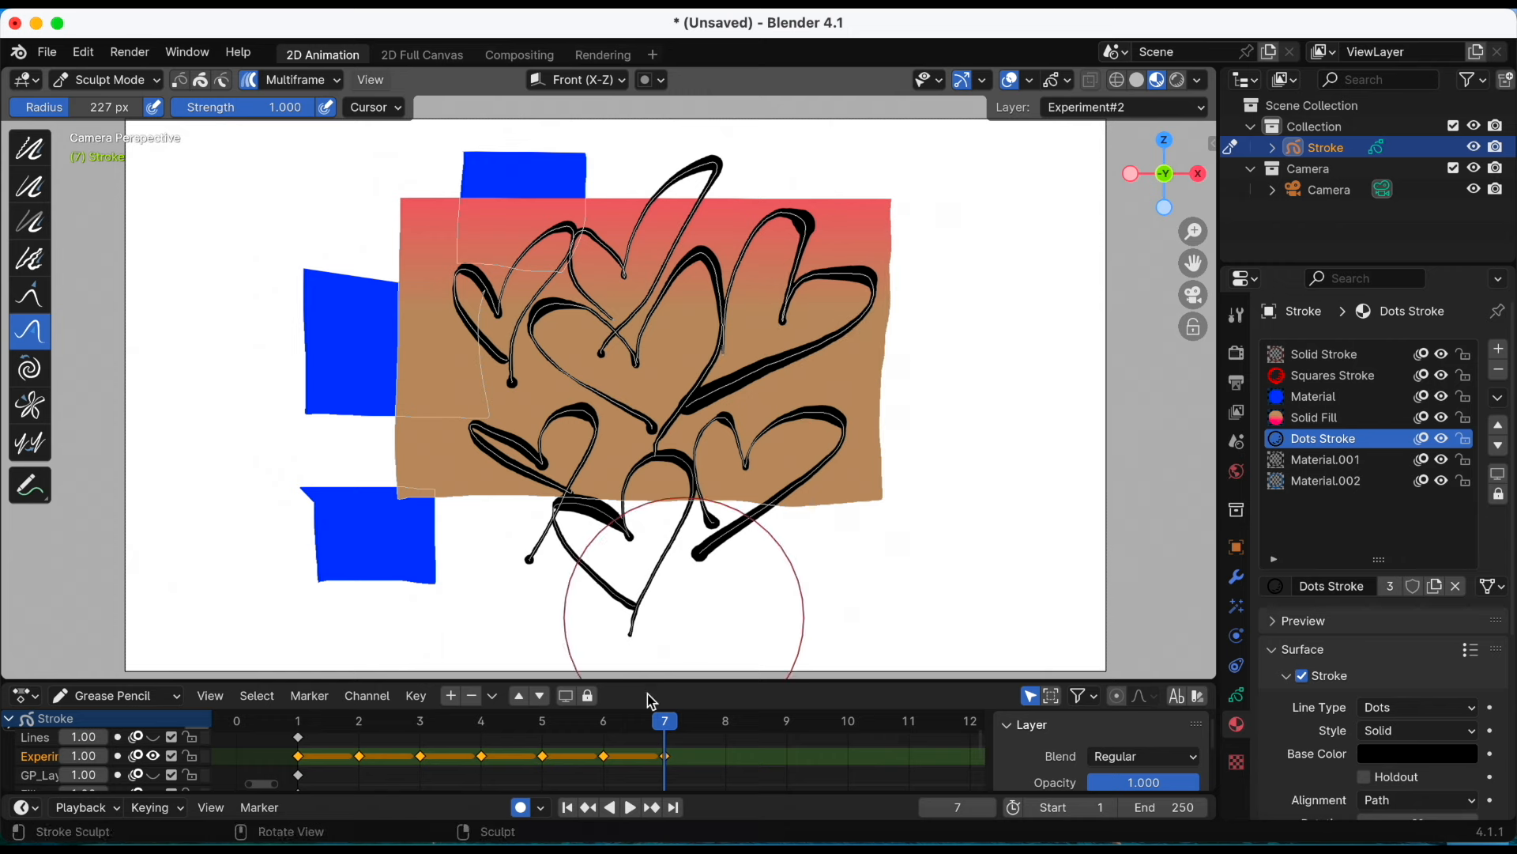
{"action": "mouse_move", "coordinate": [670, 720]}
{"action": "left_mouse_down"}
{"action": "mouse_move", "coordinate": [377, 756]}
{"action": "mouse_move", "coordinate": [386, 737]}
{"action": "mouse_move", "coordinate": [619, 743]}
{"action": "mouse_move", "coordinate": [423, 725]}
{"action": "mouse_move", "coordinate": [548, 717]}
{"action": "left_mouse_up"}
{"action": "left_click_drag", "start_coordinate": [638, 432], "coordinate": [637, 452]}
{"action": "mouse_move", "coordinate": [544, 721]}
{"action": "left_mouse_down"}
{"action": "mouse_move", "coordinate": [331, 757]}
{"action": "mouse_move", "coordinate": [602, 741]}
{"action": "left_mouse_up"}
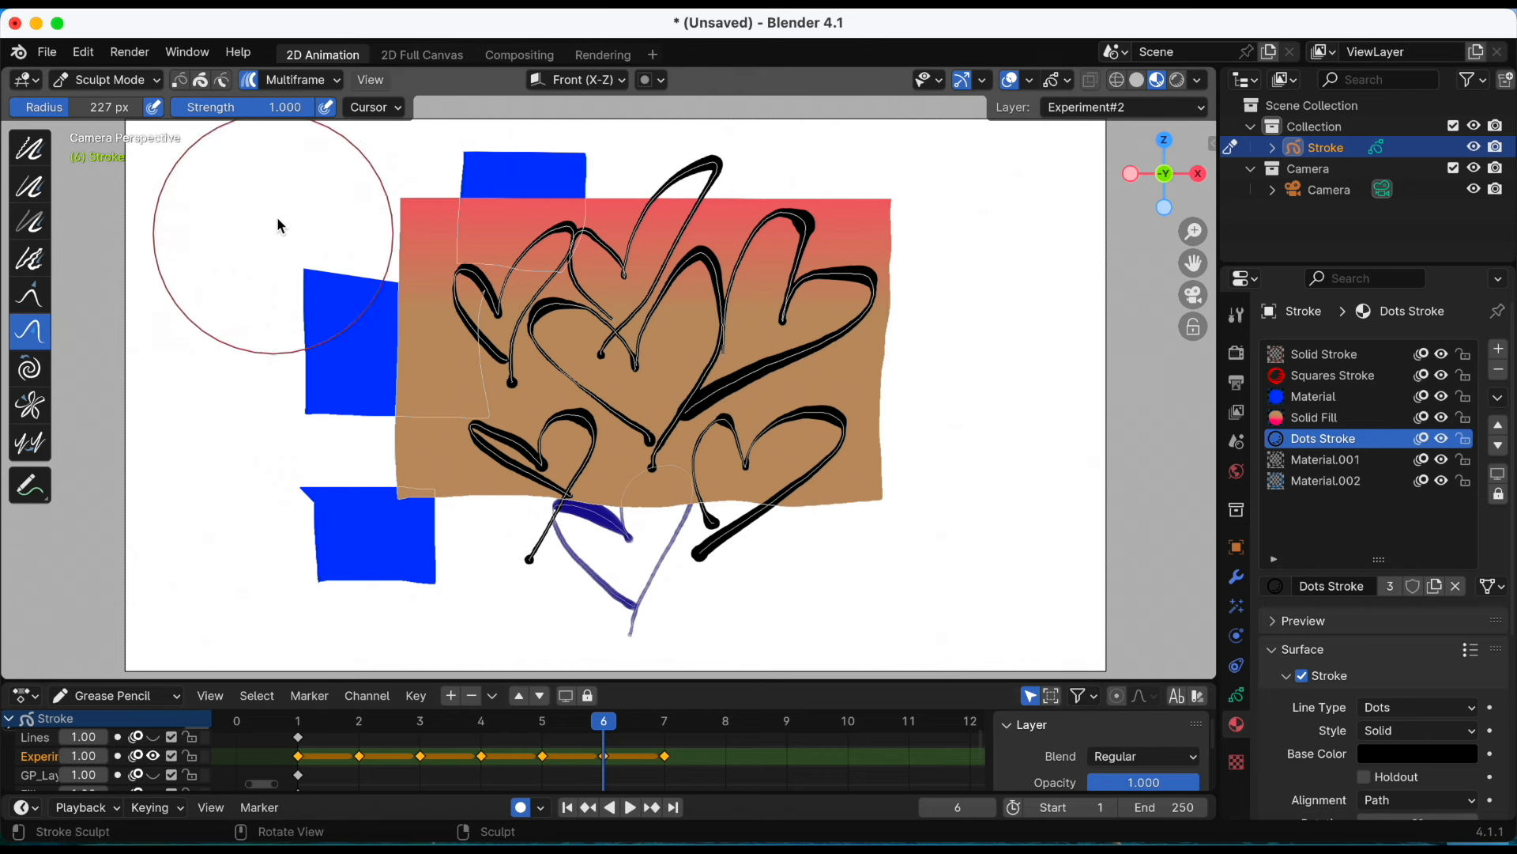
Switch the Stroke object back to Draw Mode and go to frame 1
{"action": "left_click", "coordinate": [106, 79]}
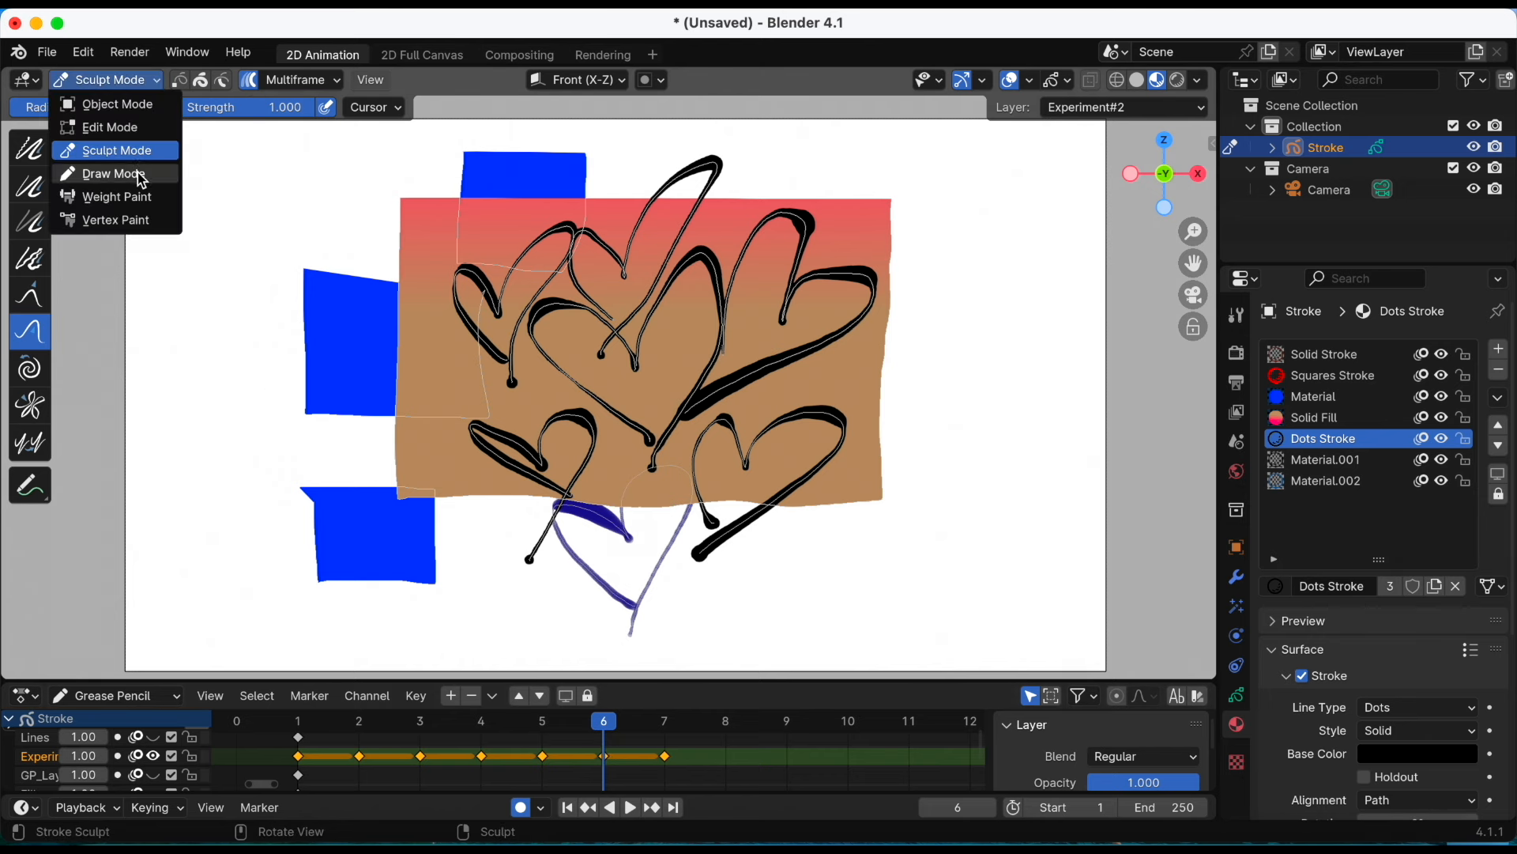
{"action": "left_click", "coordinate": [103, 162]}
{"action": "key", "text": "shift+Left"}
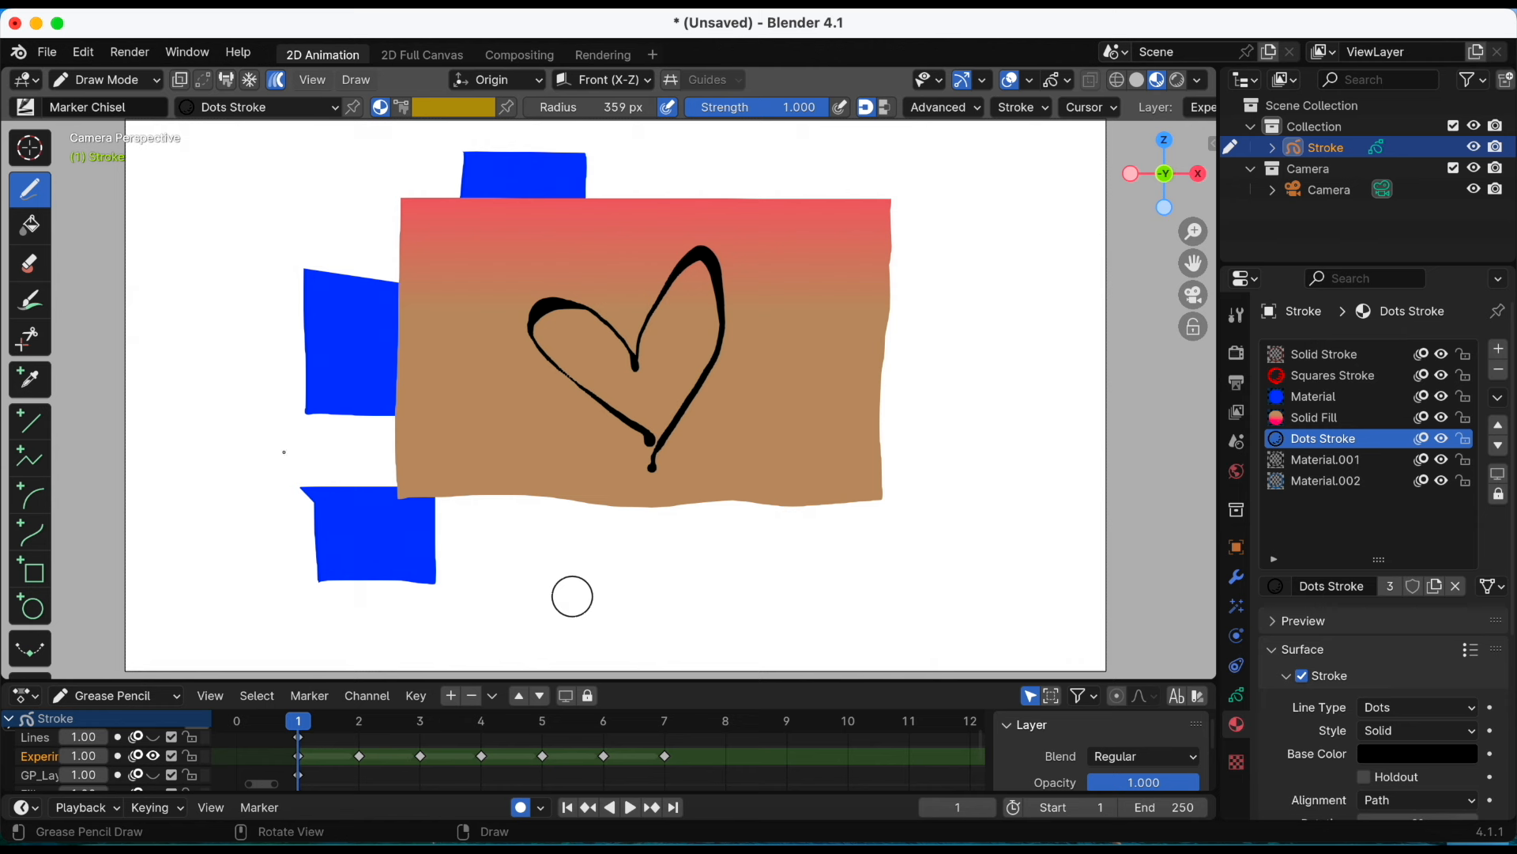
Keep the stroke placement at Origin and leave the camera view to see the drawing in 3D perspective
{"action": "left_click", "coordinate": [531, 82]}
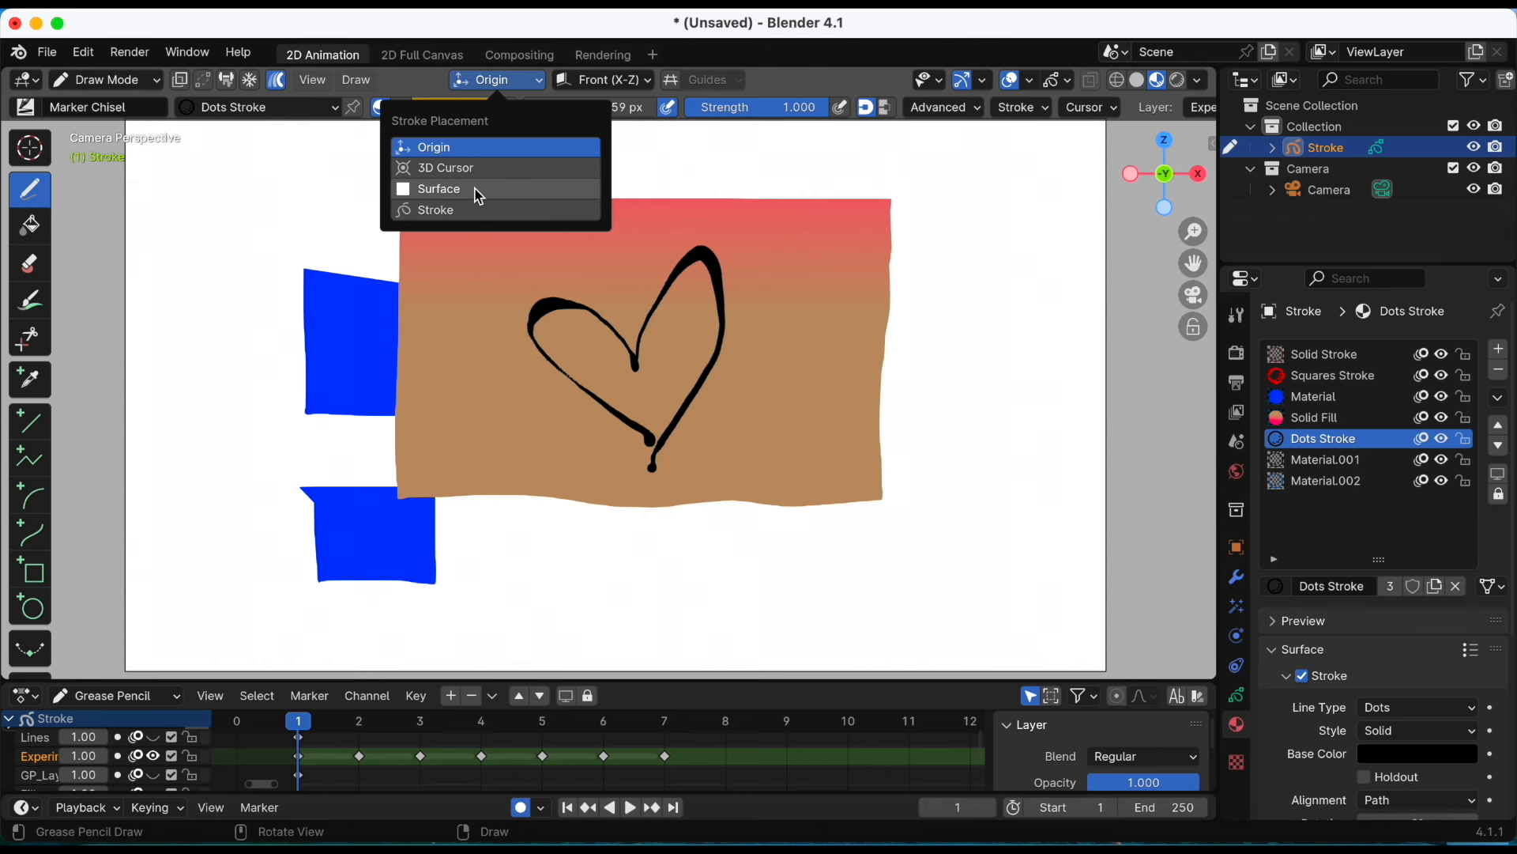
{"action": "left_click", "coordinate": [479, 151]}
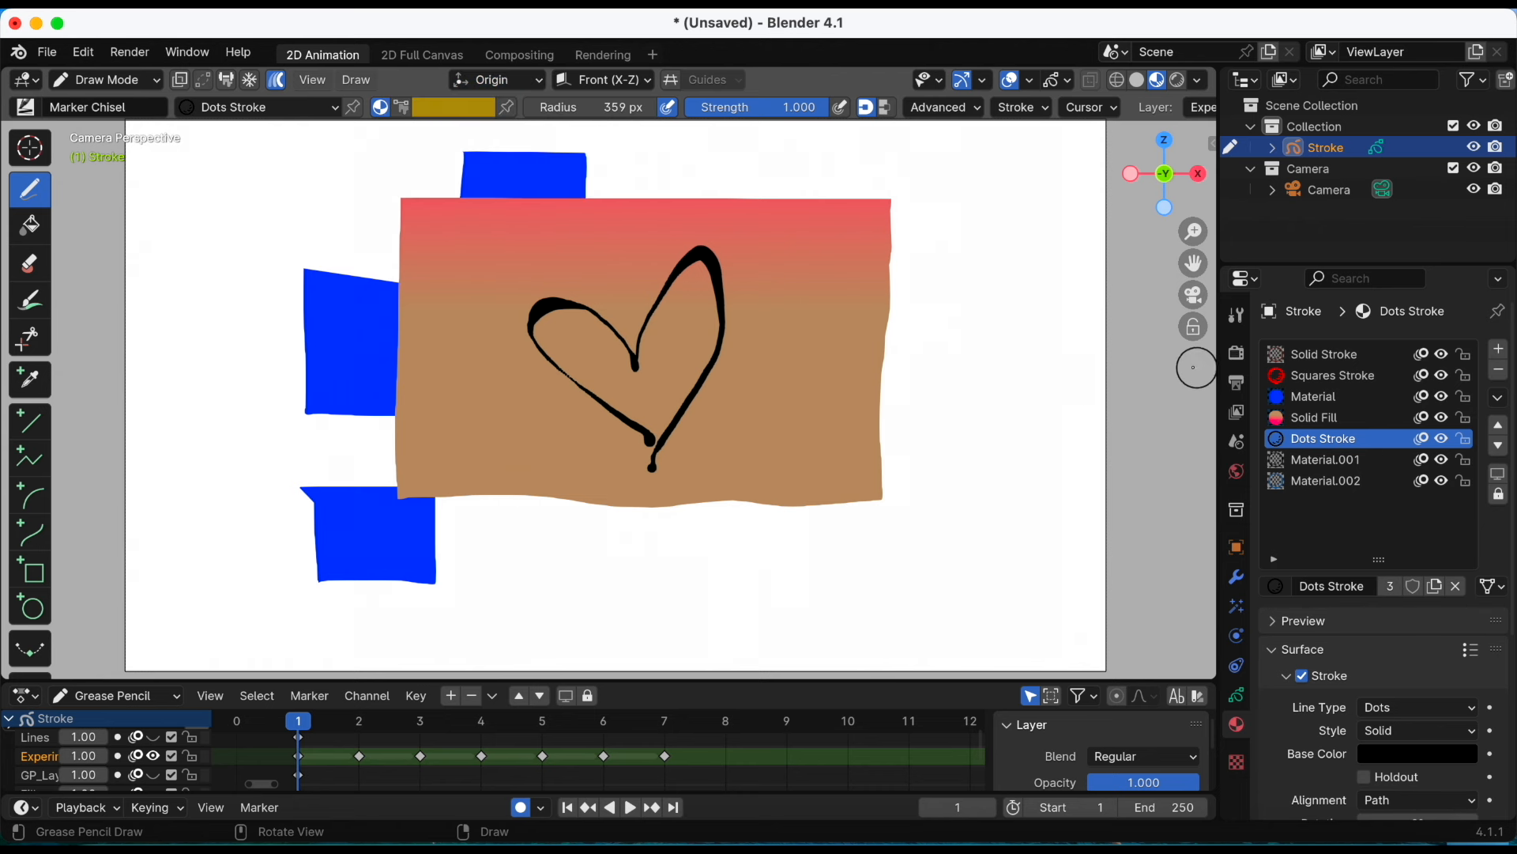
{"action": "left_click", "coordinate": [1195, 298]}
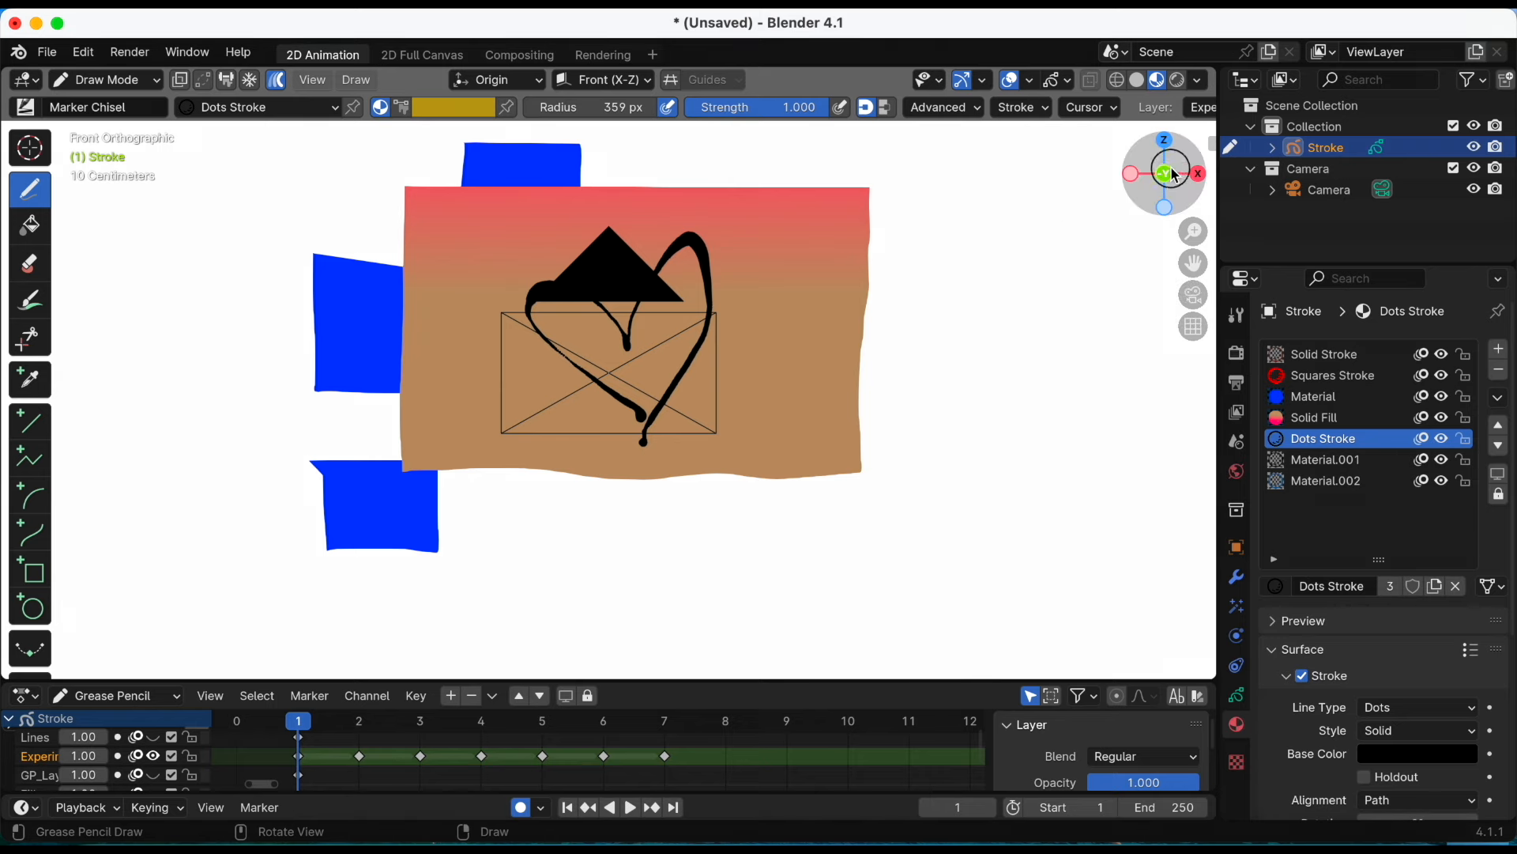
{"action": "mouse_move", "coordinate": [1176, 175]}
{"action": "left_mouse_down"}
{"action": "mouse_move", "coordinate": [1124, 248]}
{"action": "mouse_move", "coordinate": [1056, 251]}
{"action": "mouse_move", "coordinate": [1124, 237]}
{"action": "mouse_move", "coordinate": [833, 406]}
{"action": "mouse_move", "coordinate": [904, 352]}
{"action": "mouse_move", "coordinate": [857, 387]}
{"action": "mouse_move", "coordinate": [745, 392]}
{"action": "mouse_move", "coordinate": [1027, 376]}
{"action": "mouse_move", "coordinate": [1012, 394]}
{"action": "left_mouse_up"}
{"action": "scroll", "coordinate": [922, 382], "scroll_direction": "up", "scroll_amount": 2}
{"action": "mouse_move", "coordinate": [938, 378]}
{"action": "middle_mouse_down"}
{"action": "mouse_move", "coordinate": [874, 387]}
{"action": "mouse_move", "coordinate": [892, 392]}
{"action": "middle_mouse_up"}
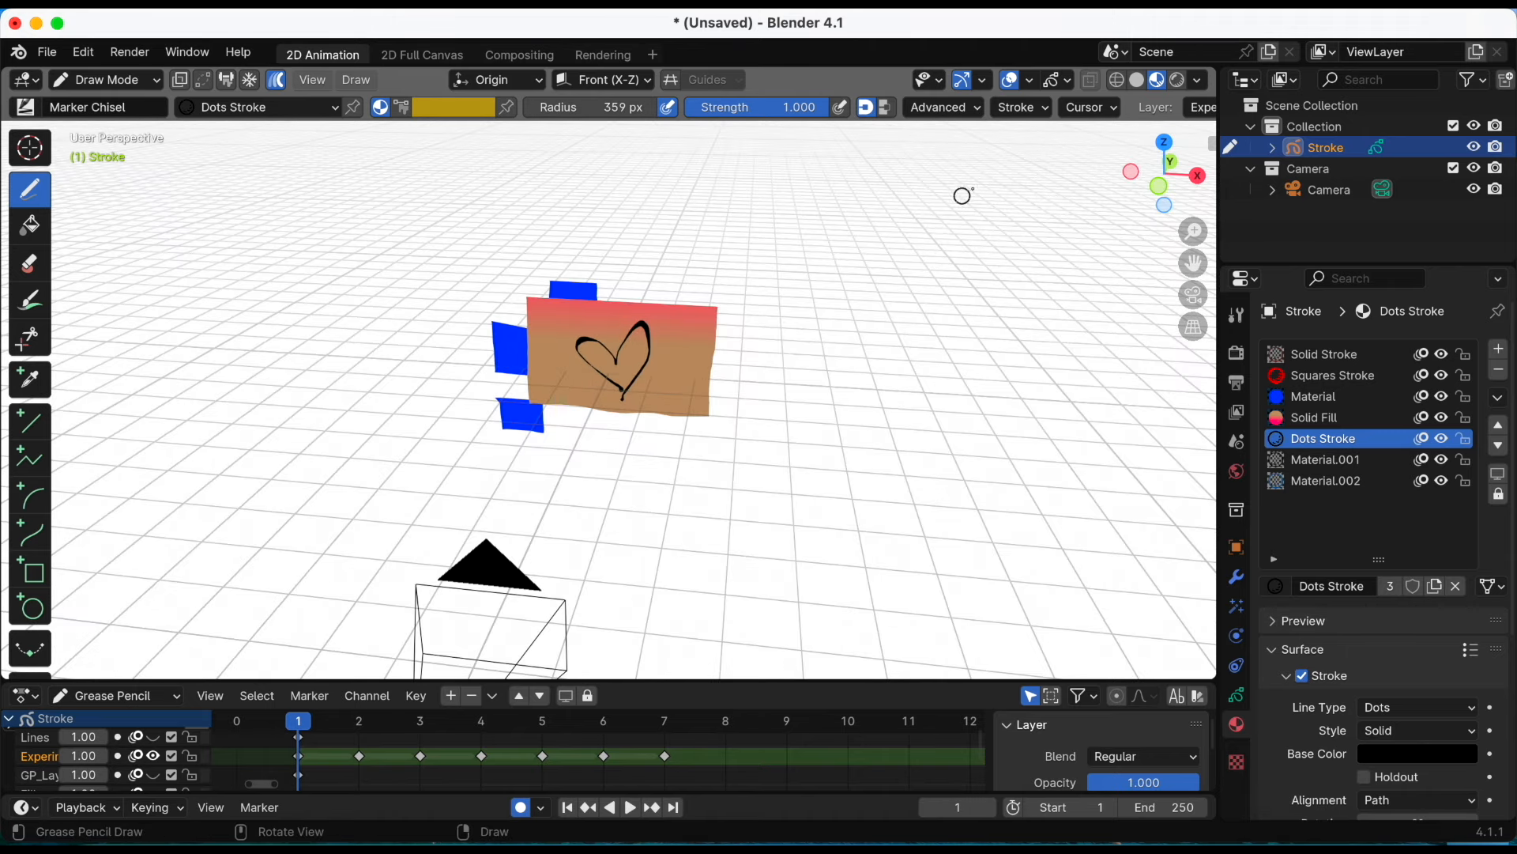
Show the X and Y axis lines in the viewport overlays
{"action": "left_click", "coordinate": [984, 81]}
{"action": "left_click", "coordinate": [1027, 83]}
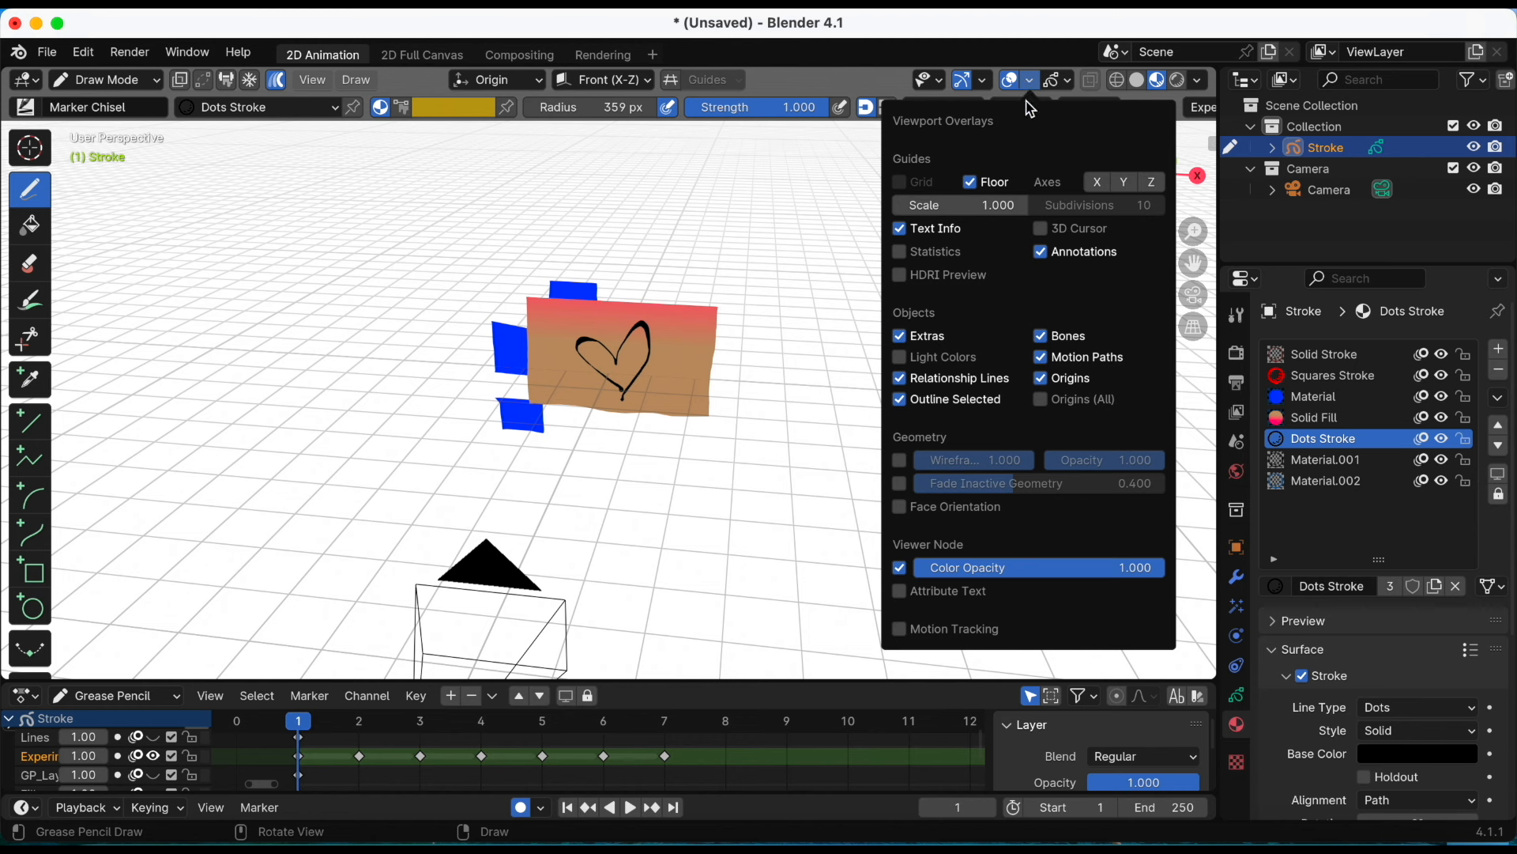
{"action": "left_click", "coordinate": [1096, 183]}
{"action": "left_click", "coordinate": [1129, 185]}
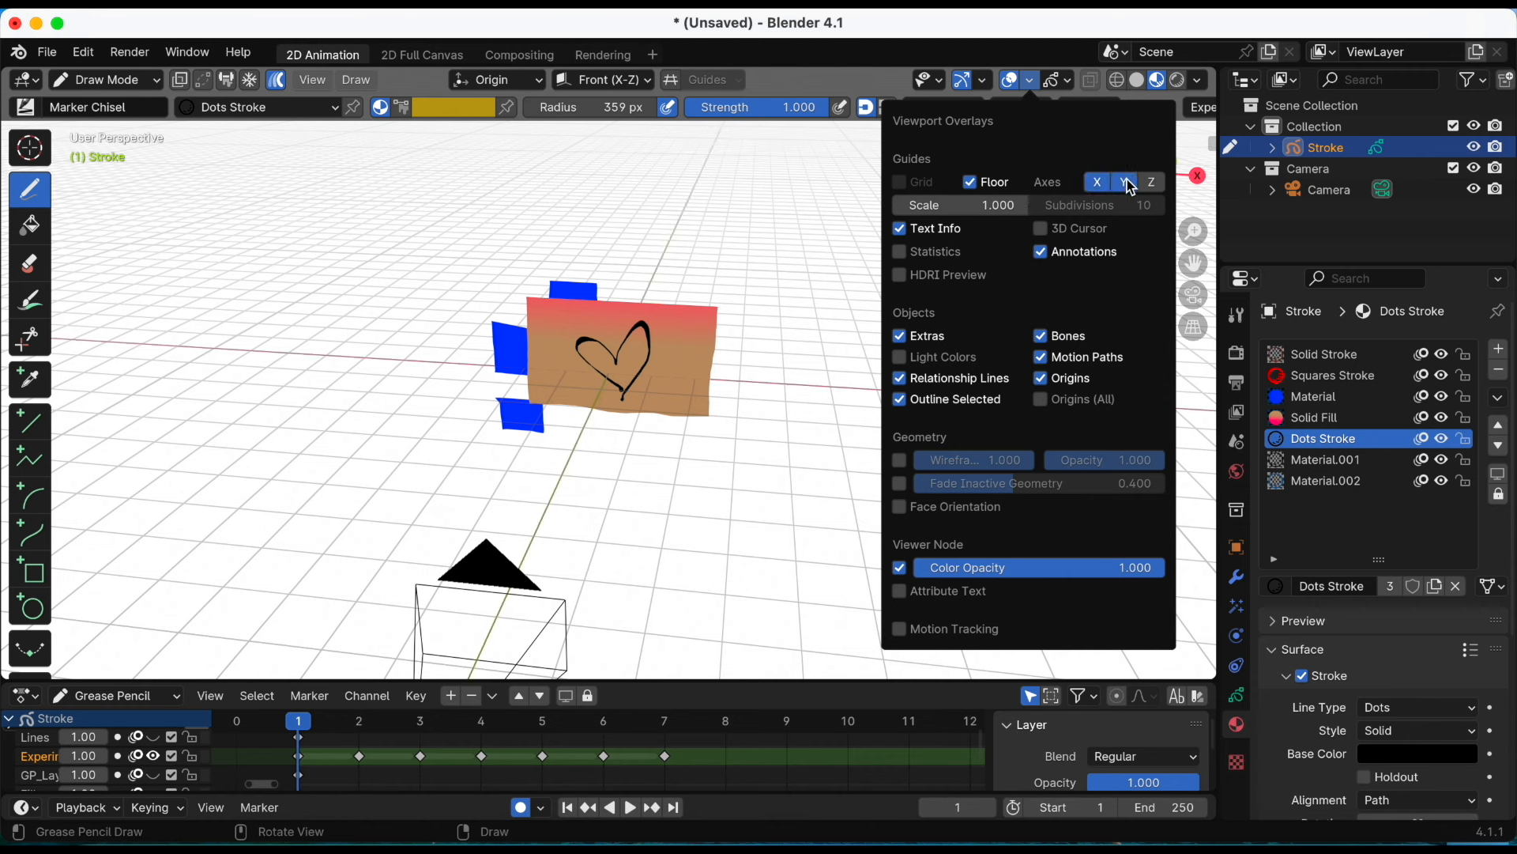
{"action": "mouse_move", "coordinate": [804, 350]}
{"action": "middle_mouse_down"}
{"action": "mouse_move", "coordinate": [596, 335]}
{"action": "mouse_move", "coordinate": [773, 329]}
{"action": "mouse_move", "coordinate": [829, 355]}
{"action": "middle_mouse_up"}
Enable the Grease Pencil Canvas grid overlay, adjust its opacity and examine it against the drawing
{"action": "left_click", "coordinate": [1028, 80]}
{"action": "left_click", "coordinate": [1066, 80]}
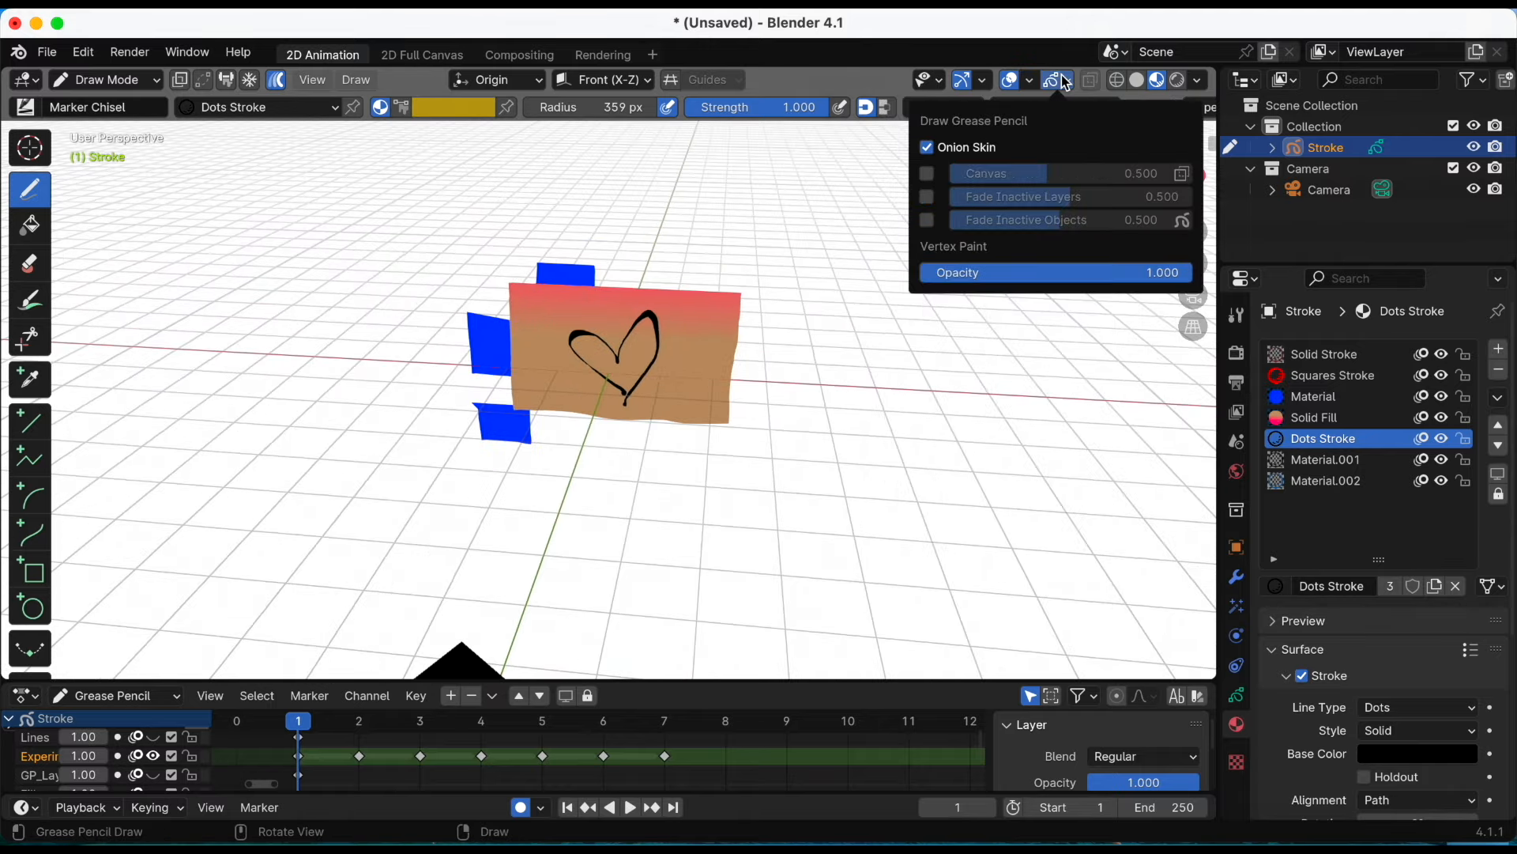
{"action": "left_click", "coordinate": [928, 176]}
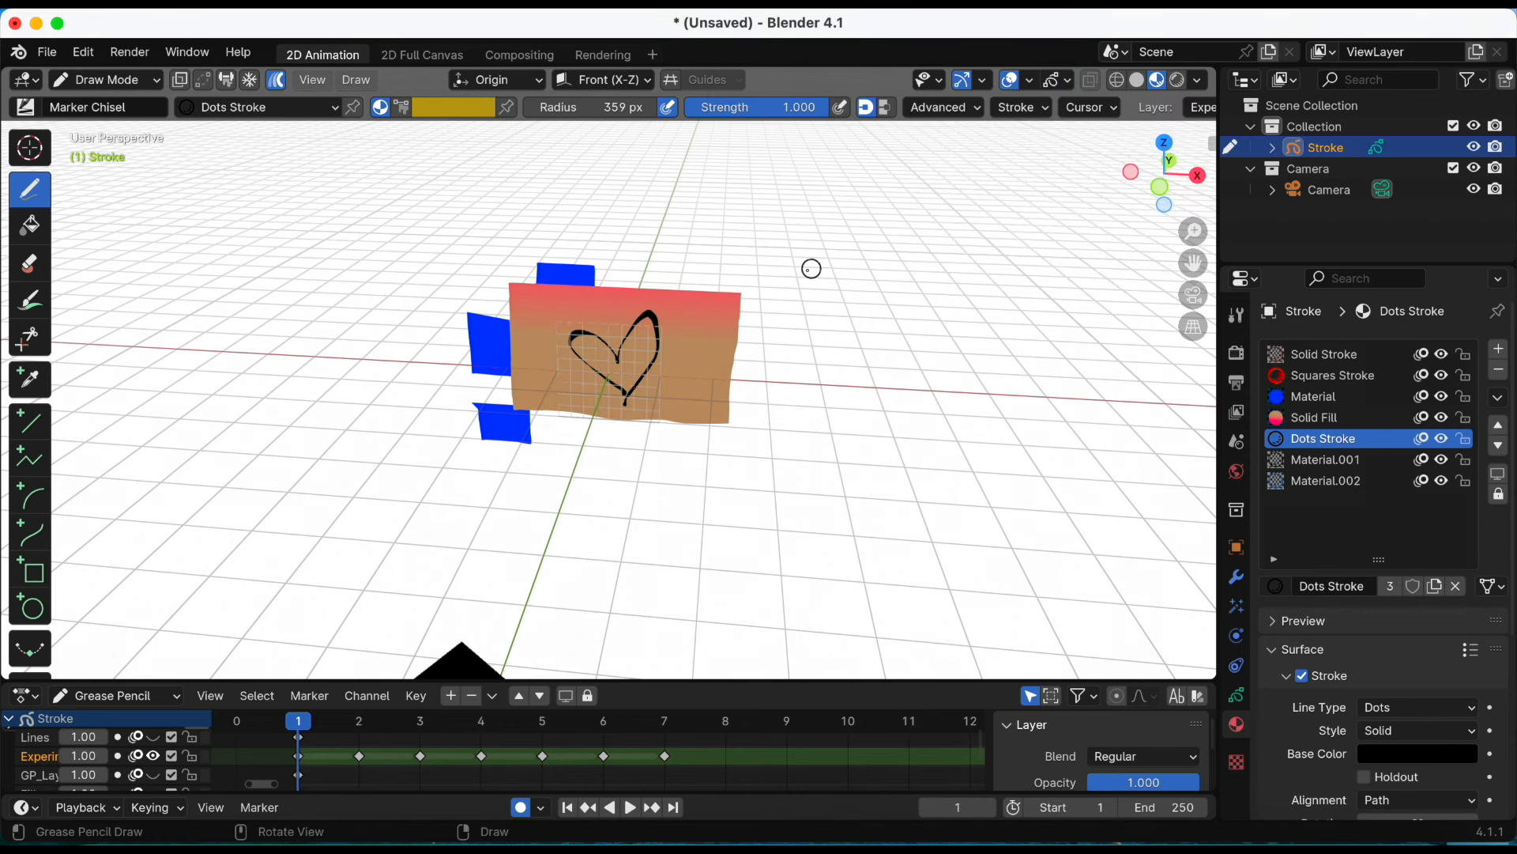
{"action": "scroll", "coordinate": [770, 299], "scroll_direction": "up", "scroll_amount": 2}
{"action": "scroll", "coordinate": [783, 292], "scroll_direction": "up", "scroll_amount": 3}
{"action": "mouse_move", "coordinate": [847, 264]}
{"action": "middle_mouse_down"}
{"action": "mouse_move", "coordinate": [731, 261]}
{"action": "mouse_move", "coordinate": [884, 254]}
{"action": "mouse_move", "coordinate": [832, 265]}
{"action": "middle_mouse_up"}
{"action": "scroll", "coordinate": [728, 263], "scroll_direction": "down", "scroll_amount": 3}
{"action": "left_click", "coordinate": [1068, 82]}
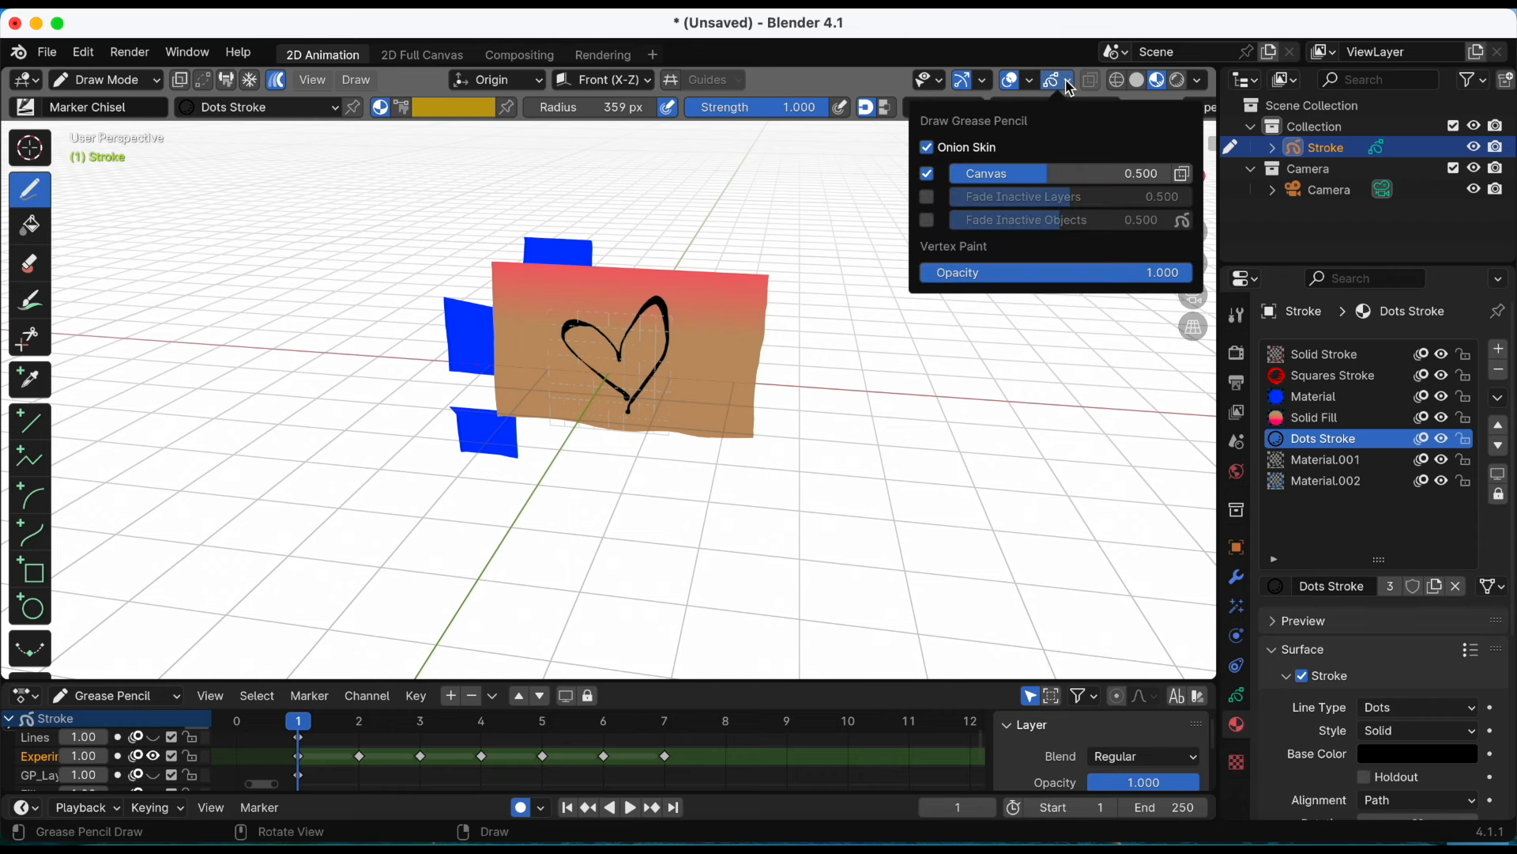
{"action": "left_click_drag", "start_coordinate": [1078, 170], "coordinate": [1044, 173]}
{"action": "mouse_move", "coordinate": [816, 283]}
{"action": "middle_mouse_down"}
{"action": "mouse_move", "coordinate": [914, 230]}
{"action": "mouse_move", "coordinate": [956, 237]}
{"action": "mouse_move", "coordinate": [874, 284]}
{"action": "mouse_move", "coordinate": [847, 281]}
{"action": "middle_mouse_up"}
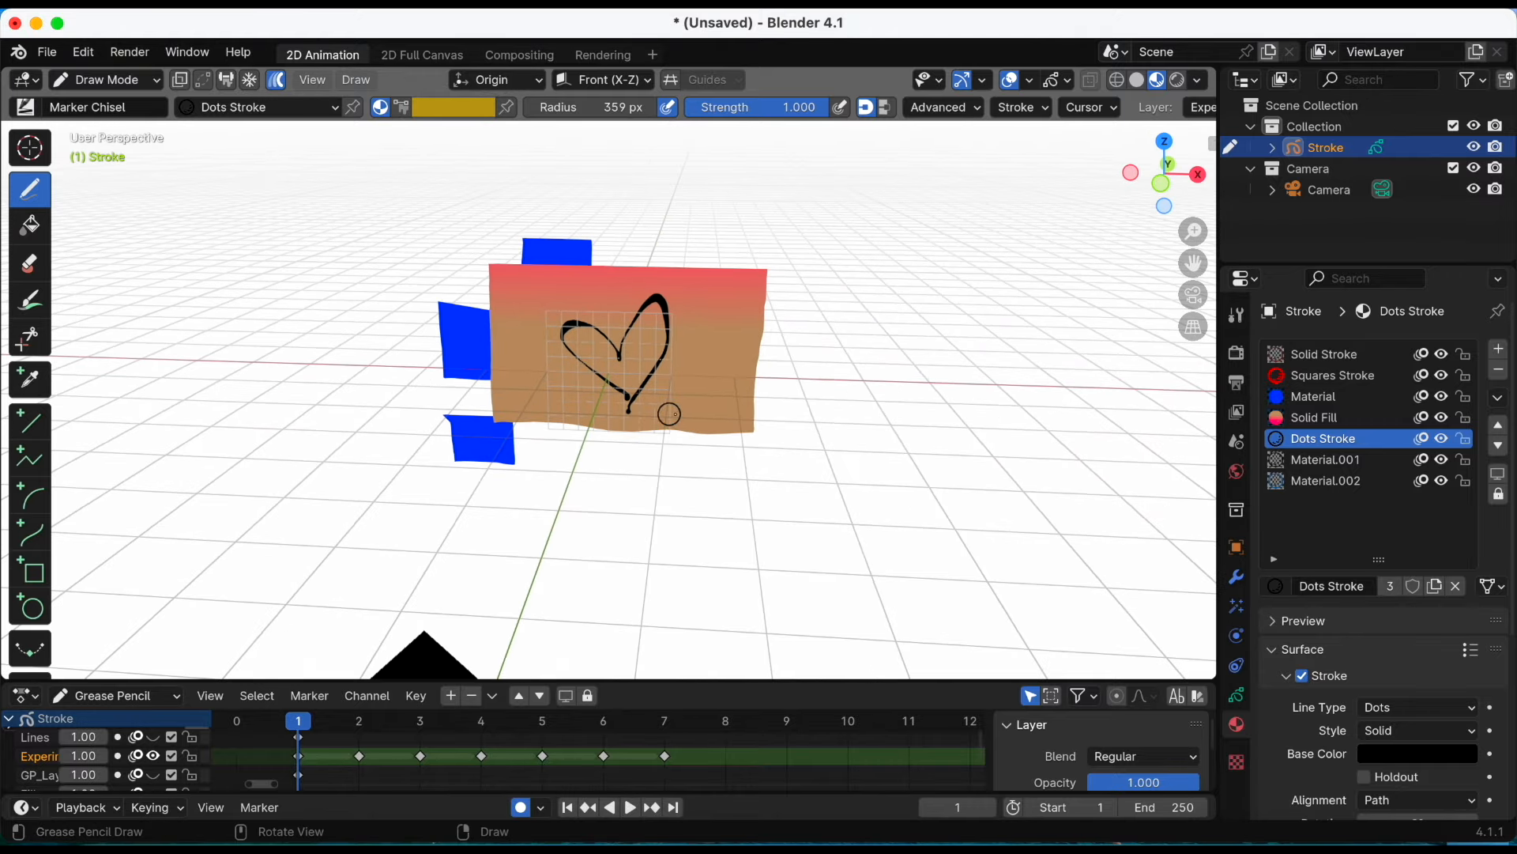
Draw a smaller heart over the canvas grid at the origin and inspect its plane from the side
{"action": "left_click_drag", "start_coordinate": [610, 387], "coordinate": [602, 357]}
{"action": "middle_click_drag", "start_coordinate": [648, 372], "coordinate": [508, 569]}
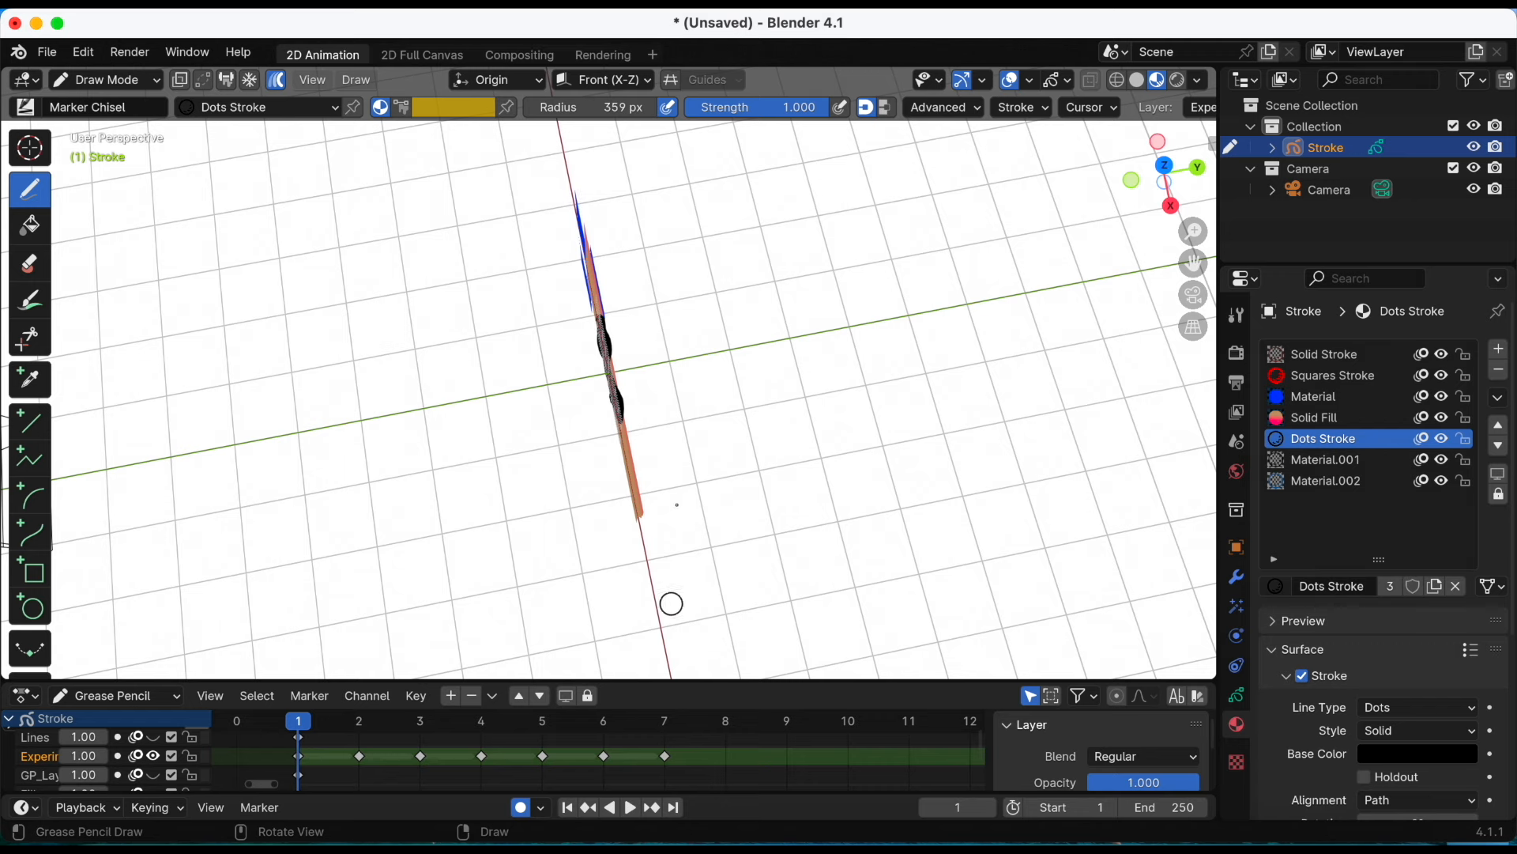
{"action": "mouse_move", "coordinate": [694, 393]}
{"action": "middle_mouse_down"}
{"action": "mouse_move", "coordinate": [827, 322]}
{"action": "mouse_move", "coordinate": [904, 254]}
{"action": "mouse_move", "coordinate": [886, 233]}
{"action": "middle_mouse_up"}
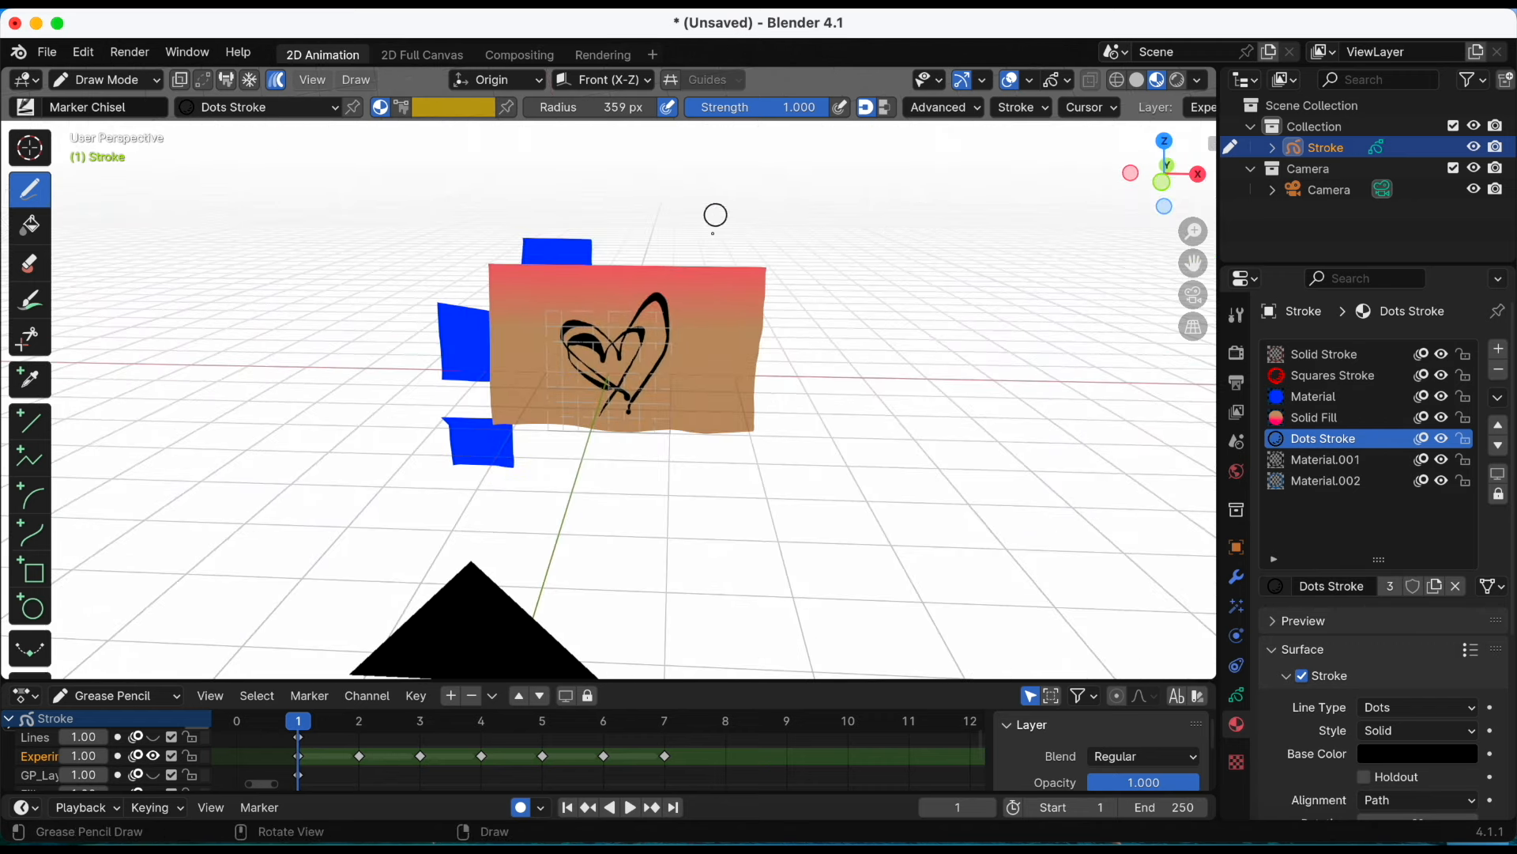
Set the stroke placement to 3D Cursor and show the 3D Cursor in the viewport overlays
{"action": "left_click", "coordinate": [503, 84]}
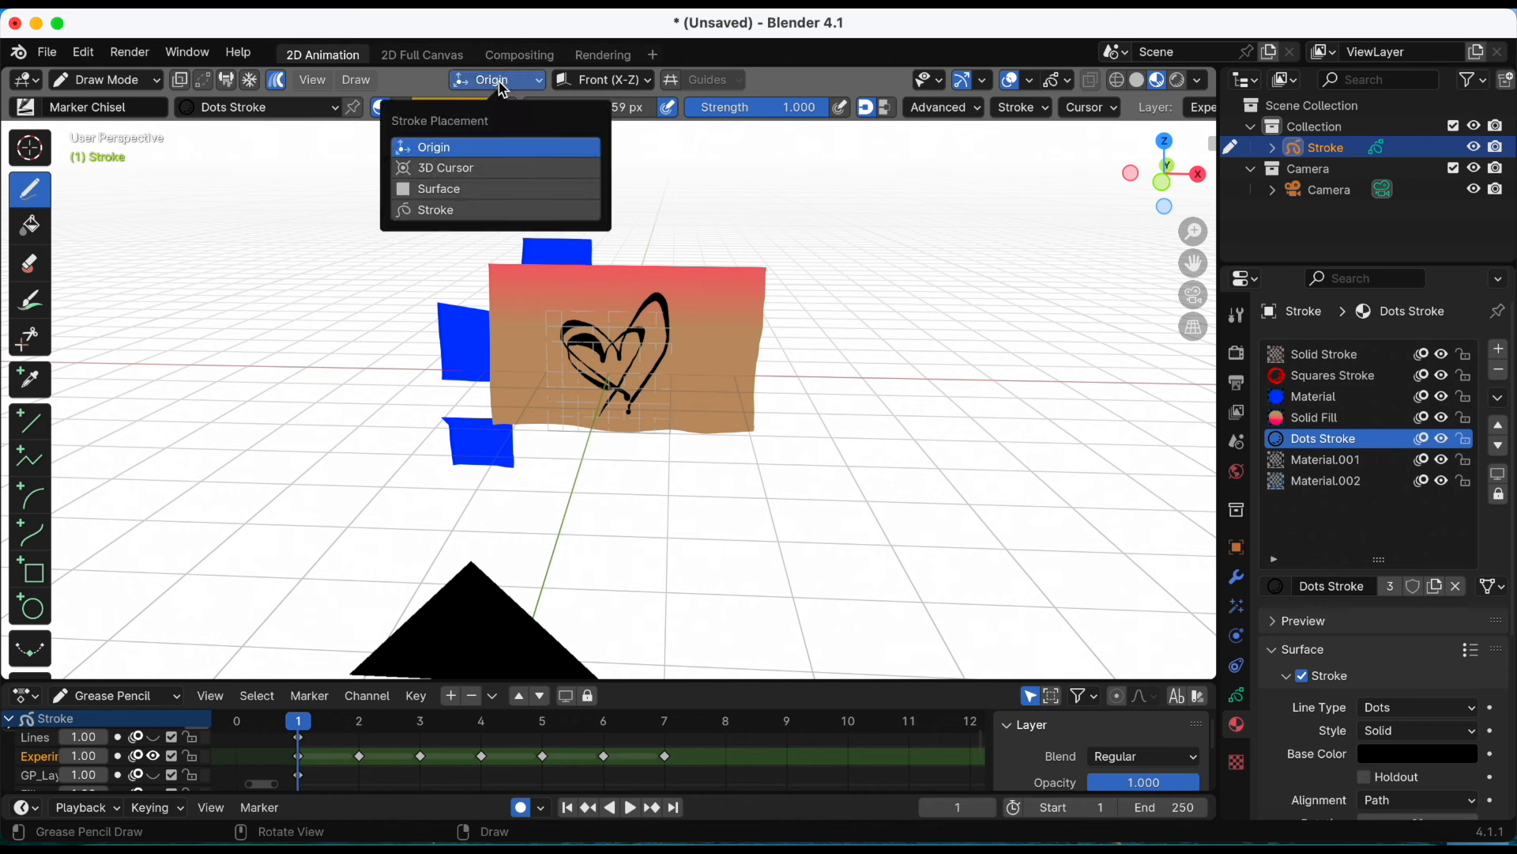
{"action": "left_click", "coordinate": [462, 178]}
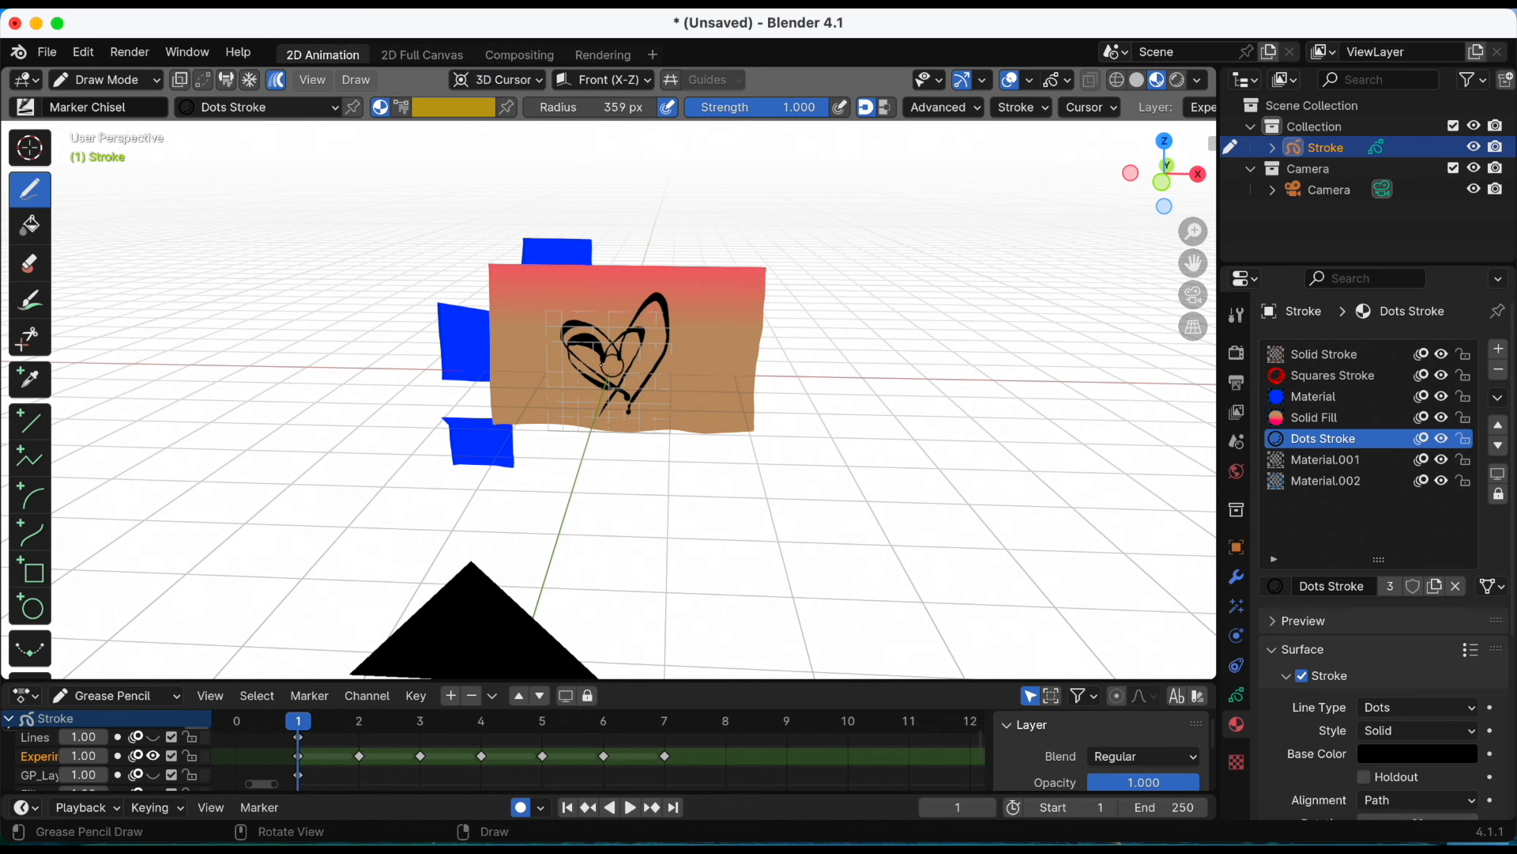
{"action": "left_click", "coordinate": [1033, 83]}
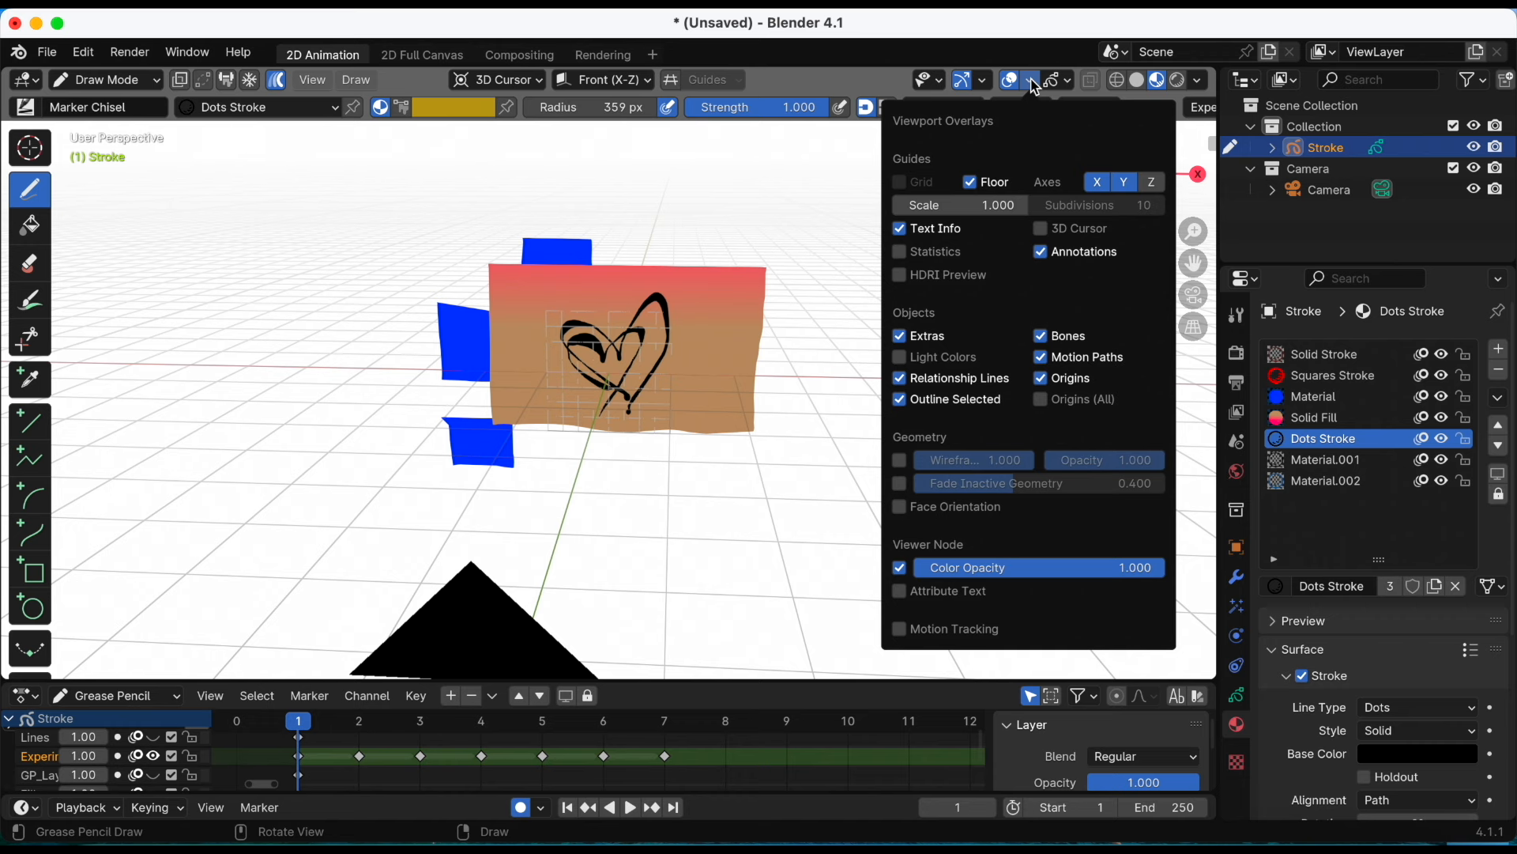
{"action": "left_click", "coordinate": [1042, 229]}
{"action": "scroll", "coordinate": [803, 329], "scroll_direction": "up", "scroll_amount": 8}
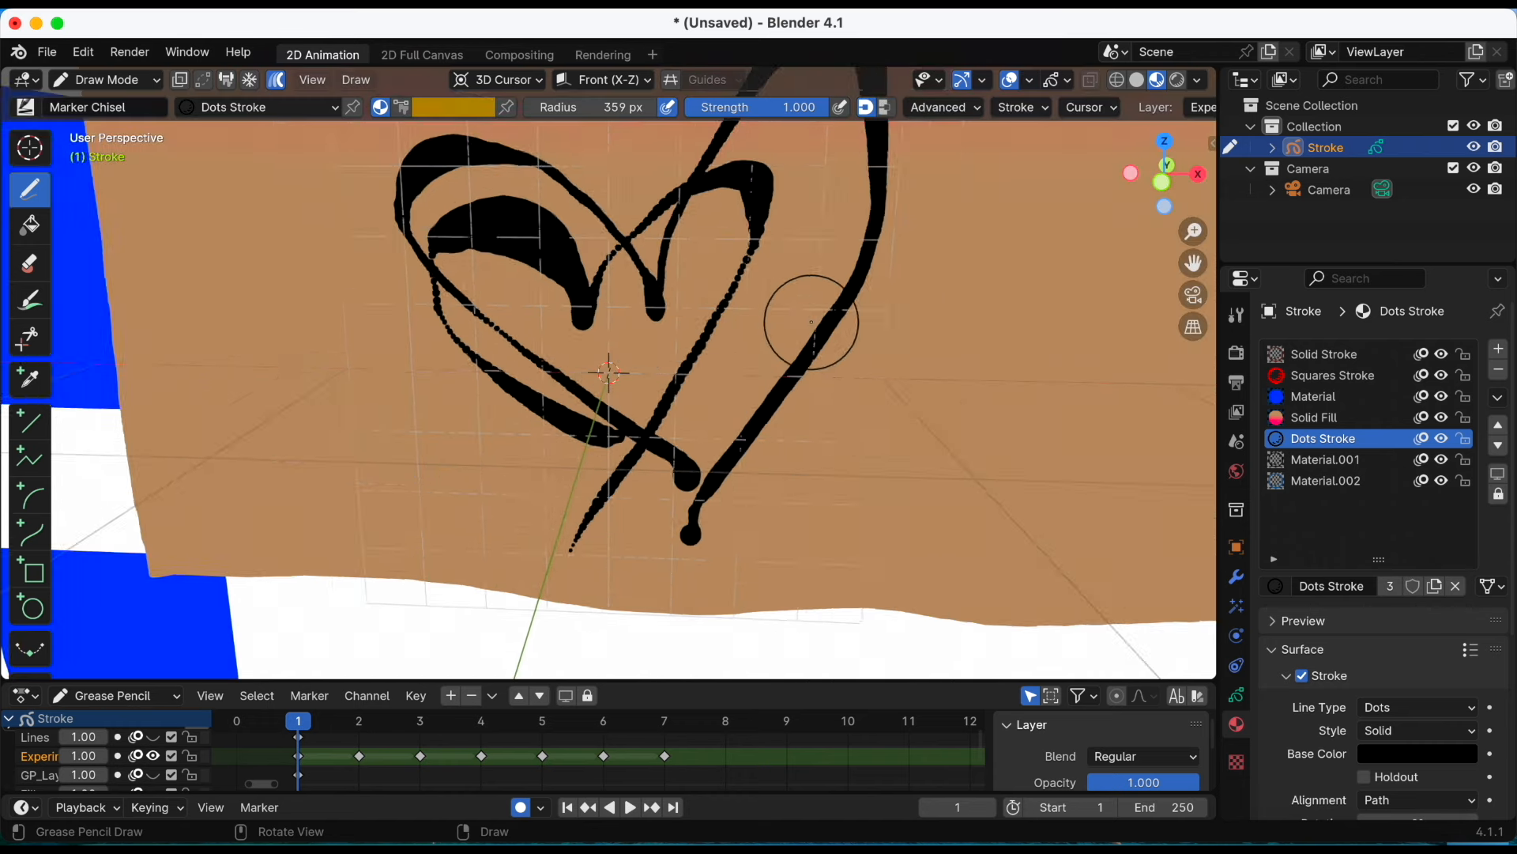
{"action": "scroll", "coordinate": [765, 356], "scroll_direction": "down", "scroll_amount": 12}
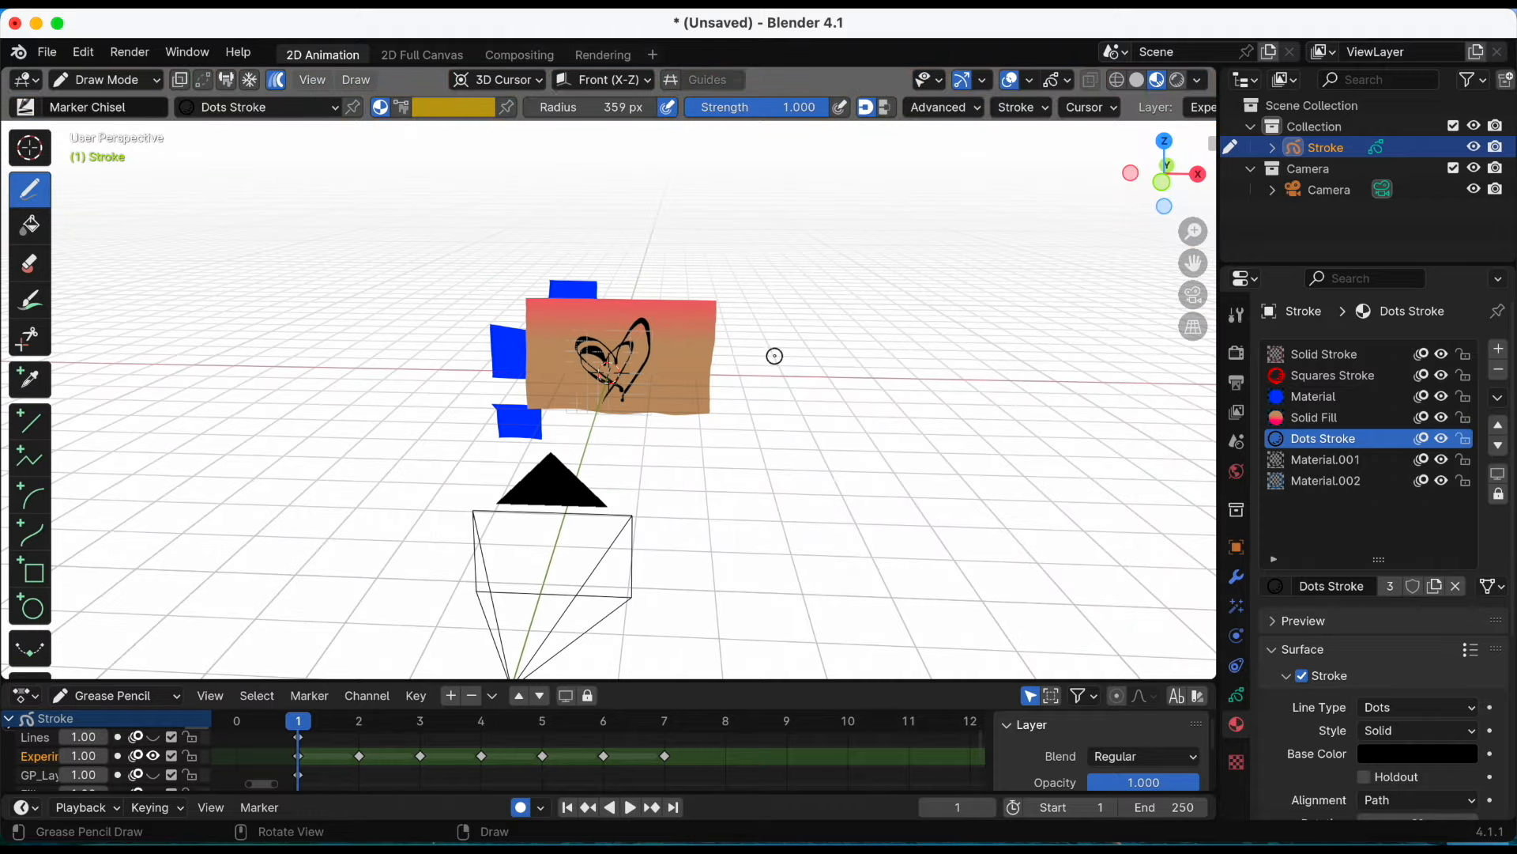
Place the 3D cursor in the empty space beside the blue squares, away from the drawing
{"action": "mouse_move", "coordinate": [779, 325]}
{"action": "middle_mouse_down"}
{"action": "mouse_move", "coordinate": [844, 326]}
{"action": "mouse_move", "coordinate": [880, 349]}
{"action": "mouse_move", "coordinate": [822, 339]}
{"action": "middle_mouse_up"}
{"action": "left_click", "coordinate": [29, 148]}
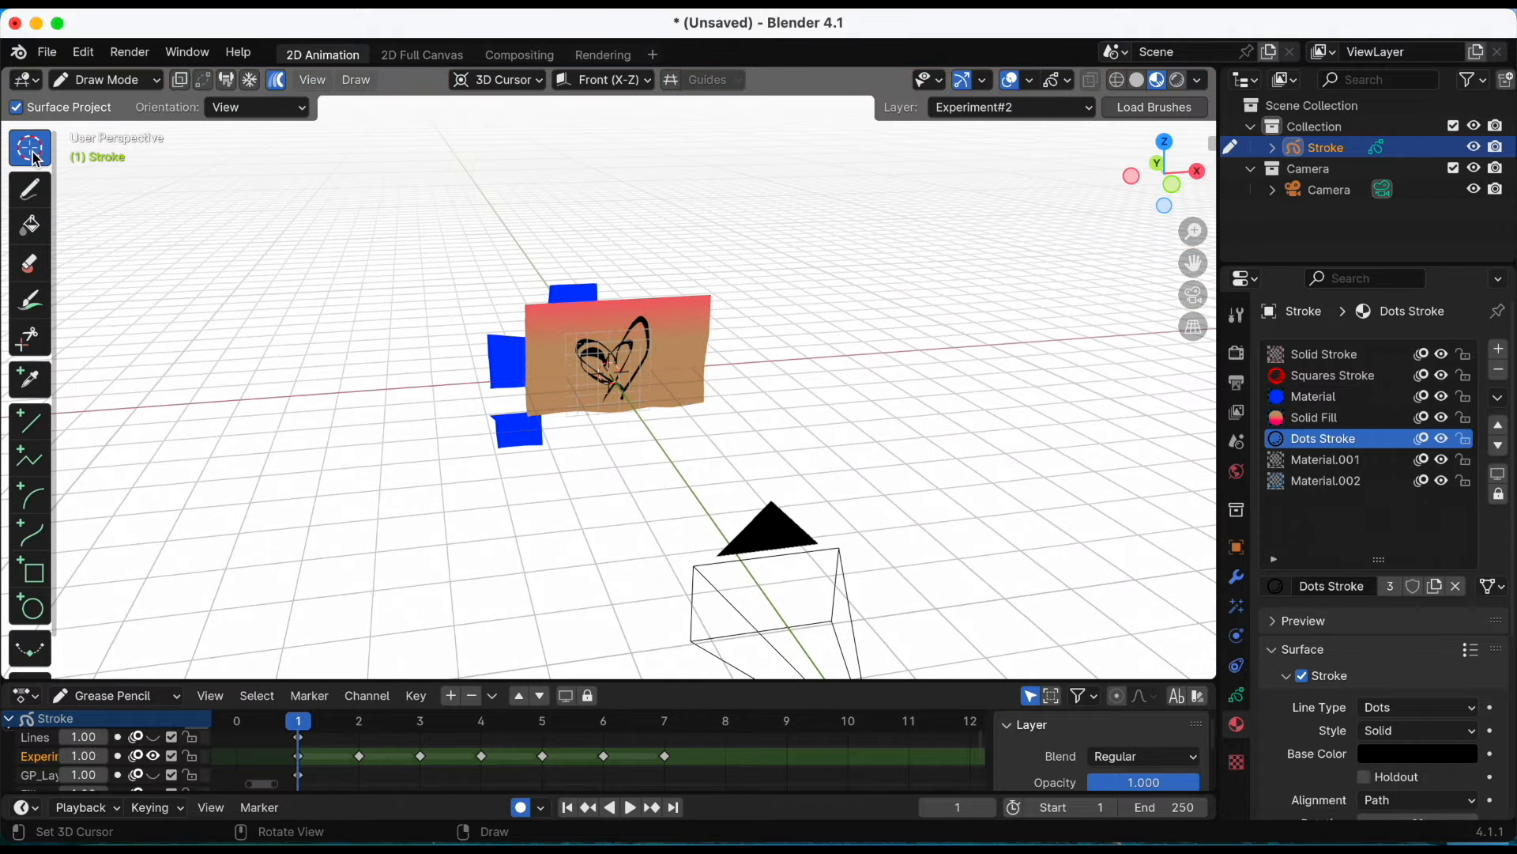
{"action": "left_click", "coordinate": [287, 392]}
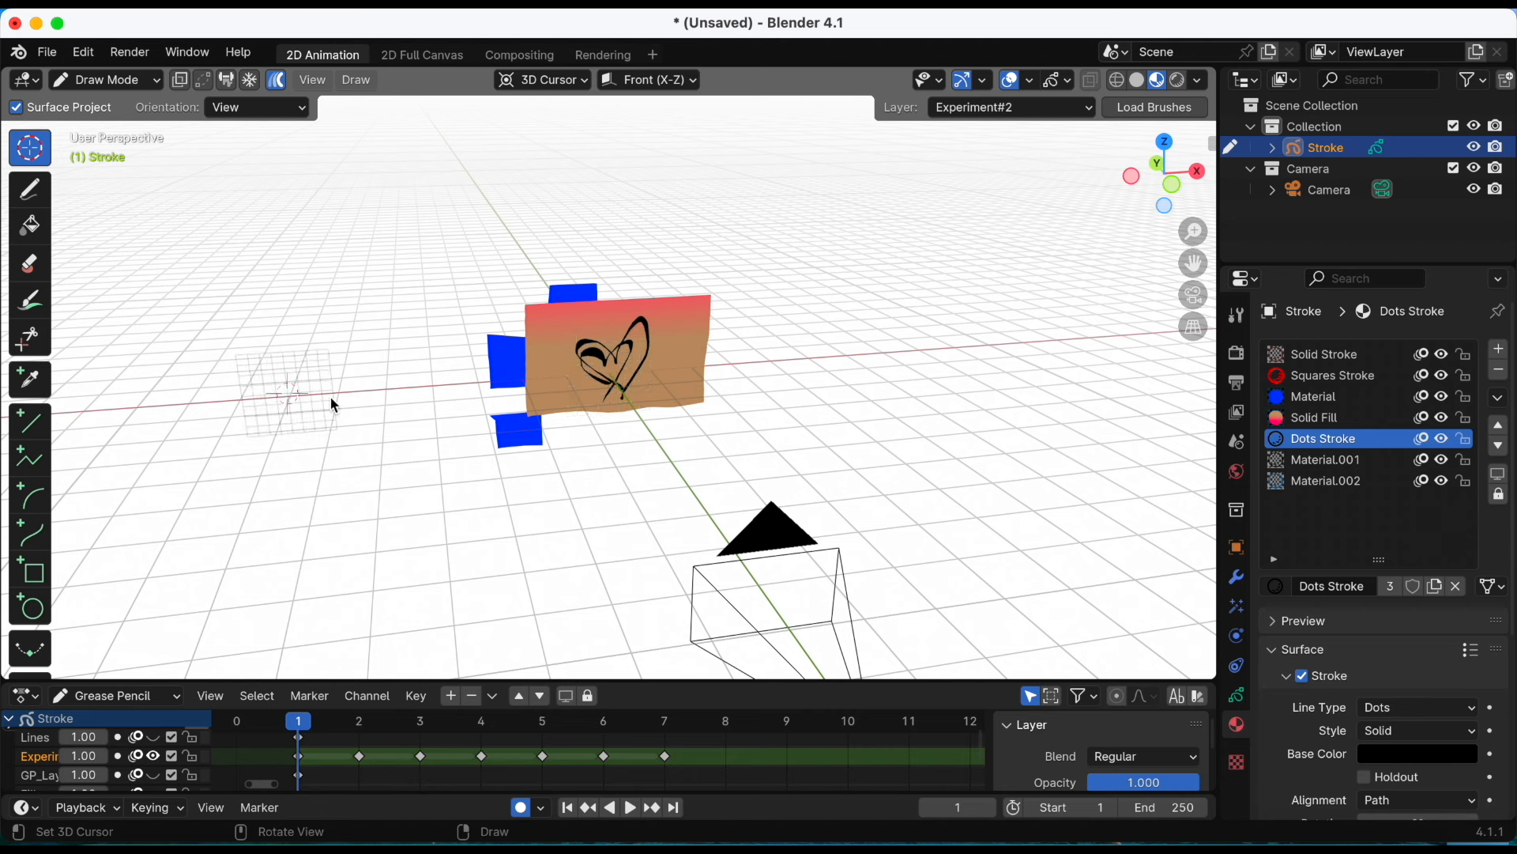
Draw a heart at the 3D cursor in the empty space beside the blue squares
{"action": "left_click", "coordinate": [29, 190]}
{"action": "left_click_drag", "start_coordinate": [286, 398], "coordinate": [297, 455]}
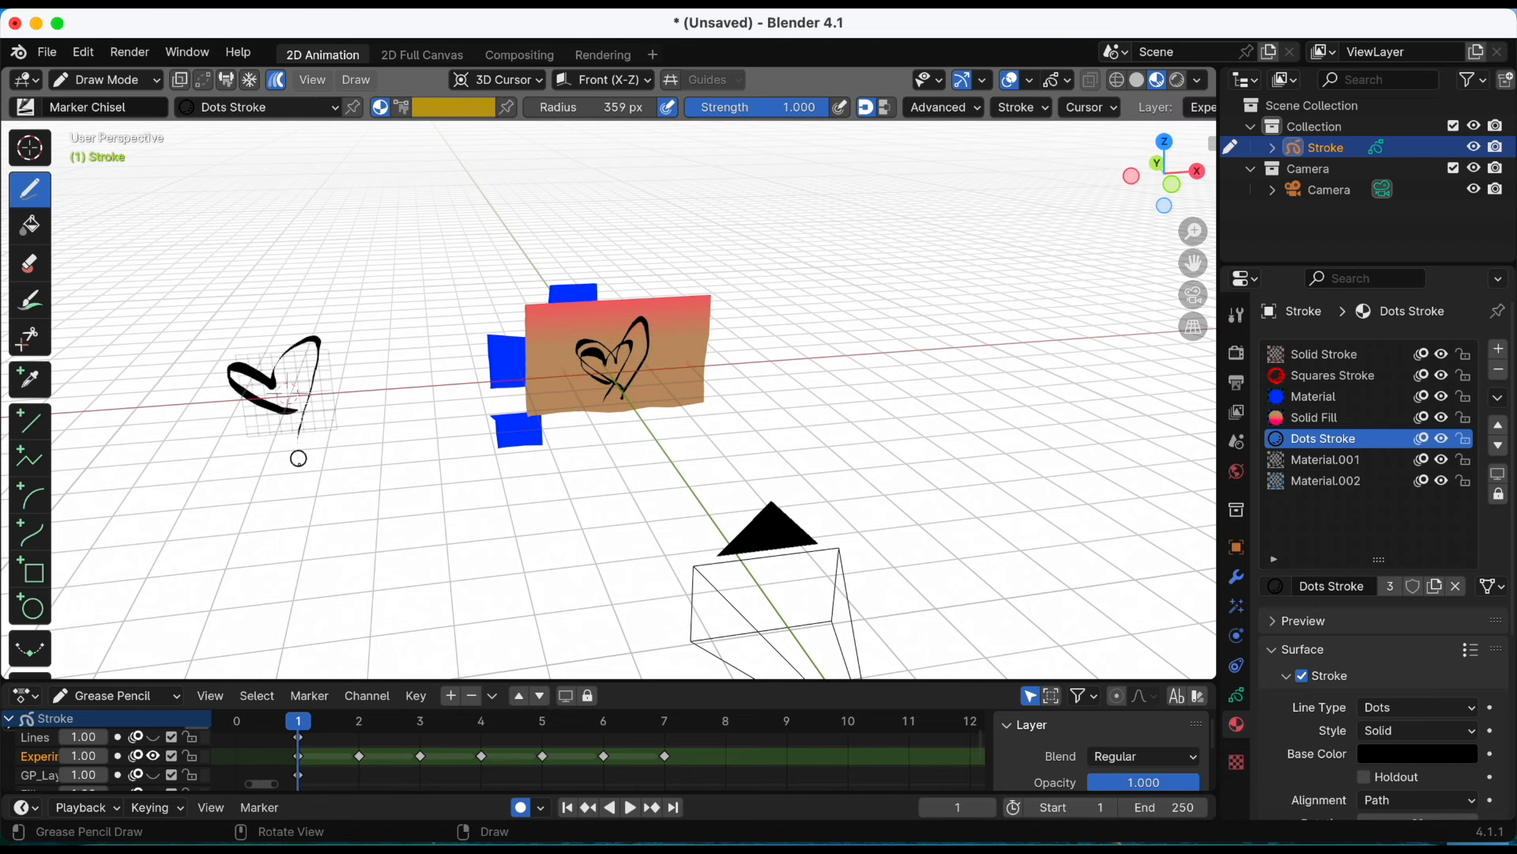
{"action": "mouse_move", "coordinate": [588, 447]}
{"action": "middle_mouse_down"}
{"action": "mouse_move", "coordinate": [566, 505]}
{"action": "mouse_move", "coordinate": [423, 505]}
{"action": "mouse_move", "coordinate": [363, 447]}
{"action": "mouse_move", "coordinate": [593, 437]}
{"action": "middle_mouse_up"}
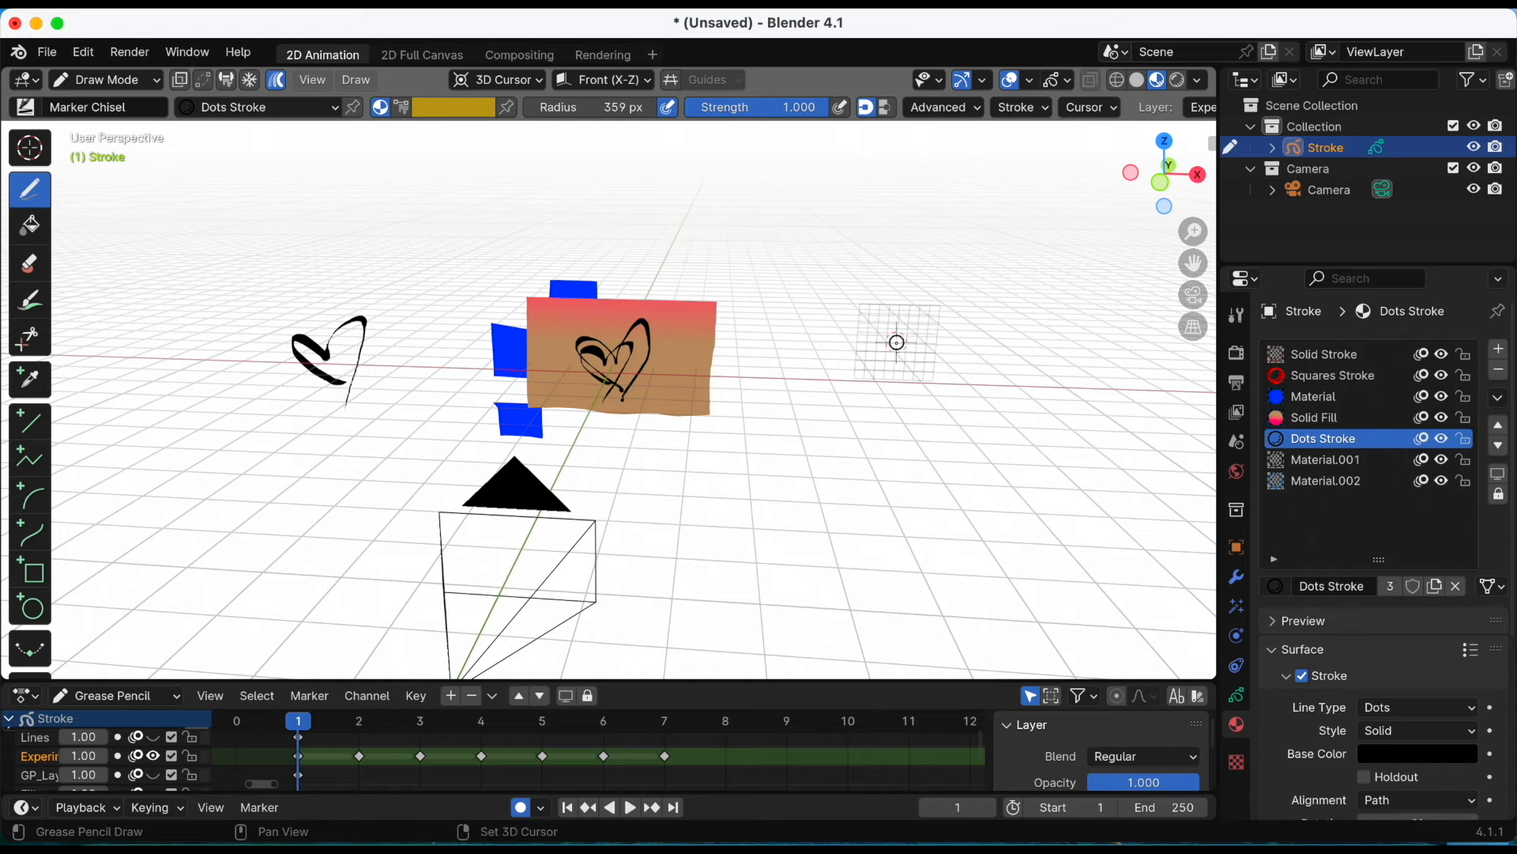
Draw another heart at the 3D cursor, placed in the empty space on the opposite side of the orange panel
{"action": "mouse_move", "coordinate": [938, 366]}
{"action": "middle_mouse_down"}
{"action": "mouse_move", "coordinate": [796, 393]}
{"action": "mouse_move", "coordinate": [704, 379]}
{"action": "mouse_move", "coordinate": [889, 383]}
{"action": "middle_mouse_up"}
{"action": "mouse_move", "coordinate": [962, 382]}
{"action": "left_mouse_down"}
{"action": "mouse_move", "coordinate": [928, 352]}
{"action": "mouse_move", "coordinate": [948, 420]}
{"action": "left_mouse_up"}
{"action": "mouse_move", "coordinate": [989, 424]}
{"action": "middle_mouse_down"}
{"action": "mouse_move", "coordinate": [776, 433]}
{"action": "mouse_move", "coordinate": [1054, 400]}
{"action": "middle_mouse_up"}
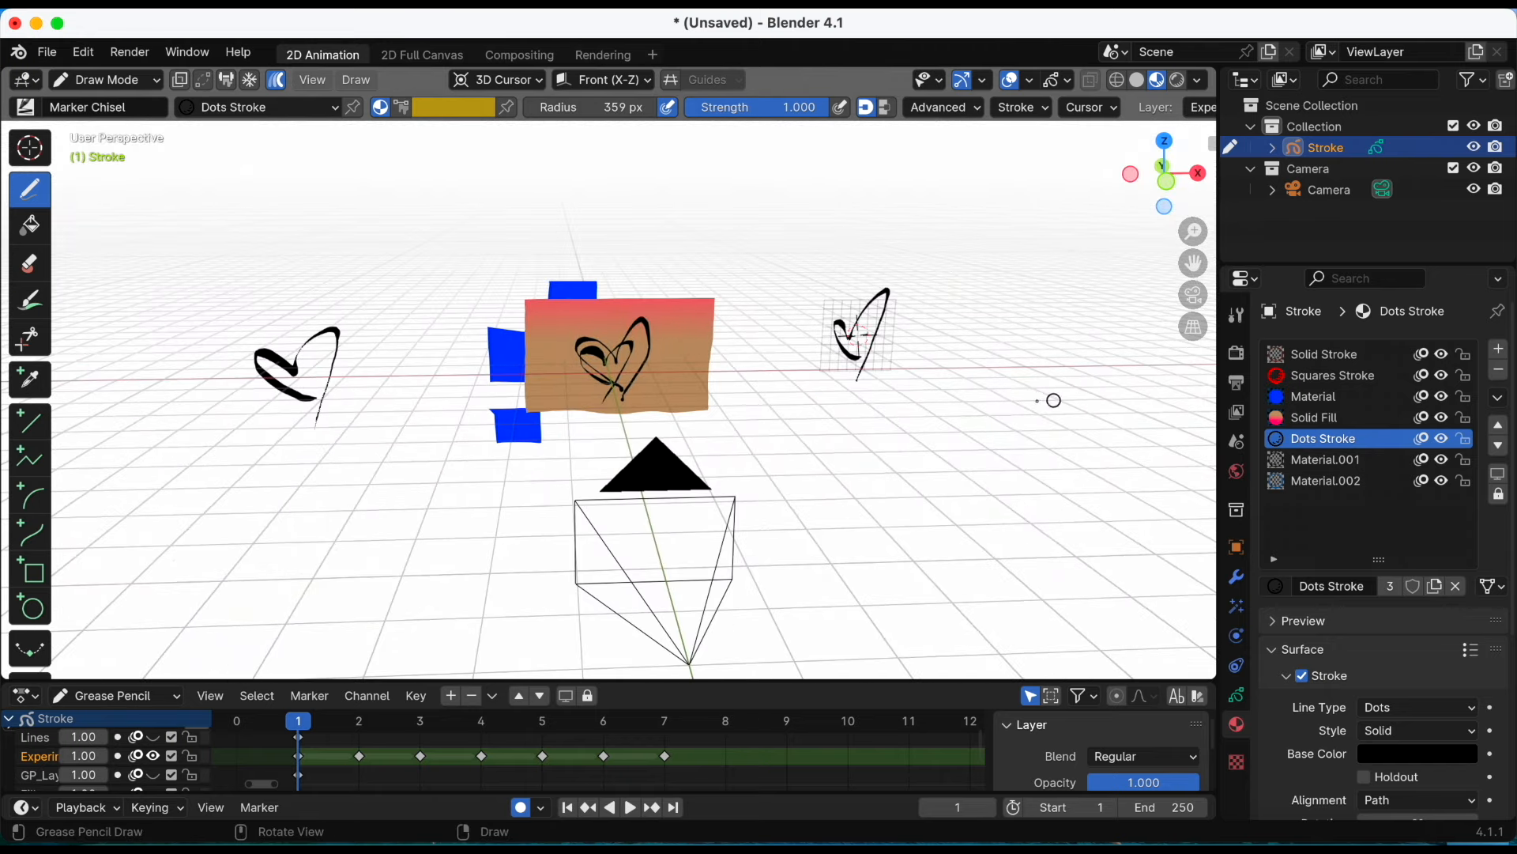
Set the stroke placement to Surface
{"action": "left_click", "coordinate": [490, 80]}
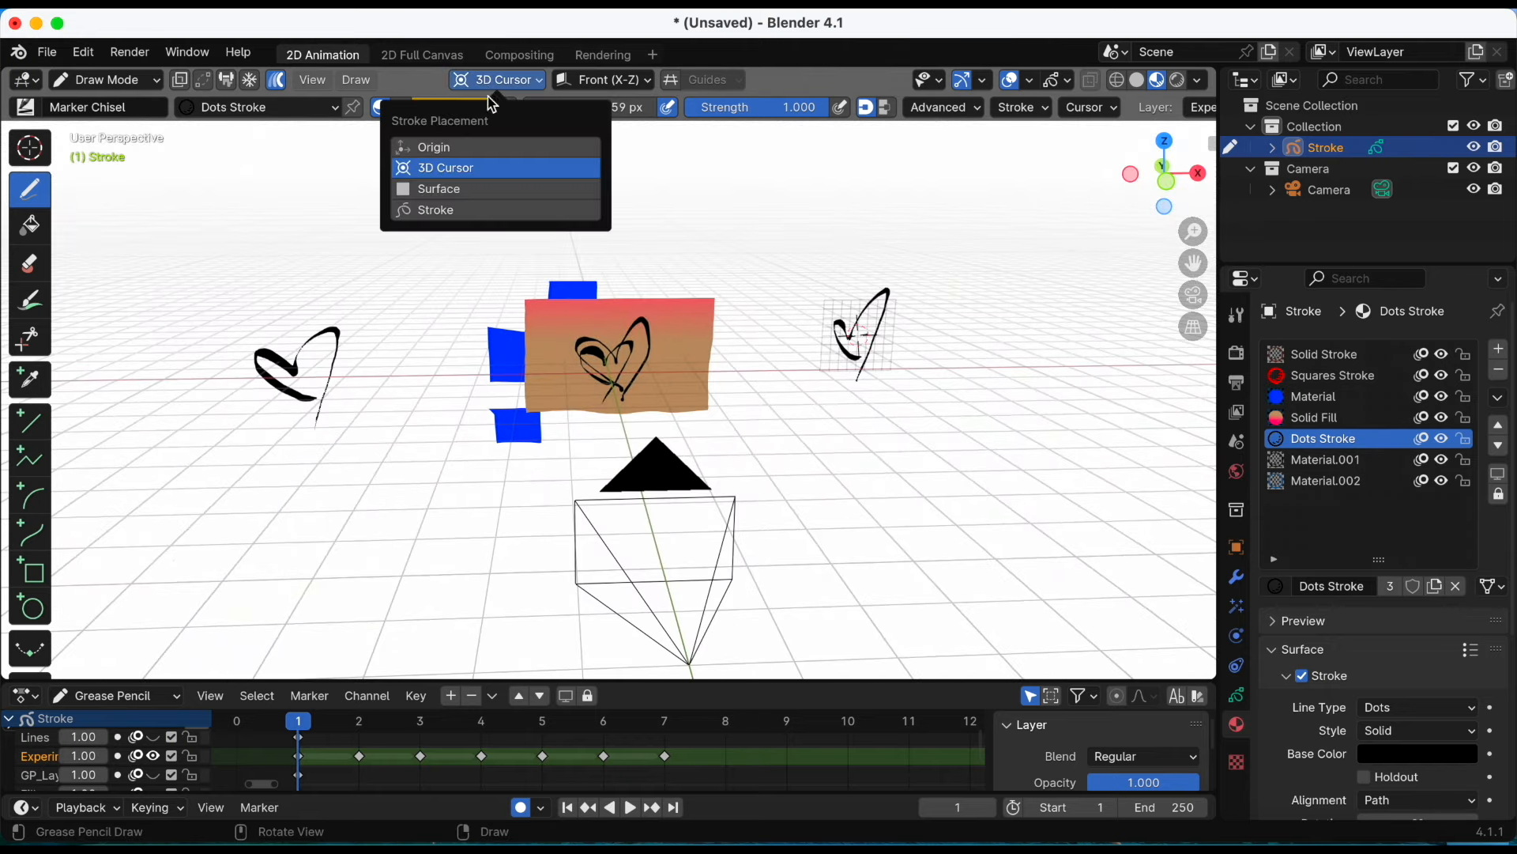
{"action": "left_click", "coordinate": [492, 190]}
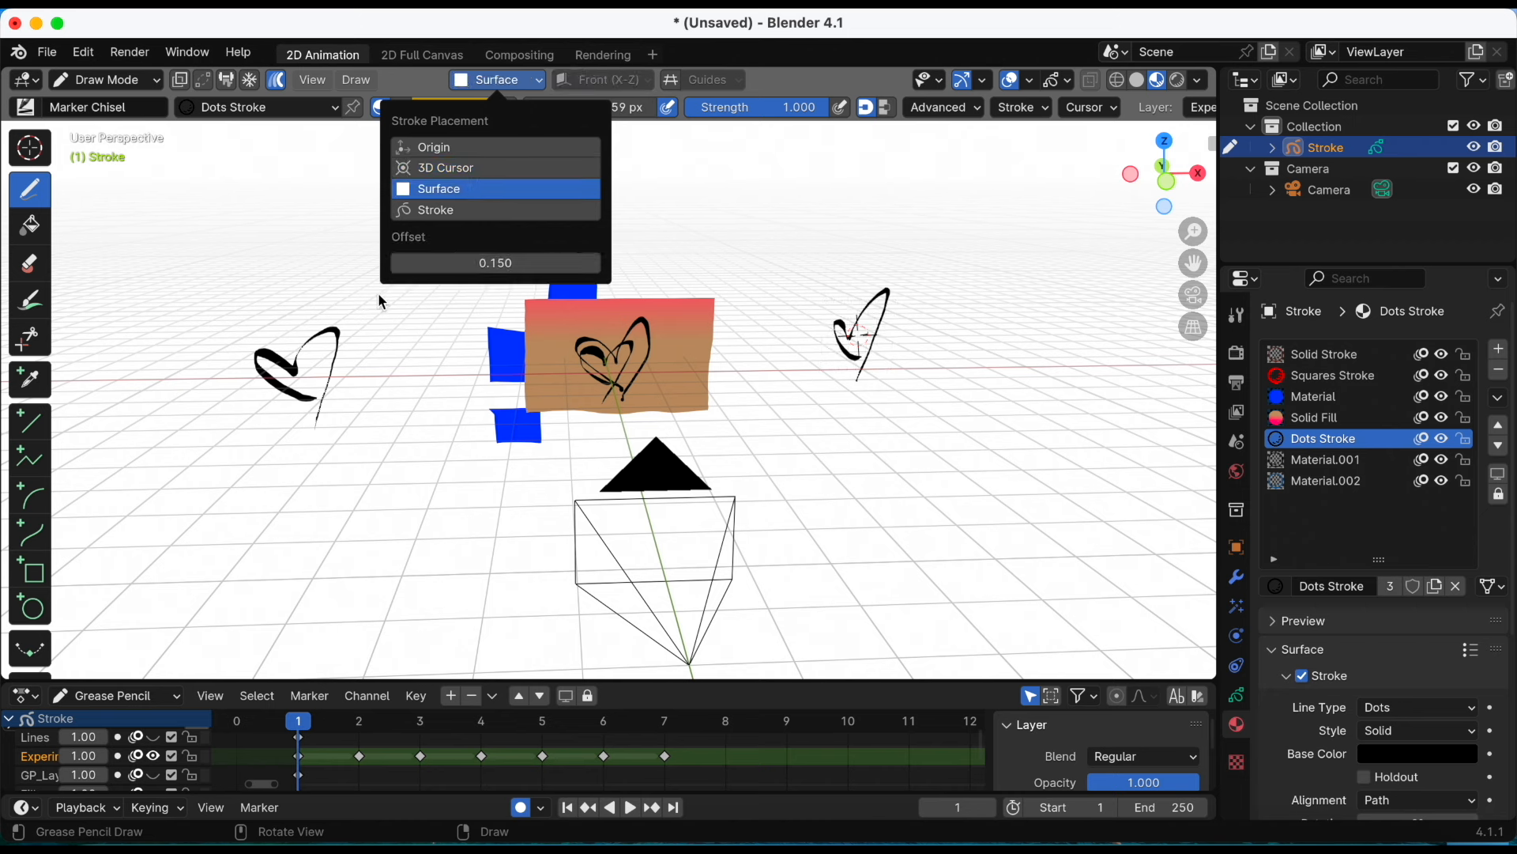
{"action": "left_click", "coordinate": [498, 76]}
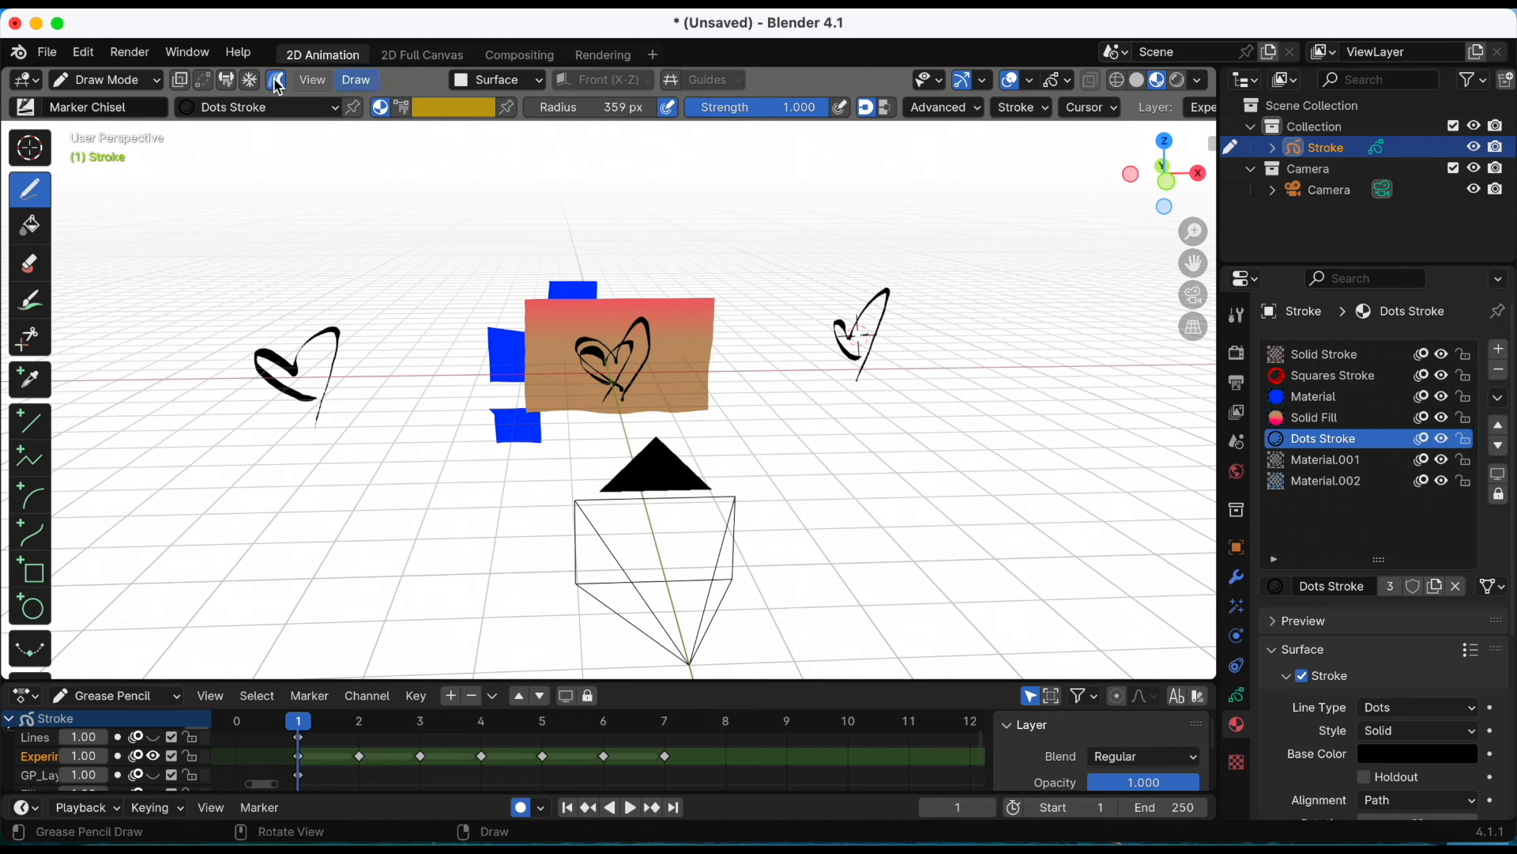
Switch to Object Mode and add a mesh cube at the 3D cursor
{"action": "left_click", "coordinate": [126, 85]}
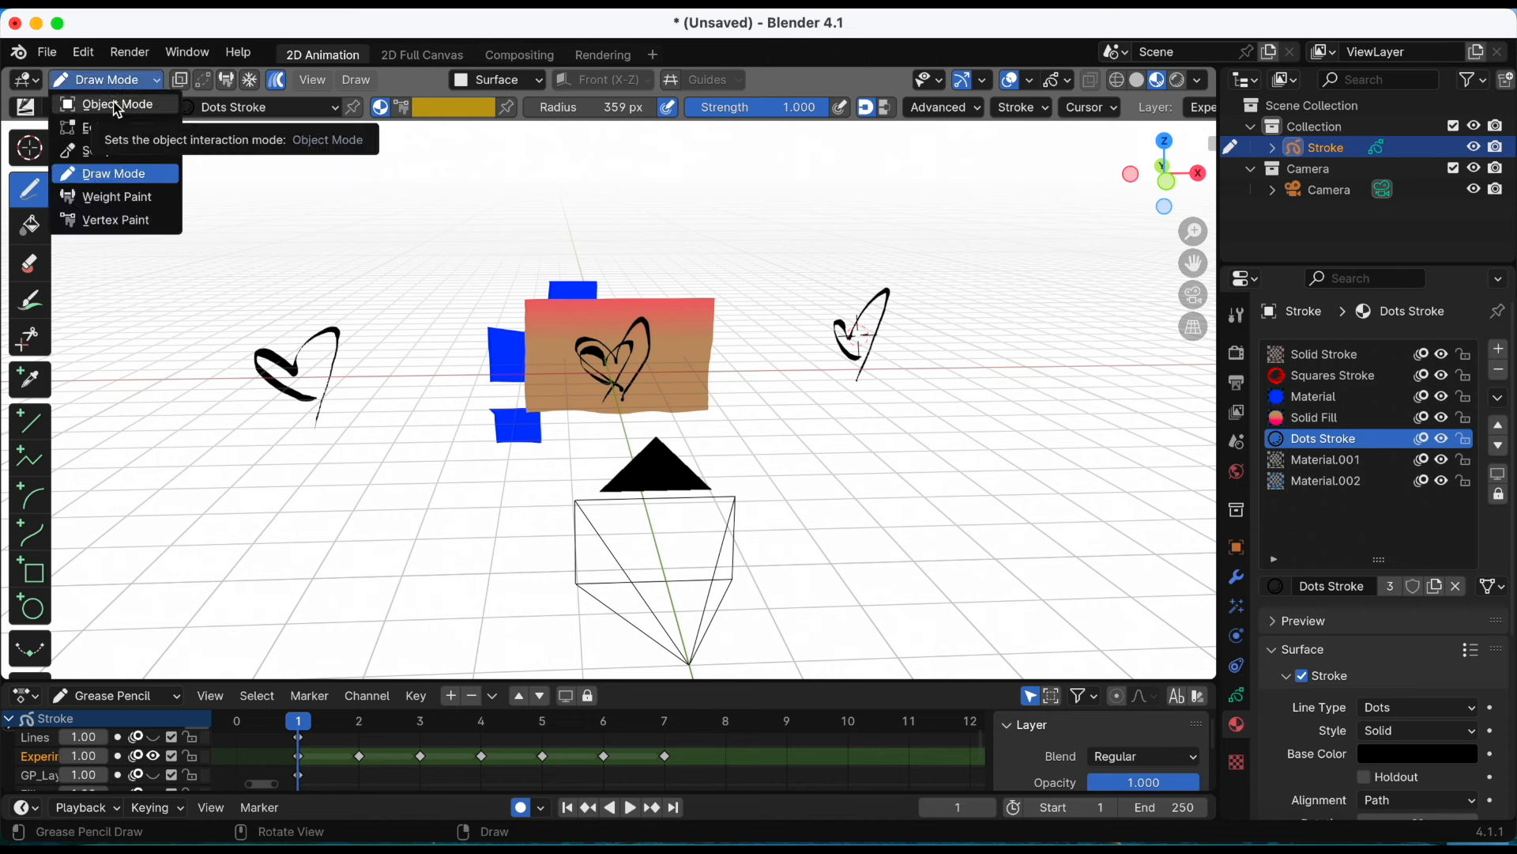
{"action": "left_click", "coordinate": [118, 105]}
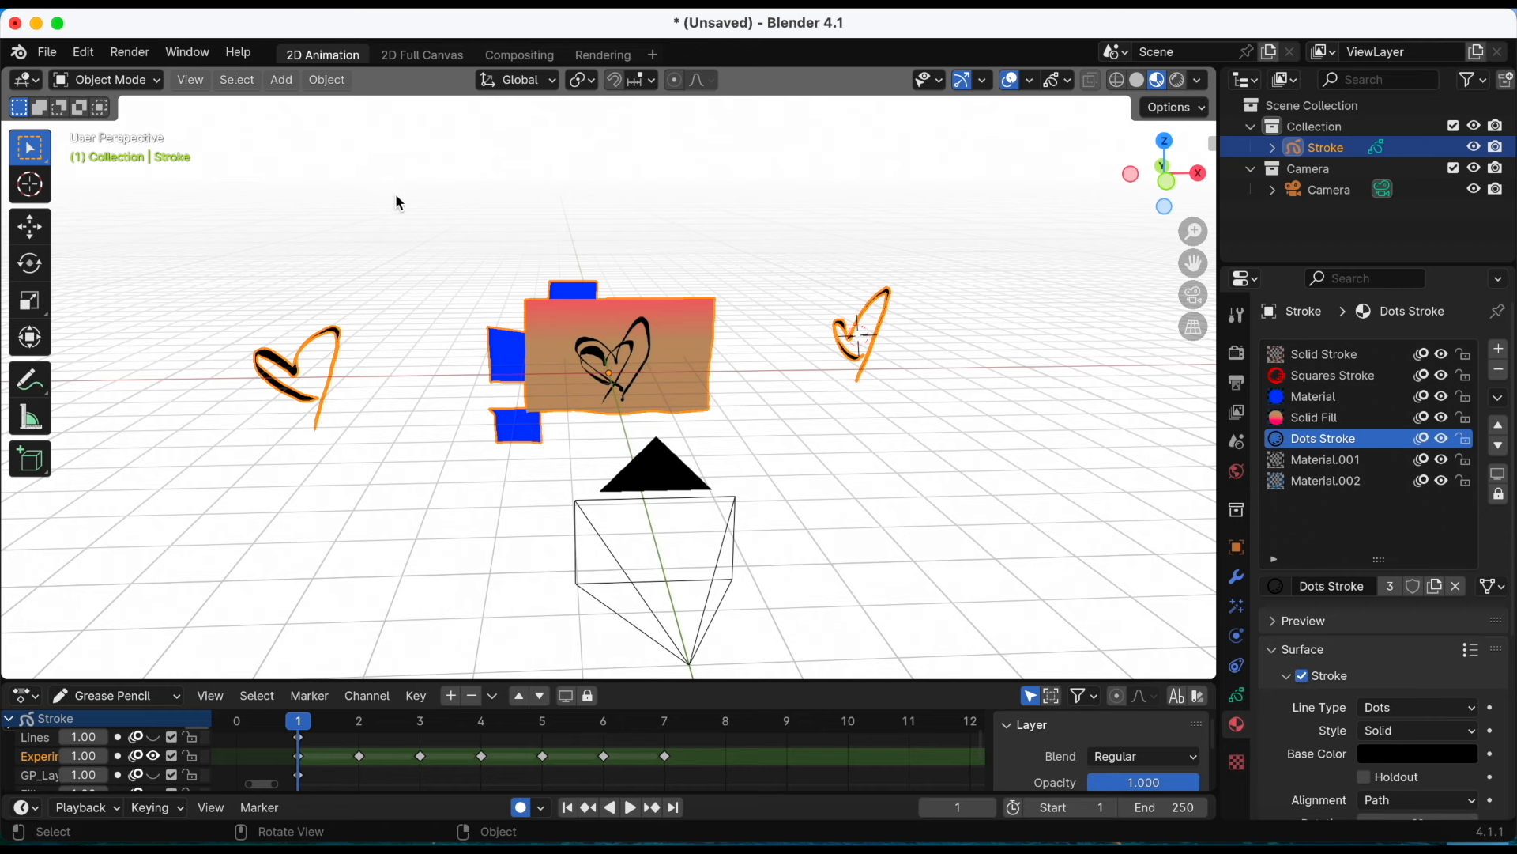
{"action": "left_click", "coordinate": [282, 81]}
{"action": "mouse_move", "coordinate": [320, 105]}
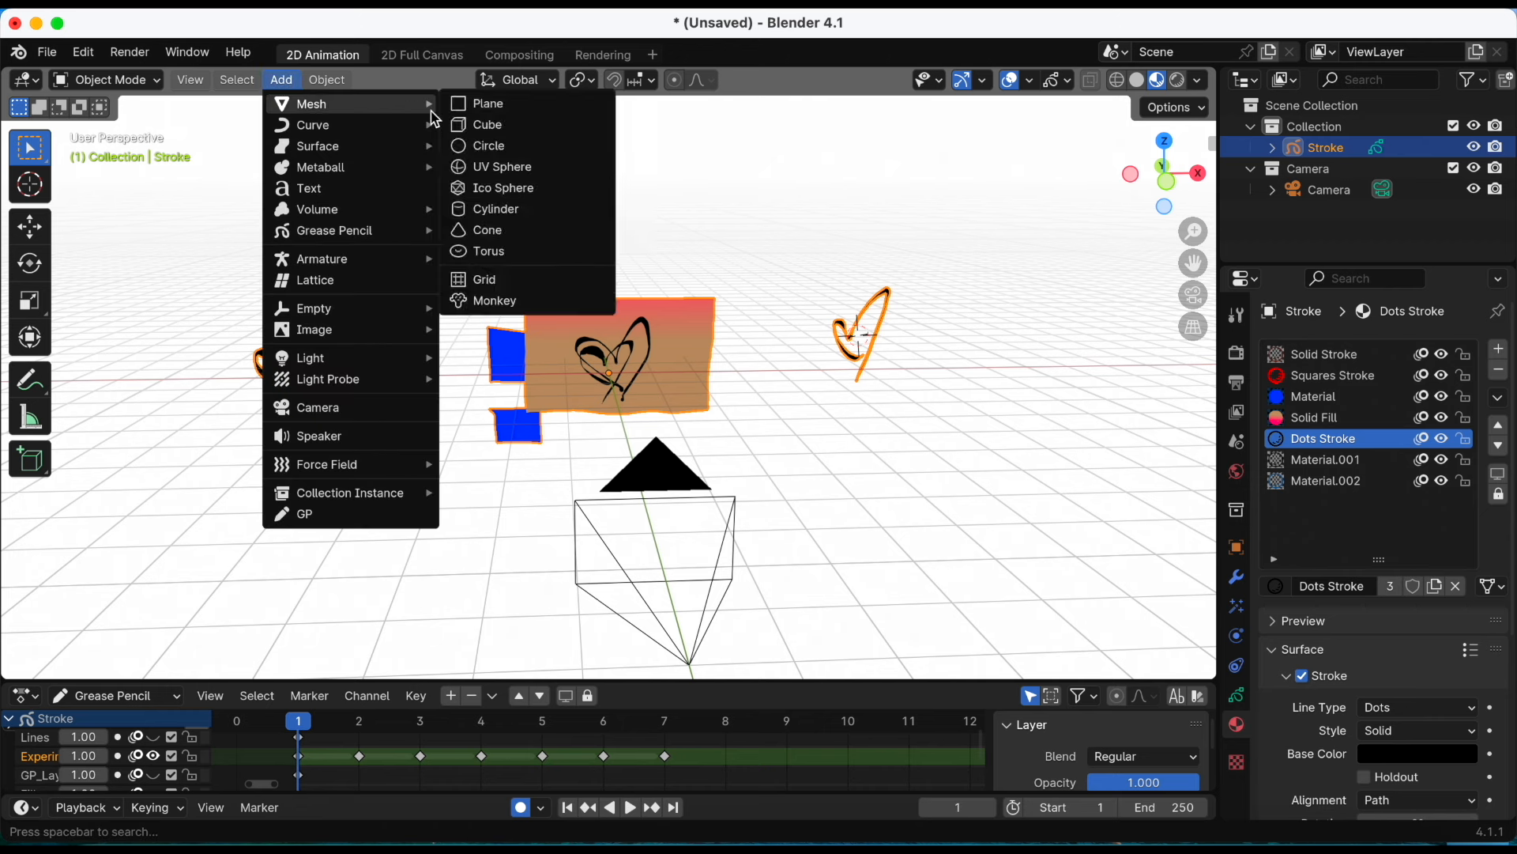
{"action": "left_click", "coordinate": [471, 125]}
{"action": "middle_click_drag", "start_coordinate": [930, 268], "coordinate": [531, 243]}
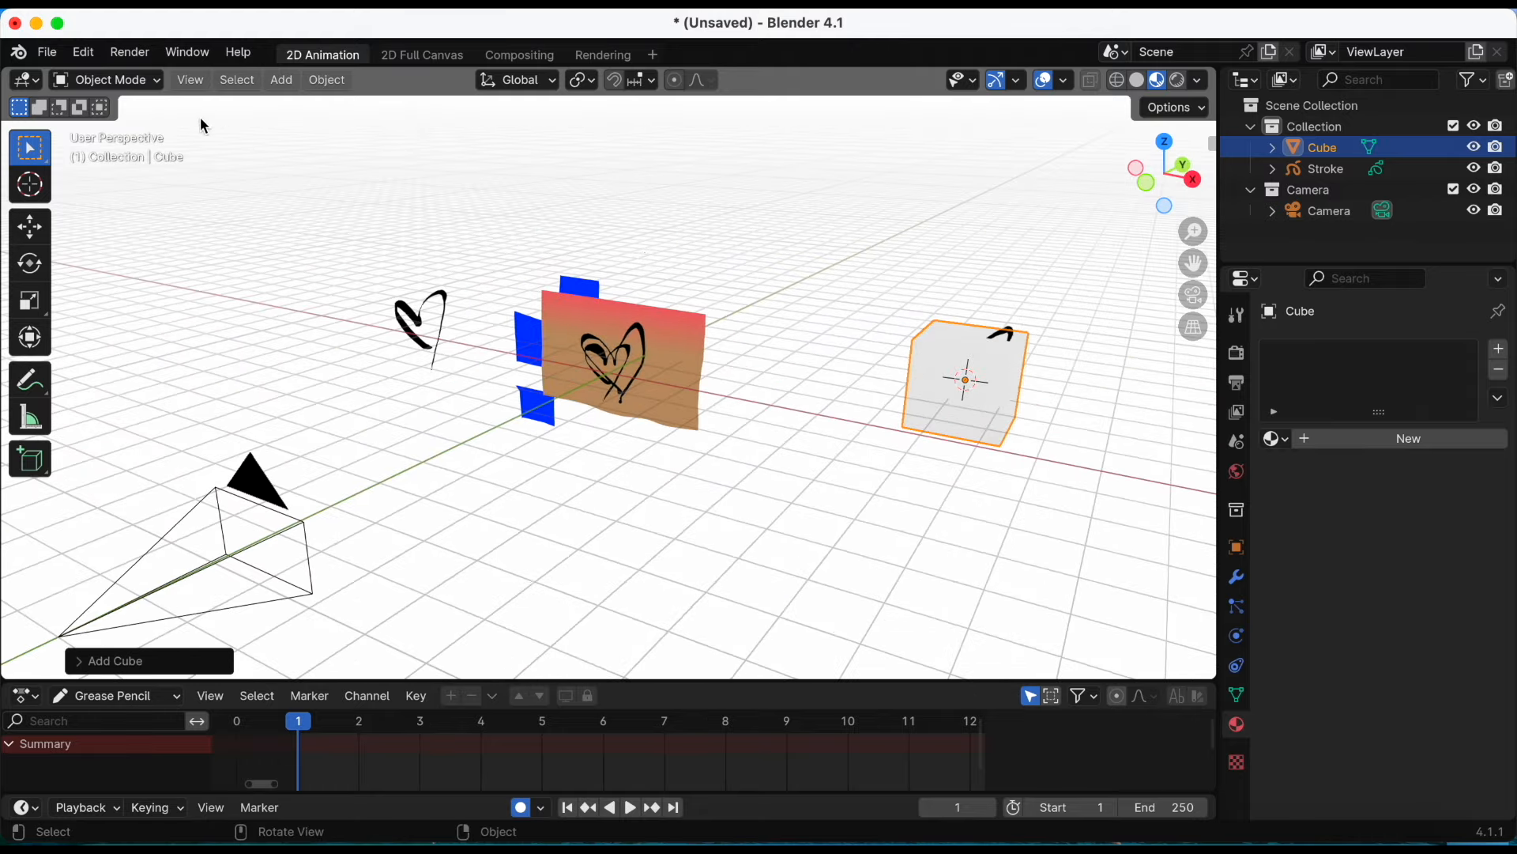
Select the Stroke object again and return it to Draw Mode
{"action": "left_click", "coordinate": [134, 81]}
{"action": "left_click", "coordinate": [1012, 340]}
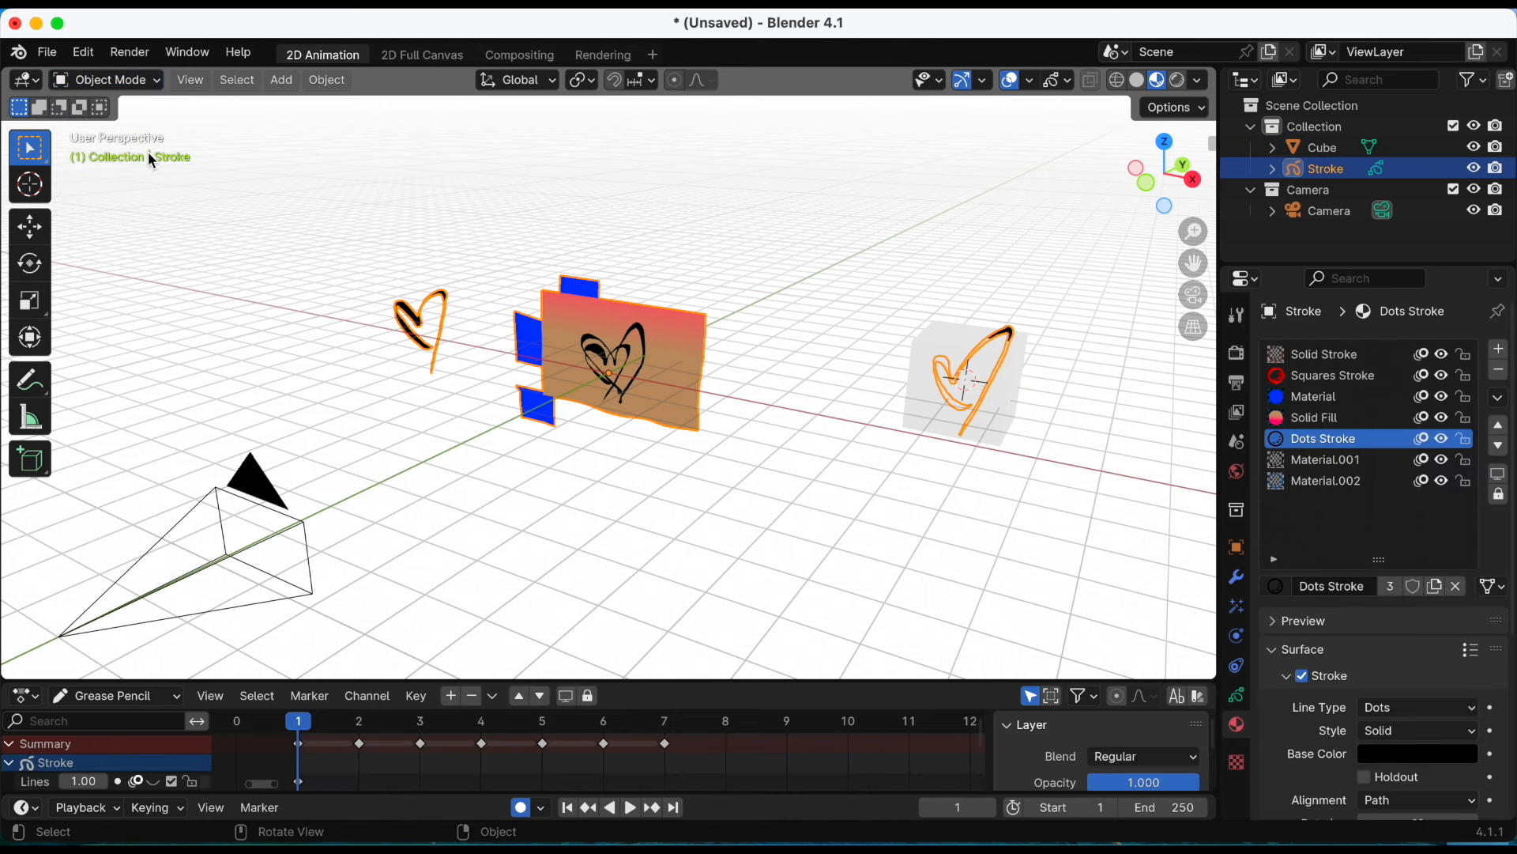
{"action": "left_click", "coordinate": [128, 81]}
{"action": "left_click", "coordinate": [119, 173]}
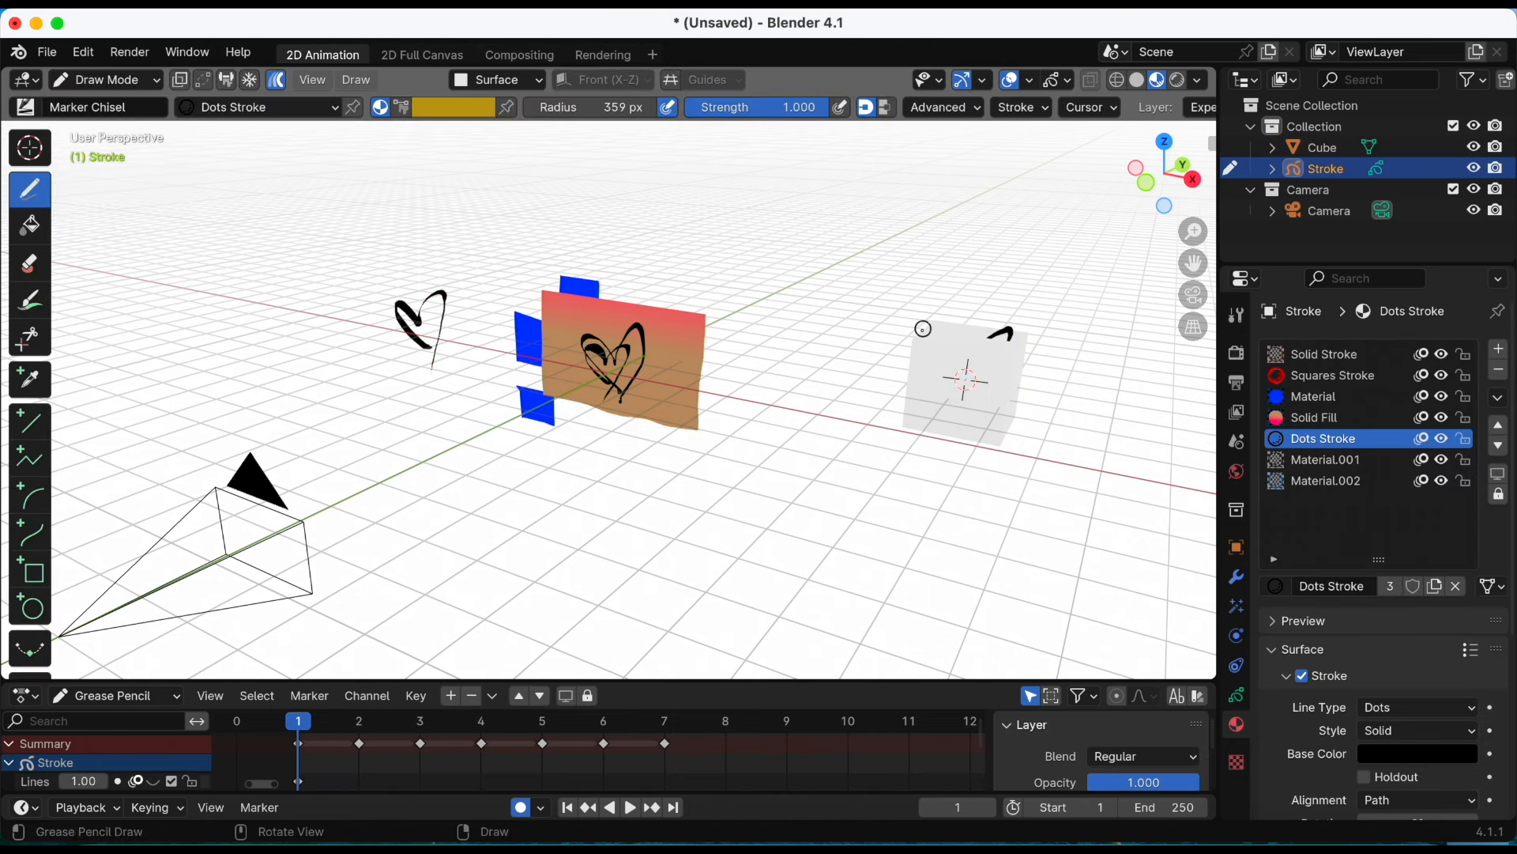
Try drawing a heart on the cube's front face and inspect how far it floats off the surface
{"action": "mouse_move", "coordinate": [1138, 273]}
{"action": "middle_mouse_down"}
{"action": "mouse_move", "coordinate": [894, 264]}
{"action": "mouse_move", "coordinate": [1060, 339]}
{"action": "mouse_move", "coordinate": [1121, 321]}
{"action": "mouse_move", "coordinate": [1101, 322]}
{"action": "middle_mouse_up"}
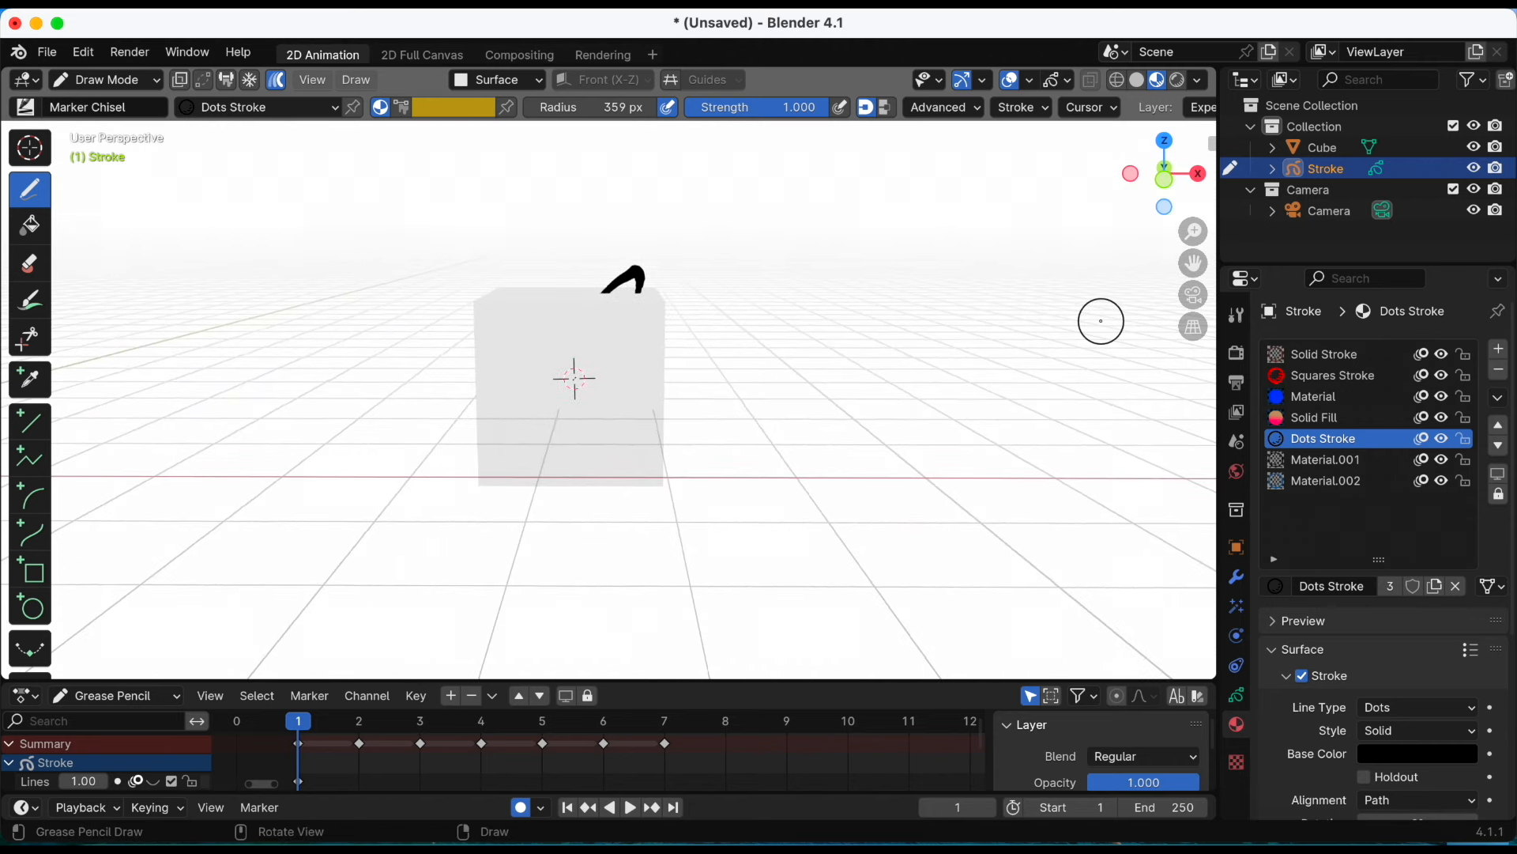
{"action": "left_click", "coordinate": [276, 80]}
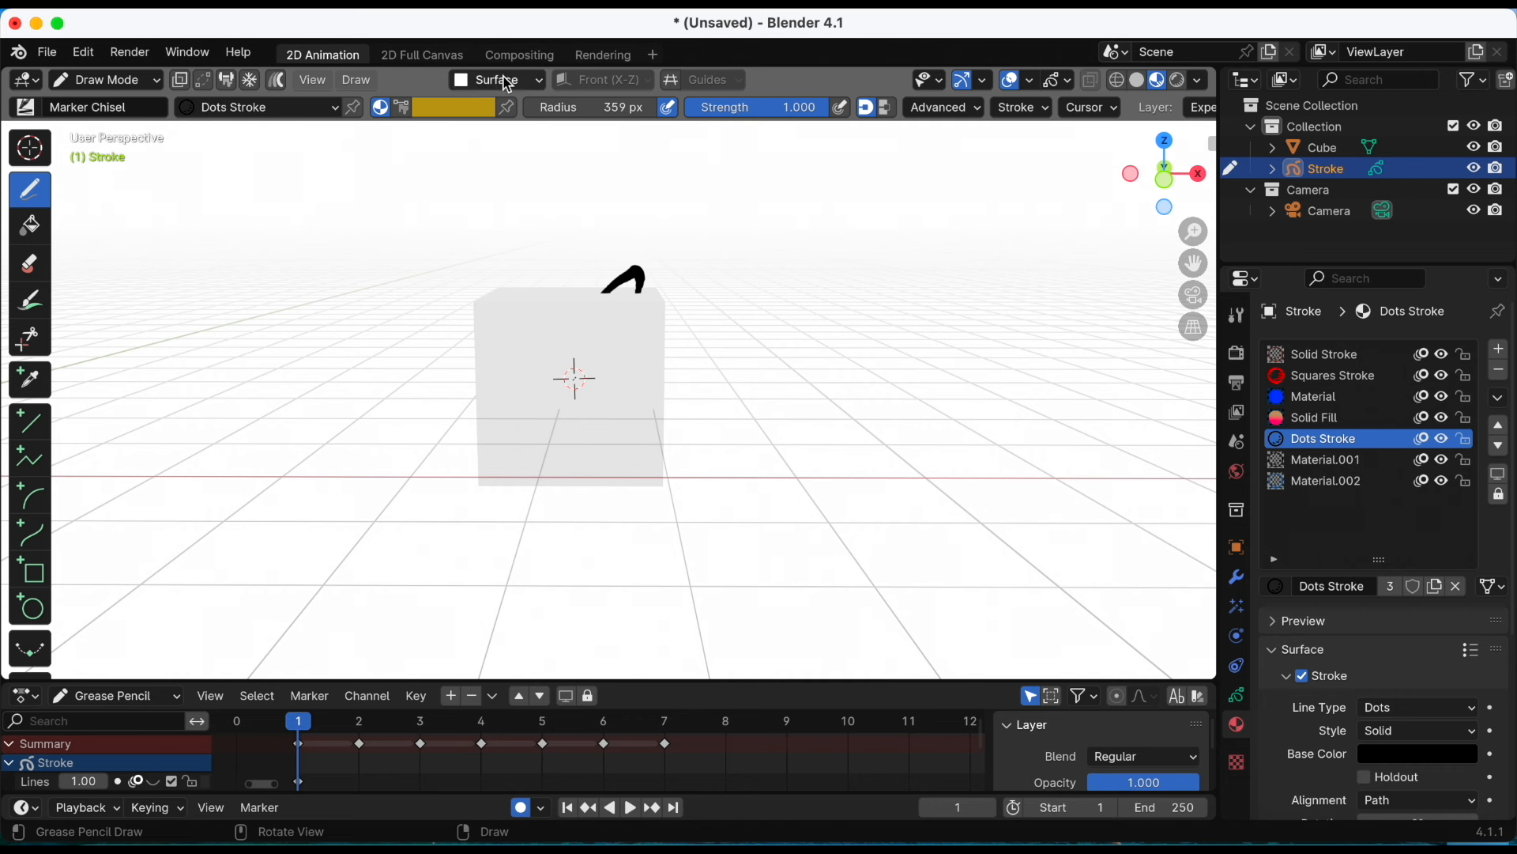
{"action": "mouse_move", "coordinate": [554, 428]}
{"action": "left_mouse_down"}
{"action": "mouse_move", "coordinate": [576, 432]}
{"action": "mouse_move", "coordinate": [573, 372]}
{"action": "mouse_move", "coordinate": [583, 457]}
{"action": "left_mouse_up"}
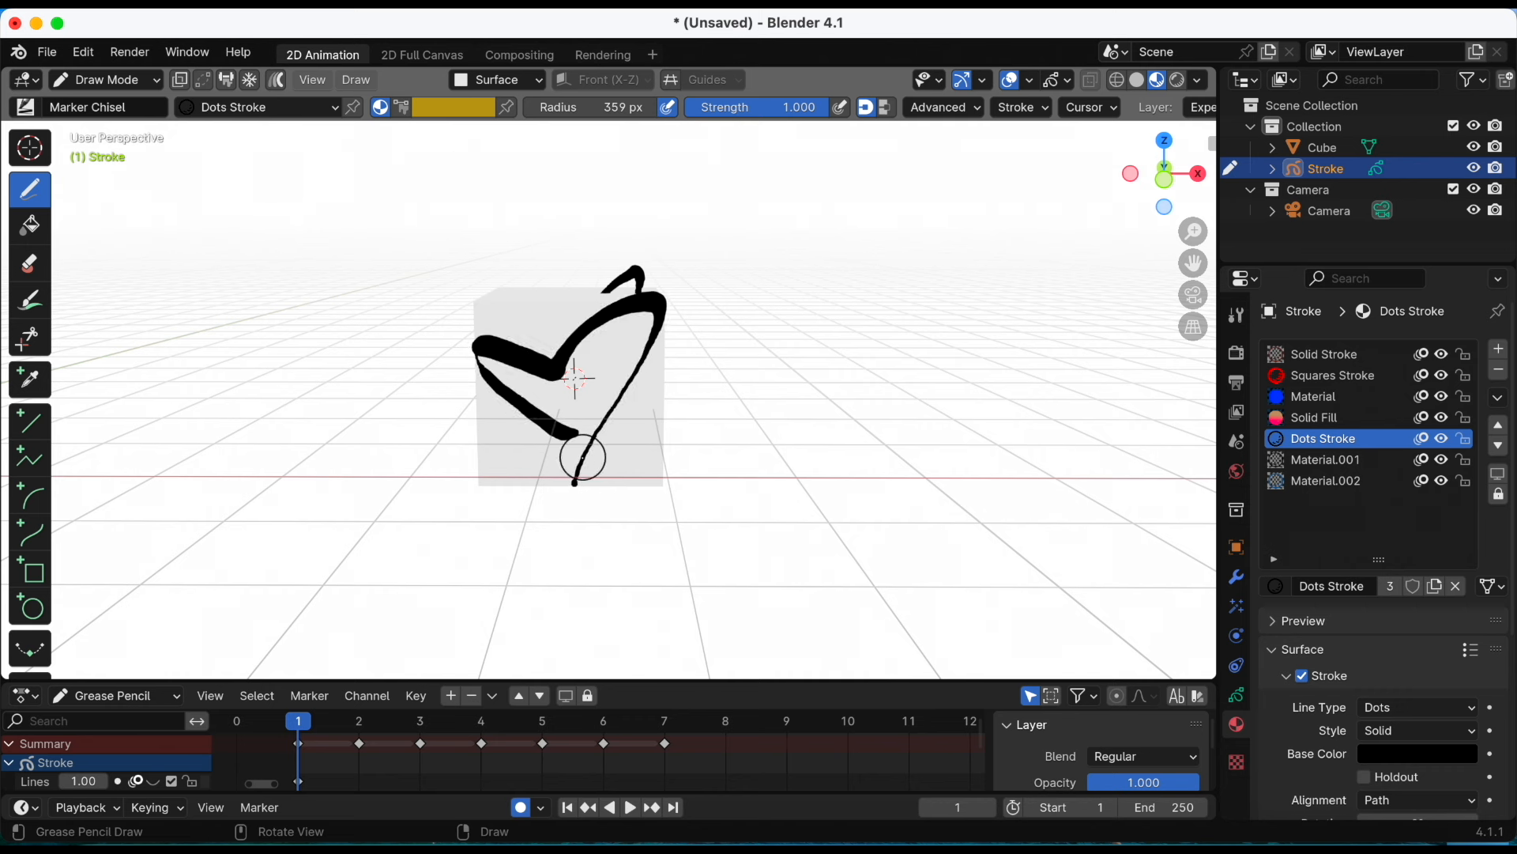
{"action": "middle_click_drag", "start_coordinate": [756, 372], "coordinate": [542, 399]}
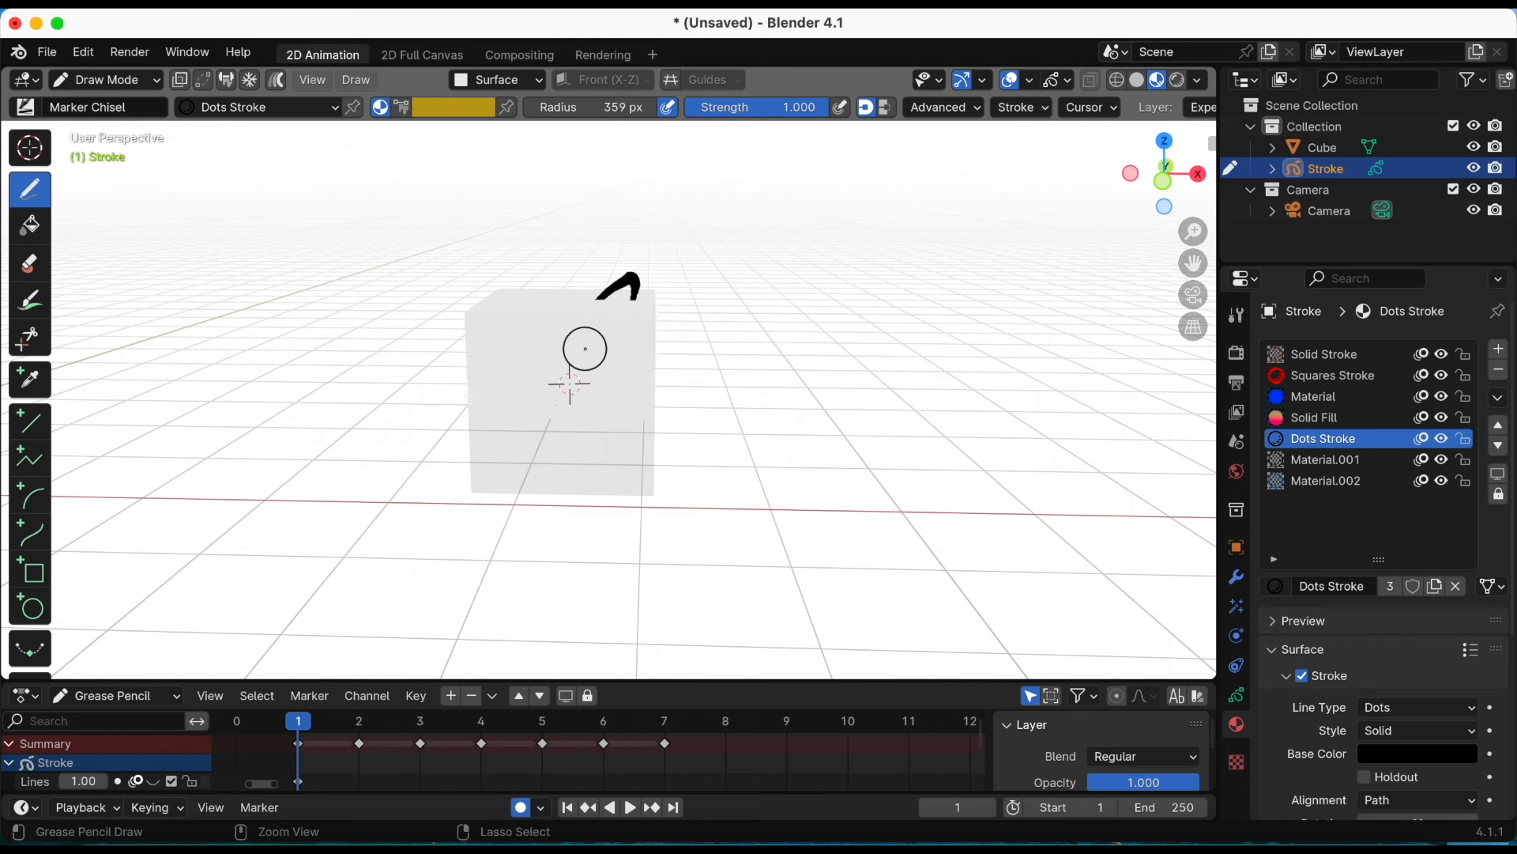
Reduce the surface placement offset to 0.010 and draw a heart on the cube's front face
{"action": "left_click", "coordinate": [497, 80]}
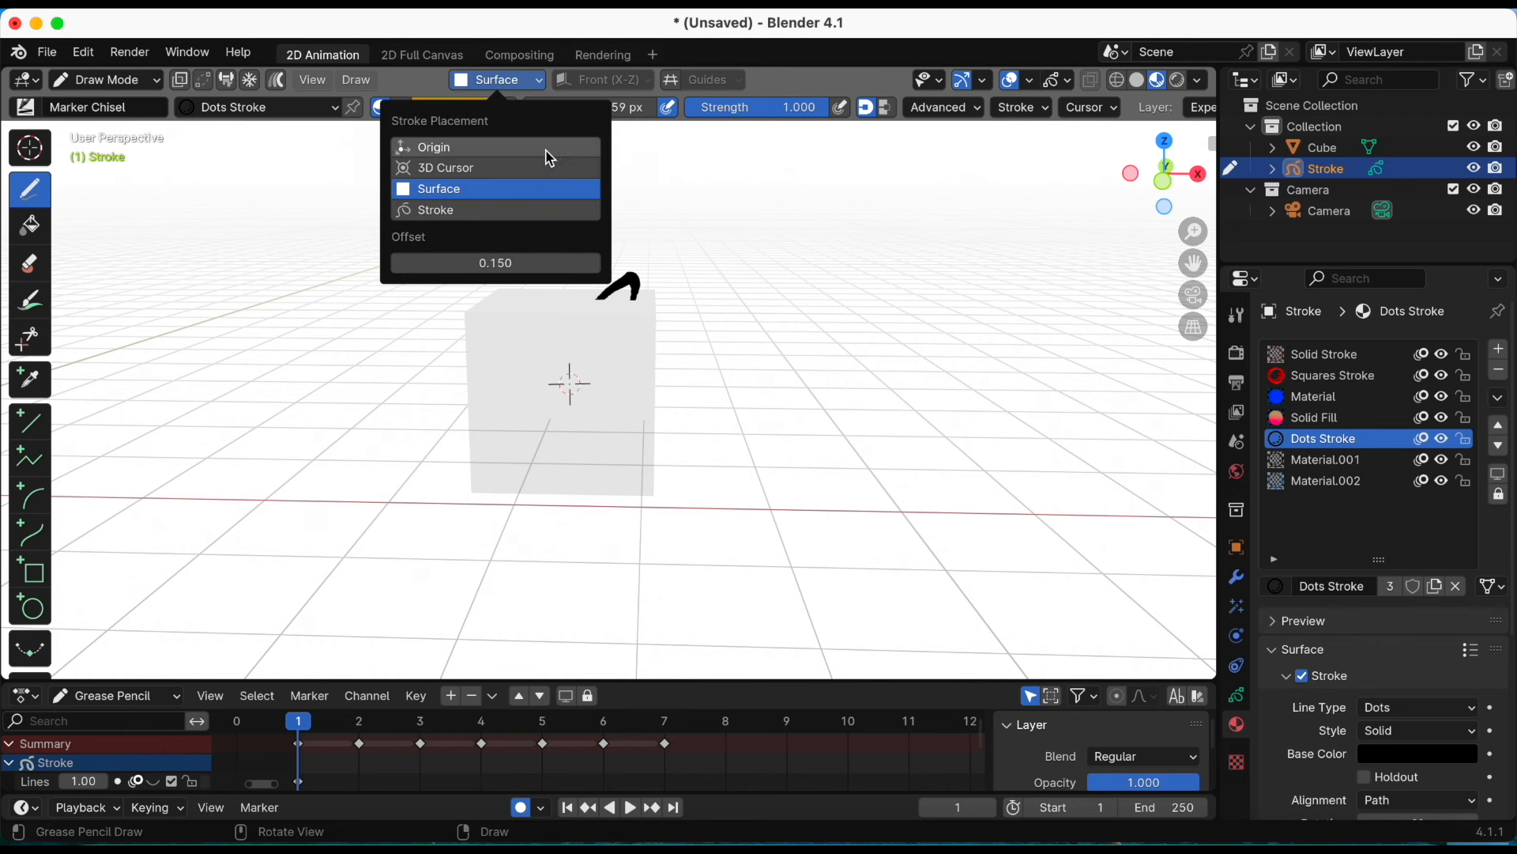
{"action": "left_click_drag", "start_coordinate": [574, 253], "coordinate": [553, 254]}
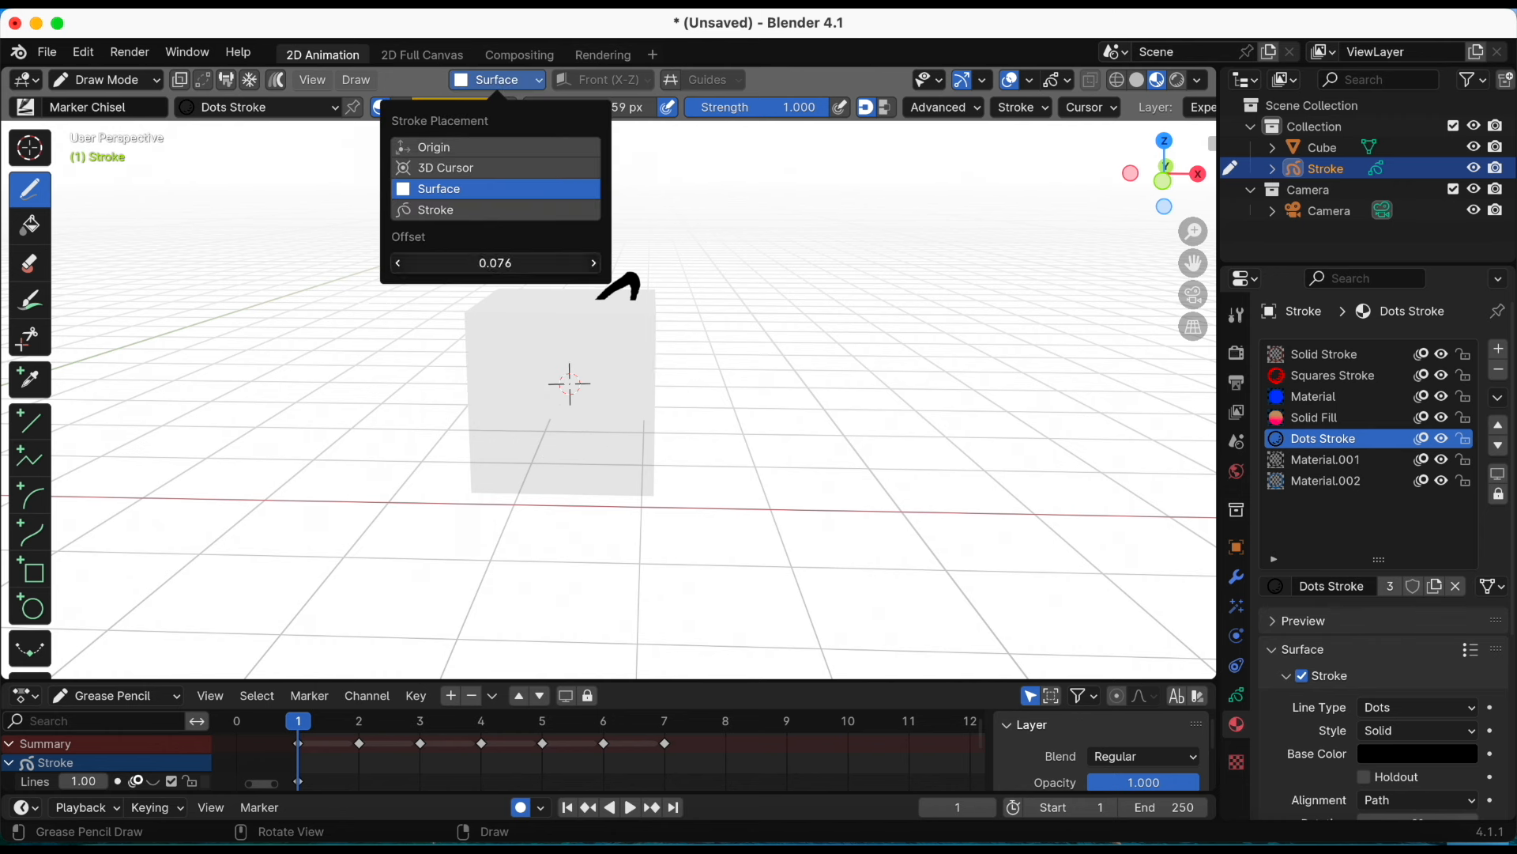
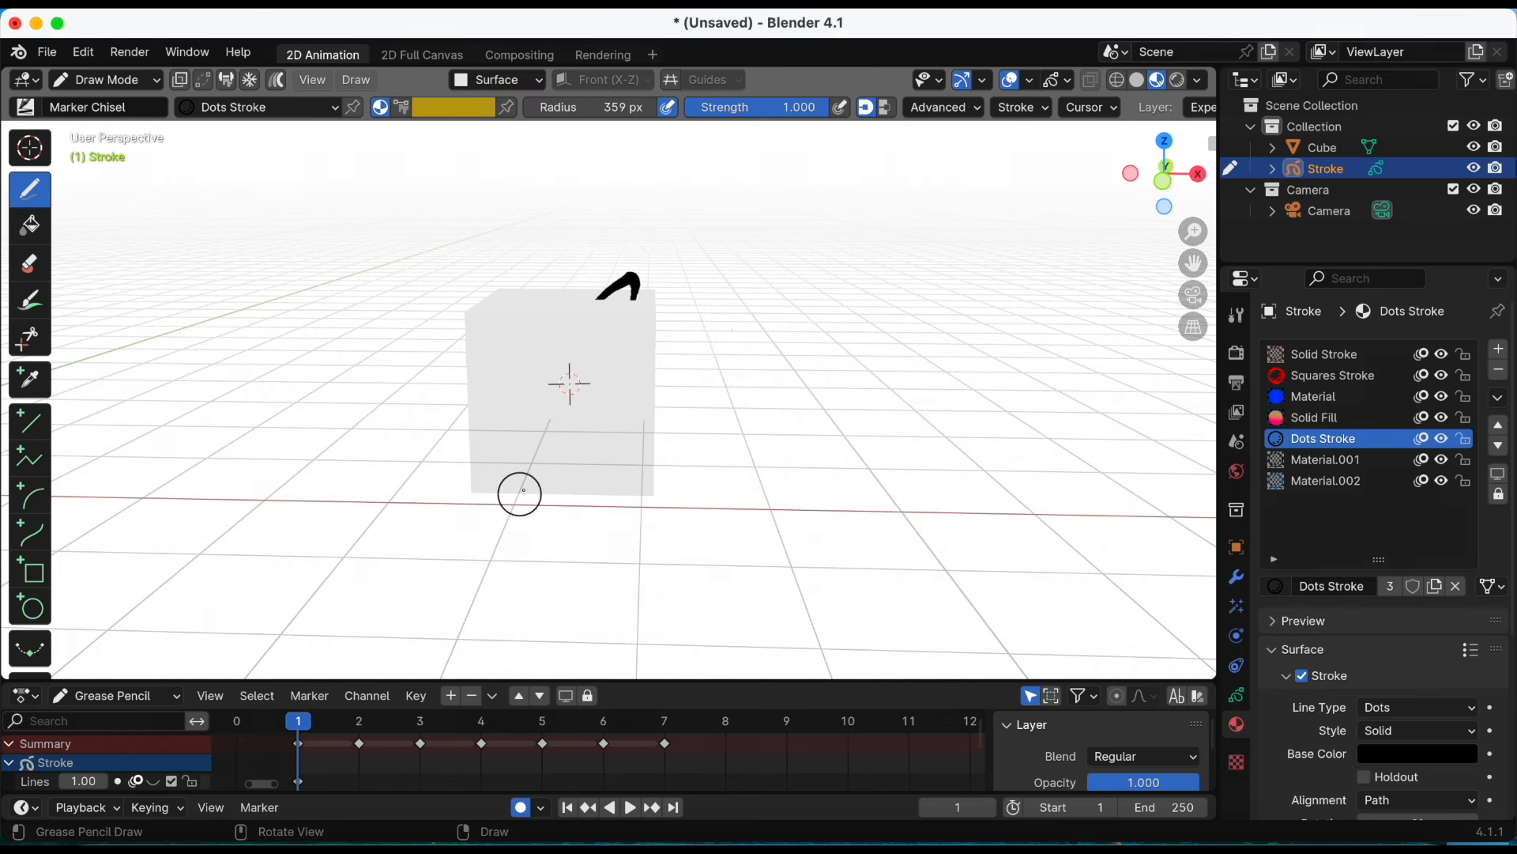
{"action": "mouse_move", "coordinate": [551, 486]}
{"action": "left_mouse_down"}
{"action": "mouse_move", "coordinate": [514, 383]}
{"action": "mouse_move", "coordinate": [552, 496]}
{"action": "left_mouse_up"}
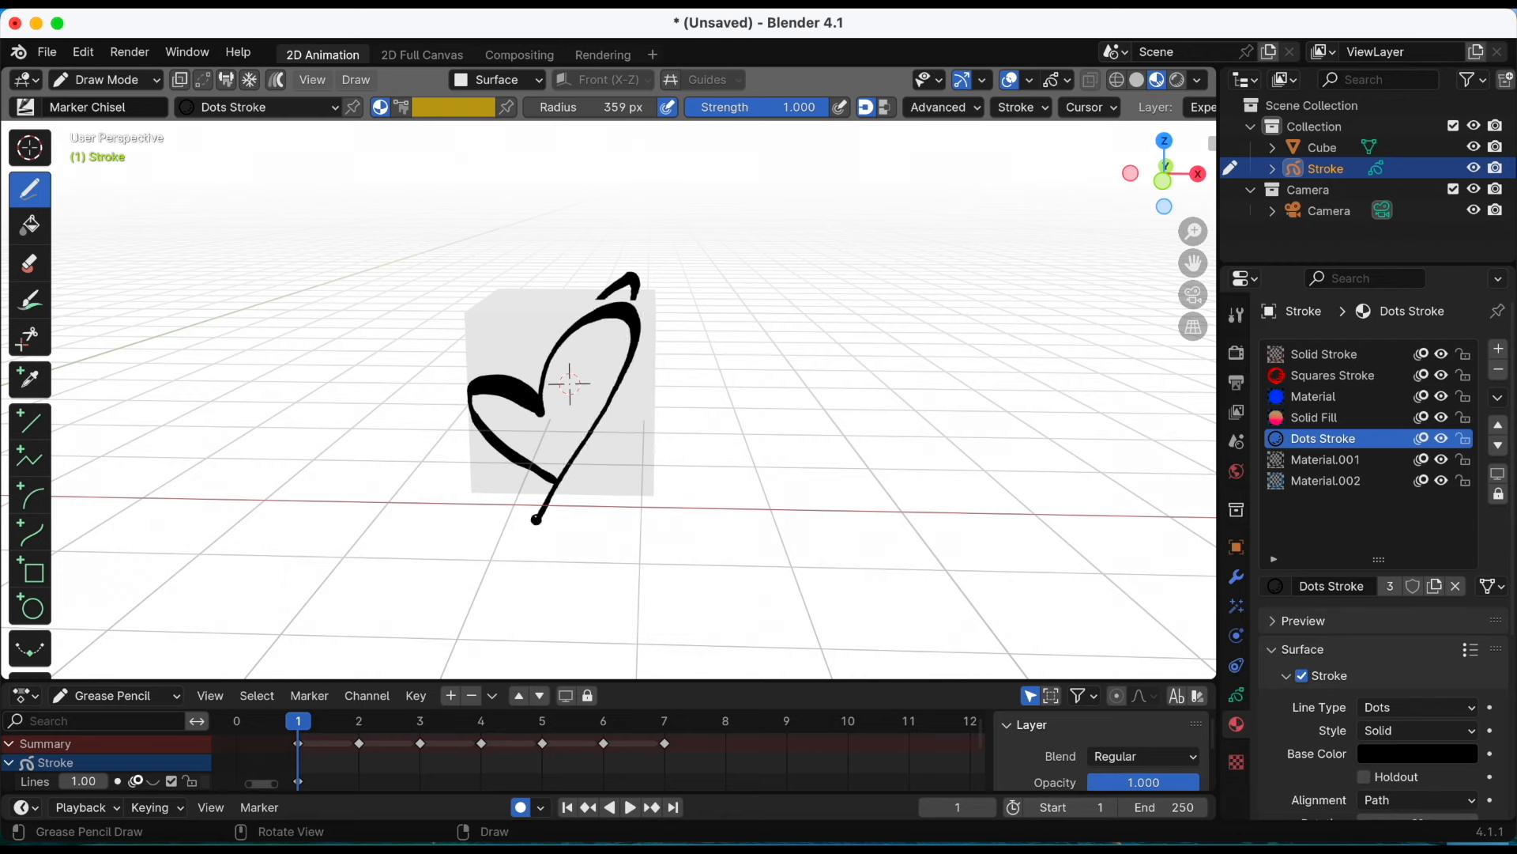
{"action": "middle_click_drag", "start_coordinate": [566, 484], "coordinate": [684, 417]}
{"action": "key", "text": "Home"}
Set the stroke placement to Stroke
{"action": "left_click", "coordinate": [506, 81]}
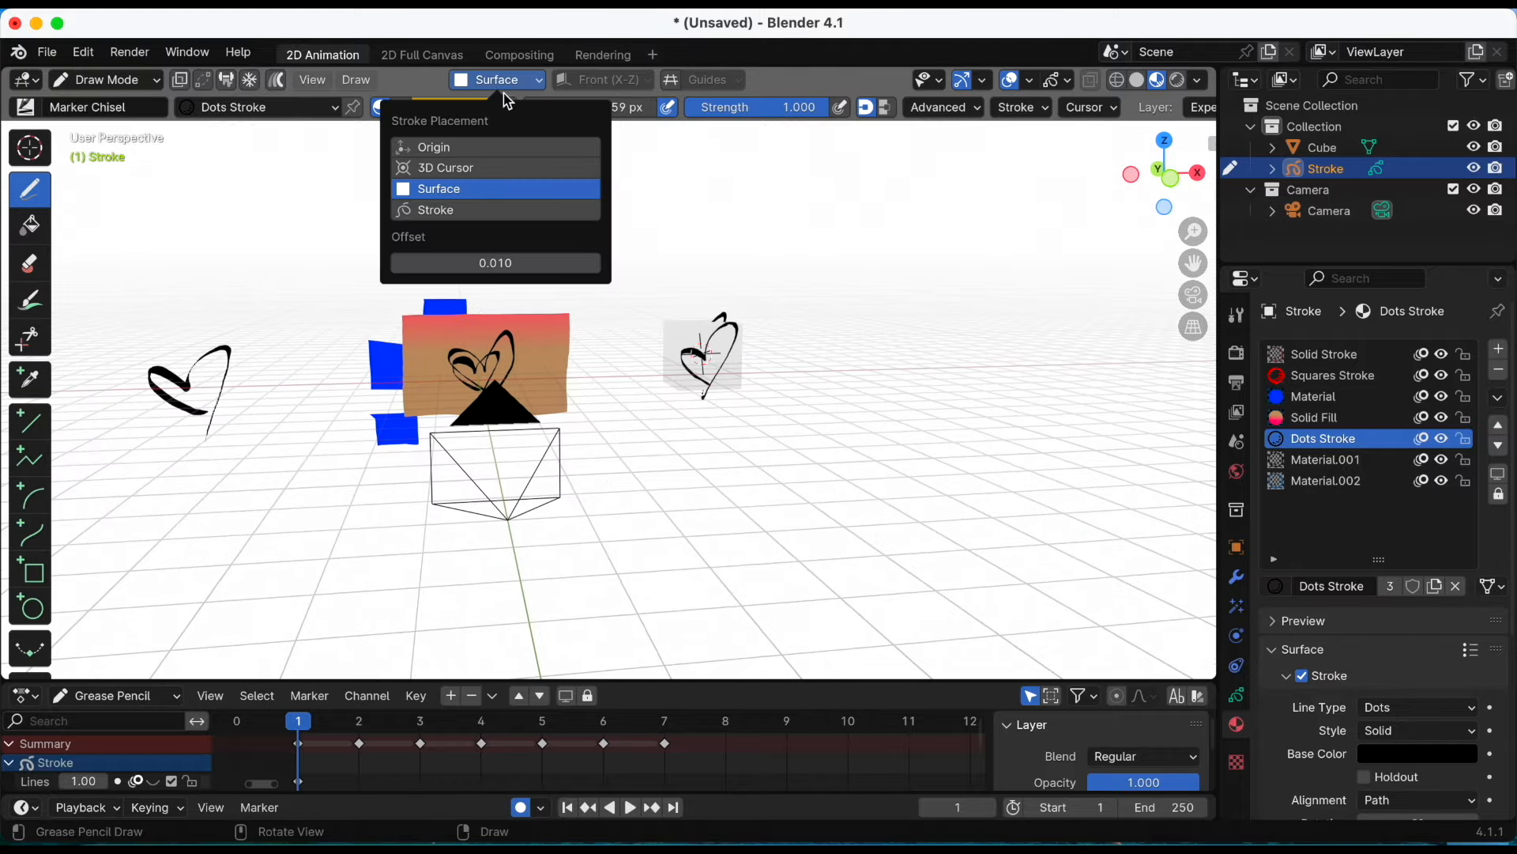
{"action": "left_click", "coordinate": [466, 211]}
{"action": "mouse_move", "coordinate": [850, 383]}
{"action": "middle_mouse_down"}
{"action": "mouse_move", "coordinate": [772, 382]}
{"action": "mouse_move", "coordinate": [867, 407]}
{"action": "middle_mouse_up"}
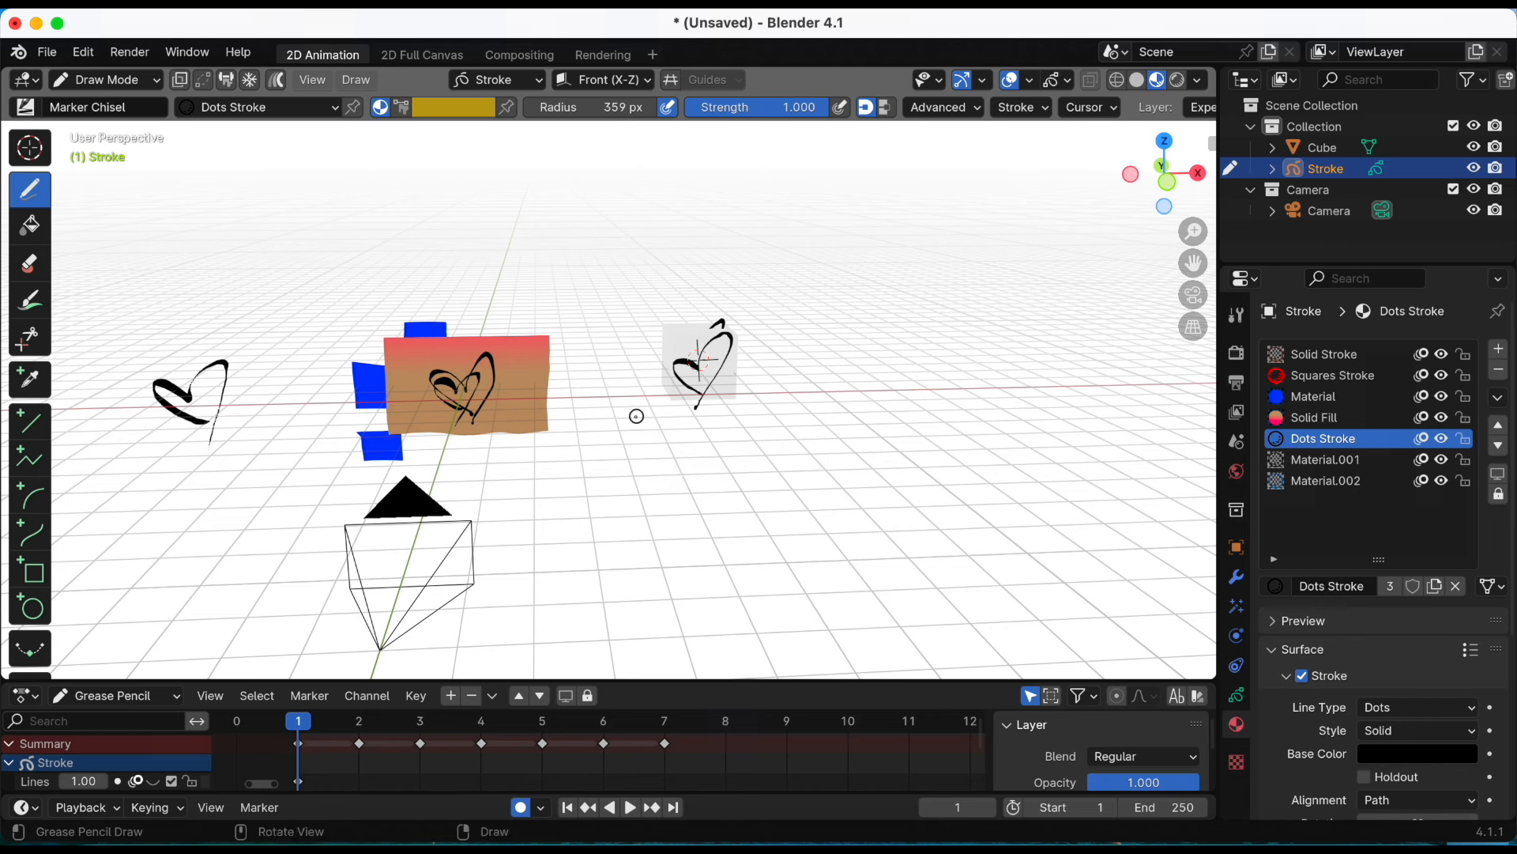
Place the 3D cursor in the empty space between the orange panel and the cube
{"action": "left_click", "coordinate": [29, 147]}
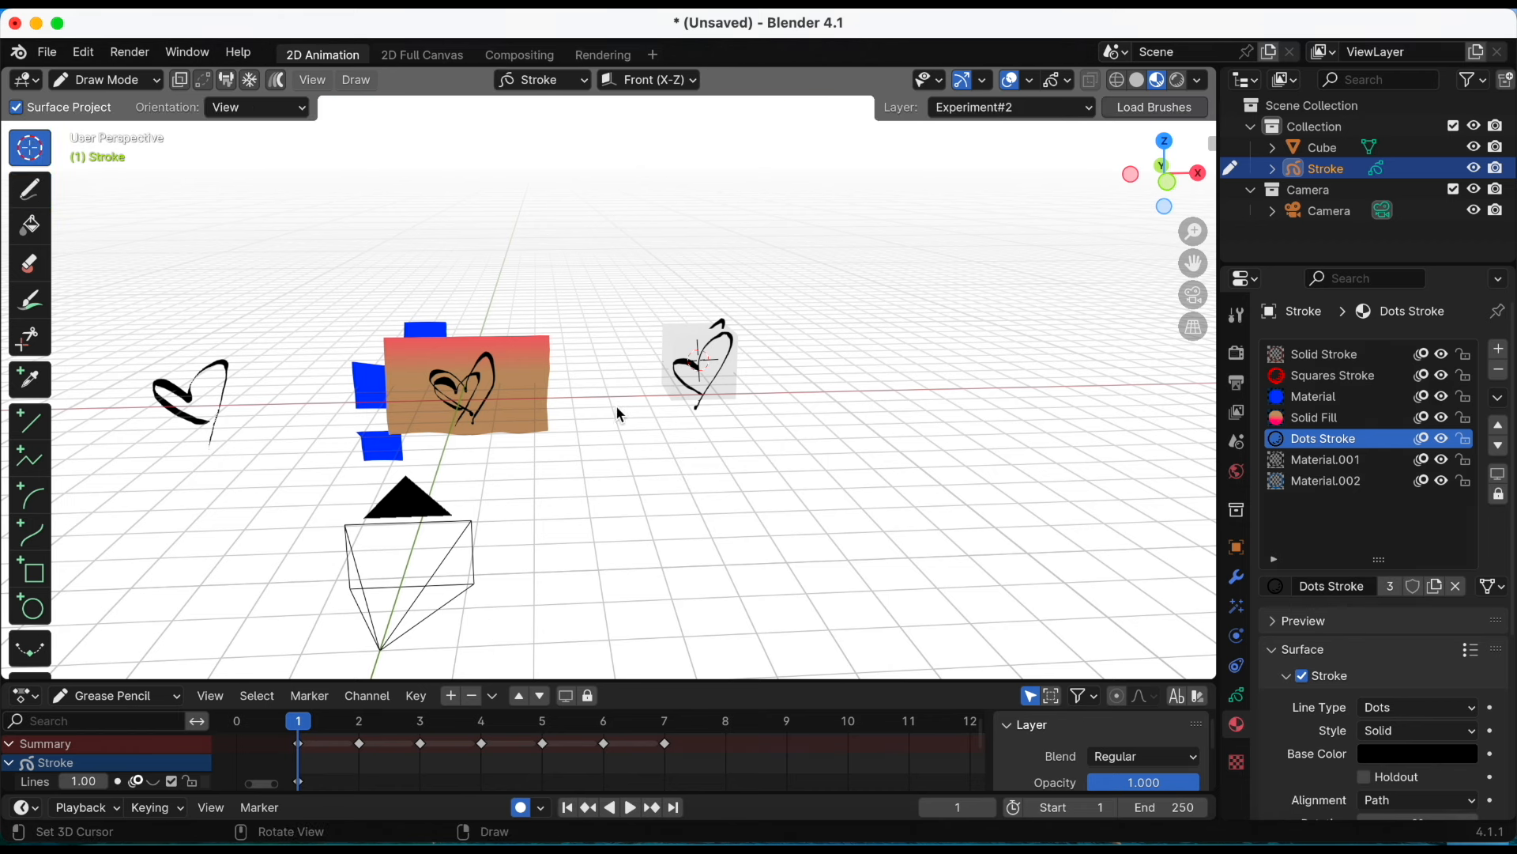
{"action": "middle_click_drag", "start_coordinate": [618, 416], "coordinate": [654, 429]}
{"action": "left_click", "coordinate": [458, 395]}
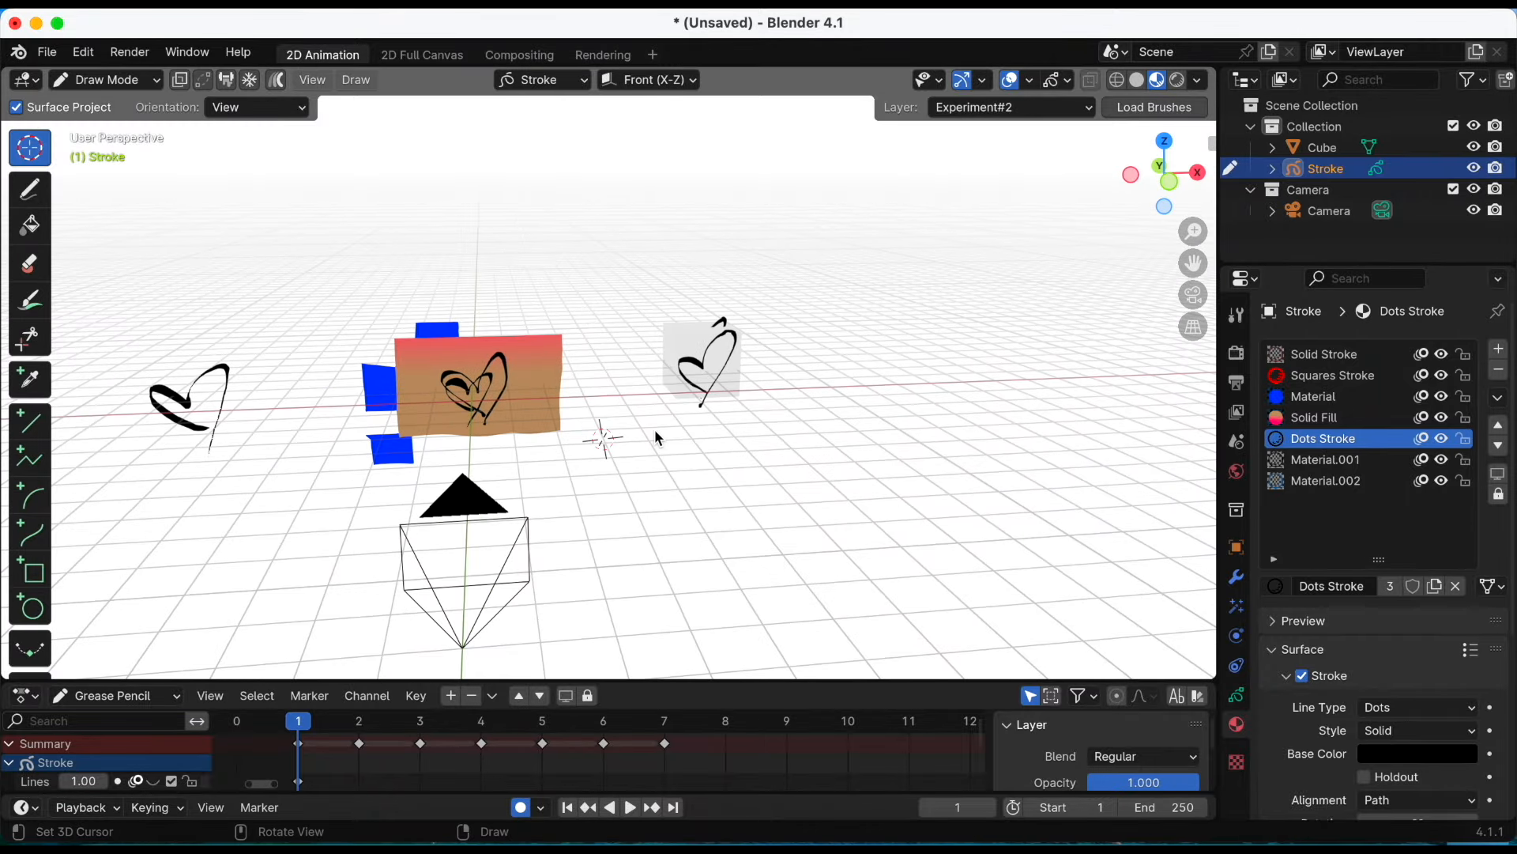
Examine the 3D cursor's depth relative to the drawings and the cube in left, top and right views
{"action": "key", "text": "grave"}
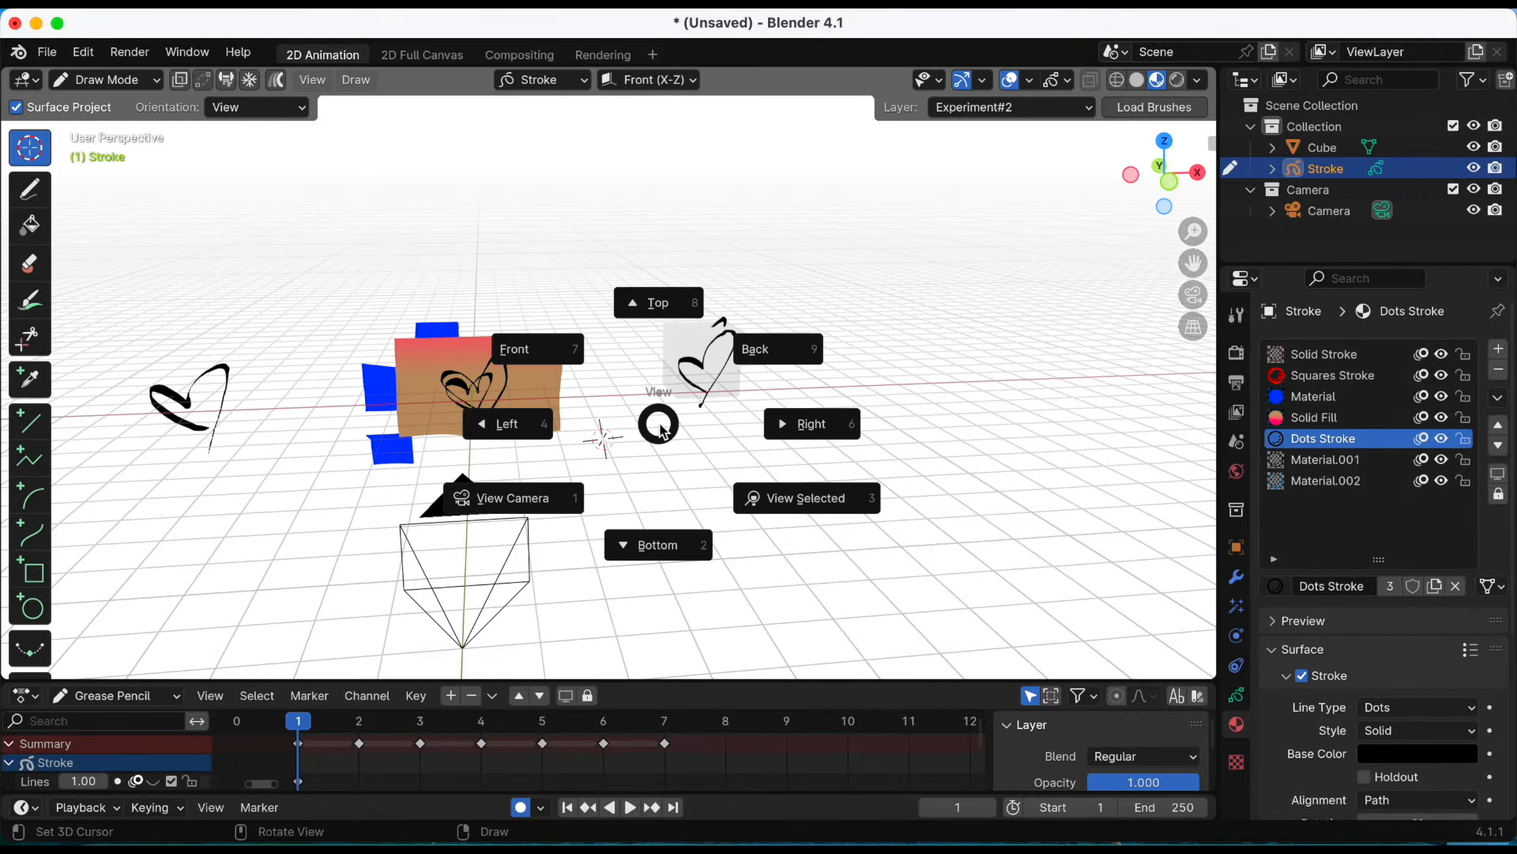
{"action": "left_click", "coordinate": [543, 426]}
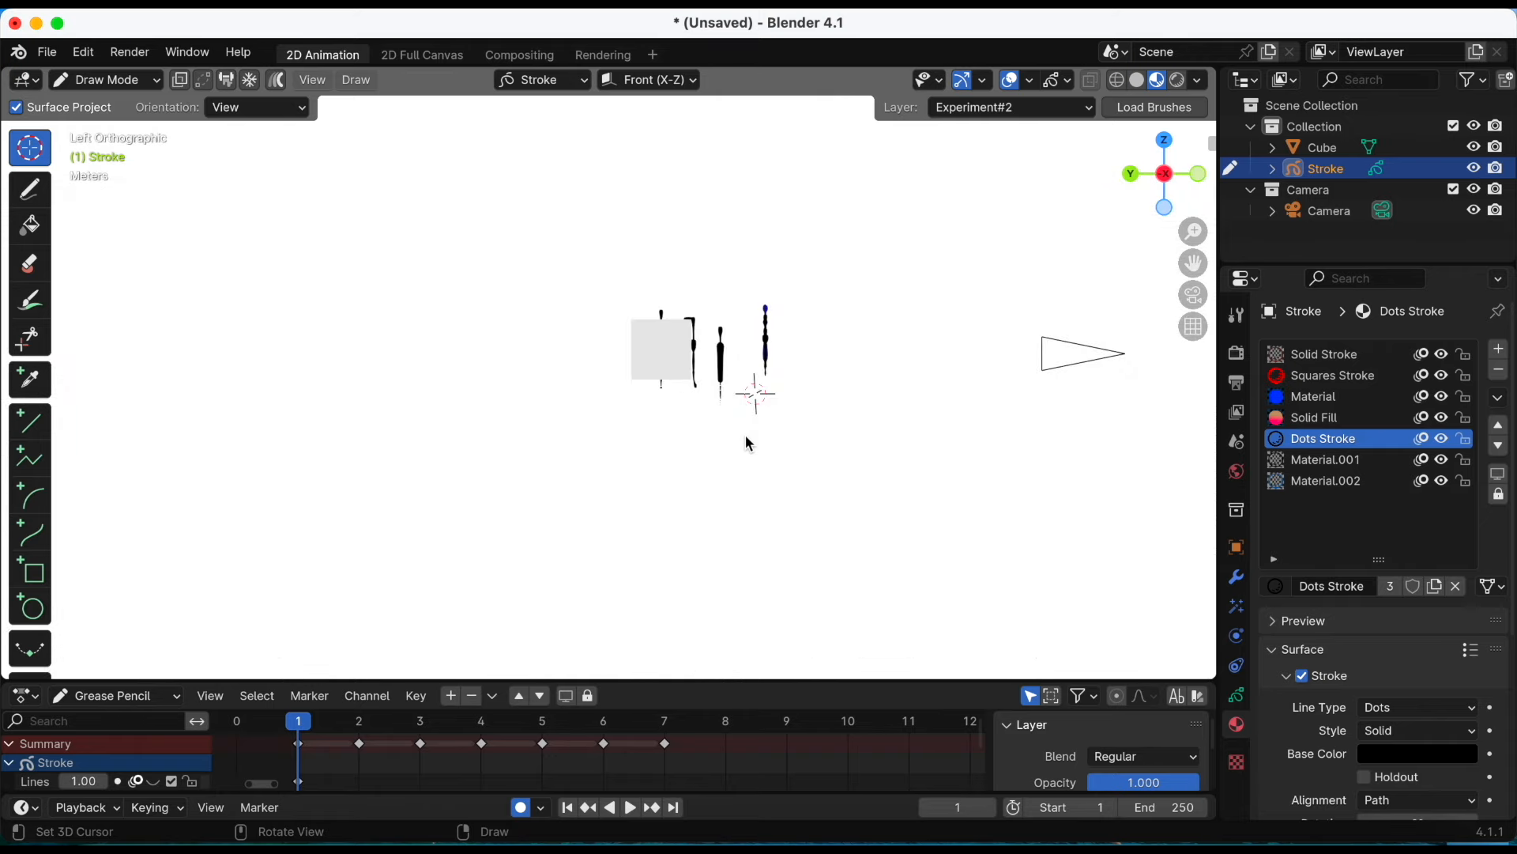
{"action": "key", "text": "grave"}
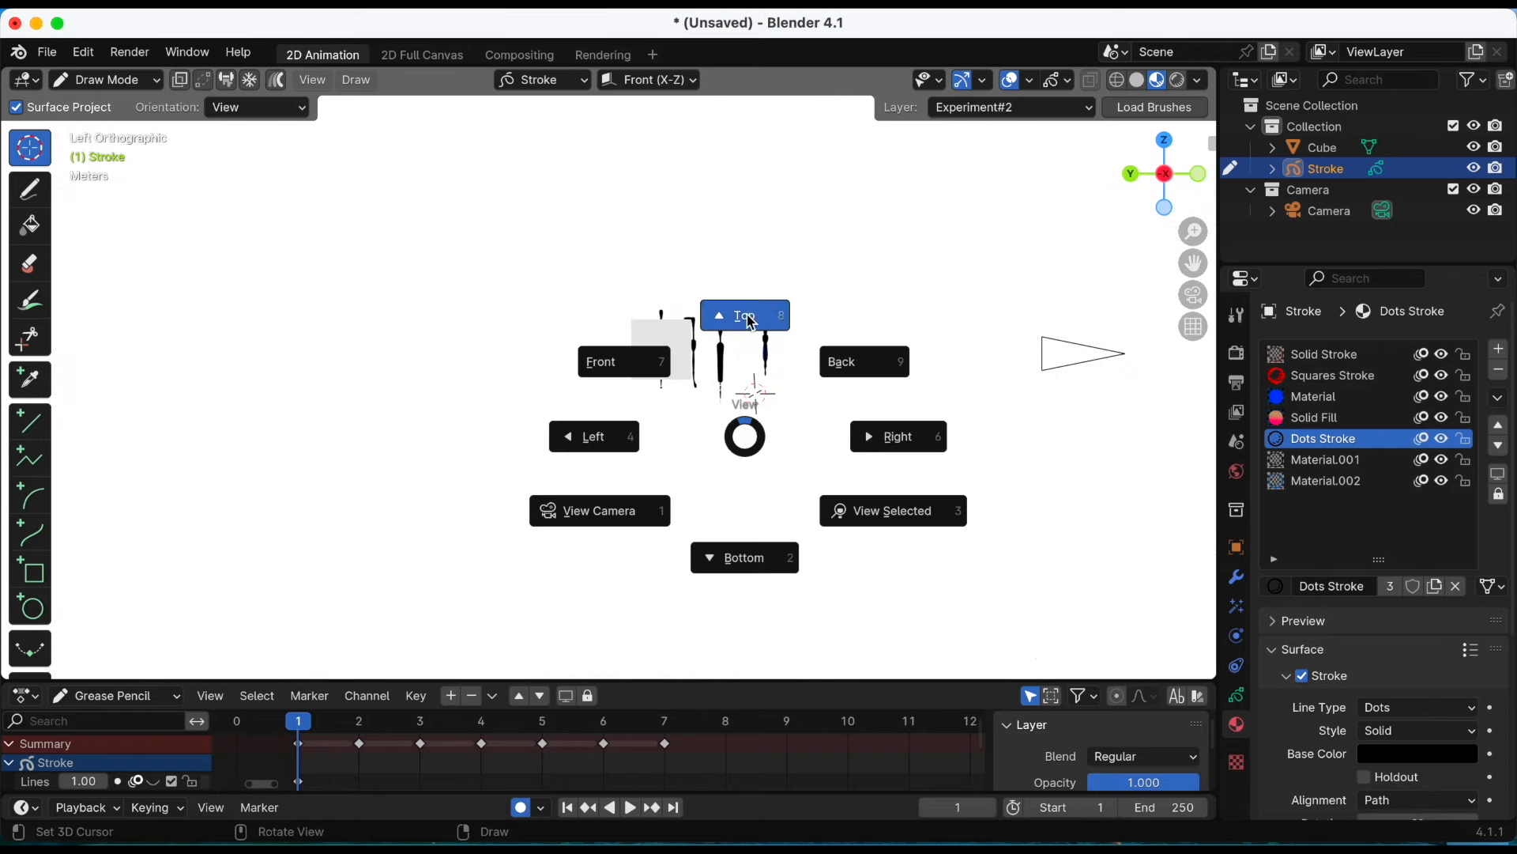
{"action": "left_click", "coordinate": [751, 319]}
{"action": "key", "text": "grave"}
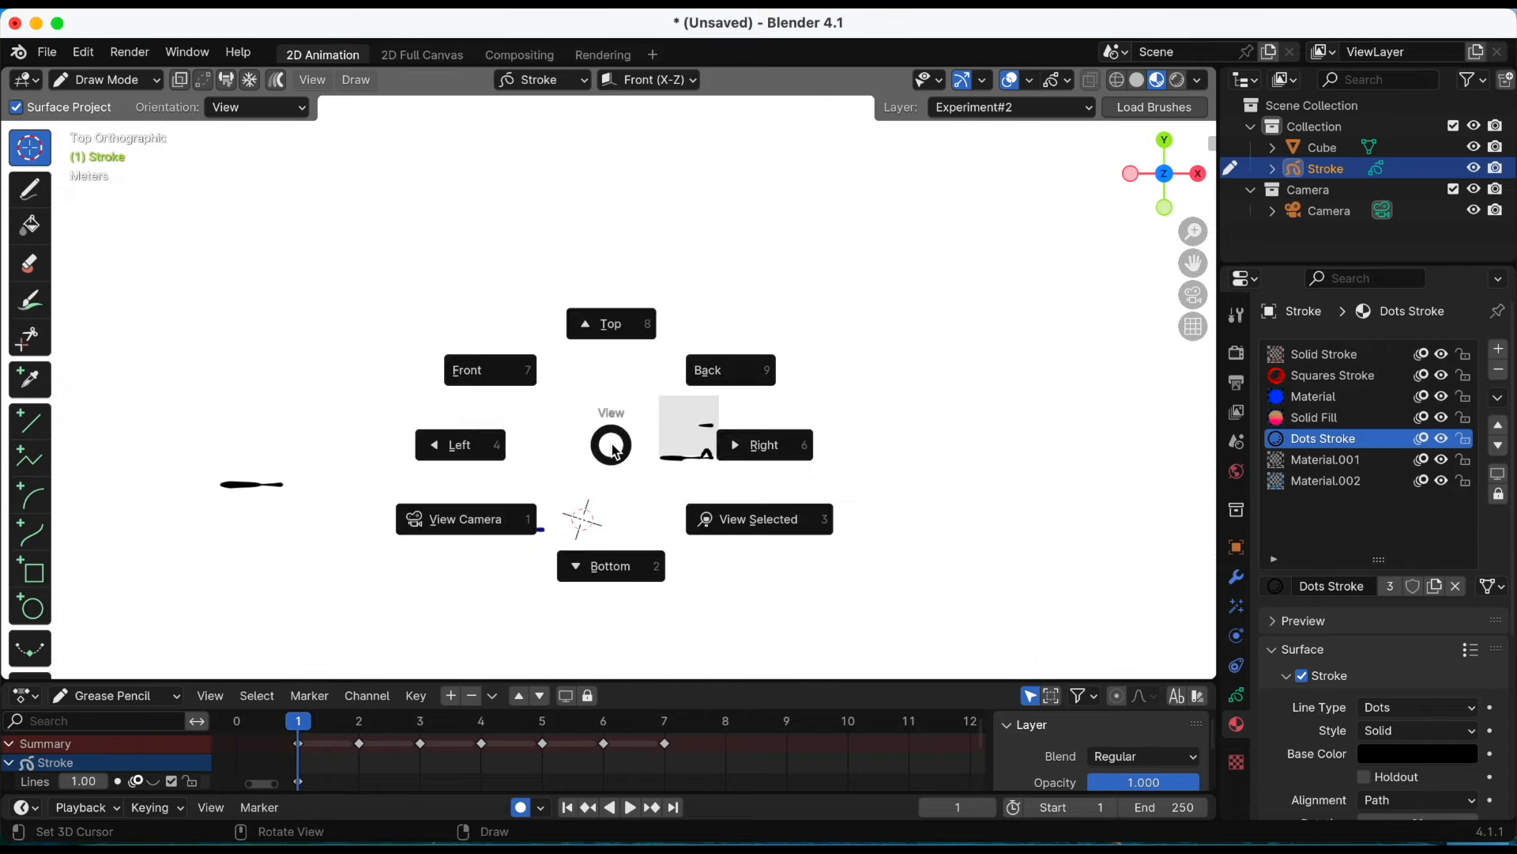
{"action": "left_click", "coordinate": [760, 448]}
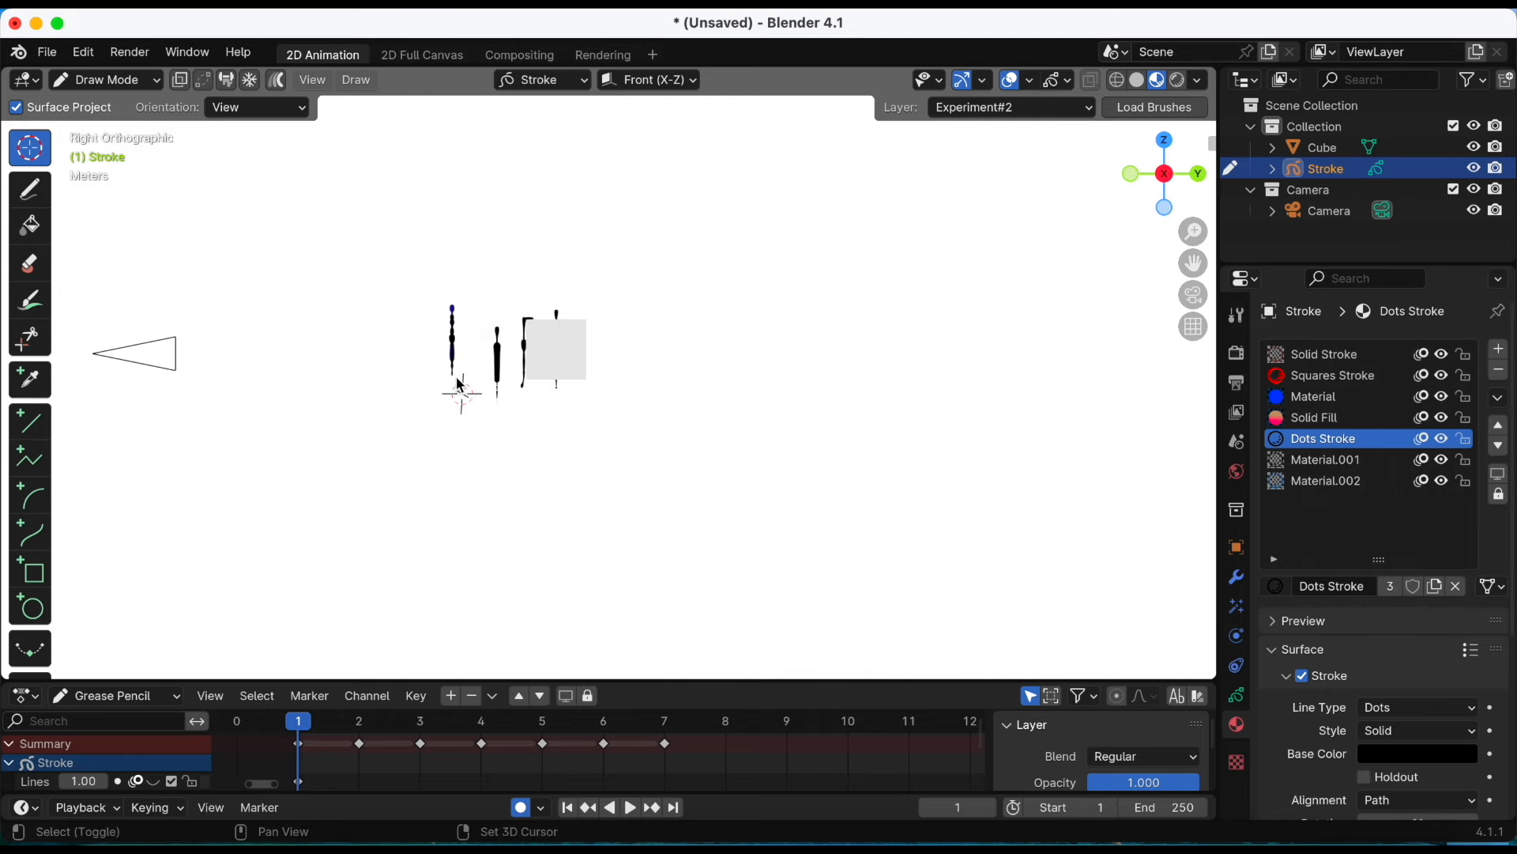
{"action": "mouse_move", "coordinate": [457, 385]}
{"action": "middle_mouse_down"}
{"action": "mouse_move", "coordinate": [608, 420]}
{"action": "mouse_move", "coordinate": [727, 406]}
{"action": "mouse_move", "coordinate": [747, 438]}
{"action": "middle_mouse_up"}
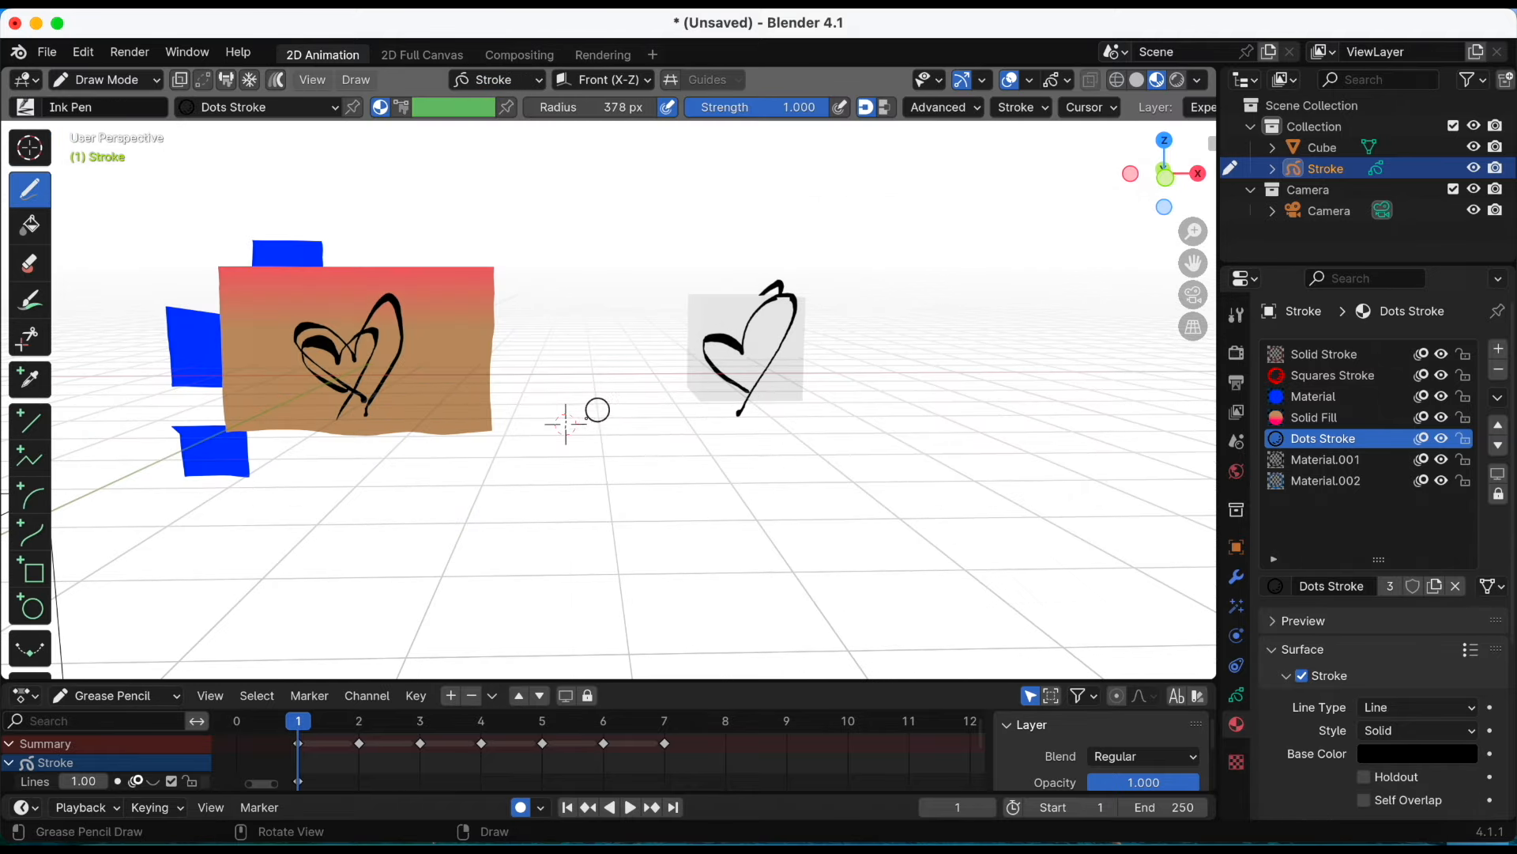
Draw a tree trunk upward from the 3D cursor with the Ink Pen and attach one branch from a rotated view
{"action": "mouse_move", "coordinate": [567, 396]}
{"action": "left_mouse_down"}
{"action": "mouse_move", "coordinate": [555, 291]}
{"action": "mouse_move", "coordinate": [577, 213]}
{"action": "left_mouse_up"}
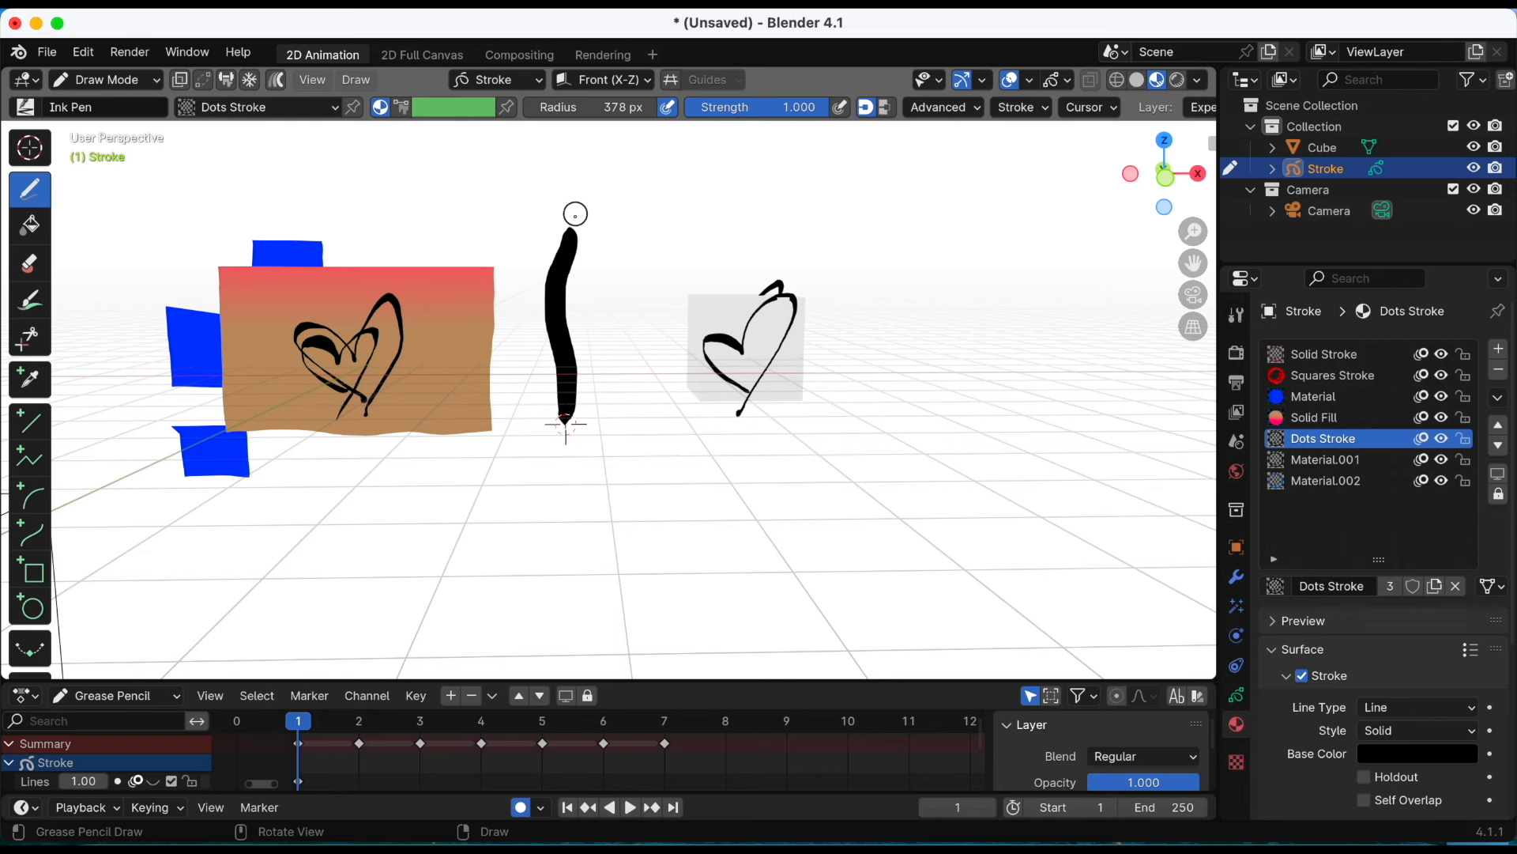
{"action": "mouse_move", "coordinate": [1164, 170]}
{"action": "left_mouse_down"}
{"action": "mouse_move", "coordinate": [1098, 220]}
{"action": "mouse_move", "coordinate": [1028, 245]}
{"action": "left_mouse_up"}
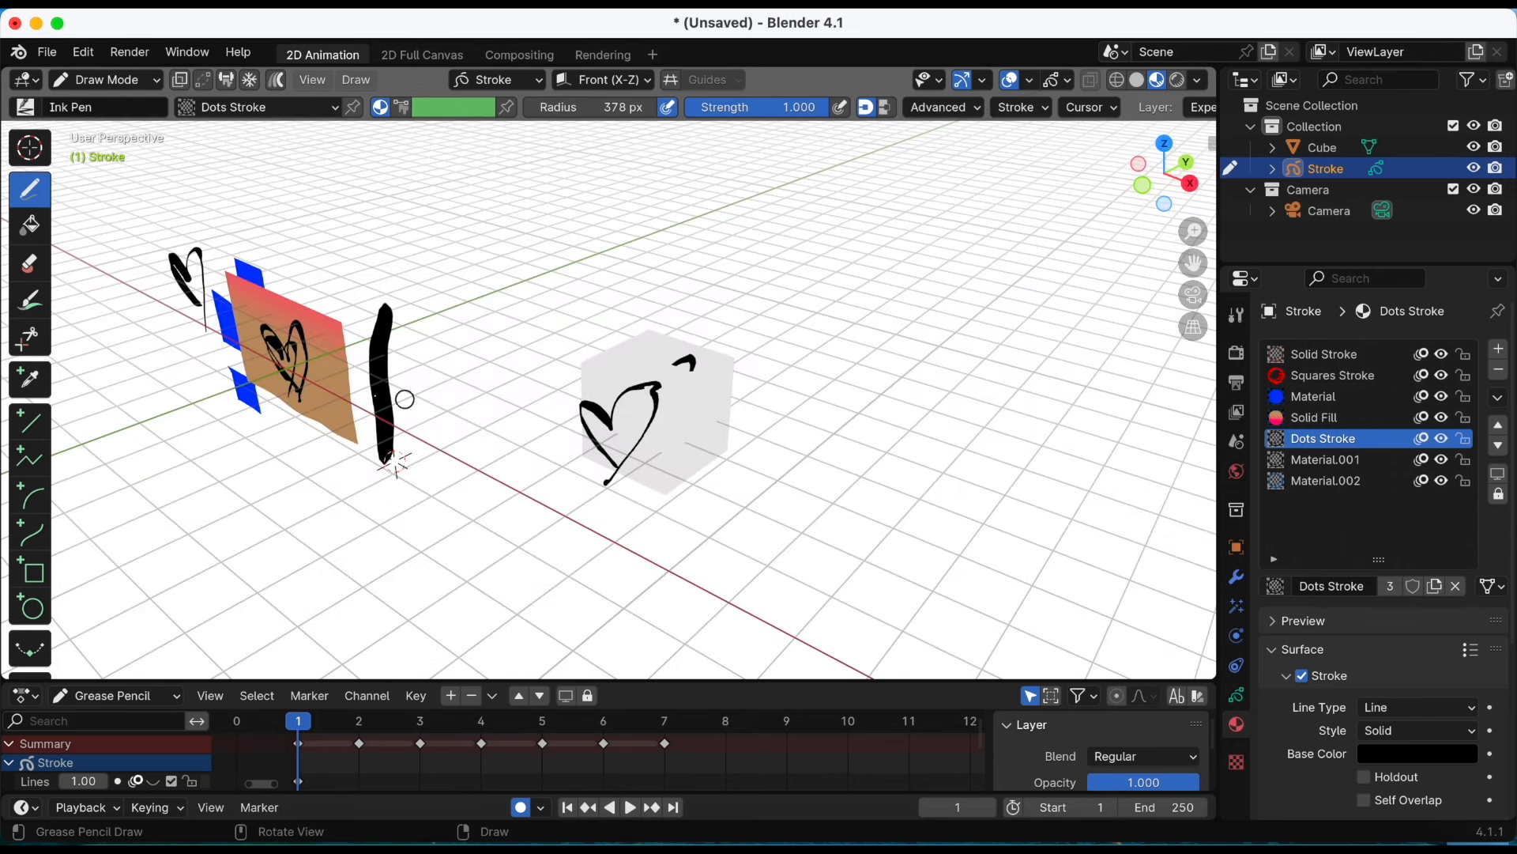
{"action": "left_click_drag", "start_coordinate": [460, 322], "coordinate": [467, 317]}
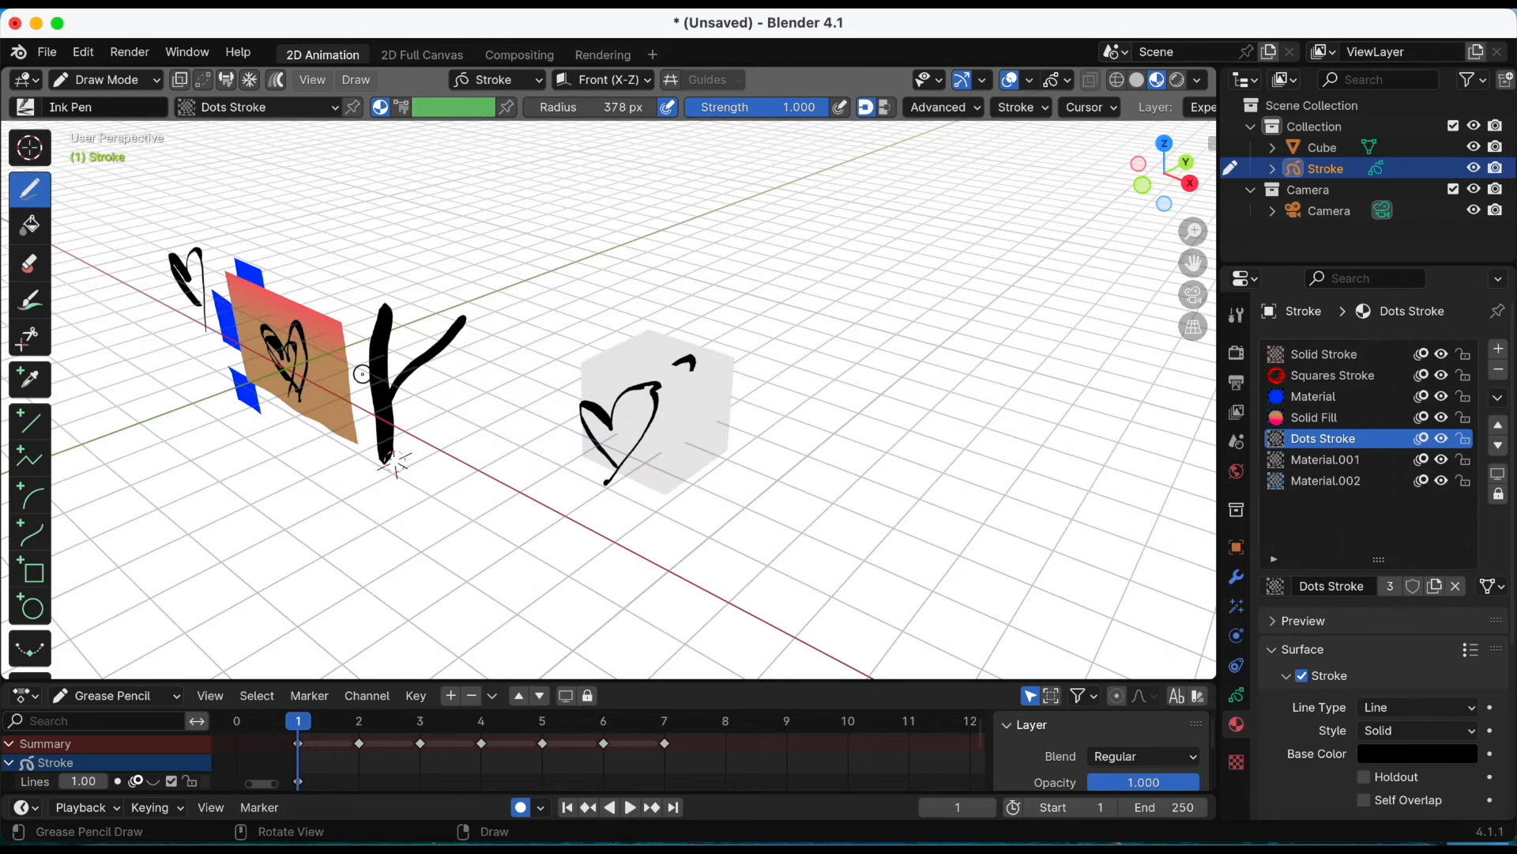
Undo a trial branch stroke and draw further branches off the trunk from different viewing angles
{"action": "left_click_drag", "start_coordinate": [353, 331], "coordinate": [335, 257]}
{"action": "key", "text": "super+z"}
{"action": "left_click_drag", "start_coordinate": [1126, 202], "coordinate": [805, 220]}
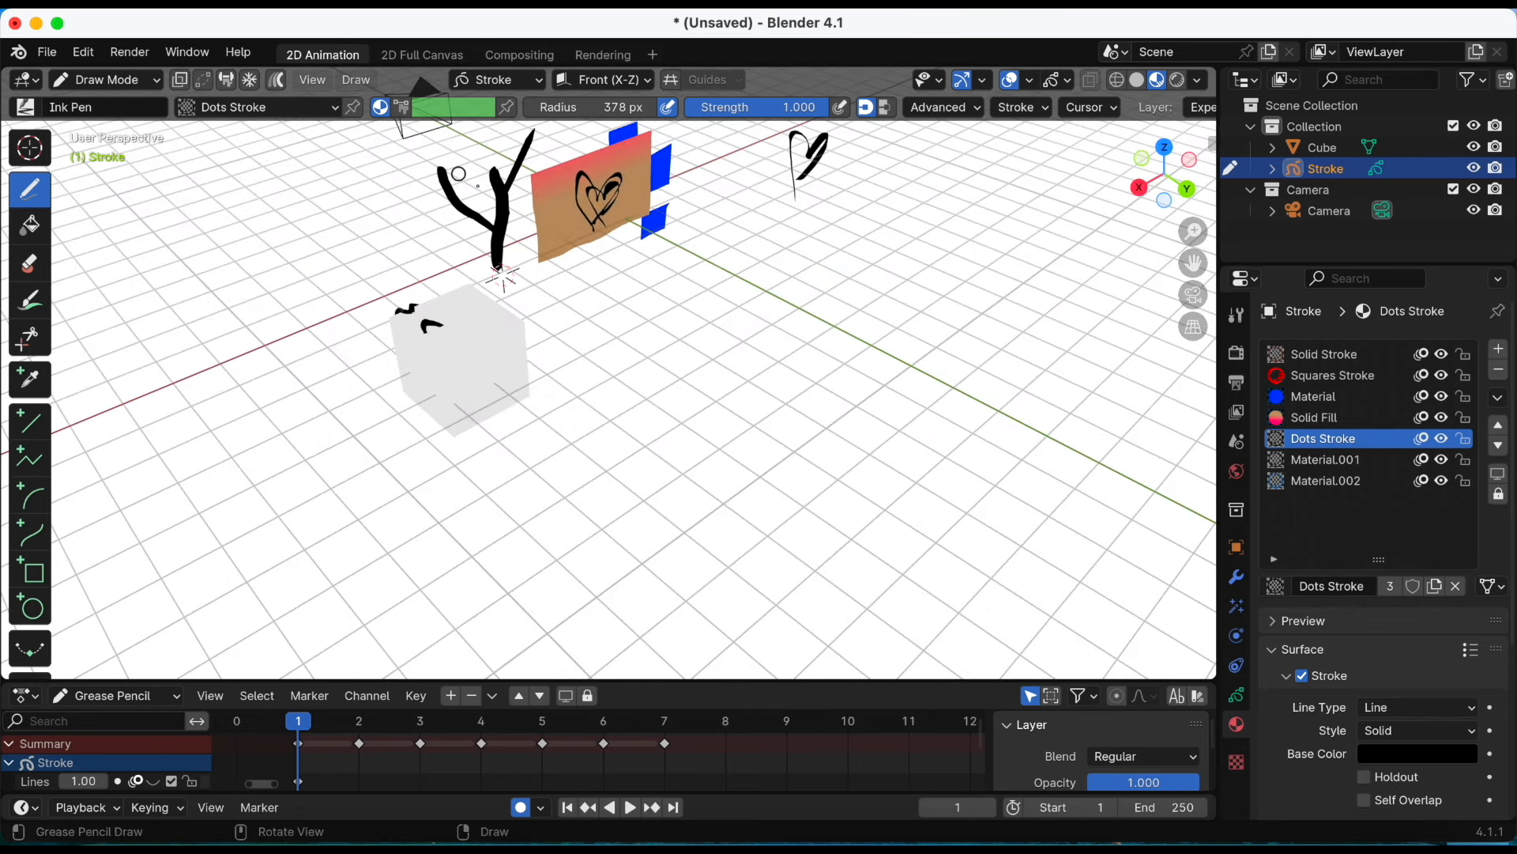
{"action": "left_click_drag", "start_coordinate": [1158, 190], "coordinate": [1489, 116]}
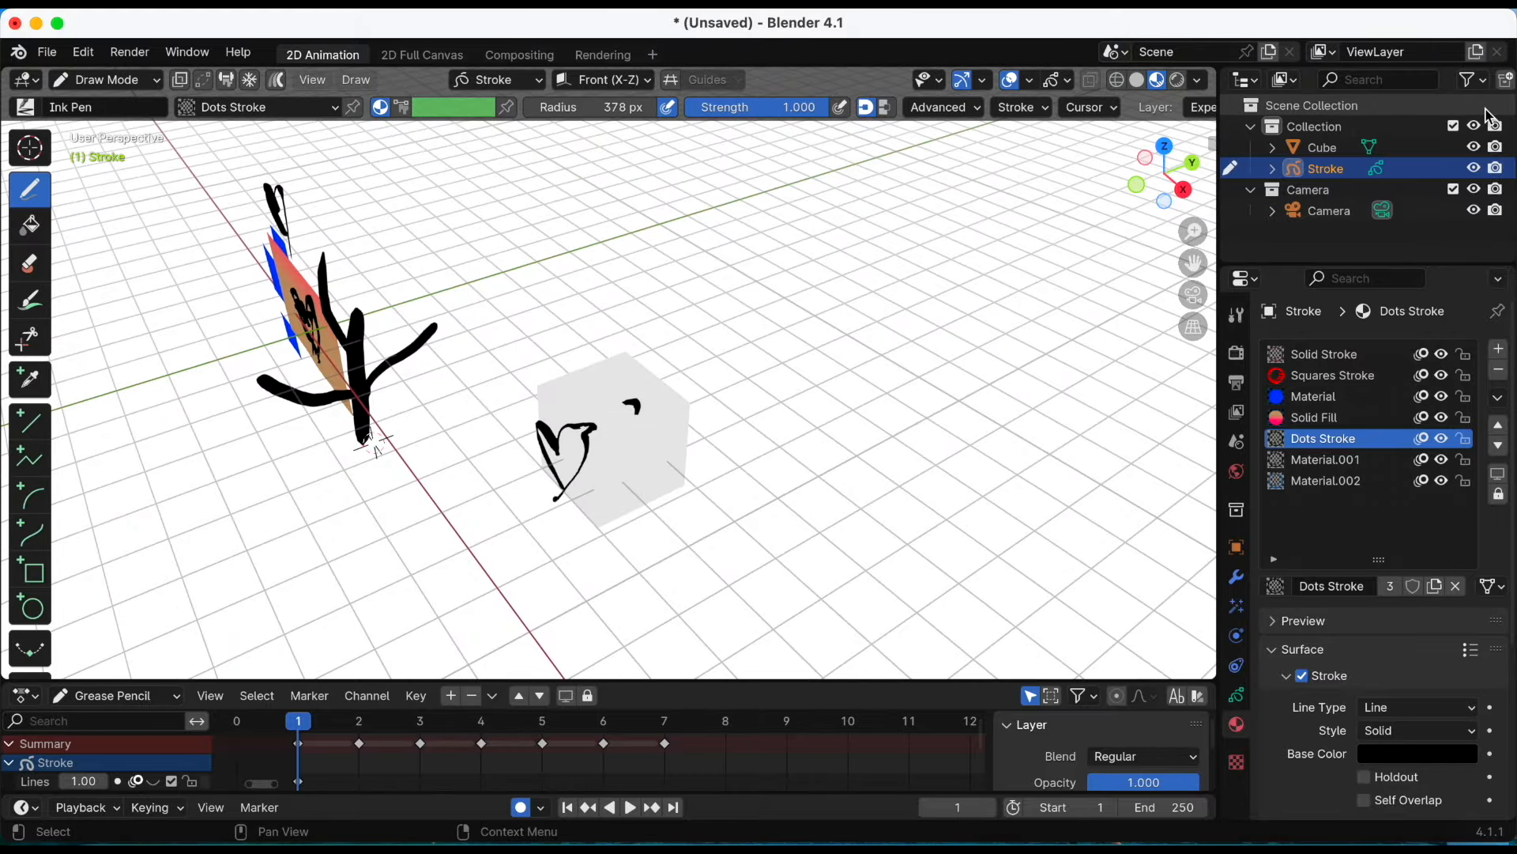
Draw an upper branch on the tree, then set the Stroke placement target to End Points and draw another beside it
{"action": "left_click", "coordinate": [1137, 184]}
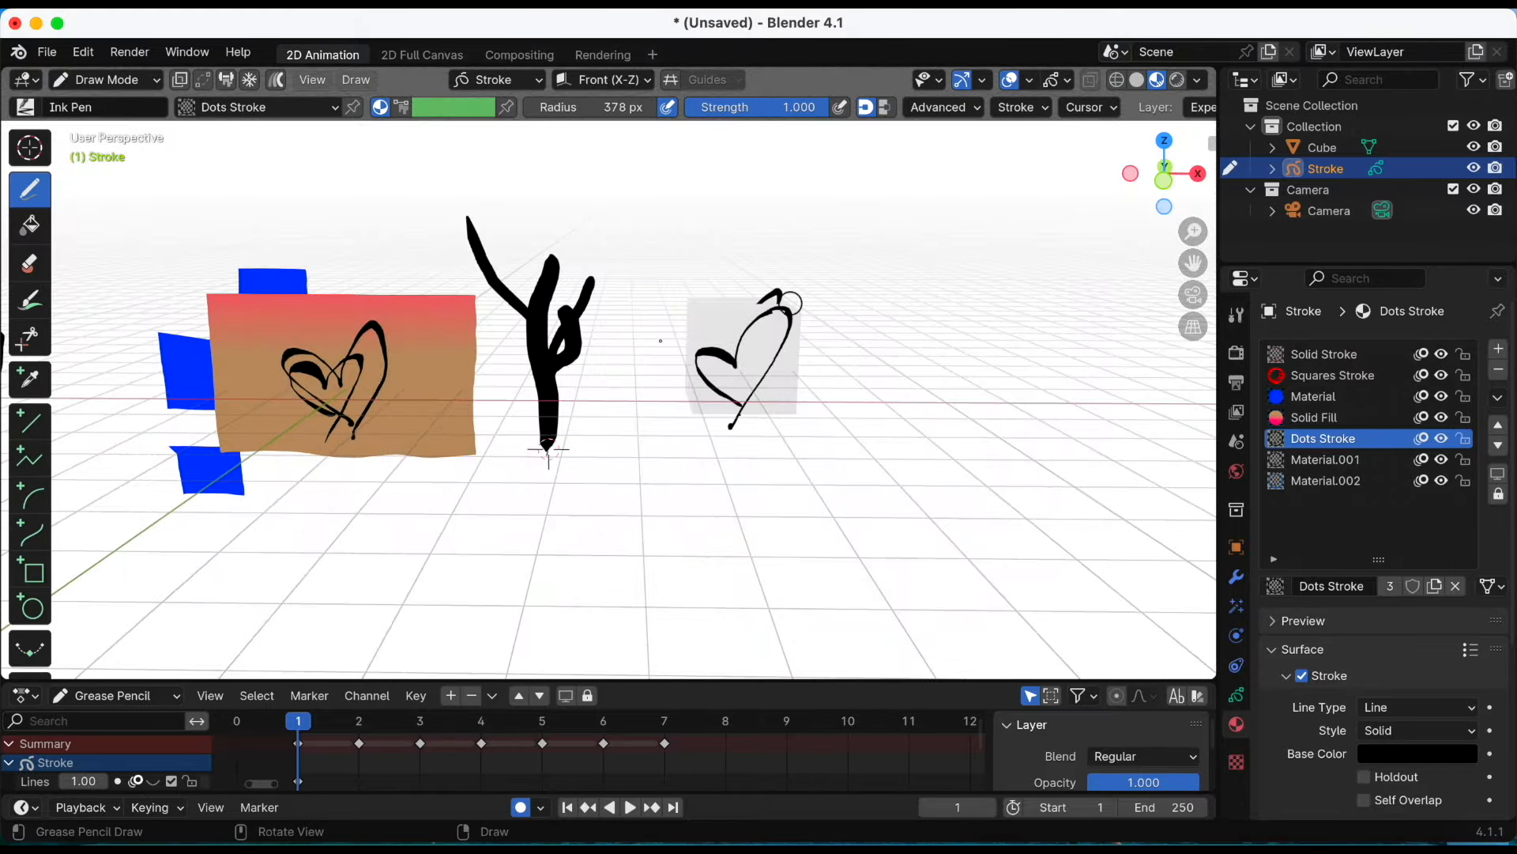
{"action": "left_click_drag", "start_coordinate": [582, 232], "coordinate": [564, 237]}
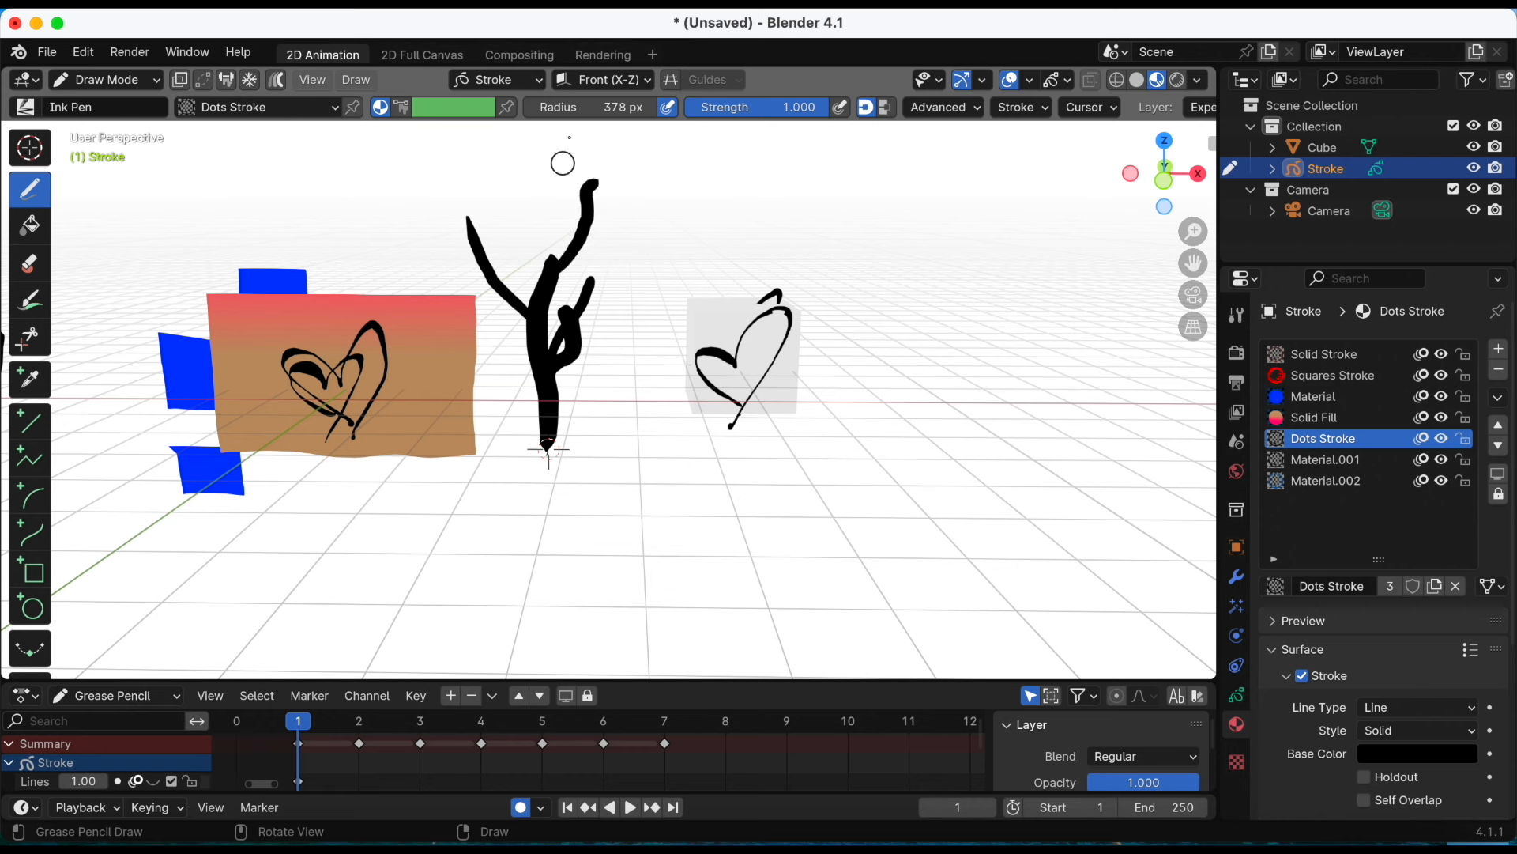
{"action": "left_click", "coordinate": [530, 88]}
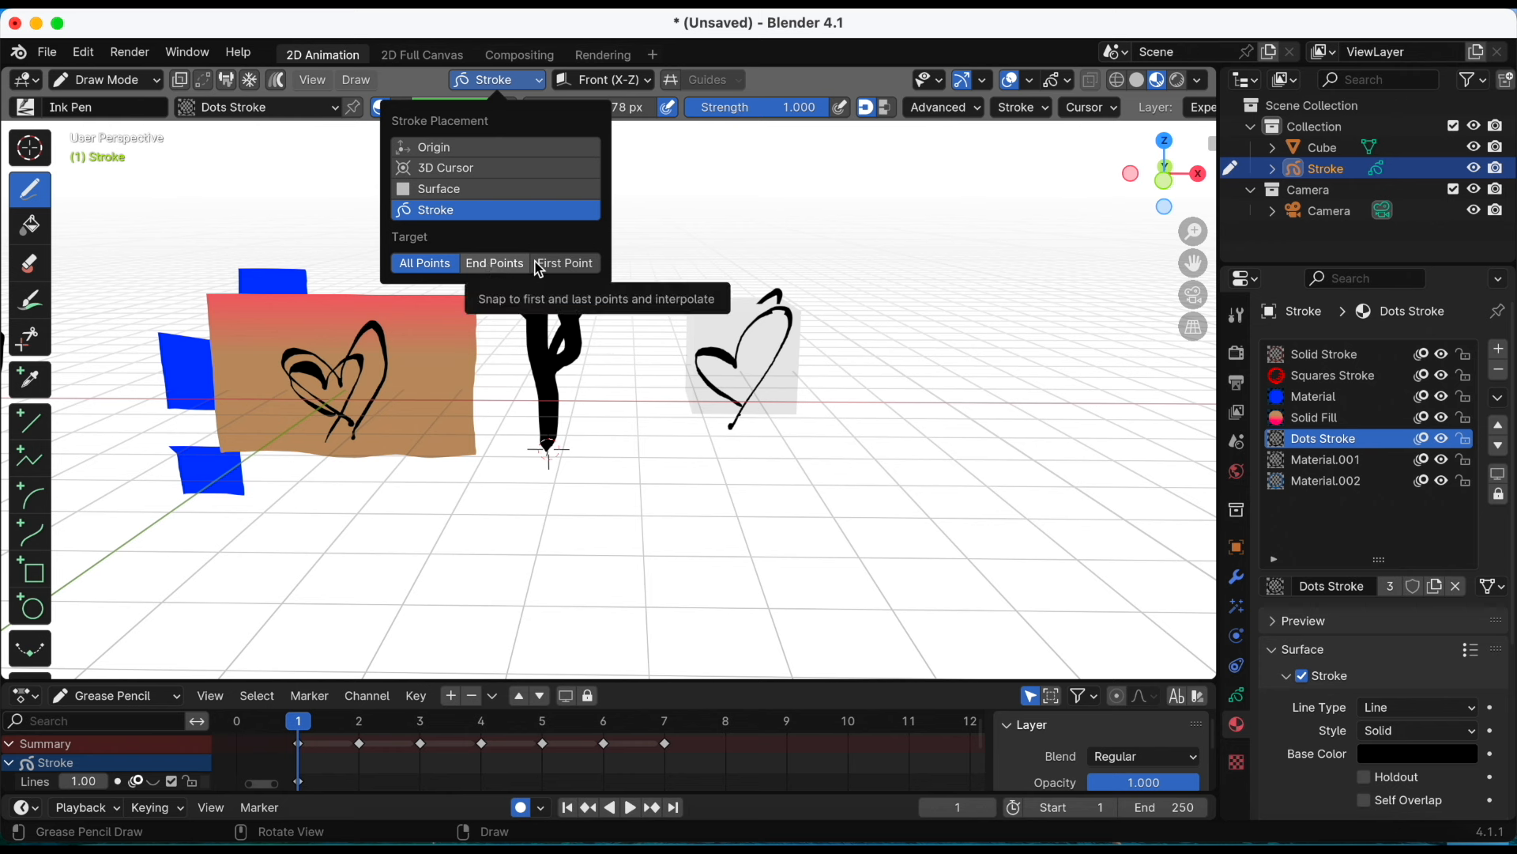
{"action": "left_click", "coordinate": [497, 263]}
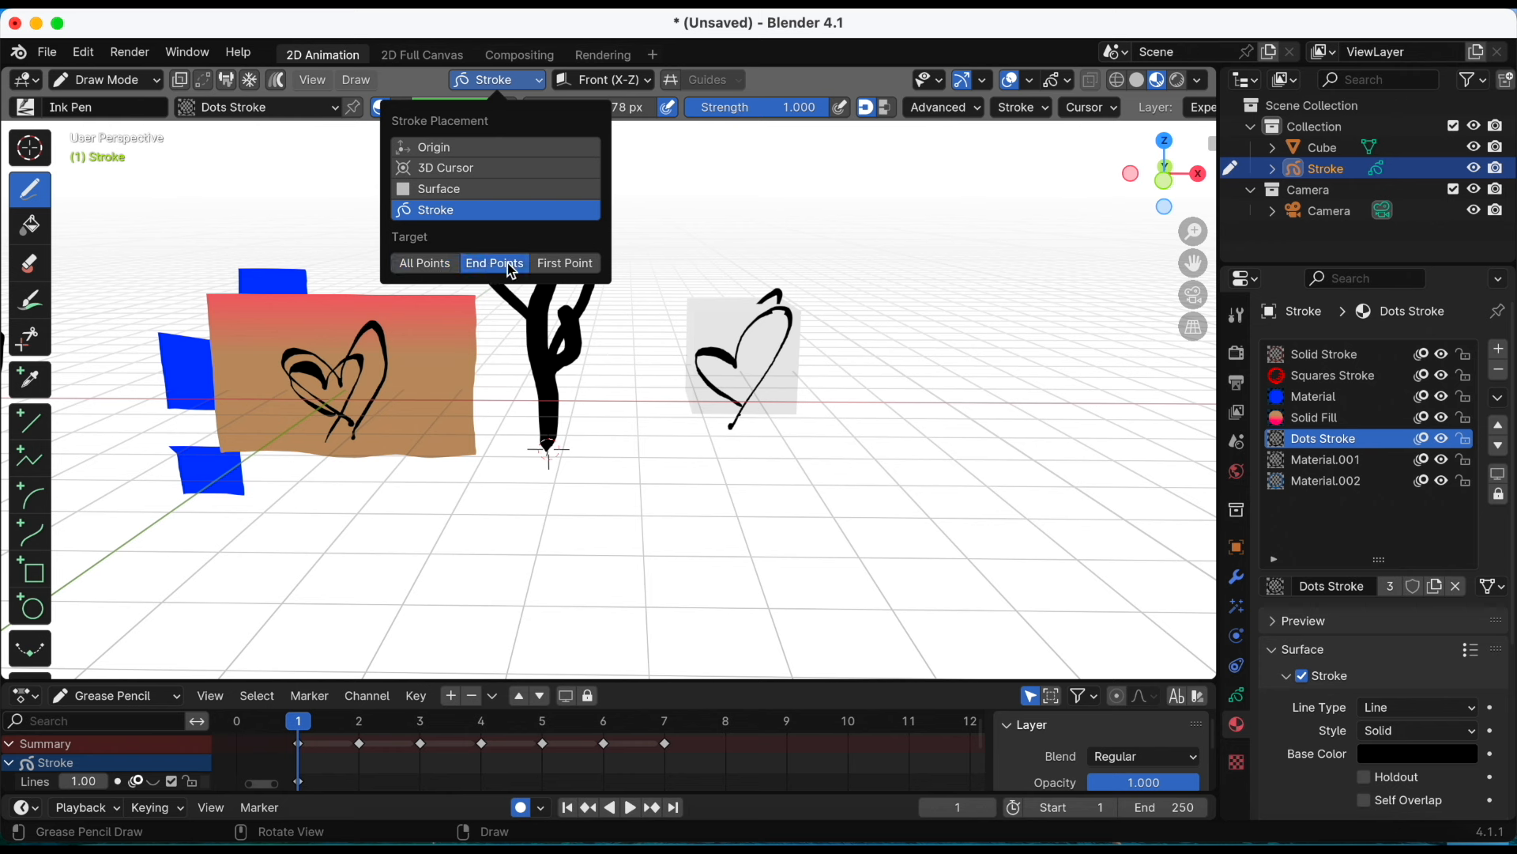
{"action": "left_click_drag", "start_coordinate": [536, 286], "coordinate": [524, 180]}
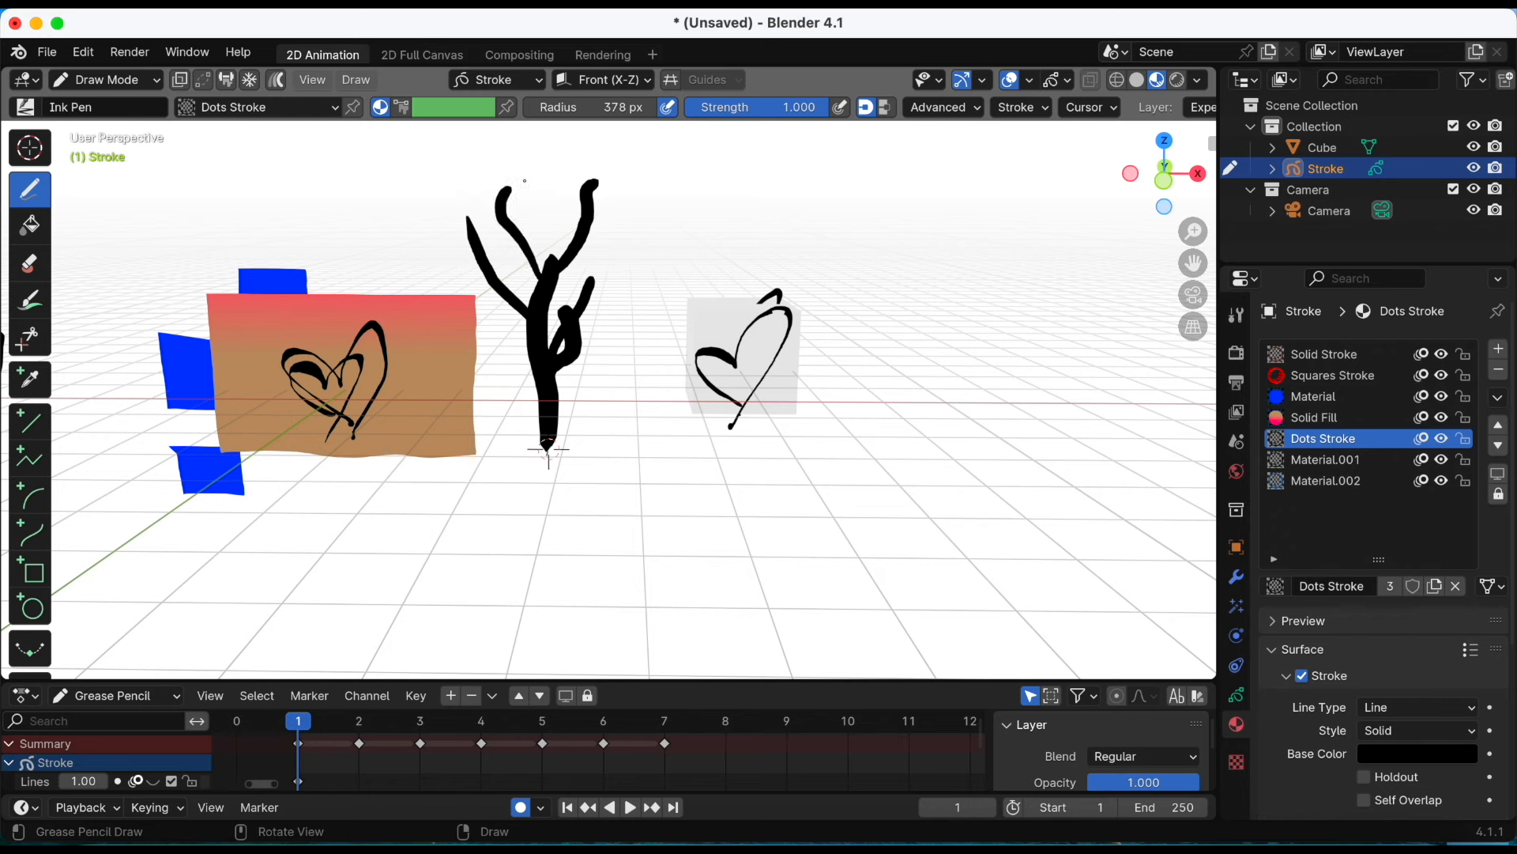
Draw a stroke from the base of the trunk to the heart on the cube and check it from rotated views
{"action": "middle_click_drag", "start_coordinate": [474, 136], "coordinate": [571, 428]}
{"action": "mouse_move", "coordinate": [642, 457]}
{"action": "left_mouse_down"}
{"action": "mouse_move", "coordinate": [739, 399]}
{"action": "mouse_move", "coordinate": [759, 363]}
{"action": "left_mouse_up"}
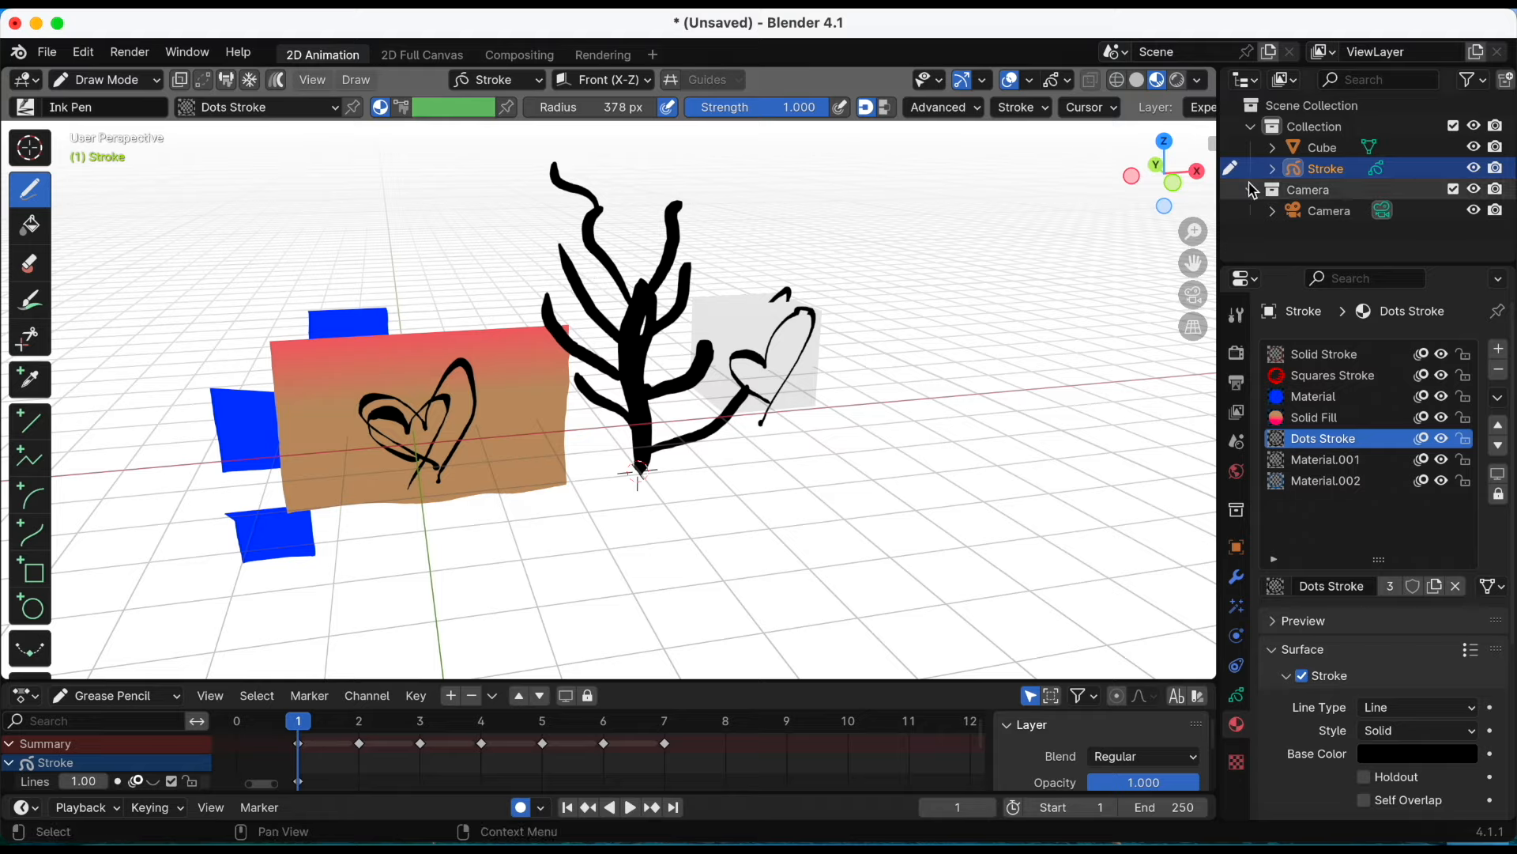
{"action": "mouse_move", "coordinate": [1162, 172]}
{"action": "left_mouse_down"}
{"action": "mouse_move", "coordinate": [1072, 189]}
{"action": "mouse_move", "coordinate": [1062, 169]}
{"action": "mouse_move", "coordinate": [1116, 193]}
{"action": "mouse_move", "coordinate": [1060, 275]}
{"action": "mouse_move", "coordinate": [1065, 161]}
{"action": "mouse_move", "coordinate": [1054, 183]}
{"action": "left_mouse_up"}
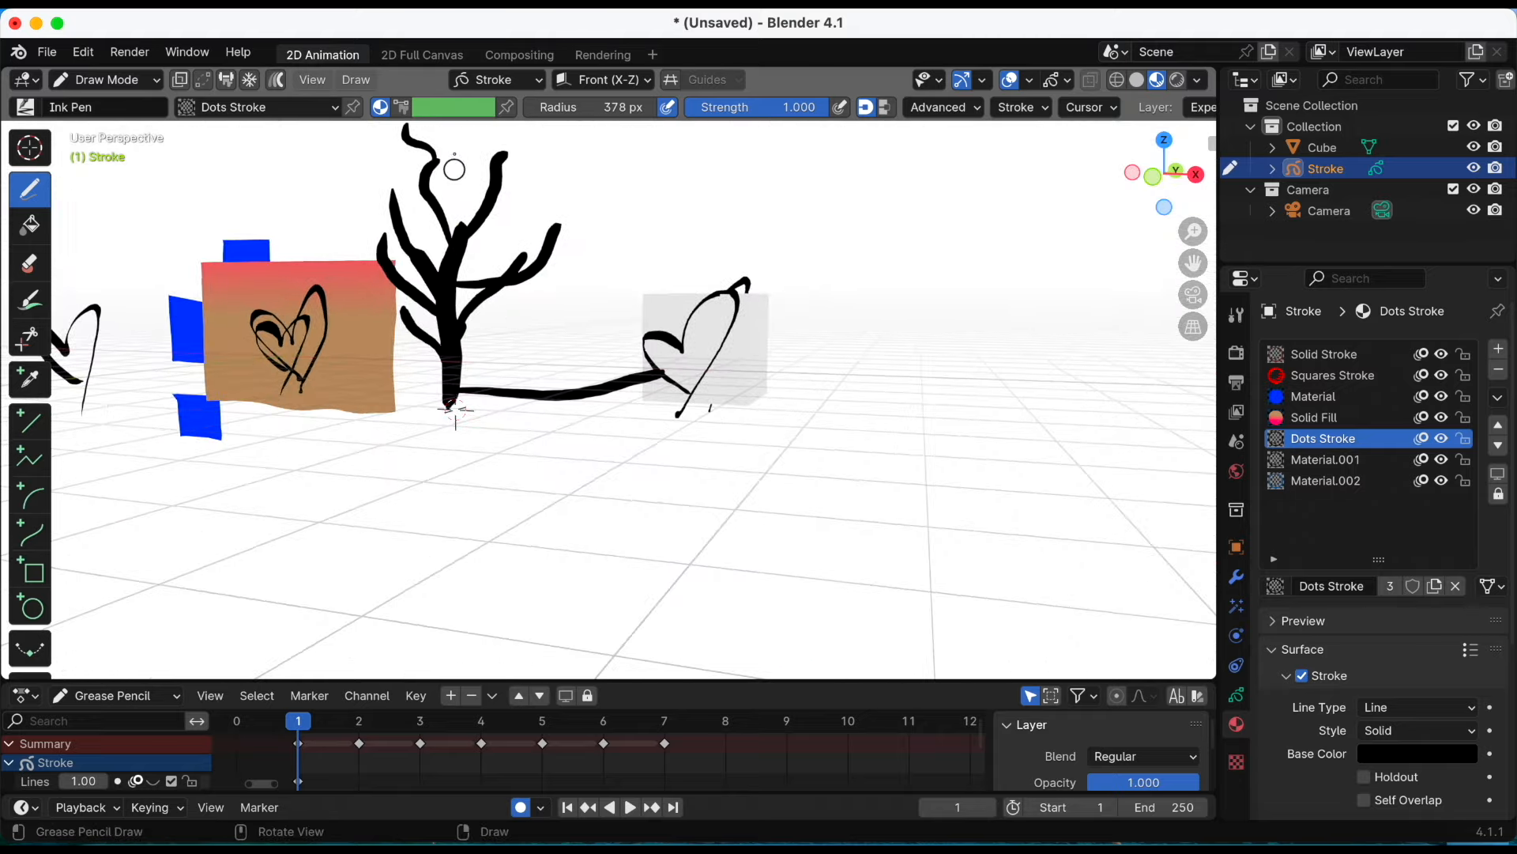
{"action": "left_click", "coordinate": [498, 80]}
{"action": "mouse_move", "coordinate": [1165, 170]}
{"action": "left_mouse_down"}
{"action": "mouse_move", "coordinate": [1027, 278]}
{"action": "mouse_move", "coordinate": [1235, 189]}
{"action": "mouse_move", "coordinate": [1231, 225]}
{"action": "left_mouse_up"}
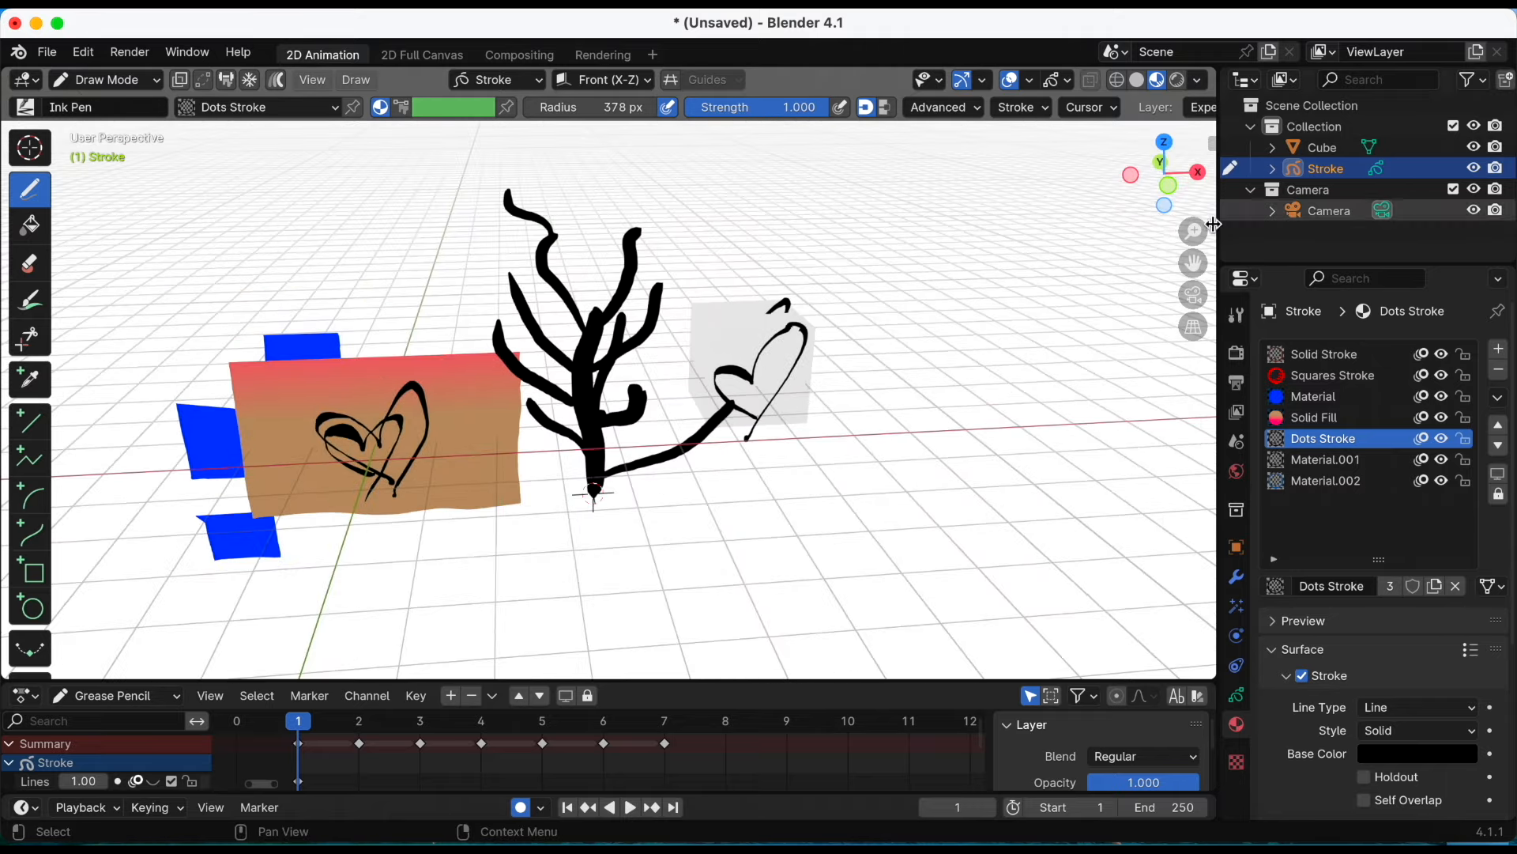
Set the stroke placement to Origin and draw a heart over the orange panel on the Front (X-Z) plane
{"action": "left_click", "coordinate": [515, 88]}
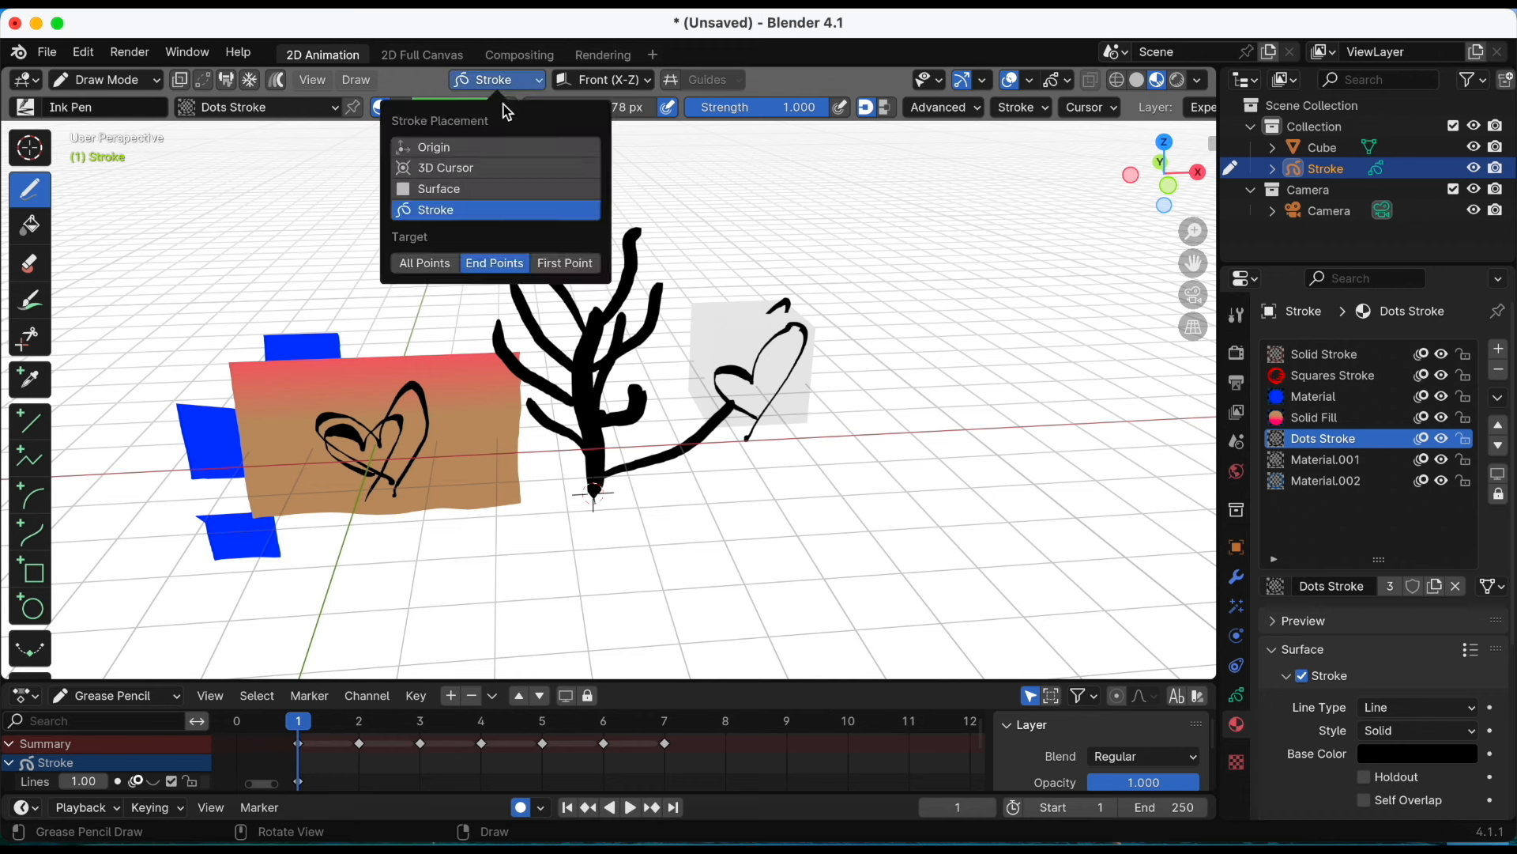
{"action": "left_click", "coordinate": [491, 149]}
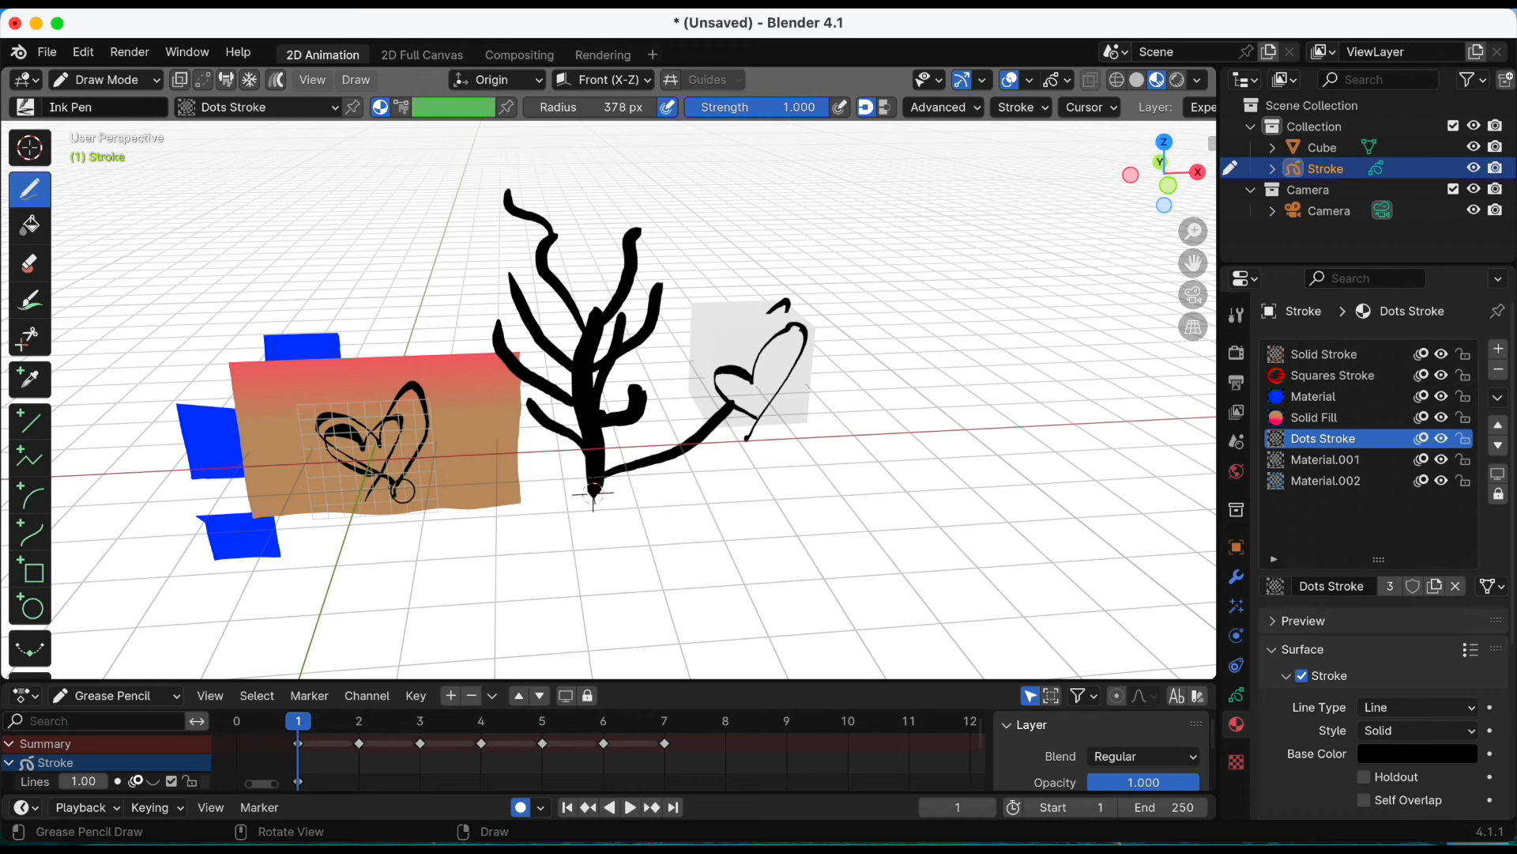
{"action": "left_click", "coordinate": [630, 82]}
{"action": "left_click_drag", "start_coordinate": [1194, 263], "coordinate": [1302, 196]}
{"action": "left_click_drag", "start_coordinate": [1168, 187], "coordinate": [1169, 180]}
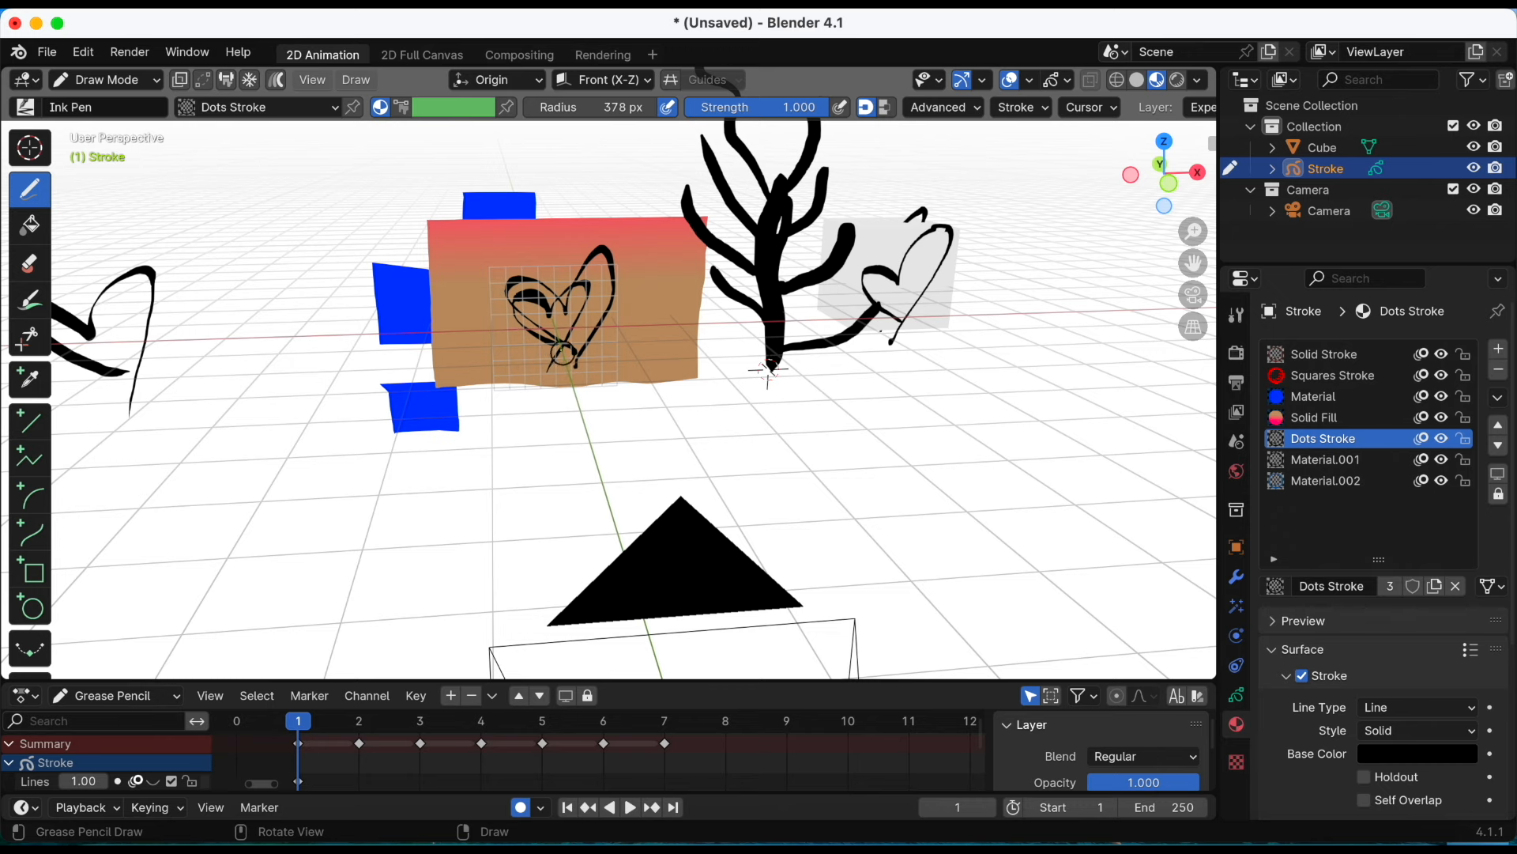
{"action": "mouse_move", "coordinate": [1163, 172]}
{"action": "left_mouse_down"}
{"action": "mouse_move", "coordinate": [1106, 233]}
{"action": "mouse_move", "coordinate": [987, 269]}
{"action": "mouse_move", "coordinate": [1138, 221]}
{"action": "left_mouse_up"}
Set the drawing plane to View and draw hearts near the orange panel from two rotated viewing angles
{"action": "left_click", "coordinate": [576, 83]}
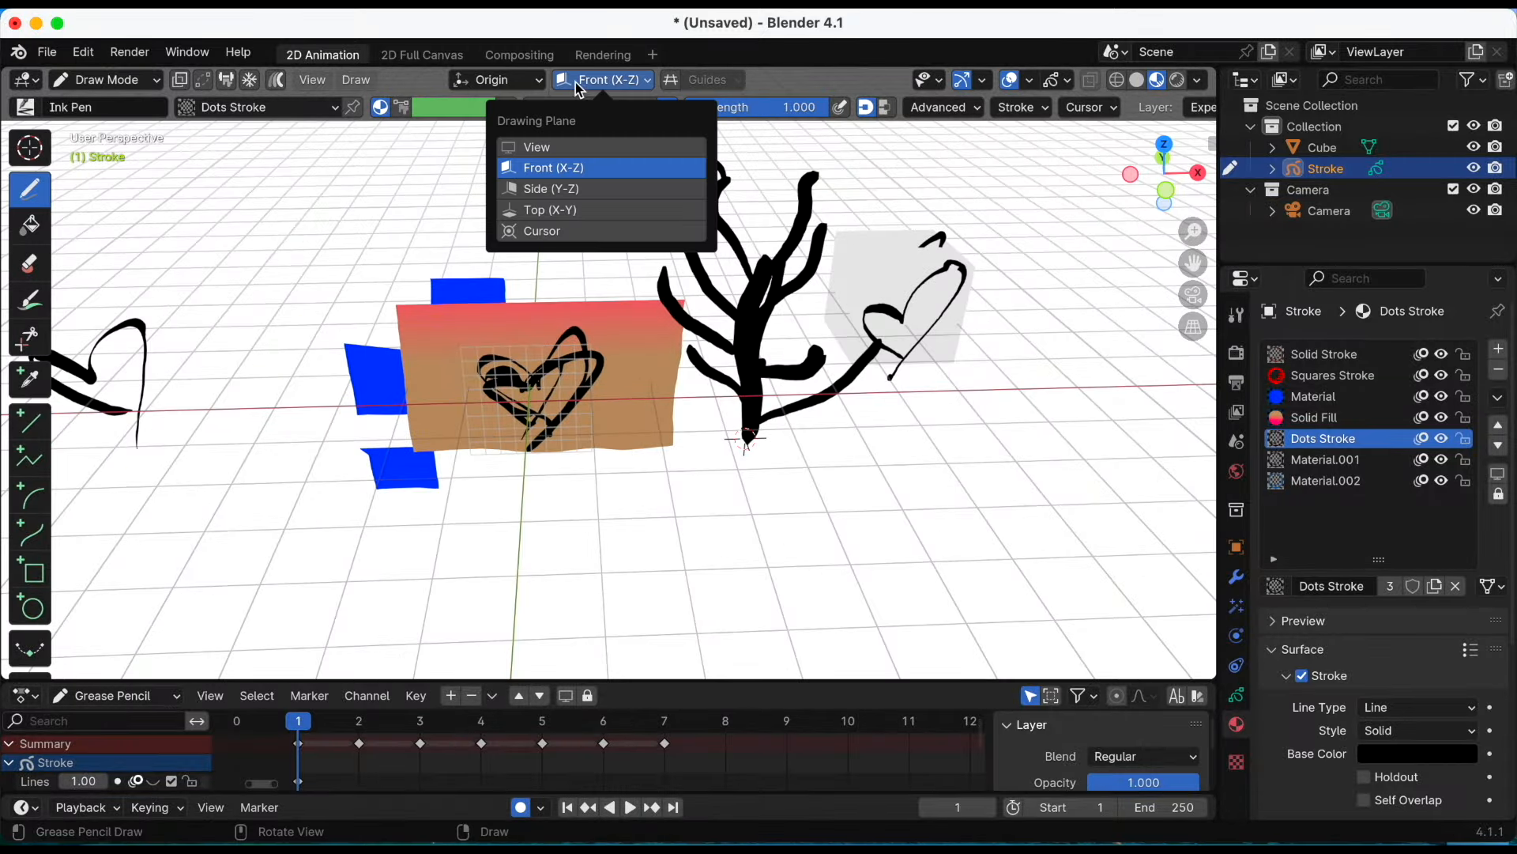
{"action": "left_click", "coordinate": [542, 147]}
{"action": "mouse_move", "coordinate": [1163, 172]}
{"action": "left_mouse_down"}
{"action": "mouse_move", "coordinate": [1091, 256]}
{"action": "mouse_move", "coordinate": [1004, 318]}
{"action": "mouse_move", "coordinate": [959, 299]}
{"action": "mouse_move", "coordinate": [1027, 237]}
{"action": "left_mouse_up"}
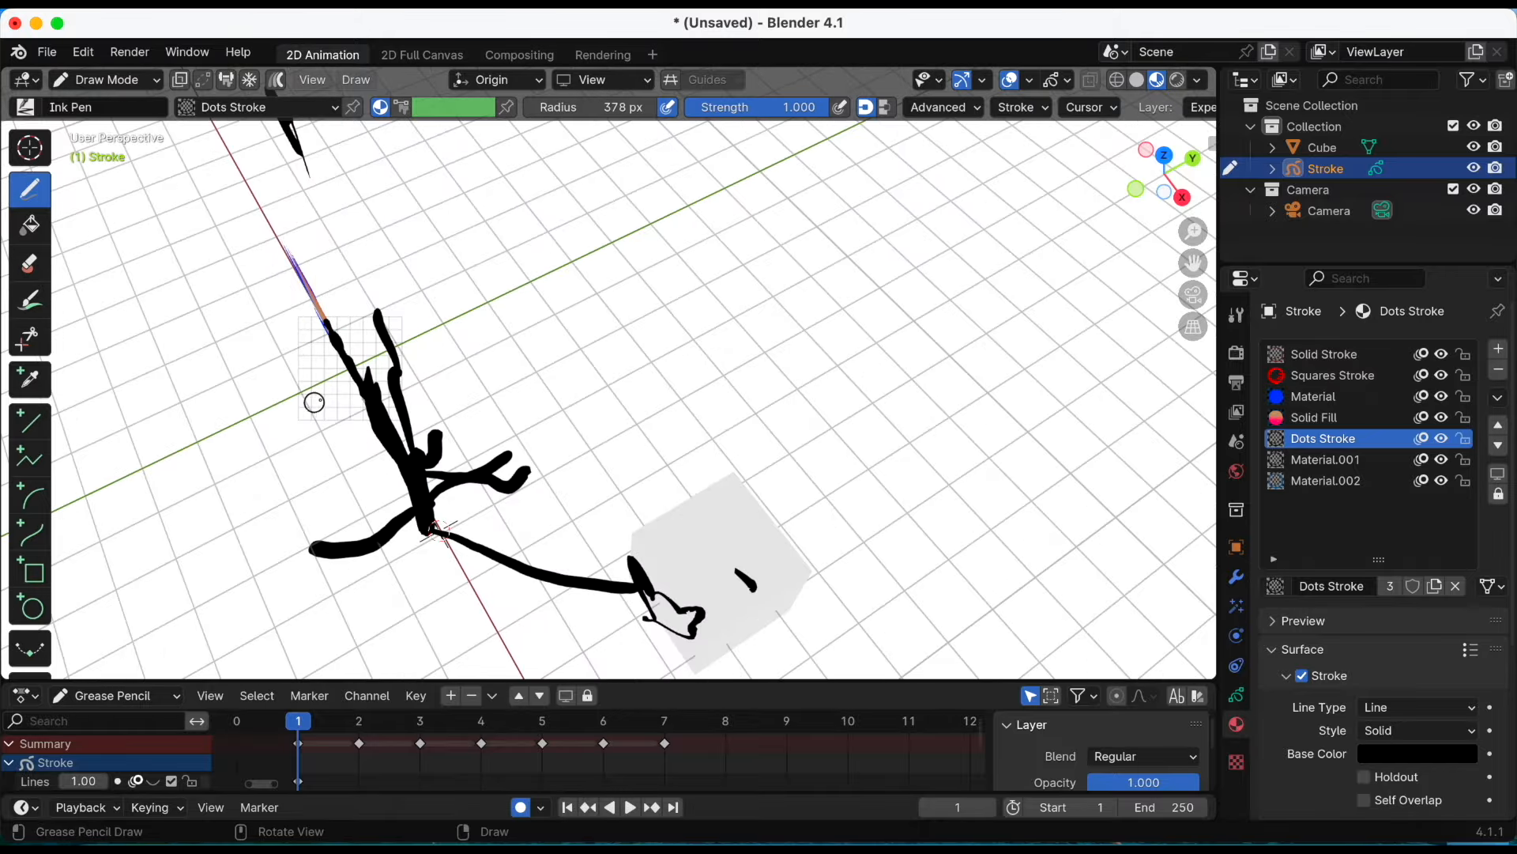
{"action": "left_click_drag", "start_coordinate": [308, 369], "coordinate": [323, 423]}
{"action": "mouse_move", "coordinate": [1162, 235]}
{"action": "left_mouse_down"}
{"action": "mouse_move", "coordinate": [1330, 93]}
{"action": "mouse_move", "coordinate": [1148, 274]}
{"action": "left_mouse_up"}
{"action": "left_click_drag", "start_coordinate": [406, 412], "coordinate": [408, 425]}
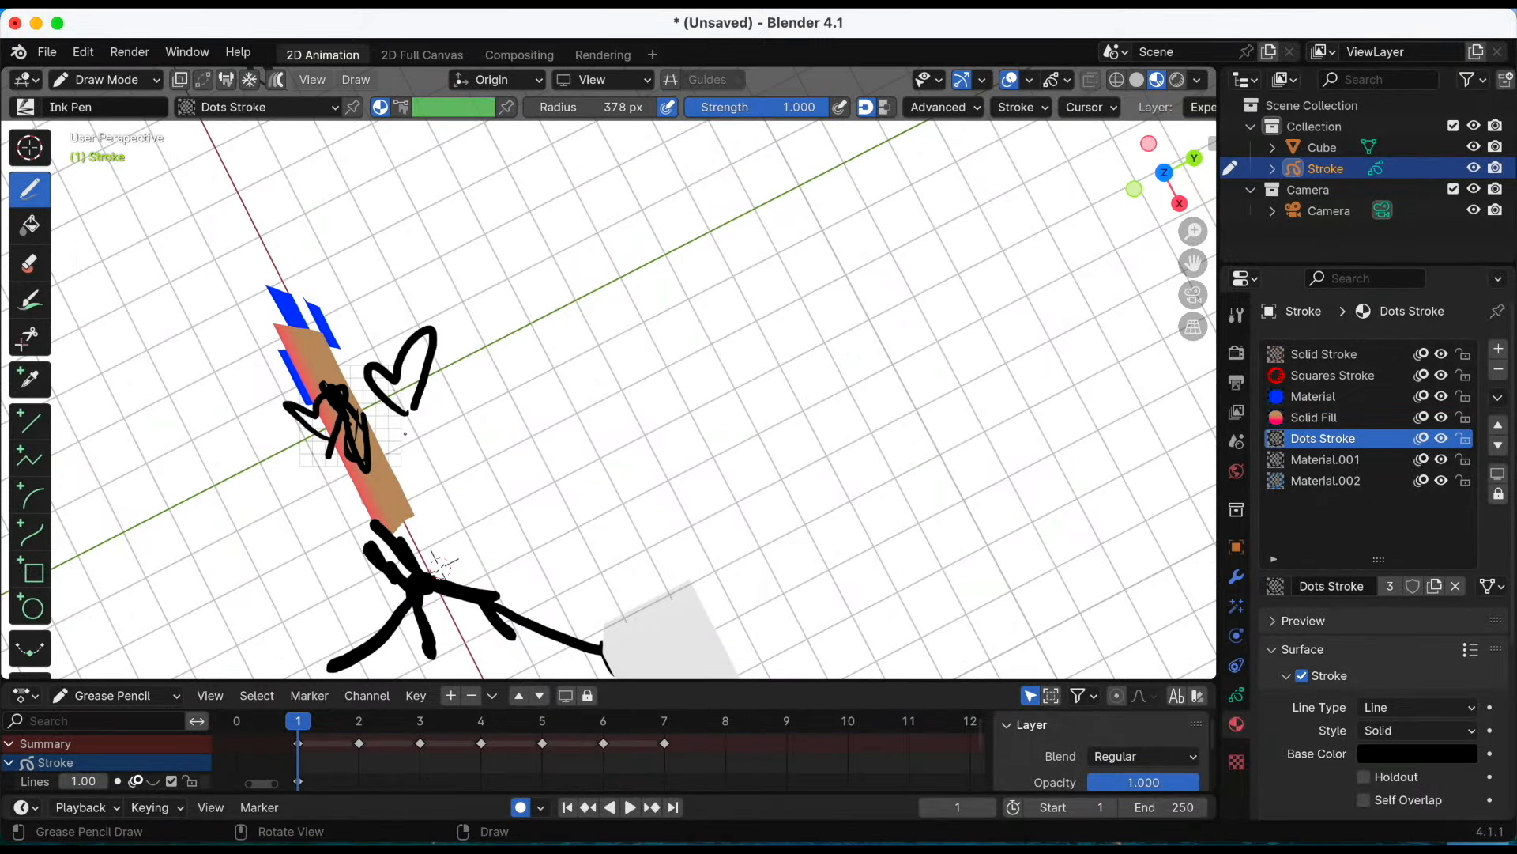
{"action": "mouse_move", "coordinate": [1195, 218]}
{"action": "left_mouse_down"}
{"action": "mouse_move", "coordinate": [993, 129]}
{"action": "mouse_move", "coordinate": [986, 27]}
{"action": "mouse_move", "coordinate": [1188, 38]}
{"action": "mouse_move", "coordinate": [766, 64]}
{"action": "left_mouse_up"}
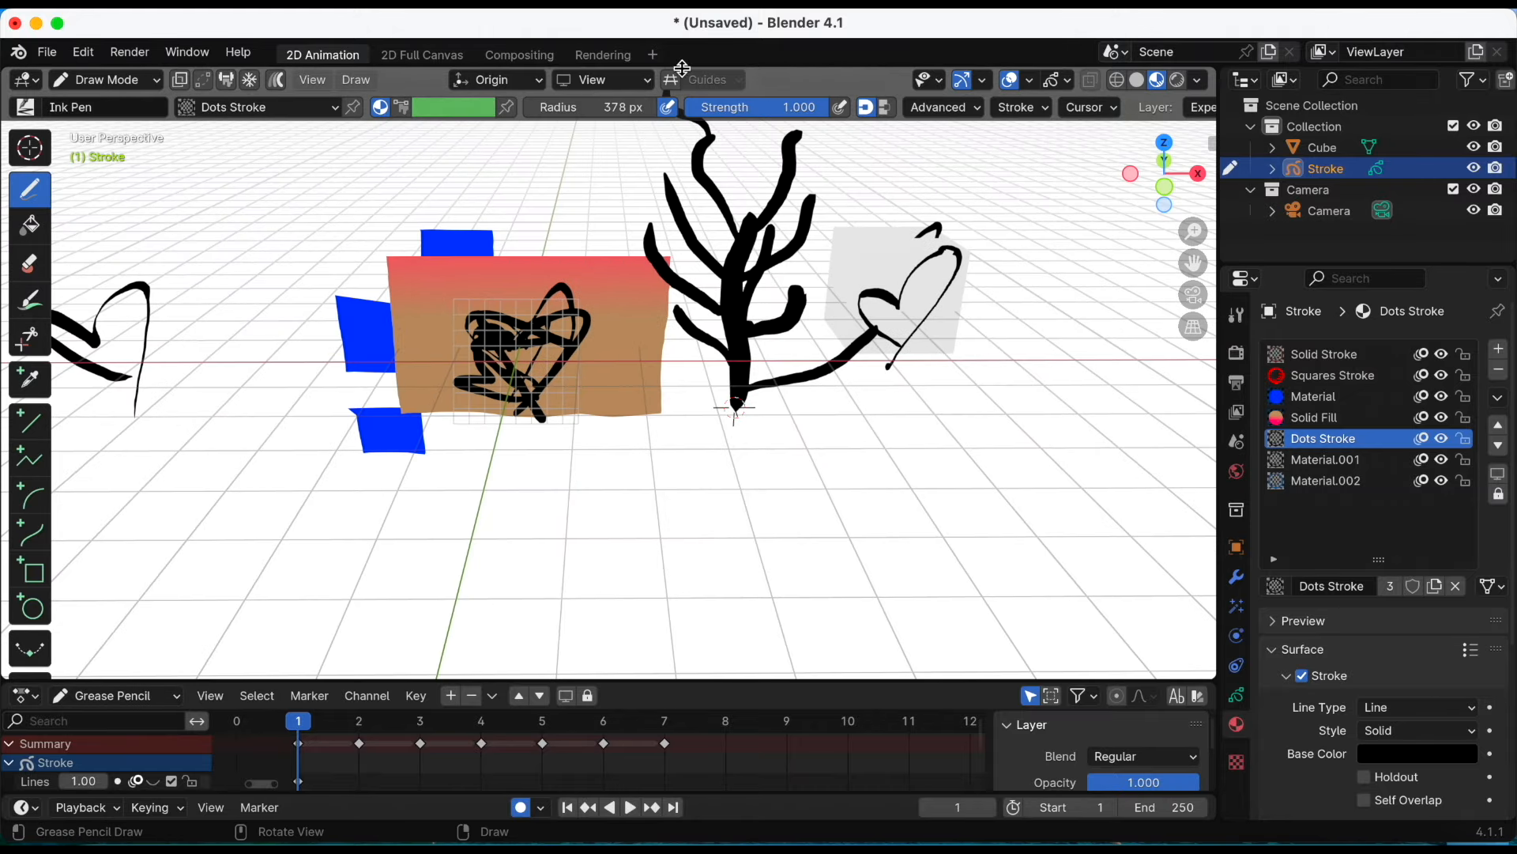
Set the drawing plane to Side (Y-Z) and draw through the orange panel from a rotated view
{"action": "left_click", "coordinate": [604, 86]}
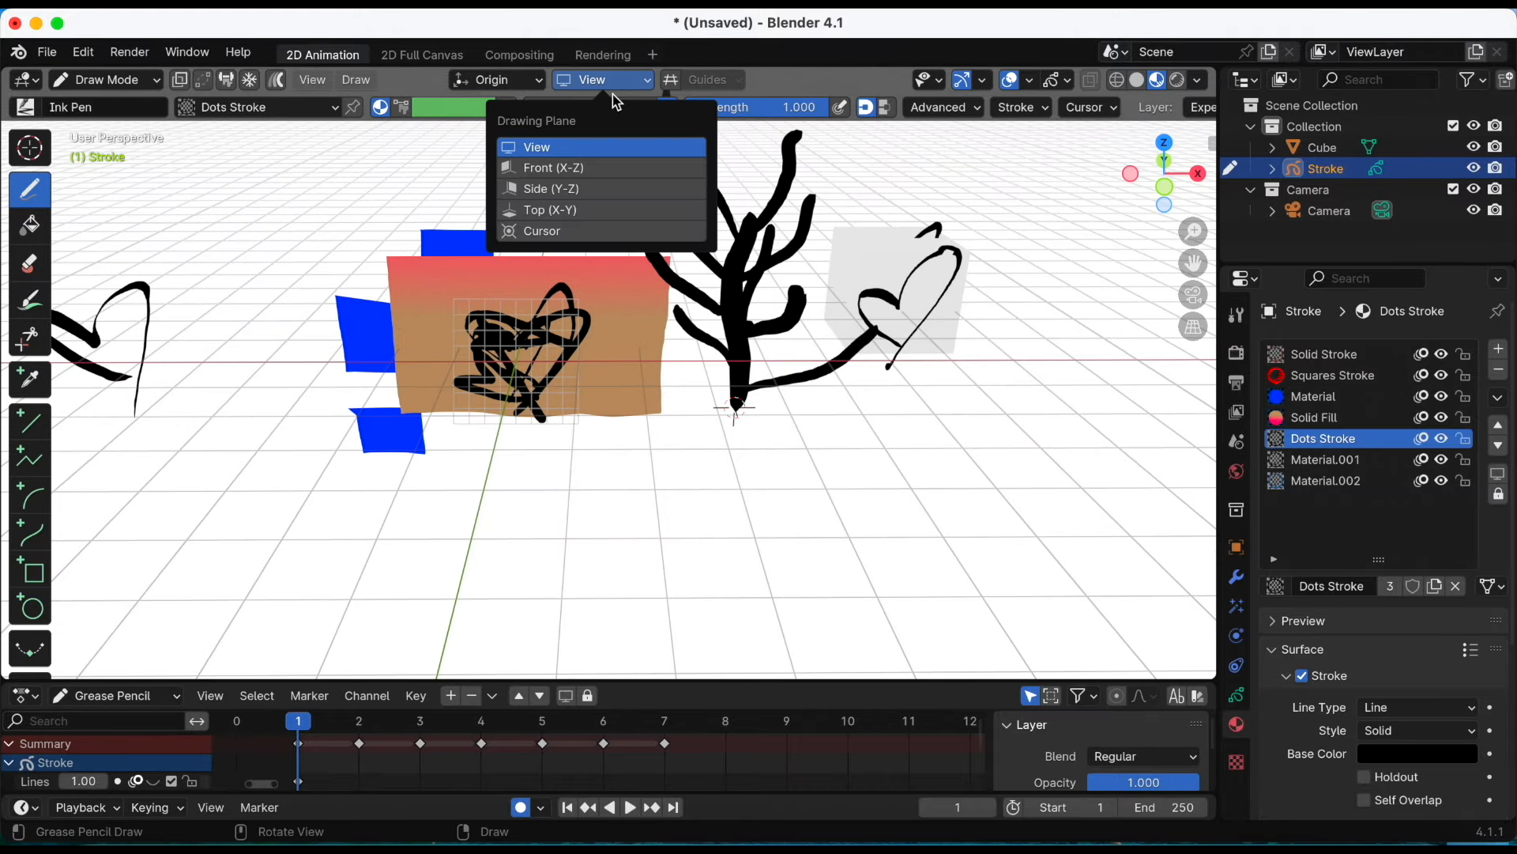
{"action": "left_click", "coordinate": [590, 190]}
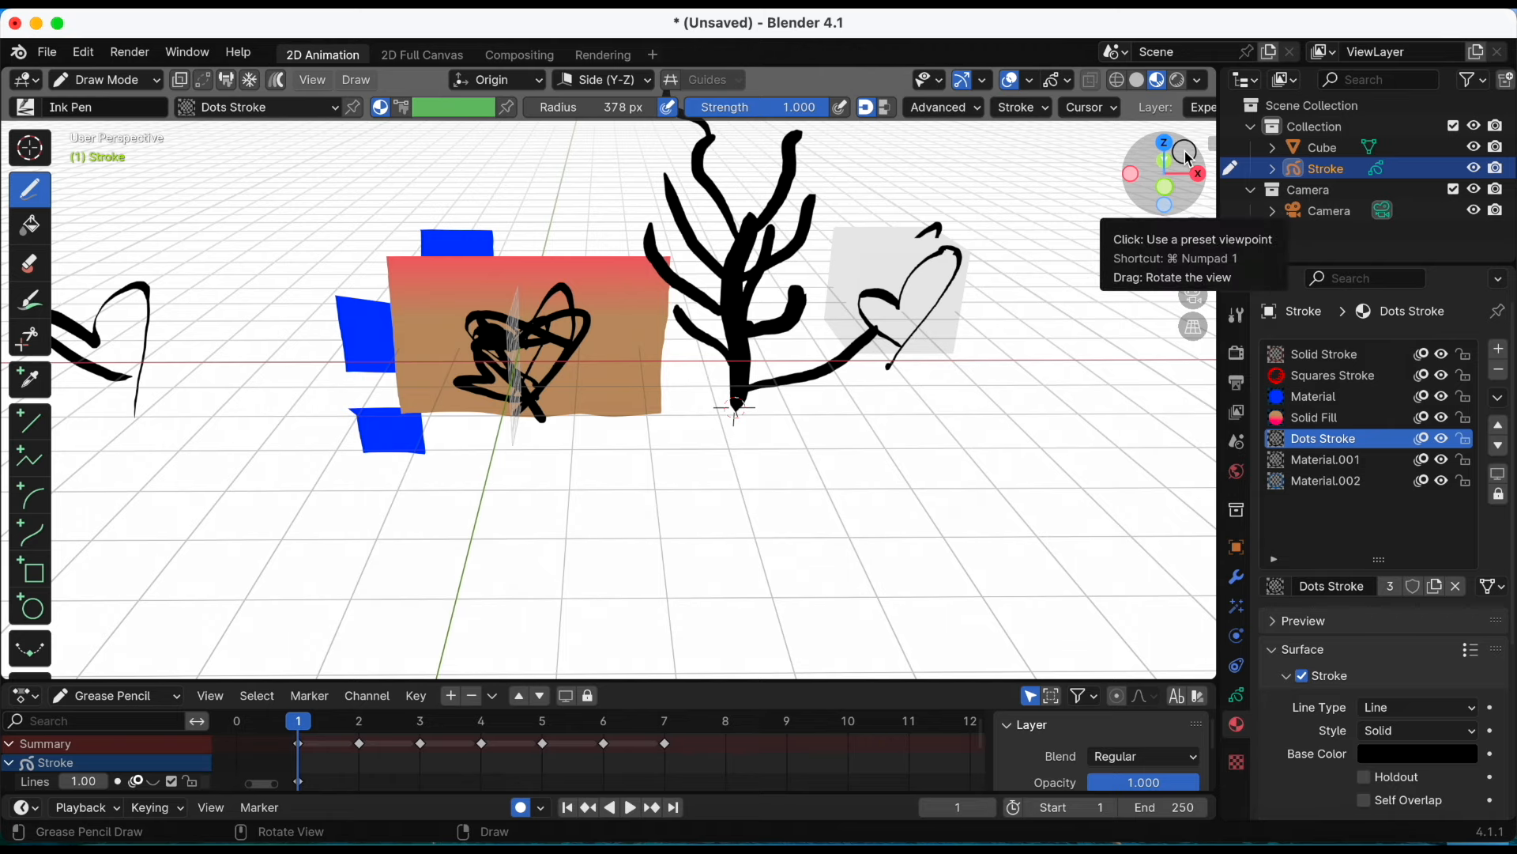
{"action": "mouse_move", "coordinate": [780, 427]}
{"action": "middle_mouse_down"}
{"action": "mouse_move", "coordinate": [822, 414]}
{"action": "mouse_move", "coordinate": [719, 404]}
{"action": "middle_mouse_up"}
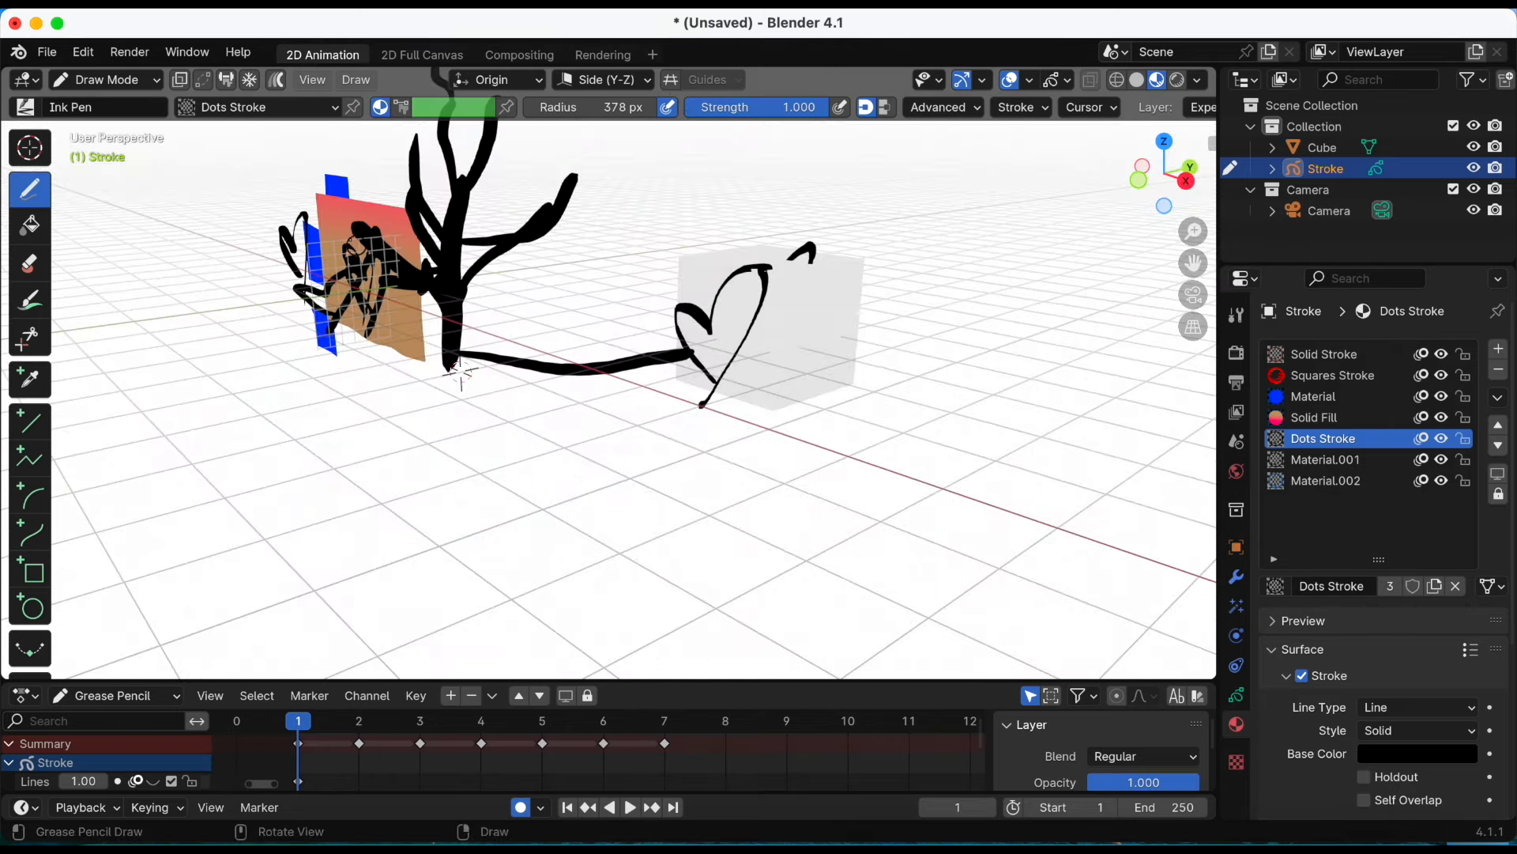
{"action": "mouse_move", "coordinate": [1165, 175]}
{"action": "left_mouse_down"}
{"action": "mouse_move", "coordinate": [1274, 204]}
{"action": "mouse_move", "coordinate": [1107, 197]}
{"action": "mouse_move", "coordinate": [1067, 228]}
{"action": "mouse_move", "coordinate": [1296, 194]}
{"action": "left_mouse_up"}
Set the drawing plane to Top (X-Y) and draw a flat heart between the orange panel and the tree
{"action": "left_click", "coordinate": [603, 80]}
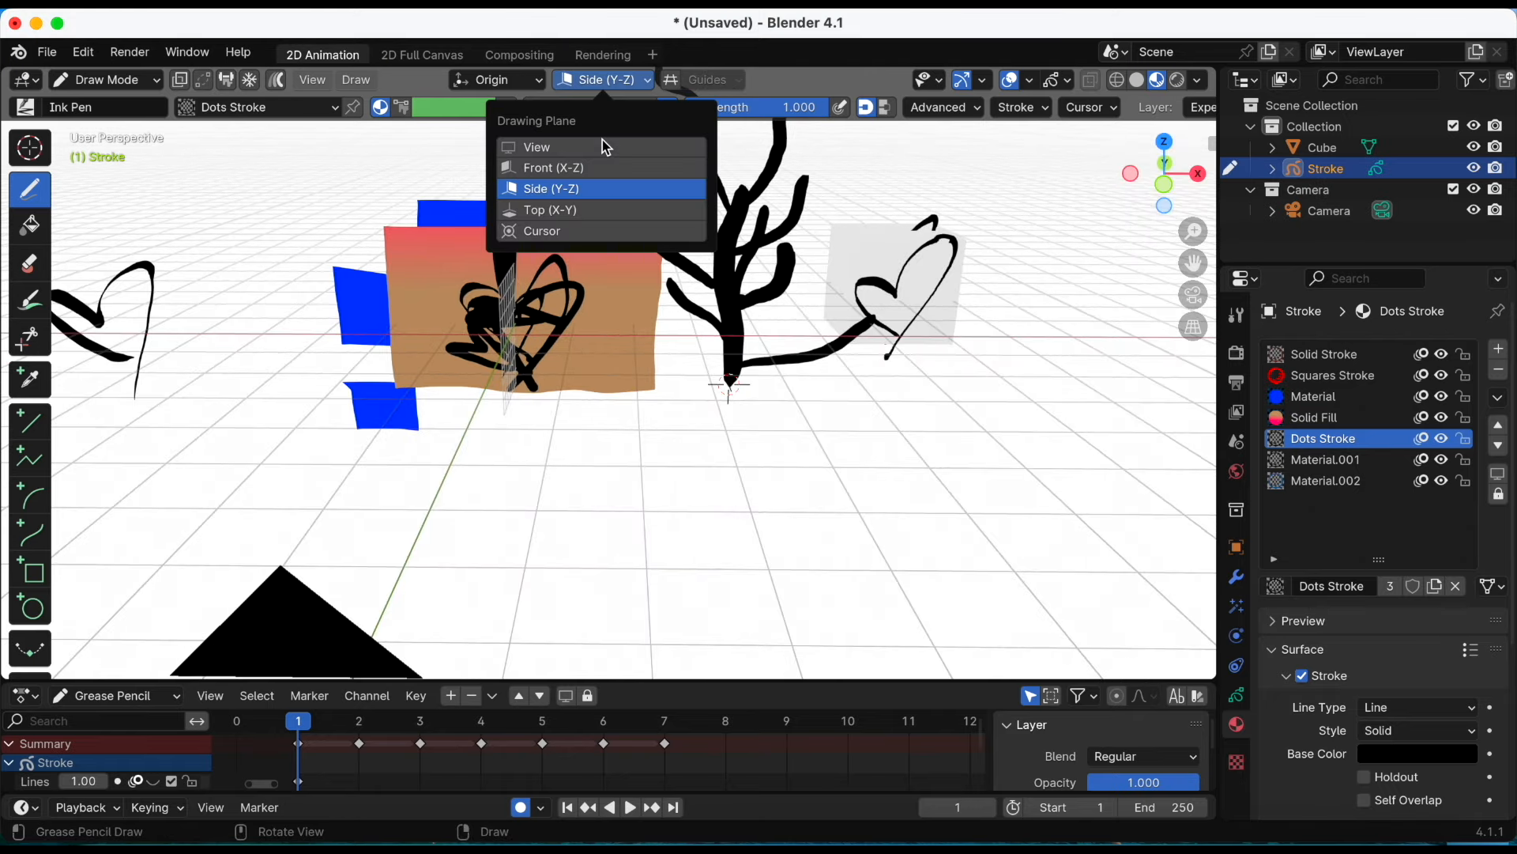
{"action": "left_click", "coordinate": [596, 210]}
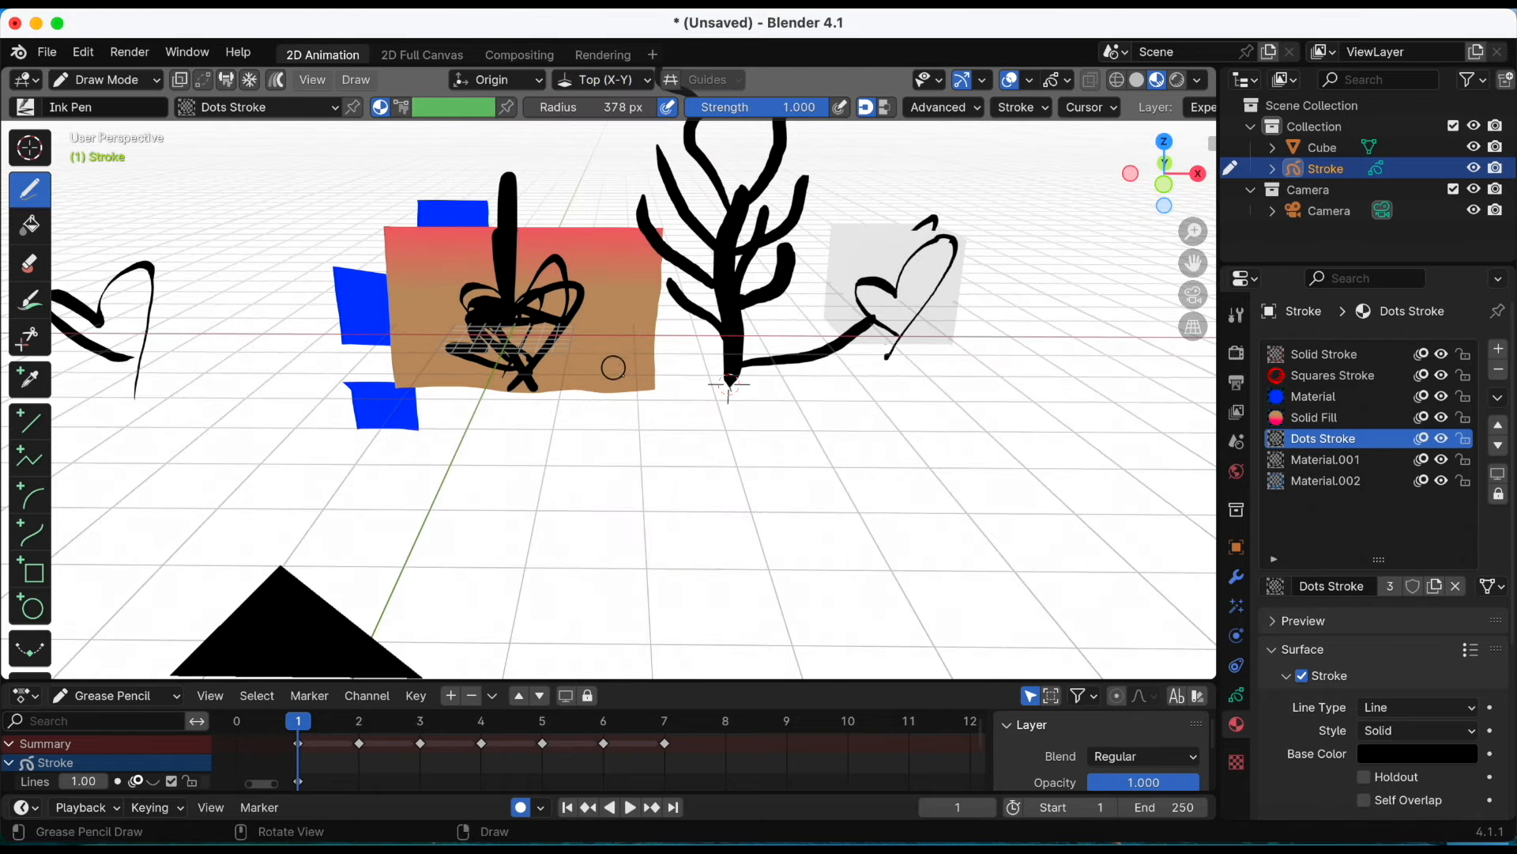
{"action": "mouse_move", "coordinate": [639, 377]}
{"action": "left_mouse_down"}
{"action": "mouse_move", "coordinate": [671, 328]}
{"action": "mouse_move", "coordinate": [633, 399]}
{"action": "left_mouse_up"}
{"action": "mouse_move", "coordinate": [1149, 198]}
{"action": "left_mouse_down"}
{"action": "mouse_move", "coordinate": [1142, 269]}
{"action": "mouse_move", "coordinate": [1078, 312]}
{"action": "mouse_move", "coordinate": [1093, 258]}
{"action": "mouse_move", "coordinate": [1043, 156]}
{"action": "mouse_move", "coordinate": [1142, 142]}
{"action": "mouse_move", "coordinate": [1011, 204]}
{"action": "mouse_move", "coordinate": [880, 221]}
{"action": "left_mouse_up"}
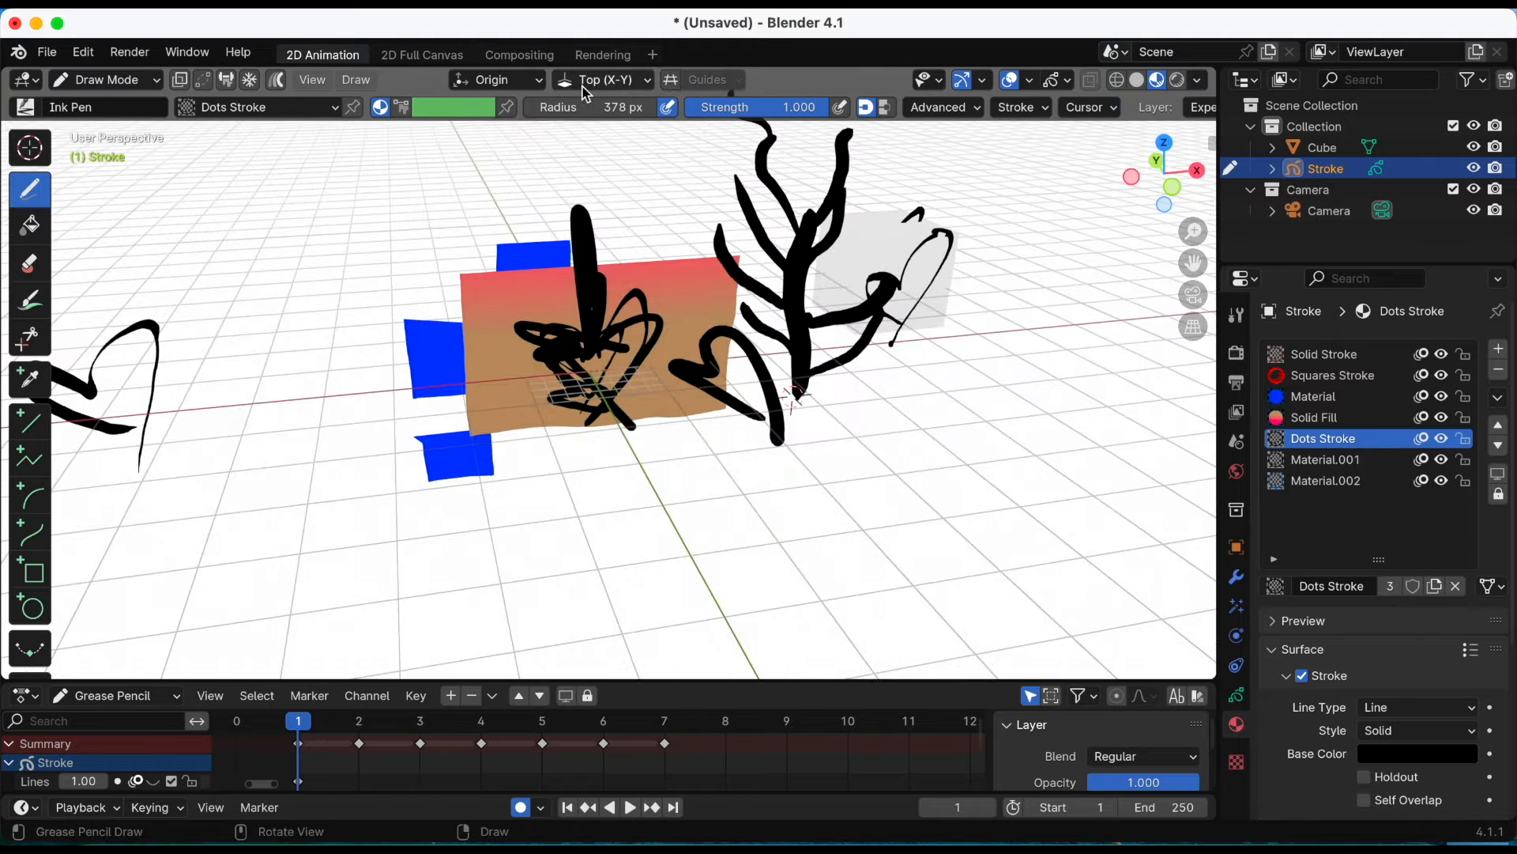
Set the drawing plane to Cursor and place the 3D cursor in the empty space beside the blue shapes
{"action": "left_click", "coordinate": [603, 80]}
{"action": "left_click", "coordinate": [542, 231]}
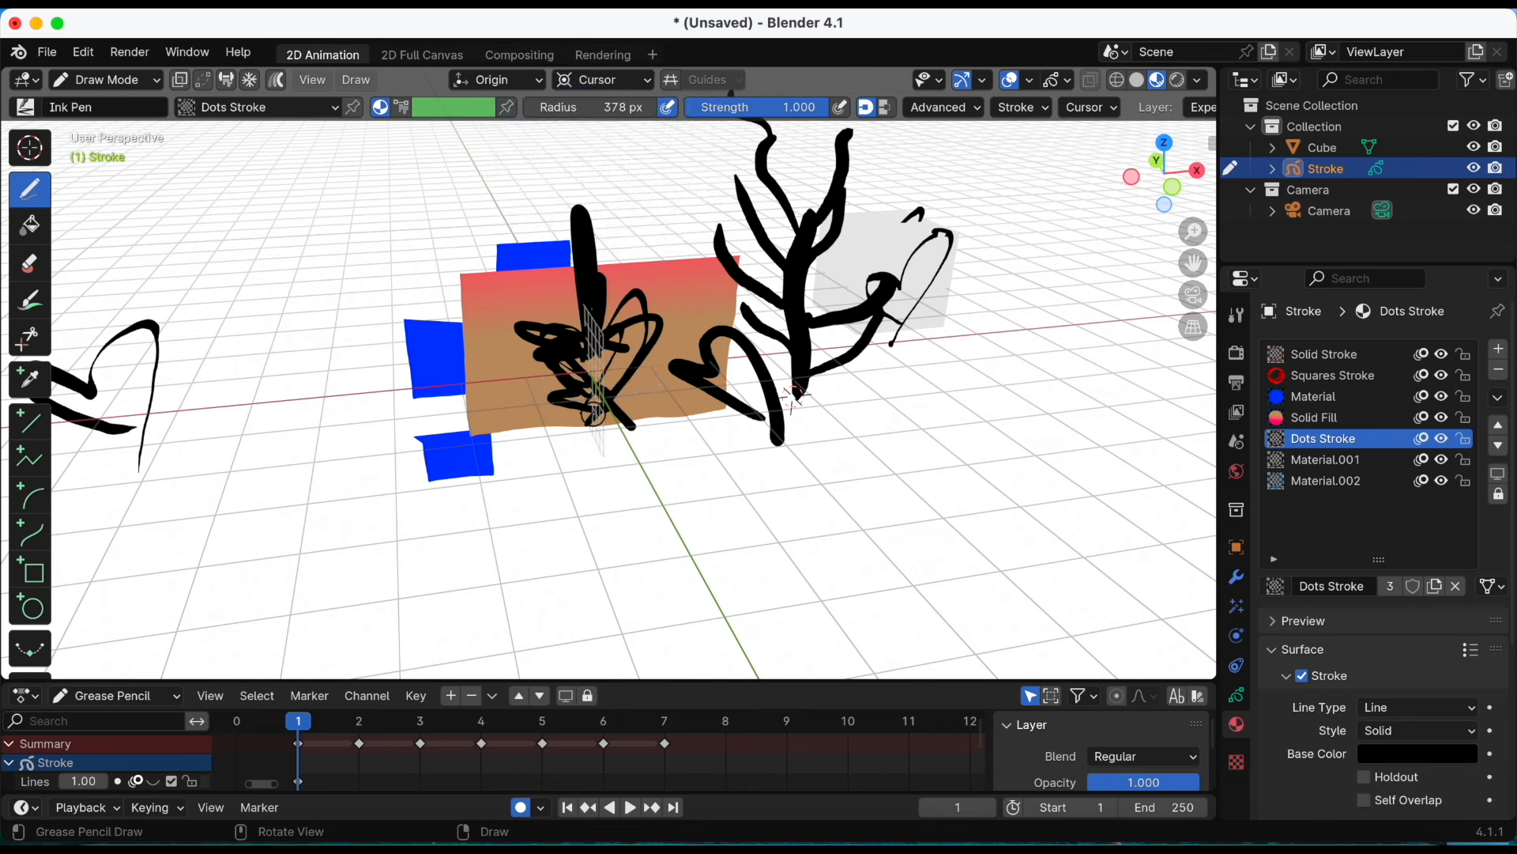
{"action": "left_click", "coordinate": [30, 148]}
{"action": "left_click", "coordinate": [293, 399]}
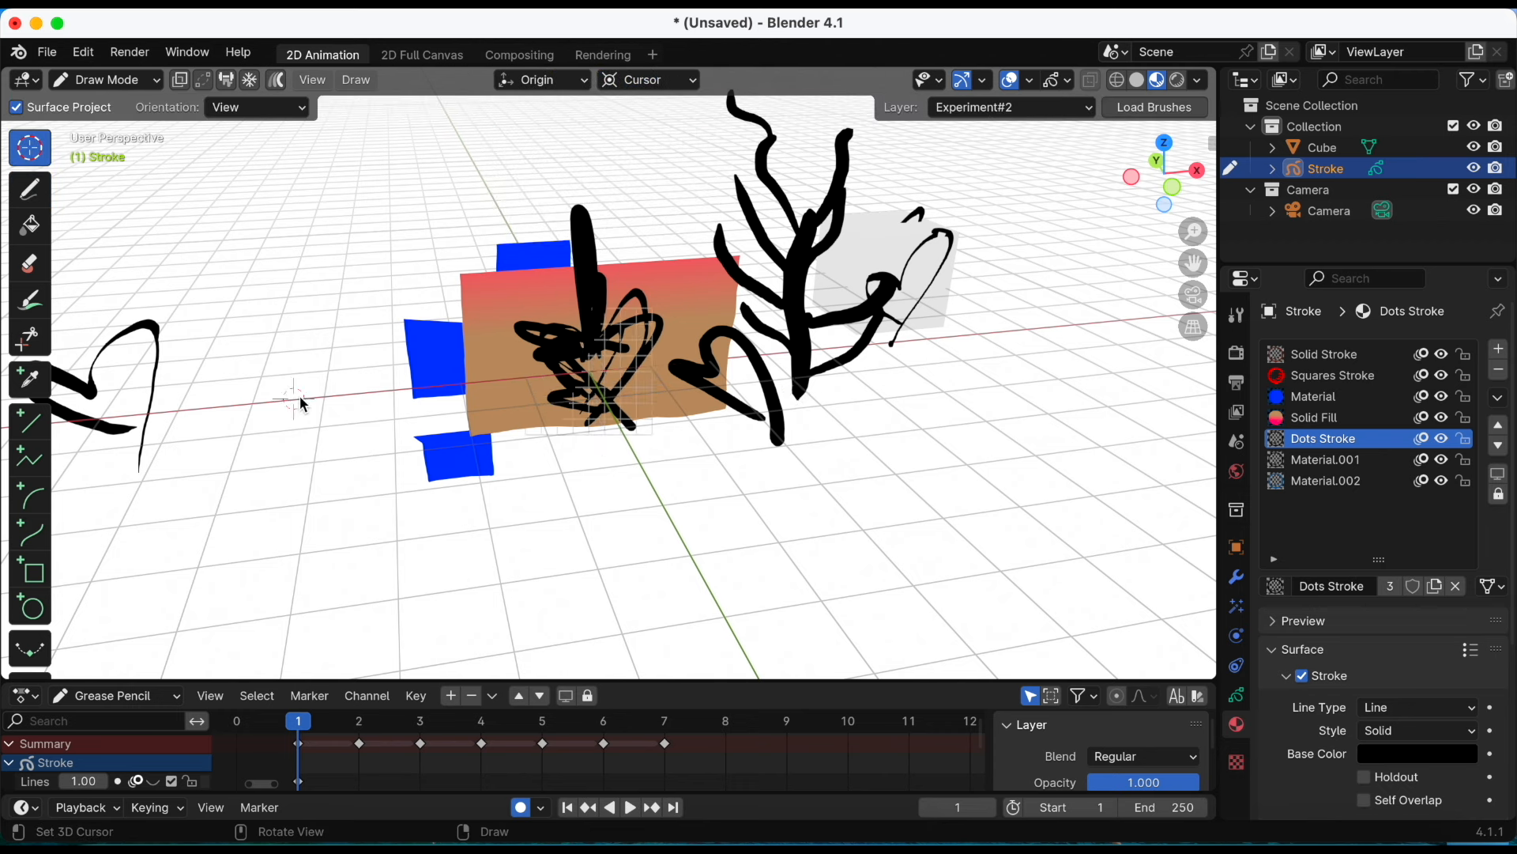
Draw Ink Pen strokes on the Cursor plane from two different viewing angles
{"action": "left_click", "coordinate": [31, 189]}
{"action": "mouse_move", "coordinate": [280, 371]}
{"action": "left_mouse_down"}
{"action": "mouse_move", "coordinate": [269, 430]}
{"action": "mouse_move", "coordinate": [294, 490]}
{"action": "left_mouse_up"}
{"action": "mouse_move", "coordinate": [1150, 174]}
{"action": "left_mouse_down"}
{"action": "mouse_move", "coordinate": [989, 311]}
{"action": "mouse_move", "coordinate": [911, 224]}
{"action": "mouse_move", "coordinate": [1059, 144]}
{"action": "mouse_move", "coordinate": [1172, 167]}
{"action": "mouse_move", "coordinate": [1190, 192]}
{"action": "left_mouse_up"}
{"action": "mouse_move", "coordinate": [352, 479]}
{"action": "left_mouse_down"}
{"action": "mouse_move", "coordinate": [383, 447]}
{"action": "mouse_move", "coordinate": [357, 494]}
{"action": "left_mouse_up"}
Use 3D Cursor placement with the Front (X-Z) plane and place the 3D cursor in the empty area beyond the cube
{"action": "mouse_move", "coordinate": [1160, 183]}
{"action": "left_mouse_down"}
{"action": "mouse_move", "coordinate": [1093, 285]}
{"action": "mouse_move", "coordinate": [952, 237]}
{"action": "mouse_move", "coordinate": [891, 254]}
{"action": "mouse_move", "coordinate": [1006, 143]}
{"action": "mouse_move", "coordinate": [1112, 176]}
{"action": "mouse_move", "coordinate": [1110, 146]}
{"action": "left_mouse_up"}
{"action": "mouse_move", "coordinate": [648, 462]}
{"action": "middle_mouse_down"}
{"action": "mouse_move", "coordinate": [1051, 292]}
{"action": "mouse_move", "coordinate": [970, 343]}
{"action": "mouse_move", "coordinate": [663, 359]}
{"action": "middle_mouse_up"}
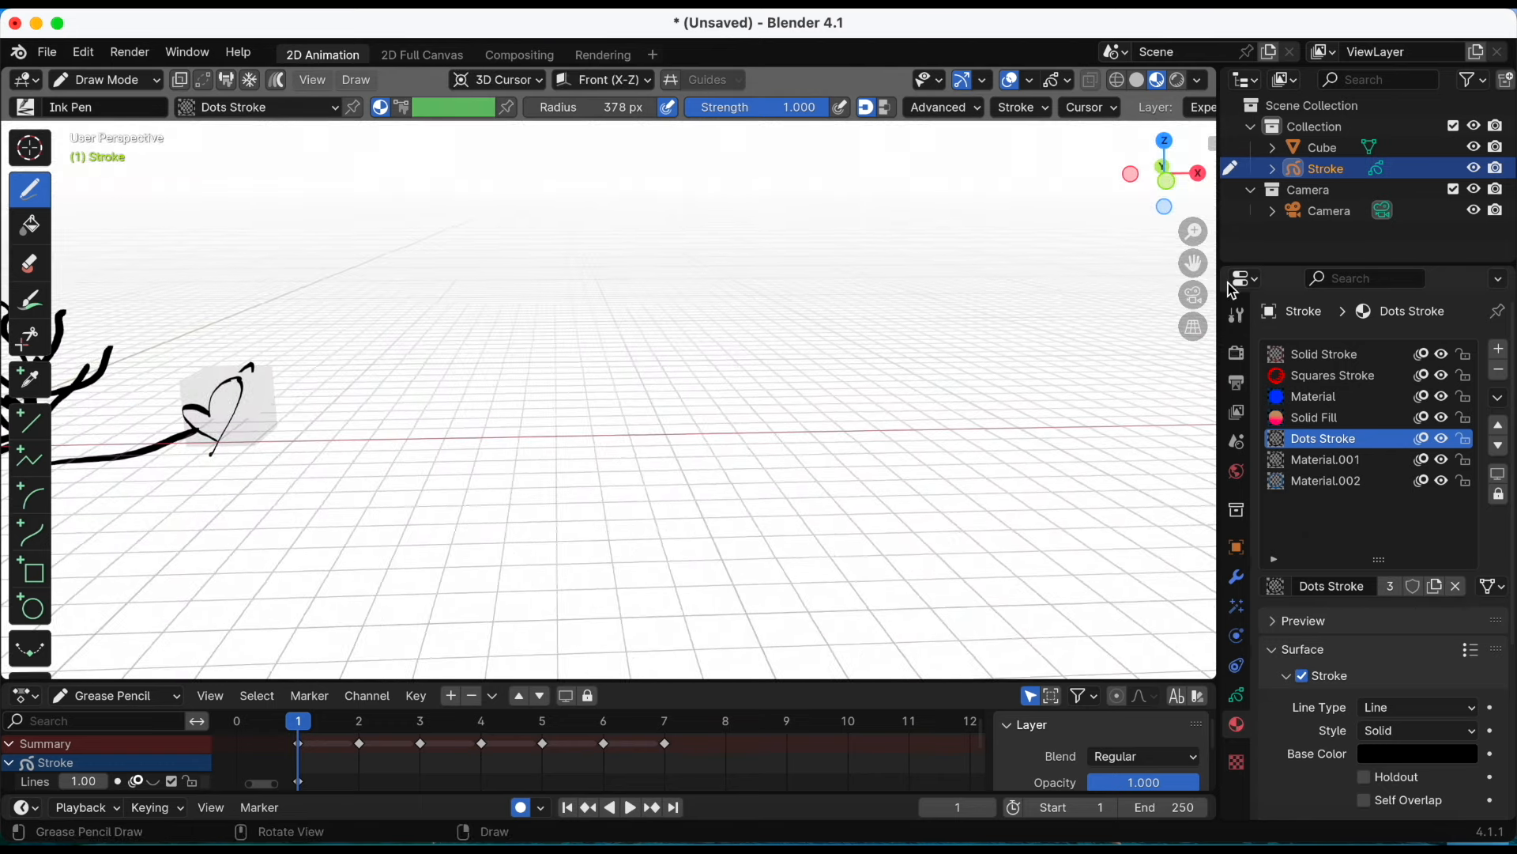
{"action": "scroll", "coordinate": [725, 404], "scroll_direction": "up", "scroll_amount": 1}
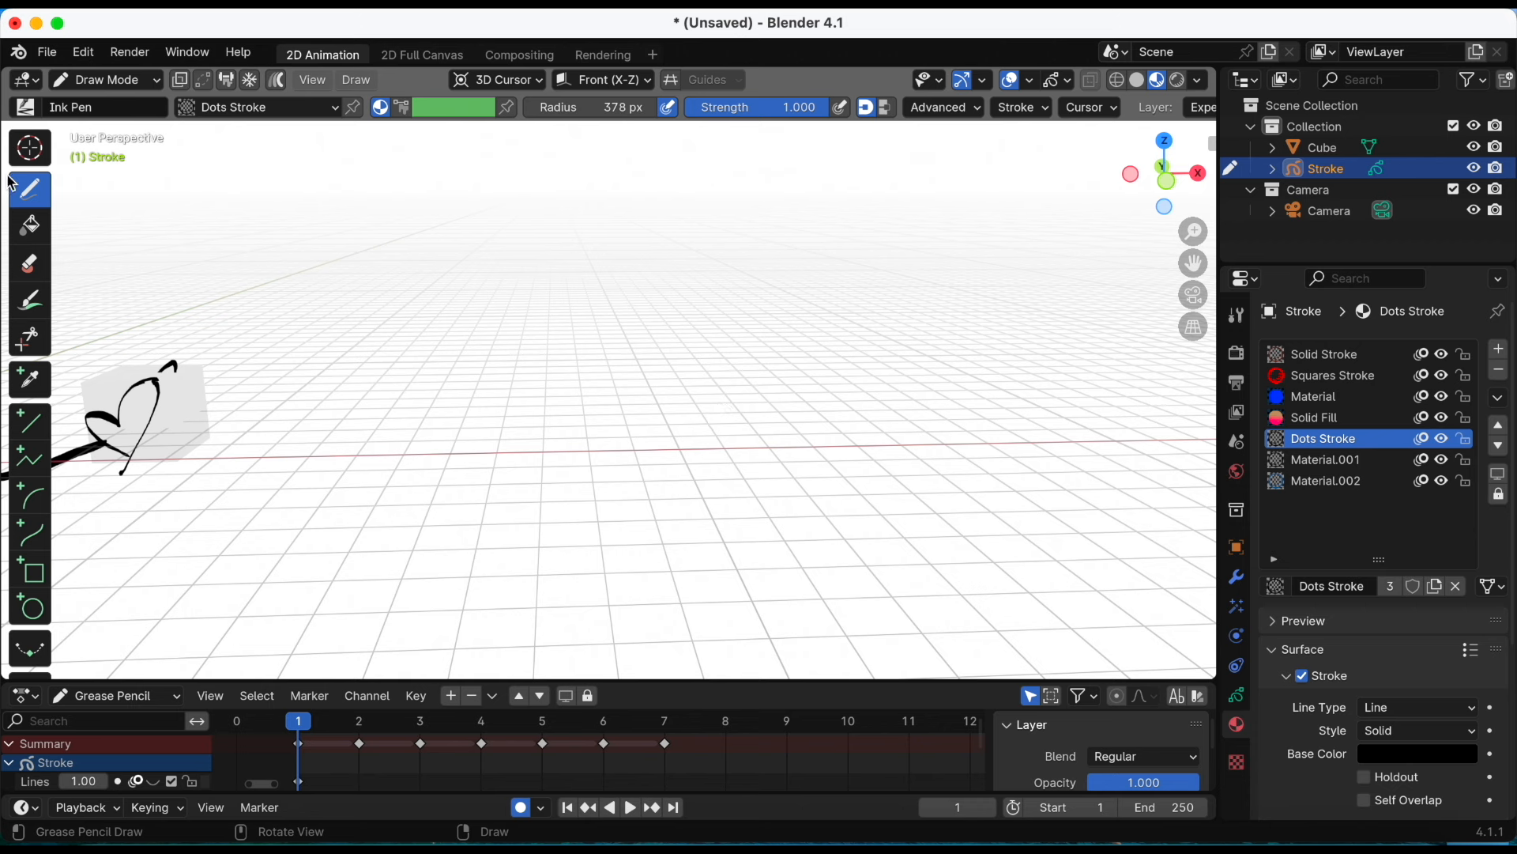
{"action": "left_click", "coordinate": [29, 147]}
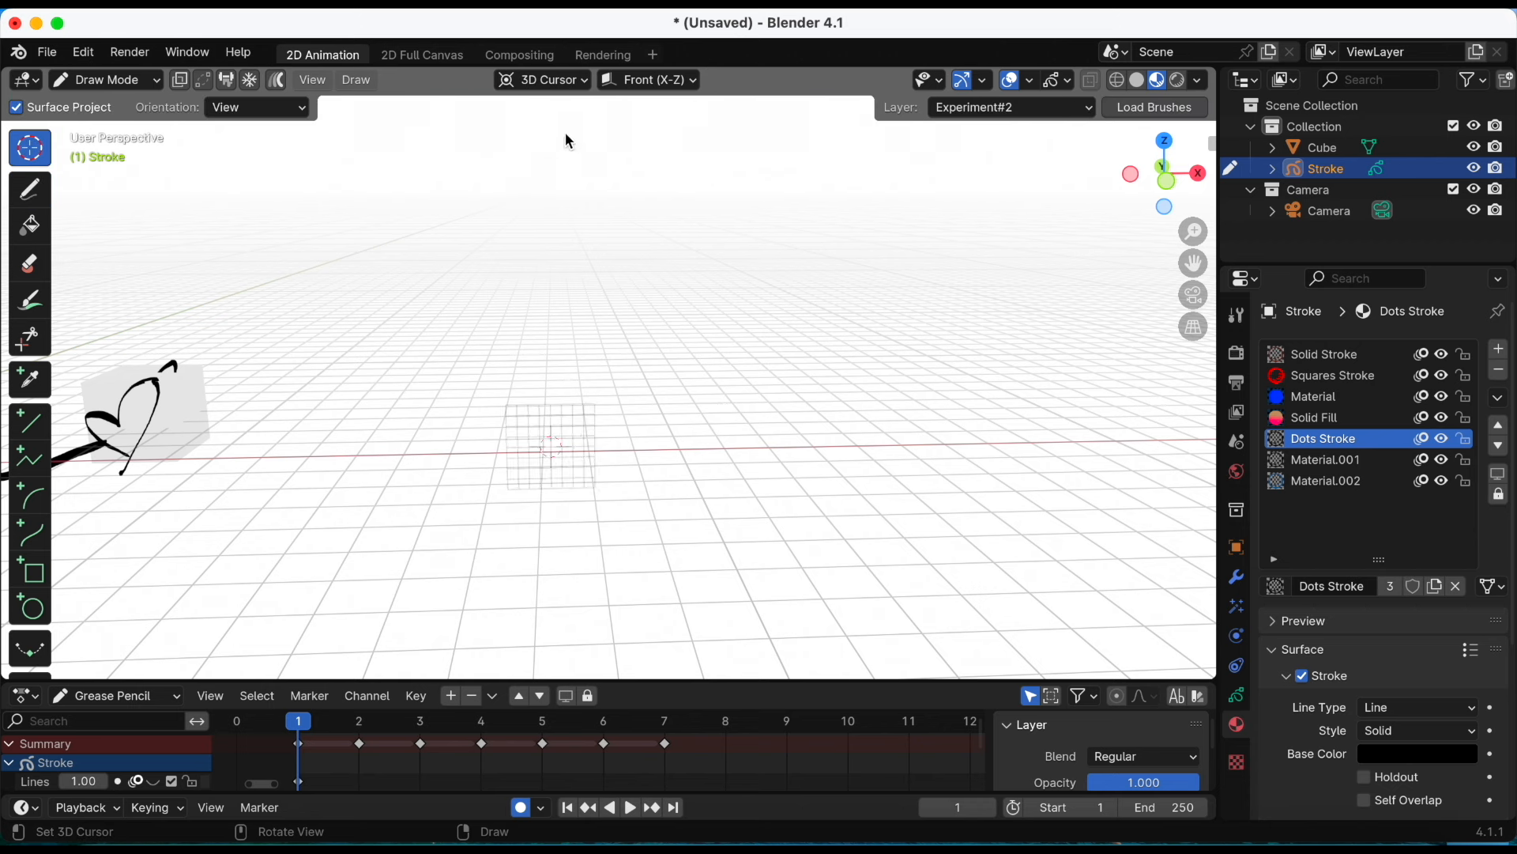
{"action": "left_click", "coordinate": [29, 188]}
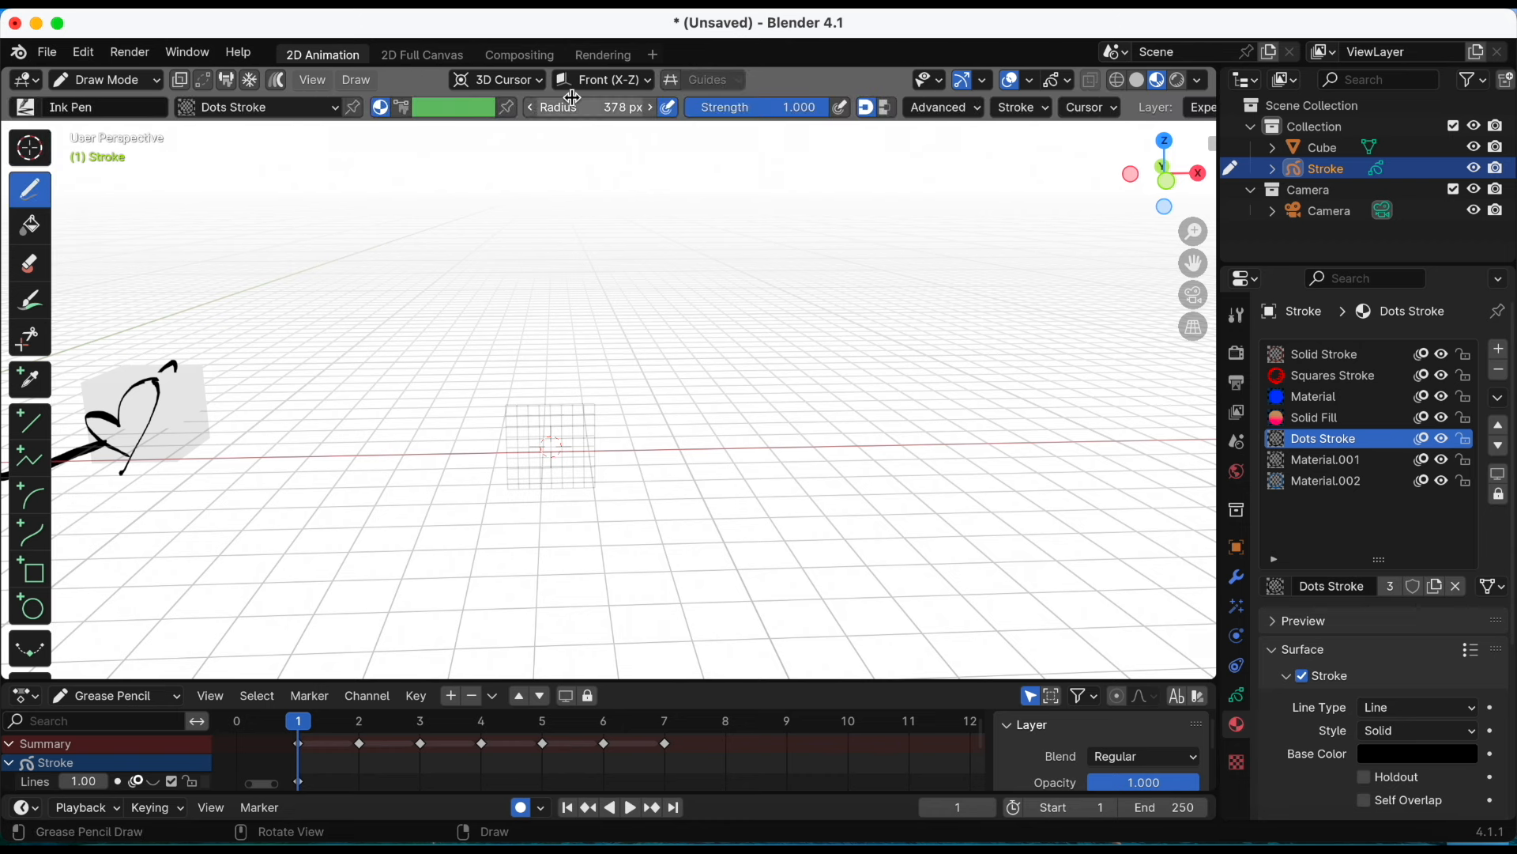
Turn on the drawing guides and frame the guide grid around the 3D cursor
{"action": "left_click", "coordinate": [715, 81]}
{"action": "left_click", "coordinate": [703, 91]}
{"action": "left_click", "coordinate": [671, 82]}
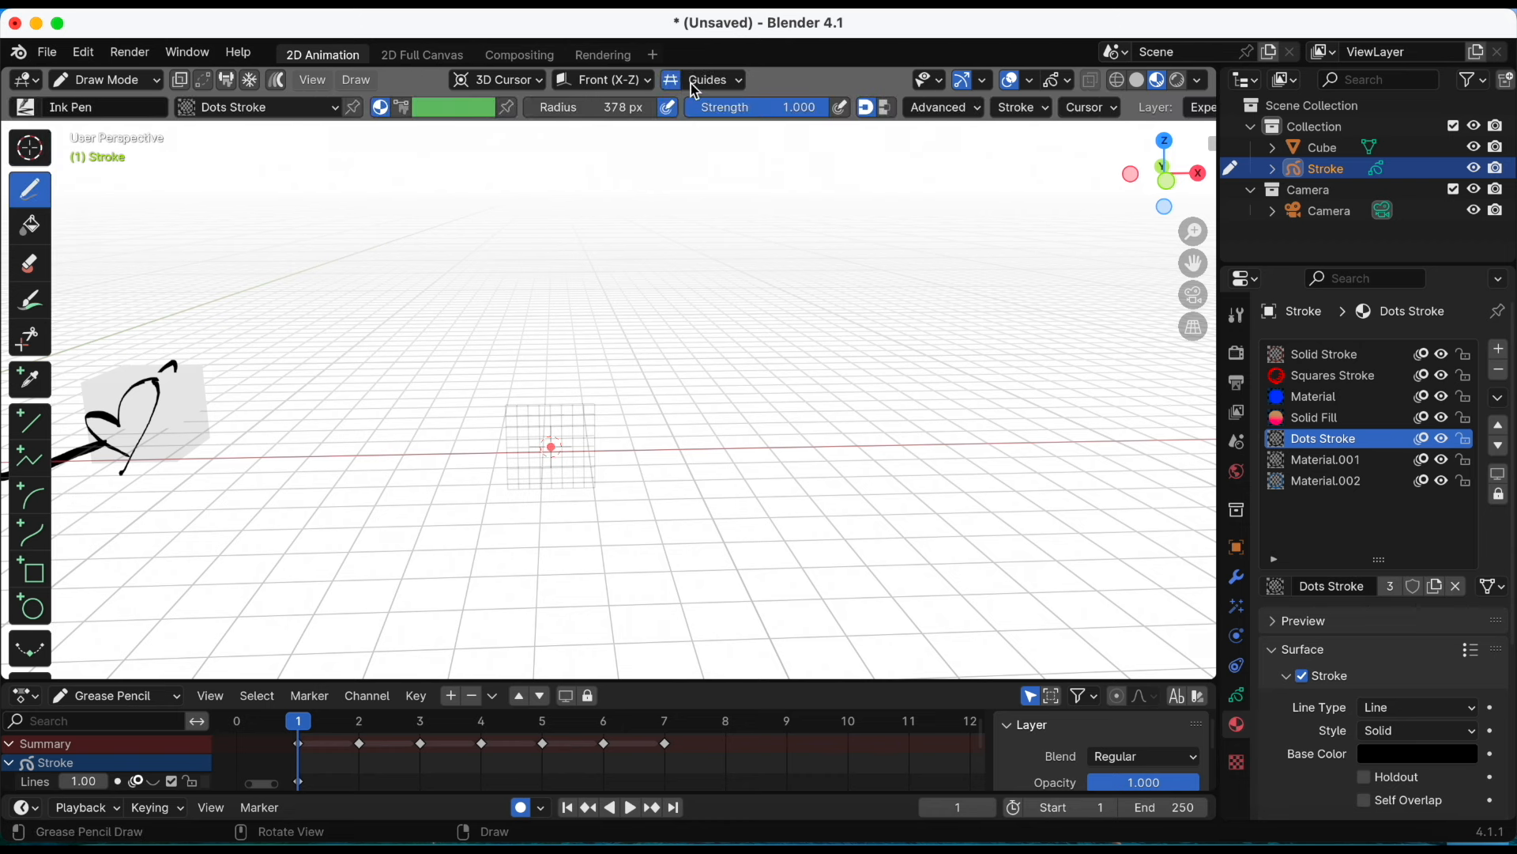
{"action": "scroll", "coordinate": [680, 341], "scroll_direction": "up", "scroll_amount": 2}
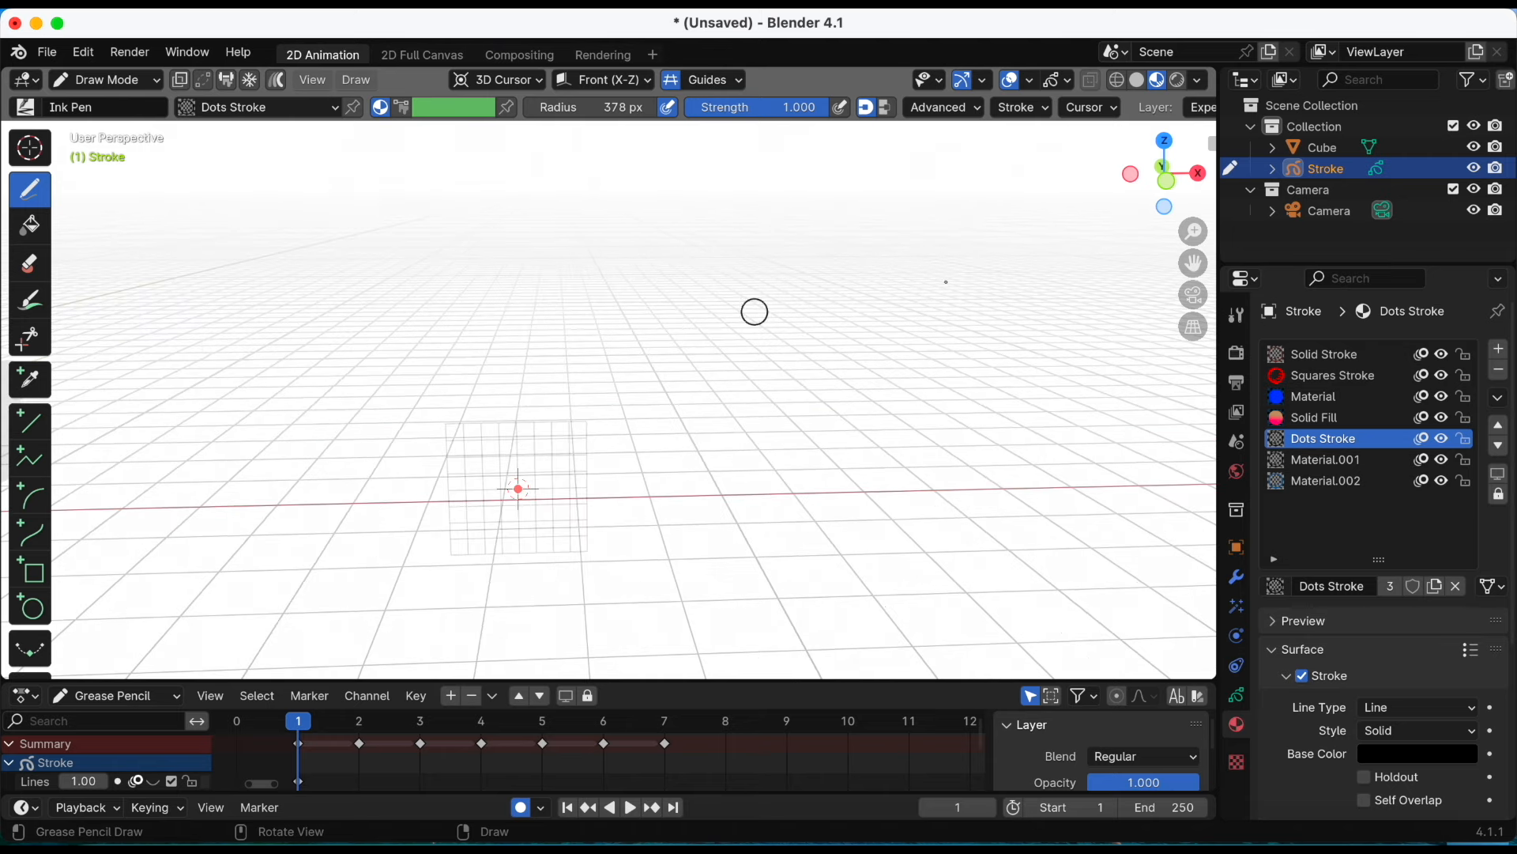
{"action": "left_click_drag", "start_coordinate": [1195, 264], "coordinate": [1235, 185]}
{"action": "scroll", "coordinate": [802, 375], "scroll_direction": "up", "scroll_amount": 3}
{"action": "middle_click_drag", "start_coordinate": [804, 370], "coordinate": [819, 352]}
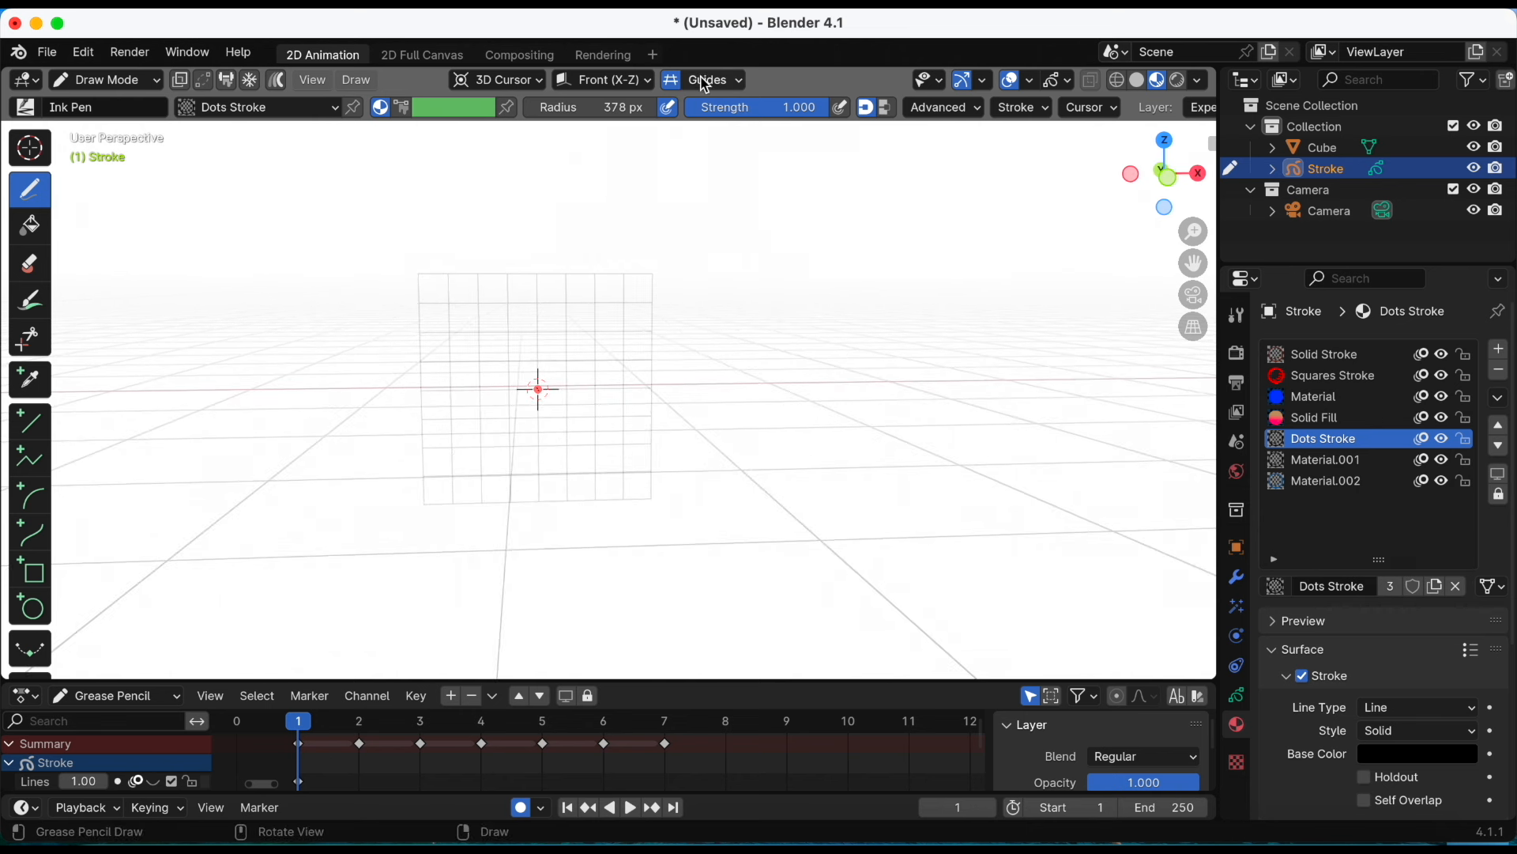
Draw a series of short arcs around the 3D cursor with the Circular guide
{"action": "left_click", "coordinate": [706, 82]}
{"action": "left_click_drag", "start_coordinate": [495, 320], "coordinate": [467, 436]}
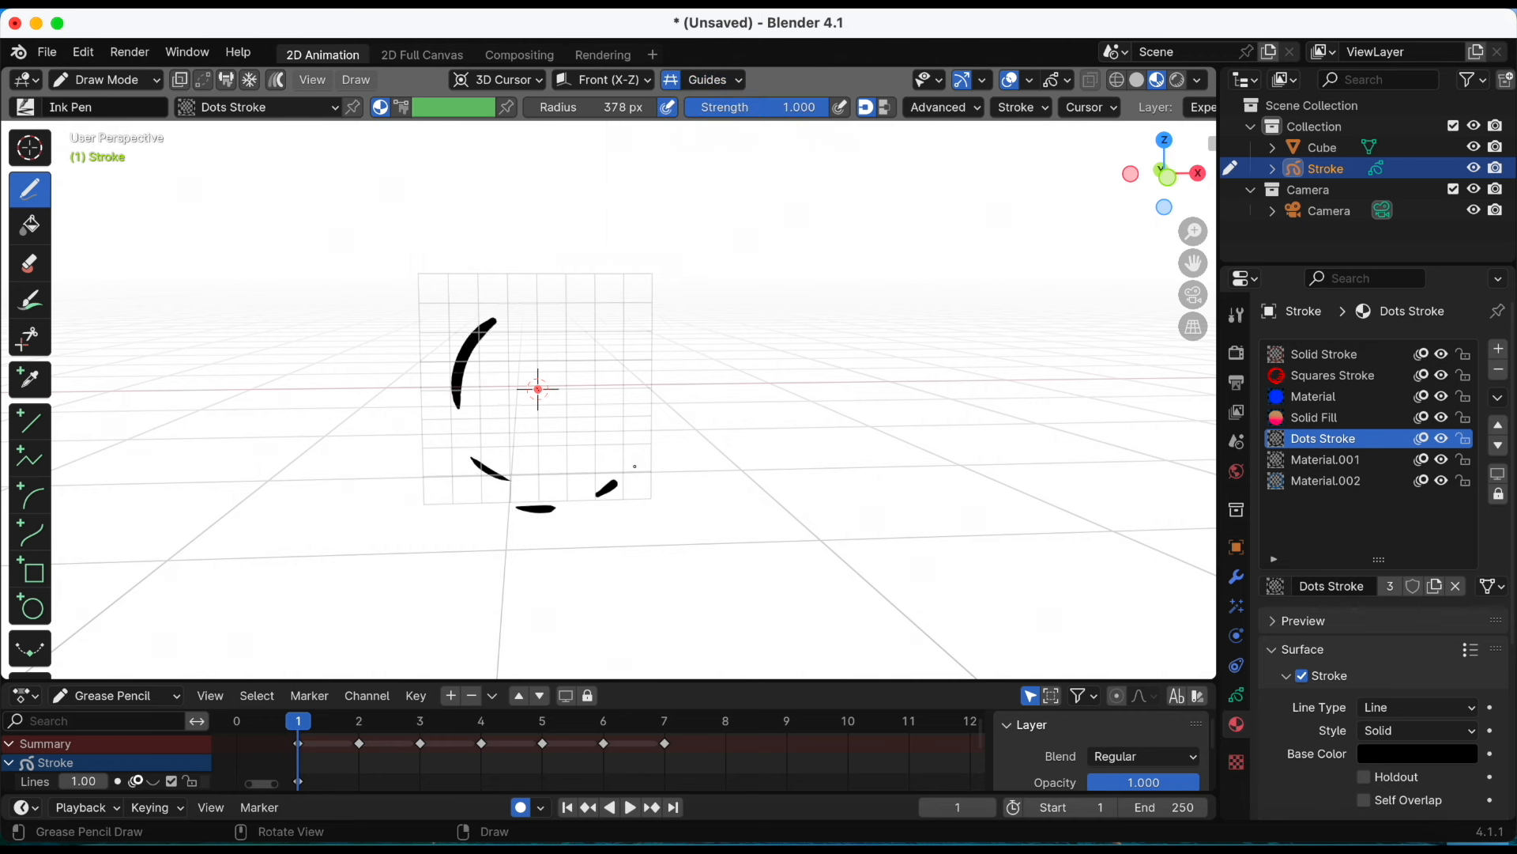
{"action": "left_click_drag", "start_coordinate": [635, 466], "coordinate": [638, 459]}
{"action": "mouse_move", "coordinate": [647, 429]}
{"action": "left_mouse_down"}
{"action": "mouse_move", "coordinate": [653, 375]}
{"action": "mouse_move", "coordinate": [615, 355]}
{"action": "left_mouse_up"}
{"action": "left_click_drag", "start_coordinate": [619, 314], "coordinate": [585, 289]}
{"action": "left_click_drag", "start_coordinate": [587, 268], "coordinate": [525, 249]}
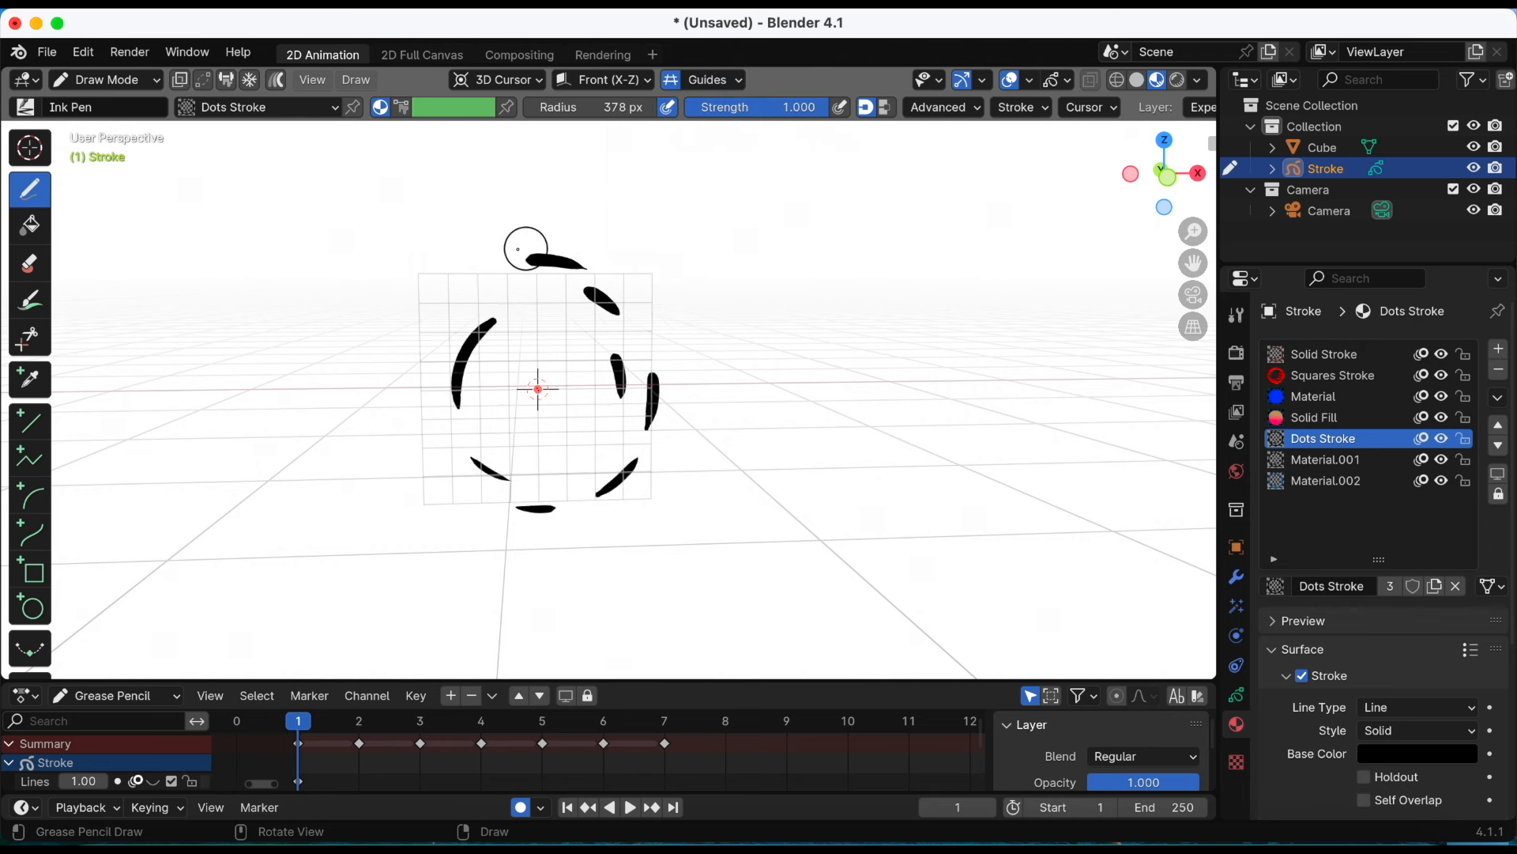
Set the guide type to Radial and draw several straight strokes aligned with the 3D cursor
{"action": "left_click", "coordinate": [710, 80]}
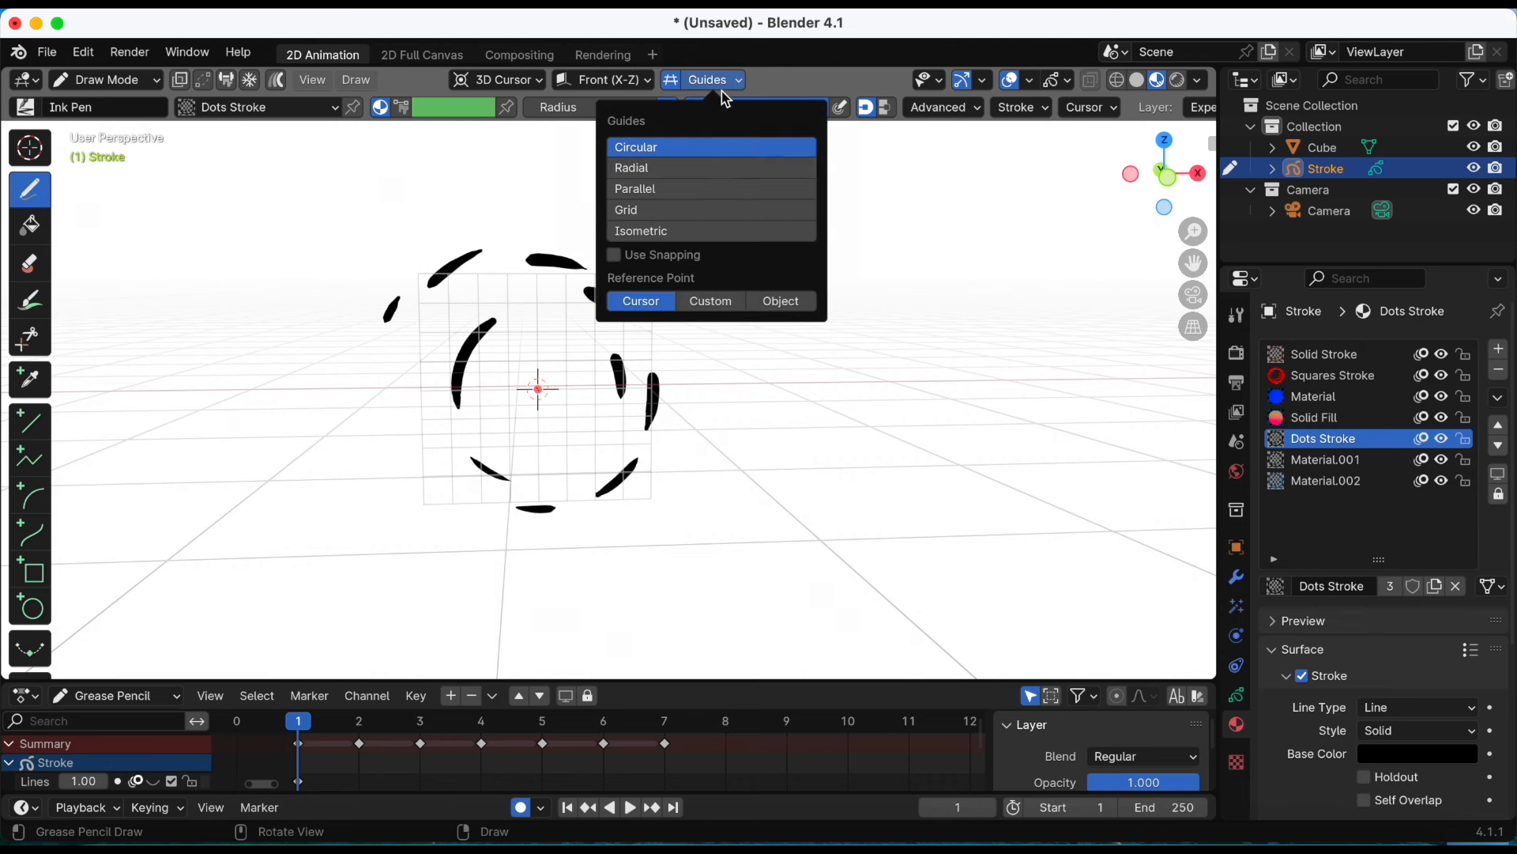
{"action": "left_click", "coordinate": [721, 169]}
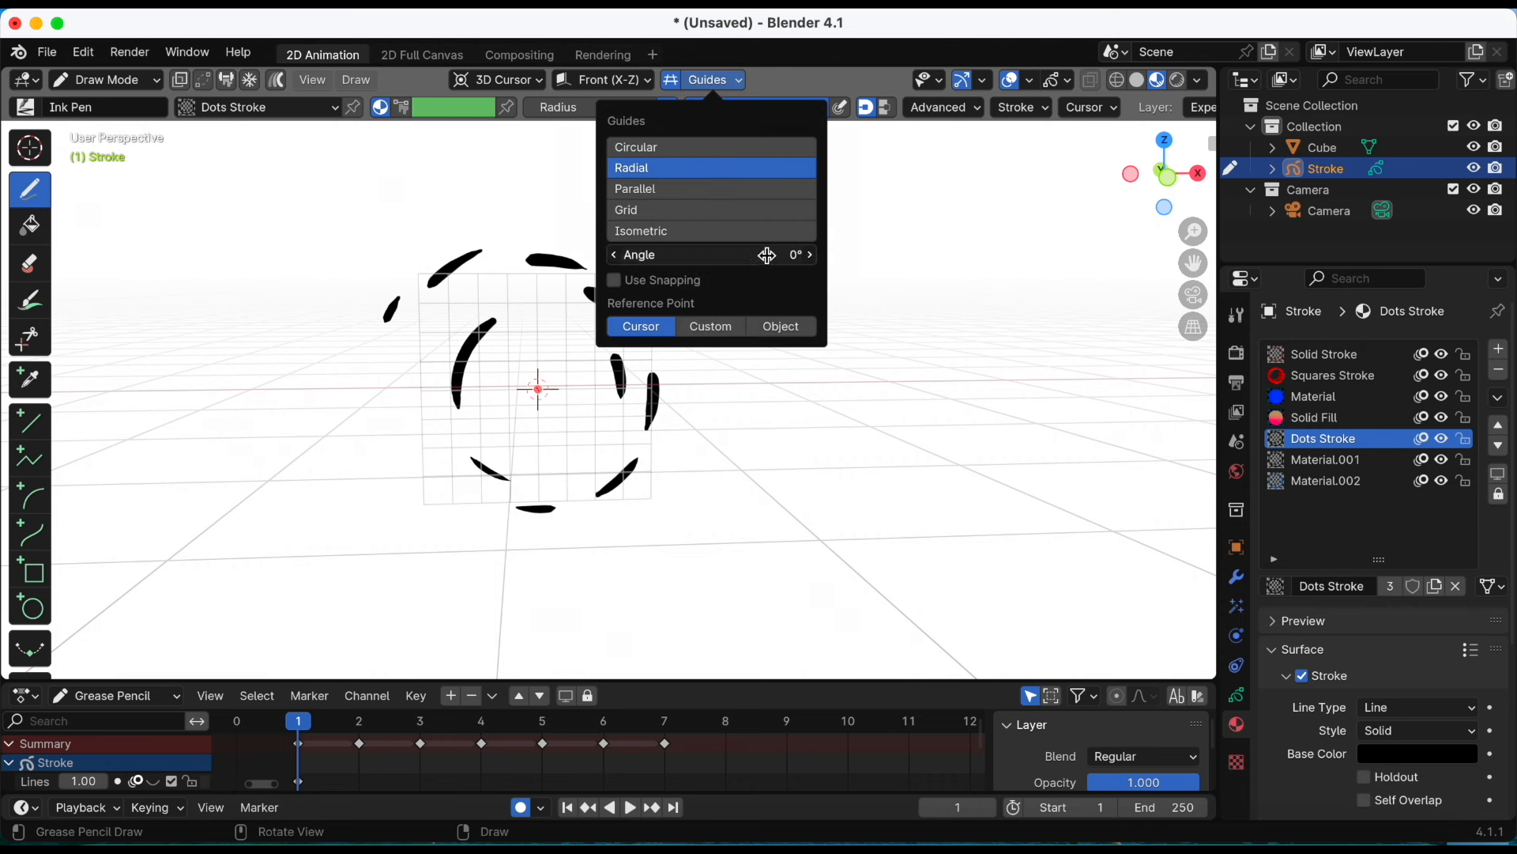
{"action": "left_click_drag", "start_coordinate": [567, 190], "coordinate": [558, 255]}
{"action": "left_click_drag", "start_coordinate": [546, 266], "coordinate": [540, 345]}
{"action": "left_click_drag", "start_coordinate": [516, 359], "coordinate": [548, 405]}
{"action": "left_click_drag", "start_coordinate": [495, 450], "coordinate": [474, 477]}
{"action": "left_click_drag", "start_coordinate": [572, 434], "coordinate": [586, 451]}
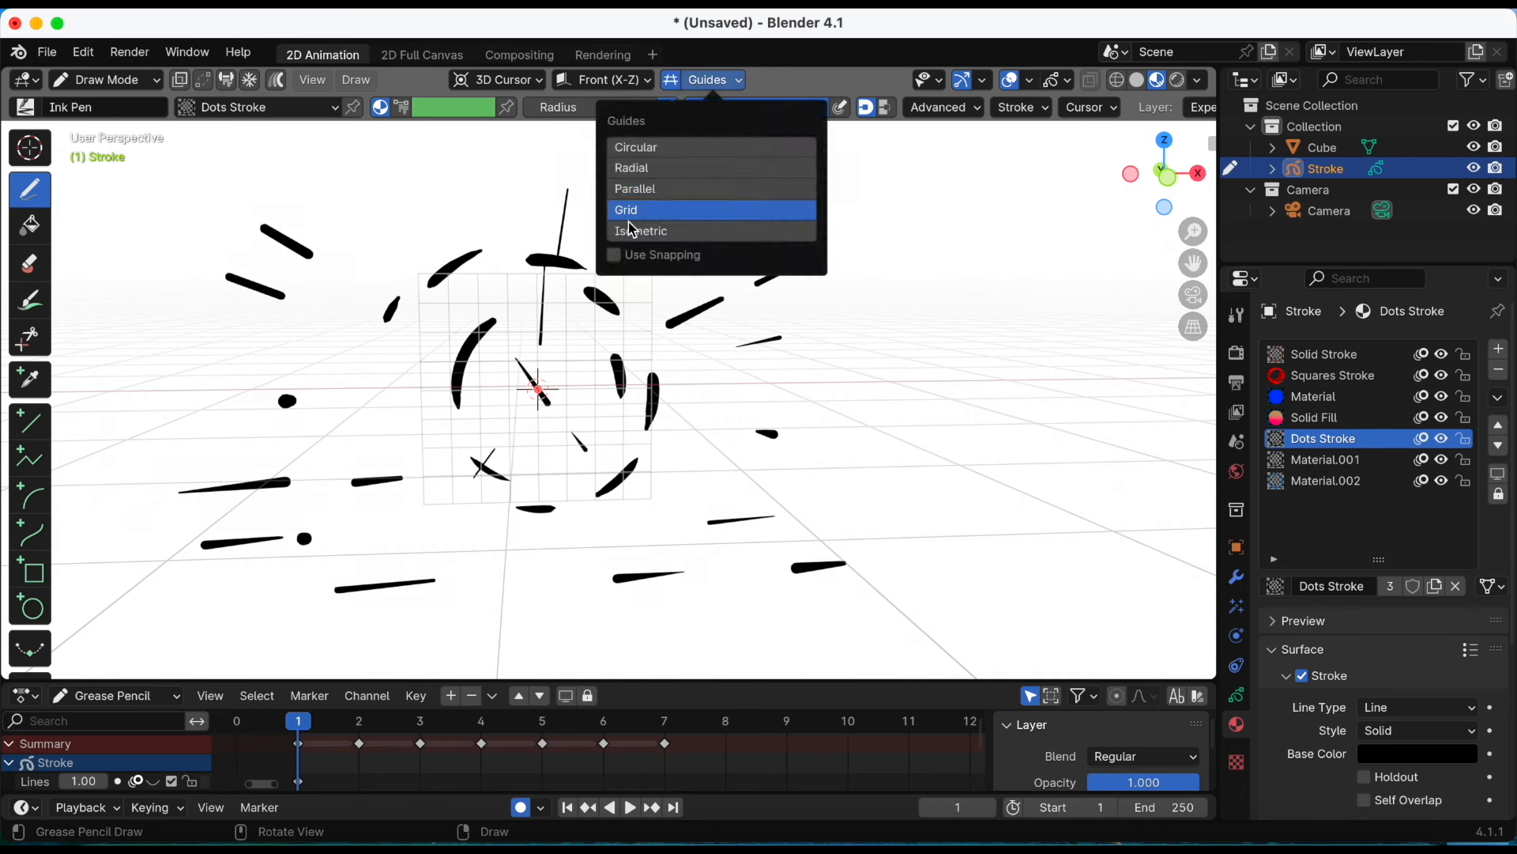
Draw several short vertical and horizontal strokes around the 3D cursor with the Grid guide, and turn the drawing guides off
{"action": "left_click_drag", "start_coordinate": [412, 162], "coordinate": [411, 239]}
{"action": "left_click_drag", "start_coordinate": [404, 271], "coordinate": [394, 426]}
{"action": "left_click_drag", "start_coordinate": [455, 236], "coordinate": [503, 237]}
{"action": "left_click_drag", "start_coordinate": [528, 196], "coordinate": [597, 196]}
{"action": "left_click_drag", "start_coordinate": [732, 349], "coordinate": [818, 349]}
{"action": "left_click_drag", "start_coordinate": [824, 376], "coordinate": [896, 376]}
{"action": "left_click_drag", "start_coordinate": [913, 430], "coordinate": [958, 427]}
{"action": "left_click_drag", "start_coordinate": [957, 450], "coordinate": [957, 467]}
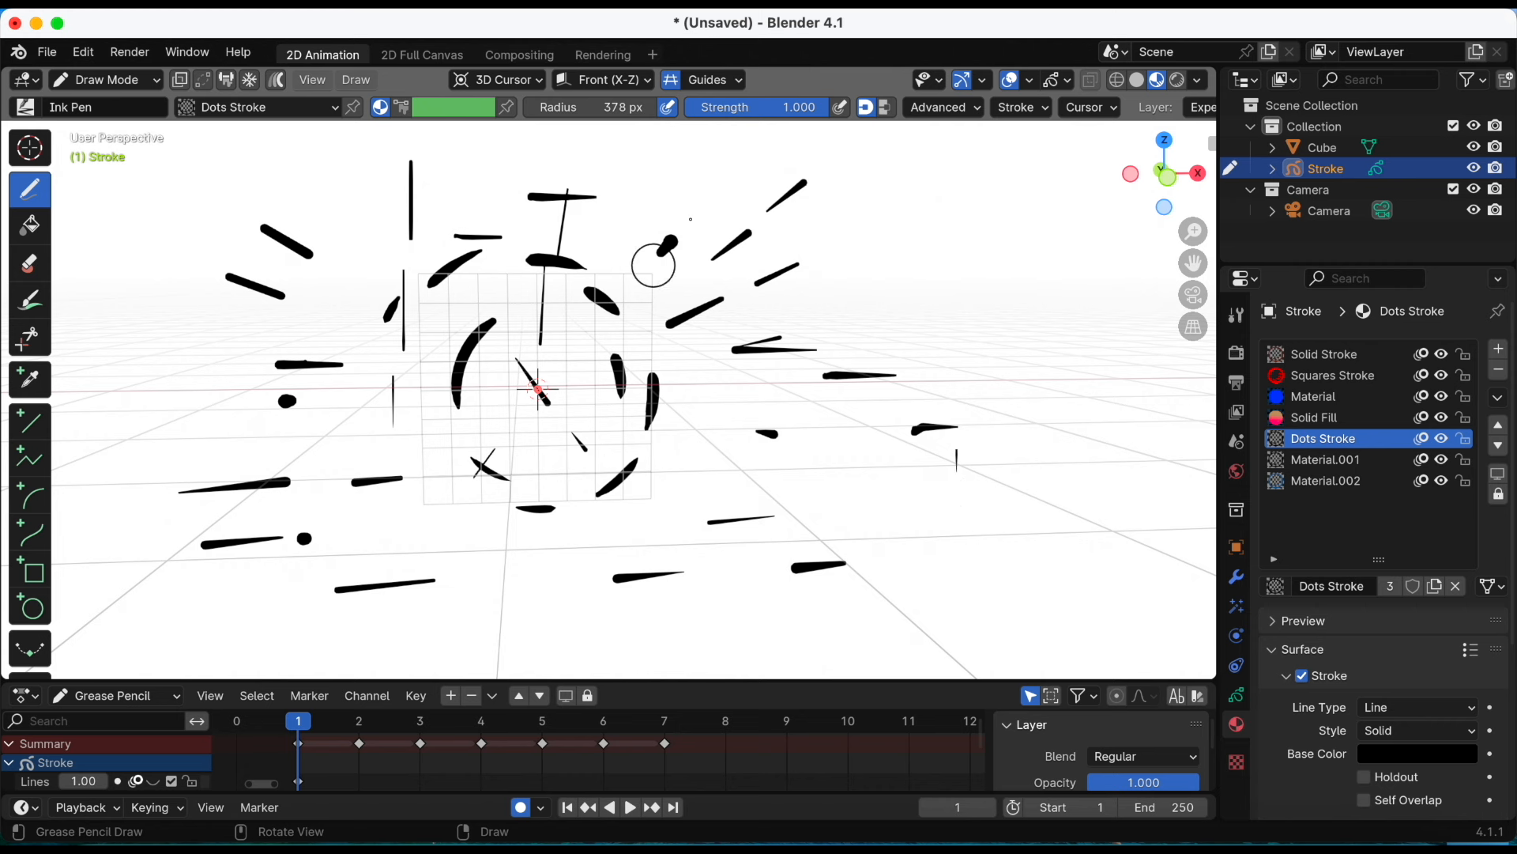
{"action": "left_click", "coordinate": [676, 79]}
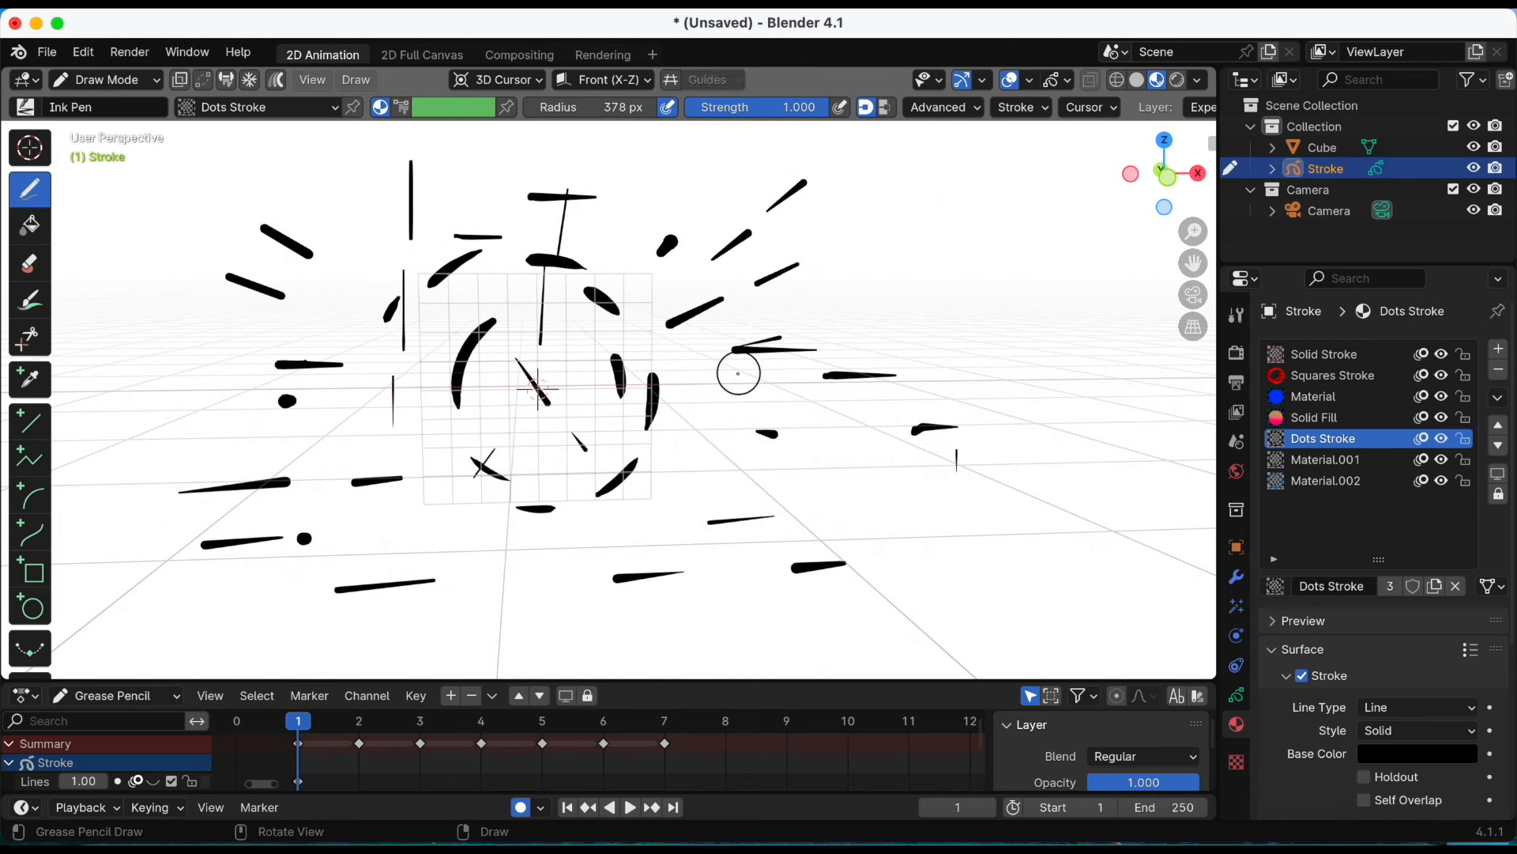
Hide all mesh objects through the object type visibility settings, and show them again
{"action": "scroll", "coordinate": [716, 486], "scroll_direction": "down", "scroll_amount": 8}
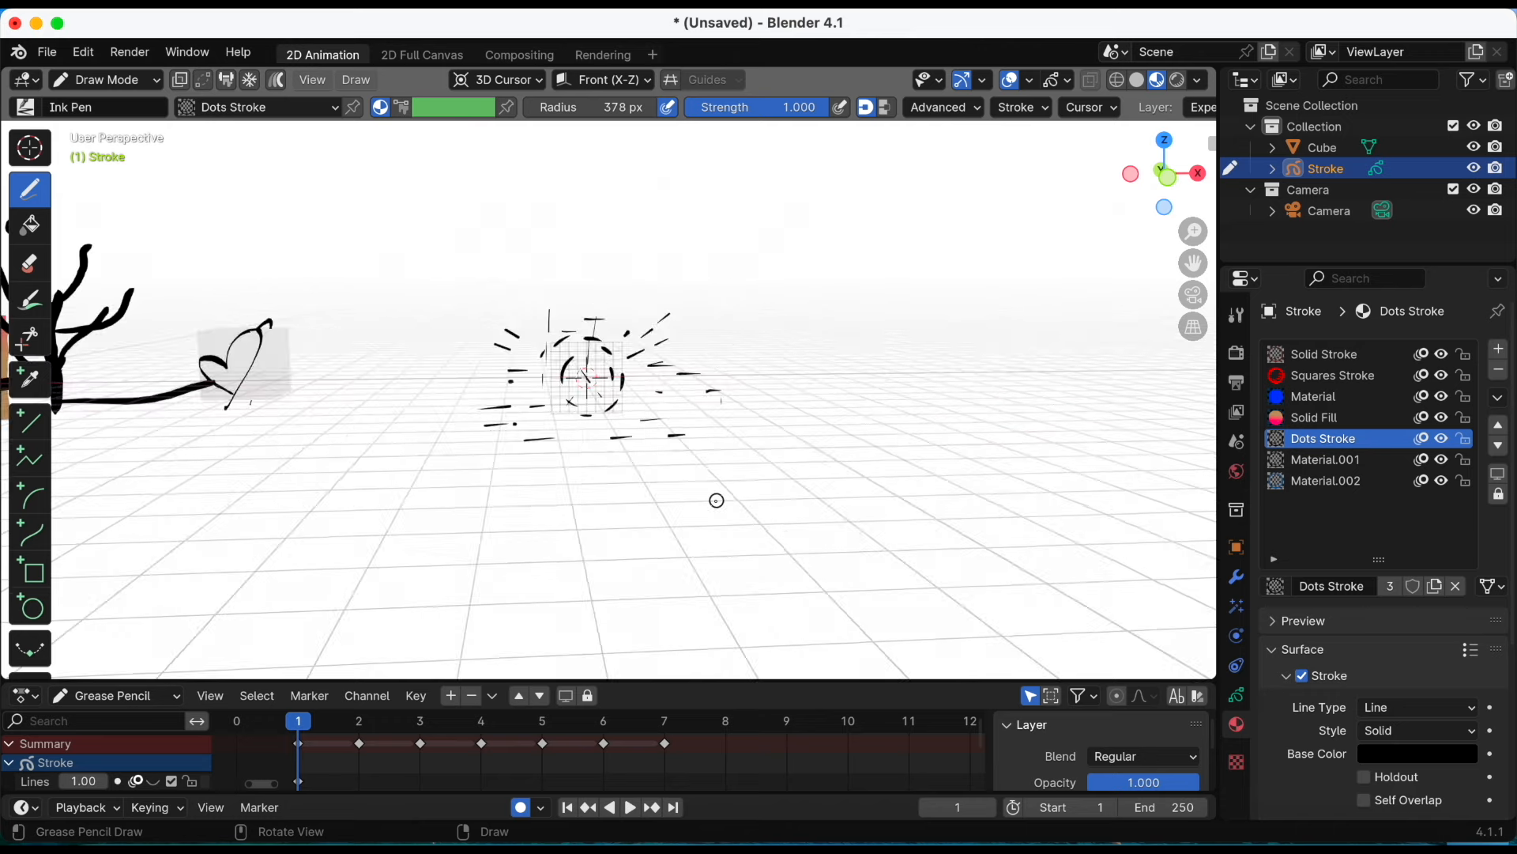
{"action": "mouse_move", "coordinate": [1193, 263]}
{"action": "left_mouse_down"}
{"action": "mouse_move", "coordinate": [55, 291]}
{"action": "mouse_move", "coordinate": [280, 305]}
{"action": "left_mouse_up"}
{"action": "scroll", "coordinate": [799, 441], "scroll_direction": "up", "scroll_amount": 1}
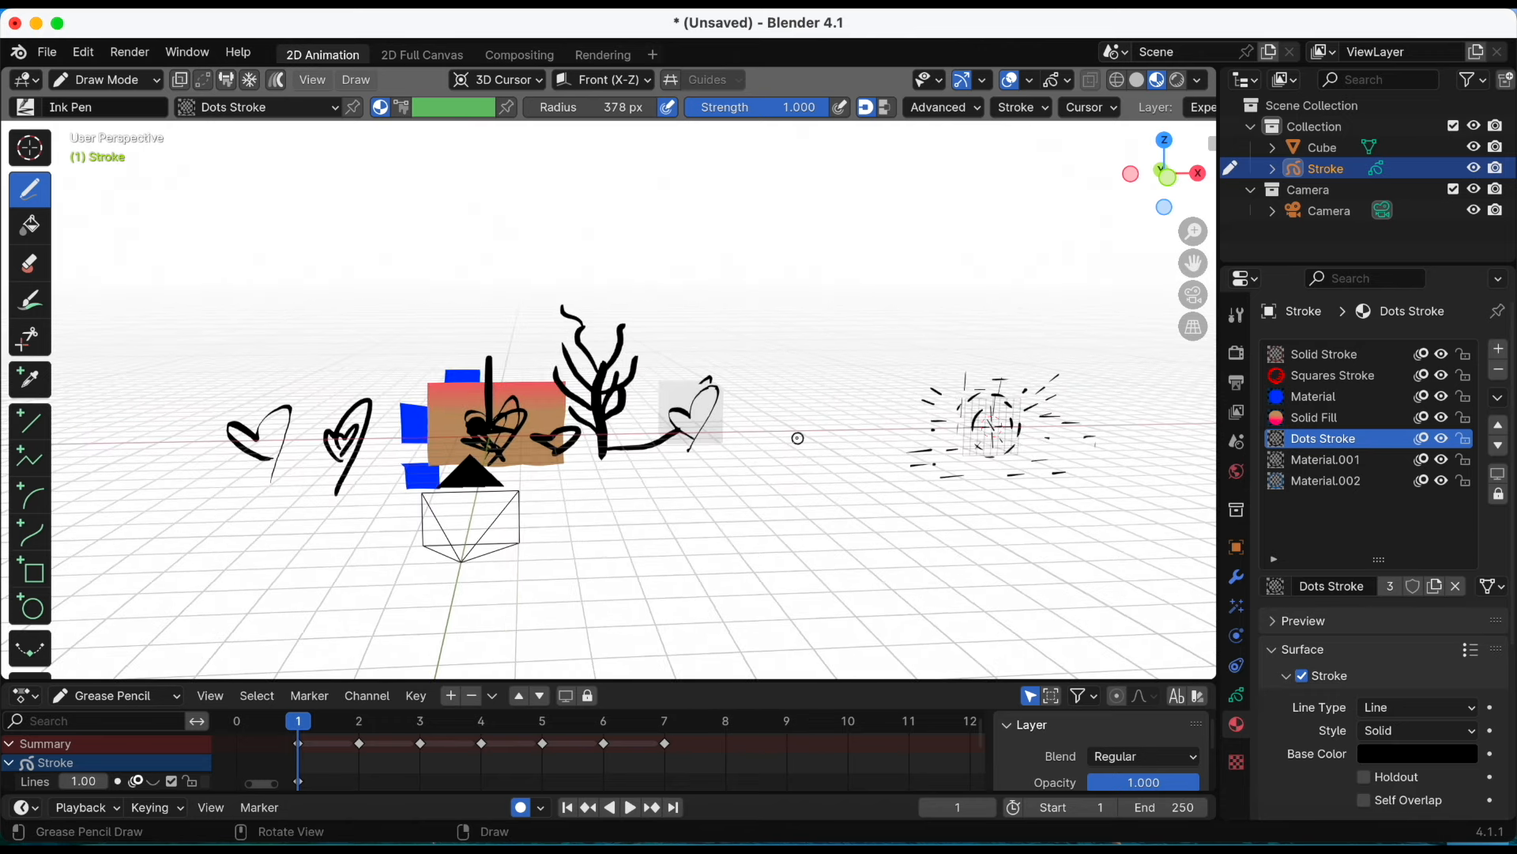
{"action": "middle_click_drag", "start_coordinate": [1026, 325], "coordinate": [1024, 336]}
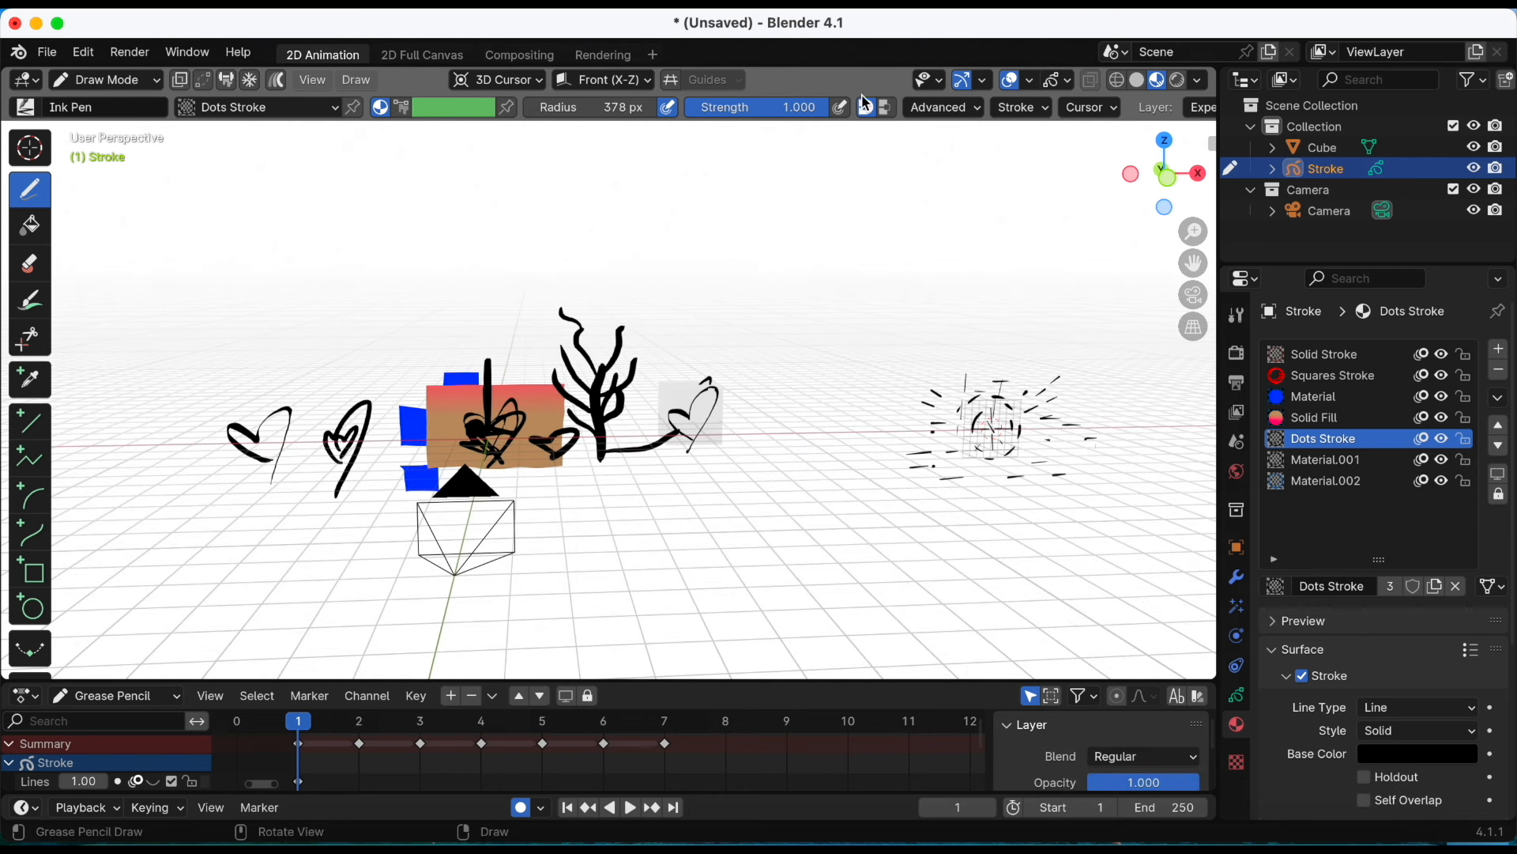
{"action": "left_click", "coordinate": [944, 84]}
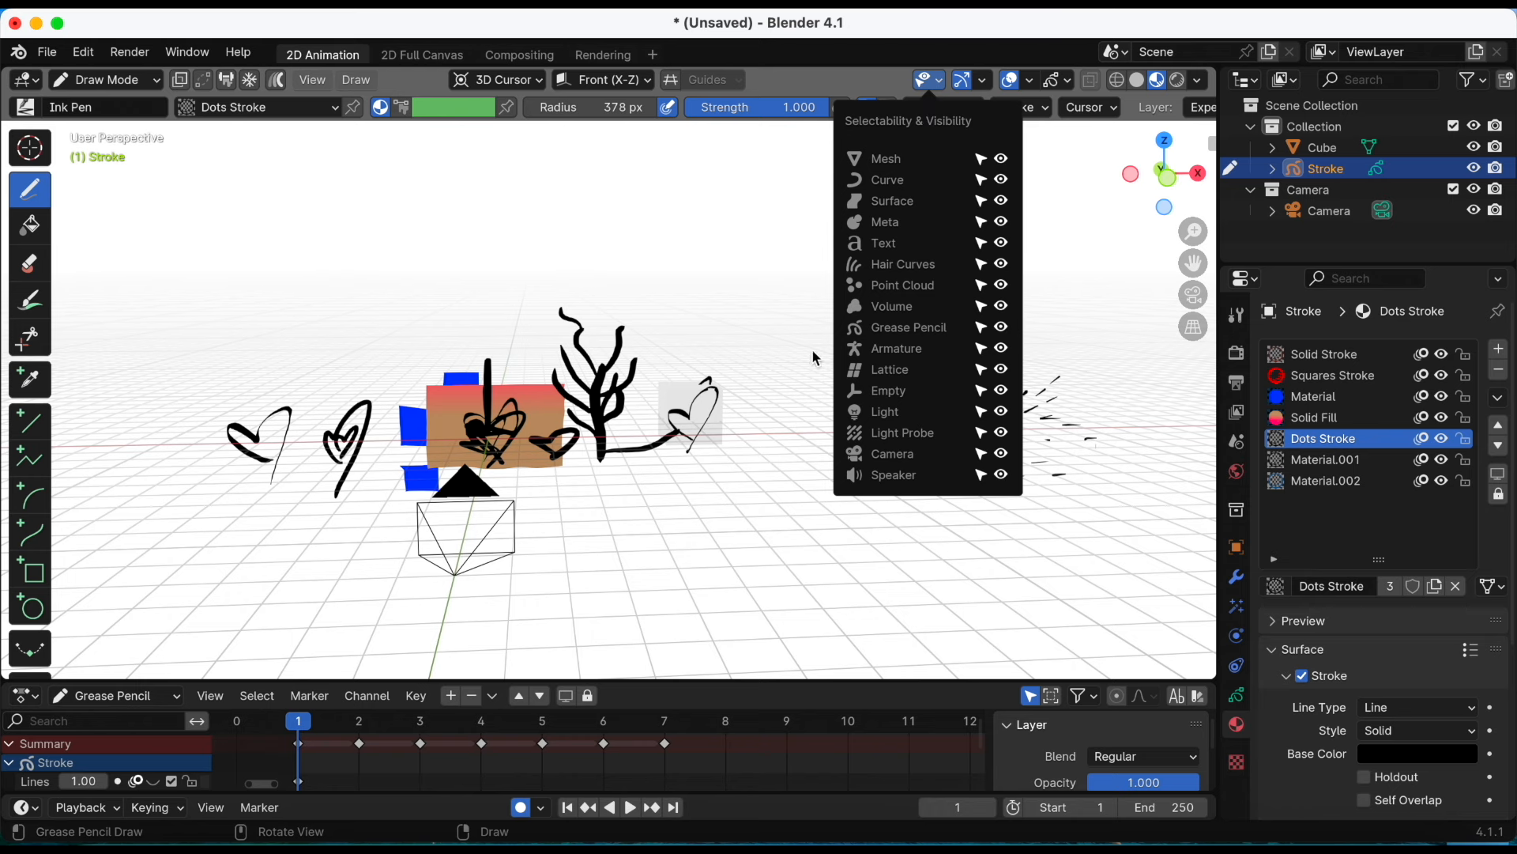
{"action": "scroll", "coordinate": [912, 231], "scroll_direction": "up", "scroll_amount": 2}
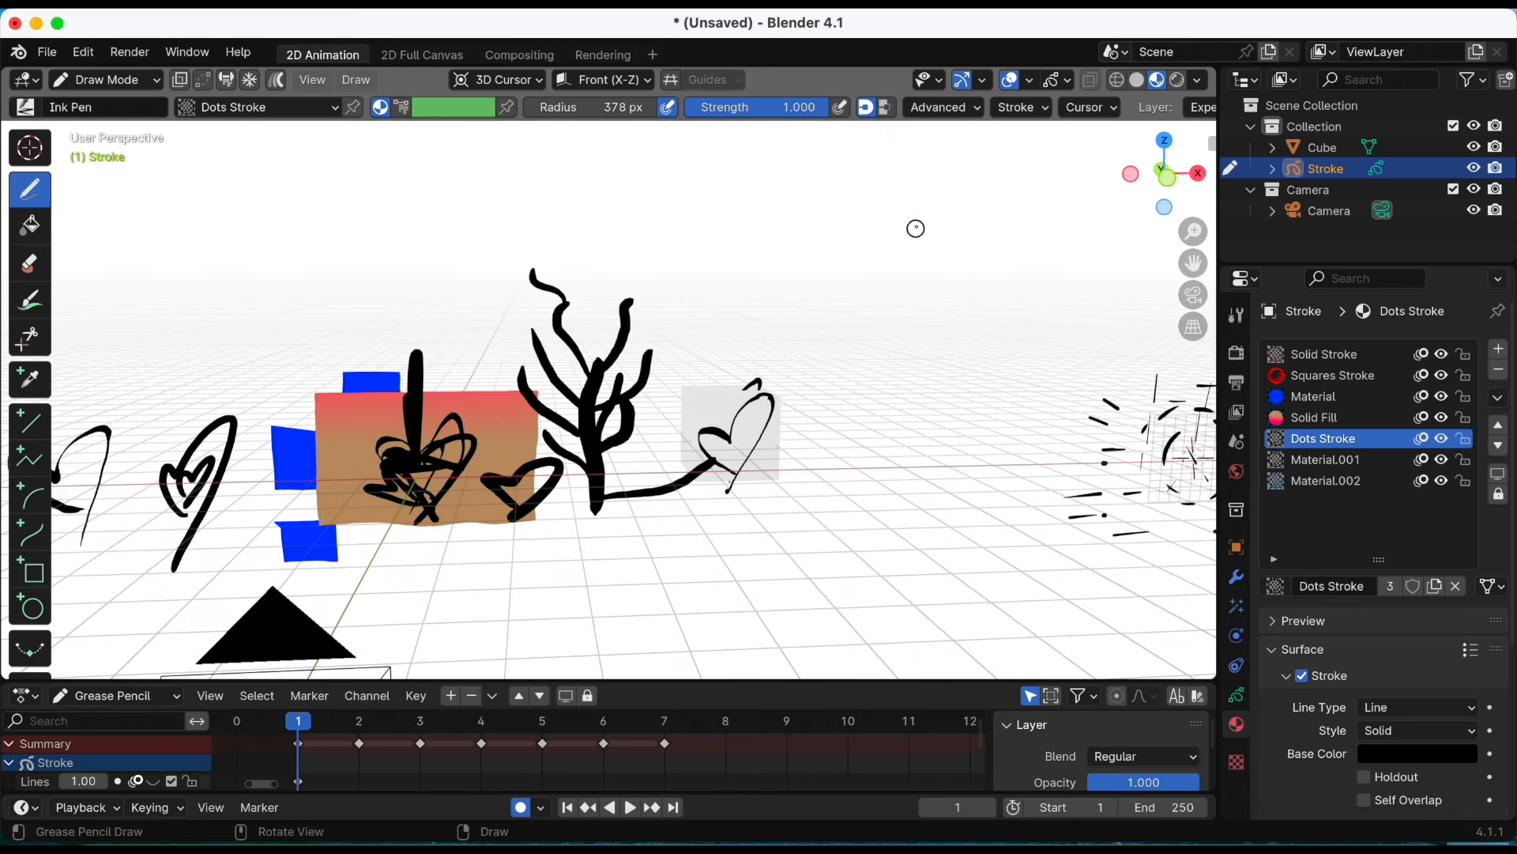
{"action": "left_click", "coordinate": [942, 83]}
{"action": "left_click", "coordinate": [1001, 159]}
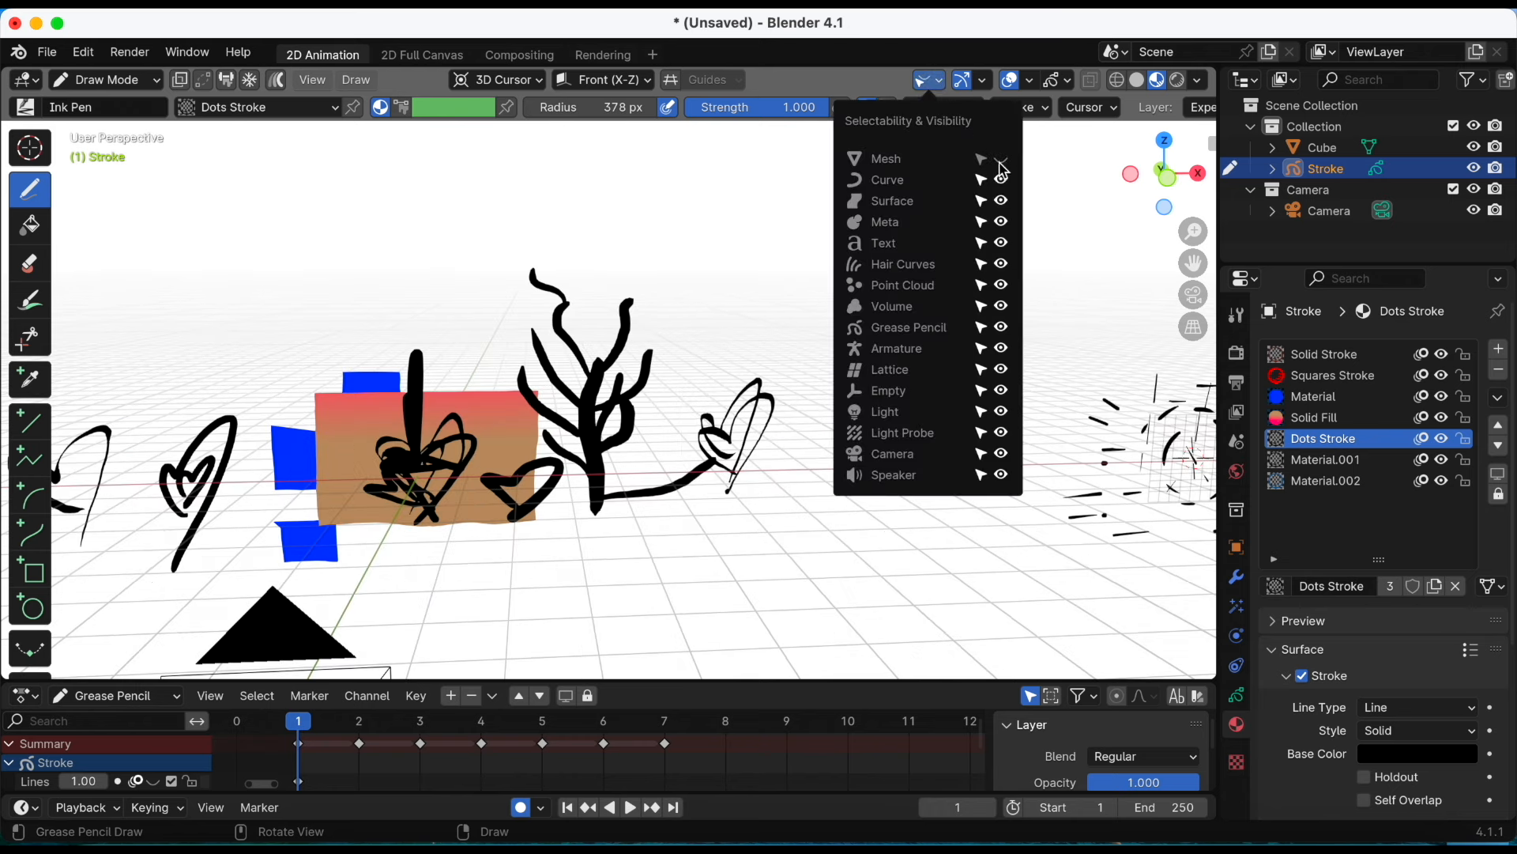
{"action": "left_click", "coordinate": [939, 83]}
{"action": "left_click", "coordinate": [1002, 160]}
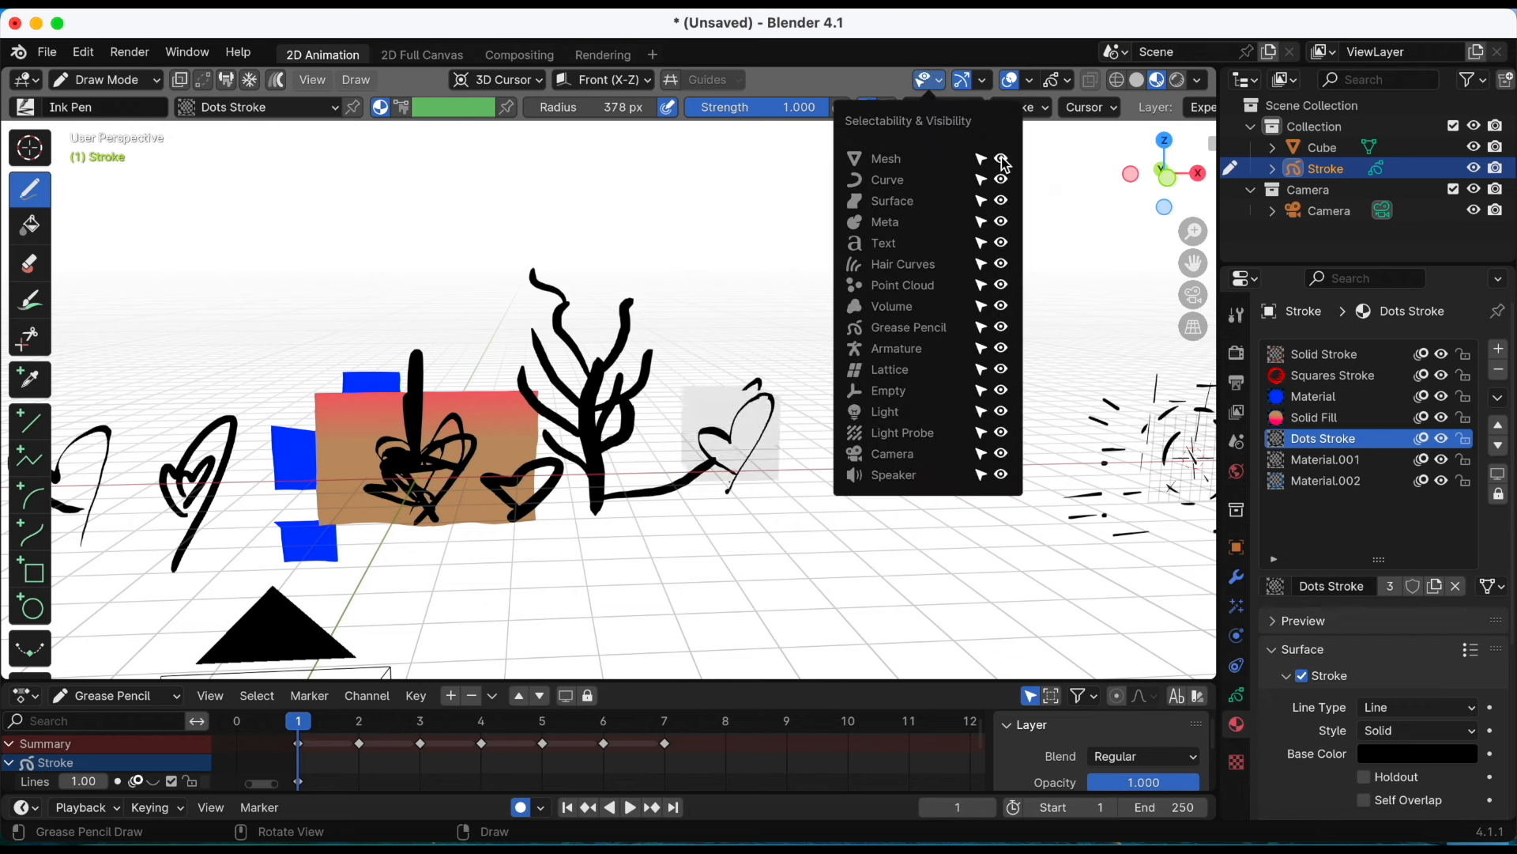
Turn the viewport gizmos off and on again, and open the gizmo options
{"action": "left_click", "coordinate": [981, 84]}
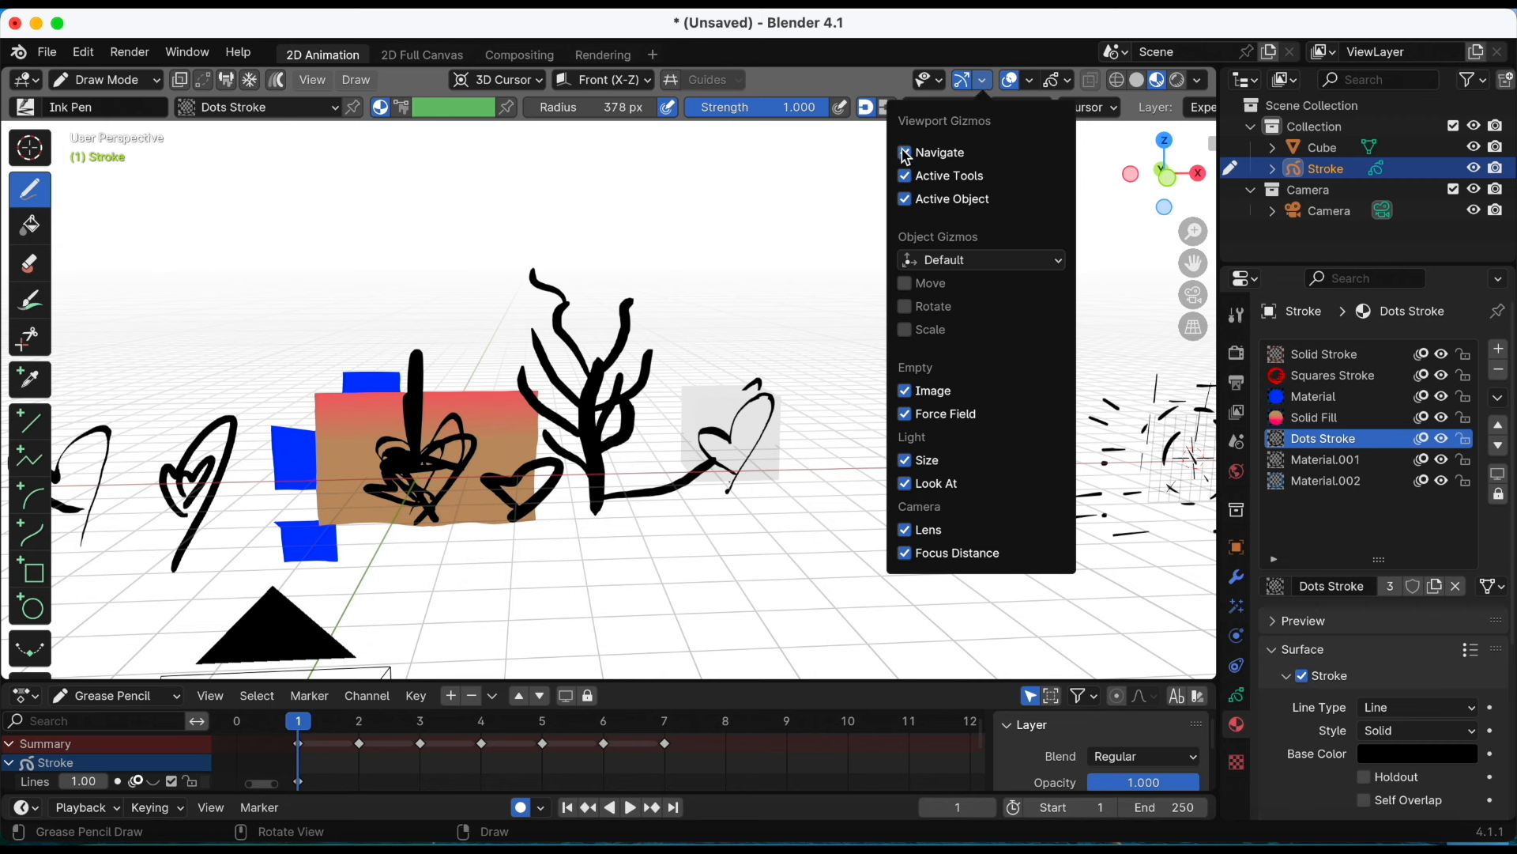
{"action": "mouse_move", "coordinate": [983, 212]}
{"action": "middle_mouse_down"}
{"action": "mouse_move", "coordinate": [894, 238]}
{"action": "mouse_move", "coordinate": [766, 210]}
{"action": "mouse_move", "coordinate": [885, 166]}
{"action": "mouse_move", "coordinate": [918, 244]}
{"action": "mouse_move", "coordinate": [982, 247]}
{"action": "mouse_move", "coordinate": [964, 234]}
{"action": "middle_mouse_up"}
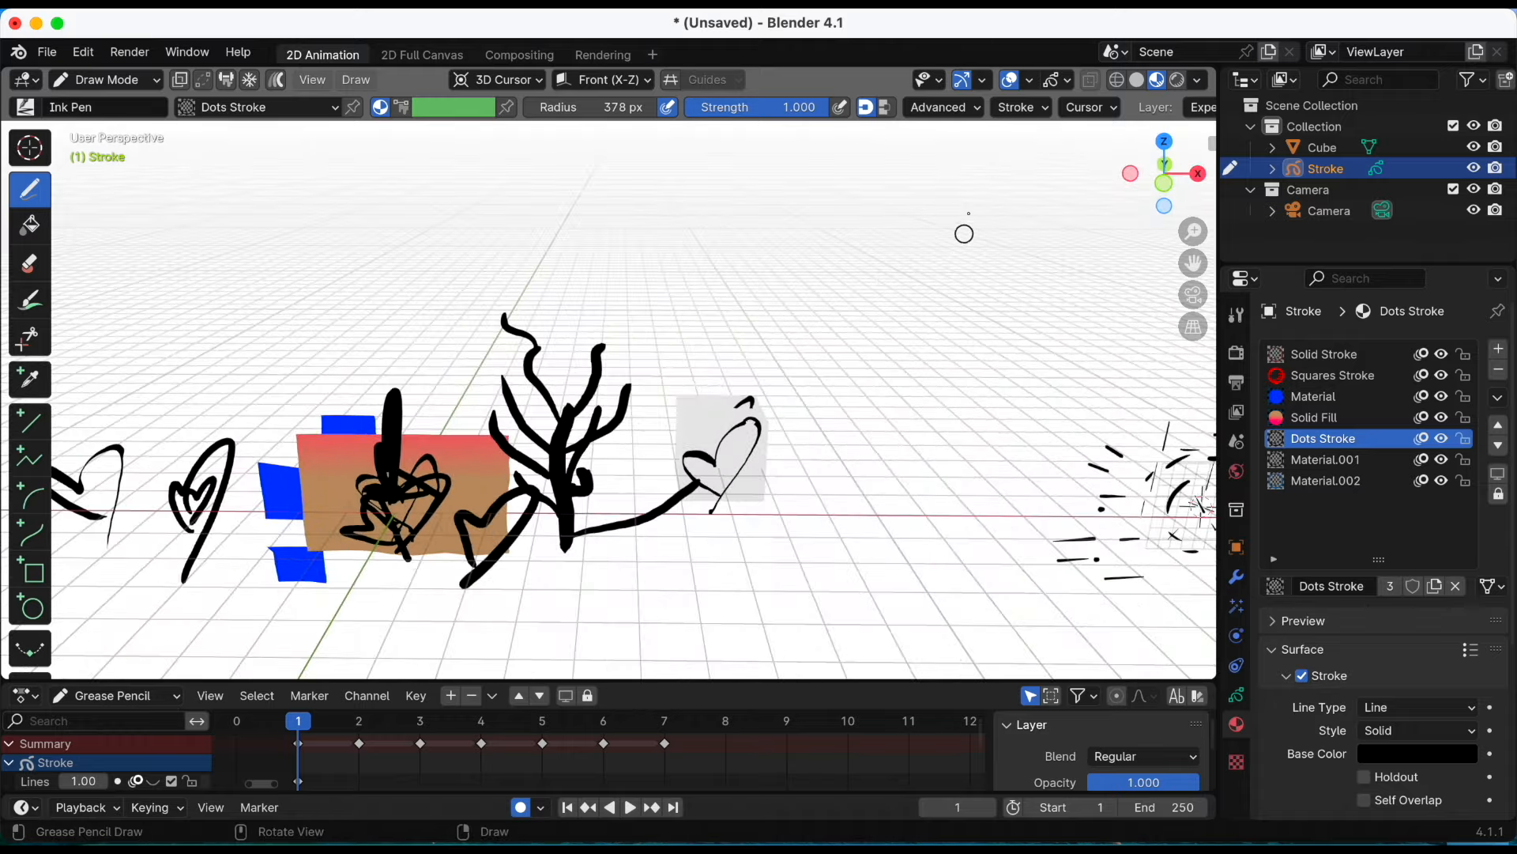
{"action": "left_click", "coordinate": [965, 80]}
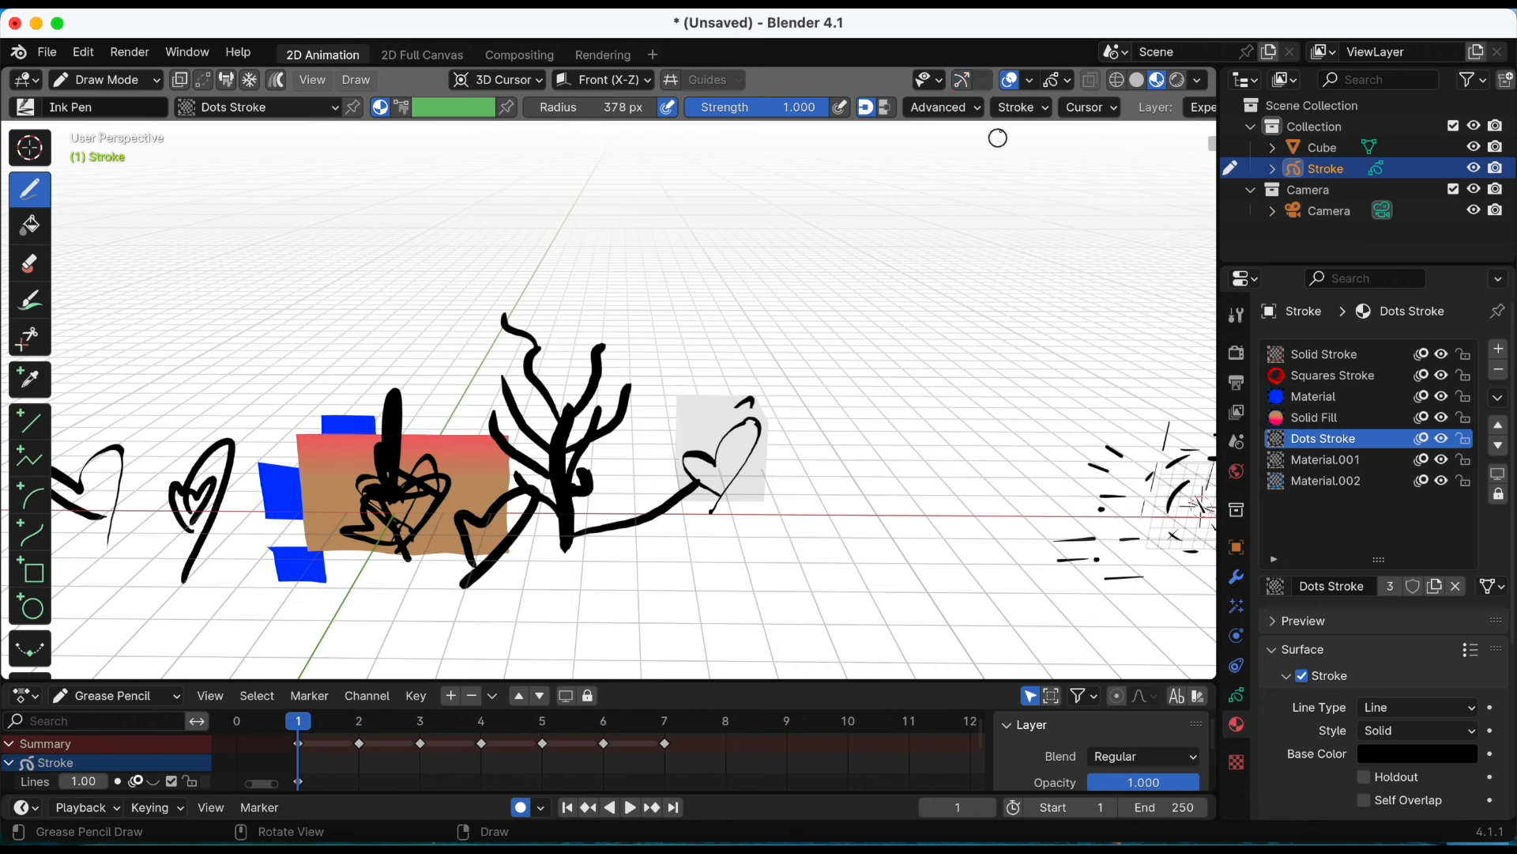
{"action": "left_click", "coordinate": [983, 82]}
{"action": "left_click", "coordinate": [963, 81]}
{"action": "left_click", "coordinate": [985, 82]}
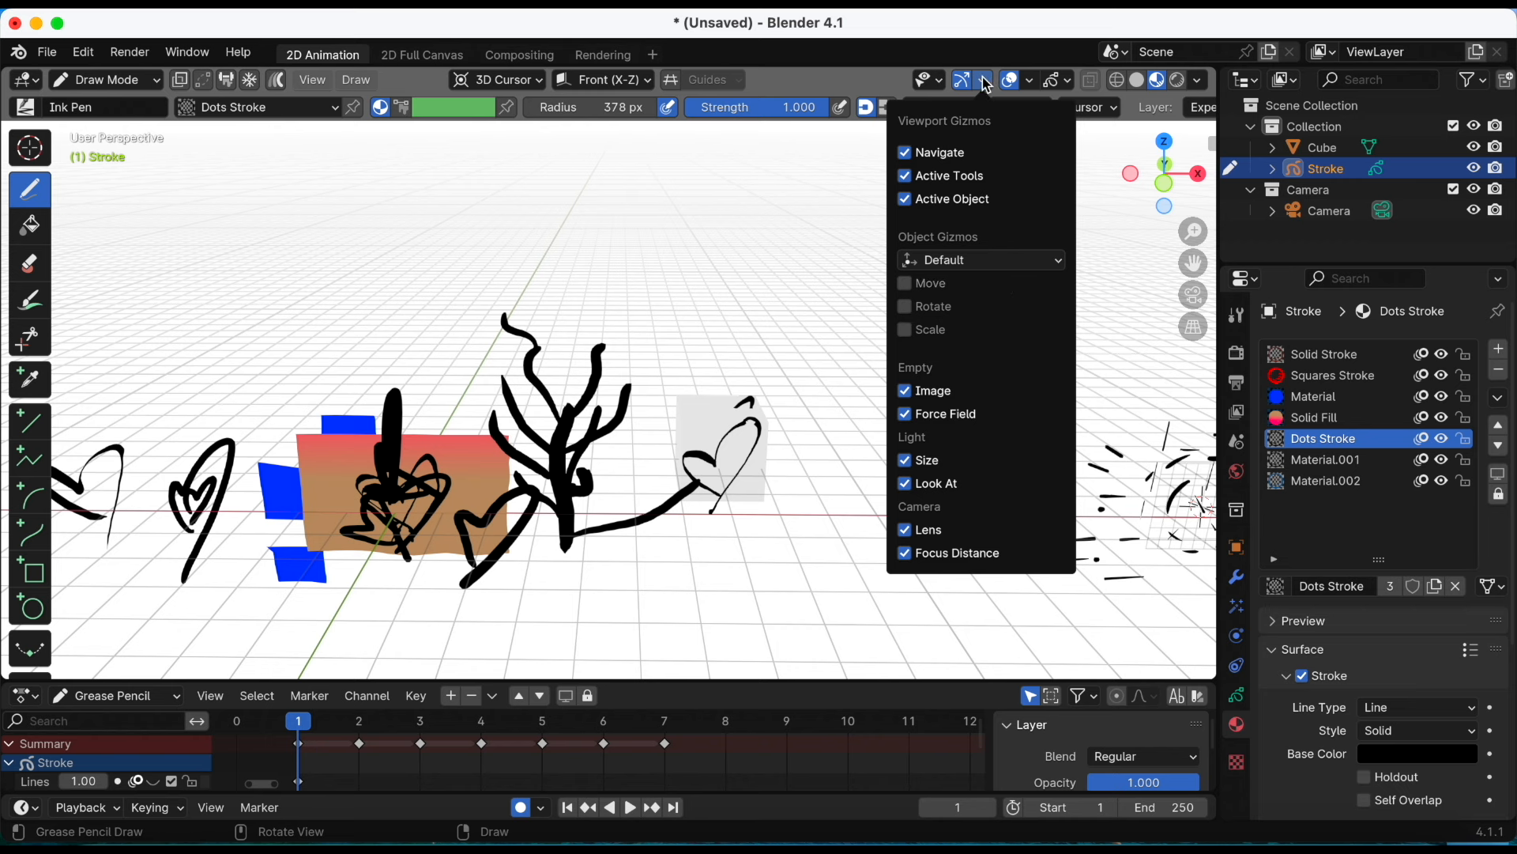
Examine the viewport overlay options and the Grease Pencil overlay options, including the Vertex Paint opacity
{"action": "left_click", "coordinate": [1029, 82]}
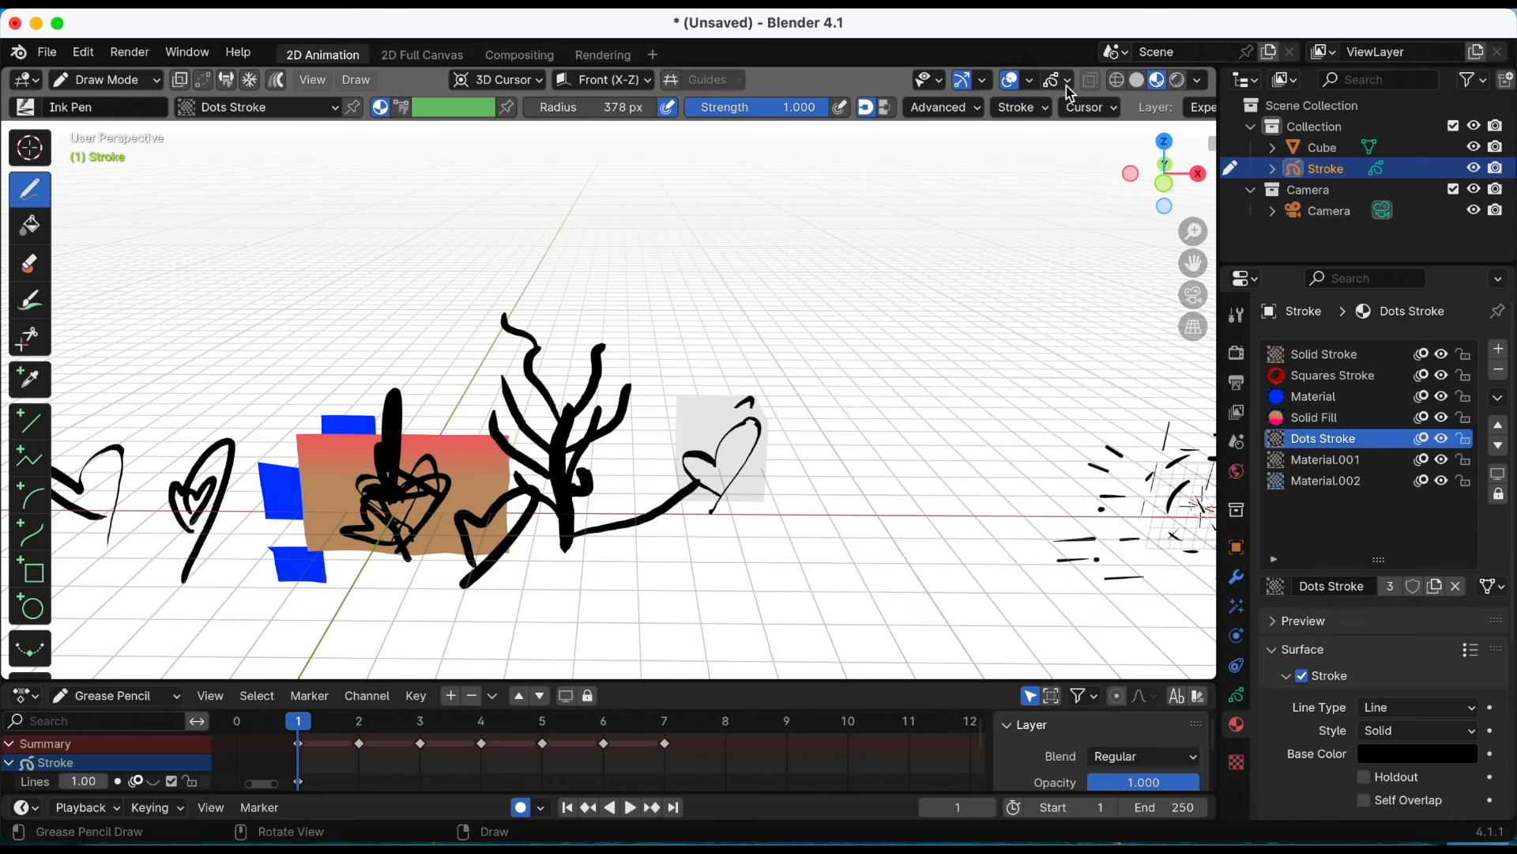
{"action": "left_click", "coordinate": [1067, 85]}
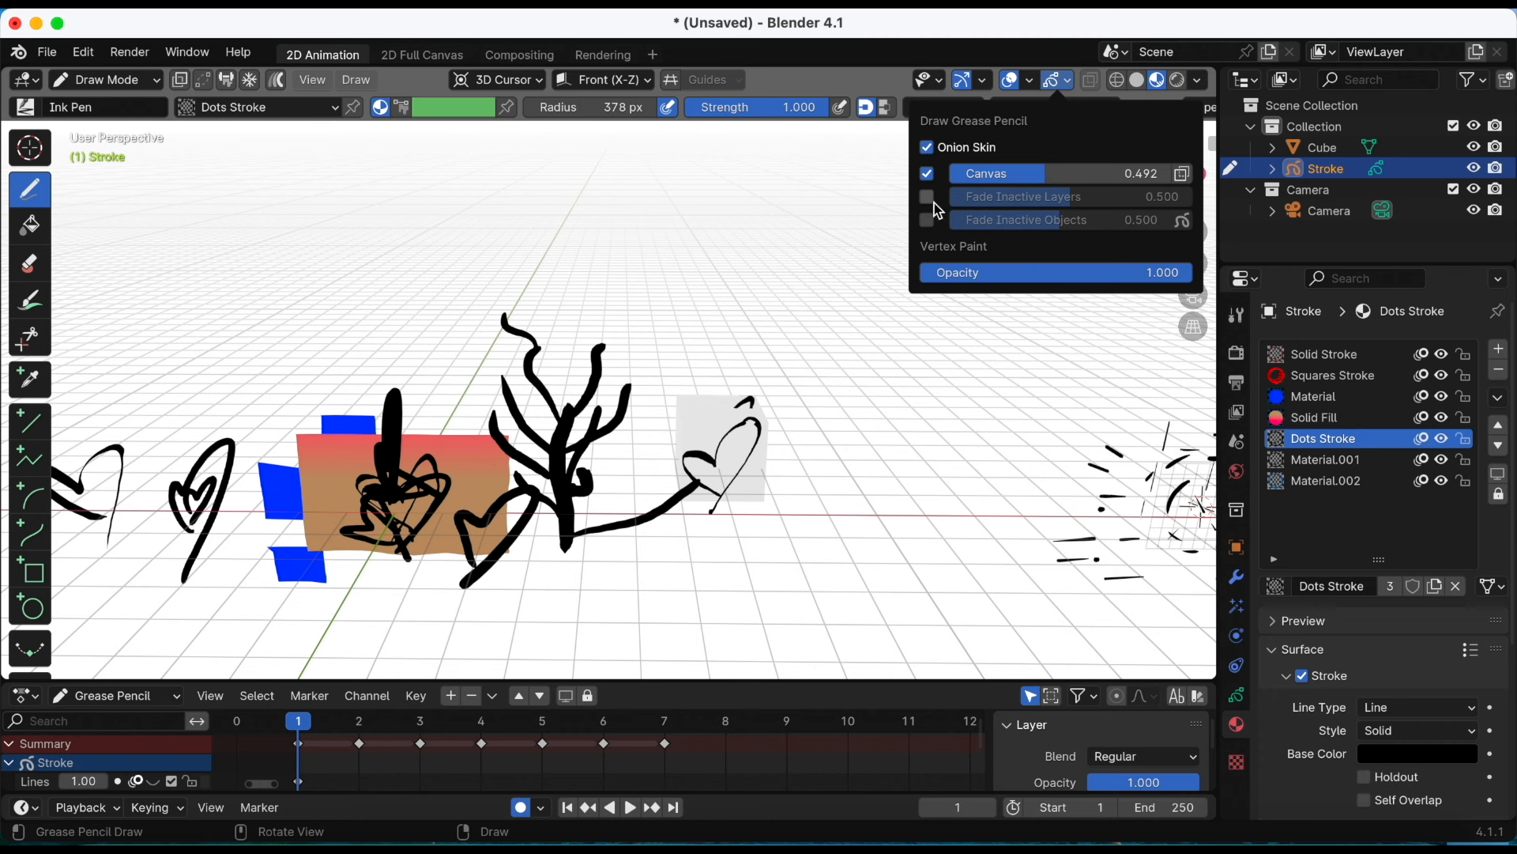
{"action": "mouse_move", "coordinate": [1031, 272]}
{"action": "left_mouse_down"}
{"action": "mouse_move", "coordinate": [919, 272]}
{"action": "mouse_move", "coordinate": [1031, 273]}
{"action": "left_mouse_up"}
{"action": "left_click", "coordinate": [1070, 81]}
Look at the drawing through the camera, and return to a free perspective view of the scene
{"action": "scroll", "coordinate": [765, 397], "scroll_direction": "down", "scroll_amount": 3}
{"action": "middle_click_drag", "start_coordinate": [764, 395], "coordinate": [780, 371]}
{"action": "left_click_drag", "start_coordinate": [1190, 262], "coordinate": [1257, 263]}
{"action": "middle_click_drag", "start_coordinate": [977, 326], "coordinate": [963, 328]}
{"action": "middle_click_drag", "start_coordinate": [840, 309], "coordinate": [916, 263]}
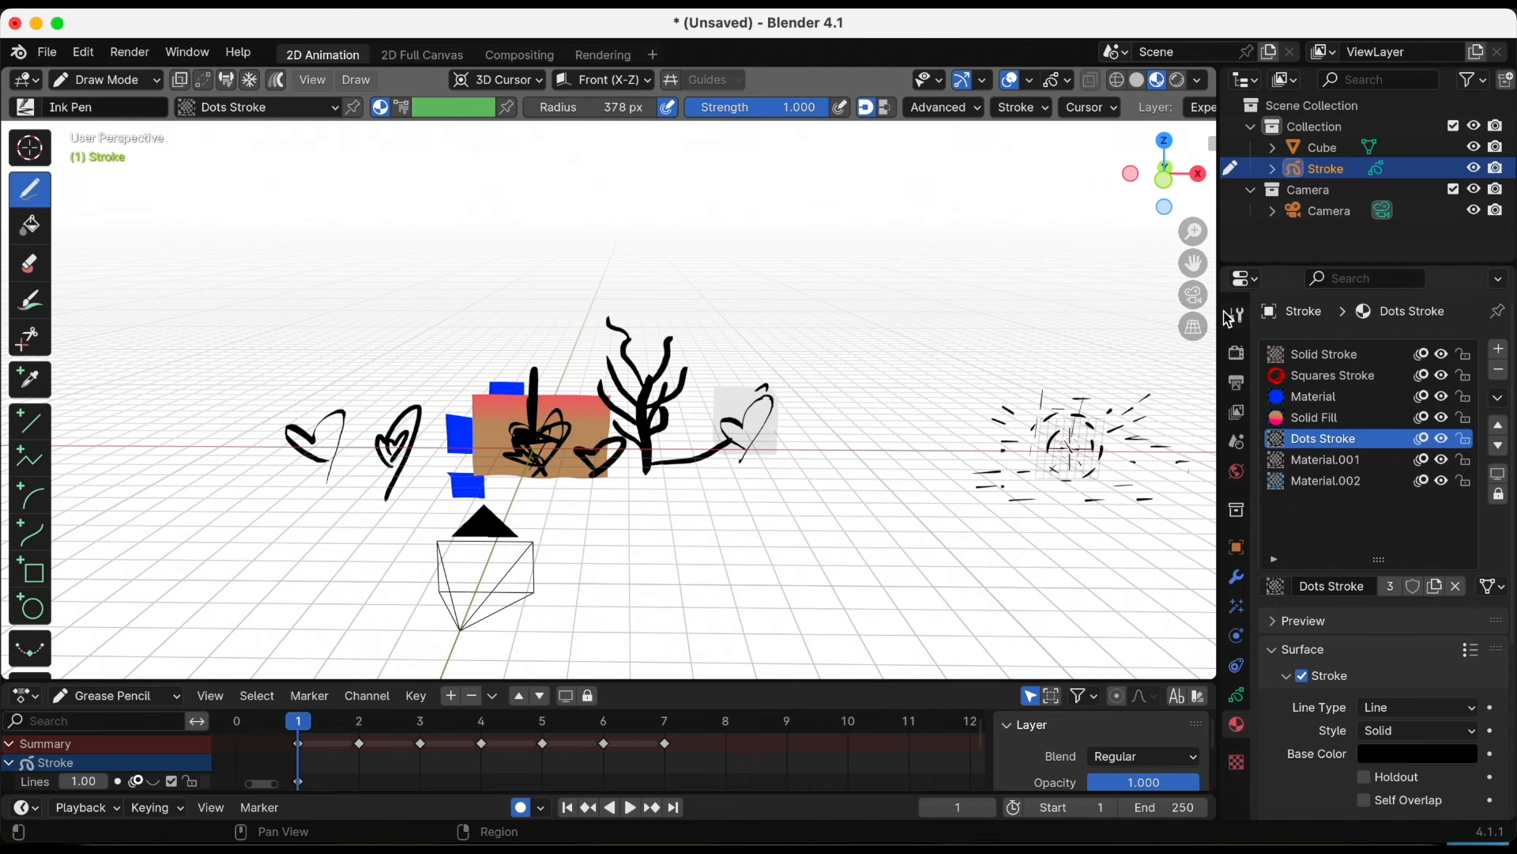
{"action": "left_click", "coordinate": [1191, 296]}
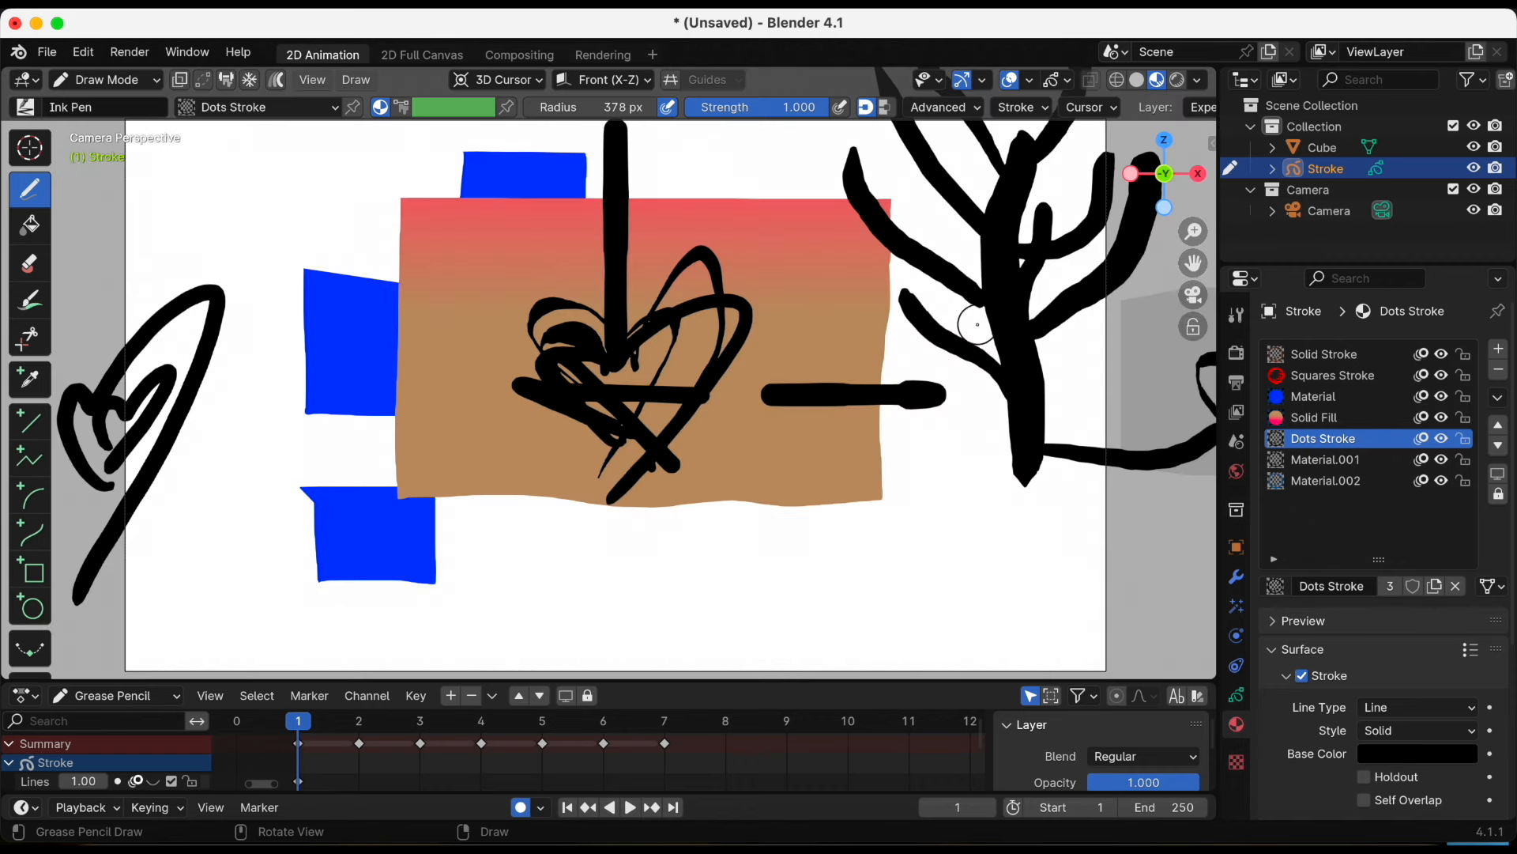
{"action": "scroll", "coordinate": [982, 325], "scroll_direction": "down", "scroll_amount": 1}
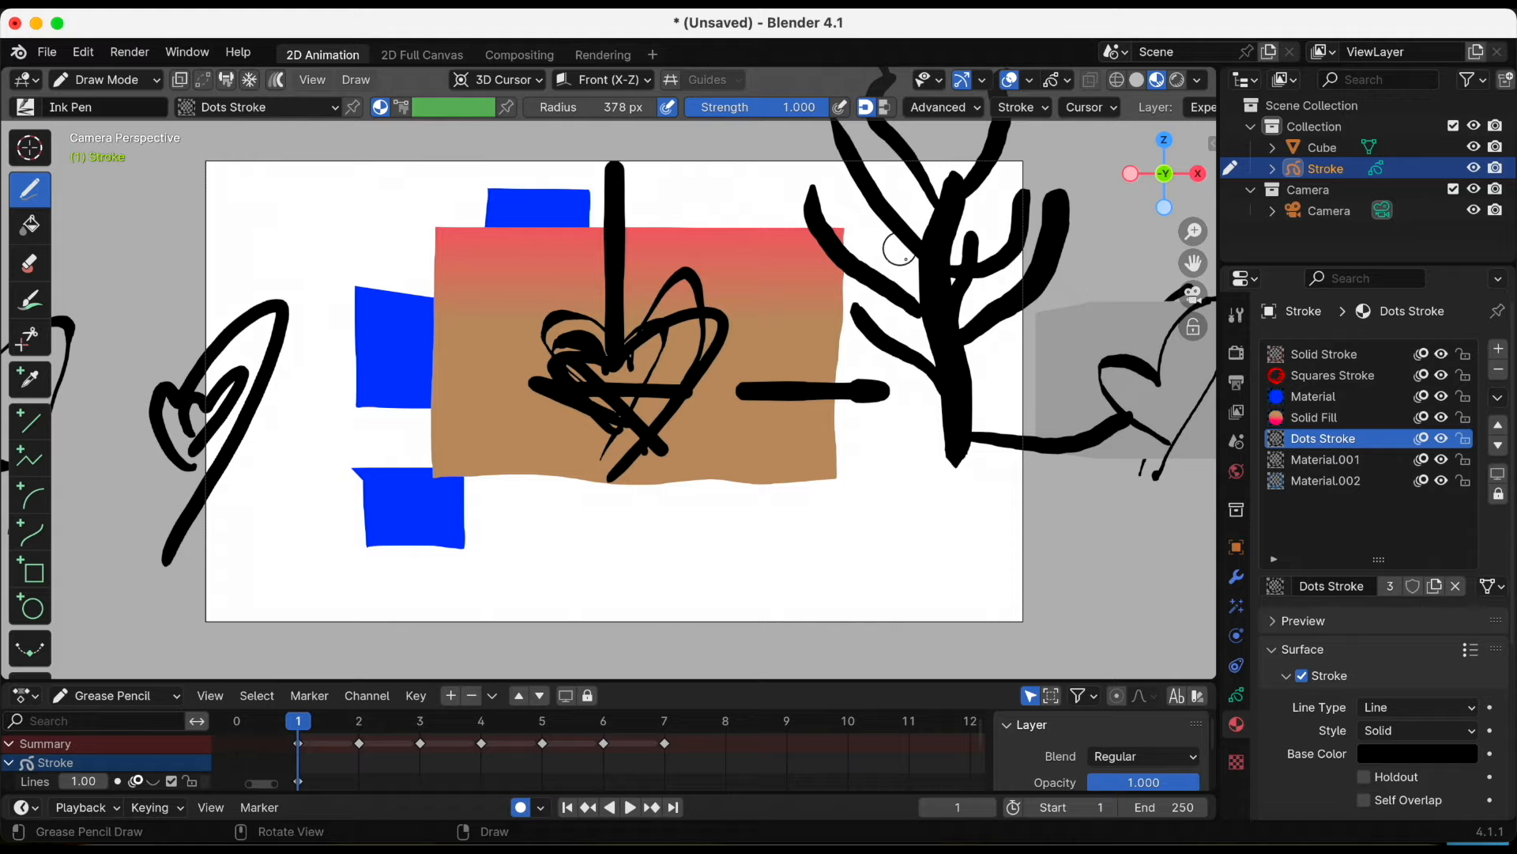
{"action": "mouse_move", "coordinate": [830, 305]}
{"action": "middle_mouse_down"}
{"action": "mouse_move", "coordinate": [738, 357]}
{"action": "mouse_move", "coordinate": [783, 298]}
{"action": "mouse_move", "coordinate": [840, 348]}
{"action": "middle_mouse_up"}
{"action": "scroll", "coordinate": [1154, 332], "scroll_direction": "down", "scroll_amount": 5}
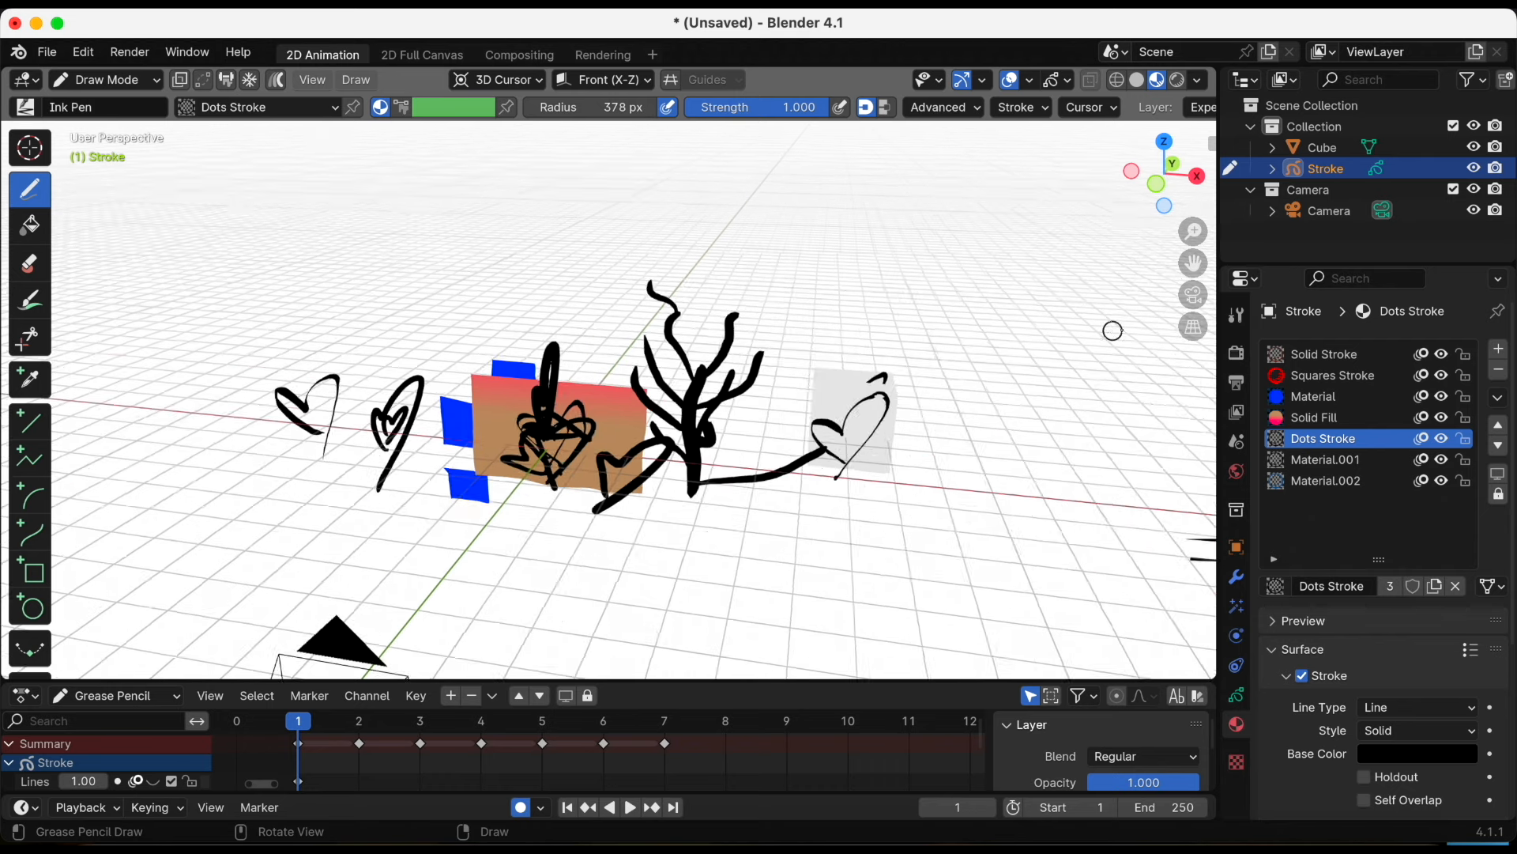
Toggle the viewport between orthographic and perspective projection, ending in perspective
{"action": "left_click", "coordinate": [1193, 327]}
{"action": "left_click", "coordinate": [1194, 327]}
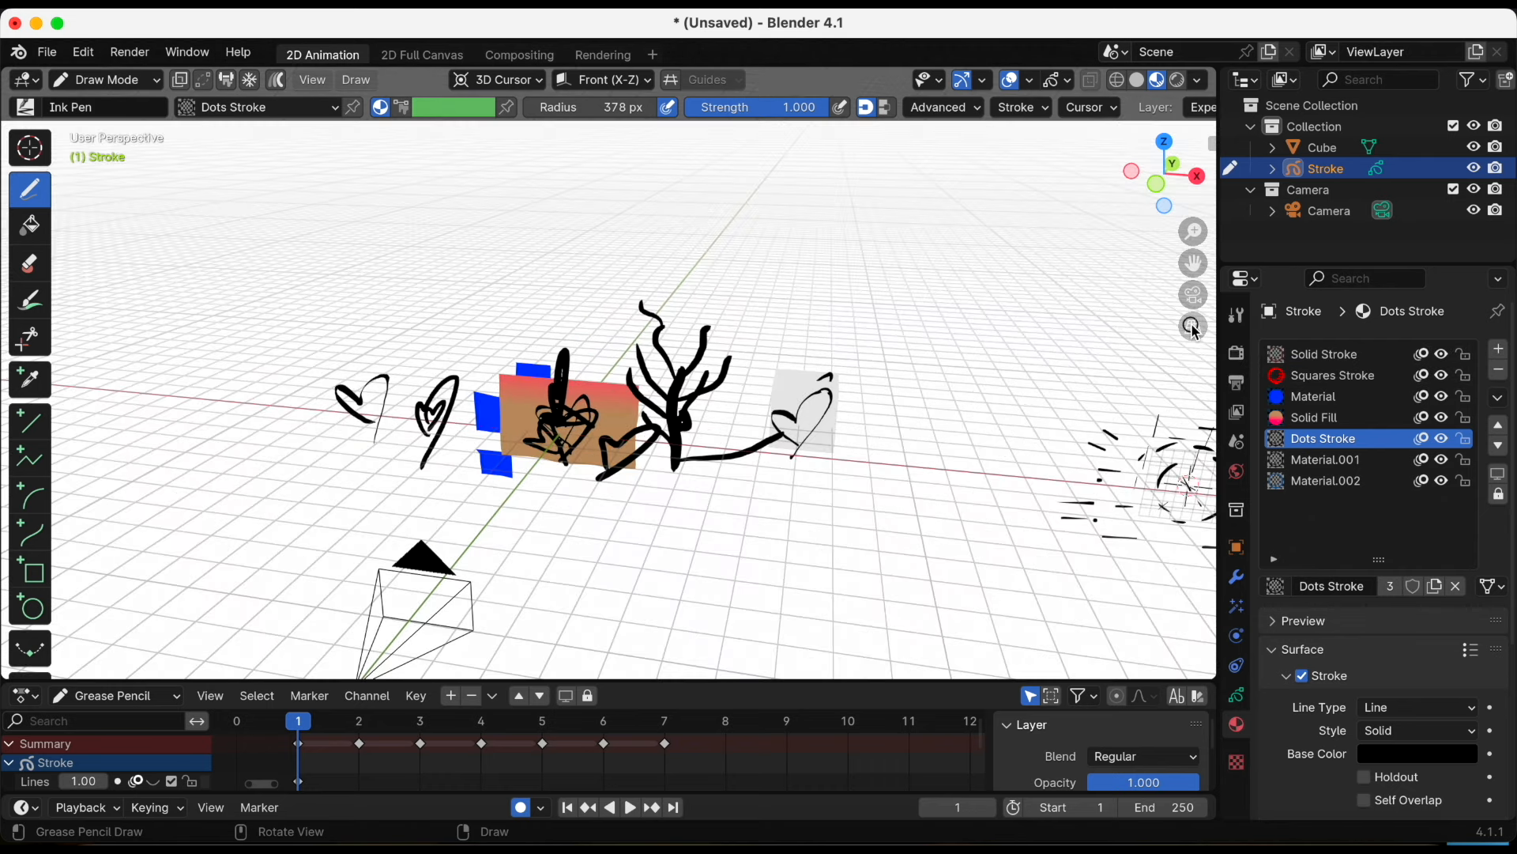
{"action": "left_click", "coordinate": [1194, 327]}
{"action": "left_click", "coordinate": [1195, 331]}
{"action": "middle_click_drag", "start_coordinate": [921, 333], "coordinate": [971, 311]}
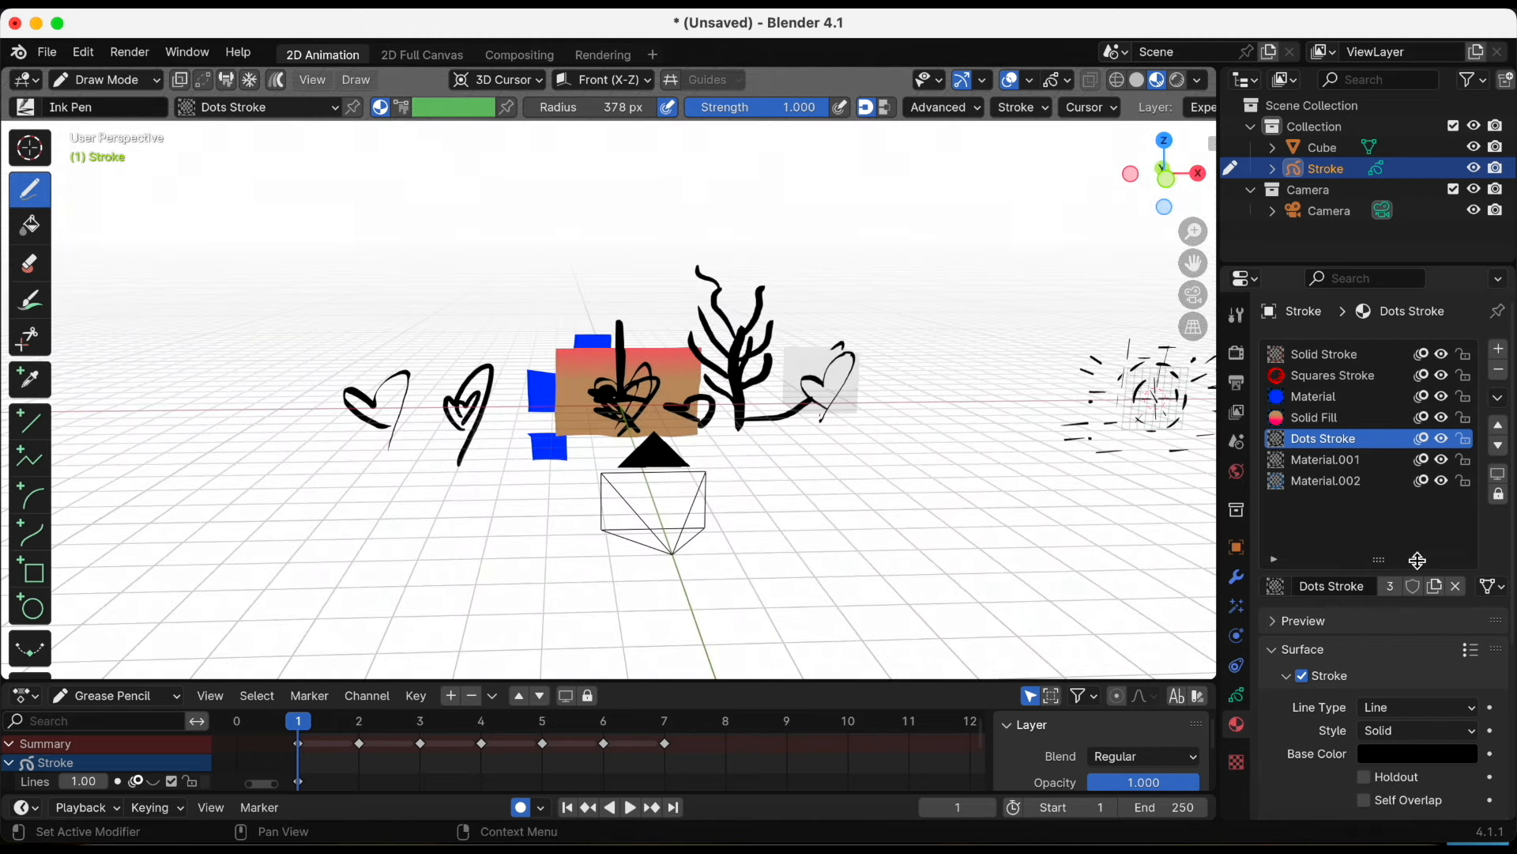
Hide the Experiment#2 layer of the Stroke object
{"action": "left_click", "coordinate": [1236, 694]}
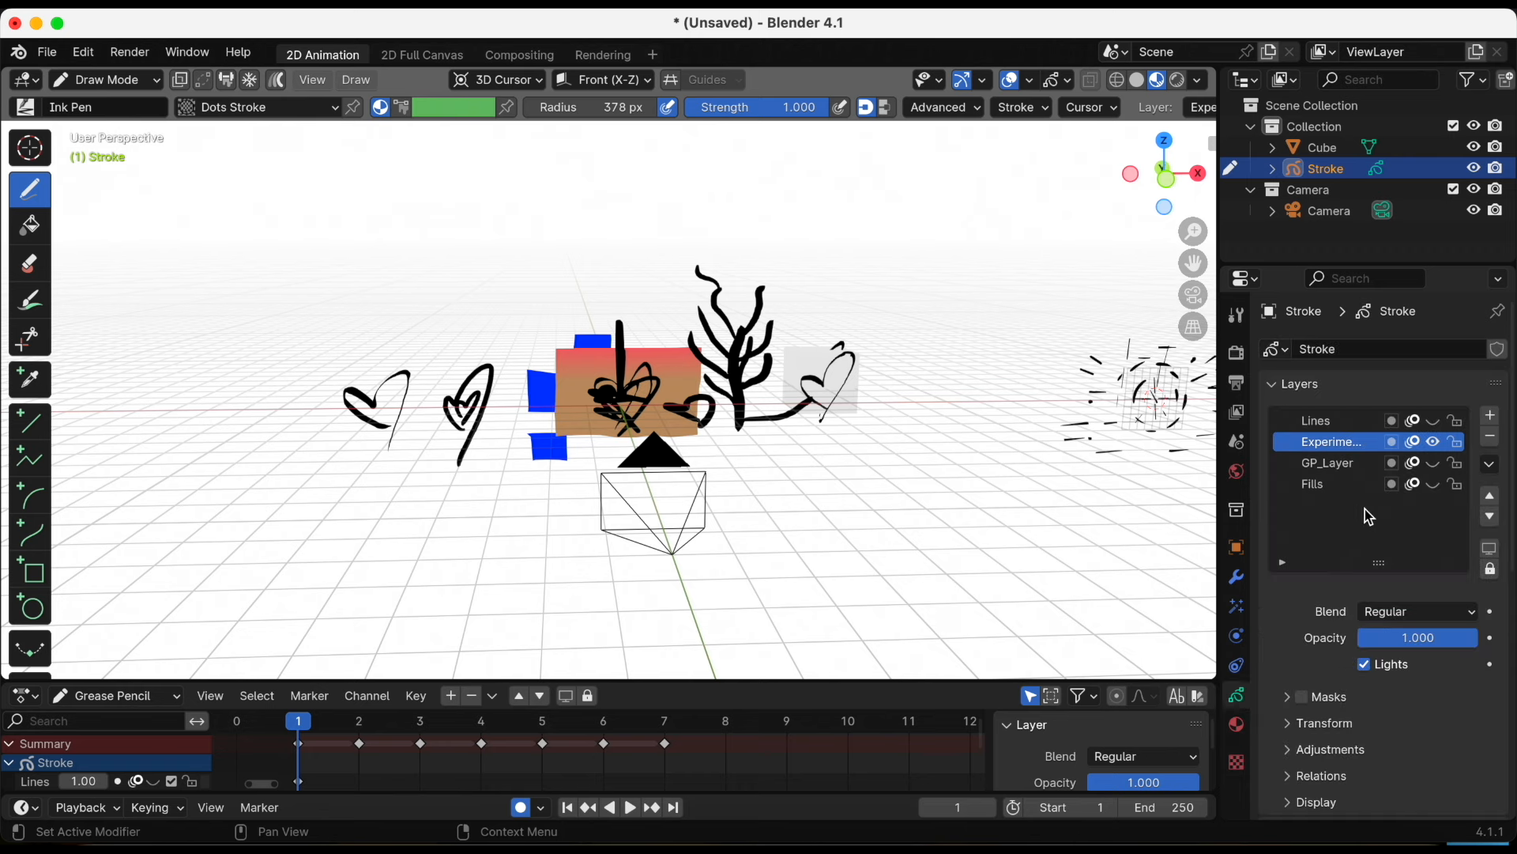
{"action": "left_click", "coordinate": [1434, 444]}
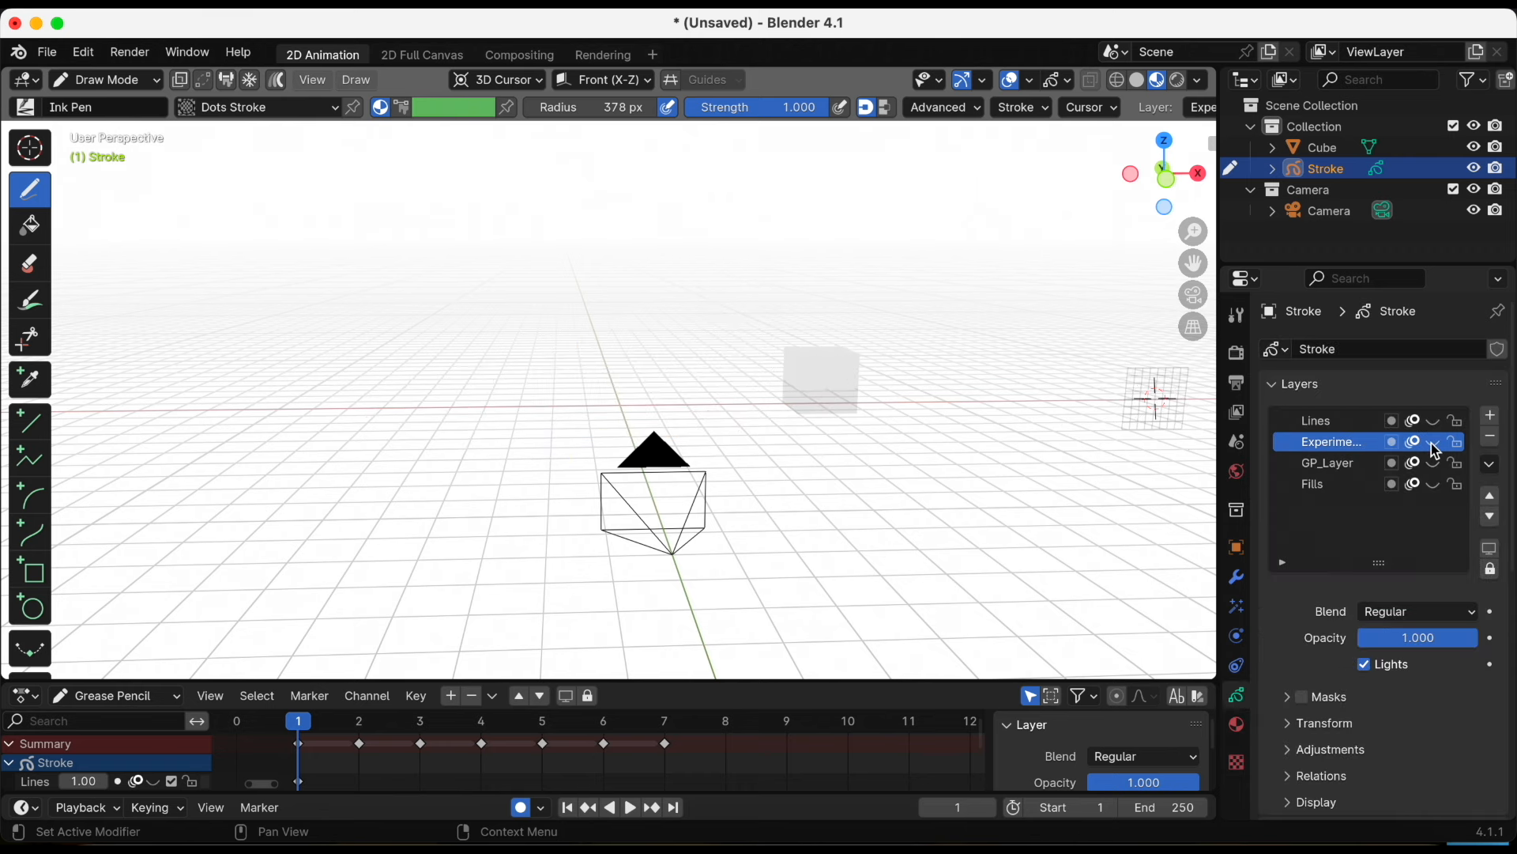
{"action": "middle_click_drag", "start_coordinate": [1172, 434], "coordinate": [1119, 438]}
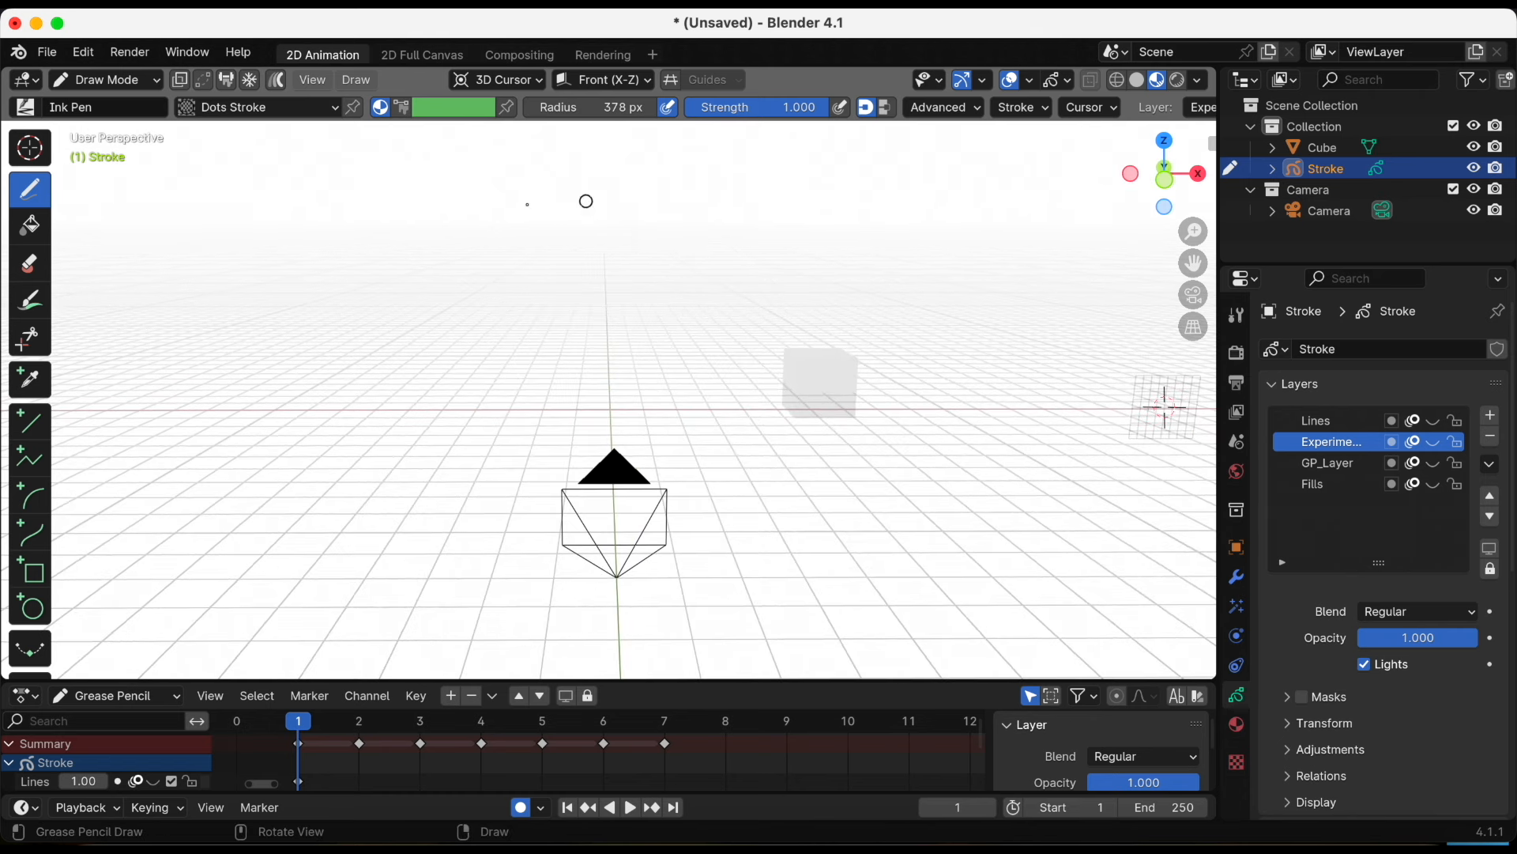
Set the stroke placement to Origin and snap the 3D cursor to the world origin
{"action": "left_click", "coordinate": [498, 79]}
{"action": "left_click", "coordinate": [513, 148]}
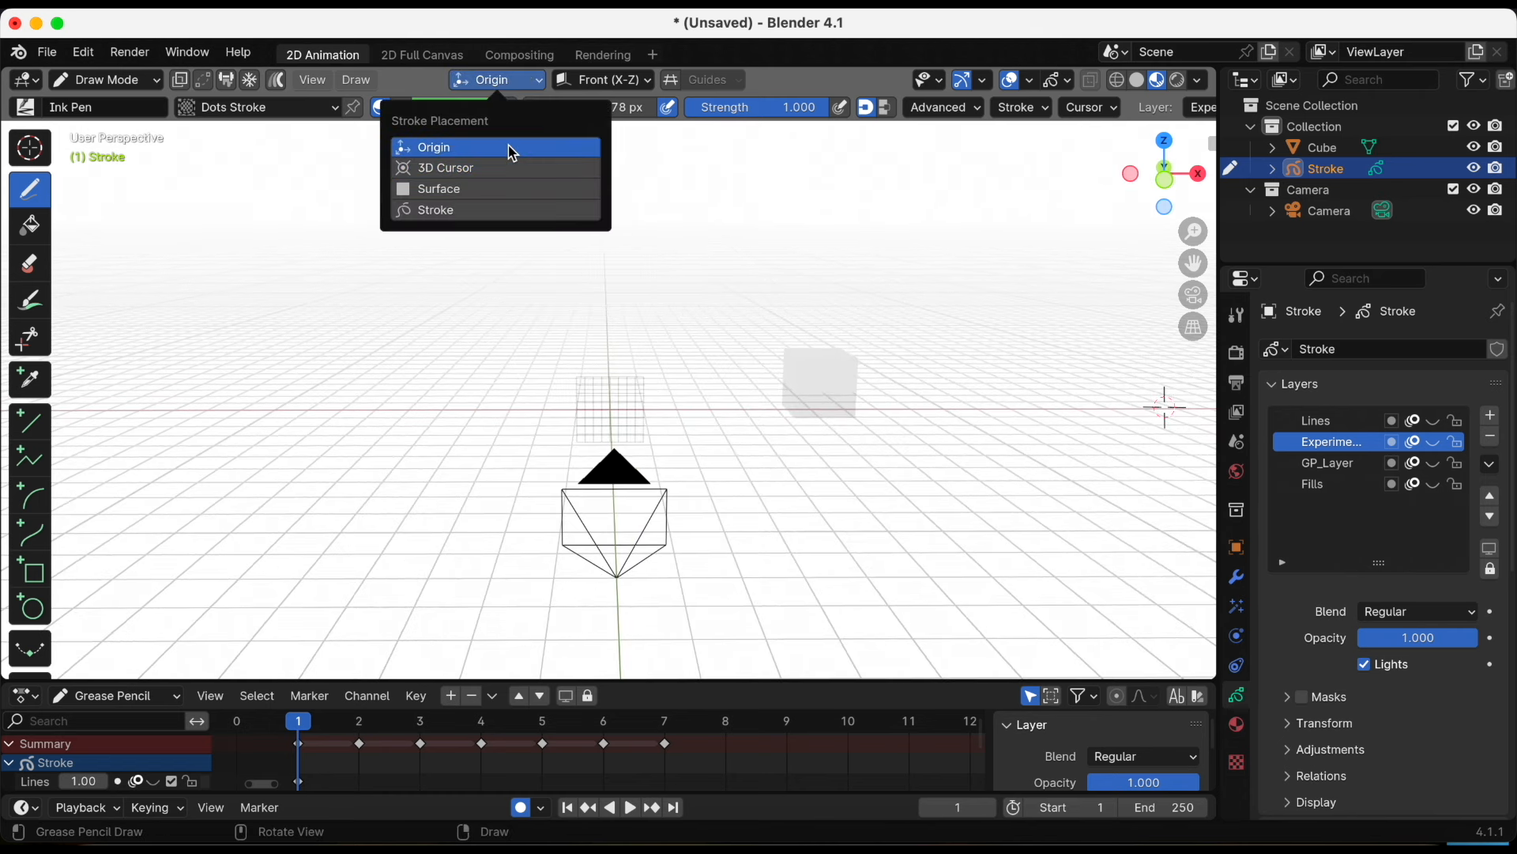
{"action": "middle_click_drag", "start_coordinate": [720, 325], "coordinate": [715, 324]}
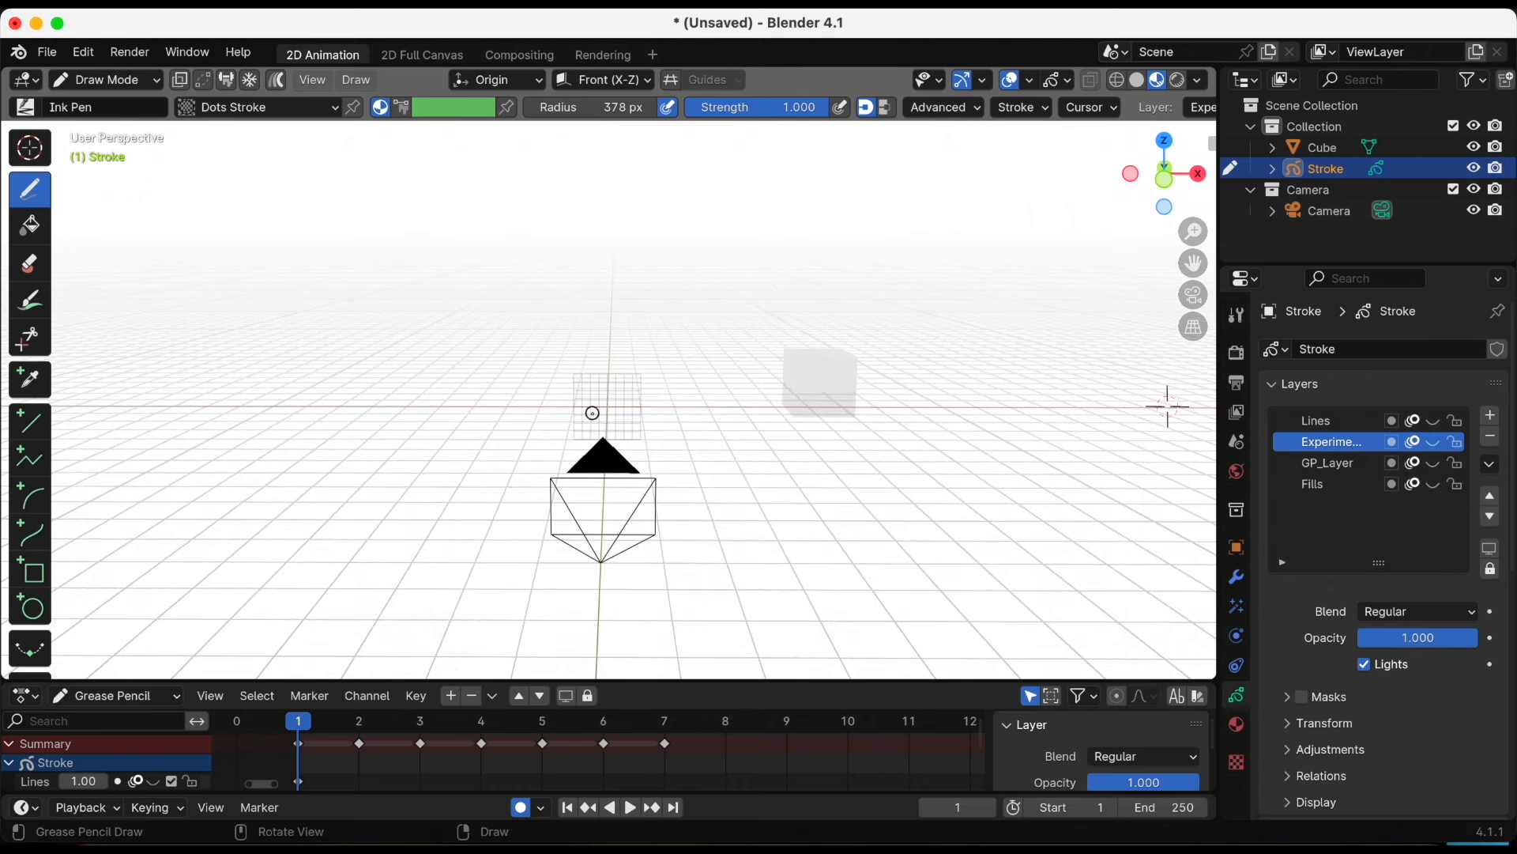
{"action": "key", "text": "shift+s"}
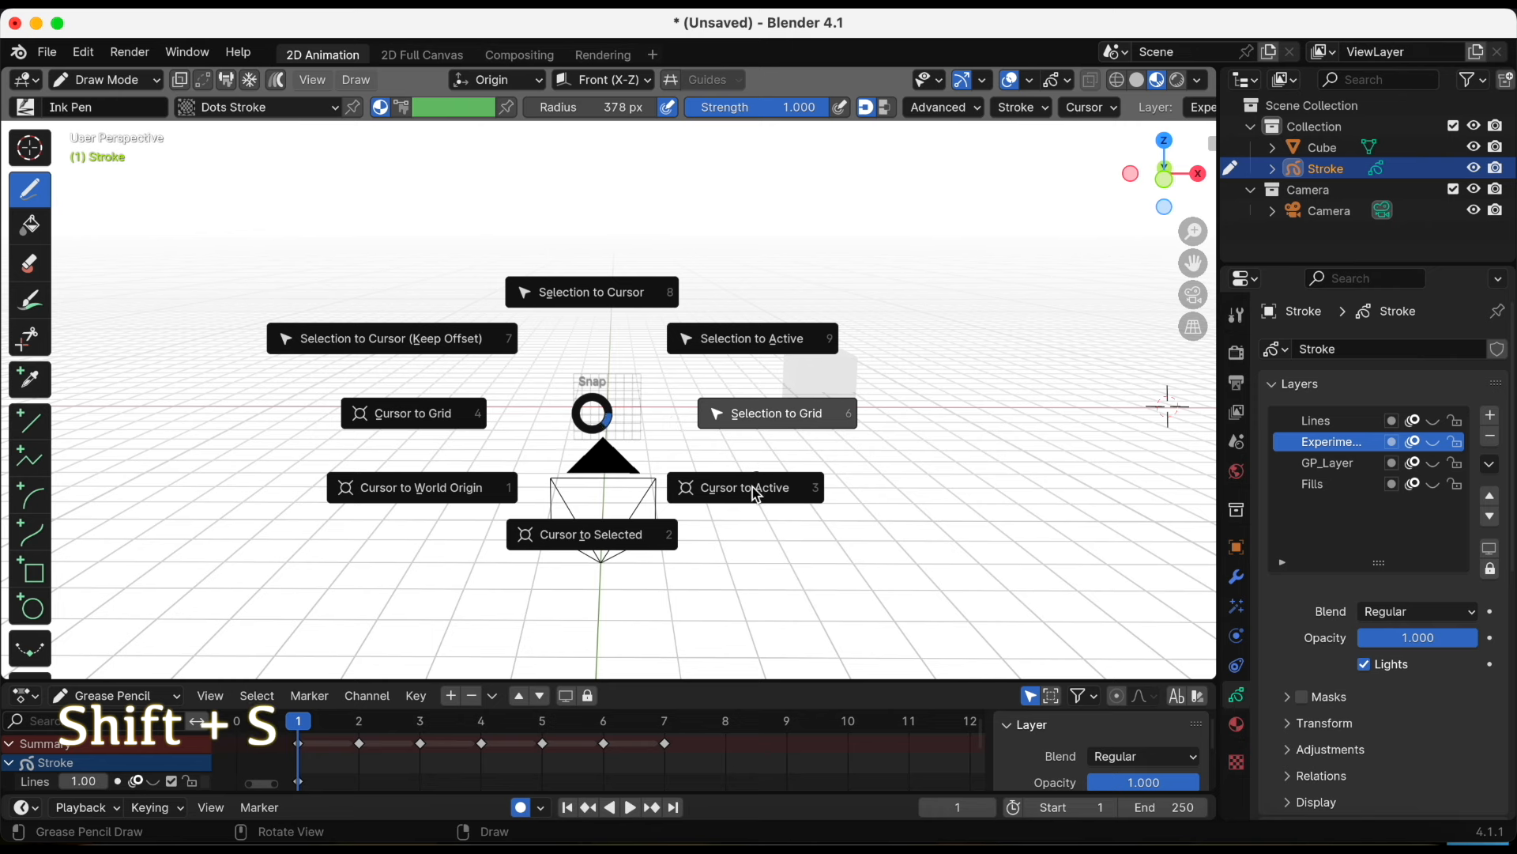
{"action": "left_click", "coordinate": [468, 494]}
{"action": "scroll", "coordinate": [735, 434], "scroll_direction": "up", "scroll_amount": 8}
{"action": "scroll", "coordinate": [776, 434], "scroll_direction": "down", "scroll_amount": 8}
{"action": "middle_click_drag", "start_coordinate": [702, 448], "coordinate": [689, 456]}
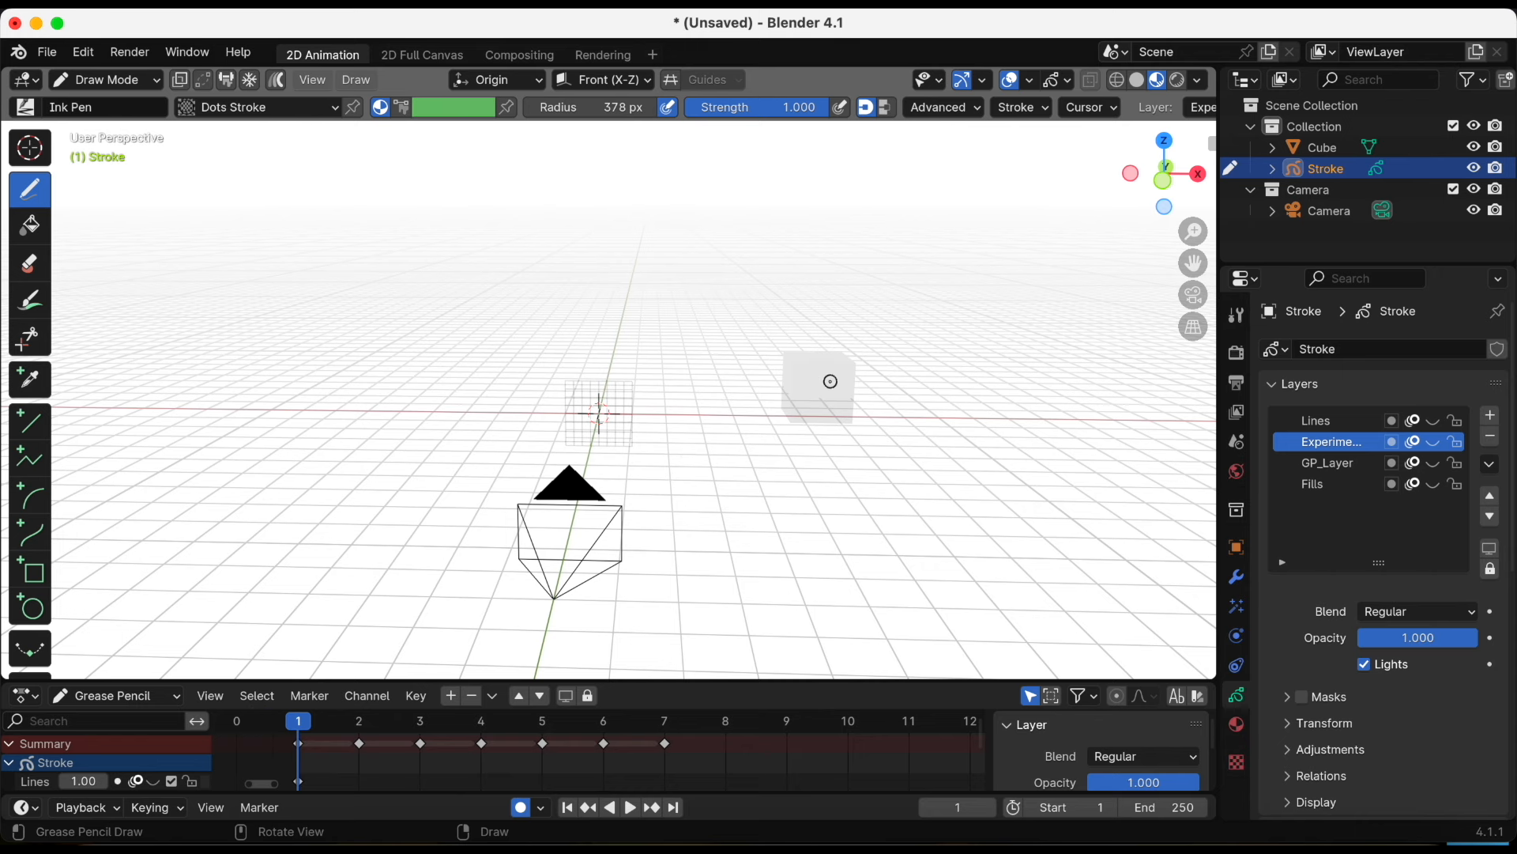
In camera view, add a Grease Pencil layer named Experiment#3 above Experiment#2, and make the Experiment#2 layer visible
{"action": "left_click", "coordinate": [1191, 298]}
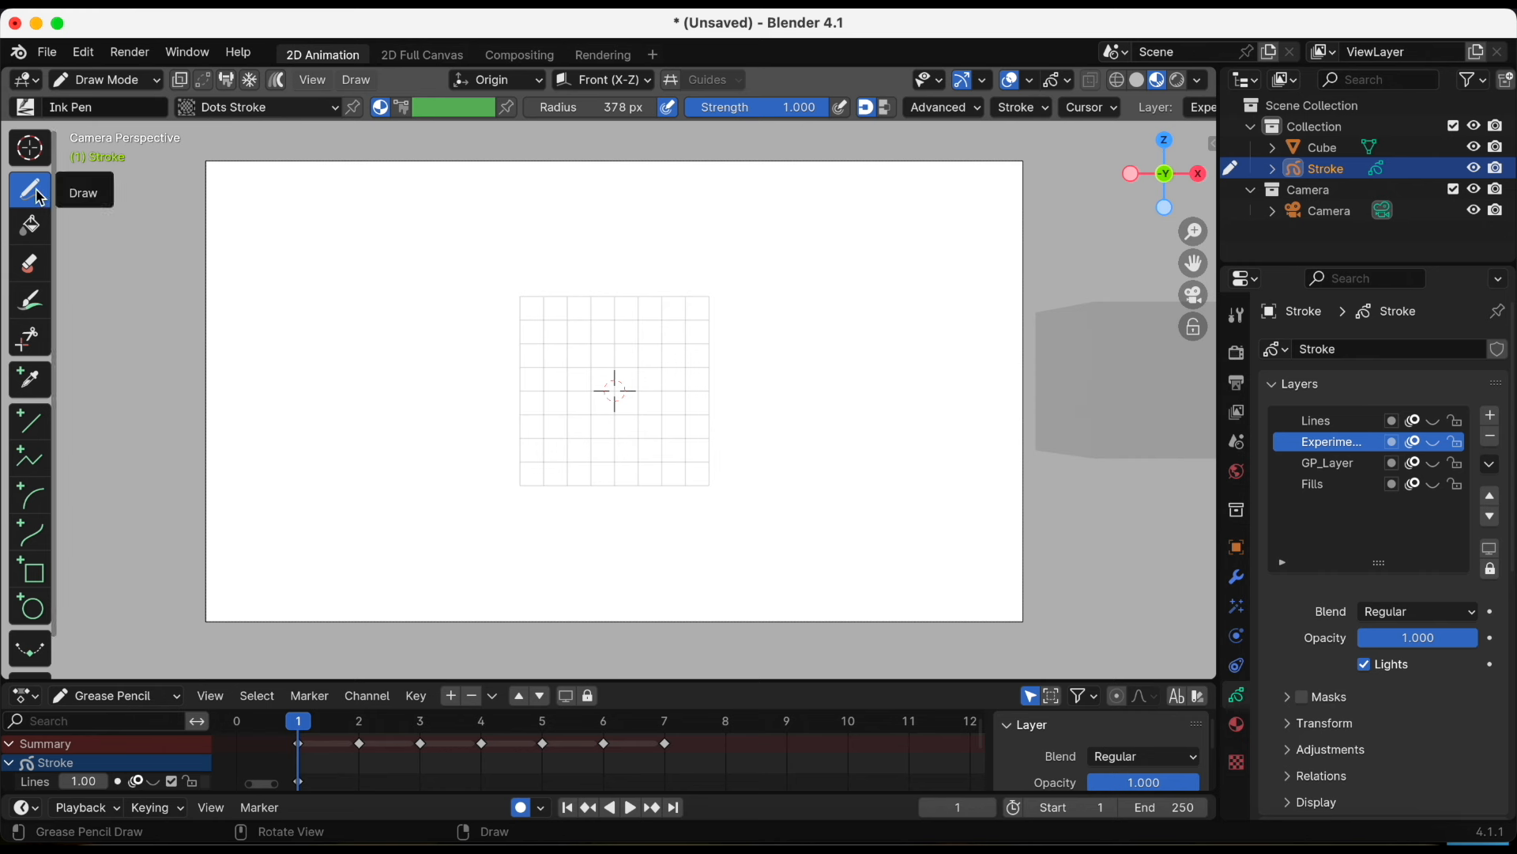
{"action": "left_click", "coordinate": [1490, 415]}
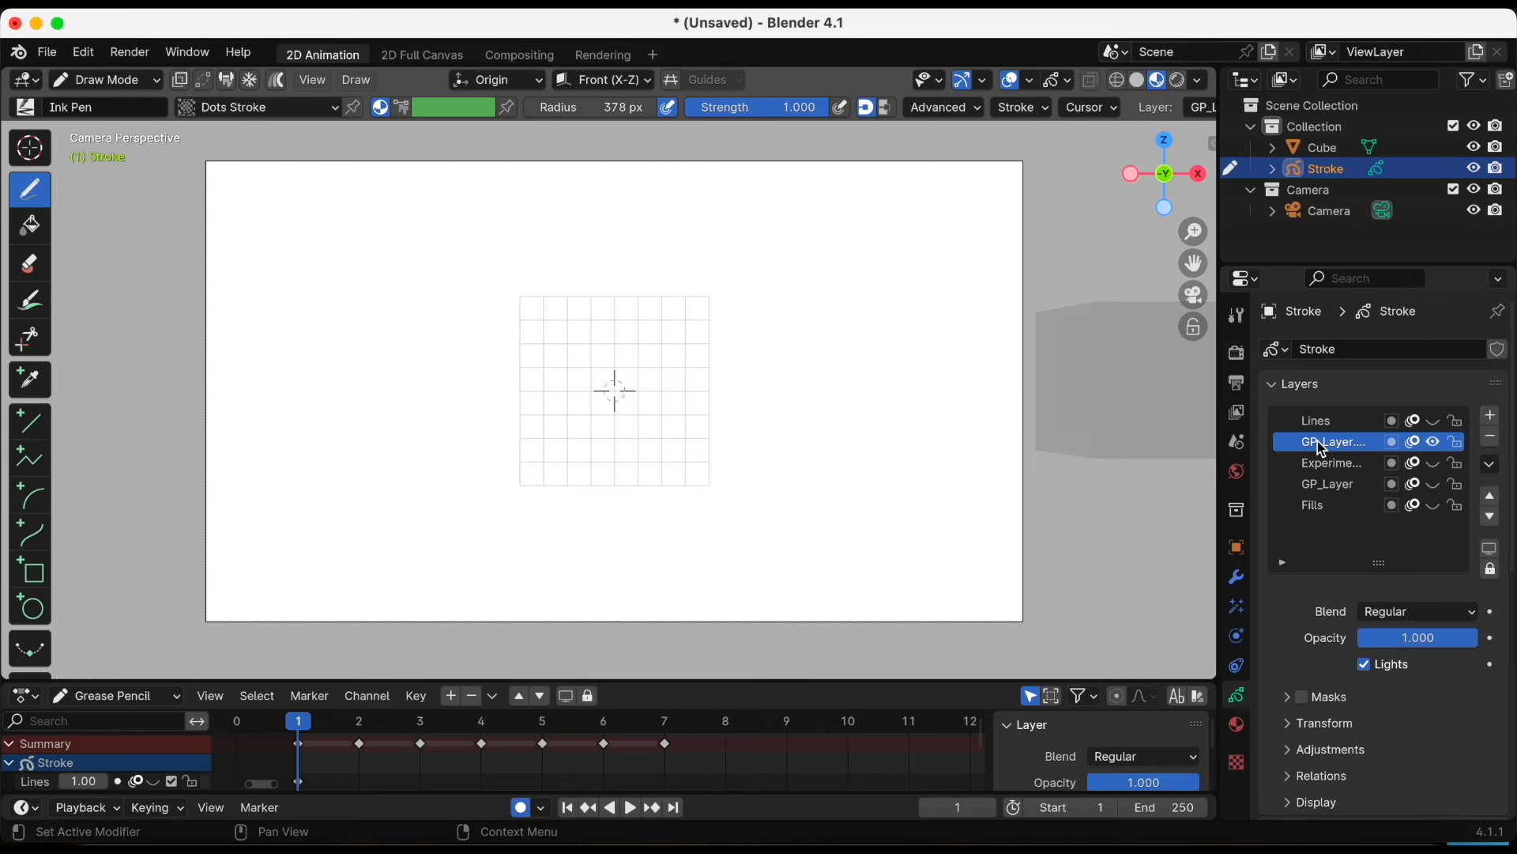
{"action": "left_click", "coordinate": [1434, 464]}
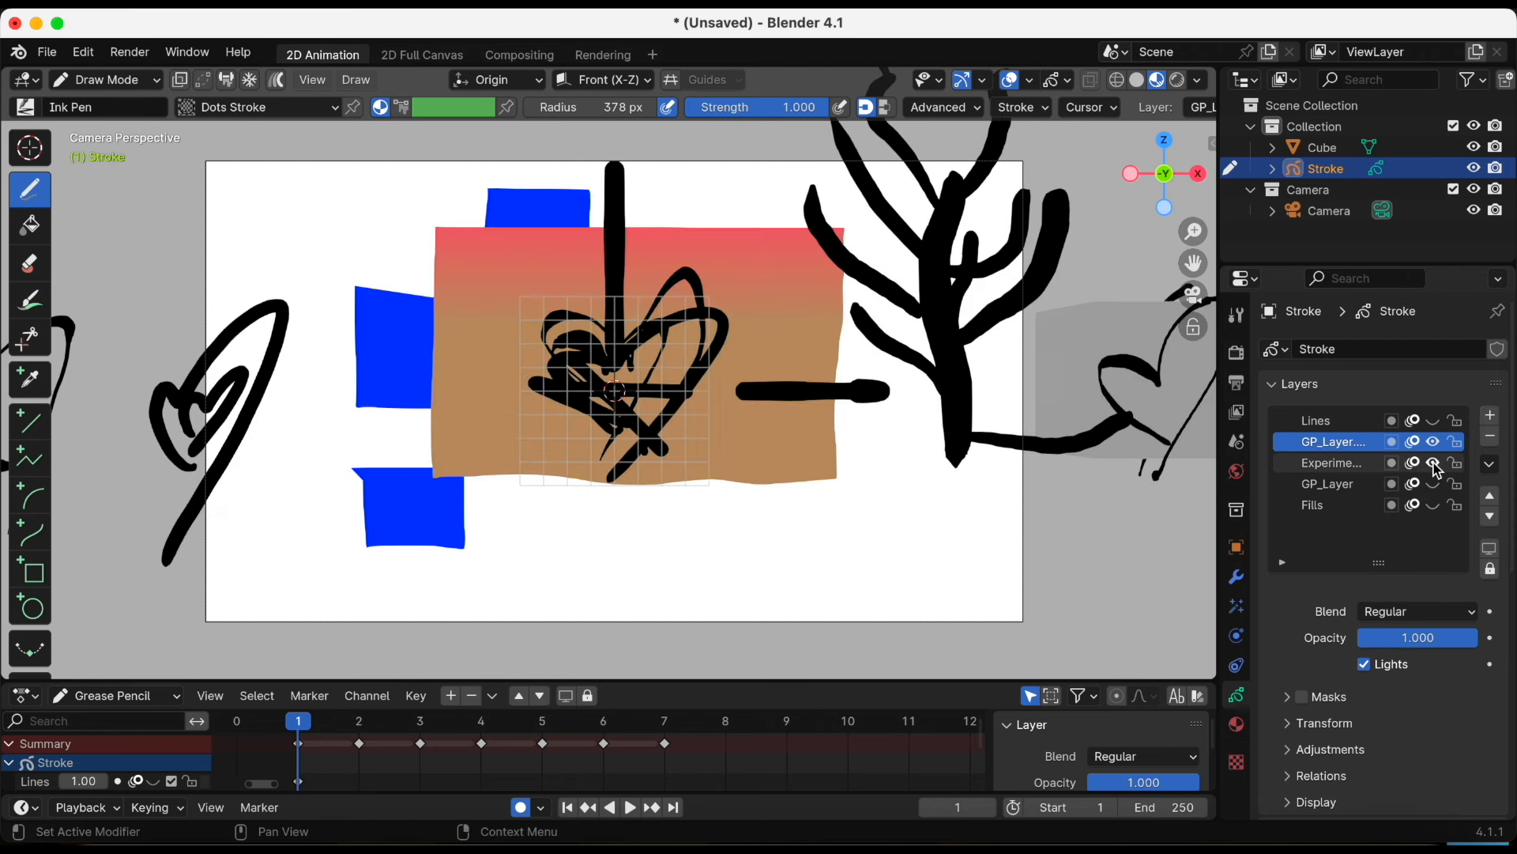
{"action": "double_click", "coordinate": [1317, 441]}
{"action": "type", "text": "Experiment002"}
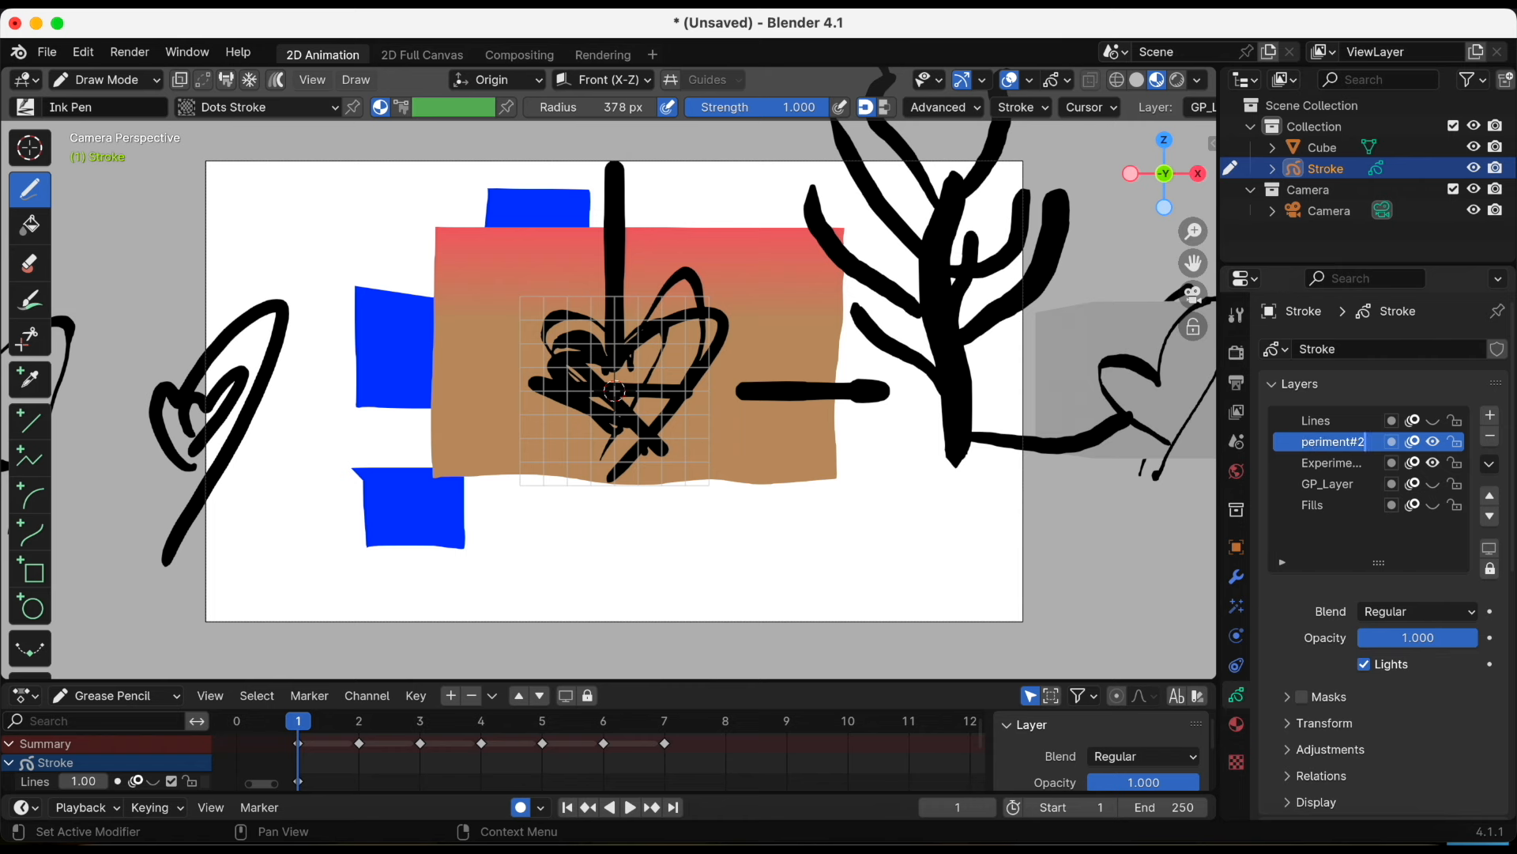
{"action": "key", "text": "Return"}
{"action": "left_click_drag", "start_coordinate": [1221, 462], "coordinate": [1201, 462]}
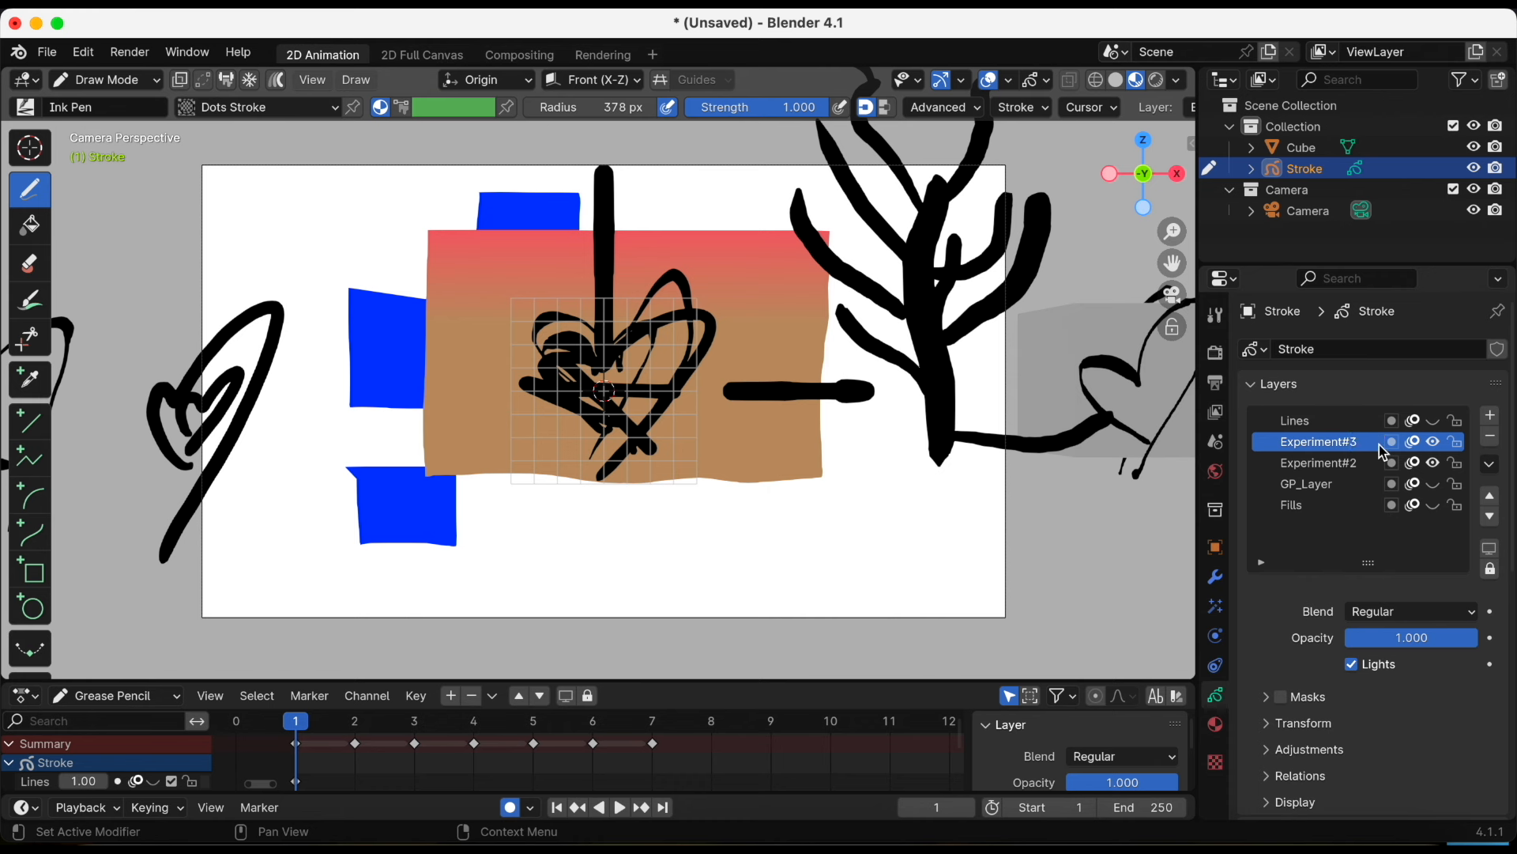
Draw a thick bent black stroke on the Experiment#3 layer, try dissolving its bend with the Eraser Soft brush, and undo the erasure
{"action": "mouse_move", "coordinate": [809, 590]}
{"action": "left_mouse_down"}
{"action": "mouse_move", "coordinate": [726, 458]}
{"action": "mouse_move", "coordinate": [861, 462]}
{"action": "left_mouse_up"}
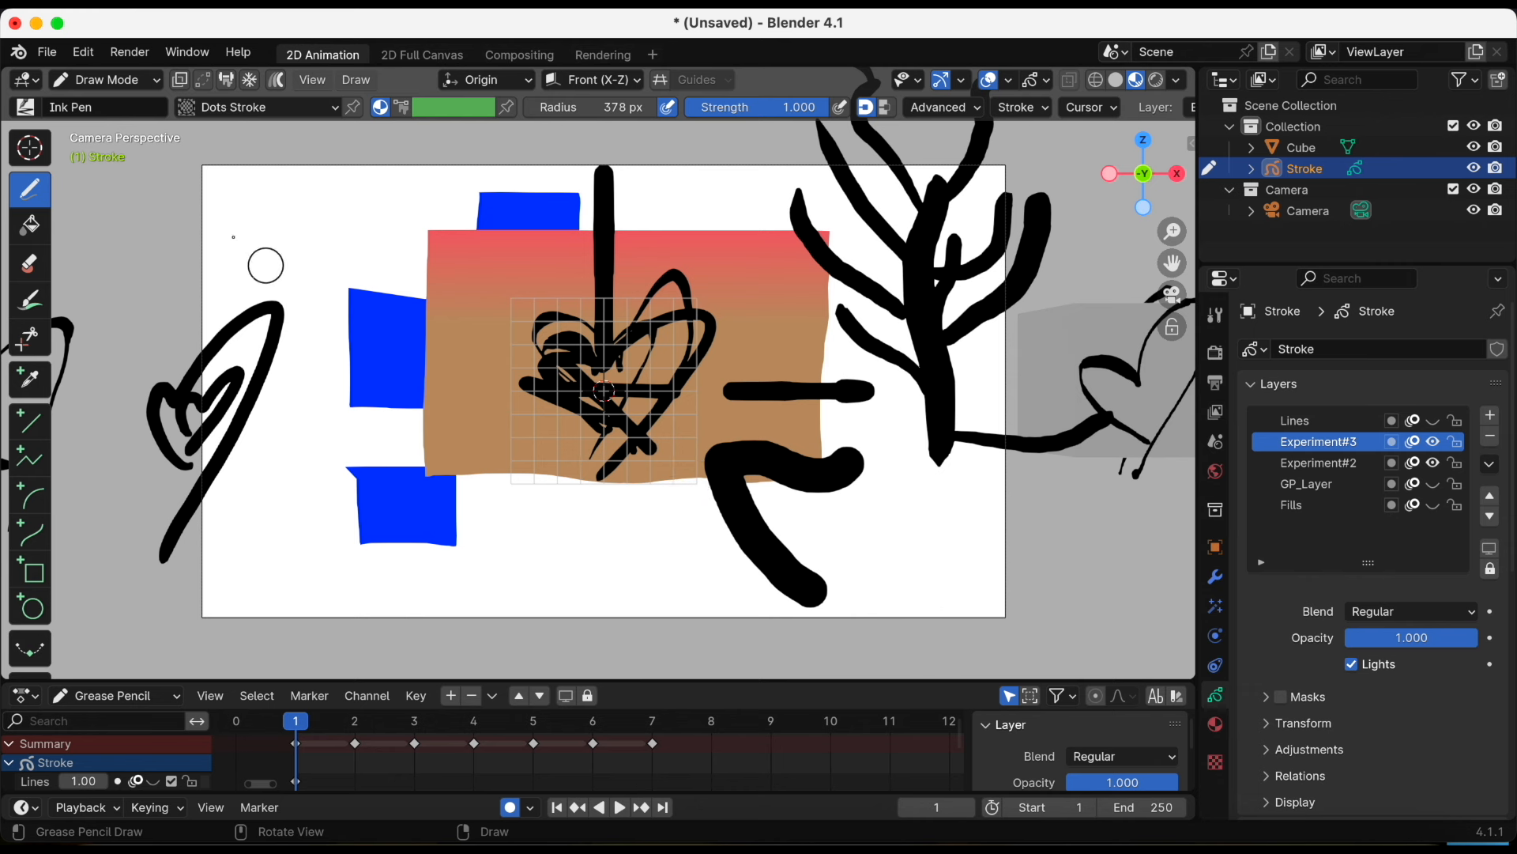
{"action": "left_click", "coordinate": [37, 269]}
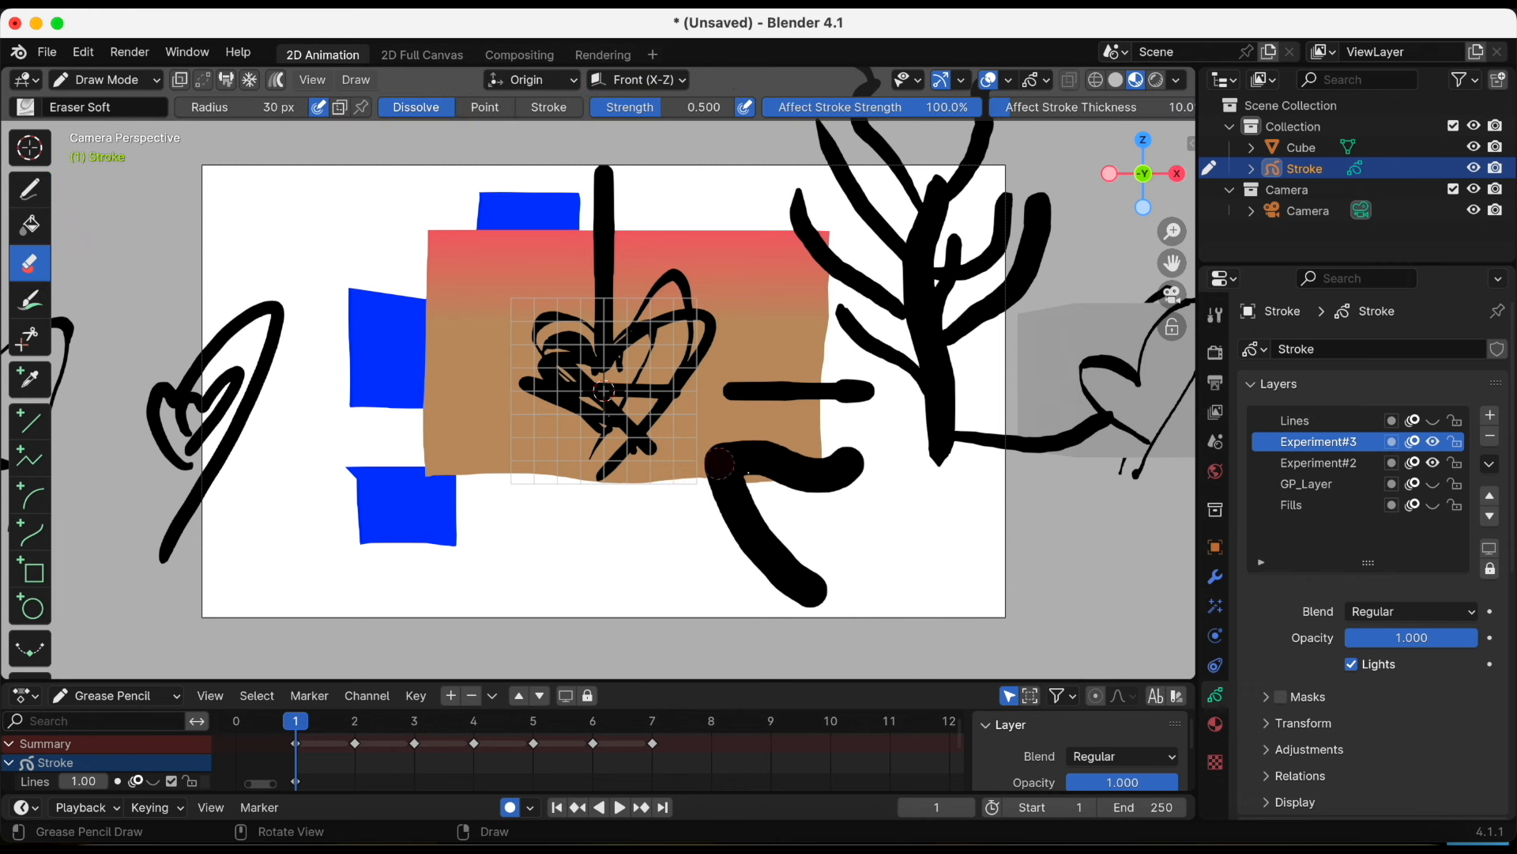
{"action": "mouse_move", "coordinate": [760, 460]}
{"action": "left_mouse_down"}
{"action": "mouse_move", "coordinate": [735, 498]}
{"action": "mouse_move", "coordinate": [723, 482]}
{"action": "mouse_move", "coordinate": [739, 466]}
{"action": "mouse_move", "coordinate": [803, 464]}
{"action": "left_mouse_up"}
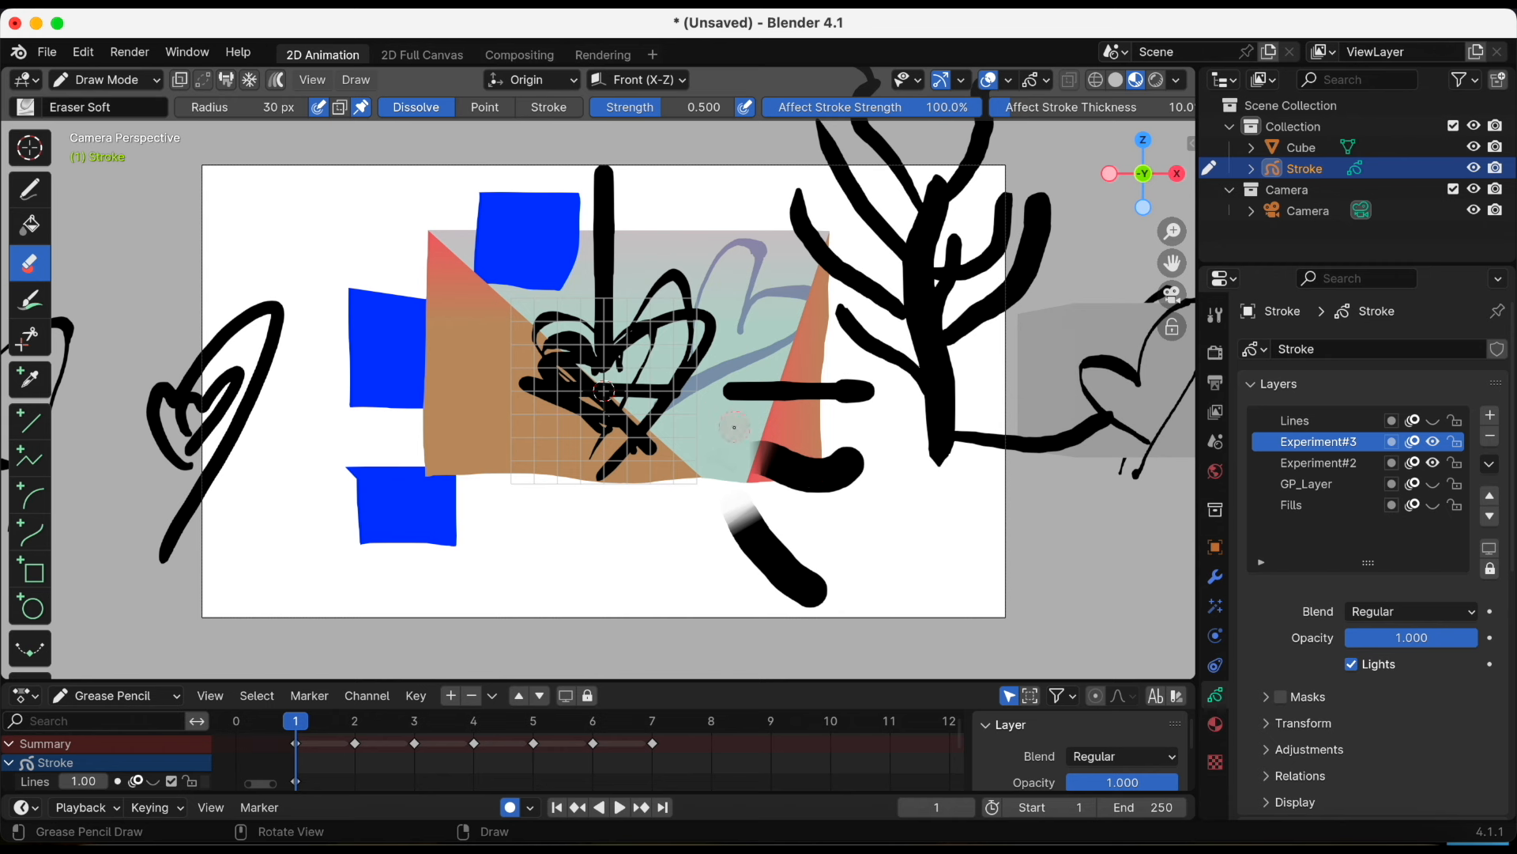
{"action": "key", "text": "super+z"}
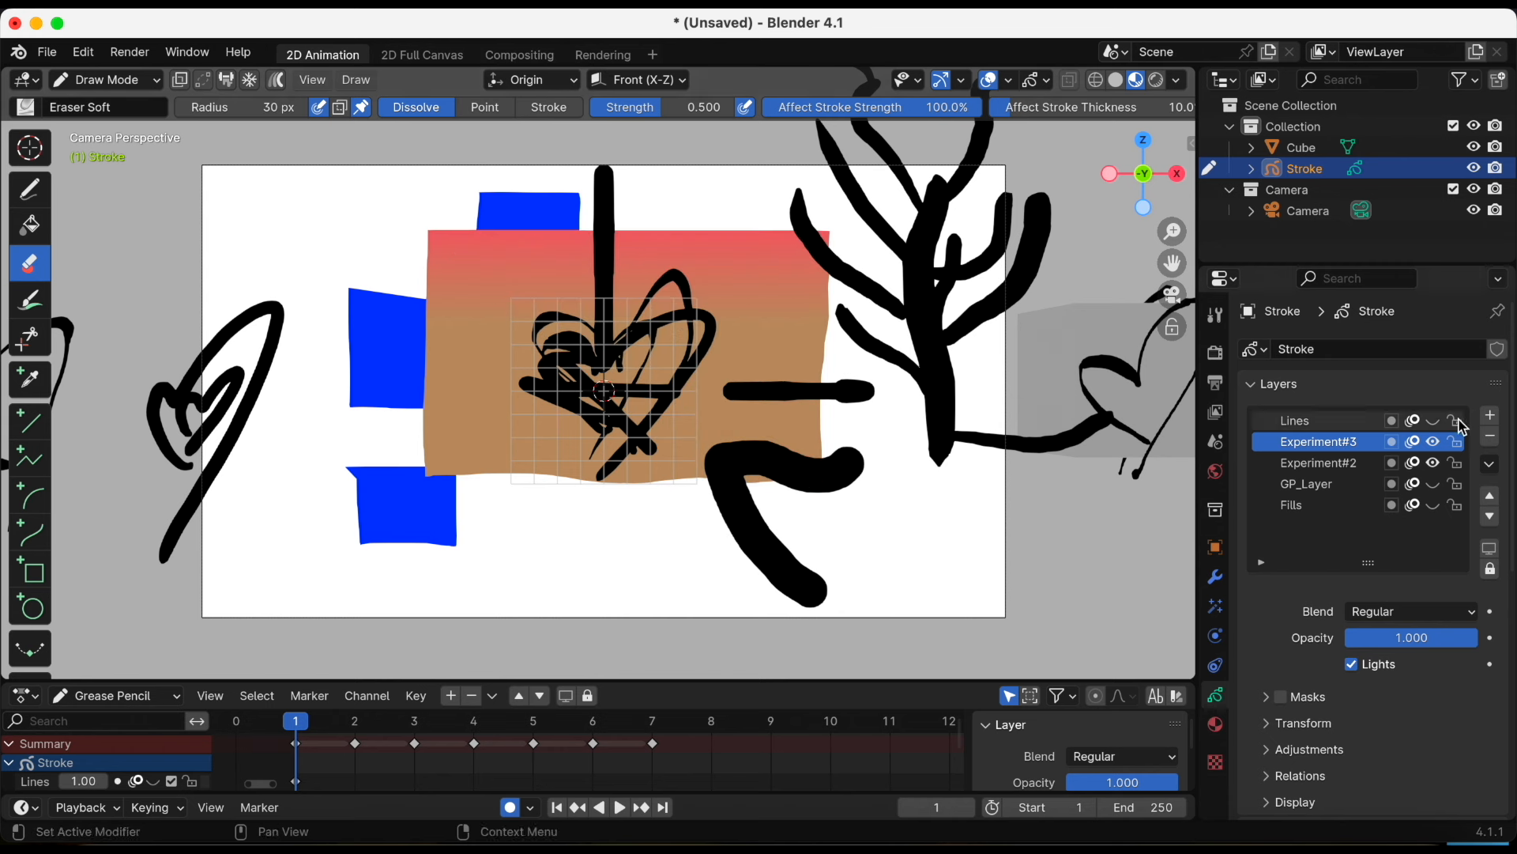
Turn on Autolock Inactive Layers and dissolve the bend of the thick Experiment#3 stroke with the soft eraser
{"action": "left_click", "coordinate": [1491, 467]}
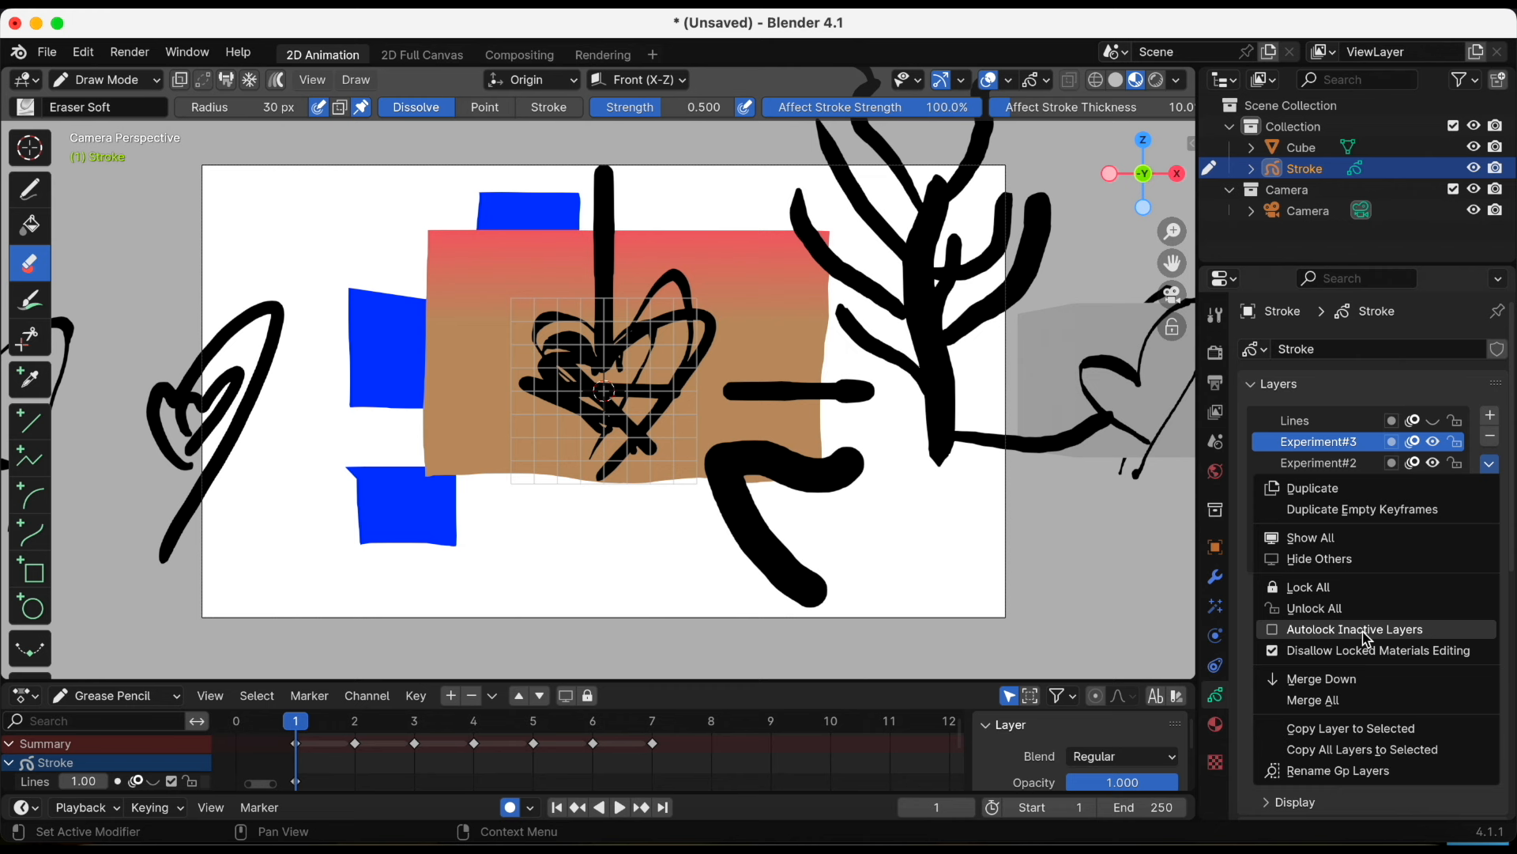
{"action": "left_click", "coordinate": [1276, 630]}
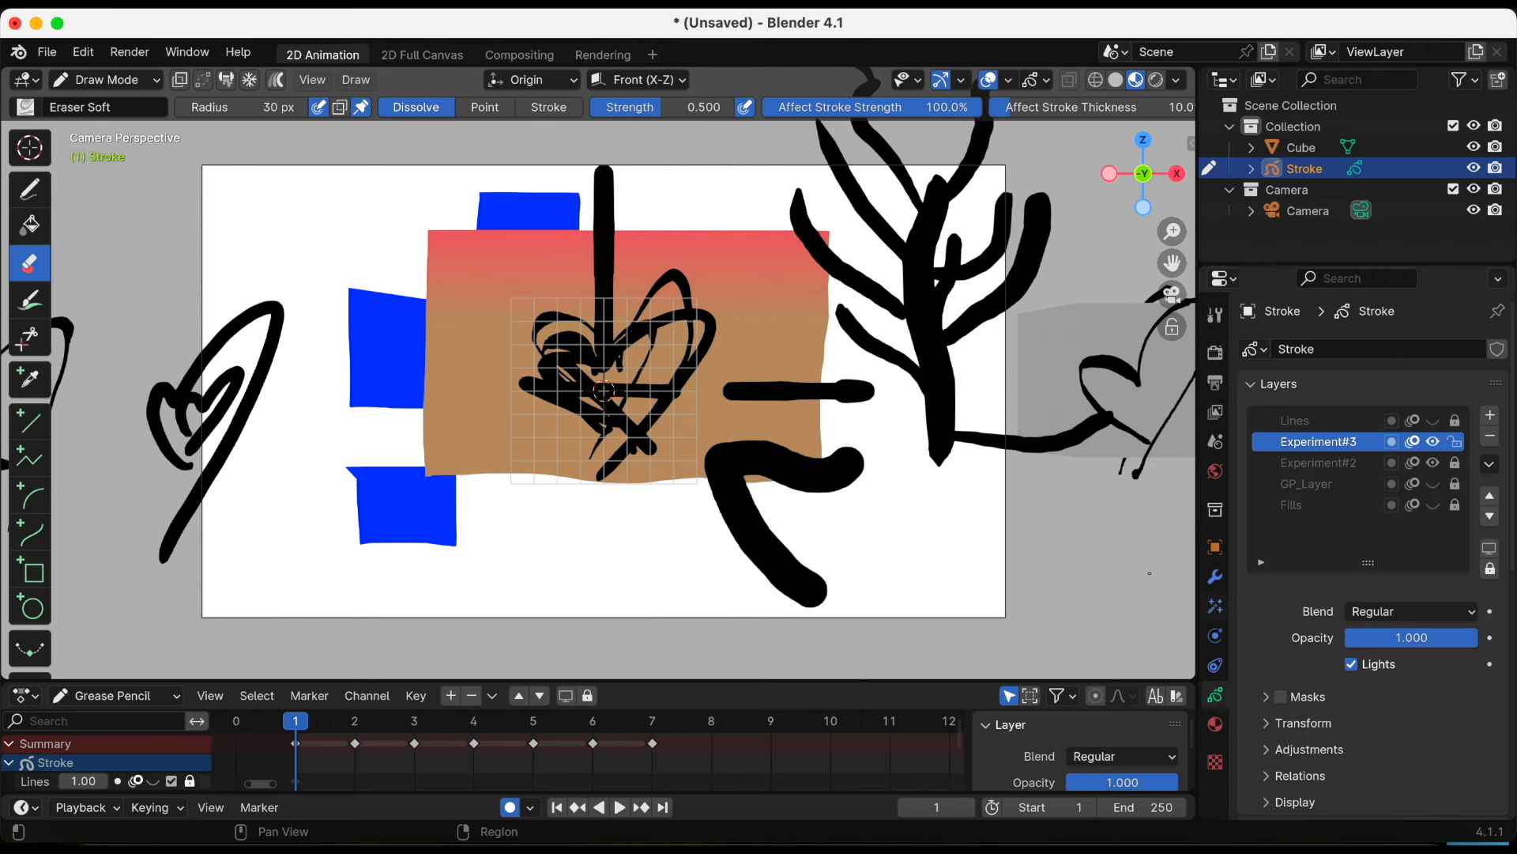
{"action": "mouse_move", "coordinate": [797, 473]}
{"action": "left_mouse_down"}
{"action": "mouse_move", "coordinate": [743, 526]}
{"action": "mouse_move", "coordinate": [735, 459]}
{"action": "left_mouse_up"}
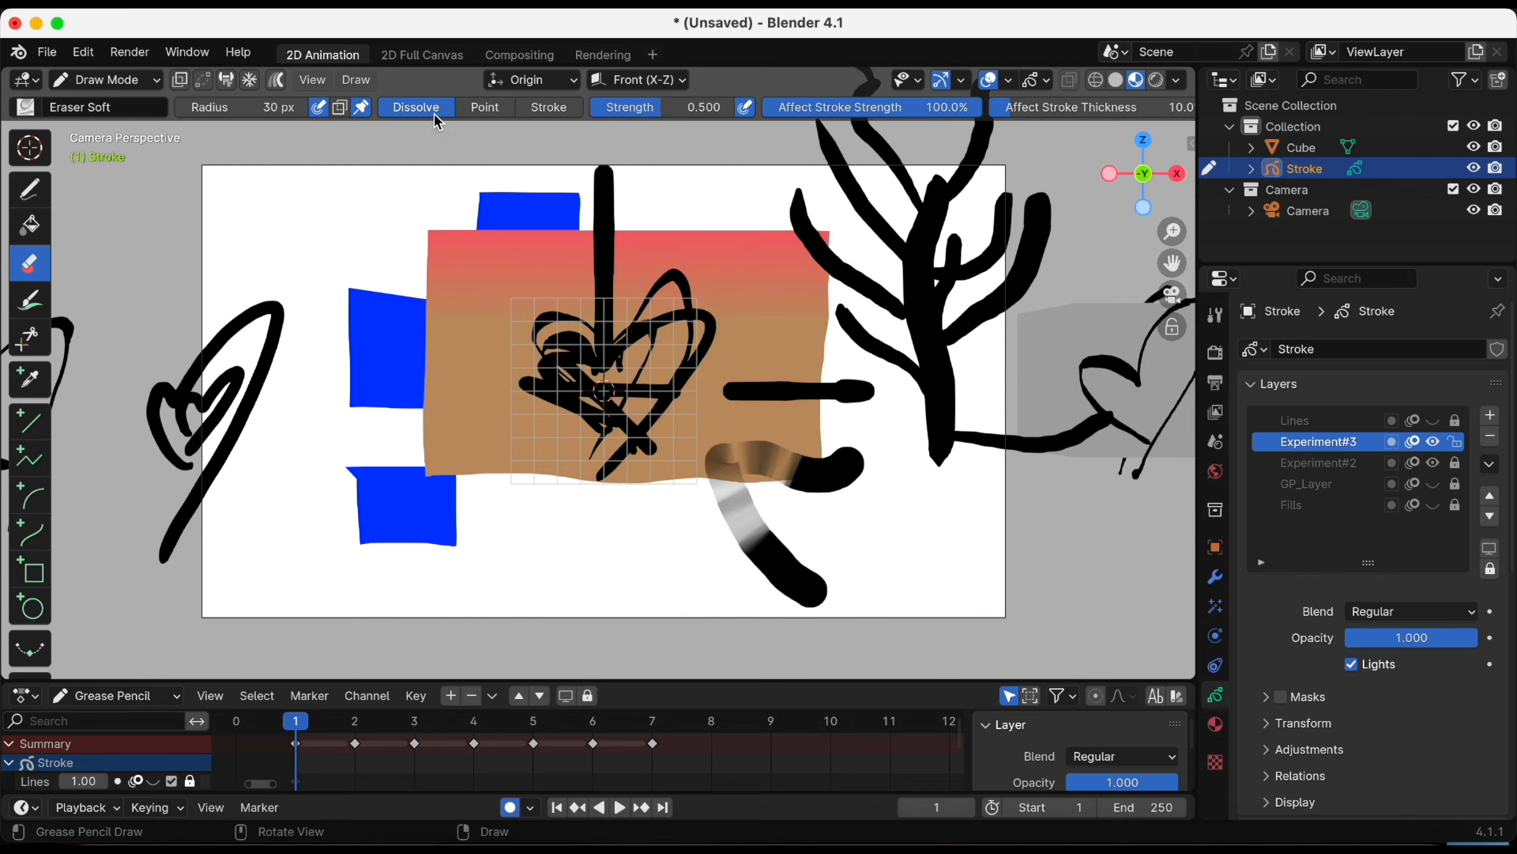
Switch the eraser mode to Stroke
{"action": "left_click", "coordinate": [553, 119]}
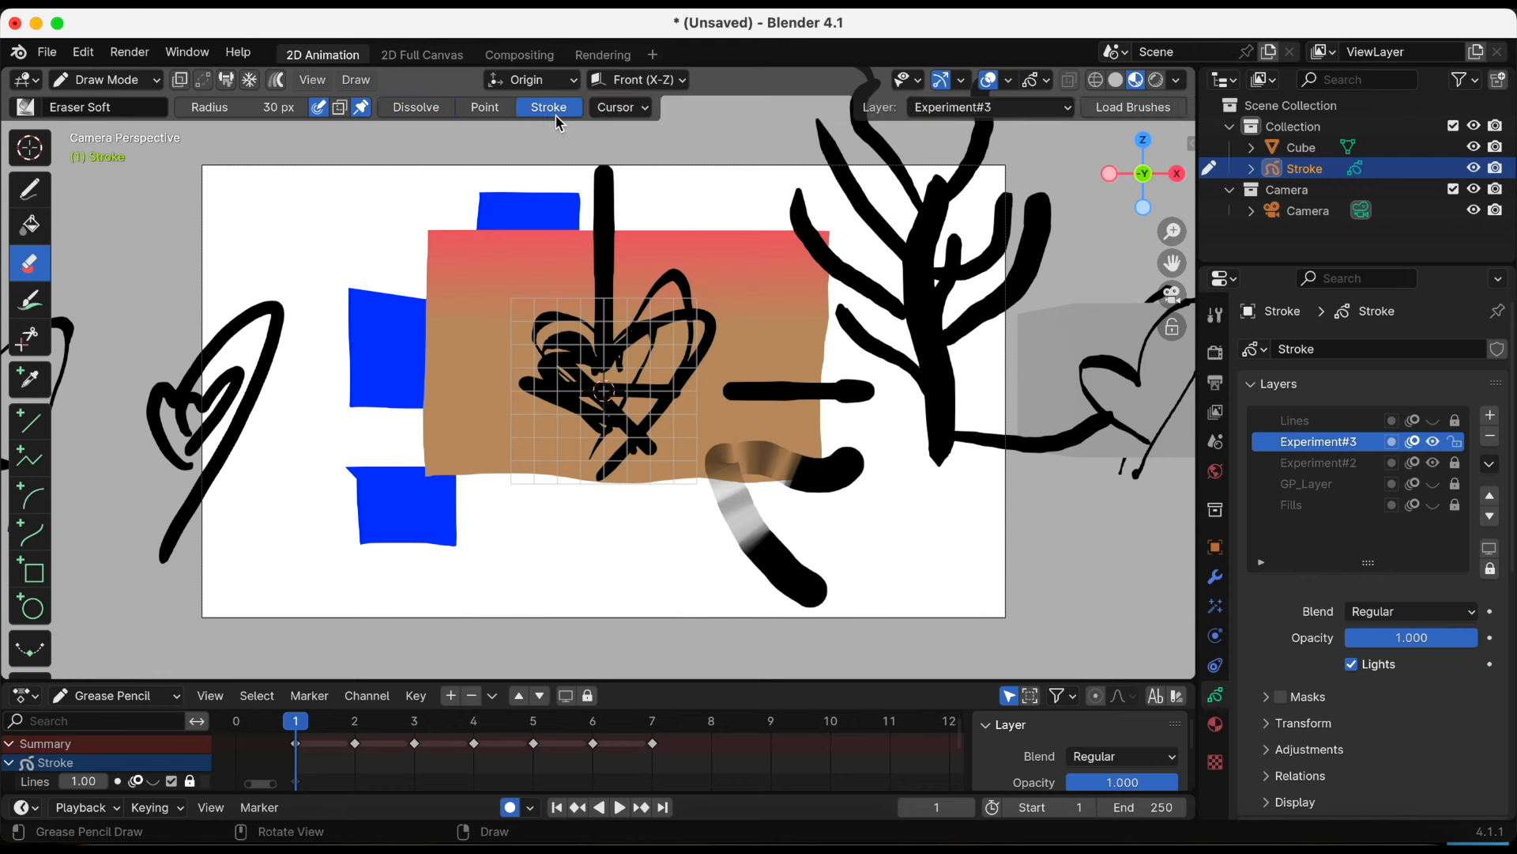
Erase the two partly faded strokes below the horizontal black bar with the Eraser Soft brush in Stroke mode
{"action": "left_click_drag", "start_coordinate": [779, 508], "coordinate": [718, 519]}
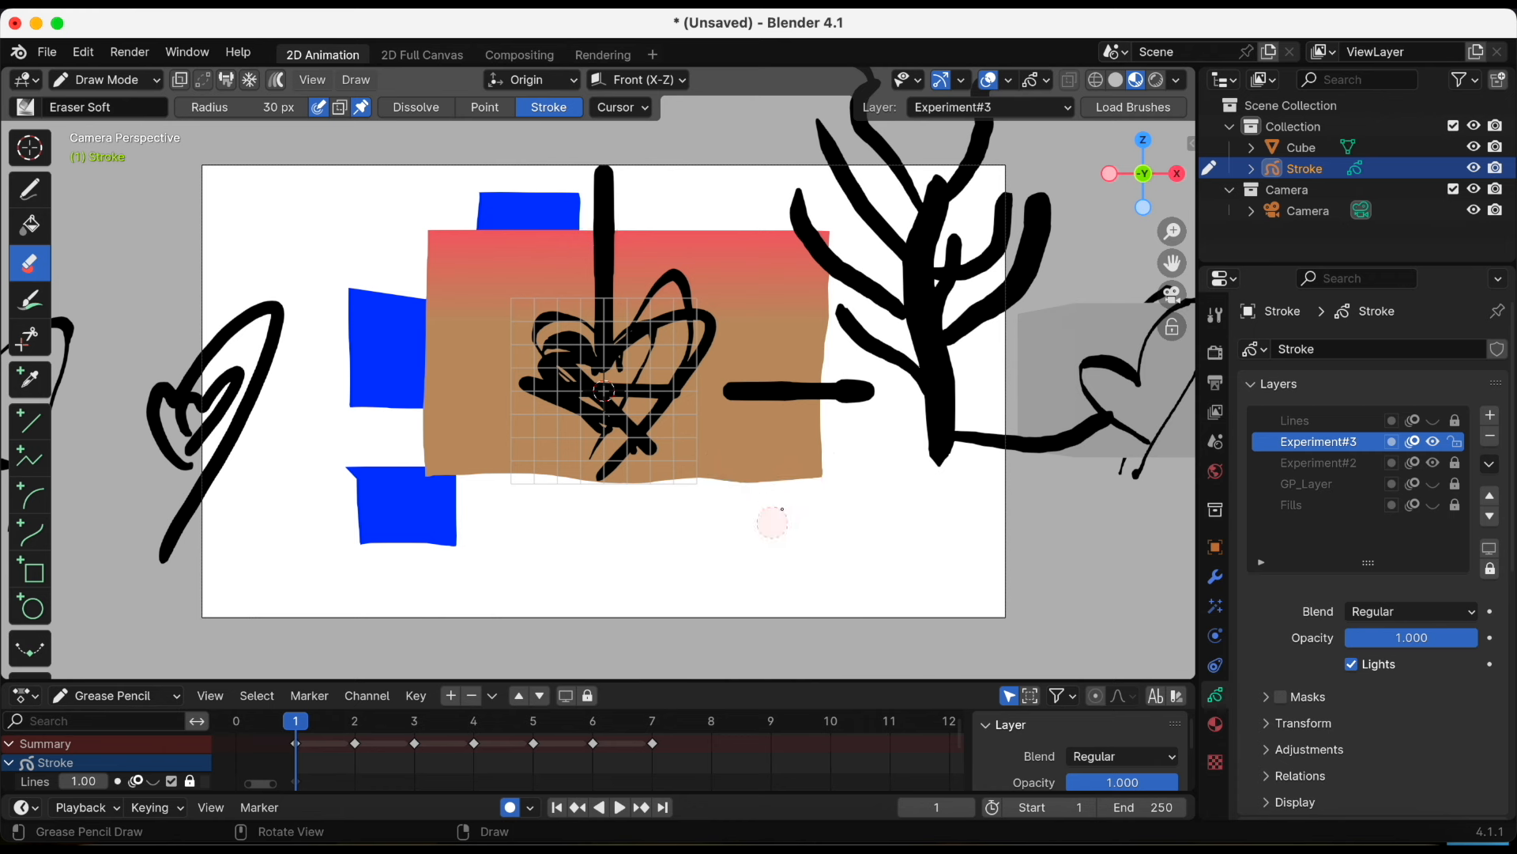
{"action": "left_click", "coordinate": [29, 189]}
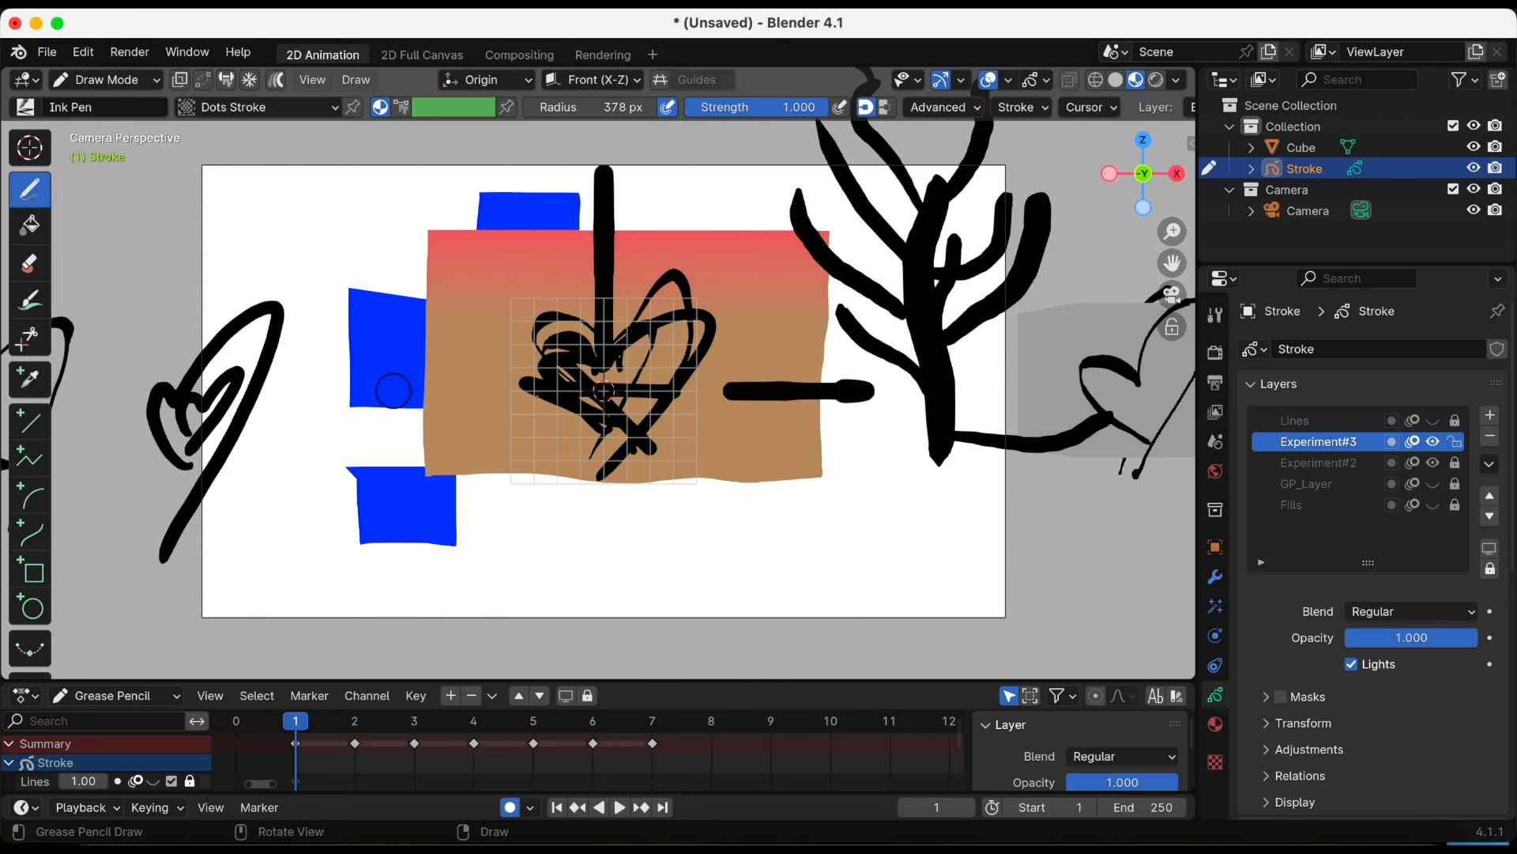
{"action": "mouse_move", "coordinate": [650, 556]}
{"action": "left_mouse_down"}
{"action": "mouse_move", "coordinate": [696, 468]}
{"action": "mouse_move", "coordinate": [897, 510]}
{"action": "left_mouse_up"}
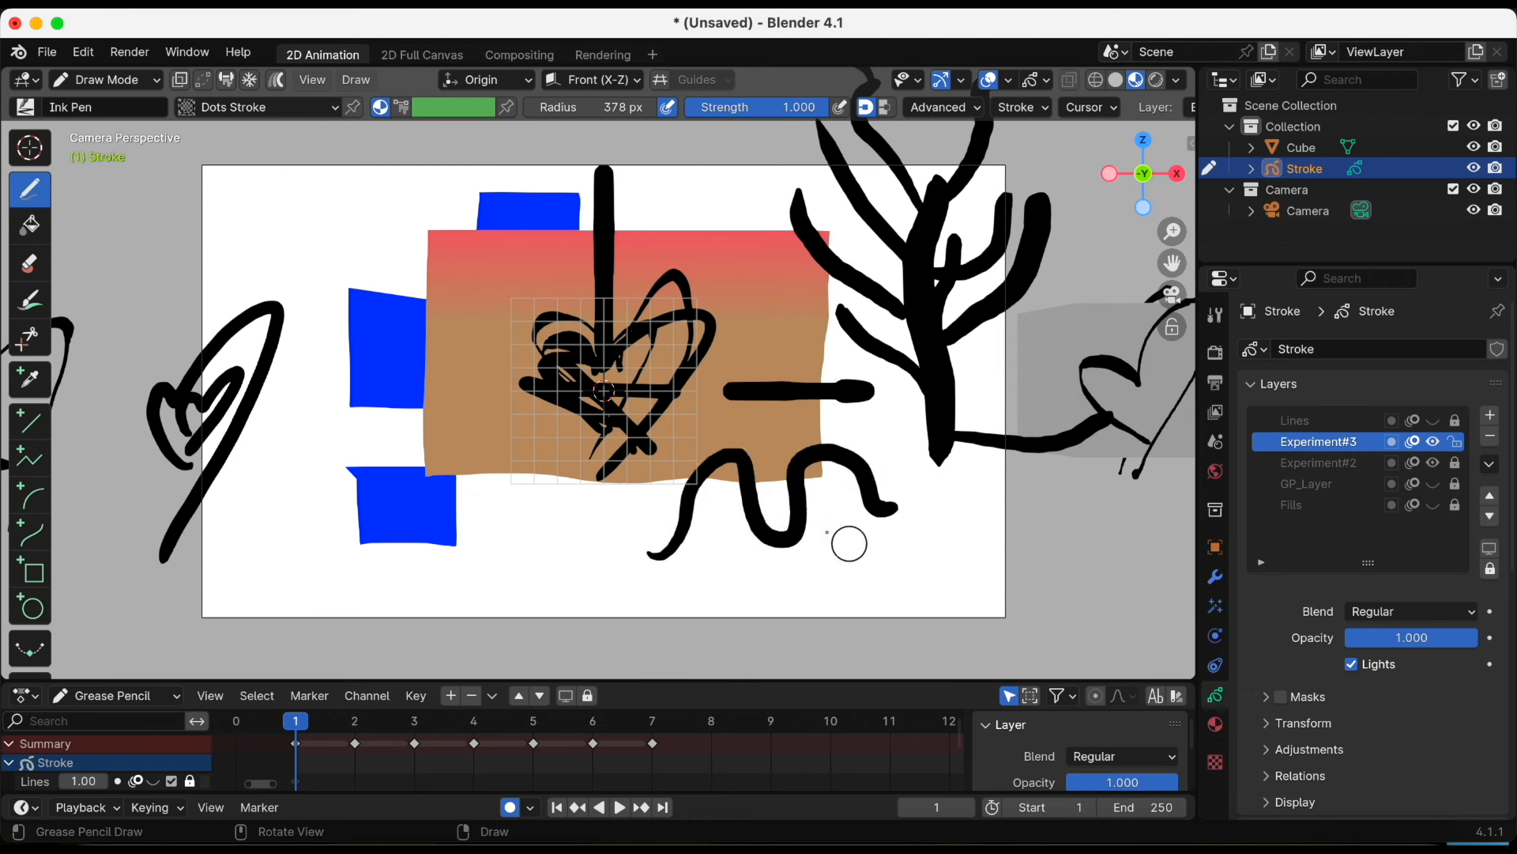
{"action": "key", "text": "ctrl+z"}
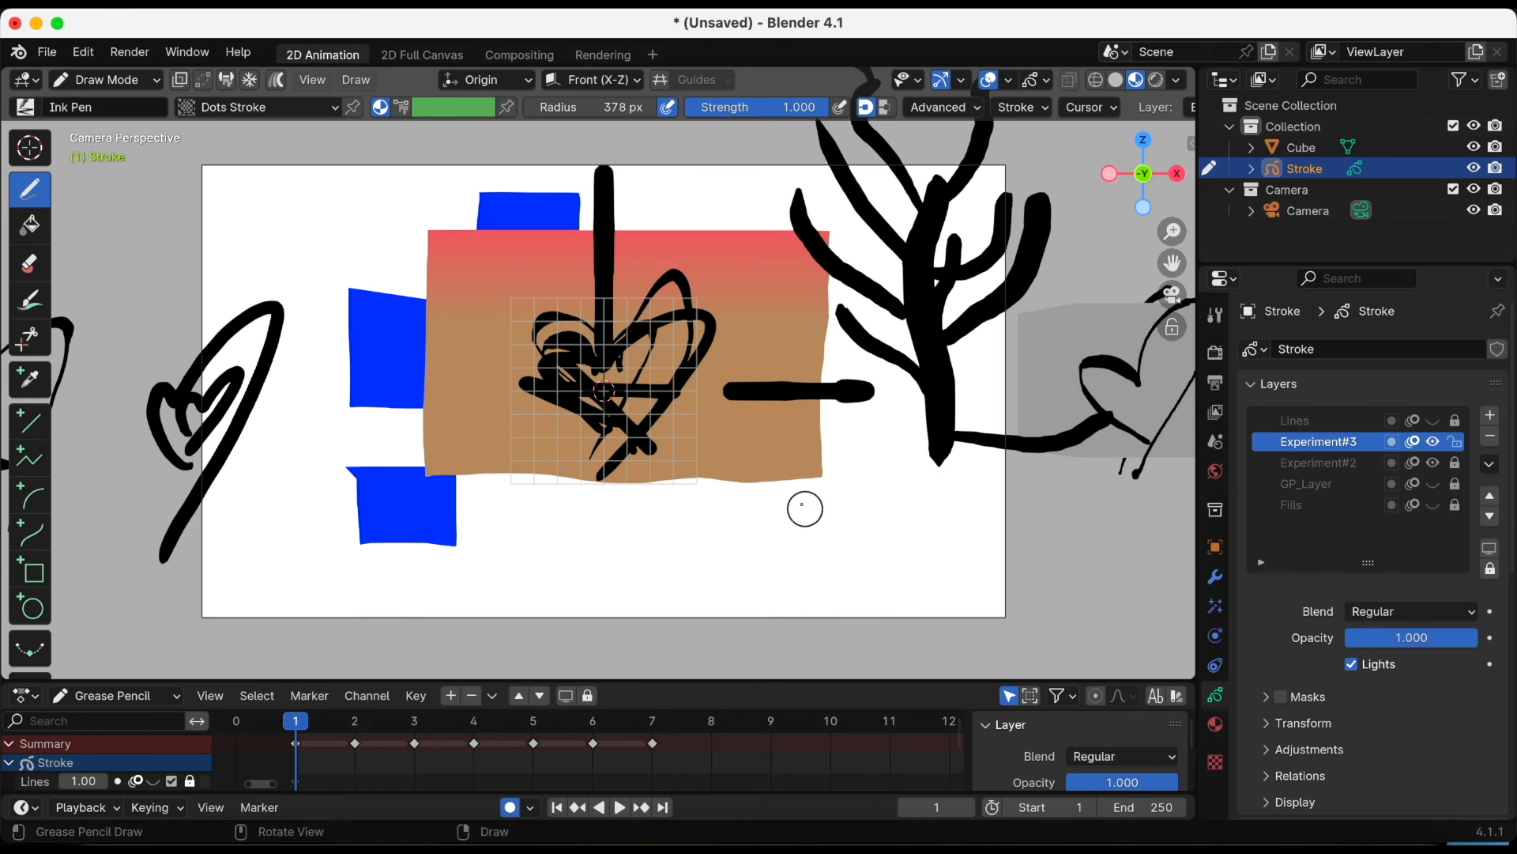
{"action": "left_click", "coordinate": [29, 224]}
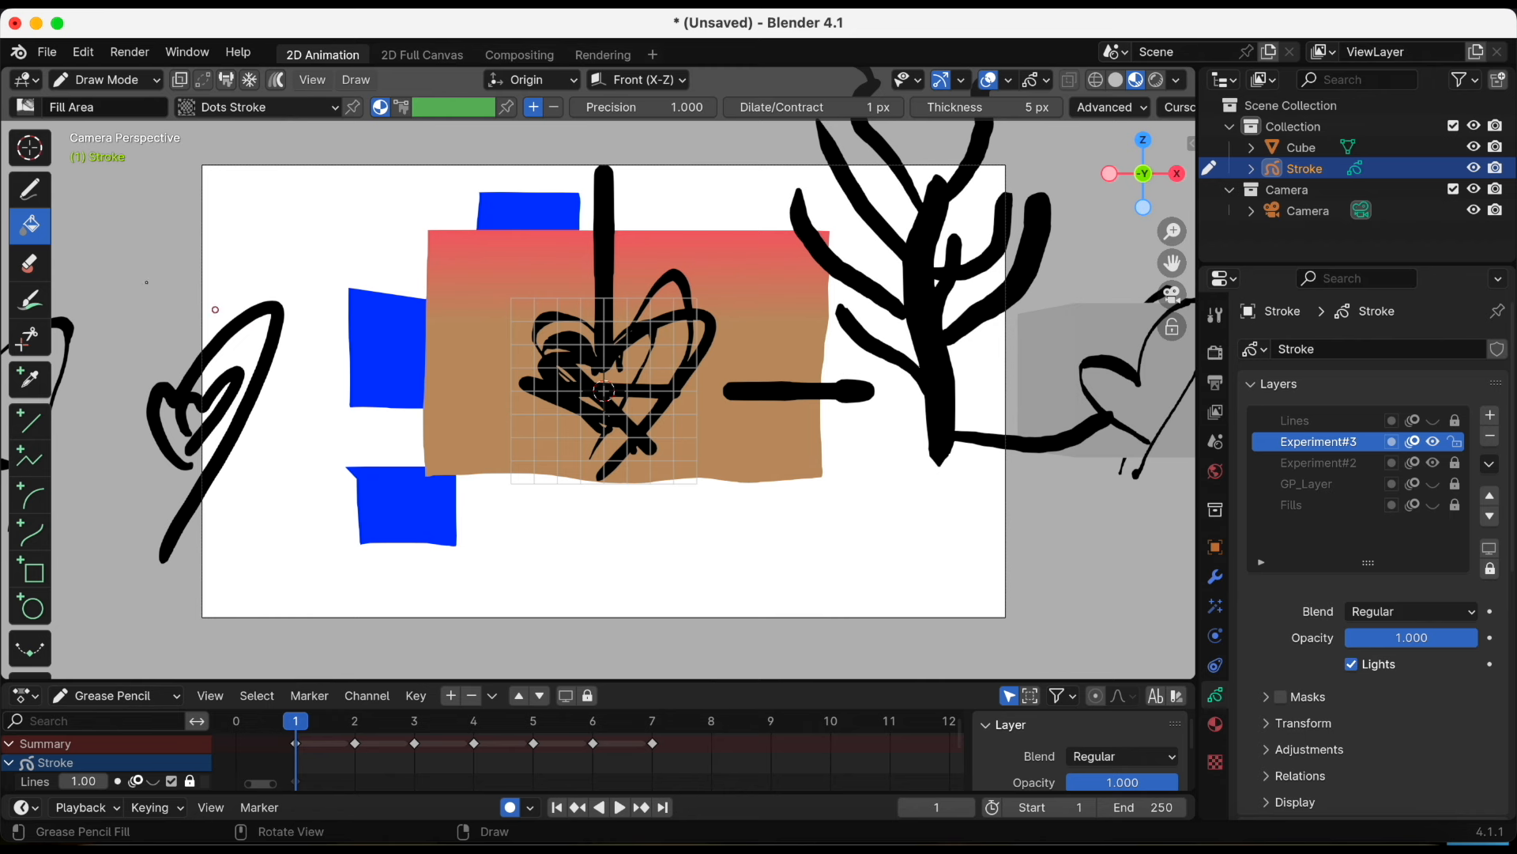
Draw a closed black oval below the tan rectangle with the Ink Pen and fill it with the blue Material
{"action": "left_click", "coordinate": [29, 190]}
{"action": "mouse_move", "coordinate": [755, 499]}
{"action": "left_mouse_down"}
{"action": "mouse_move", "coordinate": [675, 514]}
{"action": "mouse_move", "coordinate": [834, 525]}
{"action": "mouse_move", "coordinate": [697, 510]}
{"action": "left_mouse_up"}
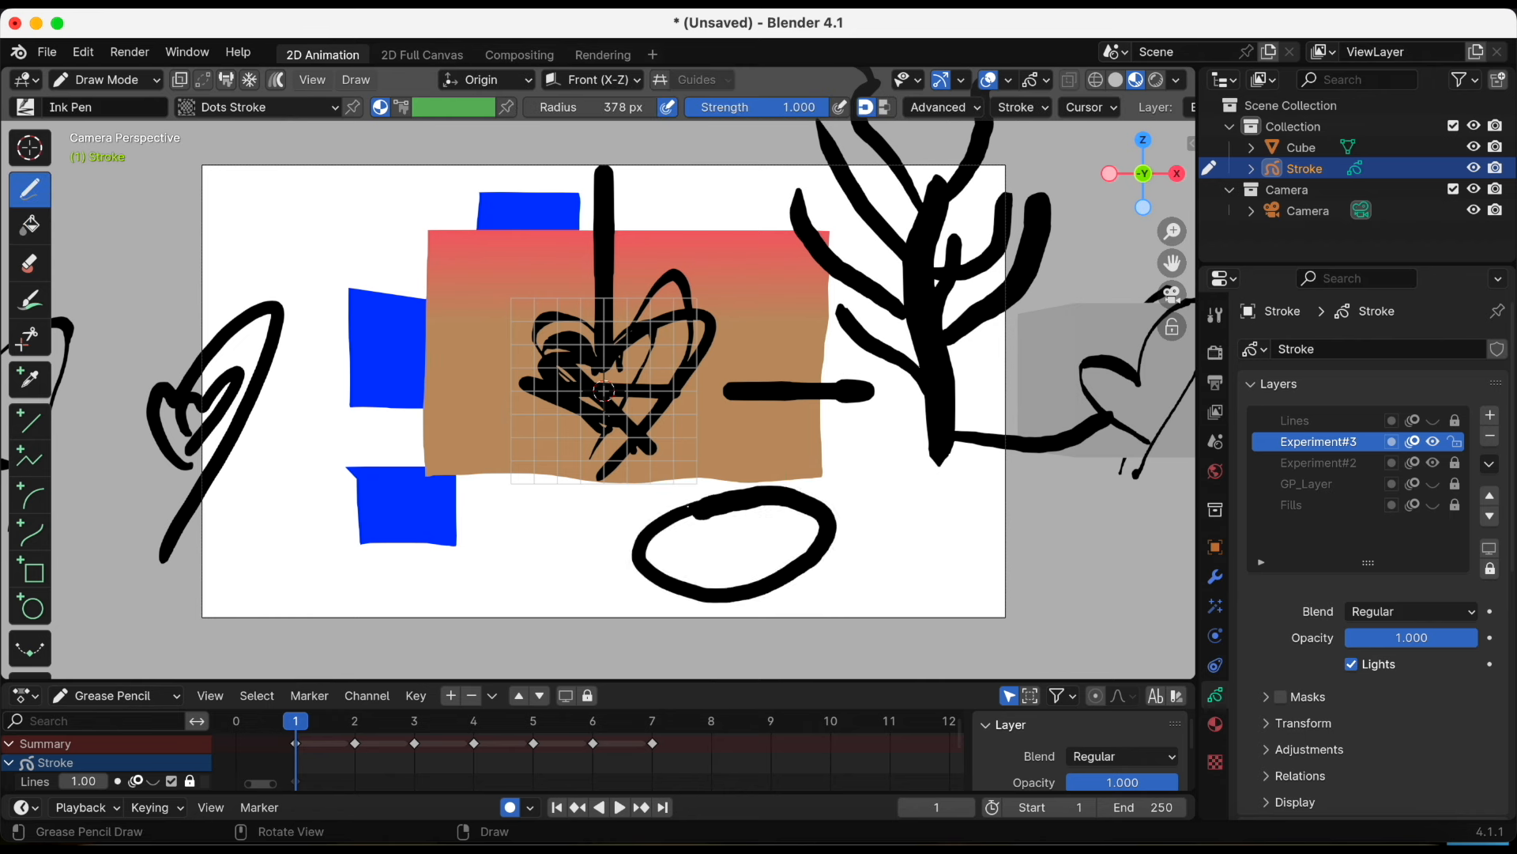
{"action": "left_click", "coordinate": [1215, 724]}
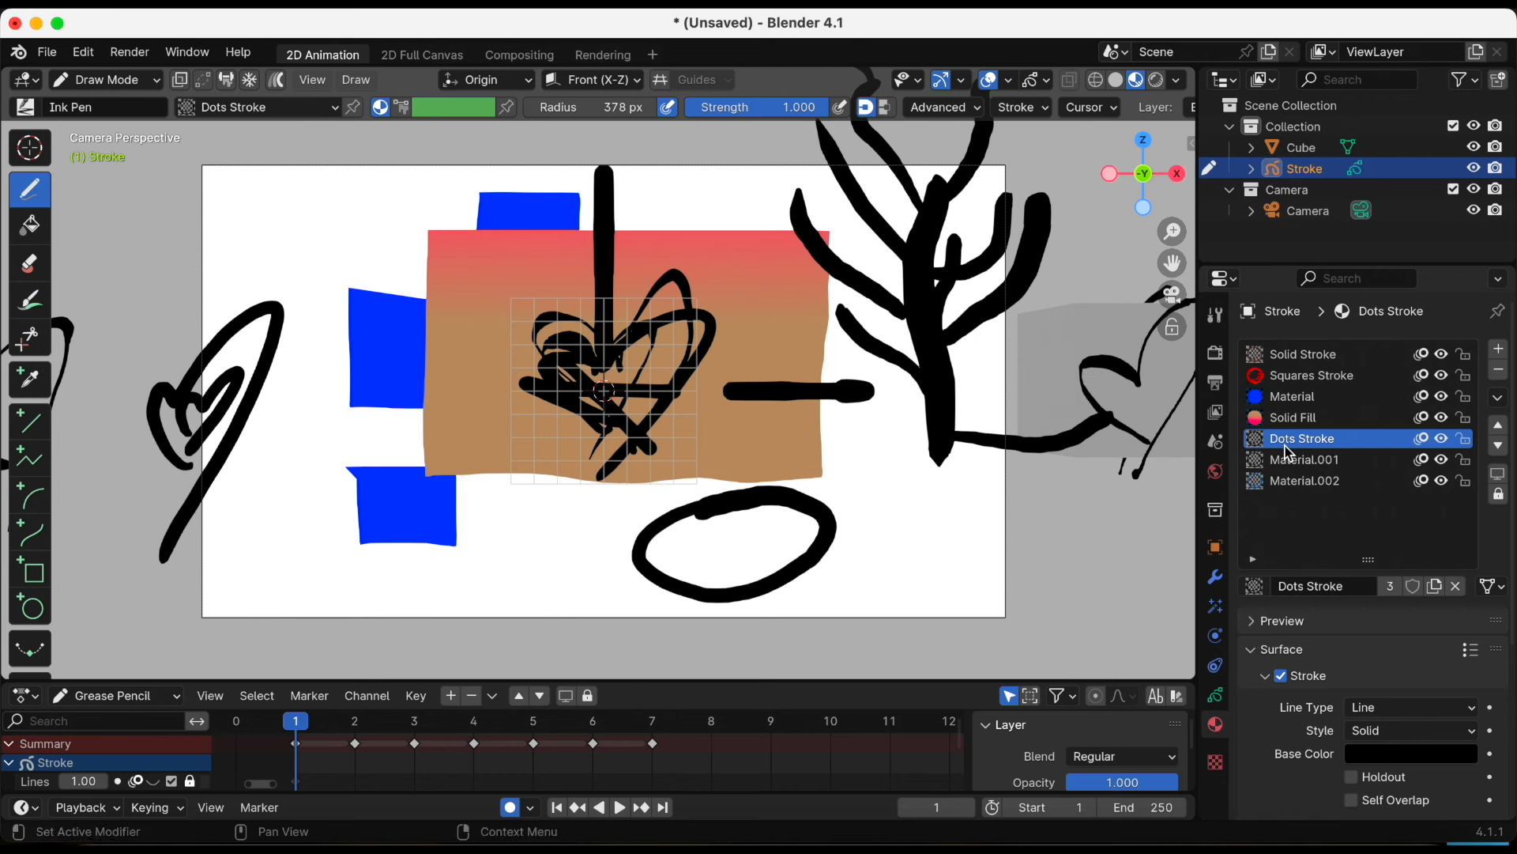
{"action": "left_click", "coordinate": [1290, 404]}
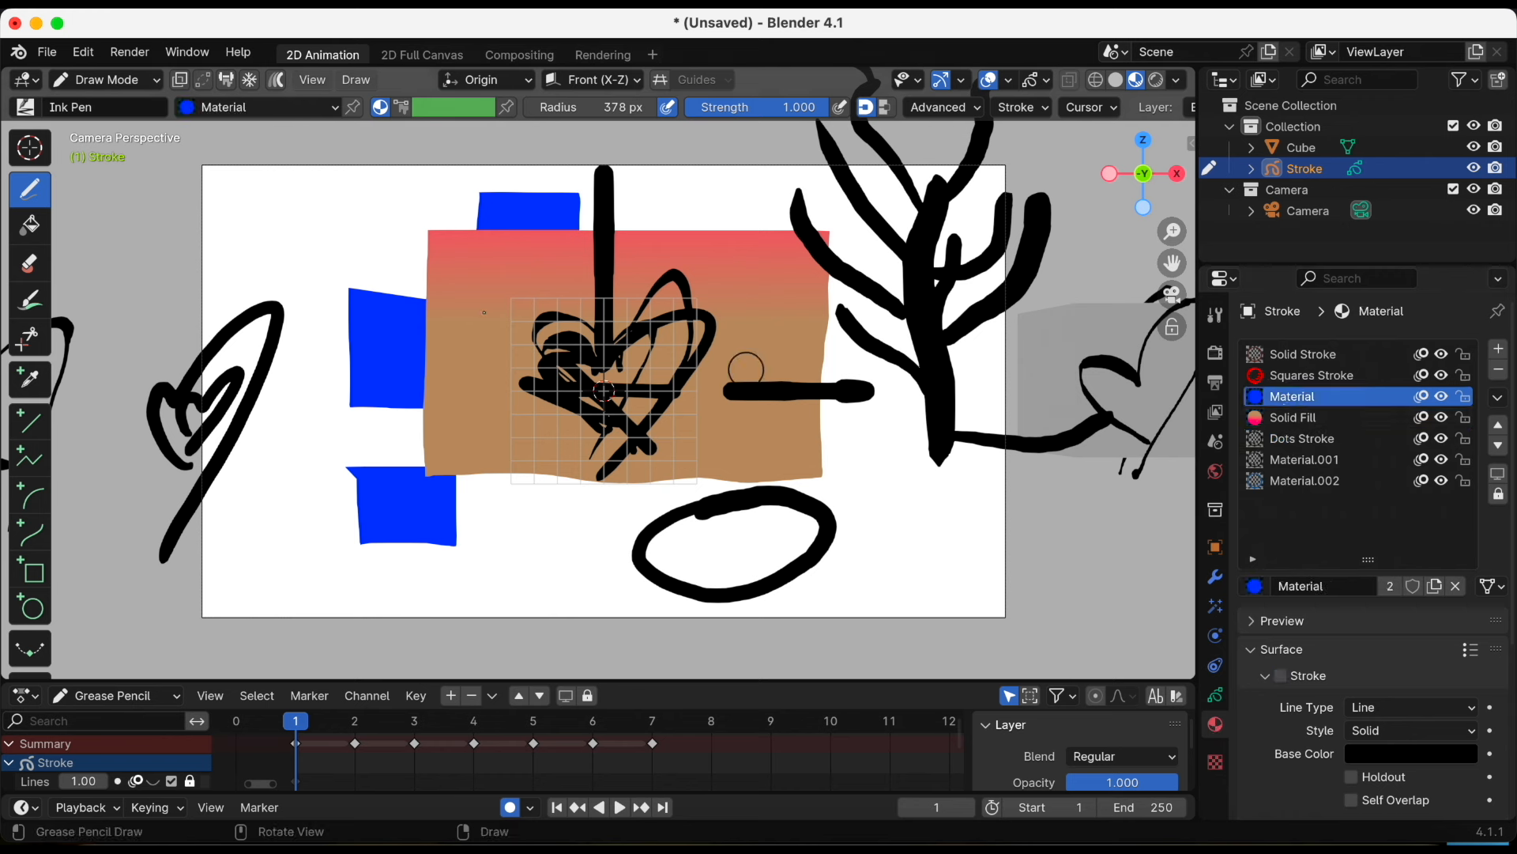
{"action": "left_click", "coordinate": [29, 226]}
{"action": "left_click", "coordinate": [731, 553]}
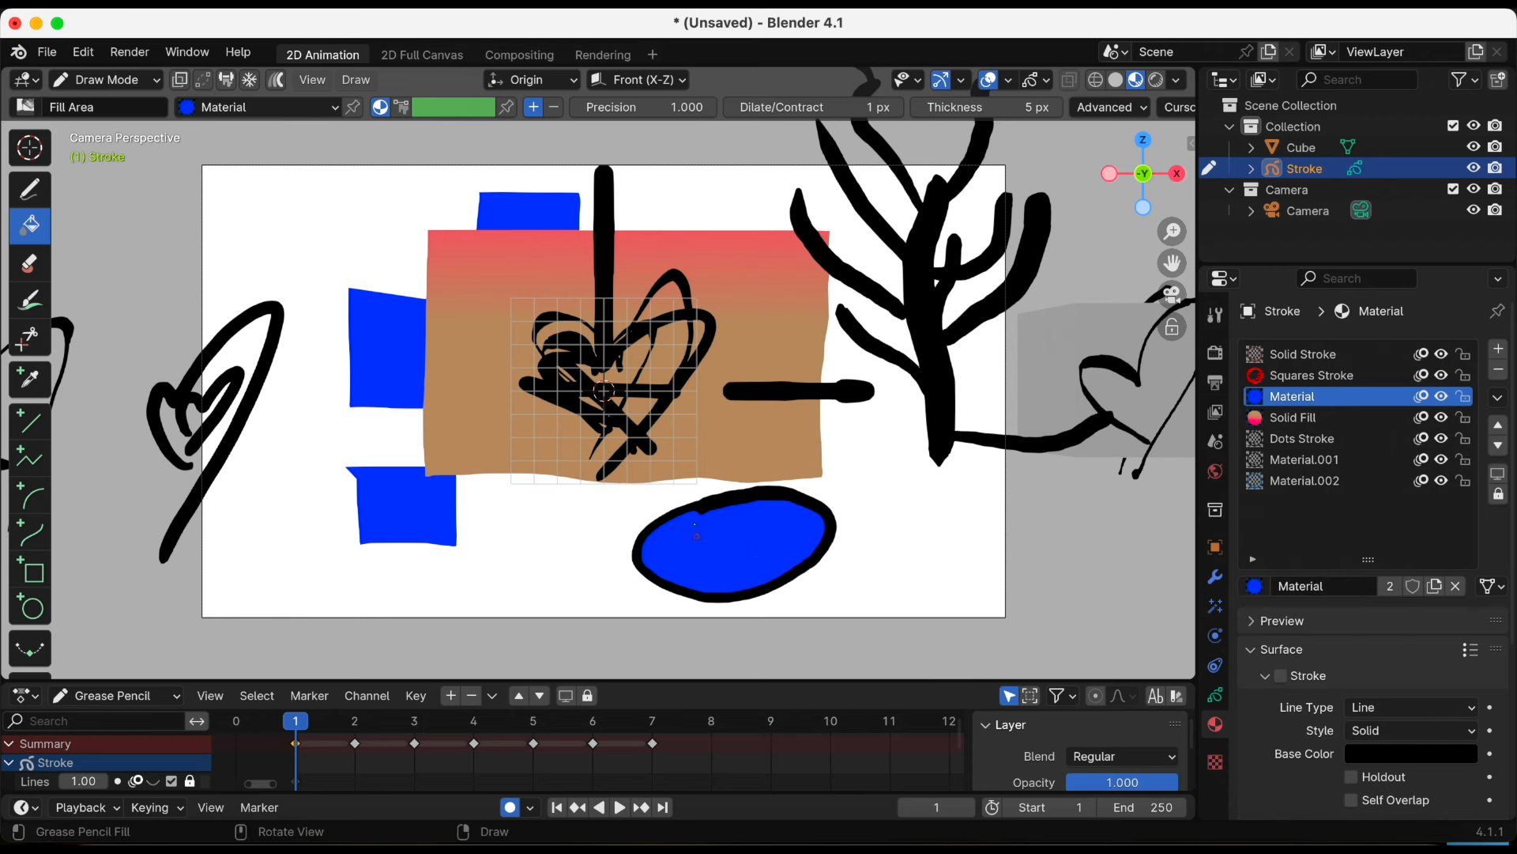
Set the Tint brush radius to 61 px and tint the oval's stroke and fill green
{"action": "left_click", "coordinate": [35, 303]}
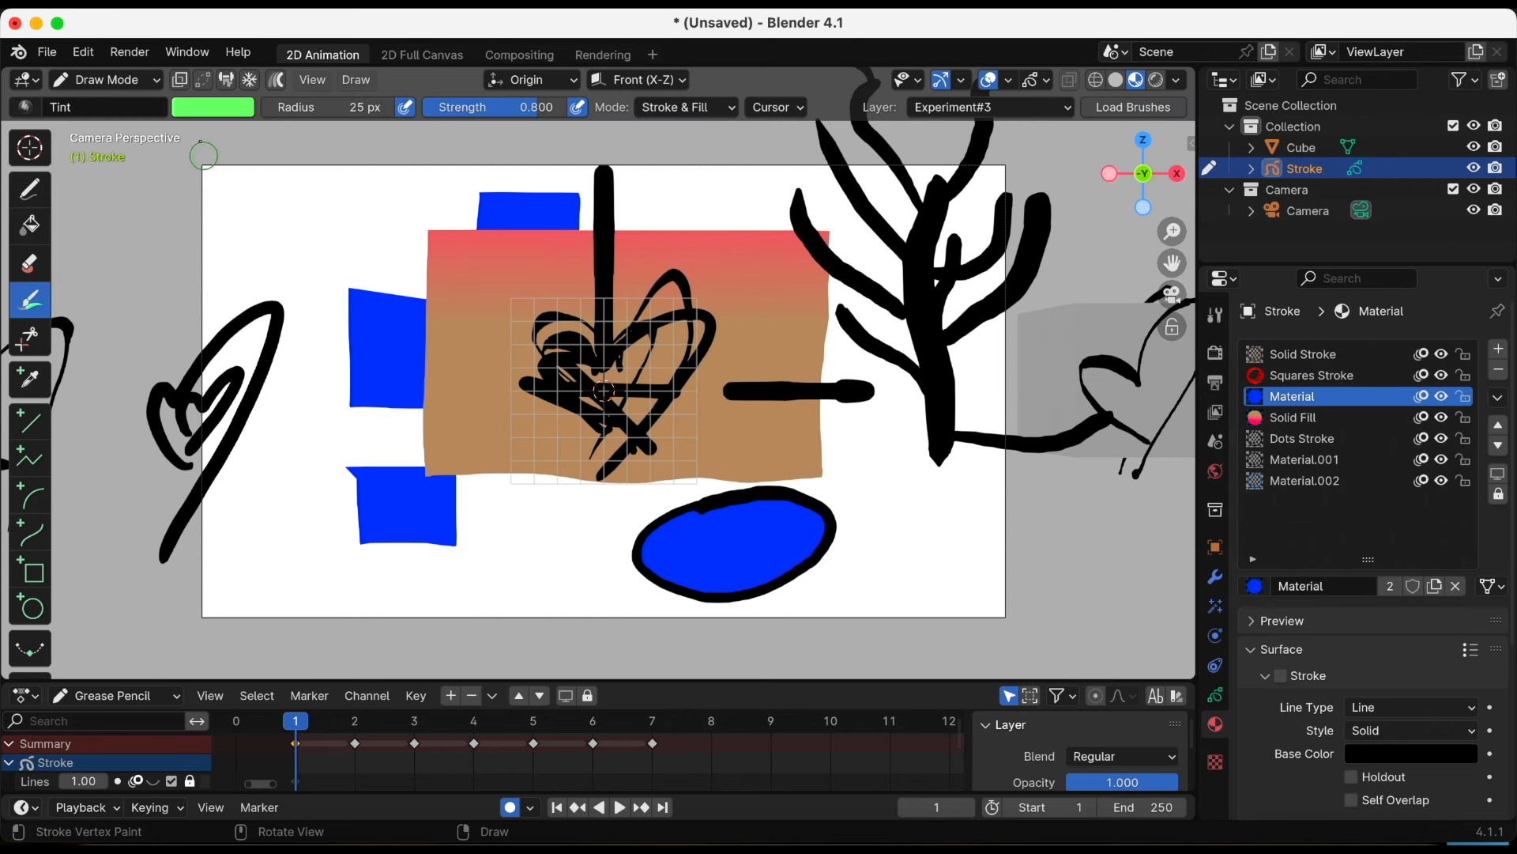
{"action": "left_click_drag", "start_coordinate": [360, 107], "coordinate": [387, 107]}
{"action": "mouse_move", "coordinate": [716, 548]}
{"action": "left_mouse_down"}
{"action": "mouse_move", "coordinate": [695, 526]}
{"action": "mouse_move", "coordinate": [714, 548]}
{"action": "mouse_move", "coordinate": [721, 510]}
{"action": "mouse_move", "coordinate": [807, 508]}
{"action": "mouse_move", "coordinate": [771, 535]}
{"action": "left_mouse_up"}
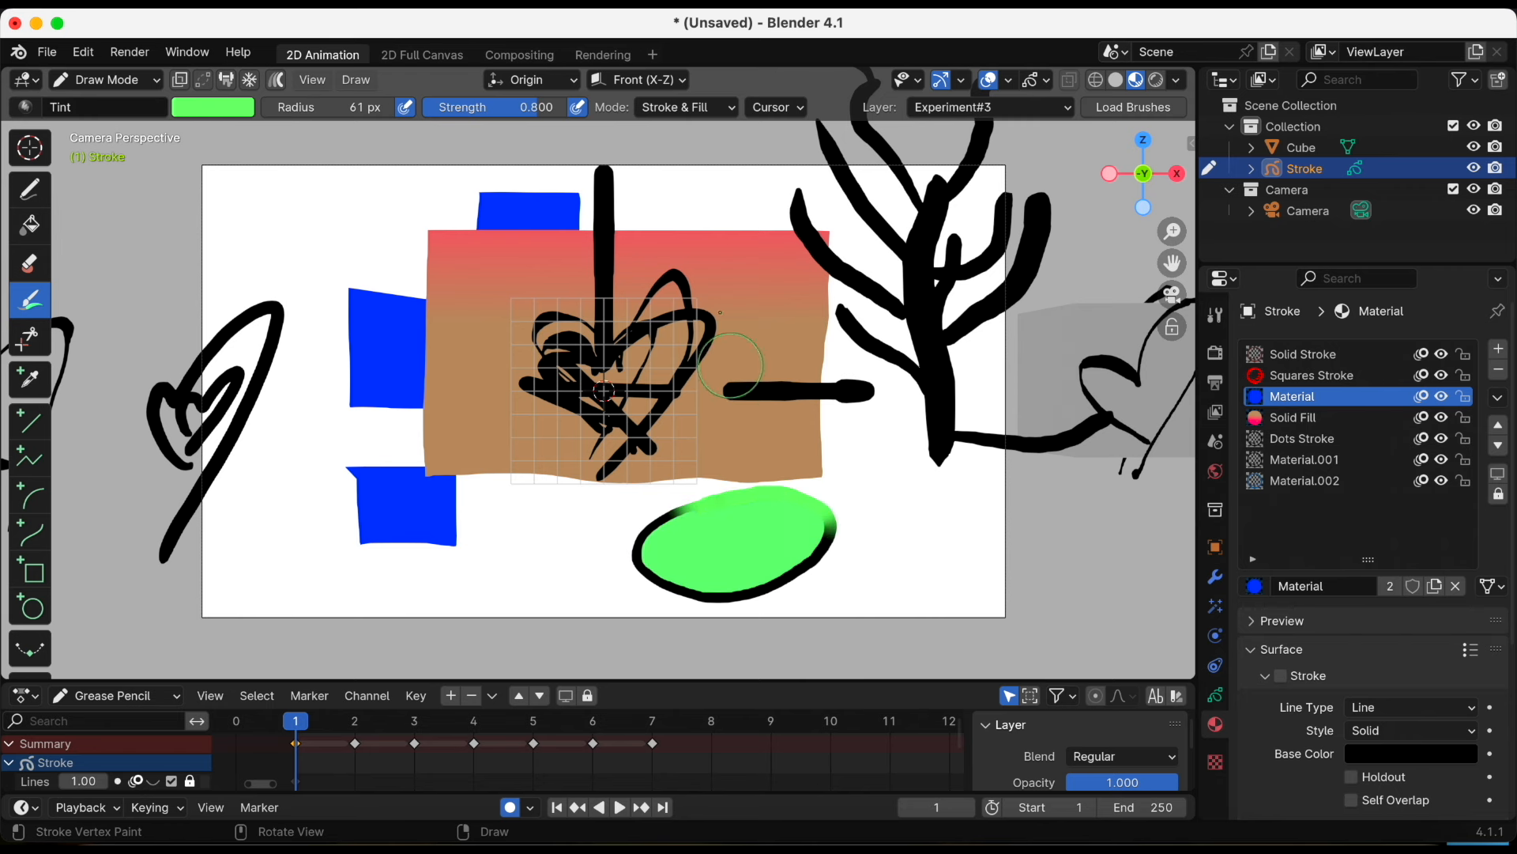
Switch the Tint mode to Stroke, undo the green tint, and tint parts of the oval's outline green instead
{"action": "left_click", "coordinate": [708, 109]}
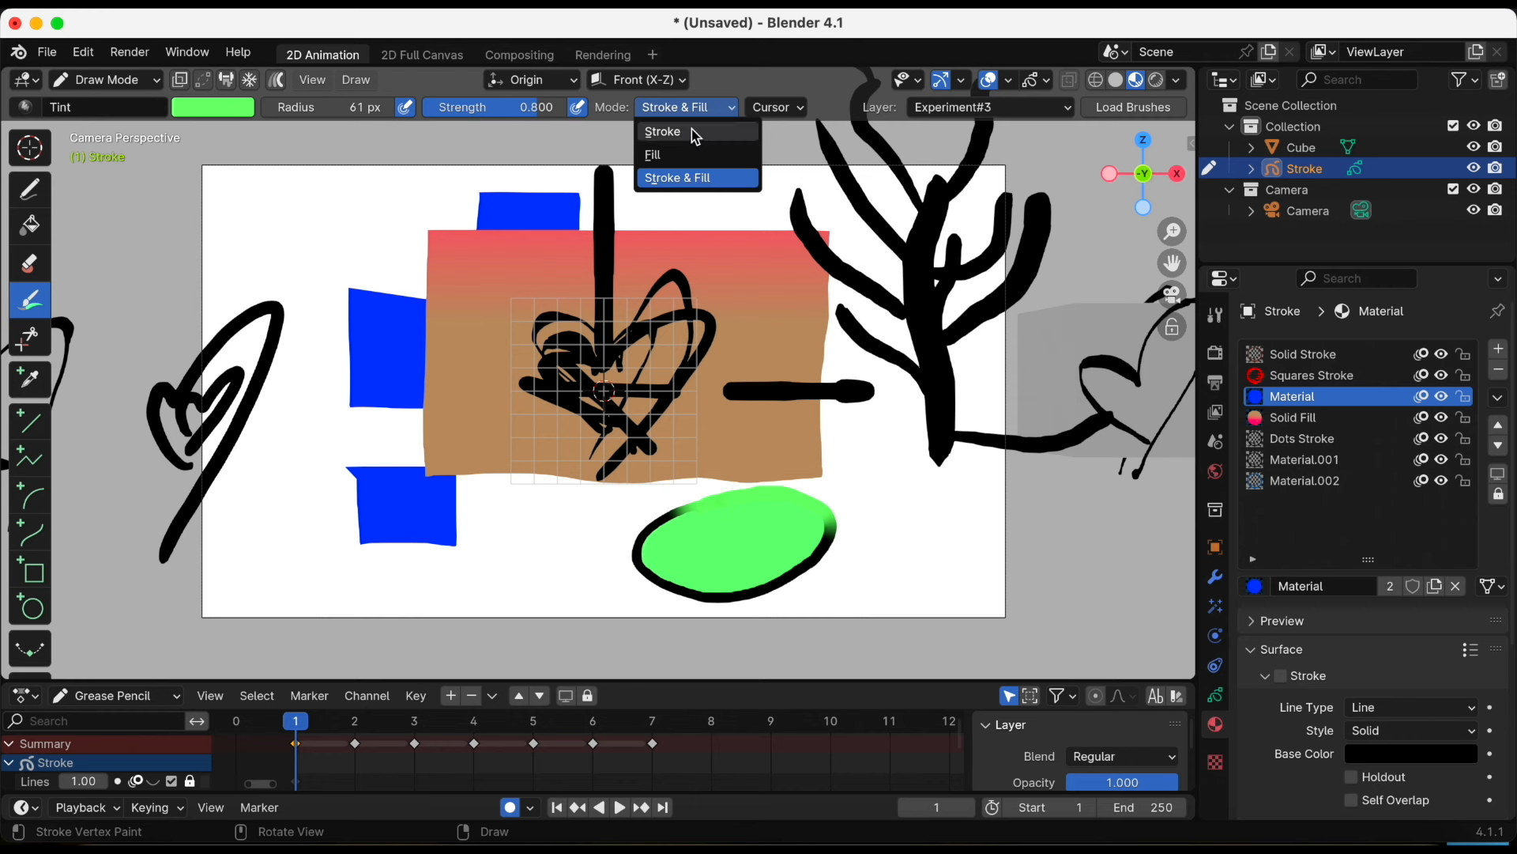
{"action": "left_click", "coordinate": [691, 131]}
{"action": "key", "text": "super+z"}
{"action": "key", "text": "super+z"}
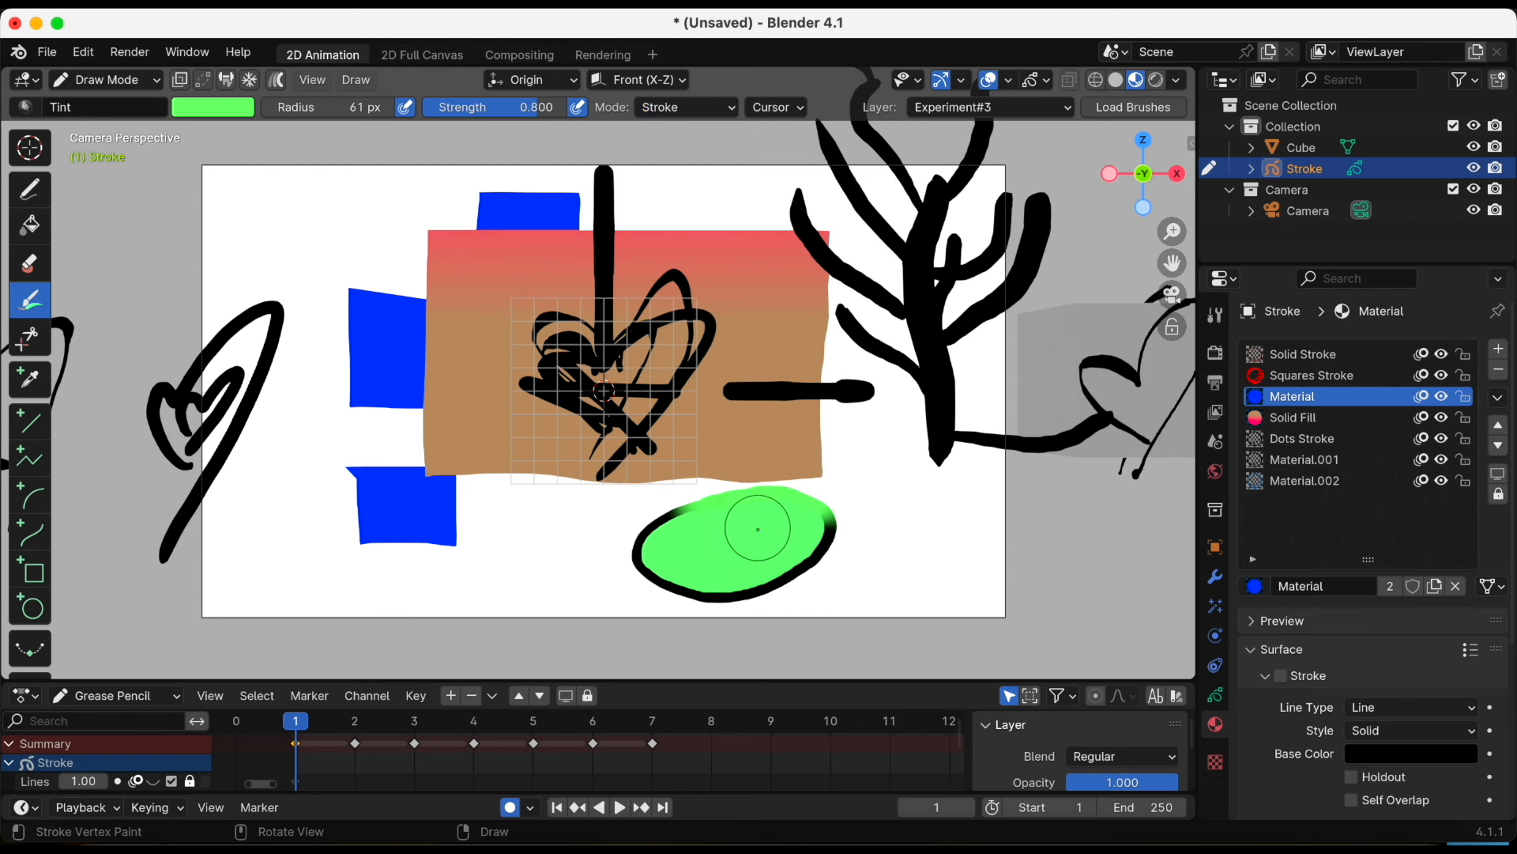
{"action": "key", "text": "super+z"}
{"action": "mouse_move", "coordinate": [763, 514]}
{"action": "left_mouse_down"}
{"action": "mouse_move", "coordinate": [679, 510]}
{"action": "mouse_move", "coordinate": [636, 541]}
{"action": "left_mouse_up"}
{"action": "mouse_move", "coordinate": [732, 569]}
{"action": "left_mouse_down"}
{"action": "mouse_move", "coordinate": [749, 596]}
{"action": "mouse_move", "coordinate": [827, 582]}
{"action": "mouse_move", "coordinate": [888, 542]}
{"action": "left_mouse_up"}
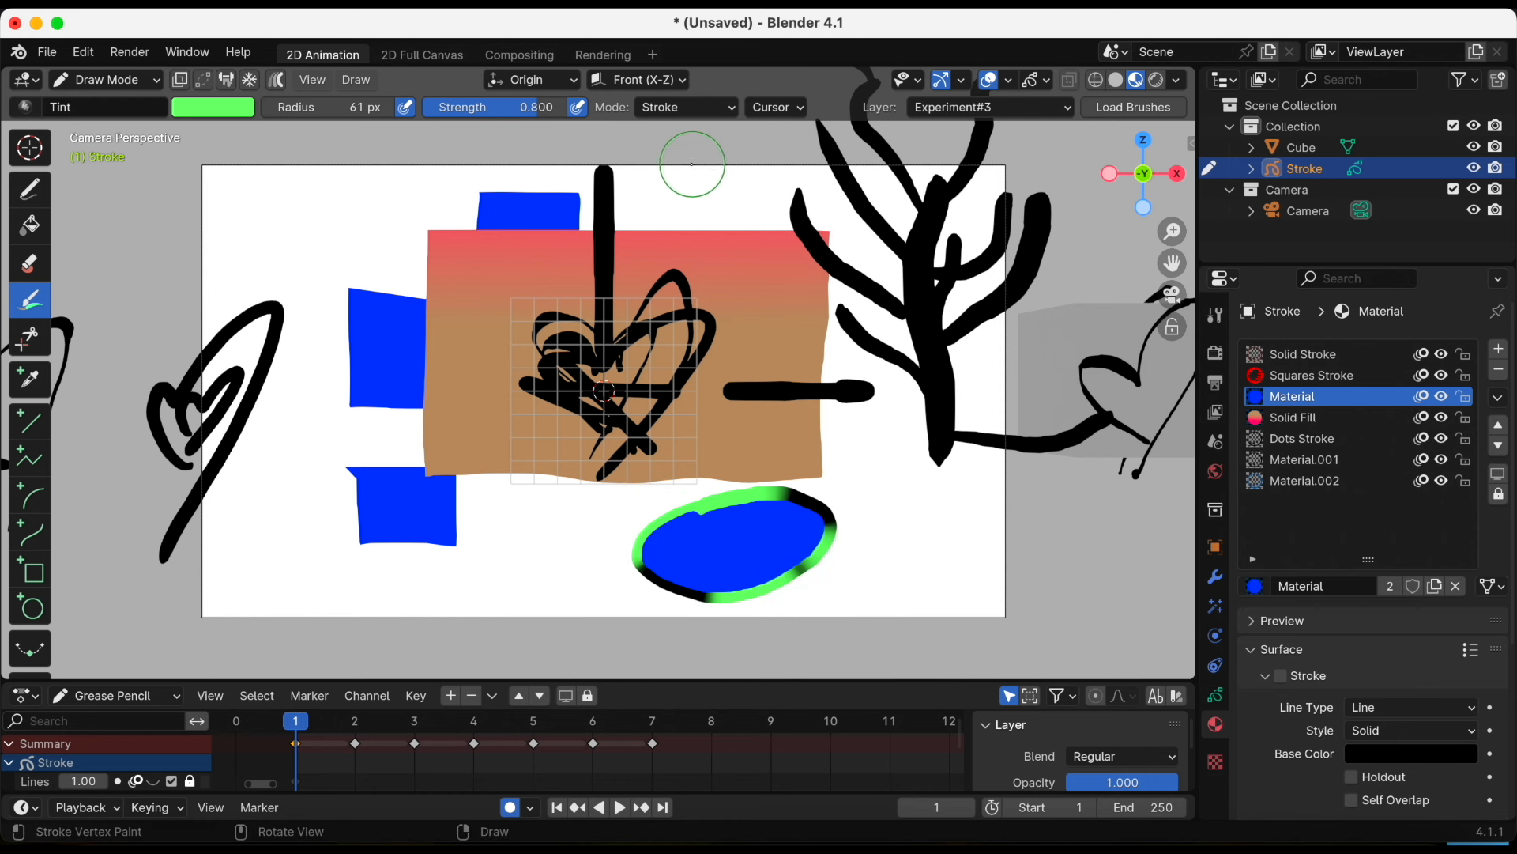
Draw a wavy vertical Ink Pen stroke with the Solid Stroke material beside the blue squares
{"action": "left_click", "coordinate": [1003, 114]}
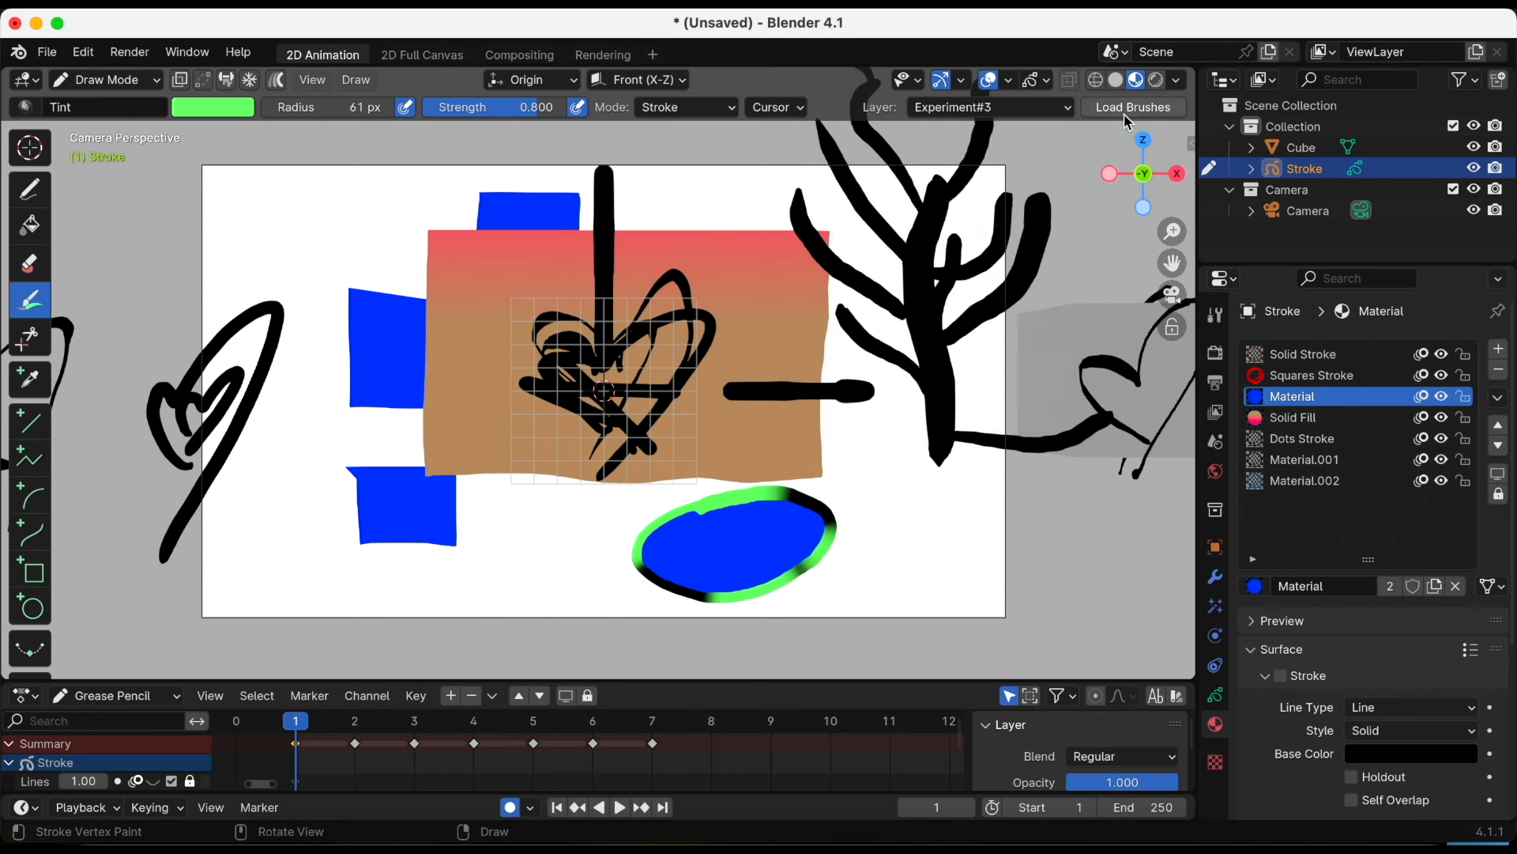
{"action": "left_click", "coordinate": [30, 340]}
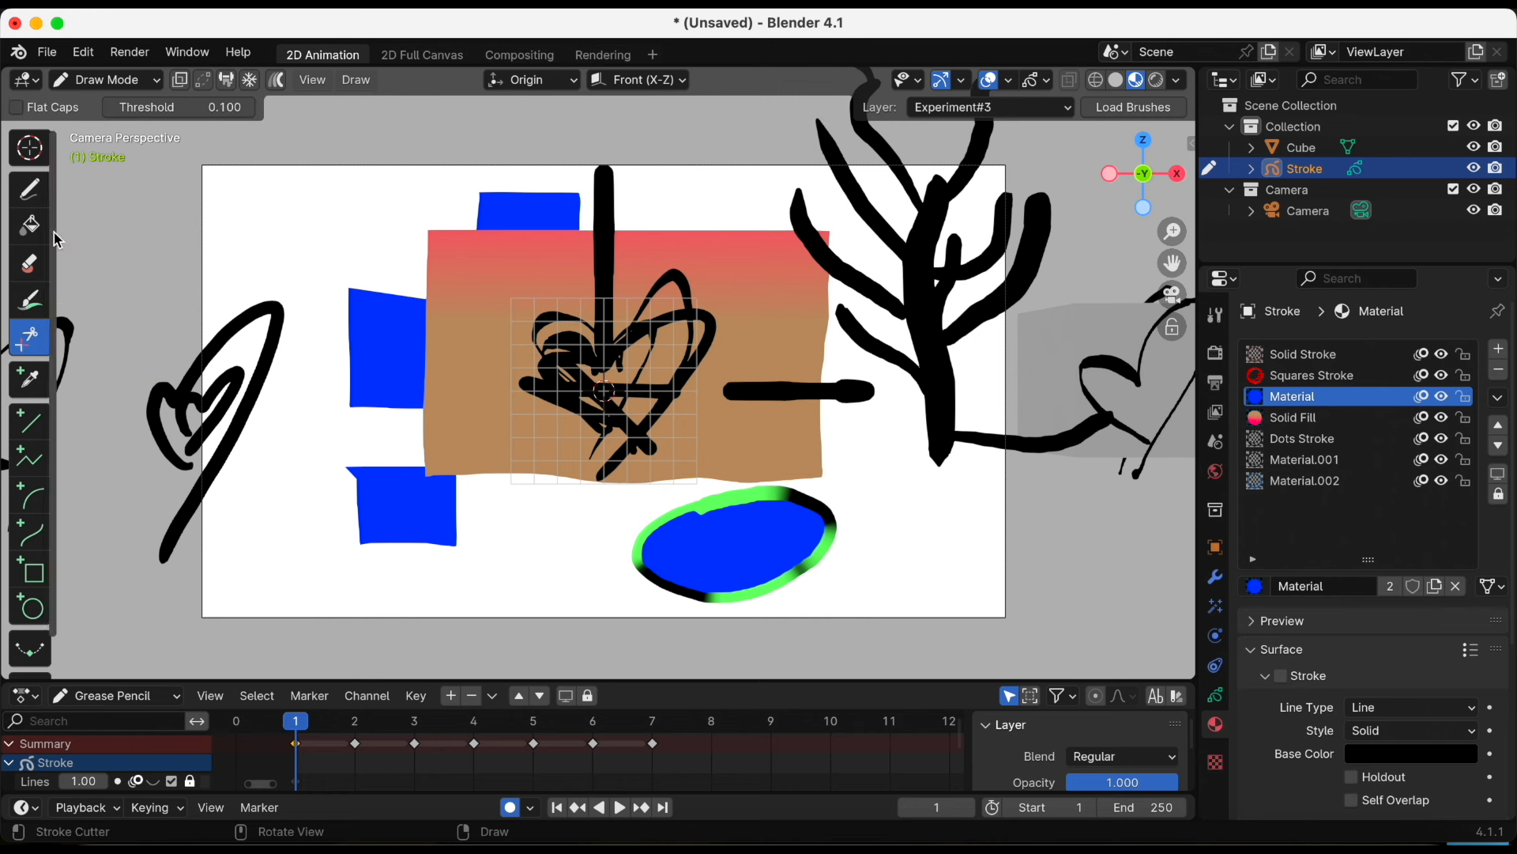
{"action": "left_click", "coordinate": [30, 194]}
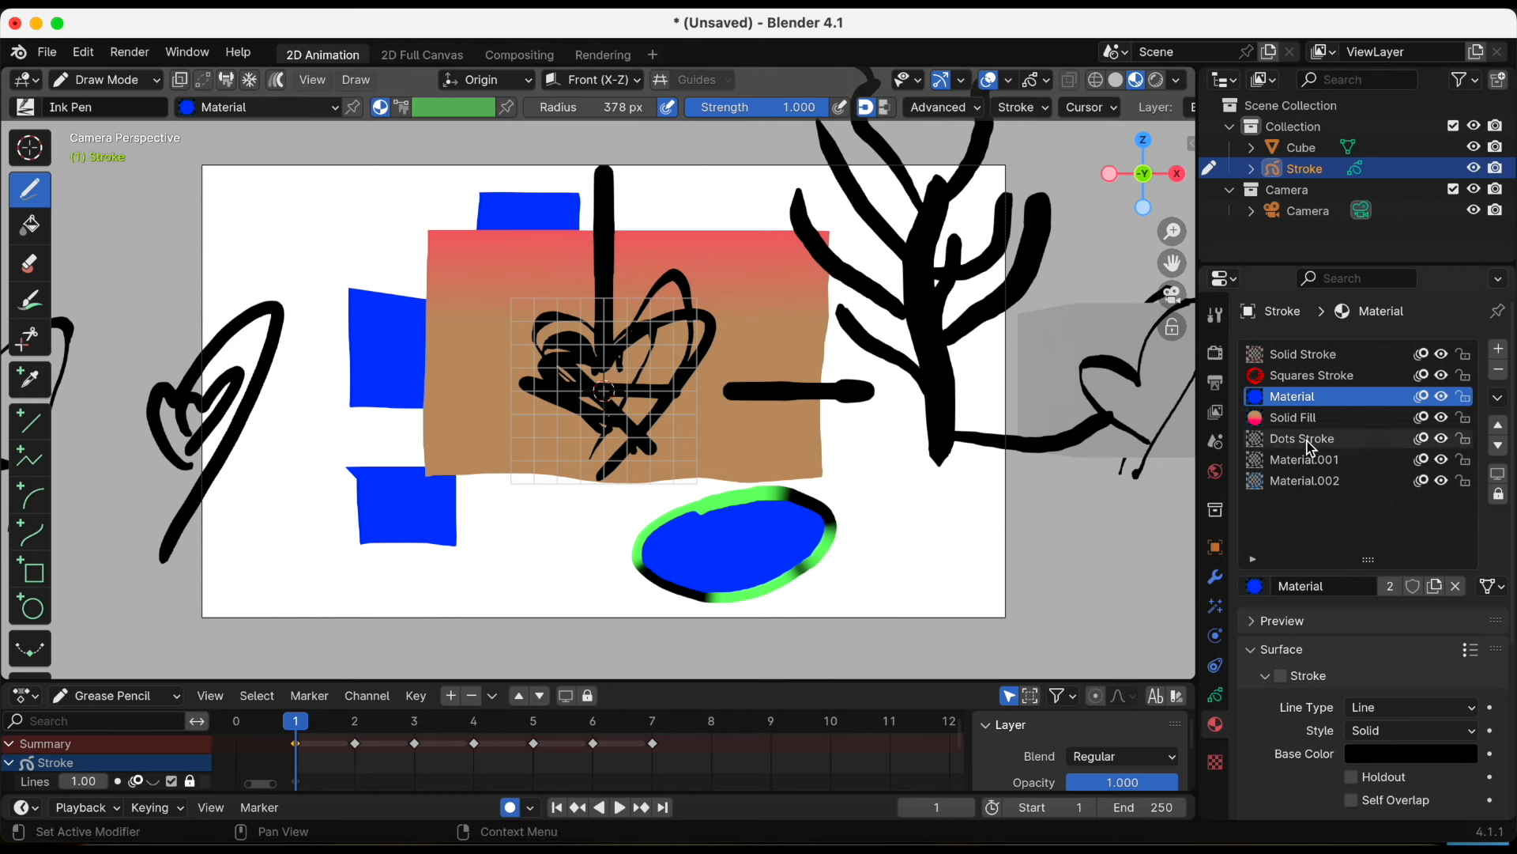
{"action": "left_click", "coordinate": [1312, 357]}
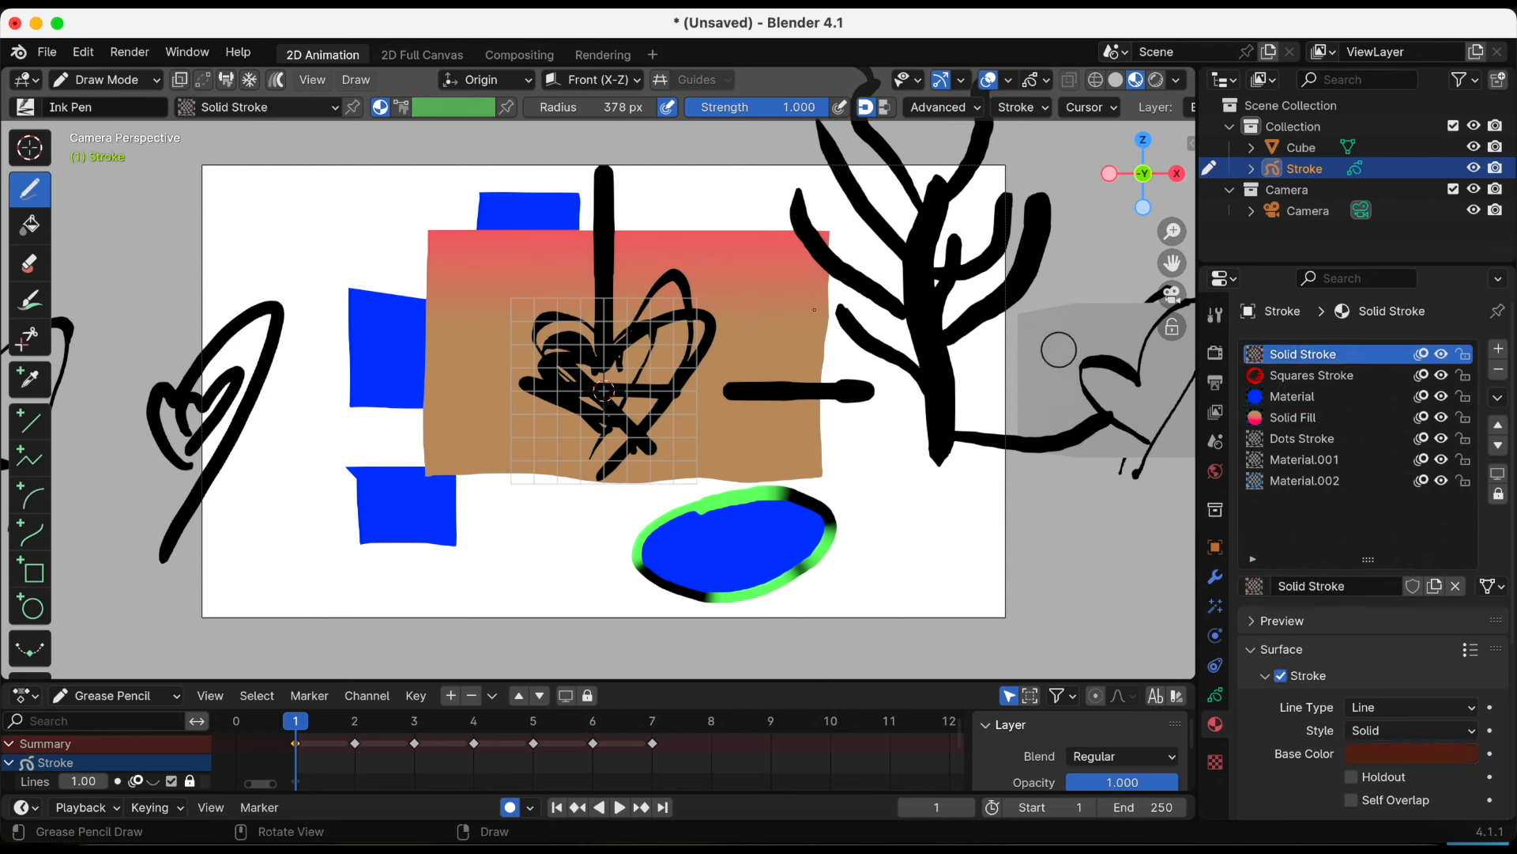
{"action": "mouse_move", "coordinate": [241, 187]}
{"action": "left_mouse_down"}
{"action": "mouse_move", "coordinate": [315, 298]}
{"action": "mouse_move", "coordinate": [290, 455]}
{"action": "left_mouse_up"}
Cut off the upper end of the brown wavy stroke with the Cutter tool
{"action": "left_click", "coordinate": [41, 348]}
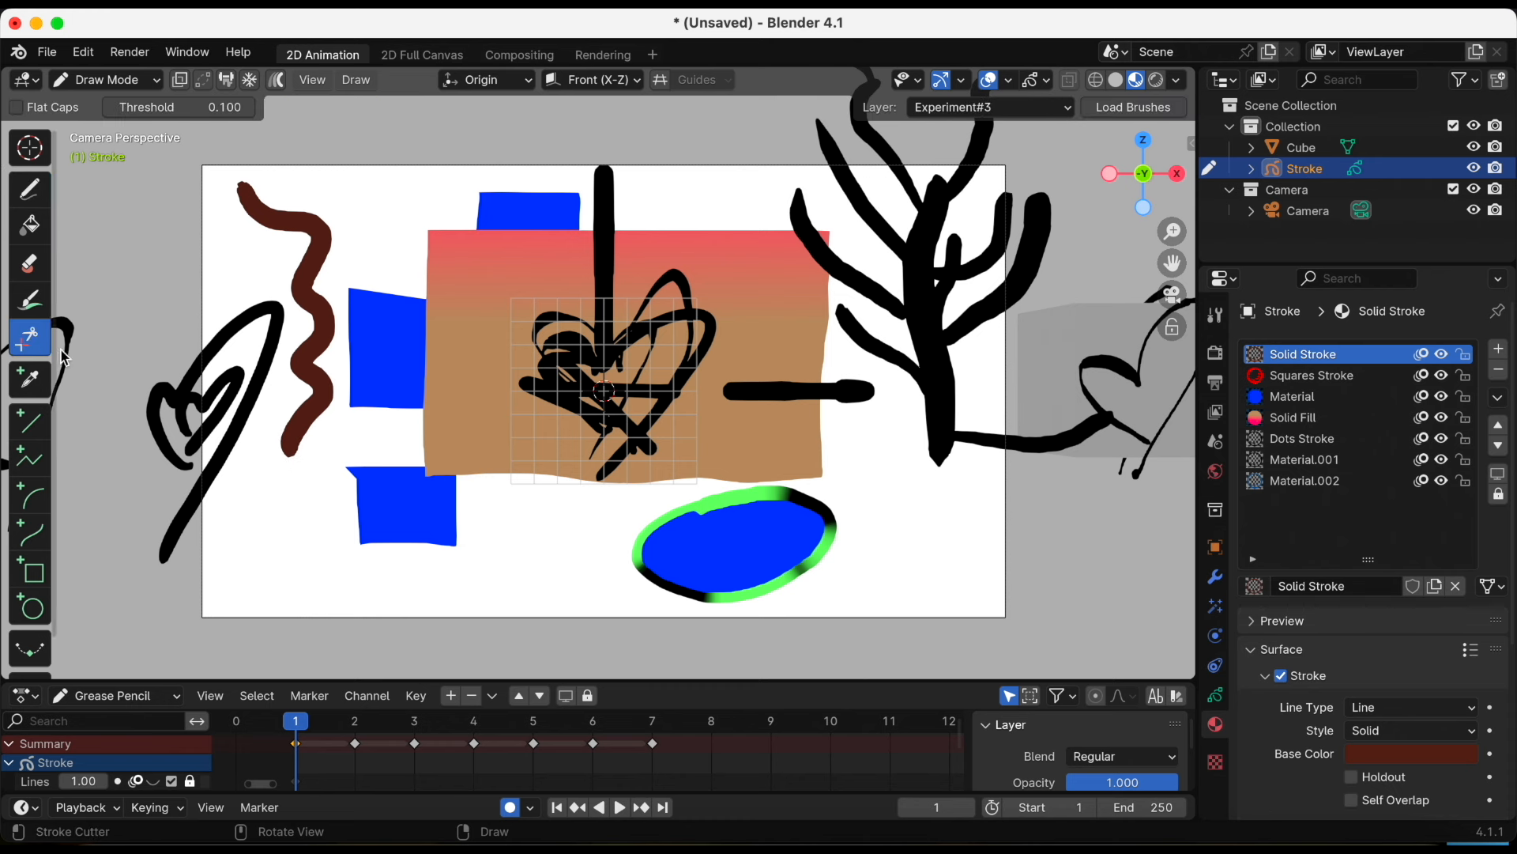
{"action": "mouse_move", "coordinate": [253, 253]}
{"action": "left_mouse_down"}
{"action": "mouse_move", "coordinate": [237, 177]}
{"action": "mouse_move", "coordinate": [207, 204]}
{"action": "left_mouse_up"}
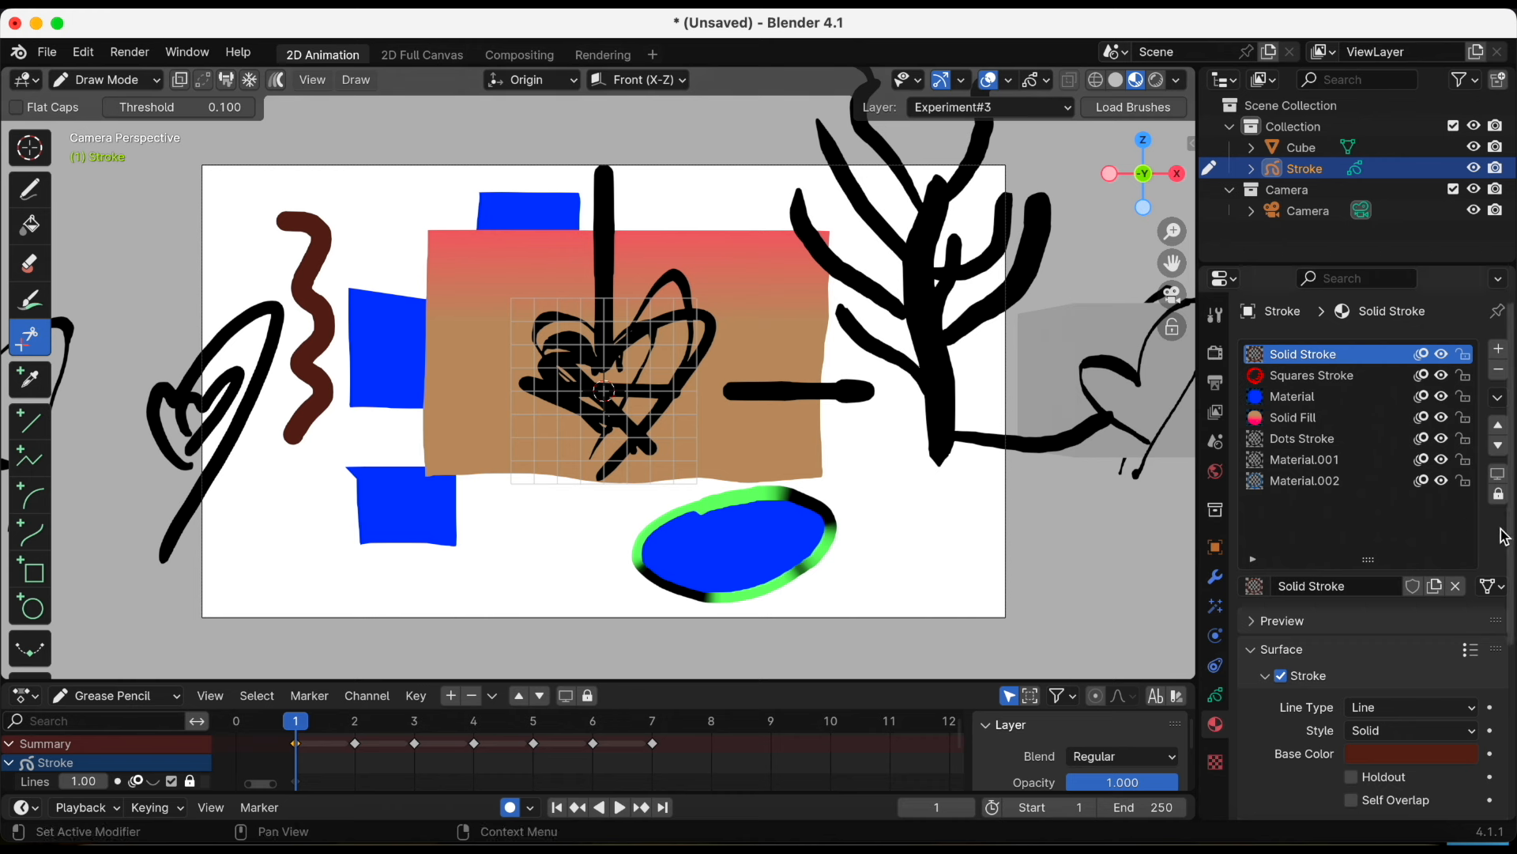
{"action": "scroll", "coordinate": [1511, 541], "scroll_direction": "down", "scroll_amount": 3}
{"action": "scroll", "coordinate": [1511, 541], "scroll_direction": "up", "scroll_amount": 3}
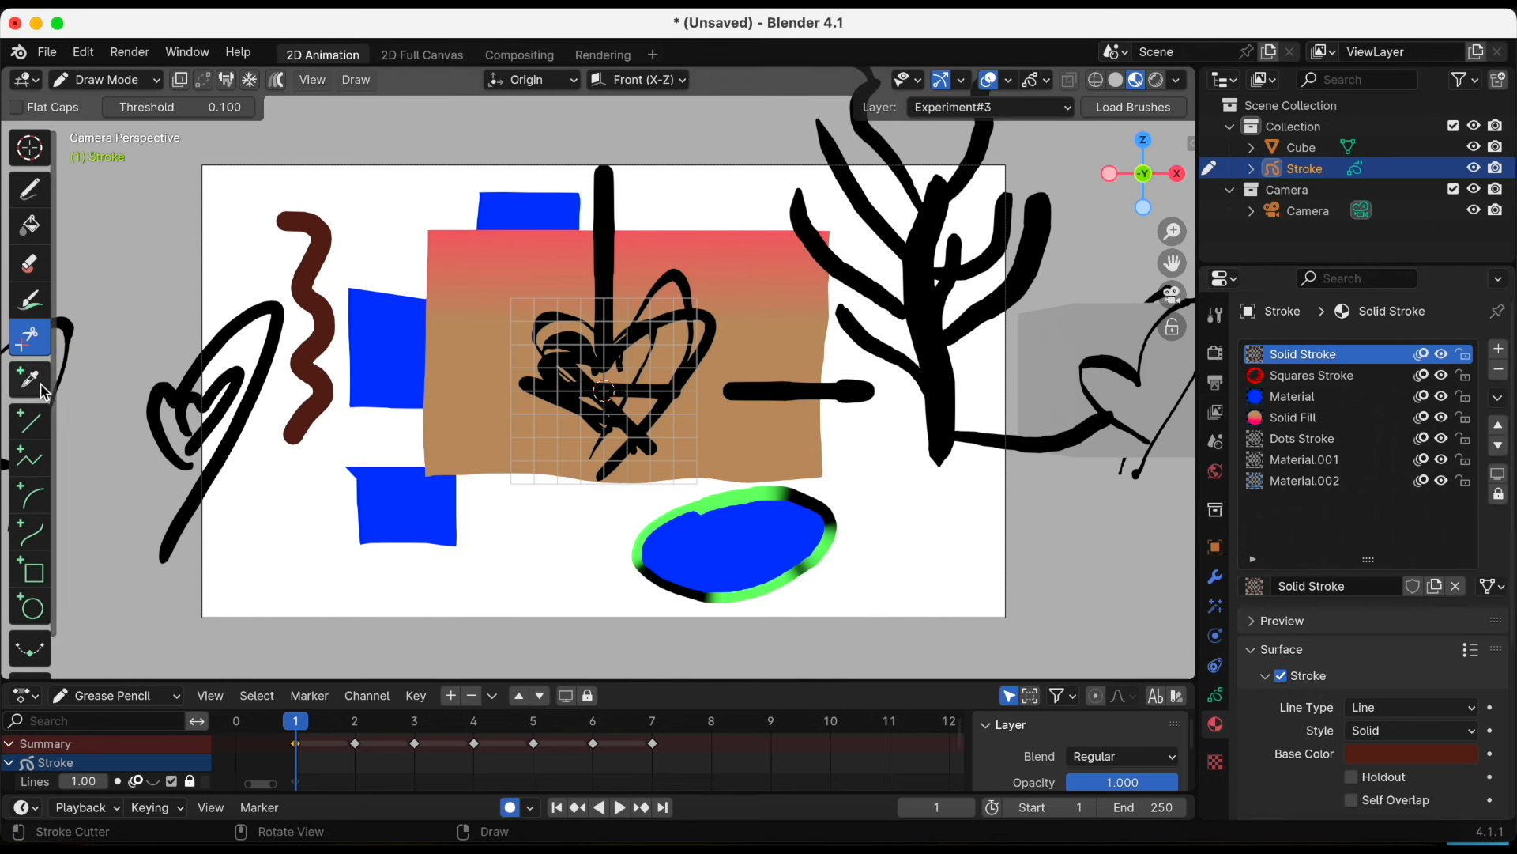
Sample the gradient rectangle's upper red and lower tan colours with the Eyedropper as two new materials
{"action": "left_click", "coordinate": [30, 188]}
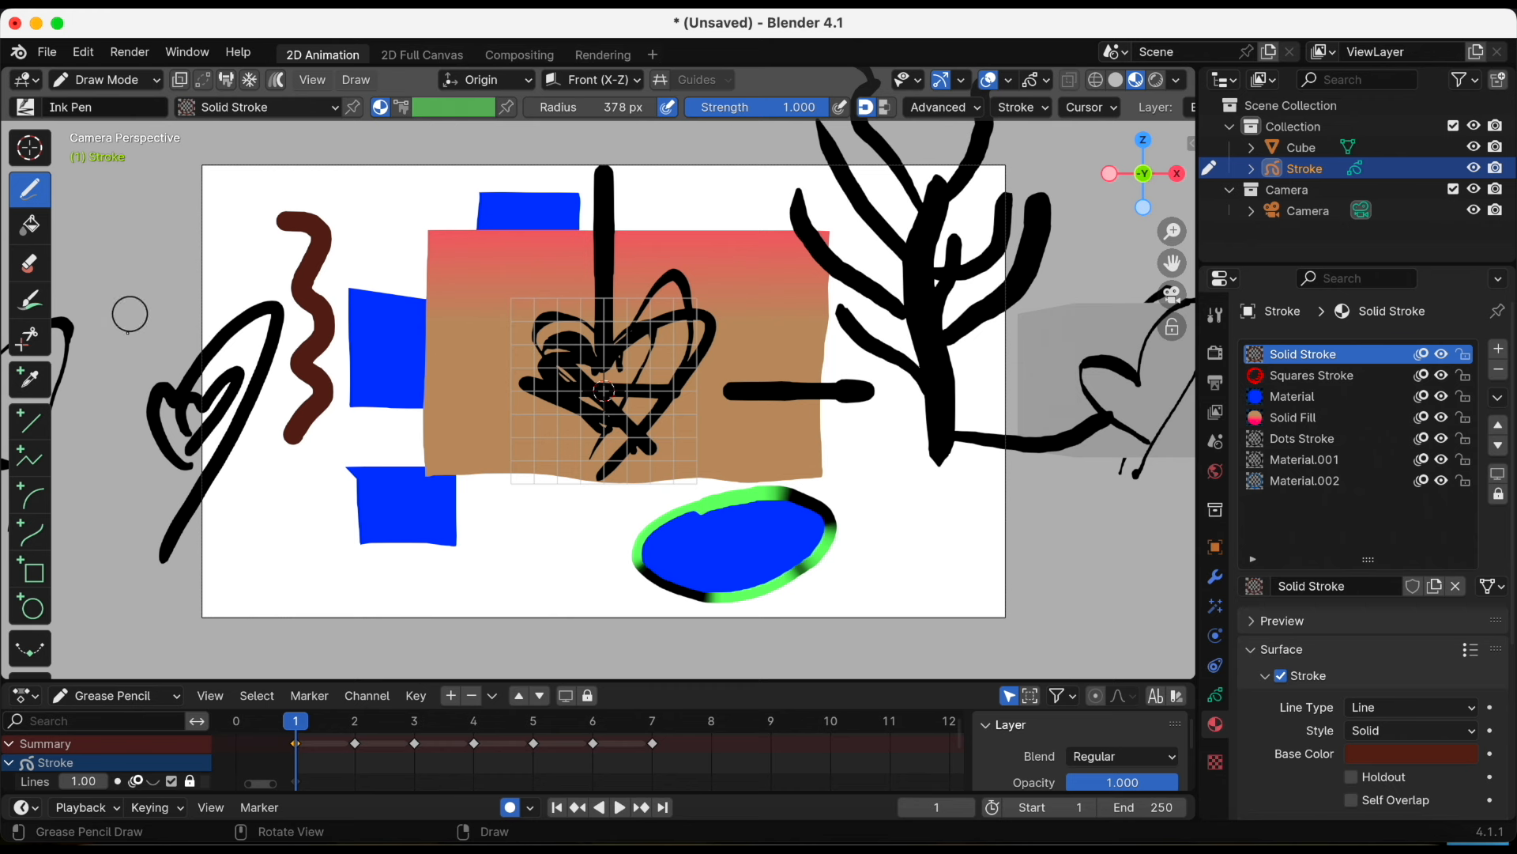
{"action": "left_click", "coordinate": [29, 379]}
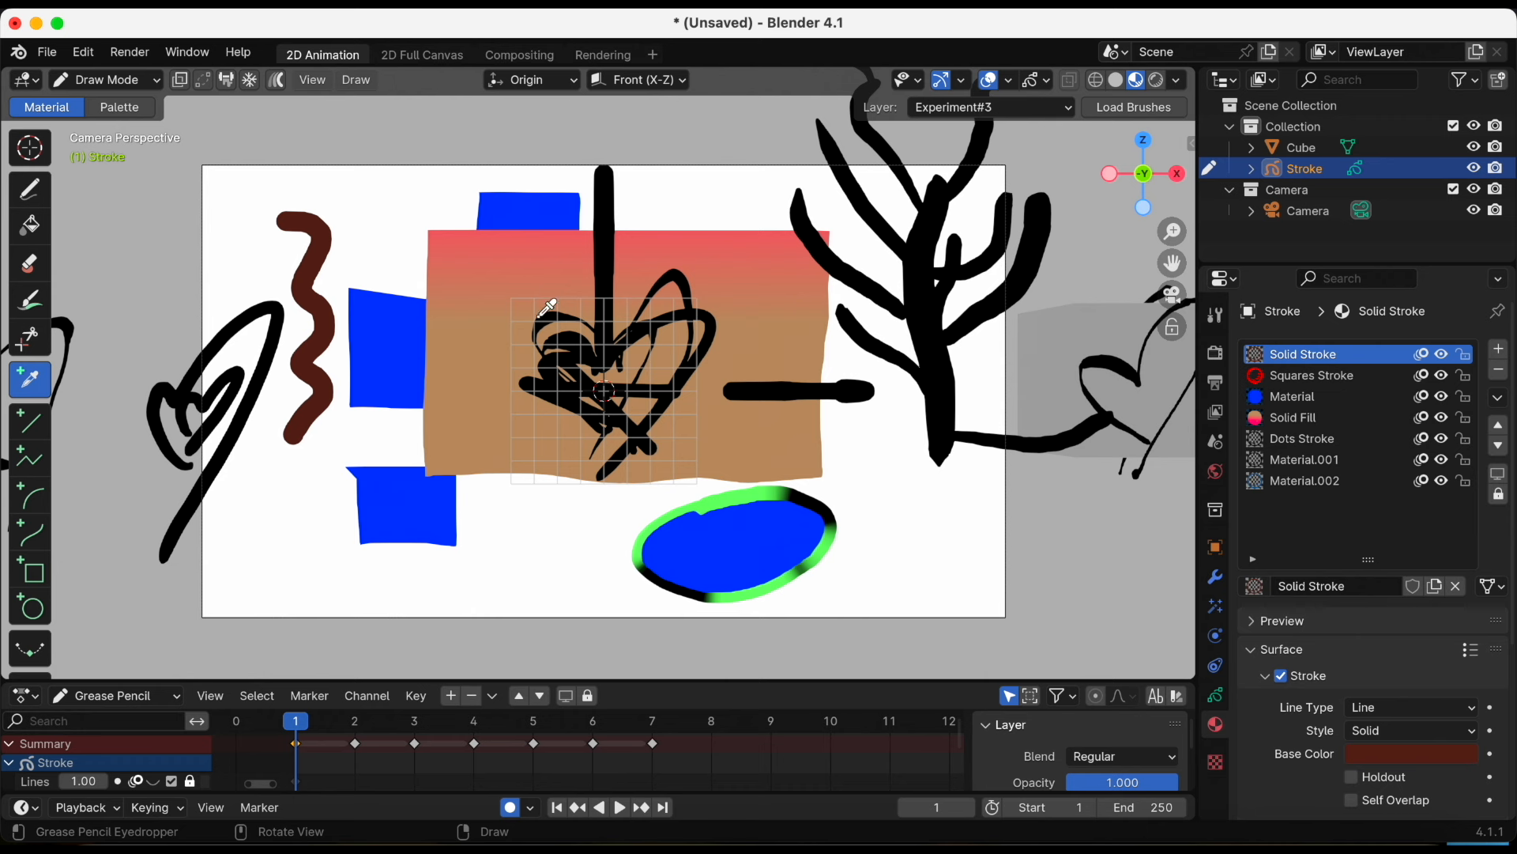
{"action": "left_click", "coordinate": [567, 251]}
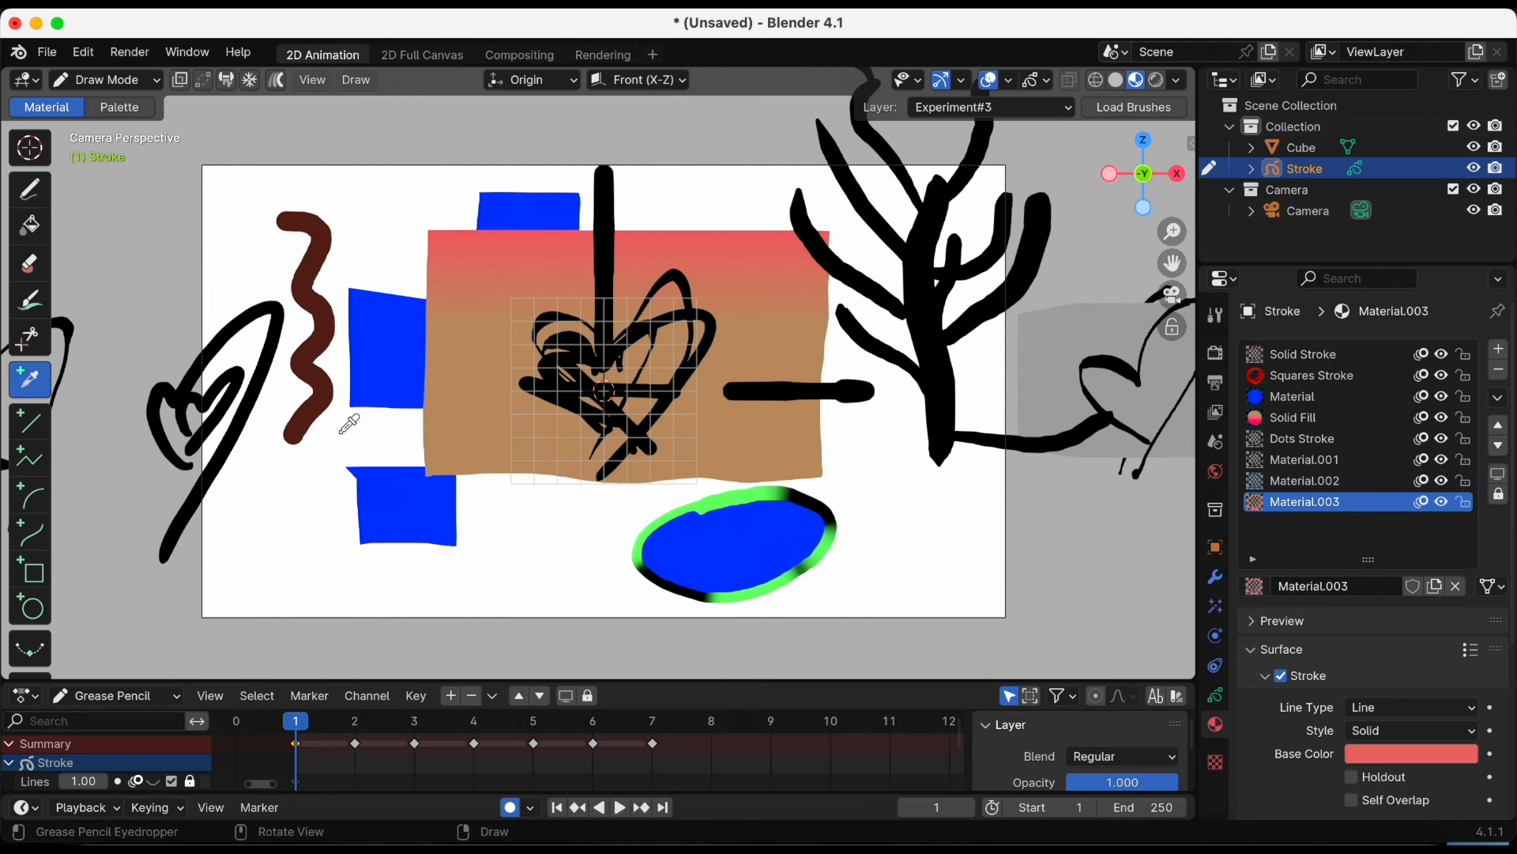
{"action": "left_click", "coordinate": [498, 452]}
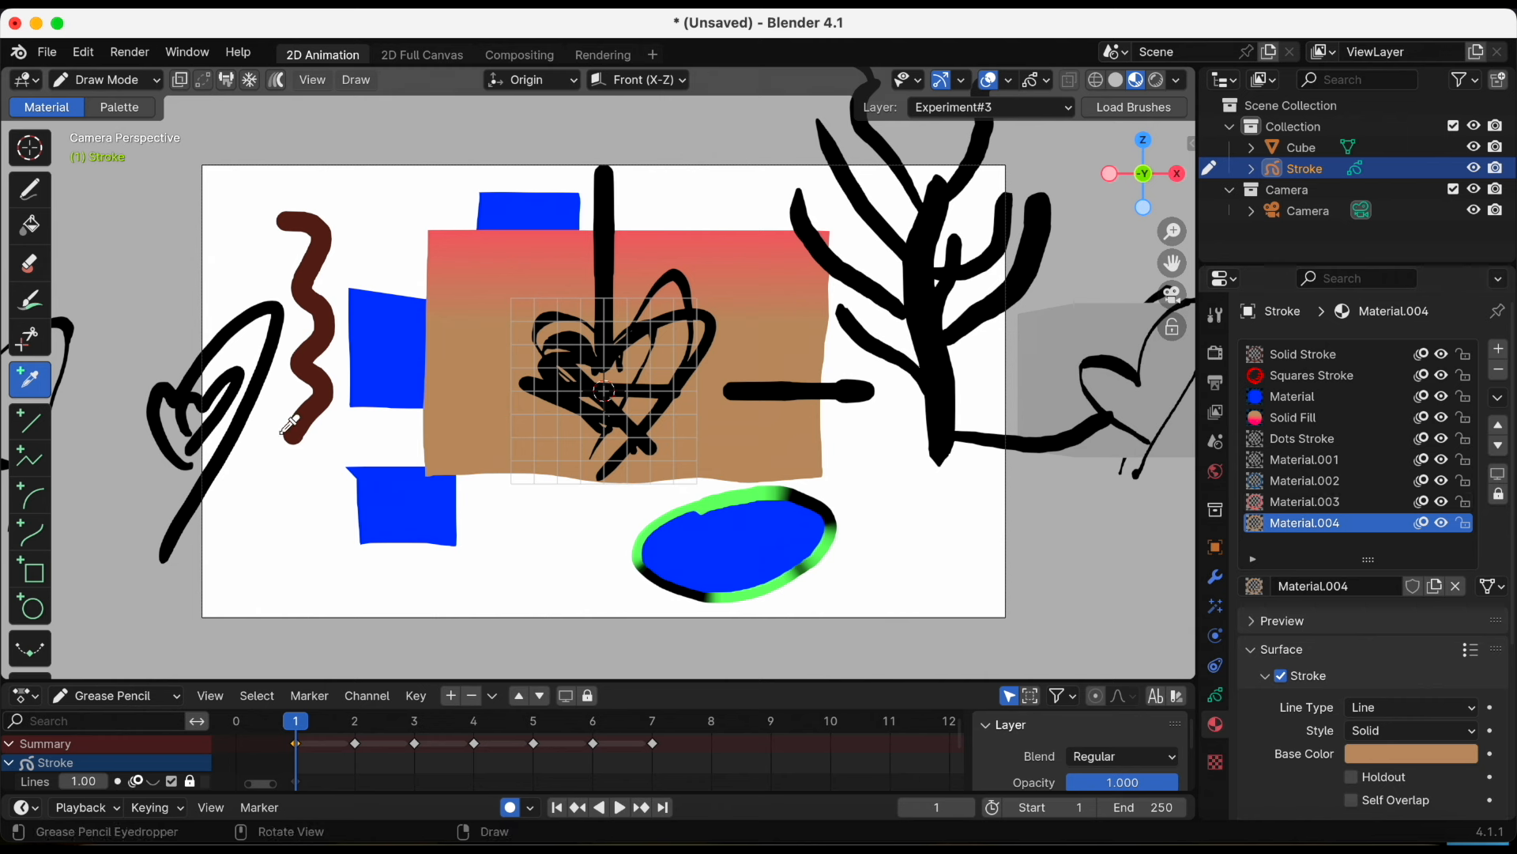
Hide the Experiment#2 layer and draw a straight, nearly horizontal tan line above the brown wavy stroke with the Line tool
{"action": "left_click", "coordinate": [29, 422]}
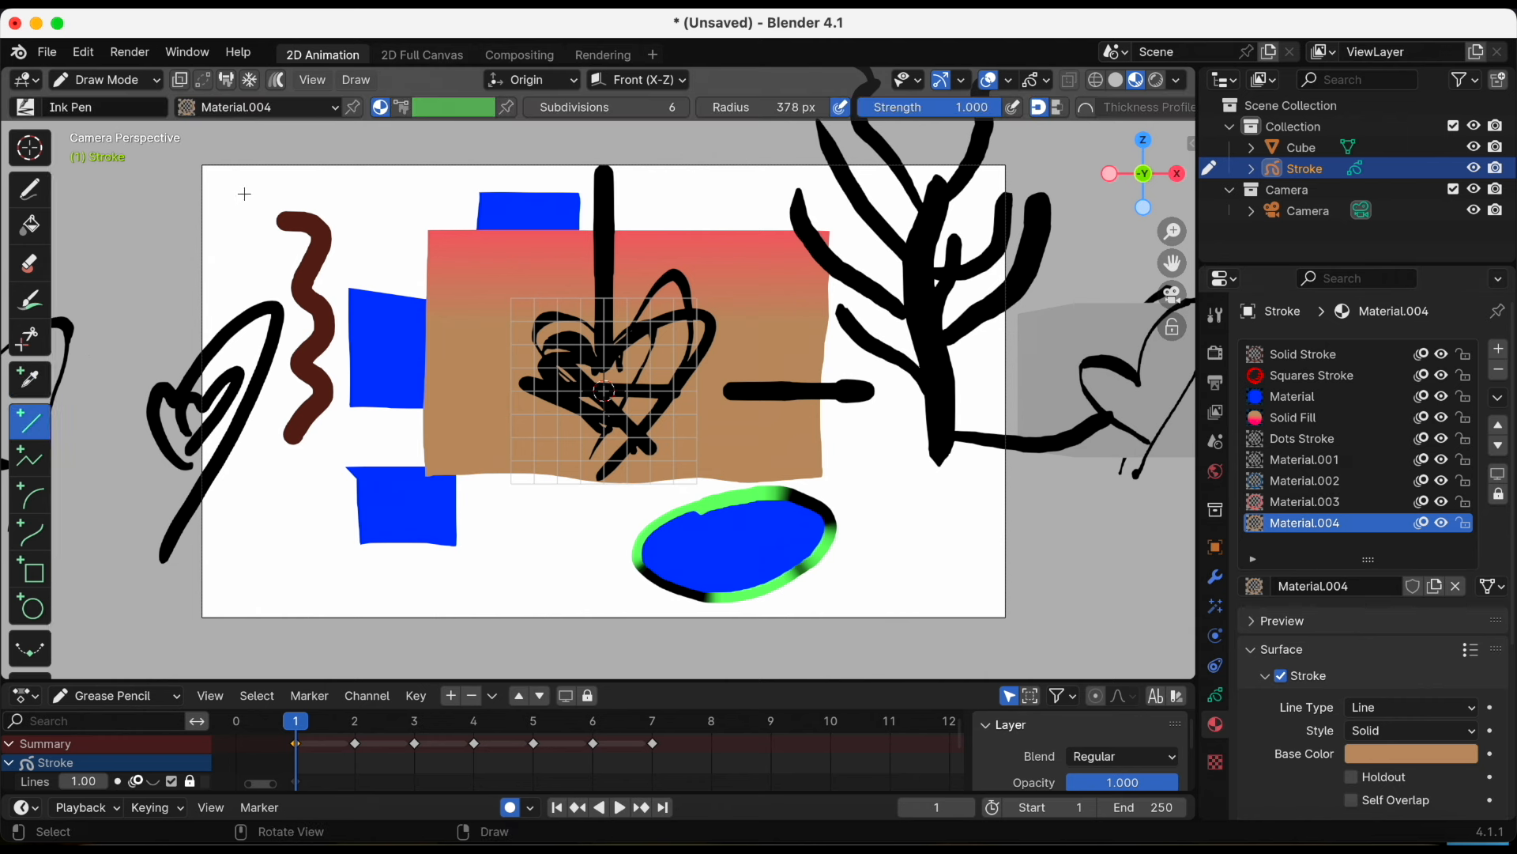
{"action": "left_click", "coordinate": [1216, 695]}
{"action": "left_click", "coordinate": [1435, 463]}
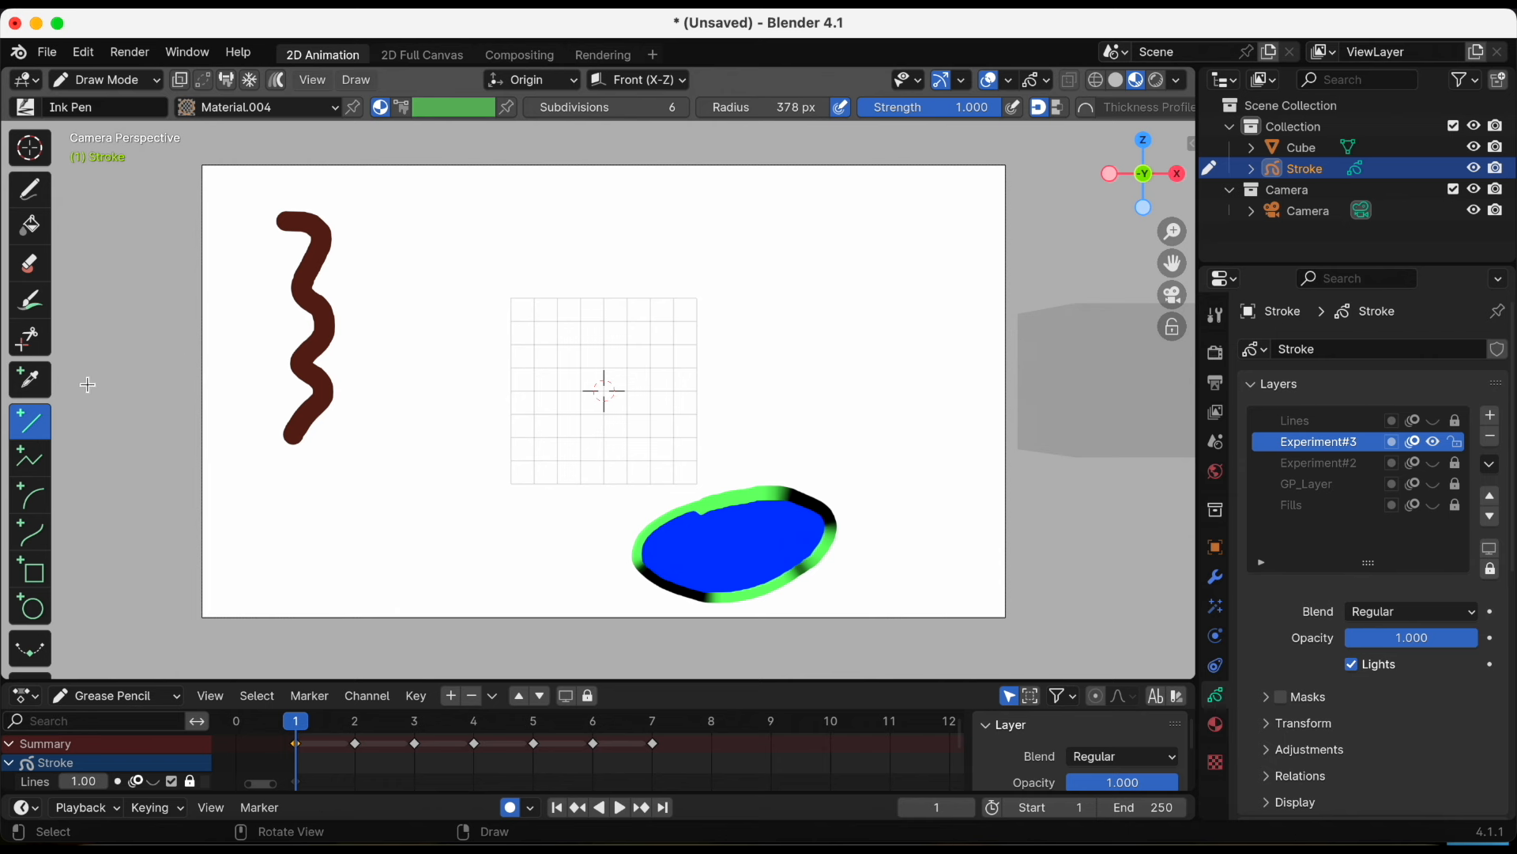
{"action": "mouse_move", "coordinate": [372, 194]}
{"action": "left_mouse_down"}
{"action": "mouse_move", "coordinate": [370, 484]}
{"action": "mouse_move", "coordinate": [393, 348]}
{"action": "mouse_move", "coordinate": [369, 549]}
{"action": "mouse_move", "coordinate": [530, 178]}
{"action": "mouse_move", "coordinate": [387, 230]}
{"action": "mouse_move", "coordinate": [269, 213]}
{"action": "mouse_move", "coordinate": [253, 179]}
{"action": "left_mouse_up"}
{"action": "key", "text": "Return"}
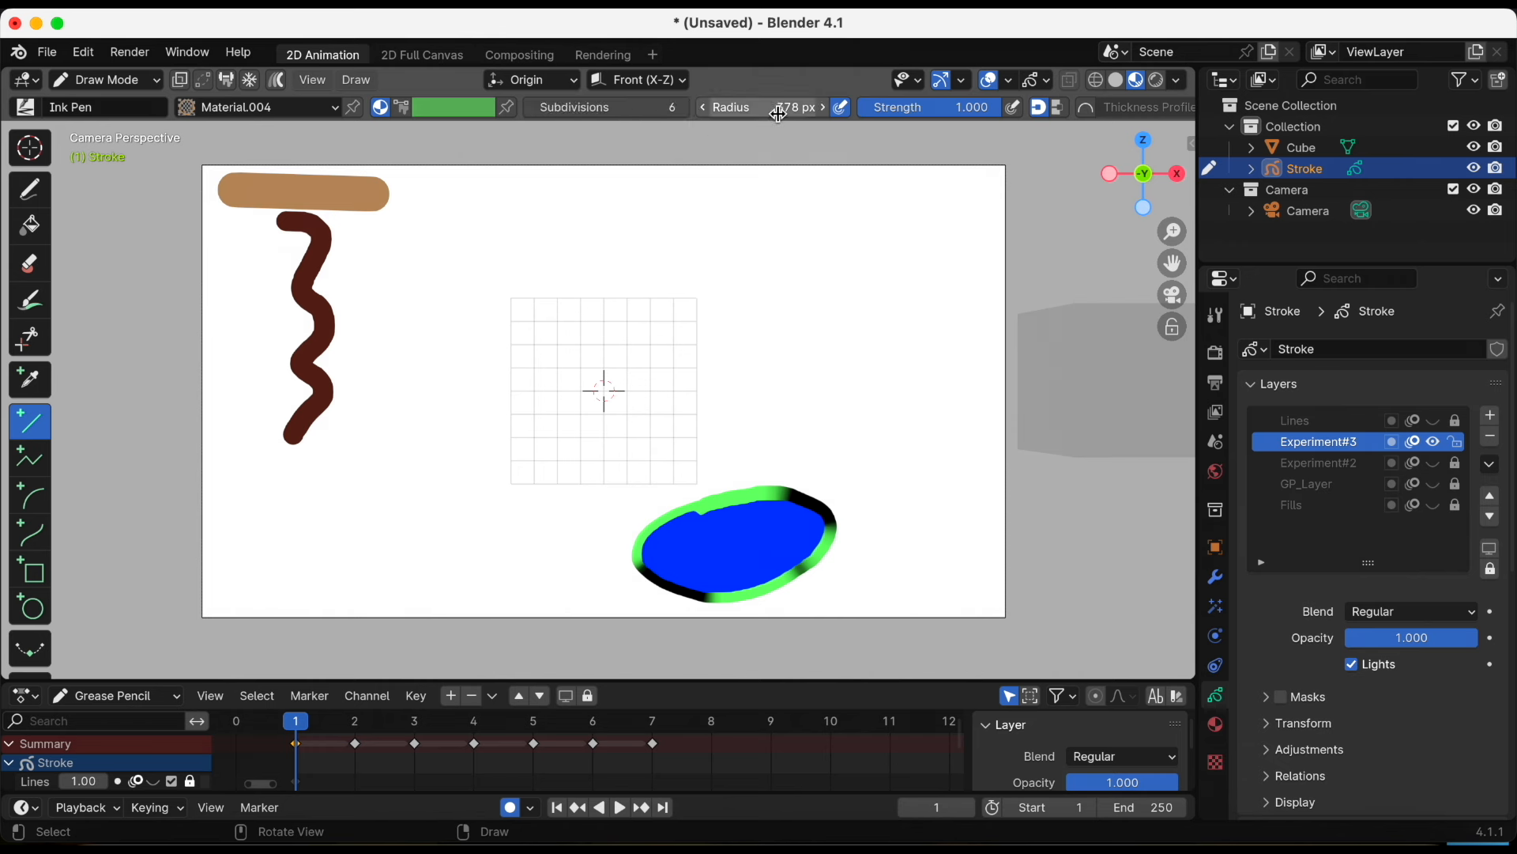
Set the brush radius to 64 px and the active material to Material.003
{"action": "left_click_drag", "start_coordinate": [802, 105], "coordinate": [617, 101]}
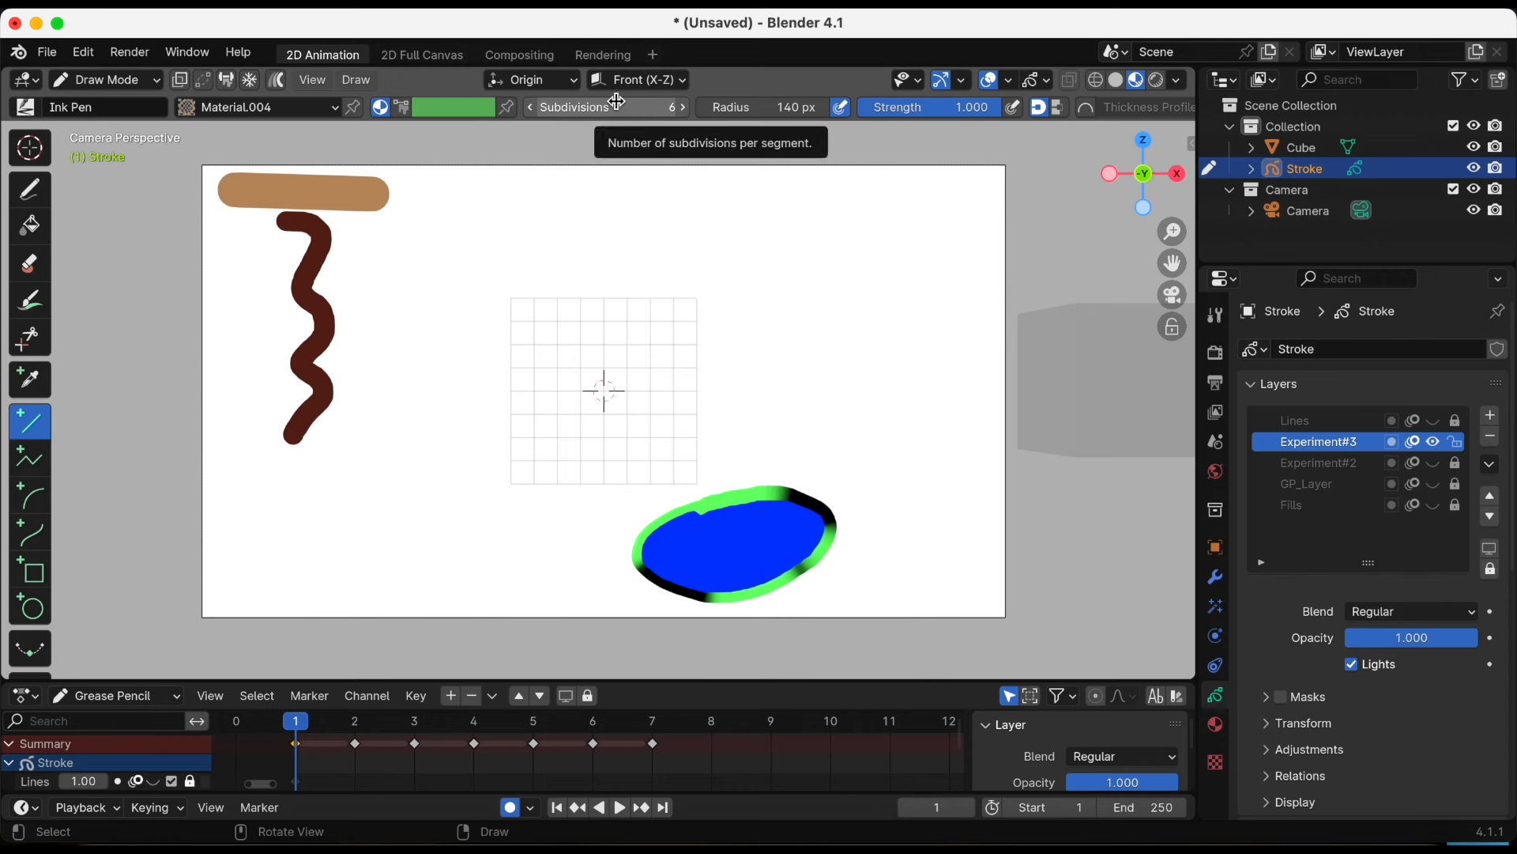
{"action": "left_click_drag", "start_coordinate": [740, 108], "coordinate": [719, 136]}
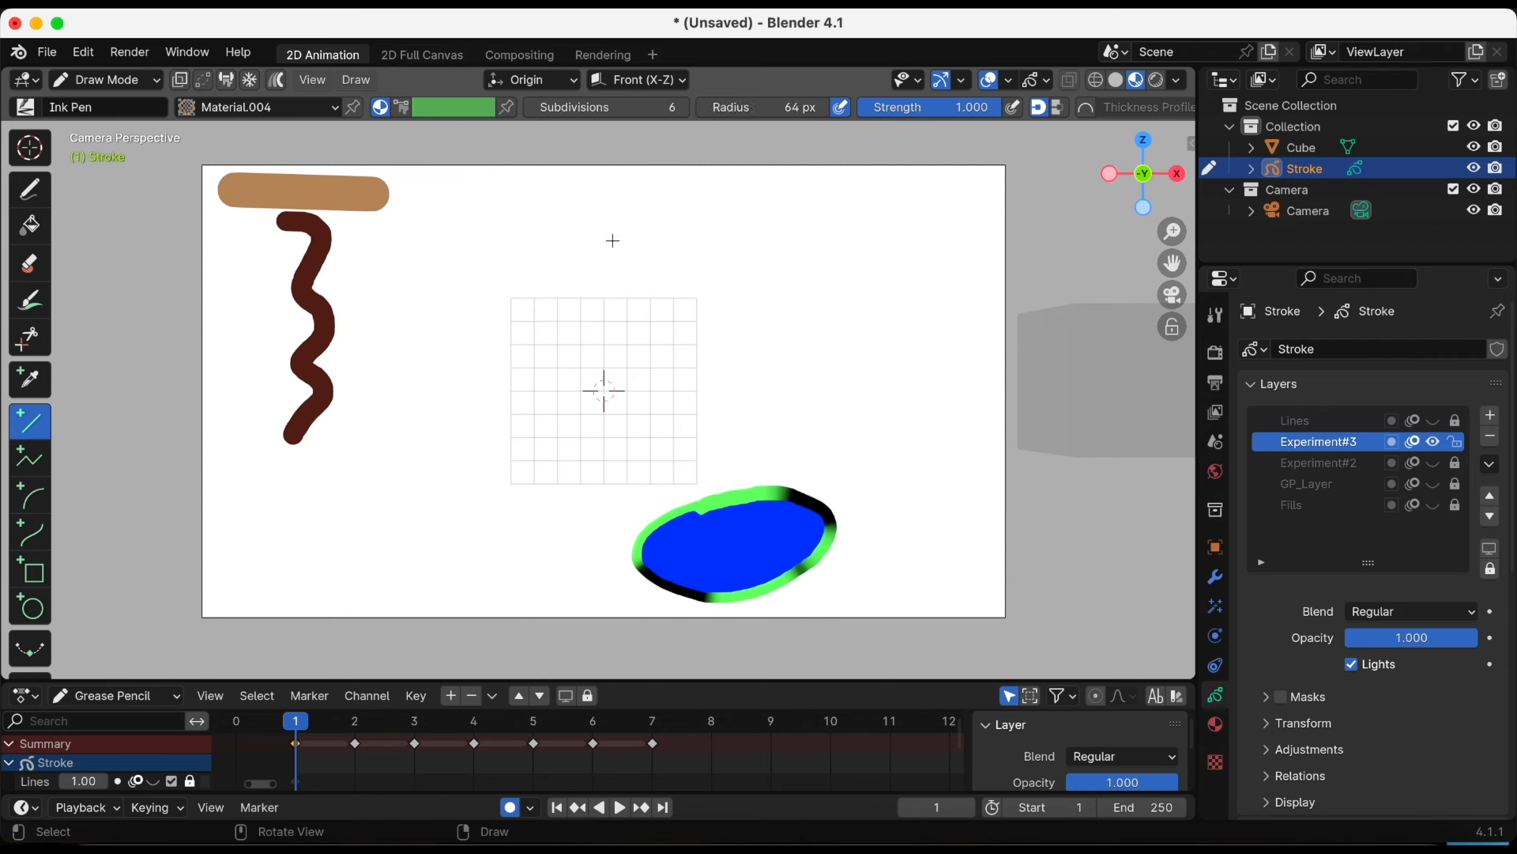
{"action": "left_click", "coordinate": [334, 110]}
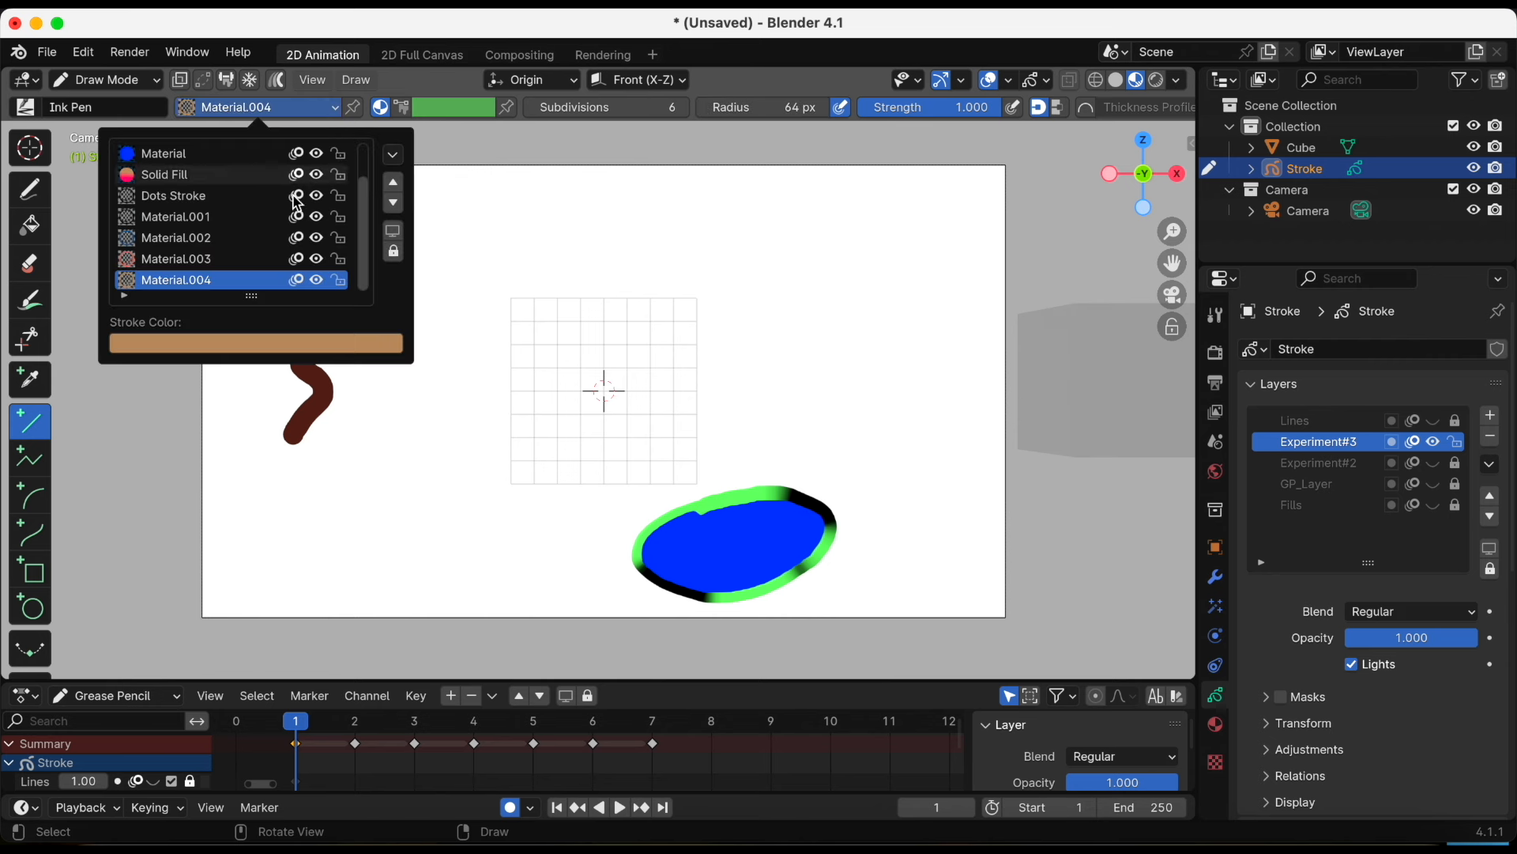
{"action": "left_click", "coordinate": [247, 259]}
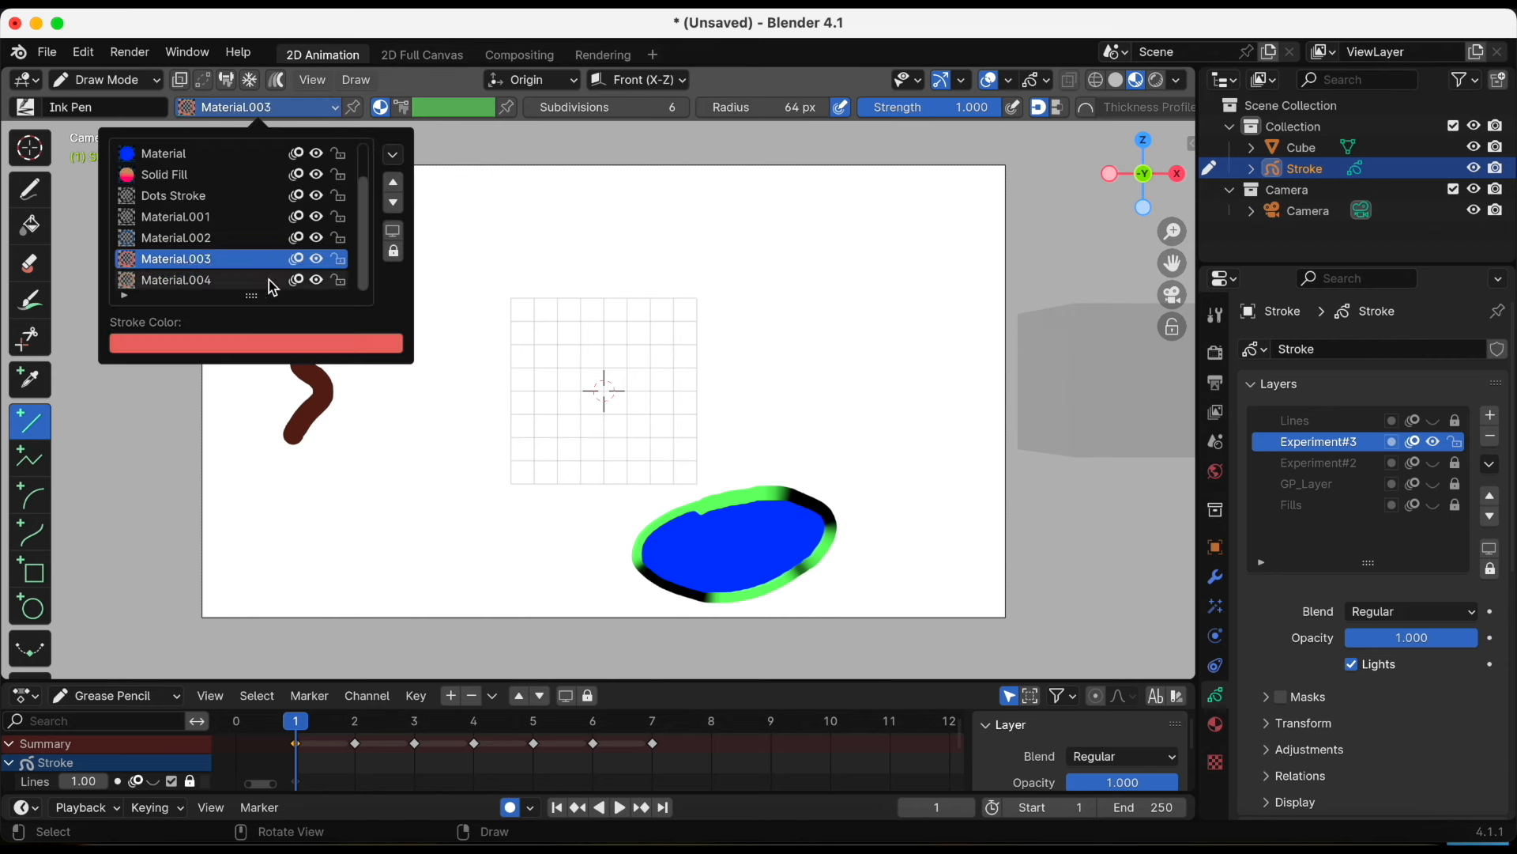
Draw an open red zigzag of six connected straight segments beside and below the brown wavy stroke with the Polyline tool
{"action": "left_click", "coordinate": [30, 458]}
{"action": "left_click_drag", "start_coordinate": [415, 251], "coordinate": [376, 344]}
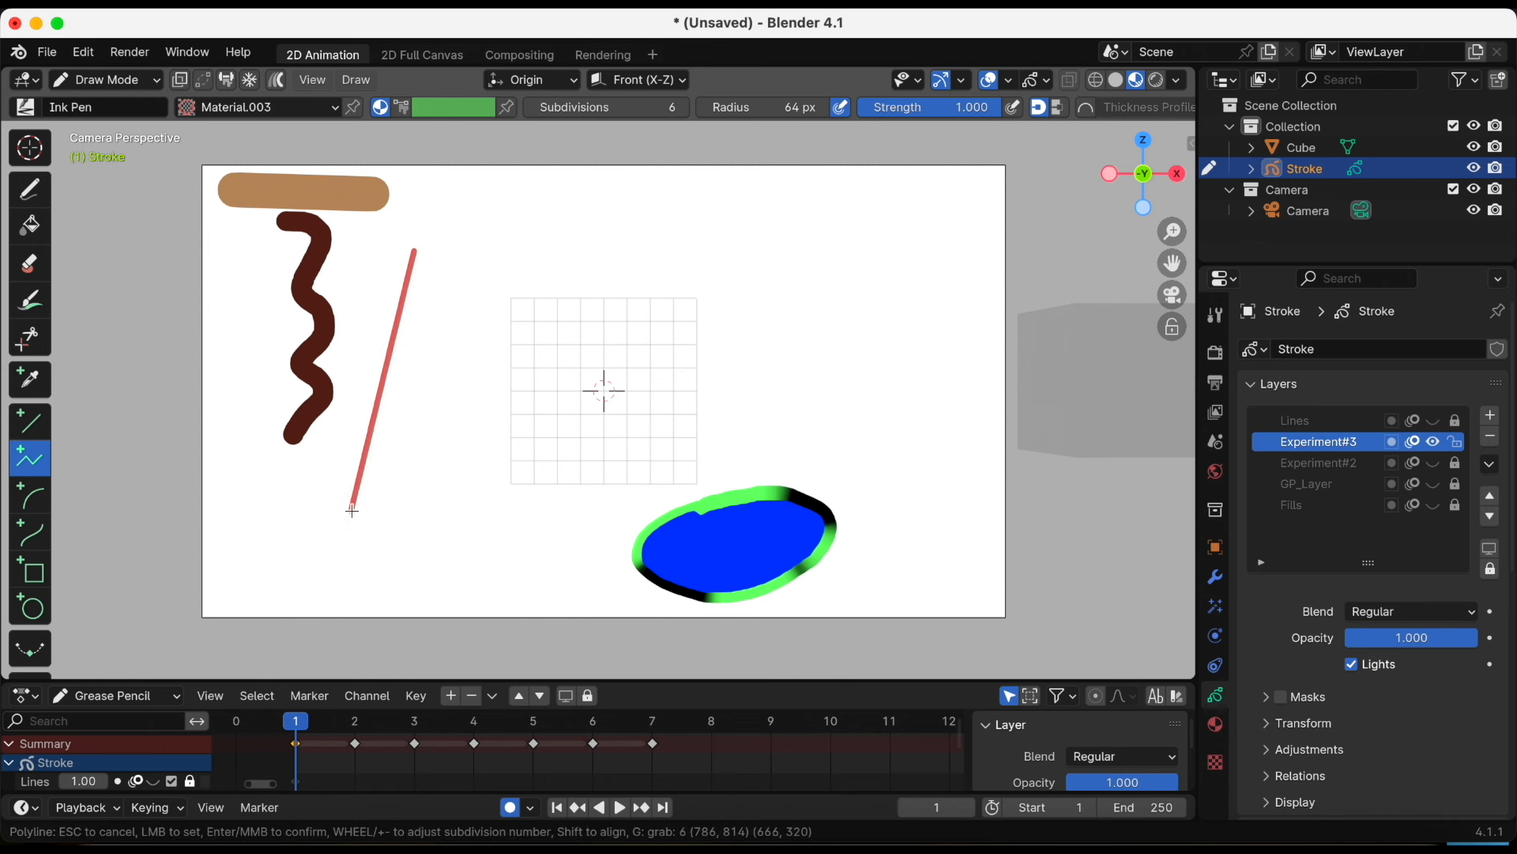
{"action": "left_click", "coordinate": [346, 472]}
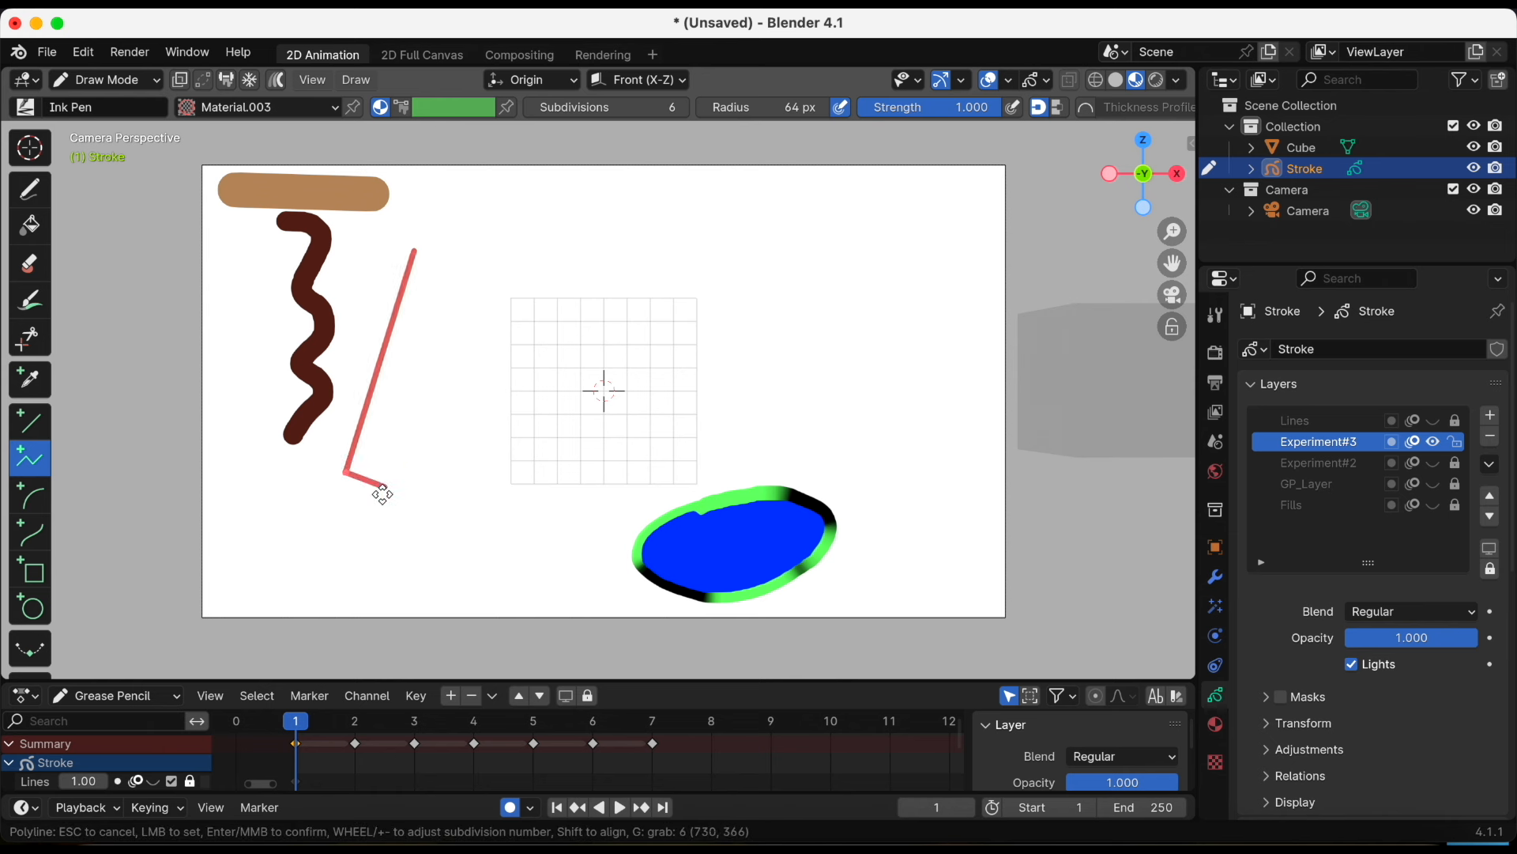
{"action": "left_click", "coordinate": [404, 456]}
{"action": "left_click", "coordinate": [377, 548]}
{"action": "left_click", "coordinate": [253, 565]}
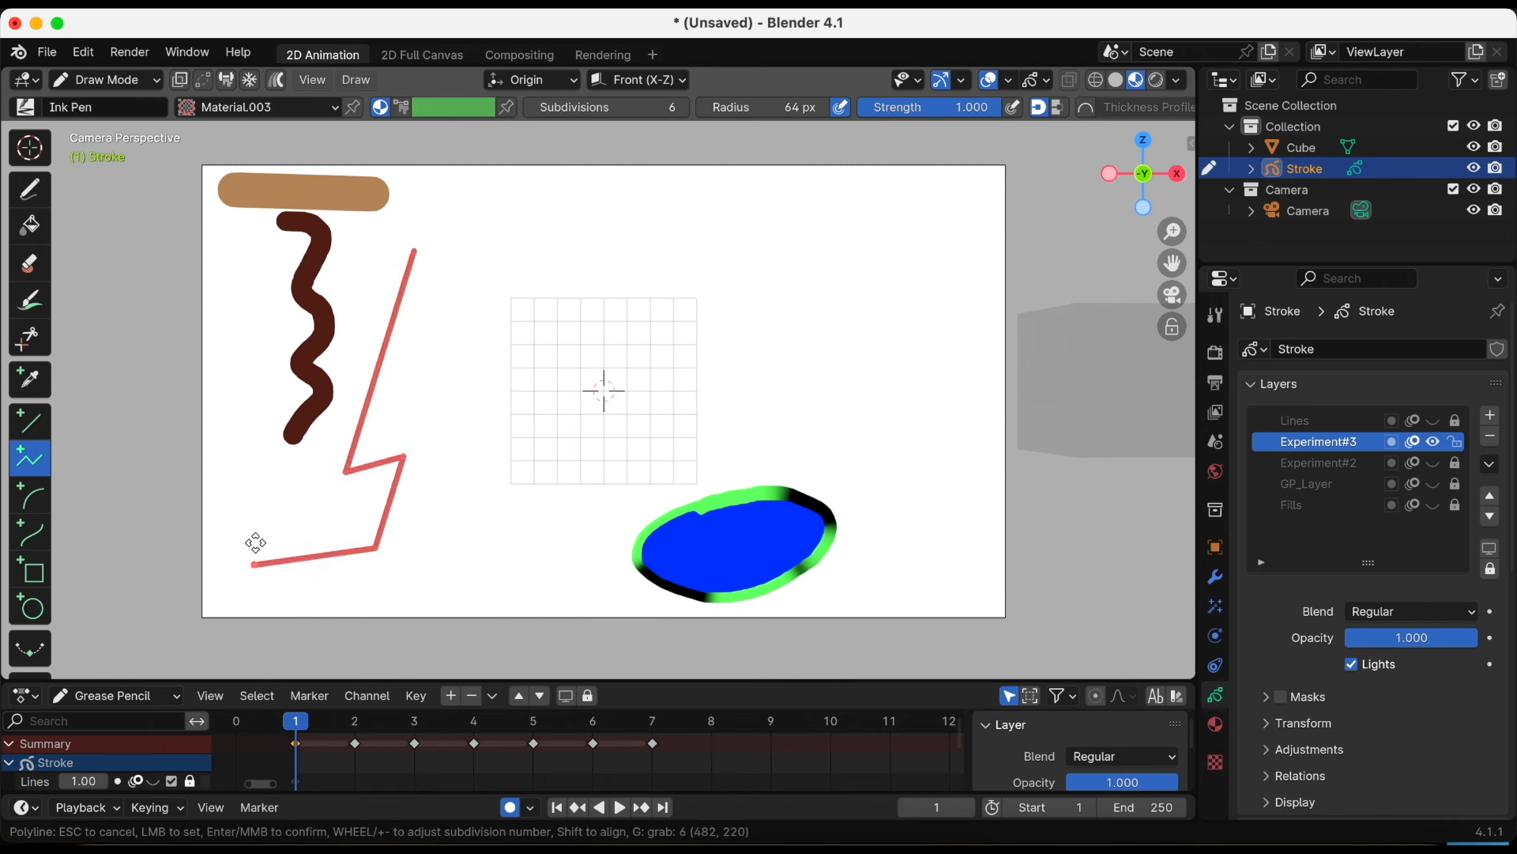
{"action": "left_click", "coordinate": [330, 518]}
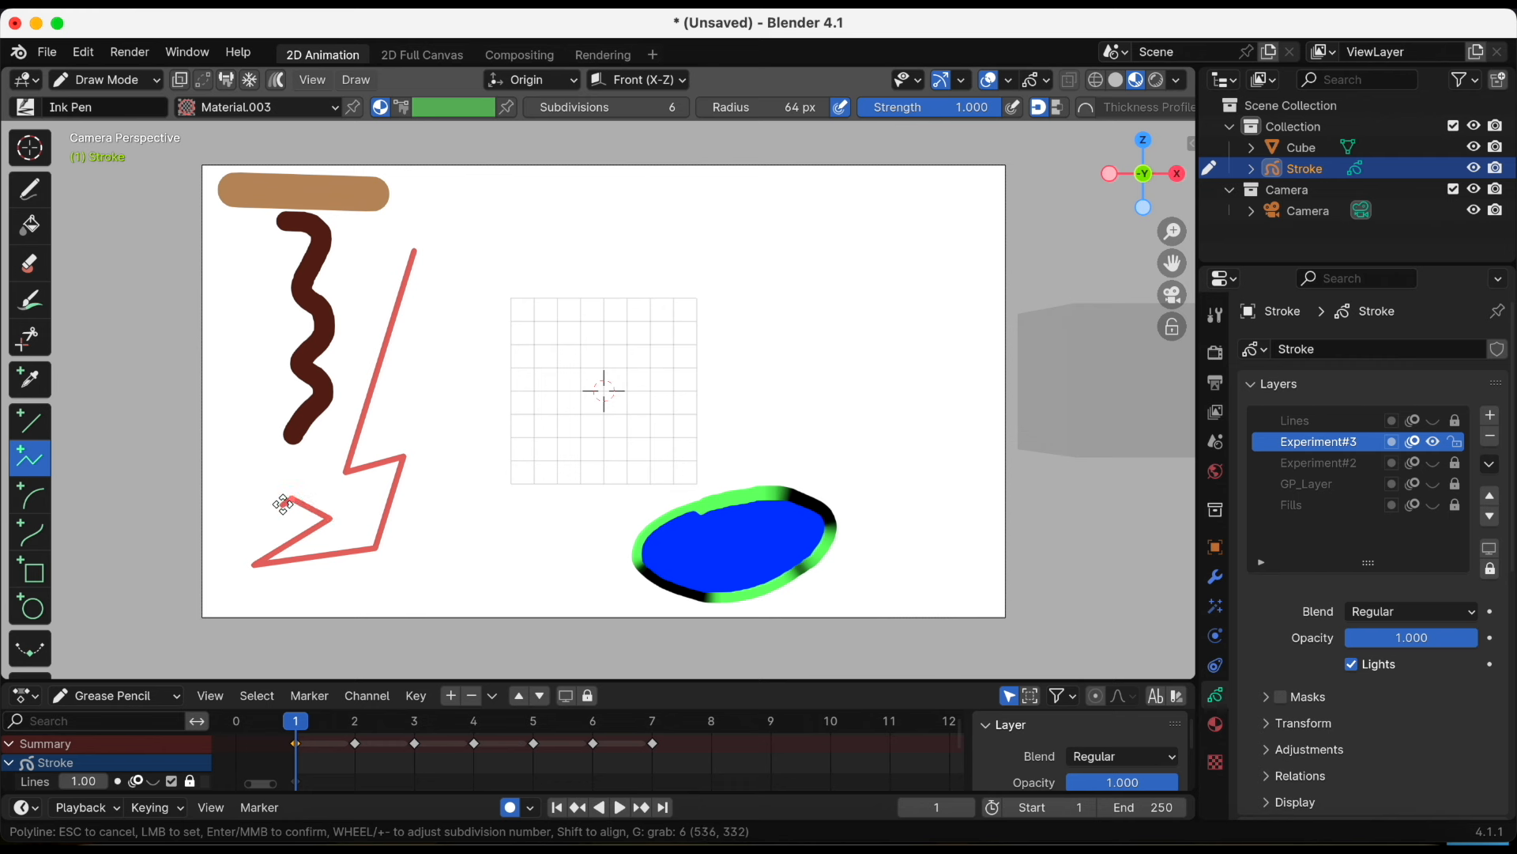
{"action": "key", "text": "Return"}
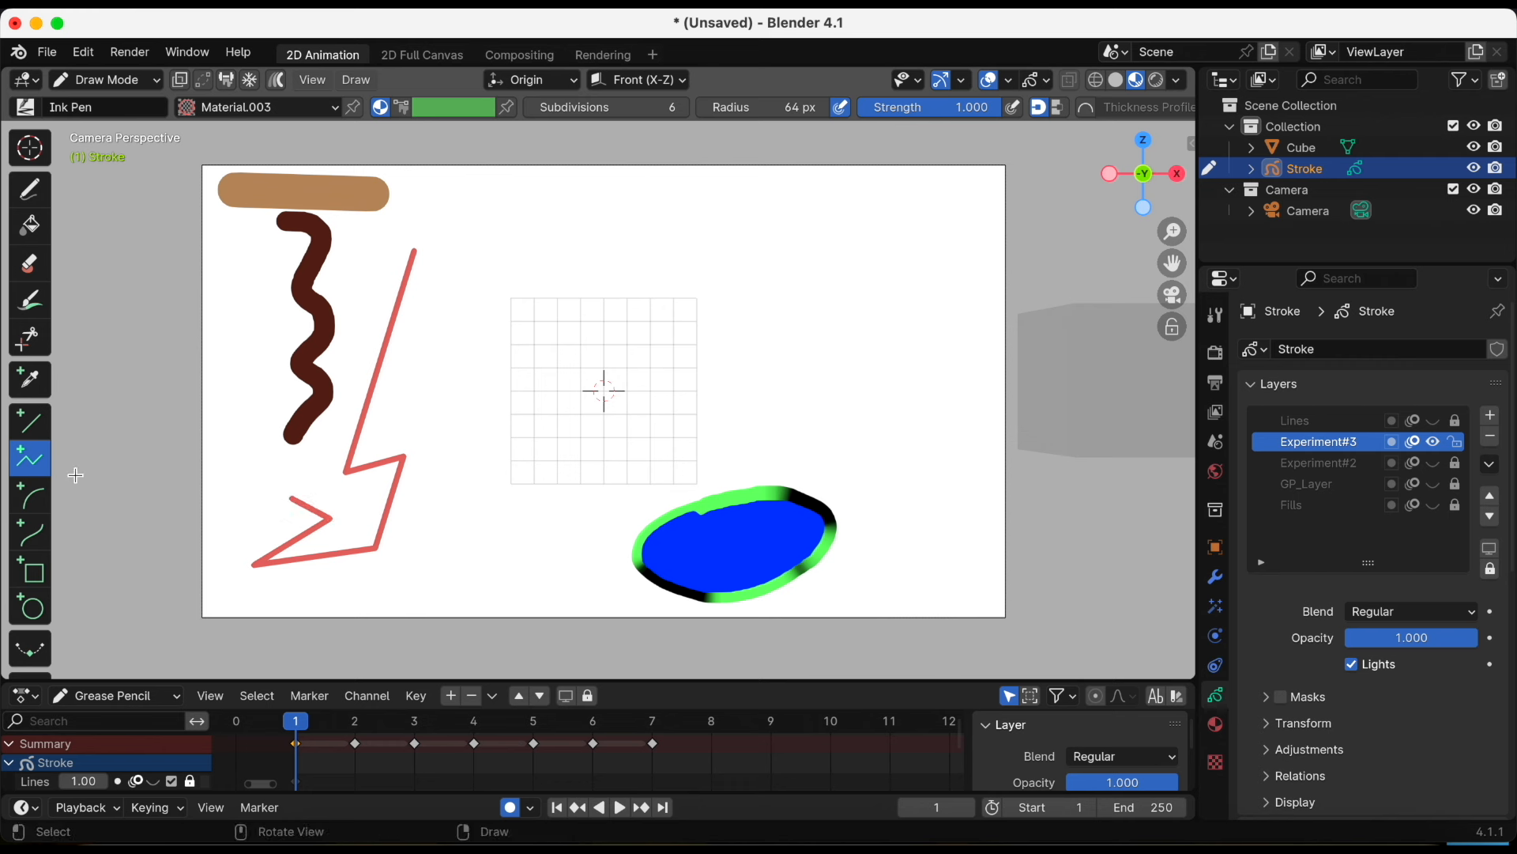
Draw a tall ellipse and a circle above it beside the red zigzag with the Circle tool
{"action": "left_click", "coordinate": [33, 607]}
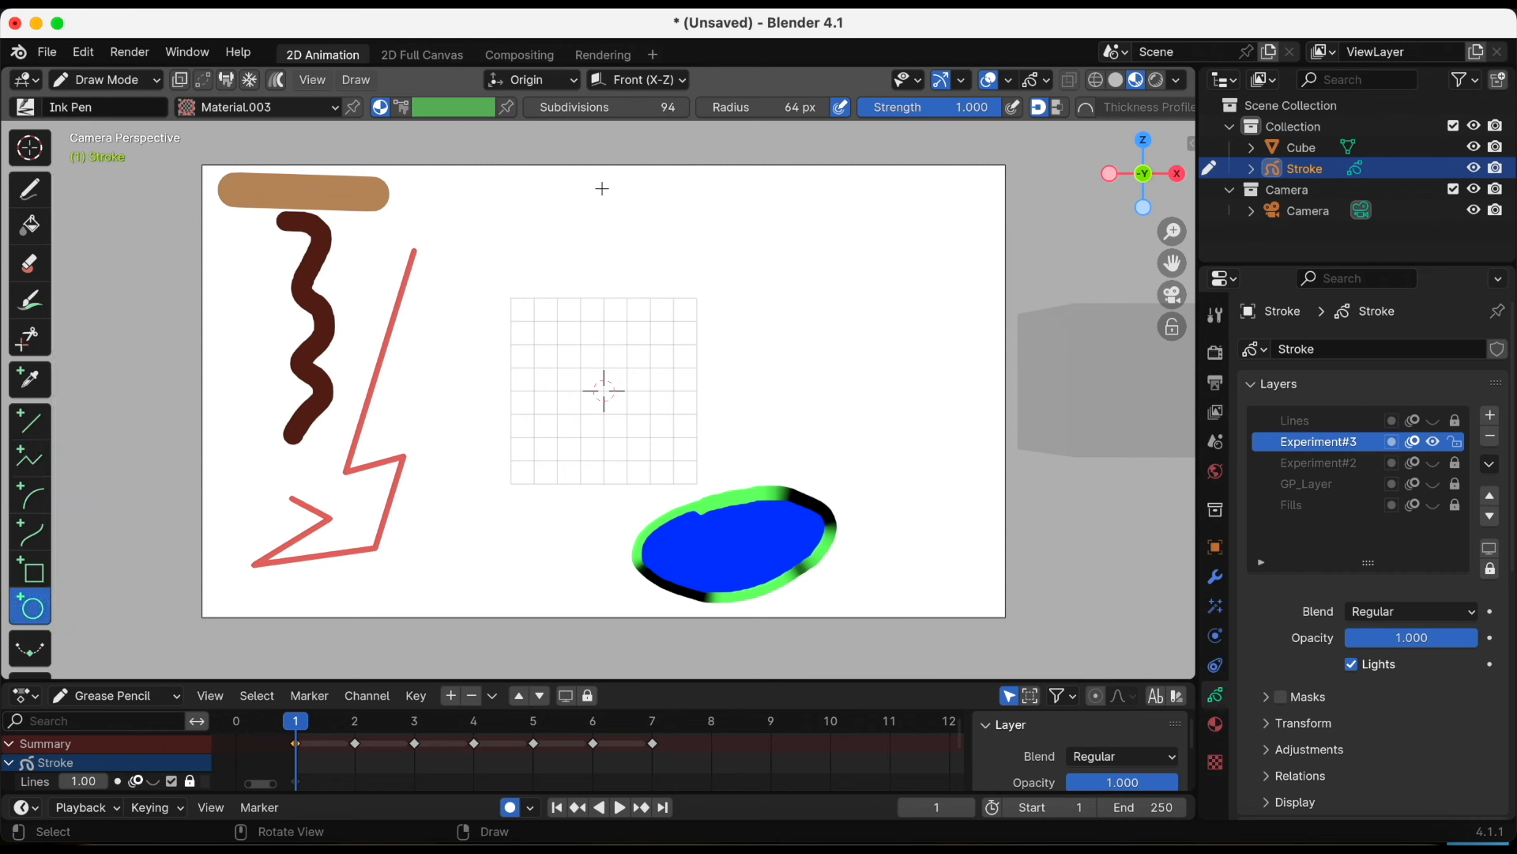
{"action": "left_click_drag", "start_coordinate": [424, 492], "coordinate": [517, 600]}
{"action": "key", "text": "Return"}
{"action": "left_click_drag", "start_coordinate": [423, 382], "coordinate": [527, 471]}
{"action": "key", "text": "Return"}
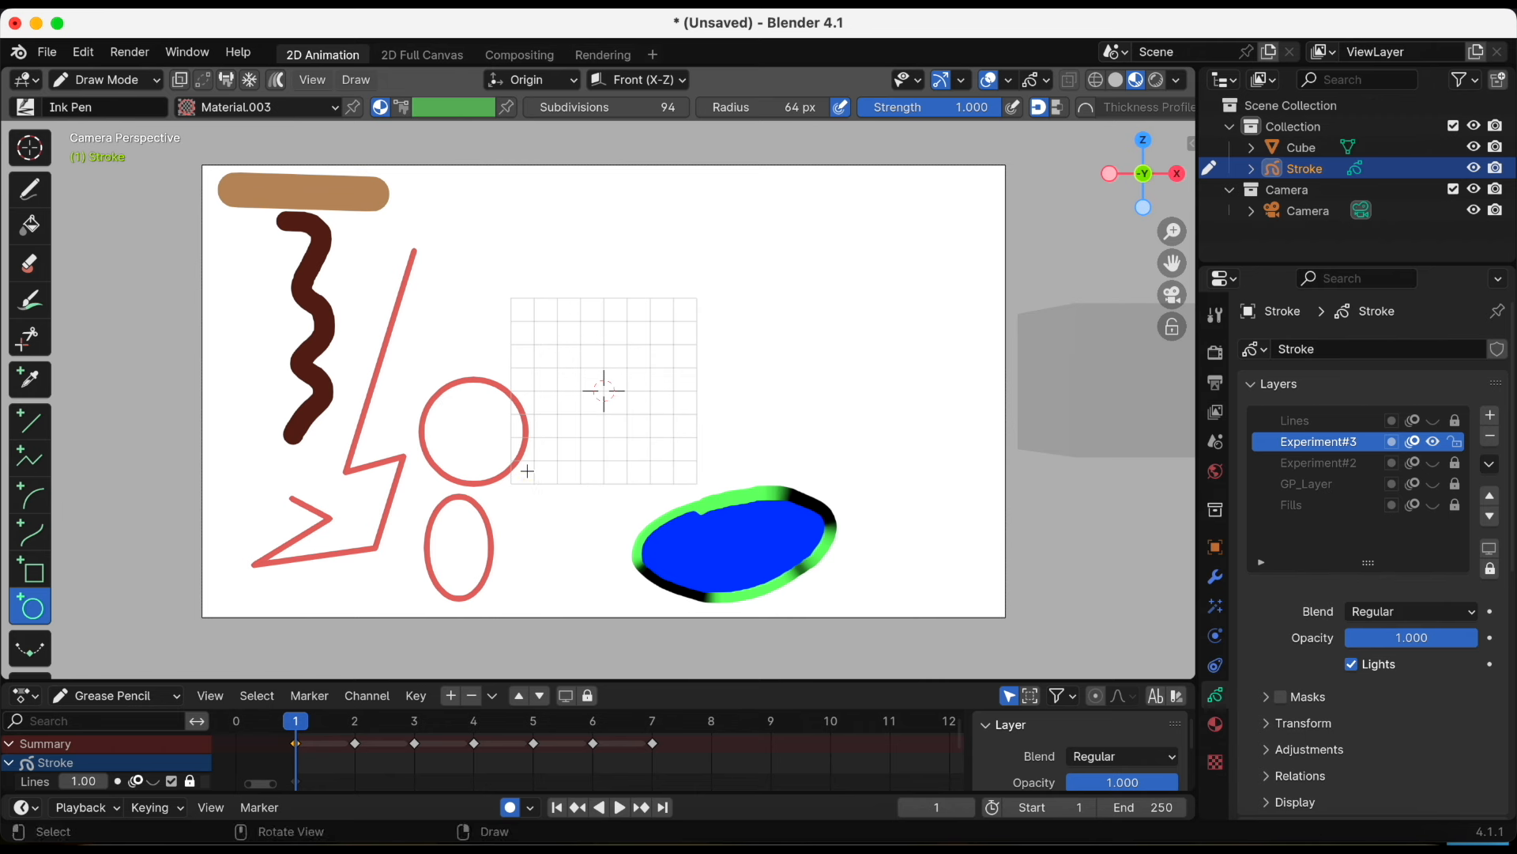
Set the Circle tool's subdivisions to 1 and draw two red triangles above the circle and the grid
{"action": "left_click_drag", "start_coordinate": [662, 108], "coordinate": [496, 117]}
{"action": "mouse_move", "coordinate": [510, 232]}
{"action": "left_mouse_down"}
{"action": "mouse_move", "coordinate": [518, 281]}
{"action": "mouse_move", "coordinate": [569, 322]}
{"action": "mouse_move", "coordinate": [633, 329]}
{"action": "mouse_move", "coordinate": [527, 367]}
{"action": "mouse_move", "coordinate": [359, 366]}
{"action": "mouse_move", "coordinate": [589, 314]}
{"action": "left_mouse_up"}
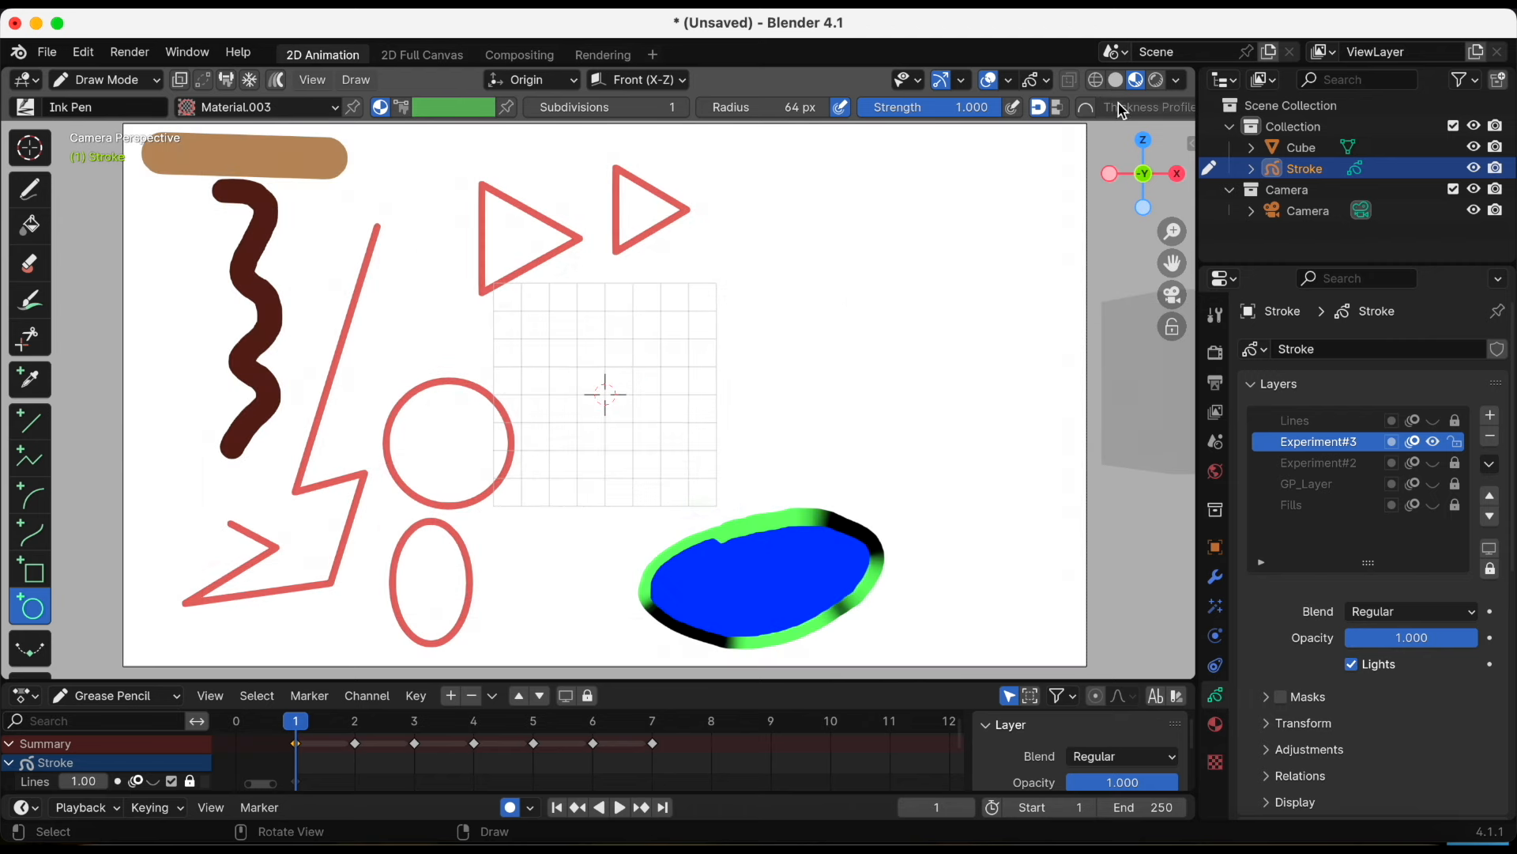
Enable the Thickness Profile for the Circle tool and draw a tapered triangle beside the two plain ones
{"action": "scroll", "coordinate": [1123, 106], "scroll_direction": "down", "scroll_amount": 4}
{"action": "scroll", "coordinate": [879, 209], "scroll_direction": "up", "scroll_amount": 2}
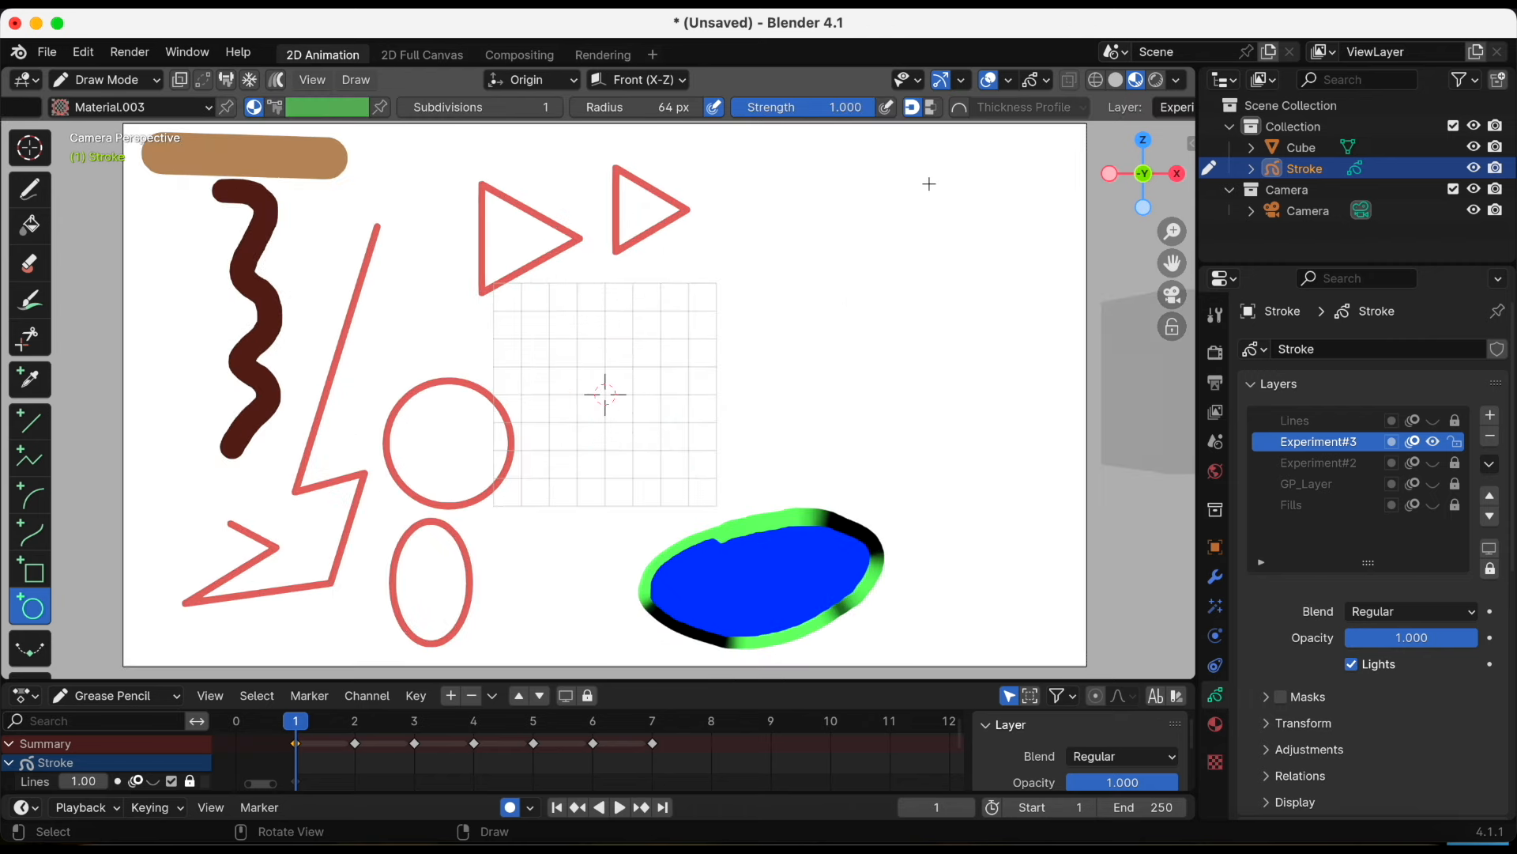
{"action": "left_click", "coordinate": [1008, 110]}
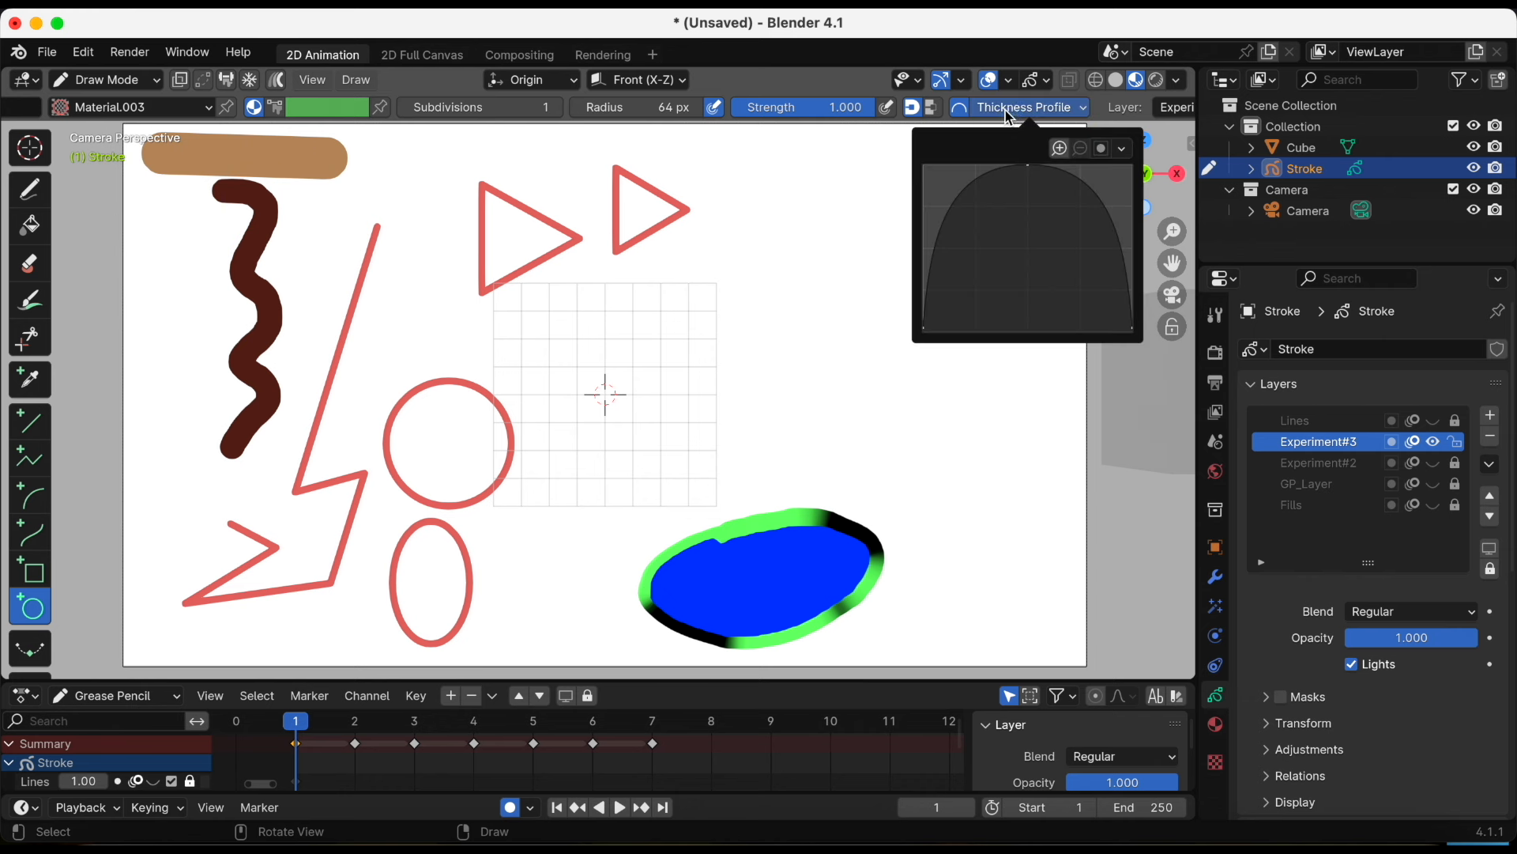
{"action": "left_click", "coordinate": [1010, 102]}
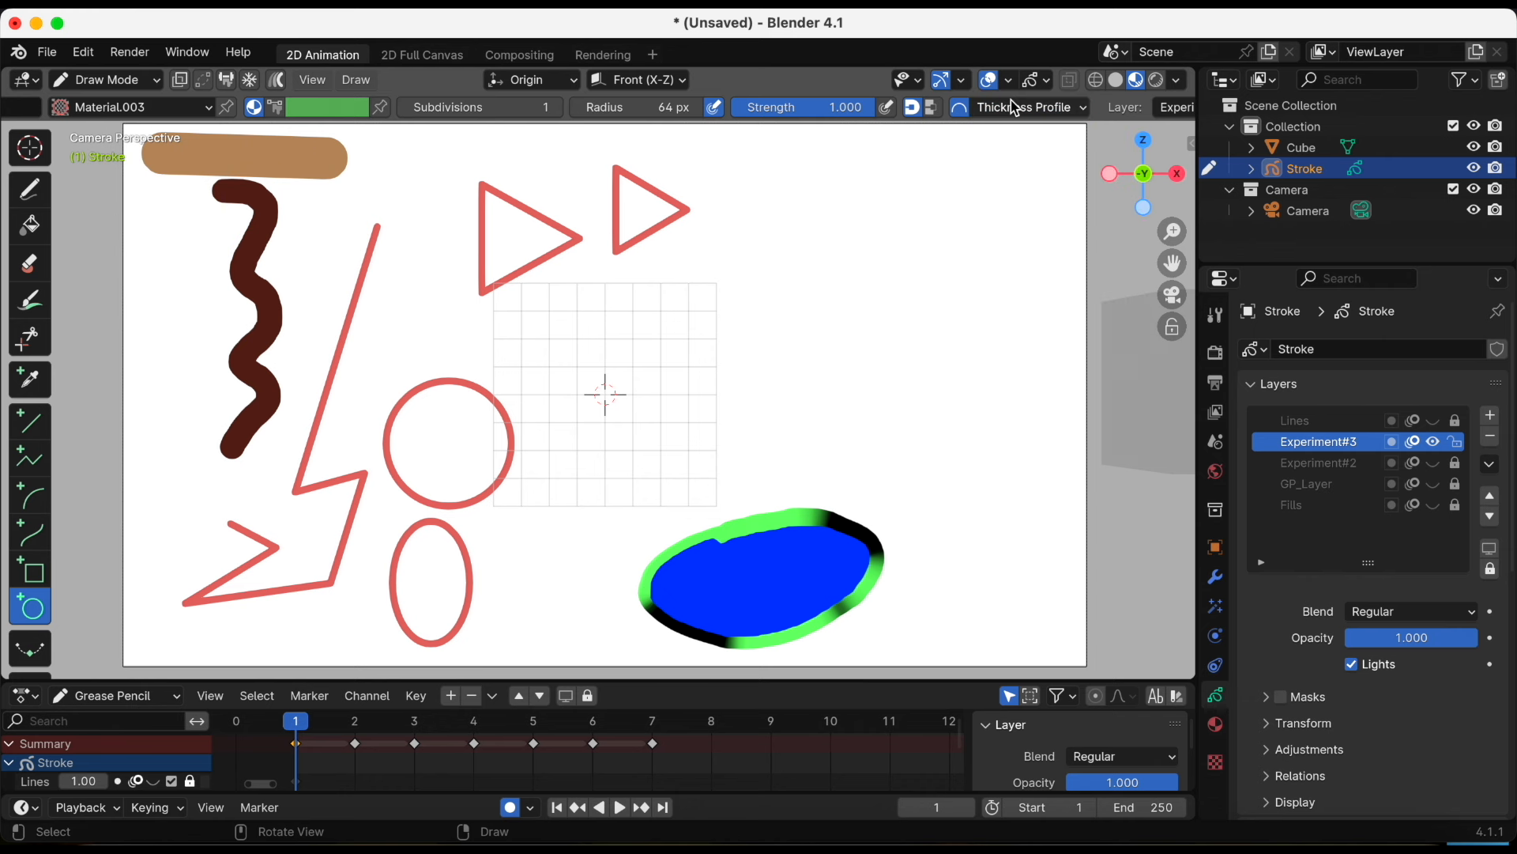
{"action": "mouse_move", "coordinate": [735, 215]}
{"action": "left_mouse_down"}
{"action": "mouse_move", "coordinate": [749, 360]}
{"action": "mouse_move", "coordinate": [648, 380]}
{"action": "mouse_move", "coordinate": [759, 386]}
{"action": "mouse_move", "coordinate": [865, 279]}
{"action": "mouse_move", "coordinate": [840, 327]}
{"action": "left_mouse_up"}
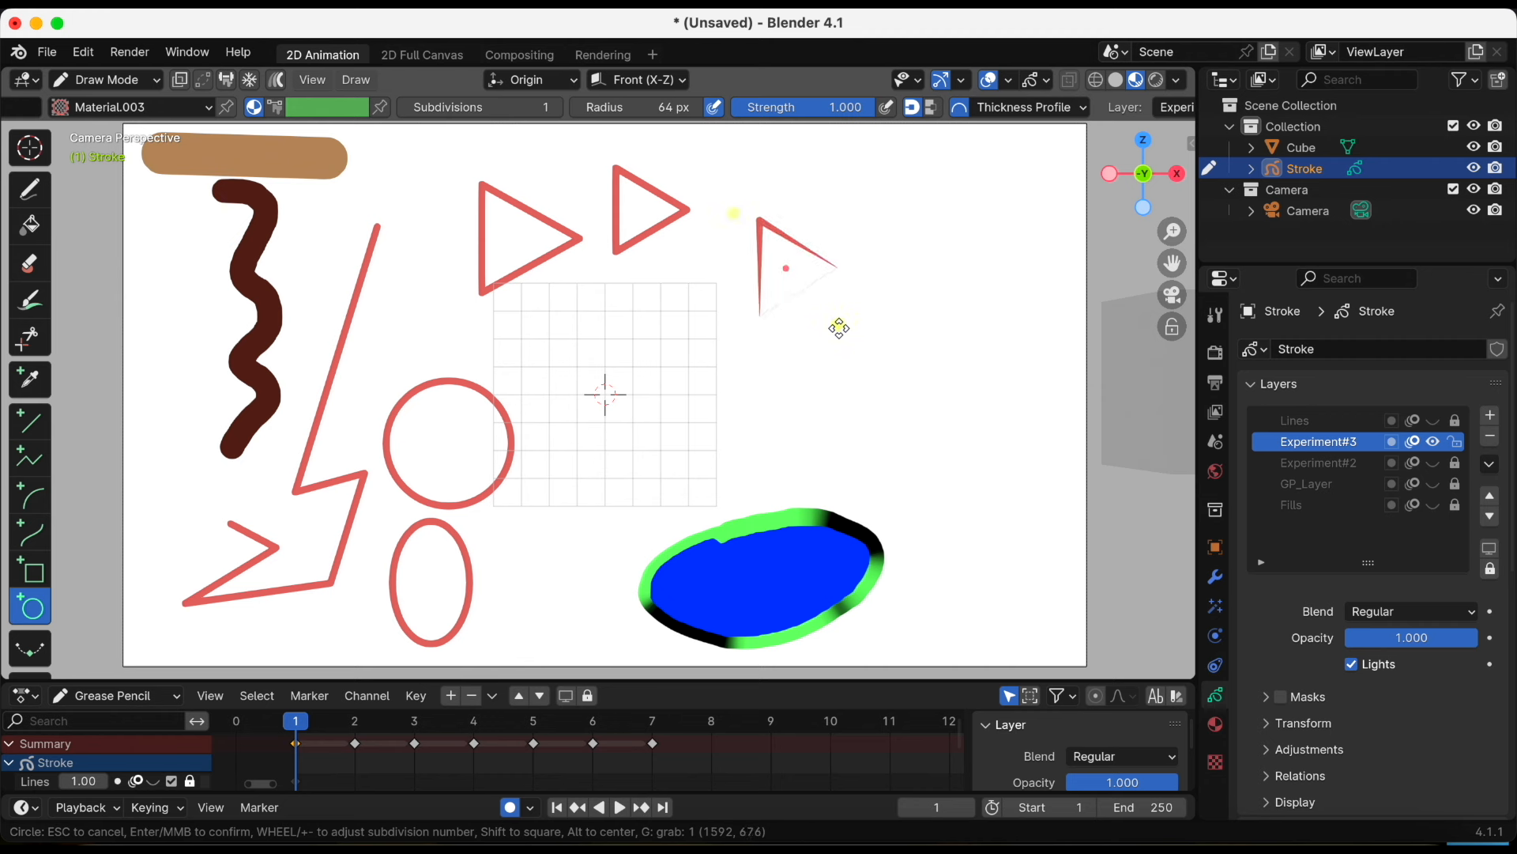
{"action": "key", "text": "Return"}
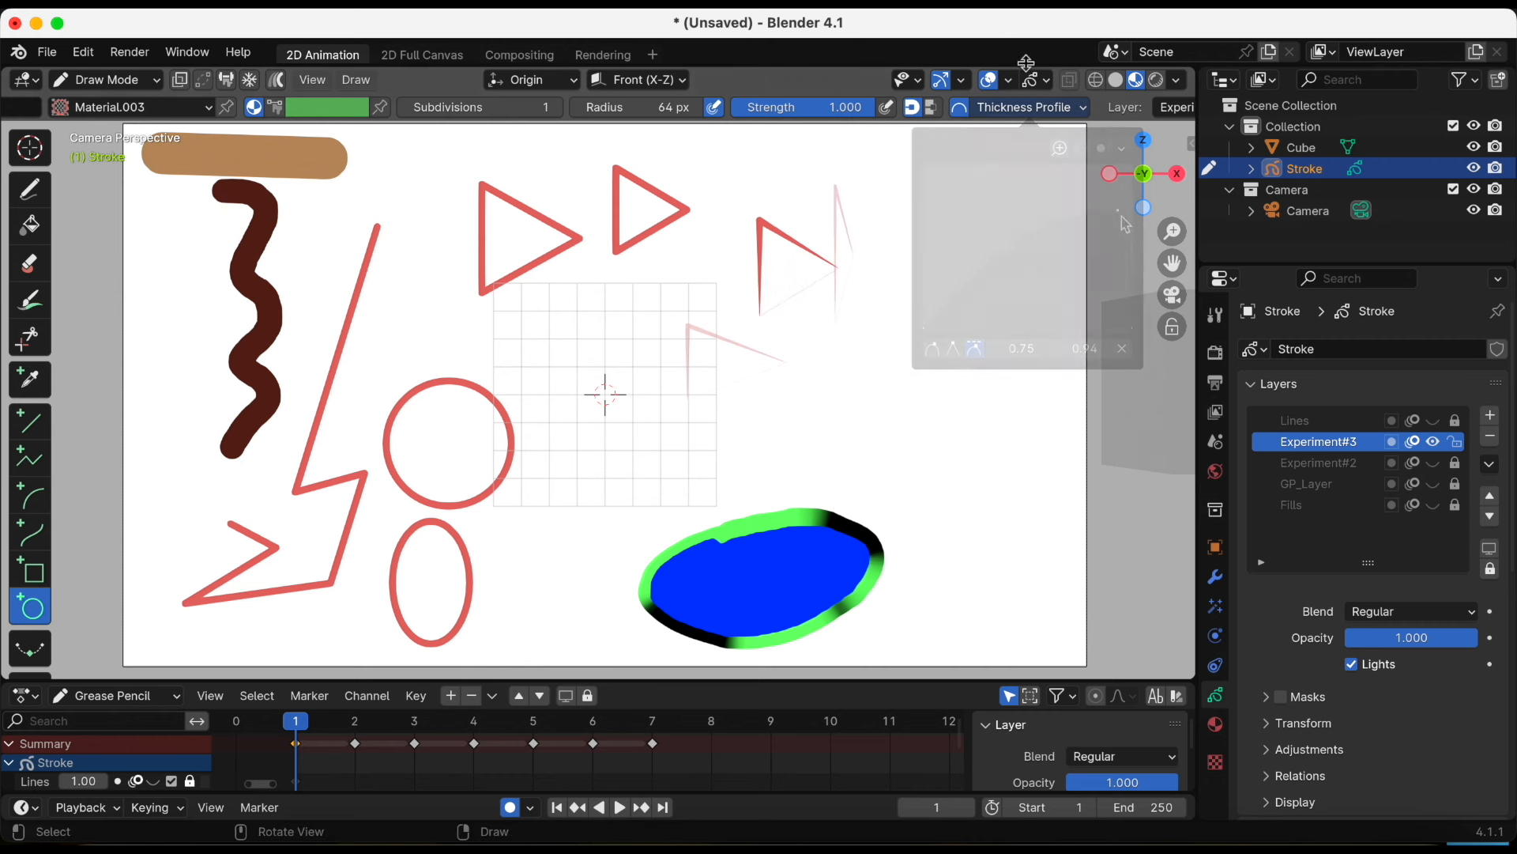
Reshape the falling end of the thickness profile curve and draw another thin tapered triangle above the blue ellipse
{"action": "left_click_drag", "start_coordinate": [1083, 180], "coordinate": [1132, 313]}
{"action": "mouse_move", "coordinate": [840, 361]}
{"action": "left_mouse_down"}
{"action": "mouse_move", "coordinate": [876, 459]}
{"action": "mouse_move", "coordinate": [724, 477]}
{"action": "left_mouse_up"}
{"action": "key", "text": "Return"}
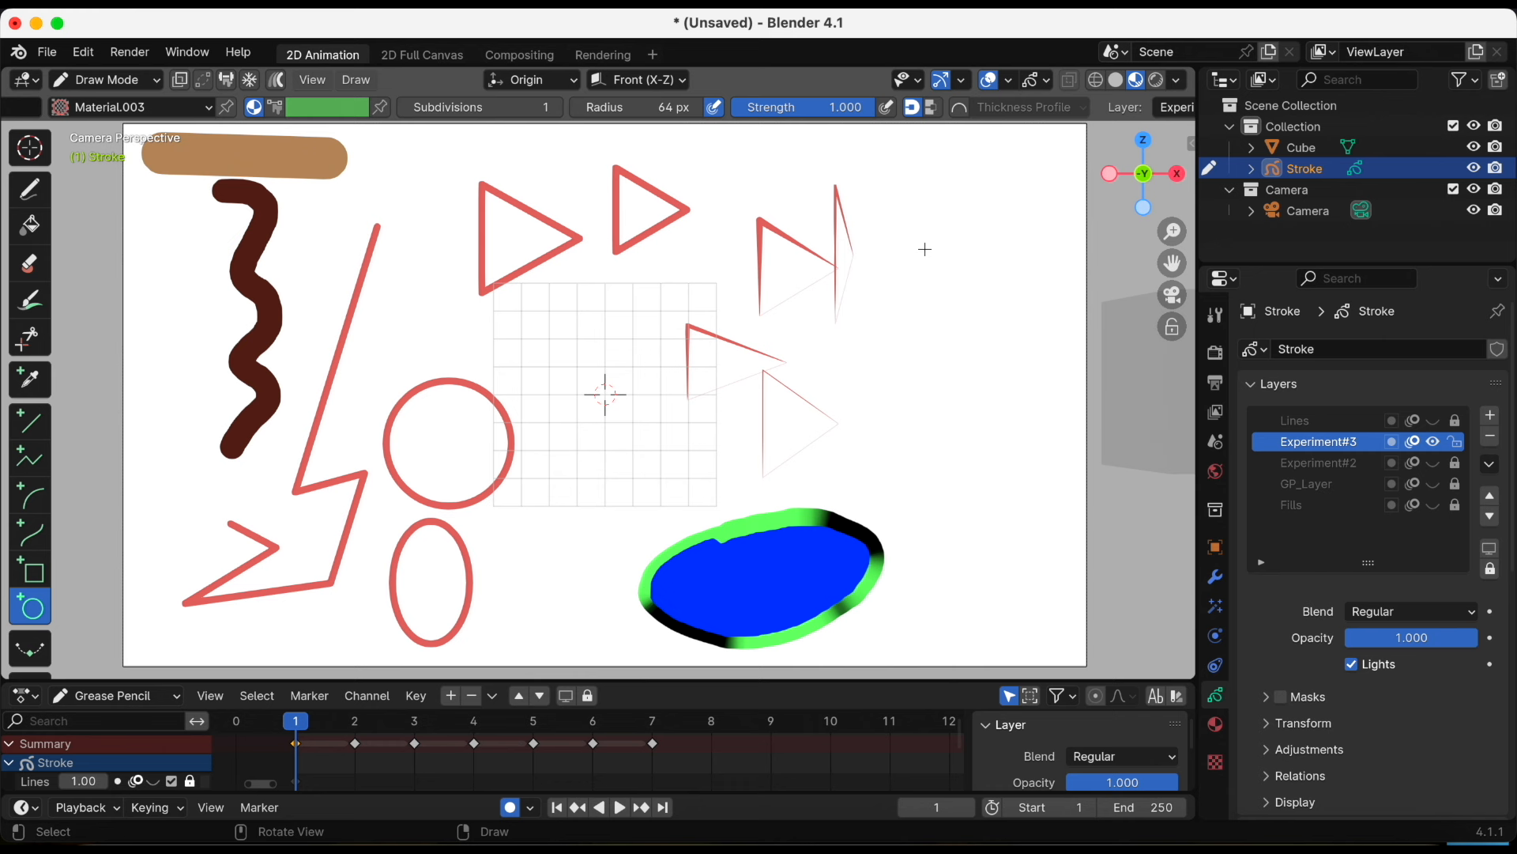
Draw a black blob outline with a gap at its top beside the tapered triangles, using the Draw tool and Material.001
{"action": "left_click", "coordinate": [32, 192]}
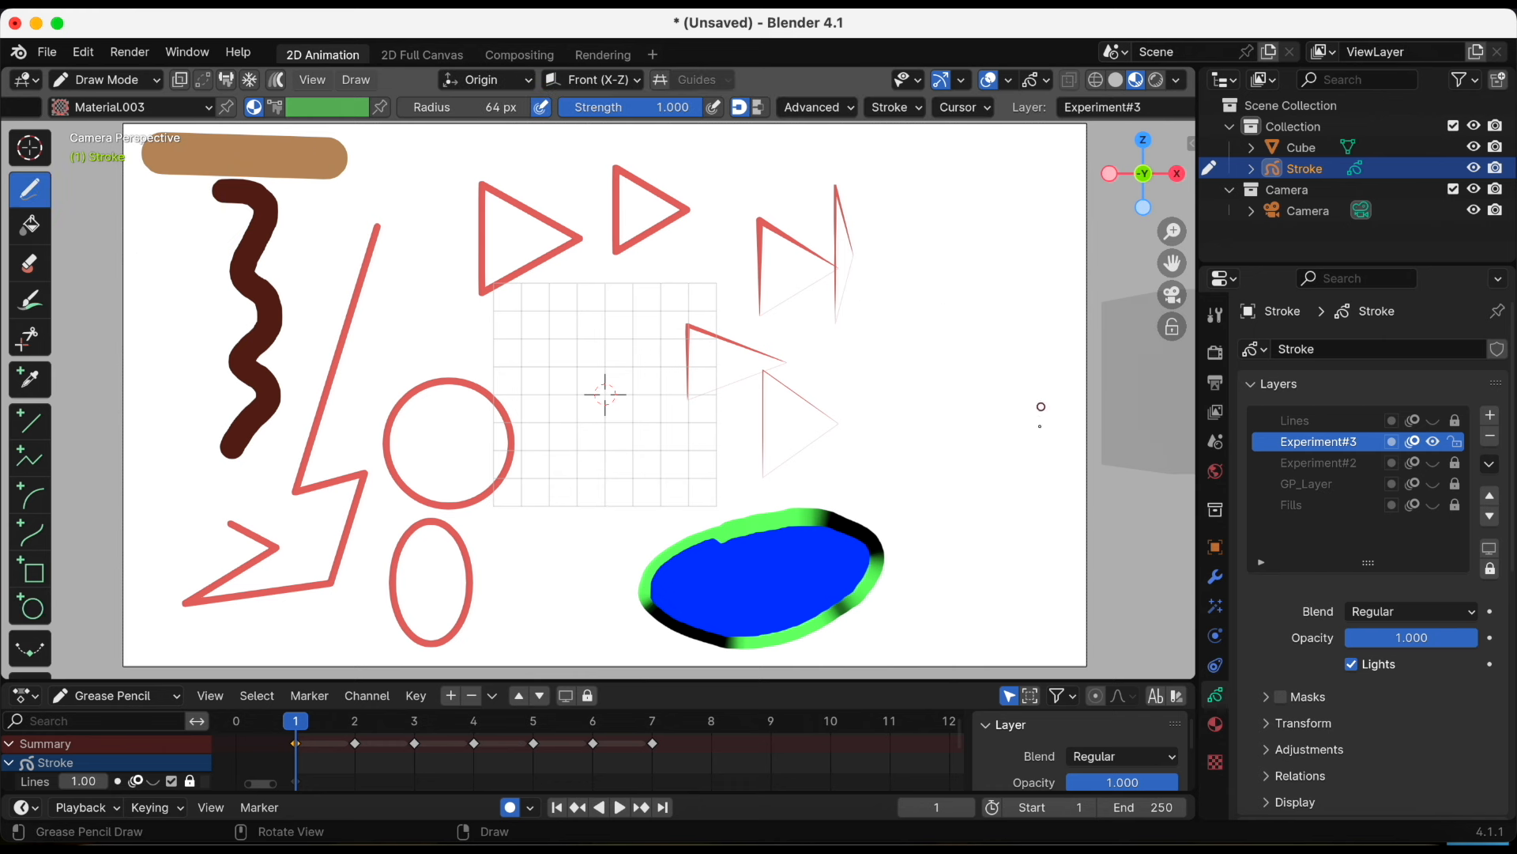
{"action": "left_click", "coordinate": [1215, 724]}
{"action": "left_click", "coordinate": [1215, 696]}
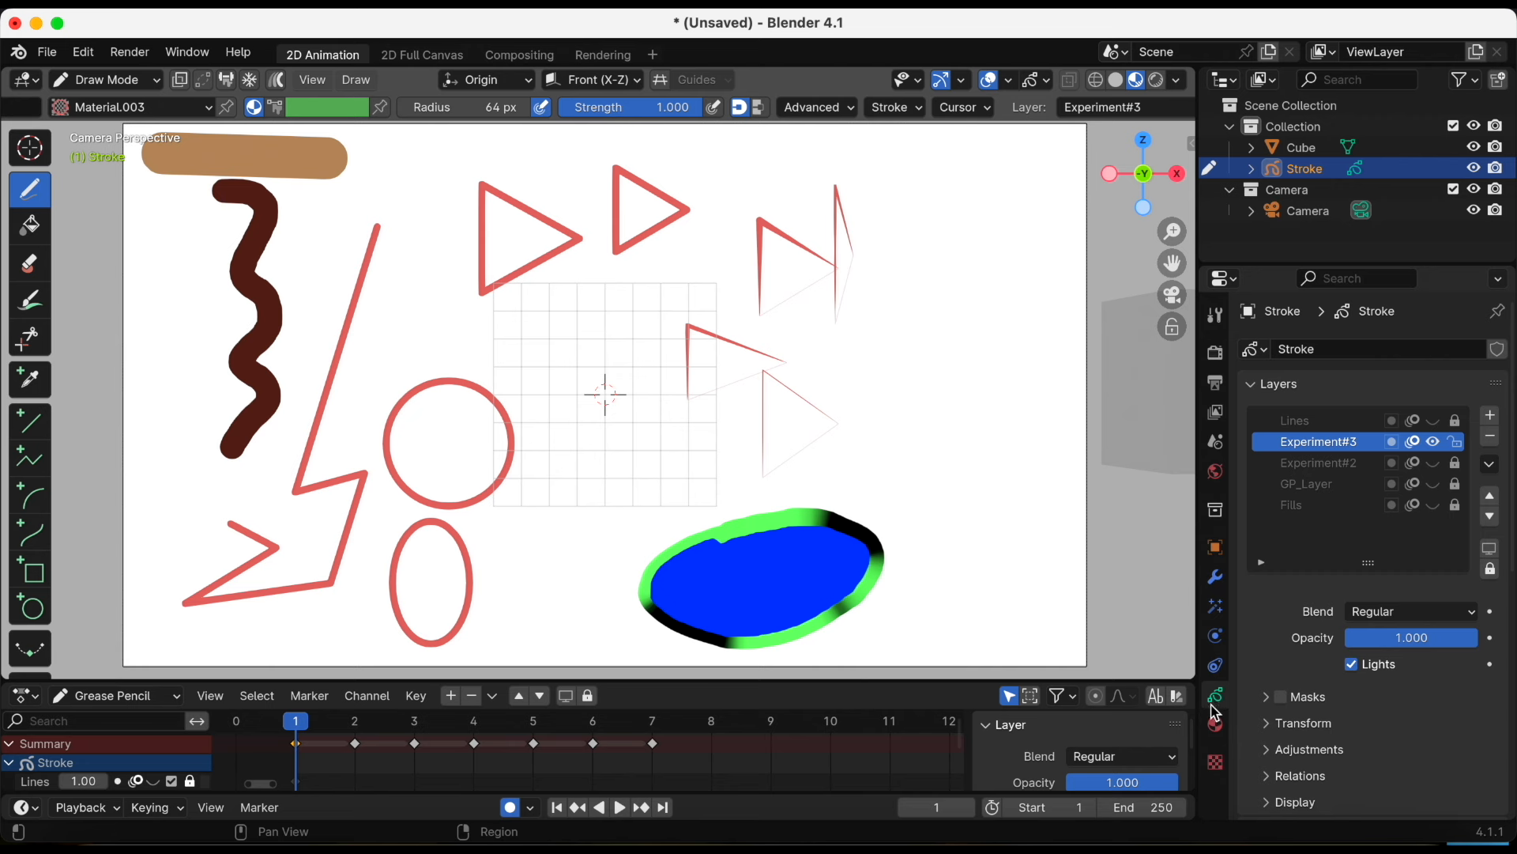
{"action": "left_click", "coordinate": [1215, 724]}
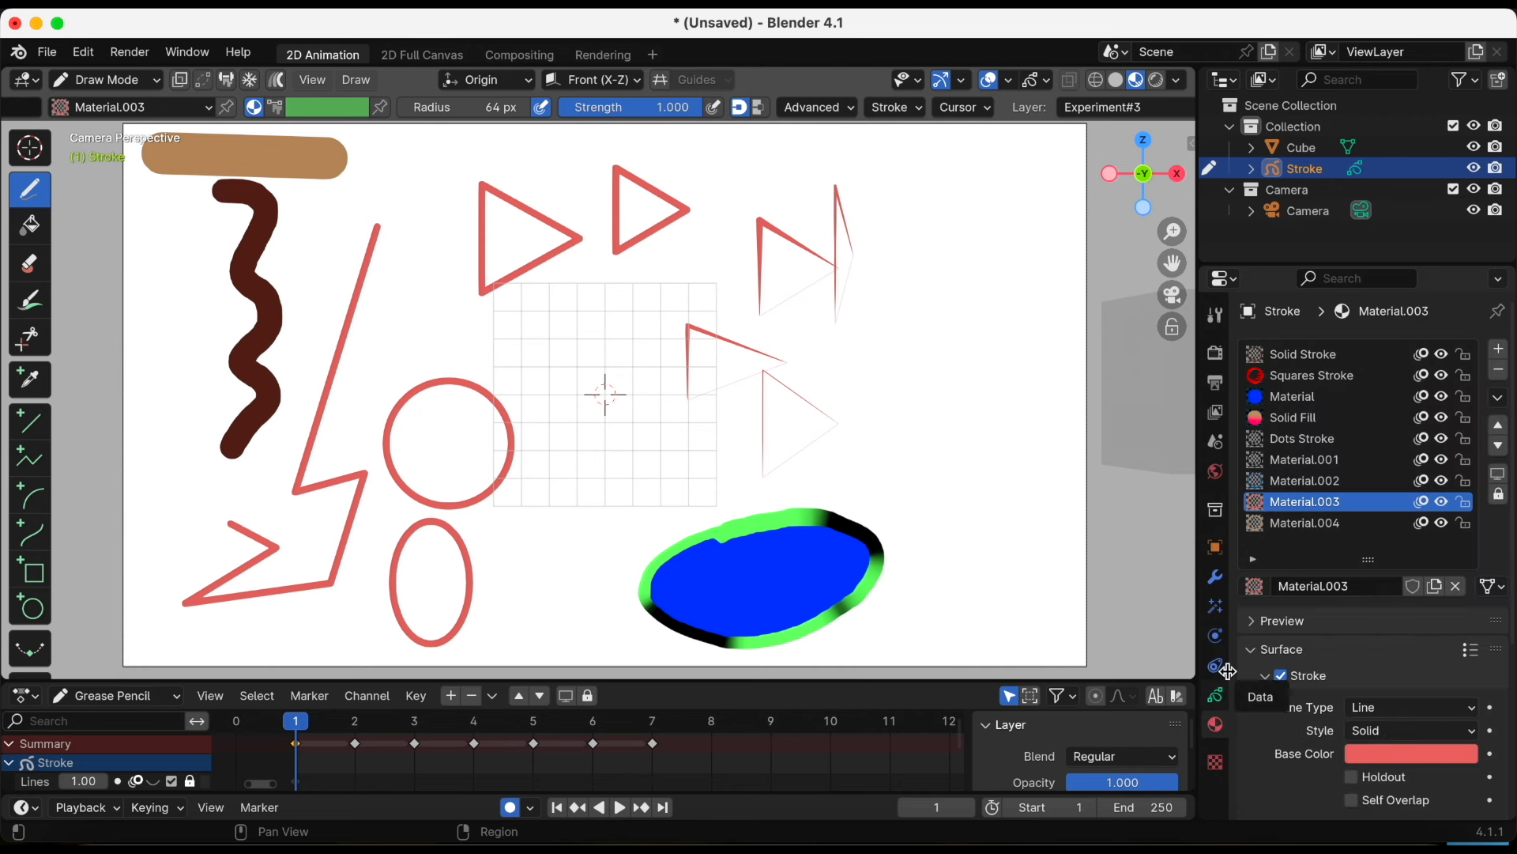
{"action": "left_click", "coordinate": [1321, 460]}
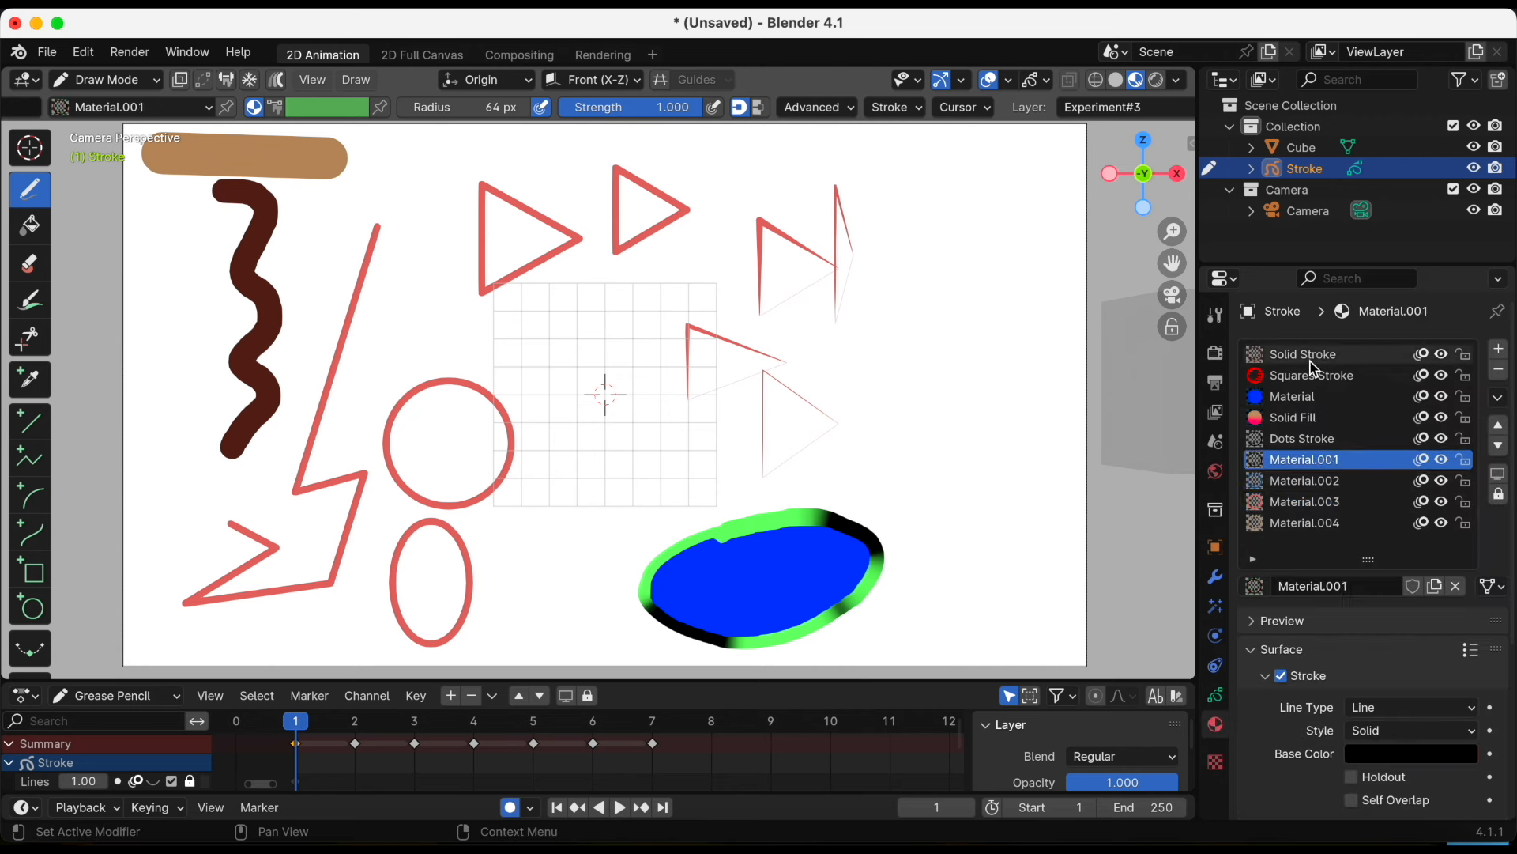
{"action": "left_click", "coordinate": [1214, 700]}
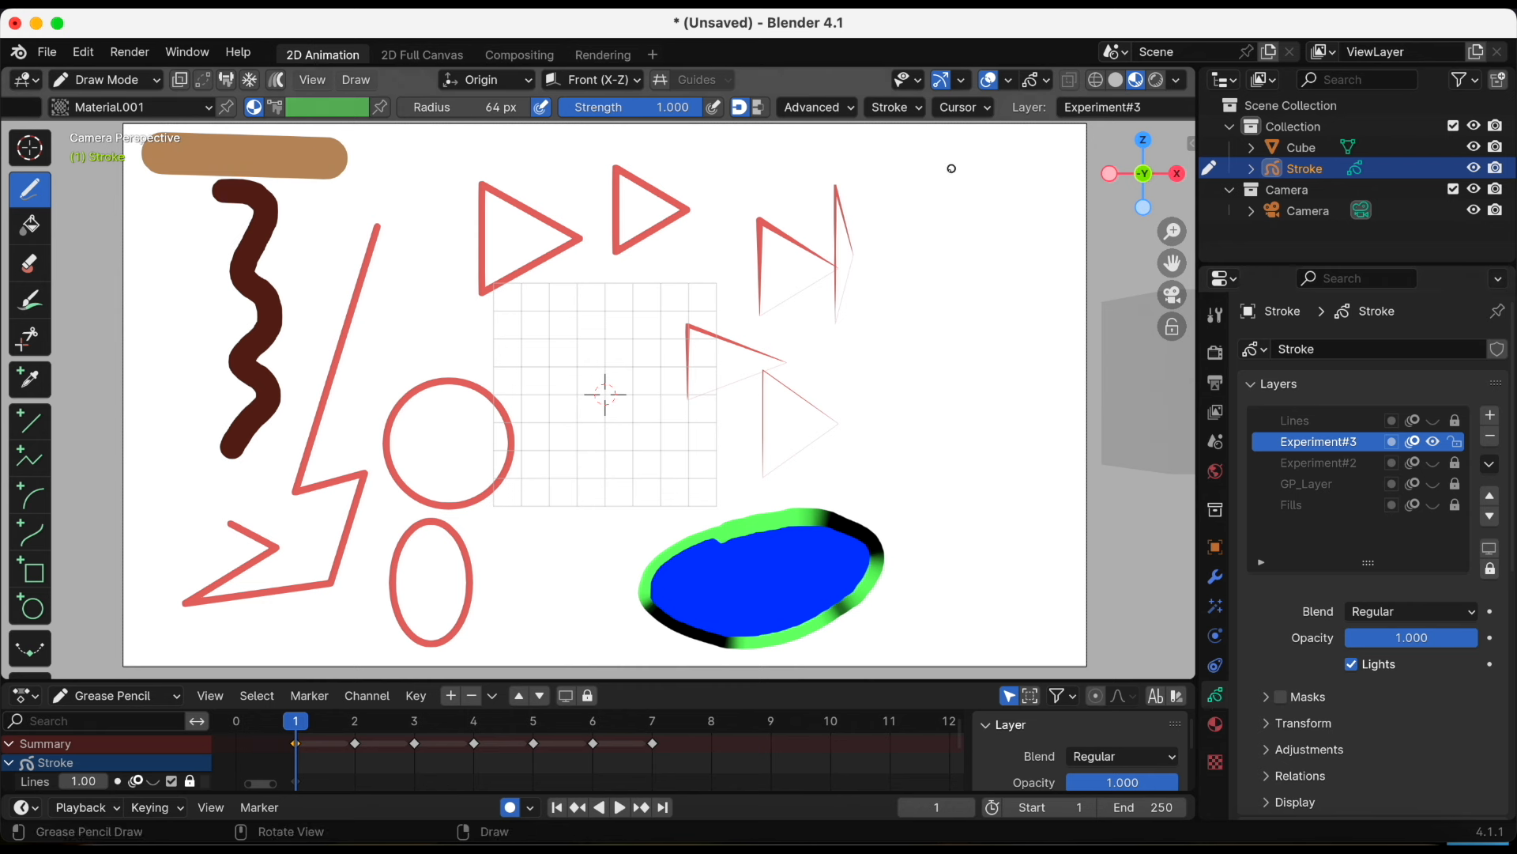
{"action": "left_click_drag", "start_coordinate": [906, 189], "coordinate": [868, 257]}
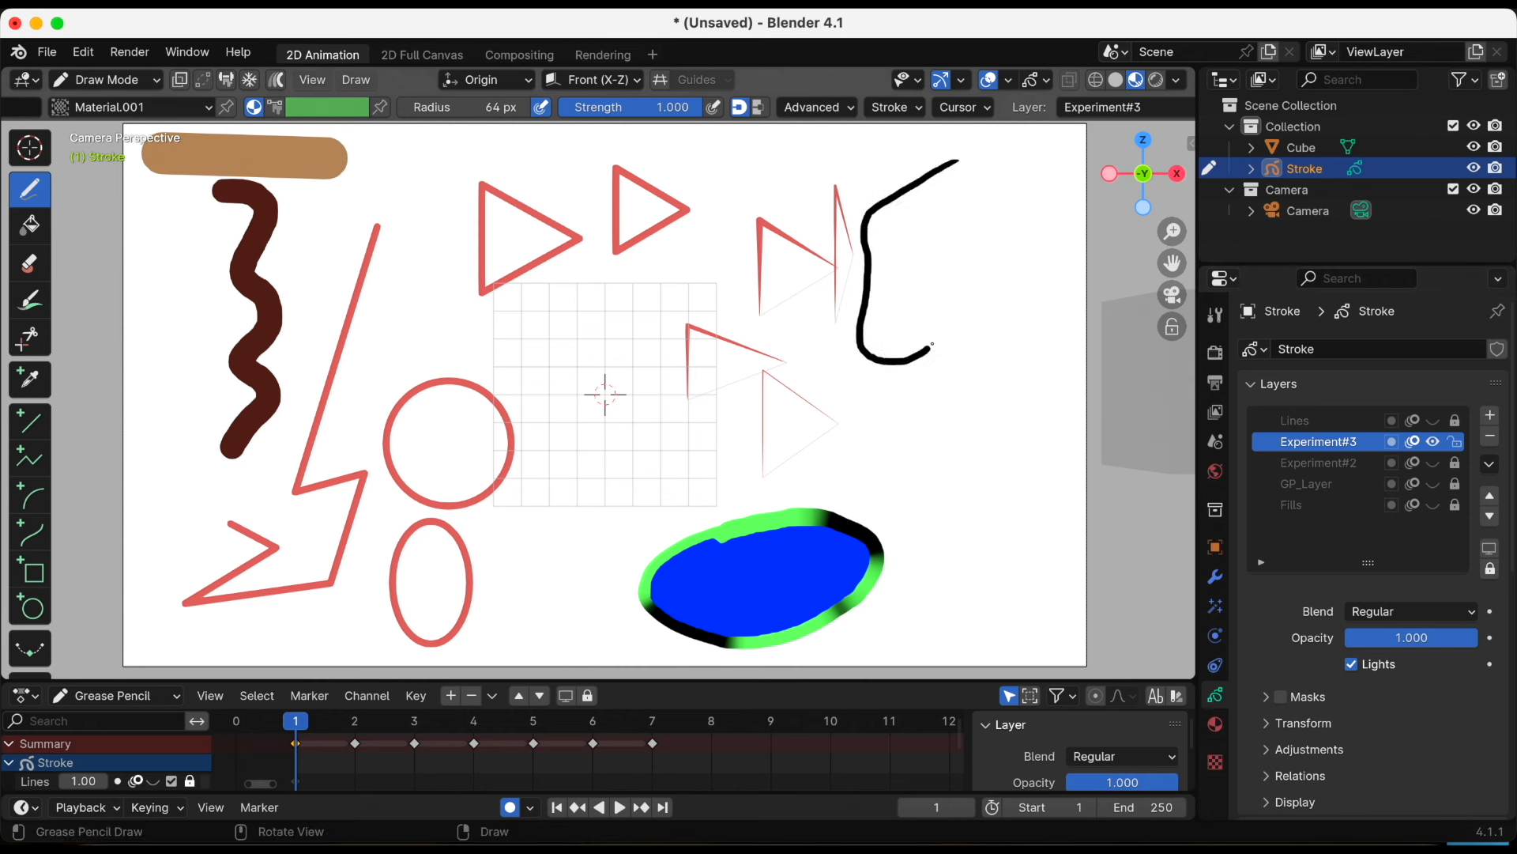
{"action": "left_click_drag", "start_coordinate": [1028, 232], "coordinate": [1011, 175]}
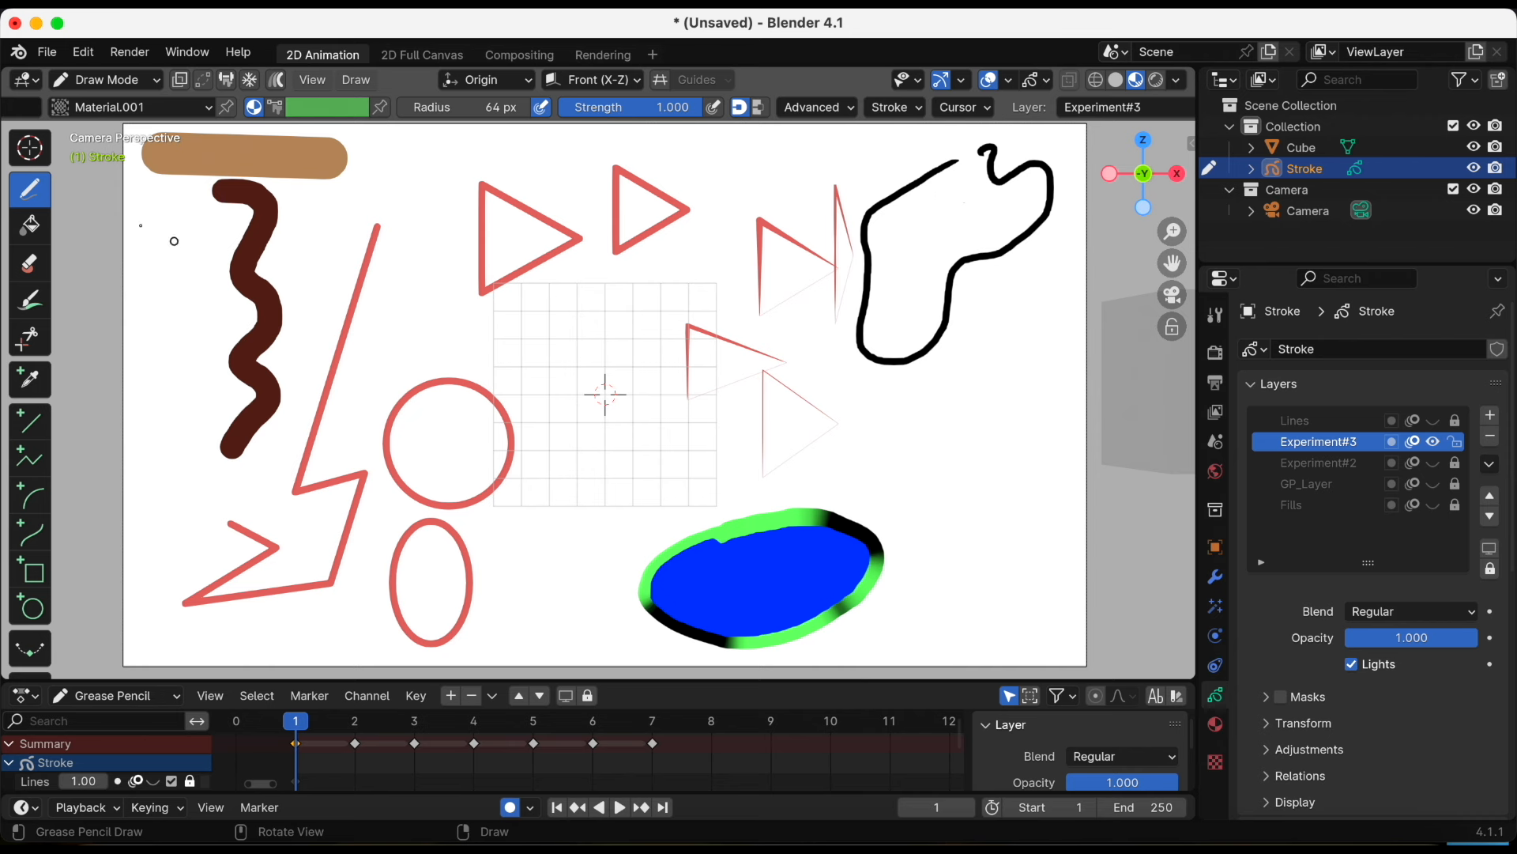
Try to fill the open black outline using the Fill tool and the Solid Fill material
{"action": "left_click", "coordinate": [29, 229]}
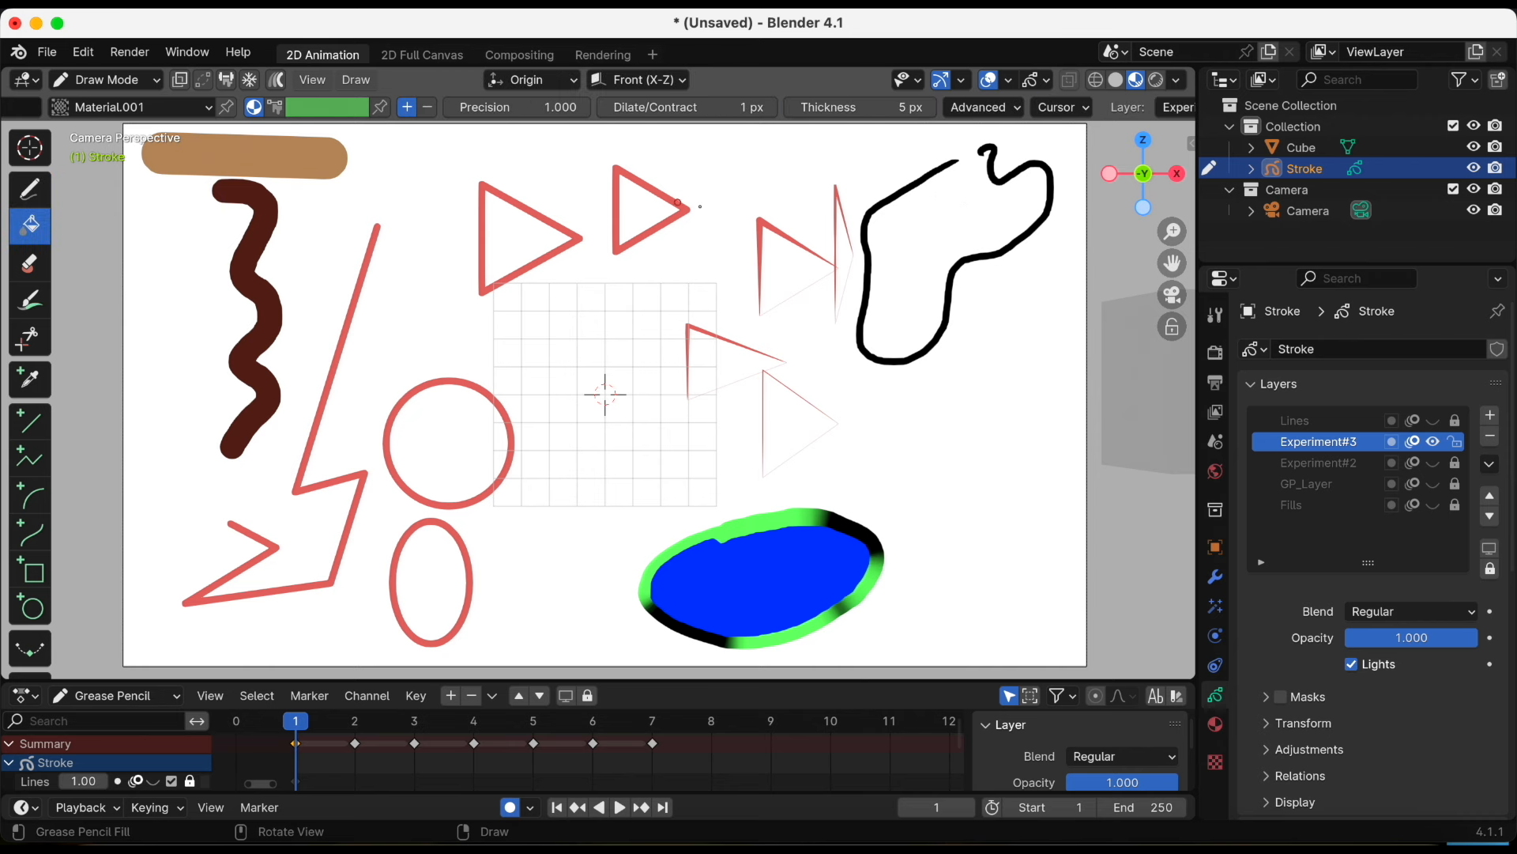
{"action": "left_click", "coordinate": [1217, 728]}
{"action": "left_click", "coordinate": [1301, 399]}
{"action": "left_click", "coordinate": [1302, 420]}
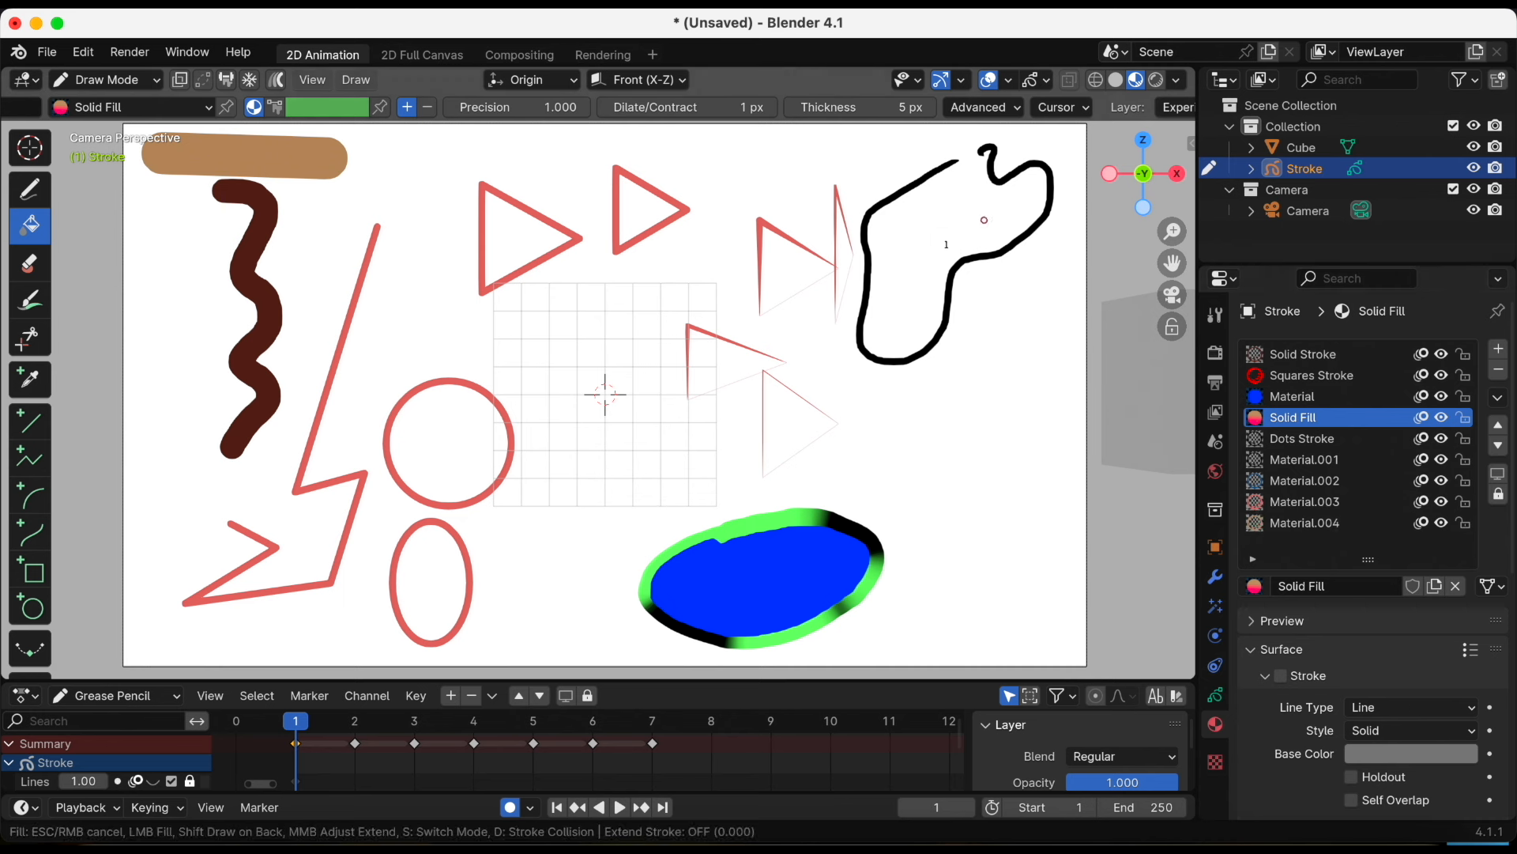
{"action": "left_click", "coordinate": [984, 219]}
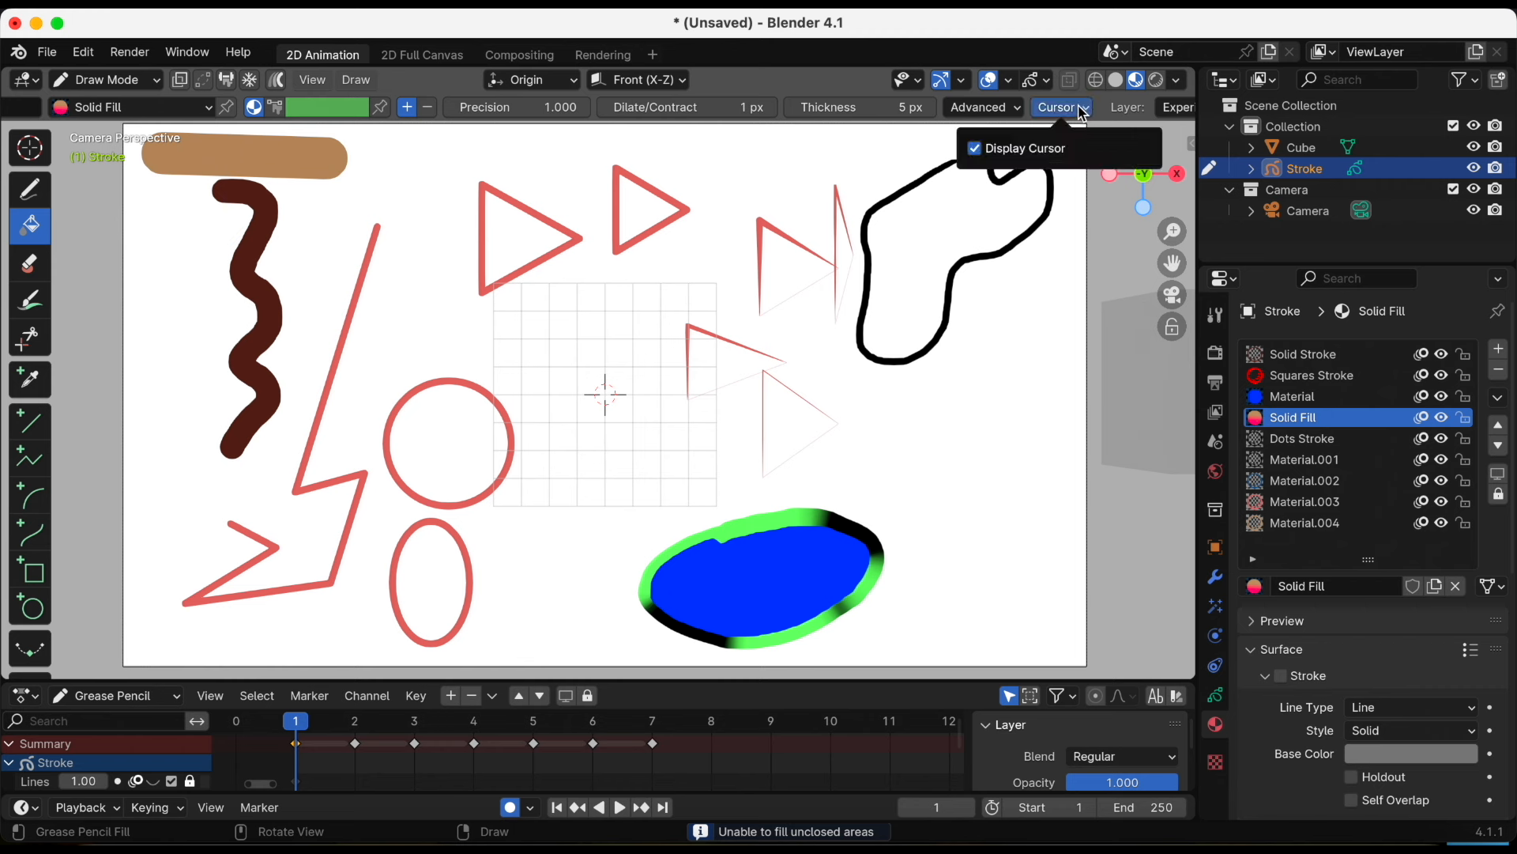
Set the Fill tool's gap closure size to 4.6 and fill the open black outline with the Solid Fill gradient
{"action": "left_click", "coordinate": [983, 107]}
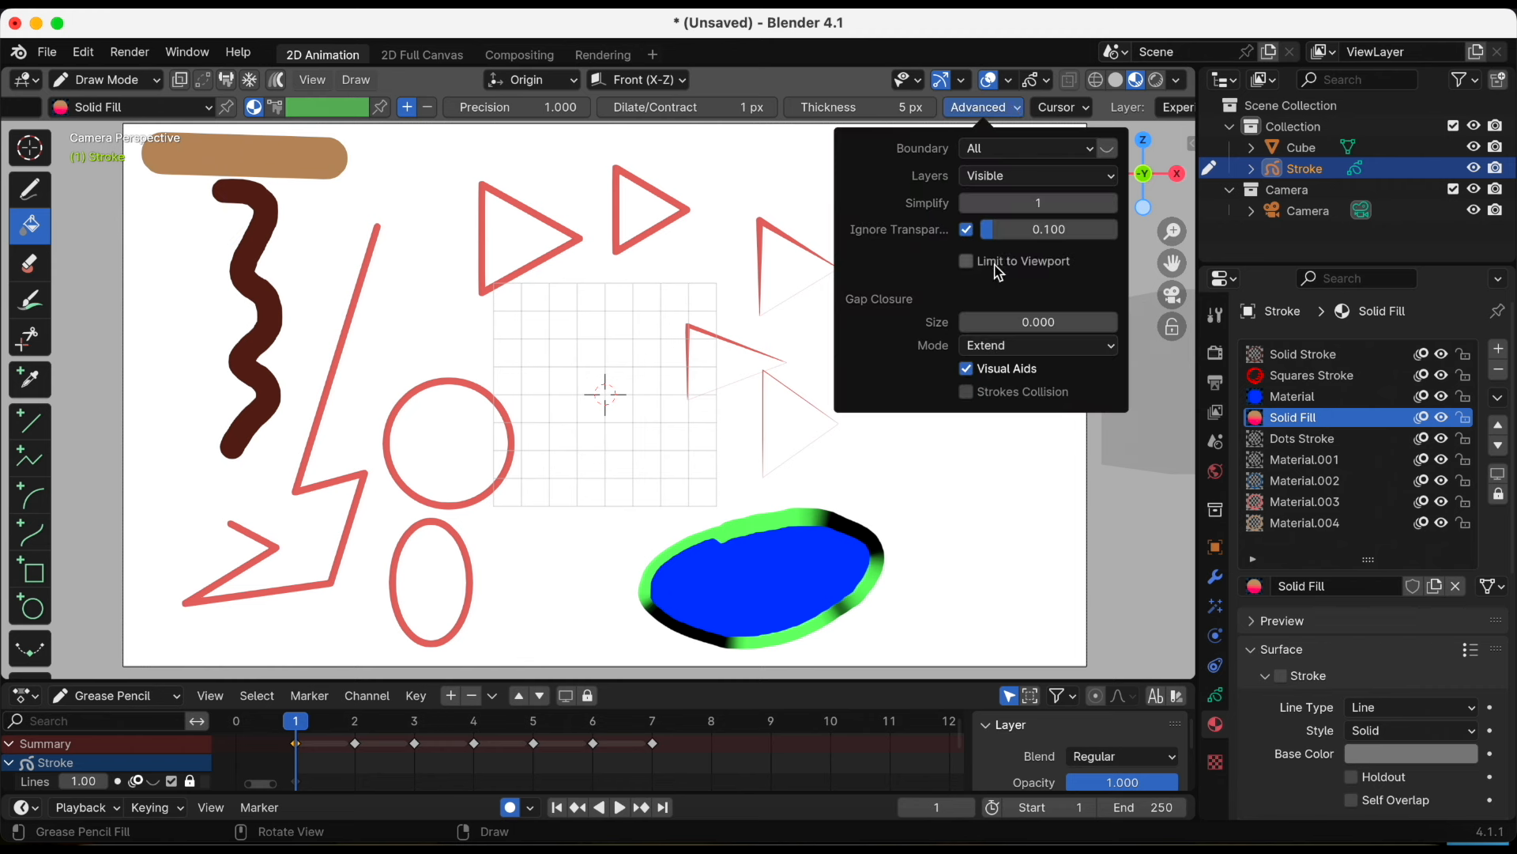
{"action": "left_click", "coordinate": [991, 320]}
{"action": "type", "text": "1"}
{"action": "key", "text": "Return"}
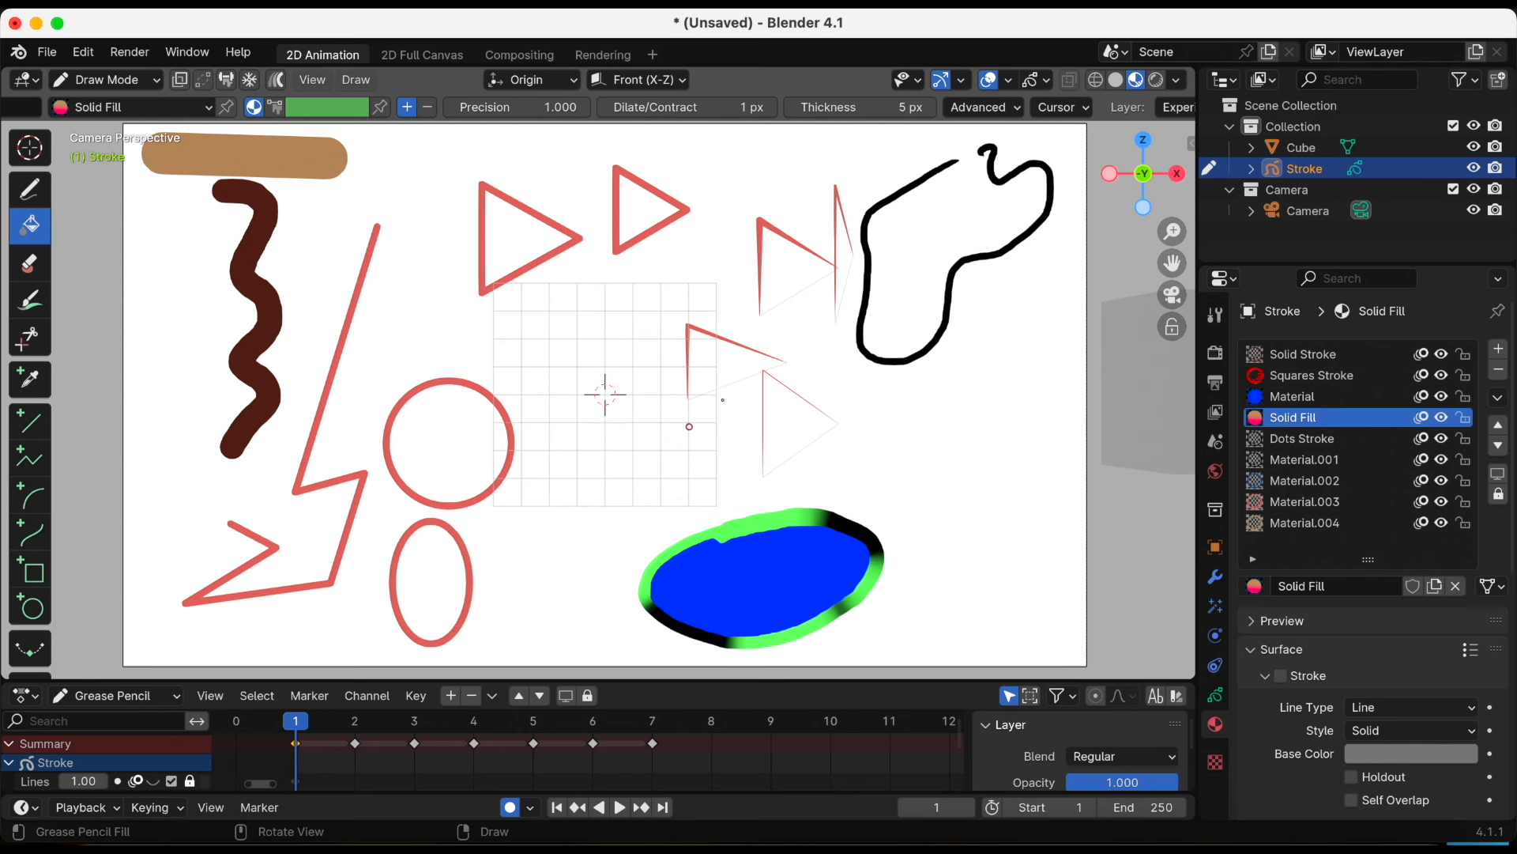
{"action": "left_click", "coordinate": [917, 266]}
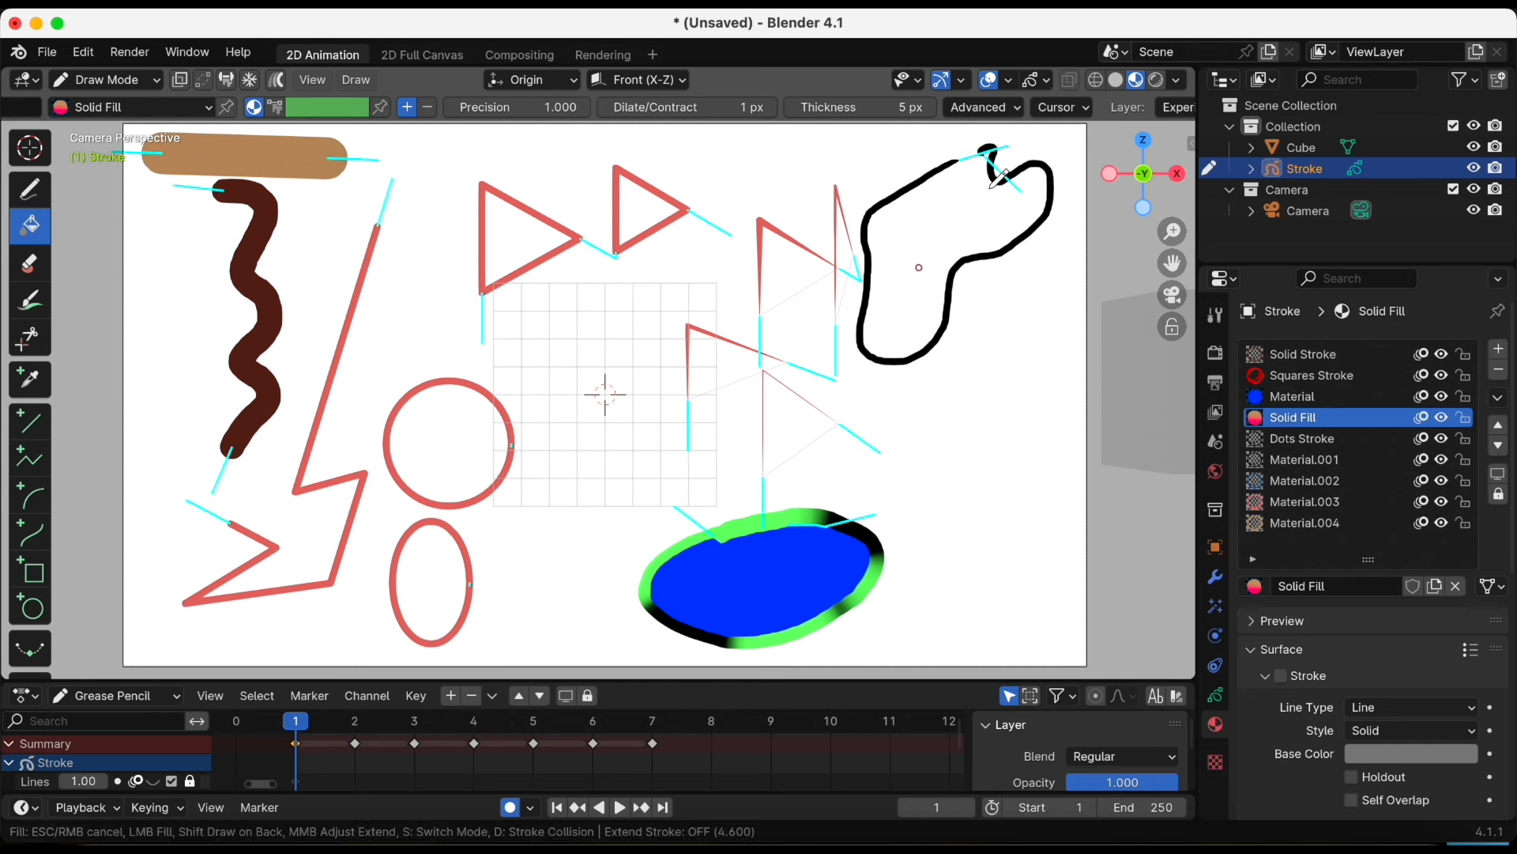
{"action": "left_click", "coordinate": [948, 220]}
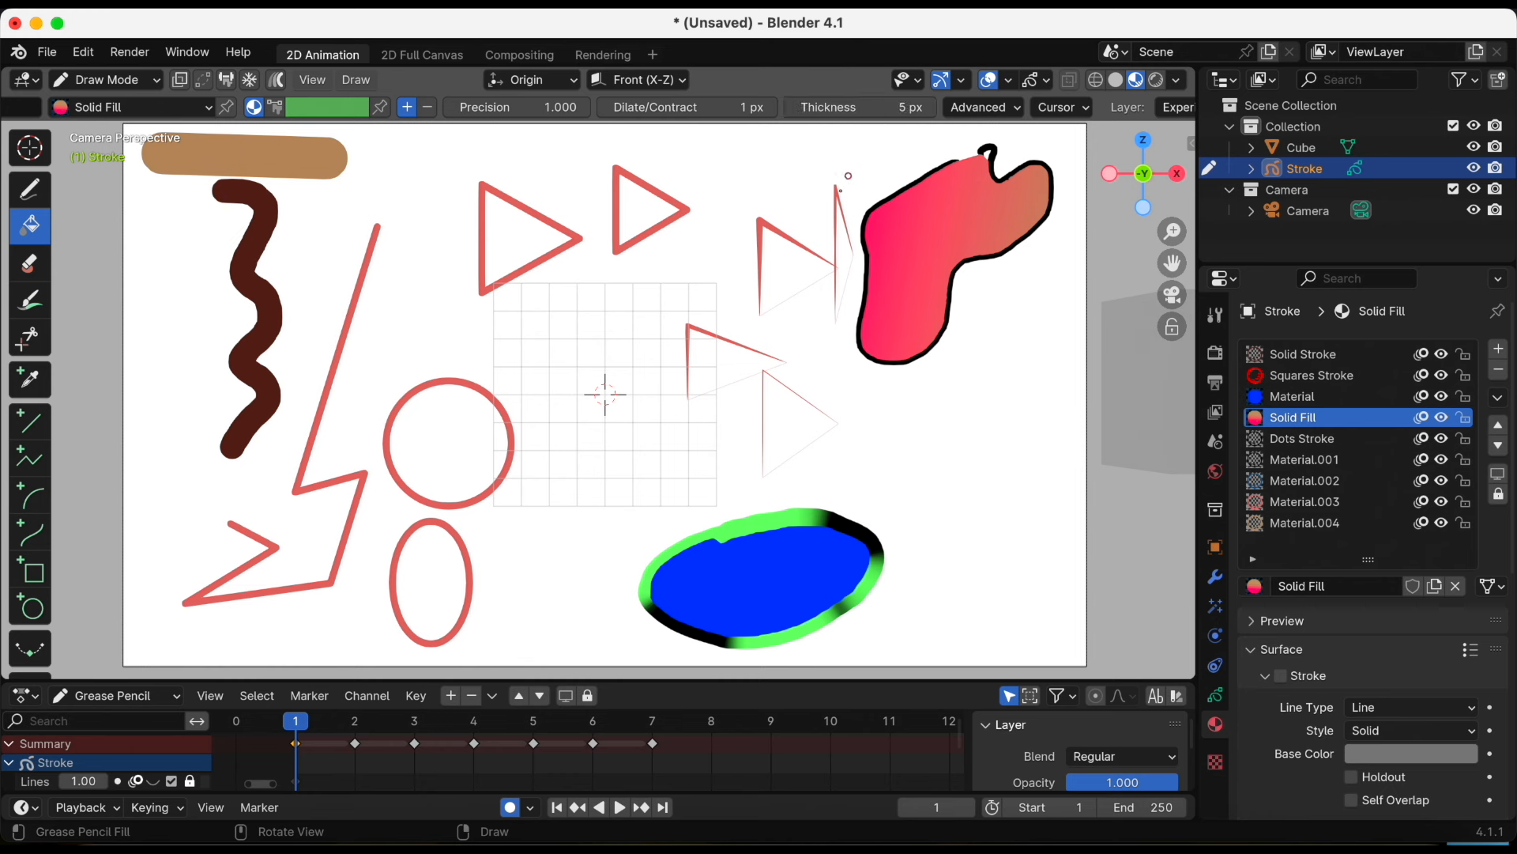
Make Solid Stroke the active material for the Draw tool and show the Lines layer
{"action": "left_click", "coordinate": [1315, 356]}
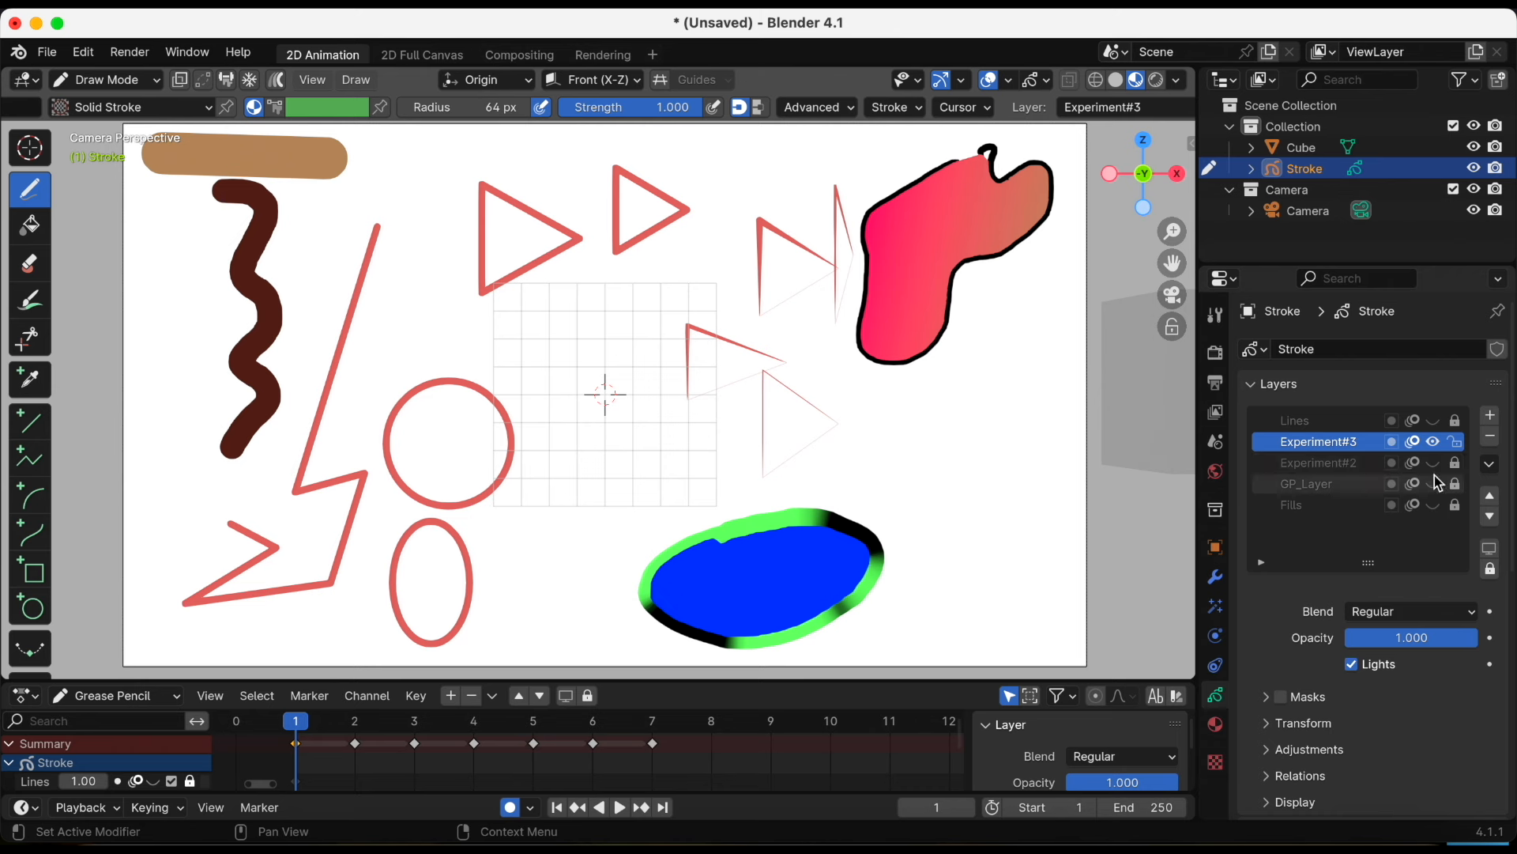
{"action": "left_click", "coordinate": [1435, 425]}
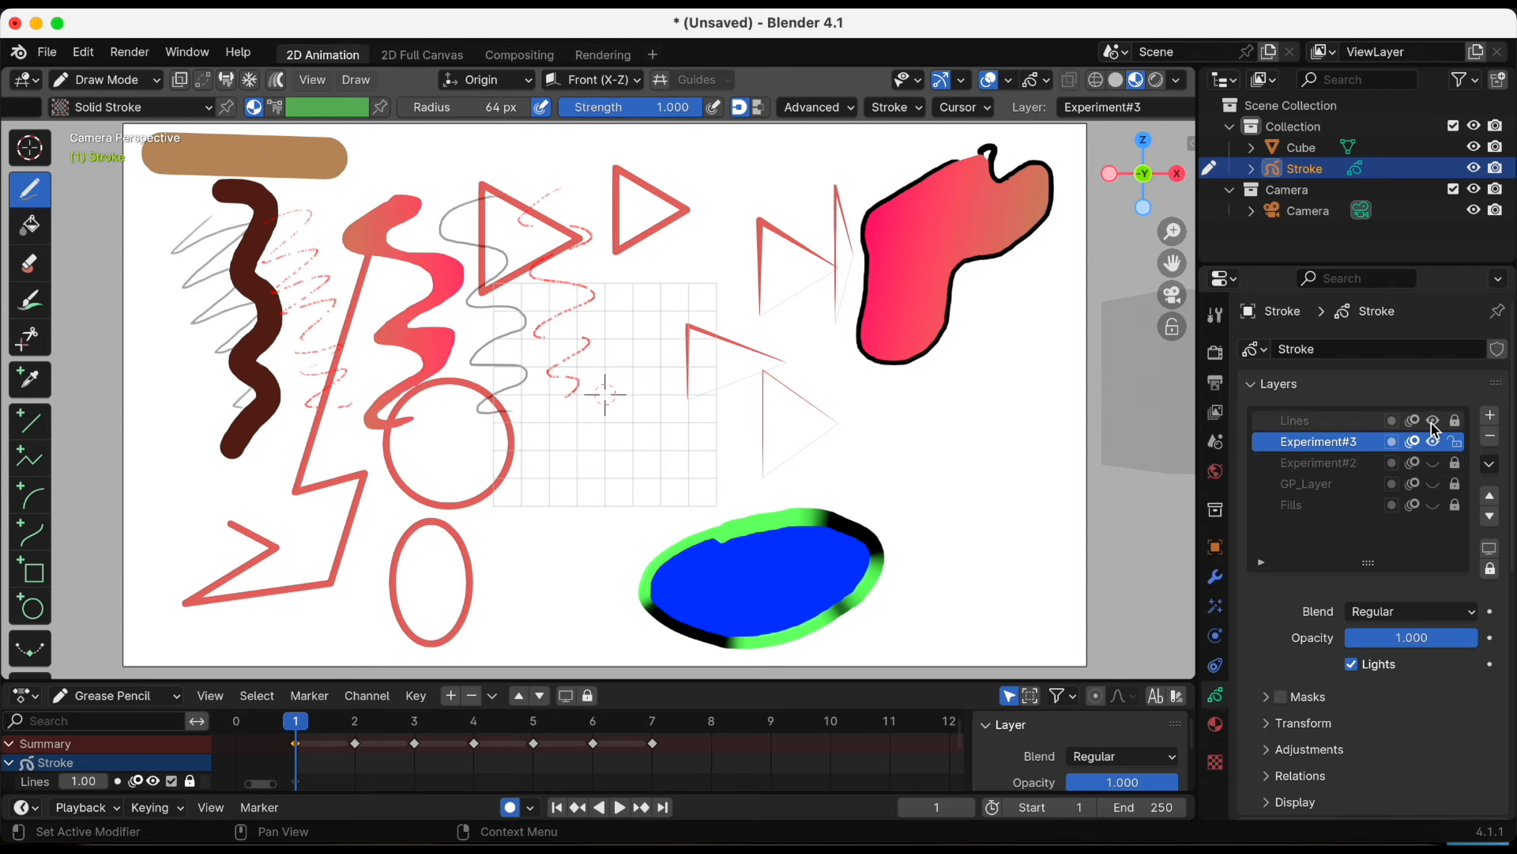
Show the Experiment#2, GP_Layer and Fills layers and hide them again
{"action": "left_click", "coordinate": [1433, 466]}
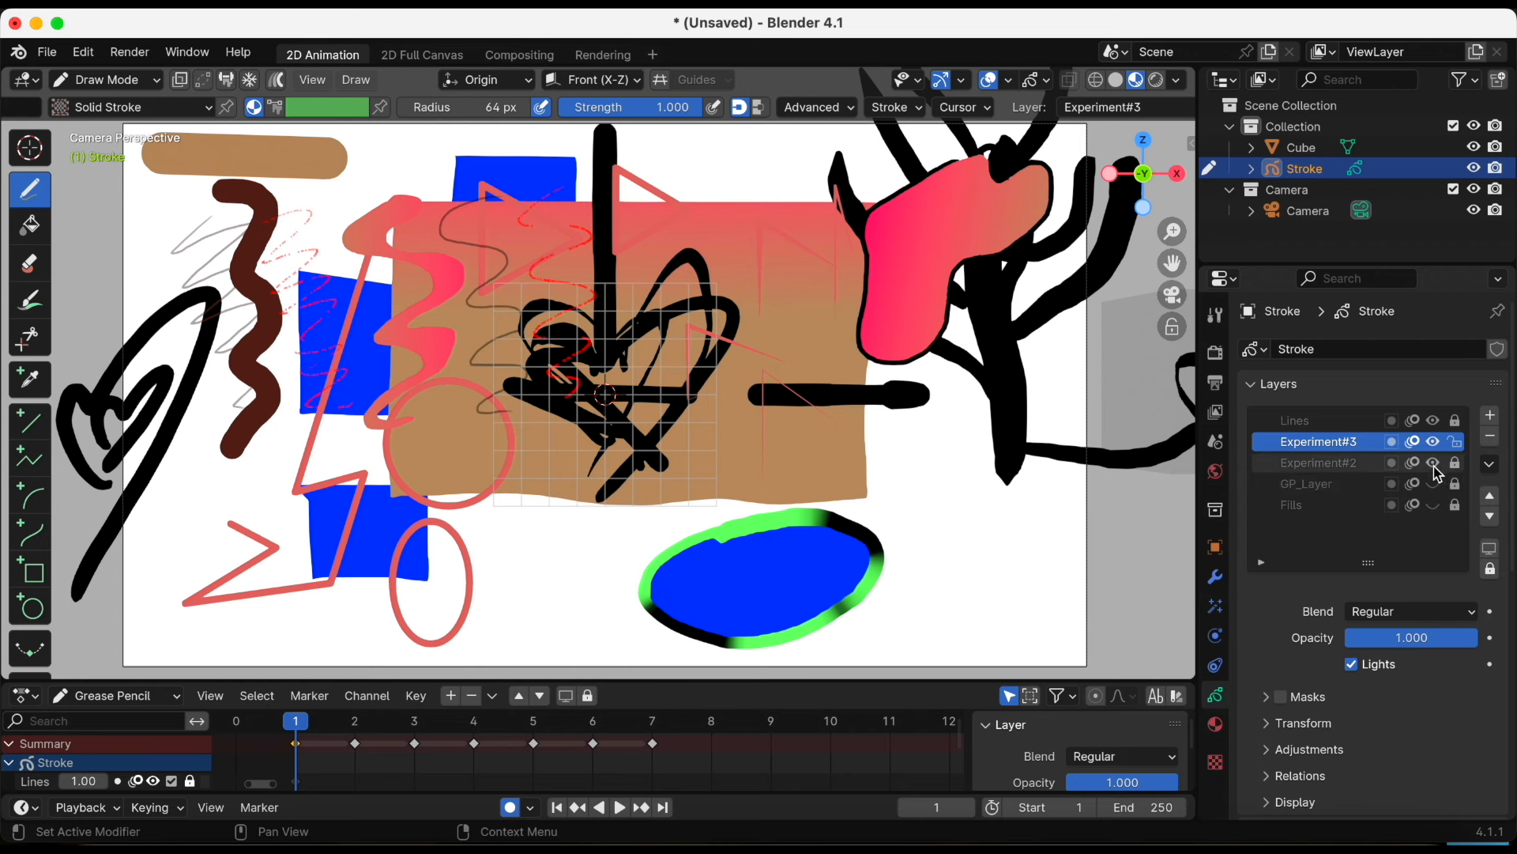
{"action": "left_click", "coordinate": [1434, 484]}
{"action": "left_click", "coordinate": [1434, 505]}
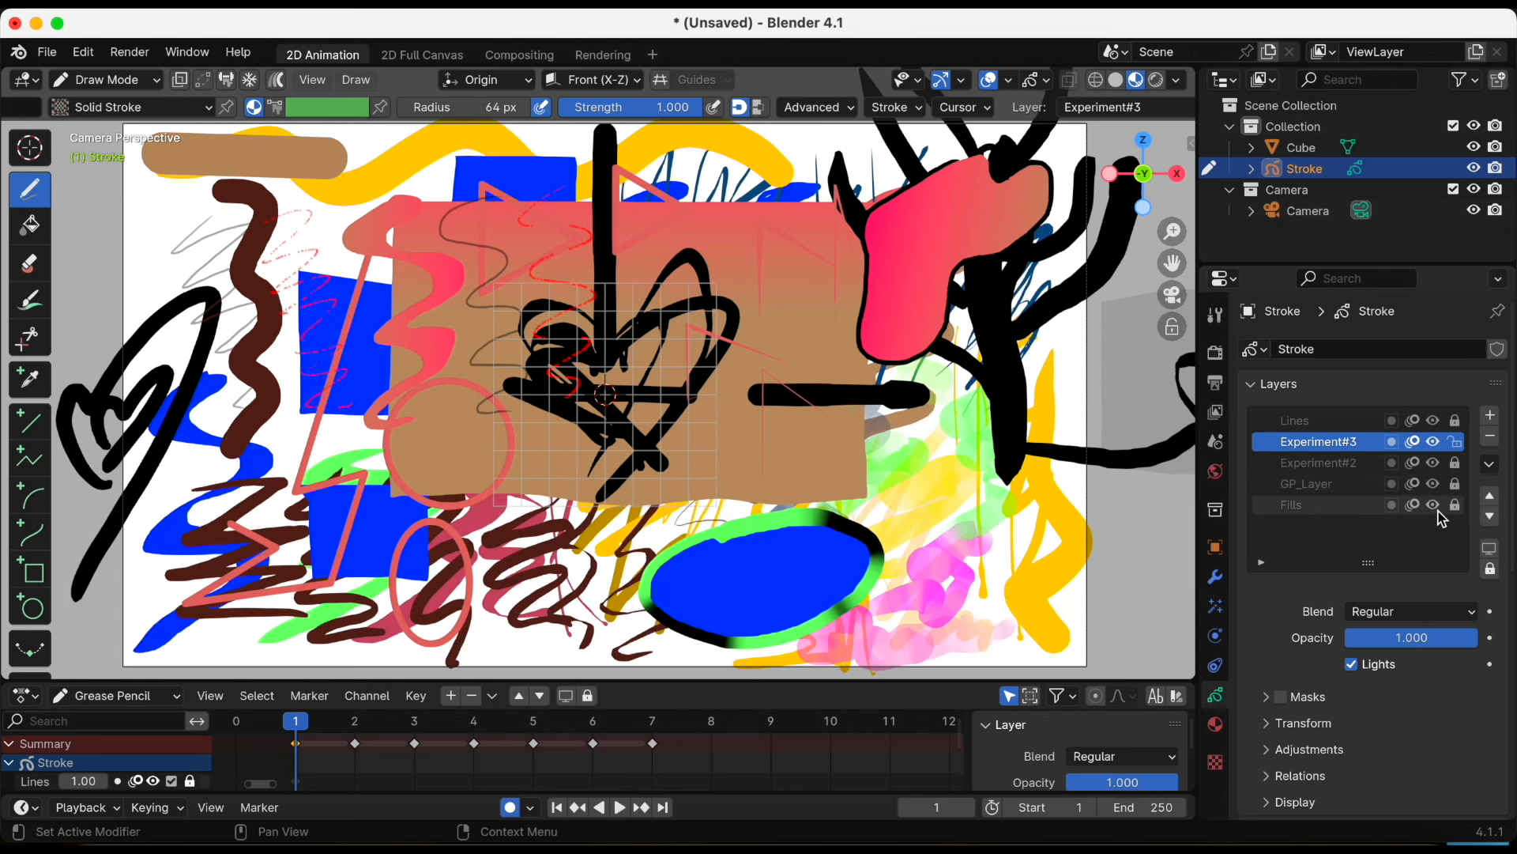
{"action": "left_click", "coordinate": [1433, 505]}
{"action": "left_click", "coordinate": [1433, 483]}
{"action": "left_click", "coordinate": [1434, 463]}
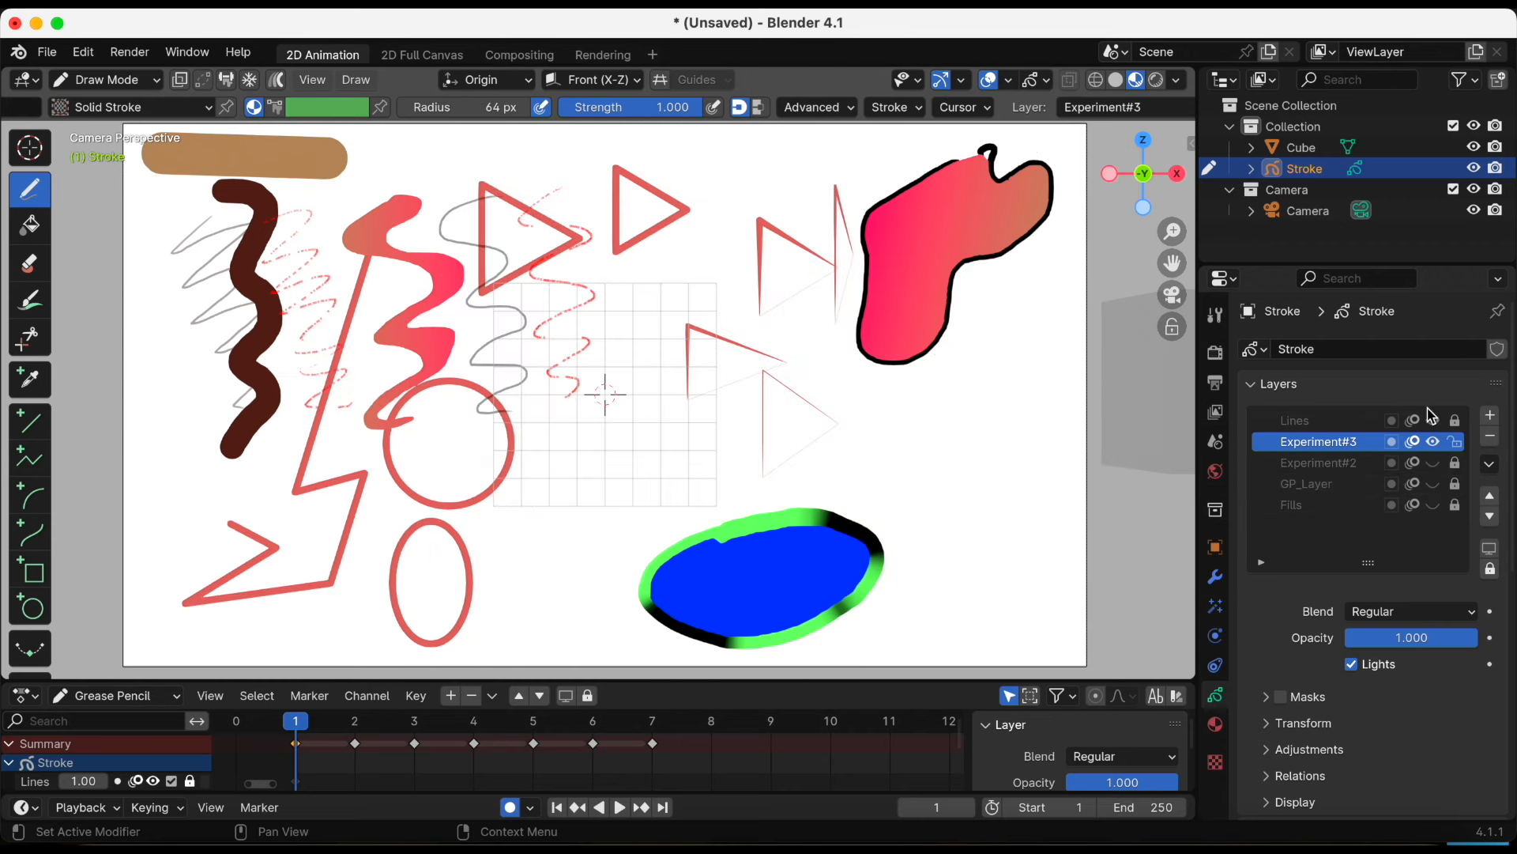
{"action": "left_click", "coordinate": [1434, 420]}
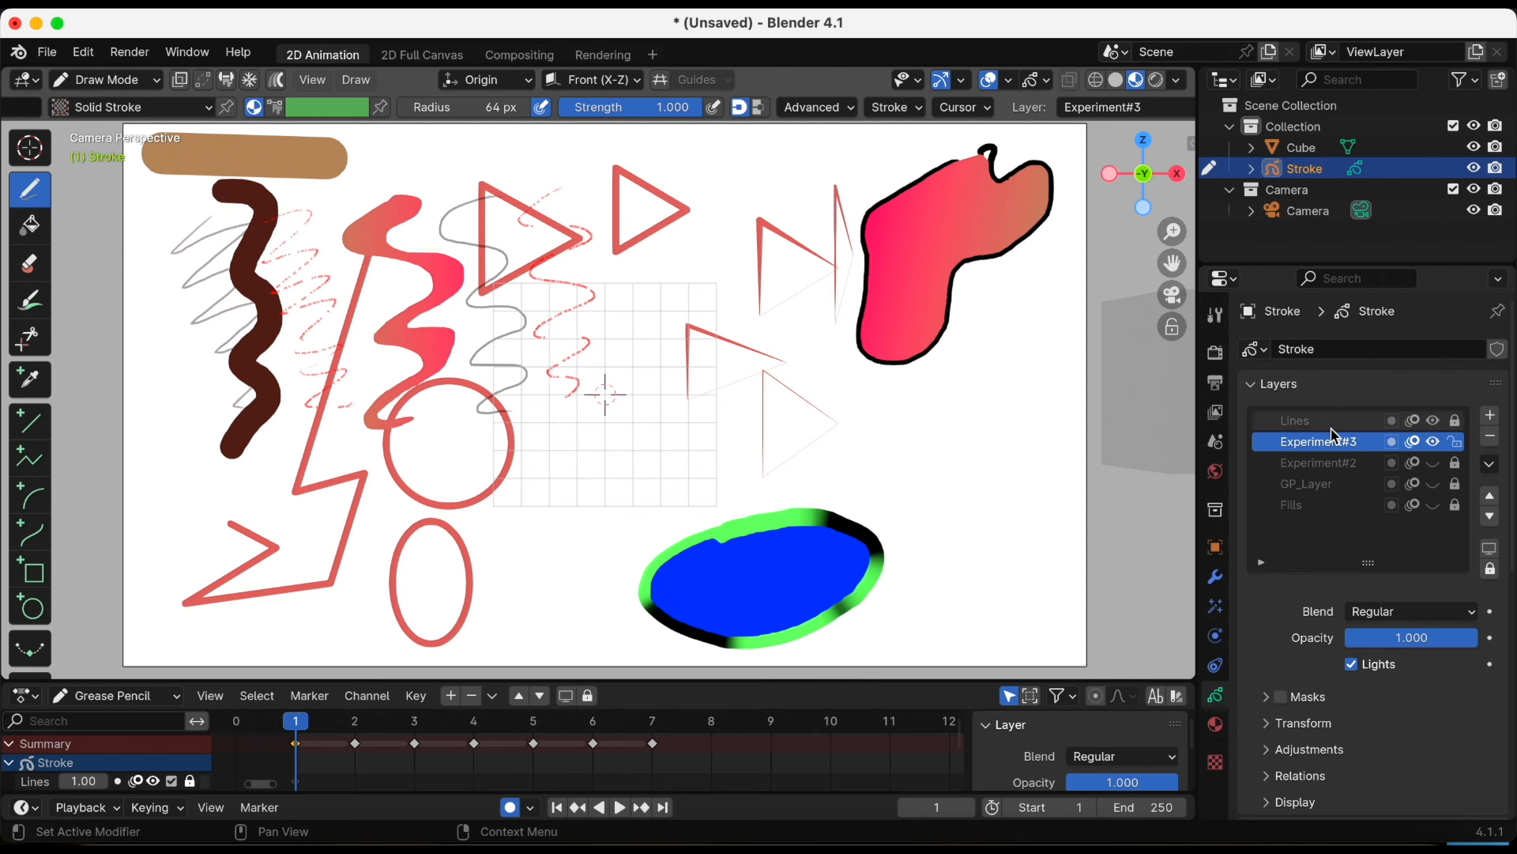
Show all layers, and switch Autolock Inactive Layers off and back on
{"action": "left_click", "coordinate": [1491, 467]}
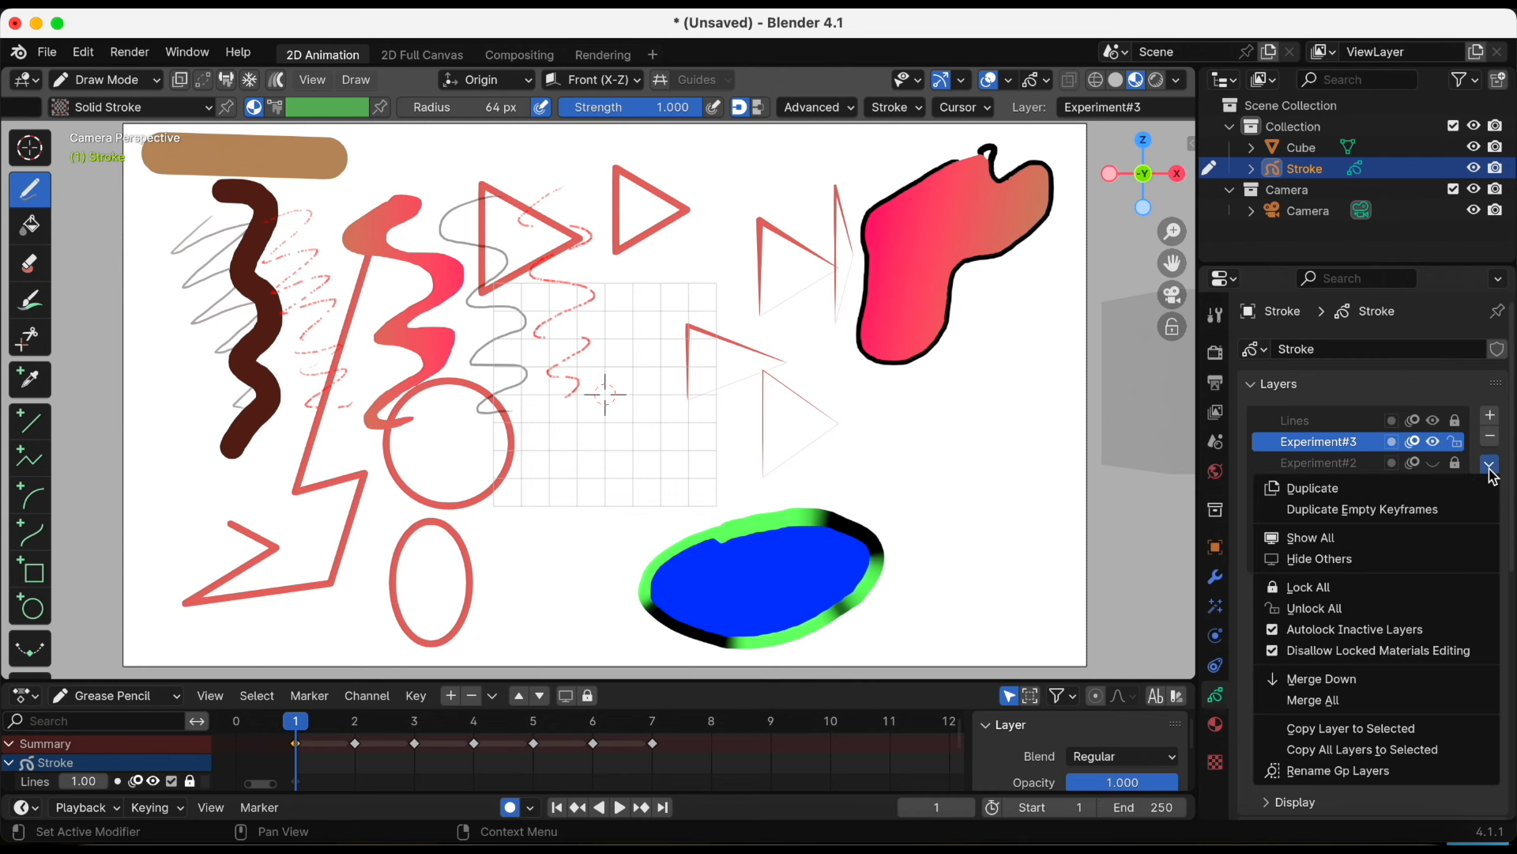
{"action": "left_click", "coordinate": [1409, 546]}
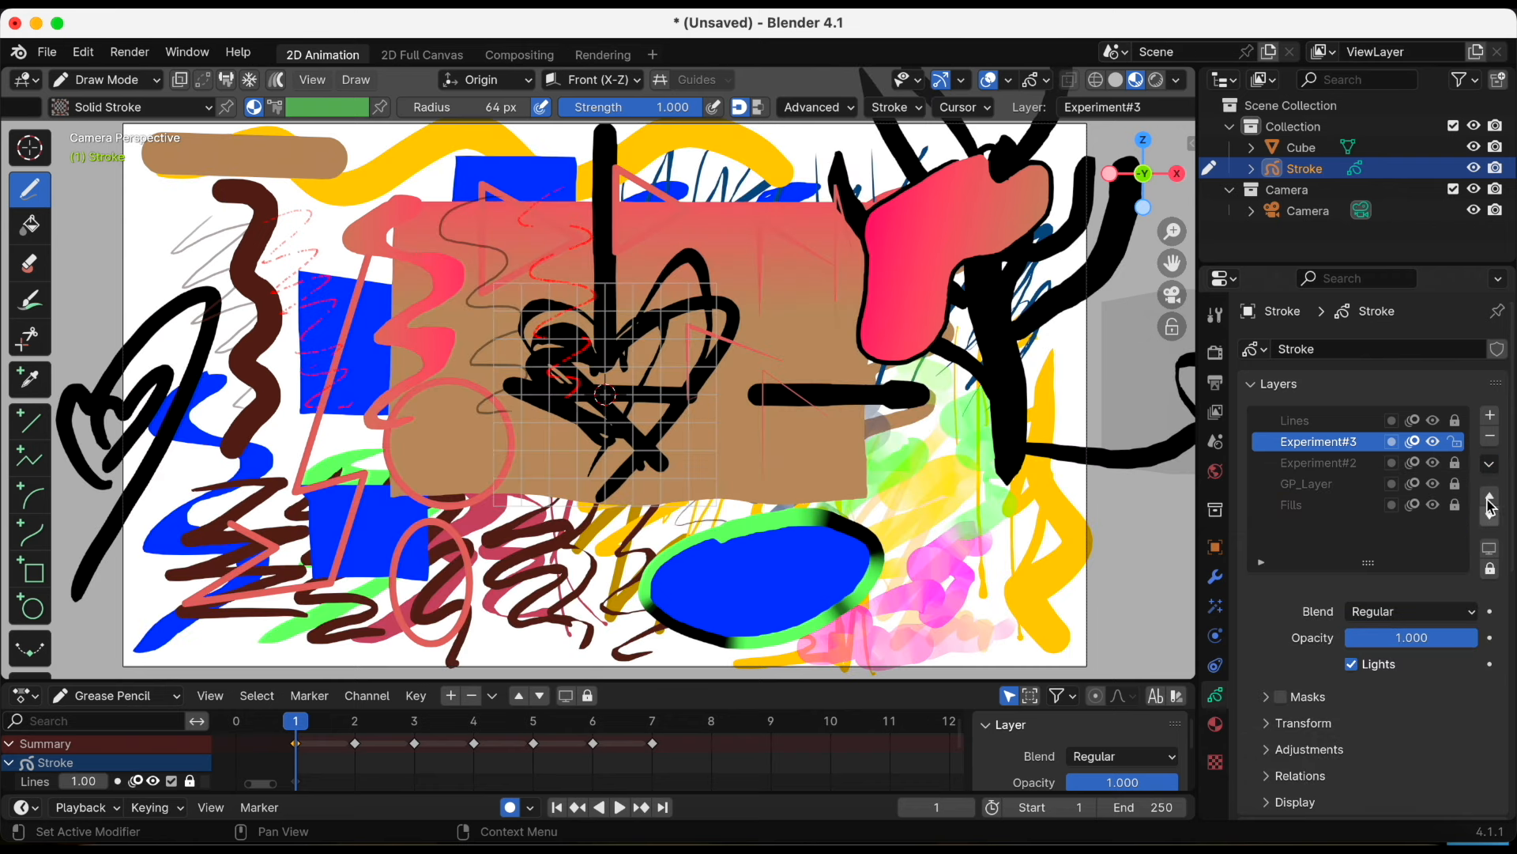
{"action": "left_click", "coordinate": [1491, 465]}
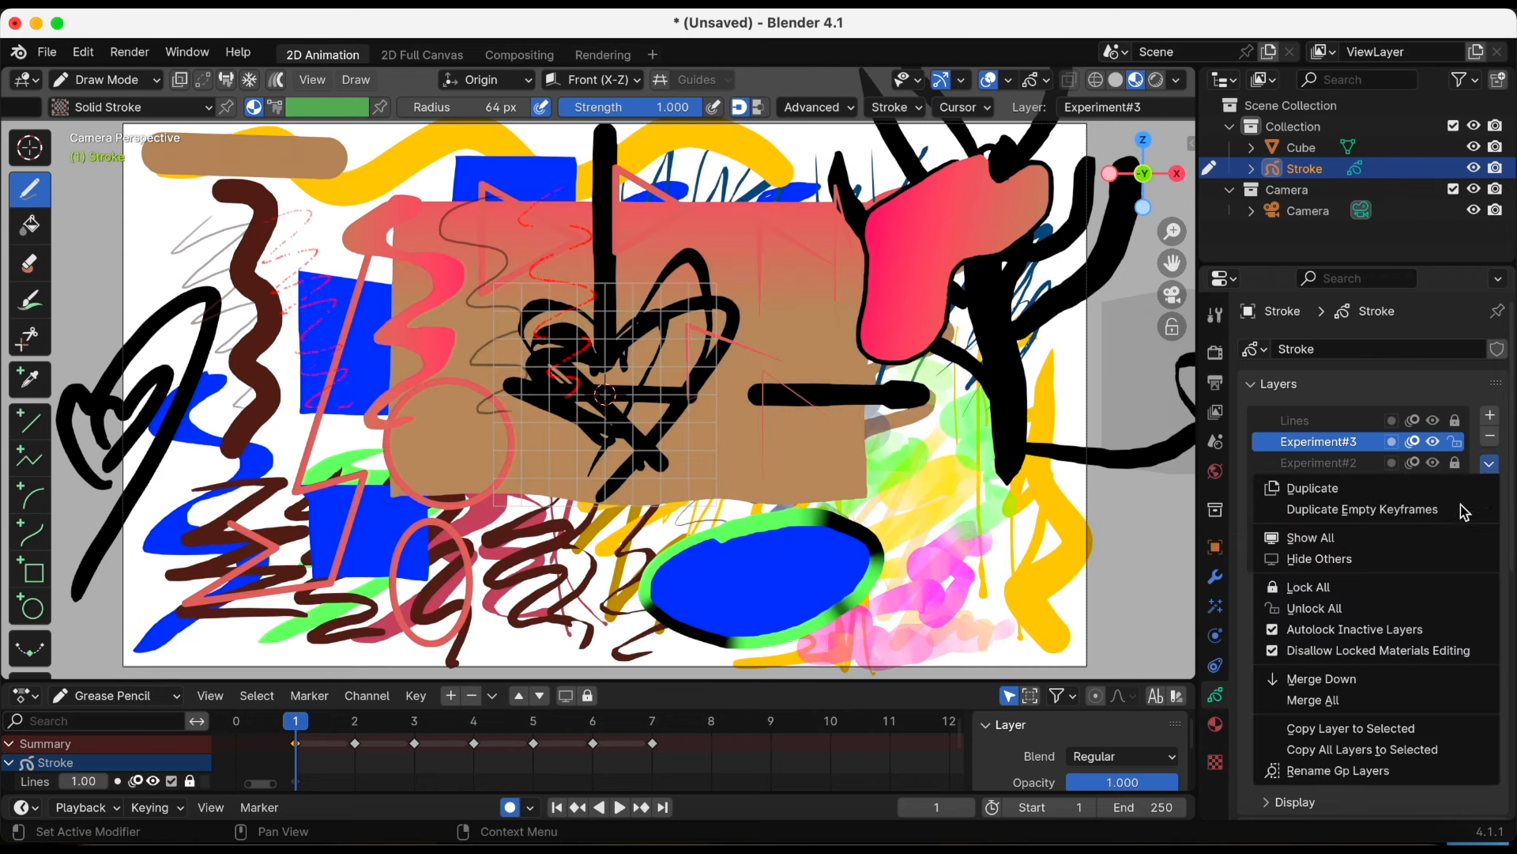
{"action": "left_click", "coordinate": [1405, 630]}
{"action": "left_click", "coordinate": [1491, 465]}
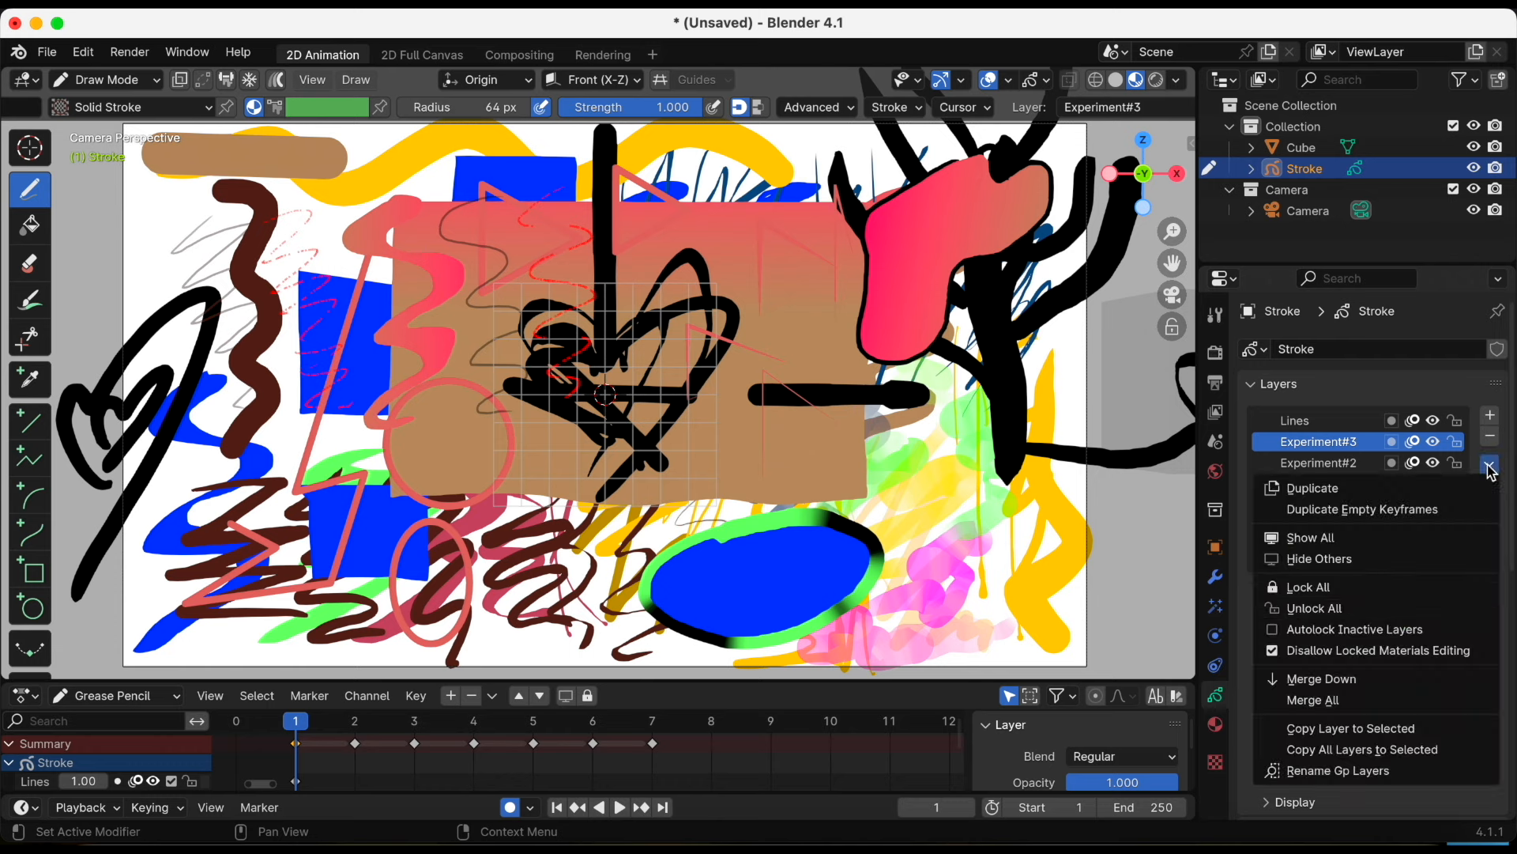
{"action": "left_click", "coordinate": [1406, 629]}
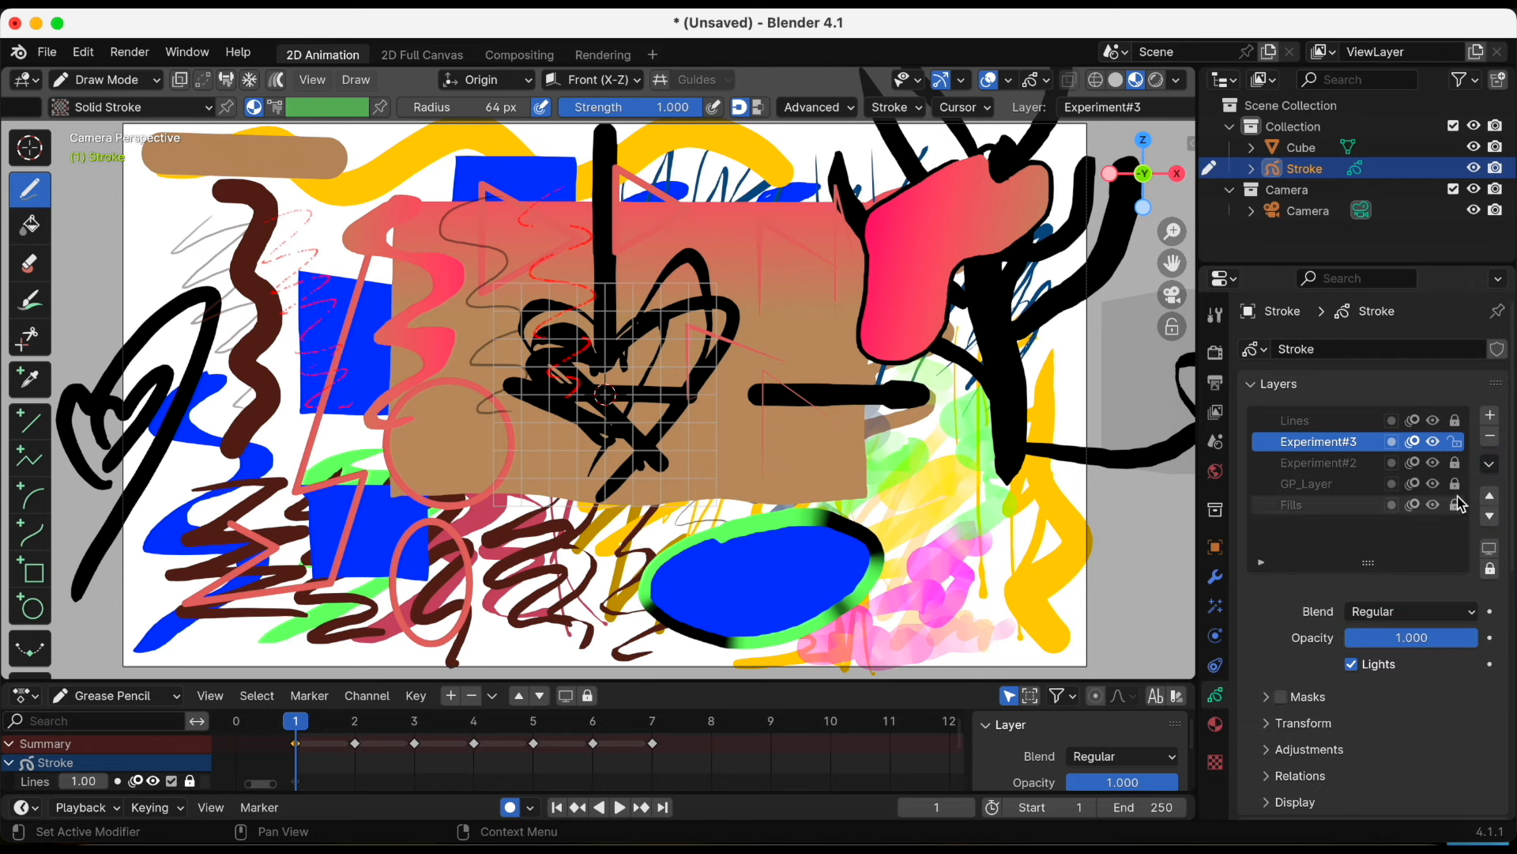
Hide every layer except Experiment#3
{"action": "left_click", "coordinate": [1491, 464]}
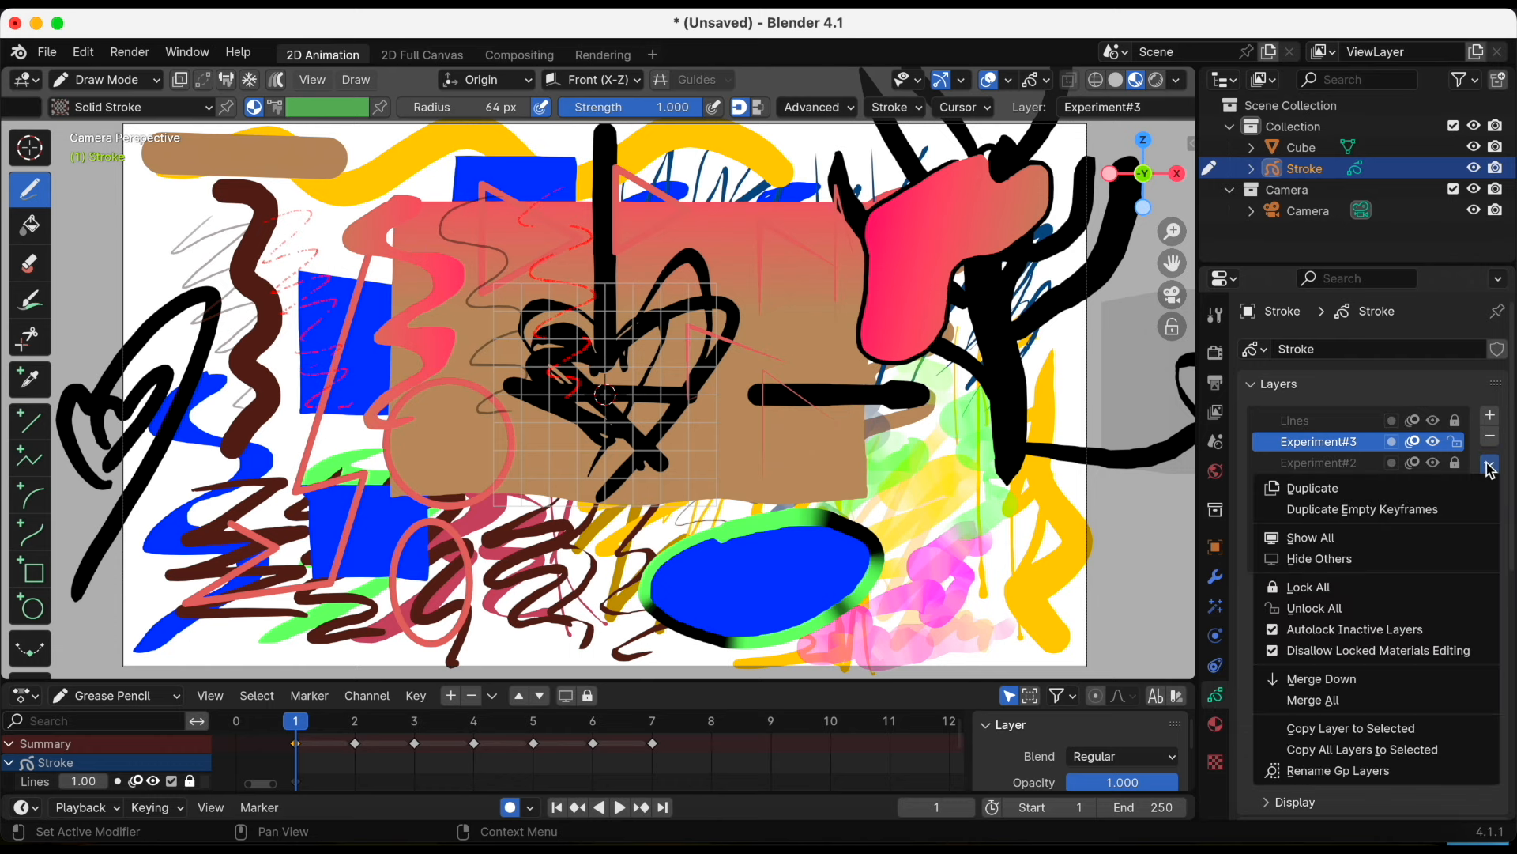
{"action": "left_click", "coordinate": [1421, 558]}
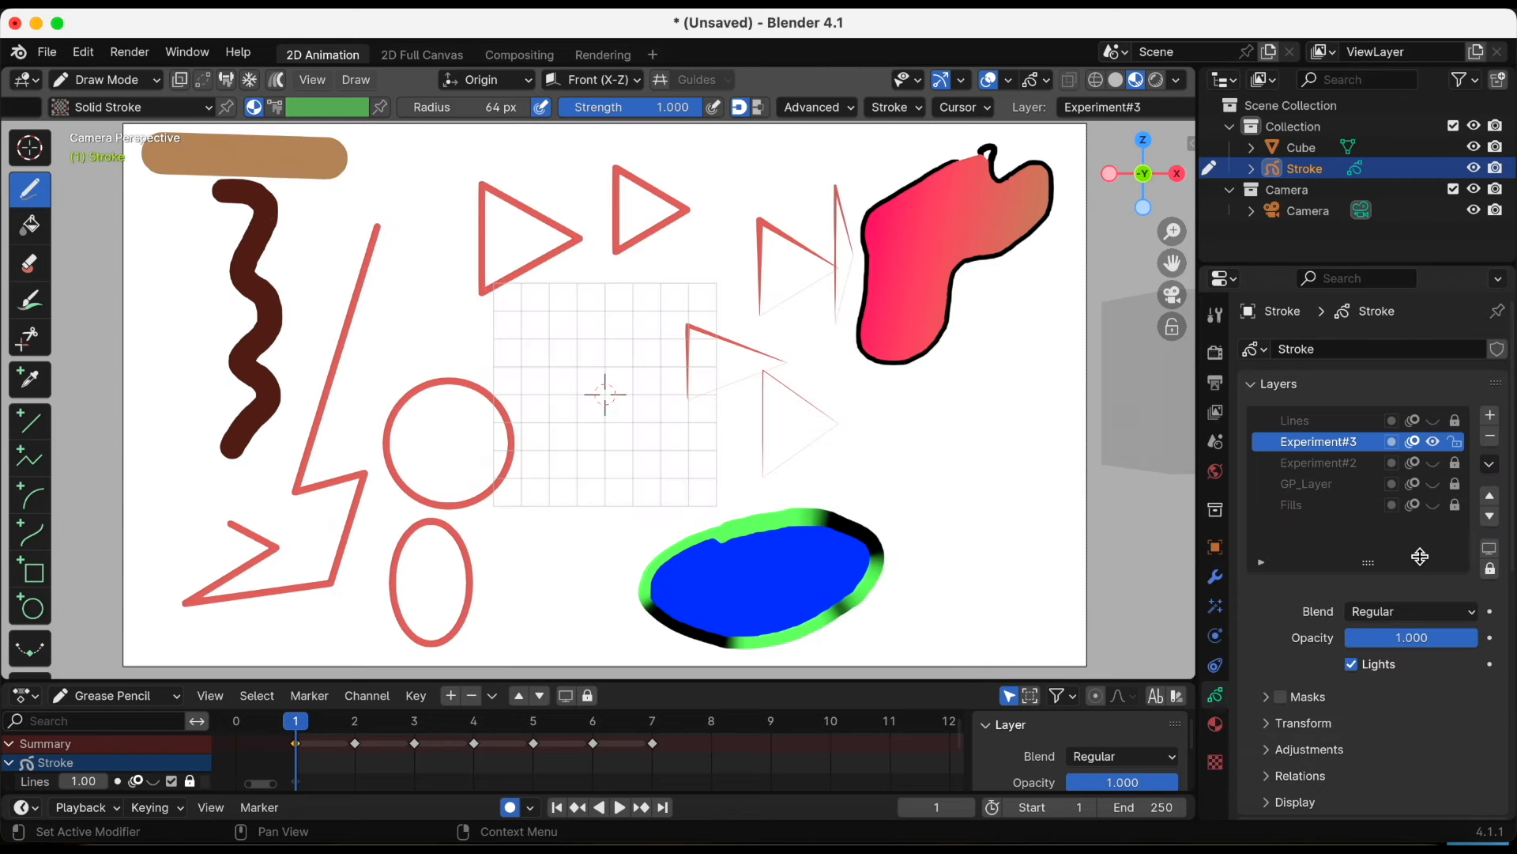
{"action": "left_click", "coordinate": [1490, 465]}
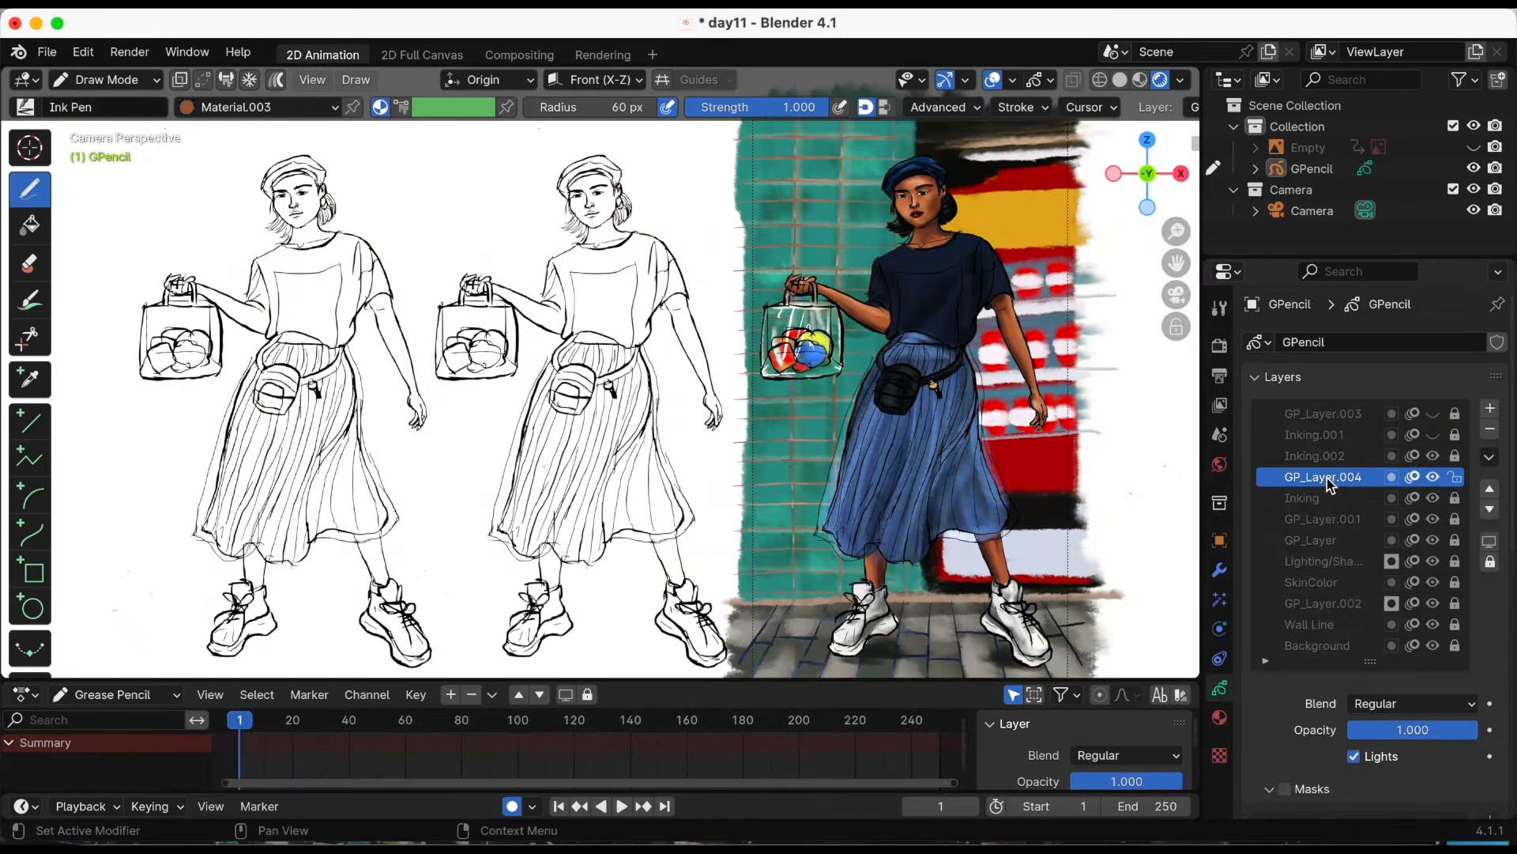
Rename layer GP_Layer.004 as InkingColor
{"action": "double_click", "coordinate": [1327, 476]}
{"action": "key", "text": "ctrl+a"}
{"action": "type", "text": "InkingCo"}
{"action": "key", "text": "Return"}
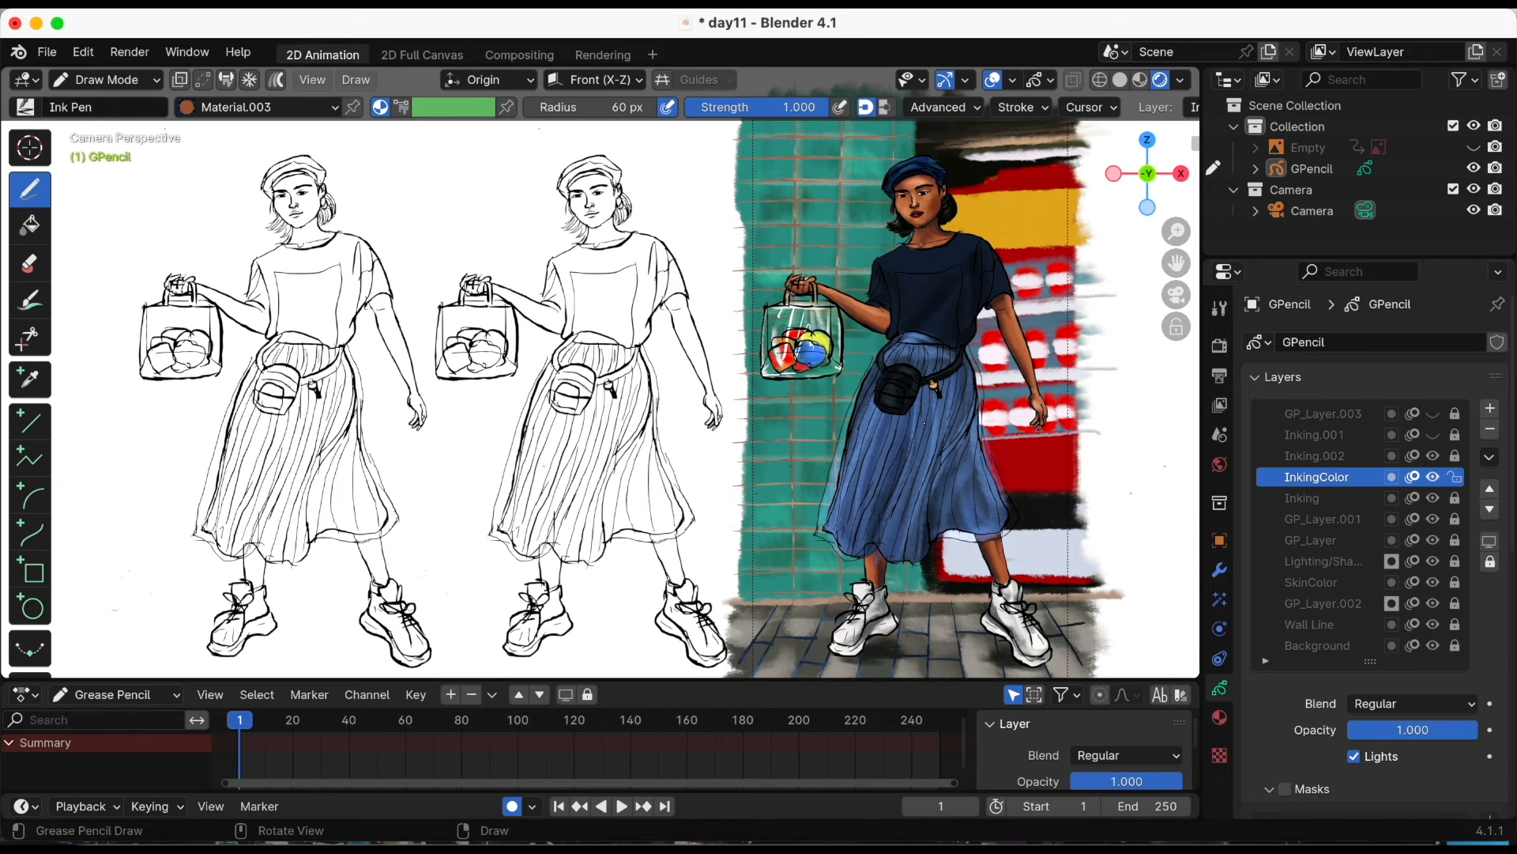
Colour the faces of both uncoloured figures with Material.003 on the InkingColor layer, and save the file
{"action": "left_click_drag", "start_coordinate": [1177, 231], "coordinate": [1323, 441]}
{"action": "left_click_drag", "start_coordinate": [130, 447], "coordinate": [136, 448]}
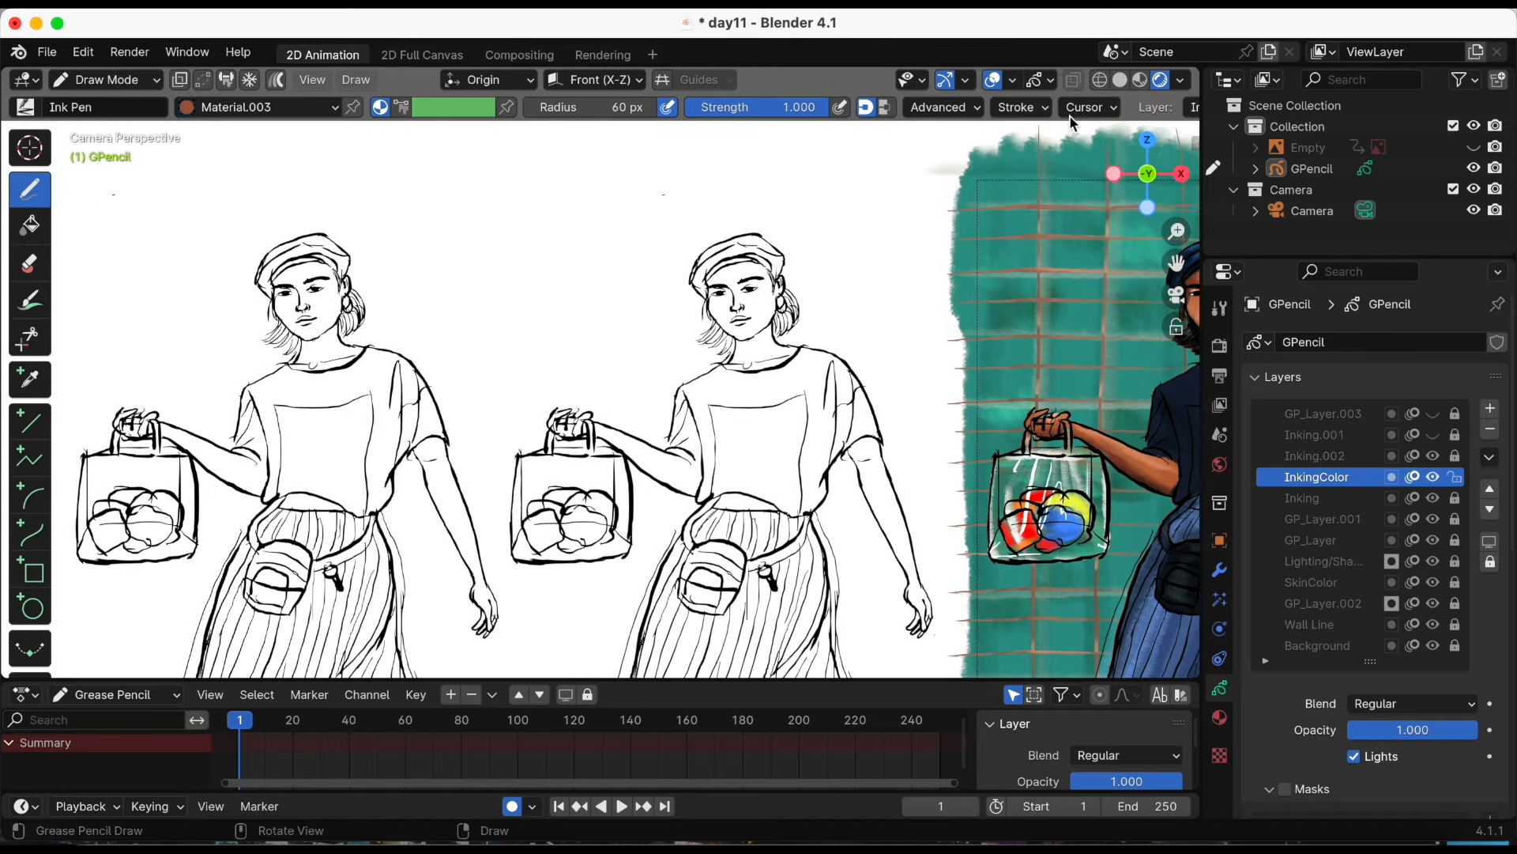
{"action": "mouse_move", "coordinate": [1178, 230]}
{"action": "left_mouse_down"}
{"action": "mouse_move", "coordinate": [1193, 261]}
{"action": "mouse_move", "coordinate": [1248, 243]}
{"action": "left_mouse_up"}
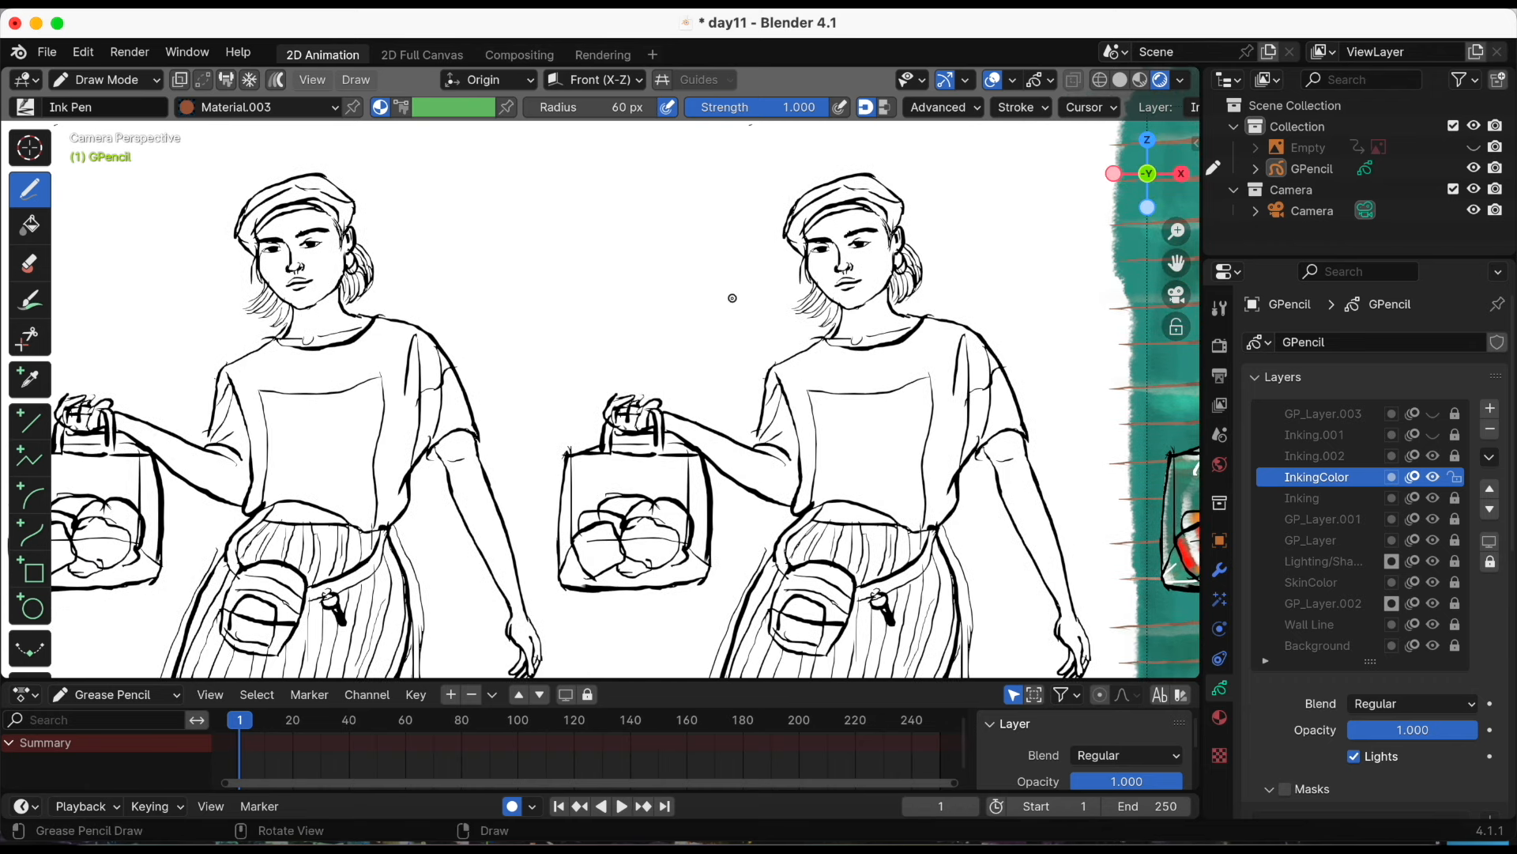
{"action": "mouse_move", "coordinate": [346, 238]}
{"action": "left_mouse_down"}
{"action": "mouse_move", "coordinate": [269, 237]}
{"action": "mouse_move", "coordinate": [258, 257]}
{"action": "mouse_move", "coordinate": [316, 273]}
{"action": "mouse_move", "coordinate": [304, 307]}
{"action": "left_mouse_up"}
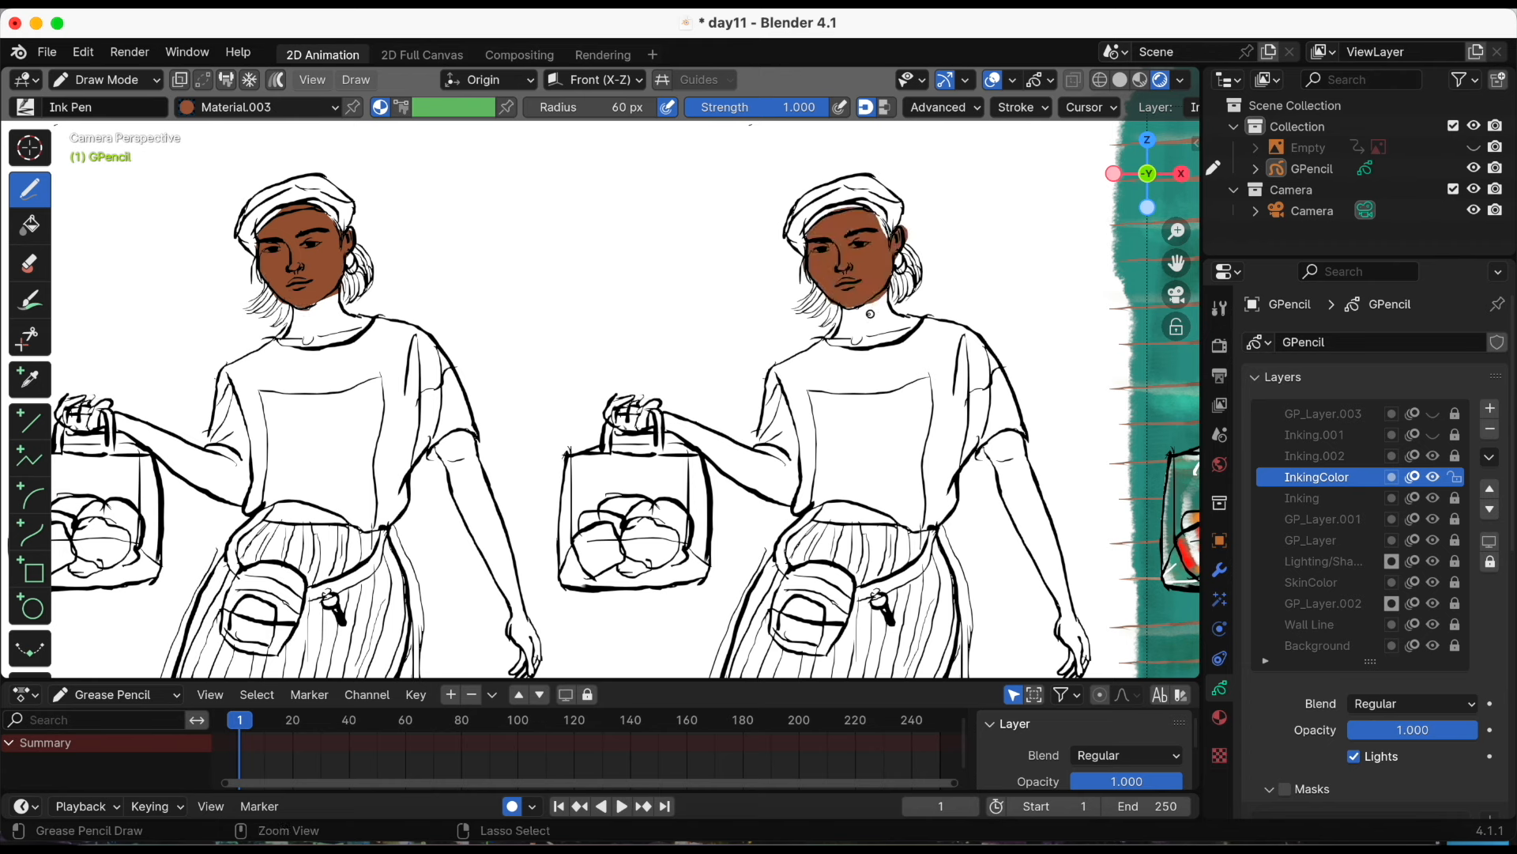
{"action": "key", "text": "super+s"}
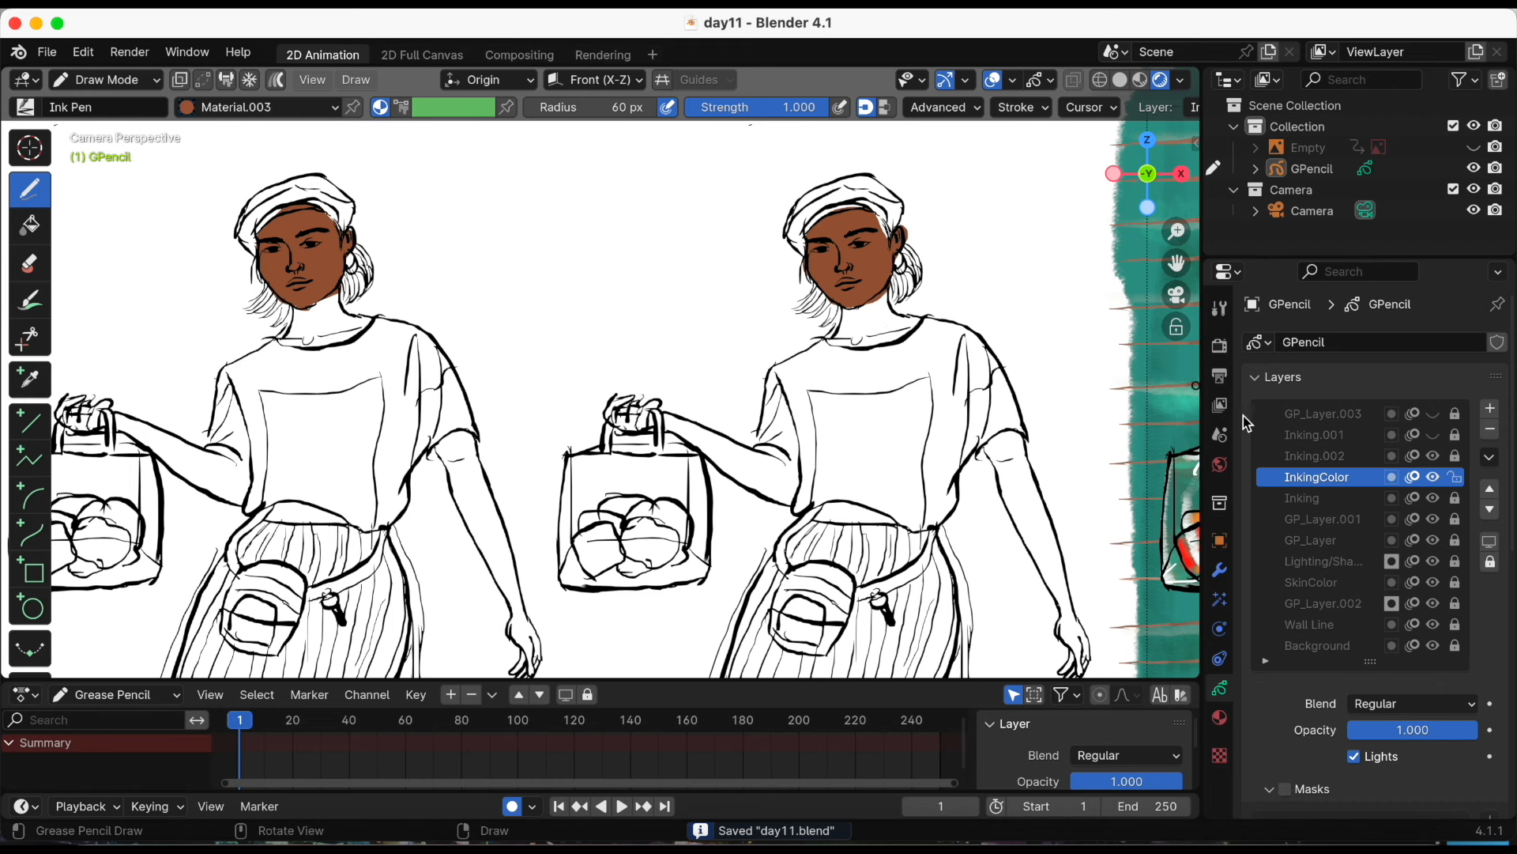
Darken the fill base color of Material.003 slightly
{"action": "left_click", "coordinate": [1219, 718]}
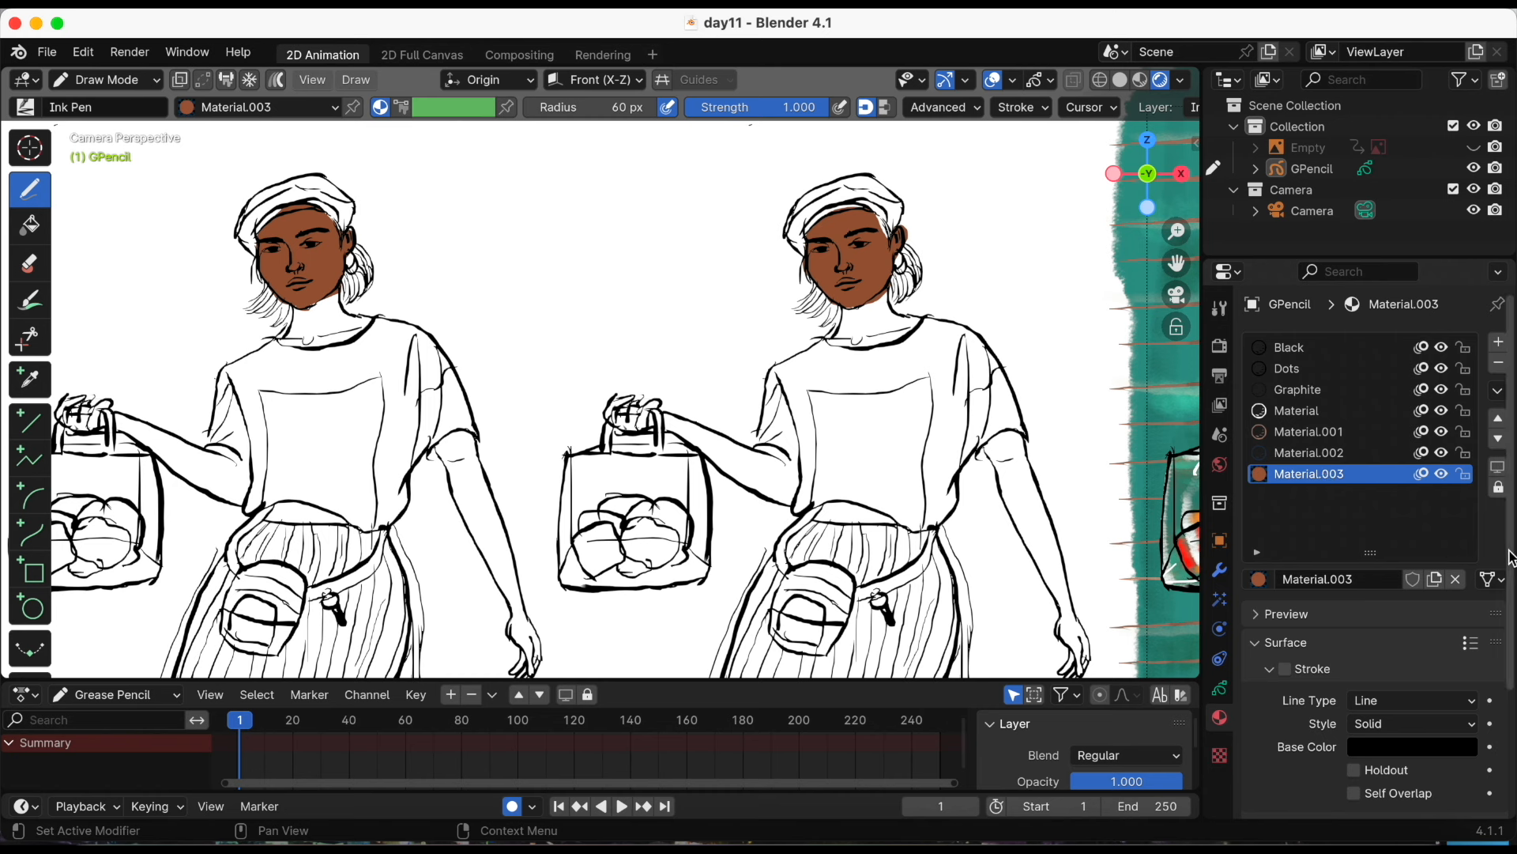
{"action": "scroll", "coordinate": [1501, 569], "scroll_direction": "down", "scroll_amount": 5}
{"action": "left_click", "coordinate": [1429, 715]}
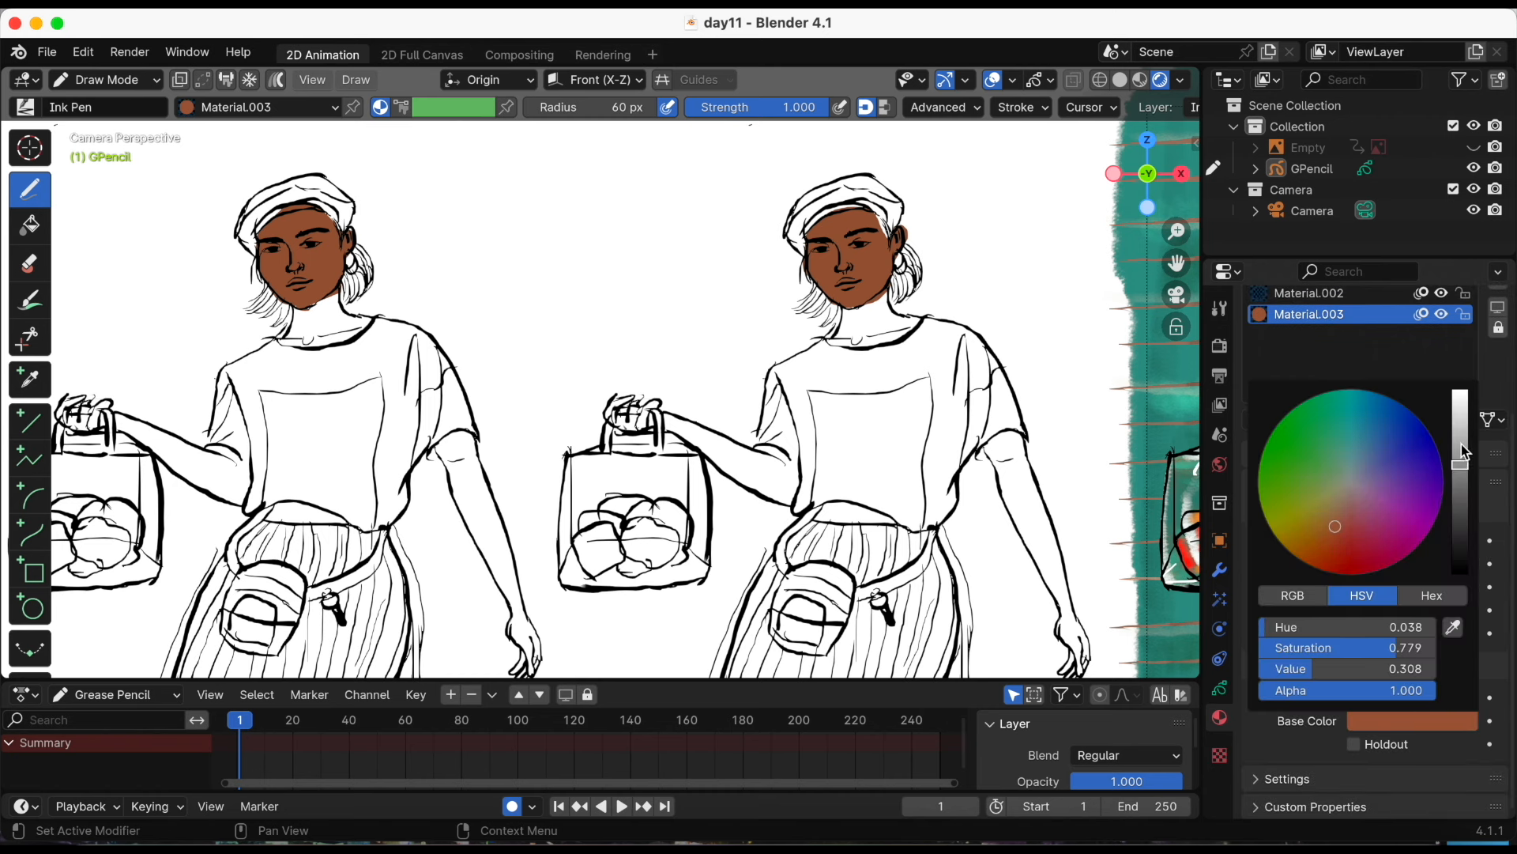
{"action": "left_click_drag", "start_coordinate": [1460, 464], "coordinate": [1463, 469]}
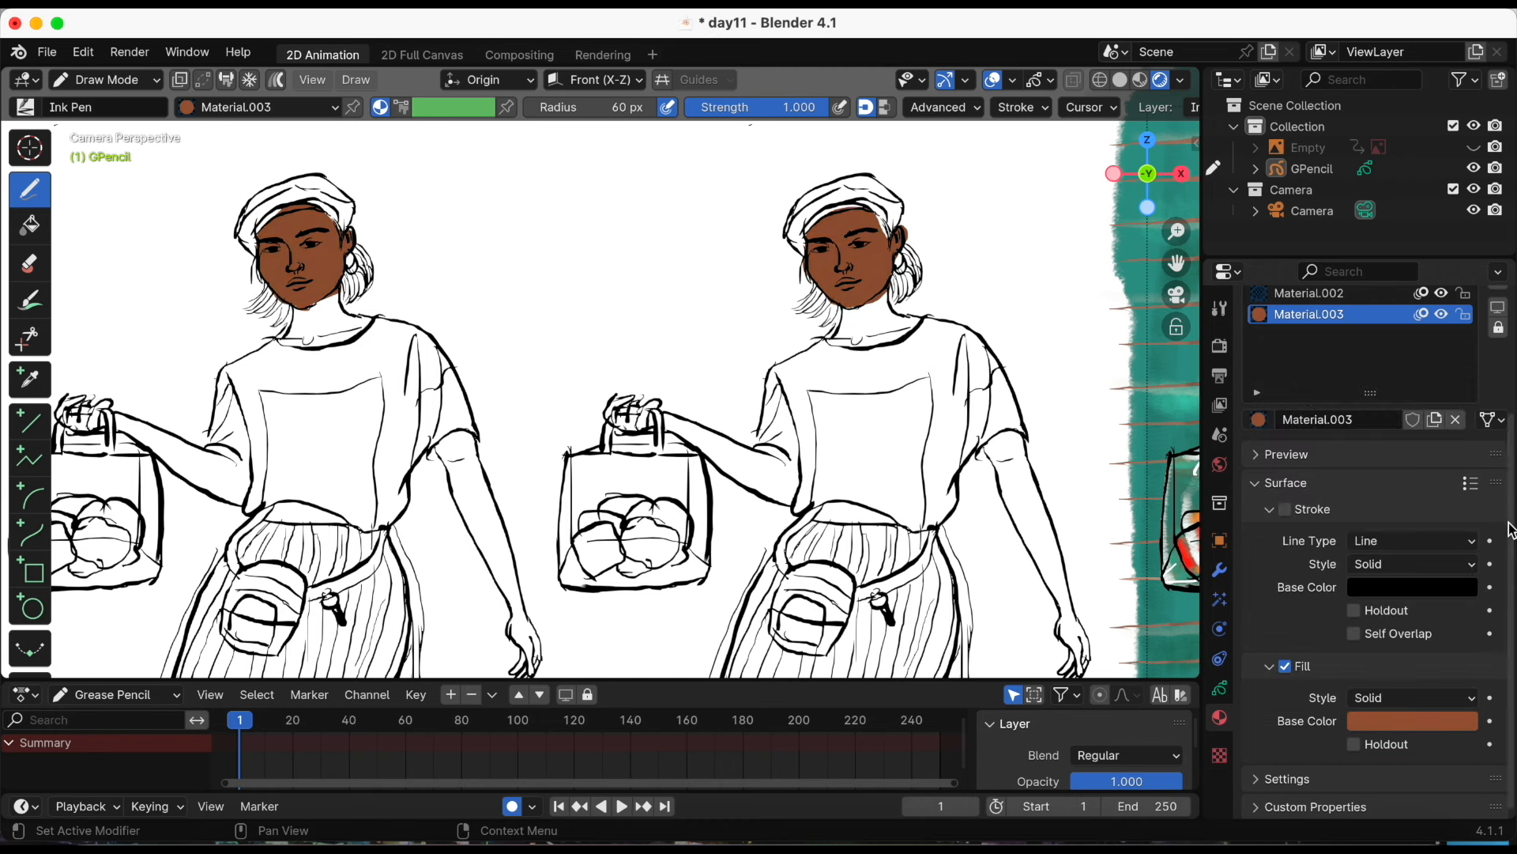
Add a new material to the GPencil object with Stroke turned off and Fill turned on
{"action": "scroll", "coordinate": [1462, 562], "scroll_direction": "up", "scroll_amount": 4}
{"action": "scroll", "coordinate": [1375, 553], "scroll_direction": "up", "scroll_amount": 1}
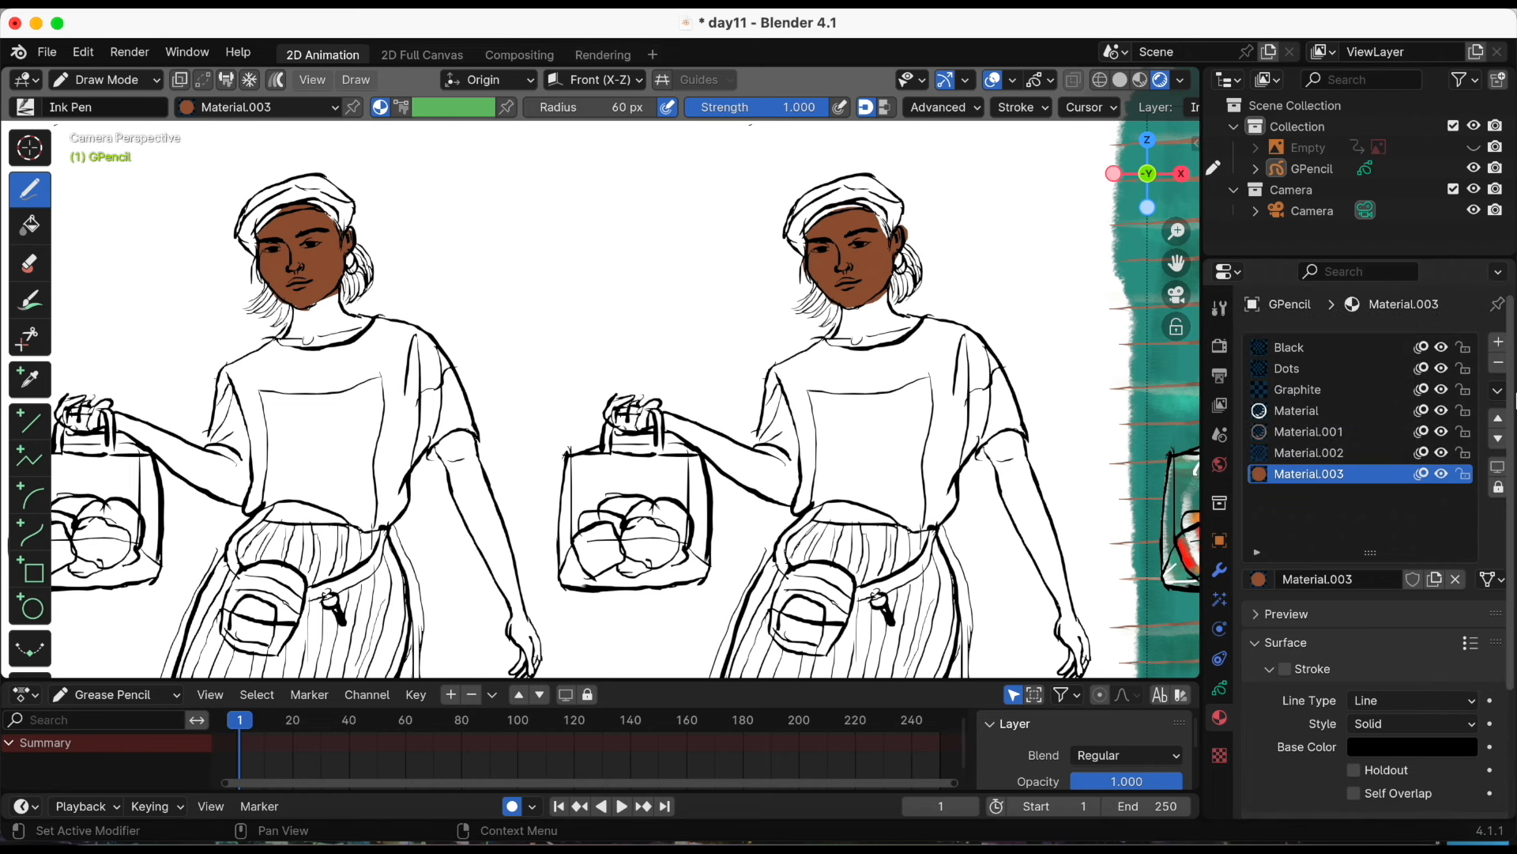
{"action": "left_click", "coordinate": [1498, 341]}
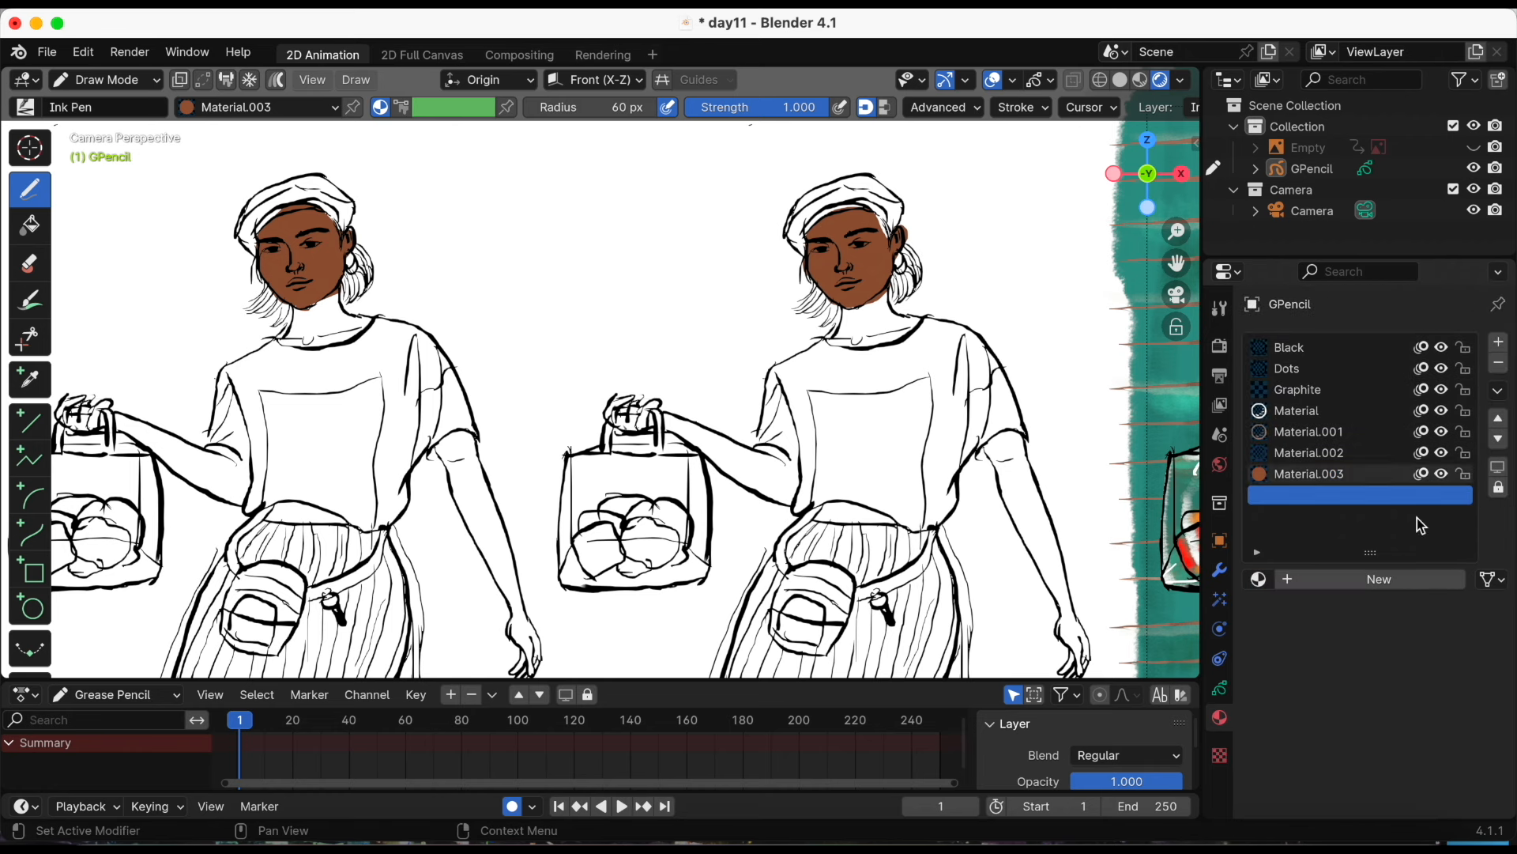
{"action": "left_click", "coordinate": [1372, 586]}
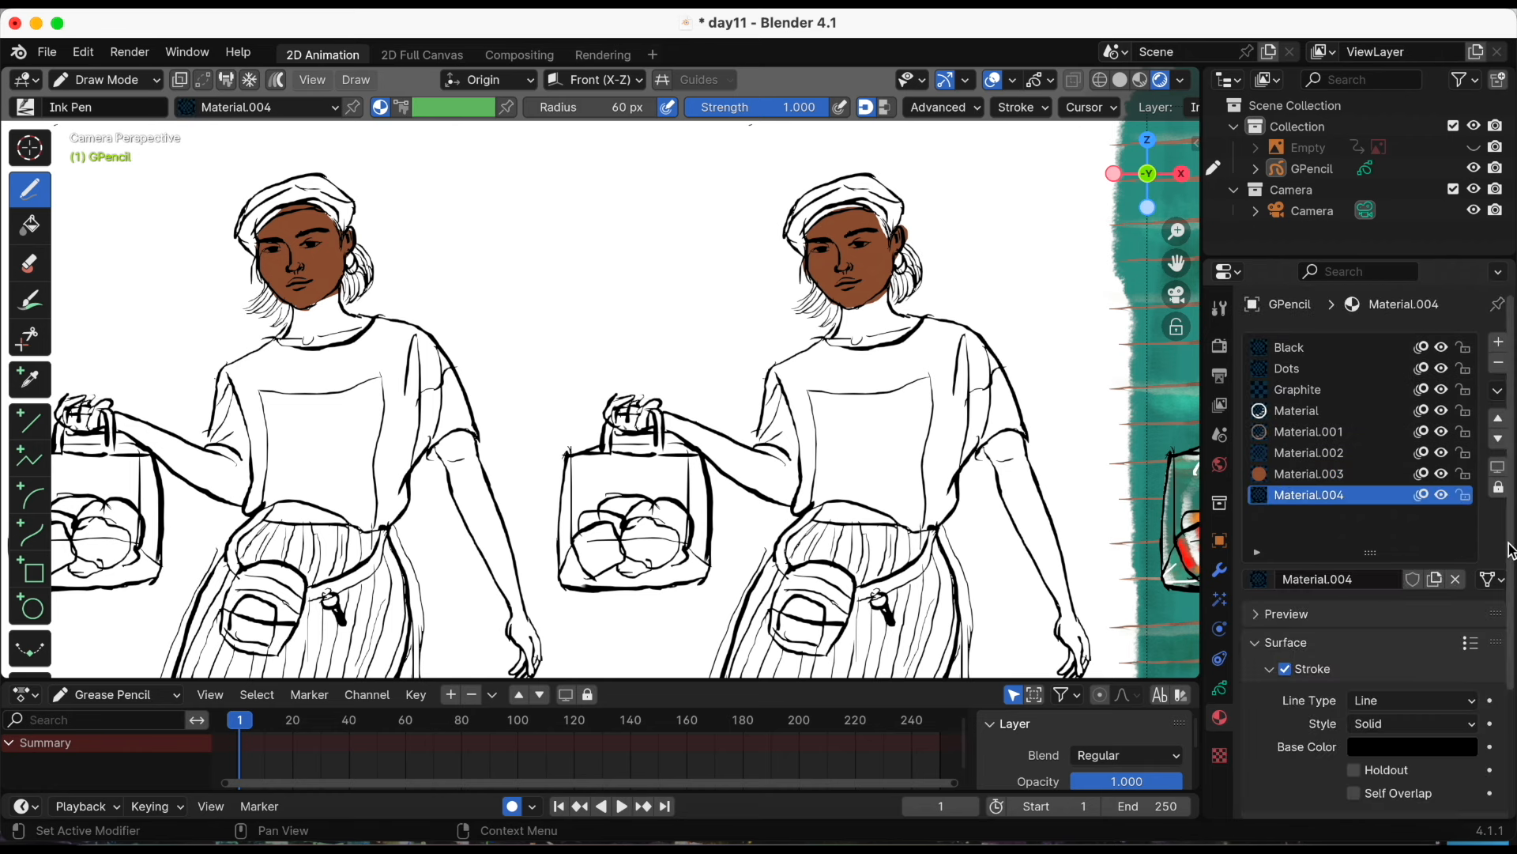
{"action": "scroll", "coordinate": [1463, 722], "scroll_direction": "down", "scroll_amount": 2}
{"action": "scroll", "coordinate": [1512, 584], "scroll_direction": "down", "scroll_amount": 3}
{"action": "left_click", "coordinate": [1286, 538]}
{"action": "left_click", "coordinate": [1271, 540]}
{"action": "left_click", "coordinate": [1286, 695]}
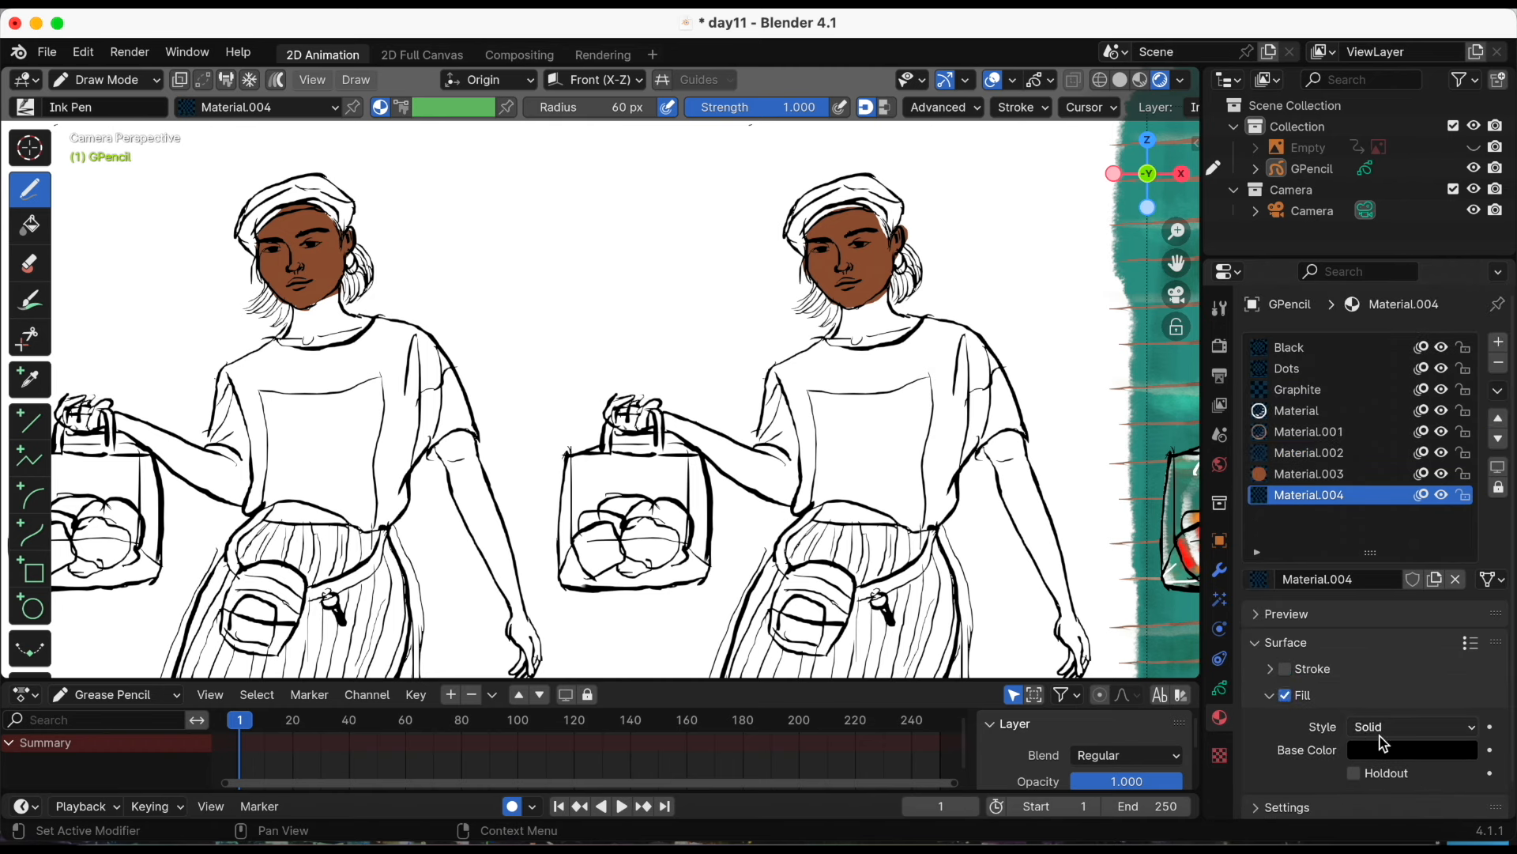
Sample the second figure's face color as the fill base color of Material.004, and lighten it slightly
{"action": "scroll", "coordinate": [1414, 676], "scroll_direction": "down", "scroll_amount": 1}
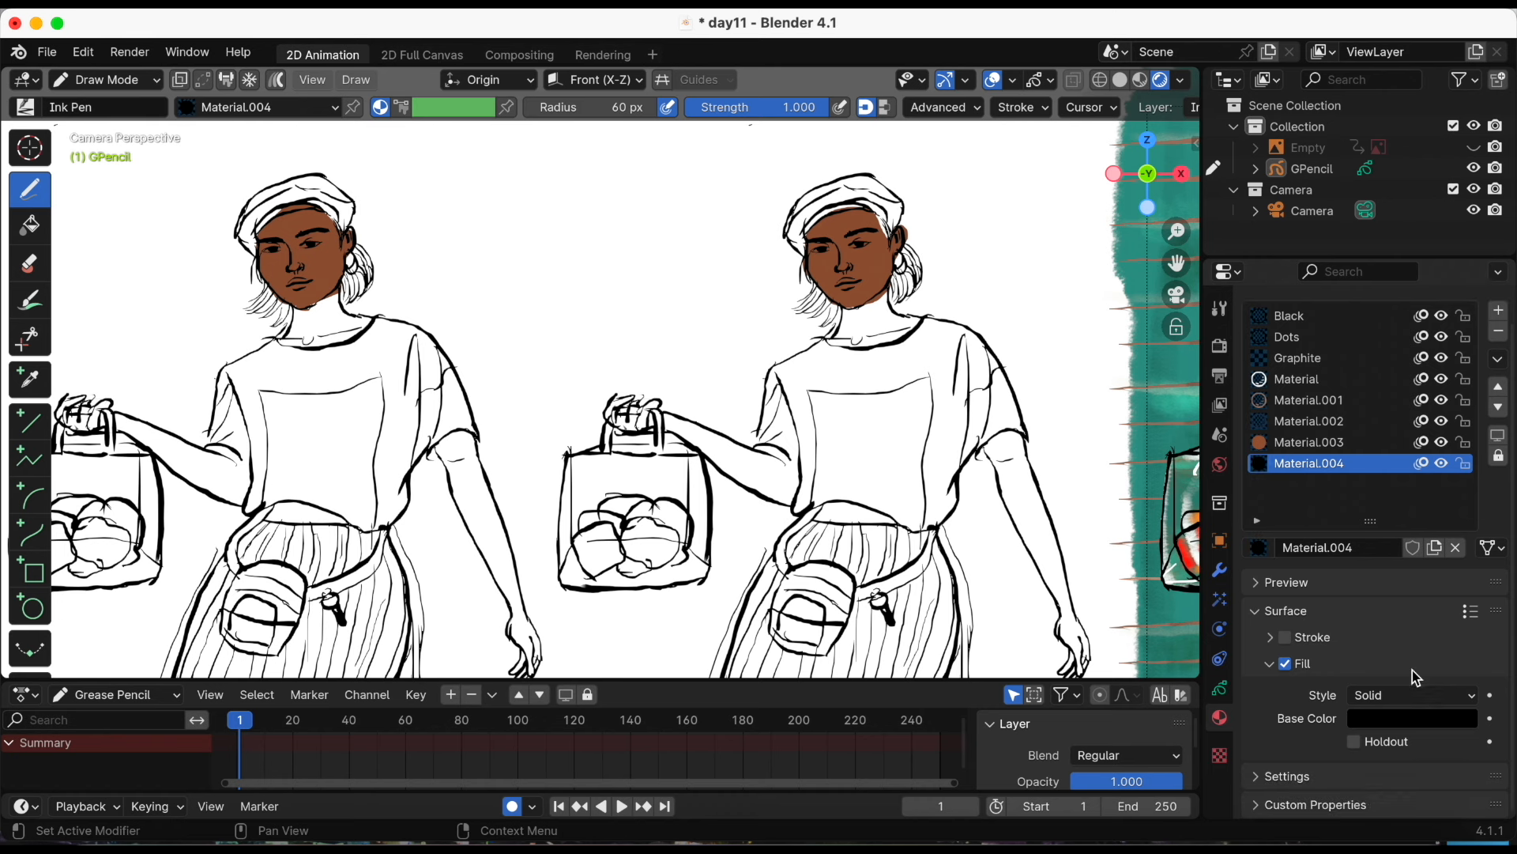
{"action": "left_click", "coordinate": [1402, 716]}
{"action": "left_click", "coordinate": [1454, 626]}
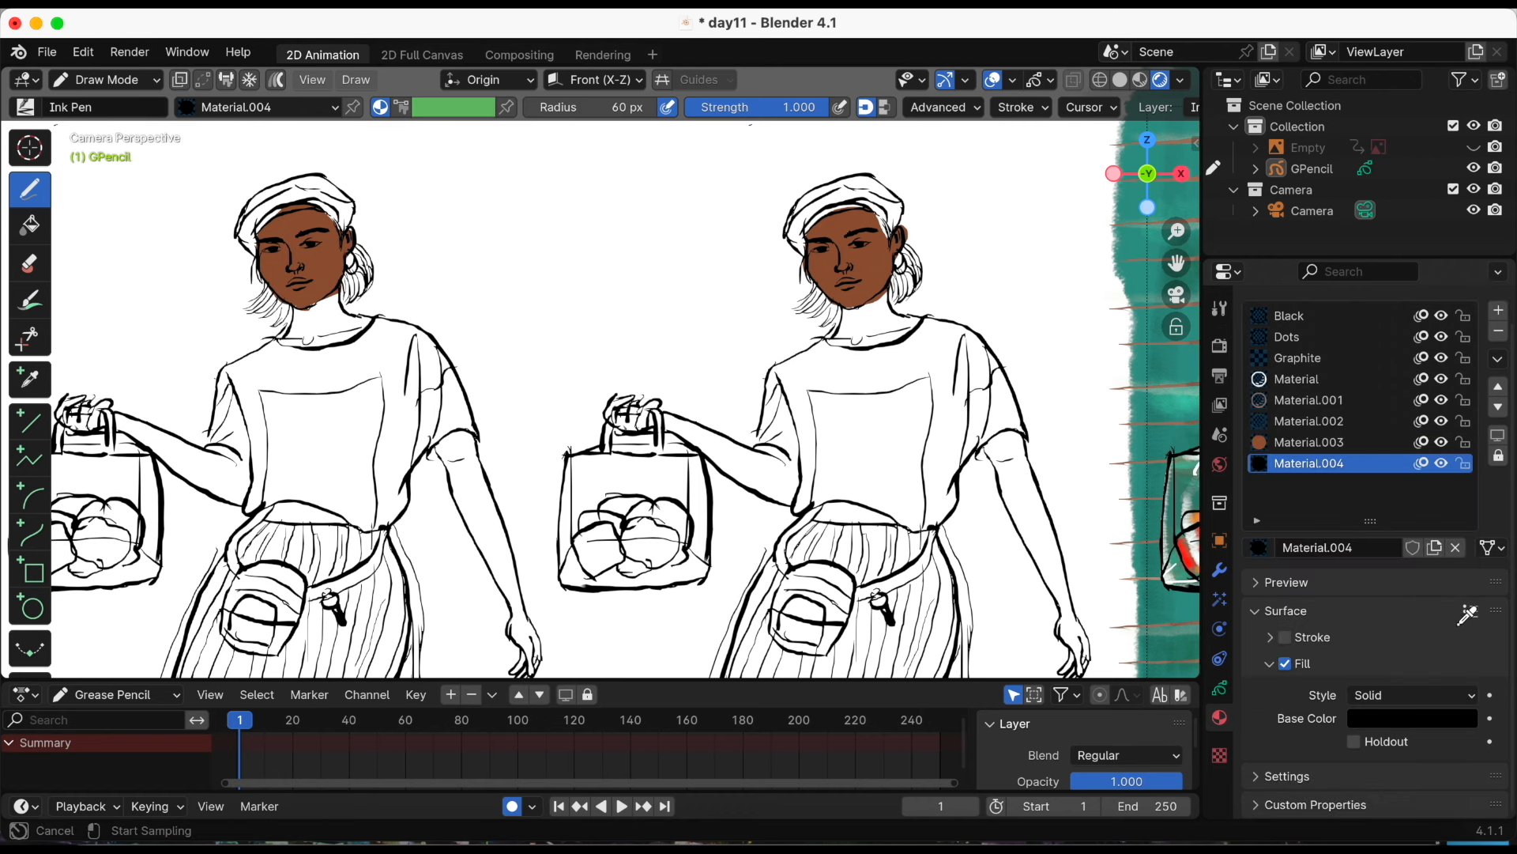
{"action": "left_click", "coordinate": [877, 264]}
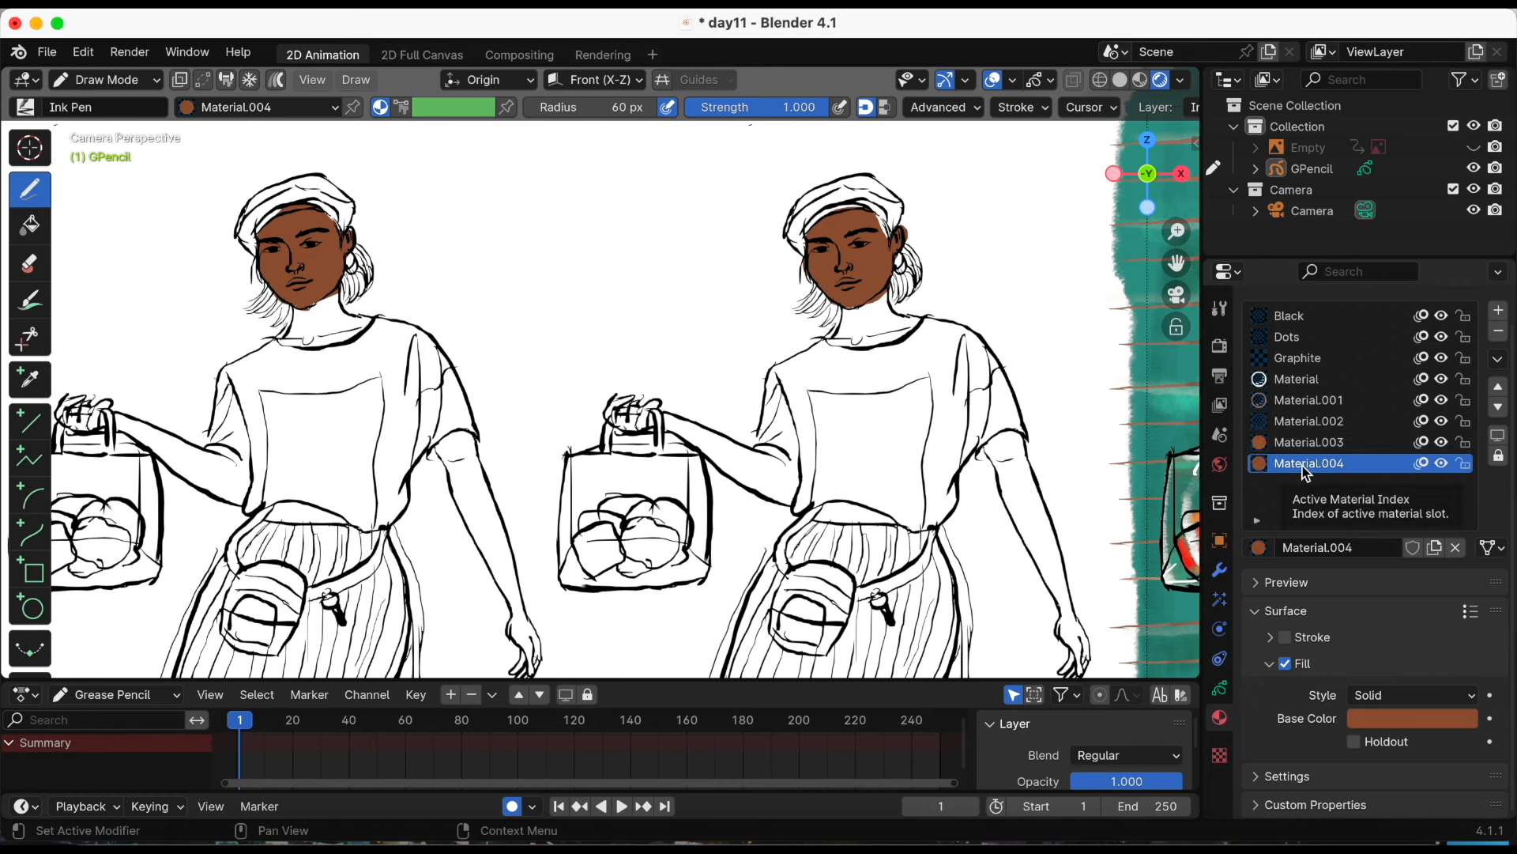
{"action": "left_click", "coordinate": [1386, 719]}
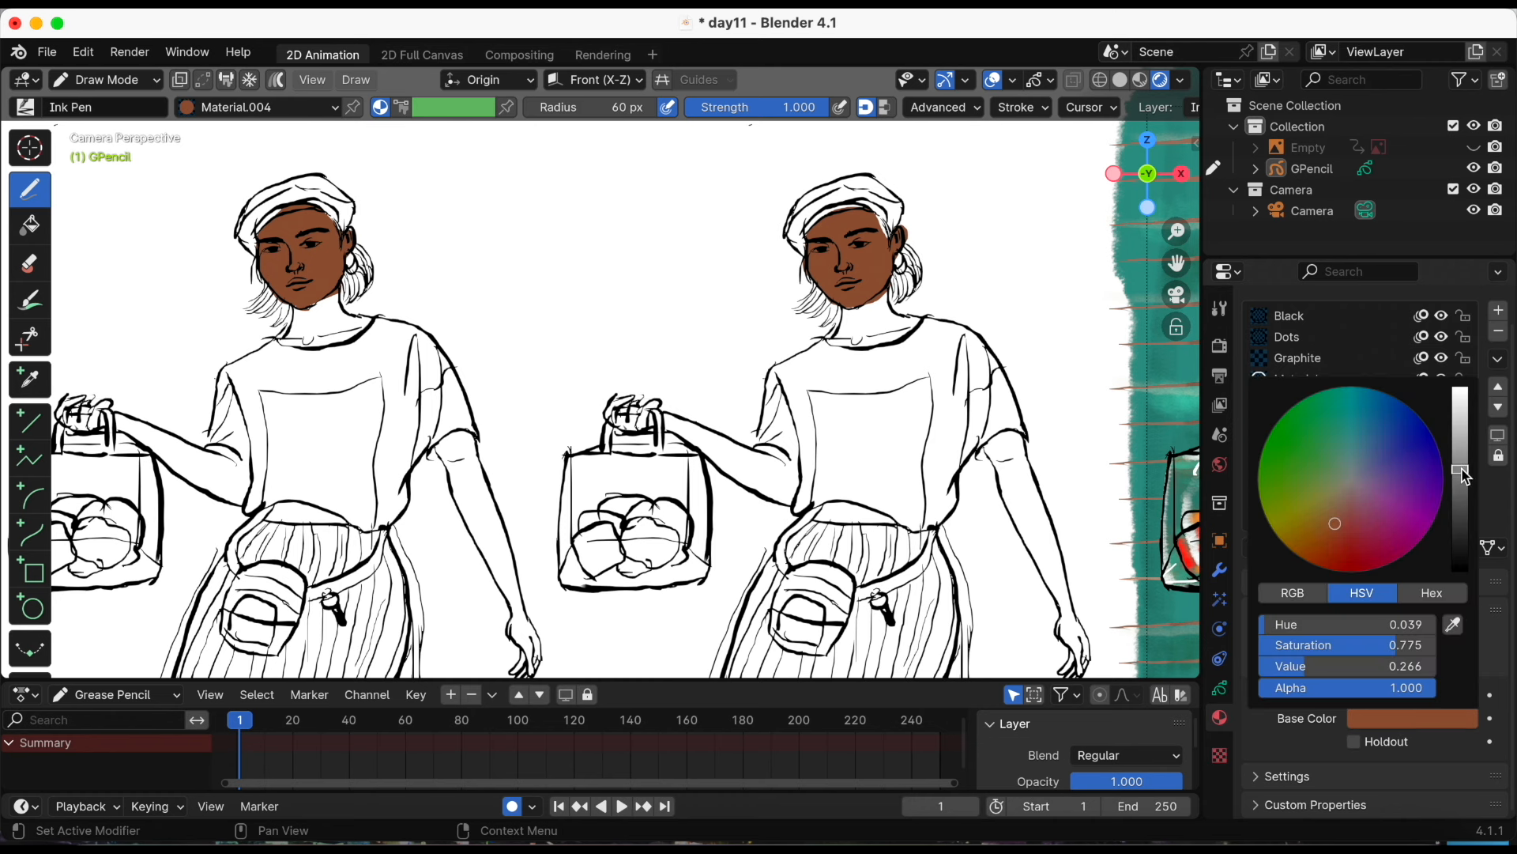
{"action": "left_click_drag", "start_coordinate": [1462, 471], "coordinate": [1460, 452]}
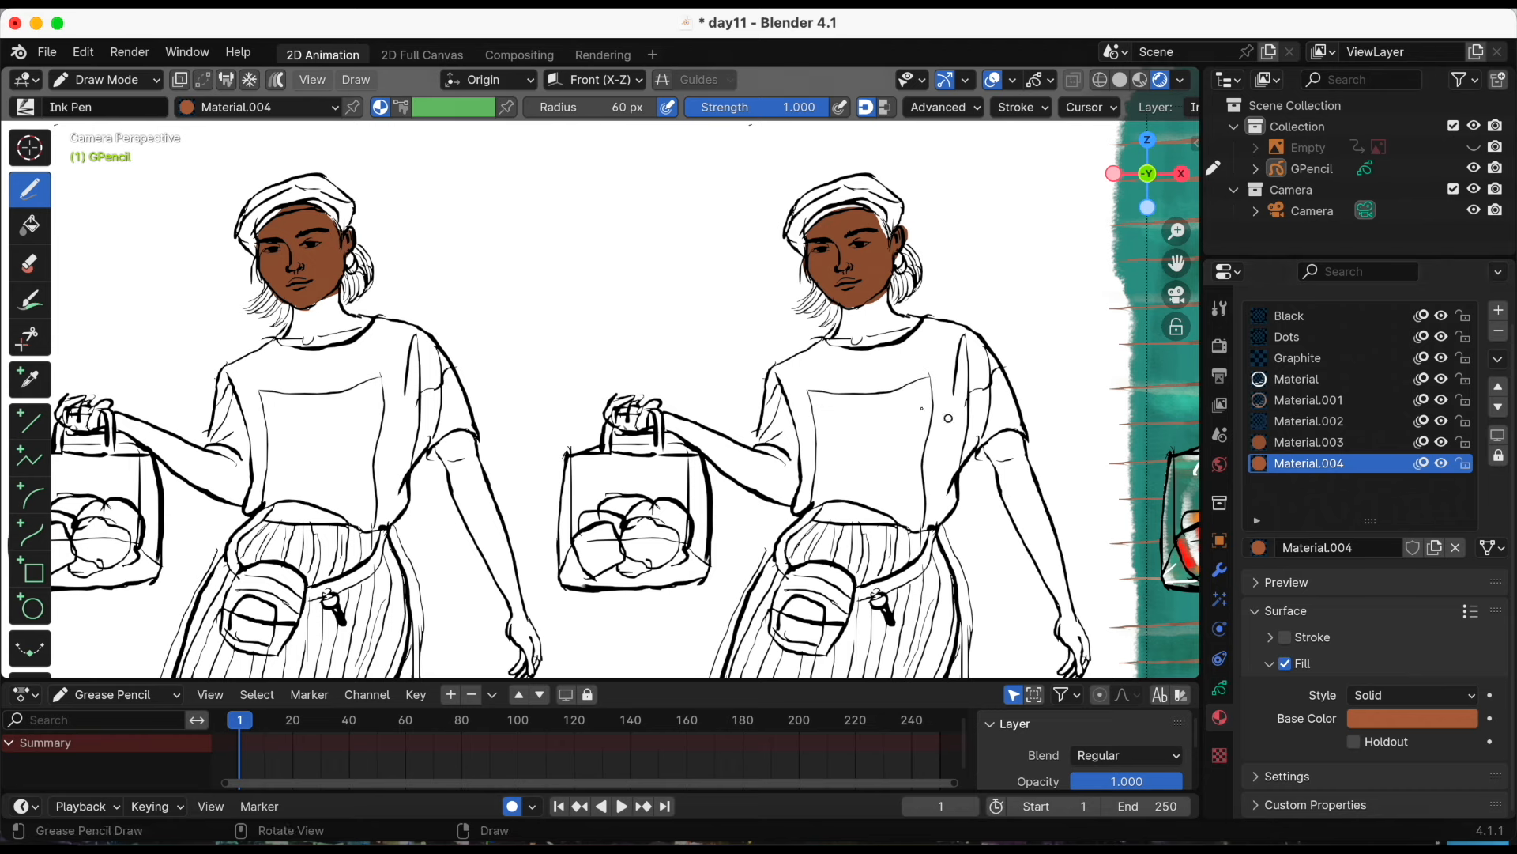
Select the second figure's face strokes in Edit Mode and assign Material.004 to them
{"action": "left_click", "coordinate": [104, 83]}
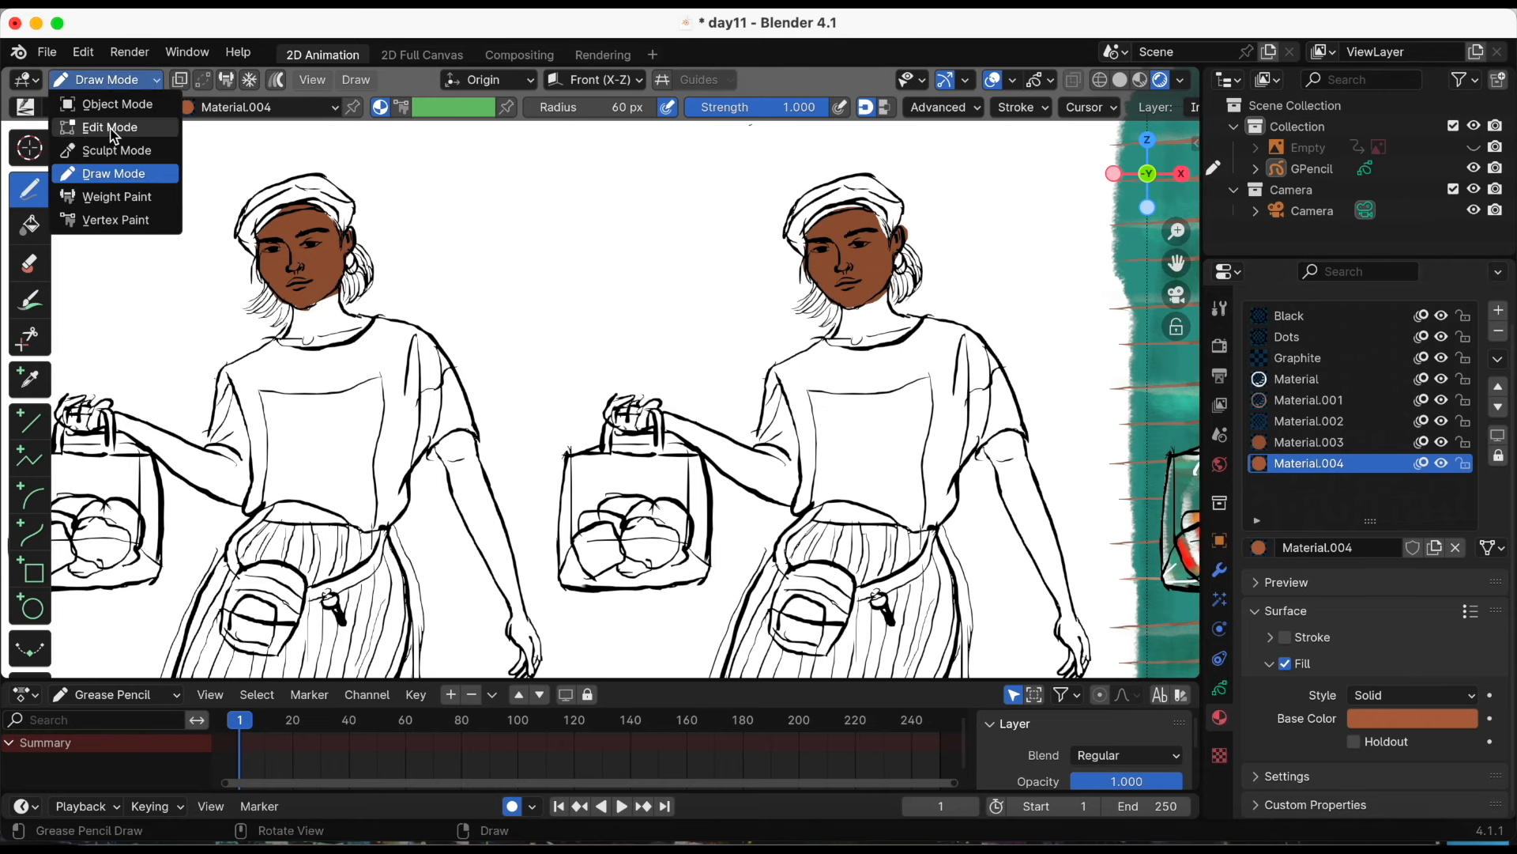
{"action": "left_click", "coordinate": [111, 130]}
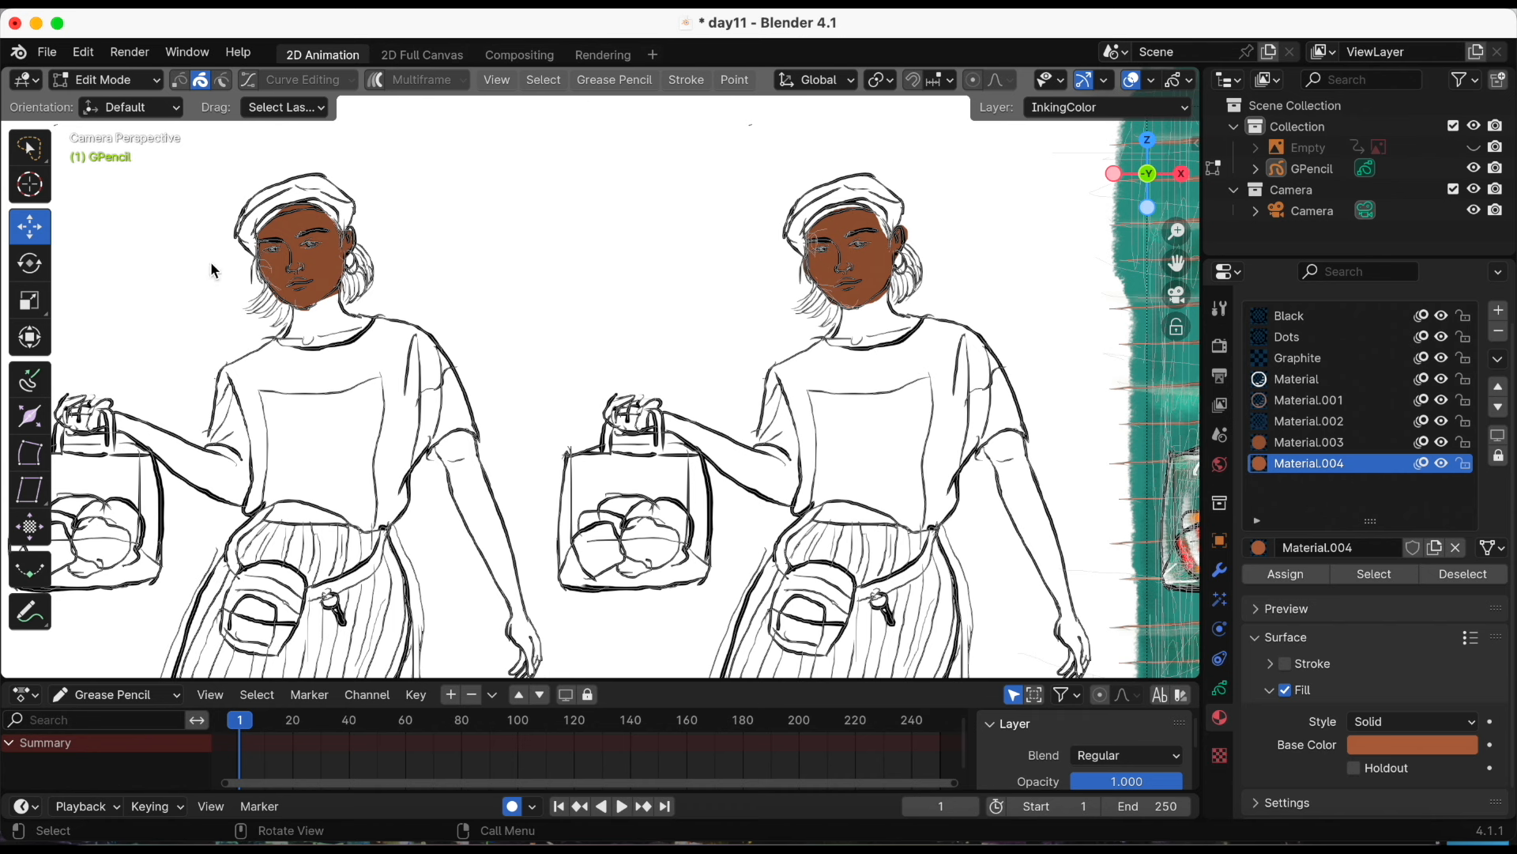
{"action": "left_click", "coordinate": [33, 147]}
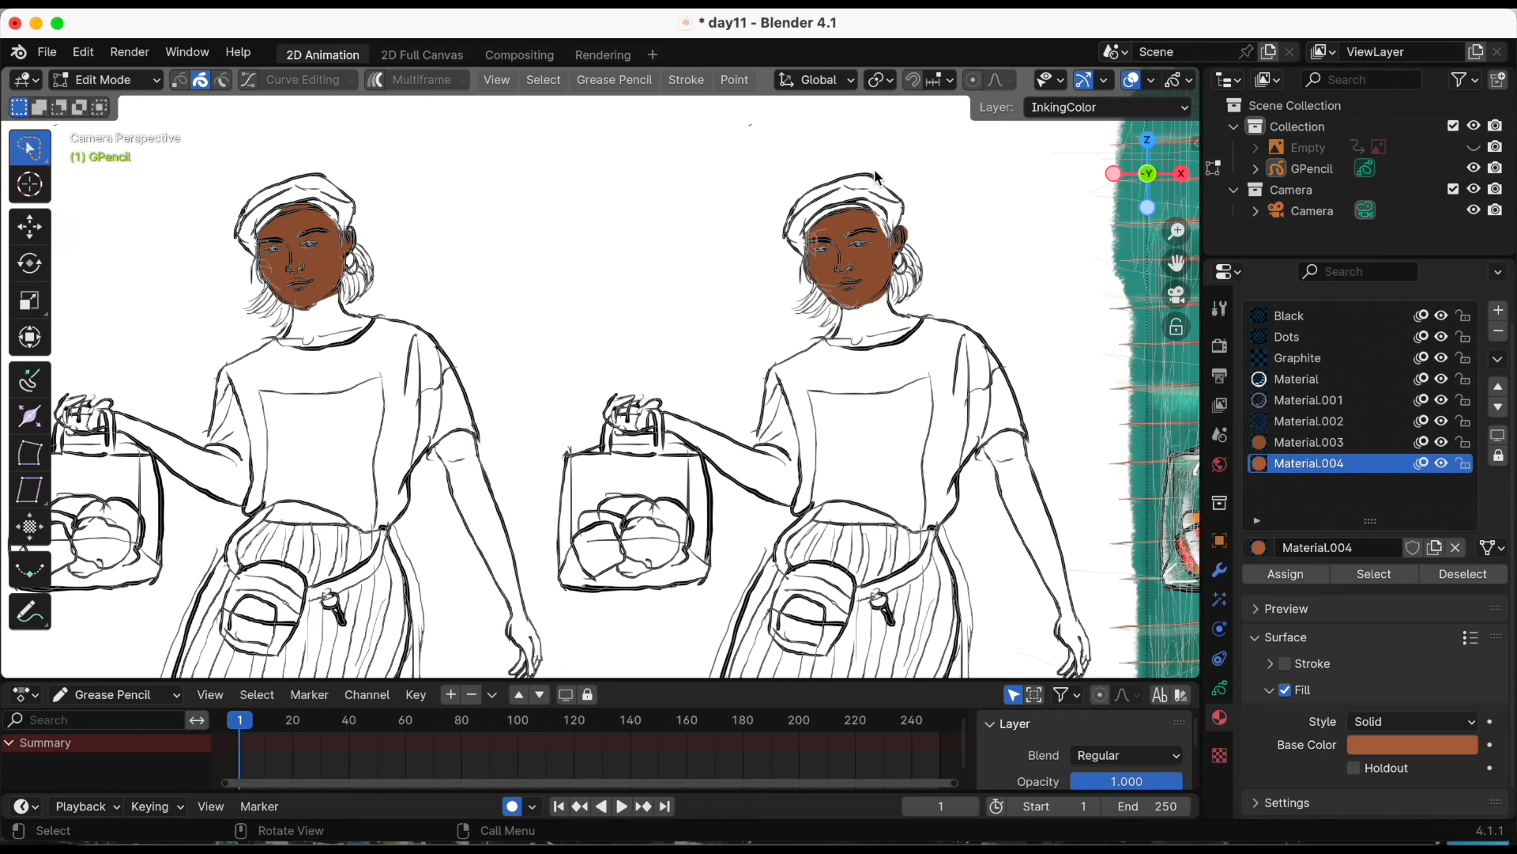
{"action": "left_click_drag", "start_coordinate": [757, 212], "coordinate": [946, 320]}
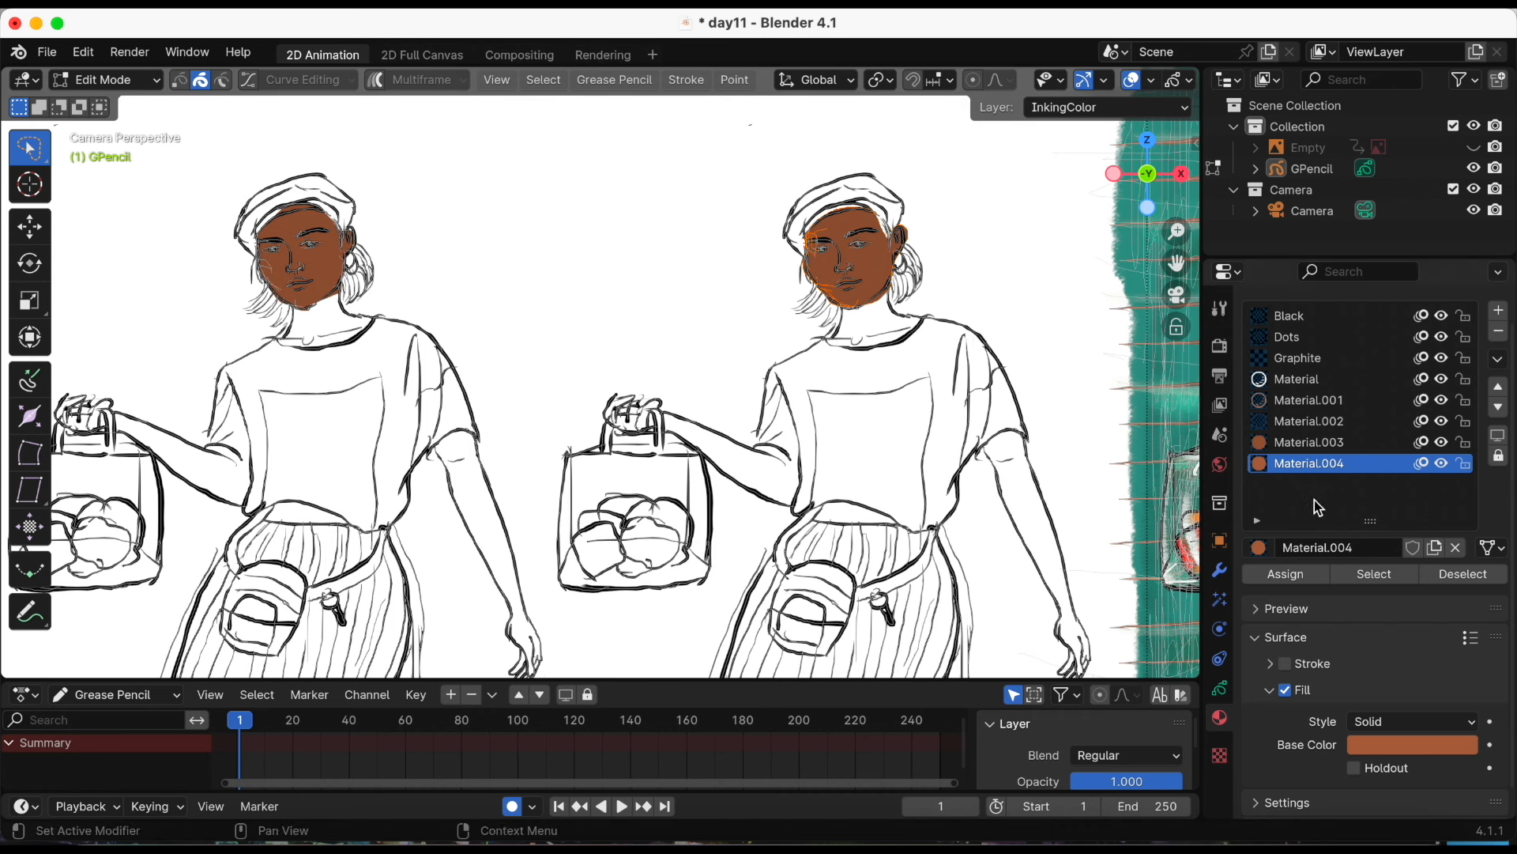
{"action": "left_click", "coordinate": [1294, 574]}
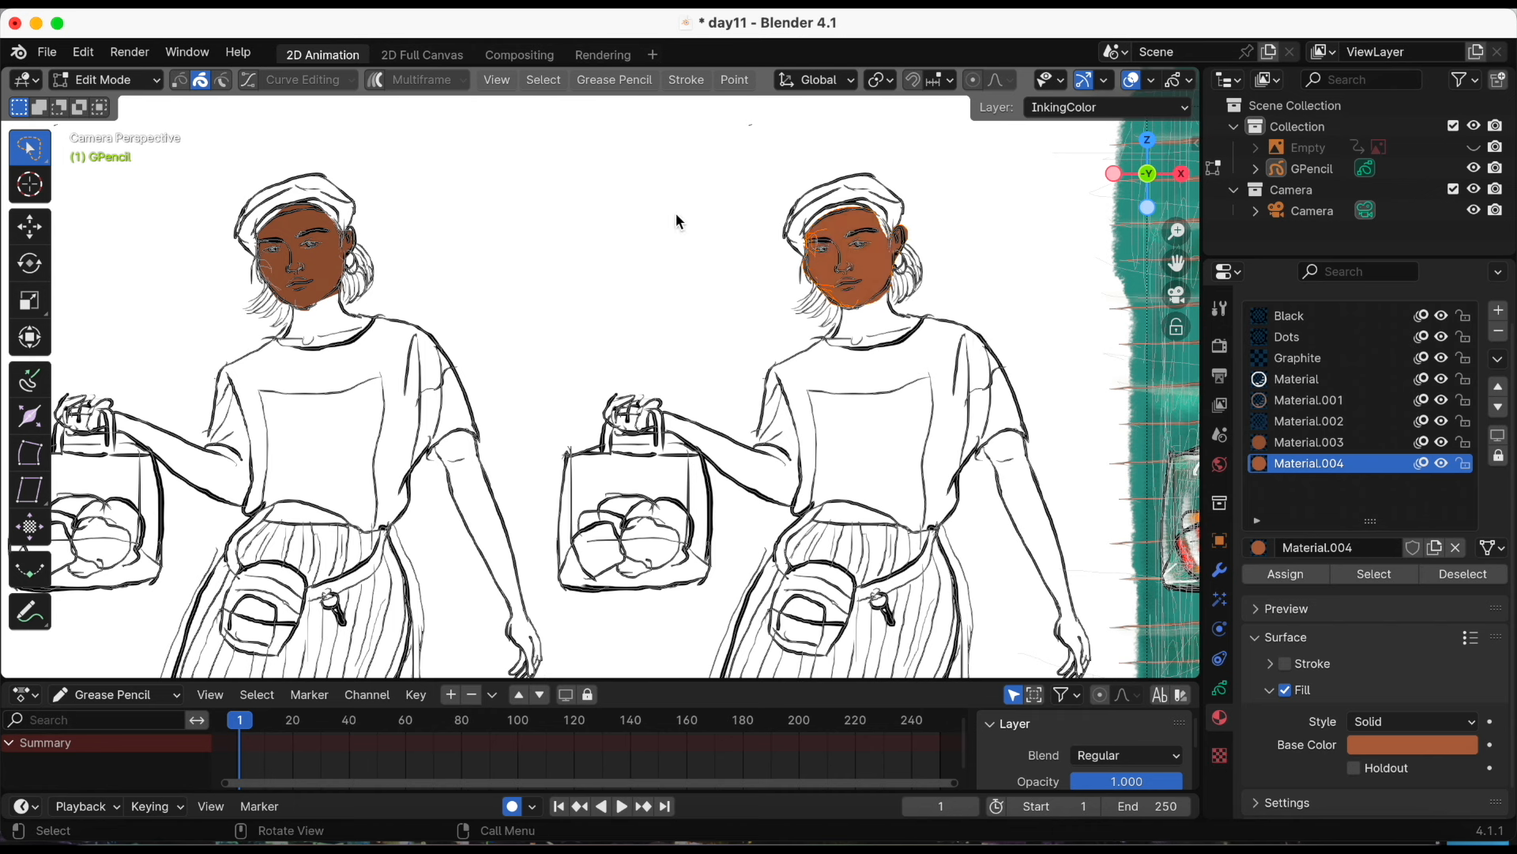
Deselect all strokes and return to Draw Mode
{"action": "left_click", "coordinate": [544, 79]}
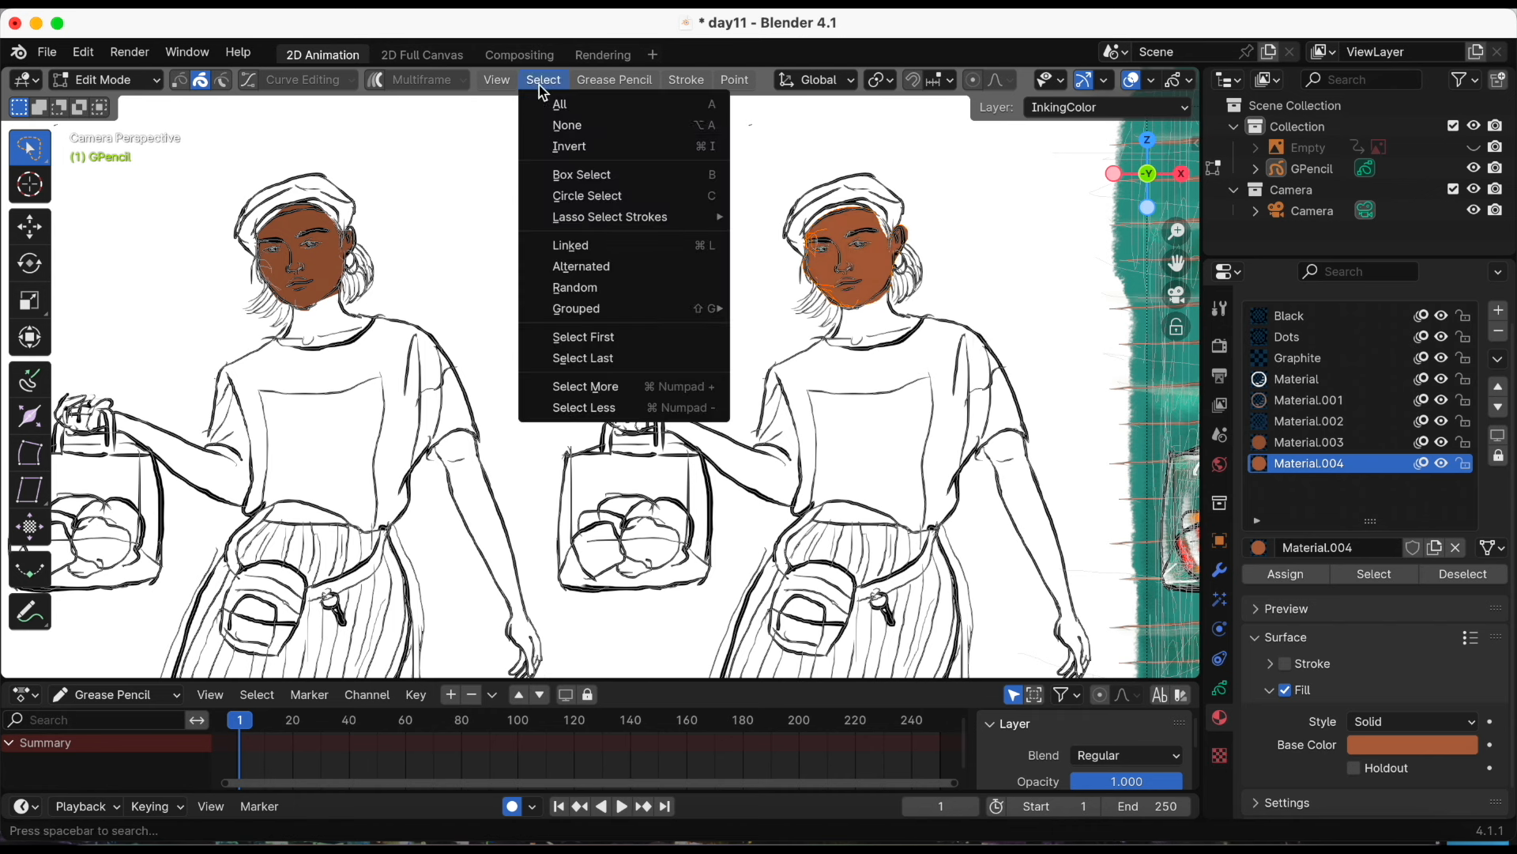
{"action": "left_click", "coordinate": [553, 124]}
{"action": "left_click", "coordinate": [110, 80]}
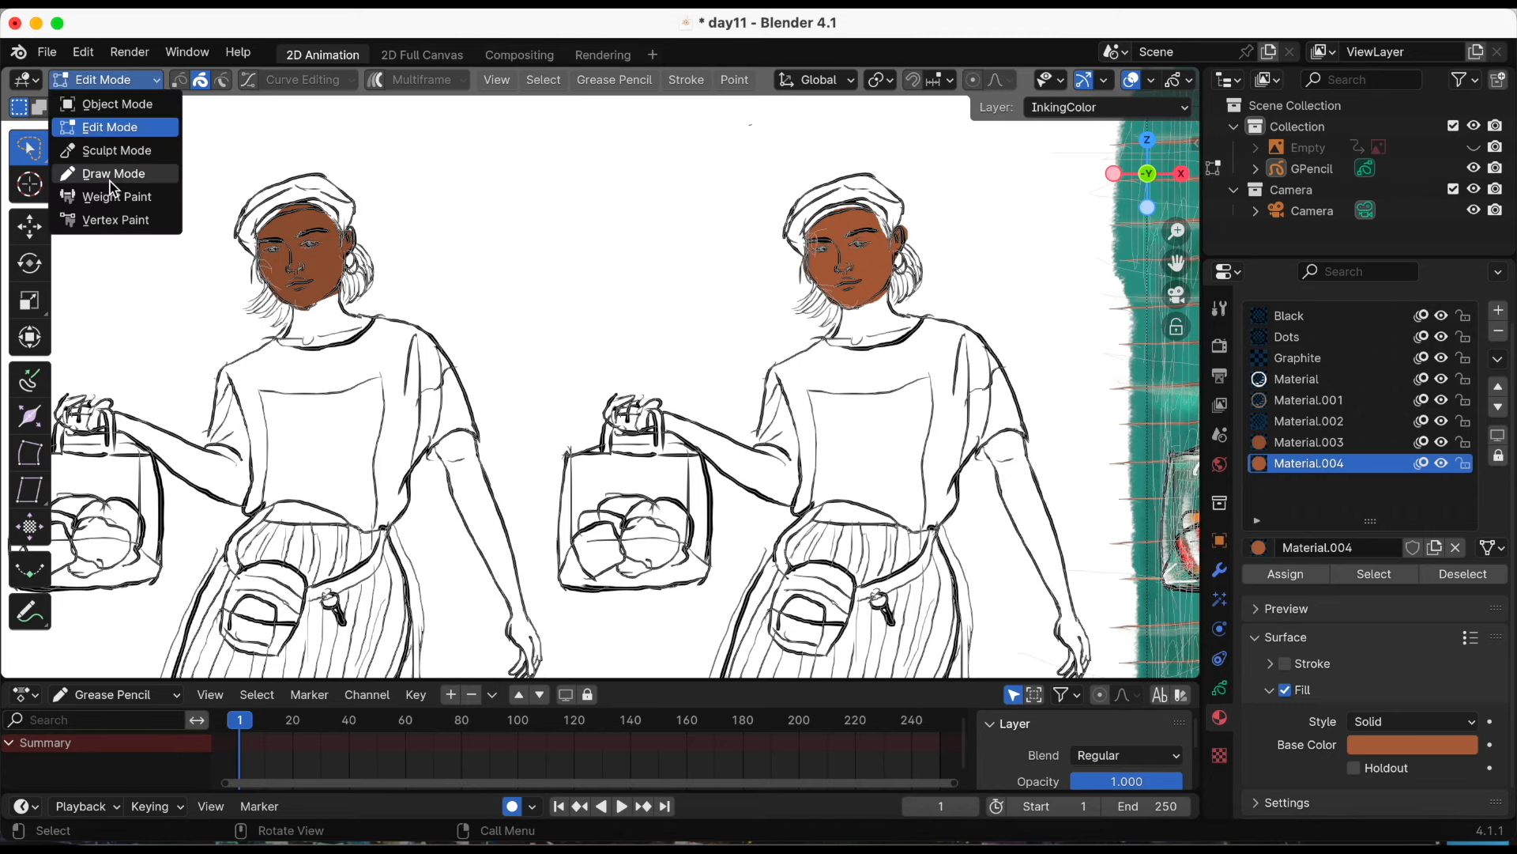
{"action": "left_click", "coordinate": [111, 173]}
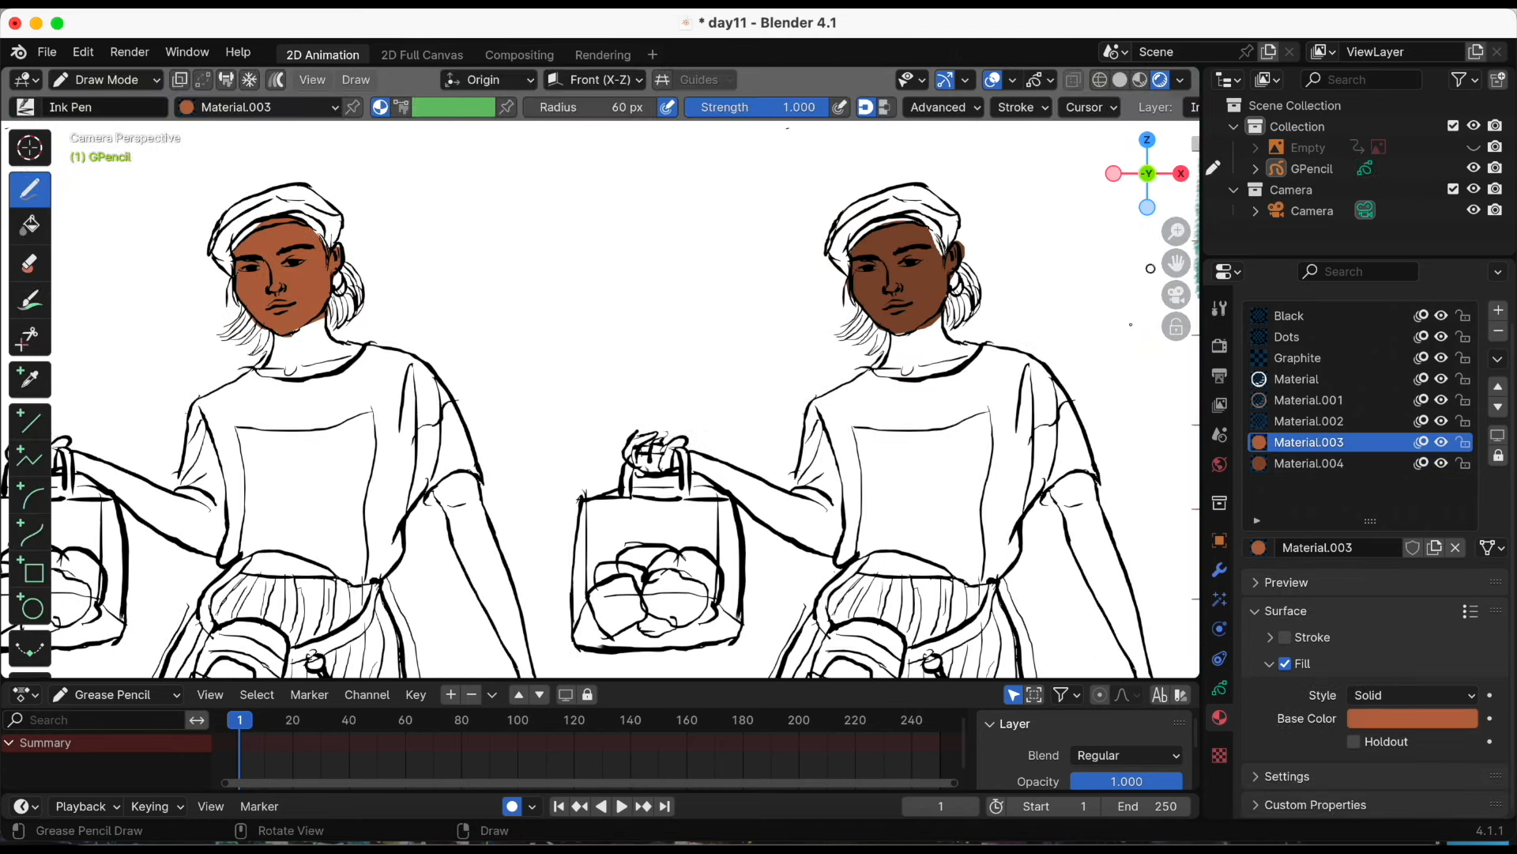
Hide the InkingColor layer and show it again
{"action": "left_click", "coordinate": [1219, 688]}
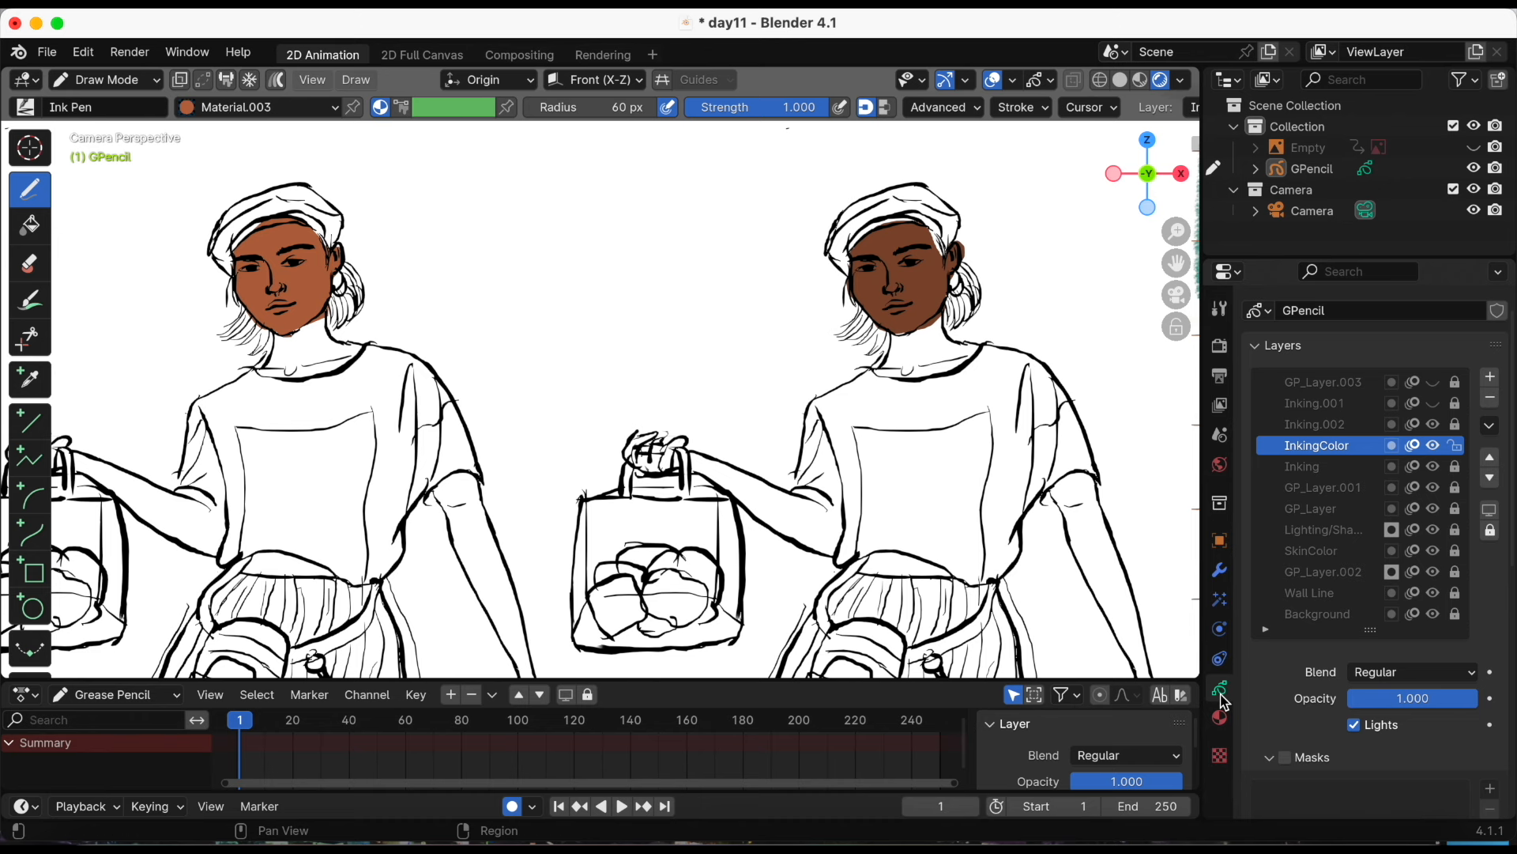
{"action": "left_click", "coordinate": [1438, 445]}
{"action": "left_click", "coordinate": [1438, 445]}
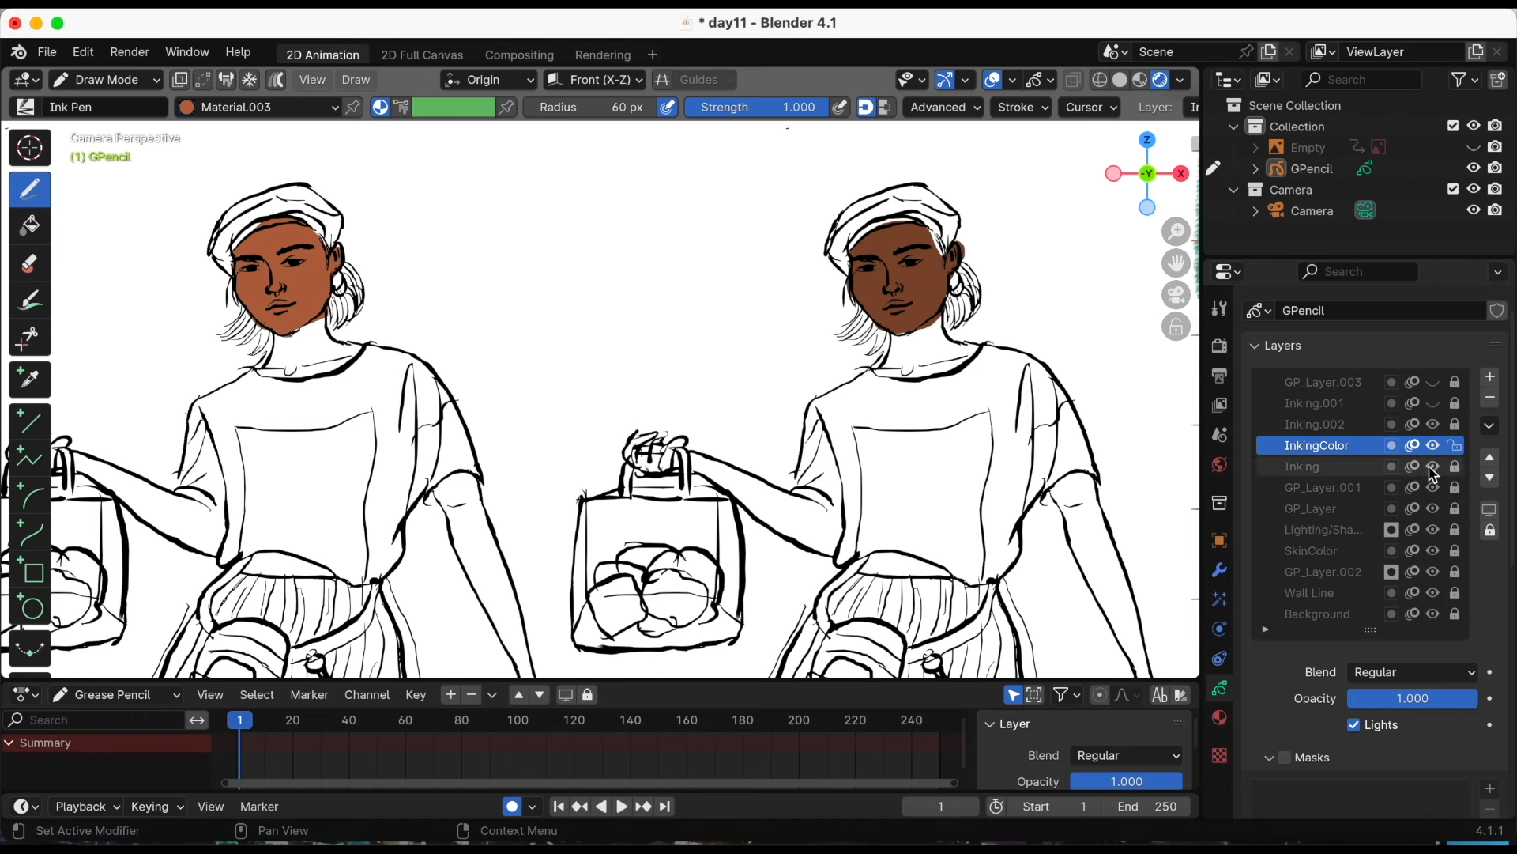
Add a layer above InkingColor and name it InkingShadows
{"action": "left_click", "coordinate": [1434, 424]}
{"action": "left_click", "coordinate": [1435, 424]}
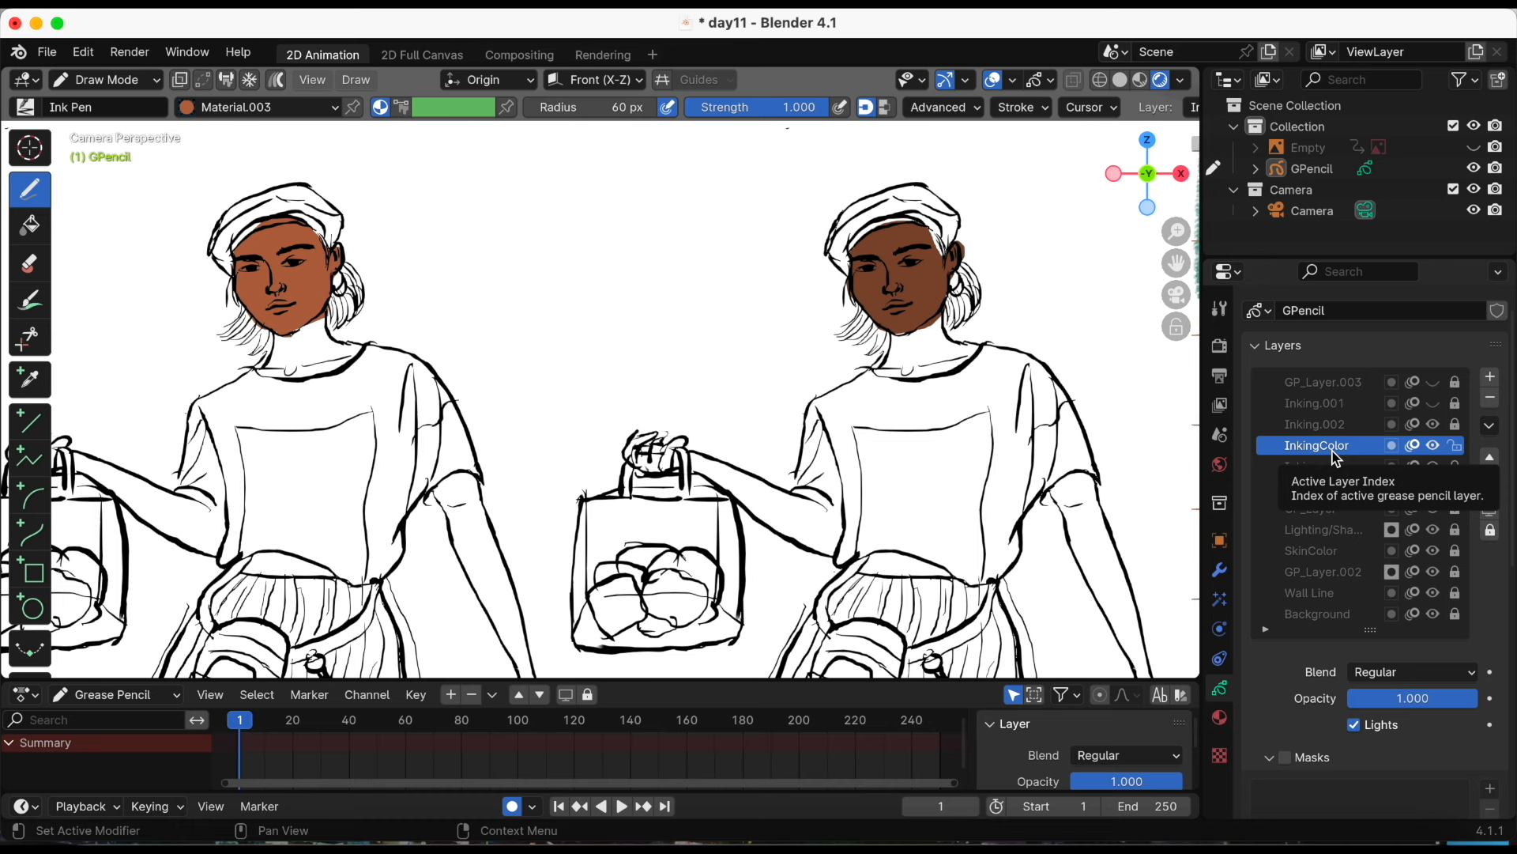
{"action": "left_click", "coordinate": [1491, 377]}
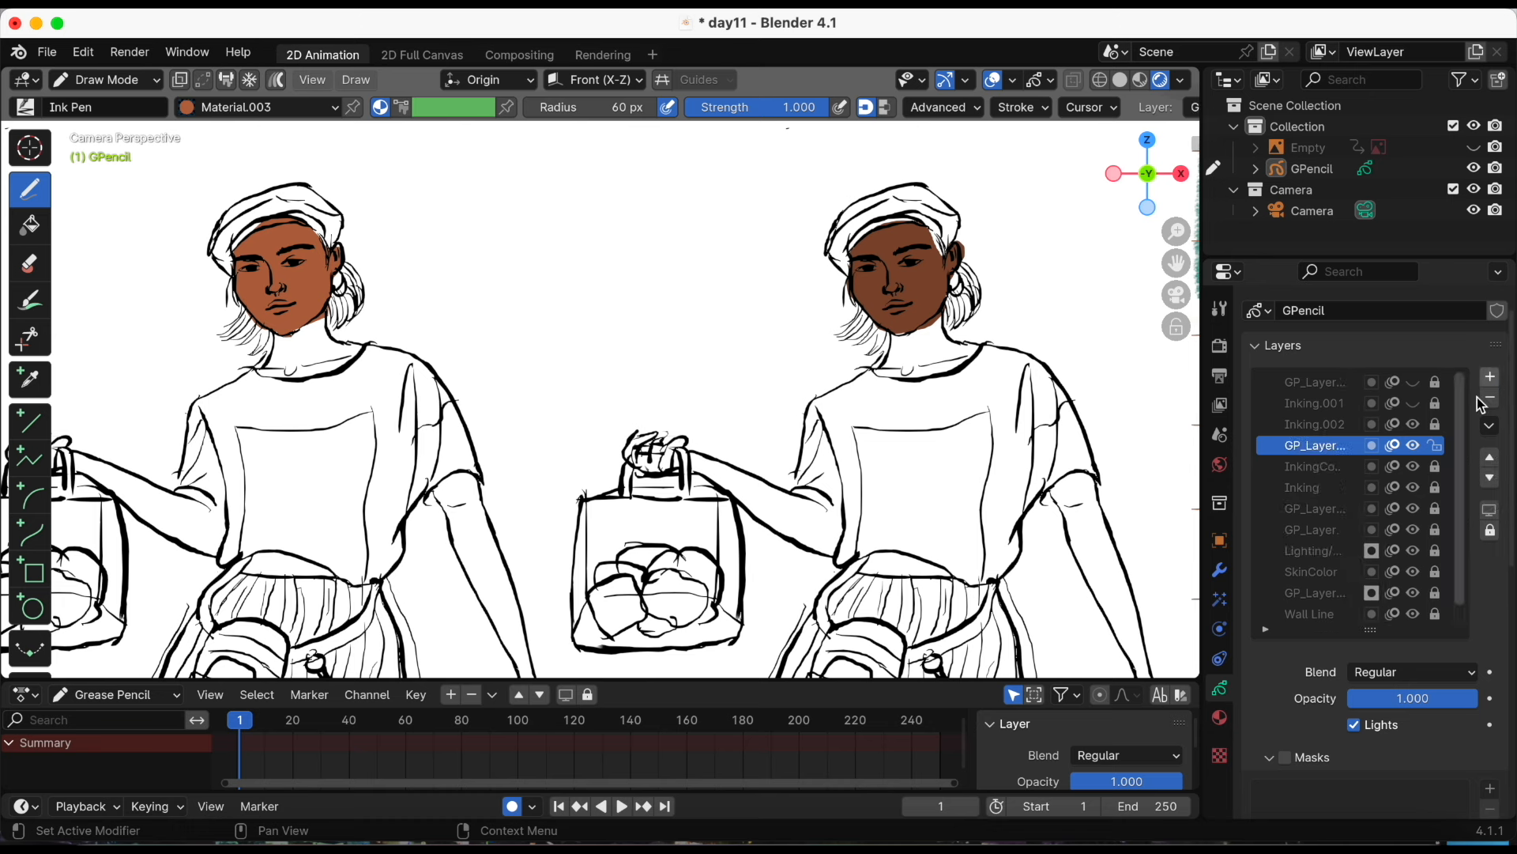
{"action": "left_click_drag", "start_coordinate": [1370, 630], "coordinate": [1372, 640]}
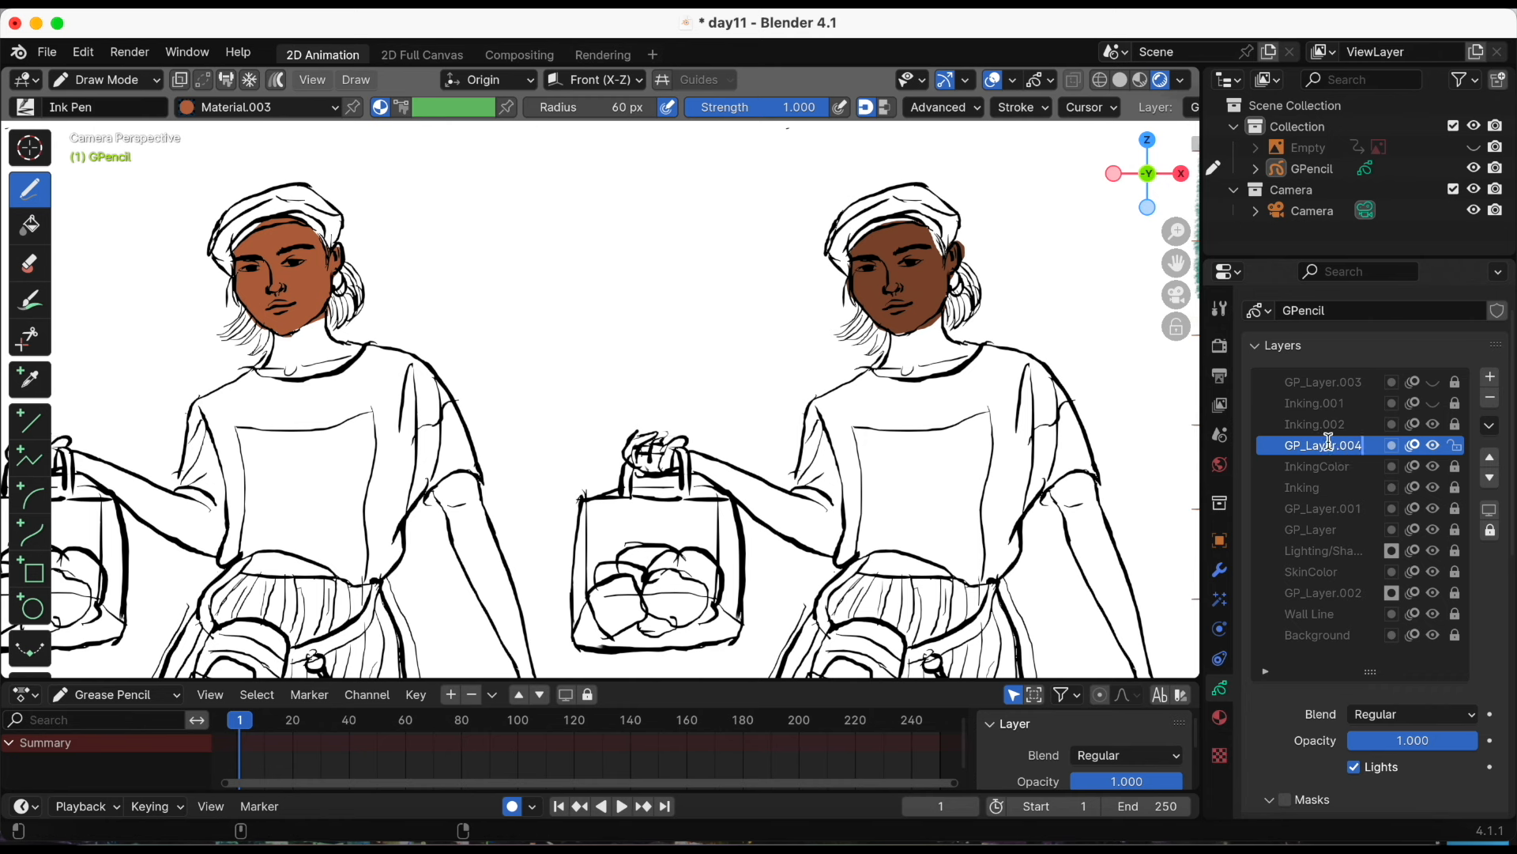
{"action": "type", "text": "InkingShadows"}
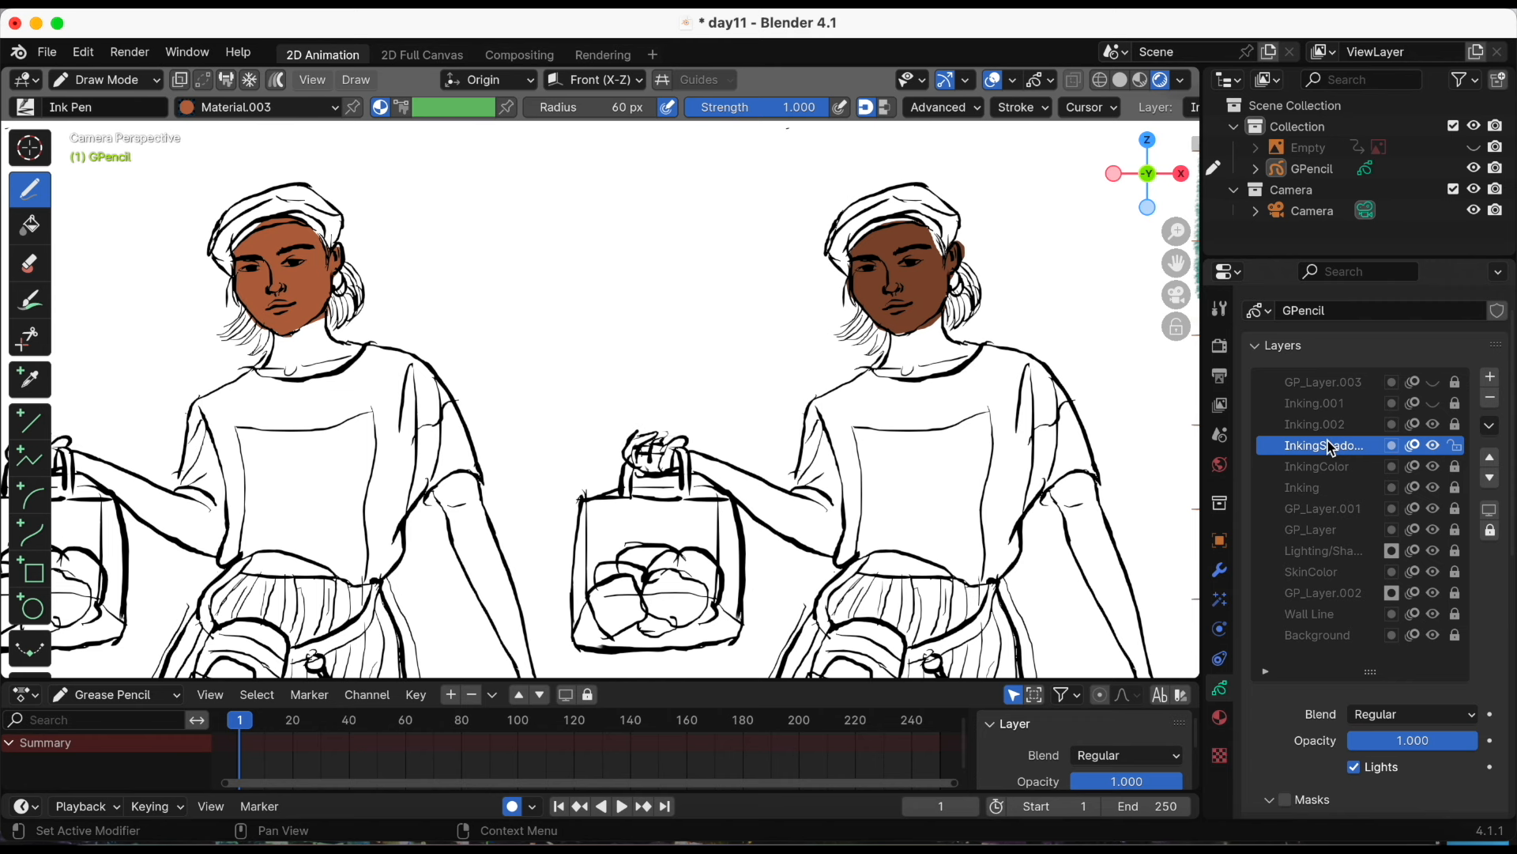
Enable masking on the InkingShadows layer and add InkingColor as its mask layer
{"action": "left_click", "coordinate": [1393, 447]}
{"action": "left_click_drag", "start_coordinate": [1511, 431], "coordinate": [1510, 564]}
{"action": "left_click", "coordinate": [1488, 532]}
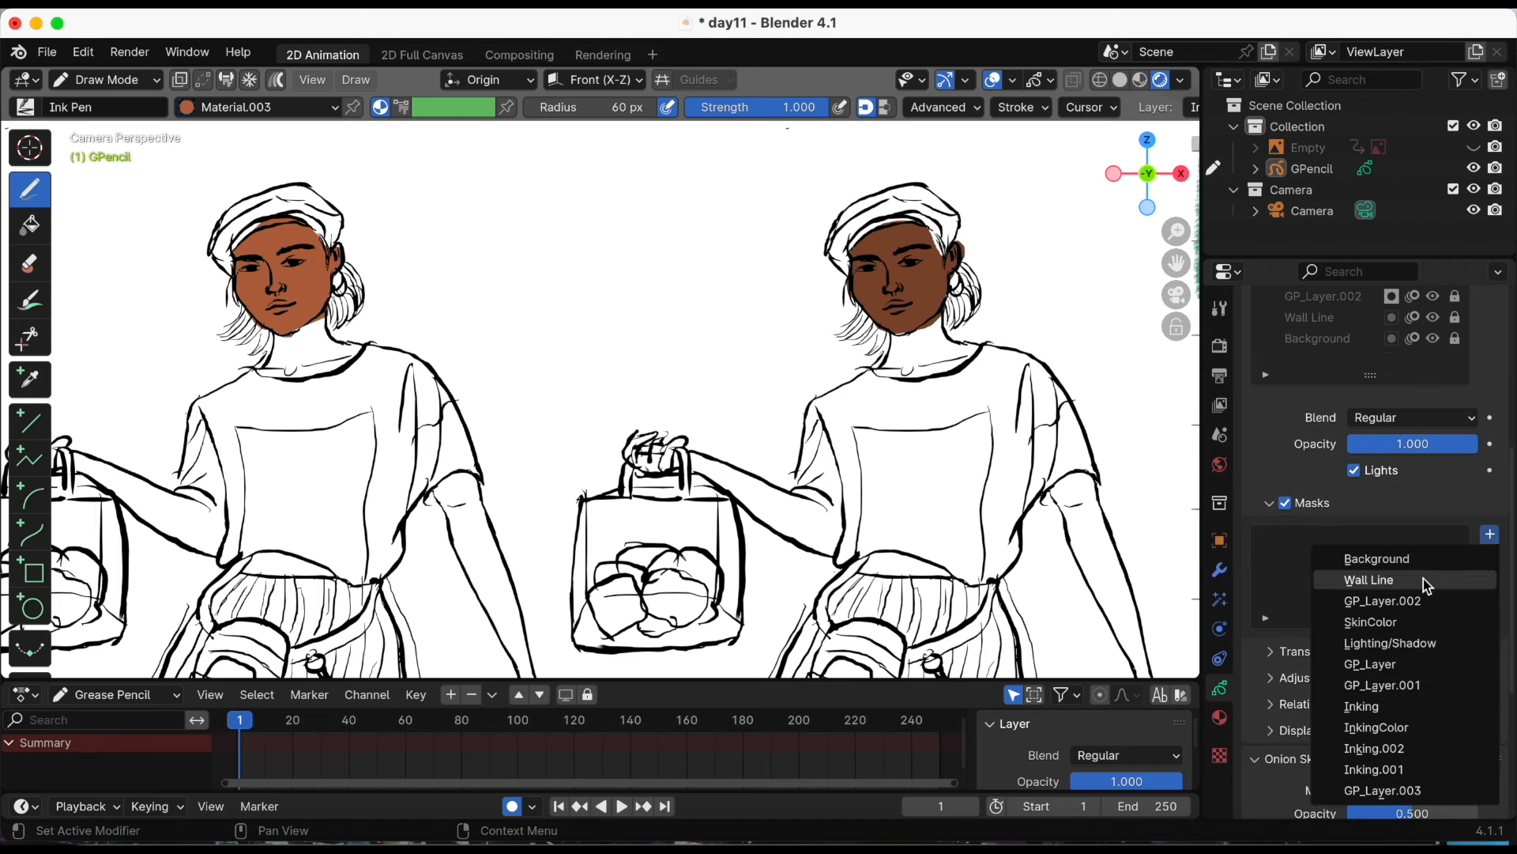
{"action": "left_click", "coordinate": [1388, 732]}
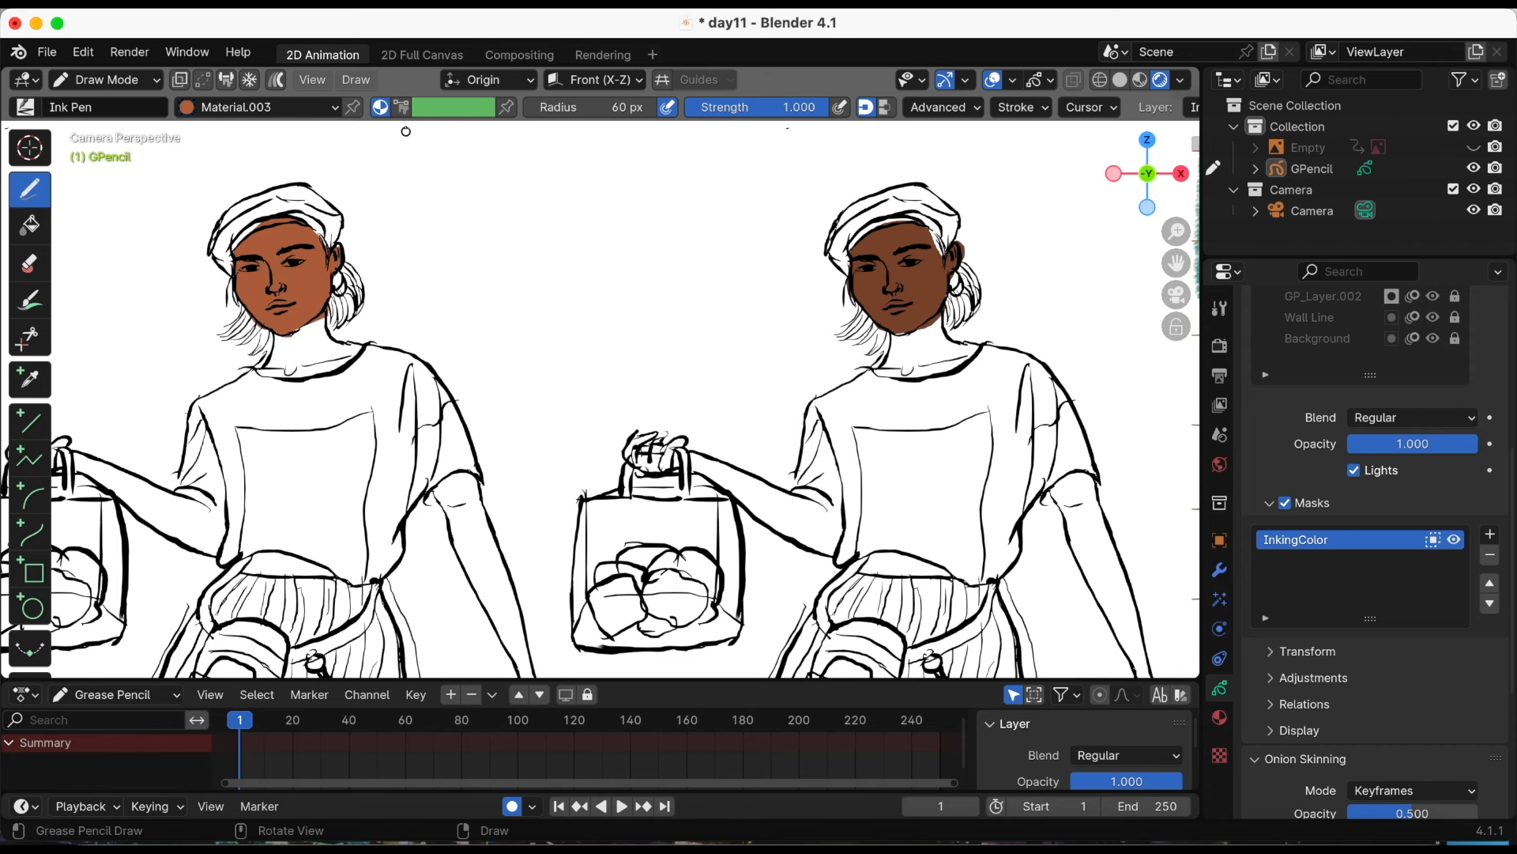
Switch the Ink Pen to color attribute mode and sample the first figure's face color as the brush color
{"action": "left_click", "coordinate": [401, 107]}
{"action": "left_click", "coordinate": [454, 106]}
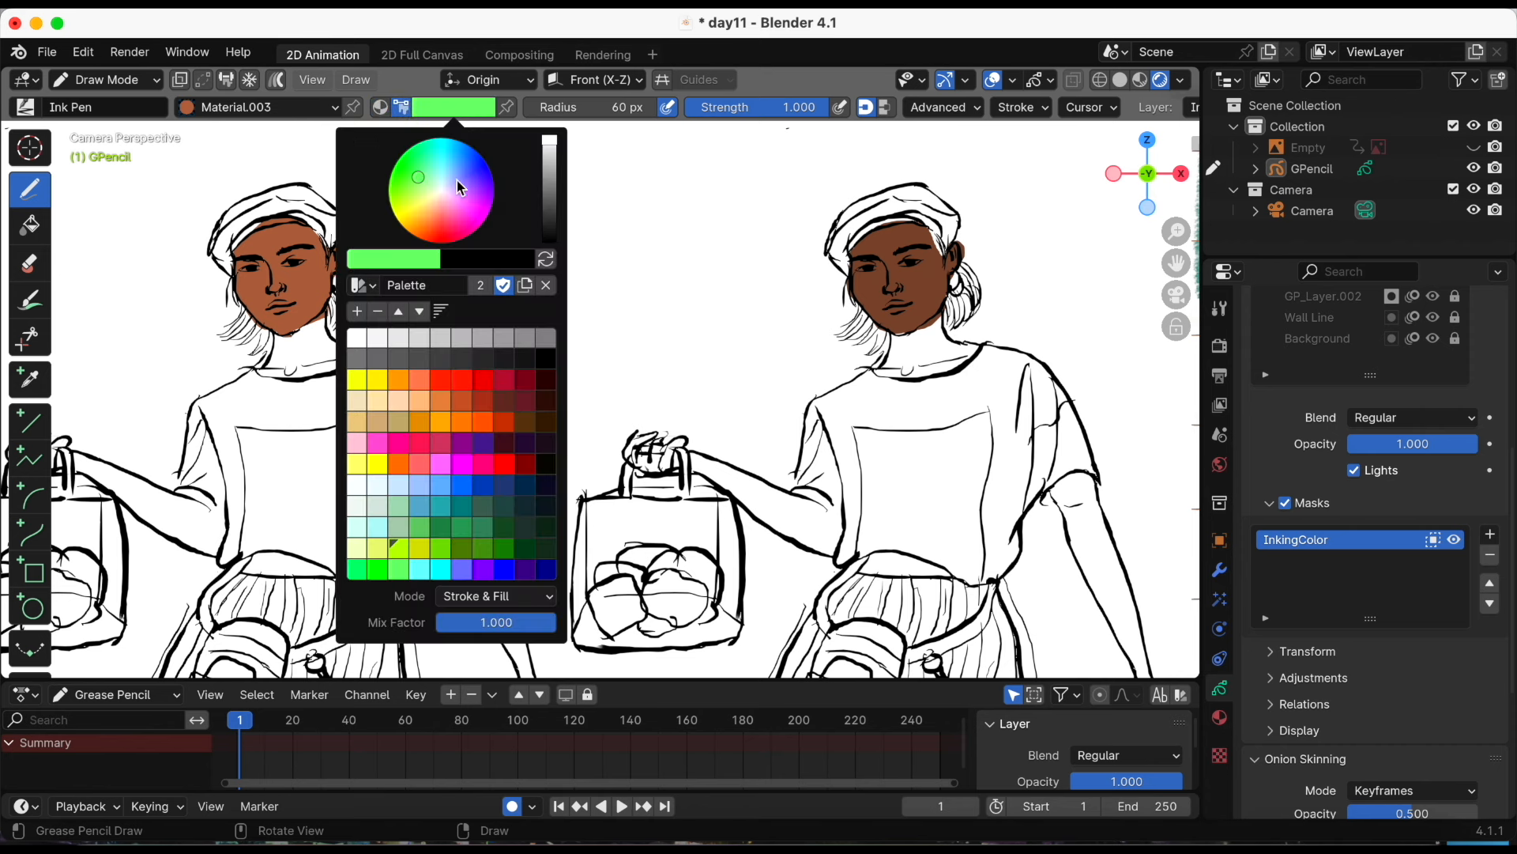
{"action": "left_click", "coordinate": [419, 260]}
{"action": "left_click", "coordinate": [552, 487]}
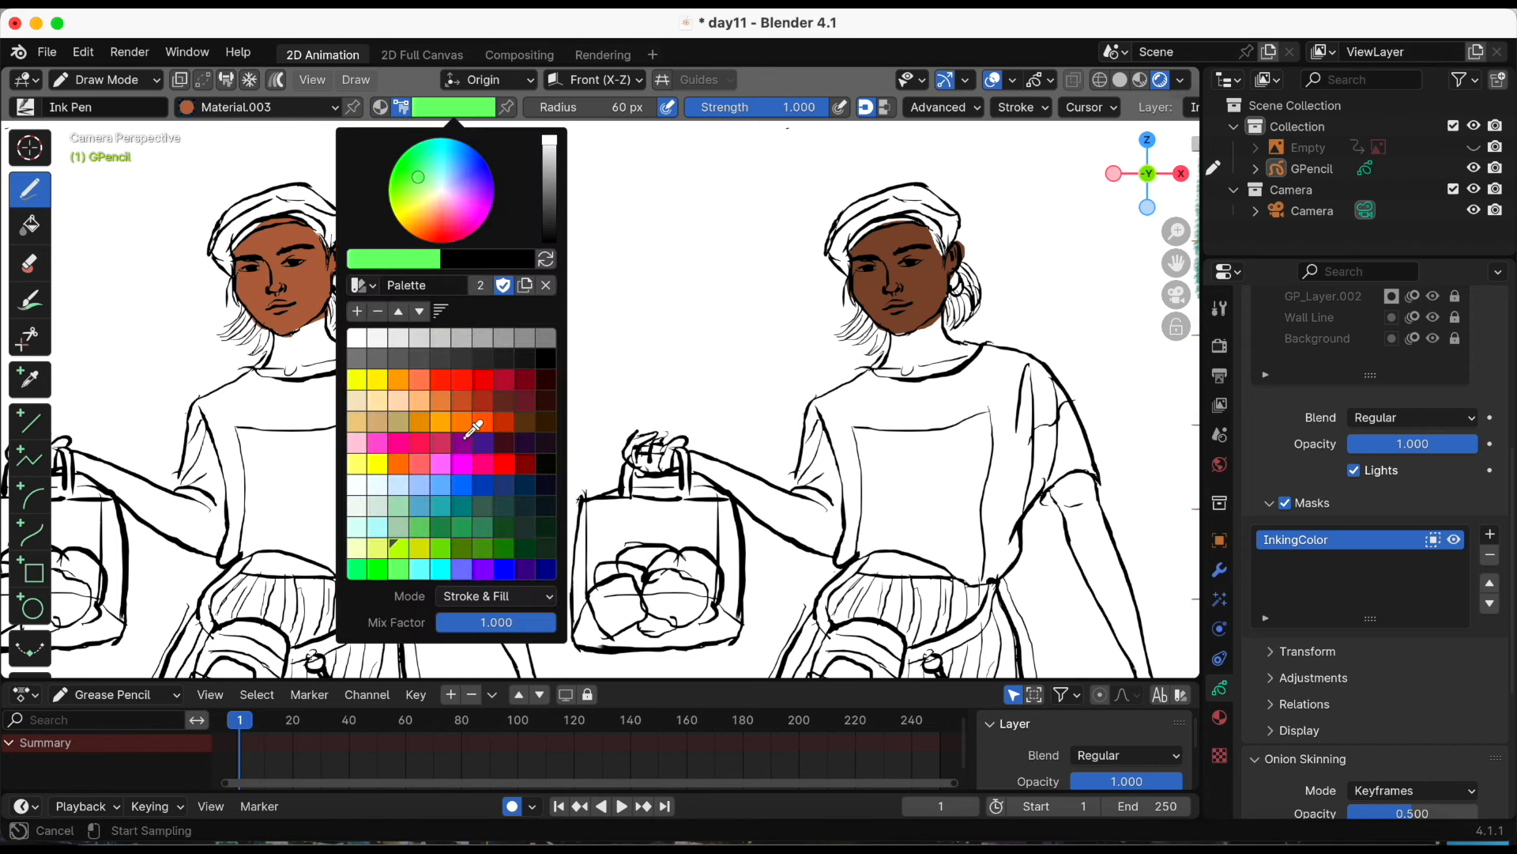
{"action": "left_click", "coordinate": [317, 287]}
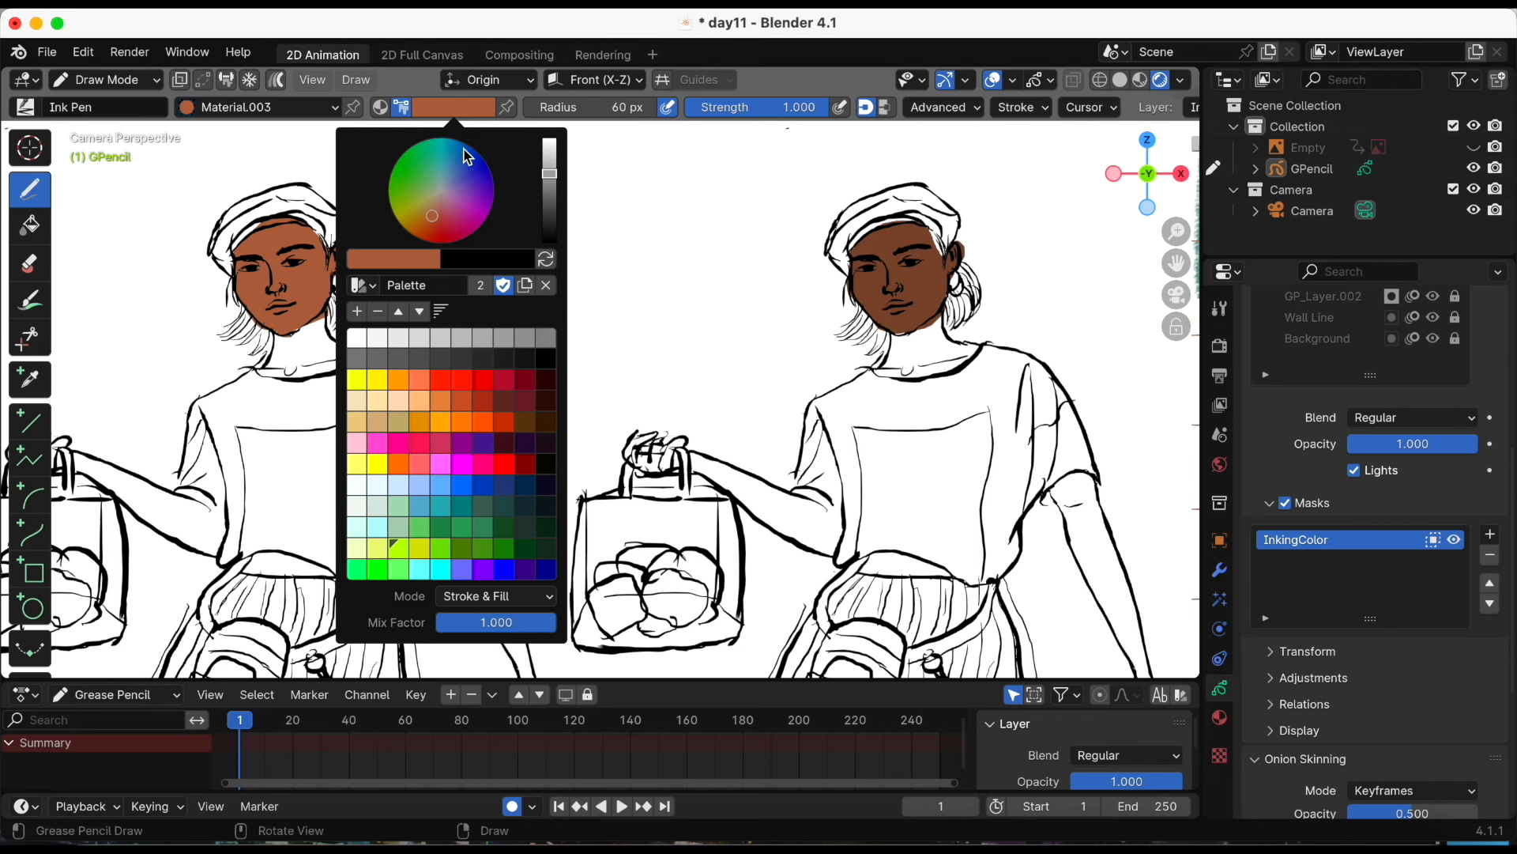
Darken the brush color and shade the first figure's forehead at strength 0.357
{"action": "left_click", "coordinate": [551, 188]}
{"action": "left_click_drag", "start_coordinate": [548, 187], "coordinate": [549, 191]}
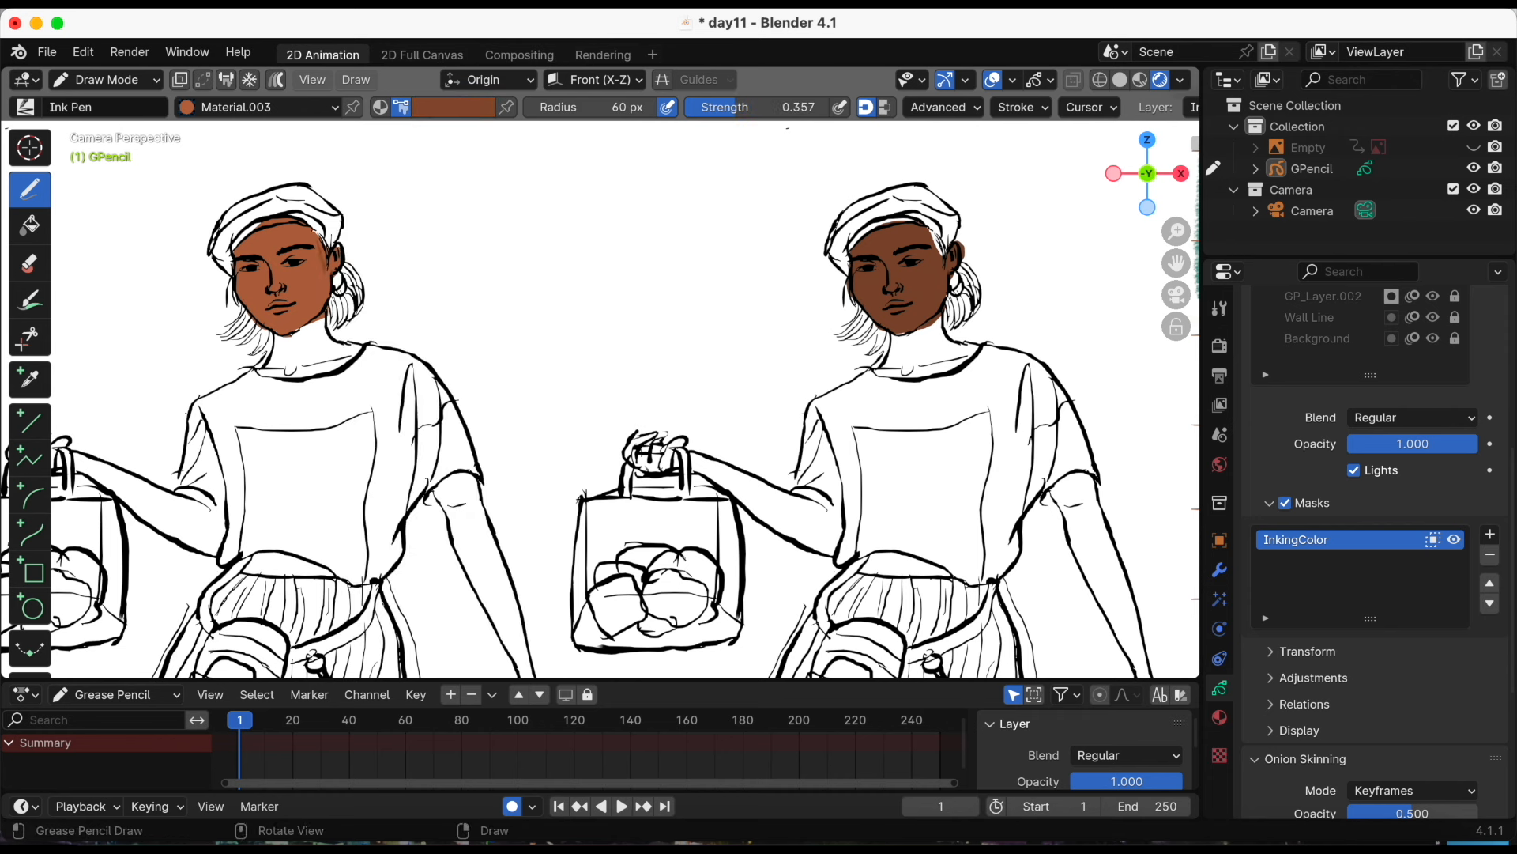
{"action": "left_click_drag", "start_coordinate": [323, 269], "coordinate": [275, 216]}
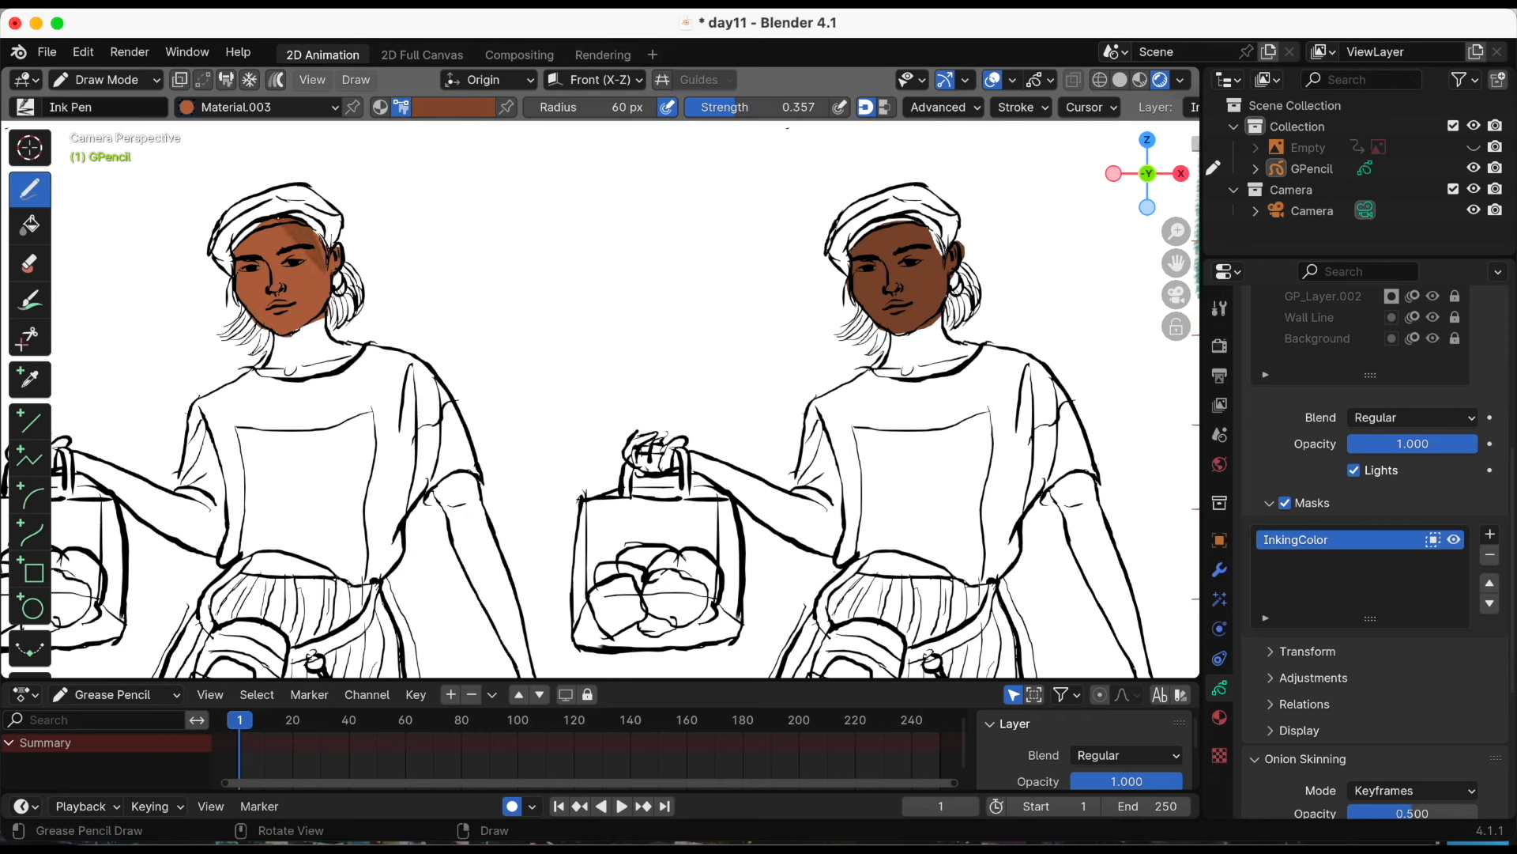
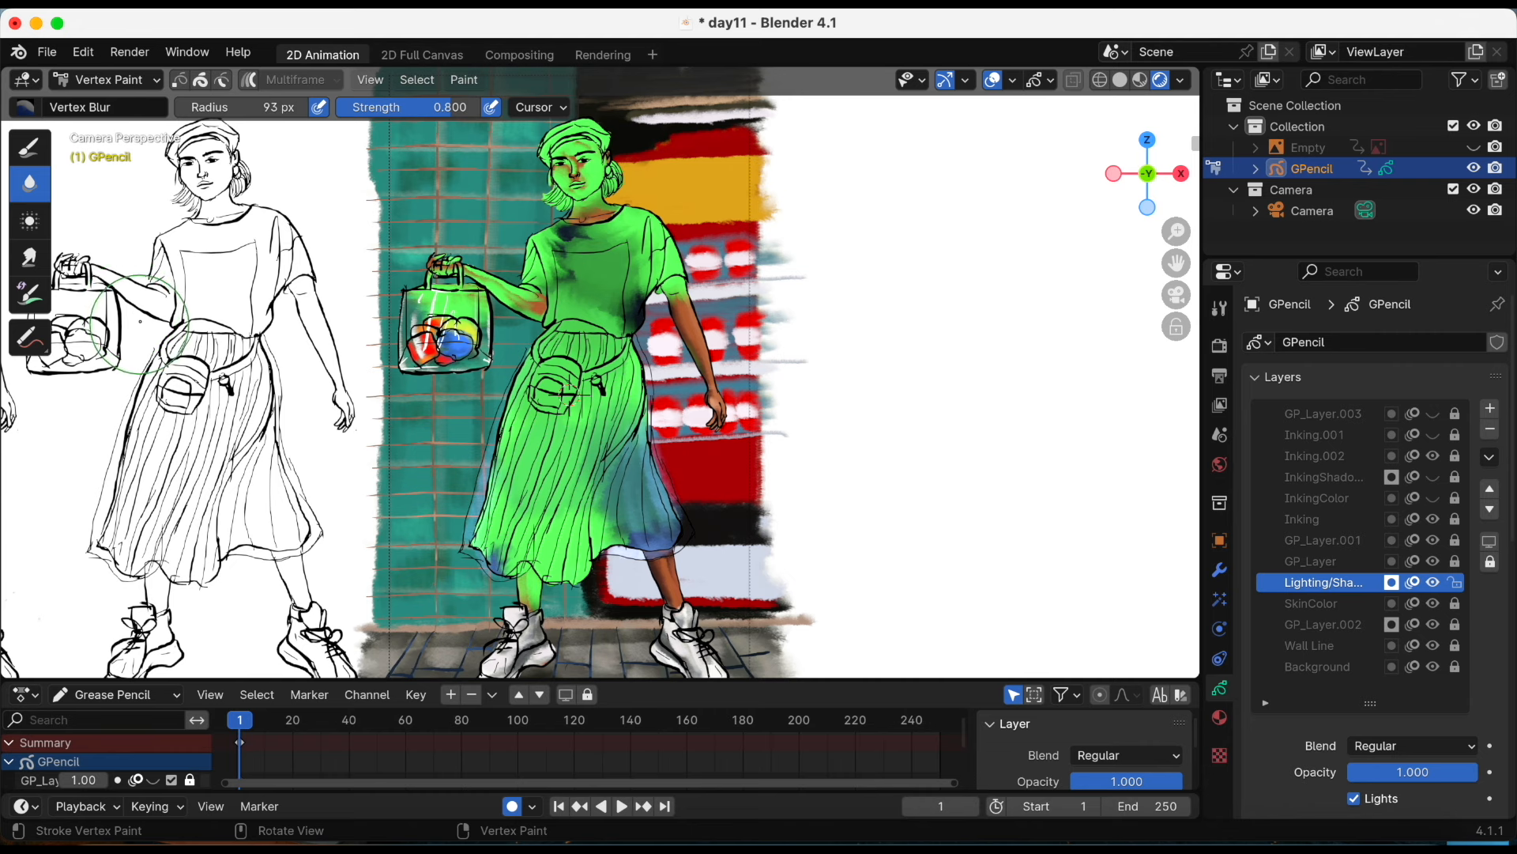
Average the vertex colors over the painted figure's skirt and lower legs with the Vertex Average tool
{"action": "left_click", "coordinate": [38, 230]}
{"action": "left_click_drag", "start_coordinate": [592, 450], "coordinate": [602, 486]}
{"action": "mouse_move", "coordinate": [515, 608]}
{"action": "left_mouse_down"}
{"action": "mouse_move", "coordinate": [526, 586]}
{"action": "mouse_move", "coordinate": [526, 638]}
{"action": "left_mouse_up"}
{"action": "mouse_move", "coordinate": [678, 642]}
{"action": "left_mouse_down"}
{"action": "mouse_move", "coordinate": [675, 662]}
{"action": "mouse_move", "coordinate": [641, 541]}
{"action": "left_mouse_up"}
Smear the vertex colors across the painted figure's skirt and shirt with the Vertex Smear tool
{"action": "left_click", "coordinate": [30, 257]}
{"action": "left_click_drag", "start_coordinate": [618, 411], "coordinate": [642, 509]}
{"action": "mouse_move", "coordinate": [594, 217]}
{"action": "left_mouse_down"}
{"action": "mouse_move", "coordinate": [583, 261]}
{"action": "mouse_move", "coordinate": [561, 208]}
{"action": "mouse_move", "coordinate": [513, 401]}
{"action": "left_mouse_up"}
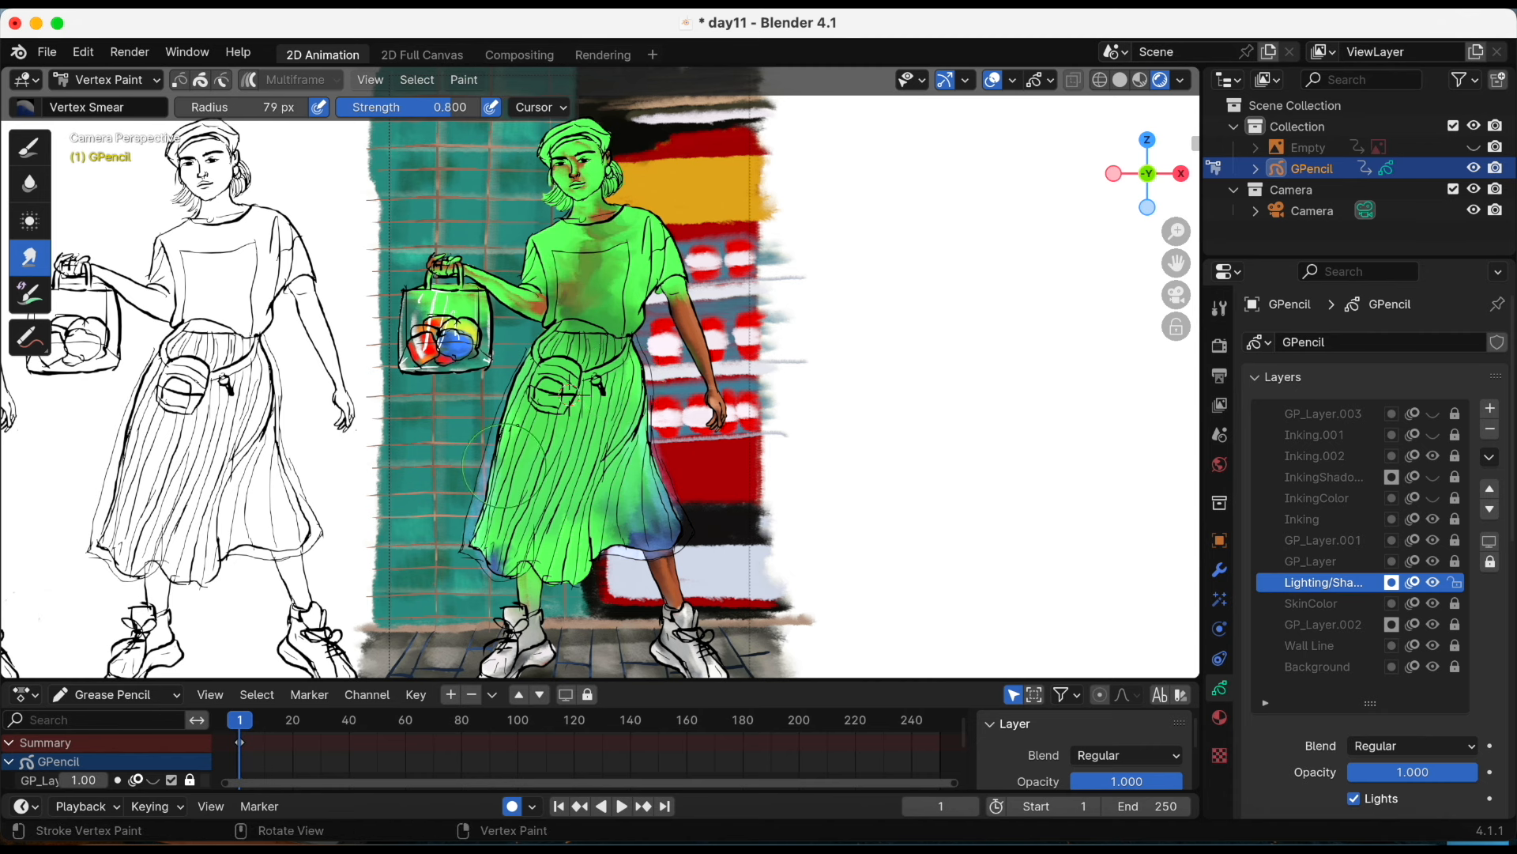
Paint over the figure's shirt and skirt with the Vertex Replace tool in green
{"action": "left_click", "coordinate": [29, 295]}
{"action": "mouse_move", "coordinate": [600, 313]}
{"action": "left_mouse_down"}
{"action": "mouse_move", "coordinate": [565, 289]}
{"action": "mouse_move", "coordinate": [524, 308]}
{"action": "left_mouse_up"}
{"action": "left_click_drag", "start_coordinate": [610, 230], "coordinate": [605, 239]}
{"action": "mouse_move", "coordinate": [620, 305]}
{"action": "left_mouse_down"}
{"action": "mouse_move", "coordinate": [616, 399]}
{"action": "mouse_move", "coordinate": [649, 563]}
{"action": "mouse_move", "coordinate": [695, 631]}
{"action": "left_mouse_up"}
Undo the vertex paint strokes to restore the figure's original colors, and switch back to the vertex Draw tool
{"action": "key", "text": "super+z"}
{"action": "key", "text": "super+z"}
{"action": "key", "text": "super+z"}
{"action": "key", "text": "super+z"}
{"action": "key", "text": "super+z"}
{"action": "left_click", "coordinate": [212, 108]}
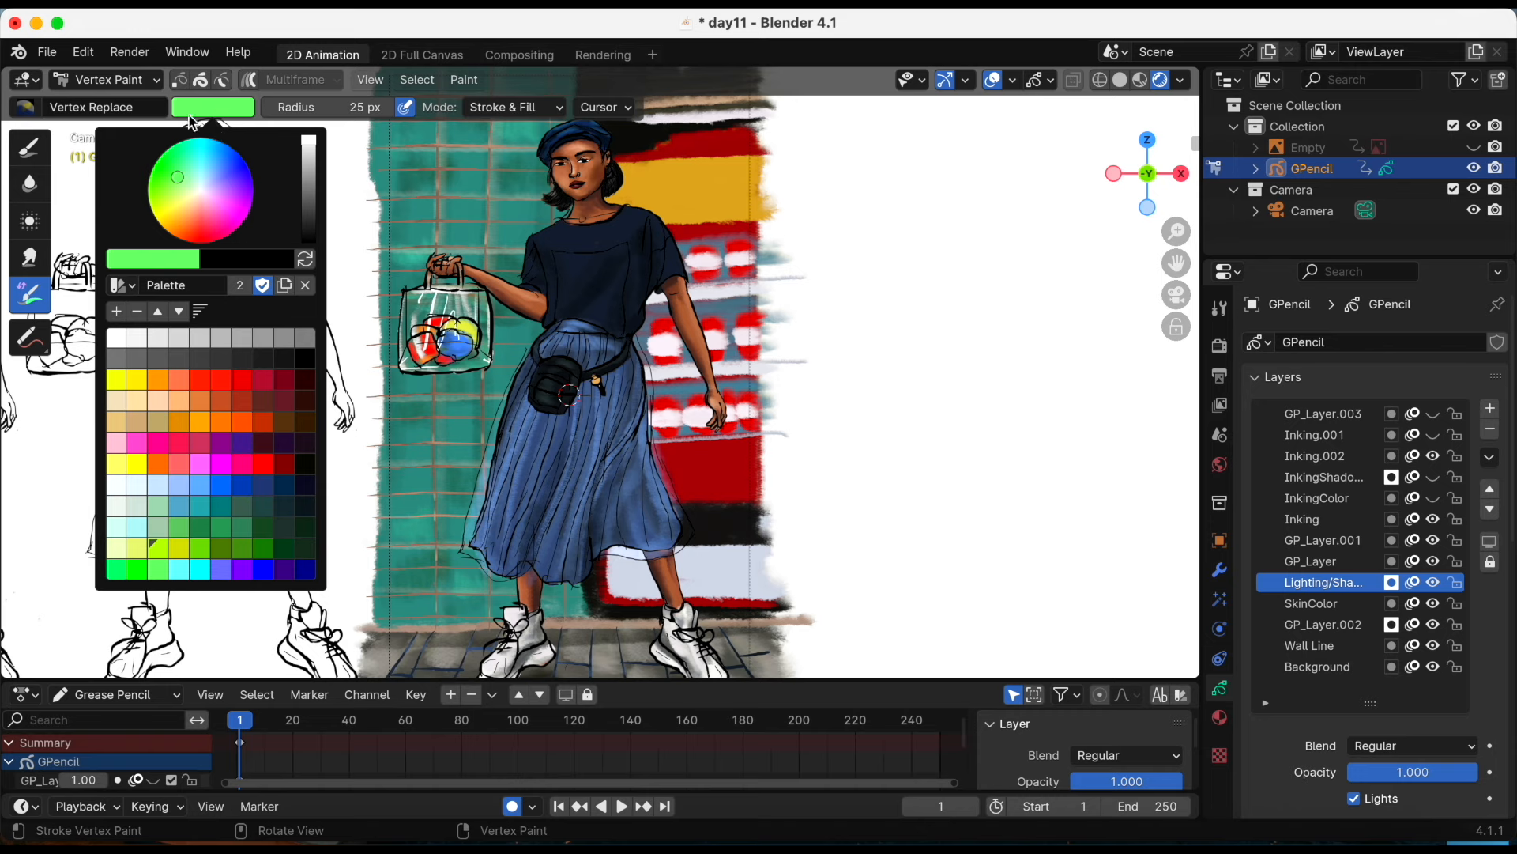
{"action": "left_click", "coordinate": [32, 150]}
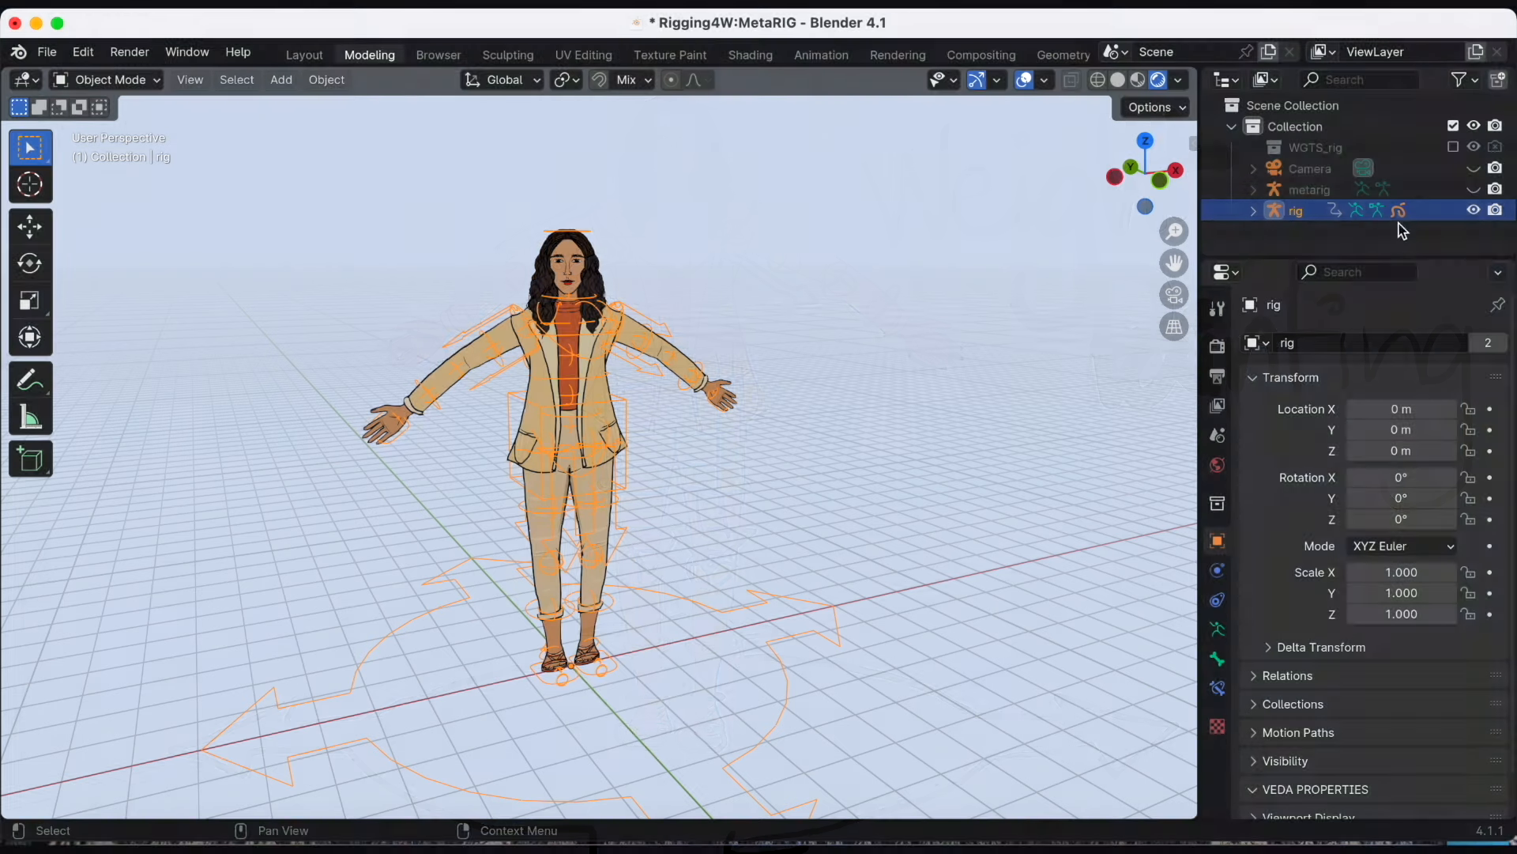
Select the rigged character's Grease Pencil object and switch it to Weight Paint mode
{"action": "left_click", "coordinate": [1399, 211]}
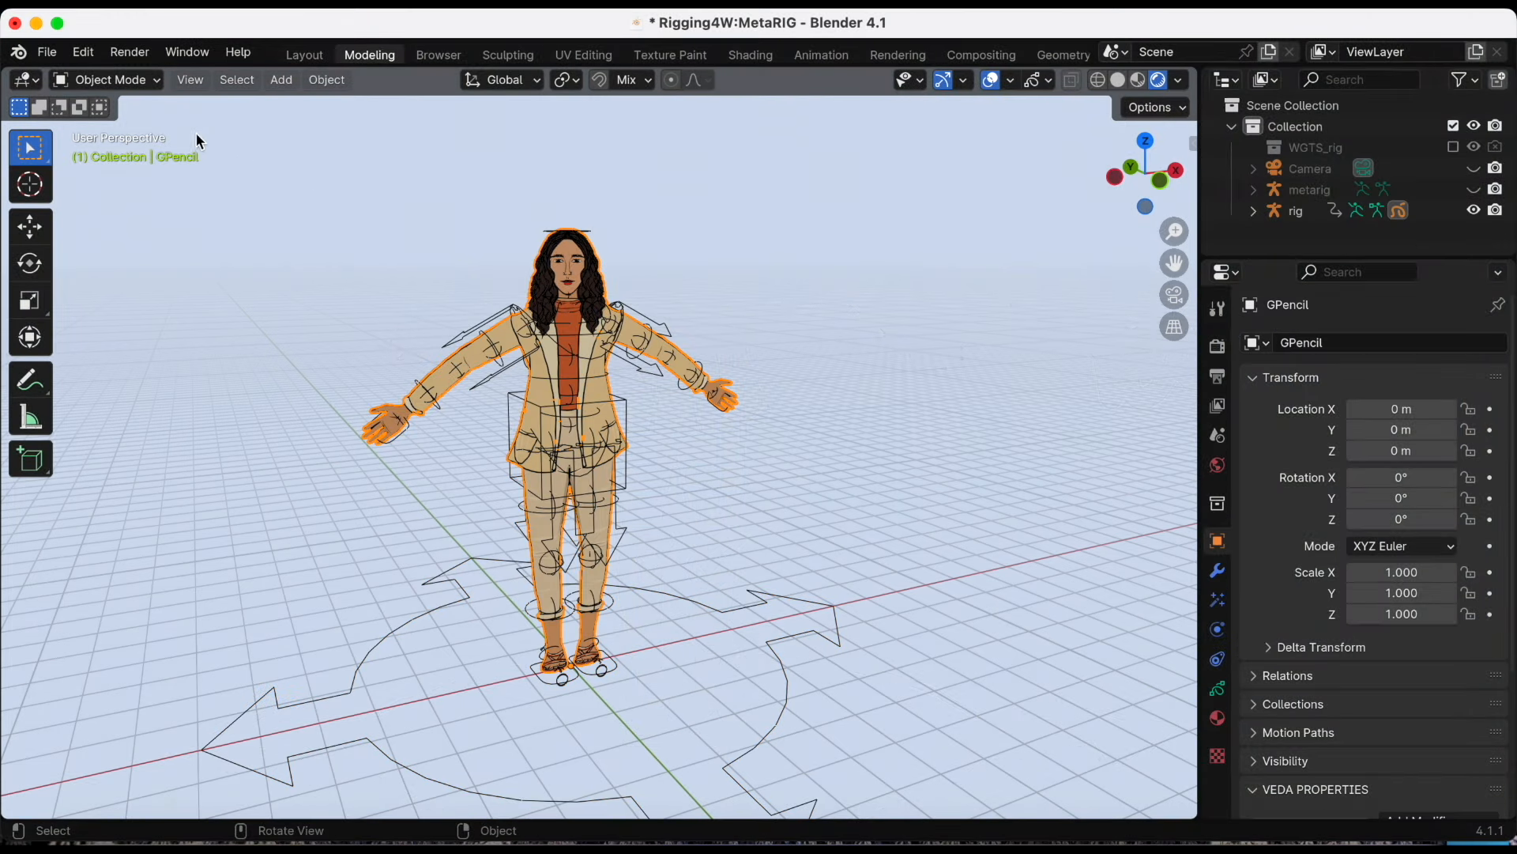
{"action": "left_click", "coordinate": [143, 80]}
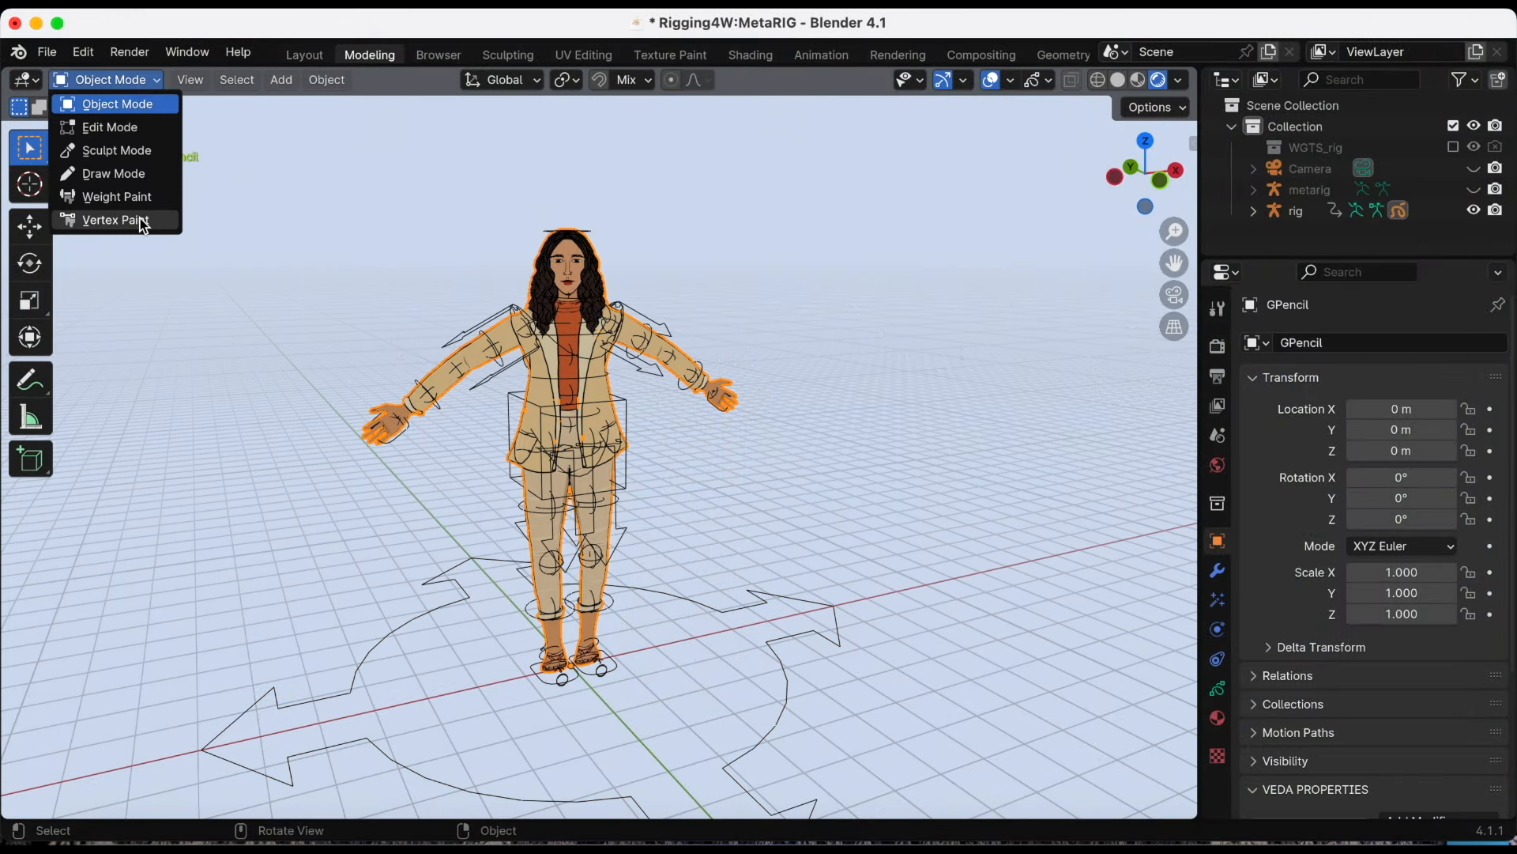
{"action": "left_click", "coordinate": [138, 197]}
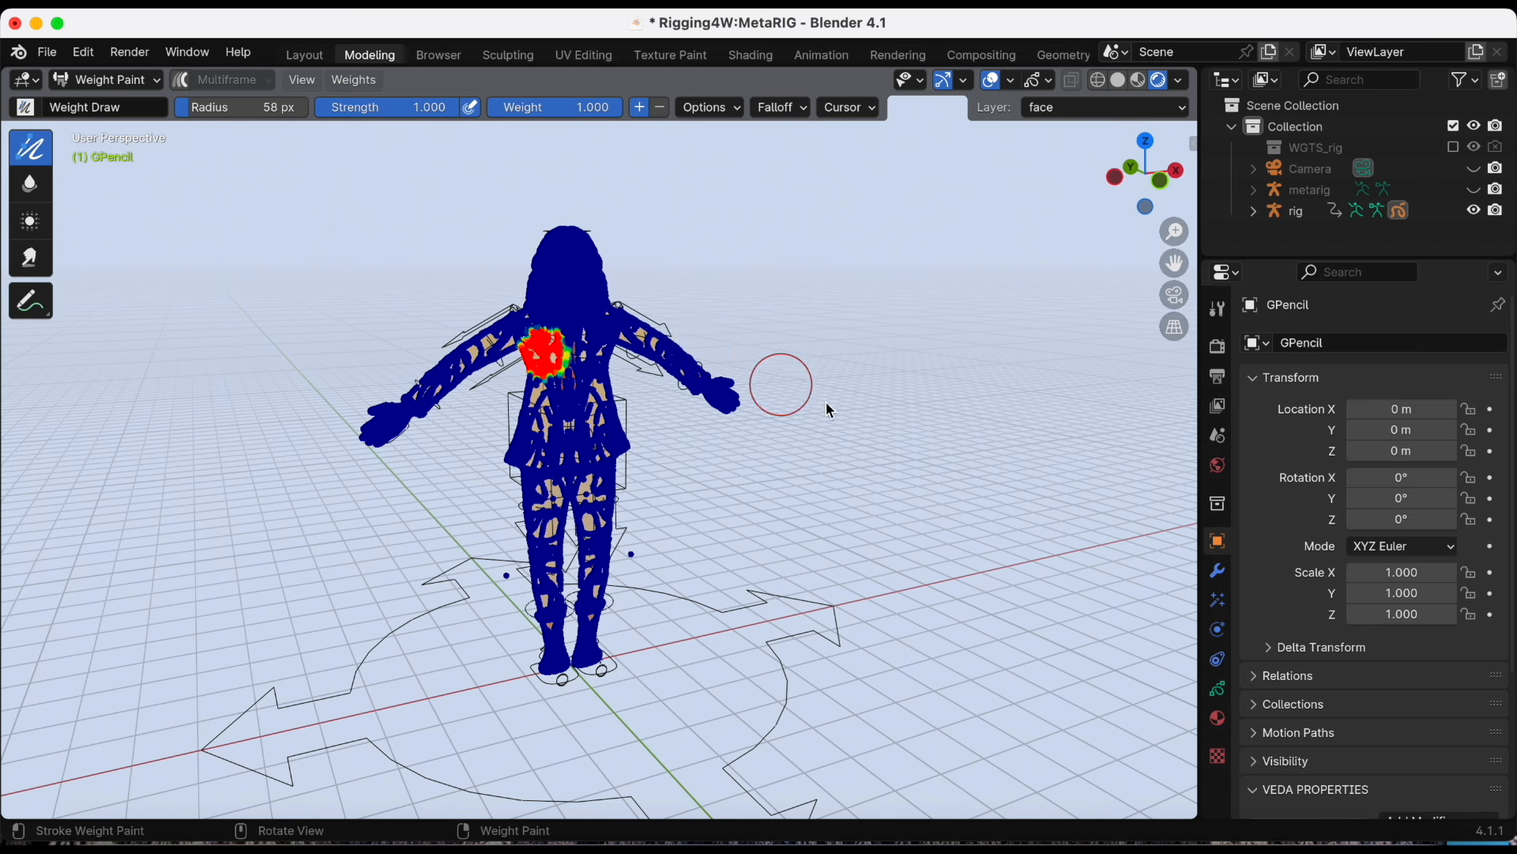
Show the Grease Pencil object's vertex groups, enlarge their list and look through it
{"action": "left_click", "coordinate": [1218, 688]}
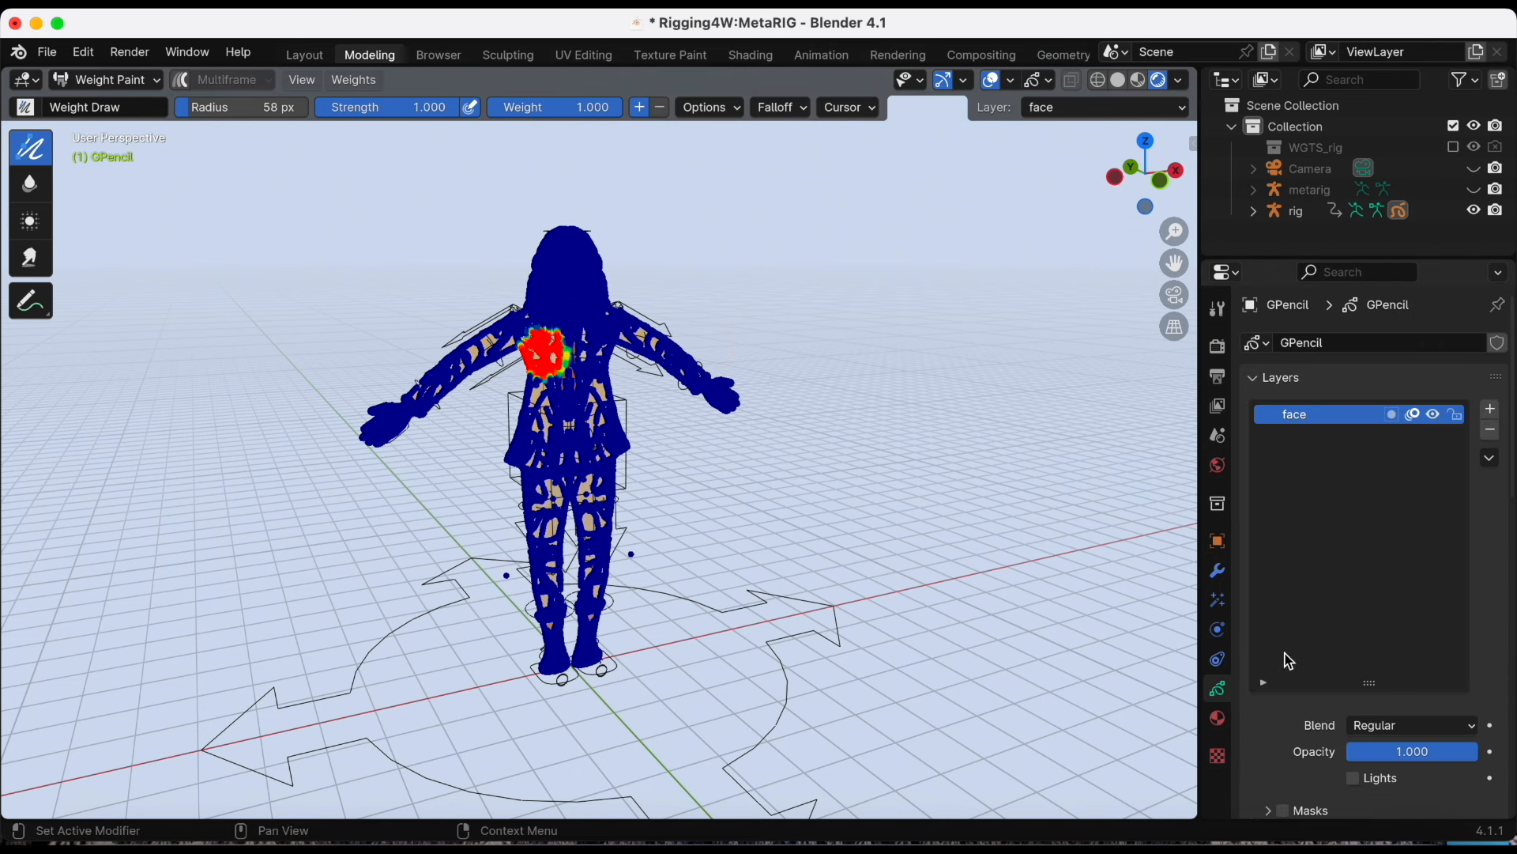
{"action": "left_click_drag", "start_coordinate": [1367, 683], "coordinate": [1374, 554]}
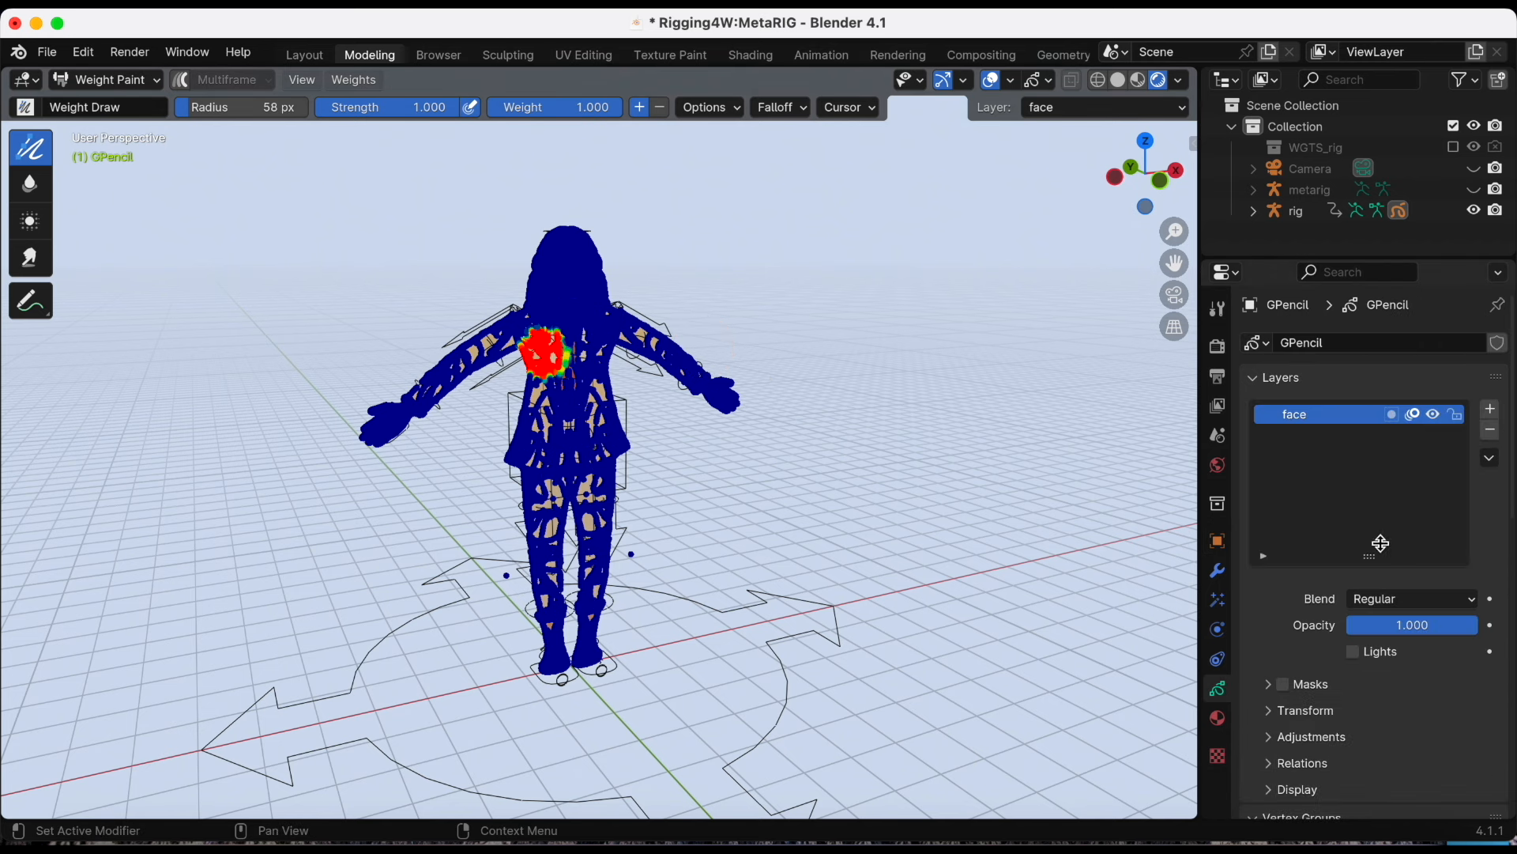
{"action": "scroll", "coordinate": [1504, 591], "scroll_direction": "down", "scroll_amount": 5}
{"action": "scroll", "coordinate": [1504, 591], "scroll_direction": "down", "scroll_amount": 6}
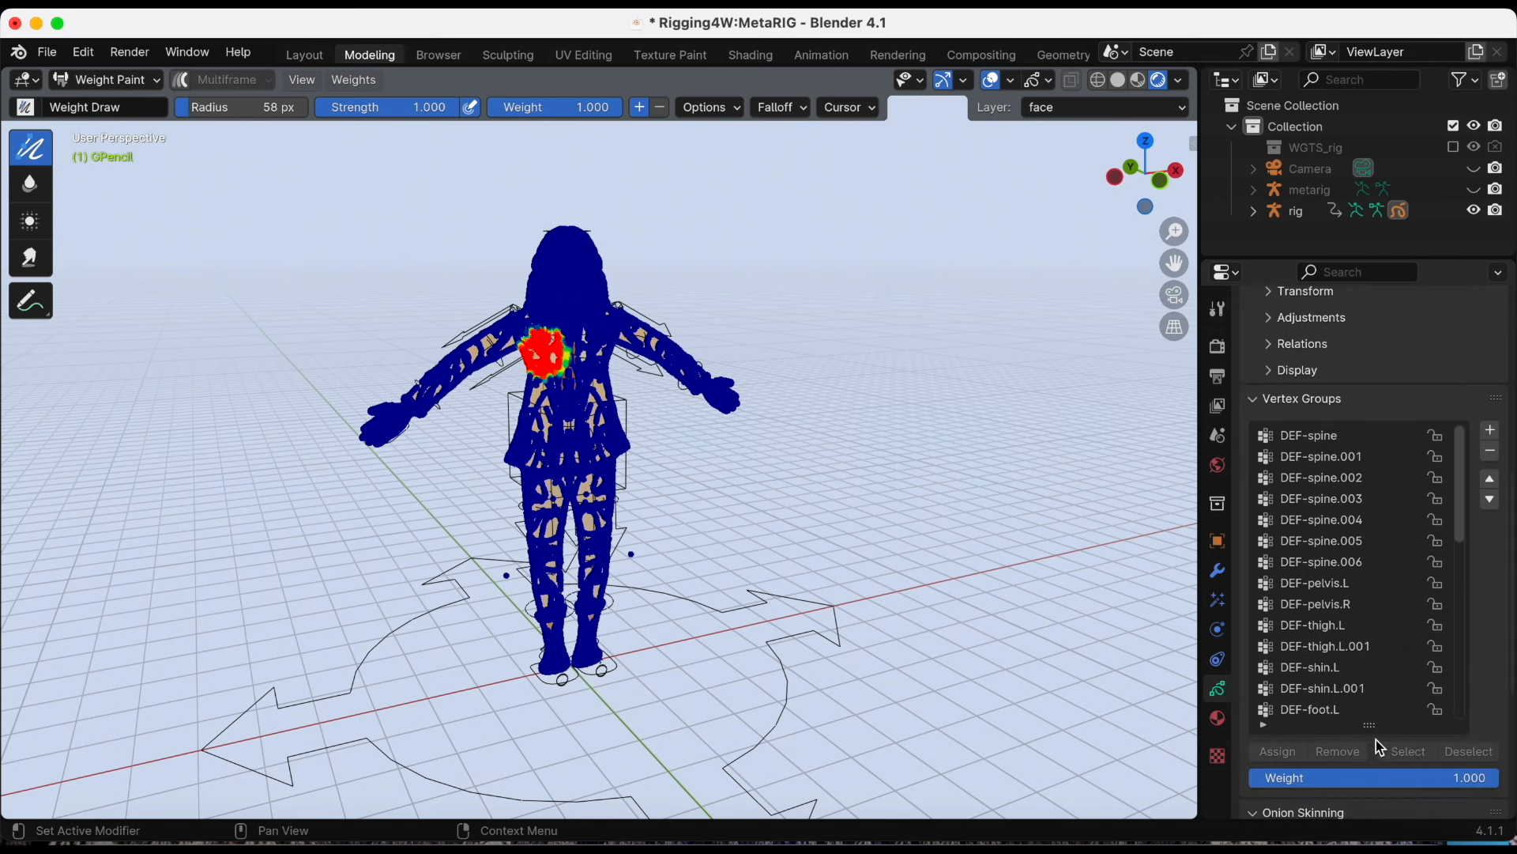
{"action": "left_click_drag", "start_coordinate": [1371, 727], "coordinate": [1370, 788]}
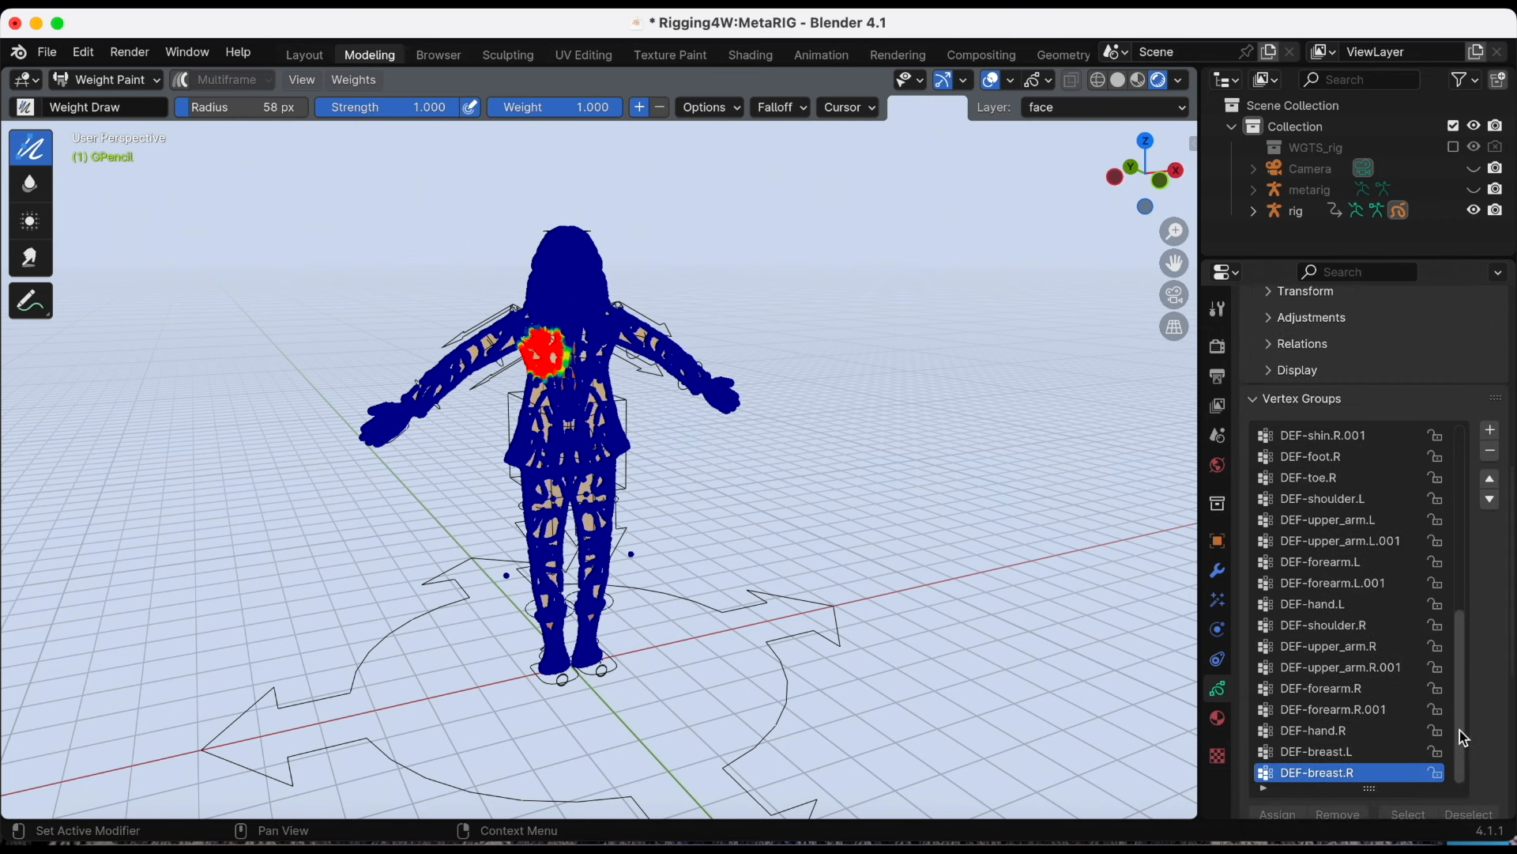
{"action": "left_click_drag", "start_coordinate": [1462, 731], "coordinate": [1470, 557]}
{"action": "scroll", "coordinate": [1475, 562], "scroll_direction": "up", "scroll_amount": 5}
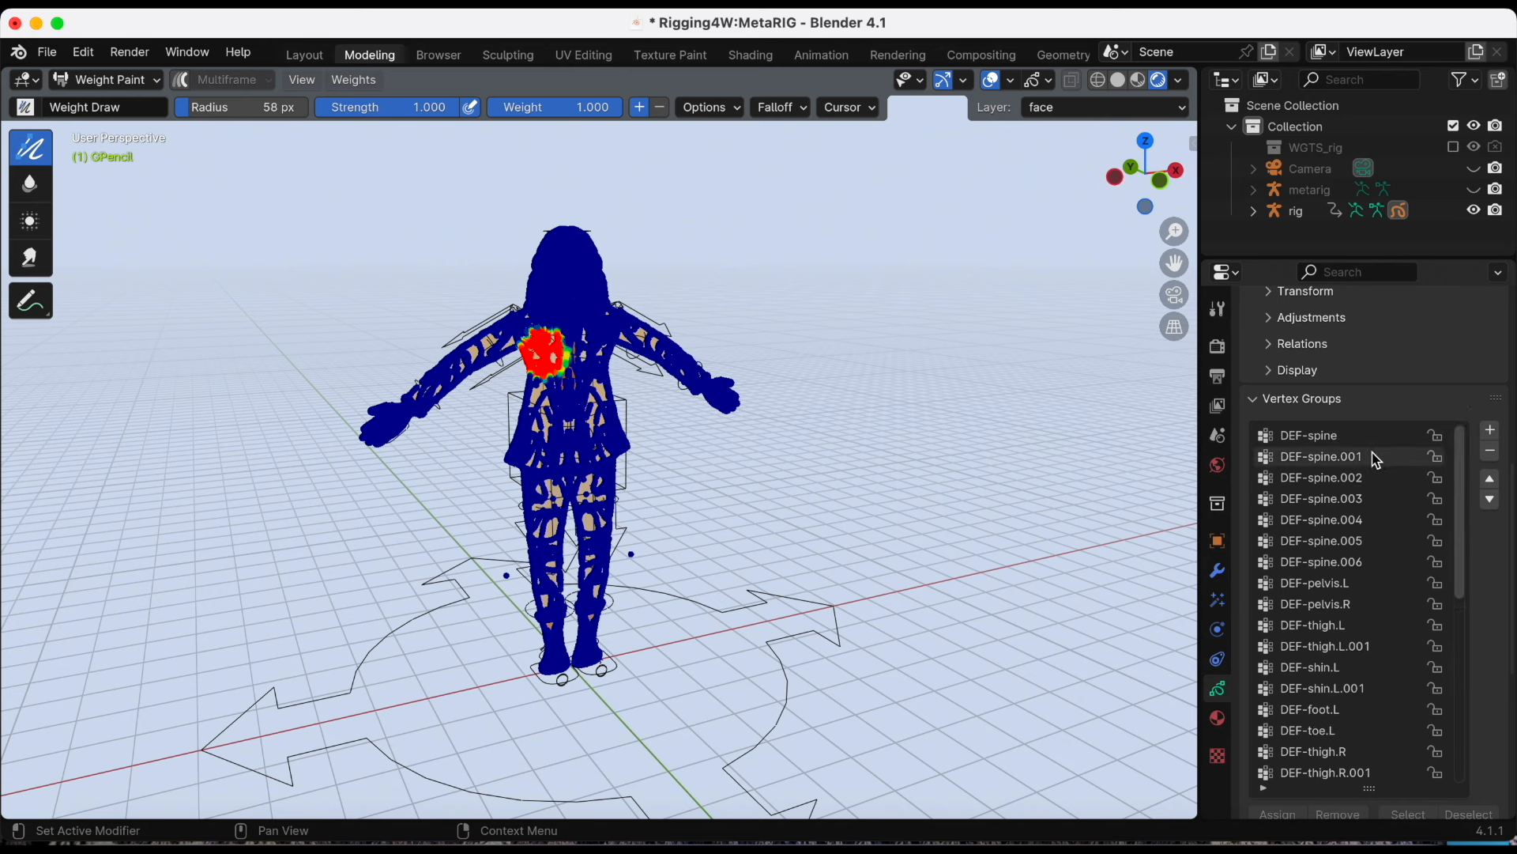
Examine the painted weights of several vertex groups, including DEF-spine, DEF-spine.001, DEF-spine.005 and DEF-foot.L
{"action": "left_click", "coordinate": [1342, 439]}
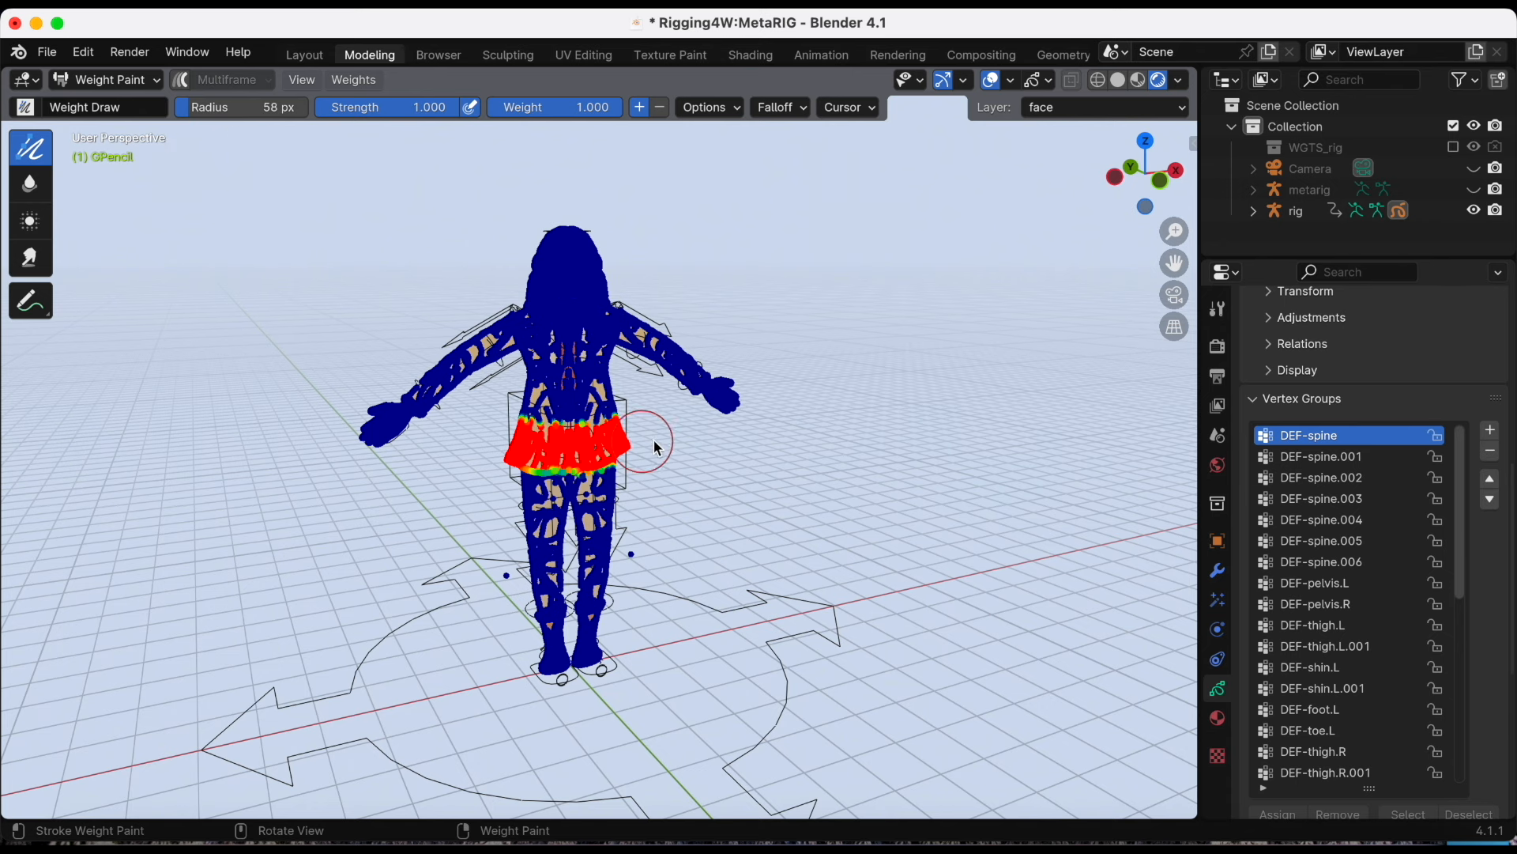
{"action": "left_click", "coordinate": [1355, 457]}
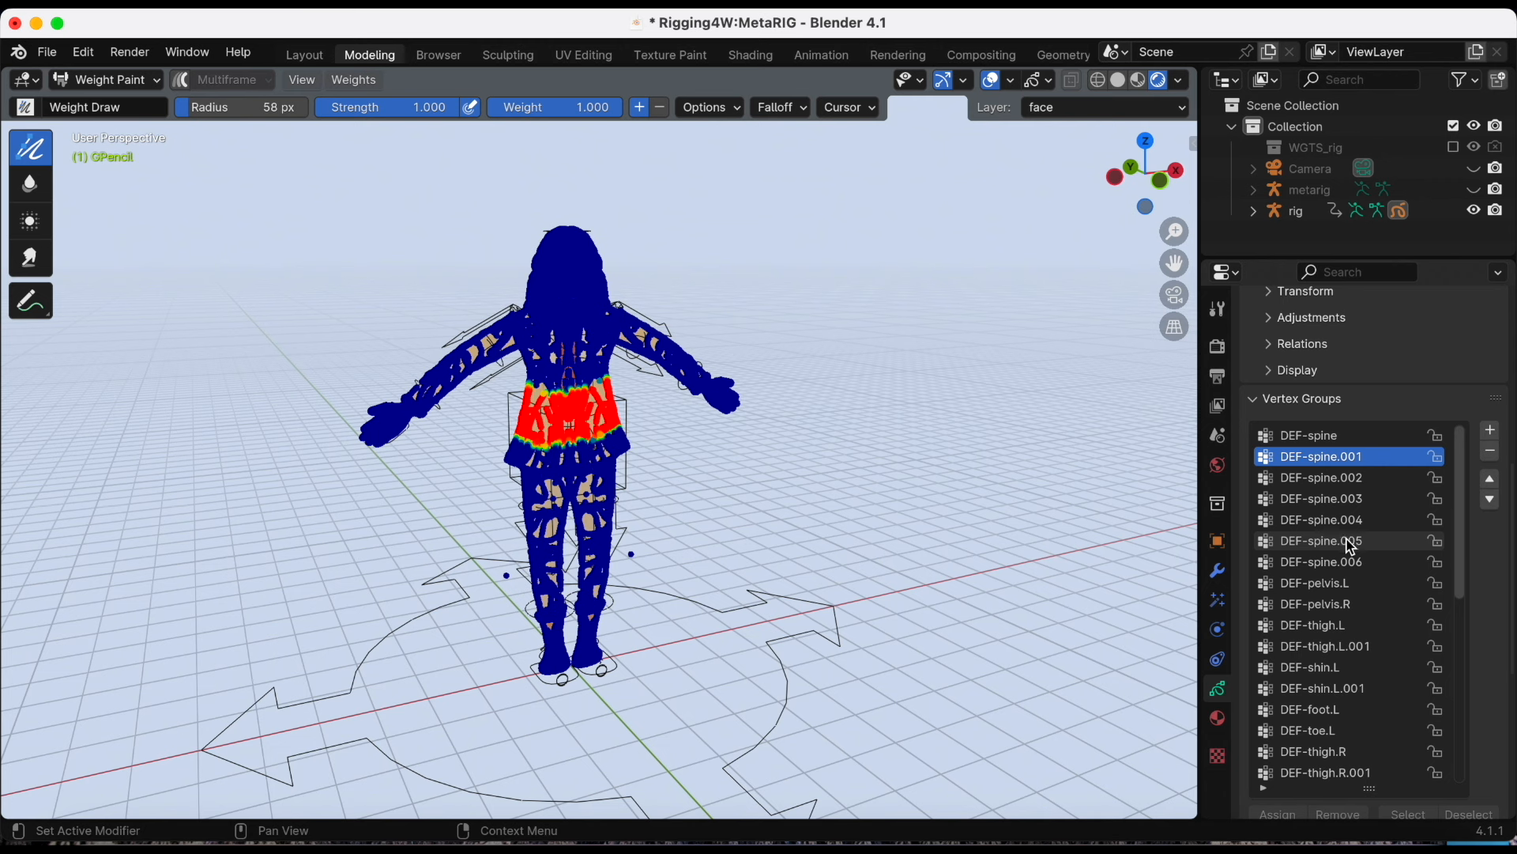
{"action": "left_click", "coordinate": [1346, 541]}
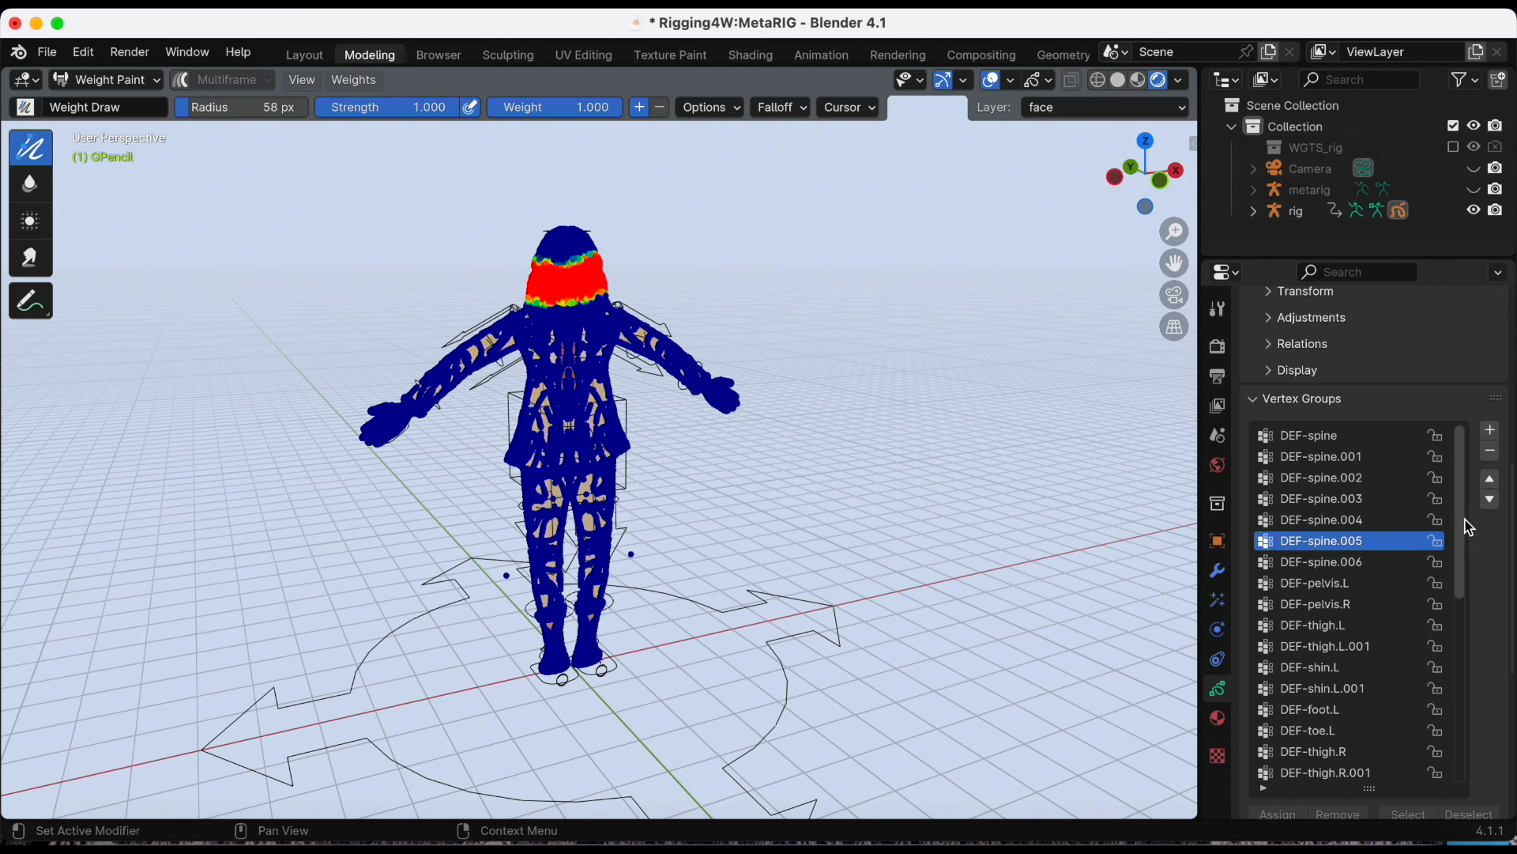
{"action": "scroll", "coordinate": [1469, 528], "scroll_direction": "down", "scroll_amount": 2}
{"action": "left_click", "coordinate": [1375, 562]}
{"action": "left_click", "coordinate": [1381, 665]}
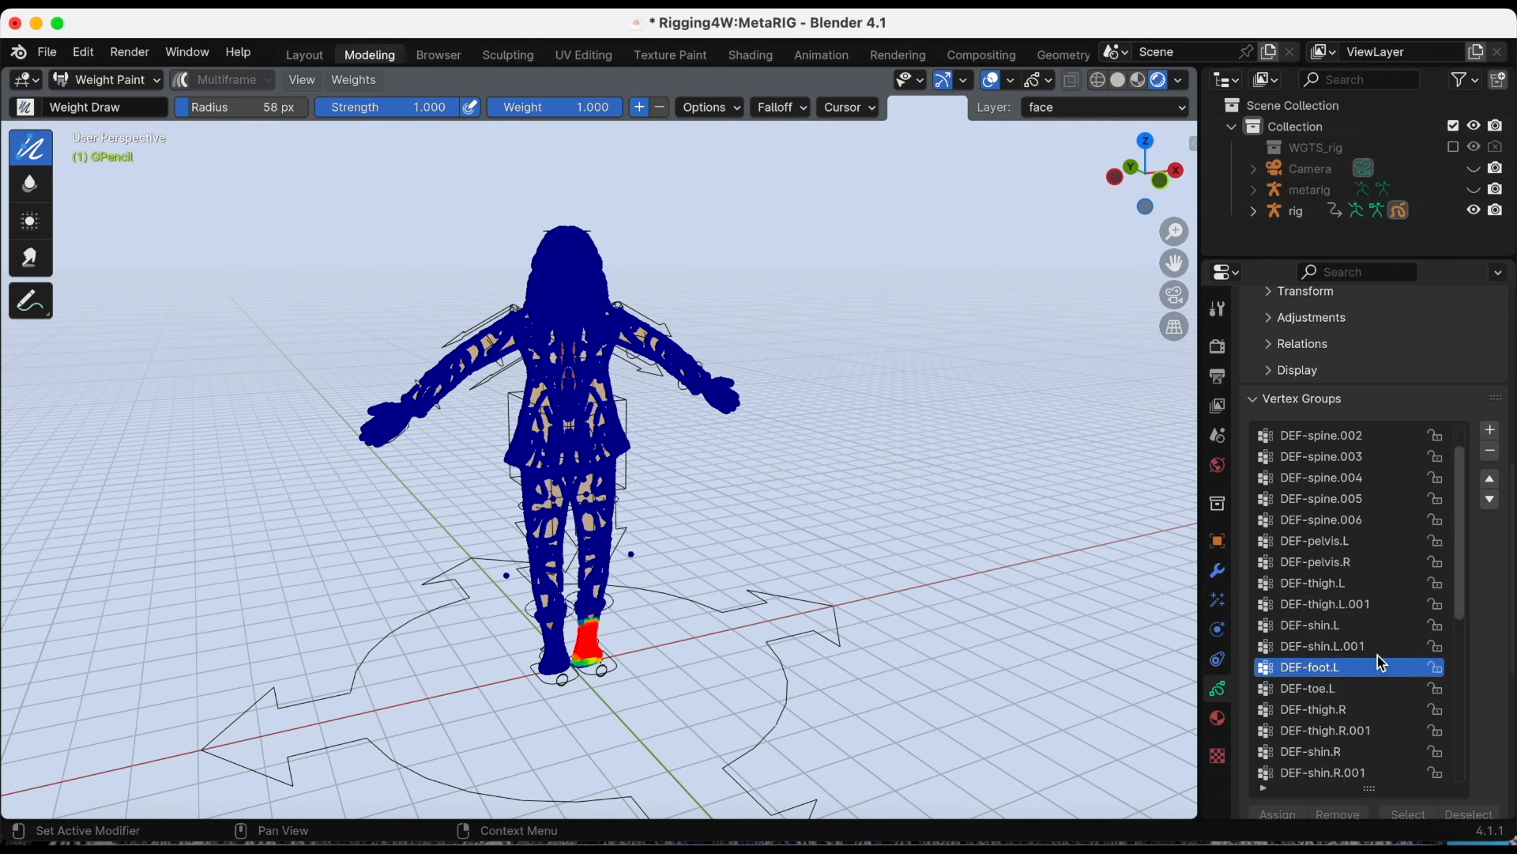
{"action": "left_click_drag", "start_coordinate": [1459, 578], "coordinate": [1455, 634]}
{"action": "left_click", "coordinate": [1388, 728]}
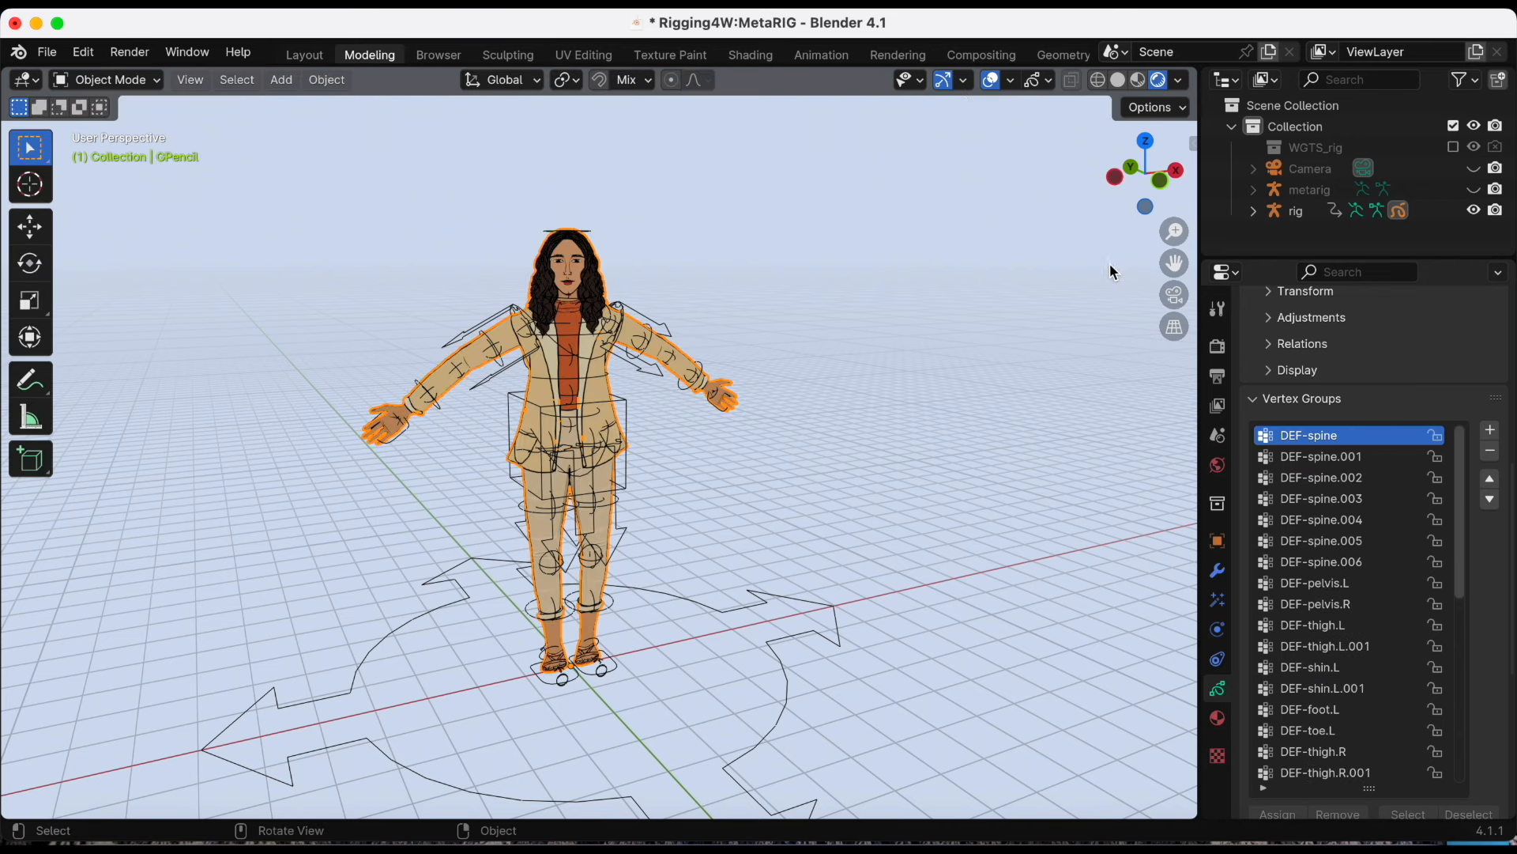
Select the rig and switch it to Pose Mode
{"action": "left_click", "coordinate": [1296, 211]}
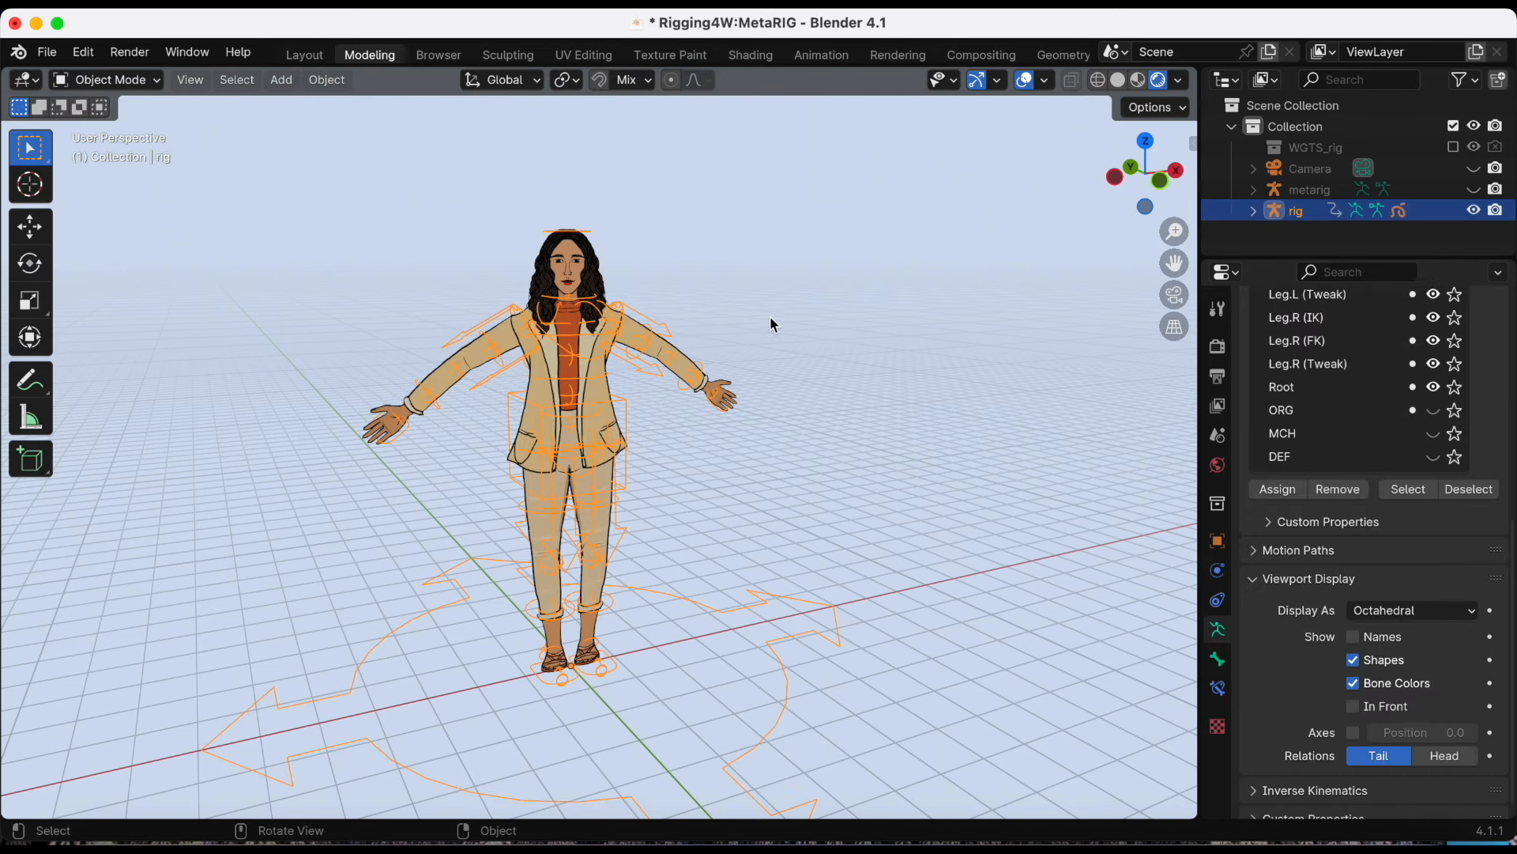
{"action": "left_click", "coordinate": [133, 82]}
{"action": "left_click", "coordinate": [140, 150]}
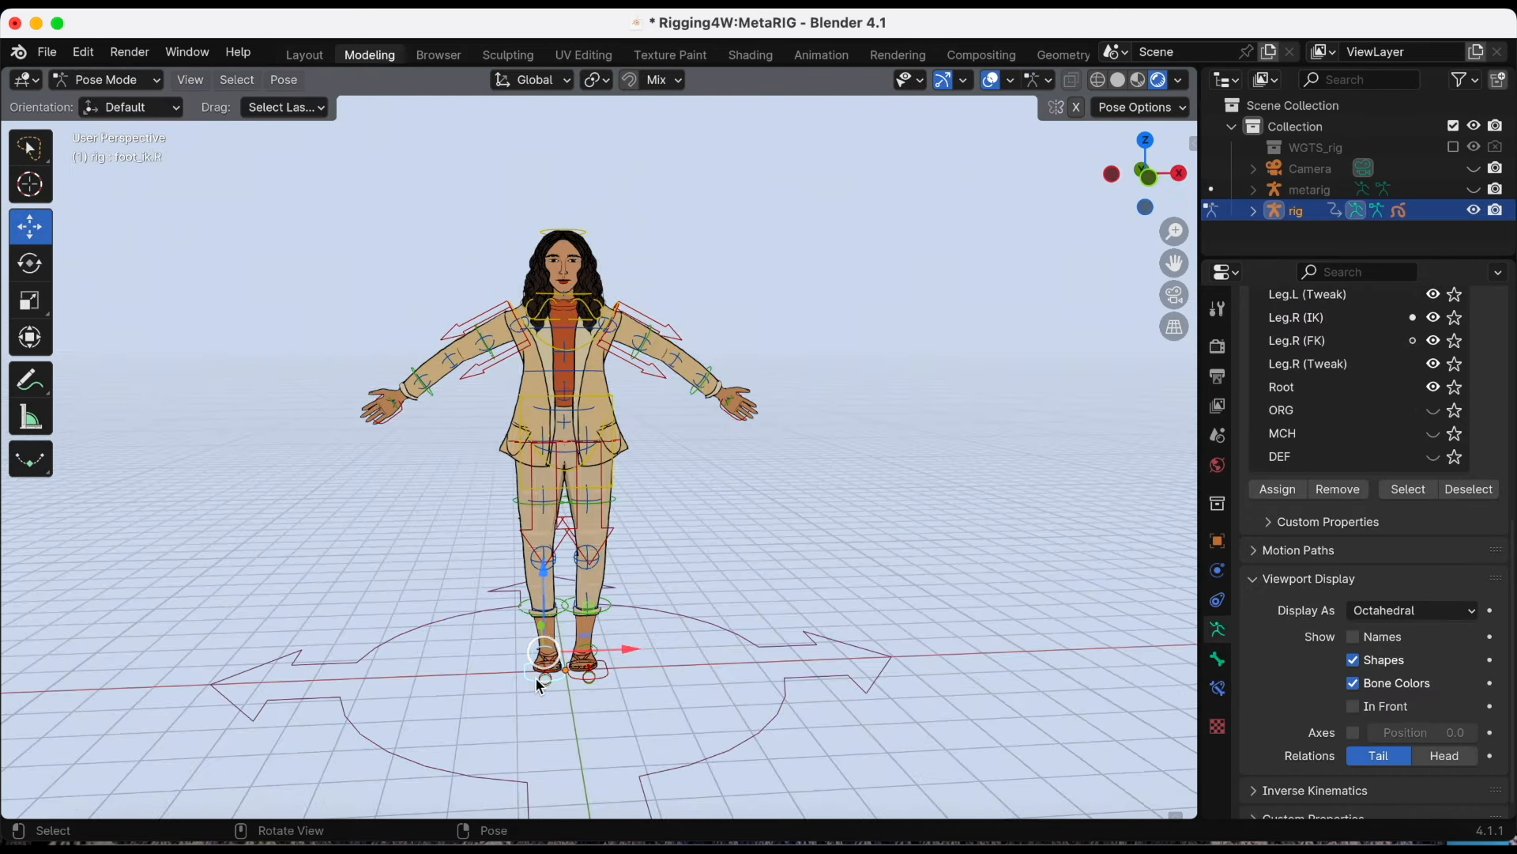
Try moving the foot_ik.R control across the character's other leg, and undo the move
{"action": "key", "text": "g"}
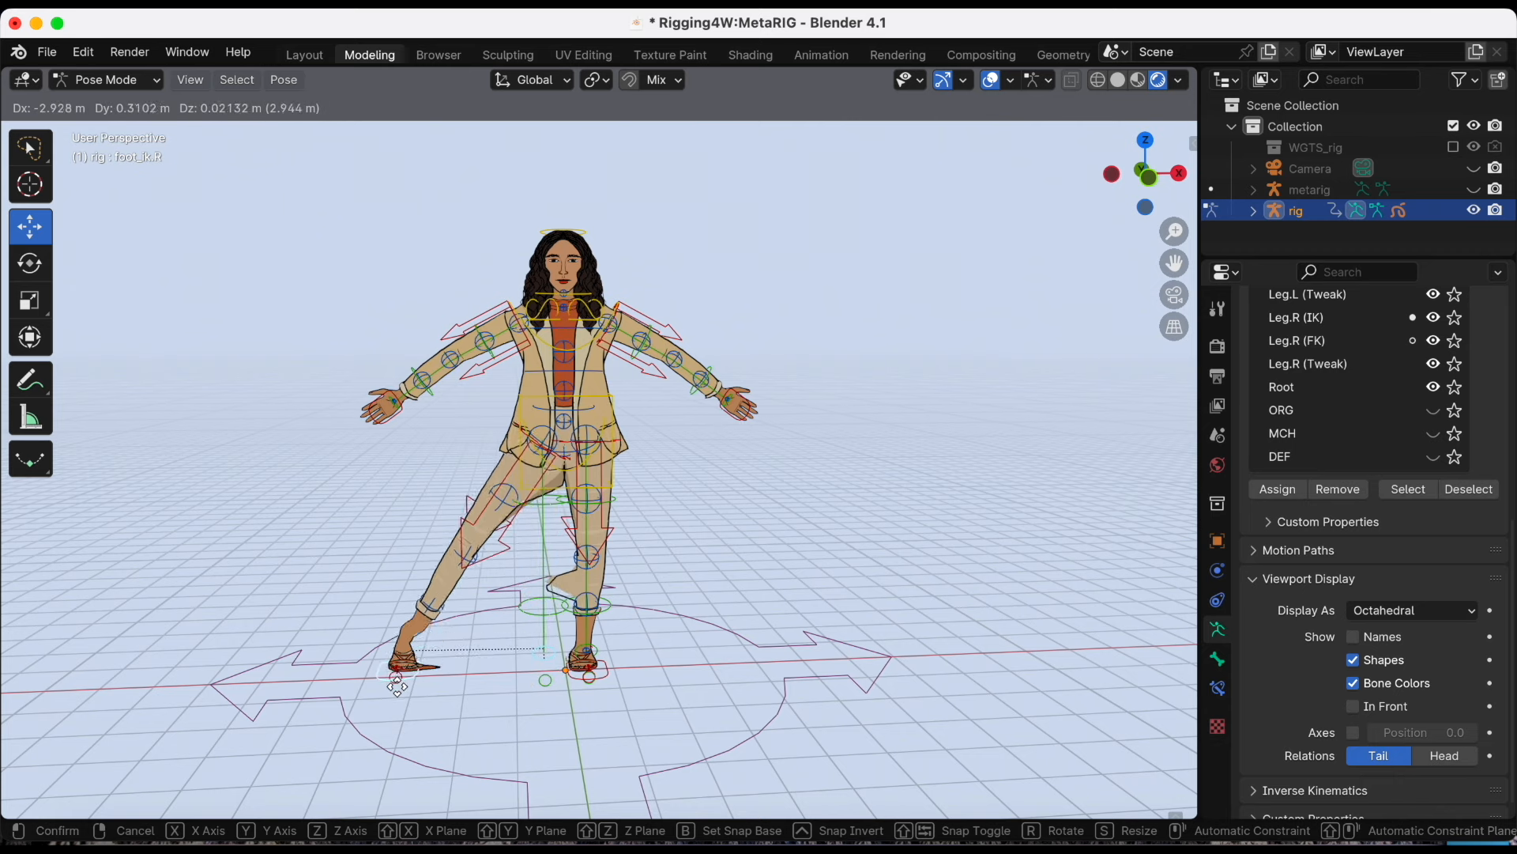
{"action": "left_click", "coordinate": [710, 622]}
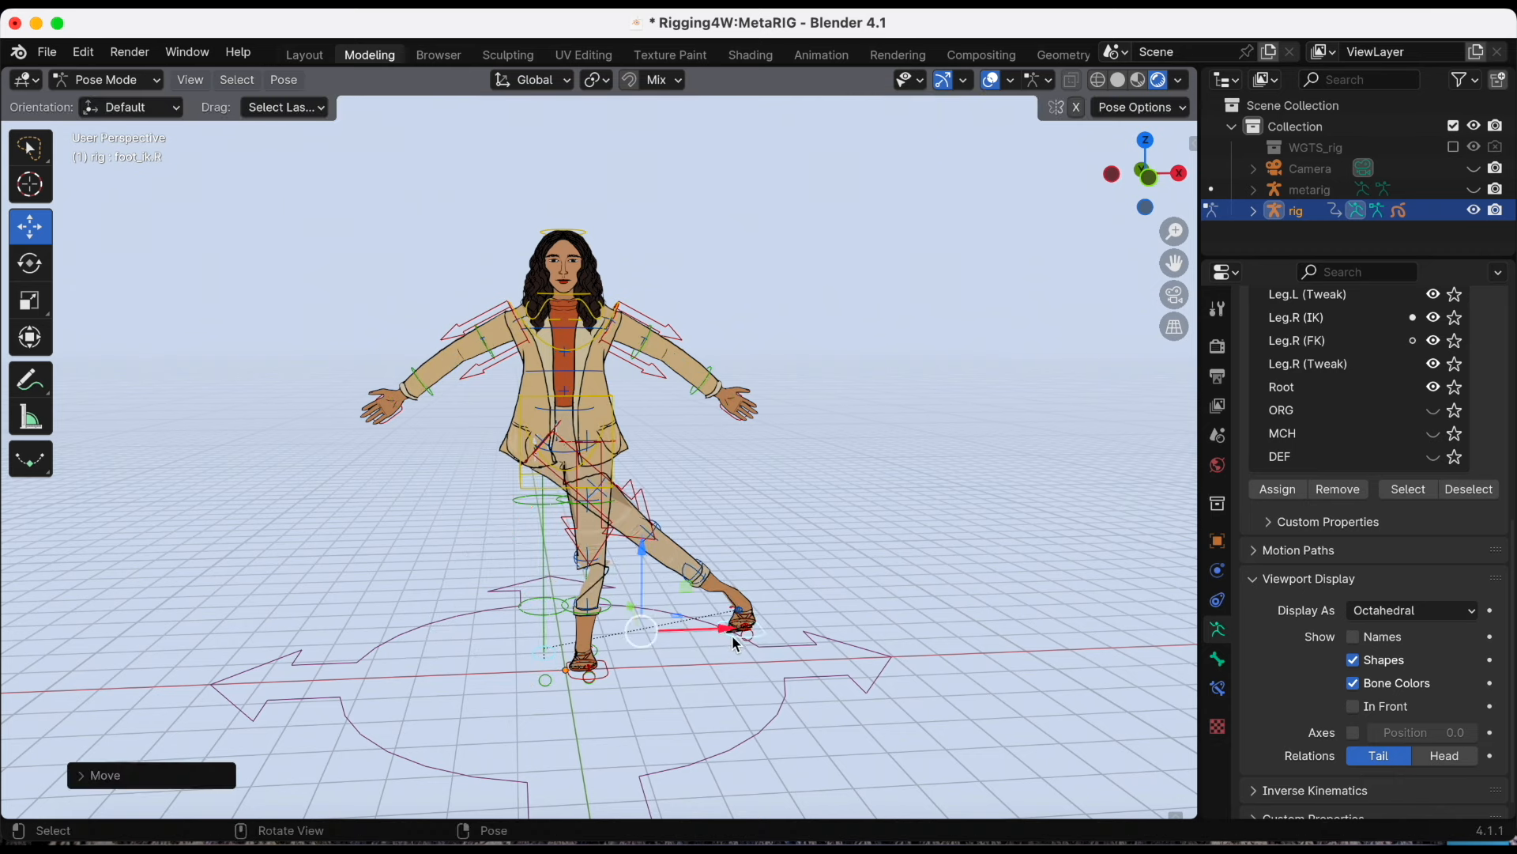
{"action": "key", "text": "super+z"}
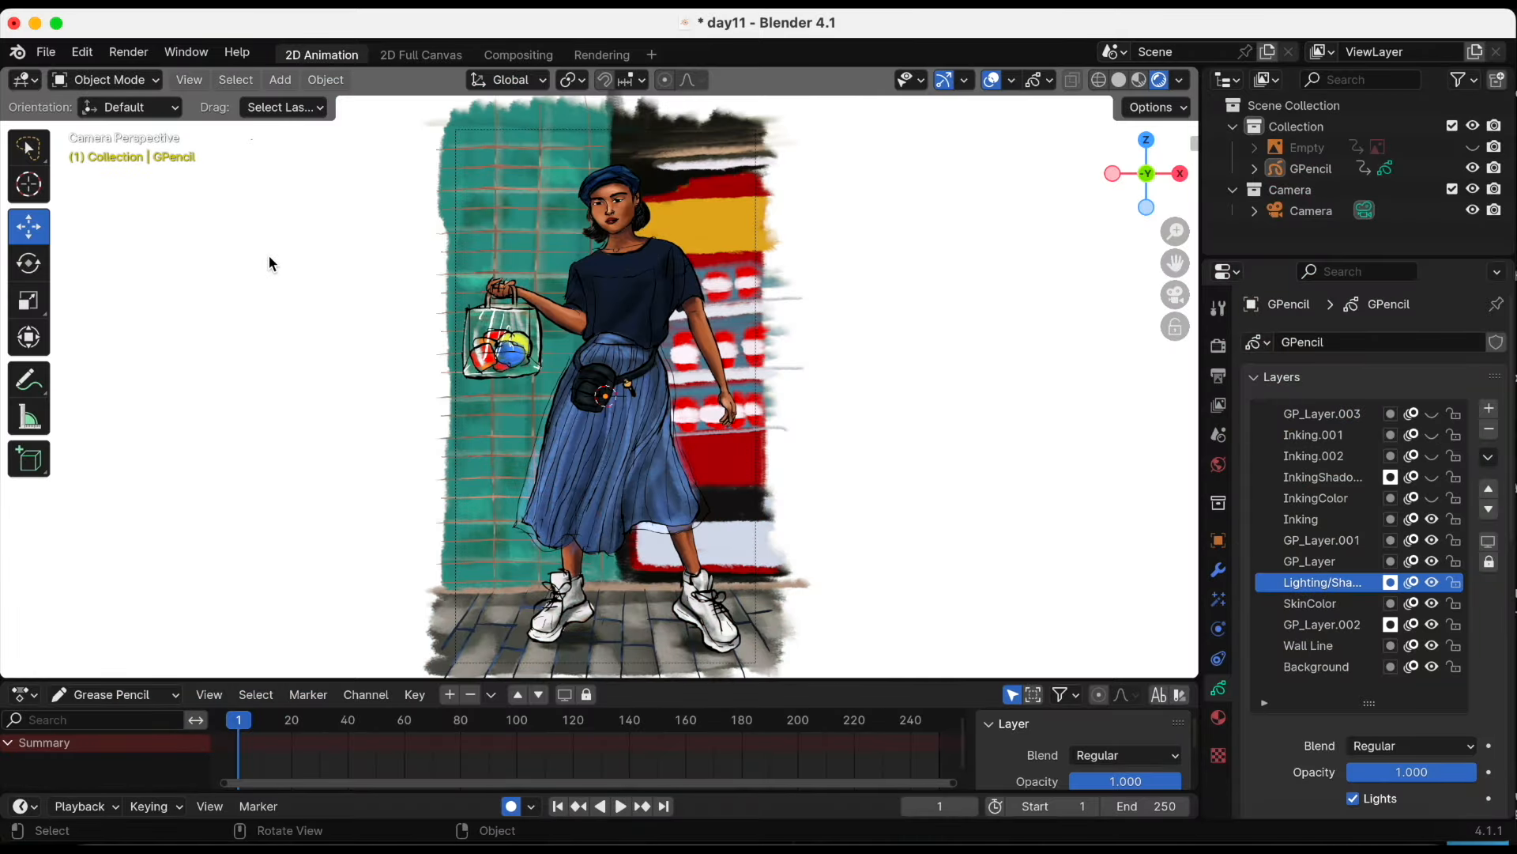
Toggle the painted figure's GPencil object back and forth between Object Mode and Edit Mode
{"action": "key", "text": "Tab"}
{"action": "key", "text": "Tab"}
{"action": "key", "text": "Tab"}
{"action": "key", "text": "Tab"}
Switch the GPencil object to Draw Mode and from there to Edit Mode
{"action": "left_click", "coordinate": [102, 79]}
{"action": "left_click", "coordinate": [138, 174]}
{"action": "left_click", "coordinate": [131, 81]}
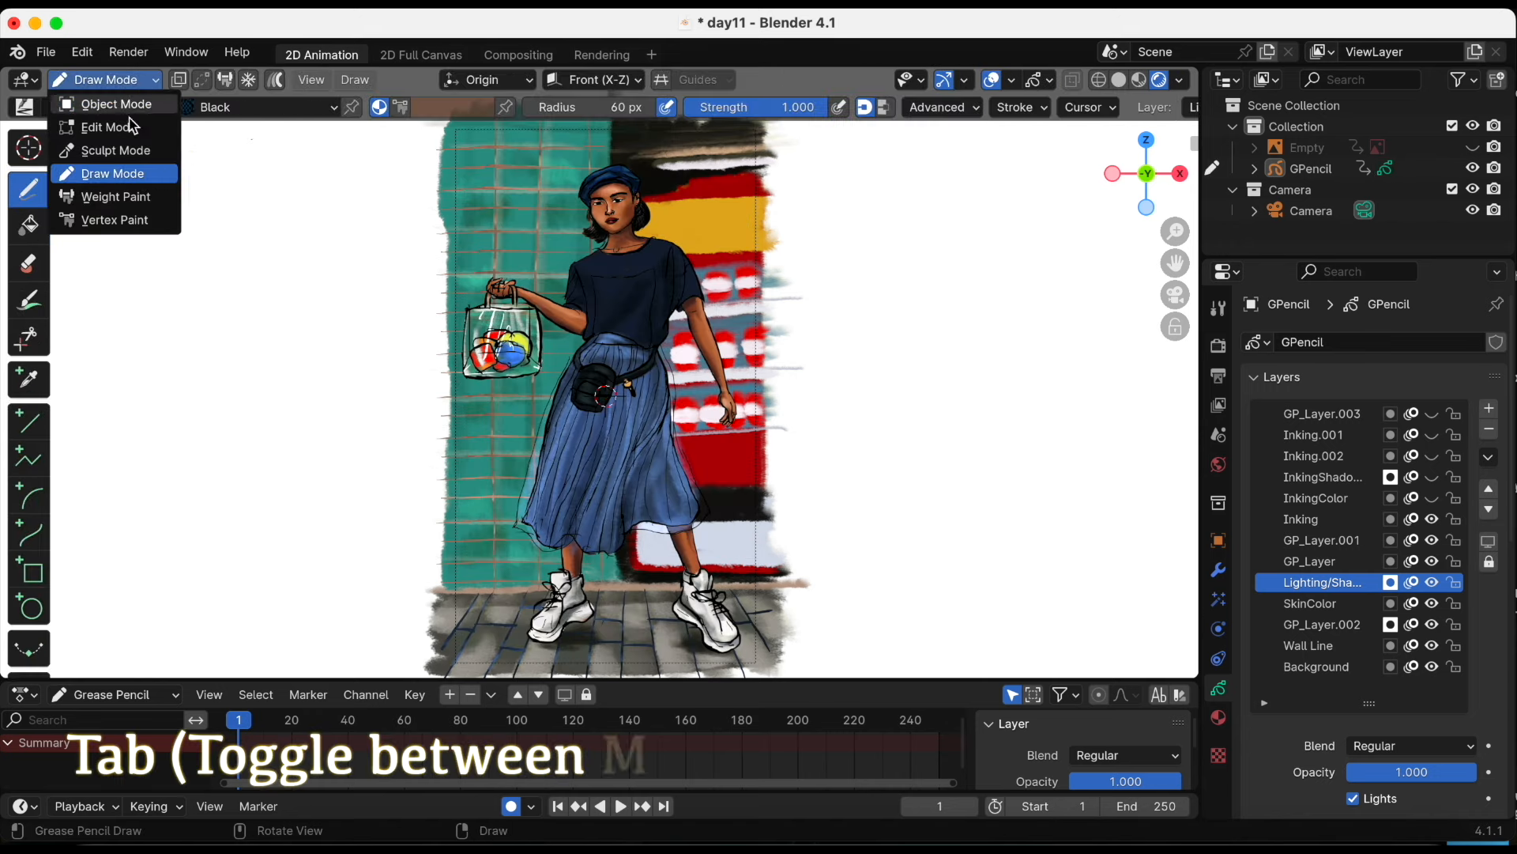
{"action": "left_click", "coordinate": [119, 128]}
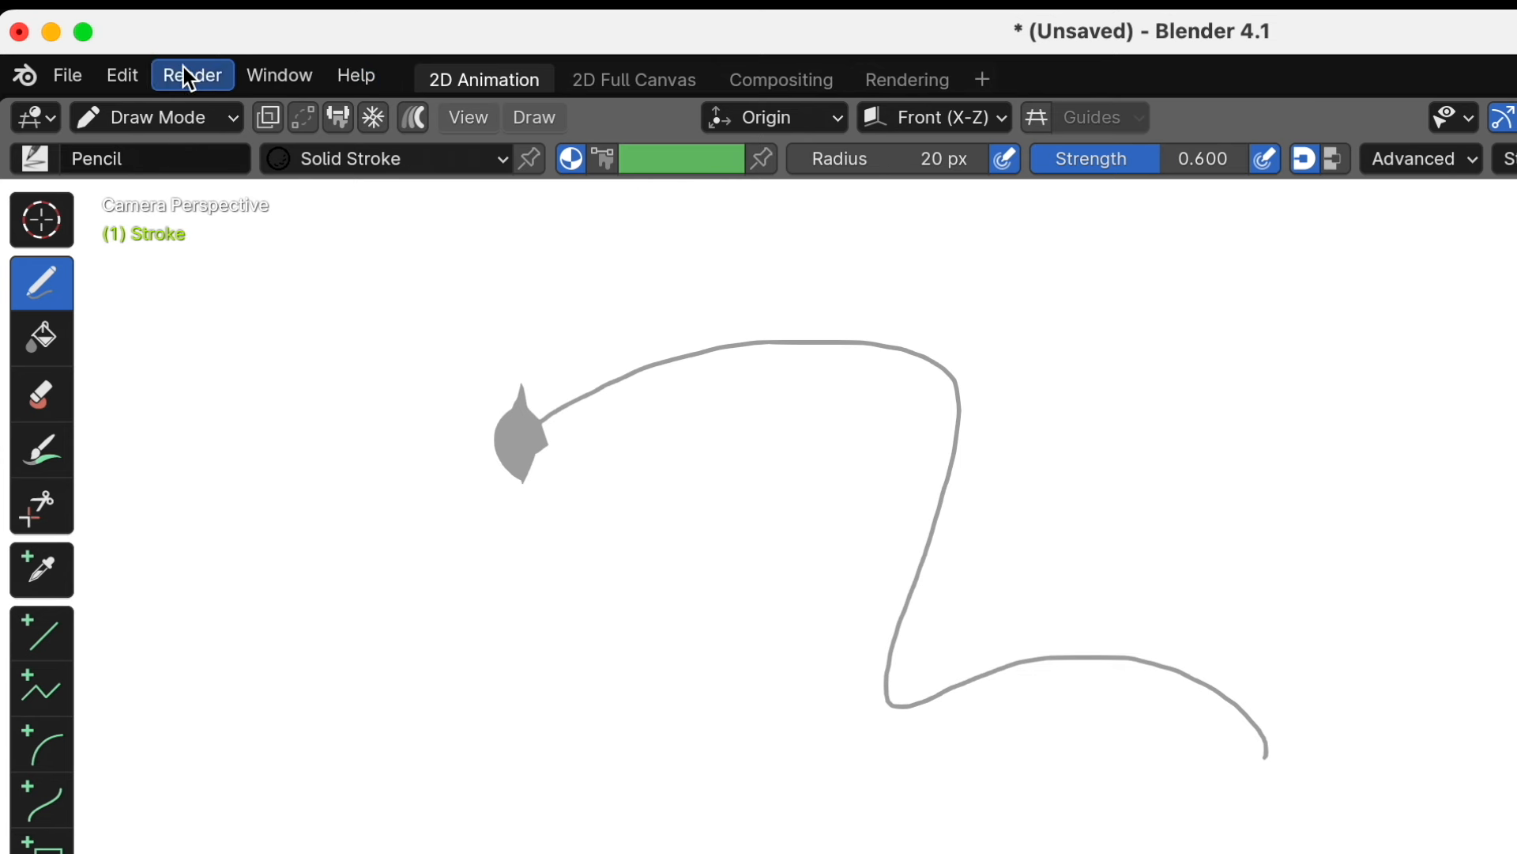
Open the keymap settings in the preferences
{"action": "left_click", "coordinate": [122, 76]}
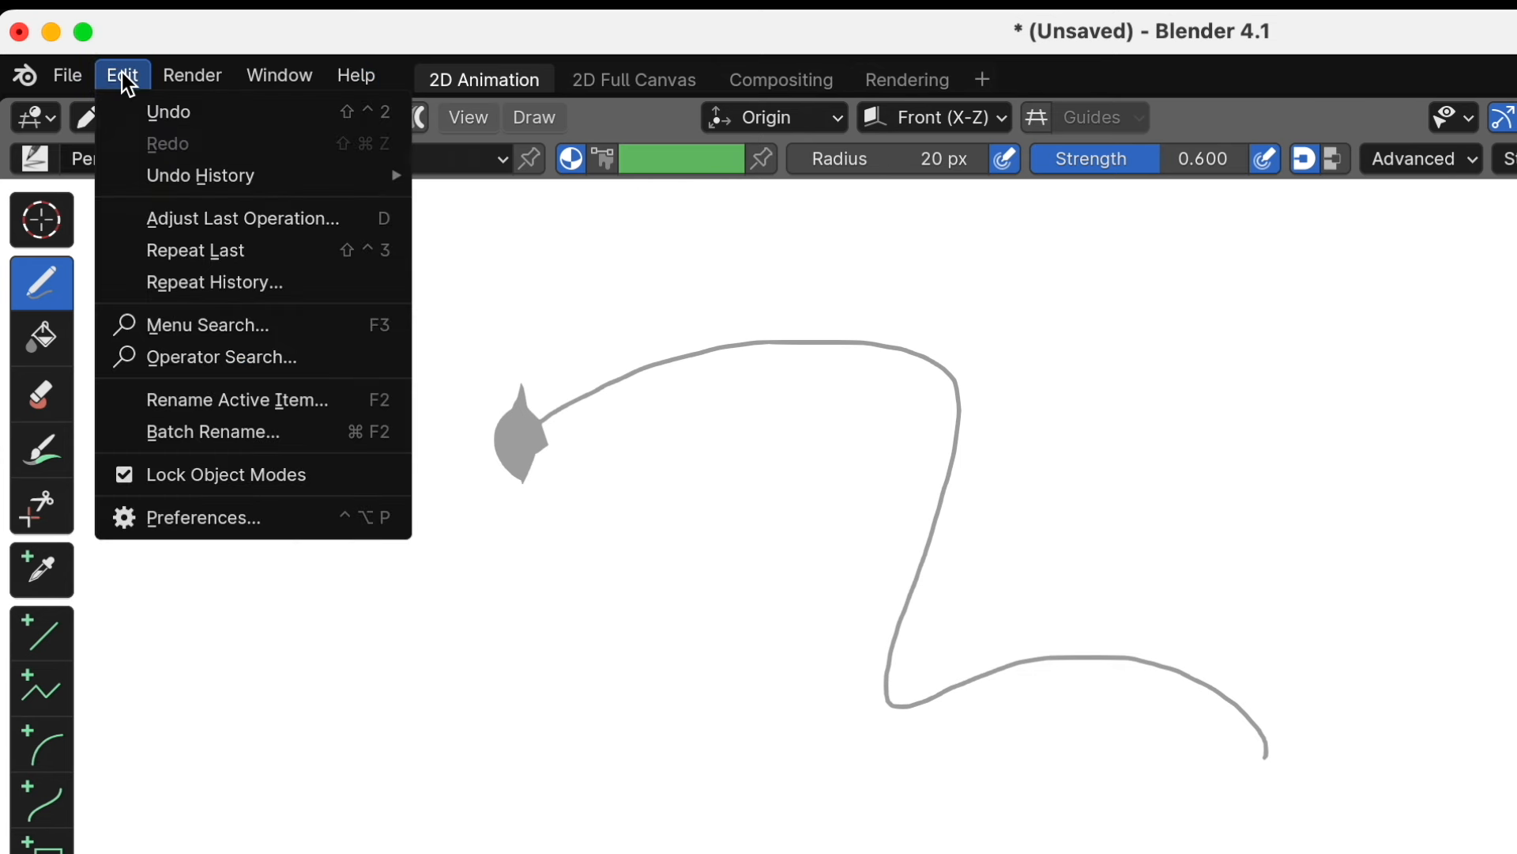
{"action": "left_click", "coordinate": [210, 518]}
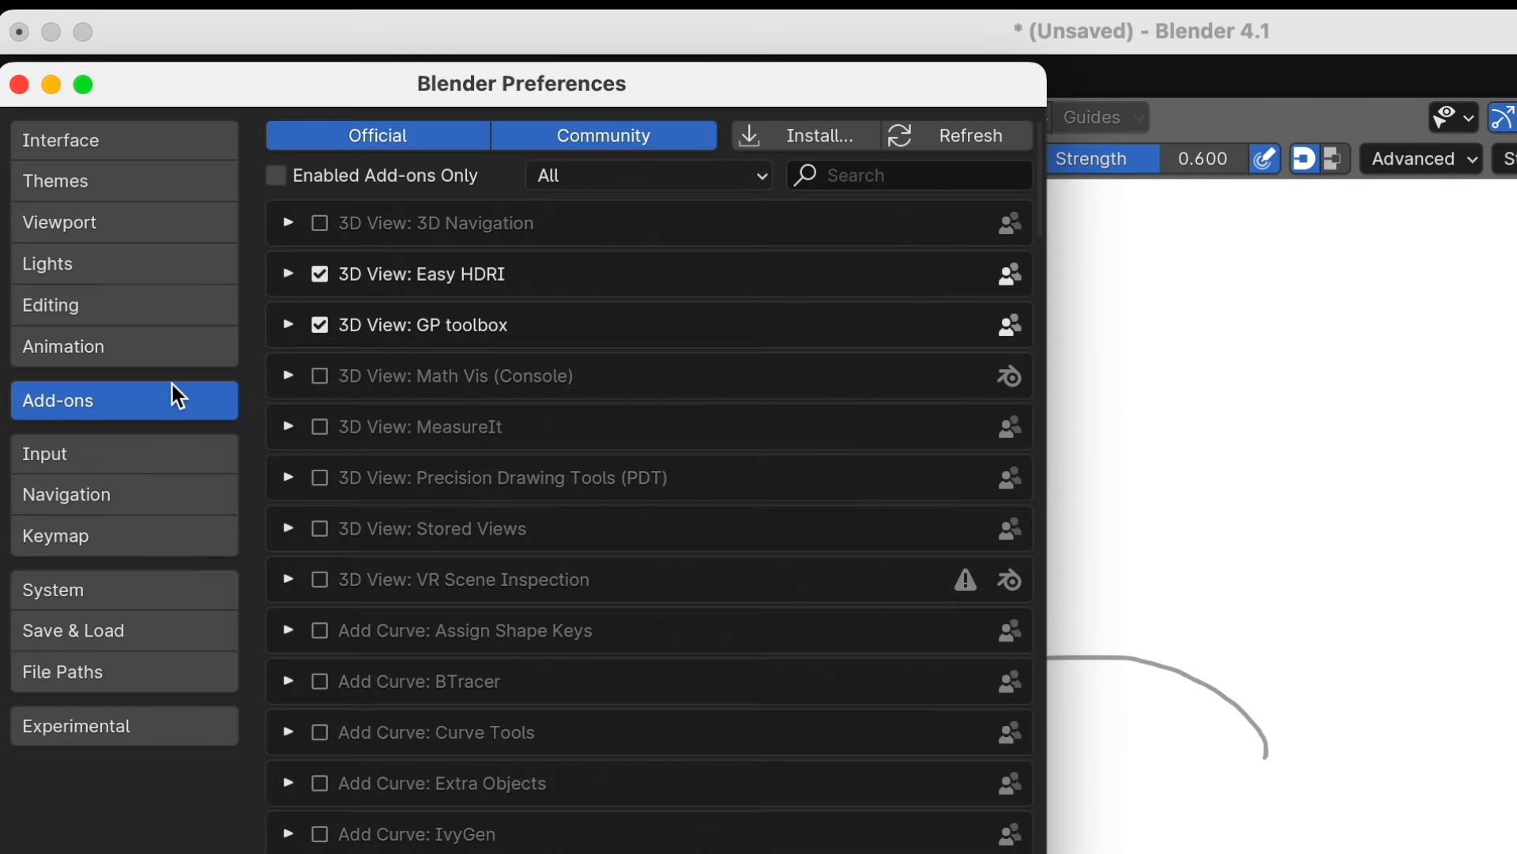
{"action": "left_click", "coordinate": [153, 547]}
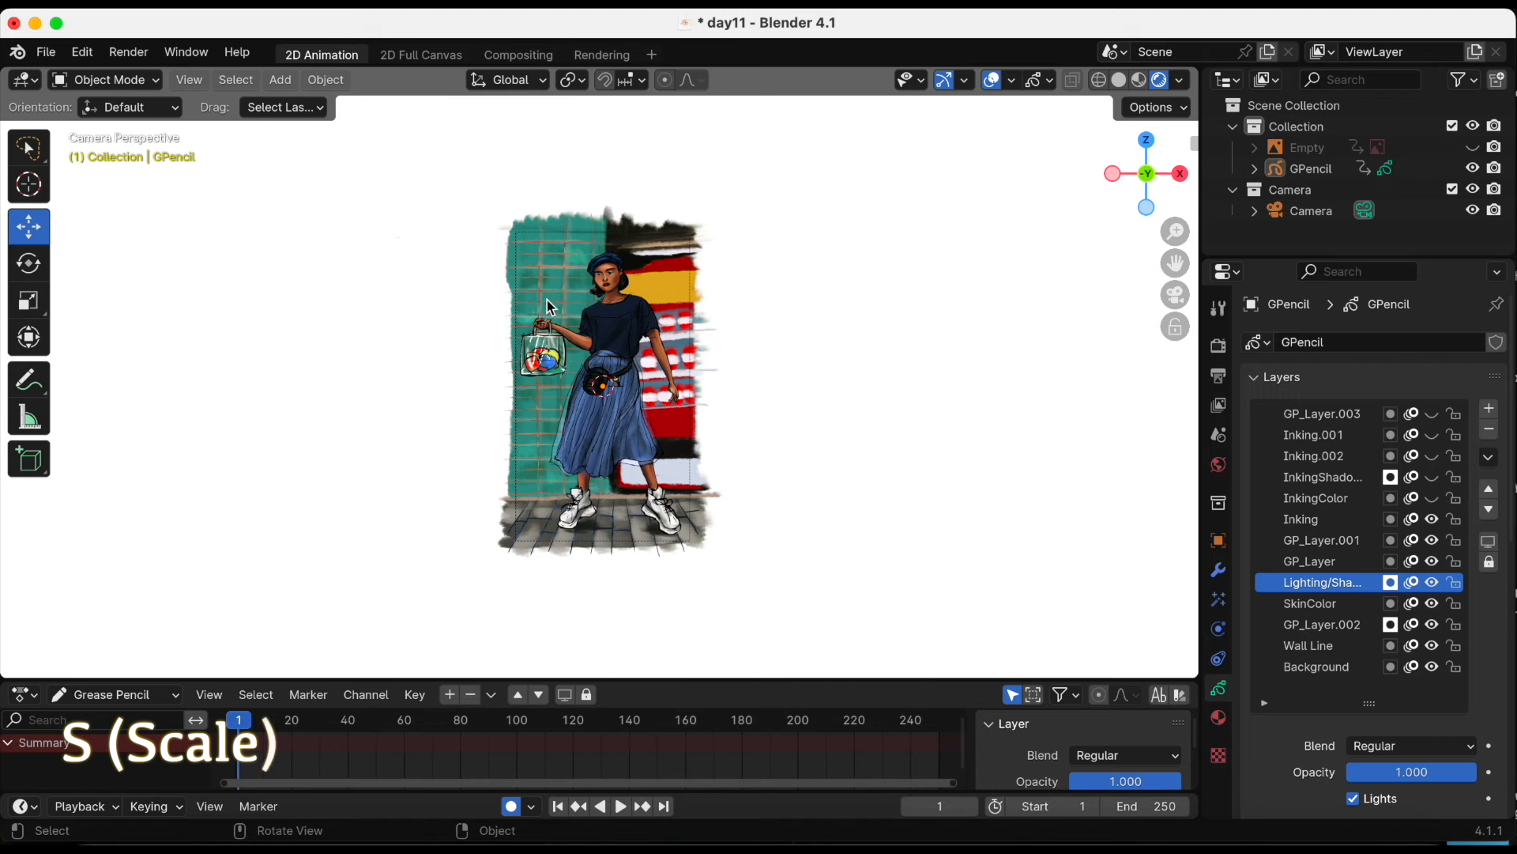
Try scaling the painted figure's GPencil object down slightly, and undo the scaling
{"action": "left_click", "coordinate": [553, 305]}
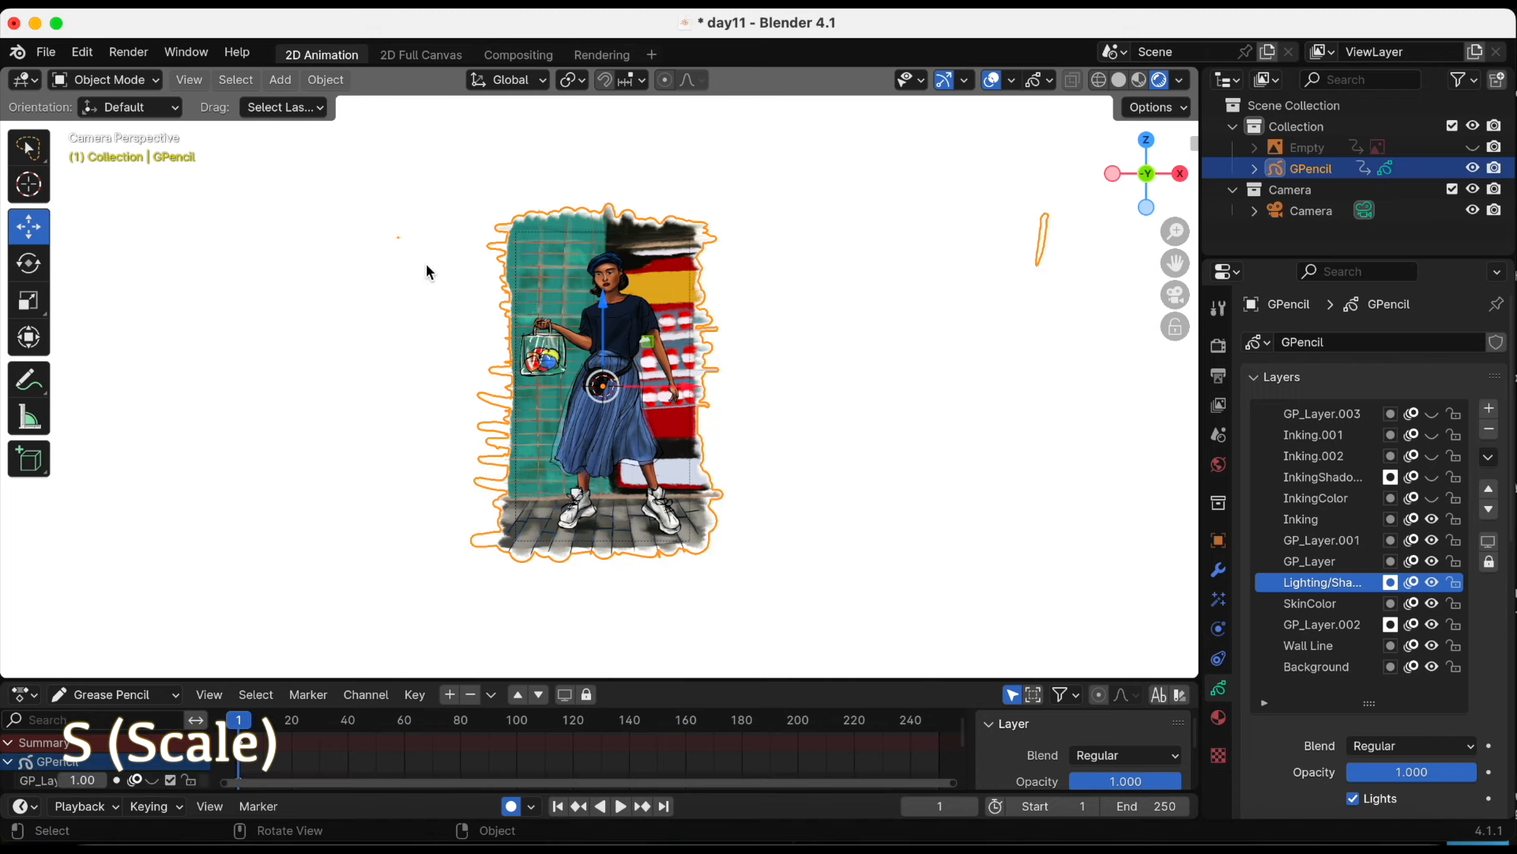
{"action": "key", "text": "s"}
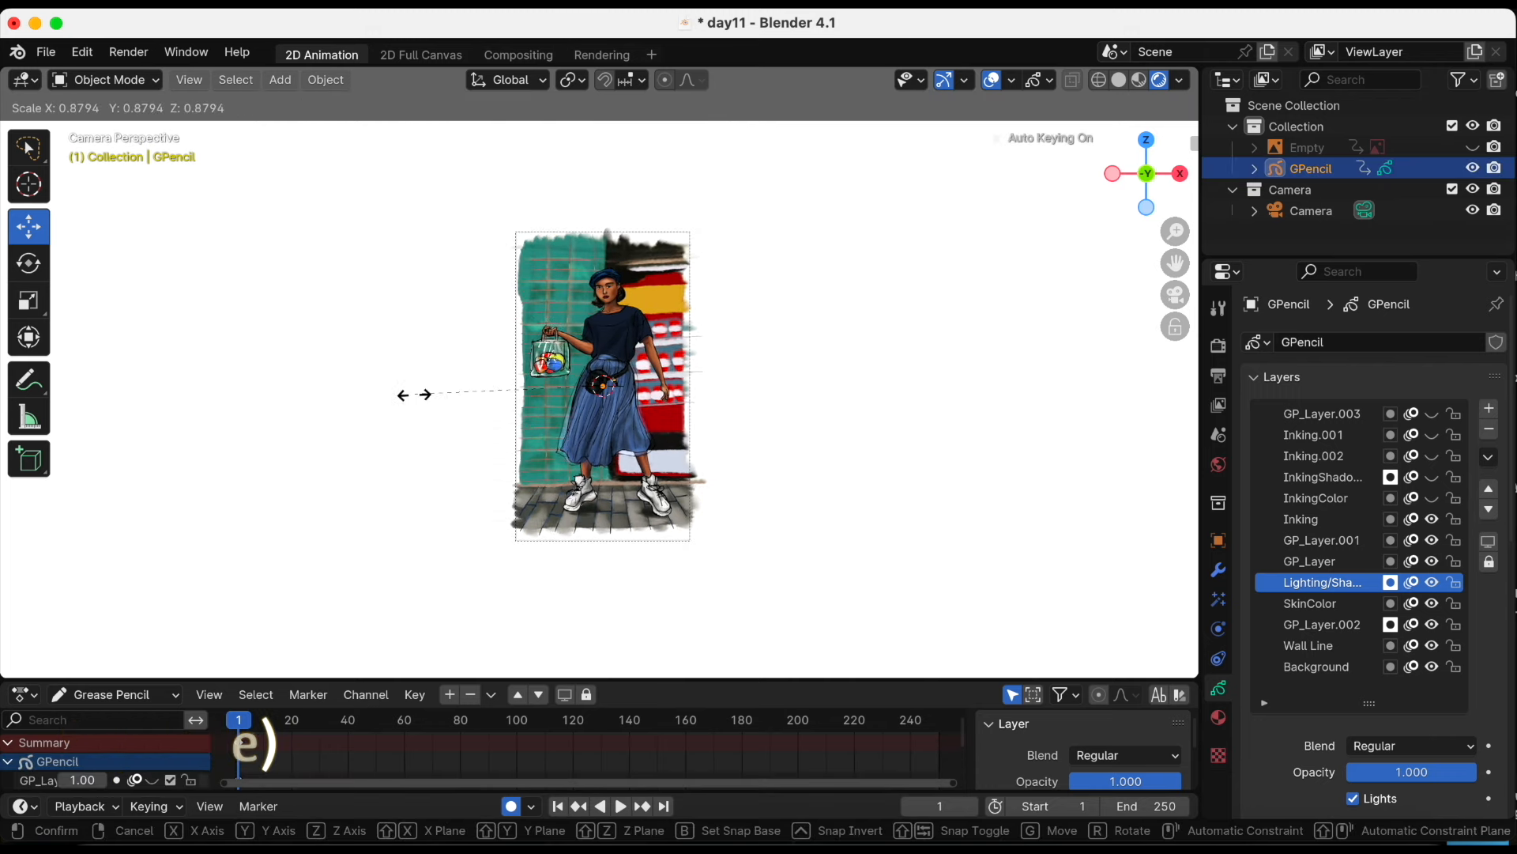
{"action": "left_click", "coordinate": [385, 463]}
{"action": "key", "text": "ctrl+z"}
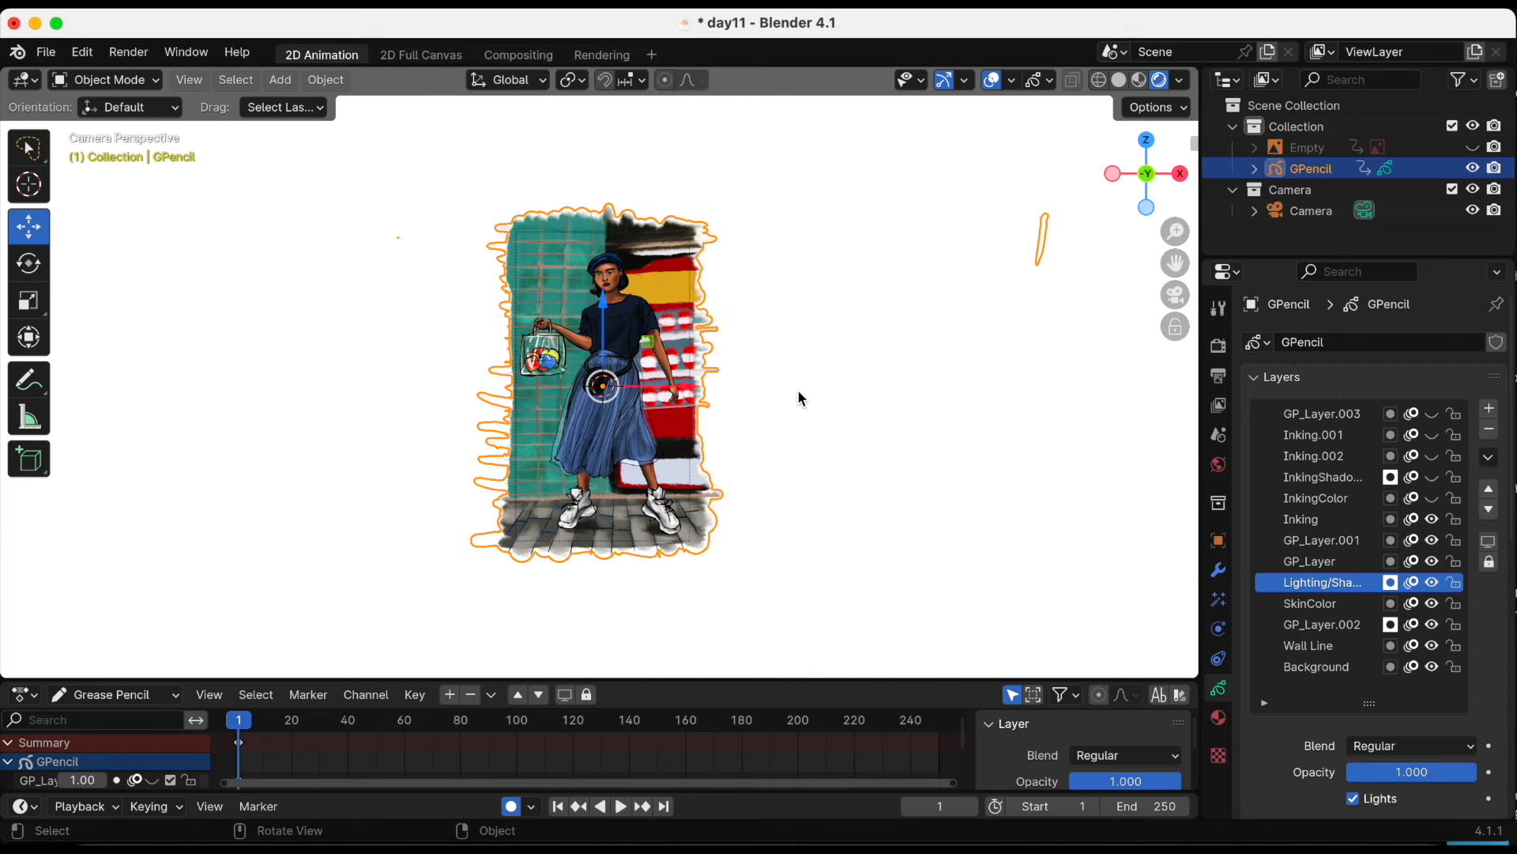
Try rotating the GPencil object 90° about the global X axis, and undo the rotation
{"action": "key", "text": "r"}
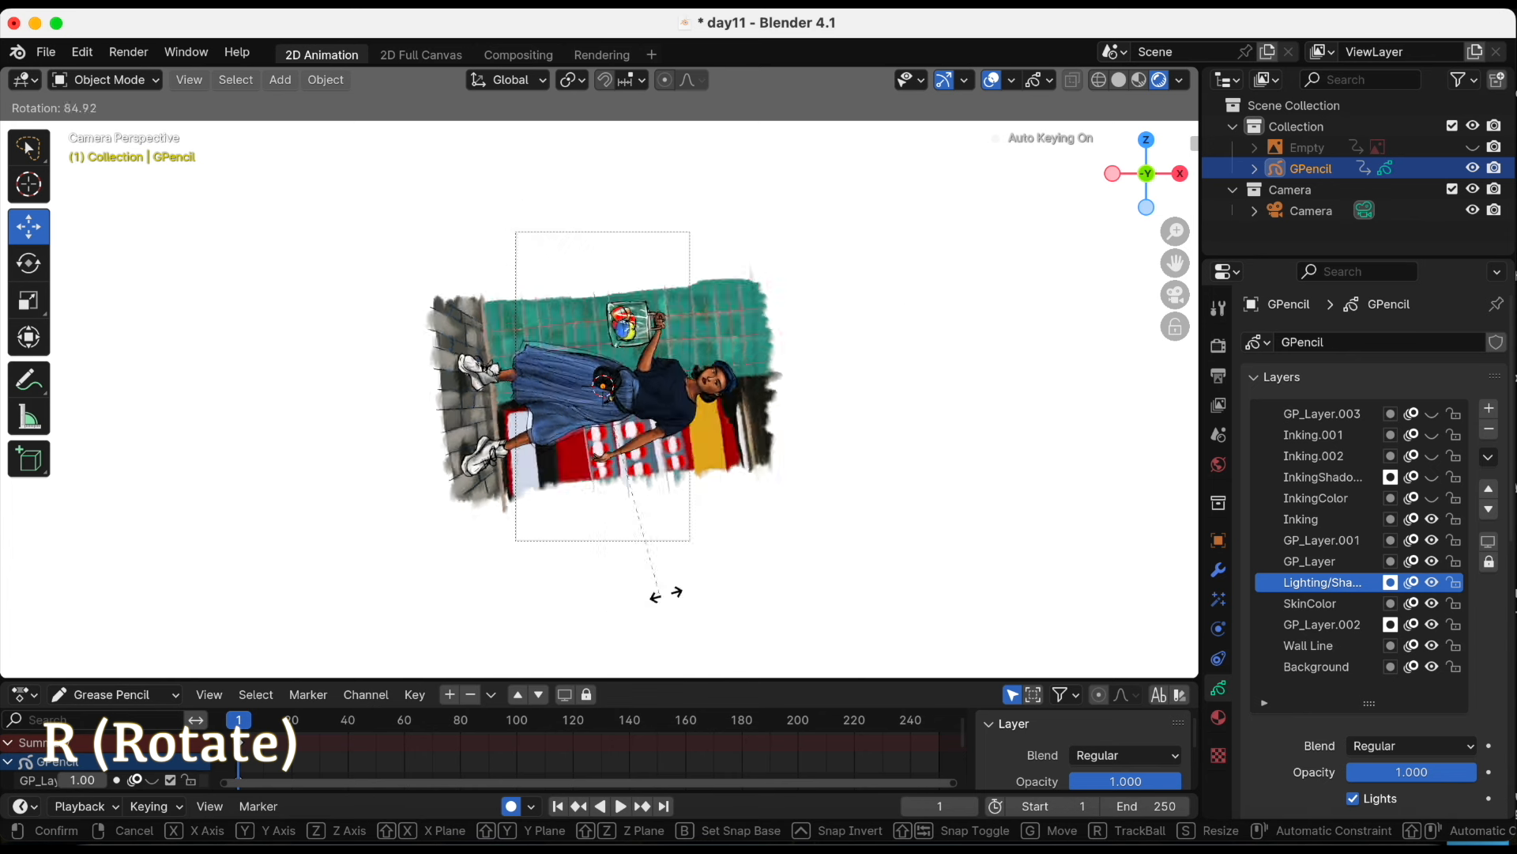
{"action": "key", "text": "x"}
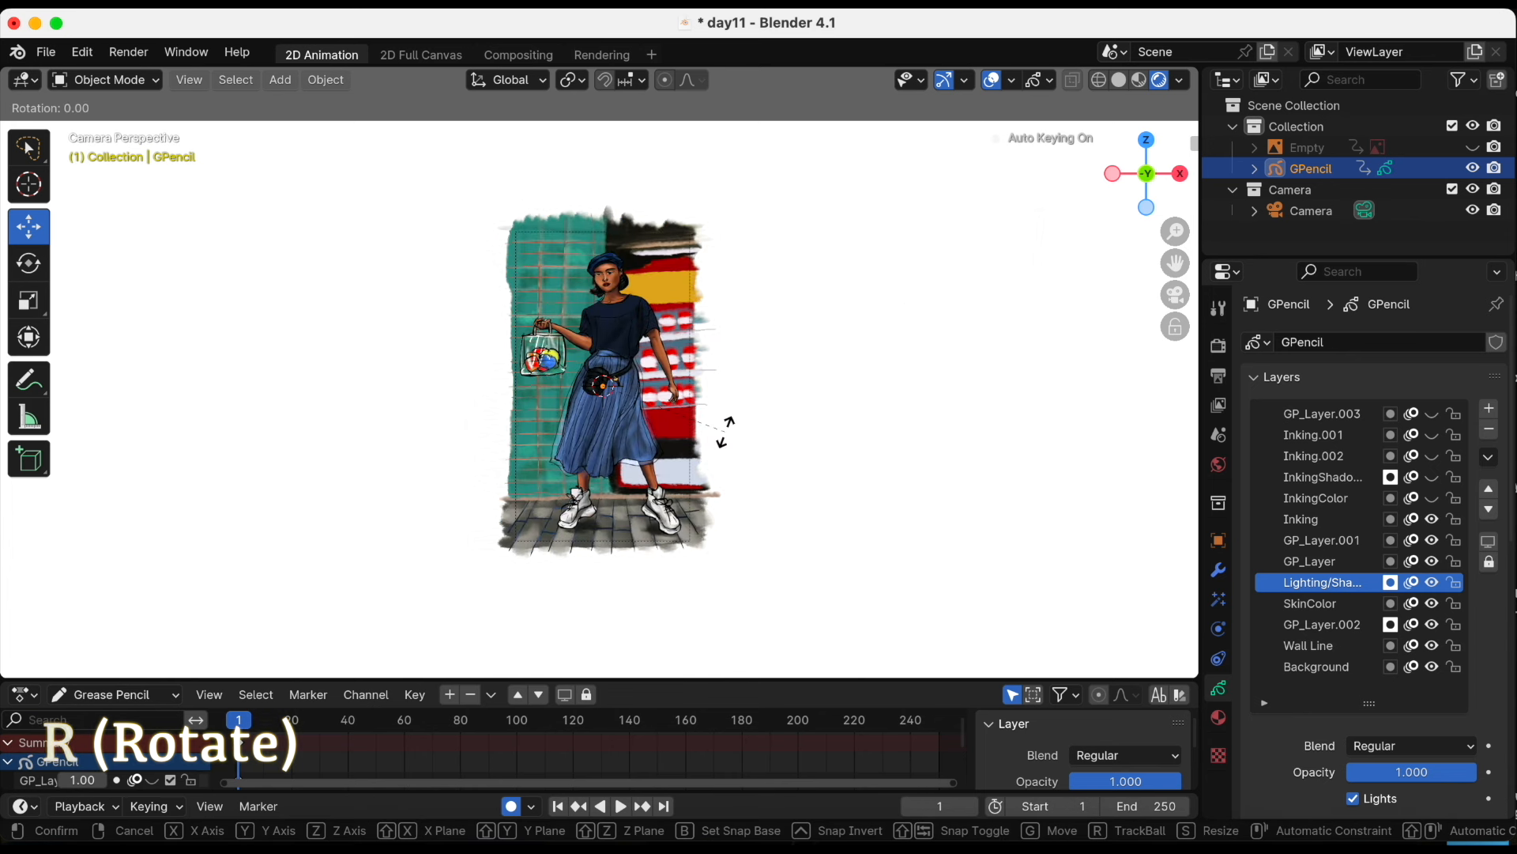
{"action": "type", "text": "90"}
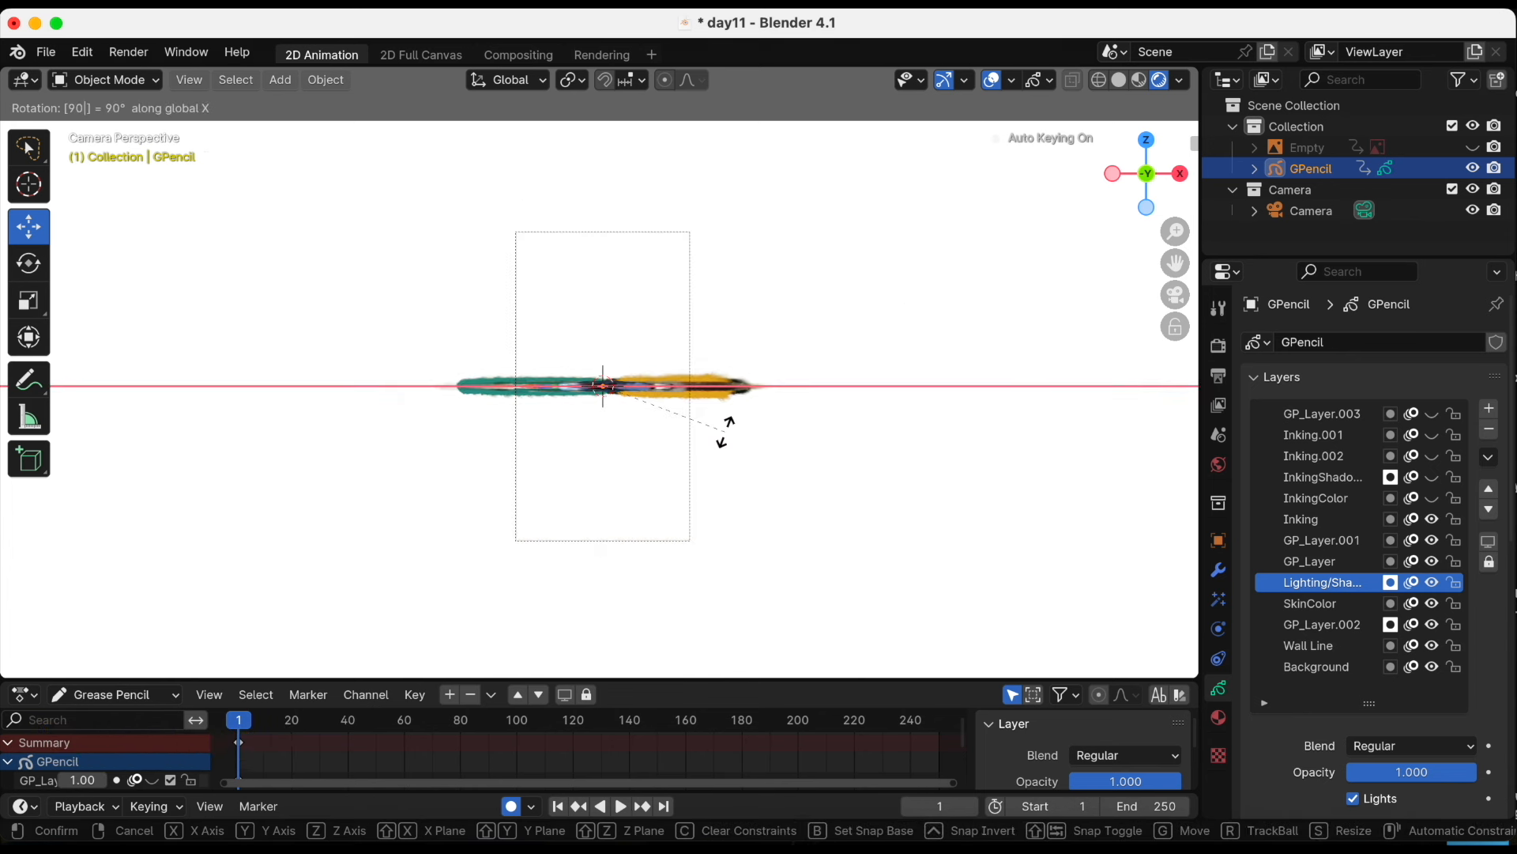
{"action": "key", "text": "Return"}
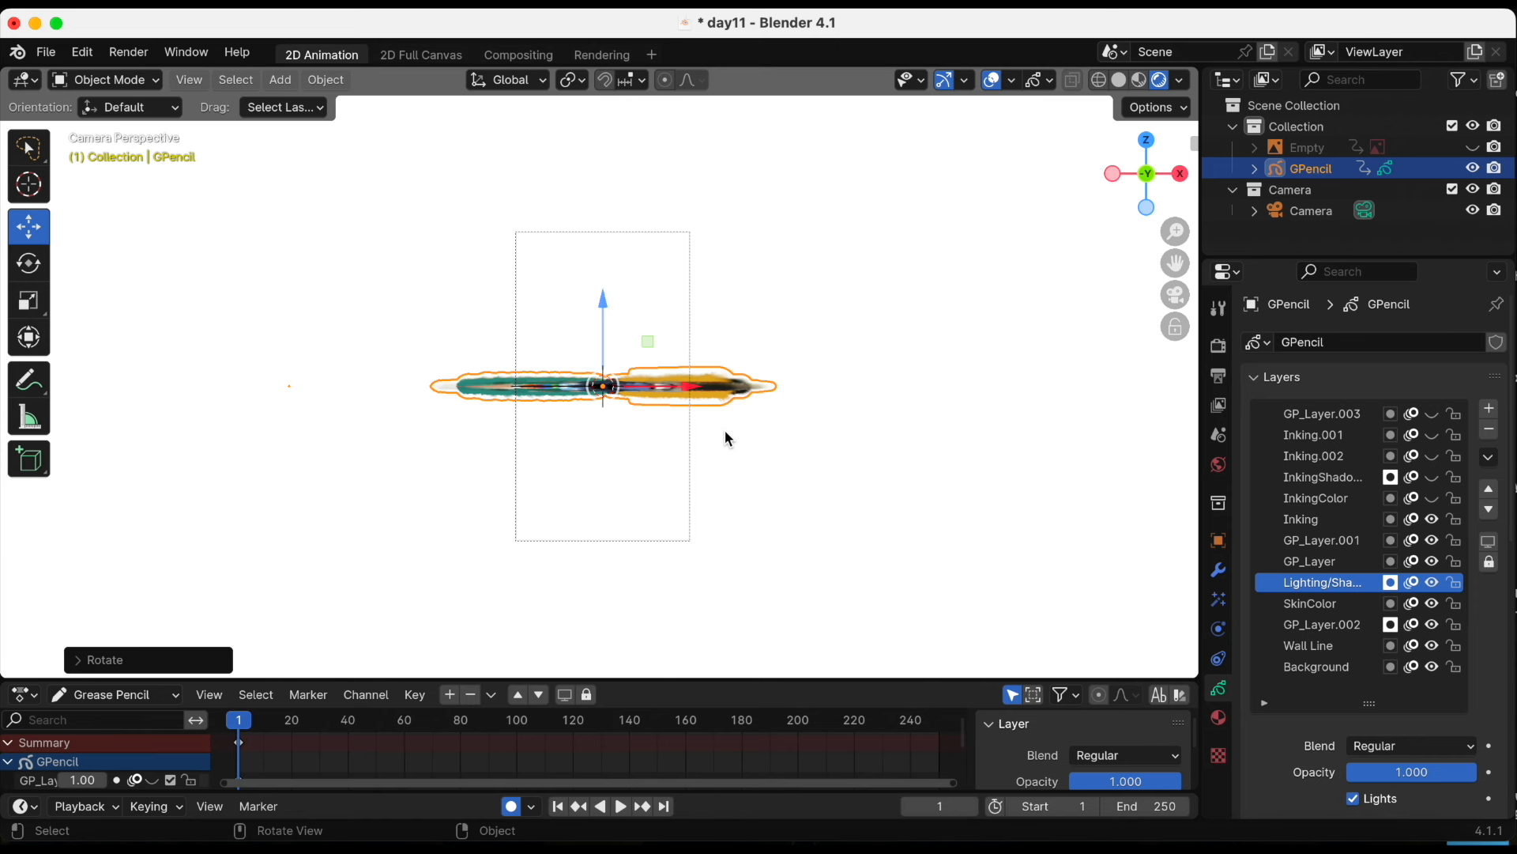
{"action": "key", "text": "super+z"}
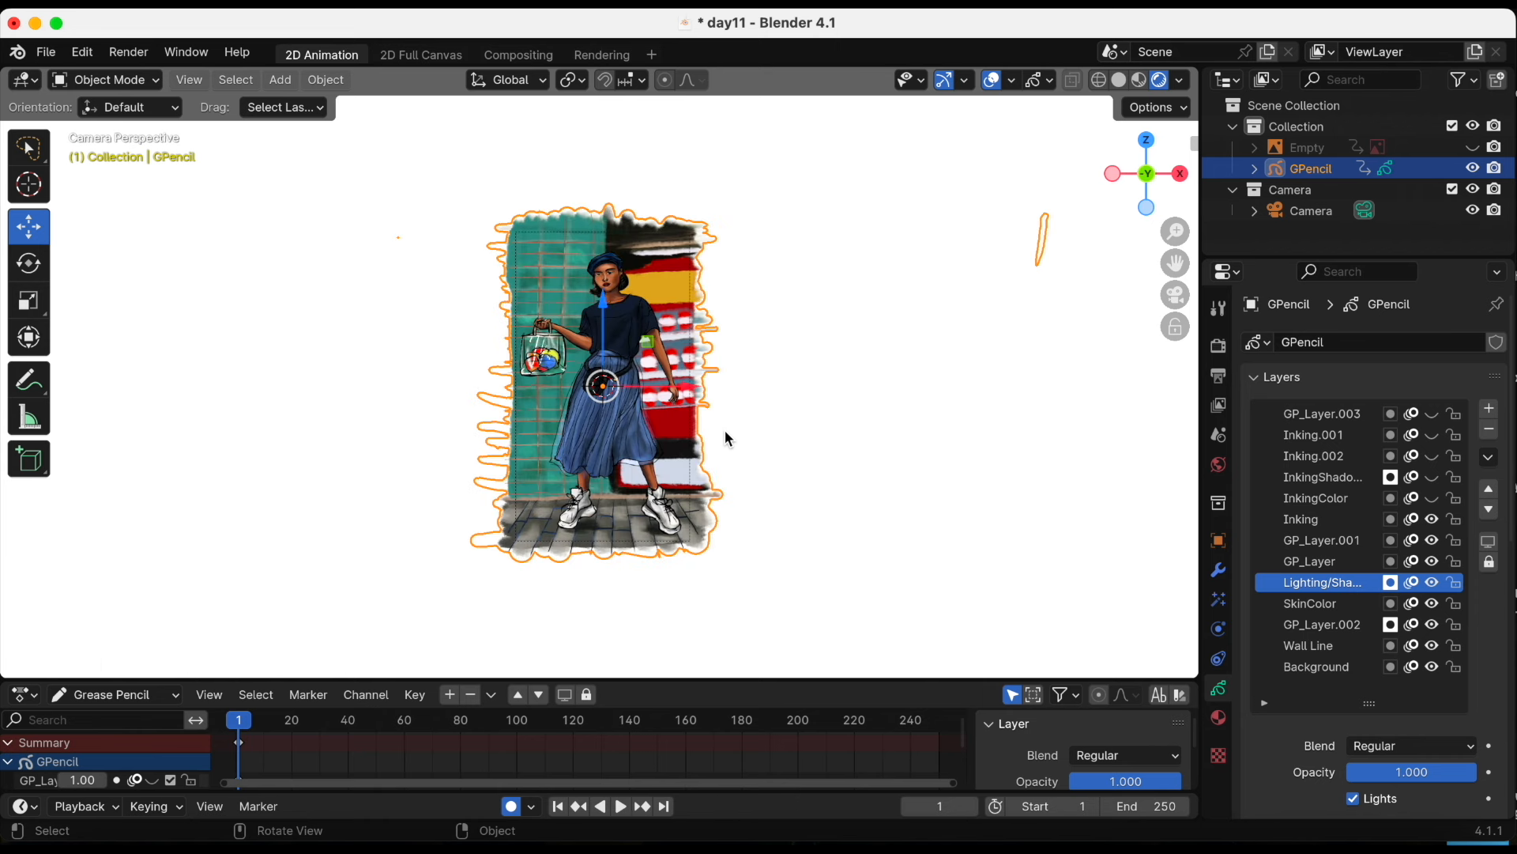
Deselect the GPencil object and hide its Background, Wall Line and GP_Layer.002 layers, viewing the result through the camera
{"action": "scroll", "coordinate": [813, 316], "scroll_direction": "up", "scroll_amount": 1}
{"action": "mouse_move", "coordinate": [822, 316]}
{"action": "middle_mouse_down"}
{"action": "mouse_move", "coordinate": [835, 324]}
{"action": "mouse_move", "coordinate": [766, 349]}
{"action": "mouse_move", "coordinate": [864, 314]}
{"action": "mouse_move", "coordinate": [833, 325]}
{"action": "middle_mouse_up"}
{"action": "left_click", "coordinate": [835, 324]}
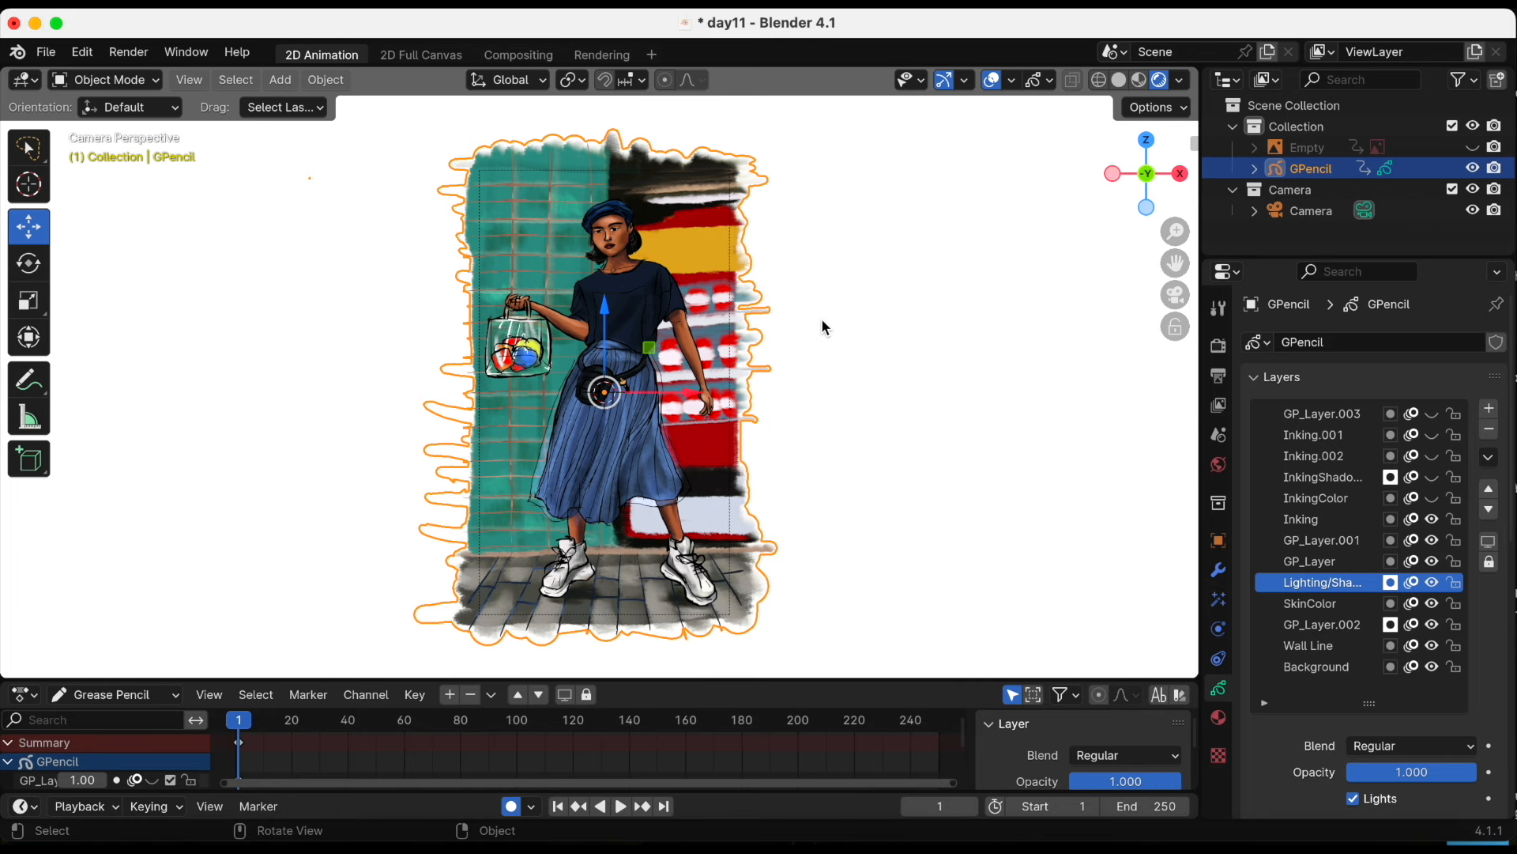
{"action": "scroll", "coordinate": [837, 324], "scroll_direction": "down", "scroll_amount": 4}
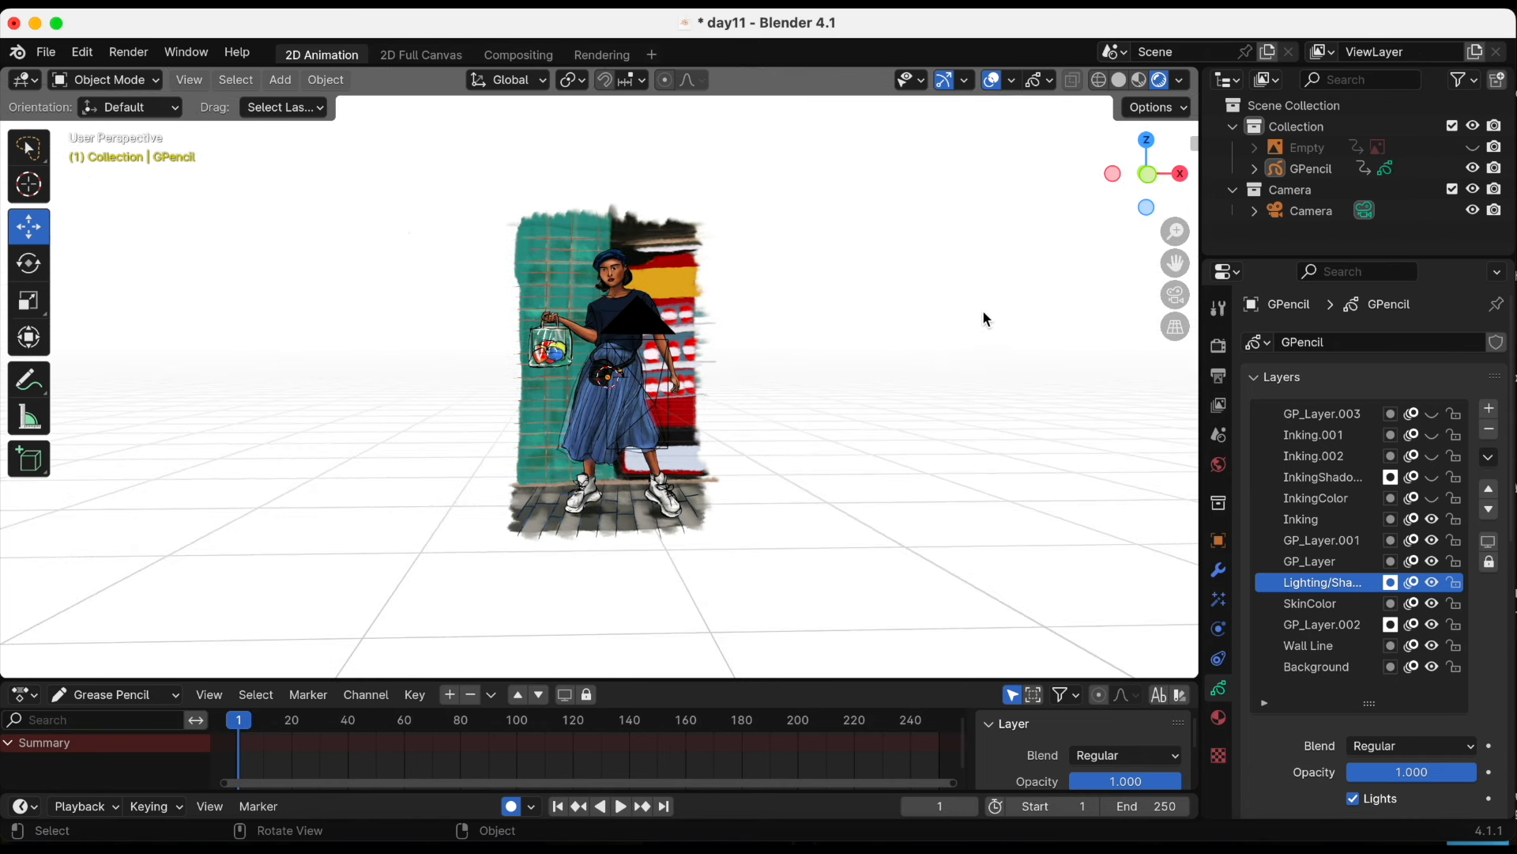
{"action": "left_click", "coordinate": [1176, 297]}
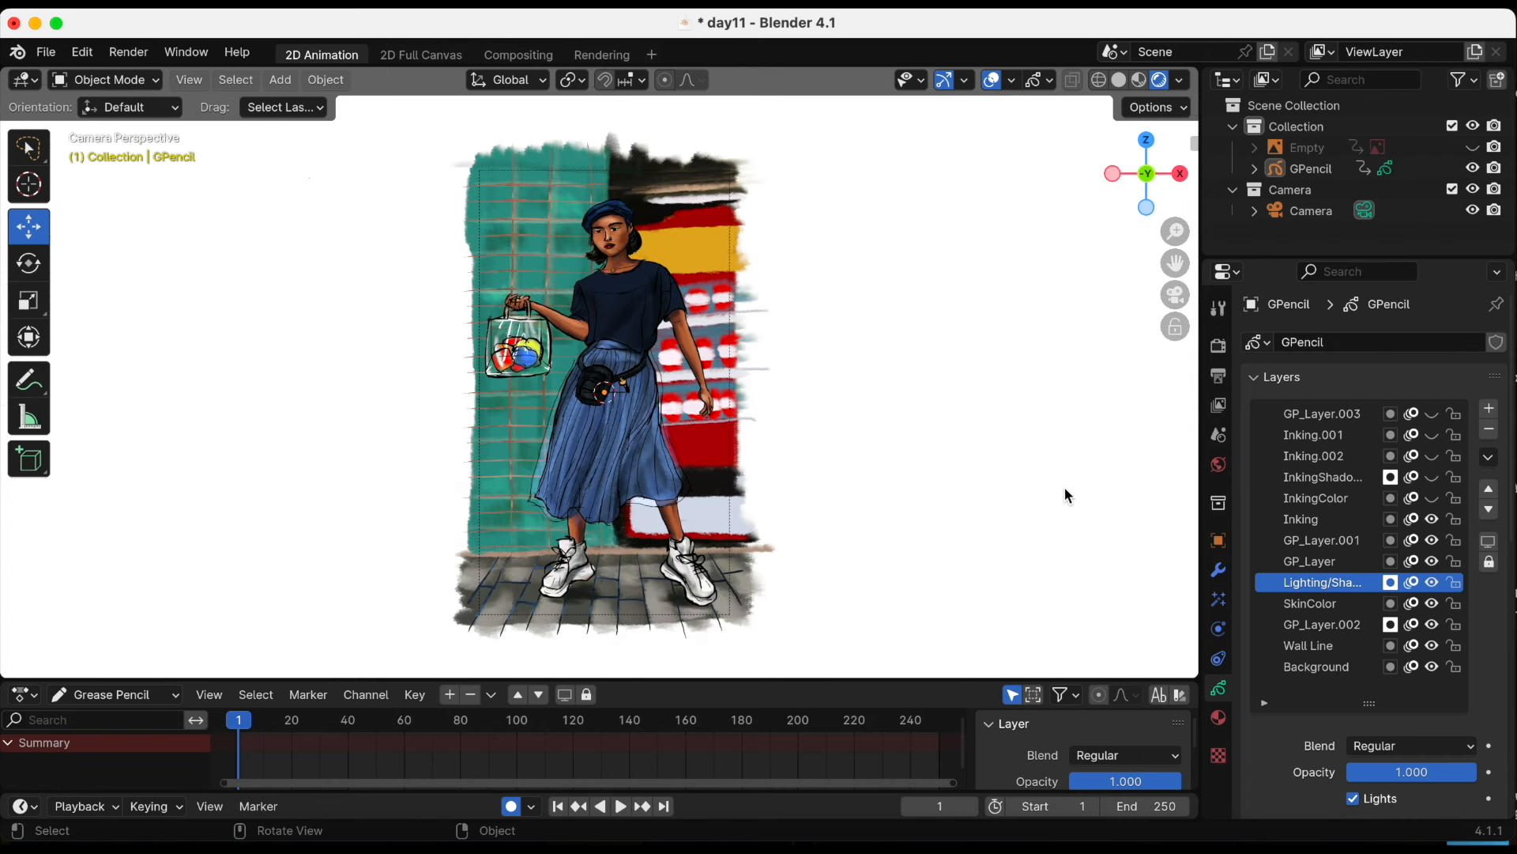
{"action": "left_click", "coordinate": [1432, 667]}
{"action": "left_click", "coordinate": [1432, 646]}
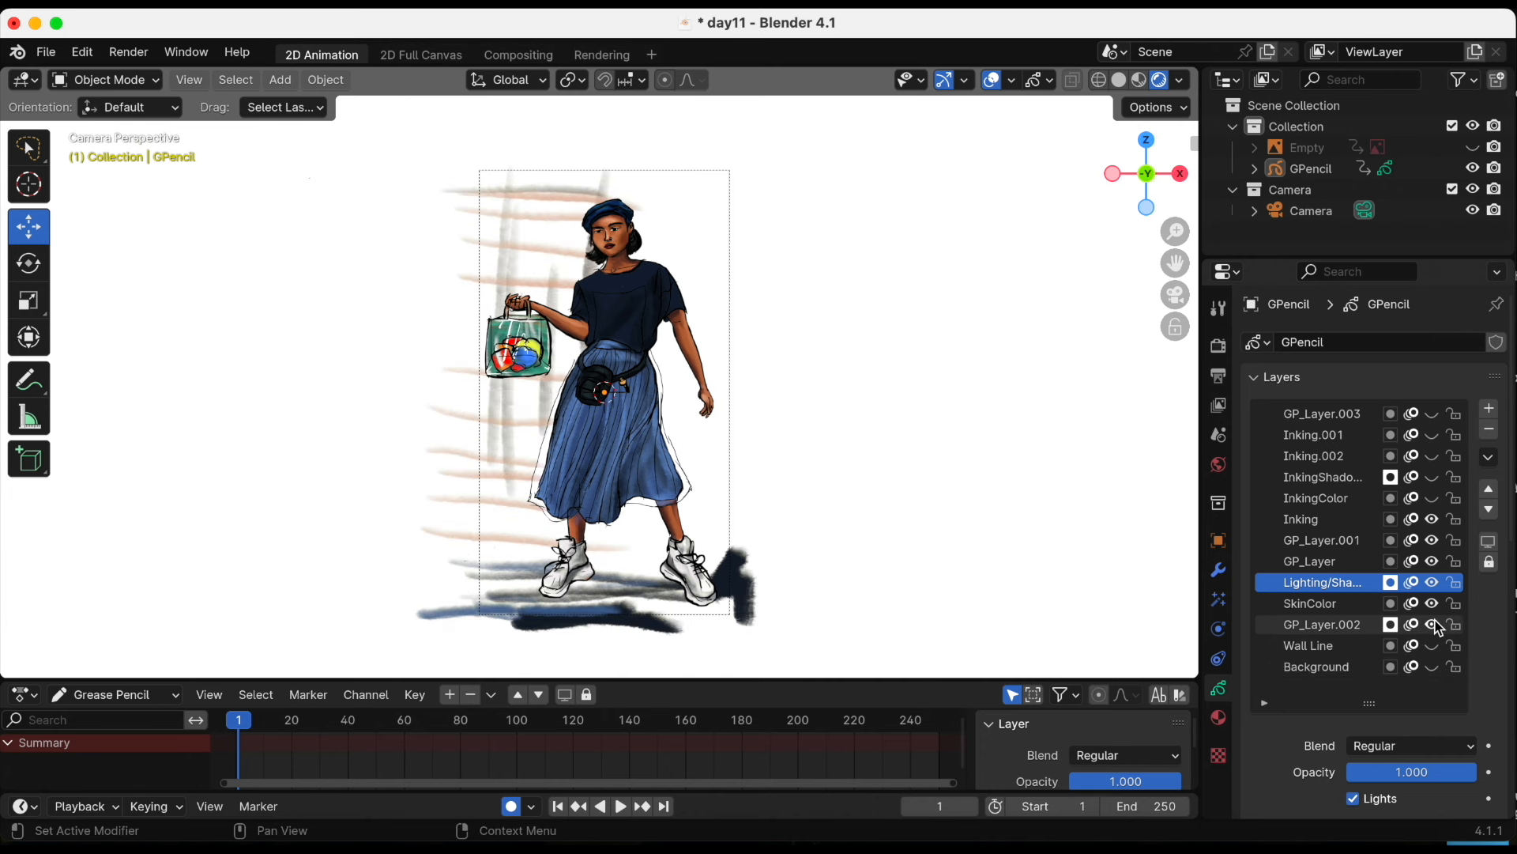
{"action": "left_click", "coordinate": [1432, 624]}
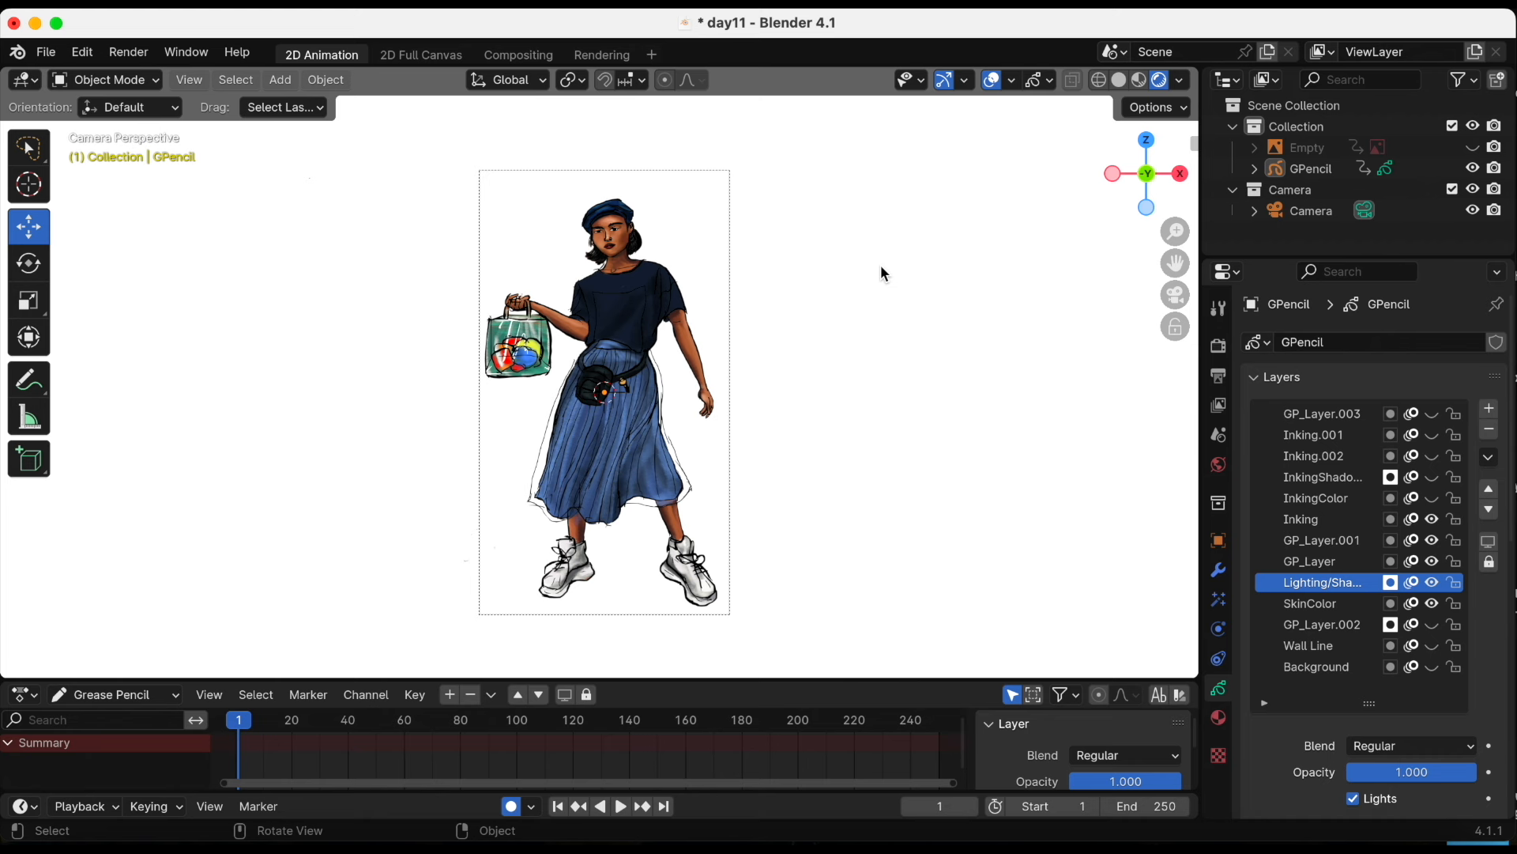
Set the output resolution to 1920 px by 1080 px
{"action": "left_click", "coordinate": [1218, 345]}
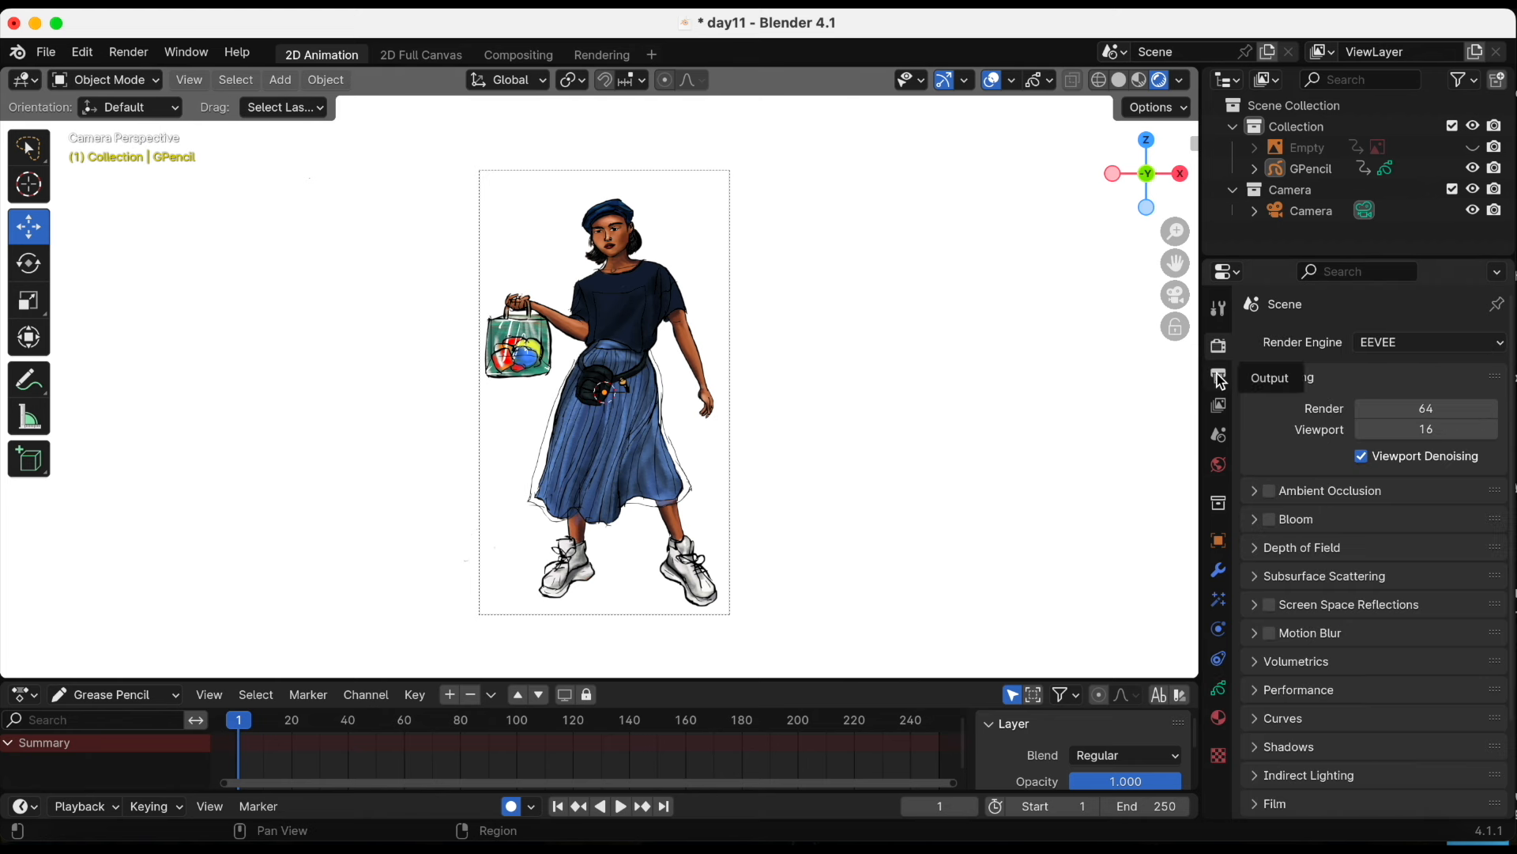
{"action": "left_click", "coordinate": [1221, 385]}
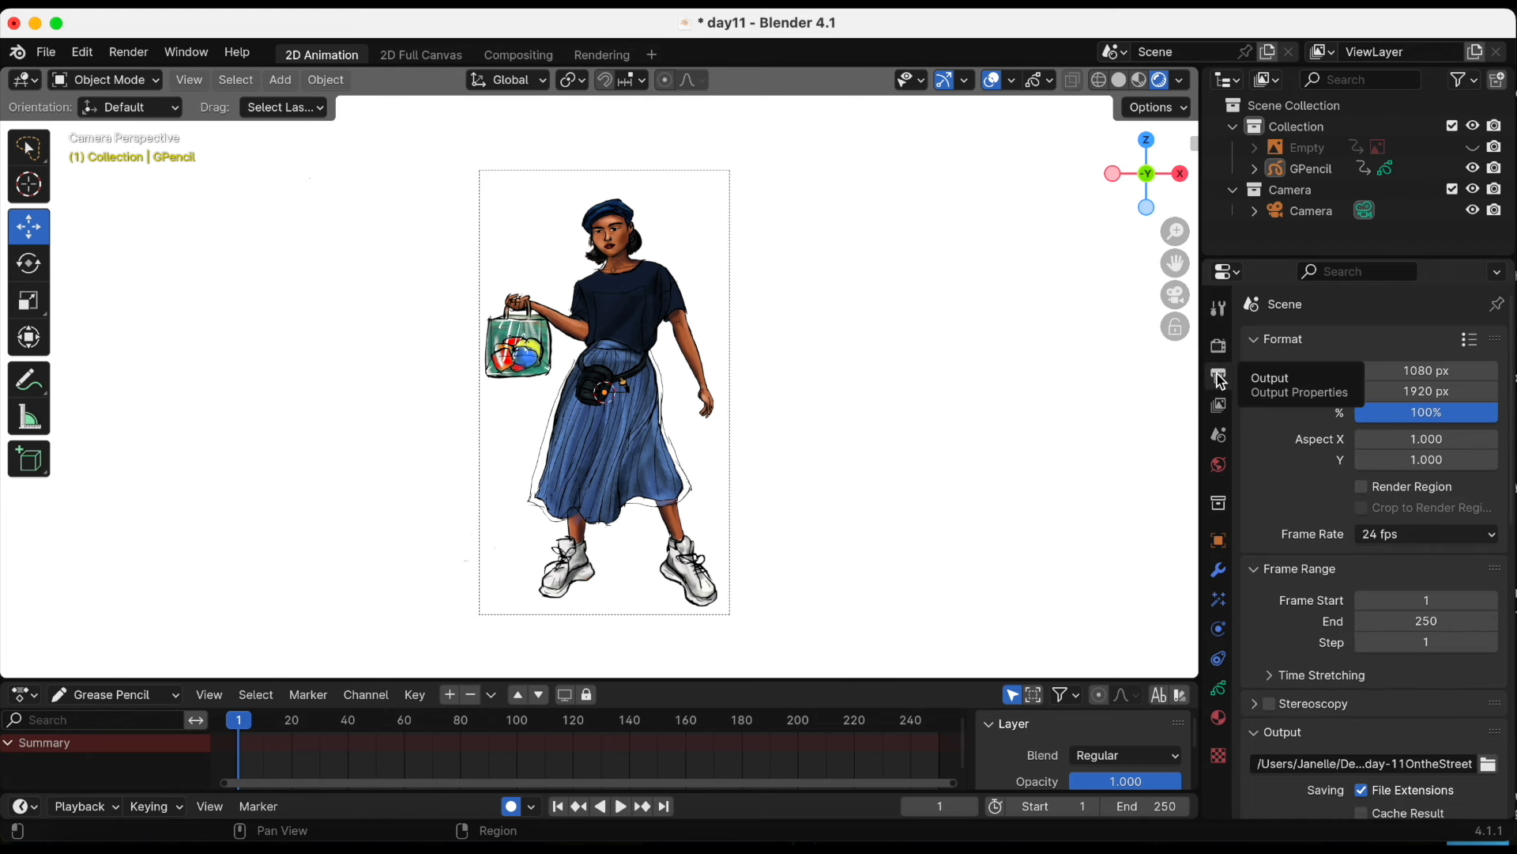
{"action": "left_click", "coordinate": [1438, 370]}
{"action": "type", "text": "1920"}
{"action": "left_click", "coordinate": [1437, 391]}
{"action": "type", "text": "1080"}
{"action": "key", "text": "Return"}
Lock the camera to the view, pull it back until the whole figure fits inside the landscape frame, and unlock it
{"action": "scroll", "coordinate": [1031, 438], "scroll_direction": "down", "scroll_amount": 4}
{"action": "scroll", "coordinate": [1073, 422], "scroll_direction": "up", "scroll_amount": 4}
{"action": "middle_click_drag", "start_coordinate": [1051, 403], "coordinate": [874, 446]}
{"action": "left_click", "coordinate": [1175, 294]}
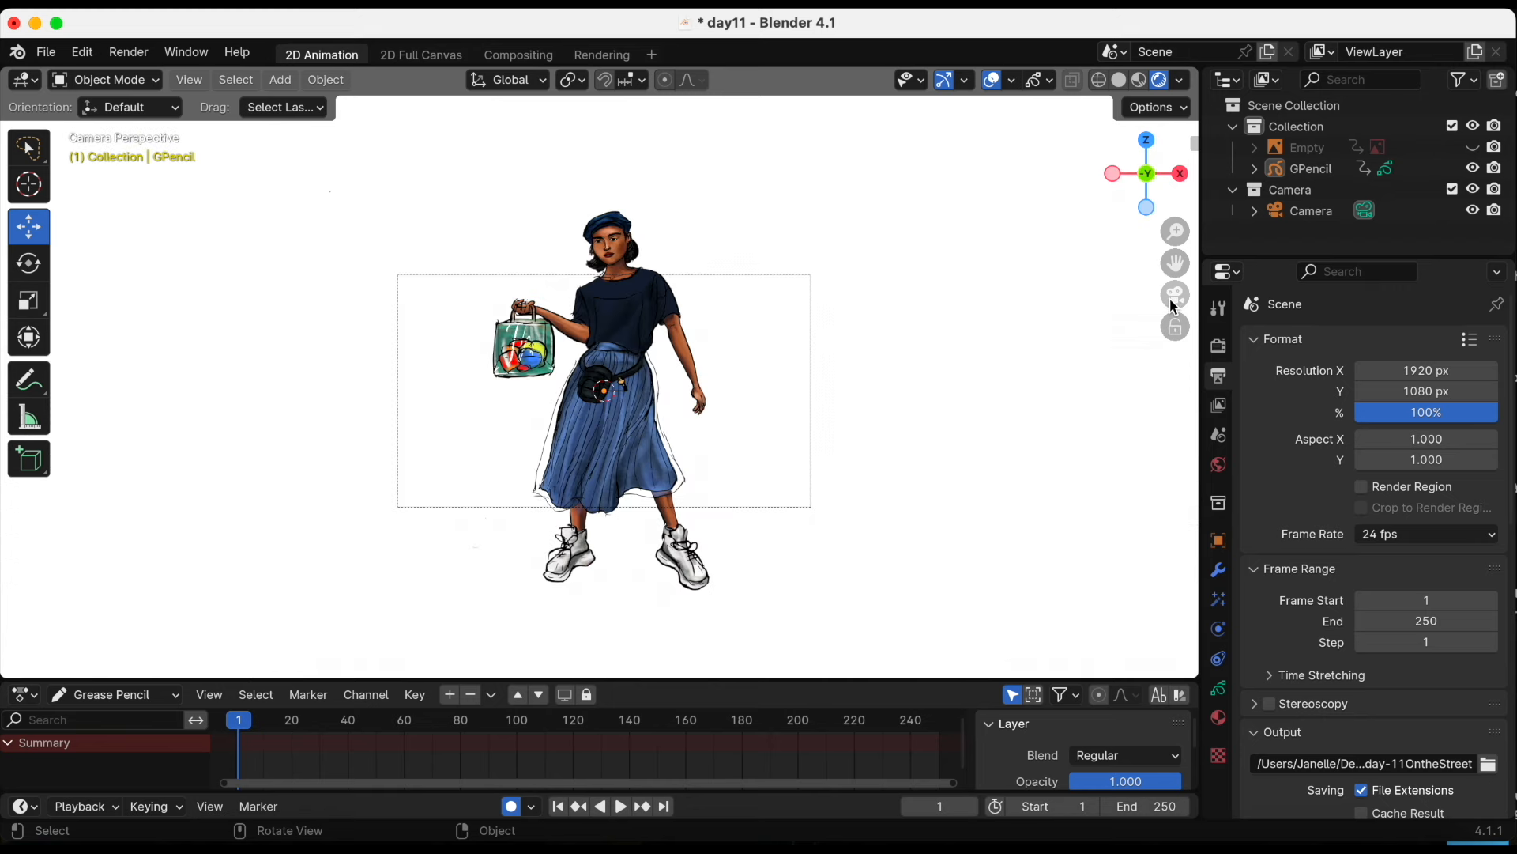
{"action": "left_click", "coordinate": [1176, 330]}
{"action": "scroll", "coordinate": [793, 386], "scroll_direction": "up", "scroll_amount": 3}
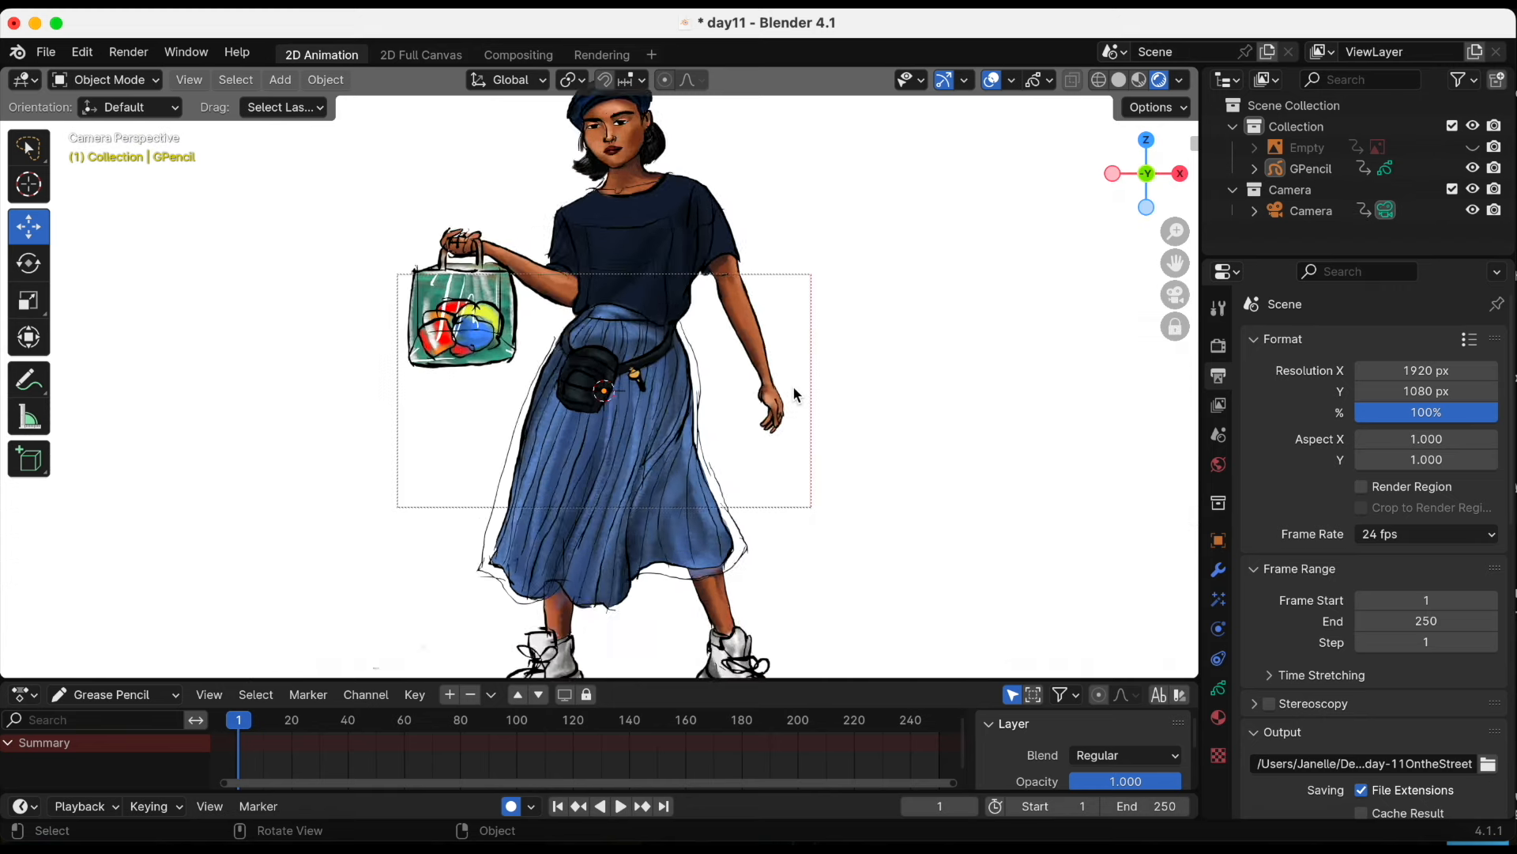
{"action": "scroll", "coordinate": [793, 386], "scroll_direction": "down", "scroll_amount": 7}
{"action": "left_click", "coordinate": [1175, 327]}
{"action": "mouse_move", "coordinate": [977, 338]}
{"action": "middle_mouse_down"}
{"action": "mouse_move", "coordinate": [920, 374]}
{"action": "mouse_move", "coordinate": [806, 374]}
{"action": "mouse_move", "coordinate": [992, 339]}
{"action": "mouse_move", "coordinate": [964, 362]}
{"action": "middle_mouse_up"}
{"action": "left_click", "coordinate": [1176, 295]}
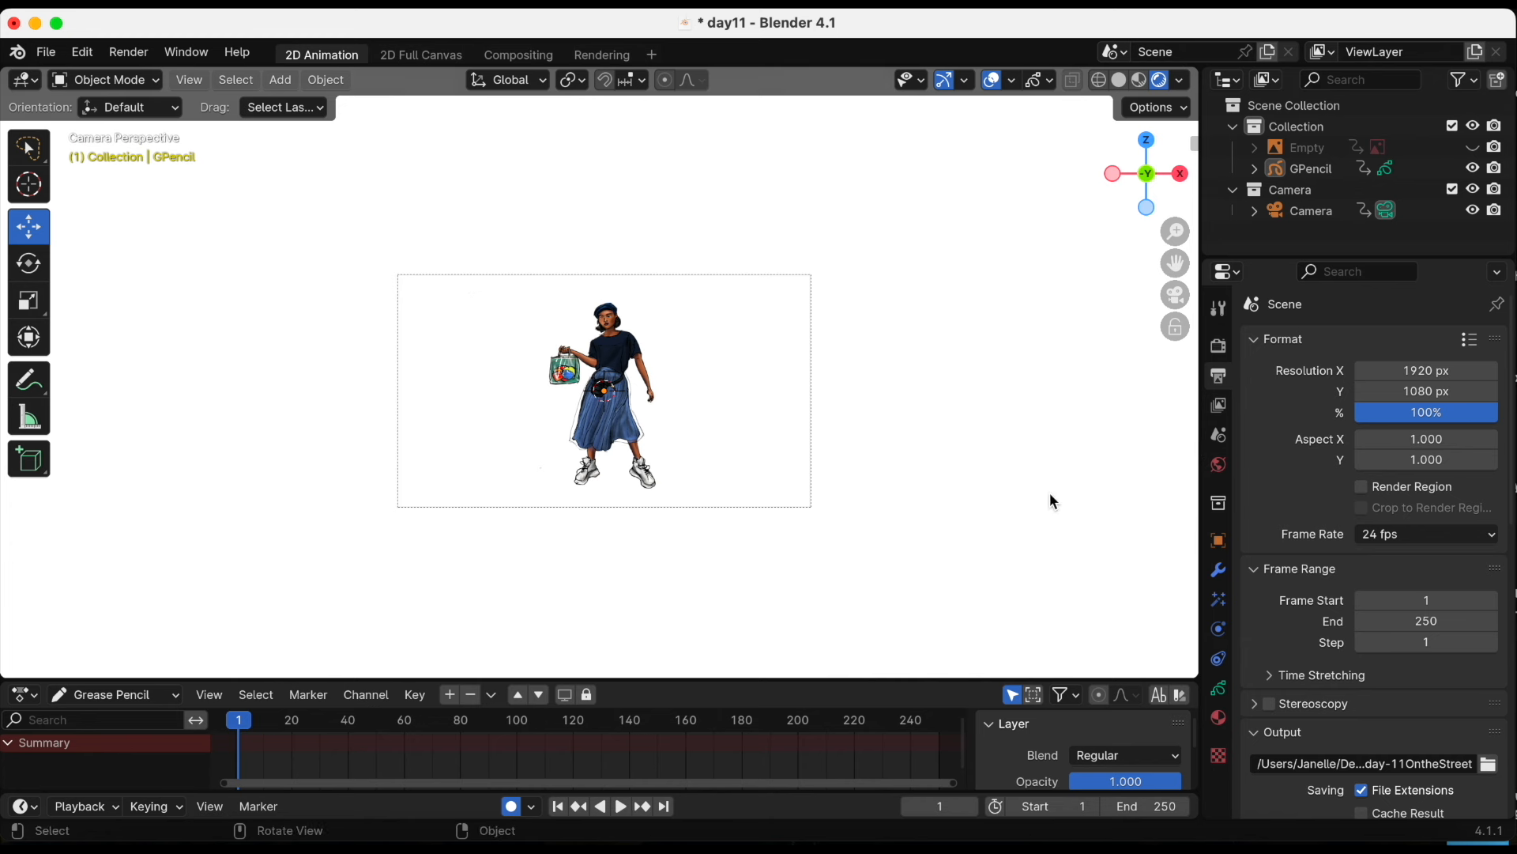
Tint the world background light blue with hue 0.601 and saturation 0.248, and set its strength to 1.200
{"action": "left_click", "coordinate": [1223, 466]}
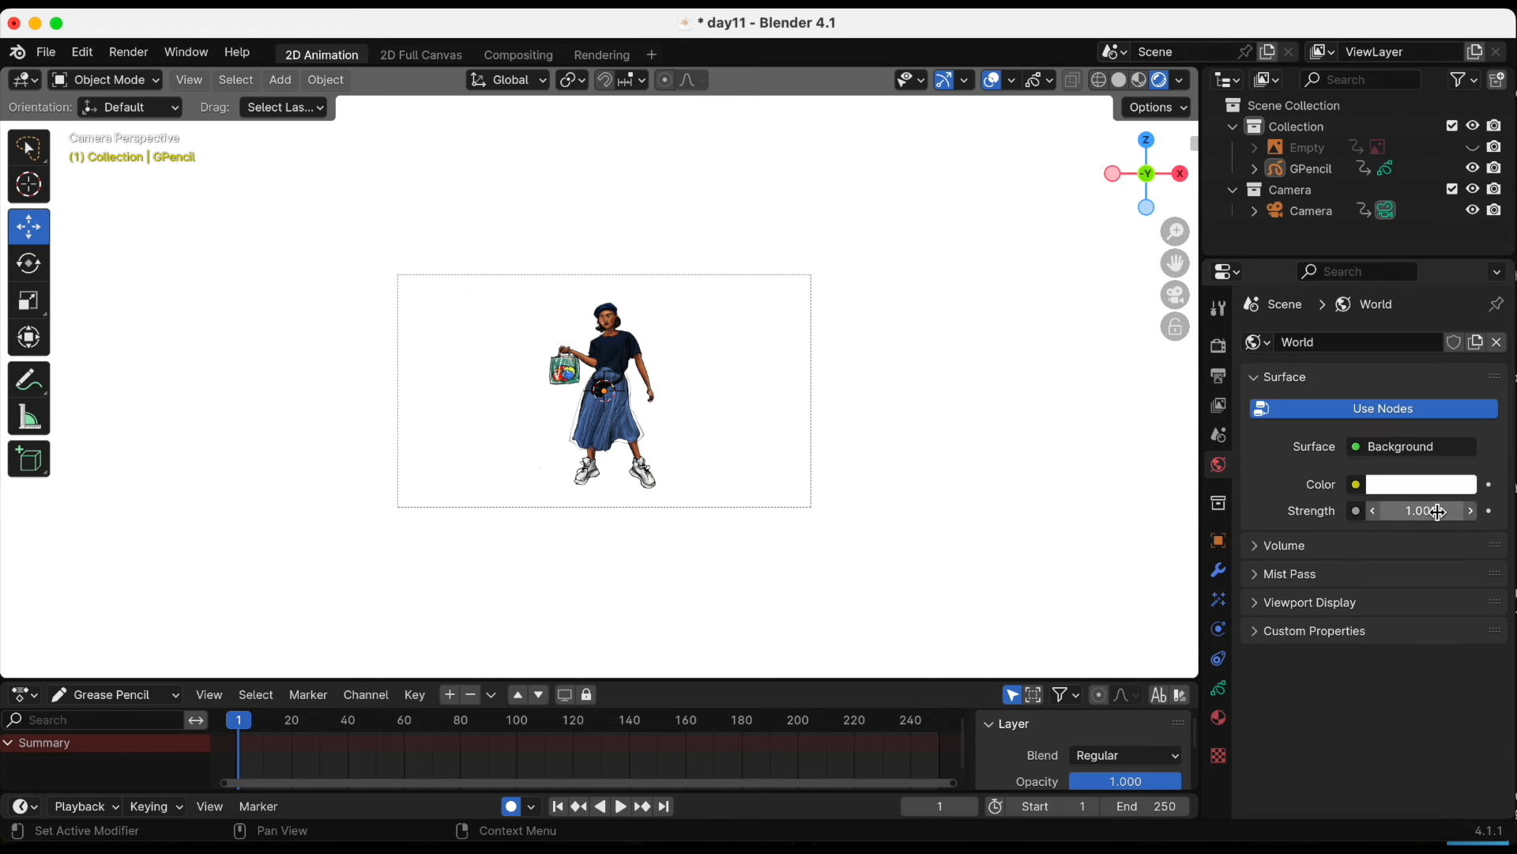
{"action": "left_click", "coordinate": [1433, 486]}
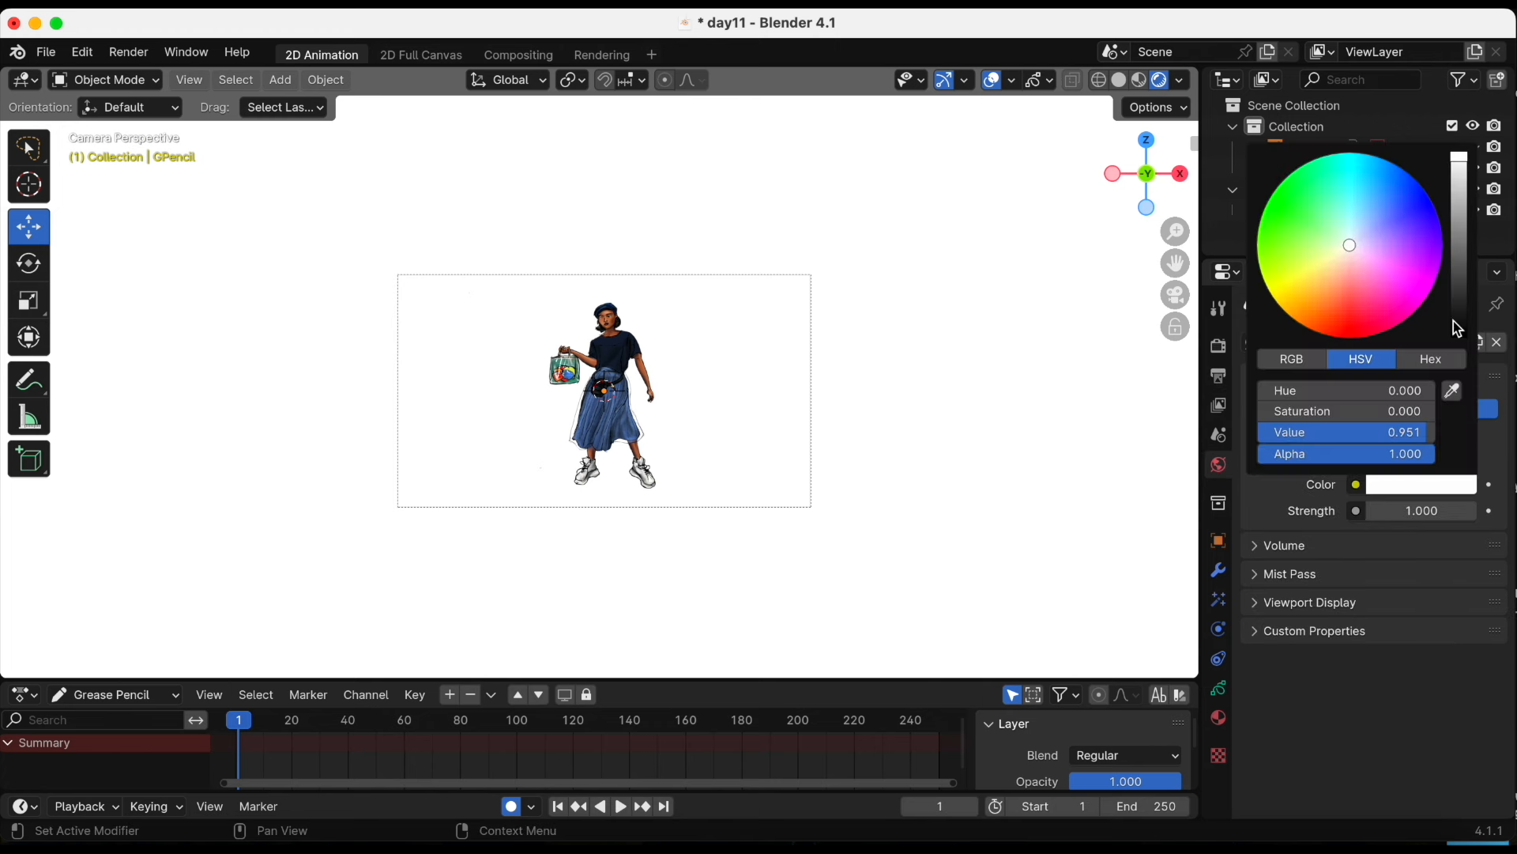
{"action": "left_click_drag", "start_coordinate": [1350, 238], "coordinate": [1356, 238]}
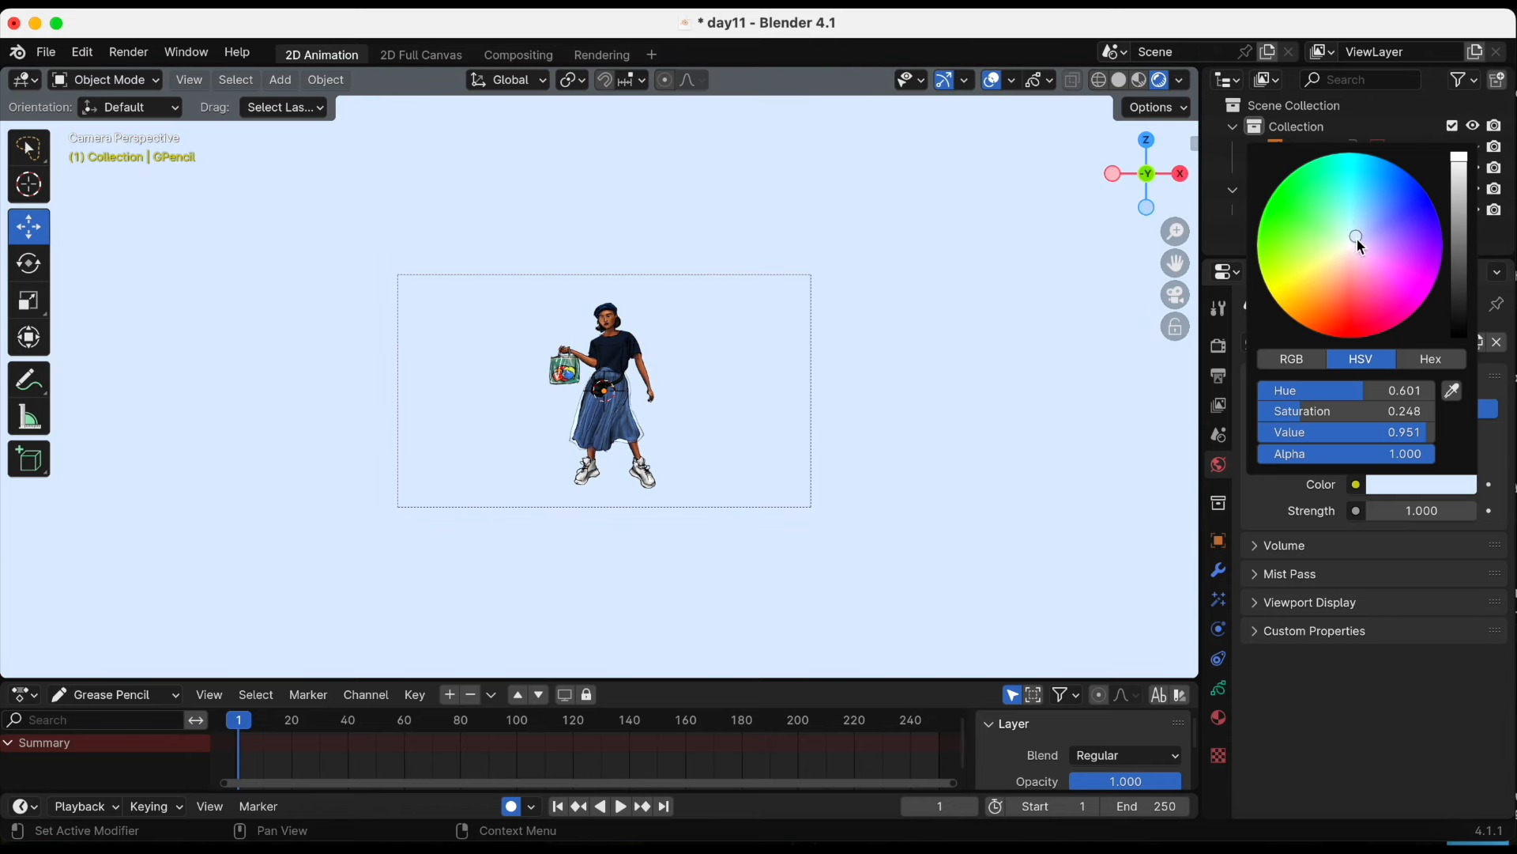
{"action": "mouse_move", "coordinate": [1422, 511]}
{"action": "left_mouse_down"}
{"action": "mouse_move", "coordinate": [1359, 510]}
{"action": "mouse_move", "coordinate": [1411, 511]}
{"action": "left_mouse_up"}
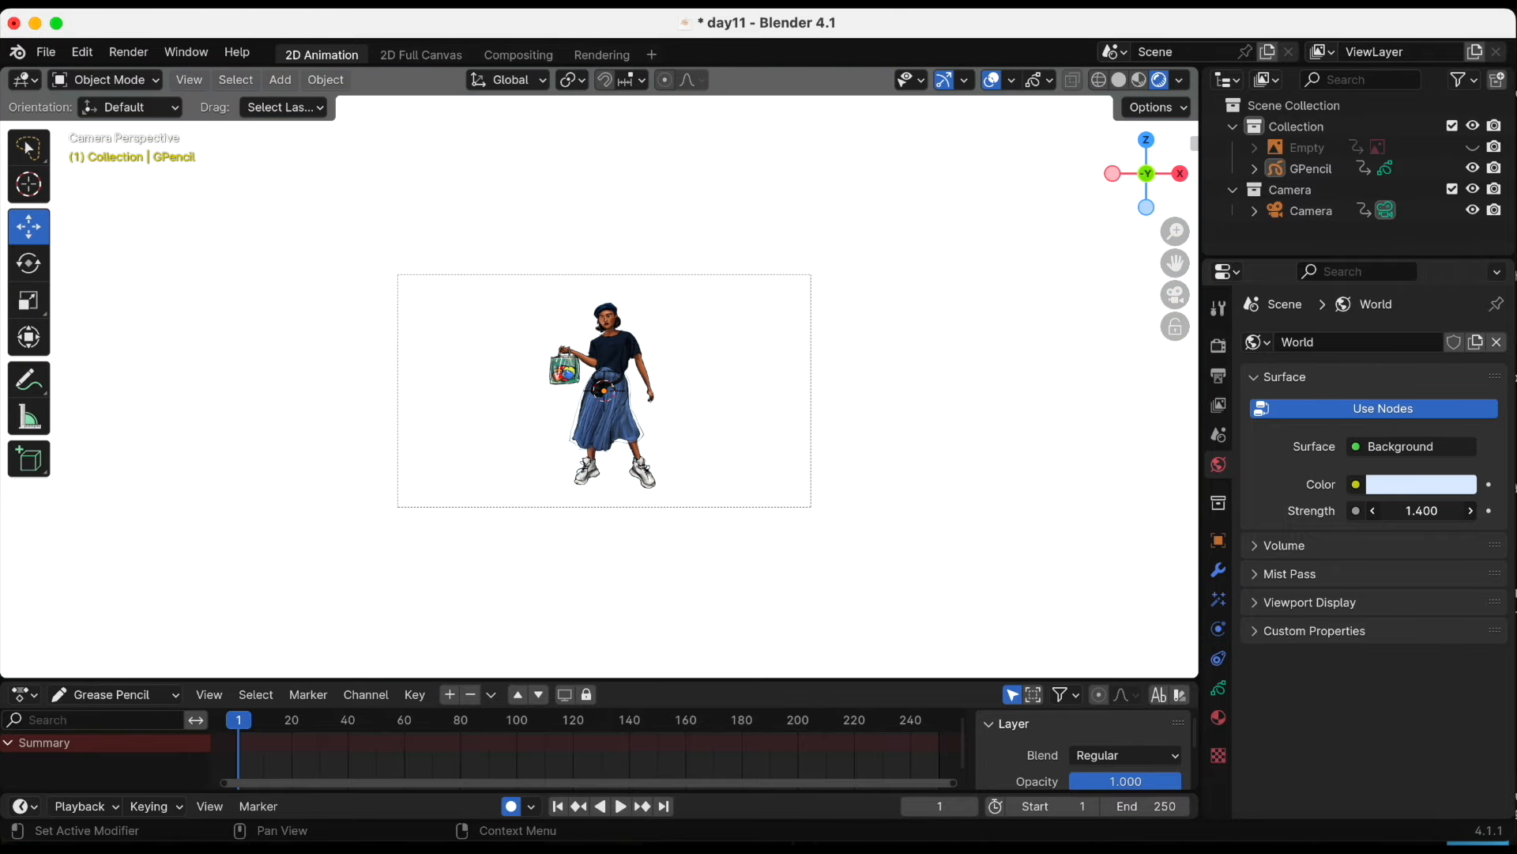
{"action": "left_click", "coordinate": [1374, 511]}
{"action": "left_click", "coordinate": [1375, 510]}
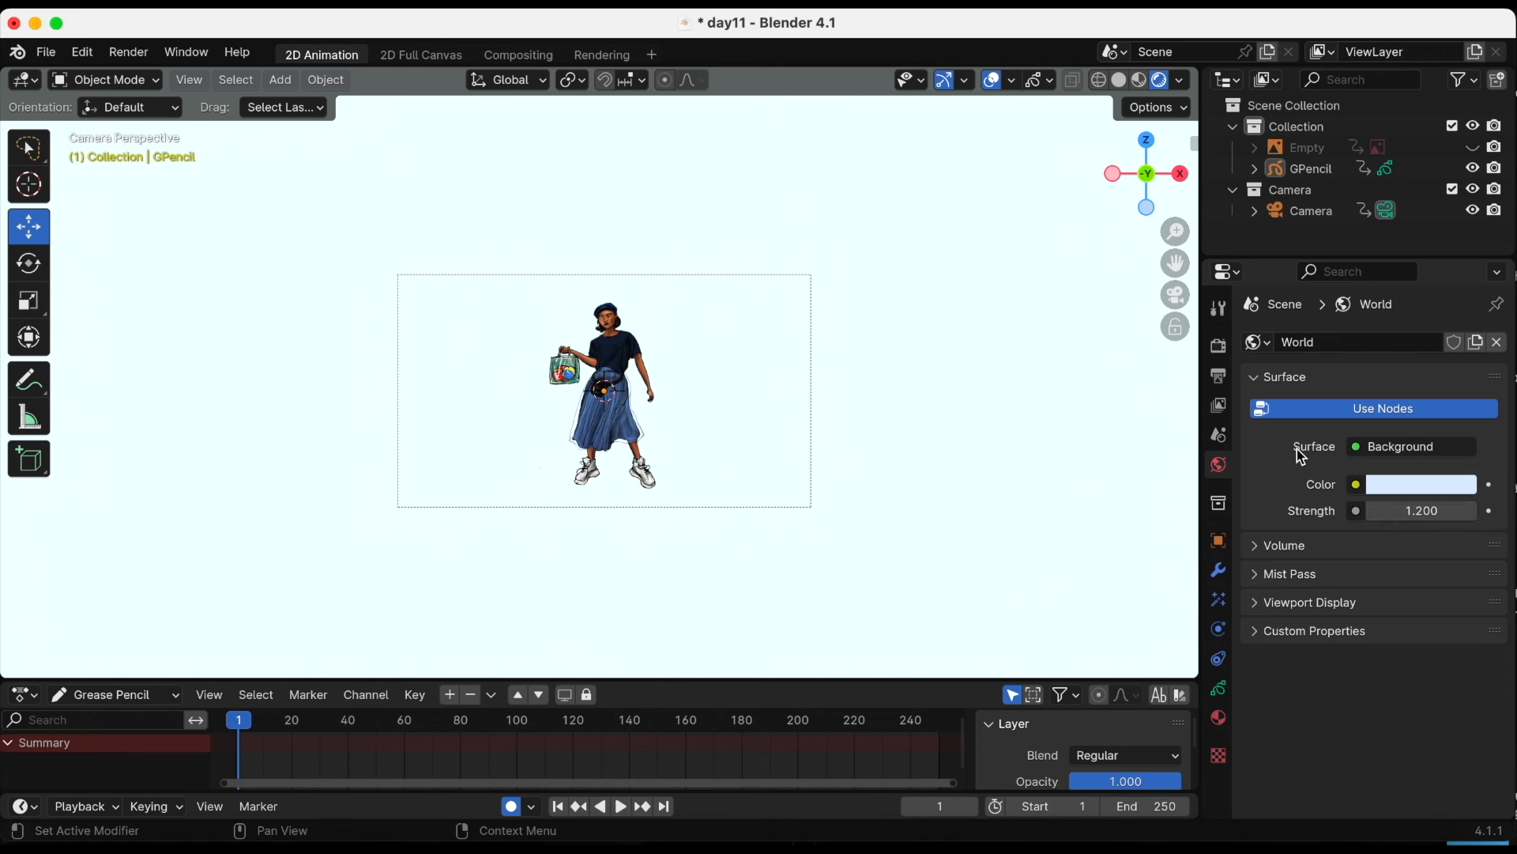
Return to the GPencil object's layer settings and show the X and Y axis lines on the viewport's grid floor
{"action": "left_click", "coordinate": [1218, 379]}
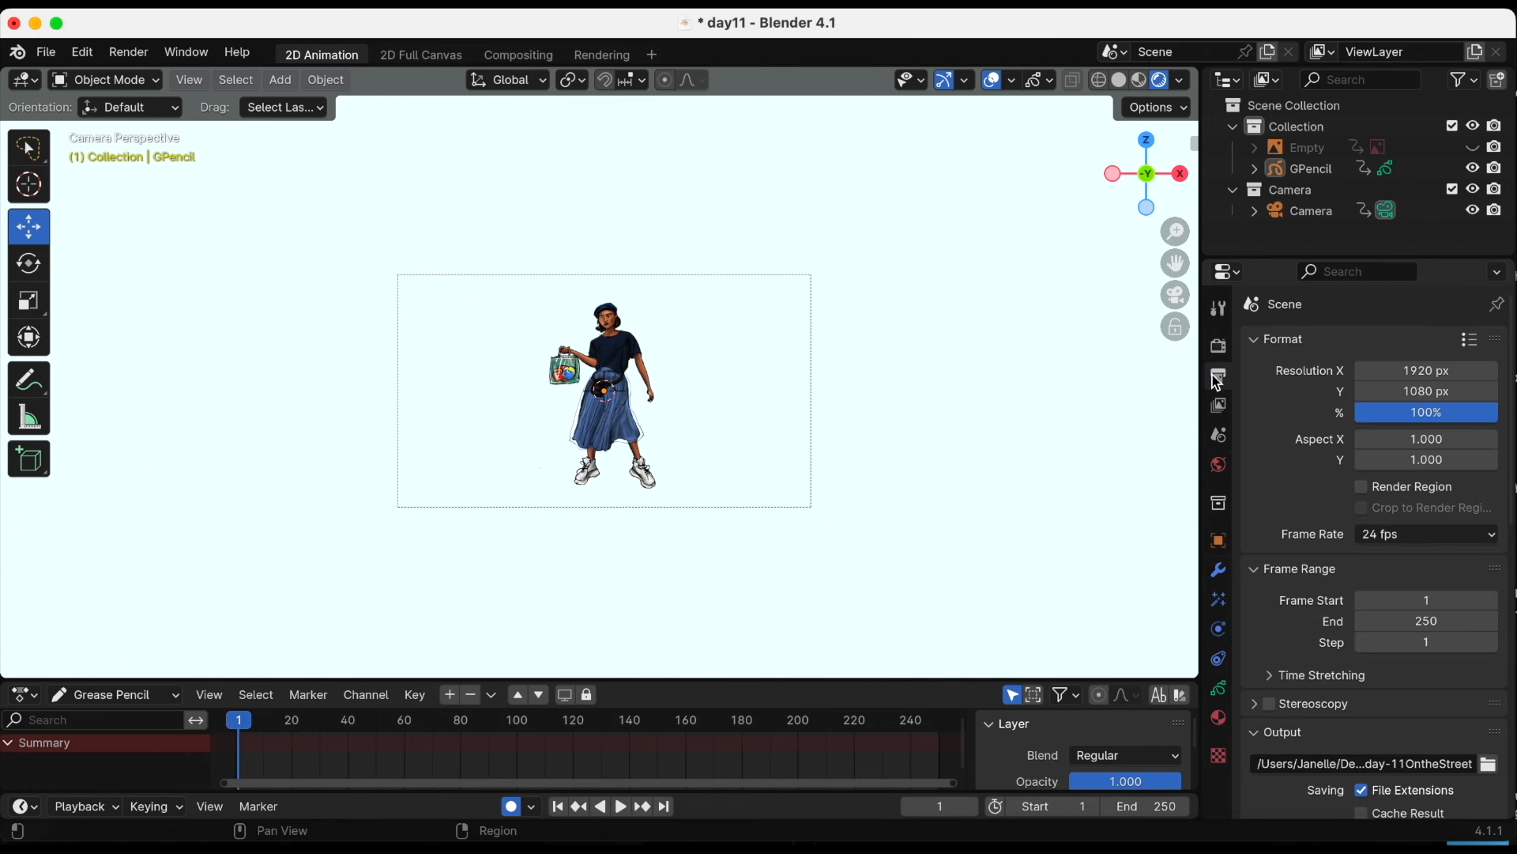
{"action": "left_click", "coordinate": [1219, 691]}
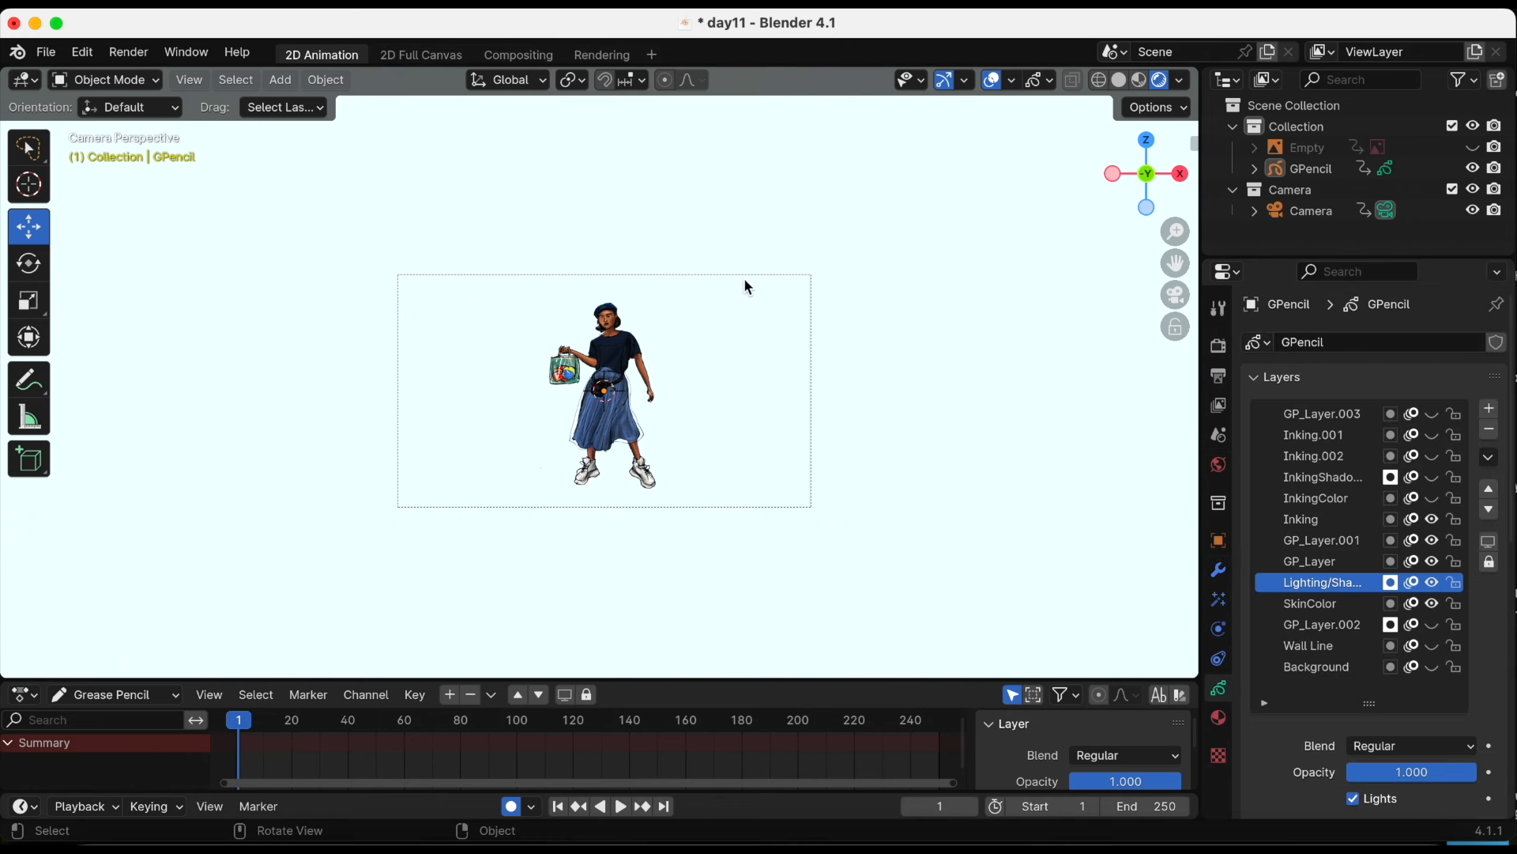
{"action": "middle_click_drag", "start_coordinate": [797, 245], "coordinate": [772, 278]}
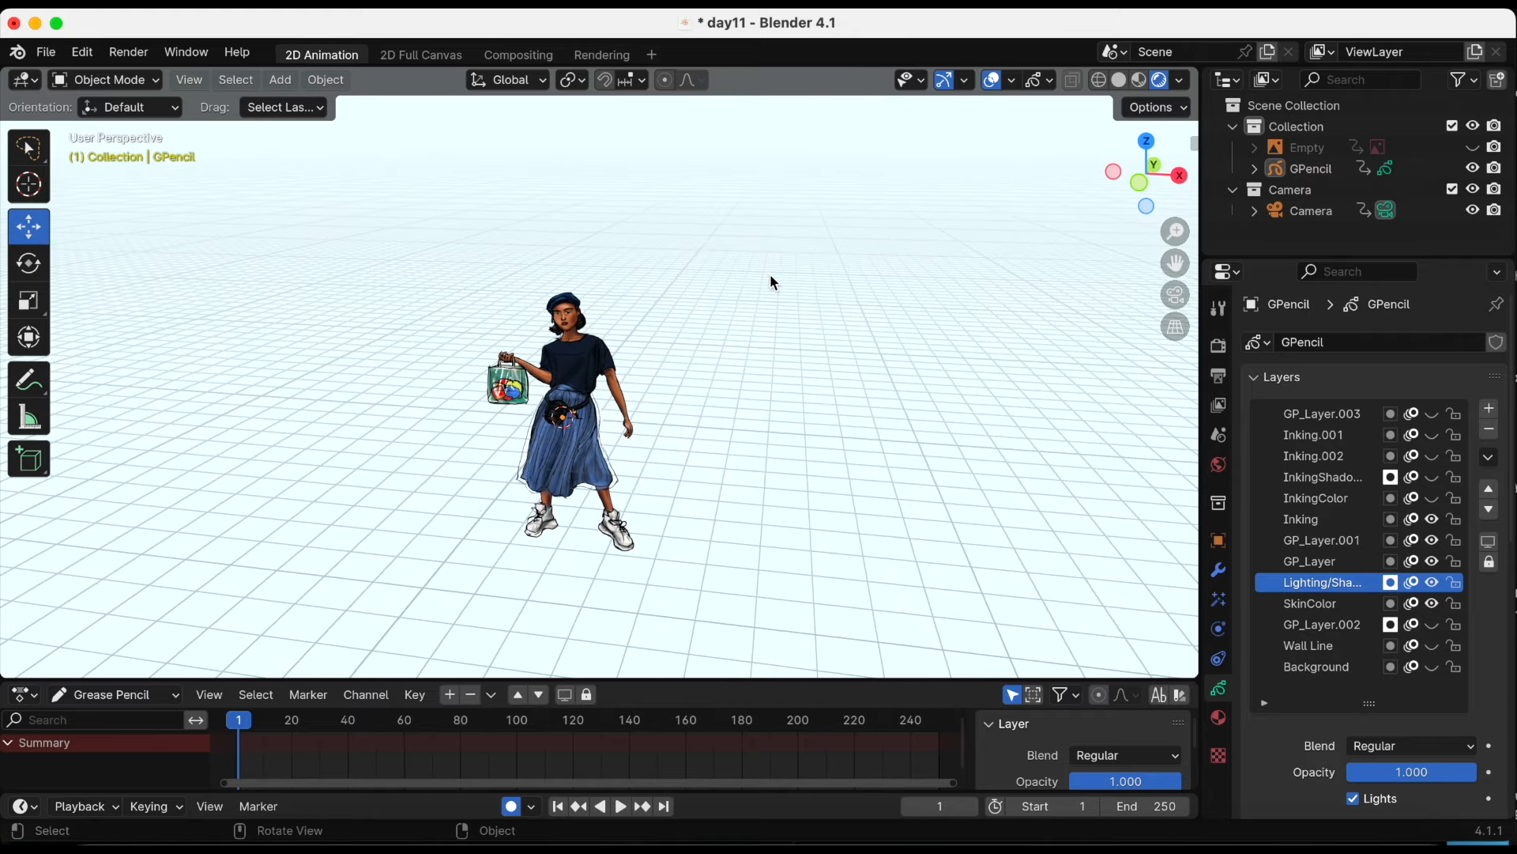
{"action": "middle_click_drag", "start_coordinate": [983, 158], "coordinate": [1001, 150]}
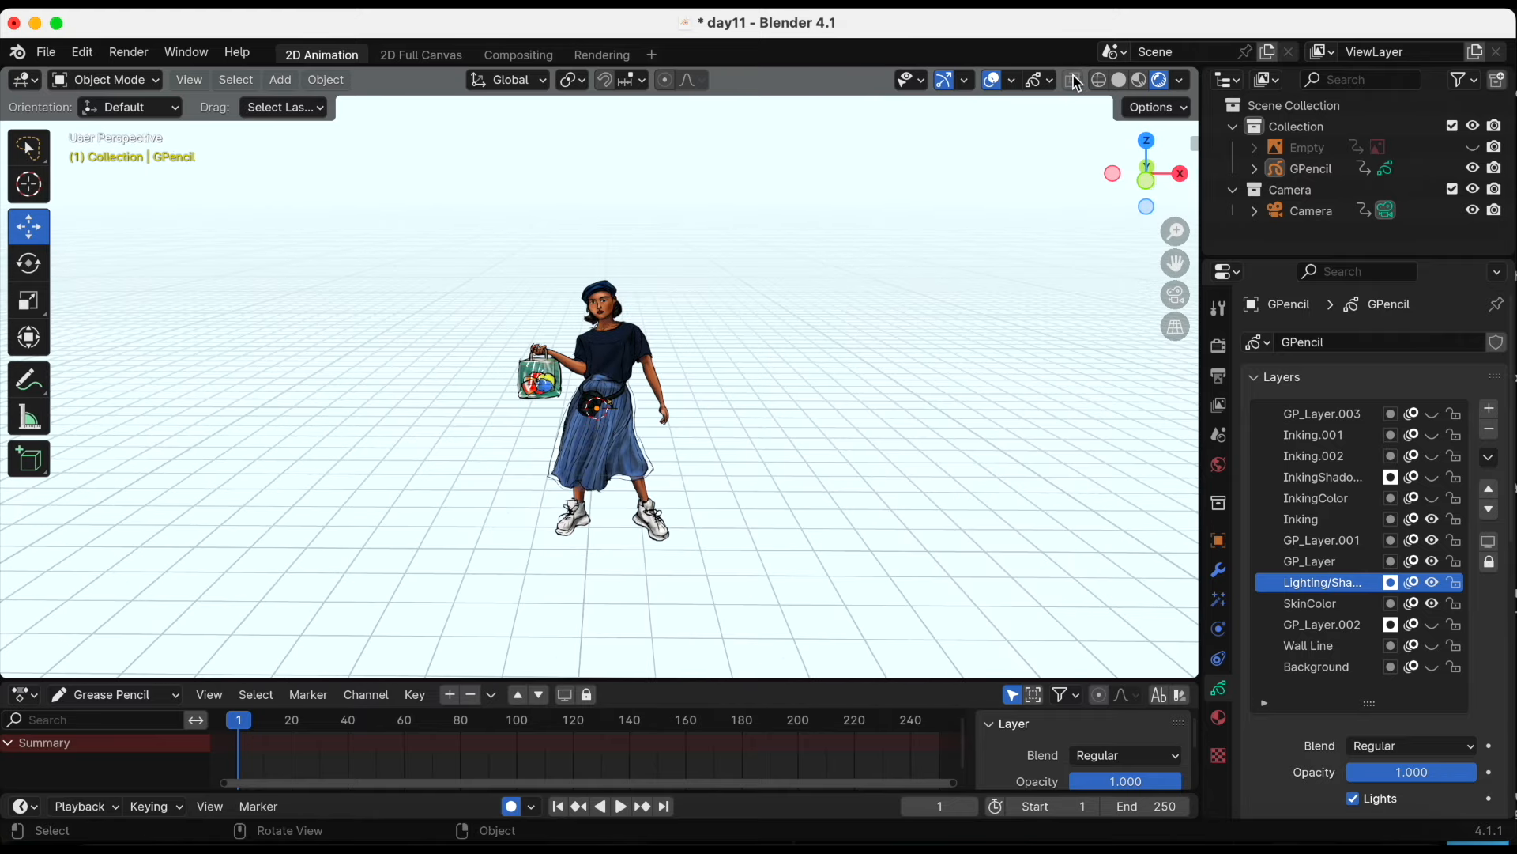
{"action": "left_click", "coordinate": [1049, 82]}
{"action": "mouse_move", "coordinate": [1005, 80]}
{"action": "left_click", "coordinate": [1080, 182]}
{"action": "left_click", "coordinate": [1105, 181]}
{"action": "middle_click_drag", "start_coordinate": [652, 184], "coordinate": [722, 260]}
Add a cube mesh at the figure's centre
{"action": "key", "text": "shift+a"}
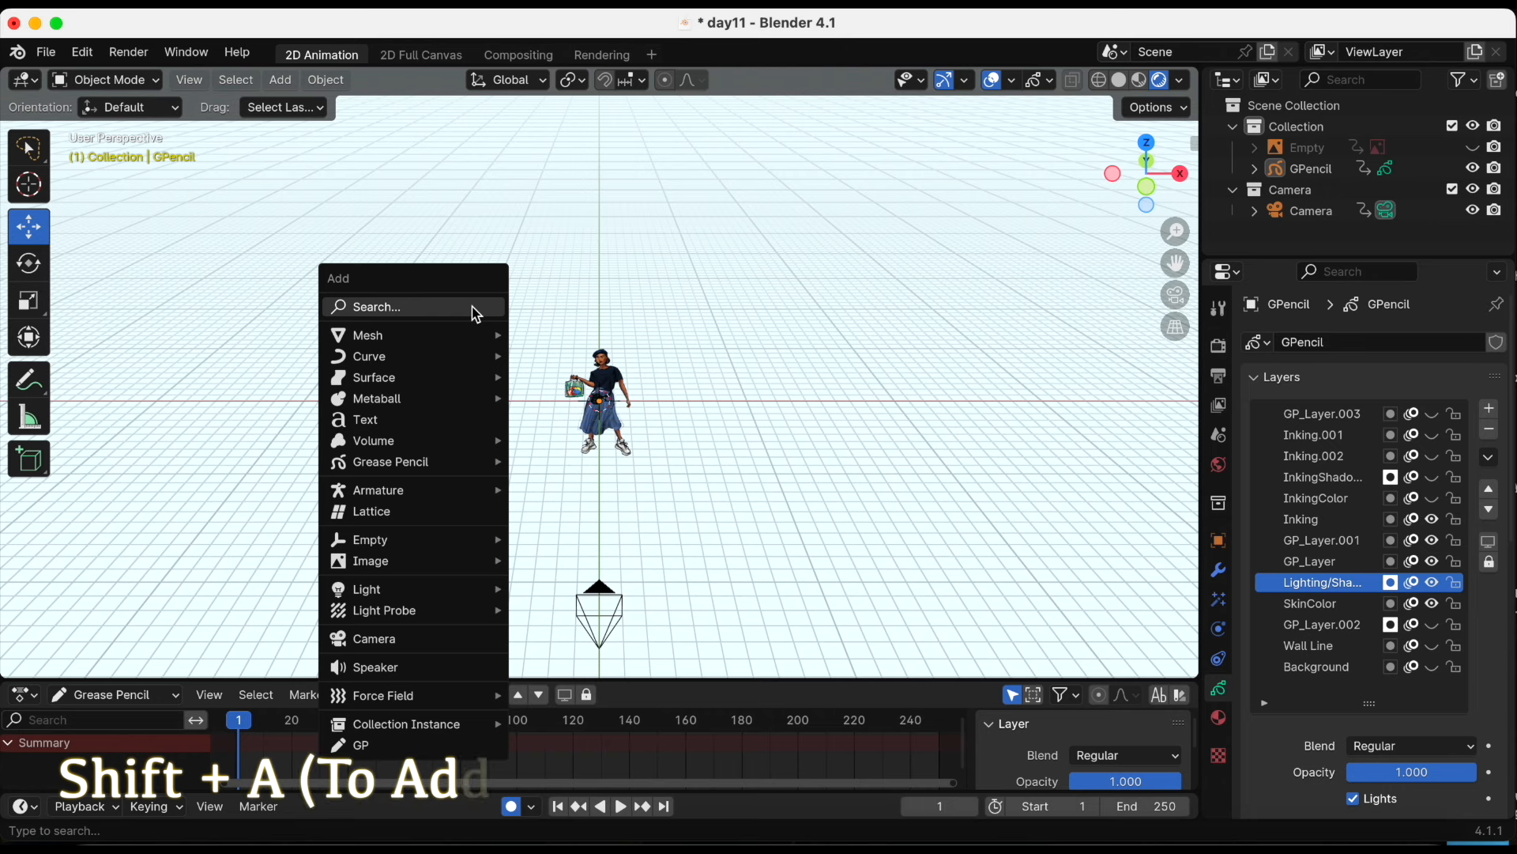
{"action": "mouse_move", "coordinate": [473, 333]}
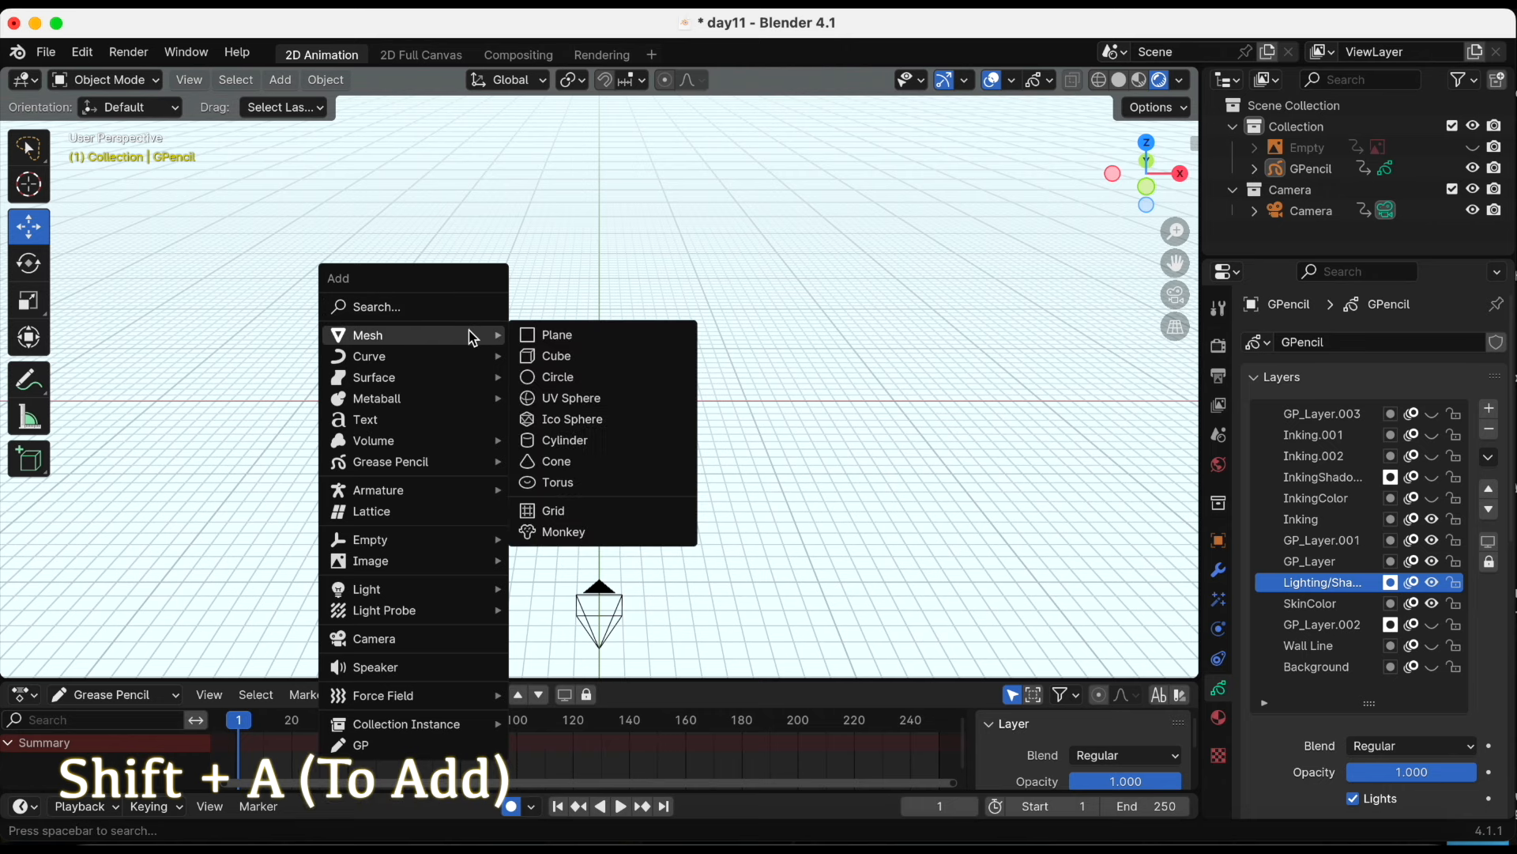
{"action": "left_click", "coordinate": [594, 355]}
{"action": "middle_click_drag", "start_coordinate": [615, 349], "coordinate": [487, 372]}
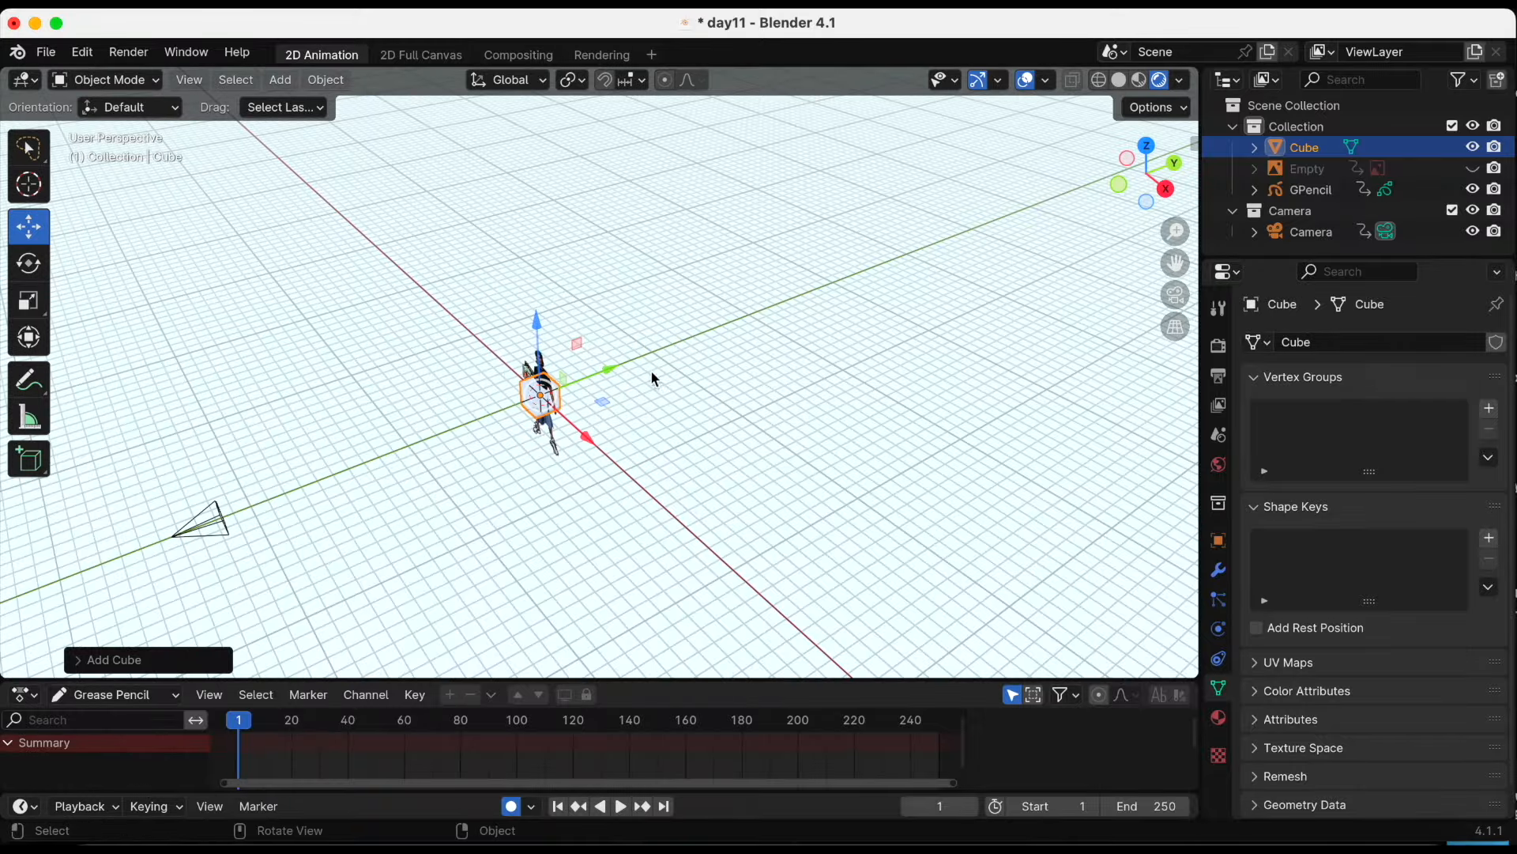
Enlarge the cube and move it along the Y axis to stand behind the figure
{"action": "key", "text": "s"}
{"action": "left_click", "coordinate": [767, 329]}
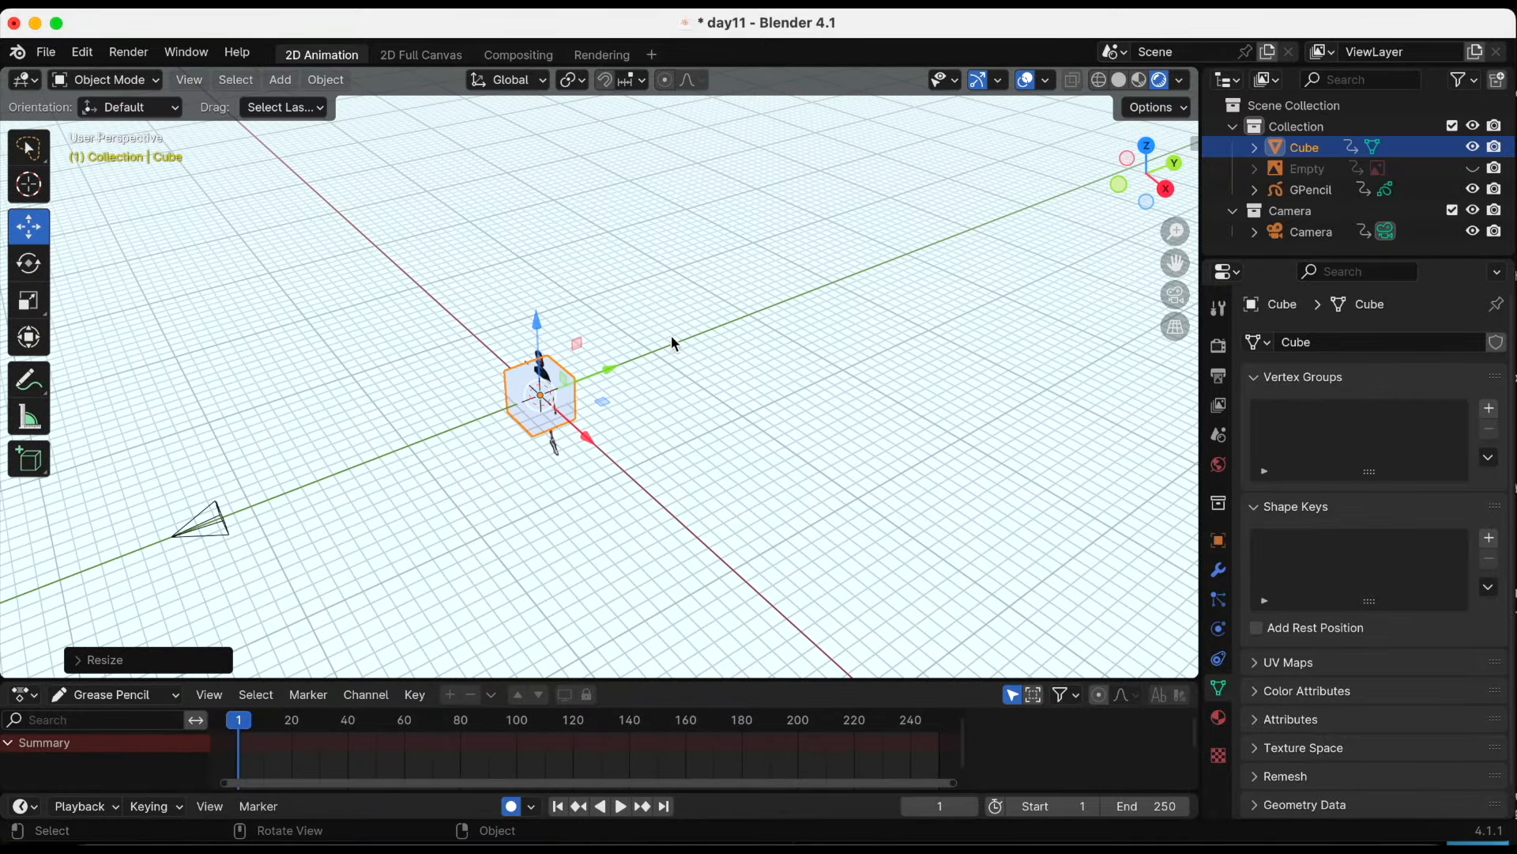
{"action": "left_click_drag", "start_coordinate": [609, 372], "coordinate": [649, 355]}
{"action": "middle_click_drag", "start_coordinate": [501, 294], "coordinate": [703, 248]}
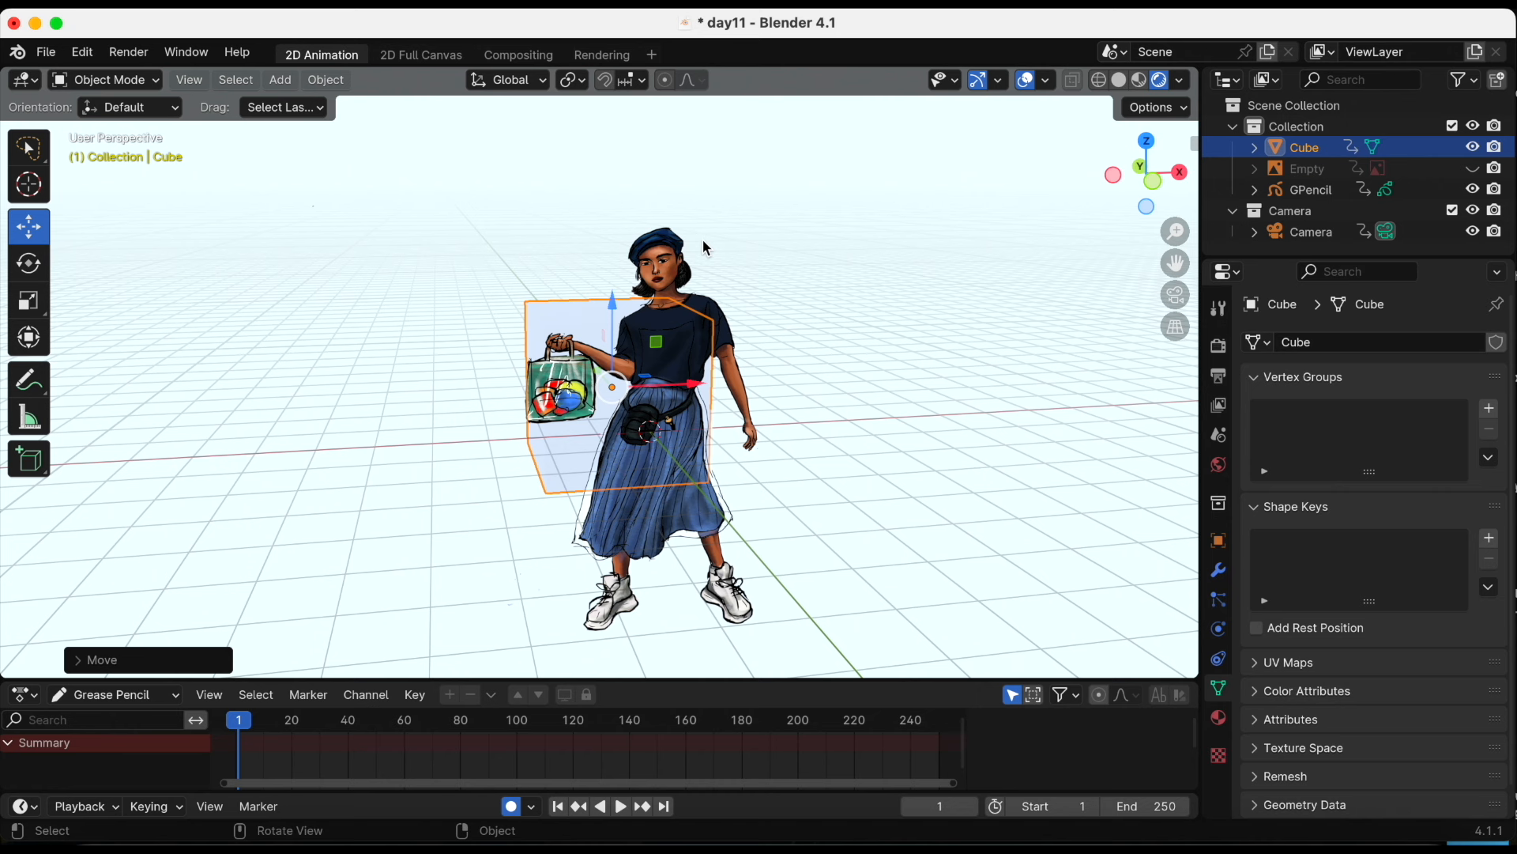
Select the Grease Pencil figure, enable snapping and set the snap target to Face
{"action": "left_click", "coordinate": [605, 80]}
{"action": "middle_click_drag", "start_coordinate": [644, 255], "coordinate": [511, 278]}
{"action": "left_click", "coordinate": [468, 336]}
{"action": "left_click", "coordinate": [606, 83]}
{"action": "left_click", "coordinate": [634, 82]}
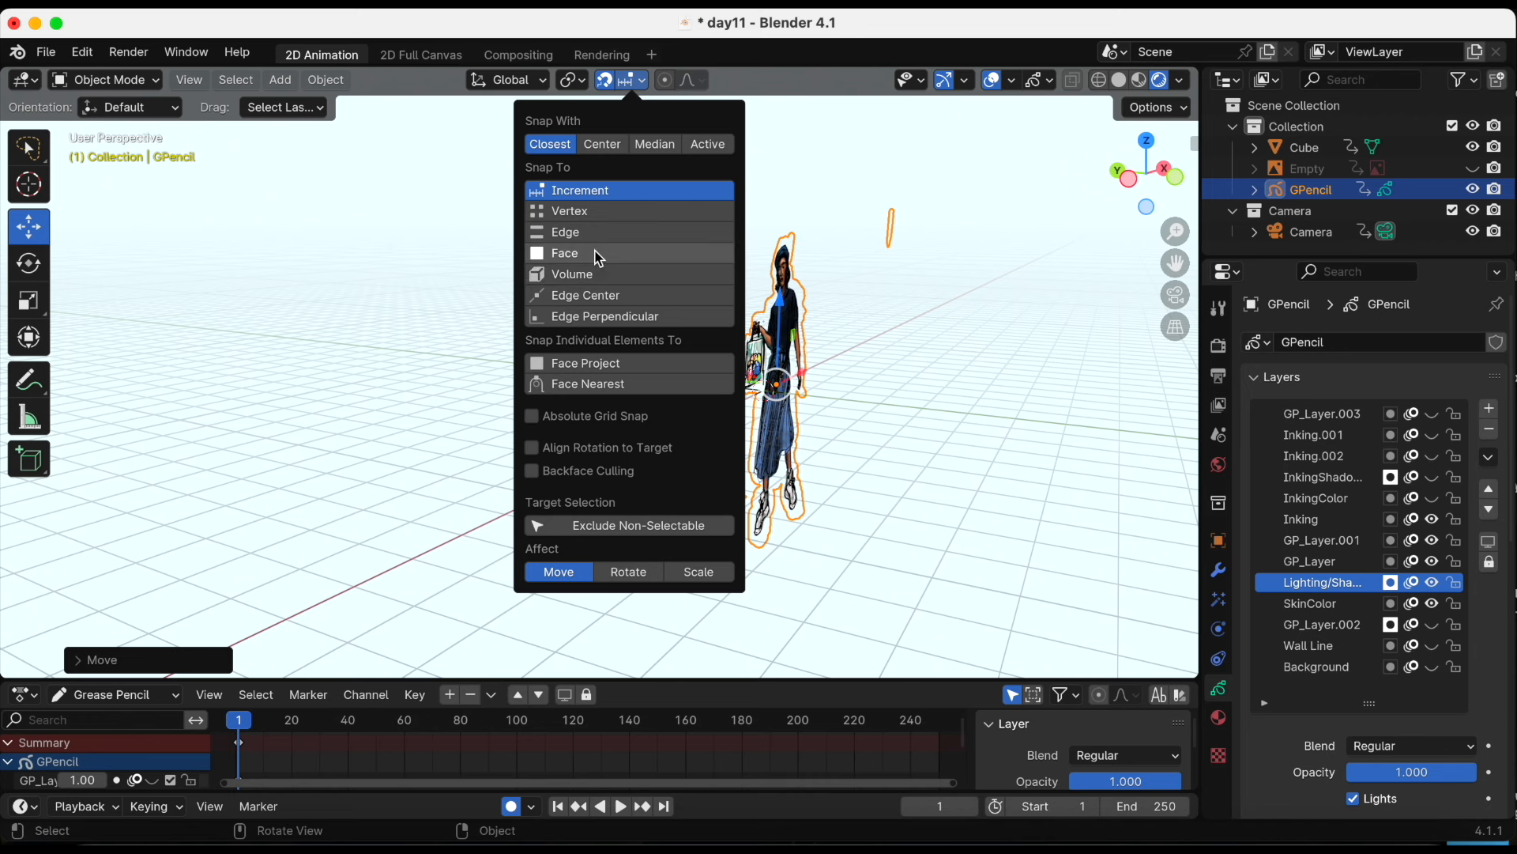
{"action": "left_click", "coordinate": [625, 255]}
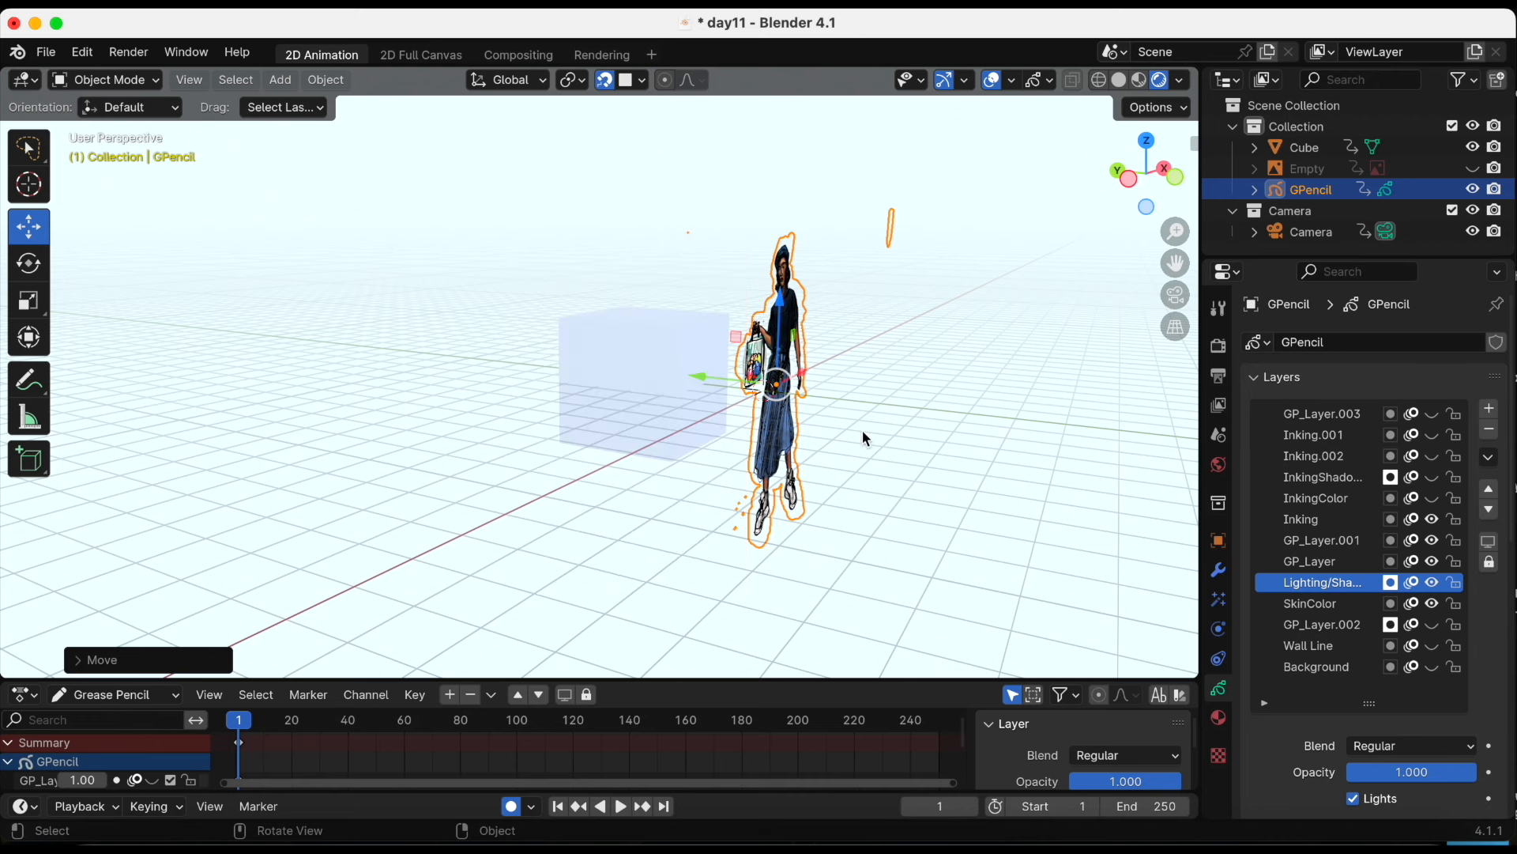
Try moving and scaling the figure against the cube's faces, and undo the last two transforms
{"action": "key", "text": "g"}
{"action": "left_click", "coordinate": [863, 361]}
{"action": "key", "text": "s"}
{"action": "left_click", "coordinate": [836, 387]}
{"action": "key", "text": "g"}
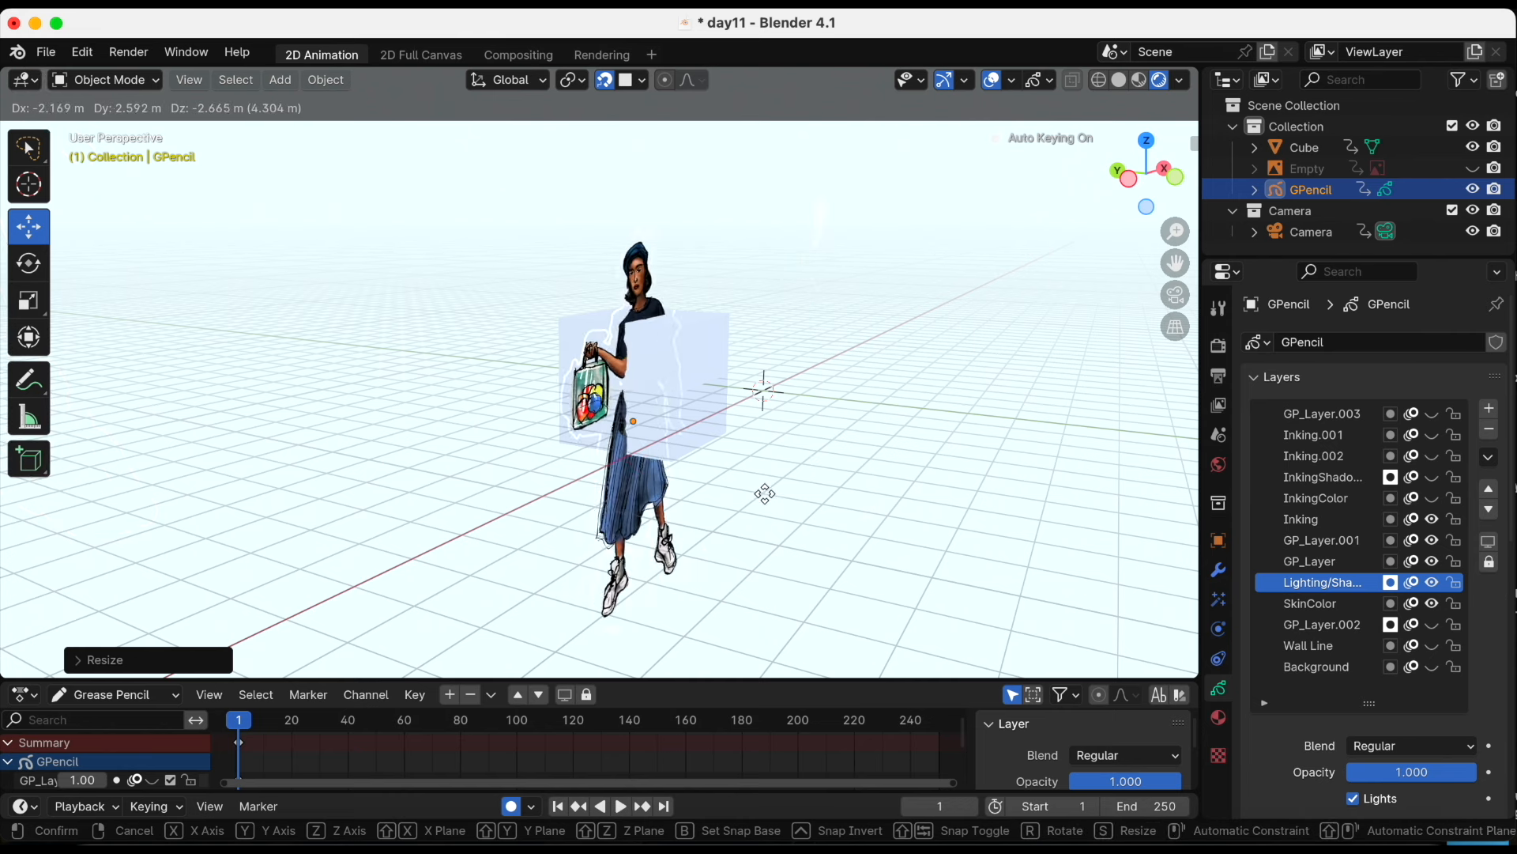
{"action": "left_click", "coordinate": [852, 466]}
{"action": "key", "text": "super+z"}
{"action": "key", "text": "super+z"}
Set the snap target to Edge and move the figure against the cube's edges
{"action": "left_click", "coordinate": [607, 81]}
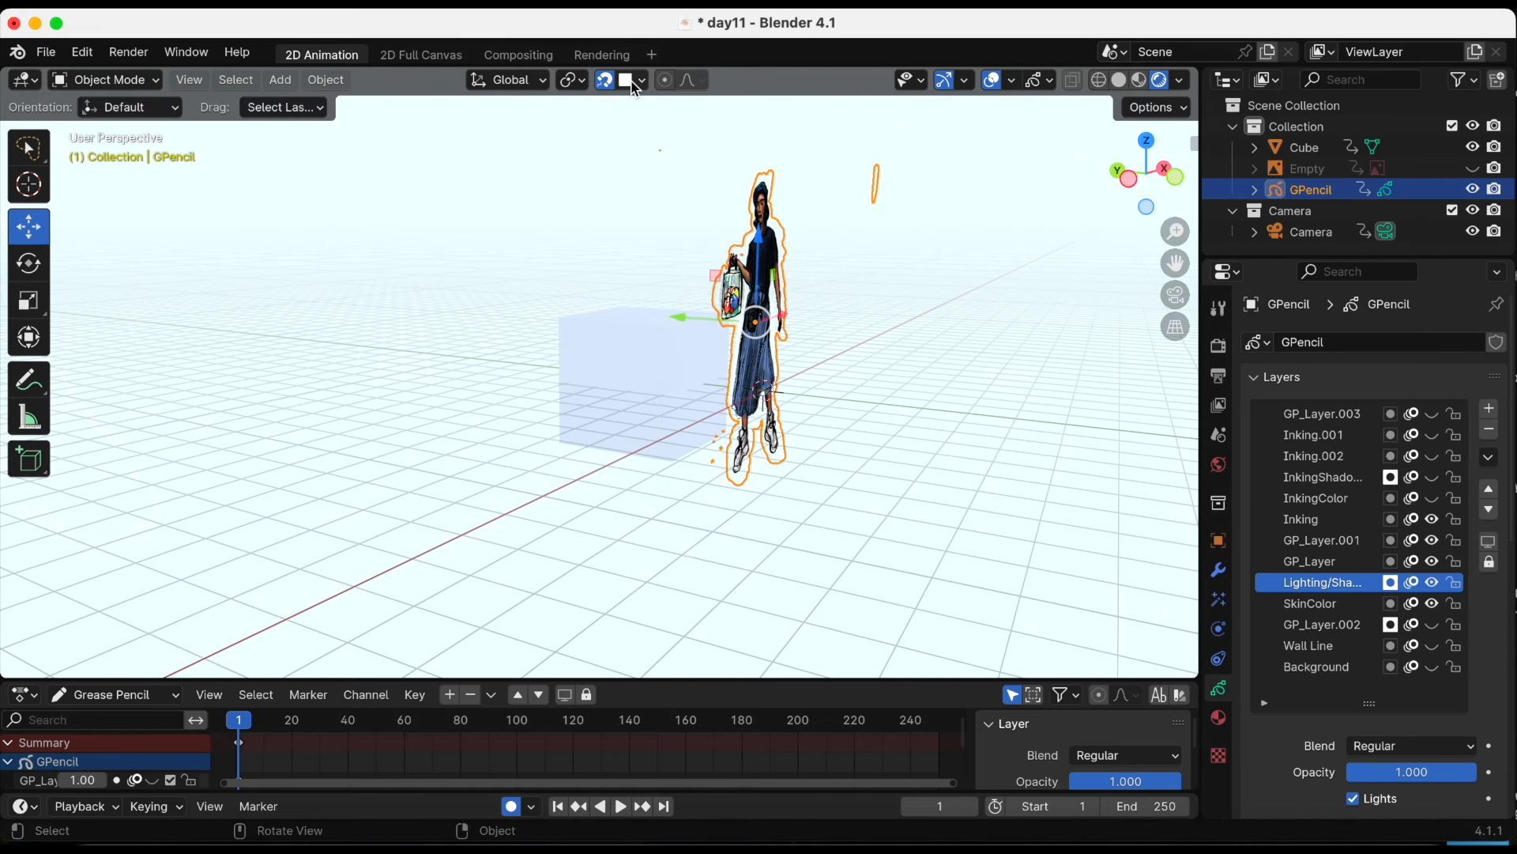
{"action": "left_click", "coordinate": [642, 81]}
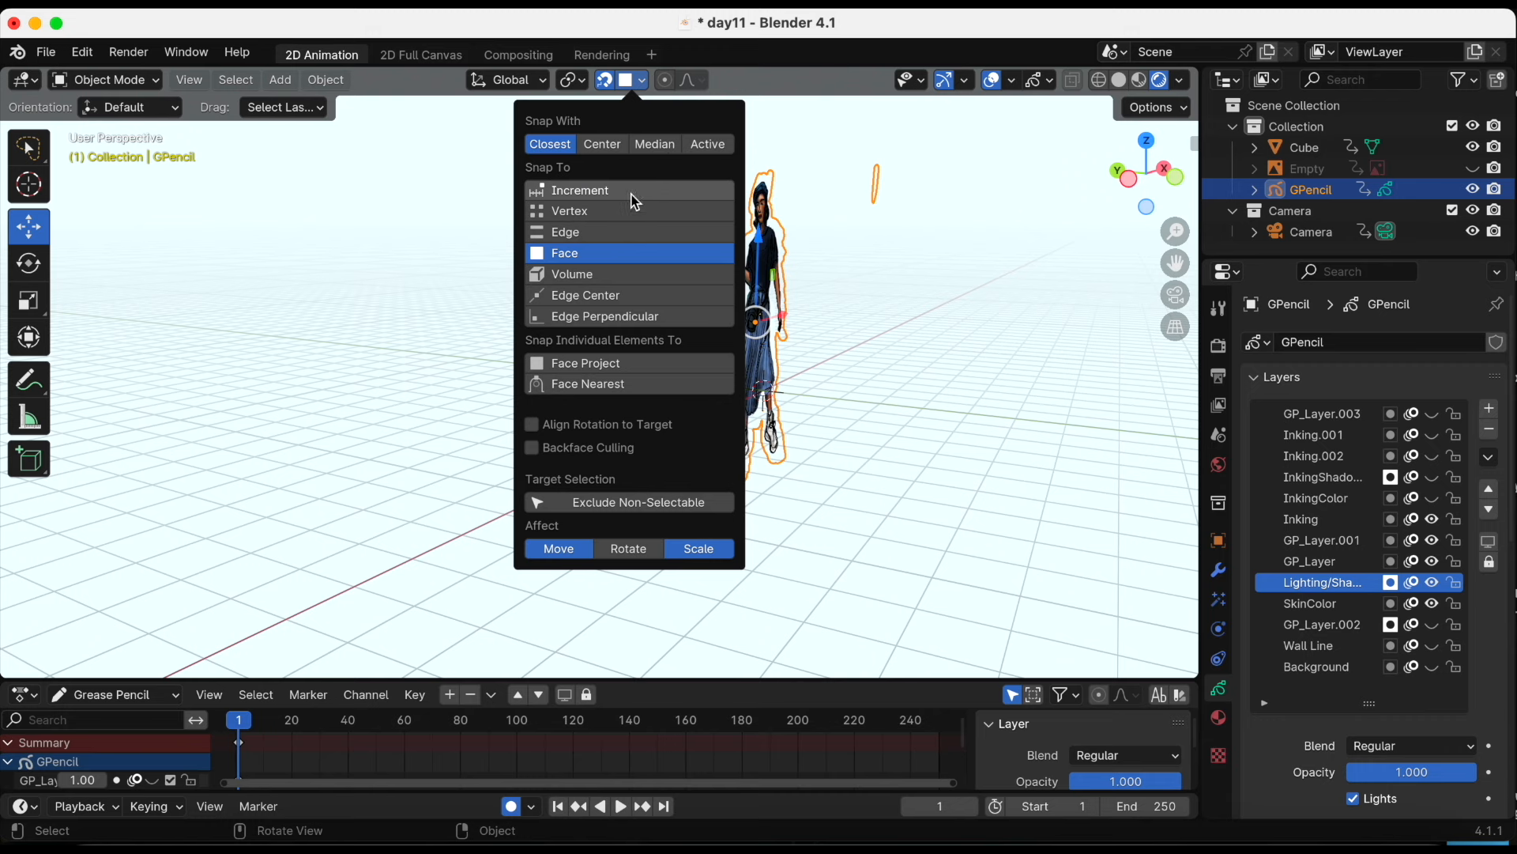
{"action": "left_click", "coordinate": [618, 212]}
{"action": "left_click", "coordinate": [615, 231]}
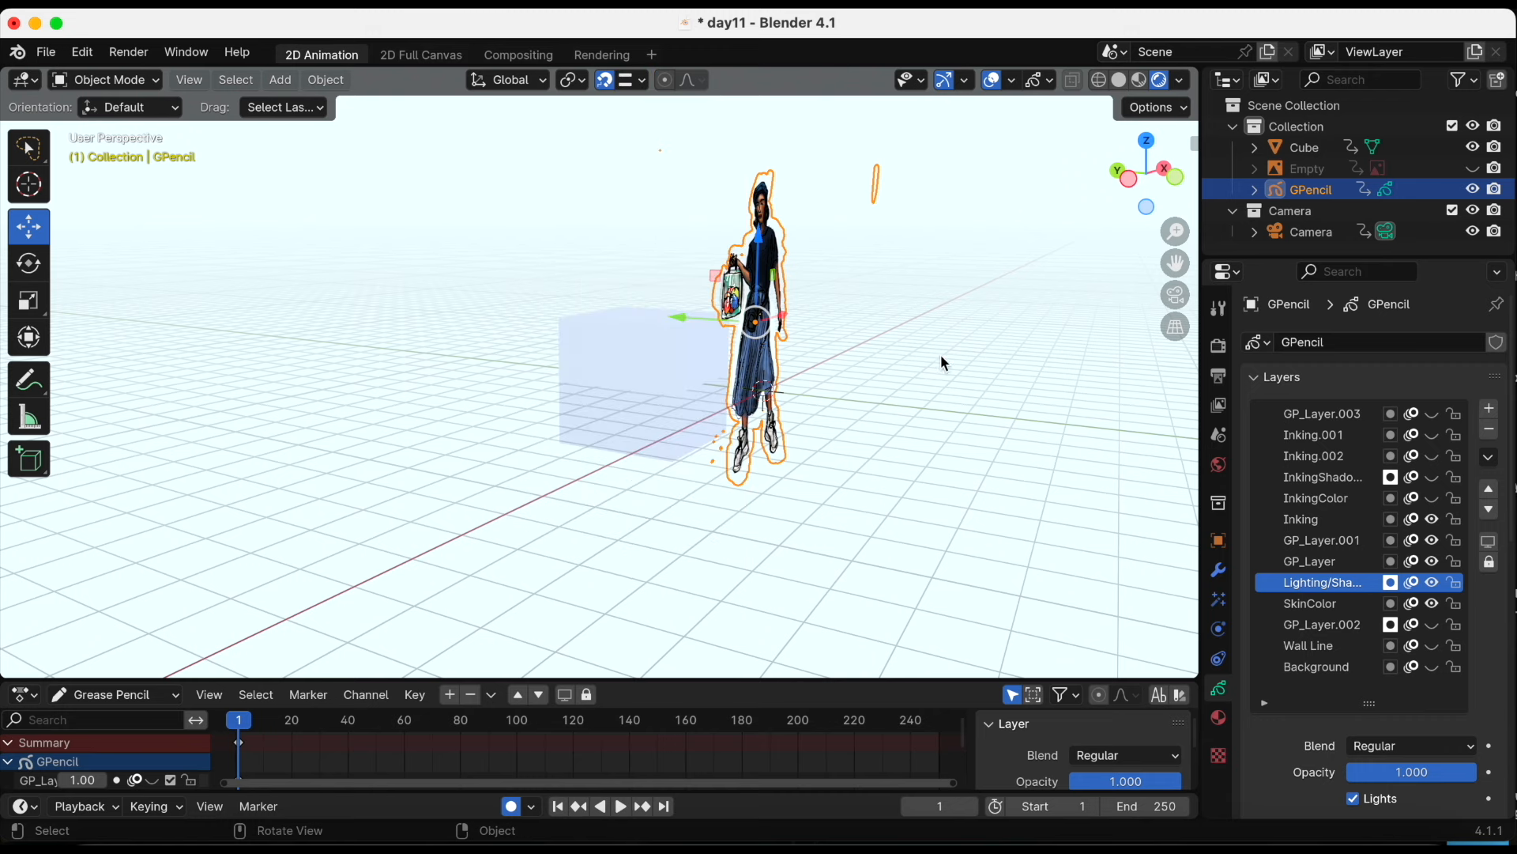
{"action": "key", "text": "g"}
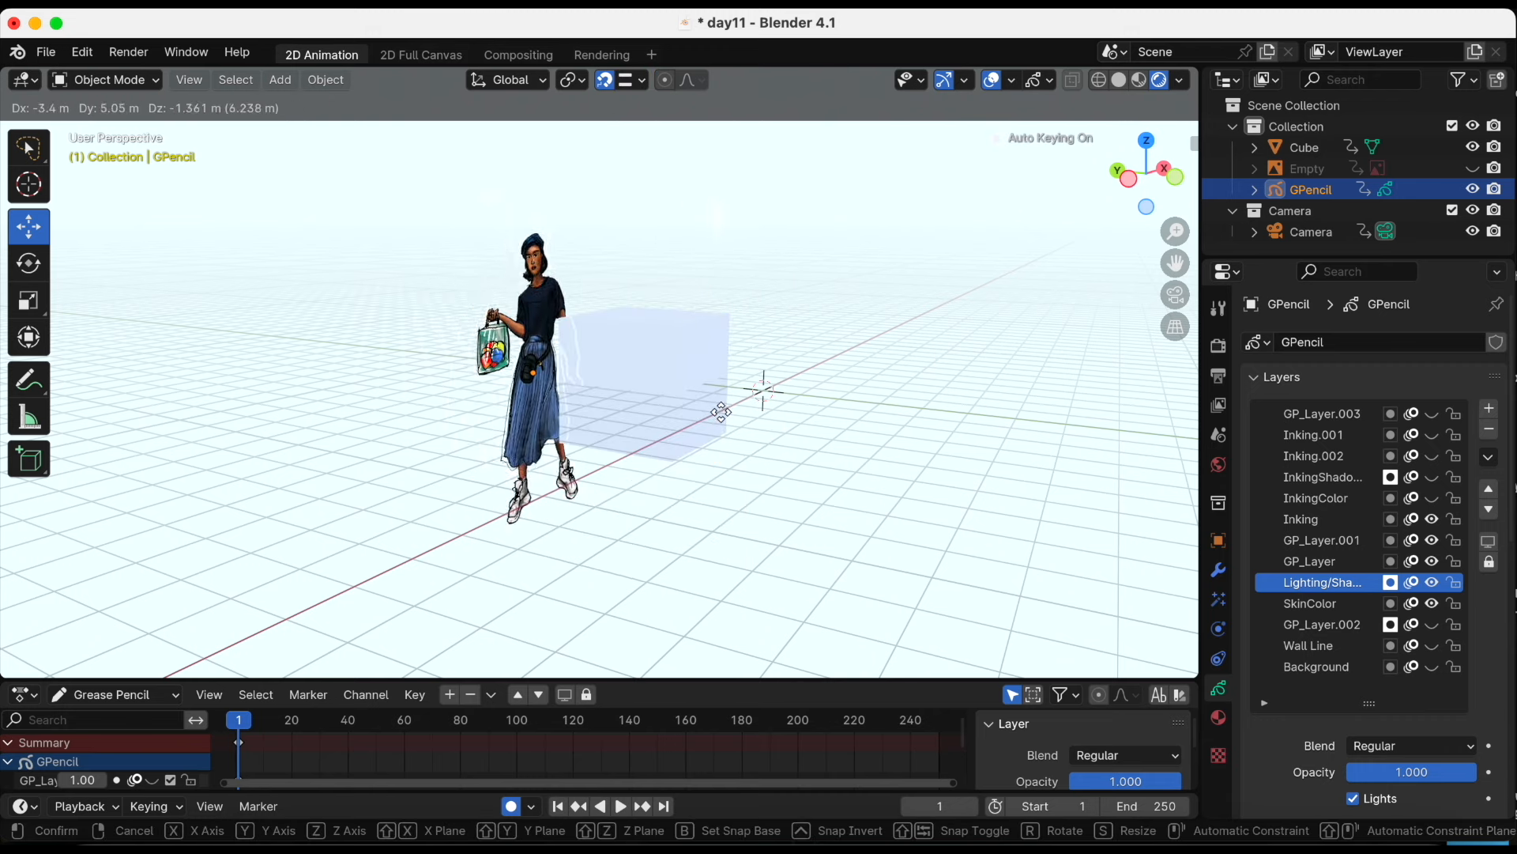
{"action": "left_click", "coordinate": [852, 376]}
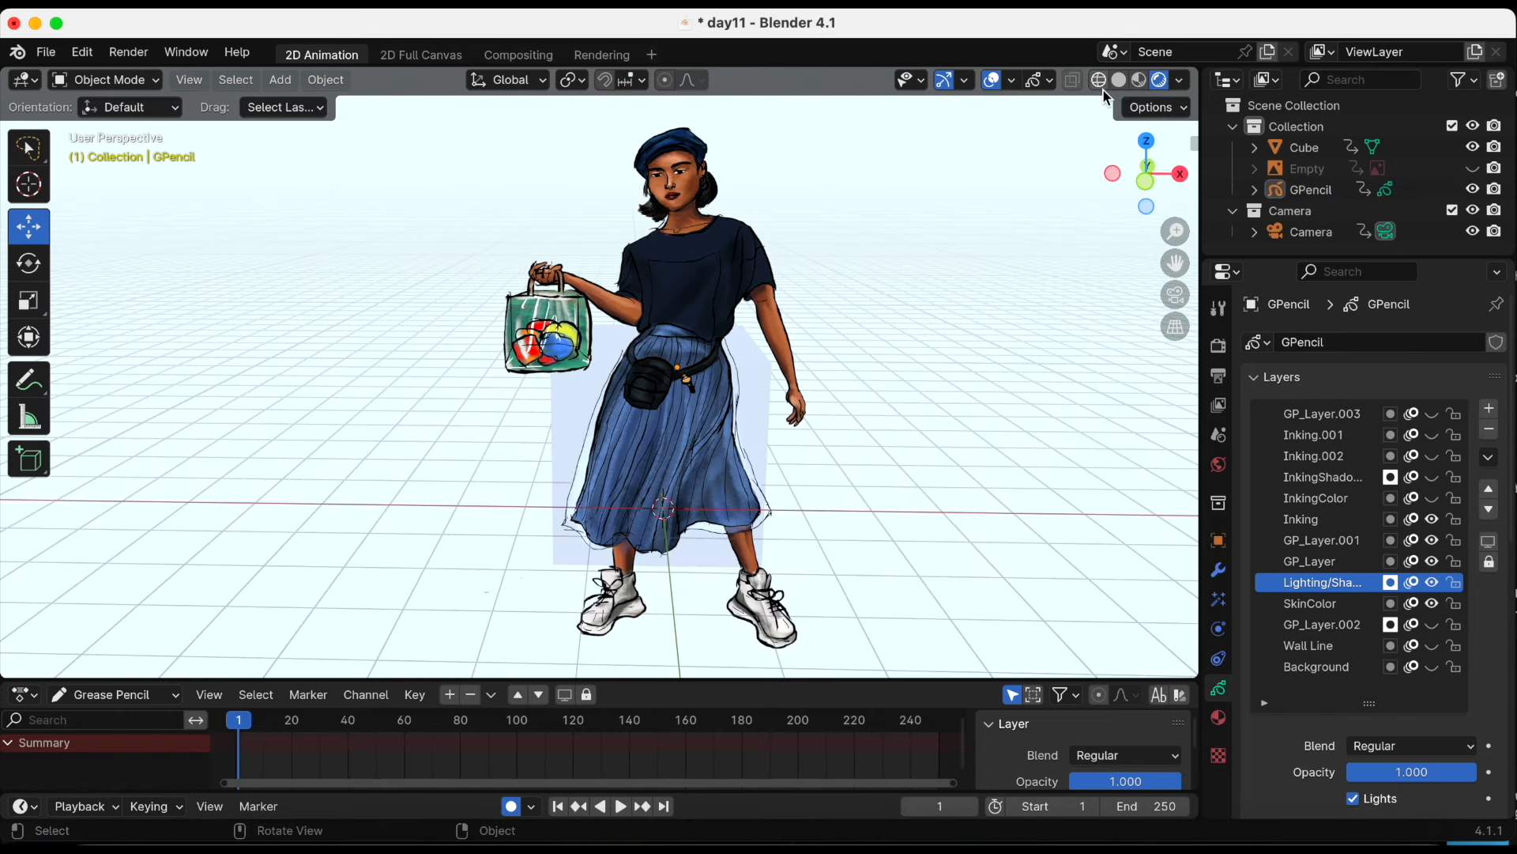
Set the viewport shading to Rendered through the shading pie
{"action": "key", "text": "z"}
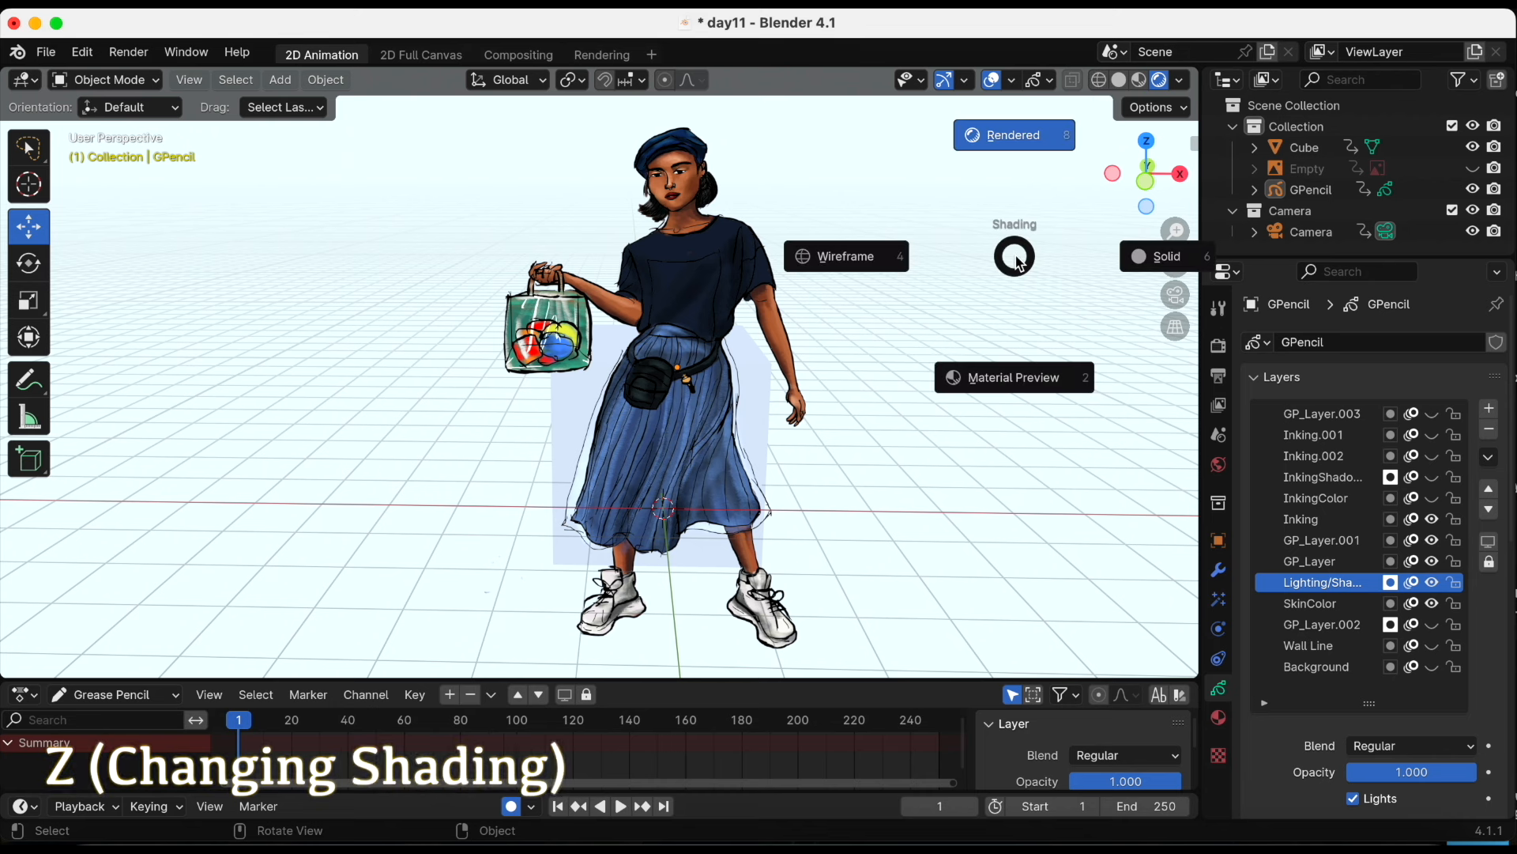
{"action": "left_click", "coordinate": [1014, 135]}
Switch the figure to Draw Mode and draw a black zigzag stroke beside it on the SkinColor layer
{"action": "left_click", "coordinate": [106, 79]}
{"action": "left_click", "coordinate": [106, 168]}
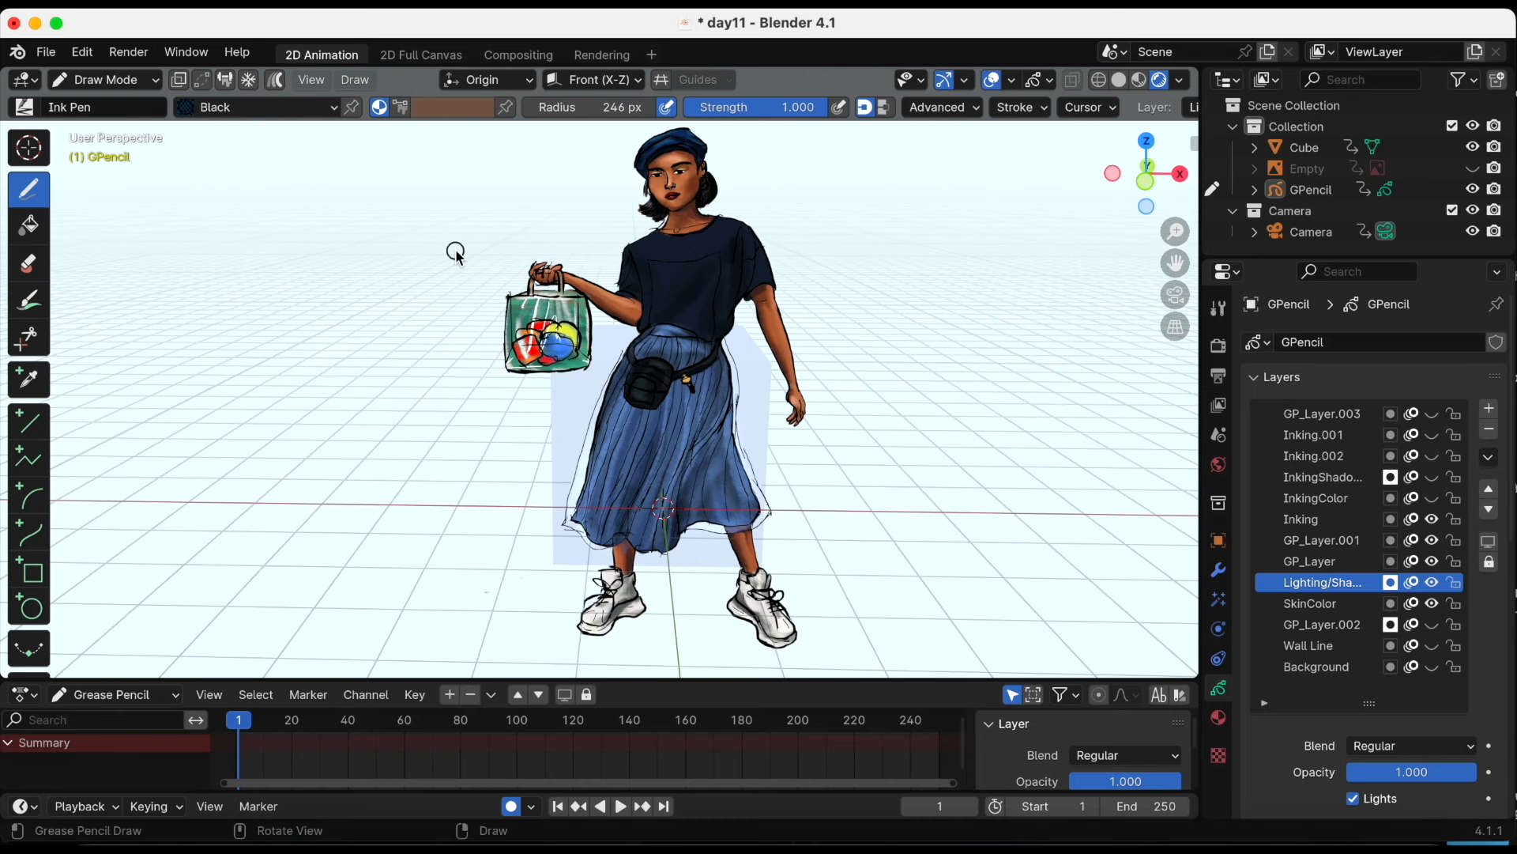
{"action": "left_click", "coordinate": [1331, 603]}
{"action": "mouse_move", "coordinate": [797, 285]}
{"action": "left_mouse_down"}
{"action": "mouse_move", "coordinate": [846, 275]}
{"action": "mouse_move", "coordinate": [948, 339]}
{"action": "left_mouse_up"}
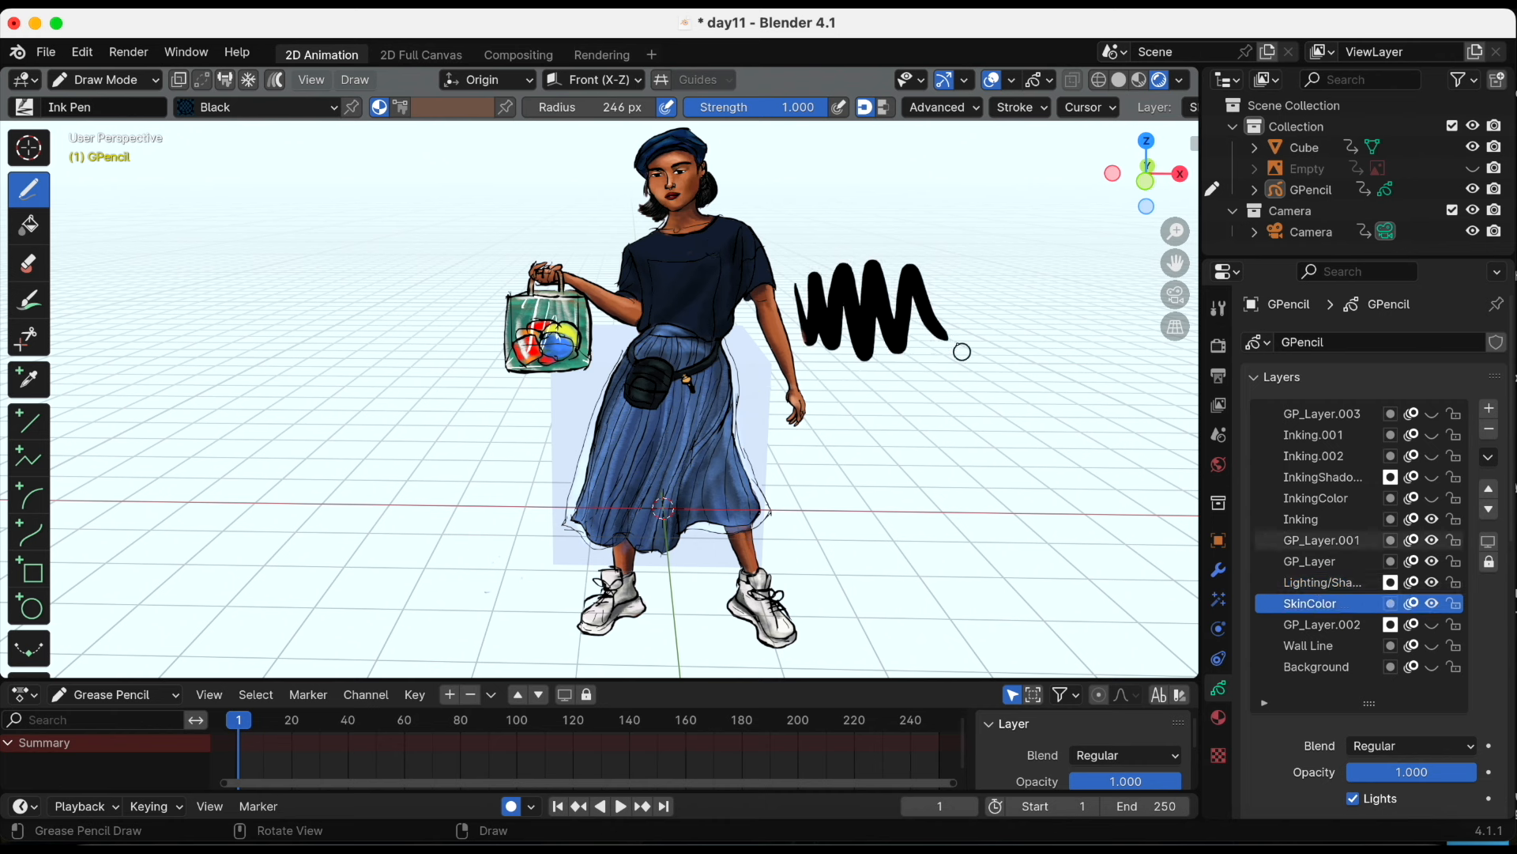
Set the Ink Pen radius to 500 px and its strength to 0.436, with test strokes near the figure
{"action": "key", "text": "f"}
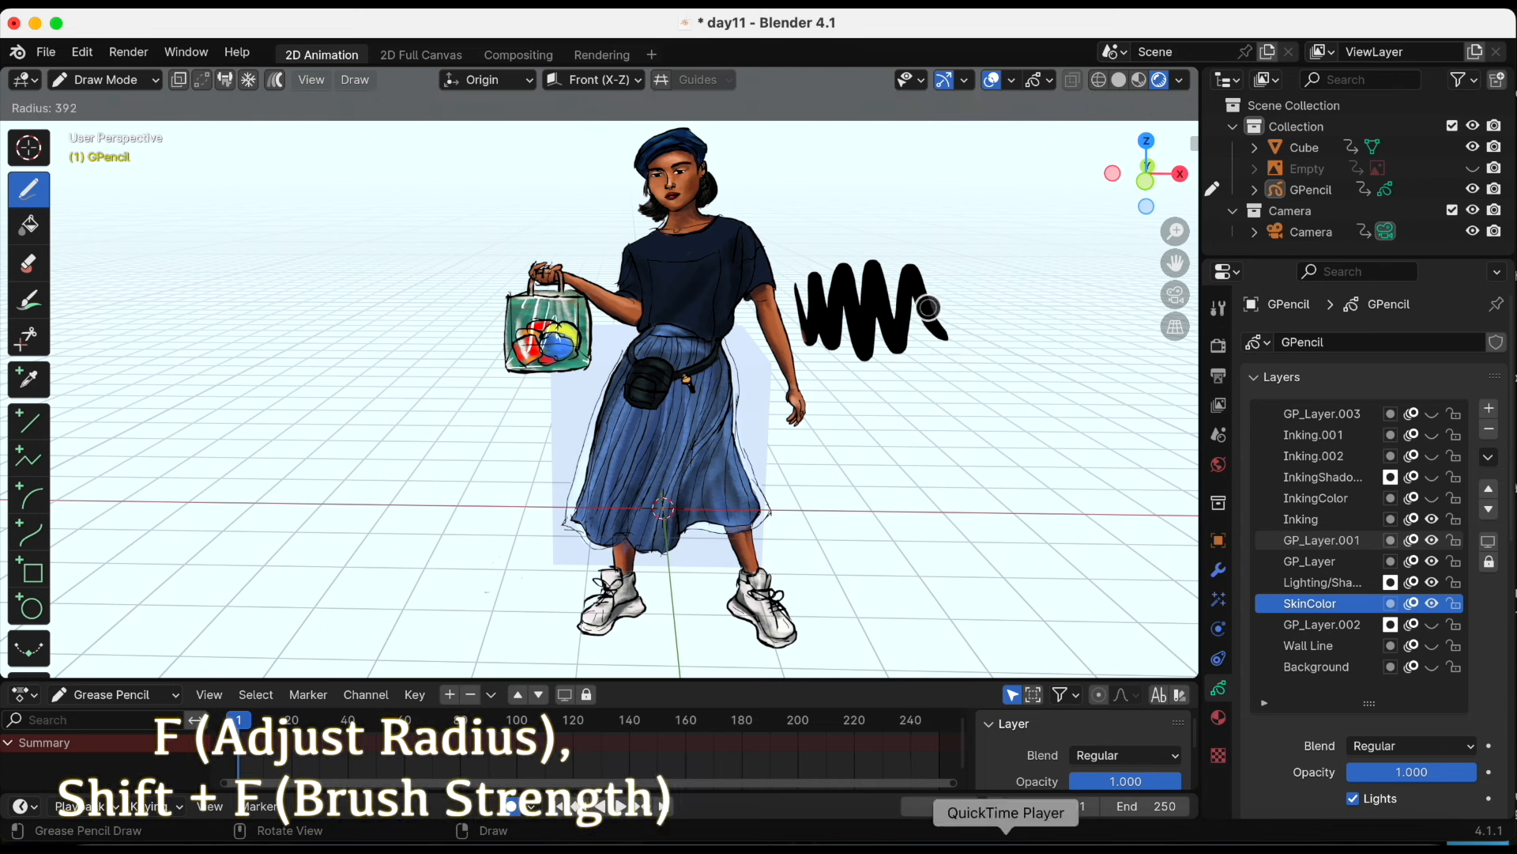
{"action": "left_click", "coordinate": [1087, 363]}
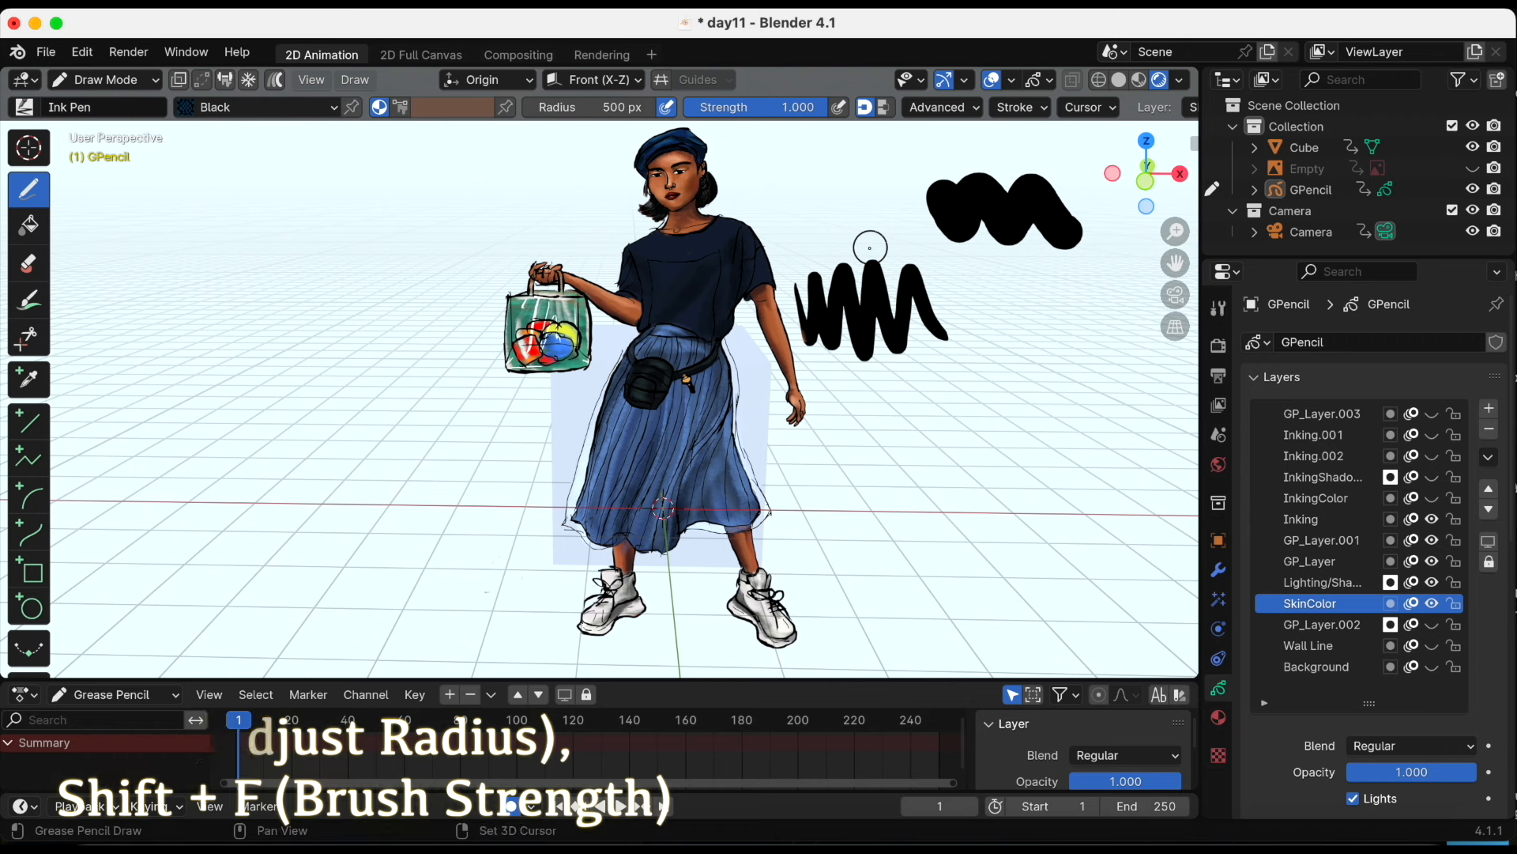
{"action": "key", "text": "shift+f"}
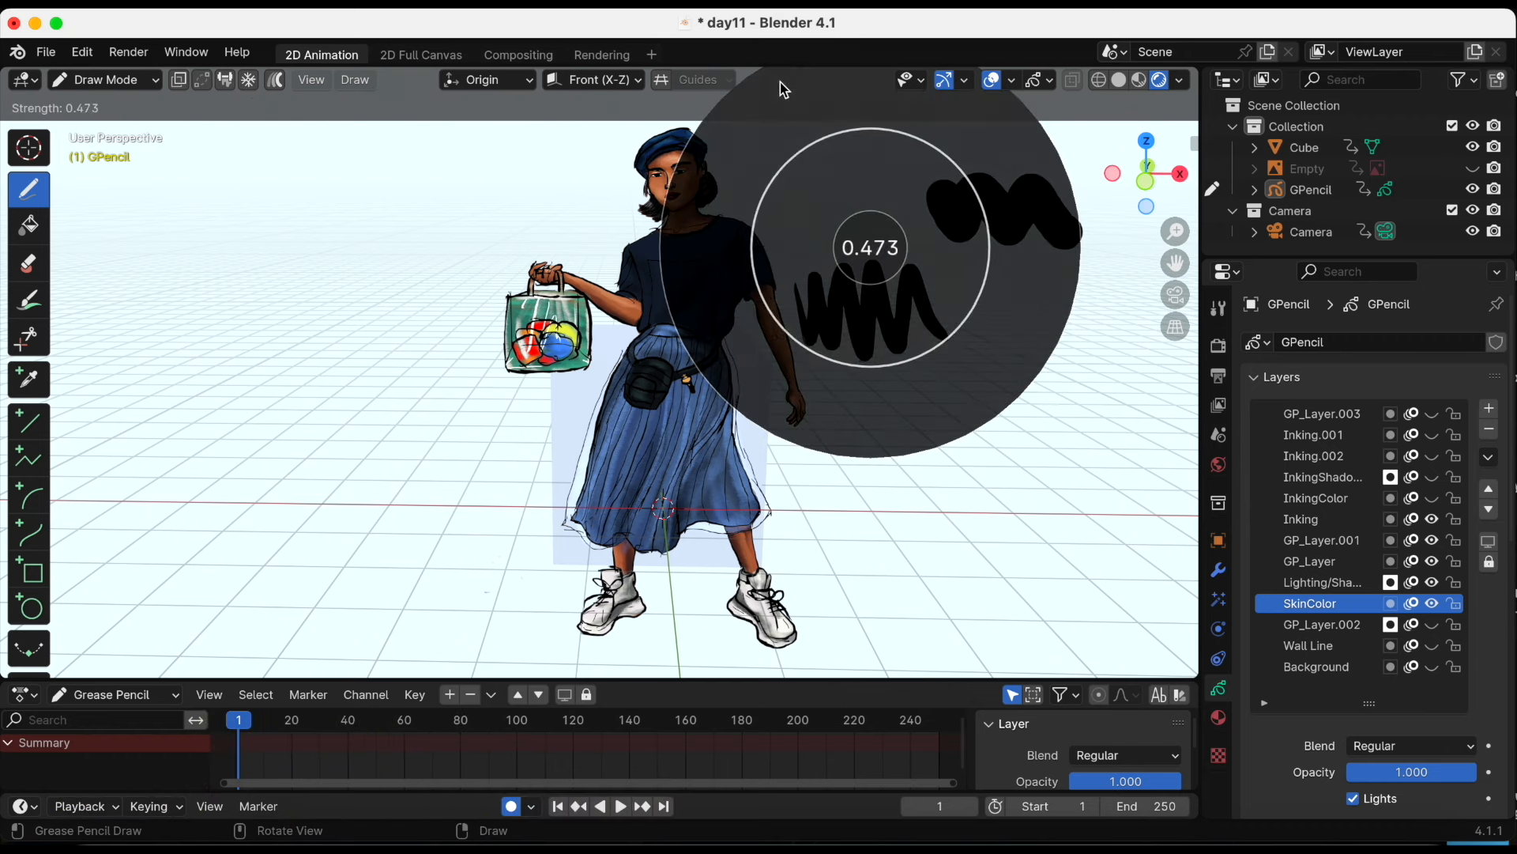
{"action": "left_click", "coordinate": [776, 198]}
{"action": "mouse_move", "coordinate": [775, 198]}
{"action": "left_mouse_down"}
{"action": "mouse_move", "coordinate": [869, 202]}
{"action": "mouse_move", "coordinate": [907, 221]}
{"action": "mouse_move", "coordinate": [881, 212]}
{"action": "left_mouse_up"}
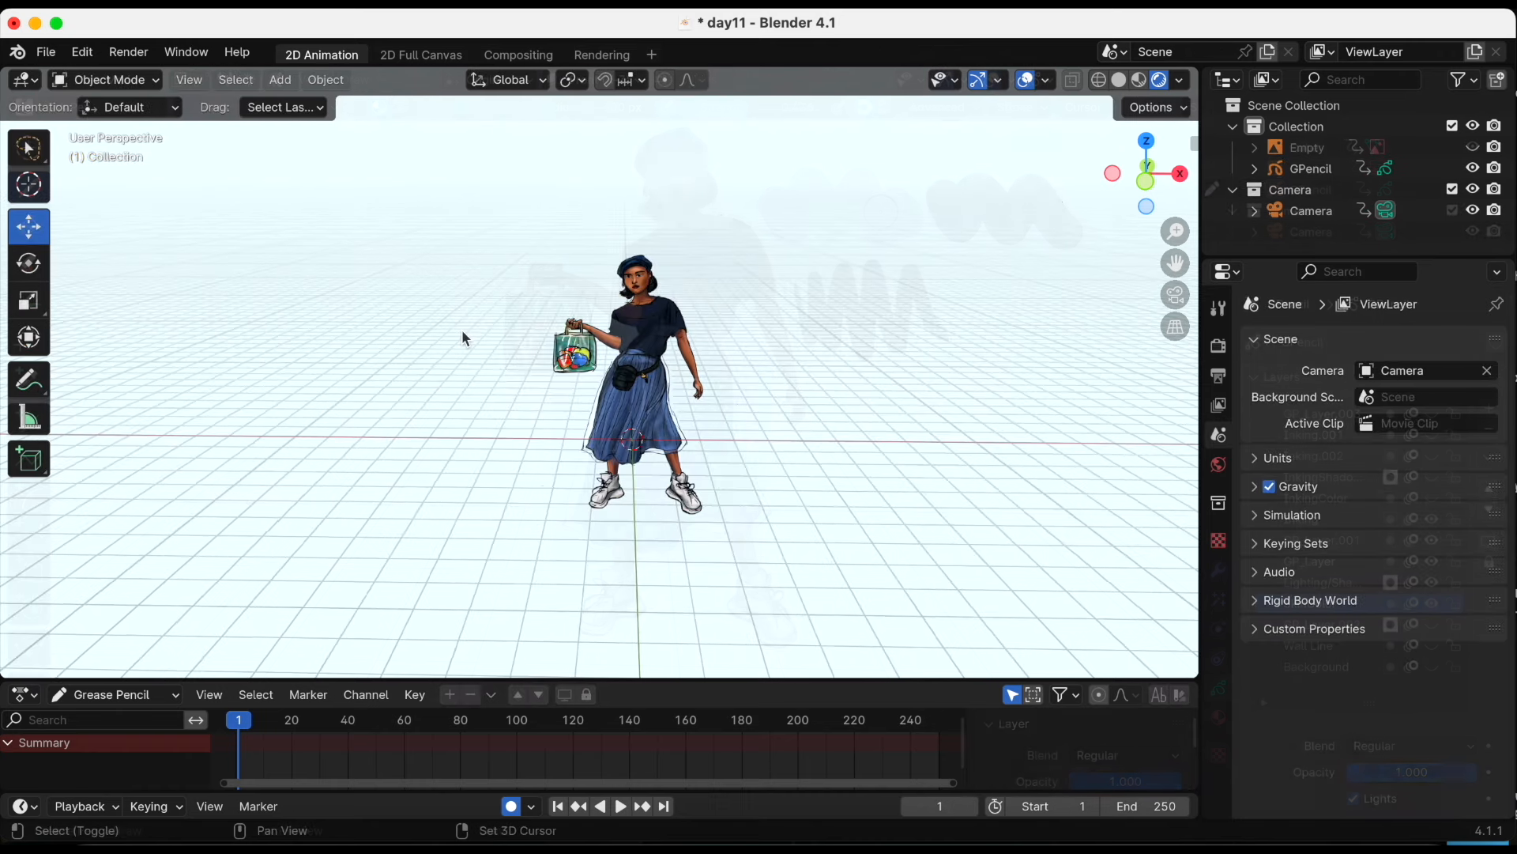
Add a Grease Pencil monkey object at the figure's origin
{"action": "key", "text": "shift+a"}
{"action": "mouse_move", "coordinate": [464, 332]}
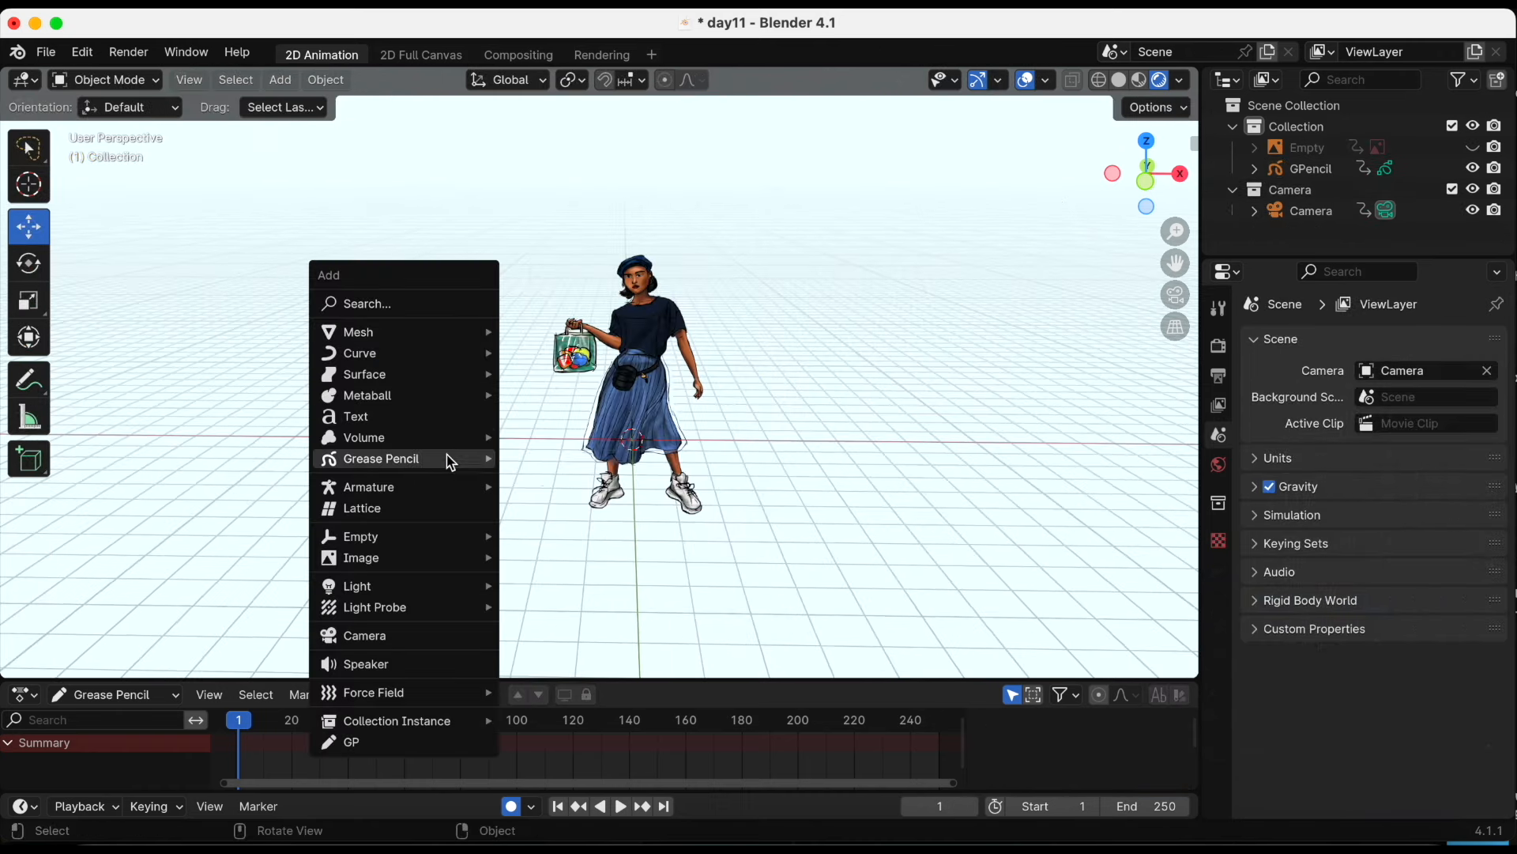
{"action": "mouse_move", "coordinate": [447, 458]}
{"action": "left_click", "coordinate": [585, 501]}
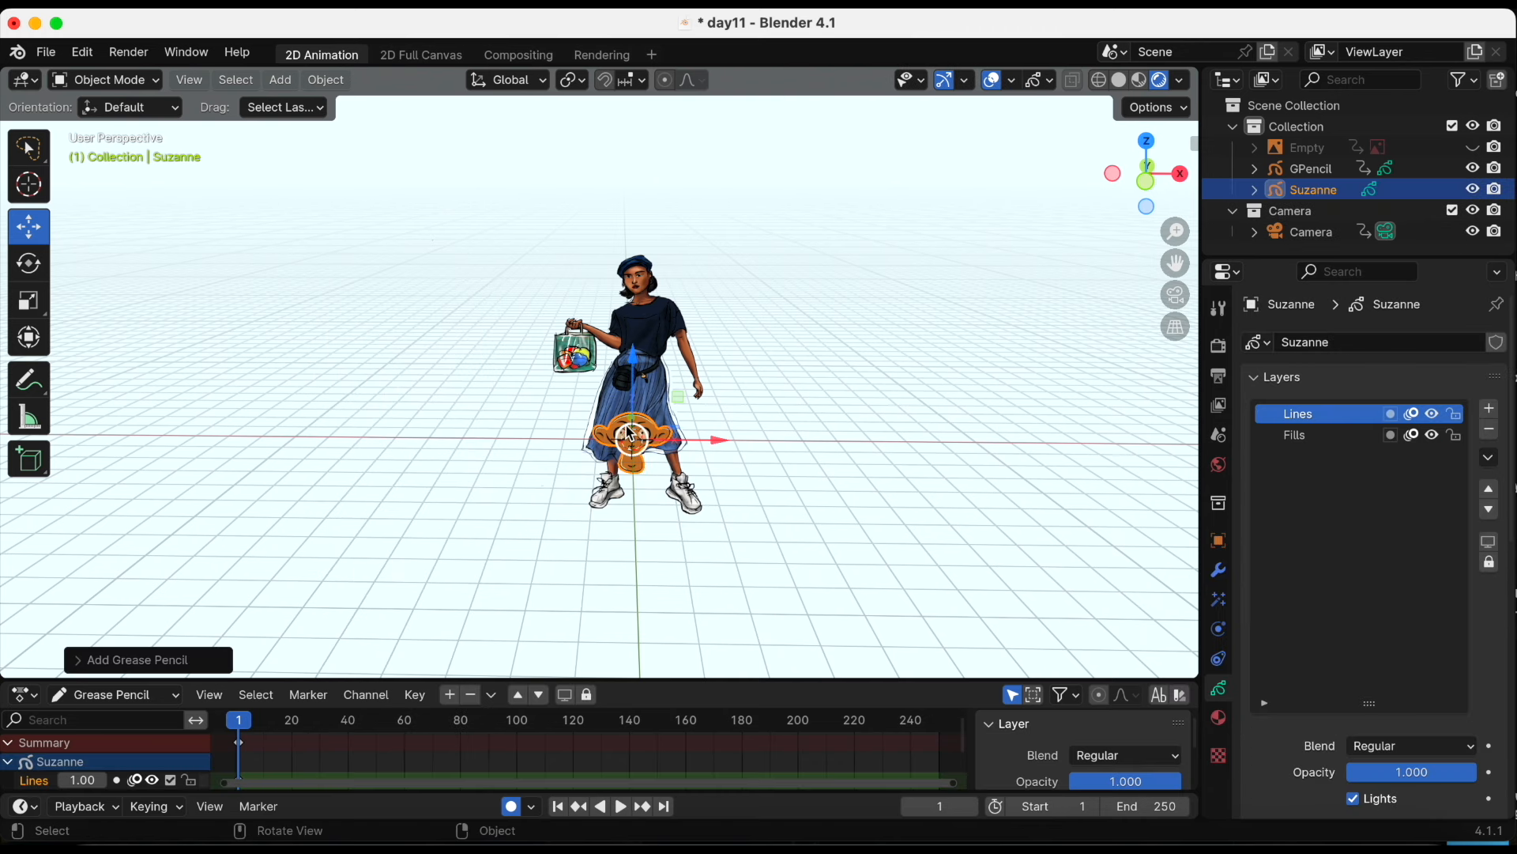
Move the monkey off the figure, duplicate it until eight monkeys are spread around the figure, and deselect them
{"action": "key", "text": "g"}
{"action": "left_click", "coordinate": [757, 402]}
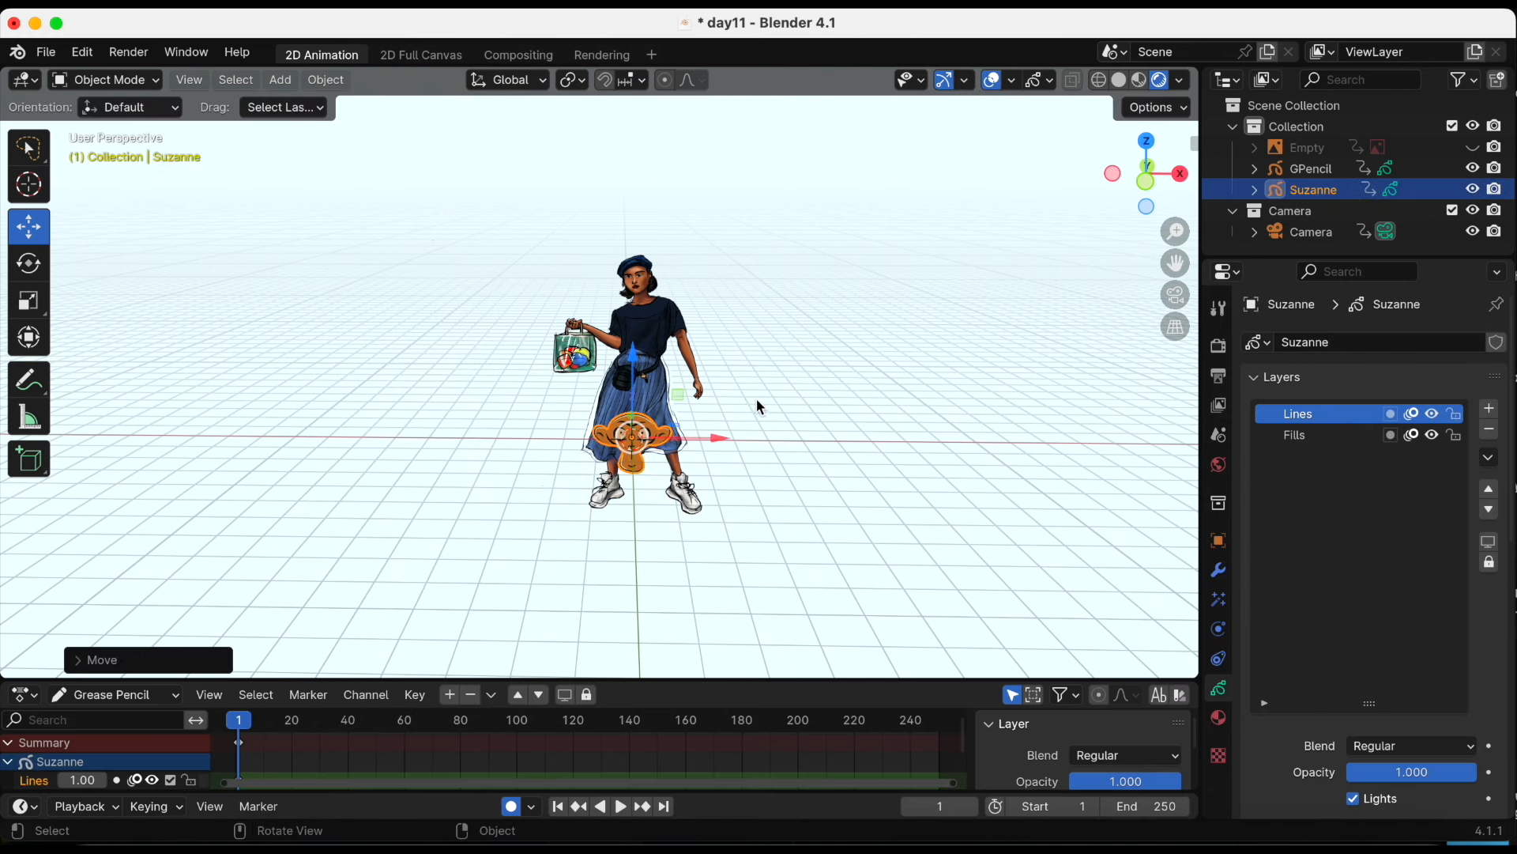
{"action": "left_click", "coordinate": [1153, 107]}
{"action": "key", "text": "g"}
{"action": "left_click", "coordinate": [657, 216]}
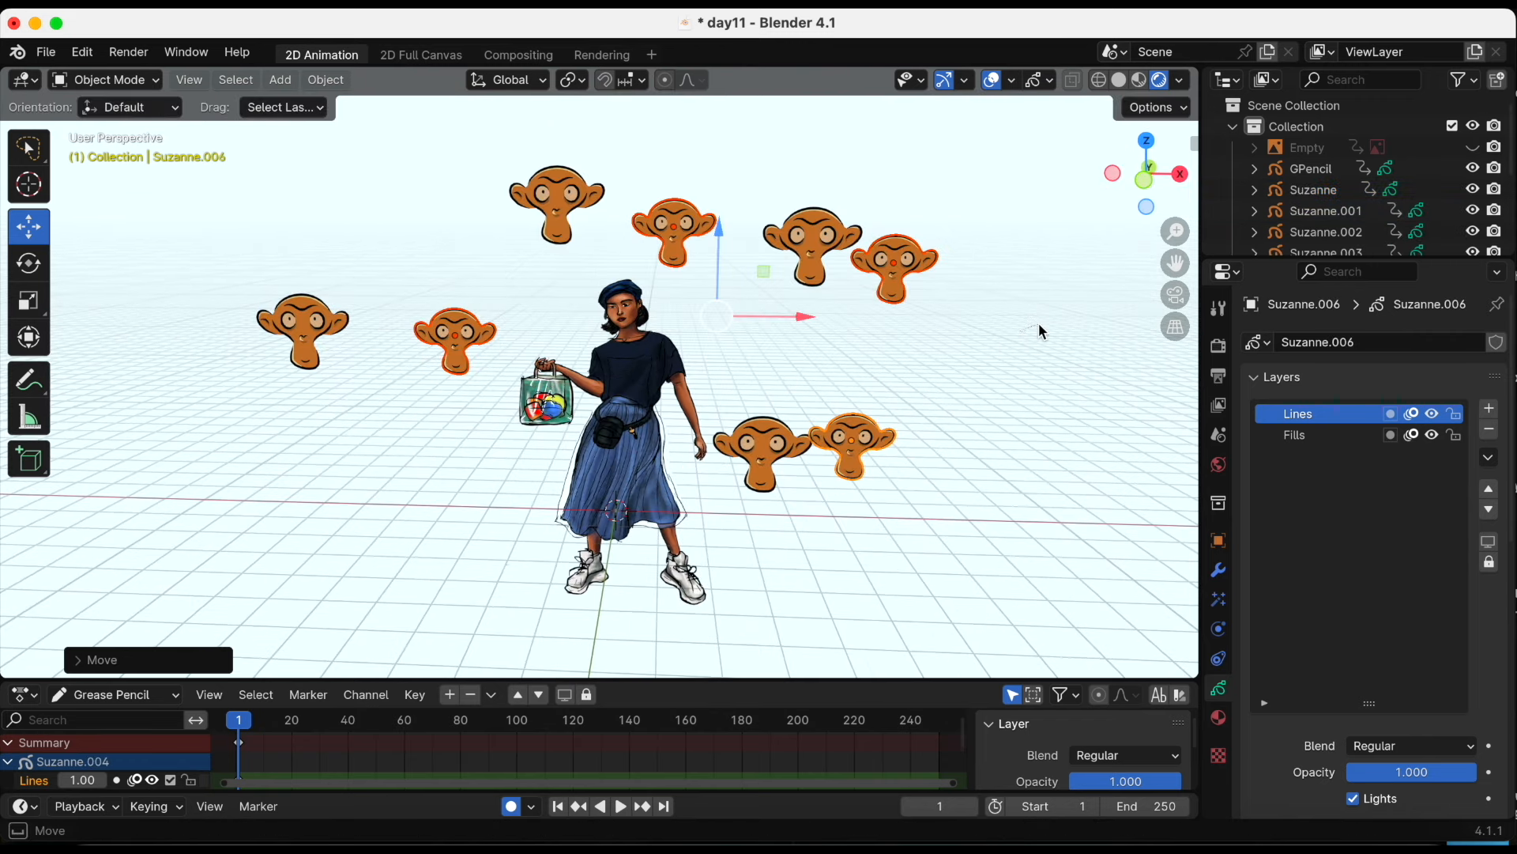
{"action": "left_click", "coordinate": [1038, 322]}
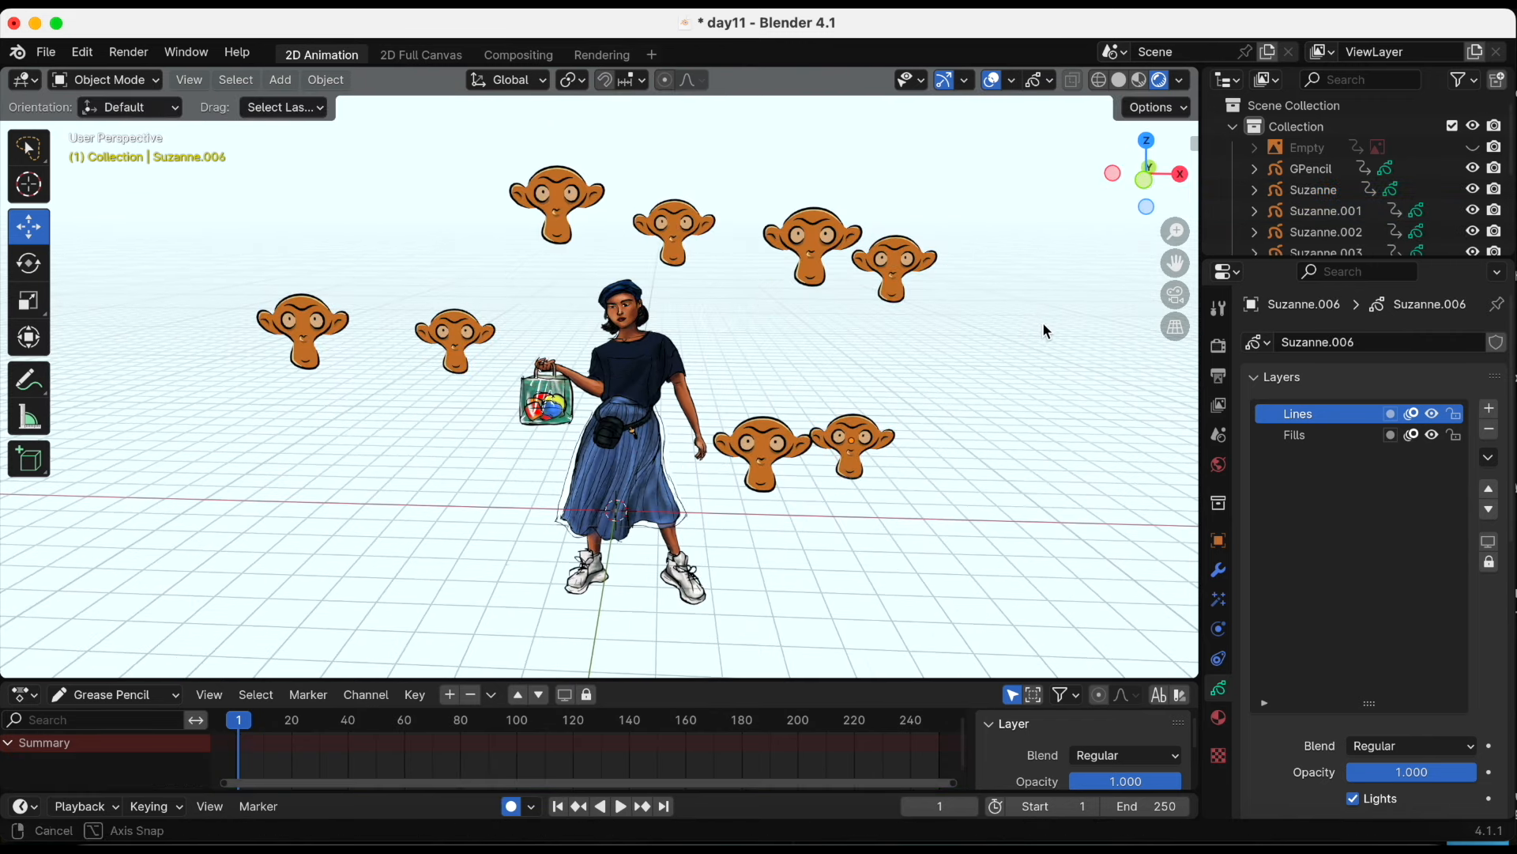
Examine the figure and the surrounding monkeys from different angles and distances
{"action": "middle_click_drag", "start_coordinate": [1059, 320], "coordinate": [1069, 320]}
{"action": "scroll", "coordinate": [1074, 320], "scroll_direction": "up", "scroll_amount": 1}
{"action": "left_click_drag", "start_coordinate": [1176, 264], "coordinate": [1107, 219]}
{"action": "scroll", "coordinate": [1037, 413], "scroll_direction": "up", "scroll_amount": 4}
{"action": "left_click_drag", "start_coordinate": [1176, 264], "coordinate": [1019, 123]}
{"action": "scroll", "coordinate": [852, 414], "scroll_direction": "down", "scroll_amount": 6}
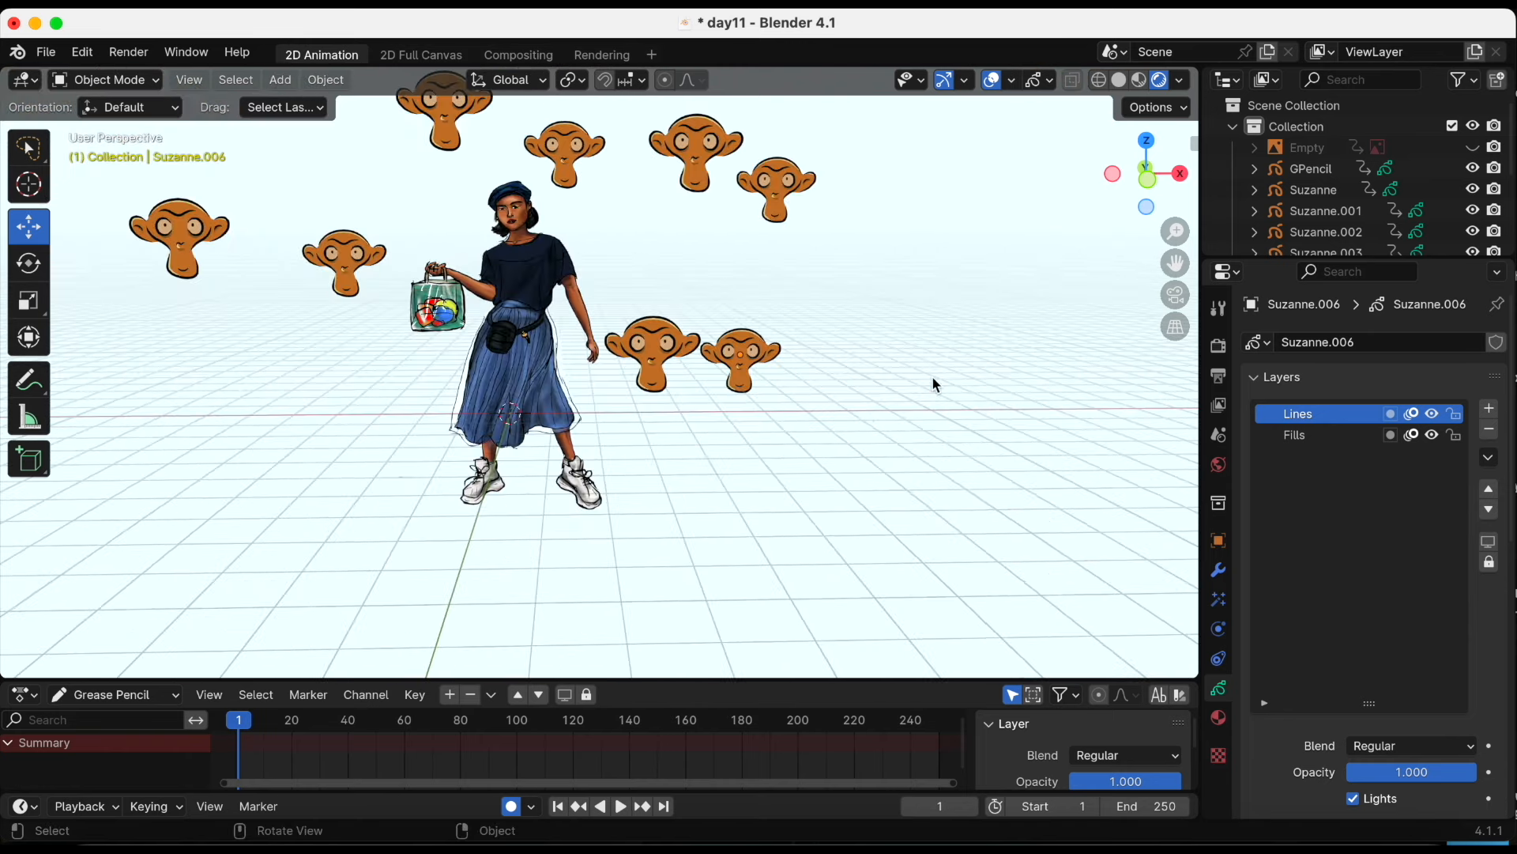
{"action": "left_click_drag", "start_coordinate": [1176, 262], "coordinate": [1280, 340]}
Isolate the Suzanne.002 monkey in local view and return to the full scene
{"action": "left_click", "coordinate": [767, 431]}
{"action": "key", "text": "slash"}
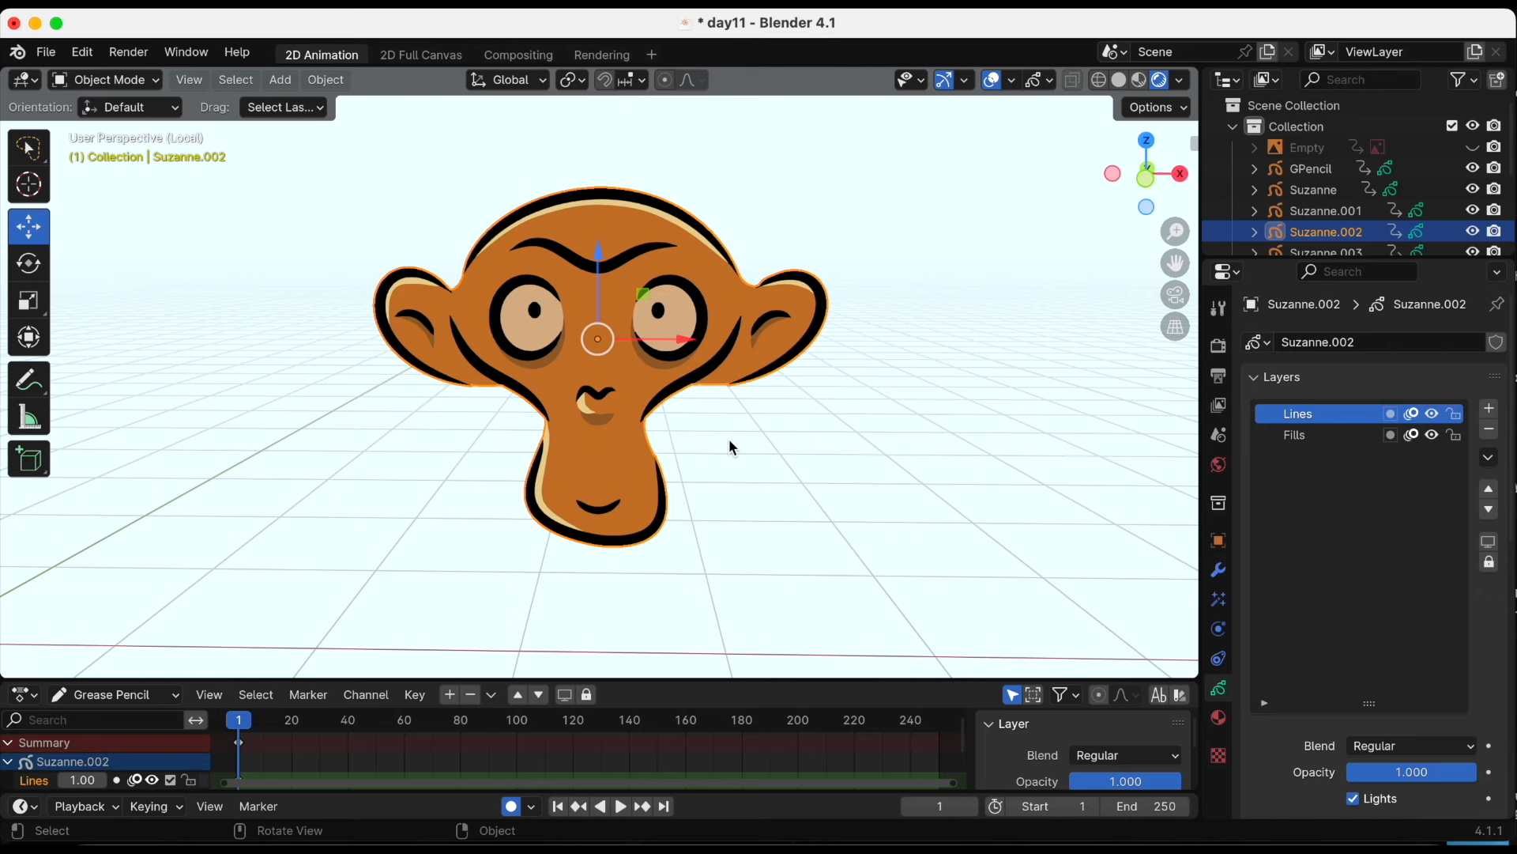
{"action": "key", "text": "slash"}
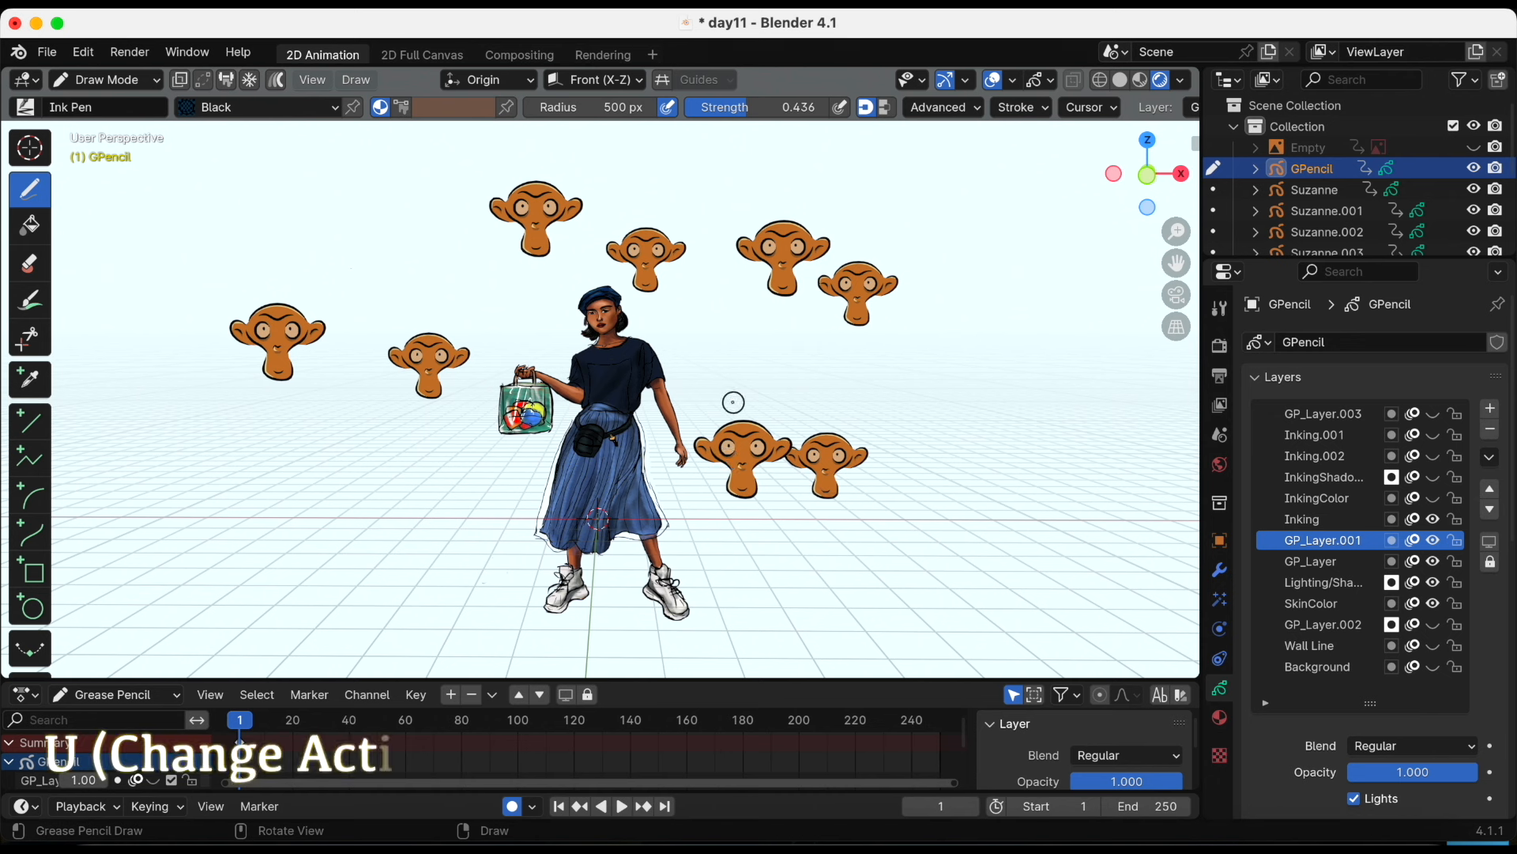
Change the active drawing material of the GPencil object to Material
{"action": "key", "text": "u"}
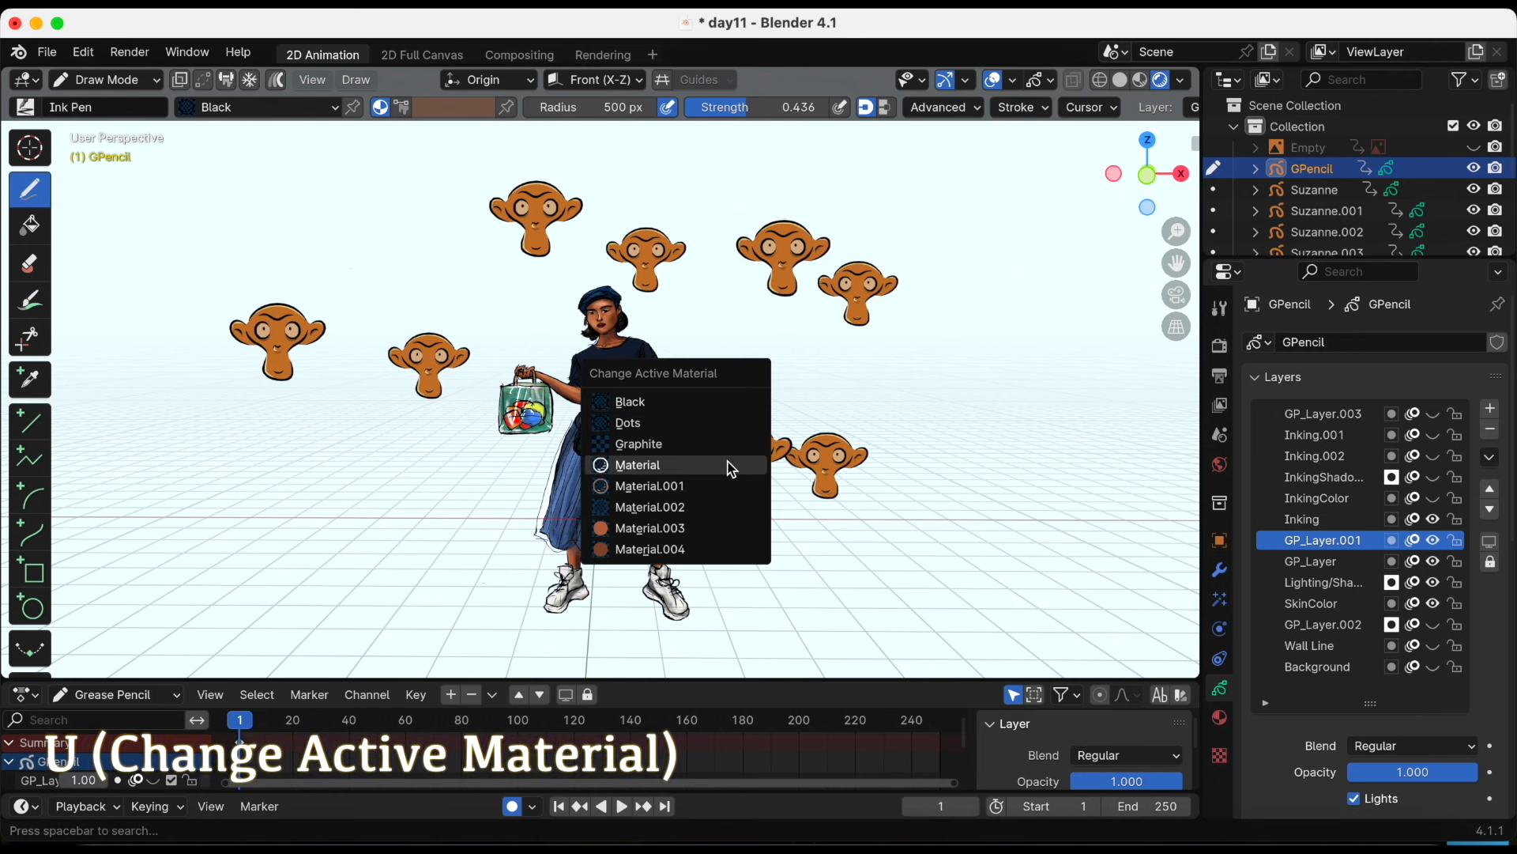
{"action": "left_click", "coordinate": [727, 472]}
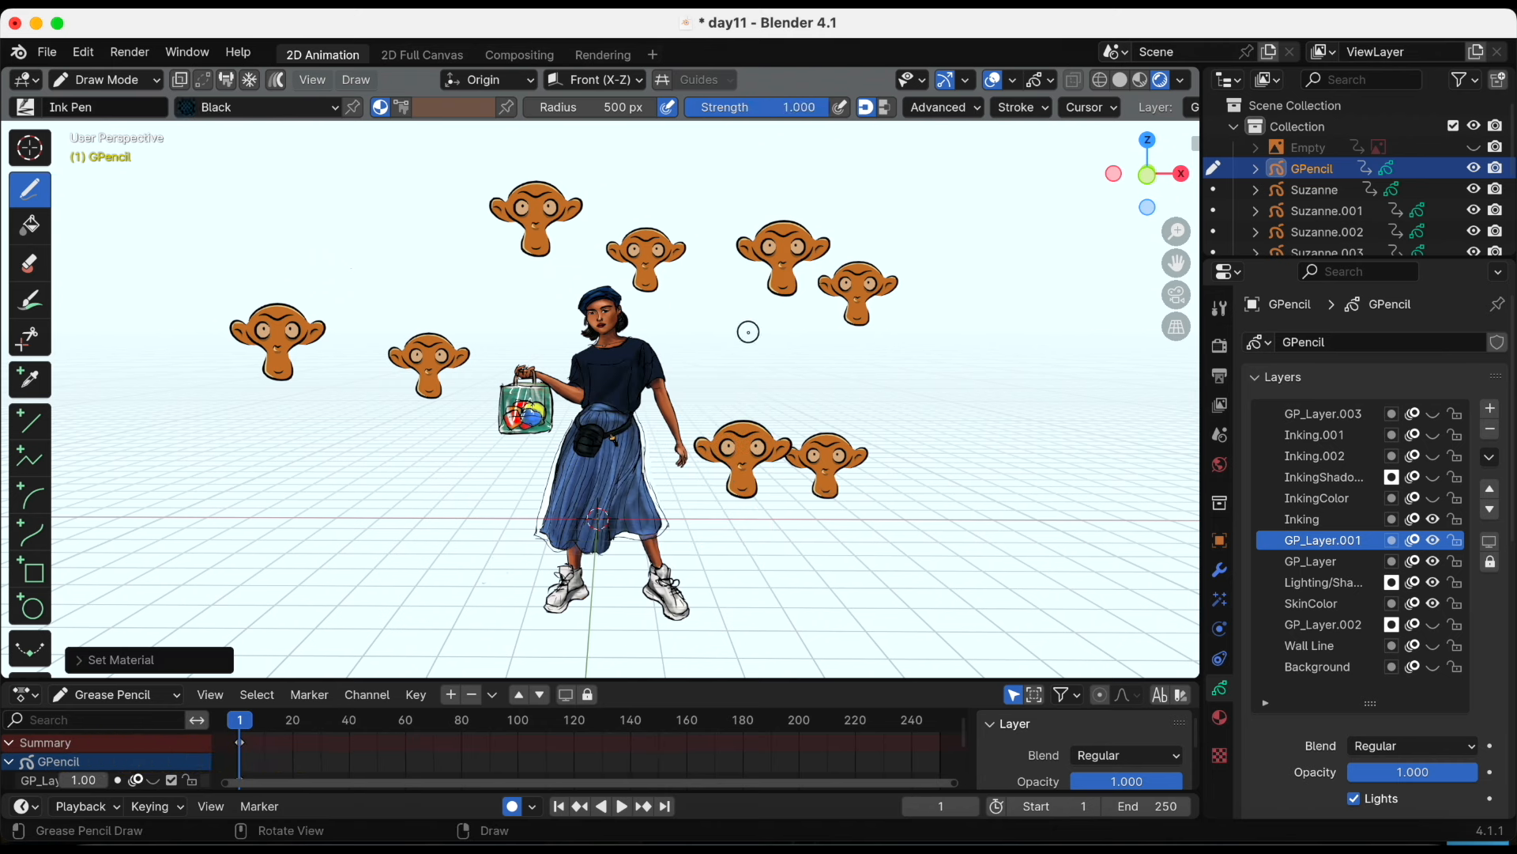
Make GP_Layer.001 the active drawing layer and toggle its visibility
{"action": "key", "text": "y"}
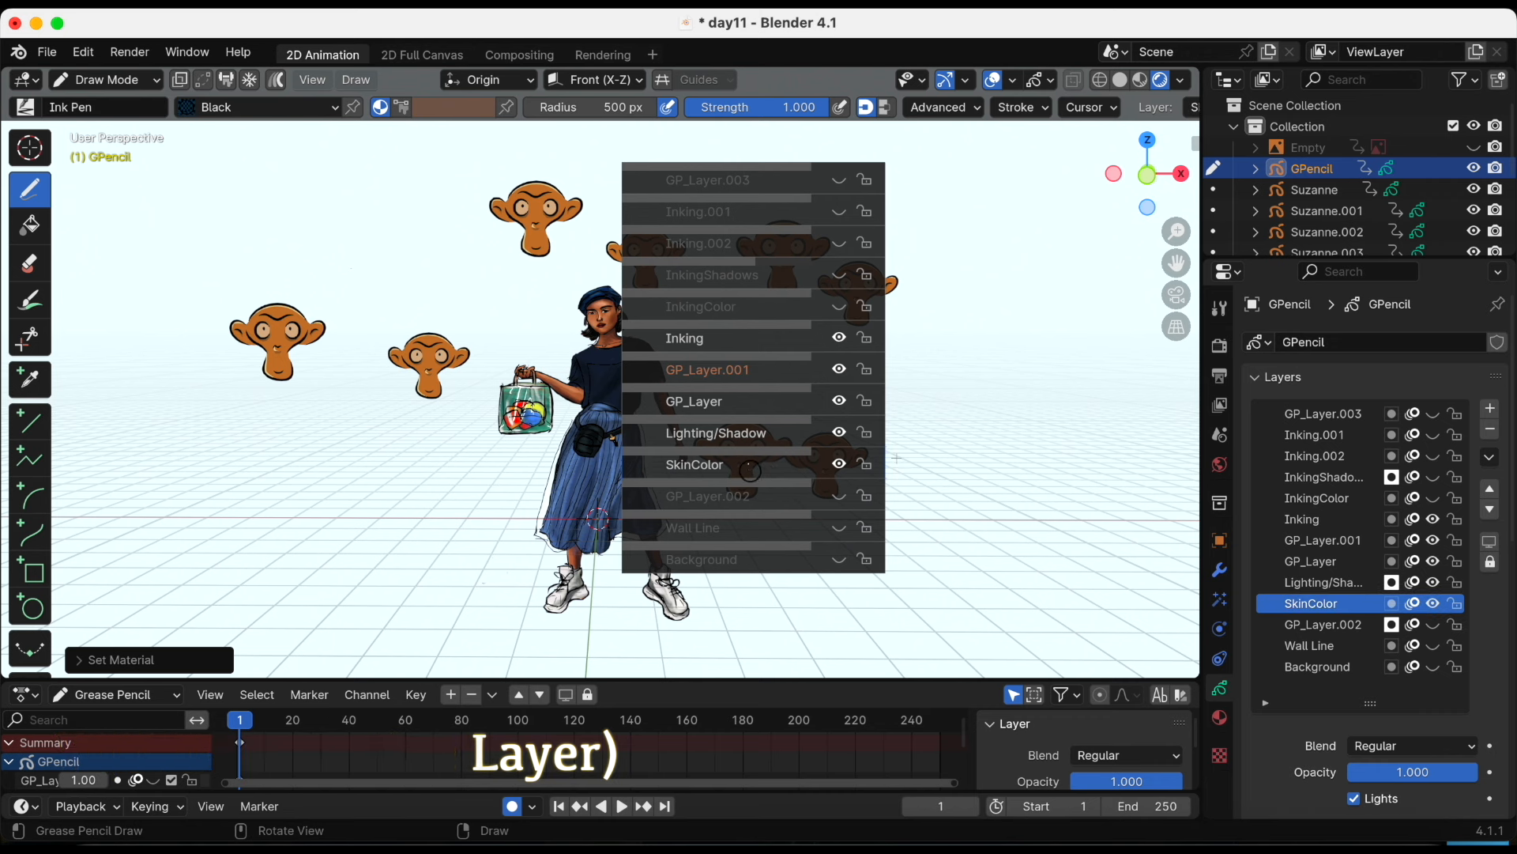
{"action": "left_click", "coordinate": [733, 368]}
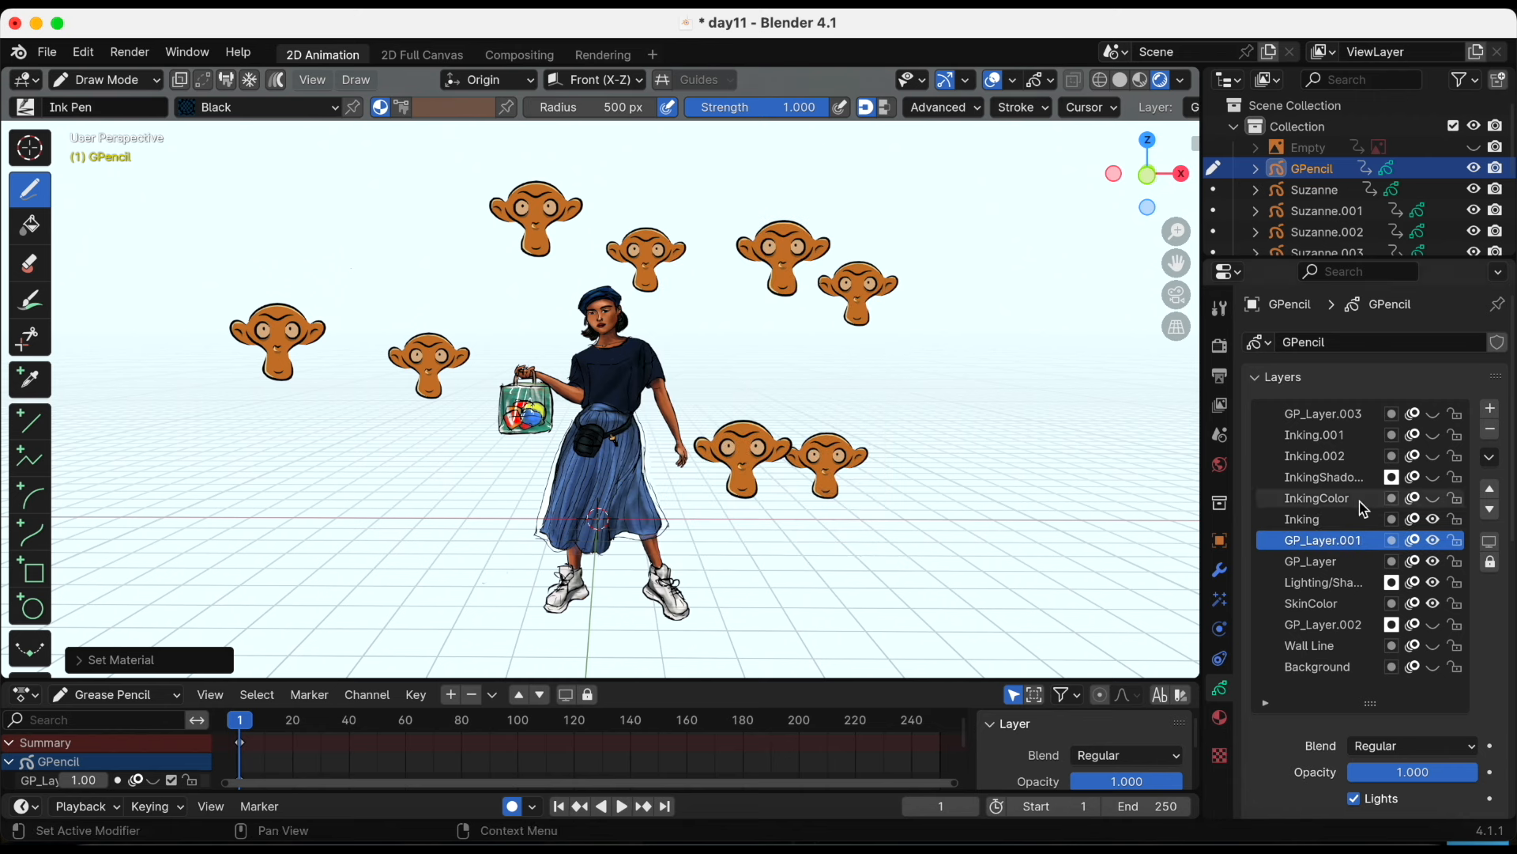
{"action": "left_click", "coordinate": [1433, 541]}
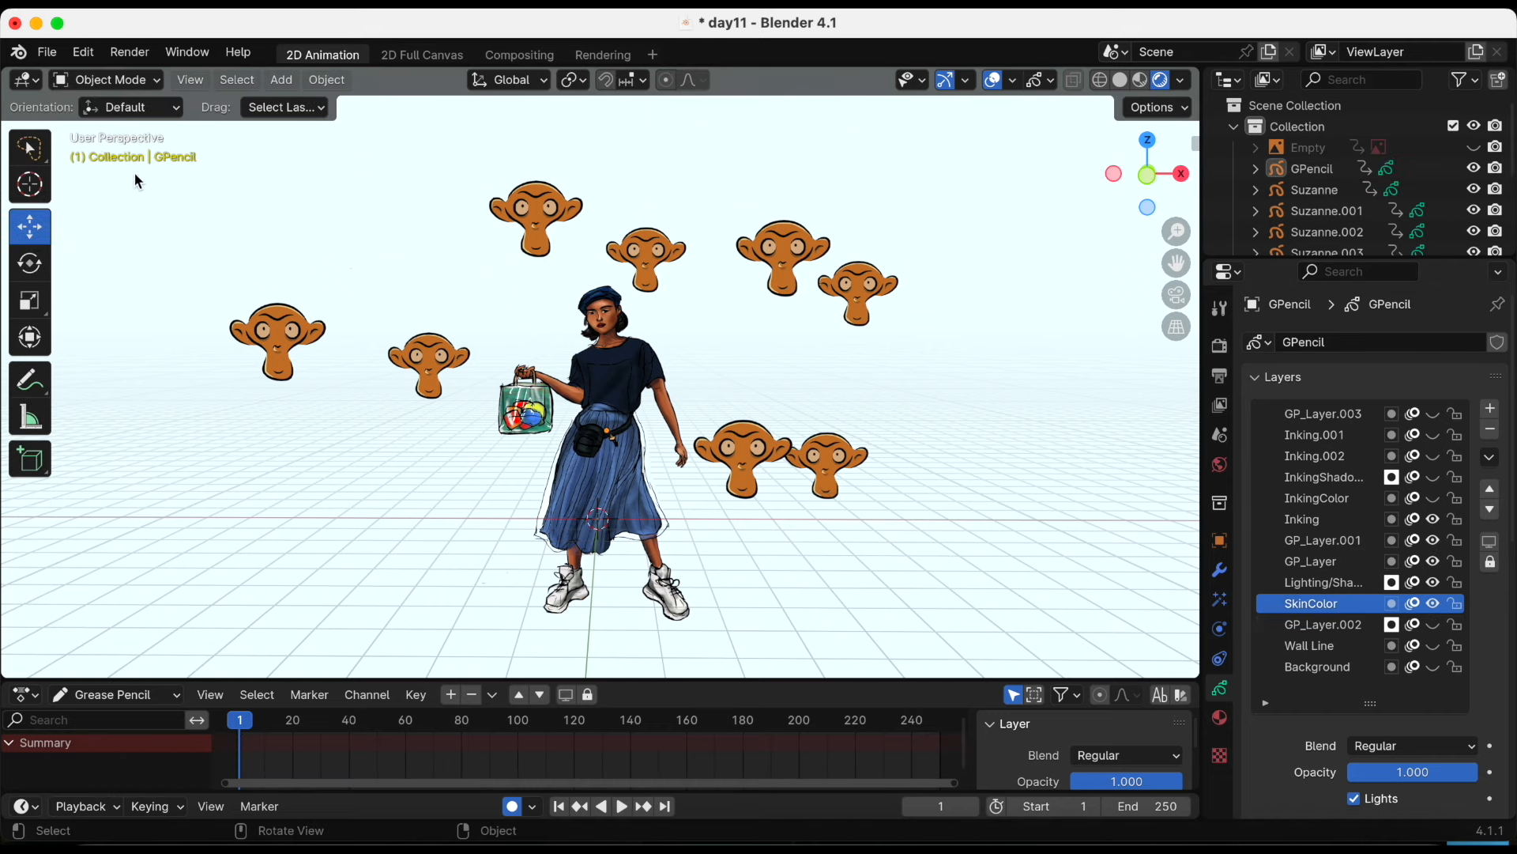
Split a second area off the 3D viewport, change its editor to Timeline, and merge the extra area back
{"action": "left_click_drag", "start_coordinate": [6, 69], "coordinate": [402, 101]}
{"action": "left_click", "coordinate": [24, 80]}
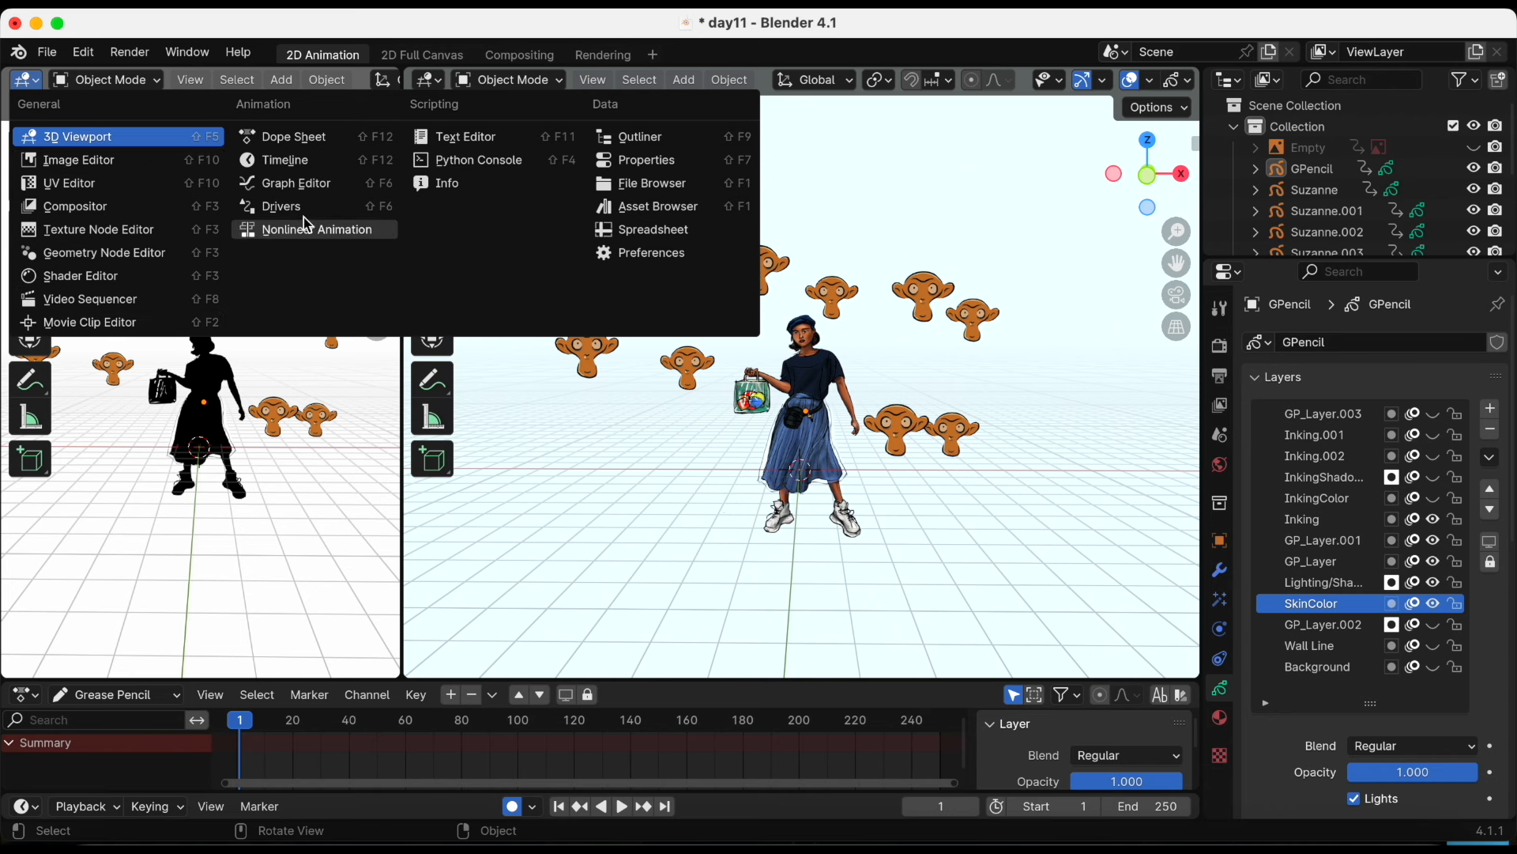
{"action": "left_click", "coordinate": [286, 160]}
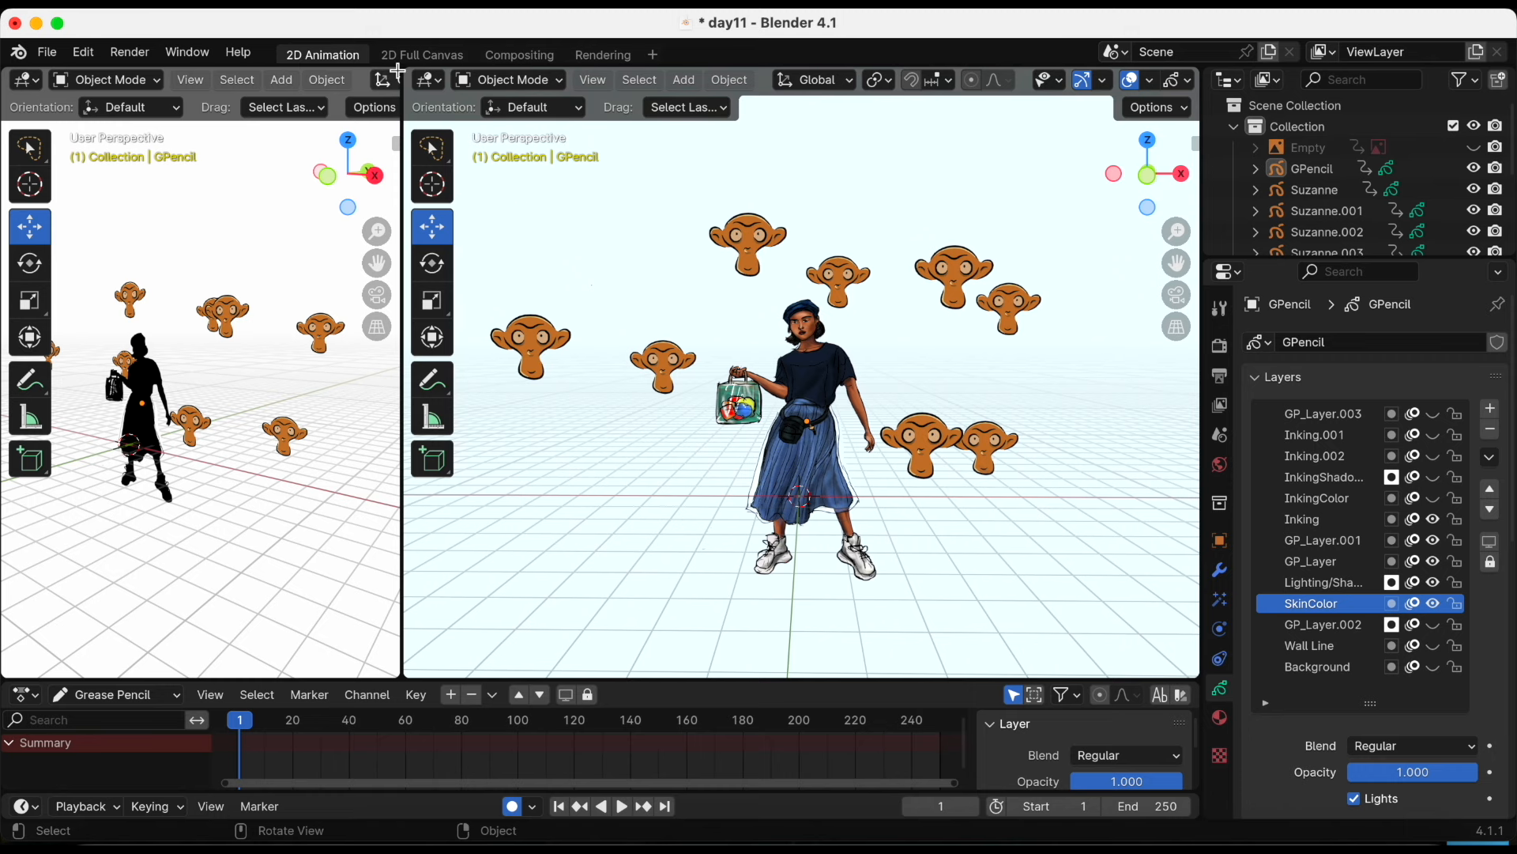
{"action": "left_click_drag", "start_coordinate": [384, 79], "coordinate": [316, 98]}
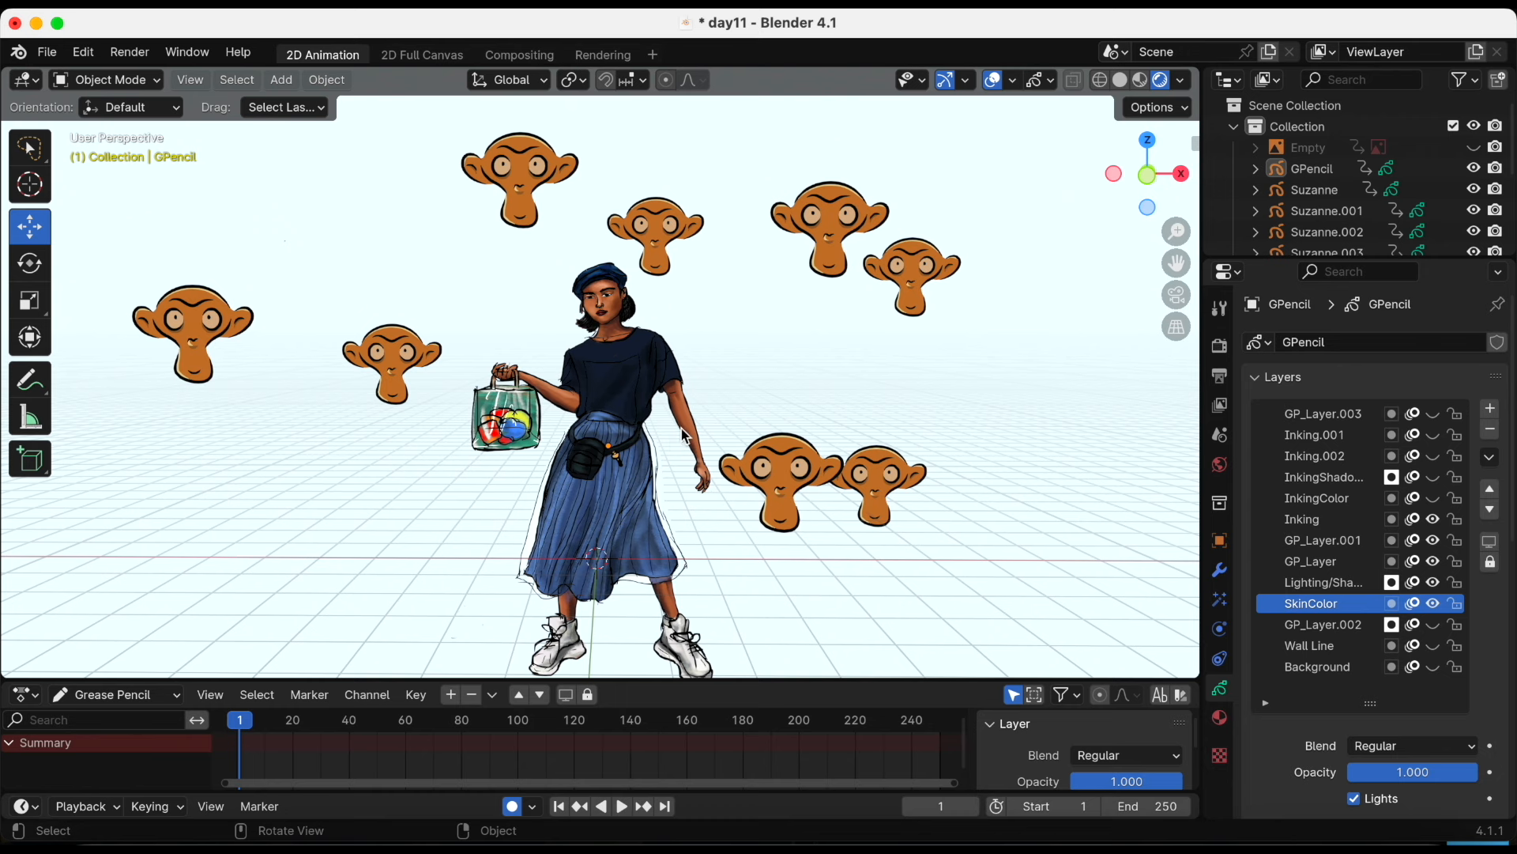
{"action": "scroll", "coordinate": [685, 435], "scroll_direction": "down", "scroll_amount": 1}
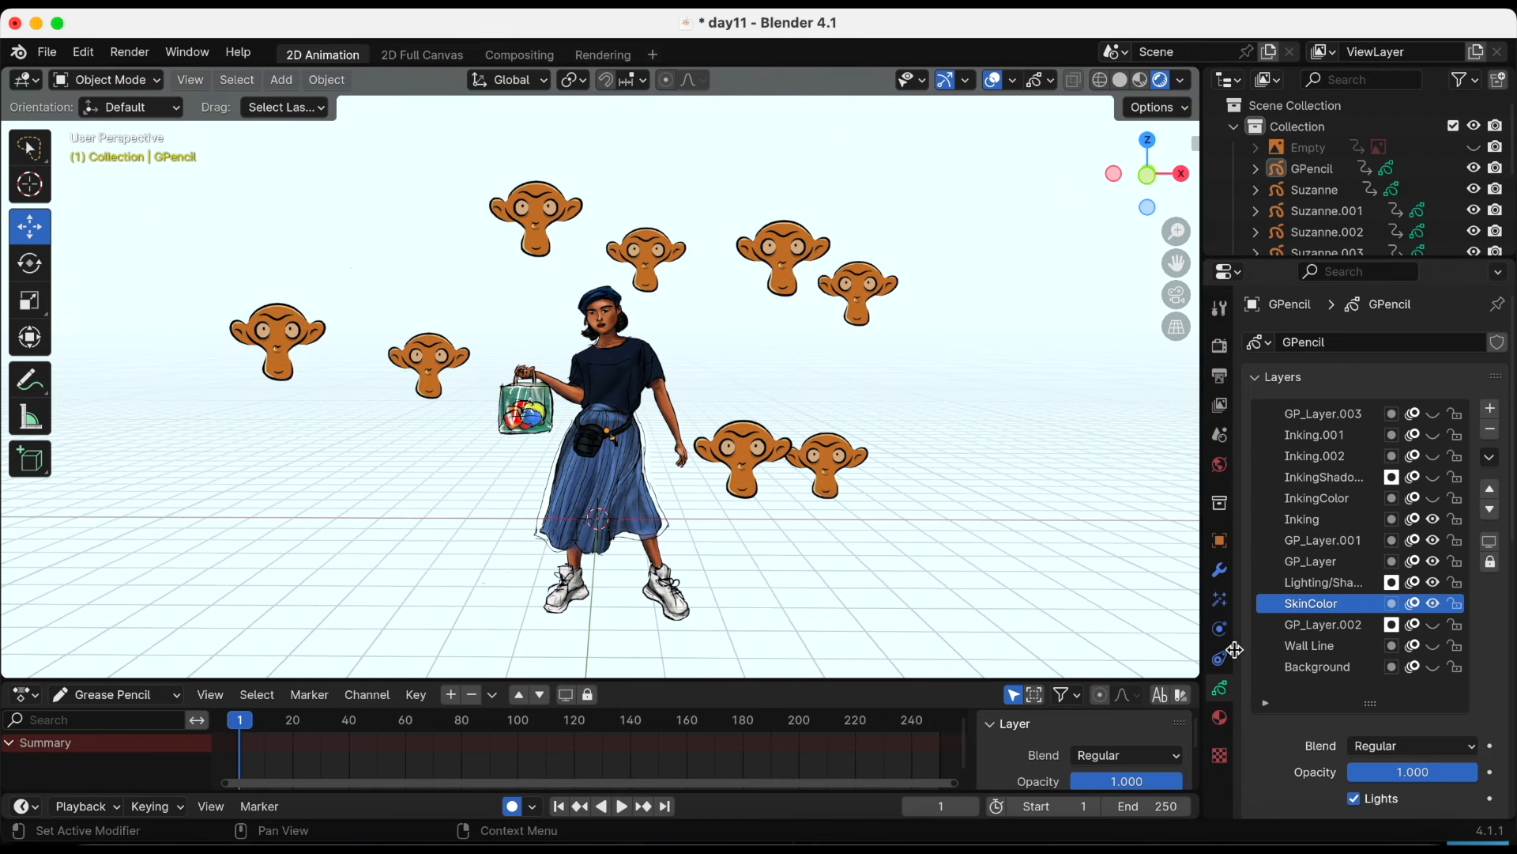
Switch the GPencil object into Edit Mode and from there to Draw Mode
{"action": "key", "text": "Tab"}
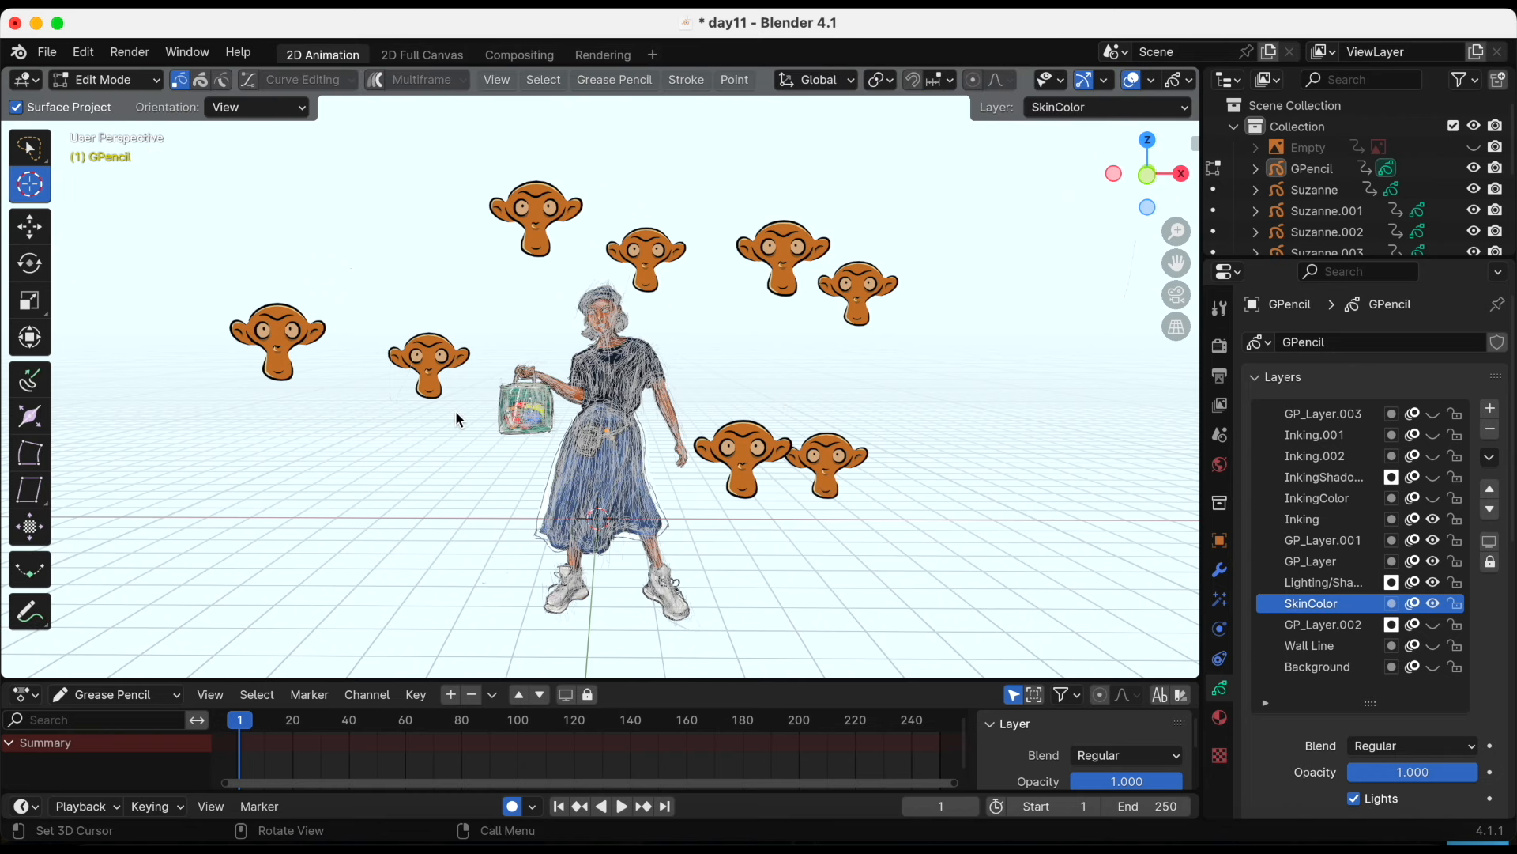
{"action": "left_click", "coordinate": [138, 80]}
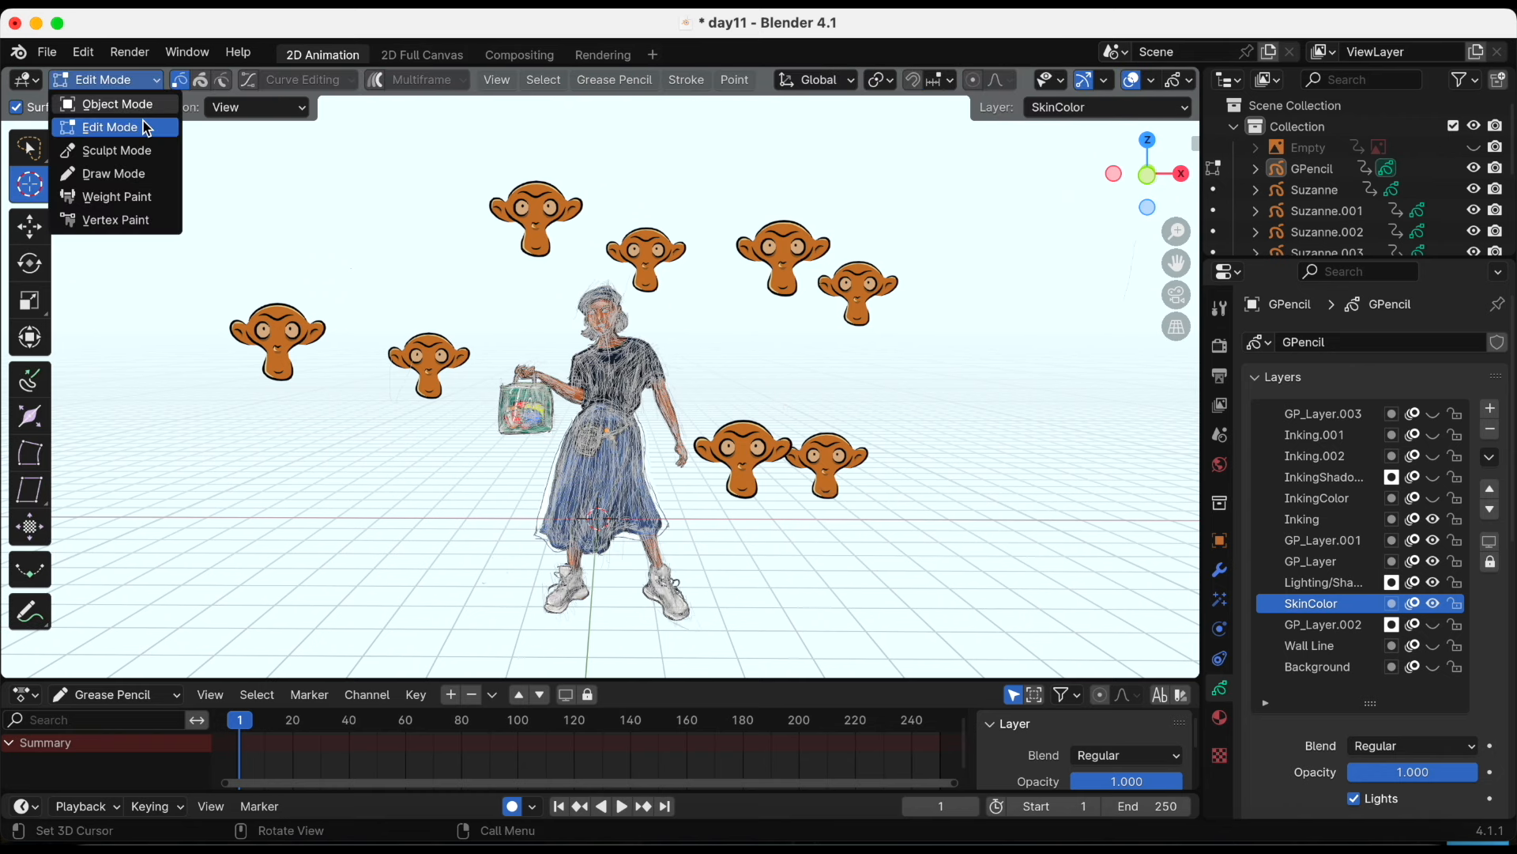
{"action": "left_click", "coordinate": [146, 170]}
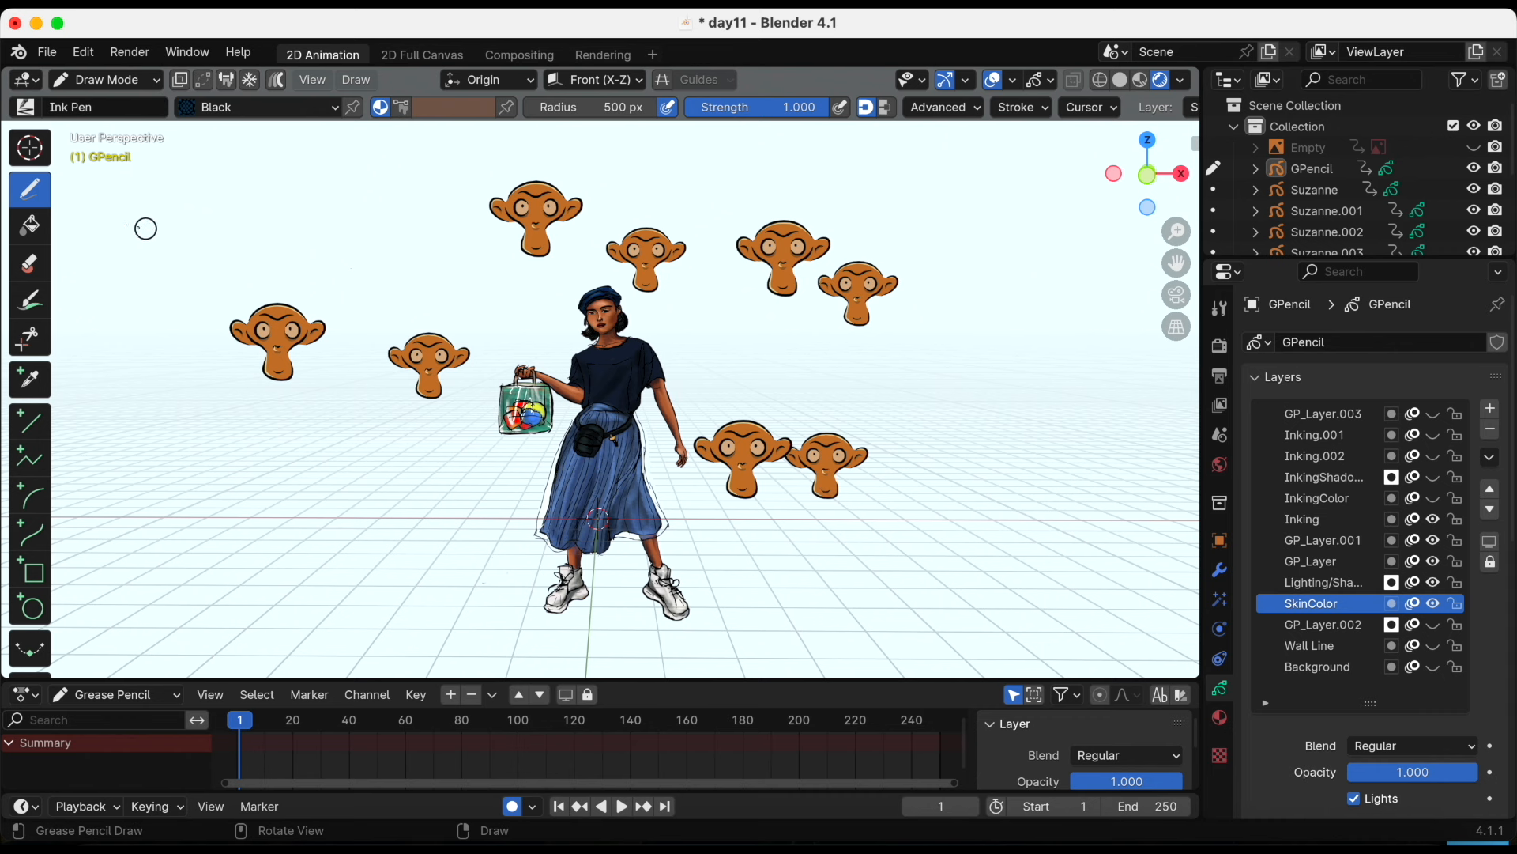
Return the GPencil object to Object Mode and add a blank Grease Pencil object to the scene
{"action": "left_click", "coordinate": [1219, 658]}
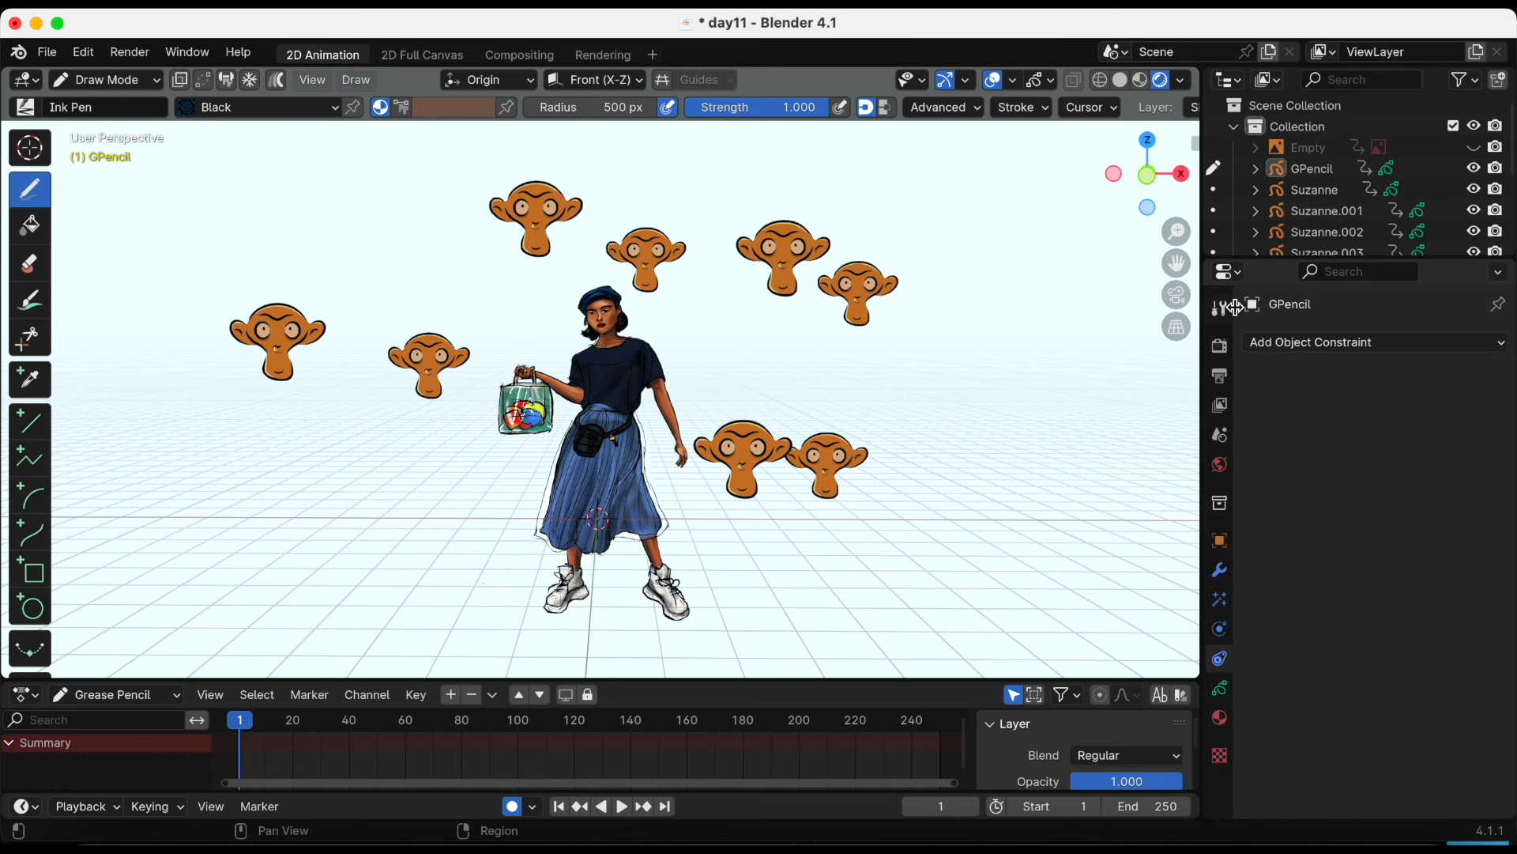
{"action": "left_click", "coordinate": [107, 79]}
{"action": "left_click", "coordinate": [121, 106]}
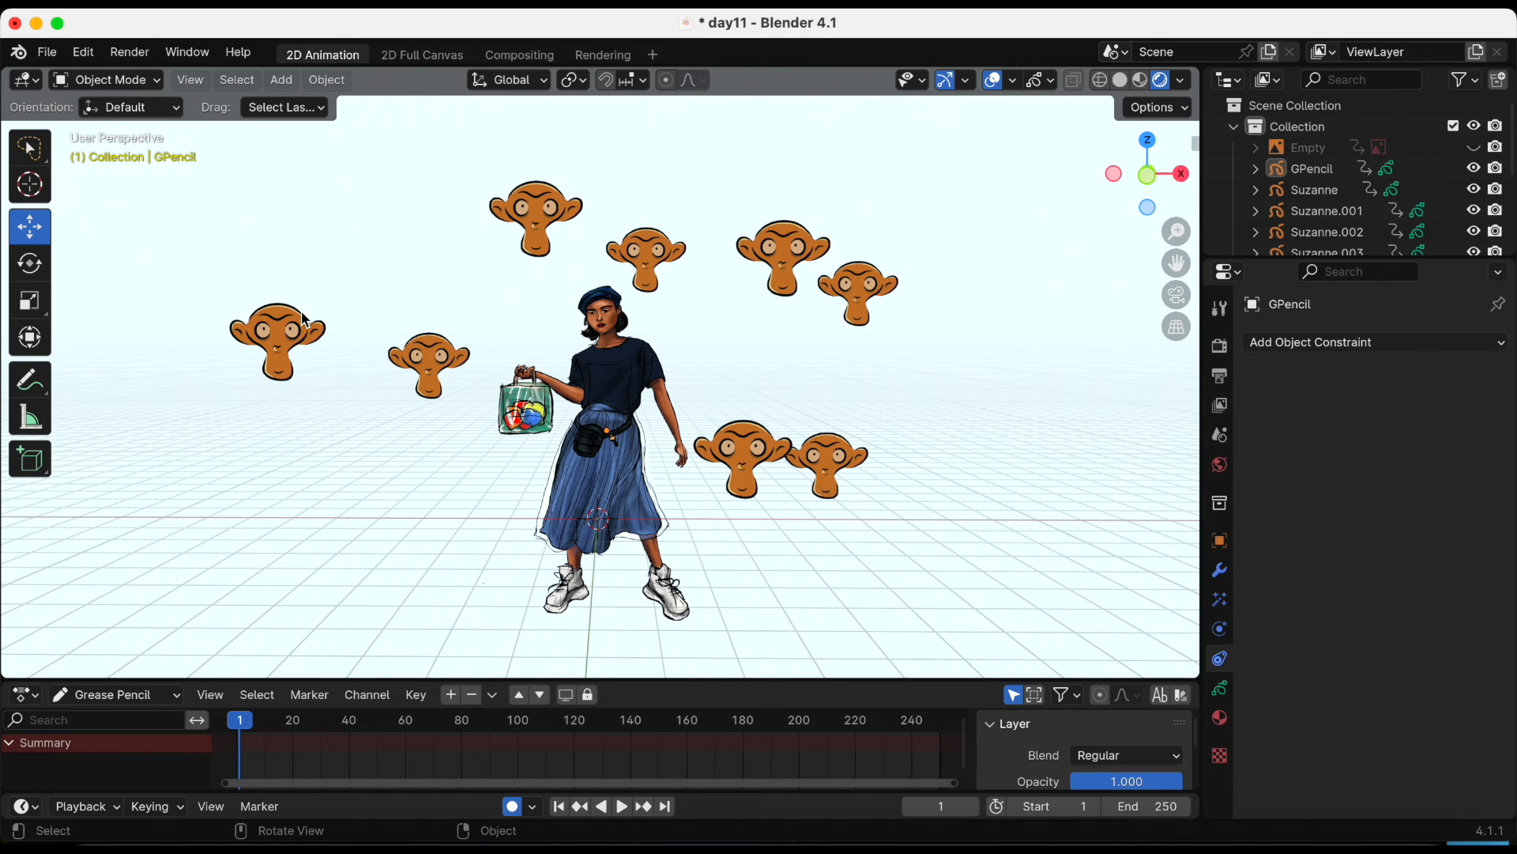
{"action": "key", "text": "shift+a"}
{"action": "mouse_move", "coordinate": [344, 269]}
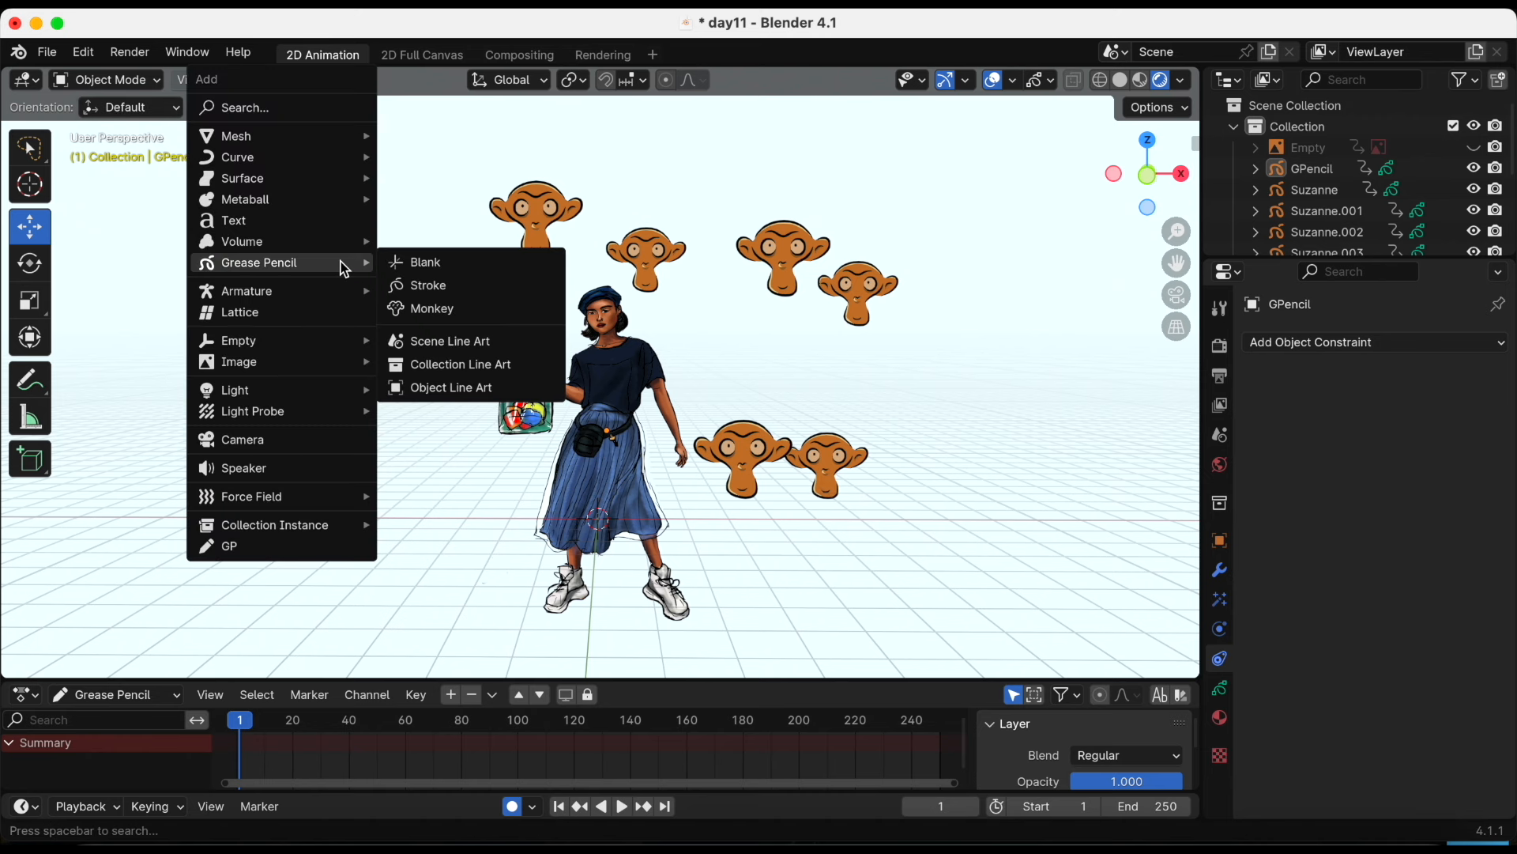
{"action": "left_click", "coordinate": [434, 263]}
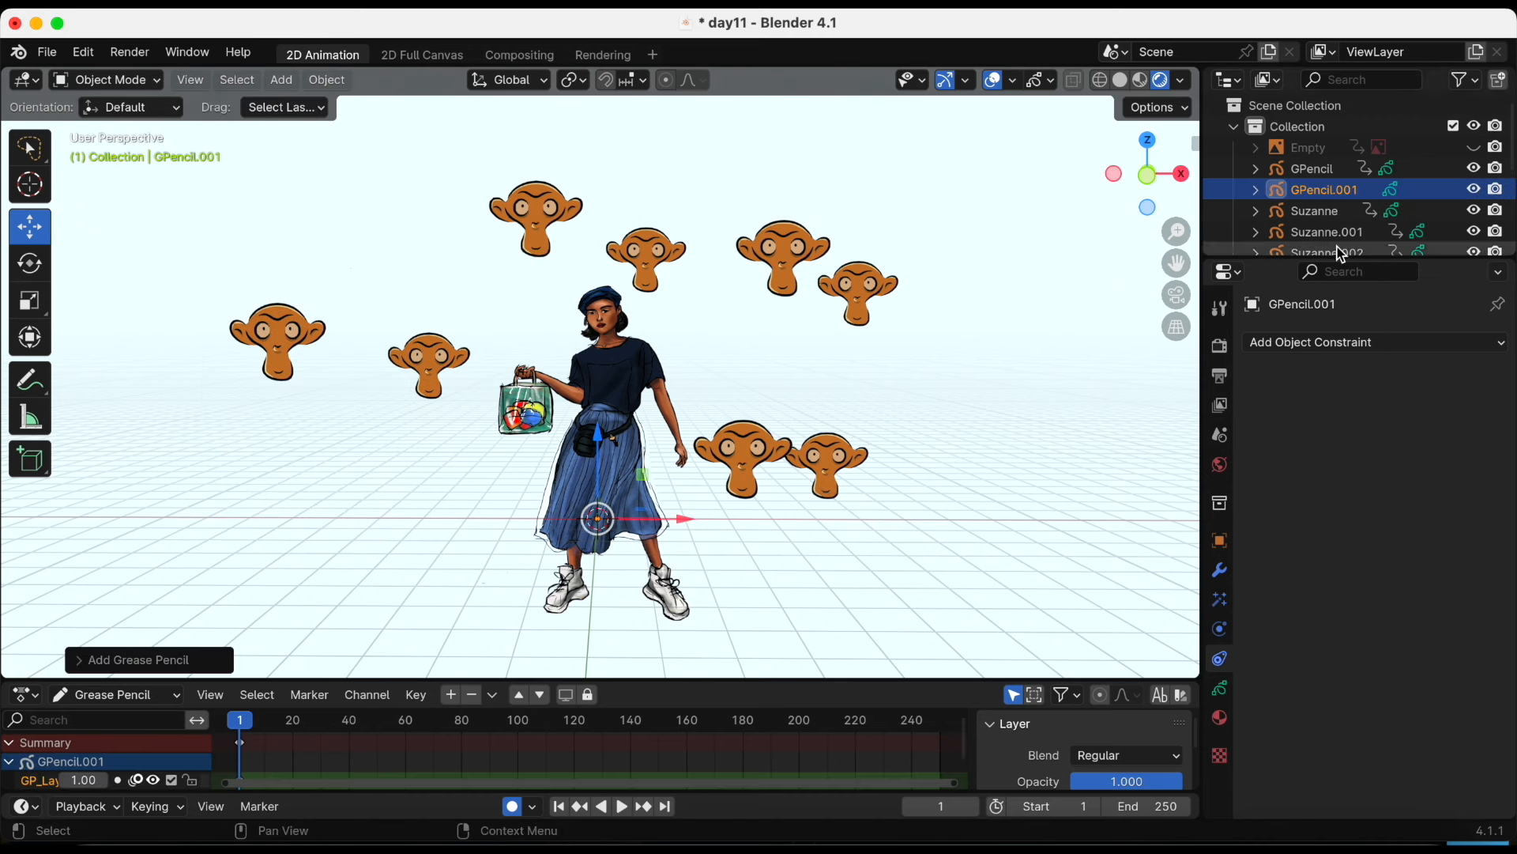
Switch the new blank Grease Pencil object to Draw Mode and draw one long winding, looping stroke around the monkeys across the view
{"action": "left_click_drag", "start_coordinate": [1344, 258], "coordinate": [1343, 282]}
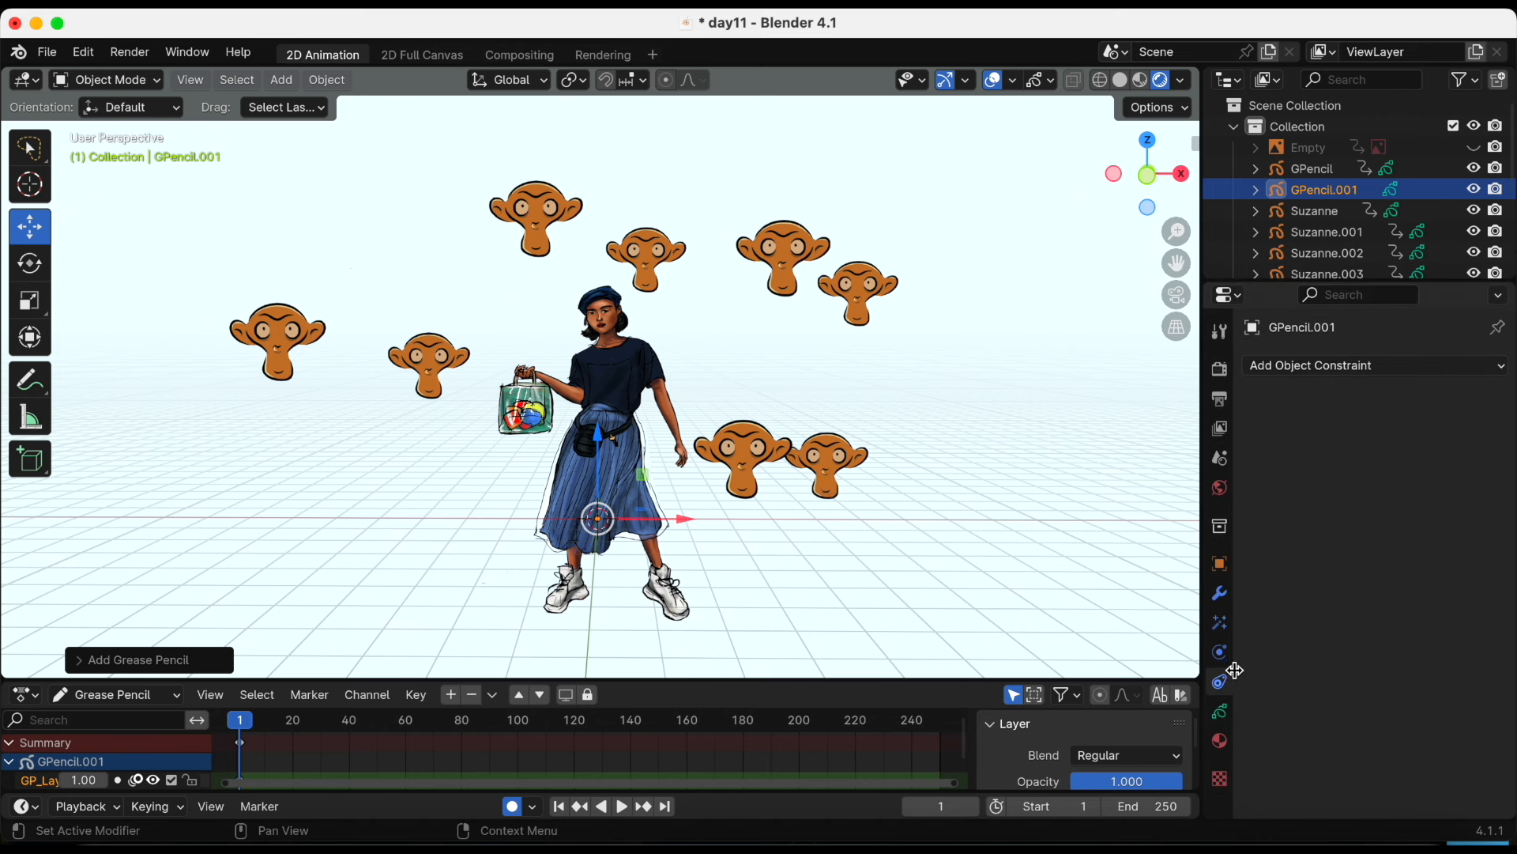
{"action": "left_click", "coordinate": [1219, 711]}
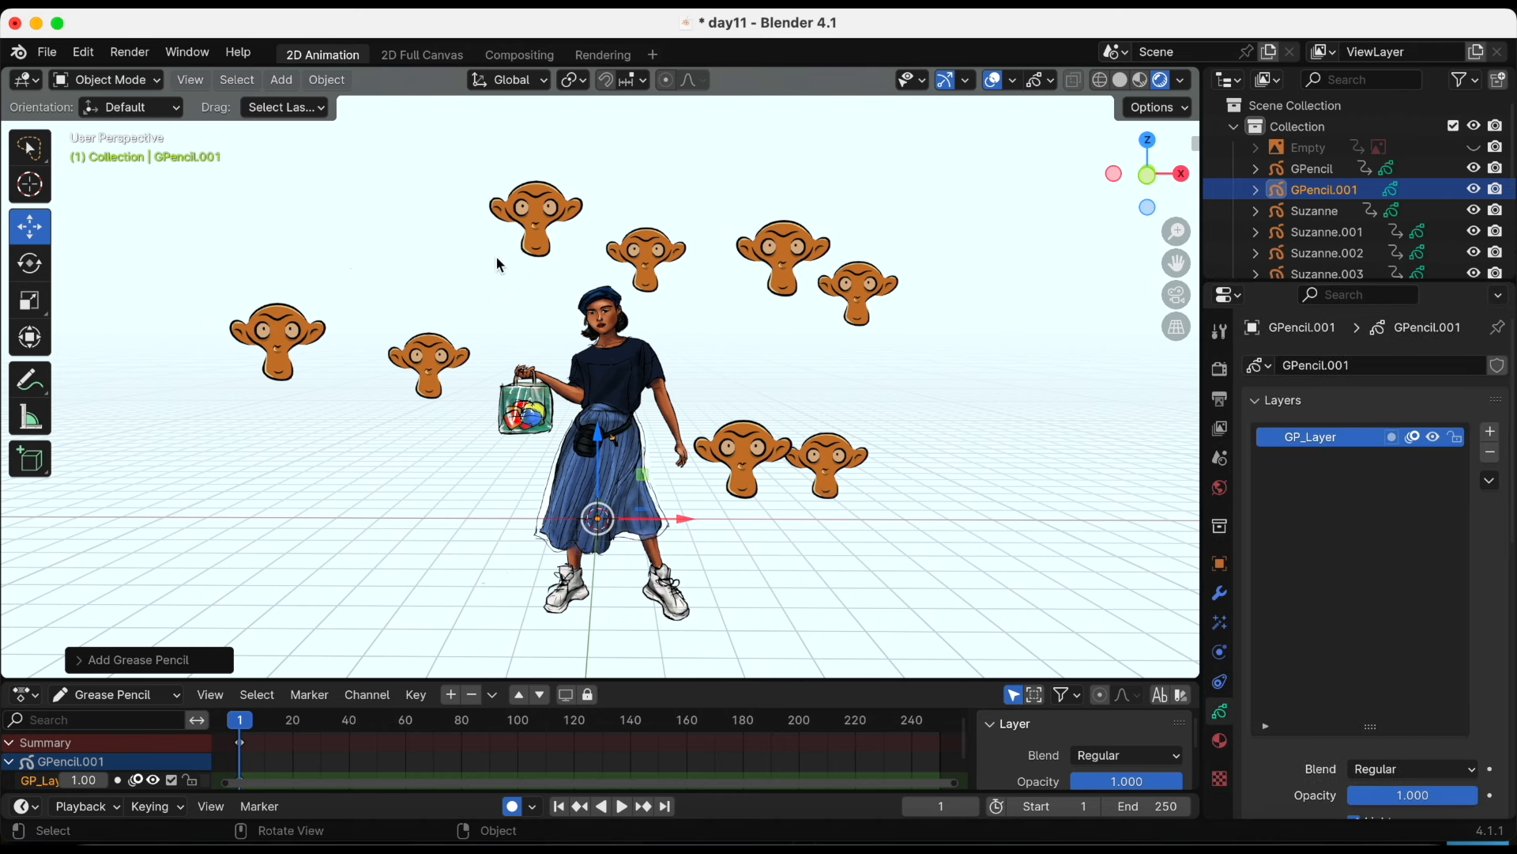
{"action": "left_click", "coordinate": [111, 80]}
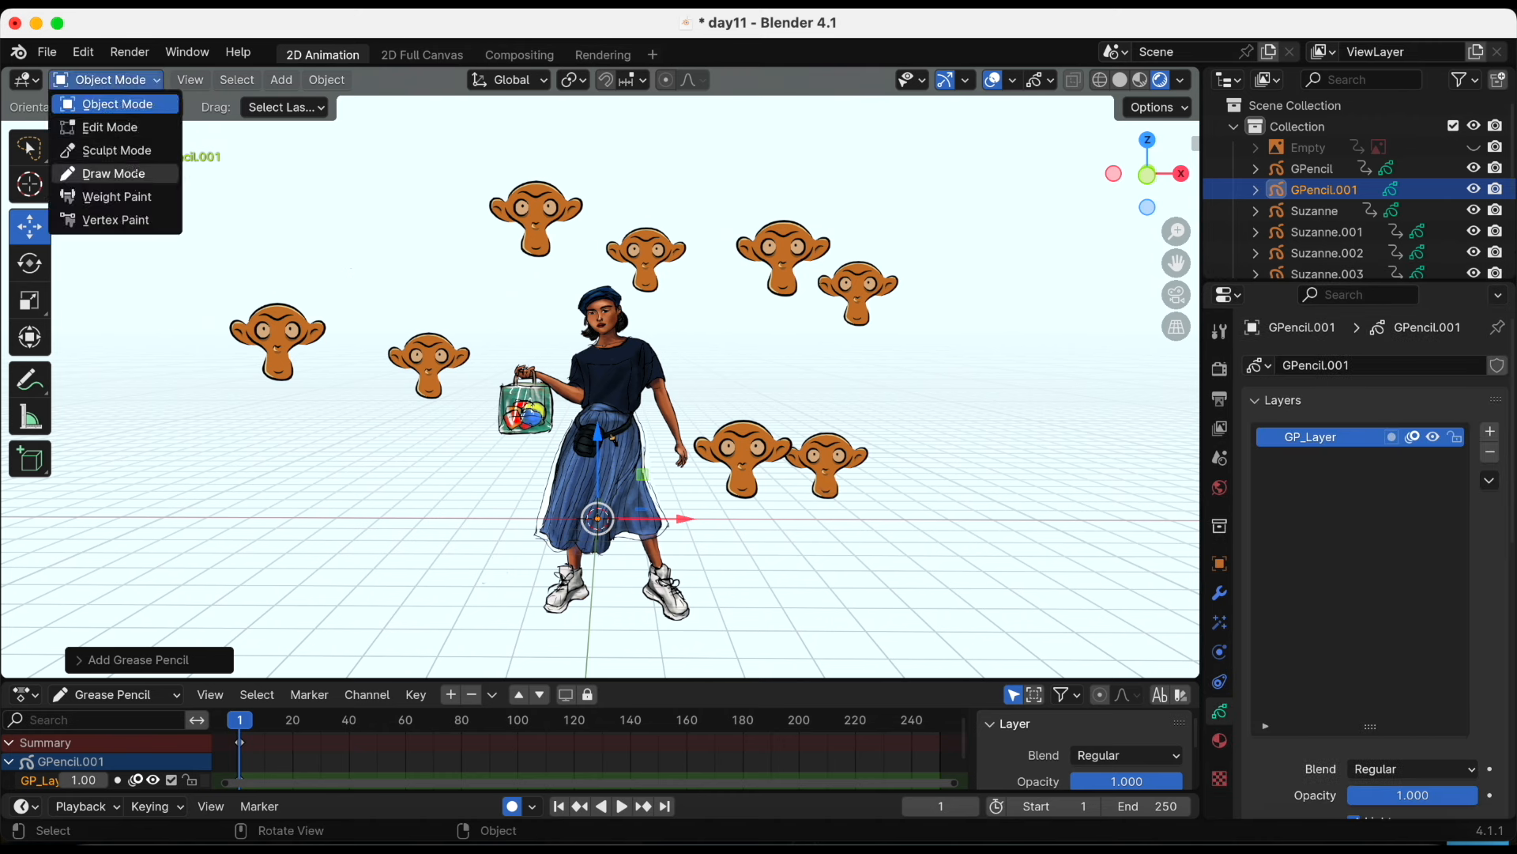
{"action": "left_click", "coordinate": [139, 183]}
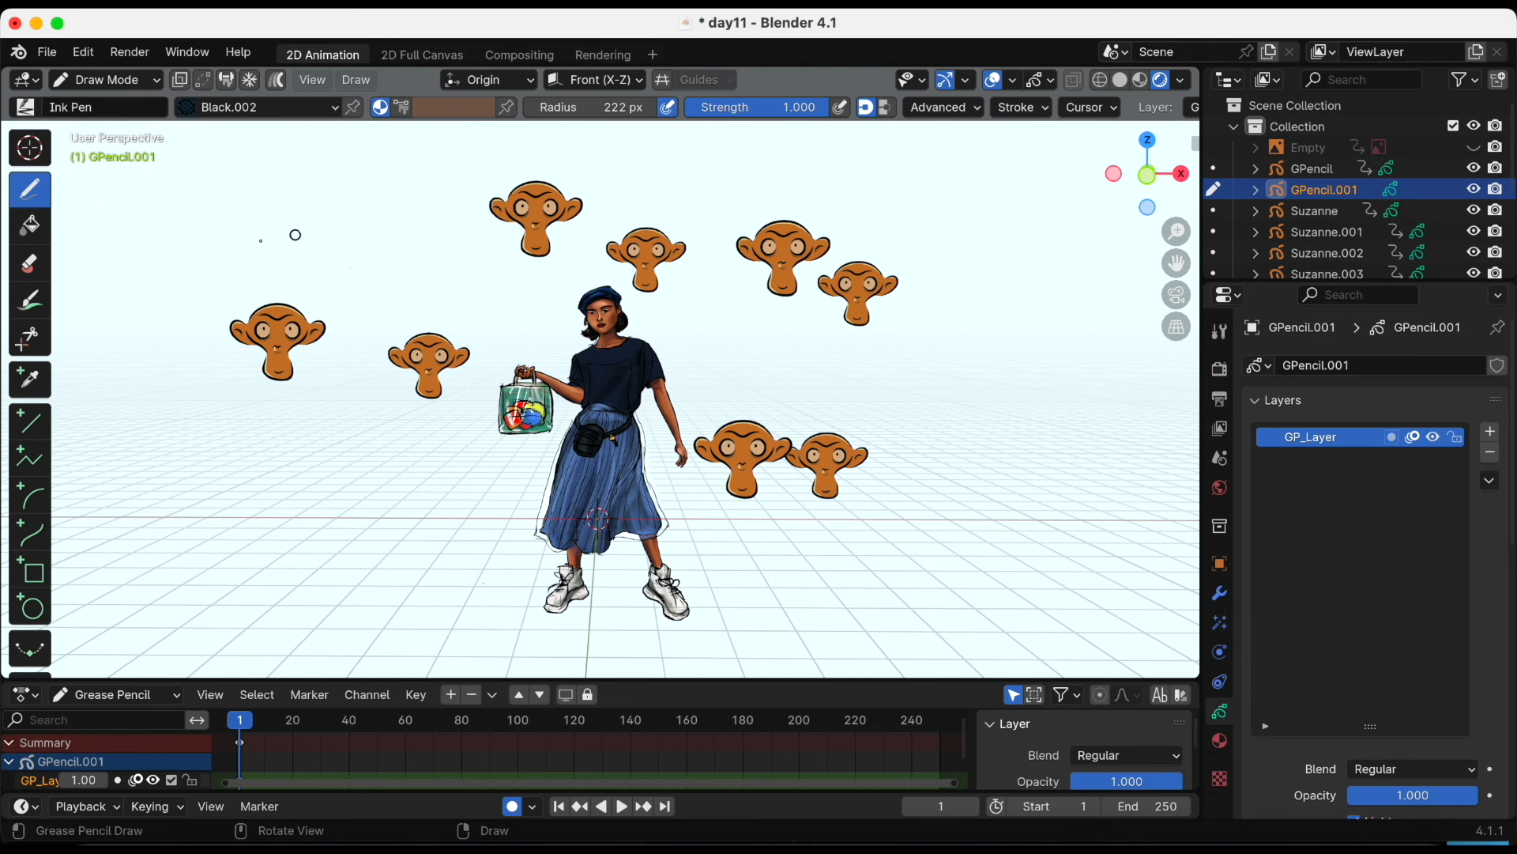
{"action": "mouse_move", "coordinate": [214, 219]}
{"action": "left_mouse_down"}
{"action": "mouse_move", "coordinate": [268, 478]}
{"action": "mouse_move", "coordinate": [364, 228]}
{"action": "mouse_move", "coordinate": [463, 395]}
{"action": "mouse_move", "coordinate": [583, 228]}
{"action": "mouse_move", "coordinate": [713, 207]}
{"action": "mouse_move", "coordinate": [822, 340]}
{"action": "mouse_move", "coordinate": [743, 565]}
{"action": "mouse_move", "coordinate": [947, 370]}
{"action": "mouse_move", "coordinate": [948, 198]}
{"action": "left_mouse_up"}
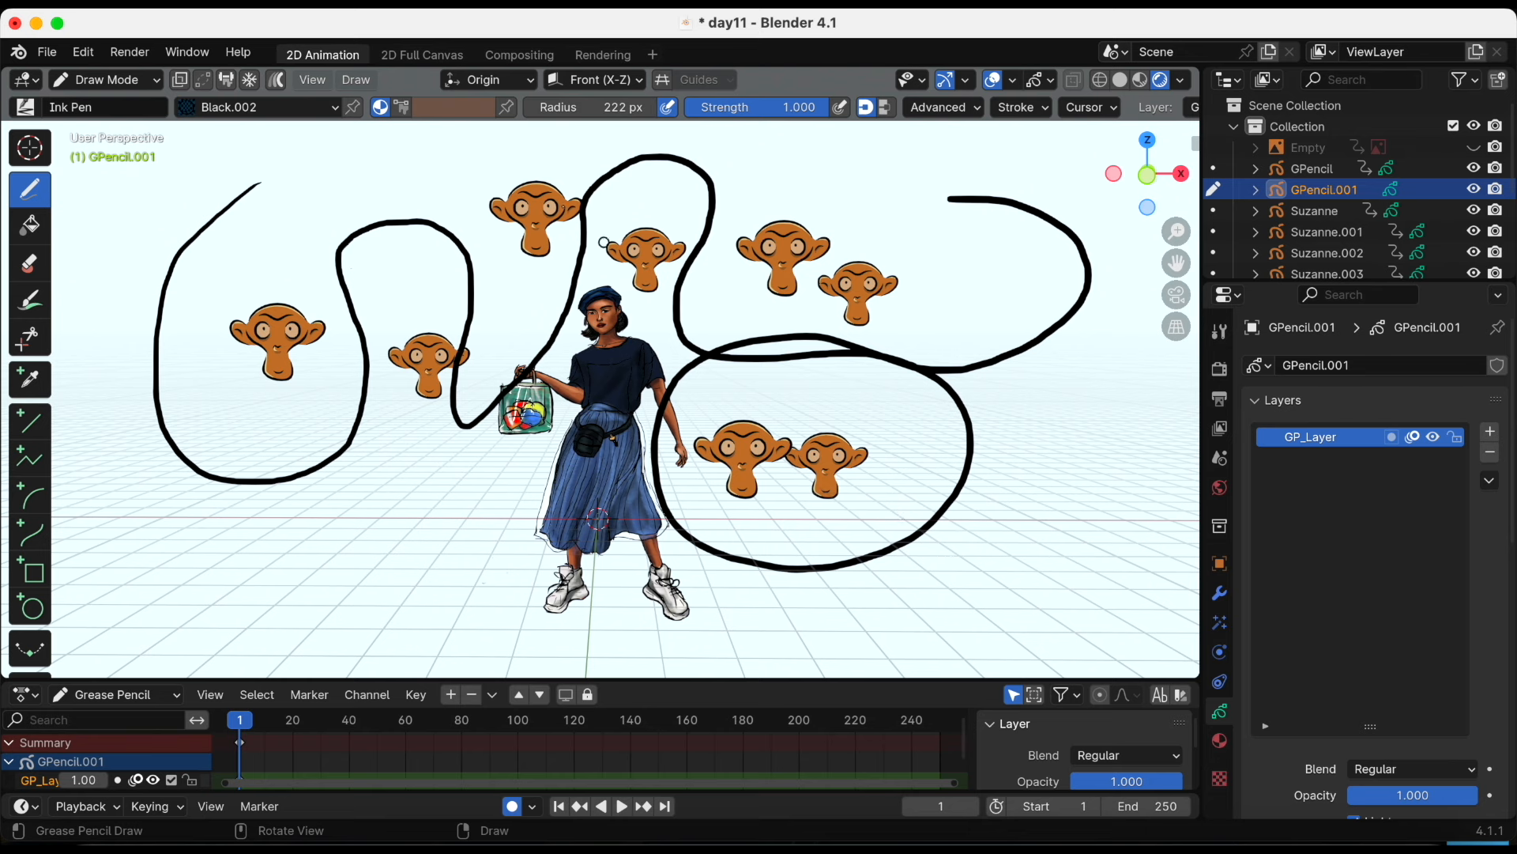
Return to Object Mode, convert the winding stroke to a Bézier Curve, and select the curve and the original stroke object in turn
{"action": "left_click", "coordinate": [106, 79]}
{"action": "left_click", "coordinate": [110, 105]}
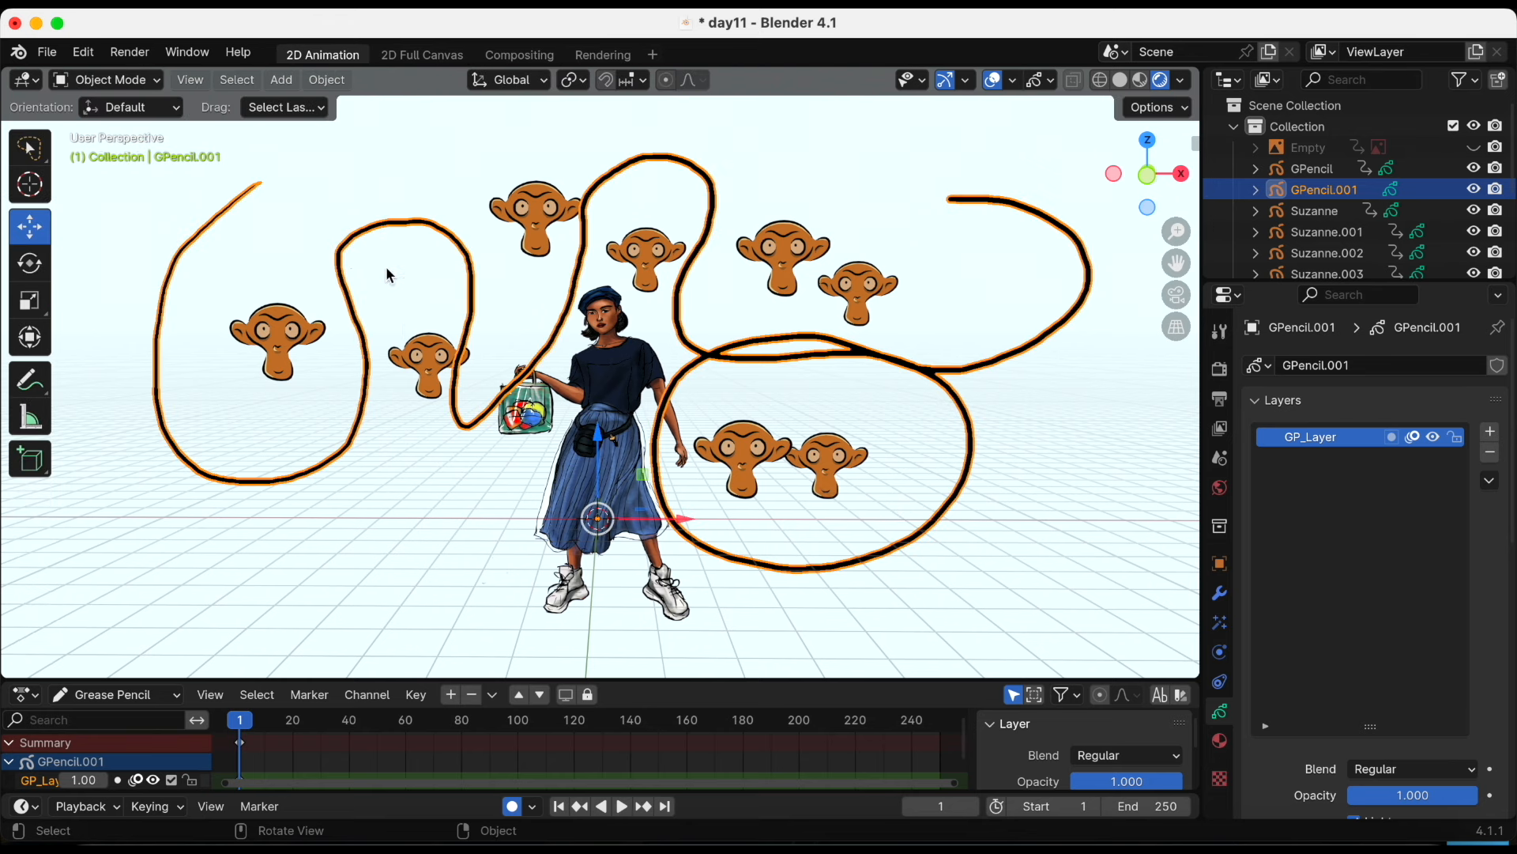
{"action": "right_click", "coordinate": [370, 221]}
{"action": "mouse_move", "coordinate": [370, 221]}
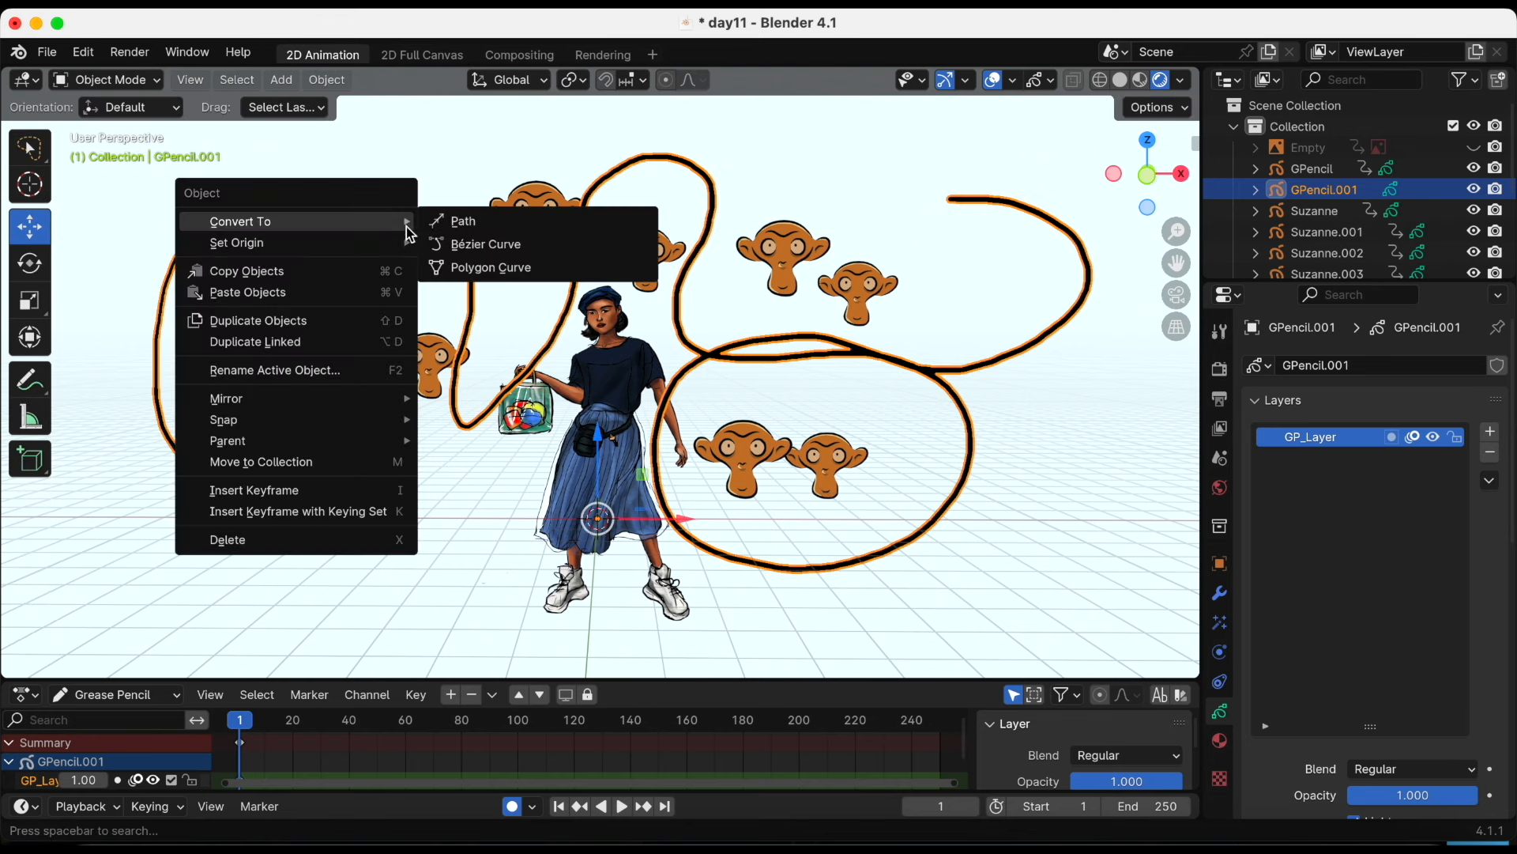
{"action": "left_click", "coordinate": [486, 245]}
{"action": "left_click", "coordinate": [1315, 171]}
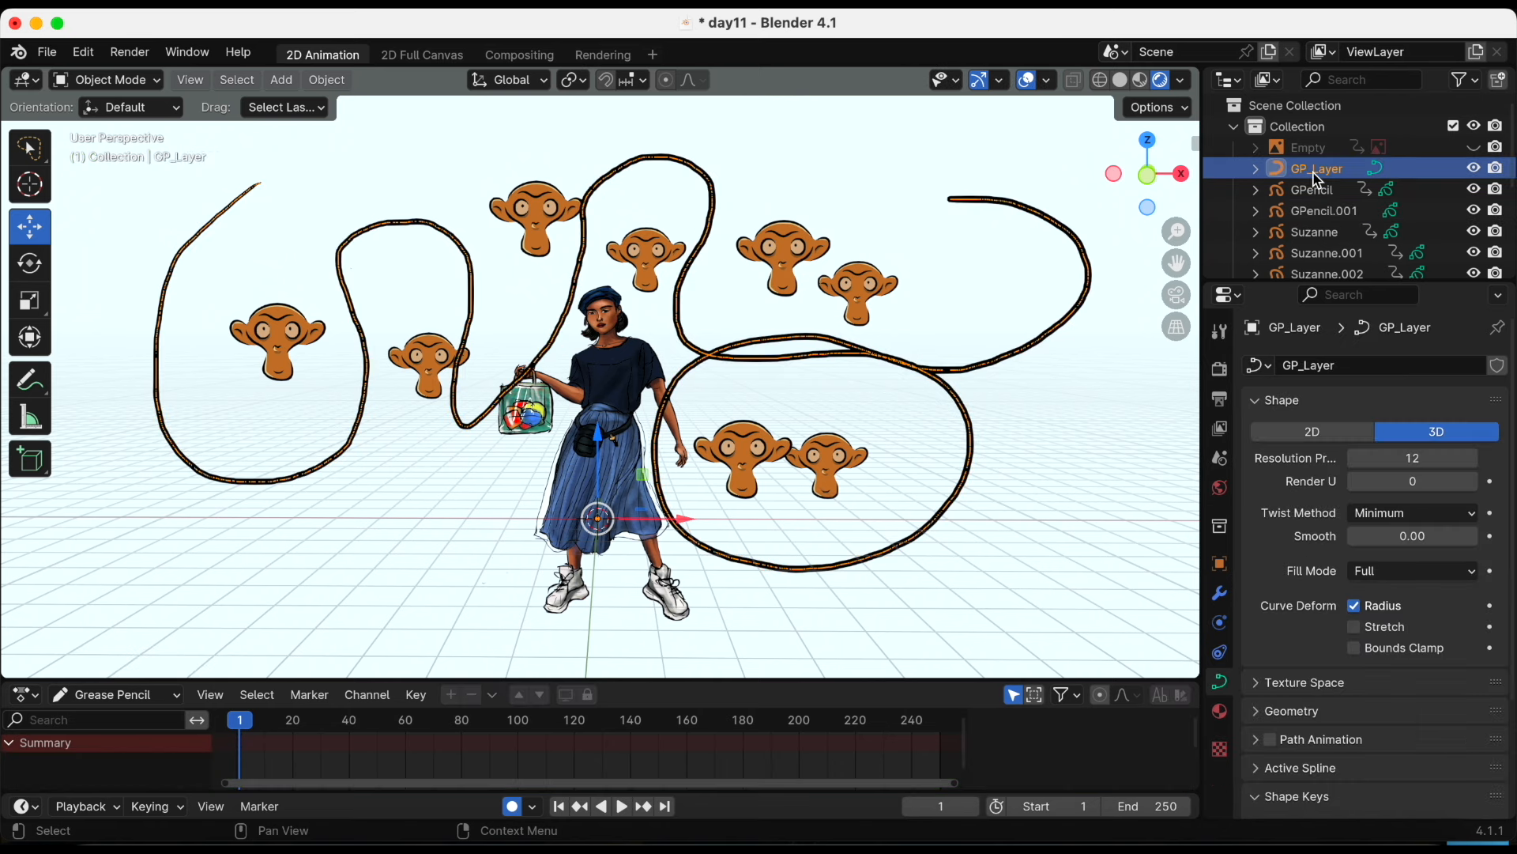
{"action": "left_click", "coordinate": [1322, 210]}
Add a Follow Path constraint to the woman drawing with the GP_Layer curve as its target
{"action": "left_click", "coordinate": [621, 399]}
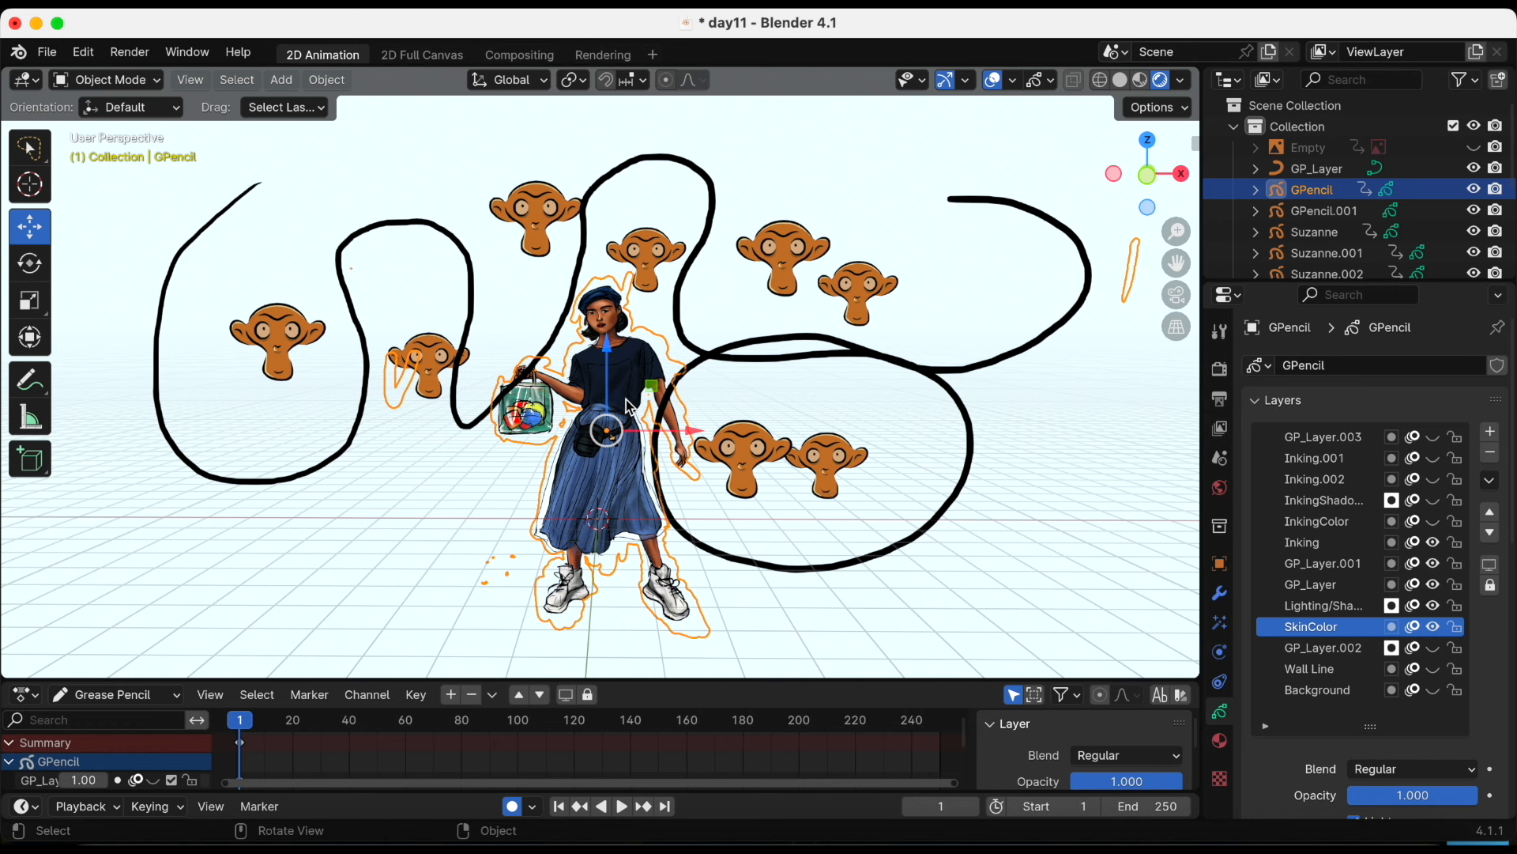
{"action": "left_click", "coordinate": [1219, 681]}
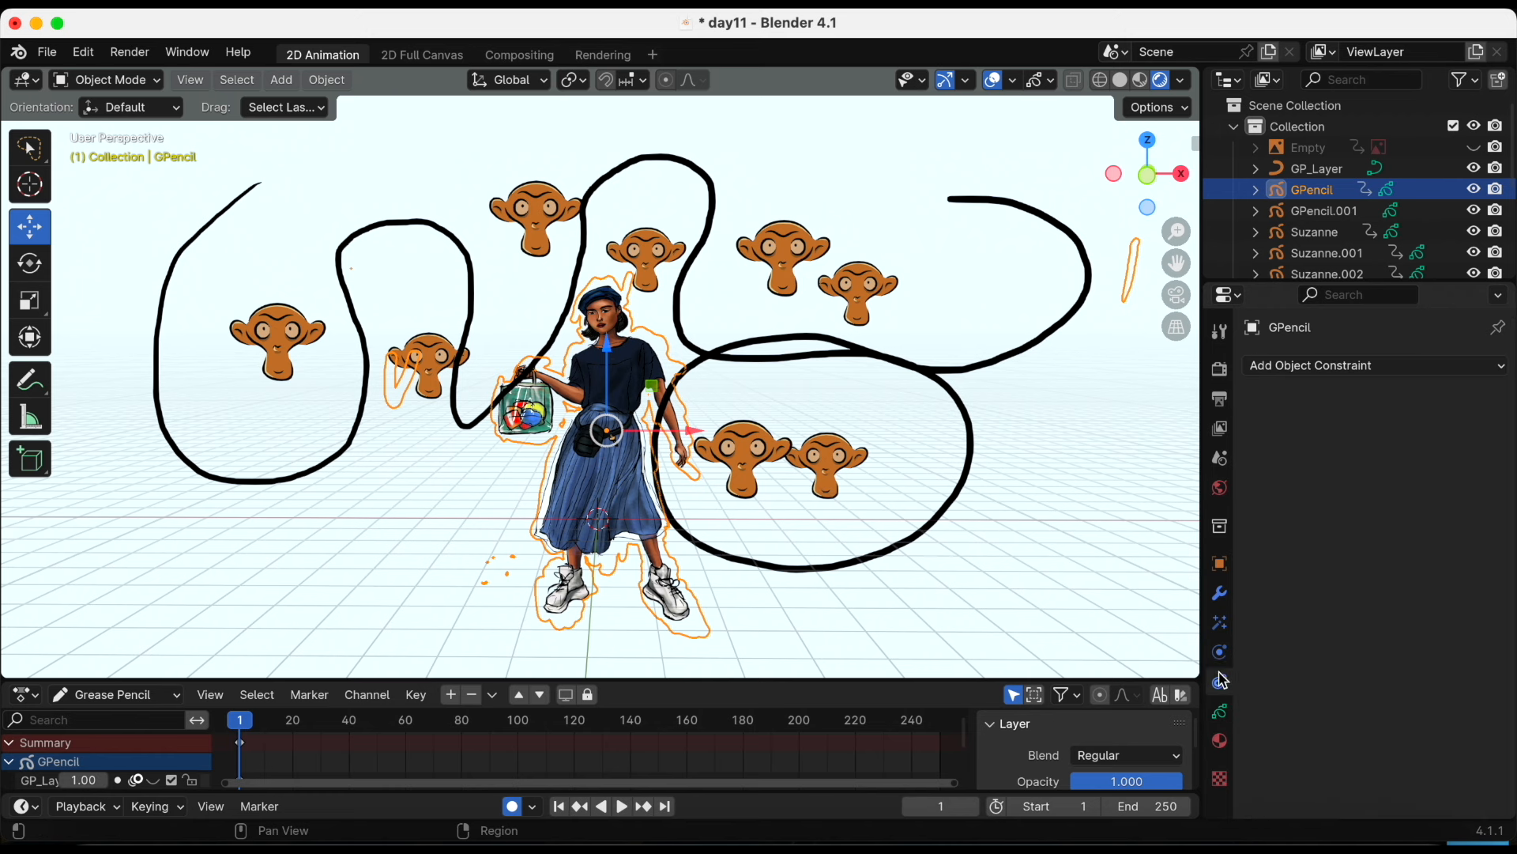
{"action": "left_click", "coordinate": [1334, 371]}
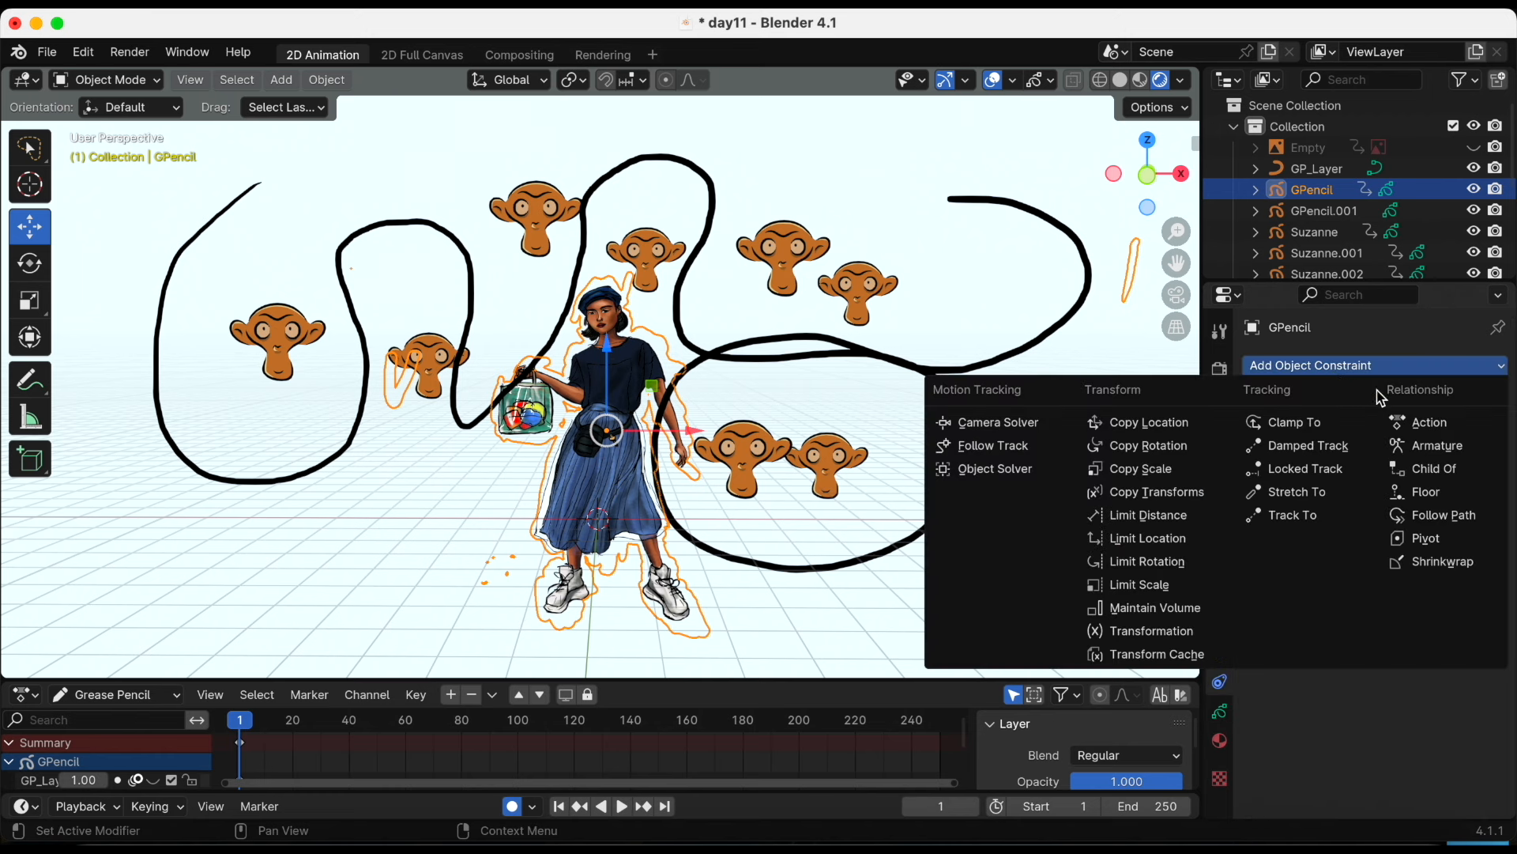
{"action": "left_click", "coordinate": [1446, 518]}
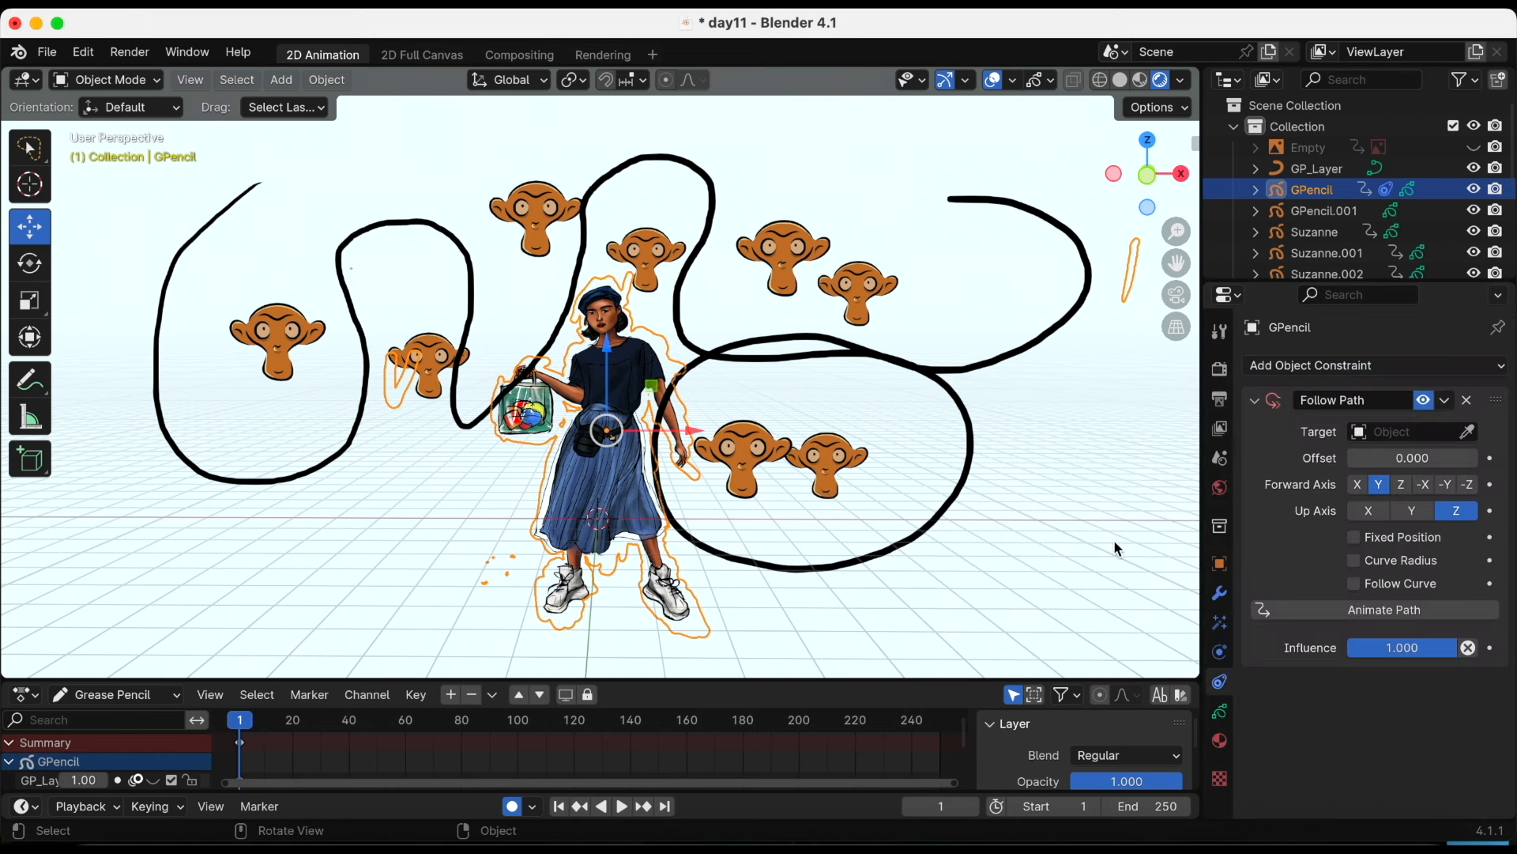
{"action": "left_click", "coordinate": [1466, 432]}
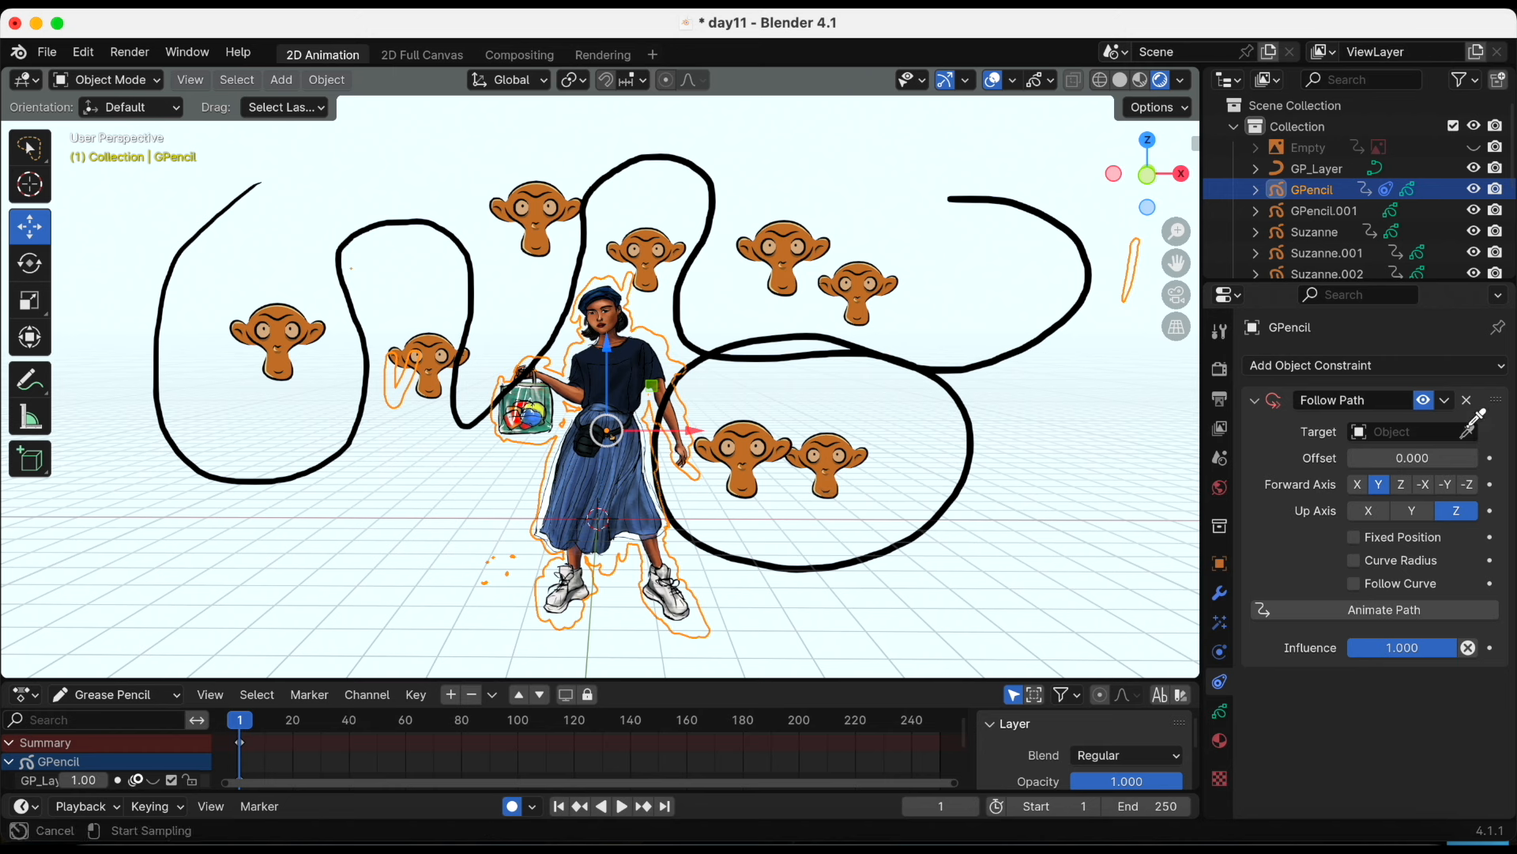
{"action": "left_click", "coordinate": [863, 556]}
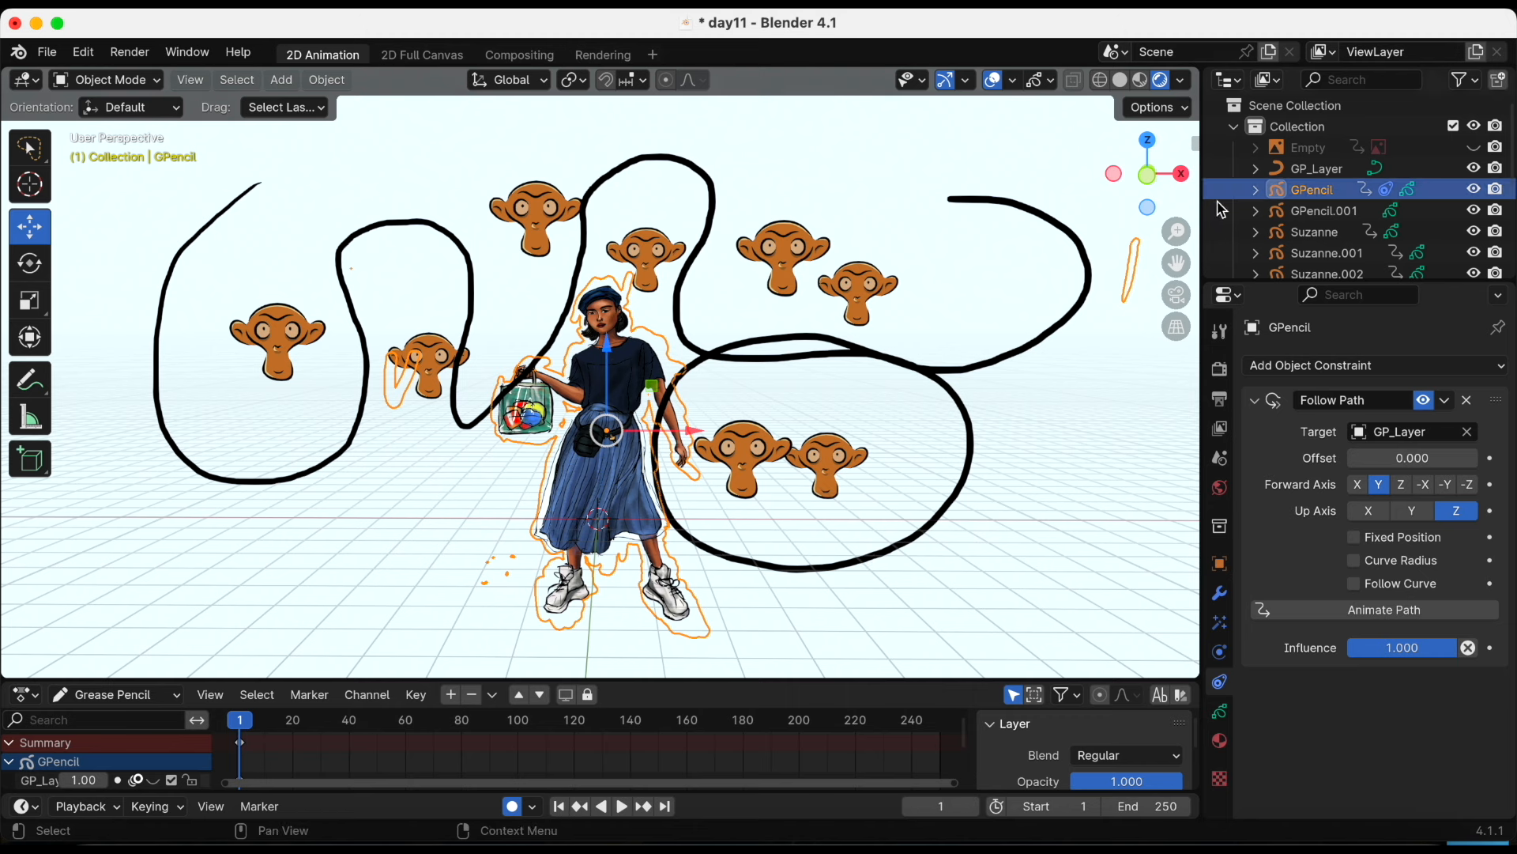
Toggle the visibility of the original stroke object GPencil.001, then delete it so only the curve is kept
{"action": "left_click", "coordinate": [1308, 211]}
{"action": "left_click", "coordinate": [1479, 213]}
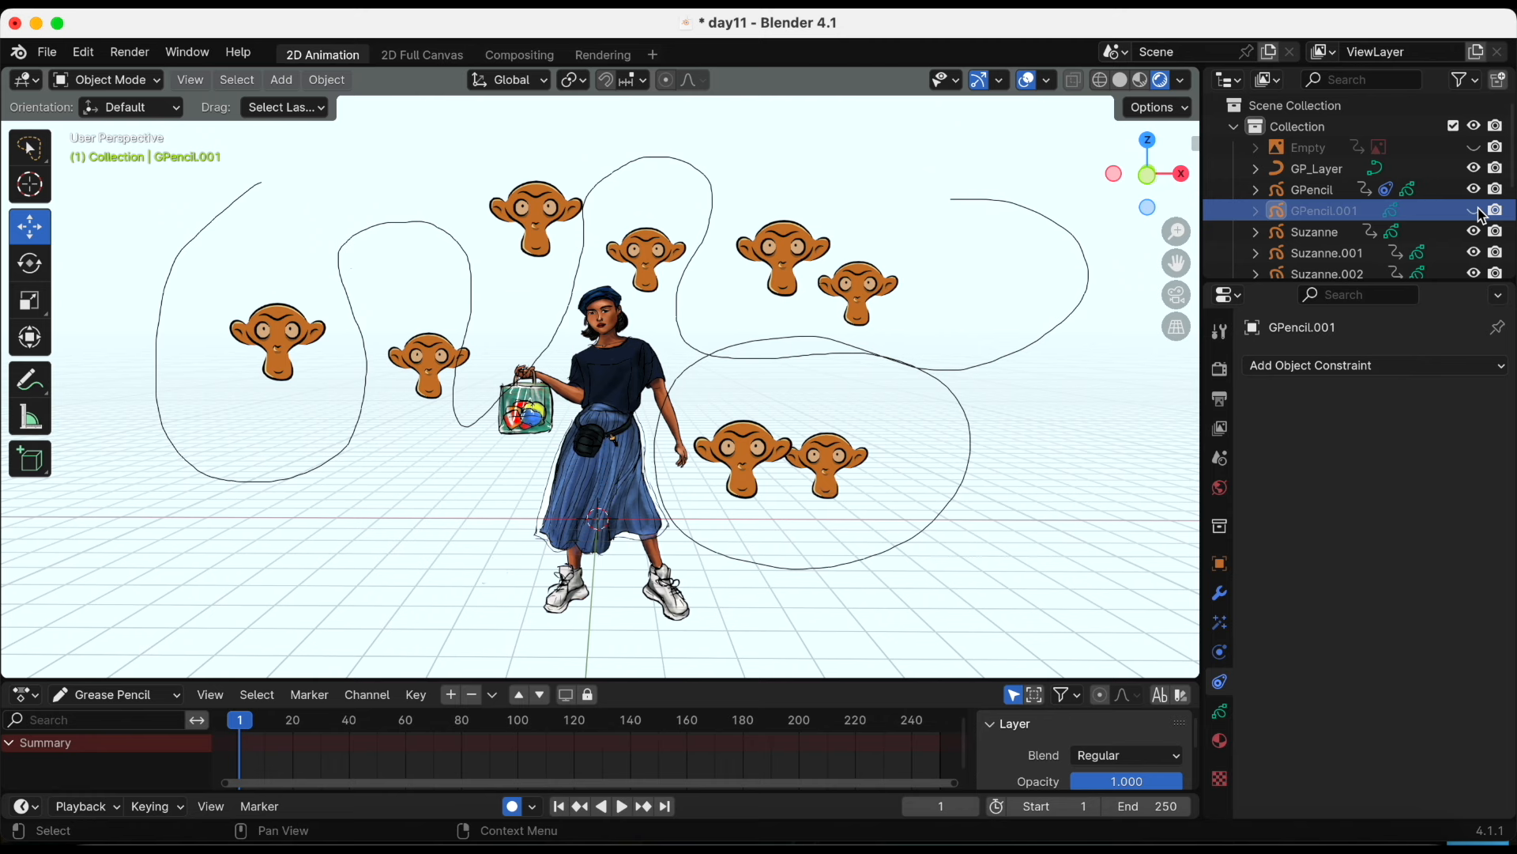
{"action": "left_click", "coordinate": [1478, 212]}
{"action": "left_click", "coordinate": [1321, 212]}
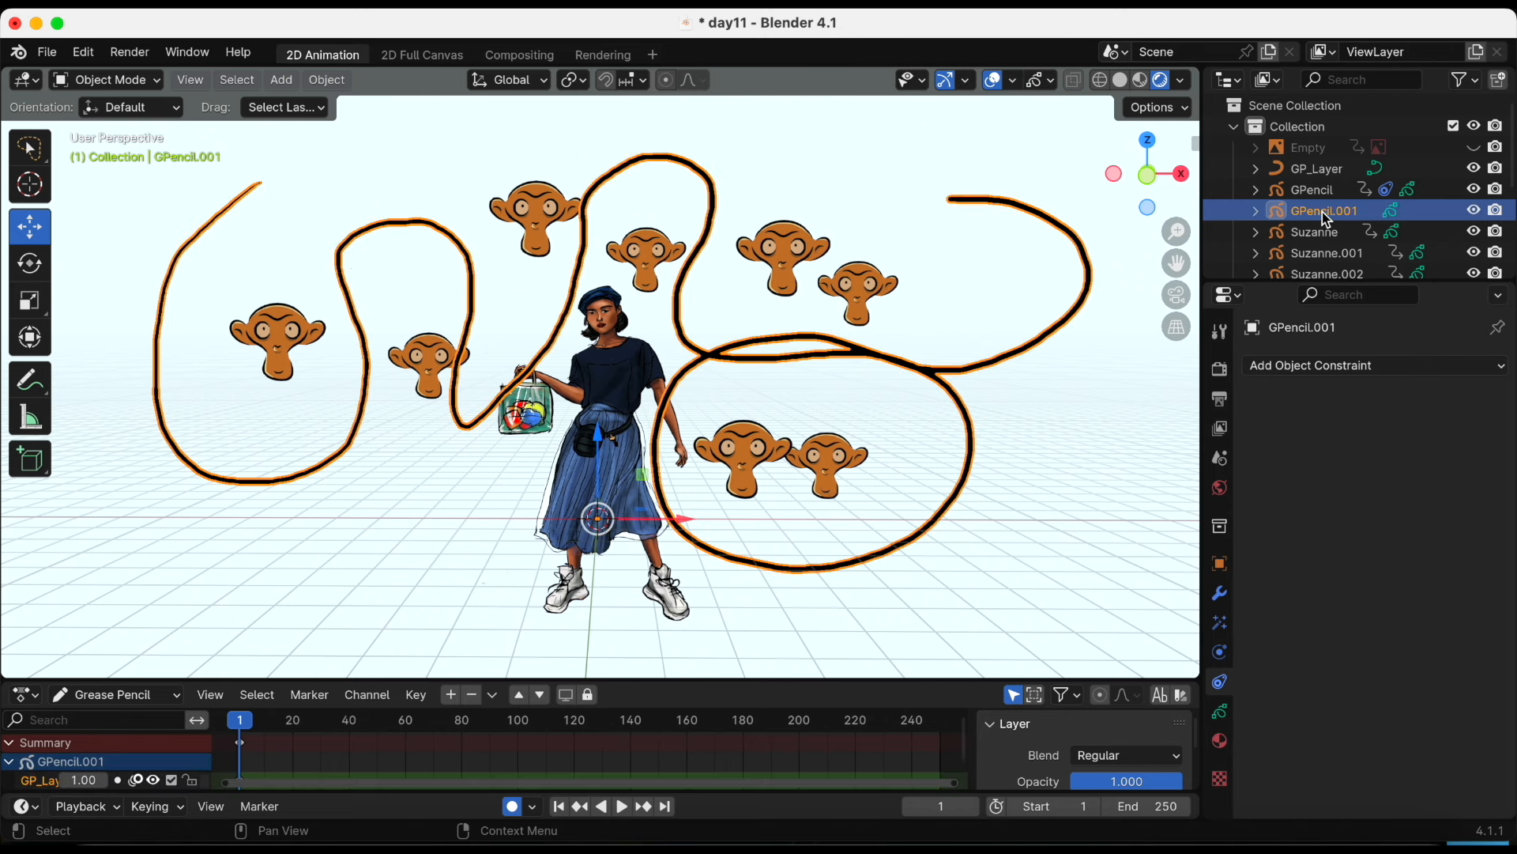
{"action": "key", "text": "x"}
Animate the path of the woman drawing's Follow Path constraint and deselect the drawing
{"action": "left_click", "coordinate": [1312, 190]}
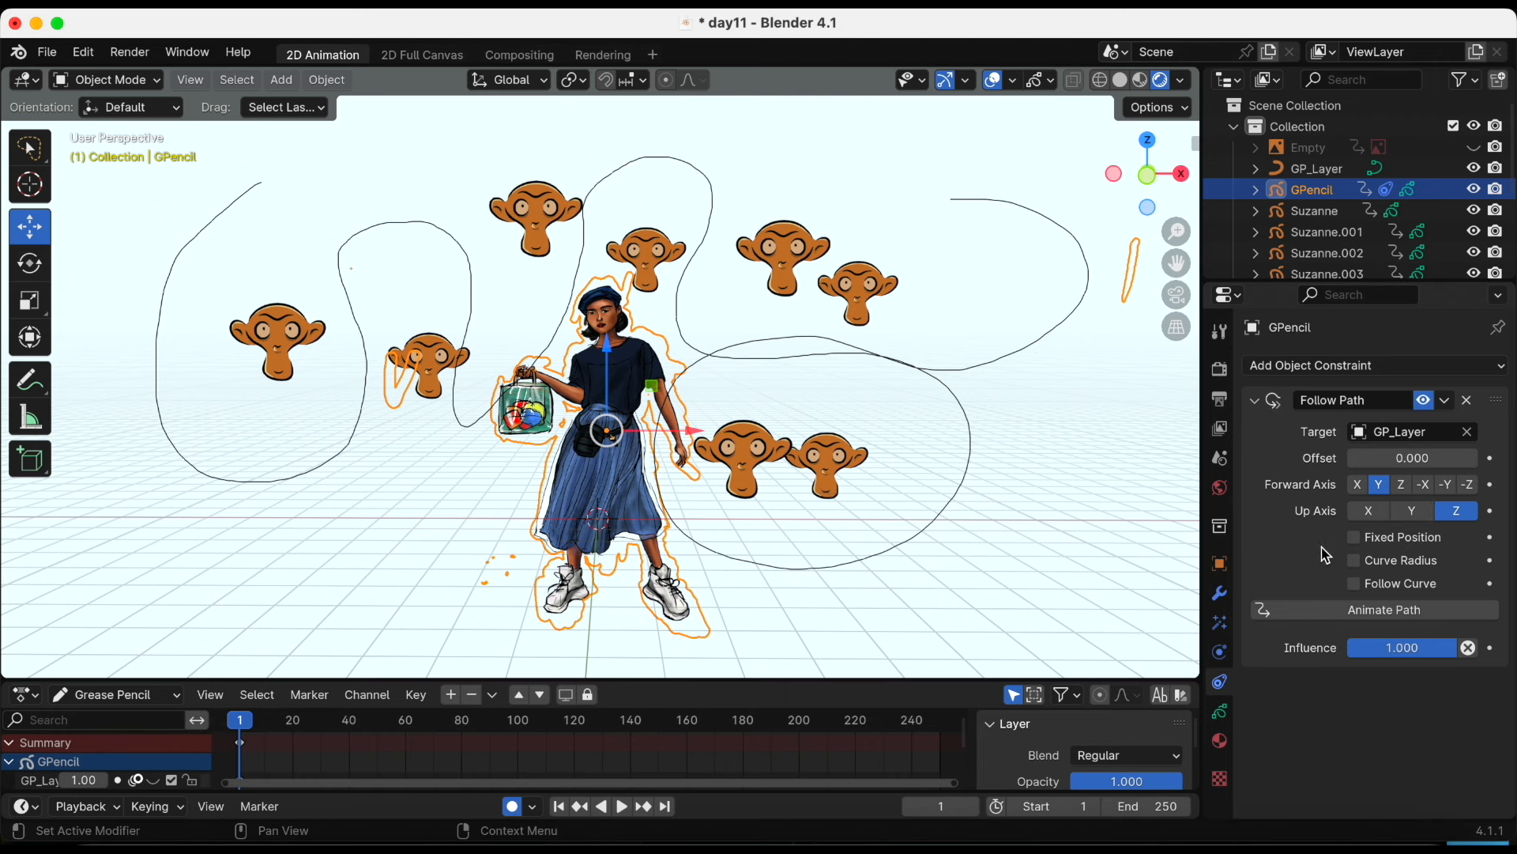
{"action": "left_click", "coordinate": [1322, 611]}
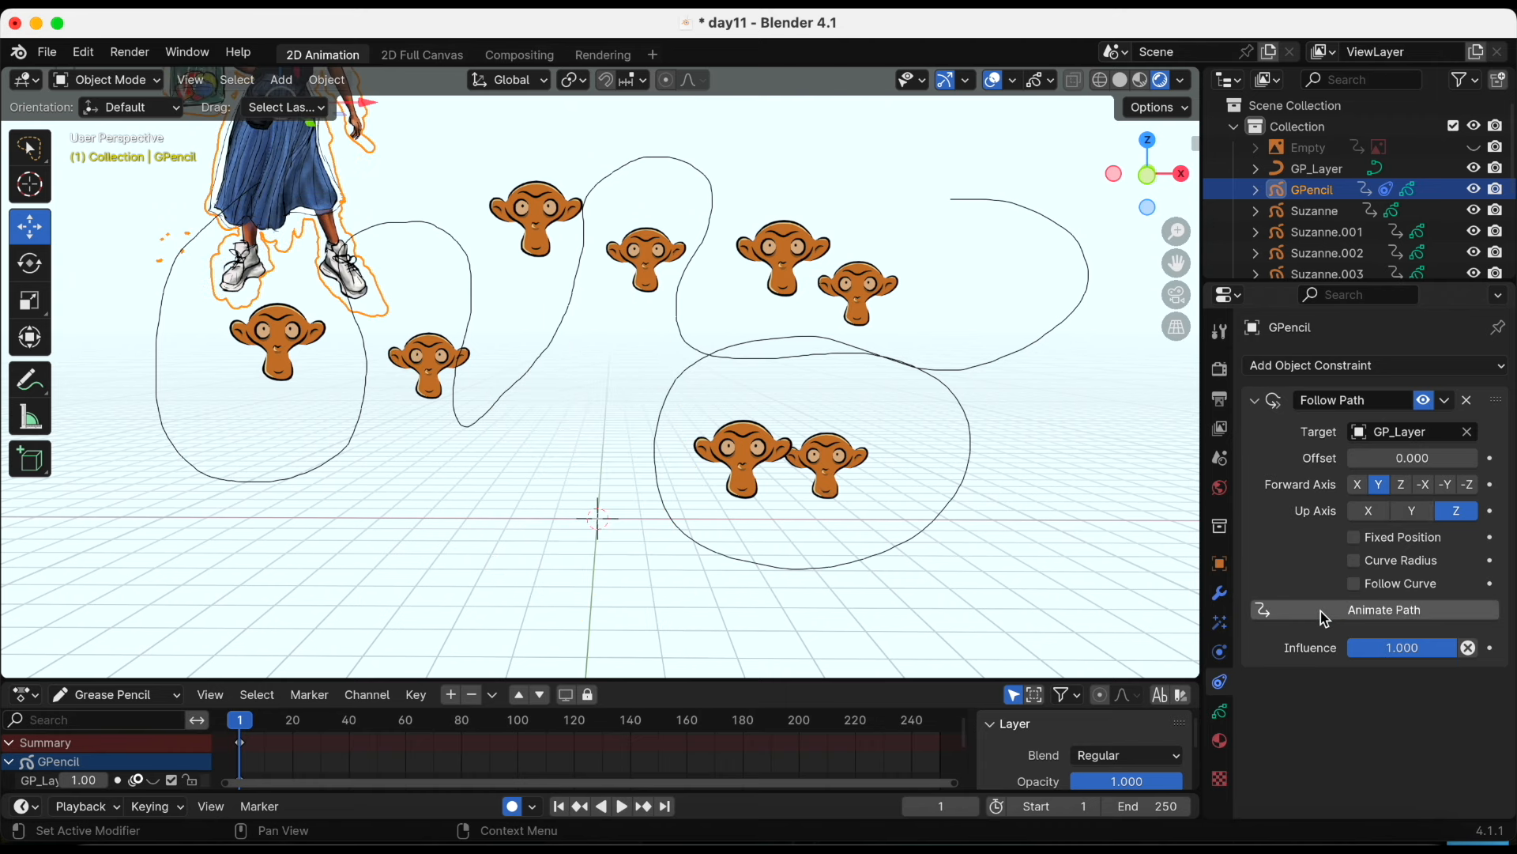
{"action": "scroll", "coordinate": [1051, 542], "scroll_direction": "down", "scroll_amount": 3}
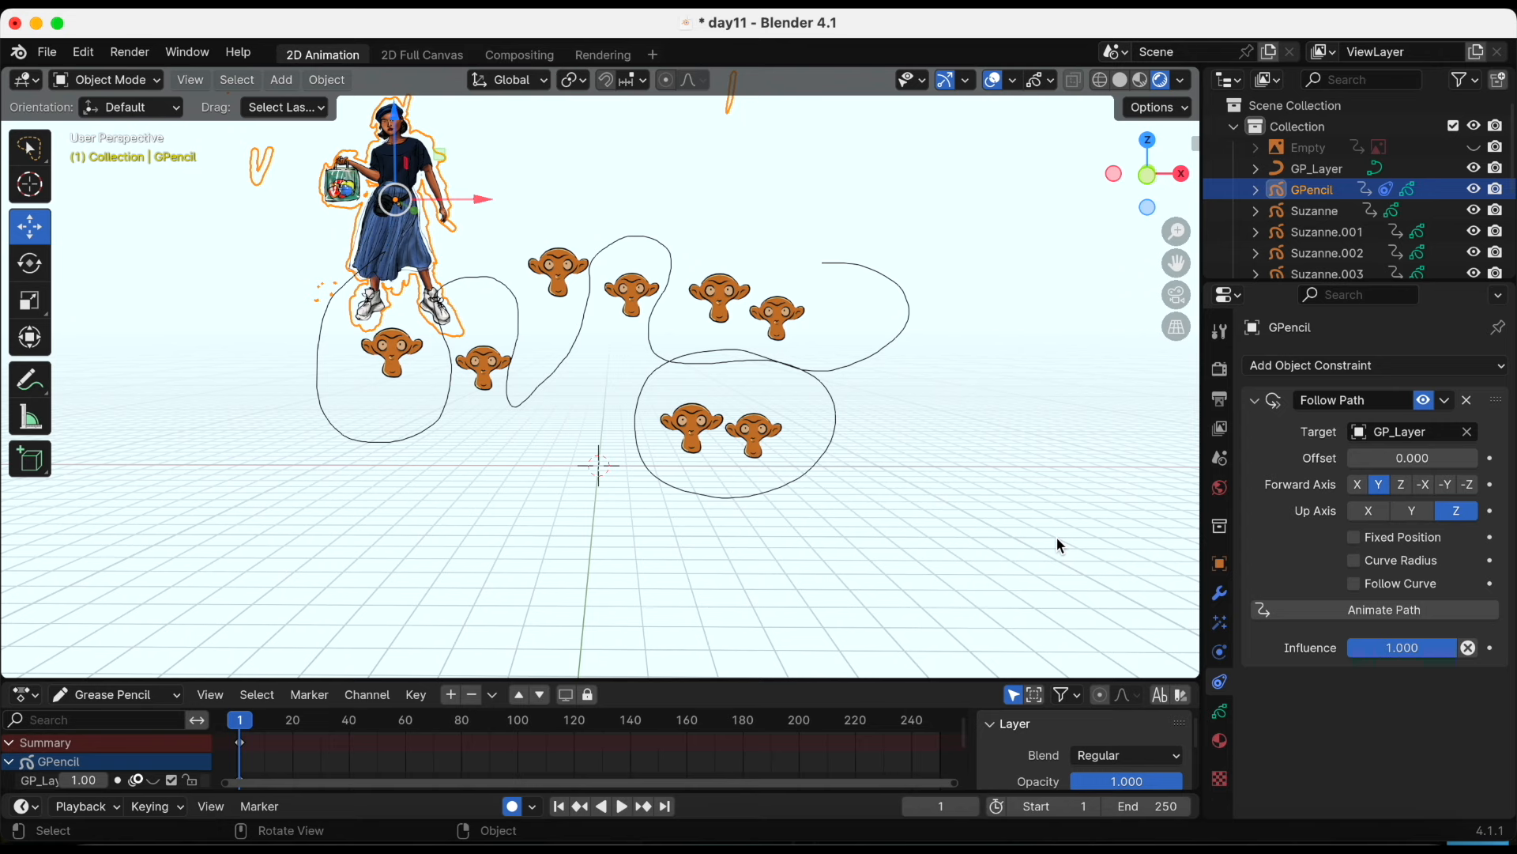
{"action": "left_click", "coordinate": [1119, 490]}
{"action": "scroll", "coordinate": [1089, 435], "scroll_direction": "up", "scroll_amount": 4}
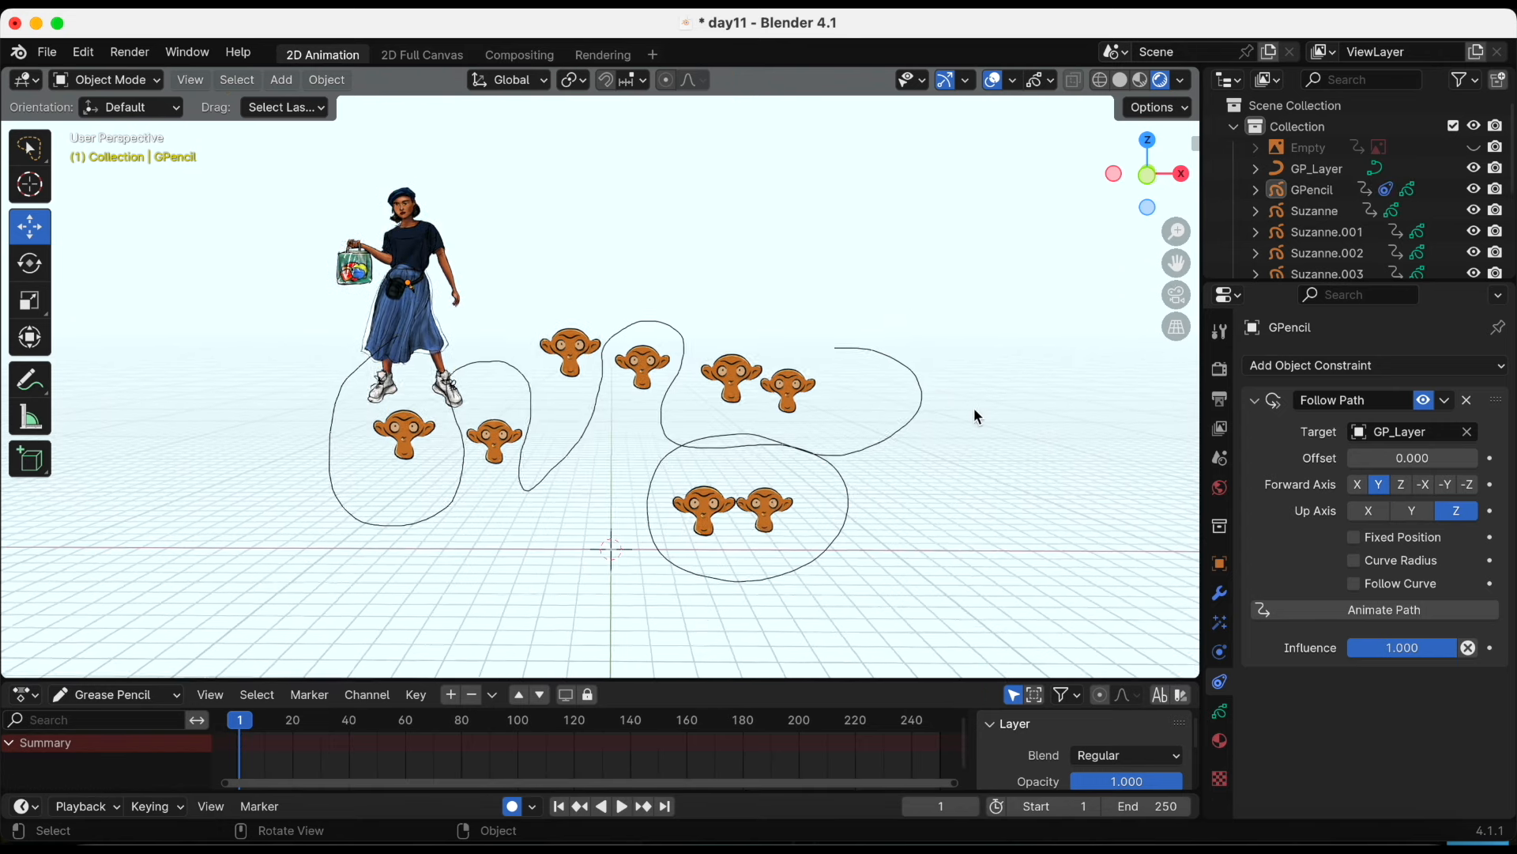
Play the follow-path animation, pause it, and return to the first frame
{"action": "left_click", "coordinate": [621, 806]}
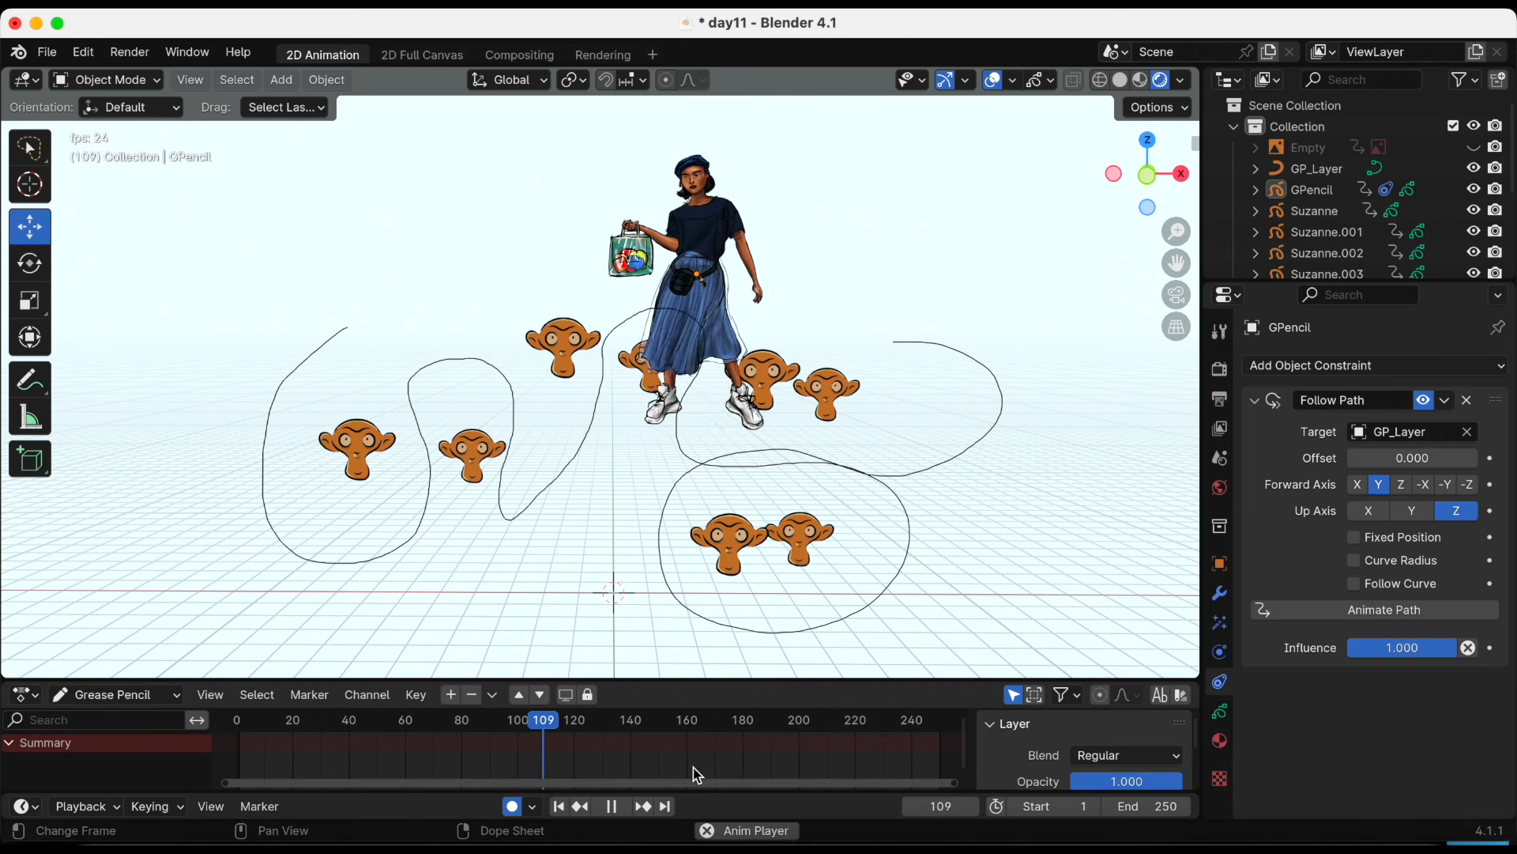
{"action": "left_click", "coordinate": [611, 806]}
{"action": "left_click", "coordinate": [558, 806]}
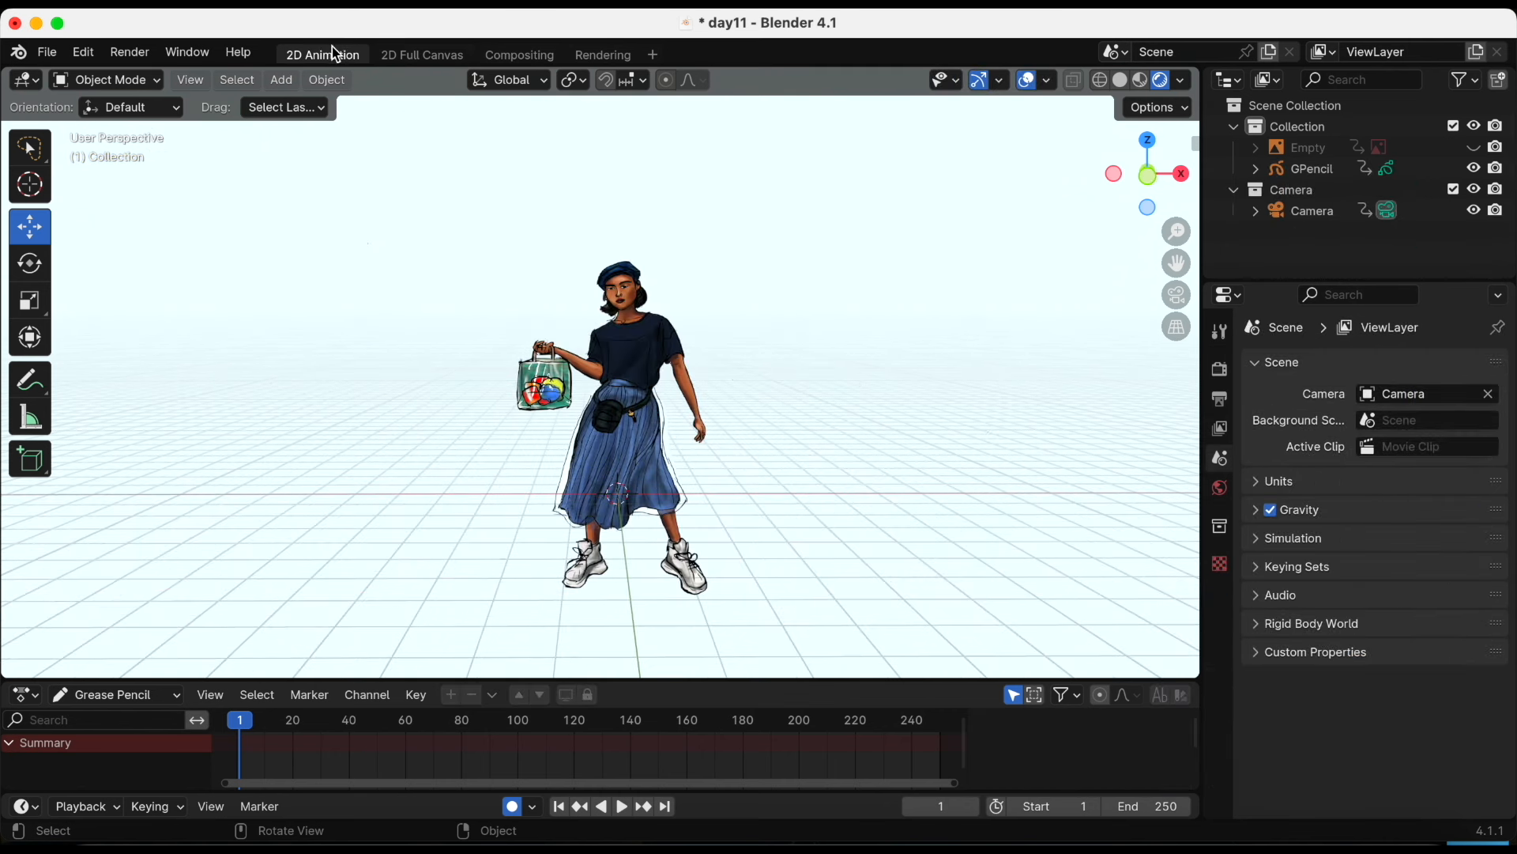
View the 2D Full Canvas, Compositing and Rendering workspaces in turn and return to 2D Animation
{"action": "left_click", "coordinate": [412, 63]}
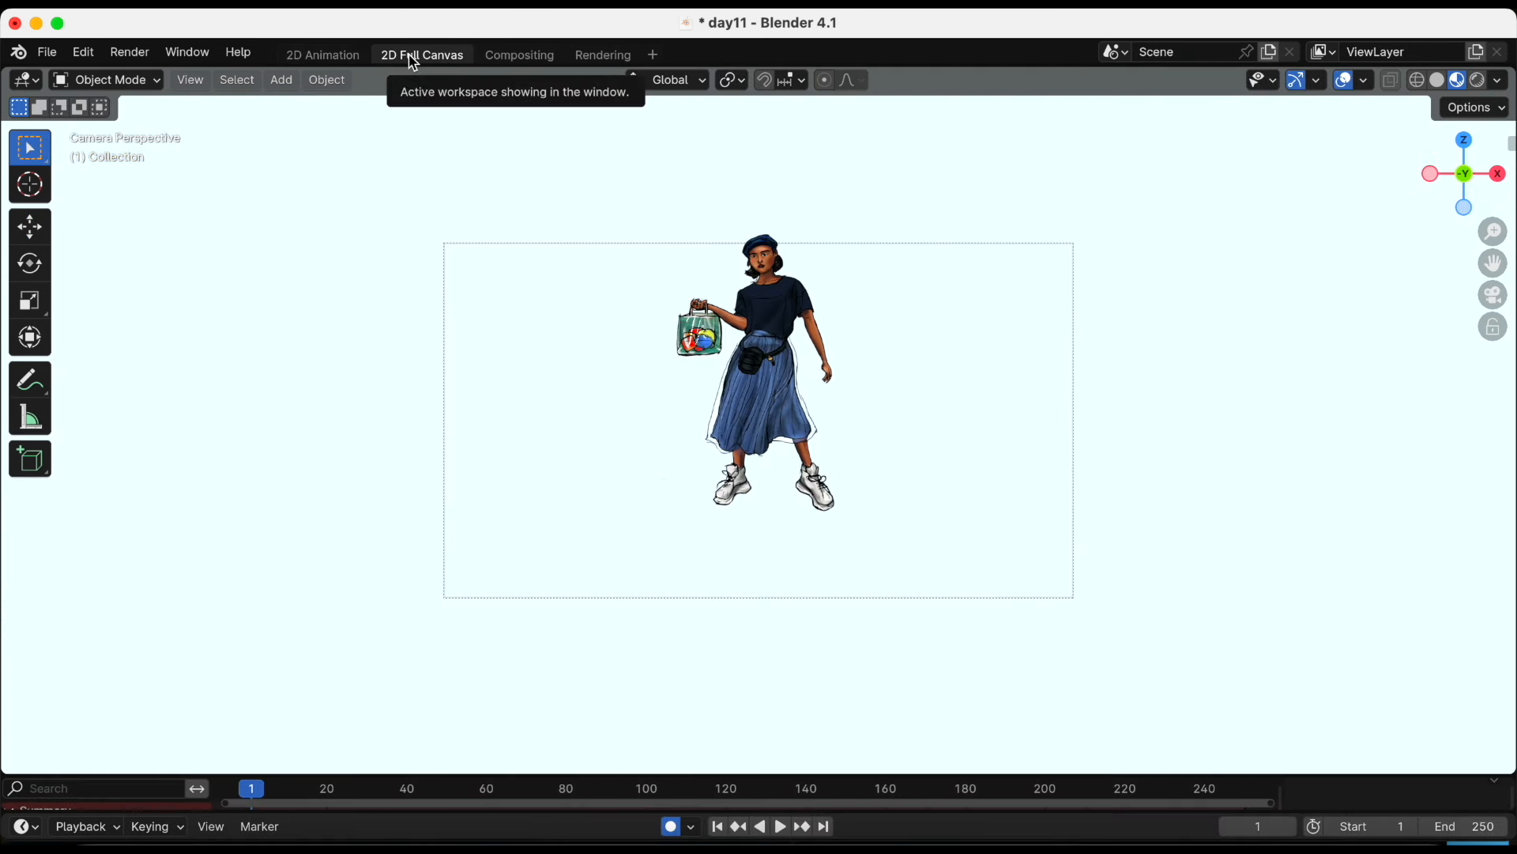
{"action": "left_click", "coordinate": [500, 54]}
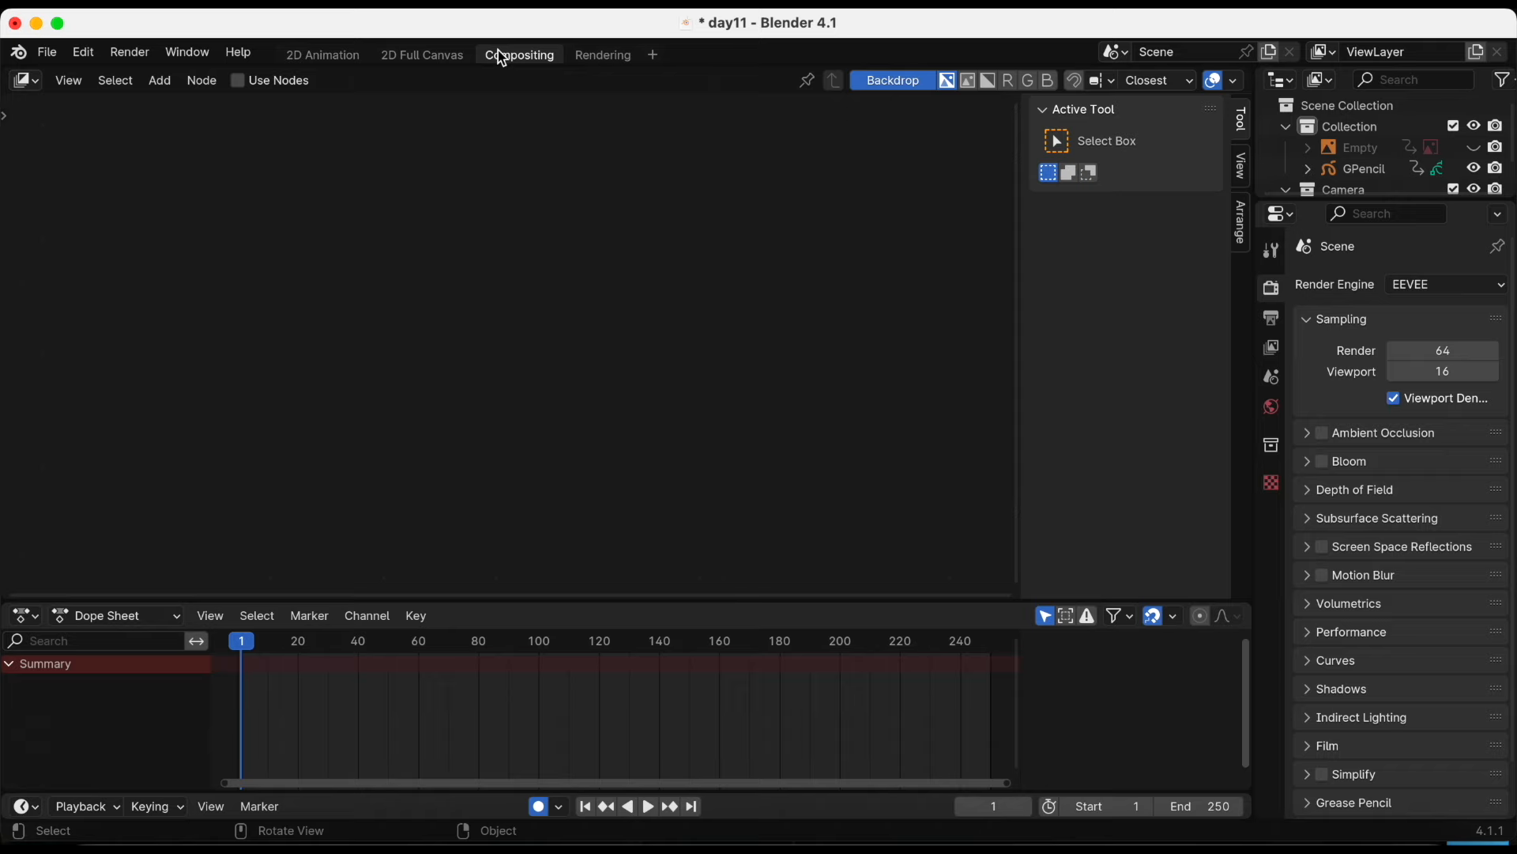
{"action": "left_click", "coordinate": [601, 57]}
{"action": "left_click", "coordinate": [335, 54]}
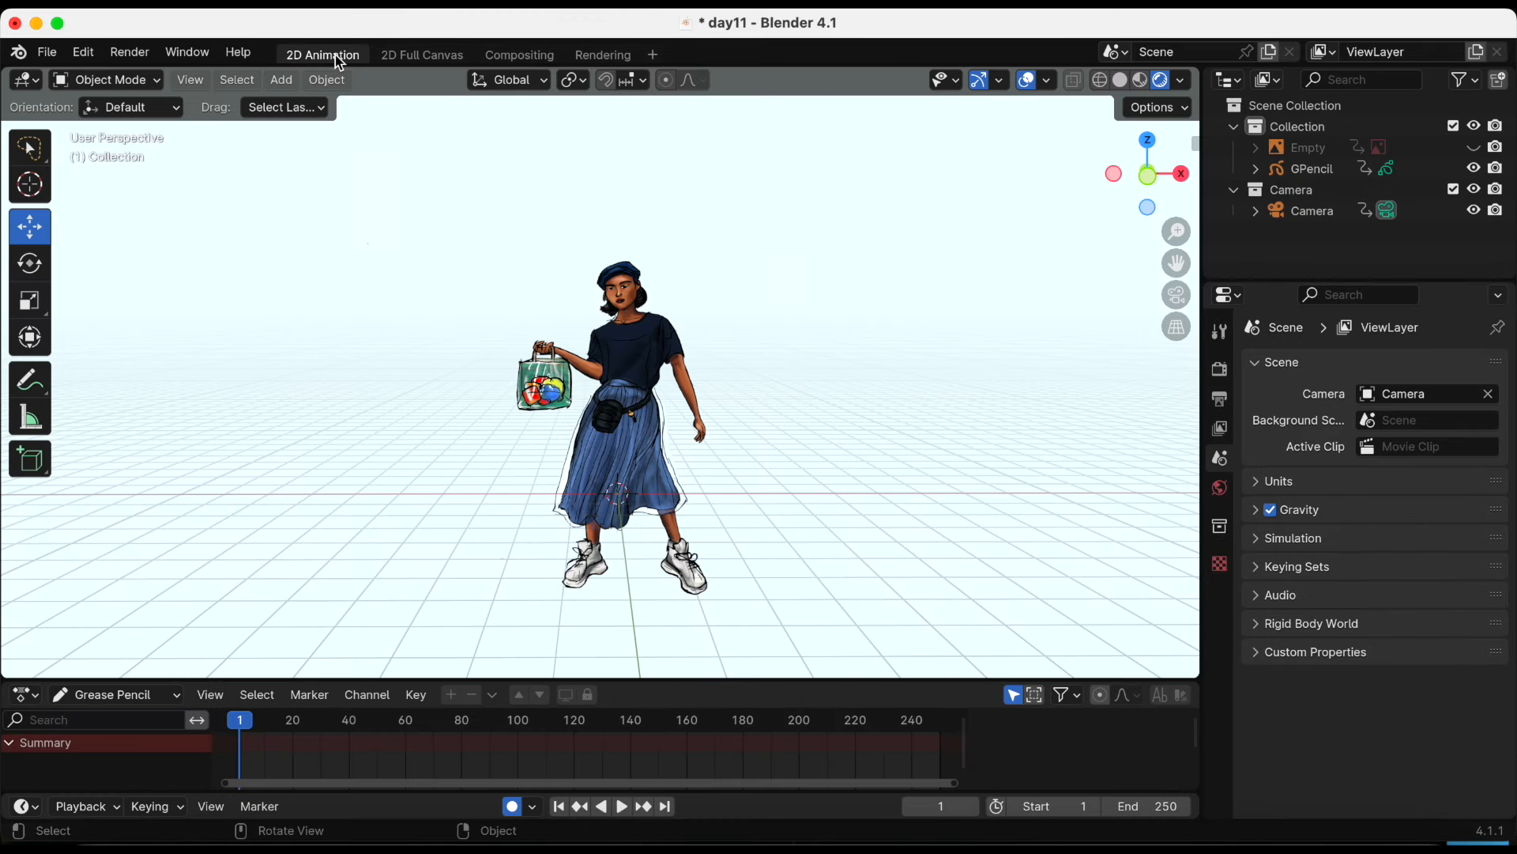
Delete the Compositing and Rendering workspaces
{"action": "right_click", "coordinate": [522, 63]}
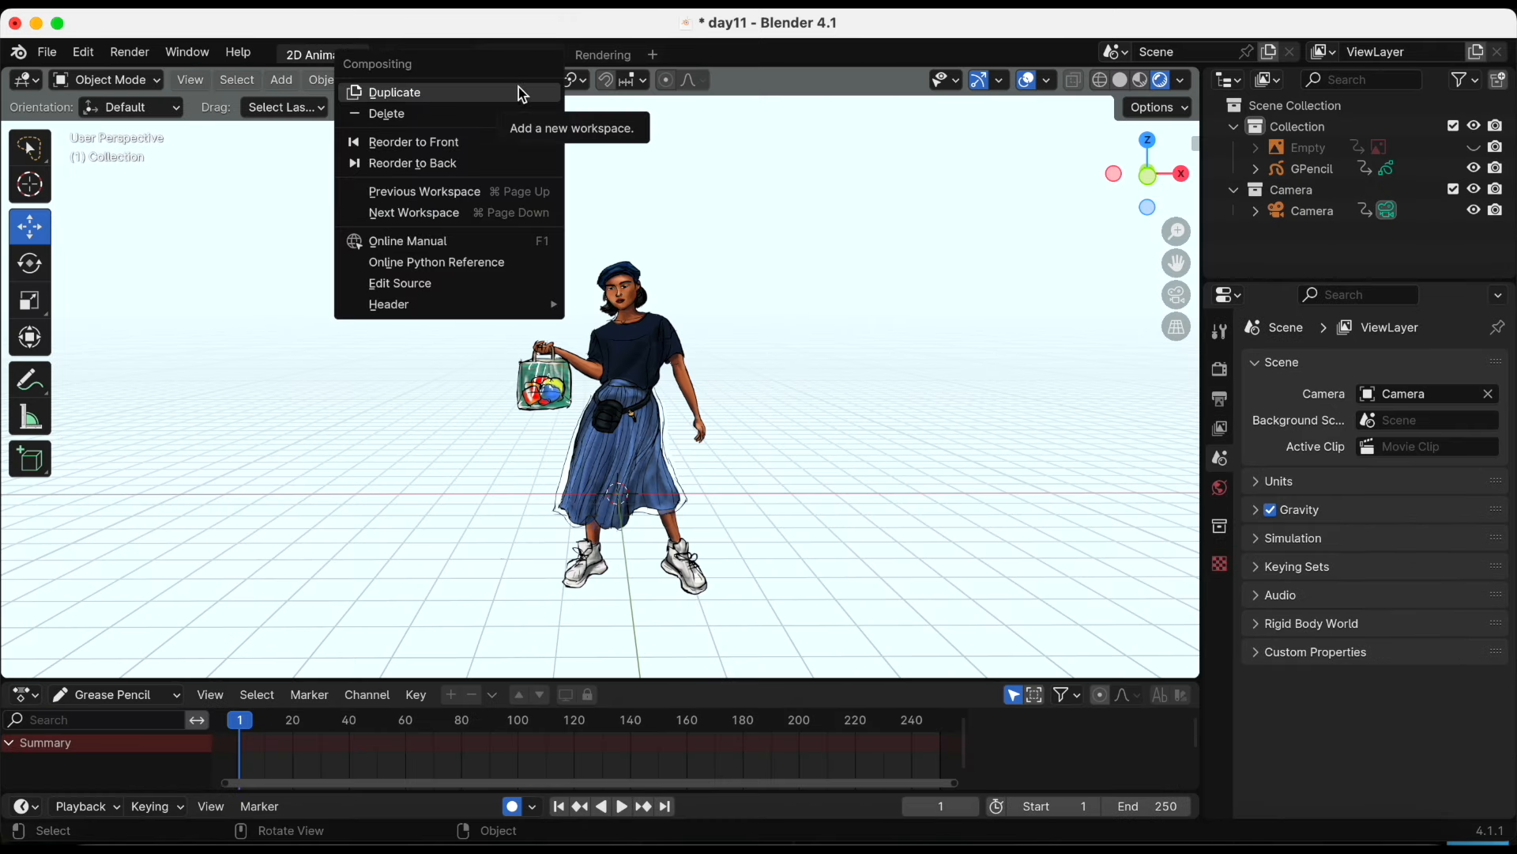
{"action": "left_click", "coordinate": [512, 117]}
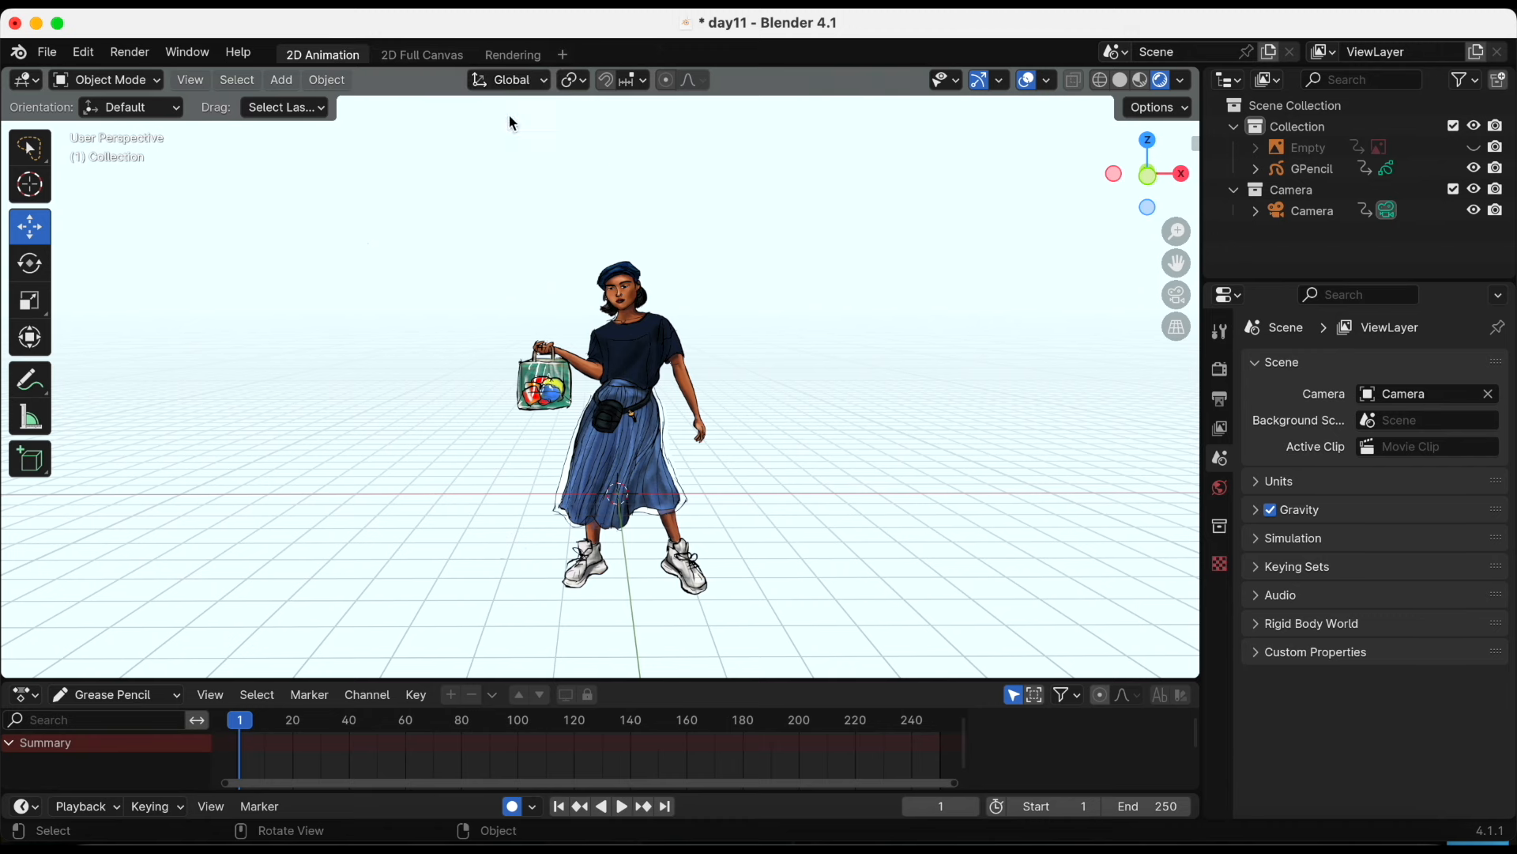
{"action": "left_click", "coordinate": [518, 62]}
{"action": "right_click", "coordinate": [515, 58]}
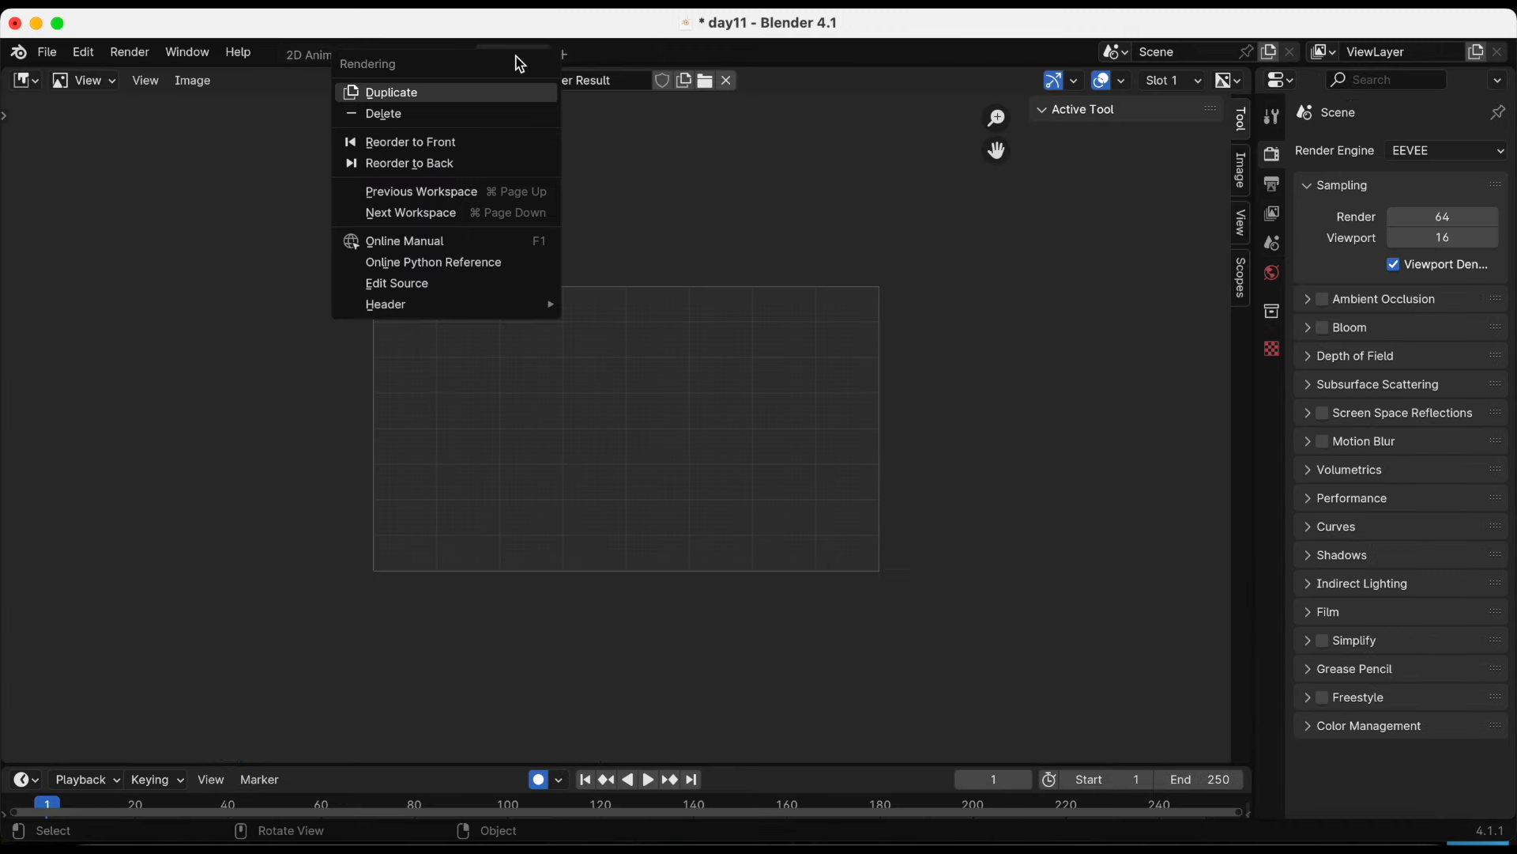
{"action": "left_click", "coordinate": [522, 115]}
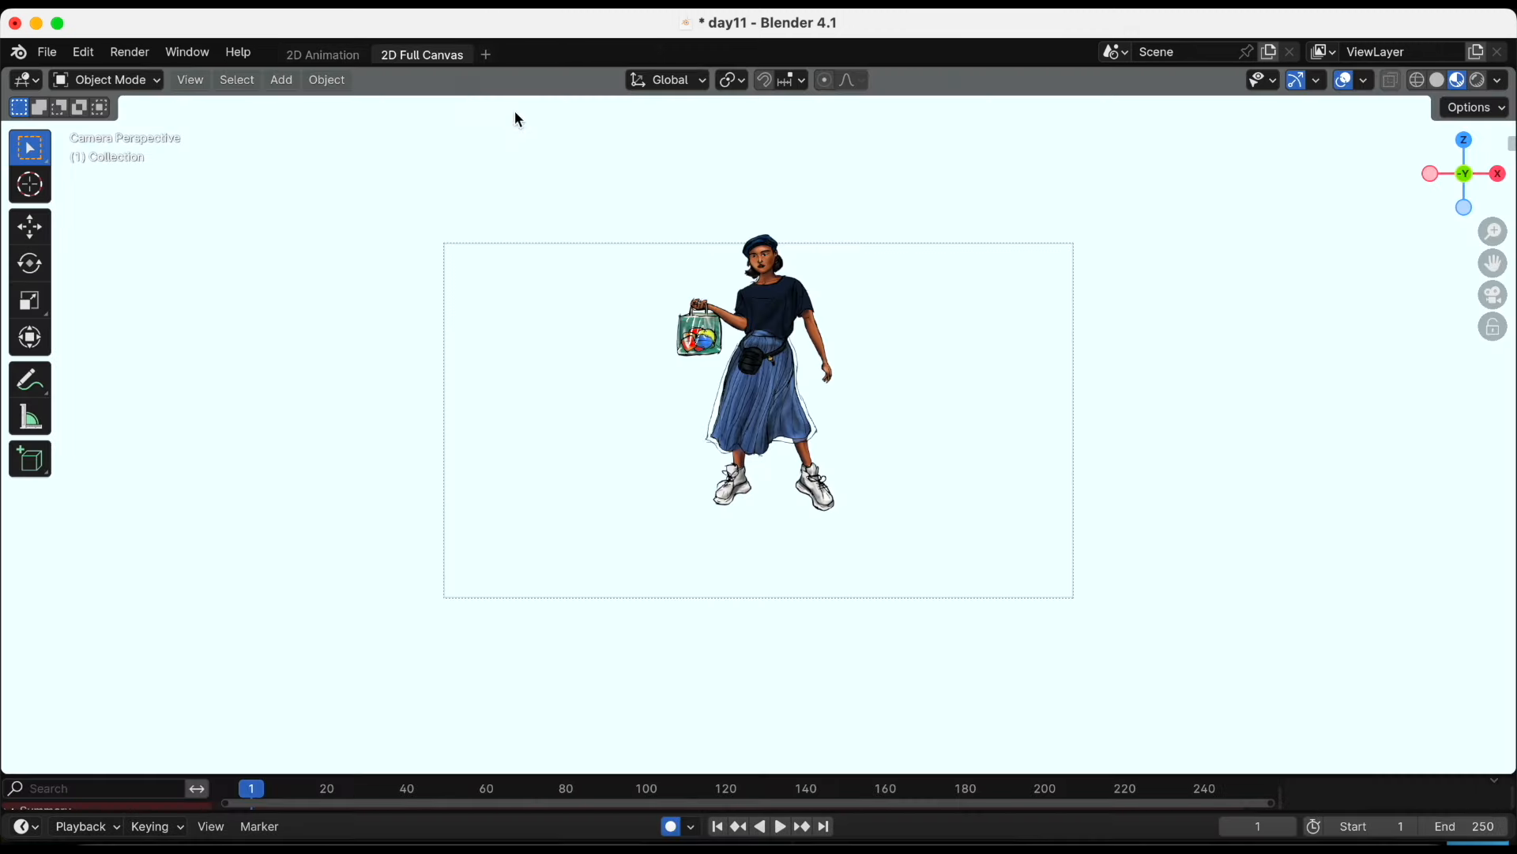
Add the Animation workspace from the General workspace category
{"action": "left_click", "coordinate": [484, 57]}
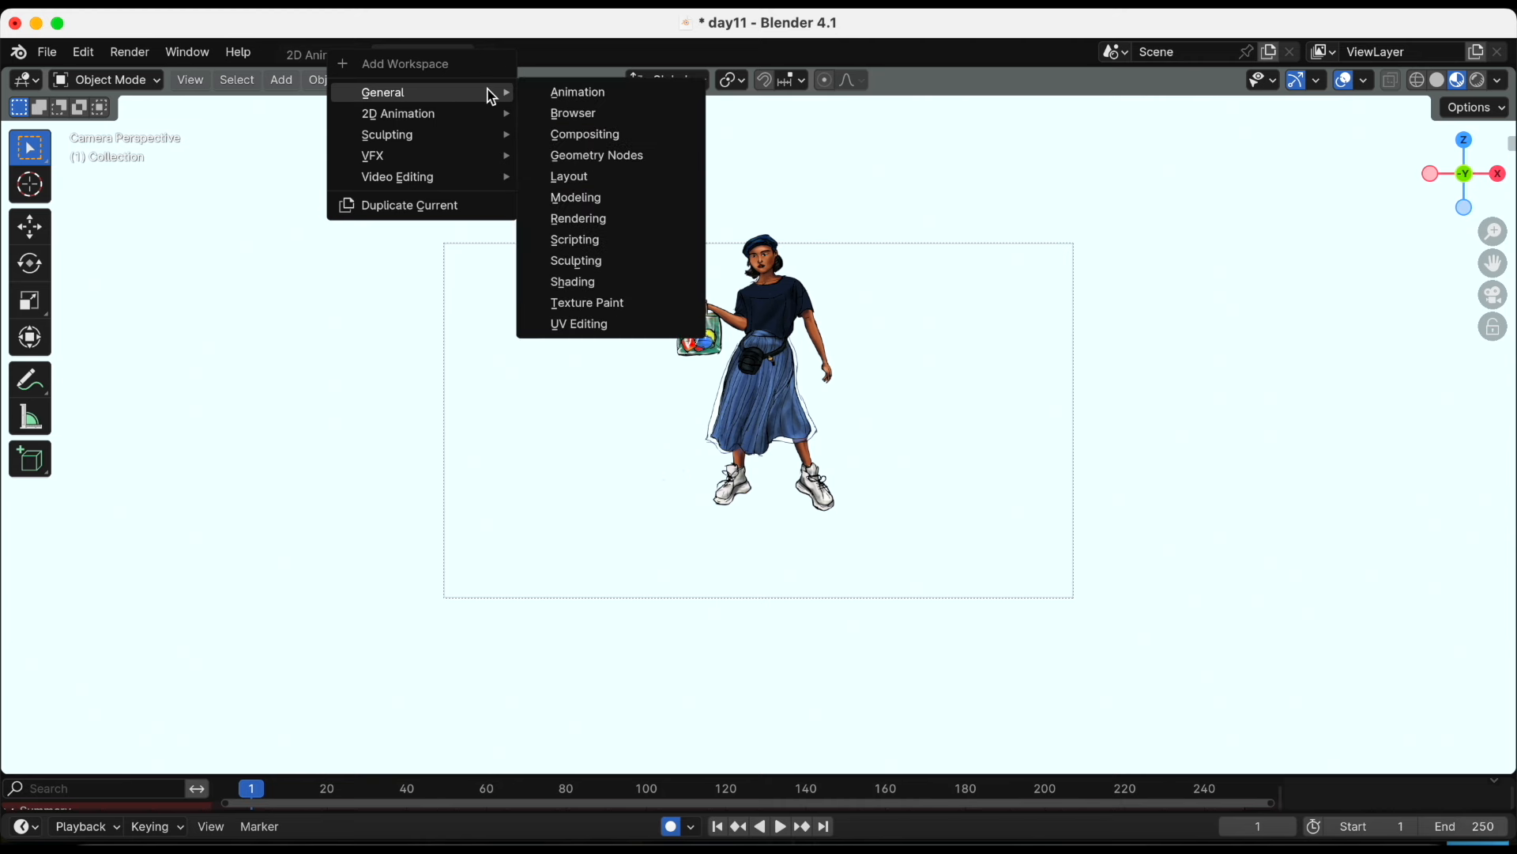
{"action": "left_click", "coordinate": [574, 95]}
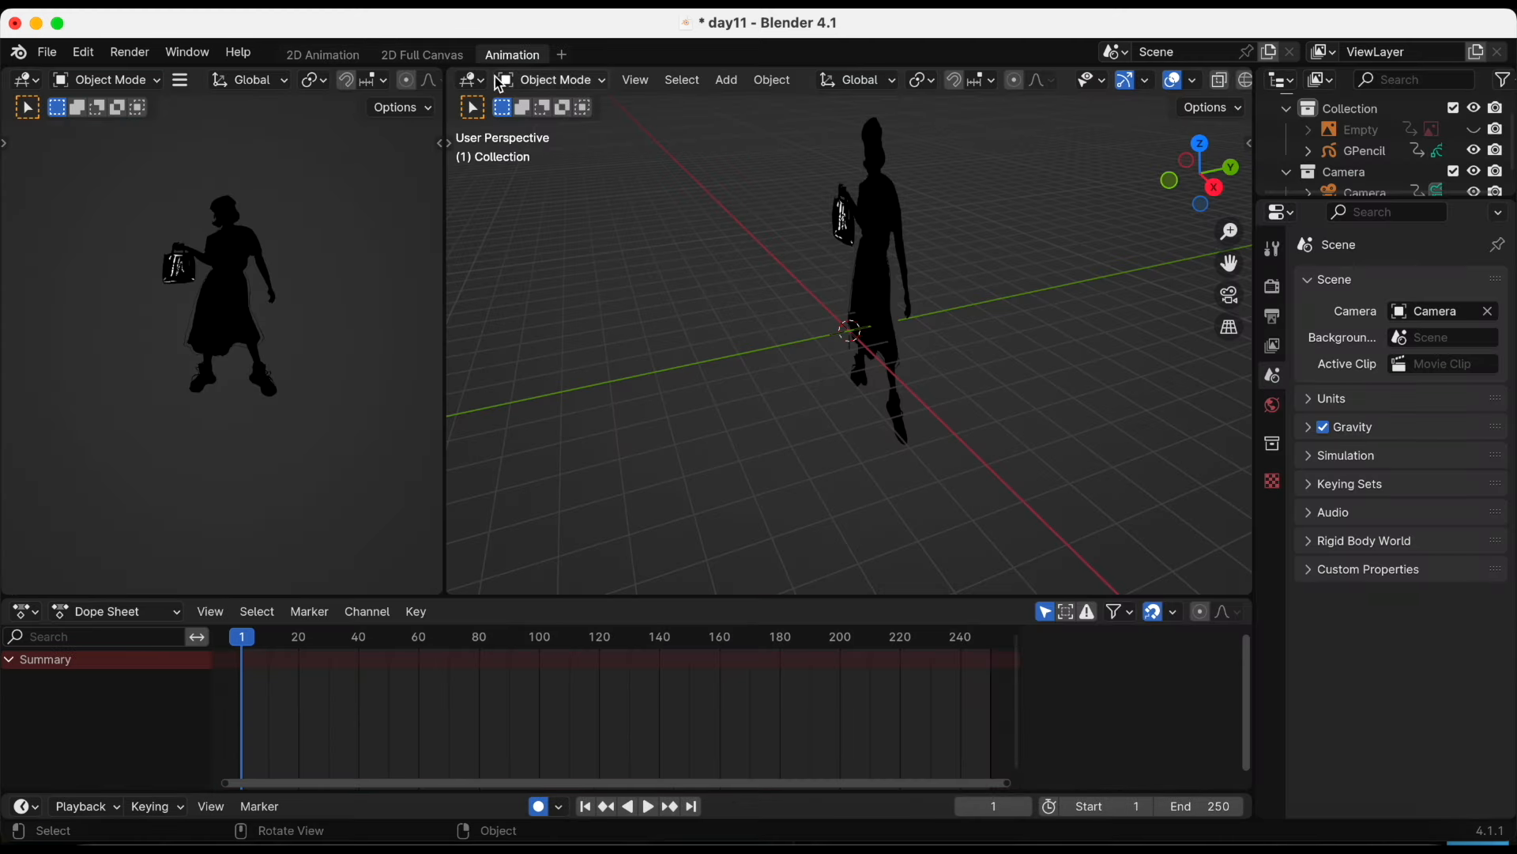
Switch from the Animation workspace back to 2D Animation by way of 2D Full Canvas
{"action": "left_click", "coordinate": [430, 59]}
{"action": "left_click", "coordinate": [325, 56]}
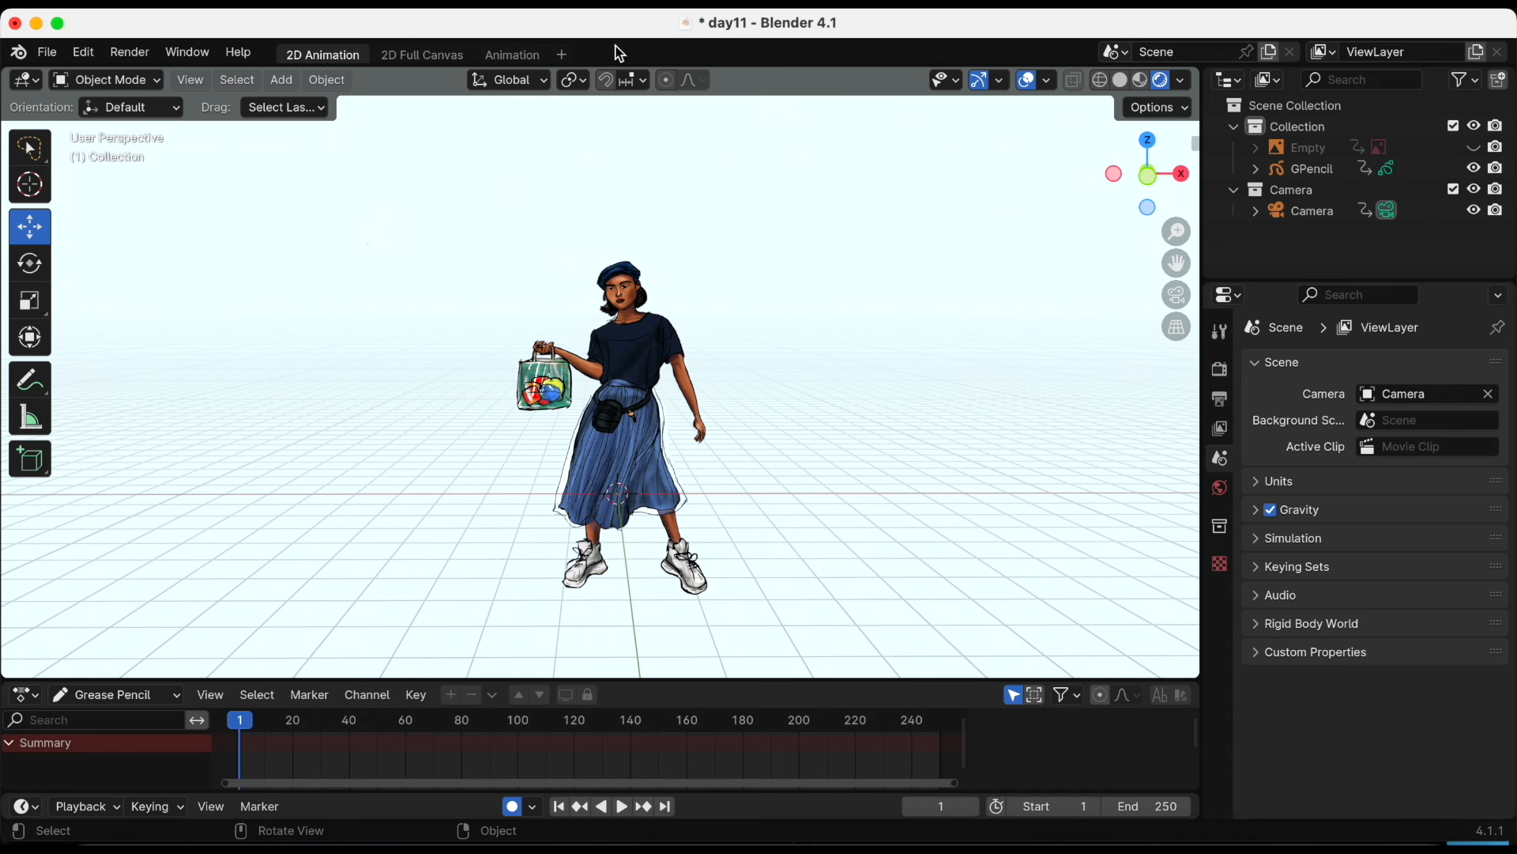
{"action": "left_click", "coordinate": [44, 55]}
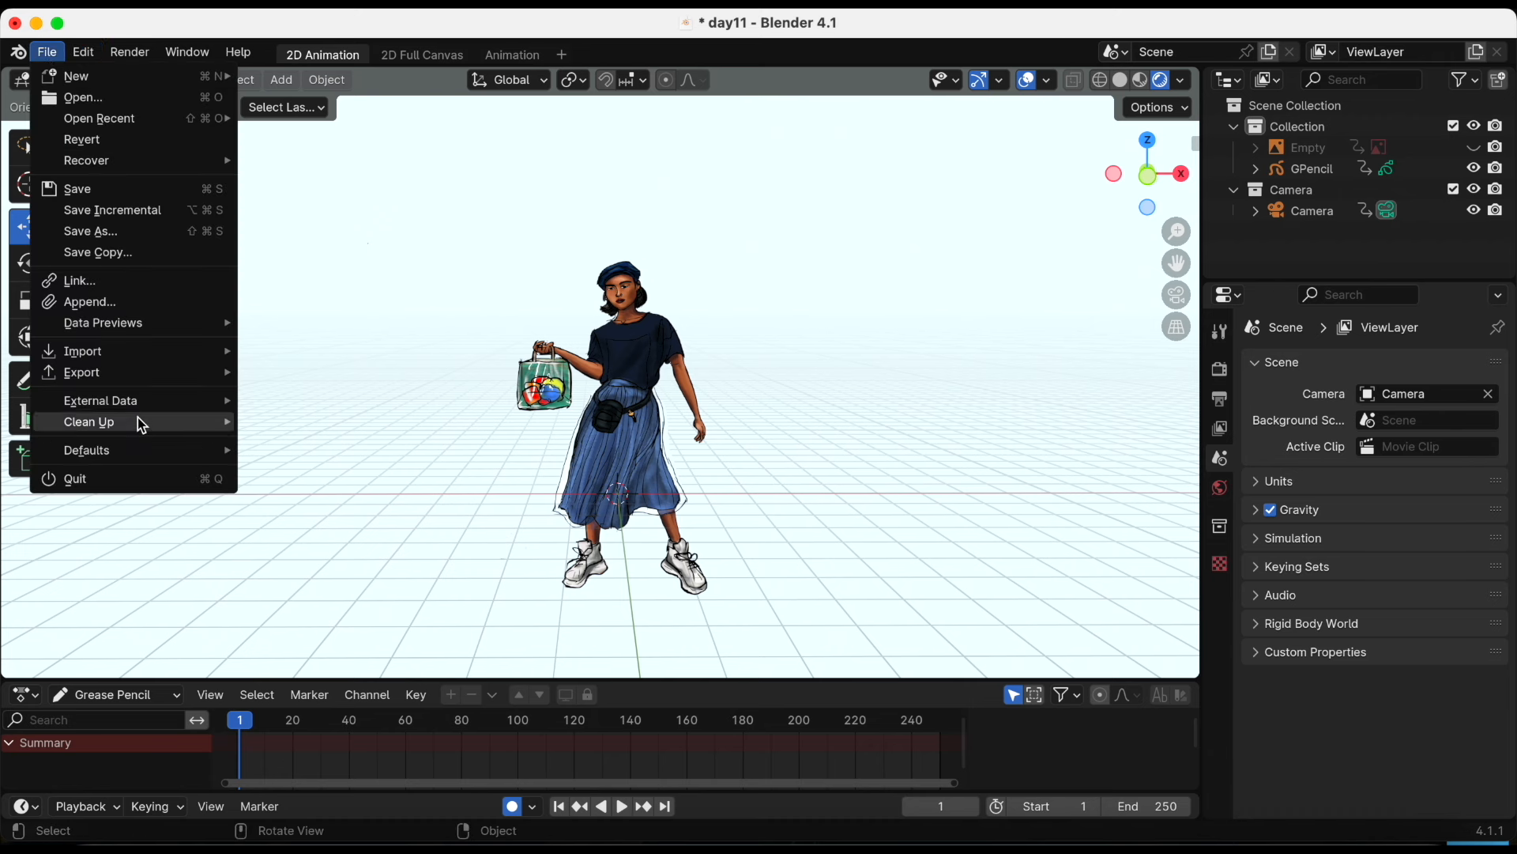
{"action": "mouse_move", "coordinate": [144, 452]}
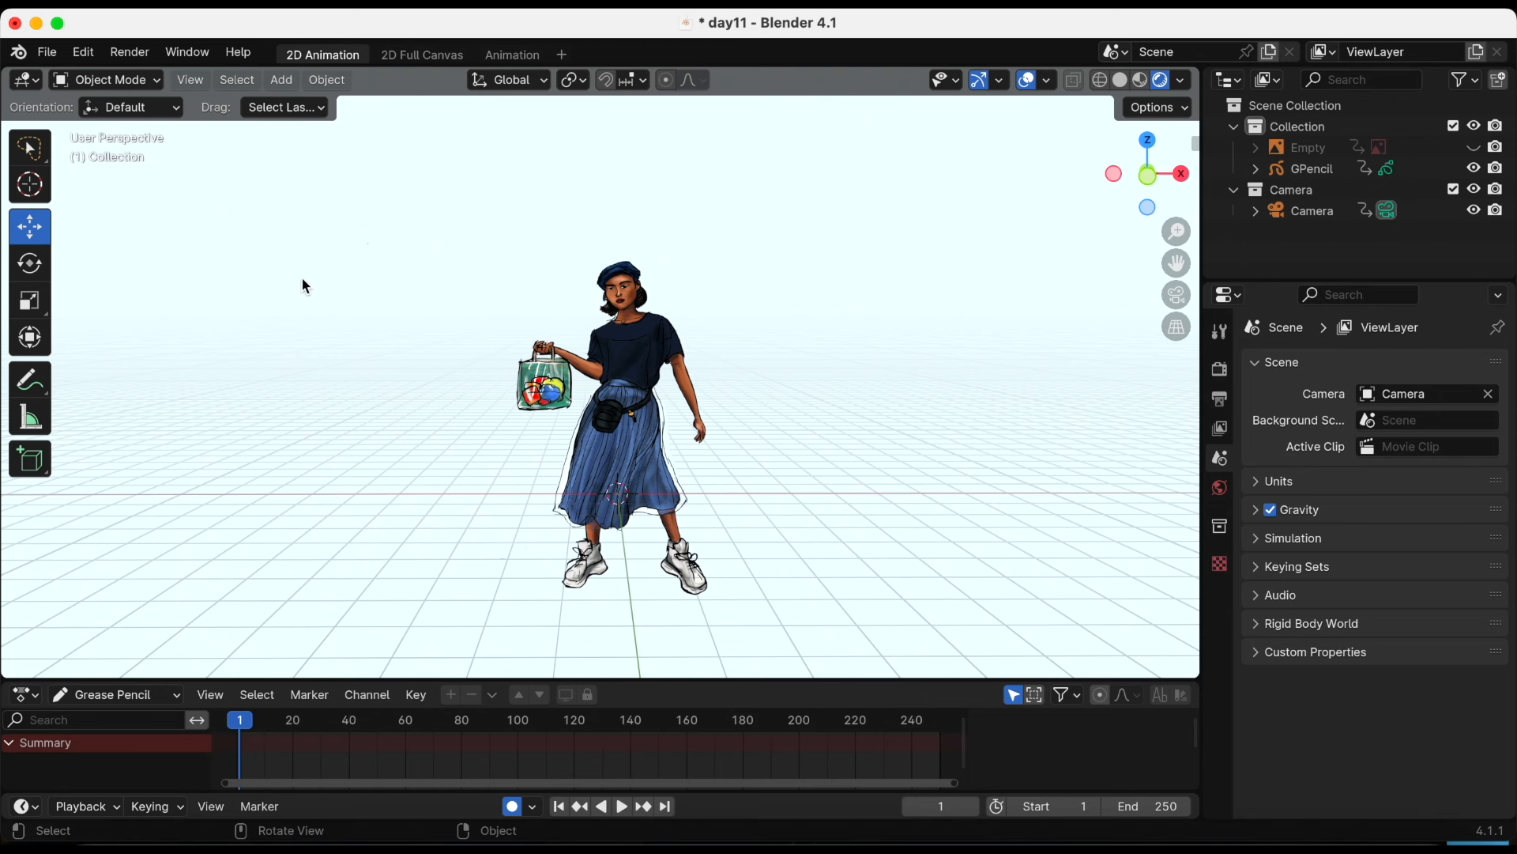
Link the Cube.001 mesh from FinalHouse3d.blend on the Desktop into the scene
{"action": "left_click", "coordinate": [48, 51]}
{"action": "mouse_move", "coordinate": [172, 335]}
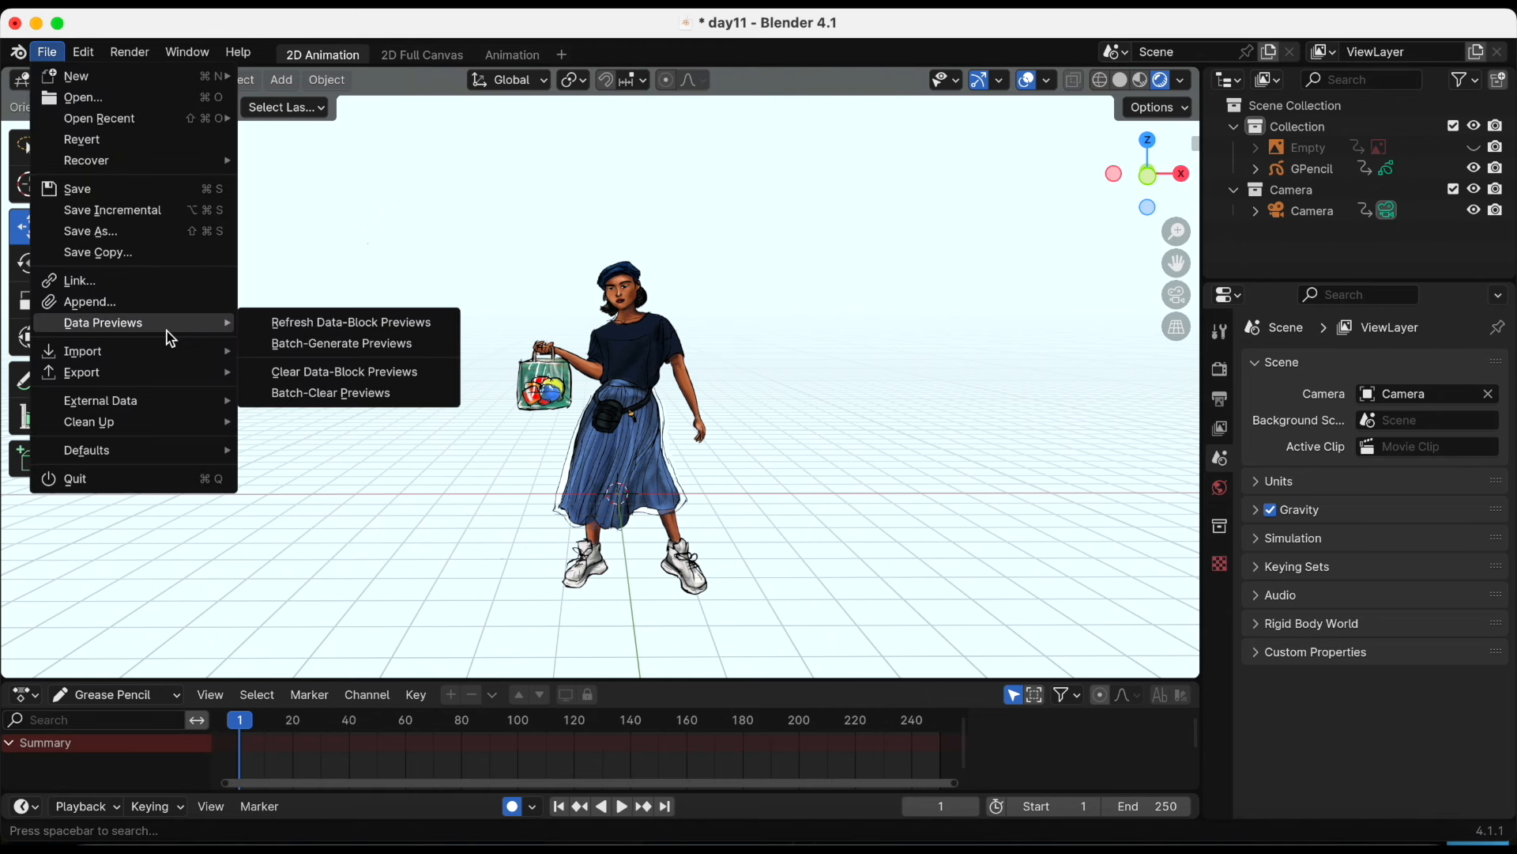
{"action": "left_click", "coordinate": [177, 282]}
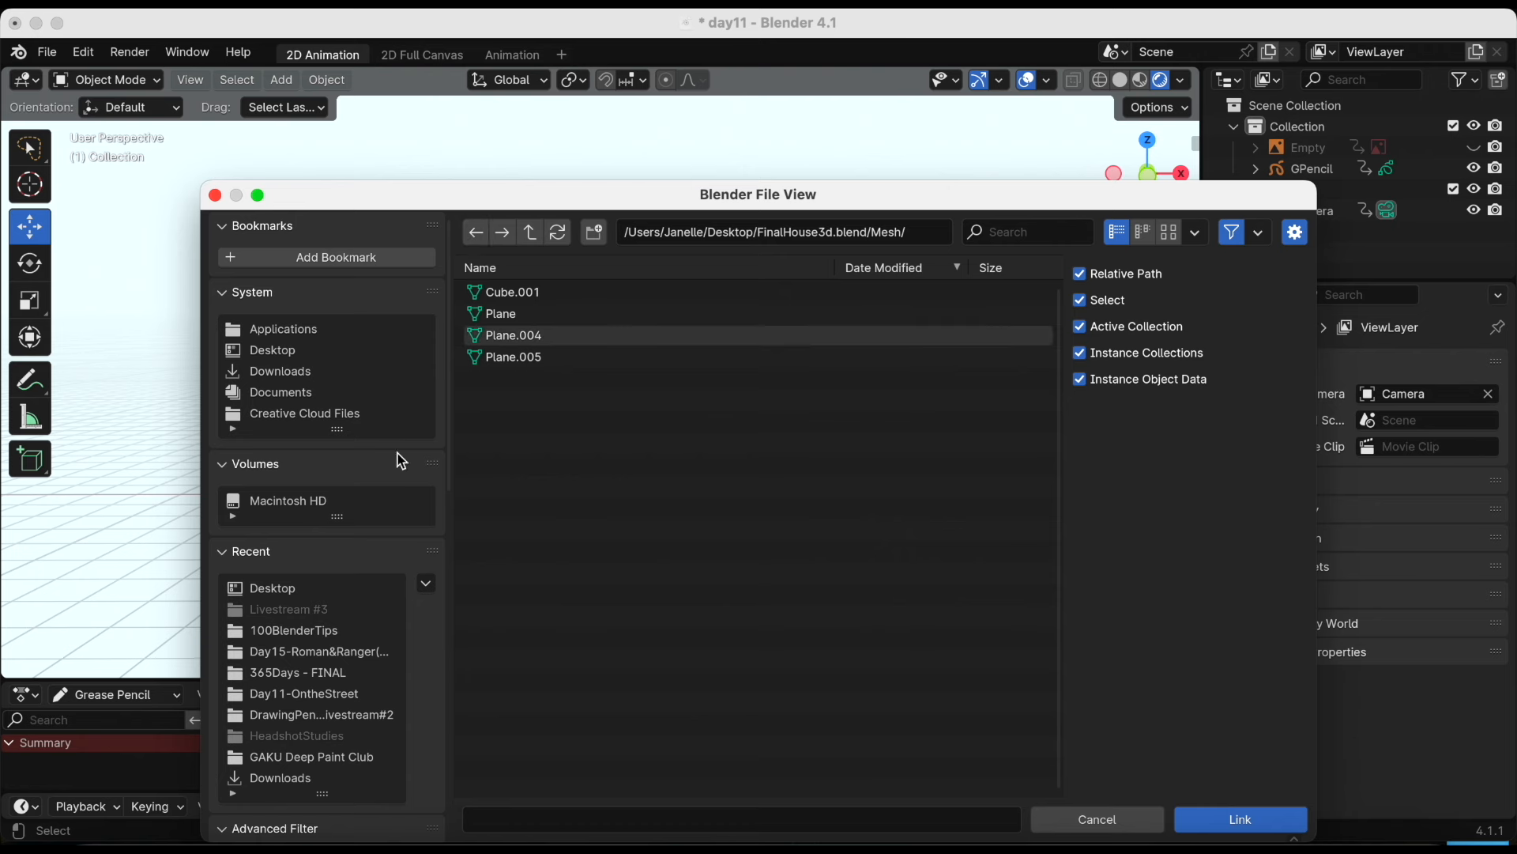
{"action": "left_click", "coordinate": [359, 352]}
{"action": "scroll", "coordinate": [664, 460], "scroll_direction": "down", "scroll_amount": 15}
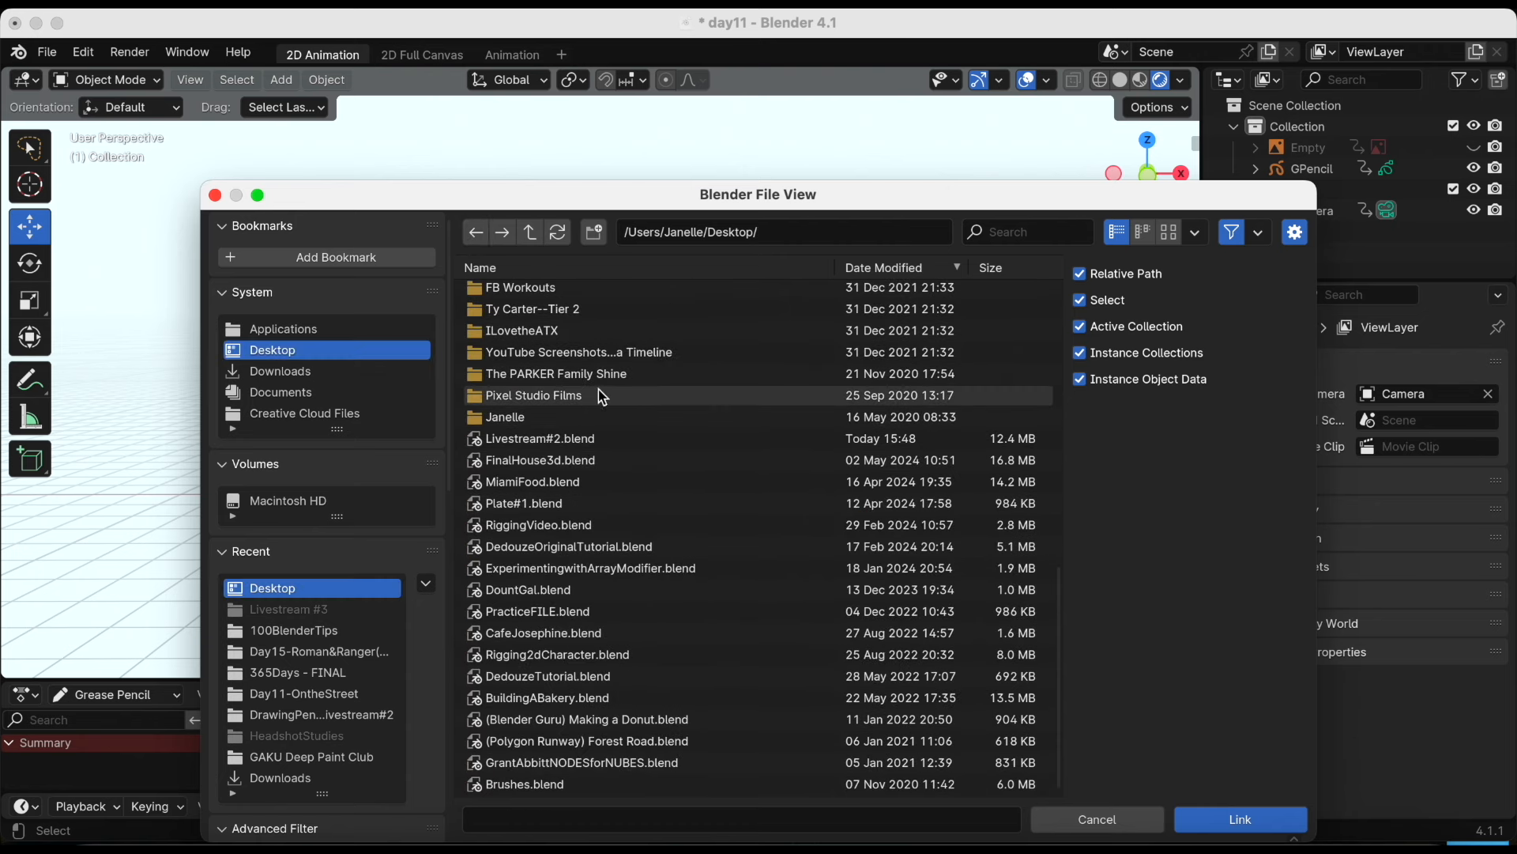
{"action": "double_click", "coordinate": [531, 462]}
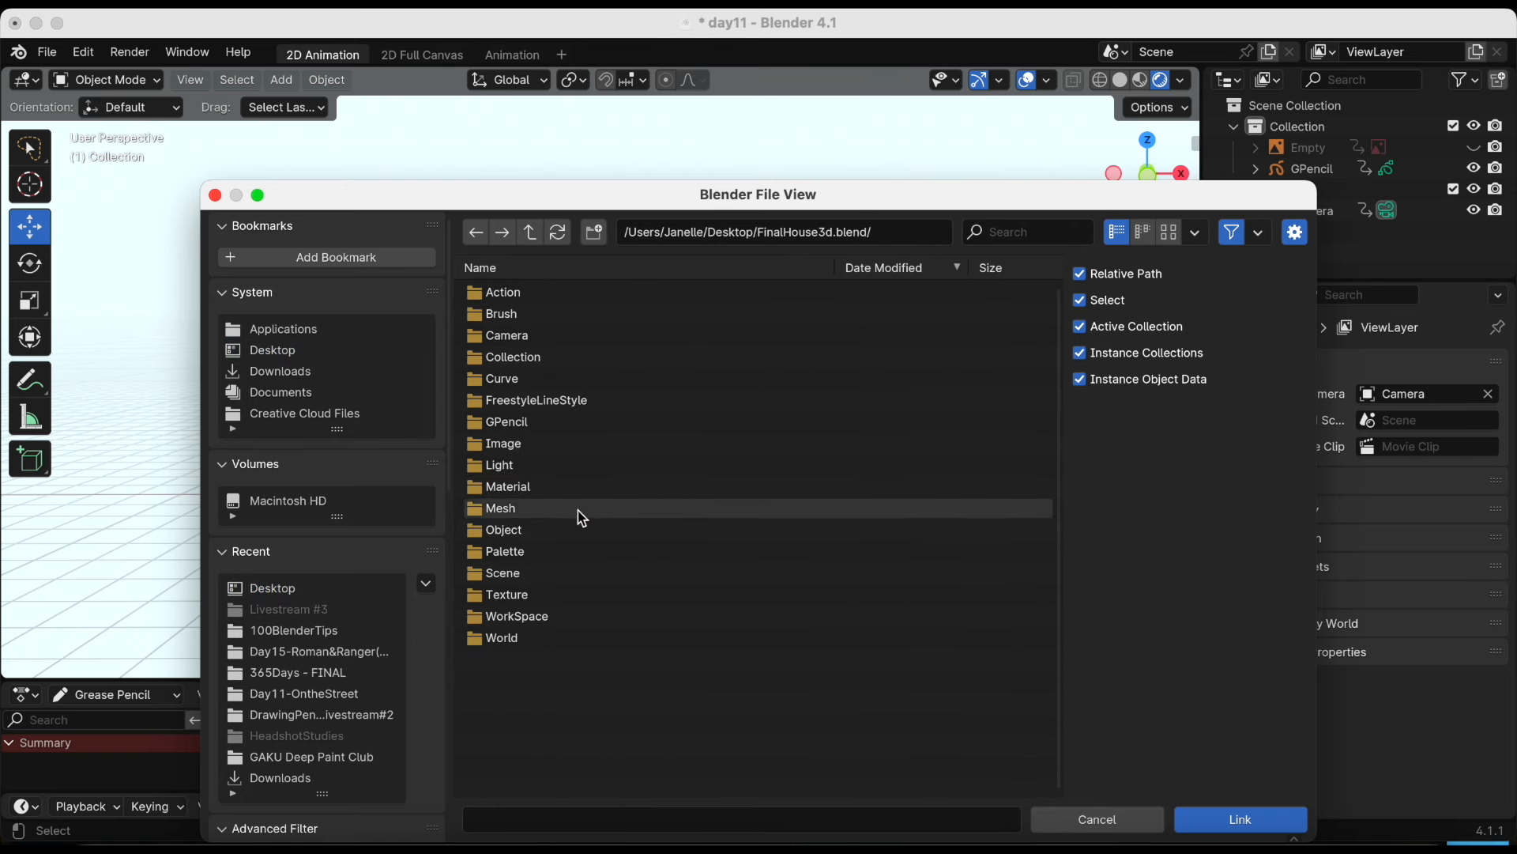
{"action": "left_click_drag", "start_coordinate": [641, 194], "coordinate": [598, 126]}
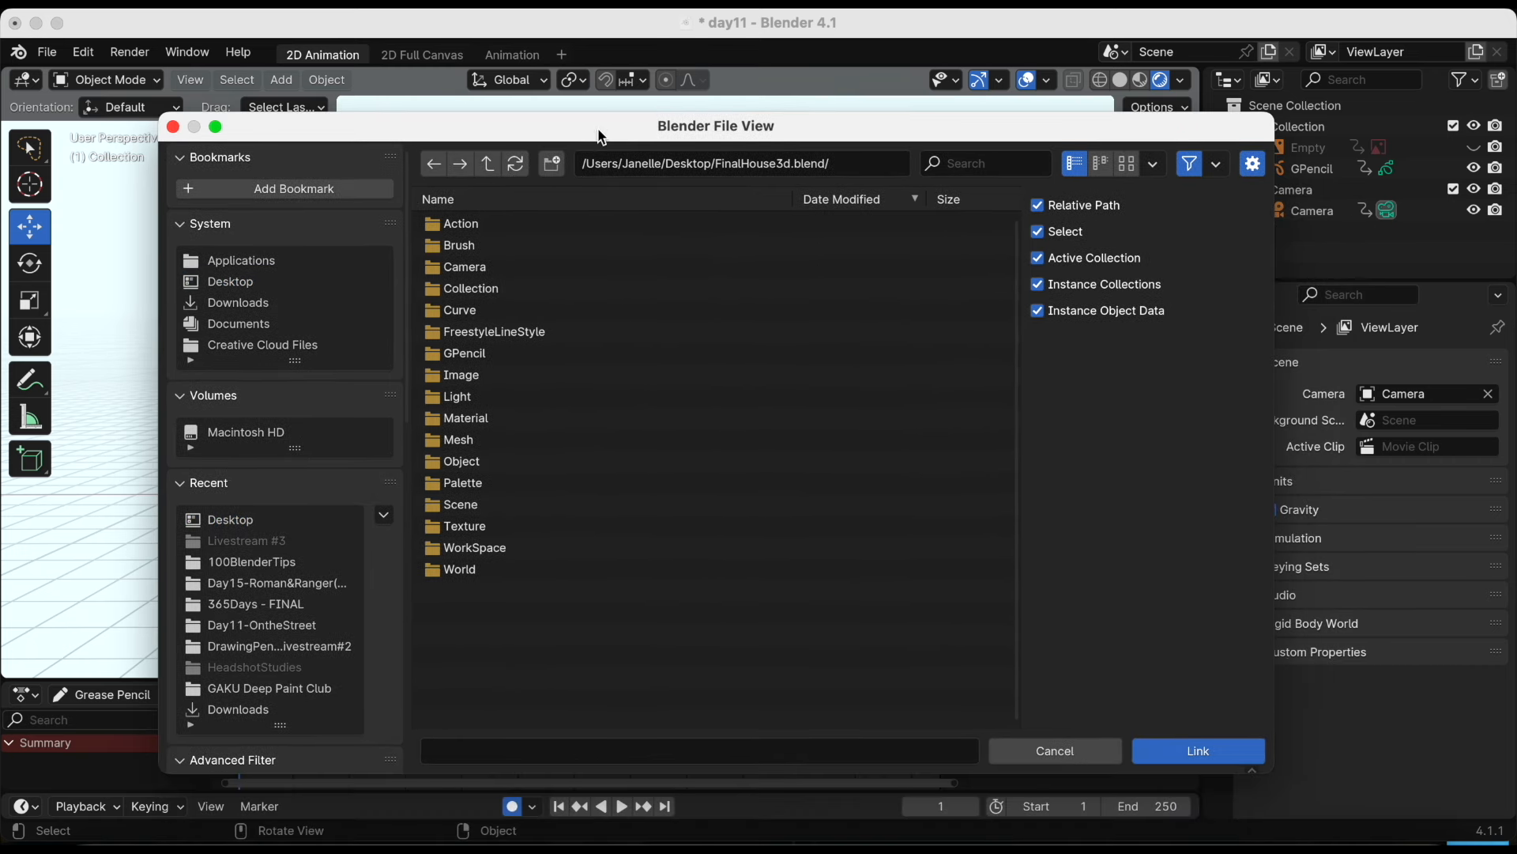
{"action": "double_click", "coordinate": [498, 439]}
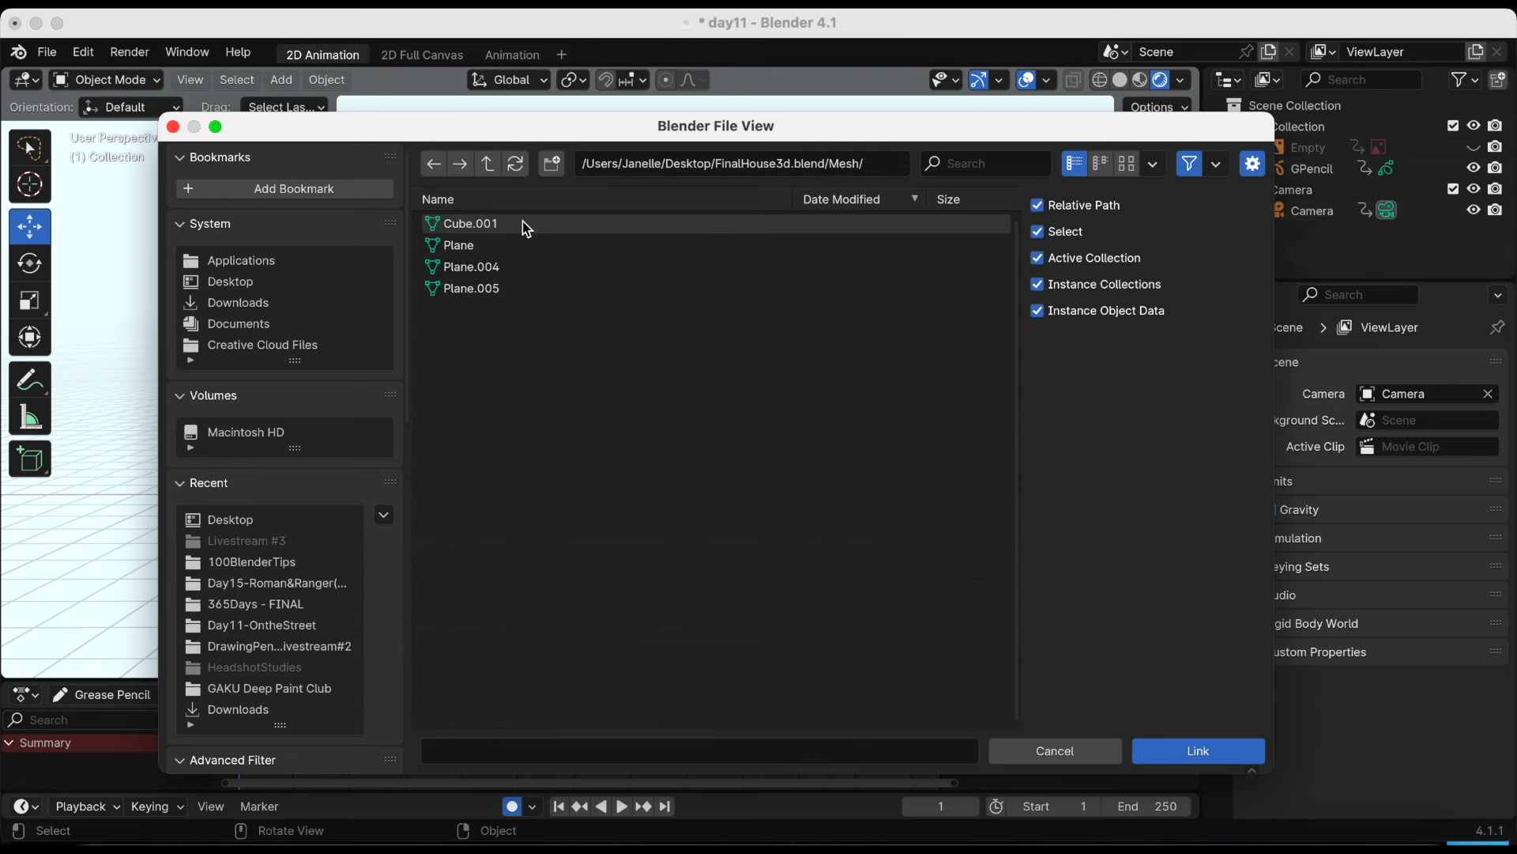
{"action": "double_click", "coordinate": [527, 227]}
Move the linked house away from the origin to stand behind the character, deselect it, and save the file
{"action": "middle_click_drag", "start_coordinate": [653, 283], "coordinate": [486, 332]}
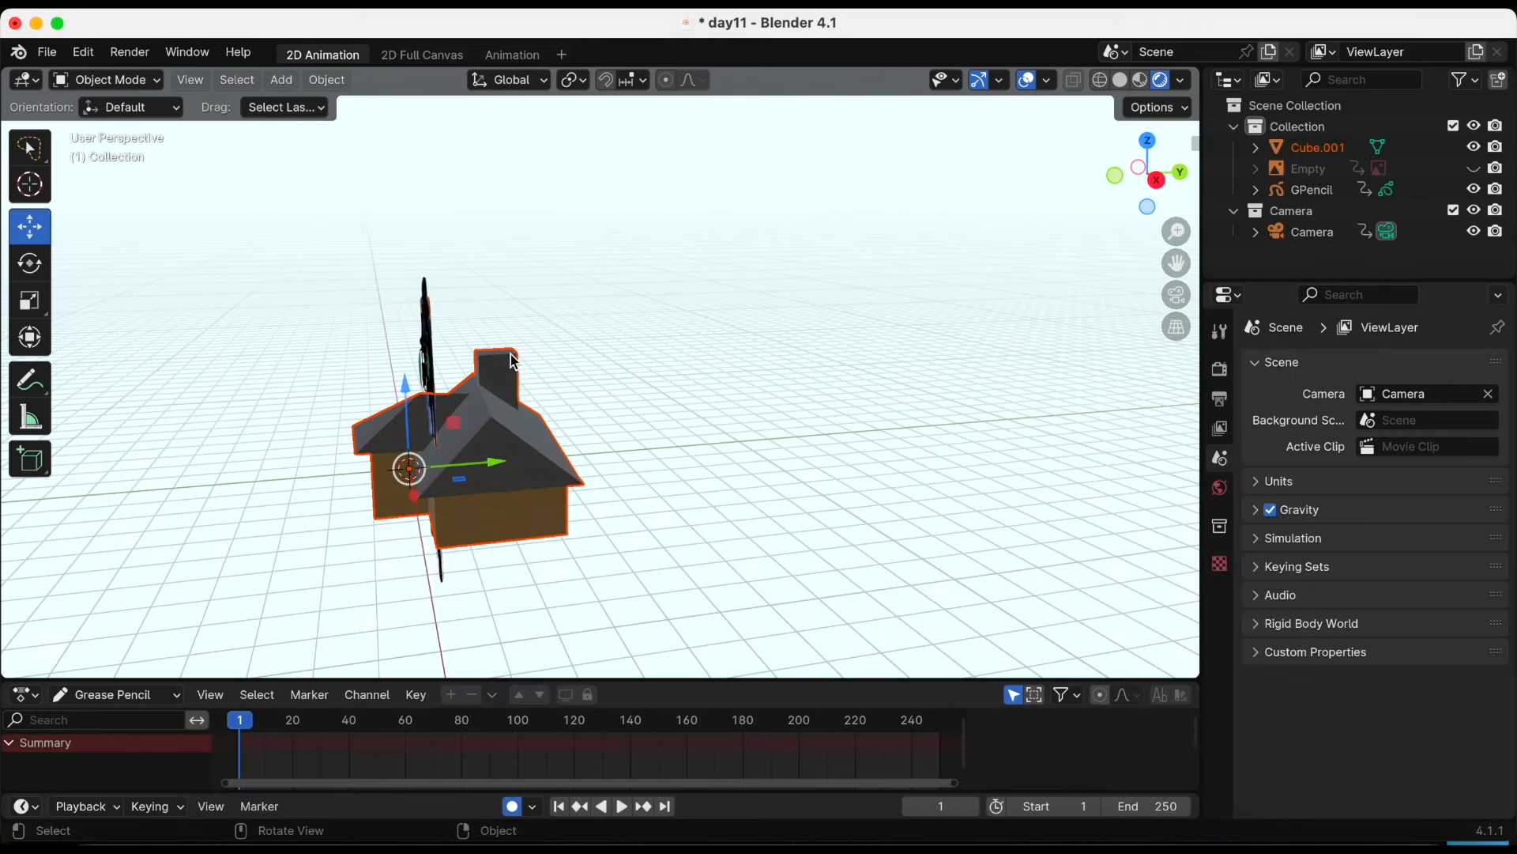
{"action": "key", "text": "g"}
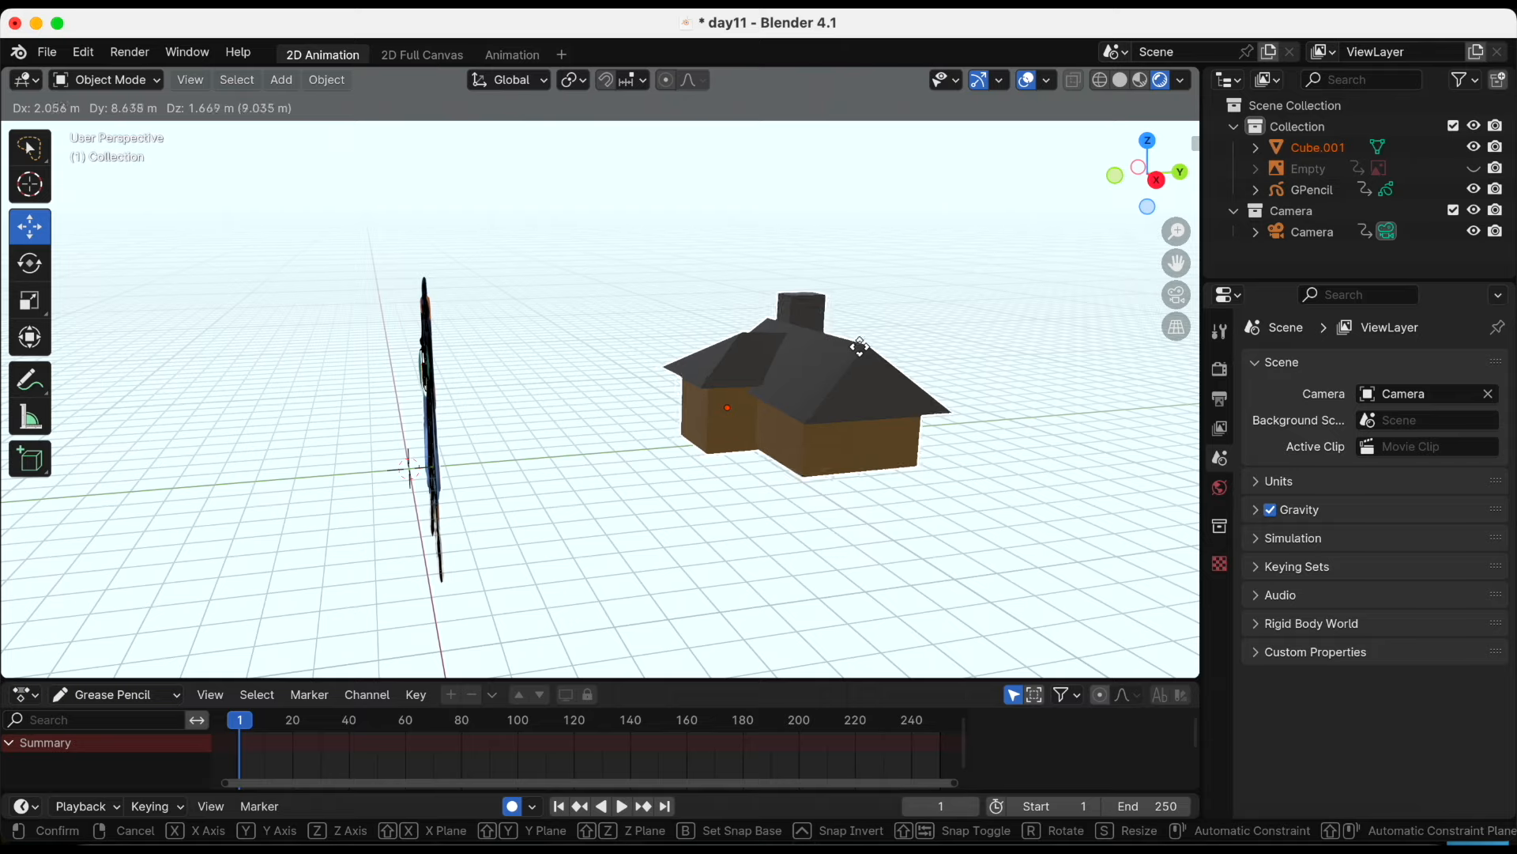
{"action": "left_click", "coordinate": [897, 350]}
{"action": "mouse_move", "coordinate": [898, 349]}
{"action": "middle_mouse_down"}
{"action": "mouse_move", "coordinate": [789, 353]}
{"action": "mouse_move", "coordinate": [903, 340]}
{"action": "middle_mouse_up"}
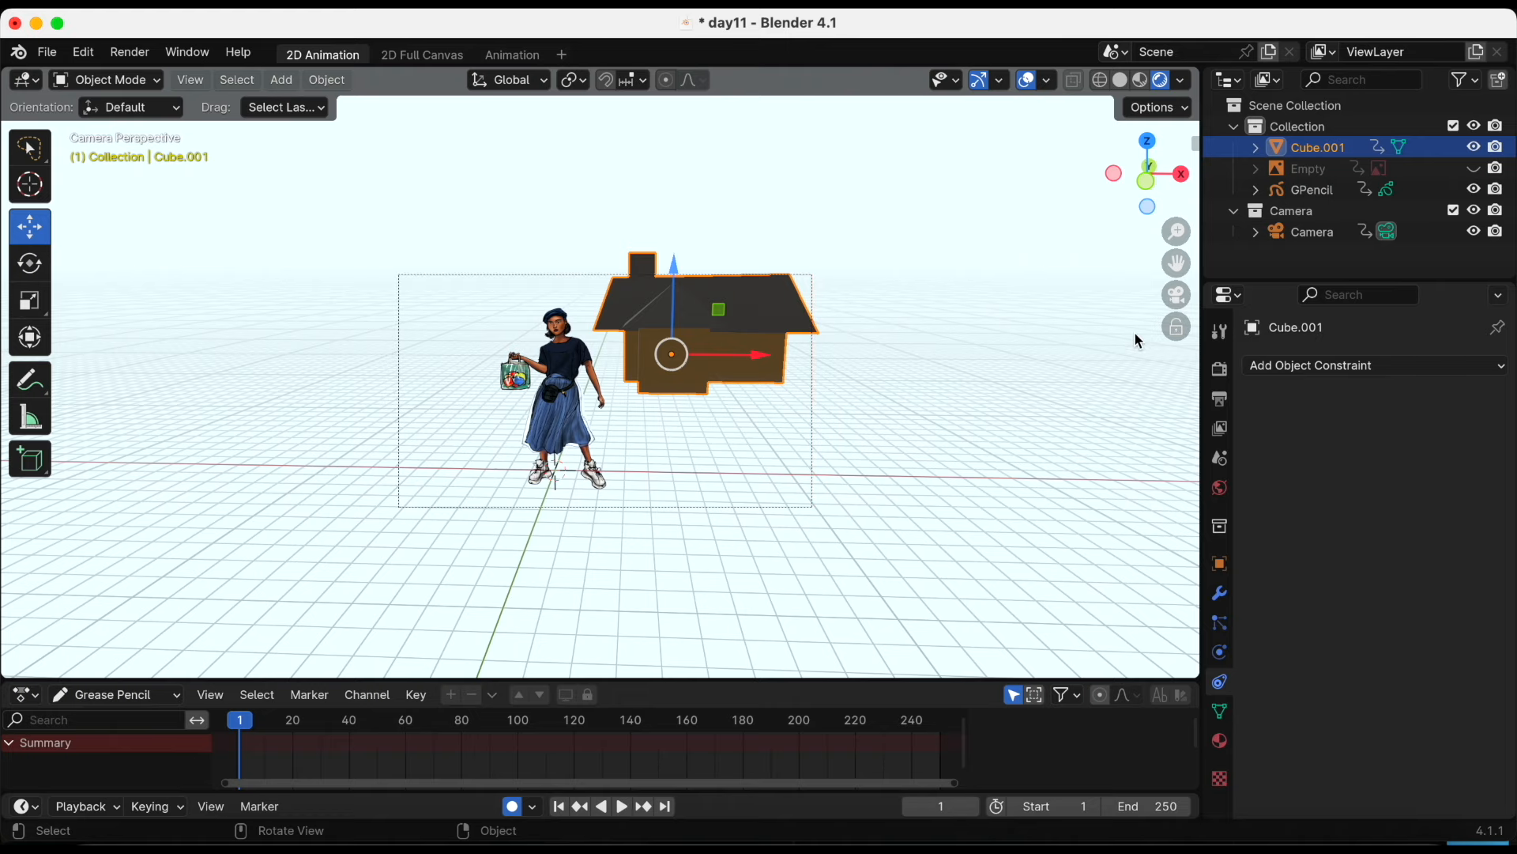
{"action": "left_click", "coordinate": [968, 340]}
{"action": "mouse_move", "coordinate": [976, 329]}
{"action": "middle_mouse_down"}
{"action": "mouse_move", "coordinate": [828, 348]}
{"action": "mouse_move", "coordinate": [968, 319]}
{"action": "middle_mouse_up"}
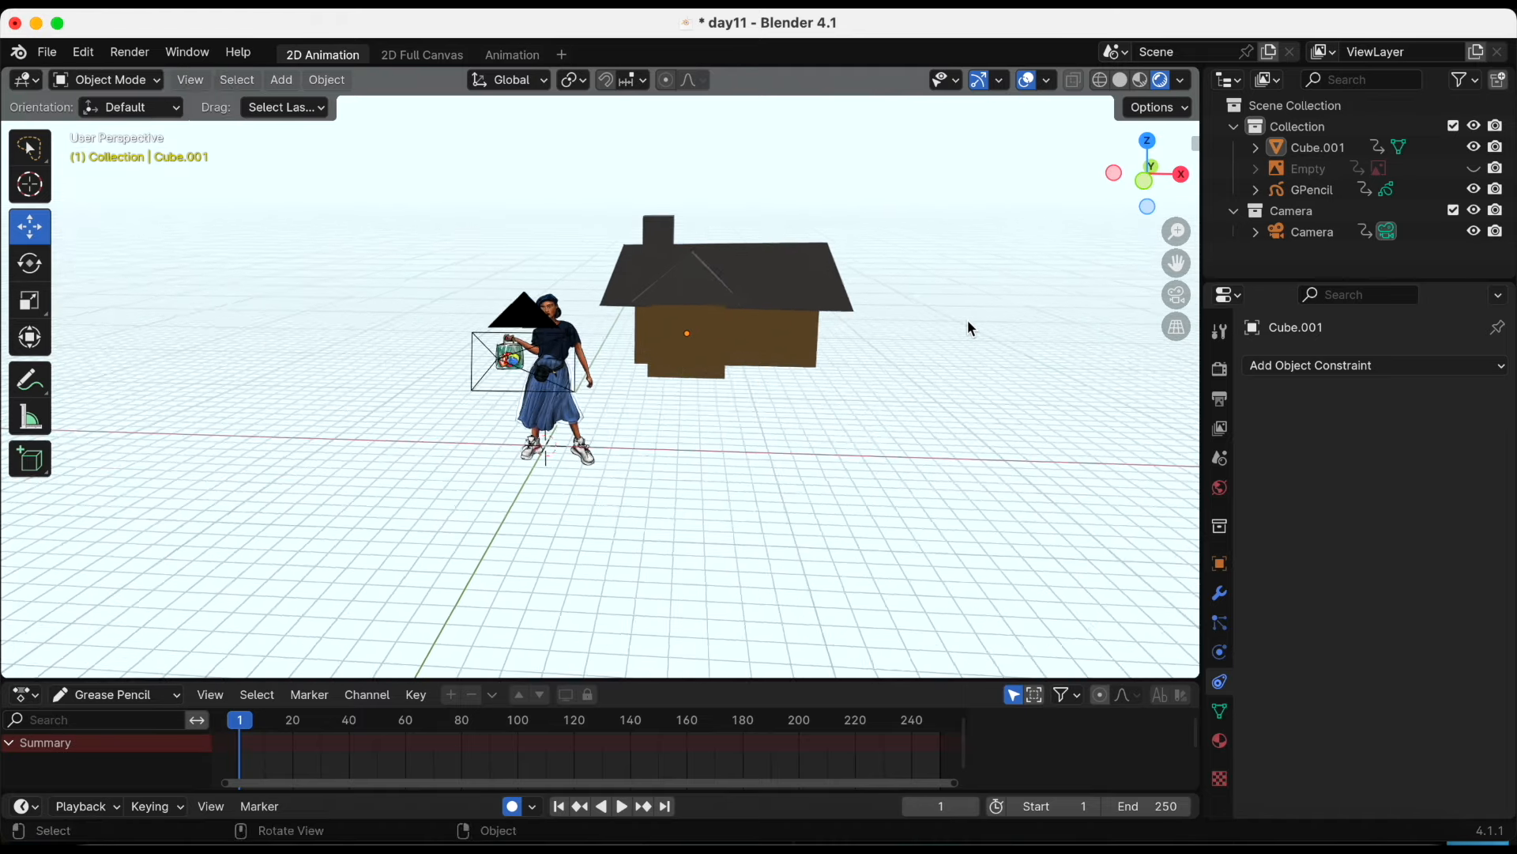
{"action": "key", "text": "super+s"}
Append the Stroke Grease Pencil data from Livestream#2.blend on the Desktop
{"action": "left_click", "coordinate": [47, 51]}
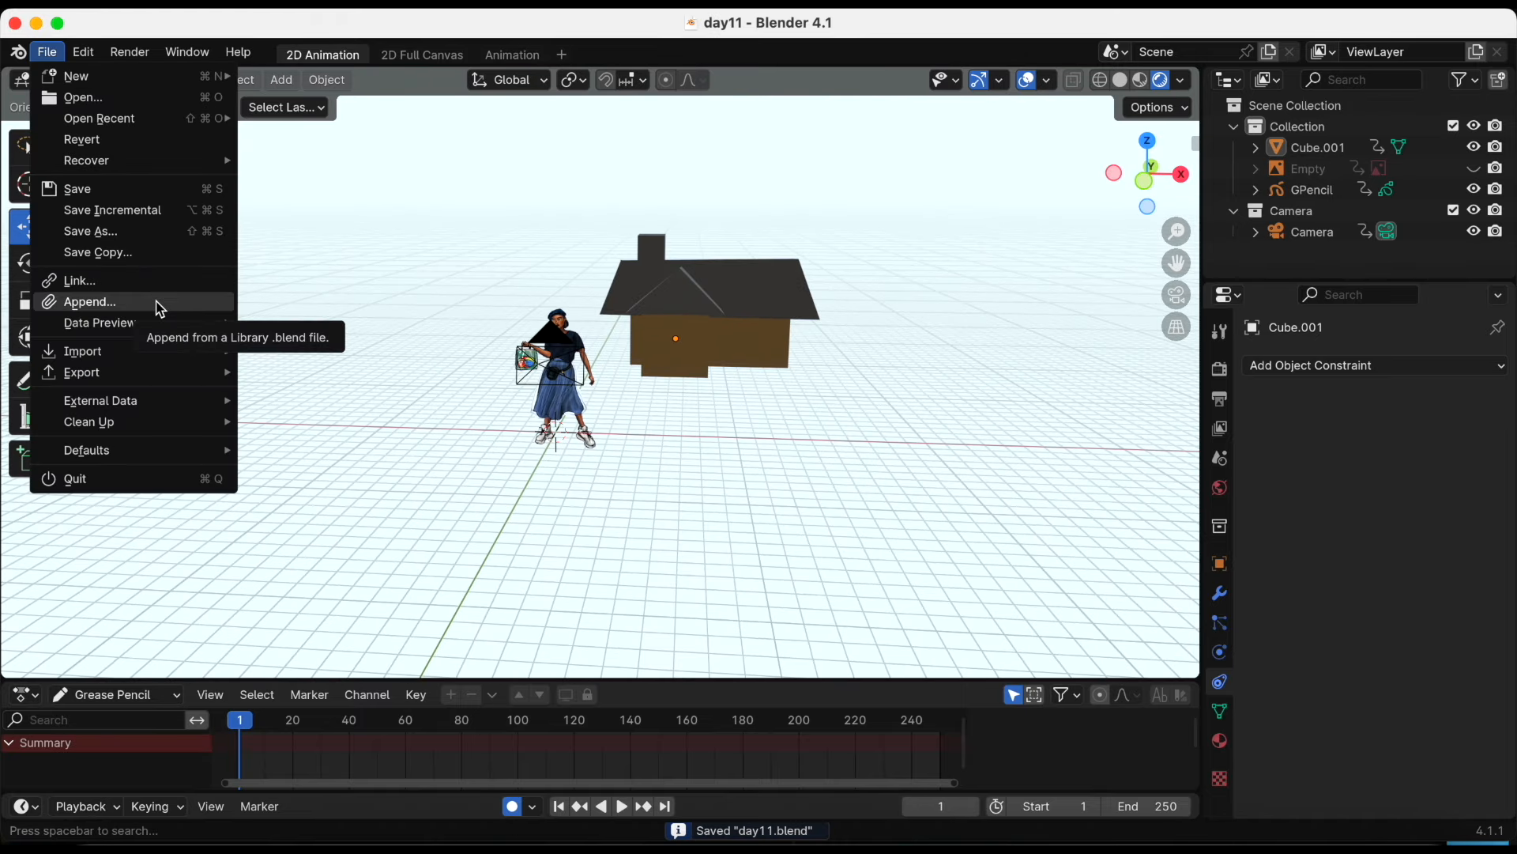
{"action": "left_click", "coordinate": [157, 303]}
{"action": "left_click", "coordinate": [273, 350]}
{"action": "double_click", "coordinate": [623, 564]}
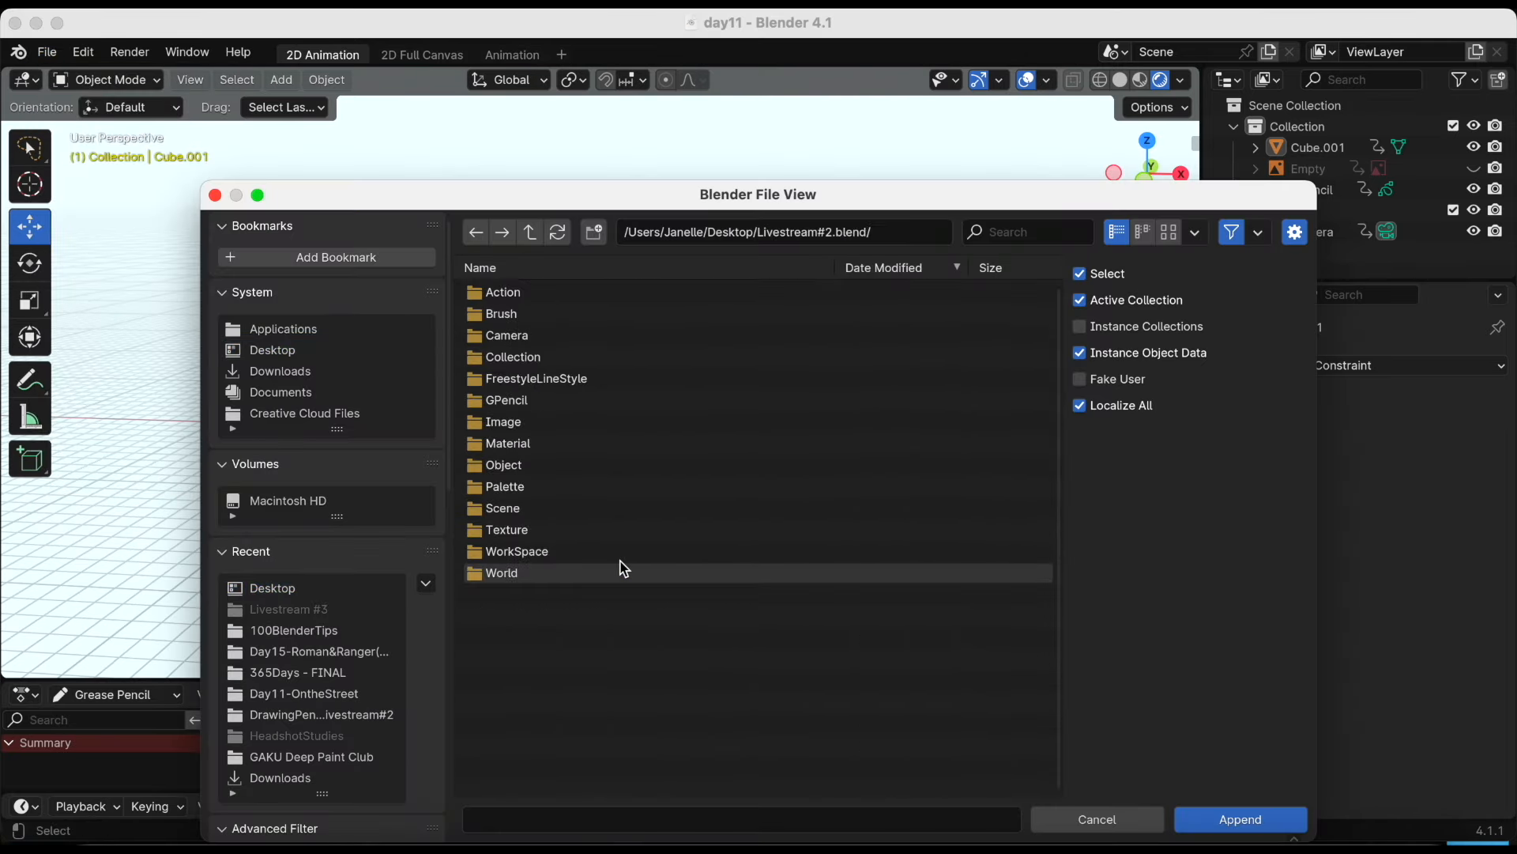
{"action": "double_click", "coordinate": [623, 400]}
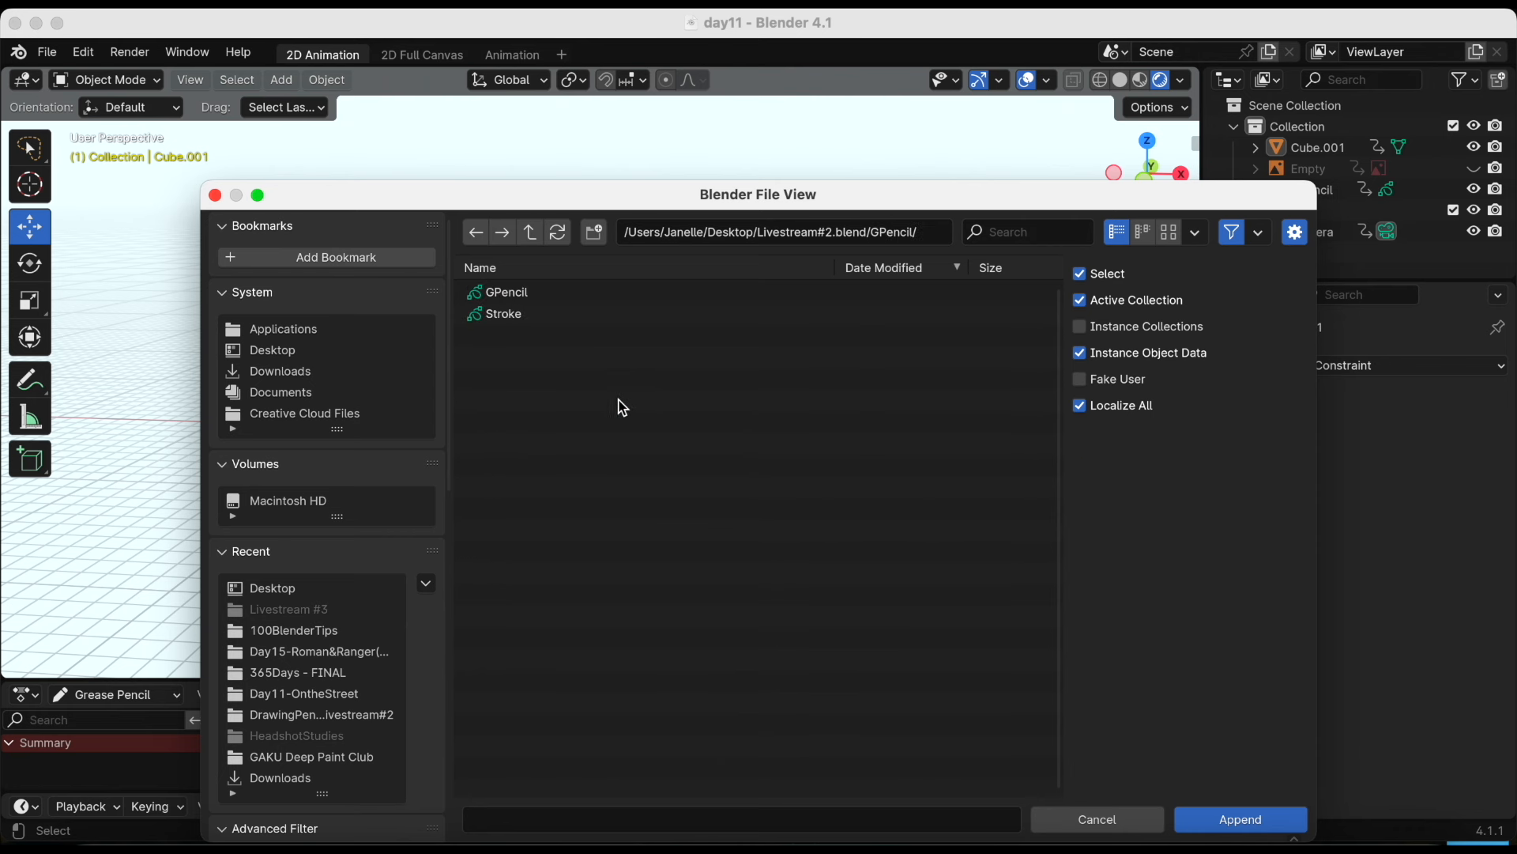
{"action": "double_click", "coordinate": [568, 317]}
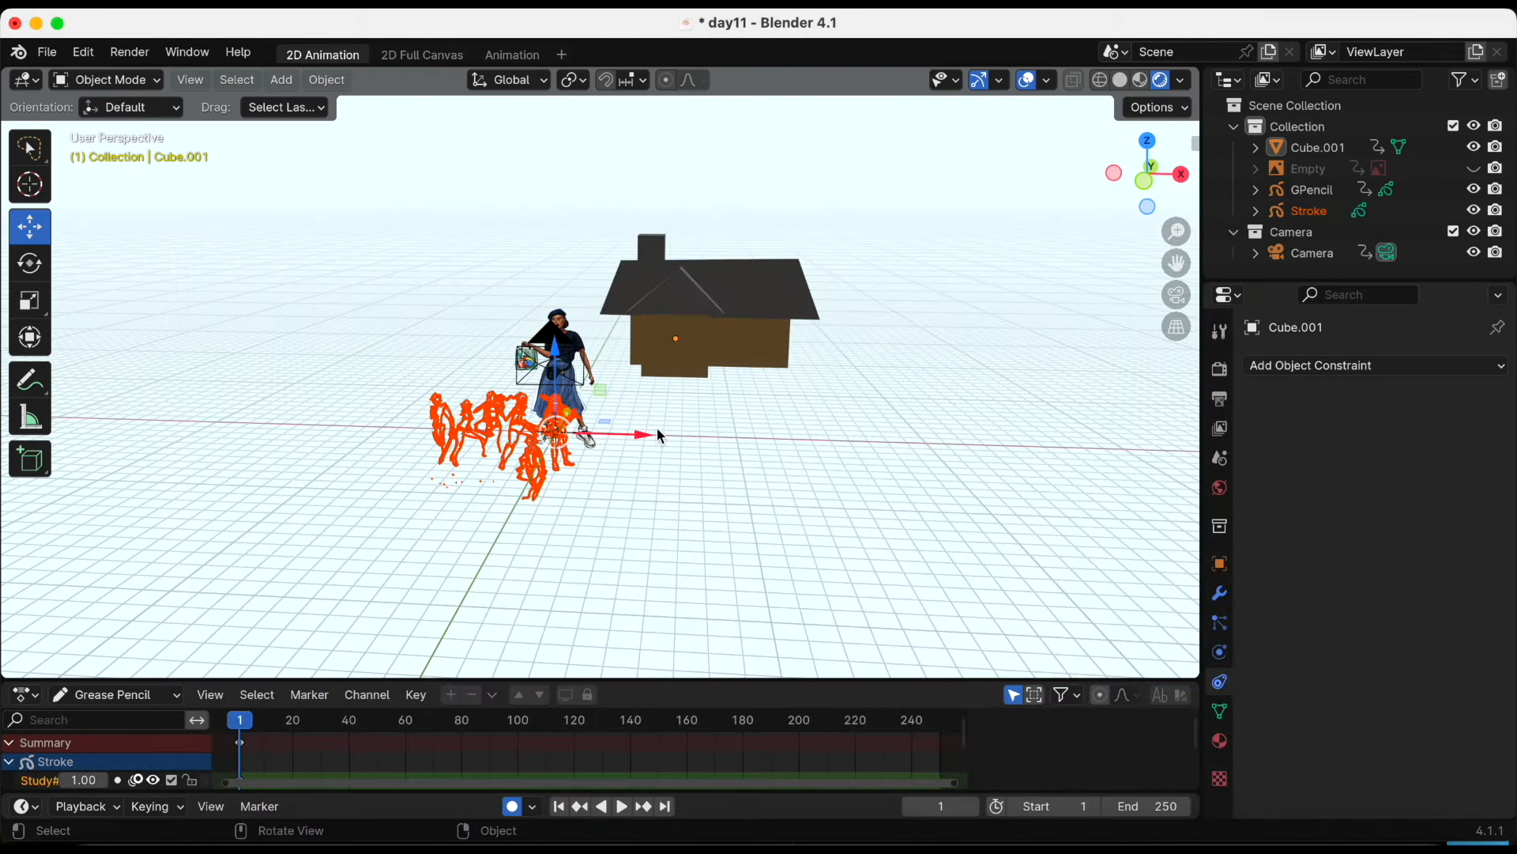
Move the appended figure sketches upward near the character and enlarge them roughly three times
{"action": "key", "text": "g"}
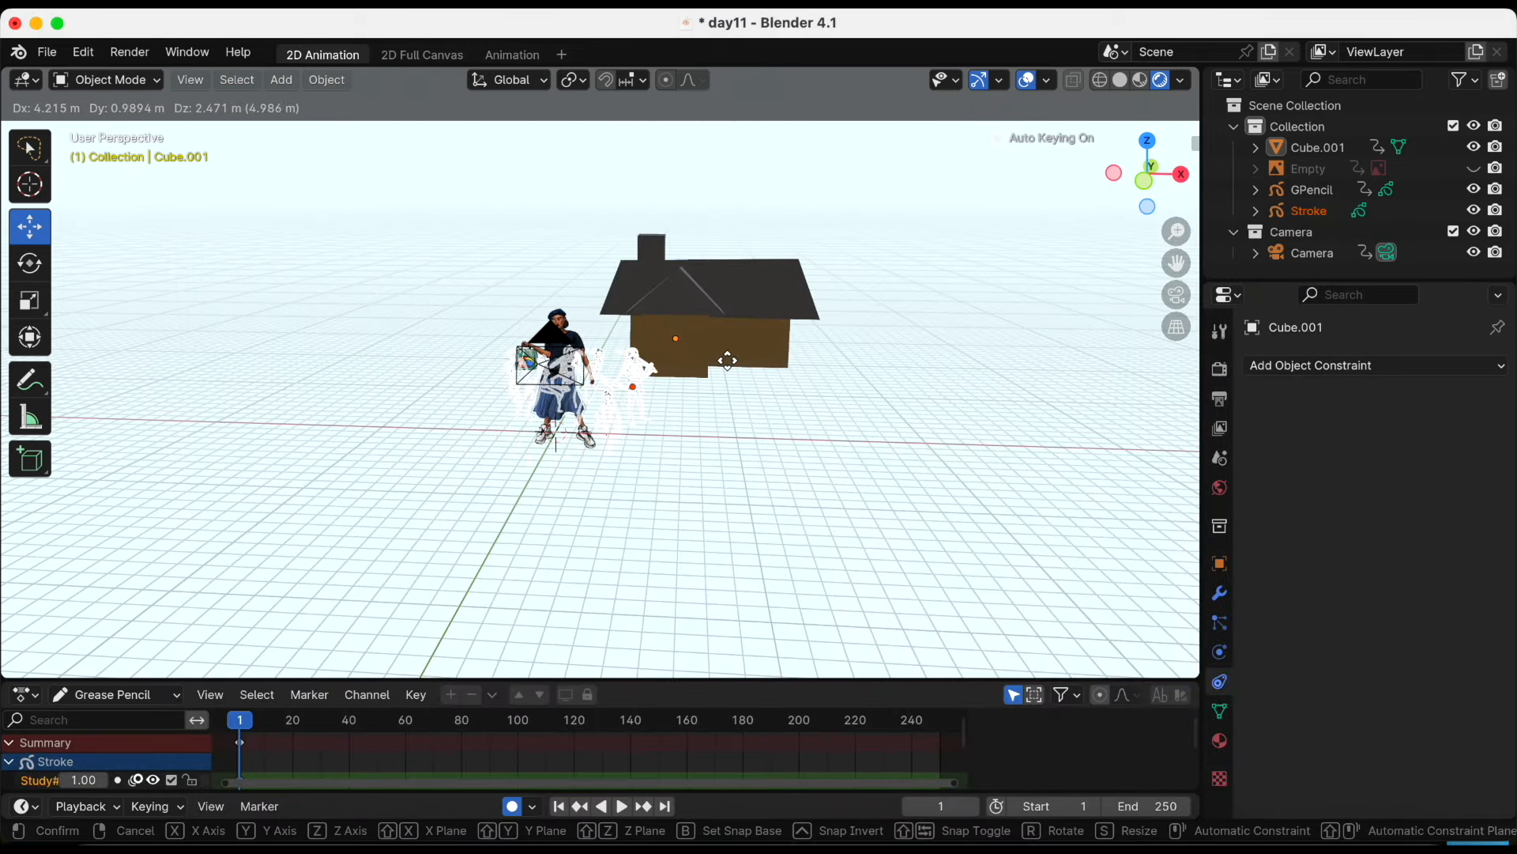
{"action": "left_click", "coordinate": [664, 343]}
{"action": "key", "text": "s"}
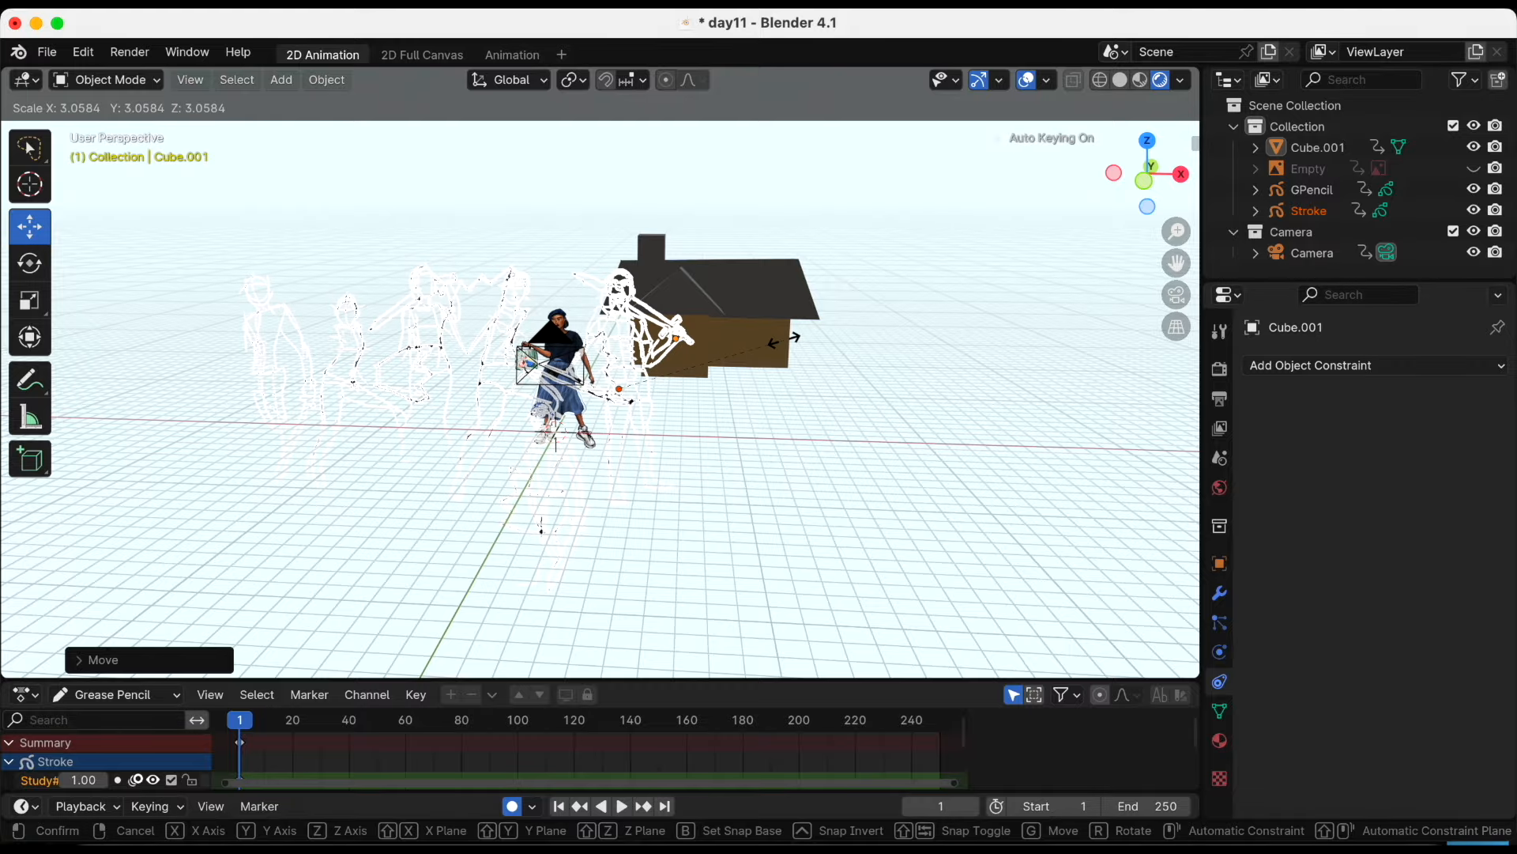
{"action": "left_click", "coordinate": [814, 367]}
{"action": "mouse_move", "coordinate": [814, 367]}
{"action": "middle_mouse_down"}
{"action": "mouse_move", "coordinate": [684, 433]}
{"action": "mouse_move", "coordinate": [721, 445]}
{"action": "mouse_move", "coordinate": [874, 417]}
{"action": "mouse_move", "coordinate": [847, 400]}
{"action": "middle_mouse_up"}
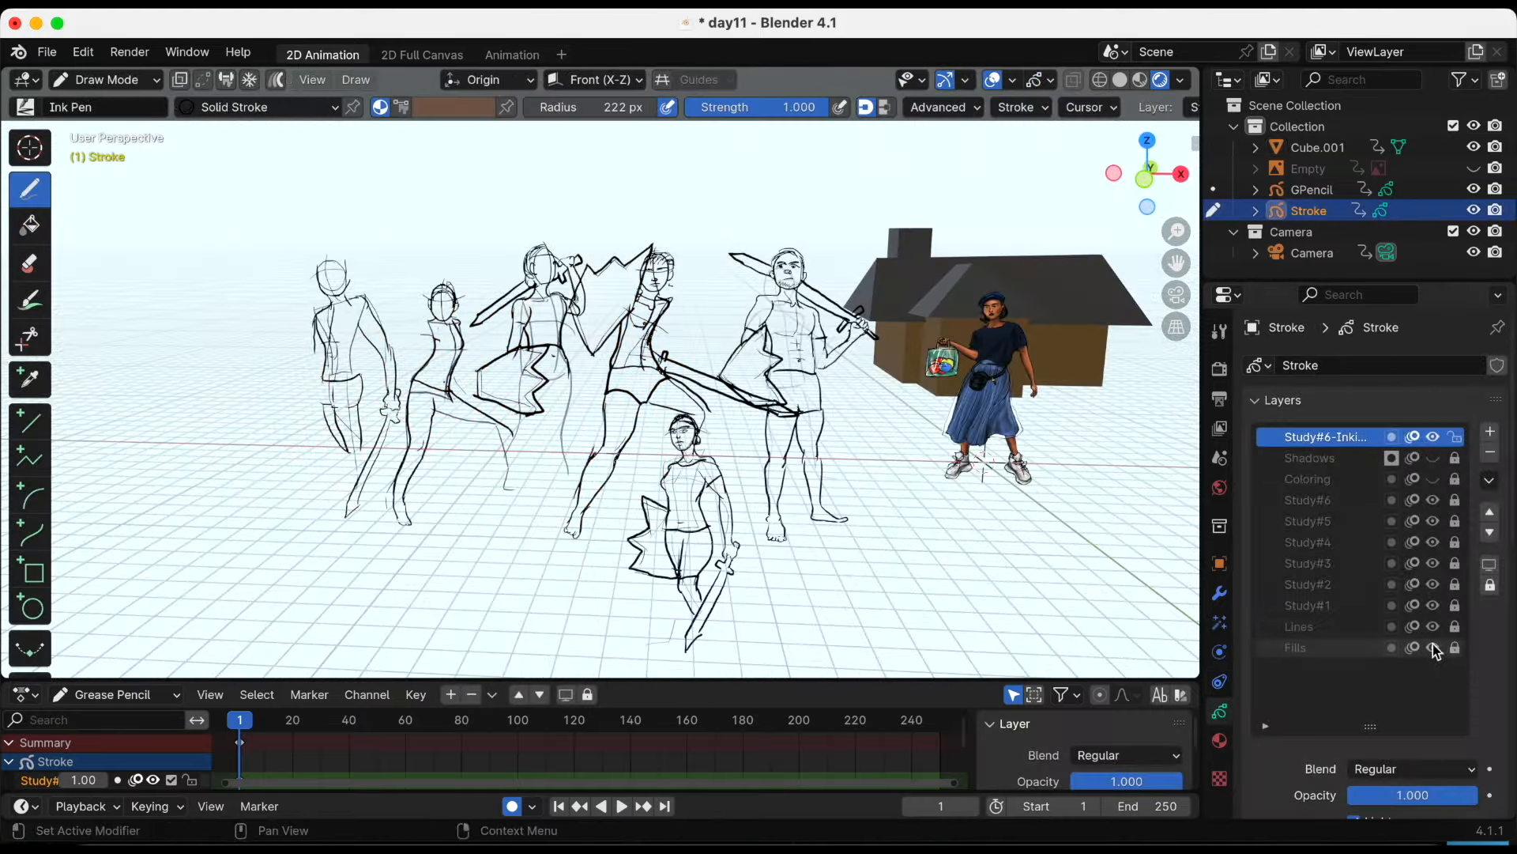
Hide and reshow the appended drawing's Study#1, Study#6 and Study#3 layers in turn to check their contents
{"action": "left_click", "coordinate": [1435, 606]}
{"action": "left_click", "coordinate": [1435, 607]}
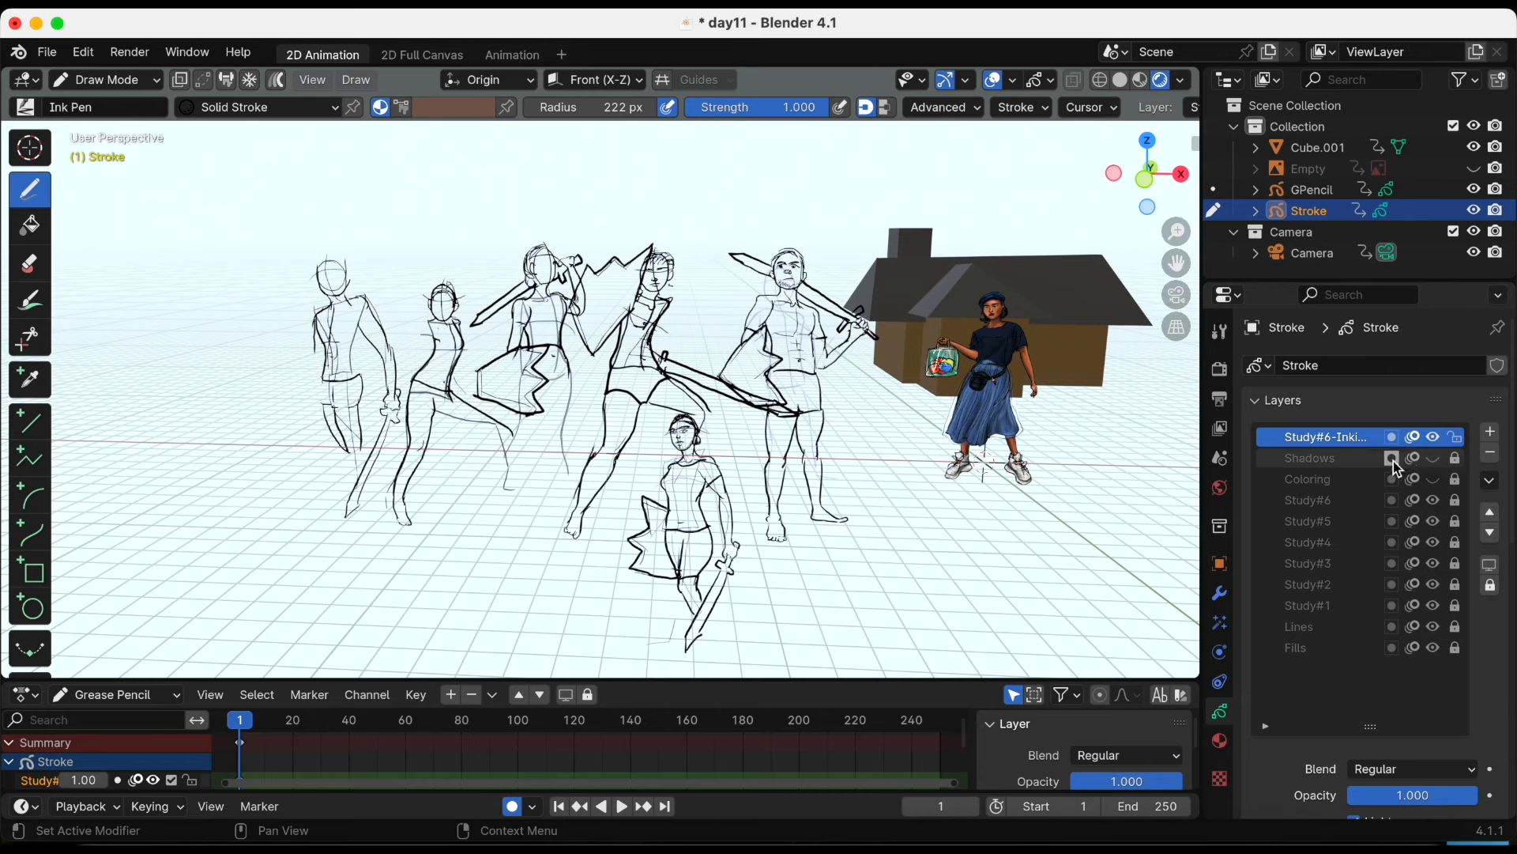
{"action": "left_click", "coordinate": [1433, 502]}
{"action": "left_click", "coordinate": [1433, 502]}
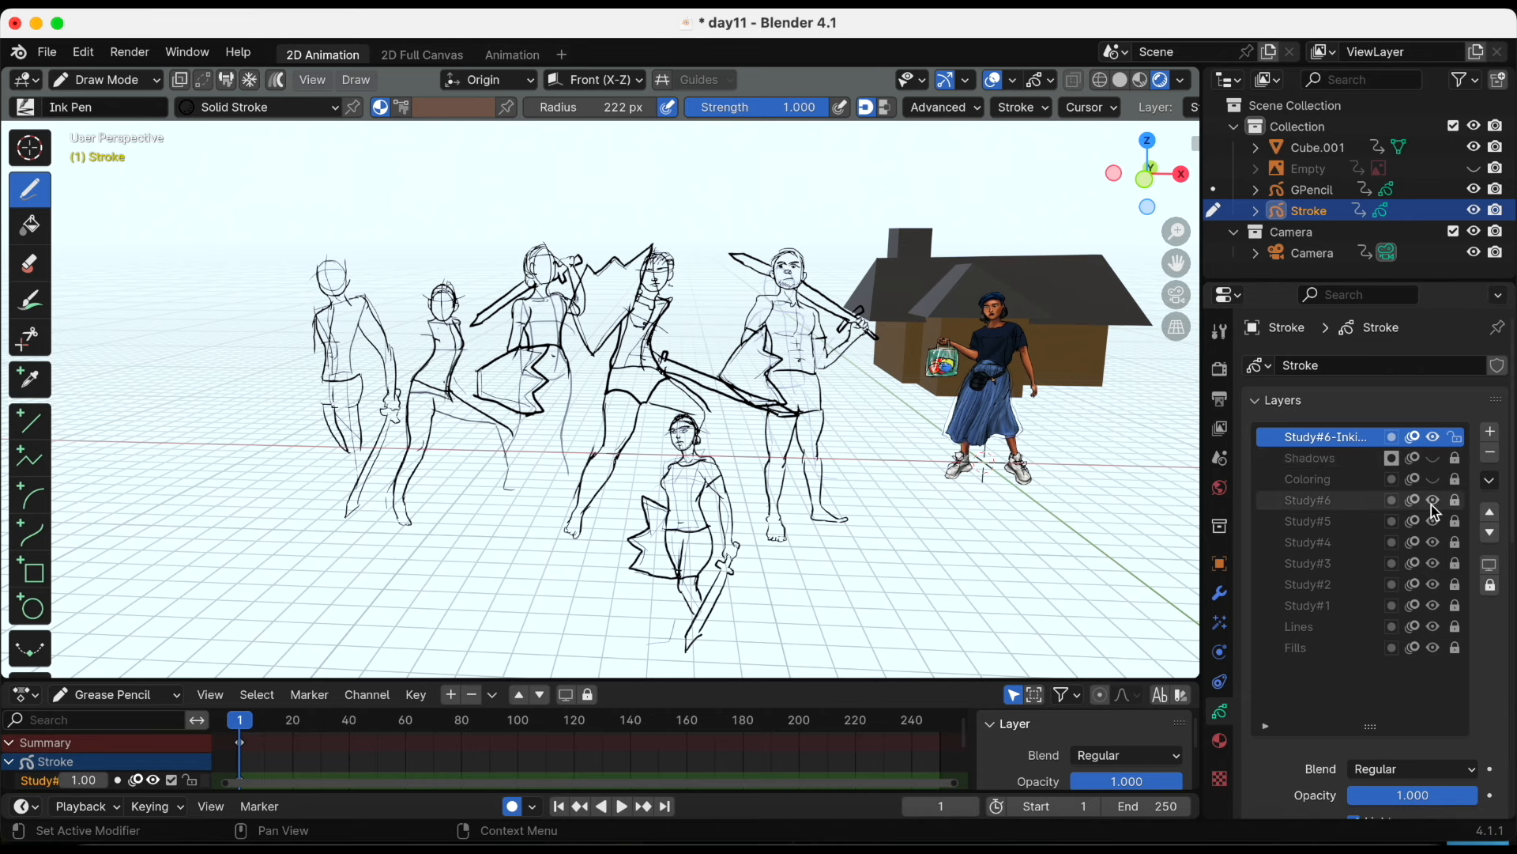
{"action": "left_click", "coordinate": [1433, 562]}
{"action": "left_click", "coordinate": [1433, 562]}
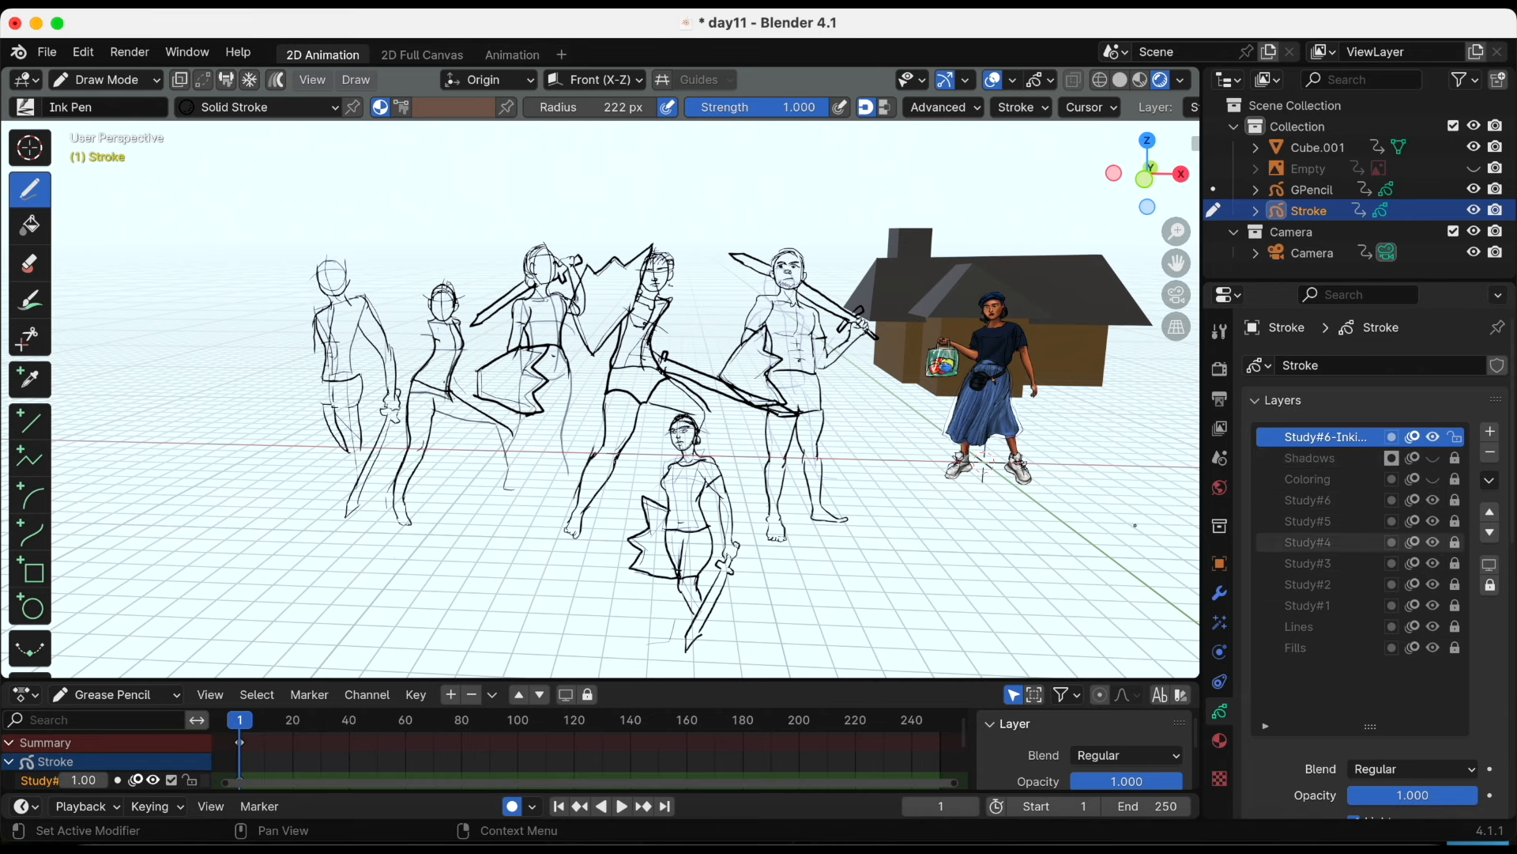
Try a sculpt stroke across the middle sketched figures in Sculpt Mode and undo it
{"action": "mouse_move", "coordinate": [996, 465]}
{"action": "middle_mouse_down"}
{"action": "mouse_move", "coordinate": [897, 466]}
{"action": "mouse_move", "coordinate": [989, 472]}
{"action": "middle_mouse_up"}
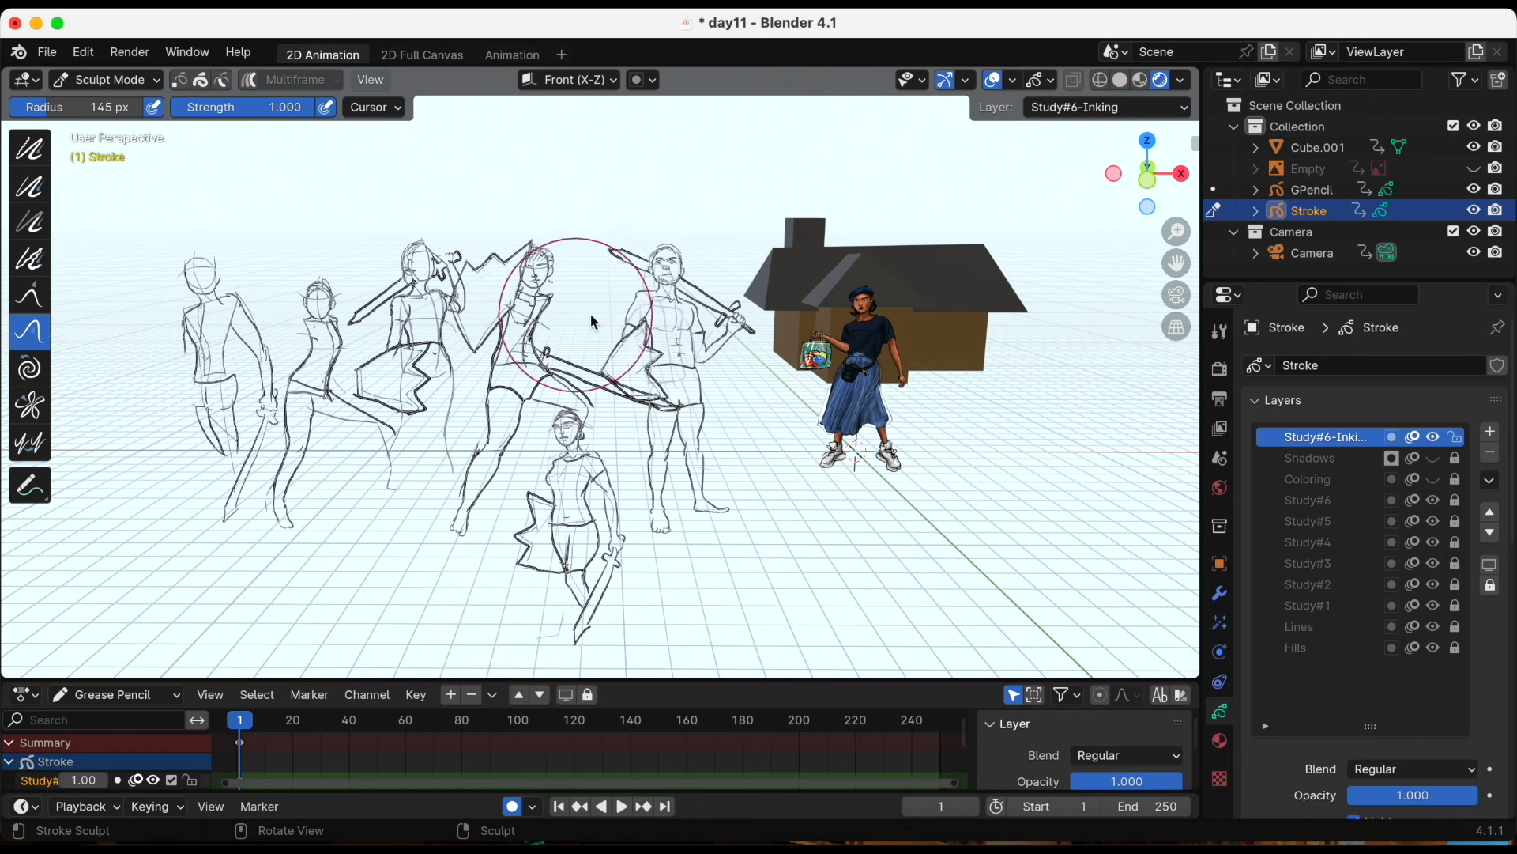
{"action": "mouse_move", "coordinate": [594, 321]}
{"action": "left_mouse_down"}
{"action": "mouse_move", "coordinate": [624, 298]}
{"action": "mouse_move", "coordinate": [719, 308]}
{"action": "mouse_move", "coordinate": [712, 382]}
{"action": "left_mouse_up"}
{"action": "key", "text": "ctrl+z"}
{"action": "key", "text": "ctrl+z"}
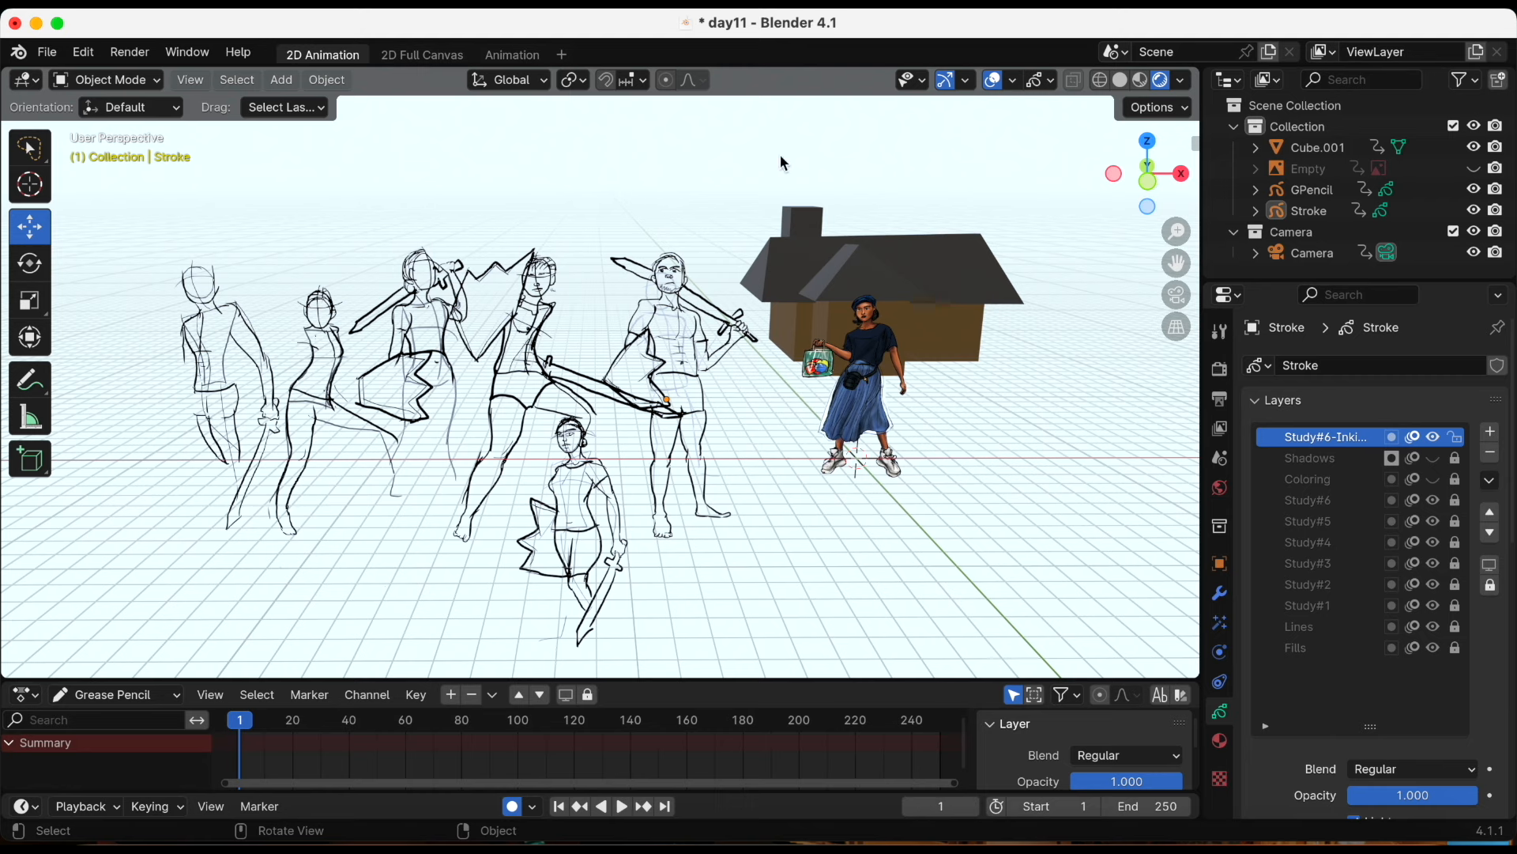
Select the linked house and examine the surface settings of its Material and Material.001, checking whether they can be edited
{"action": "left_click", "coordinate": [929, 281]}
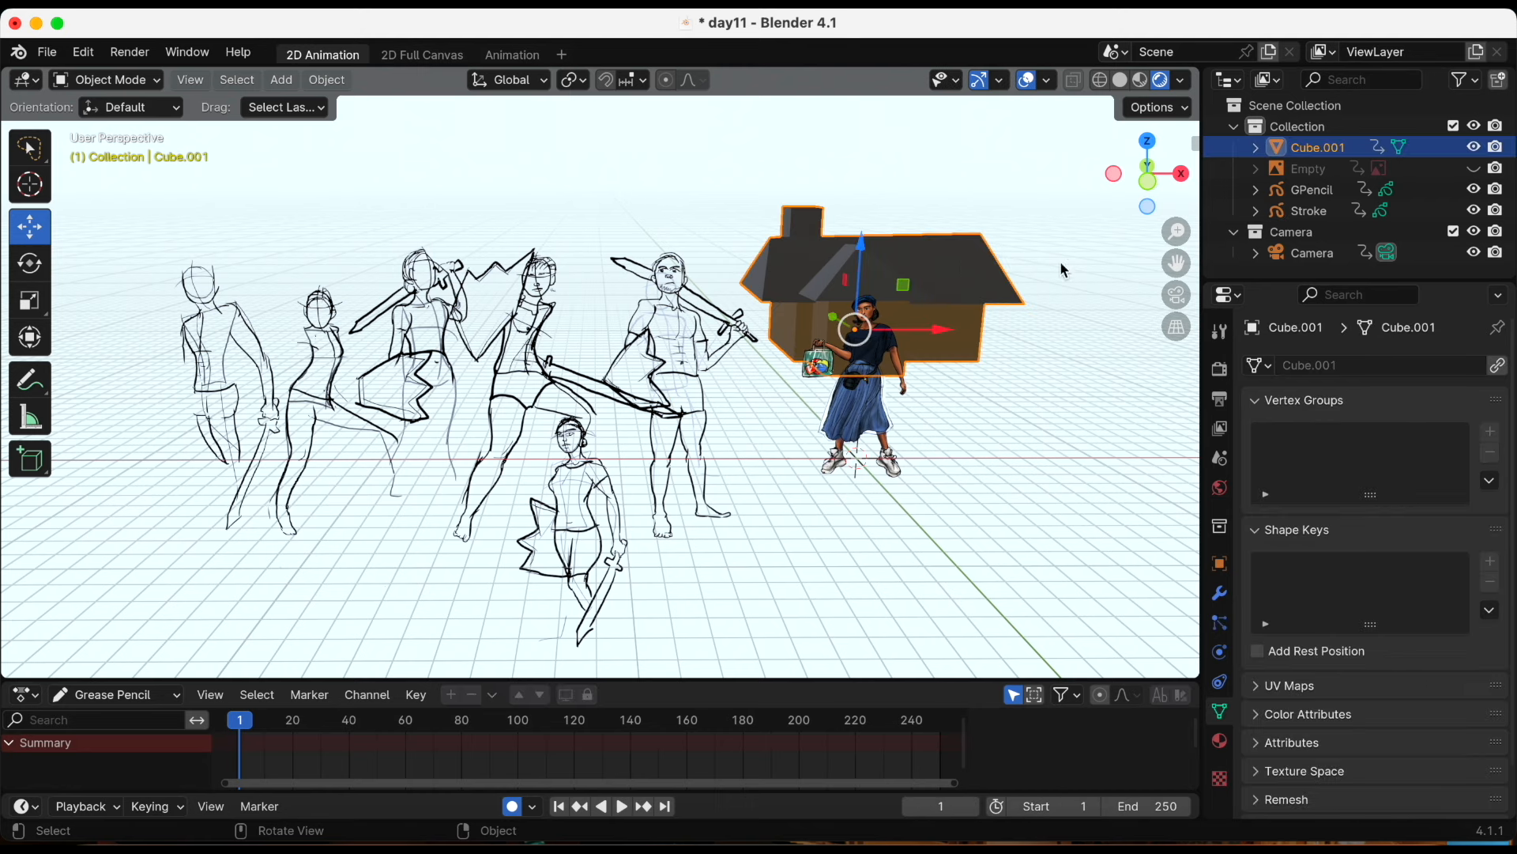
{"action": "left_click_drag", "start_coordinate": [1176, 266], "coordinate": [1093, 270]}
{"action": "scroll", "coordinate": [1093, 270], "scroll_direction": "up", "scroll_amount": 3}
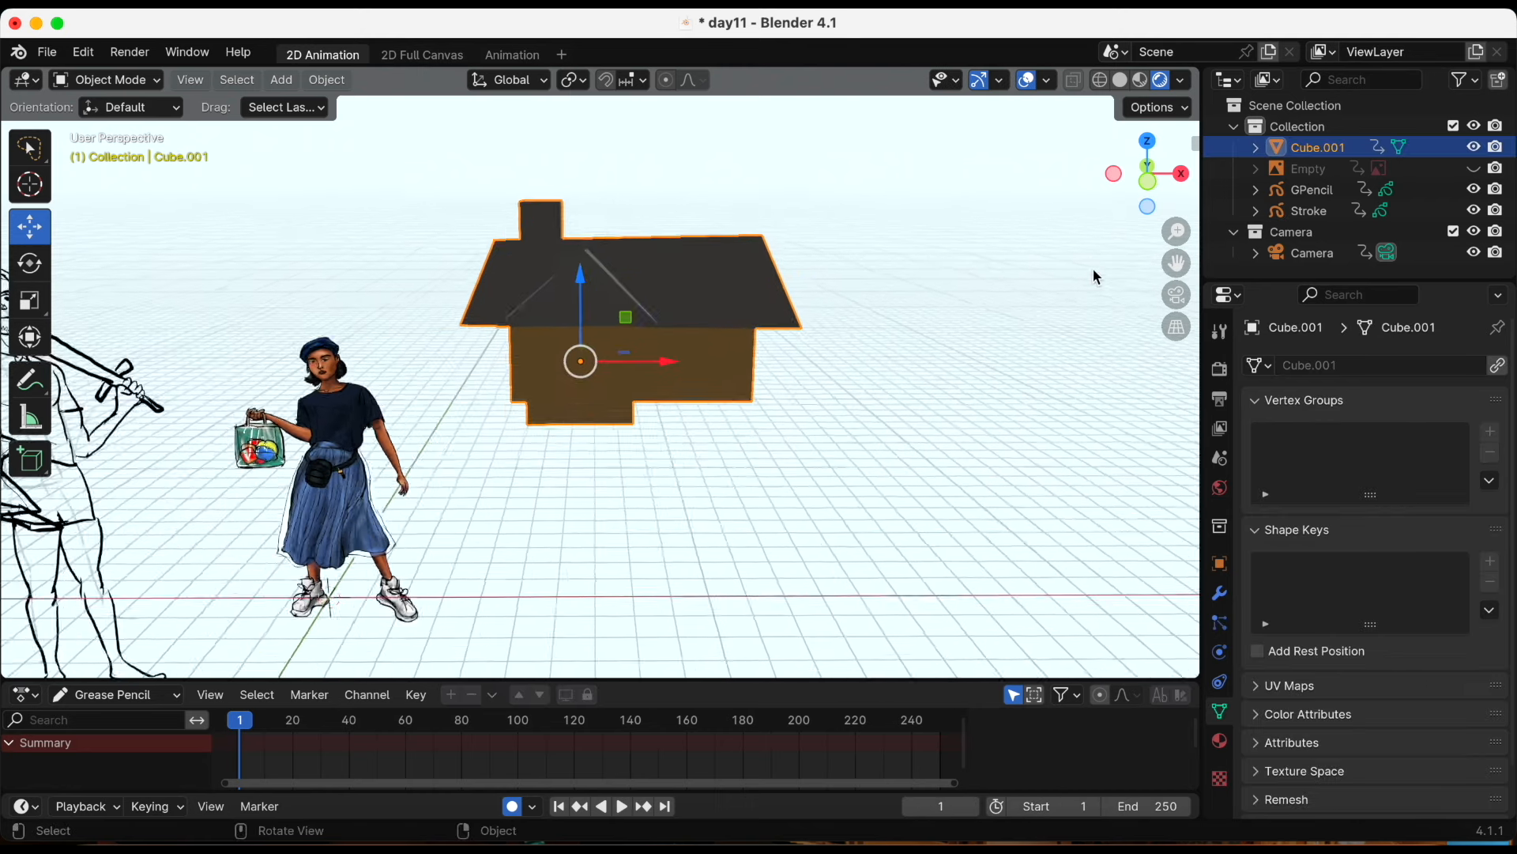
{"action": "left_click", "coordinate": [1221, 741]}
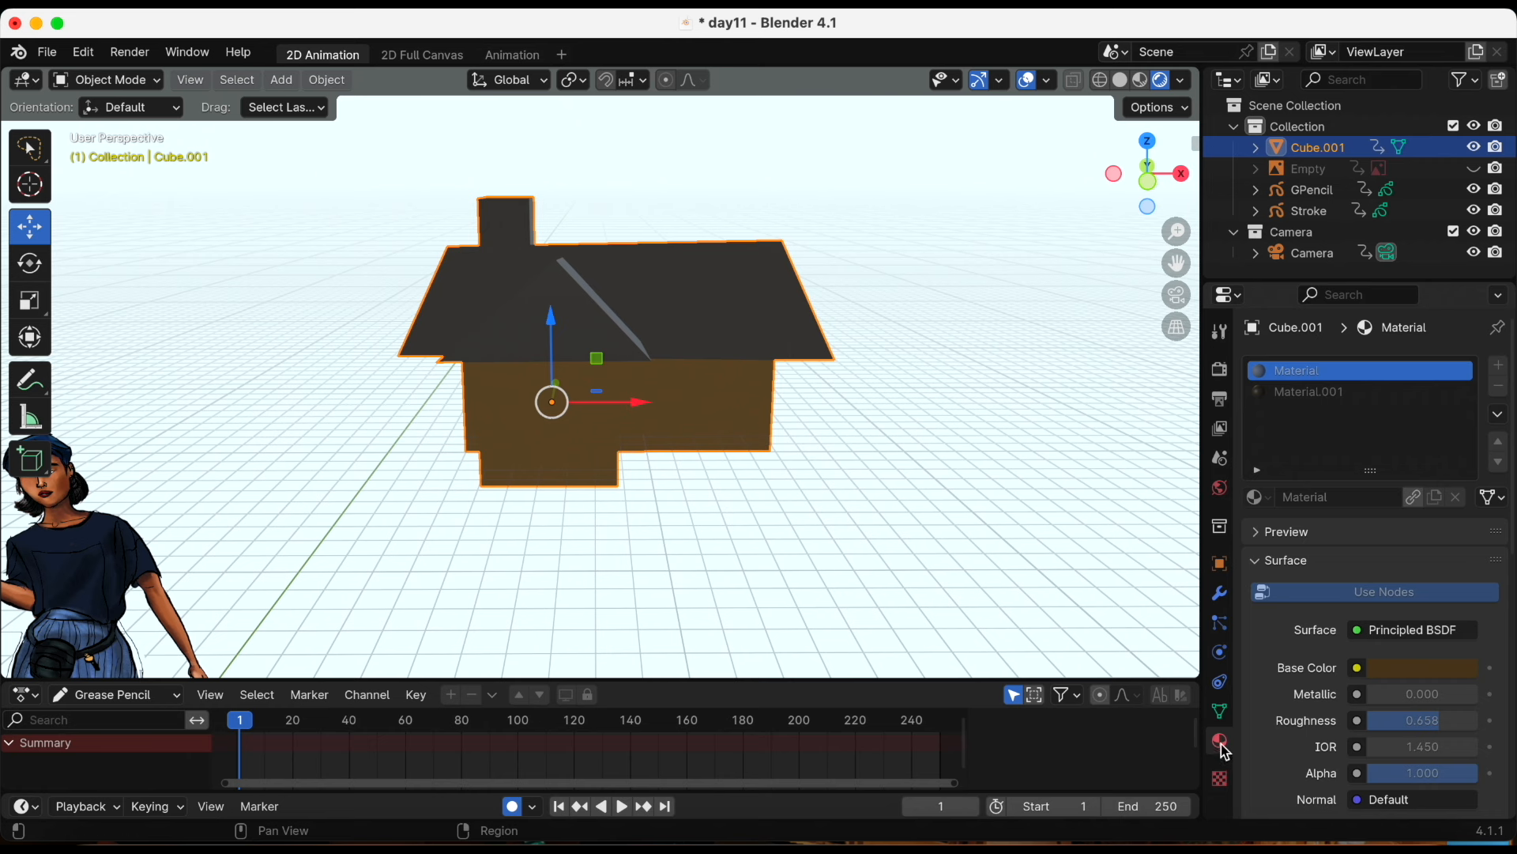
{"action": "left_click", "coordinate": [1400, 629]}
{"action": "left_click", "coordinate": [1400, 629]}
{"action": "scroll", "coordinate": [1401, 629], "scroll_direction": "down", "scroll_amount": 5}
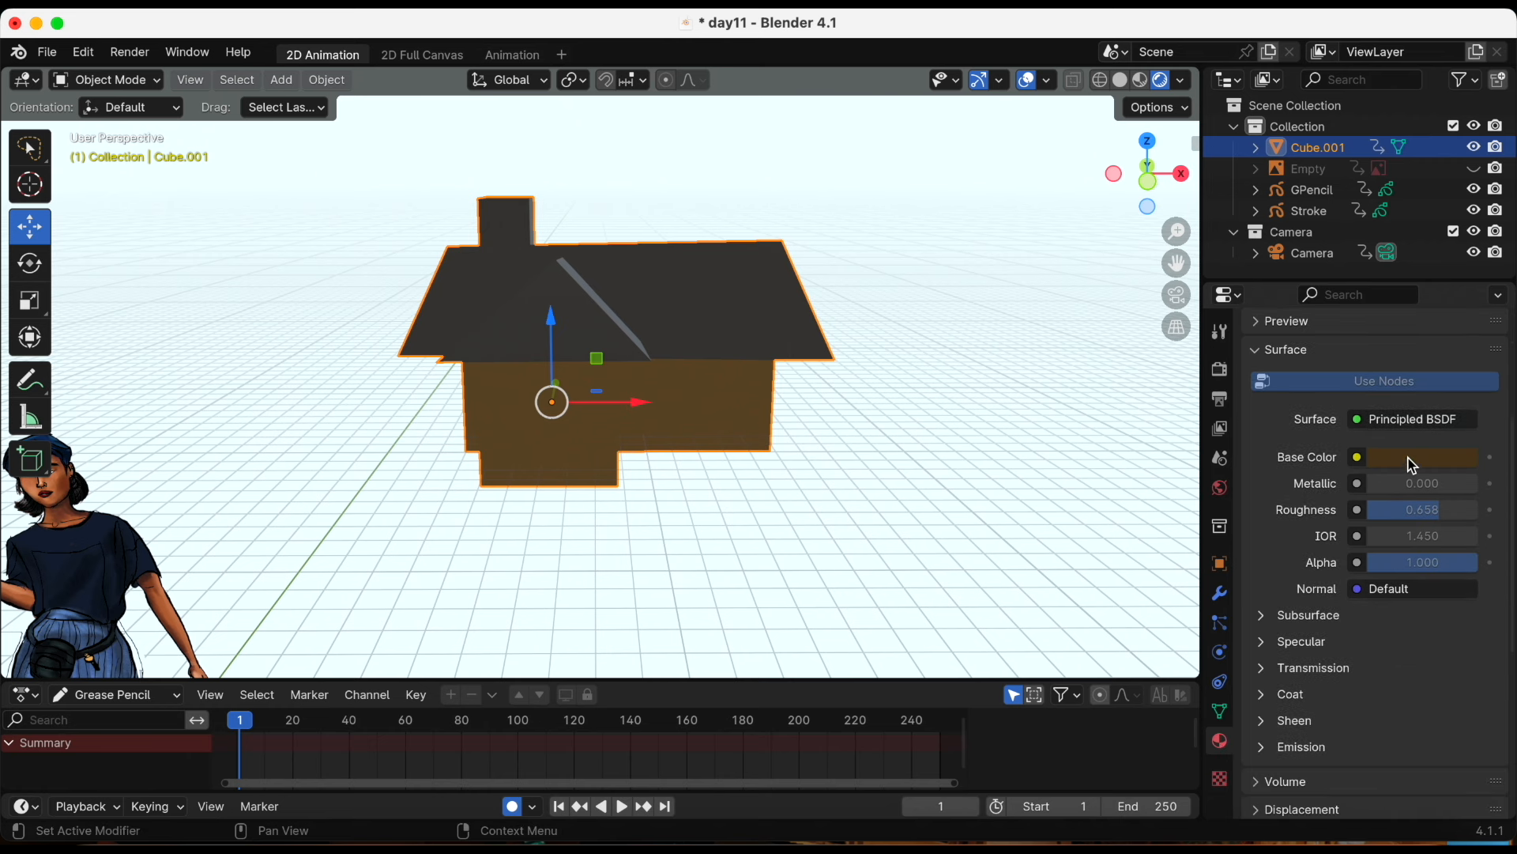
{"action": "scroll", "coordinate": [1416, 525], "scroll_direction": "up", "scroll_amount": 5}
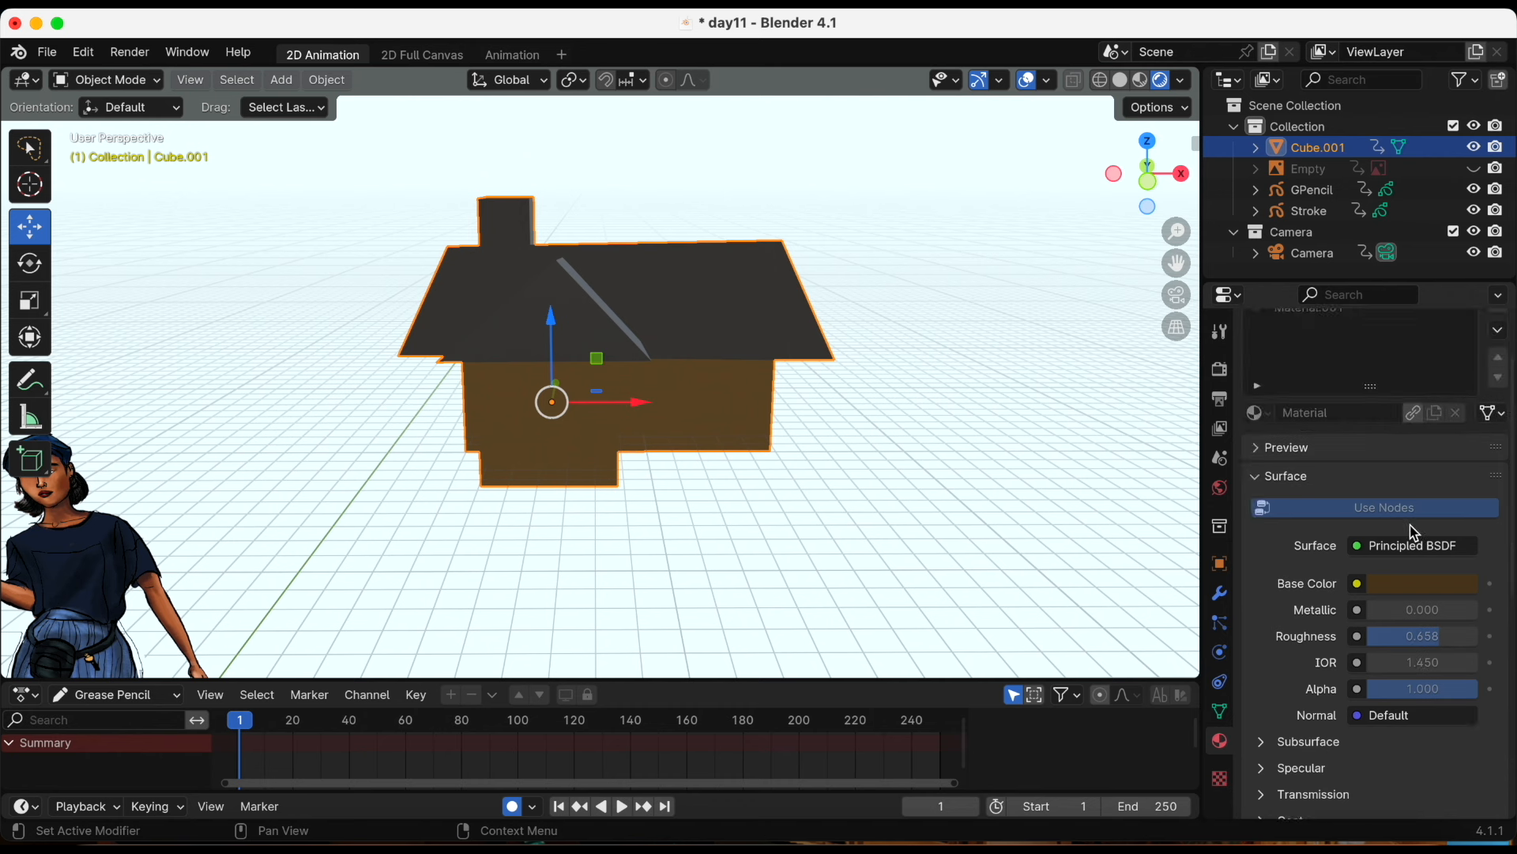
{"action": "left_click", "coordinate": [1315, 391]}
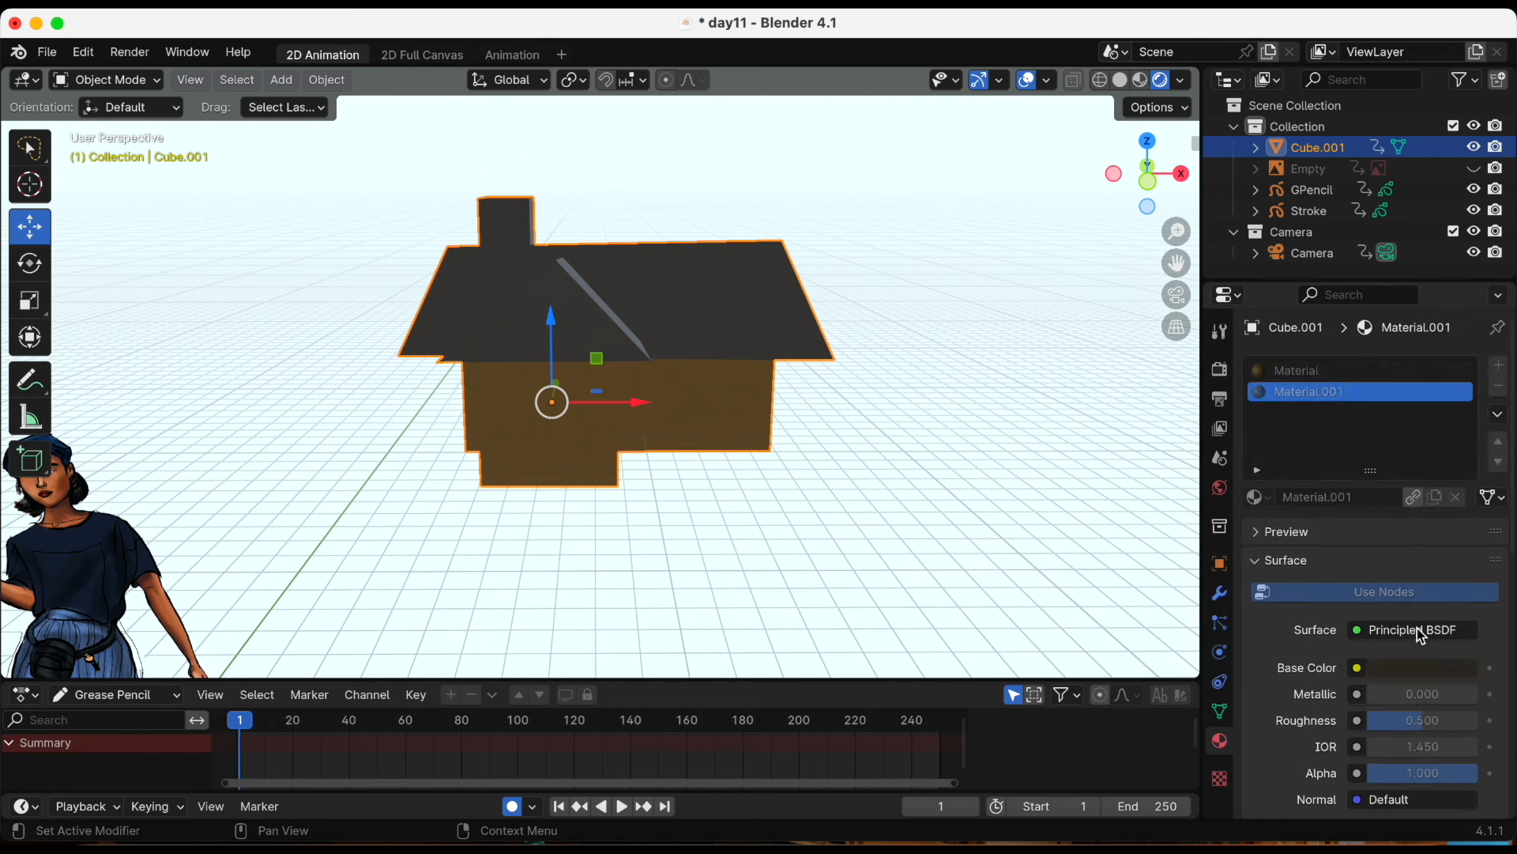
{"action": "scroll", "coordinate": [1420, 629], "scroll_direction": "down", "scroll_amount": 6}
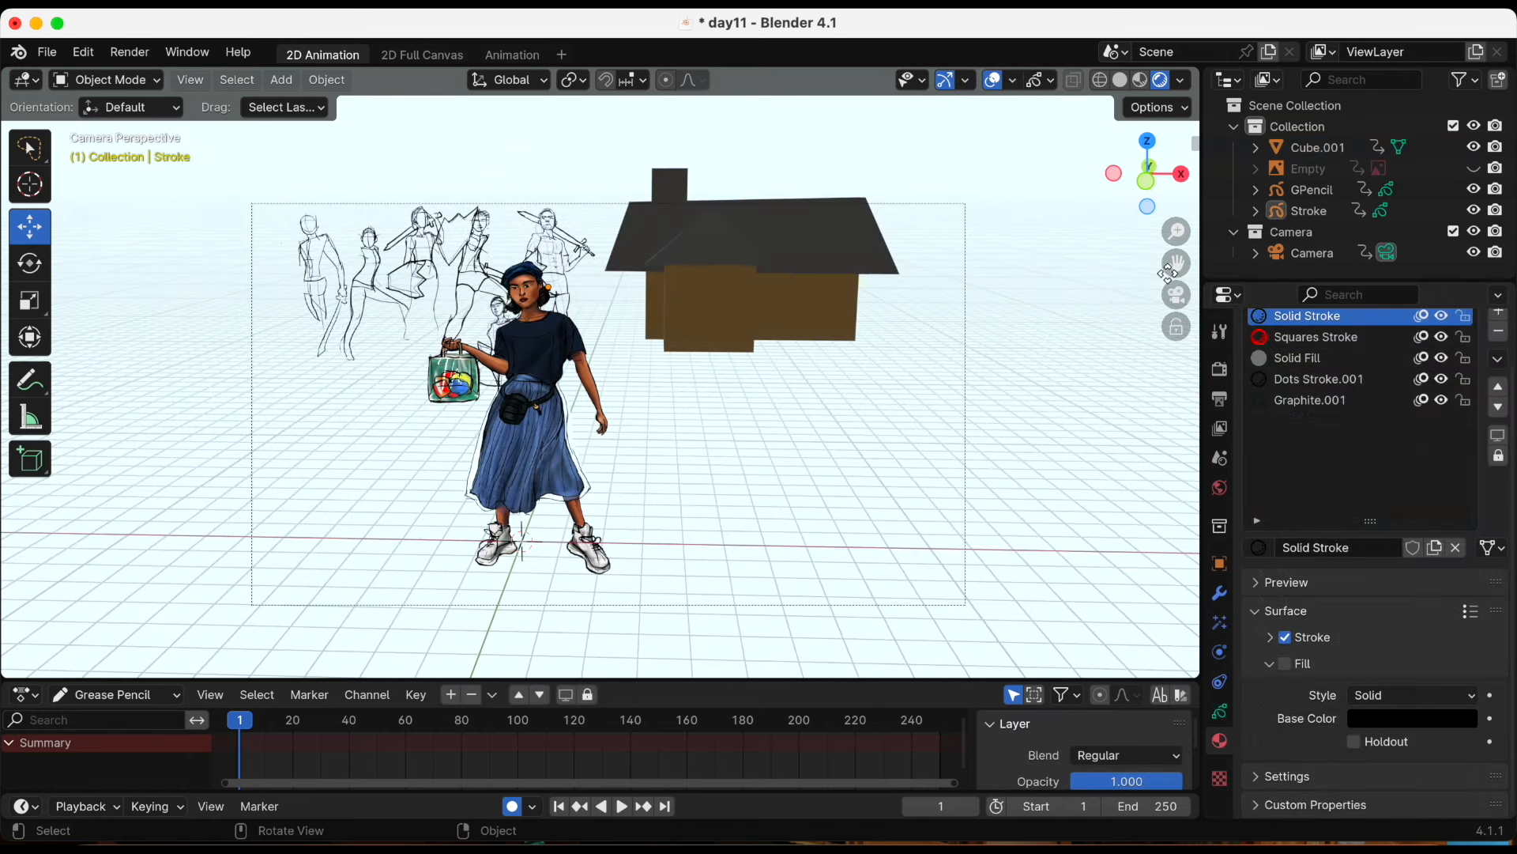
Reframe the camera view and examine the appended Stroke drawing's materials and layer list
{"action": "left_click_drag", "start_coordinate": [1176, 262], "coordinate": [1171, 240]}
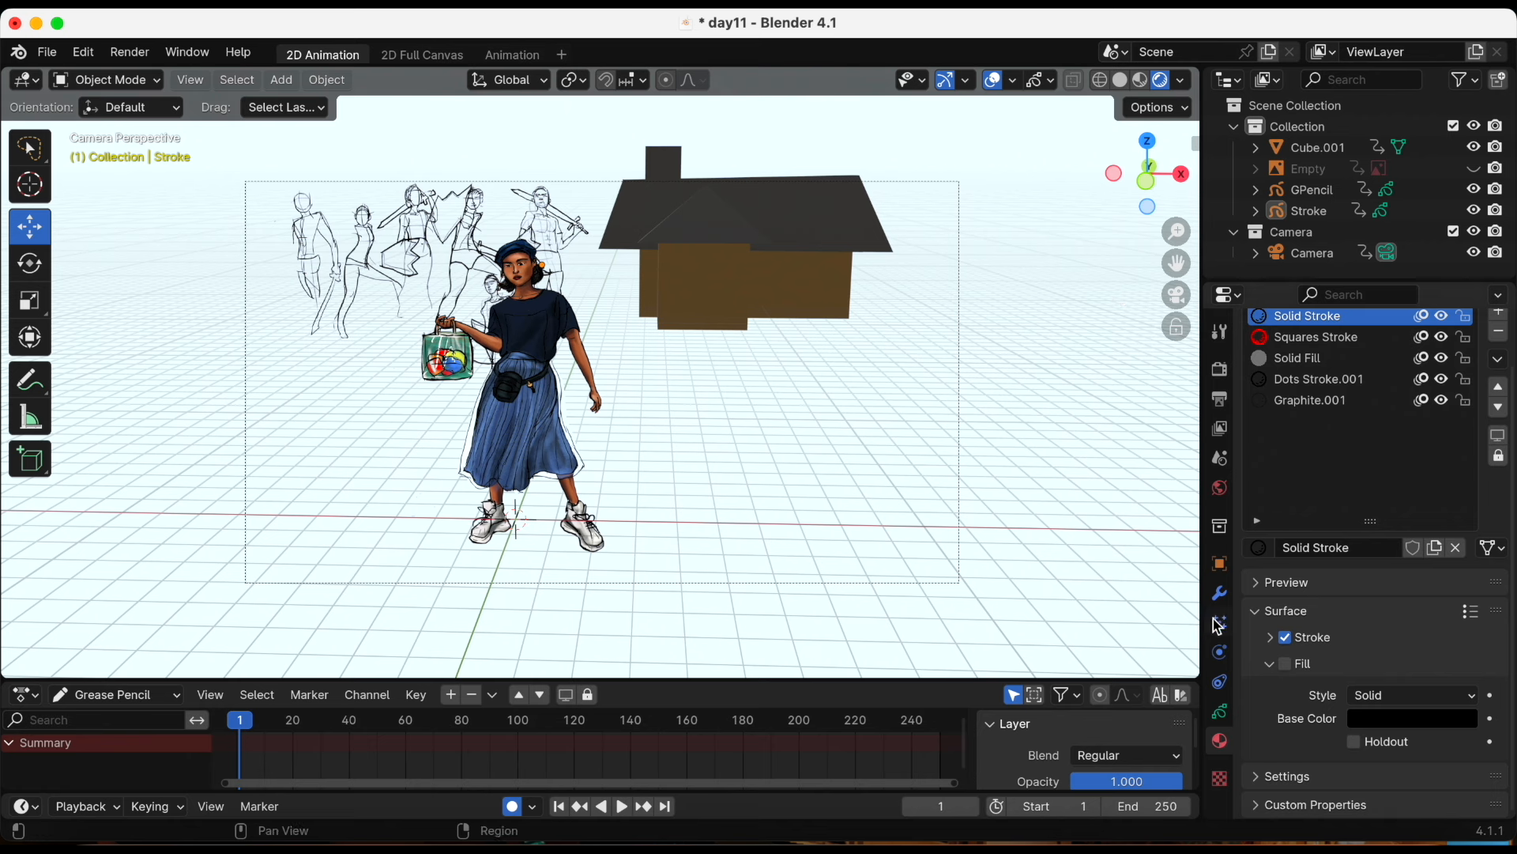
{"action": "scroll", "coordinate": [1327, 450], "scroll_direction": "up", "scroll_amount": 2}
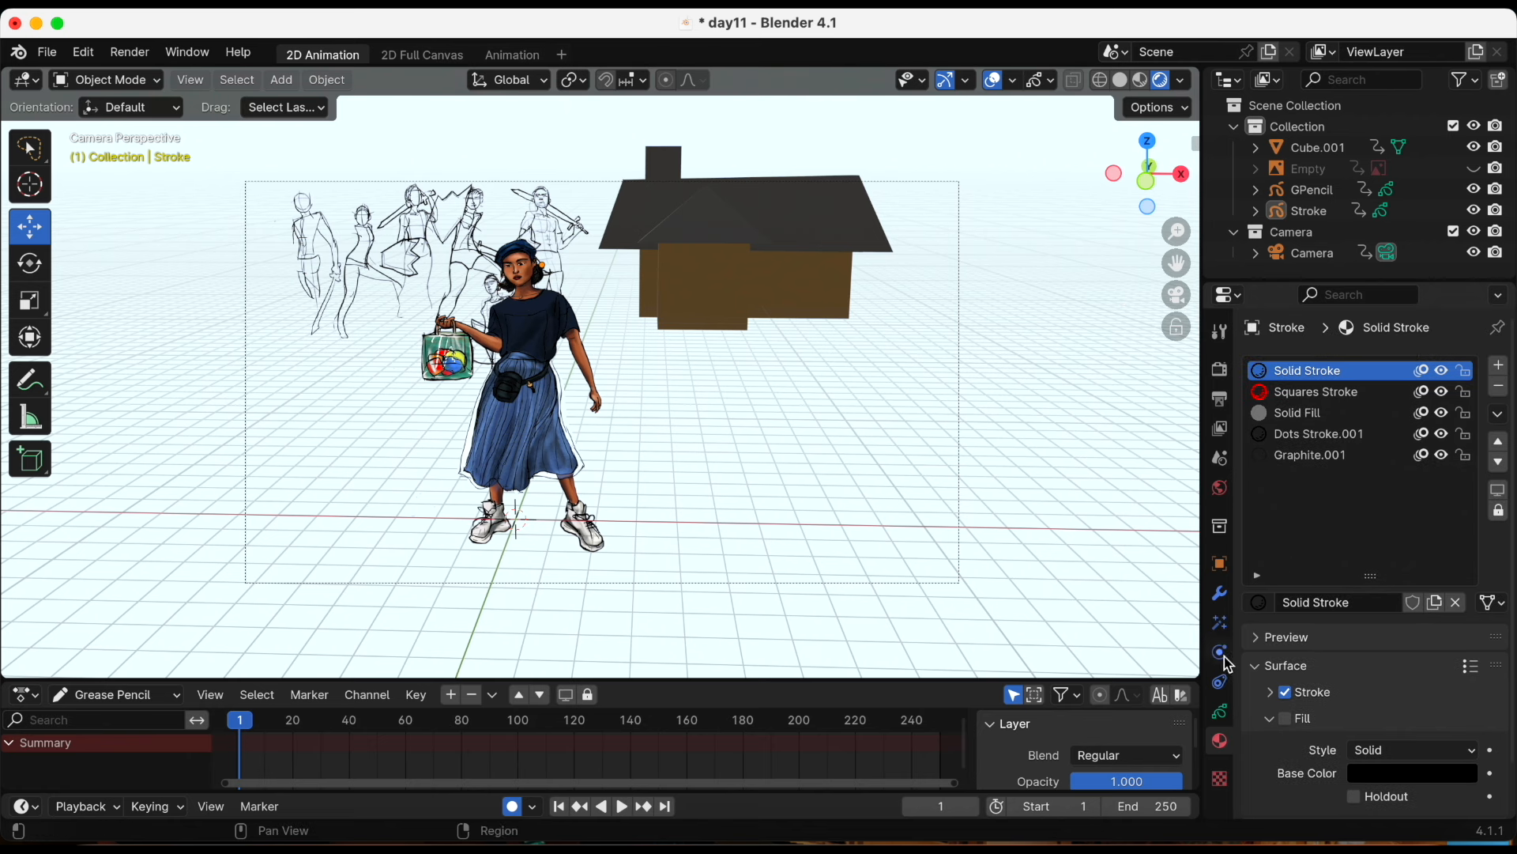
{"action": "left_click", "coordinate": [1221, 712]}
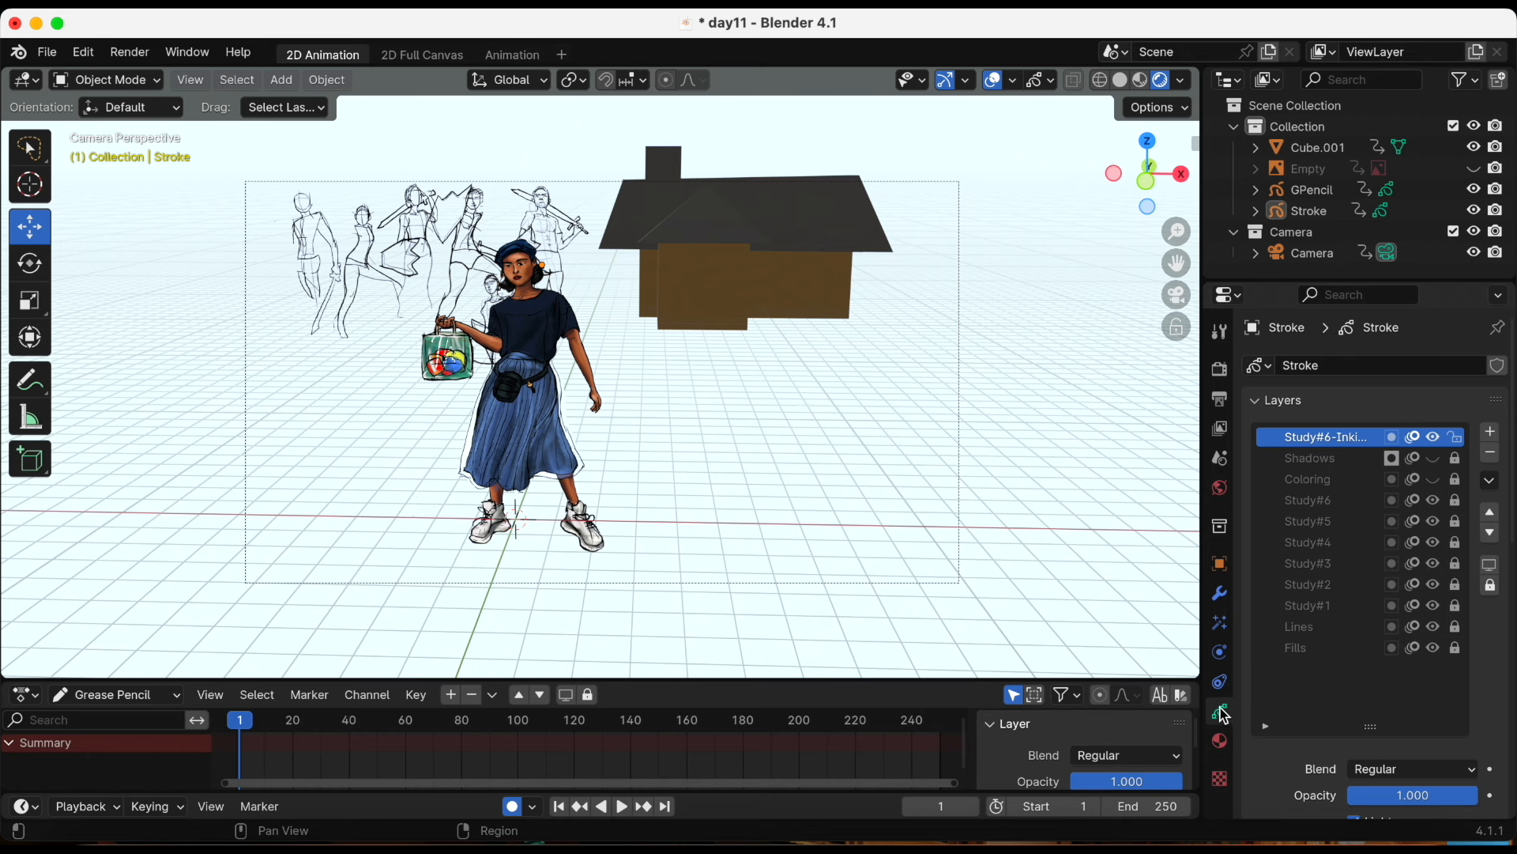
Add a Blur effect with 32 samples to the Stroke drawing and make it use depth of field
{"action": "left_click", "coordinate": [1219, 593]}
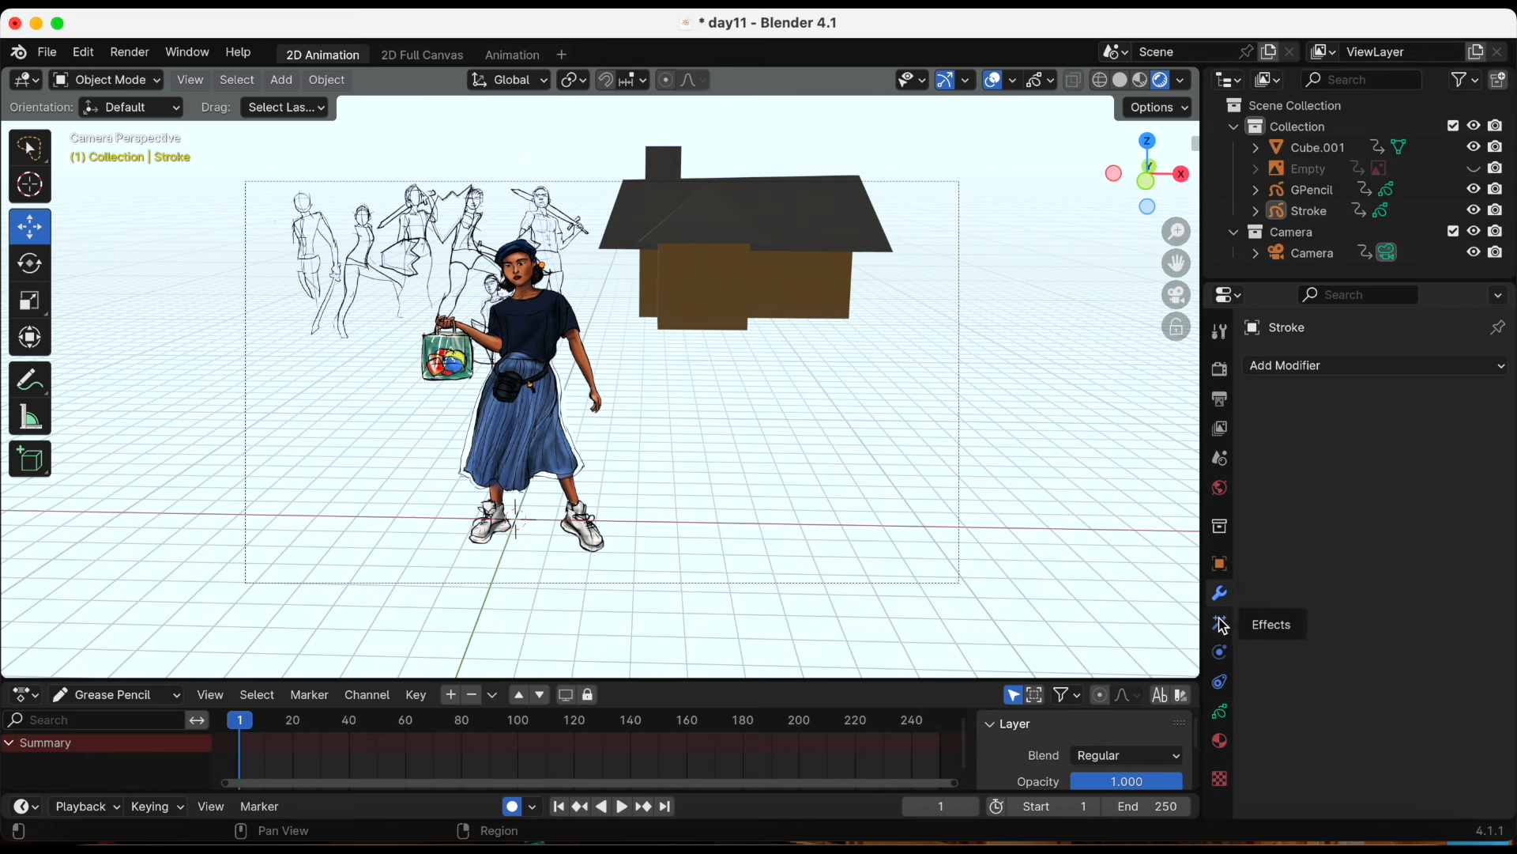
{"action": "left_click", "coordinate": [1221, 626]}
{"action": "left_click", "coordinate": [1342, 366]}
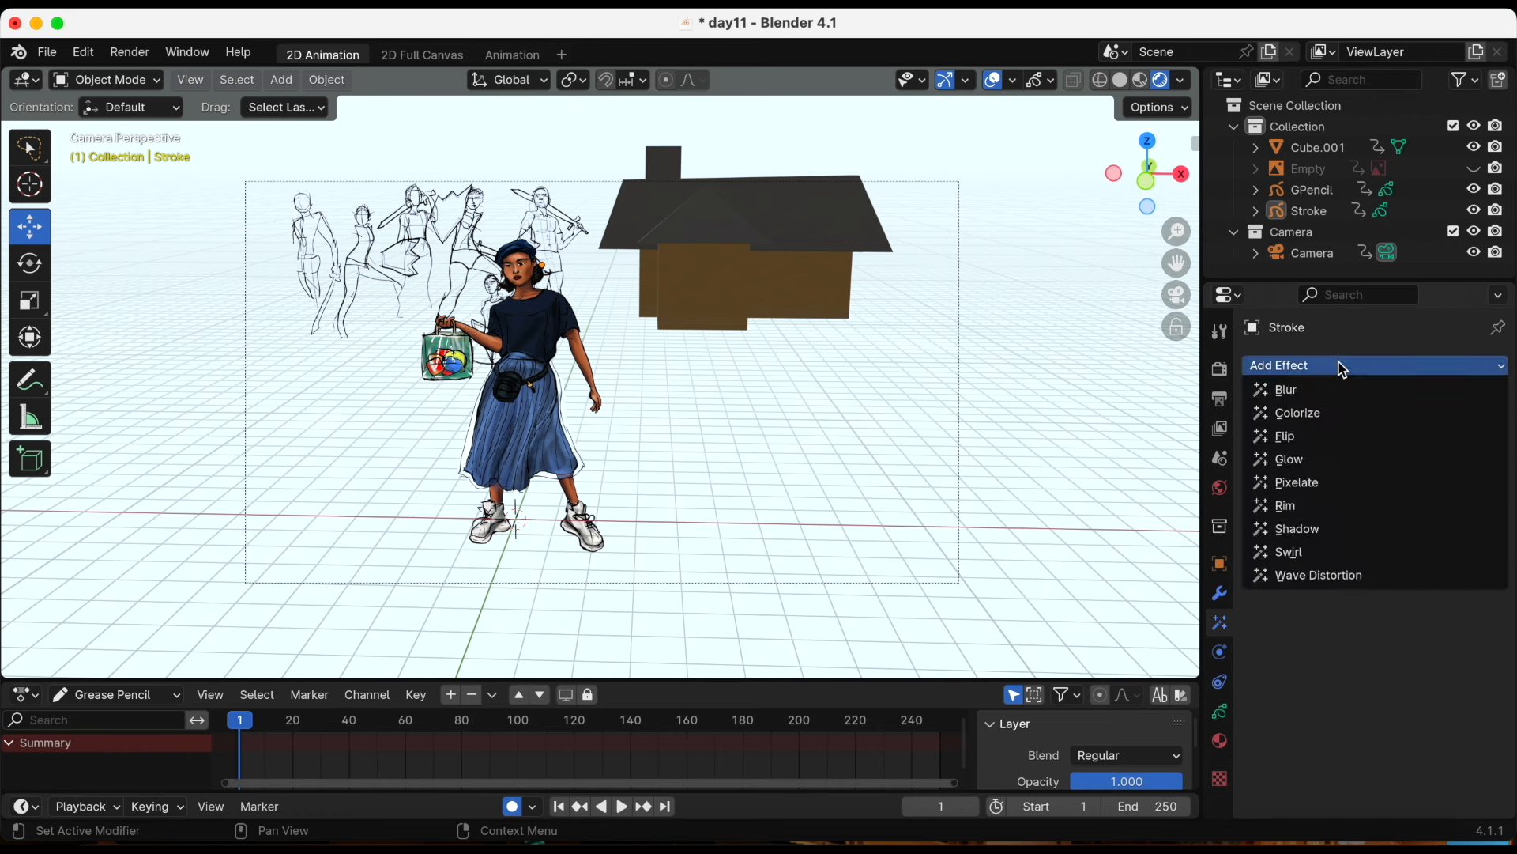
{"action": "left_click", "coordinate": [1347, 390]}
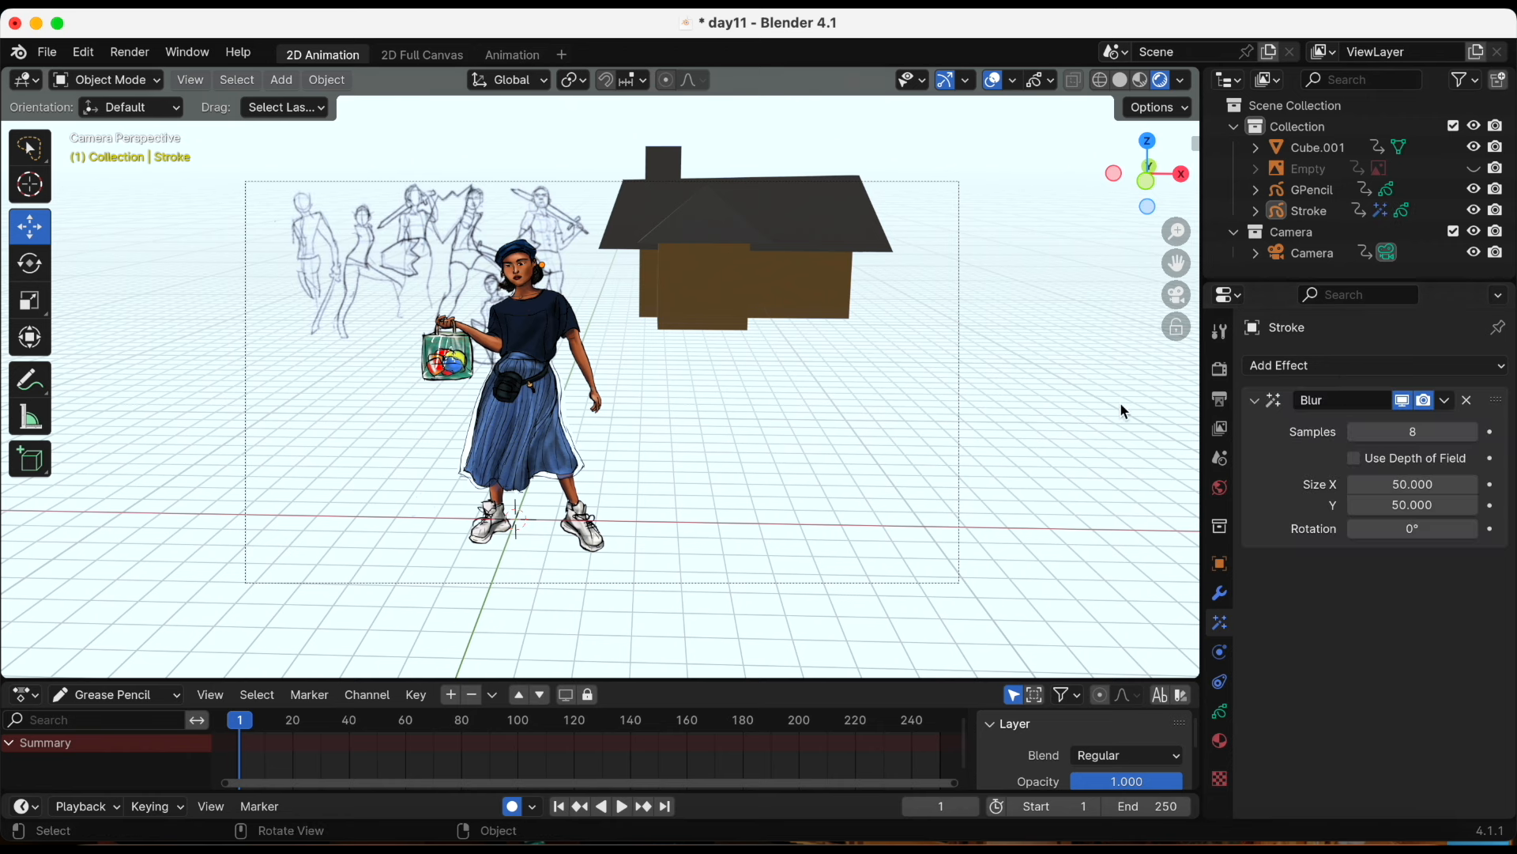
{"action": "scroll", "coordinate": [1027, 320], "scroll_direction": "up", "scroll_amount": 2}
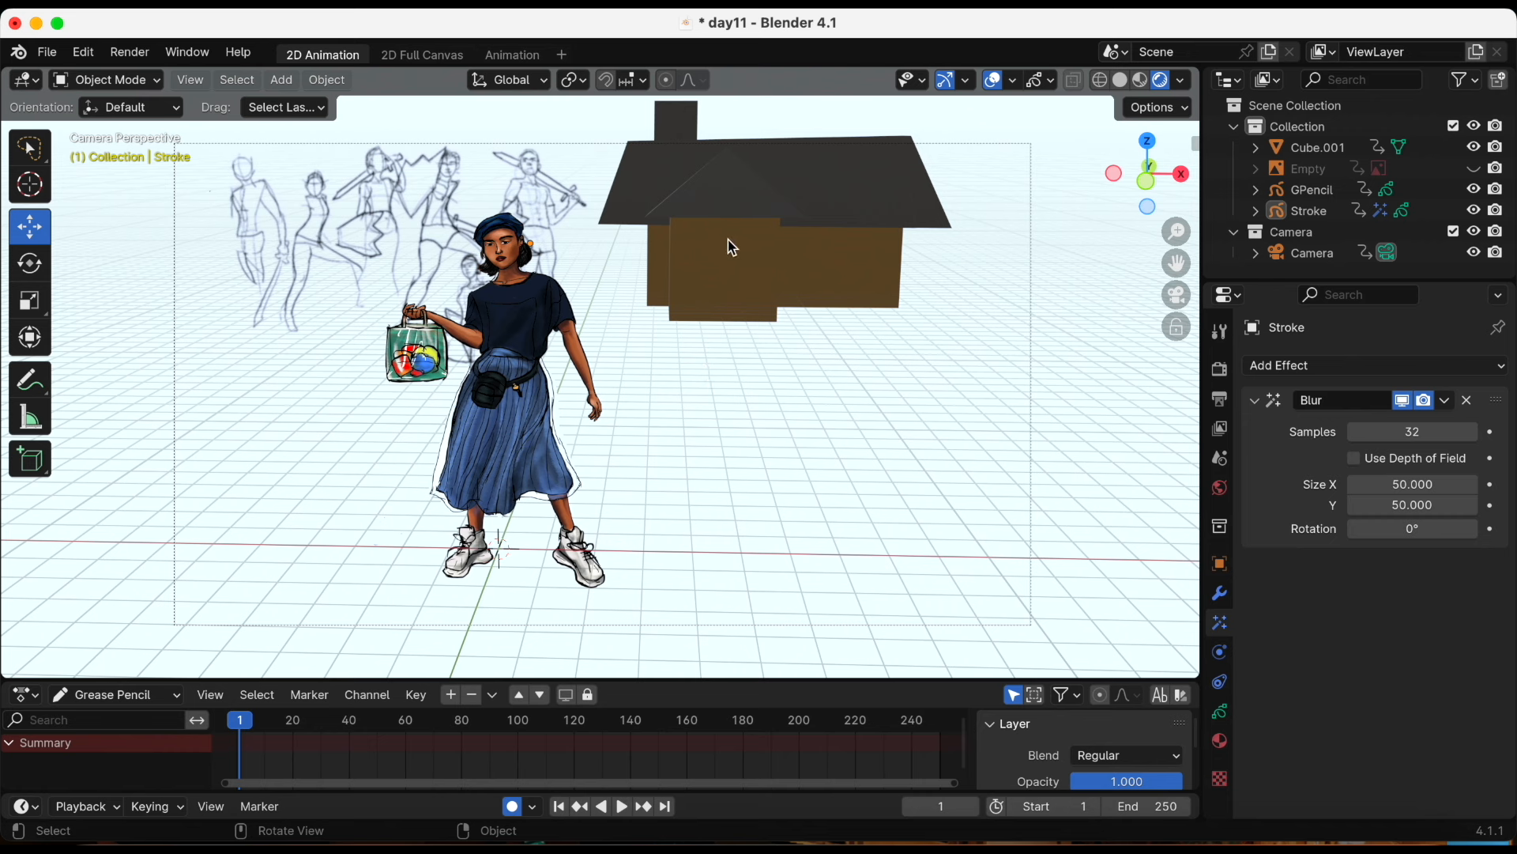
{"action": "left_click", "coordinate": [1355, 458]}
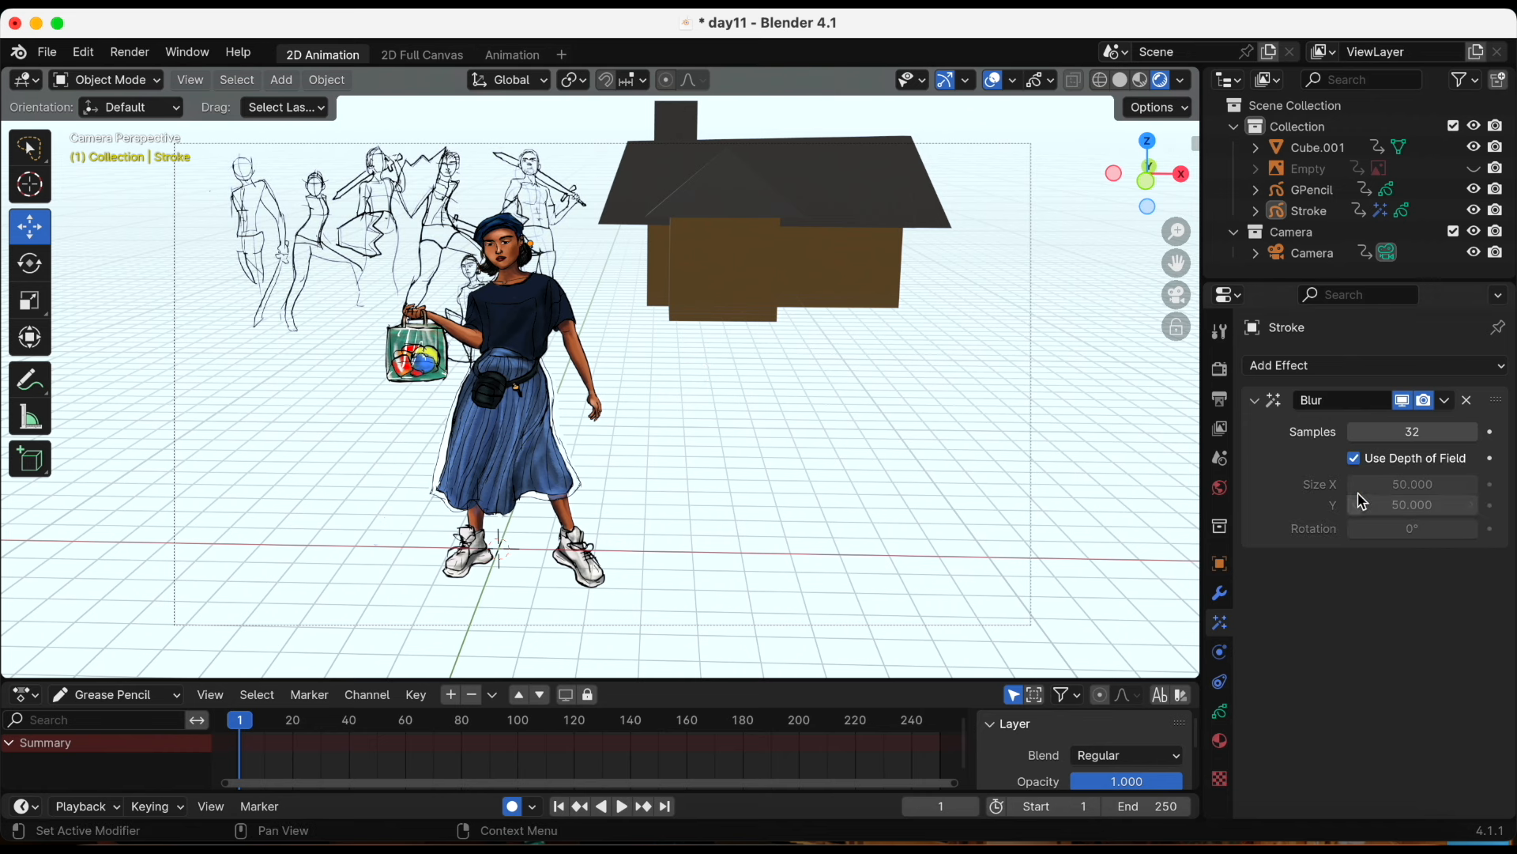
Enable depth of field on the camera, with an f-stop of 0.5 and a focus distance of 7 m
{"action": "left_click", "coordinate": [1308, 254]}
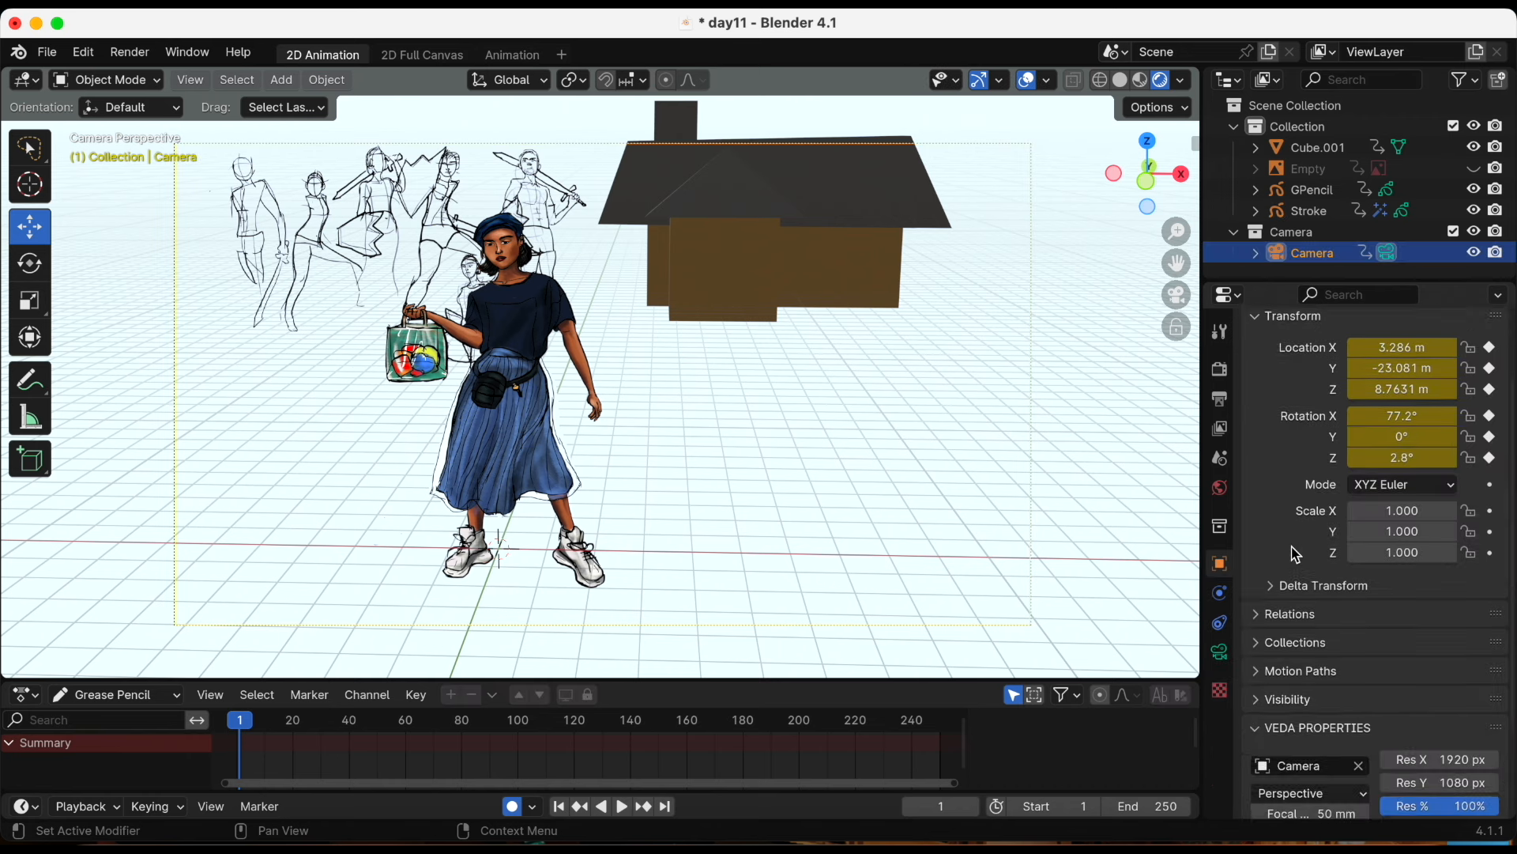
{"action": "scroll", "coordinate": [1296, 555], "scroll_direction": "down", "scroll_amount": 4}
{"action": "left_click", "coordinate": [1220, 652]}
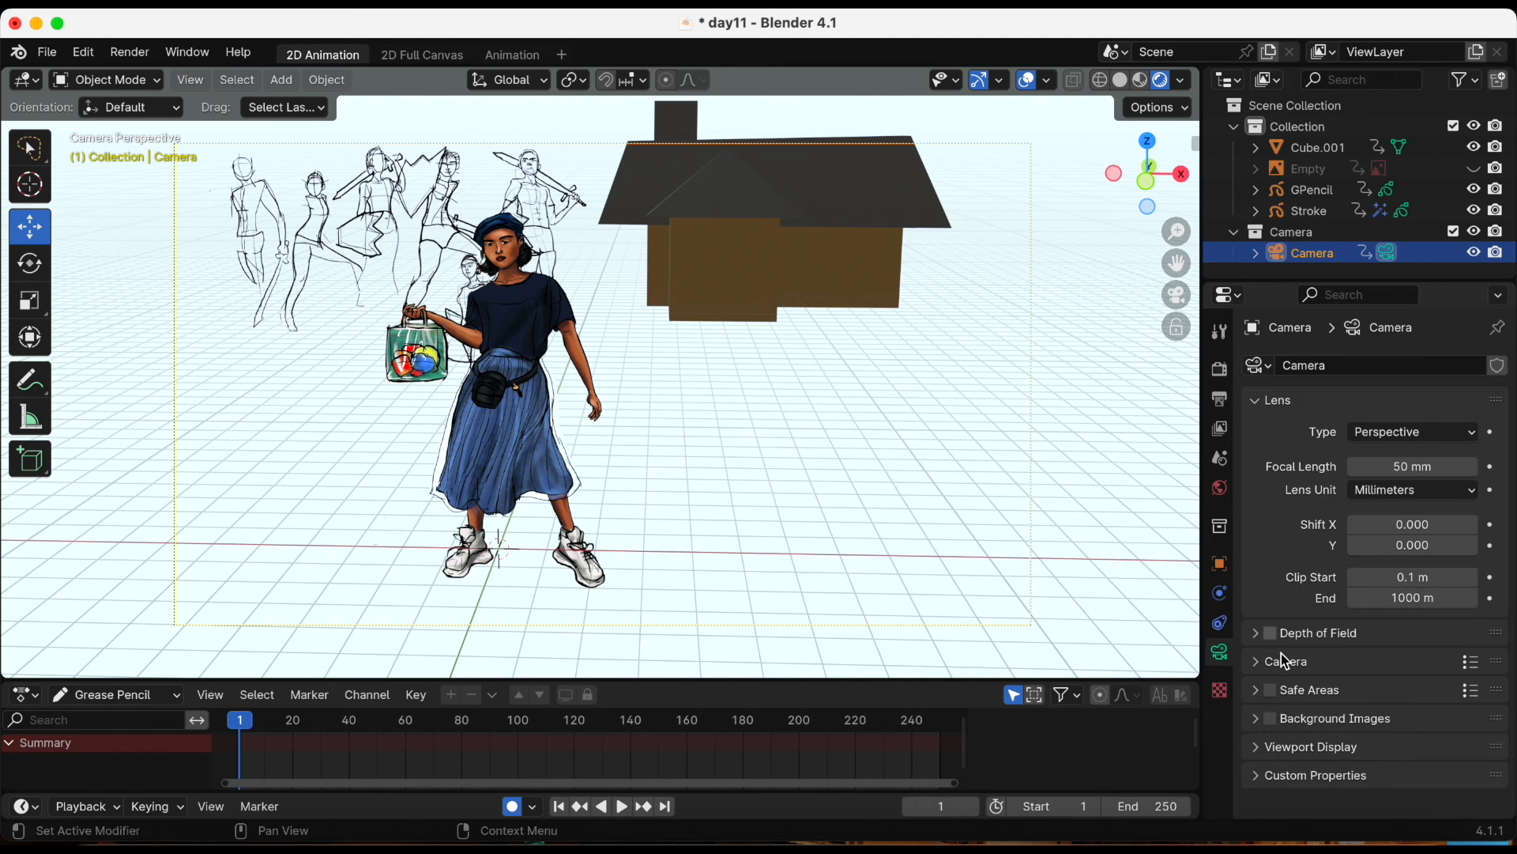
{"action": "left_click", "coordinate": [1270, 633]}
{"action": "left_click", "coordinate": [1256, 632]}
{"action": "scroll", "coordinate": [1321, 579], "scroll_direction": "down", "scroll_amount": 5}
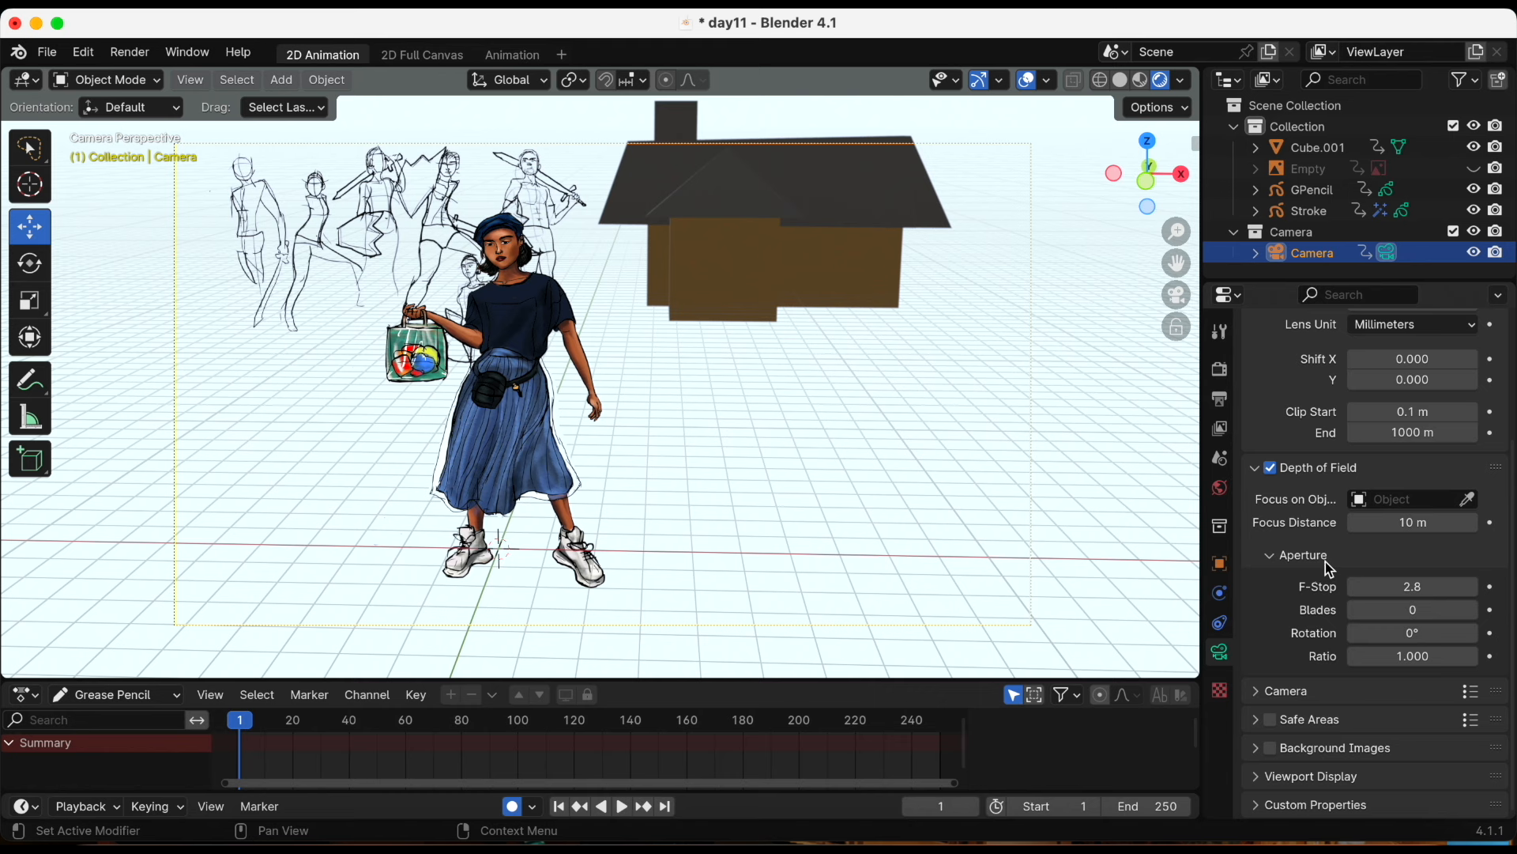
{"action": "mouse_move", "coordinate": [1413, 586]}
{"action": "left_mouse_down"}
{"action": "mouse_move", "coordinate": [1360, 587]}
{"action": "mouse_move", "coordinate": [1391, 586]}
{"action": "mouse_move", "coordinate": [1374, 587]}
{"action": "left_mouse_up"}
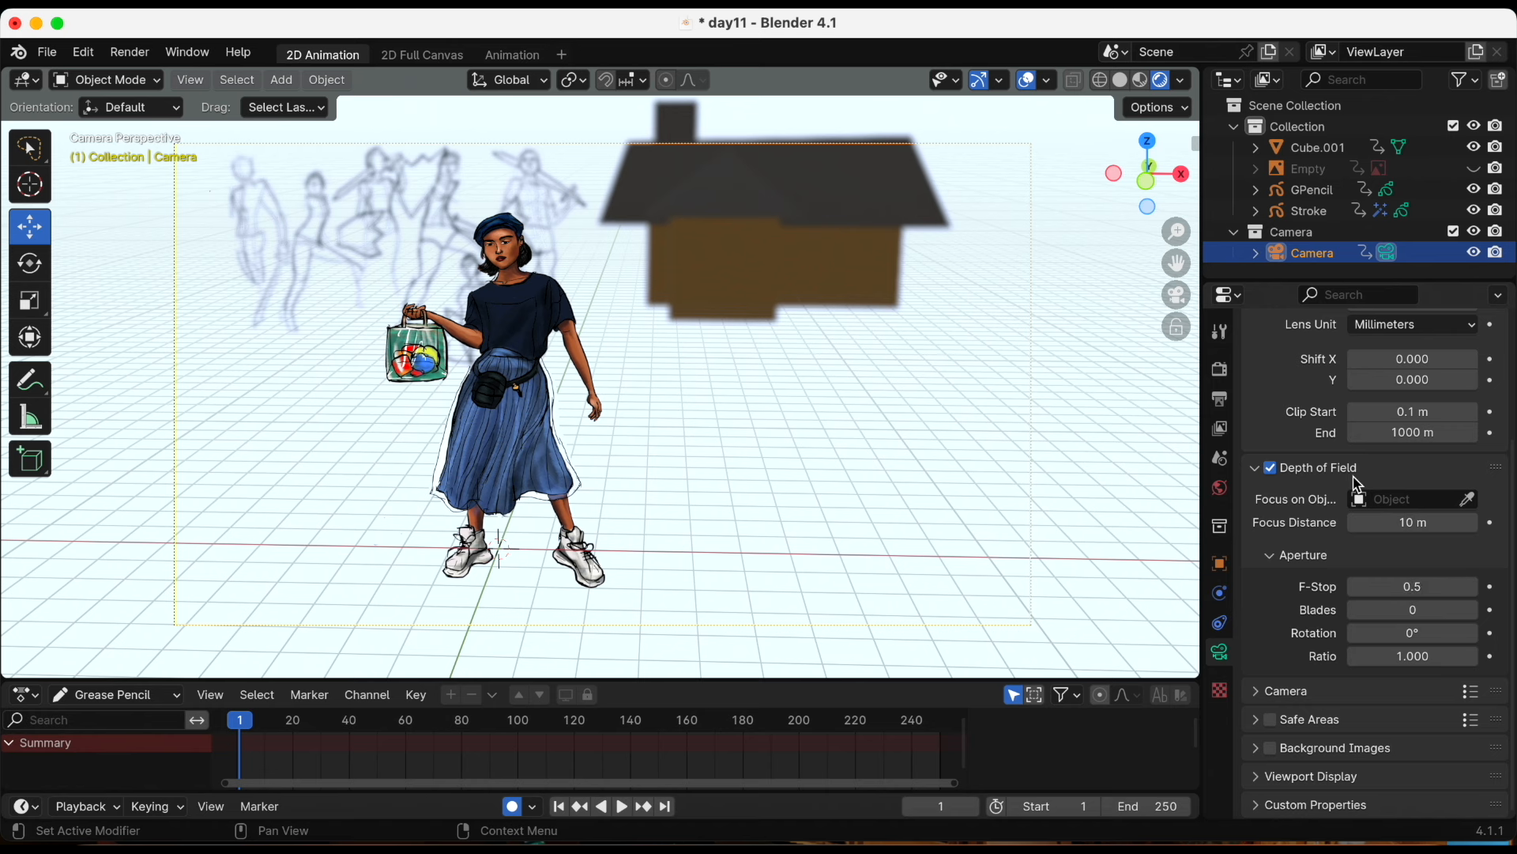
{"action": "left_click_drag", "start_coordinate": [1398, 526], "coordinate": [1391, 525]}
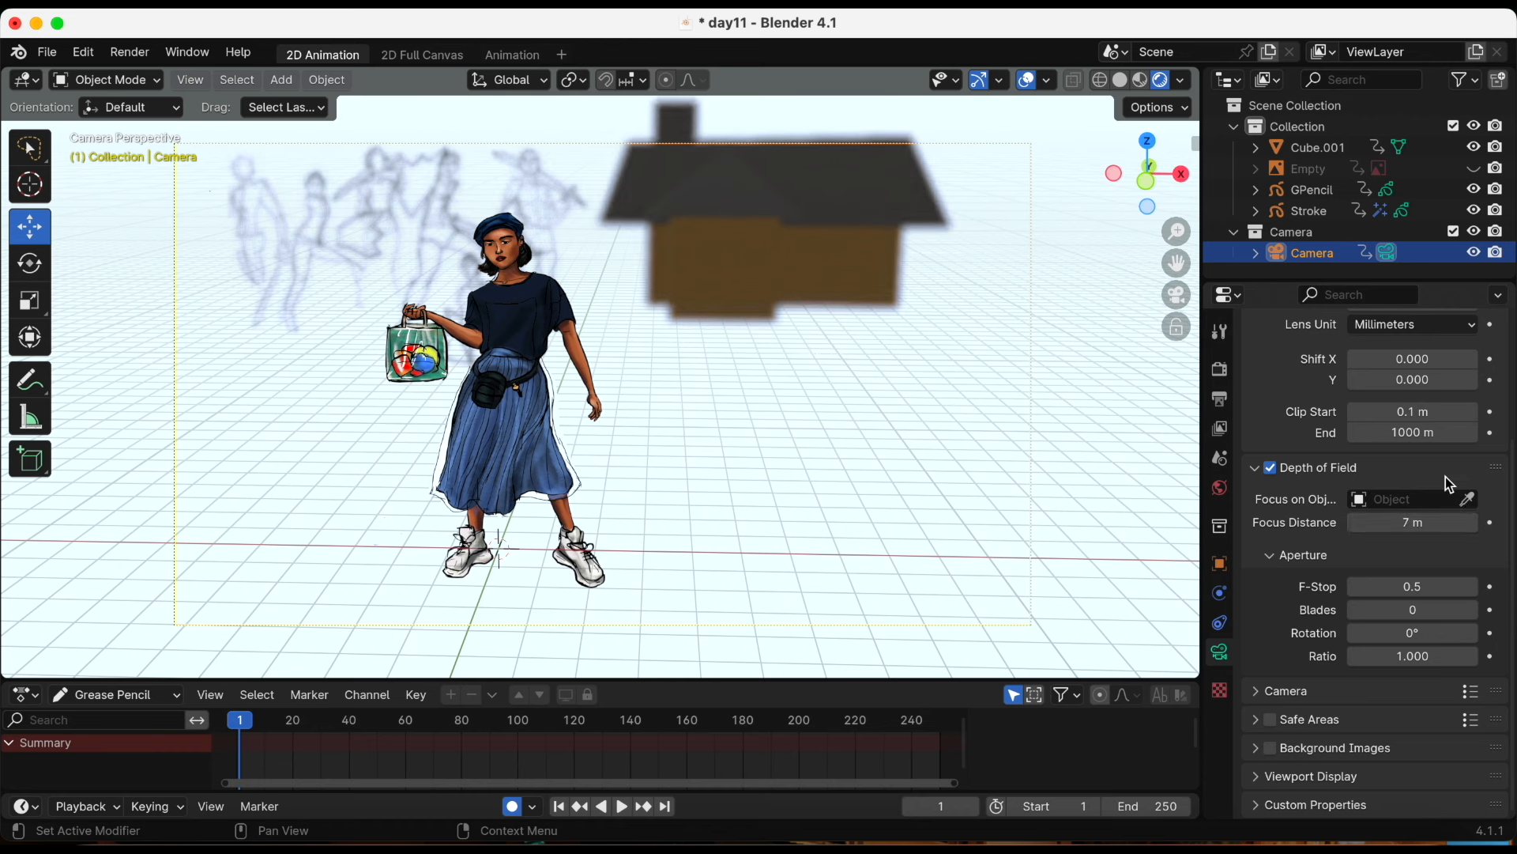
Inspect the scene from outside the camera, return to the camera view and turn off the camera's depth of field
{"action": "left_click", "coordinate": [1177, 297]}
{"action": "middle_click_drag", "start_coordinate": [1048, 318], "coordinate": [993, 325]}
{"action": "scroll", "coordinate": [992, 340], "scroll_direction": "down", "scroll_amount": 8}
{"action": "scroll", "coordinate": [998, 327], "scroll_direction": "up", "scroll_amount": 5}
{"action": "left_click", "coordinate": [1178, 294]}
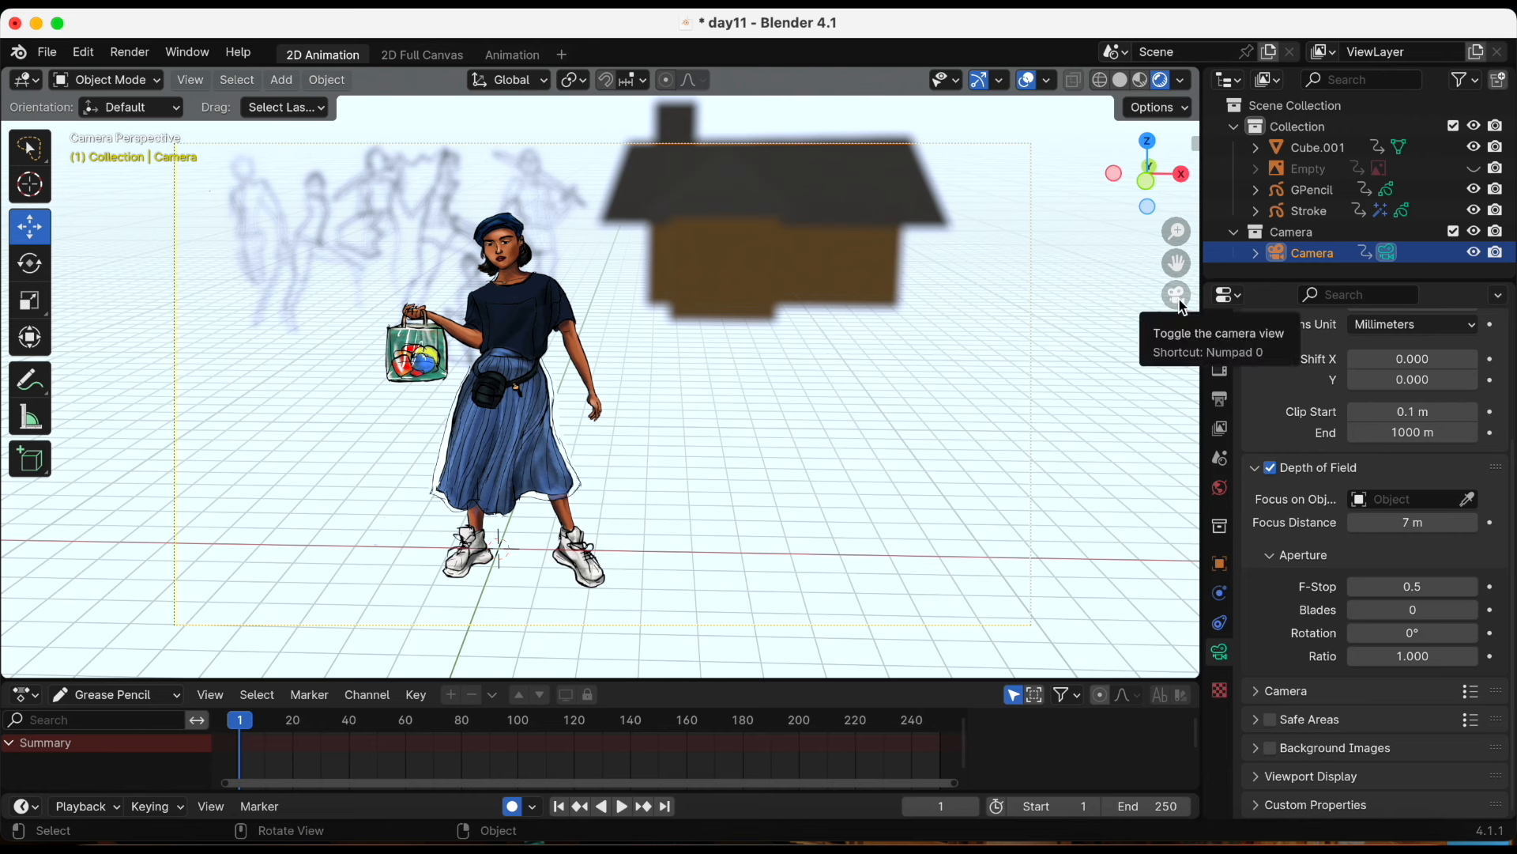
{"action": "left_click", "coordinate": [1269, 469]}
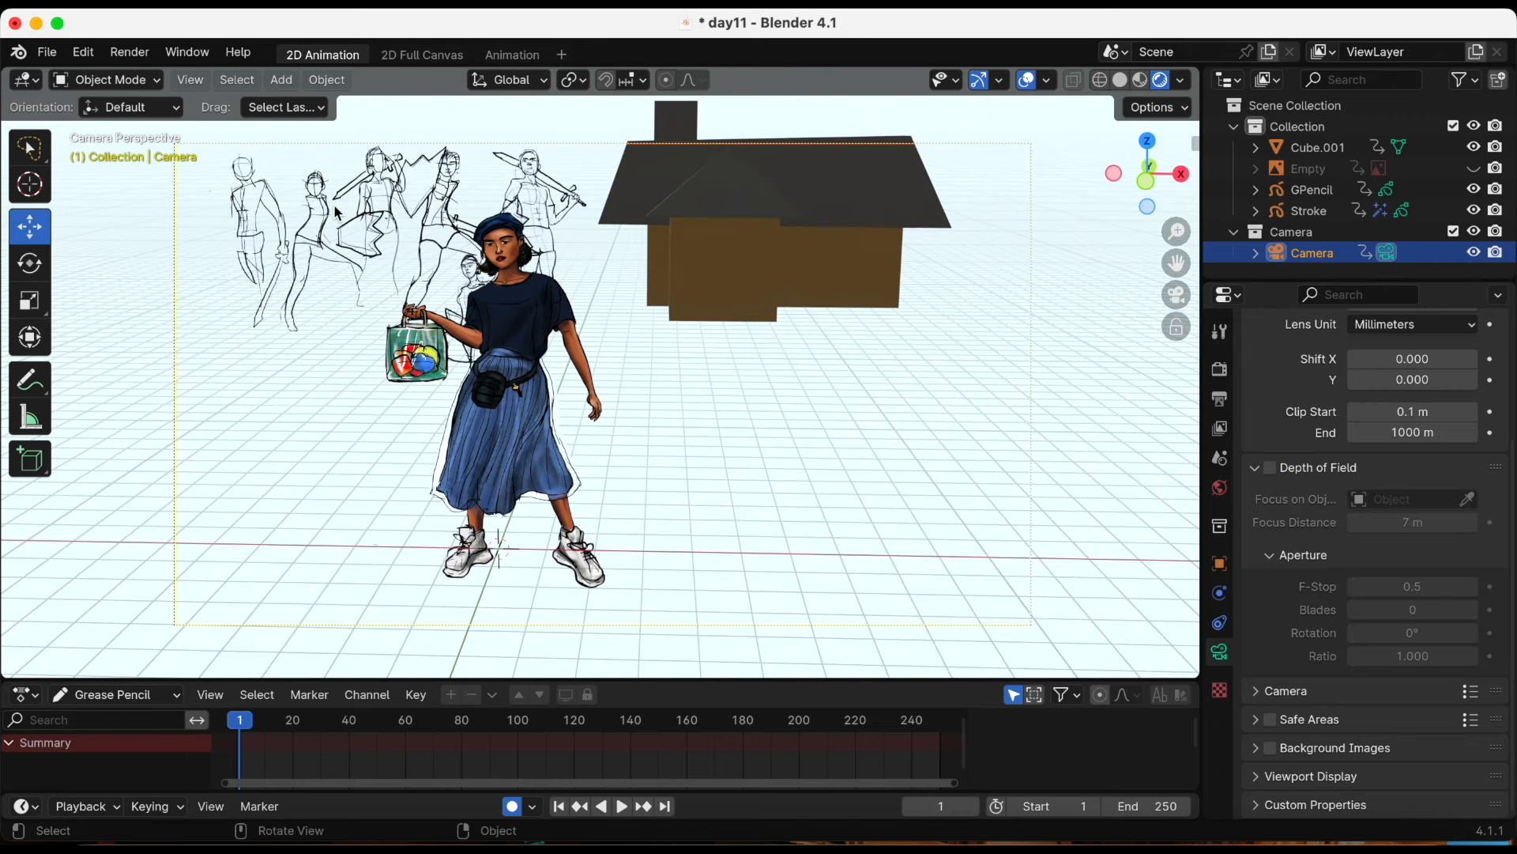
Select the coloured character drawing, switch it to Draw Mode and look over its available brushes
{"action": "left_click", "coordinate": [487, 335]}
{"action": "scroll", "coordinate": [553, 332], "scroll_direction": "up", "scroll_amount": 4}
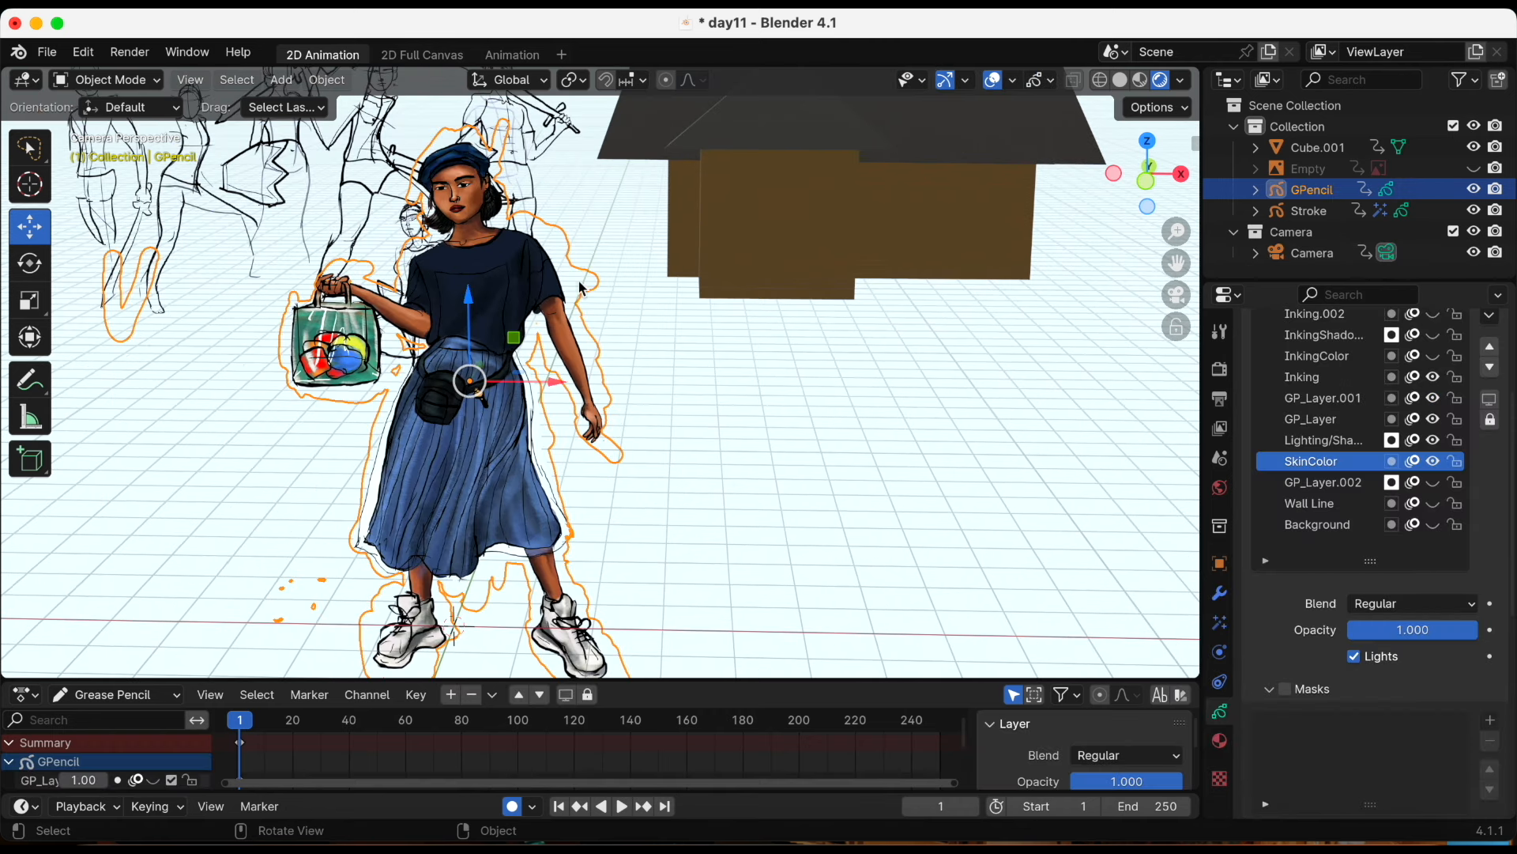
{"action": "left_click", "coordinate": [111, 79]}
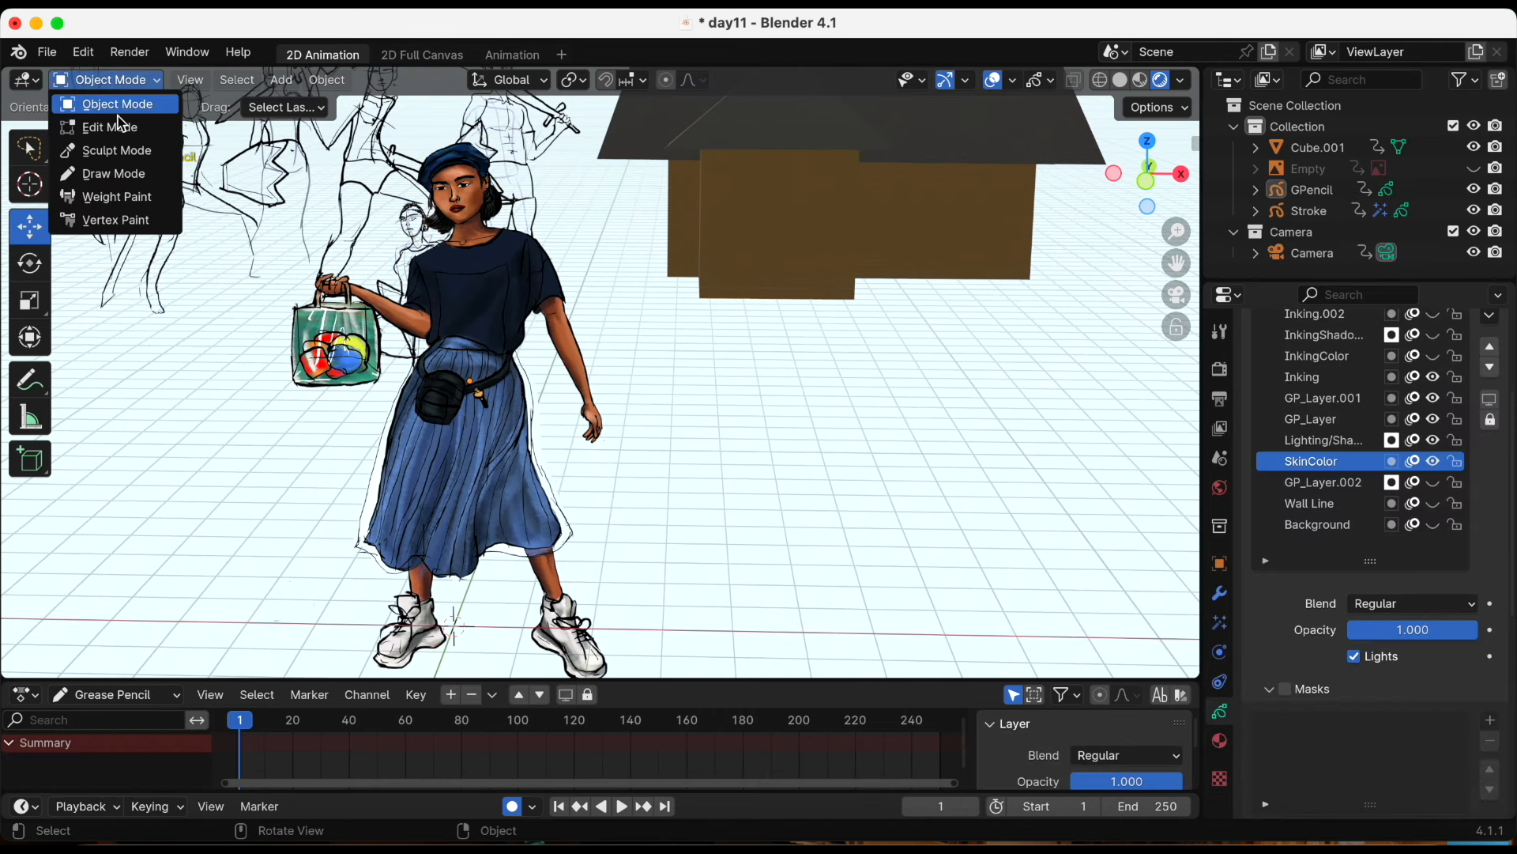
{"action": "left_click", "coordinate": [115, 166]}
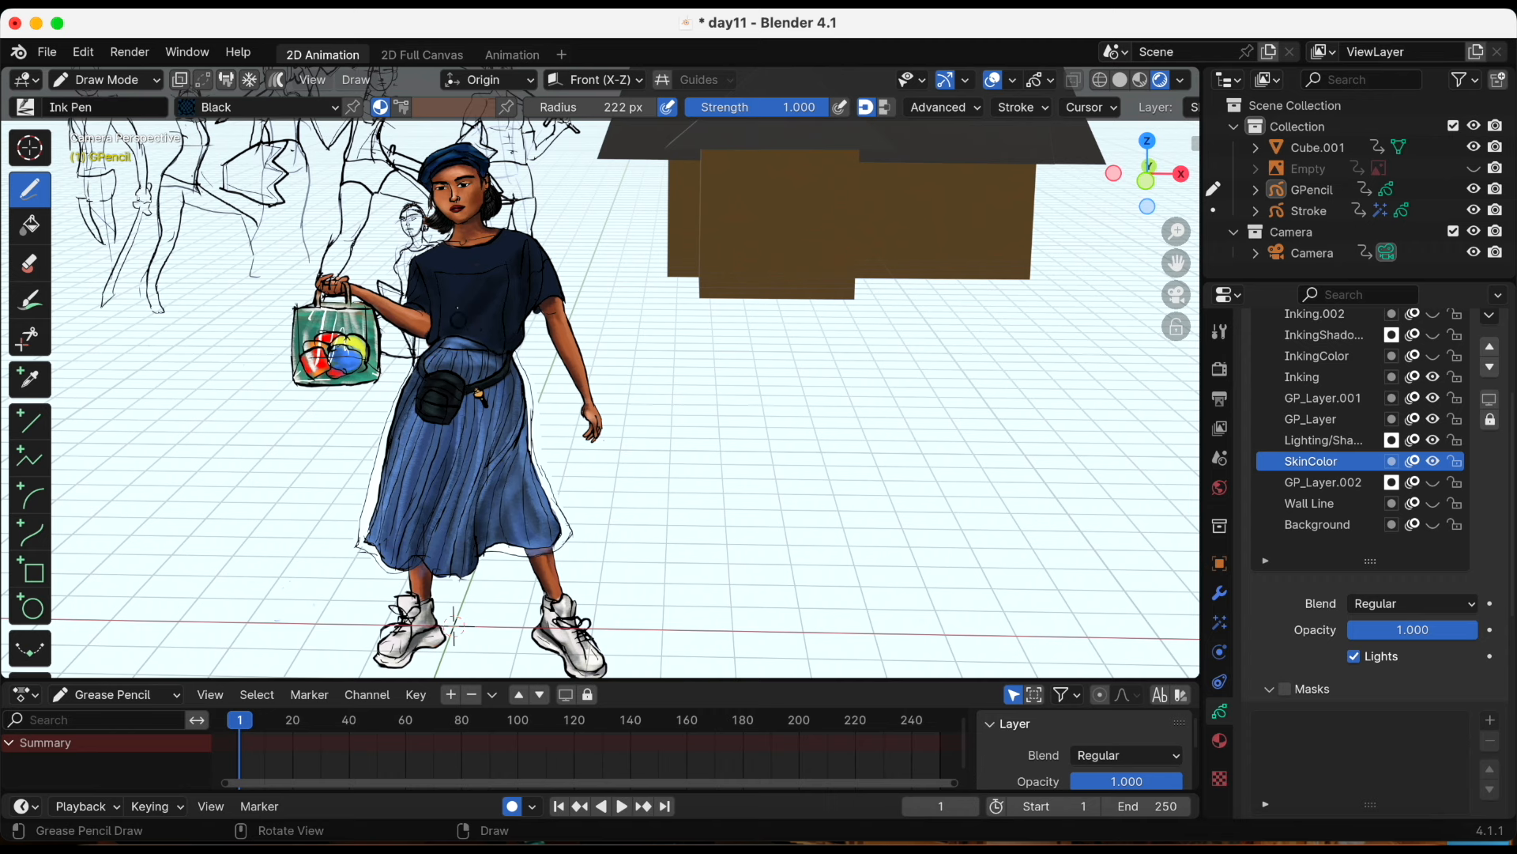
{"action": "left_click", "coordinate": [25, 107]}
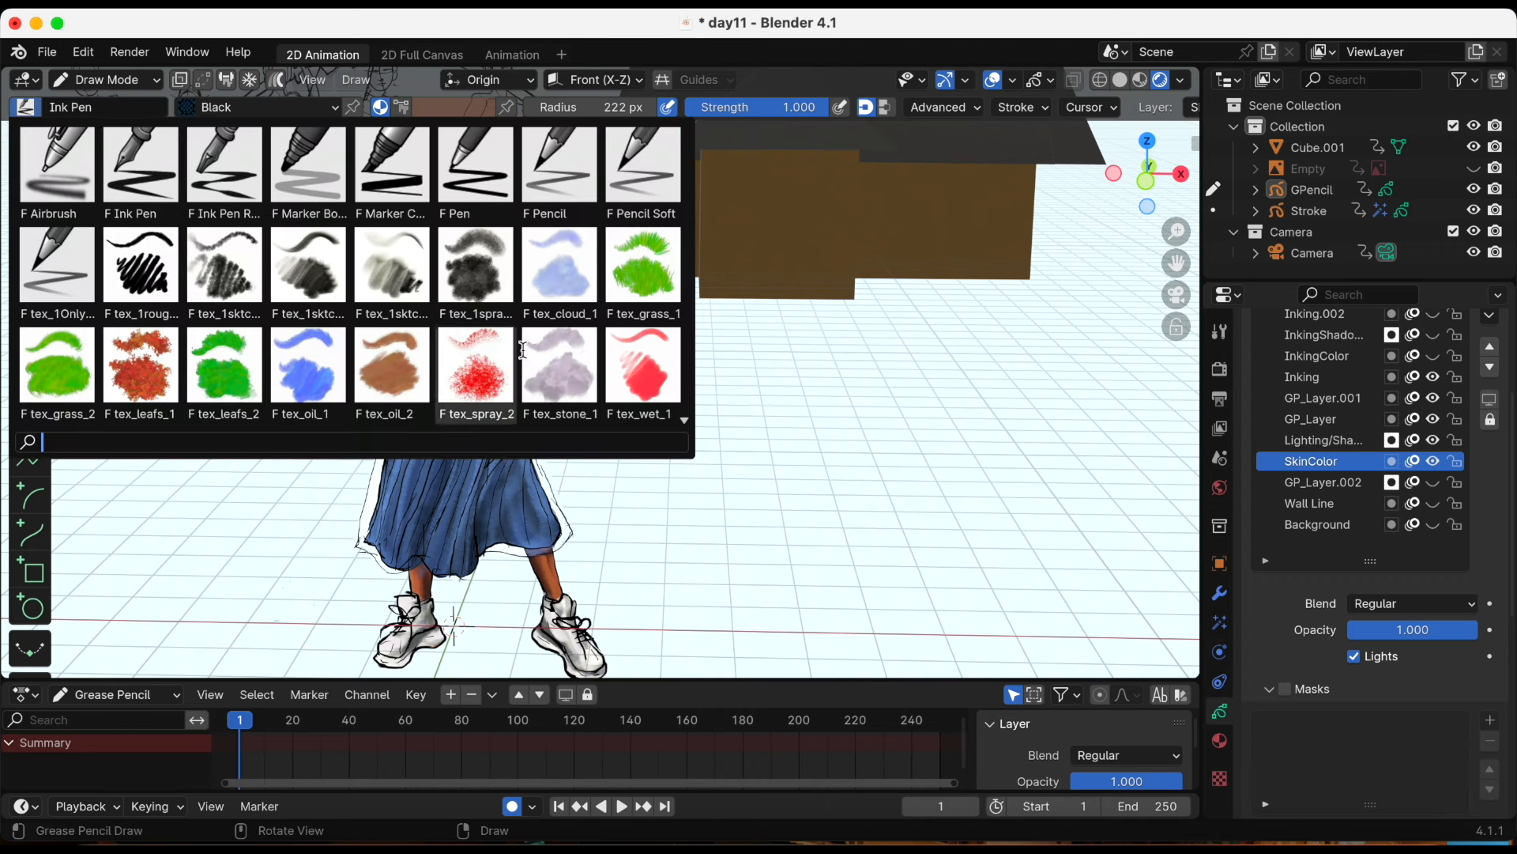
Search the add-ons in the preferences for "gre" to check Grease Pencil Tools, and save the preferences
{"action": "left_click", "coordinate": [85, 55]}
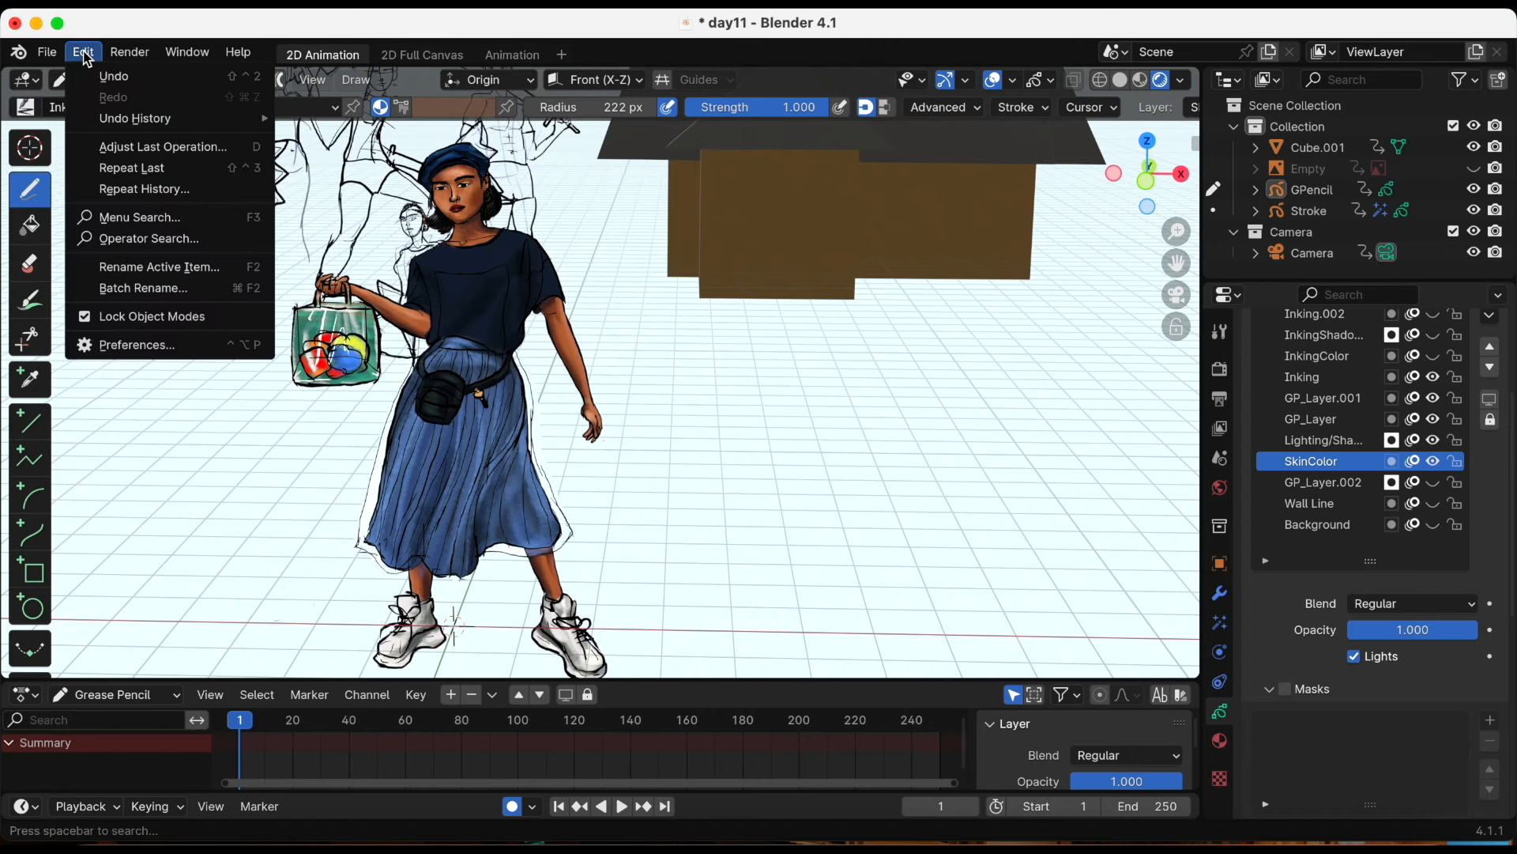
{"action": "left_click", "coordinate": [178, 346]}
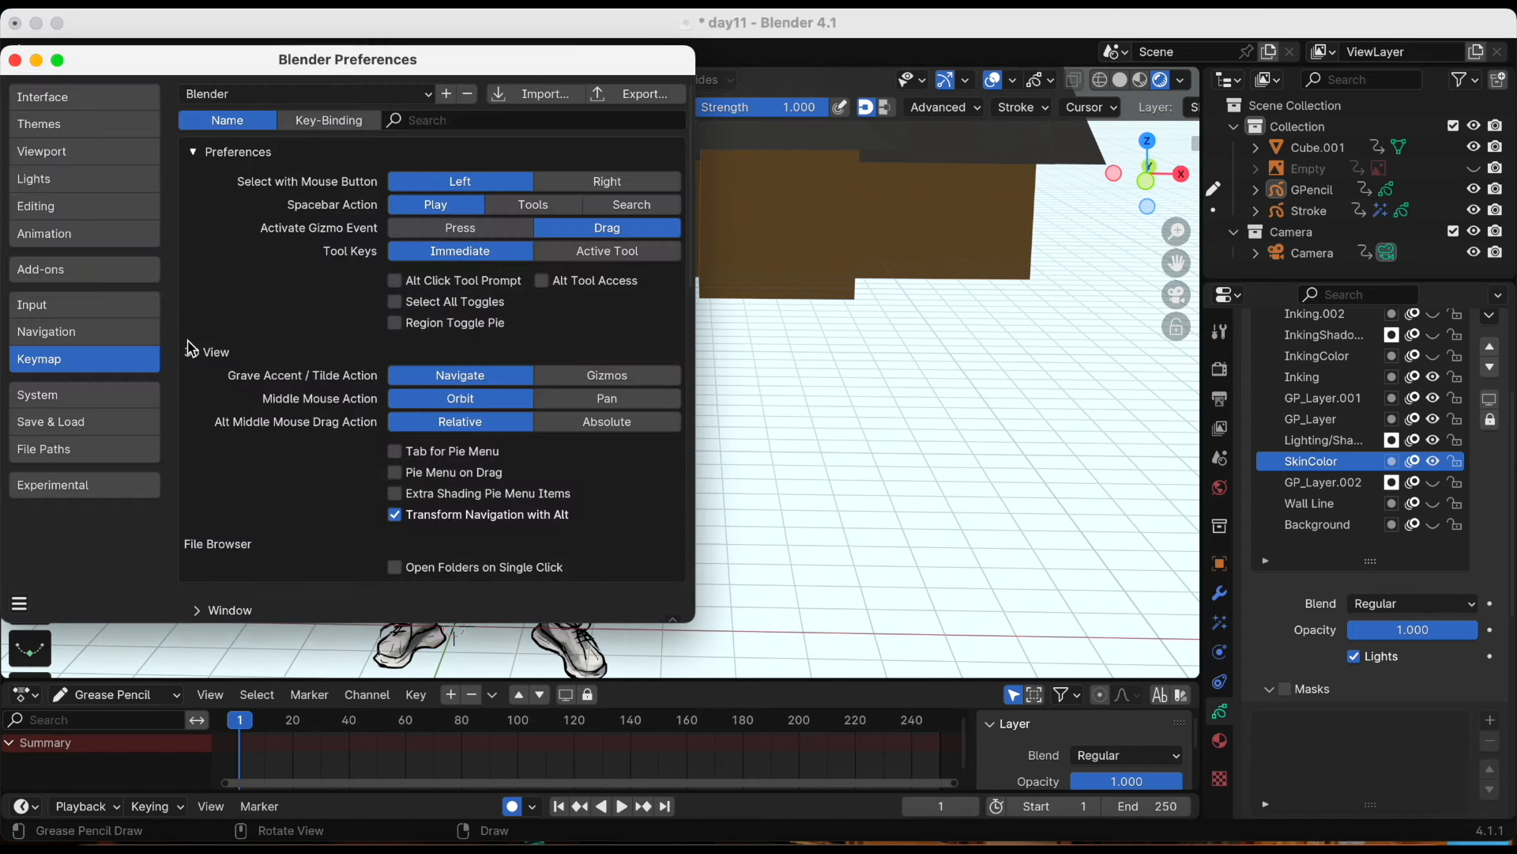
{"action": "left_click", "coordinate": [95, 270]}
{"action": "left_click", "coordinate": [587, 118]}
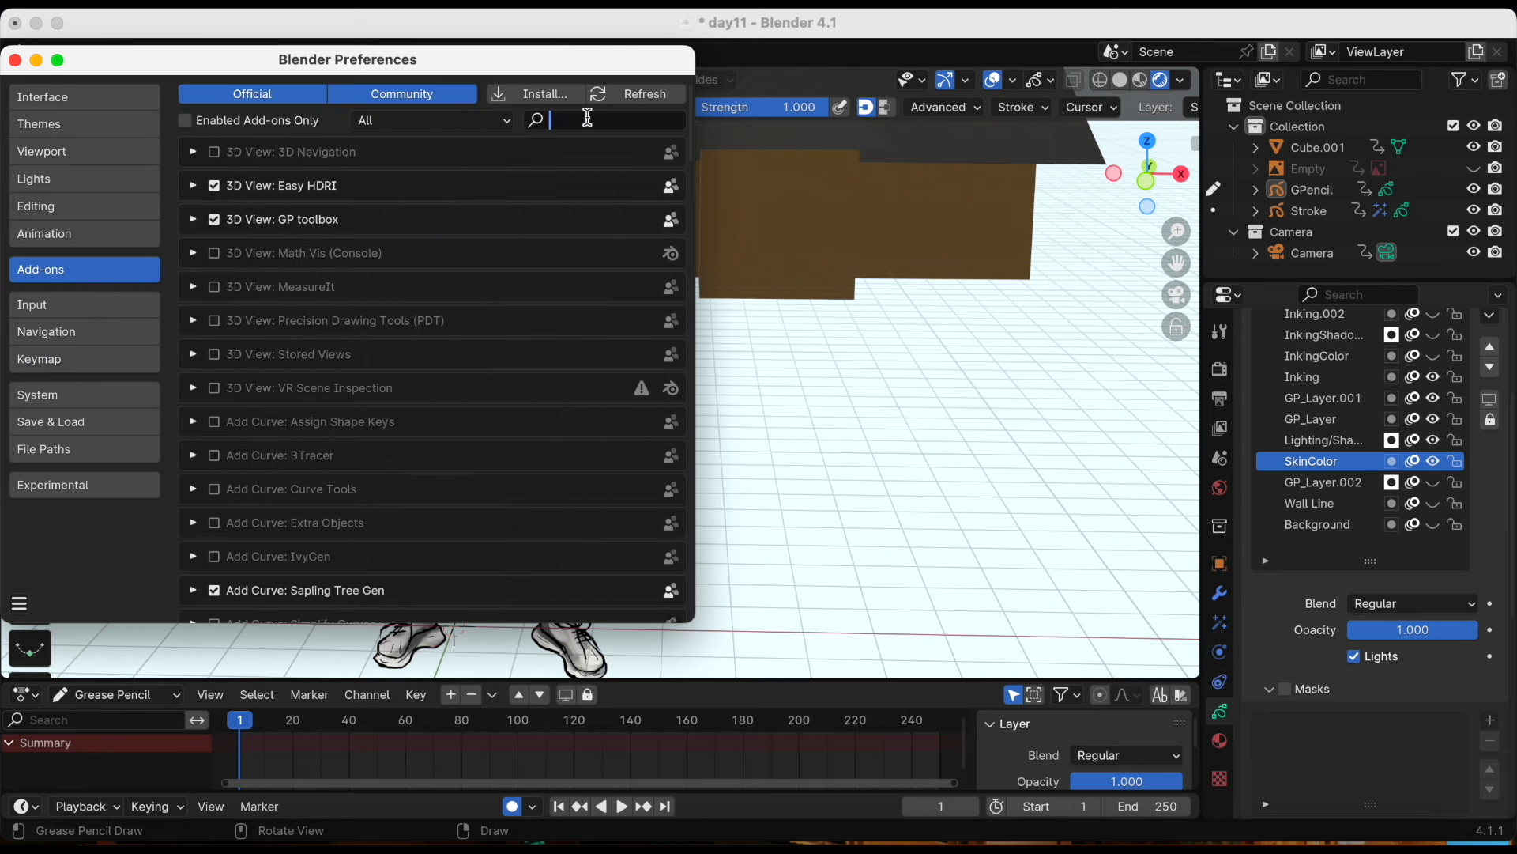
{"action": "type", "text": "gre"}
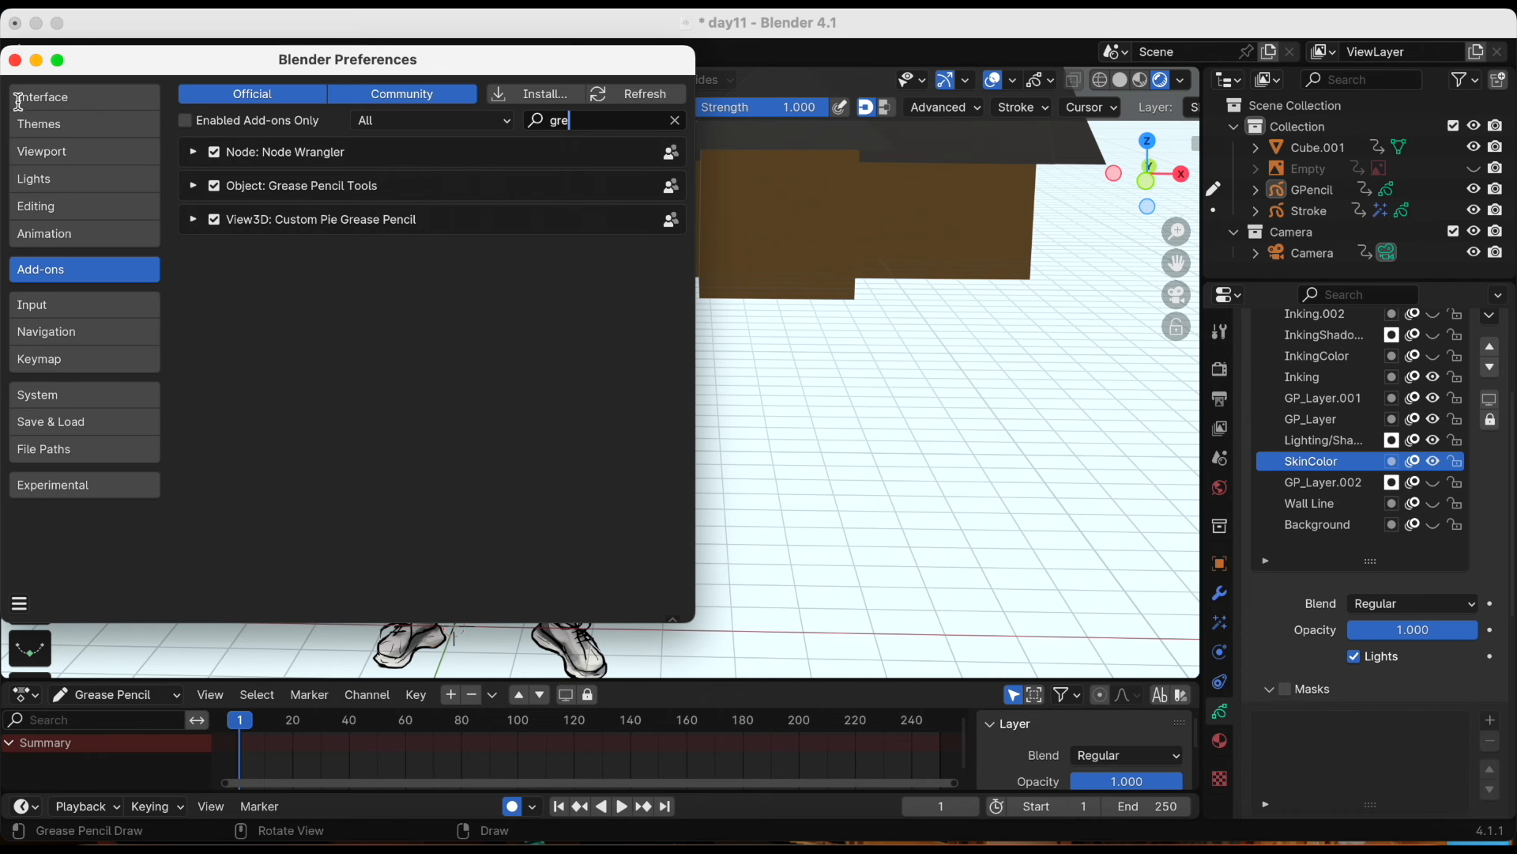
{"action": "left_click", "coordinate": [19, 606]}
{"action": "left_click", "coordinate": [19, 606]}
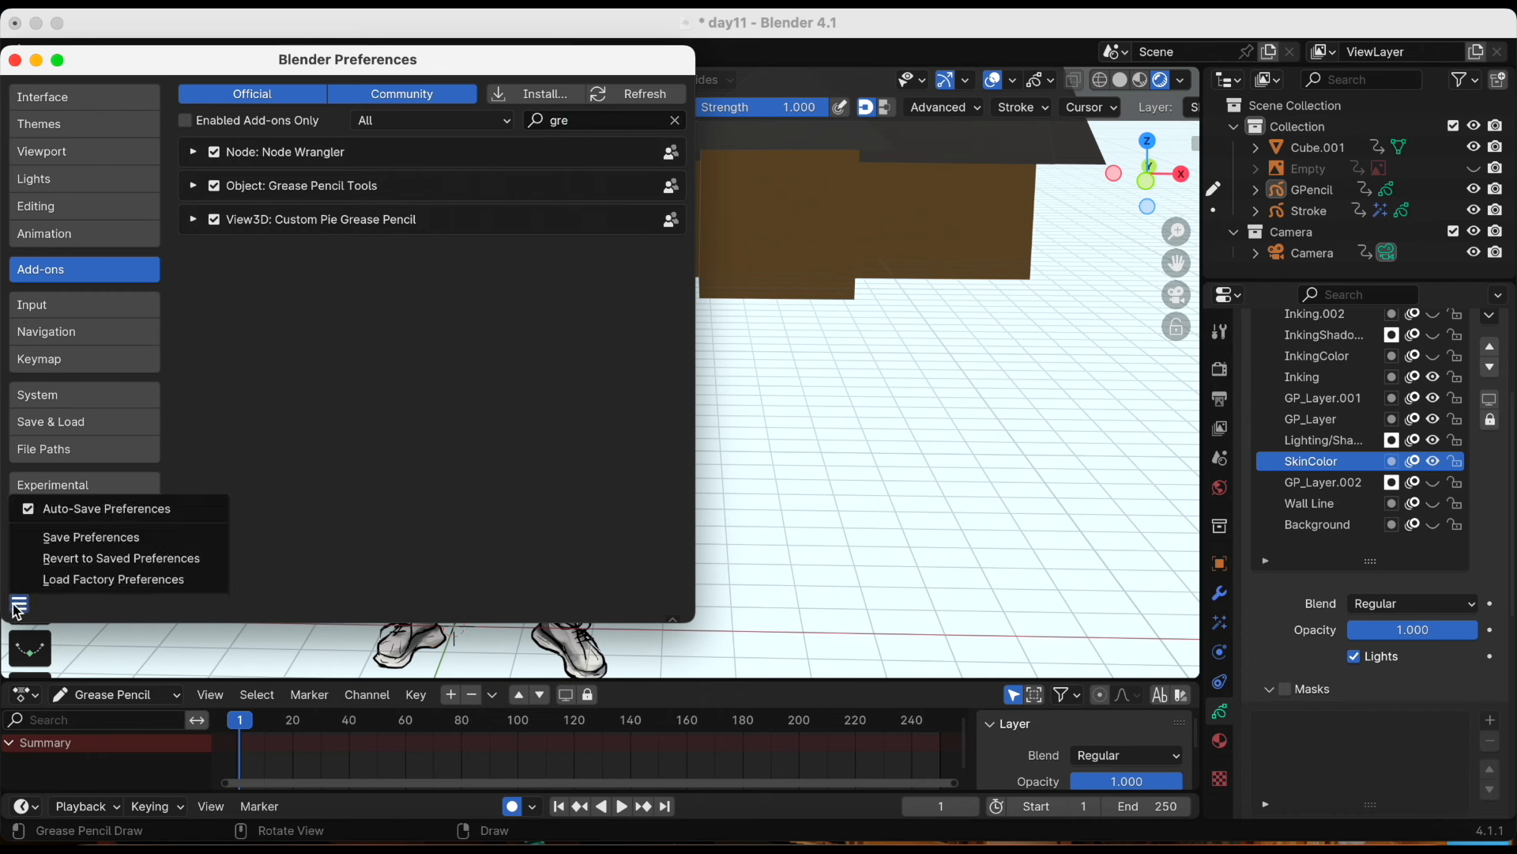
{"action": "left_click", "coordinate": [150, 538]}
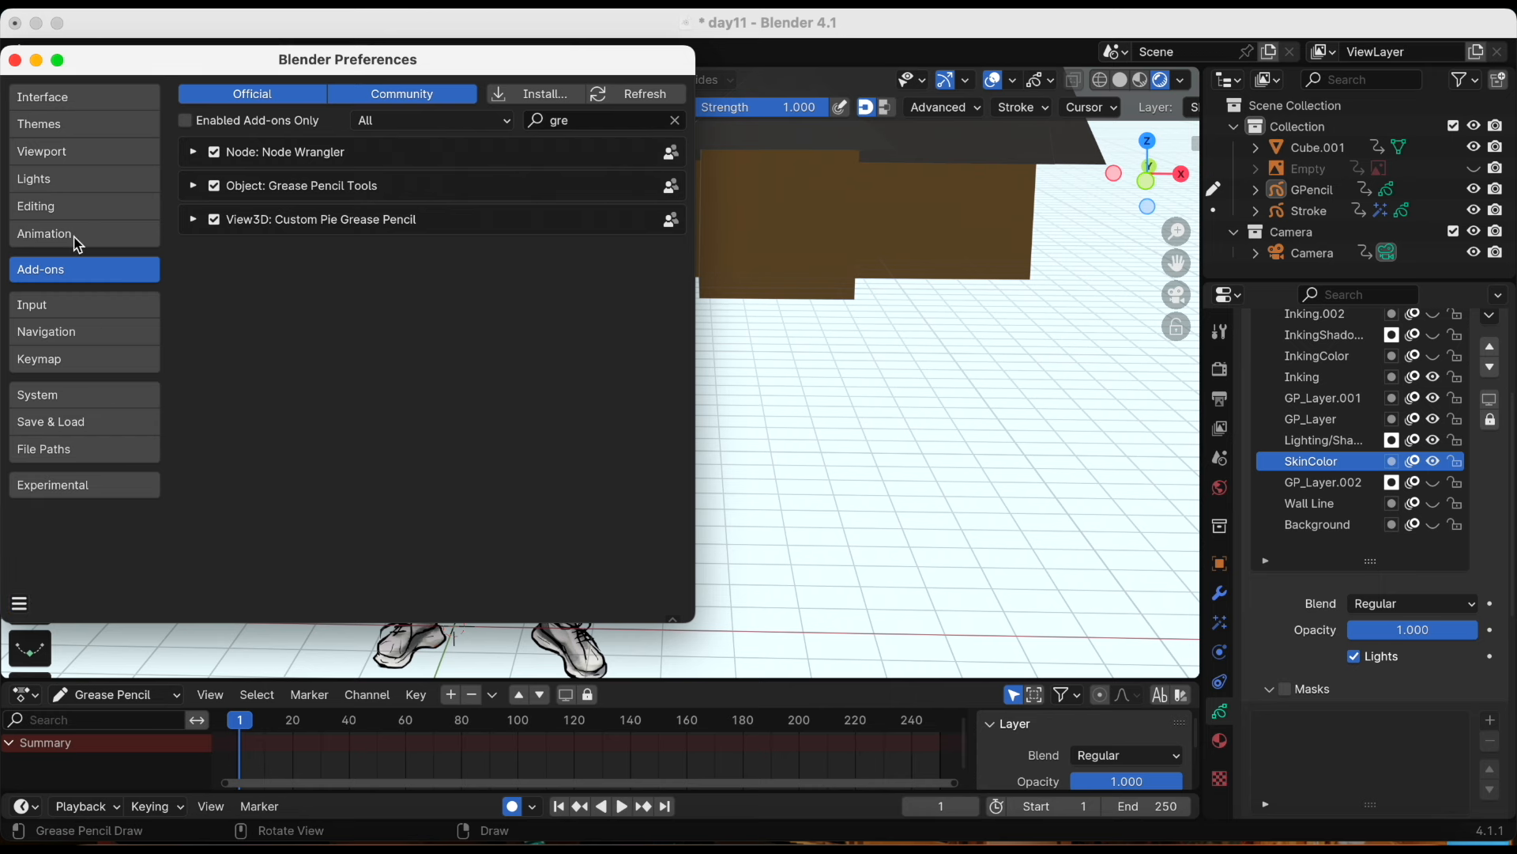
{"action": "left_click", "coordinate": [15, 60]}
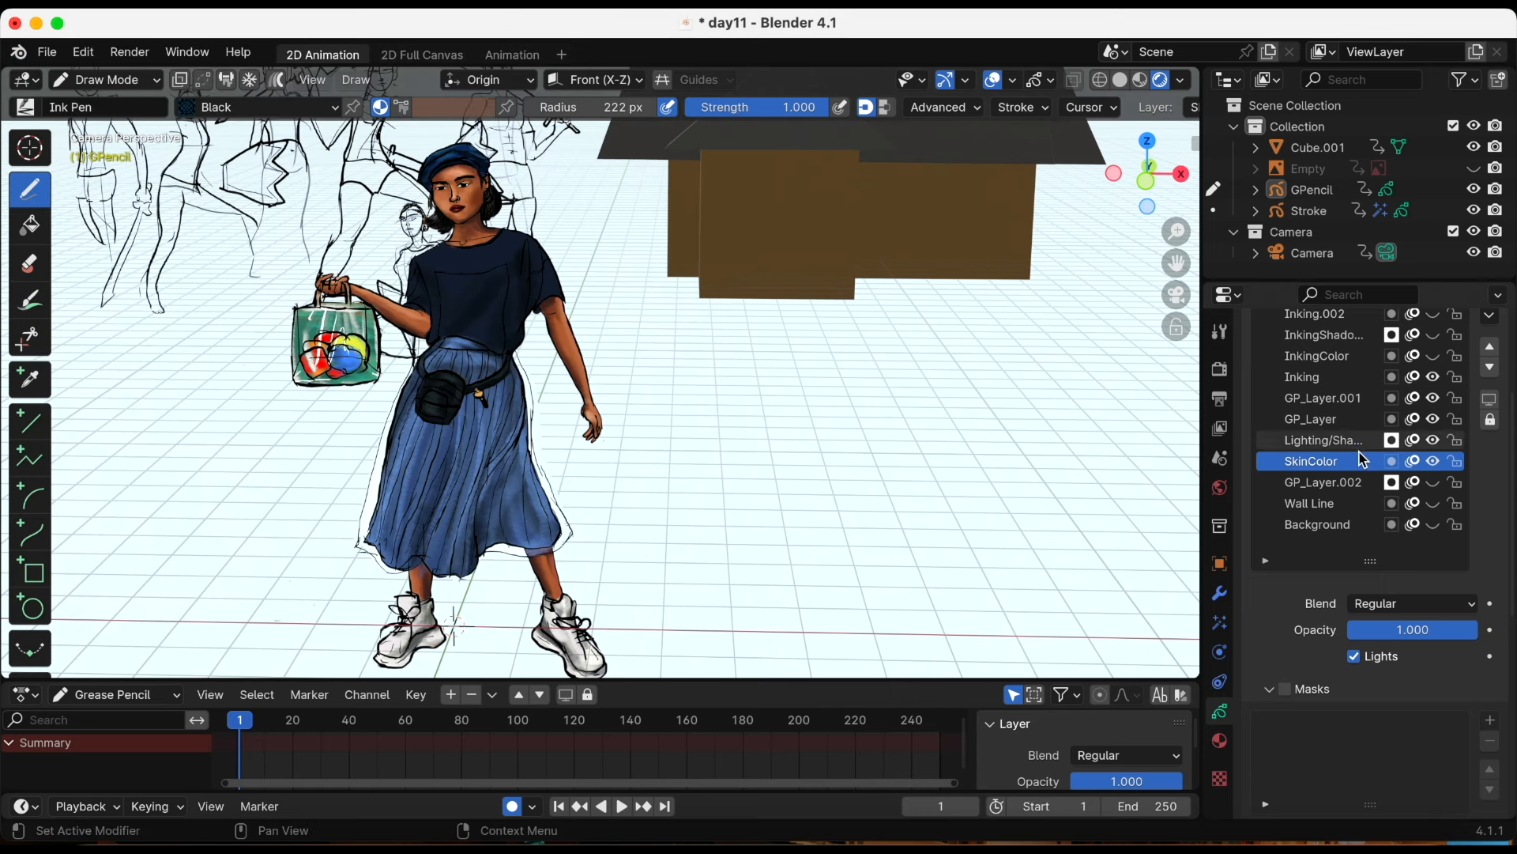
Download and import the texture brush pack through the Draw tool's brush settings
{"action": "left_click_drag", "start_coordinate": [1511, 589], "coordinate": [1514, 462]}
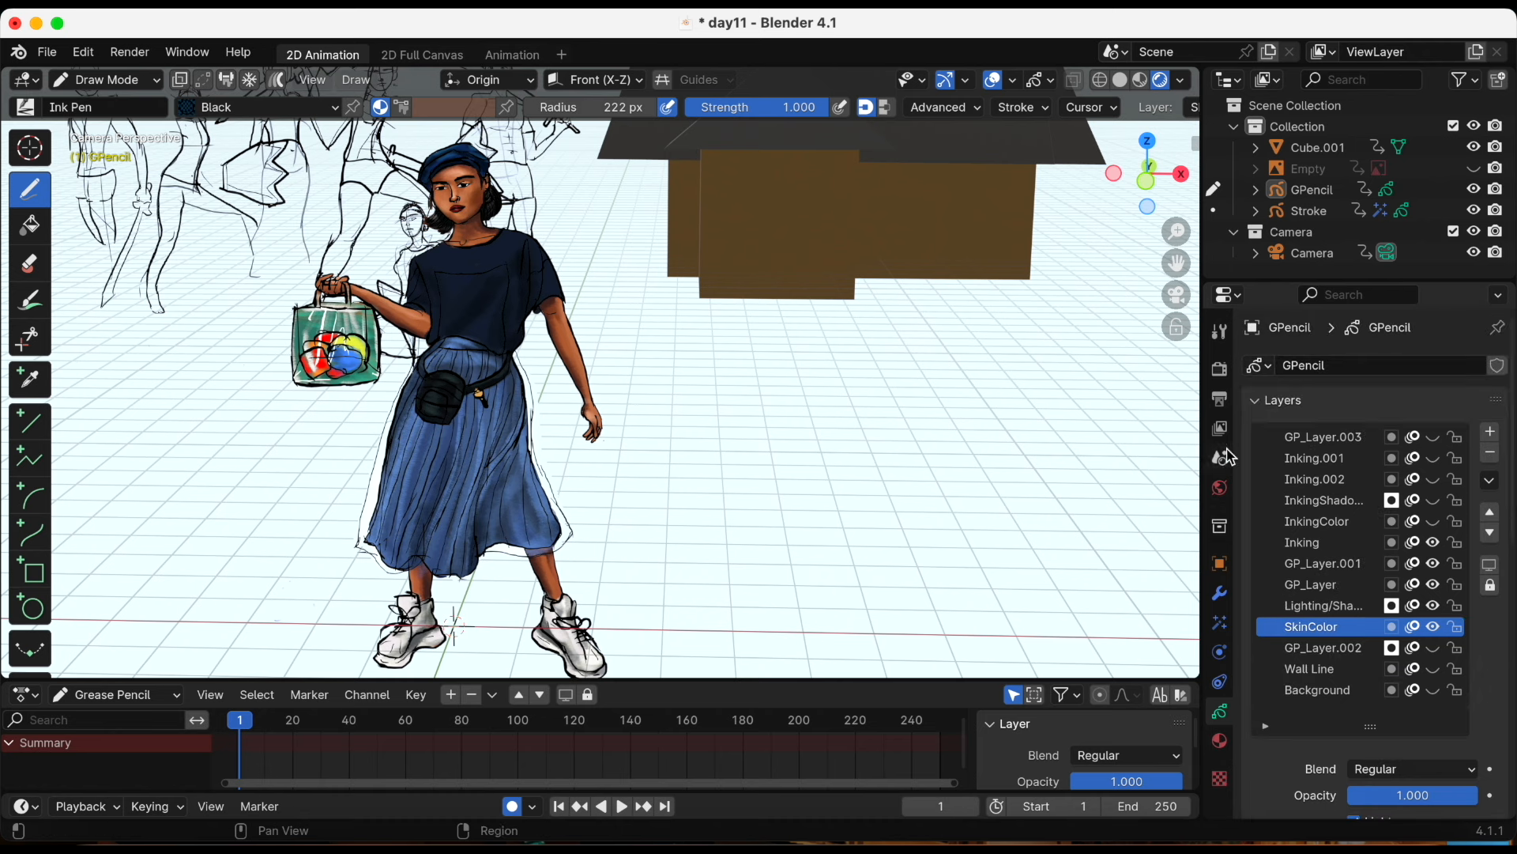
{"action": "left_click", "coordinate": [1220, 369]}
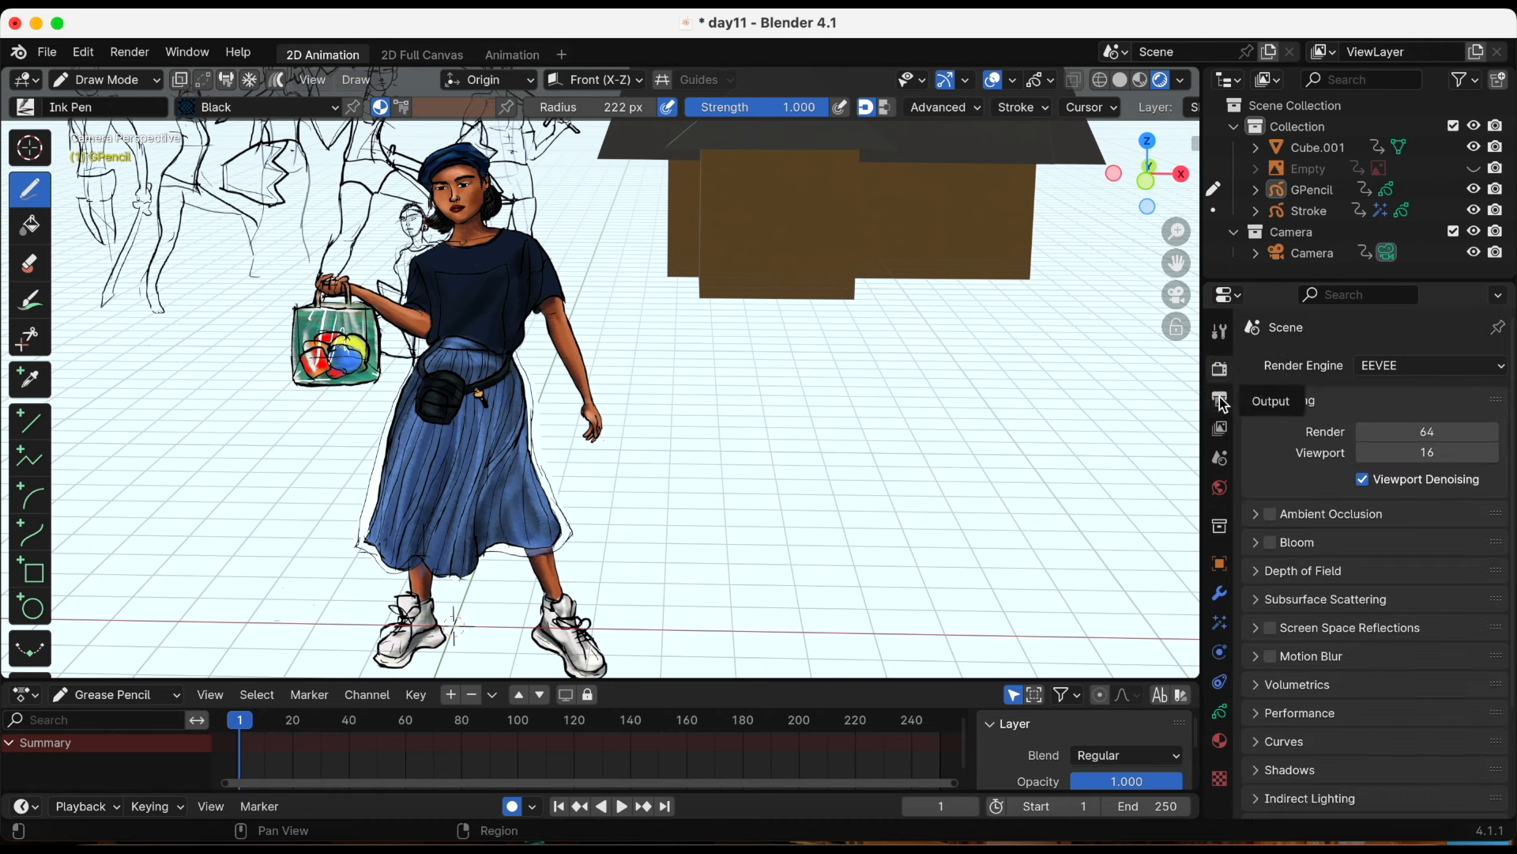
{"action": "left_click", "coordinate": [1223, 336]}
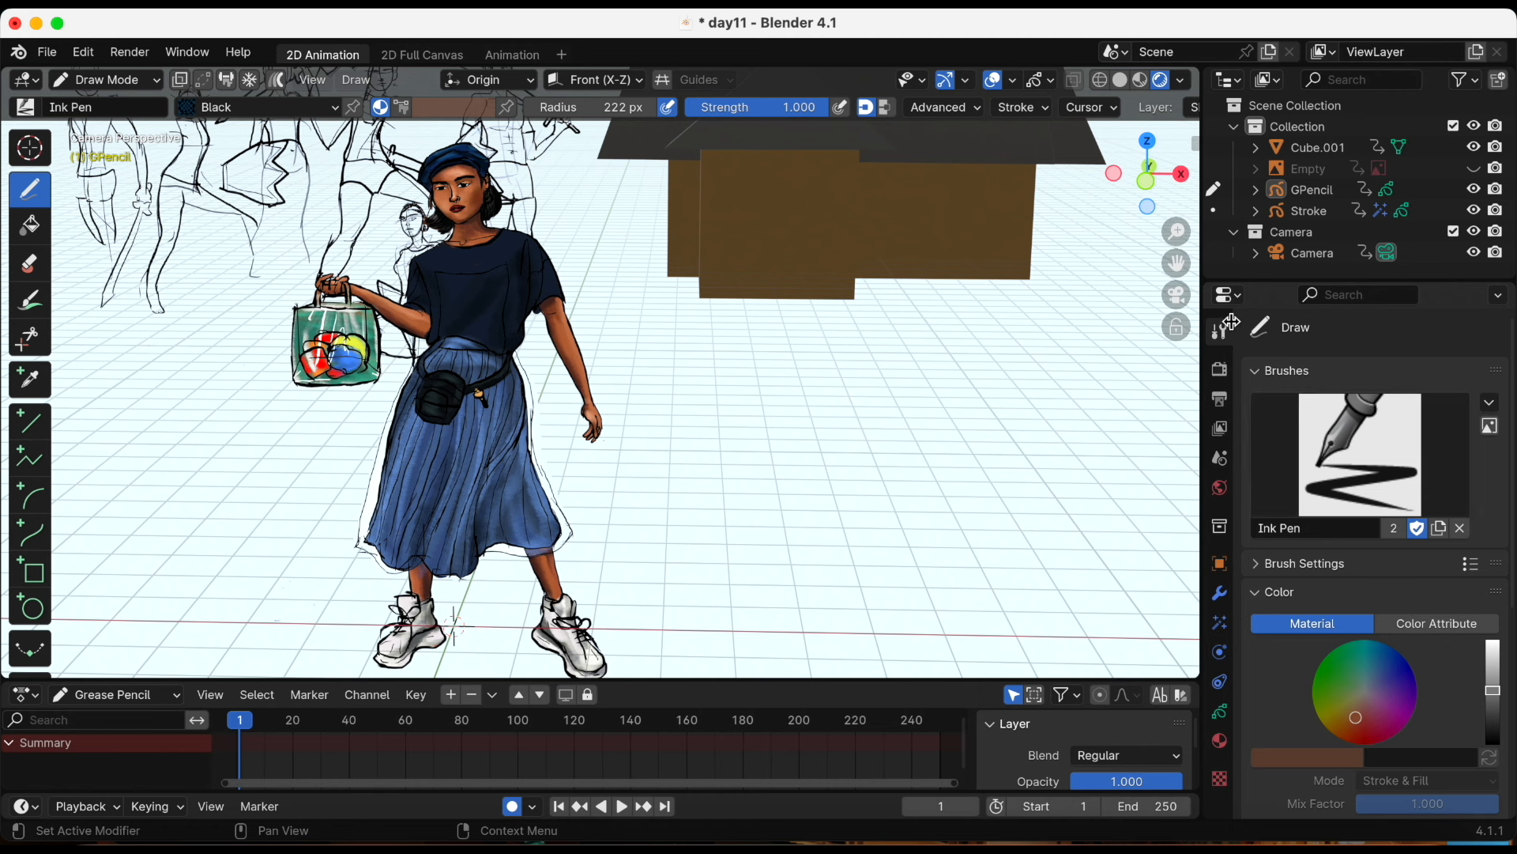
{"action": "left_click", "coordinate": [1490, 403]}
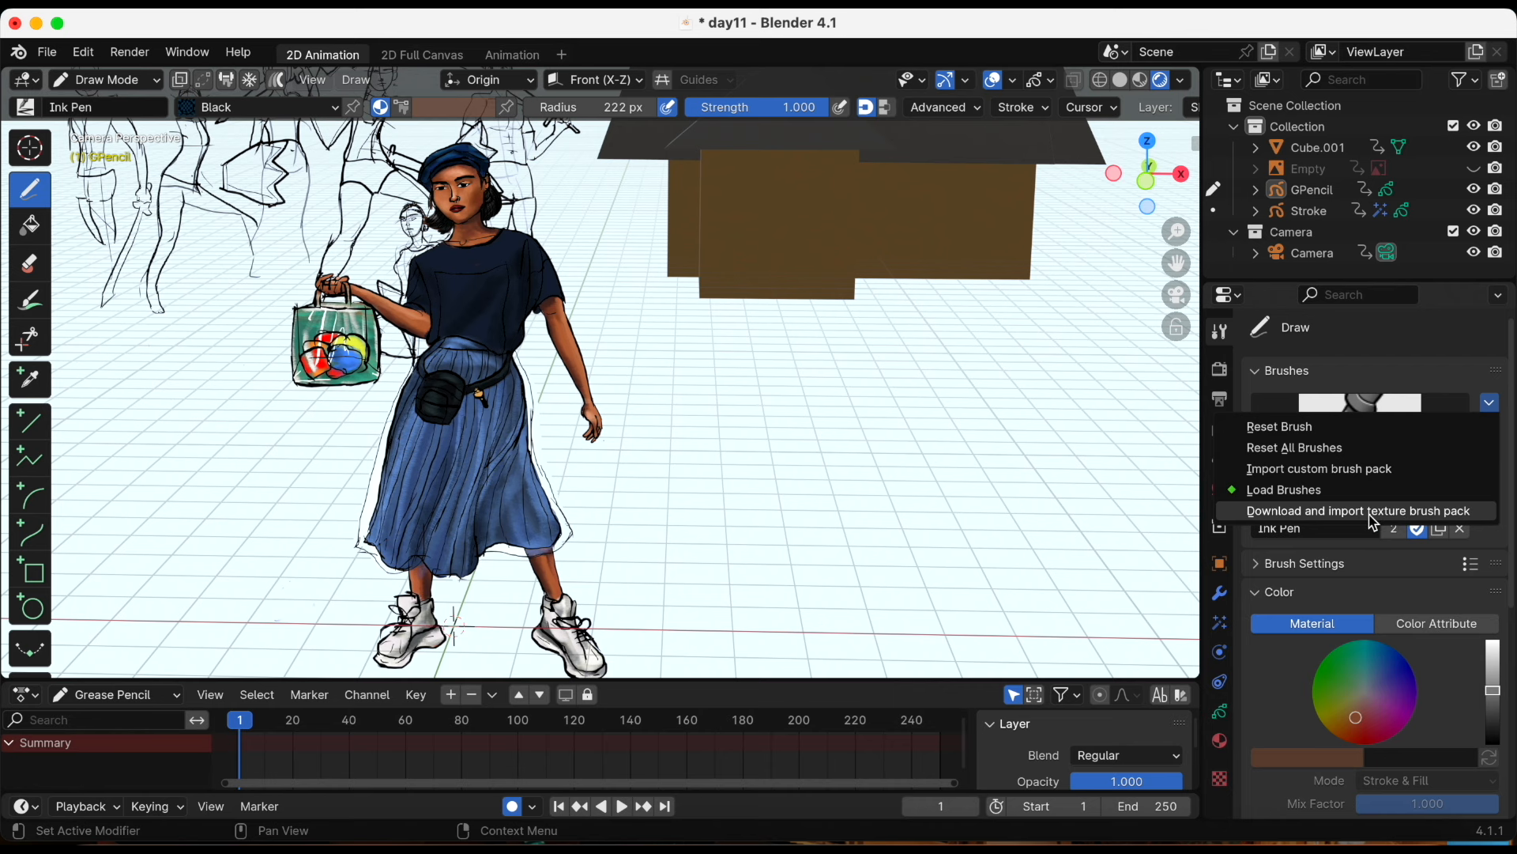
{"action": "left_click", "coordinate": [1372, 511]}
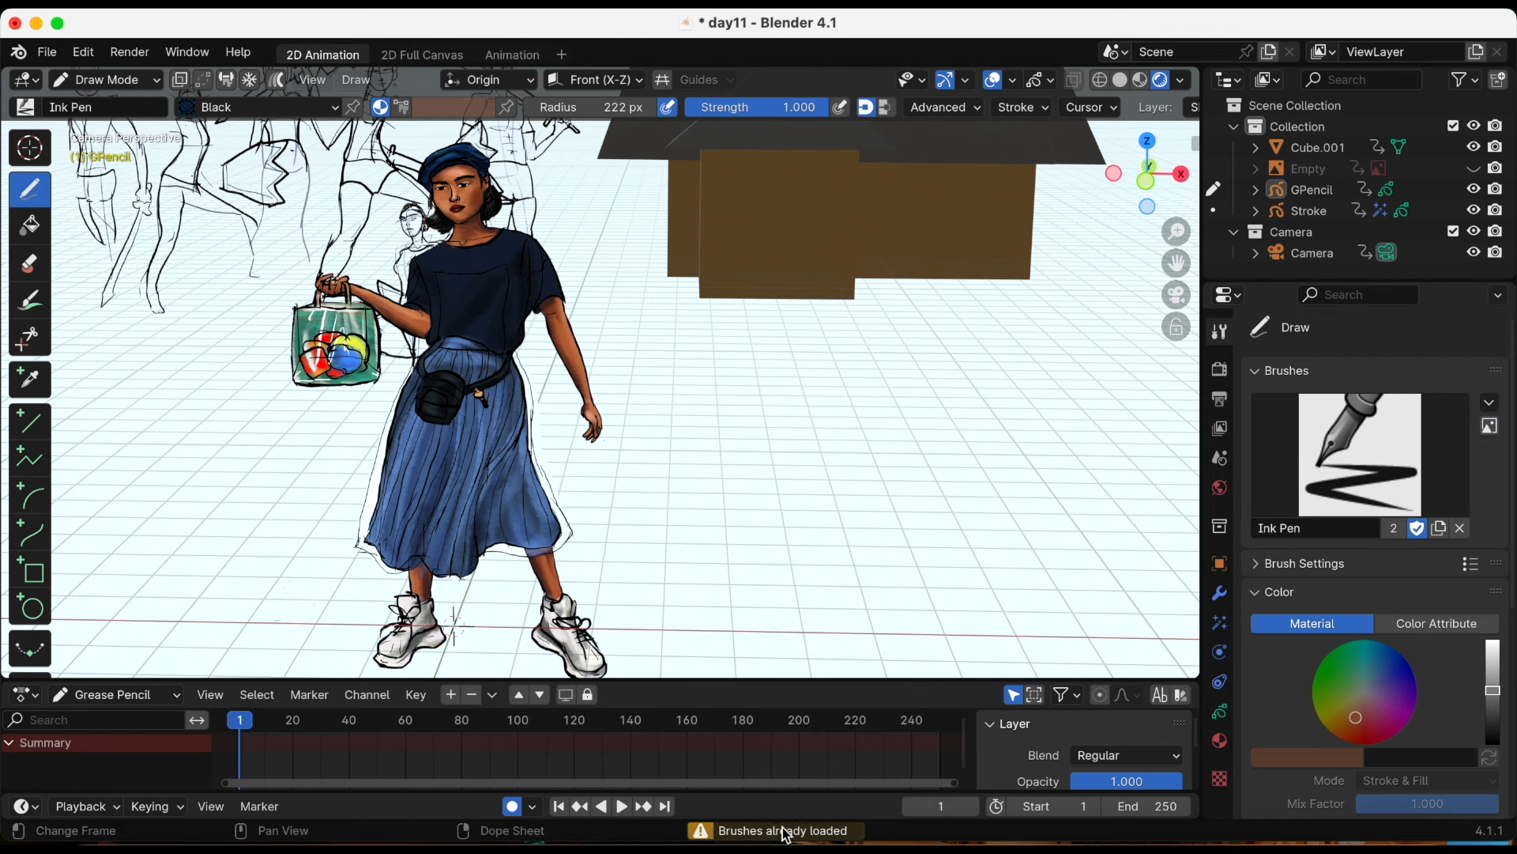
Look over the texture brushes in the brush library and view the whole camera frame
{"action": "left_click", "coordinate": [36, 109]}
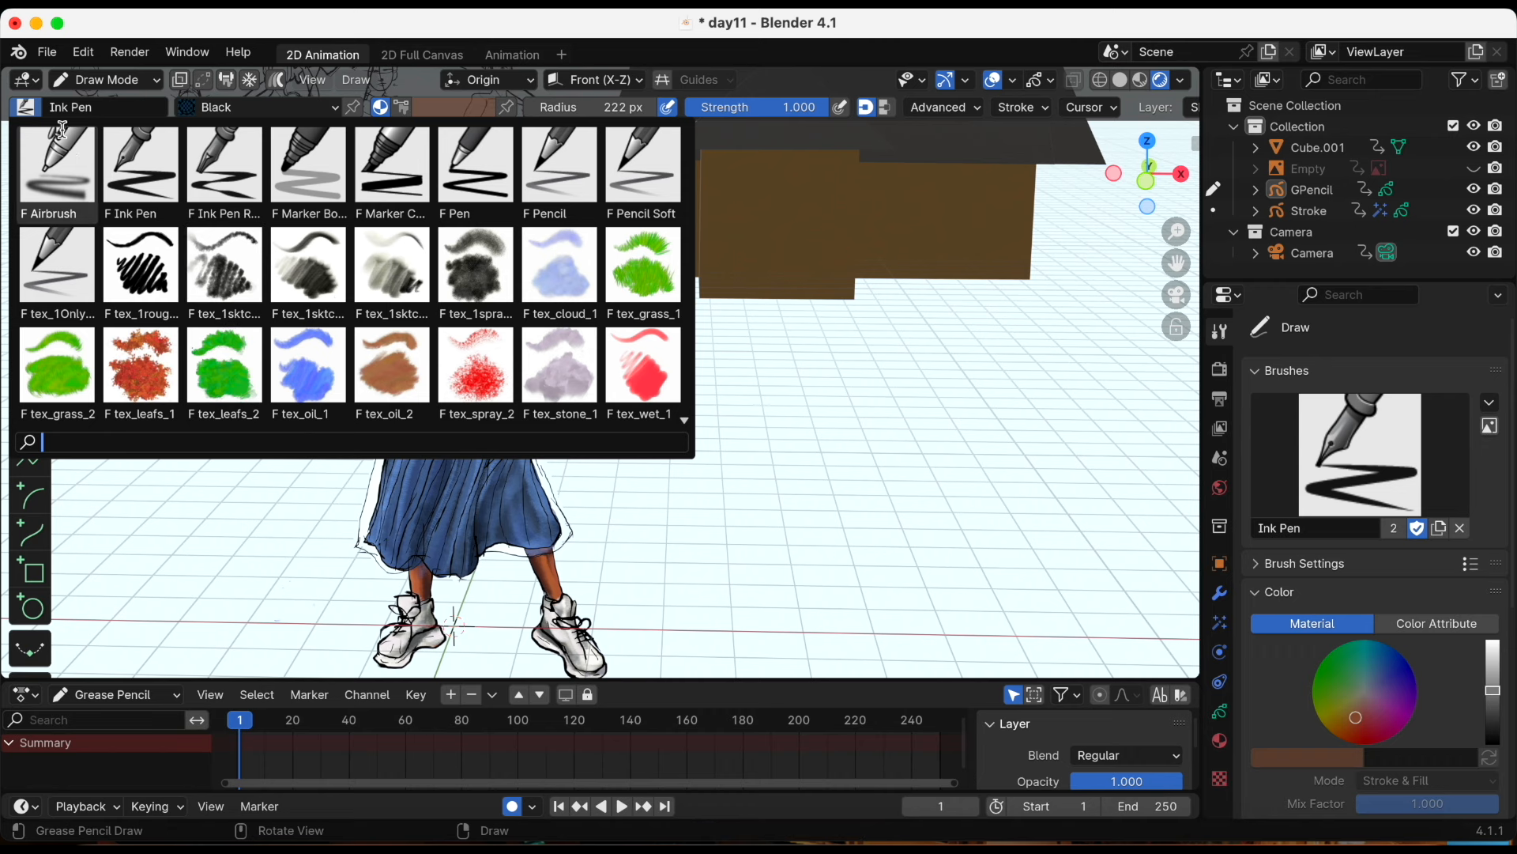
{"action": "left_click", "coordinate": [25, 105]}
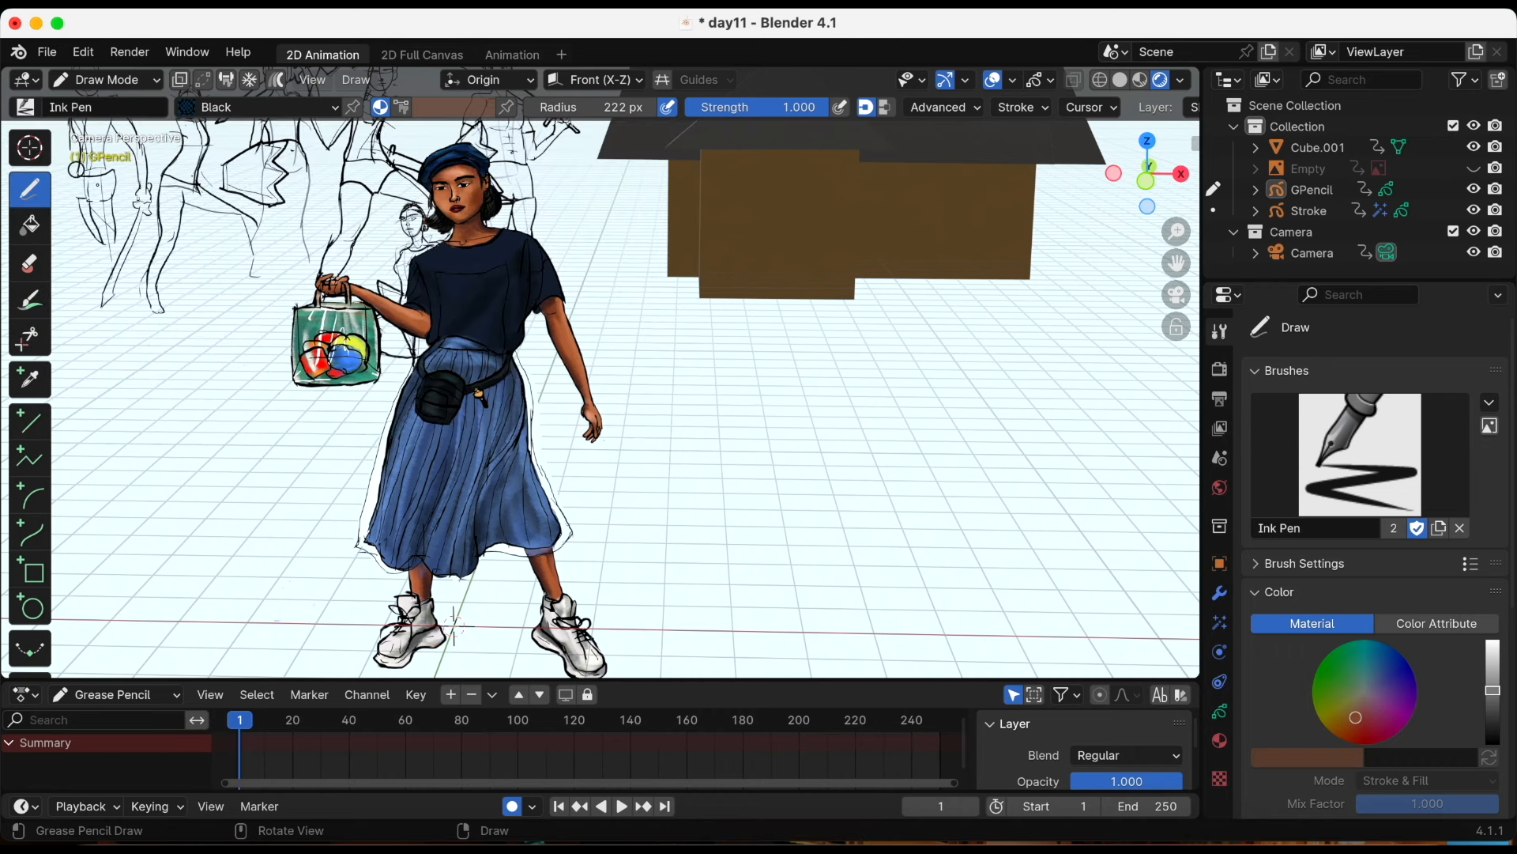
{"action": "scroll", "coordinate": [583, 285], "scroll_direction": "down", "scroll_amount": 4}
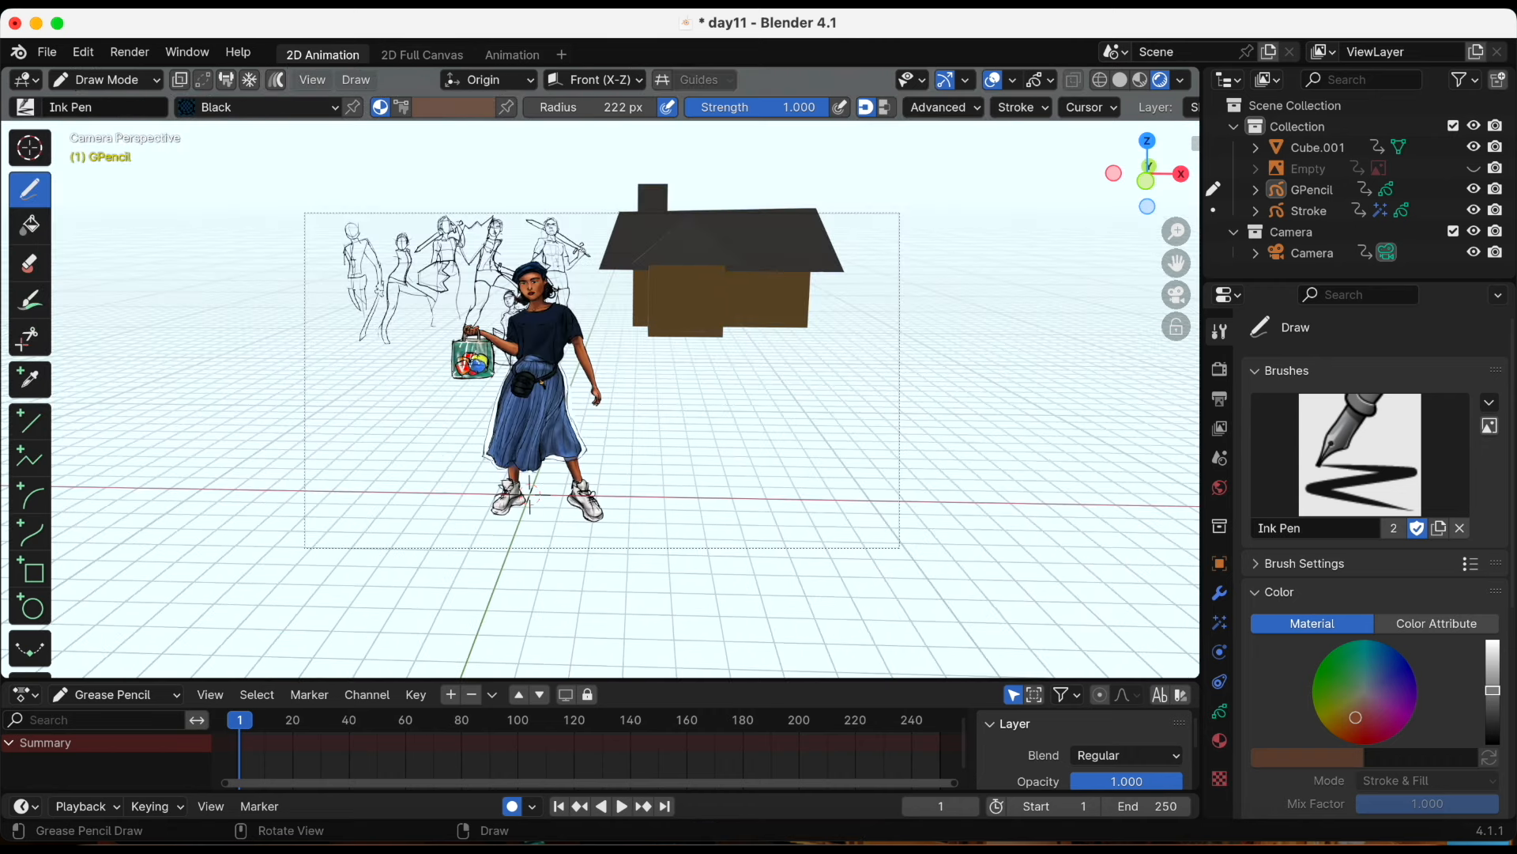
{"action": "scroll", "coordinate": [529, 493], "scroll_direction": "down", "scroll_amount": 1}
{"action": "scroll", "coordinate": [529, 498], "scroll_direction": "up", "scroll_amount": 2}
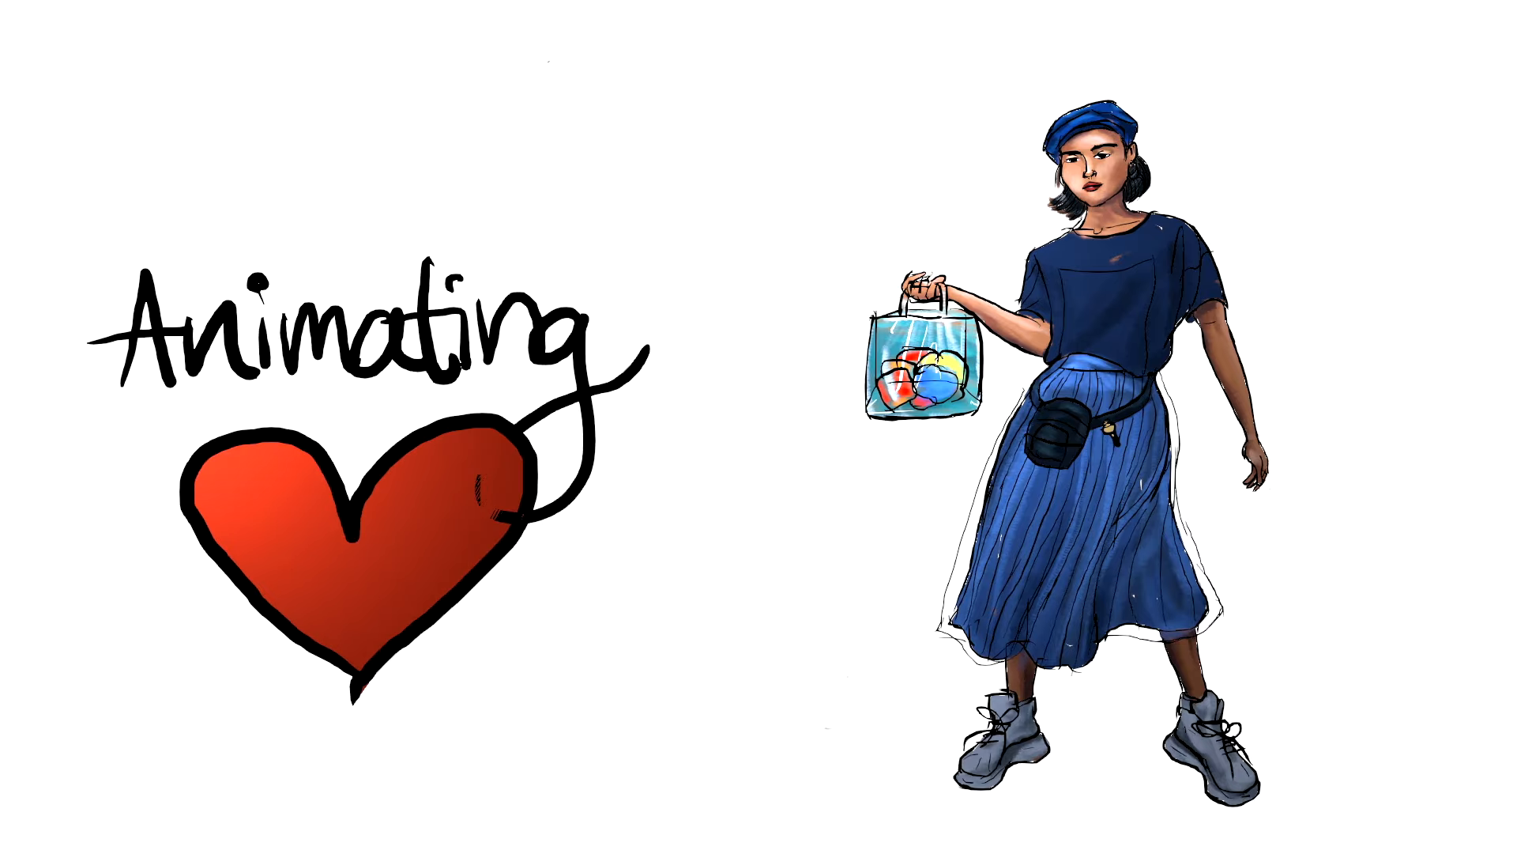
Add a blank Grease Pencil object to the scene in camera view and switch it to Draw Mode
{"action": "left_click", "coordinate": [1176, 294]}
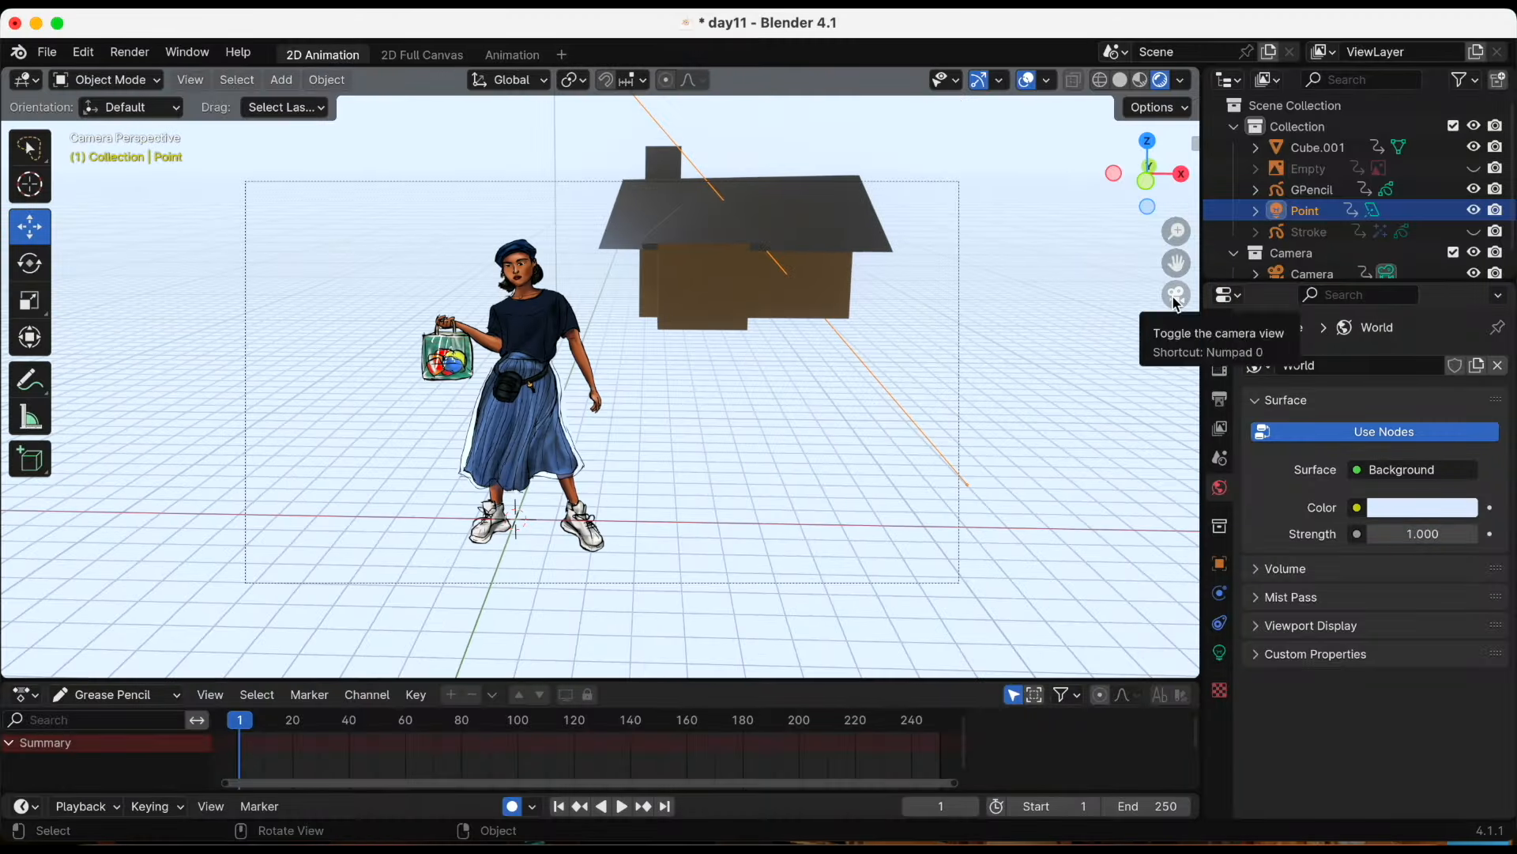
{"action": "left_click", "coordinate": [281, 80]}
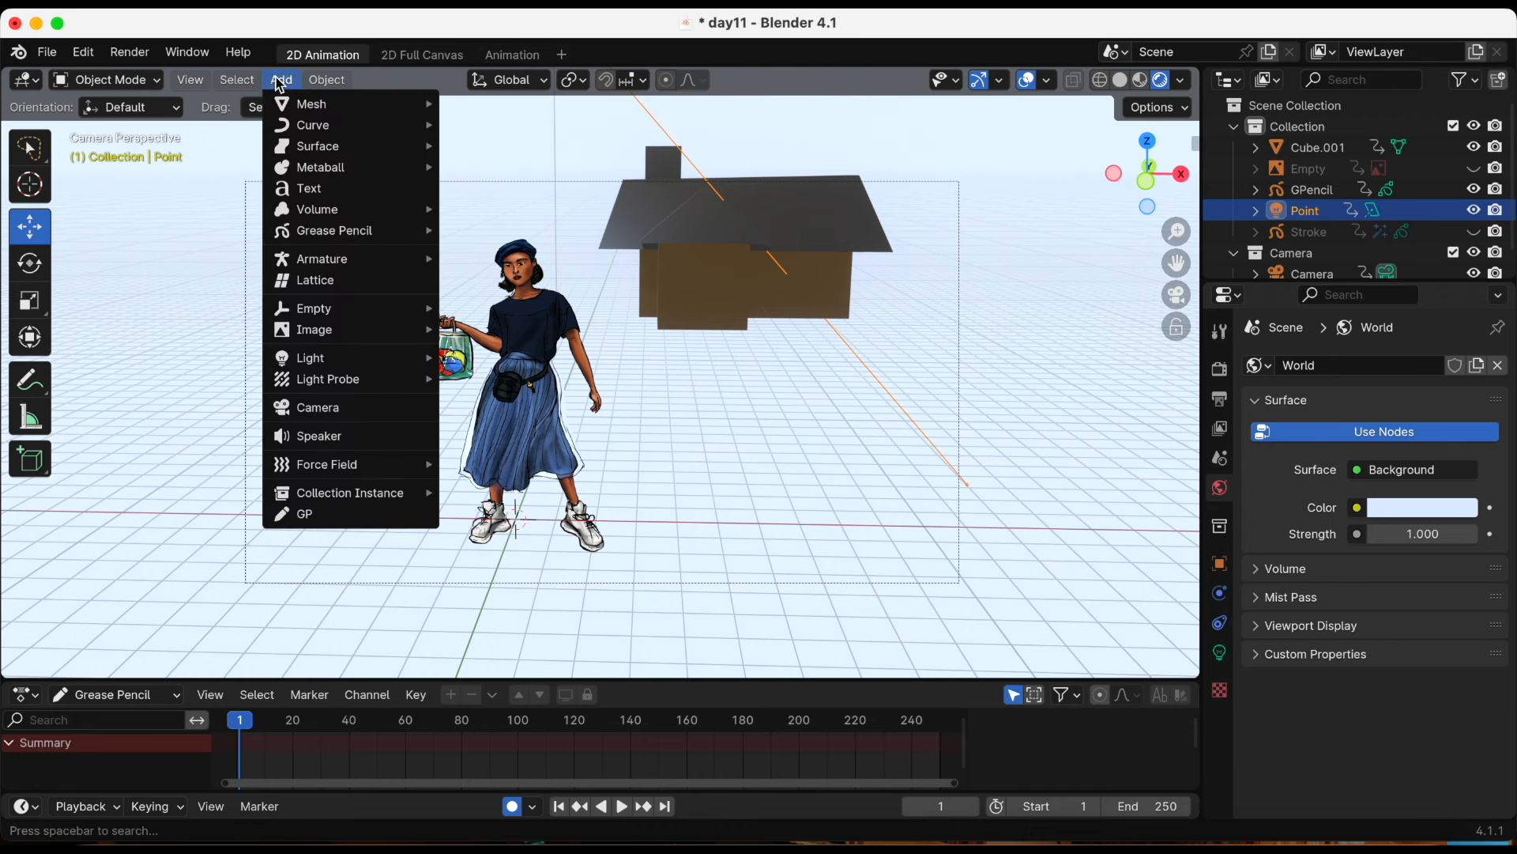
{"action": "mouse_move", "coordinate": [370, 232]}
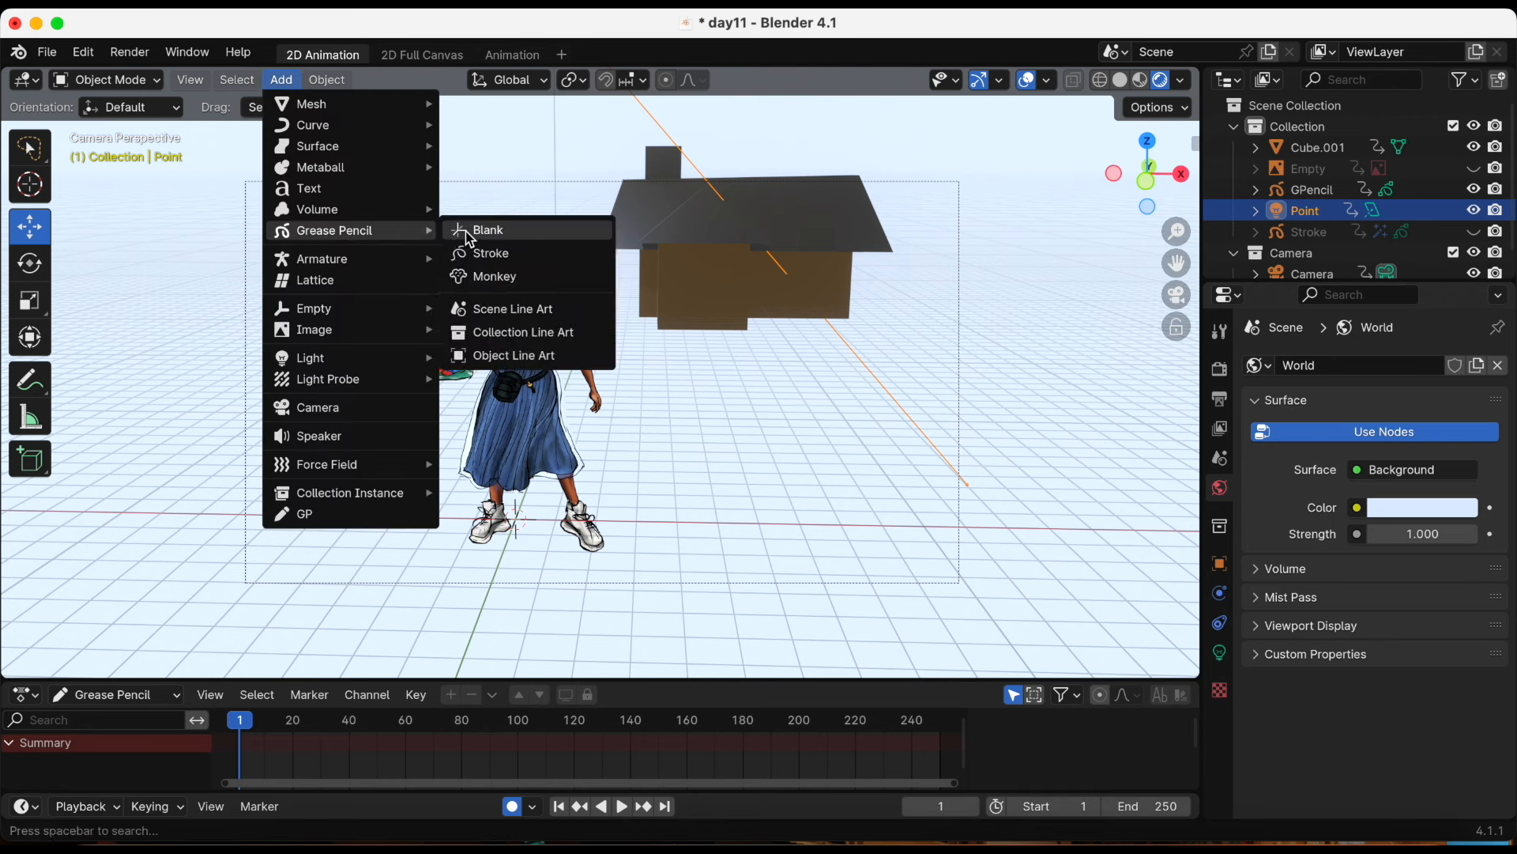
{"action": "left_click", "coordinate": [471, 235]}
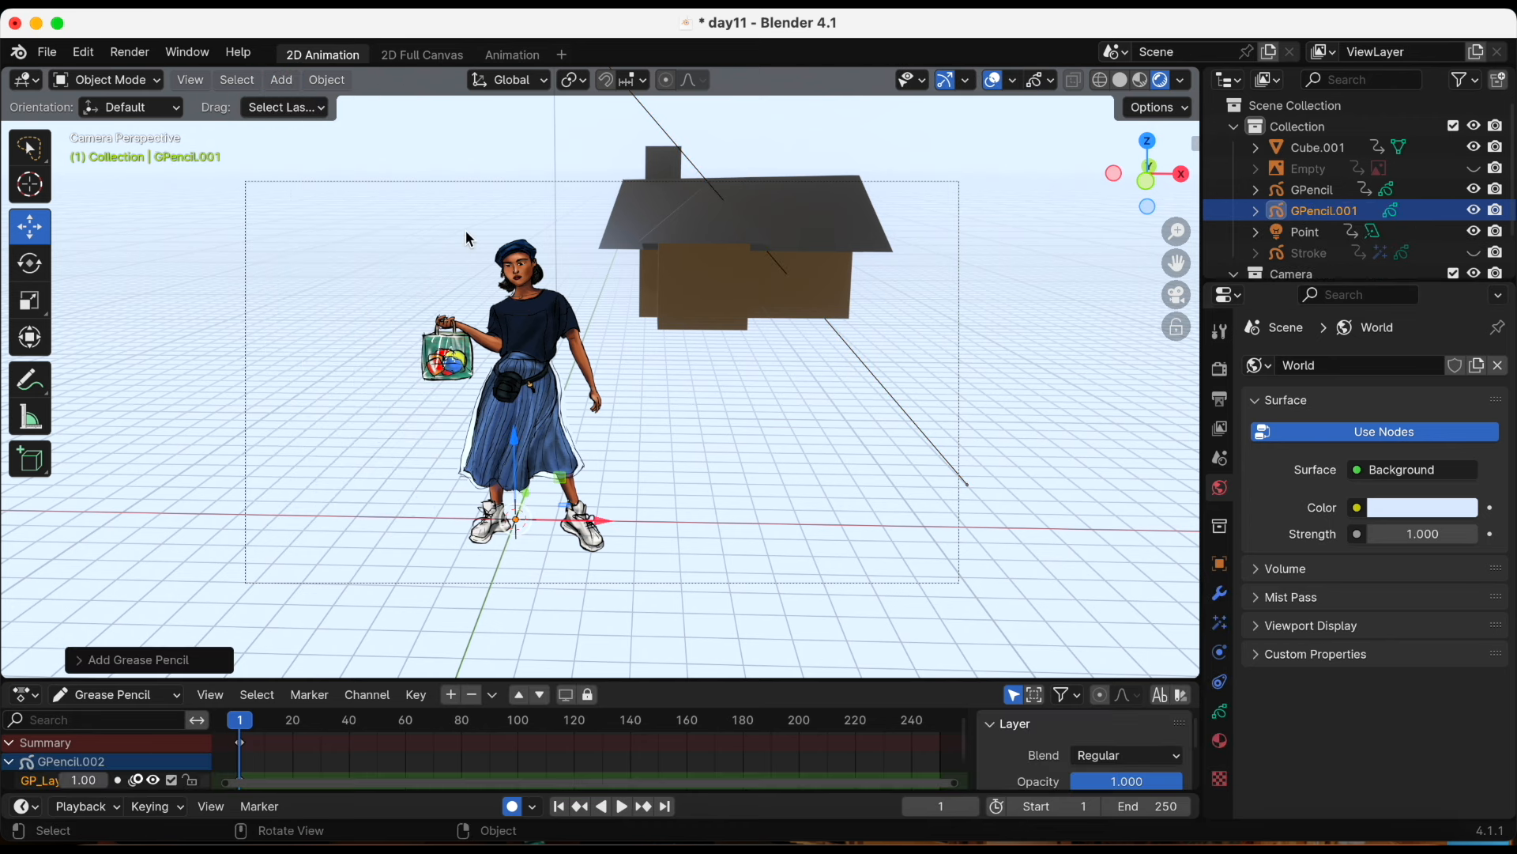
{"action": "left_click", "coordinate": [111, 79]}
{"action": "left_click", "coordinate": [119, 176]}
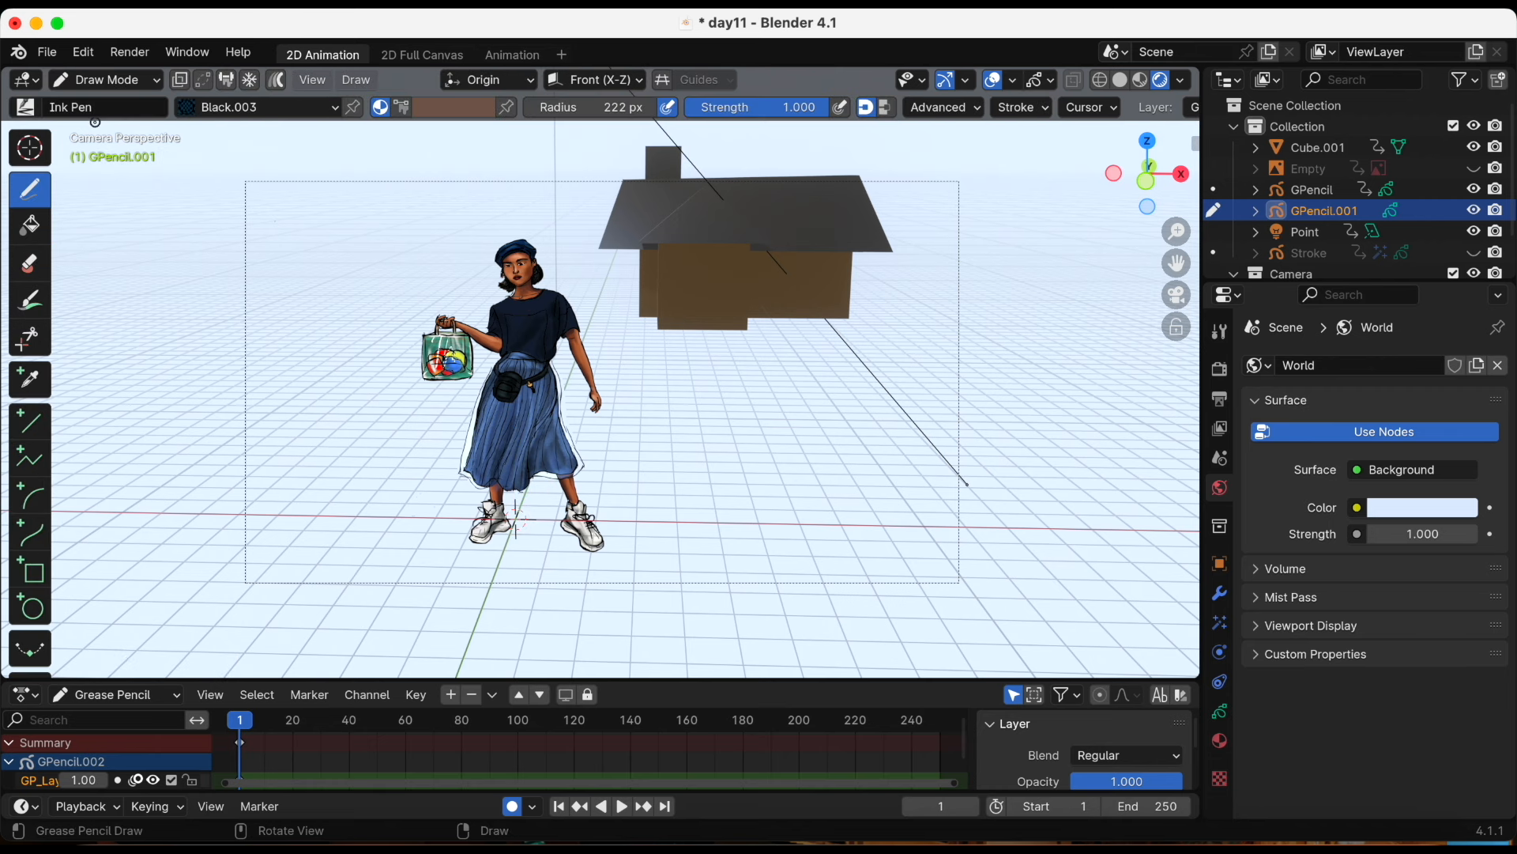
Show the new Grease Pencil object's layers and draw a black heart outline with the Ink Pen beside the character's feet, on the bag side
{"action": "left_click", "coordinate": [1220, 711]}
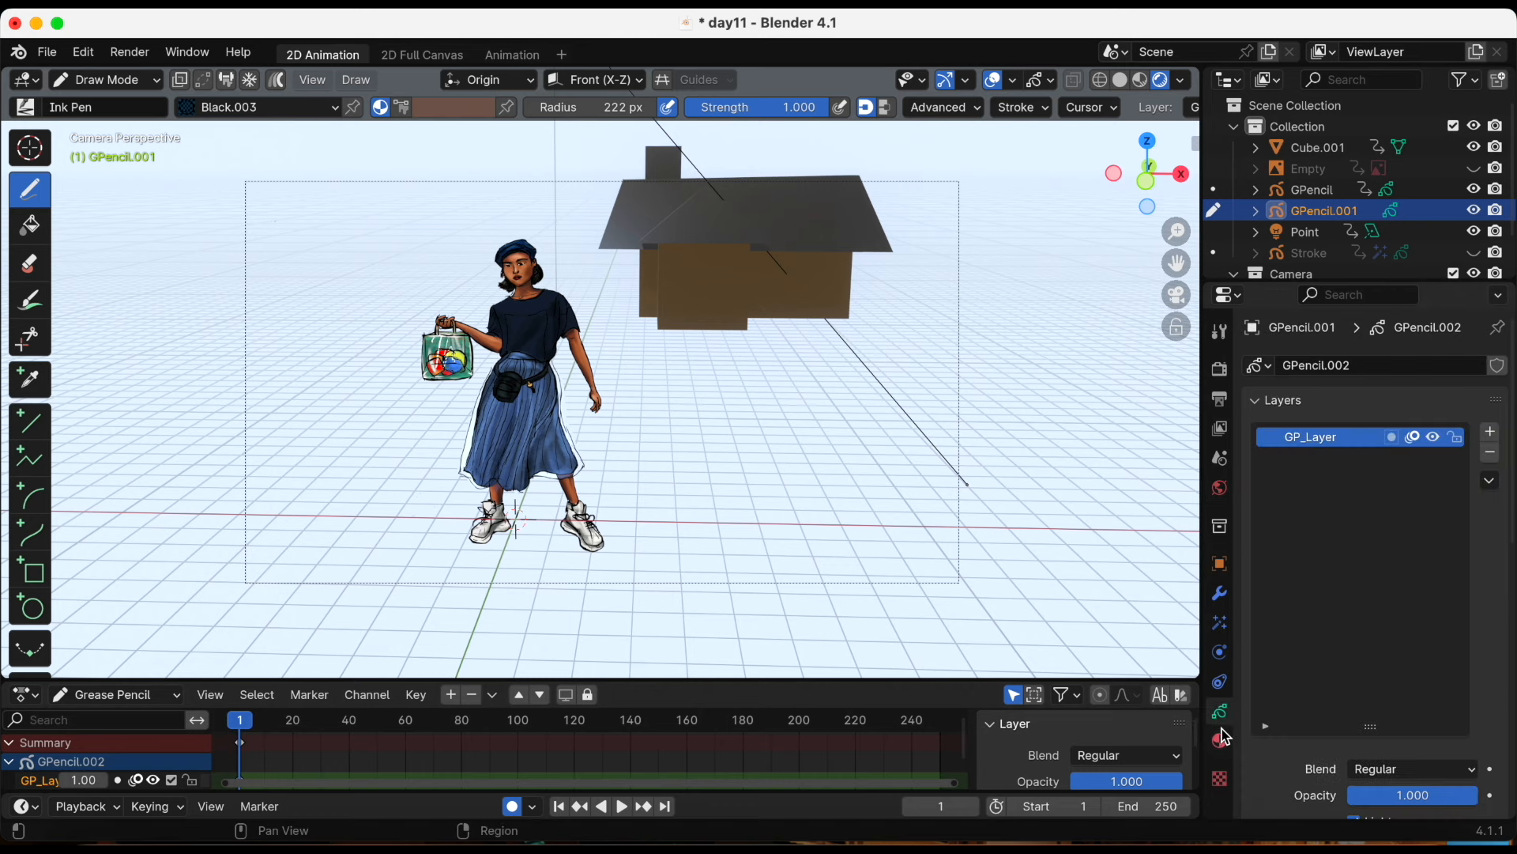
{"action": "left_click_drag", "start_coordinate": [1175, 230], "coordinate": [1058, 197]}
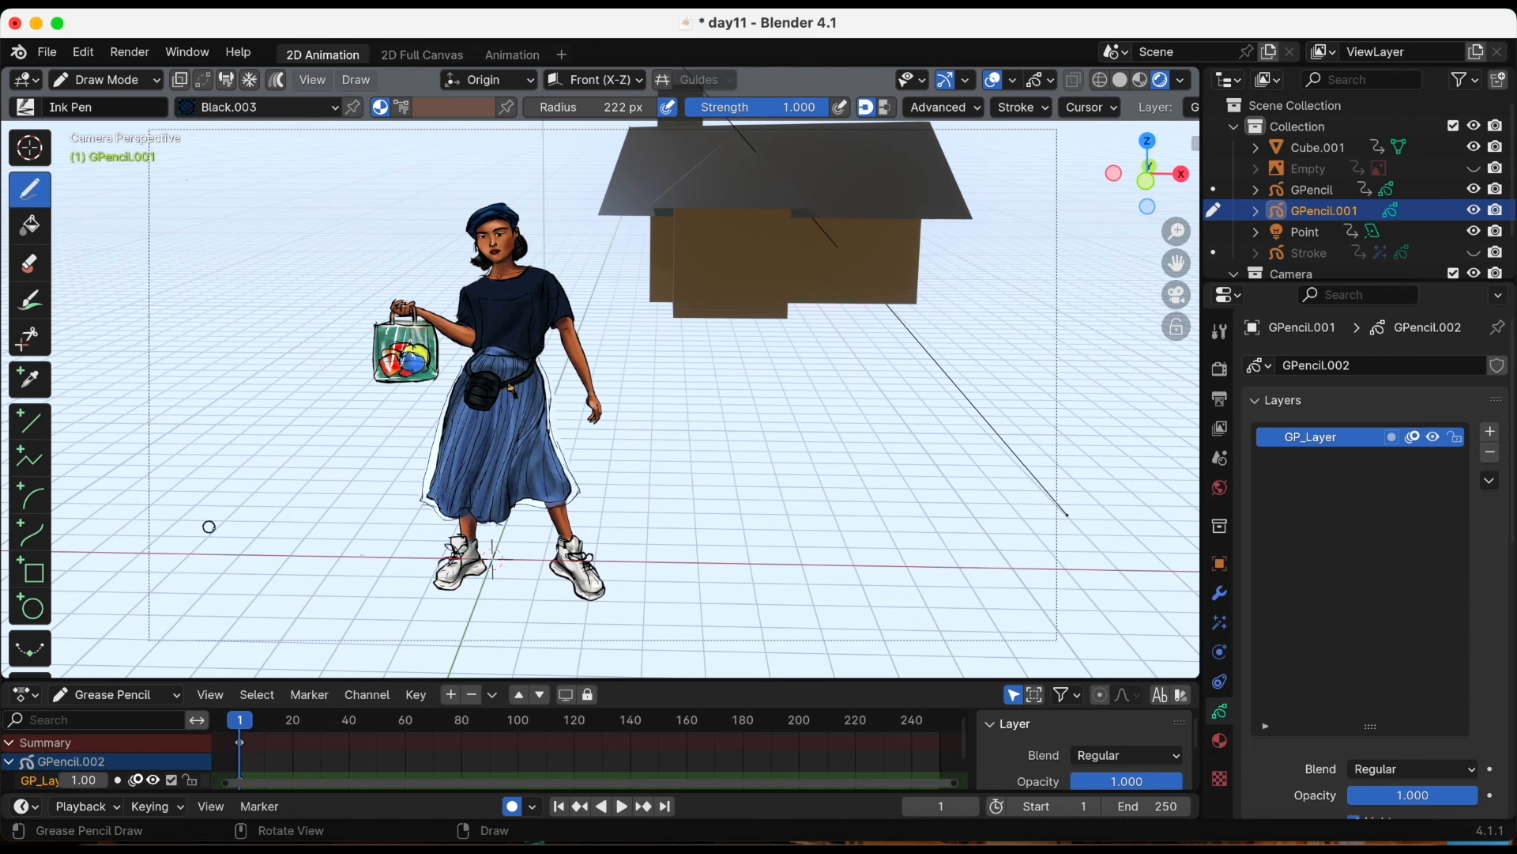
{"action": "mouse_move", "coordinate": [245, 583]}
{"action": "left_mouse_down"}
{"action": "mouse_move", "coordinate": [202, 510]}
{"action": "mouse_move", "coordinate": [278, 480]}
{"action": "mouse_move", "coordinate": [255, 615]}
{"action": "left_mouse_up"}
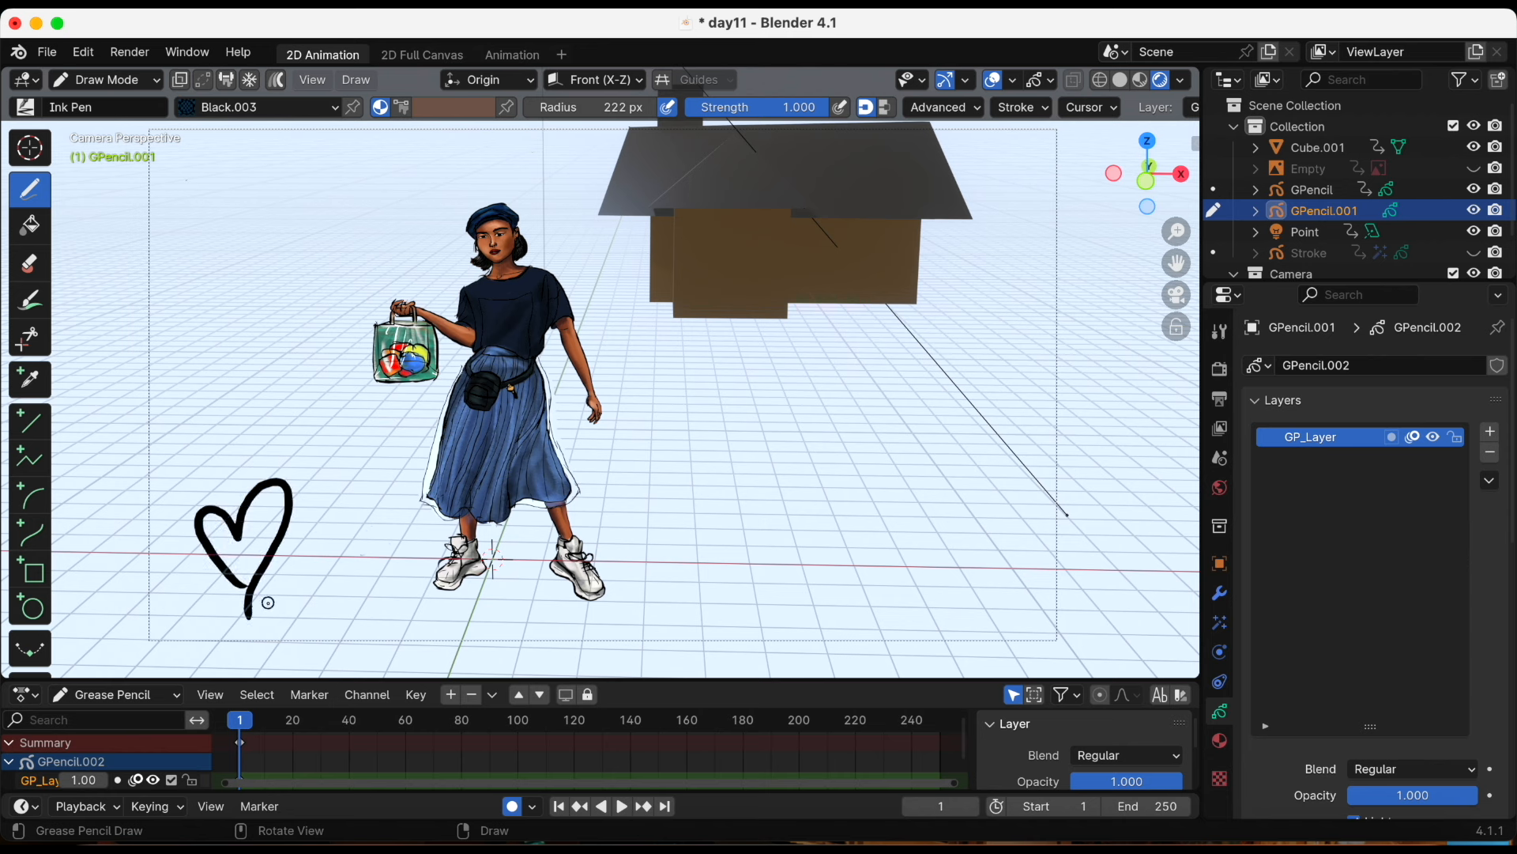
Set the animation's end frame to 10
{"action": "left_click", "coordinate": [1138, 807]}
{"action": "type", "text": "10"}
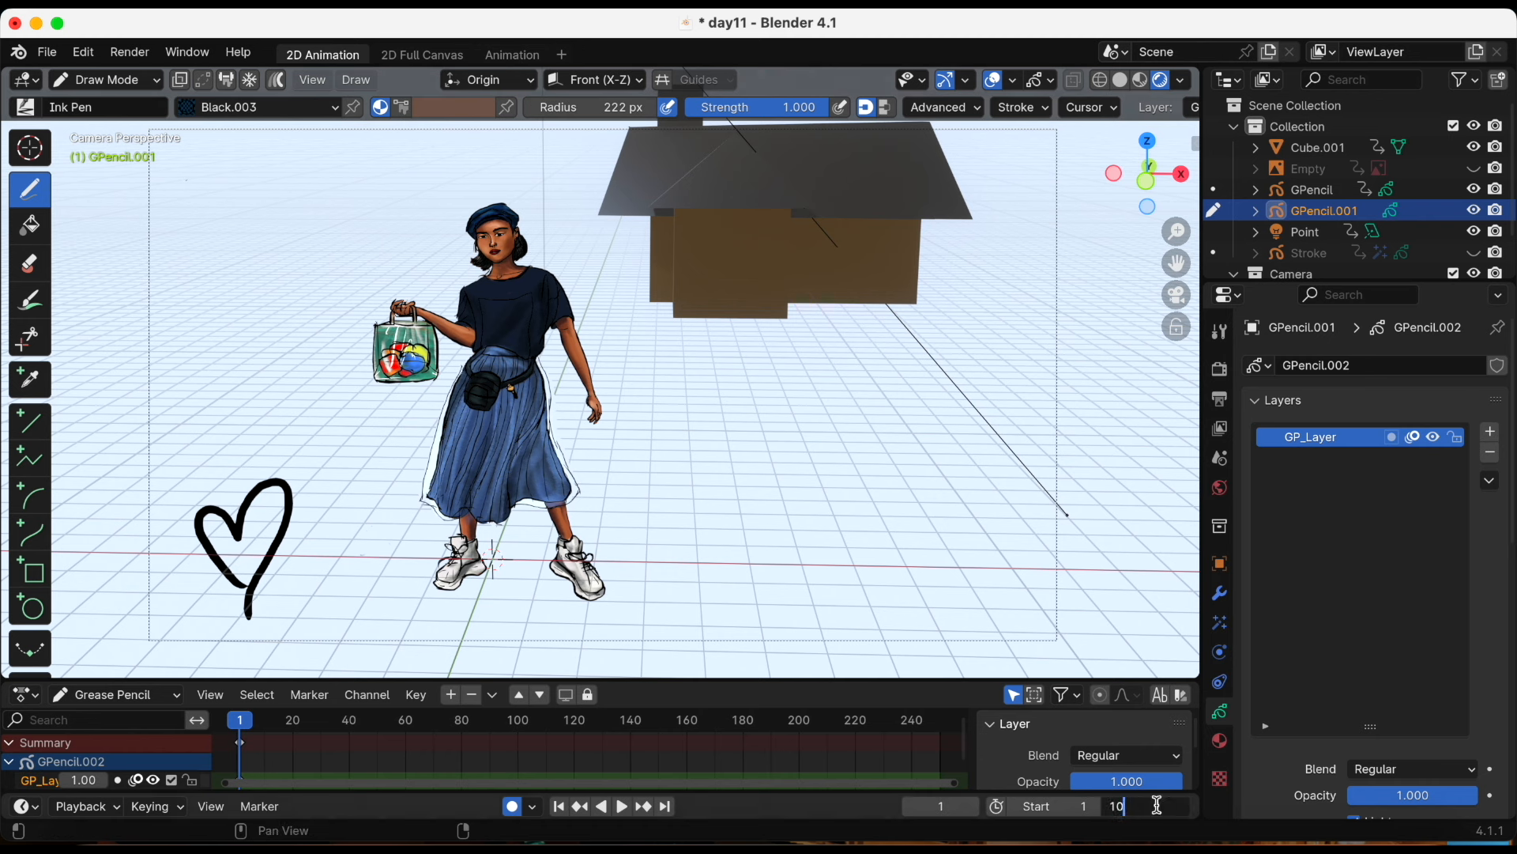
Set the scene's end frame to 100
{"action": "type", "text": "0"}
{"action": "key", "text": "Return"}
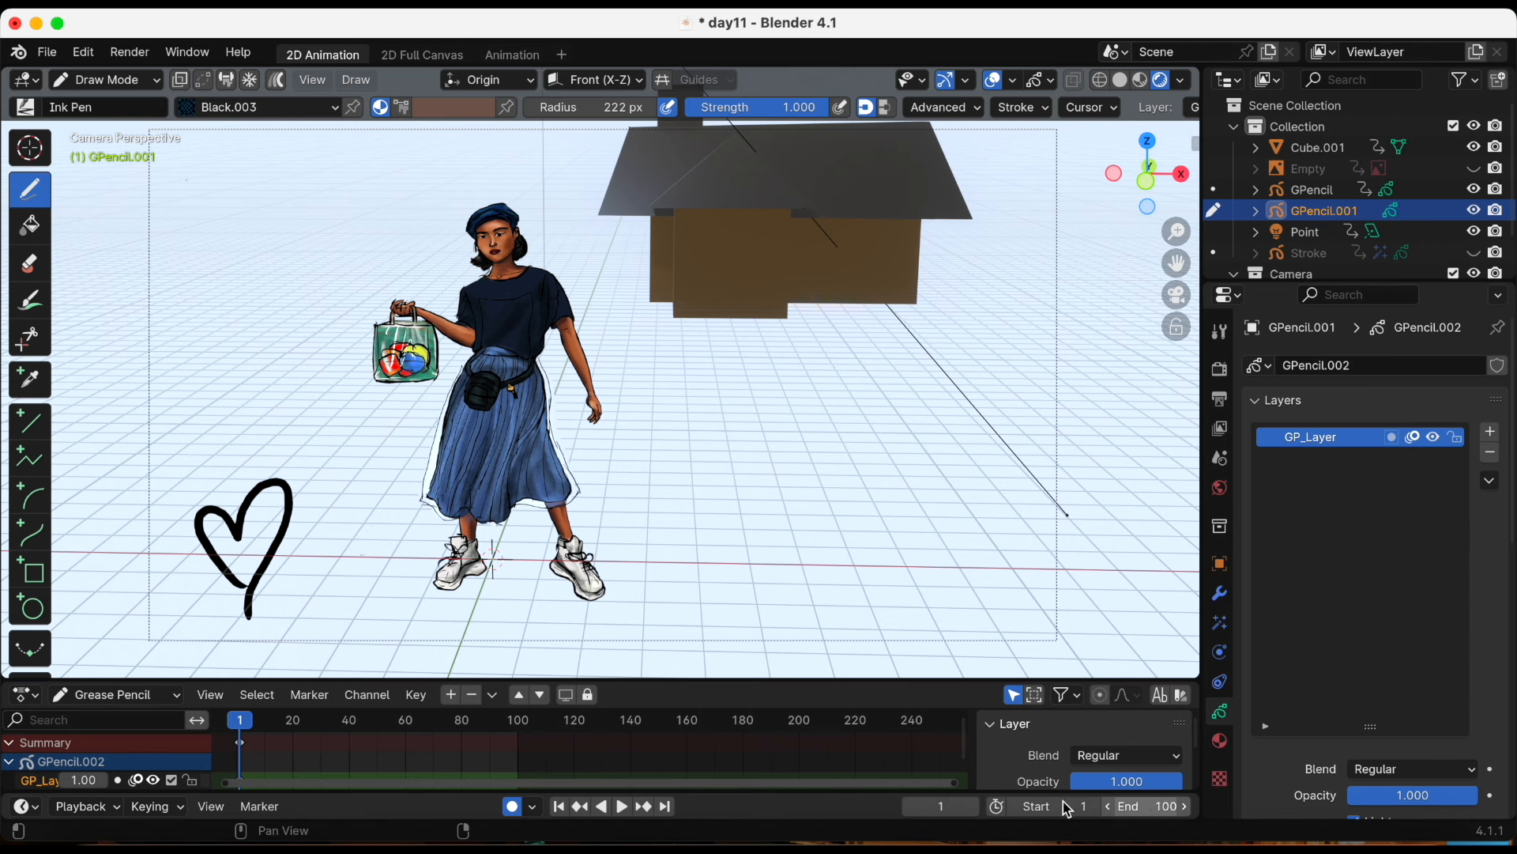
{"action": "left_click_drag", "start_coordinate": [951, 783], "coordinate": [592, 788]}
{"action": "mouse_move", "coordinate": [957, 781]}
{"action": "left_mouse_down"}
{"action": "mouse_move", "coordinate": [886, 787]}
{"action": "mouse_move", "coordinate": [954, 781]}
{"action": "left_mouse_up"}
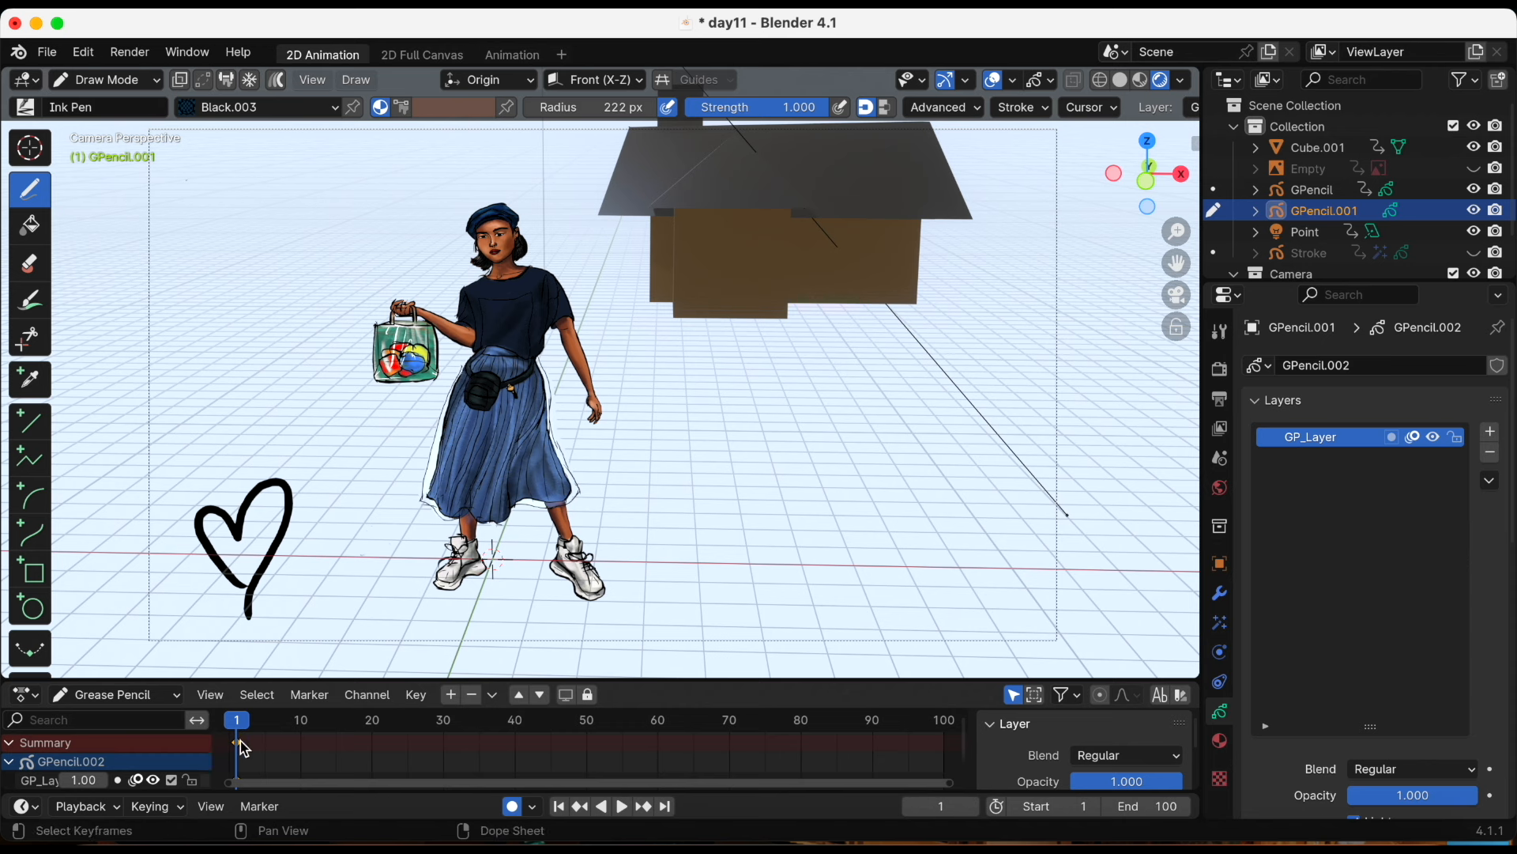
Duplicate the heart drawing's keyframe from frame 1 to frame 51
{"action": "key", "text": "shift+d"}
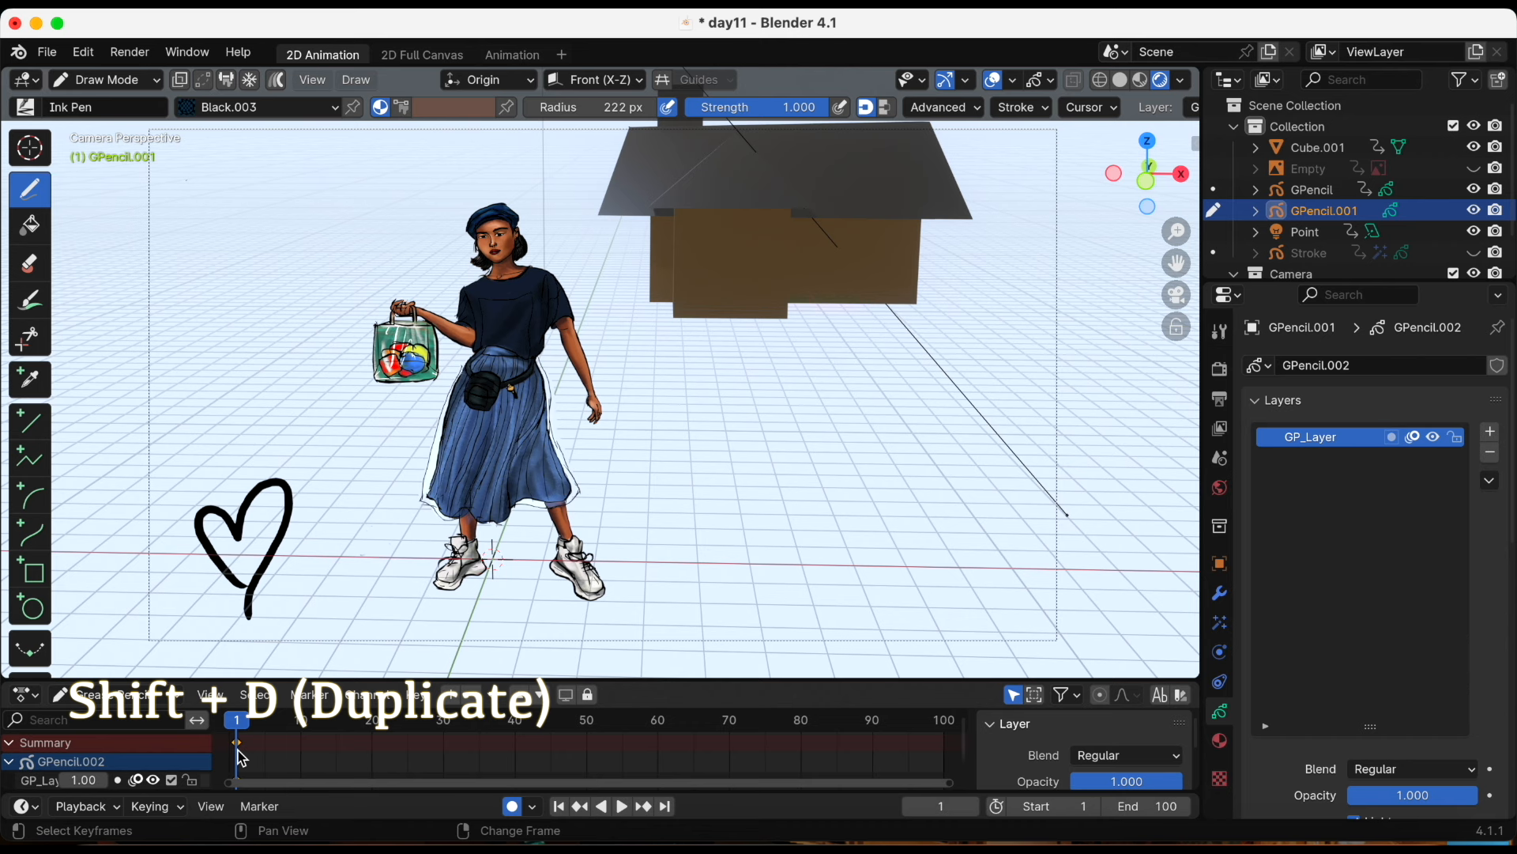
{"action": "key", "text": "shift+d"}
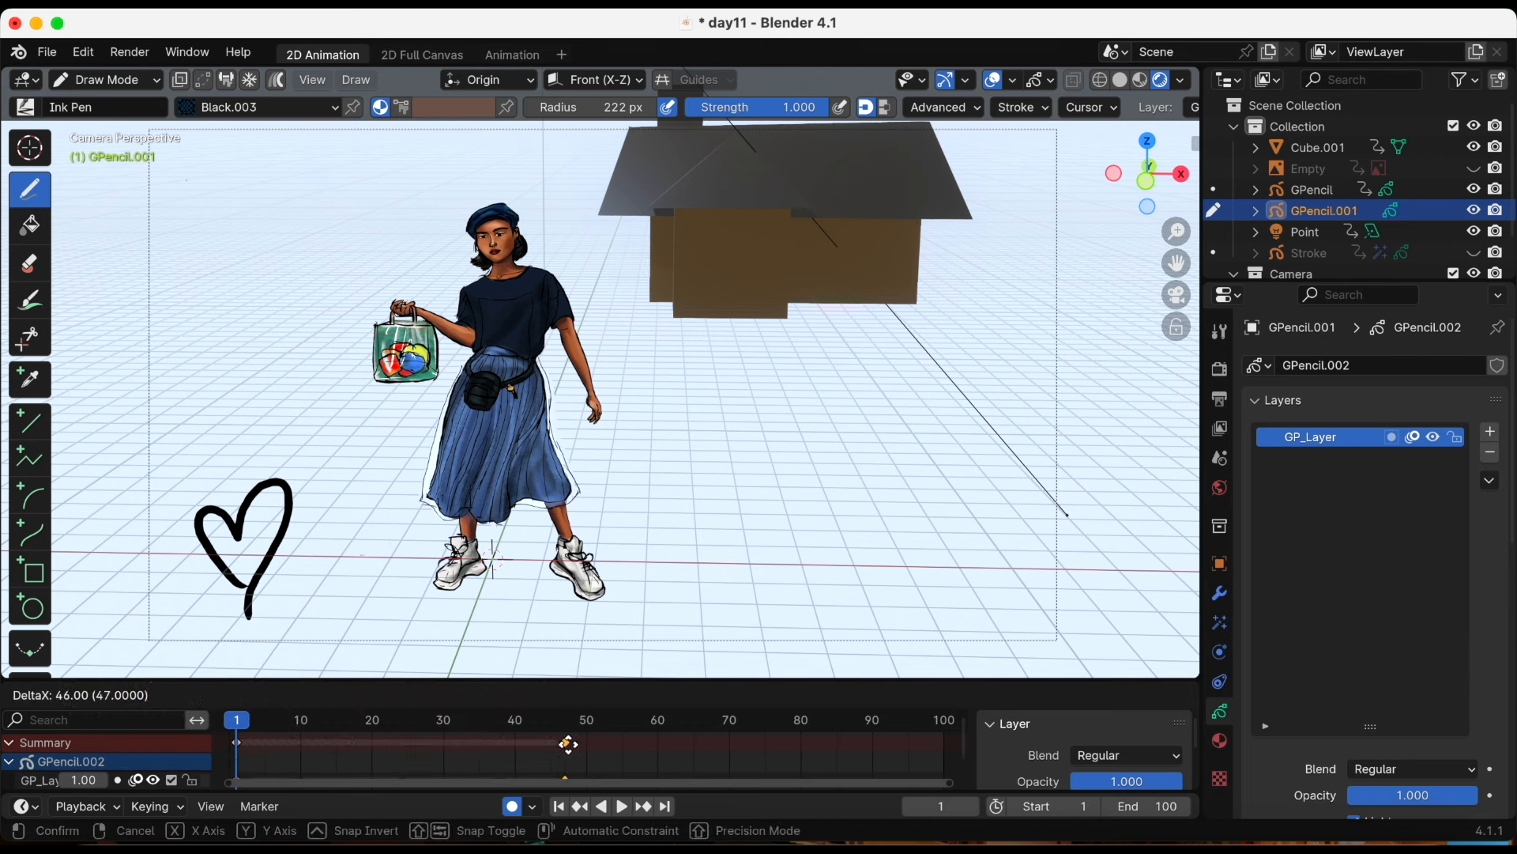
{"action": "left_click", "coordinate": [594, 743]}
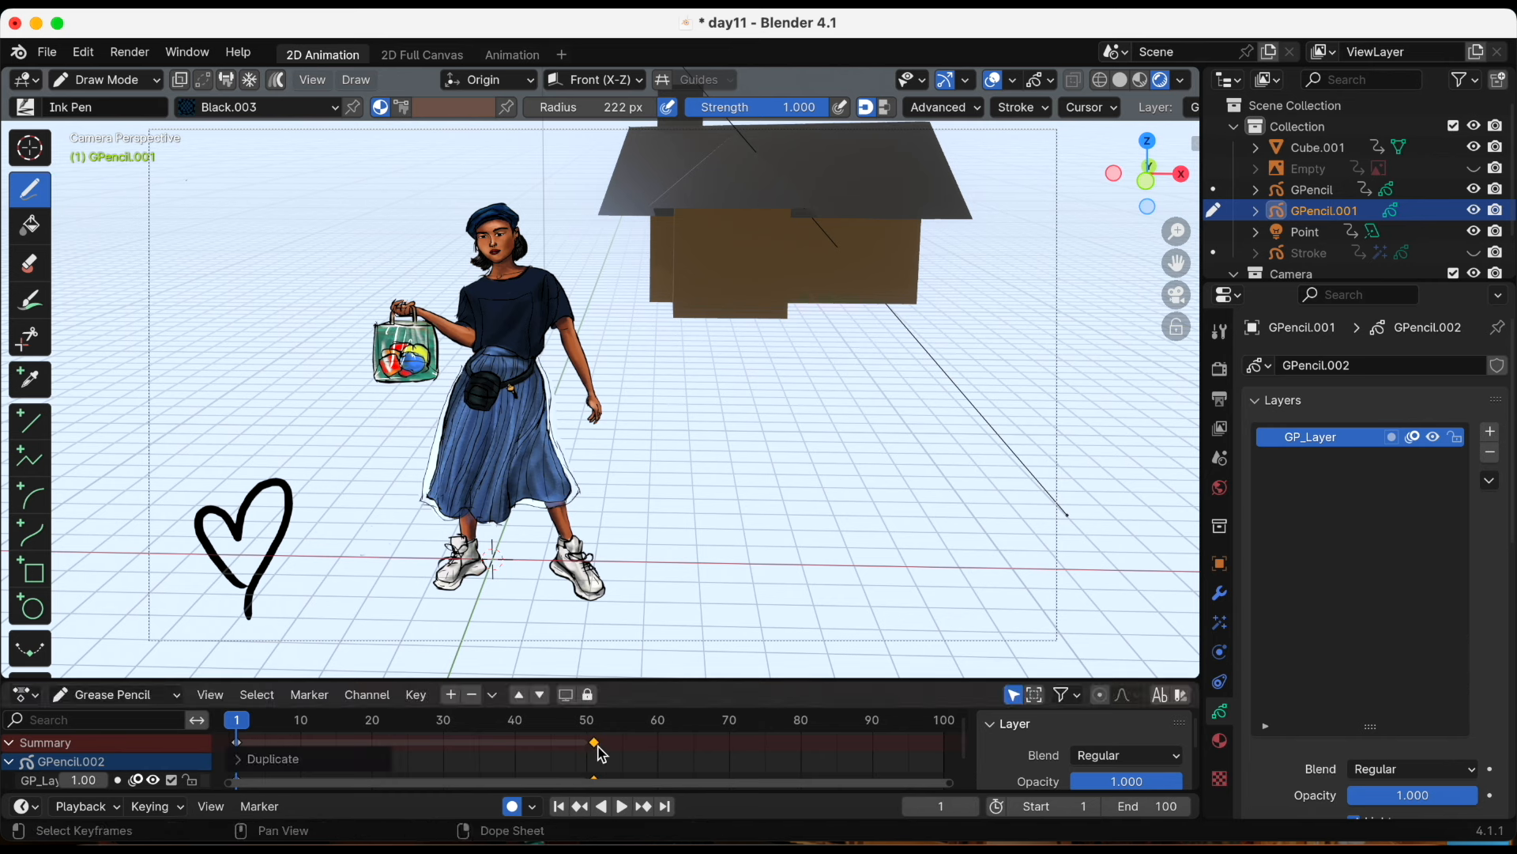
On frame 51, move the entire heart drawing in Edit Mode to beside the house roof, near the camera view's upper right corner
{"action": "key", "text": "Up"}
{"action": "left_click", "coordinate": [100, 84]}
{"action": "left_click", "coordinate": [116, 123]}
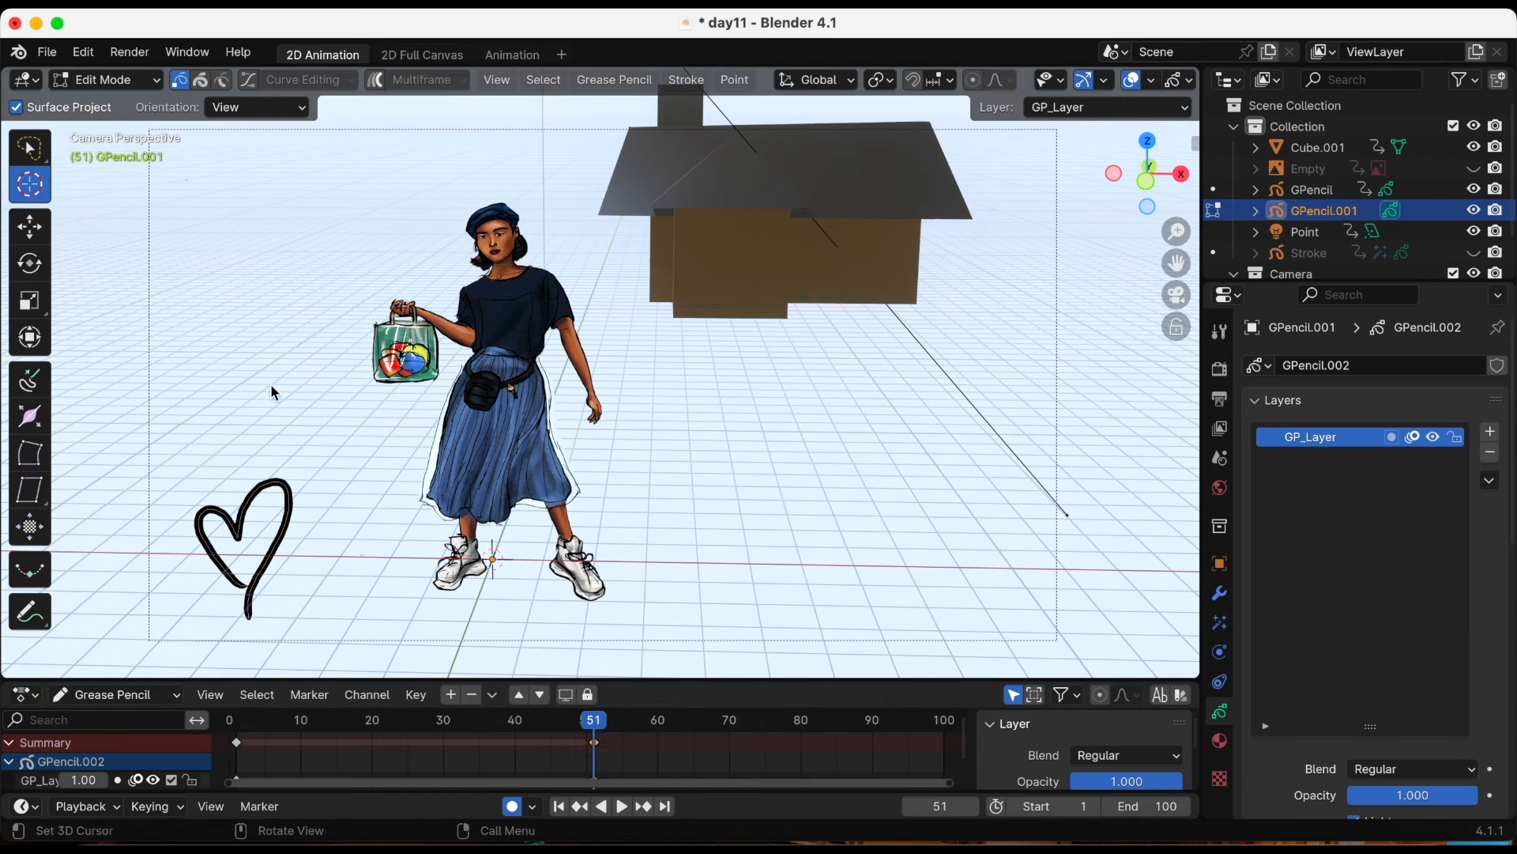
{"action": "key", "text": "a"}
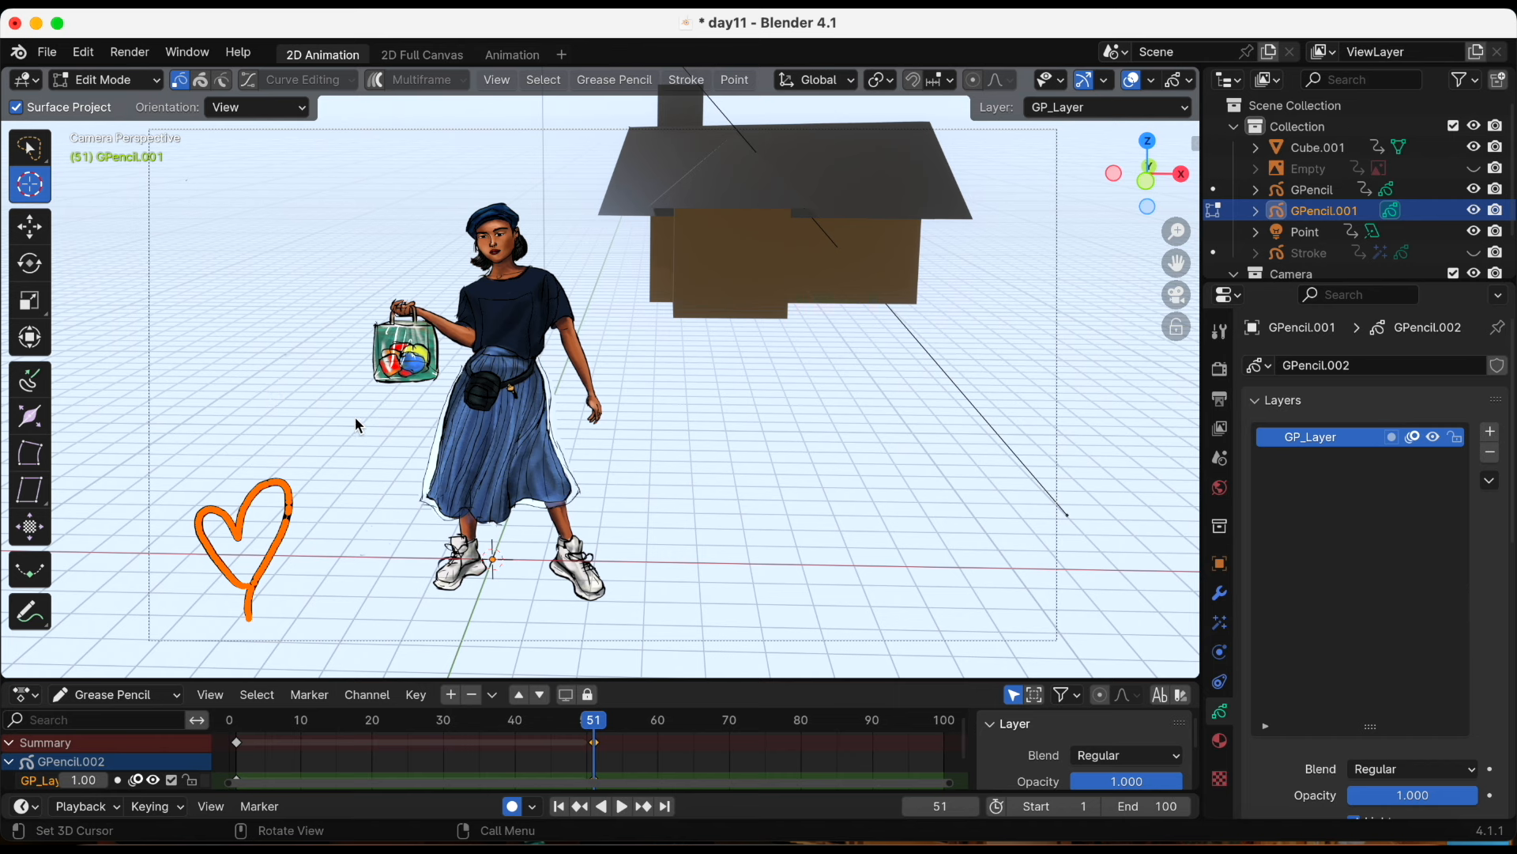
{"action": "left_click", "coordinate": [202, 80]}
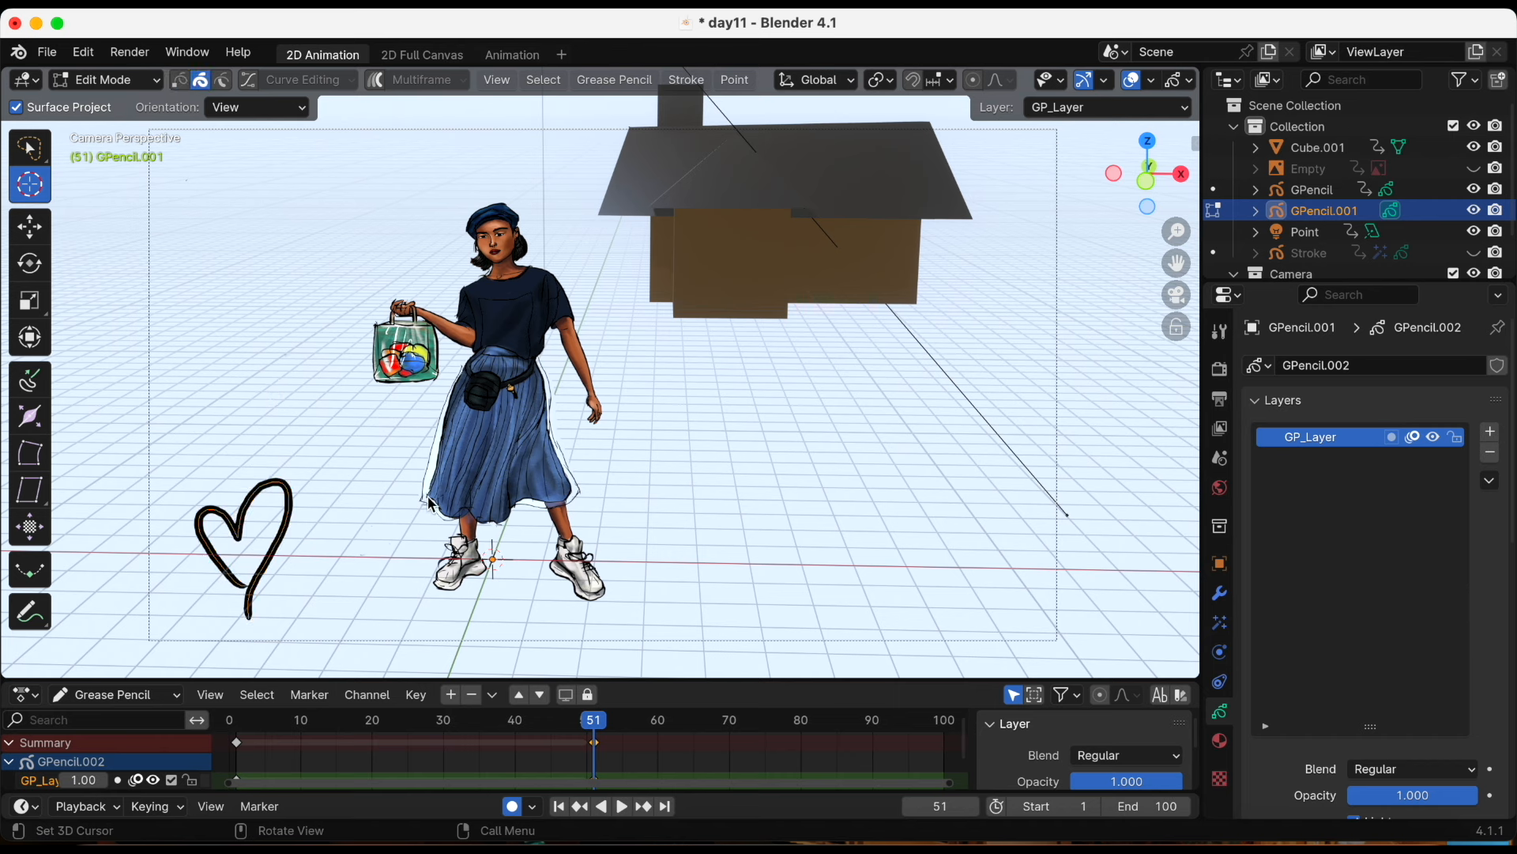
{"action": "key", "text": "g"}
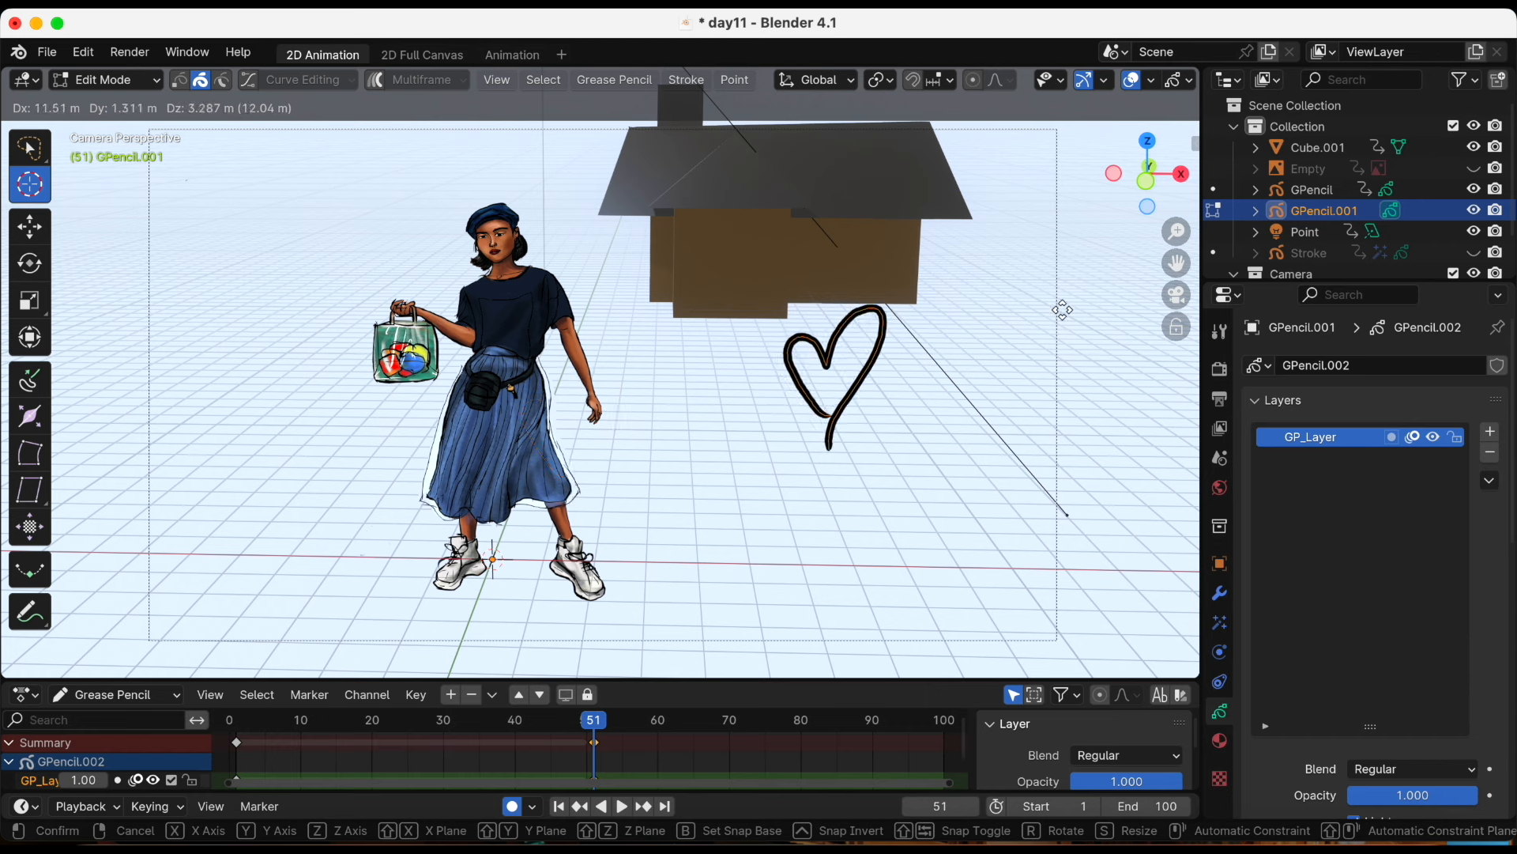
{"action": "left_click", "coordinate": [1161, 178]}
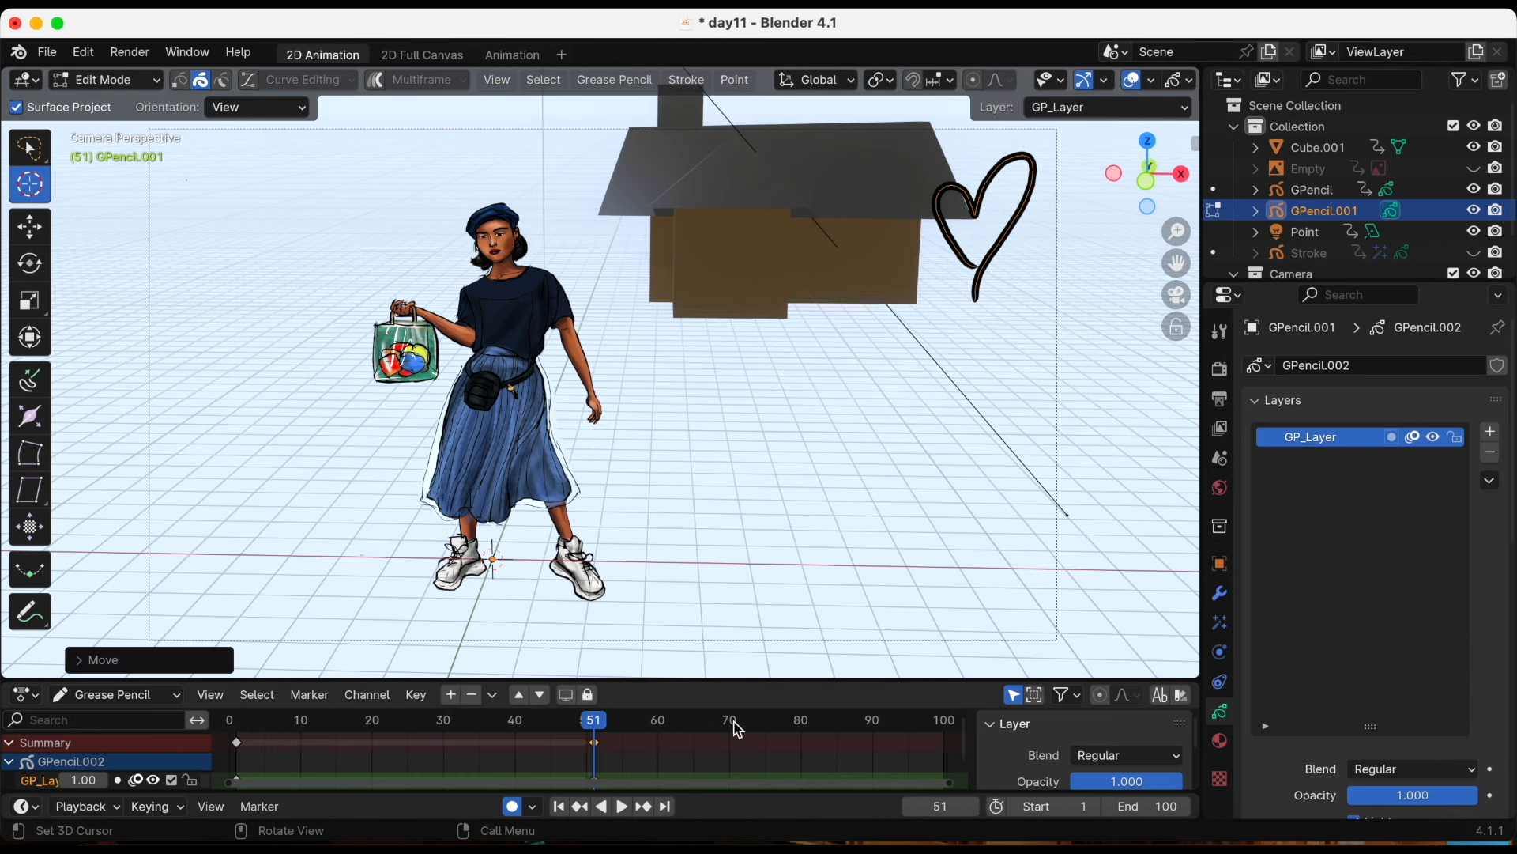
Return to Draw Mode at frame 27 and generate the in-between heart drawings with Interpolate Sequence
{"action": "left_click", "coordinate": [559, 806]}
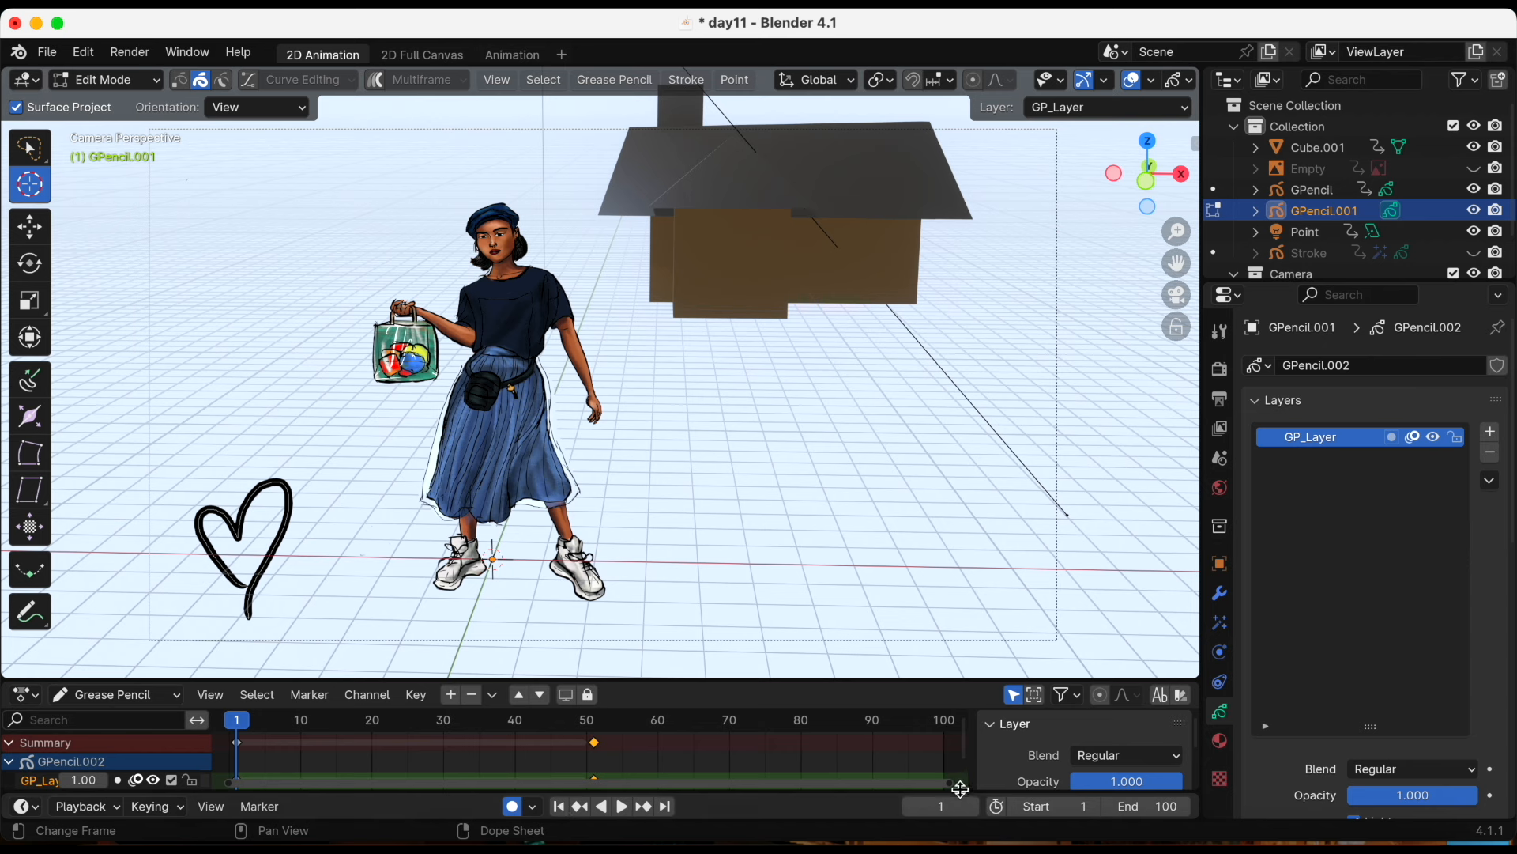
{"action": "left_click_drag", "start_coordinate": [953, 790], "coordinate": [610, 781]}
{"action": "mouse_move", "coordinate": [270, 729]}
{"action": "left_mouse_down"}
{"action": "mouse_move", "coordinate": [923, 734]}
{"action": "mouse_move", "coordinate": [604, 720]}
{"action": "left_mouse_up"}
{"action": "left_click", "coordinate": [88, 77]}
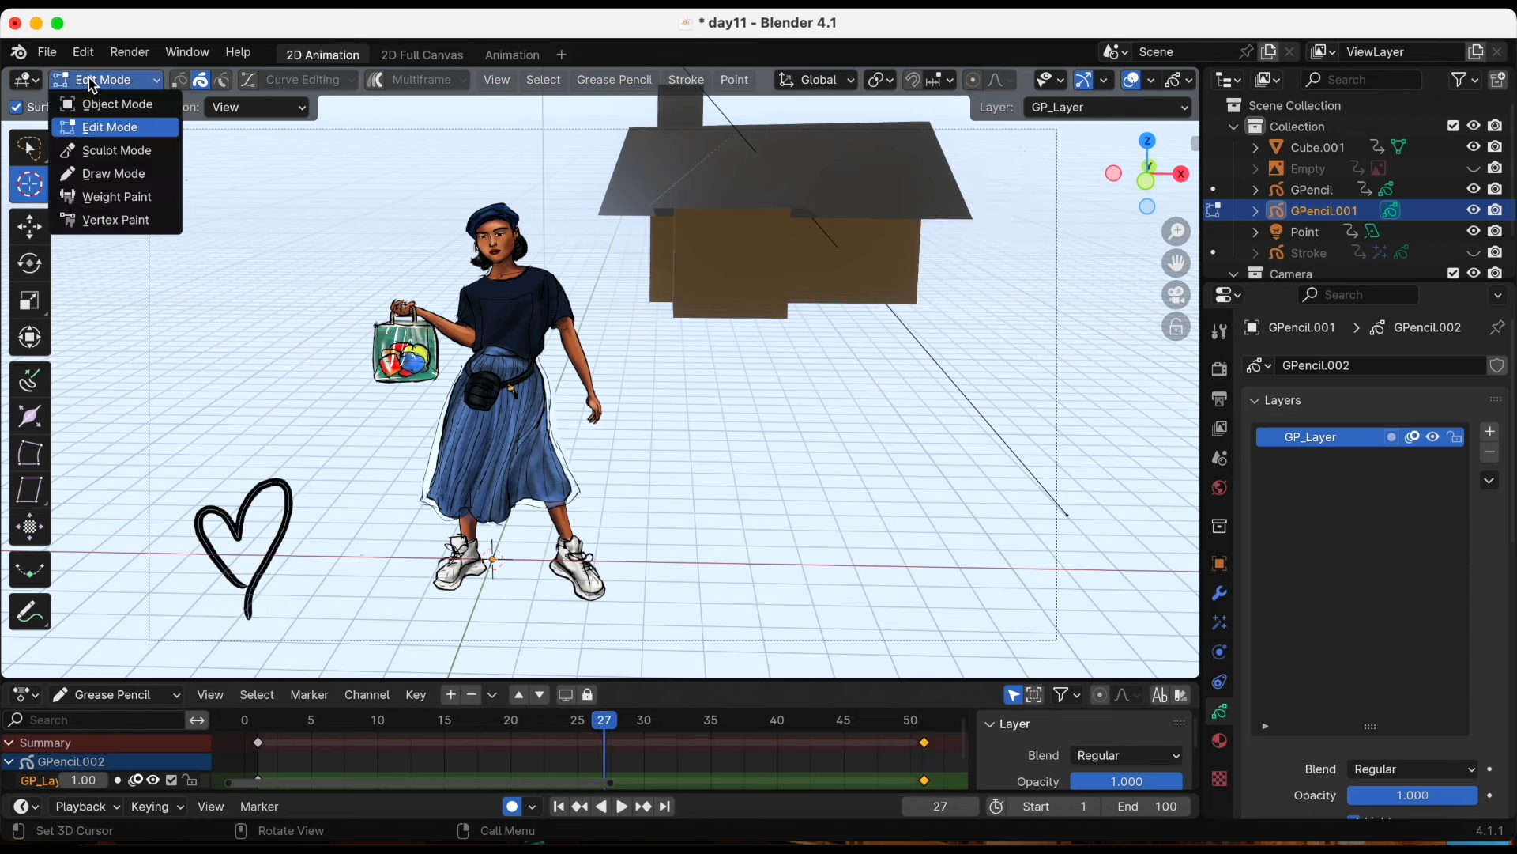
{"action": "left_click", "coordinate": [112, 177]}
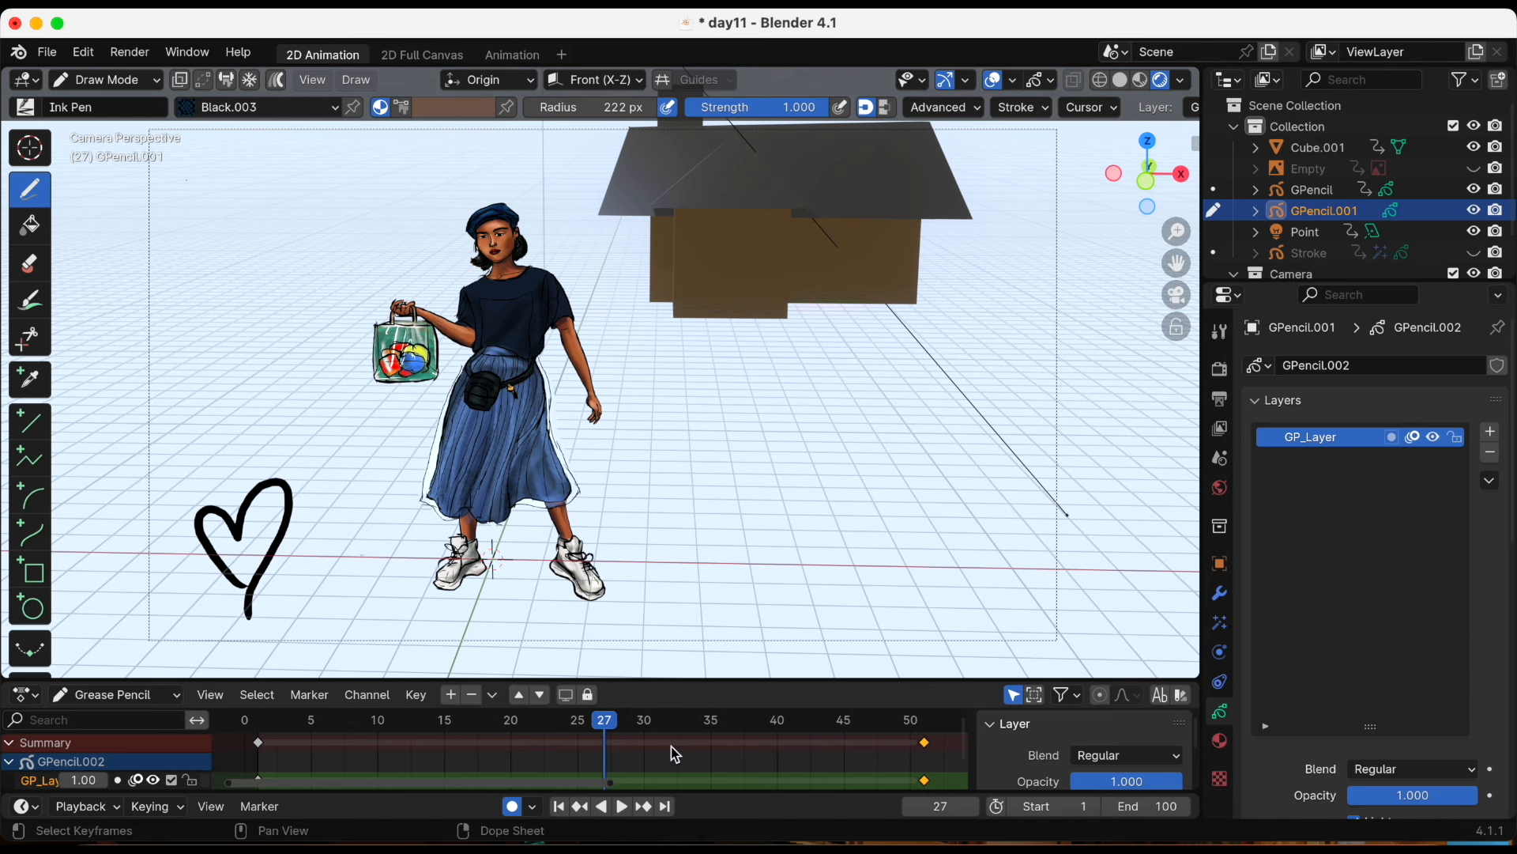
{"action": "scroll", "coordinate": [45, 595], "scroll_direction": "down", "scroll_amount": 2}
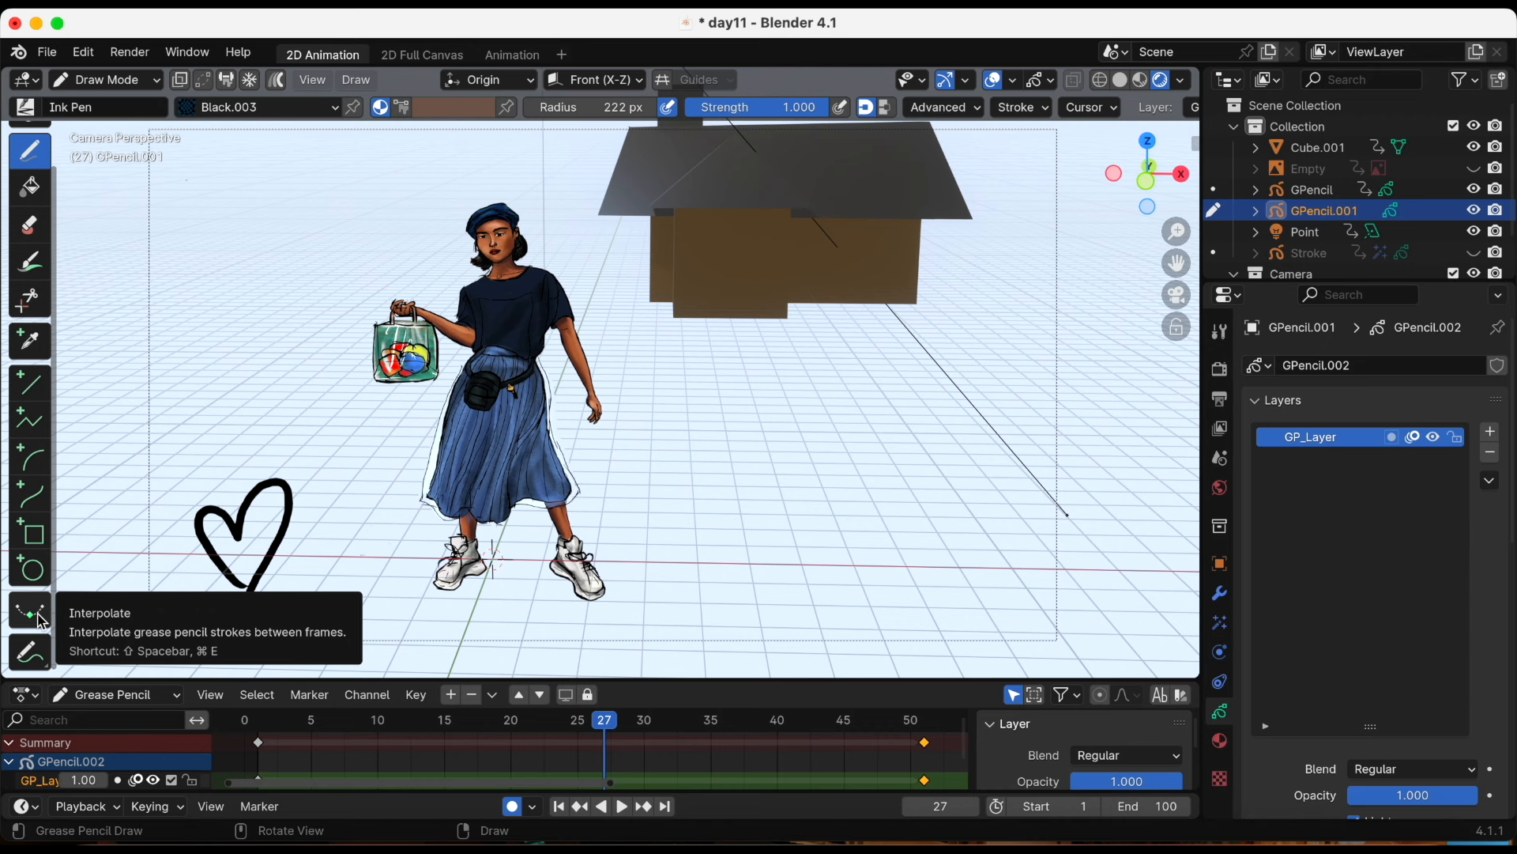
{"action": "left_click", "coordinate": [41, 619]}
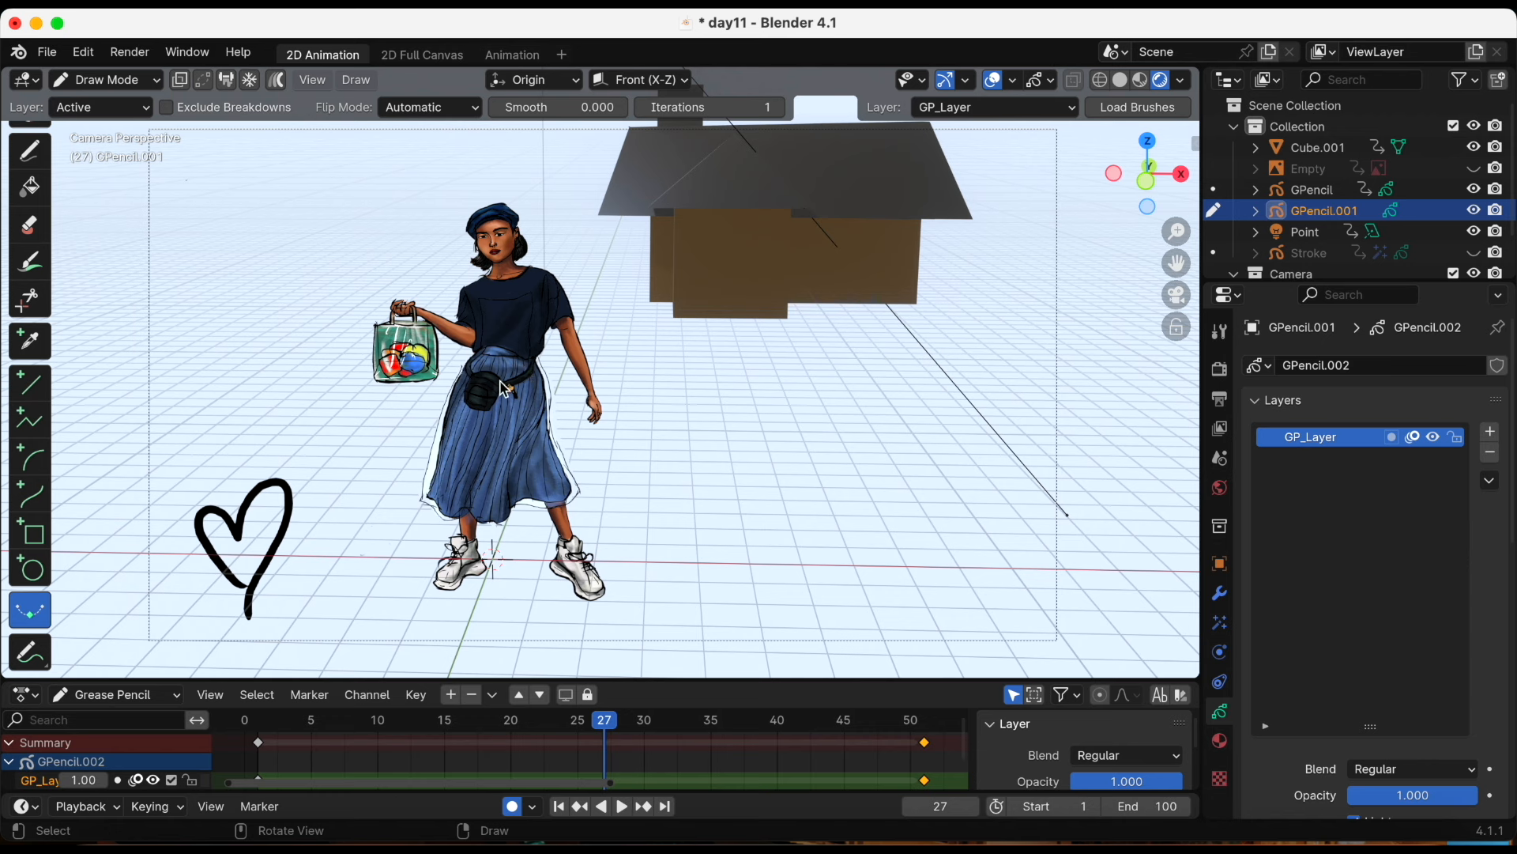
{"action": "left_click", "coordinate": [362, 84]}
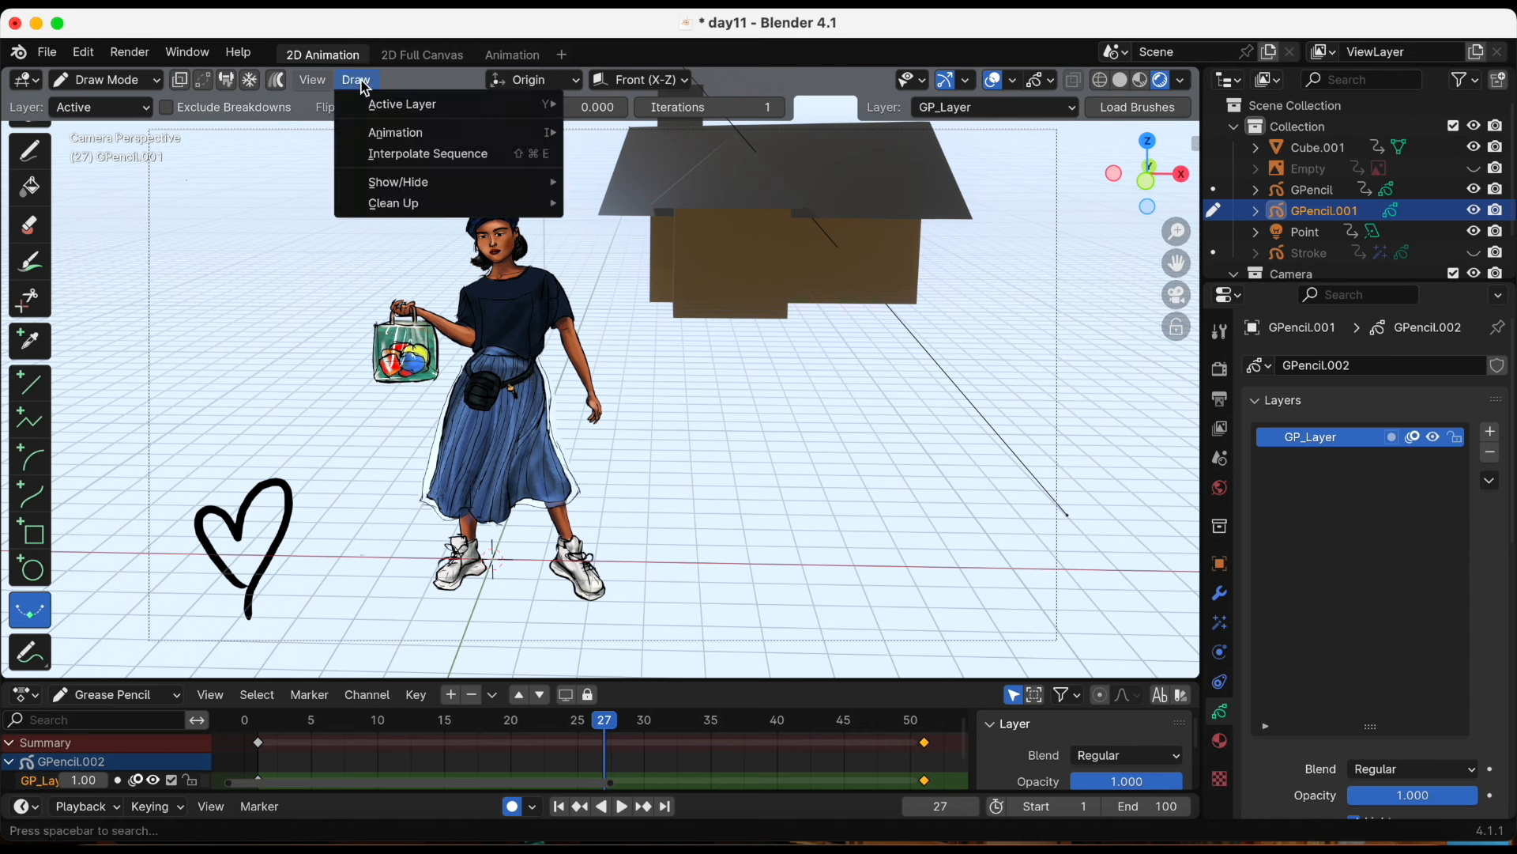
{"action": "left_click", "coordinate": [508, 155]}
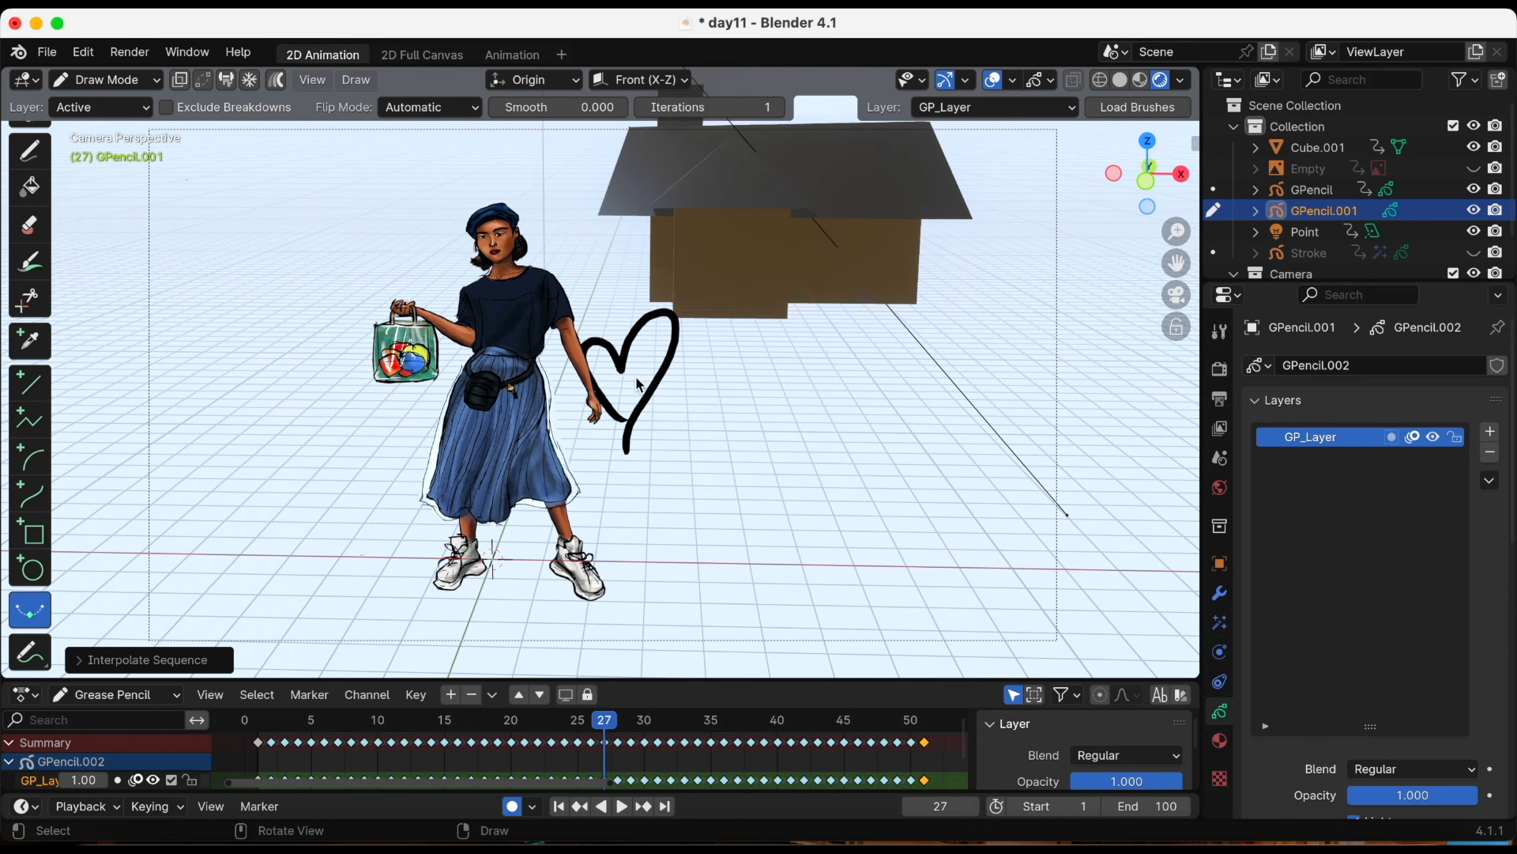
Play the heart animation from frame 1 to check the interpolated movement
{"action": "left_click", "coordinate": [559, 807]}
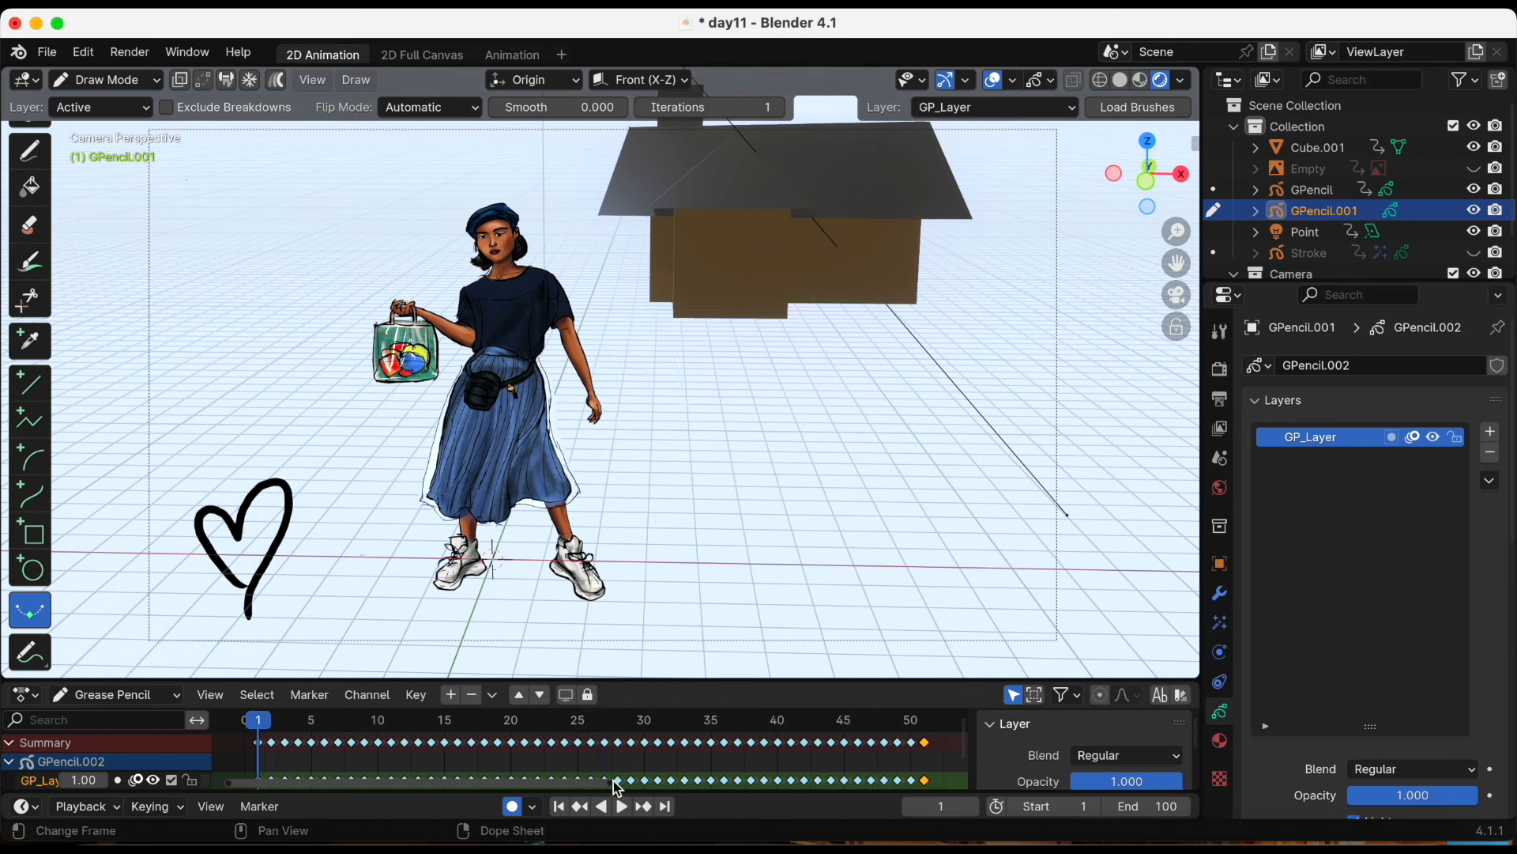
{"action": "left_click", "coordinate": [624, 811]}
{"action": "key", "text": "space"}
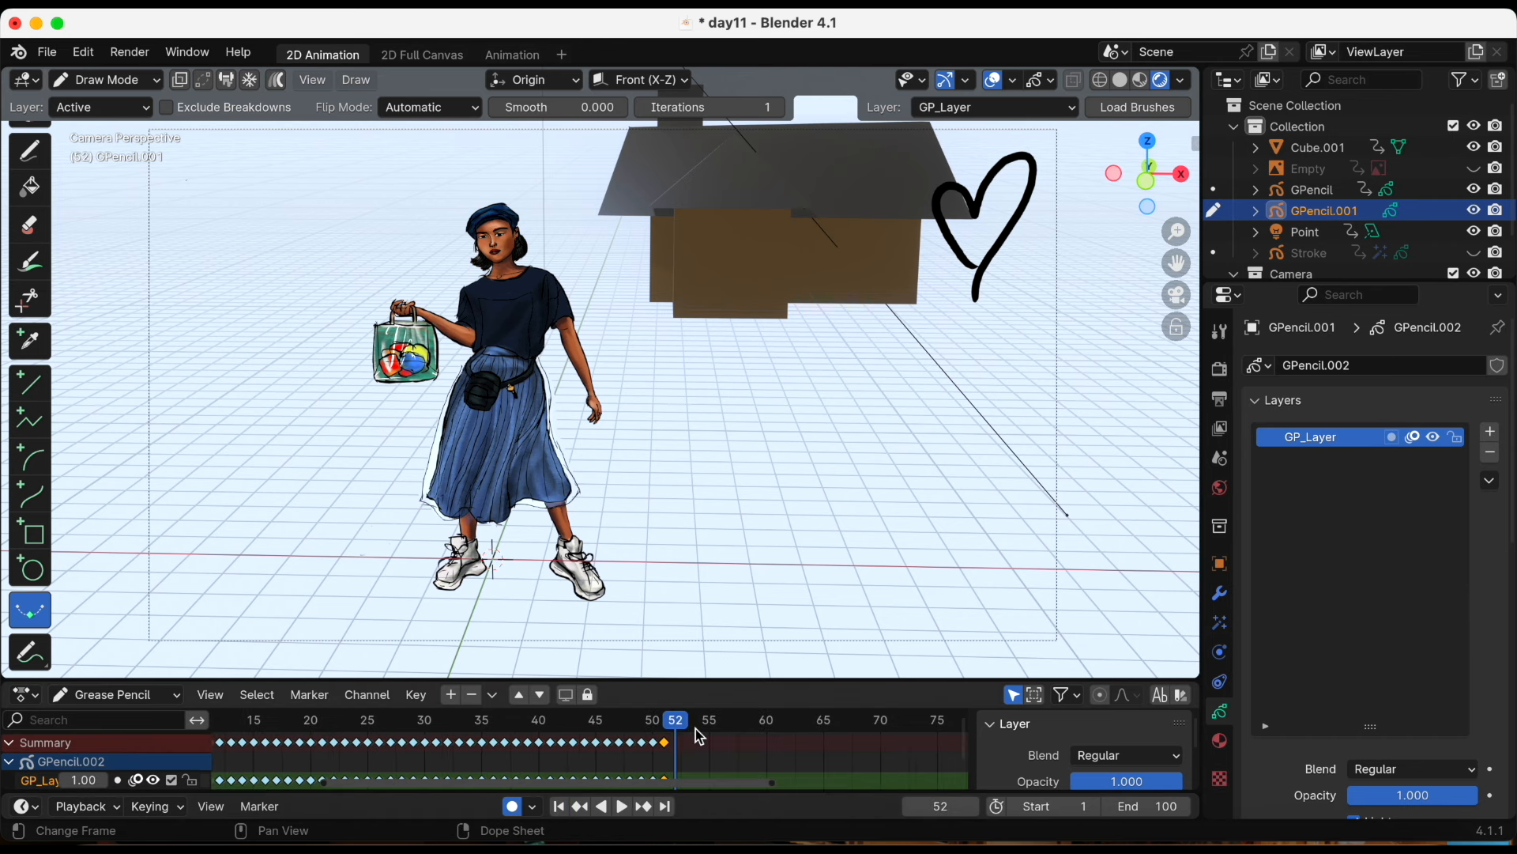
Draw a new heart by hand with the Ink Pen on frames 52 and 53, in the camera view's upper left area
{"action": "left_click", "coordinate": [29, 149]}
{"action": "mouse_move", "coordinate": [231, 291]}
{"action": "left_mouse_down"}
{"action": "mouse_move", "coordinate": [212, 276]}
{"action": "mouse_move", "coordinate": [247, 225]}
{"action": "mouse_move", "coordinate": [250, 308]}
{"action": "left_mouse_up"}
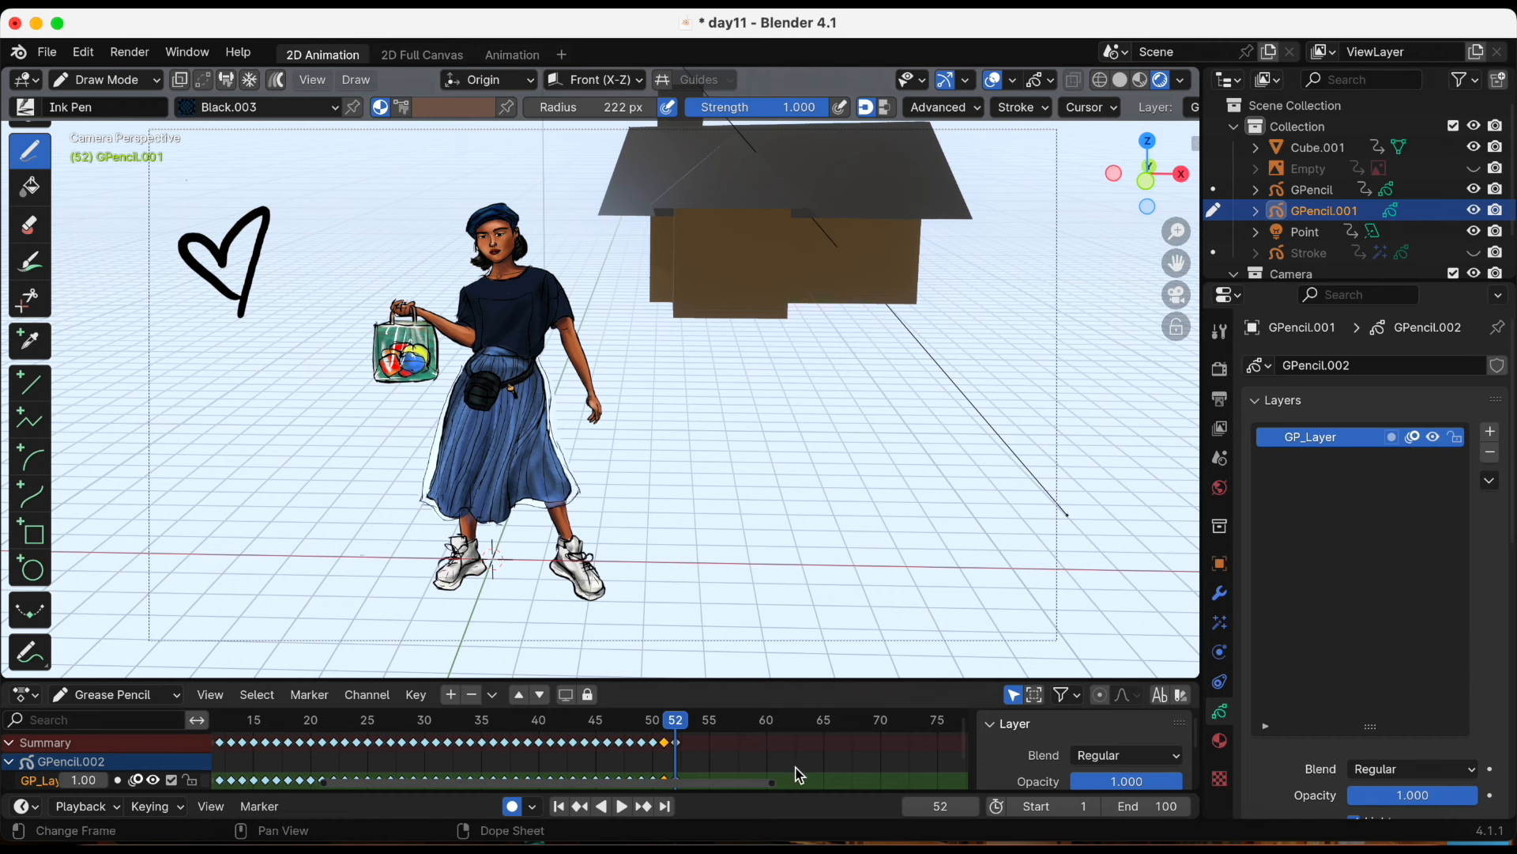
{"action": "mouse_move", "coordinate": [774, 783]}
{"action": "left_mouse_down"}
{"action": "mouse_move", "coordinate": [843, 762]}
{"action": "mouse_move", "coordinate": [577, 770]}
{"action": "mouse_move", "coordinate": [658, 772]}
{"action": "mouse_move", "coordinate": [674, 735]}
{"action": "left_mouse_up"}
{"action": "left_click_drag", "start_coordinate": [399, 727], "coordinate": [416, 727]}
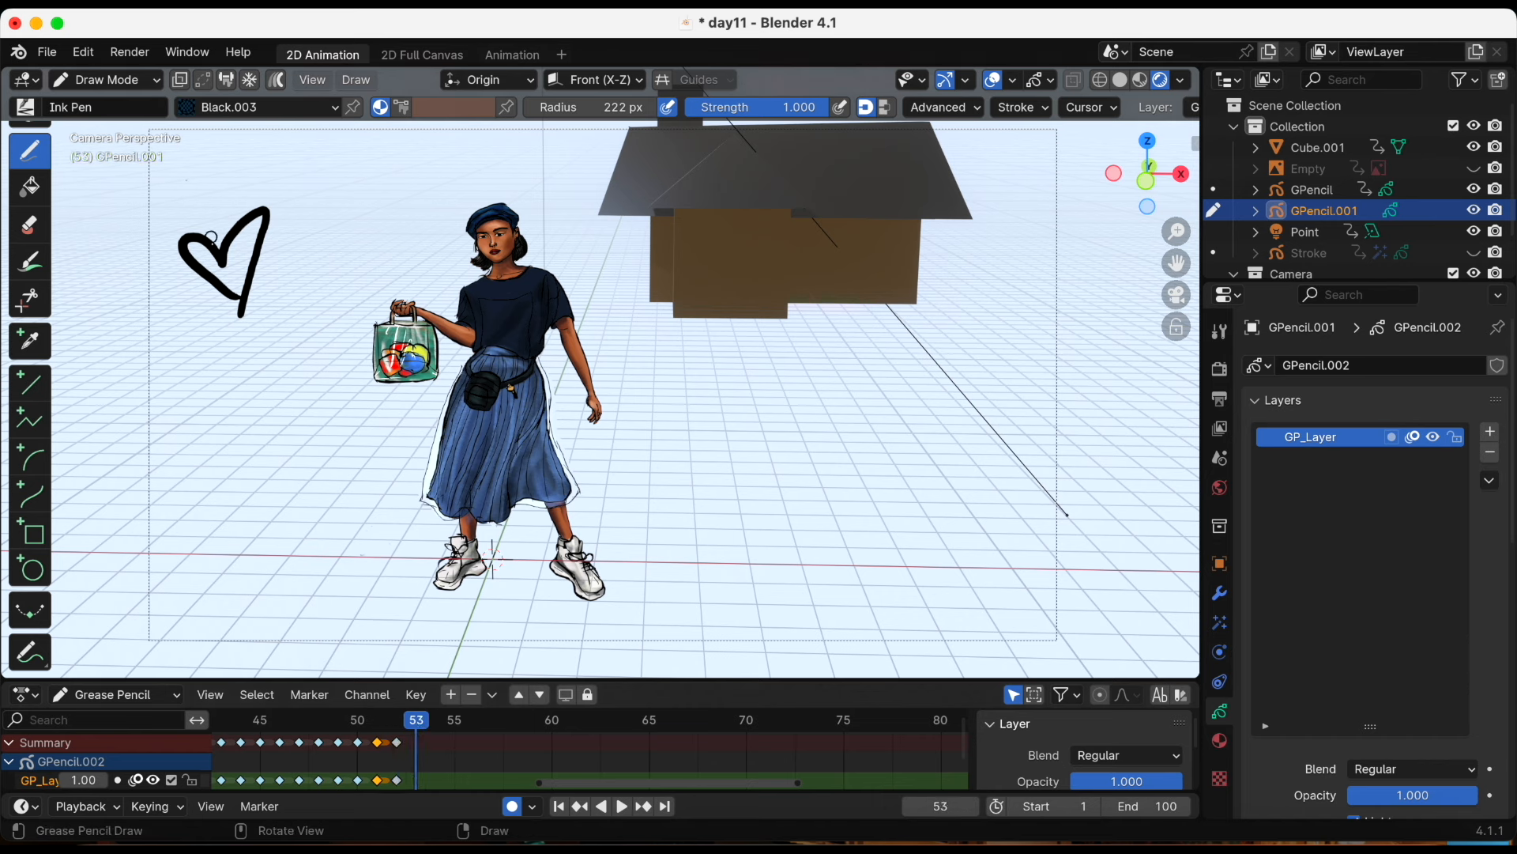
{"action": "mouse_move", "coordinate": [233, 316]}
{"action": "left_mouse_down"}
{"action": "mouse_move", "coordinate": [218, 266]}
{"action": "mouse_move", "coordinate": [240, 332]}
{"action": "left_mouse_up"}
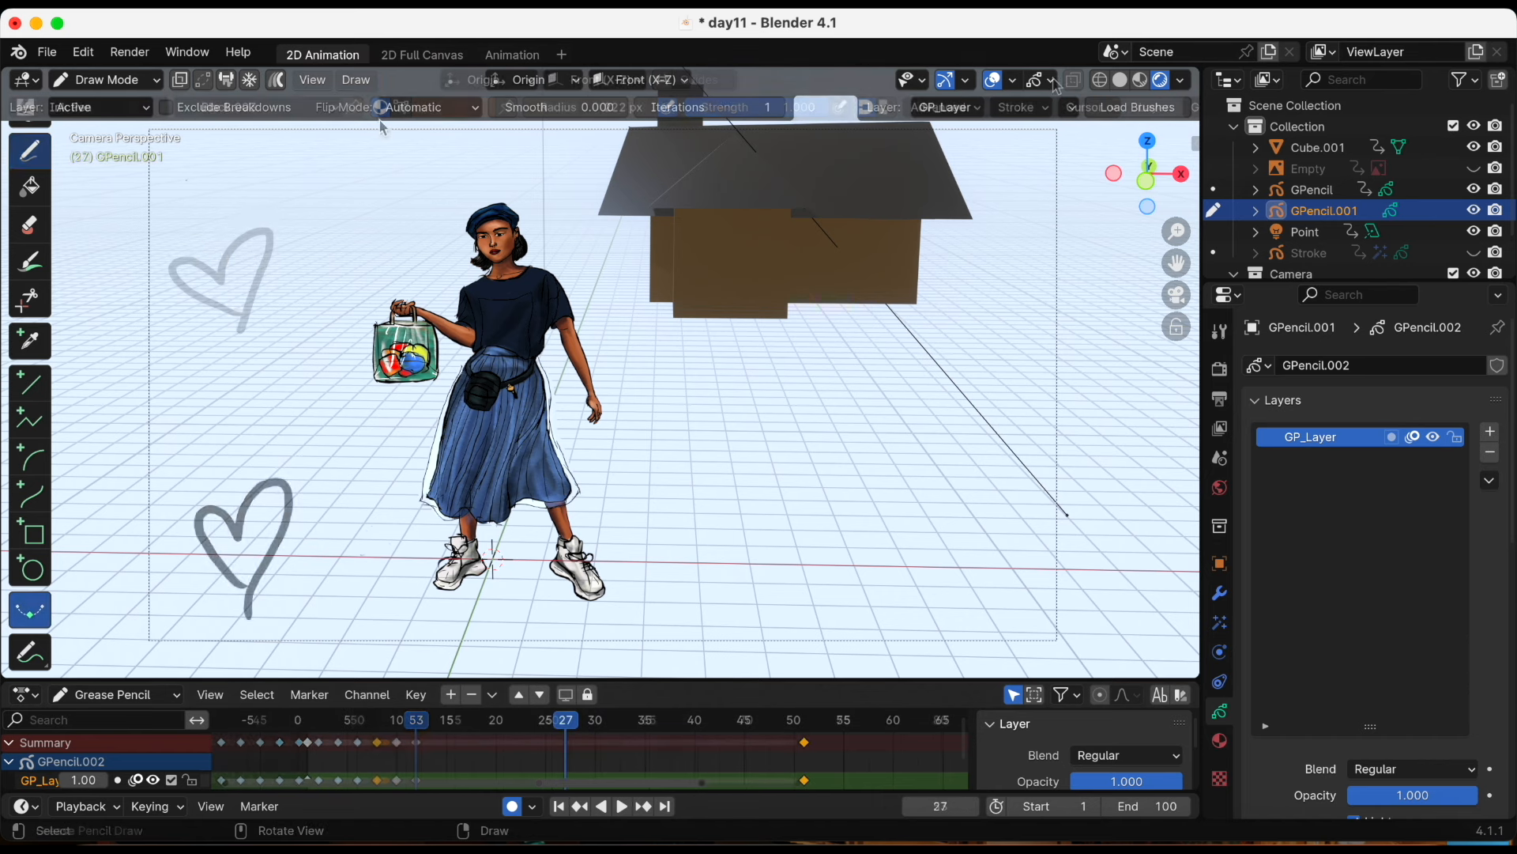
Run Interpolate Sequence on the heart at frame 27, trying a step of 2 before setting it back to 1
{"action": "left_click", "coordinate": [356, 80]}
{"action": "left_click", "coordinate": [405, 154]}
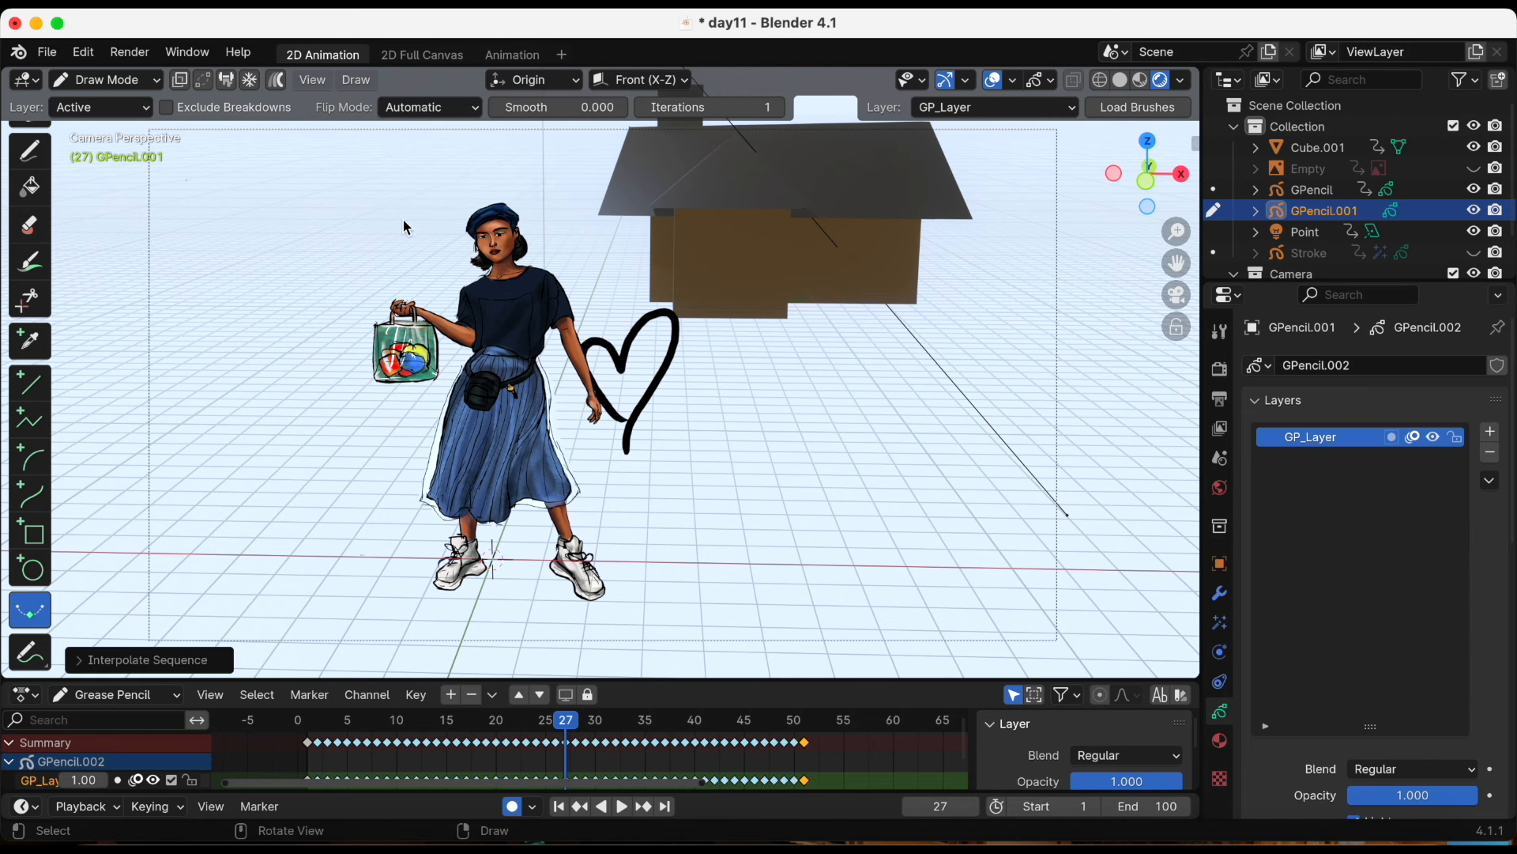
{"action": "left_click", "coordinate": [79, 660]}
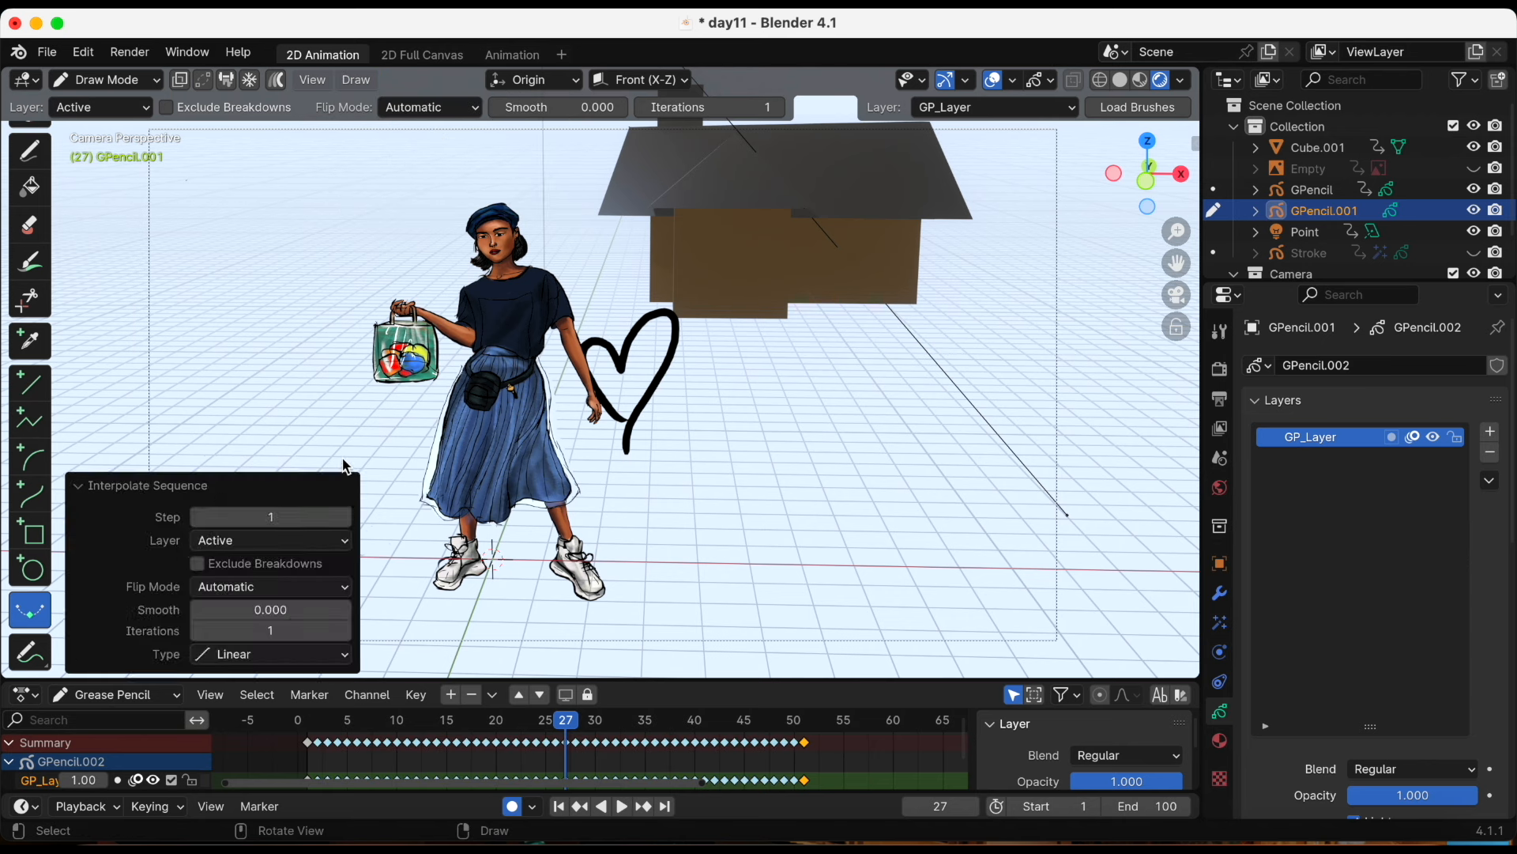
{"action": "left_click", "coordinate": [346, 517]}
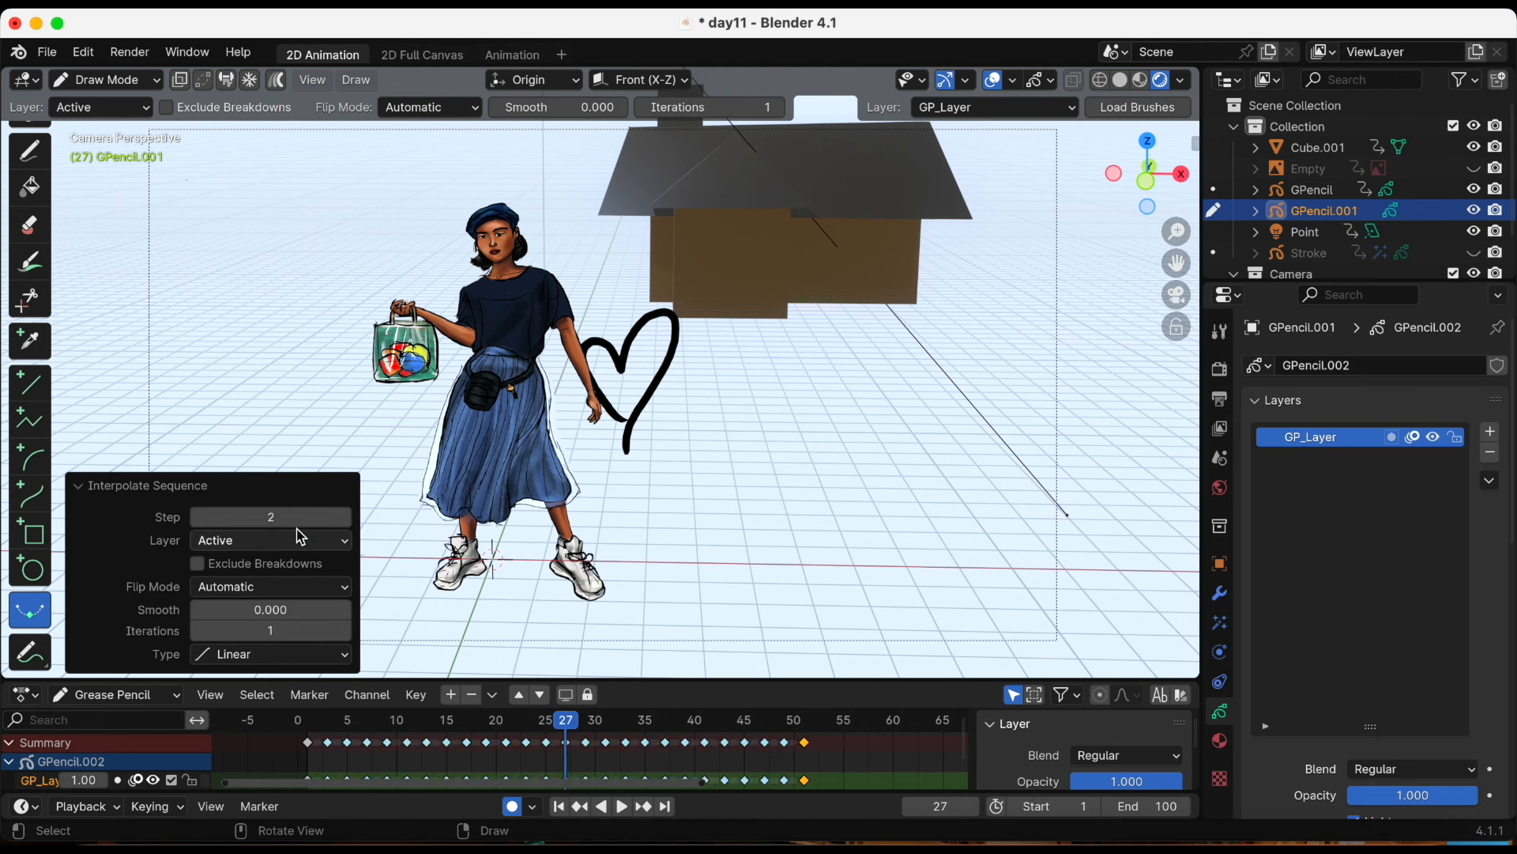
{"action": "left_click", "coordinate": [234, 542]}
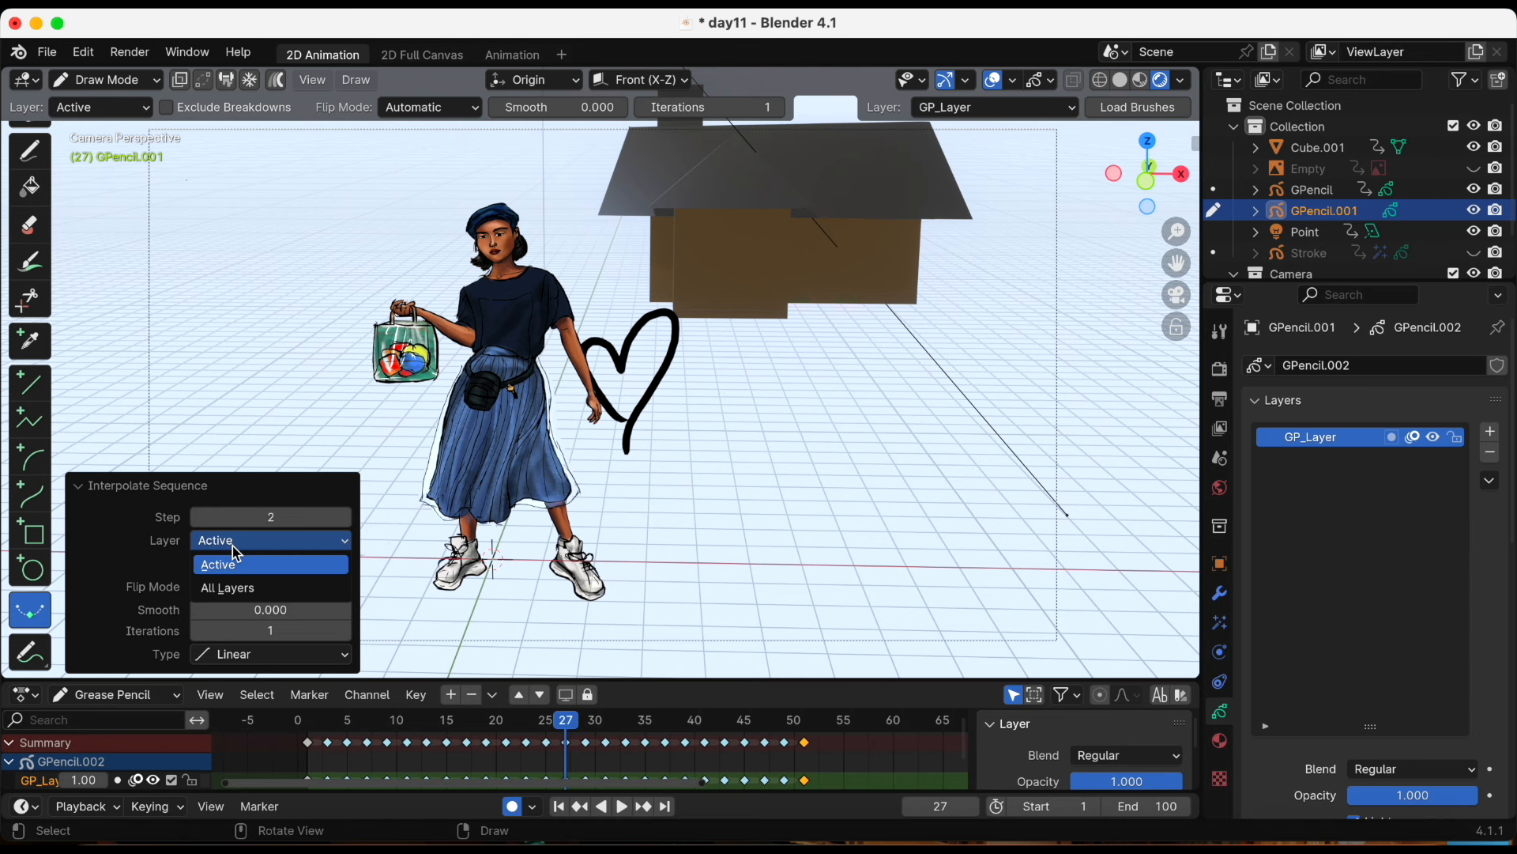
{"action": "left_click", "coordinate": [196, 518]}
Set the sequence interpolation's smoothing to 0.720 and its type to Circular, keeping the flip mode Automatic
{"action": "left_click", "coordinate": [240, 590]}
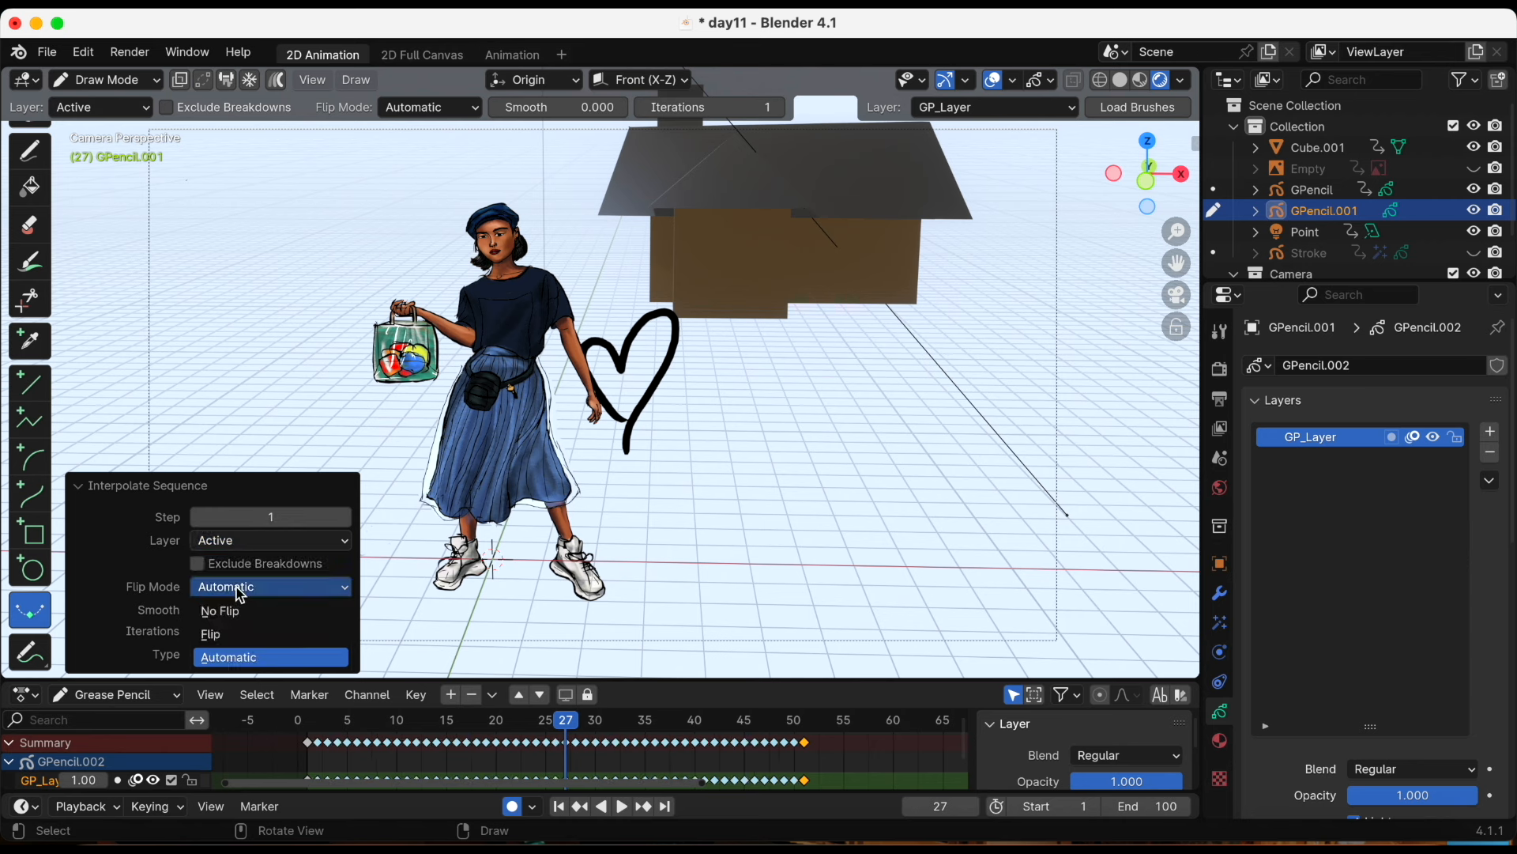
{"action": "left_click", "coordinate": [241, 594]}
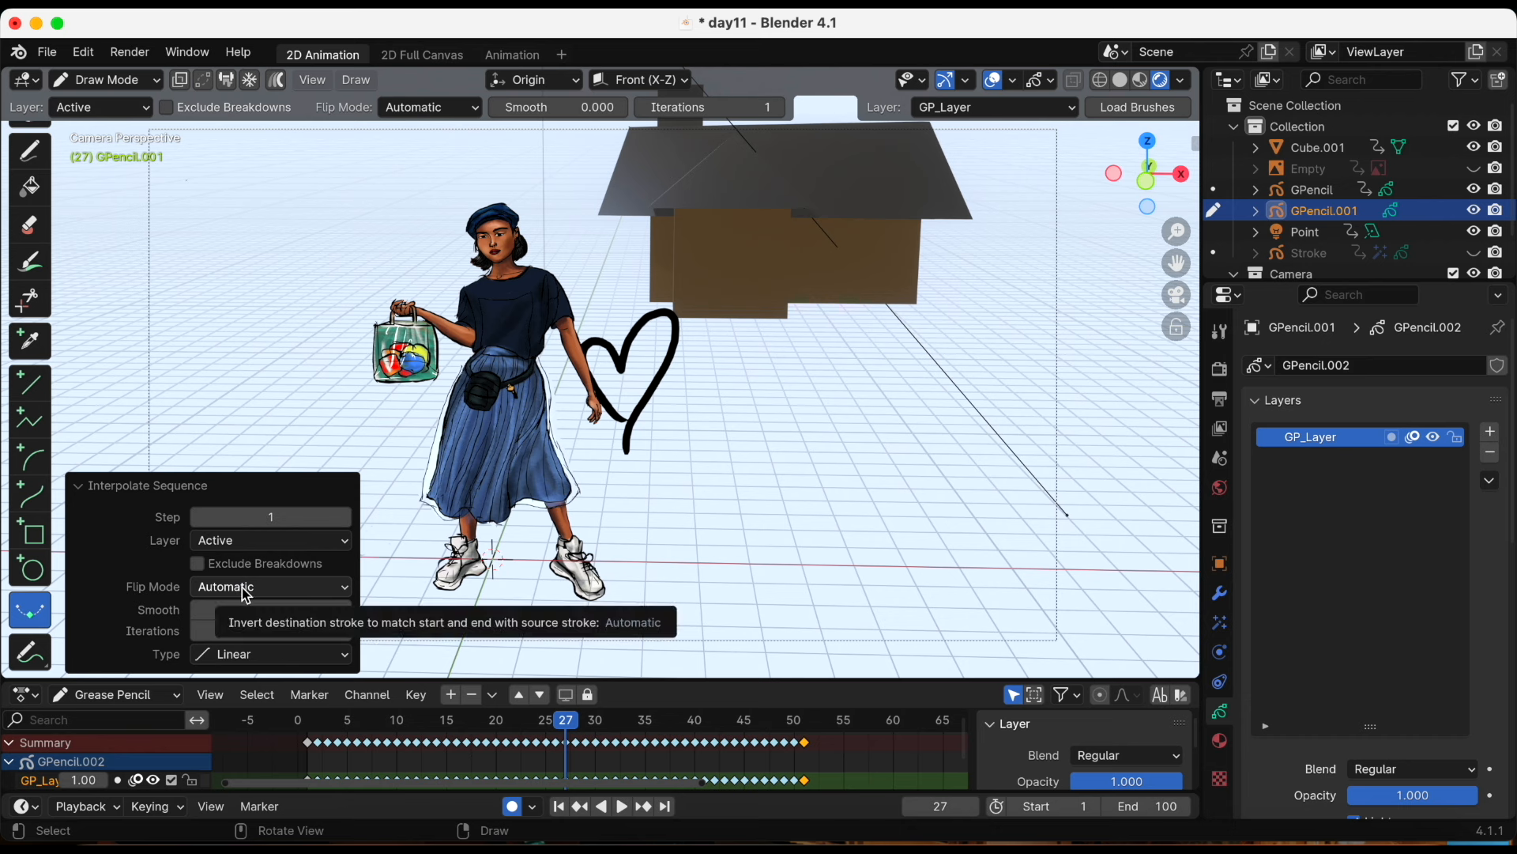
{"action": "left_click", "coordinate": [236, 657]}
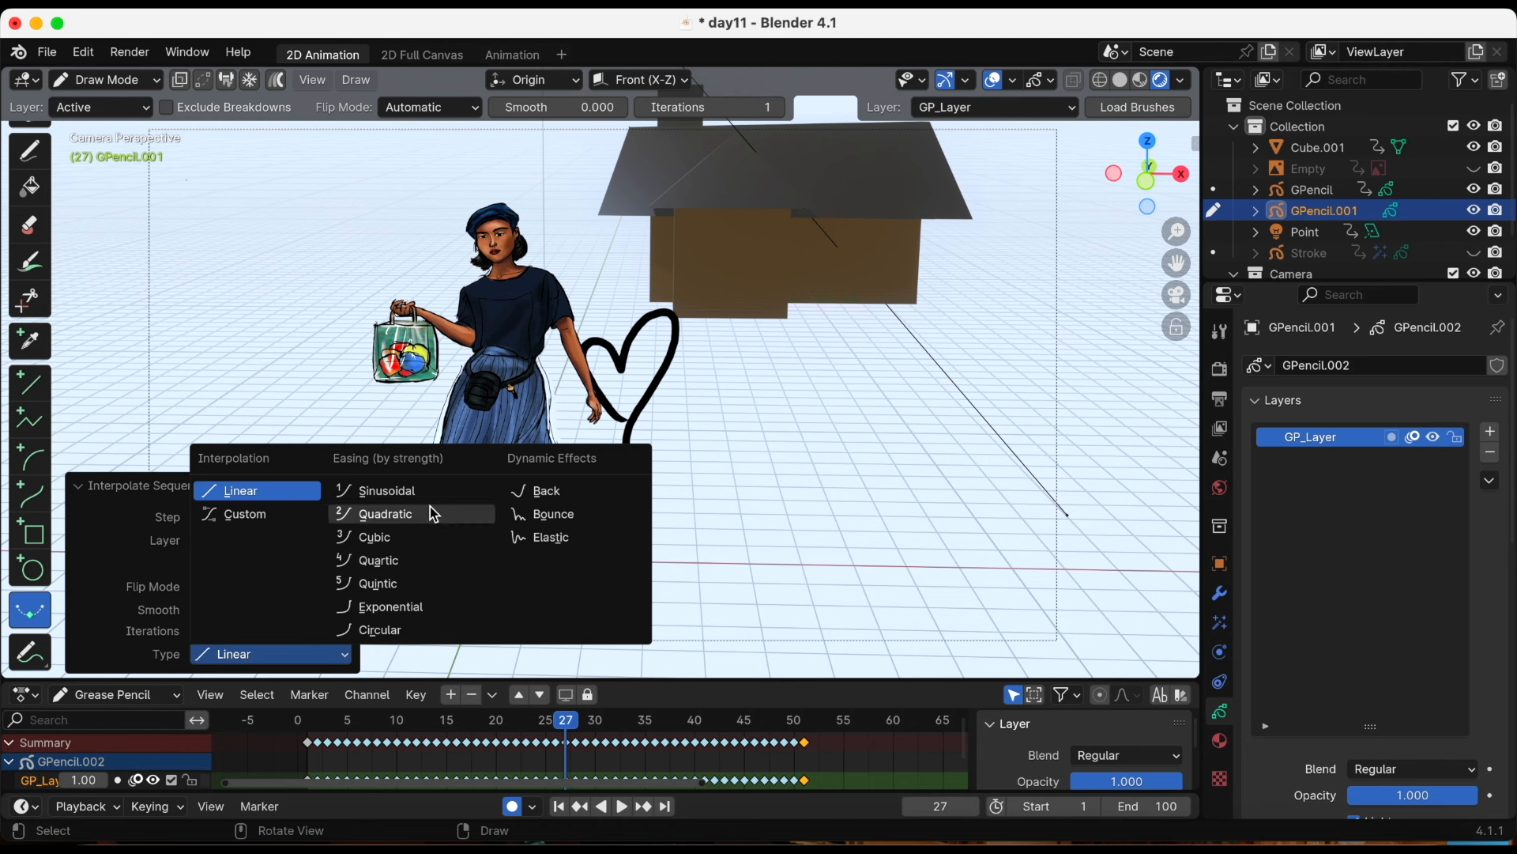
{"action": "left_click", "coordinate": [393, 630]}
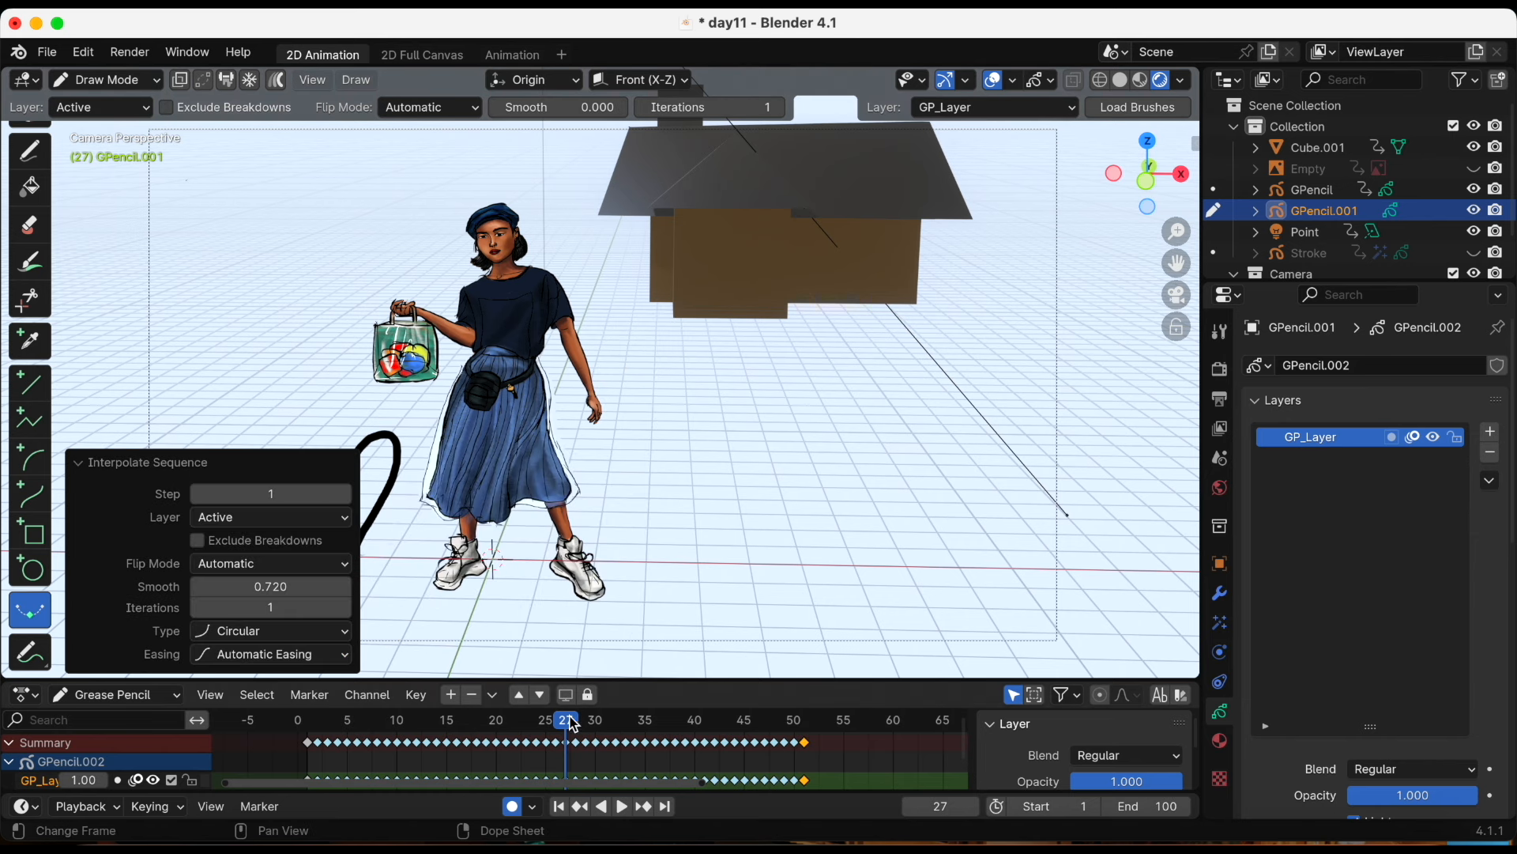
Scrub through the Circular interpolation and play it from the first frame to review the heart's eased movement
{"action": "key", "text": "shift+ctrl+space"}
{"action": "mouse_move", "coordinate": [403, 716]}
{"action": "left_mouse_down"}
{"action": "mouse_move", "coordinate": [293, 716]}
{"action": "mouse_move", "coordinate": [817, 701]}
{"action": "left_mouse_up"}
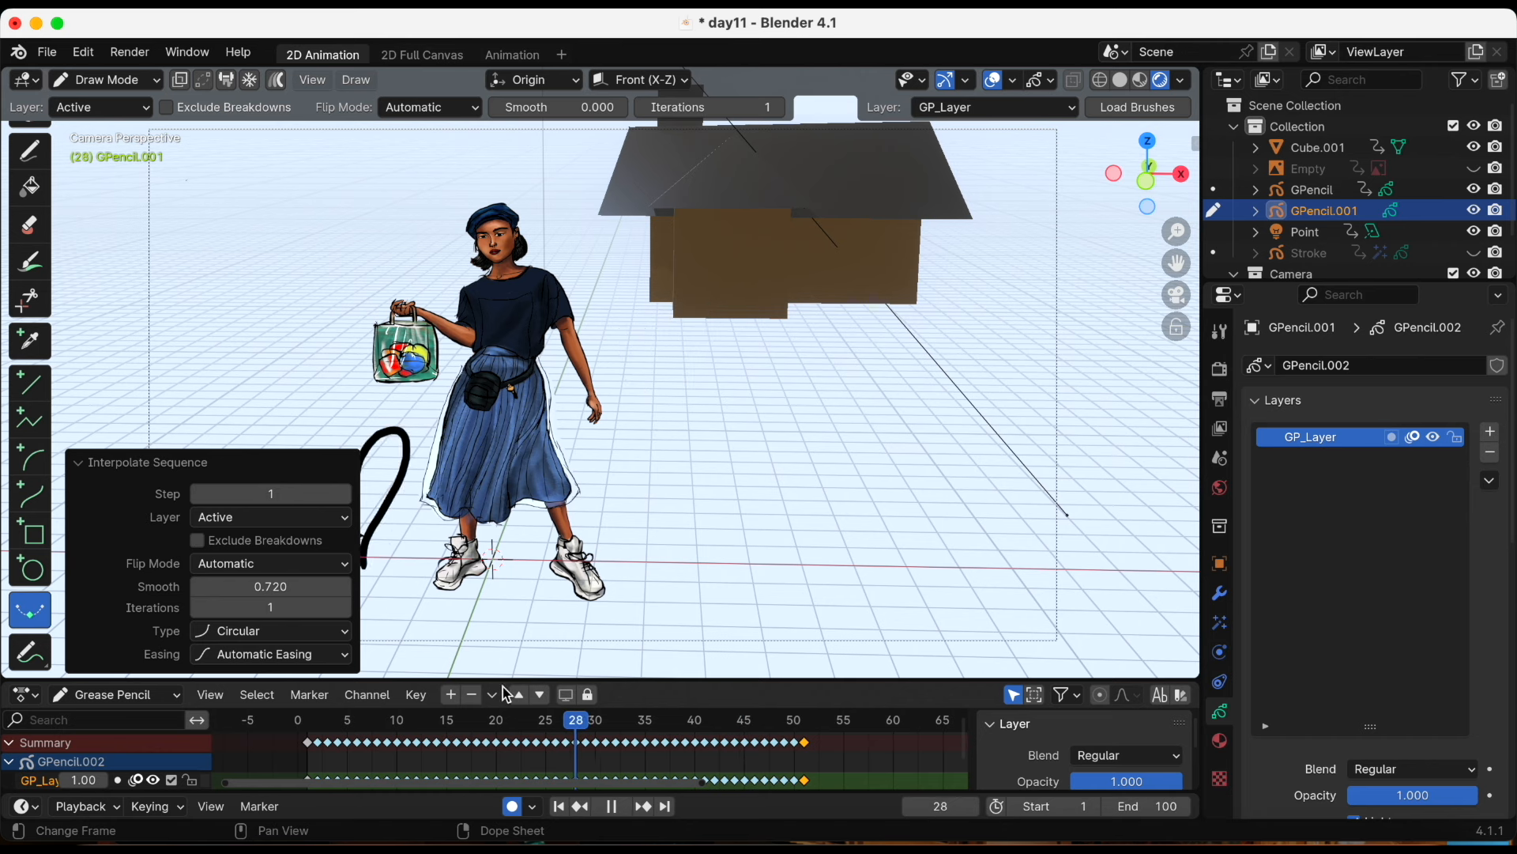
{"action": "mouse_move", "coordinate": [389, 692]}
{"action": "left_mouse_down"}
{"action": "mouse_move", "coordinate": [826, 683]}
{"action": "mouse_move", "coordinate": [699, 700]}
{"action": "mouse_move", "coordinate": [516, 687]}
{"action": "mouse_move", "coordinate": [498, 722]}
{"action": "mouse_move", "coordinate": [458, 723]}
{"action": "left_mouse_up"}
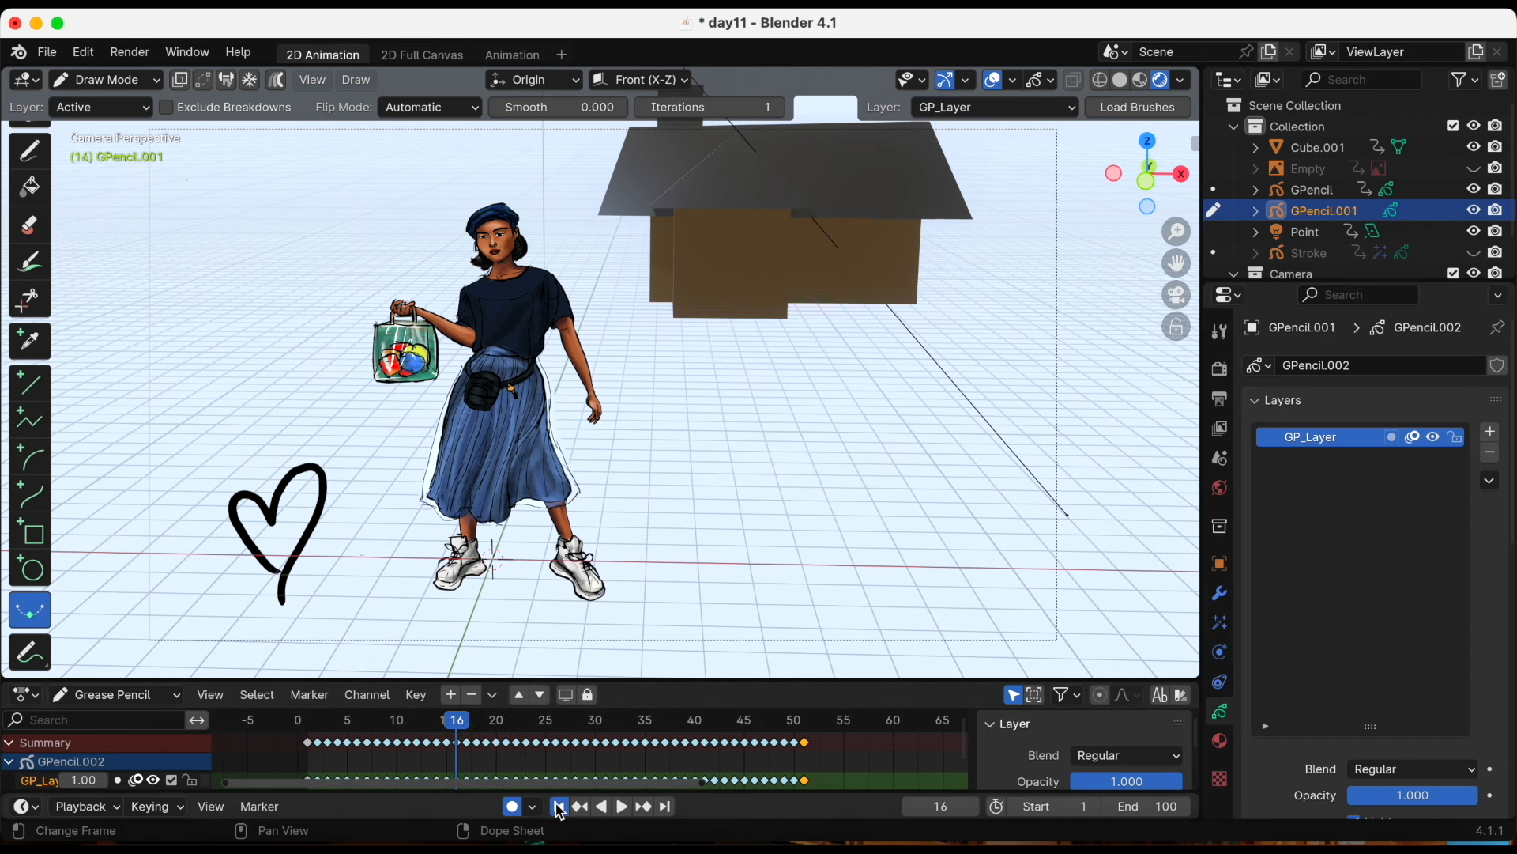
{"action": "left_click", "coordinate": [560, 806]}
{"action": "left_click", "coordinate": [622, 806]}
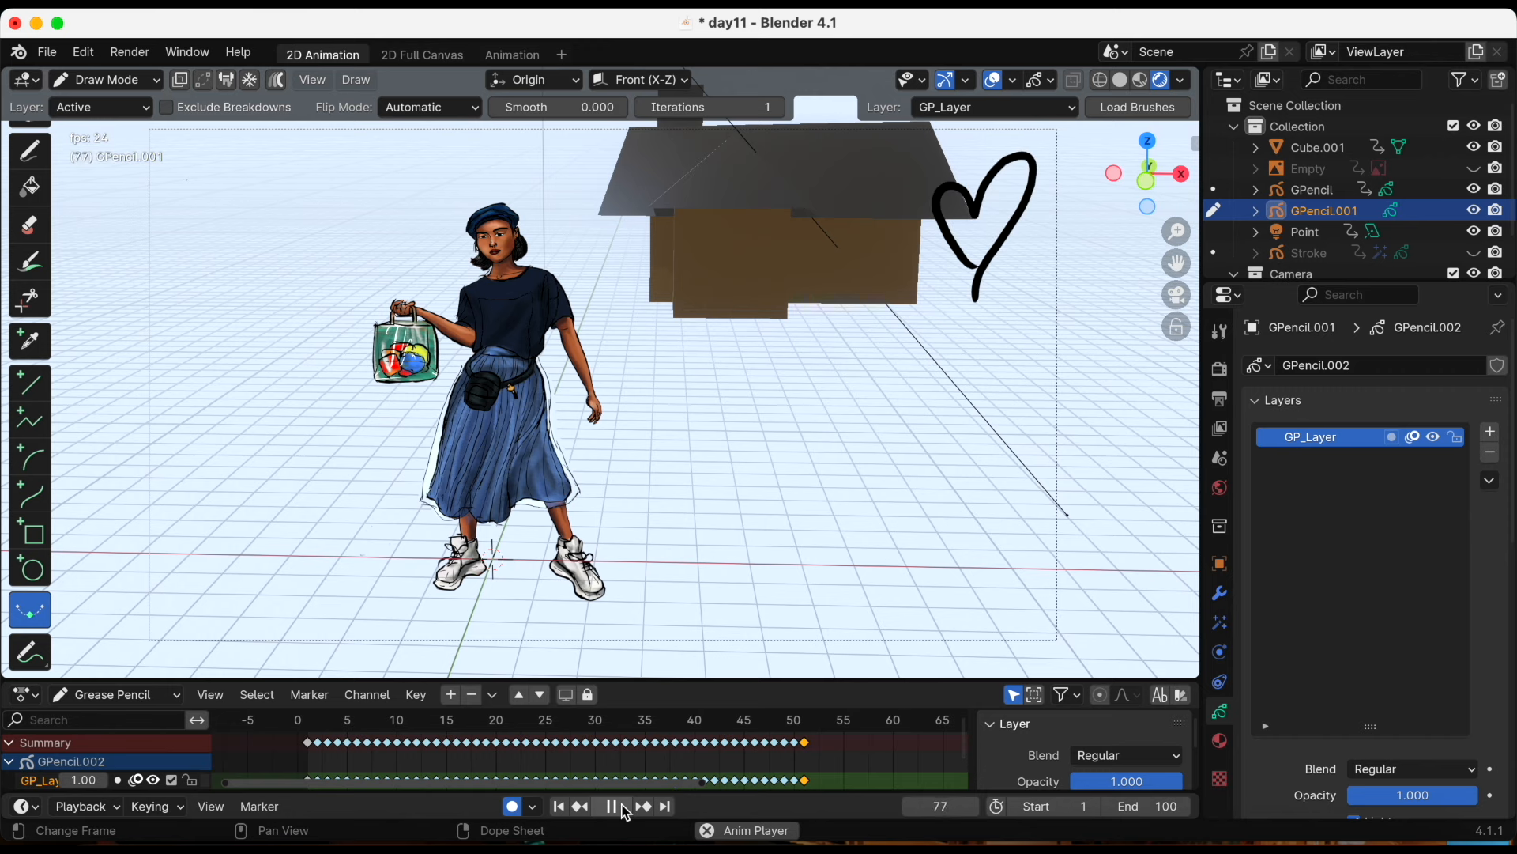
{"action": "left_click", "coordinate": [621, 805]}
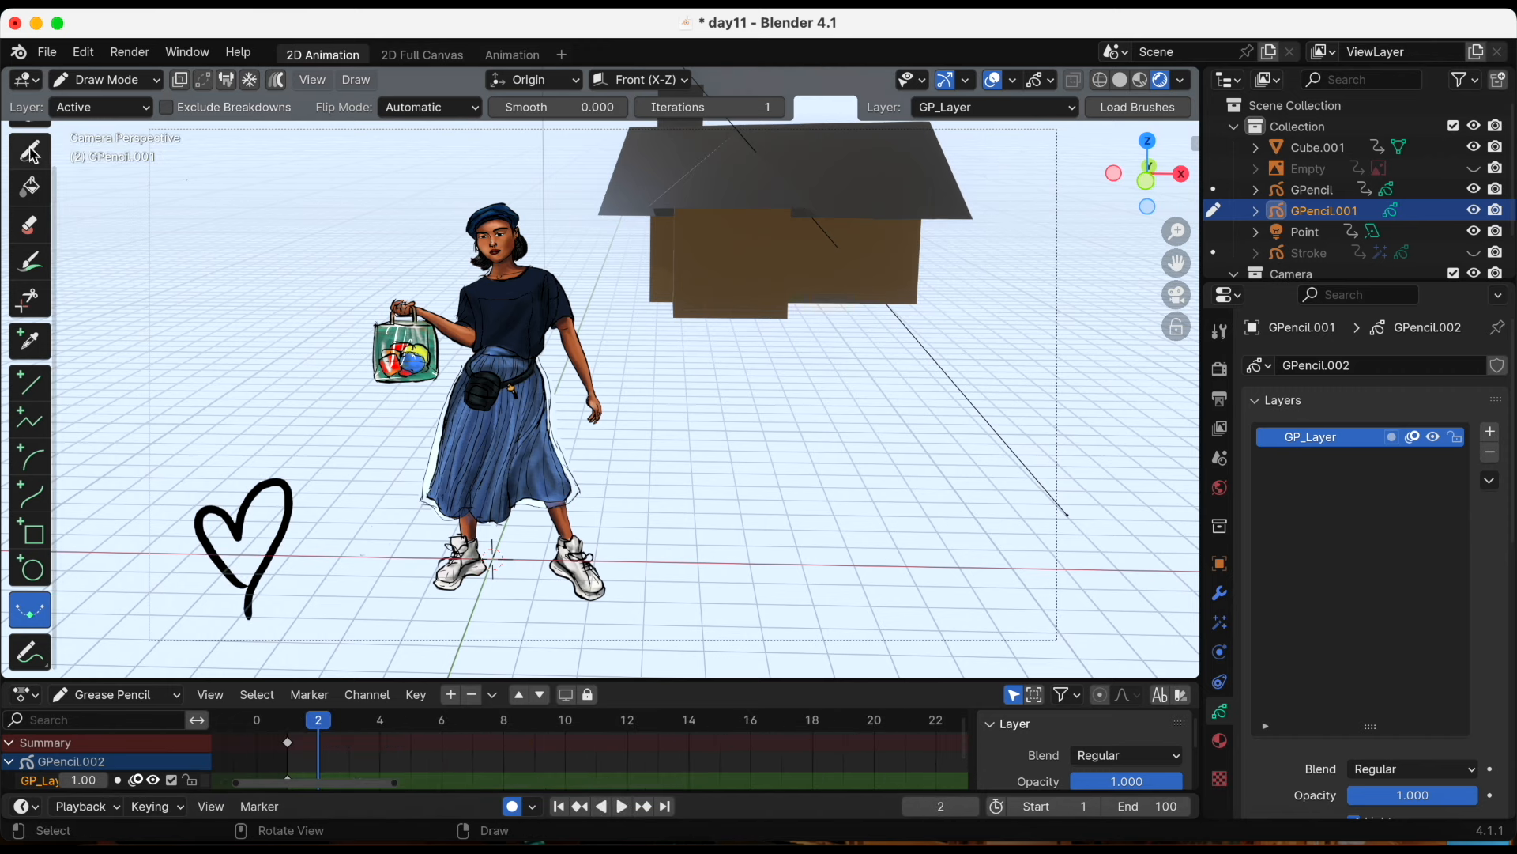
Switch to the Draw tool and insert a blank keyframe on the heart's active layer at frame 8
{"action": "left_click", "coordinate": [31, 151]}
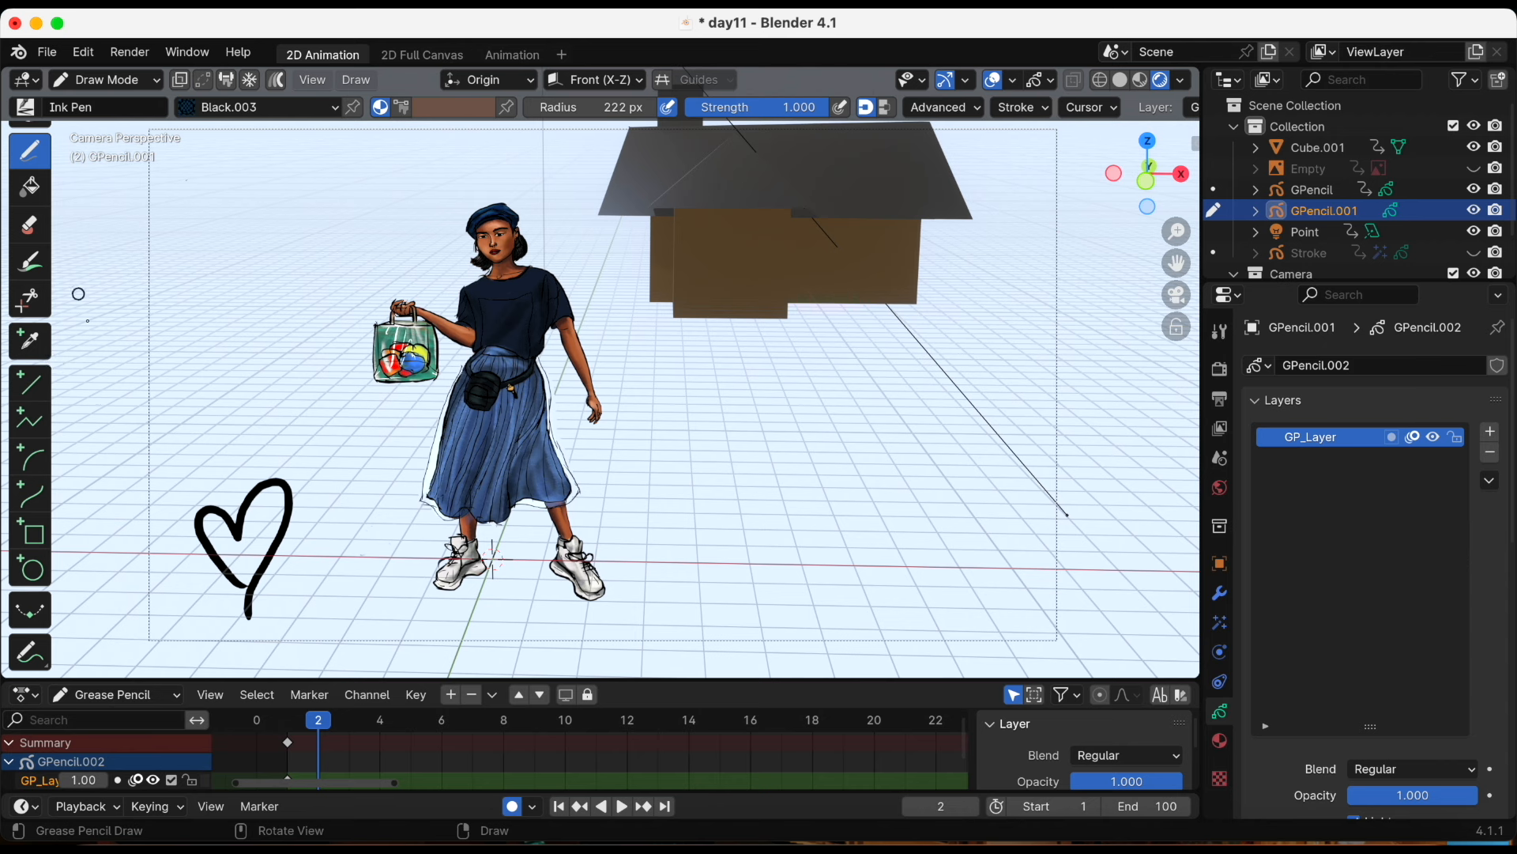
{"action": "scroll", "coordinate": [26, 288], "scroll_direction": "up", "scroll_amount": 2}
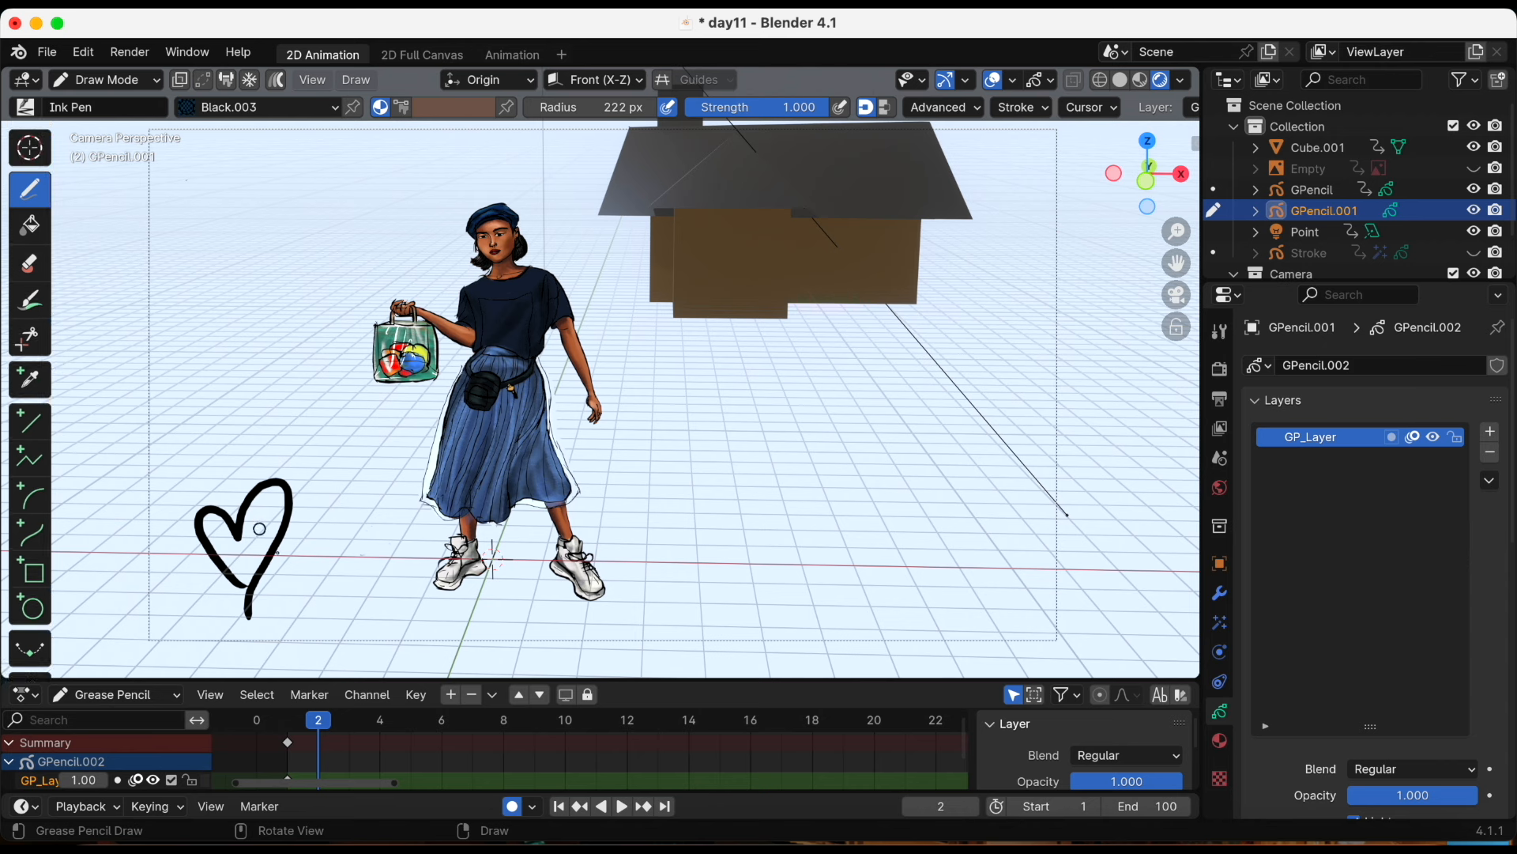
{"action": "mouse_move", "coordinate": [285, 594]}
{"action": "left_mouse_down"}
{"action": "mouse_move", "coordinate": [266, 528]}
{"action": "mouse_move", "coordinate": [286, 595]}
{"action": "left_mouse_up"}
{"action": "left_click_drag", "start_coordinate": [317, 717], "coordinate": [346, 720]}
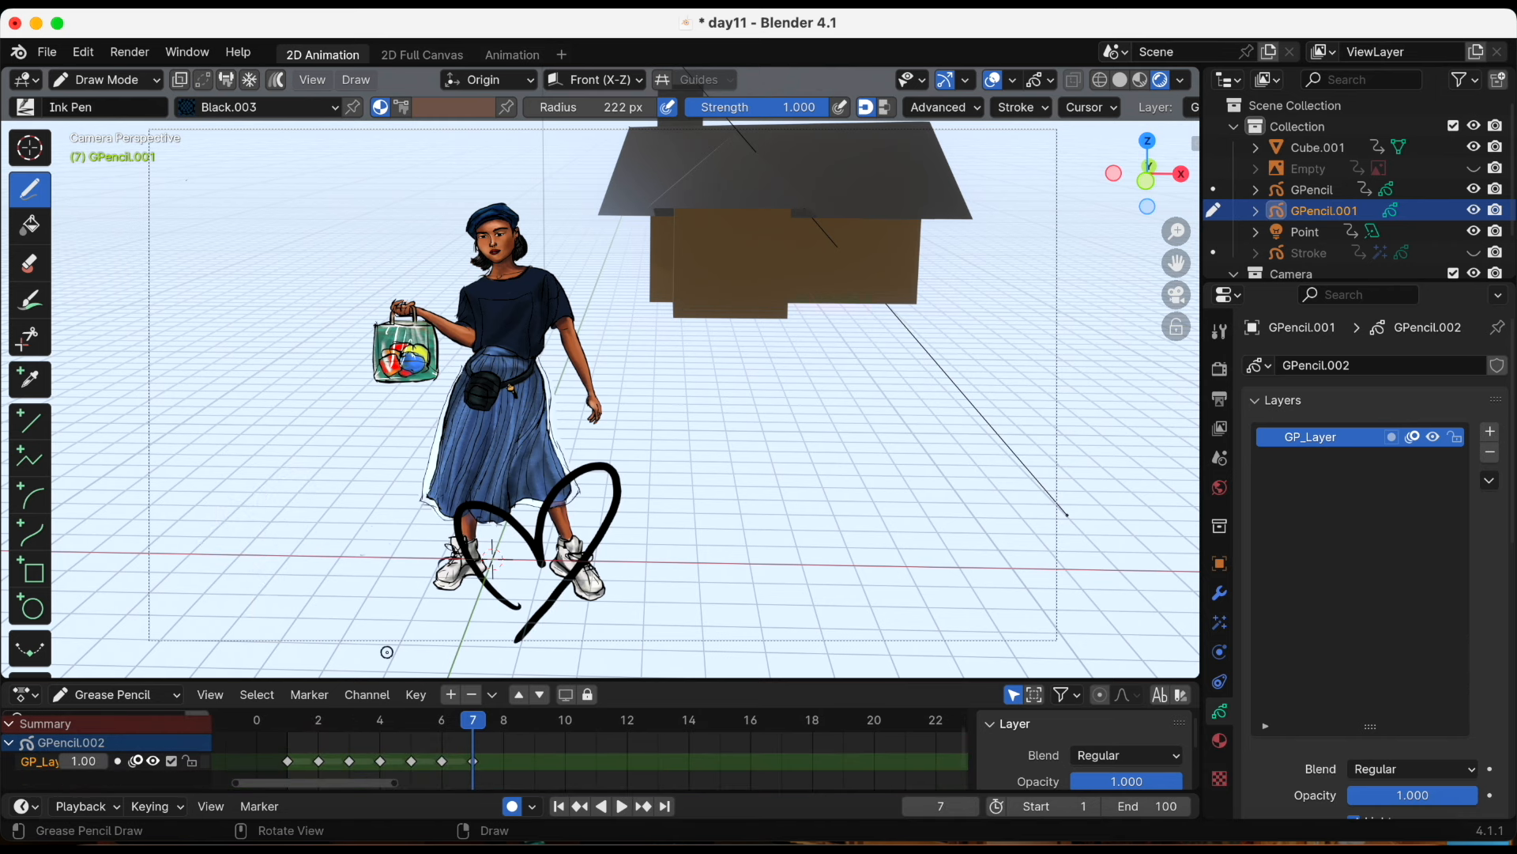
{"action": "left_click_drag", "start_coordinate": [487, 731], "coordinate": [509, 728]}
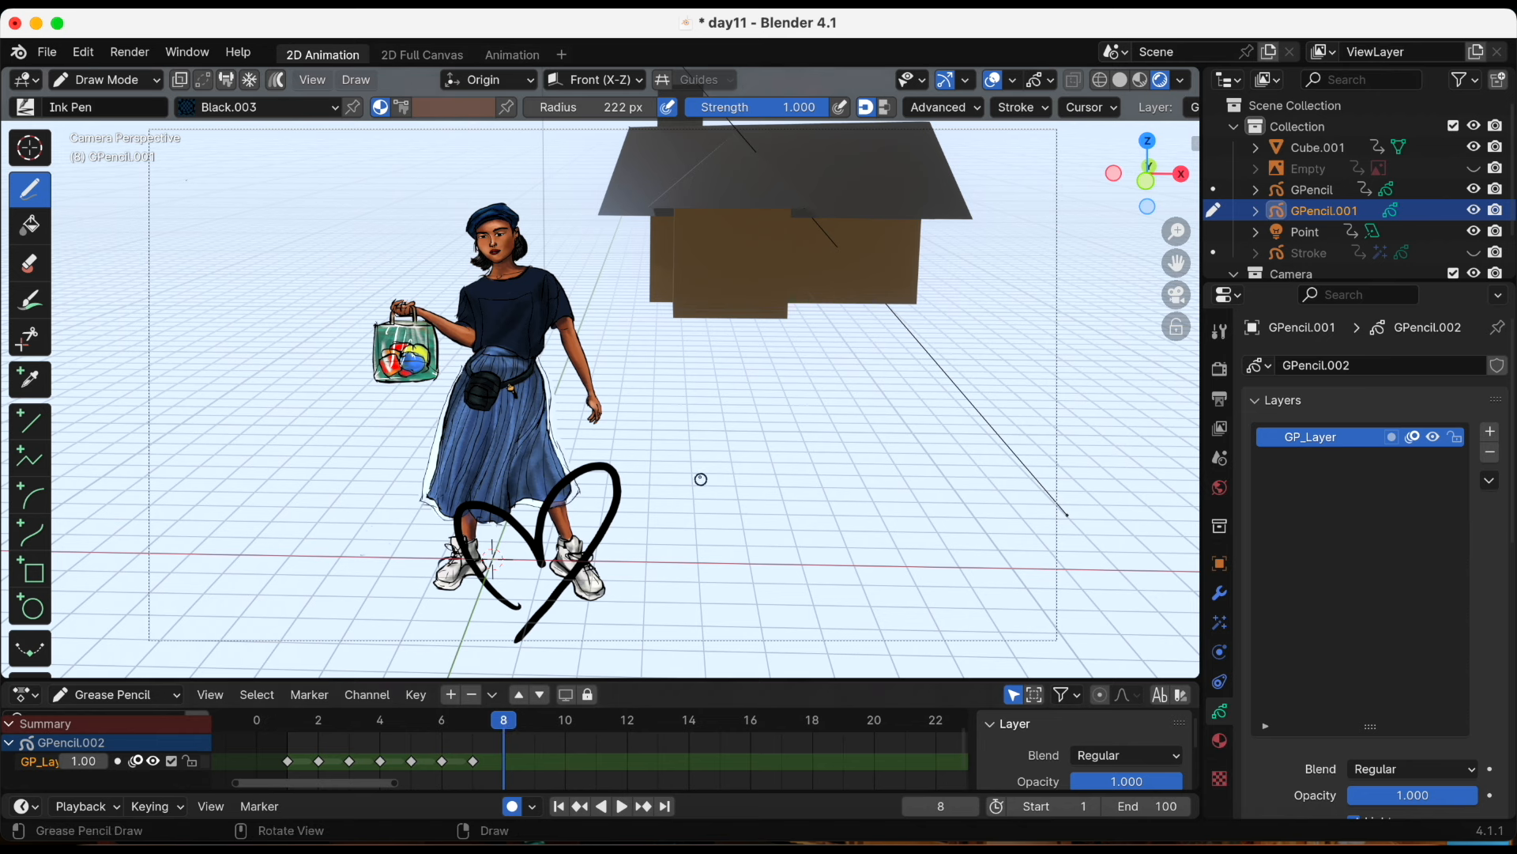
{"action": "key", "text": "i"}
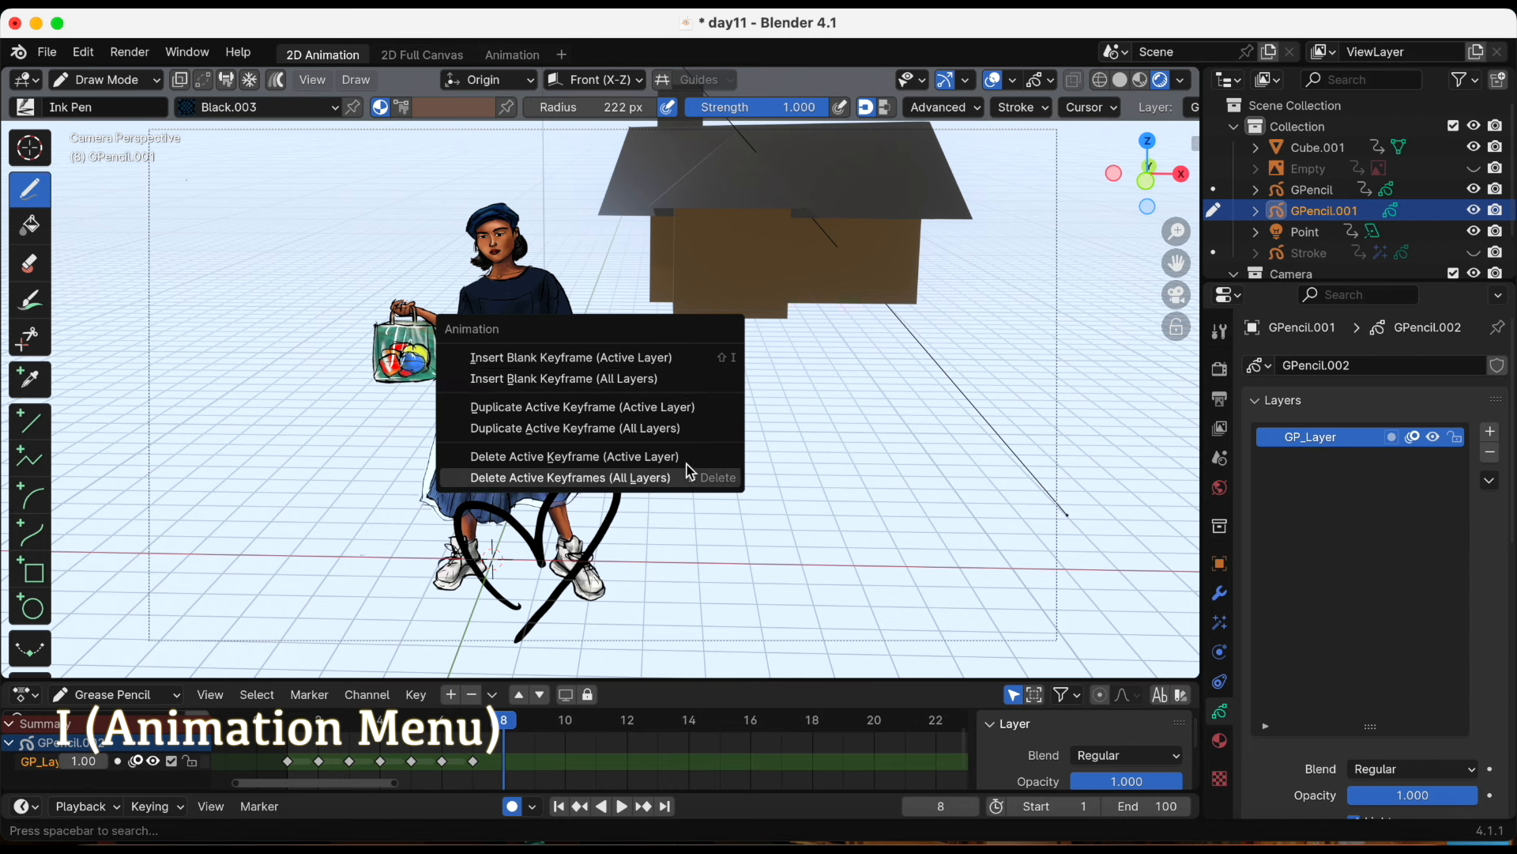
{"action": "left_click", "coordinate": [657, 358]}
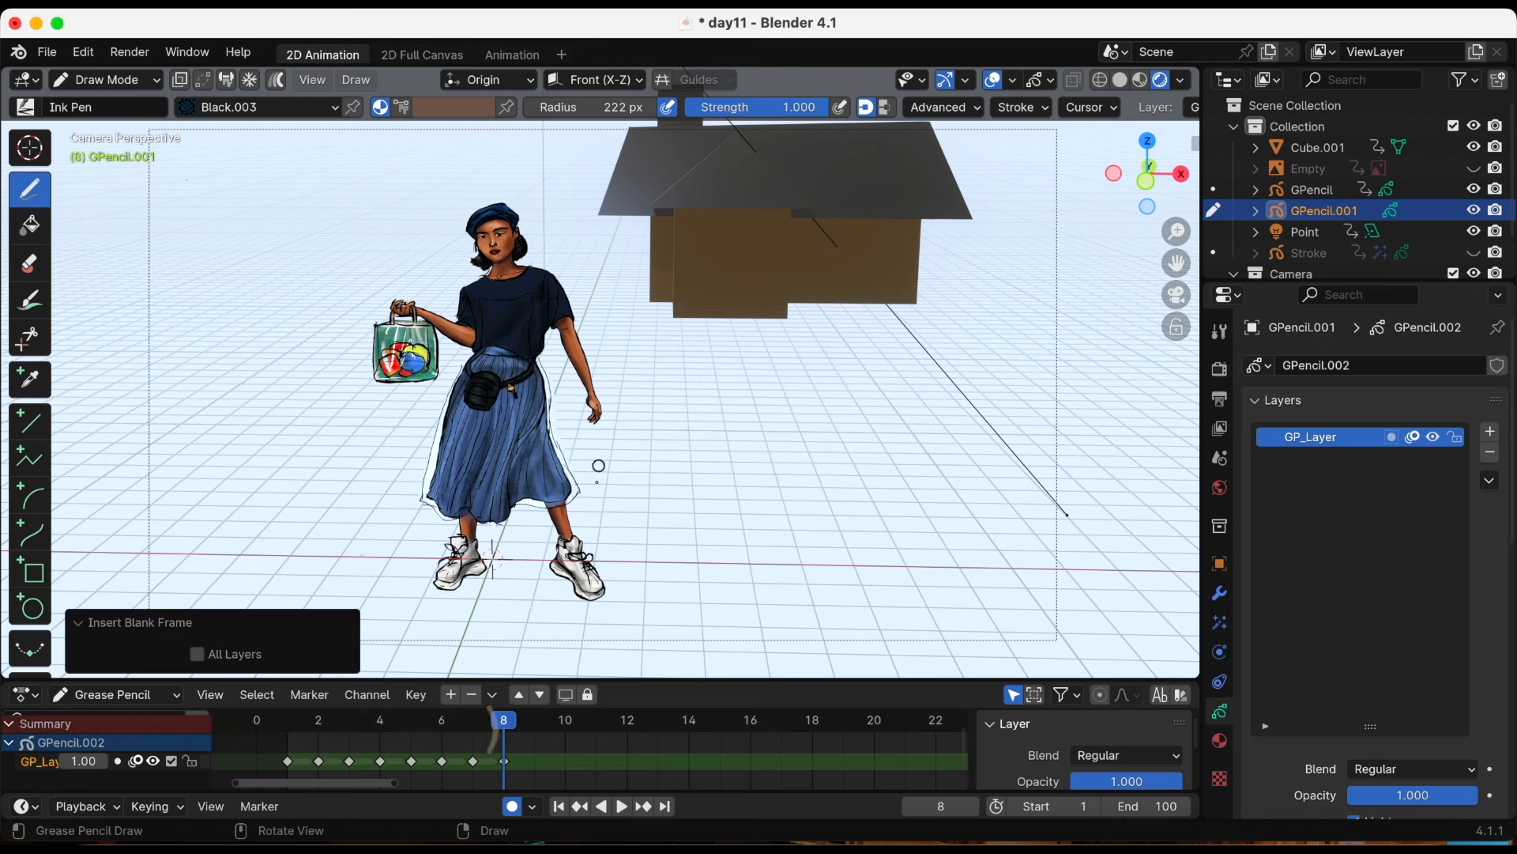
Enlarge the Dope Sheet, return to the start of the animation and select the keyframe at frame 1
{"action": "mouse_move", "coordinate": [504, 720]}
{"action": "left_mouse_down"}
{"action": "mouse_move", "coordinate": [486, 723]}
{"action": "mouse_move", "coordinate": [500, 722]}
{"action": "left_mouse_up"}
{"action": "mouse_move", "coordinate": [640, 596]}
{"action": "left_mouse_down"}
{"action": "mouse_move", "coordinate": [629, 565]}
{"action": "mouse_move", "coordinate": [639, 622]}
{"action": "left_mouse_up"}
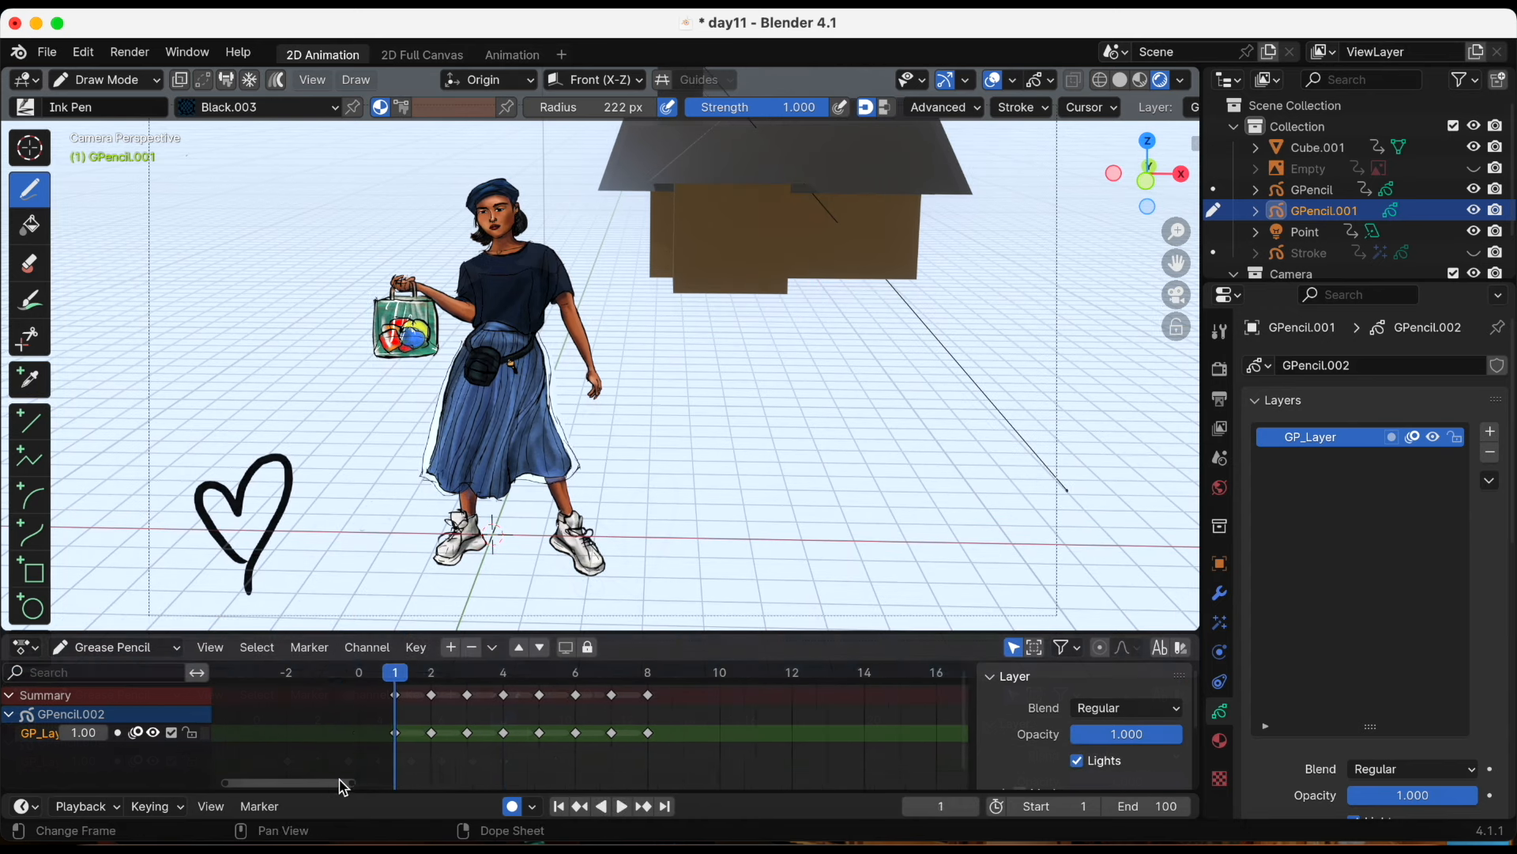
{"action": "left_click_drag", "start_coordinate": [341, 783], "coordinate": [358, 783]}
{"action": "scroll", "coordinate": [460, 747], "scroll_direction": "up", "scroll_amount": 2}
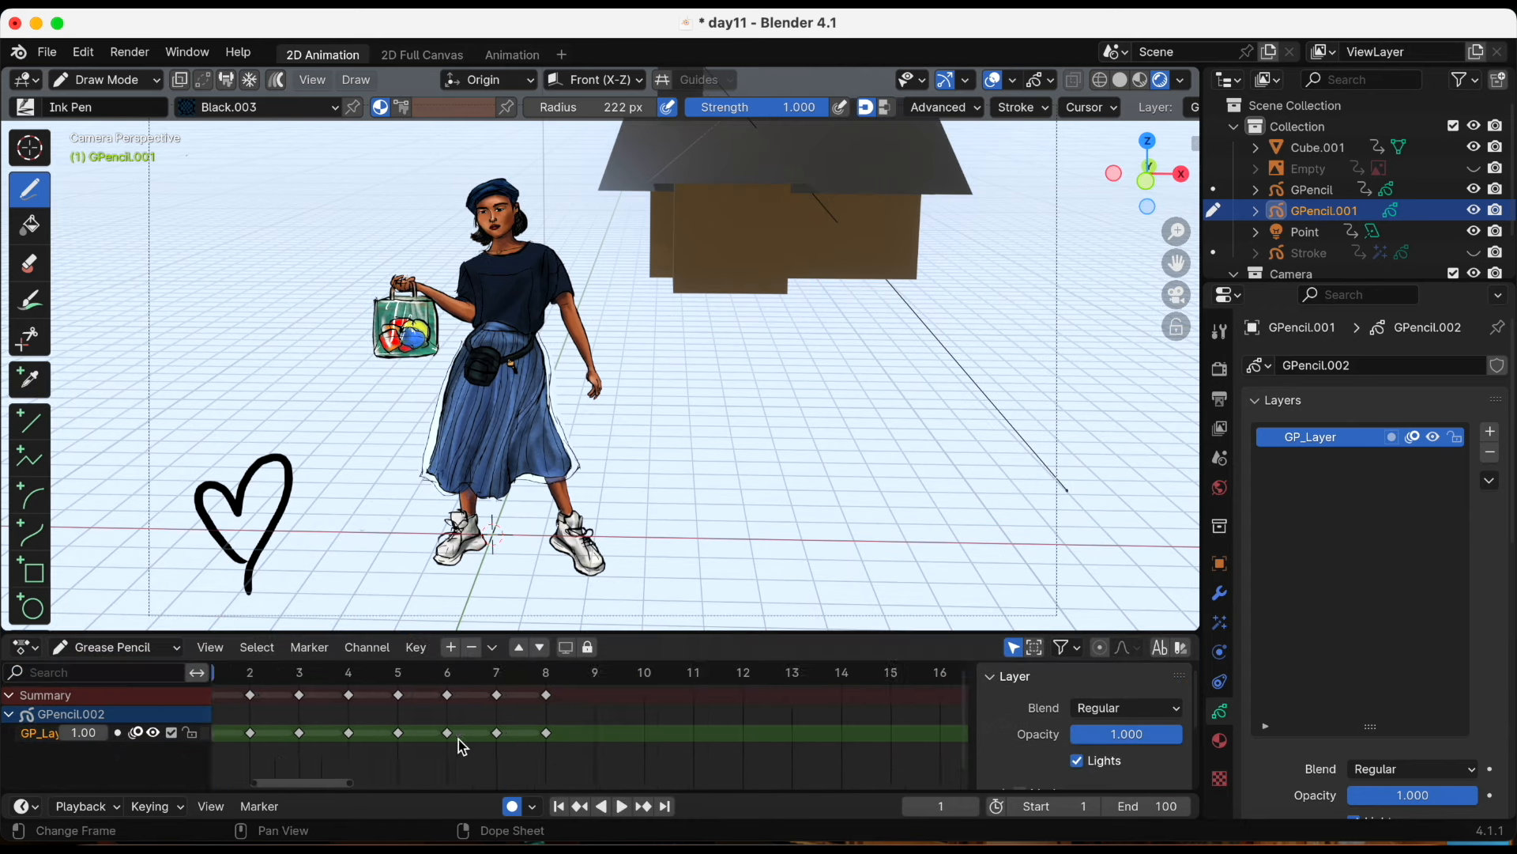
{"action": "scroll", "coordinate": [324, 786], "scroll_direction": "left", "scroll_amount": 3}
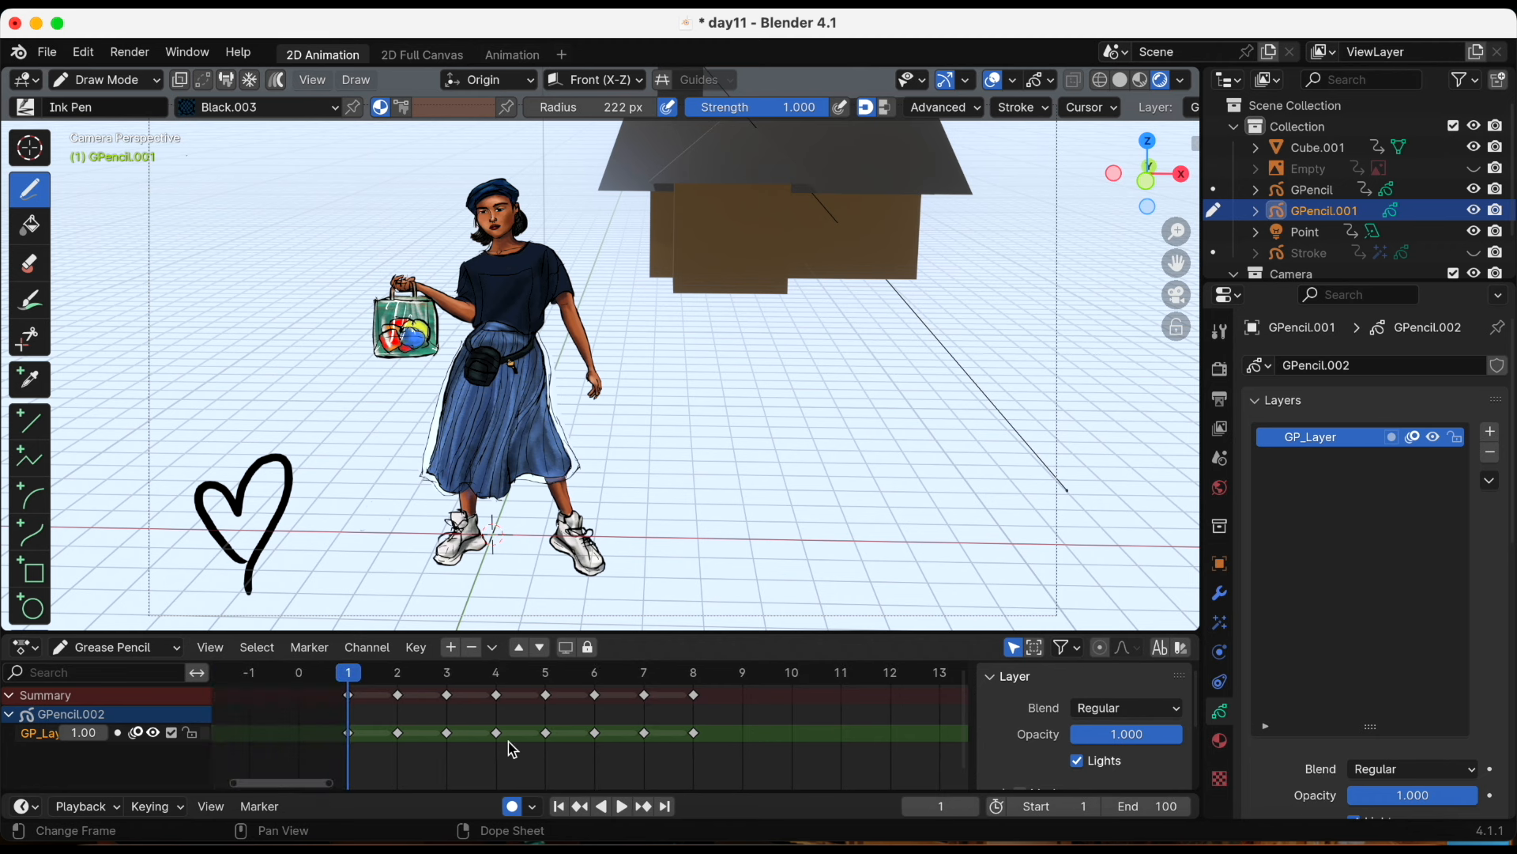
{"action": "left_click", "coordinate": [346, 734]}
{"action": "key", "text": "shift+Right"}
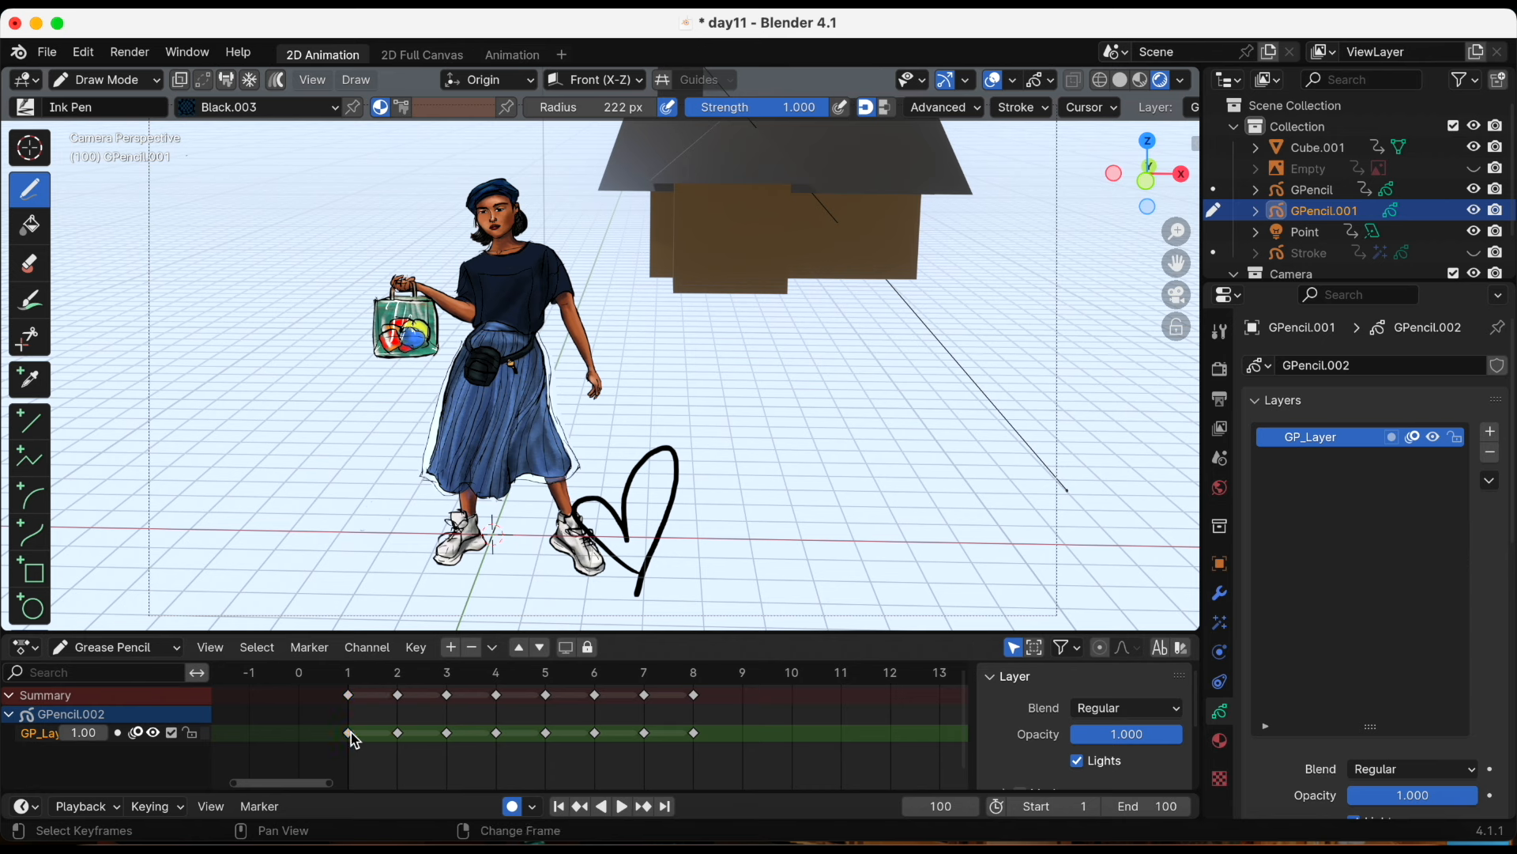
{"action": "left_click", "coordinate": [351, 697]}
Jump back and forth between the scene's first and last frames, ending on frame 1
{"action": "key", "text": "shift+Left"}
{"action": "key", "text": "shift+Right"}
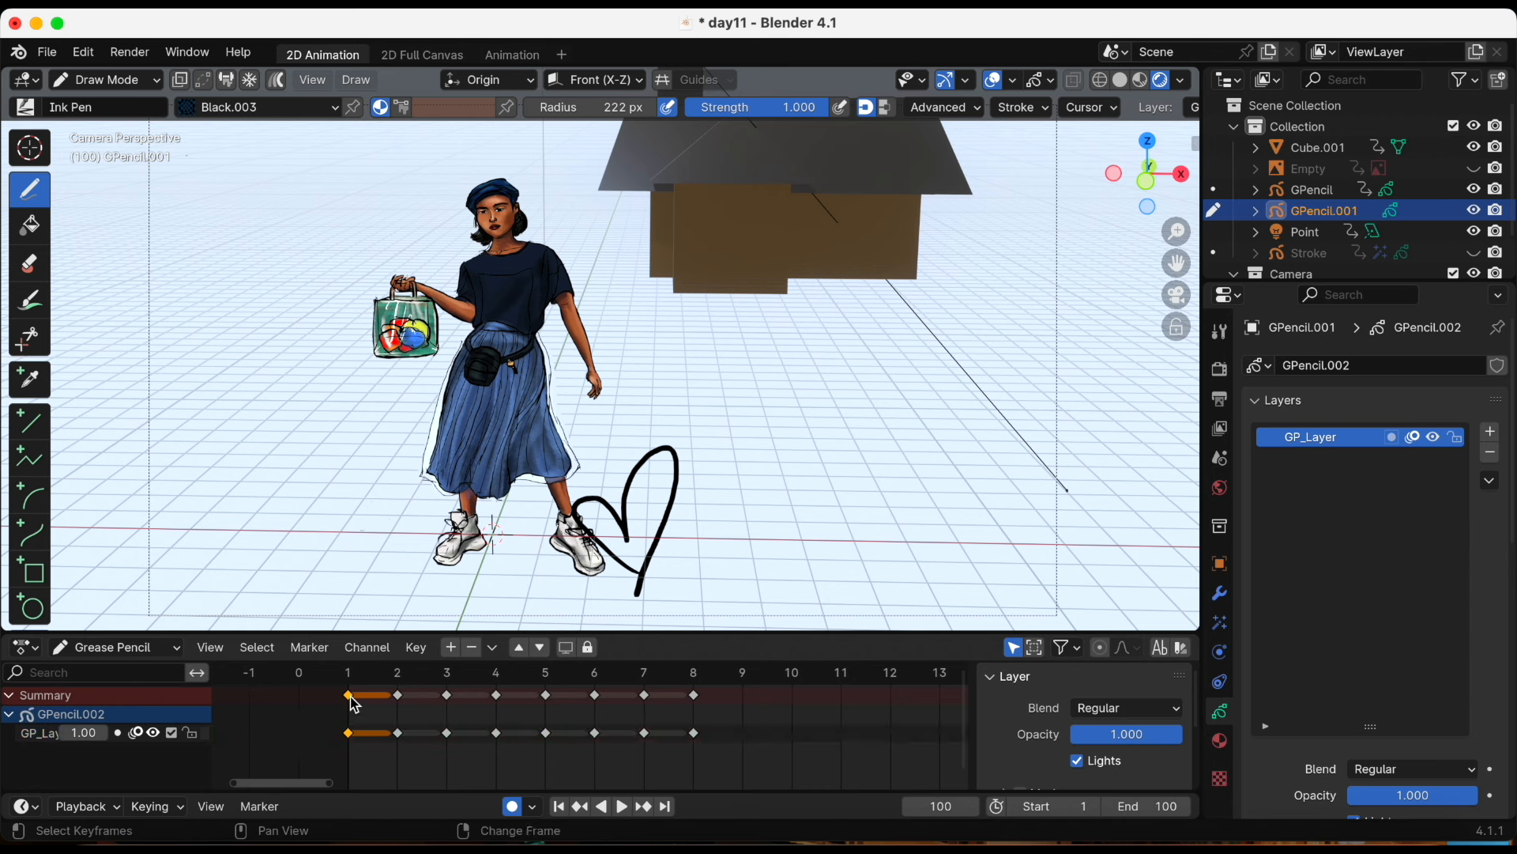
{"action": "key", "text": "shift+Left"}
{"action": "key", "text": "shift+Right"}
{"action": "key", "text": "shift+Left"}
{"action": "key", "text": "Tab"}
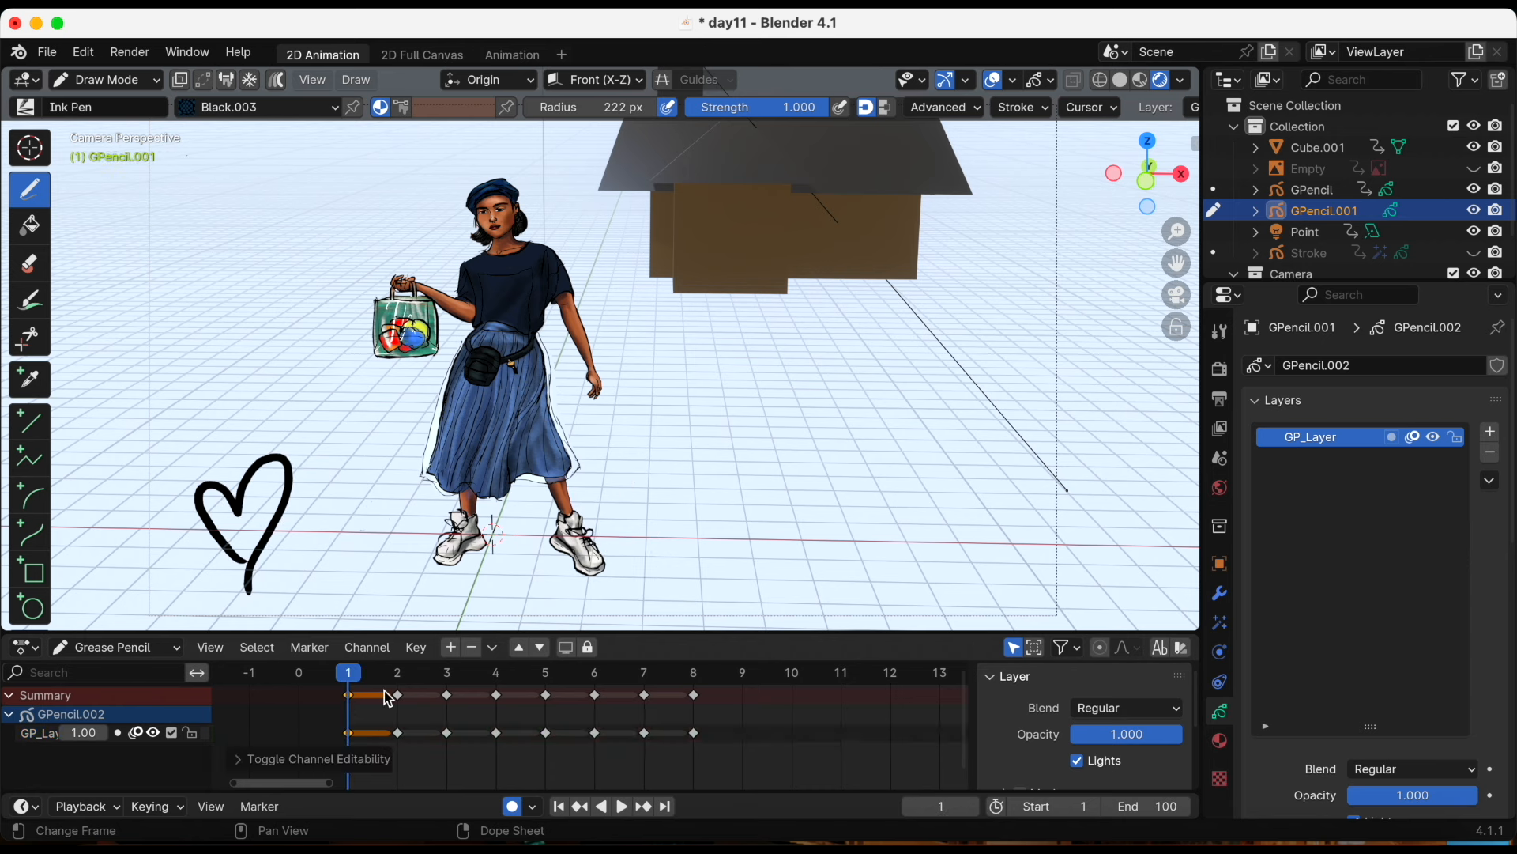
Box-select the keyframes at frames 1 to 3, and add those at frames 6 to 8 with Circle Select
{"action": "key", "text": "b"}
{"action": "left_click_drag", "start_coordinate": [333, 688], "coordinate": [471, 720]}
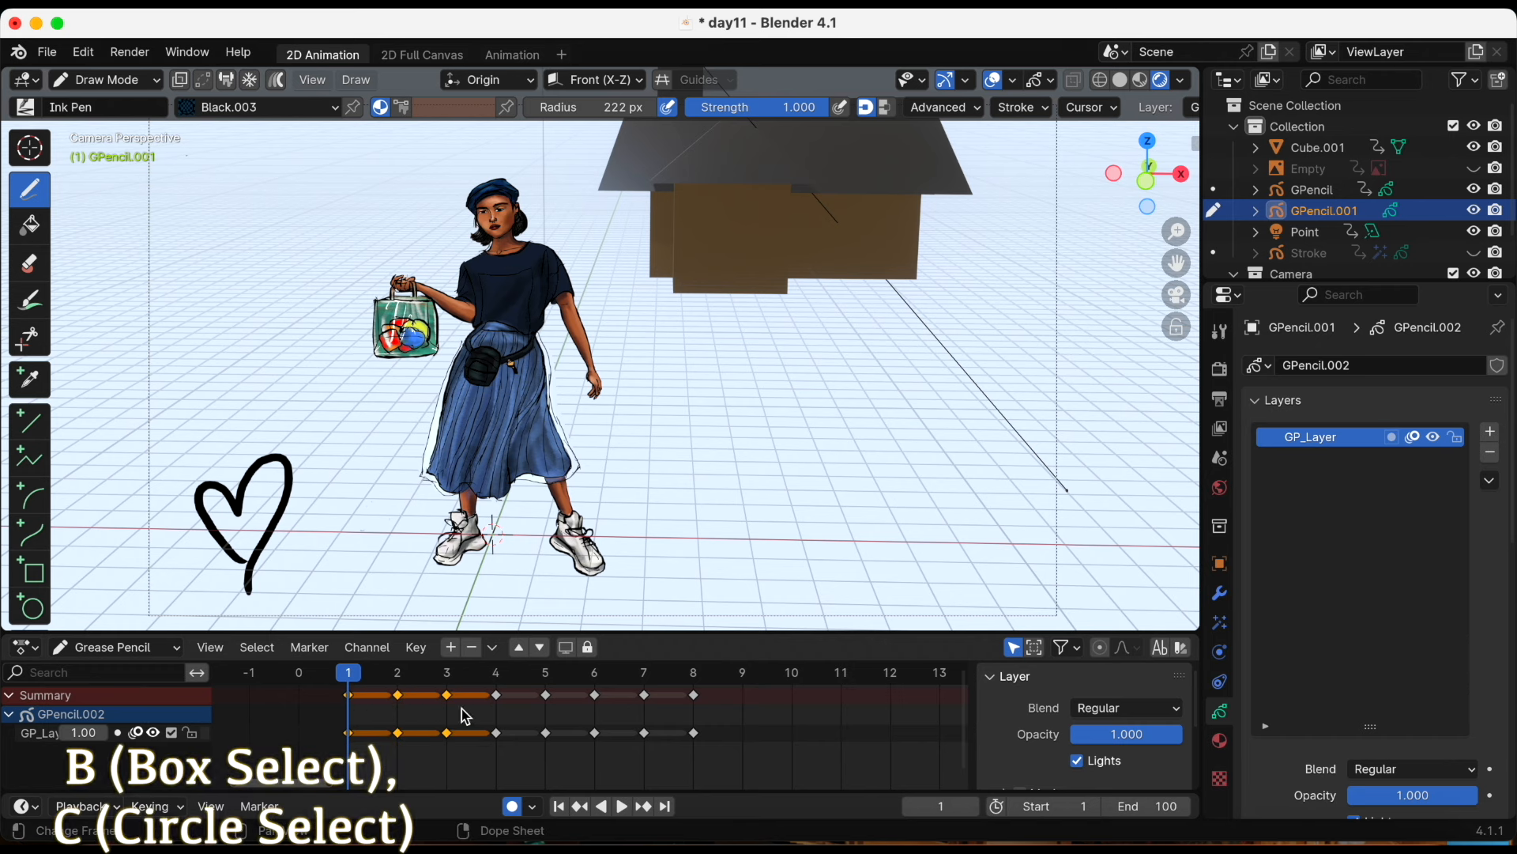
{"action": "key", "text": "c"}
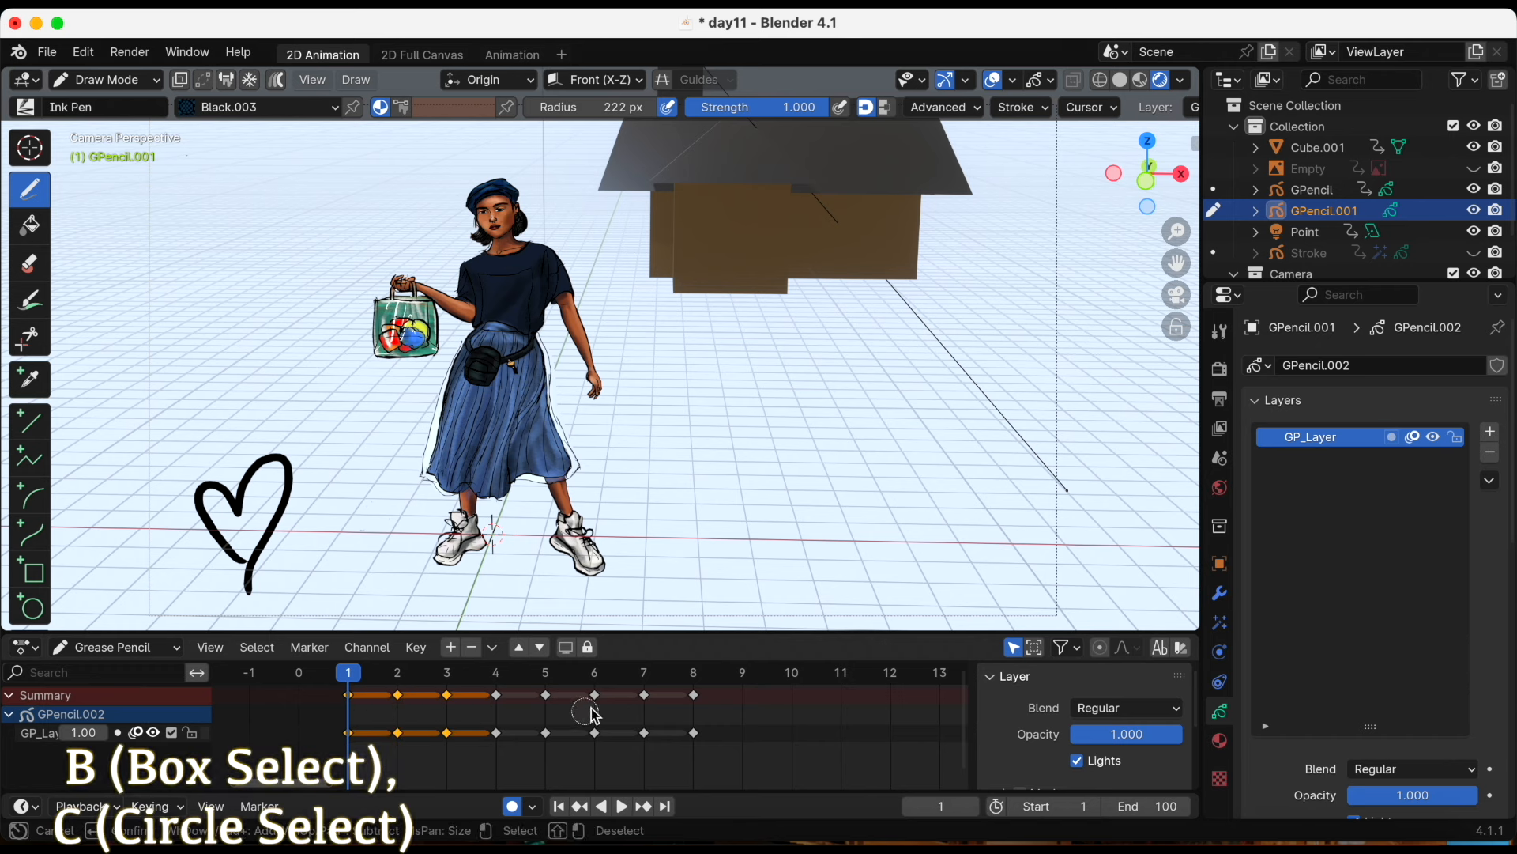
{"action": "mouse_move", "coordinate": [597, 694]}
{"action": "left_mouse_down"}
{"action": "mouse_move", "coordinate": [583, 721]}
{"action": "mouse_move", "coordinate": [675, 747]}
{"action": "mouse_move", "coordinate": [700, 701]}
{"action": "left_mouse_up"}
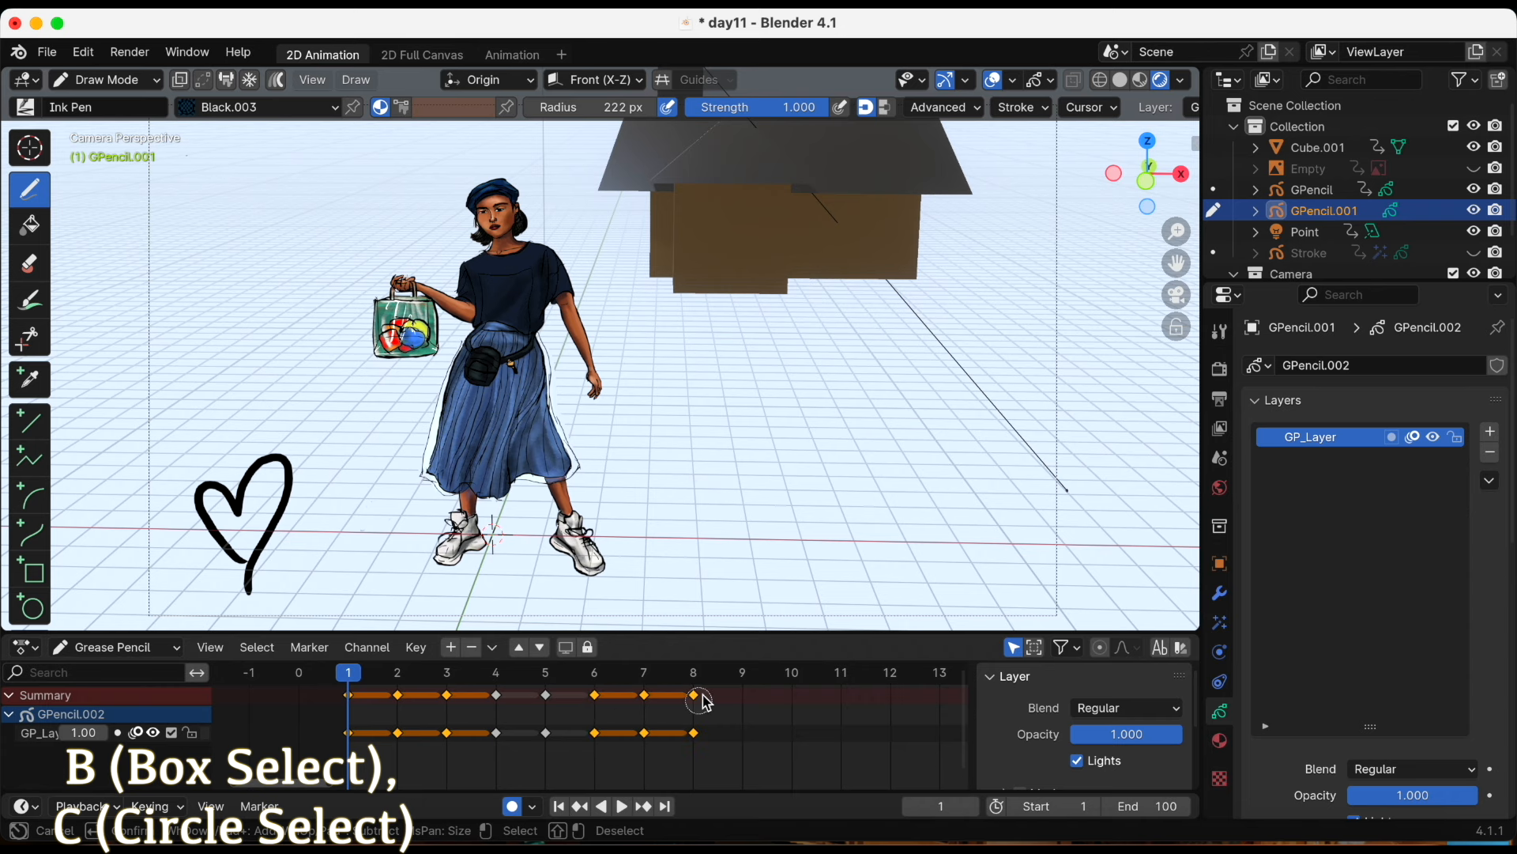
{"action": "key", "text": "Escape"}
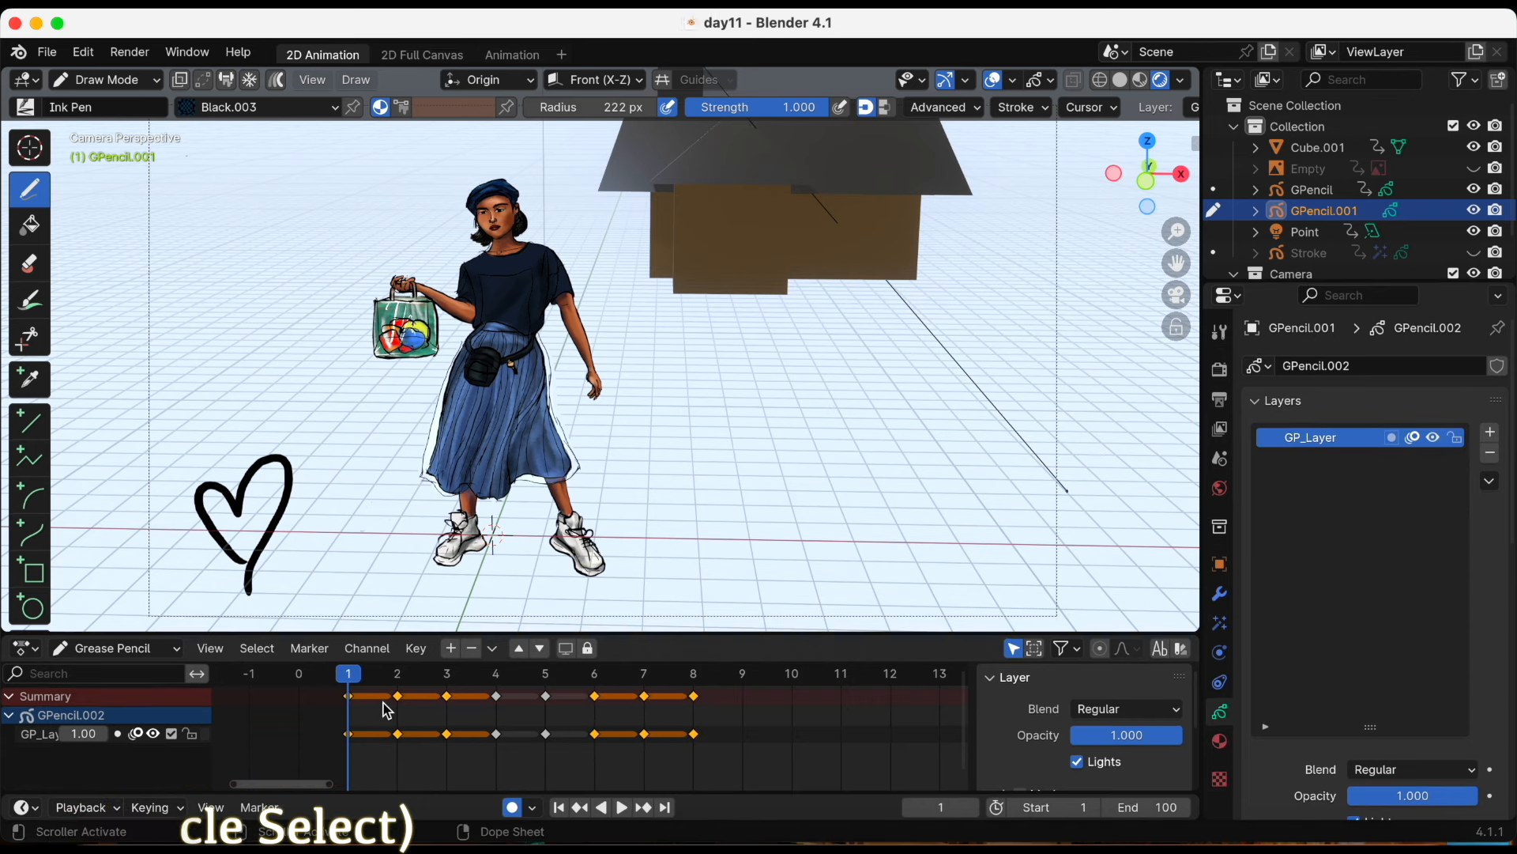
Select and deselect all keyframes, and move only the keyframe at frame 8 to frame 13
{"action": "key", "text": "a"}
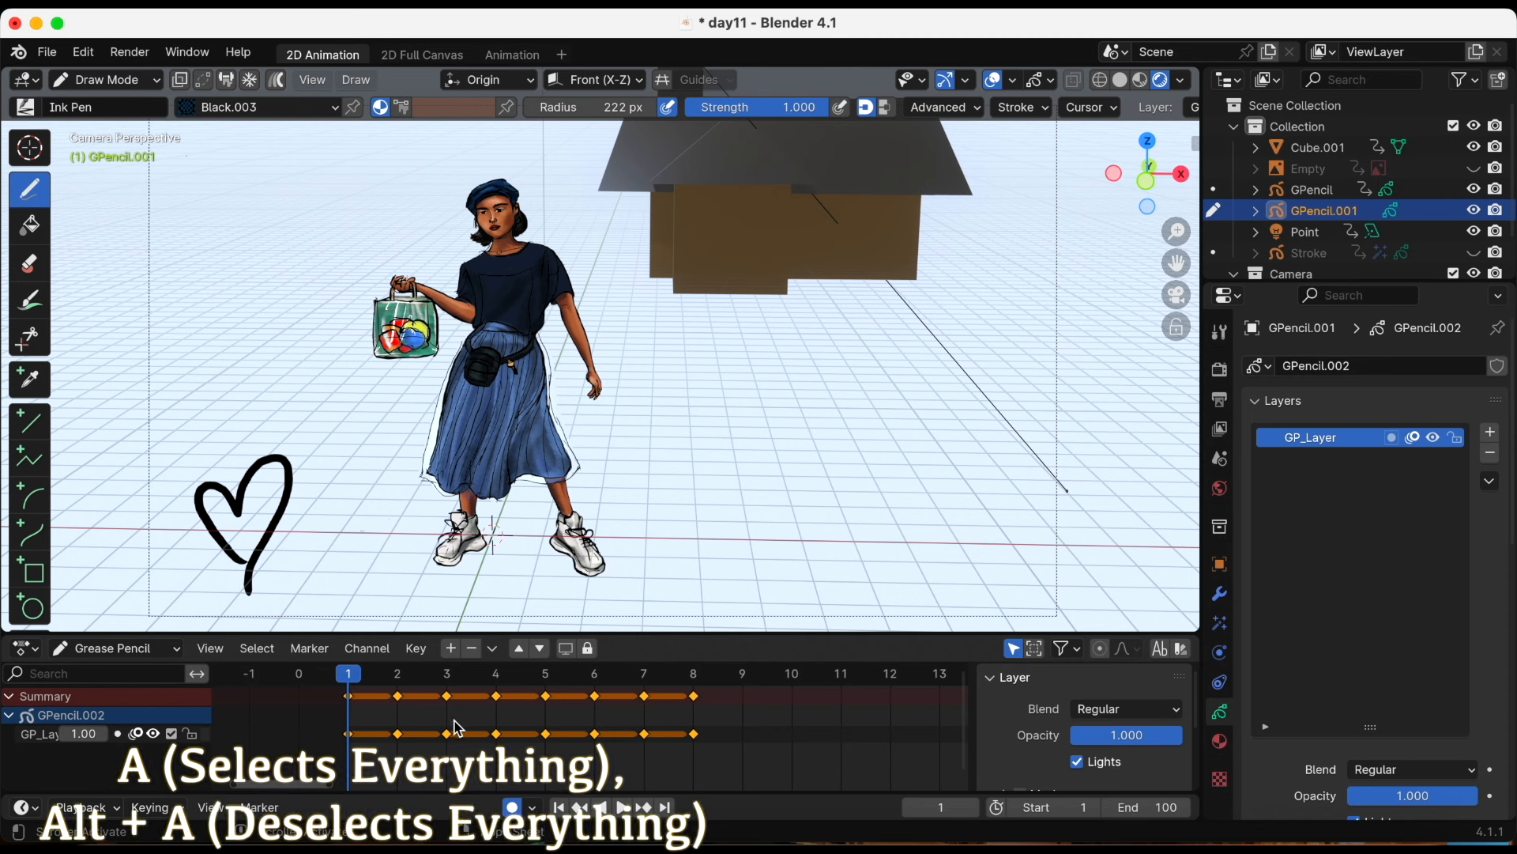
{"action": "key", "text": "alt+a"}
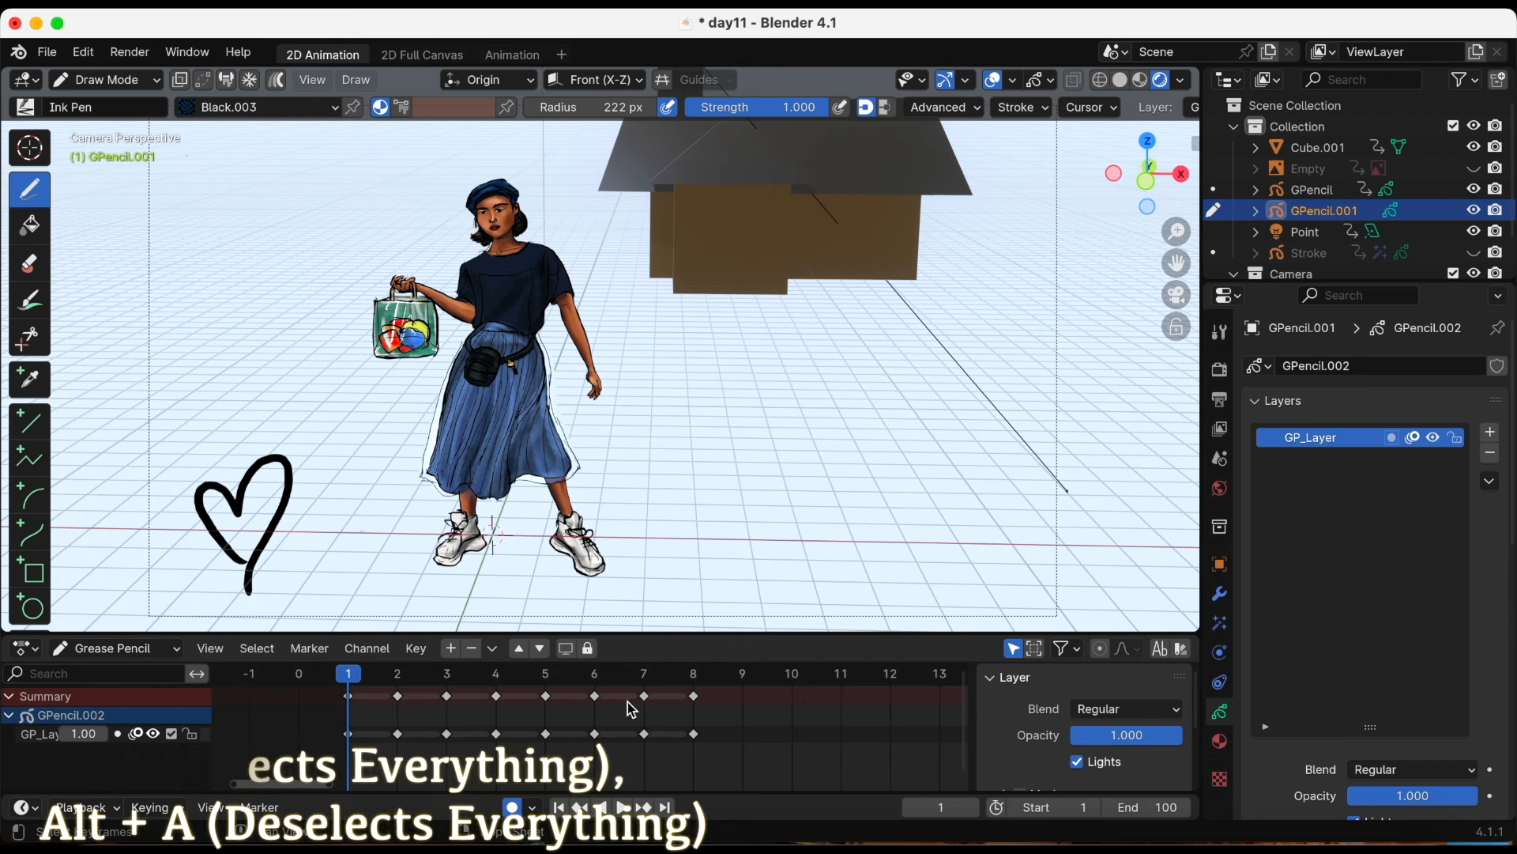
{"action": "left_click", "coordinate": [693, 697]}
{"action": "key", "text": "g"}
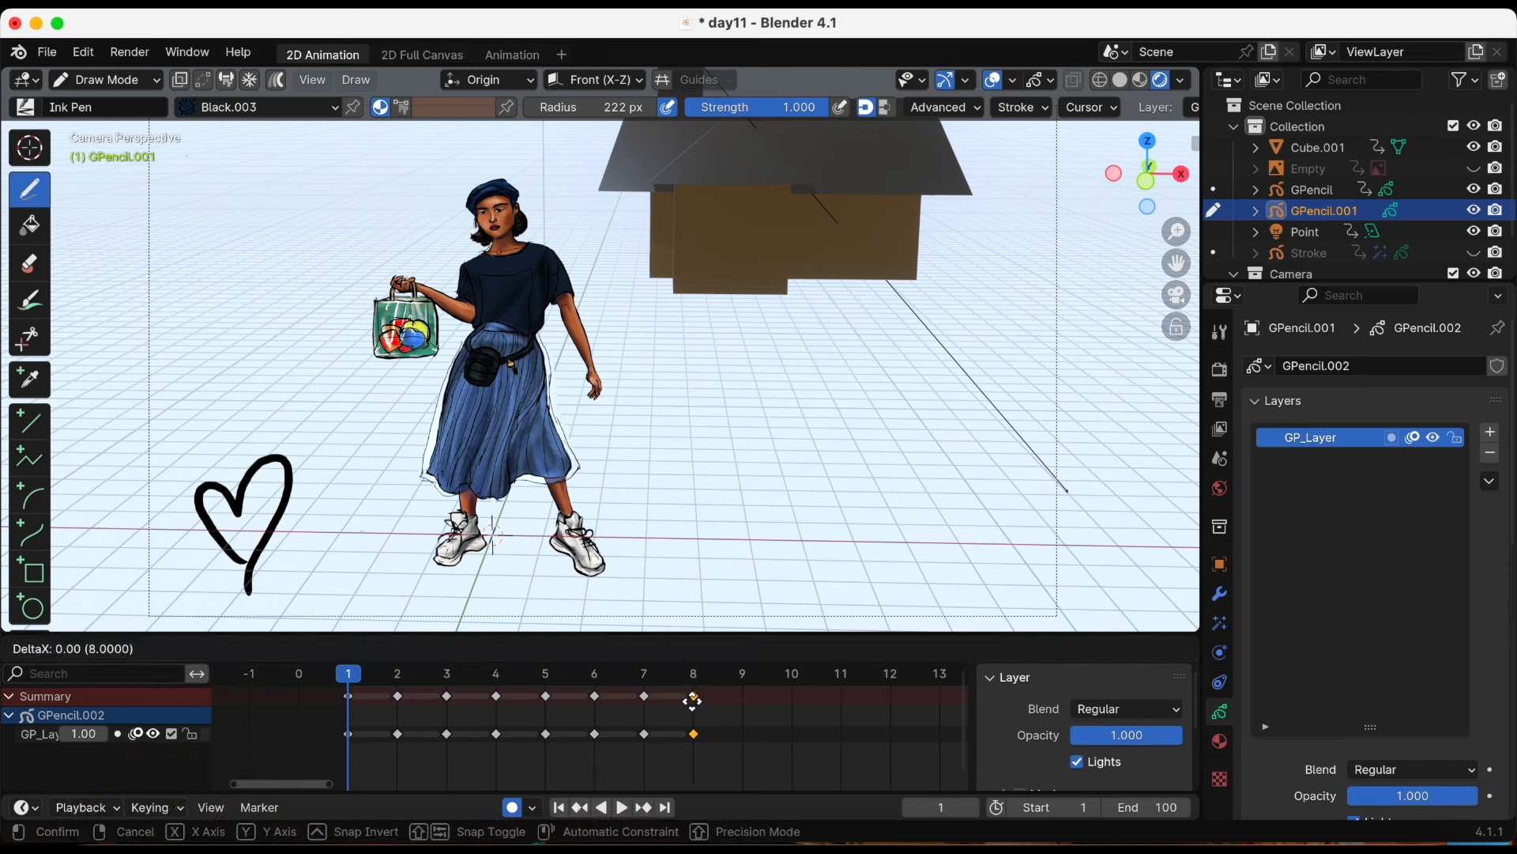
{"action": "left_click", "coordinate": [913, 696]}
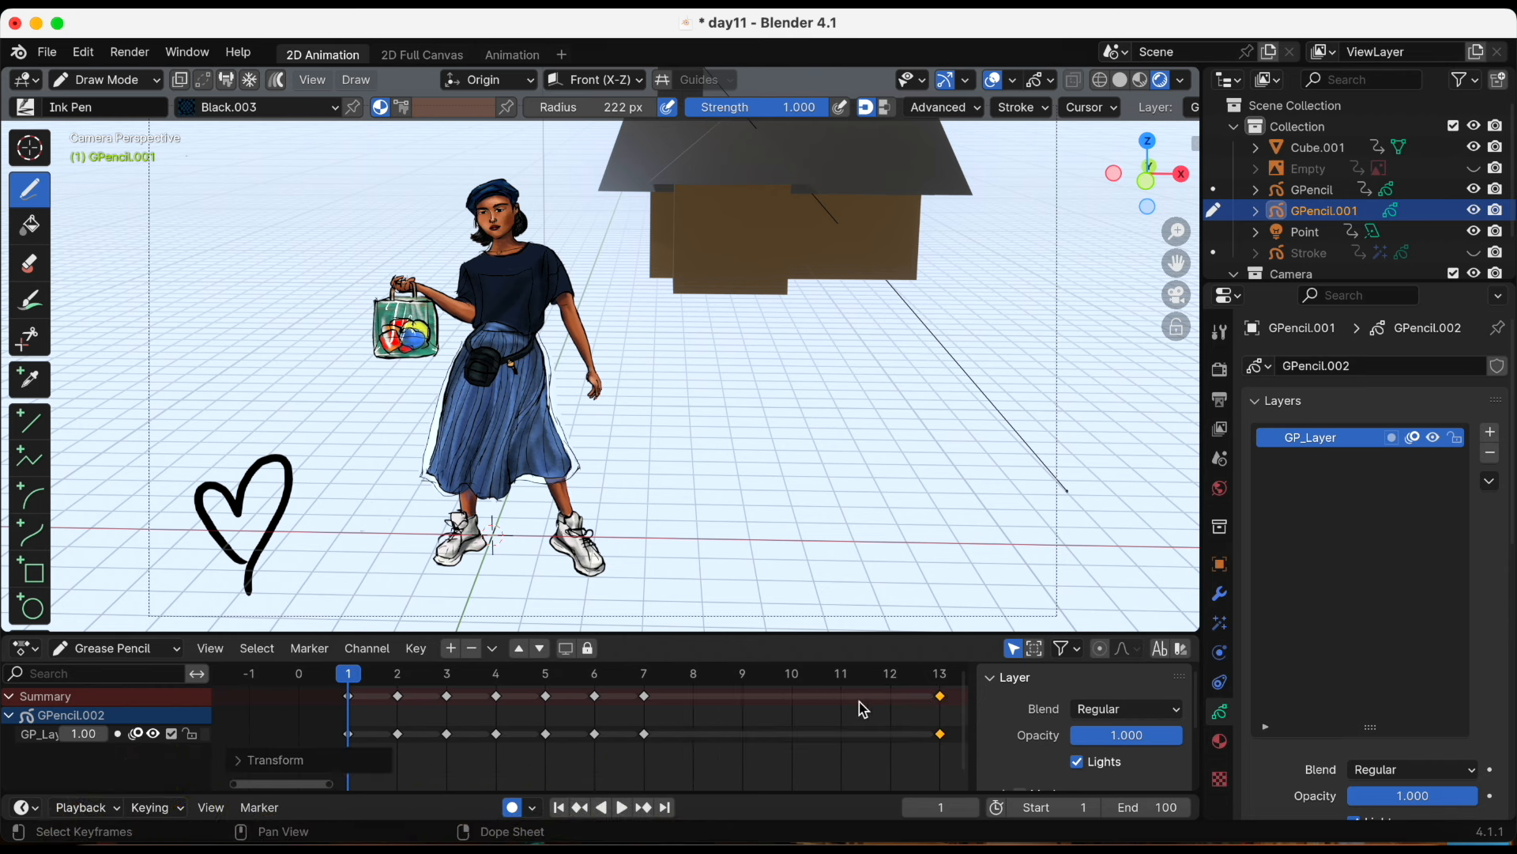
Duplicate the keyframe at frame 7 and place the copy at frame 10
{"action": "mouse_move", "coordinate": [355, 677]}
{"action": "left_mouse_down"}
{"action": "mouse_move", "coordinate": [824, 701]}
{"action": "mouse_move", "coordinate": [941, 683]}
{"action": "mouse_move", "coordinate": [362, 699]}
{"action": "mouse_move", "coordinate": [375, 716]}
{"action": "left_mouse_up"}
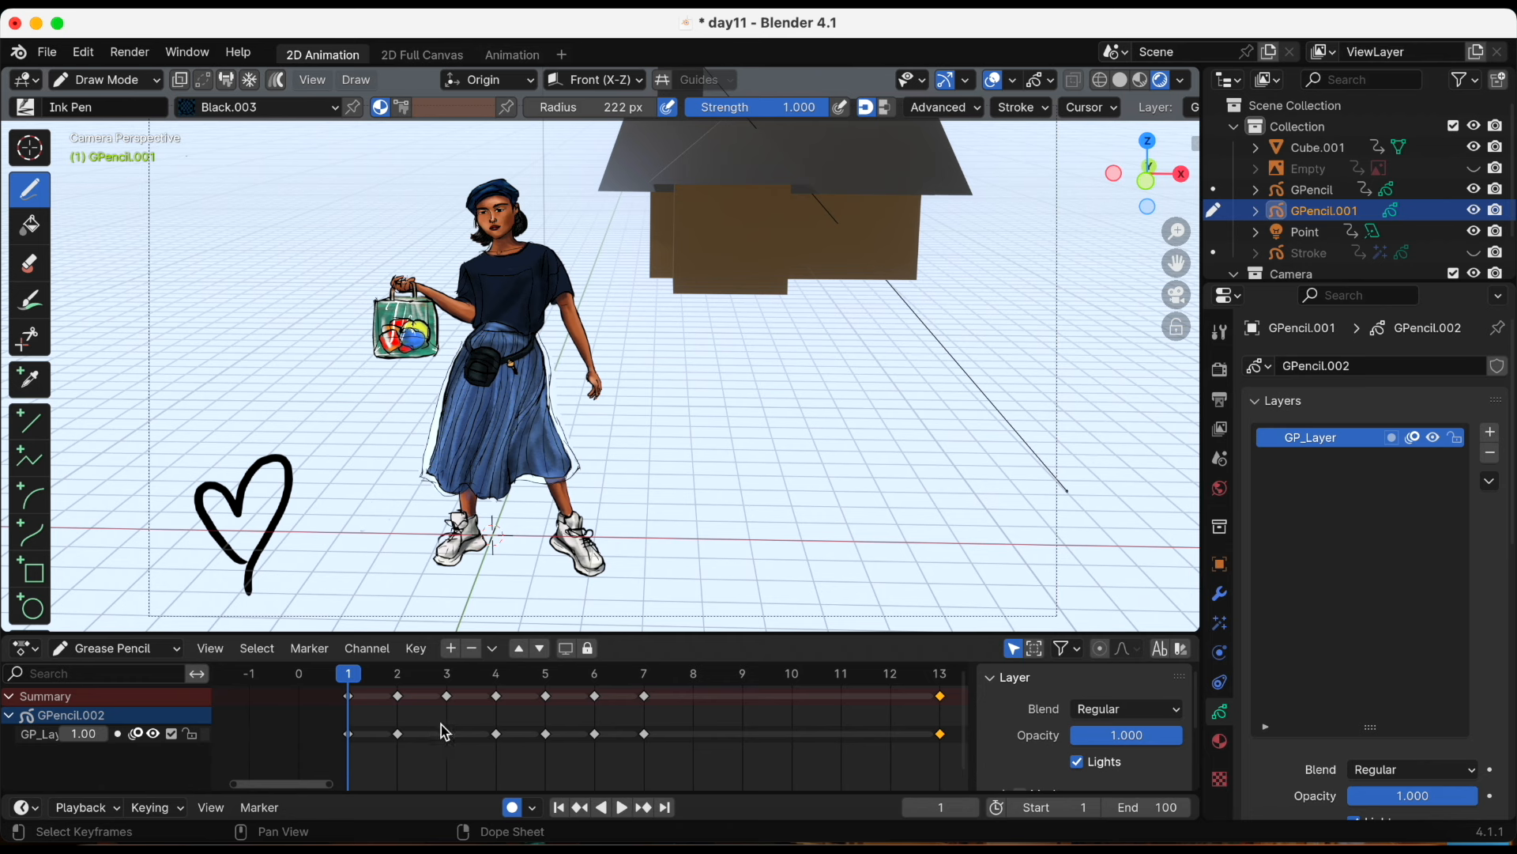
{"action": "left_click", "coordinate": [644, 695]}
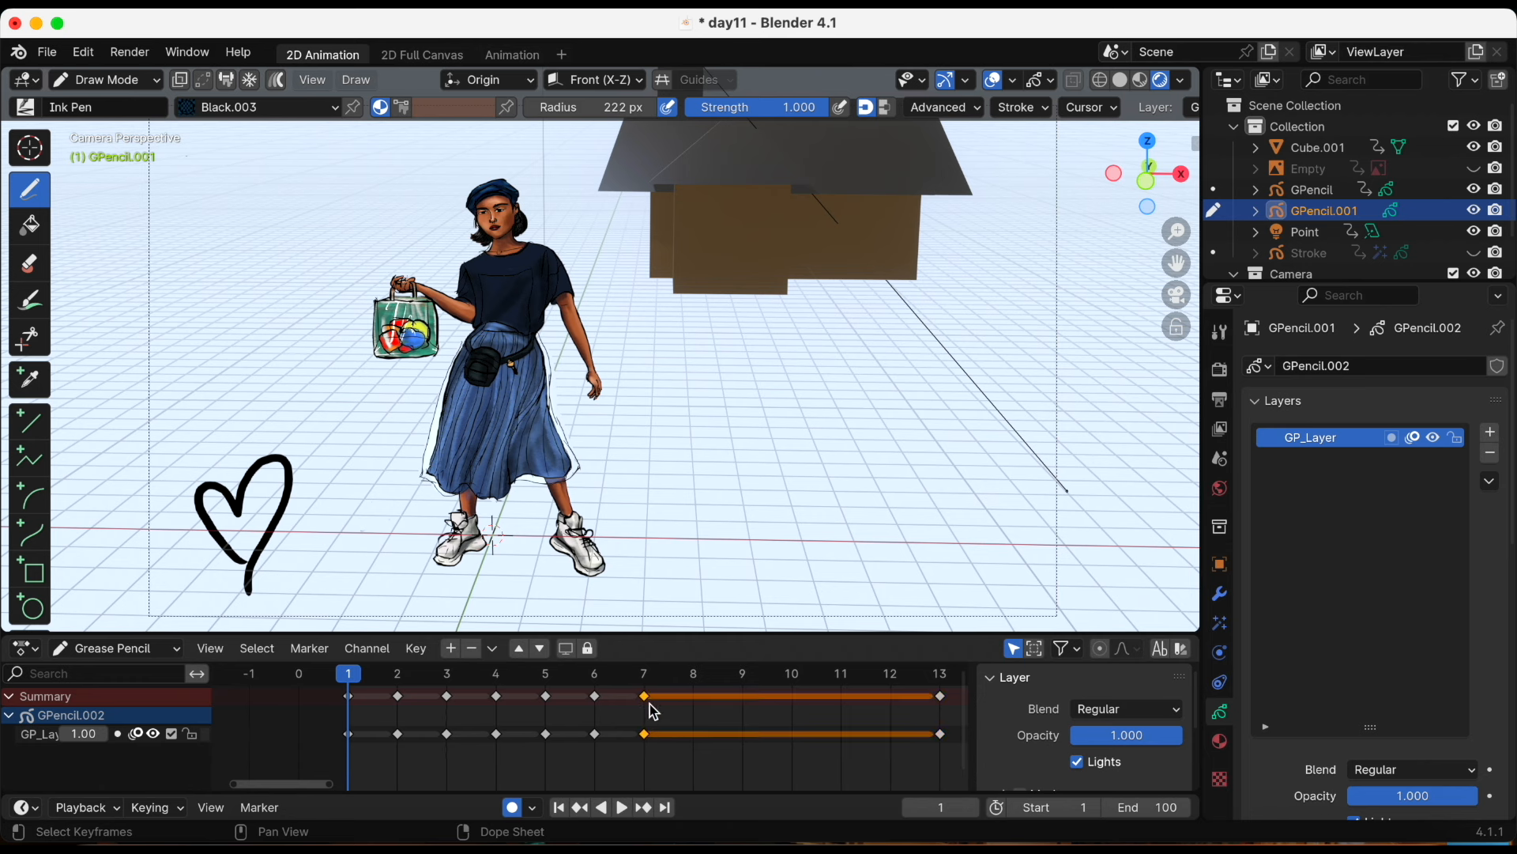
{"action": "key", "text": "g"}
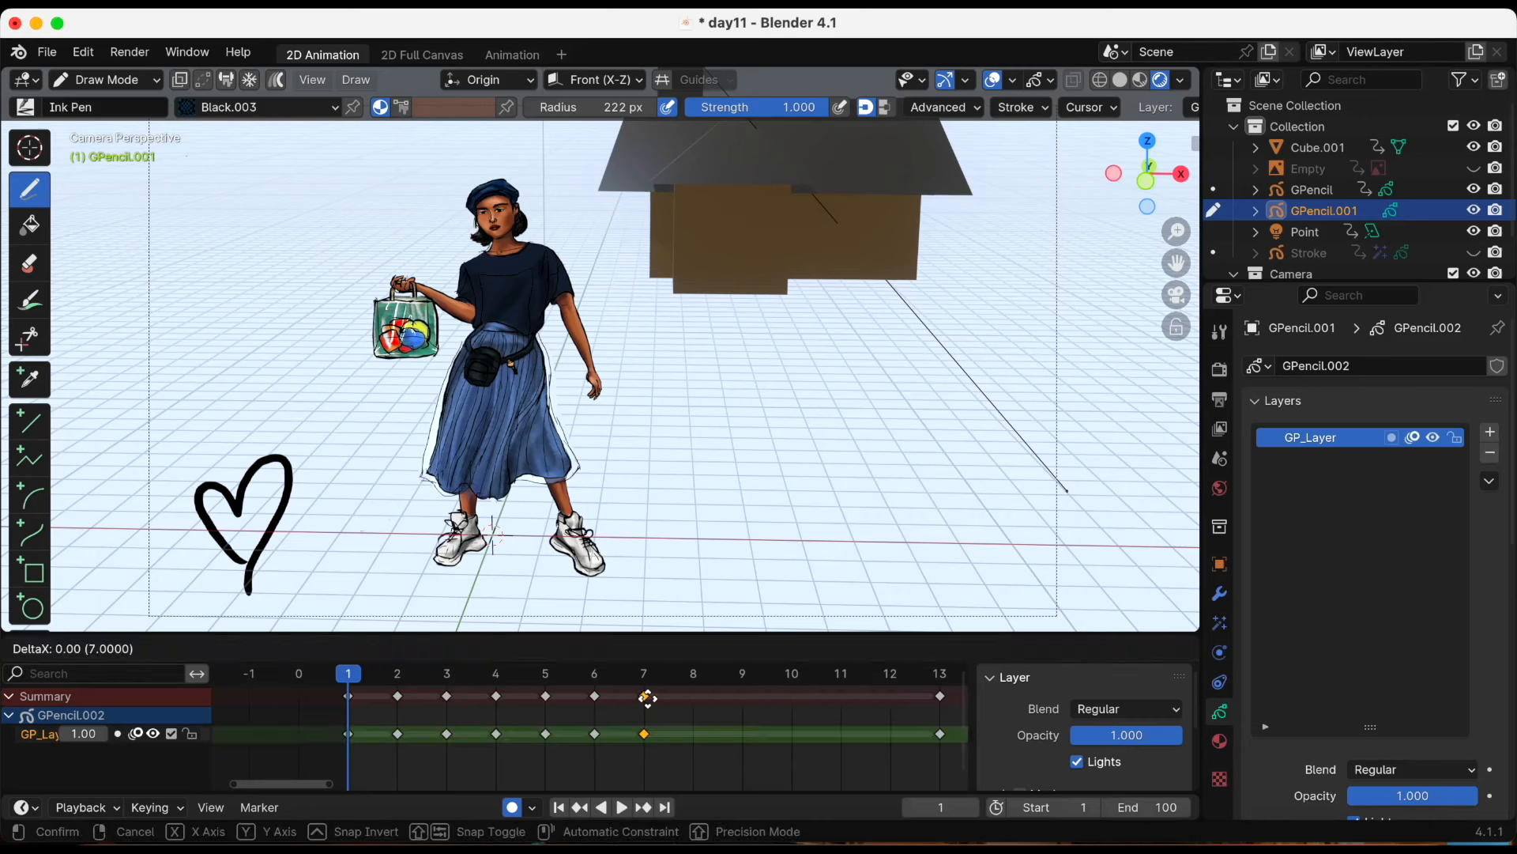
{"action": "left_click", "coordinate": [816, 696]}
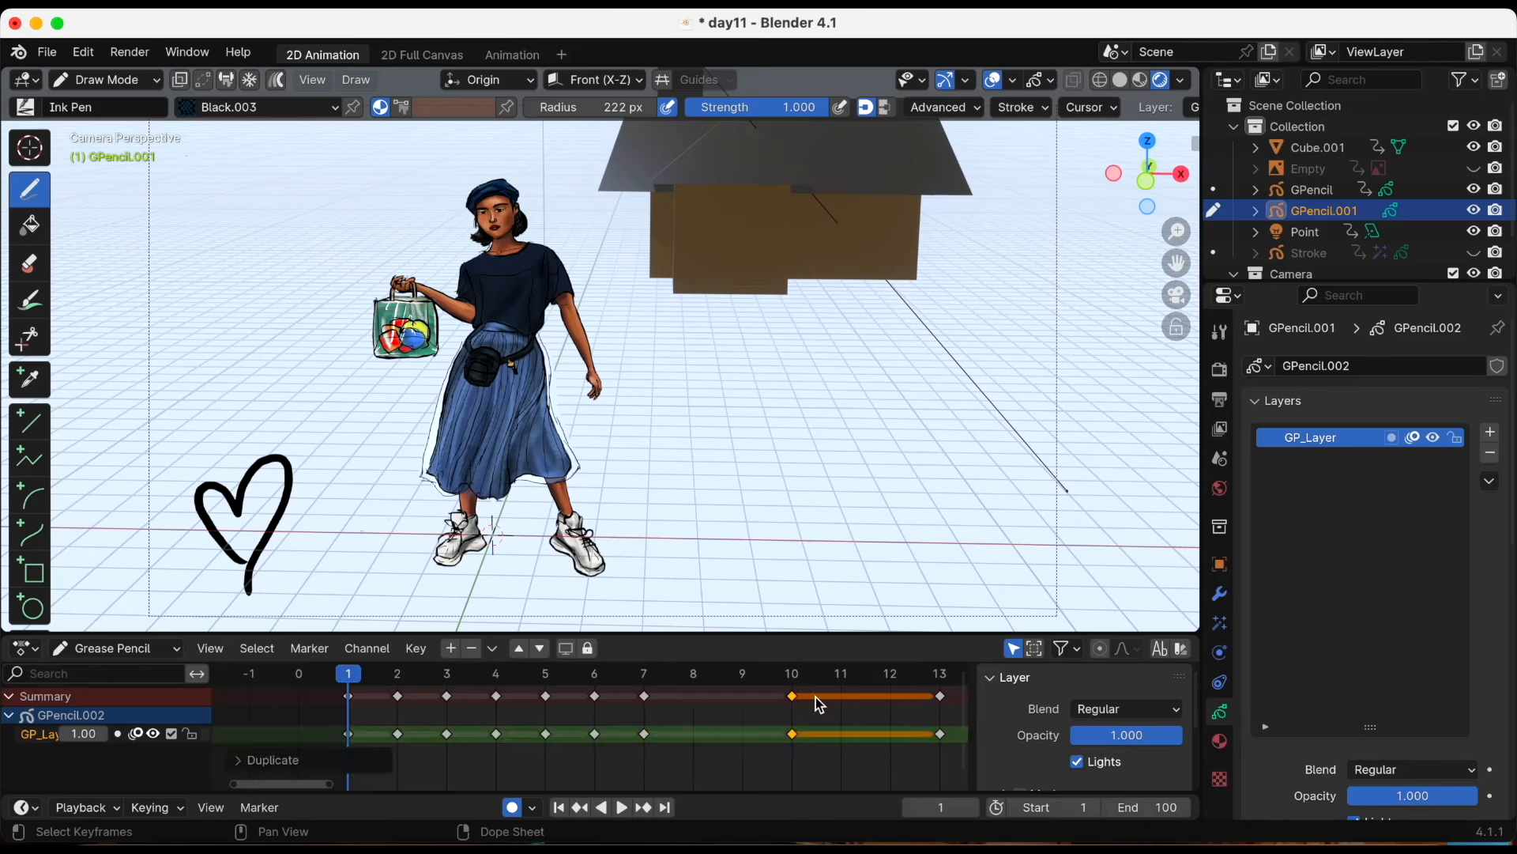
Select all keyframes of the heart and scale their timing toward frame 1 by about 0.49
{"action": "scroll", "coordinate": [816, 697], "scroll_direction": "down", "scroll_amount": 1}
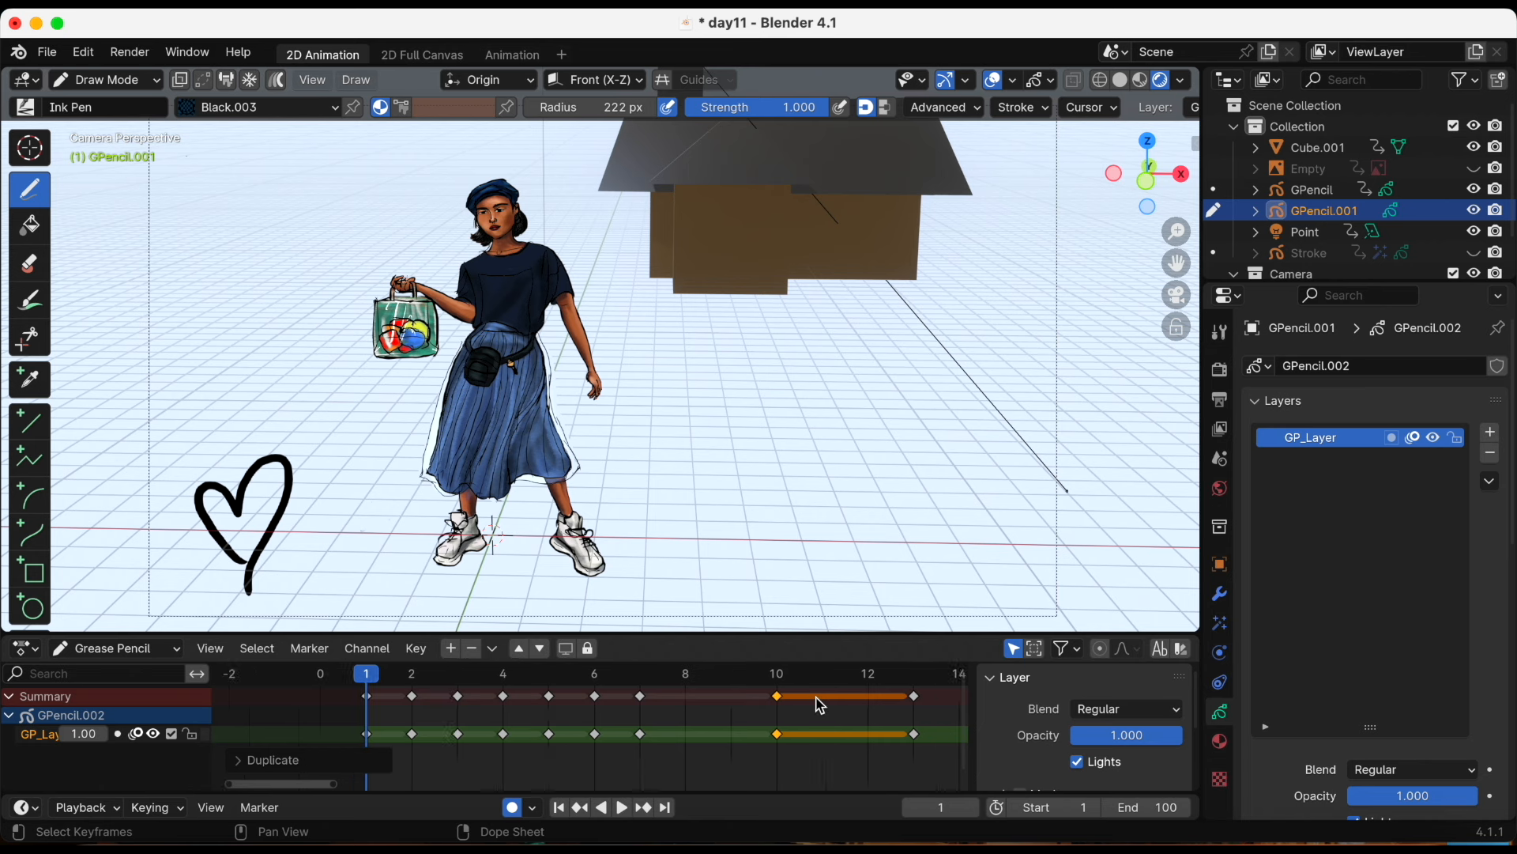
{"action": "key", "text": "a"}
{"action": "scroll", "coordinate": [740, 732], "scroll_direction": "down", "scroll_amount": 2}
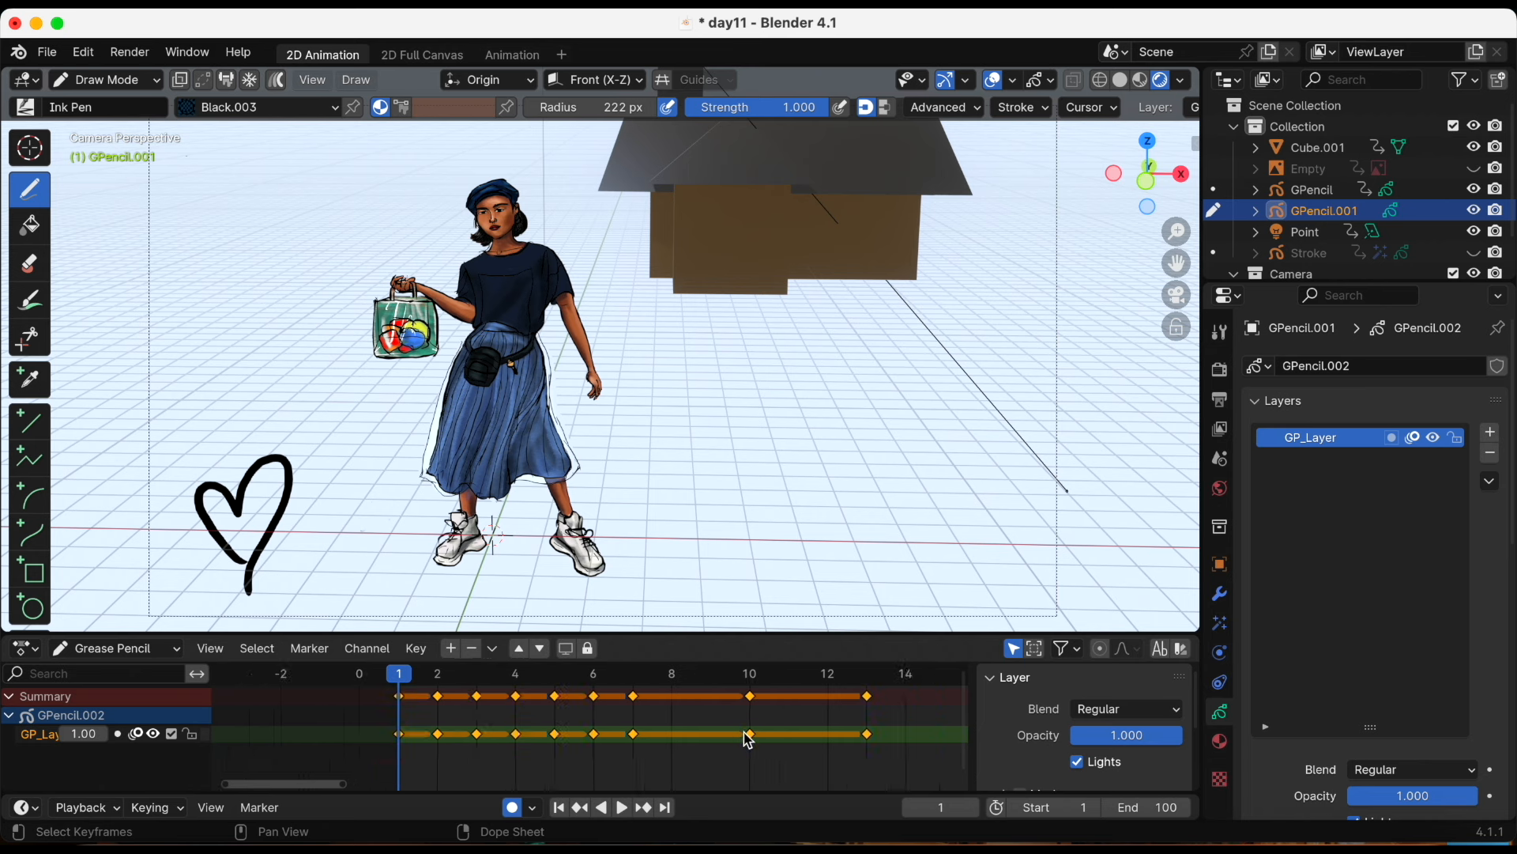
{"action": "key", "text": "s"}
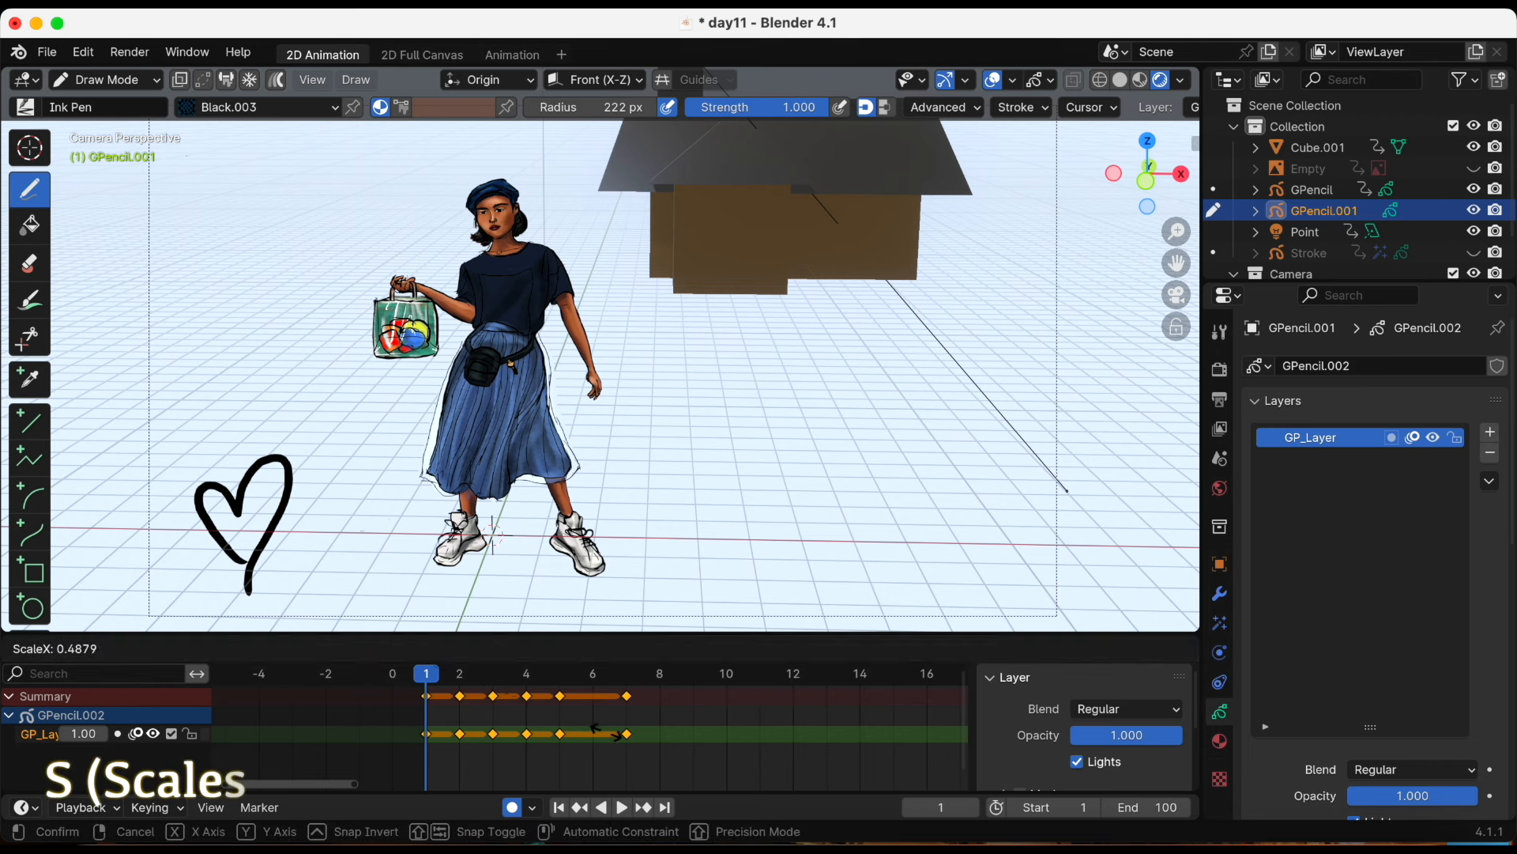
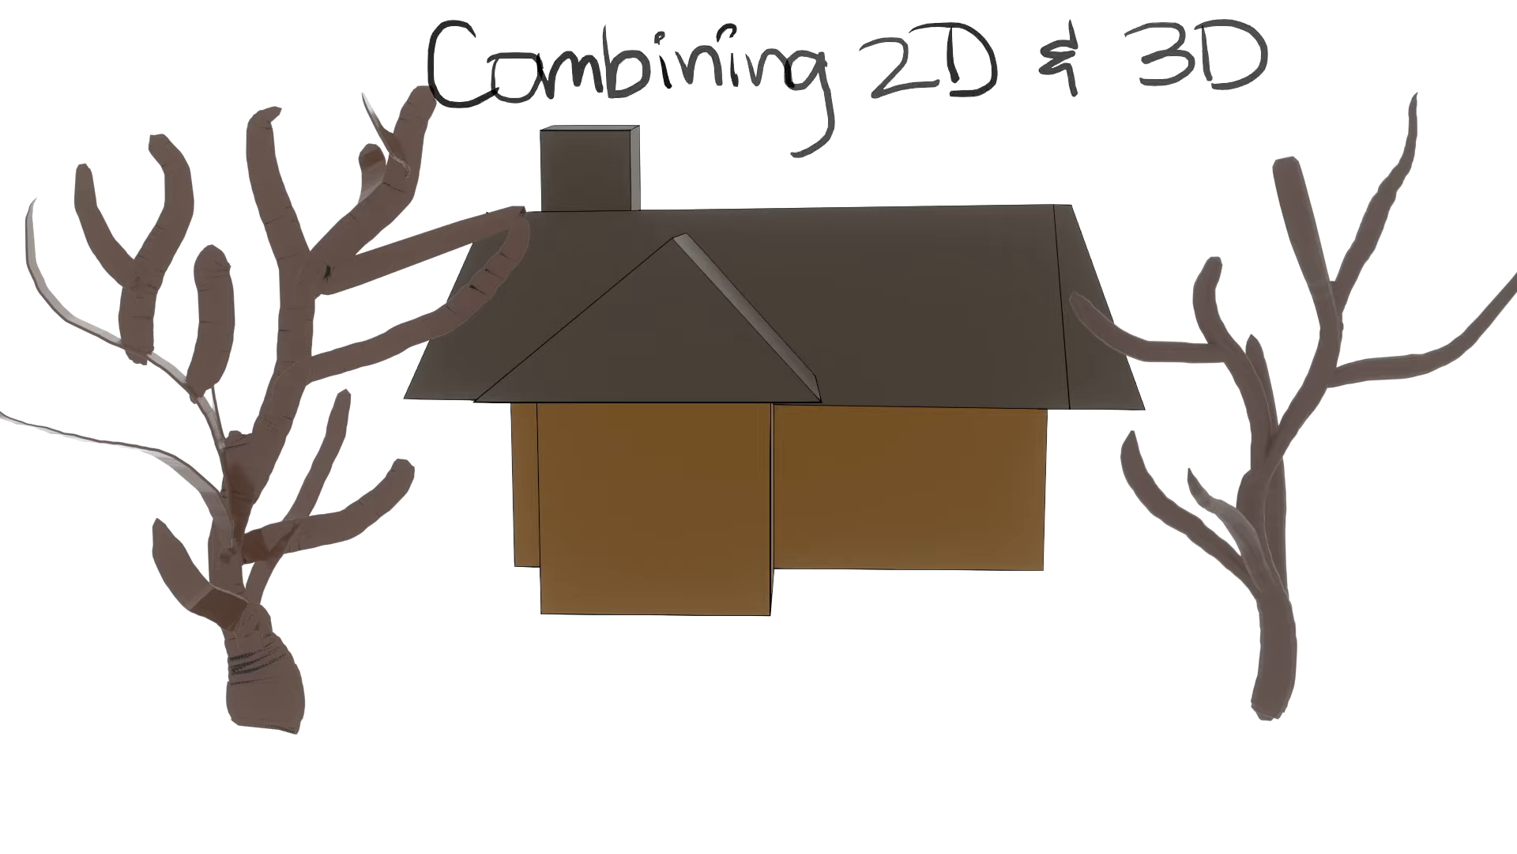
Add an image empty at the world origin, rotate it 90° about X and scale it up to about 4.5
{"action": "key", "text": "shift+a"}
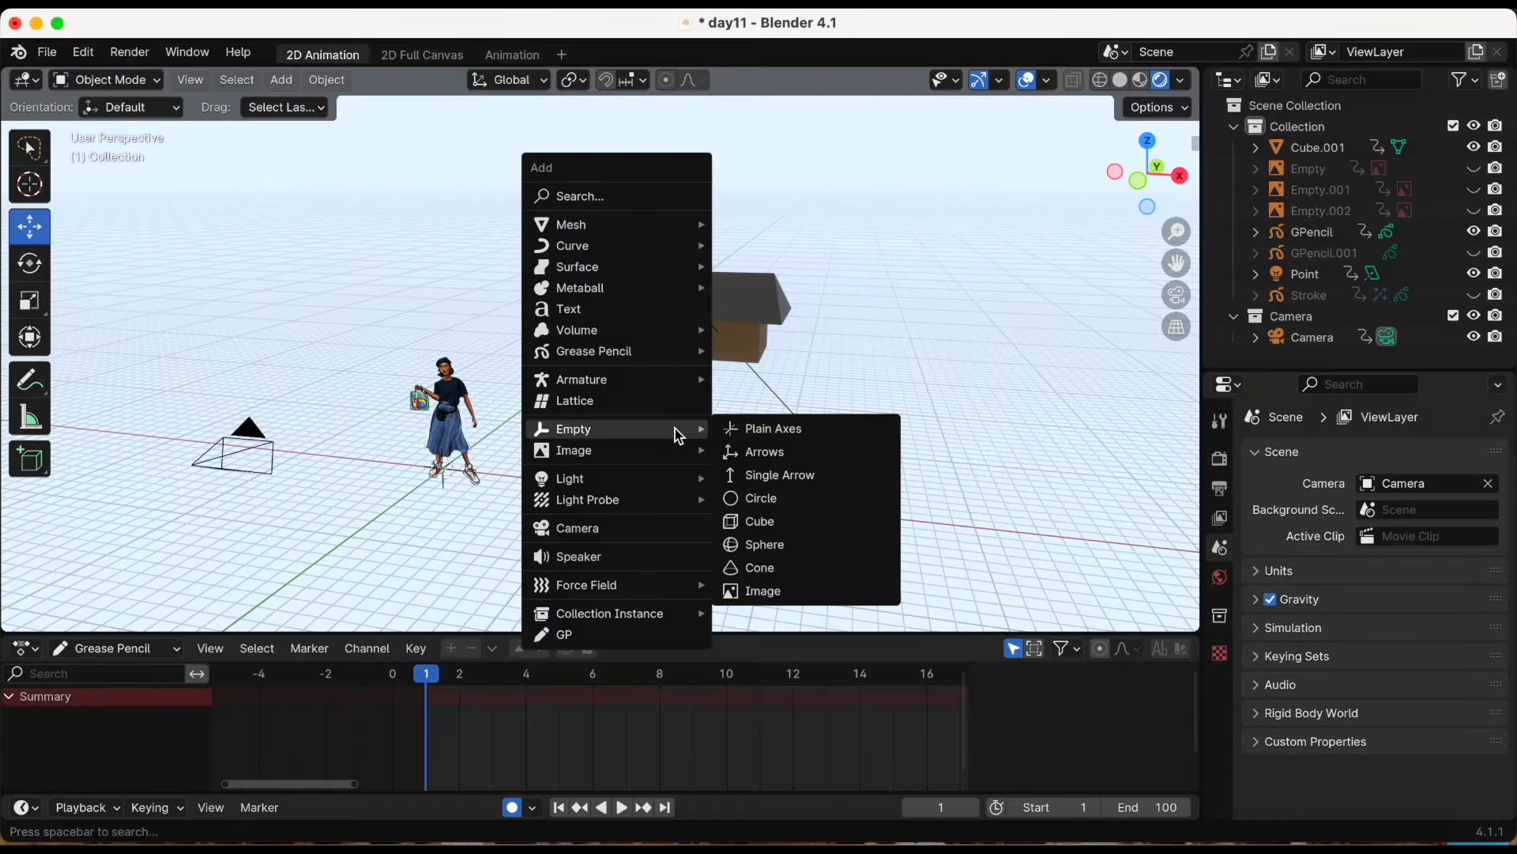
{"action": "left_click", "coordinate": [833, 594]}
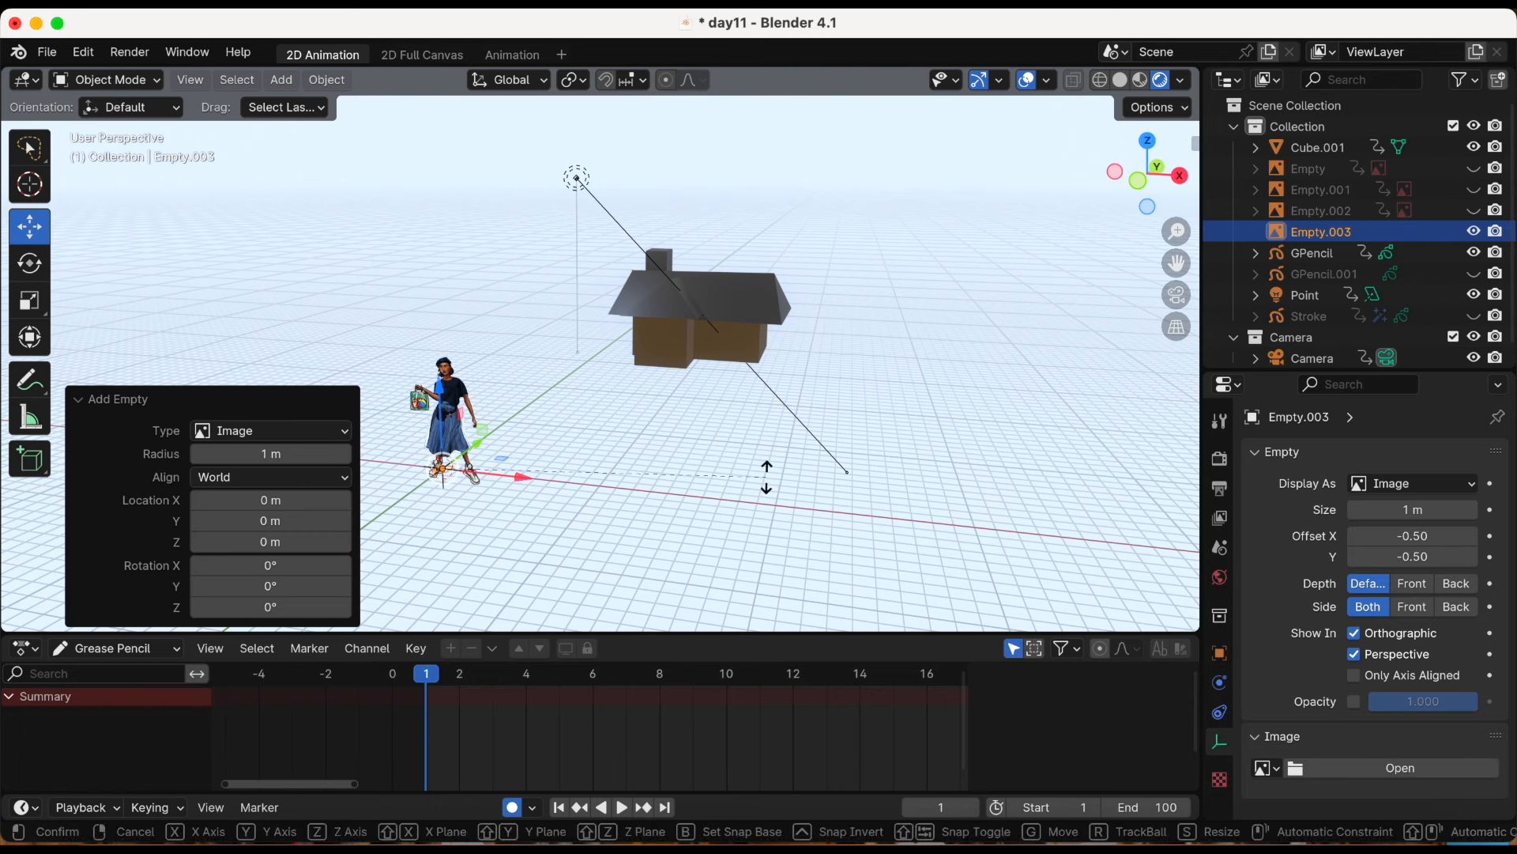
{"action": "type", "text": "rx90"}
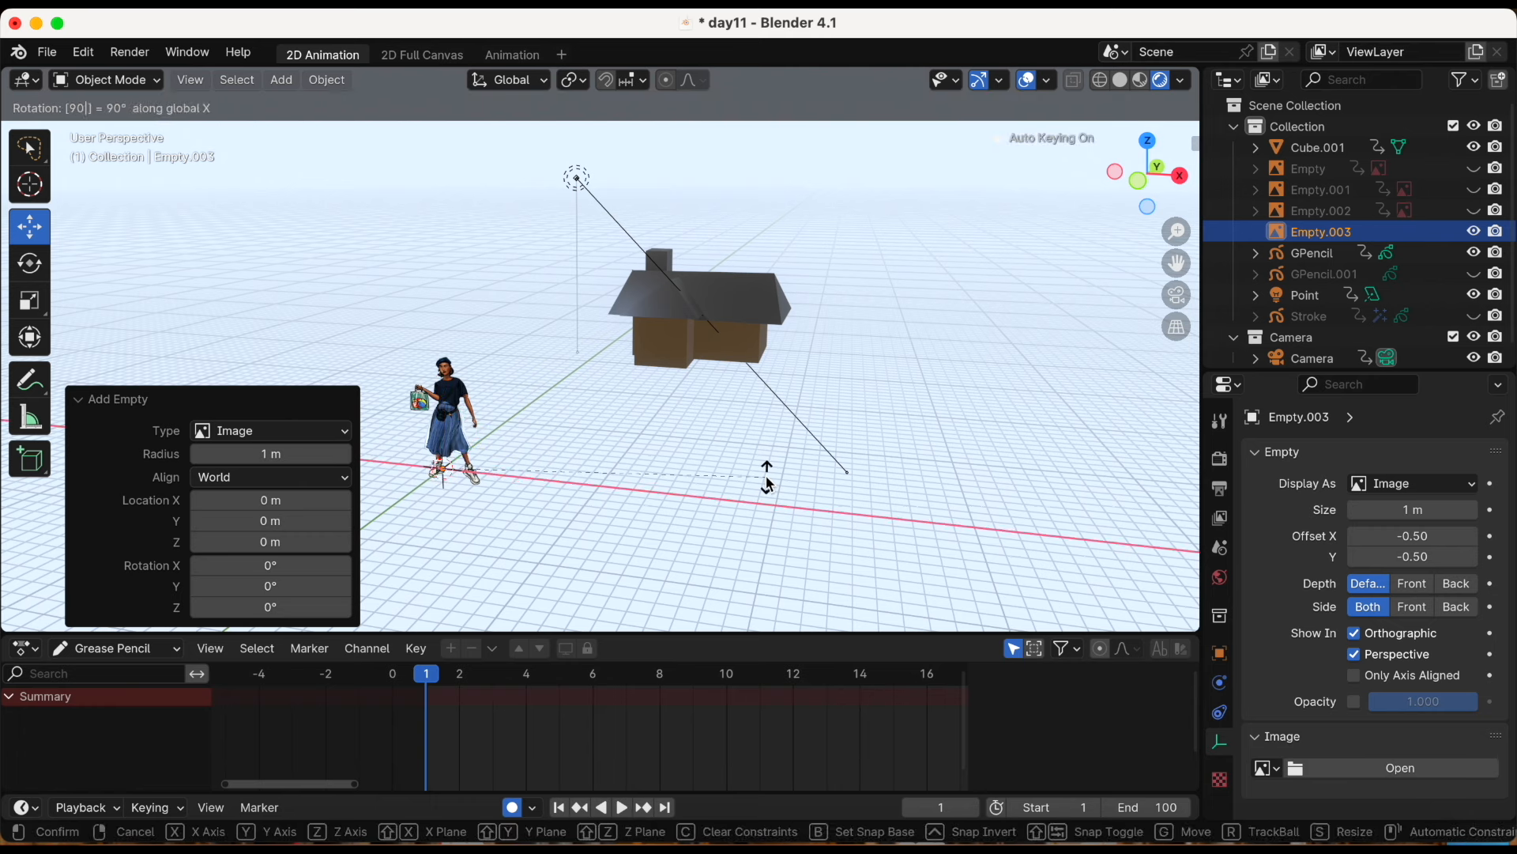
{"action": "key", "text": "Return"}
{"action": "key", "text": "s"}
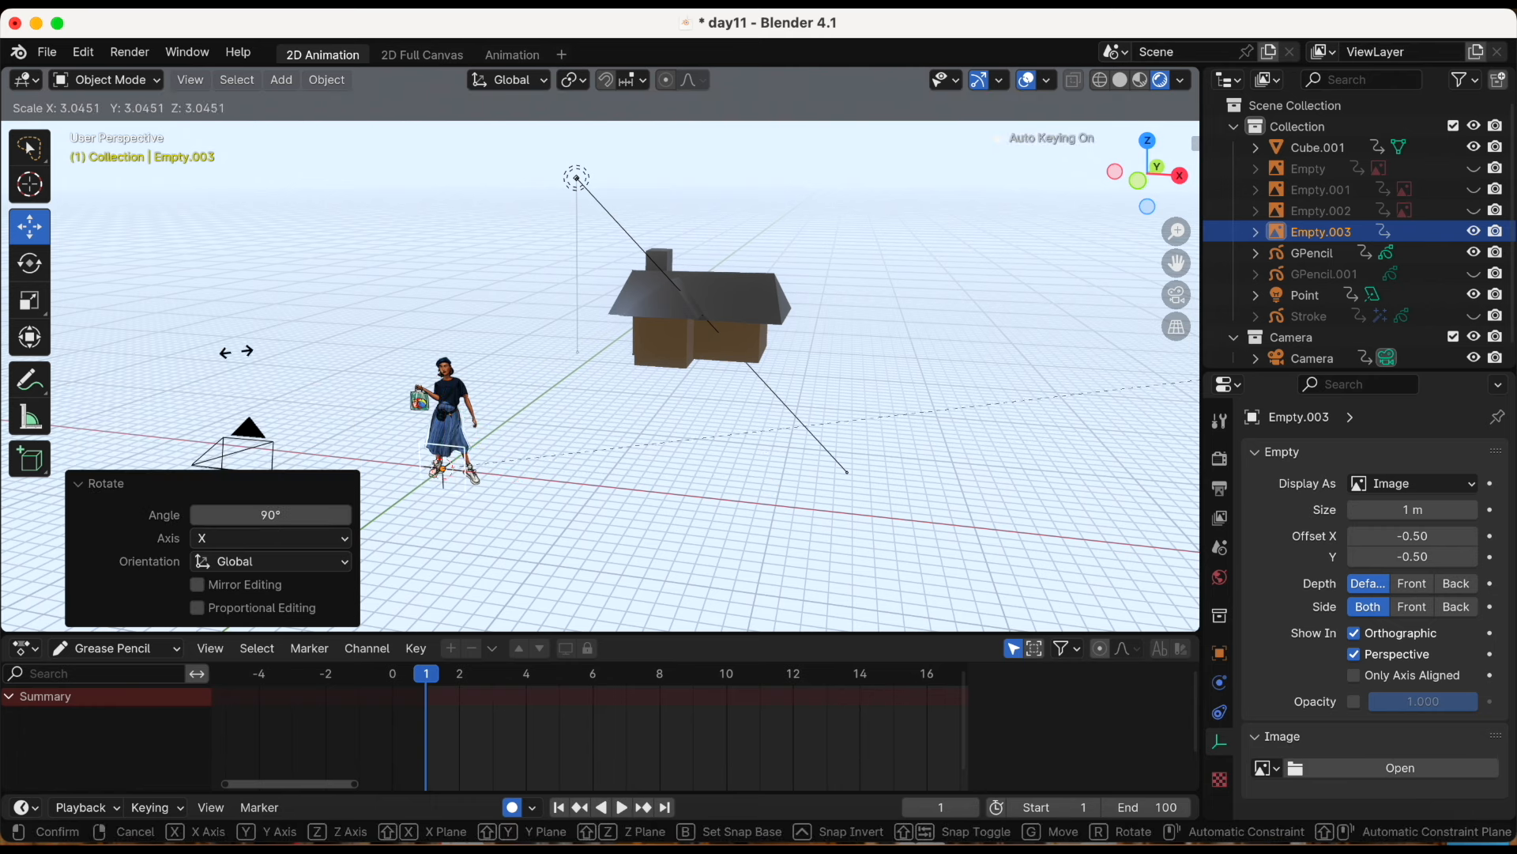
{"action": "left_click", "coordinate": [713, 306]}
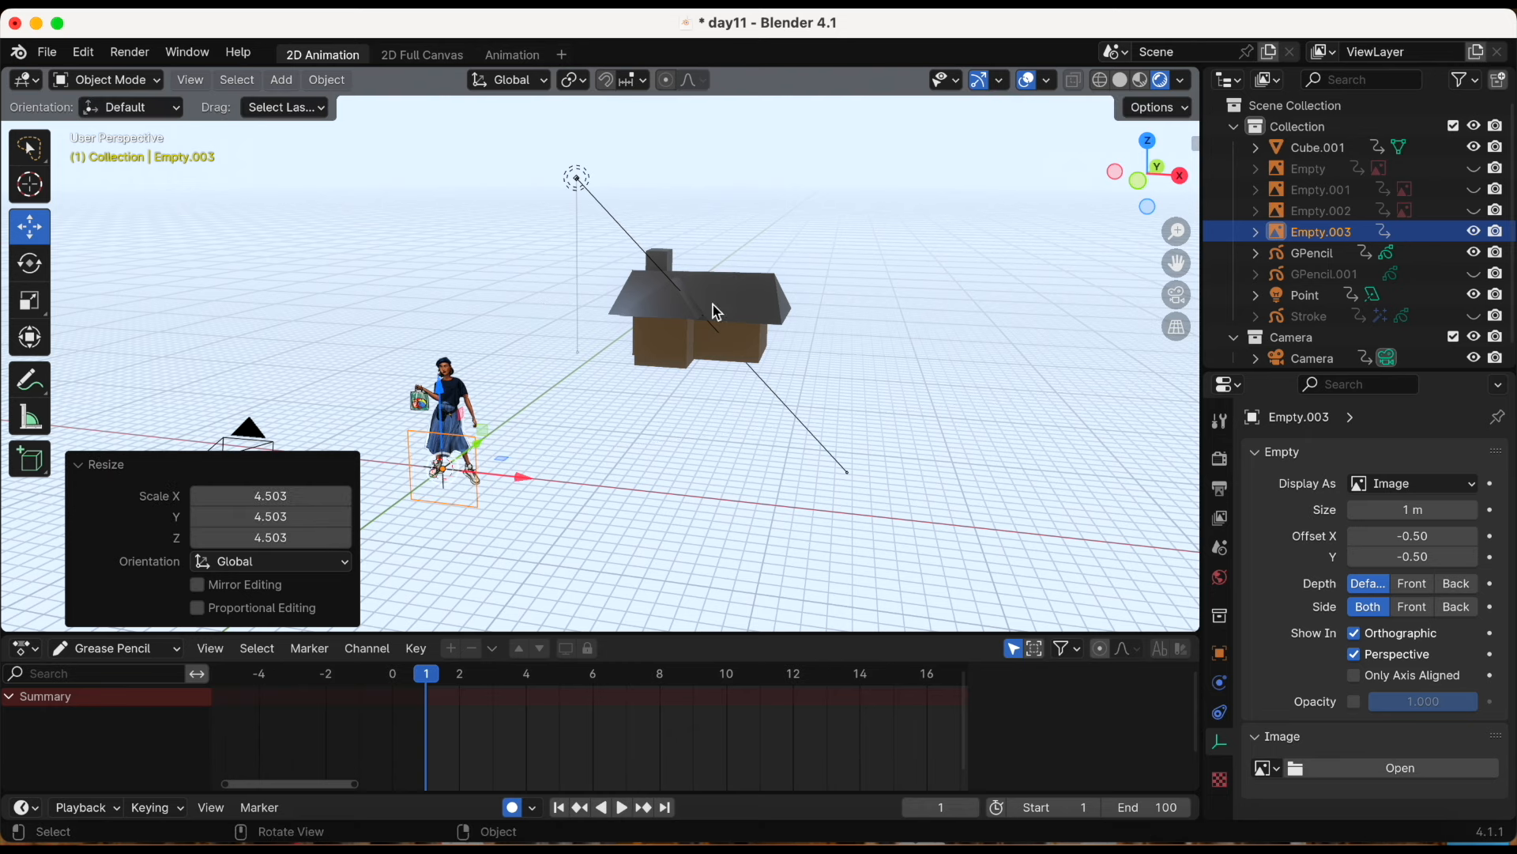
Load a reference photo from the Desktop folder into the new image empty
{"action": "left_click", "coordinate": [1349, 771]}
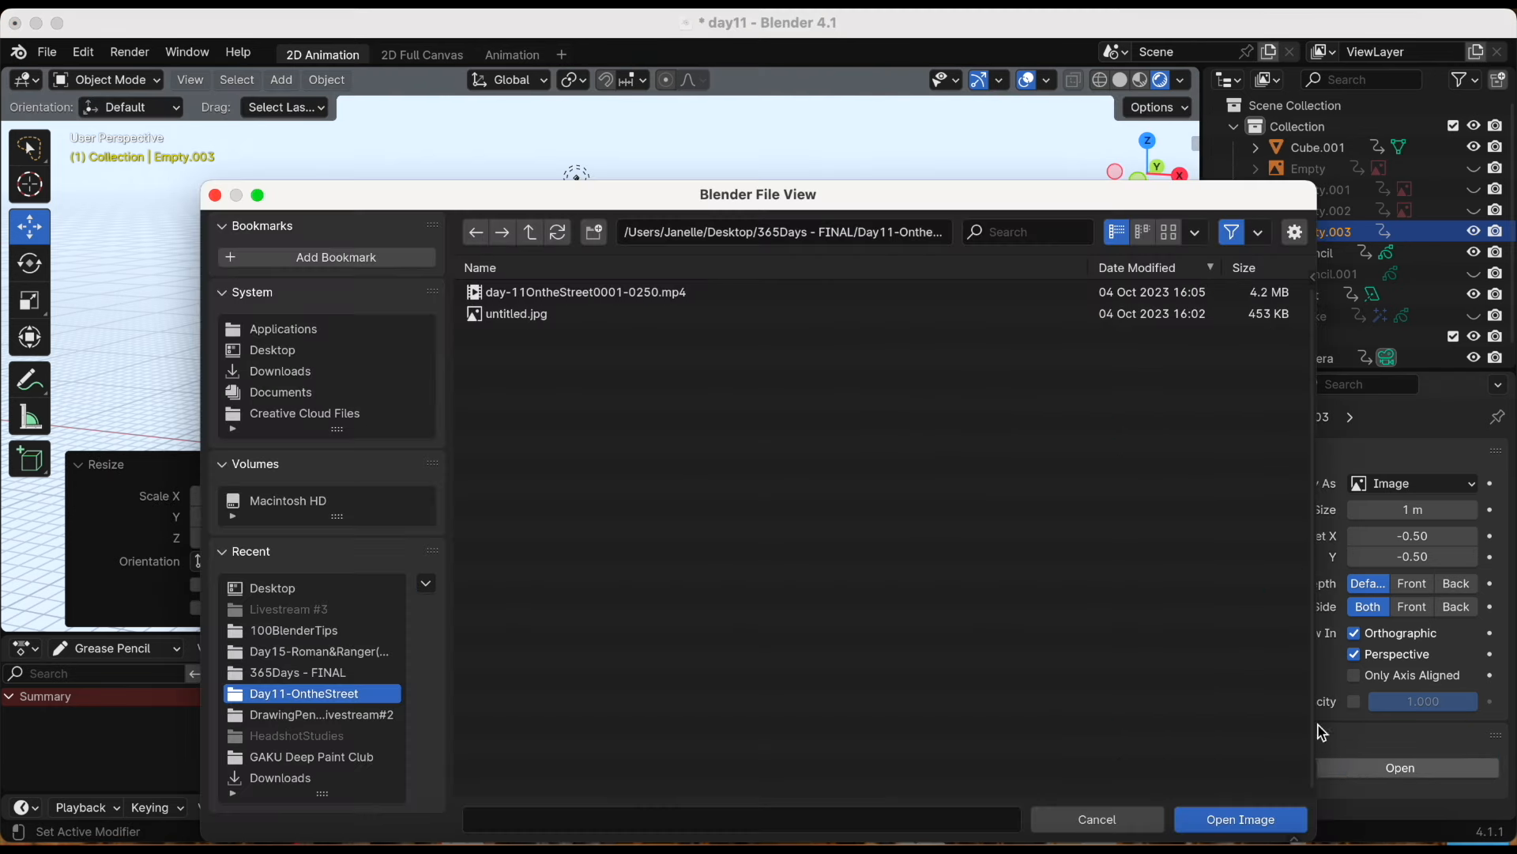
{"action": "left_click", "coordinate": [388, 352]}
{"action": "scroll", "coordinate": [609, 537], "scroll_direction": "down", "scroll_amount": 10}
{"action": "double_click", "coordinate": [580, 690]}
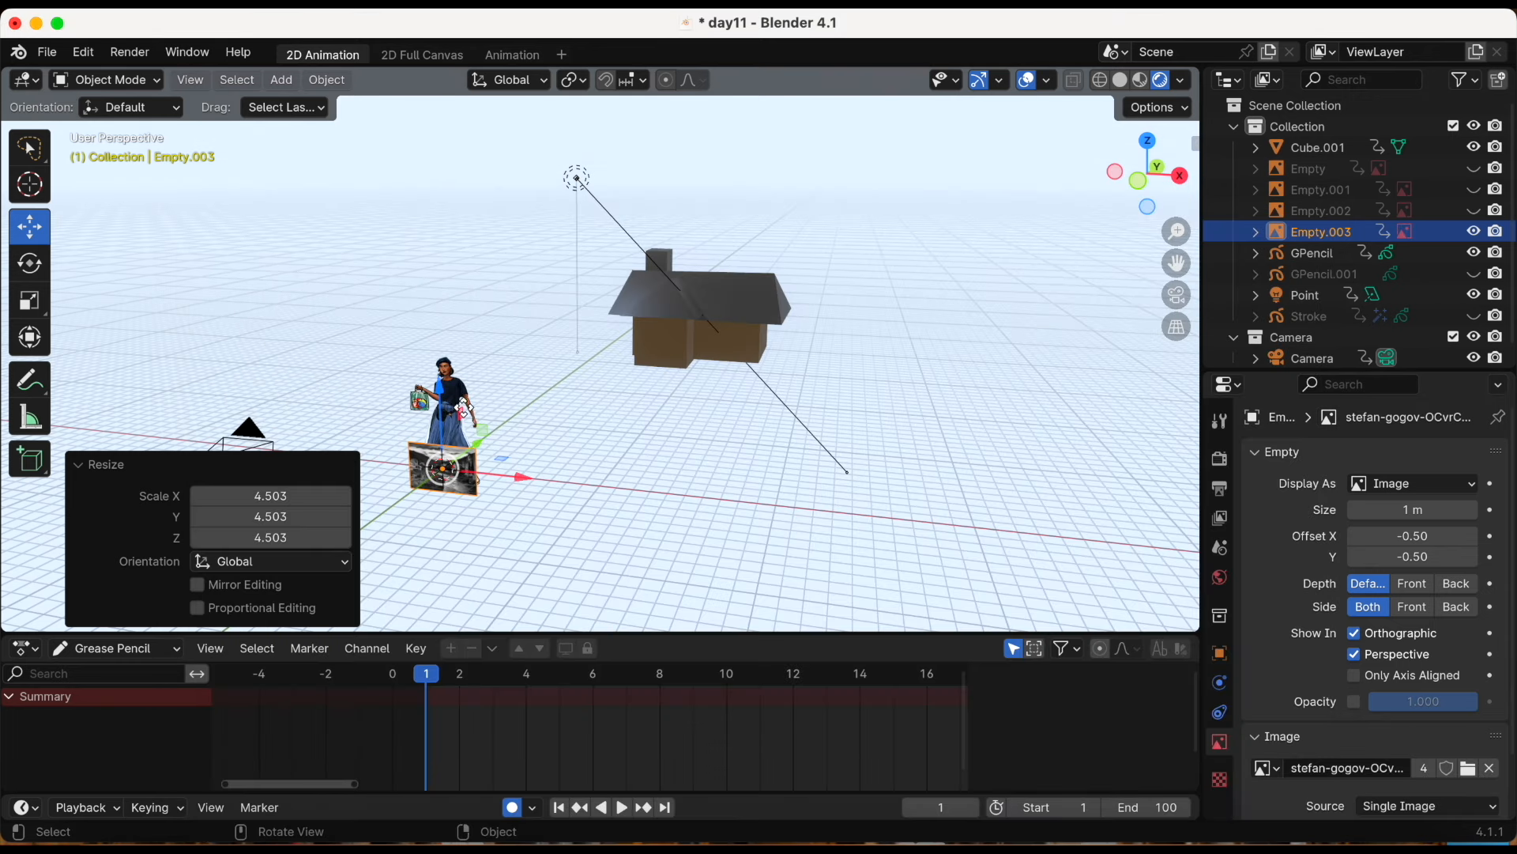
Raise the image empty about 6.37 m along Z and scale it up by about 3.57
{"action": "left_click_drag", "start_coordinate": [440, 399], "coordinate": [437, 301]}
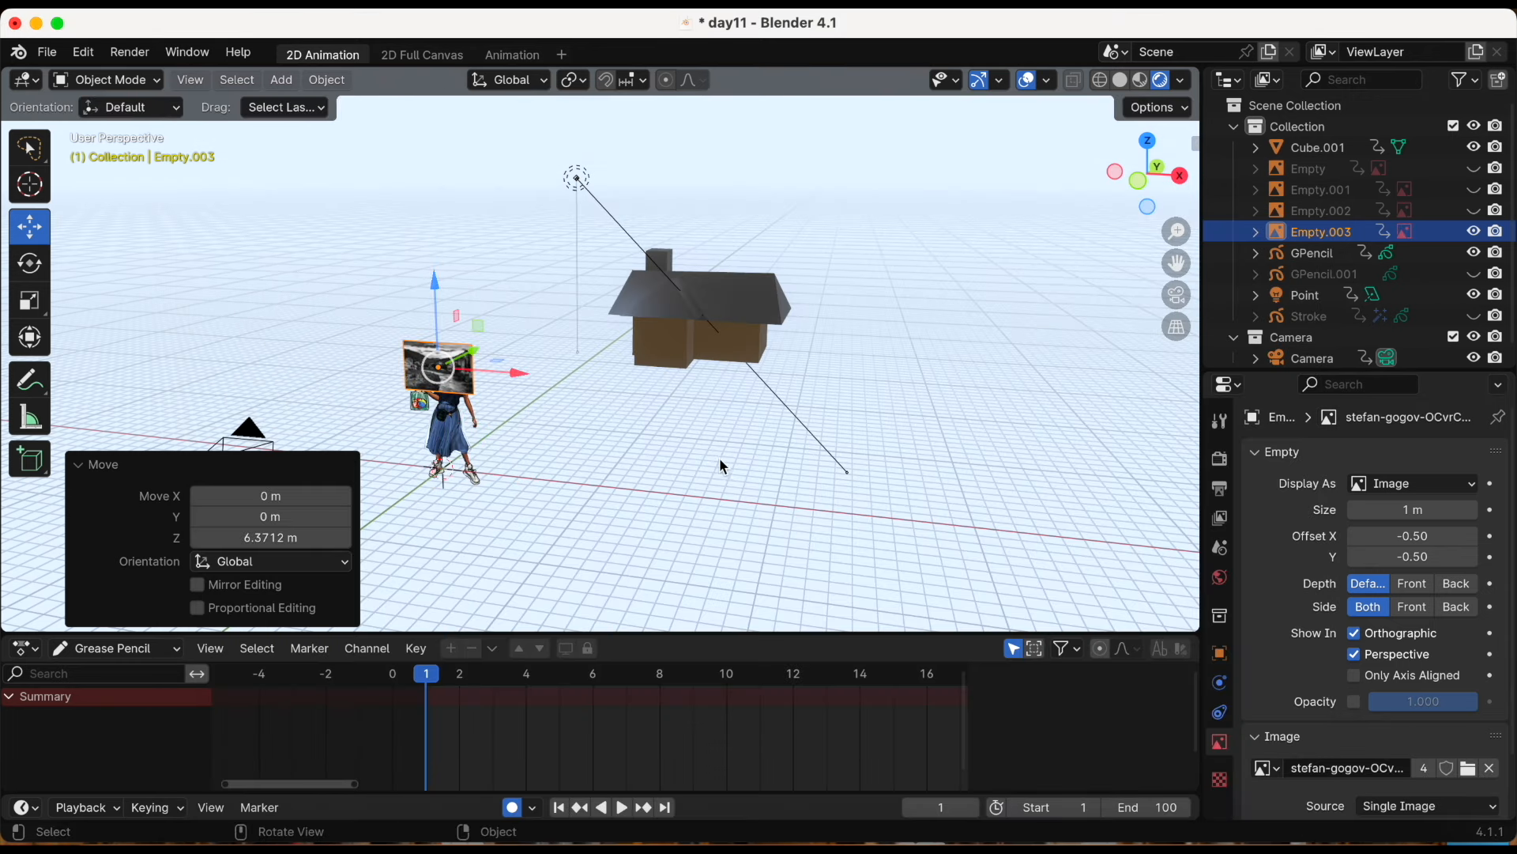
{"action": "key", "text": "s"}
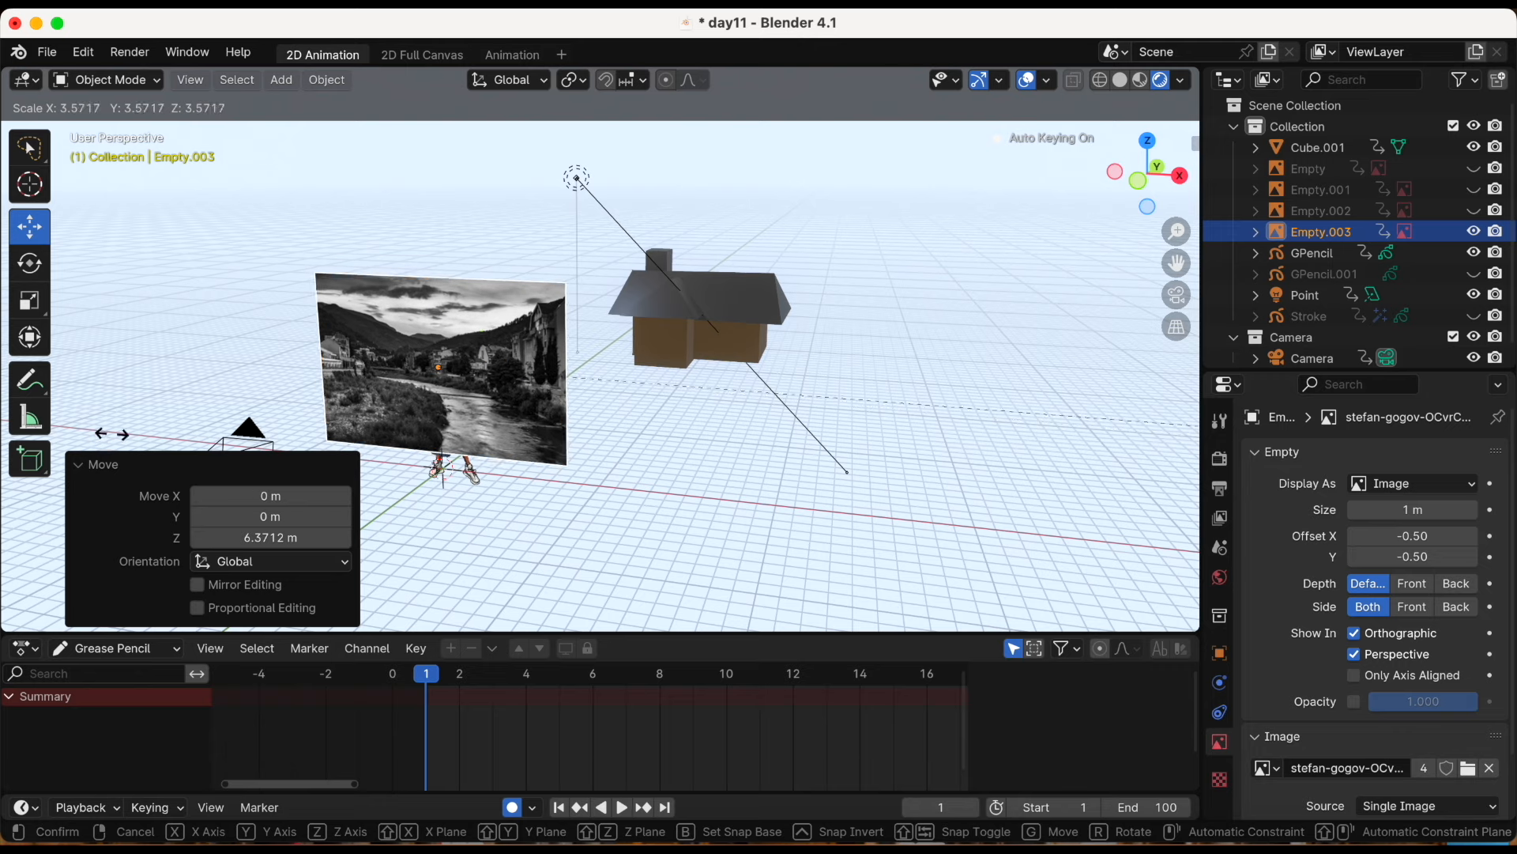
{"action": "left_click", "coordinate": [109, 433]}
Move the image empty along X clear of the character and lower it about 2.06 m
{"action": "middle_click_drag", "start_coordinate": [172, 428], "coordinate": [331, 352]}
{"action": "left_click_drag", "start_coordinate": [319, 315], "coordinate": [545, 316]}
{"action": "left_click_drag", "start_coordinate": [487, 212], "coordinate": [489, 230]}
{"action": "middle_click_drag", "start_coordinate": [624, 386], "coordinate": [686, 373]}
{"action": "scroll", "coordinate": [686, 373], "scroll_direction": "up", "scroll_amount": 3}
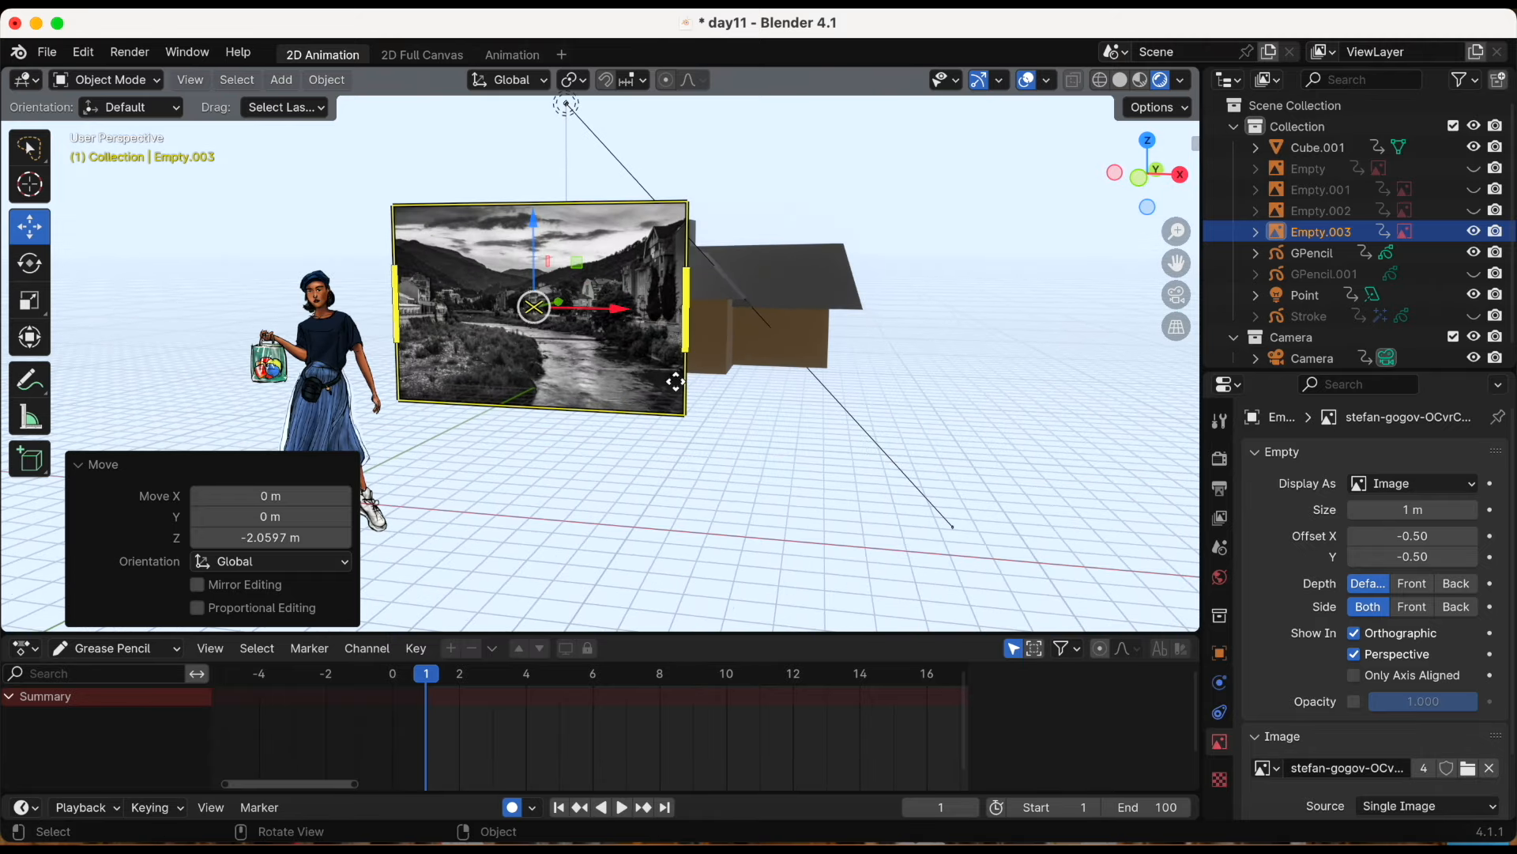
Trace the image empty to a new Grease Pencil object with a scale of 1.0
{"action": "right_click", "coordinate": [607, 258]}
{"action": "left_click", "coordinate": [605, 259]}
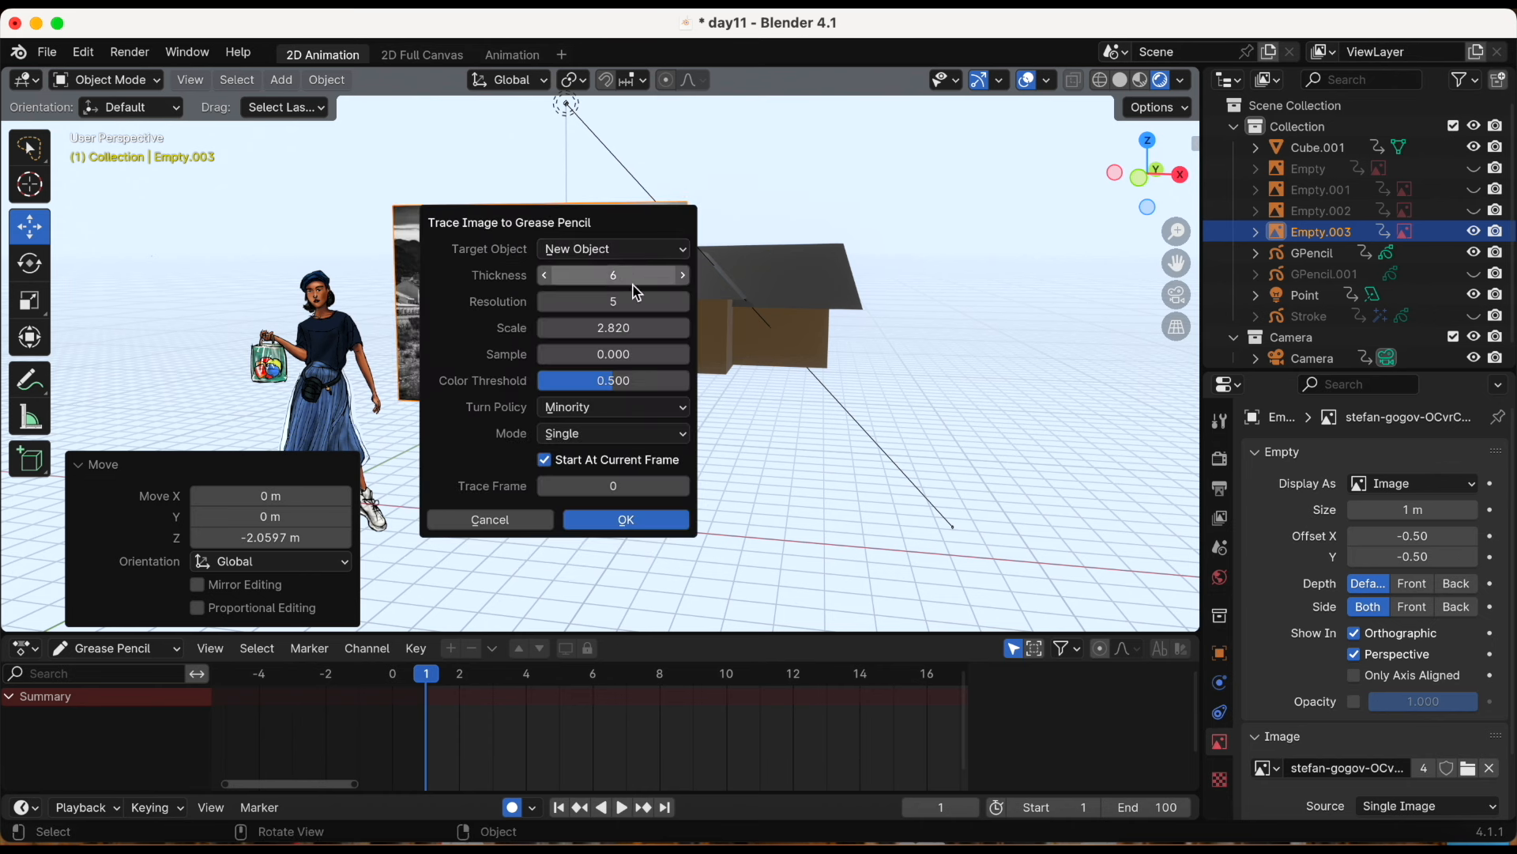
{"action": "left_click", "coordinate": [660, 328]}
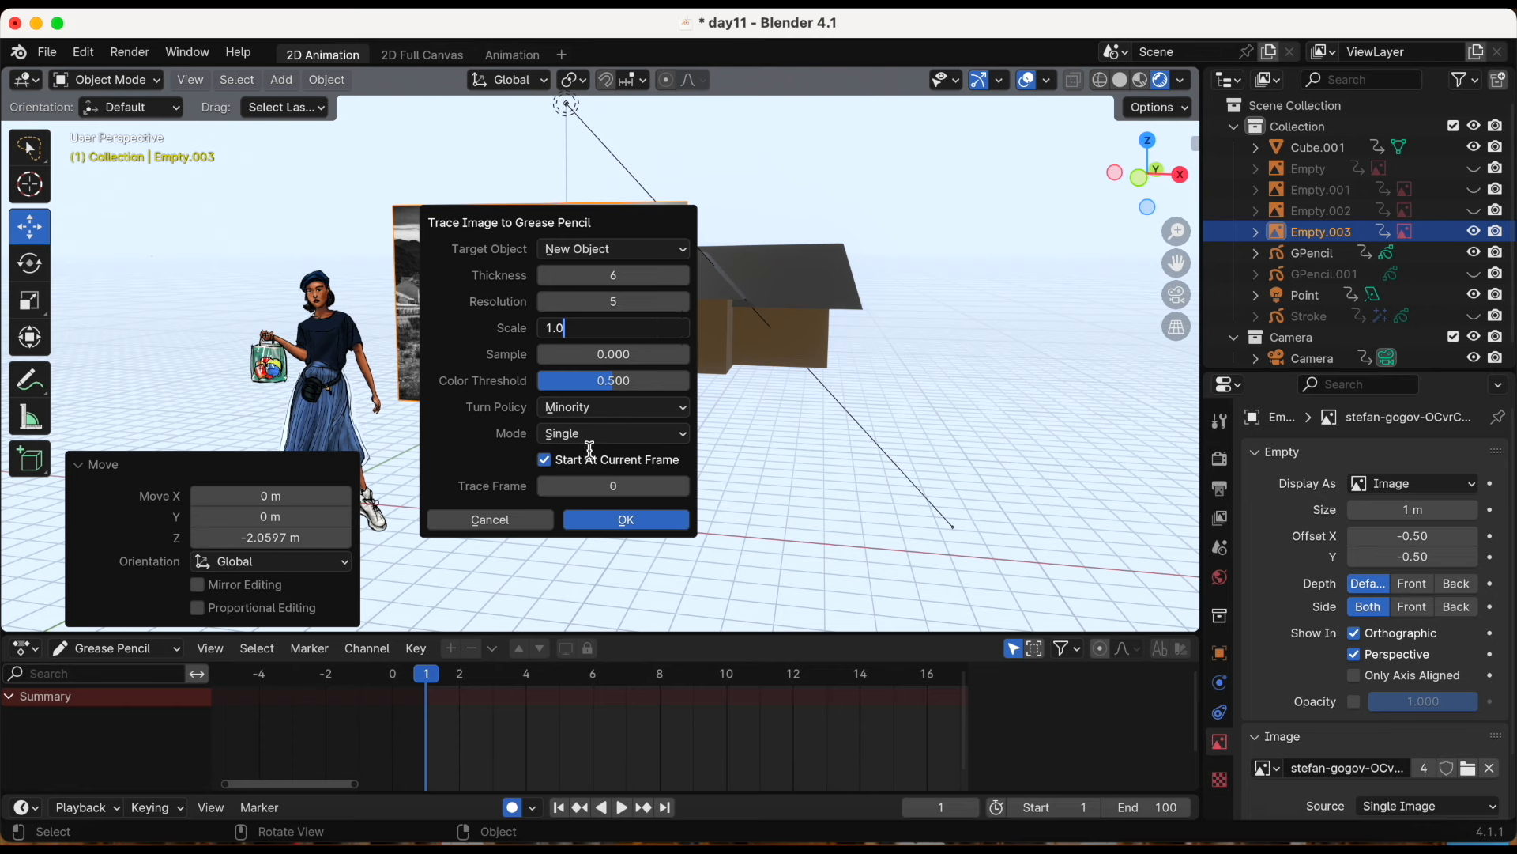
{"action": "key", "text": "Return"}
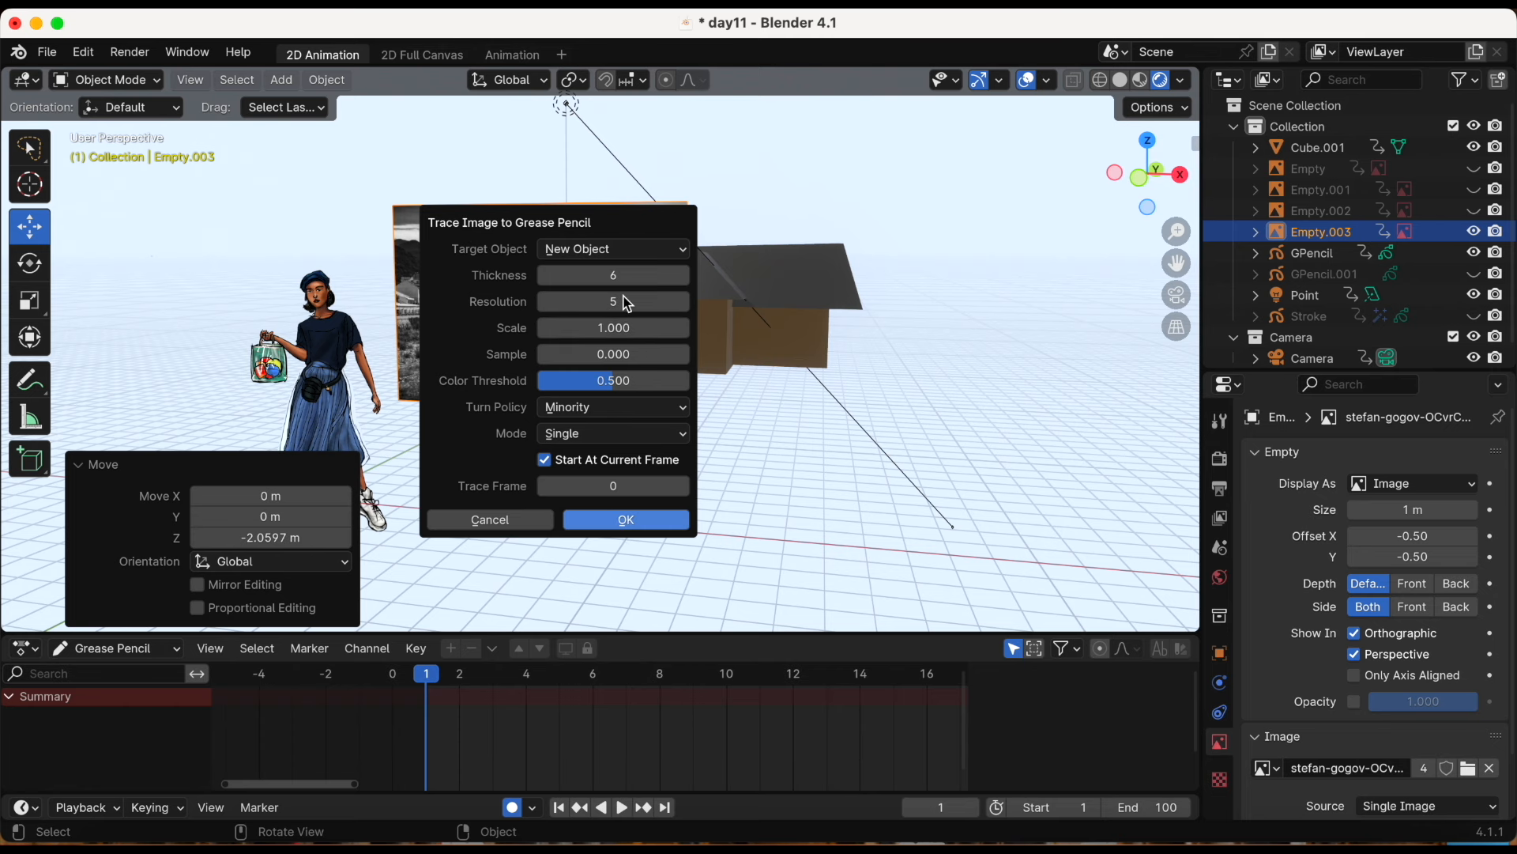
{"action": "key", "text": "Return"}
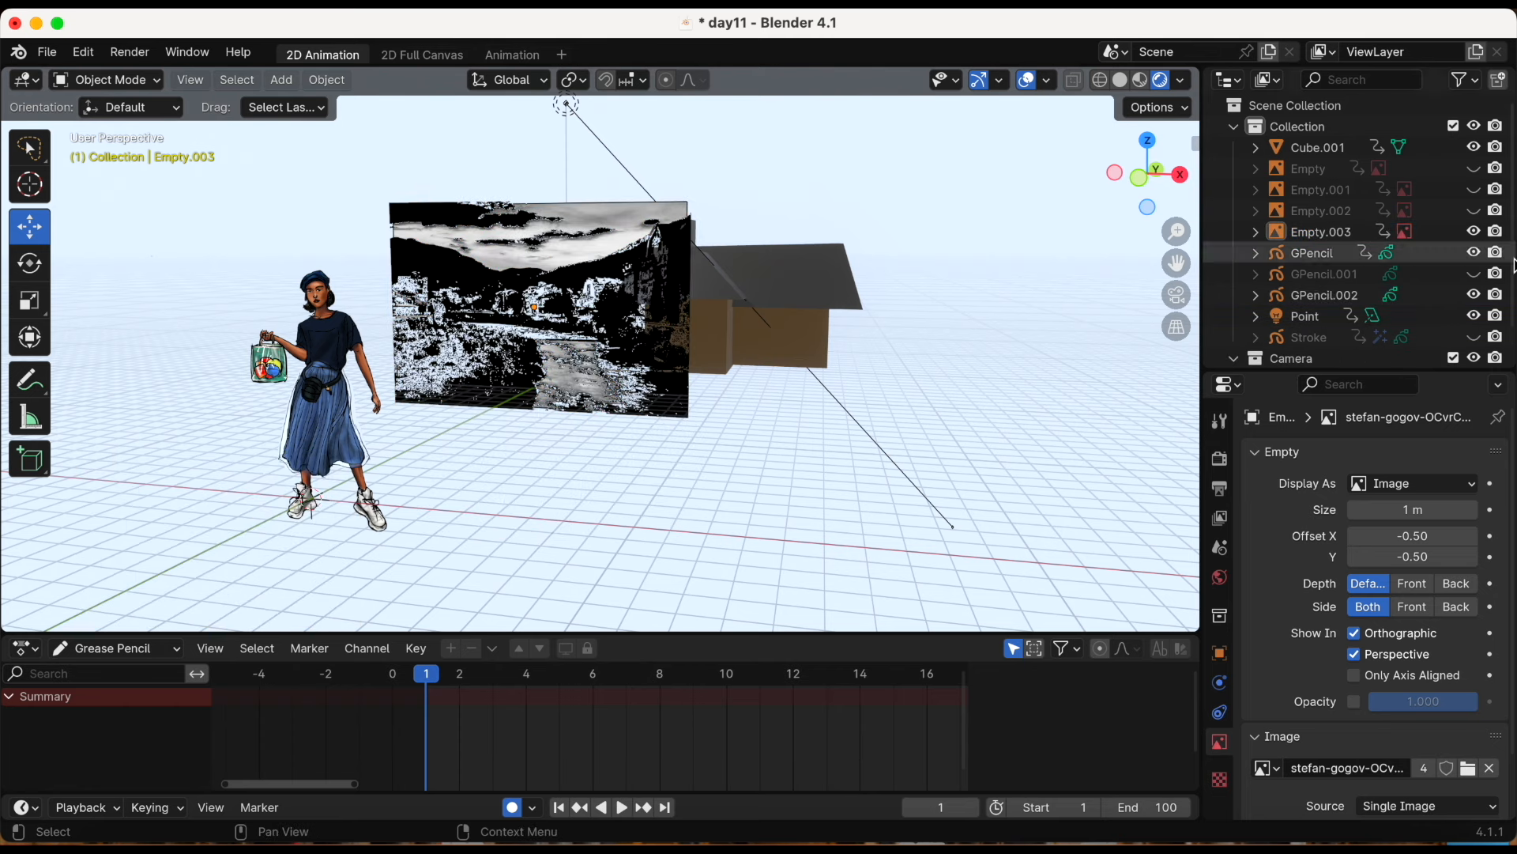
Hide the reference image empty and view the Grease Pencil trace on its own
{"action": "left_click", "coordinate": [1475, 232]}
{"action": "scroll", "coordinate": [888, 367], "scroll_direction": "up", "scroll_amount": 3}
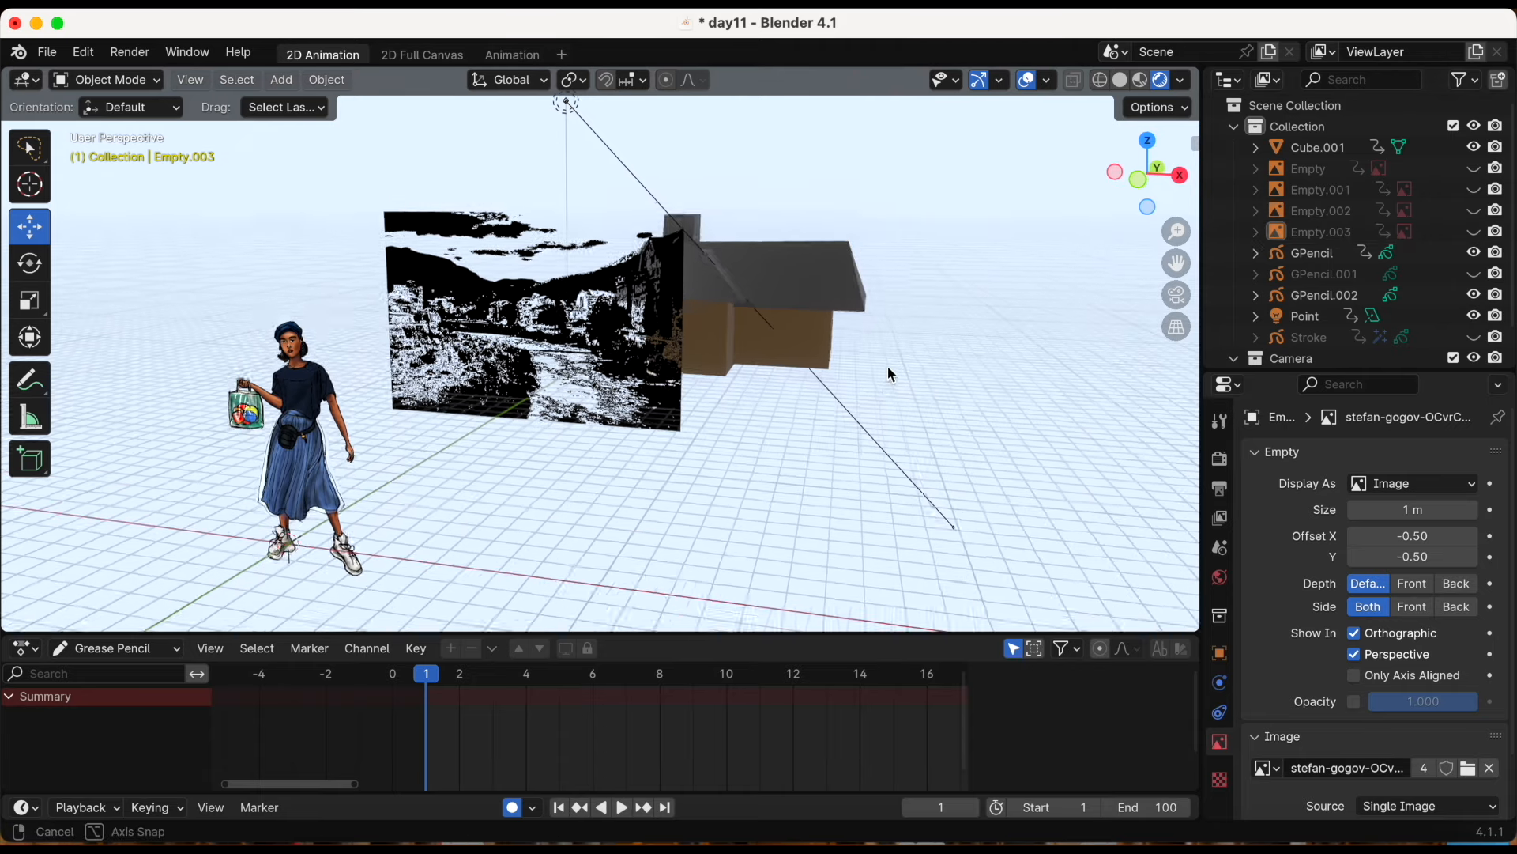
{"action": "left_click_drag", "start_coordinate": [1177, 263], "coordinate": [1203, 323]}
{"action": "mouse_move", "coordinate": [1023, 308]}
{"action": "middle_mouse_down"}
{"action": "mouse_move", "coordinate": [1118, 282]}
{"action": "mouse_move", "coordinate": [1057, 301]}
{"action": "middle_mouse_up"}
{"action": "scroll", "coordinate": [1067, 303], "scroll_direction": "up", "scroll_amount": 2}
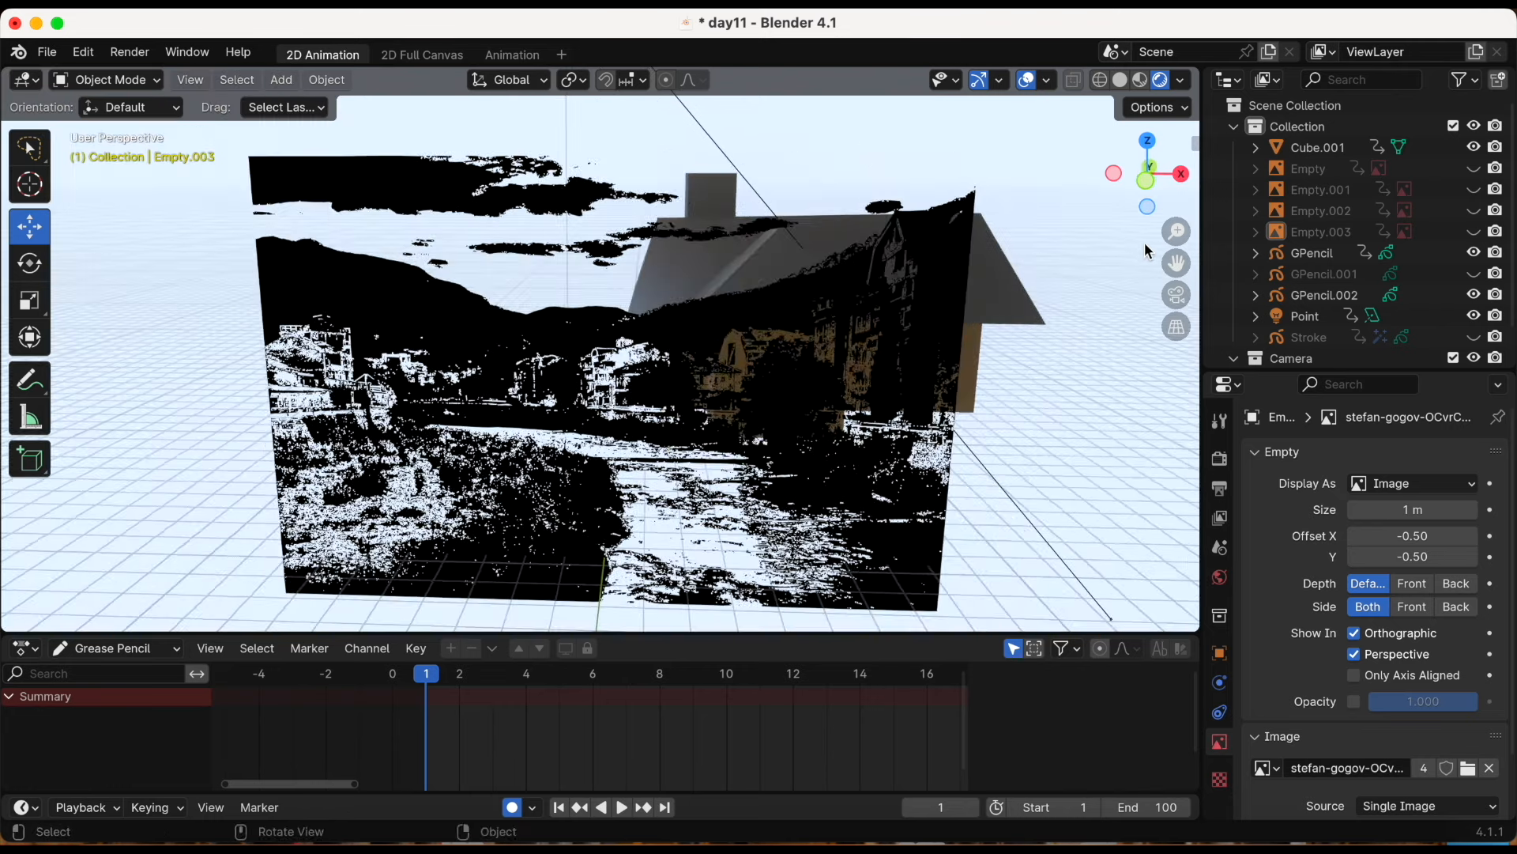
{"action": "middle_click_drag", "start_coordinate": [1134, 248], "coordinate": [1057, 317]}
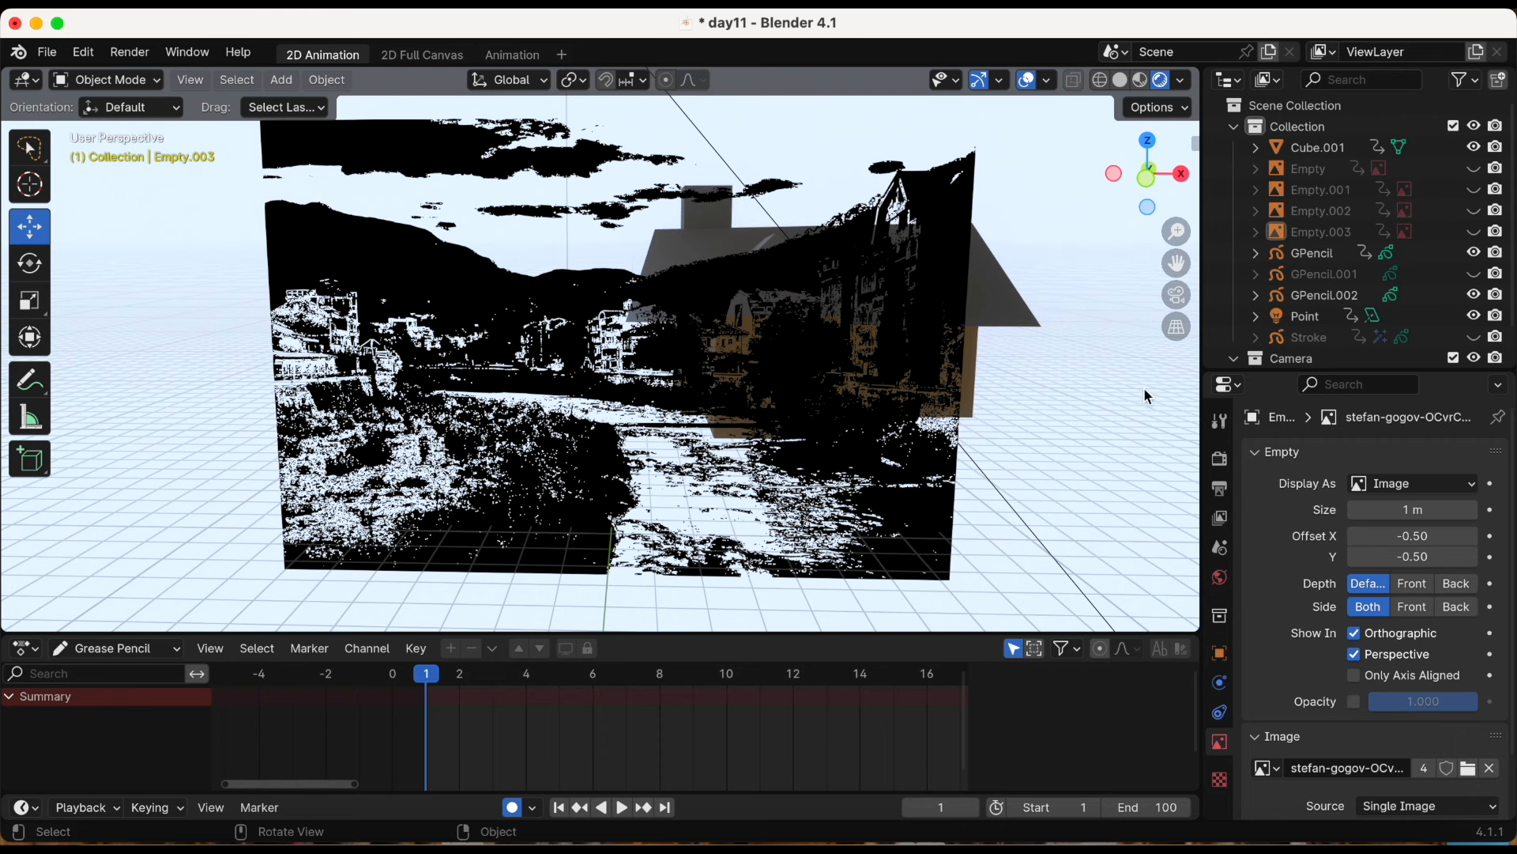
Add a new layer to the traced Grease Pencil object and place it below the Trace layer
{"action": "left_click", "coordinate": [1325, 295]}
{"action": "left_click_drag", "start_coordinate": [1328, 371], "coordinate": [1325, 234]}
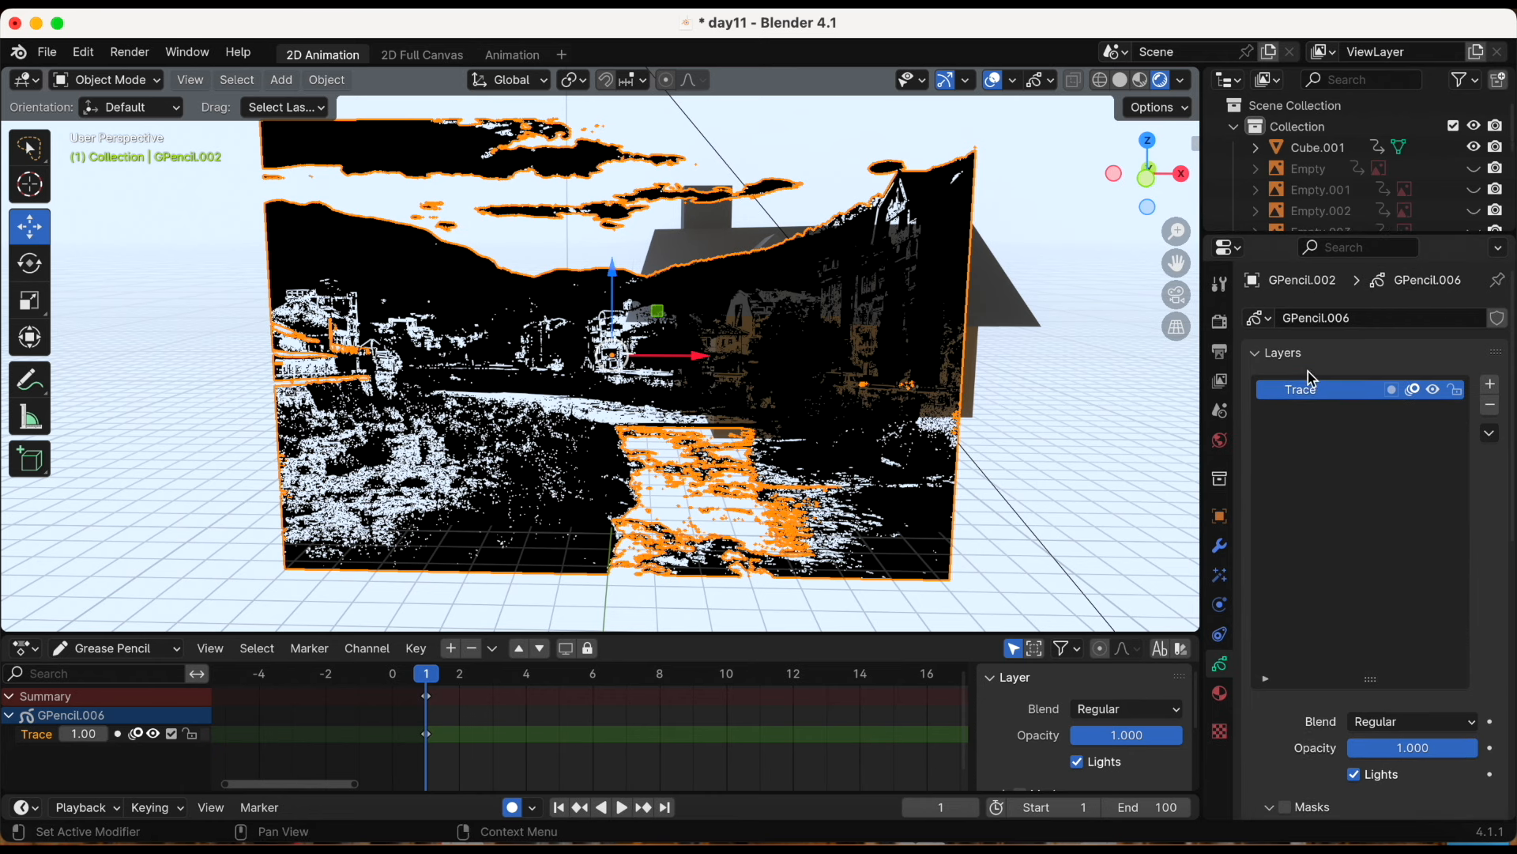
{"action": "left_click", "coordinate": [1490, 385]}
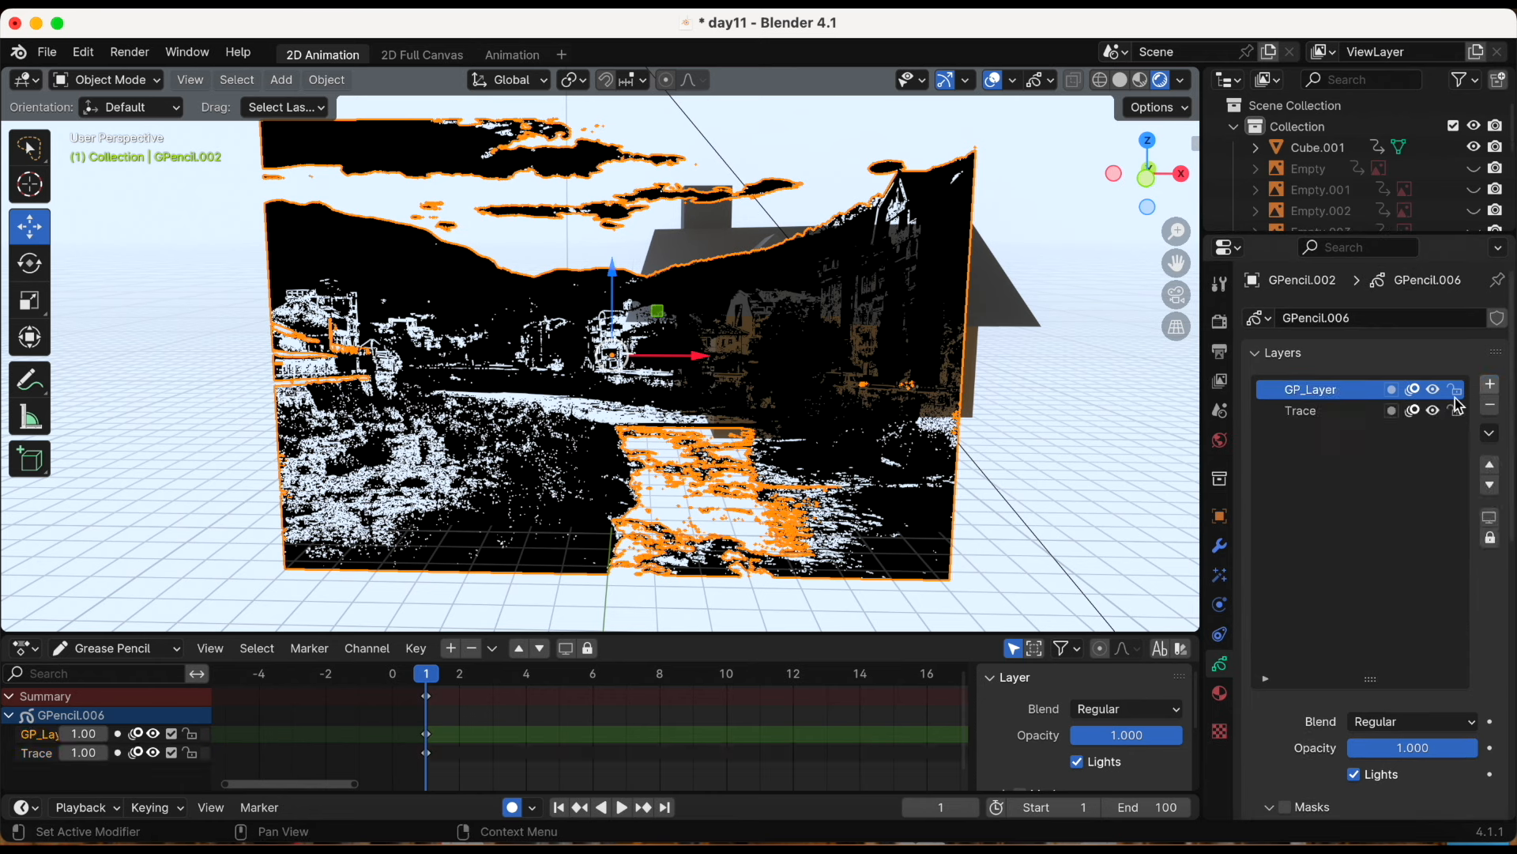
{"action": "left_click", "coordinate": [1490, 486]}
{"action": "left_click", "coordinate": [1312, 392]}
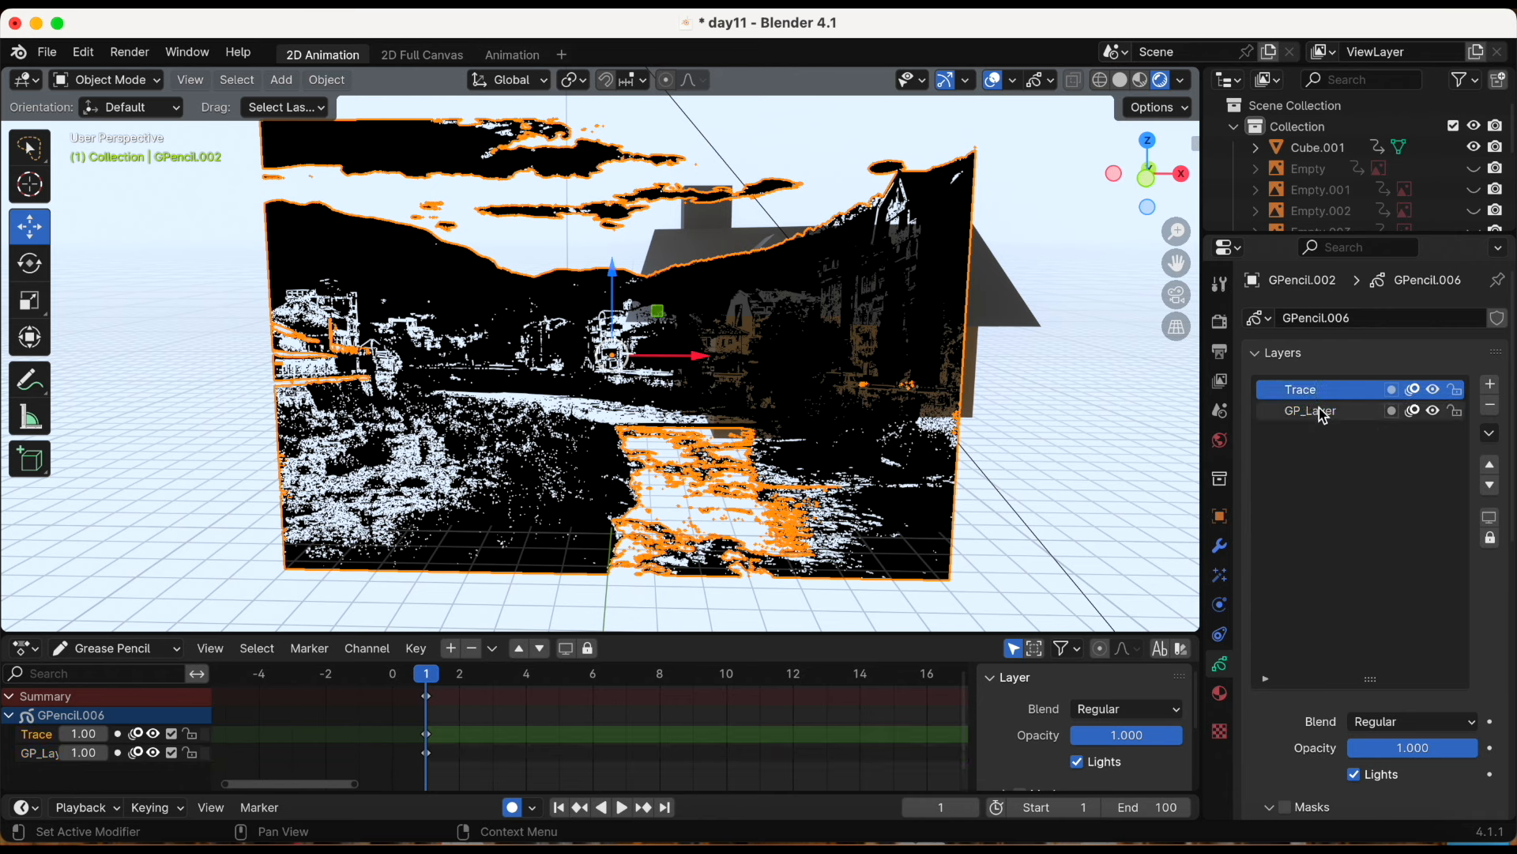
Make GP_Layer the active layer and add a new material to the traced object
{"action": "left_click", "coordinate": [1320, 410]}
{"action": "left_click", "coordinate": [1219, 693]}
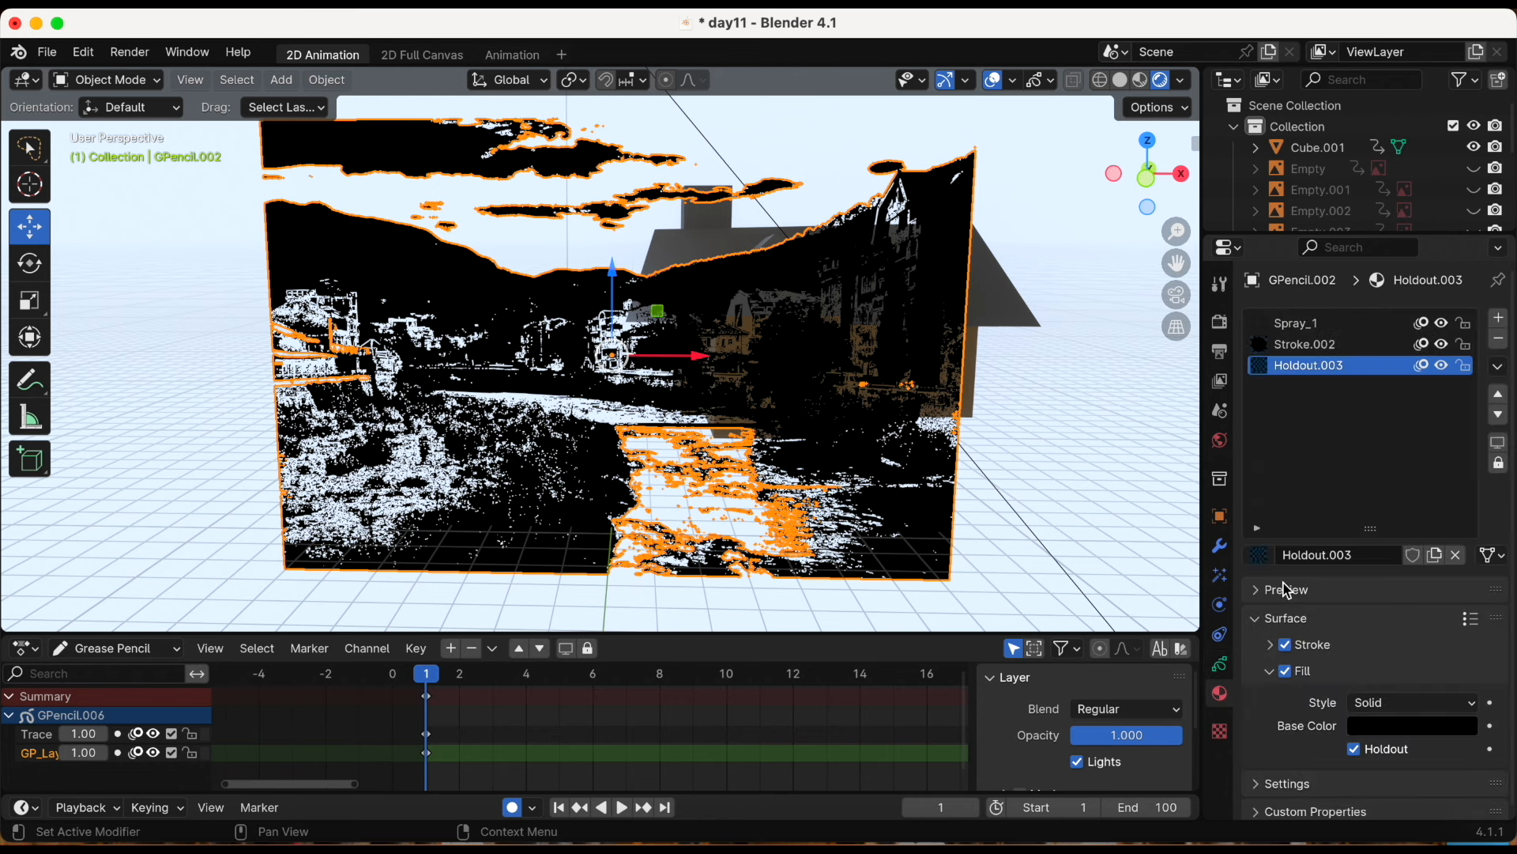
{"action": "left_click", "coordinate": [1498, 317]}
{"action": "left_click", "coordinate": [1340, 564]}
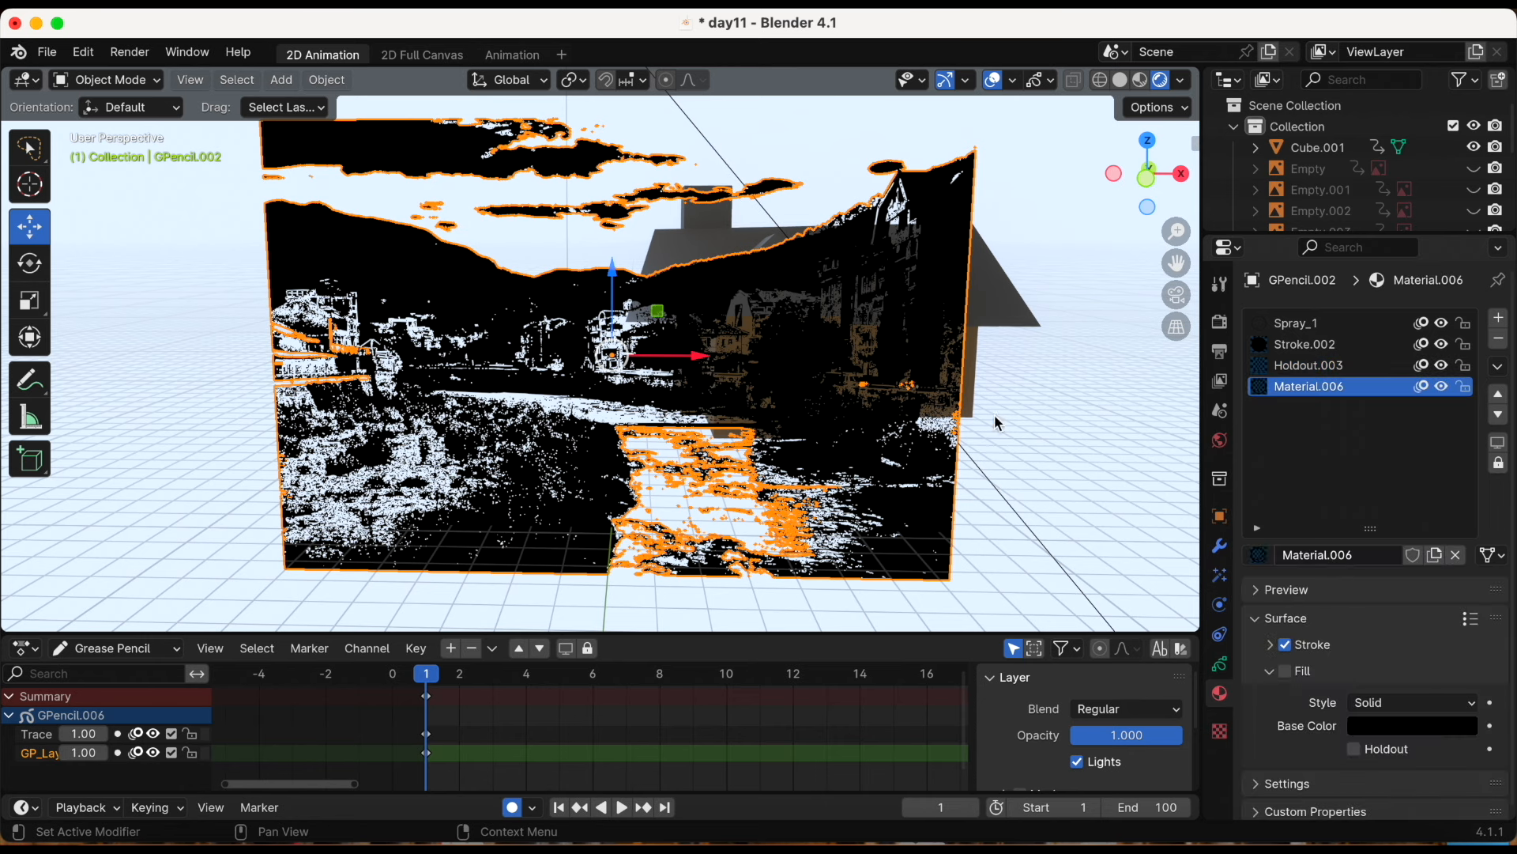
In Draw Mode with the Spray_1 material, spray a blue sky, a yellow sun and a turquoise river behind the trace
{"action": "left_click", "coordinate": [109, 80]}
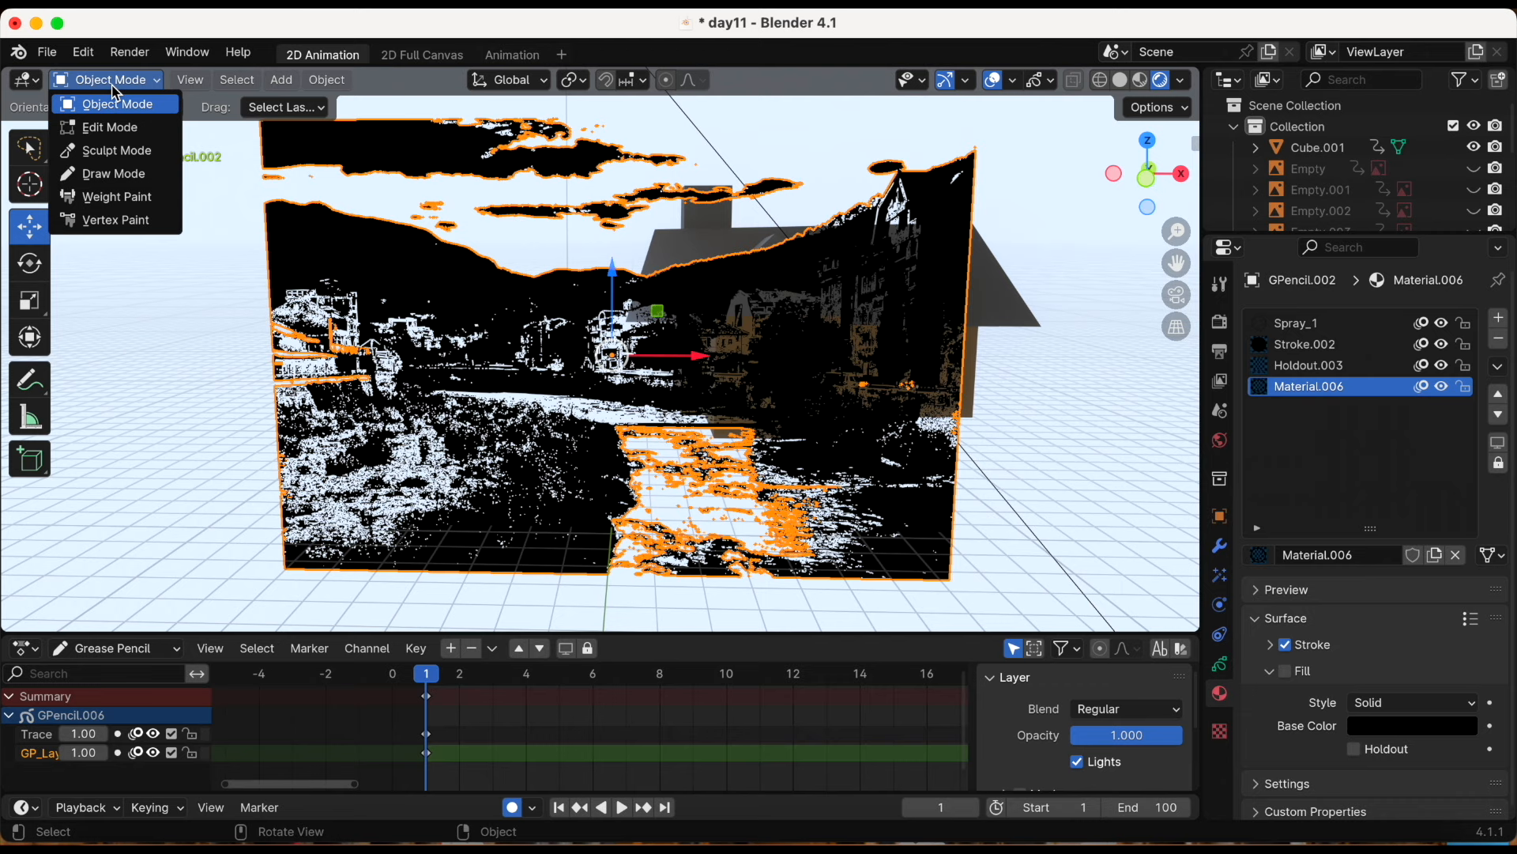
{"action": "left_click", "coordinate": [111, 173]}
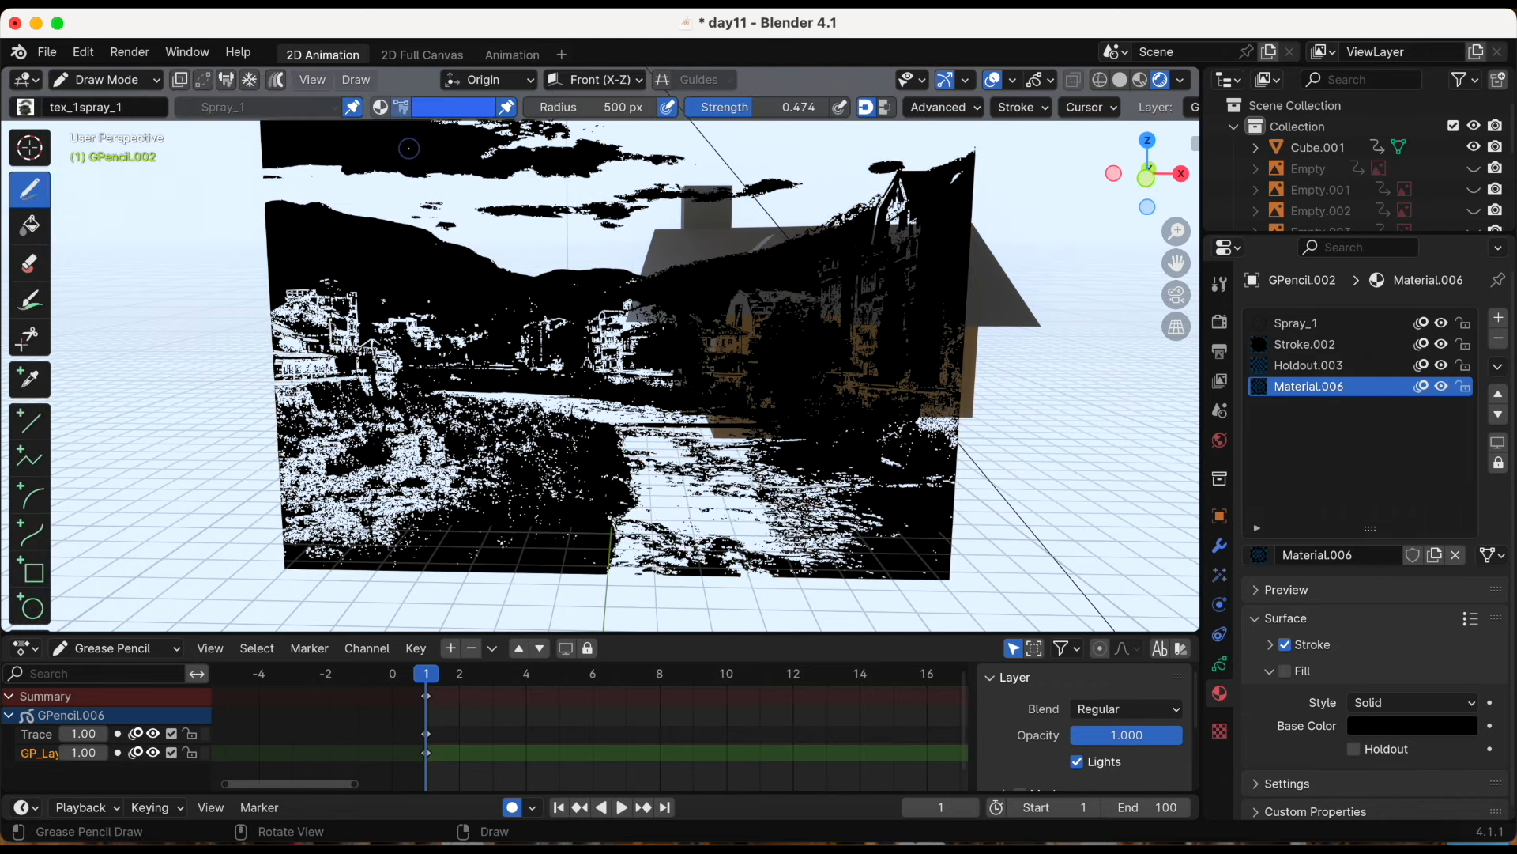
{"action": "left_click", "coordinate": [1296, 324]}
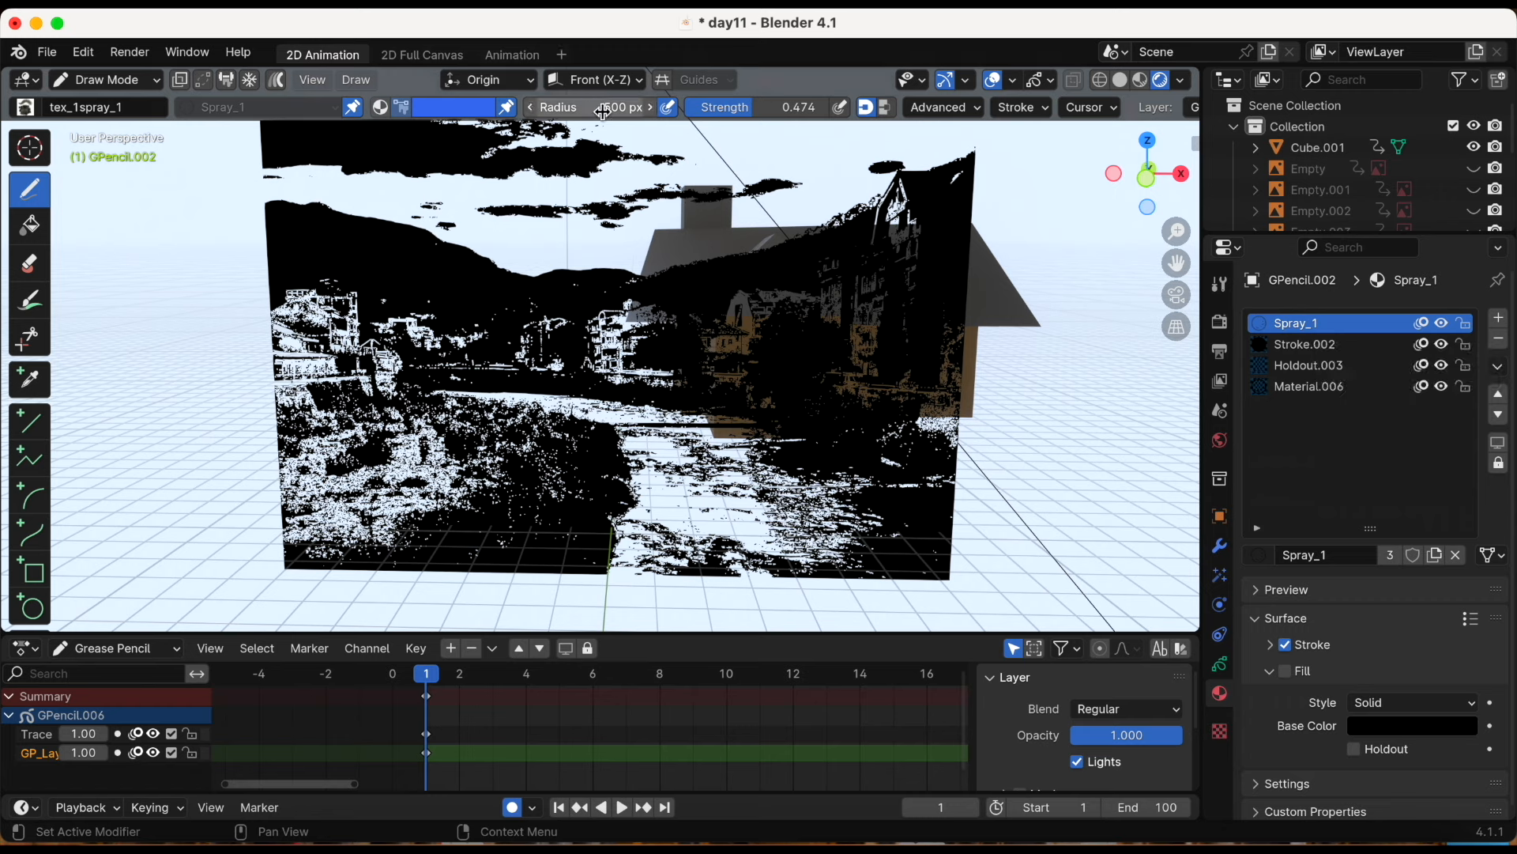
{"action": "mouse_move", "coordinate": [598, 272]}
{"action": "left_mouse_down"}
{"action": "mouse_move", "coordinate": [599, 286]}
{"action": "mouse_move", "coordinate": [687, 264]}
{"action": "mouse_move", "coordinate": [759, 277]}
{"action": "mouse_move", "coordinate": [782, 366]}
{"action": "mouse_move", "coordinate": [735, 475]}
{"action": "mouse_move", "coordinate": [703, 494]}
{"action": "mouse_move", "coordinate": [640, 458]}
{"action": "left_mouse_up"}
{"action": "mouse_move", "coordinate": [630, 273]}
{"action": "left_mouse_down"}
{"action": "mouse_move", "coordinate": [569, 241]}
{"action": "mouse_move", "coordinate": [553, 206]}
{"action": "mouse_move", "coordinate": [502, 221]}
{"action": "mouse_move", "coordinate": [545, 257]}
{"action": "left_mouse_up"}
Set the opacity of the Trace layer to 0.99
{"action": "left_click", "coordinate": [1219, 664]}
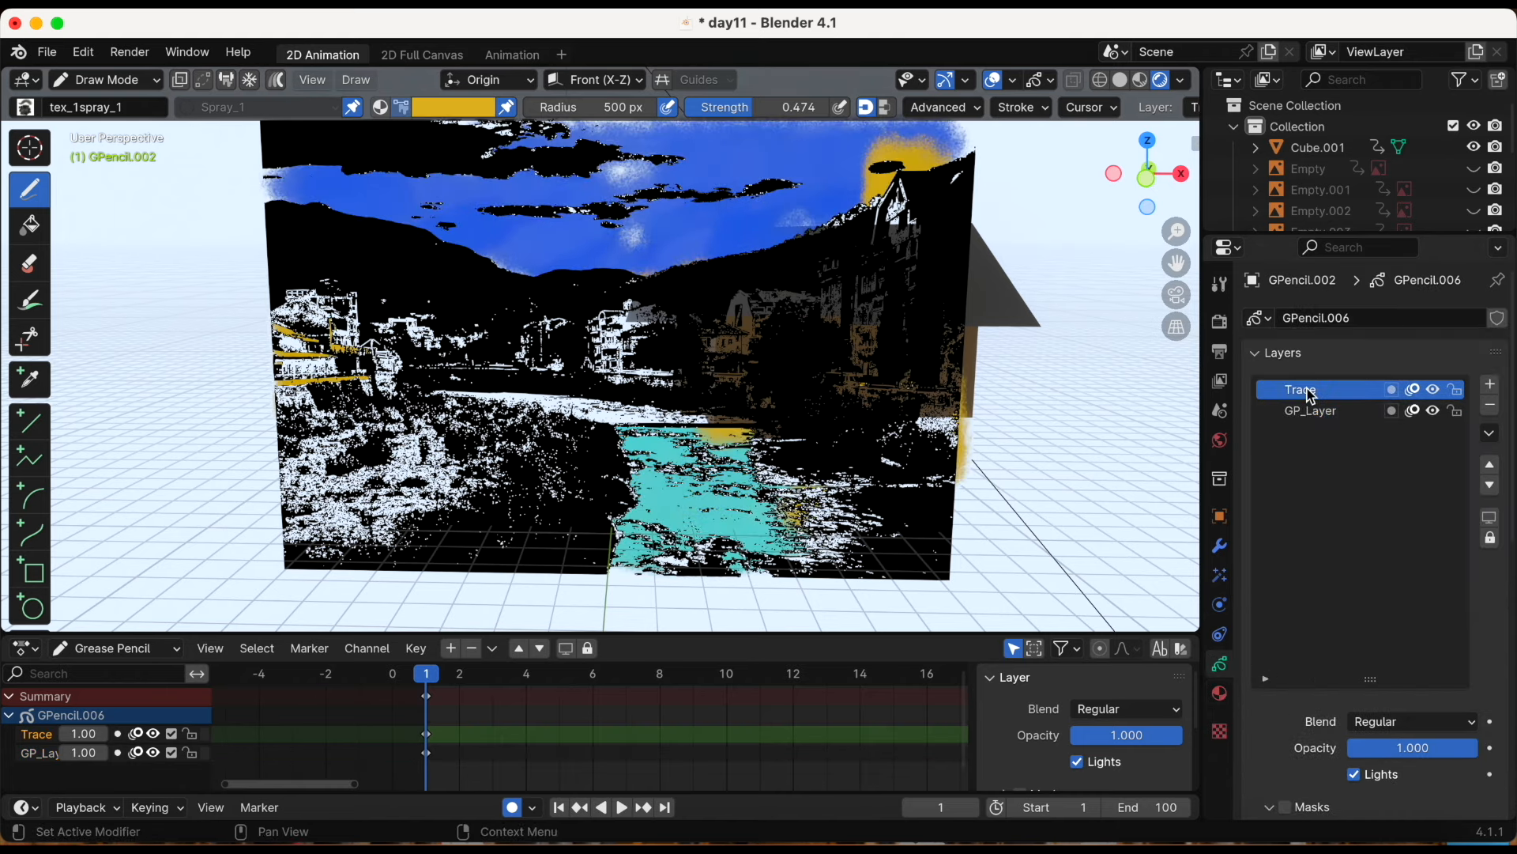
{"action": "left_click", "coordinate": [1430, 751]}
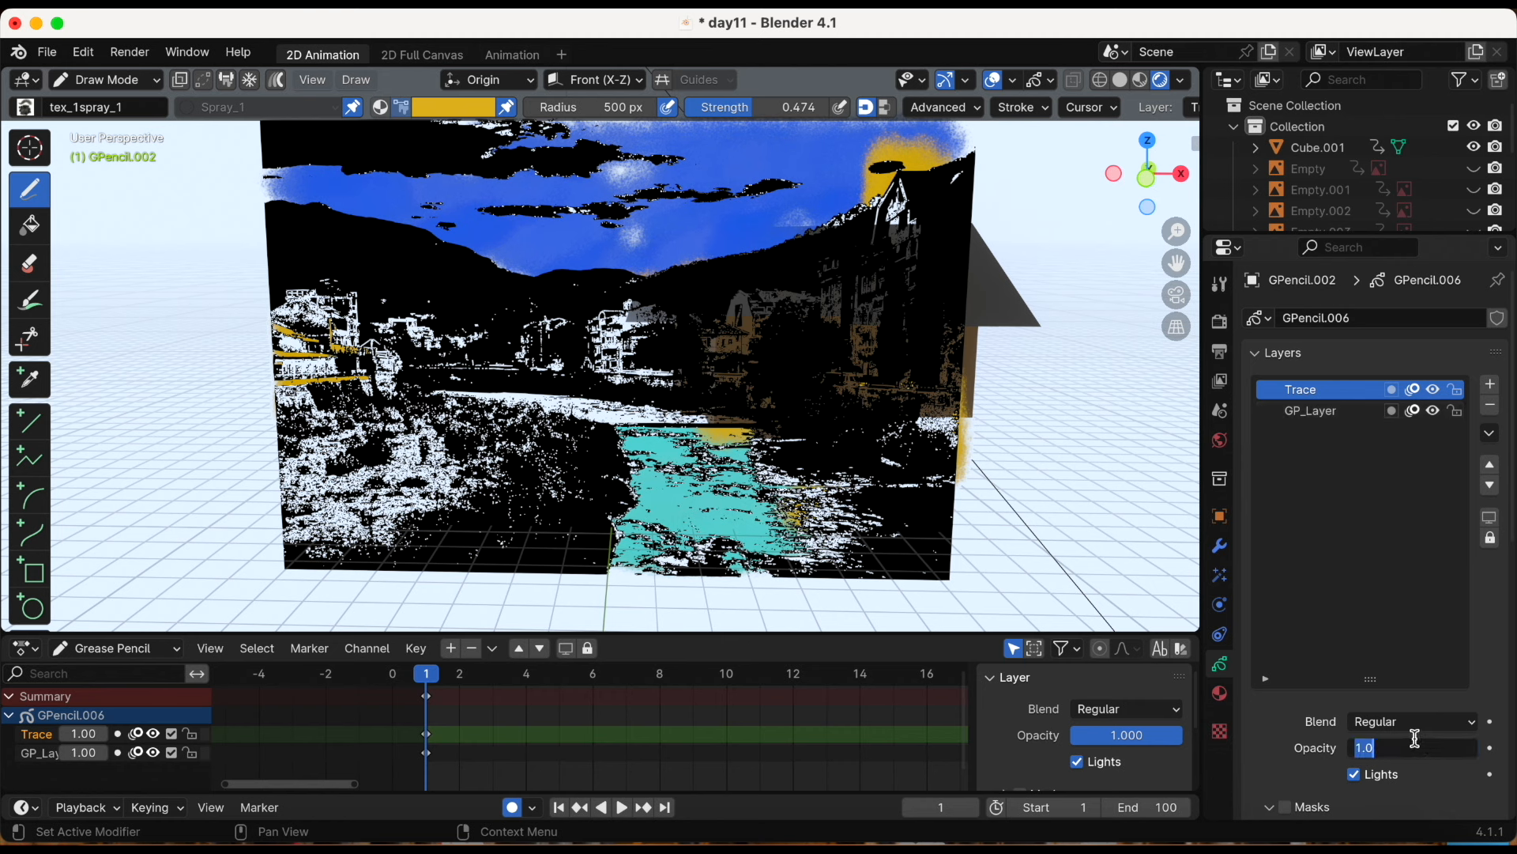
{"action": "type", "text": "0.99"}
{"action": "key", "text": "Return"}
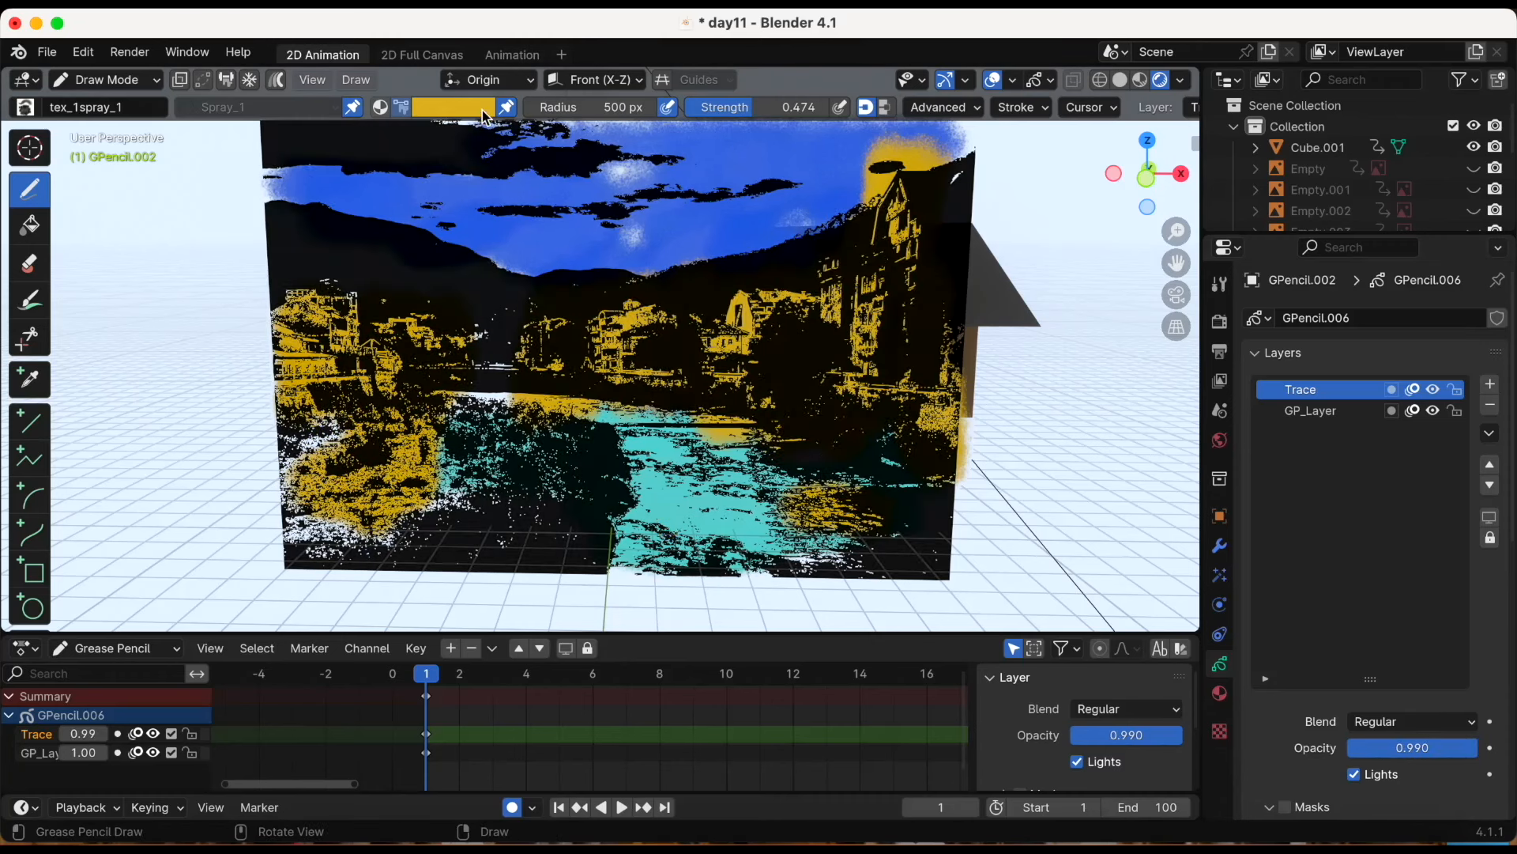
Try spraying the river's sampled turquoise over the near bank on the Trace layer, and undo the stroke
{"action": "left_click", "coordinate": [437, 110]}
{"action": "left_click", "coordinate": [448, 308]}
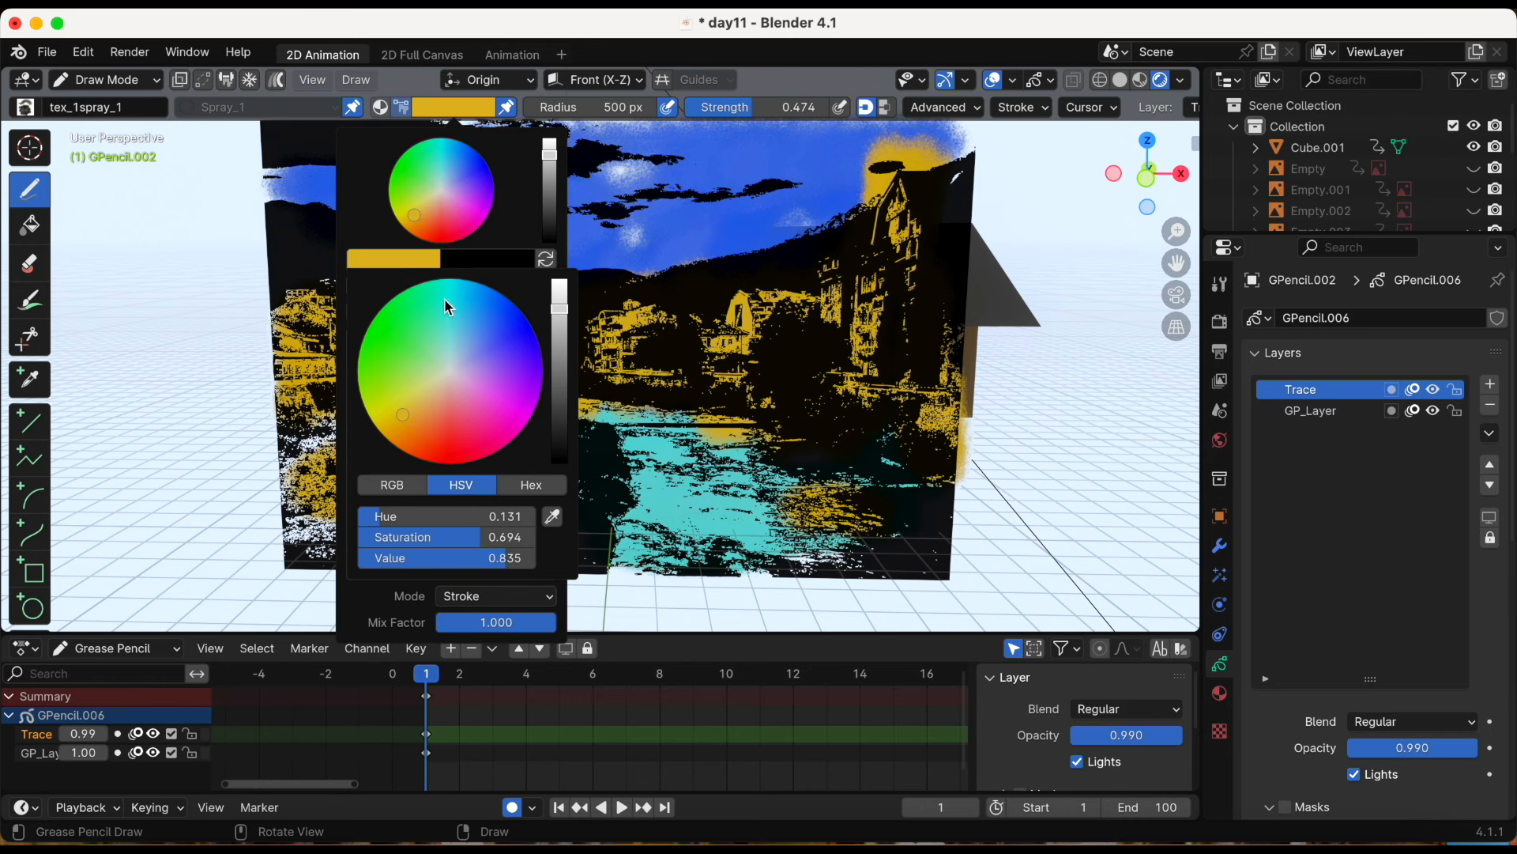
{"action": "left_click", "coordinate": [551, 516]}
{"action": "left_click", "coordinate": [684, 486]}
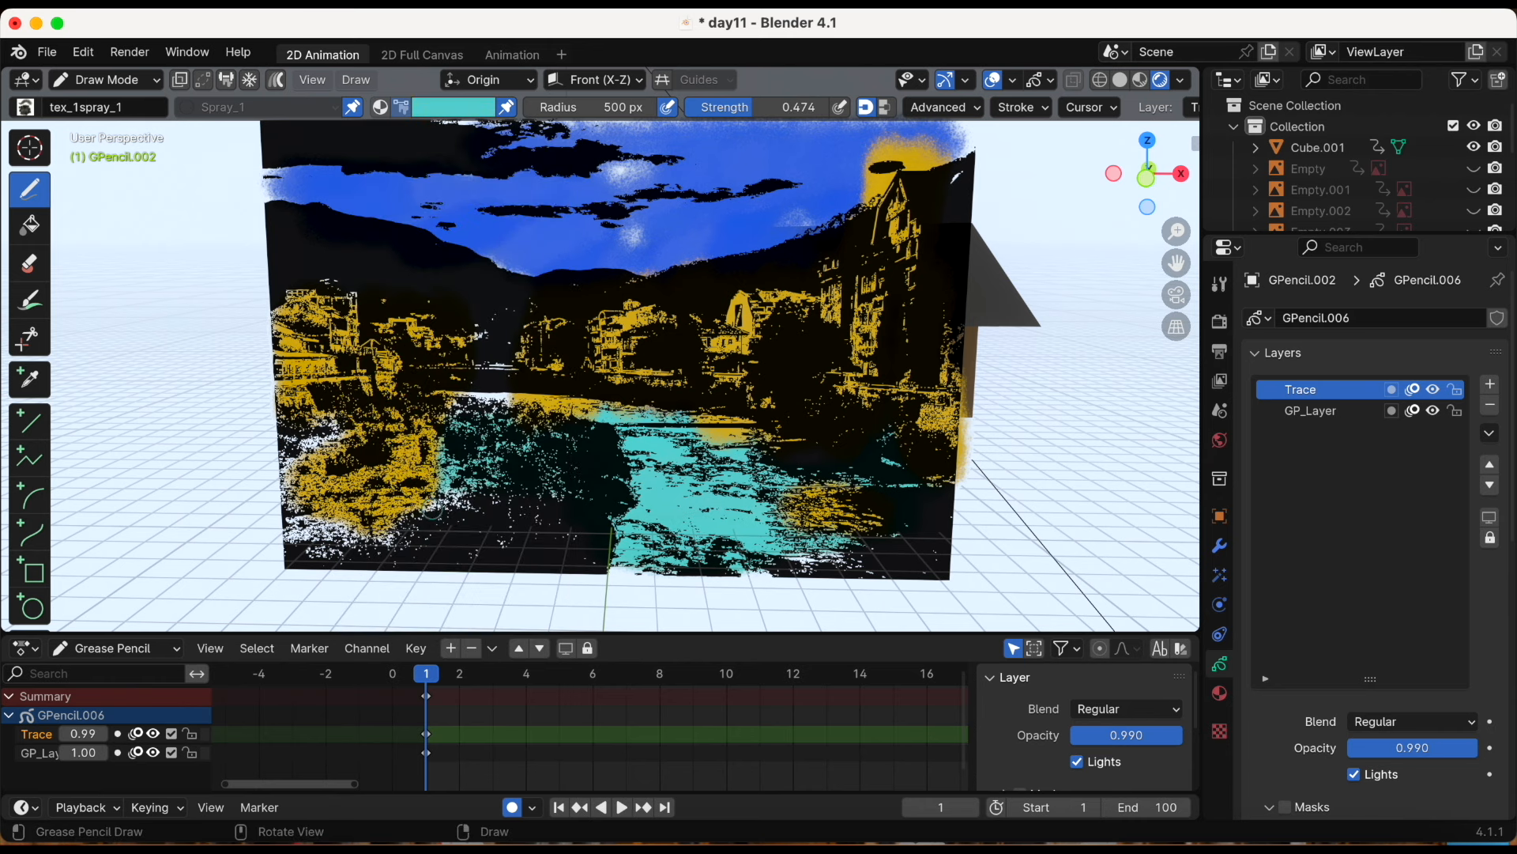
{"action": "mouse_move", "coordinate": [518, 509]}
{"action": "left_mouse_down"}
{"action": "mouse_move", "coordinate": [415, 498]}
{"action": "mouse_move", "coordinate": [435, 455]}
{"action": "mouse_move", "coordinate": [466, 467]}
{"action": "left_mouse_up"}
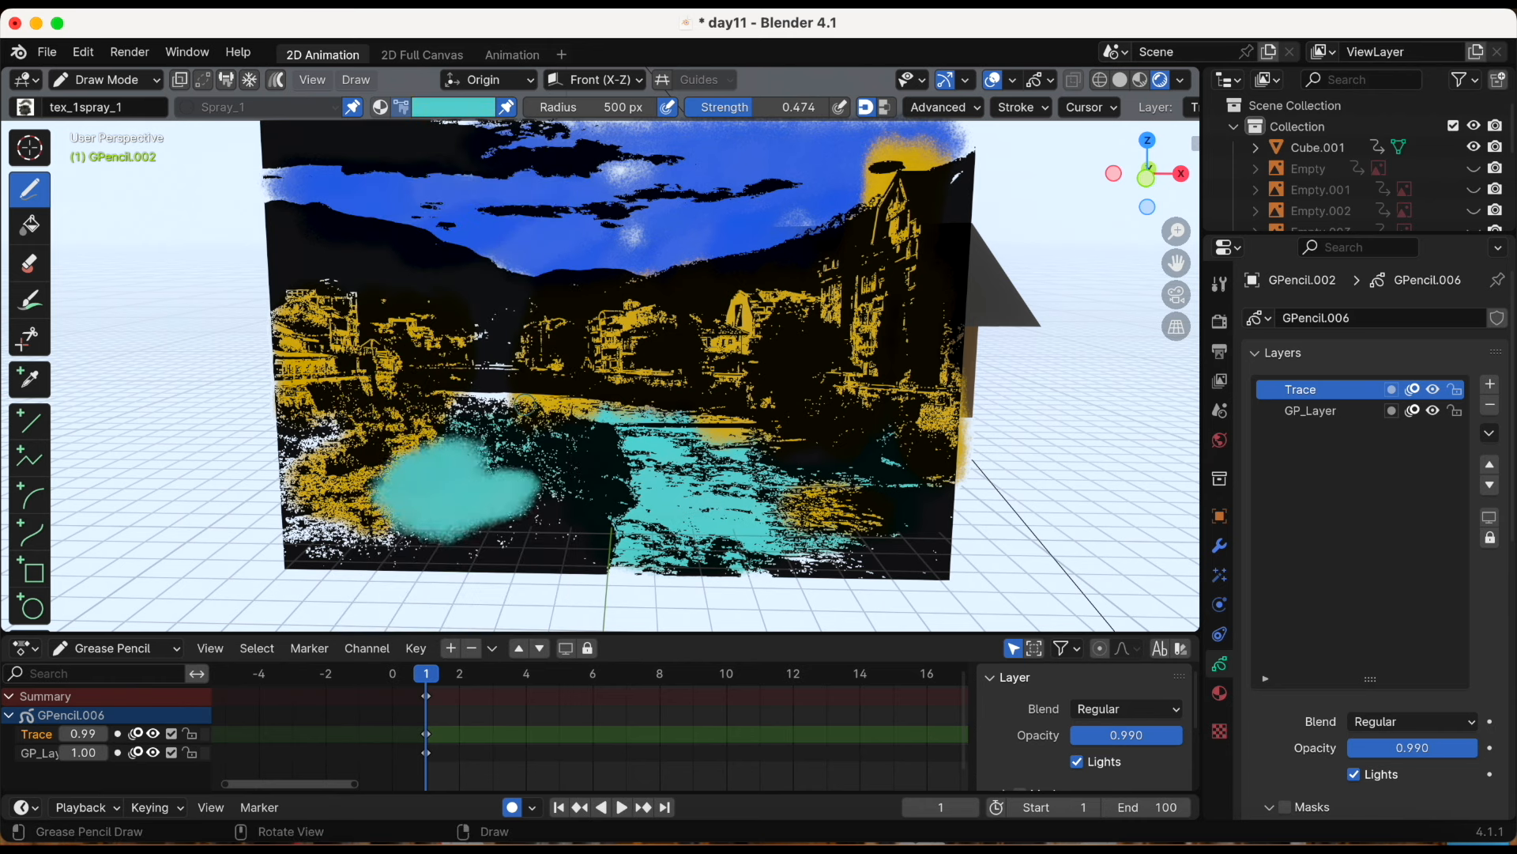
{"action": "key", "text": "ctrl+z"}
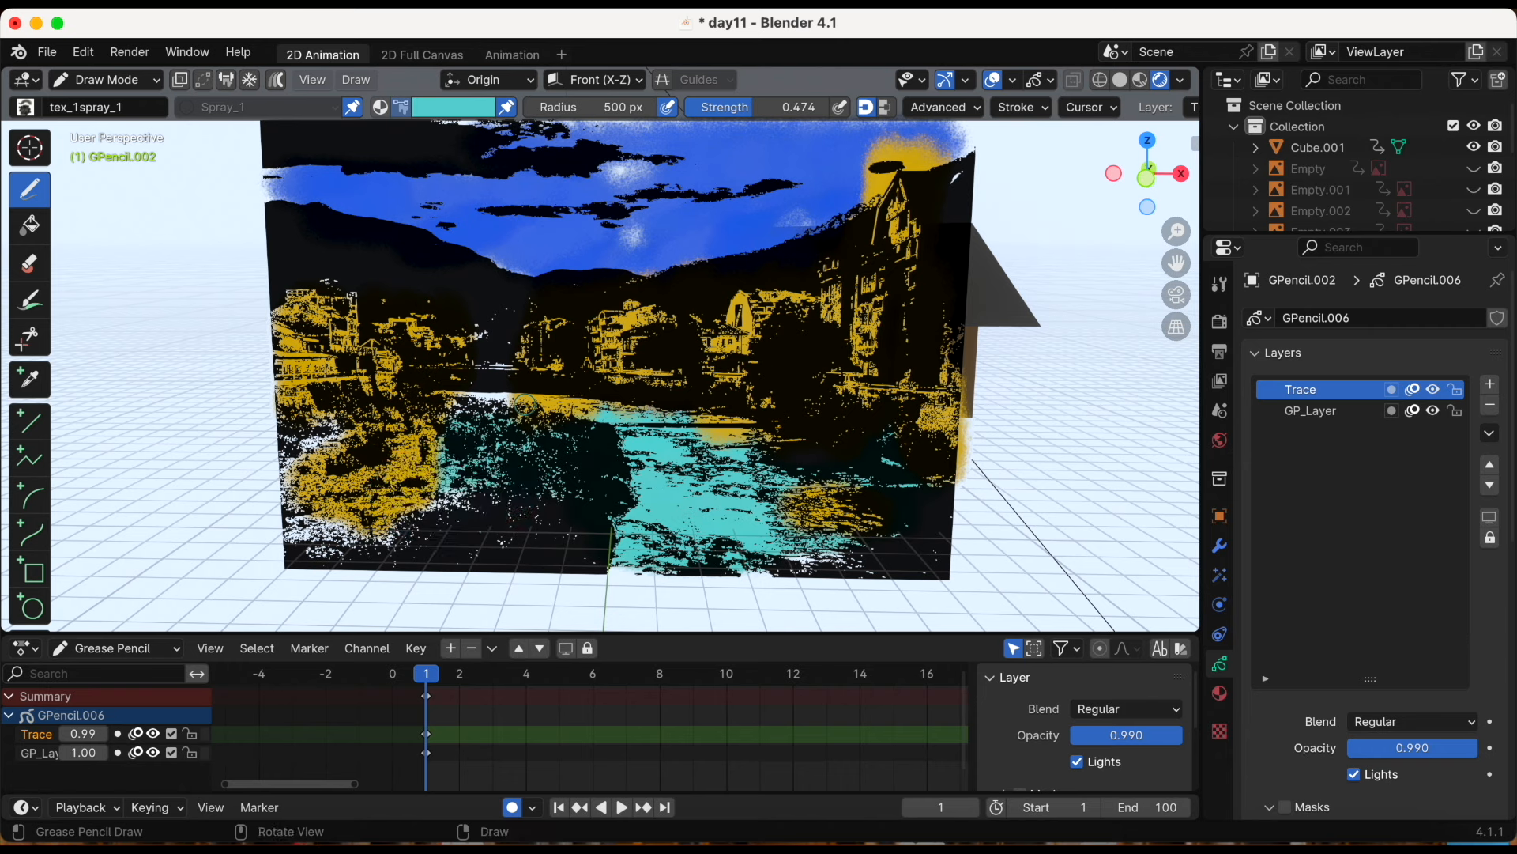
Make GP_Layer active and spray green over the vegetation on both river banks
{"action": "left_click", "coordinate": [1311, 411]}
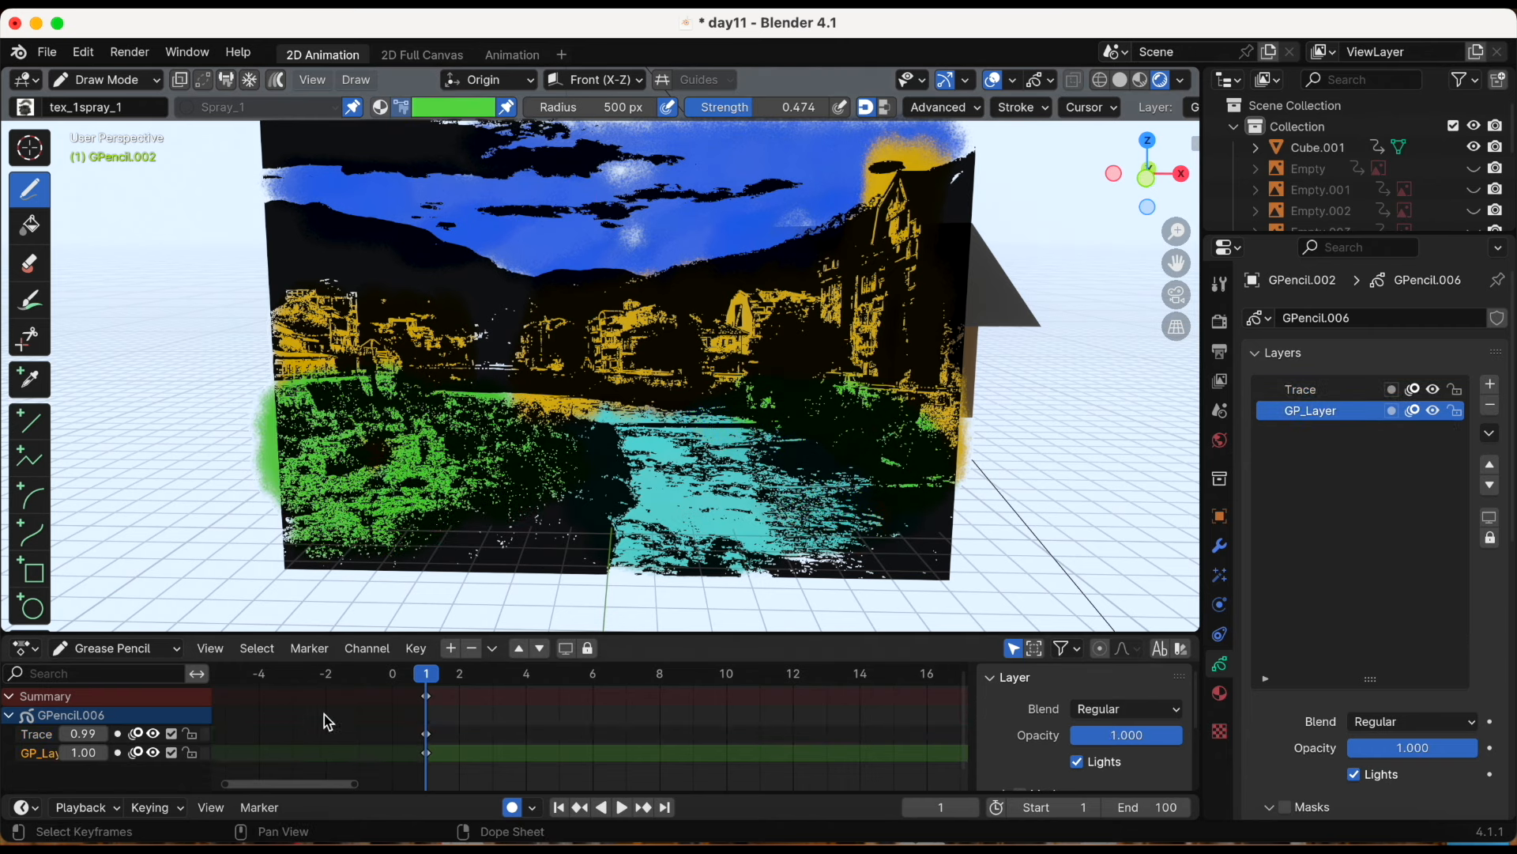
{"action": "scroll", "coordinate": [326, 714], "scroll_direction": "down", "scroll_amount": 7}
{"action": "scroll", "coordinate": [581, 750], "scroll_direction": "up", "scroll_amount": 10}
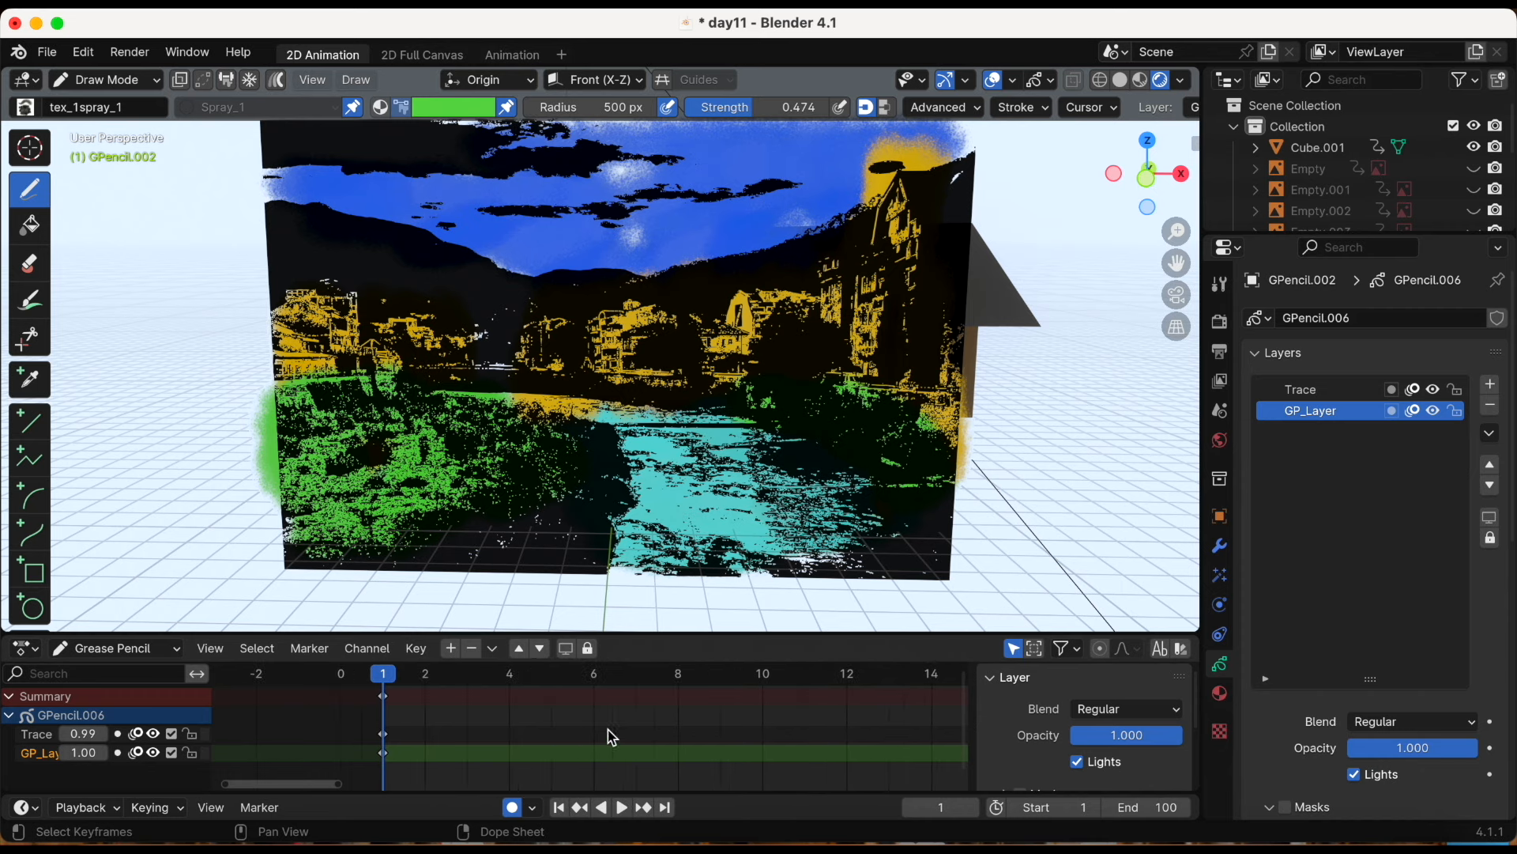
{"action": "scroll", "coordinate": [651, 730], "scroll_direction": "down", "scroll_amount": 10}
{"action": "left_click_drag", "start_coordinate": [400, 784], "coordinate": [516, 803]}
{"action": "scroll", "coordinate": [715, 385], "scroll_direction": "down", "scroll_amount": 9}
{"action": "scroll", "coordinate": [718, 385], "scroll_direction": "up", "scroll_amount": 6}
Hide the traced artwork, add a new Grease Pencil object near the house, and check it in left view
{"action": "middle_click_drag", "start_coordinate": [717, 384], "coordinate": [662, 392]}
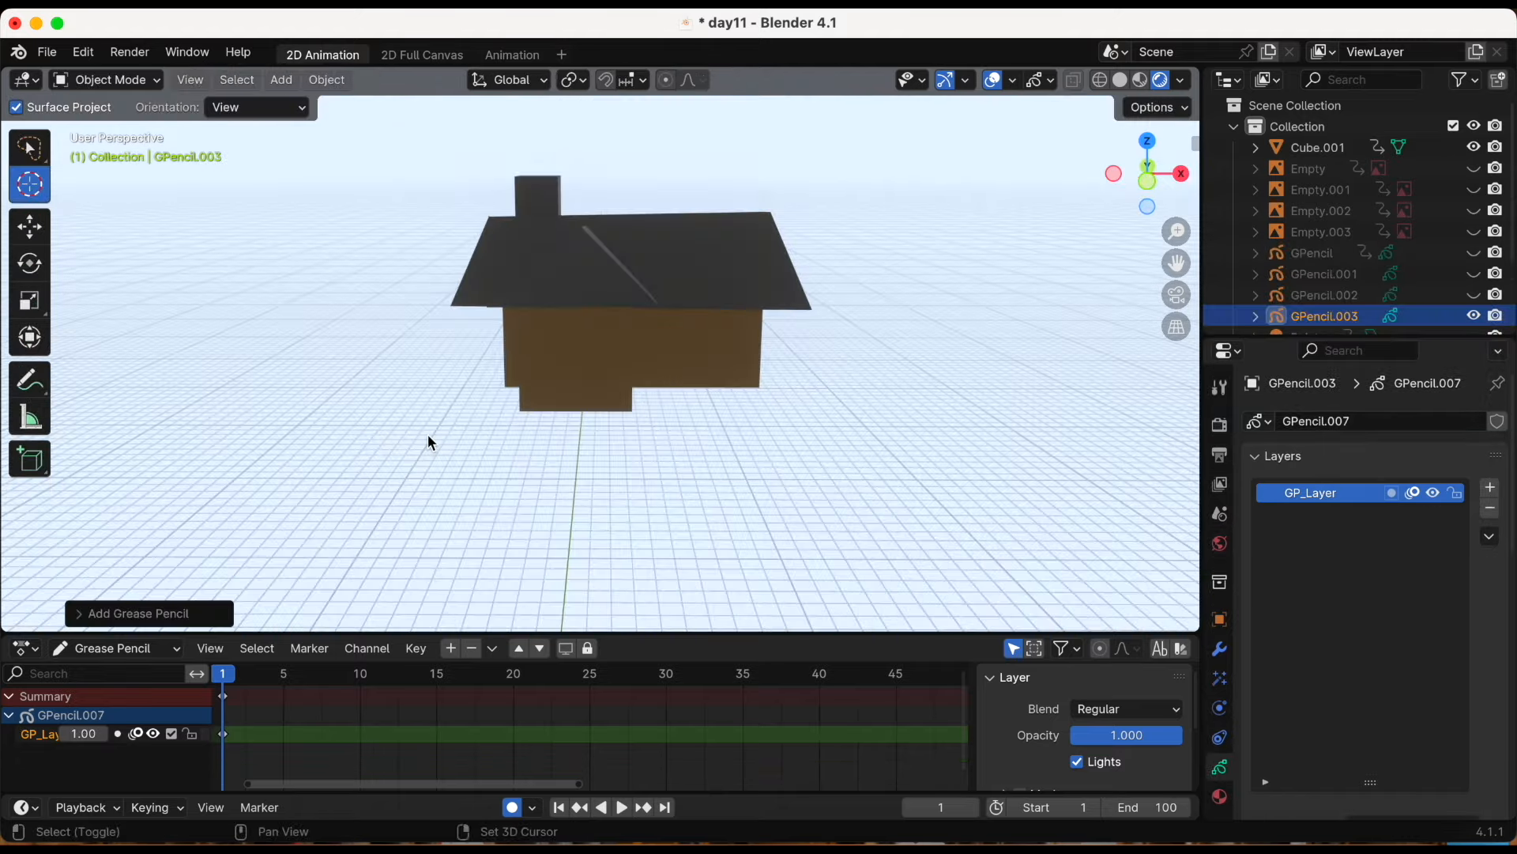
{"action": "middle_click_drag", "start_coordinate": [433, 440], "coordinate": [505, 444]}
{"action": "key", "text": "grave"}
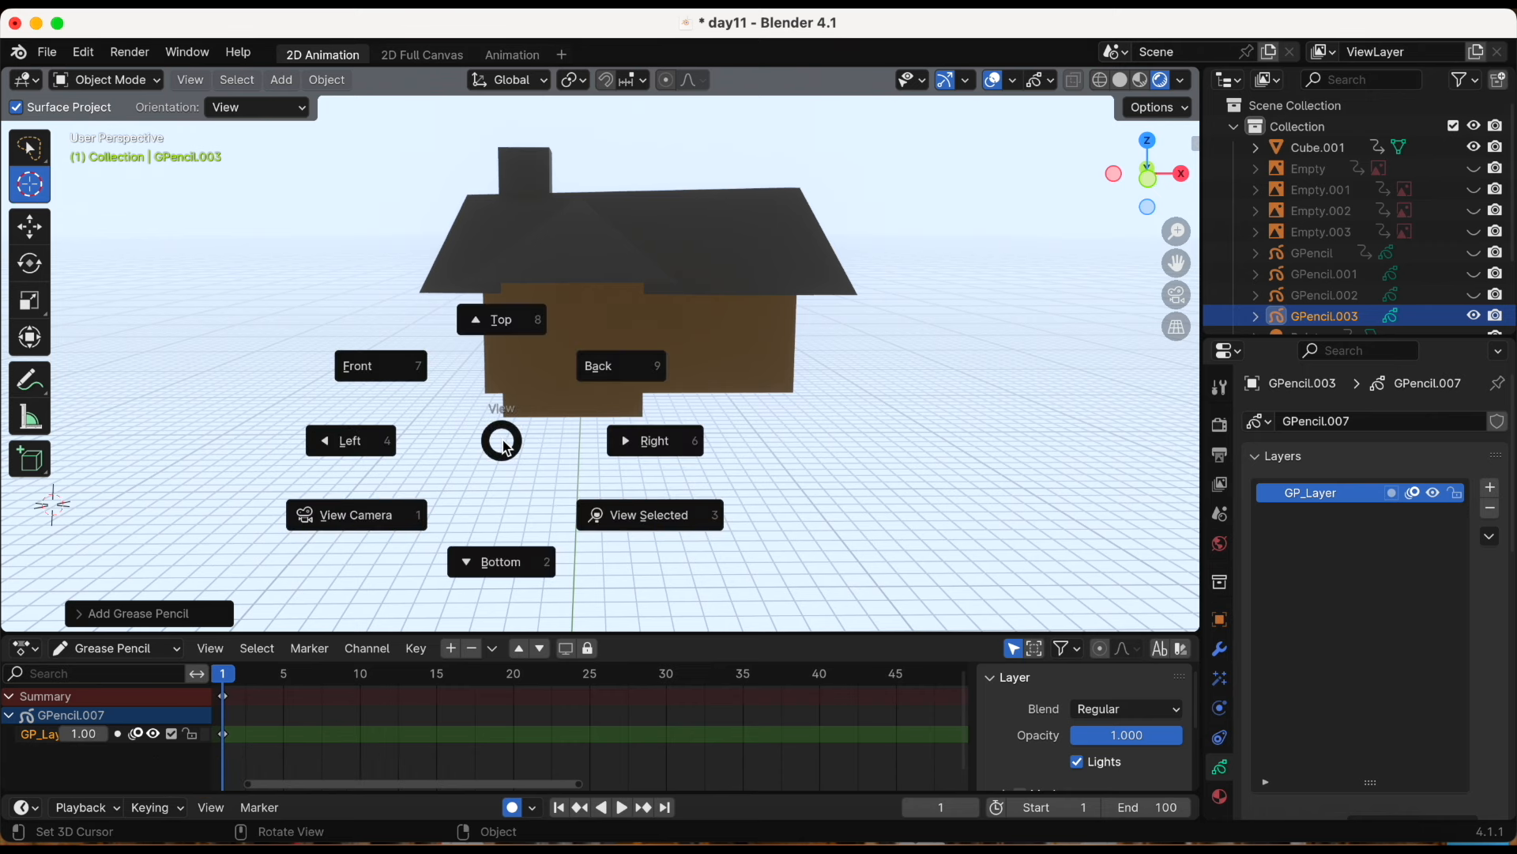
{"action": "key", "text": "4"}
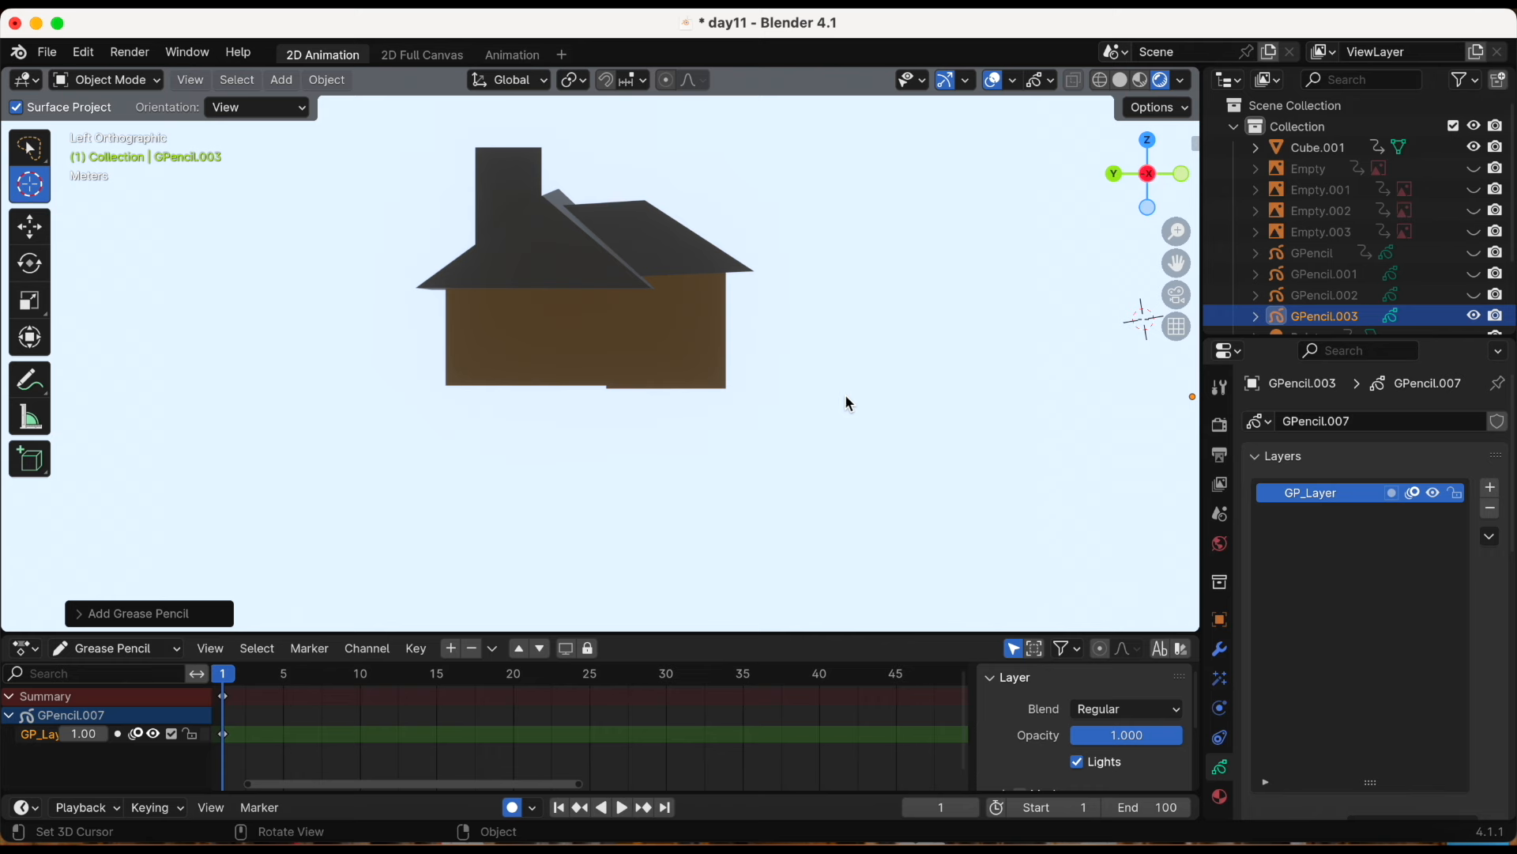
Undo a test Ink Pen stroke beside the house and set the brush radius to 336 px
{"action": "left_click_drag", "start_coordinate": [360, 352], "coordinate": [378, 472]}
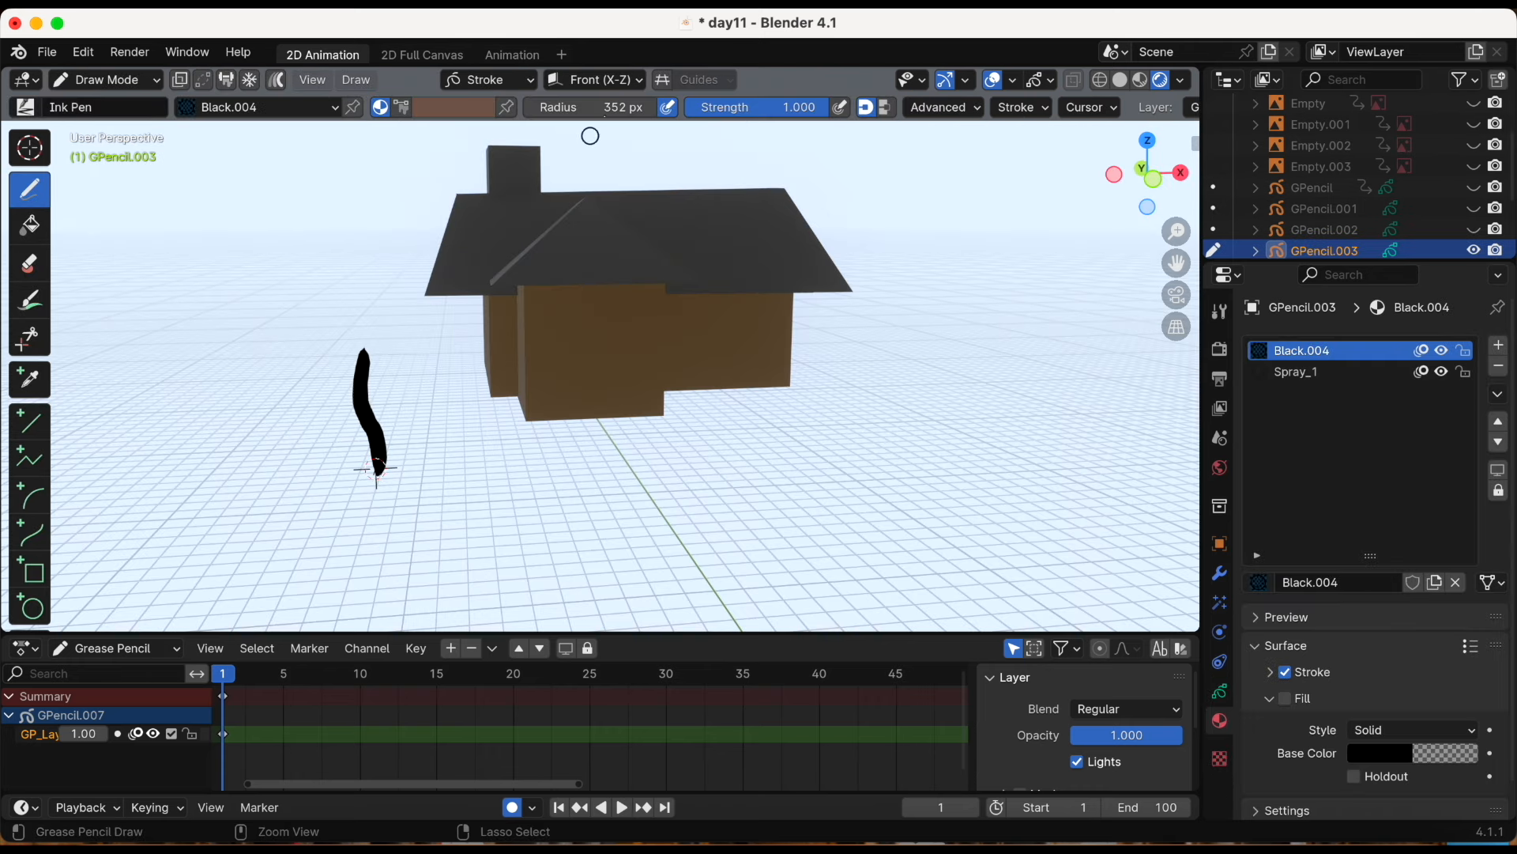
{"action": "key", "text": "ctrl+z"}
{"action": "left_click_drag", "start_coordinate": [619, 104], "coordinate": [598, 123]}
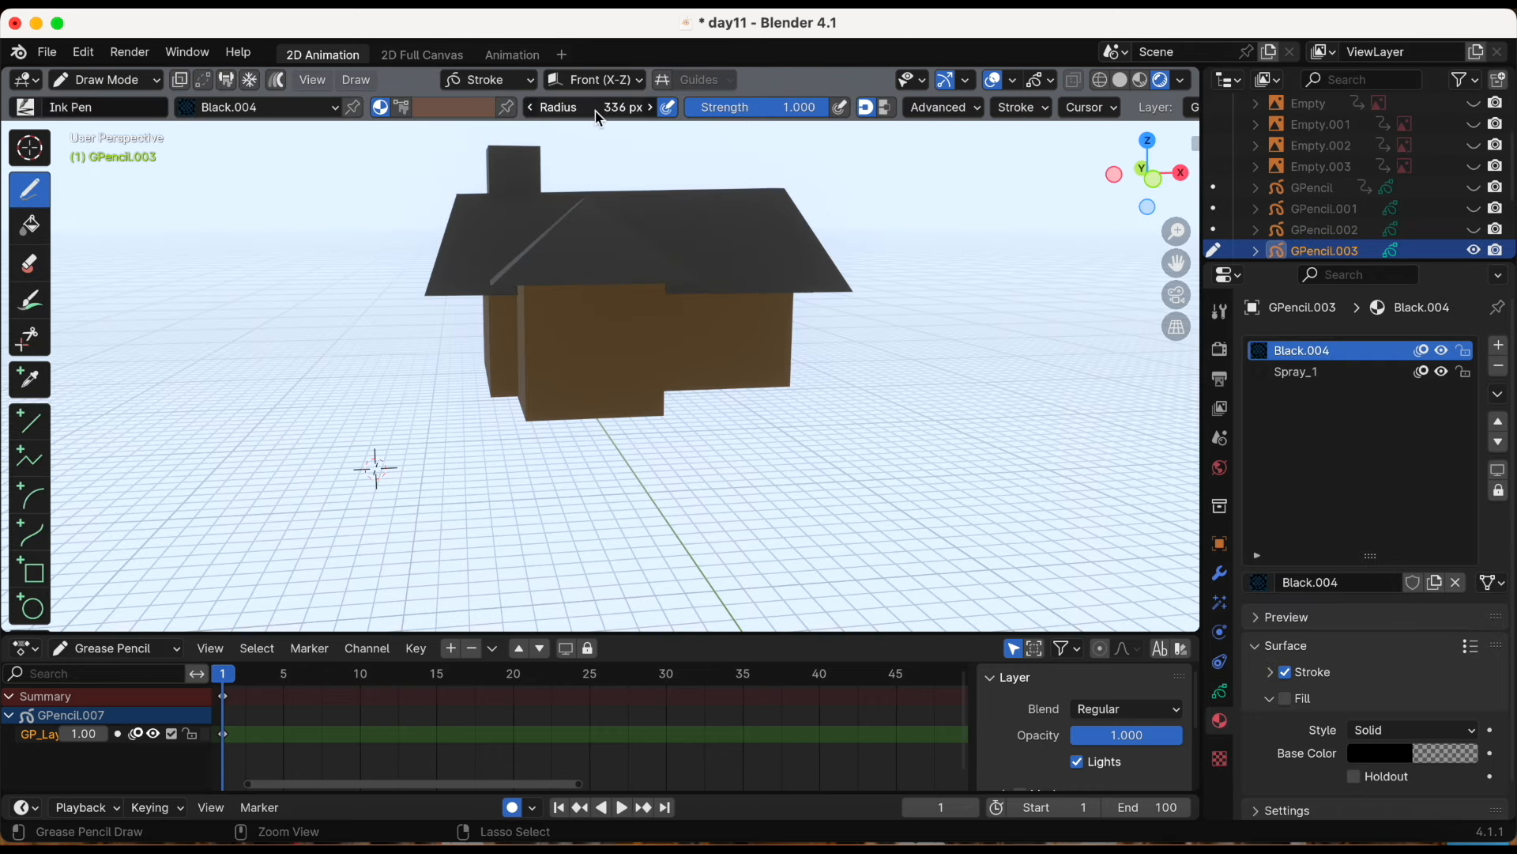
Draw a bare black tree with a curved trunk and a forked branch beside the house
{"action": "left_click_drag", "start_coordinate": [375, 468], "coordinate": [361, 168]}
{"action": "mouse_move", "coordinate": [355, 394]}
{"action": "left_mouse_down"}
{"action": "mouse_move", "coordinate": [283, 283]}
{"action": "mouse_move", "coordinate": [279, 247]}
{"action": "left_mouse_up"}
{"action": "left_click_drag", "start_coordinate": [303, 319], "coordinate": [319, 219]}
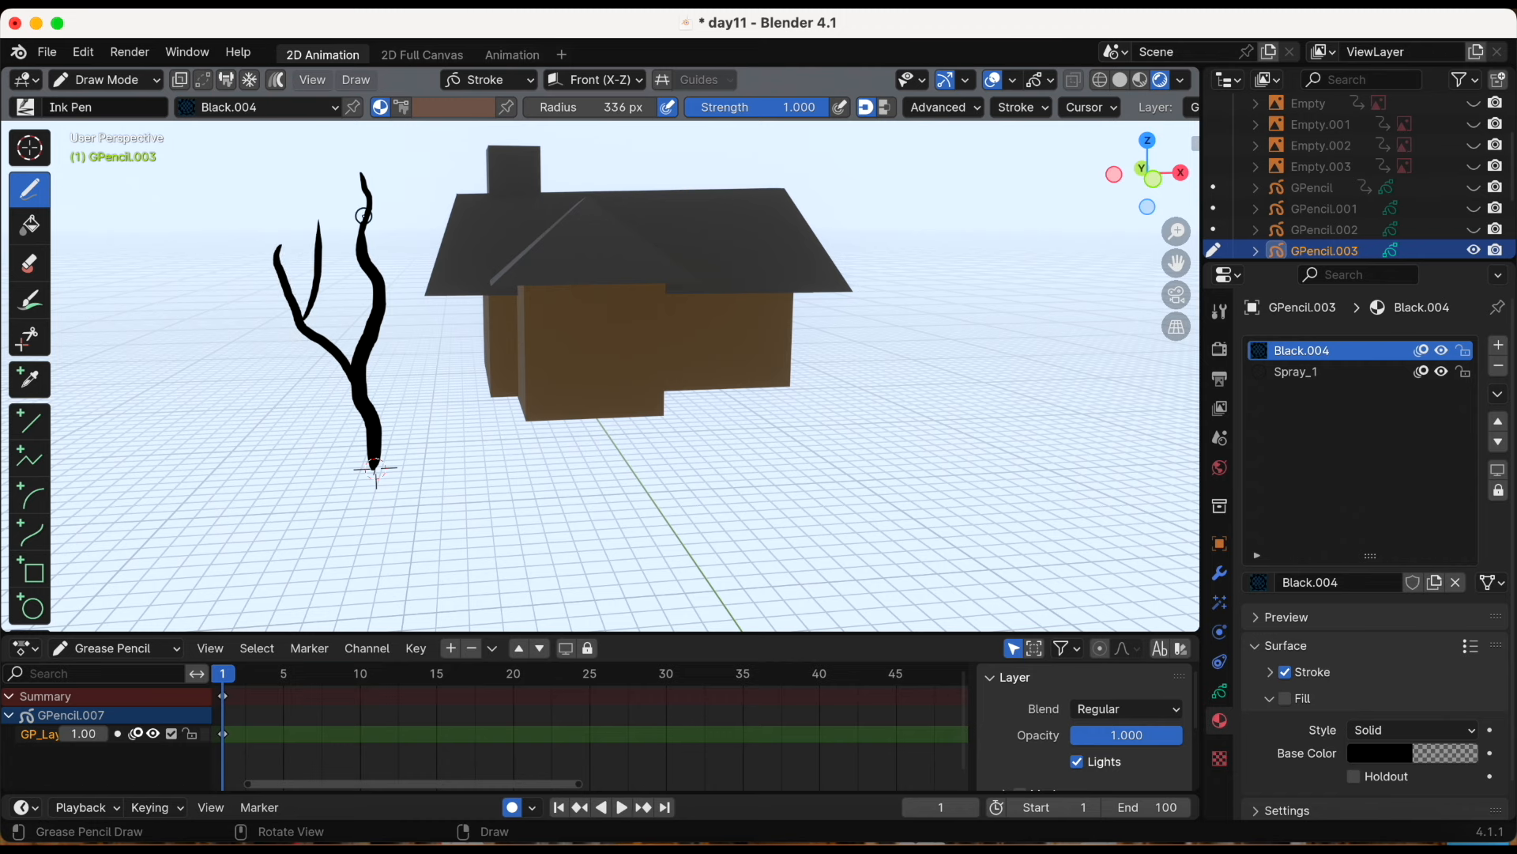
Inspect the drawn tree's depth from the side against the house and 3D cursor, and undo its strokes
{"action": "mouse_move", "coordinate": [622, 318]}
{"action": "middle_mouse_down"}
{"action": "mouse_move", "coordinate": [505, 348]}
{"action": "mouse_move", "coordinate": [359, 345]}
{"action": "mouse_move", "coordinate": [375, 343]}
{"action": "middle_mouse_up"}
{"action": "scroll", "coordinate": [511, 355], "scroll_direction": "down", "scroll_amount": 5}
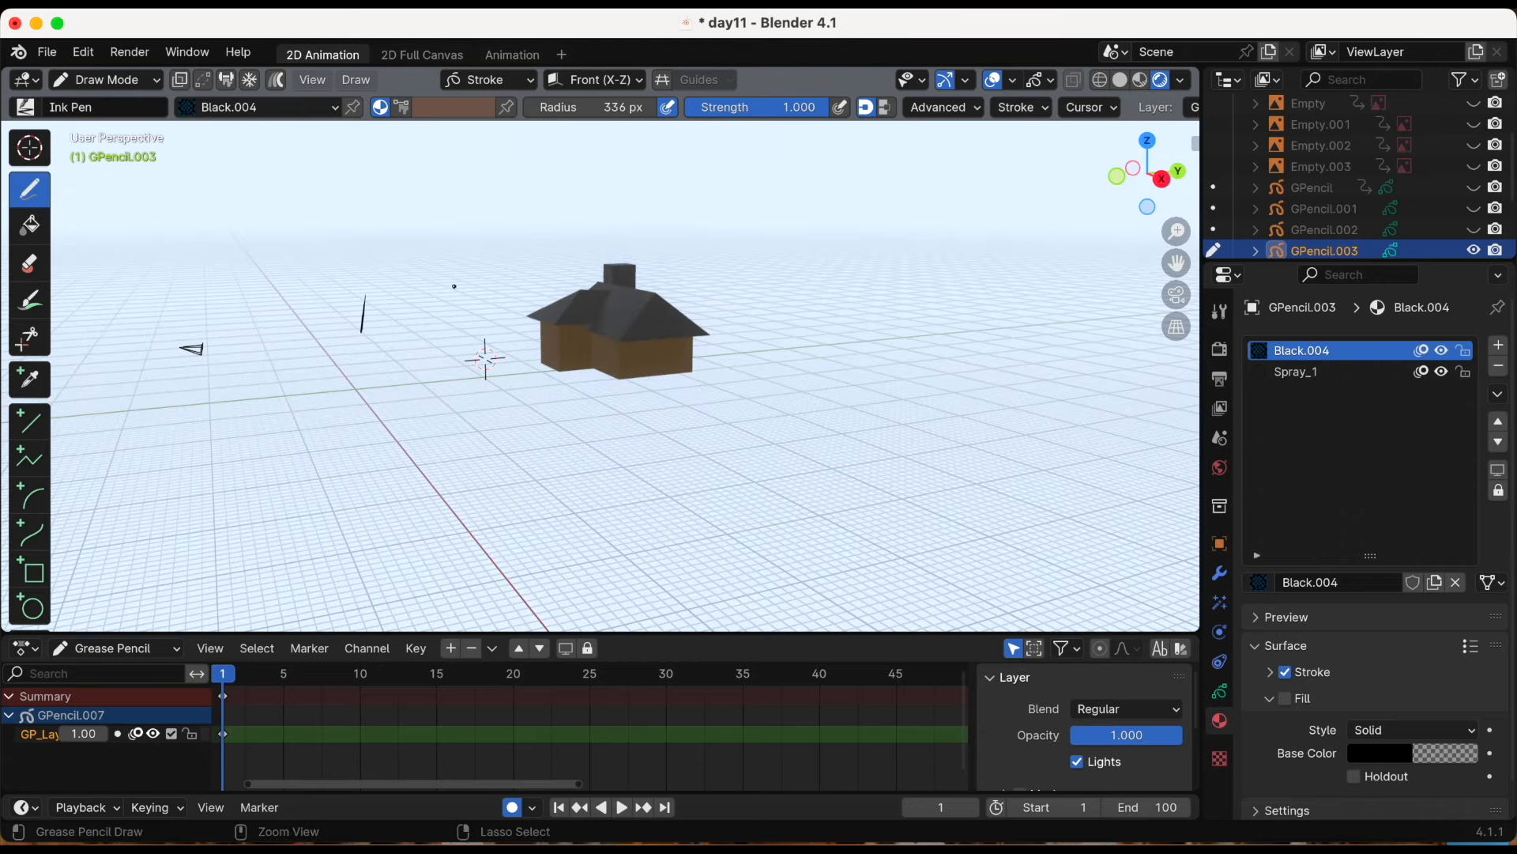
{"action": "scroll", "coordinate": [632, 373], "scroll_direction": "up", "scroll_amount": 3}
{"action": "mouse_move", "coordinate": [632, 373]}
{"action": "middle_mouse_down"}
{"action": "mouse_move", "coordinate": [725, 383]}
{"action": "mouse_move", "coordinate": [692, 385]}
{"action": "middle_mouse_up"}
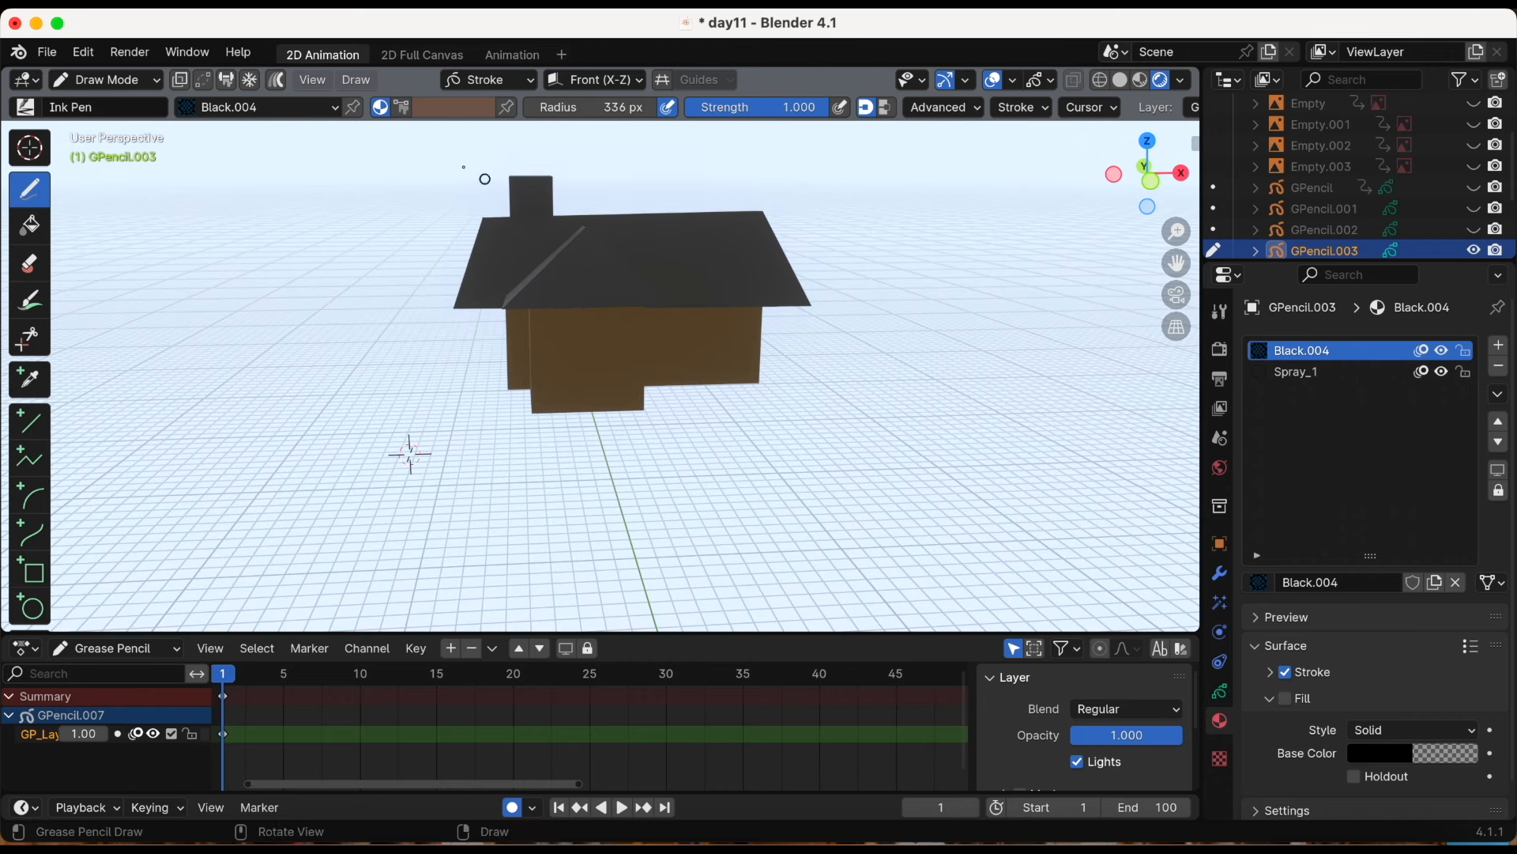
Set stroke placement to 3D Cursor and the brush radius to 444 px, and draw a curved trunk up from the cursor
{"action": "left_click", "coordinate": [480, 82]}
{"action": "left_click", "coordinate": [441, 168]}
{"action": "left_click_drag", "start_coordinate": [642, 111], "coordinate": [692, 117]}
{"action": "left_click_drag", "start_coordinate": [408, 462], "coordinate": [393, 342]}
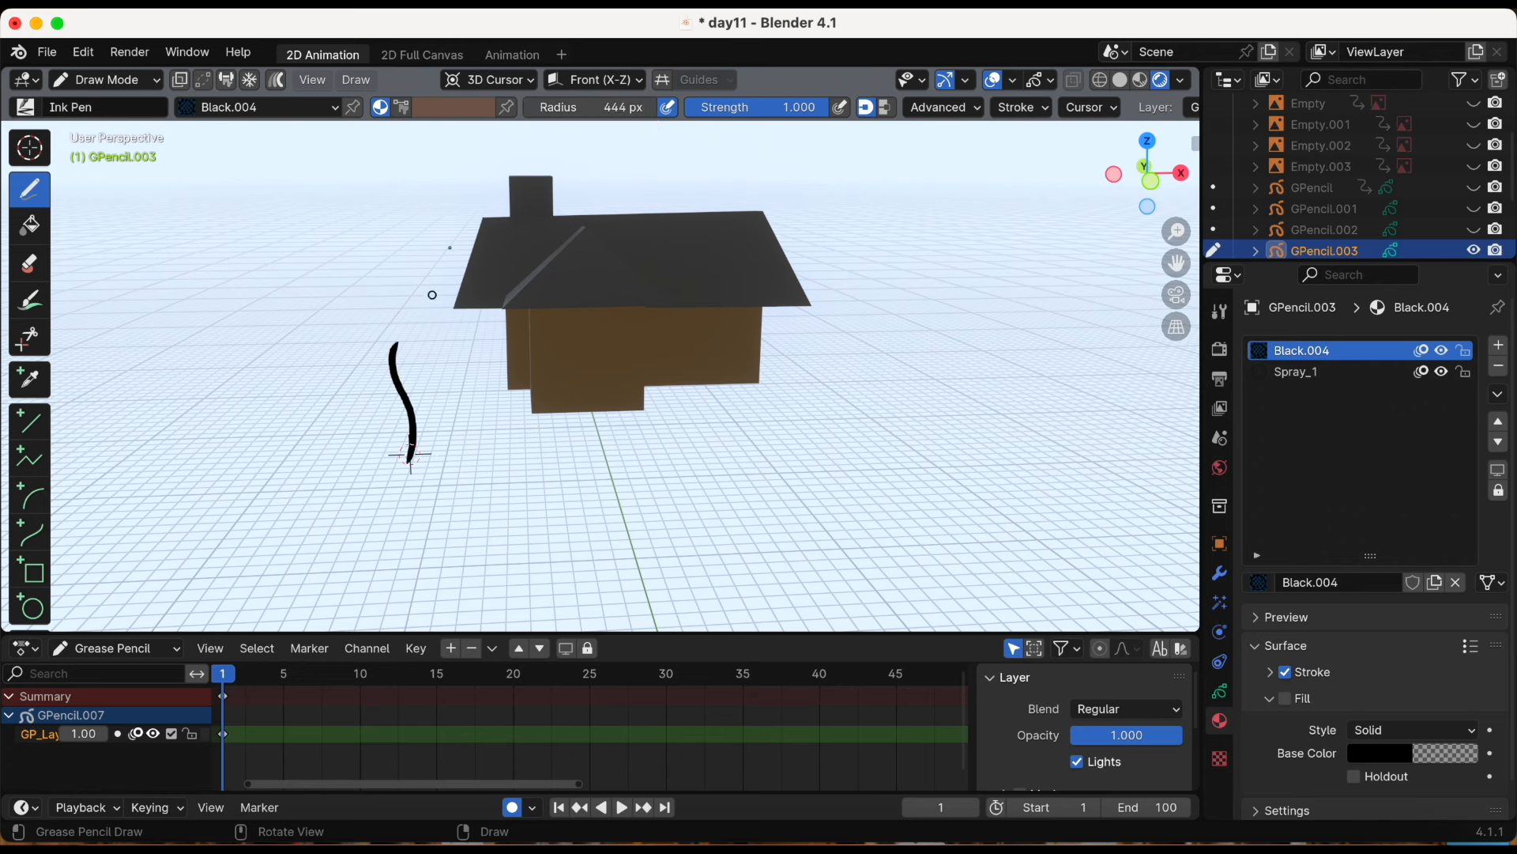
Set stroke placement to Stroke and draw branches off the trunk, varying the view so they spread in depth
{"action": "left_click", "coordinate": [495, 88]}
{"action": "left_click", "coordinate": [475, 207]}
{"action": "left_click_drag", "start_coordinate": [404, 414], "coordinate": [335, 327]}
{"action": "mouse_move", "coordinate": [428, 247]}
{"action": "left_mouse_down"}
{"action": "mouse_move", "coordinate": [394, 342]}
{"action": "mouse_move", "coordinate": [364, 235]}
{"action": "left_mouse_up"}
{"action": "mouse_move", "coordinate": [433, 258]}
{"action": "middle_mouse_down"}
{"action": "mouse_move", "coordinate": [573, 350]}
{"action": "mouse_move", "coordinate": [411, 350]}
{"action": "middle_mouse_up"}
{"action": "left_click_drag", "start_coordinate": [389, 328], "coordinate": [306, 271]}
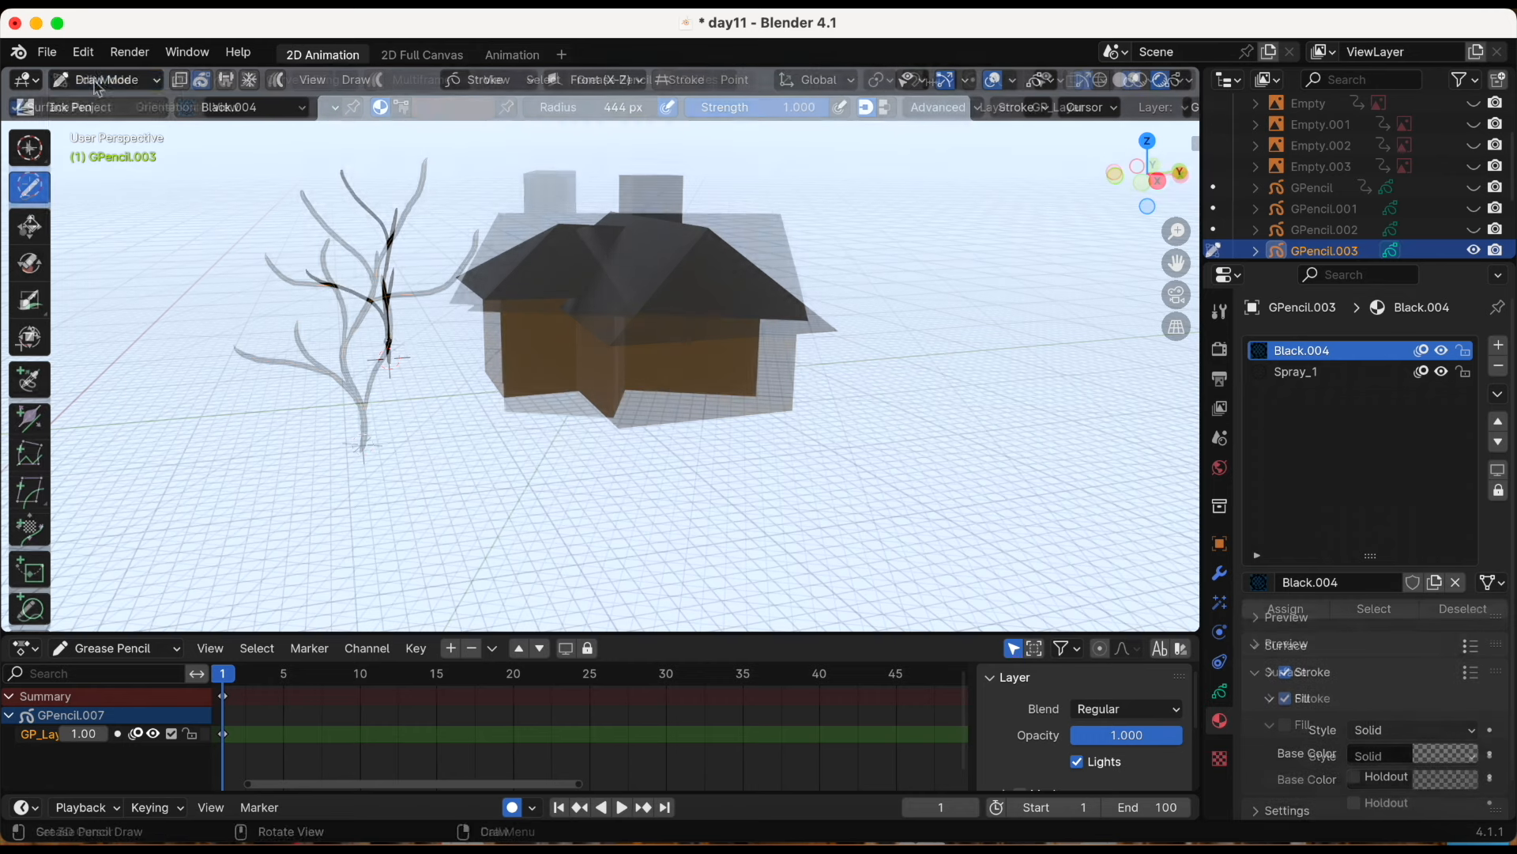
Switch to Object Mode and convert the drawn Grease Pencil tree to a path
{"action": "left_click", "coordinate": [106, 79]}
{"action": "left_click", "coordinate": [118, 101]}
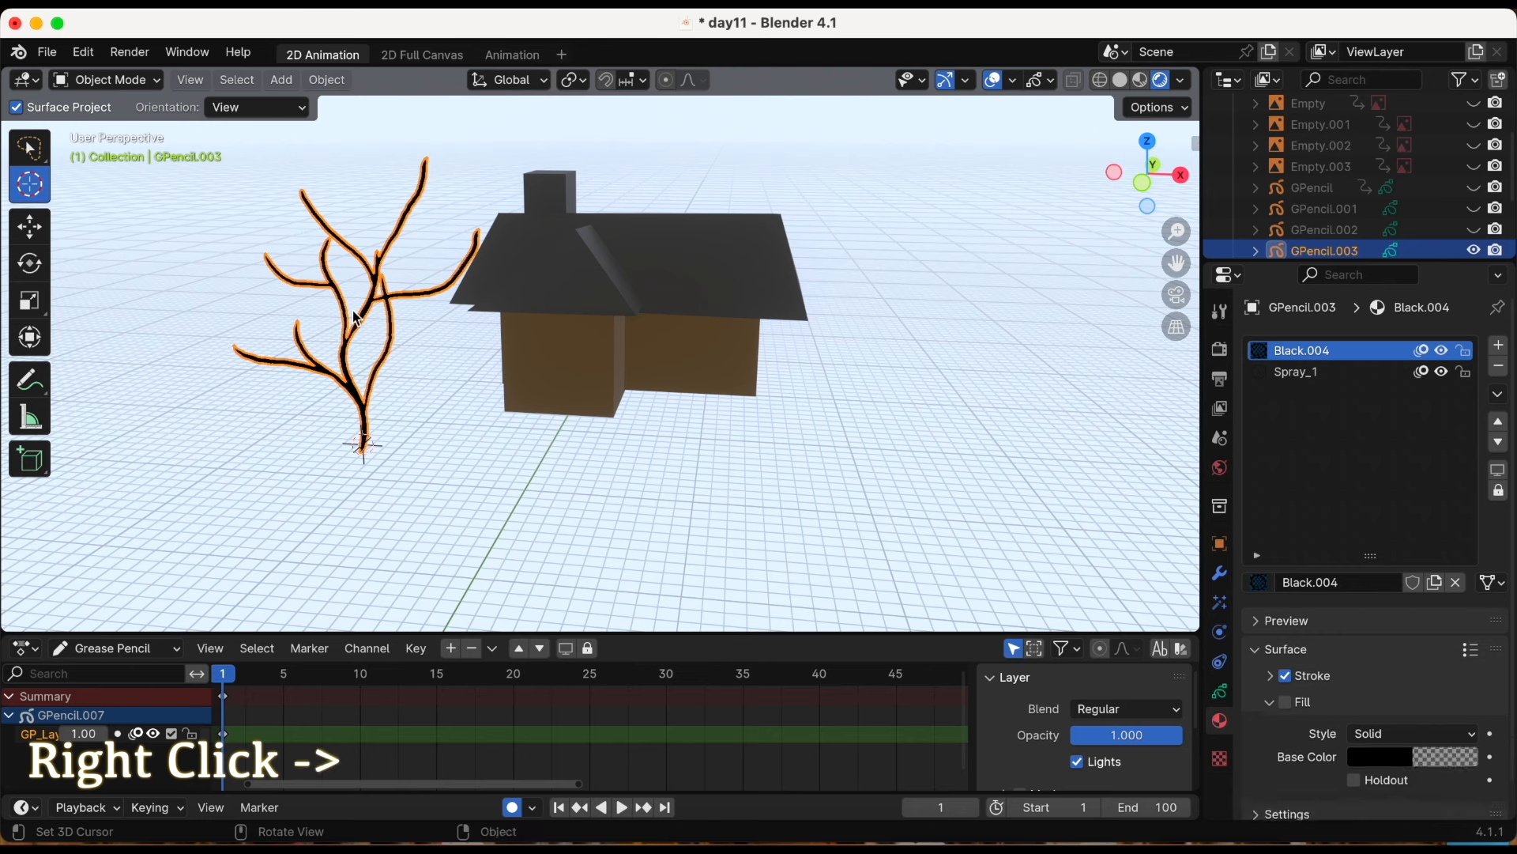
{"action": "right_click", "coordinate": [371, 292]}
{"action": "mouse_move", "coordinate": [371, 293]}
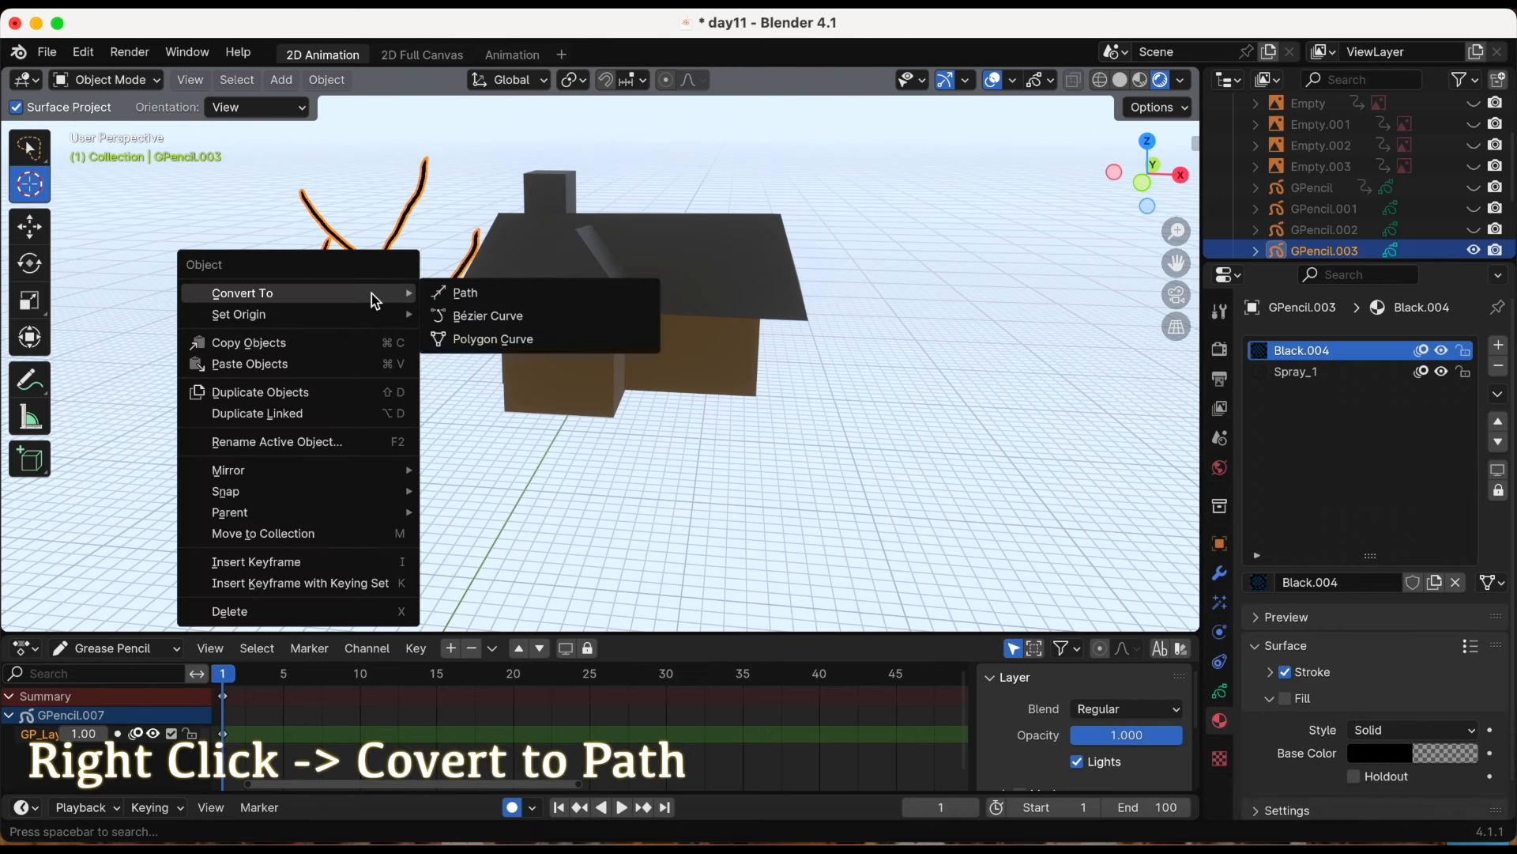
{"action": "left_click", "coordinate": [483, 295]}
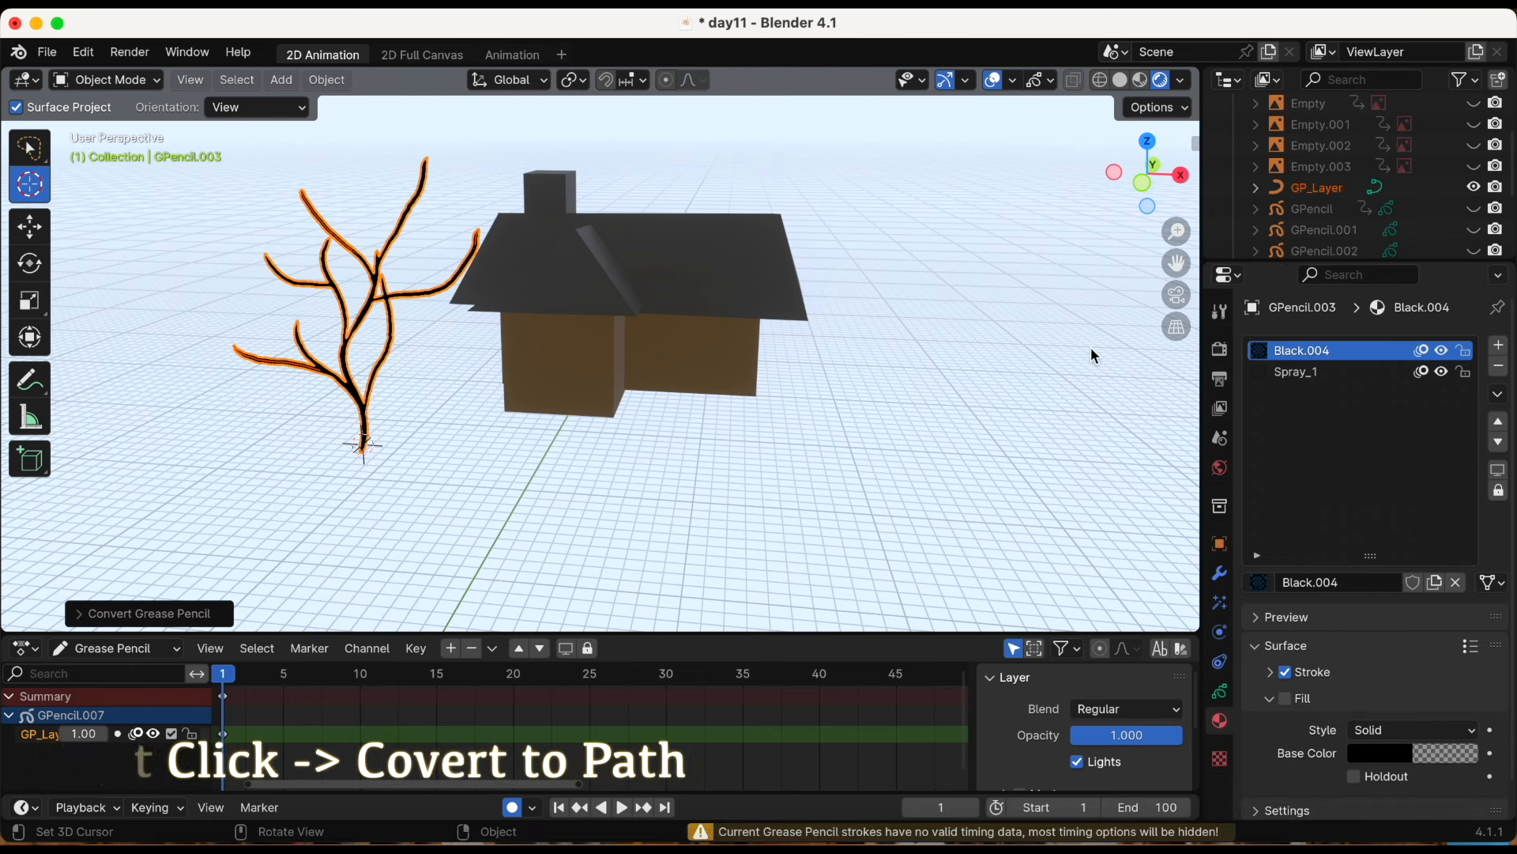
Enlarge the object list and hide the original Grease Pencil tree, GPencil.003, leaving the converted curve visible
{"action": "left_click_drag", "start_coordinate": [1391, 265], "coordinate": [1403, 464]}
{"action": "middle_click_drag", "start_coordinate": [552, 372], "coordinate": [680, 362]}
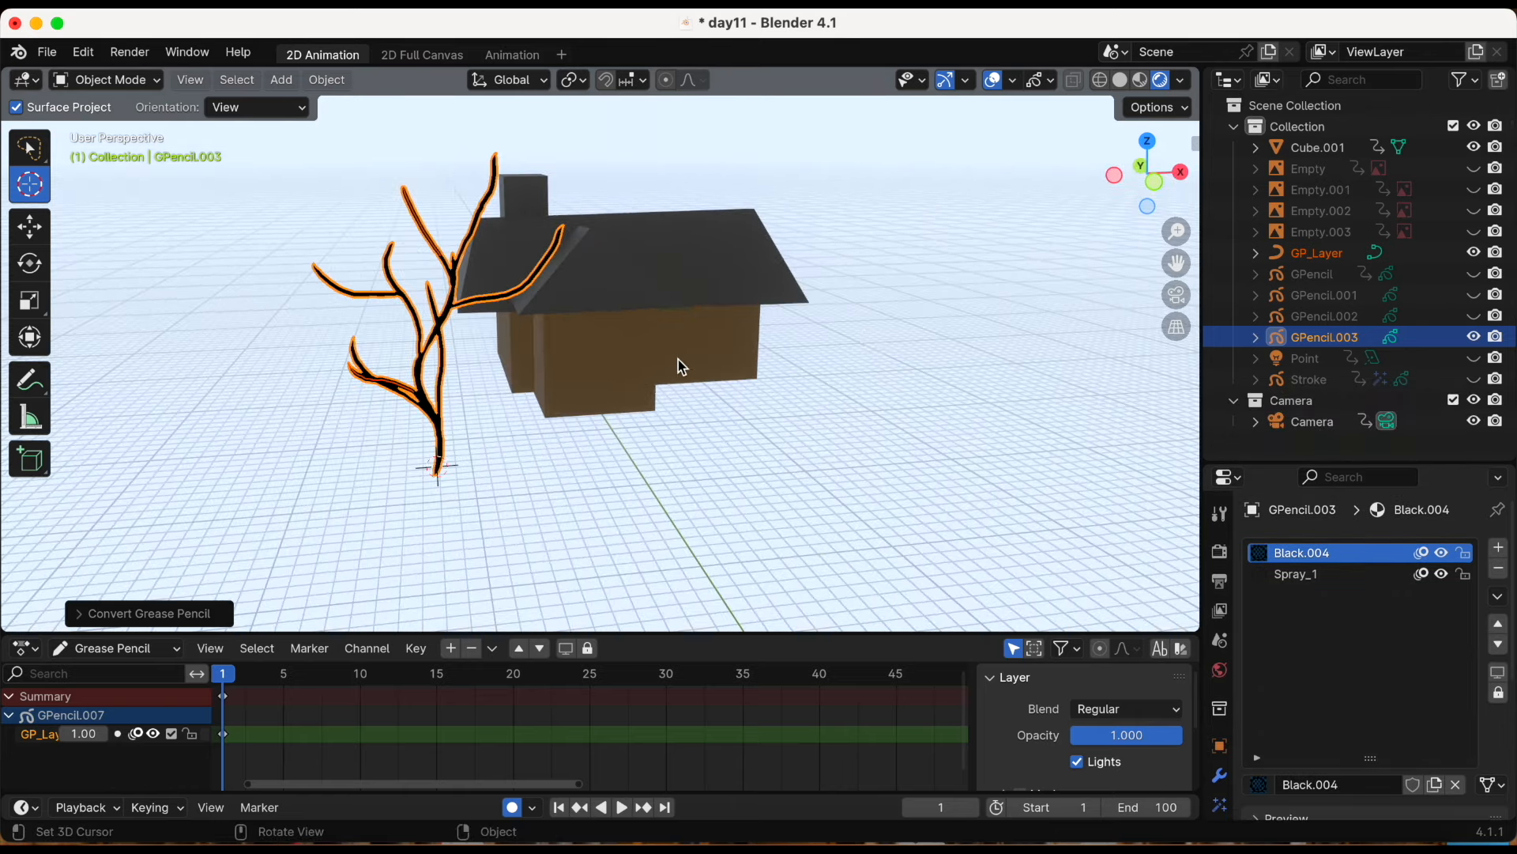
{"action": "left_click", "coordinate": [1474, 337]}
{"action": "left_click", "coordinate": [1480, 339]}
{"action": "left_click", "coordinate": [1480, 339]}
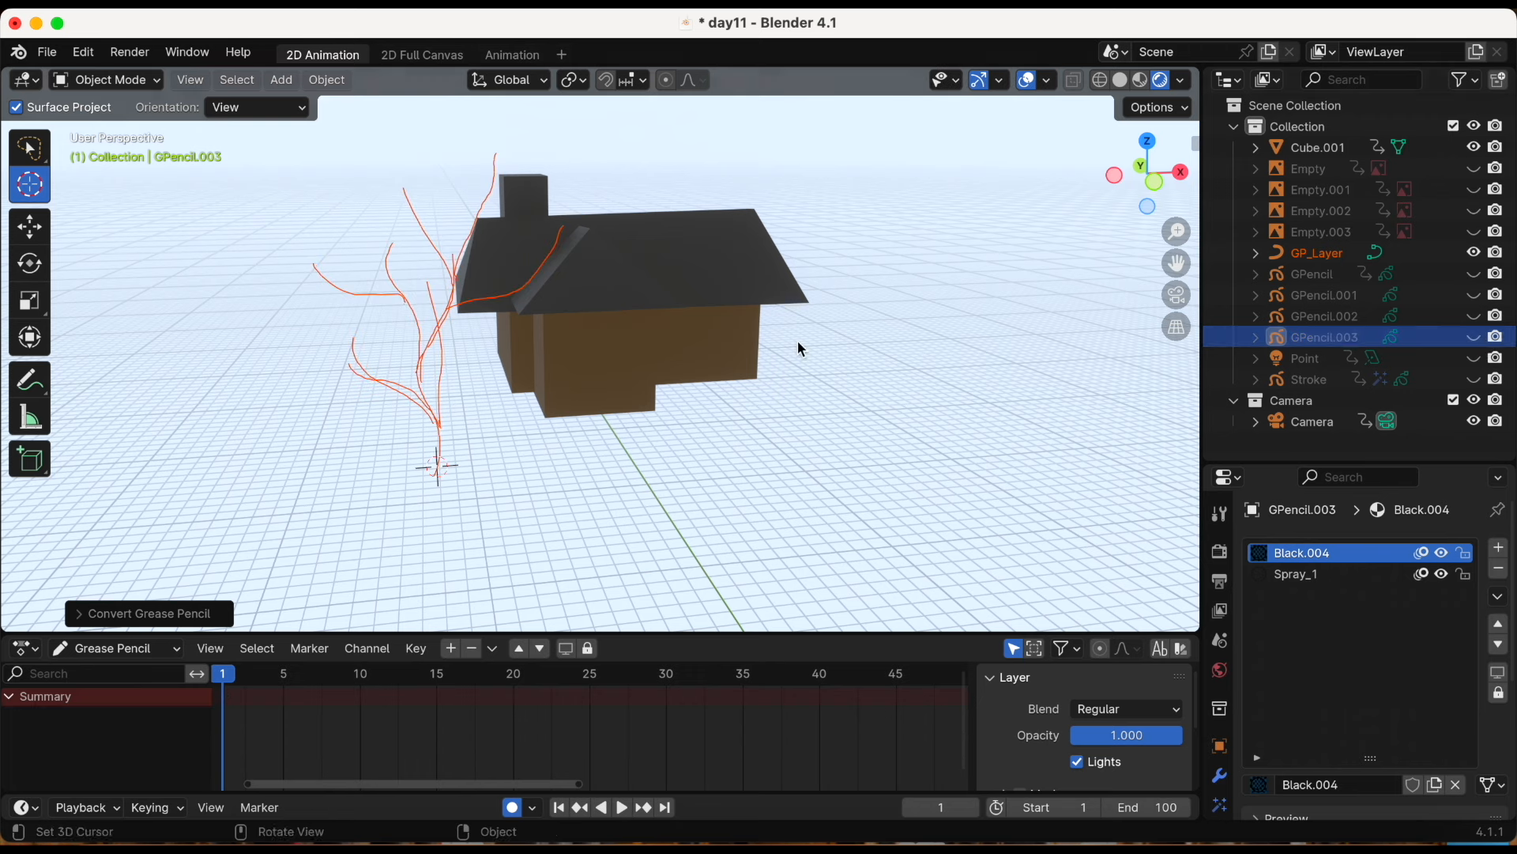
Select the converted GP_Layer curve and bring up its Geometry bevel settings
{"action": "left_click", "coordinate": [1305, 257]}
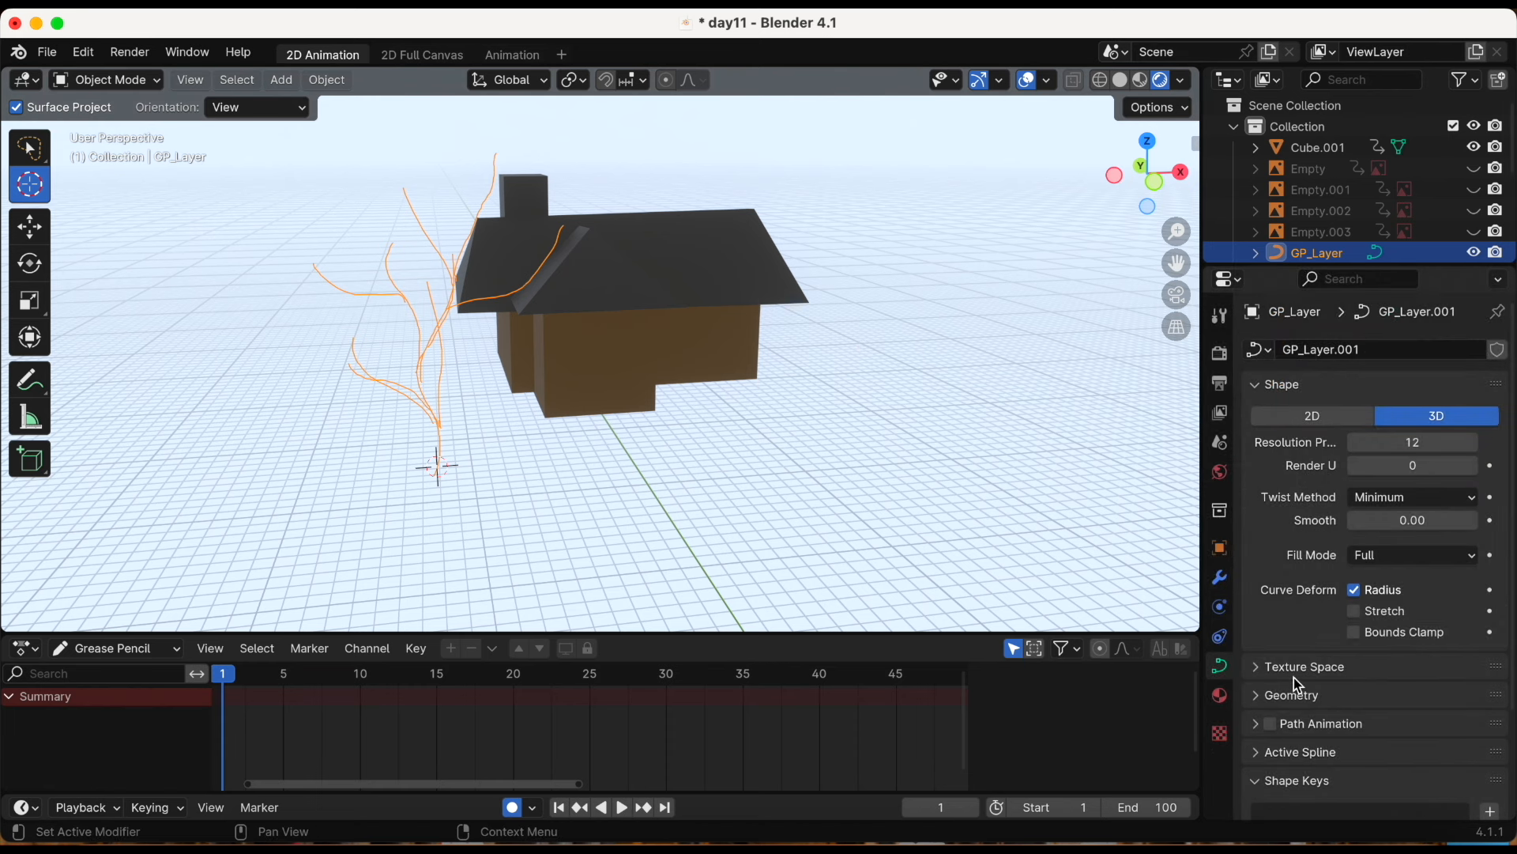
{"action": "left_click", "coordinate": [1270, 701]}
{"action": "scroll", "coordinate": [1305, 614], "scroll_direction": "down", "scroll_amount": 6}
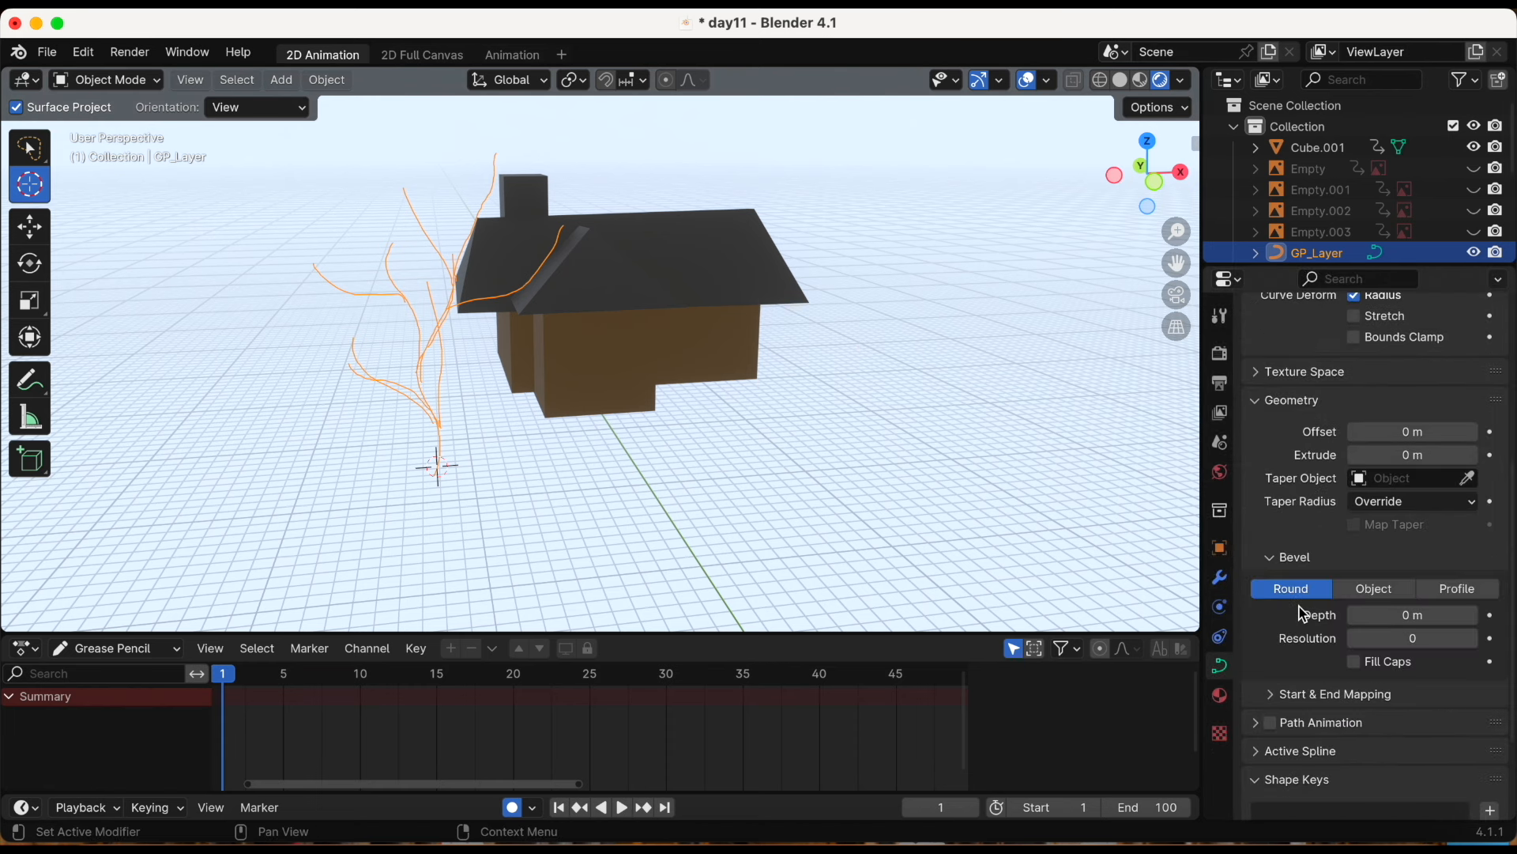
{"action": "scroll", "coordinate": [1297, 503], "scroll_direction": "down", "scroll_amount": 3}
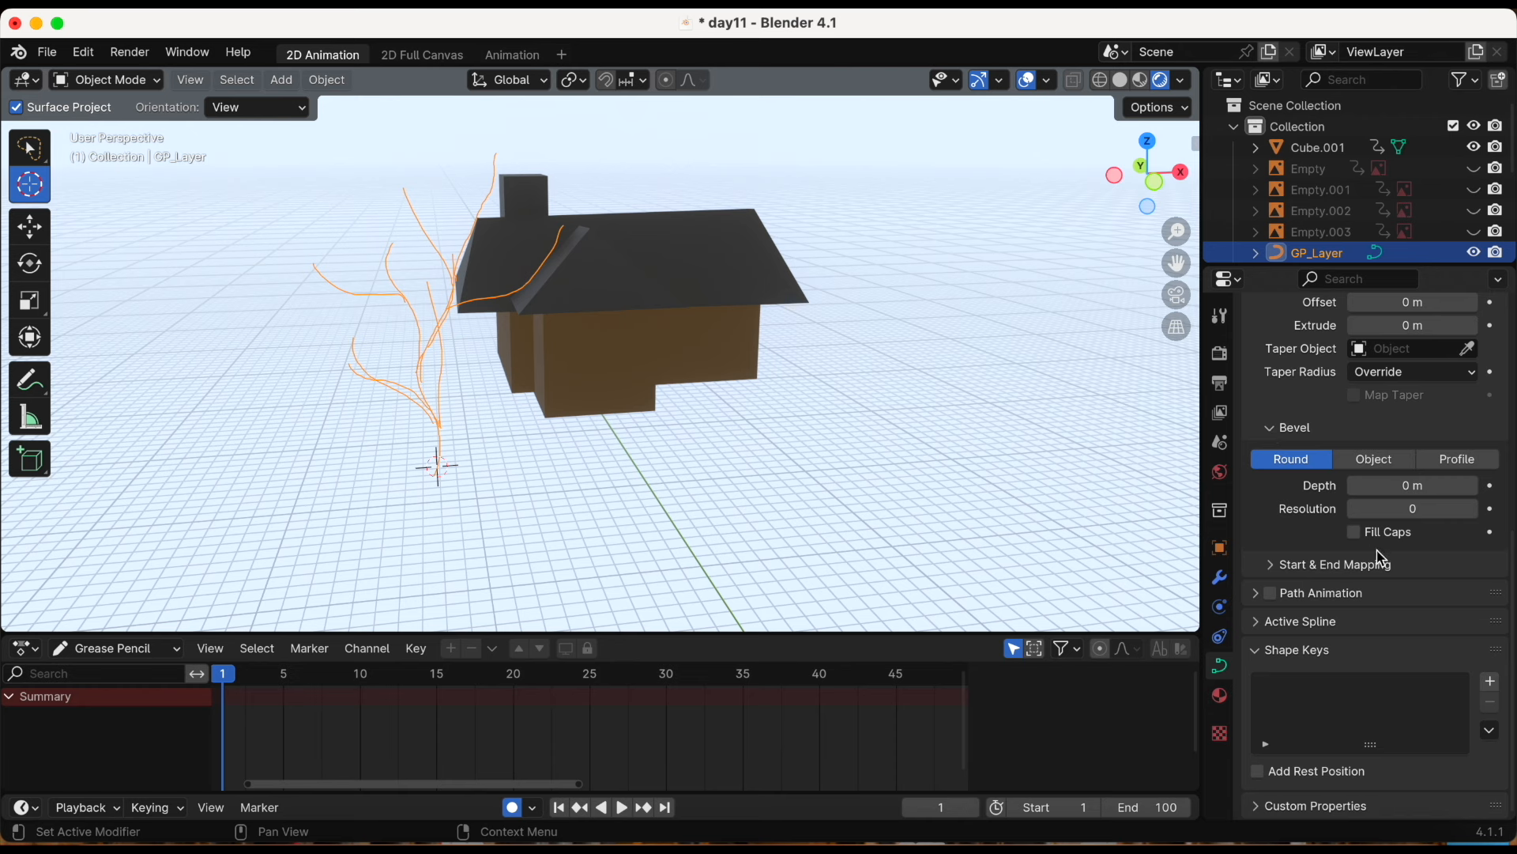
Try a bevel depth of 0.02 m on the tree curve and undo it
{"action": "left_click", "coordinate": [1413, 485]}
{"action": "type", "text": "0.1"}
{"action": "key", "text": "Return"}
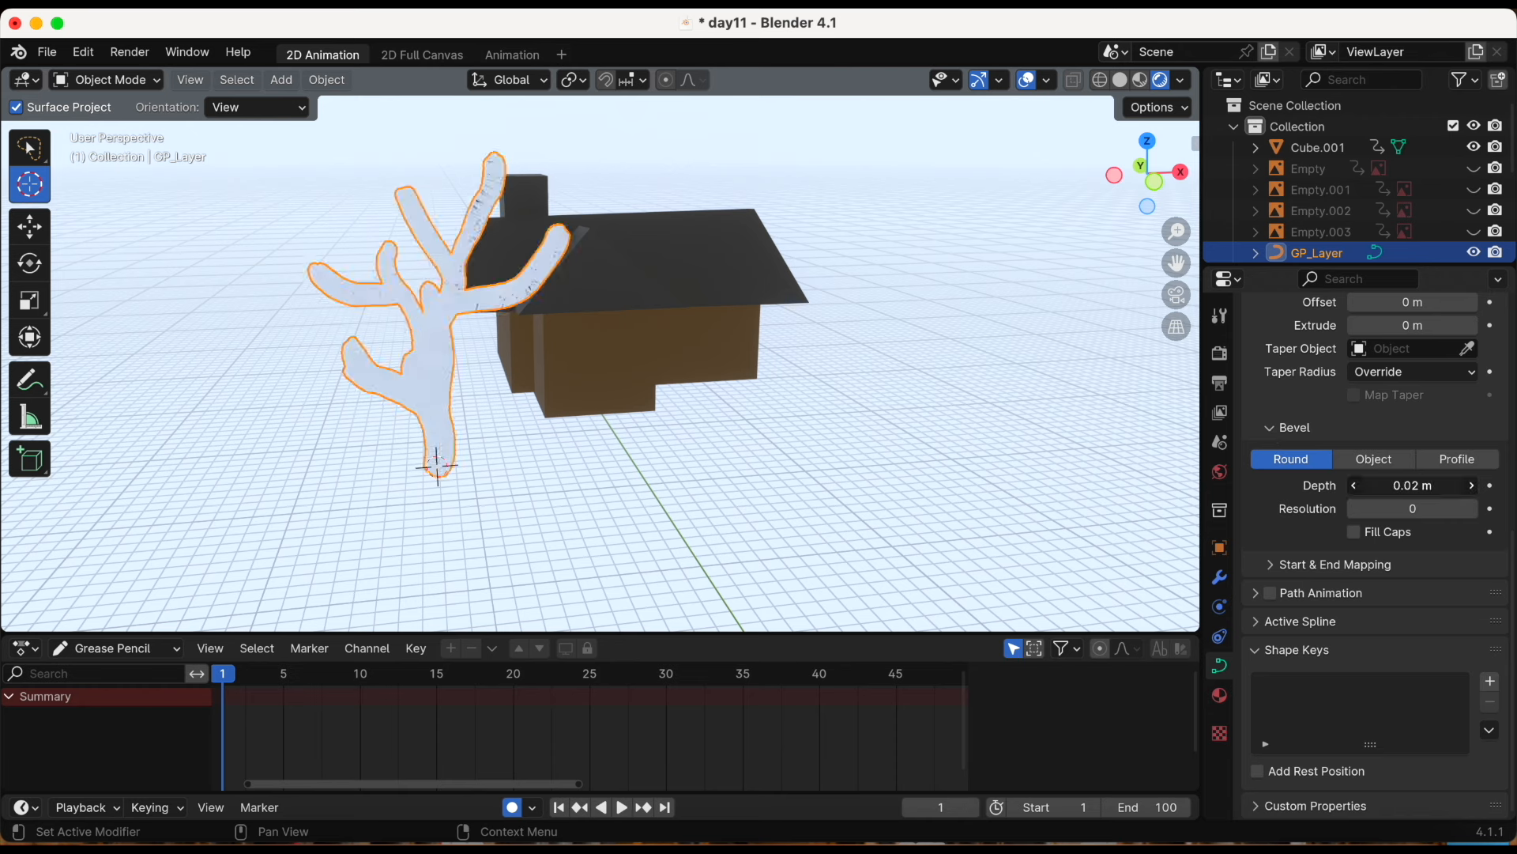
{"action": "key", "text": "ctrl+z"}
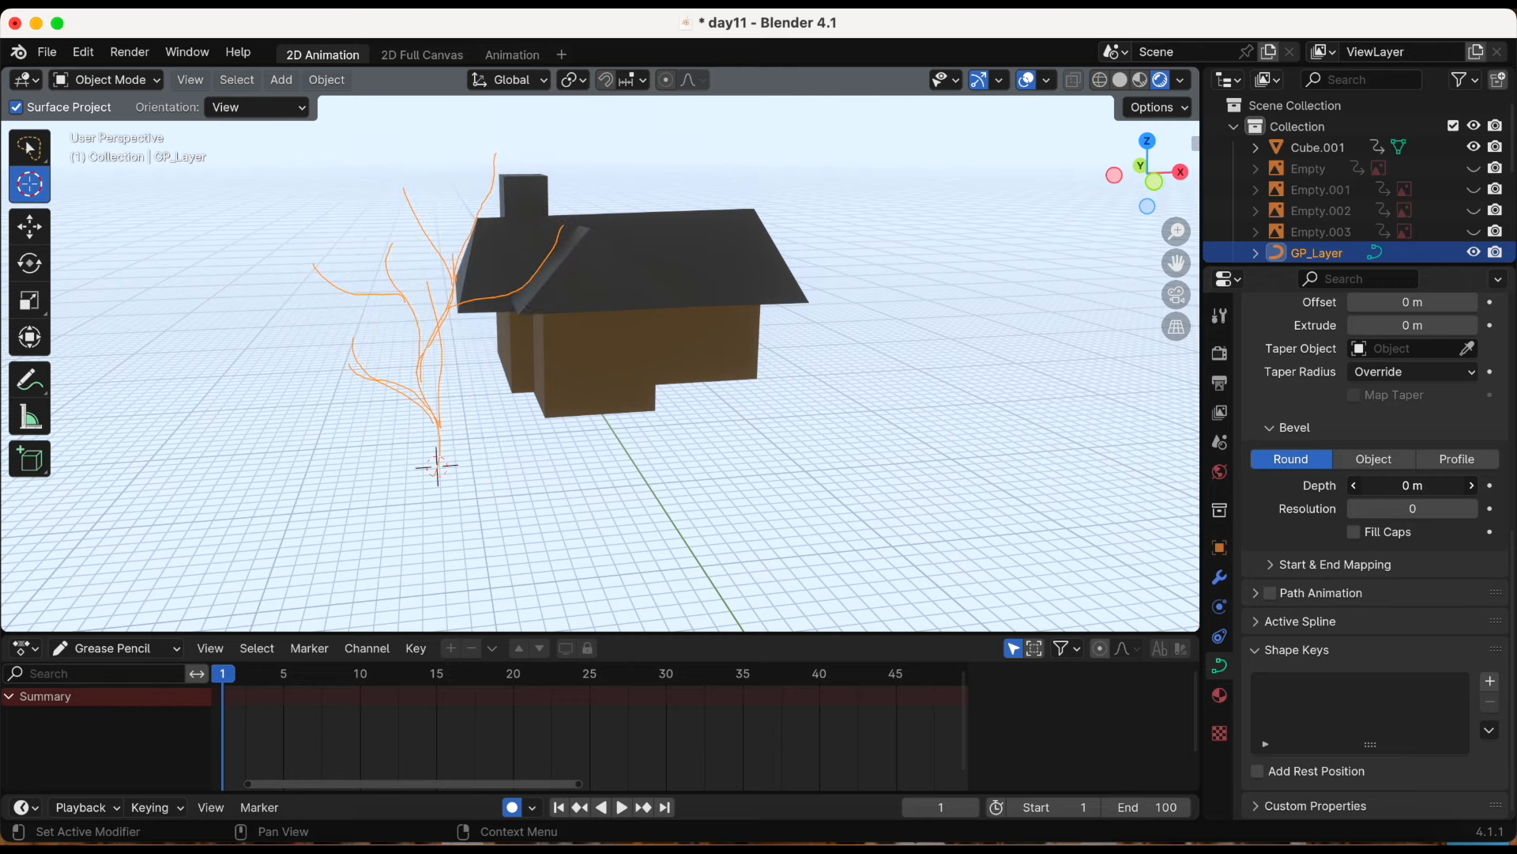
Set the tree curve's round bevel to 0.01 m depth and resolution 4, with Fill Caps enabled
{"action": "left_click", "coordinate": [1472, 486]}
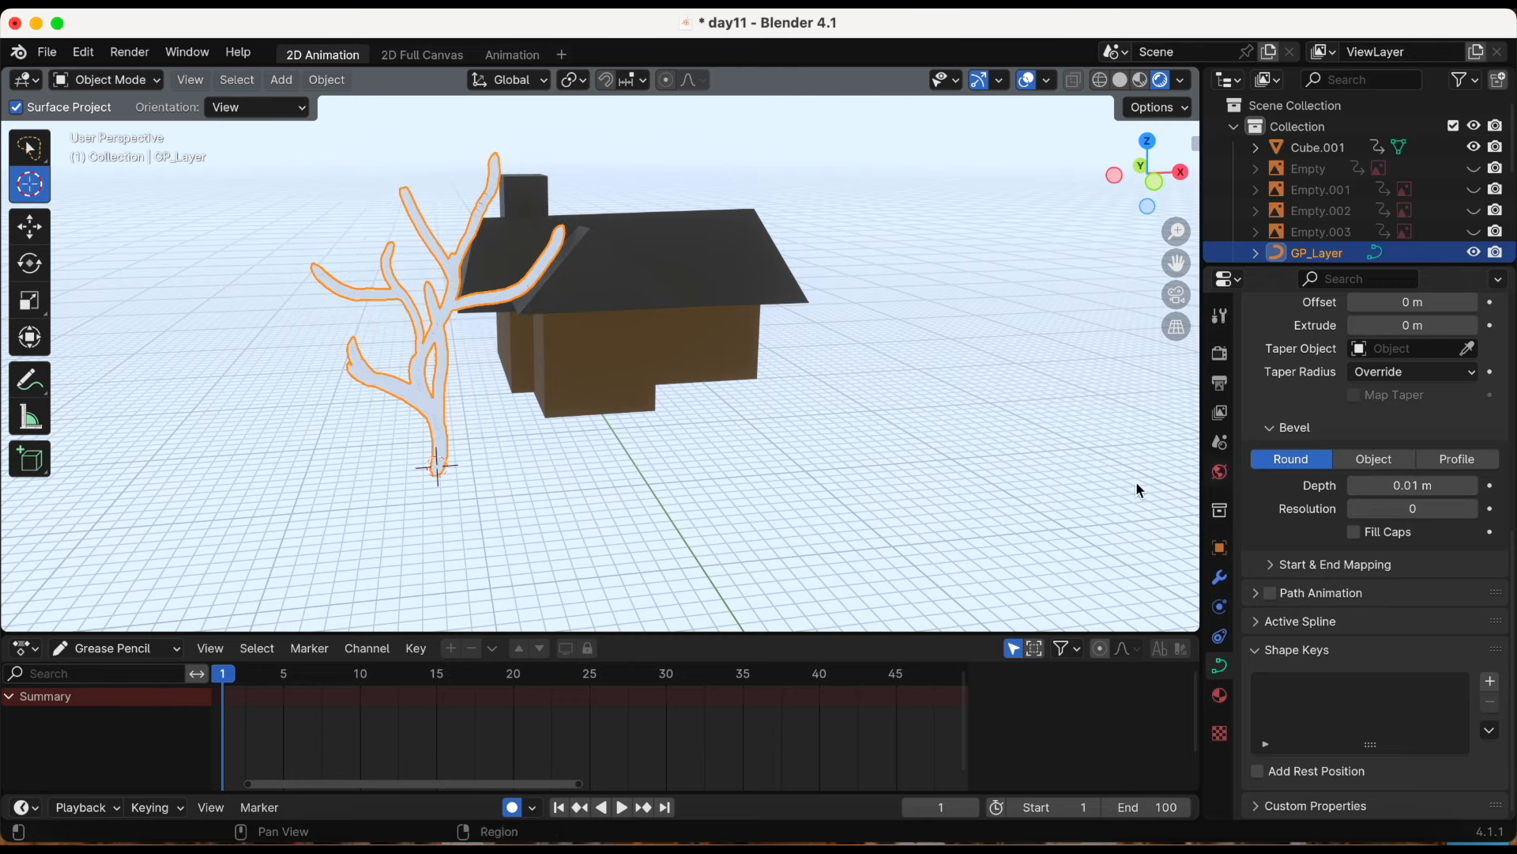
{"action": "mouse_move", "coordinate": [543, 431]}
{"action": "middle_mouse_down"}
{"action": "mouse_move", "coordinate": [358, 486]}
{"action": "mouse_move", "coordinate": [473, 501]}
{"action": "mouse_move", "coordinate": [722, 444]}
{"action": "mouse_move", "coordinate": [549, 441]}
{"action": "middle_mouse_up"}
{"action": "key", "text": "BackSpace"}
{"action": "key", "text": "BackSpace"}
{"action": "left_click_drag", "start_coordinate": [1463, 487], "coordinate": [1468, 487]}
{"action": "left_click", "coordinate": [1468, 490]}
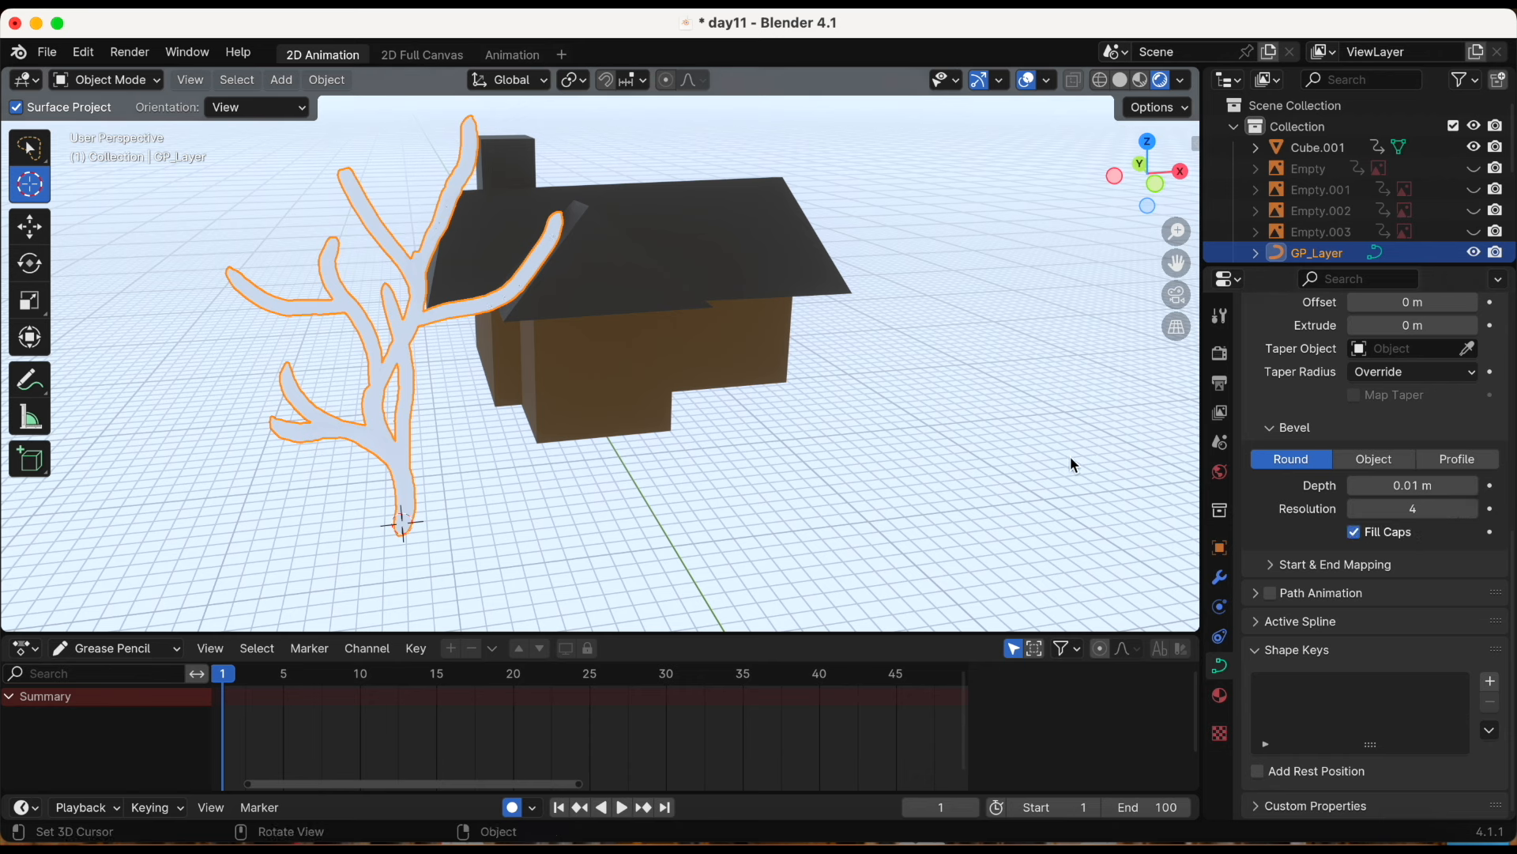
{"action": "mouse_move", "coordinate": [870, 452]}
{"action": "middle_mouse_down"}
{"action": "mouse_move", "coordinate": [799, 448]}
{"action": "mouse_move", "coordinate": [800, 433]}
{"action": "mouse_move", "coordinate": [730, 455]}
{"action": "mouse_move", "coordinate": [851, 461]}
{"action": "middle_mouse_up"}
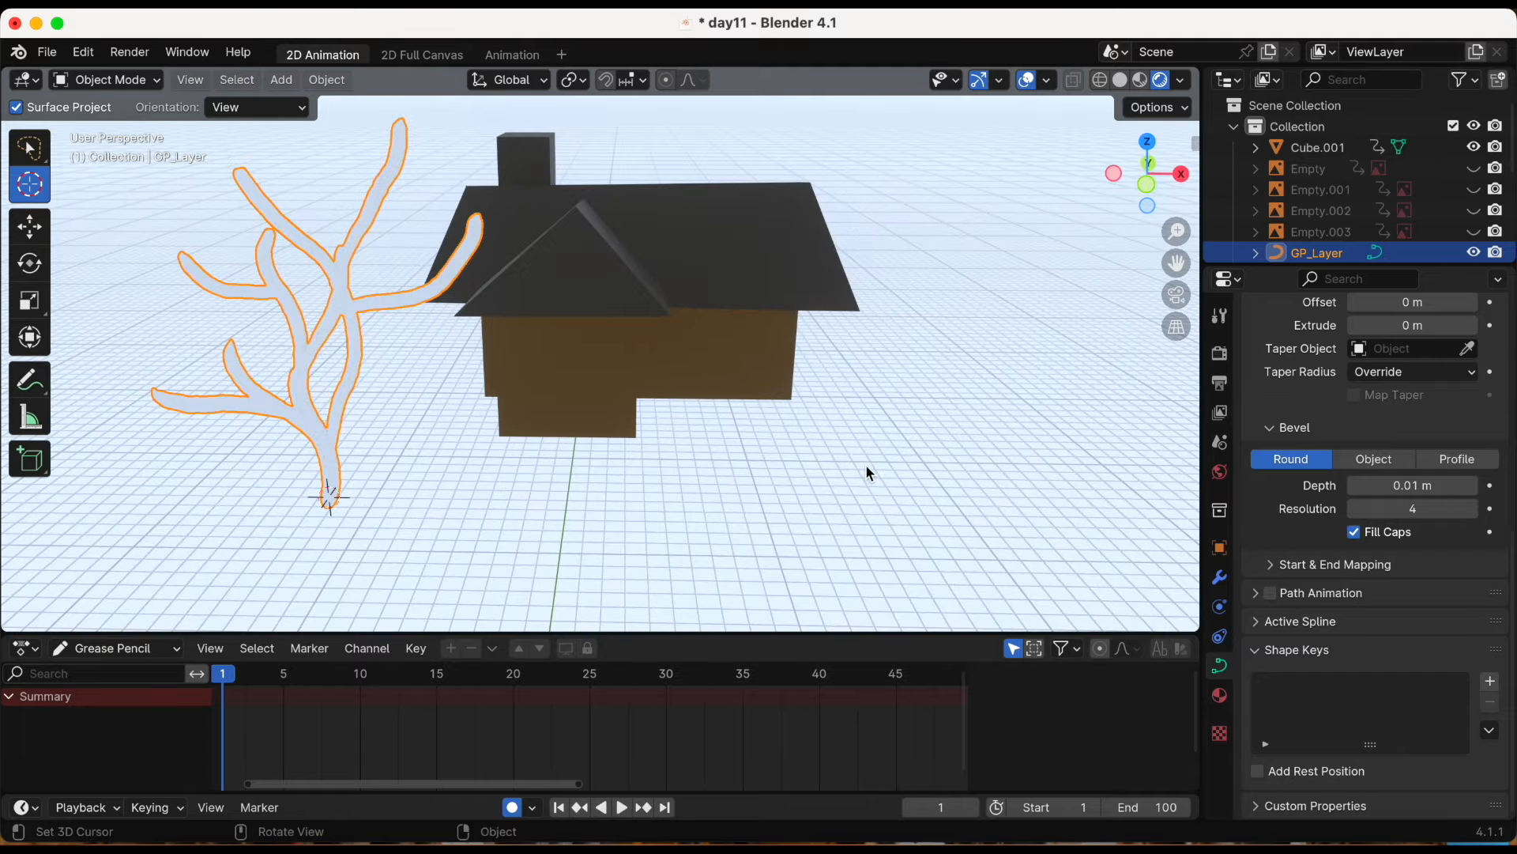
Enter Edit Mode on the tree curve and enable proportional editing with Root falloff
{"action": "left_click", "coordinate": [126, 80]}
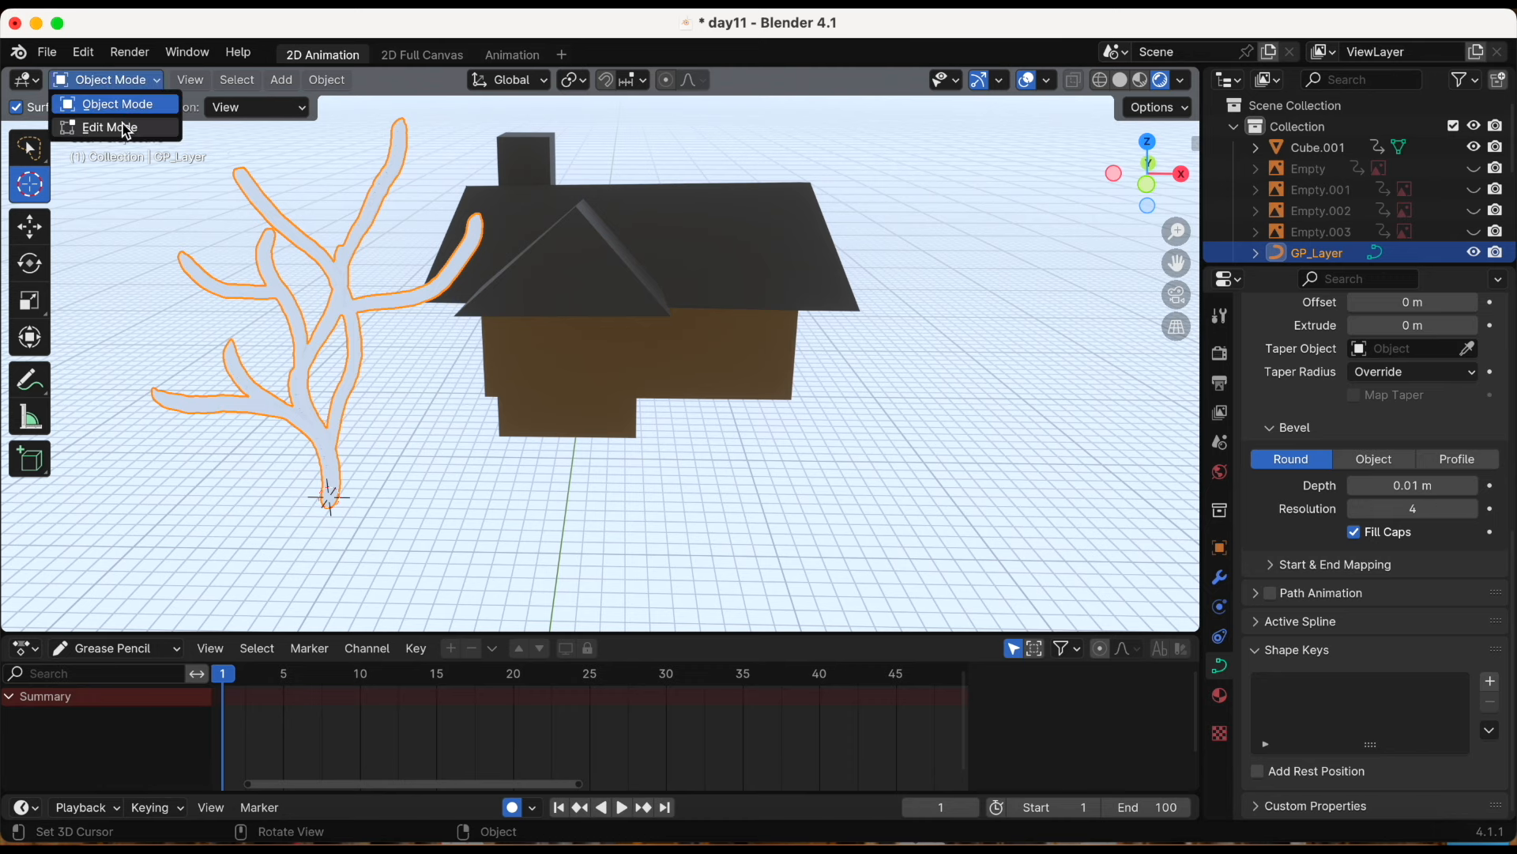
{"action": "left_click", "coordinate": [164, 136]}
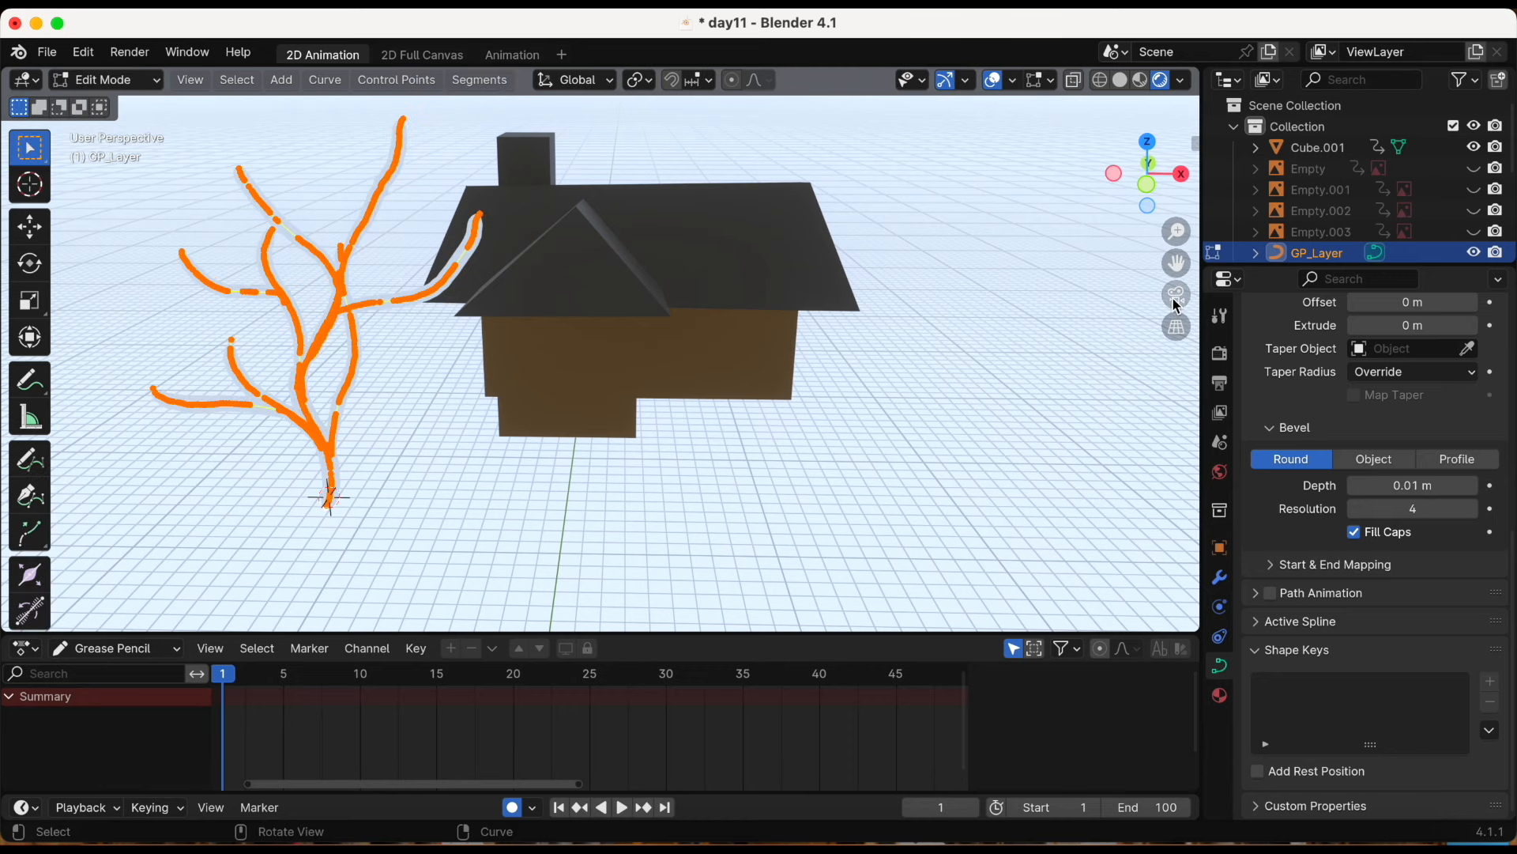
{"action": "left_click_drag", "start_coordinate": [1177, 262], "coordinate": [1306, 279]}
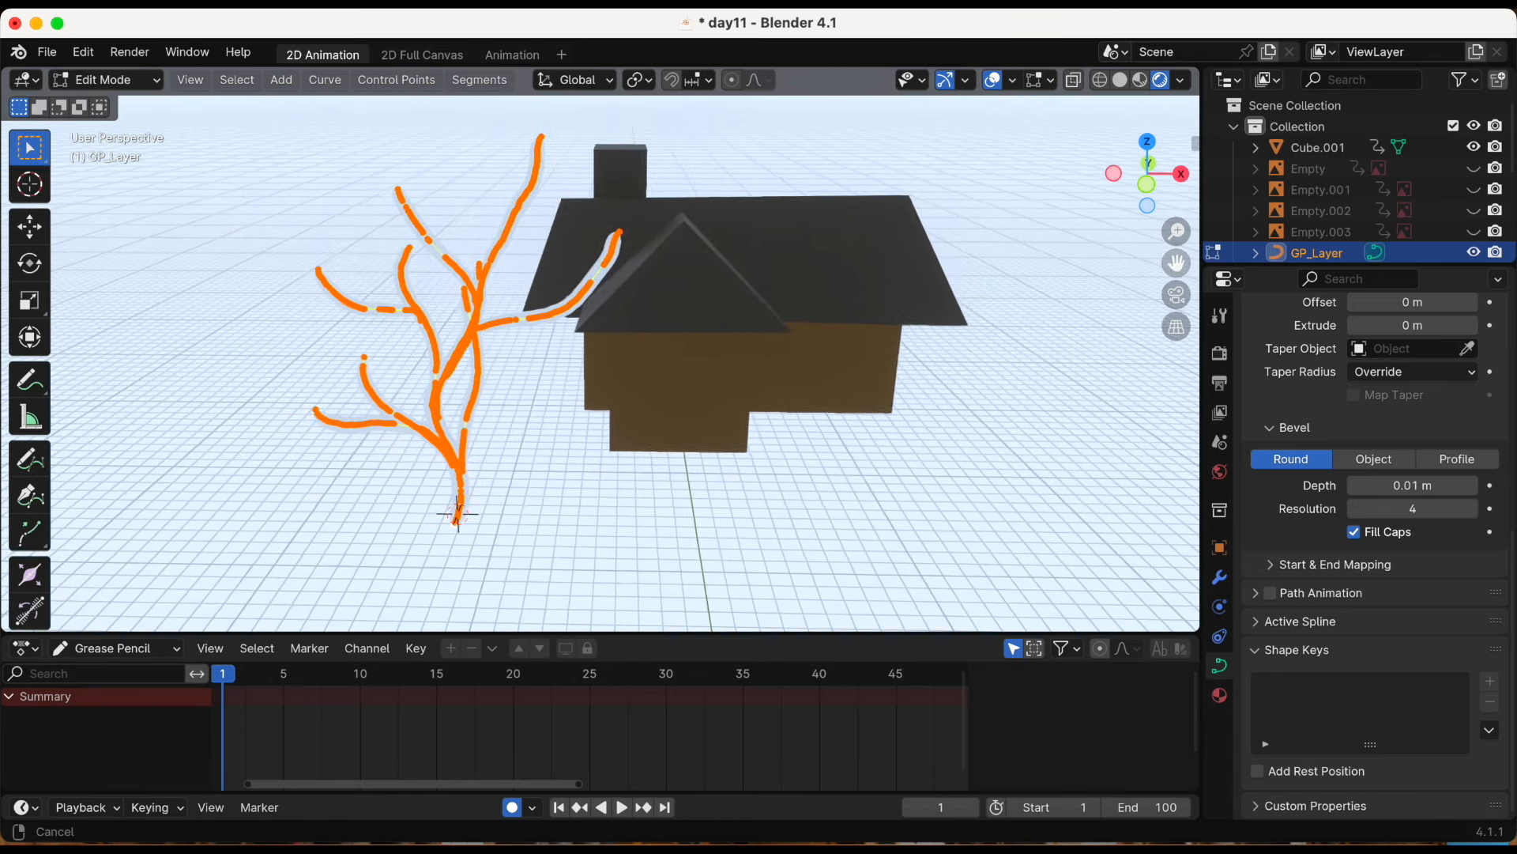
{"action": "left_click", "coordinate": [654, 236]}
{"action": "left_click", "coordinate": [732, 83]}
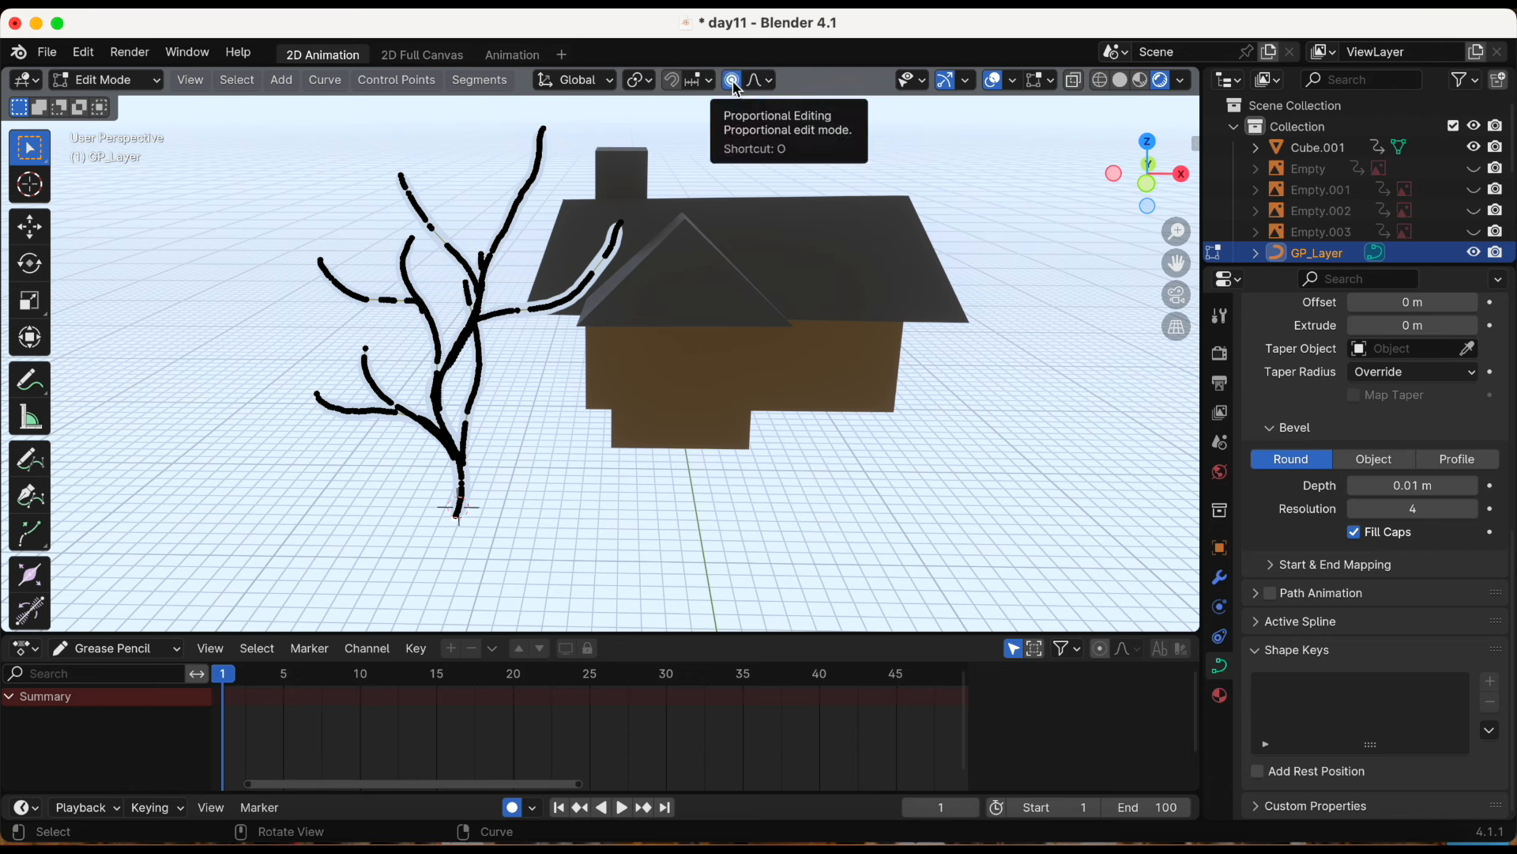
{"action": "left_click", "coordinate": [768, 83]}
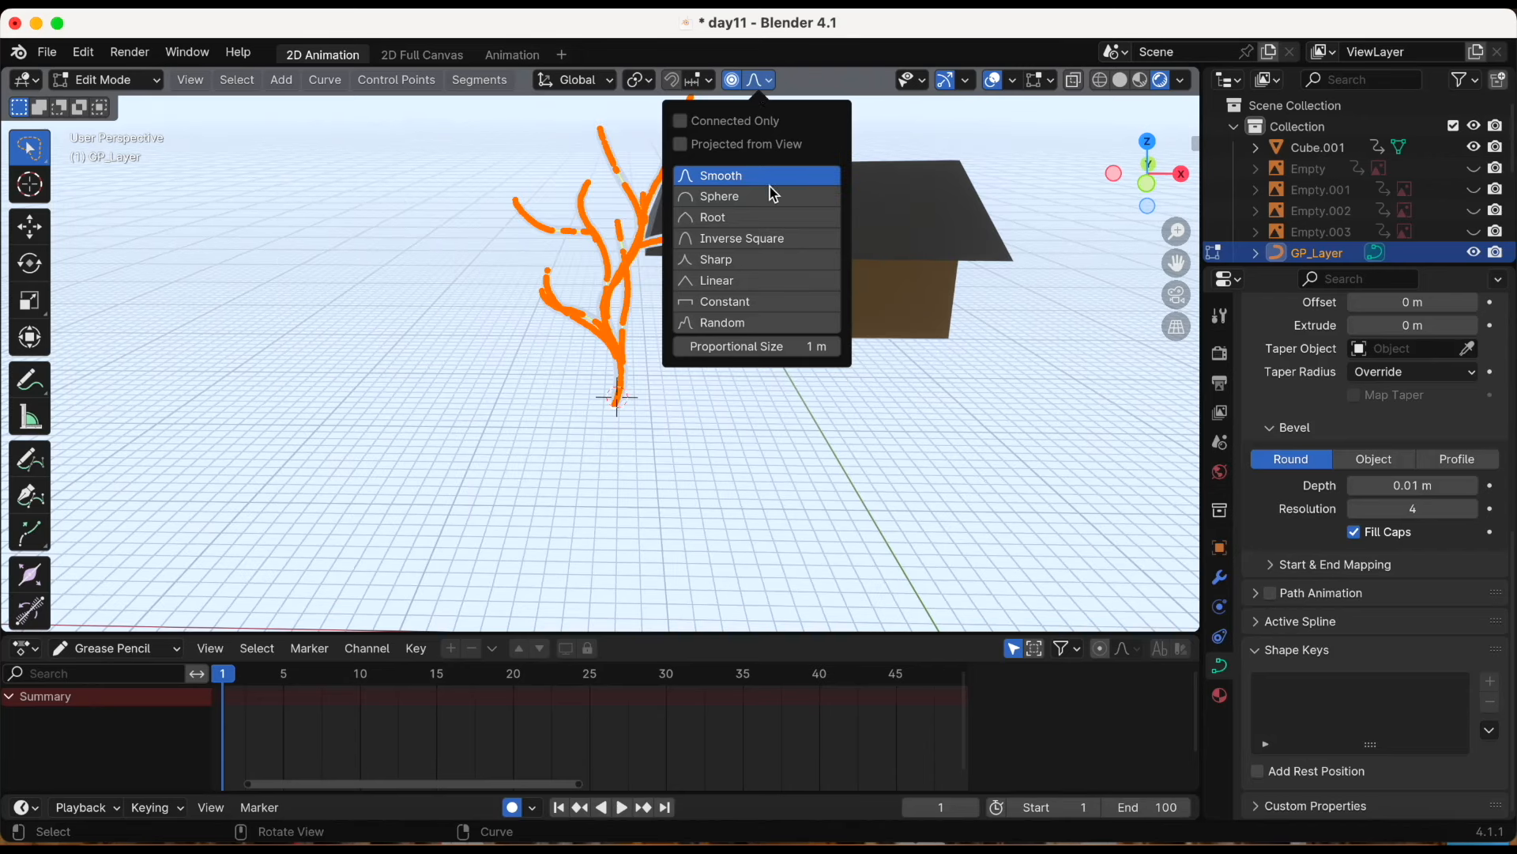
{"action": "left_click", "coordinate": [771, 217]}
Select the control points at the trunk's base and try scaling and moving them proportionally
{"action": "scroll", "coordinate": [746, 271], "scroll_direction": "up", "scroll_amount": 4}
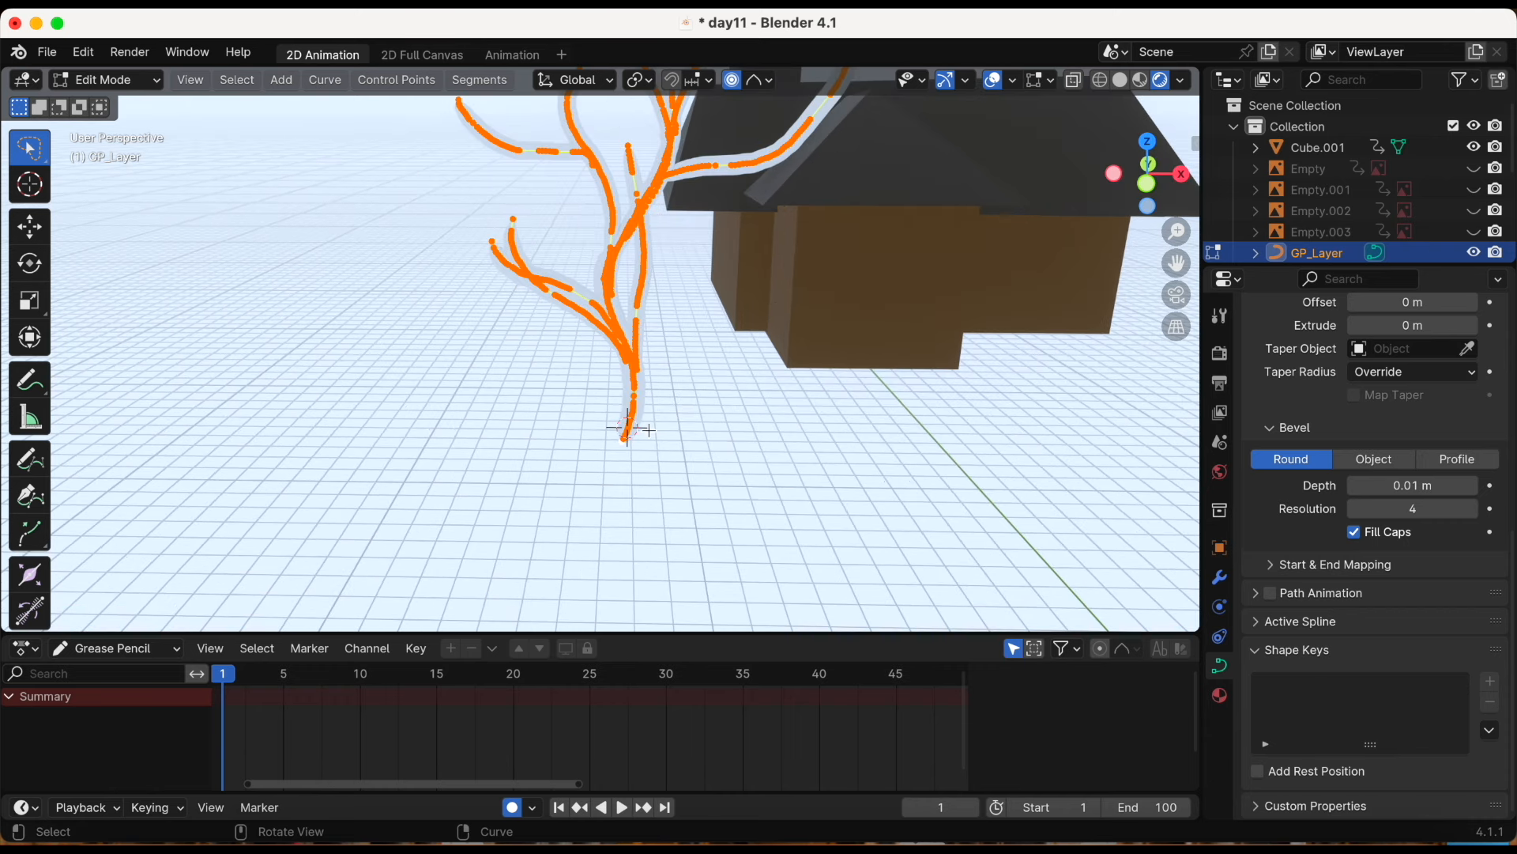
{"action": "mouse_move", "coordinate": [578, 474]}
{"action": "left_mouse_down"}
{"action": "mouse_move", "coordinate": [648, 440]}
{"action": "mouse_move", "coordinate": [620, 379]}
{"action": "mouse_move", "coordinate": [628, 439]}
{"action": "left_mouse_up"}
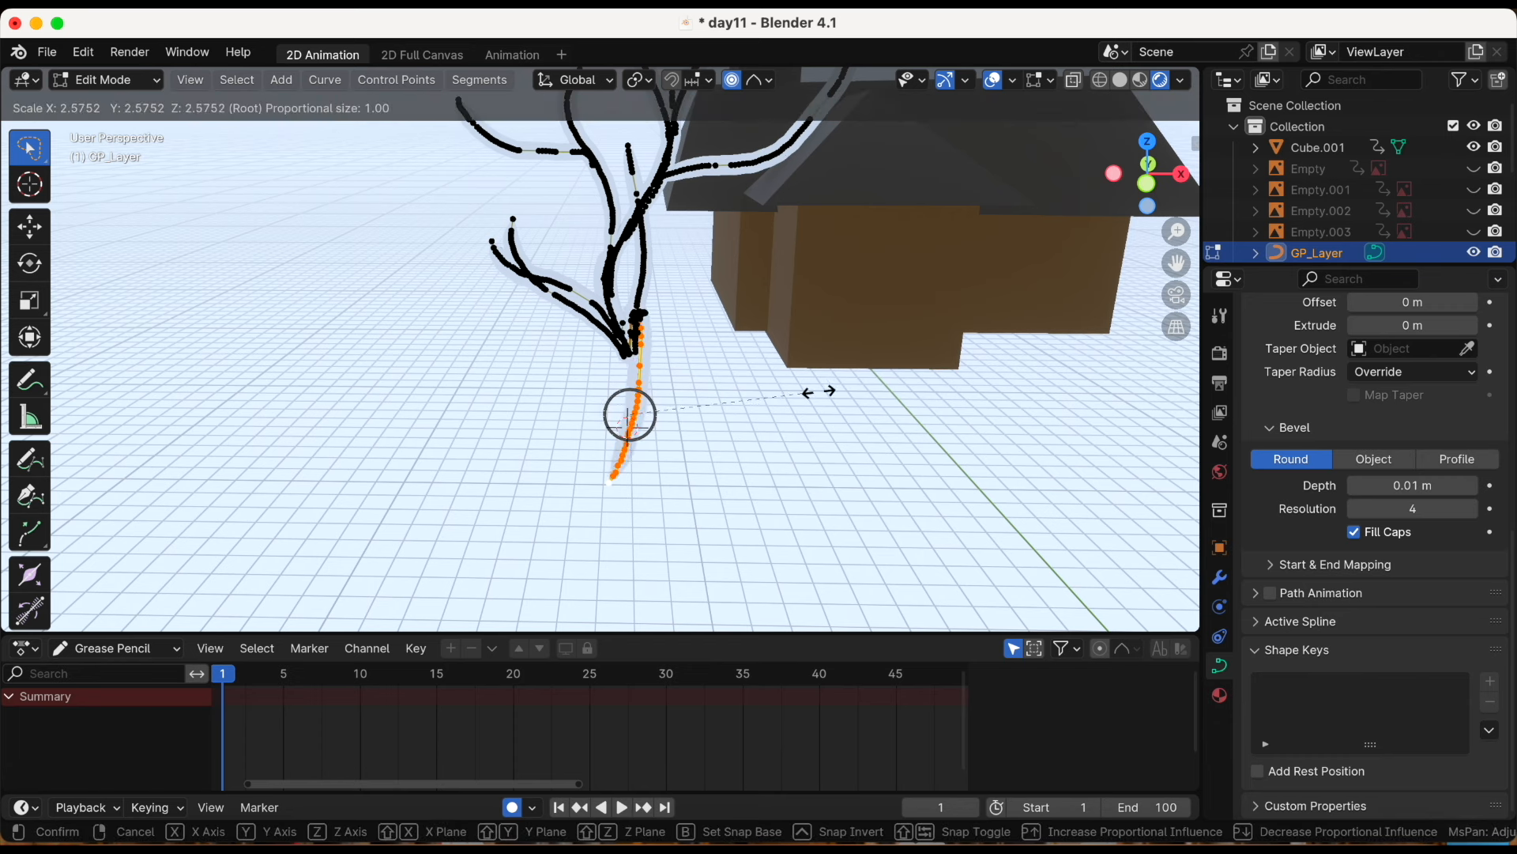
{"action": "left_click", "coordinate": [779, 385]}
{"action": "key", "text": "ctrl+z"}
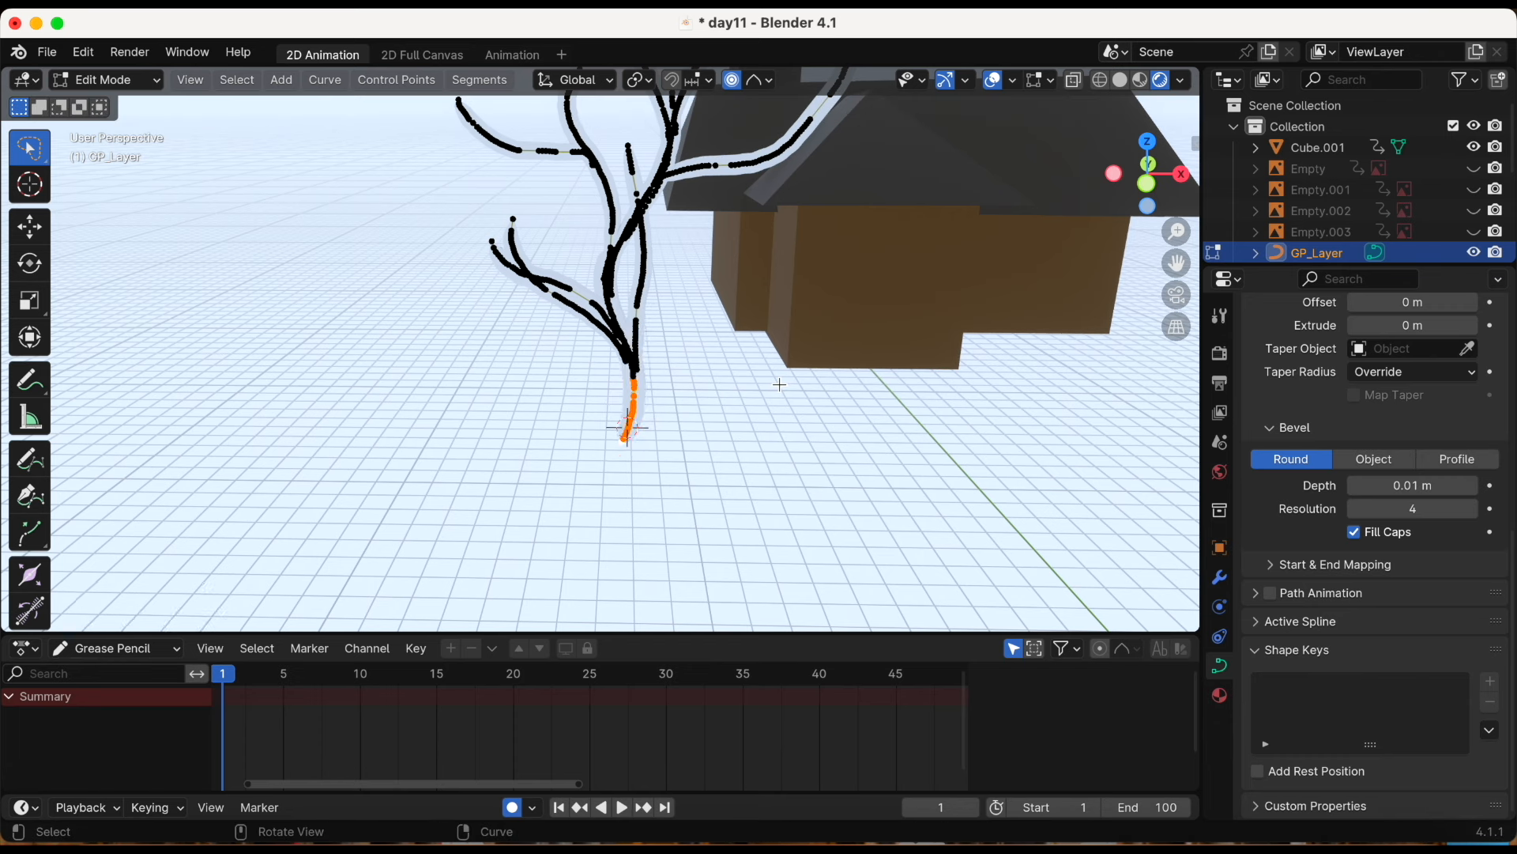
{"action": "key", "text": "g"}
{"action": "left_click", "coordinate": [703, 385]}
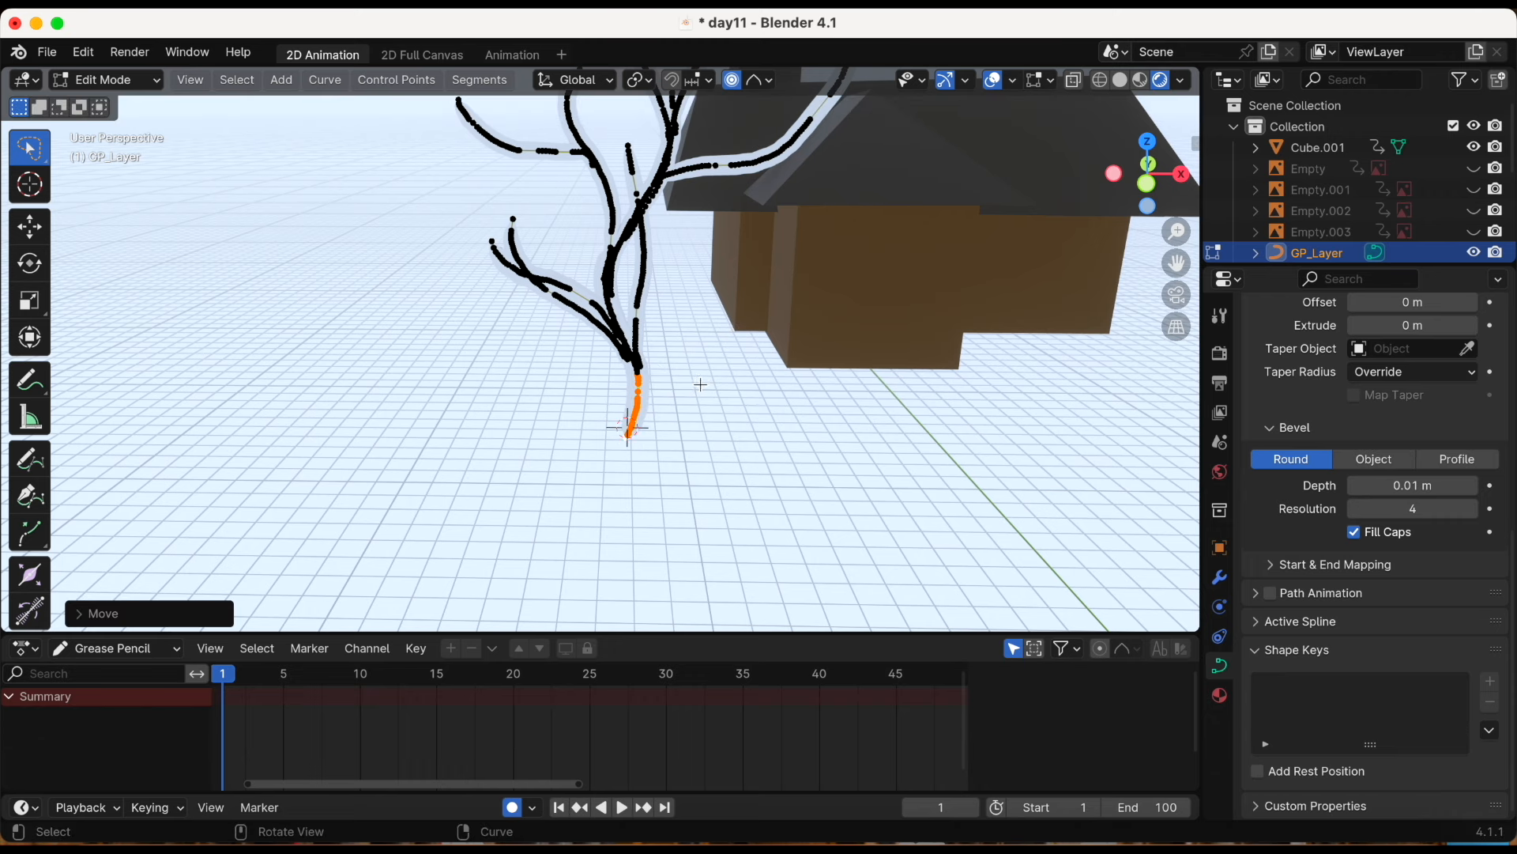
{"action": "left_click", "coordinate": [706, 383]}
Thicken the trunk from its base point with proportional Shrink/Fatten
{"action": "middle_click_drag", "start_coordinate": [704, 383], "coordinate": [645, 508]}
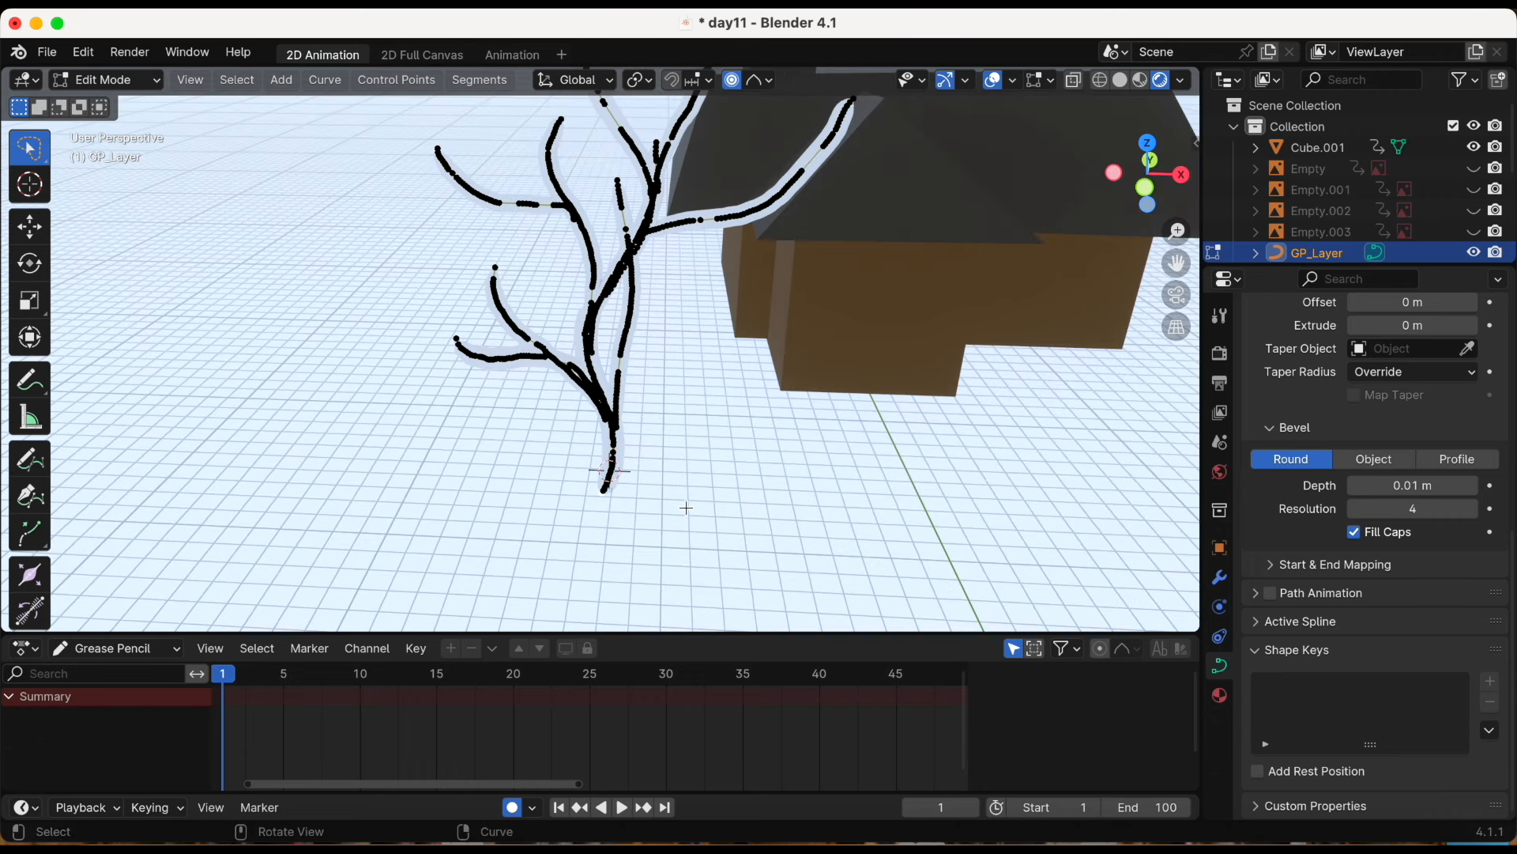
{"action": "key", "text": "alt+s"}
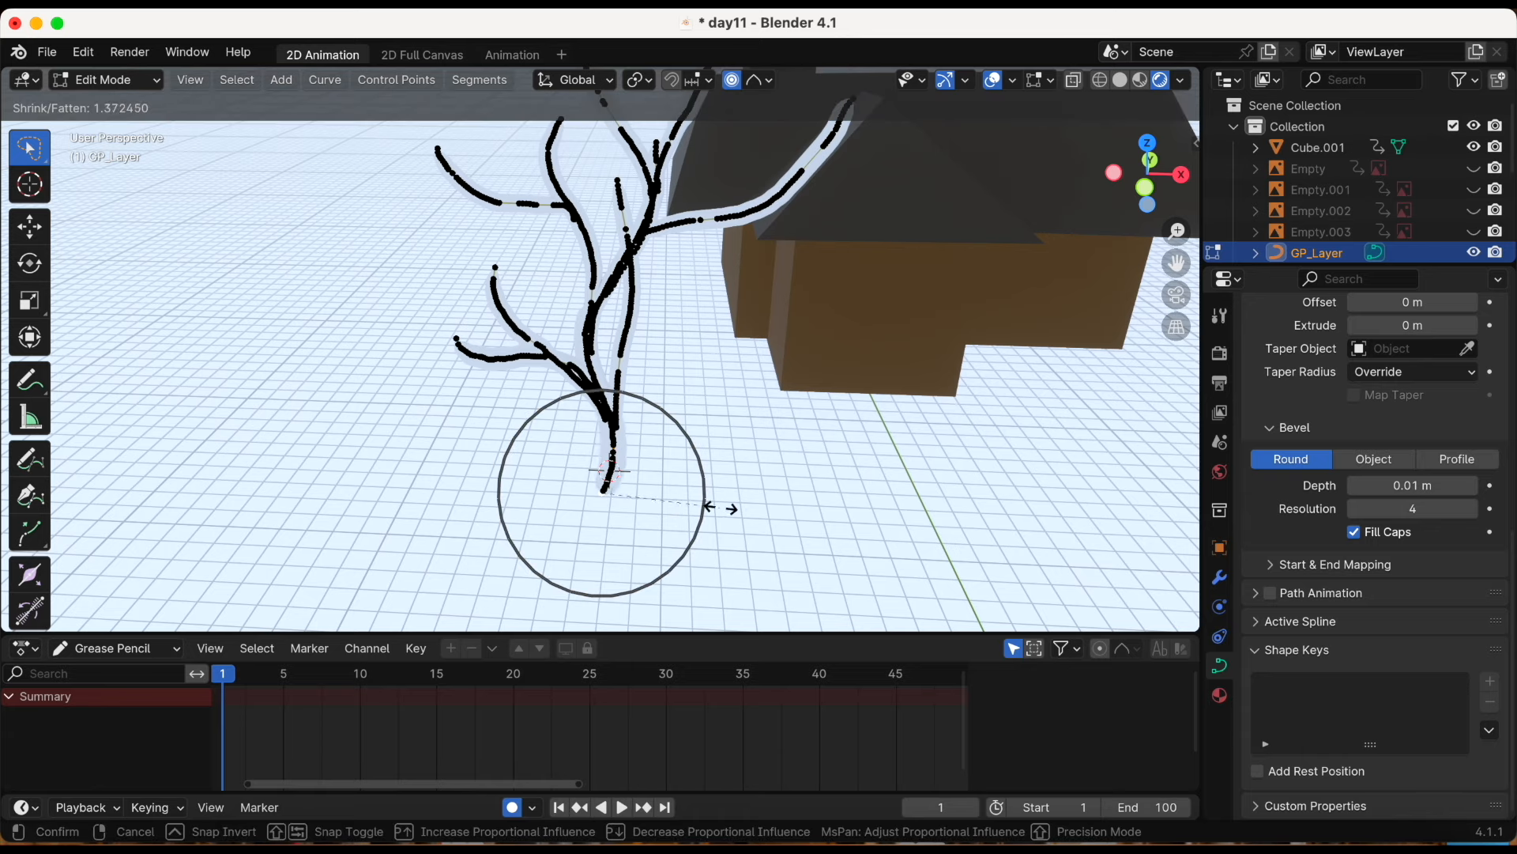
{"action": "left_click", "coordinate": [755, 482]}
{"action": "mouse_move", "coordinate": [786, 474]}
{"action": "middle_mouse_down"}
{"action": "mouse_move", "coordinate": [585, 472]}
{"action": "mouse_move", "coordinate": [748, 458]}
{"action": "middle_mouse_up"}
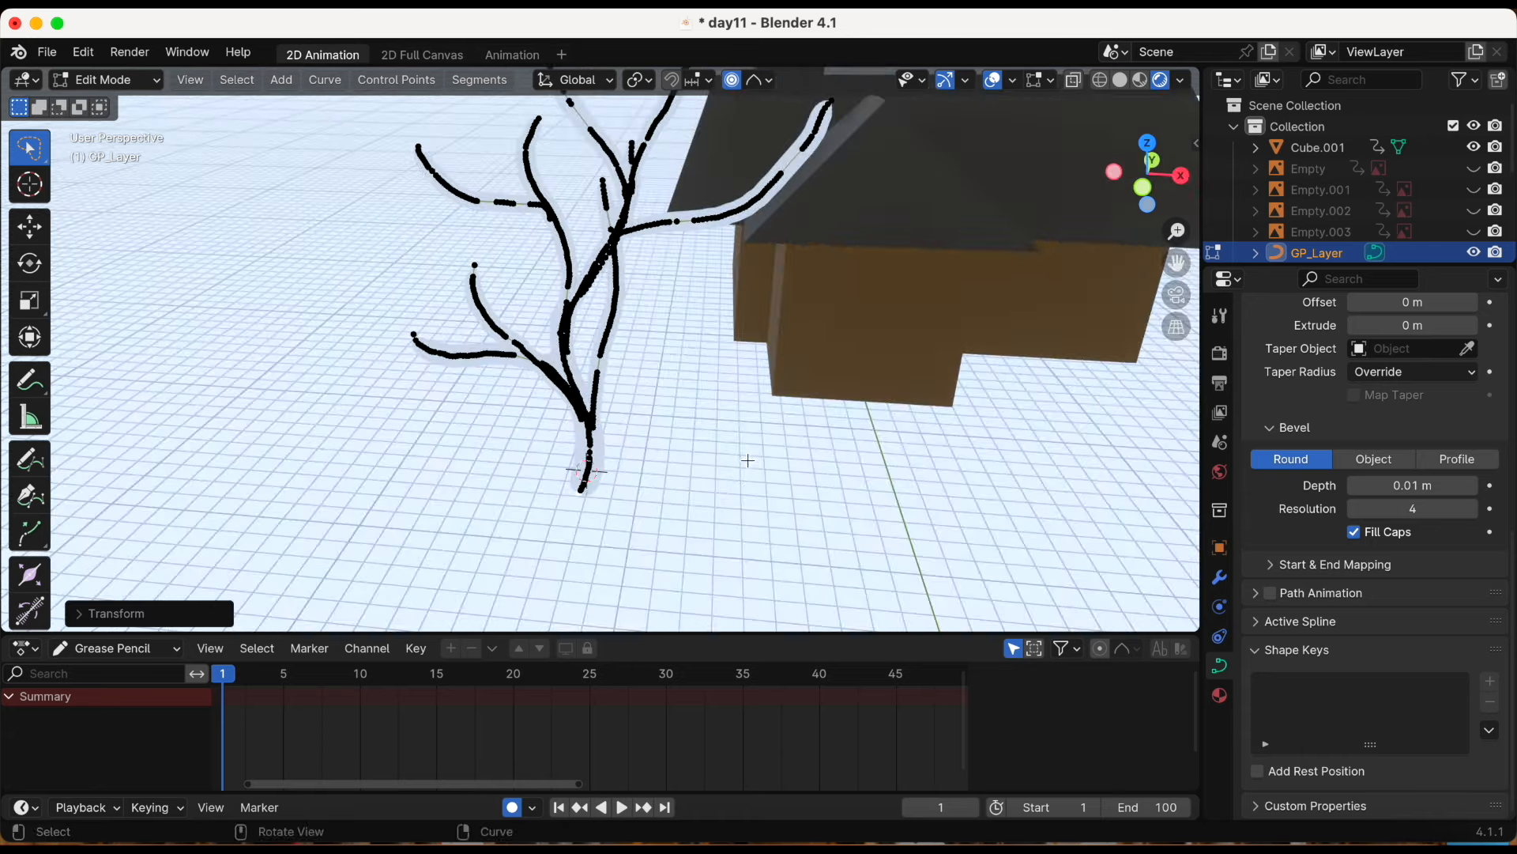
Select the tip points of the branch nearest the roof and thin them with Shrink/Fatten
{"action": "middle_click_drag", "start_coordinate": [782, 181], "coordinate": [731, 360], "text": "shift"}
{"action": "scroll", "coordinate": [731, 360], "scroll_direction": "up", "scroll_amount": 4}
{"action": "left_click_drag", "start_coordinate": [731, 359], "coordinate": [740, 368]}
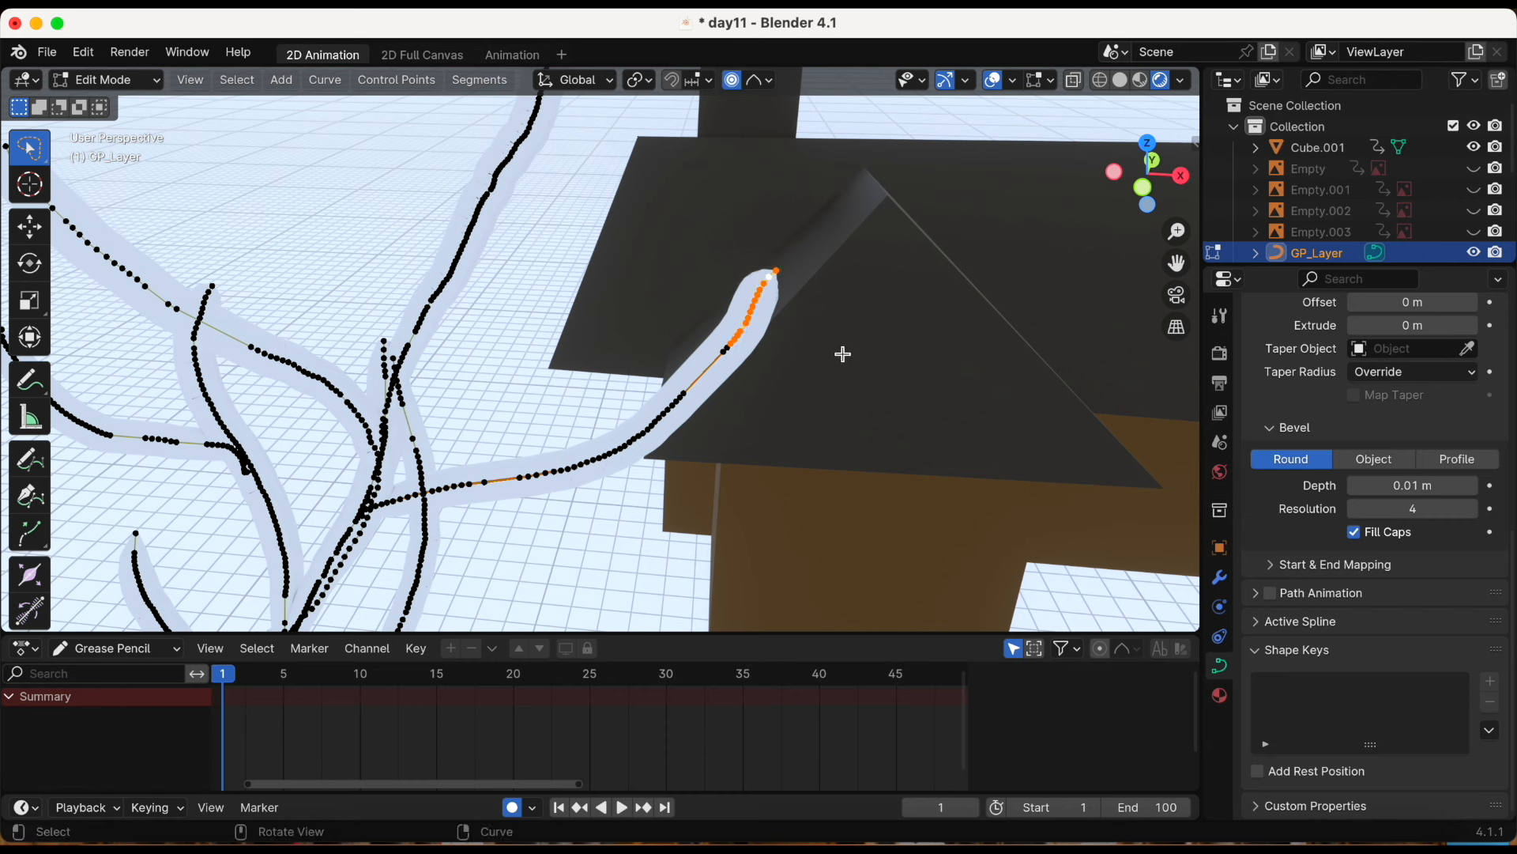
{"action": "key", "text": "alt+s"}
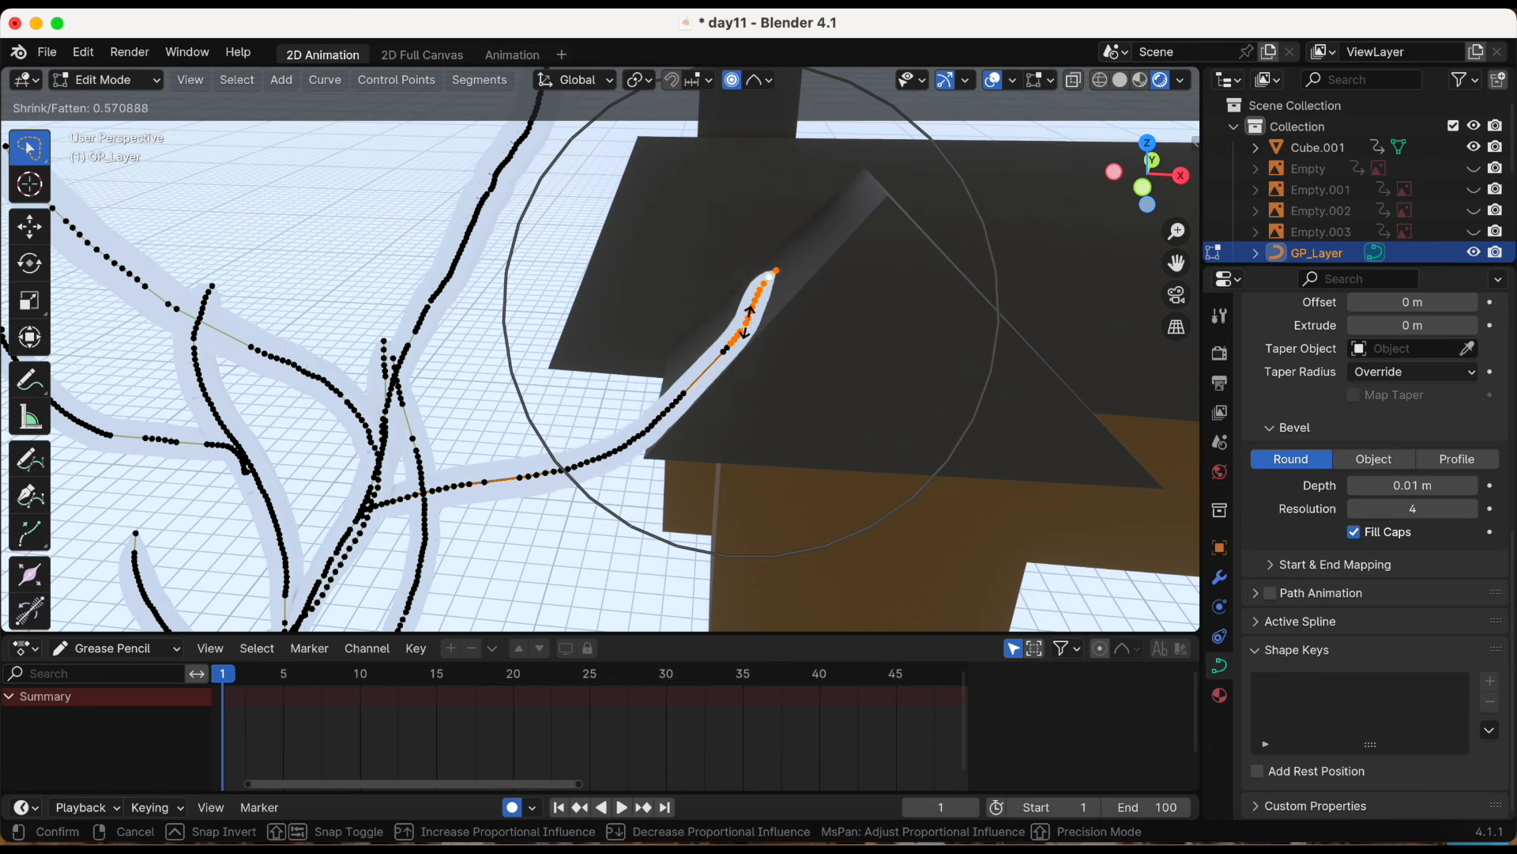
{"action": "left_click", "coordinate": [750, 316]}
{"action": "scroll", "coordinate": [801, 293], "scroll_direction": "down", "scroll_amount": 4}
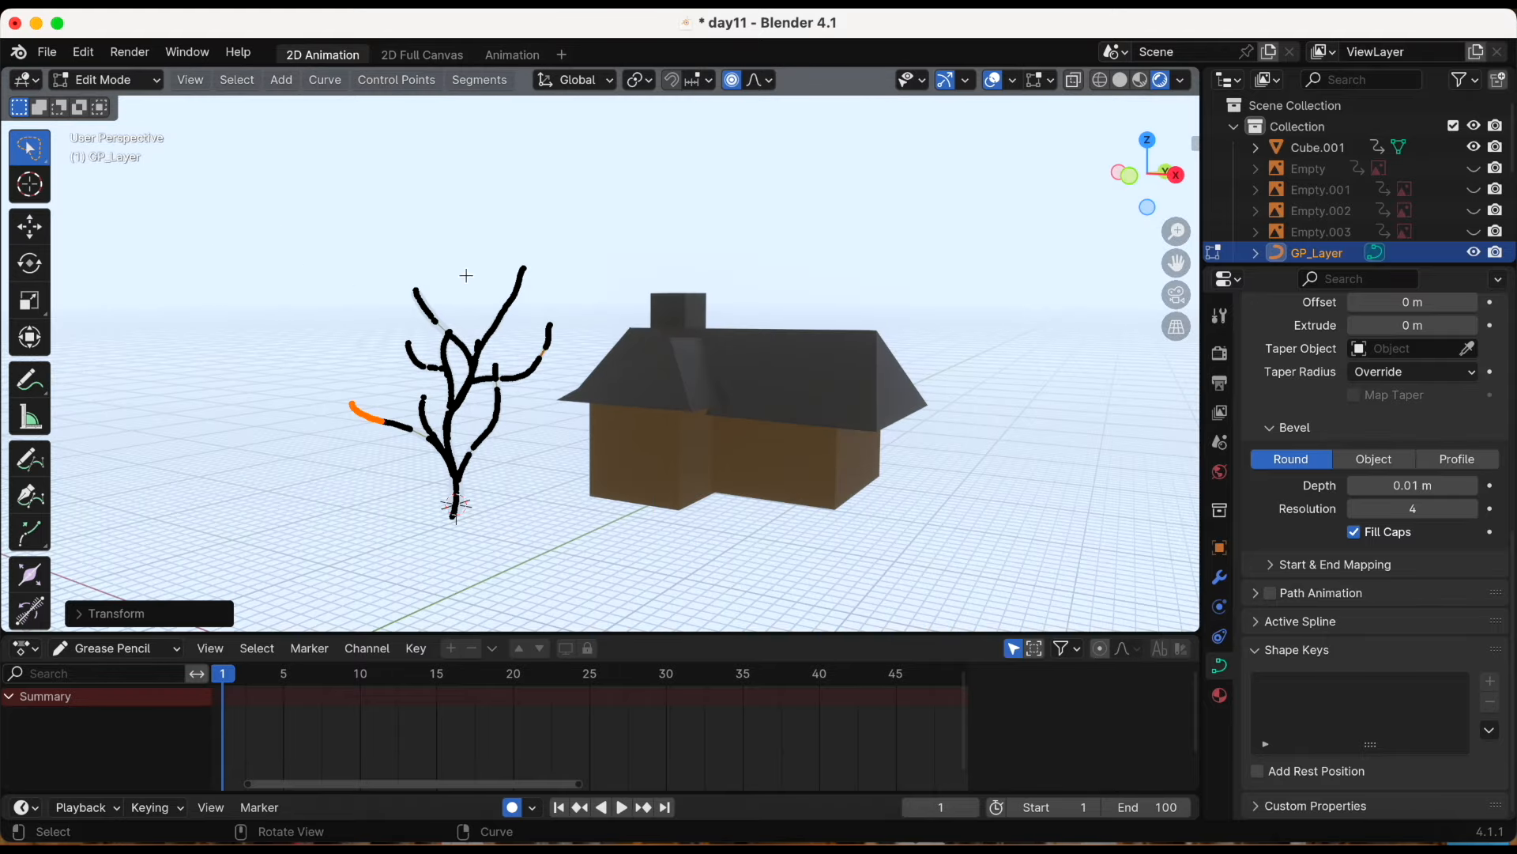
Return to Object Mode and convert the tree curve to a mesh
{"action": "left_click", "coordinate": [141, 82]}
{"action": "left_click", "coordinate": [119, 102]}
{"action": "middle_click_drag", "start_coordinate": [478, 321], "coordinate": [712, 366]}
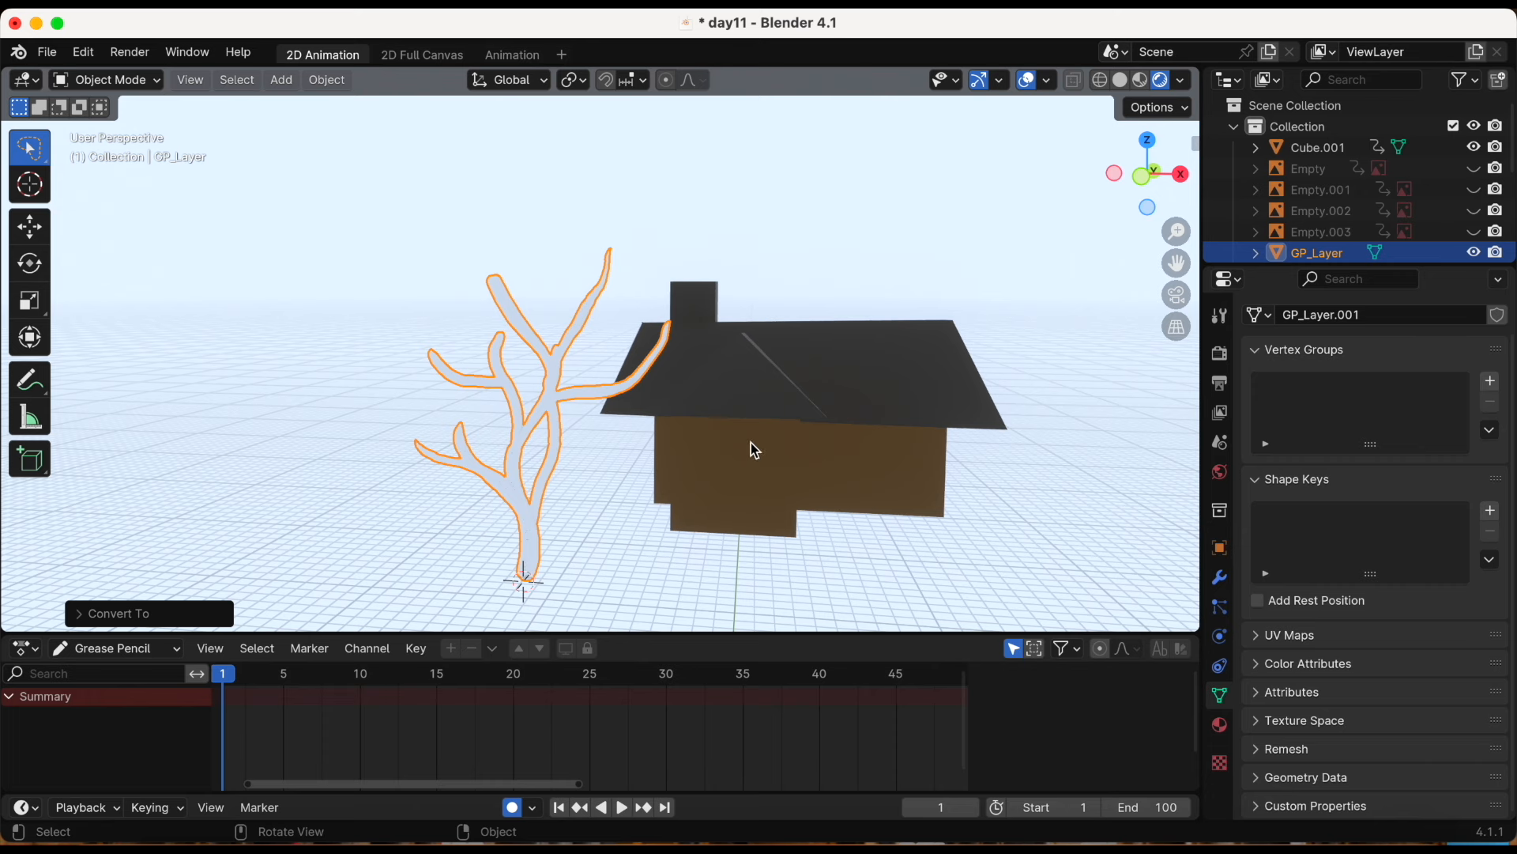
{"action": "scroll", "coordinate": [774, 447], "scroll_direction": "down", "scroll_amount": 1}
Create a new material for the tree and set its base color to dark brown, with hue 0.054 and saturation 0.669
{"action": "left_click", "coordinate": [1220, 725]}
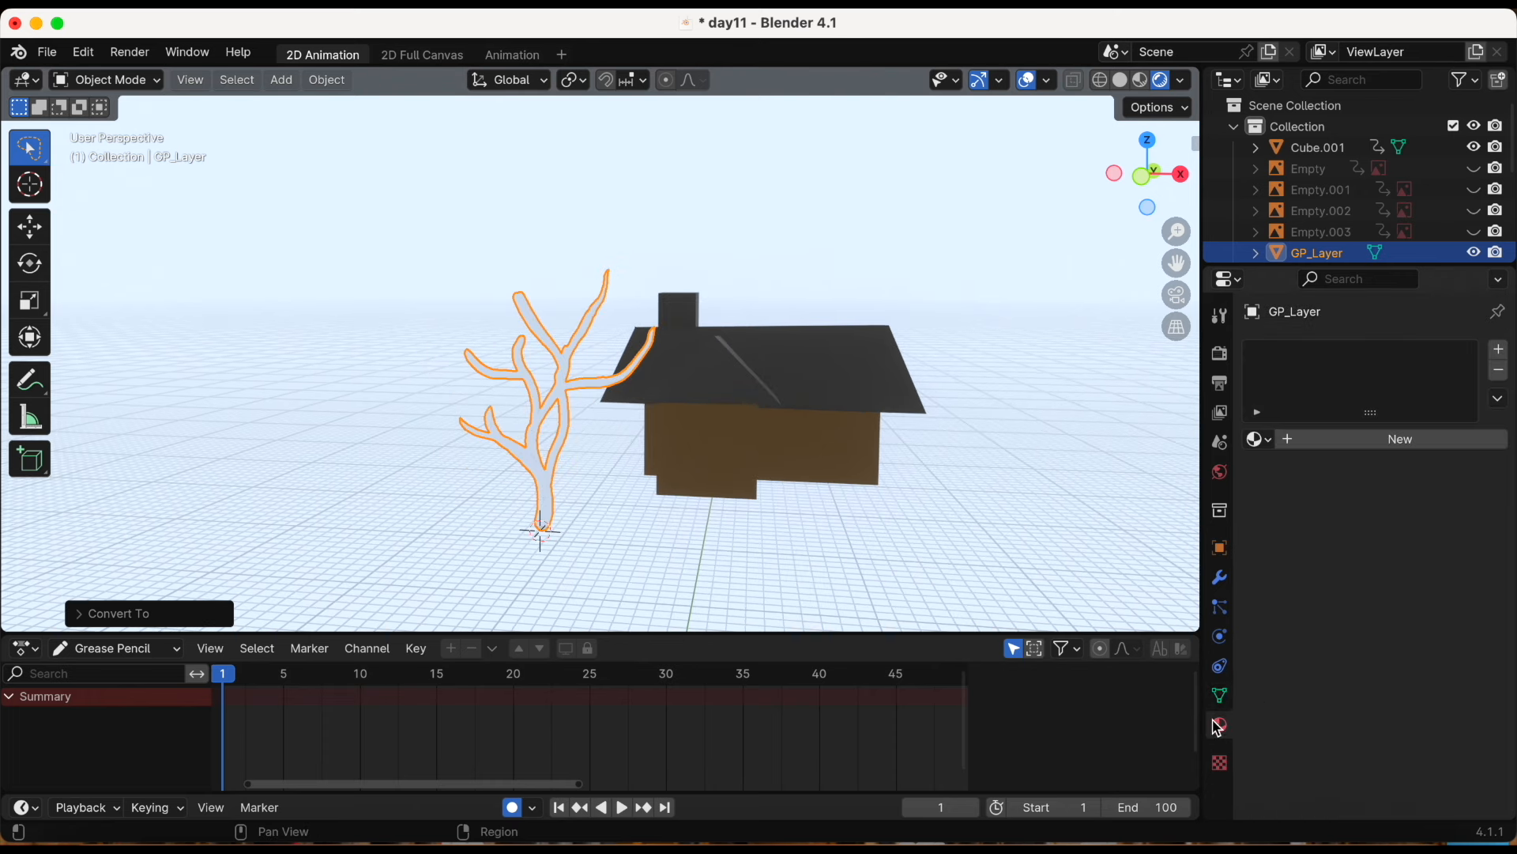
{"action": "left_click", "coordinate": [1311, 443]}
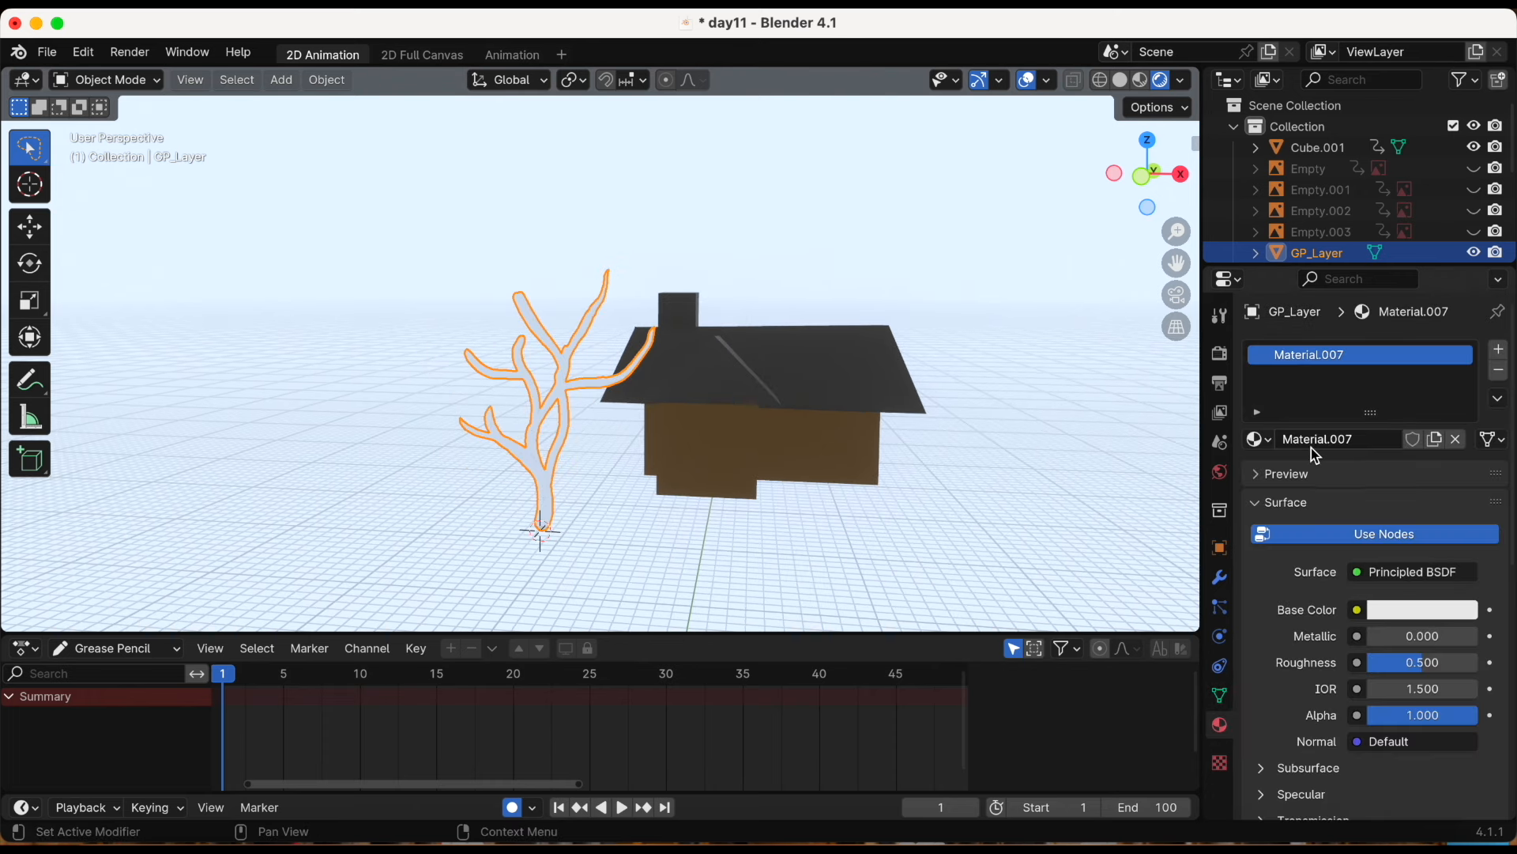
{"action": "left_click", "coordinate": [1399, 611]}
{"action": "left_click_drag", "start_coordinate": [1415, 405], "coordinate": [1335, 404]}
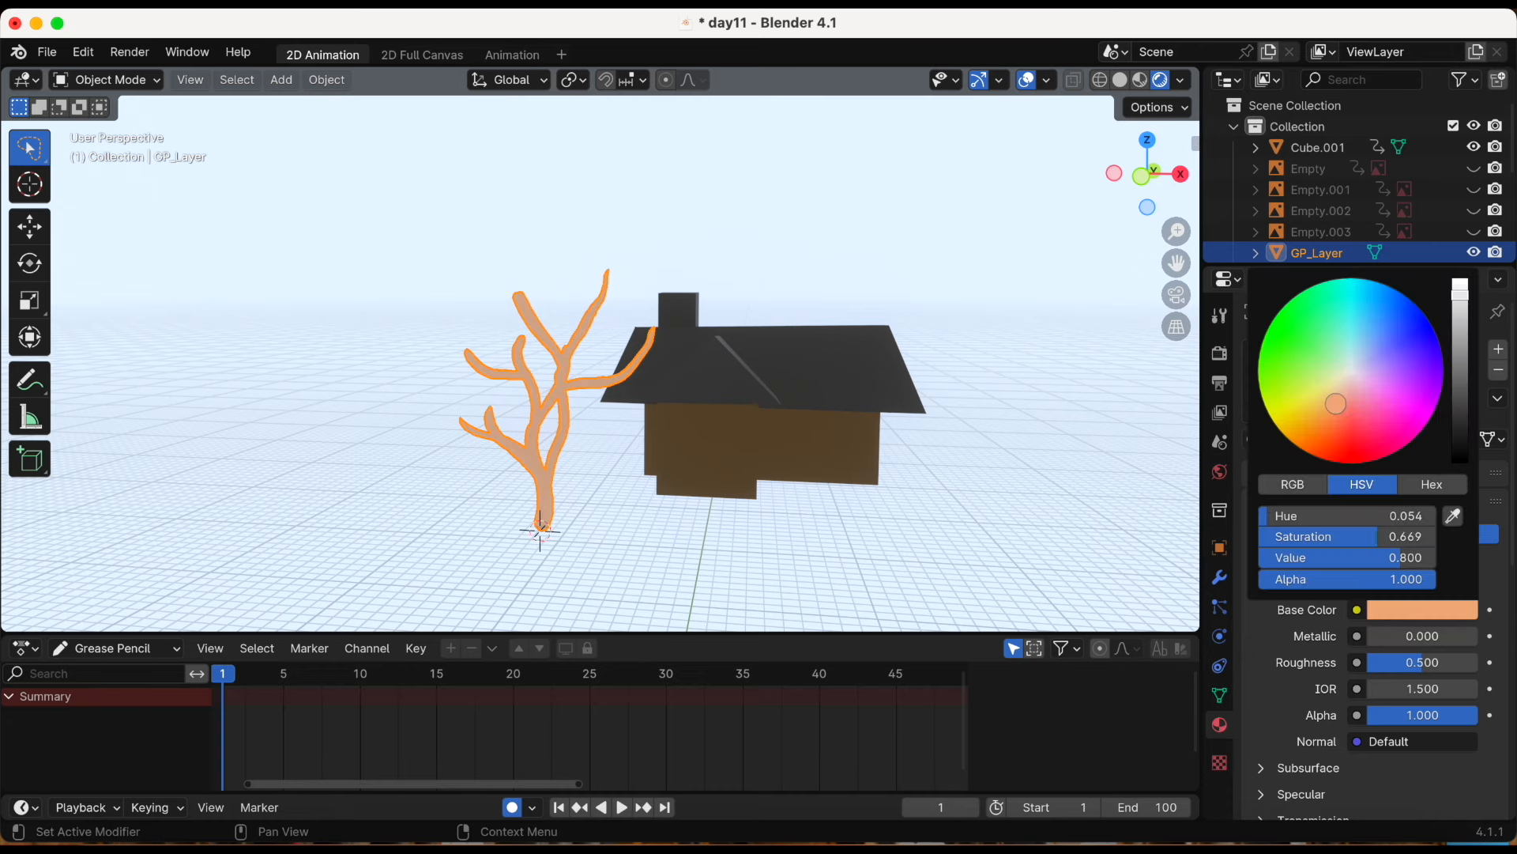
{"action": "left_click_drag", "start_coordinate": [1461, 294], "coordinate": [1460, 417]}
{"action": "left_click", "coordinate": [750, 489]}
{"action": "middle_click_drag", "start_coordinate": [835, 489], "coordinate": [878, 504]}
{"action": "left_click", "coordinate": [602, 419]}
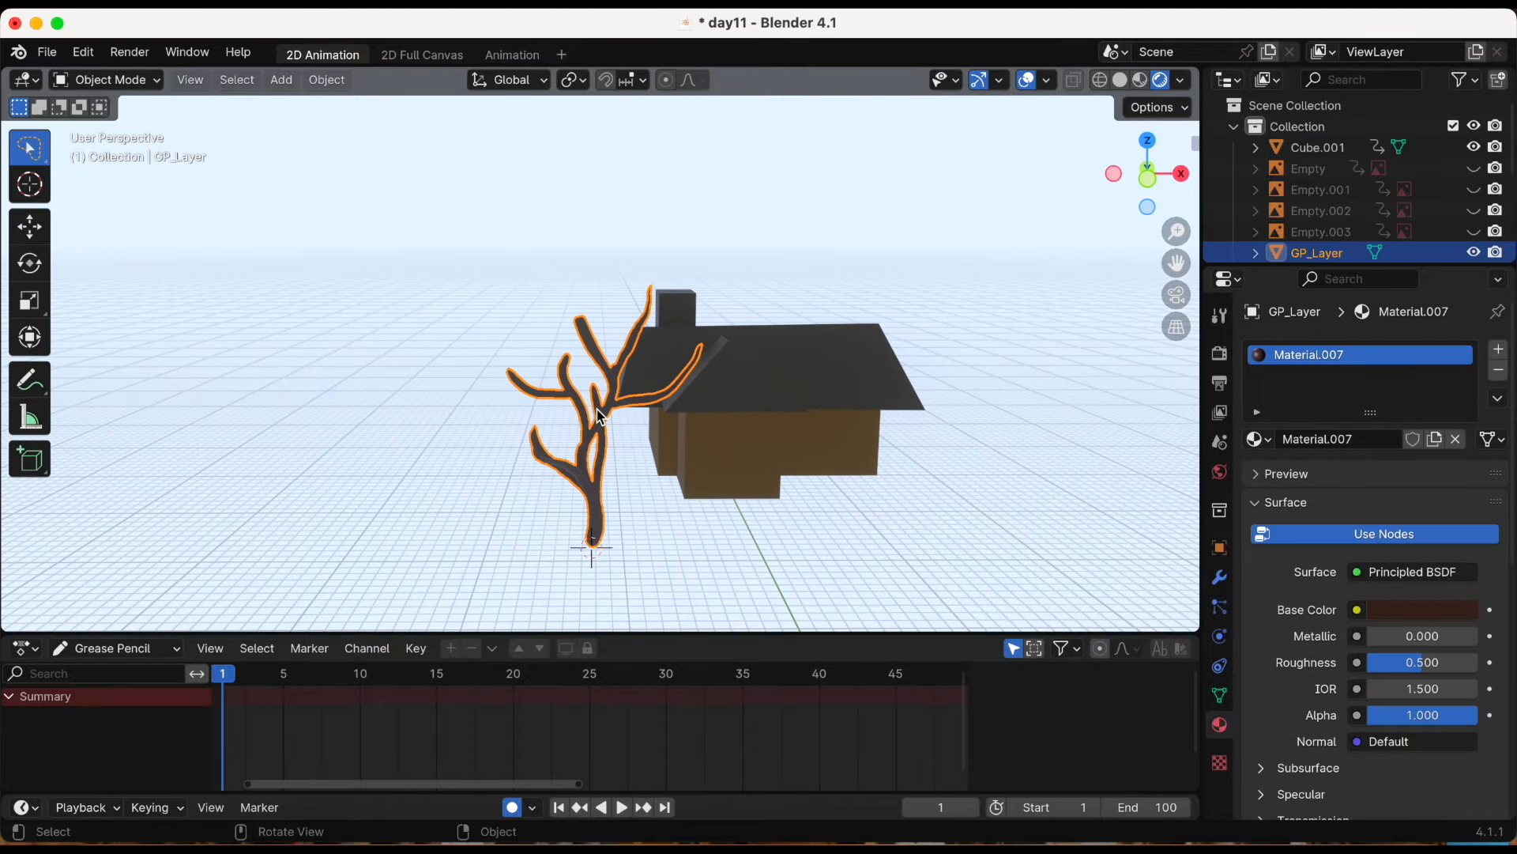
Move the brown tree along the global X axis to the opposite side of the house
{"action": "left_click", "coordinate": [30, 229]}
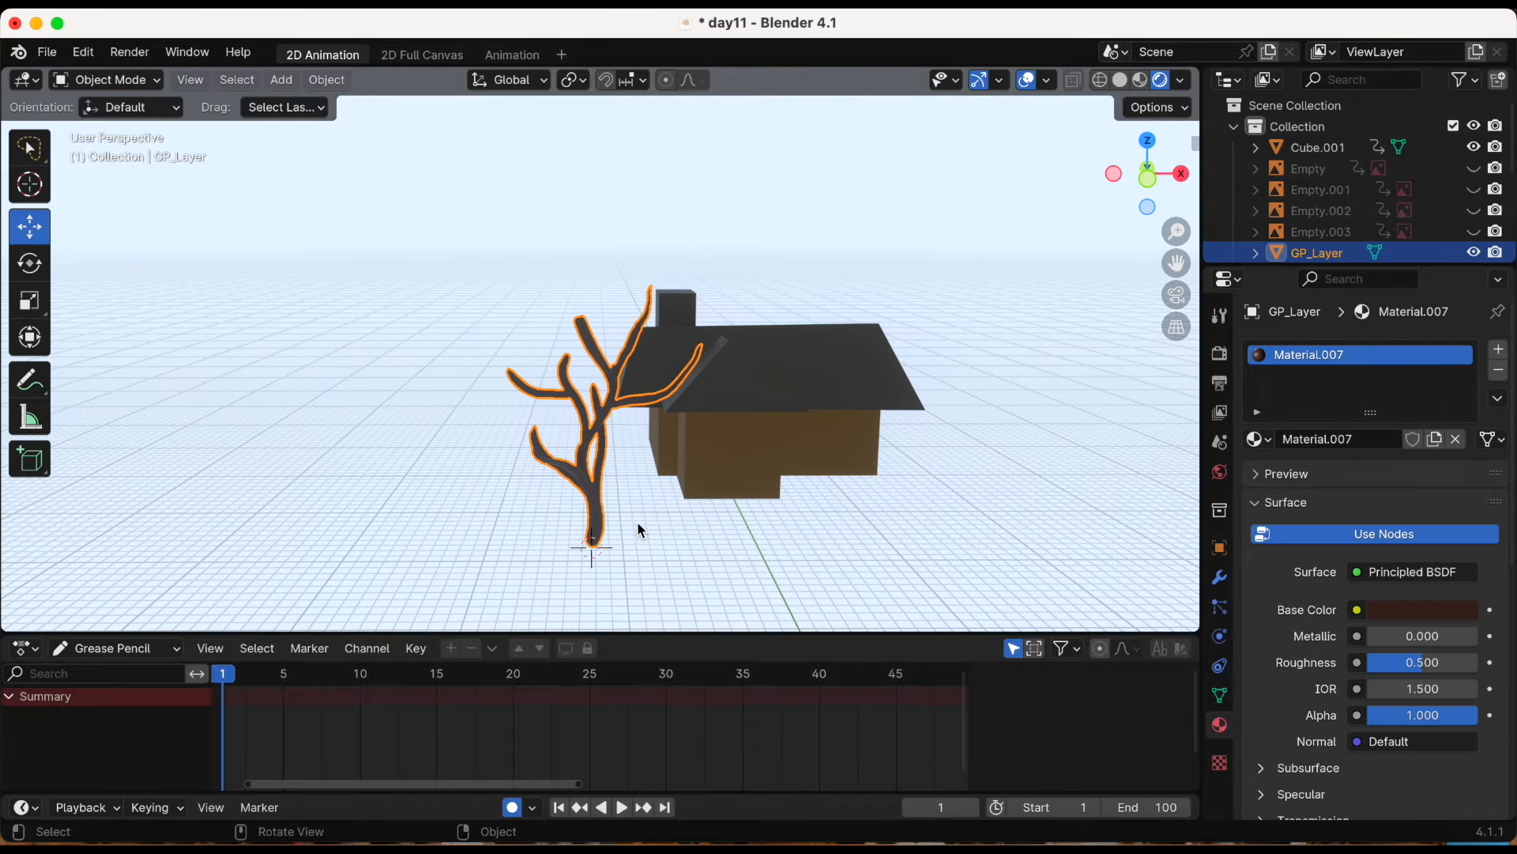
{"action": "key", "text": "g"}
{"action": "key", "text": "x"}
{"action": "key", "text": "y"}
{"action": "key", "text": "x"}
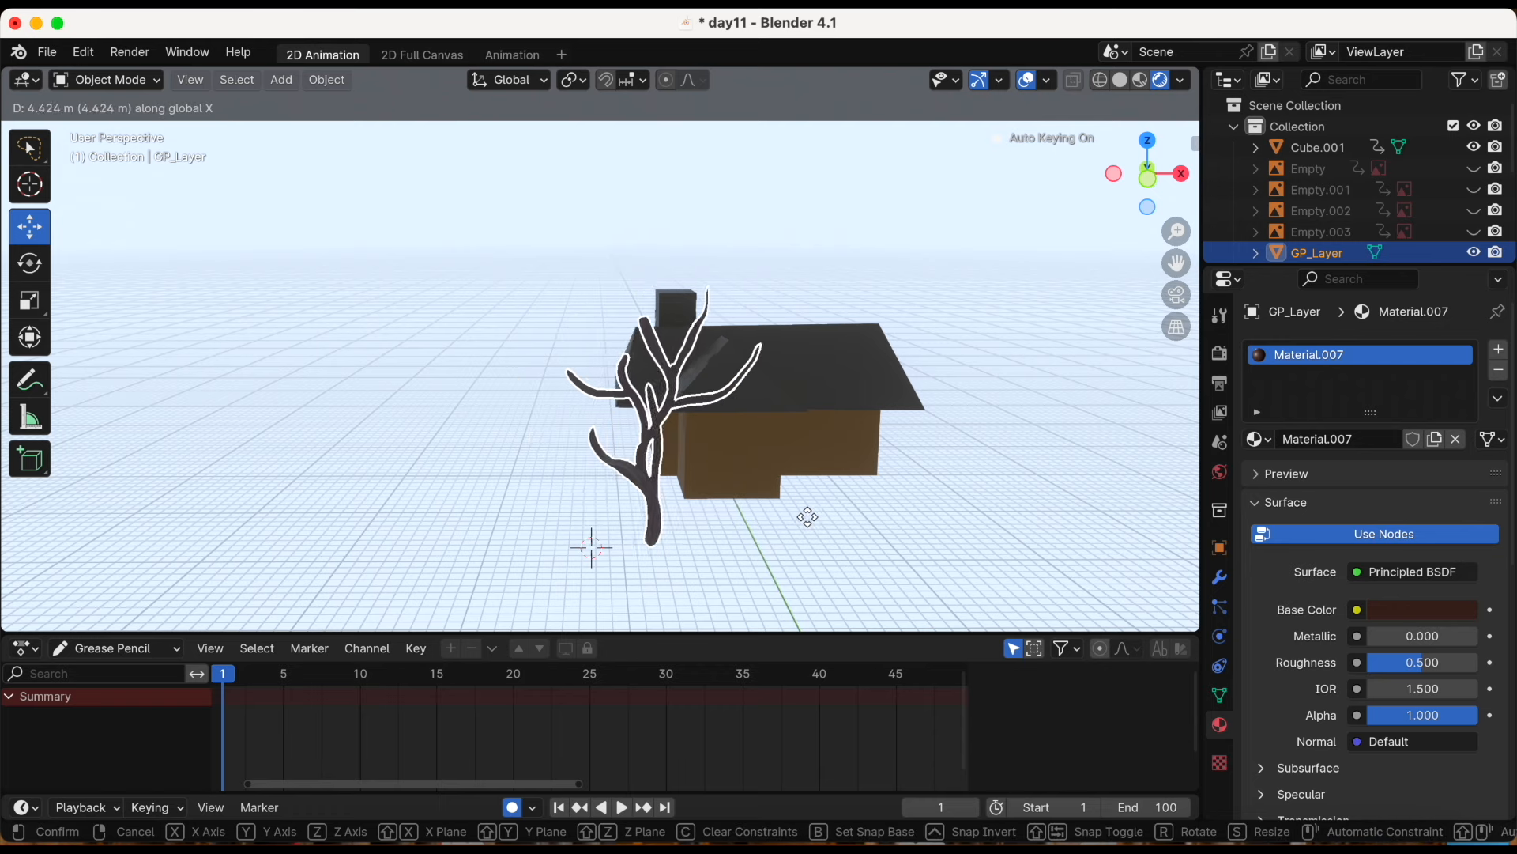
{"action": "left_click", "coordinate": [141, 410]}
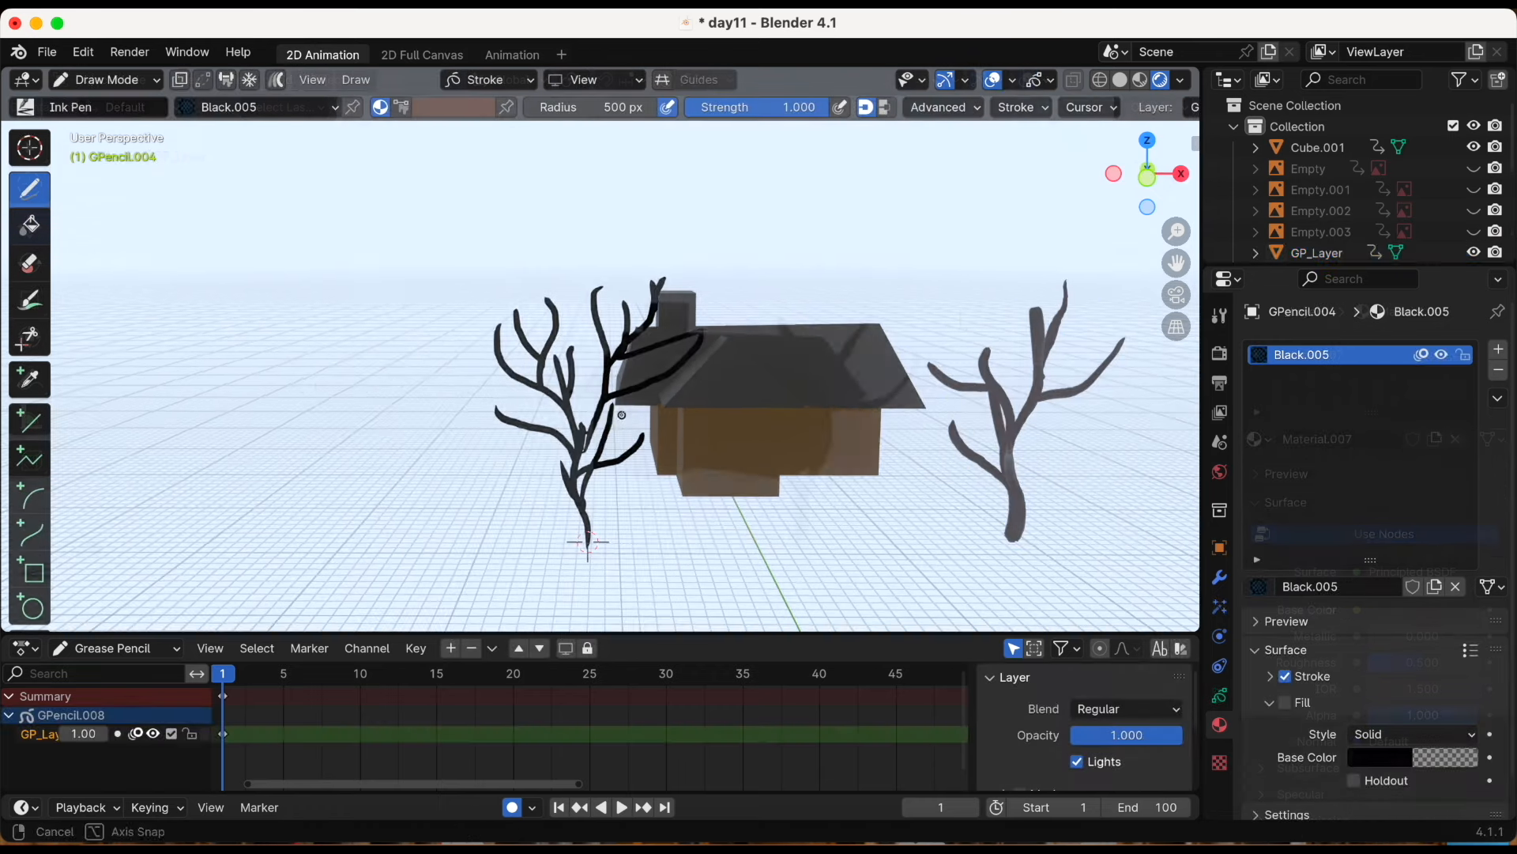
Set the Grease Pencil drawing plane to Front (X-Z) for the second tree
{"action": "scroll", "coordinate": [600, 414], "scroll_direction": "up", "scroll_amount": 3}
{"action": "scroll", "coordinate": [600, 414], "scroll_direction": "down", "scroll_amount": 2}
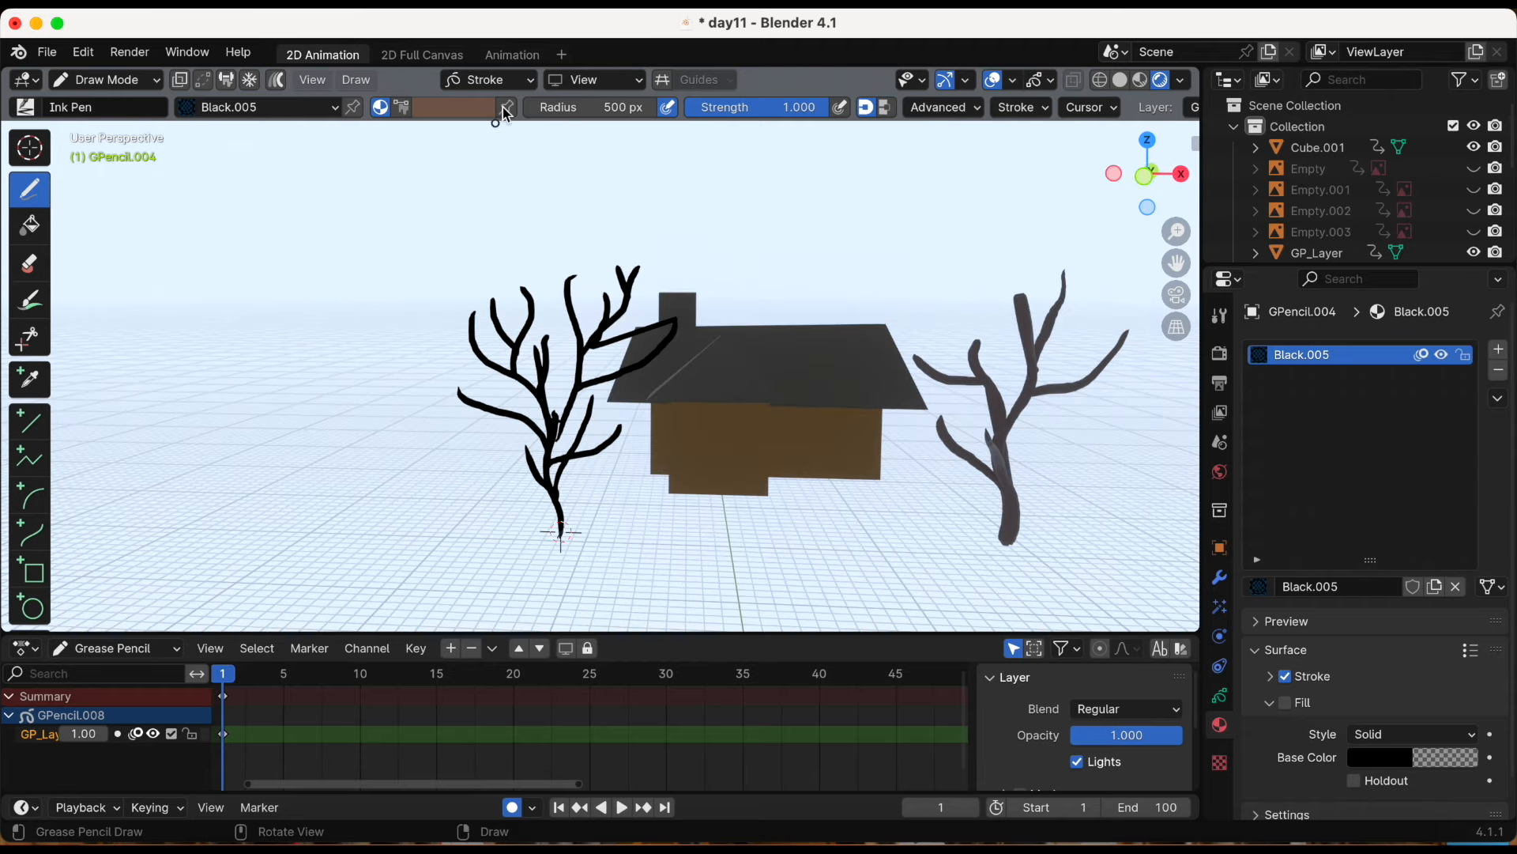
{"action": "left_click", "coordinate": [593, 80]}
{"action": "left_click", "coordinate": [593, 167]}
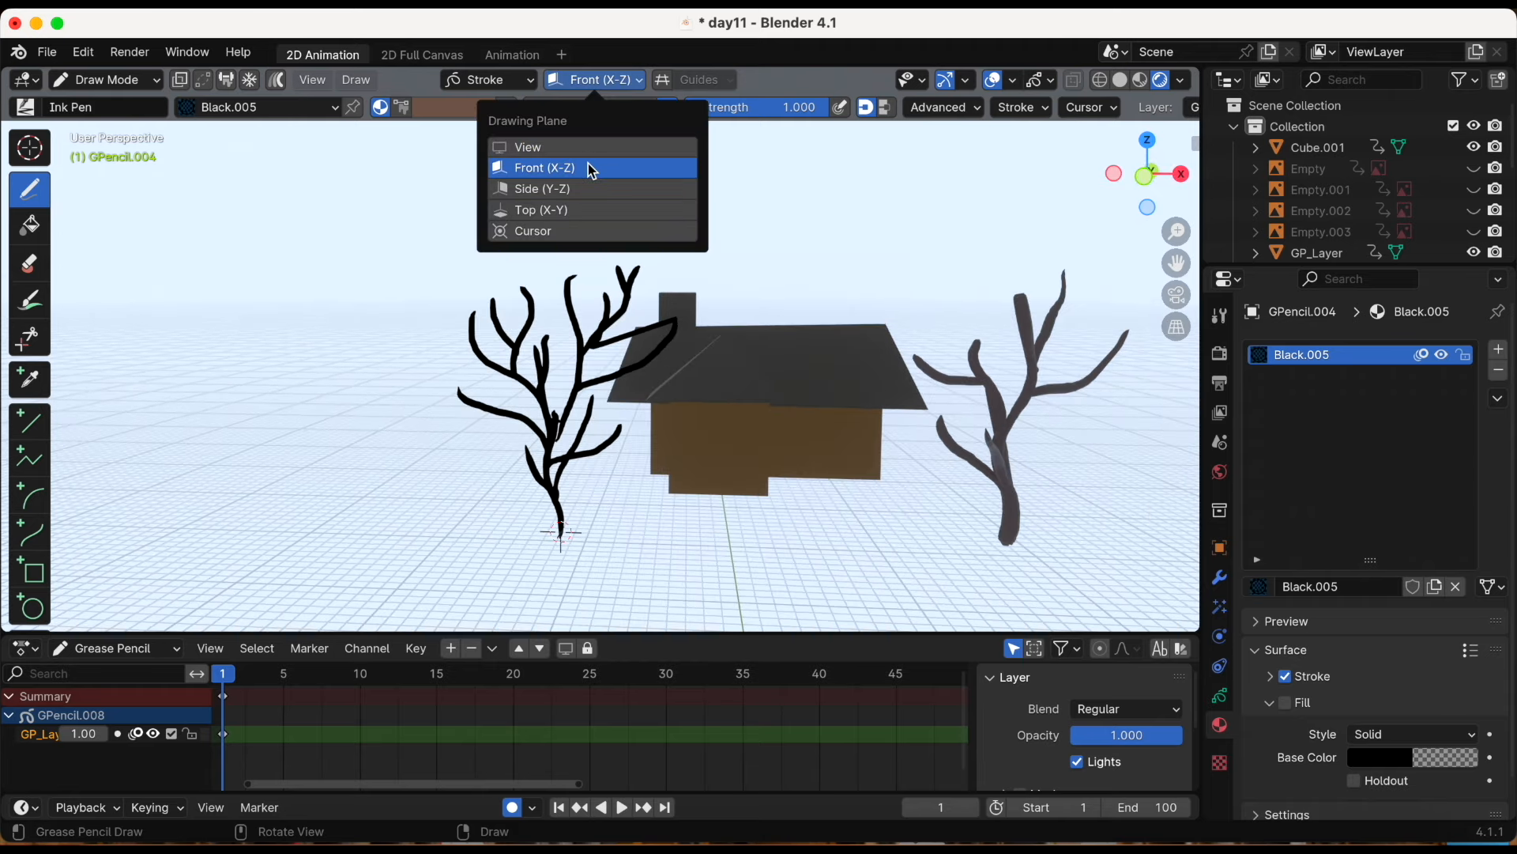
Return to Object Mode and convert the second Grease Pencil tree to a Bézier curve
{"action": "left_click", "coordinate": [93, 81]}
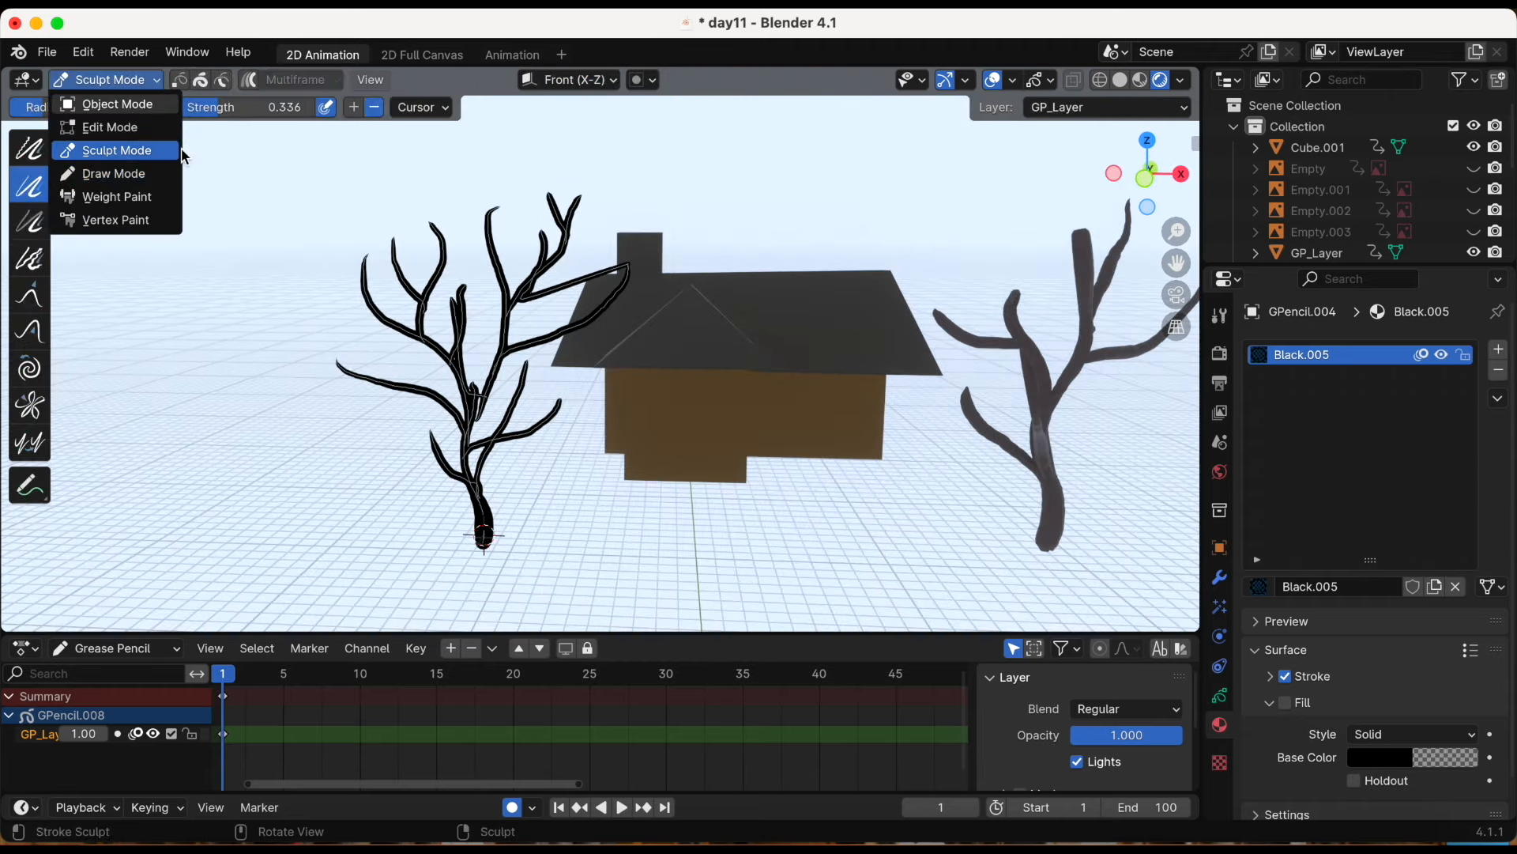
{"action": "left_click", "coordinate": [117, 103]}
{"action": "right_click", "coordinate": [502, 321]}
{"action": "mouse_move", "coordinate": [508, 314]}
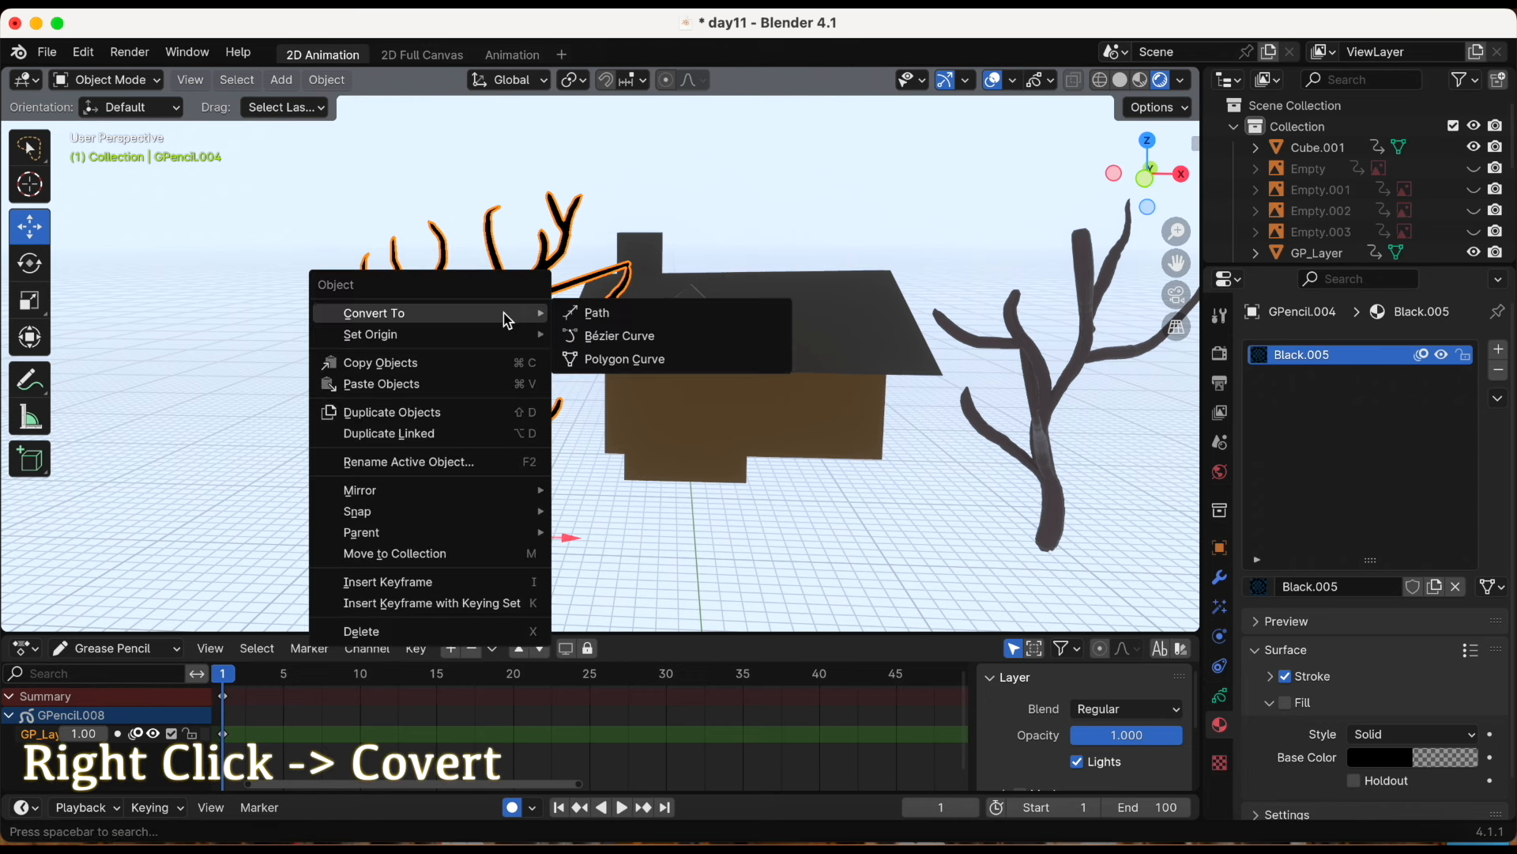
{"action": "left_click", "coordinate": [613, 337]}
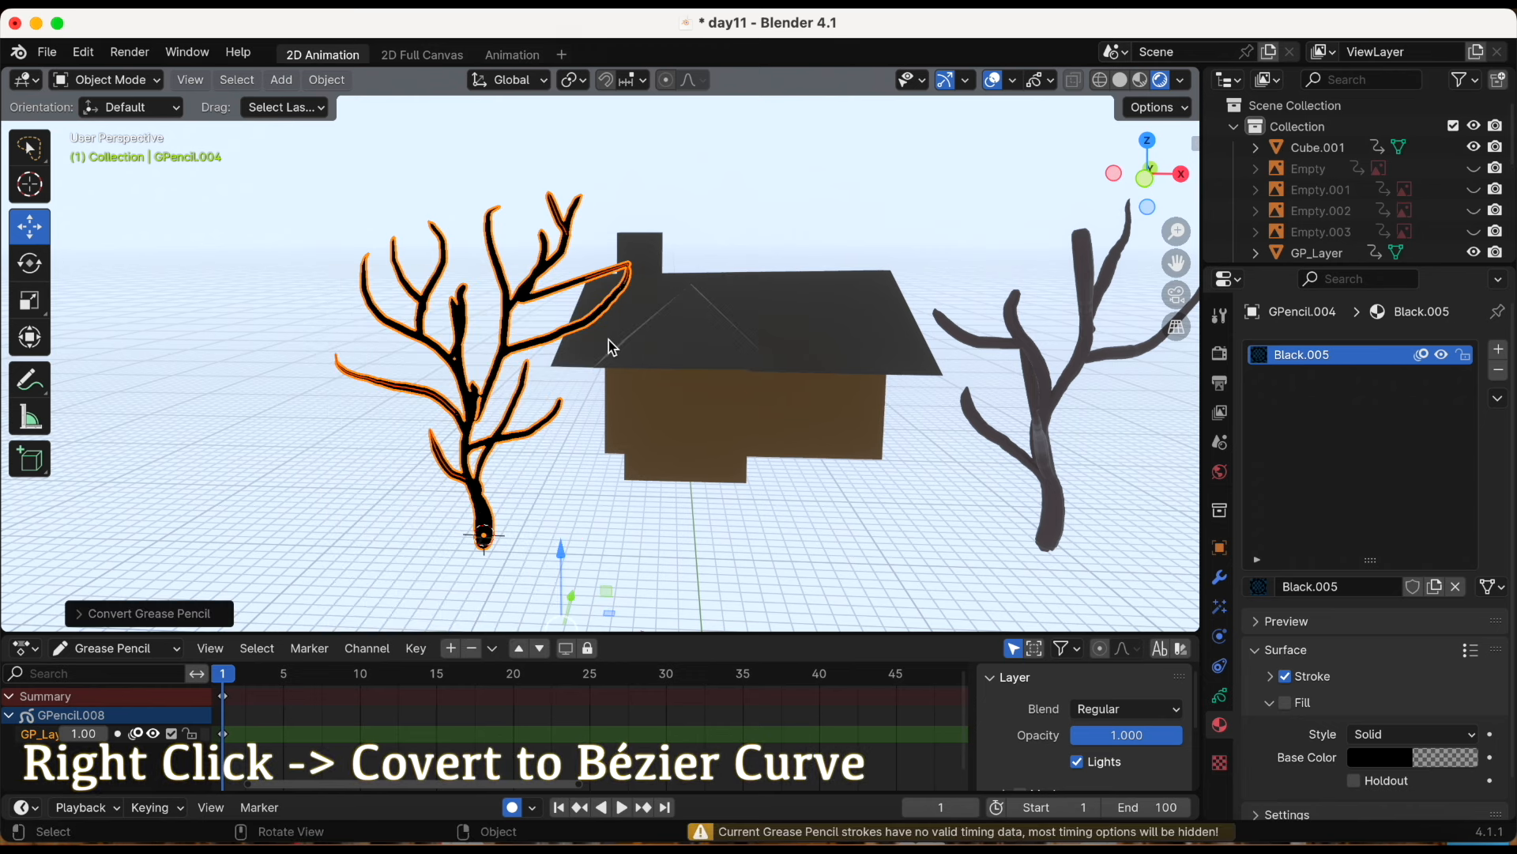
Hide the original GPencil.004 drawing and select the converted curve GP_Layer.001
{"action": "left_click_drag", "start_coordinate": [1431, 269], "coordinate": [1421, 459]}
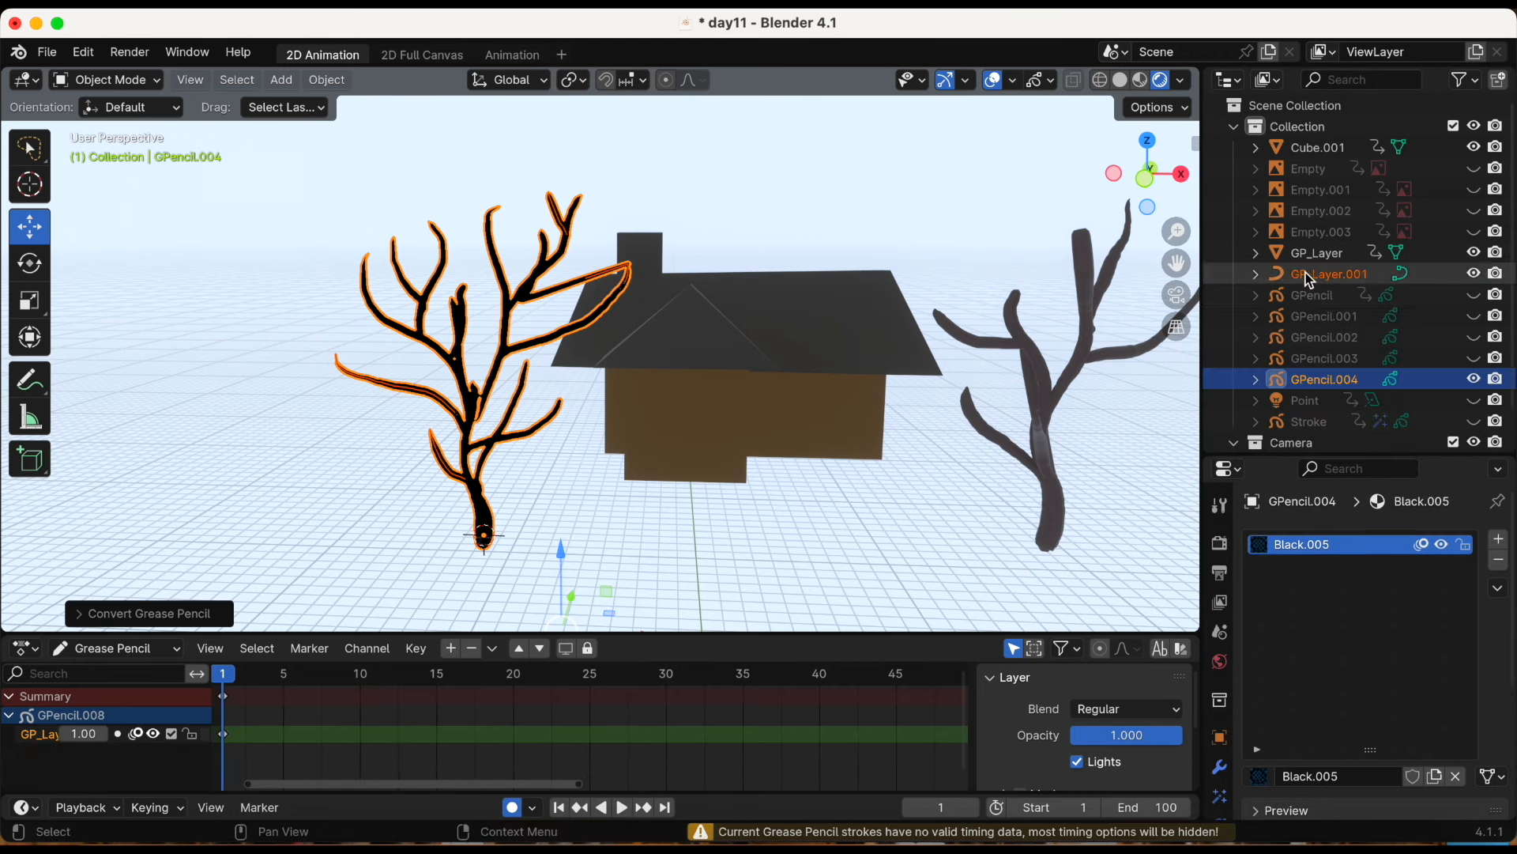
{"action": "left_click", "coordinate": [1474, 380]}
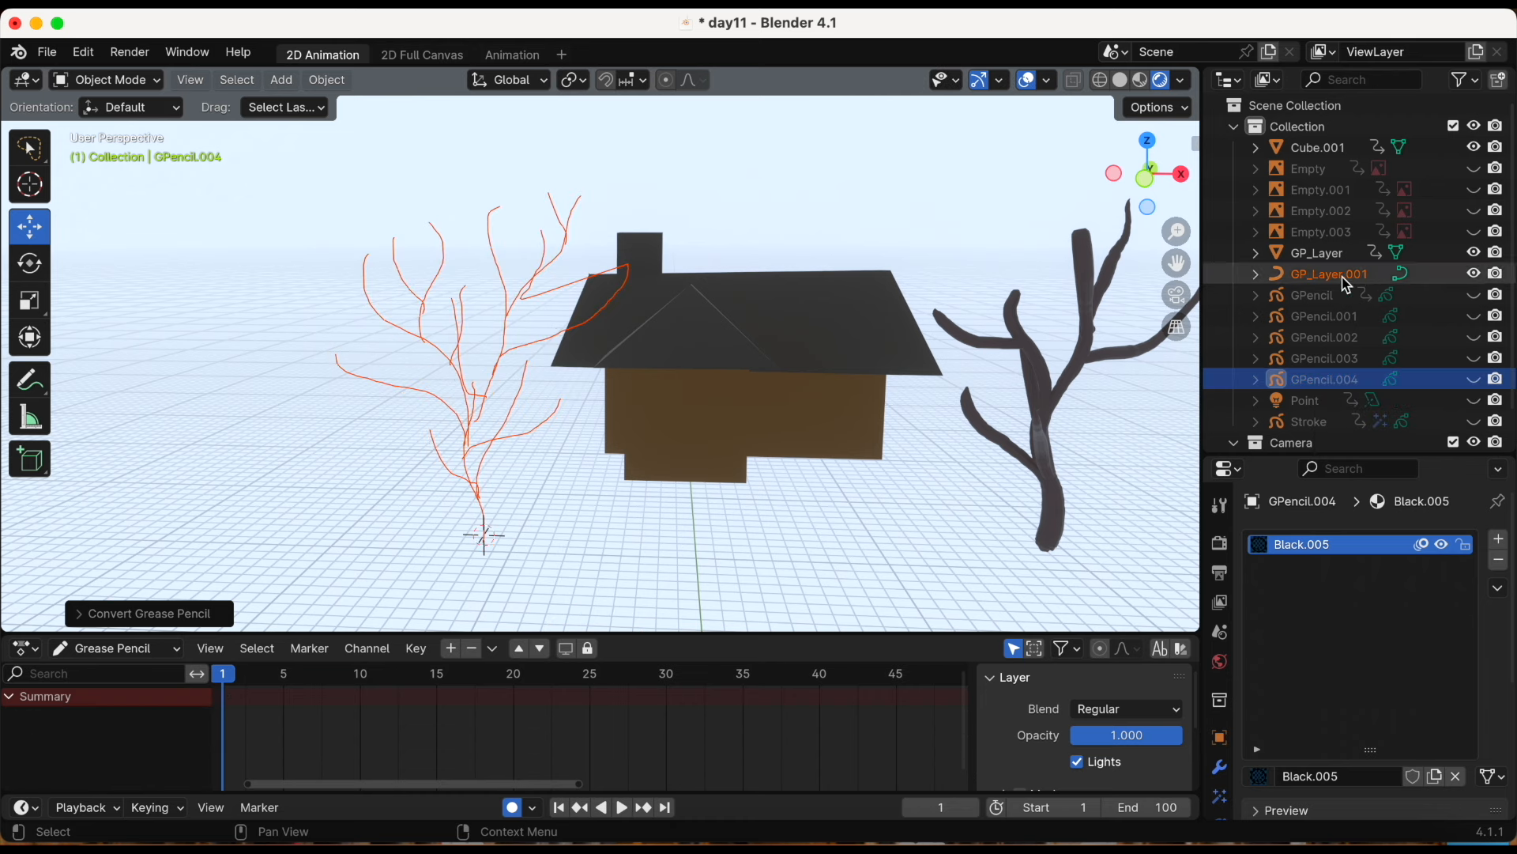
{"action": "left_click", "coordinate": [1335, 275]}
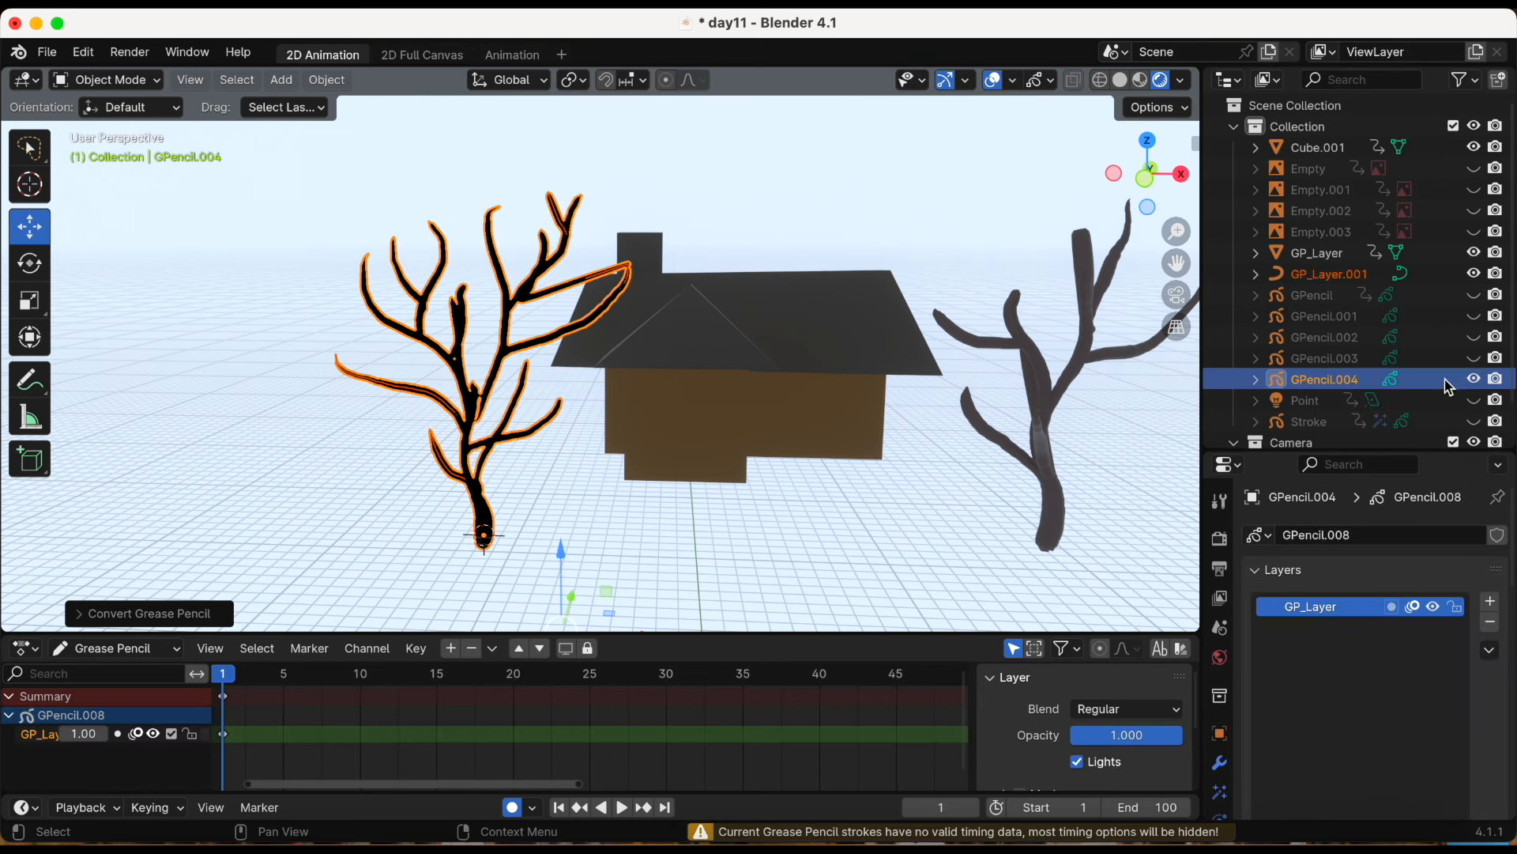
{"action": "left_click", "coordinate": [1473, 379]}
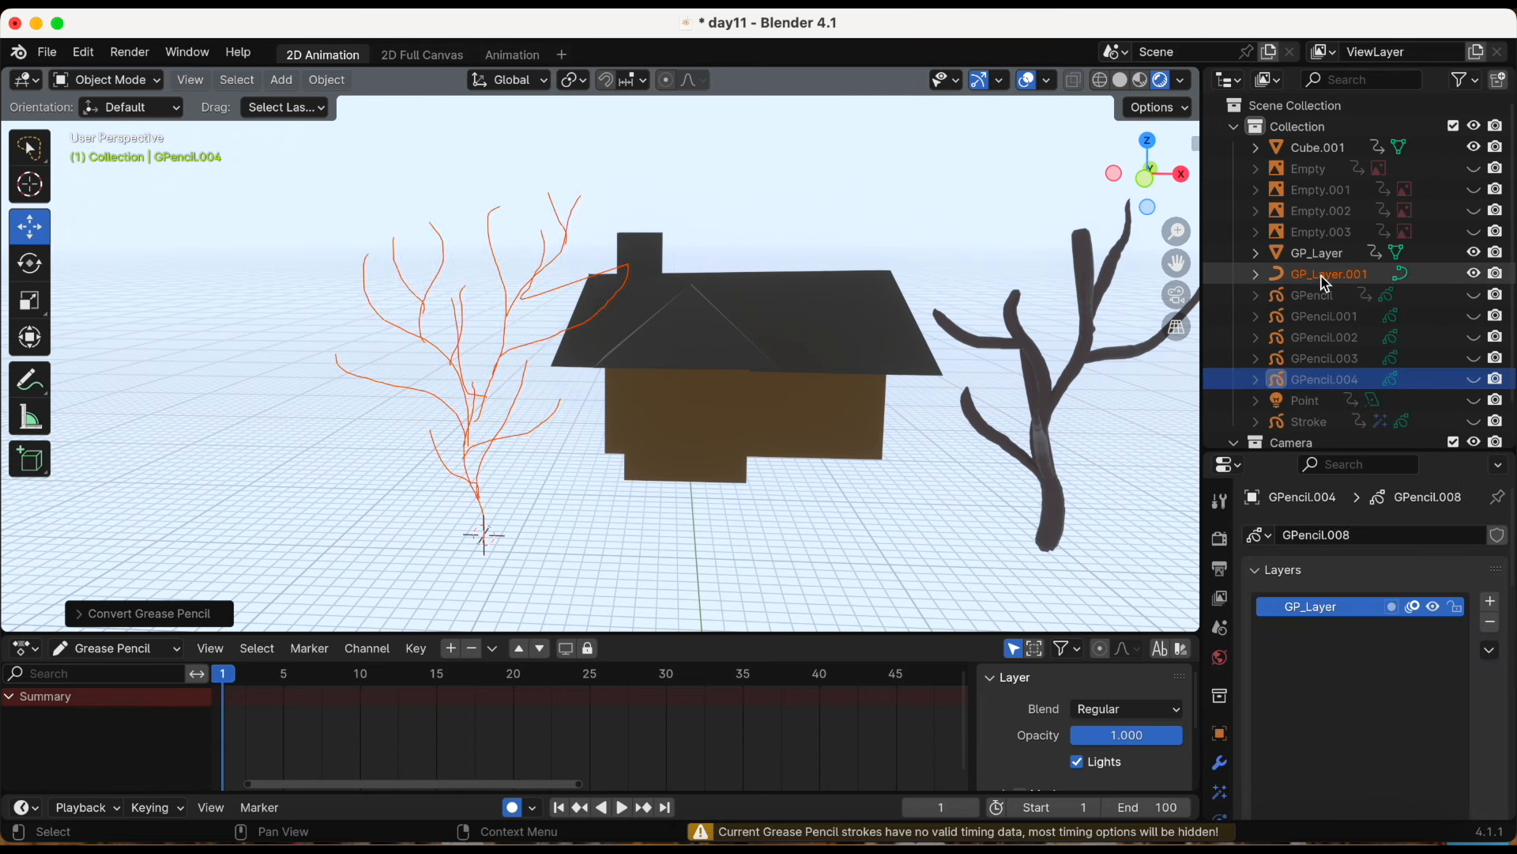
{"action": "left_click", "coordinate": [1336, 275]}
Increase the Extrude value in the second tree curve's geometry settings to thicken its trunk and branches
{"action": "scroll", "coordinate": [1304, 636], "scroll_direction": "down", "scroll_amount": 2}
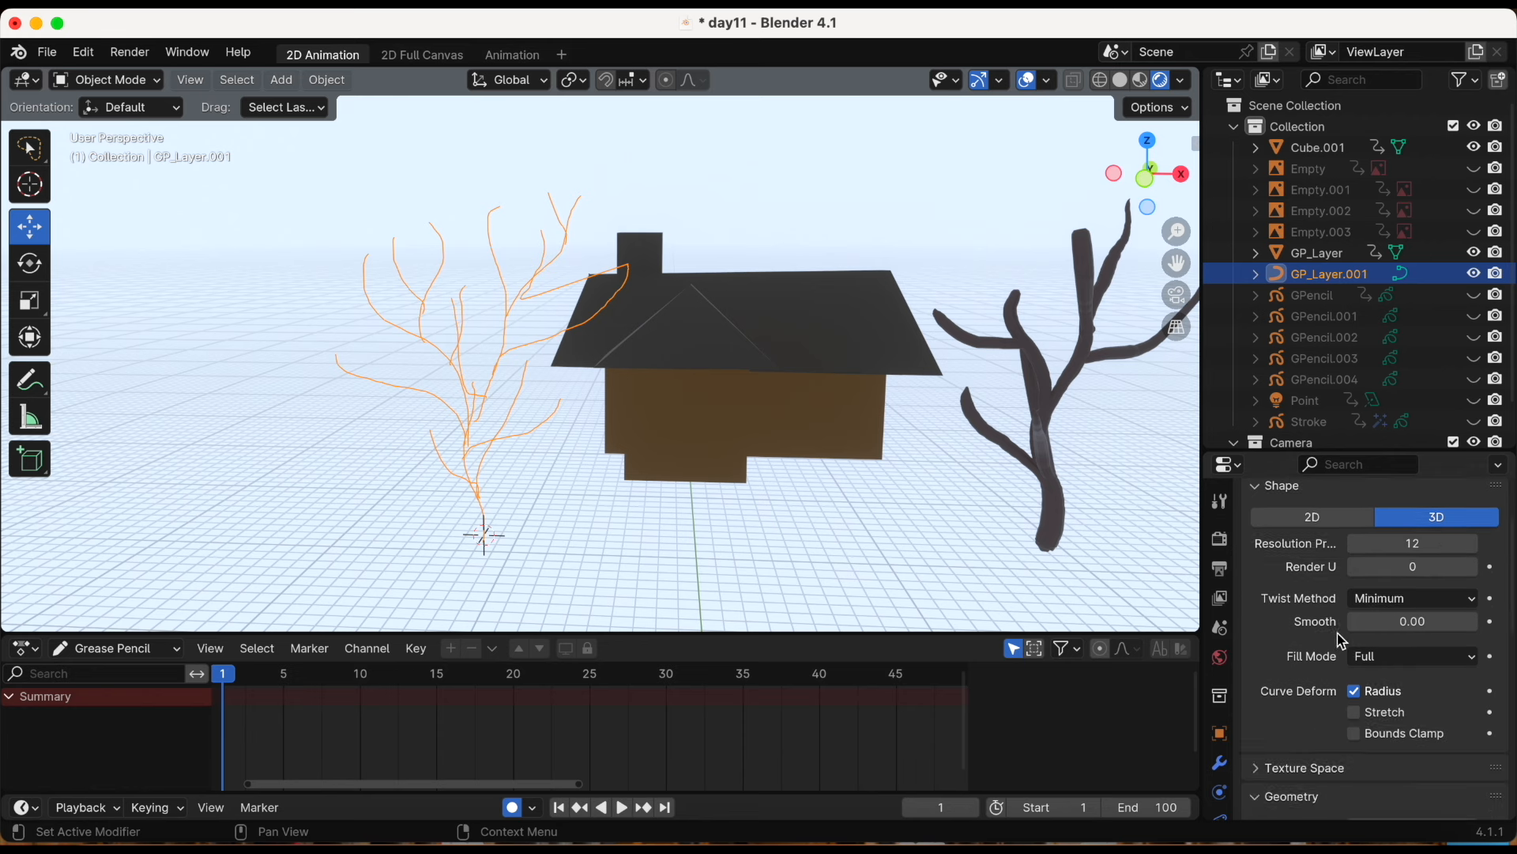
{"action": "scroll", "coordinate": [1300, 639], "scroll_direction": "up", "scroll_amount": 1}
{"action": "scroll", "coordinate": [1276, 630], "scroll_direction": "down", "scroll_amount": 5}
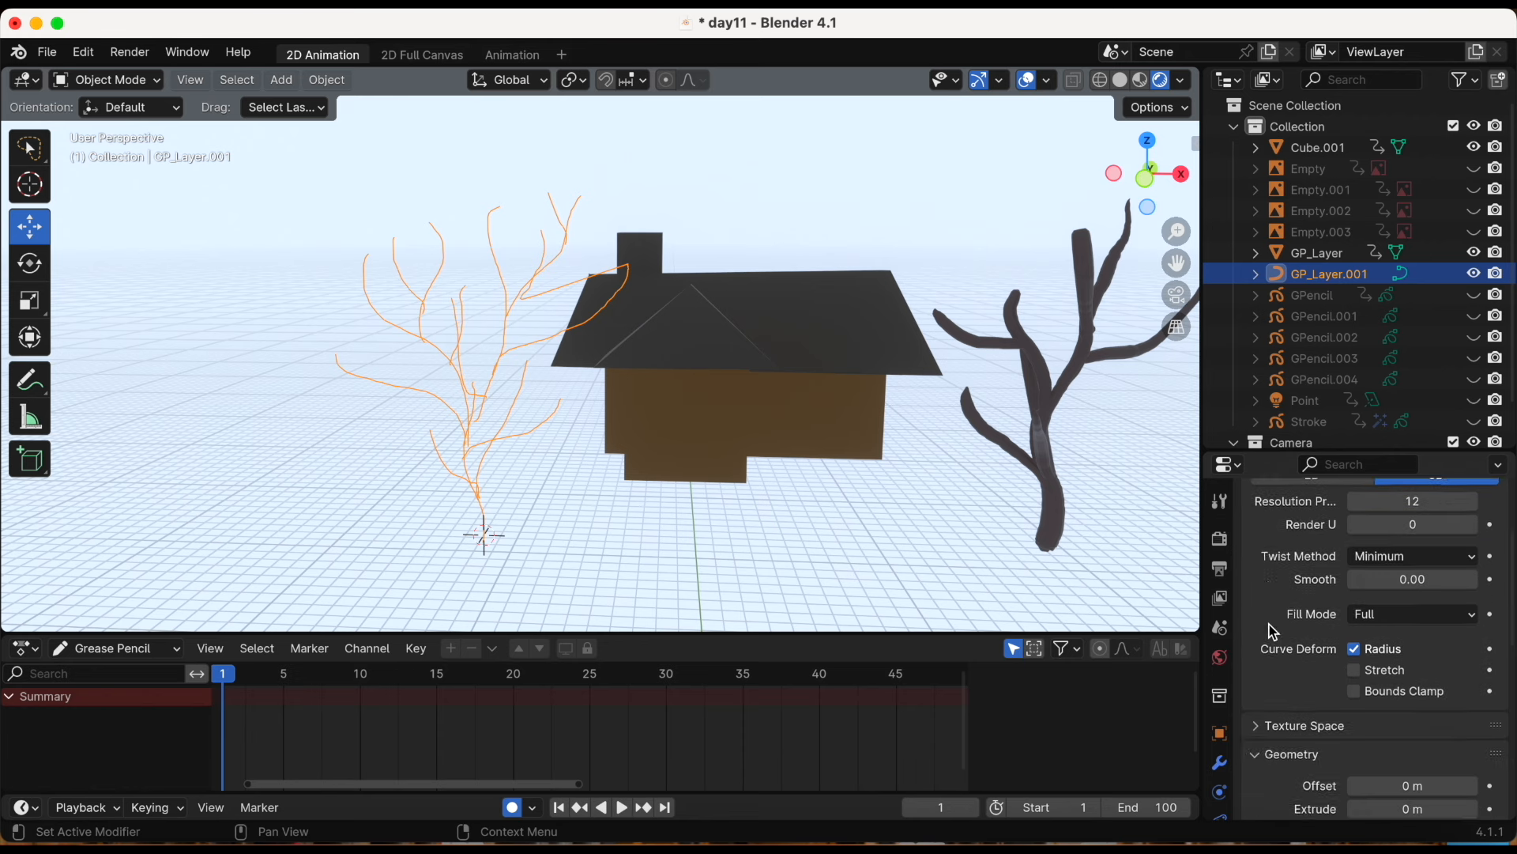
{"action": "scroll", "coordinate": [1282, 719], "scroll_direction": "down", "scroll_amount": 4}
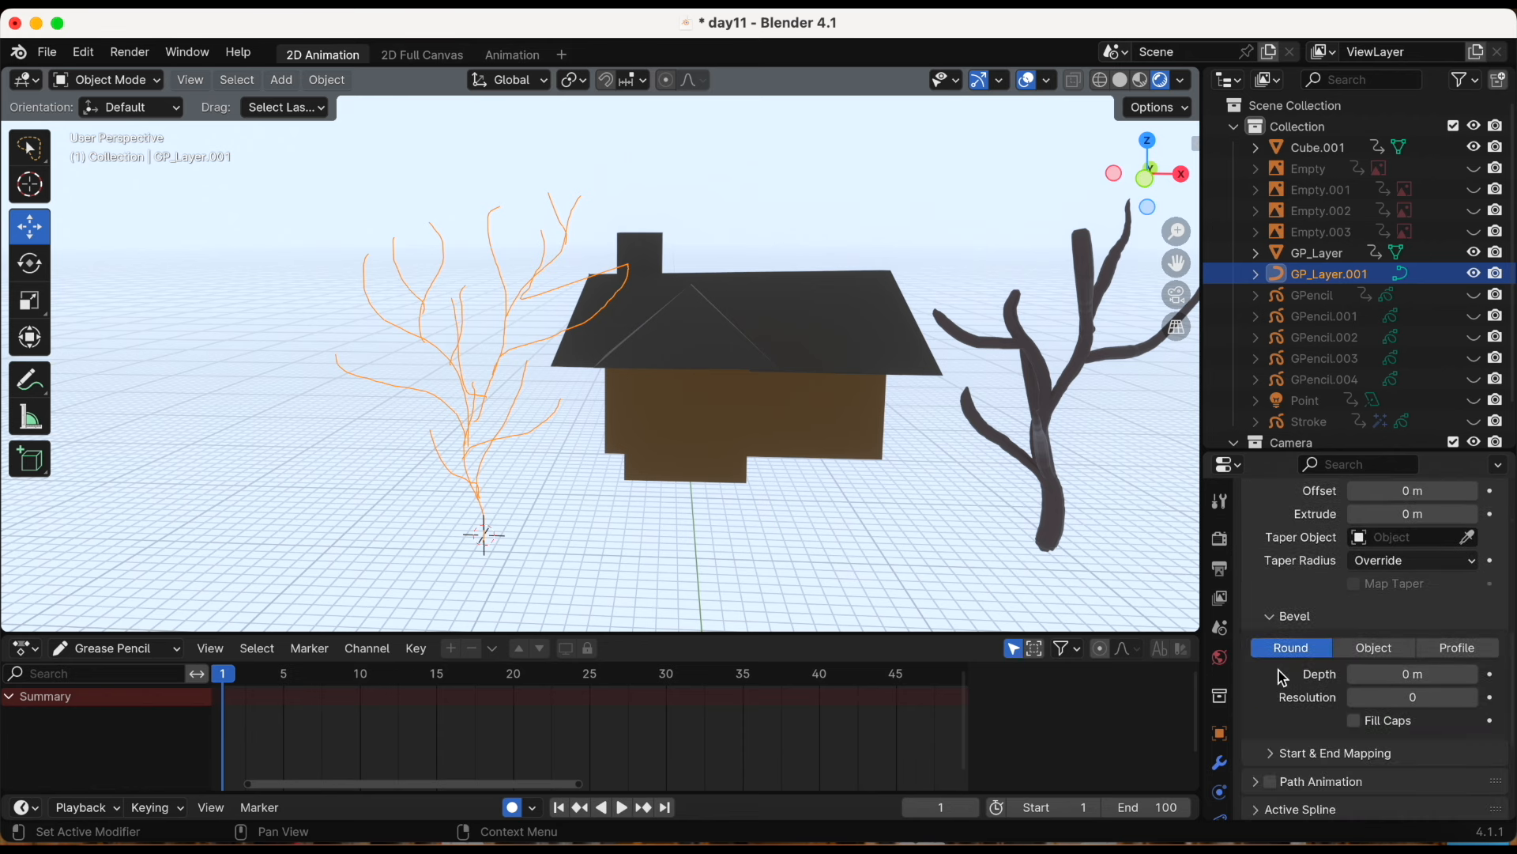
{"action": "scroll", "coordinate": [1278, 664], "scroll_direction": "up", "scroll_amount": 1}
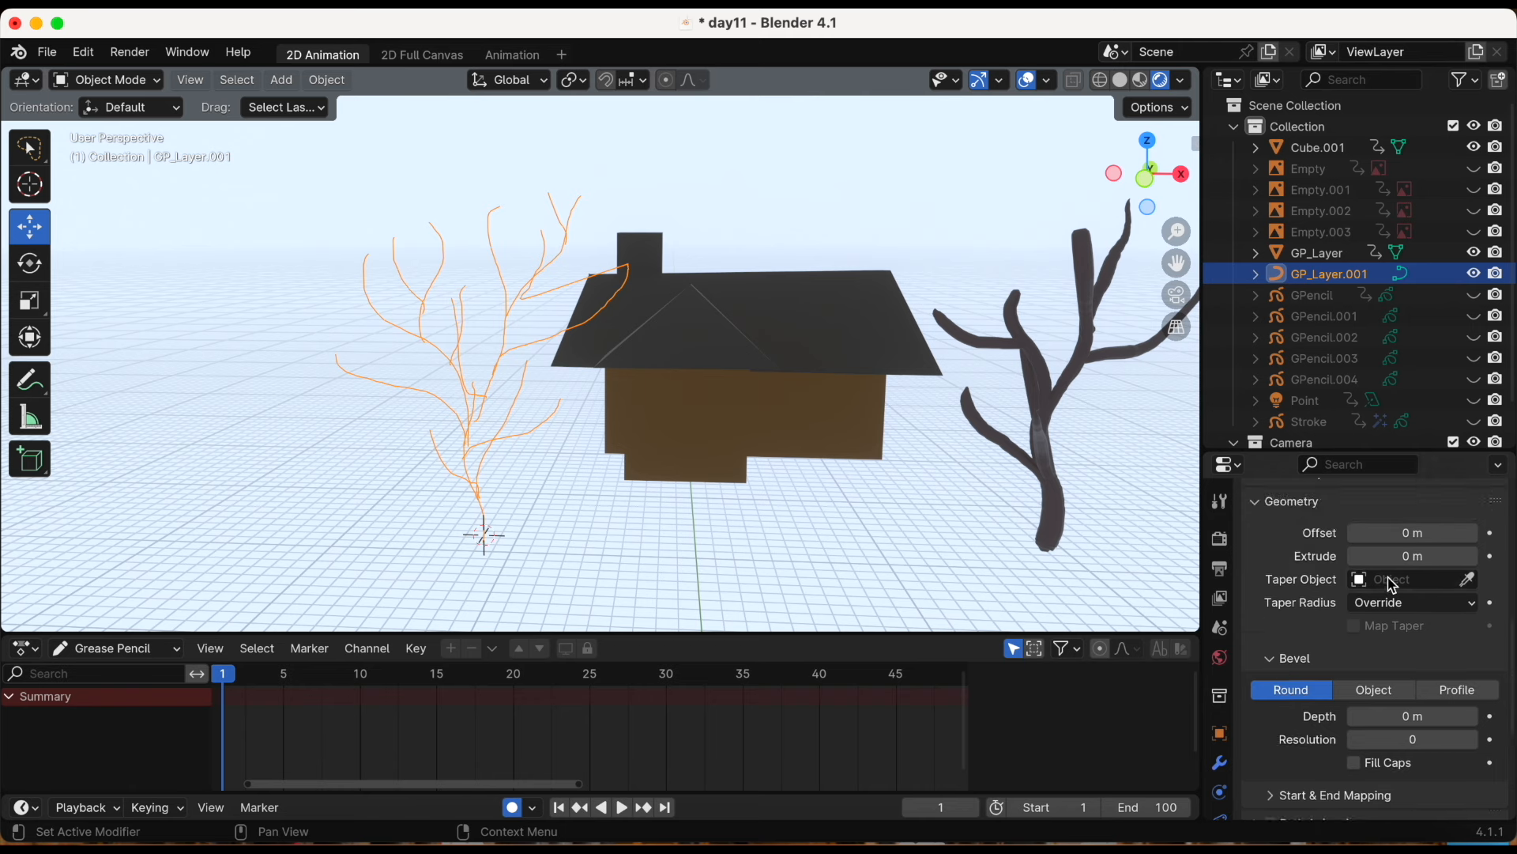
{"action": "left_click_drag", "start_coordinate": [1436, 561], "coordinate": [1472, 561]}
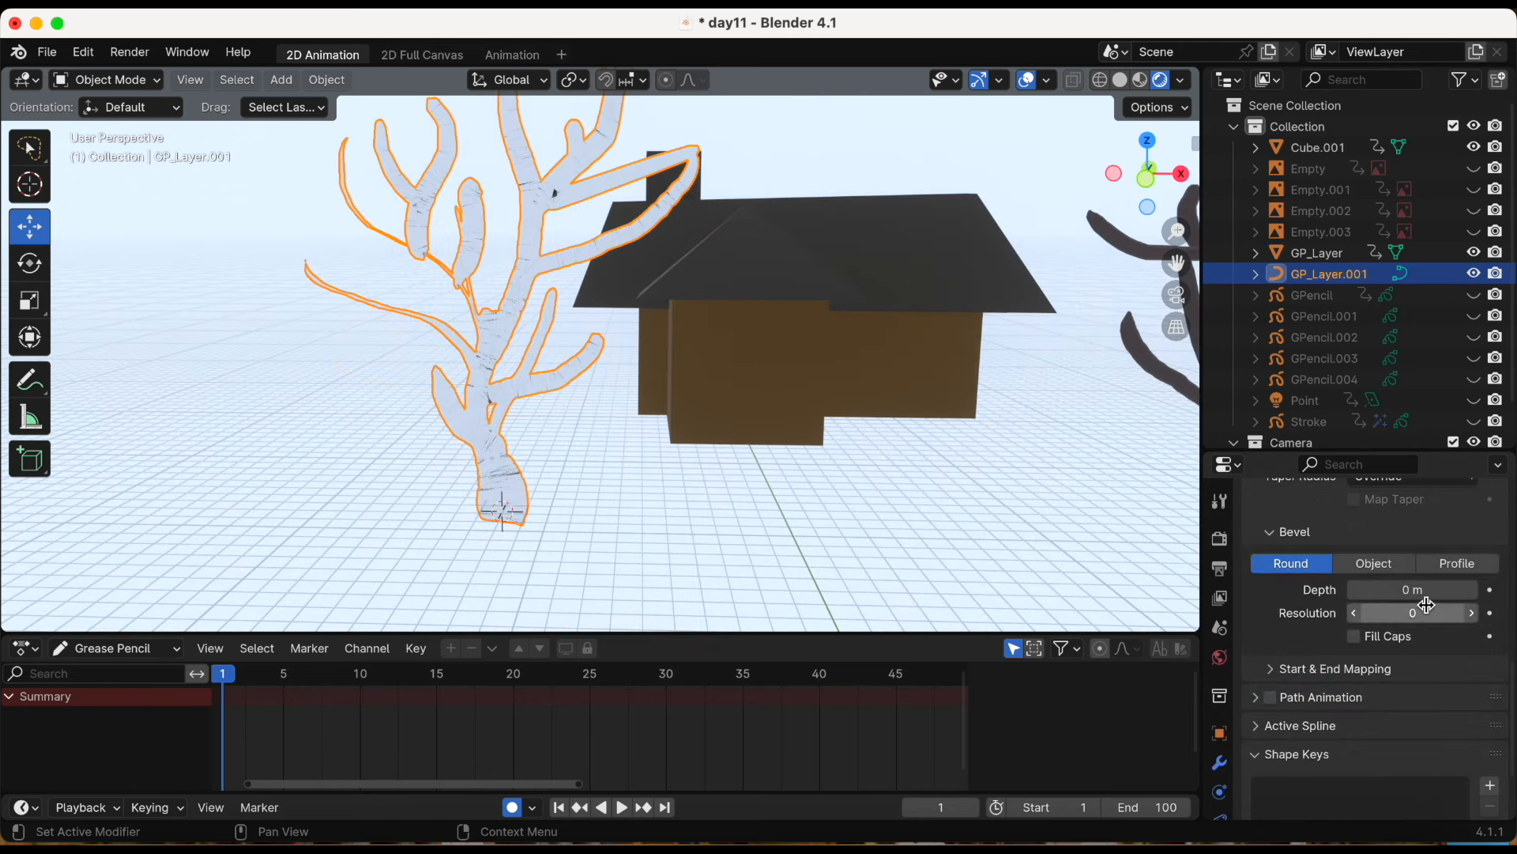
Give the second tree curve a round bevel with depth 0.001 m and resolution 7
{"action": "left_click", "coordinate": [1475, 590]}
{"action": "middle_click_drag", "start_coordinate": [986, 472], "coordinate": [1043, 494]}
{"action": "left_click", "coordinate": [1354, 590]}
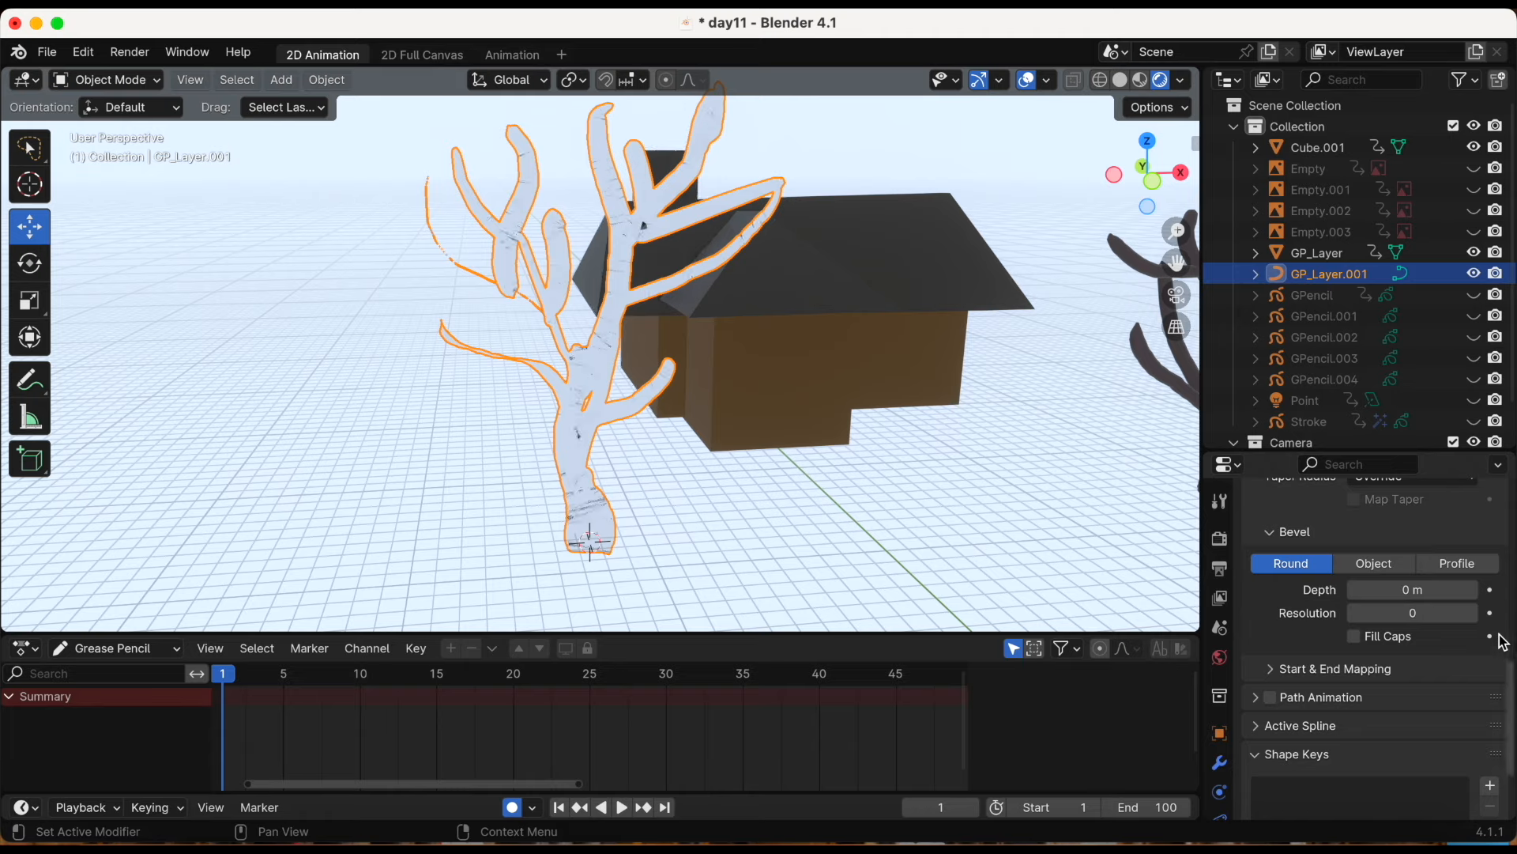
{"action": "left_click", "coordinate": [1473, 614]}
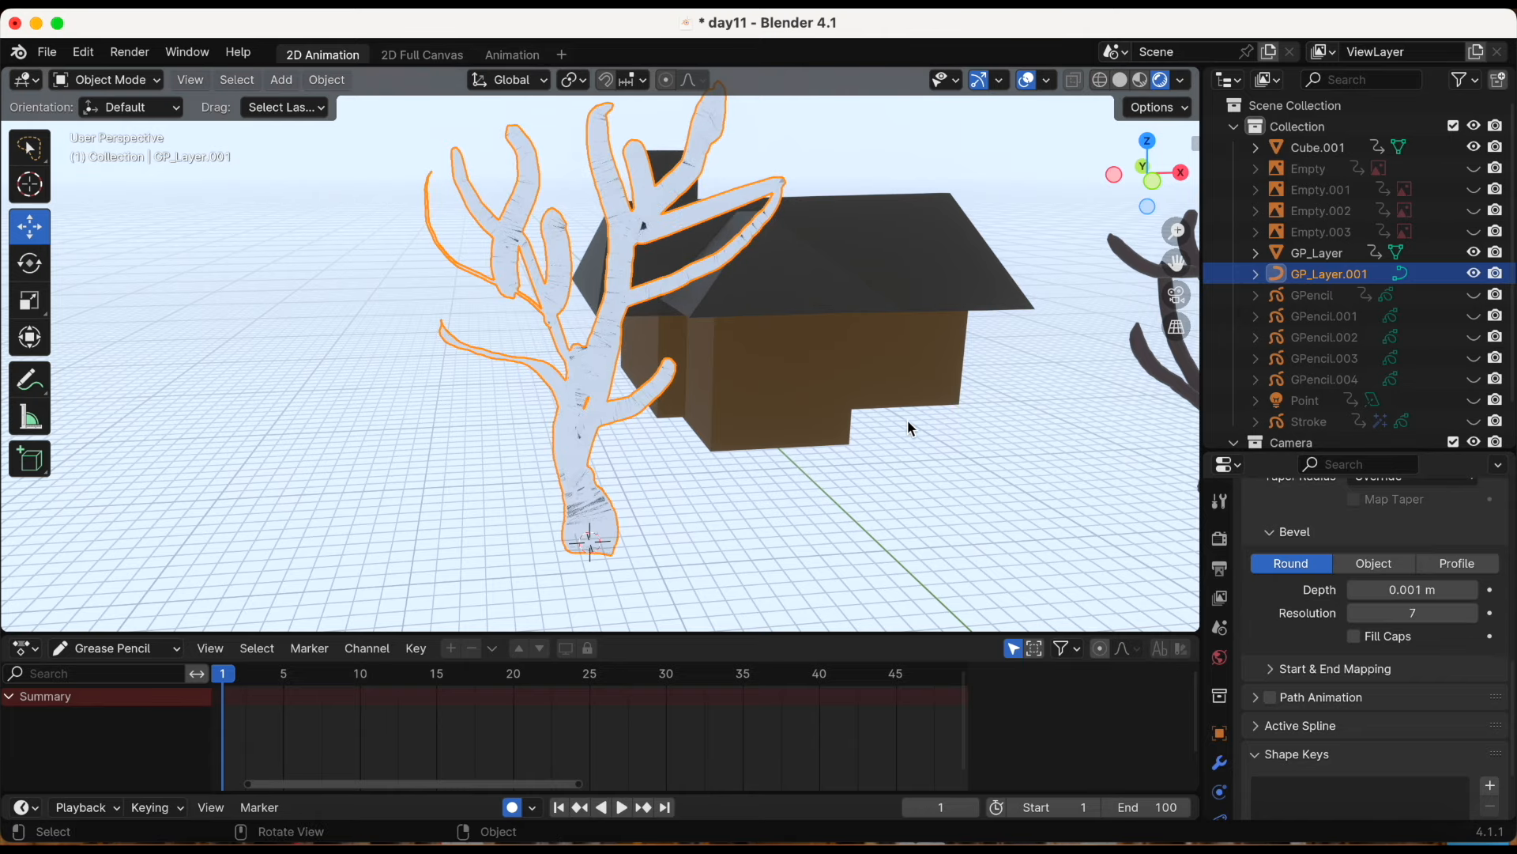
Create a new material for the second tree with a dark brown base color and roughness 0.000, and deselect the tree
{"action": "scroll", "coordinate": [898, 411], "scroll_direction": "down", "scroll_amount": 2}
{"action": "middle_click_drag", "start_coordinate": [896, 399], "coordinate": [643, 423]}
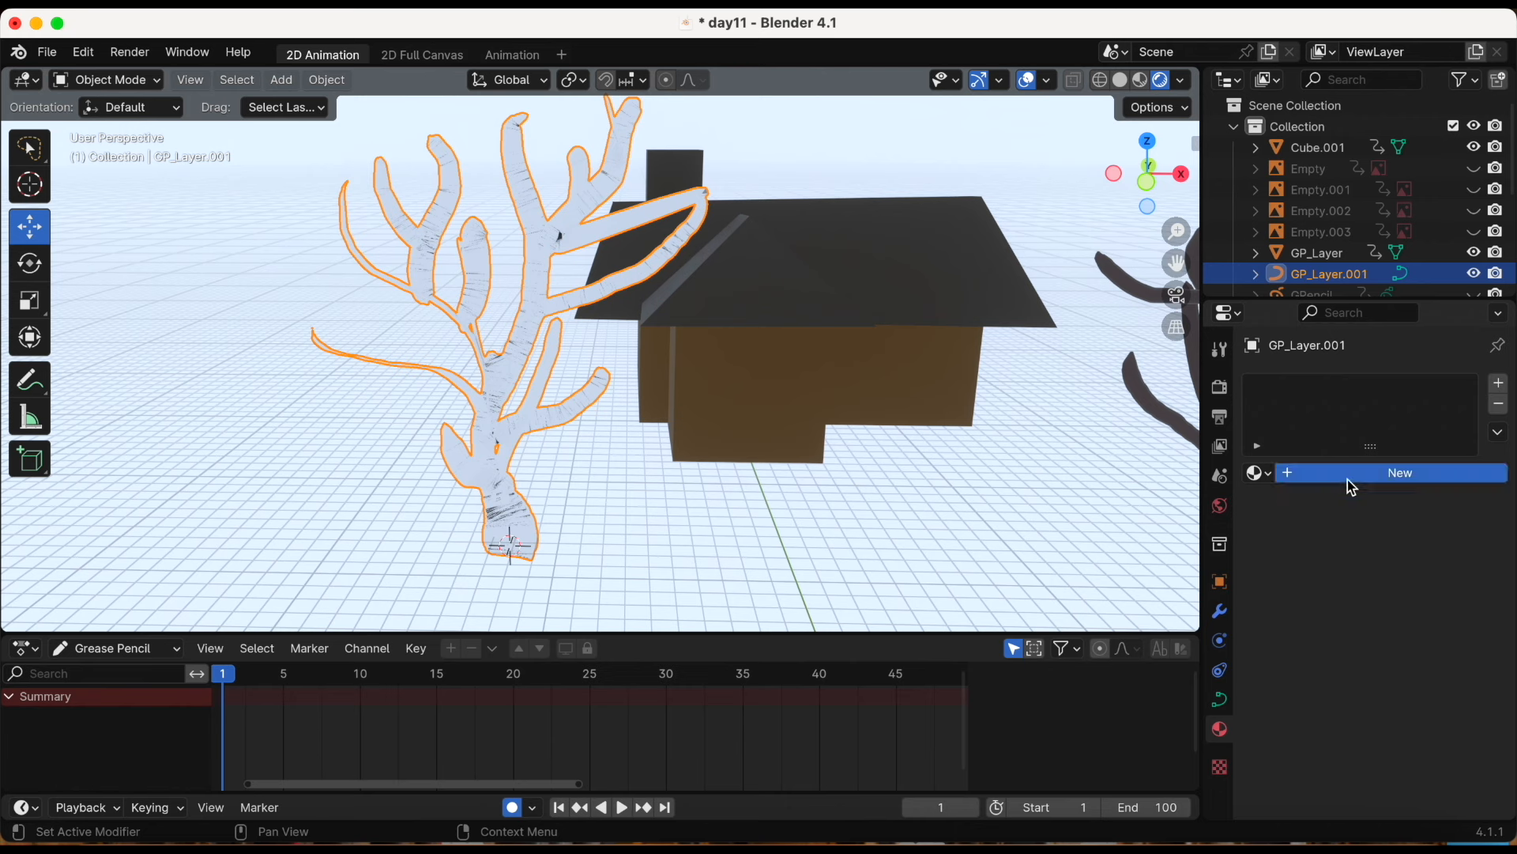
{"action": "left_click", "coordinate": [1351, 474]}
{"action": "left_click", "coordinate": [1399, 647]}
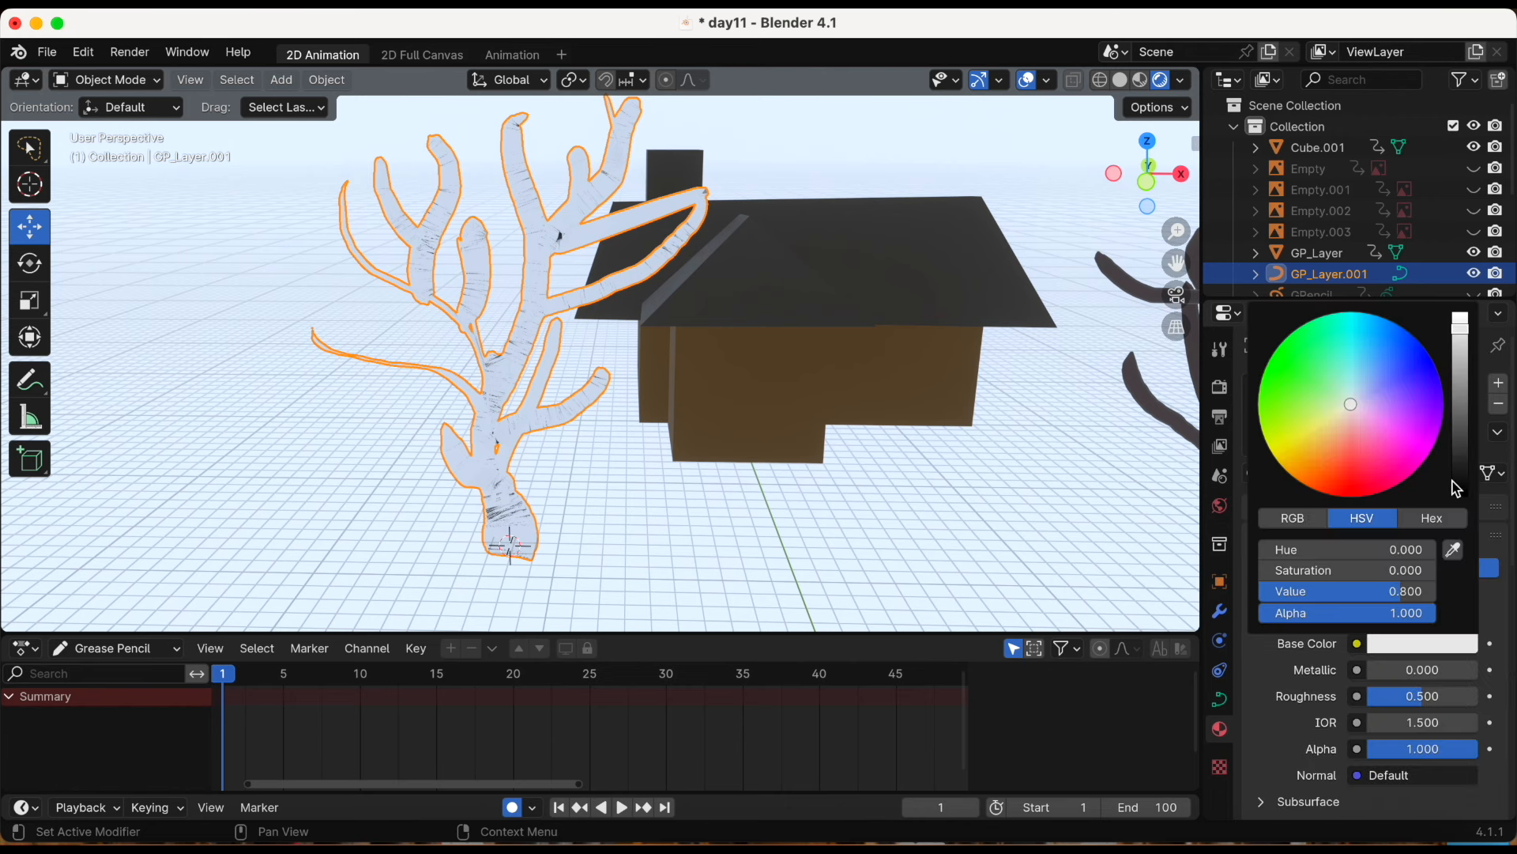
{"action": "left_click_drag", "start_coordinate": [1459, 328], "coordinate": [1460, 455]}
{"action": "left_click", "coordinate": [1337, 466]}
{"action": "left_click_drag", "start_coordinate": [1411, 700], "coordinate": [1353, 700]}
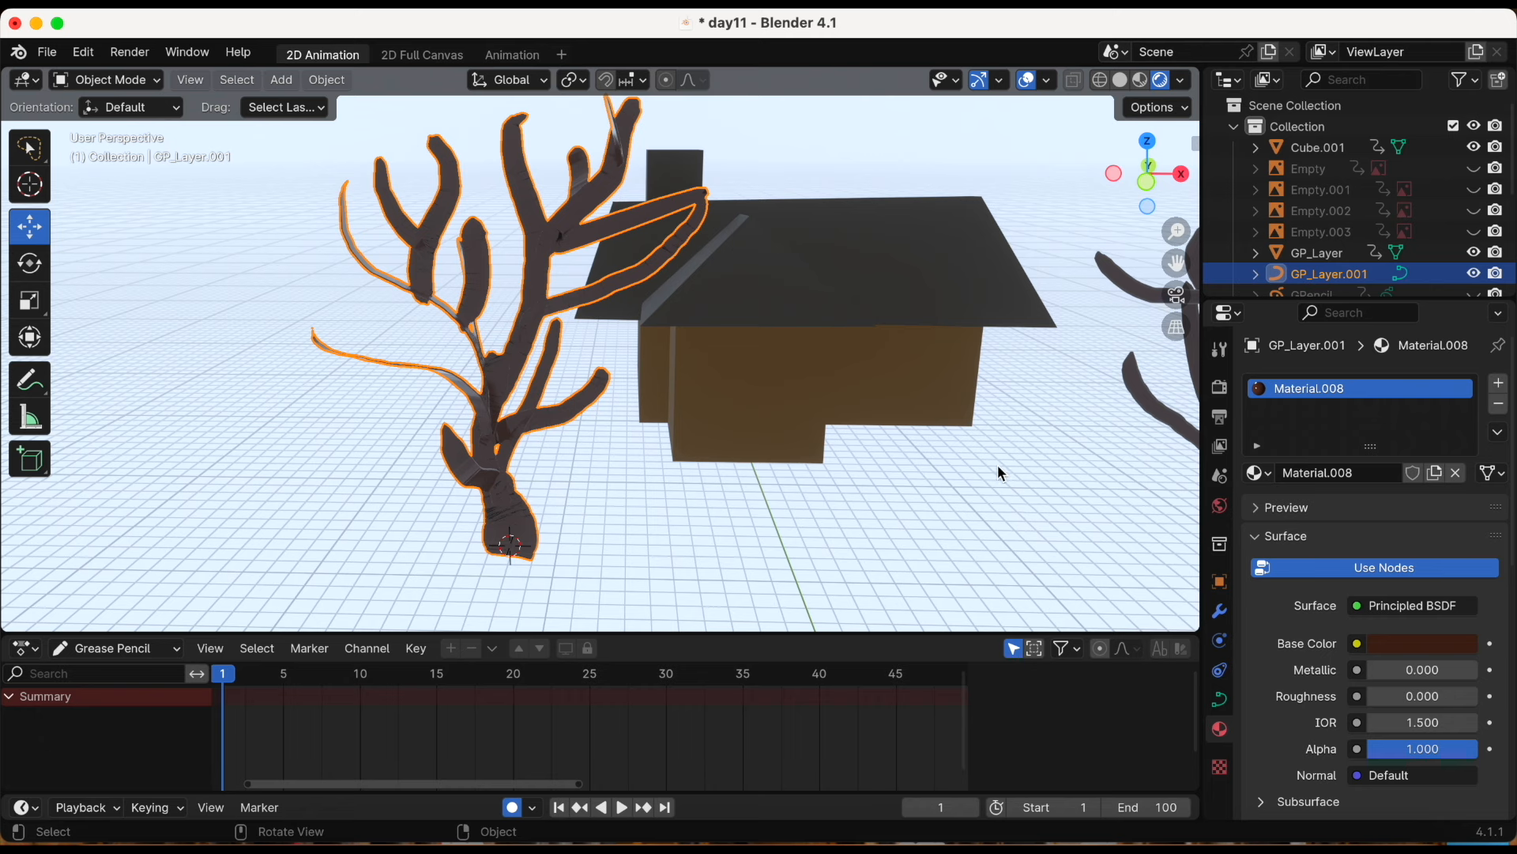
{"action": "scroll", "coordinate": [997, 466], "scroll_direction": "down", "scroll_amount": 3}
{"action": "left_click", "coordinate": [997, 380]}
Try adding a Grease Pencil Scene Line Art object, and delete it again
{"action": "middle_click_drag", "start_coordinate": [1002, 359], "coordinate": [1026, 329]}
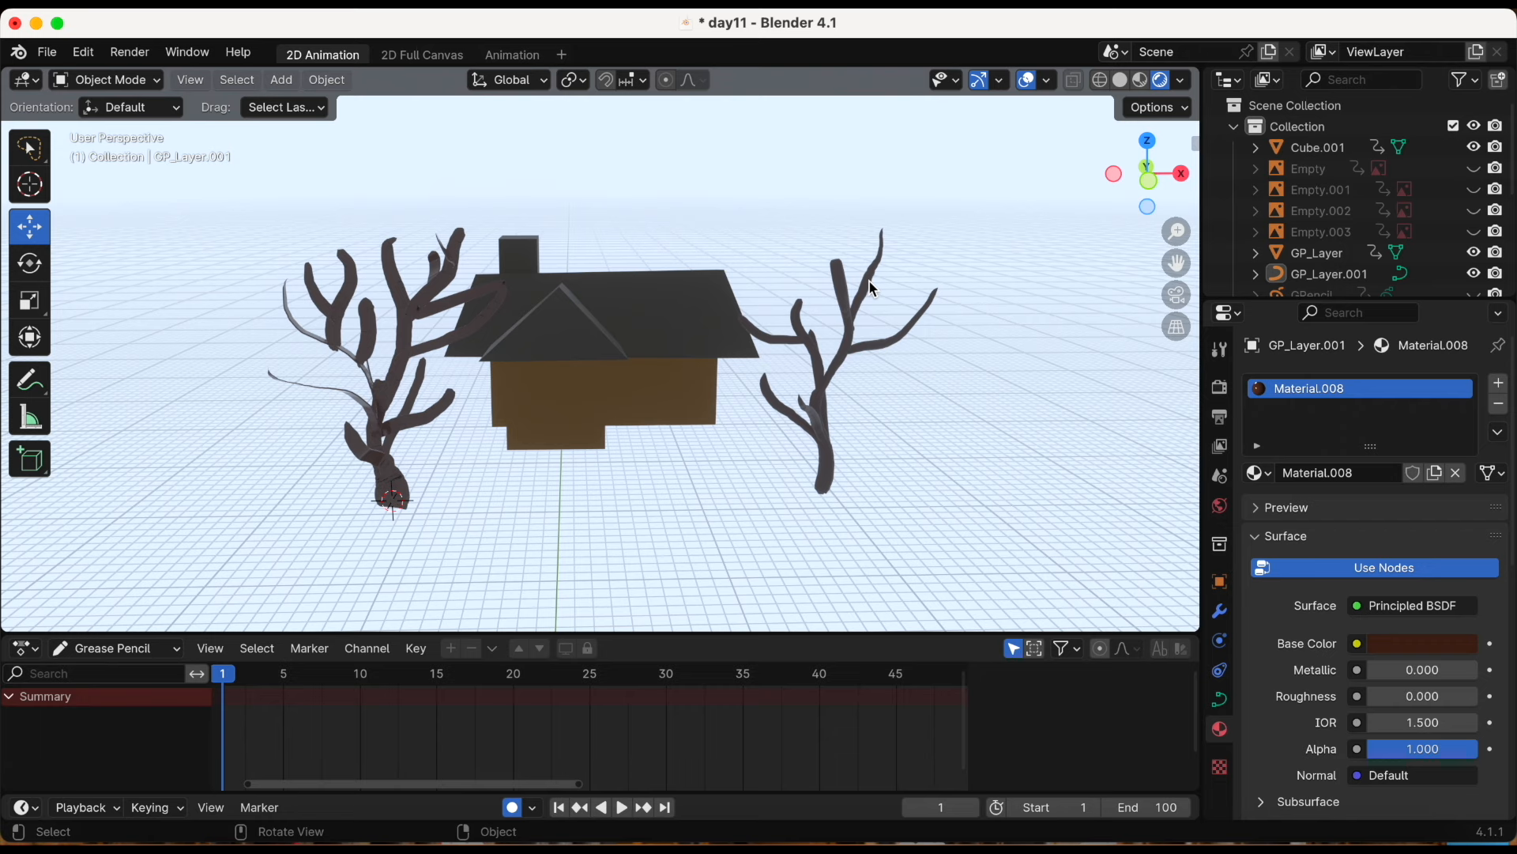
{"action": "mouse_move", "coordinate": [873, 273]}
{"action": "middle_mouse_down"}
{"action": "mouse_move", "coordinate": [881, 256]}
{"action": "mouse_move", "coordinate": [871, 280]}
{"action": "mouse_move", "coordinate": [849, 277]}
{"action": "middle_mouse_up"}
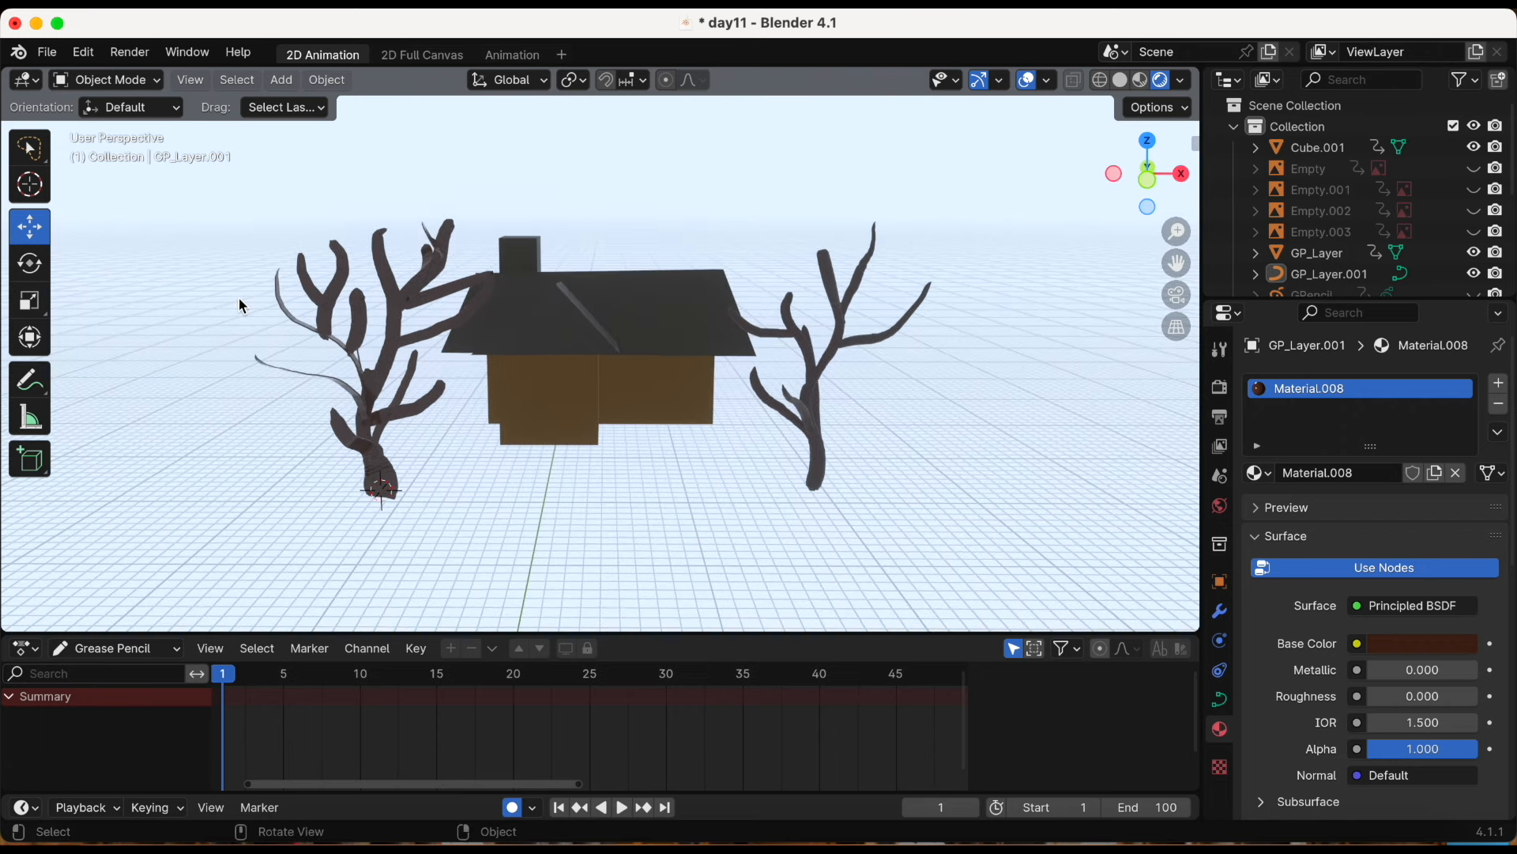
{"action": "key", "text": "shift+a"}
{"action": "mouse_move", "coordinate": [238, 298]}
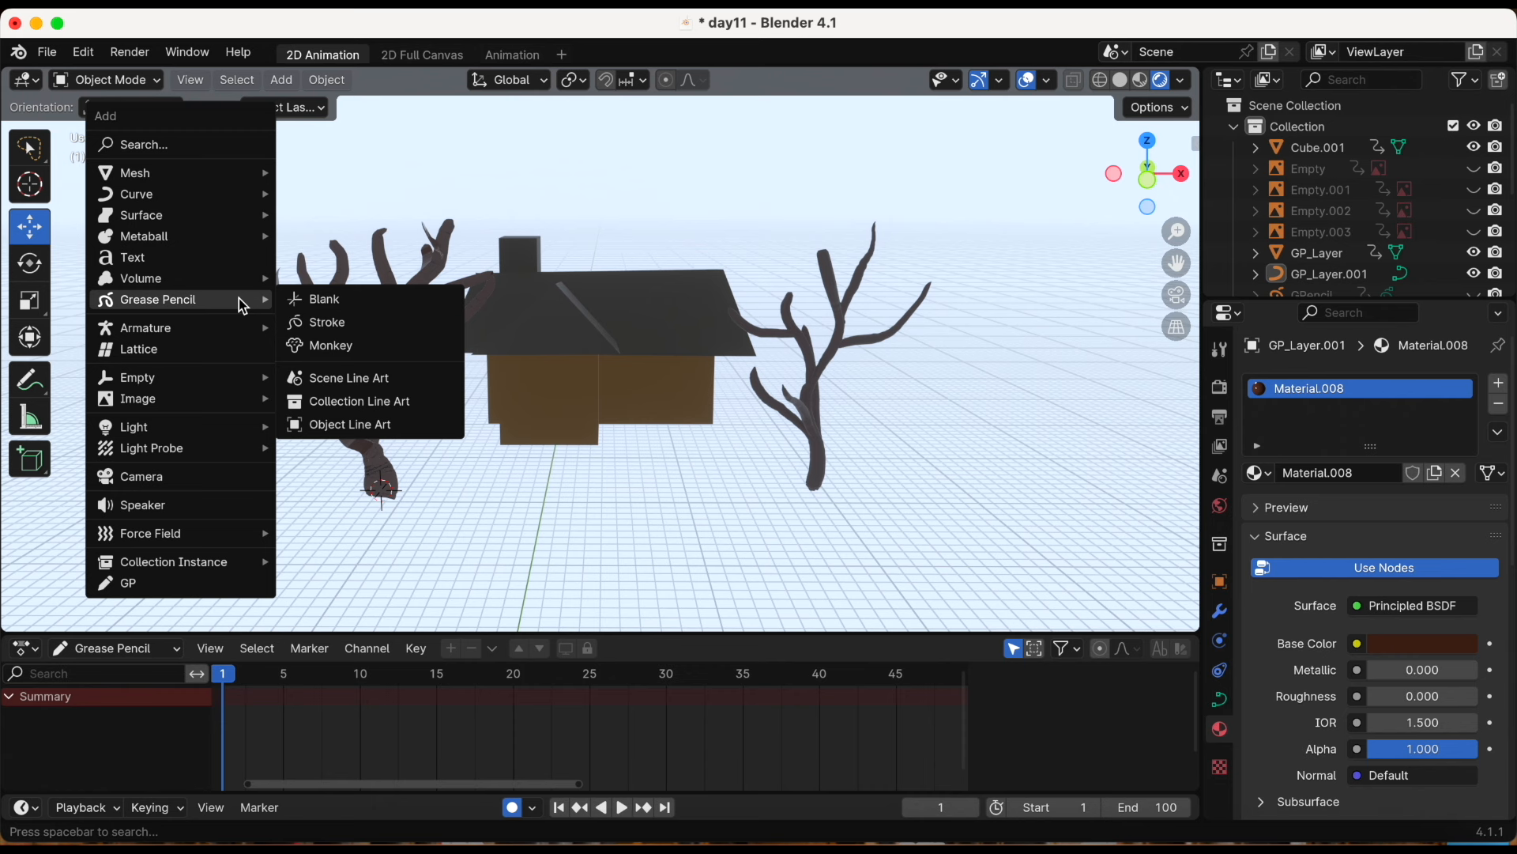
{"action": "left_click", "coordinate": [397, 380]}
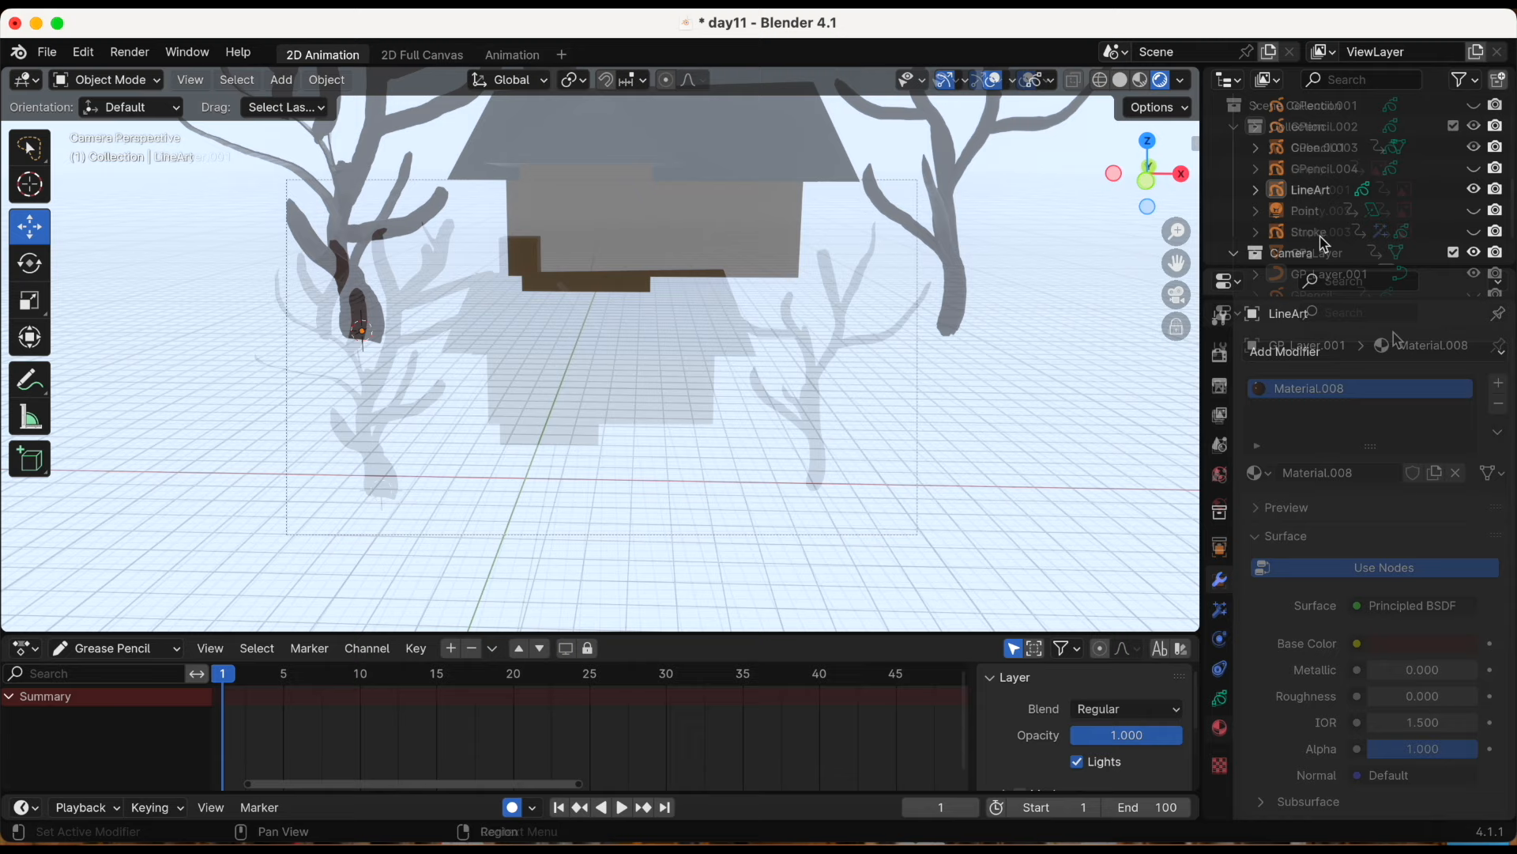
{"action": "left_click", "coordinate": [1320, 191]}
{"action": "key", "text": "x"}
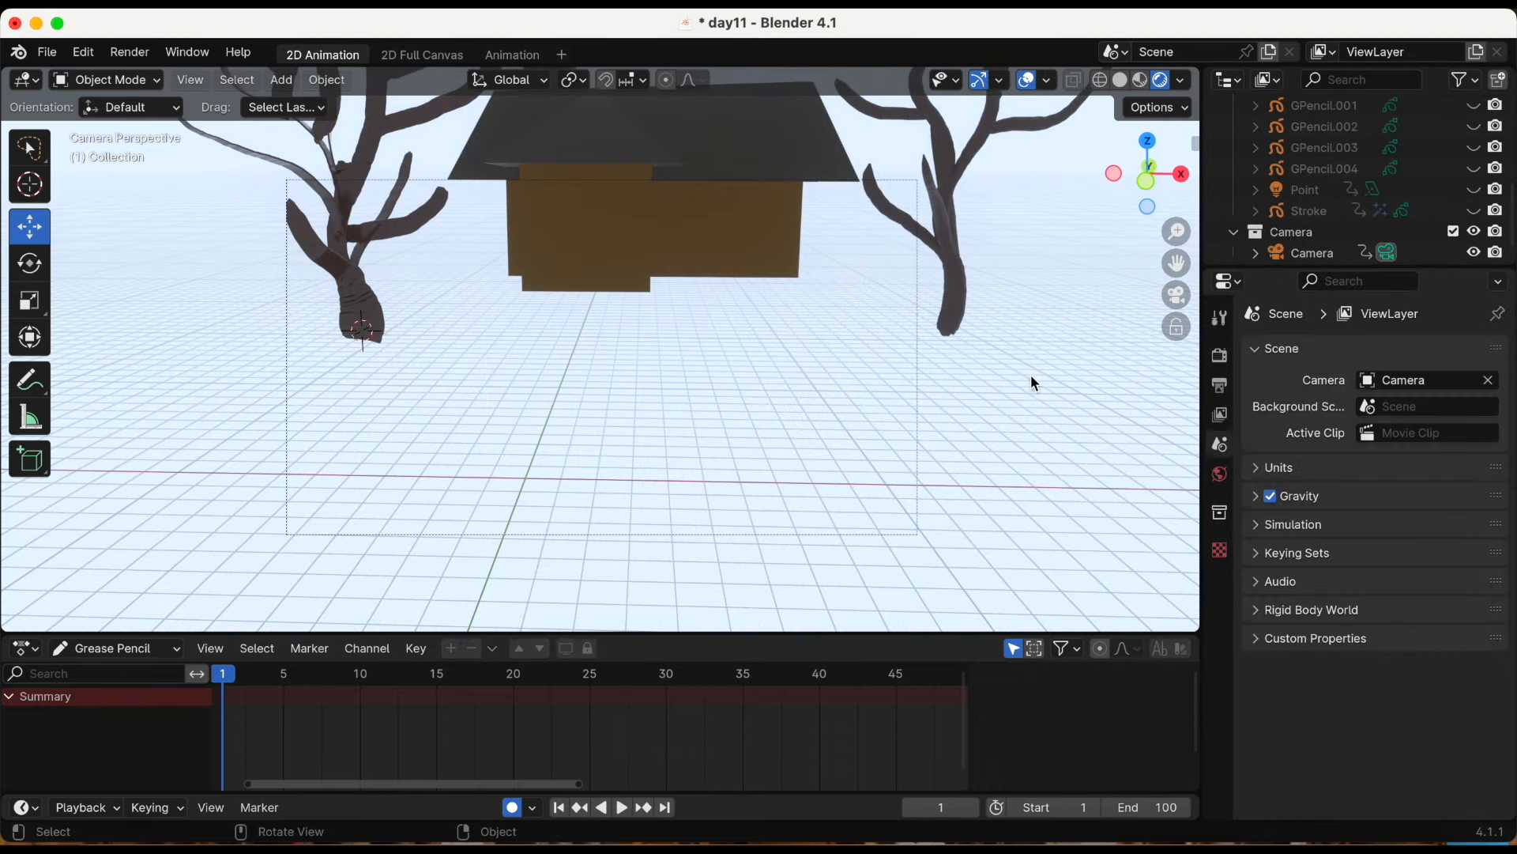
Frame the house and both trees from the front and align the active camera to that view
{"action": "scroll", "coordinate": [972, 445], "scroll_direction": "down", "scroll_amount": 3}
{"action": "middle_click_drag", "start_coordinate": [994, 425], "coordinate": [1077, 467]}
{"action": "left_click_drag", "start_coordinate": [1155, 195], "coordinate": [1141, 221]}
{"action": "middle_click_drag", "start_coordinate": [1026, 481], "coordinate": [1027, 373]}
{"action": "left_click_drag", "start_coordinate": [1176, 263], "coordinate": [1144, 427]}
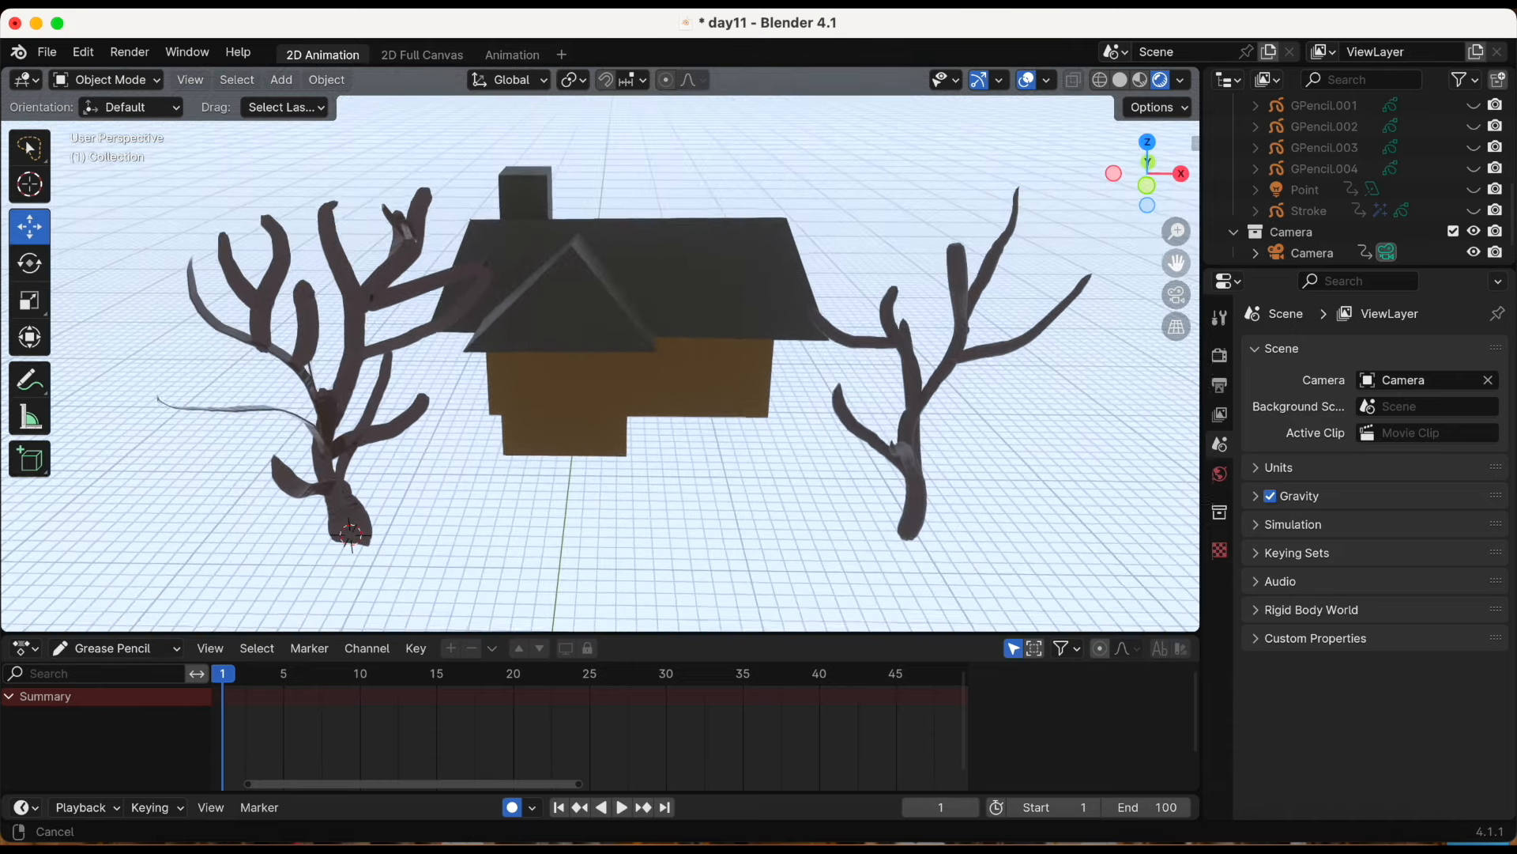
{"action": "middle_click_drag", "start_coordinate": [1041, 315], "coordinate": [1037, 302]}
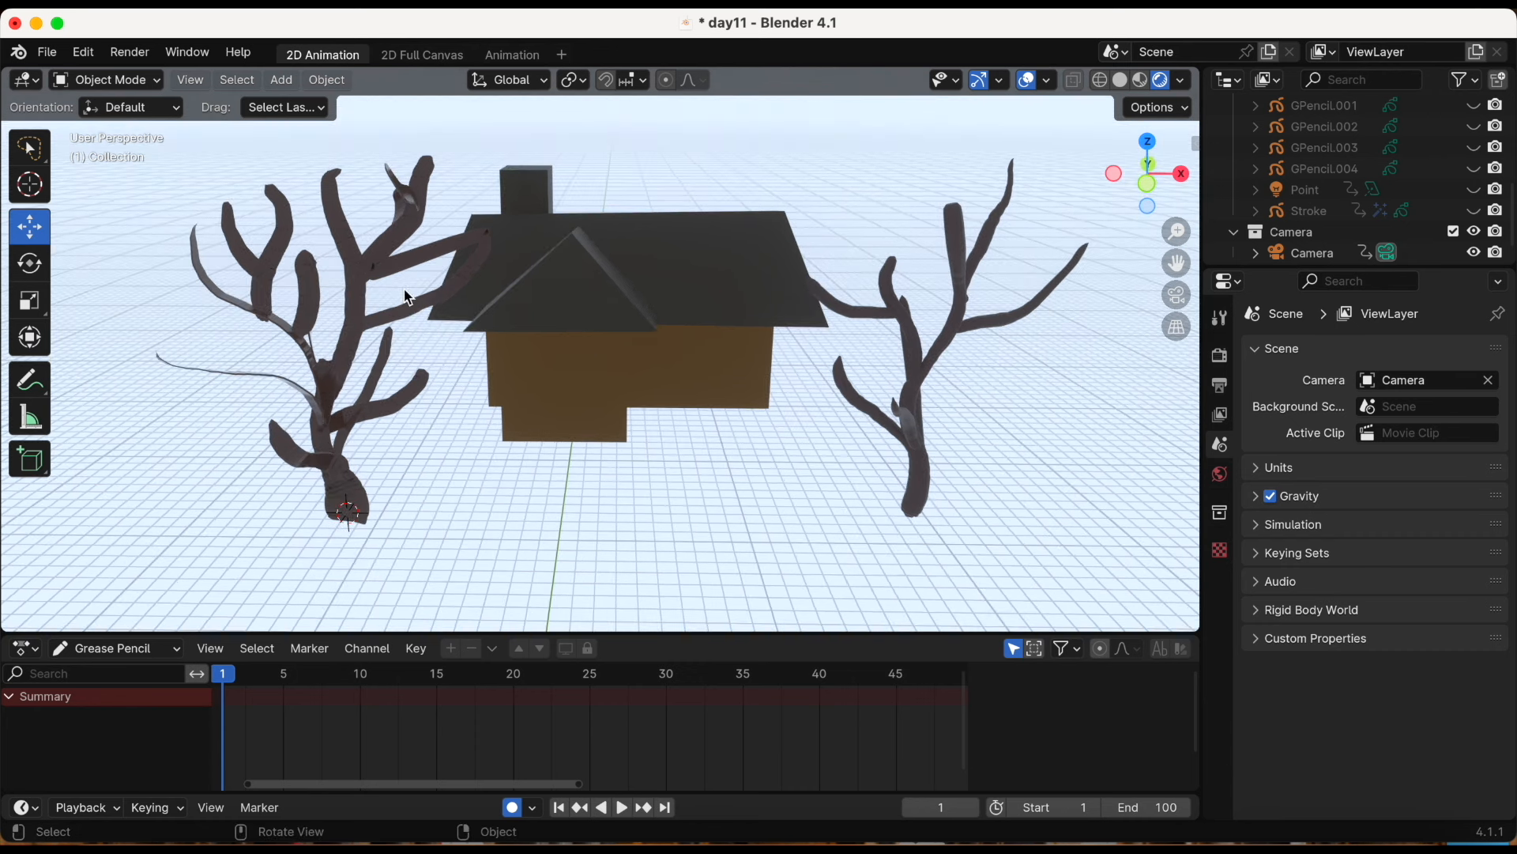
{"action": "left_click", "coordinate": [193, 79]}
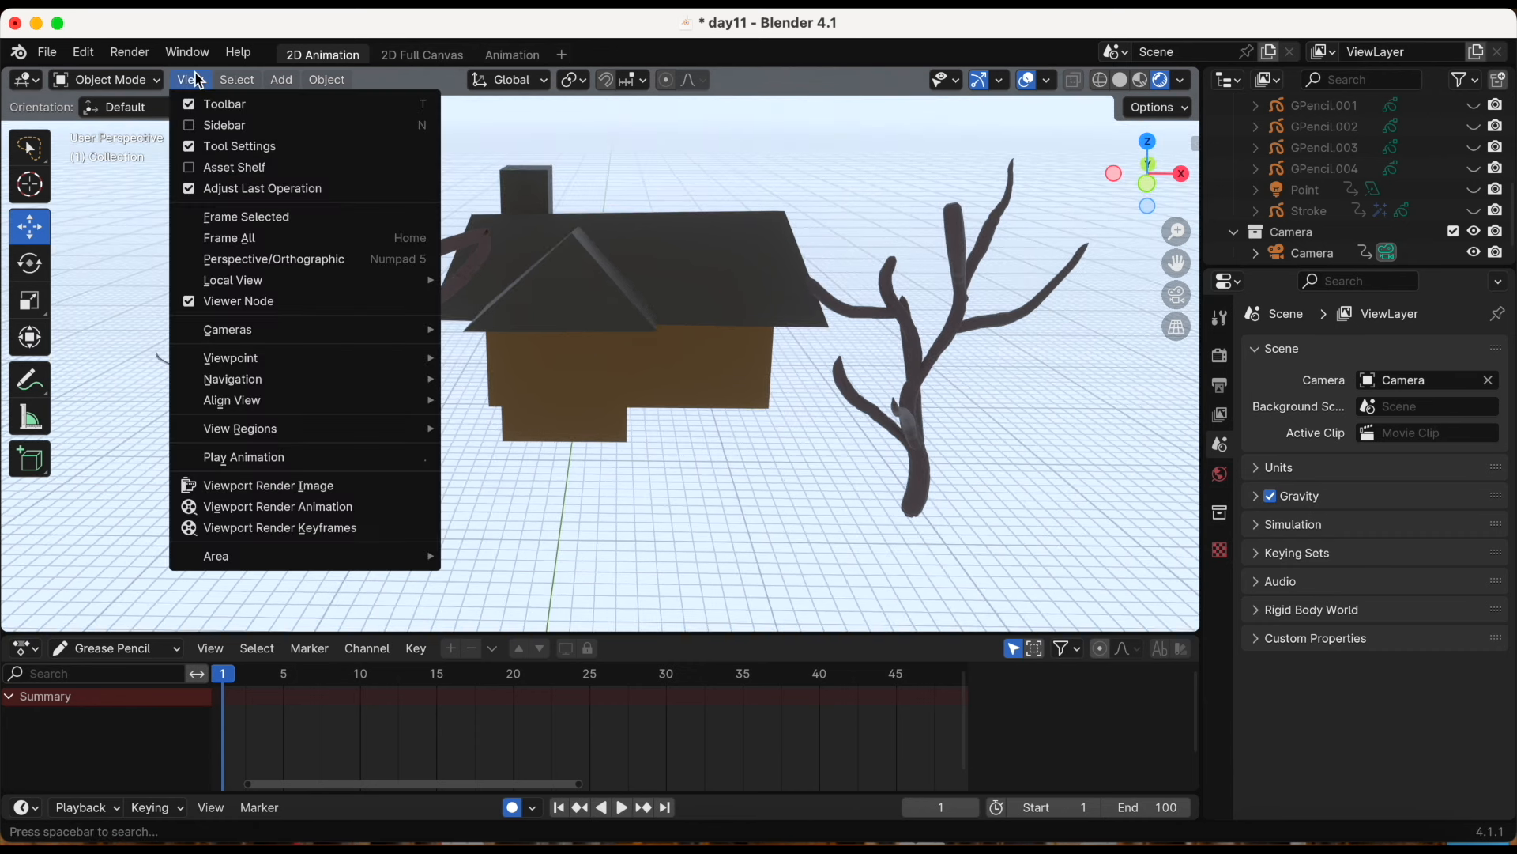
{"action": "mouse_move", "coordinate": [213, 400]}
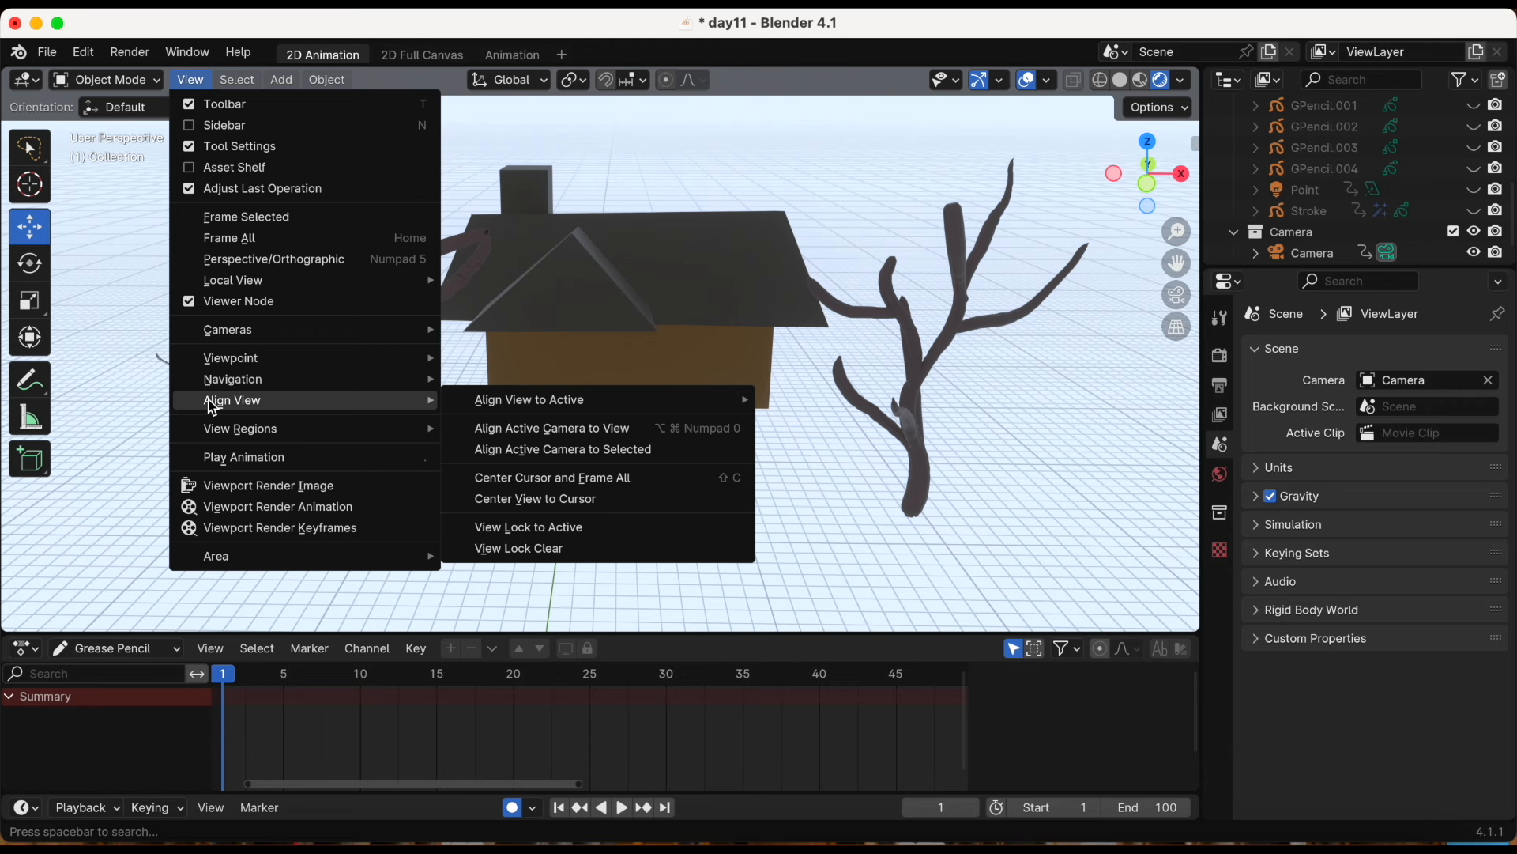
{"action": "left_click", "coordinate": [685, 430]}
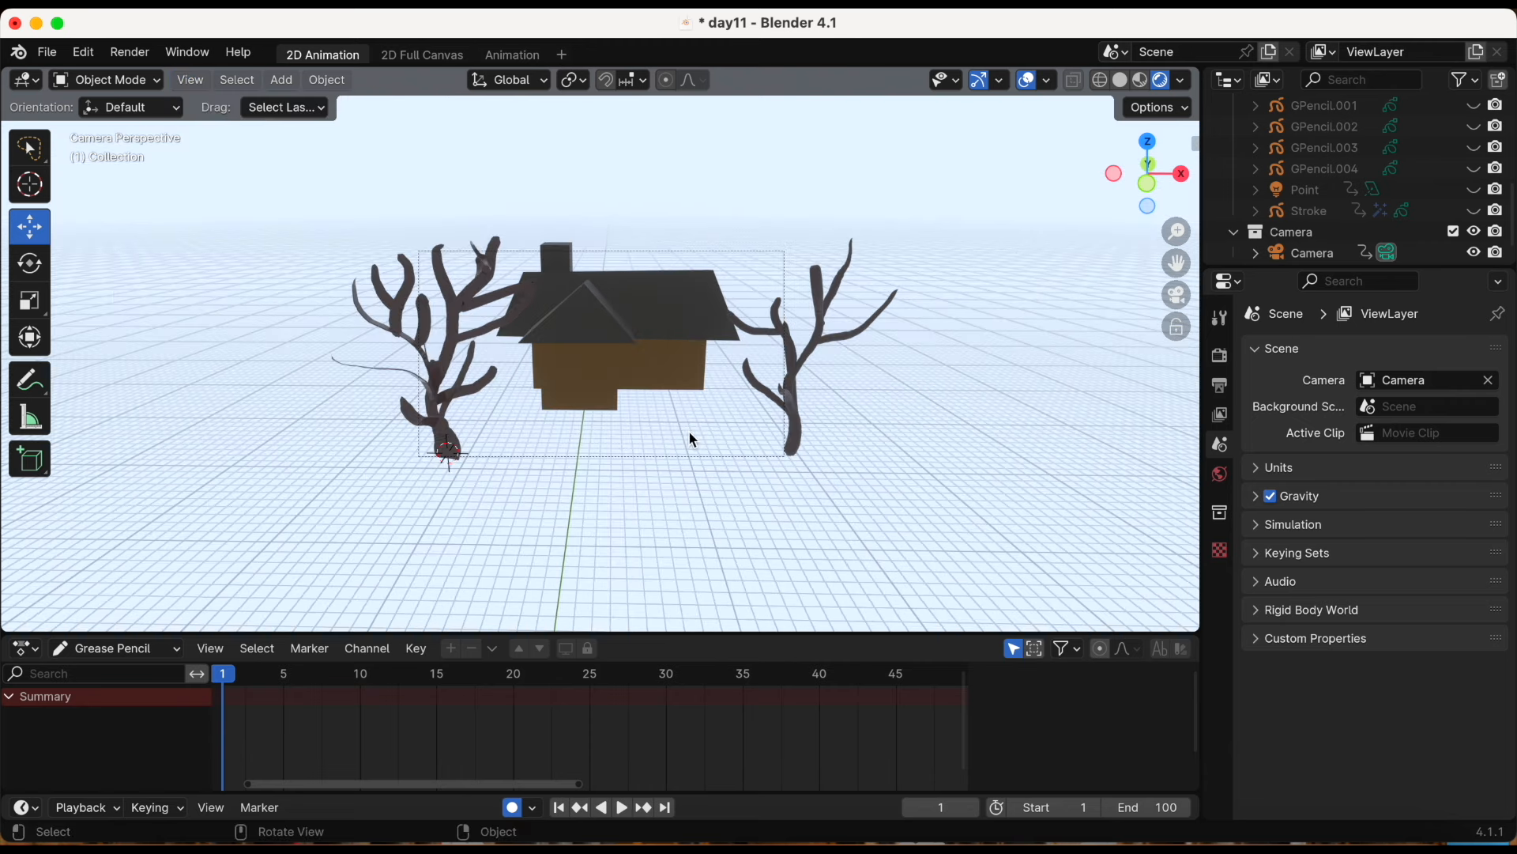
Add a Grease Pencil Scene Line Art object to outline the house and both trees
{"action": "scroll", "coordinate": [727, 429], "scroll_direction": "up", "scroll_amount": 2}
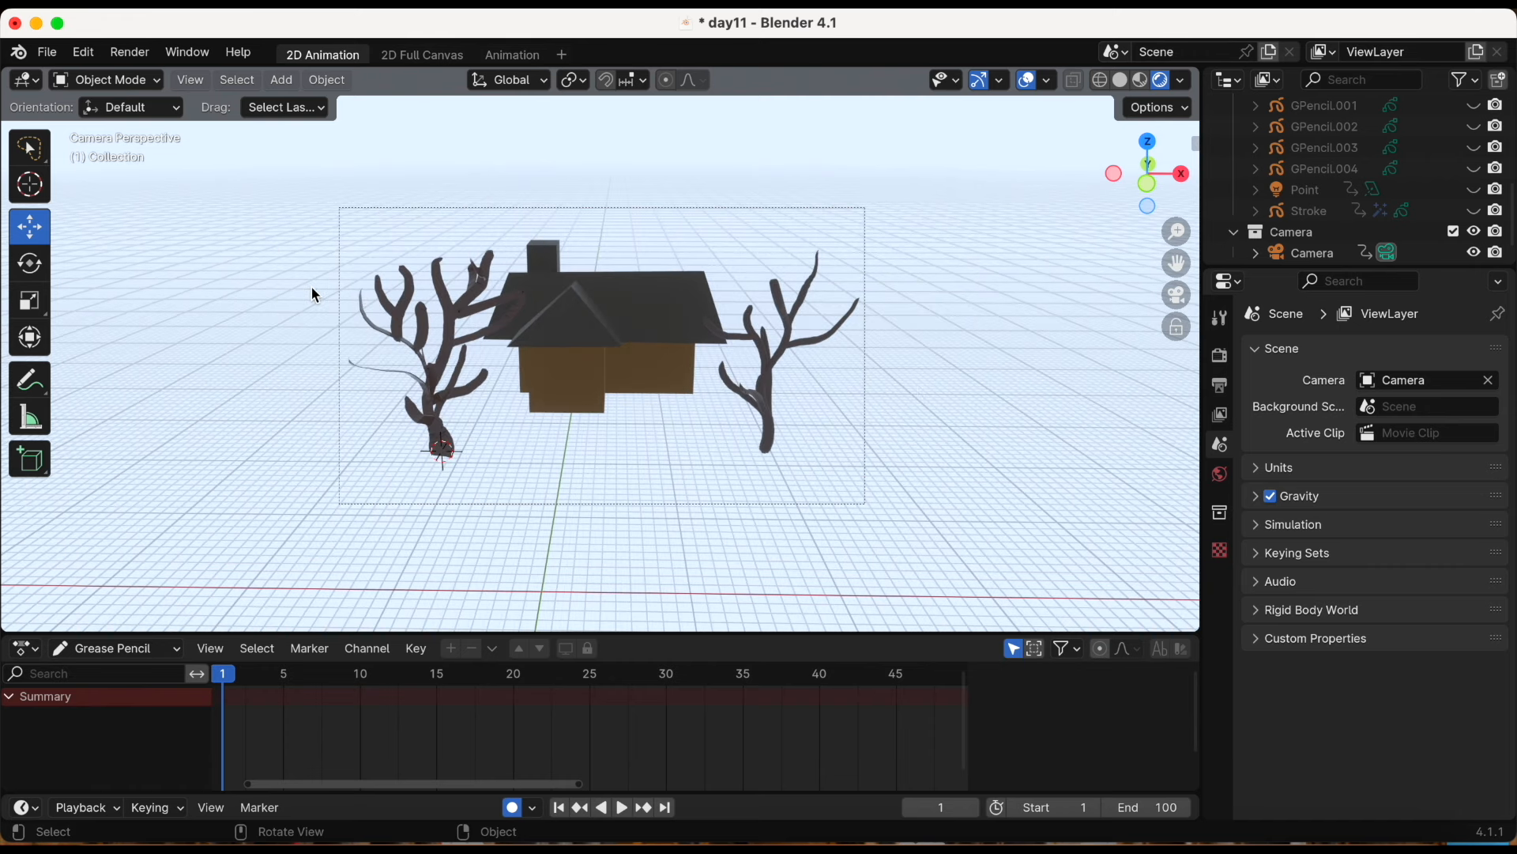
{"action": "key", "text": "shift+a"}
{"action": "mouse_move", "coordinate": [314, 290]}
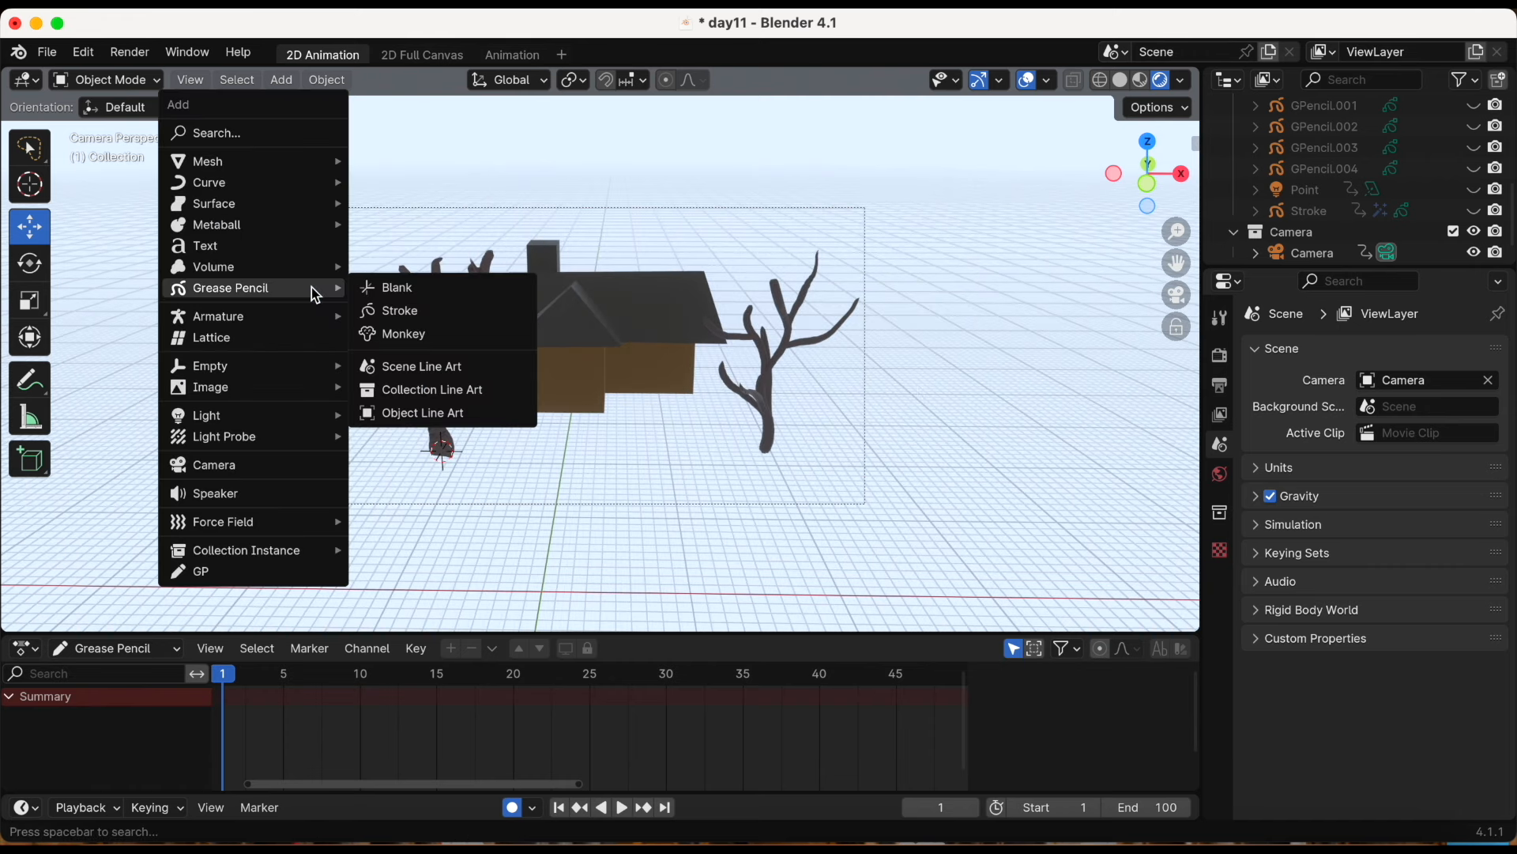
{"action": "left_click", "coordinate": [456, 378]}
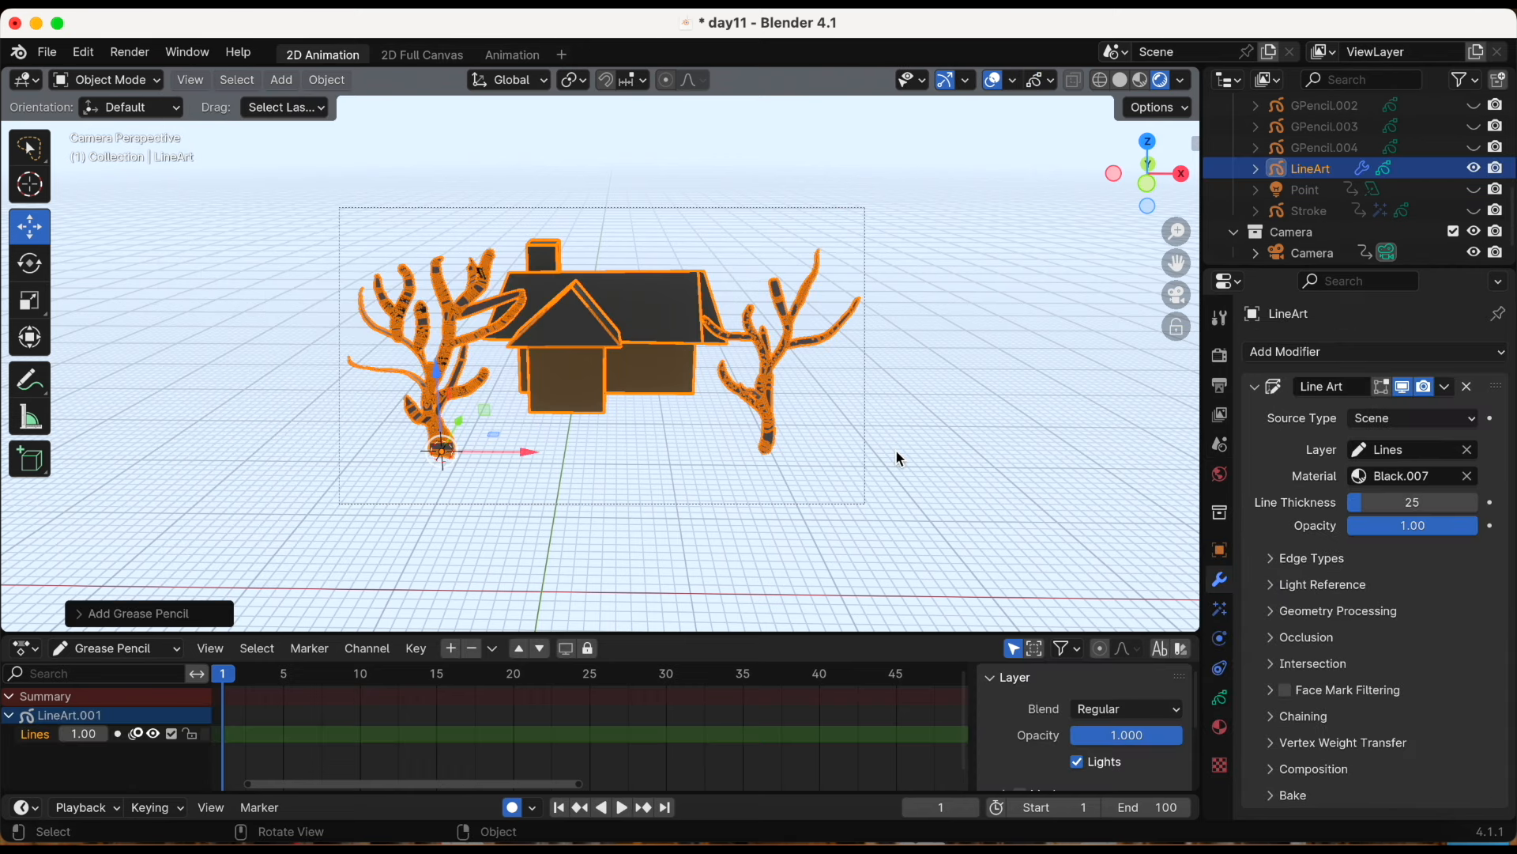
Deselect the Line Art object and raise its line thickness to 118
{"action": "key", "text": "alt+a"}
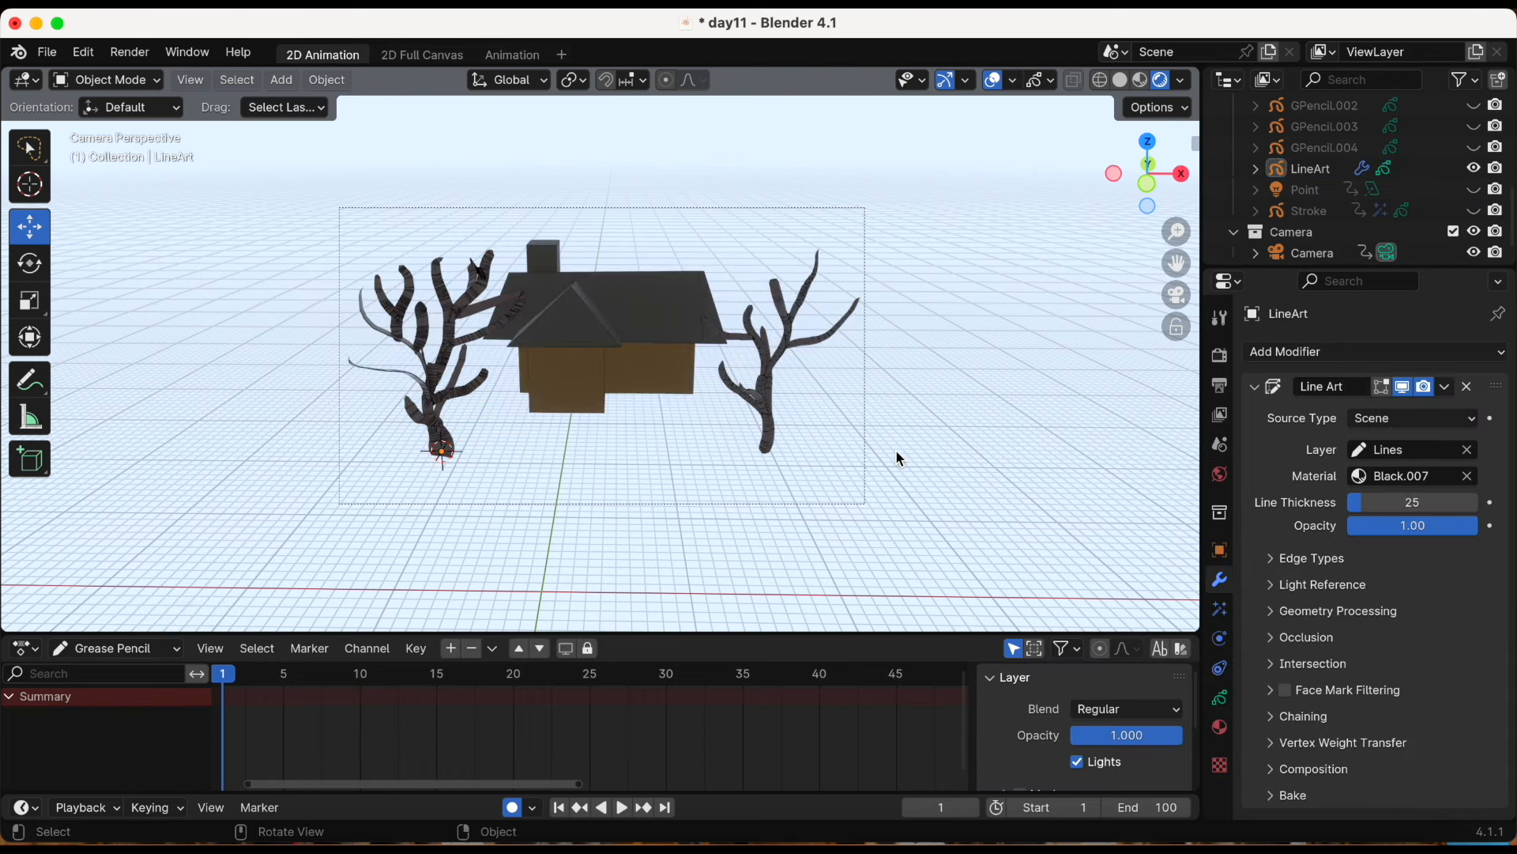
{"action": "scroll", "coordinate": [888, 416], "scroll_direction": "up", "scroll_amount": 8}
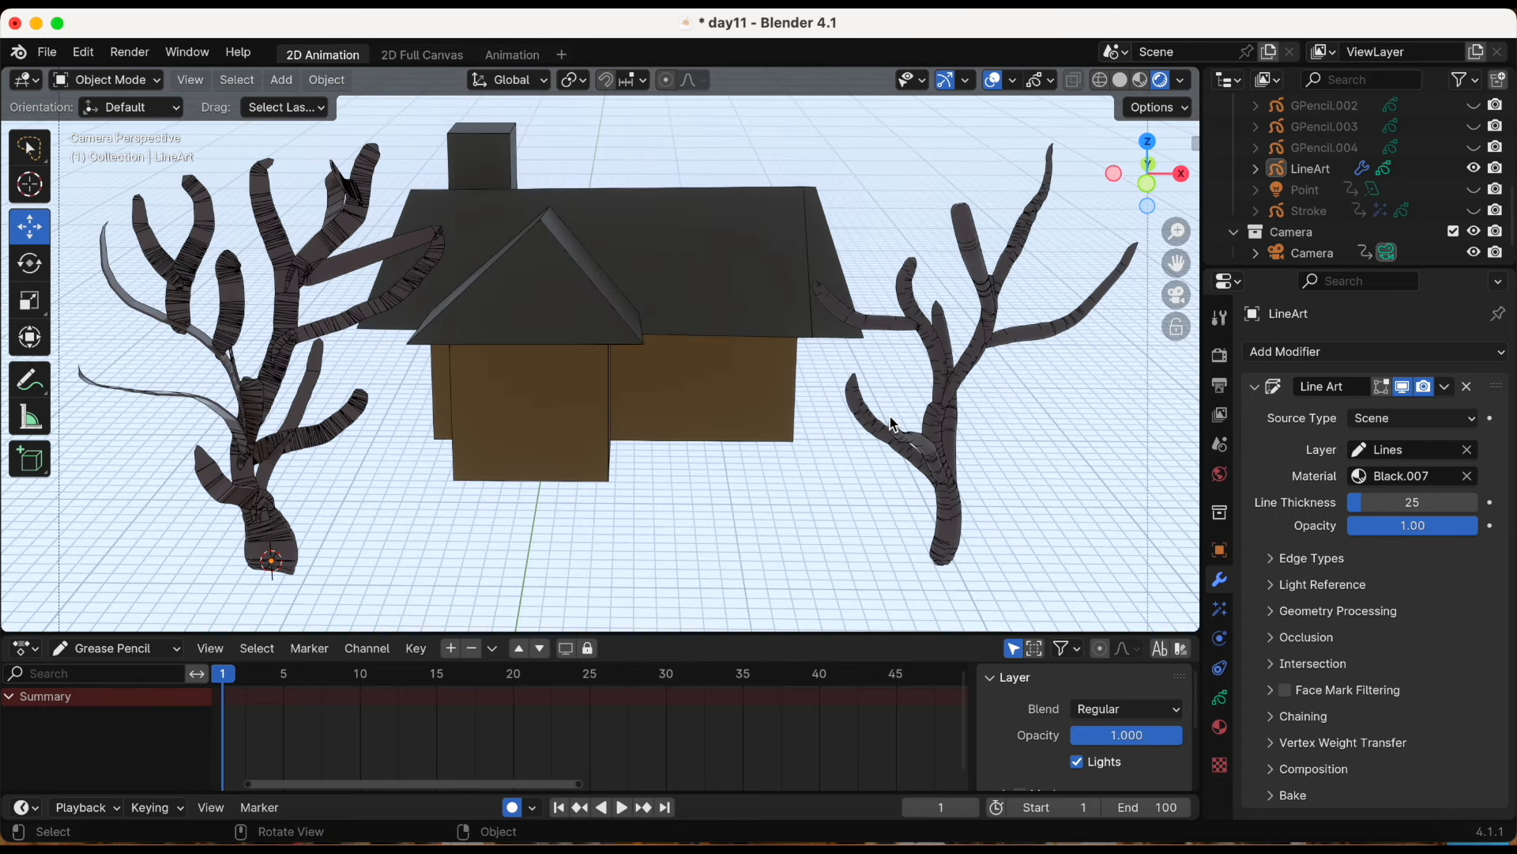
{"action": "scroll", "coordinate": [890, 415], "scroll_direction": "down", "scroll_amount": 5}
{"action": "left_click", "coordinate": [1177, 296]}
{"action": "left_click", "coordinate": [1177, 296]}
{"action": "left_click_drag", "start_coordinate": [1412, 507], "coordinate": [1511, 506]}
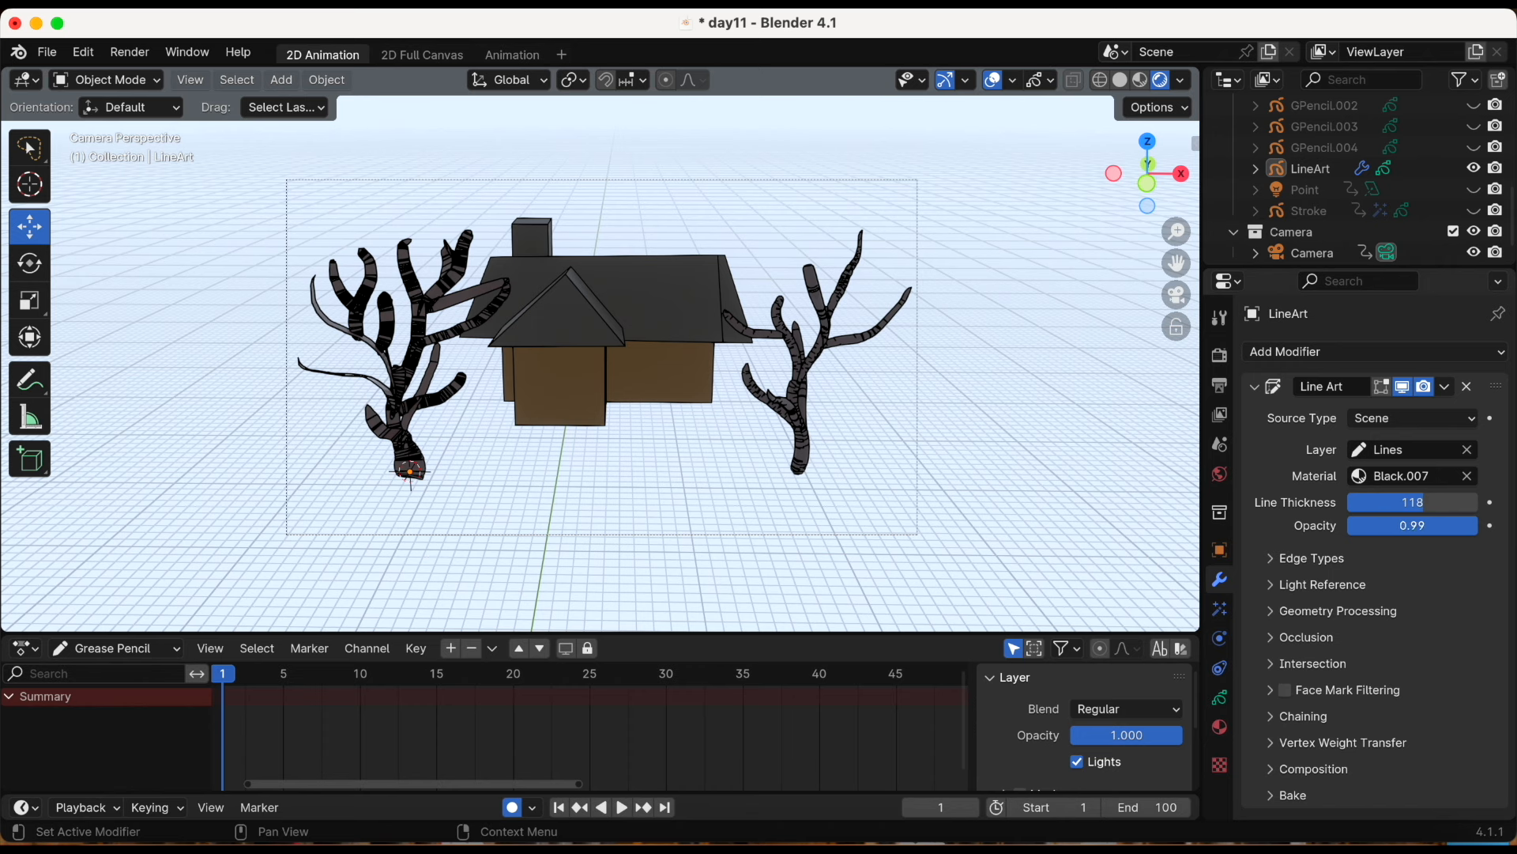
Try lowering the Line Art opacity to 0.00, and undo the change
{"action": "left_click_drag", "start_coordinate": [1412, 526], "coordinate": [1343, 526]}
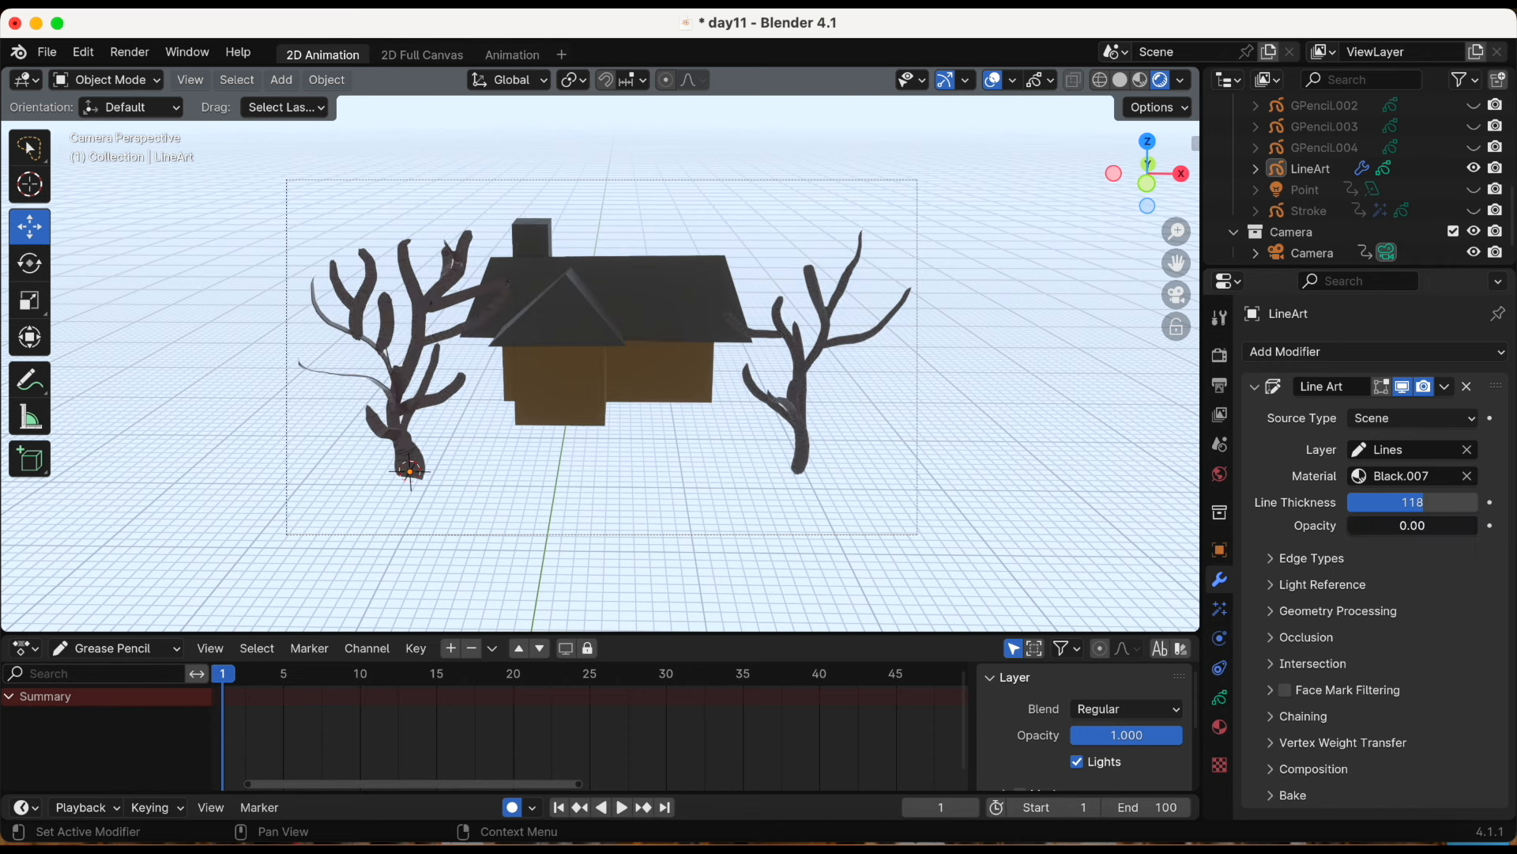
{"action": "key", "text": "super+z"}
{"action": "key", "text": "super+z"}
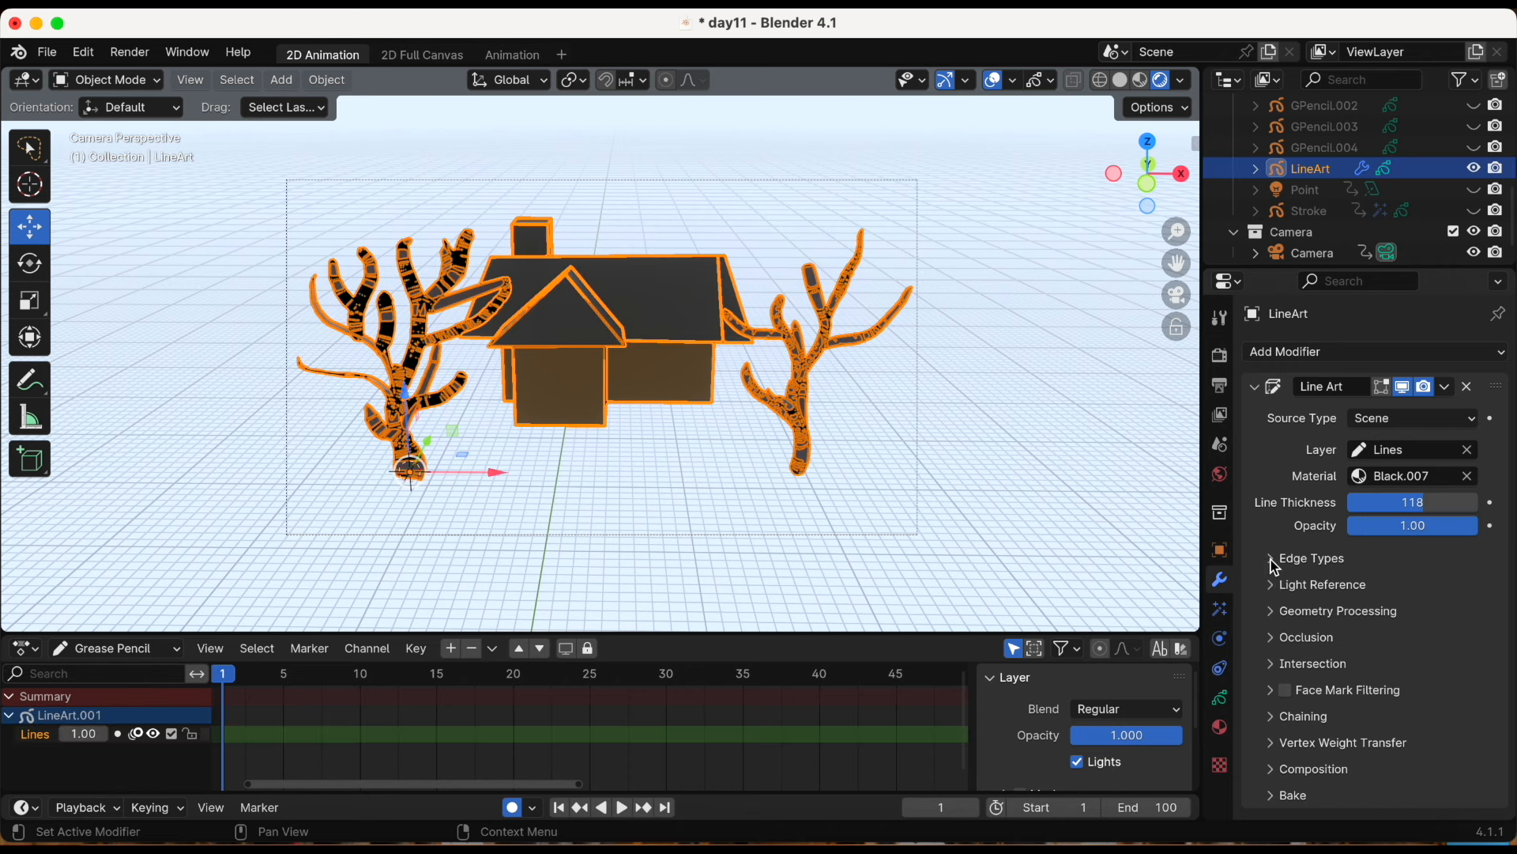
Switch the Line Art edge type from Contour to Silhouette, and try Individual Silhouette as well
{"action": "left_click", "coordinate": [1273, 560]}
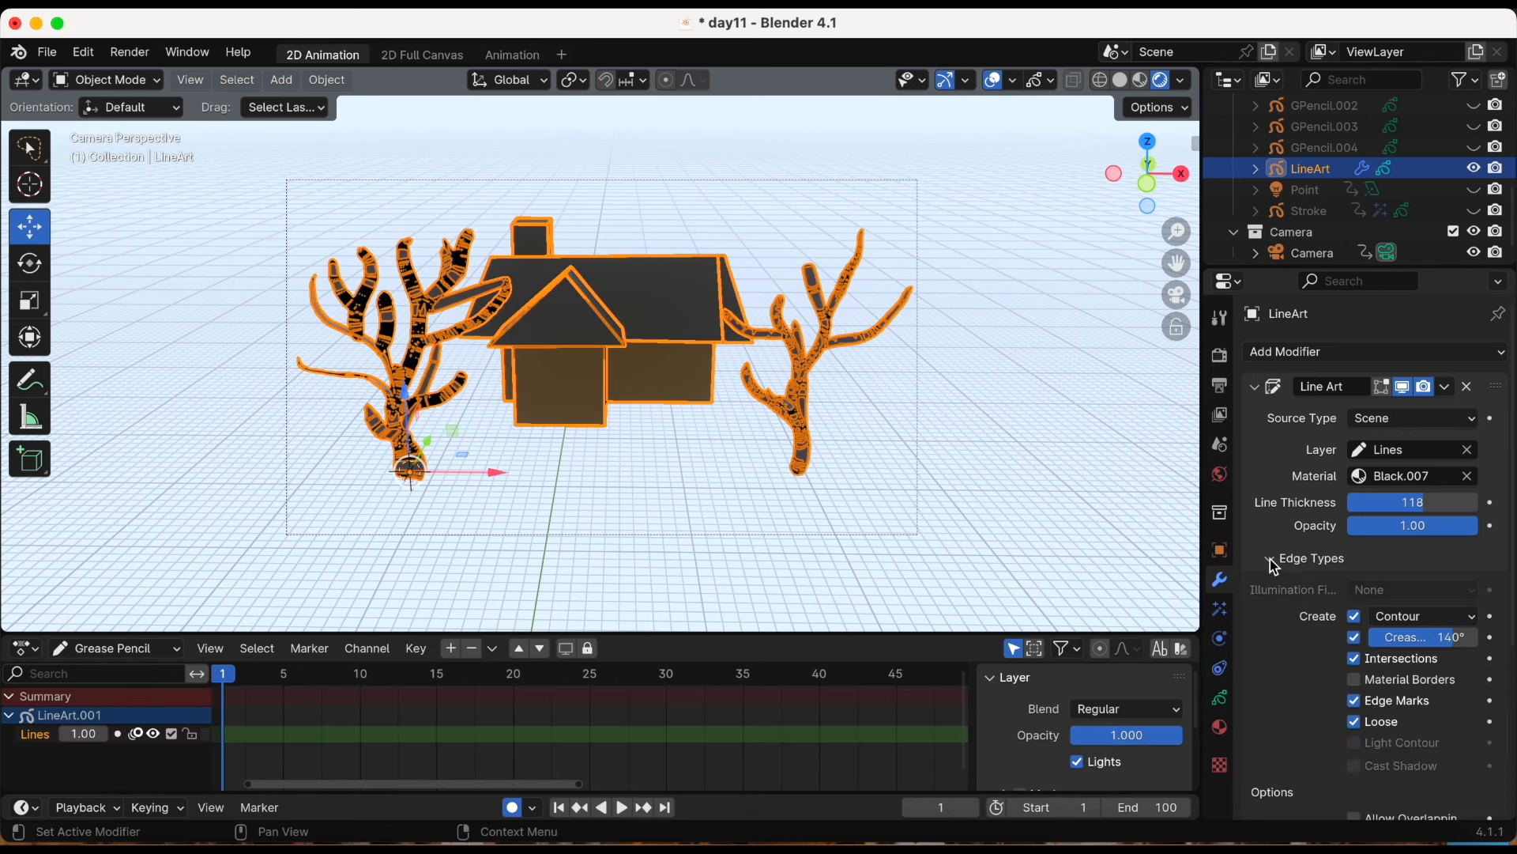
{"action": "left_click", "coordinate": [901, 441]}
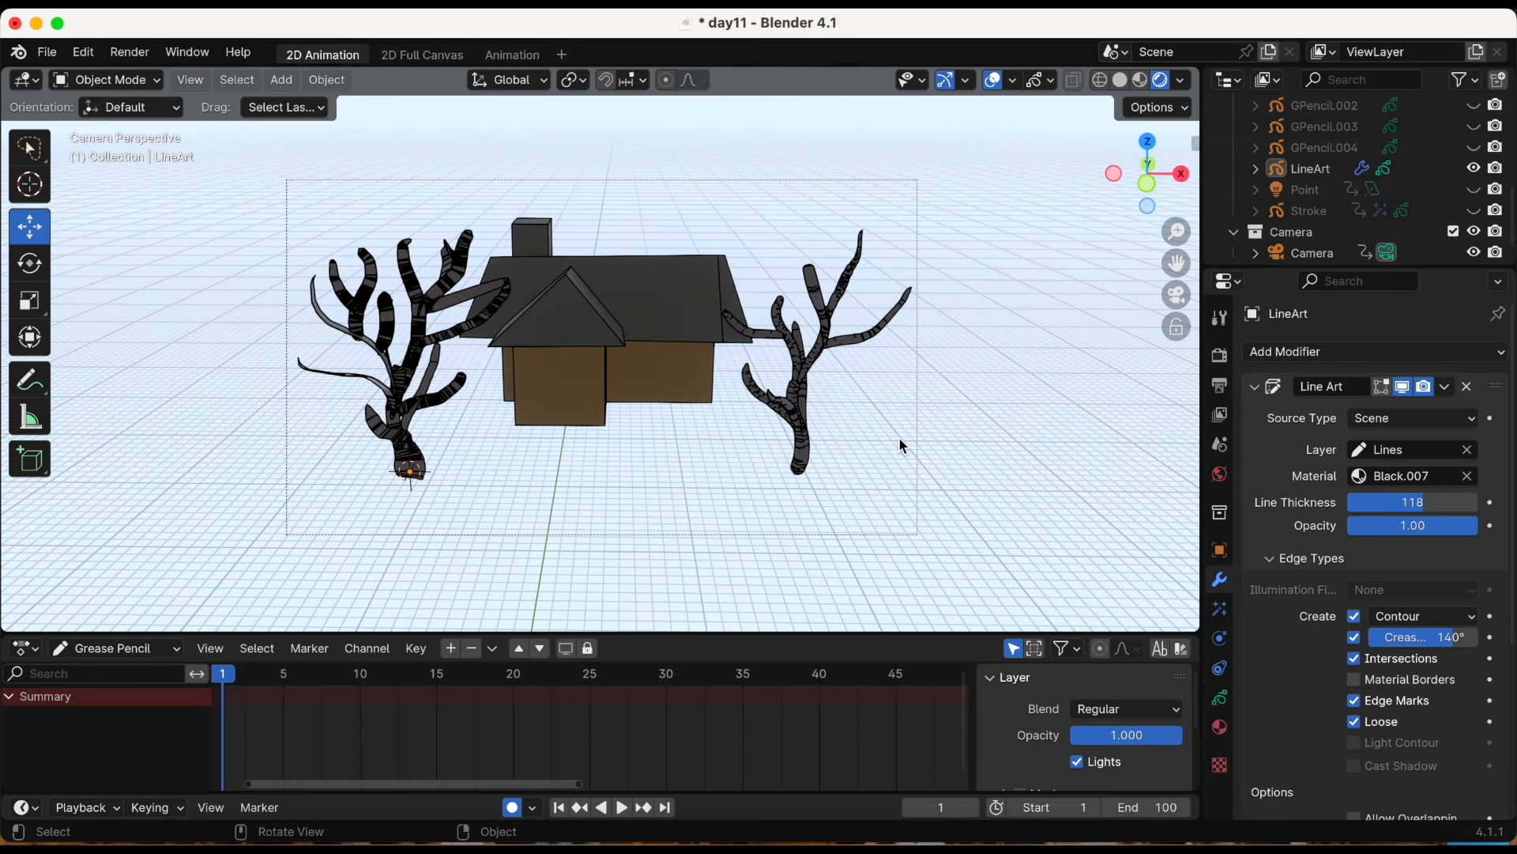
{"action": "left_click", "coordinate": [1427, 617]}
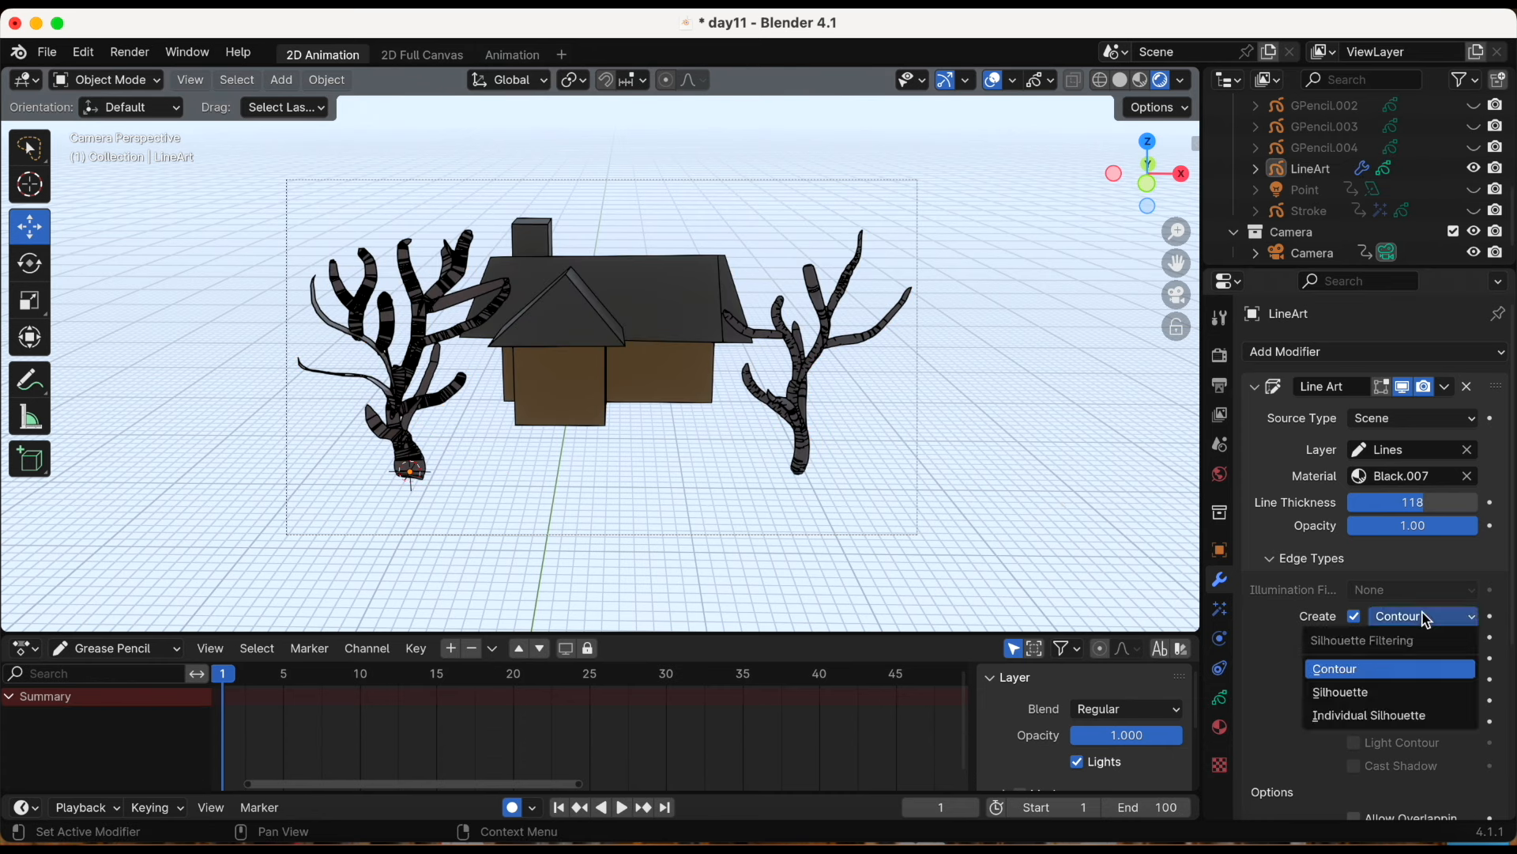
{"action": "left_click", "coordinate": [1376, 694]}
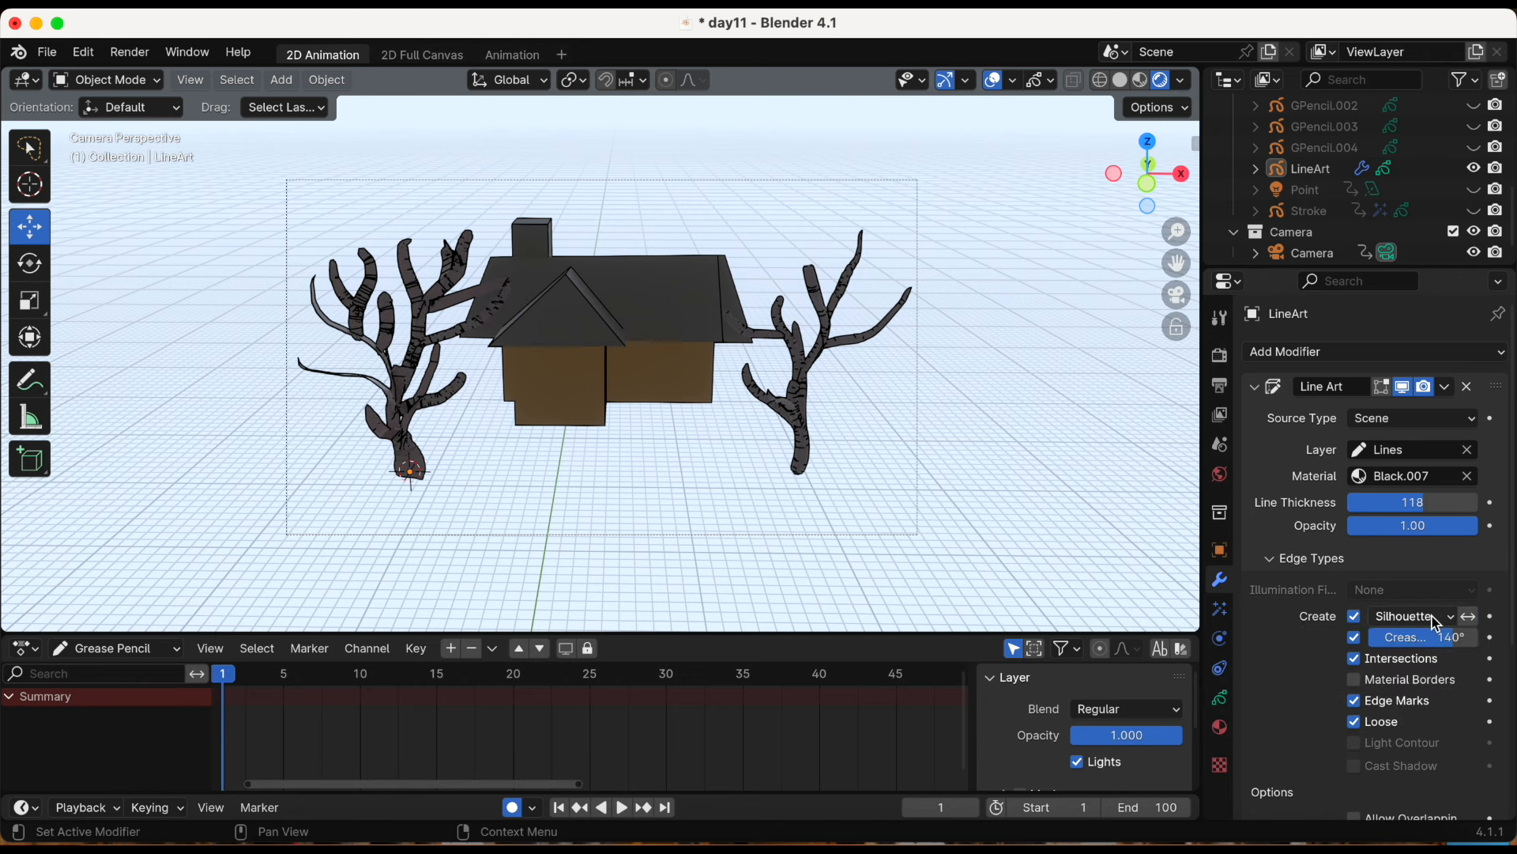
{"action": "left_click", "coordinate": [1409, 615]}
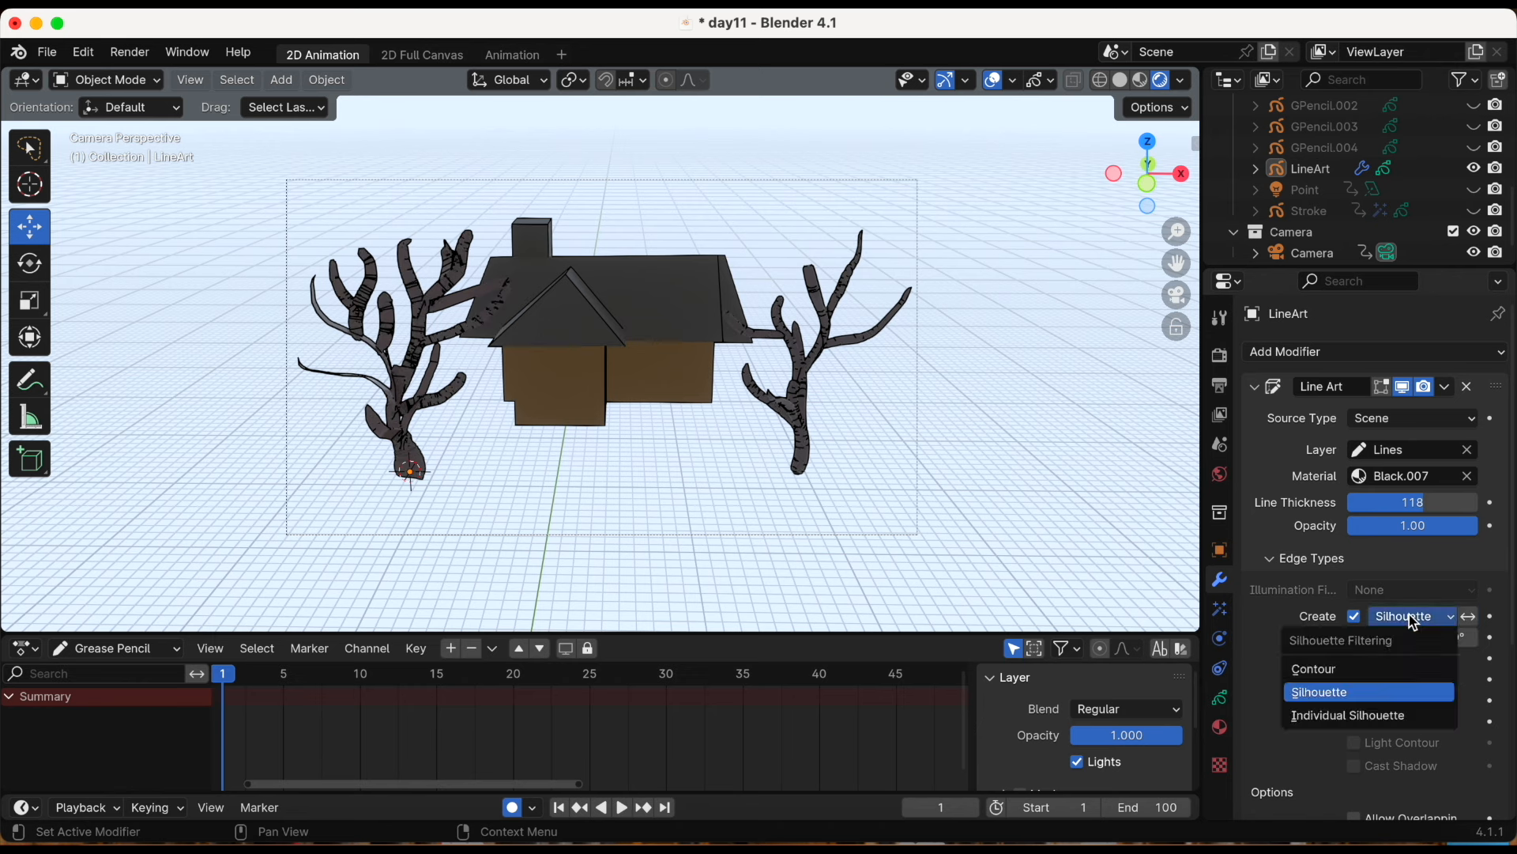
{"action": "left_click", "coordinate": [1359, 718]}
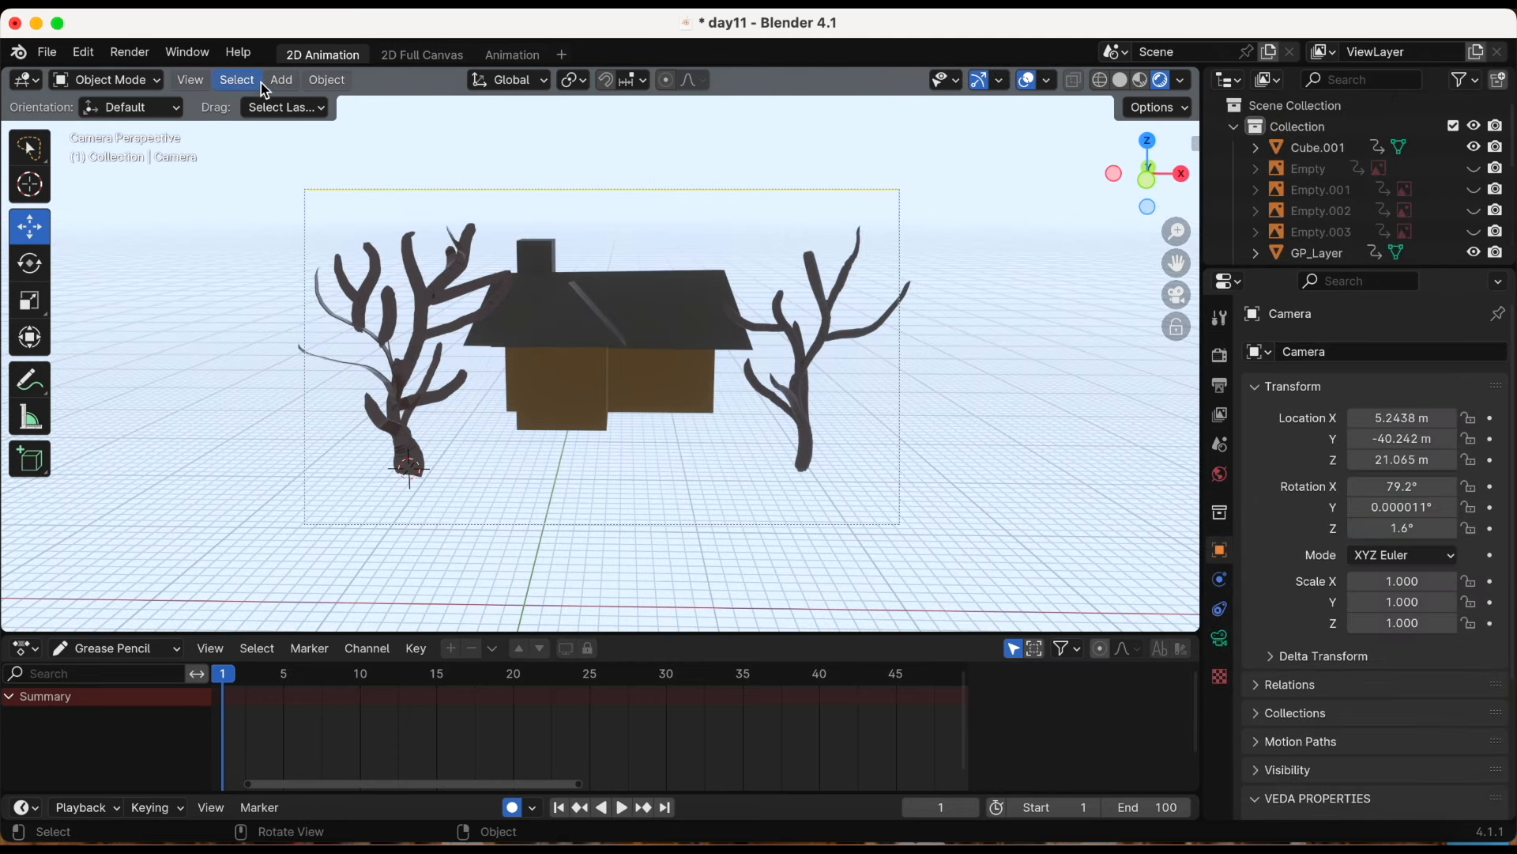
Move the GP_Layer tree out of Collection and directly into the Scene Collection
{"action": "left_click", "coordinate": [271, 82]}
{"action": "mouse_move", "coordinate": [338, 230]}
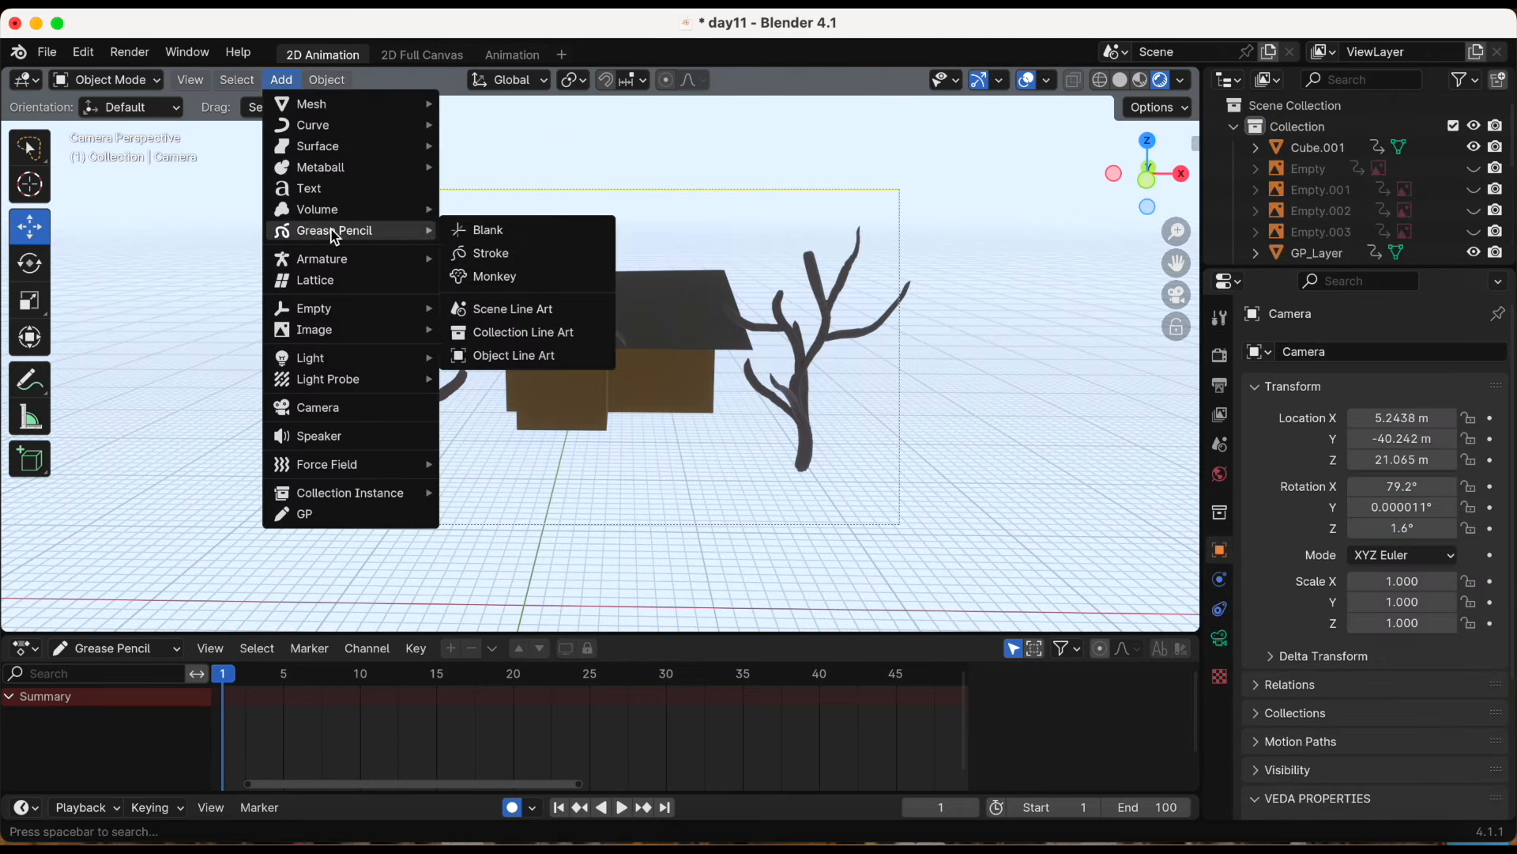
{"action": "left_click", "coordinate": [520, 332]}
{"action": "left_click_drag", "start_coordinate": [1358, 269], "coordinate": [1358, 528]}
{"action": "left_click", "coordinate": [1318, 254]}
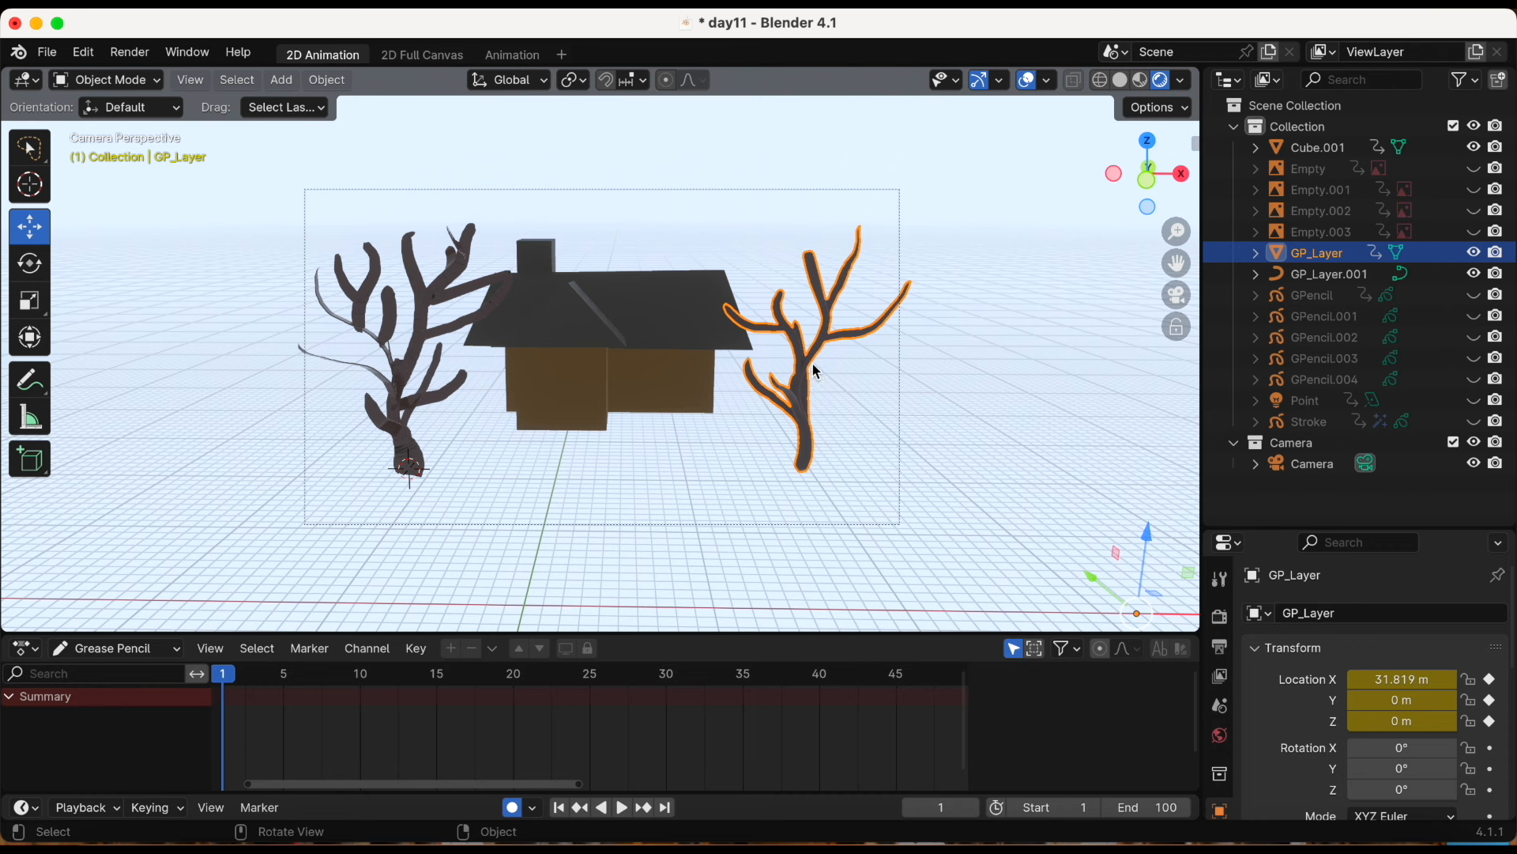
{"action": "left_click_drag", "start_coordinate": [1327, 263], "coordinate": [1274, 512]}
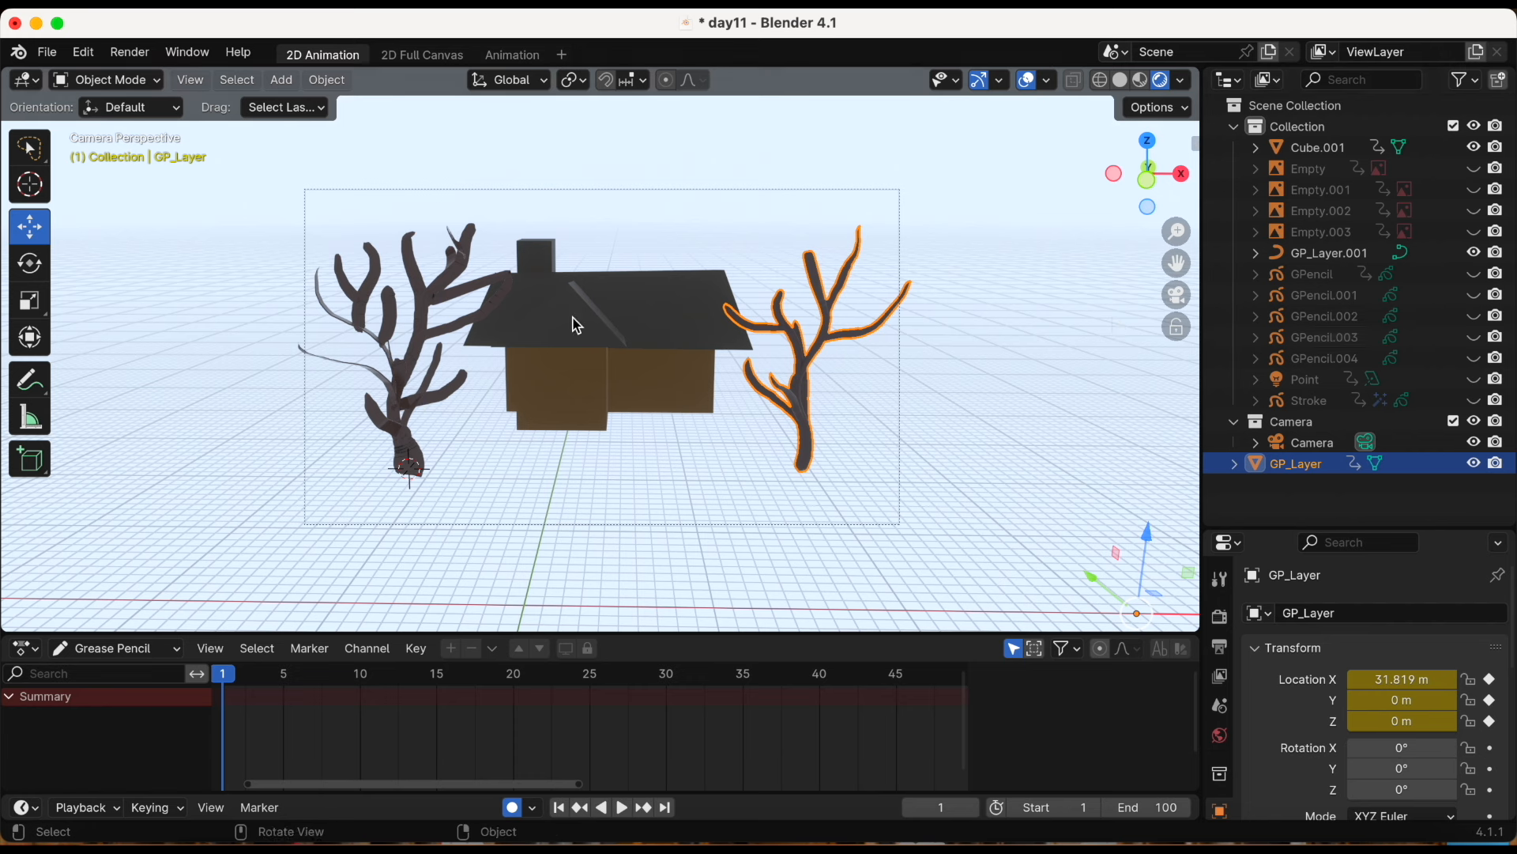
Add a Grease Pencil Collection Line Art object to outline the house and the tree still in Collection, and deselect it
{"action": "left_click", "coordinate": [251, 289]}
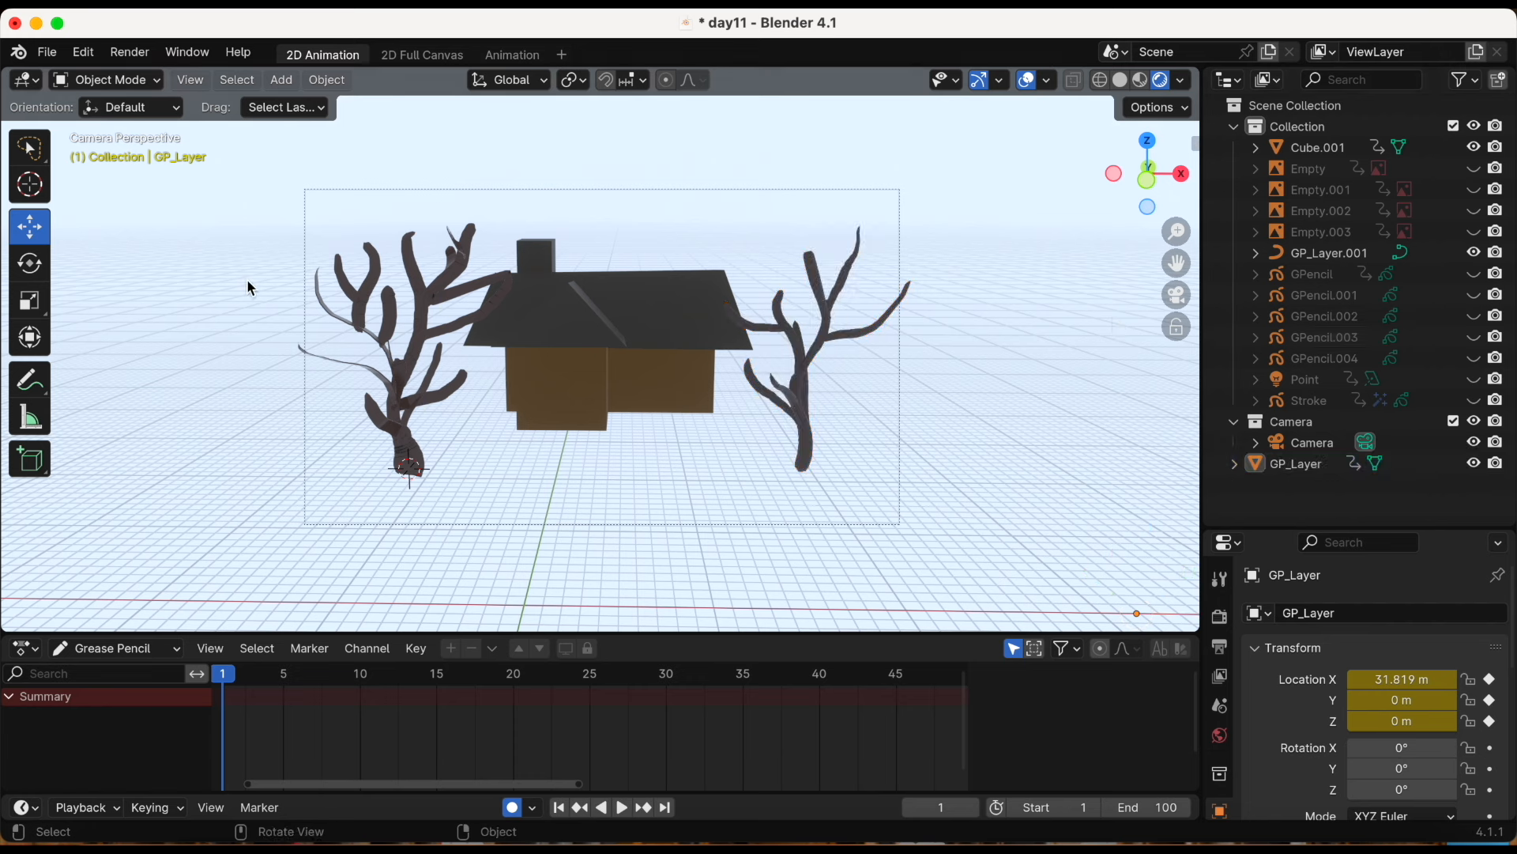
{"action": "left_click", "coordinate": [281, 80]}
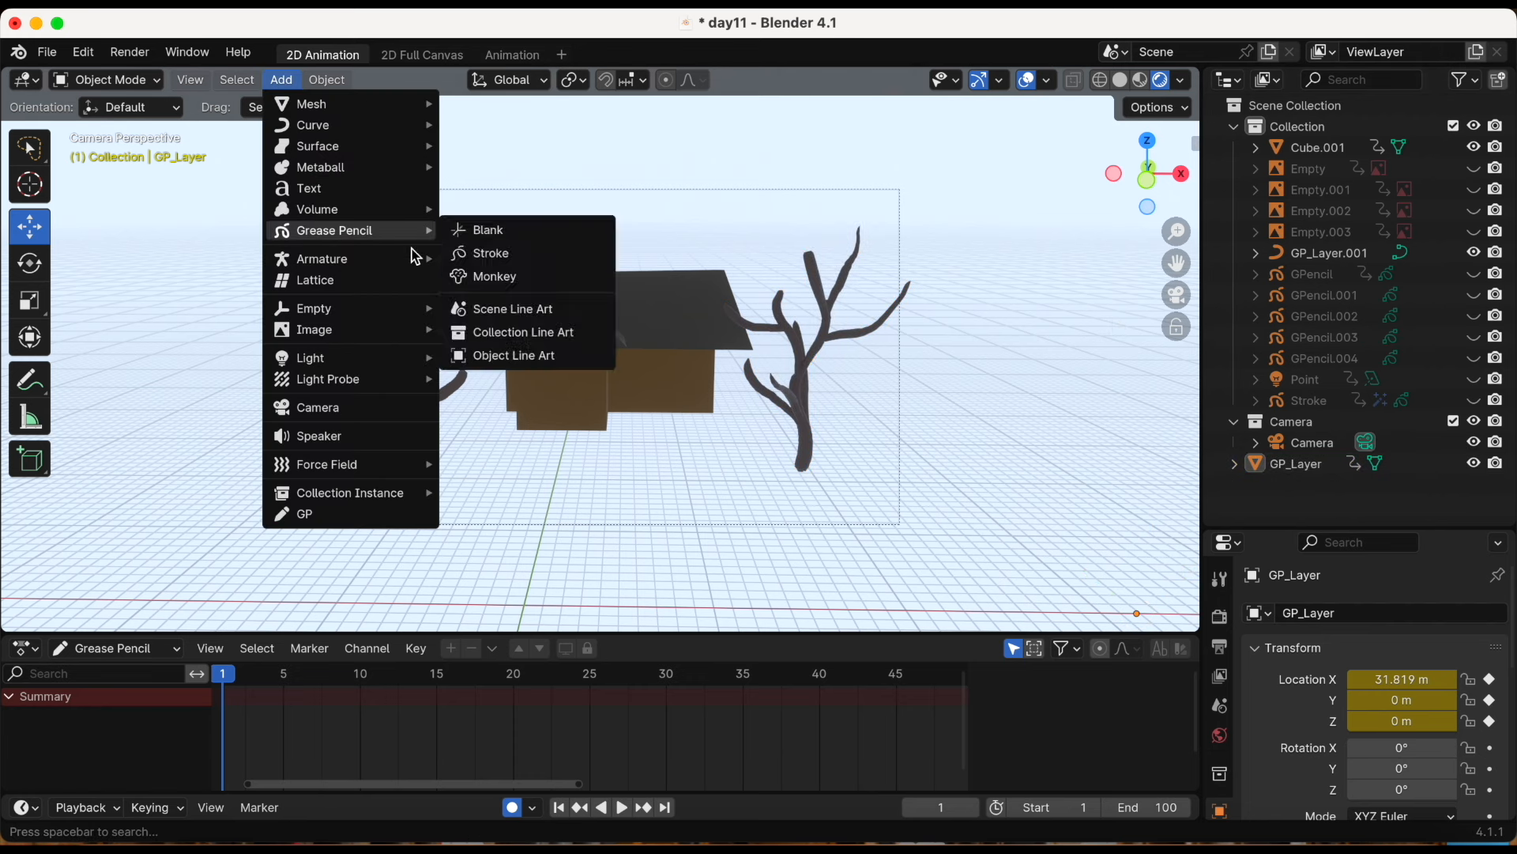
{"action": "left_click", "coordinate": [500, 336]}
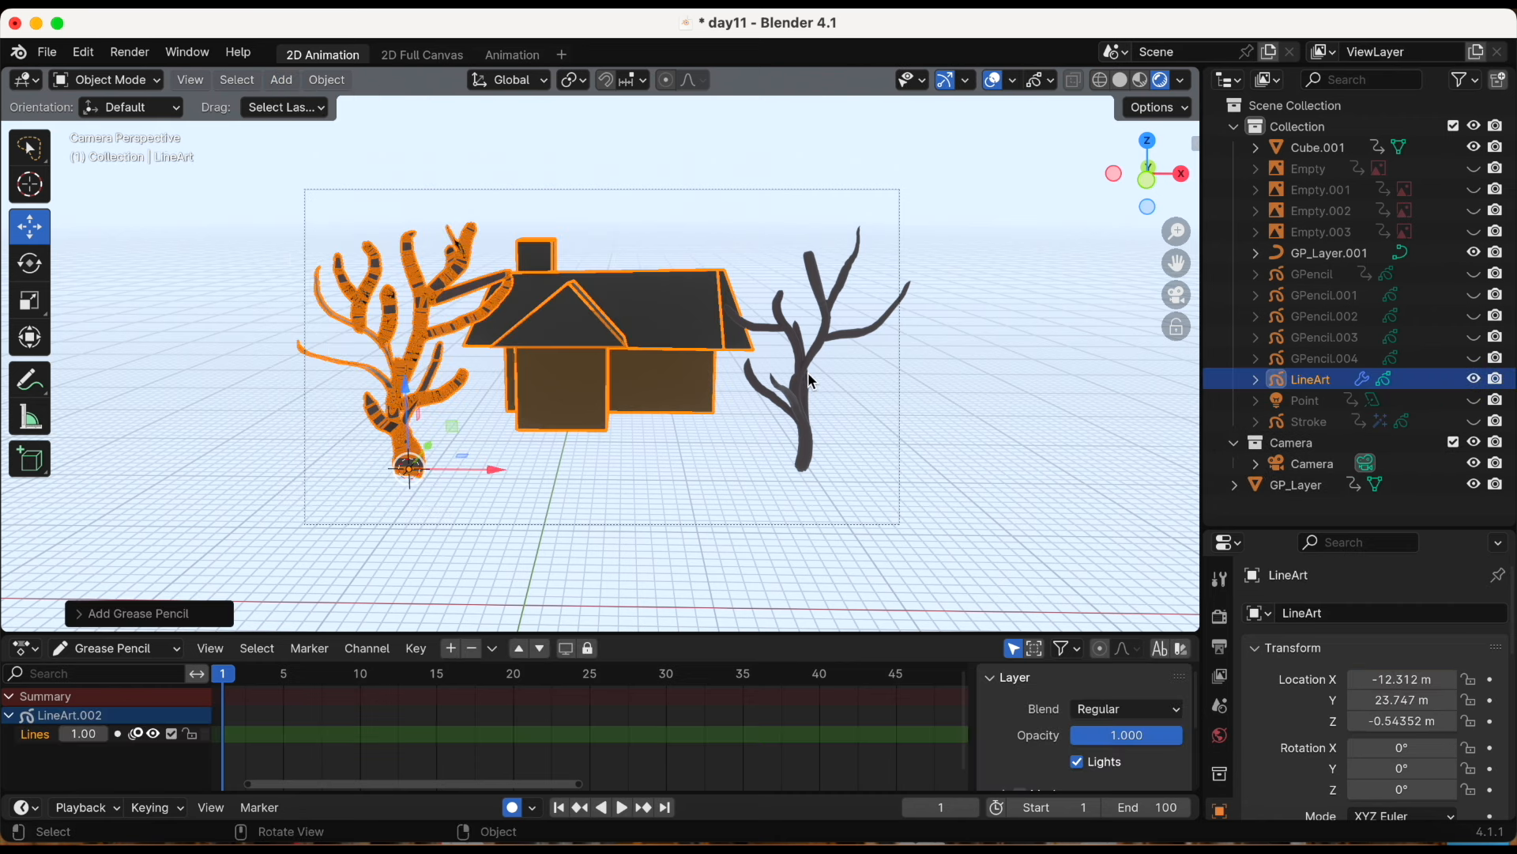
{"action": "left_click", "coordinate": [867, 375]}
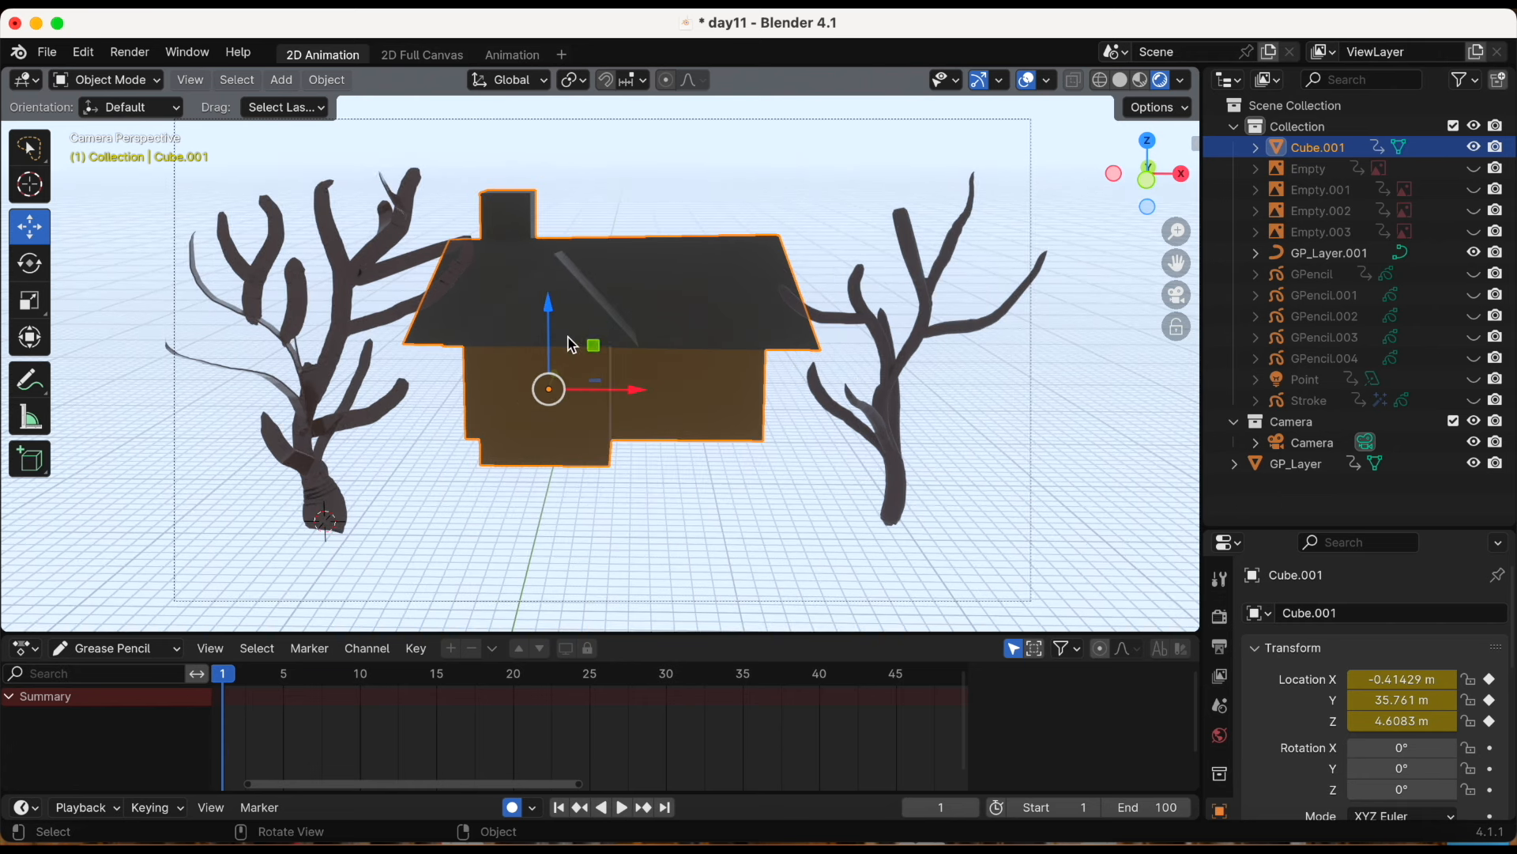
Add a Grease Pencil Object Line Art for the selected house only, deselect it and inspect the outlines up close
{"action": "left_click", "coordinate": [285, 79]}
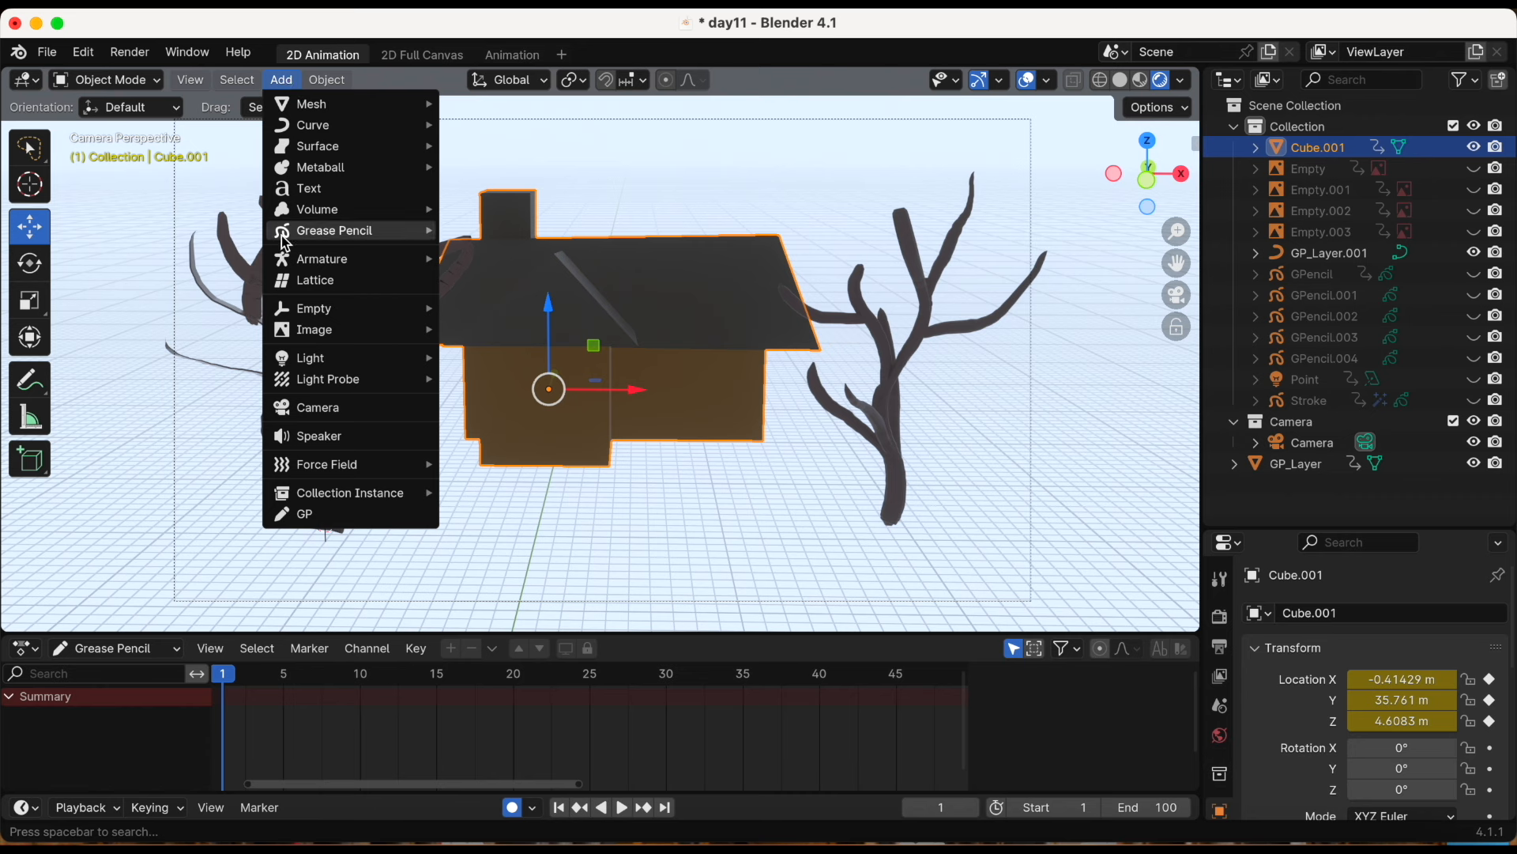
{"action": "mouse_move", "coordinate": [340, 230]}
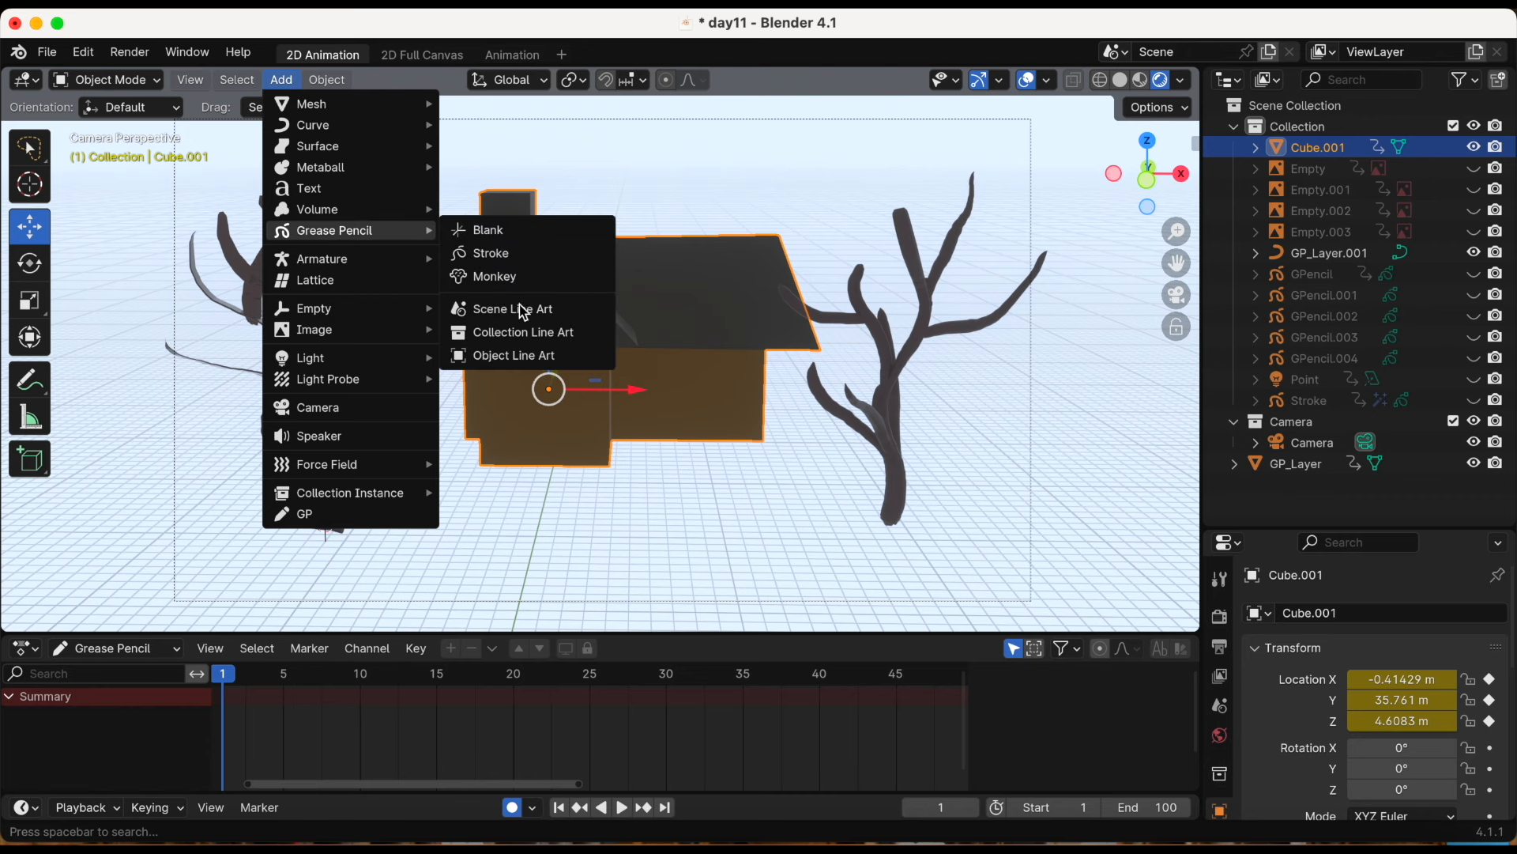
{"action": "left_click", "coordinate": [524, 358]}
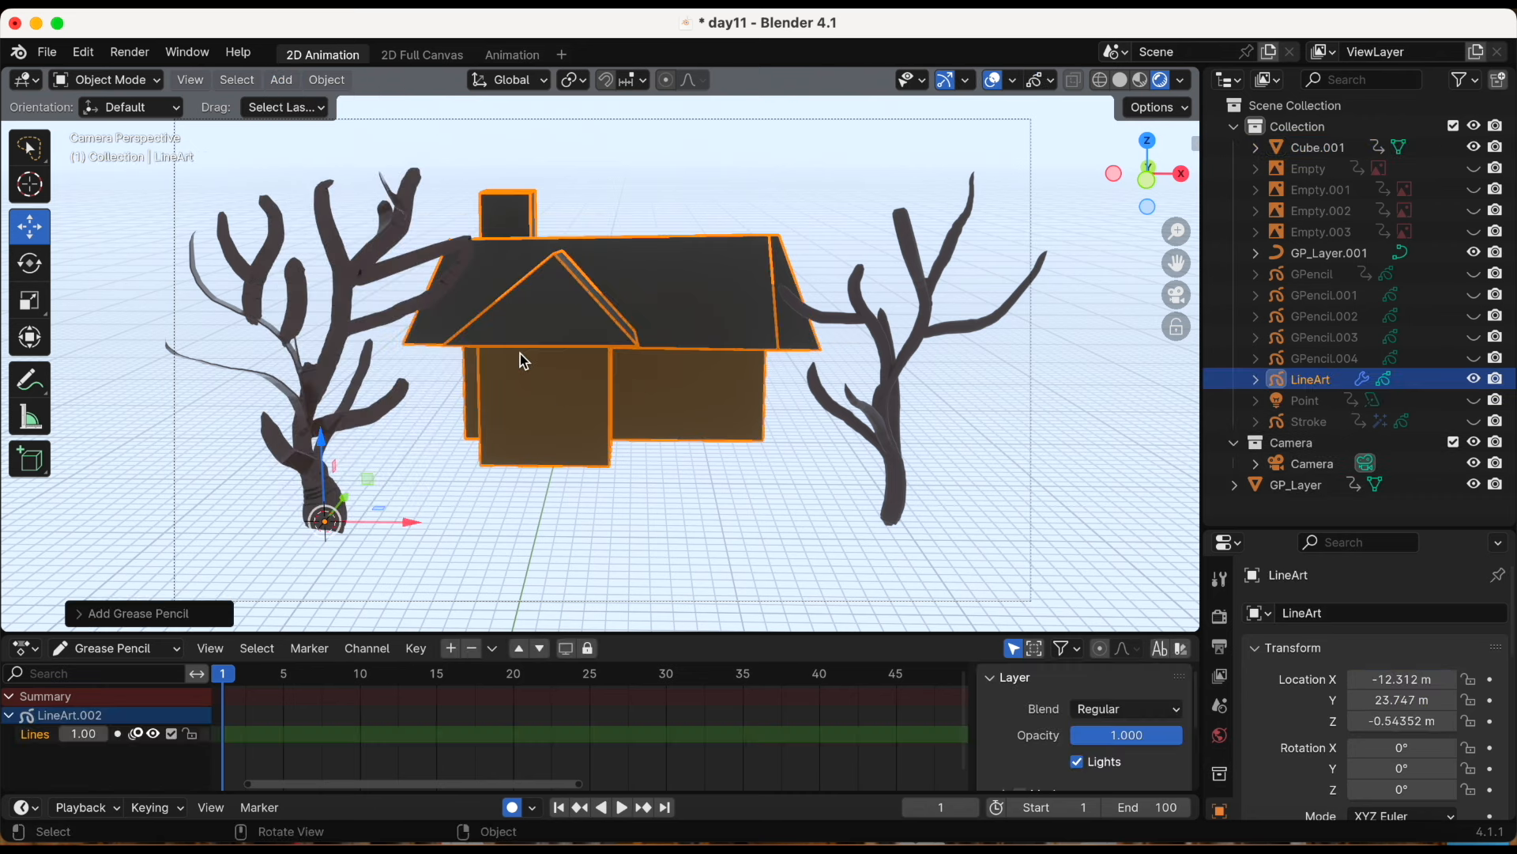
{"action": "left_click", "coordinate": [731, 212]}
{"action": "scroll", "coordinate": [841, 395], "scroll_direction": "down", "scroll_amount": 1}
{"action": "scroll", "coordinate": [841, 396], "scroll_direction": "up", "scroll_amount": 4}
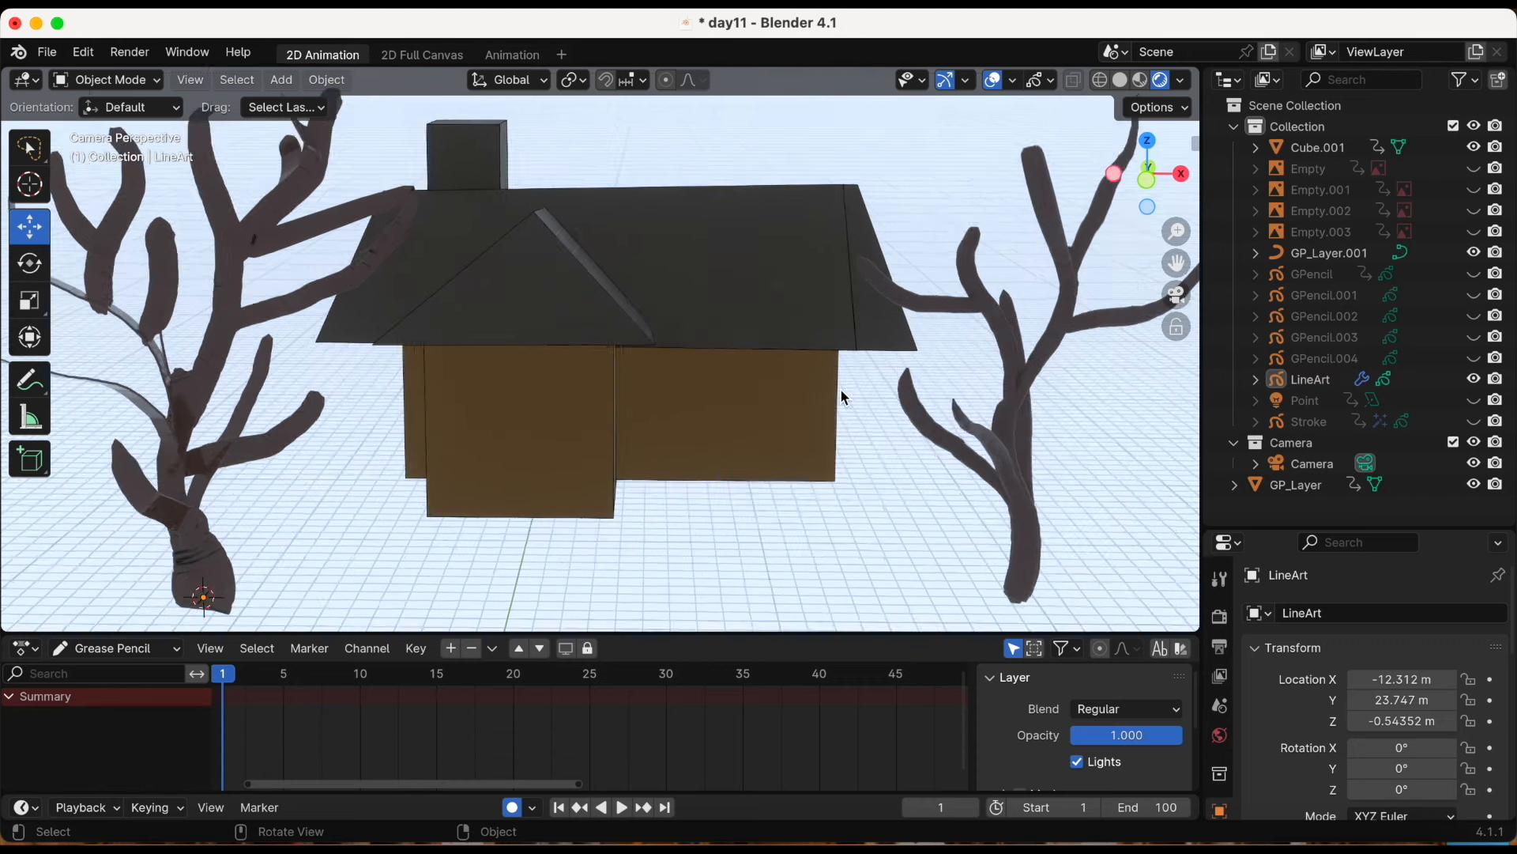
{"action": "scroll", "coordinate": [840, 395], "scroll_direction": "up", "scroll_amount": 2}
{"action": "scroll", "coordinate": [841, 395], "scroll_direction": "down", "scroll_amount": 5}
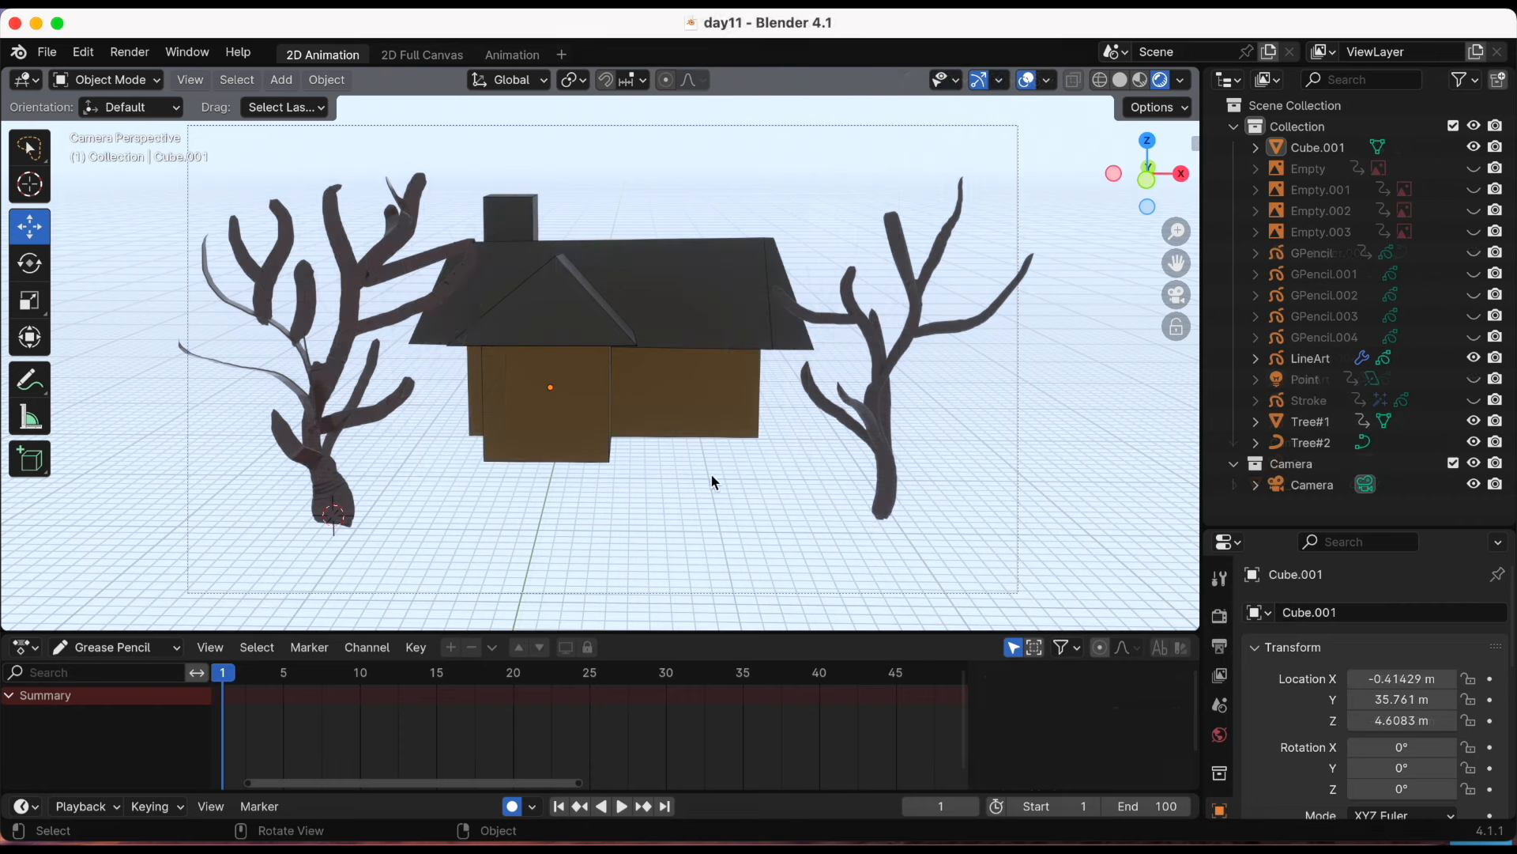
Hide the LineArt object, select the house and reset its scale, rotation and location
{"action": "left_click", "coordinate": [1475, 359]}
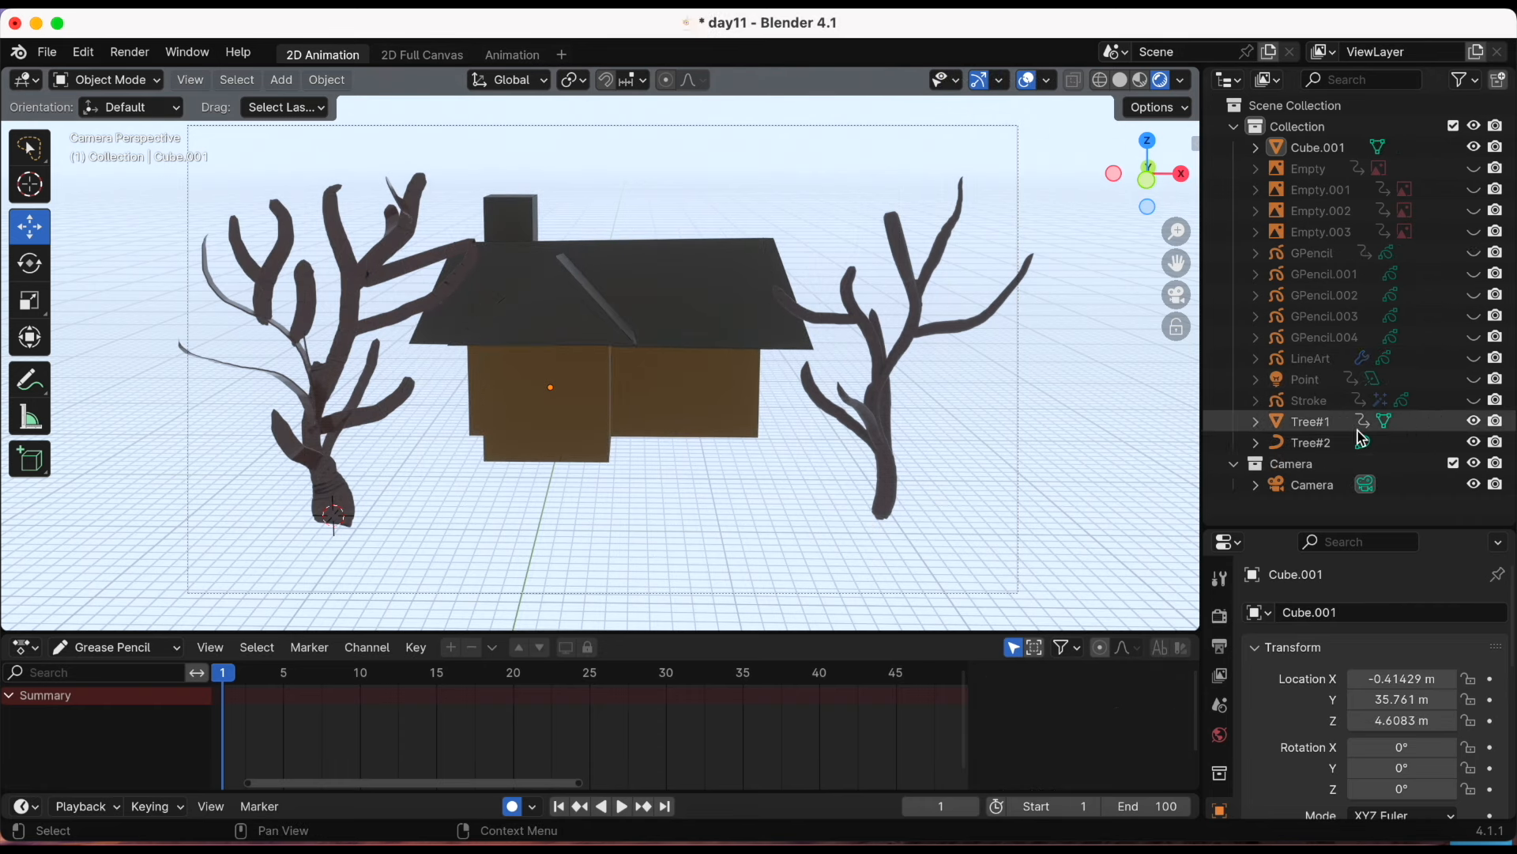
{"action": "left_click_drag", "start_coordinate": [1368, 527], "coordinate": [1368, 286]}
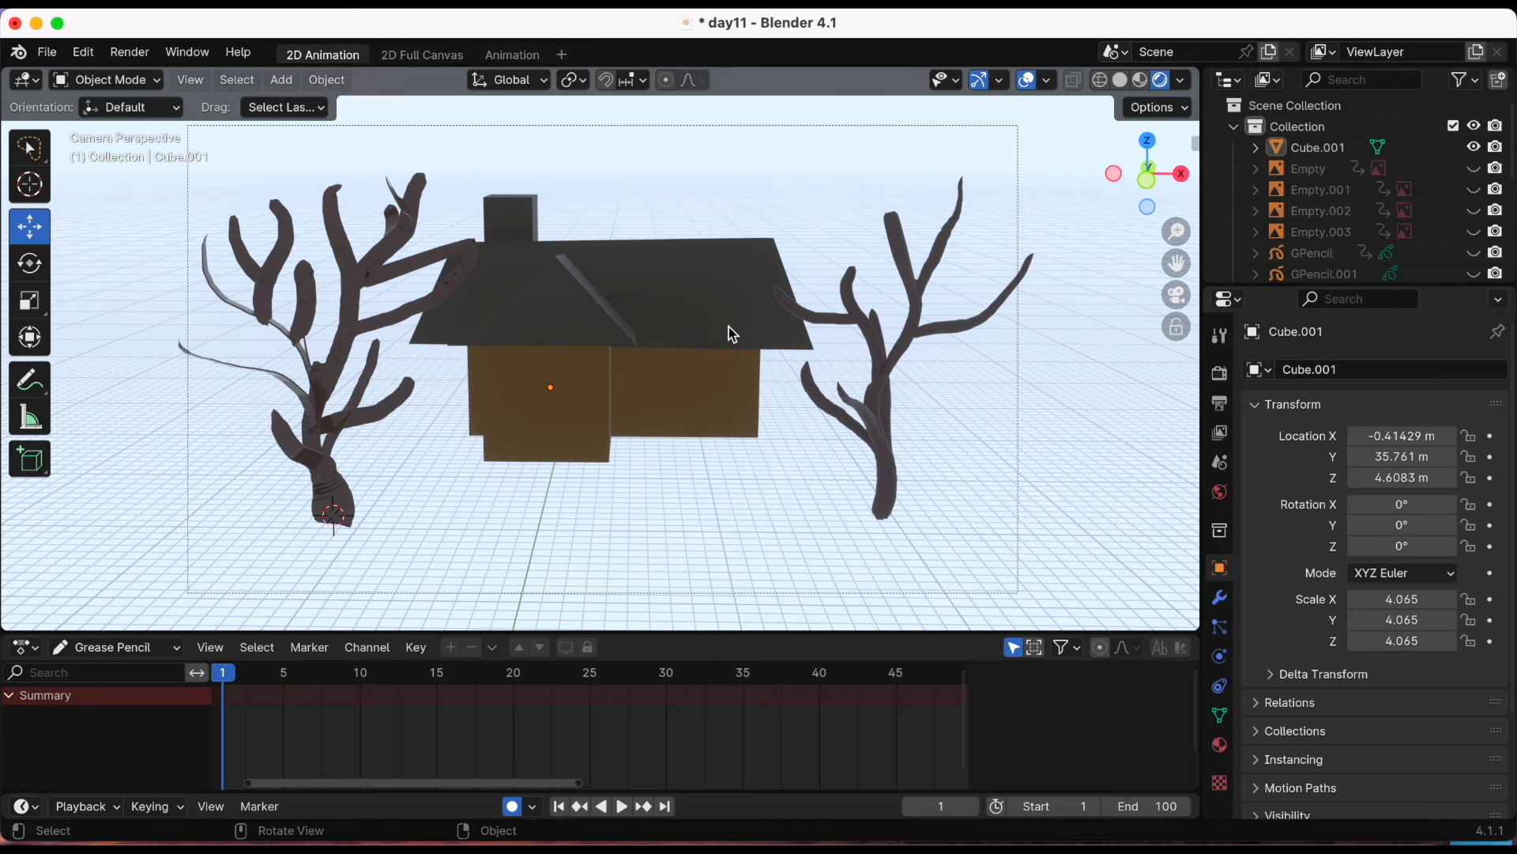
{"action": "left_click", "coordinate": [702, 332]}
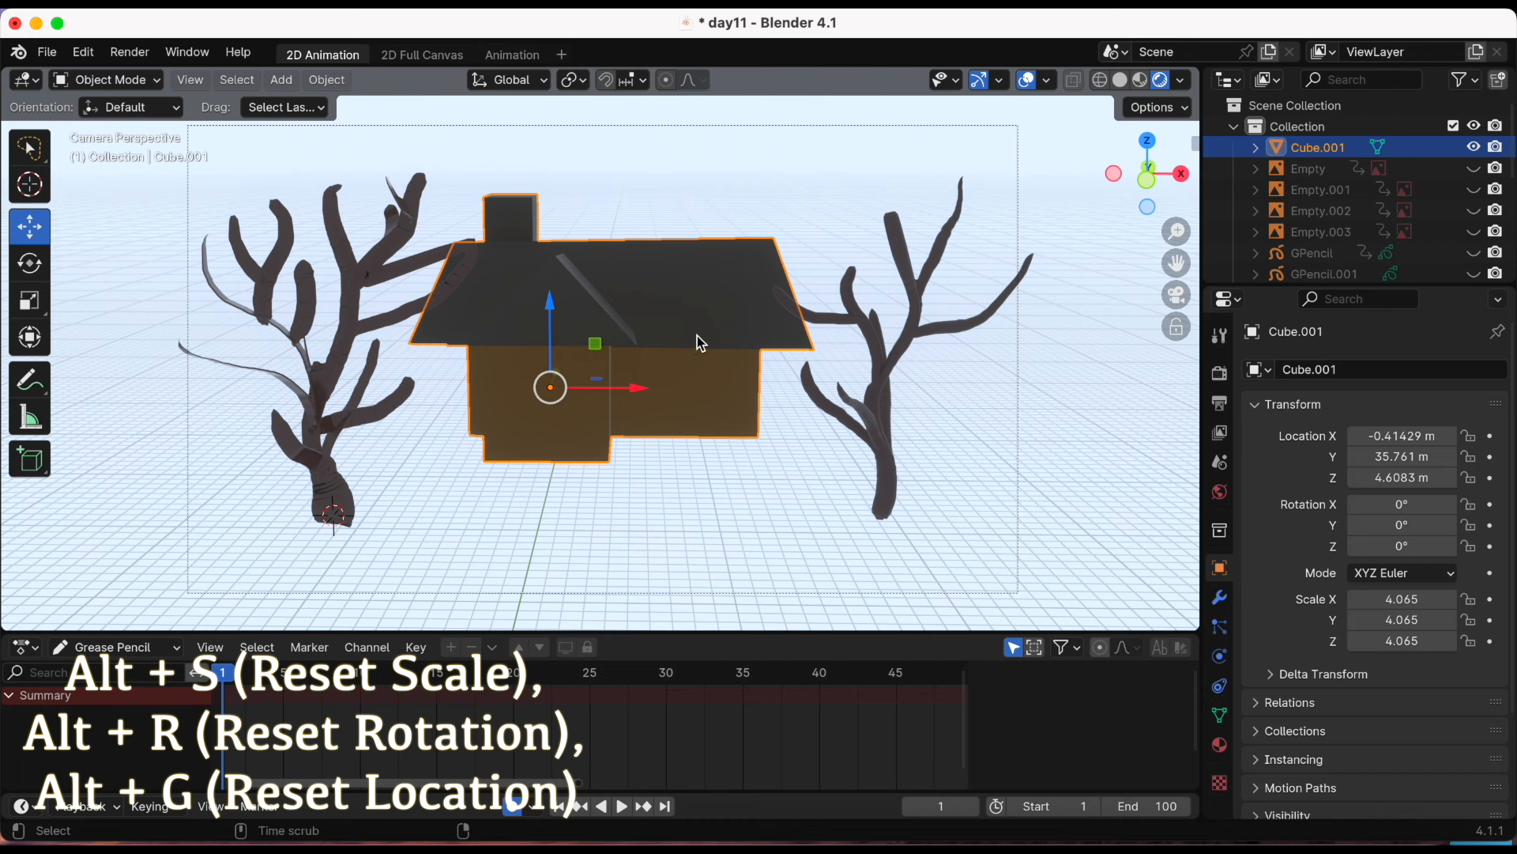
{"action": "key", "text": "alt+s"}
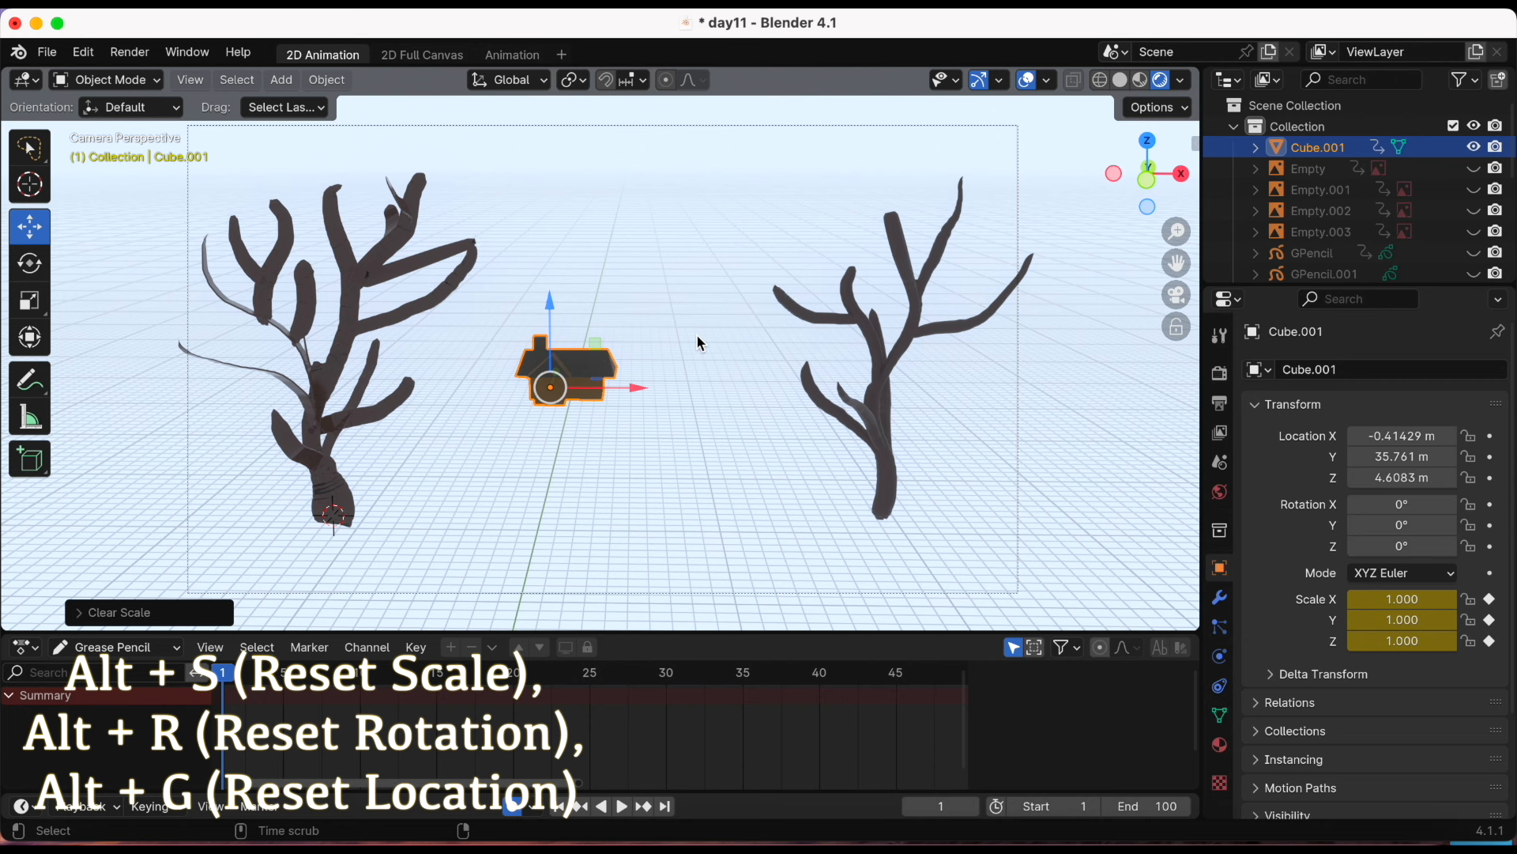
{"action": "key", "text": "alt+r"}
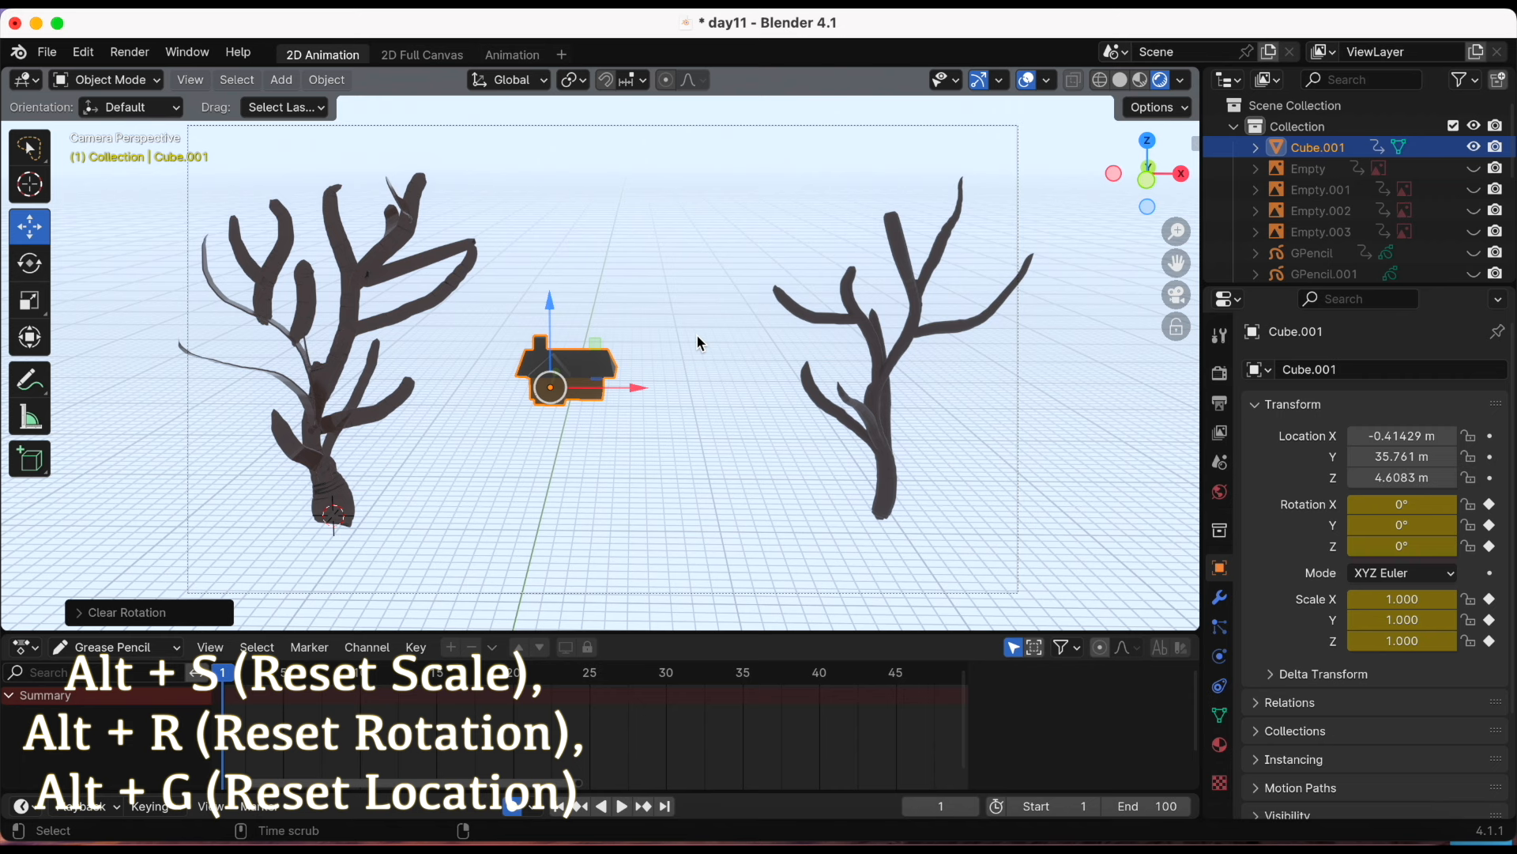
{"action": "key", "text": "alt+g"}
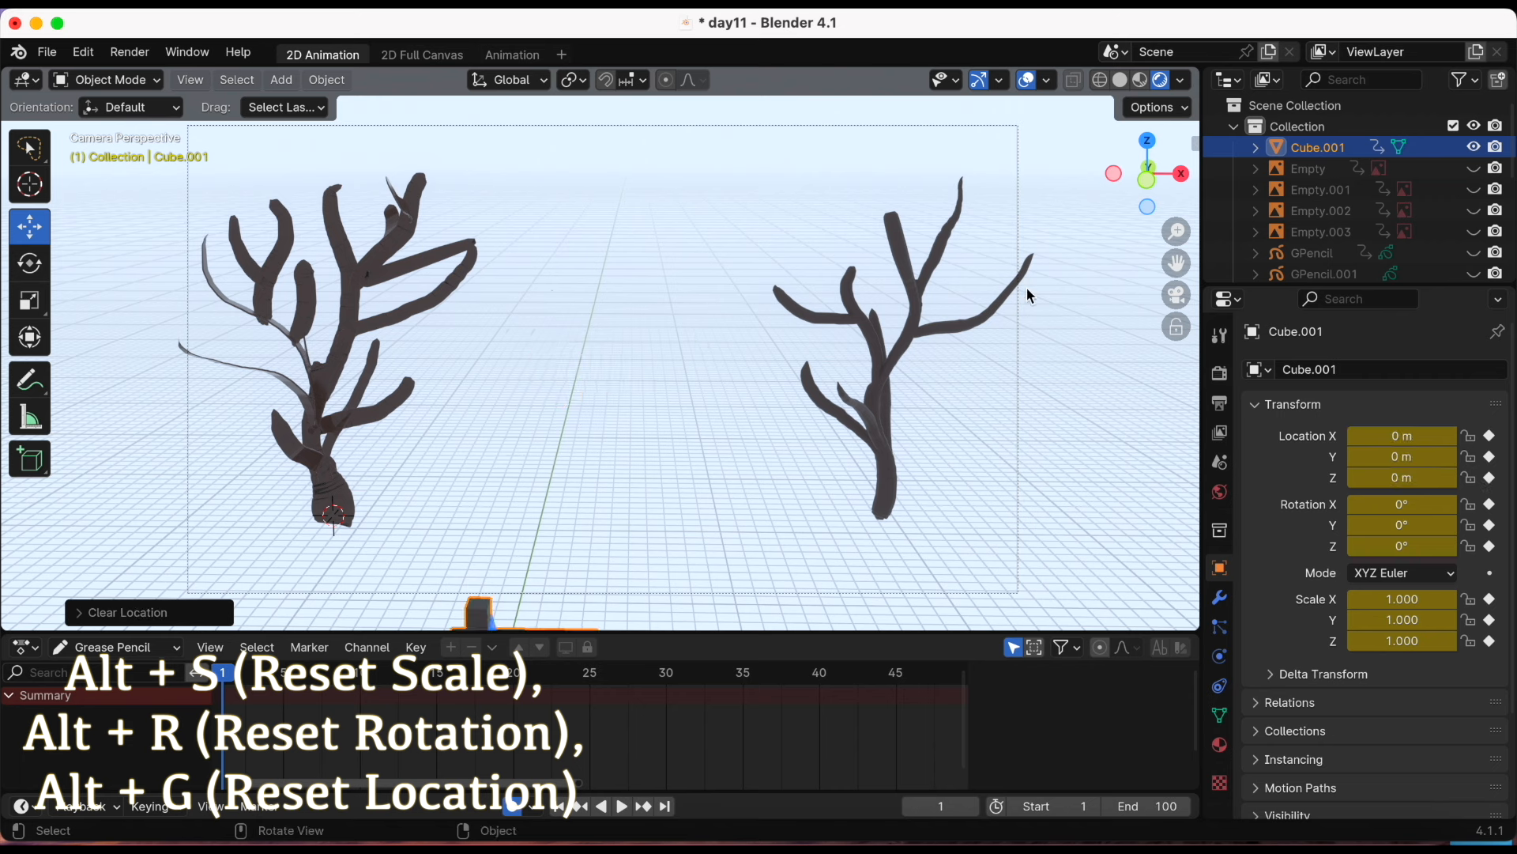
{"action": "left_click", "coordinate": [1176, 296]}
{"action": "scroll", "coordinate": [945, 425], "scroll_direction": "down", "scroll_amount": 5}
{"action": "middle_click_drag", "start_coordinate": [945, 425], "coordinate": [893, 391]}
{"action": "scroll", "coordinate": [888, 397], "scroll_direction": "up", "scroll_amount": 8}
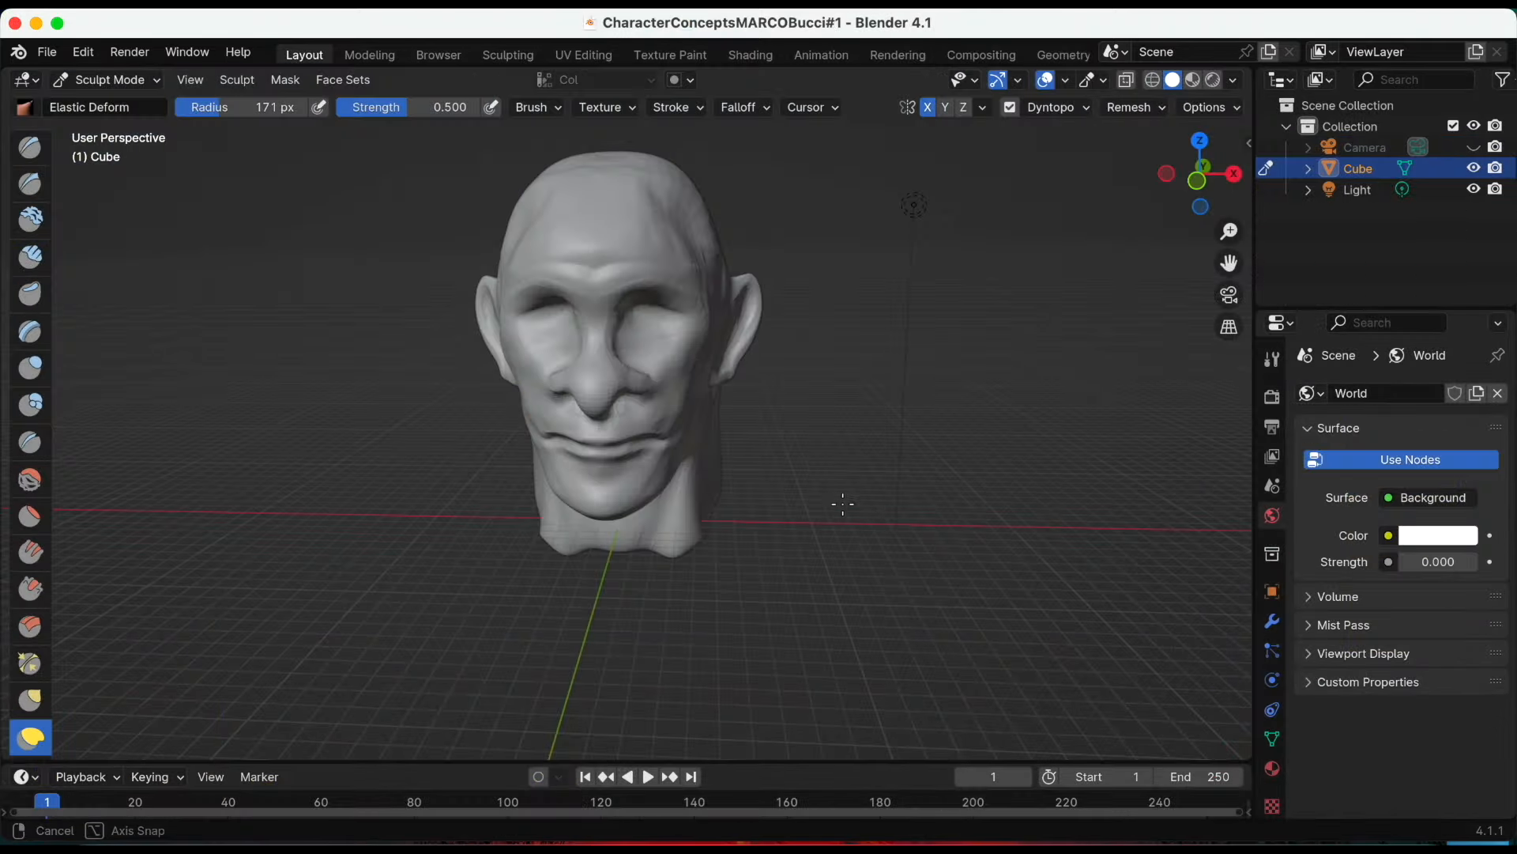
Switch the sculpted head in the CharacterConceptsMARCOBucci#1 file from Sculpt Mode to Object Mode
{"action": "mouse_move", "coordinate": [843, 501]}
{"action": "middle_mouse_down"}
{"action": "mouse_move", "coordinate": [677, 514]}
{"action": "mouse_move", "coordinate": [867, 501]}
{"action": "middle_mouse_up"}
{"action": "mouse_move", "coordinate": [538, 602]}
{"action": "middle_mouse_down"}
{"action": "mouse_move", "coordinate": [898, 603]}
{"action": "mouse_move", "coordinate": [506, 593]}
{"action": "mouse_move", "coordinate": [563, 595]}
{"action": "middle_mouse_up"}
{"action": "left_click", "coordinate": [131, 80]}
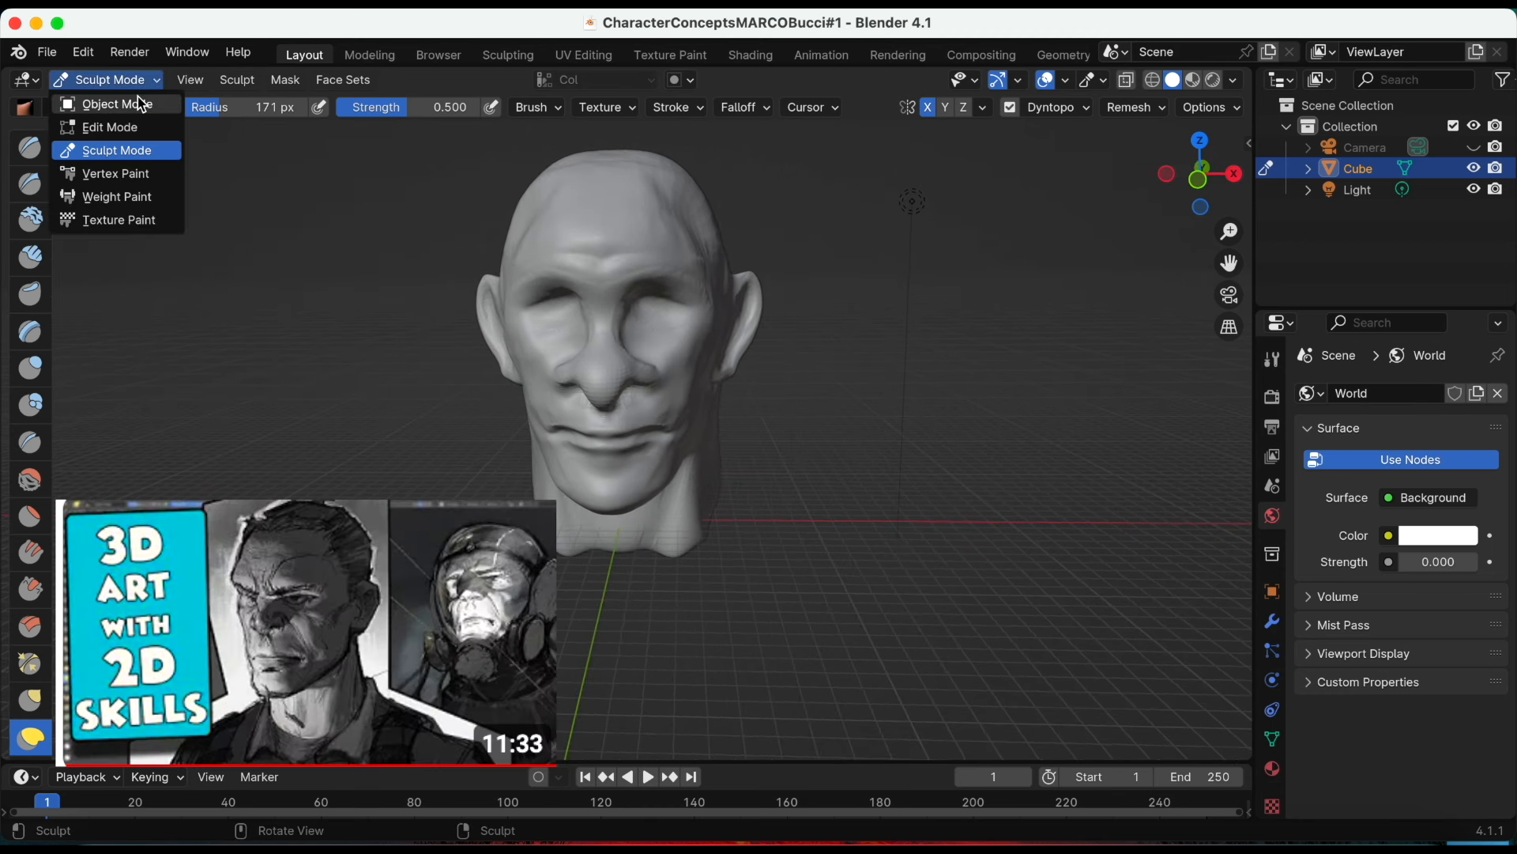
{"action": "left_click", "coordinate": [141, 103]}
{"action": "scroll", "coordinate": [854, 387], "scroll_direction": "down", "scroll_amount": 4}
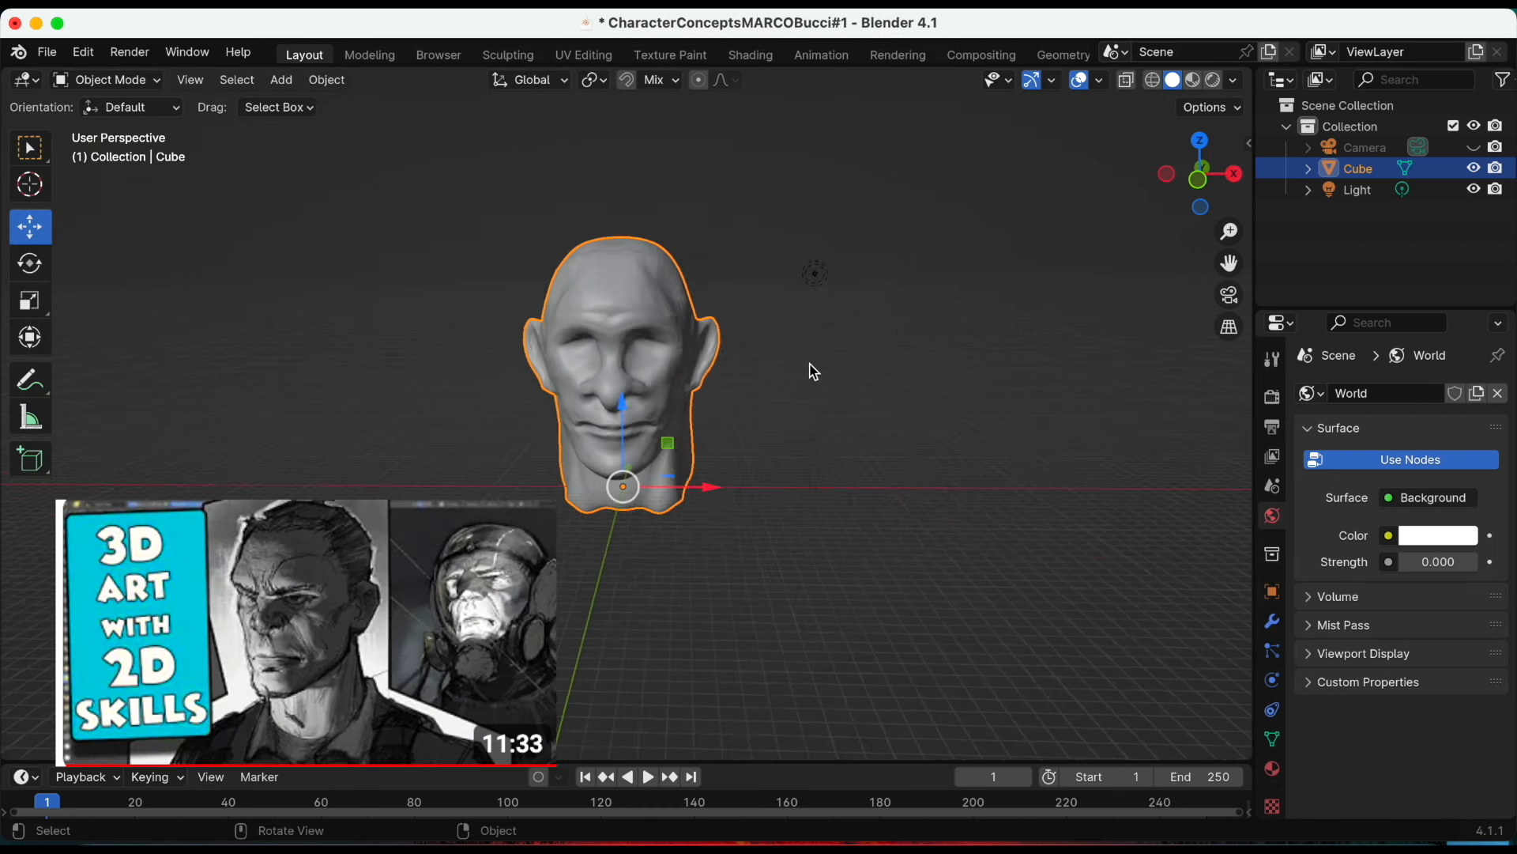
{"action": "scroll", "coordinate": [826, 356], "scroll_direction": "down", "scroll_amount": 2}
{"action": "scroll", "coordinate": [826, 355], "scroll_direction": "up", "scroll_amount": 2}
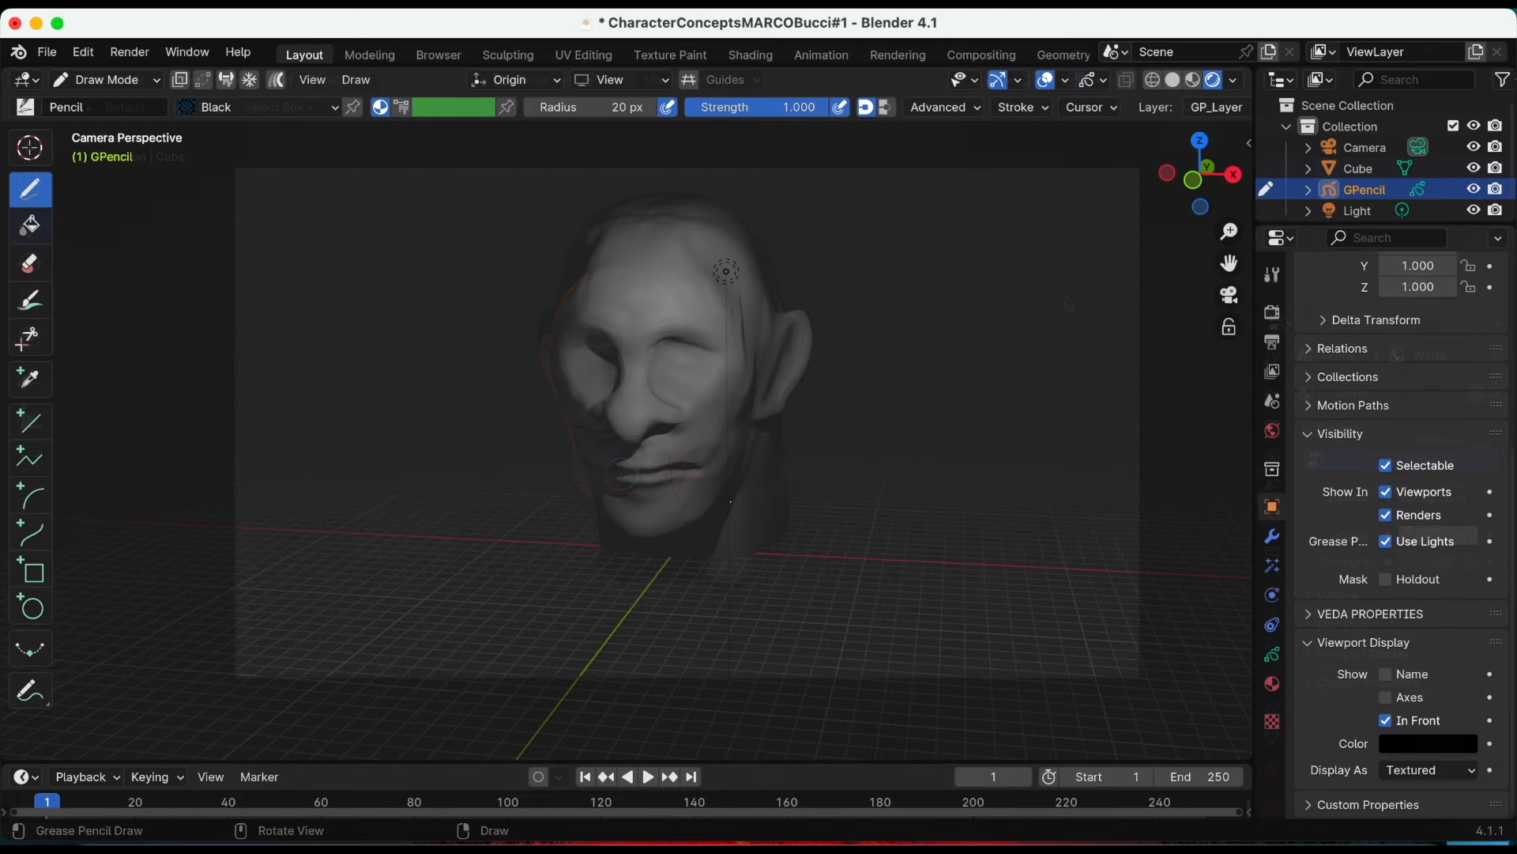
Set the Grease Pencil brush radius to 500 px and draw black sunglasses over the head's eyes
{"action": "mouse_move", "coordinate": [588, 107]}
{"action": "left_mouse_down"}
{"action": "mouse_move", "coordinate": [624, 107]}
{"action": "mouse_move", "coordinate": [577, 133]}
{"action": "left_mouse_up"}
{"action": "mouse_move", "coordinate": [785, 310]}
{"action": "left_mouse_down"}
{"action": "mouse_move", "coordinate": [728, 346]}
{"action": "mouse_move", "coordinate": [649, 360]}
{"action": "mouse_move", "coordinate": [711, 349]}
{"action": "mouse_move", "coordinate": [601, 340]}
{"action": "mouse_move", "coordinate": [721, 353]}
{"action": "mouse_move", "coordinate": [674, 377]}
{"action": "mouse_move", "coordinate": [716, 362]}
{"action": "left_mouse_up"}
{"action": "mouse_move", "coordinate": [552, 345]}
{"action": "left_mouse_down"}
{"action": "mouse_move", "coordinate": [617, 373]}
{"action": "mouse_move", "coordinate": [542, 335]}
{"action": "mouse_move", "coordinate": [604, 359]}
{"action": "left_mouse_up"}
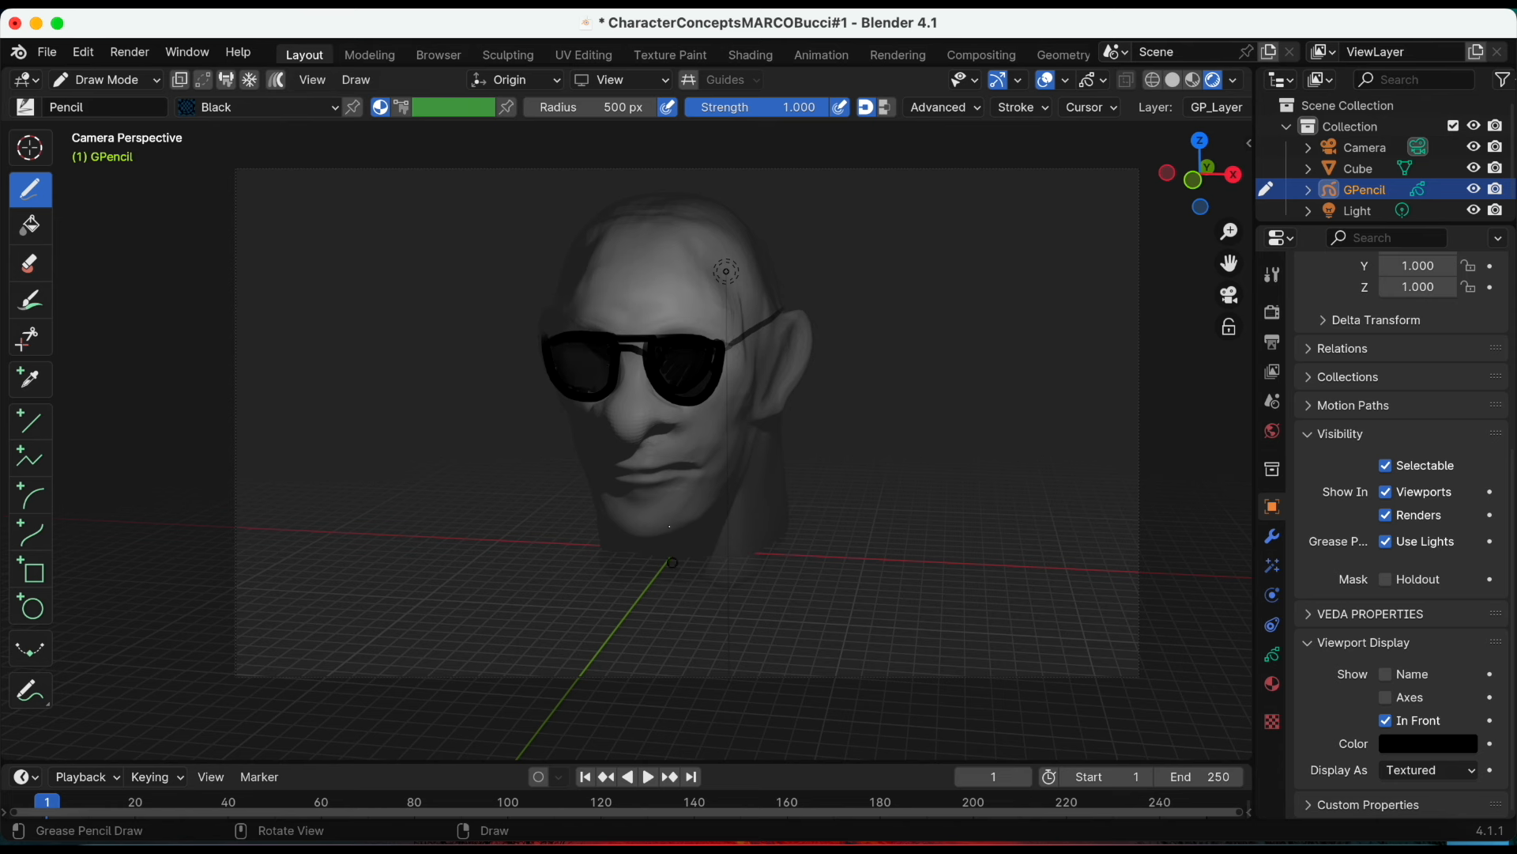
Draw a moustache, facial contours, shoulders and a black strapped top on the sculpted head, finishing with the Marker Chisel brush
{"action": "left_click_drag", "start_coordinate": [632, 467], "coordinate": [689, 448]}
{"action": "left_click_drag", "start_coordinate": [759, 559], "coordinate": [828, 538]}
{"action": "left_click_drag", "start_coordinate": [617, 631], "coordinate": [820, 670]}
{"action": "left_click_drag", "start_coordinate": [793, 532], "coordinate": [855, 568]}
{"action": "left_click_drag", "start_coordinate": [588, 539], "coordinate": [492, 588]}
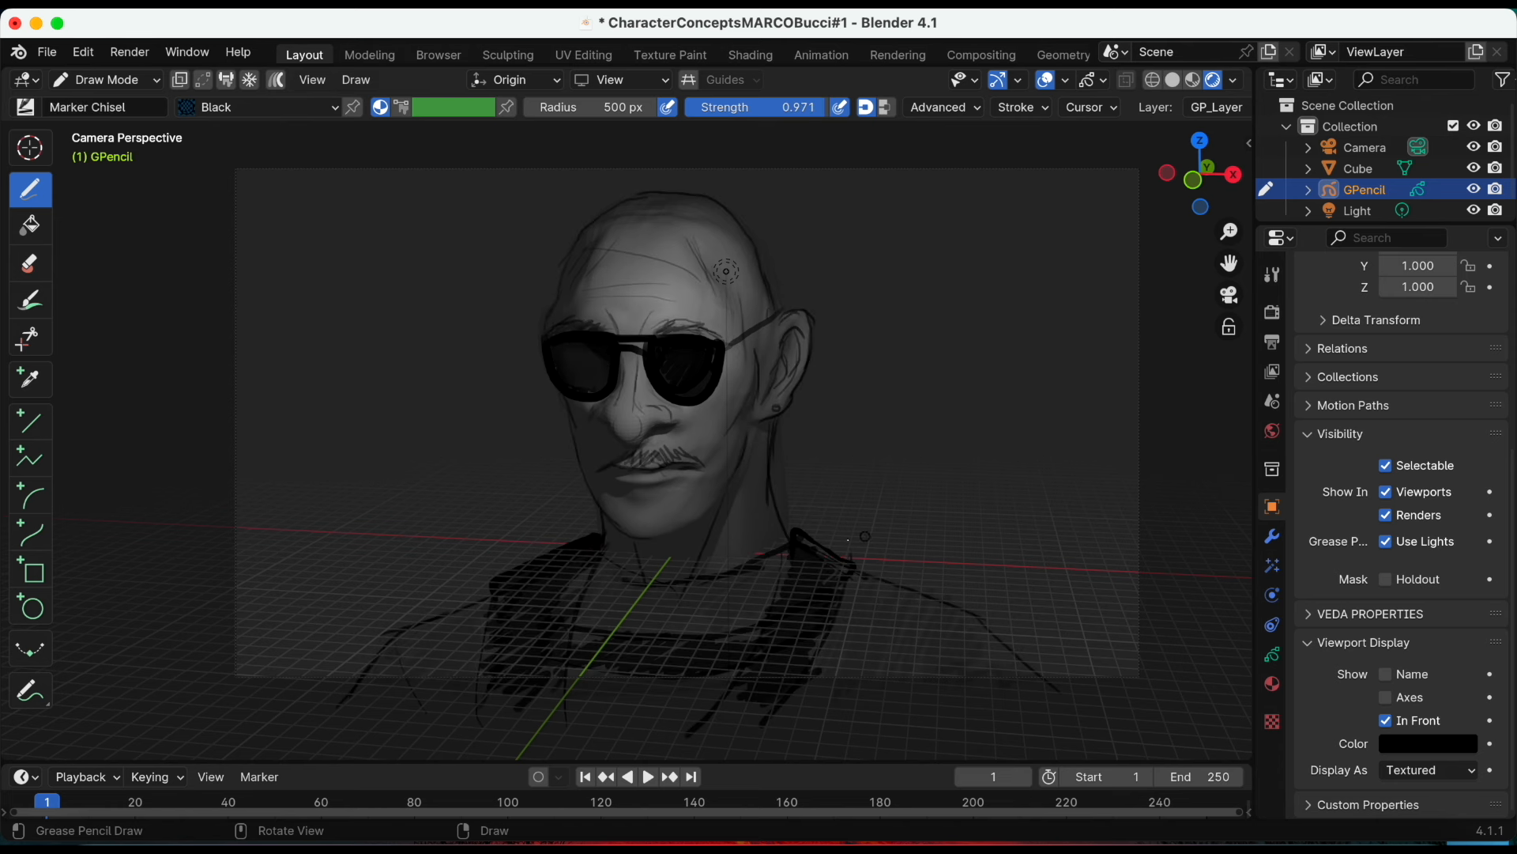
Hide the floor grid in the viewport overlays
{"action": "left_click", "coordinate": [1048, 80]}
{"action": "left_click", "coordinate": [1048, 80]}
{"action": "left_click", "coordinate": [1066, 80]}
{"action": "left_click", "coordinate": [1008, 157]}
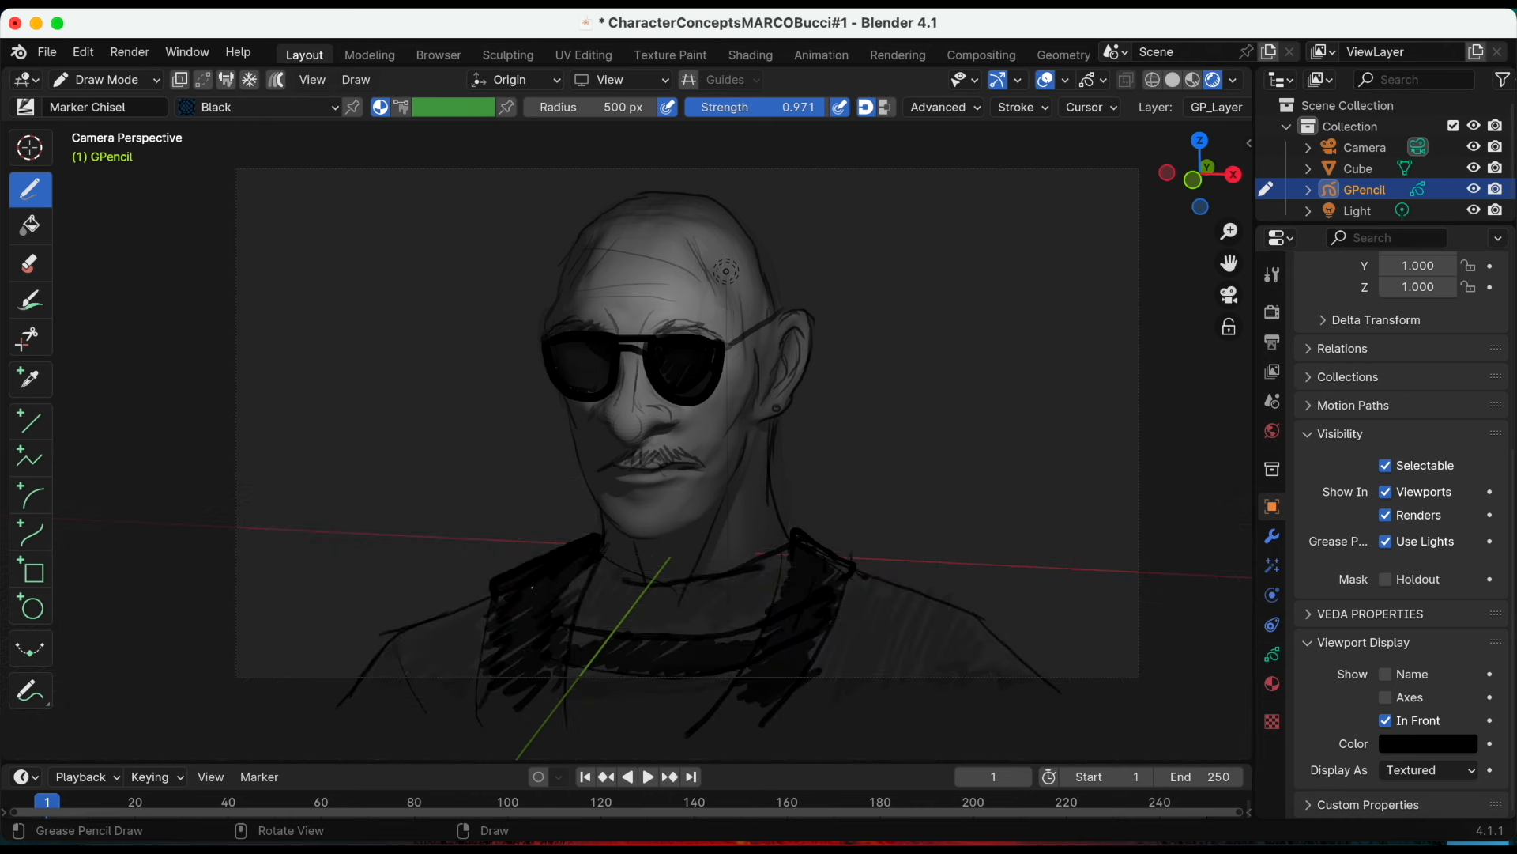
{"action": "key", "text": "ctrl+z"}
{"action": "left_click", "coordinate": [26, 107]}
{"action": "left_click_drag", "start_coordinate": [744, 381], "coordinate": [705, 451]}
{"action": "key", "text": "ctrl+z"}
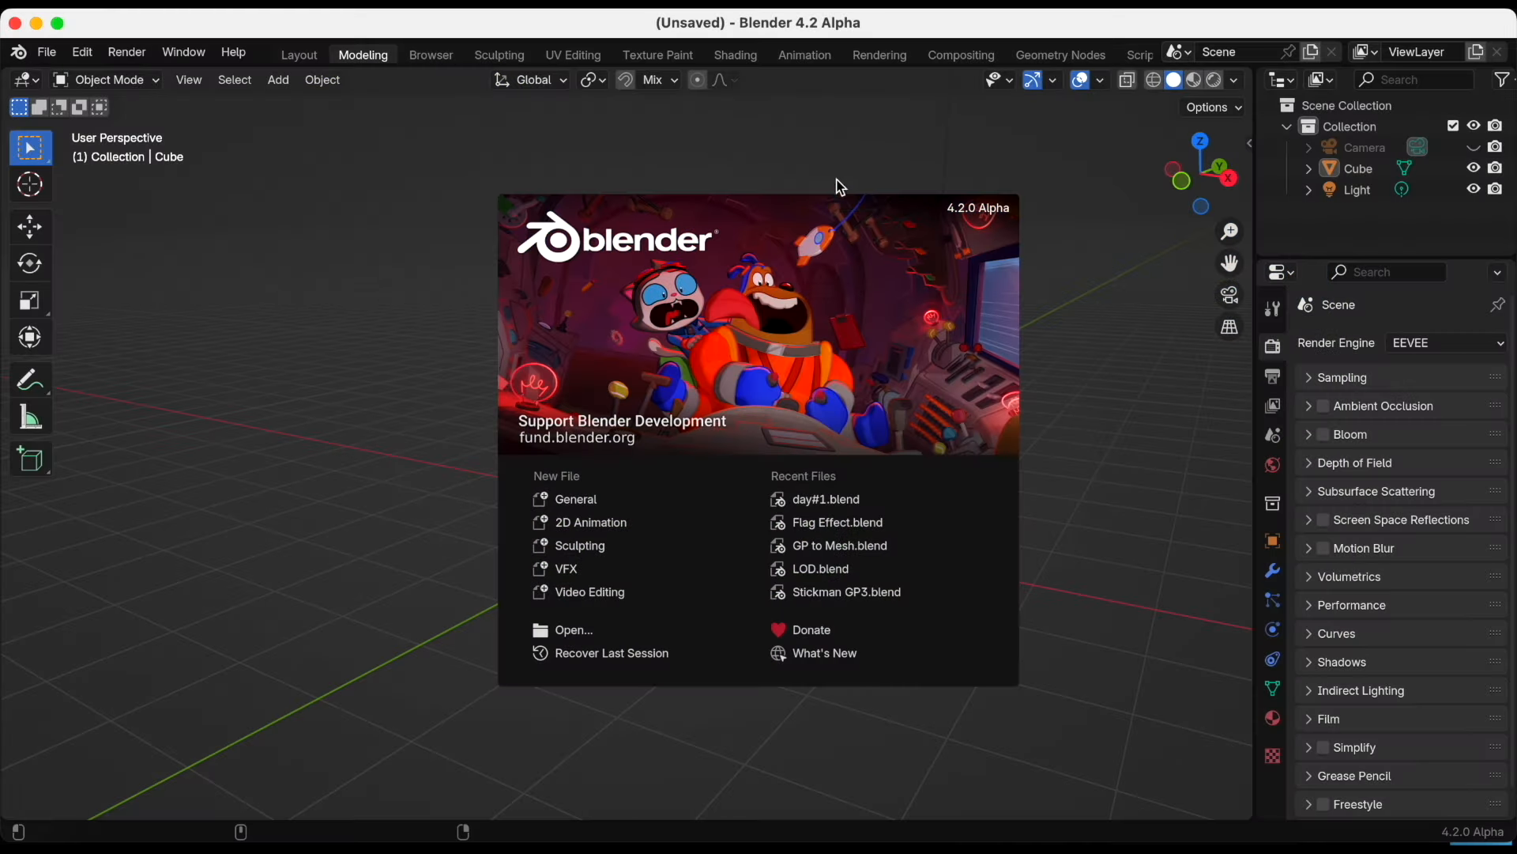
Start a new General file in Blender 4.2 Alpha and turn the view to face the cube
{"action": "left_click", "coordinate": [585, 510]}
{"action": "scroll", "coordinate": [538, 478], "scroll_direction": "down", "scroll_amount": 3}
{"action": "middle_click_drag", "start_coordinate": [515, 461], "coordinate": [606, 467]}
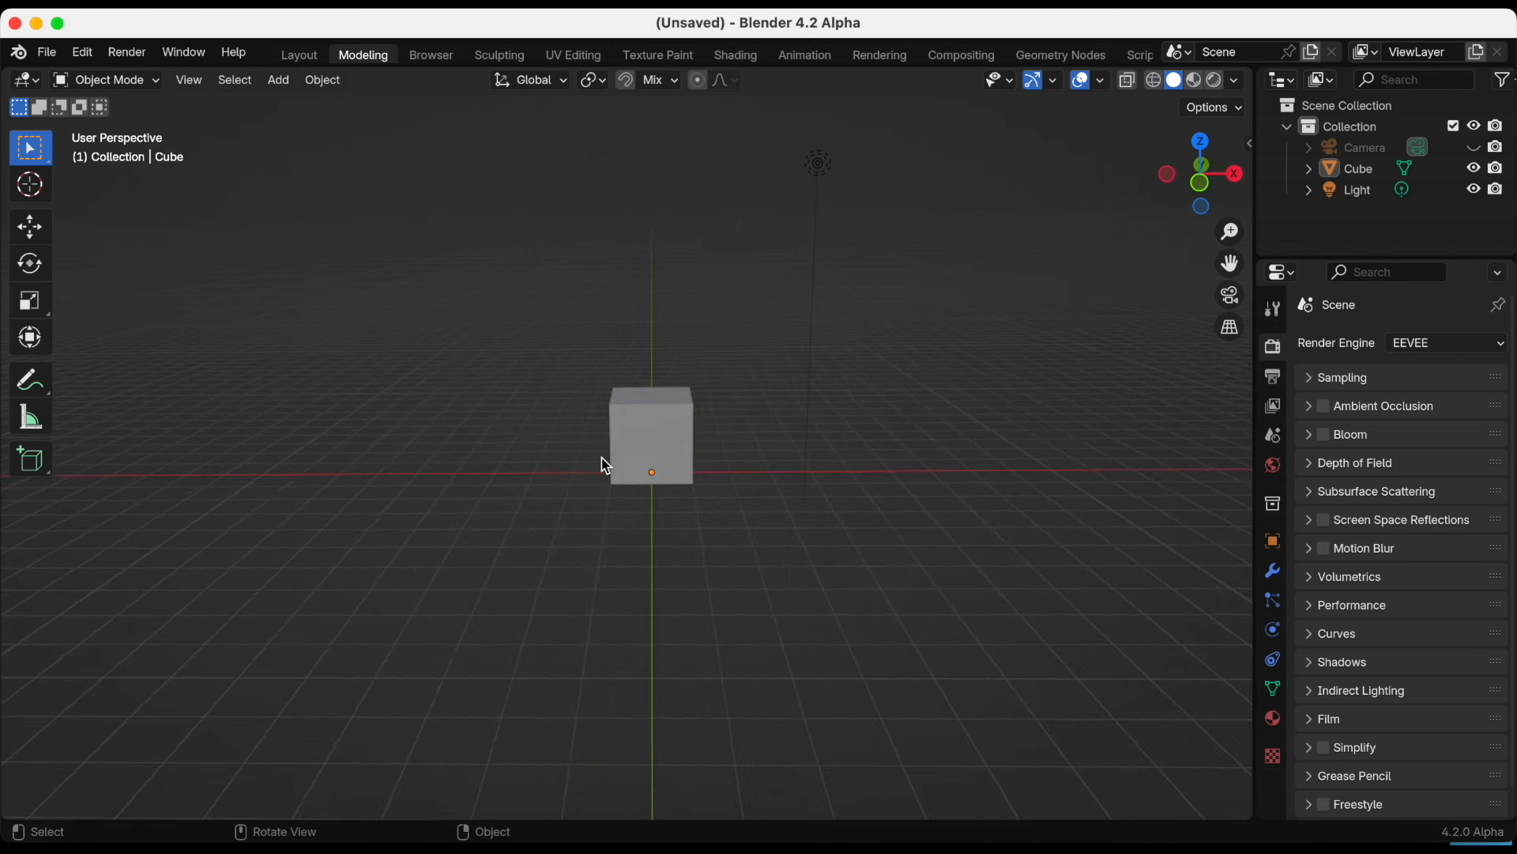
Enable the experimental Grease Pencil 3.0 prototype in the Preferences, save the preferences and close the window
{"action": "left_click", "coordinate": [89, 54]}
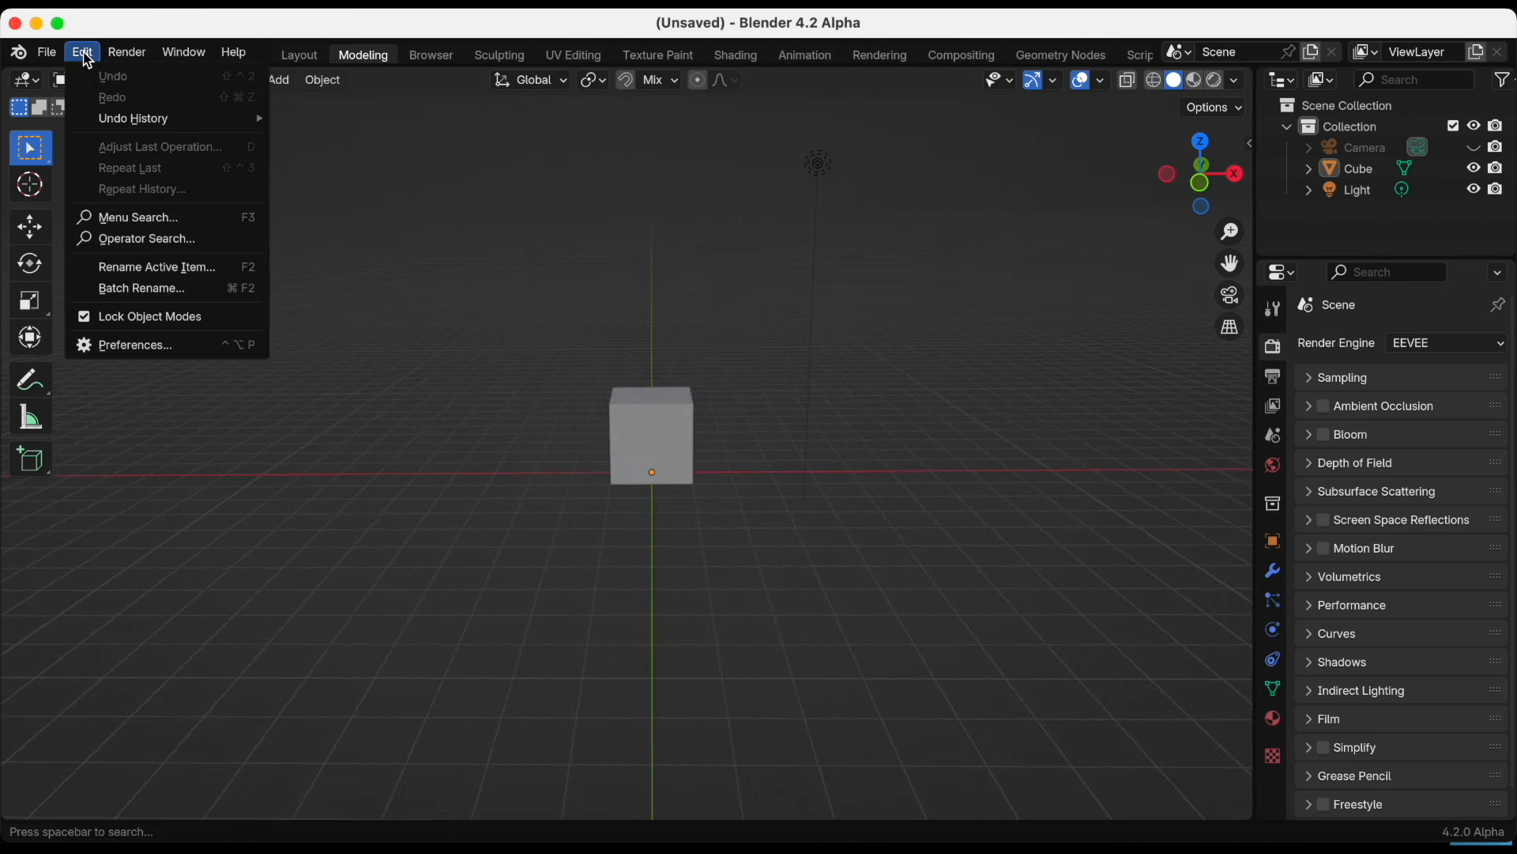
{"action": "left_click", "coordinate": [154, 344]}
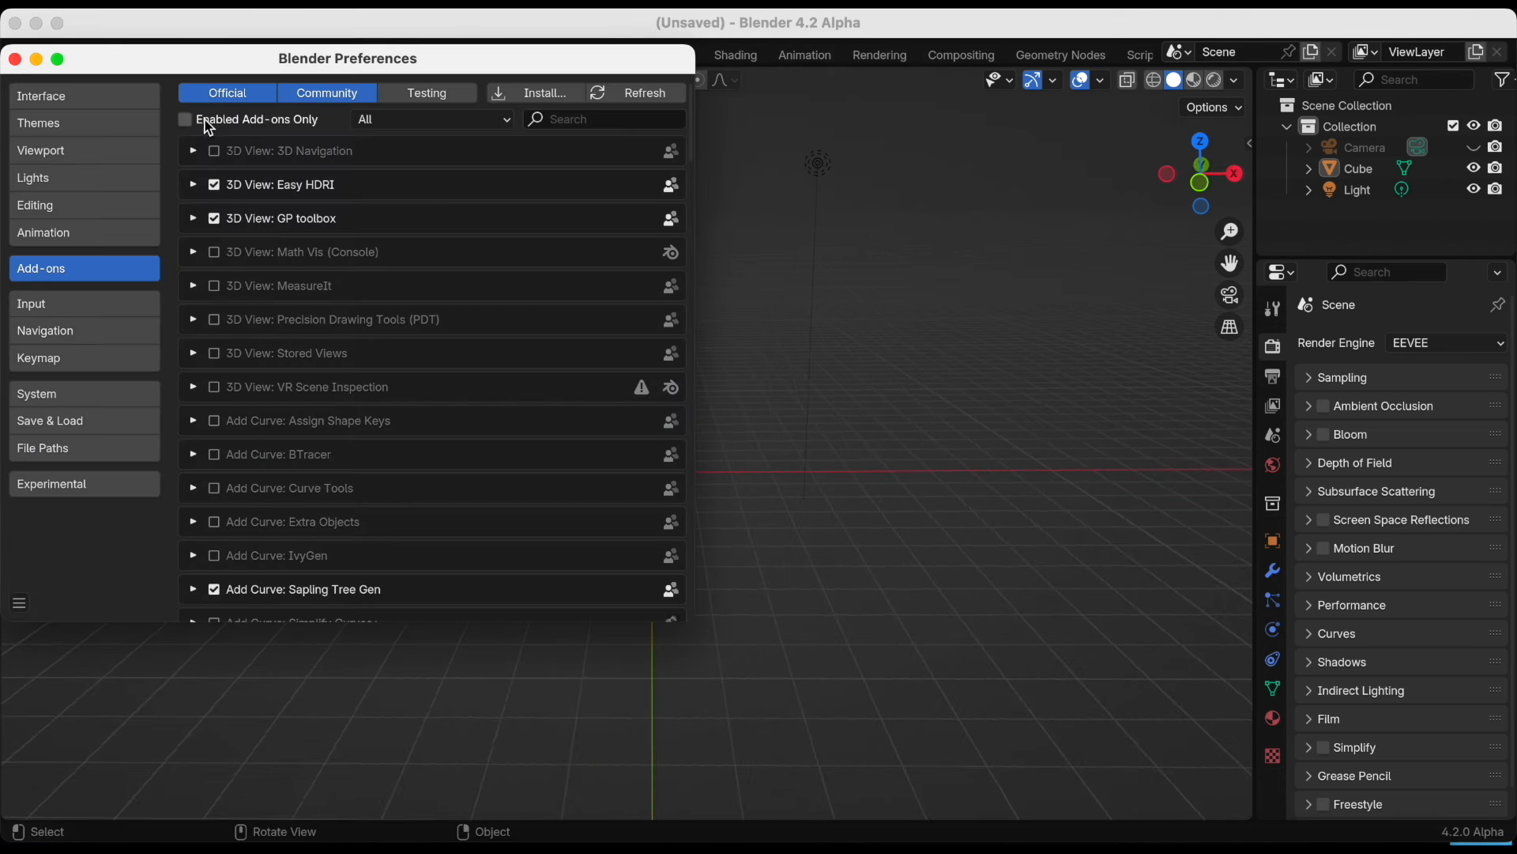
{"action": "left_click", "coordinate": [109, 486]}
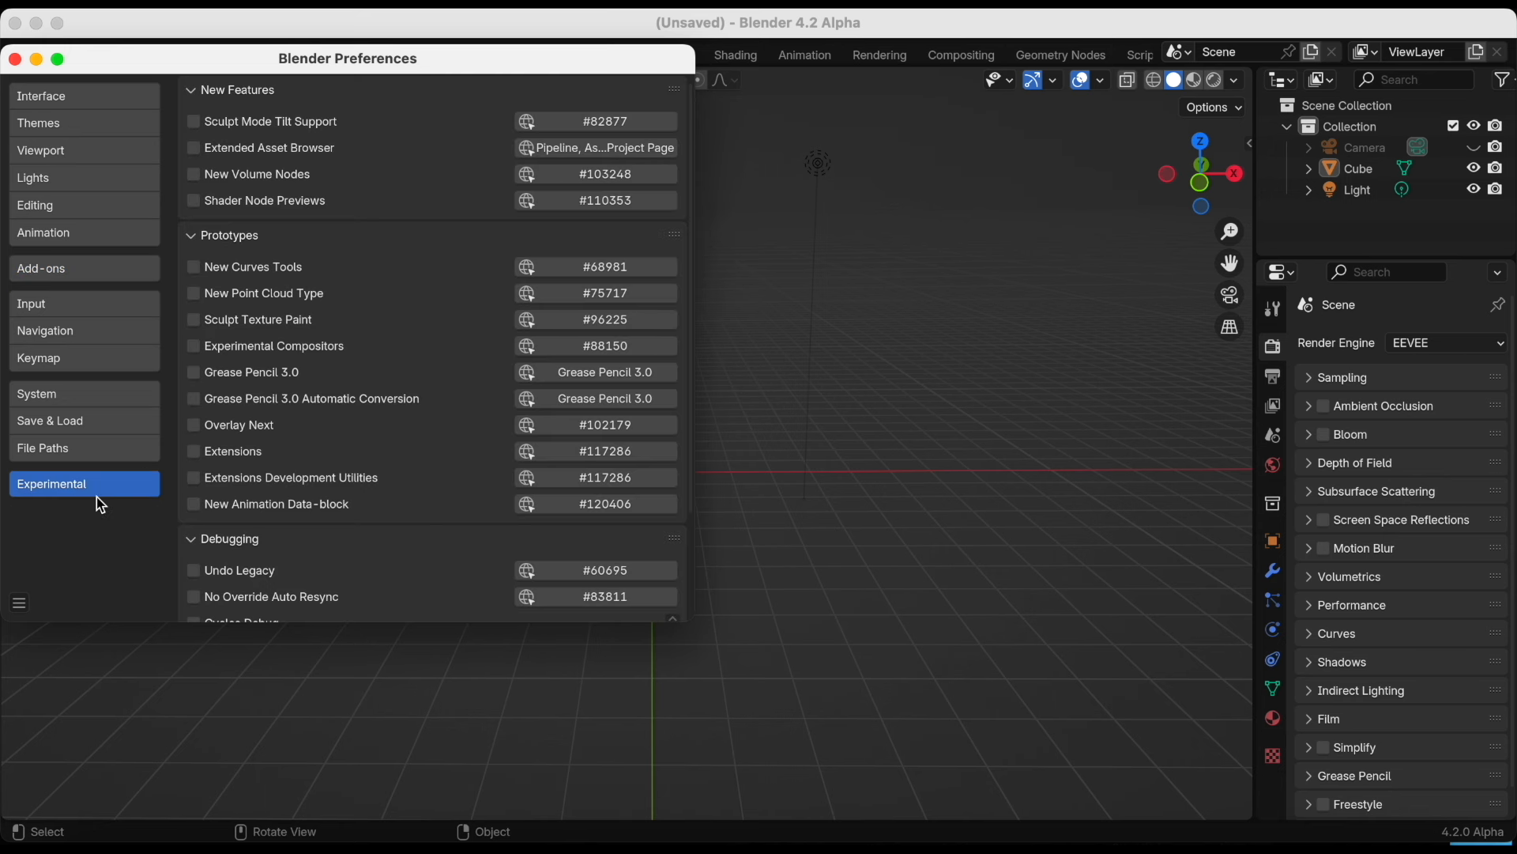
{"action": "left_click", "coordinate": [194, 373]}
{"action": "left_click", "coordinate": [19, 604]}
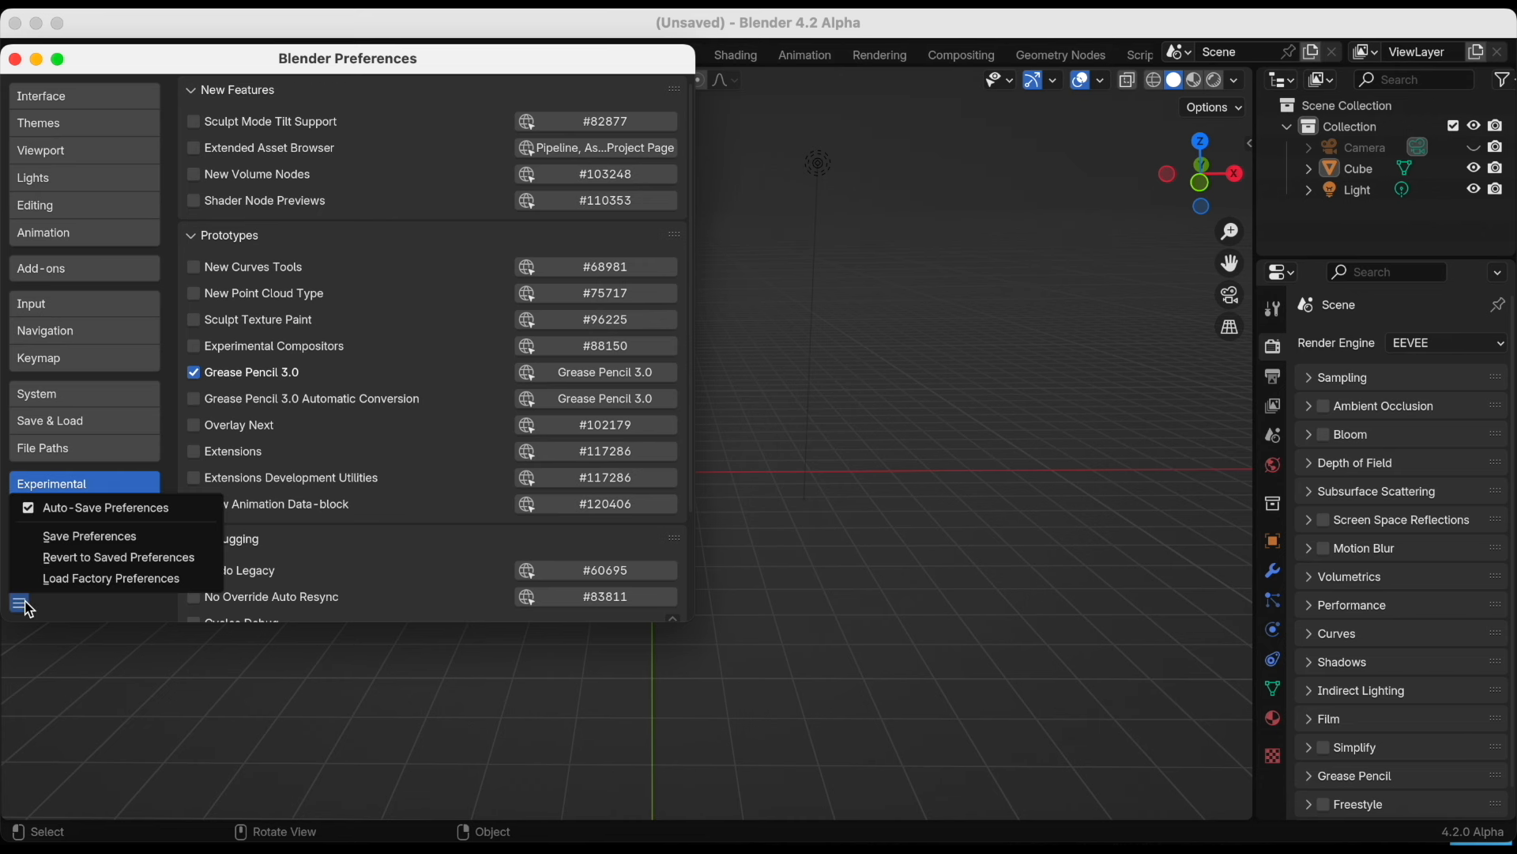
{"action": "left_click", "coordinate": [89, 535]}
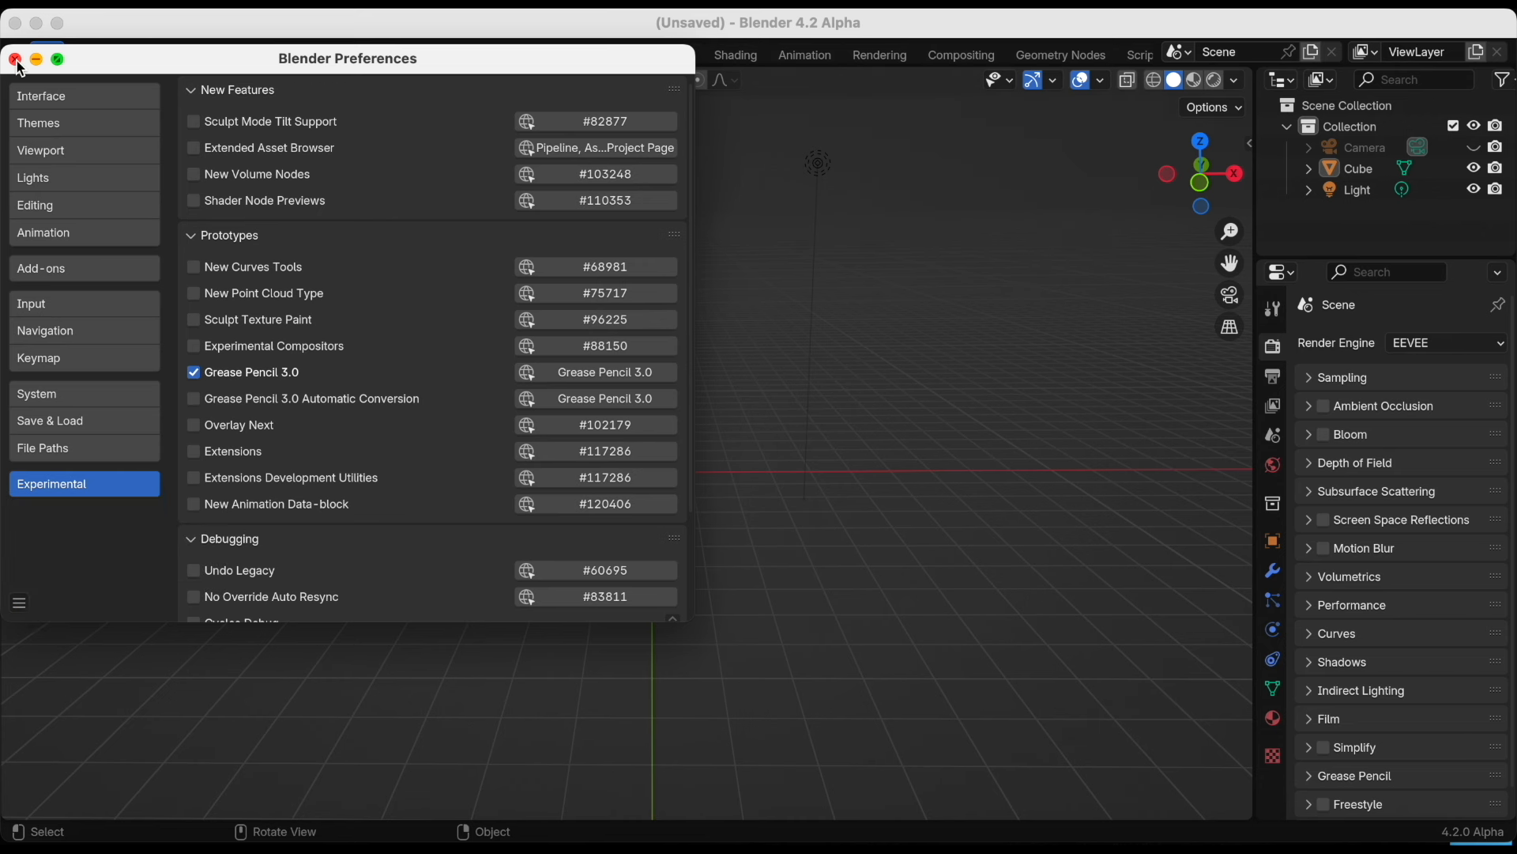
{"action": "left_click", "coordinate": [15, 59]}
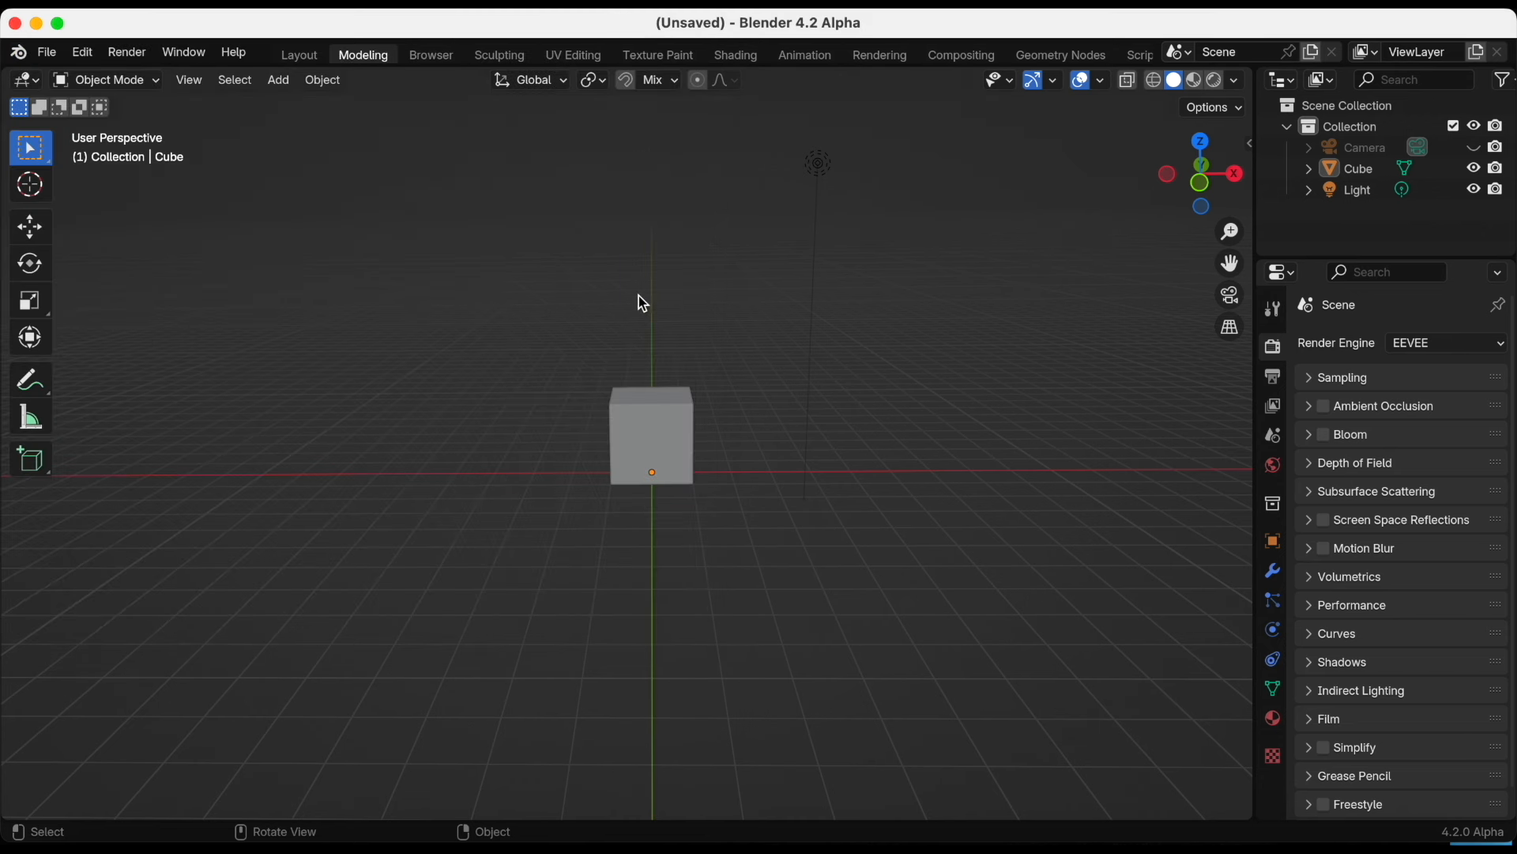
Add a Grease Pencil Suzanne to the scene
{"action": "key", "text": "shift+a"}
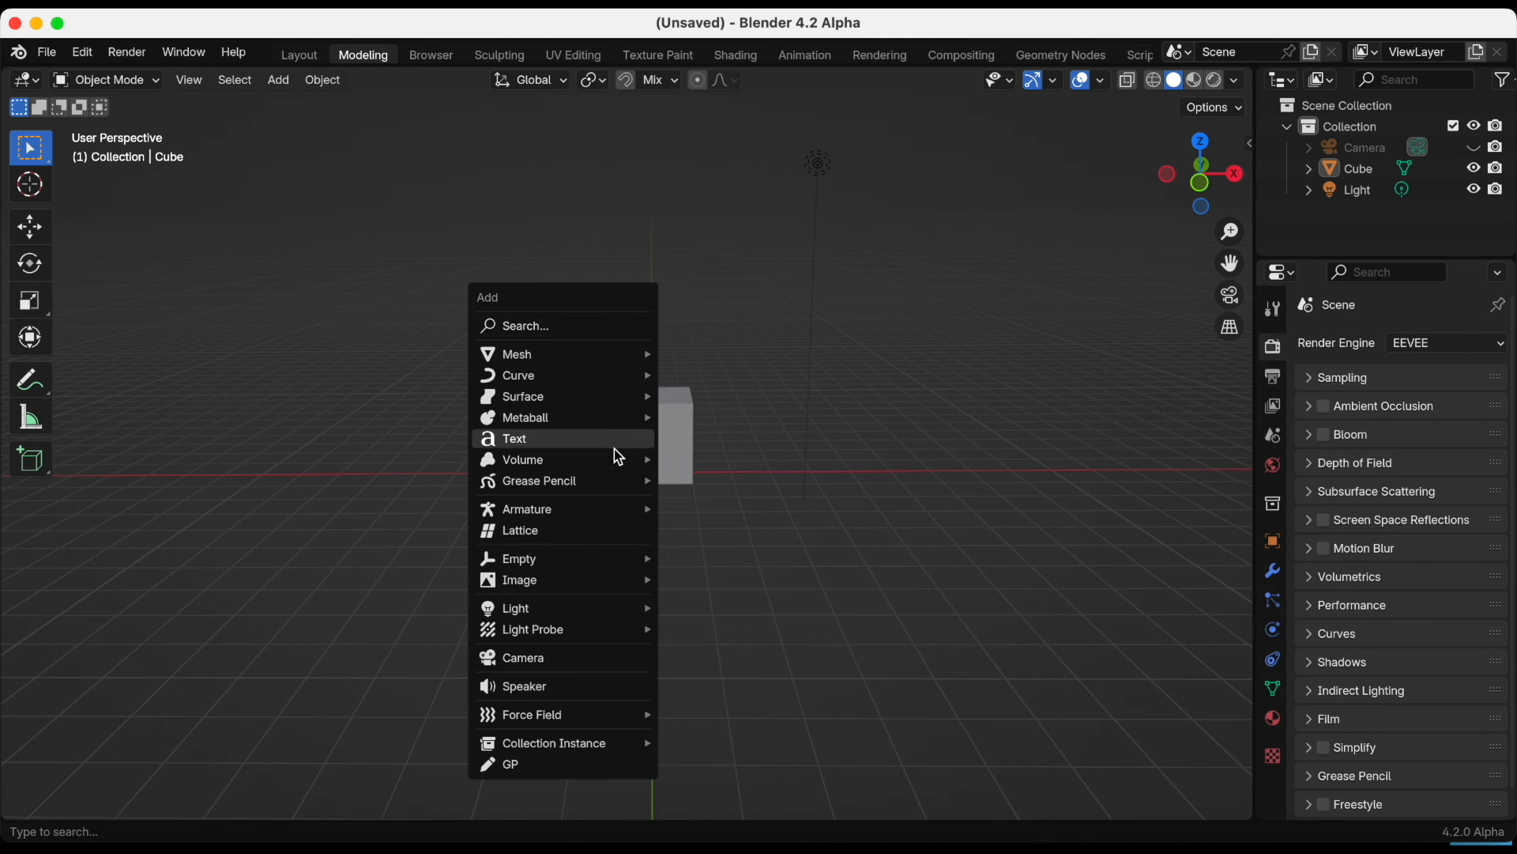
{"action": "mouse_move", "coordinate": [615, 483]}
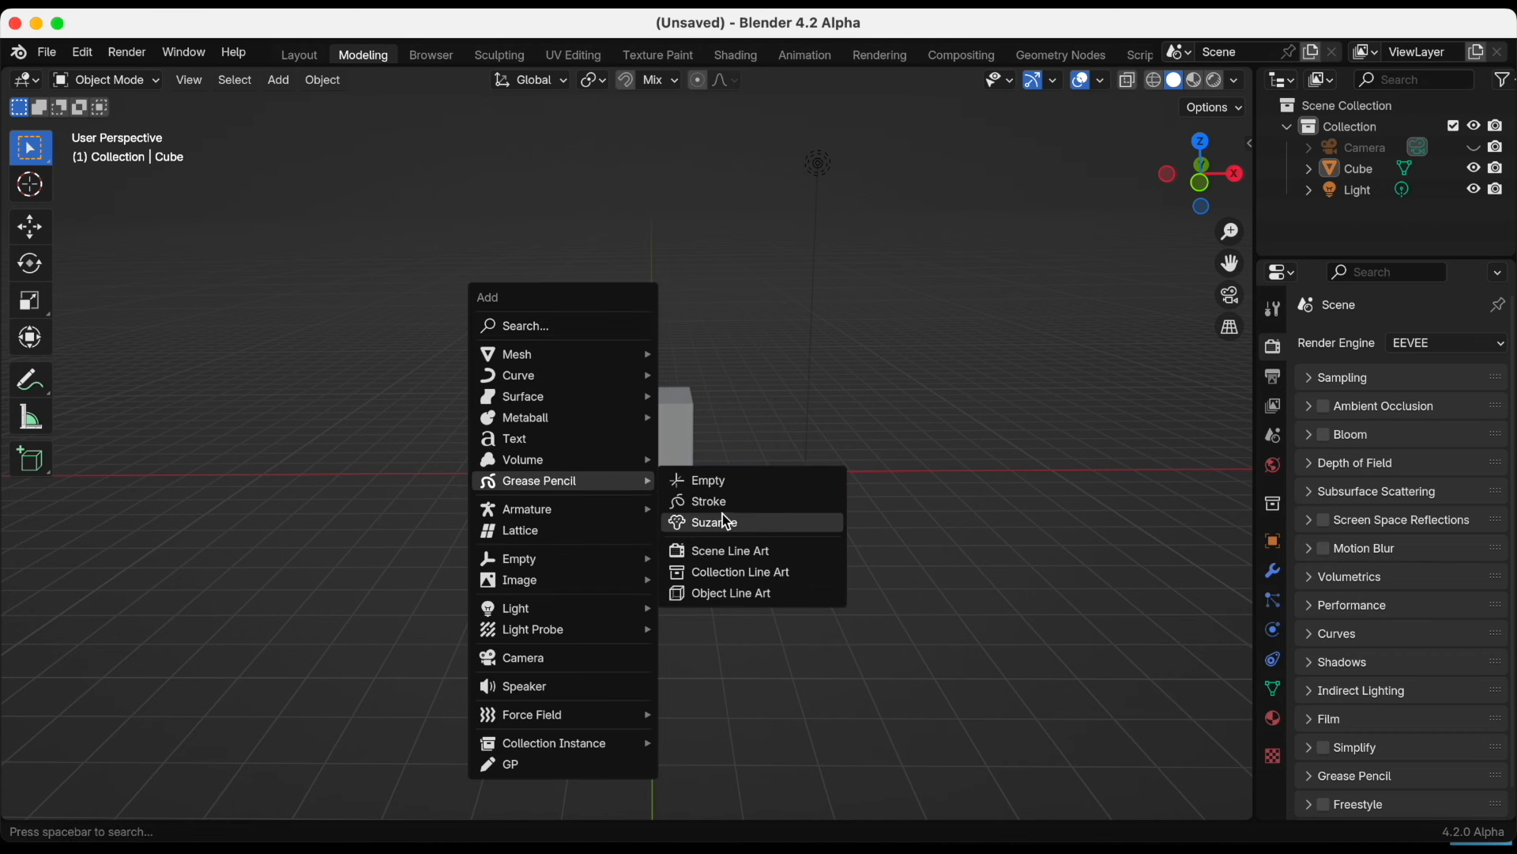
{"action": "key", "text": "Return"}
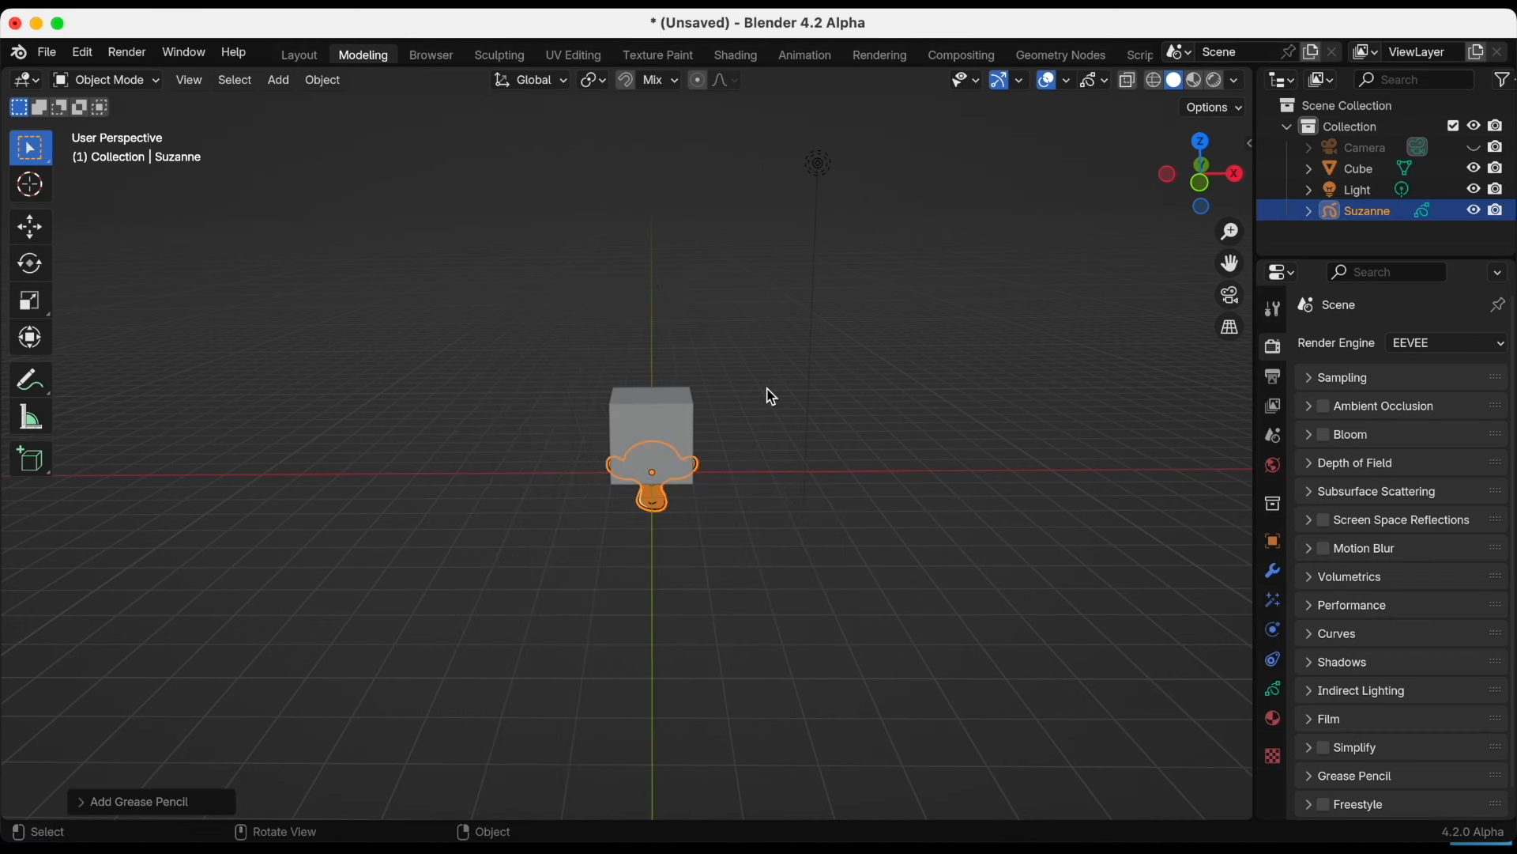
Move the Grease Pencil Suzanne above the cube and scale it up
{"action": "key", "text": "g"}
{"action": "left_click", "coordinate": [766, 275]}
{"action": "key", "text": "s"}
{"action": "left_click", "coordinate": [851, 261]}
{"action": "key", "text": "g"}
{"action": "left_click", "coordinate": [901, 277]}
{"action": "mouse_move", "coordinate": [909, 278]}
{"action": "middle_mouse_down"}
{"action": "mouse_move", "coordinate": [922, 284]}
{"action": "mouse_move", "coordinate": [904, 290]}
{"action": "middle_mouse_up"}
{"action": "scroll", "coordinate": [957, 244], "scroll_direction": "up", "scroll_amount": 2}
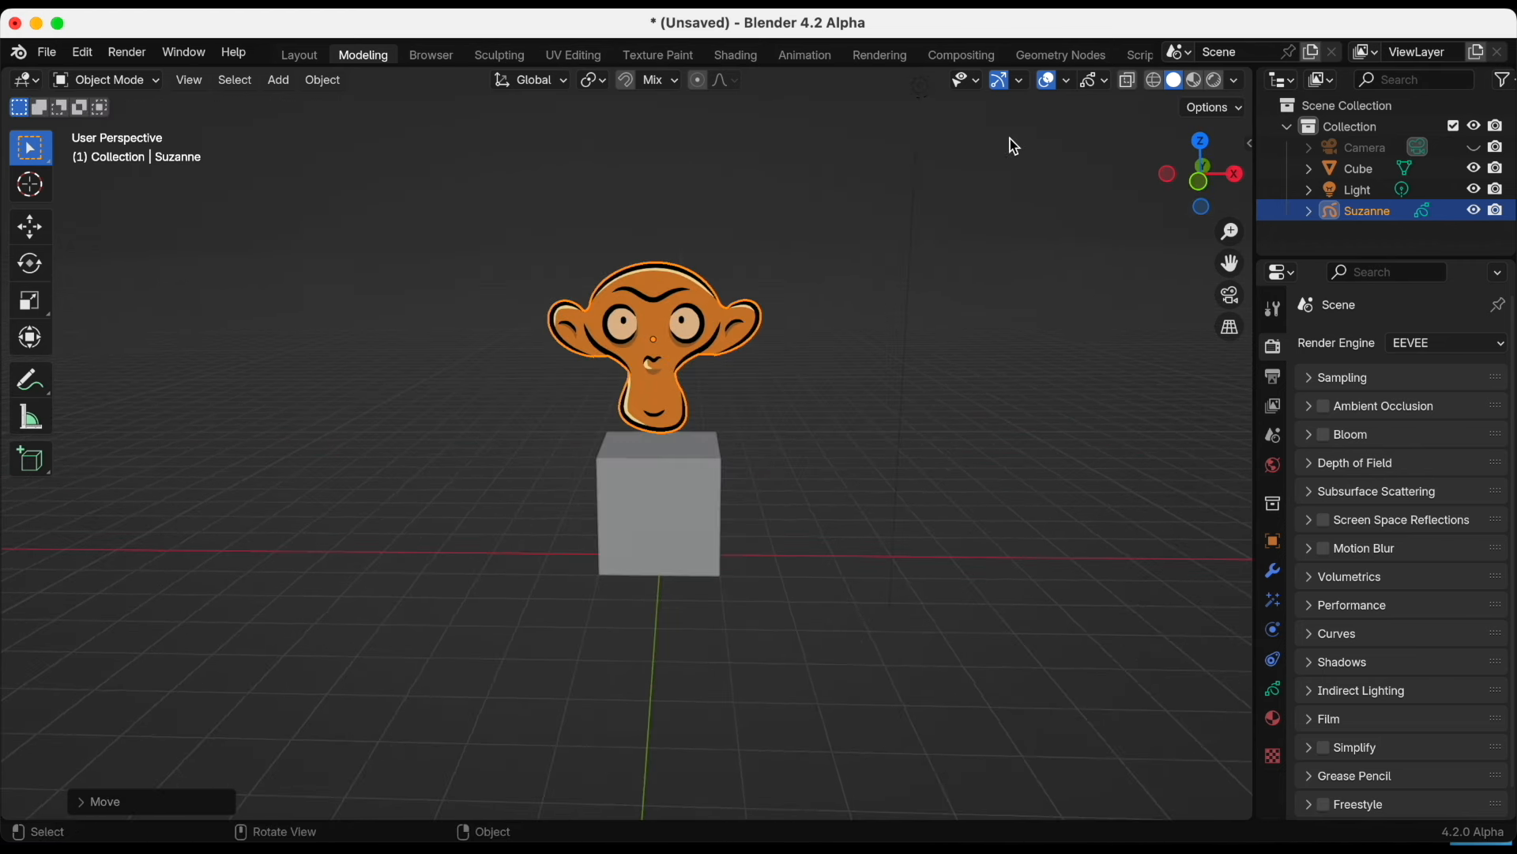
Create a new geometry node tree for Suzanne in the Geometry Nodes workspace and spread its Group Input and Group Output nodes apart
{"action": "left_click", "coordinate": [1073, 59]}
{"action": "middle_click_drag", "start_coordinate": [723, 297], "coordinate": [862, 316]}
{"action": "left_click", "coordinate": [637, 481]}
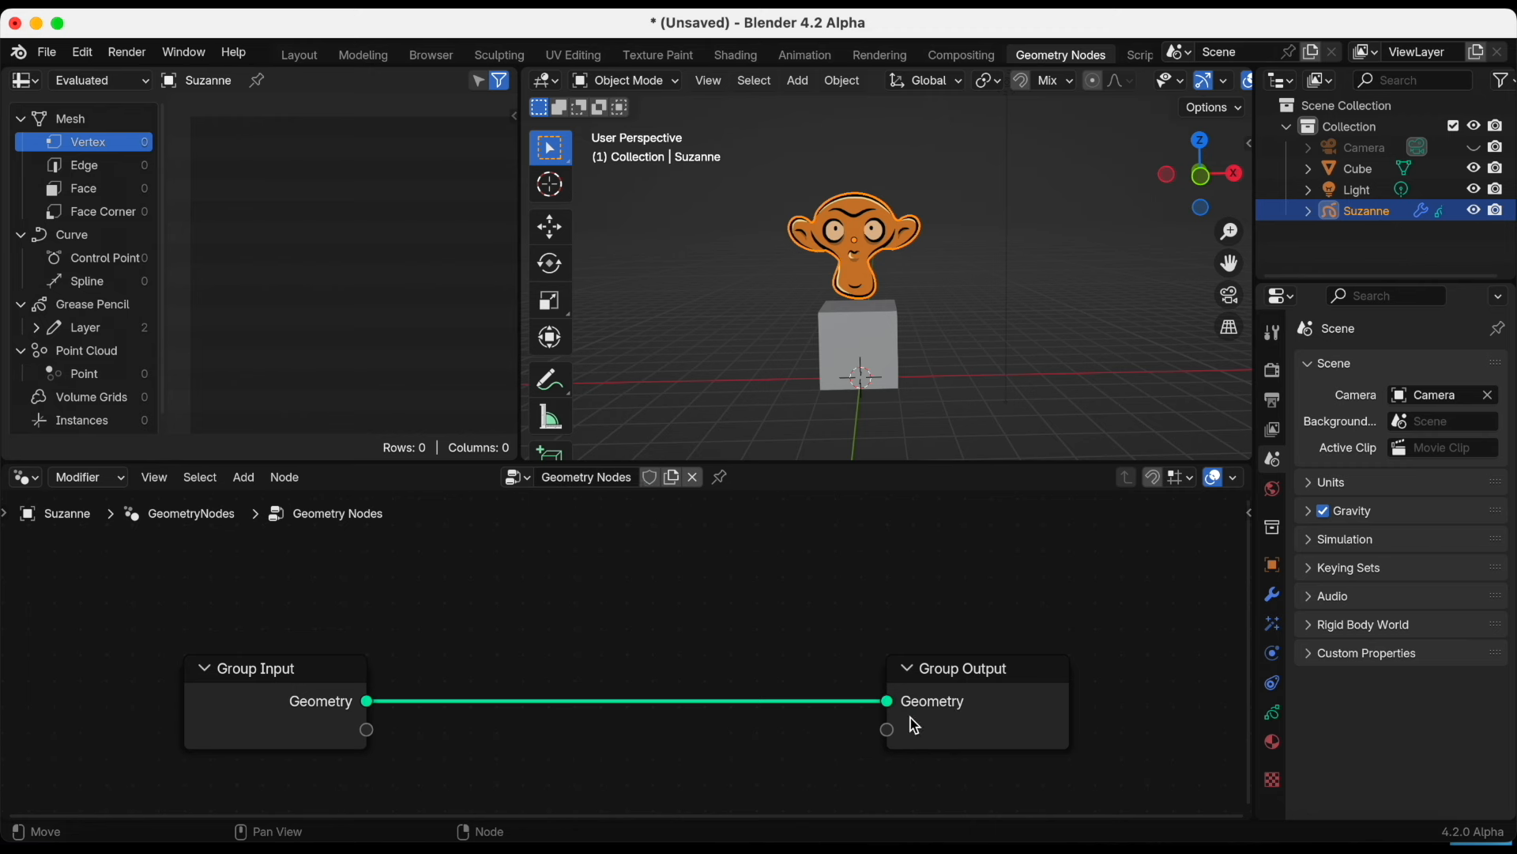
{"action": "scroll", "coordinate": [363, 649], "scroll_direction": "down", "scroll_amount": 2}
{"action": "left_click_drag", "start_coordinate": [360, 667], "coordinate": [297, 655]}
{"action": "left_click_drag", "start_coordinate": [909, 713], "coordinate": [1040, 648]}
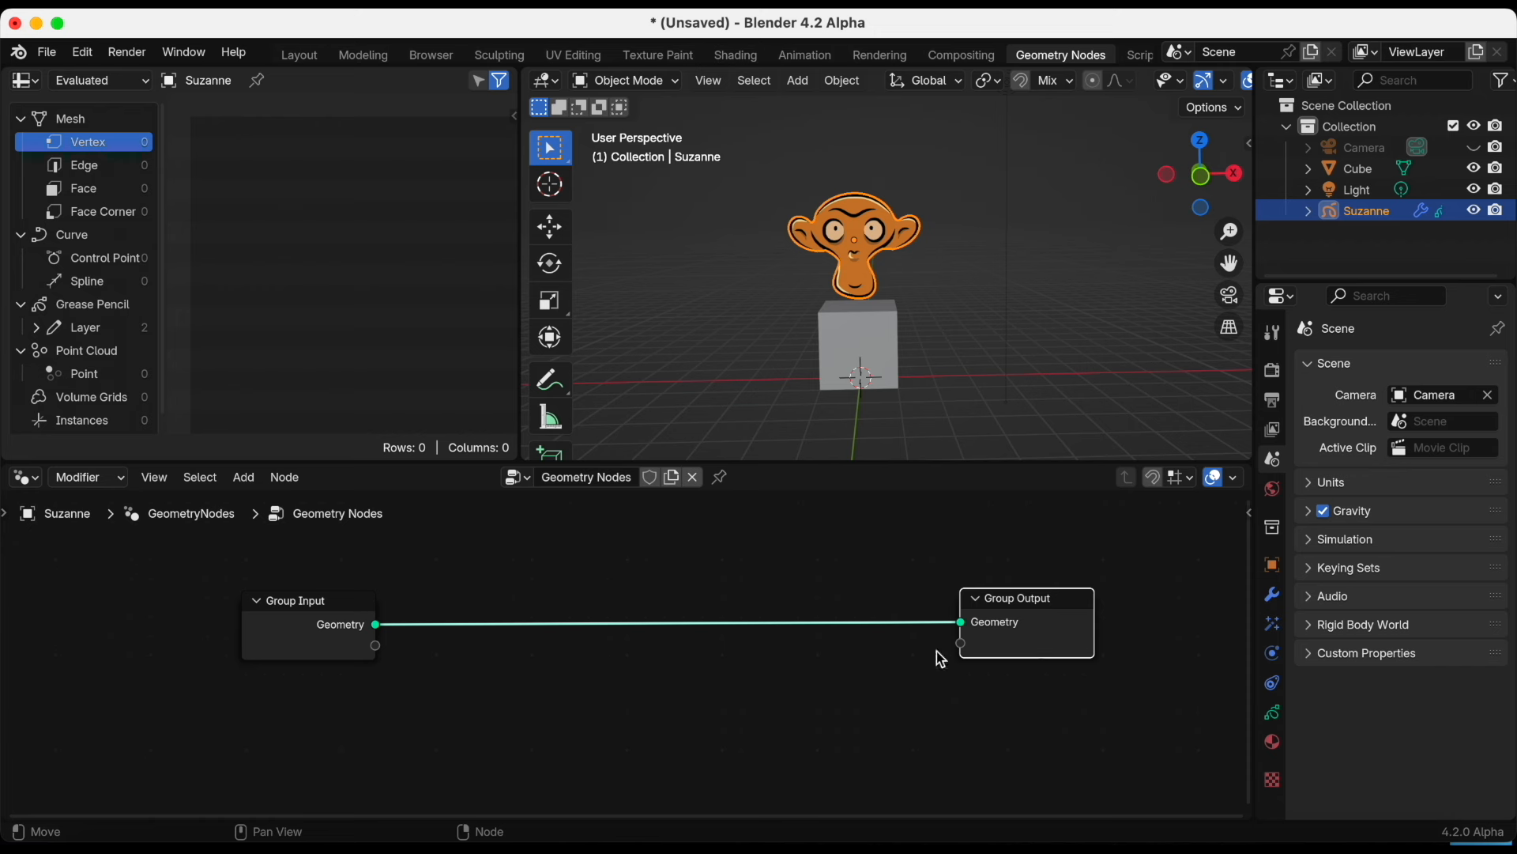
Add a Set Position node between the Group Input and Group Output nodes
{"action": "key", "text": "shift+a"}
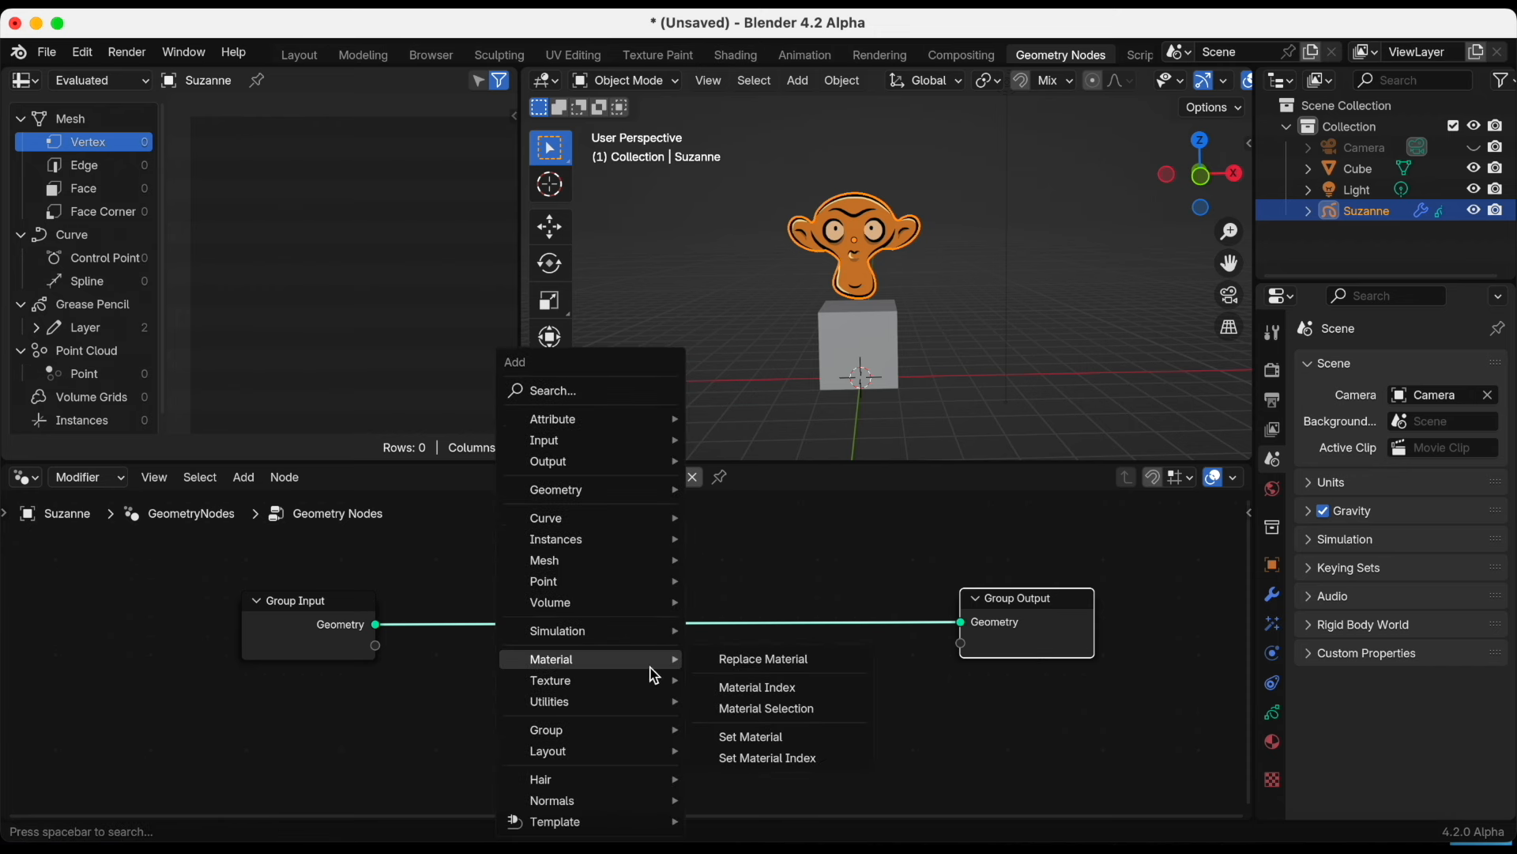
{"action": "left_click", "coordinate": [610, 390]}
{"action": "type", "text": "set"}
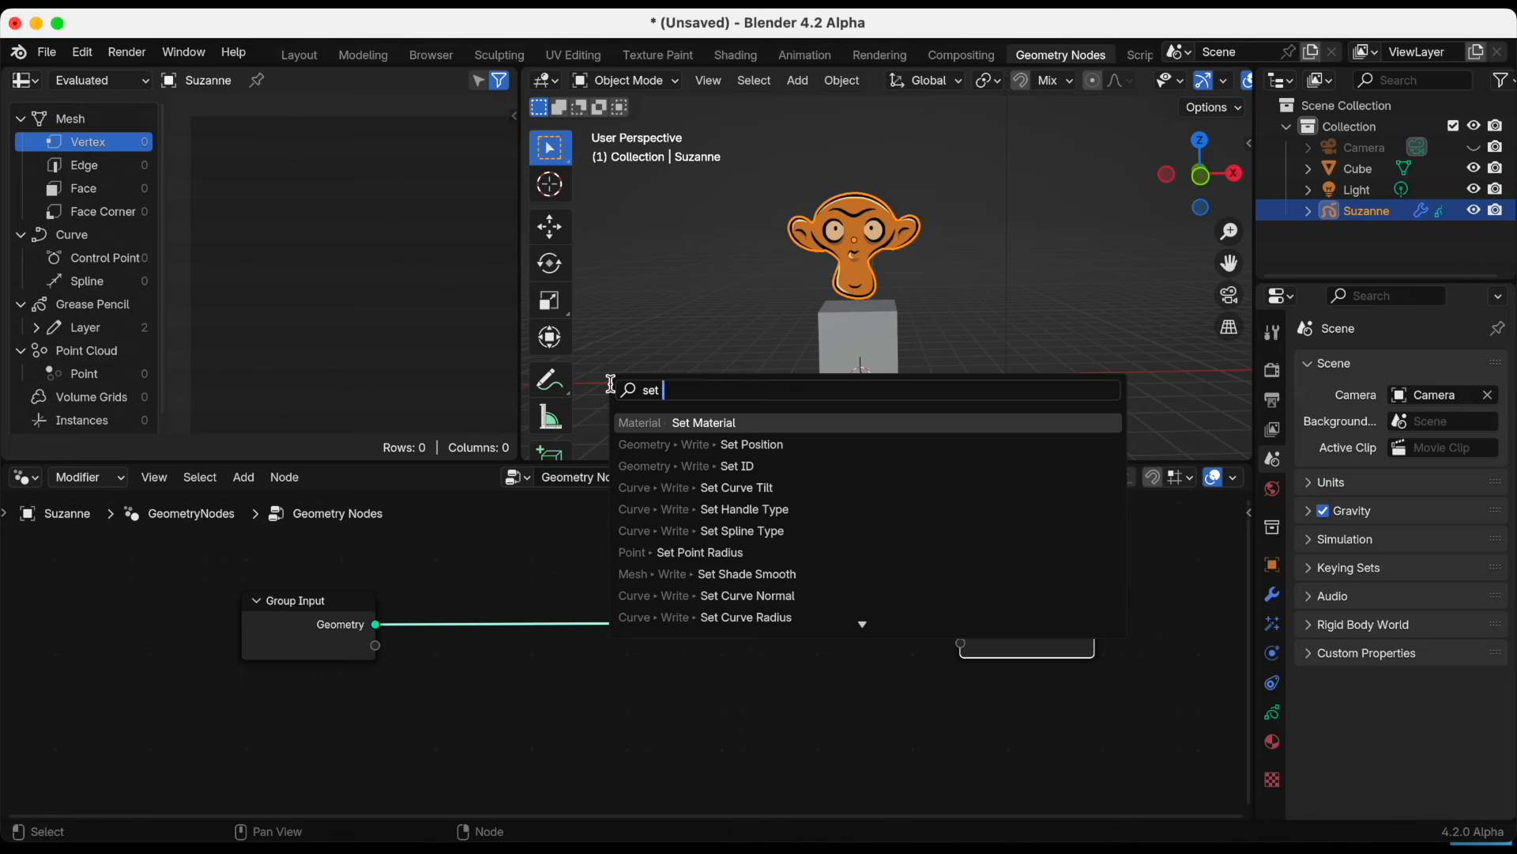
{"action": "type", "text": " po"}
{"action": "left_click", "coordinate": [677, 423]}
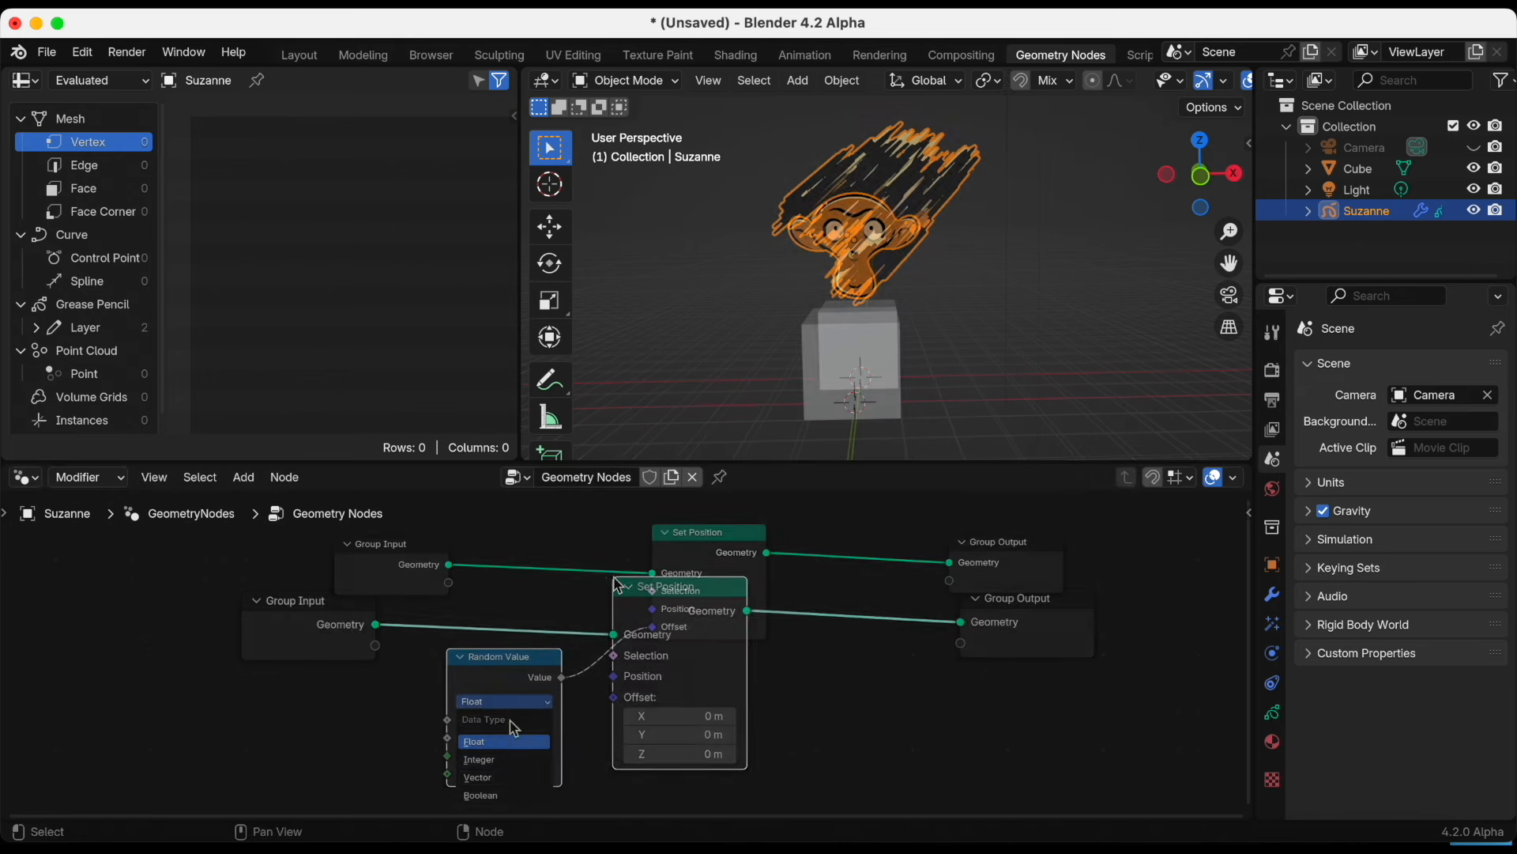
Try the Integer, Vector and Boolean data types on the Random Value node and return it to Float
{"action": "left_click", "coordinate": [510, 760]}
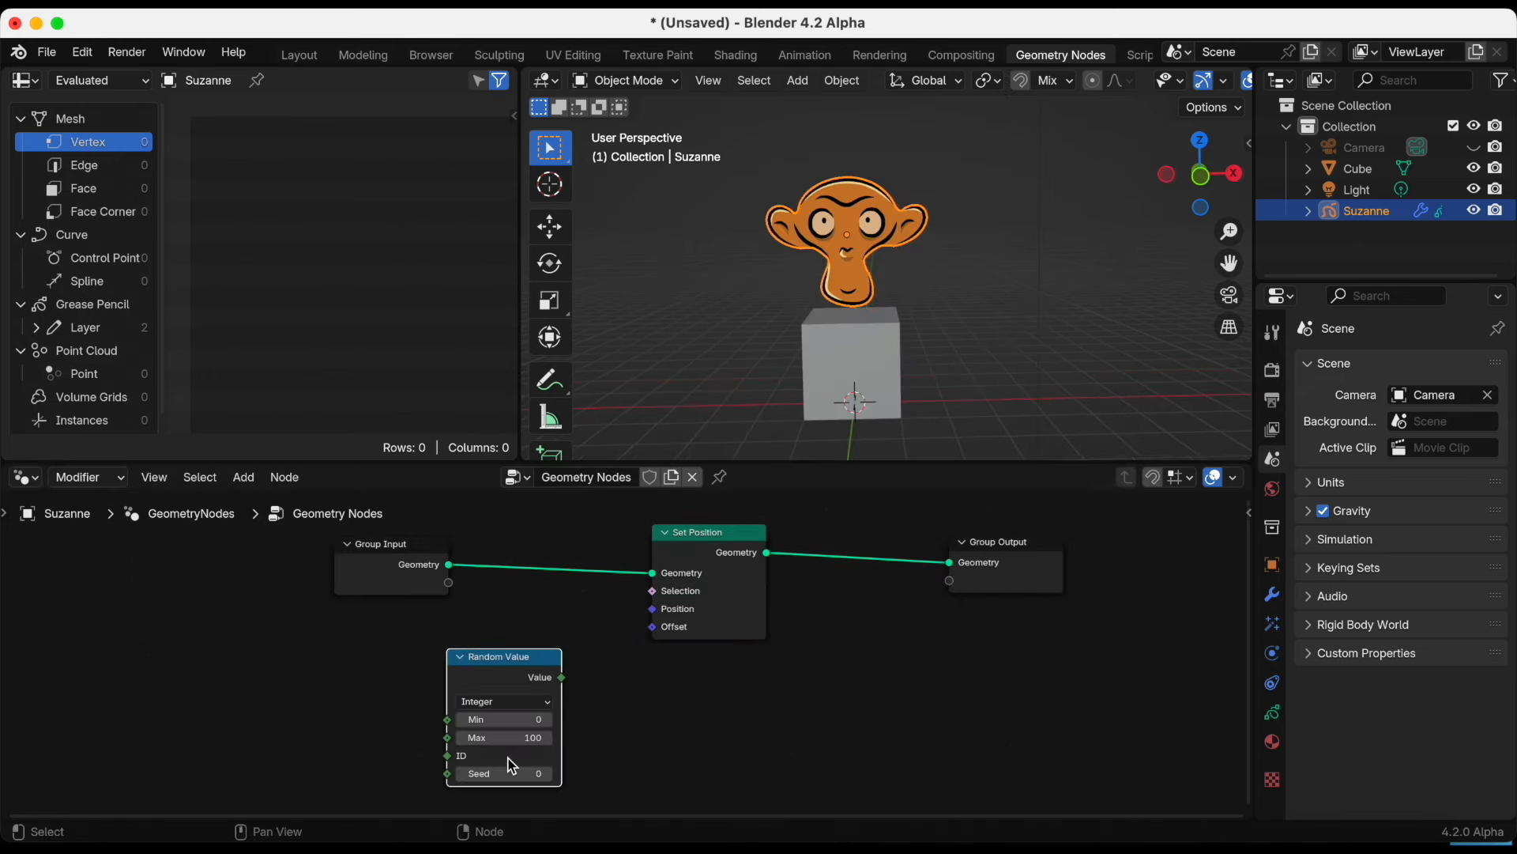
{"action": "left_click", "coordinate": [509, 702]}
{"action": "left_click", "coordinate": [514, 770]}
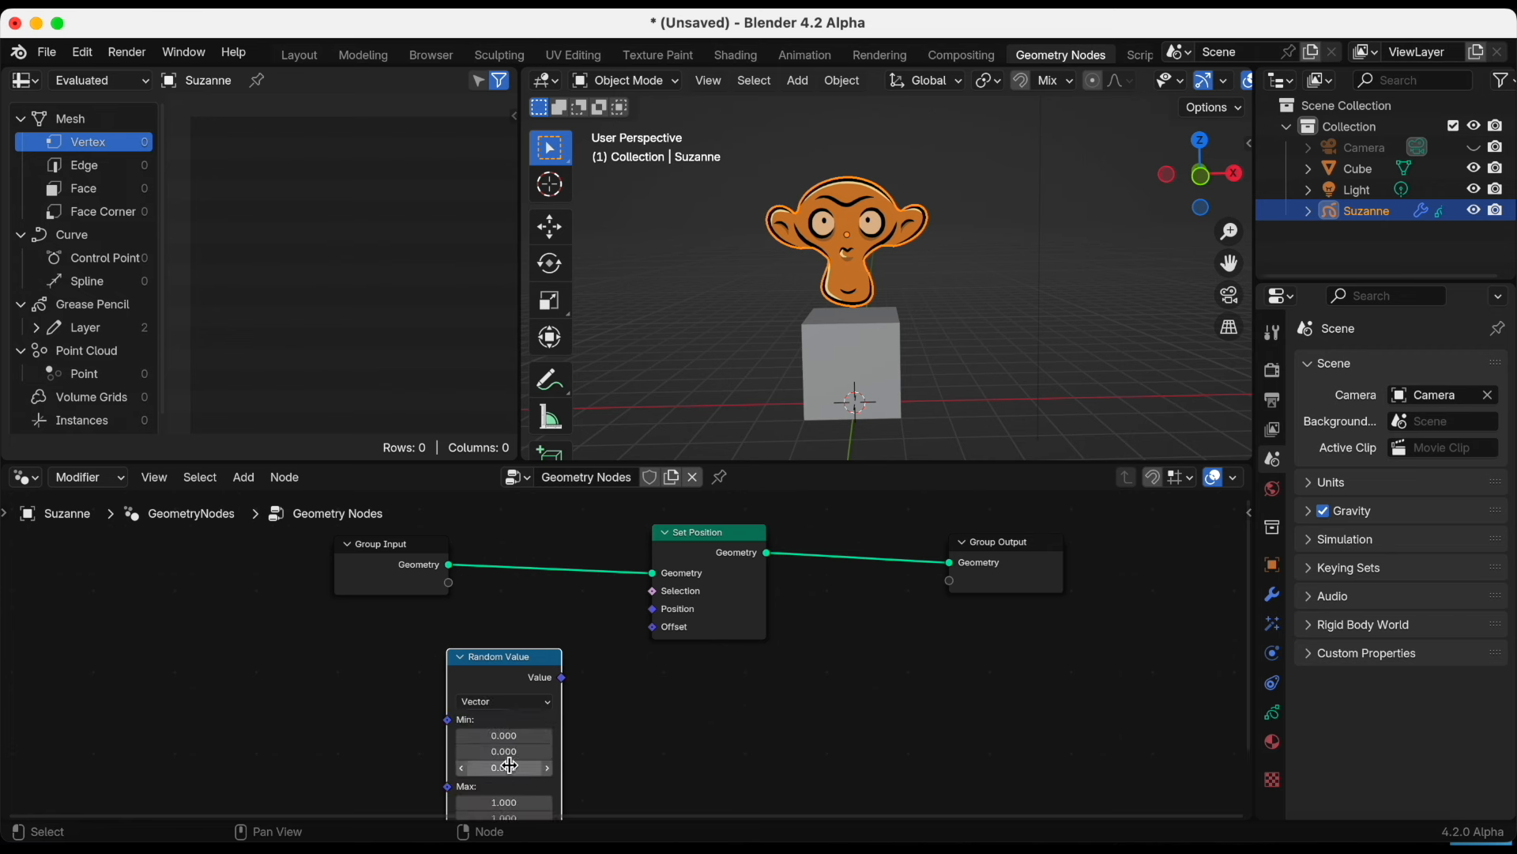
{"action": "left_click", "coordinate": [514, 701]}
{"action": "left_click", "coordinate": [504, 794]}
{"action": "left_click", "coordinate": [506, 700]}
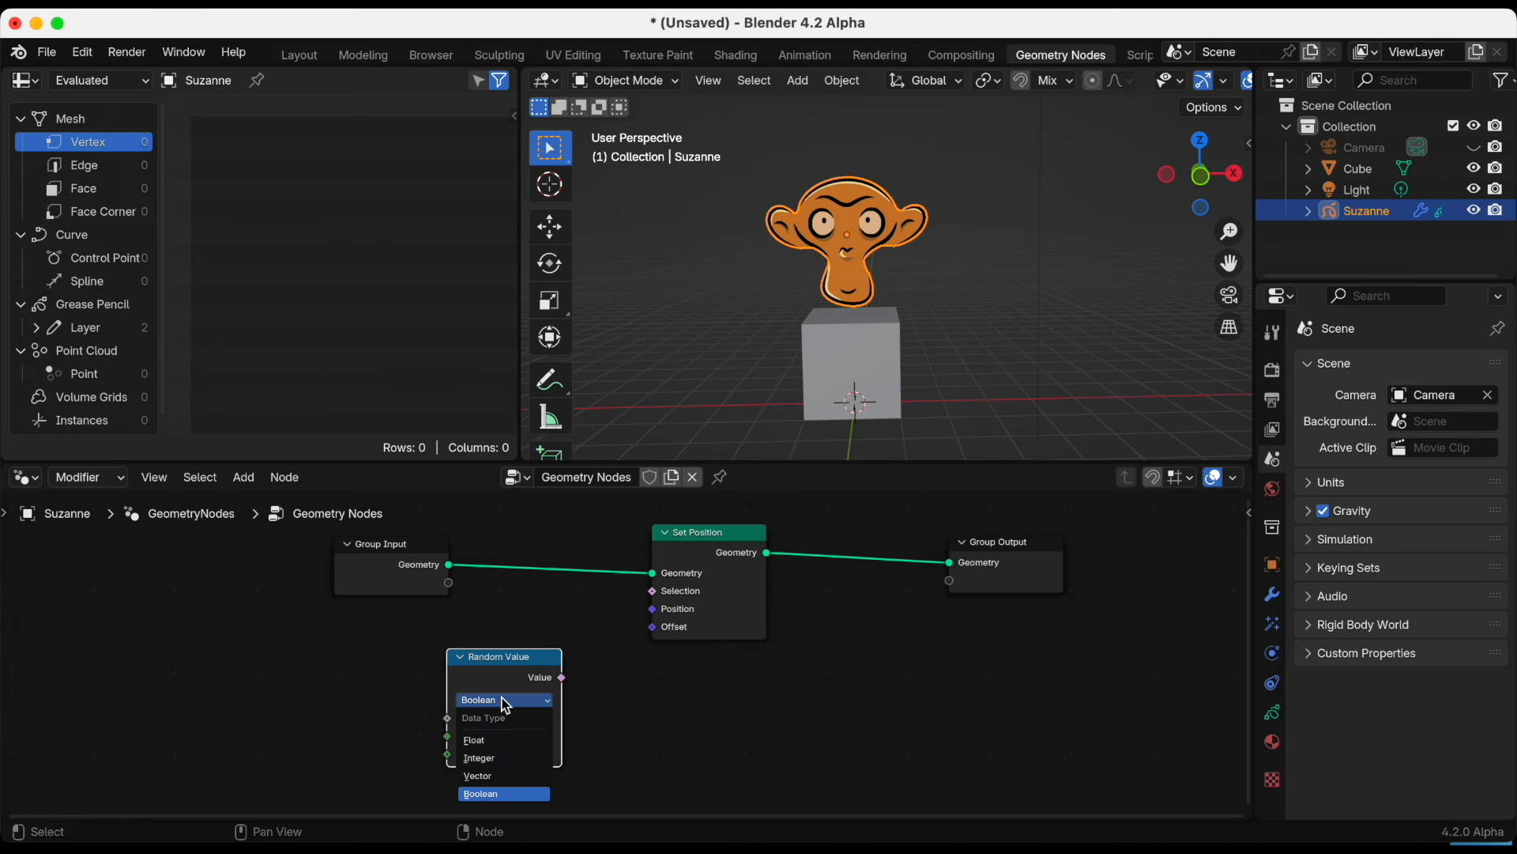
{"action": "left_click", "coordinate": [502, 743]}
Reposition the Random Value node and connect its Value output to the Offset of the Set Position node
{"action": "left_click_drag", "start_coordinate": [494, 677], "coordinate": [494, 637]}
{"action": "scroll", "coordinate": [603, 643], "scroll_direction": "up", "scroll_amount": 1}
{"action": "left_click_drag", "start_coordinate": [505, 690], "coordinate": [628, 690]}
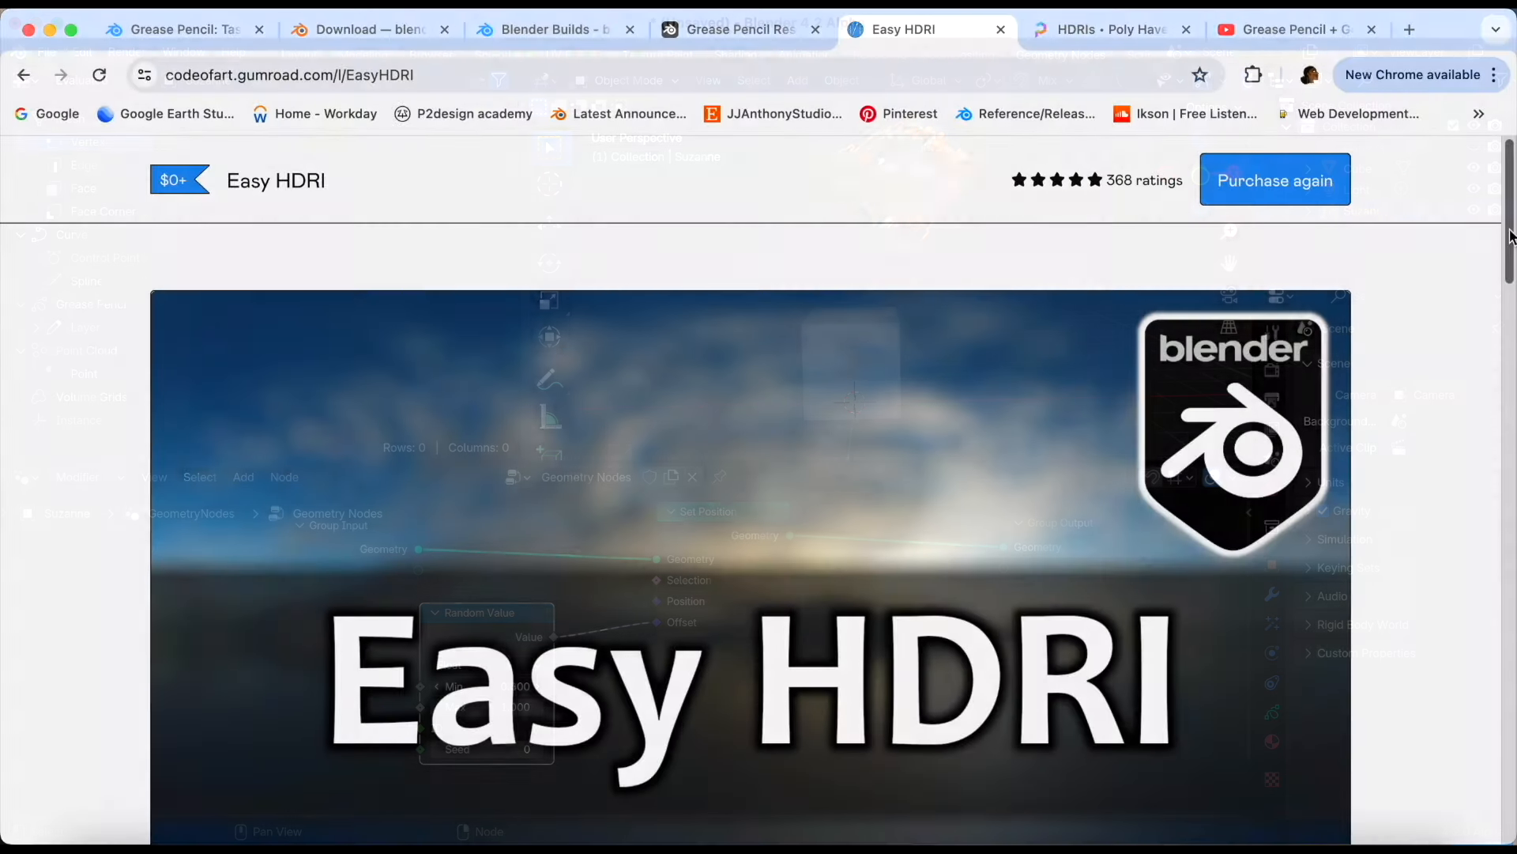
Look over the Easy HDRI add-on page on Gumroad in Chrome and show the Day 28 HDRI lighting video in full screen
{"action": "scroll", "coordinate": [1513, 255], "scroll_direction": "down", "scroll_amount": 2}
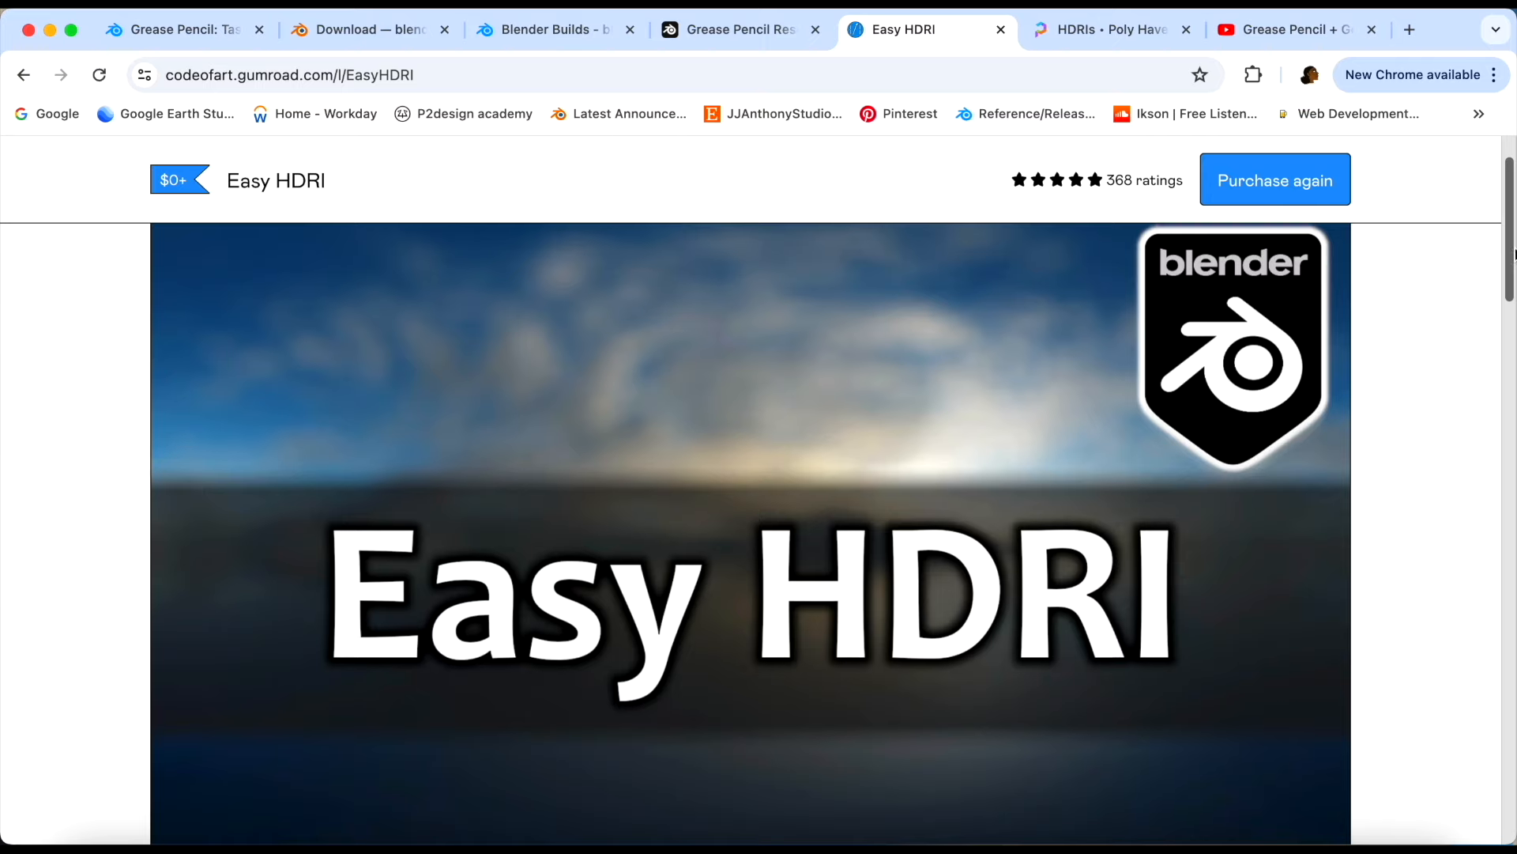
{"action": "scroll", "coordinate": [1513, 269], "scroll_direction": "down", "scroll_amount": 5}
{"action": "scroll", "coordinate": [1511, 302], "scroll_direction": "down", "scroll_amount": 10}
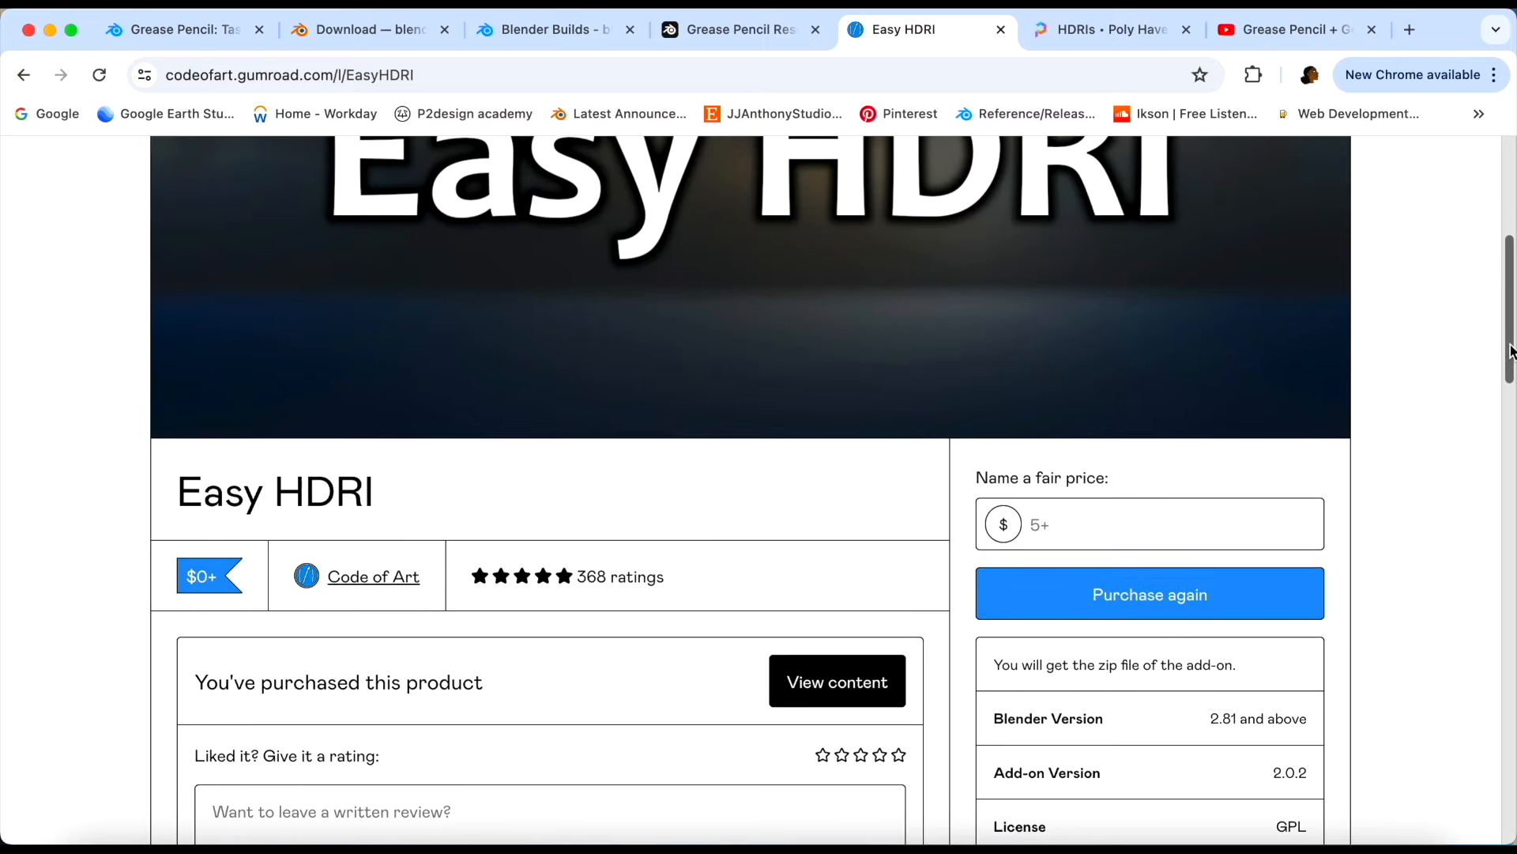
{"action": "scroll", "coordinate": [1512, 316], "scroll_direction": "down", "scroll_amount": 1}
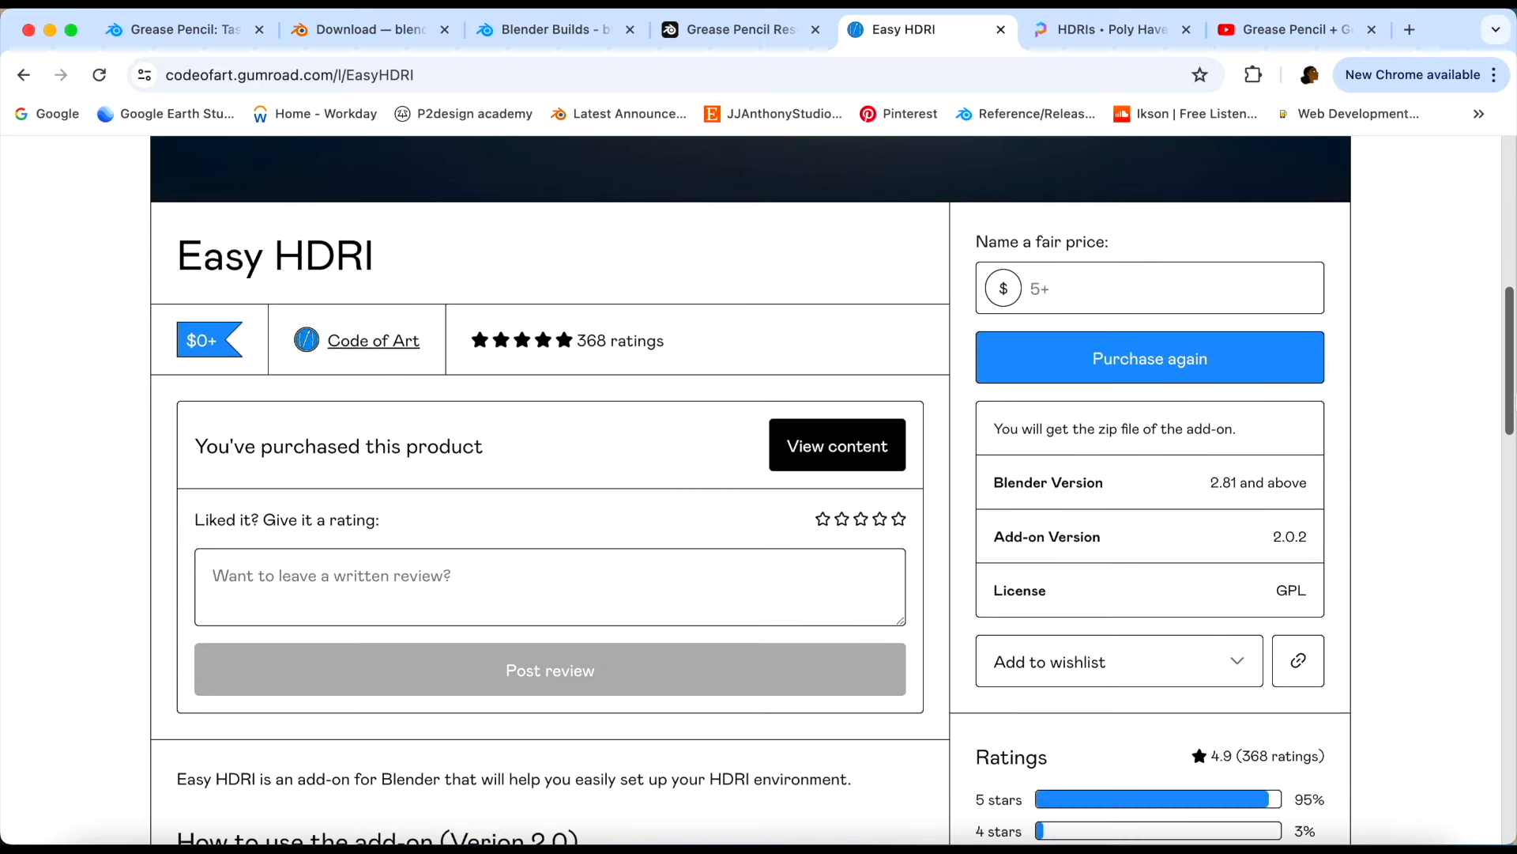
{"action": "scroll", "coordinate": [1513, 241], "scroll_direction": "up", "scroll_amount": 15}
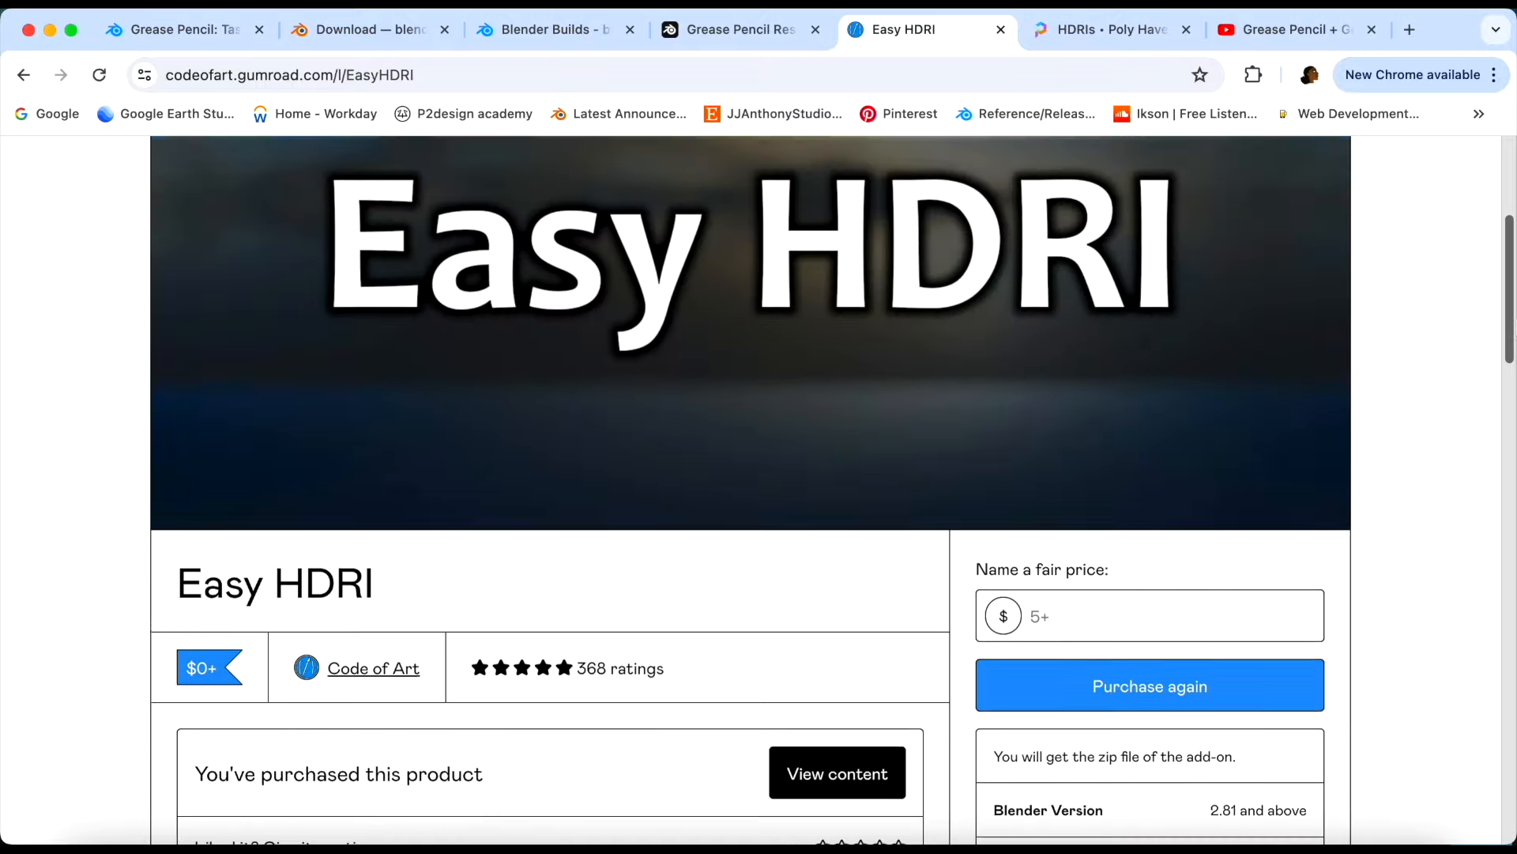
{"action": "scroll", "coordinate": [1512, 241], "scroll_direction": "down", "scroll_amount": 2}
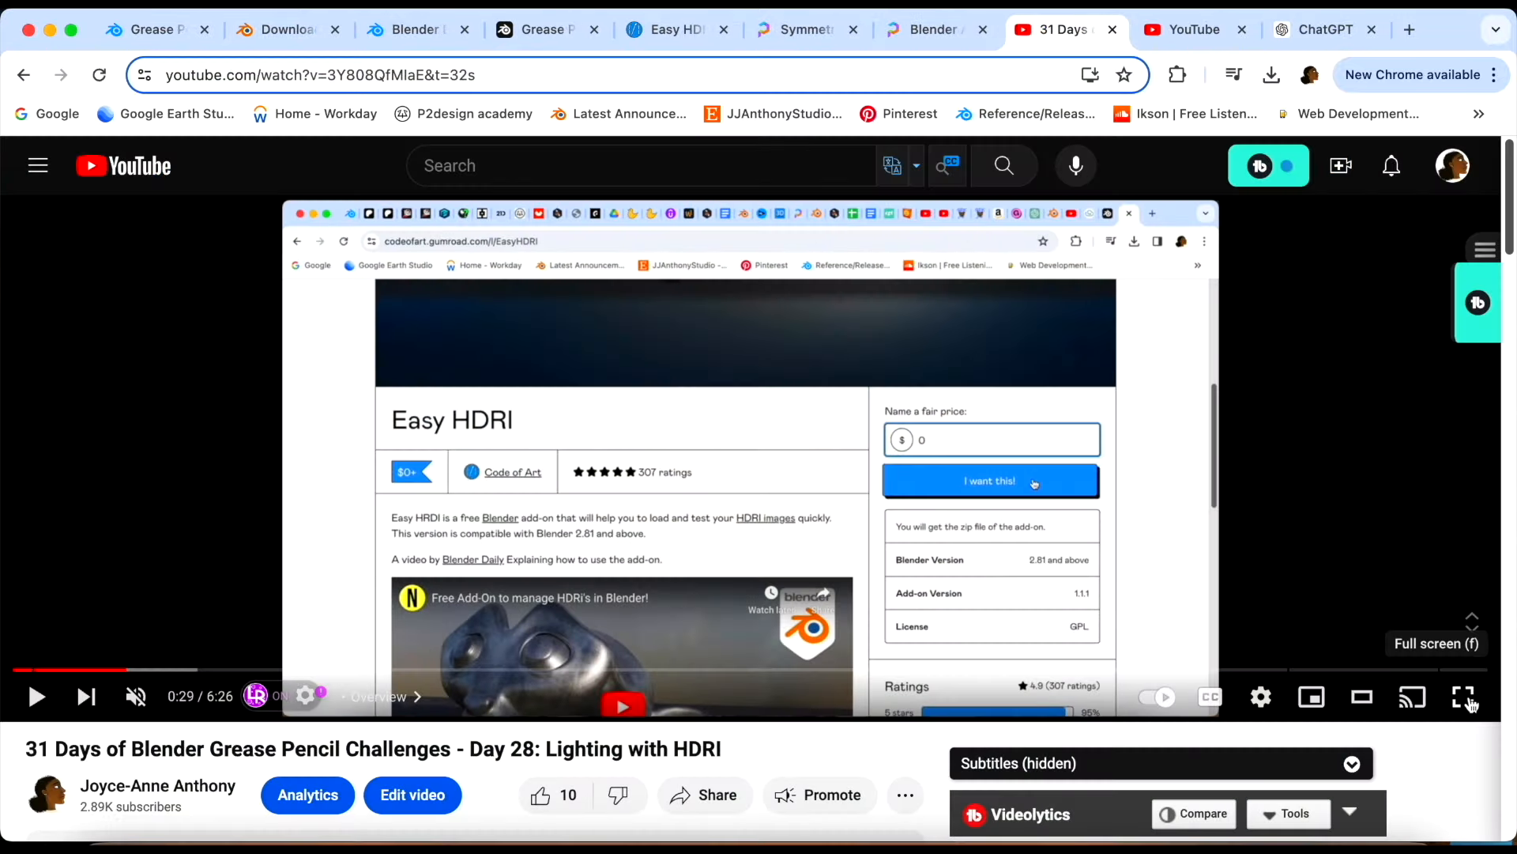
{"action": "left_click", "coordinate": [1464, 697]}
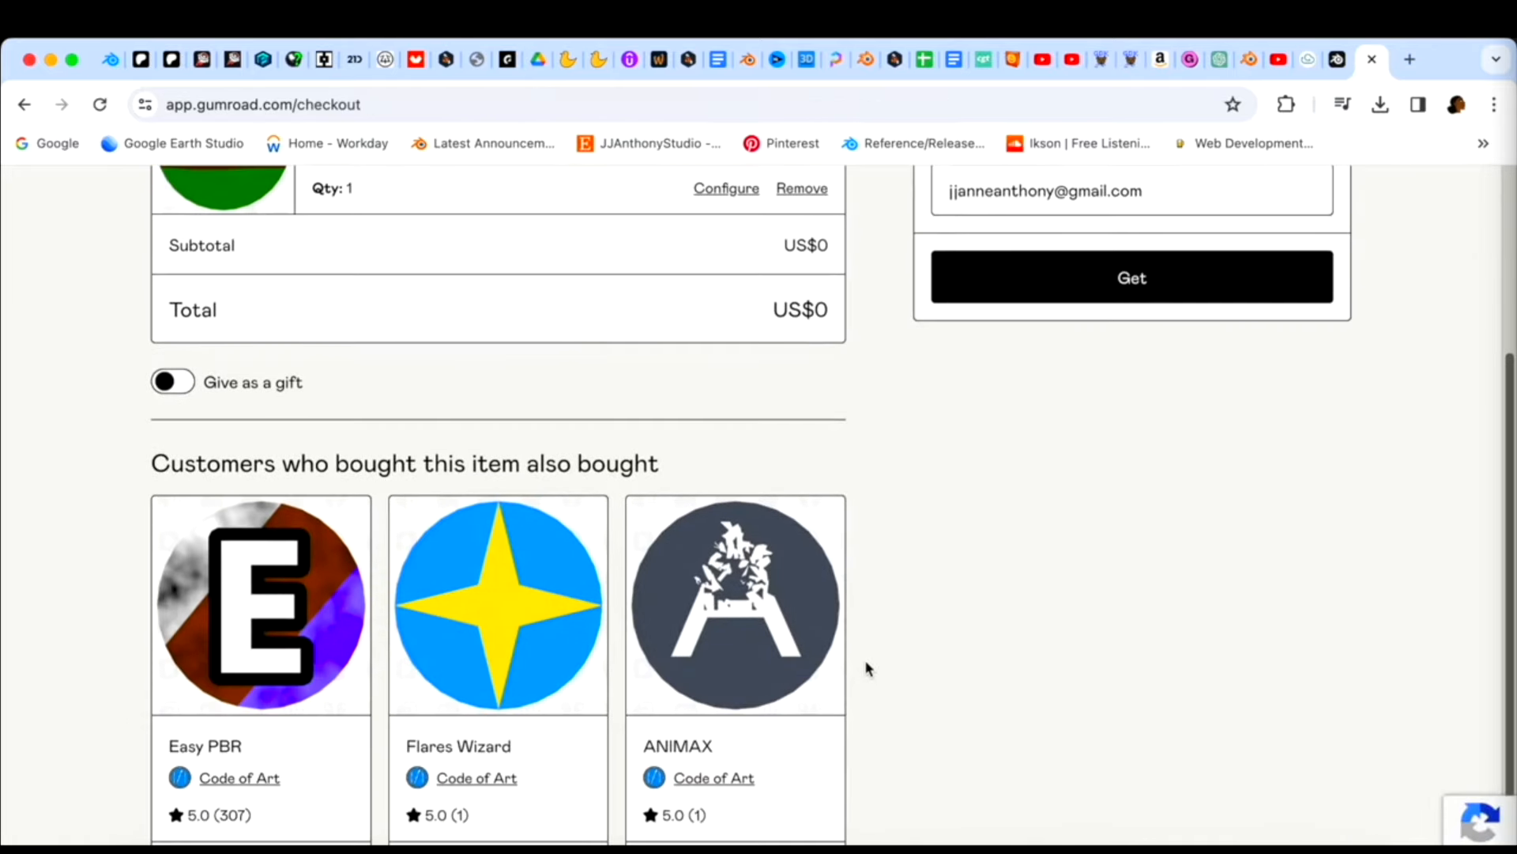
Get the Easy HDRI add-on for US$0 at the Gumroad checkout
{"action": "scroll", "coordinate": [865, 659], "scroll_direction": "up", "scroll_amount": 3}
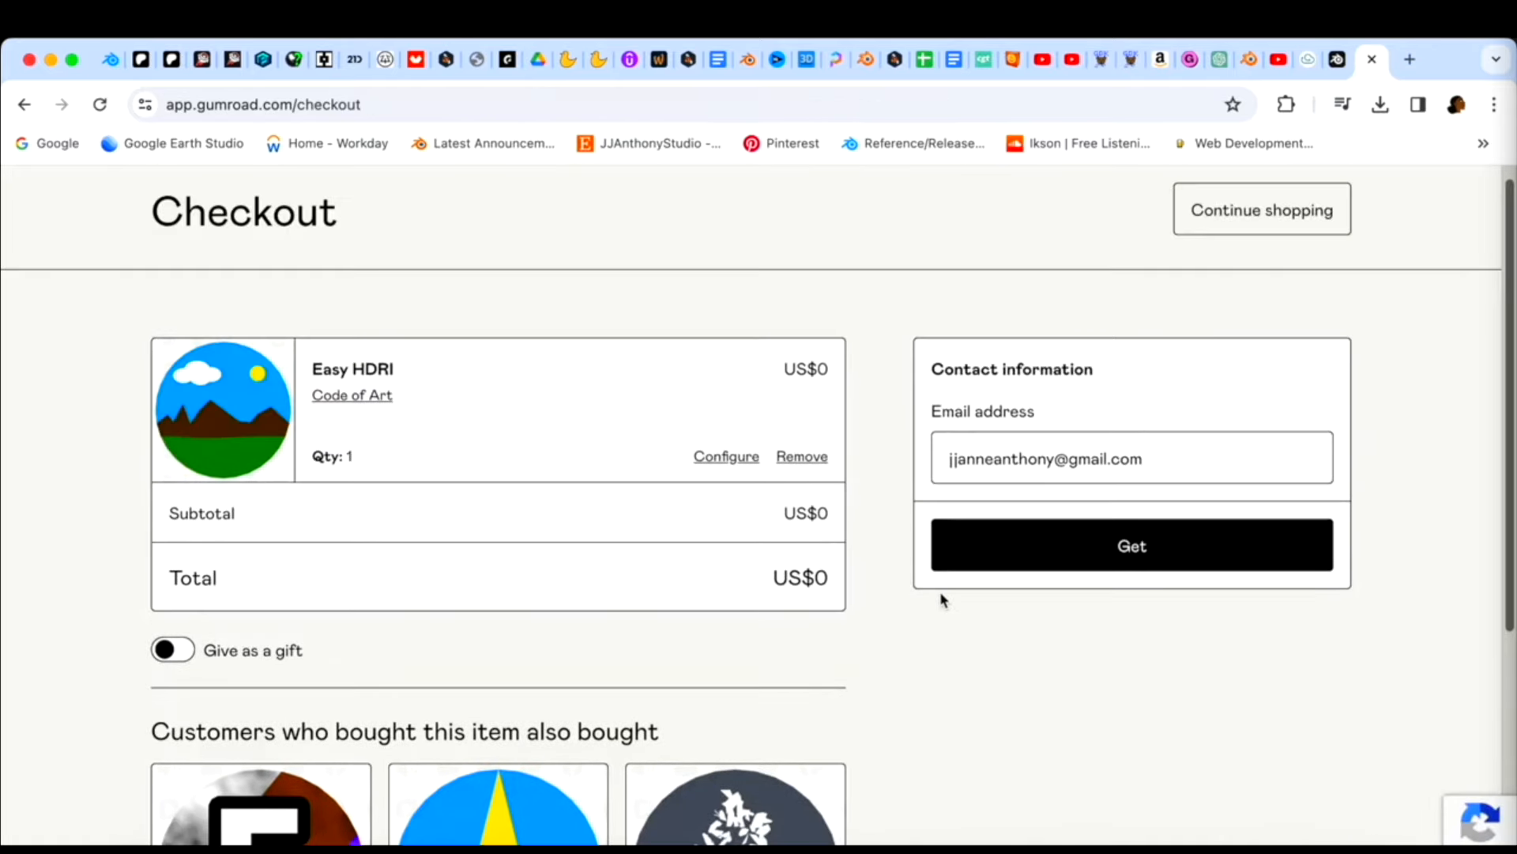
{"action": "left_click", "coordinate": [1019, 559]}
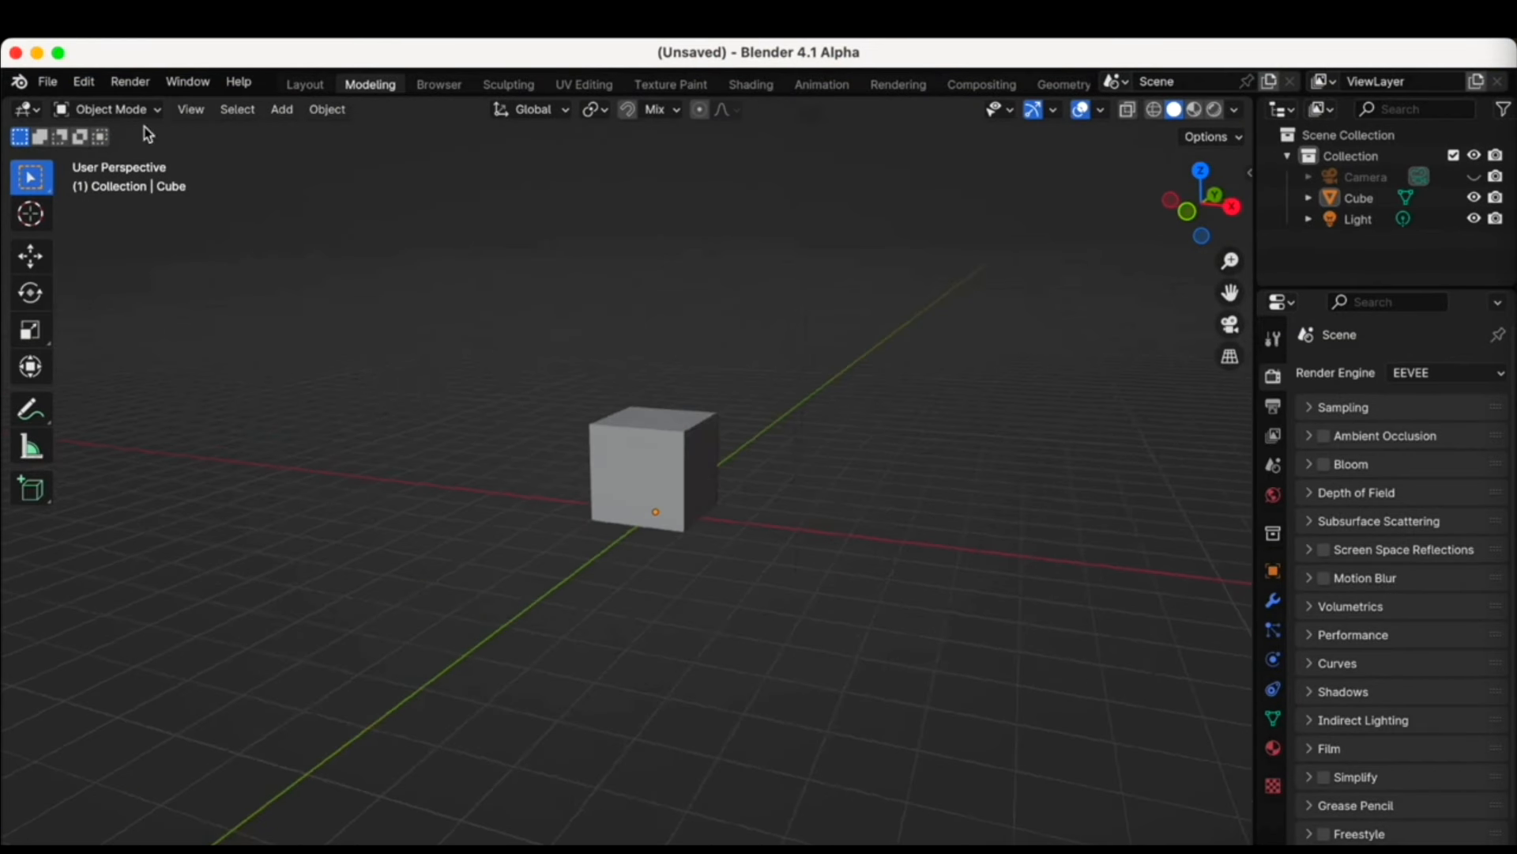
Install the add-on from EasyHDRI-1.1.1.zip on the Desktop, then enable 3D View: Easy HDRI and expand its details
{"action": "left_click", "coordinate": [84, 81]}
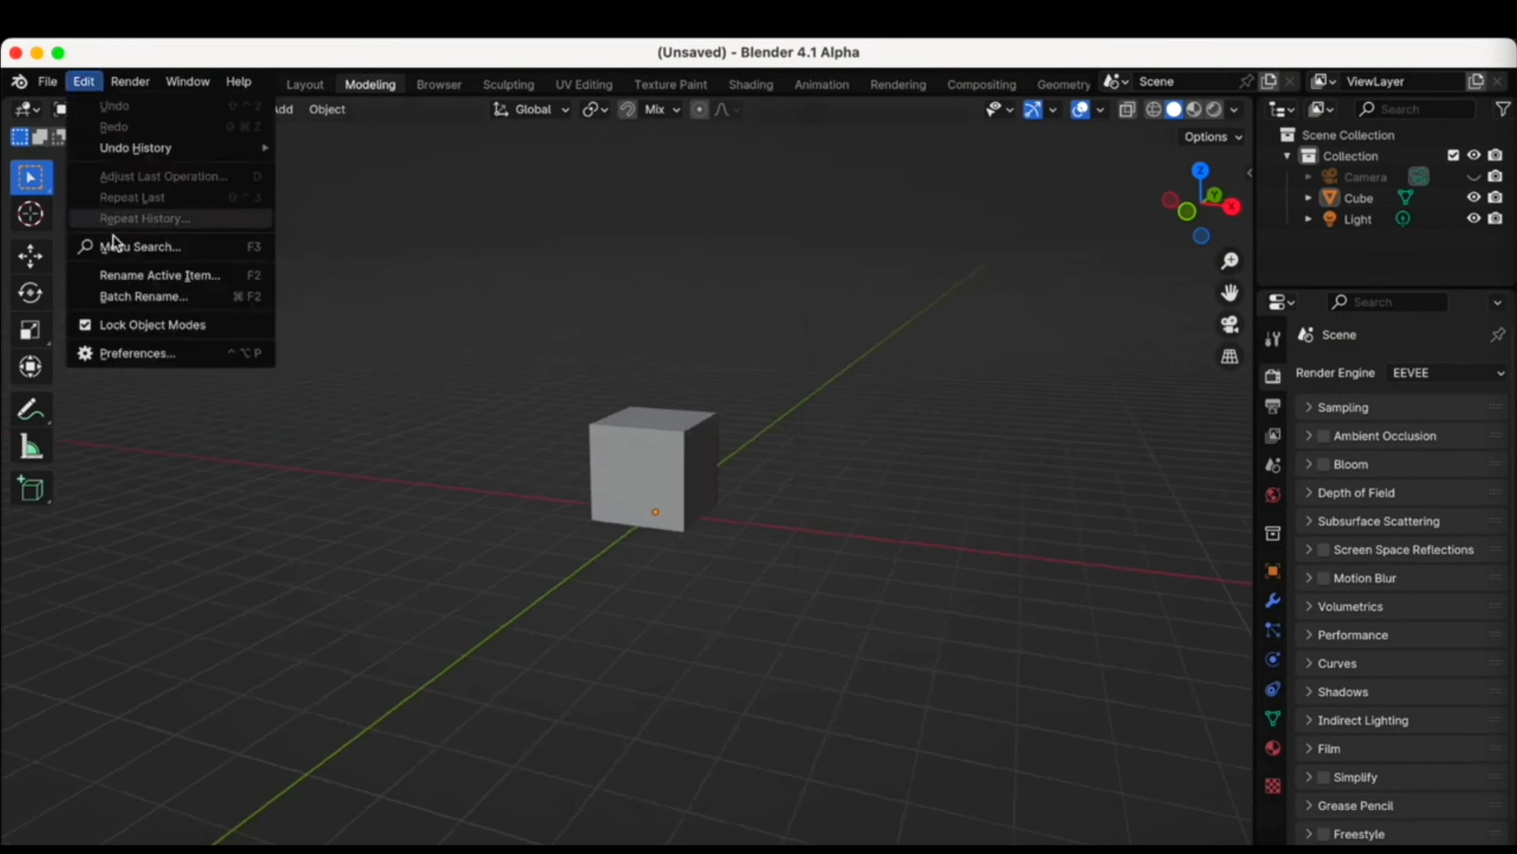
{"action": "left_click", "coordinate": [141, 356]}
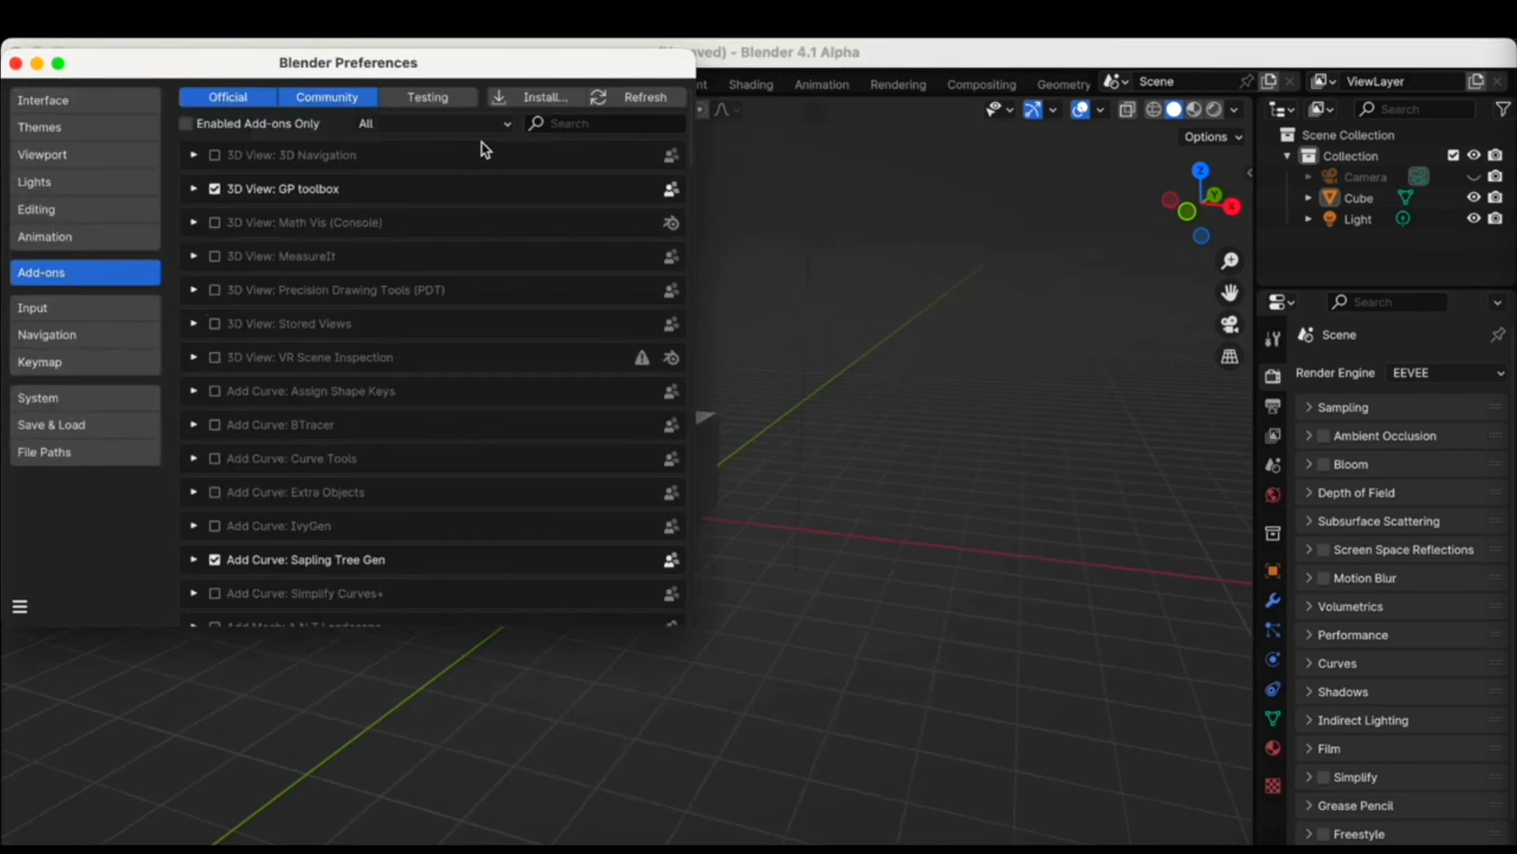
{"action": "left_click", "coordinate": [537, 97]}
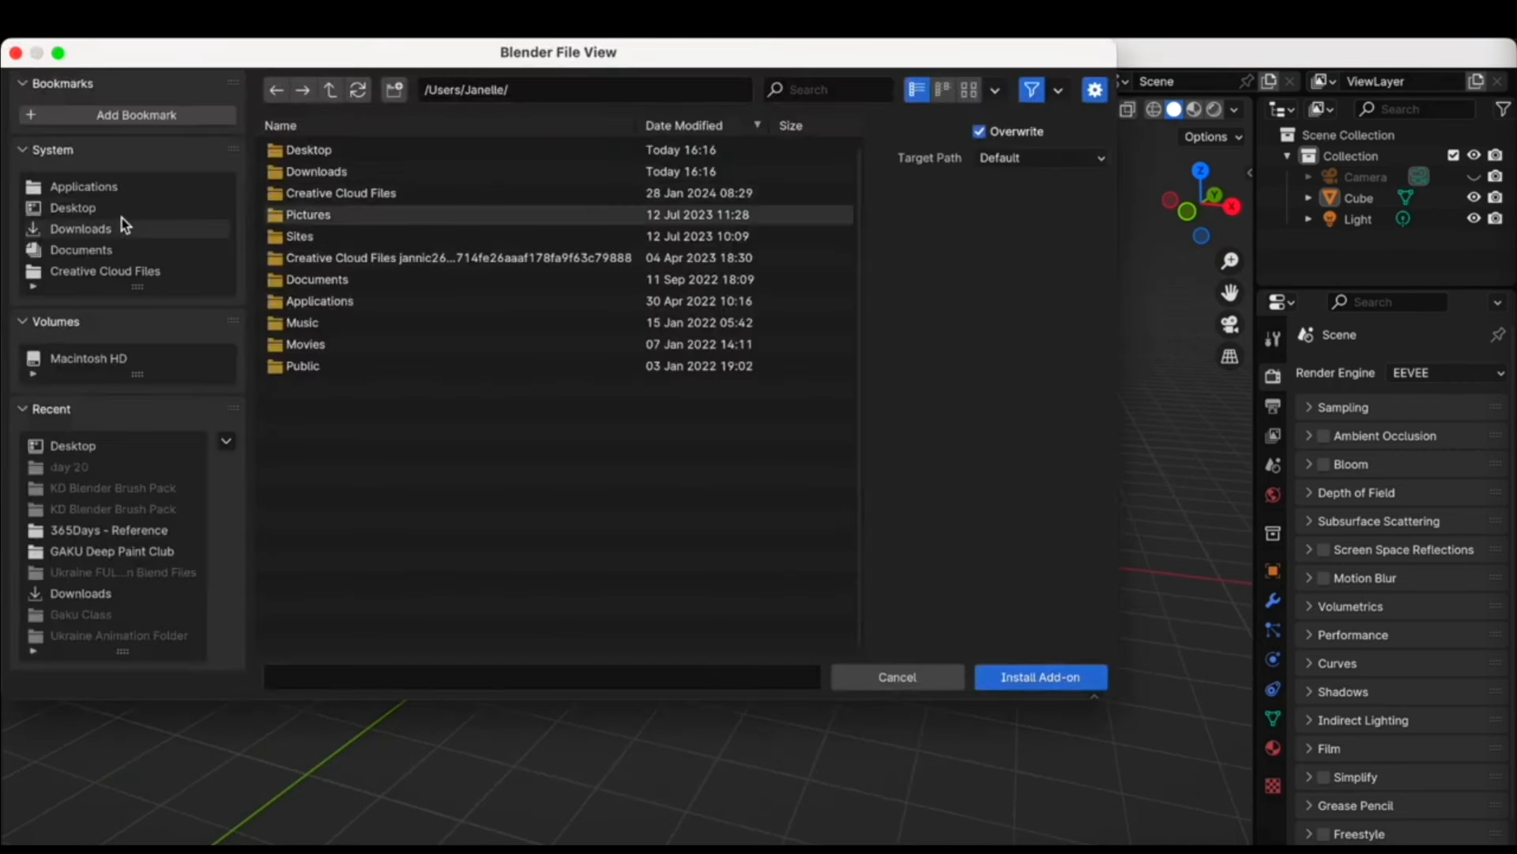
{"action": "left_click", "coordinate": [95, 208]}
{"action": "scroll", "coordinate": [419, 397], "scroll_direction": "down", "scroll_amount": 5}
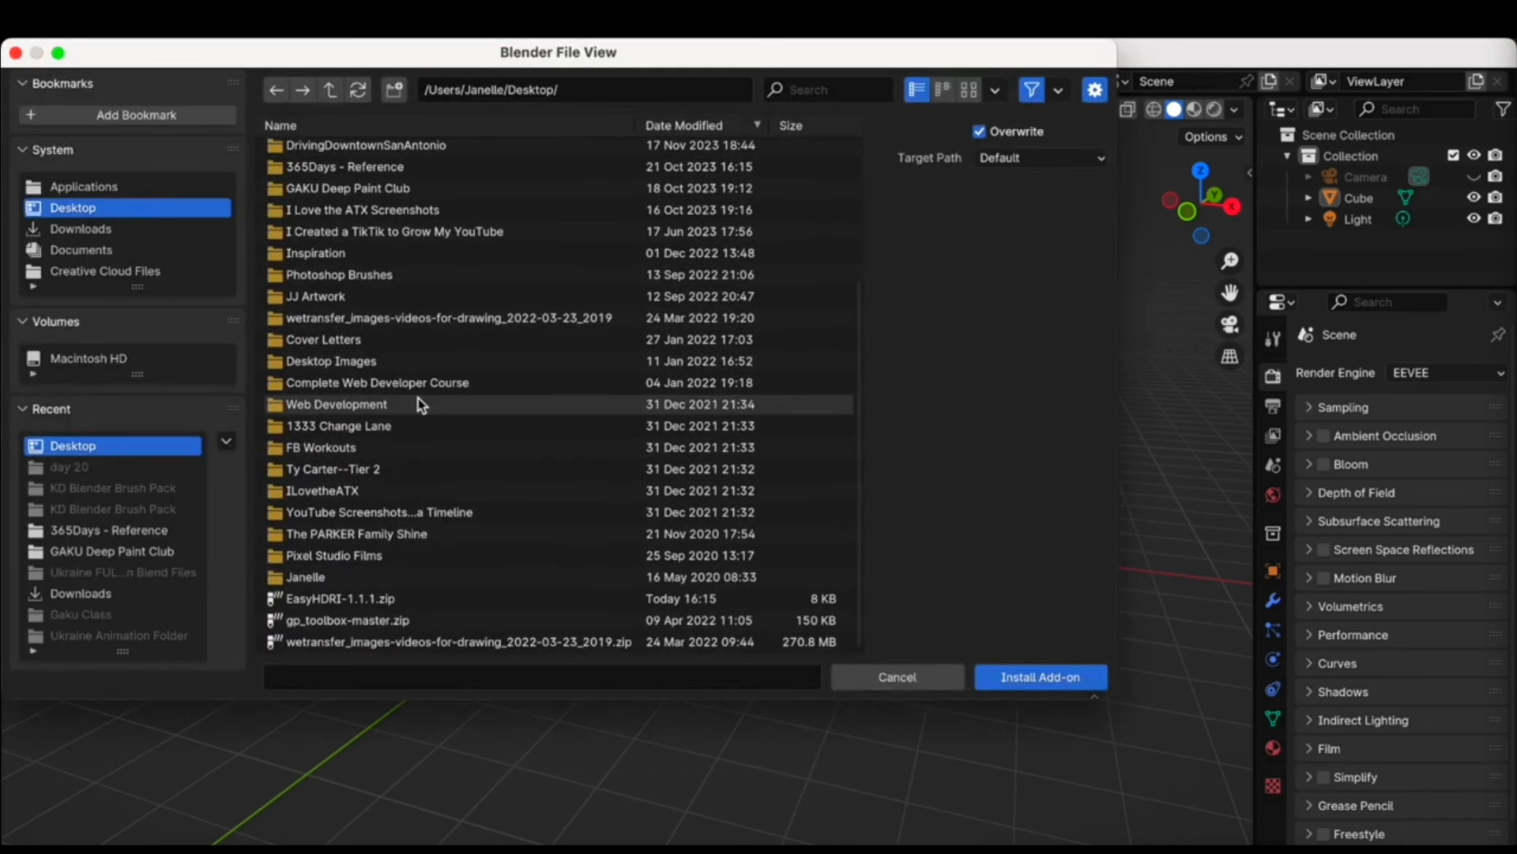
{"action": "double_click", "coordinate": [318, 600]}
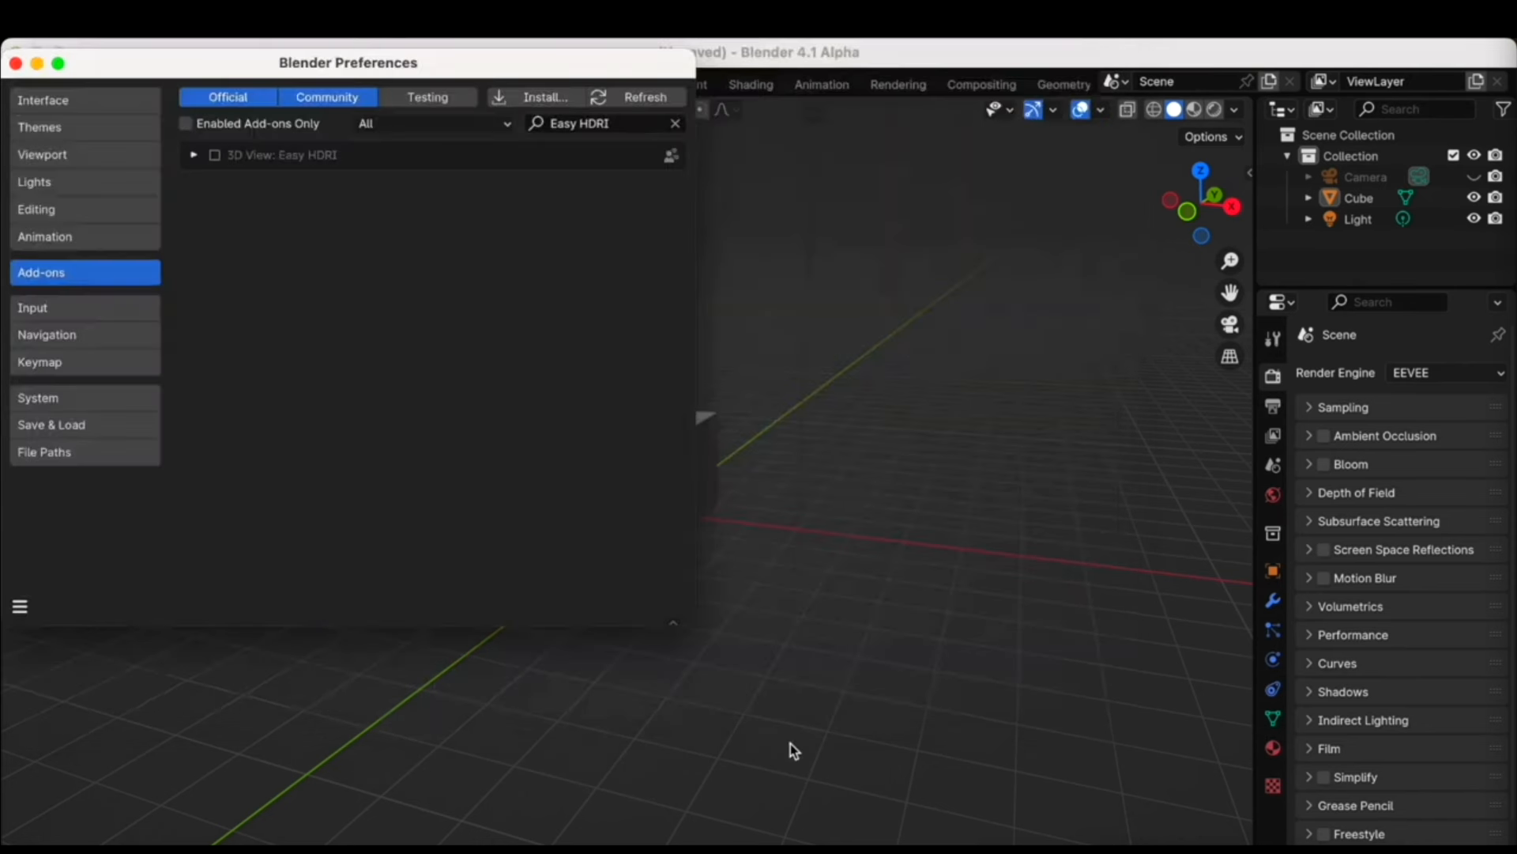
{"action": "left_click", "coordinate": [214, 155]}
{"action": "left_click", "coordinate": [193, 156]}
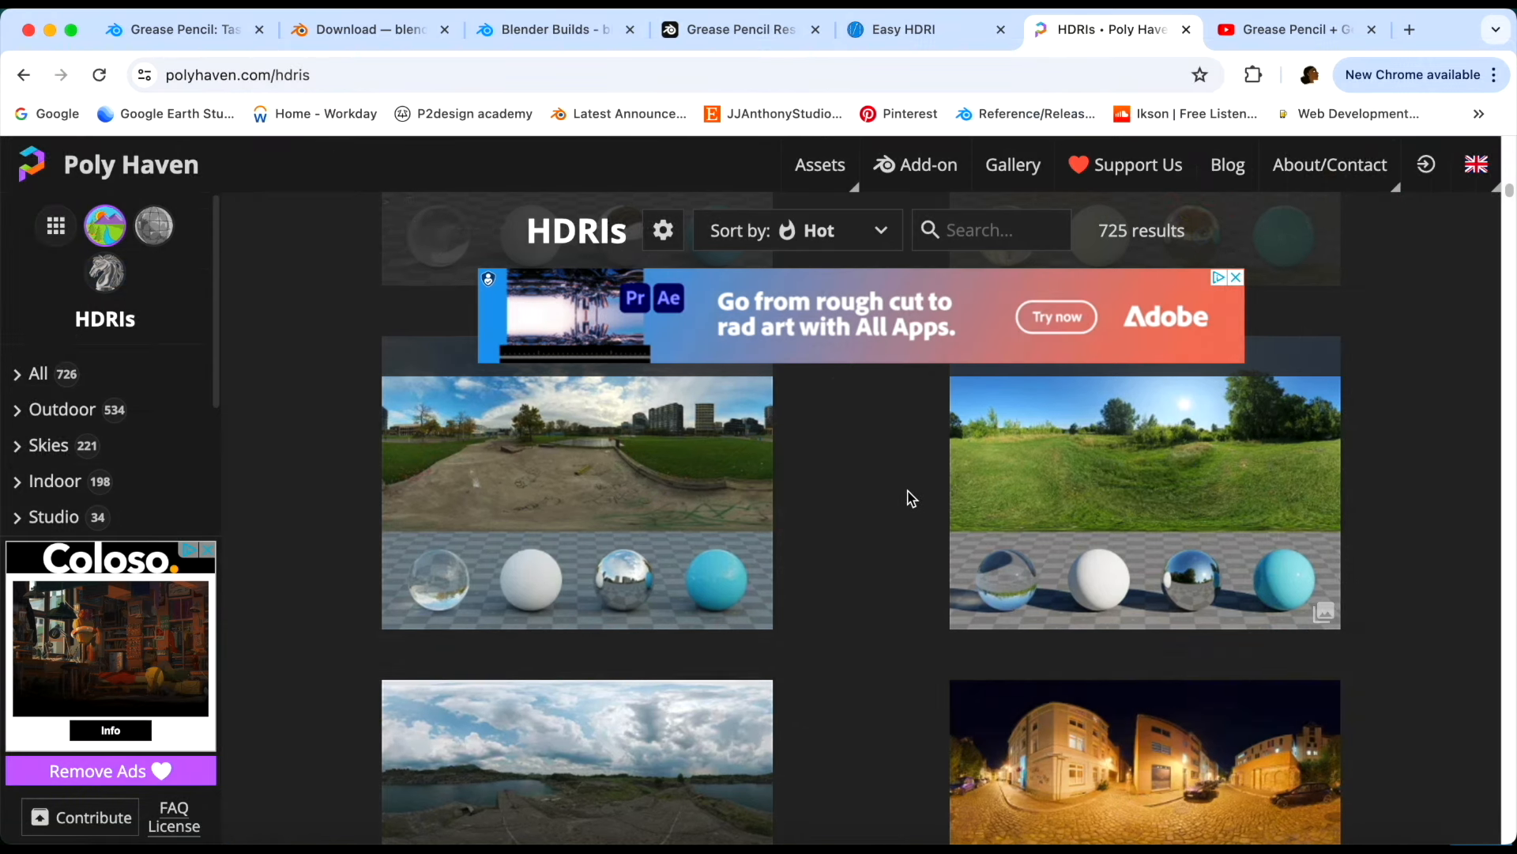
Browse the HDRIs on Poly Haven in Chrome and look over the site's Blender add-on page
{"action": "scroll", "coordinate": [905, 494], "scroll_direction": "down", "scroll_amount": 2}
{"action": "scroll", "coordinate": [908, 484], "scroll_direction": "up", "scroll_amount": 7}
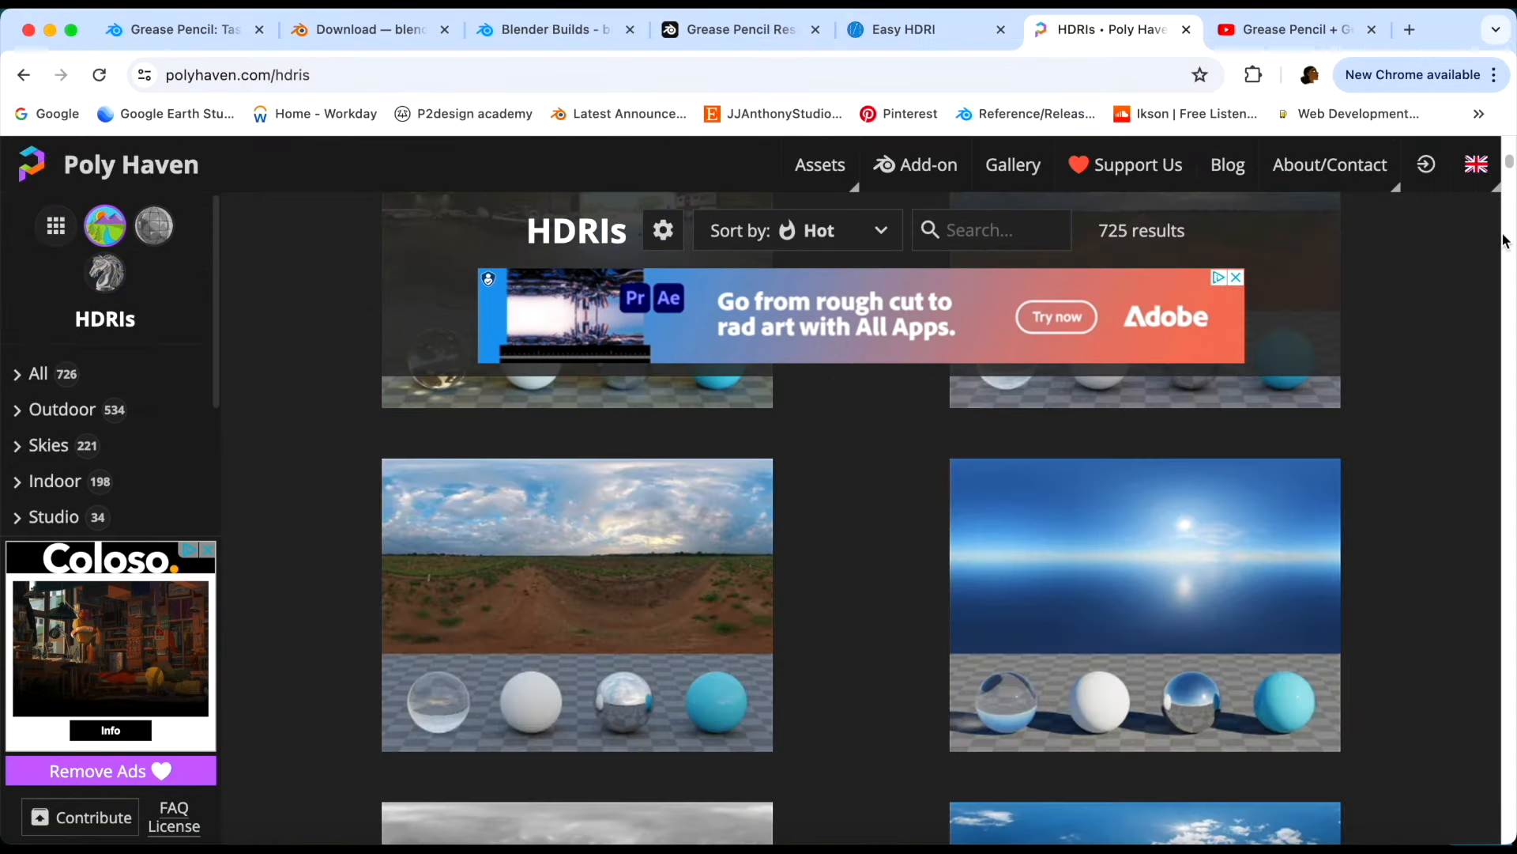
{"action": "left_click_drag", "start_coordinate": [1508, 157], "coordinate": [1508, 148]}
{"action": "left_click", "coordinate": [915, 165]}
{"action": "left_click_drag", "start_coordinate": [1510, 163], "coordinate": [1514, 244]}
{"action": "scroll", "coordinate": [548, 577], "scroll_direction": "down", "scroll_amount": 3}
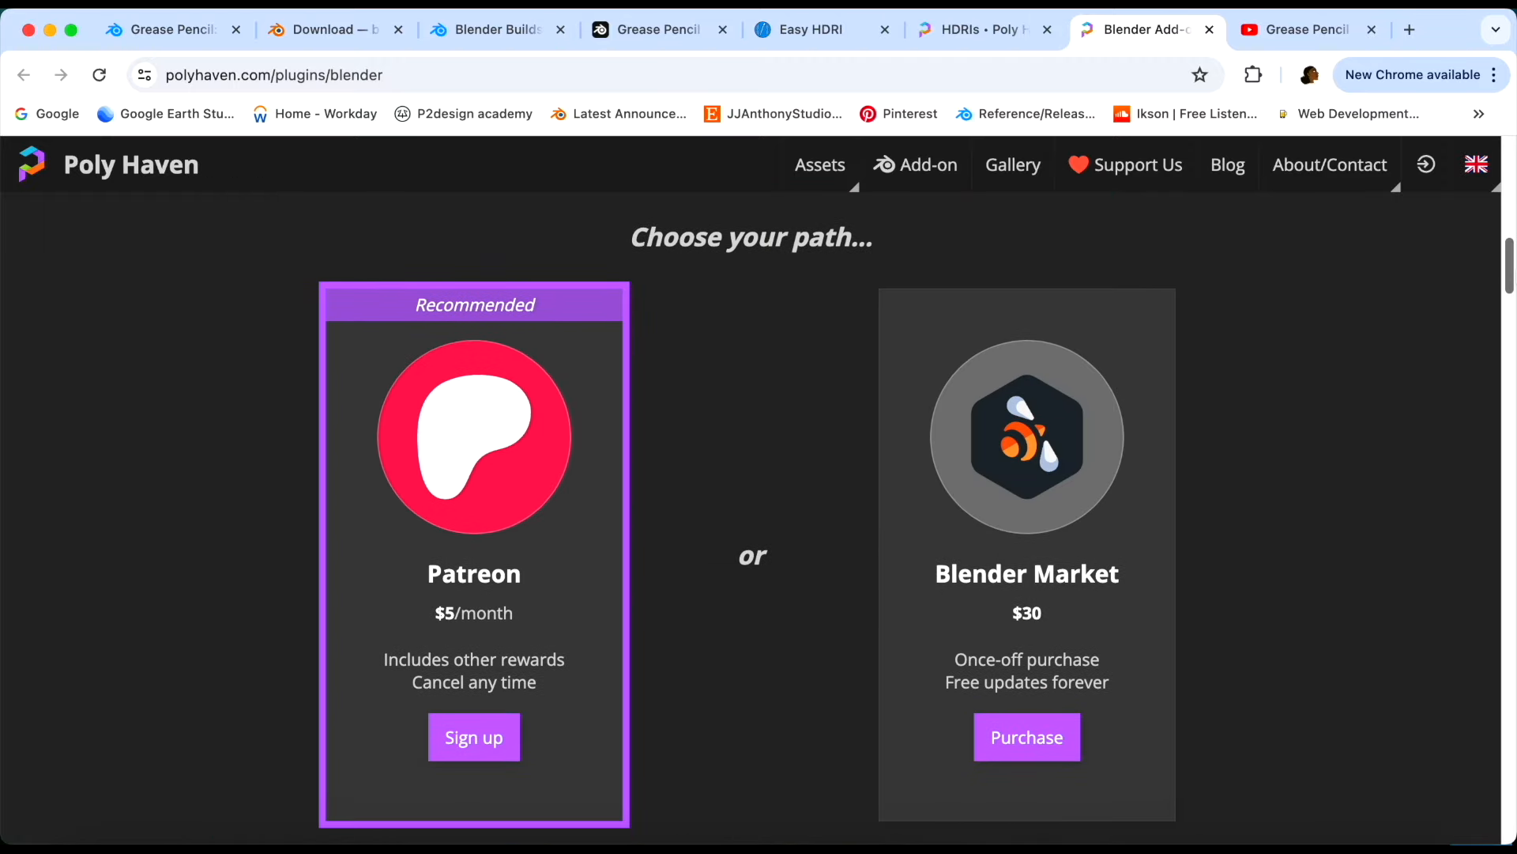
Return to the Poly Haven HDRI list, open Symmetrical Garden 02 and show its download resolution choices
{"action": "left_click", "coordinate": [984, 30]}
{"action": "left_click", "coordinate": [1151, 541]}
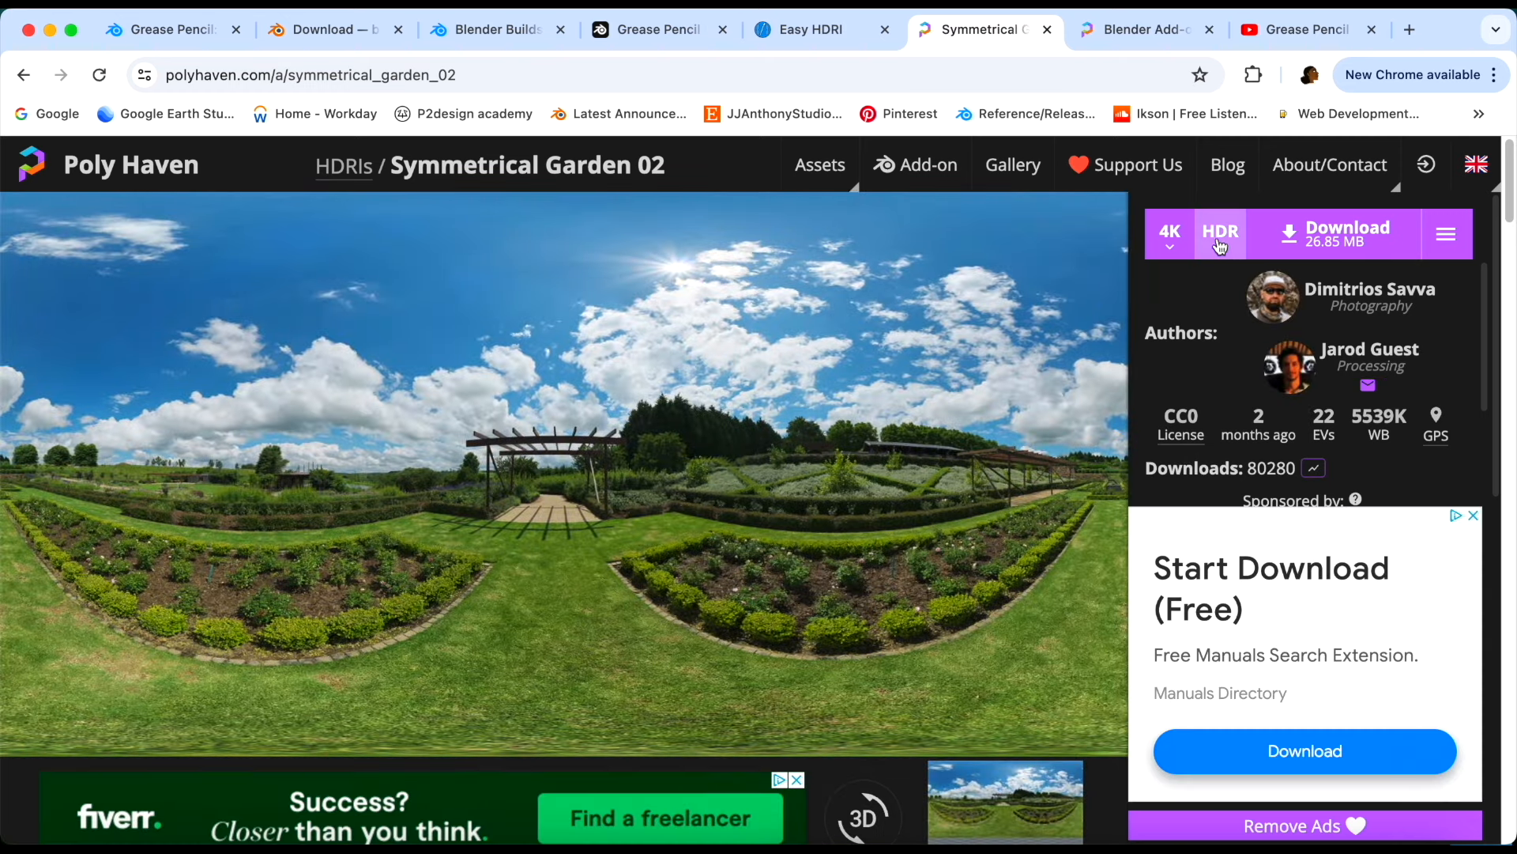
{"action": "left_click", "coordinate": [1171, 237]}
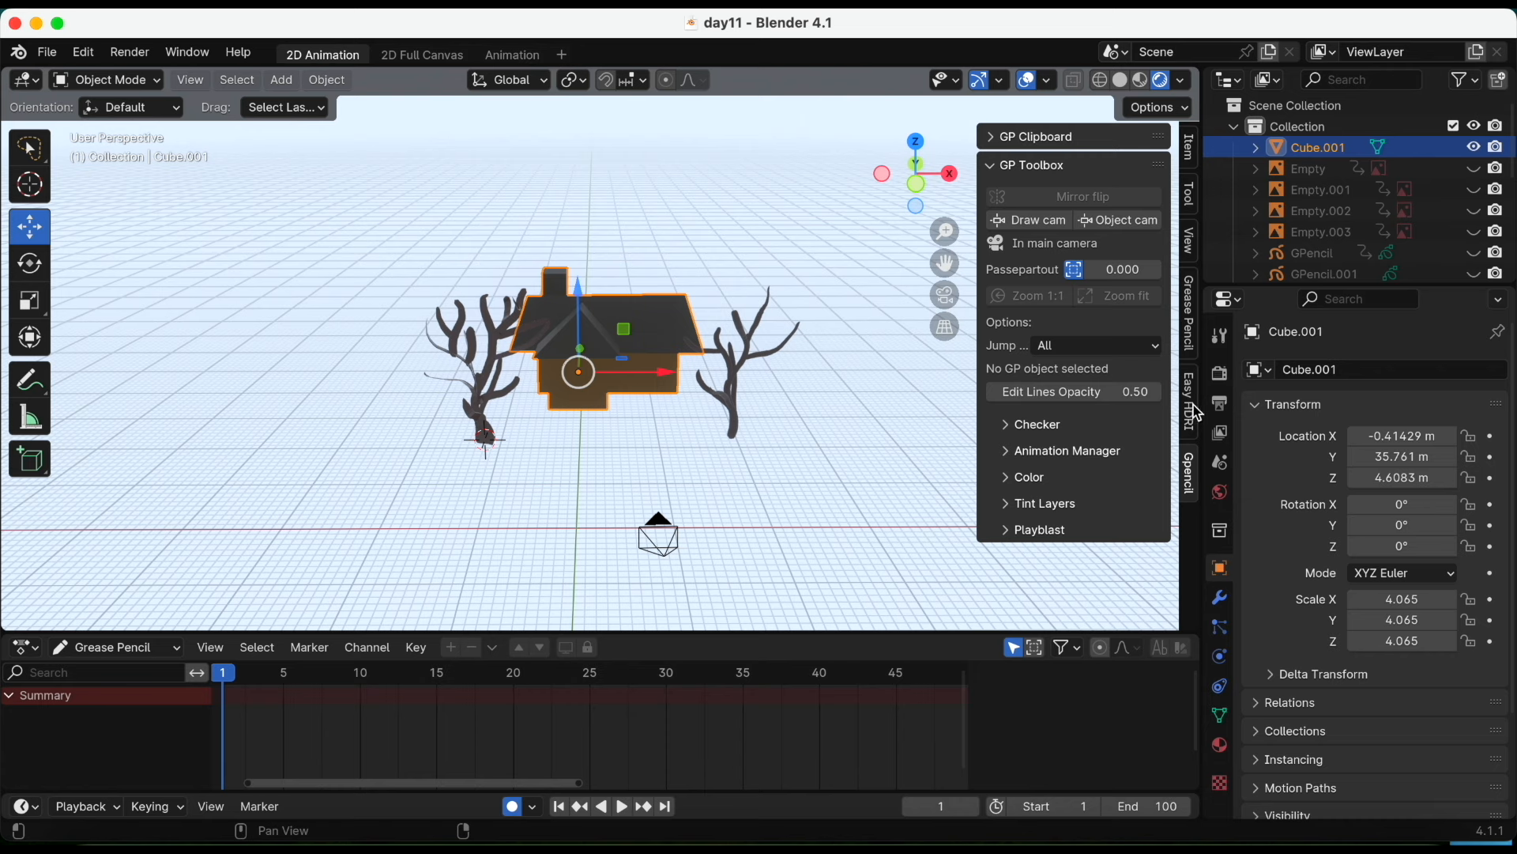
In Blender's day11 scene, load symmetrical_garden_02_4k.hdr from the Desktop as the environment with Easy HDRI
{"action": "left_click", "coordinate": [1189, 405]}
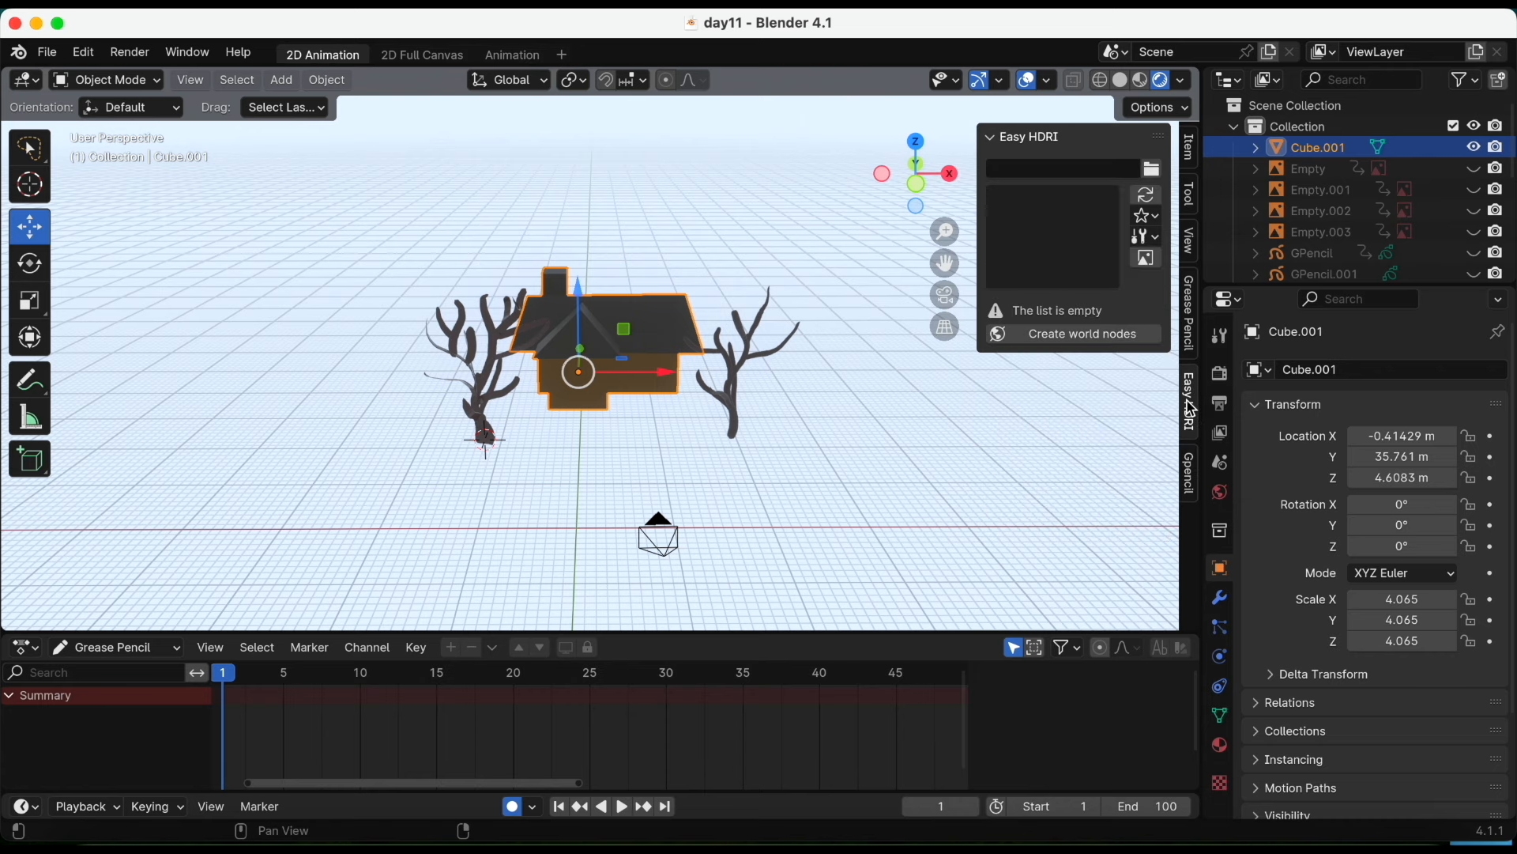
{"action": "left_click", "coordinate": [1152, 169]}
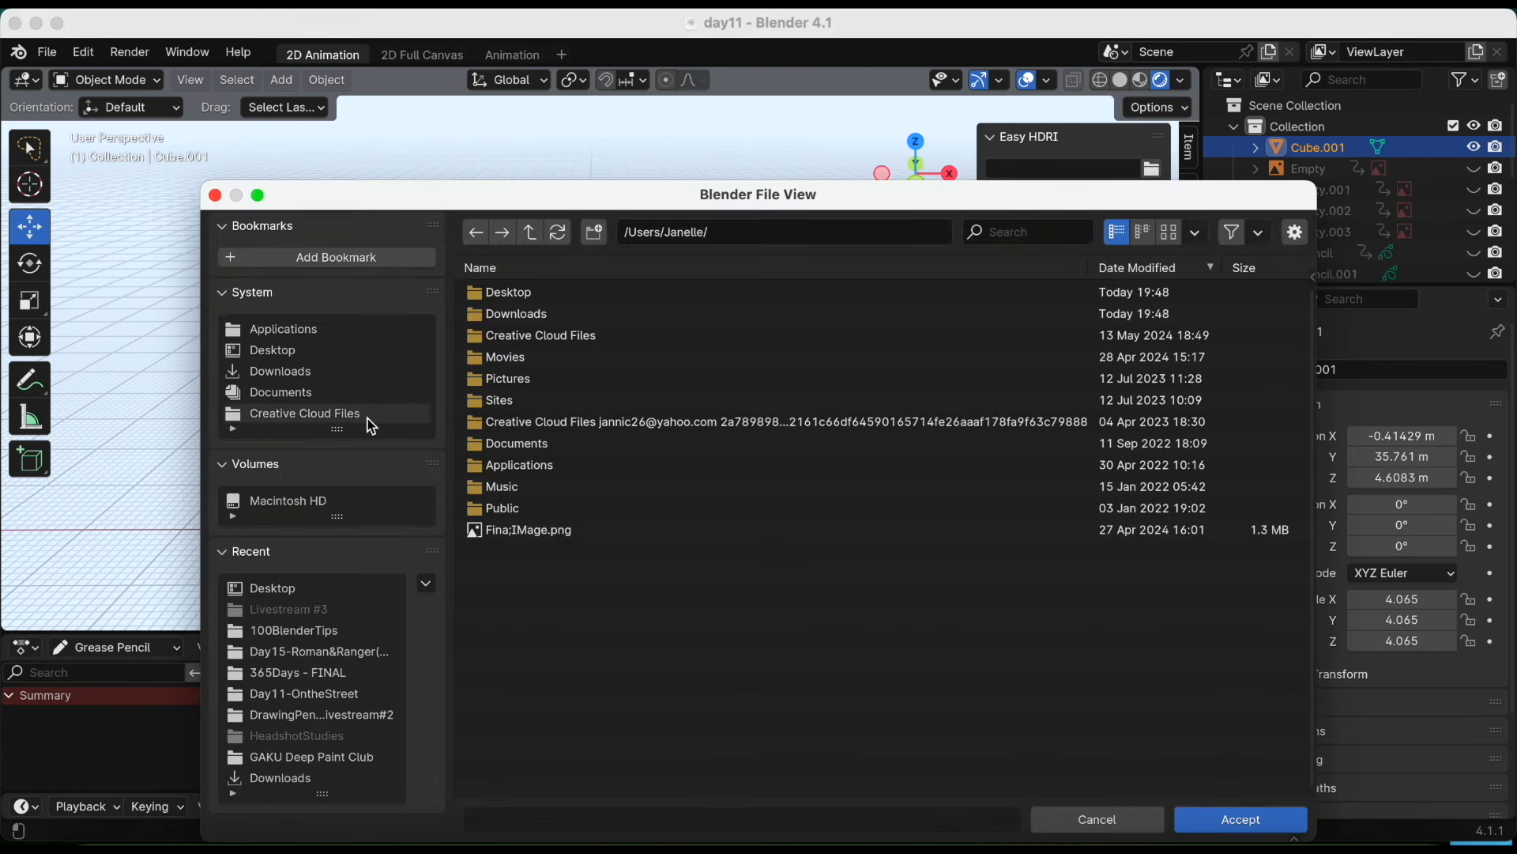
{"action": "left_click", "coordinate": [390, 352]}
{"action": "scroll", "coordinate": [764, 543], "scroll_direction": "down", "scroll_amount": 10}
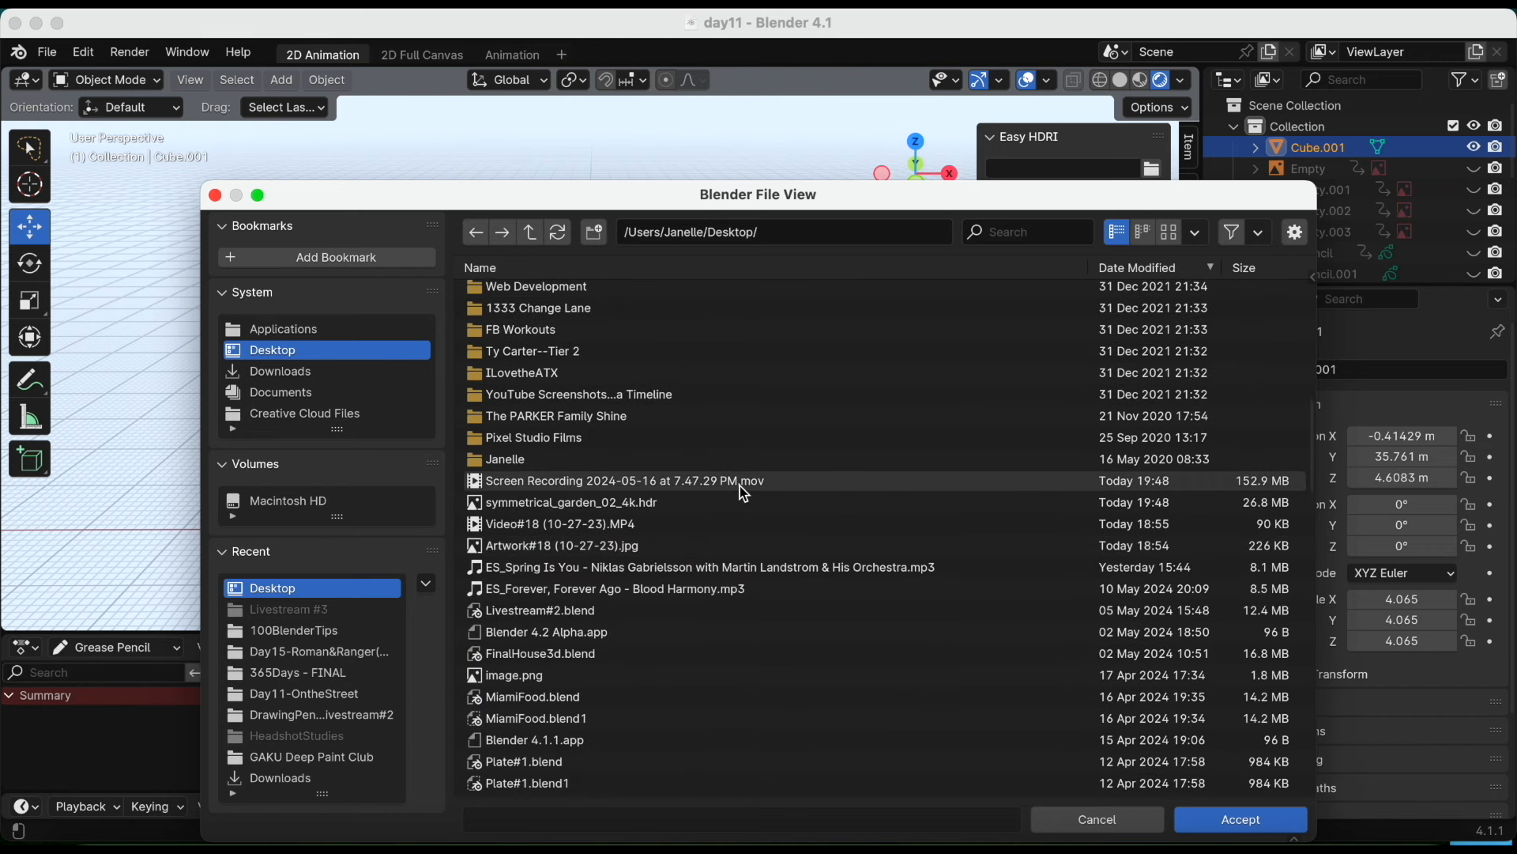
{"action": "left_click", "coordinate": [639, 508]}
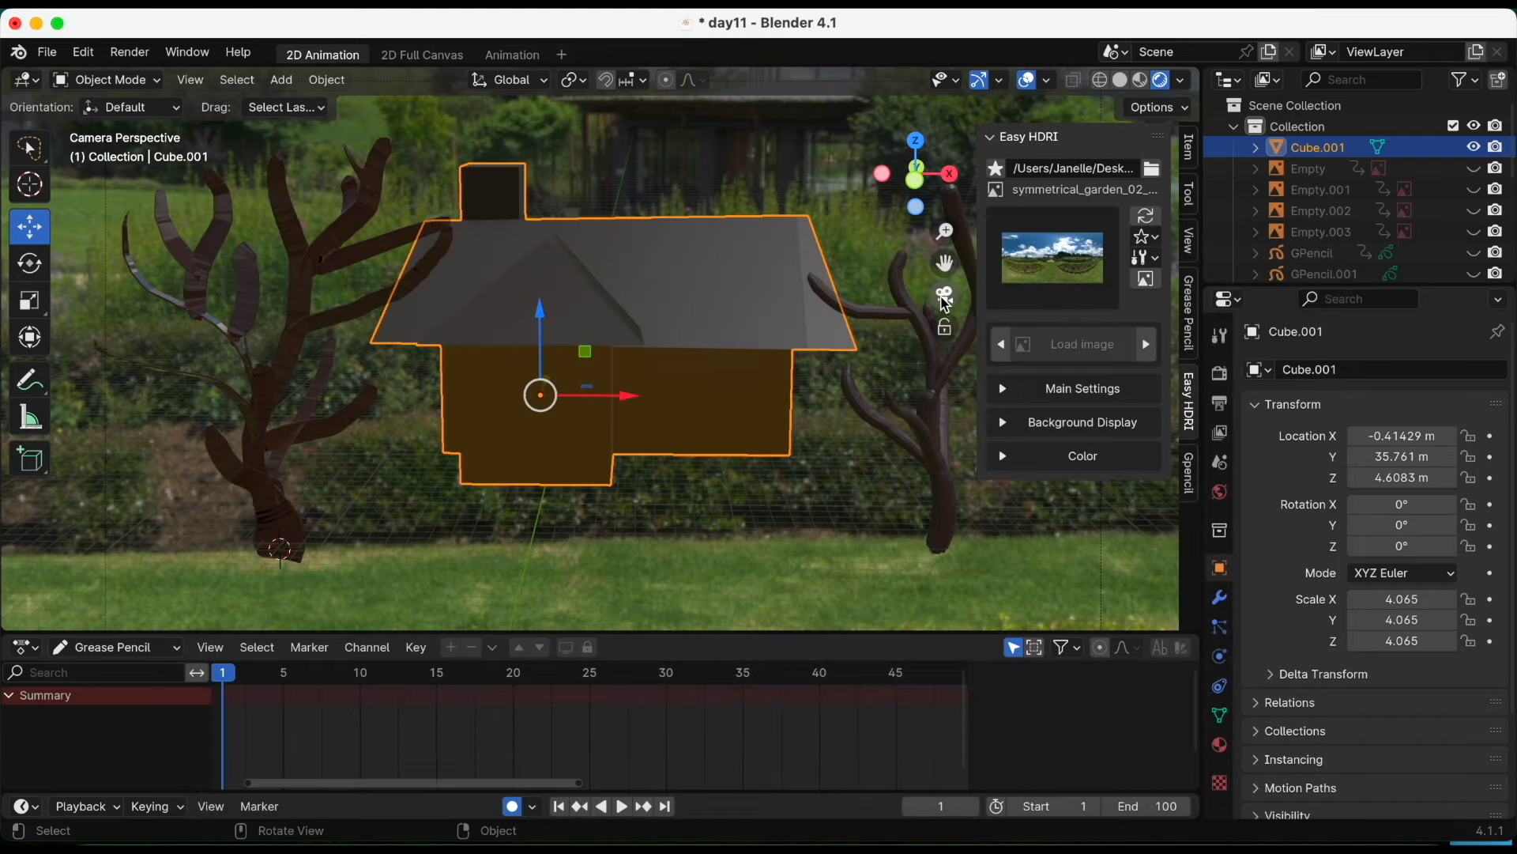
{"action": "middle_click_drag", "start_coordinate": [923, 318], "coordinate": [830, 379]}
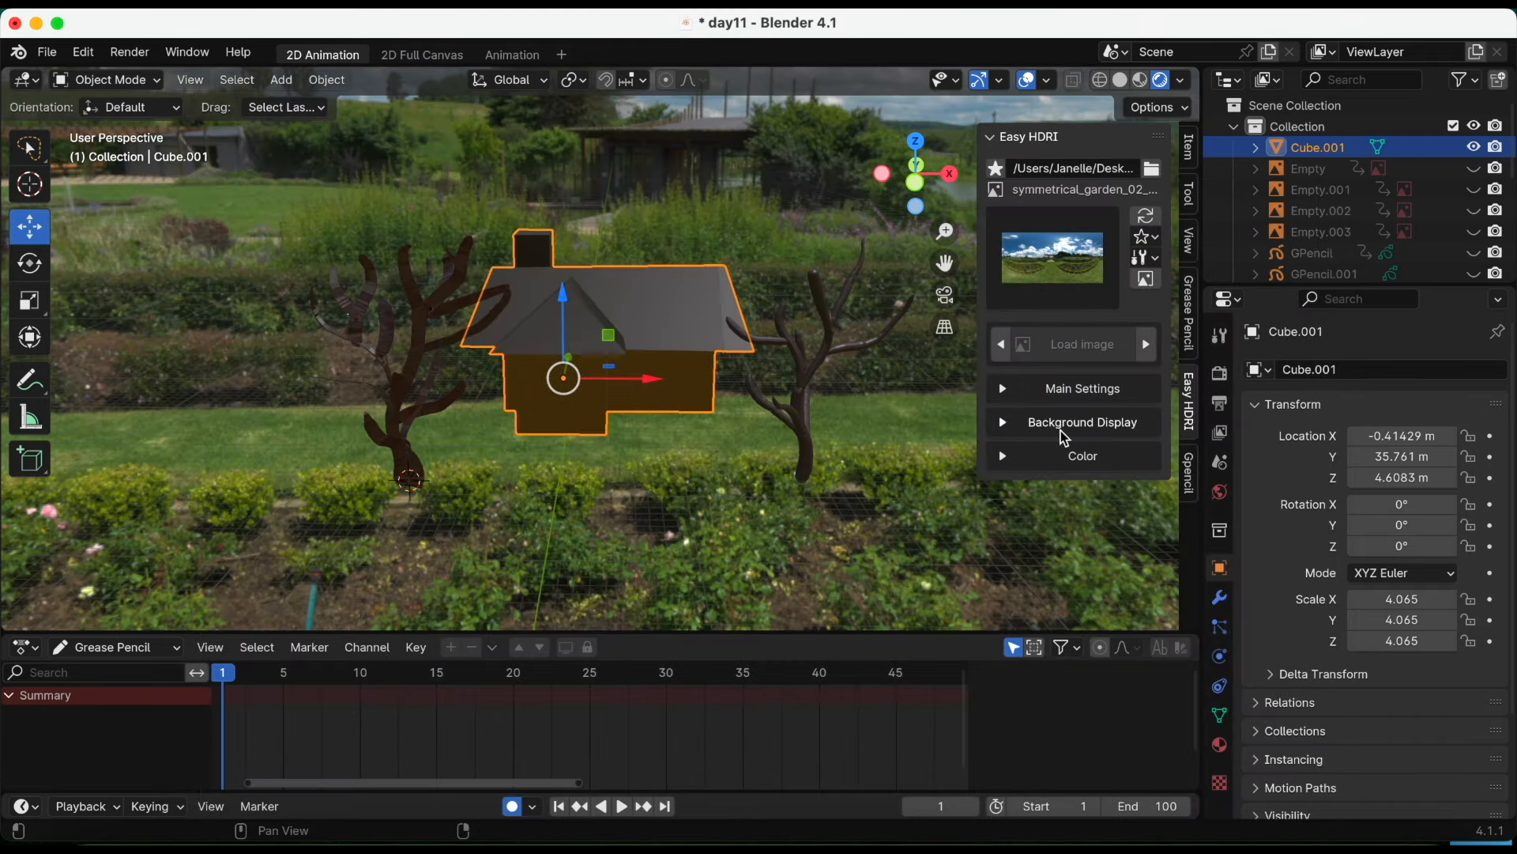
Expand Easy HDRI's Background Display settings, try the Blured and Solid modes and return to Original
{"action": "left_click", "coordinate": [1005, 429]}
{"action": "left_click", "coordinate": [1005, 429]}
{"action": "left_click", "coordinate": [1005, 429]}
{"action": "left_click", "coordinate": [1131, 453]}
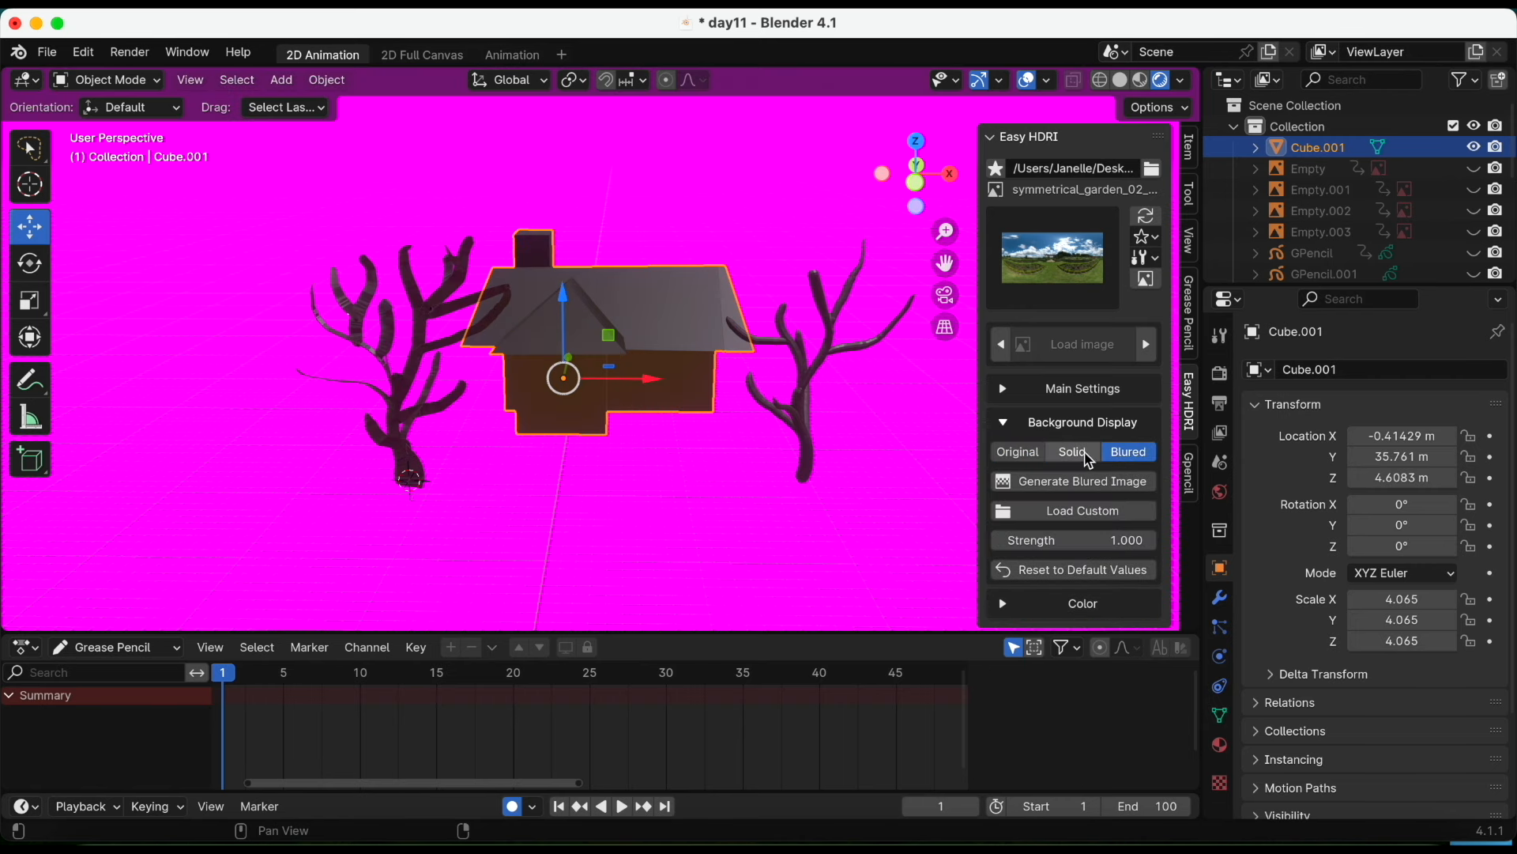
{"action": "left_click", "coordinate": [1071, 453]}
{"action": "left_click", "coordinate": [1018, 454]}
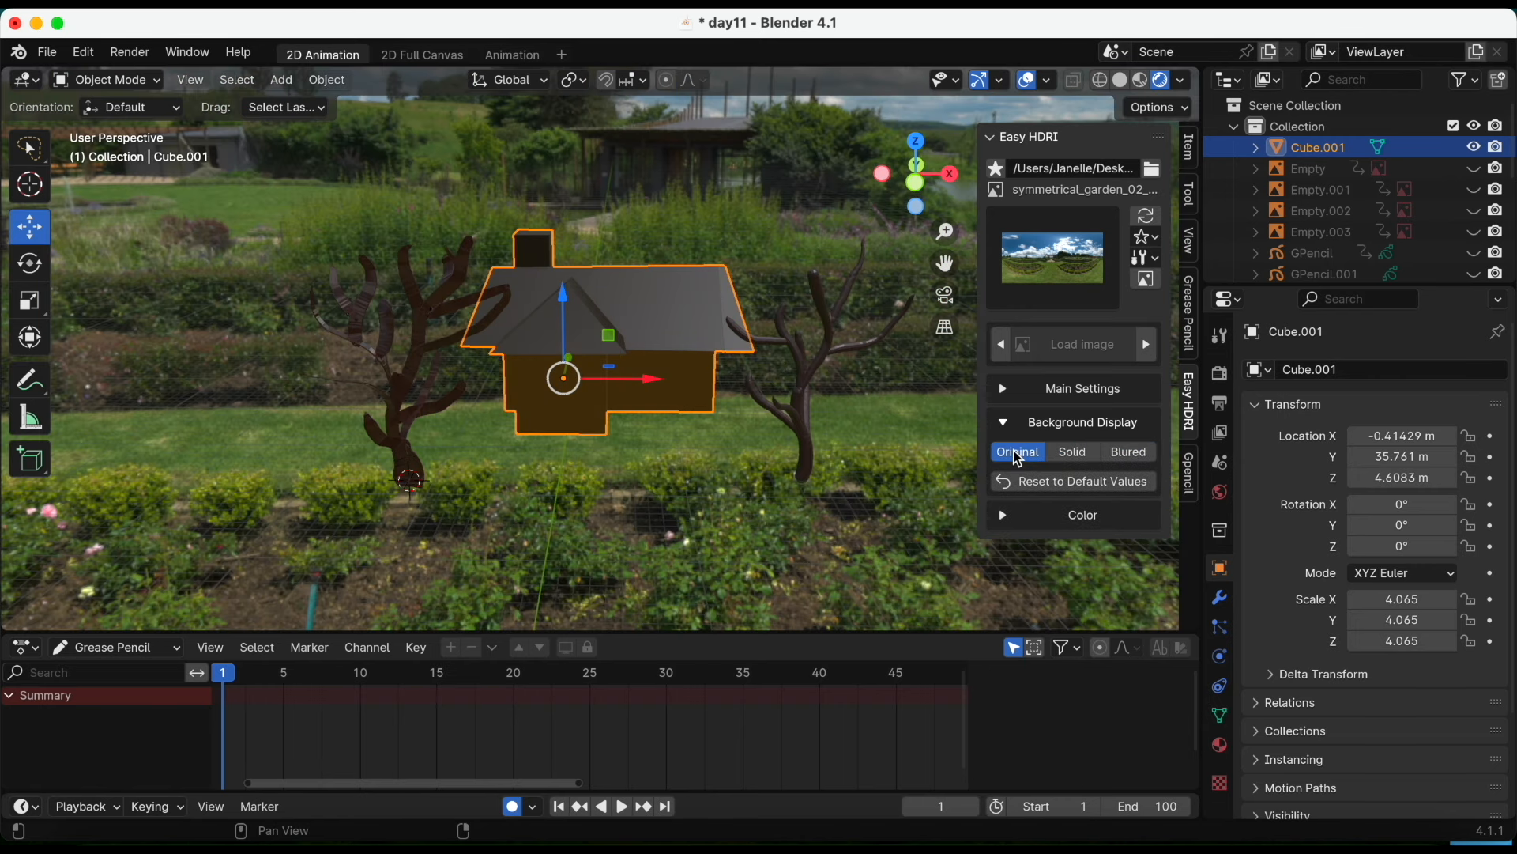
Try the Solid background, try Blured with strength 2.8, and set the background display back to Original
{"action": "left_click", "coordinate": [1089, 450]}
{"action": "left_click", "coordinate": [1122, 454]}
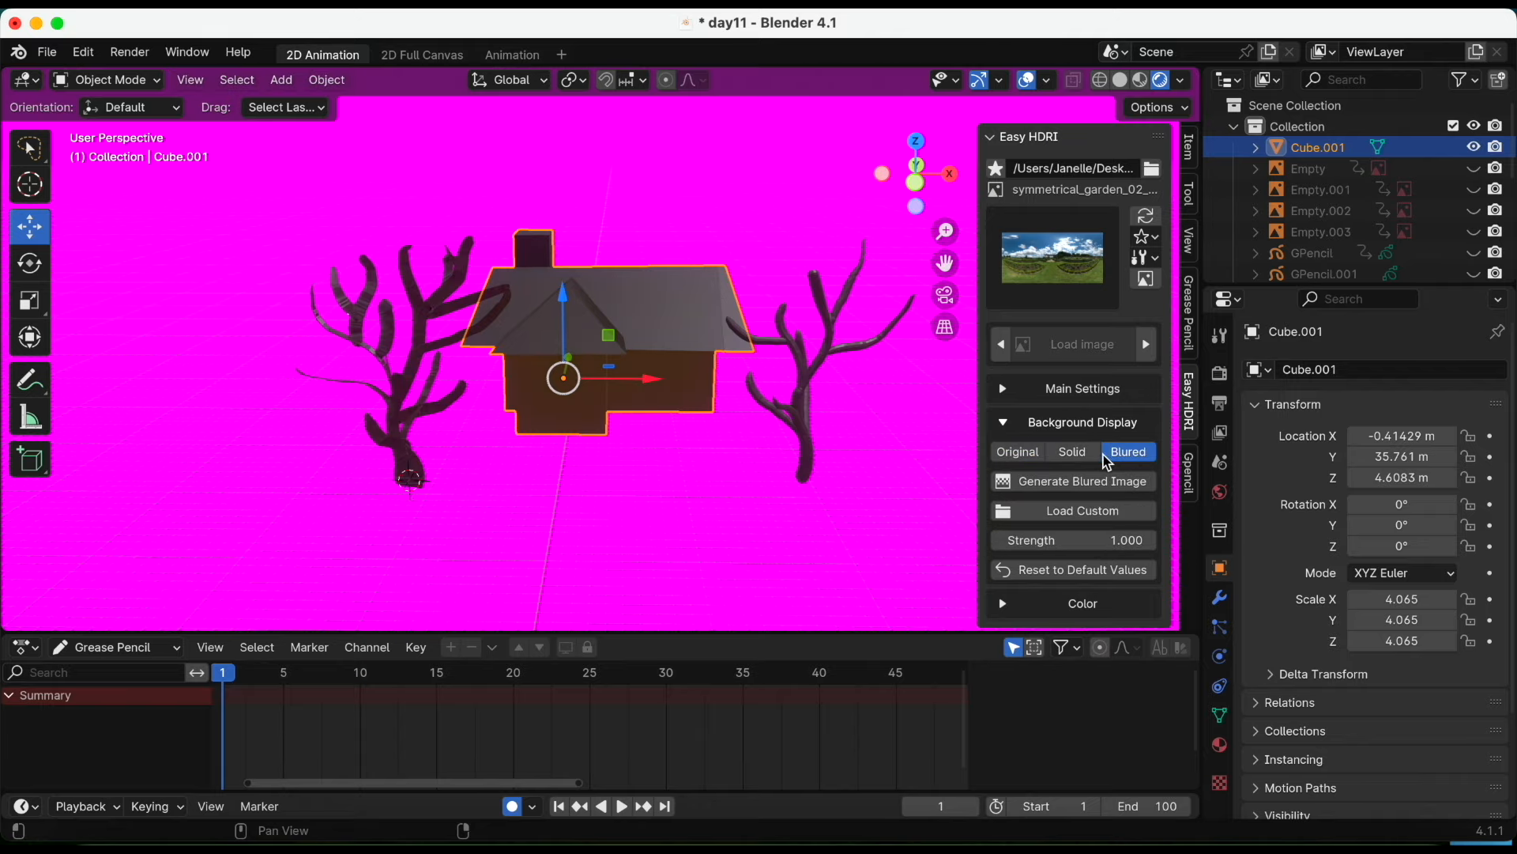
{"action": "mouse_move", "coordinate": [1108, 539]}
{"action": "left_mouse_down"}
{"action": "mouse_move", "coordinate": [1027, 540]}
{"action": "mouse_move", "coordinate": [1116, 540]}
{"action": "left_mouse_up"}
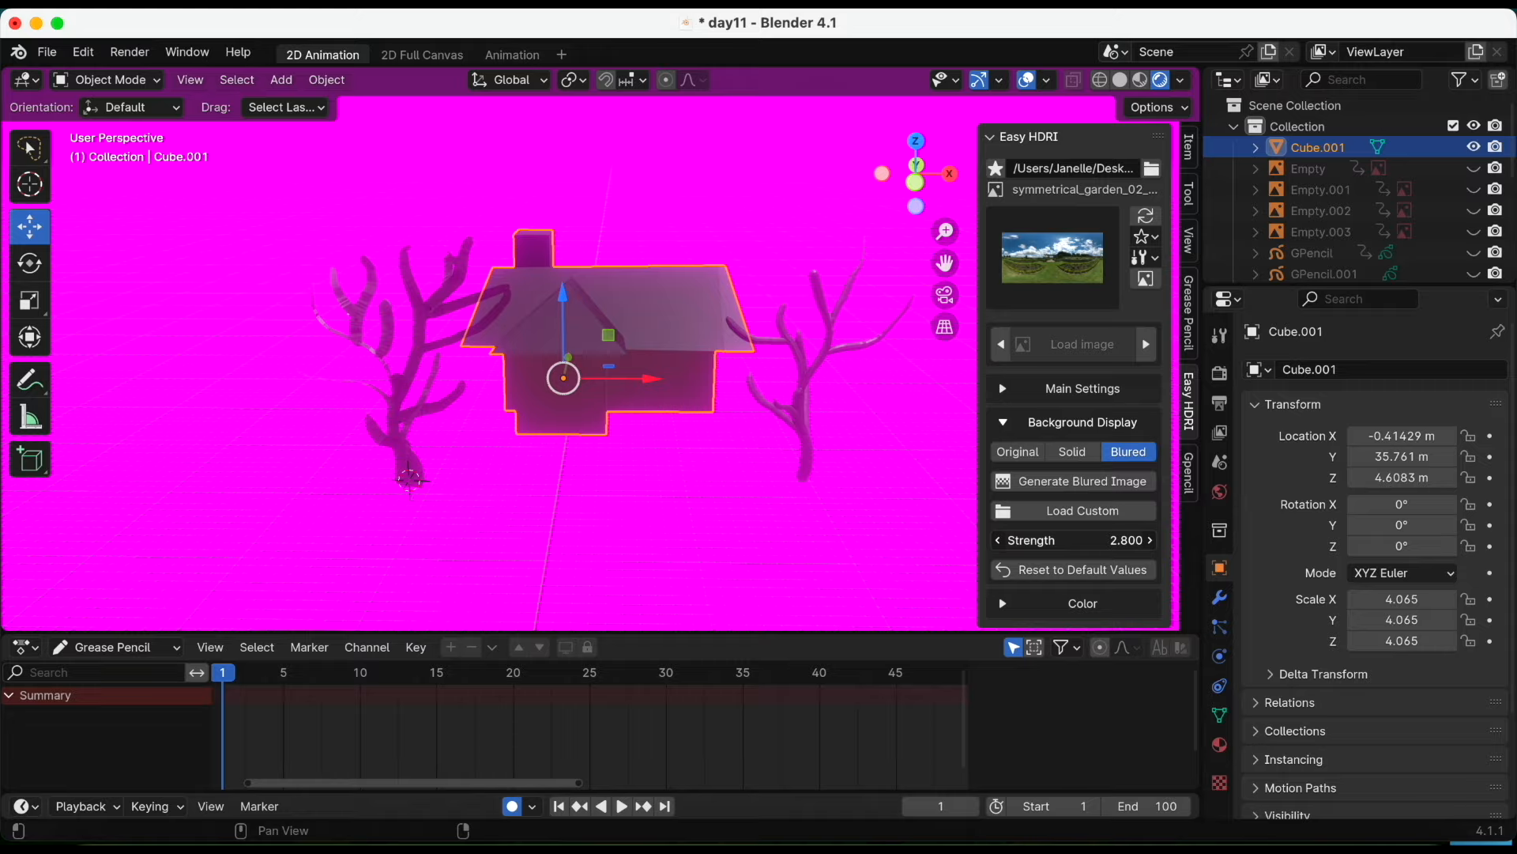
{"action": "left_click", "coordinate": [1026, 455]}
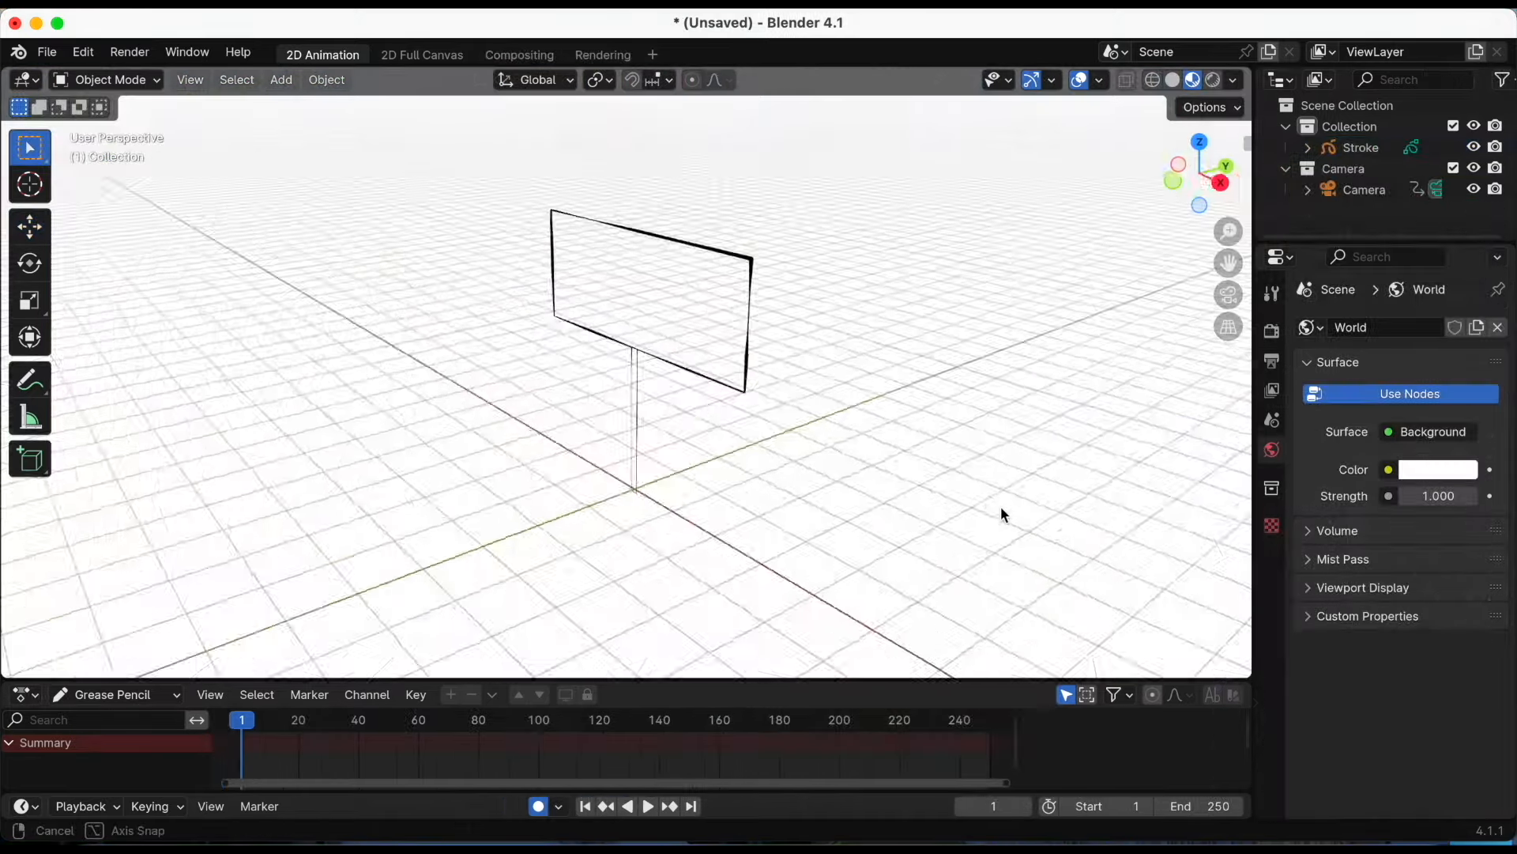
In the billboard scene, search the add-on preferences for "imag" to check Import Images as Planes, and close the preferences
{"action": "middle_click_drag", "start_coordinate": [1001, 506], "coordinate": [1048, 467]}
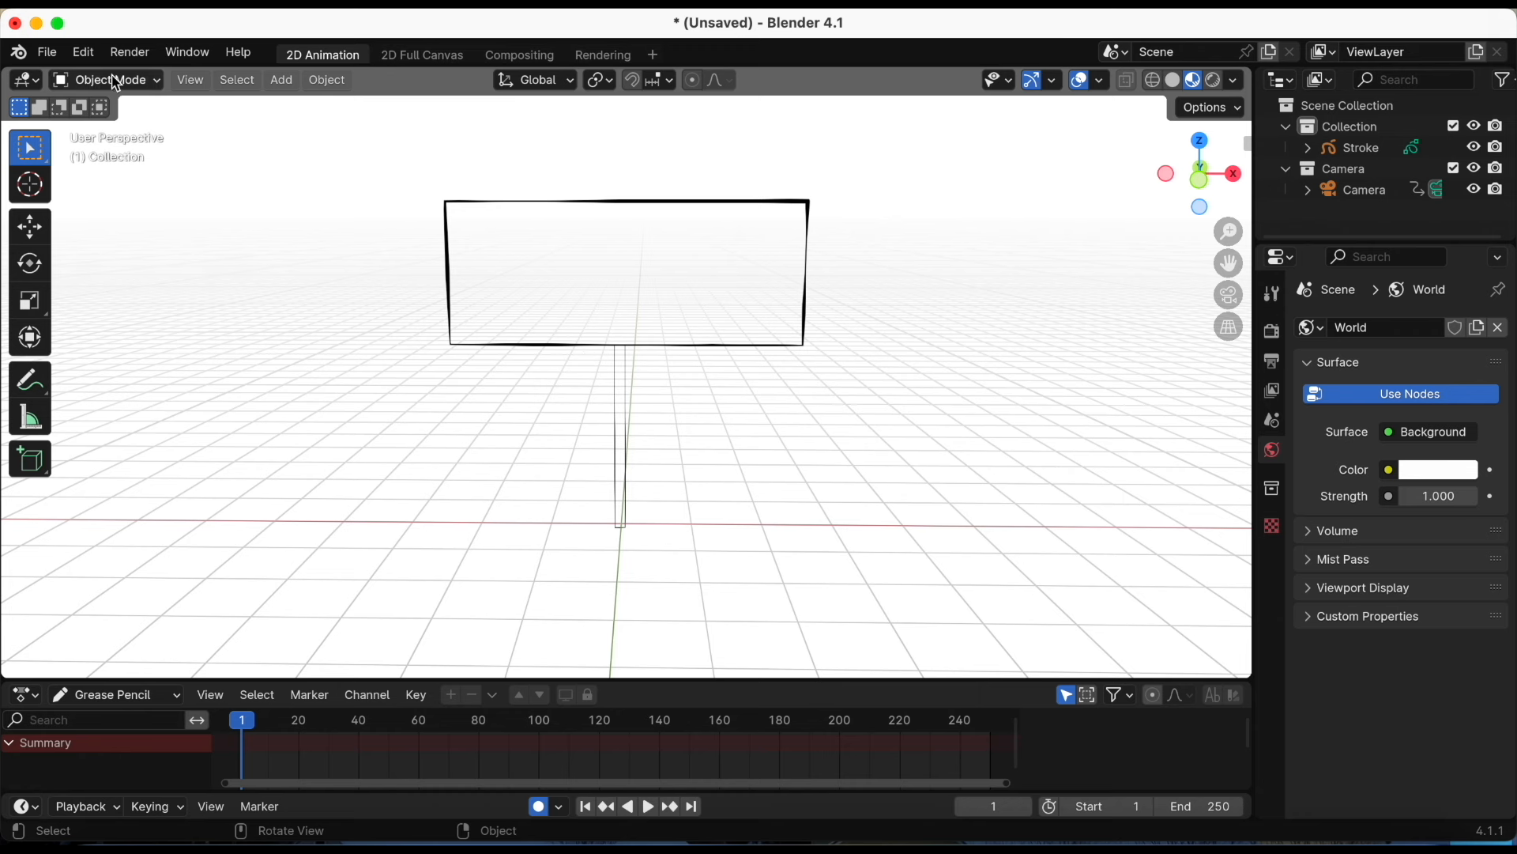
{"action": "left_click", "coordinate": [83, 52]}
{"action": "left_click", "coordinate": [158, 346]}
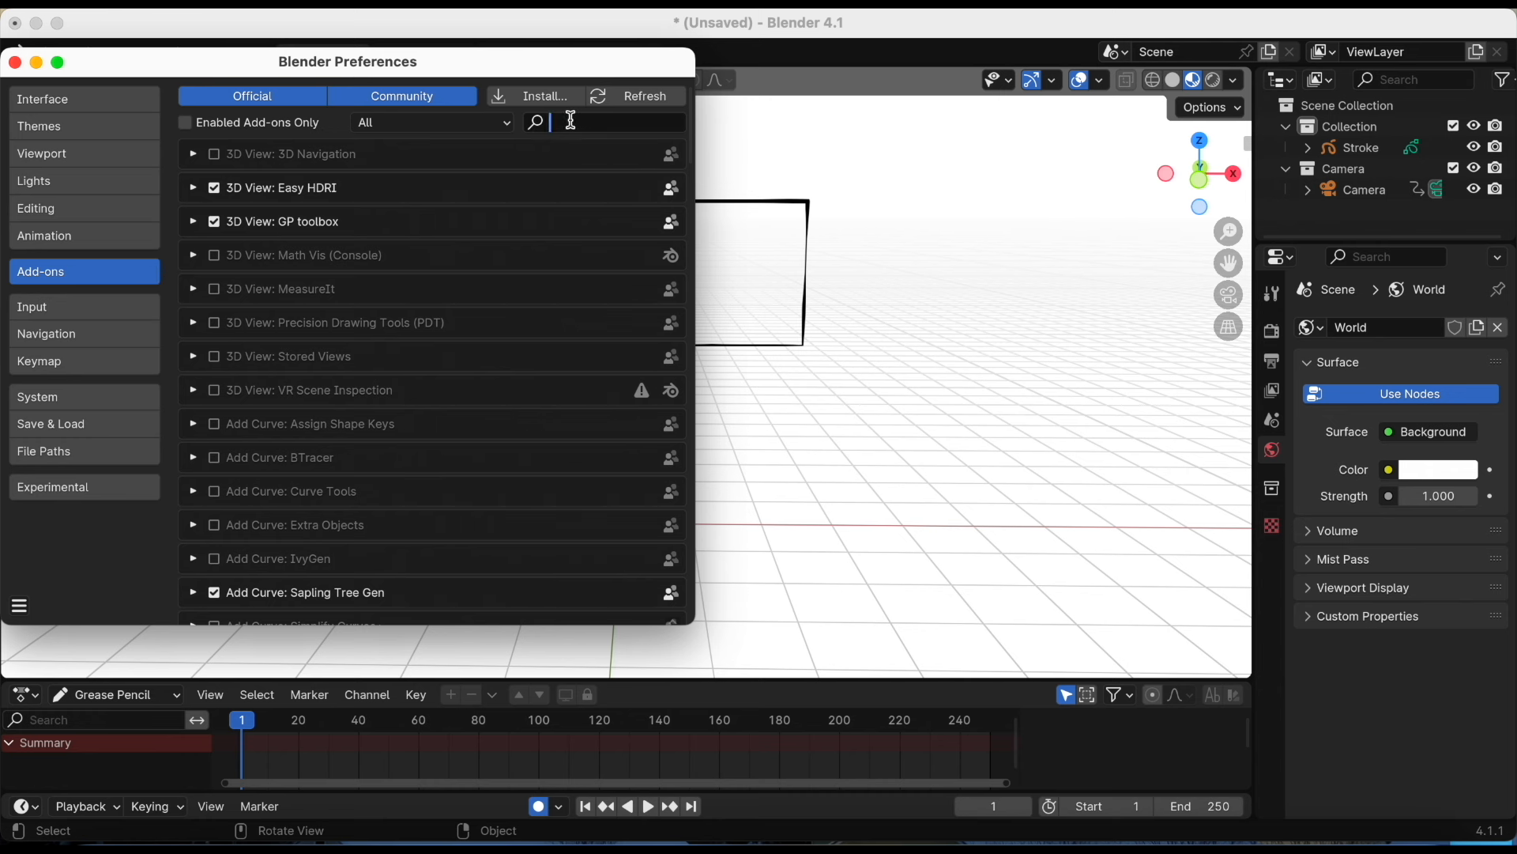
{"action": "type", "text": "imag"}
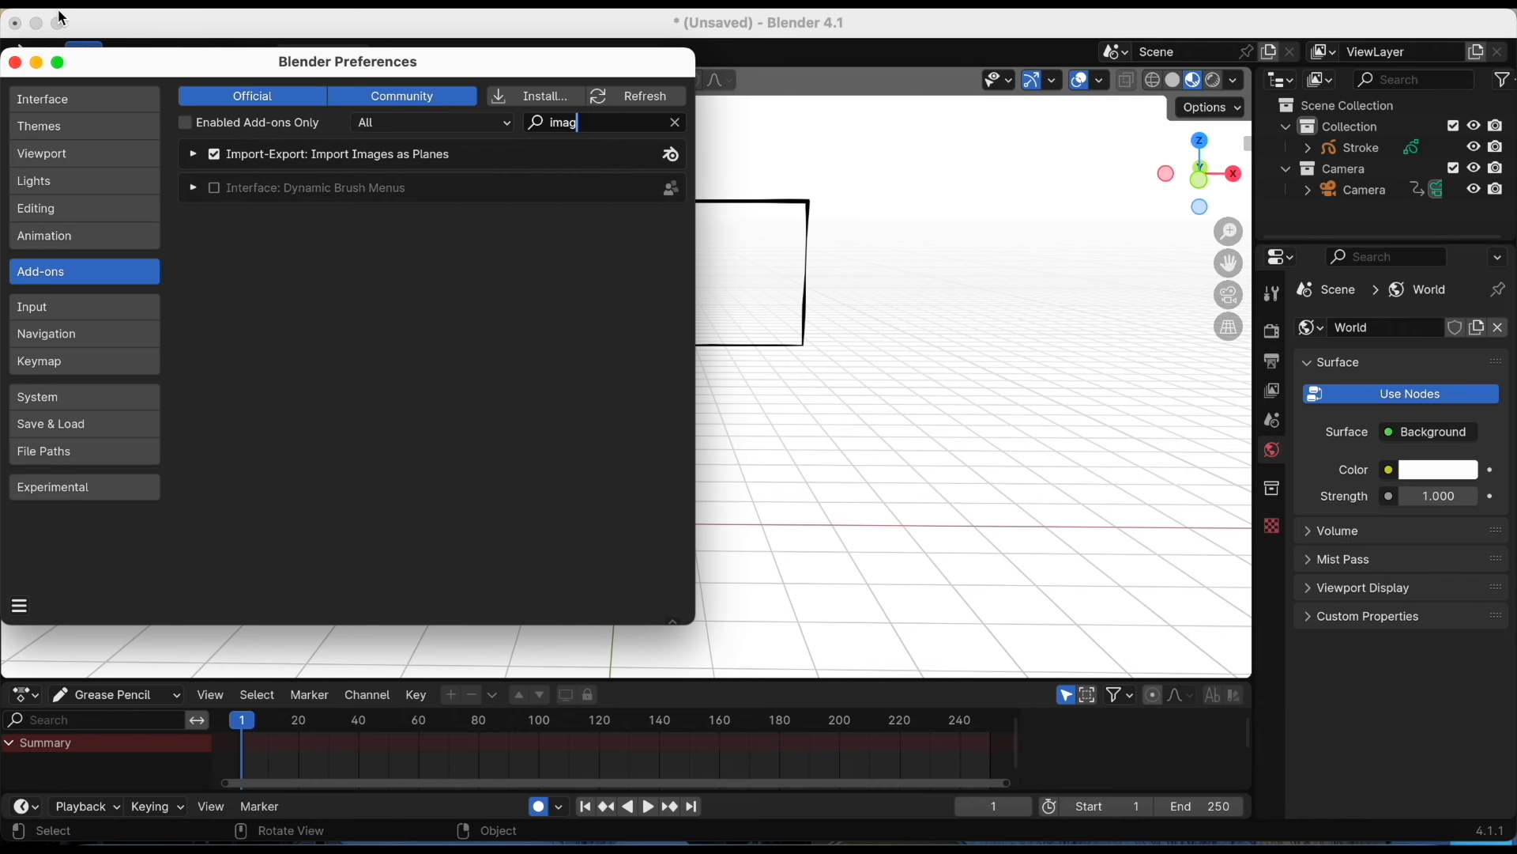
{"action": "left_click", "coordinate": [15, 63]}
Import the Man&DogImage picture from the Desktop using Images as Planes
{"action": "key", "text": "shift+a"}
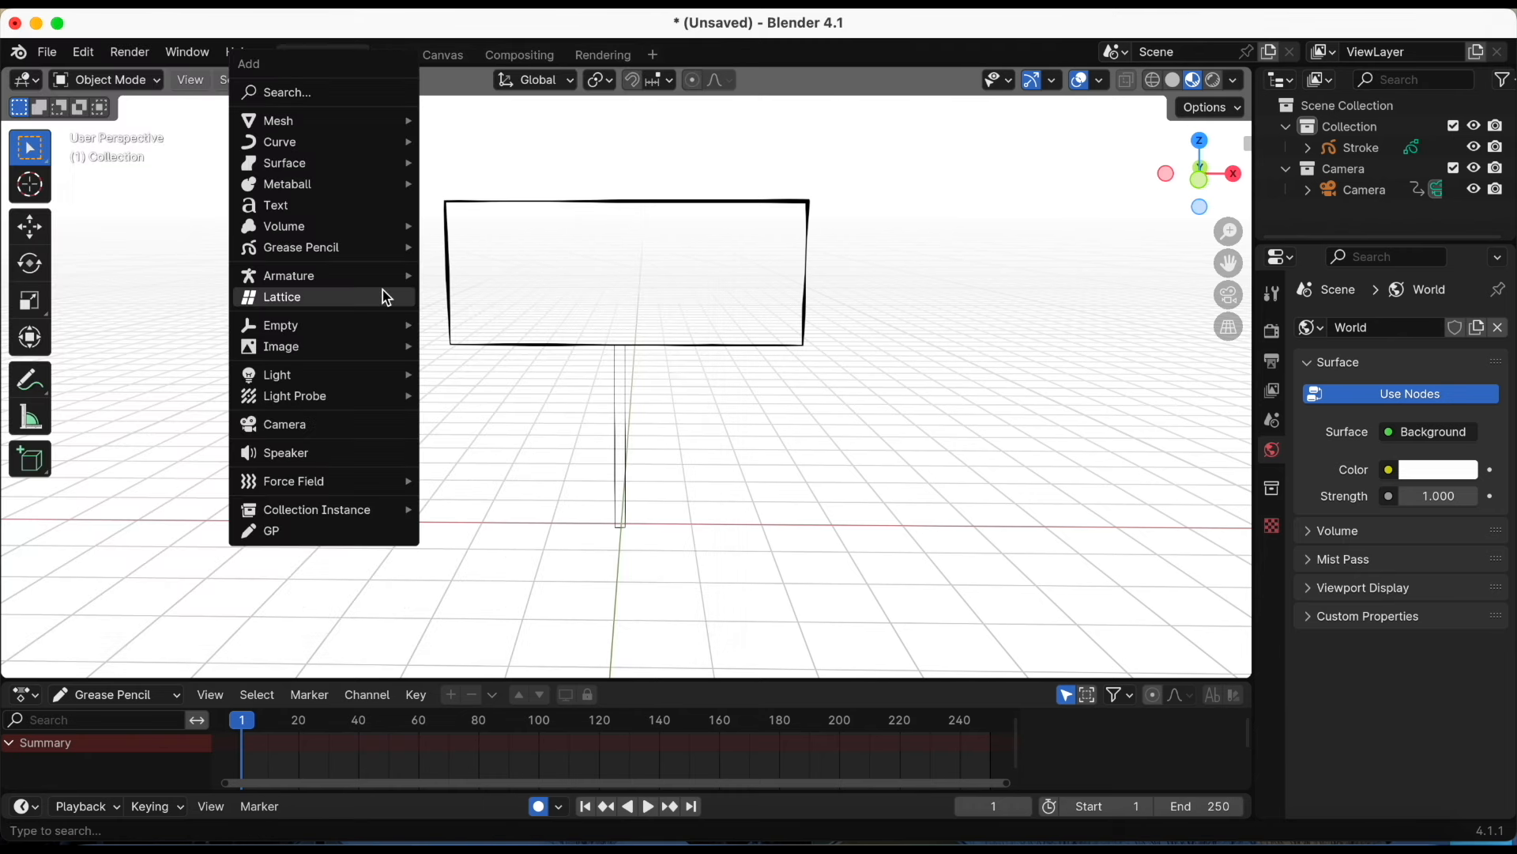
{"action": "mouse_move", "coordinate": [383, 346]}
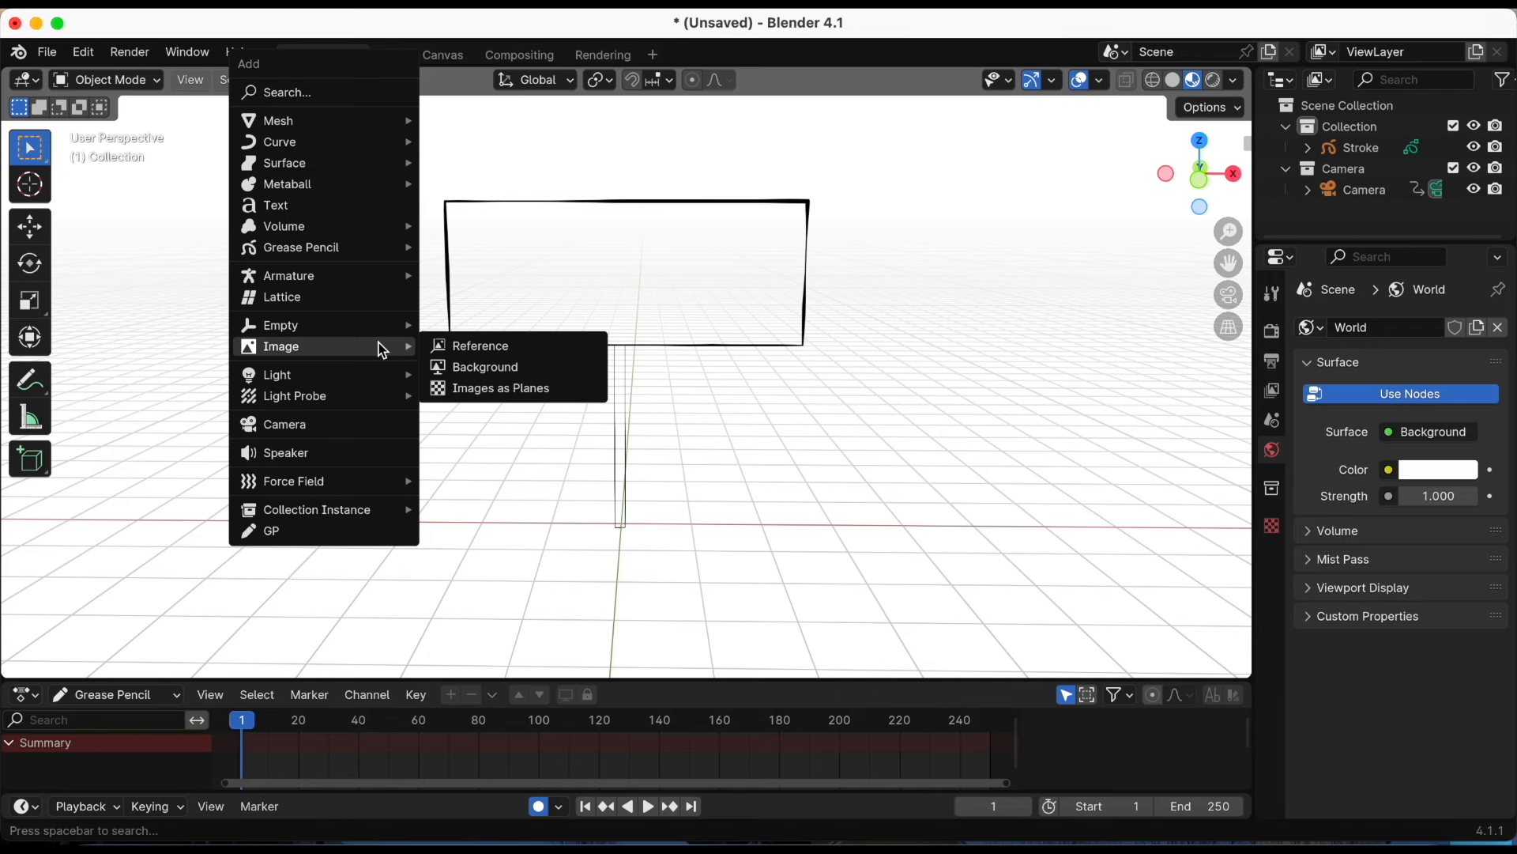
{"action": "left_click", "coordinate": [548, 396]}
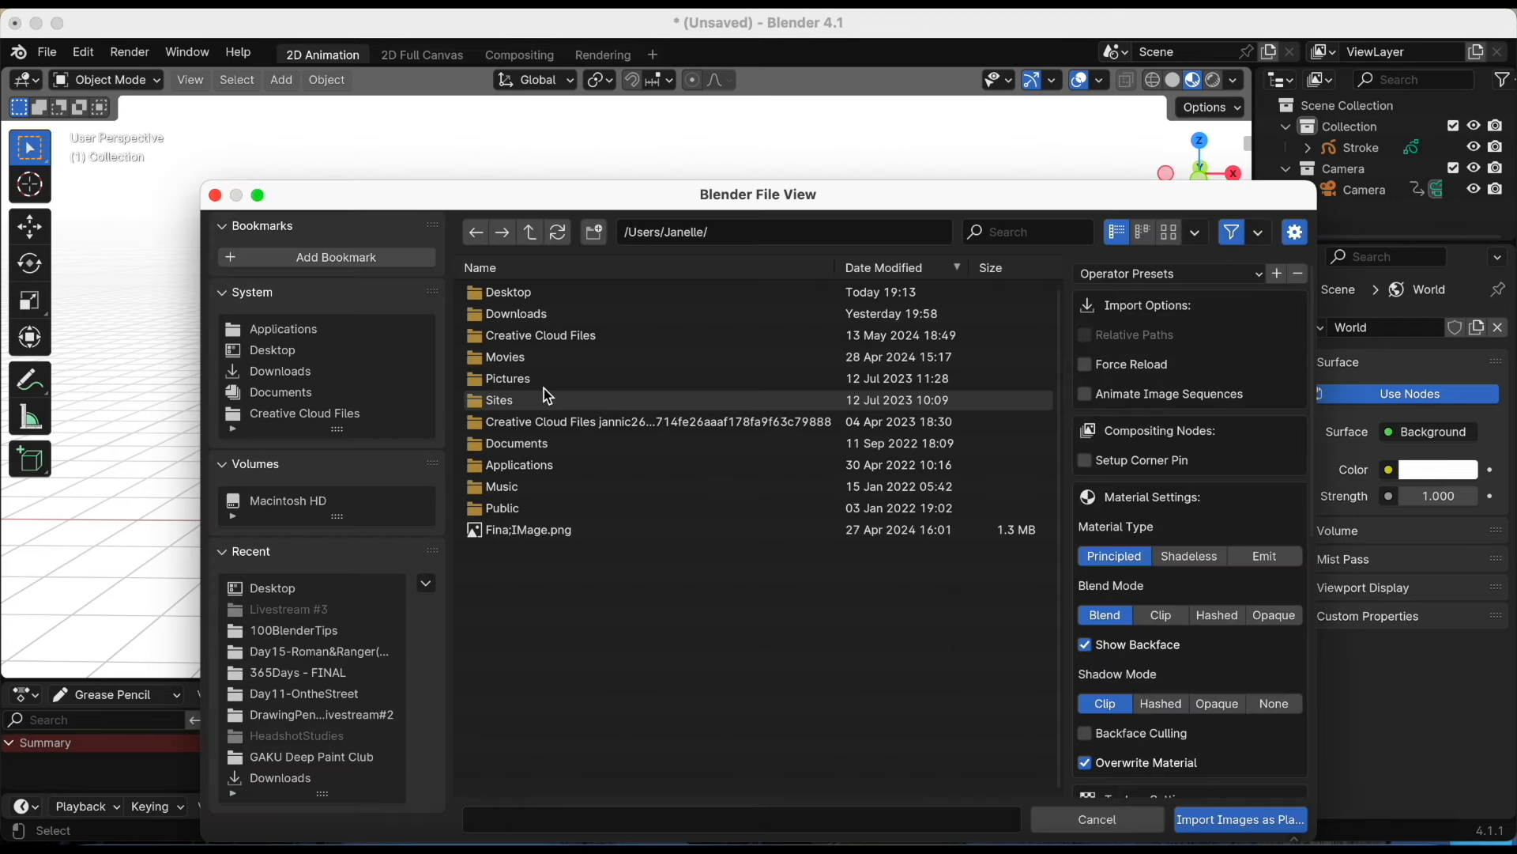
{"action": "left_click", "coordinate": [345, 352]}
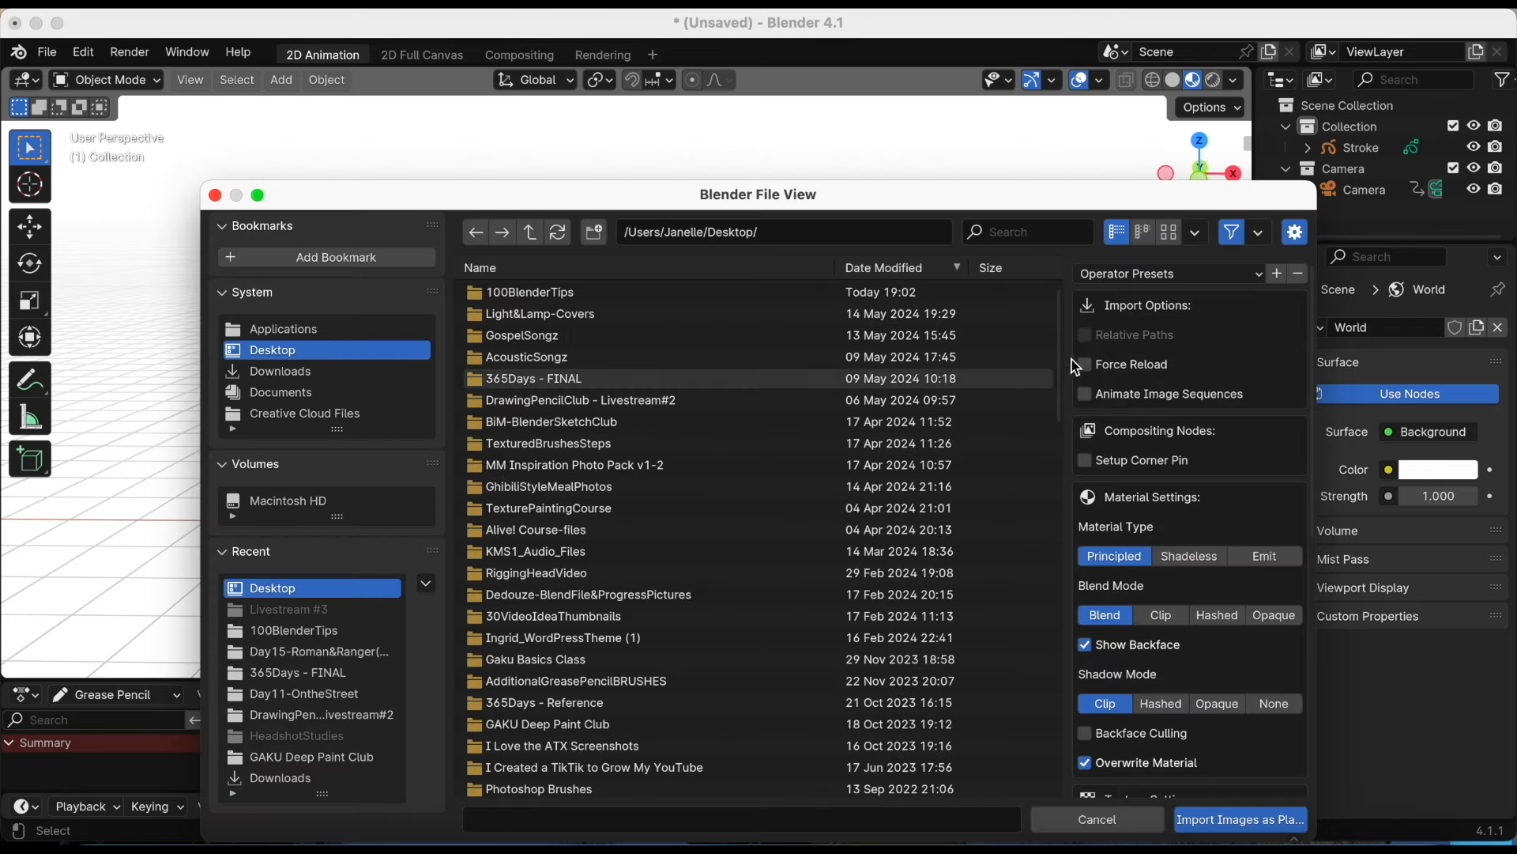
{"action": "mouse_move", "coordinate": [1059, 358]}
{"action": "left_mouse_down"}
{"action": "mouse_move", "coordinate": [1059, 502]}
{"action": "mouse_move", "coordinate": [1041, 368]}
{"action": "left_mouse_up"}
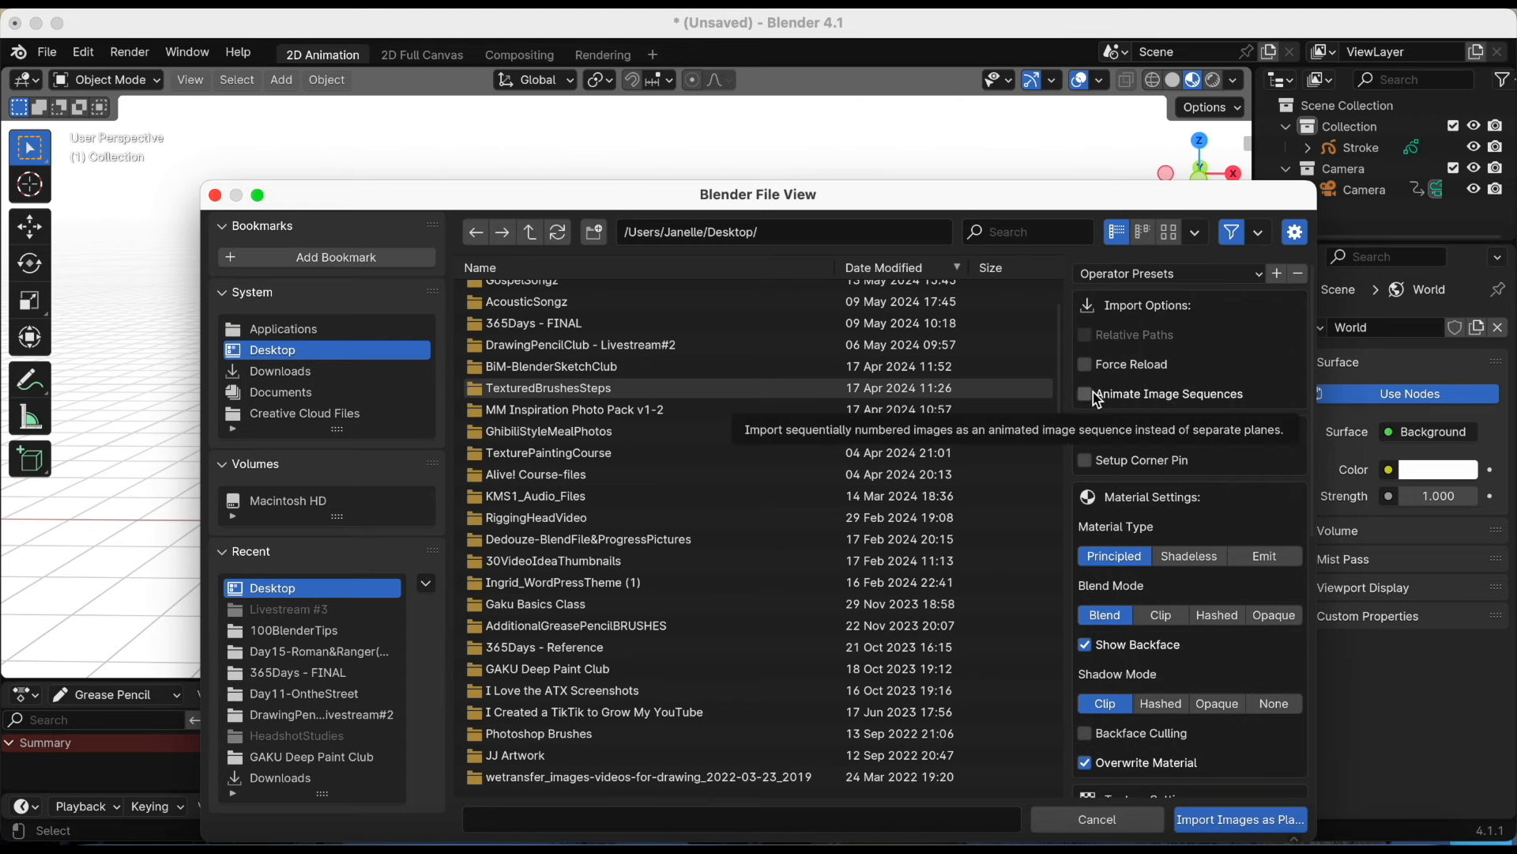
{"action": "scroll", "coordinate": [898, 561], "scroll_direction": "down", "scroll_amount": 8}
{"action": "left_click", "coordinate": [814, 632]}
{"action": "double_click", "coordinate": [814, 632]}
Move the Man&DogImage plane slightly upward within the billboard frame, by about 0.13 m
{"action": "middle_click_drag", "start_coordinate": [1088, 258], "coordinate": [971, 274]}
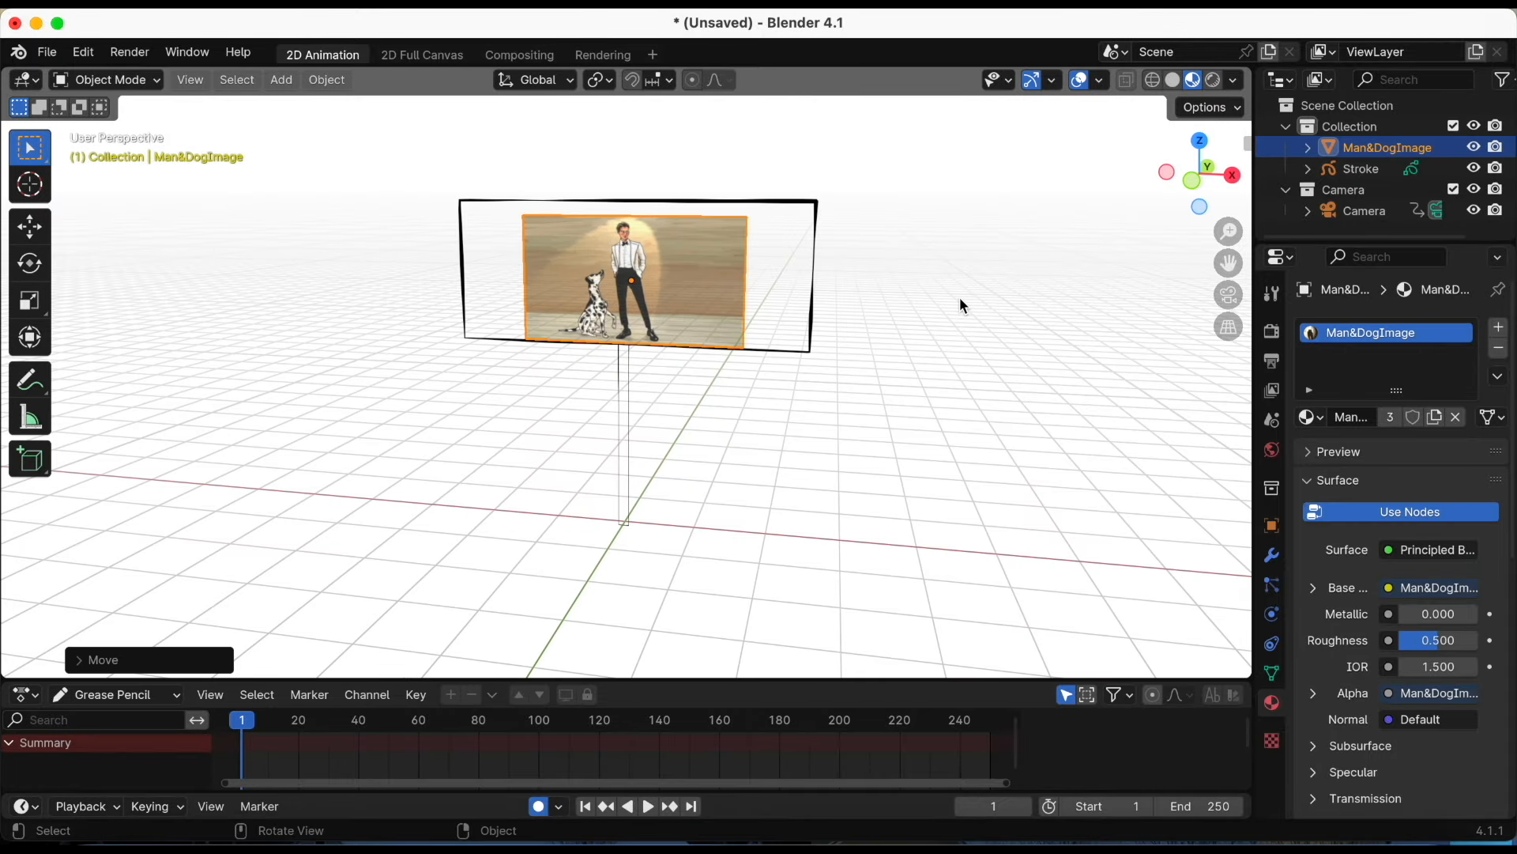
{"action": "key", "text": "g"}
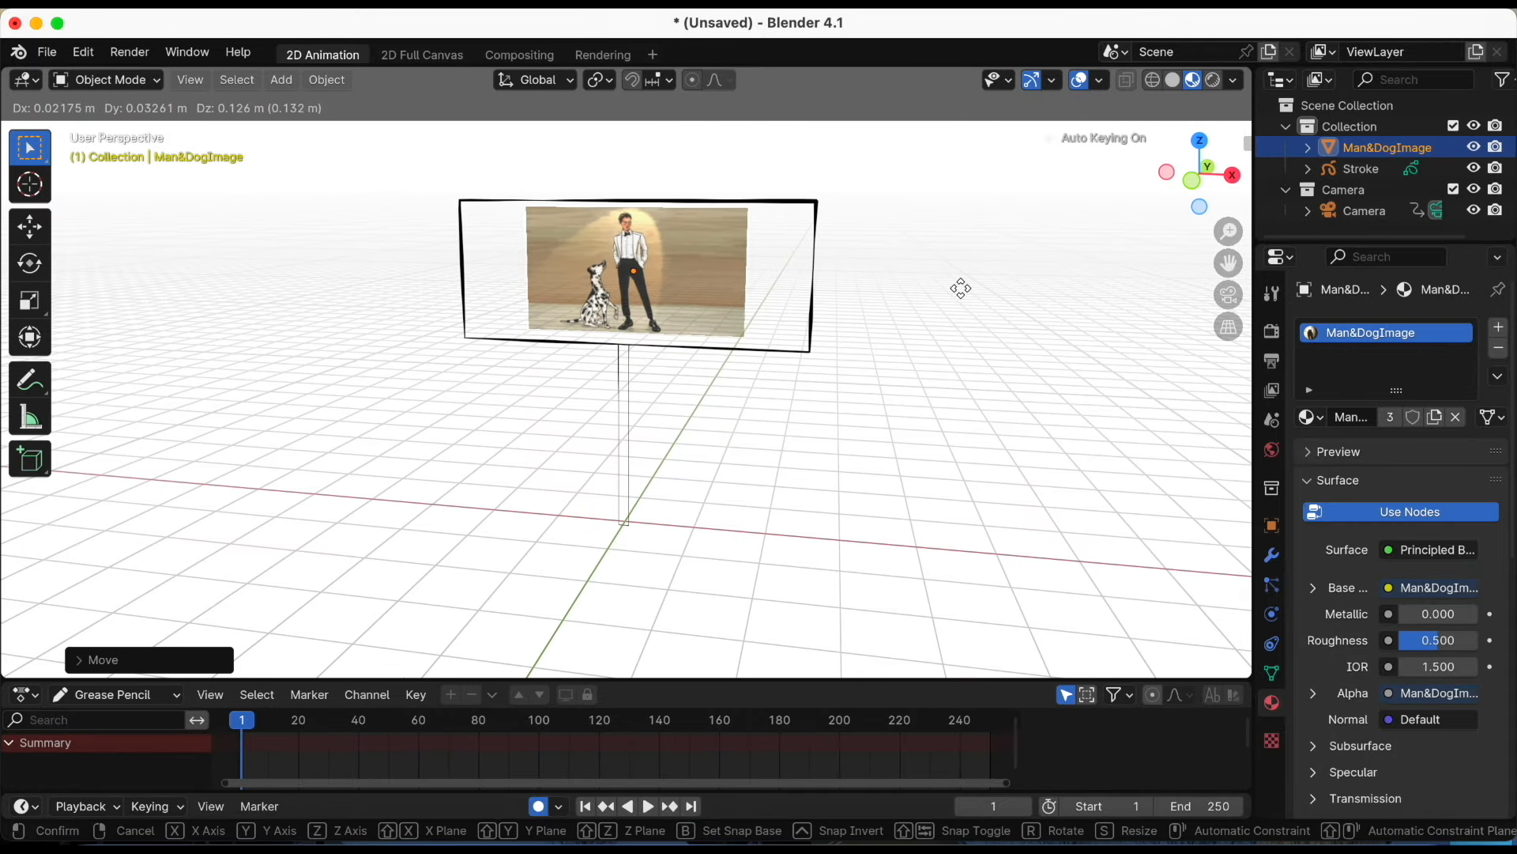
{"action": "left_click", "coordinate": [956, 287]}
{"action": "middle_click_drag", "start_coordinate": [956, 289], "coordinate": [991, 283]}
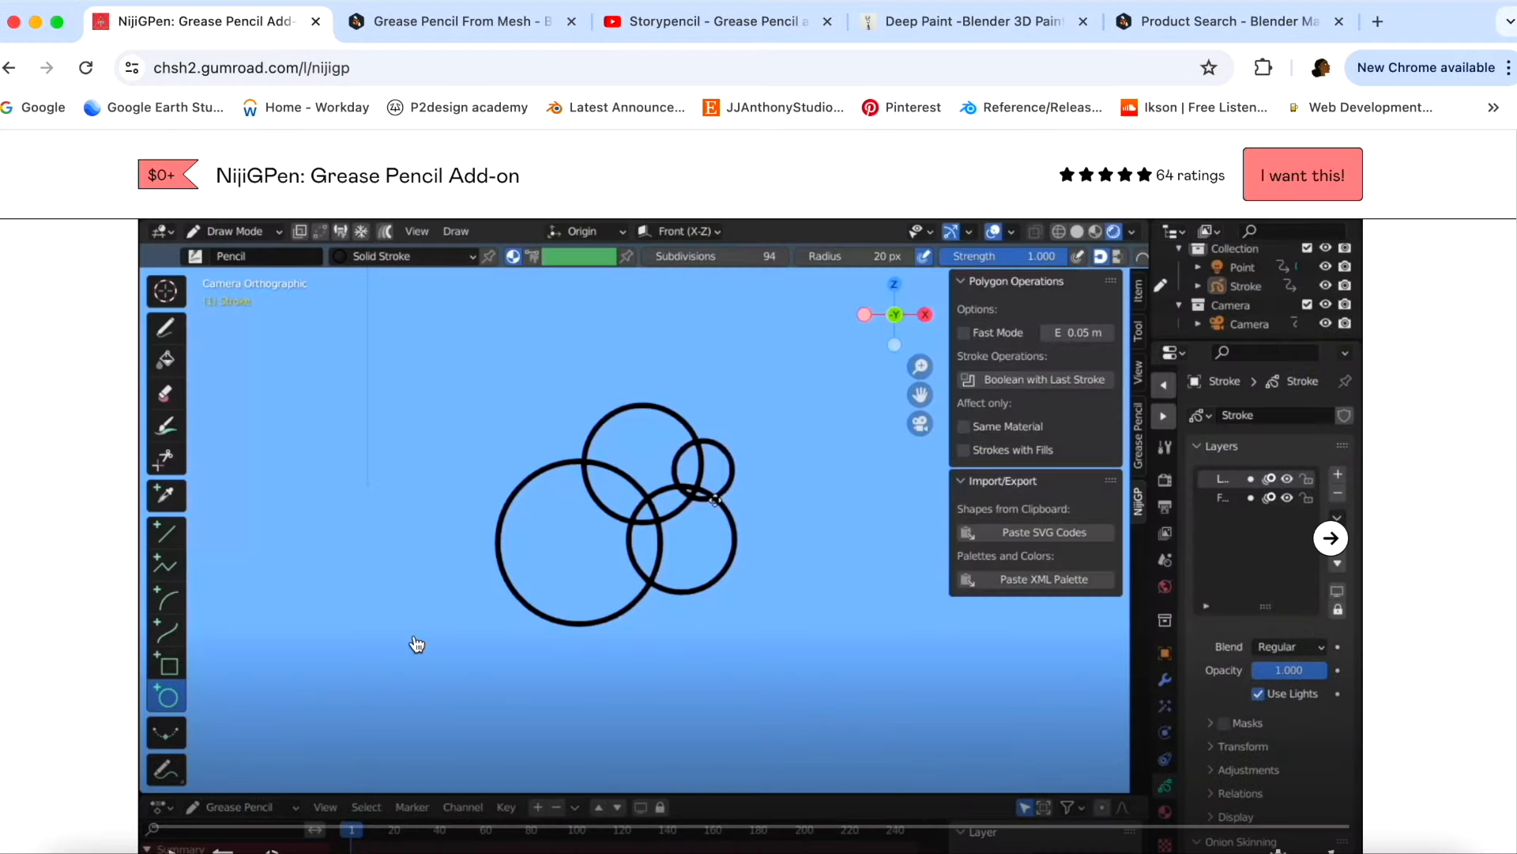
Look over the NijiGPen page on Gumroad and the Grease Pencil From Mesh preview images on Blender Market in Chrome
{"action": "left_click", "coordinate": [203, 821]}
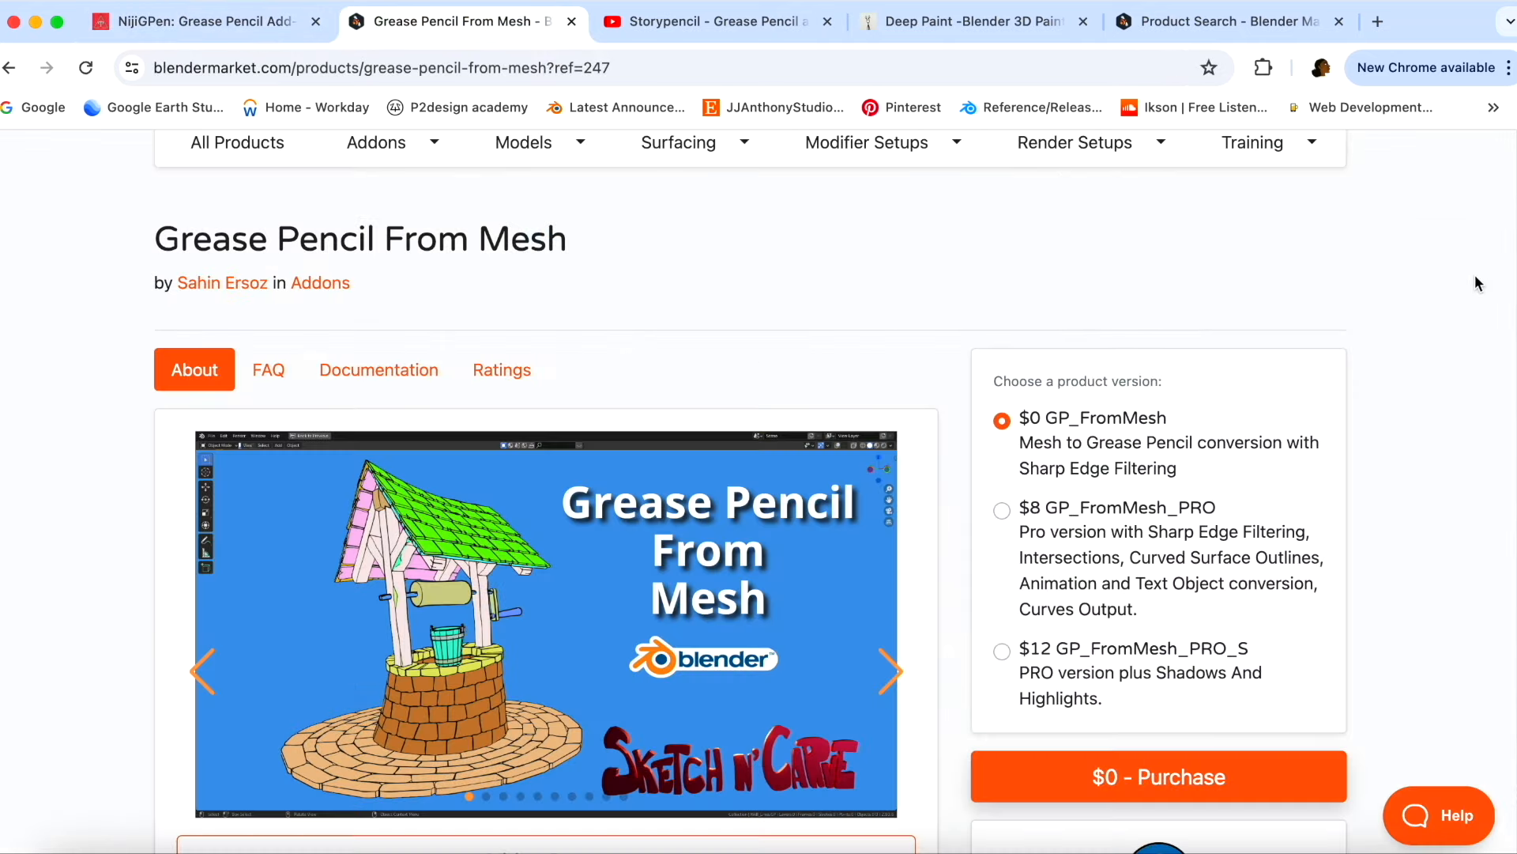
{"action": "scroll", "coordinate": [880, 559], "scroll_direction": "down", "scroll_amount": 2}
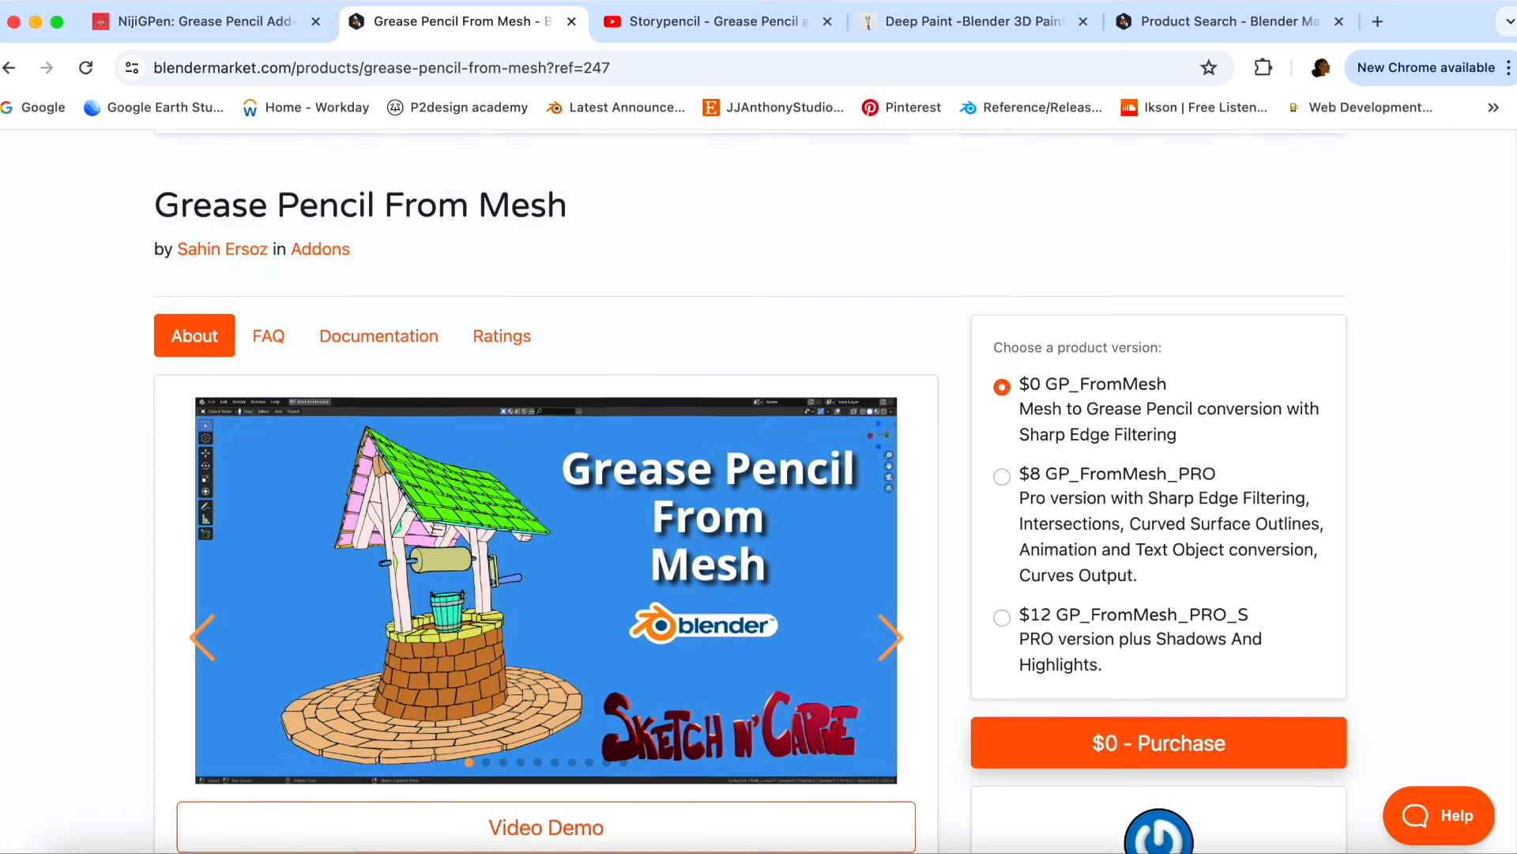
{"action": "left_click", "coordinate": [890, 592]}
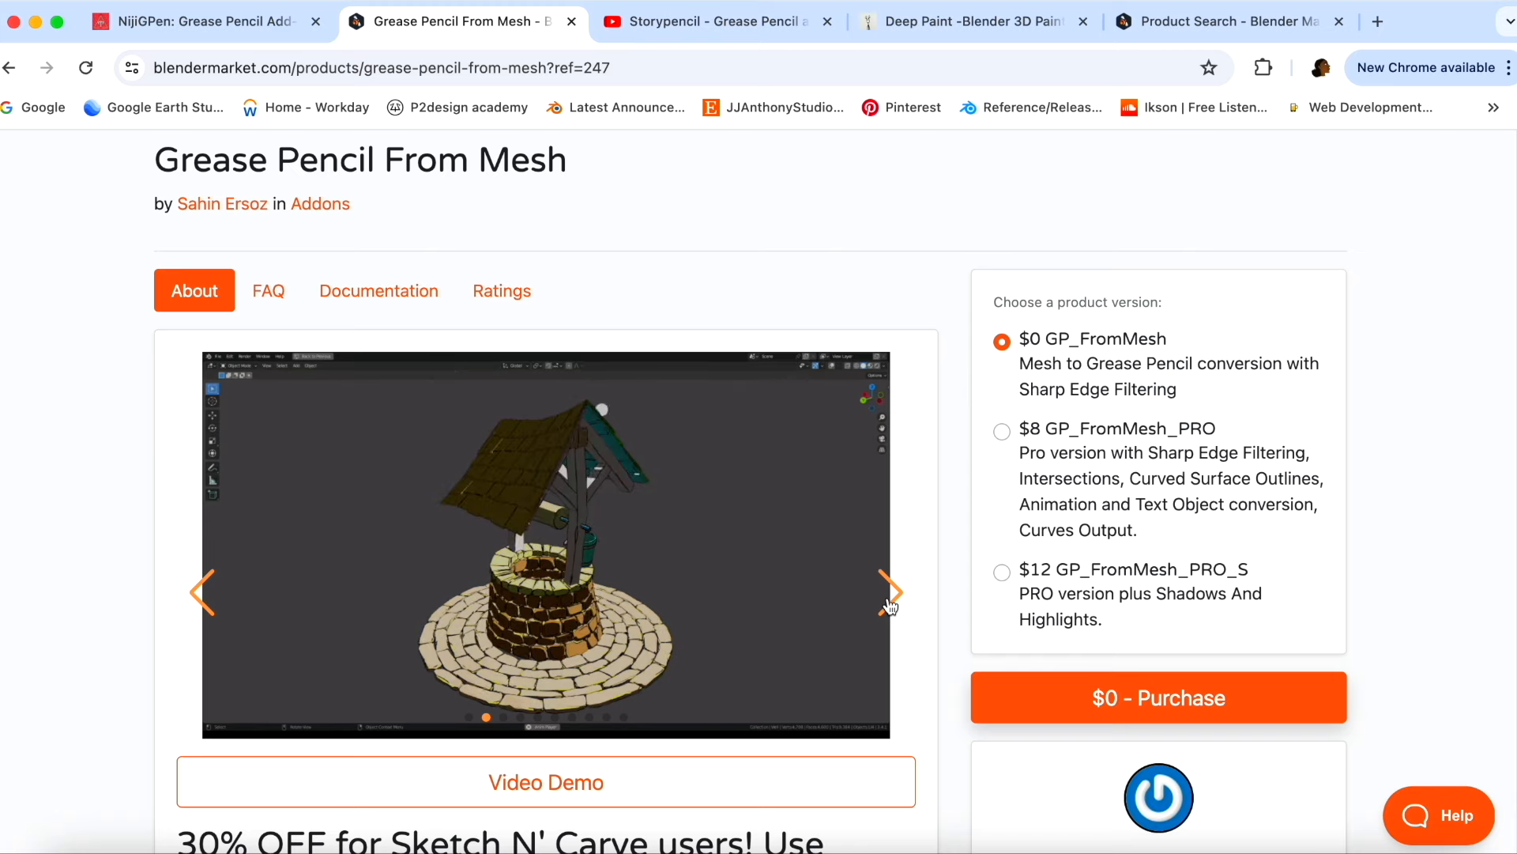
{"action": "left_click", "coordinate": [890, 592]}
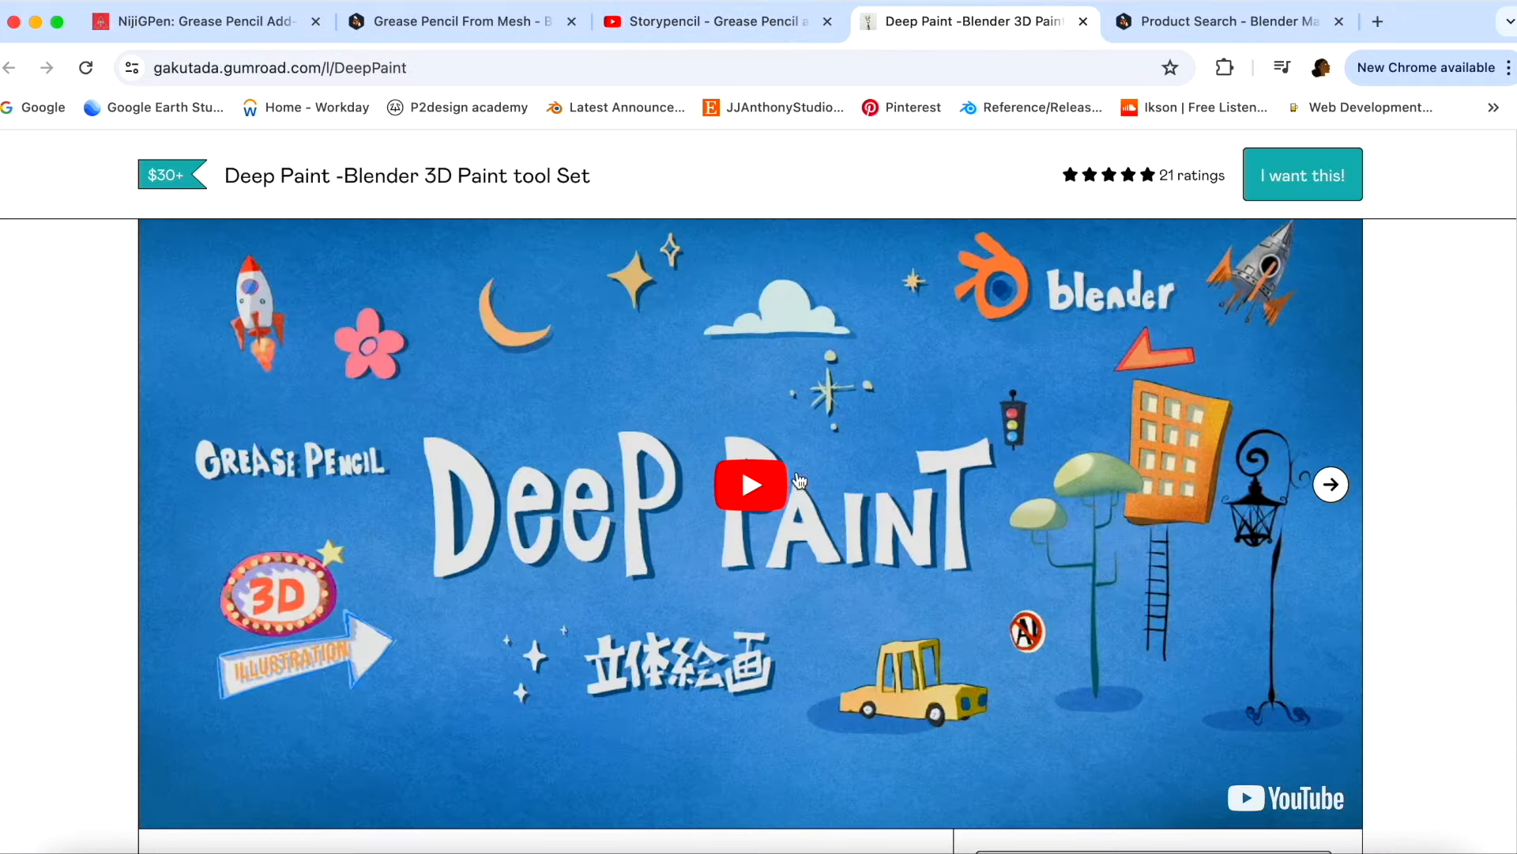
Look over the Deep Paint page on Gumroad and the Blender Market add-on listings for "grease pencil"
{"action": "left_click", "coordinate": [799, 480]}
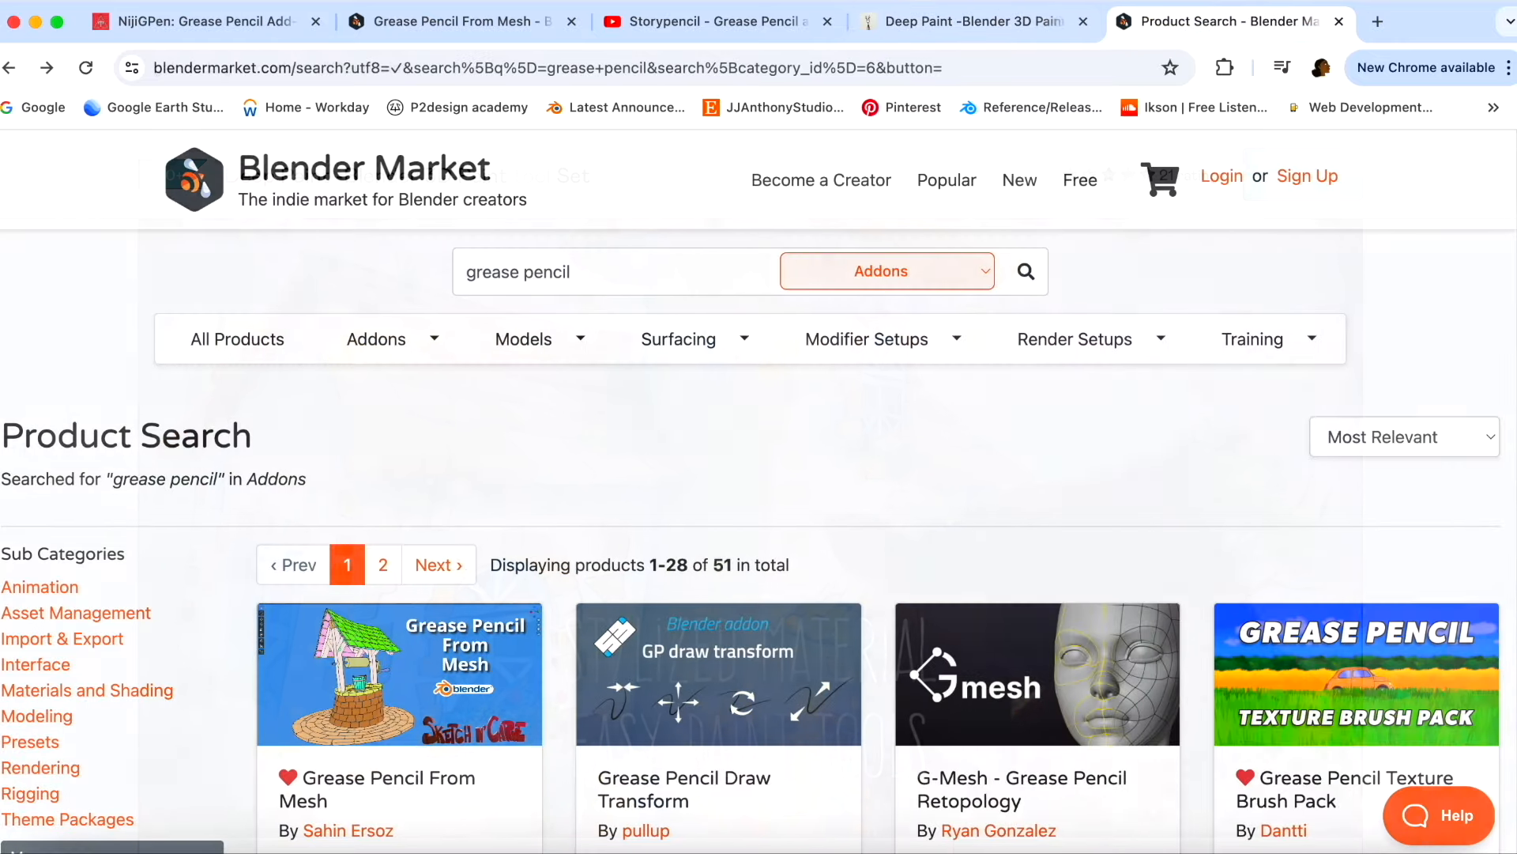
{"action": "scroll", "coordinate": [759, 491], "scroll_direction": "down", "scroll_amount": 1}
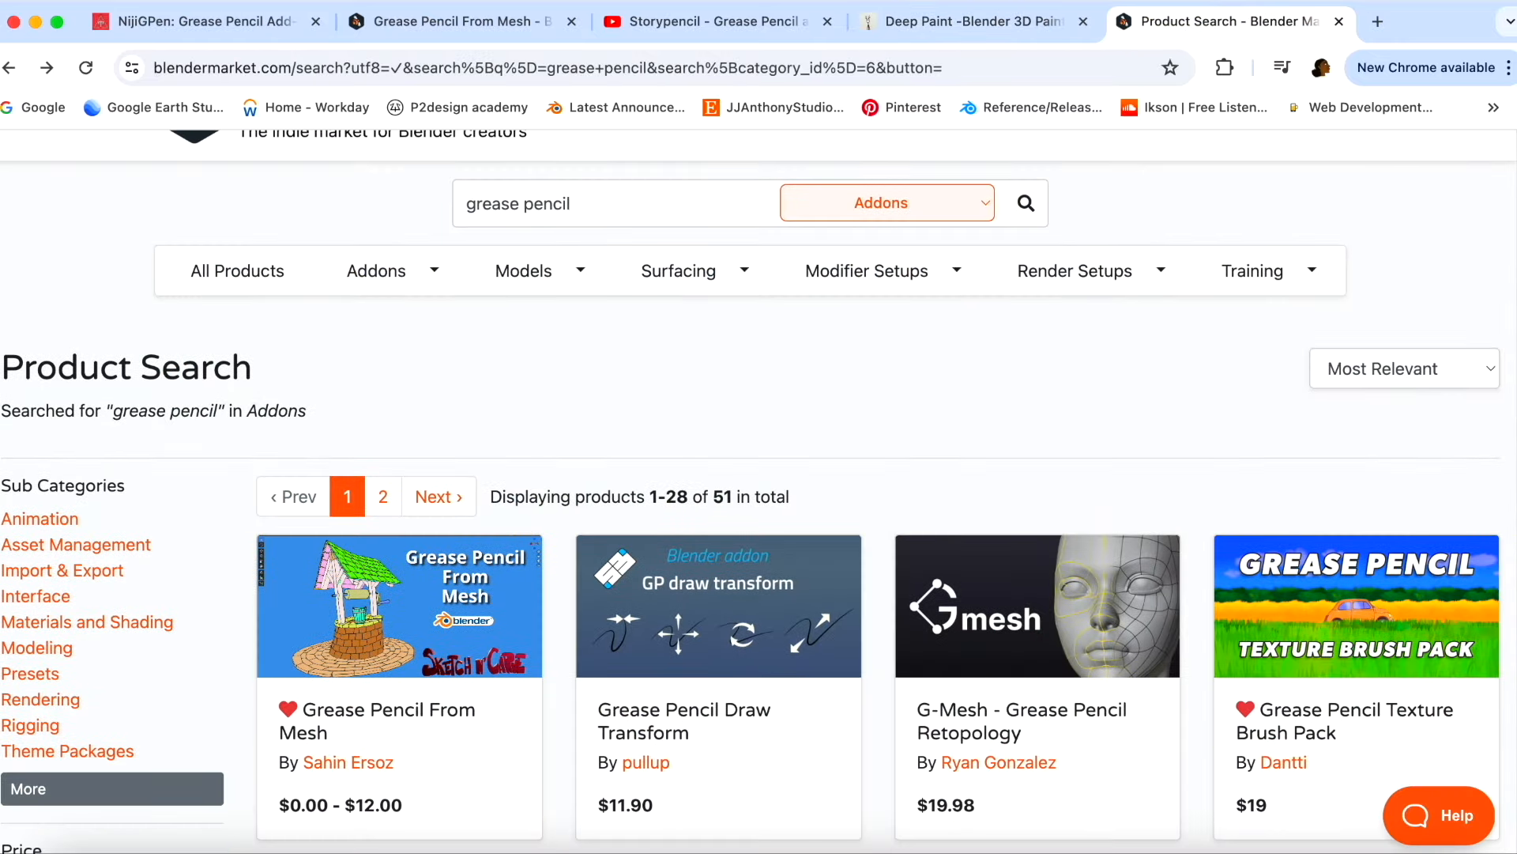
{"action": "scroll", "coordinate": [759, 491], "scroll_direction": "down", "scroll_amount": 3}
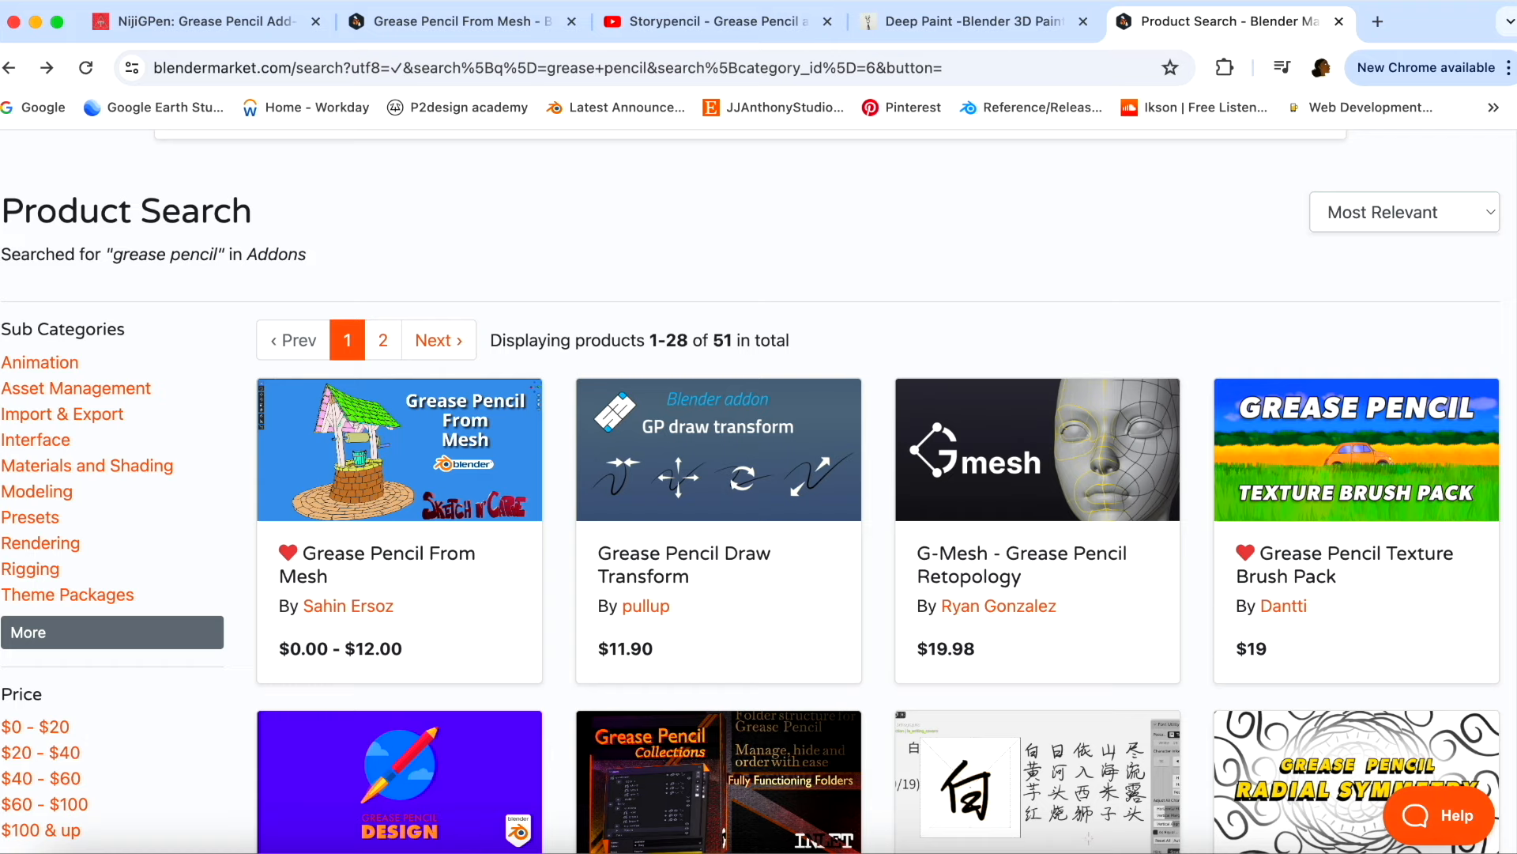
{"action": "scroll", "coordinate": [759, 491], "scroll_direction": "down", "scroll_amount": 2}
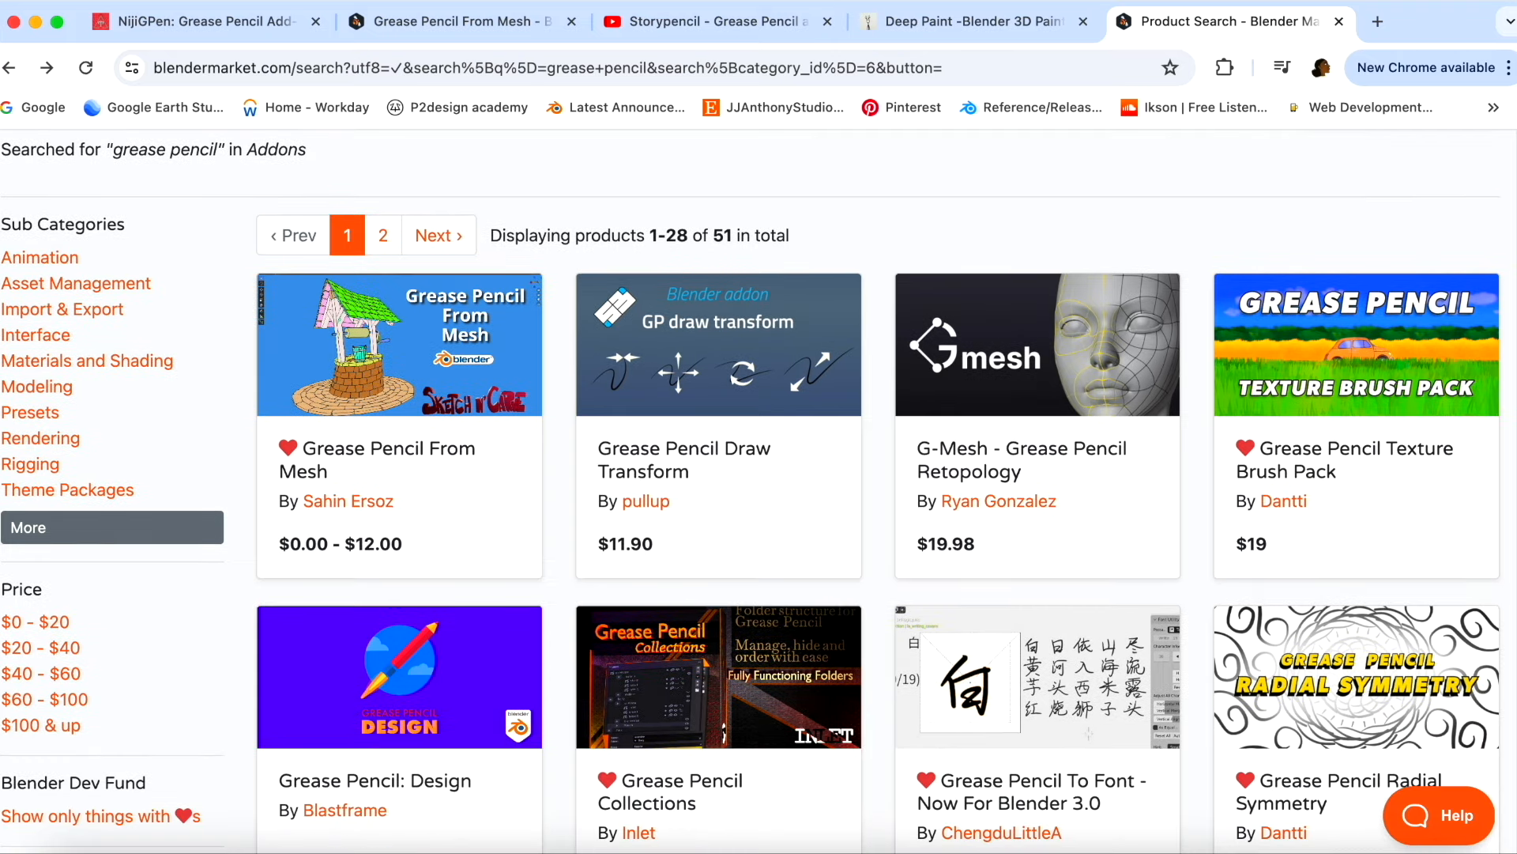
{"action": "scroll", "coordinate": [759, 490], "scroll_direction": "down", "scroll_amount": 1}
{"action": "scroll", "coordinate": [759, 491], "scroll_direction": "down", "scroll_amount": 2}
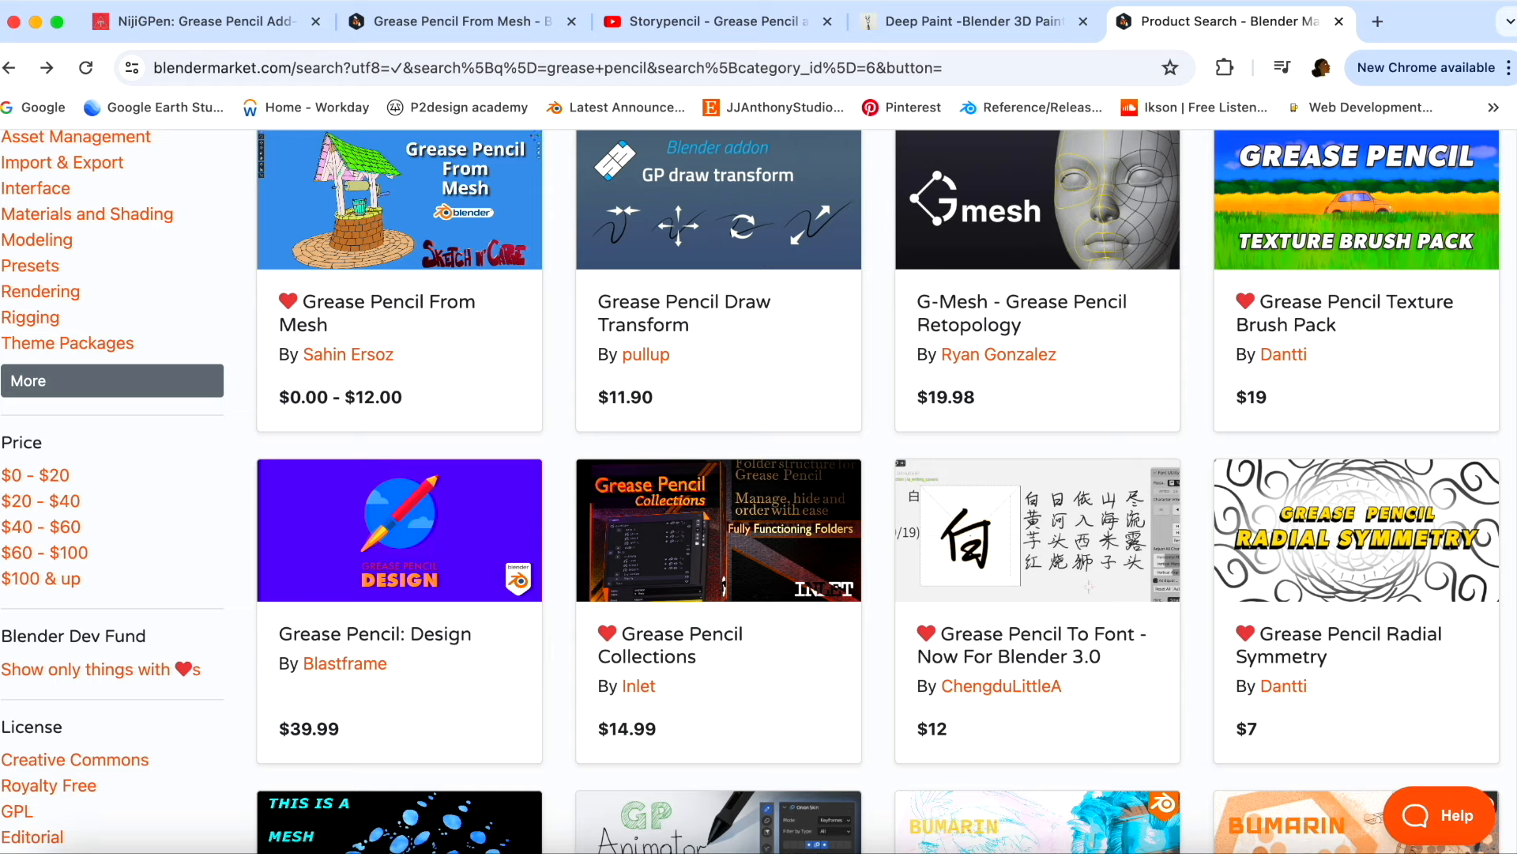
{"action": "scroll", "coordinate": [759, 491], "scroll_direction": "down", "scroll_amount": 6}
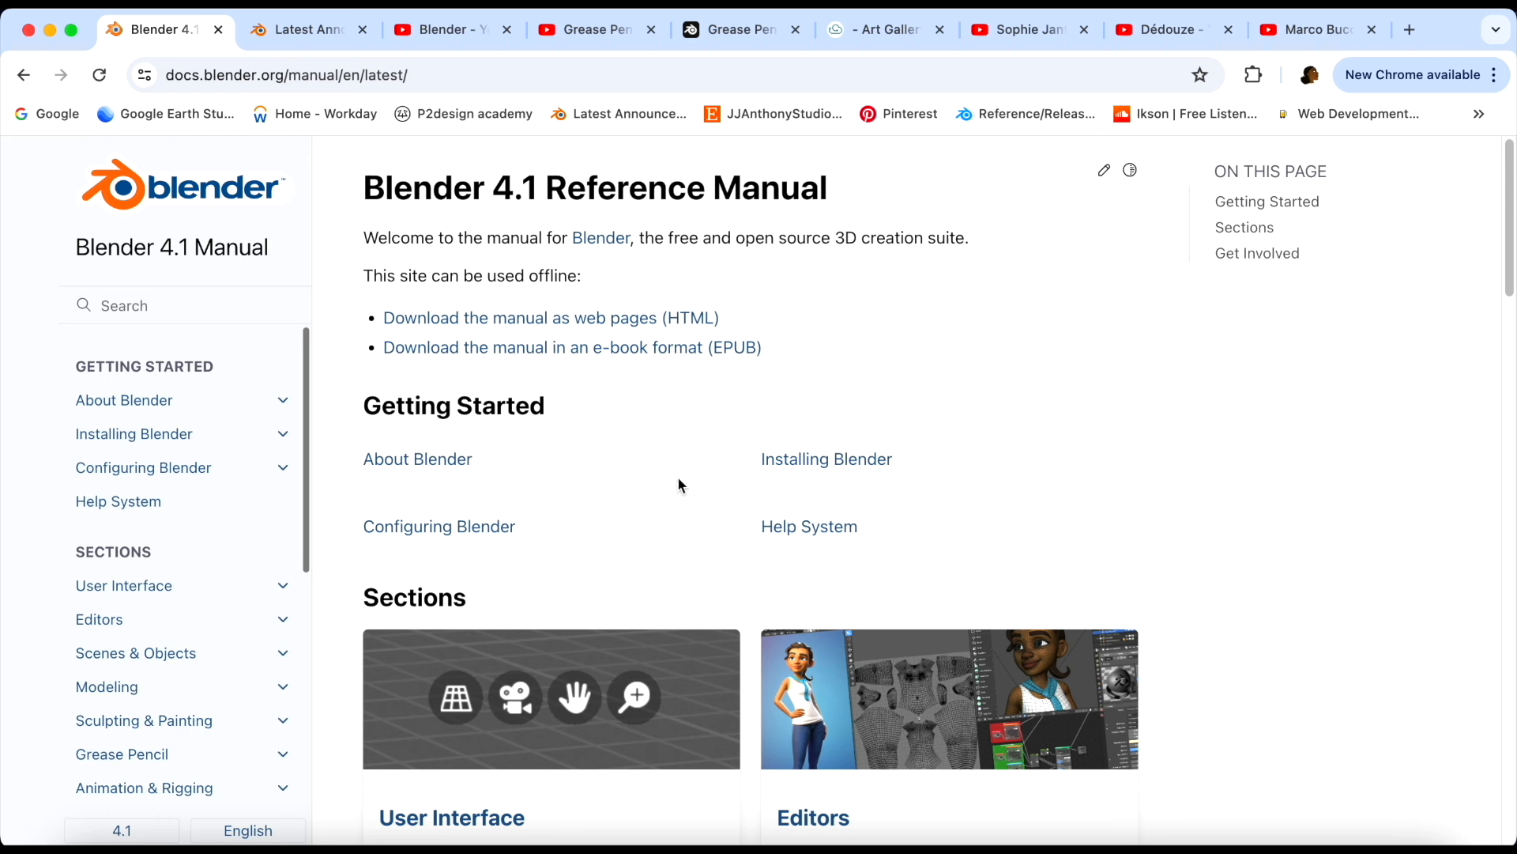
Open the Grease Pencil section of the Blender 4.1 Reference Manual and look over its contents
{"action": "left_click_drag", "start_coordinate": [311, 435], "coordinate": [309, 567]}
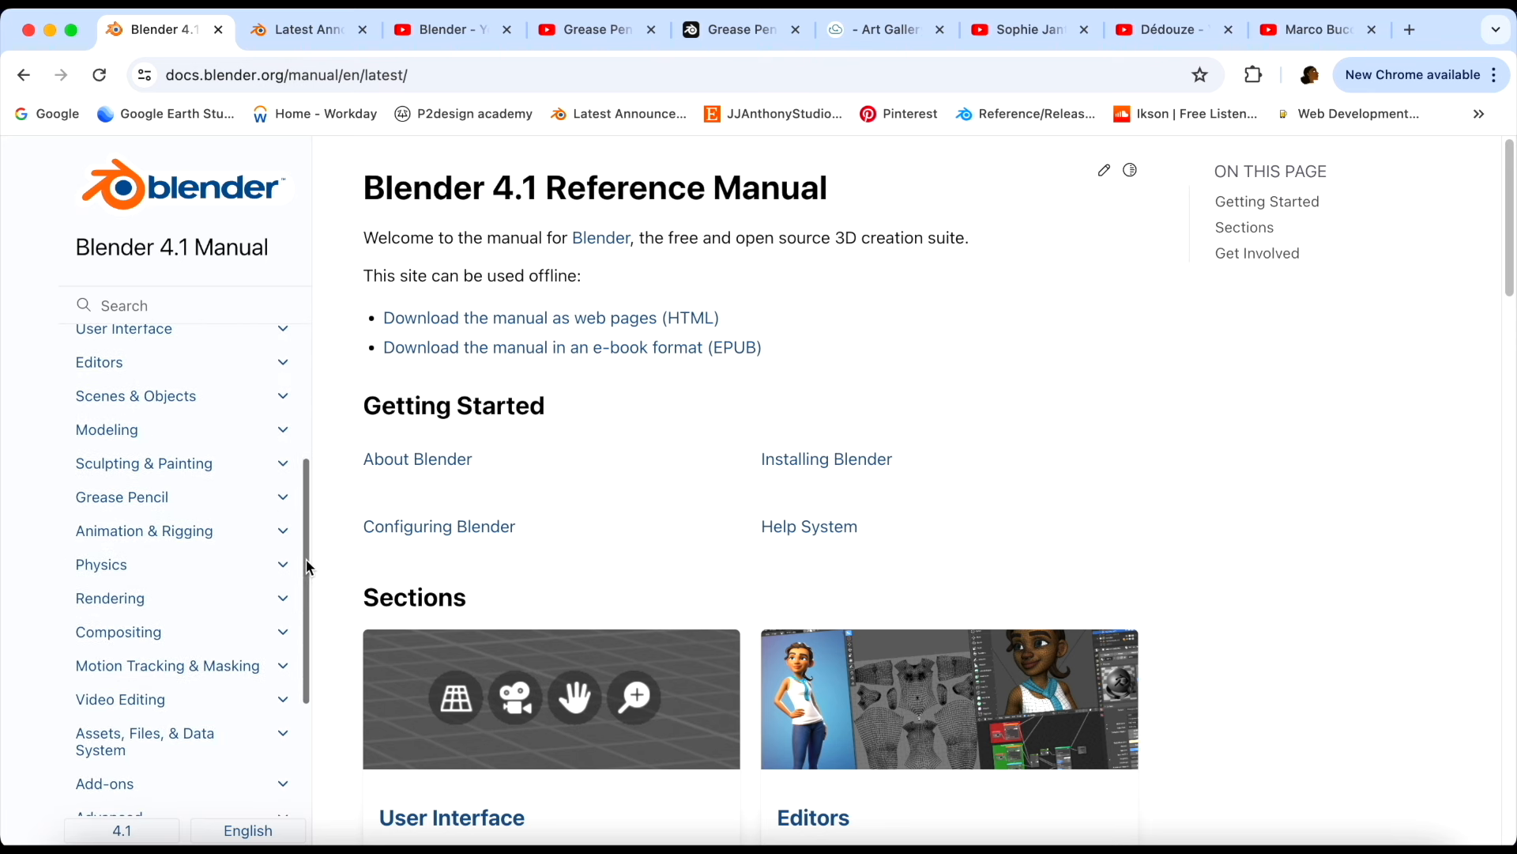
{"action": "left_click", "coordinate": [183, 499]}
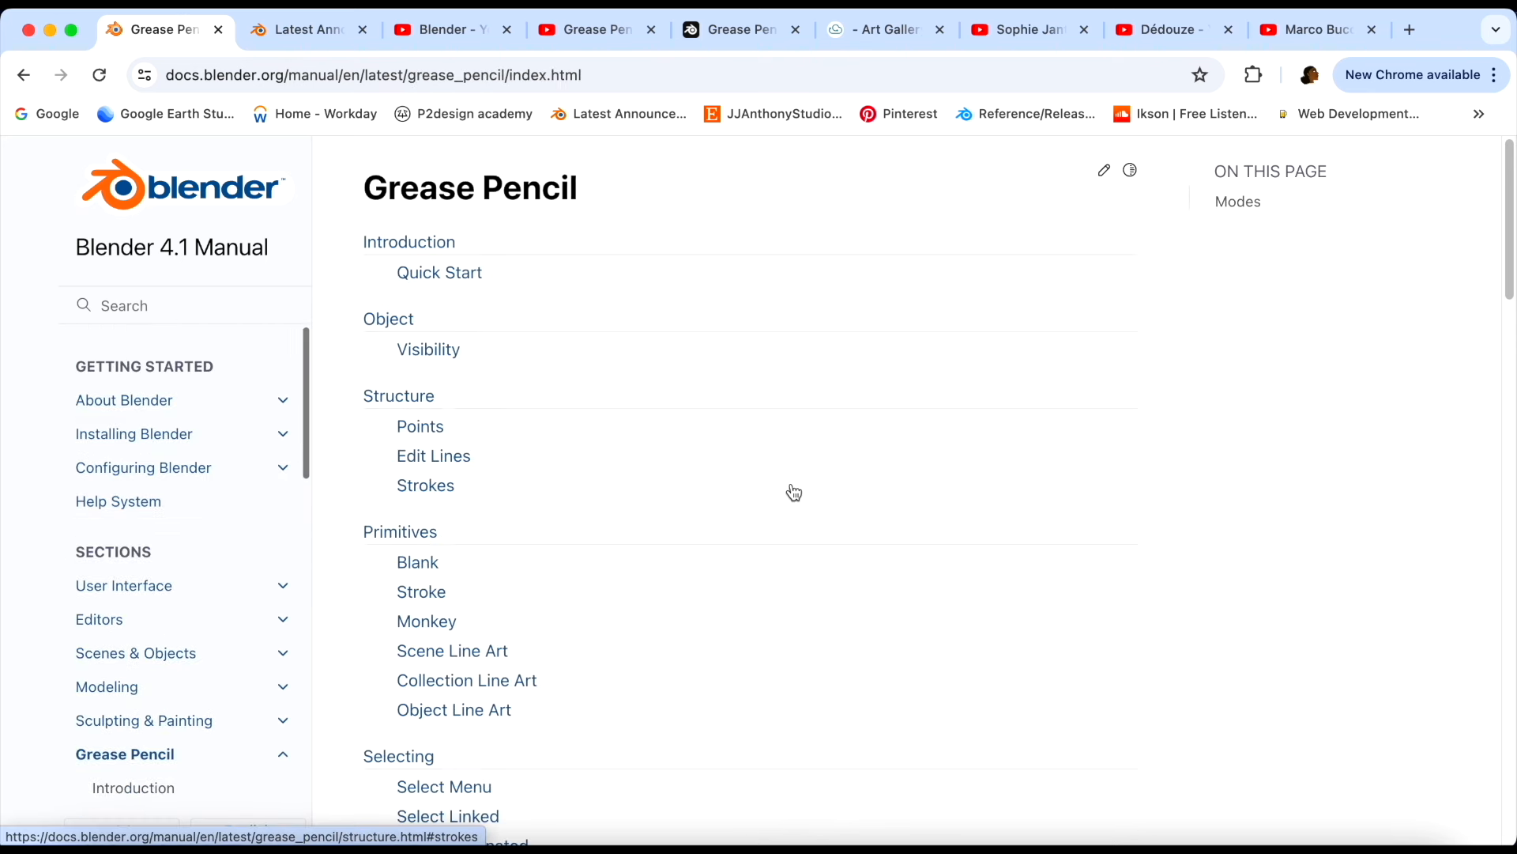
{"action": "mouse_move", "coordinate": [1510, 286]}
{"action": "left_mouse_down"}
{"action": "mouse_move", "coordinate": [1514, 494]}
{"action": "mouse_move", "coordinate": [1511, 265]}
{"action": "left_mouse_up"}
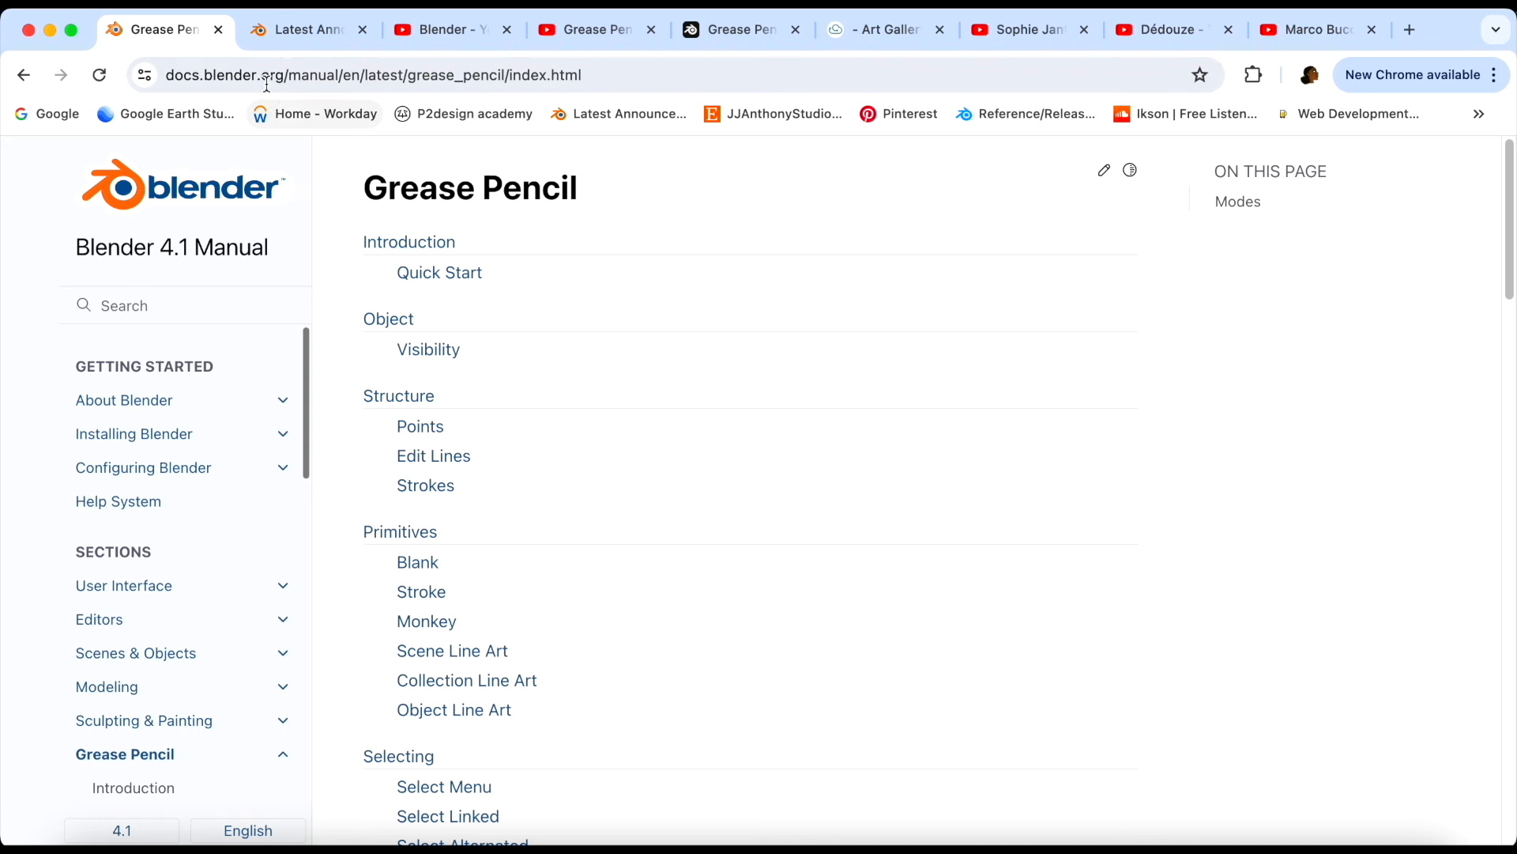
Open the 13 May 2024 weekly update on the Blender Developer Forum and read its GPv3 section
{"action": "left_click", "coordinate": [310, 36]}
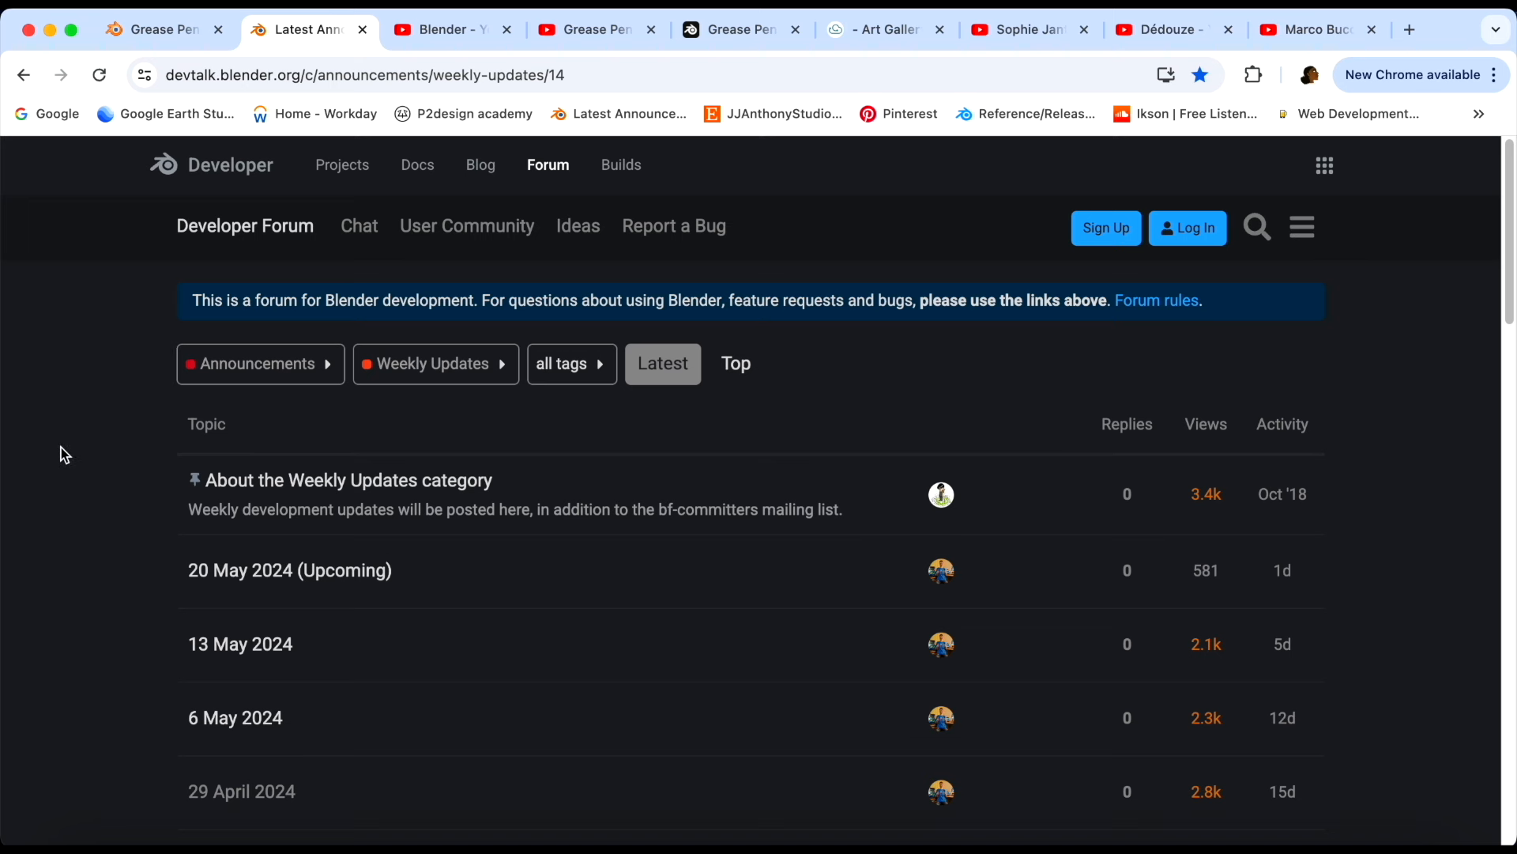
{"action": "scroll", "coordinate": [78, 447], "scroll_direction": "down", "scroll_amount": 2}
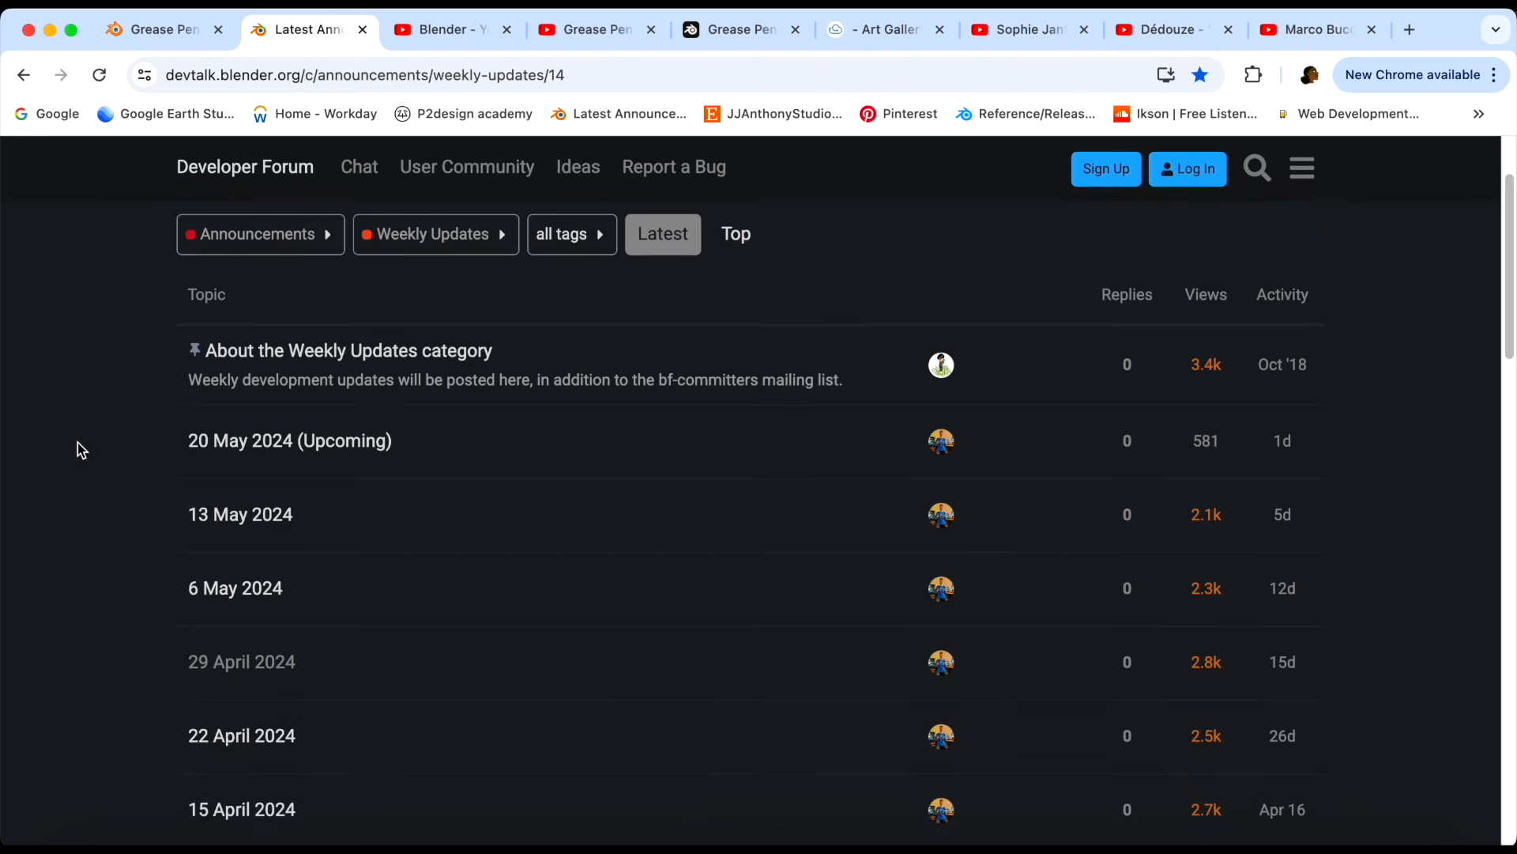
{"action": "scroll", "coordinate": [78, 447], "scroll_direction": "up", "scroll_amount": 2}
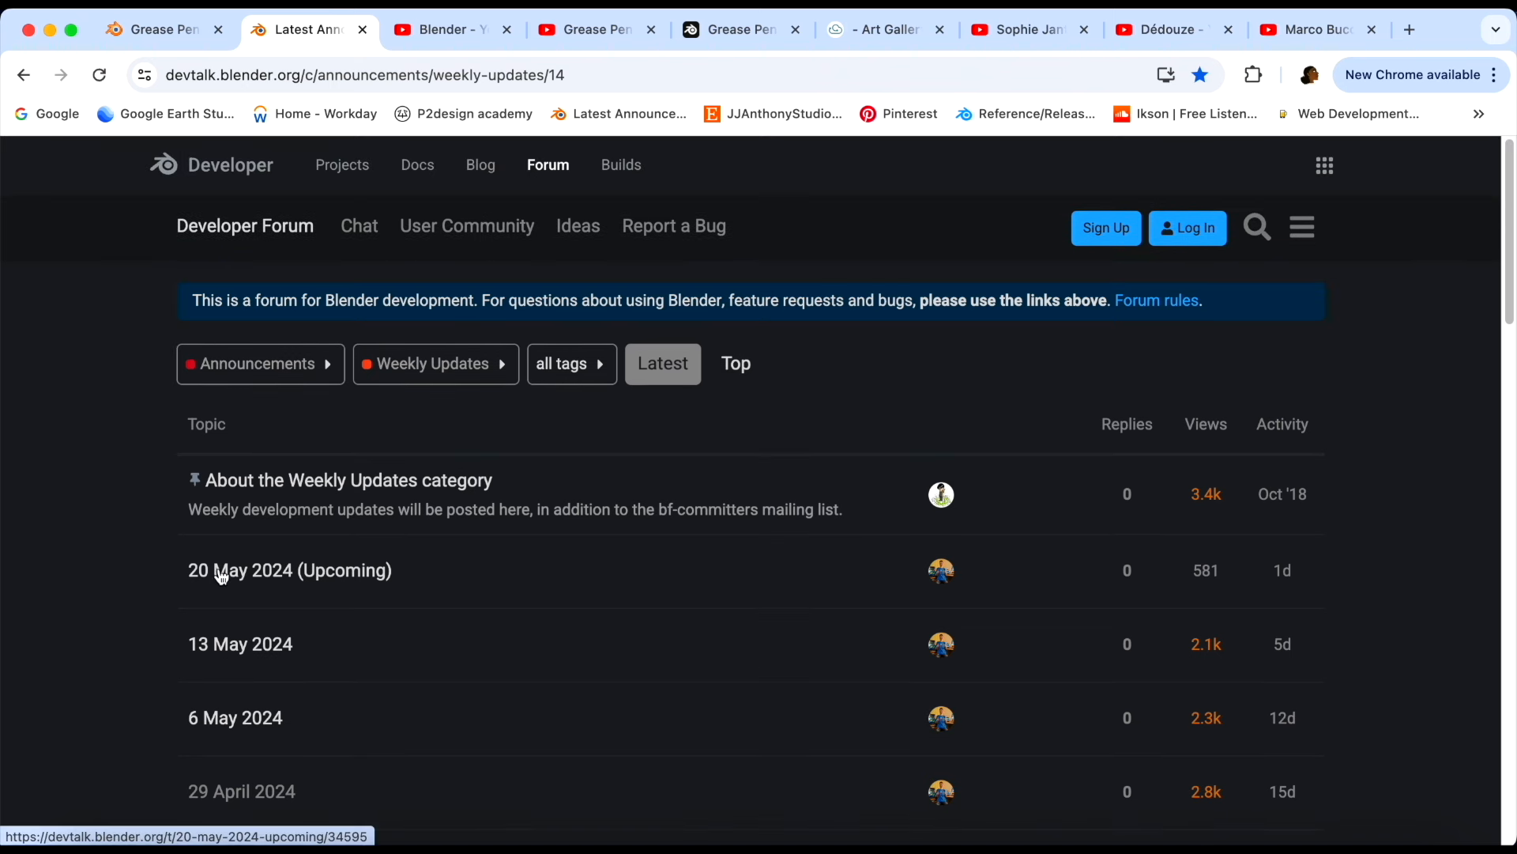
{"action": "left_click", "coordinate": [206, 648]}
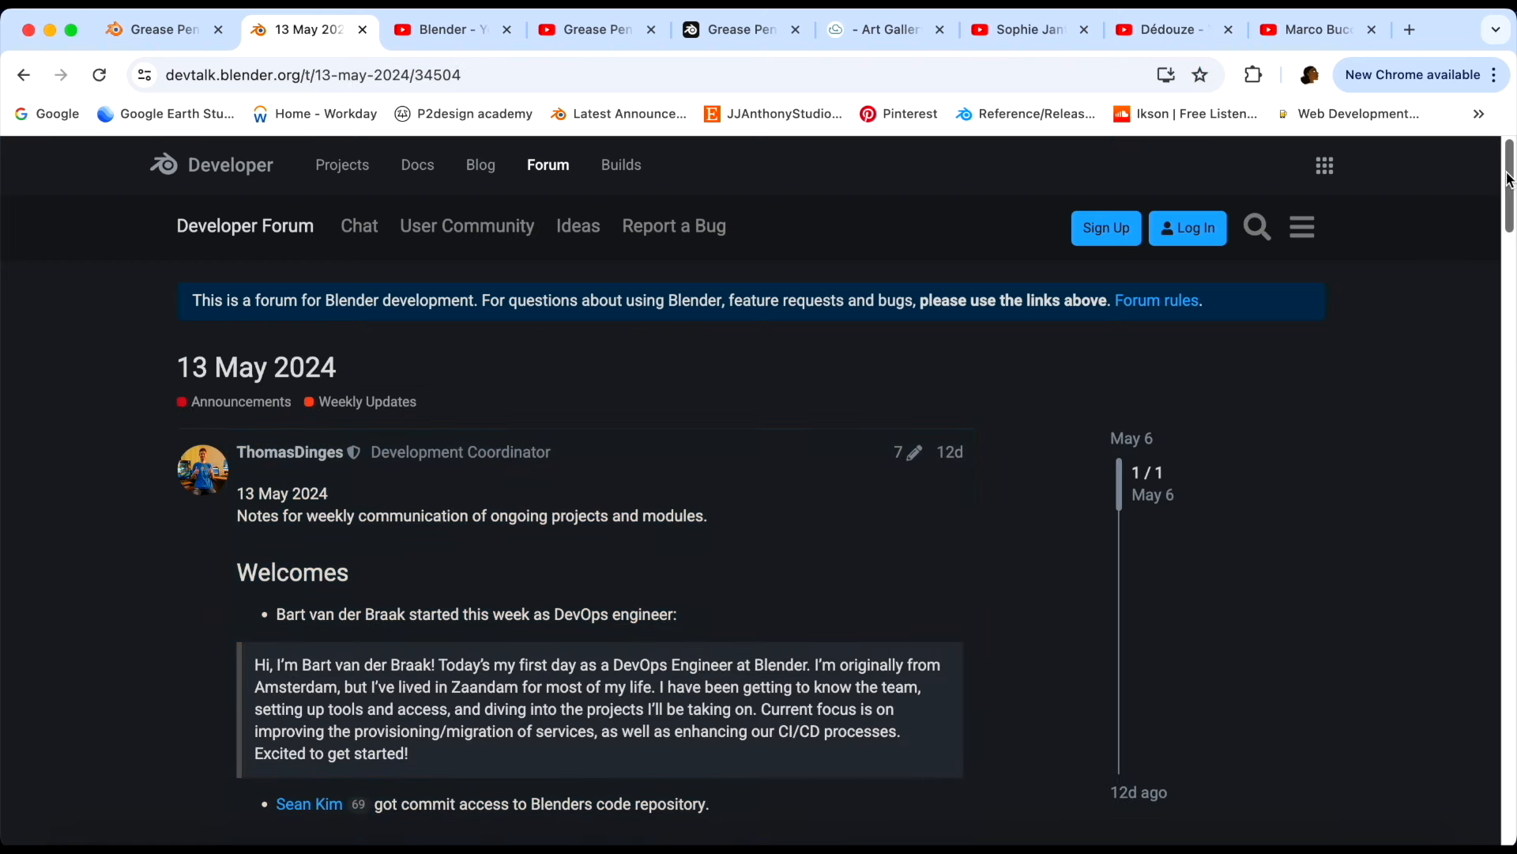
{"action": "scroll", "coordinate": [1509, 178], "scroll_direction": "down", "scroll_amount": 6}
{"action": "scroll", "coordinate": [600, 521], "scroll_direction": "down", "scroll_amount": 7}
{"action": "scroll", "coordinate": [600, 521], "scroll_direction": "down", "scroll_amount": 5}
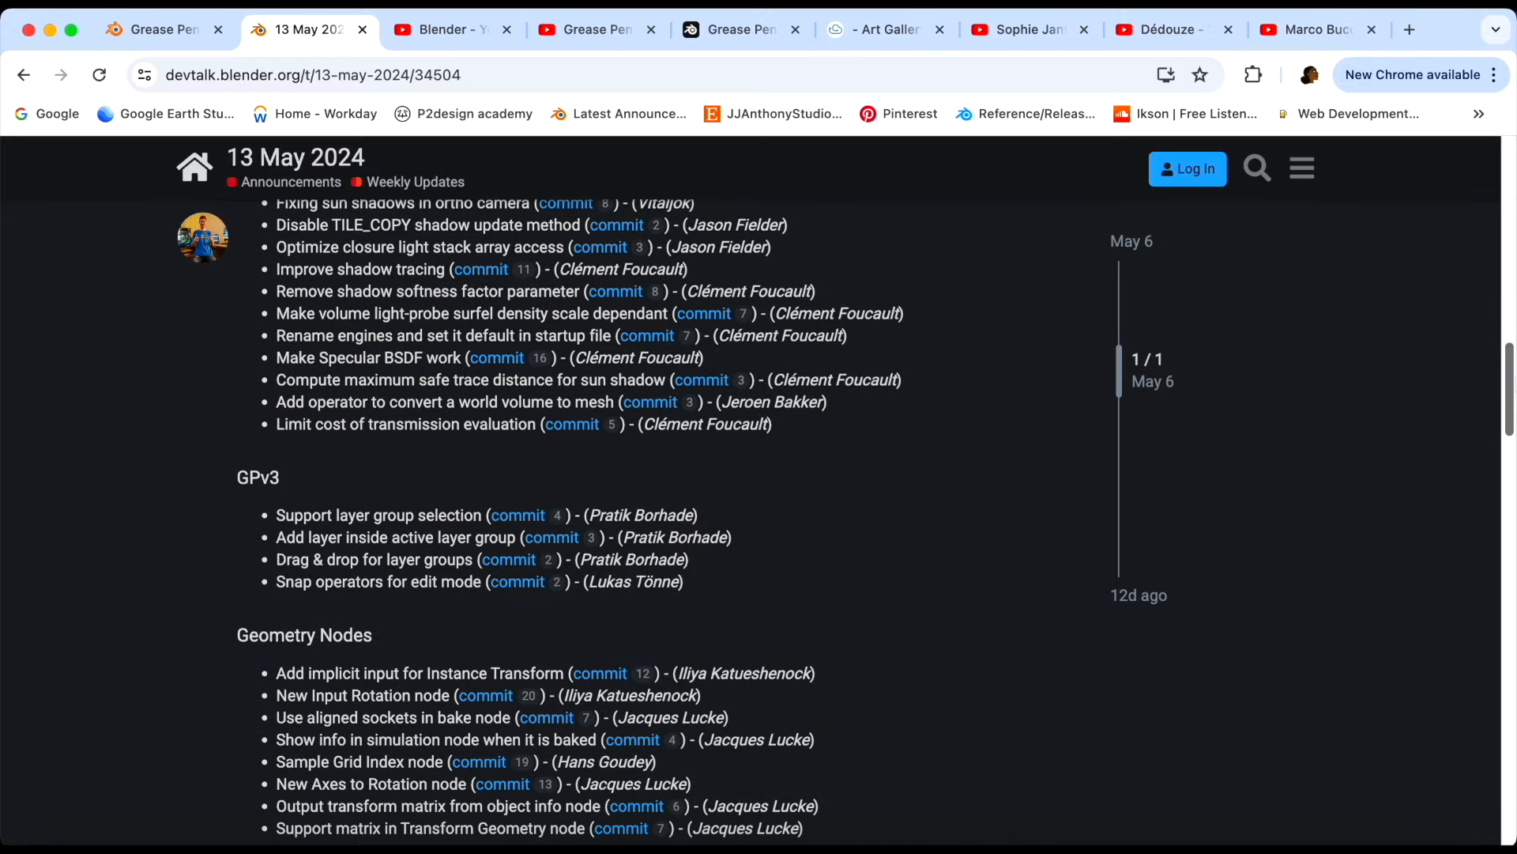
{"action": "scroll", "coordinate": [1509, 380], "scroll_direction": "down", "scroll_amount": 1}
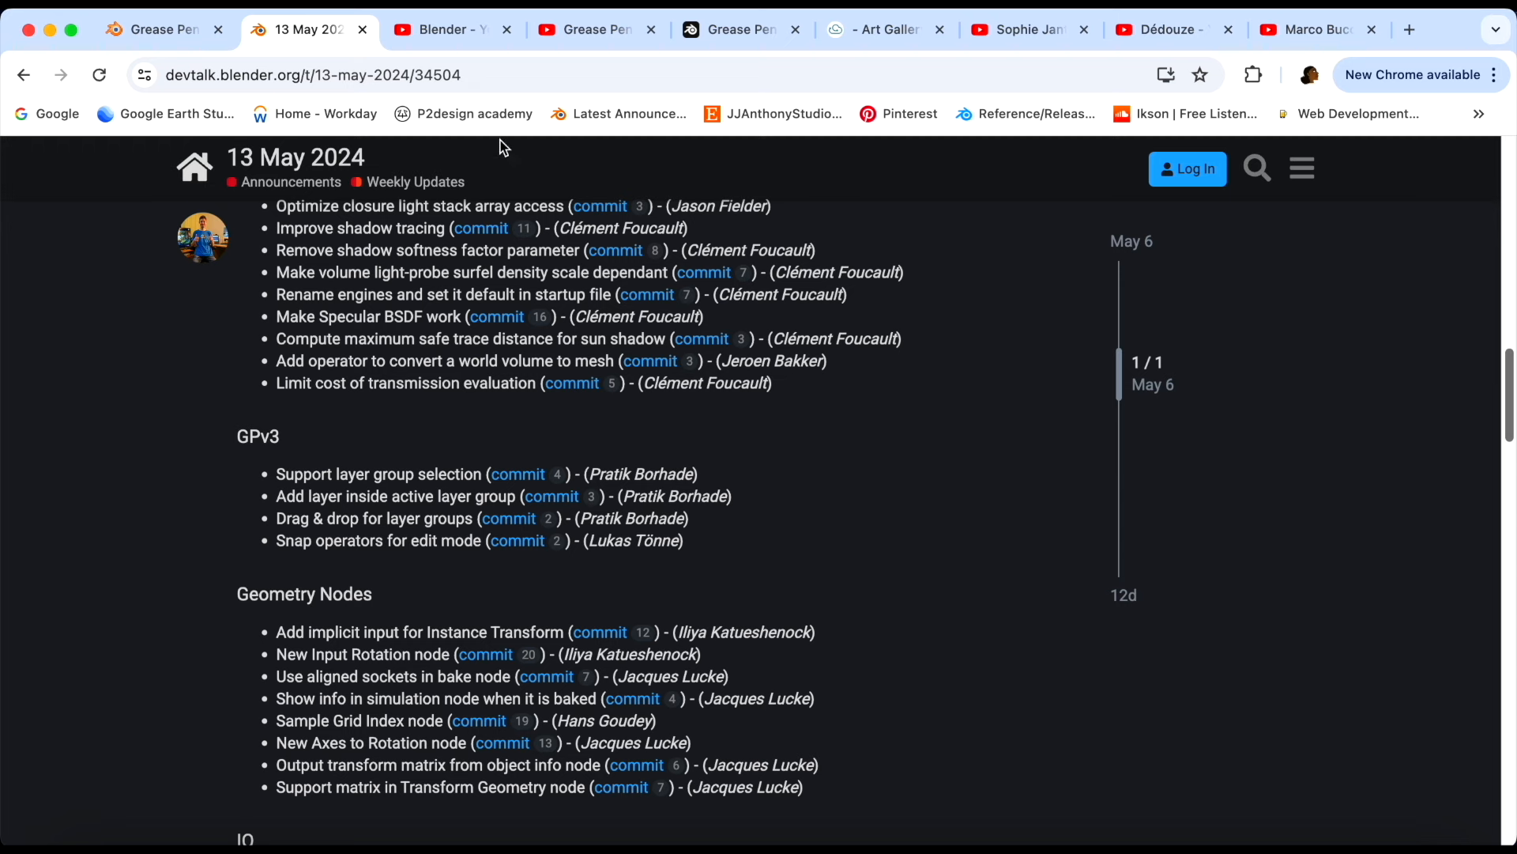
Look through the official Blender YouTube channel, including the BLENDERHEADS and Blender Today LIVE series
{"action": "left_click", "coordinate": [457, 33]}
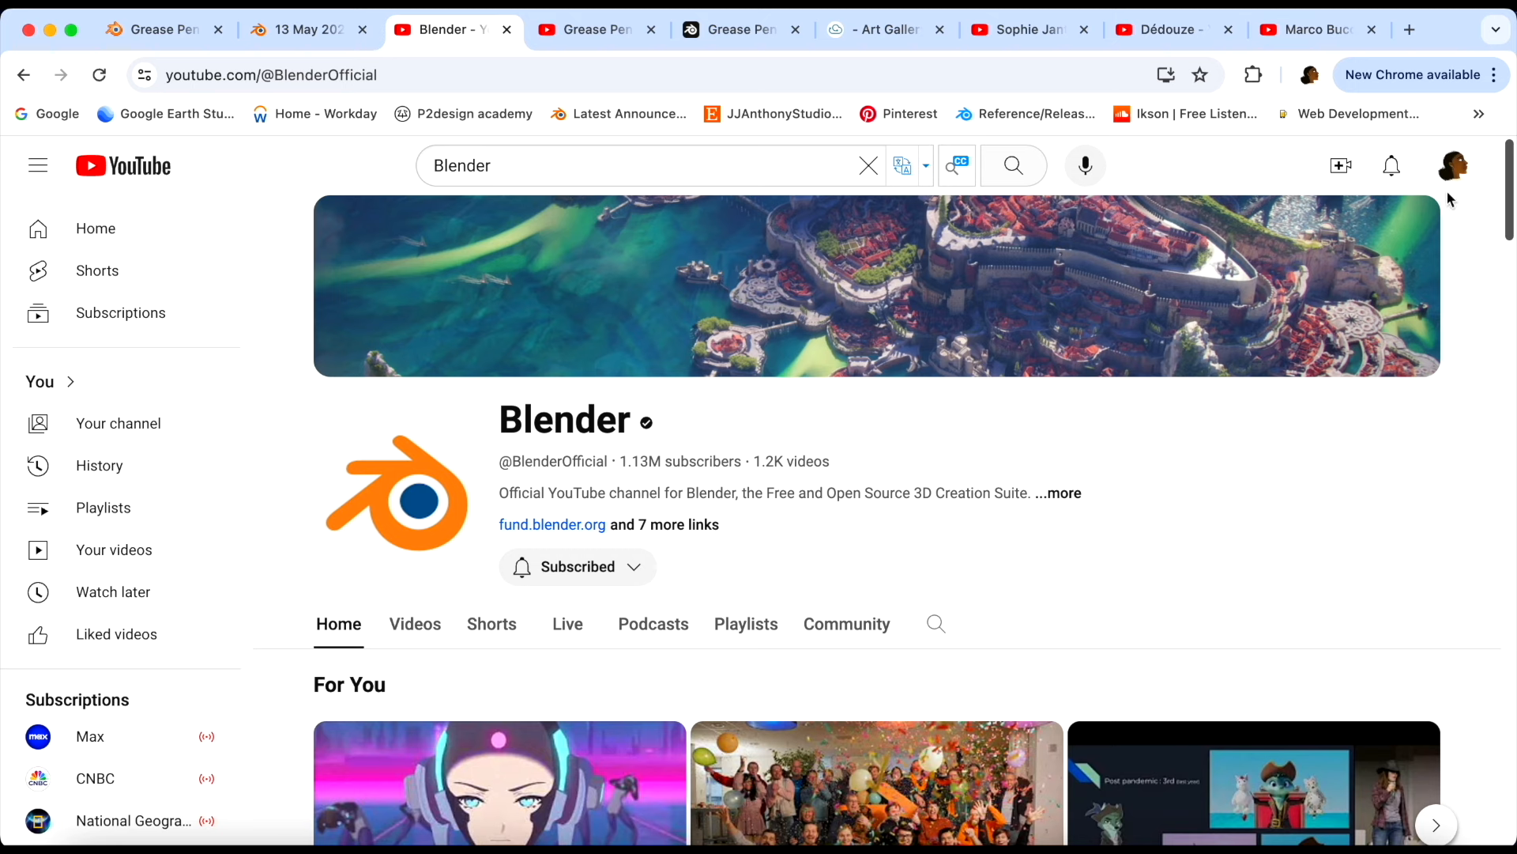
{"action": "scroll", "coordinate": [1511, 173], "scroll_direction": "down", "scroll_amount": 2}
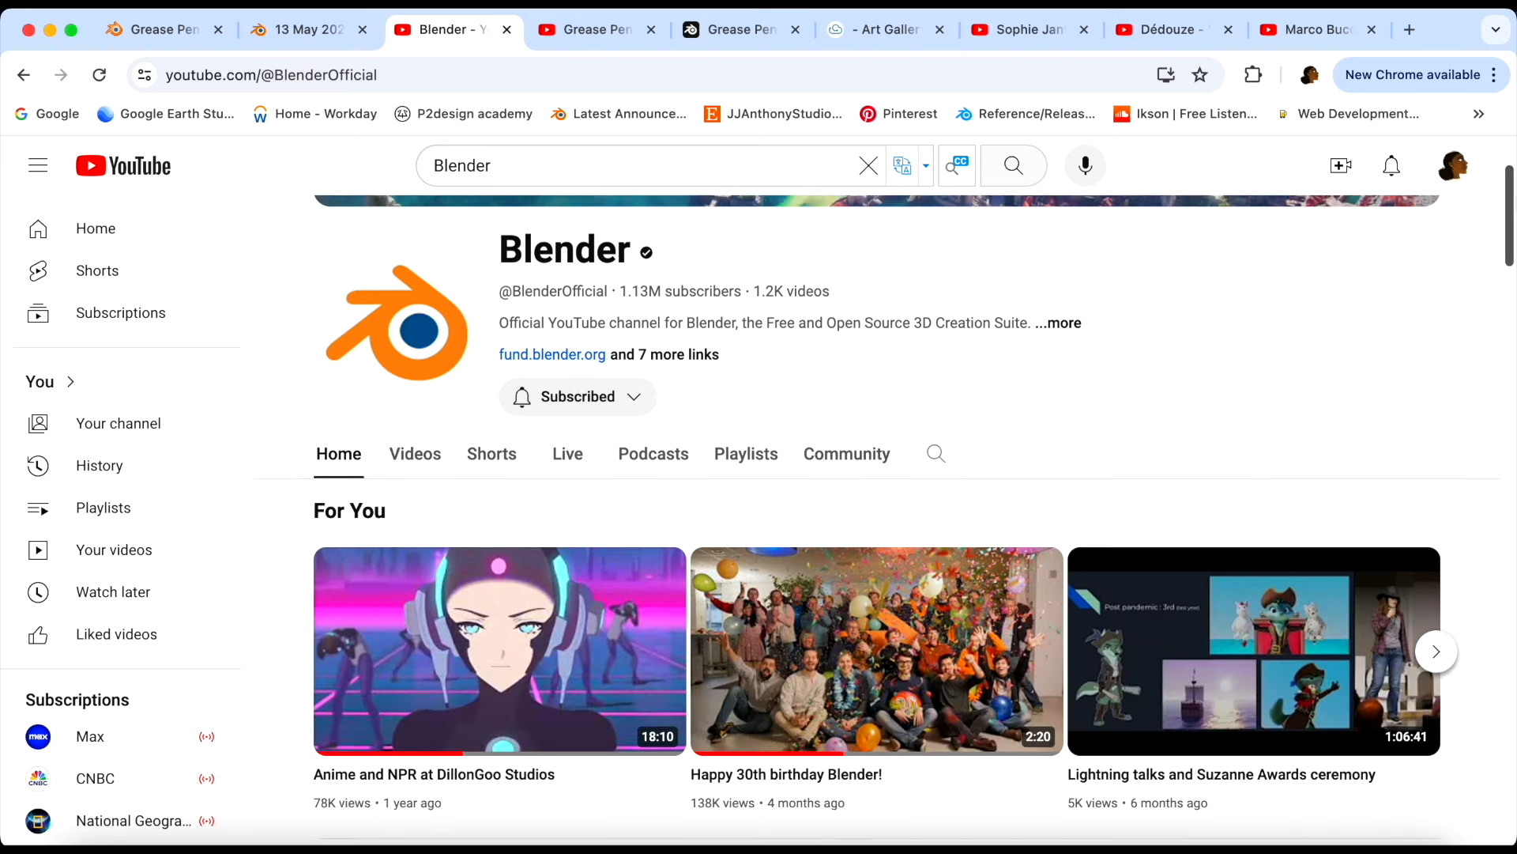
{"action": "scroll", "coordinate": [520, 705], "scroll_direction": "down", "scroll_amount": 6}
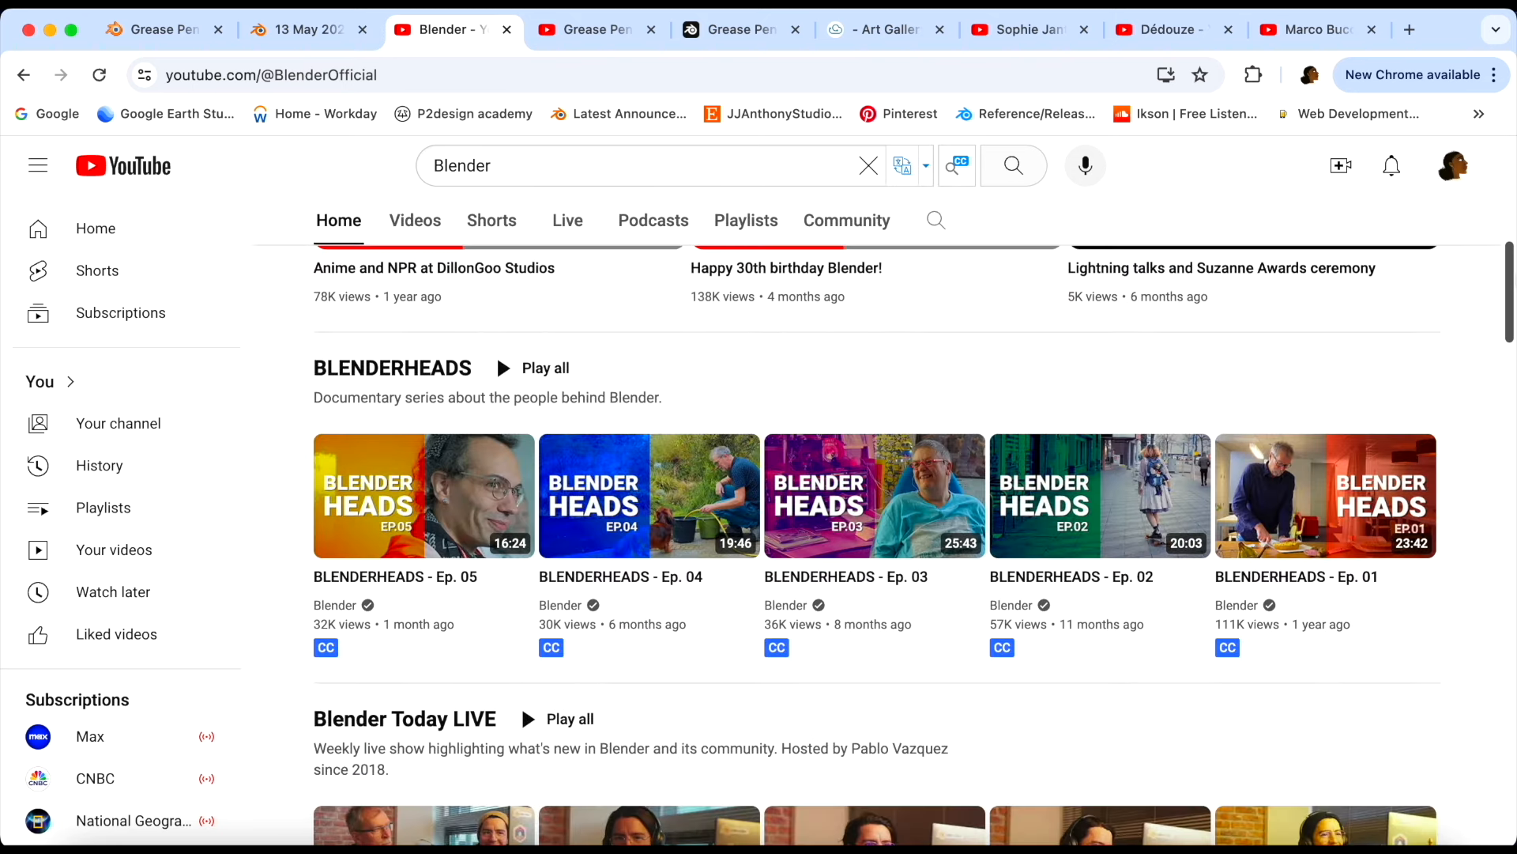
{"action": "scroll", "coordinate": [520, 705], "scroll_direction": "down", "scroll_amount": 3}
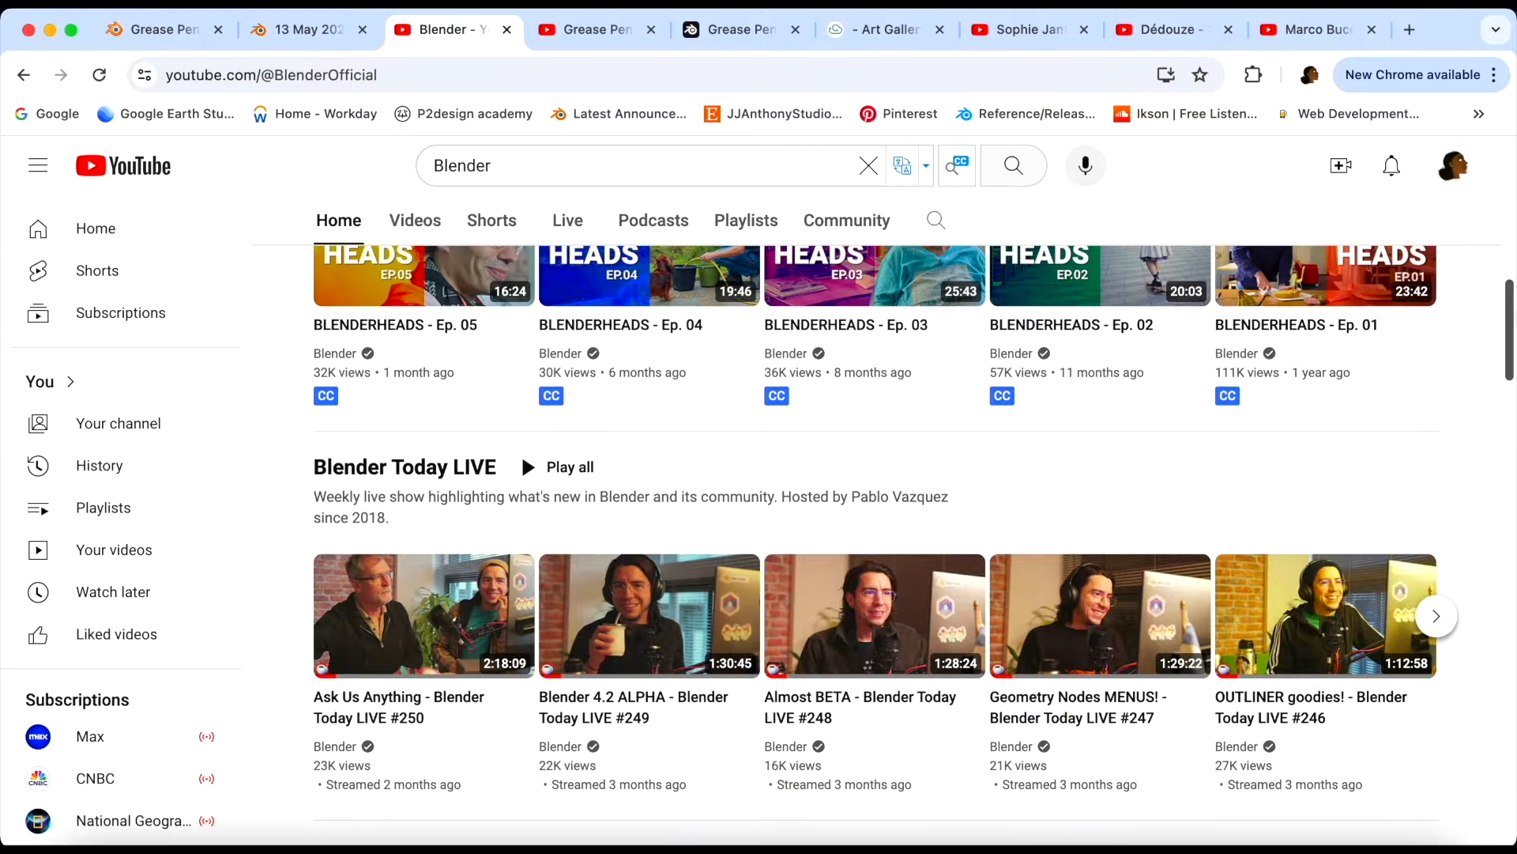
{"action": "scroll", "coordinate": [520, 373], "scroll_direction": "down", "scroll_amount": 4}
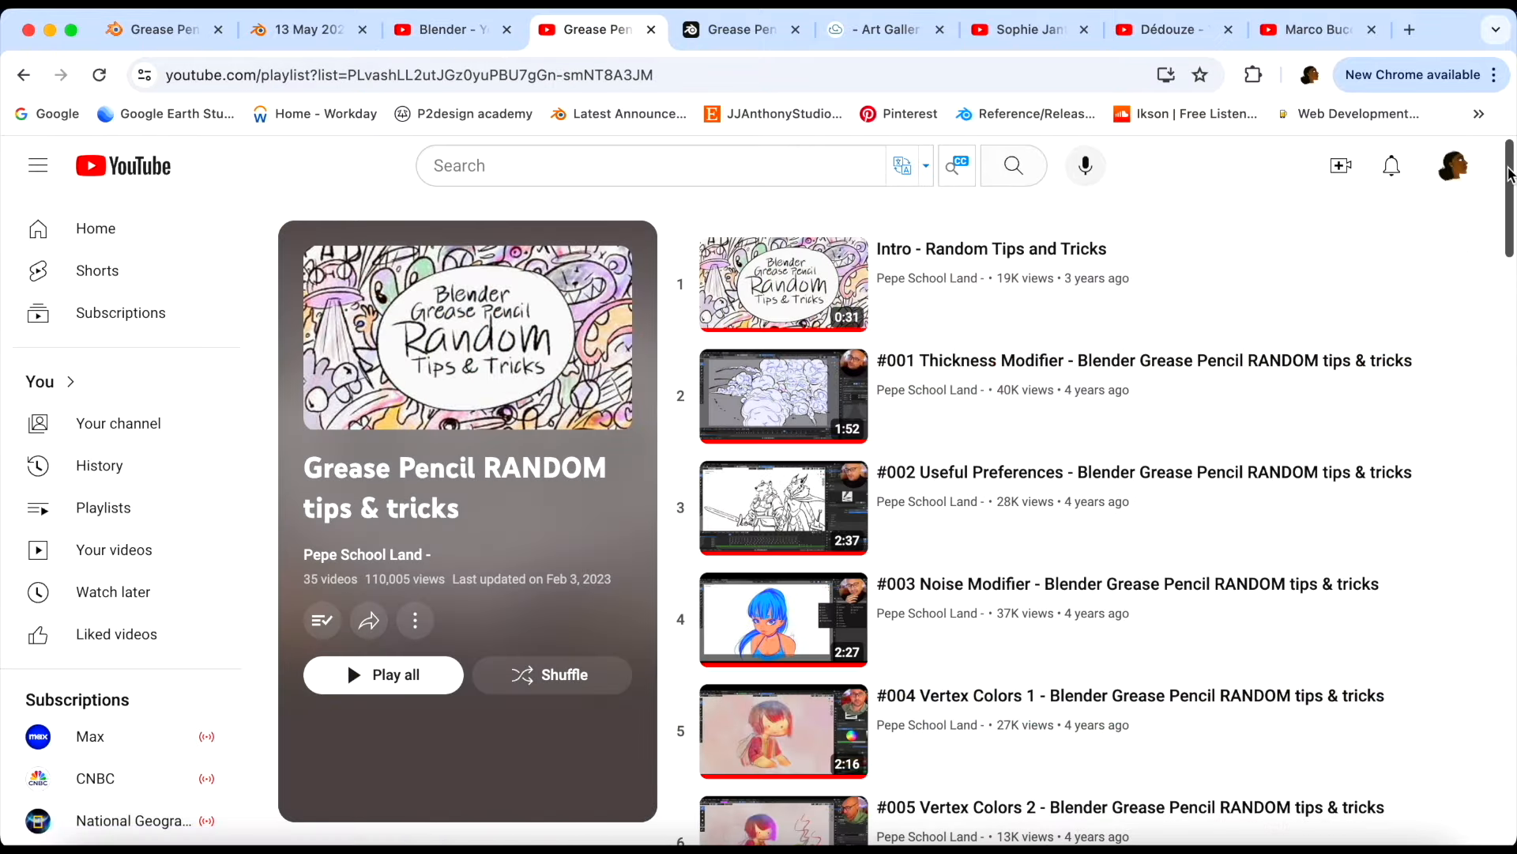
Look through the videos in Pepe School Land's "Grease Pencil RANDOM tips & tricks" YouTube playlist
{"action": "scroll", "coordinate": [1510, 176], "scroll_direction": "down", "scroll_amount": 3}
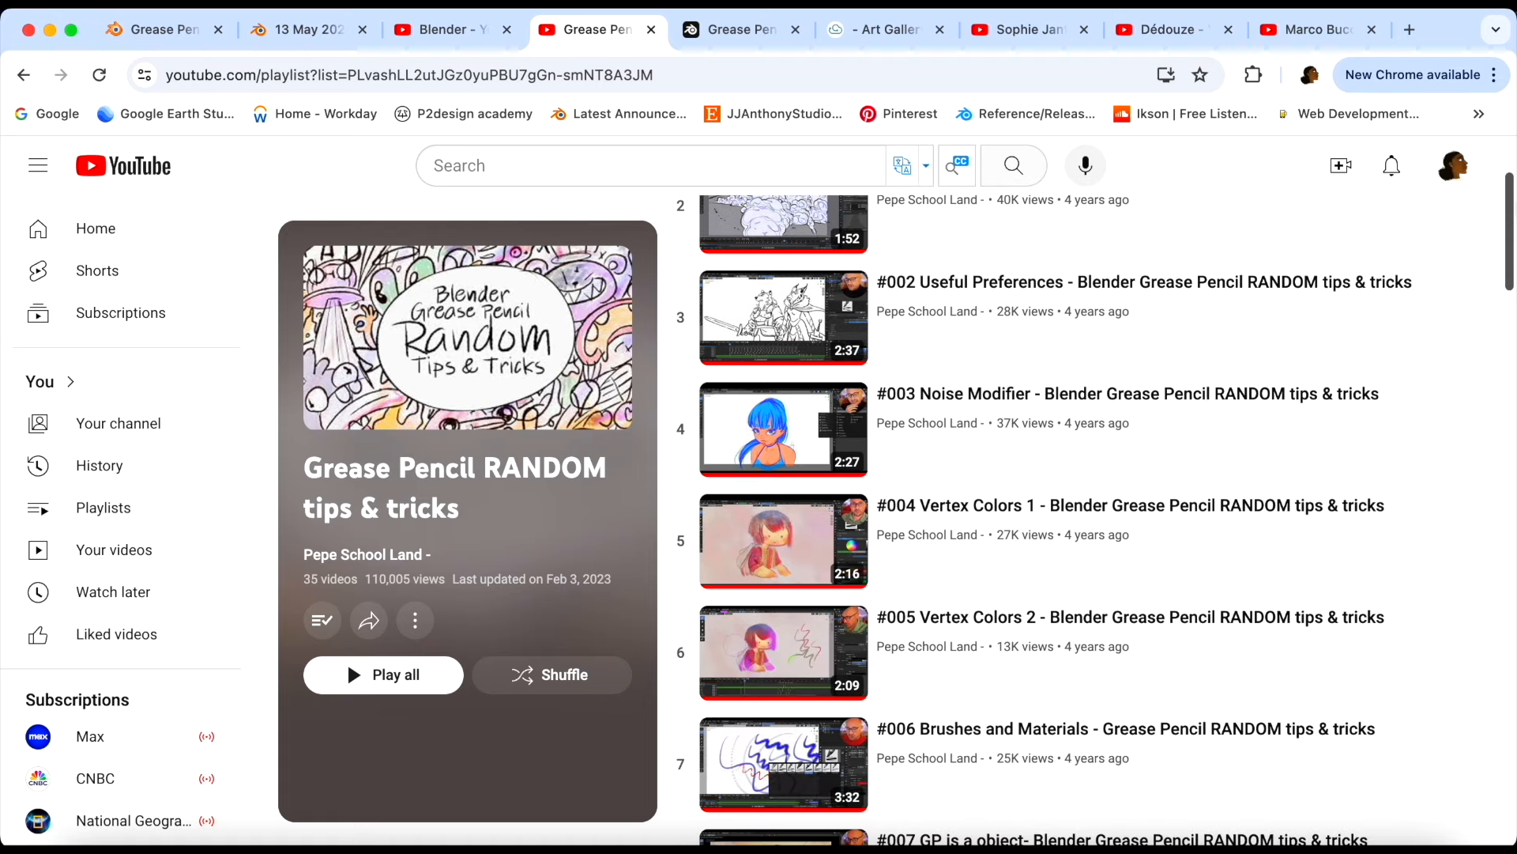
{"action": "scroll", "coordinate": [1095, 513], "scroll_direction": "down", "scroll_amount": 6}
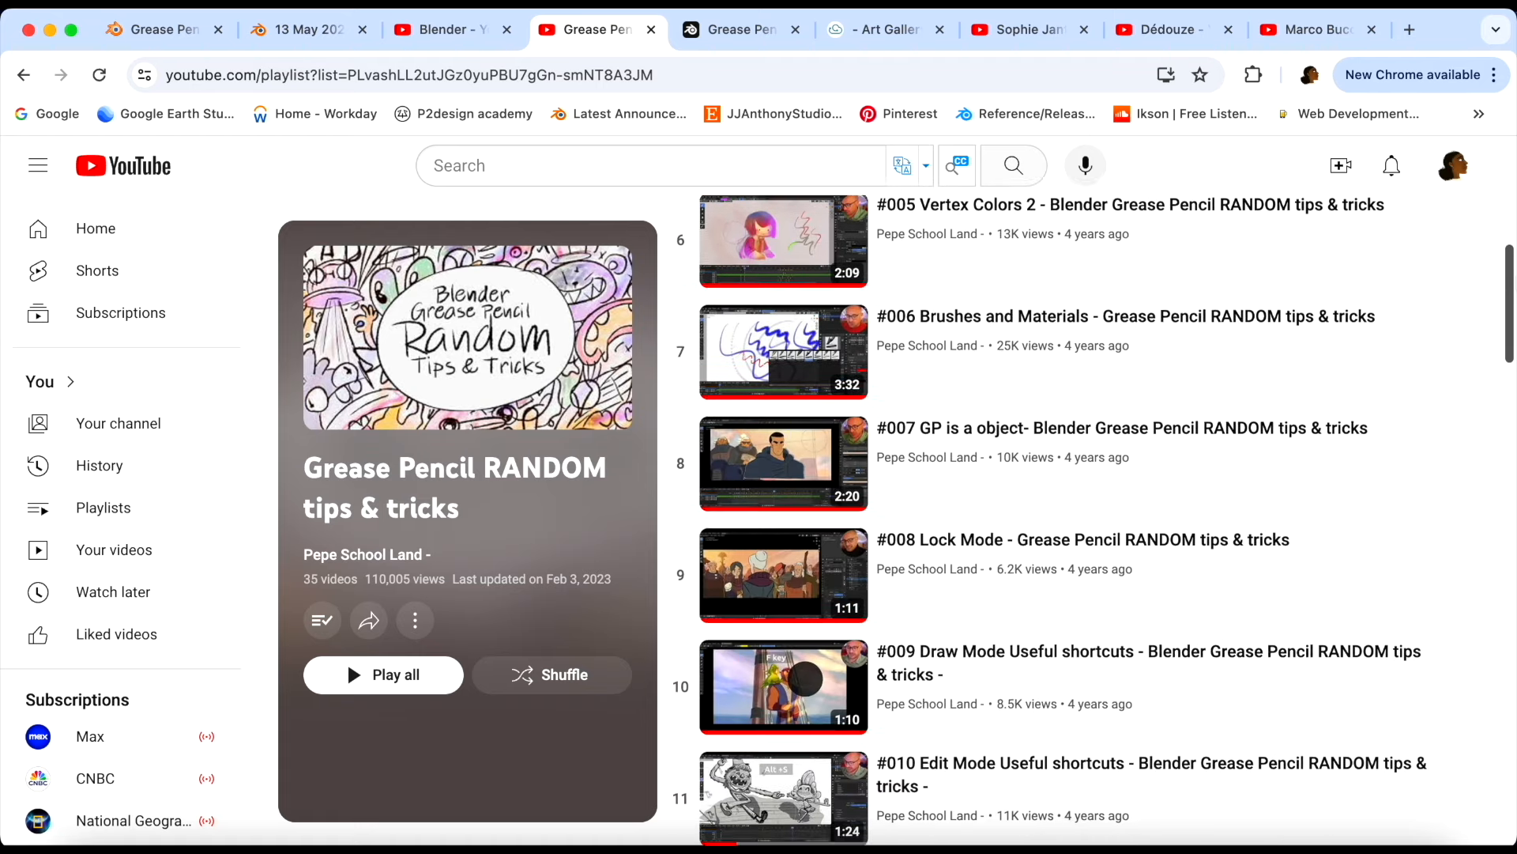
{"action": "scroll", "coordinate": [1067, 513], "scroll_direction": "down", "scroll_amount": 3}
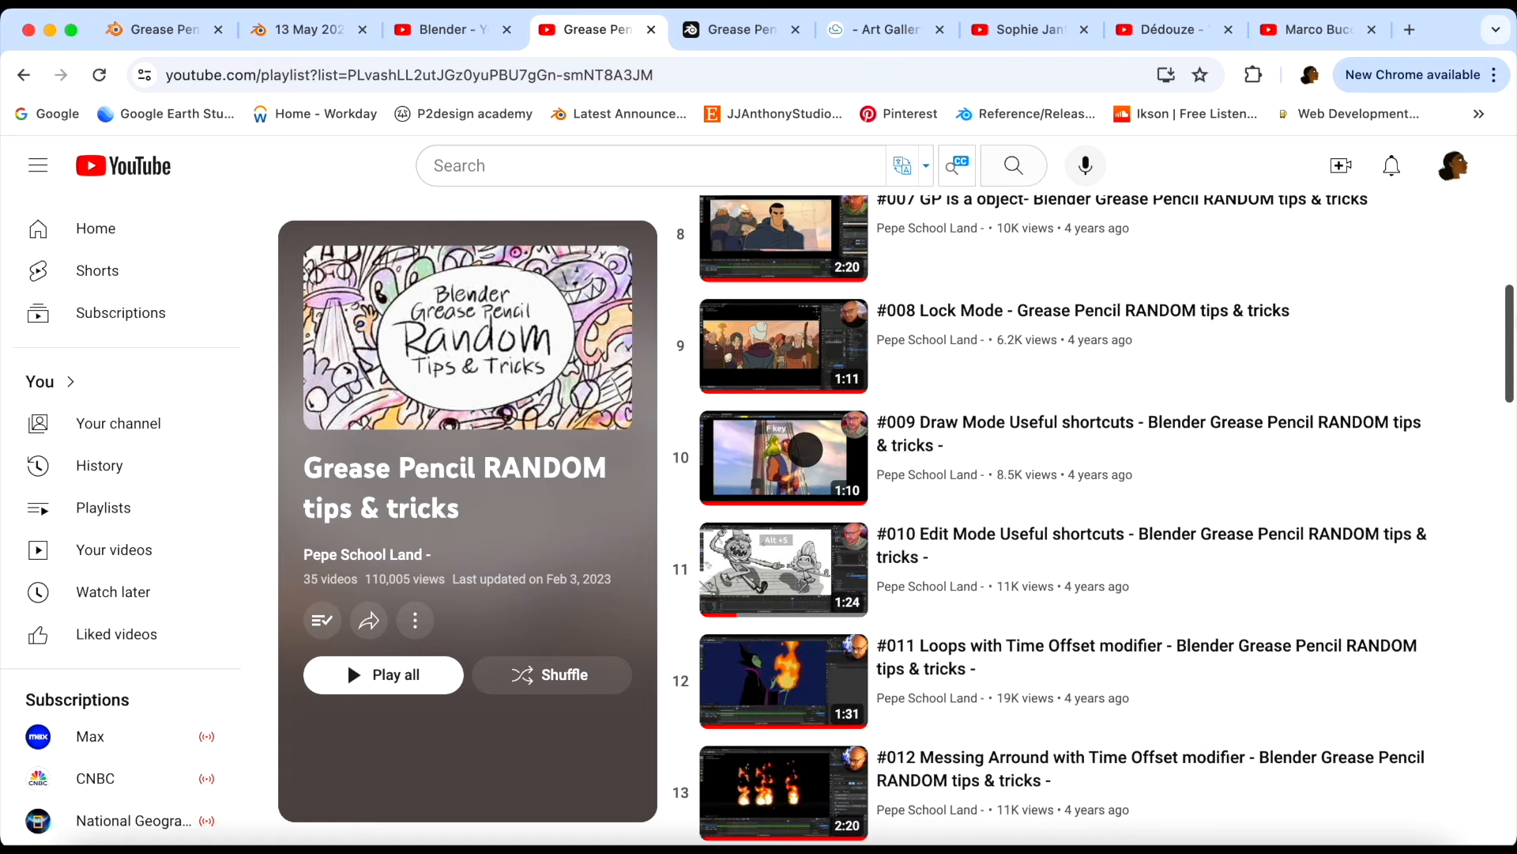
{"action": "scroll", "coordinate": [1096, 513], "scroll_direction": "down", "scroll_amount": 12}
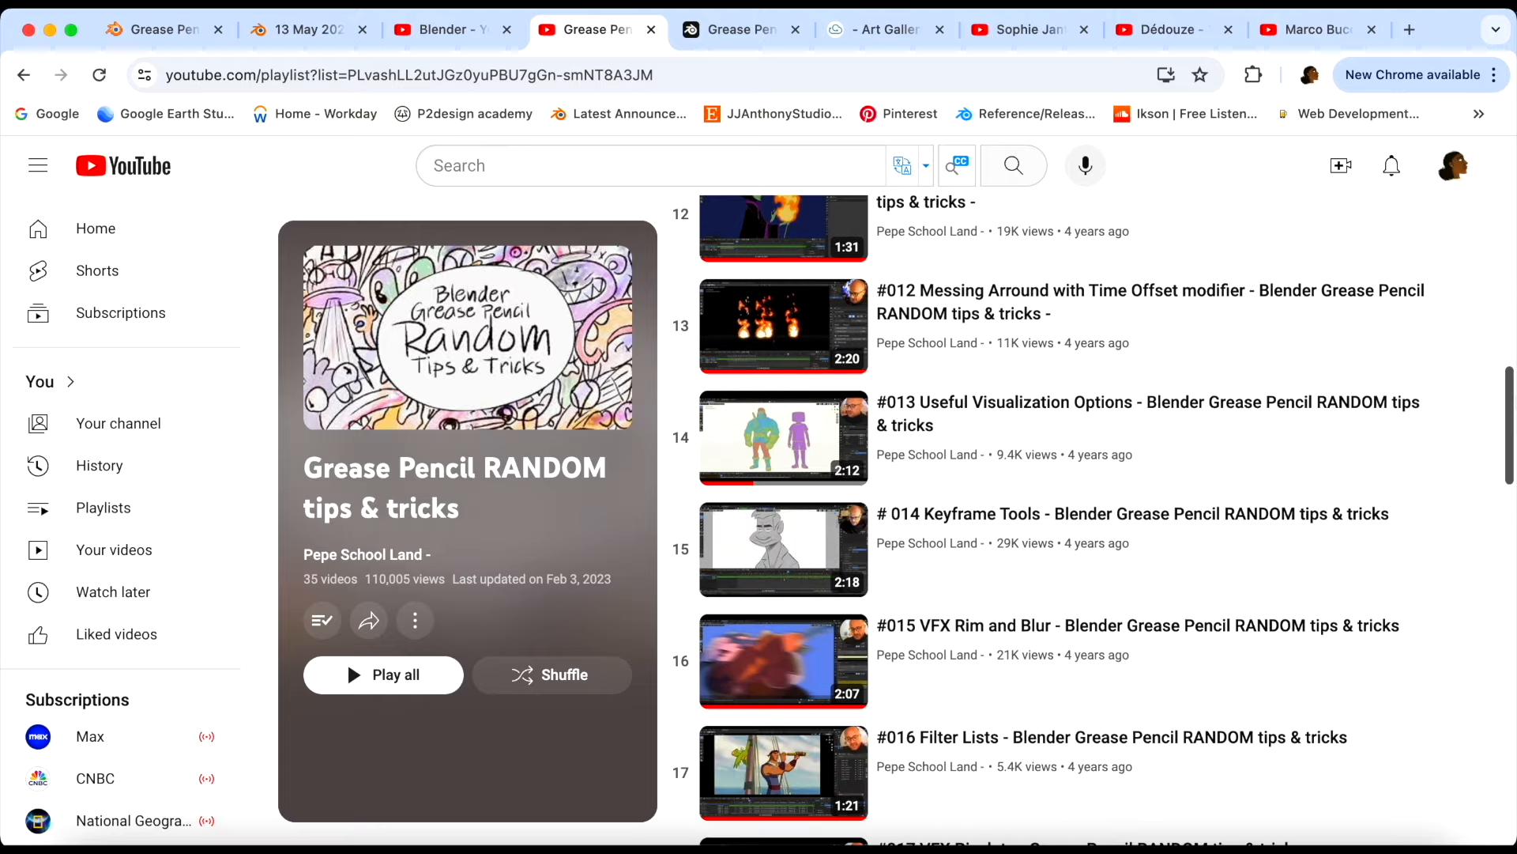
{"action": "scroll", "coordinate": [1027, 513], "scroll_direction": "down", "scroll_amount": 12}
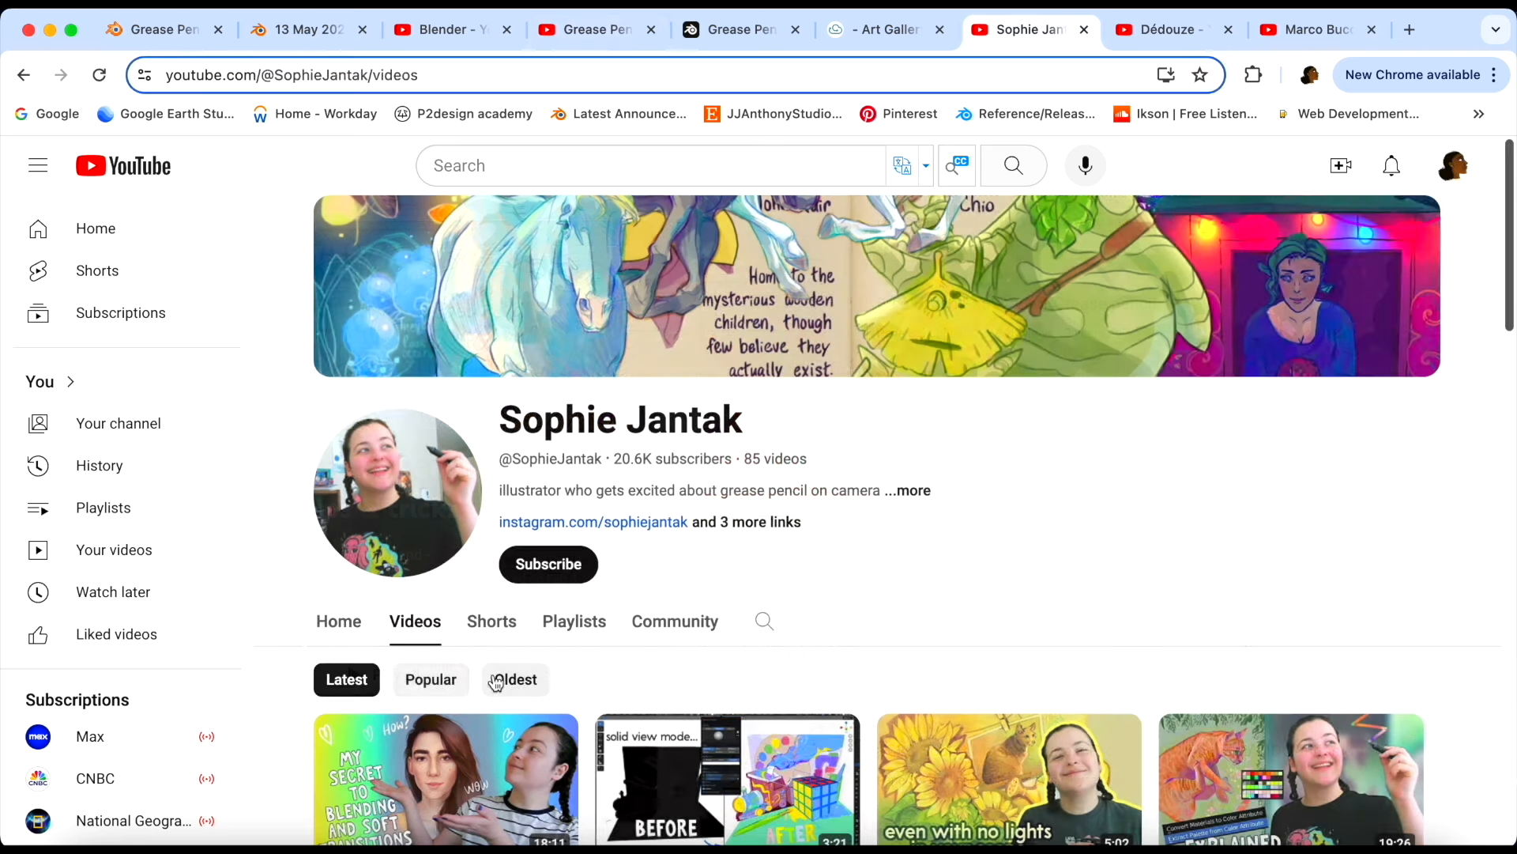
Sort the Sophie Jantak channel's videos by Popular and look through the Grease Pencil tutorials
{"action": "left_click", "coordinate": [431, 680]}
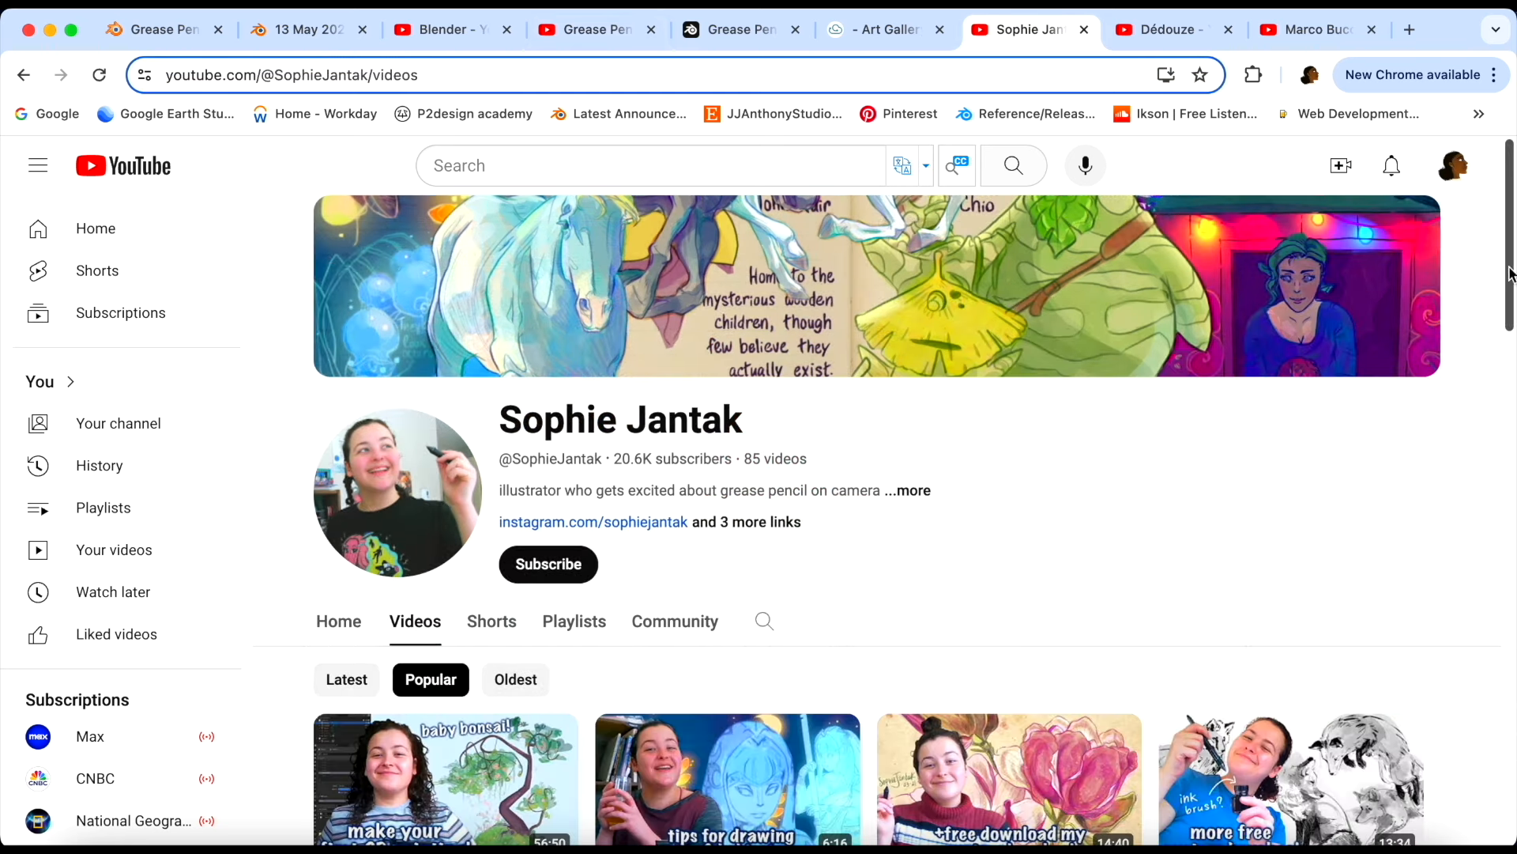
{"action": "scroll", "coordinate": [1508, 253], "scroll_direction": "down", "scroll_amount": 3}
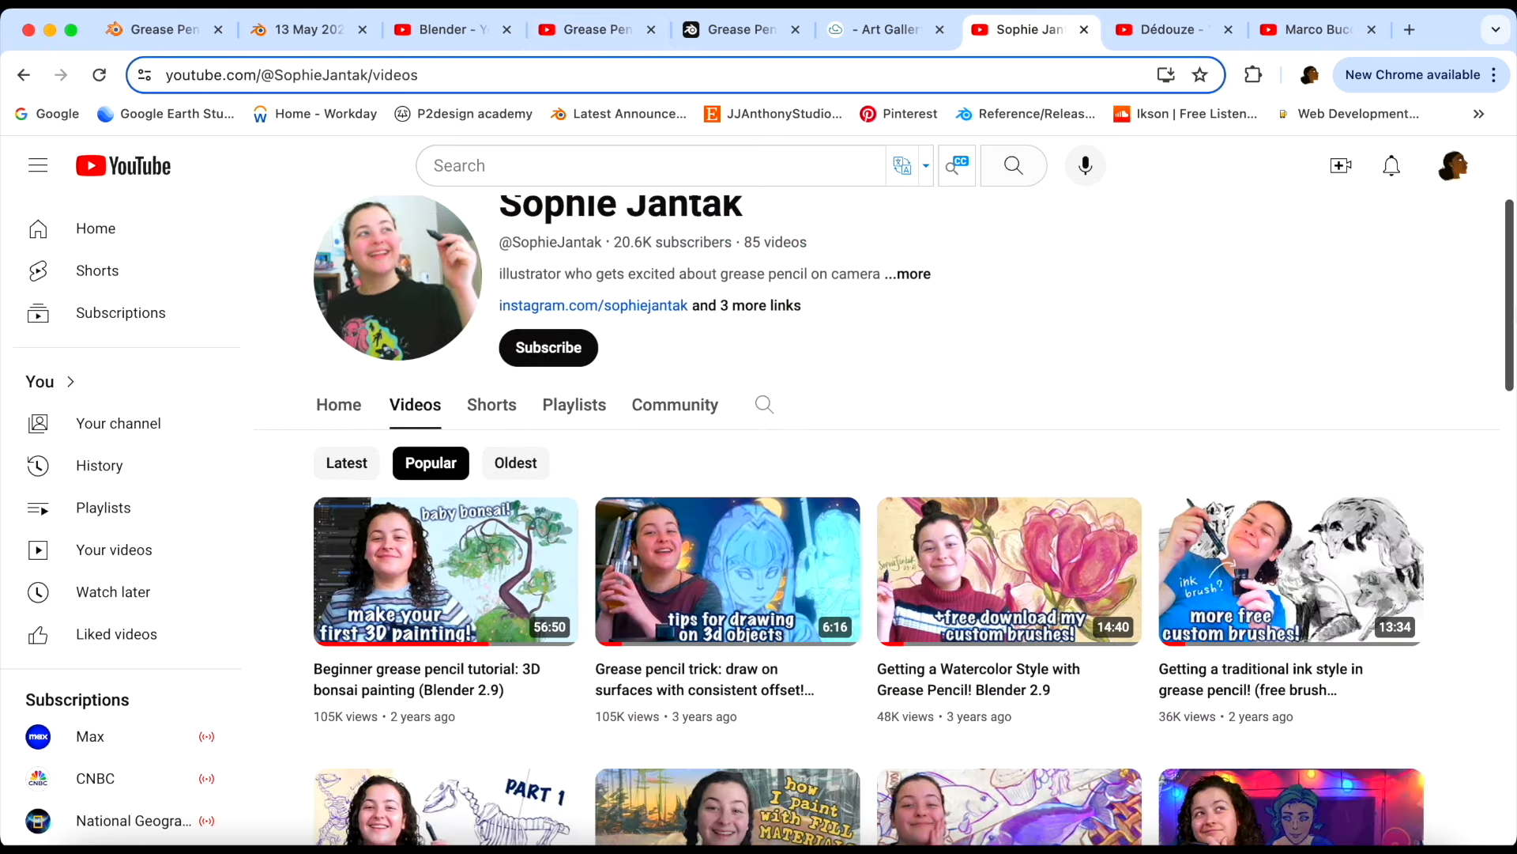
{"action": "scroll", "coordinate": [869, 514], "scroll_direction": "down", "scroll_amount": 5}
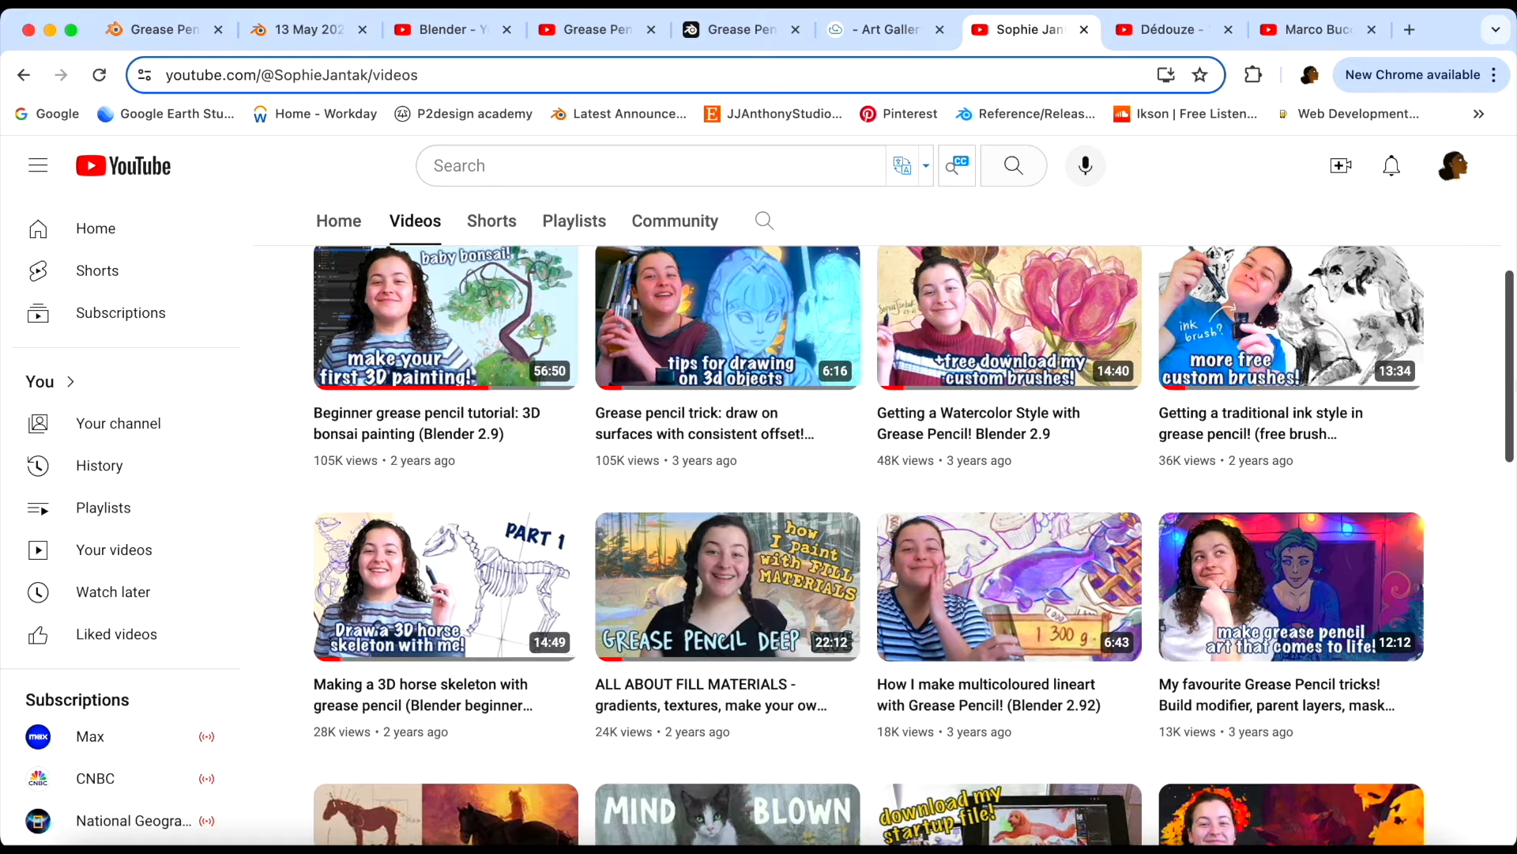
Look through the popular videos on the Dédouze and Marco Bucci YouTube channels
{"action": "key", "text": "ctrl+Tab"}
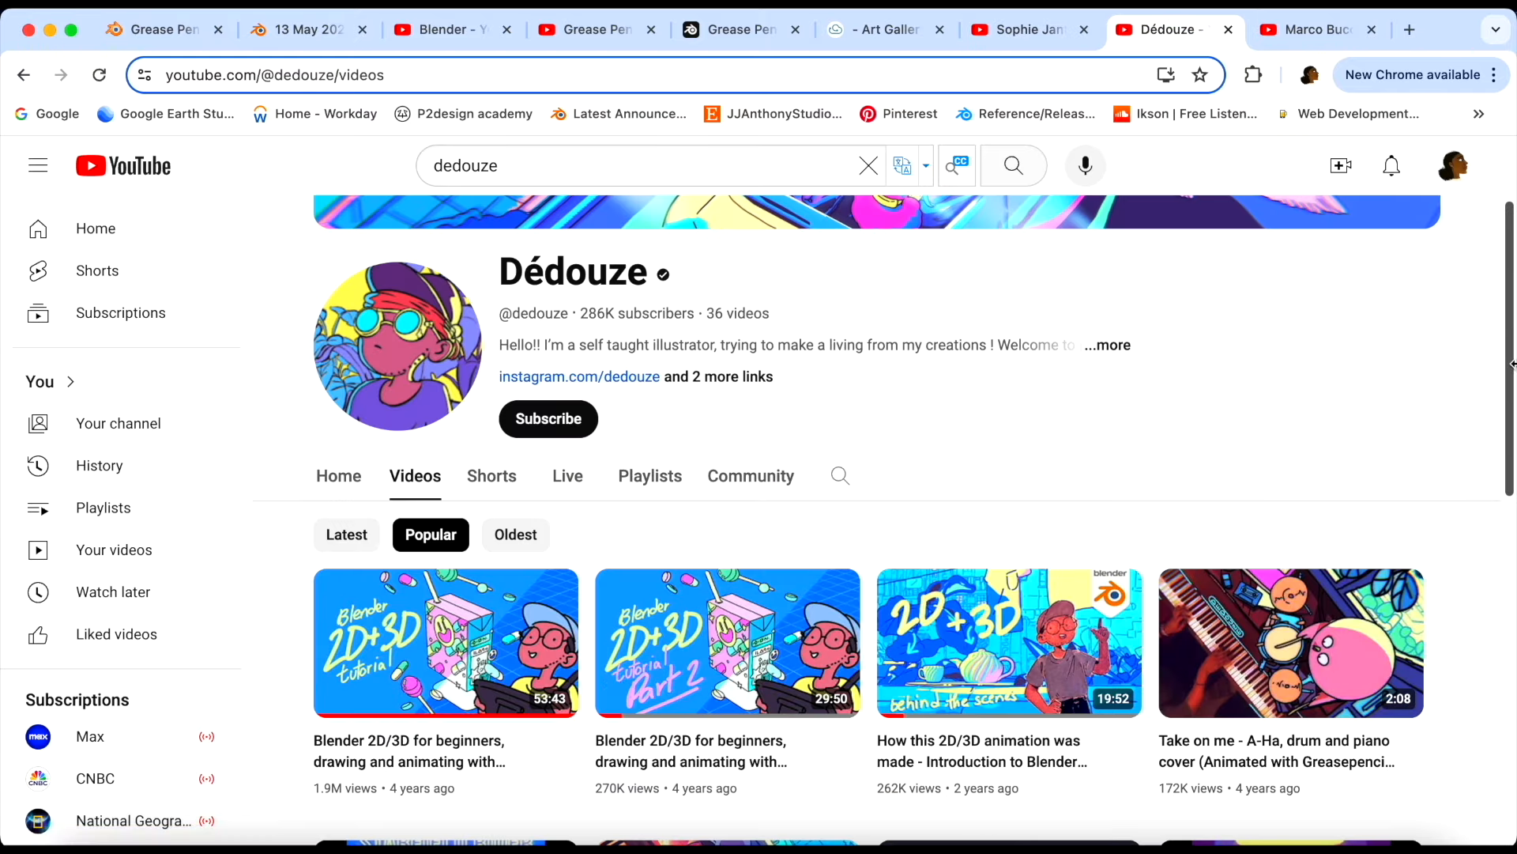
{"action": "left_click_drag", "start_coordinate": [1509, 364], "coordinate": [1513, 453]}
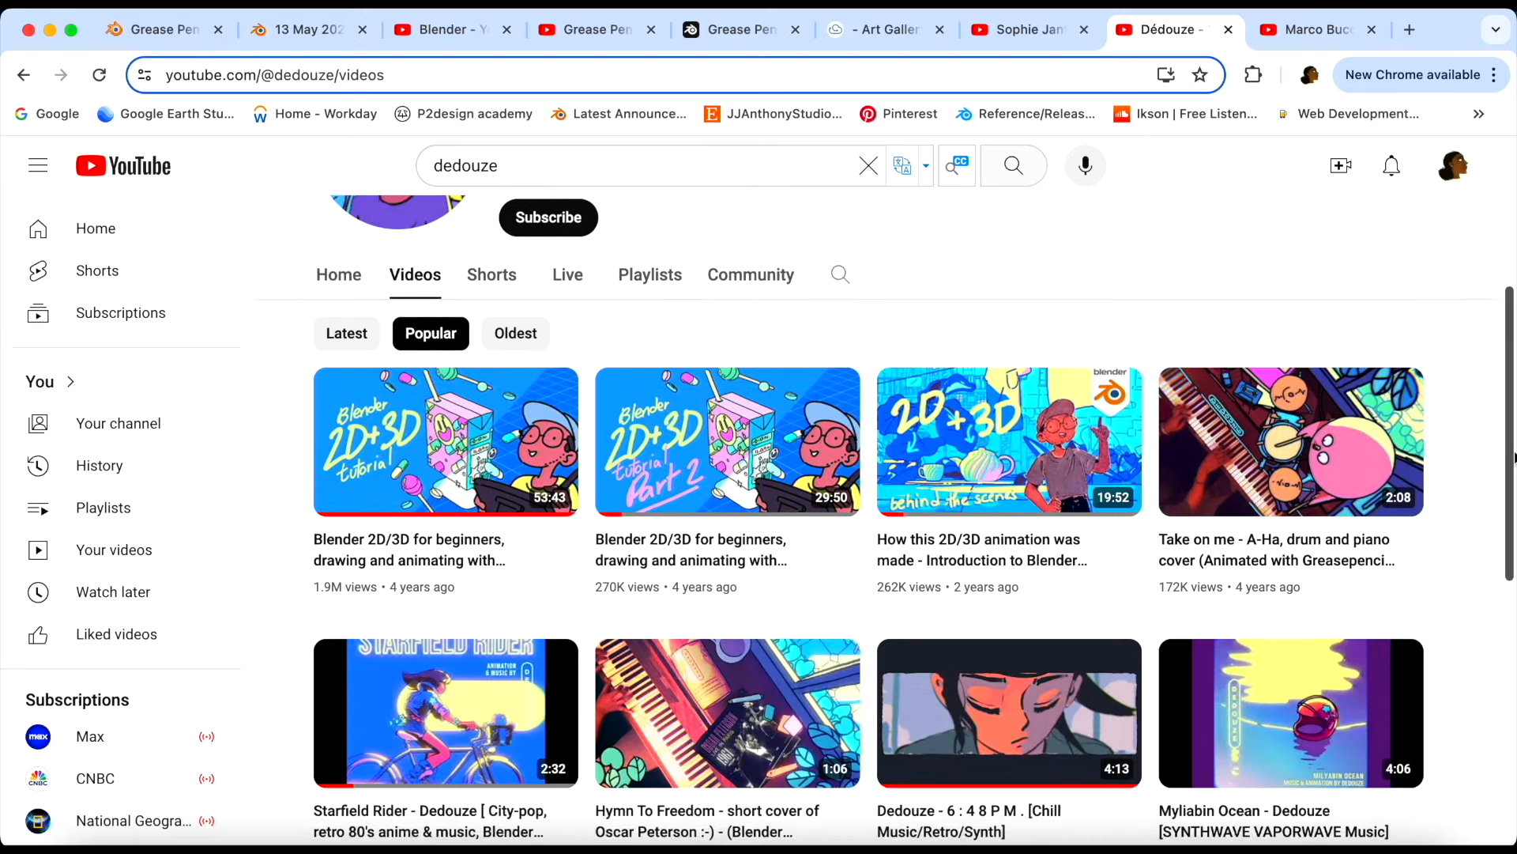
{"action": "key", "text": "ctrl+Tab"}
{"action": "scroll", "coordinate": [1512, 453], "scroll_direction": "down", "scroll_amount": 5}
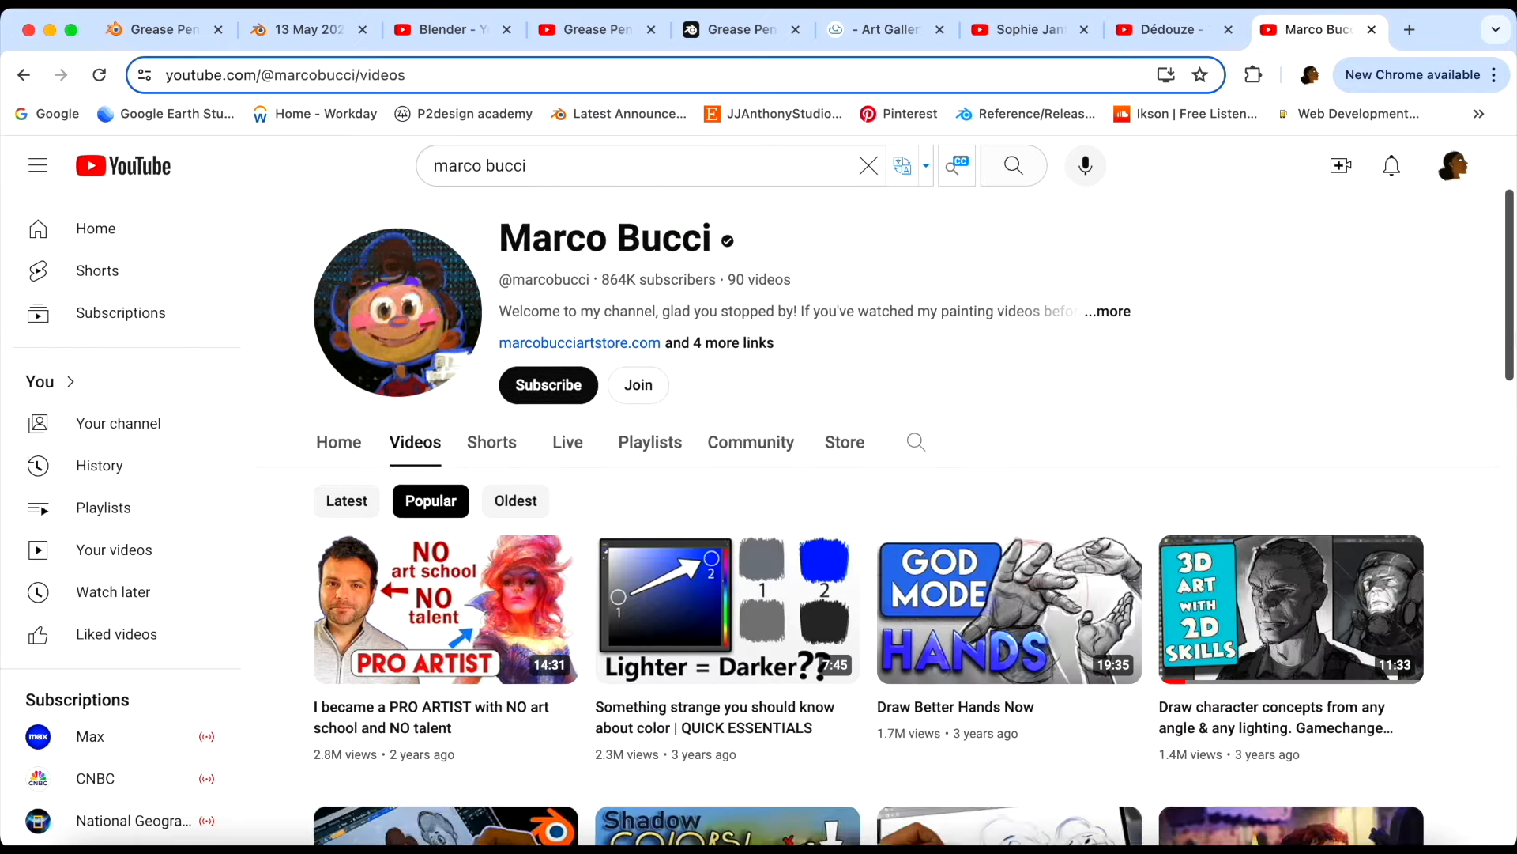
{"action": "scroll", "coordinate": [885, 520], "scroll_direction": "down", "scroll_amount": 3}
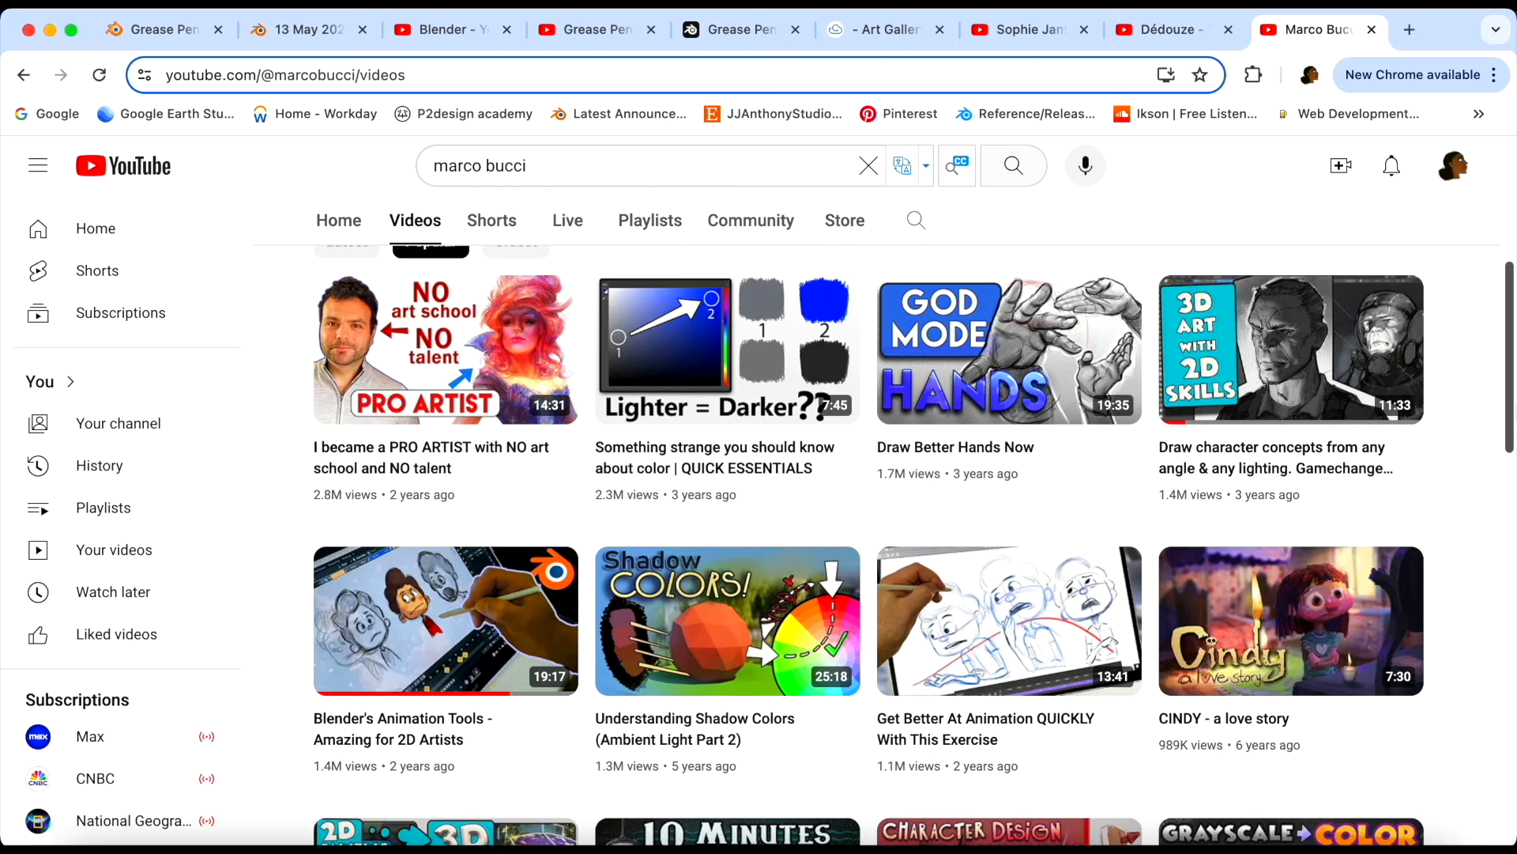
{"action": "scroll", "coordinate": [885, 520], "scroll_direction": "down", "scroll_amount": 2}
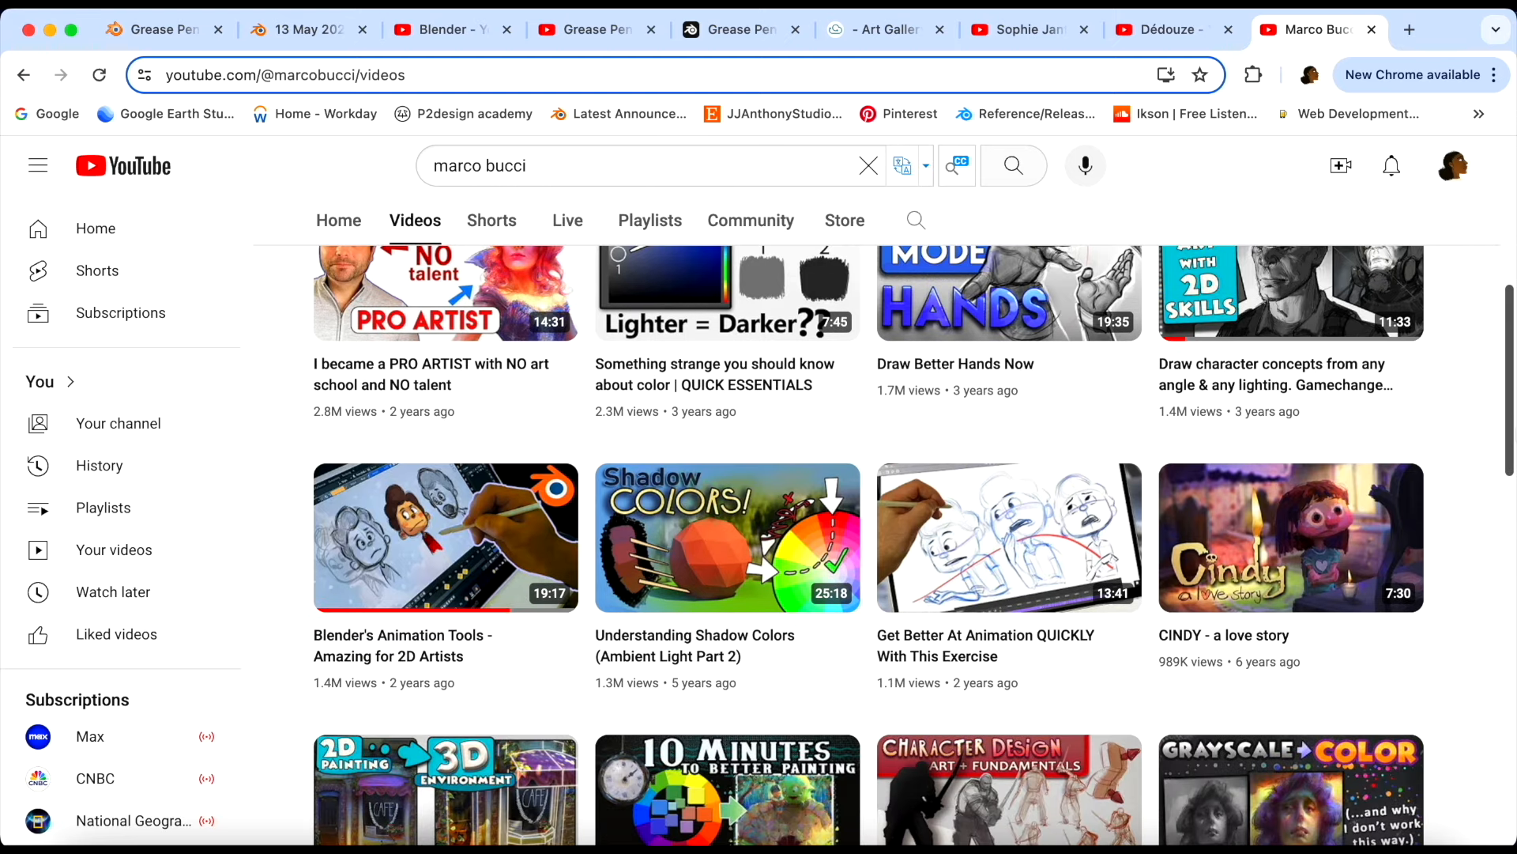
{"action": "scroll", "coordinate": [869, 546], "scroll_direction": "down", "scroll_amount": 1}
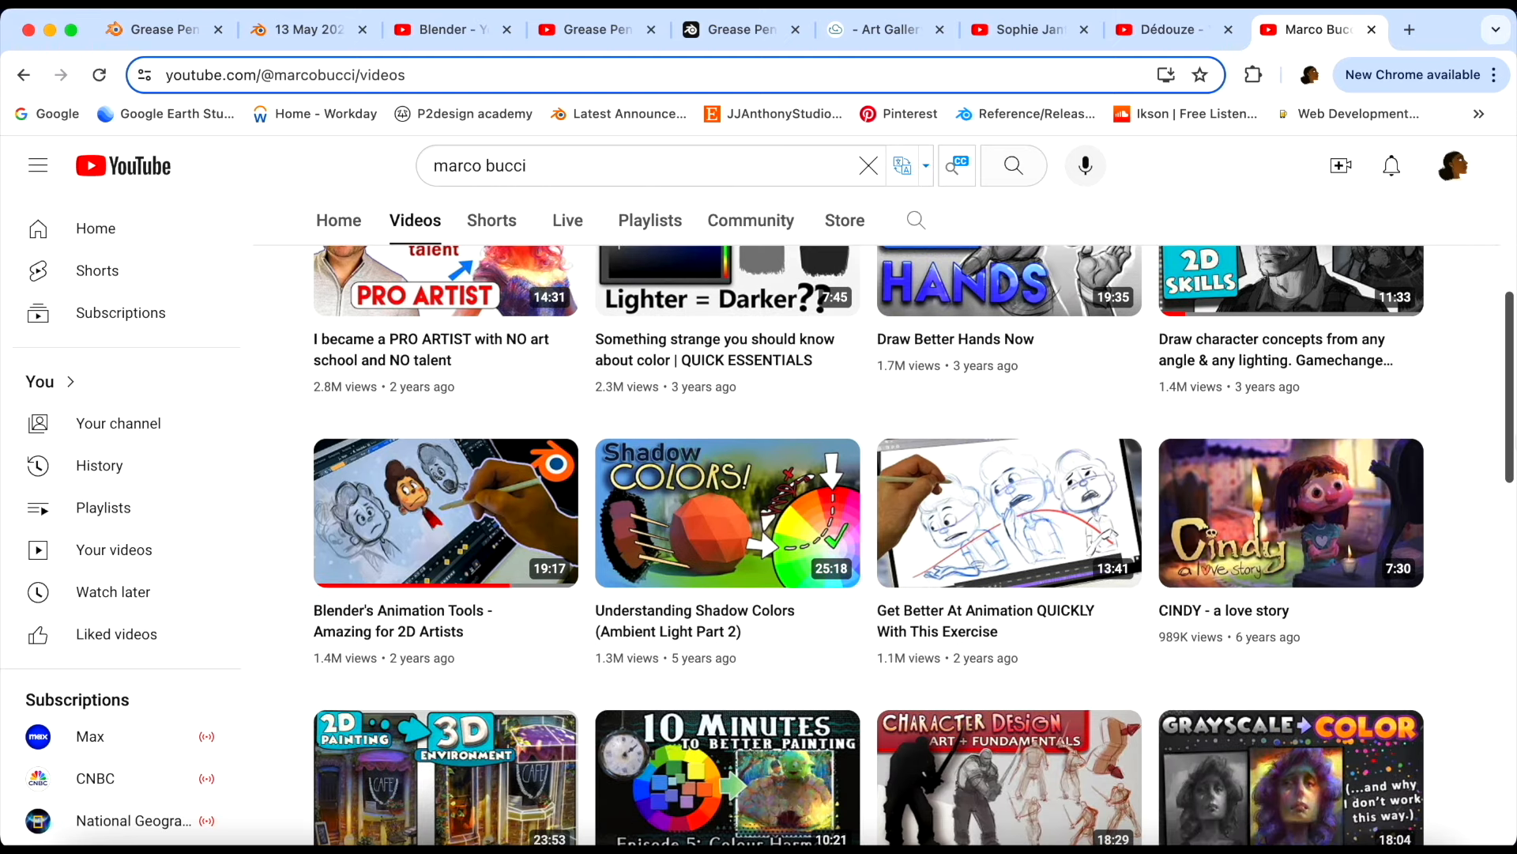
{"action": "scroll", "coordinate": [1514, 413], "scroll_direction": "up", "scroll_amount": 2}
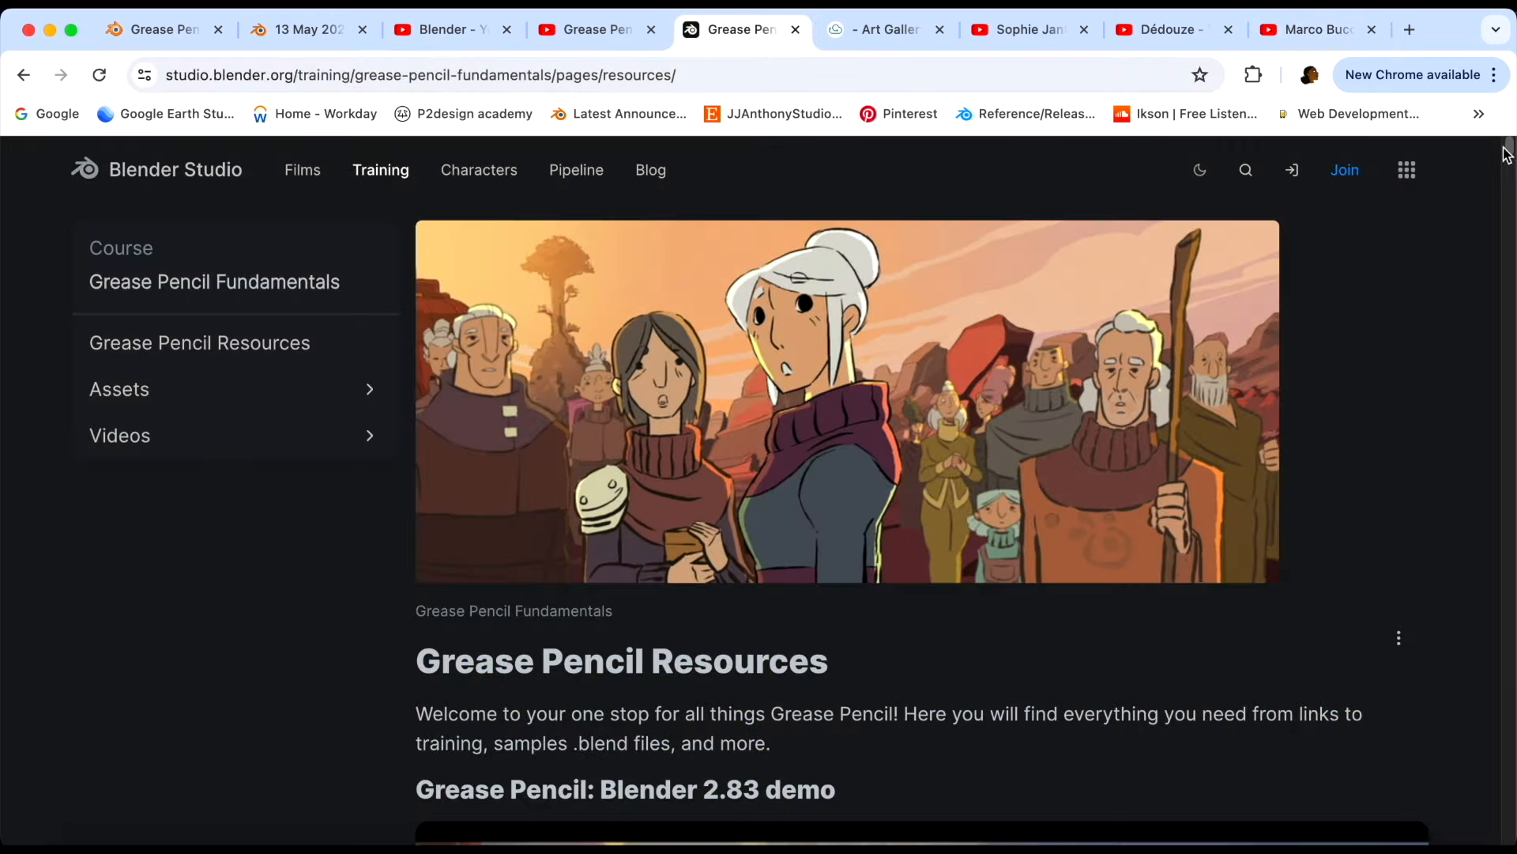
Look through the Grease Pencil Resources page and the Grease Pencil Blender Free Samples gallery, including the "02 LMA test original illustration" sample page
{"action": "left_click_drag", "start_coordinate": [1512, 151], "coordinate": [1512, 299]}
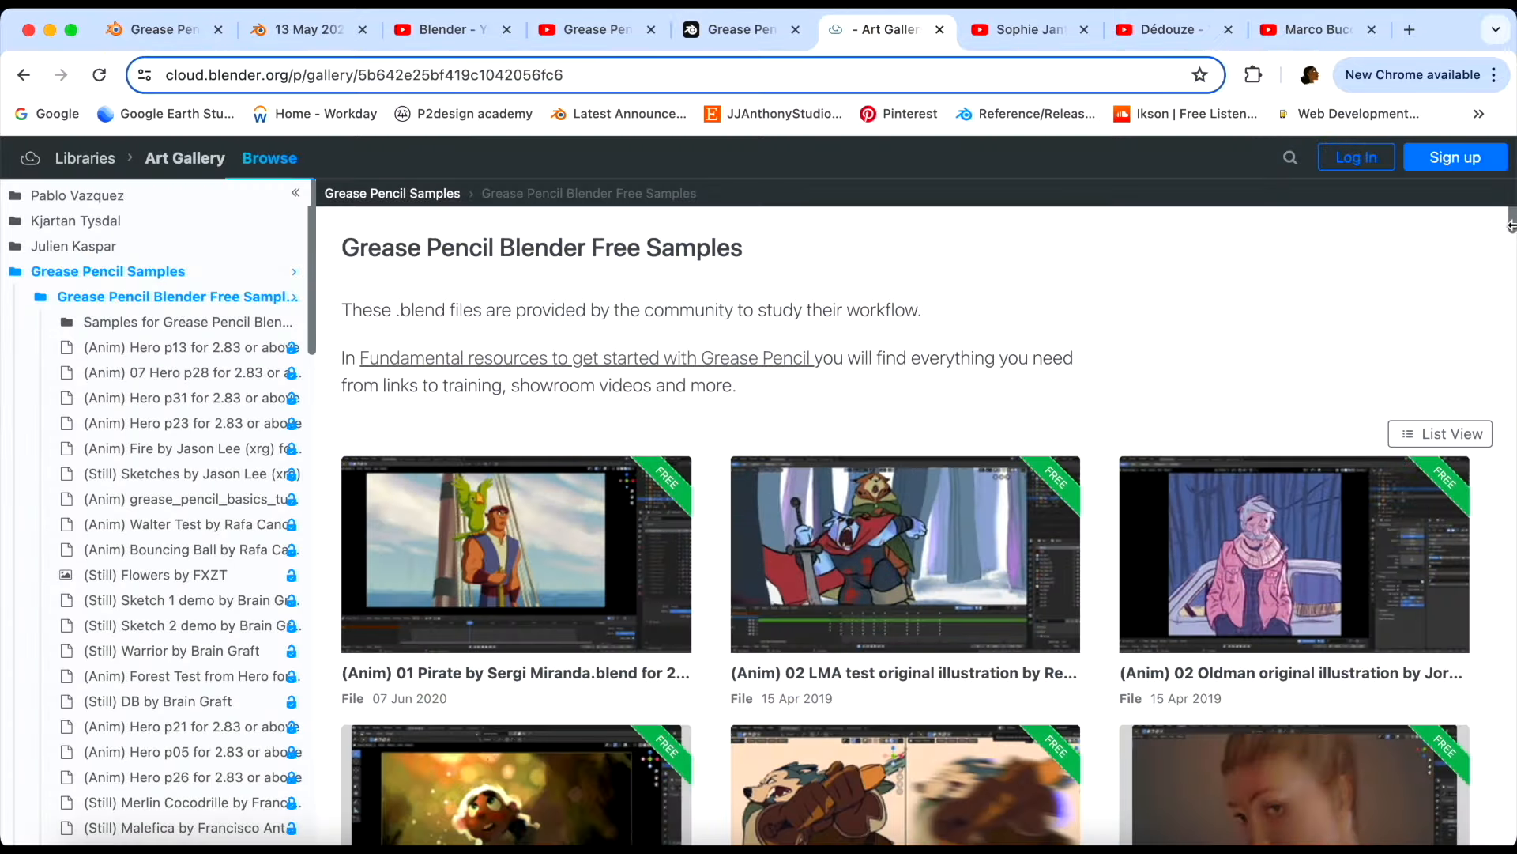
{"action": "left_click_drag", "start_coordinate": [1512, 218], "coordinate": [1512, 231]}
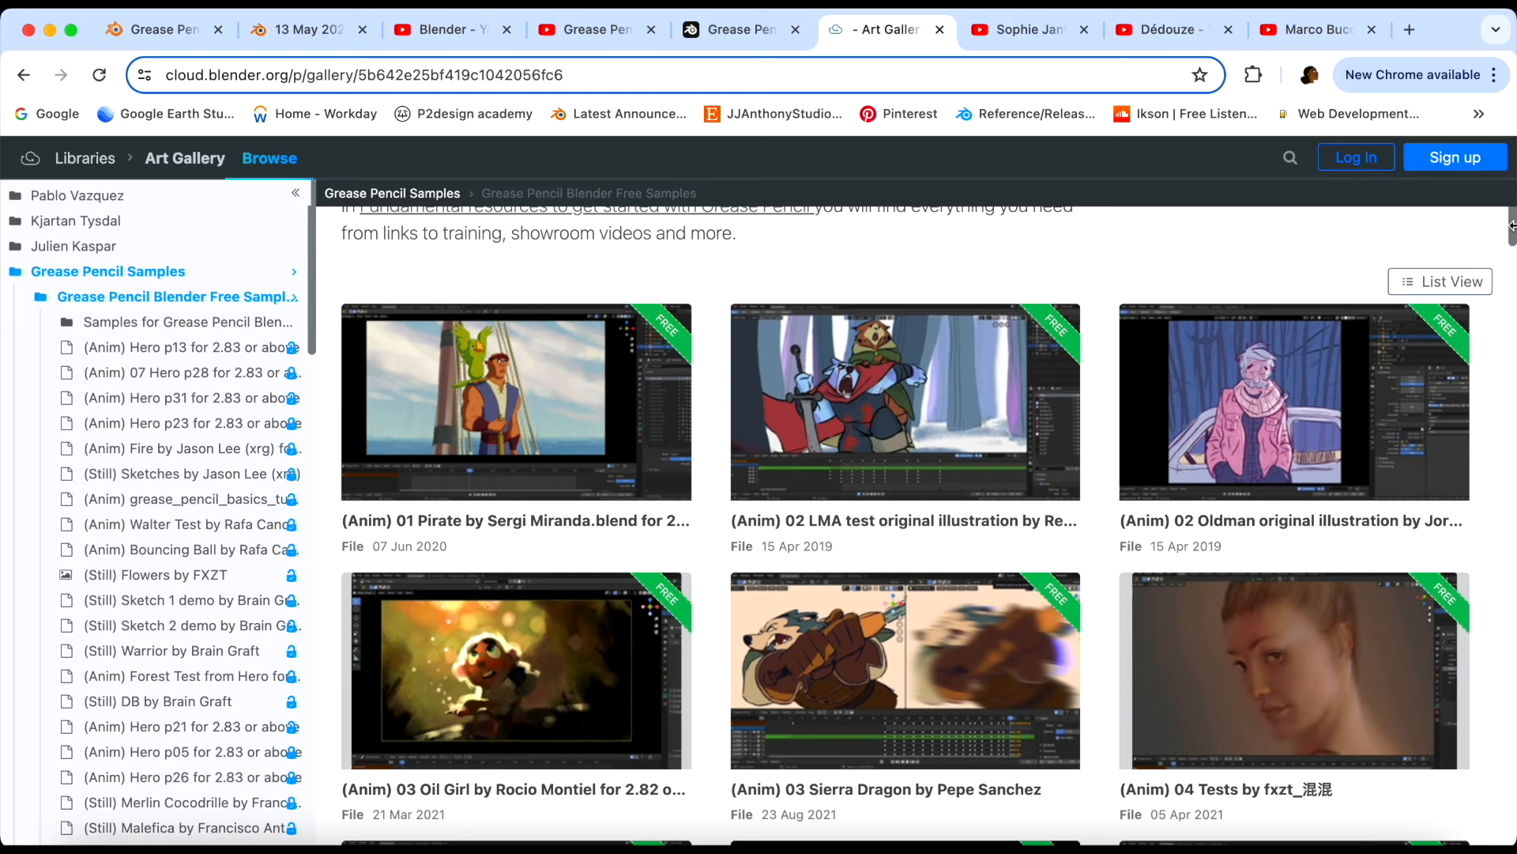
{"action": "left_click", "coordinate": [1014, 442]}
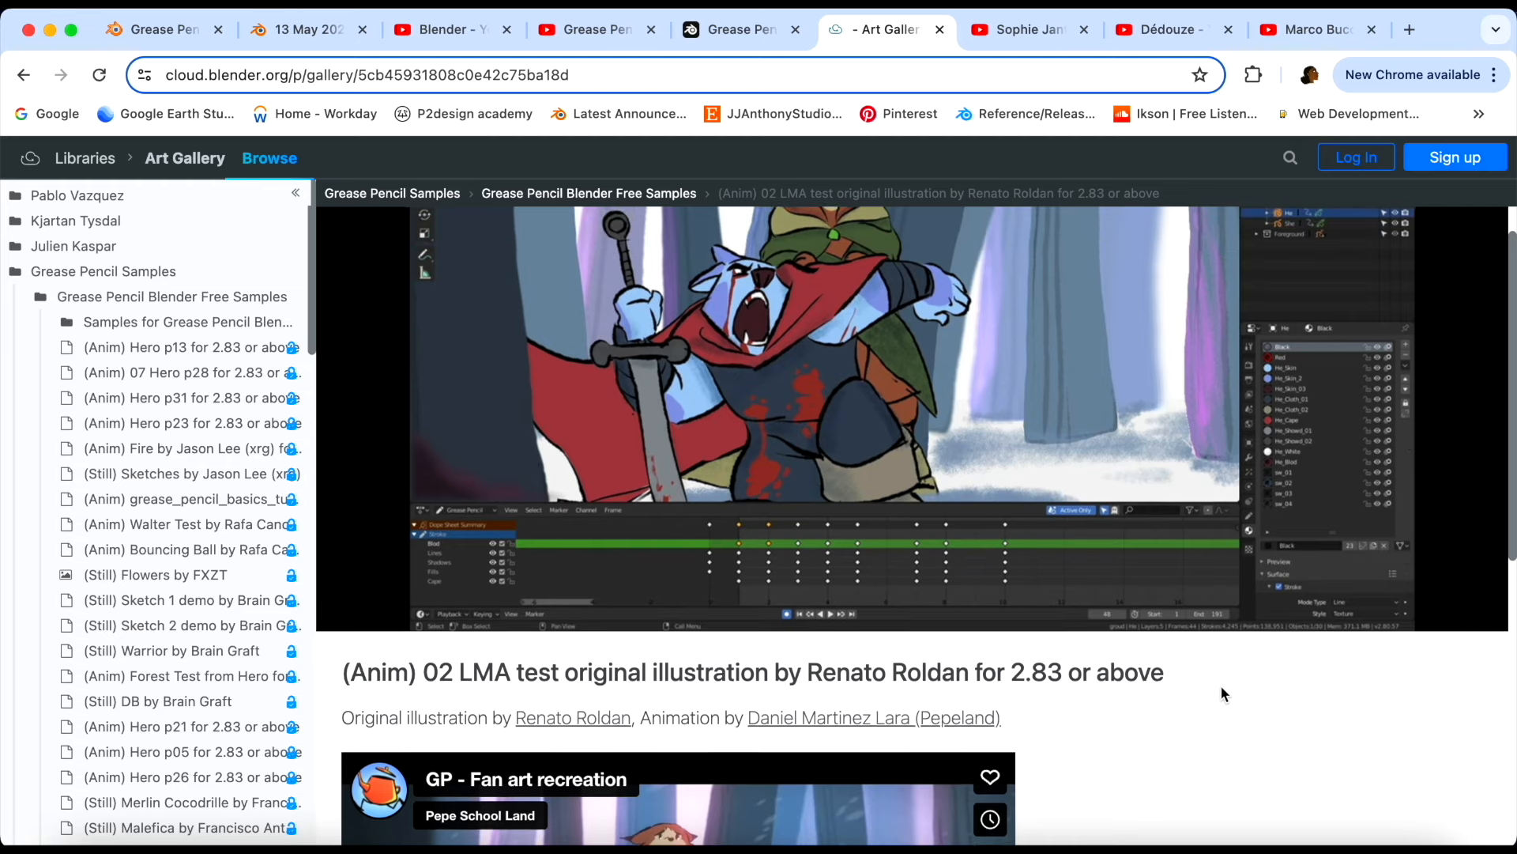
{"action": "scroll", "coordinate": [1220, 685], "scroll_direction": "down", "scroll_amount": 5}
{"action": "scroll", "coordinate": [1086, 655], "scroll_direction": "down", "scroll_amount": 3}
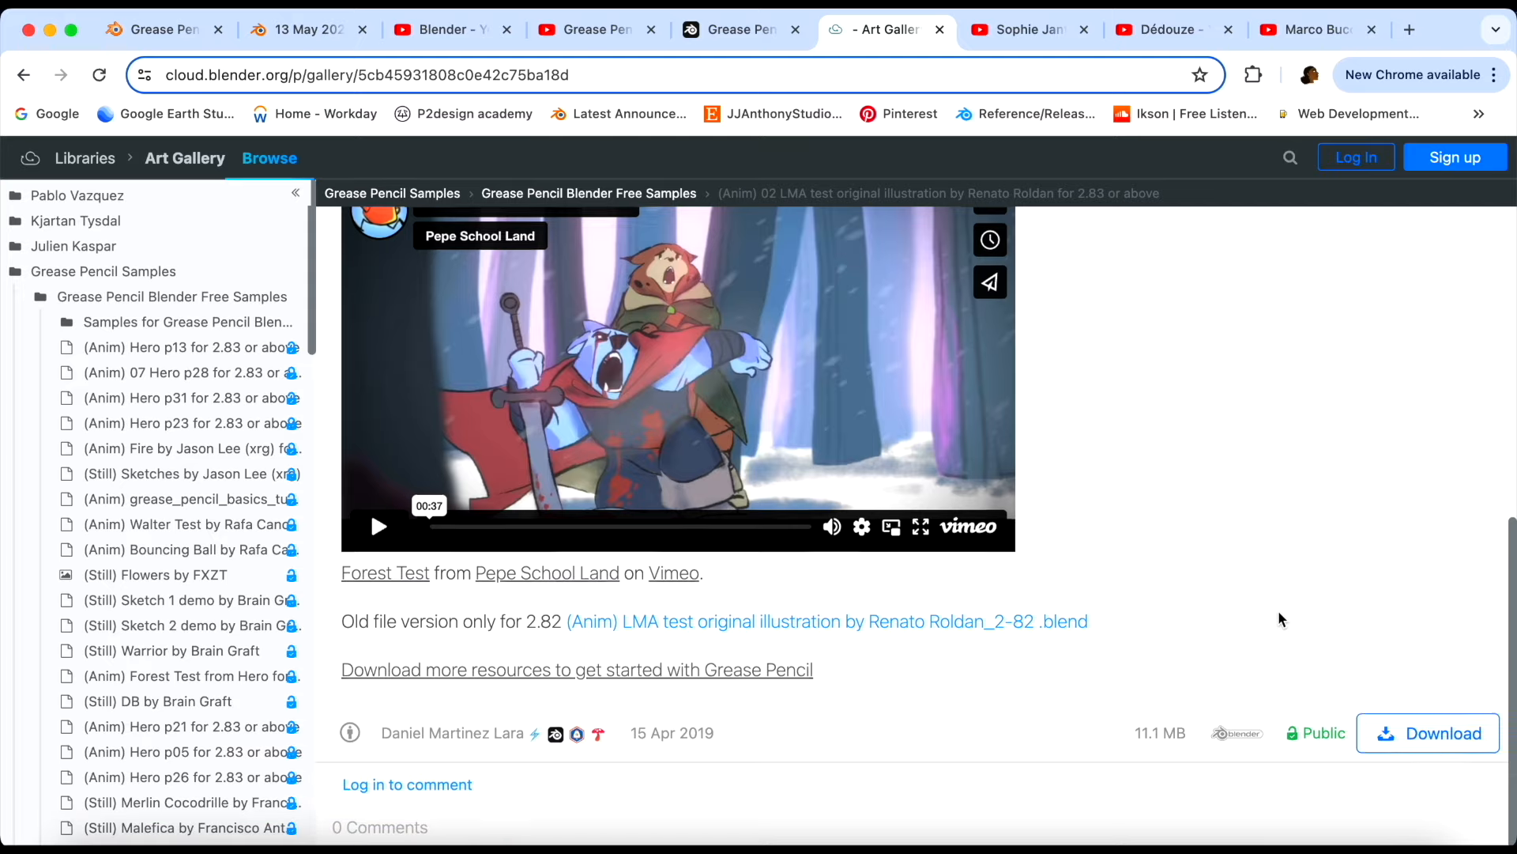
{"action": "scroll", "coordinate": [1278, 611], "scroll_direction": "up", "scroll_amount": 4}
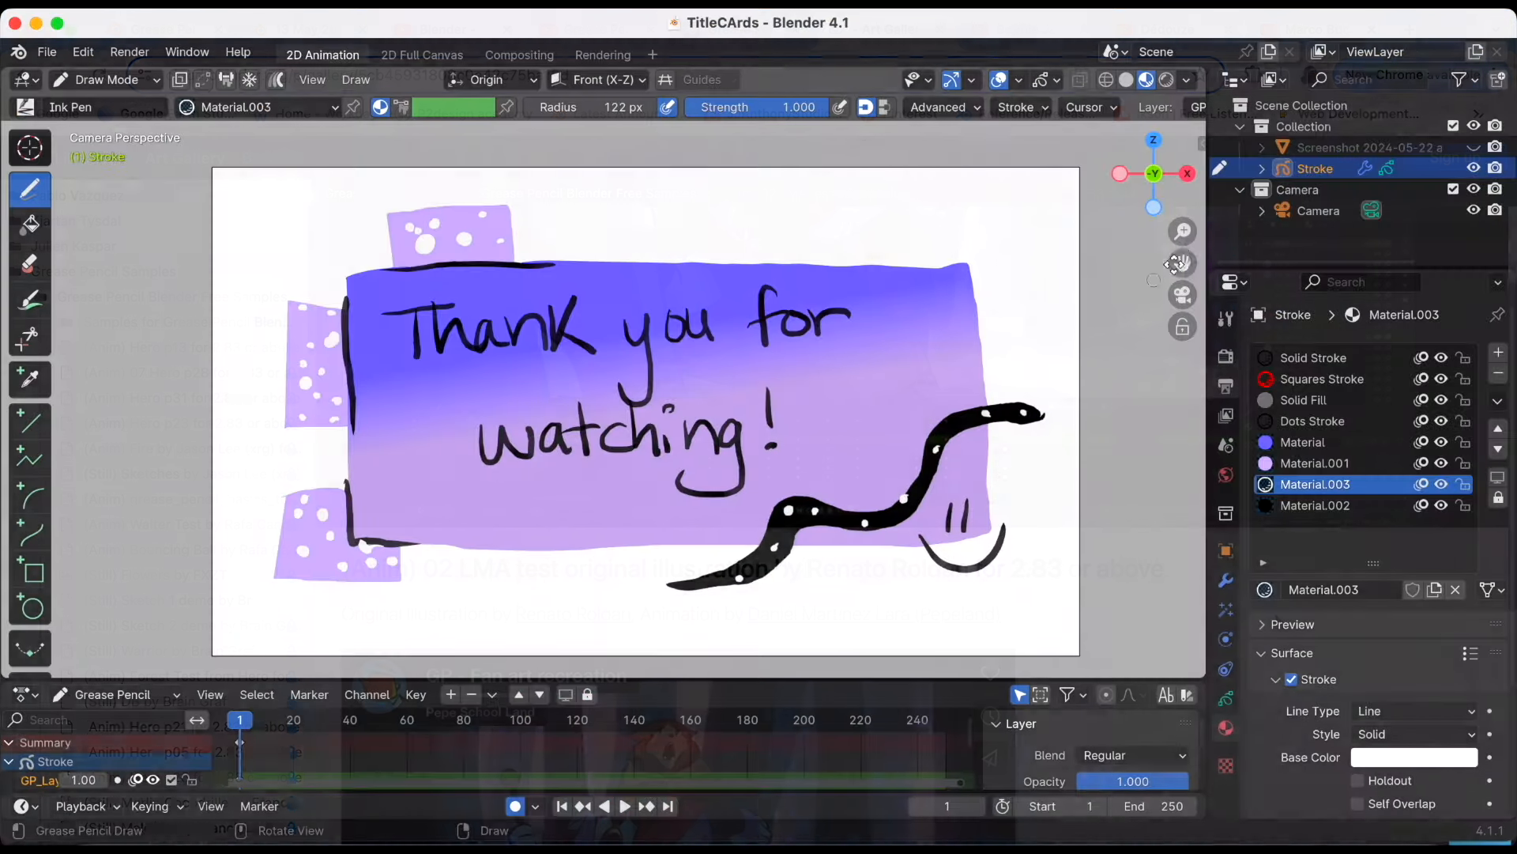
Switch to Blender and examine the title card scene's output settings, including the frame rate options, frame range and file format
{"action": "mouse_move", "coordinate": [1183, 263]}
{"action": "left_mouse_down"}
{"action": "mouse_move", "coordinate": [1183, 234]}
{"action": "mouse_move", "coordinate": [1186, 279]}
{"action": "left_mouse_up"}
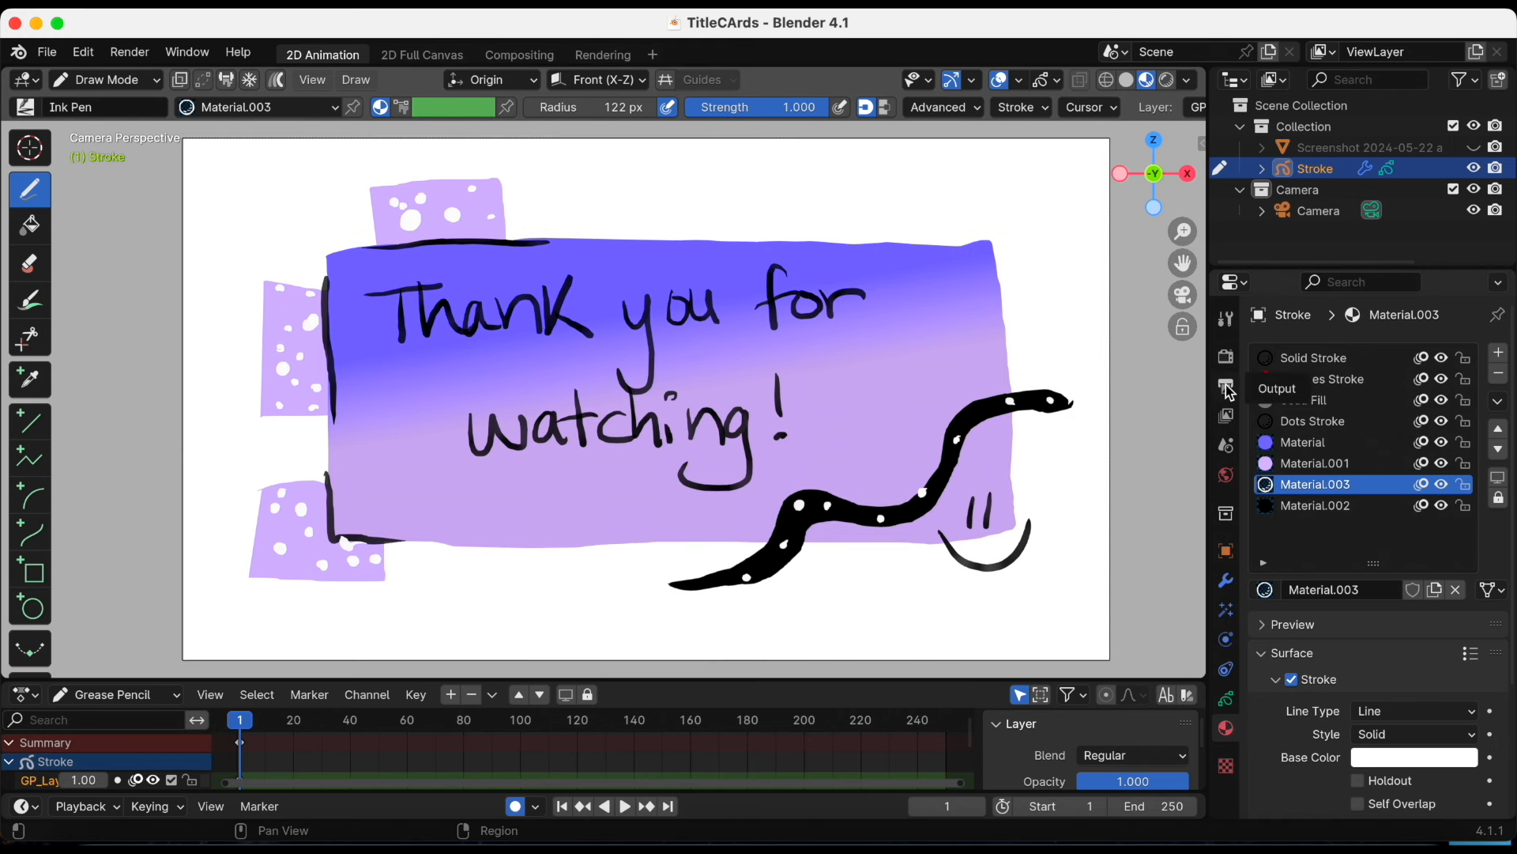
{"action": "left_click", "coordinate": [1227, 388]}
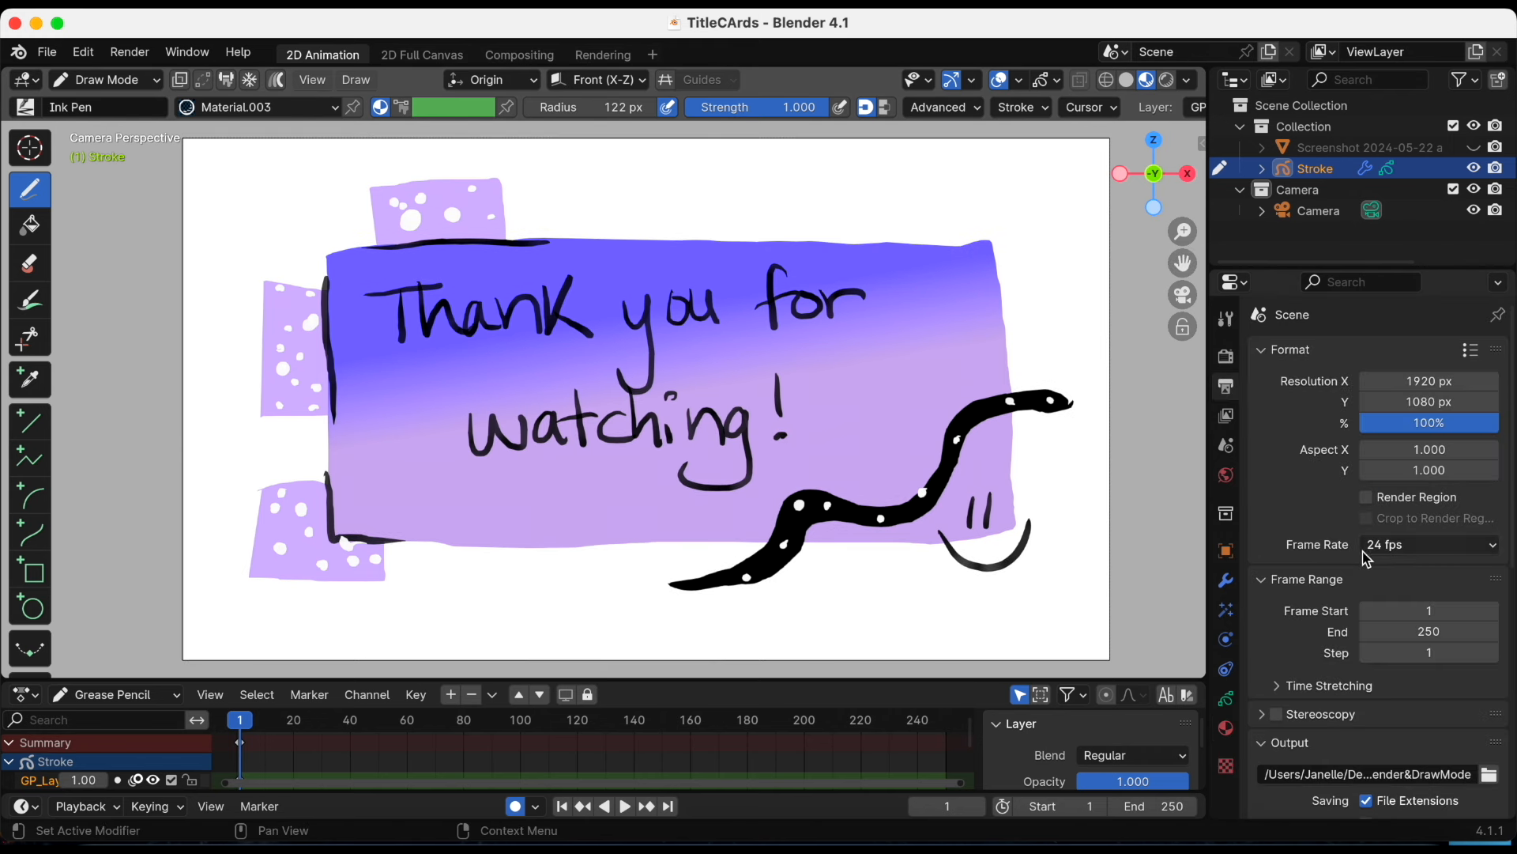
{"action": "left_click", "coordinate": [1462, 549]}
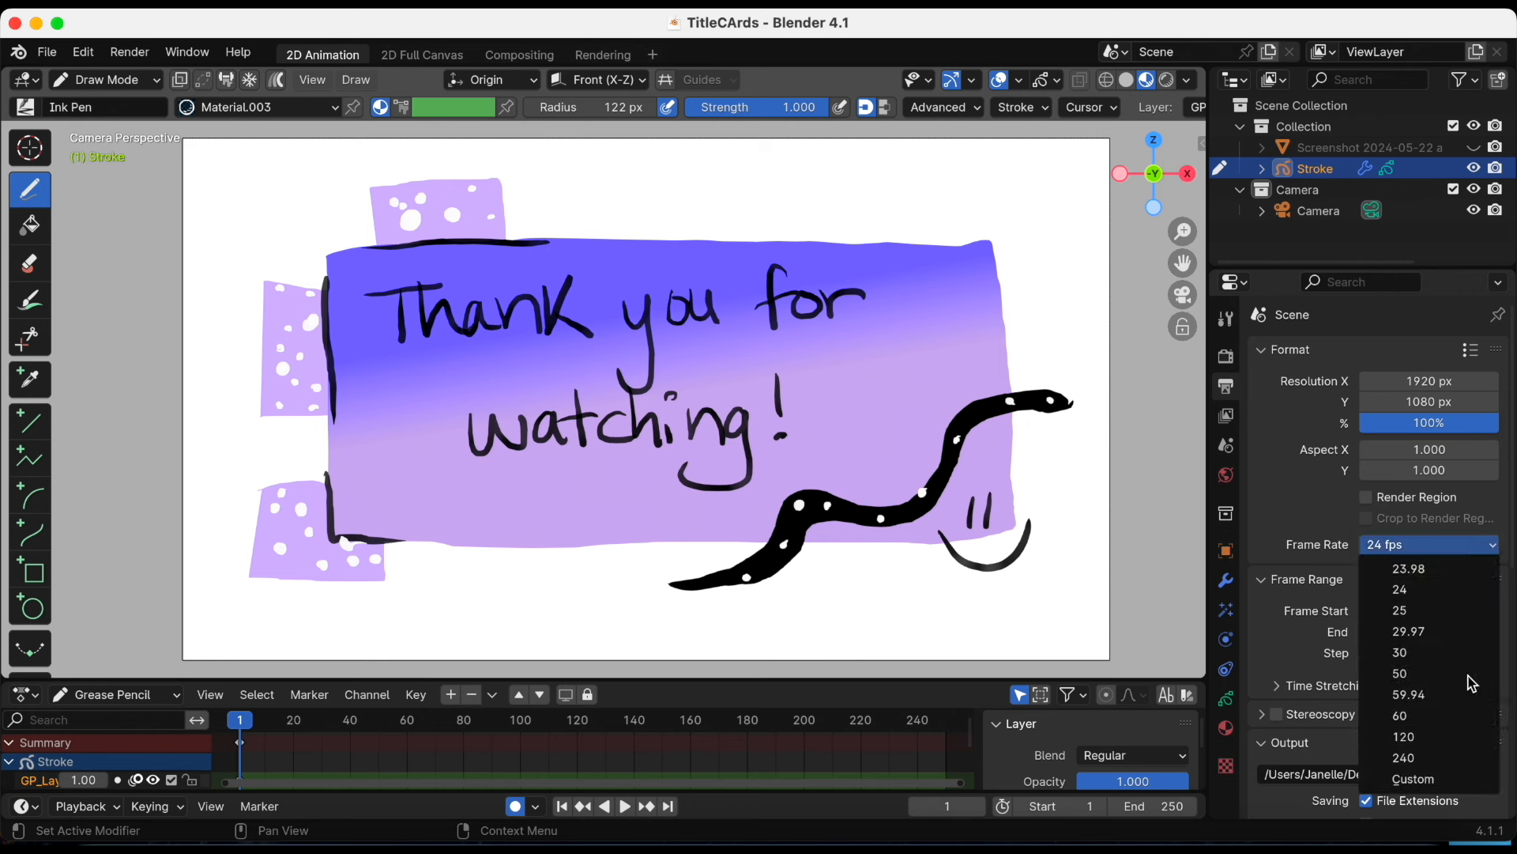
{"action": "scroll", "coordinate": [1305, 527], "scroll_direction": "down", "scroll_amount": 5}
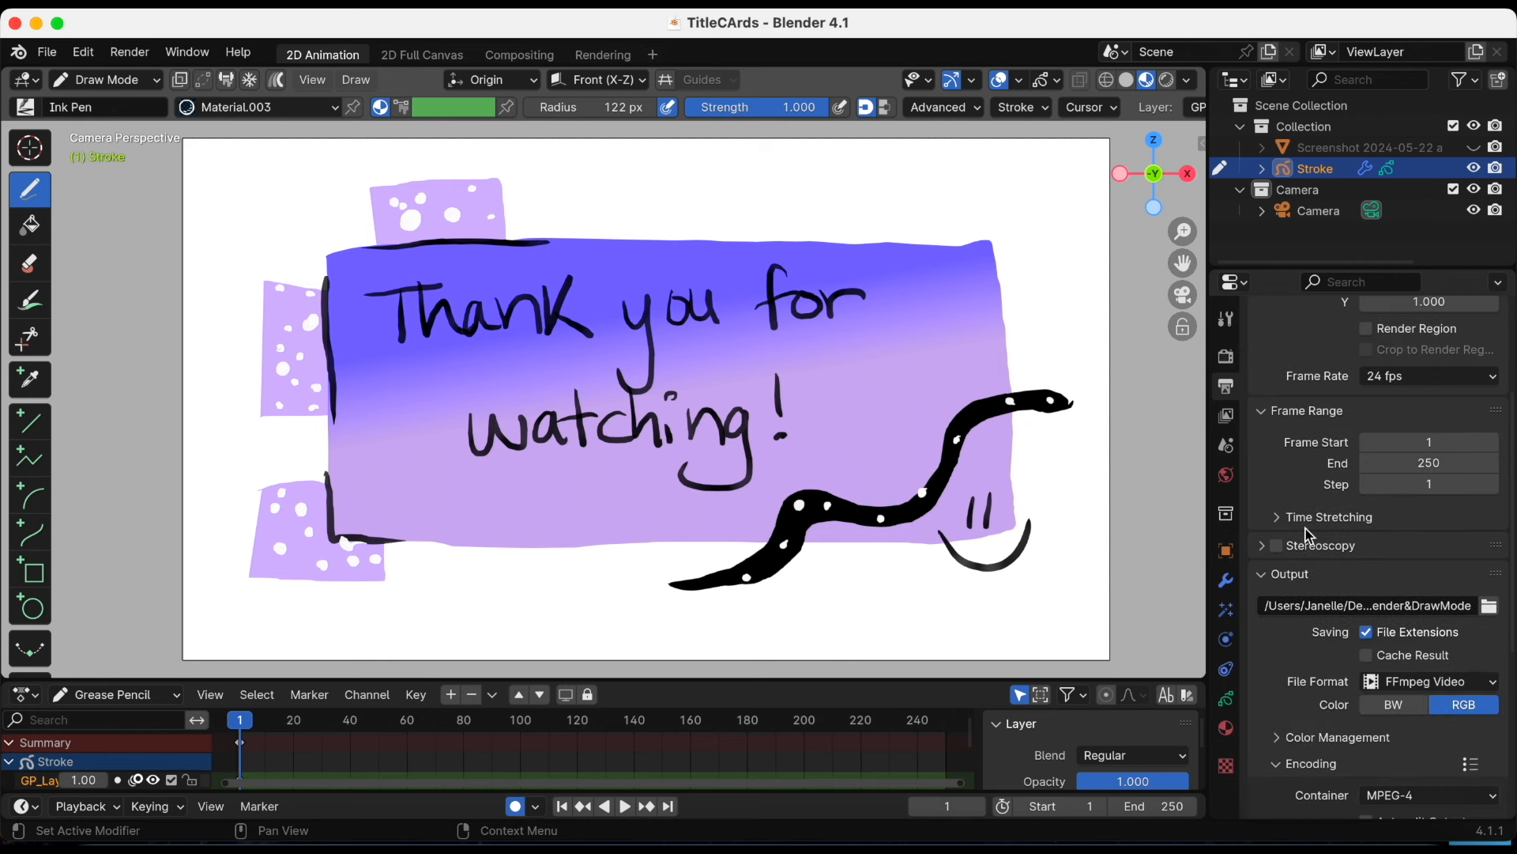